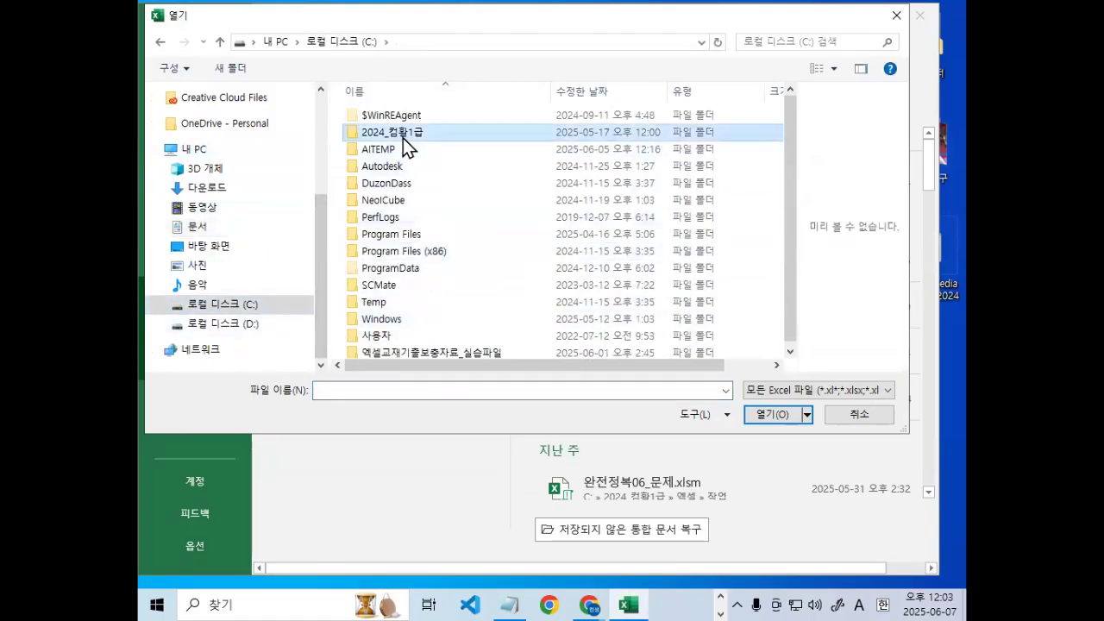
double_click(402, 138)
double_click(373, 135)
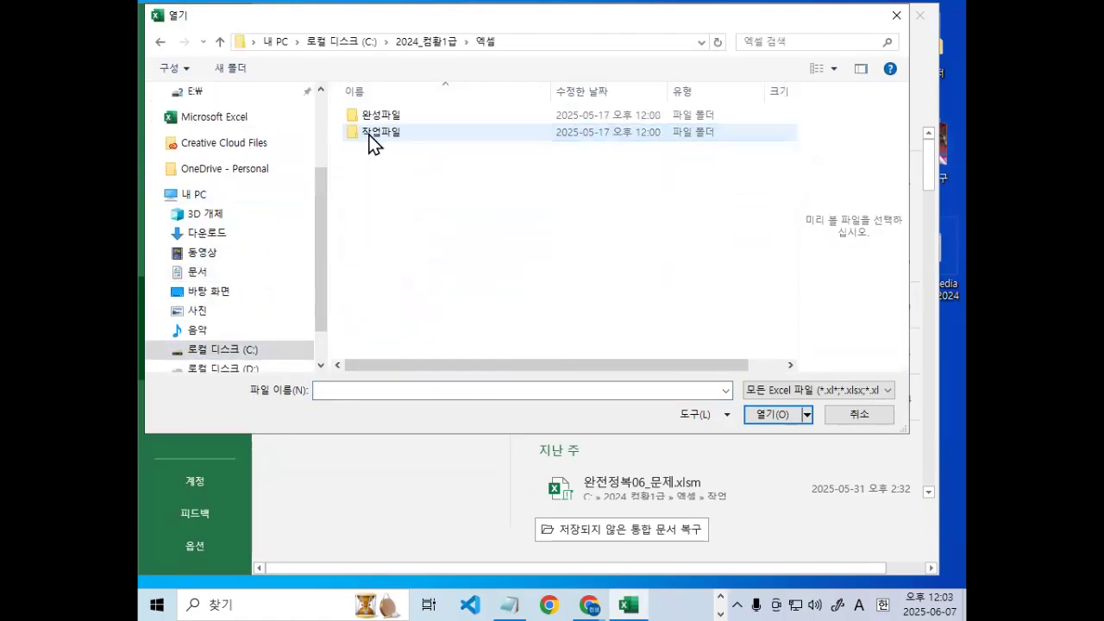
left_click(220, 41)
left_click(220, 41)
Open 계산작업_사용자정의함수.xlsm from the 엑셀교재기출보충자료_실습파일 folder on drive C.
scroll(499, 334, "down", 1)
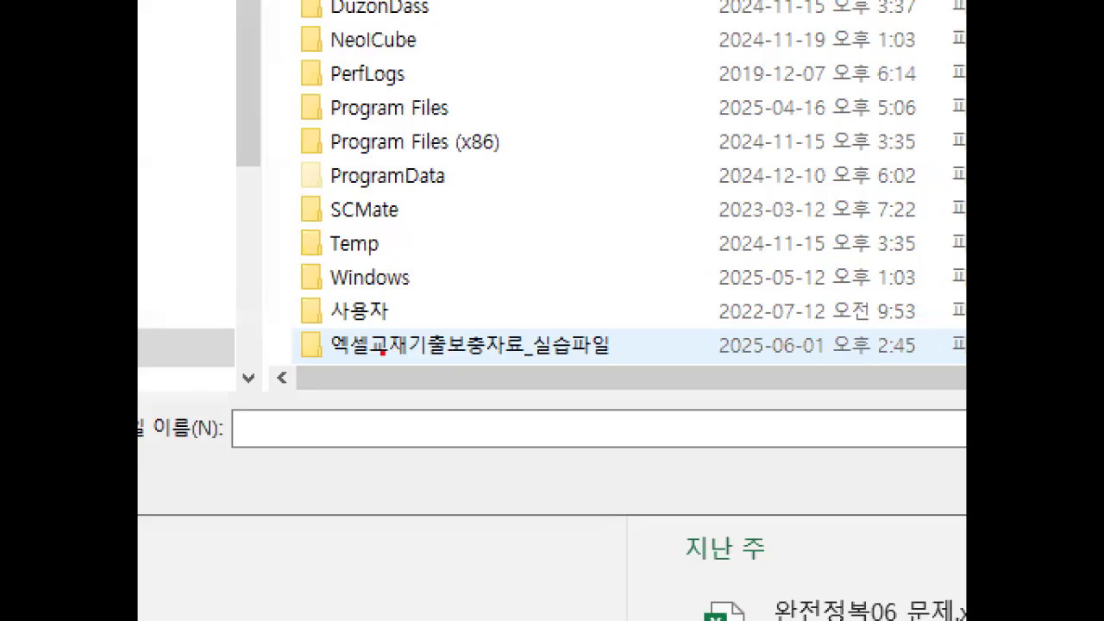
left_click_drag(346, 352, 582, 352)
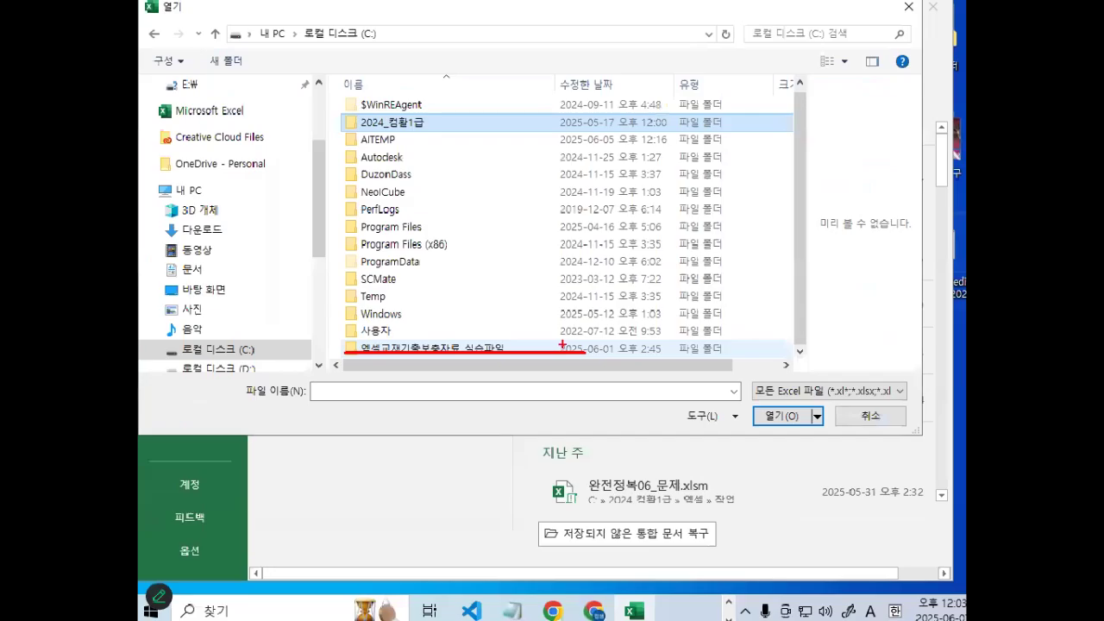
double_click(353, 352)
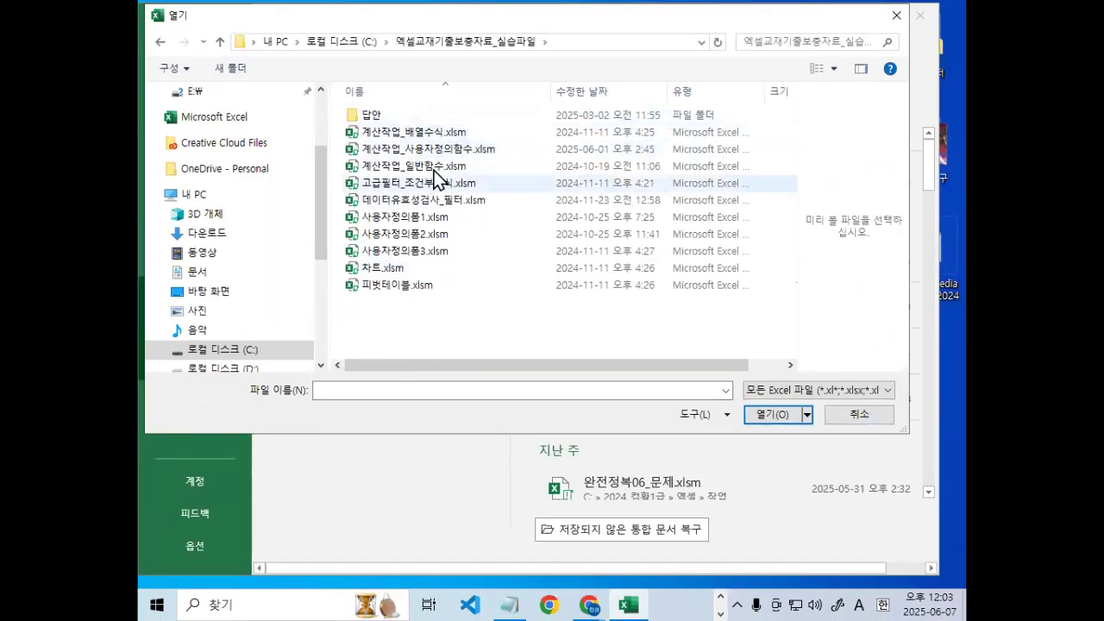
left_click(439, 153)
double_click(440, 153)
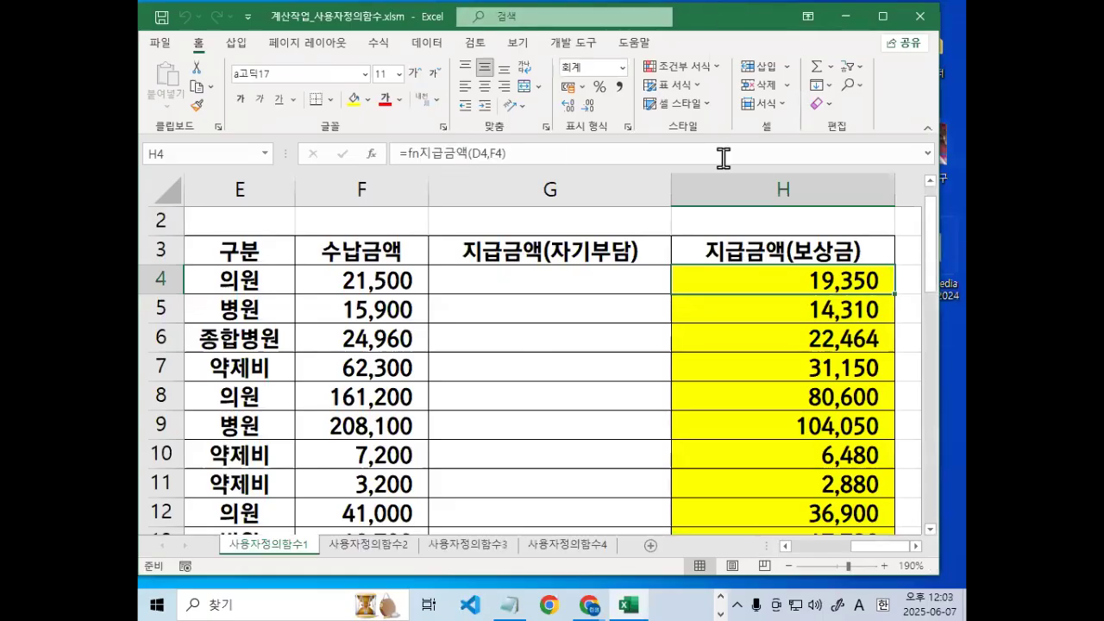
Show the worksheet 사용자정의함수2 and enlarge its view to 190%.
left_click(512, 304)
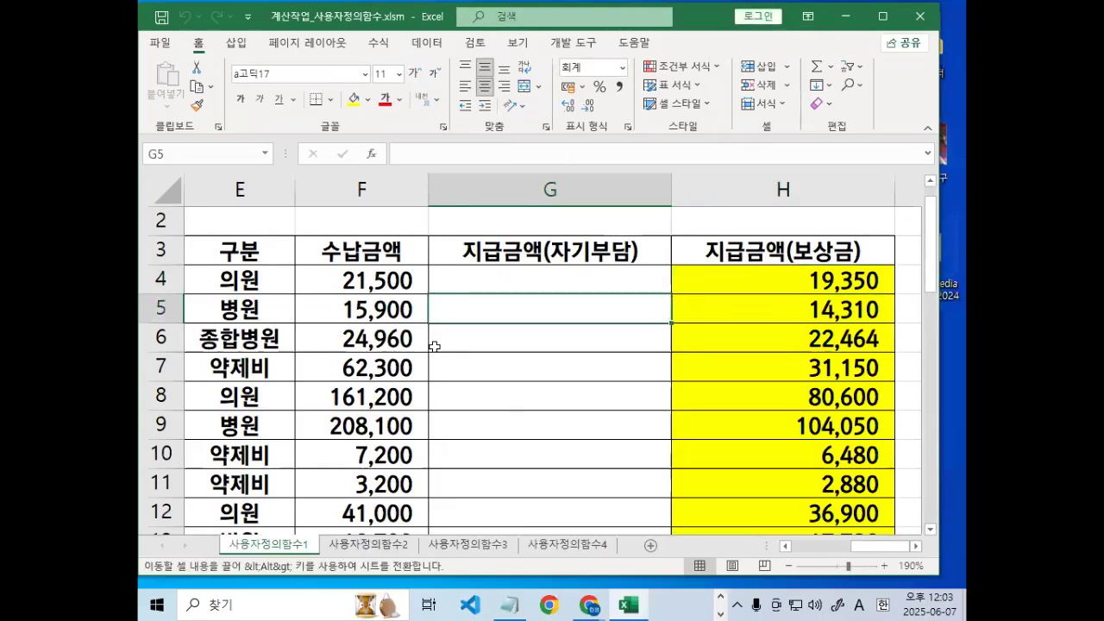
left_click(371, 545)
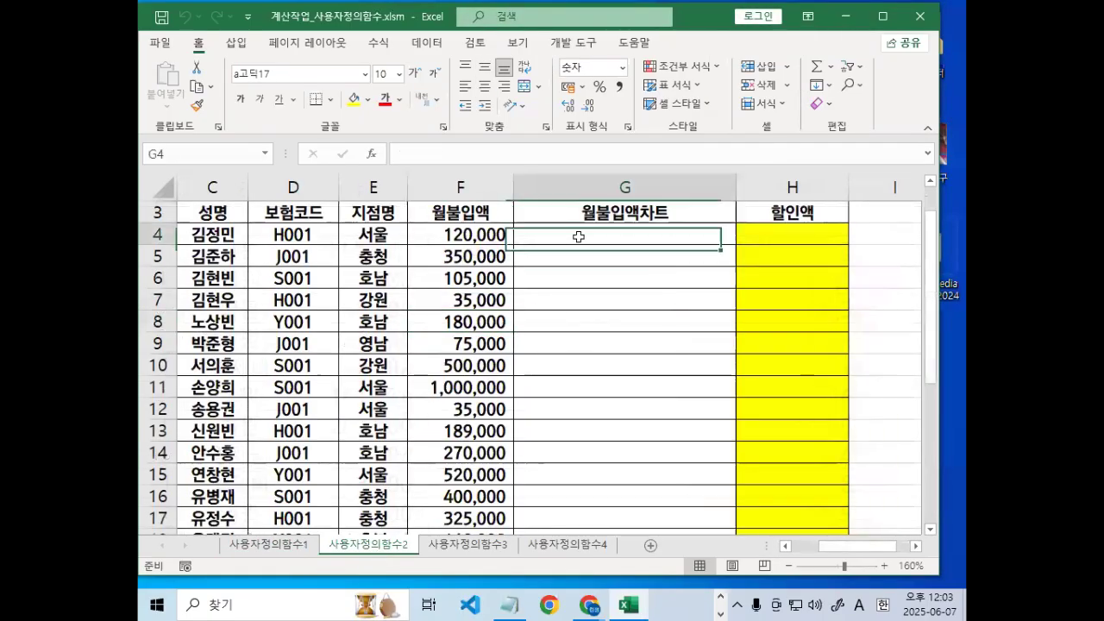
scroll(578, 368, "up", 2, "ctrl")
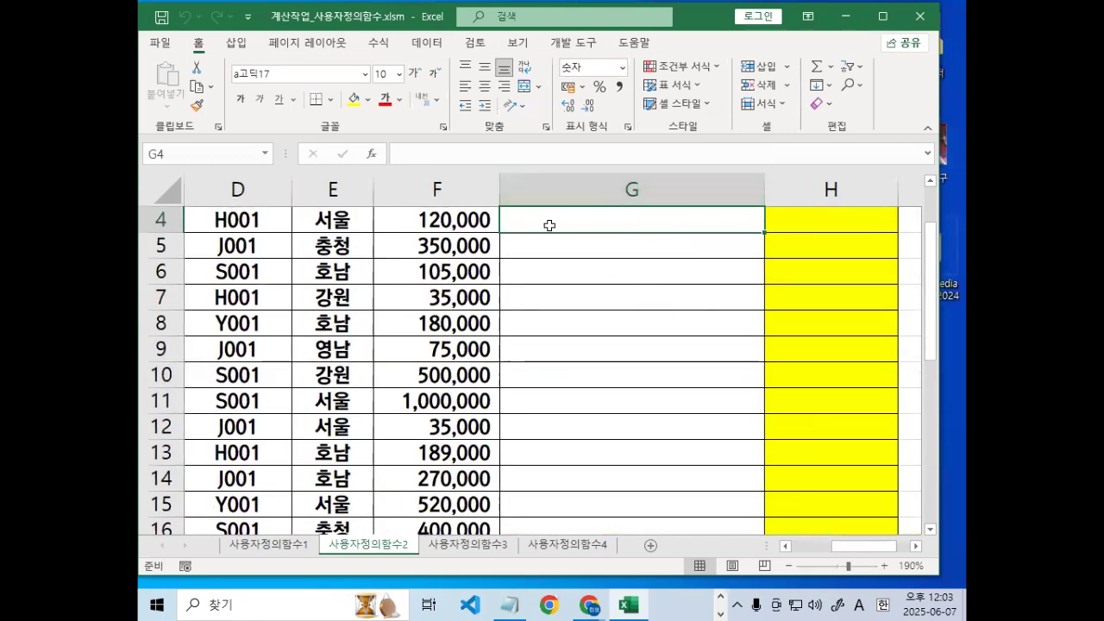
Switch to the Notepad lesson notes and tighten the blank line between "경우의 수" and "select case 인수".
left_click(512, 604)
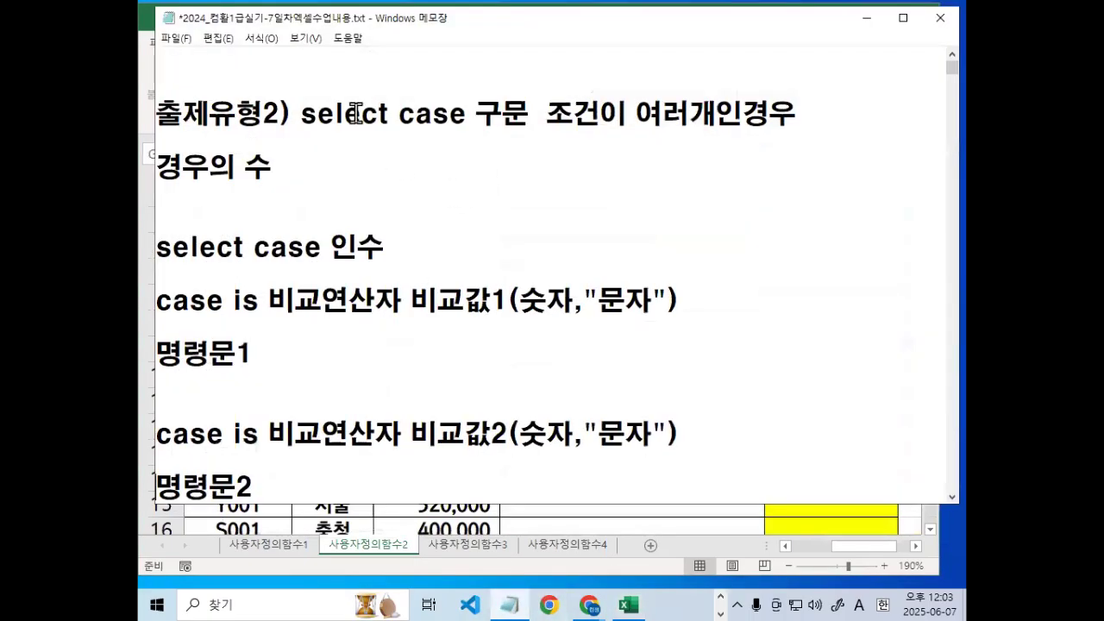
left_click_drag(304, 116, 465, 89)
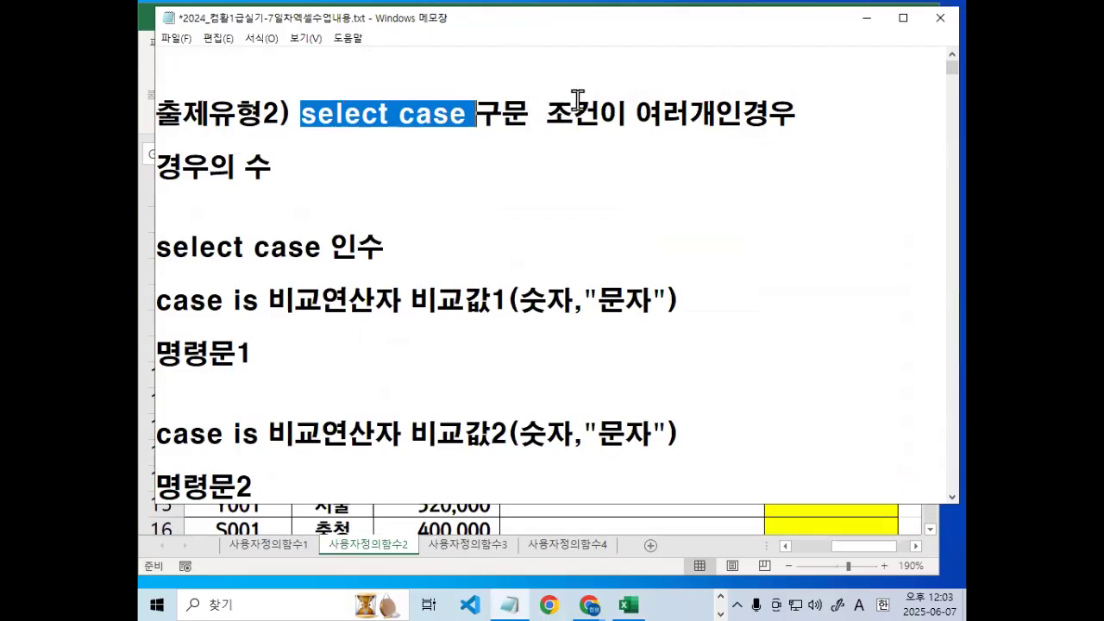
left_click(219, 208)
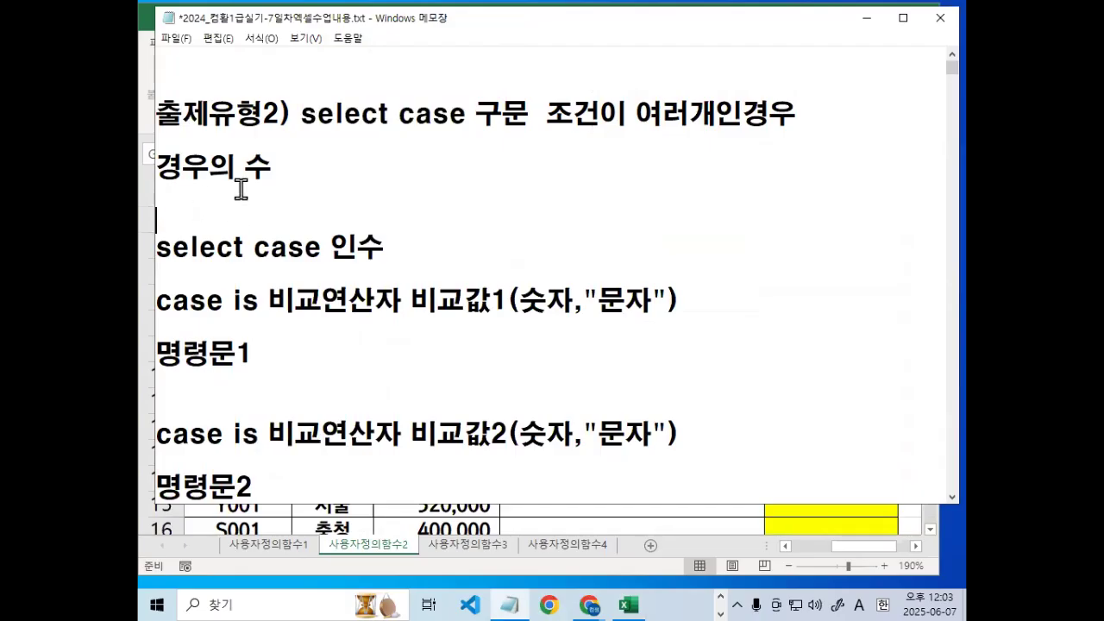
key("Delete")
key("BackSpace")
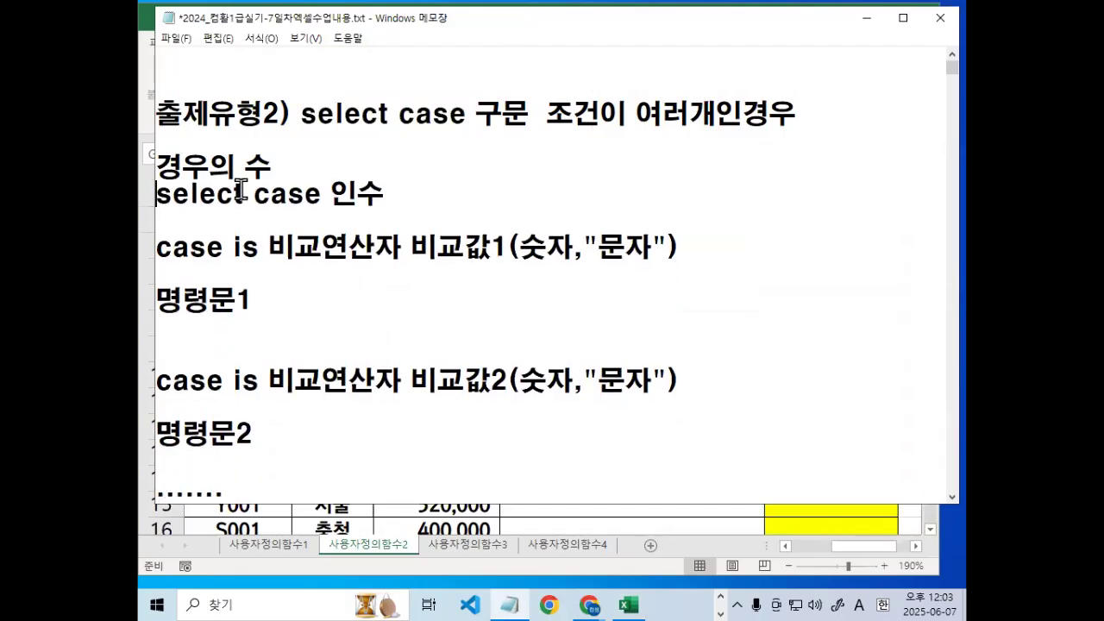
key("Return")
Underline "경우의 수" and circle "경우" in red on the screen, and clear the marks.
key("ctrl+2")
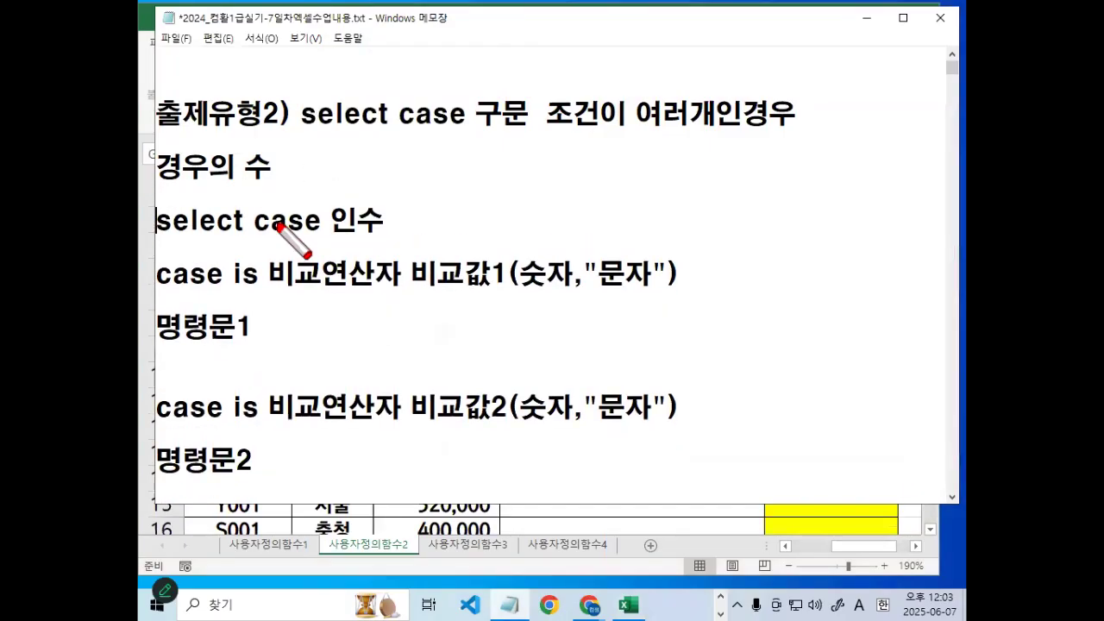
left_click_drag(148, 184, 280, 184)
mouse_move(164, 185)
left_mouse_down()
mouse_move(158, 160)
mouse_move(191, 188)
mouse_move(218, 152)
left_mouse_up()
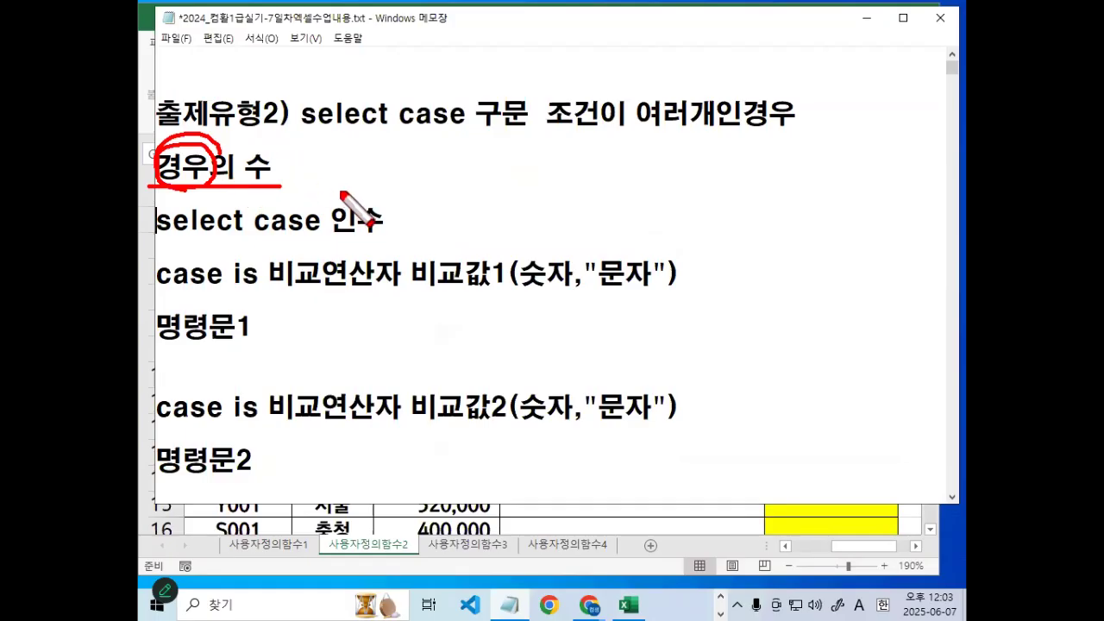
key("Escape")
Underline "select case" in the syntax line, circle "인수" in red and draw an arrow pointing to it.
key("ctrl+shift+d")
left_click_drag(157, 233, 304, 234)
mouse_move(410, 230)
left_mouse_down()
mouse_move(326, 226)
mouse_move(384, 223)
mouse_move(385, 212)
left_mouse_up()
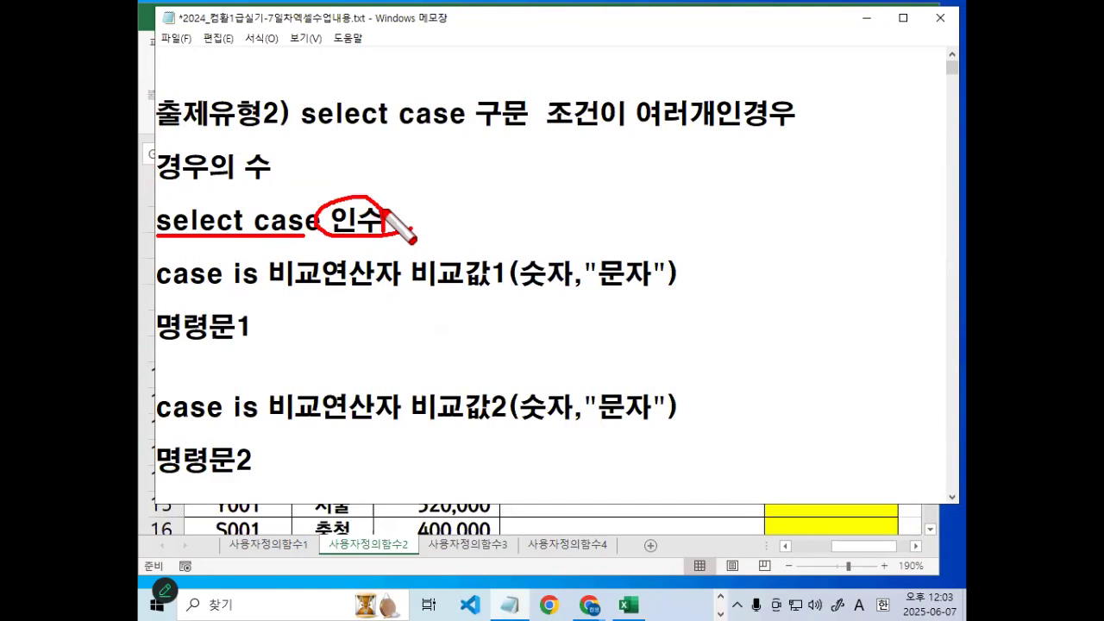
left_click_drag(385, 212, 382, 191)
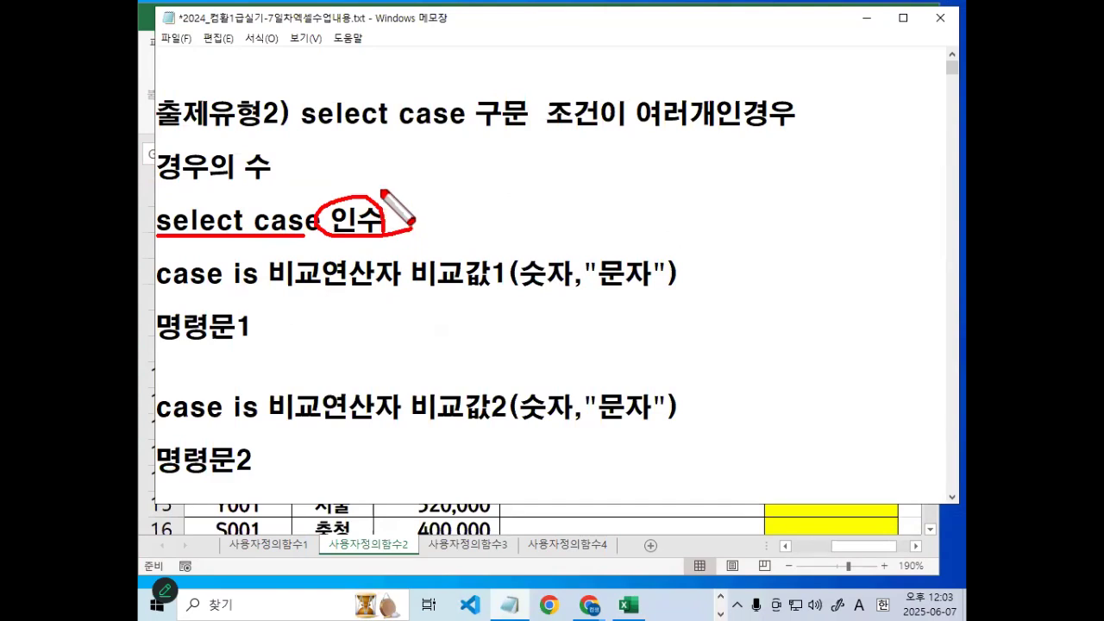
left_click(344, 181)
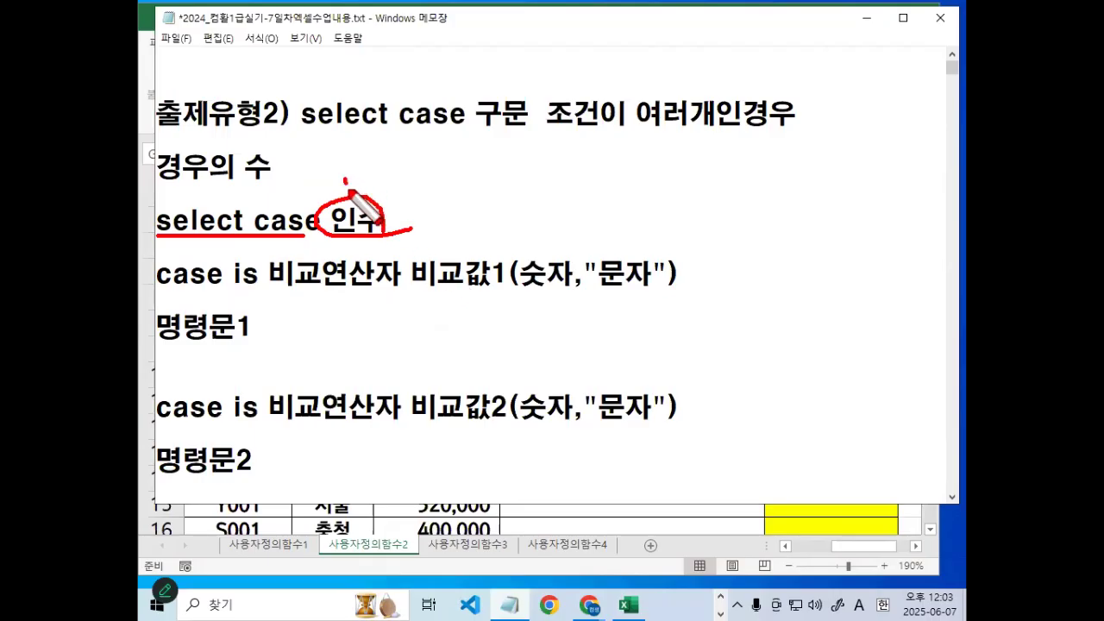
left_click_drag(349, 190, 401, 128)
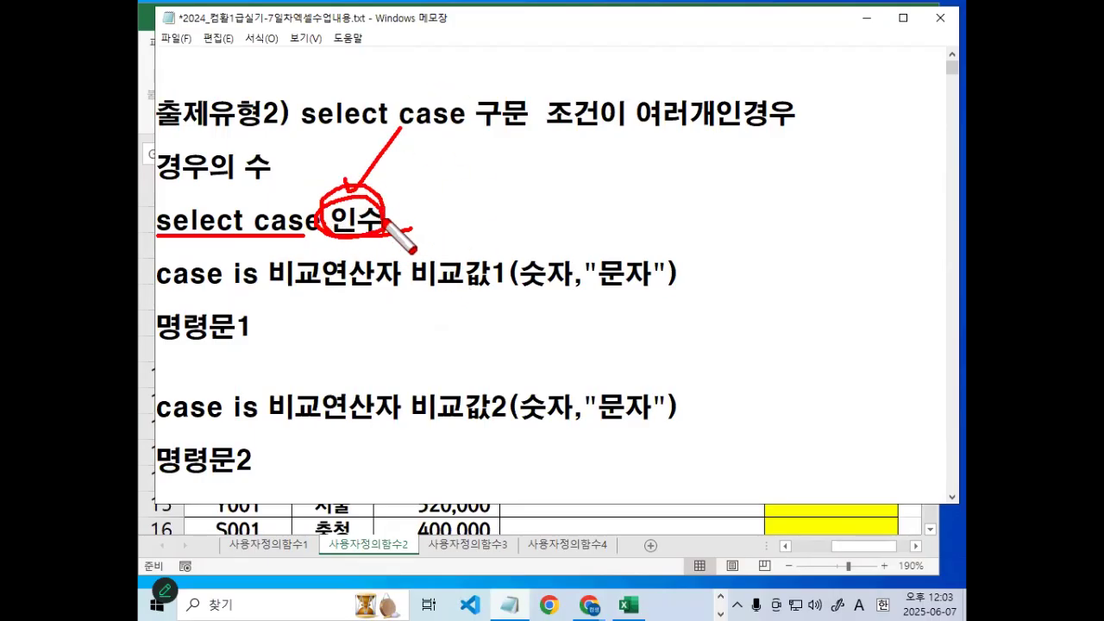
Underline "case is" in the first case line, add an arrow to it, and clear the red marks.
left_click_drag(153, 293, 259, 293)
left_click_drag(168, 257, 192, 240)
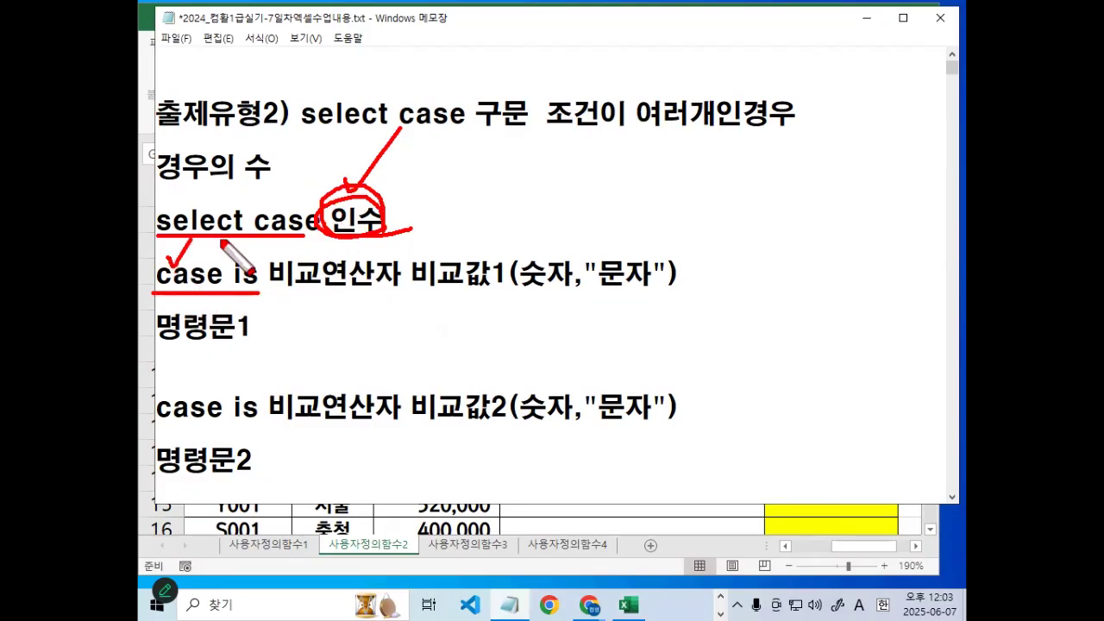
mouse_move(188, 283)
left_mouse_down()
mouse_move(298, 271)
mouse_move(276, 310)
left_mouse_up()
key("Escape")
Underline "비교연산자" and circle "is" in the first case line, cross both out in red, and clear the marks.
left_click_drag(159, 276, 265, 274)
left_click(313, 274)
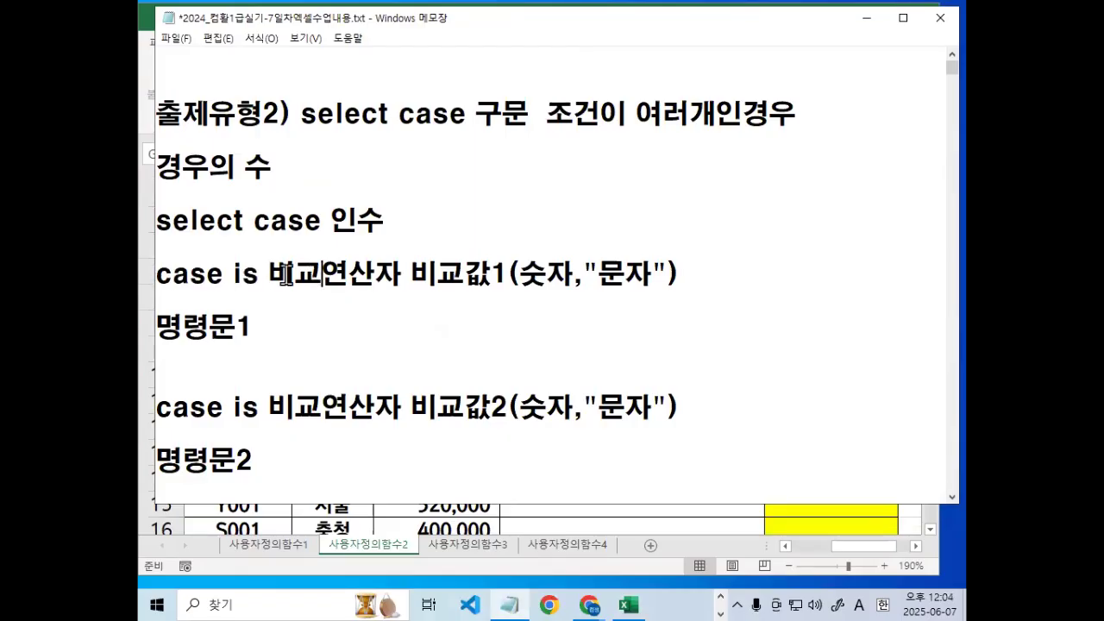
mouse_move(267, 294)
left_mouse_down()
mouse_move(401, 294)
mouse_move(230, 295)
mouse_move(362, 238)
mouse_move(355, 309)
left_mouse_up()
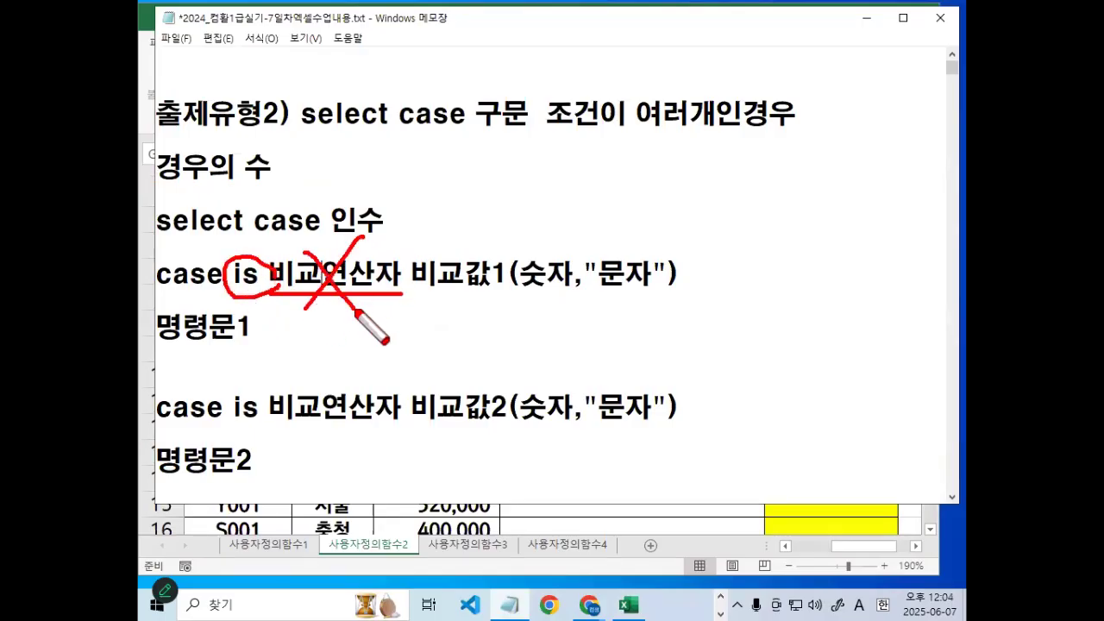
mouse_move(234, 252)
left_mouse_down()
mouse_move(269, 293)
mouse_move(229, 293)
left_mouse_up()
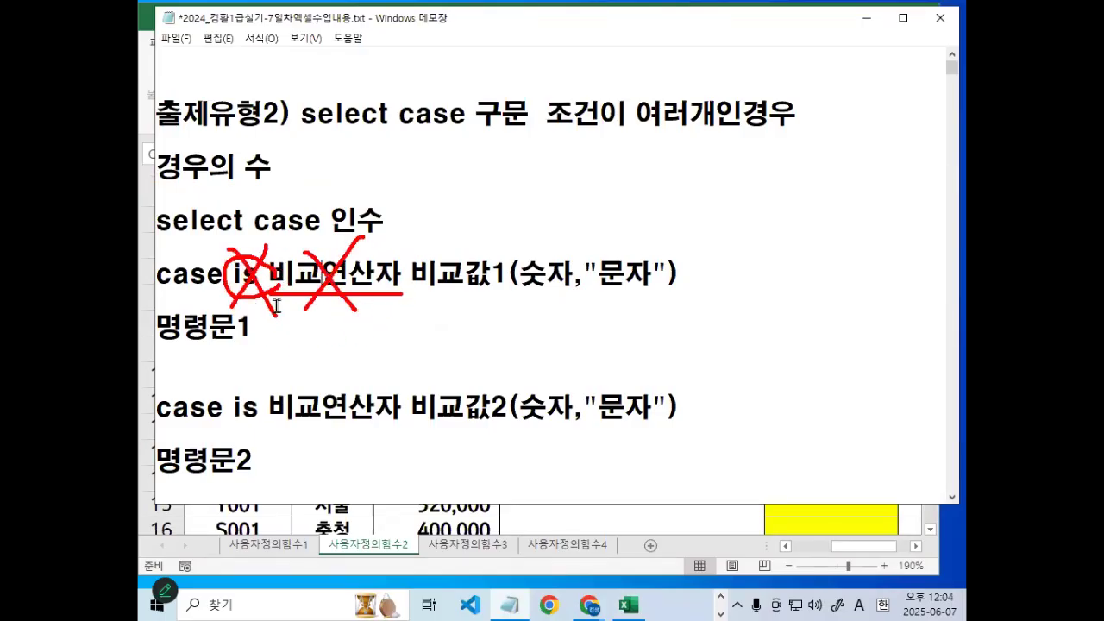
key("Escape")
Circle "인수" in red, underline "비교값1", and write the example comparison ">= 100" below the first case line.
mouse_move(333, 231)
left_mouse_down()
mouse_move(382, 232)
mouse_move(360, 200)
mouse_move(386, 220)
left_mouse_up()
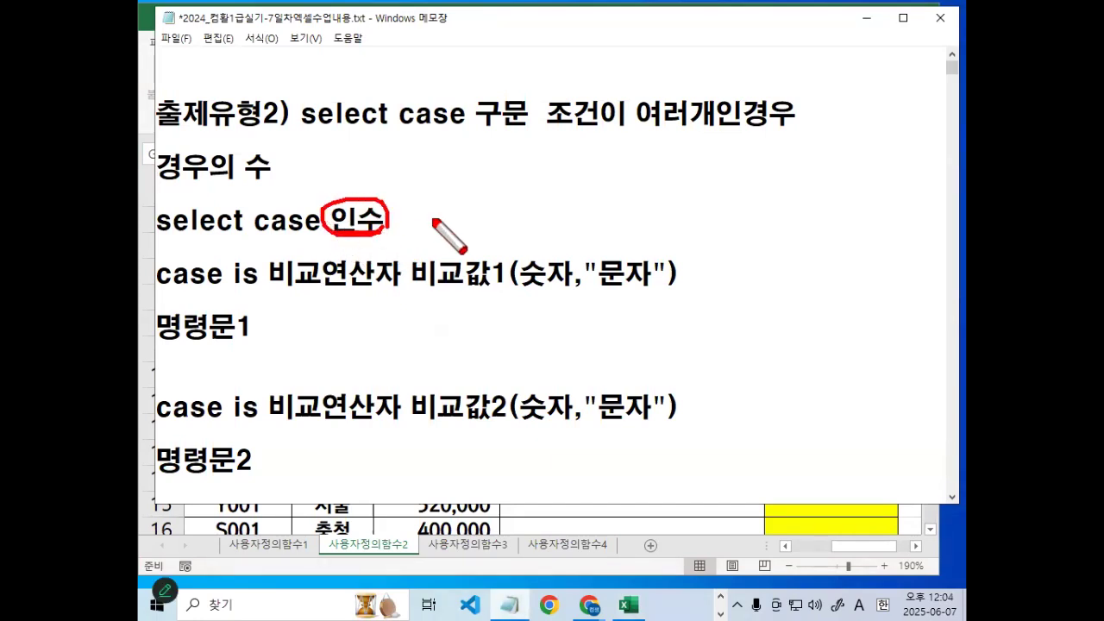
left_click_drag(417, 294, 511, 294)
mouse_move(432, 307)
left_mouse_down()
mouse_move(432, 319)
mouse_move(460, 299)
left_mouse_up()
mouse_move(302, 300)
left_mouse_down()
mouse_move(317, 329)
mouse_move(373, 311)
left_mouse_up()
left_click_drag(338, 318, 375, 317)
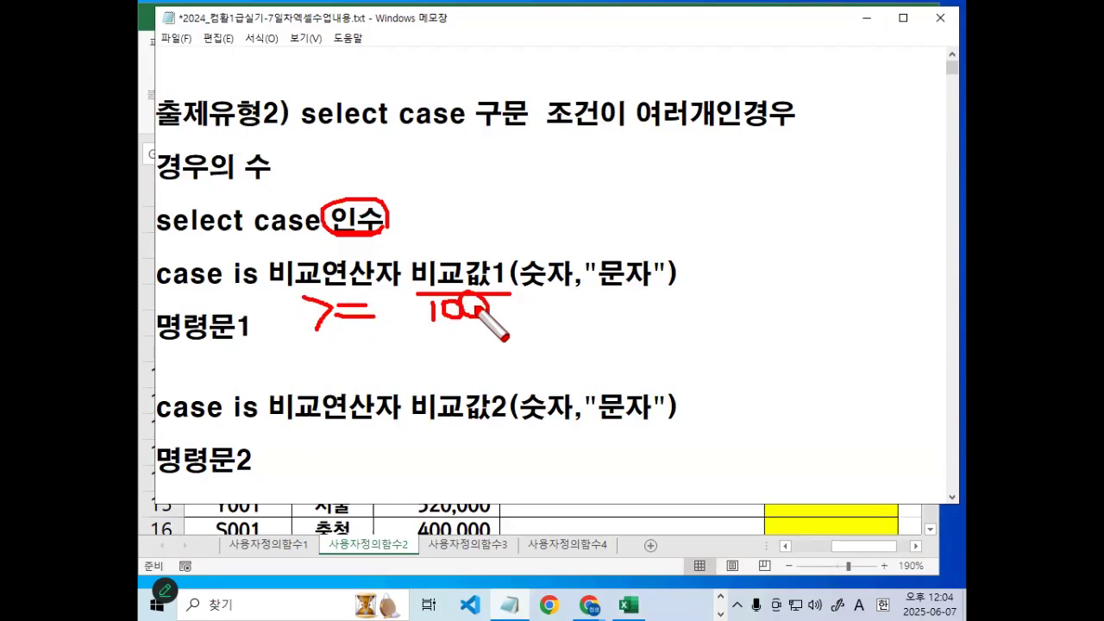
Circle "case" and "is", connect "인수" to "비교값1" with an arrow, loop around the comparison, and clear the marks.
left_click_drag(206, 261, 209, 290)
left_click_drag(256, 262, 260, 286)
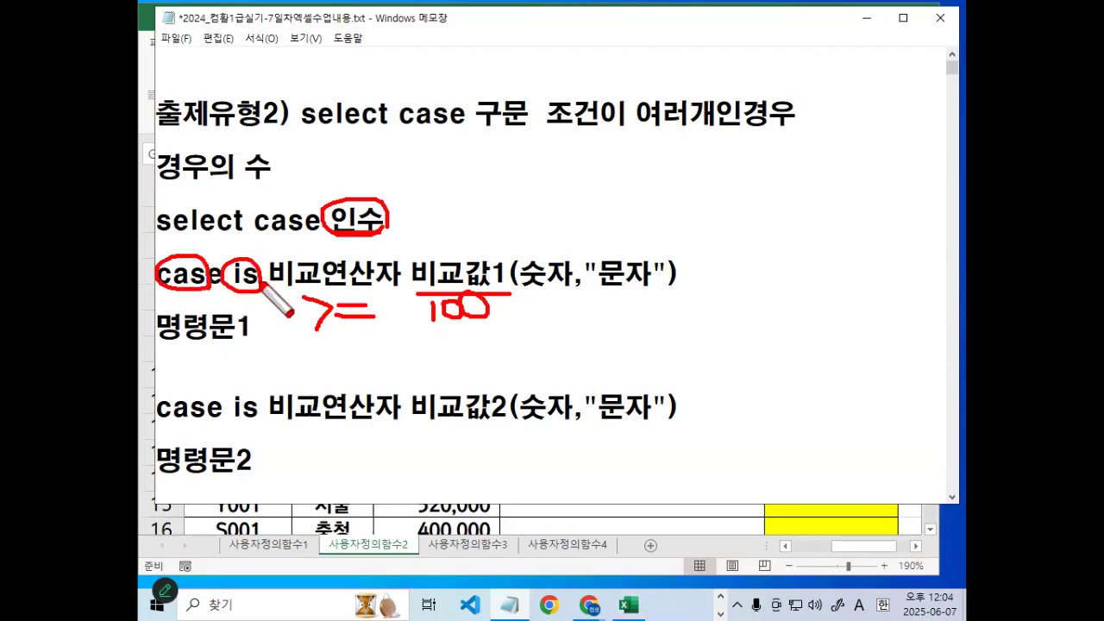
mouse_move(371, 201)
left_mouse_down()
mouse_move(412, 159)
mouse_move(468, 226)
mouse_move(465, 271)
mouse_move(485, 245)
left_mouse_up()
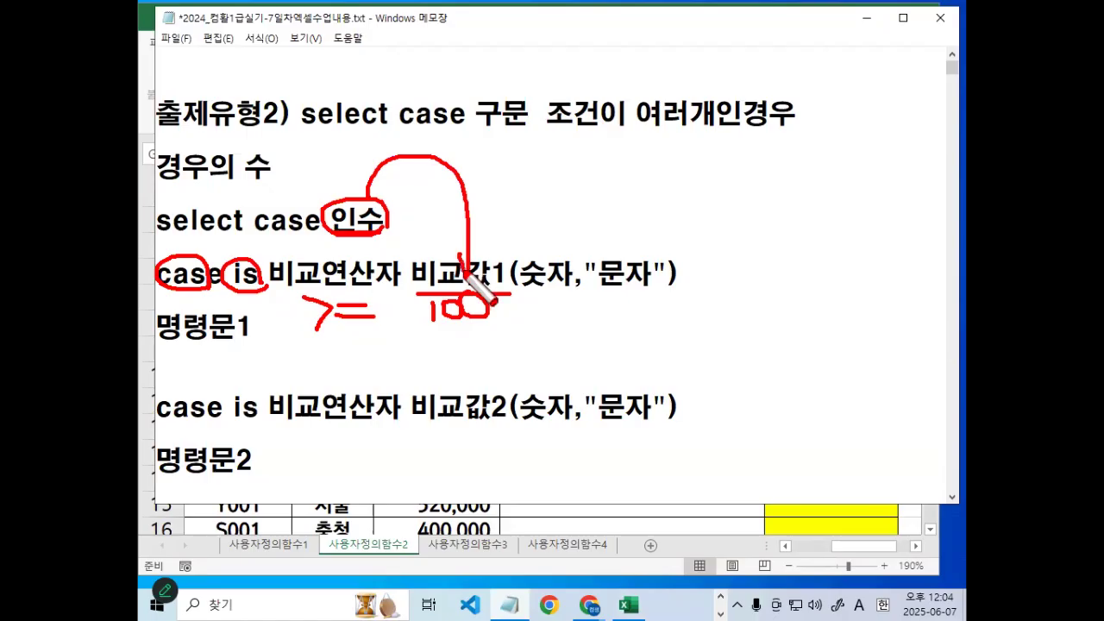
mouse_move(451, 338)
left_mouse_down()
mouse_move(417, 348)
mouse_move(265, 231)
mouse_move(453, 185)
mouse_move(473, 343)
left_mouse_up()
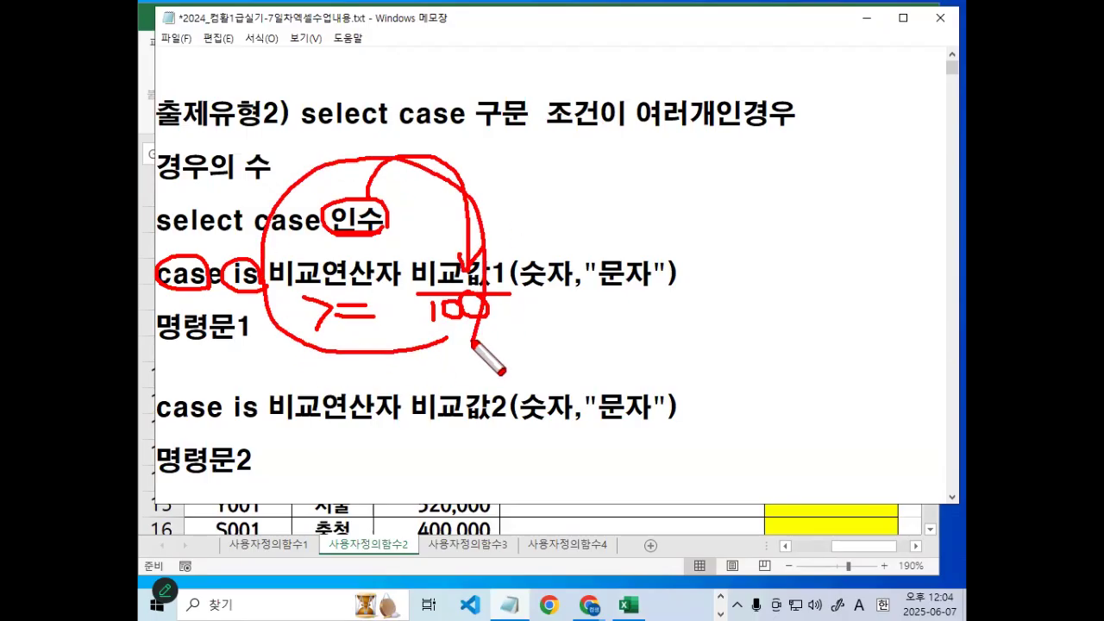
key("Escape")
Highlight "명령문1" and the whole first case block, and place the cursor in the second case line.
left_click_drag(253, 336, 162, 327)
left_click(320, 321)
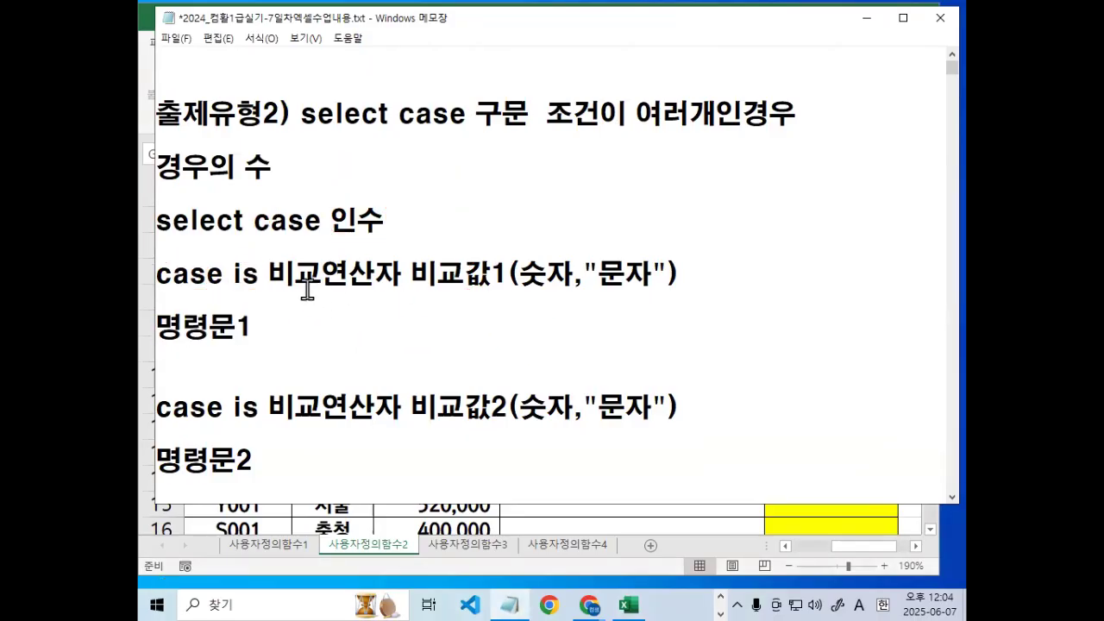
left_click_drag(172, 274, 258, 323)
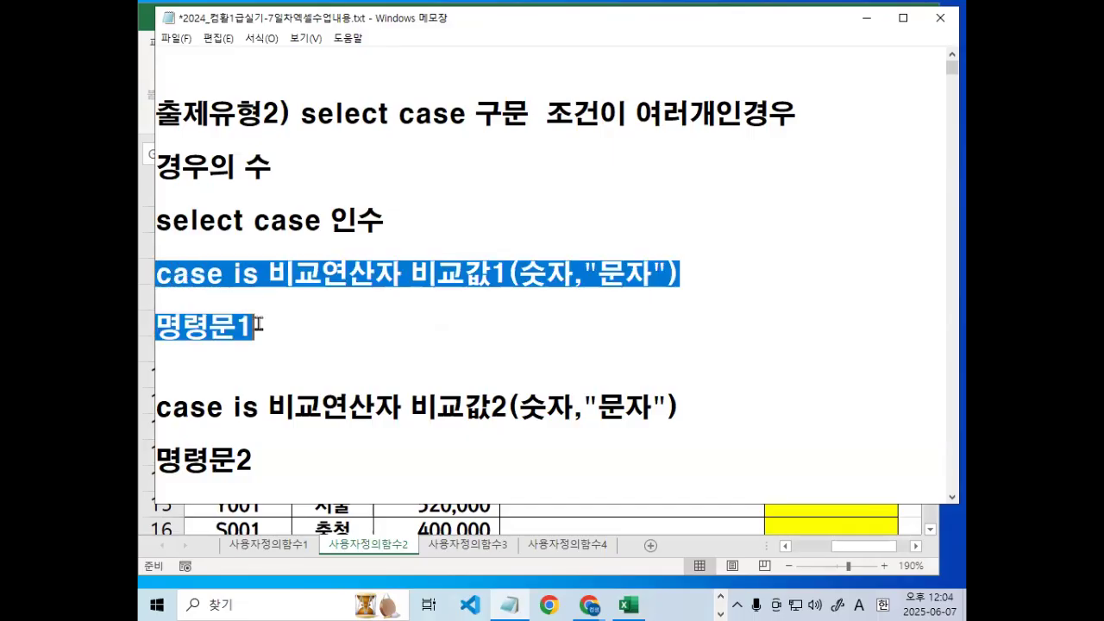
scroll(324, 314, "down", 1)
left_click(235, 330)
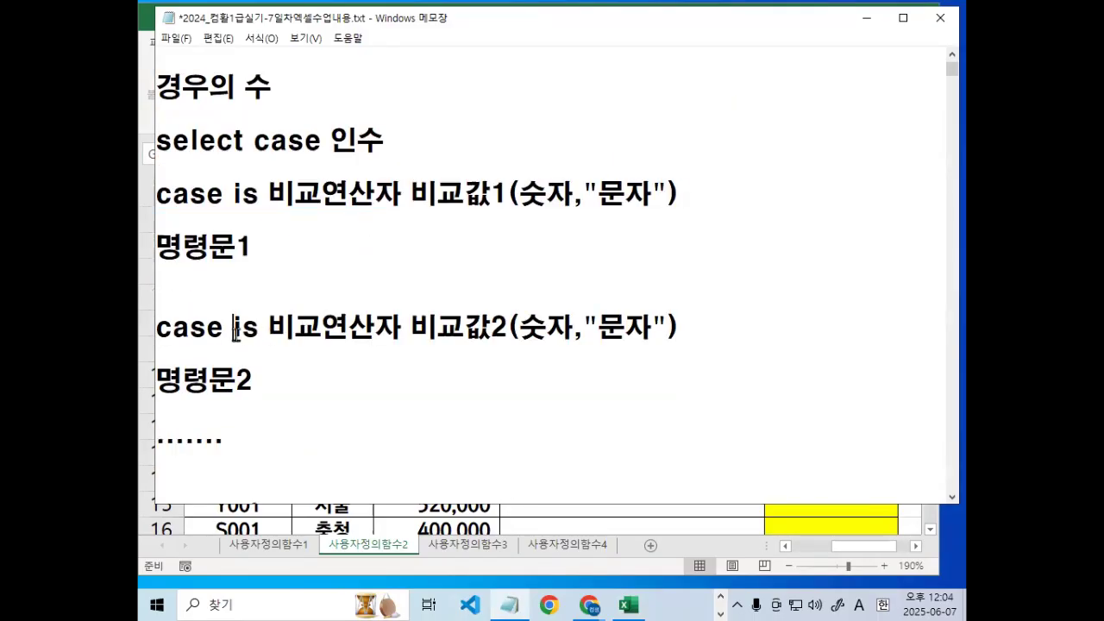
Underline the comparison conditions in the second and first case lines, mark the quotes around "문자", and clear the marks.
left_click_drag(277, 348, 663, 334)
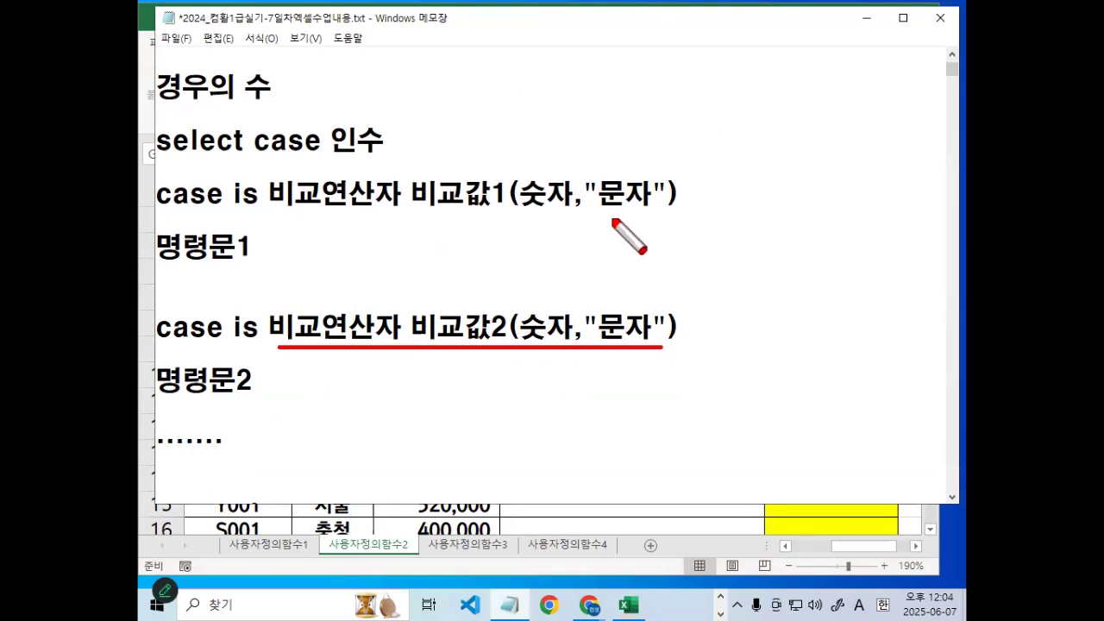
mouse_move(281, 214)
left_mouse_down()
mouse_move(672, 215)
mouse_move(598, 184)
mouse_move(670, 211)
left_mouse_up()
left_click_drag(589, 177, 602, 195)
key("Escape")
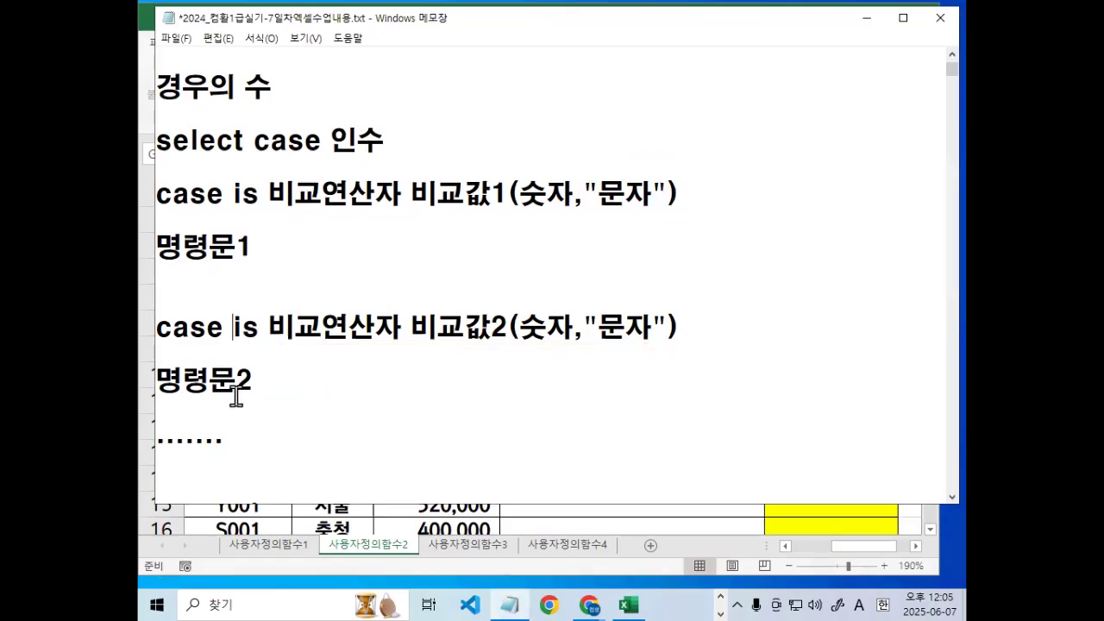
In the "to" notes, underline "is 사용하지", "to 명령어", "사이값인경우 사용" and the 60–70 average example, bracket its range, and clear the marks.
scroll(237, 399, "down", 3)
scroll(236, 397, "down", 1)
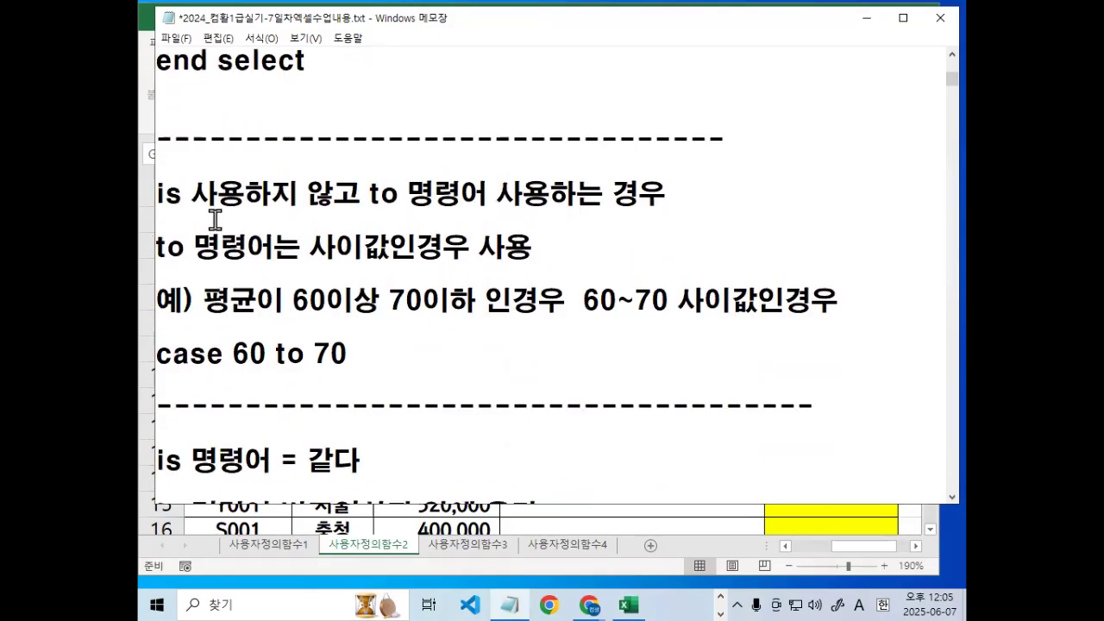
key("ctrl+2")
left_click_drag(157, 216, 507, 215)
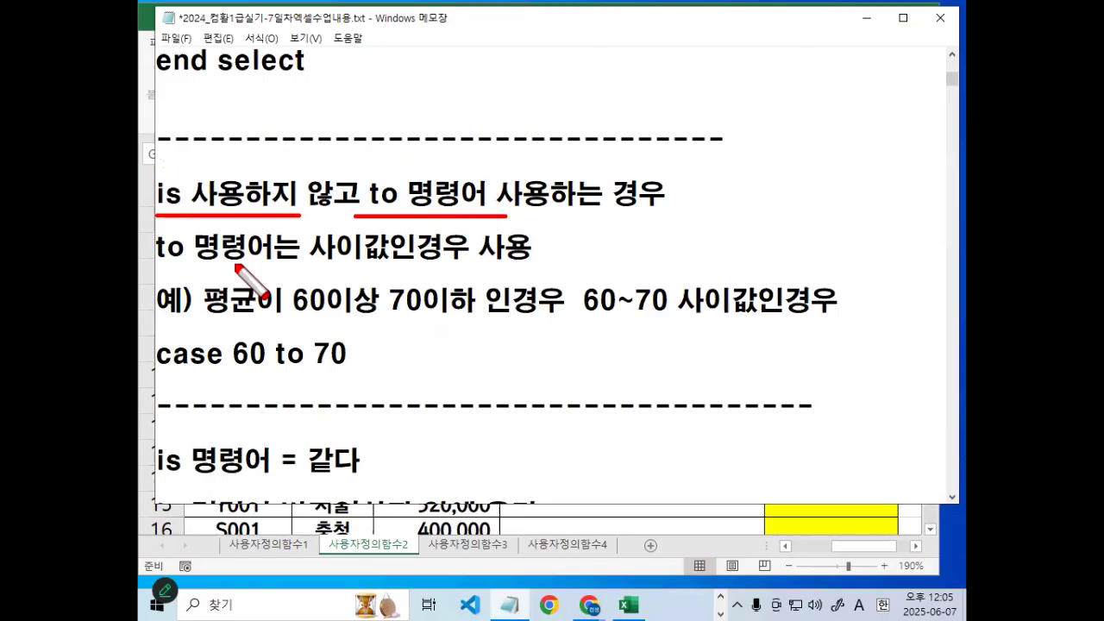
left_click_drag(313, 267, 522, 263)
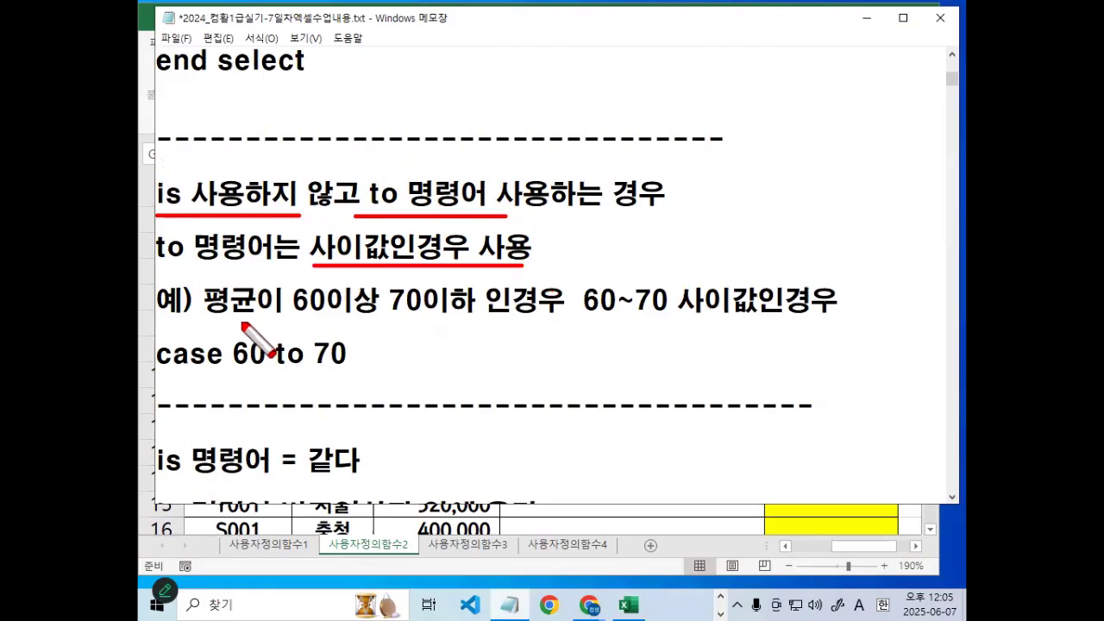
left_click_drag(196, 324, 540, 316)
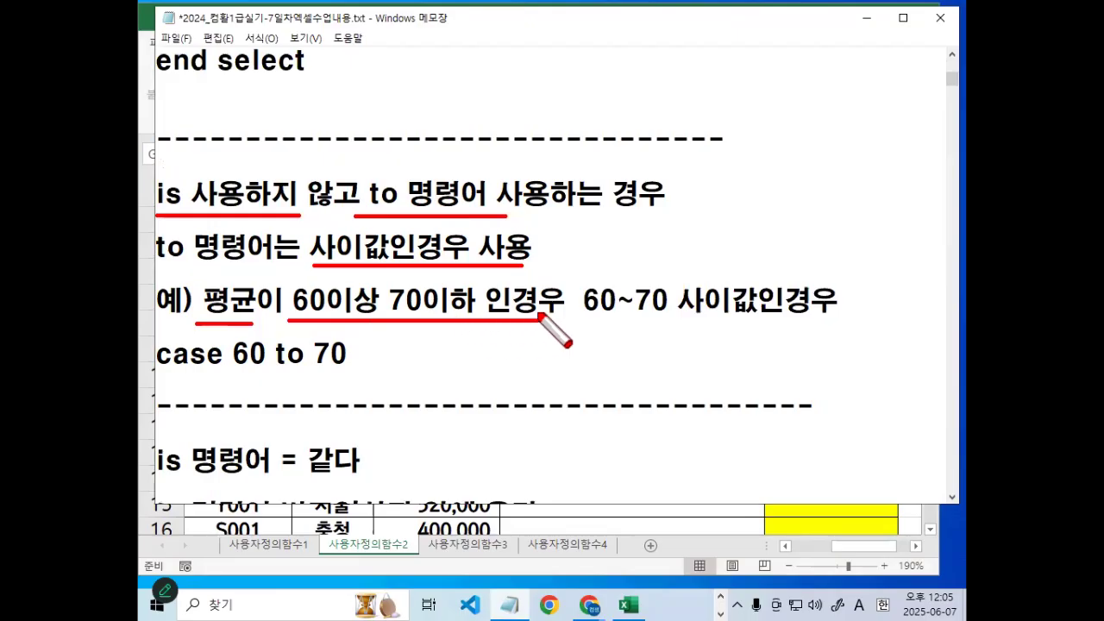
mouse_move(314, 276)
left_mouse_down()
mouse_move(420, 274)
mouse_move(420, 298)
left_mouse_up()
mouse_move(338, 317)
left_mouse_down()
mouse_move(339, 341)
mouse_move(421, 319)
left_mouse_up()
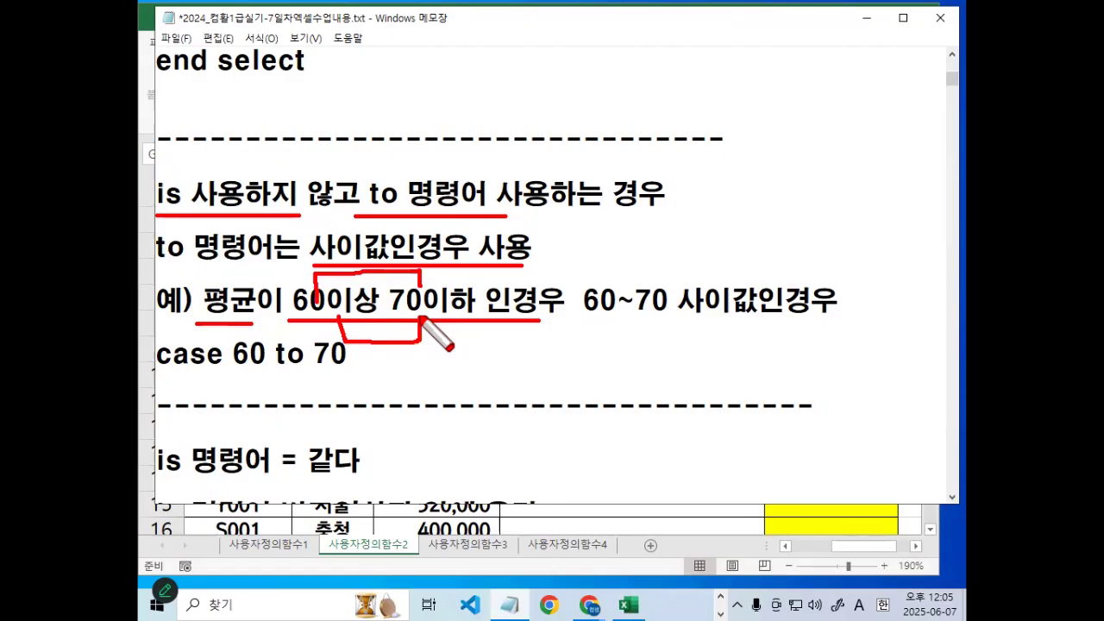
key("Escape")
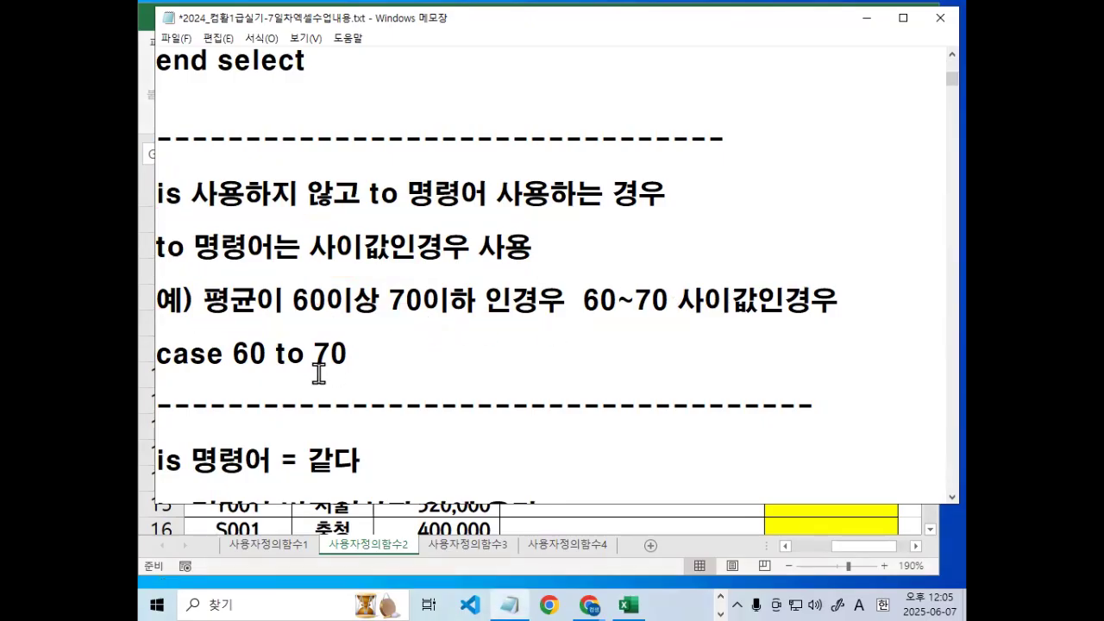
Underline "60 to 70" in the case example with an arc above it, clear the marks, and highlight "to" and "사이값인경우" in the explanation.
key("ctrl+2")
left_click_drag(233, 369, 351, 370)
mouse_move(237, 343)
left_mouse_down()
mouse_move(241, 326)
mouse_move(327, 315)
left_mouse_up()
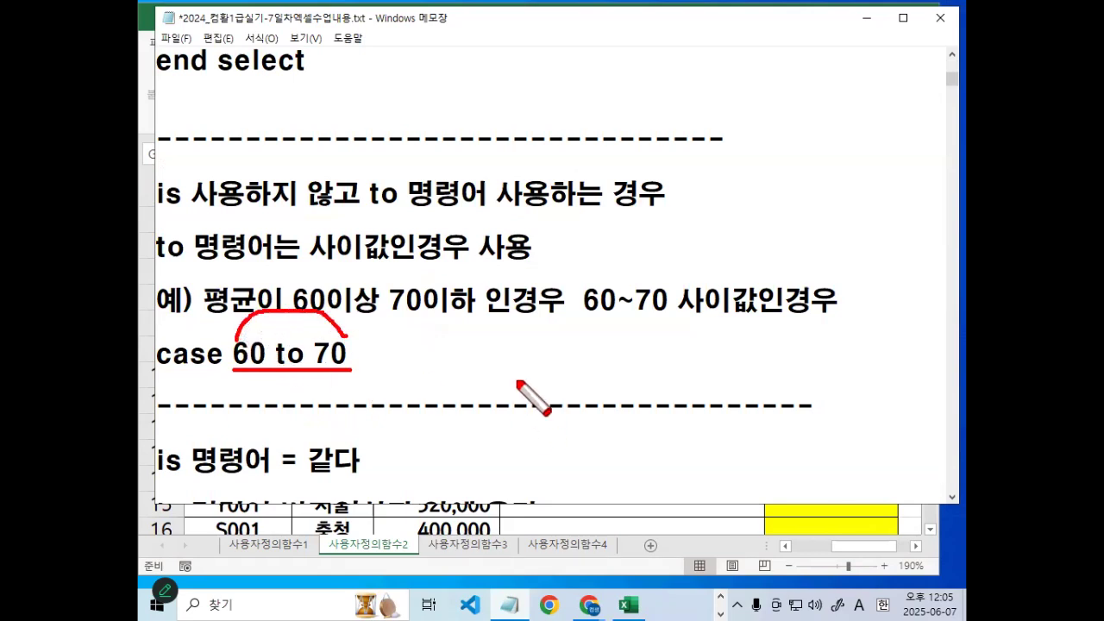
key("Escape")
left_click_drag(189, 255, 150, 250)
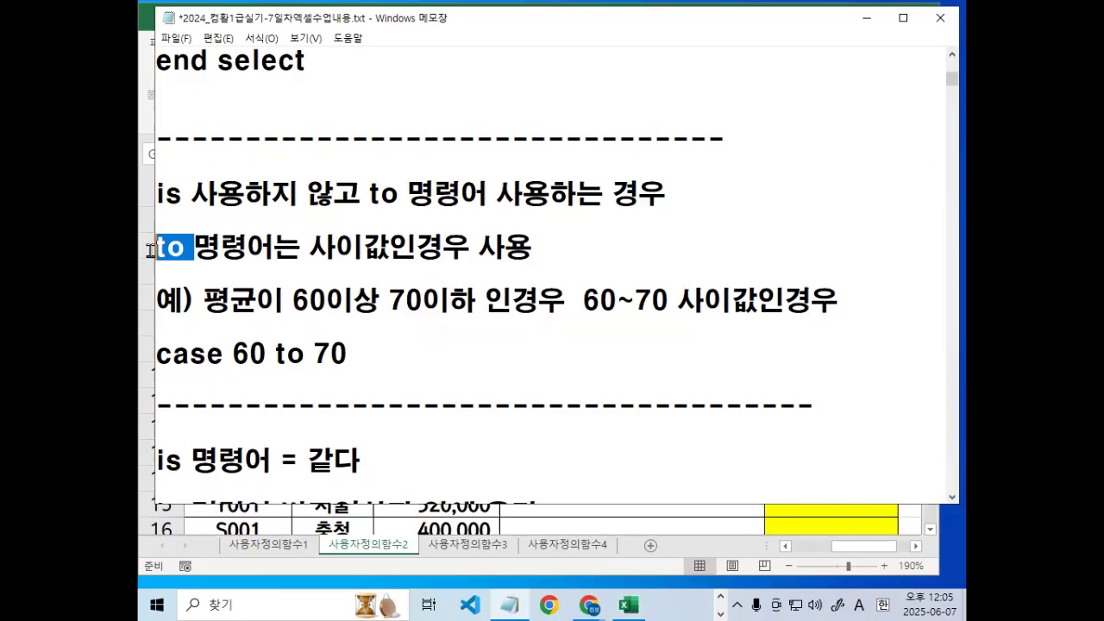
left_click_drag(320, 248, 505, 244)
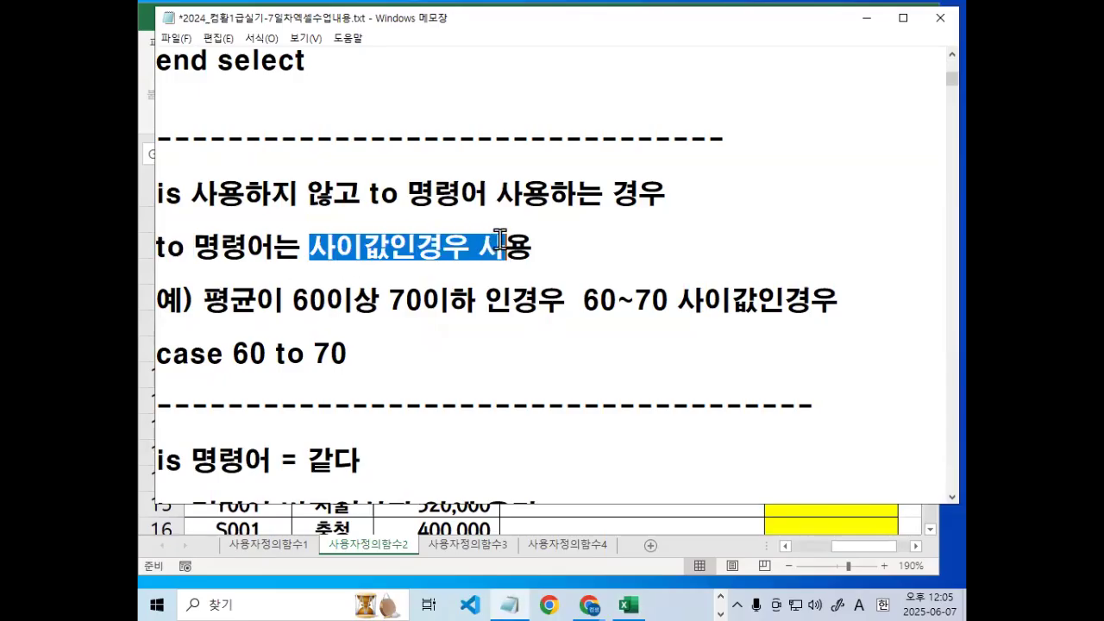
Highlight the first case block and the second case block in turn, and place the cursor after the dotted line.
scroll(468, 288, "up", 5)
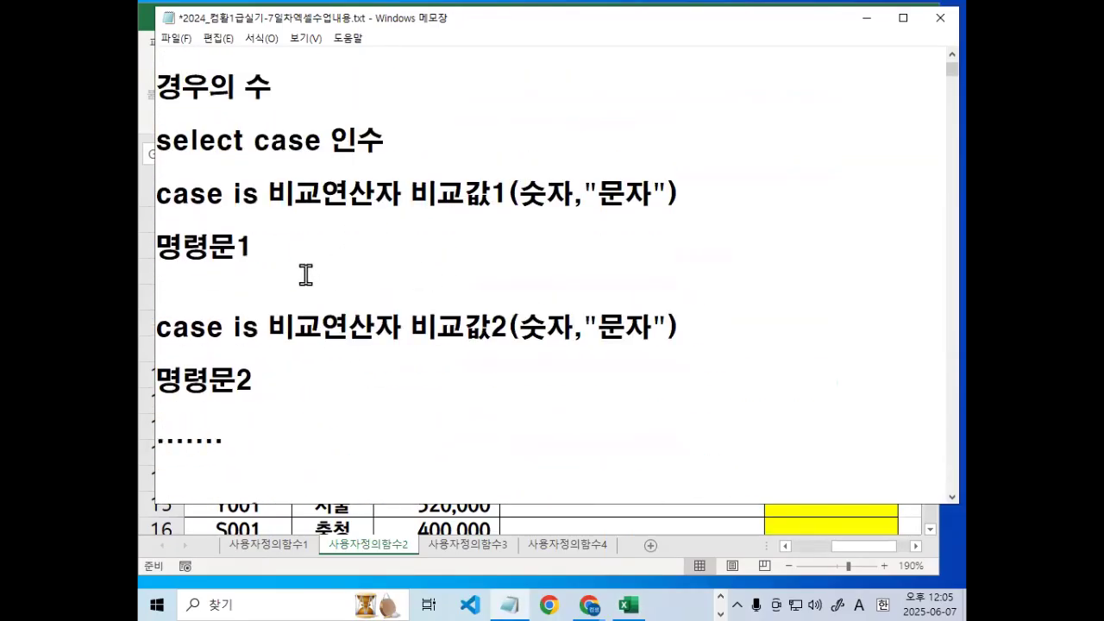
left_click_drag(182, 206, 290, 245)
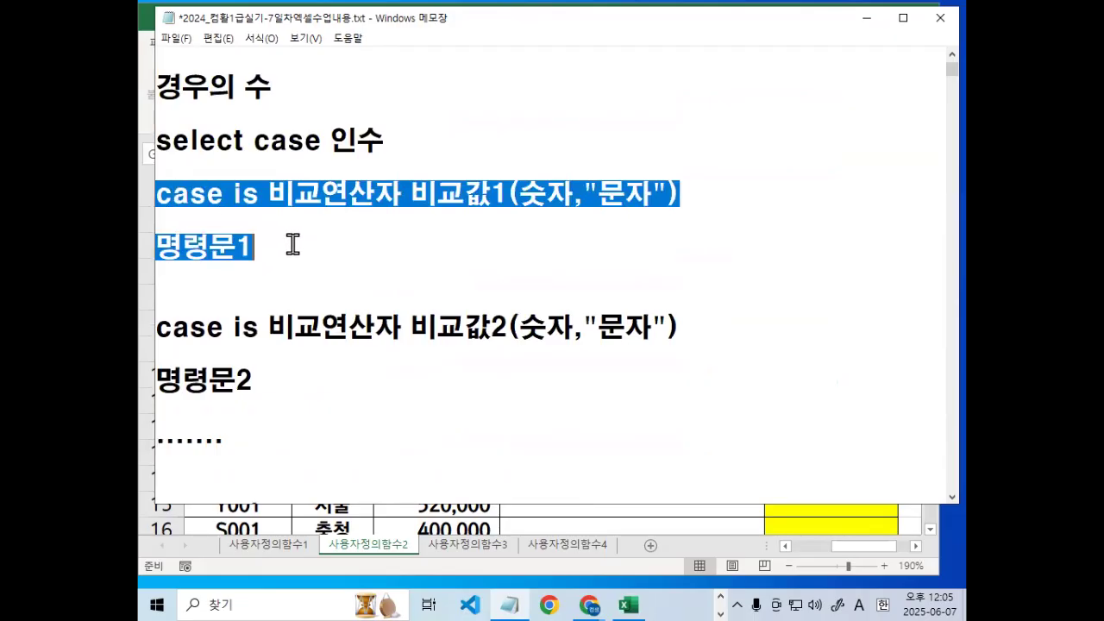
scroll(275, 259, "down", 1)
left_click_drag(163, 172, 283, 221)
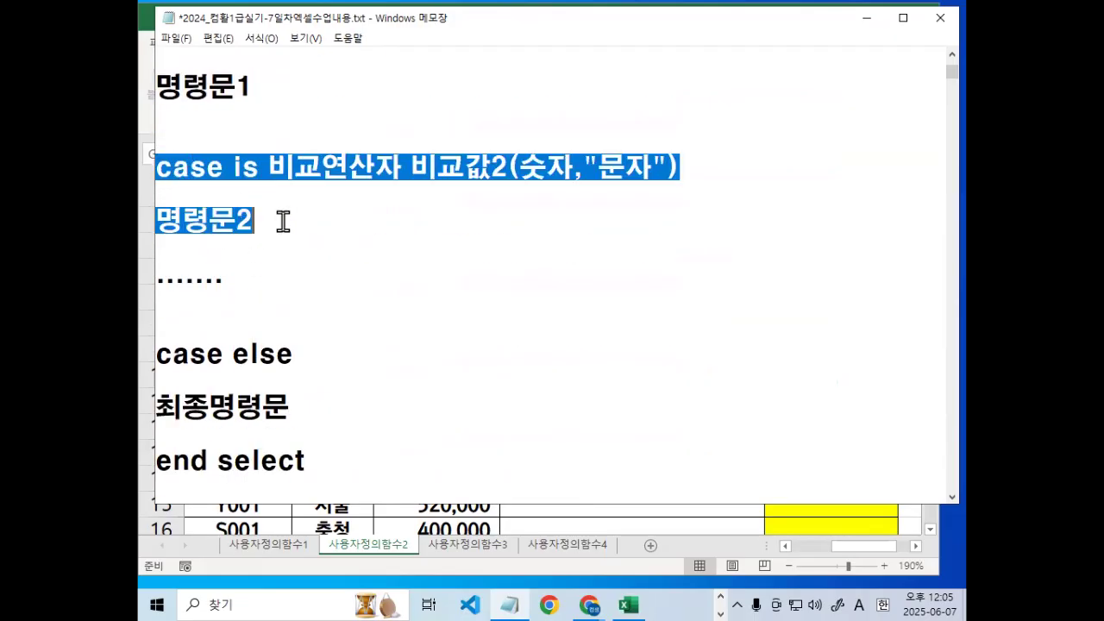
scroll(287, 288, "down", 1)
left_click(223, 180)
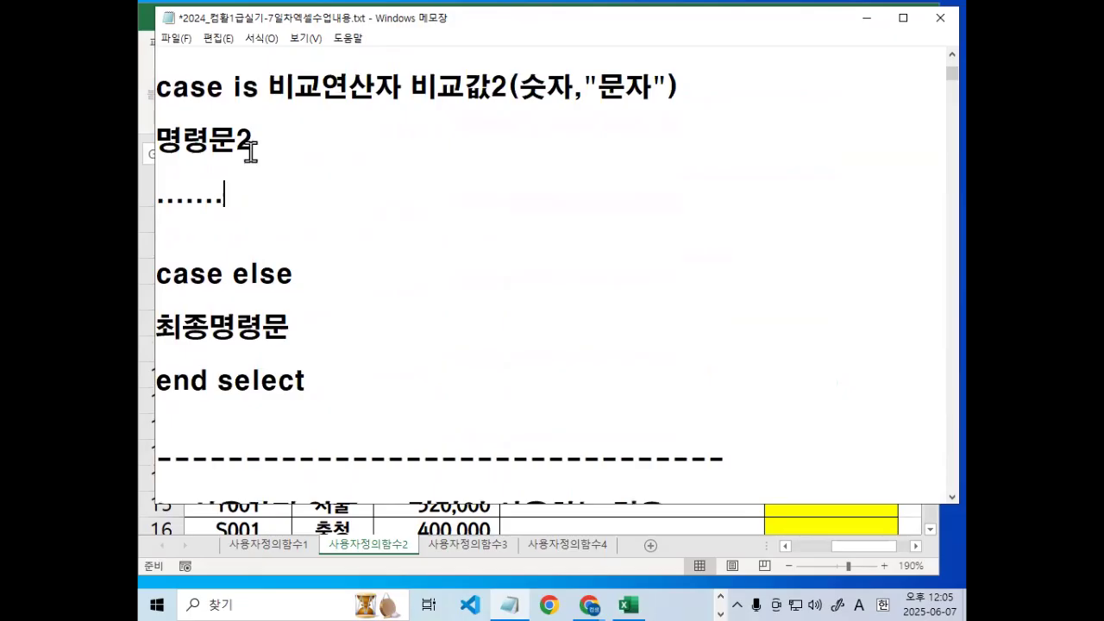
Highlight "case else", its word "else" and its word "case" in turn, and place the cursor at the line's end.
key("super+space")
left_click_drag(159, 274, 298, 268)
left_click_drag(233, 274, 306, 275)
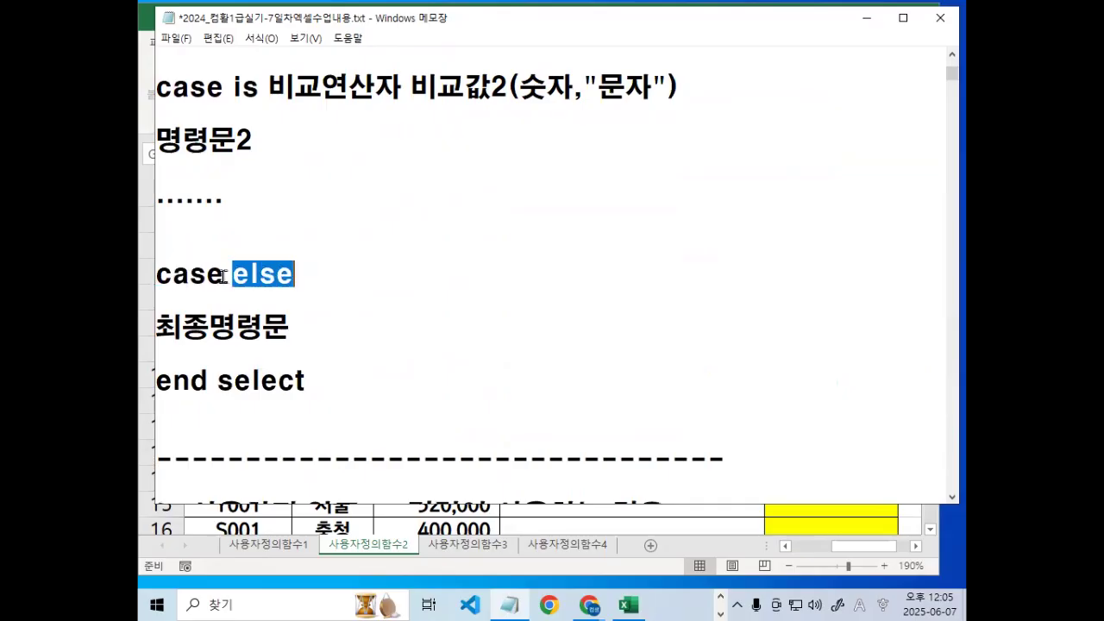
left_click_drag(223, 276, 150, 275)
left_click(339, 268)
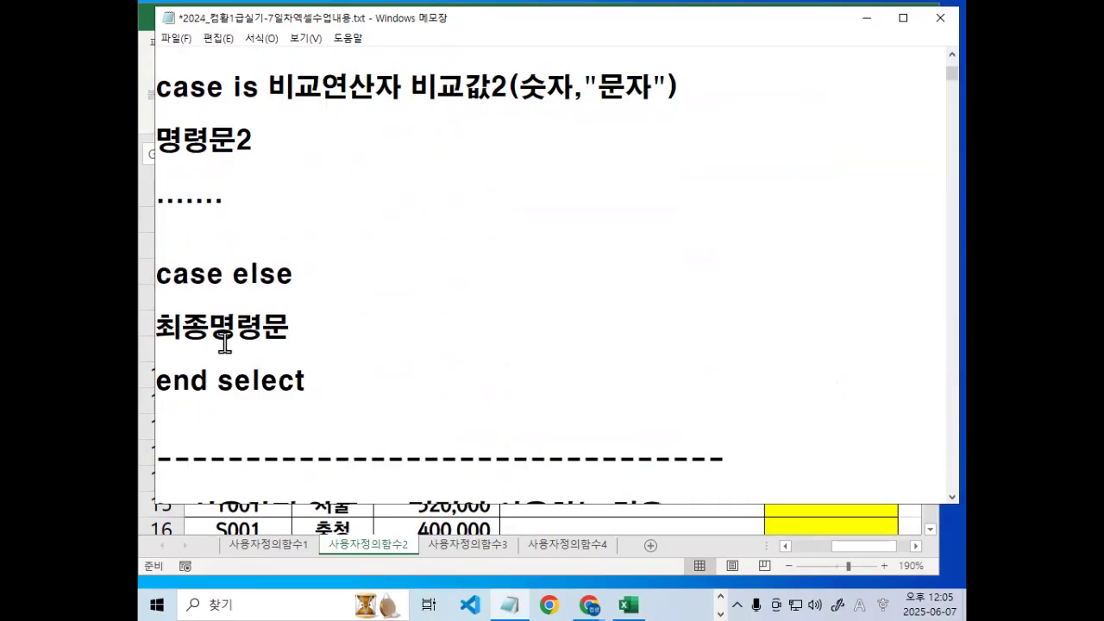
Underline "최종명령문" in red, mark the words of "end select", and clear the marks.
left_click_drag(153, 345, 312, 345)
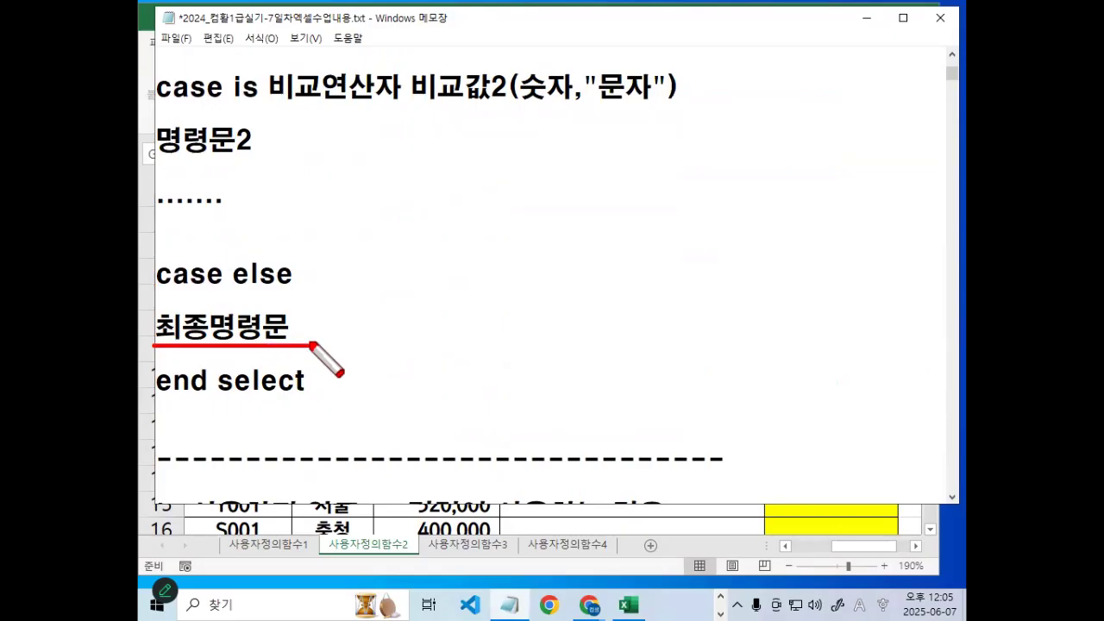
mouse_move(155, 401)
left_mouse_down()
mouse_move(312, 400)
mouse_move(239, 410)
left_mouse_up()
left_click(282, 353)
left_click_drag(239, 347, 298, 397)
key("Escape")
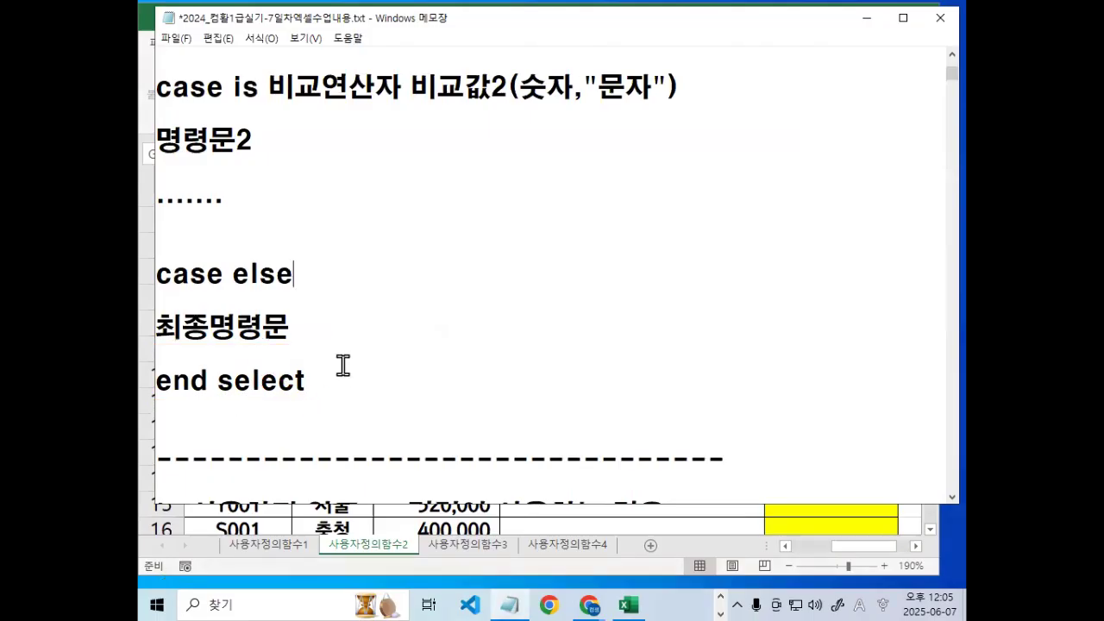
Highlight the "select case 인수" line near the start of the notes and place the cursor at its end.
scroll(342, 358, "up", 2)
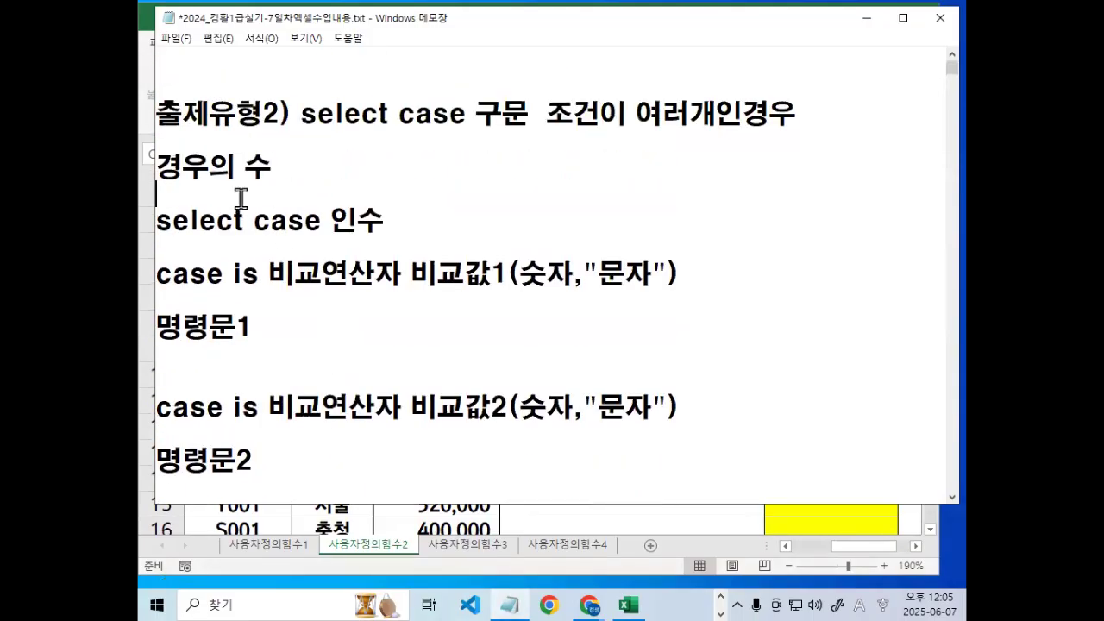
left_click_drag(163, 220, 393, 217)
left_click(394, 217)
Minimize the notes and select cell H4 in the yellow column of sheet 사용자정의함수2 in Excel.
left_click(866, 18)
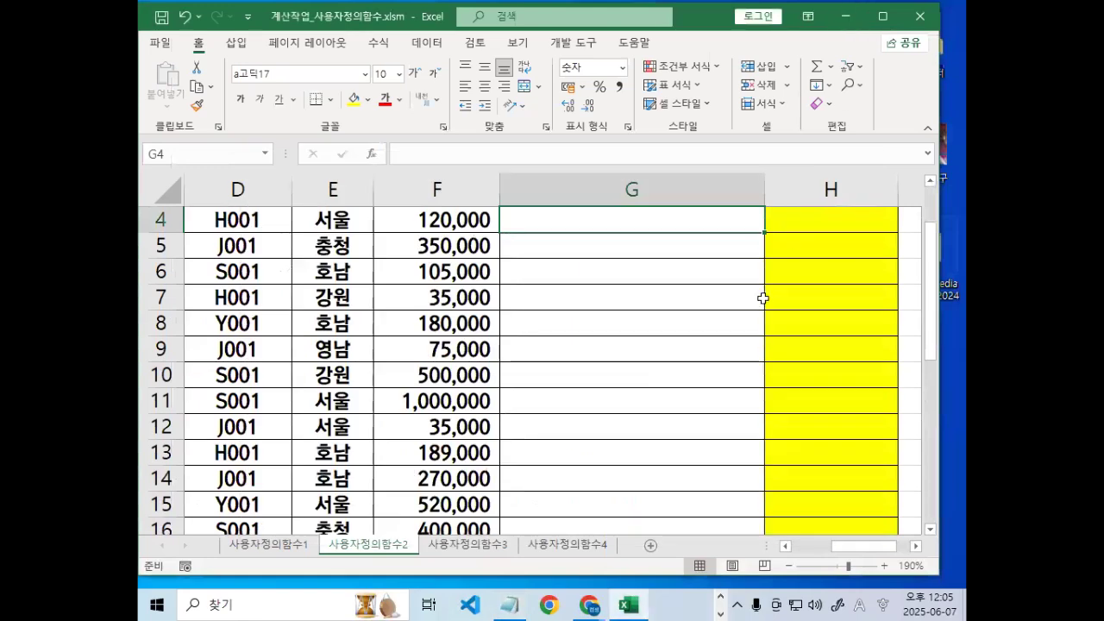
left_click(825, 197)
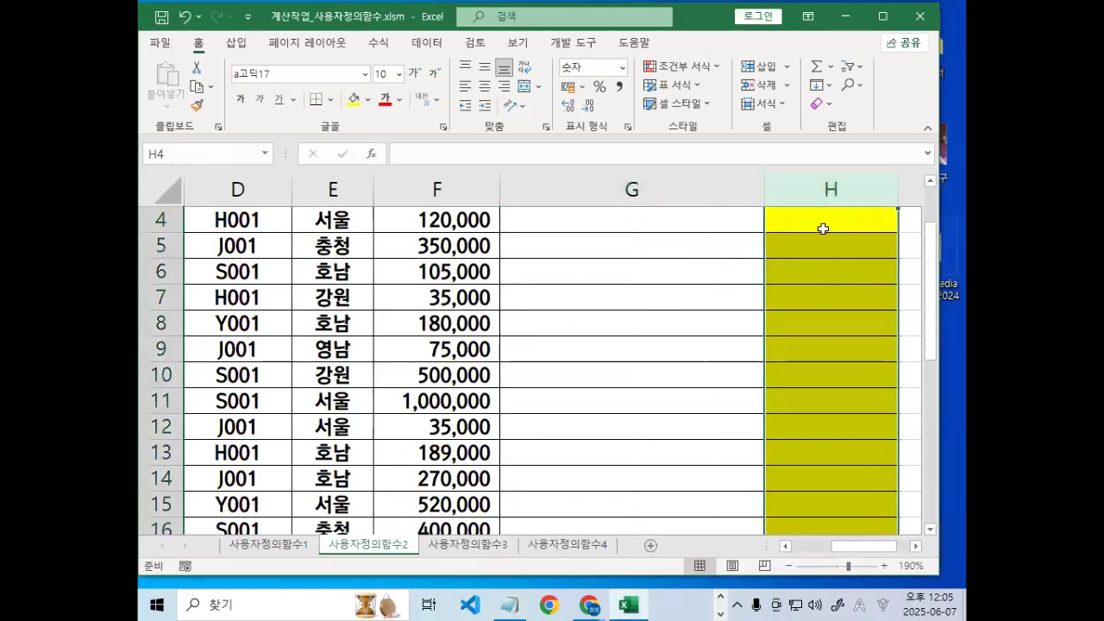
left_click(824, 226)
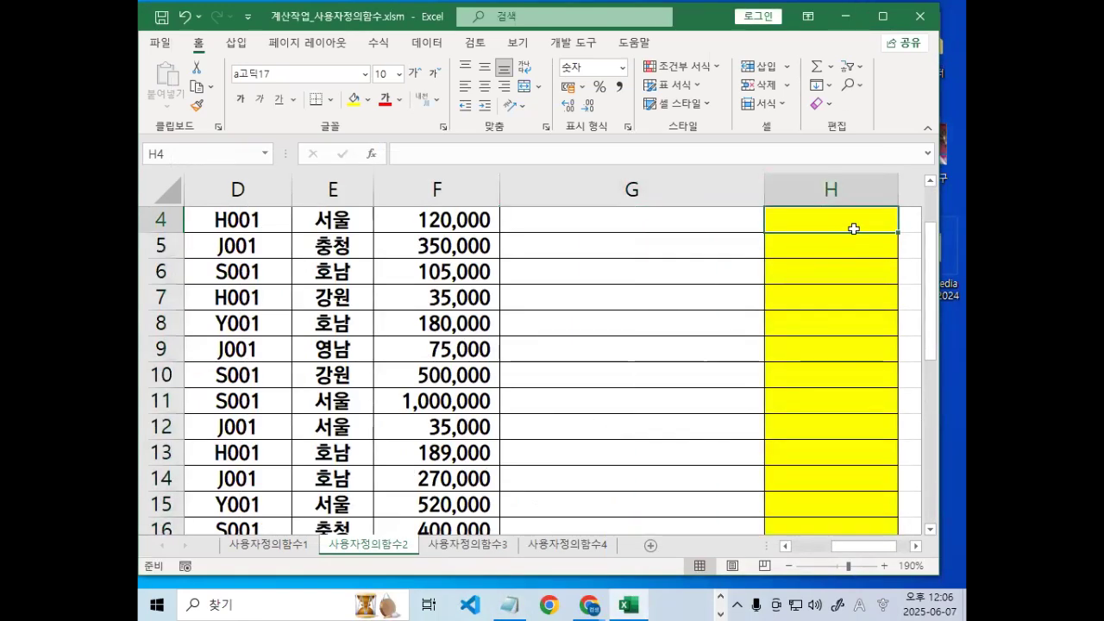
Open the Visual Basic editor and insert a new module.
left_click(587, 50)
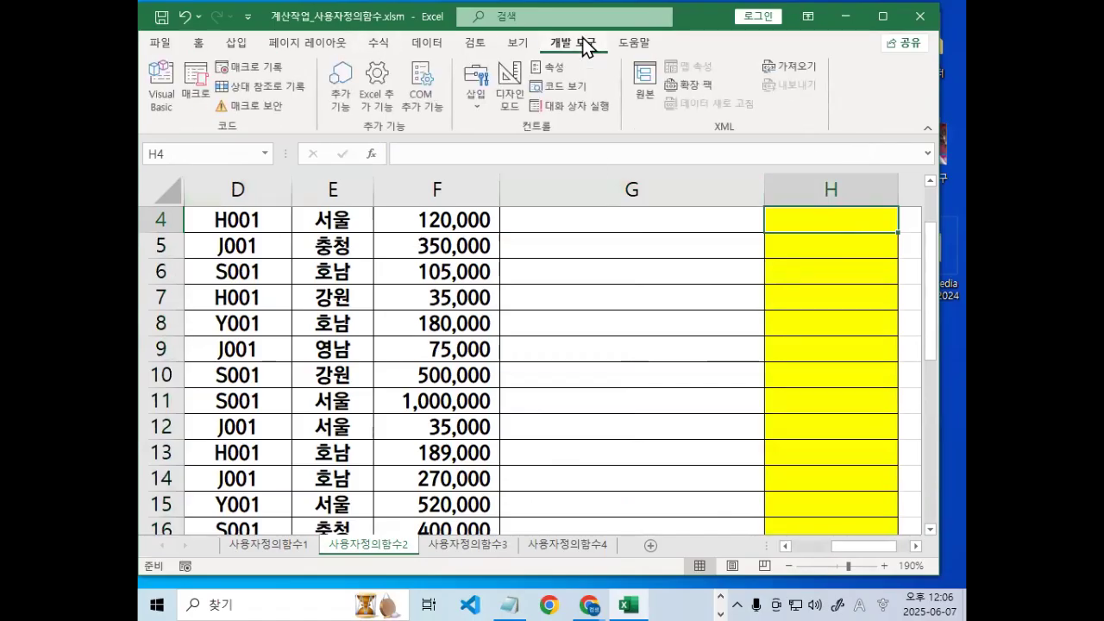
left_click(159, 102)
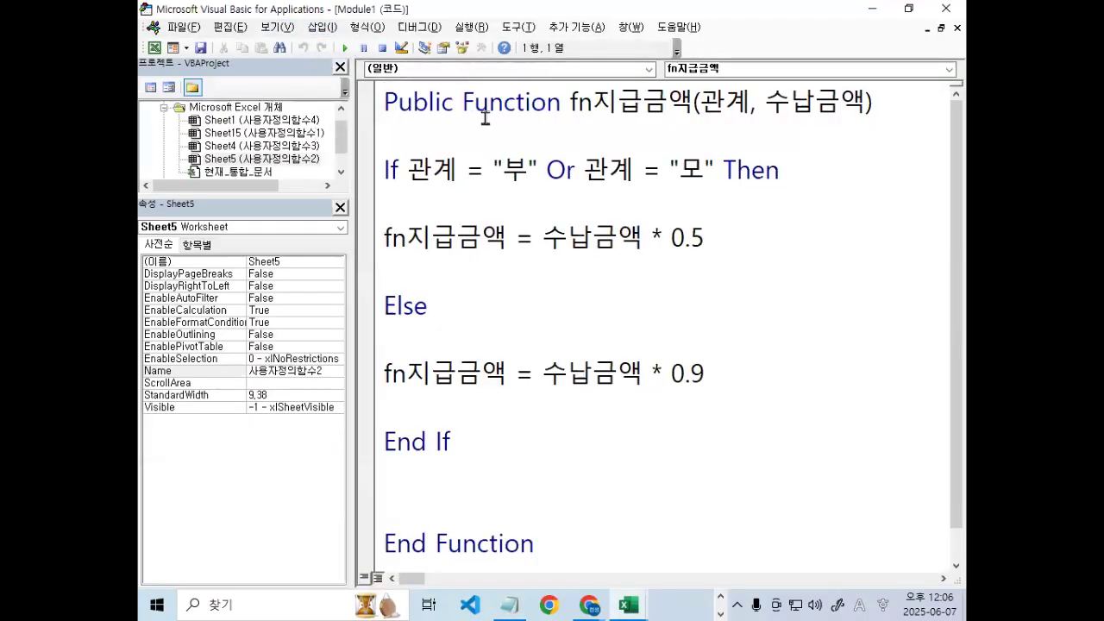
left_click(321, 27)
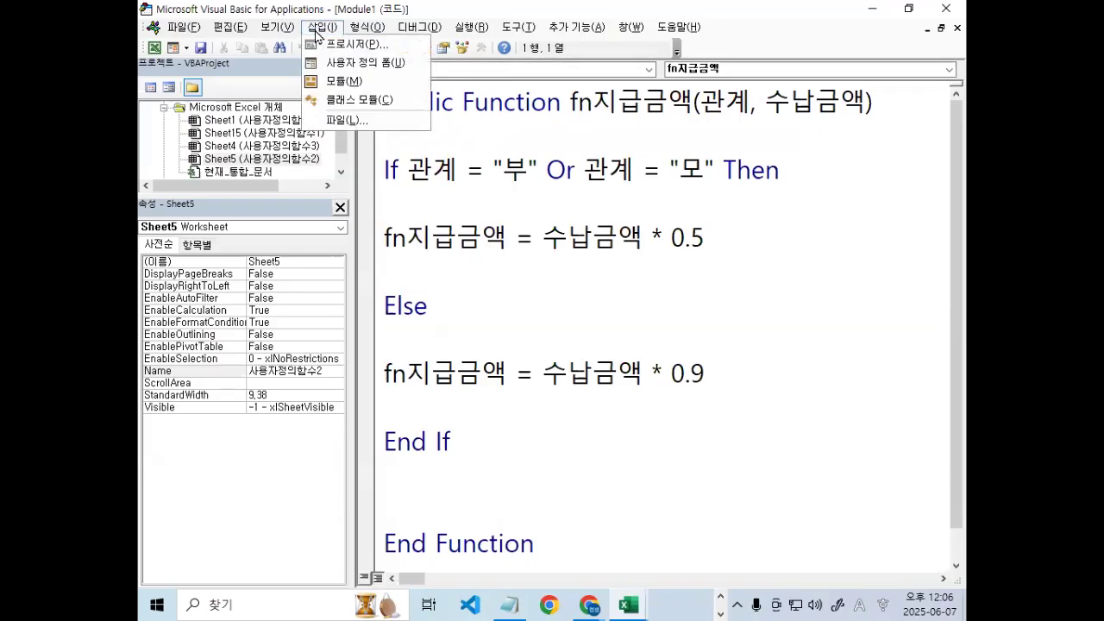
left_click(340, 81)
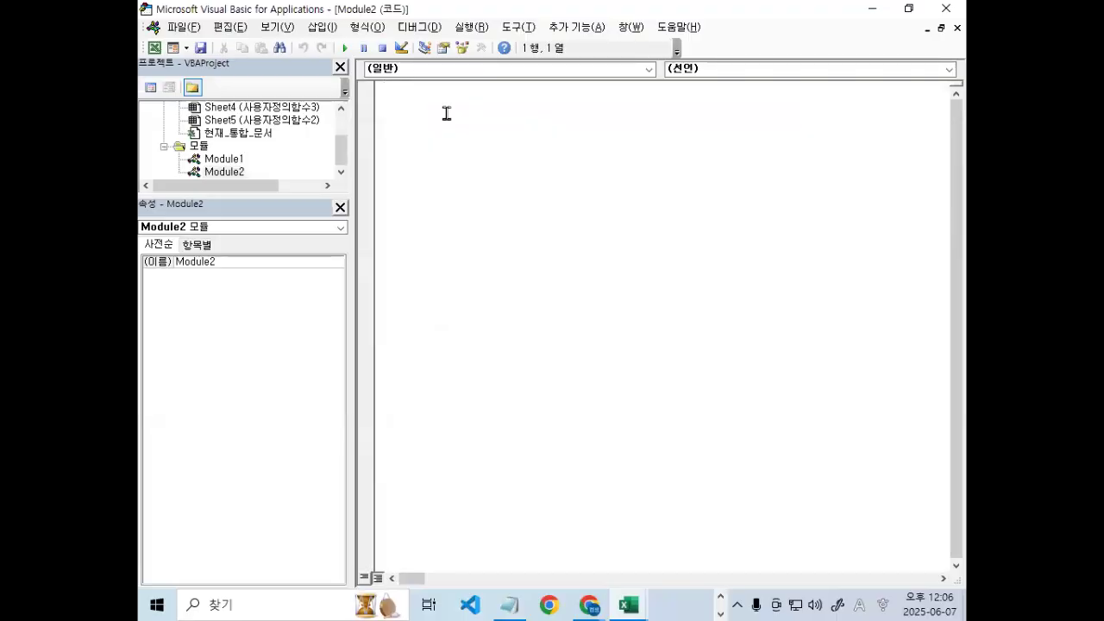
Declare the function with "public function fn할인액(월불입액)" in the new module and add blank space in its body.
type("p")
type("u")
type("blio")
type("c")
key("BackSpace")
key("BackSpace")
type("c function")
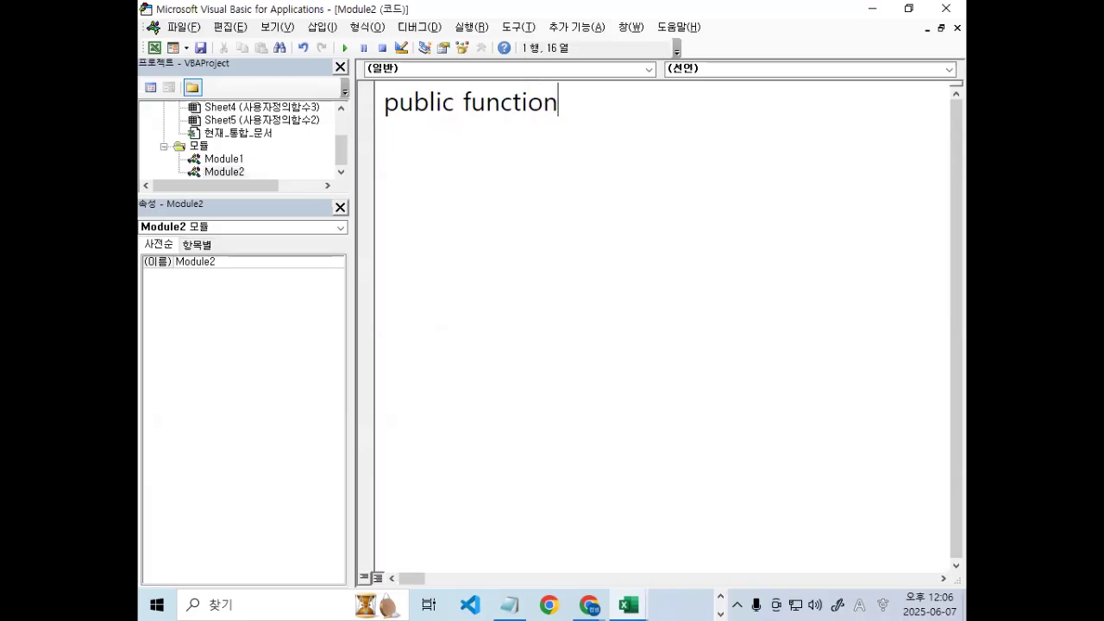
type(" fn")
key("Hangul")
type("하")
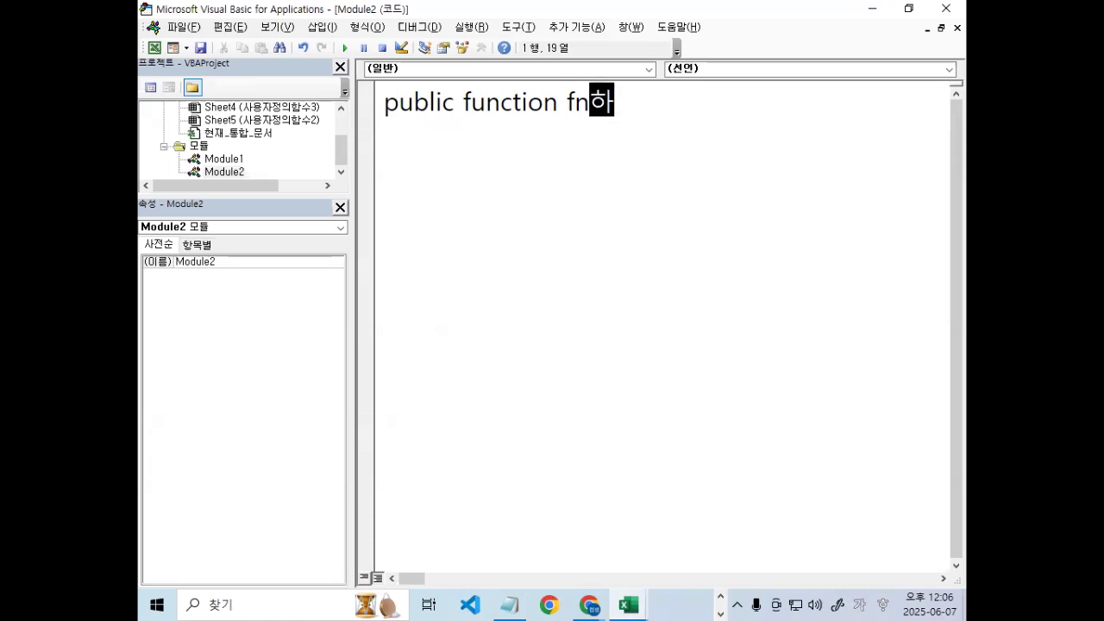
type("ㄹ인액(")
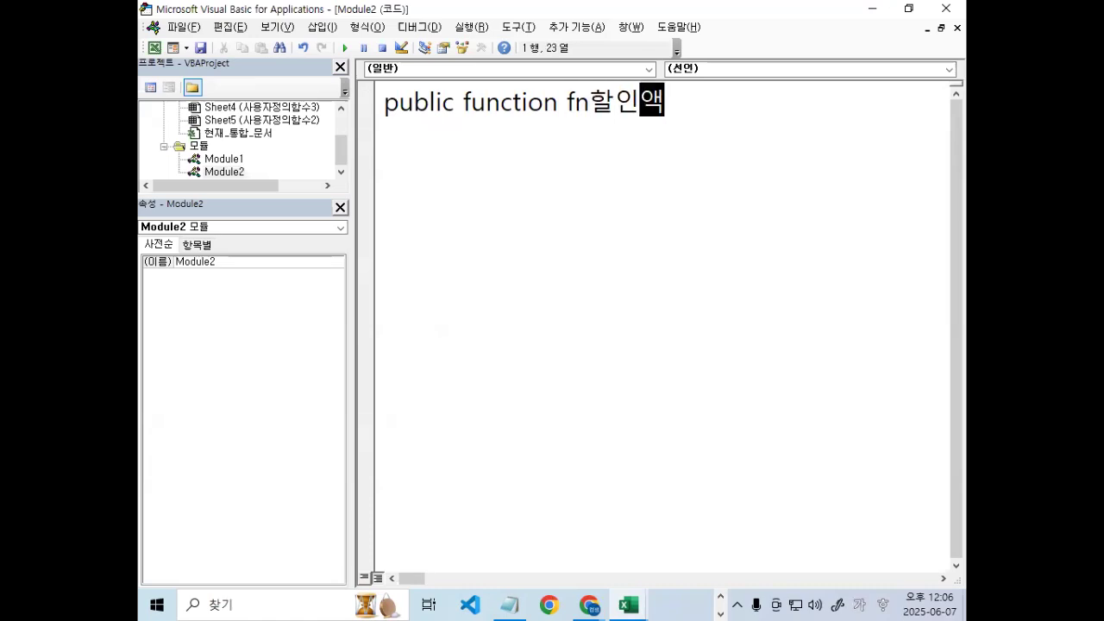
type("월불")
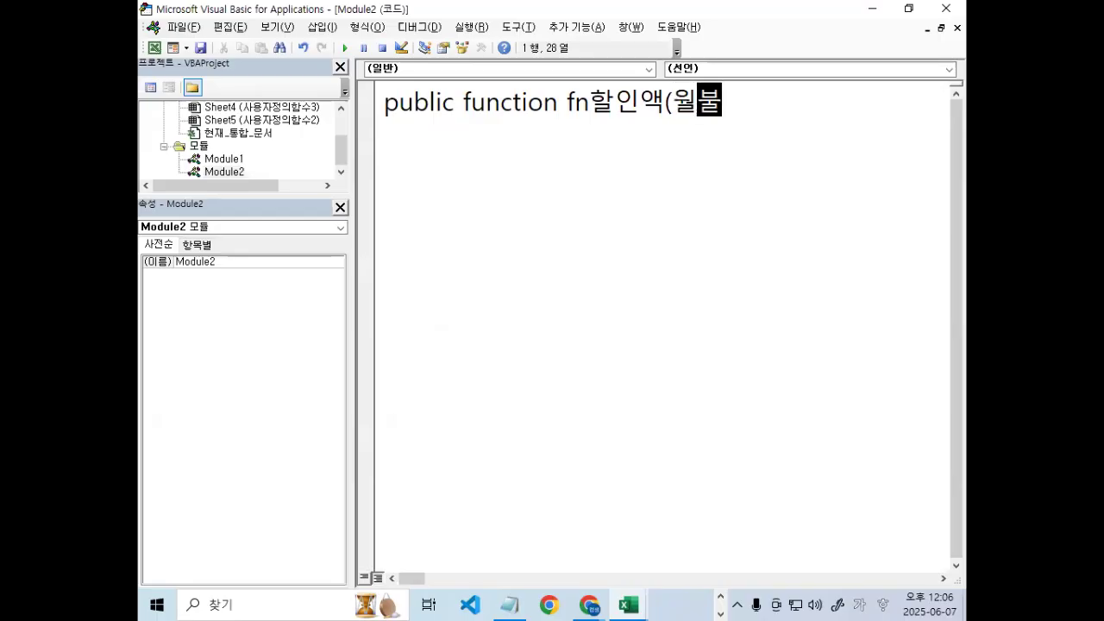
type("입액)")
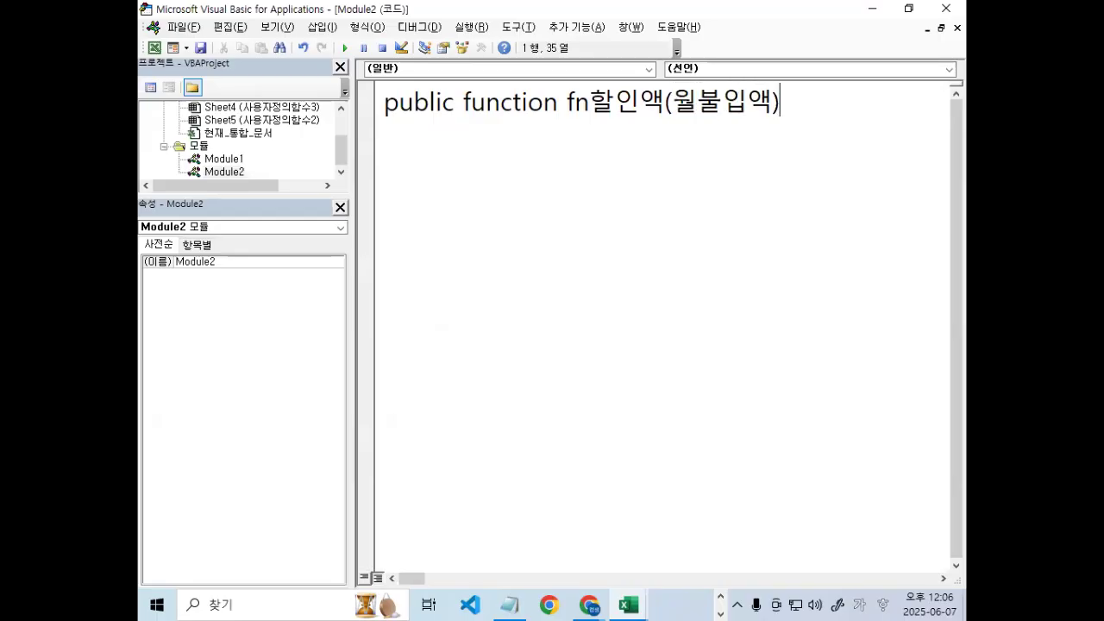
key("Return")
key("Return")
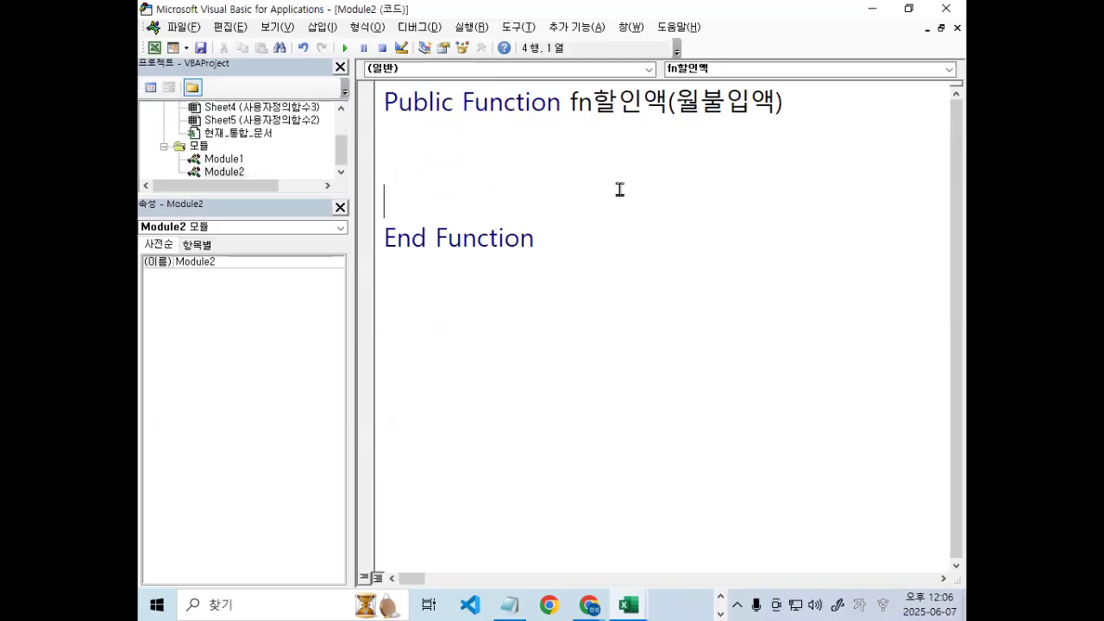
Underline the function's declaration and "End Function" in red, circle the empty body between them, and clear the marks.
left_click_drag(390, 122, 705, 122)
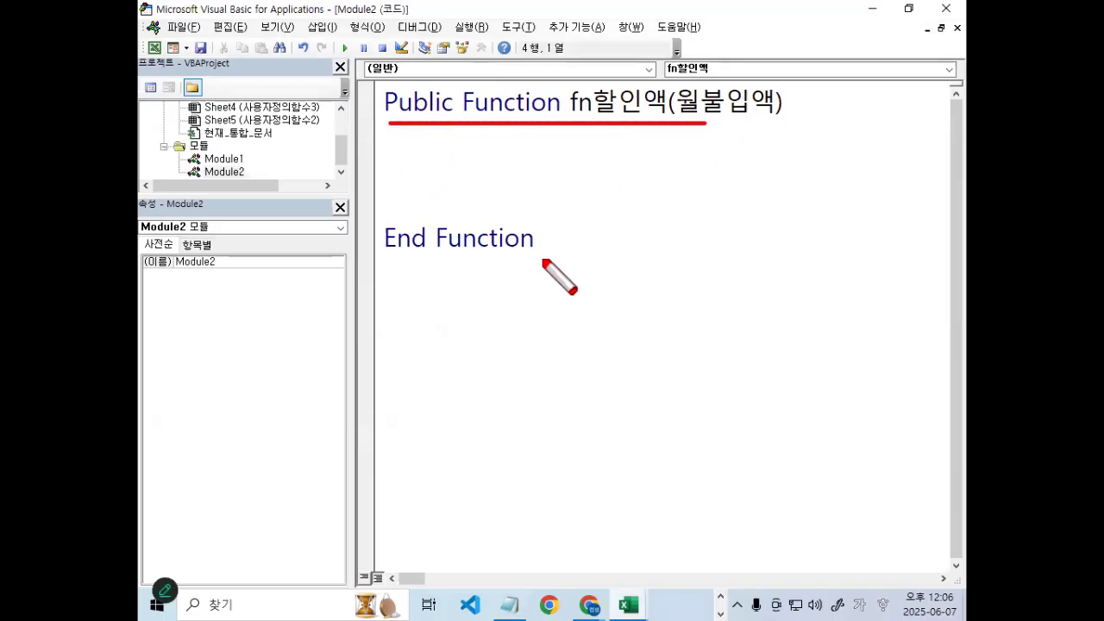
left_click_drag(382, 259, 523, 257)
mouse_move(467, 193)
left_mouse_down()
mouse_move(421, 207)
mouse_move(470, 192)
left_mouse_up()
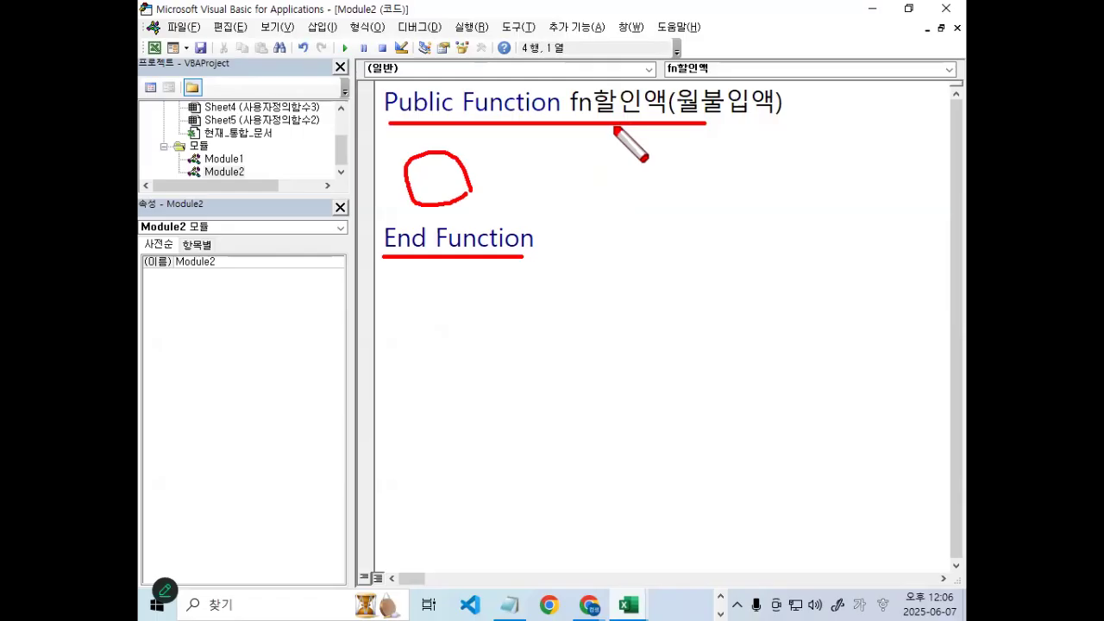
key("Escape")
Highlight the function name "fn할인액" in the declaration and place the cursor on the blank third line.
left_click_drag(571, 105, 674, 104)
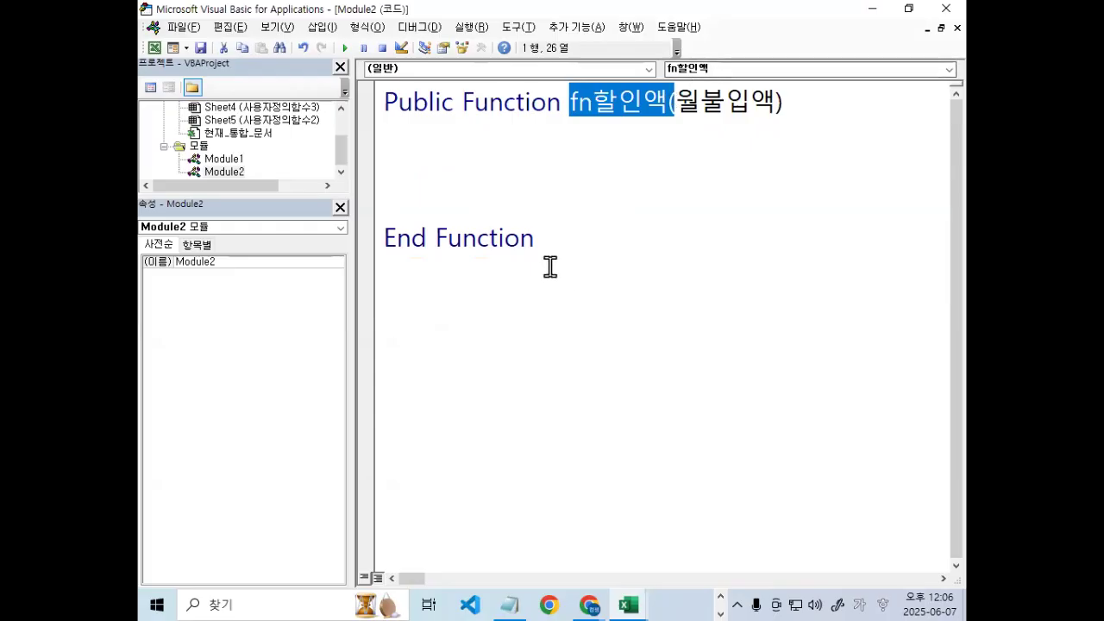
left_click(446, 160)
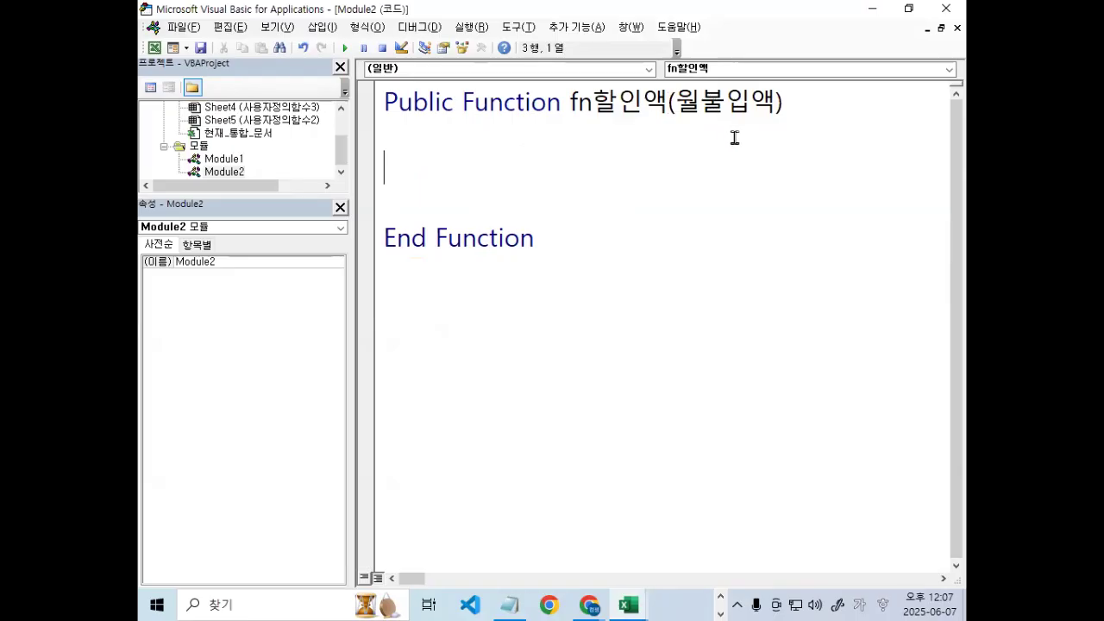
Handwrite "2% X" over a line with "0.02" below it in red, circle "0.02", and clear the marks.
key("ctrl+alt+g")
mouse_move(658, 196)
left_mouse_down()
mouse_move(660, 207)
mouse_move(690, 213)
left_mouse_up()
mouse_move(723, 180)
left_mouse_down()
mouse_move(704, 216)
mouse_move(701, 173)
mouse_move(723, 214)
left_mouse_up()
left_click_drag(619, 231, 814, 230)
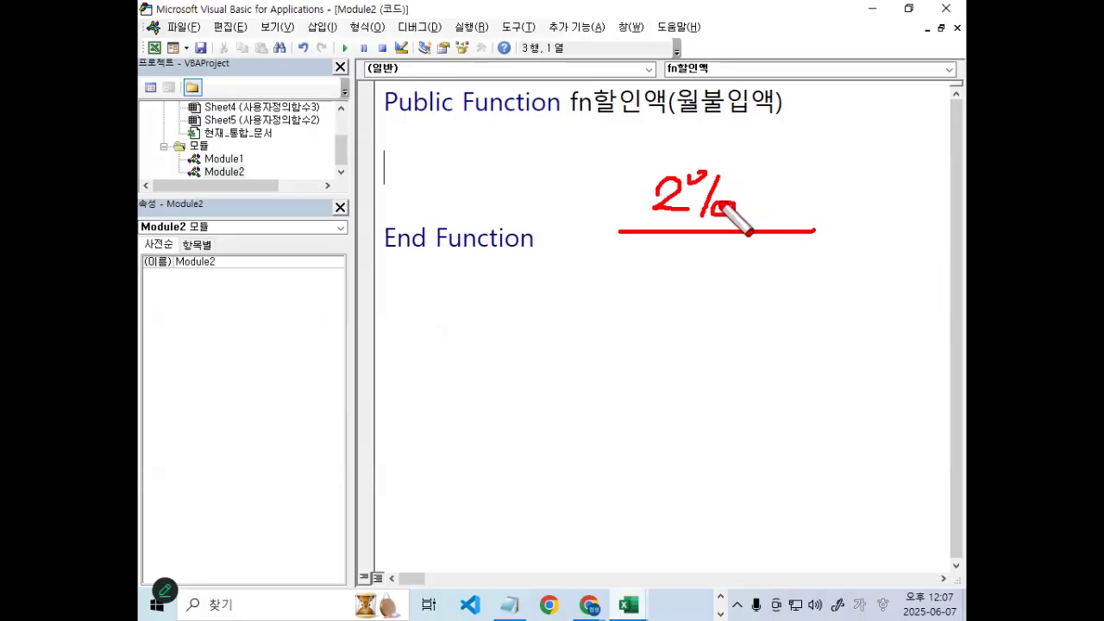
left_click_drag(675, 212, 752, 217)
mouse_move(783, 177)
left_mouse_down()
mouse_move(763, 215)
mouse_move(785, 217)
left_mouse_up()
mouse_move(657, 290)
left_mouse_down()
mouse_move(722, 310)
mouse_move(703, 284)
mouse_move(771, 313)
mouse_move(624, 278)
mouse_move(813, 311)
left_mouse_up()
left_click(686, 312)
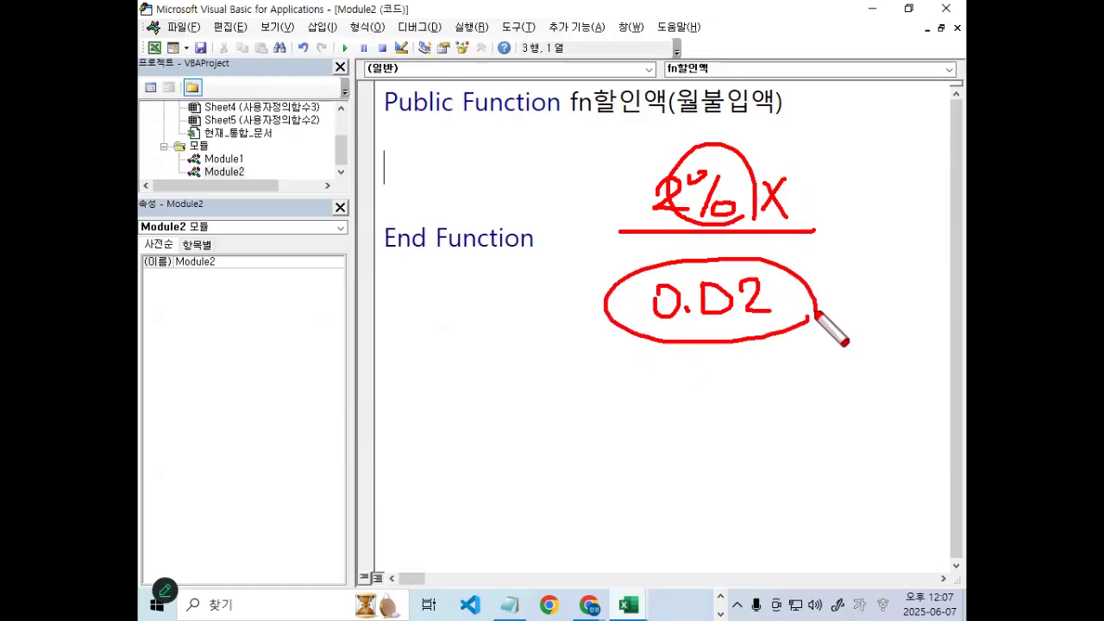
key("Escape")
Add blank lines to the function body and write "select case 할인액" on the third line.
left_click(431, 138)
key("Return")
key("Return")
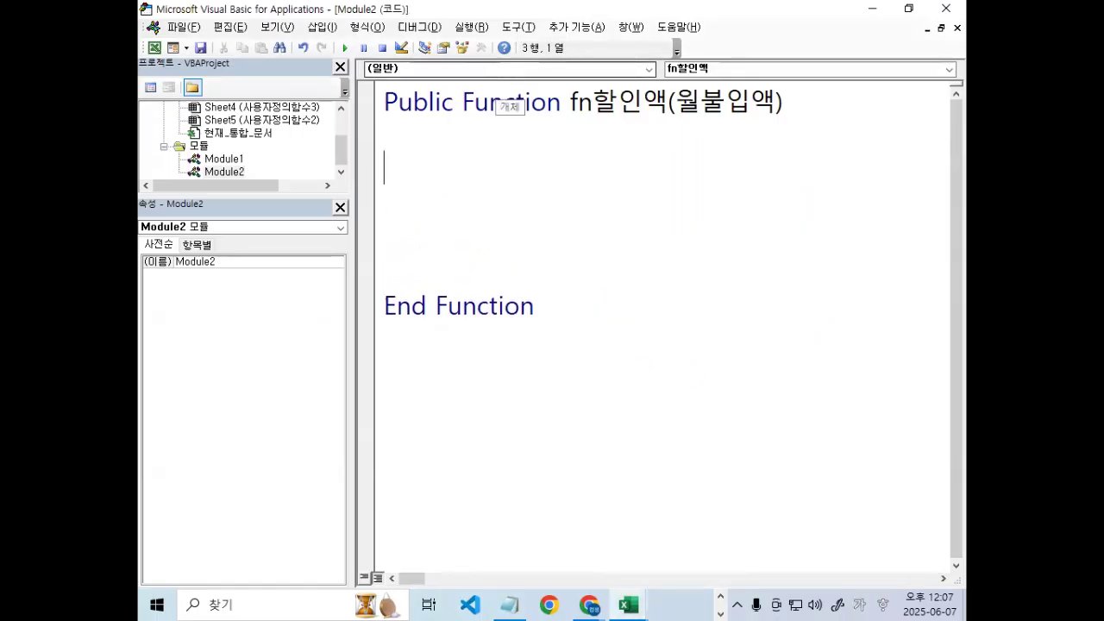
type("ㄴ")
type("s")
type("elc")
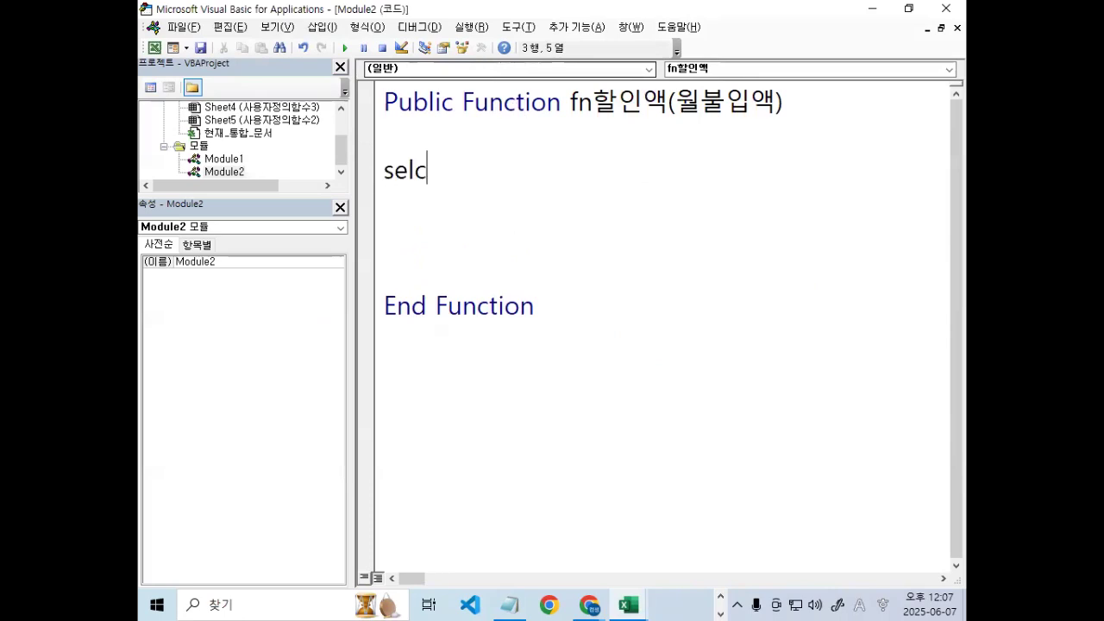
type("t csa")
key("BackSpace")
key("BackSpace")
type("ase")
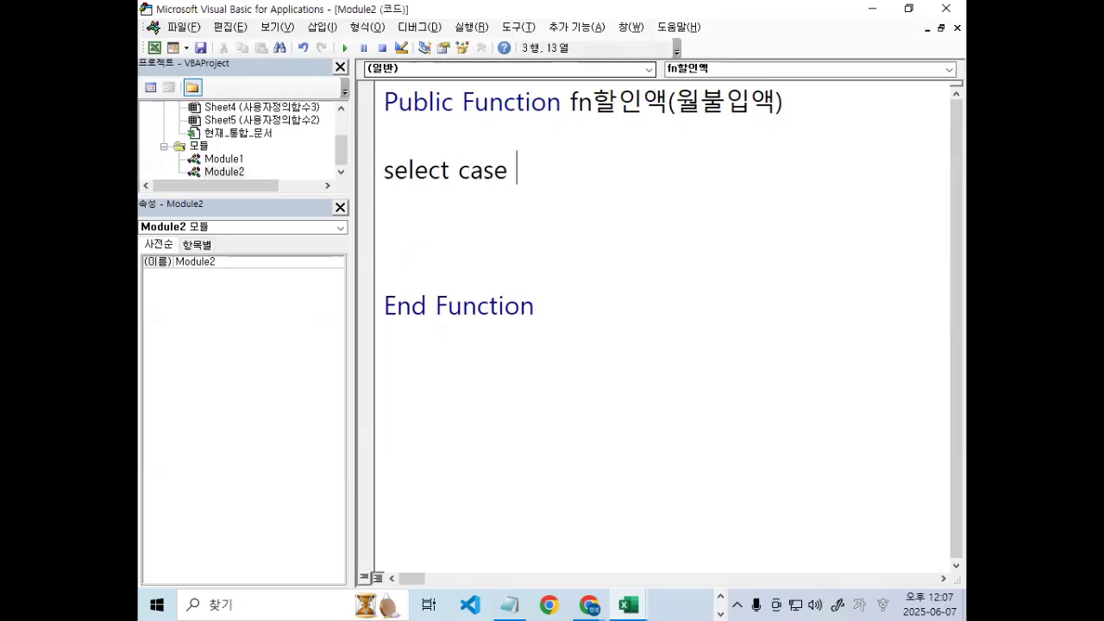
type(" 할")
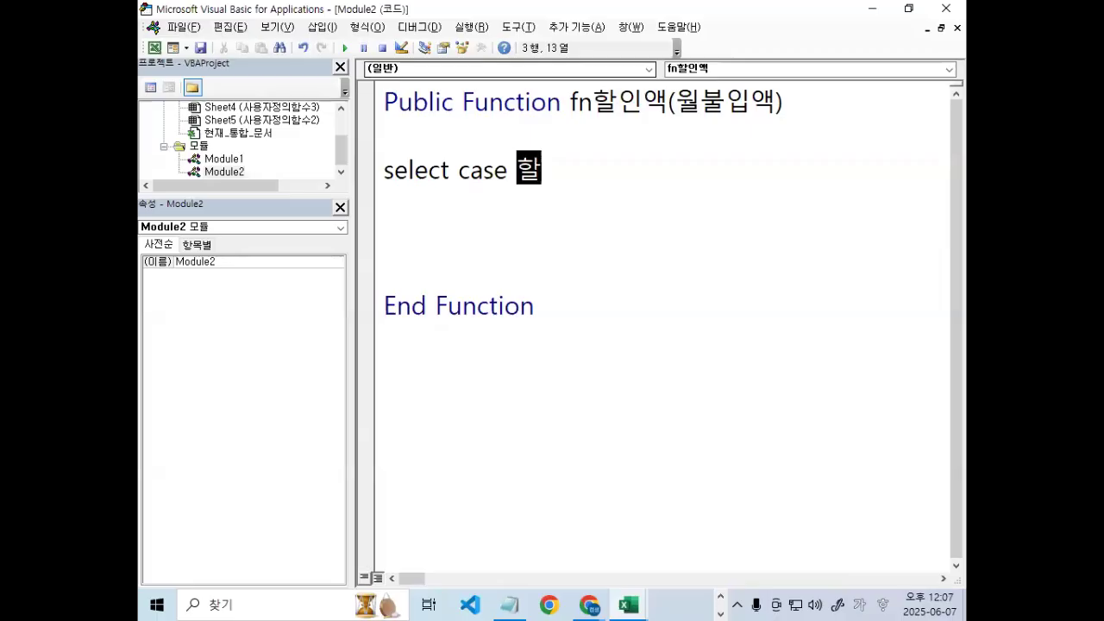
type("인액")
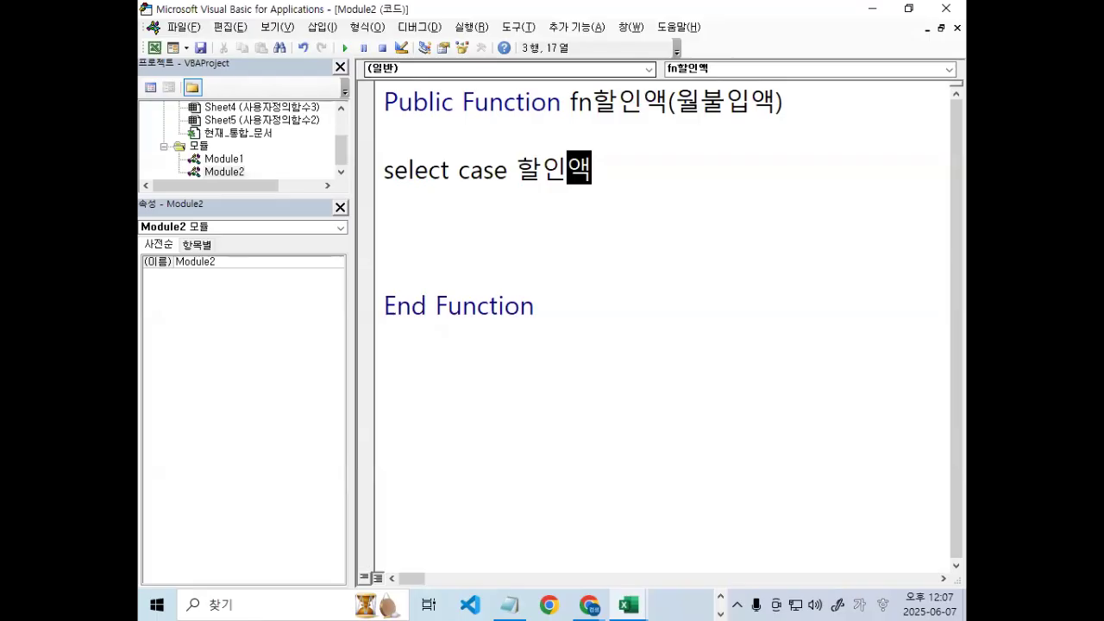
key("Return")
key("Return")
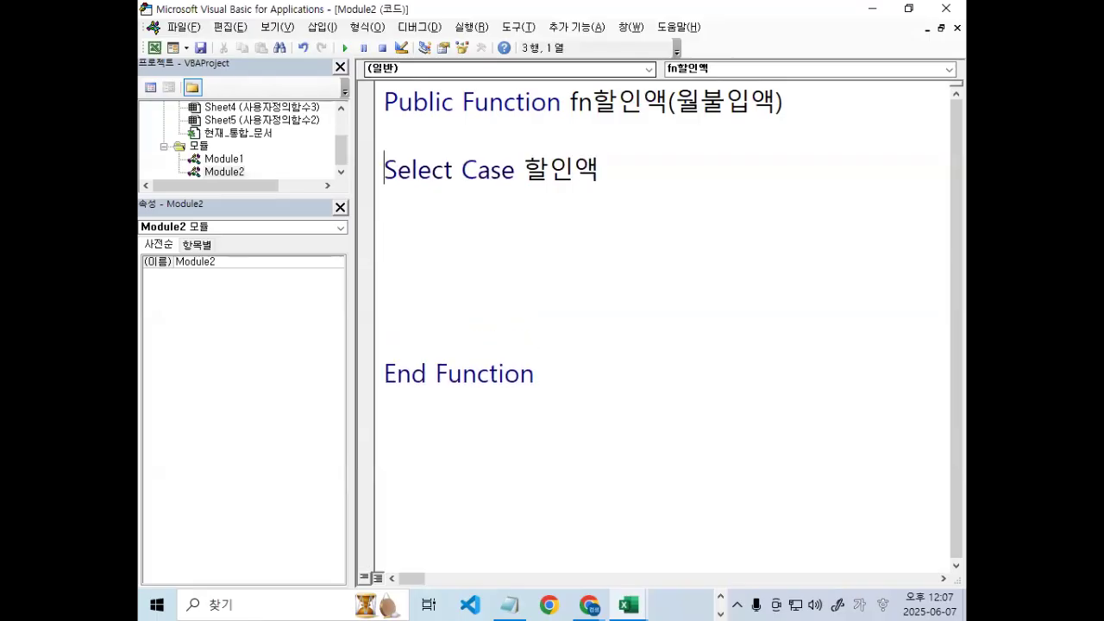
Replace the Select Case test expression with 월불입액 and start a new line below it.
key("Right")
key("Right")
key("Right")
key("BackSpace")
key("BackSpace")
key("Delete")
key("Delete")
type("월부ㄹ입래")
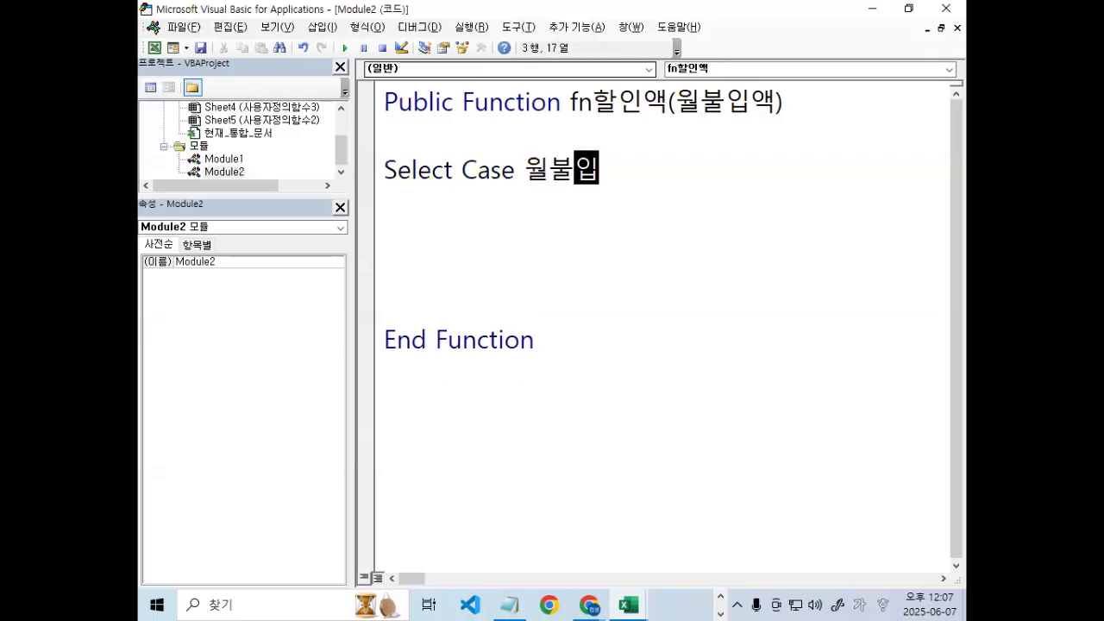
key("BackSpace")
key("BackSpace")
type("액")
key("Return")
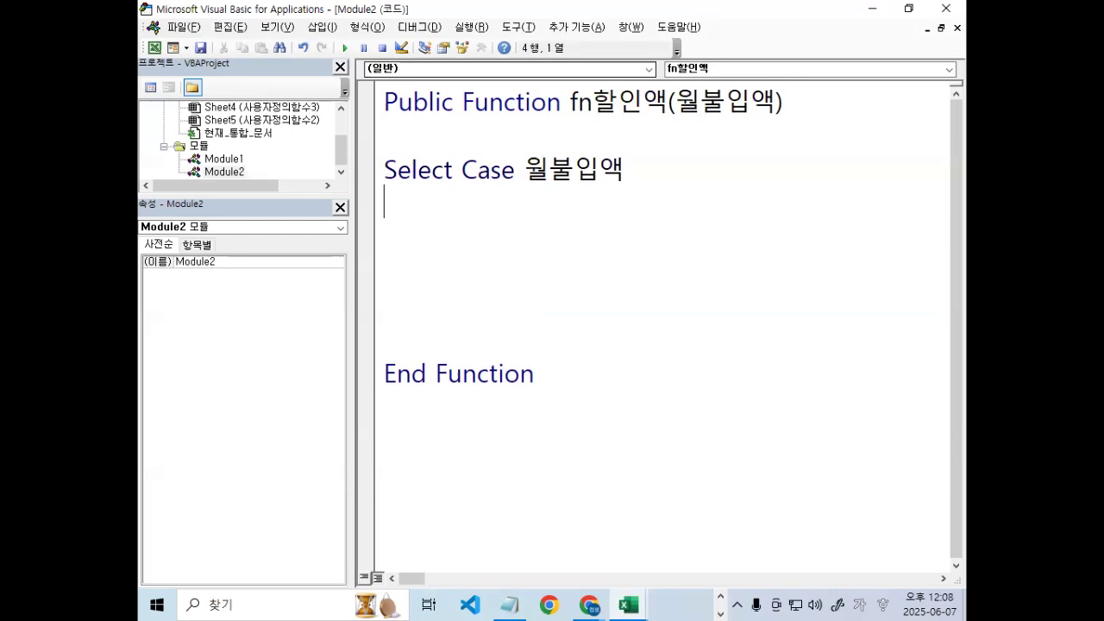
Underline 월불입액 in the Select Case line in red and clear the mark.
key("ctrl+2")
left_click_drag(514, 193, 638, 183)
key("ctrl+2")
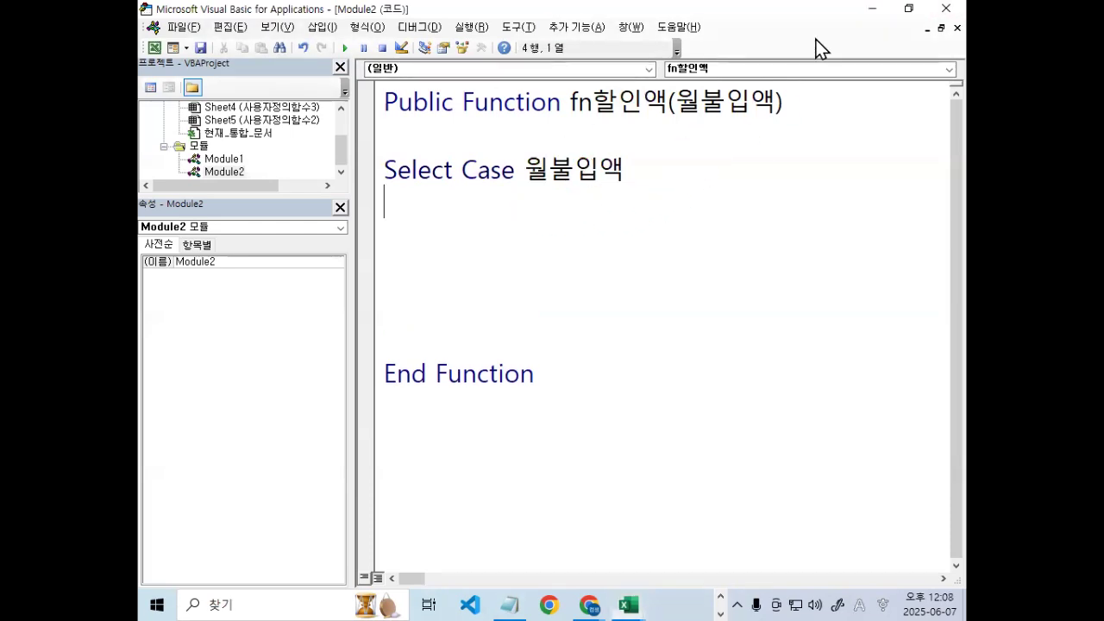
Switch to the Excel worksheet, circle and check-mark the first 월불입액 value in F4, and clear the marks.
left_click(872, 11)
scroll(442, 294, "up", 1)
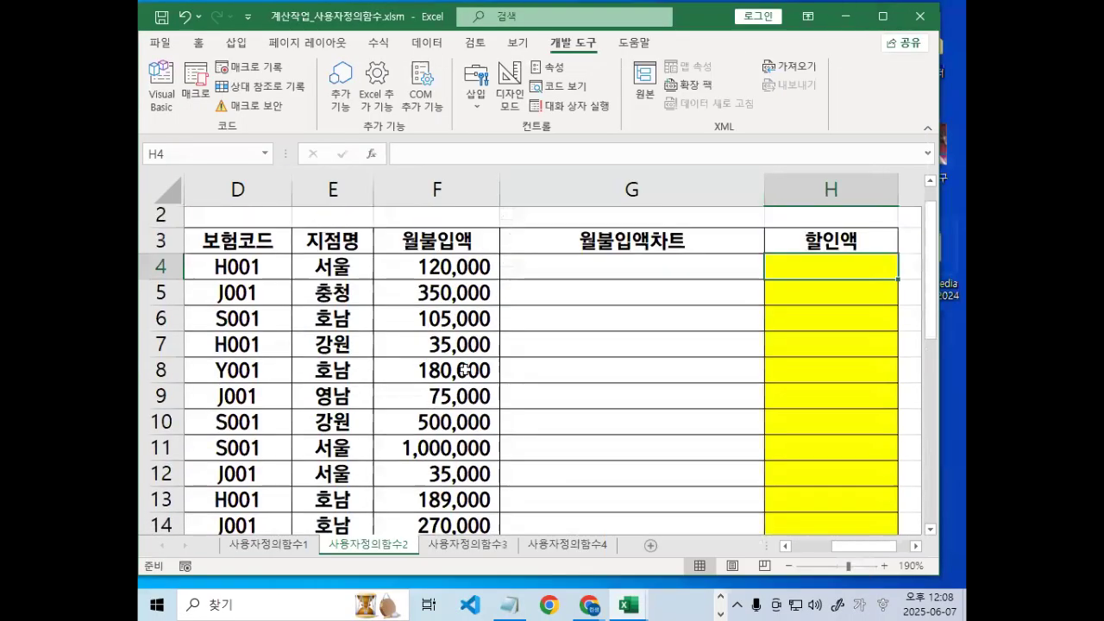
left_click(443, 294)
key("ctrl+2")
mouse_move(507, 299)
left_mouse_down()
mouse_move(478, 308)
mouse_move(428, 278)
mouse_move(577, 298)
left_mouse_up()
mouse_move(499, 238)
left_mouse_down()
mouse_move(518, 302)
mouse_move(602, 129)
left_mouse_up()
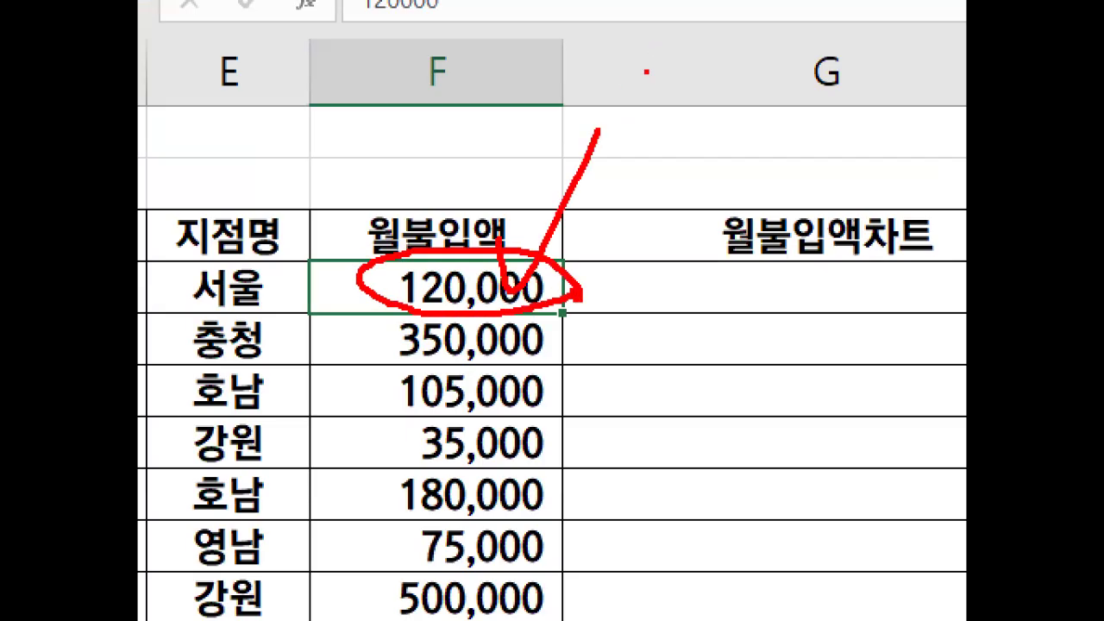
key("Escape")
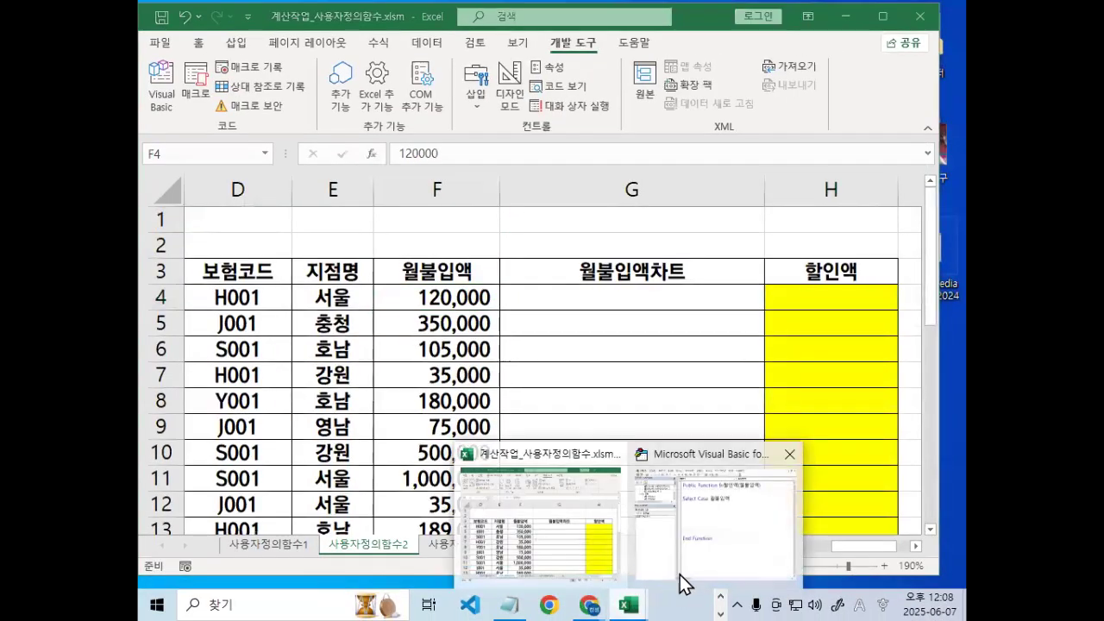
Return to the Visual Basic editor, highlight 월불입액 and the Select Case line, and place the cursor on the line below.
key("alt+F11")
left_click_drag(528, 169, 627, 169)
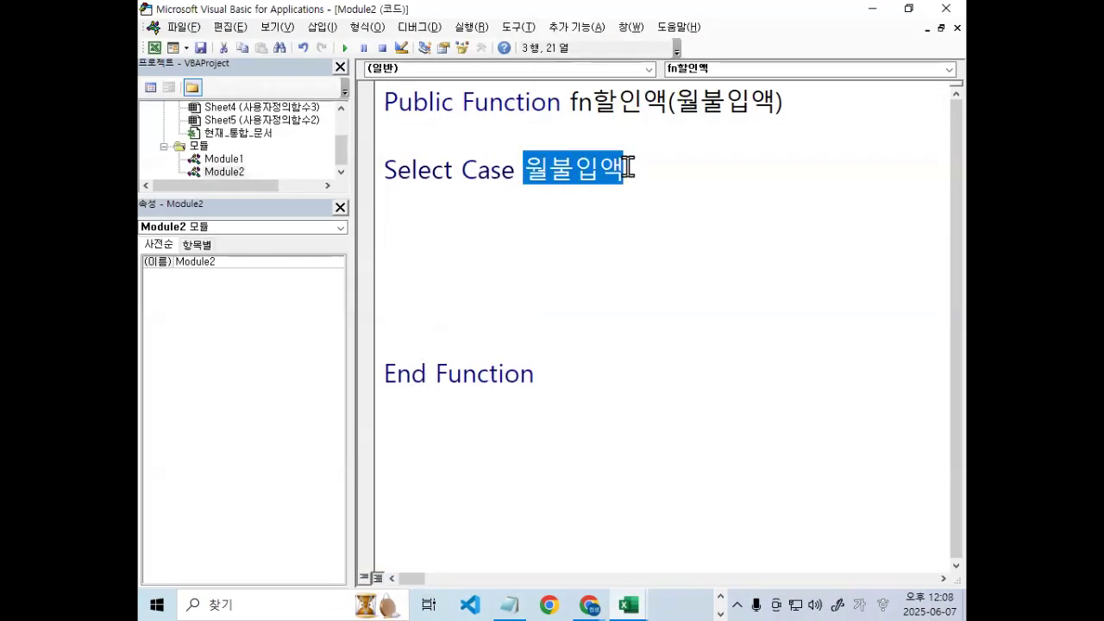
left_click(519, 192)
left_click_drag(524, 170, 650, 169)
left_click_drag(385, 170, 591, 185)
left_click(584, 205)
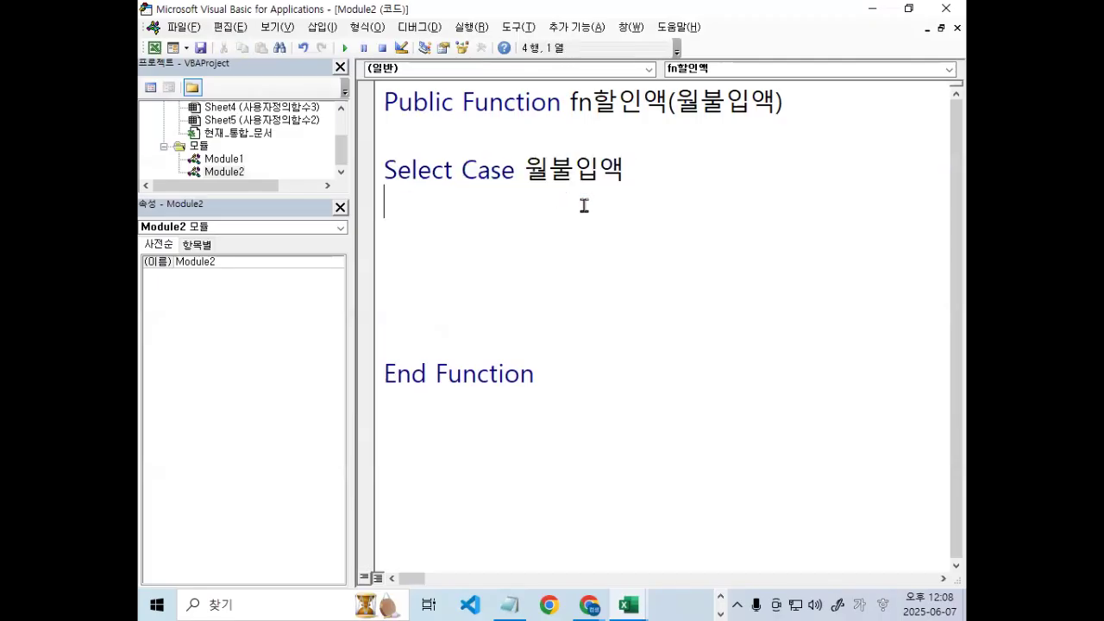
Leave a blank line after Select Case and write the condition "case is <200000".
key("Return")
type("ㅊㅁㄴ")
key("BackSpace")
key("BackSpace")
key("BackSpace")
type("ㅊ")
key("BackSpace")
type("case is")
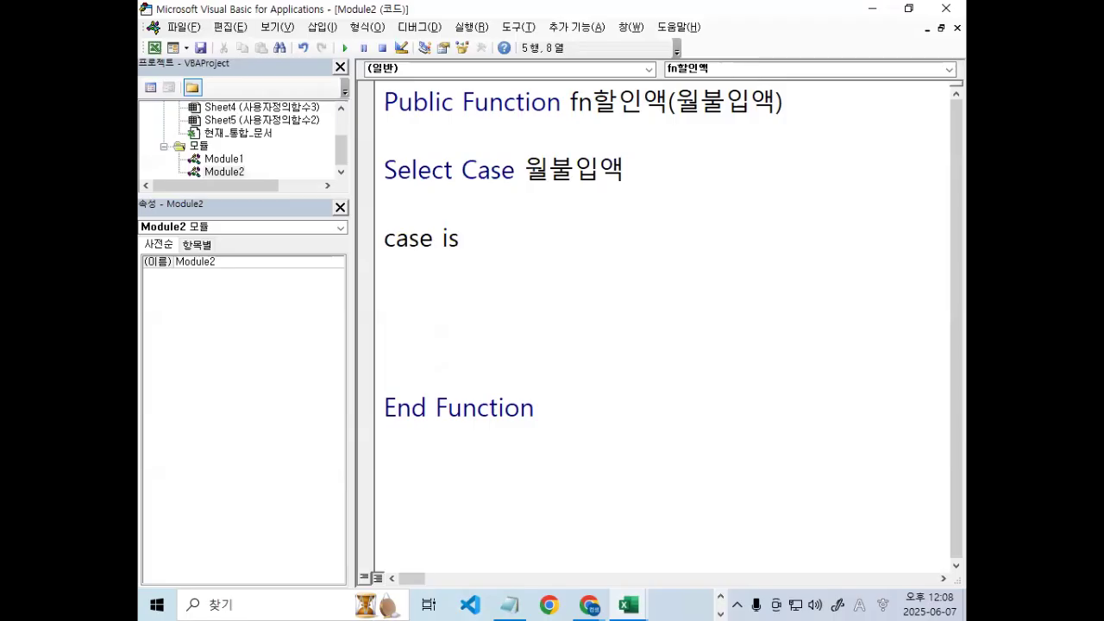
type(" <20000")
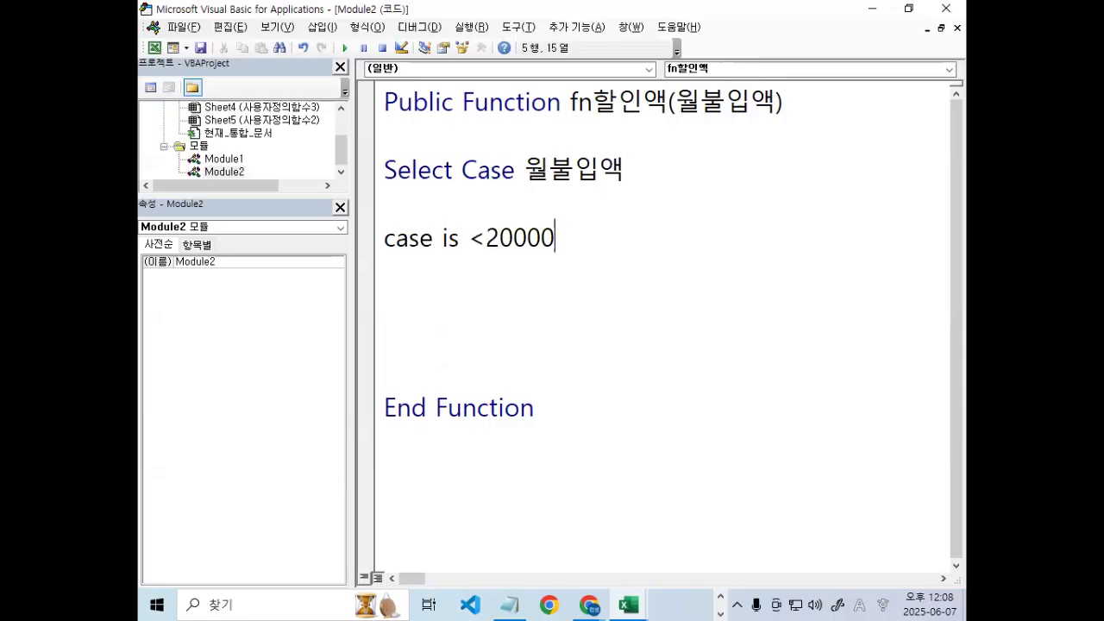
type("00")
key("BackSpace")
key("Return")
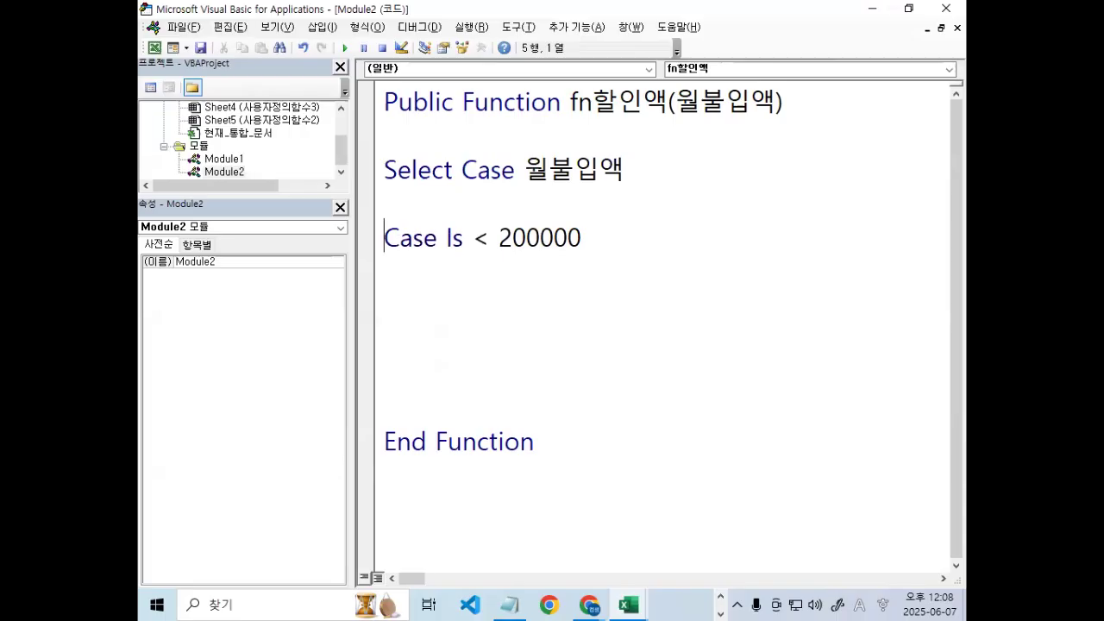
Underline 월불입액, "< 200000" and fn할인액 in red, box the empty line below the condition, and clear the marks.
left_click_drag(528, 183, 639, 185)
left_click_drag(464, 255, 601, 254)
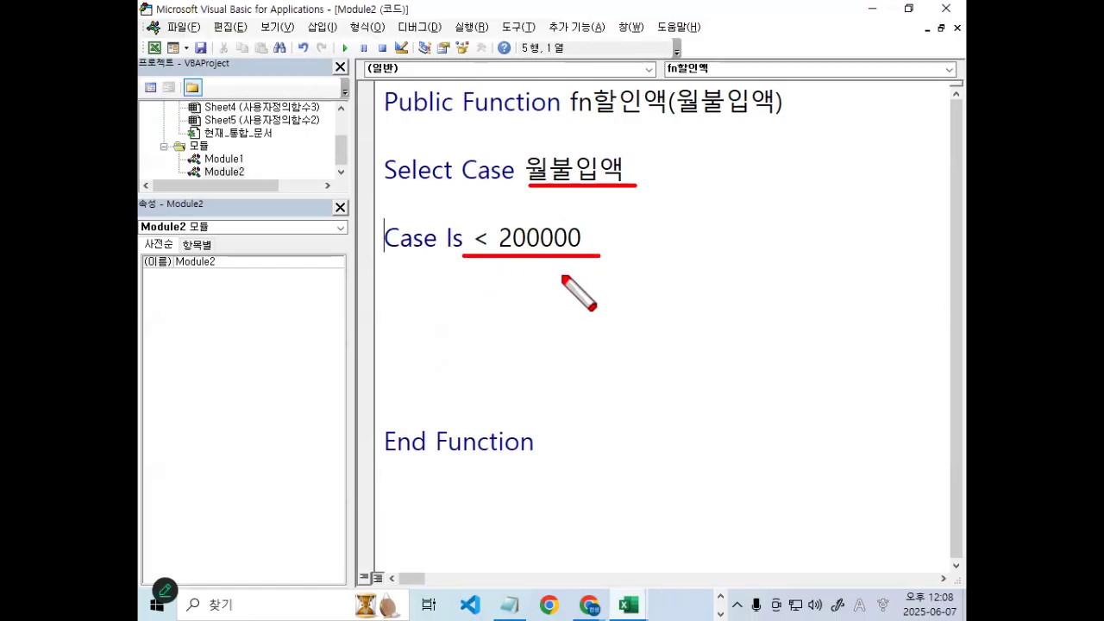
mouse_move(379, 298)
left_mouse_down()
mouse_move(590, 298)
mouse_move(372, 290)
mouse_move(407, 272)
mouse_move(578, 270)
mouse_move(576, 283)
left_mouse_up()
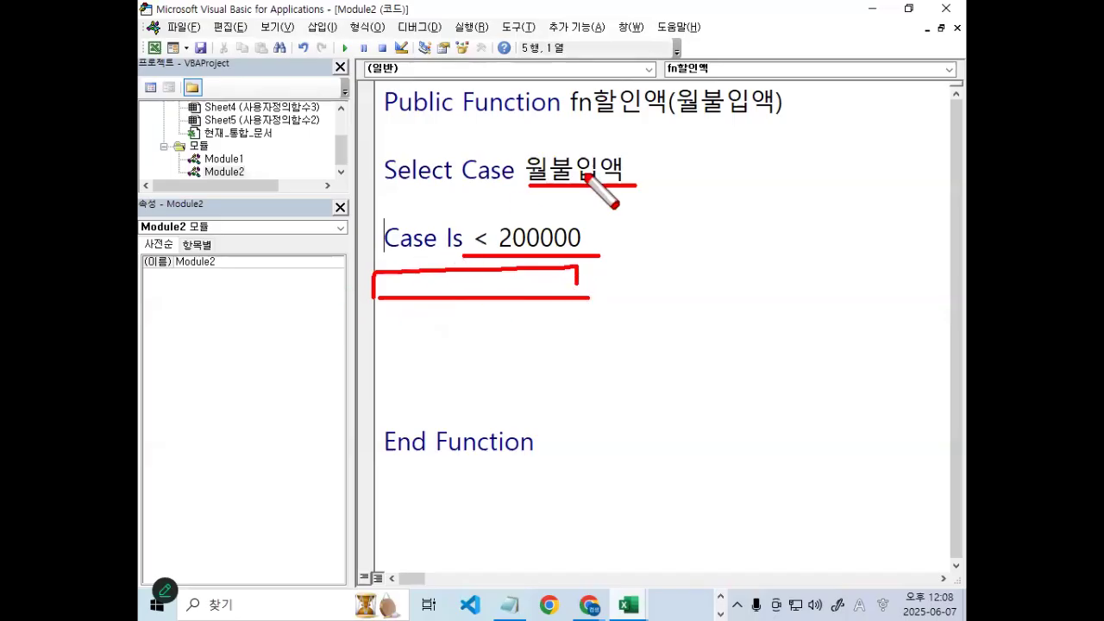
left_click_drag(578, 119, 680, 125)
key("Escape")
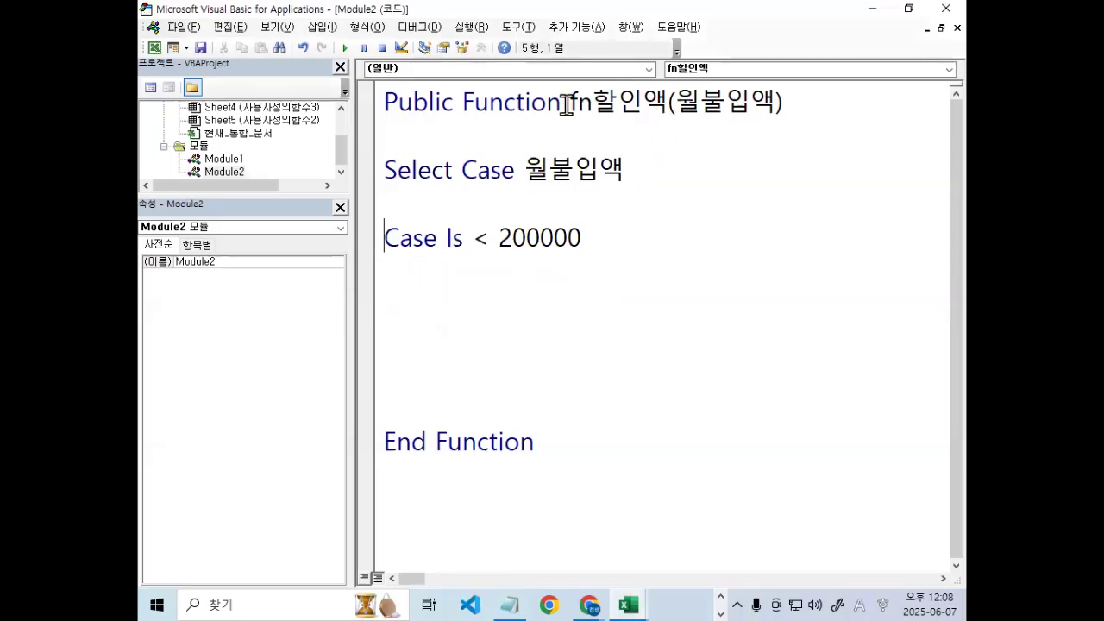
Copy the function name fn할인액 from the declaration to the seventh line and add "=" after it.
left_click_drag(571, 101, 670, 100)
left_click(392, 280)
left_click_drag(569, 102, 666, 102)
key("ctrl+c")
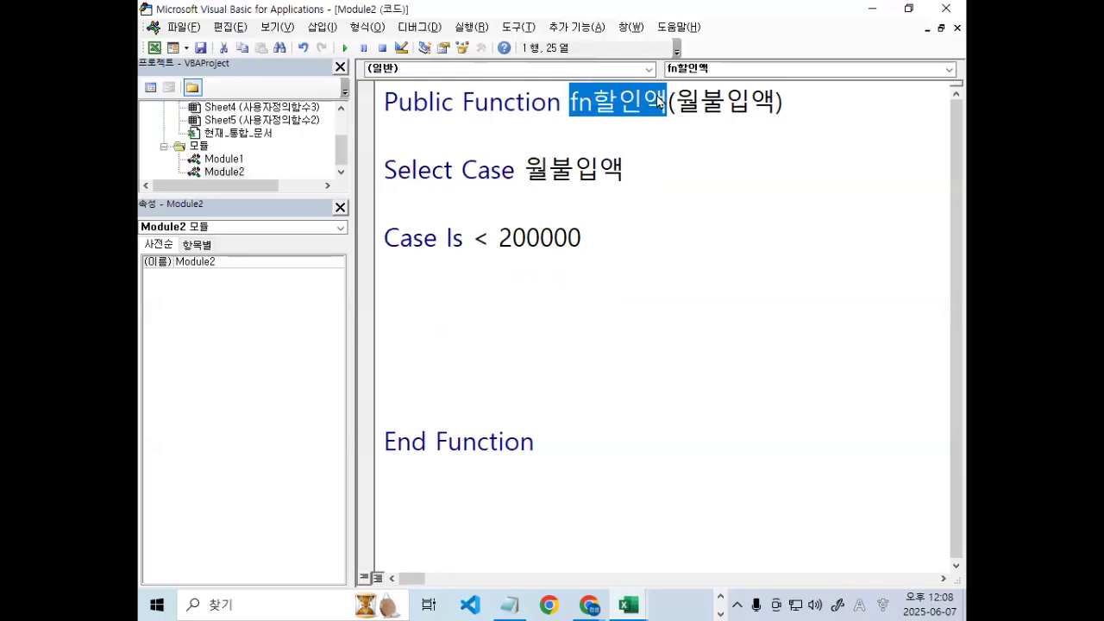
left_click(491, 293)
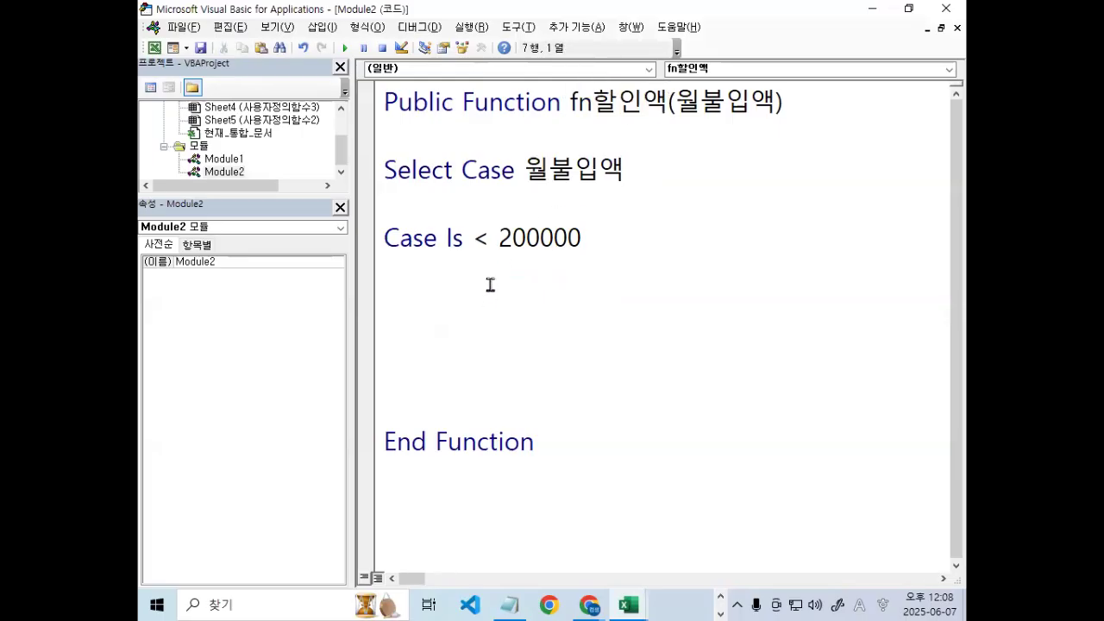
key("ctrl+v")
type("=")
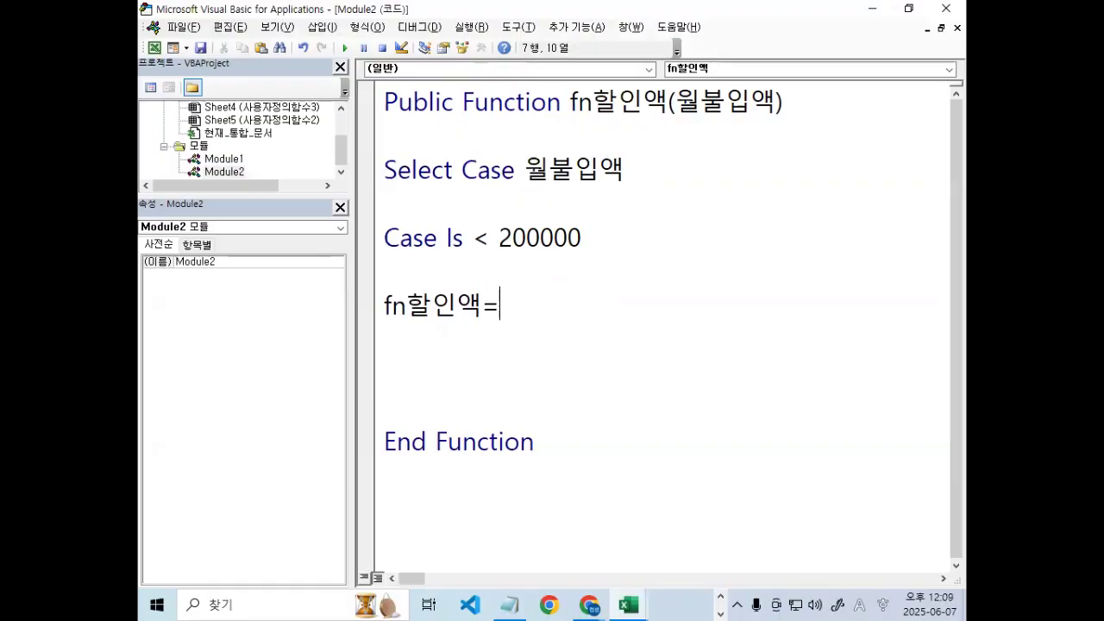
Complete the assignment to fn할인액 with the expression "월불입액*0.02".
type("dnj")
key("BackSpace")
key("BackSpace")
key("BackSpace")
key("Hangul")
type("우")
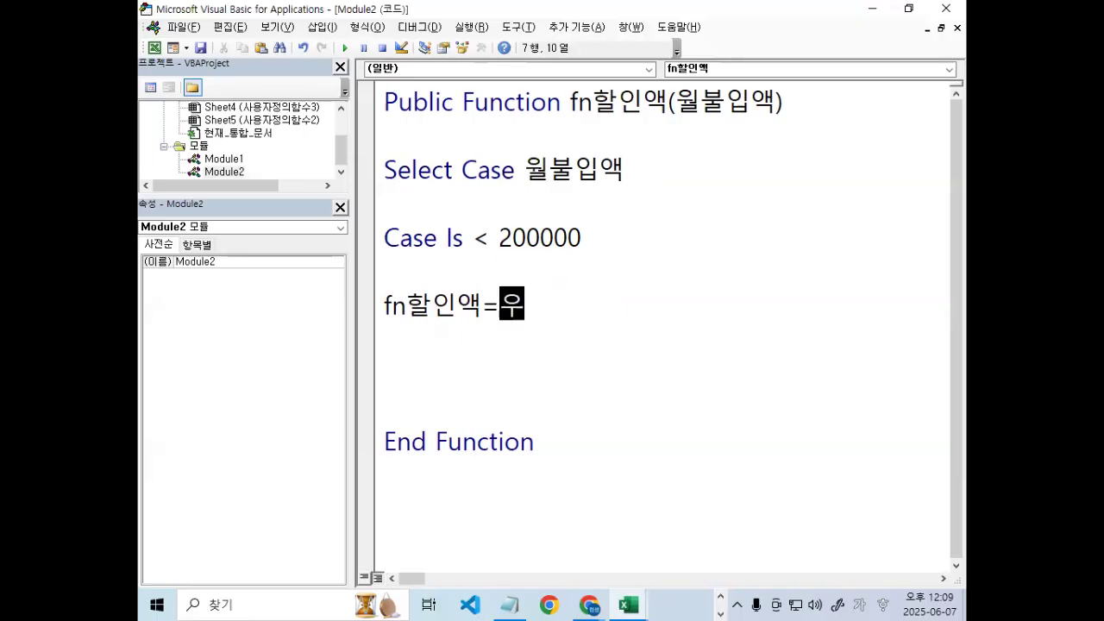
type("jfd")
key("BackSpace")
type("qnfdlqfor")
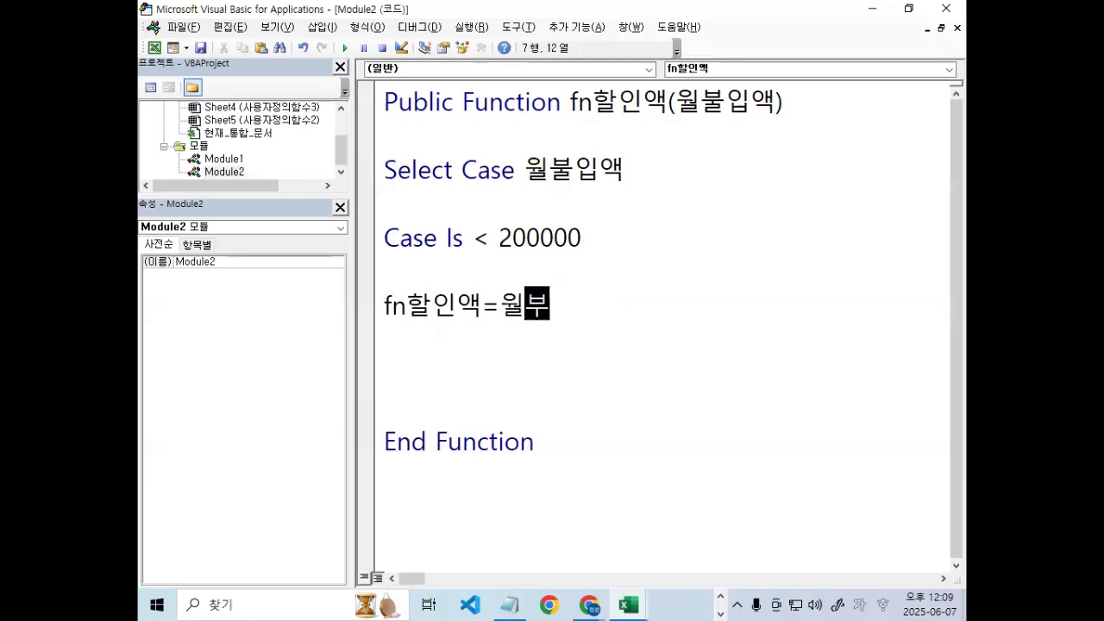
key("BackSpace")
key("BackSpace")
key("BackSpace")
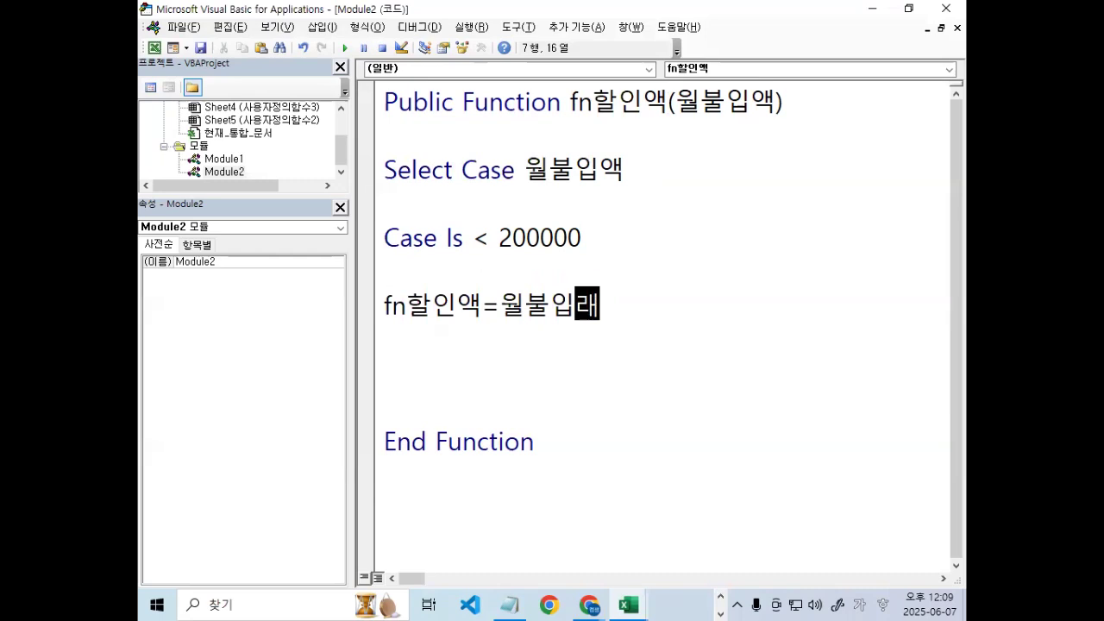
type("dor")
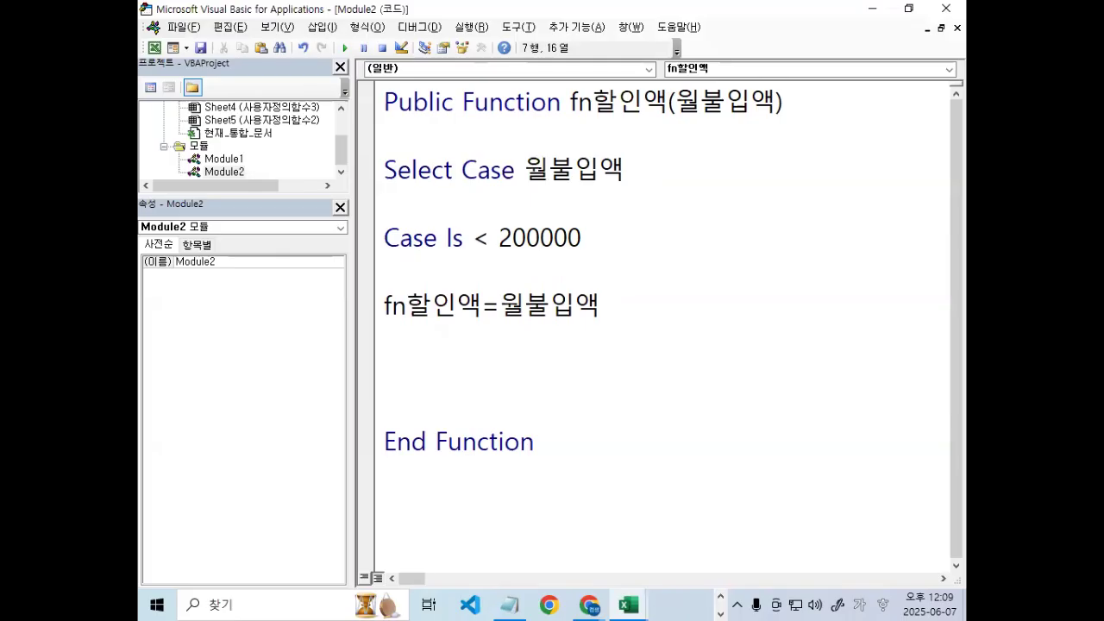
type("* 0.02")
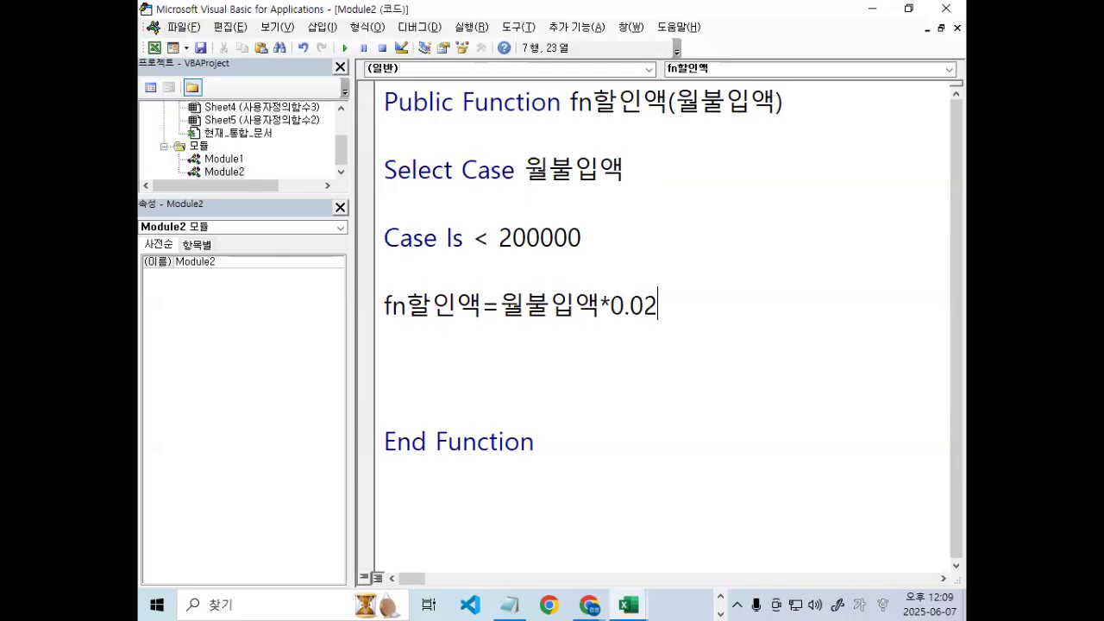
Commit the assignment line and delete the blank line between it and the Case Is condition.
key("Return")
key("shift+End")
key("Up")
key("Delete")
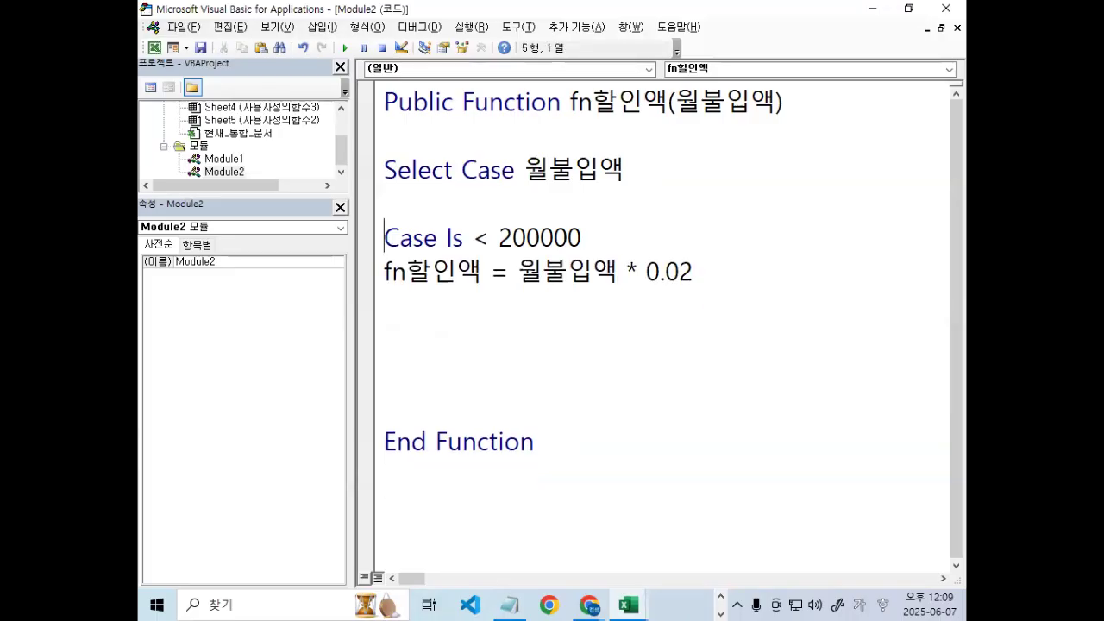
Underline and circle the Case Is condition and its assignment in red, mark 0.02 with a circle and arrow, and clear the marks.
key("ctrl+2")
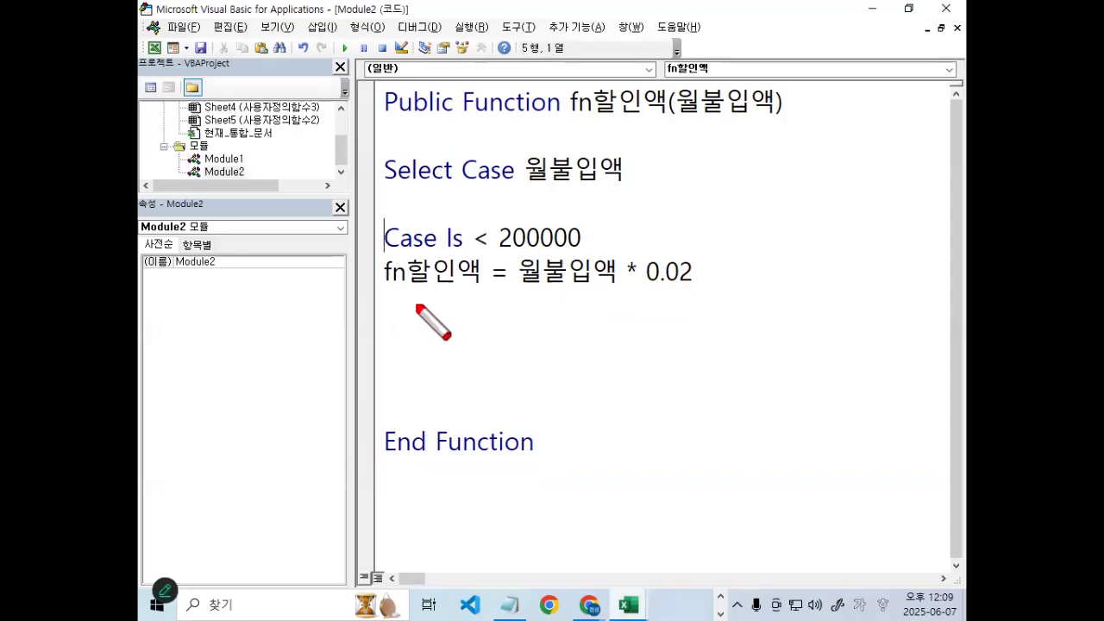
left_click_drag(377, 299, 721, 298)
left_click_drag(347, 252, 614, 252)
mouse_move(567, 306)
left_mouse_down()
mouse_move(397, 302)
mouse_move(515, 204)
mouse_move(545, 297)
left_mouse_up()
mouse_move(694, 259)
left_mouse_down()
mouse_move(638, 298)
mouse_move(724, 274)
left_mouse_up()
left_click_drag(669, 233, 679, 251)
left_click_drag(695, 239, 679, 250)
left_click_drag(678, 251, 716, 189)
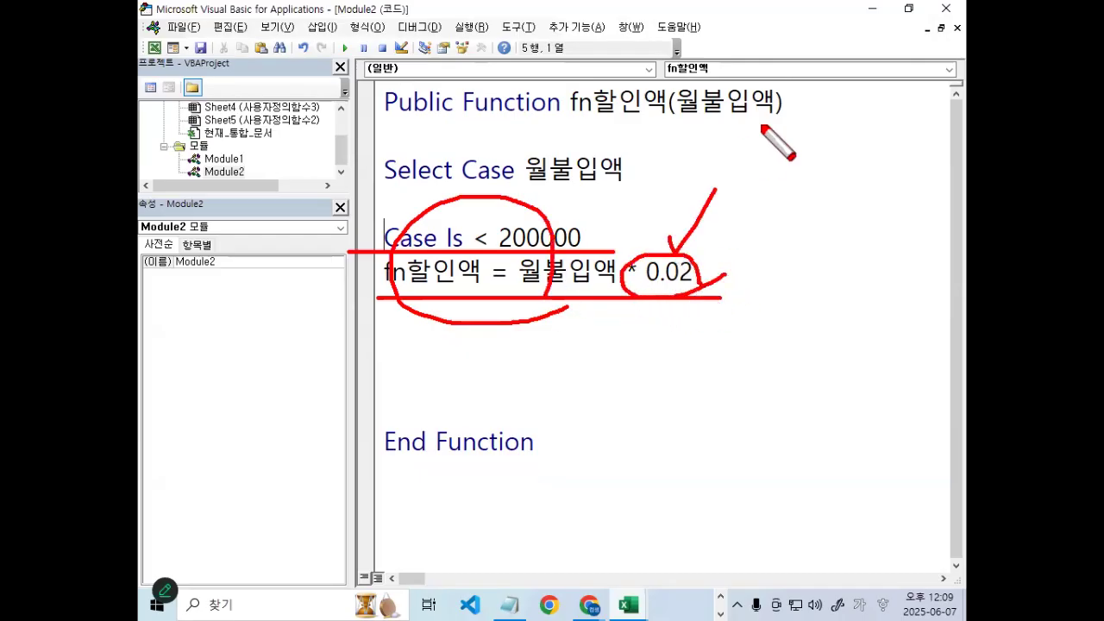
key("Escape")
Copy the Case Is < 200000 condition with its fn할인액 assignment and paste the copy below, separated by a blank line.
left_click(734, 271)
key("Return")
key("Return")
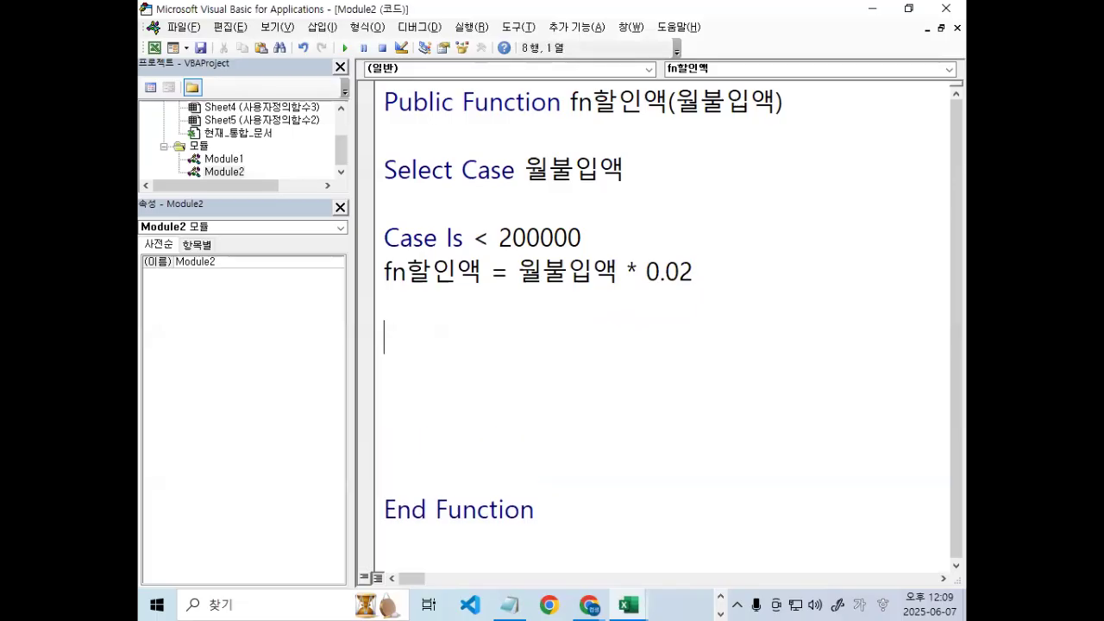
key("shift+Down")
key("shift+Down")
key("ctrl+c")
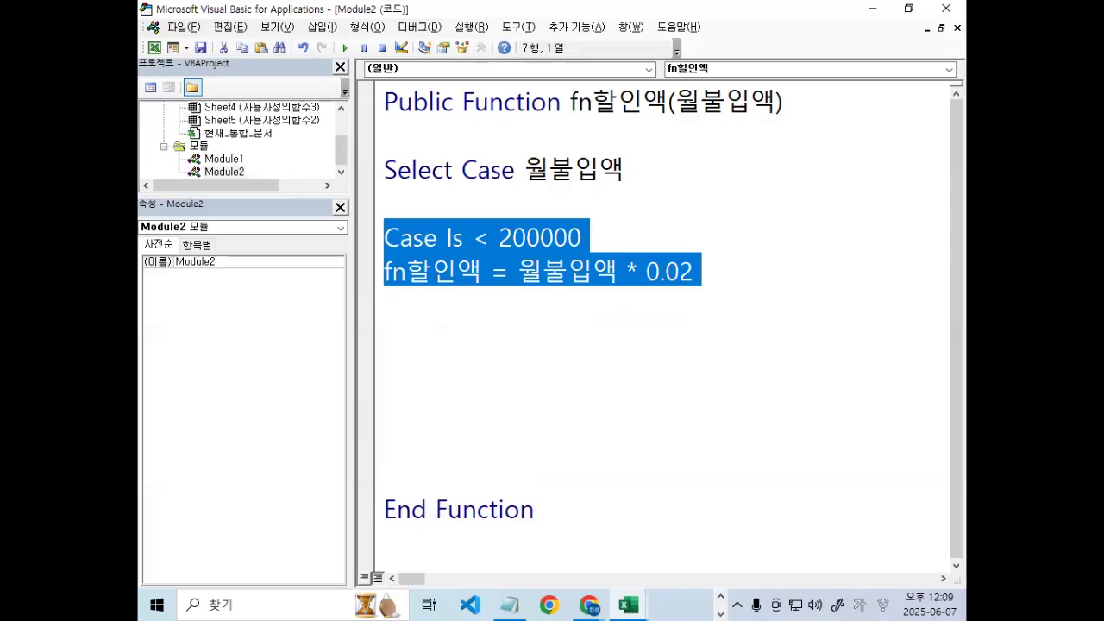
key("Down")
key("ctrl+v")
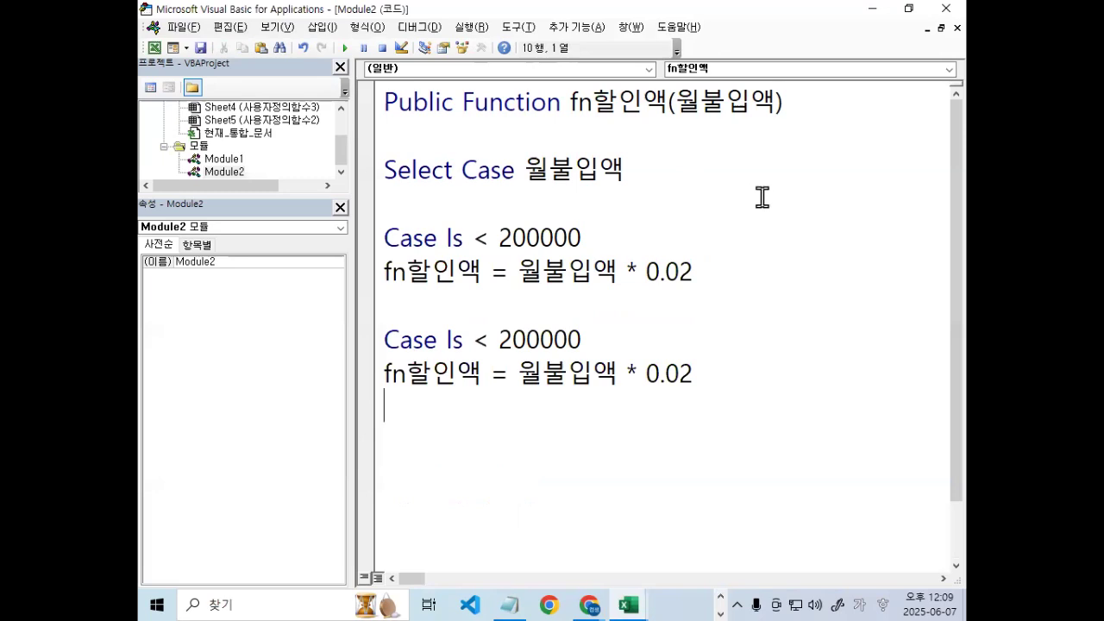
Highlight the "<" operator in the first condition and mark the operators of both Case Is lines in red.
double_click(485, 239)
mouse_move(498, 241)
left_mouse_down()
mouse_move(468, 246)
mouse_move(481, 230)
left_mouse_up()
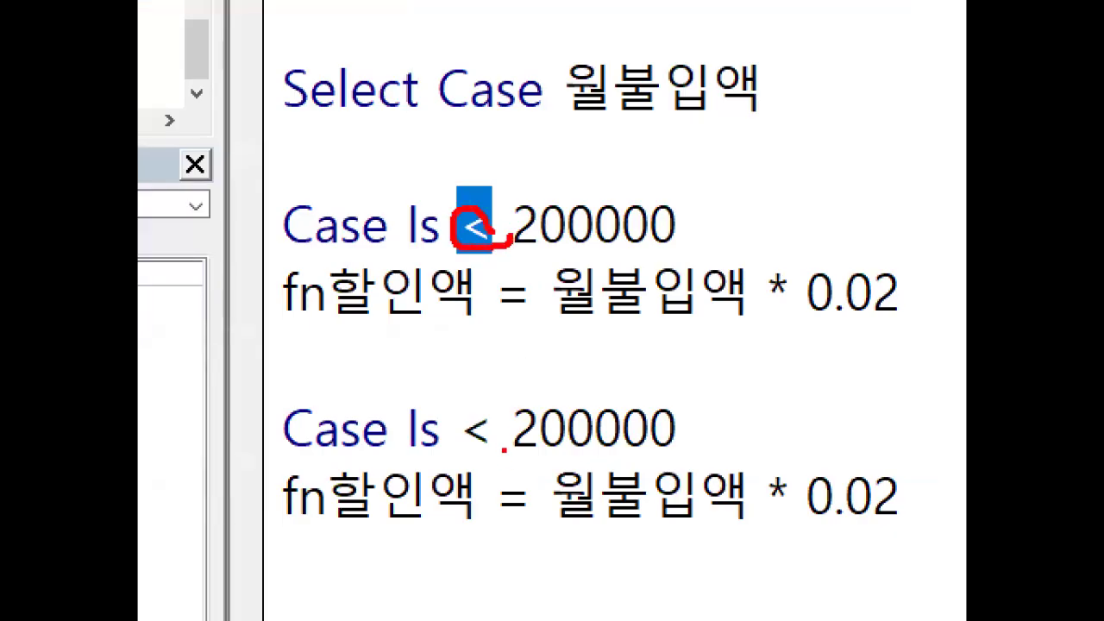
left_click_drag(504, 448, 497, 415)
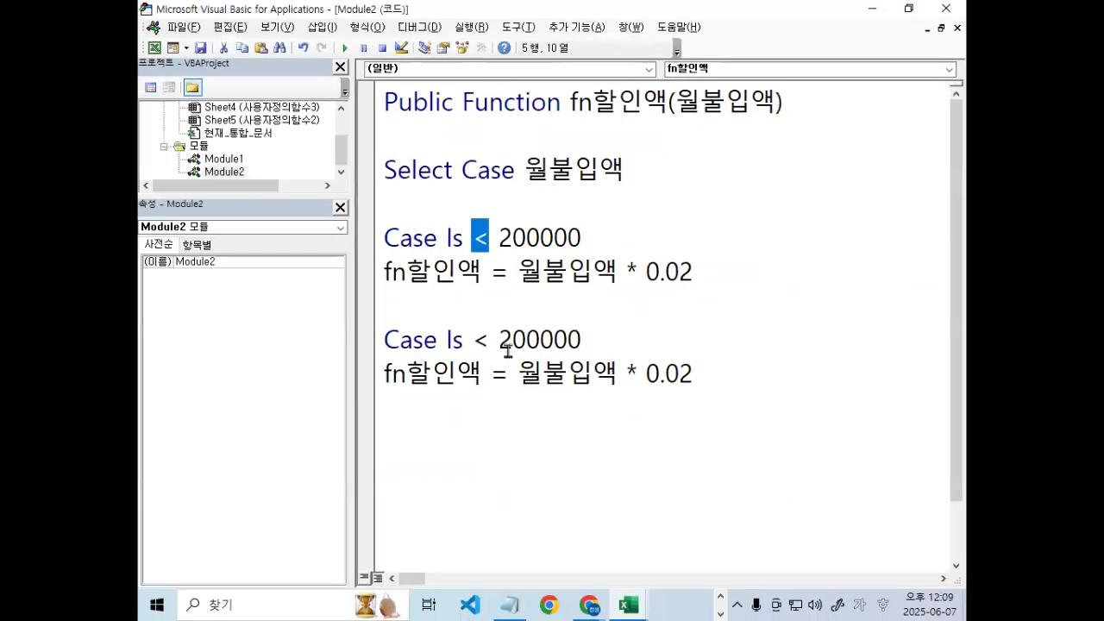
Mark the first condition's limit in red, clear the marks, and set the second condition's limit to 300000.
left_click_drag(498, 340, 513, 339)
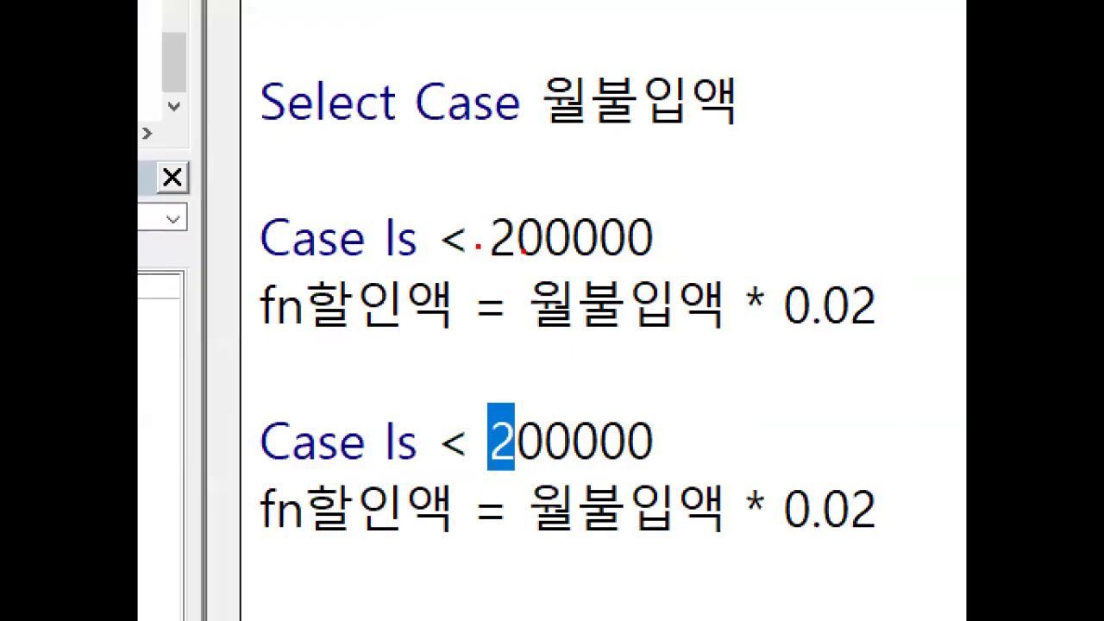
mouse_move(611, 245)
left_mouse_down()
mouse_move(629, 182)
mouse_move(655, 266)
left_mouse_up()
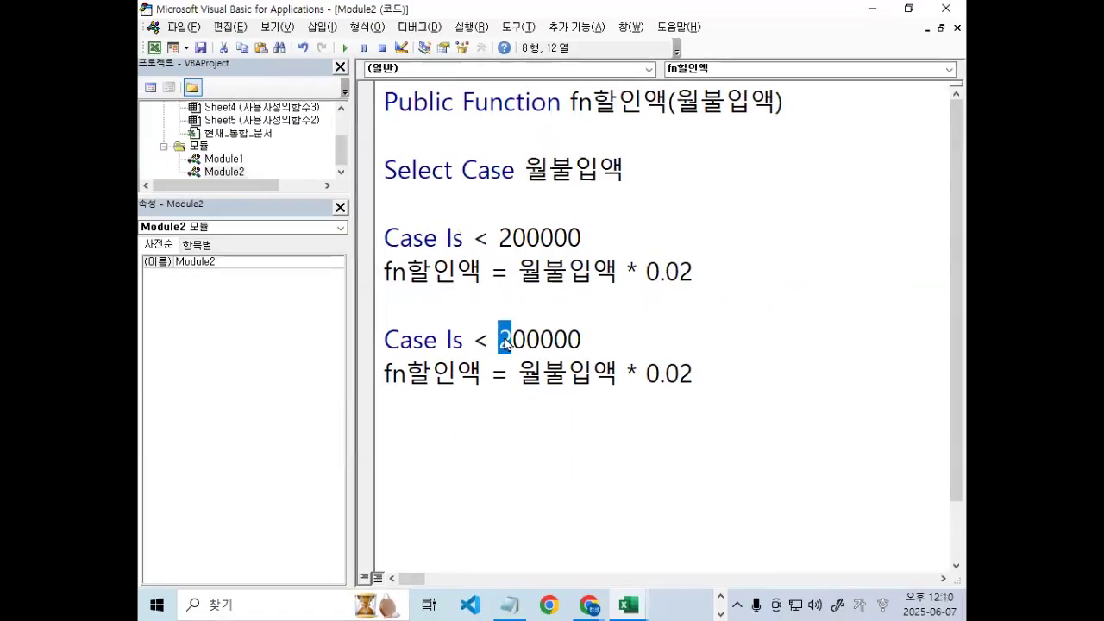
type("3")
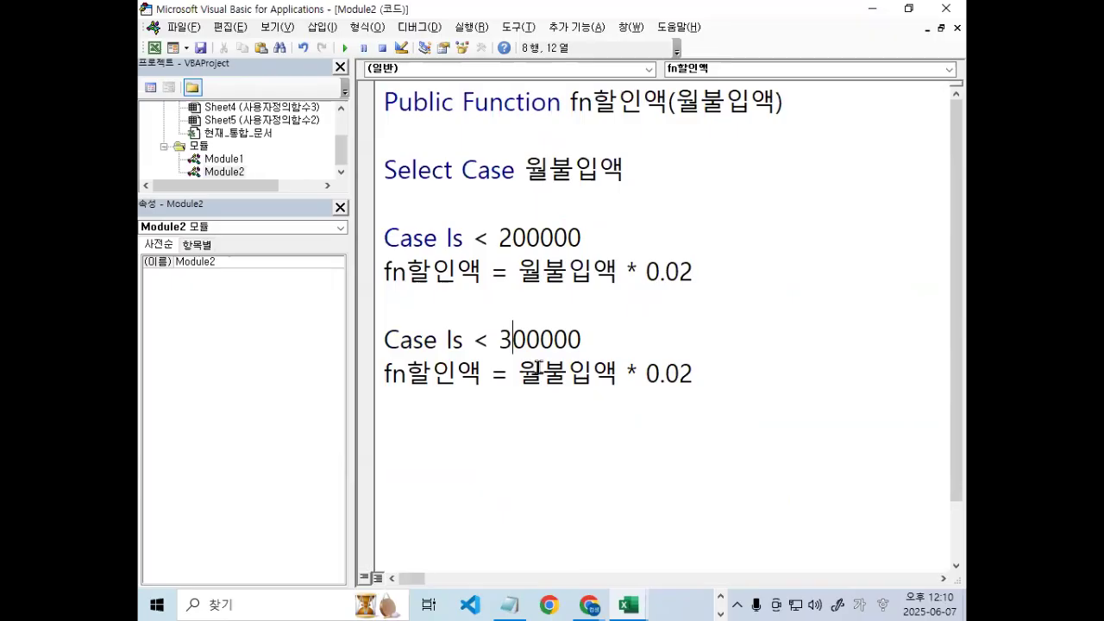
Mark both conditions and the first assignment in red, clear the marks, and highlight the "<" operator in each condition.
left_click_drag(473, 253, 563, 254)
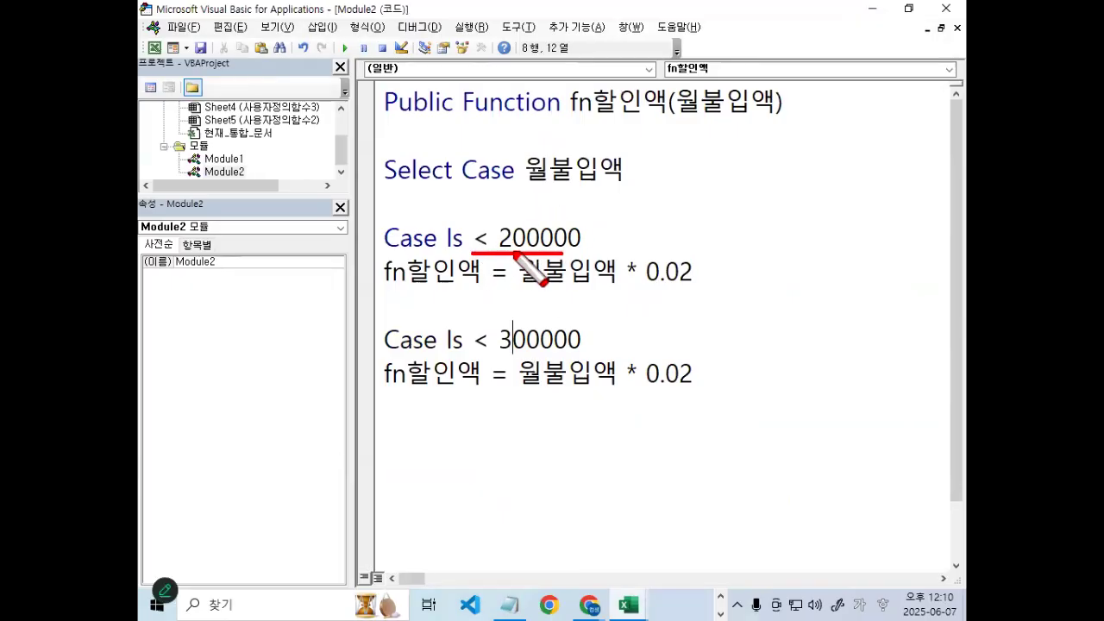
mouse_move(692, 273)
left_mouse_down()
mouse_move(491, 252)
mouse_move(704, 268)
left_mouse_up()
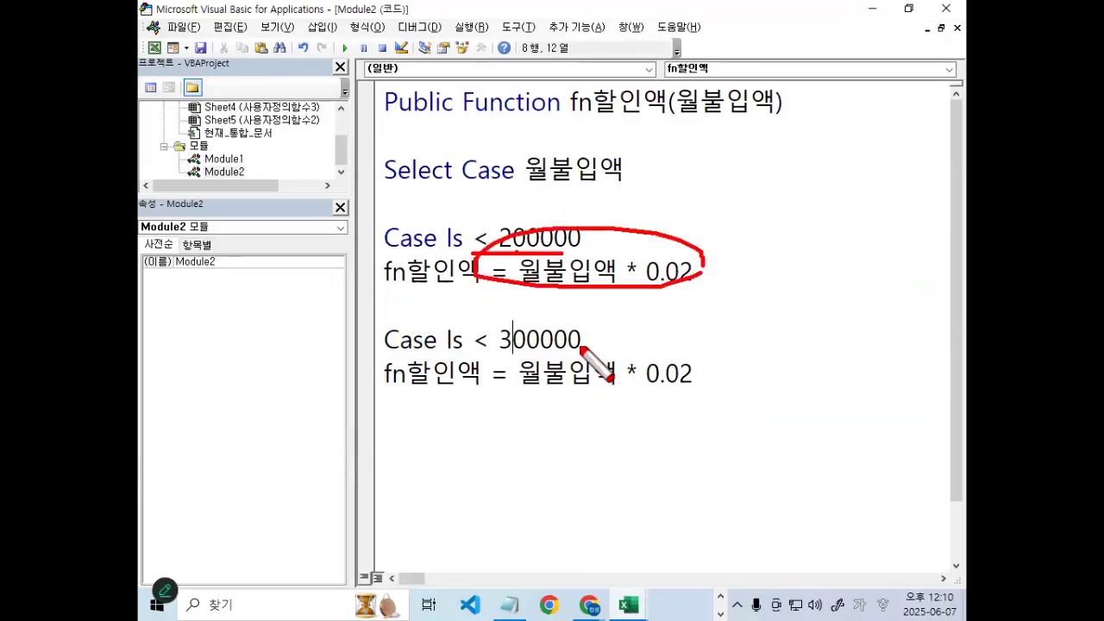
mouse_move(470, 356)
left_mouse_down()
mouse_move(582, 355)
mouse_move(477, 326)
mouse_move(593, 371)
left_mouse_up()
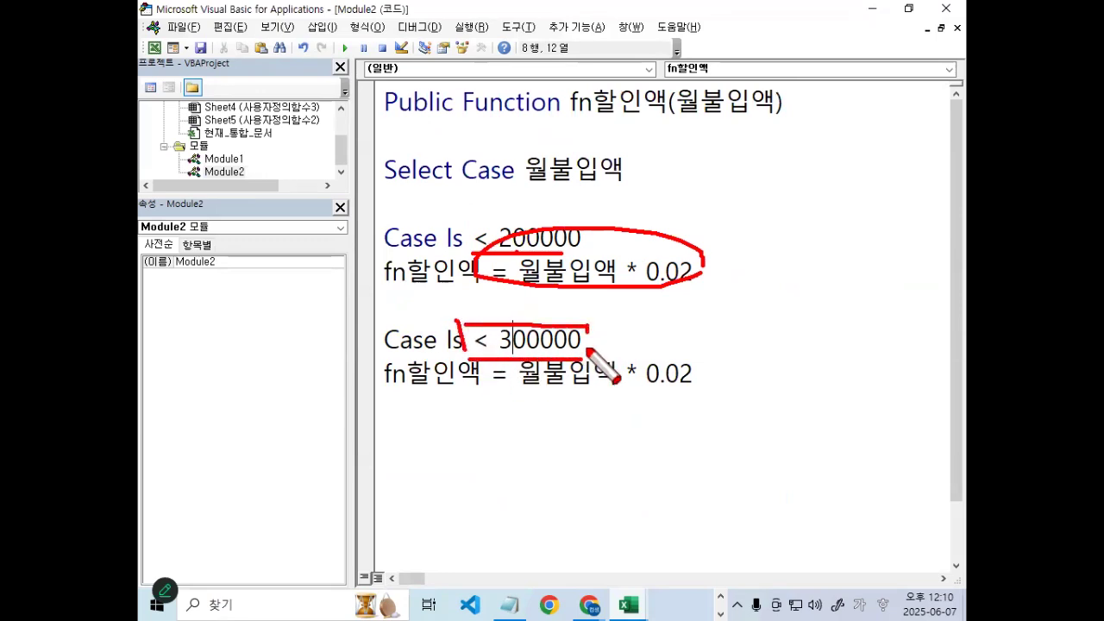
key("Escape")
double_click(477, 235)
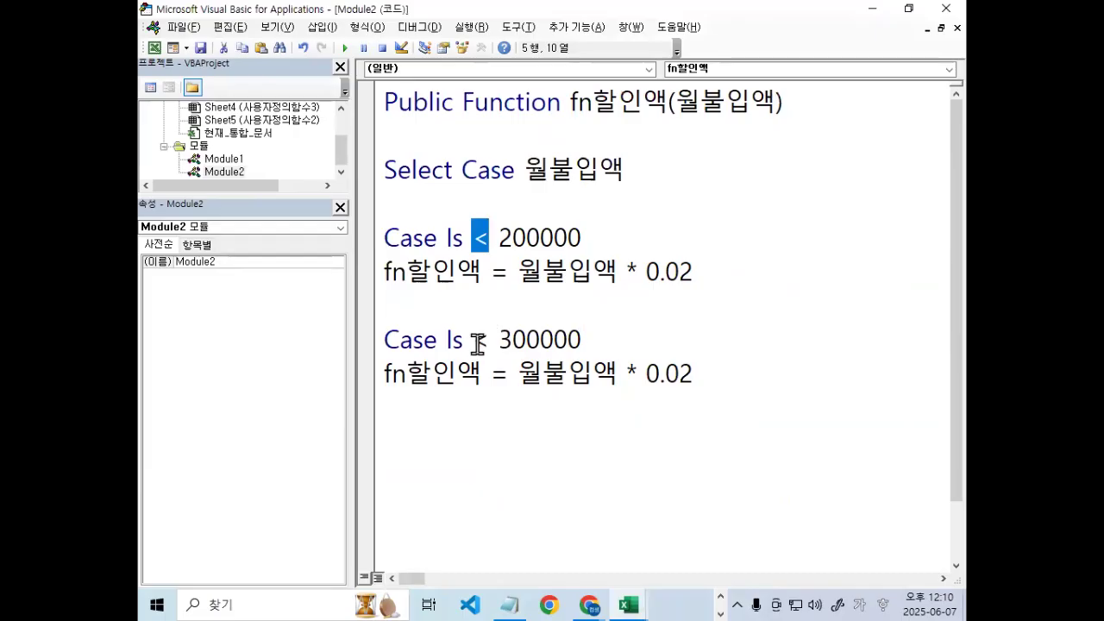
double_click(480, 338)
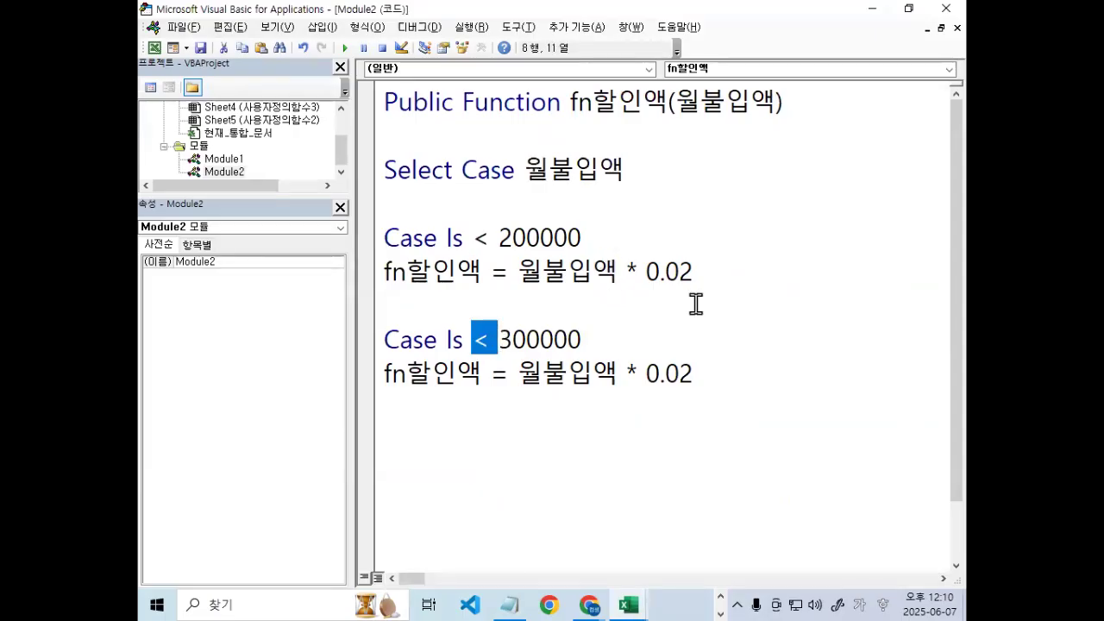
Set the multiplier in the second case's assignment to 0.03 and add new lines below it.
left_click_drag(679, 373, 694, 373)
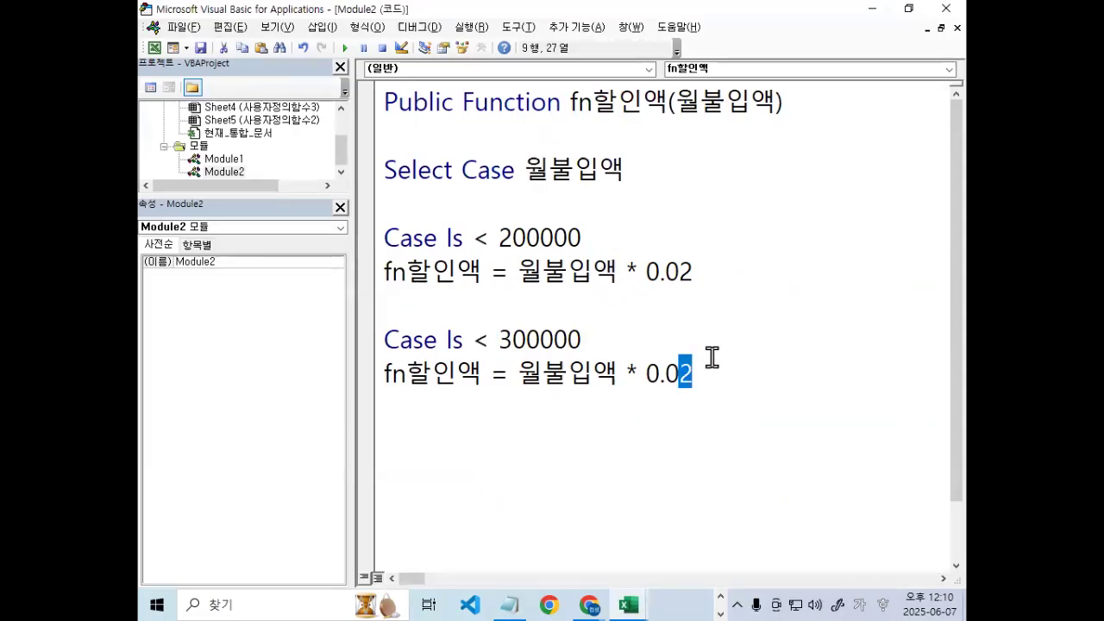
type("3")
key("Return")
key("Return")
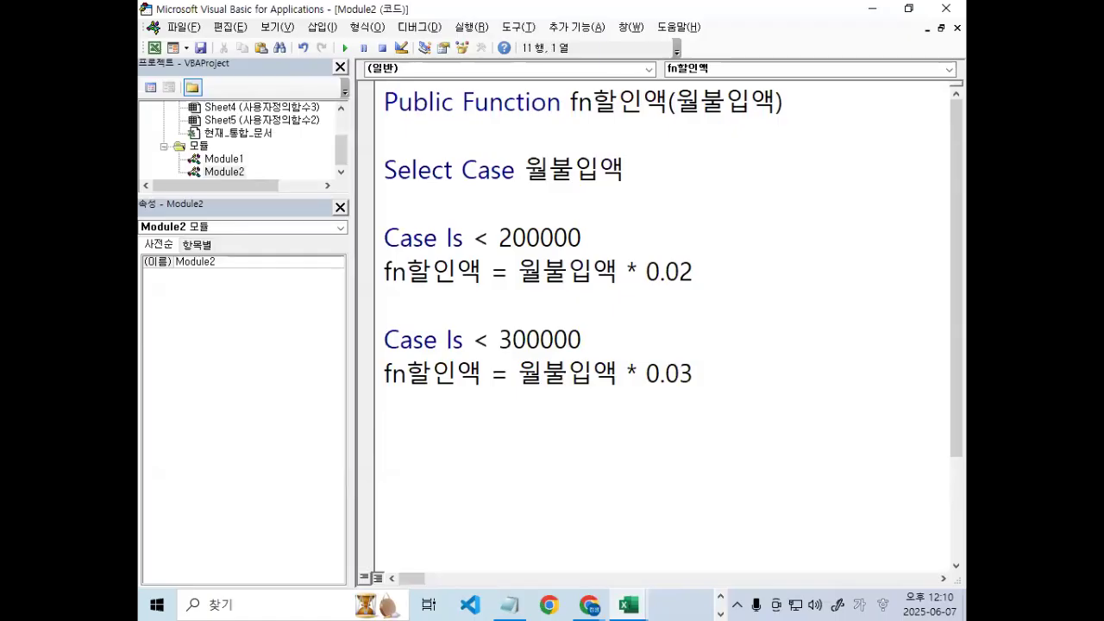
Paste a third Case Is block, set its limit to 400000 and multiplier to 0.04, and add new lines below.
type("Case Is < 200000 fn할인액 = 월불입액 * 0.02")
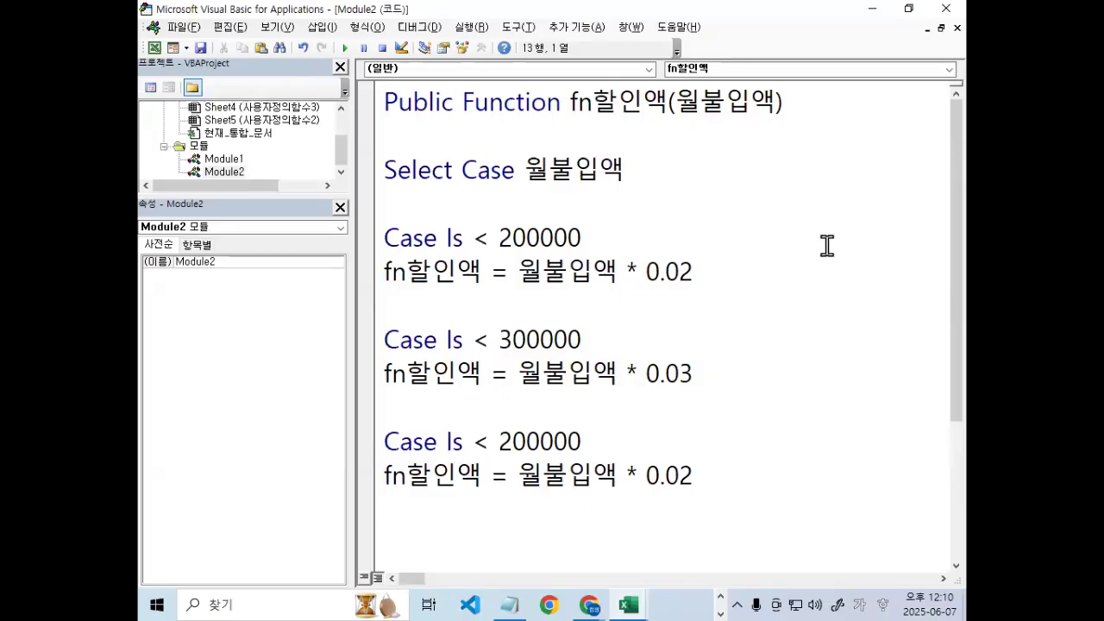
left_click_drag(500, 438, 514, 433)
type("4")
scroll(543, 473, "down", 1)
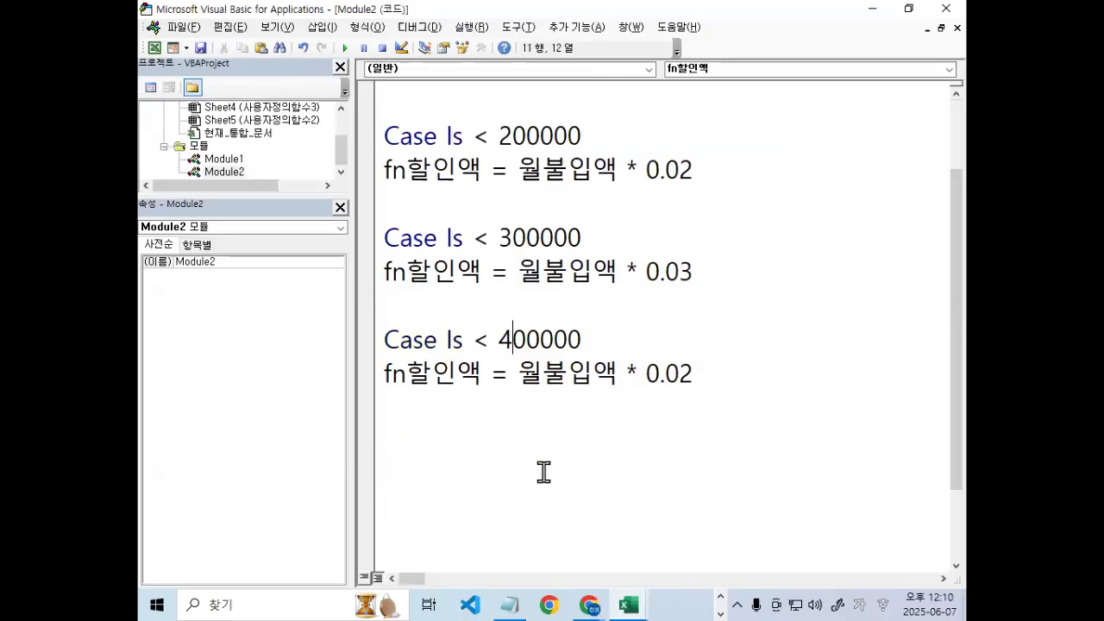
left_click_drag(681, 376, 695, 377)
type("4")
key("Return")
key("Return")
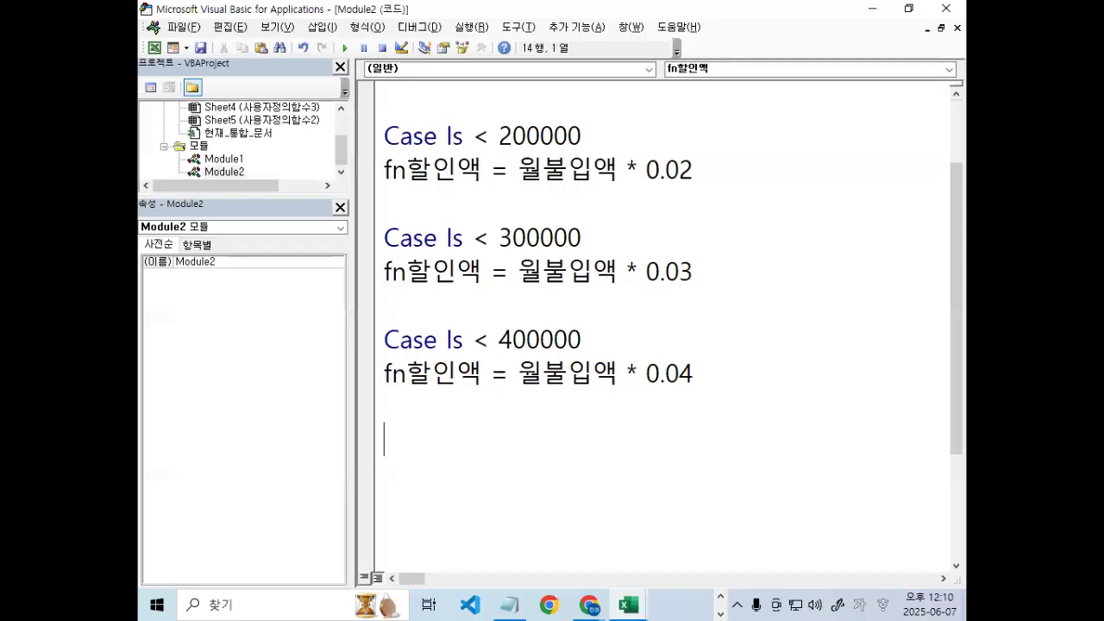
Enter the line "case els" below the 400000 case, replacing the mistyped Korean characters.
type("ㅊㅁ")
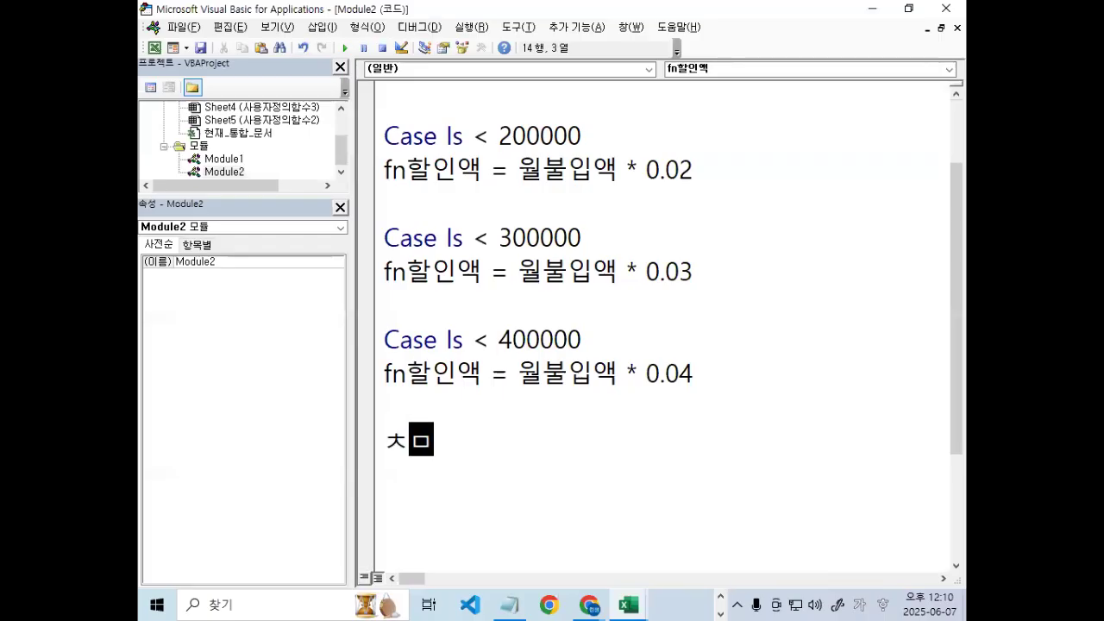
key("BackSpace")
key("BackSpace")
type("case")
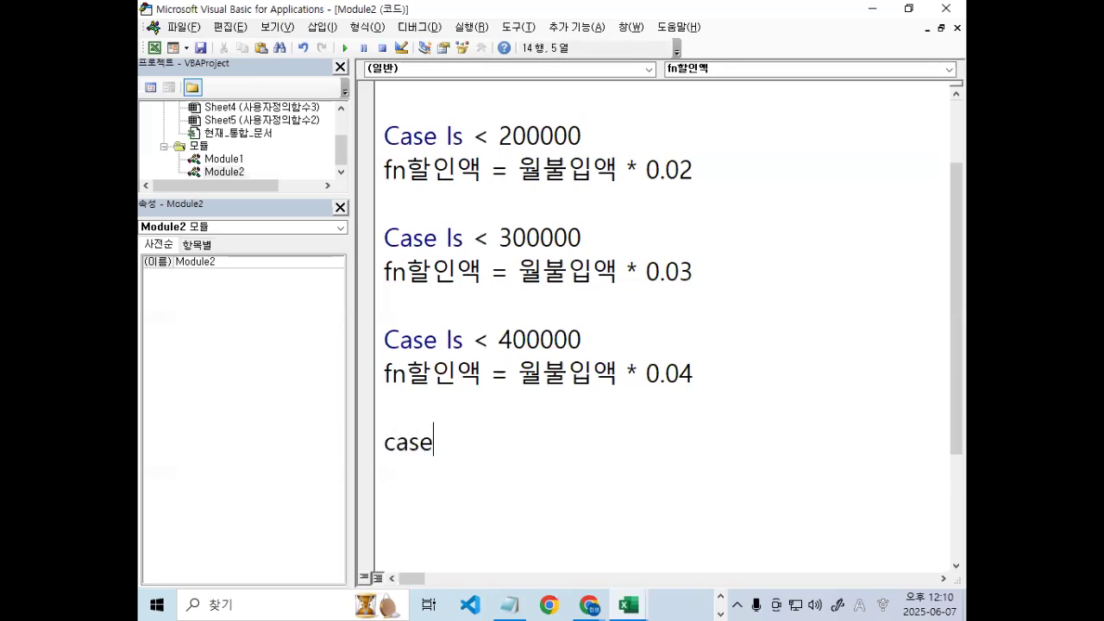
type(" els")
key("Return")
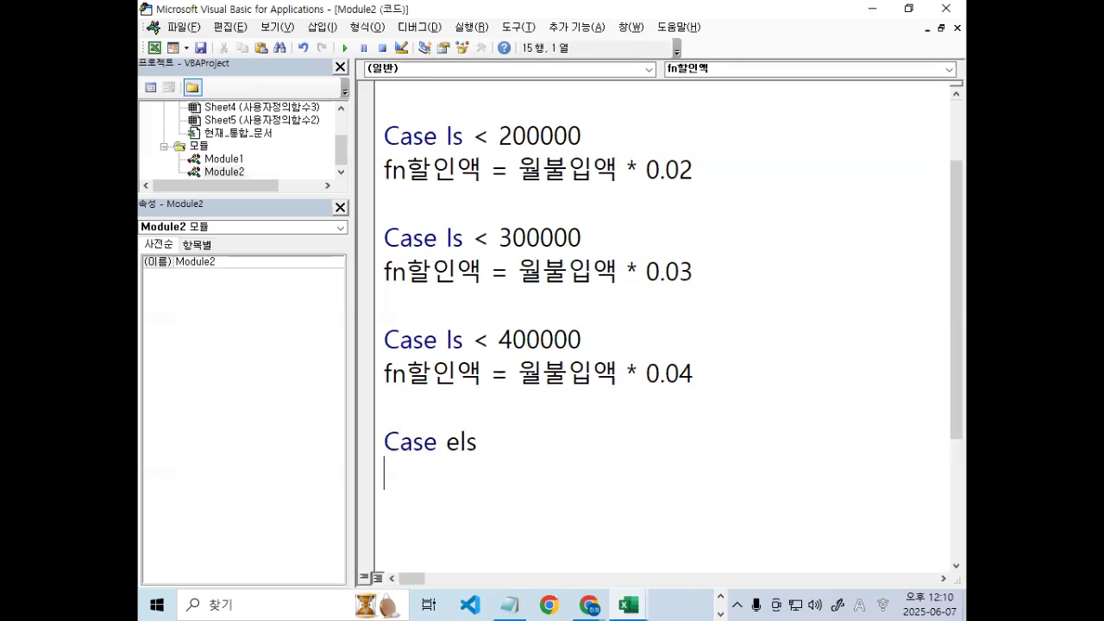
Copy the 400000 case's fn할인액 assignment to the line under "Case els" and add blank lines after it.
key("Up")
key("shift+End")
key("ctrl+c")
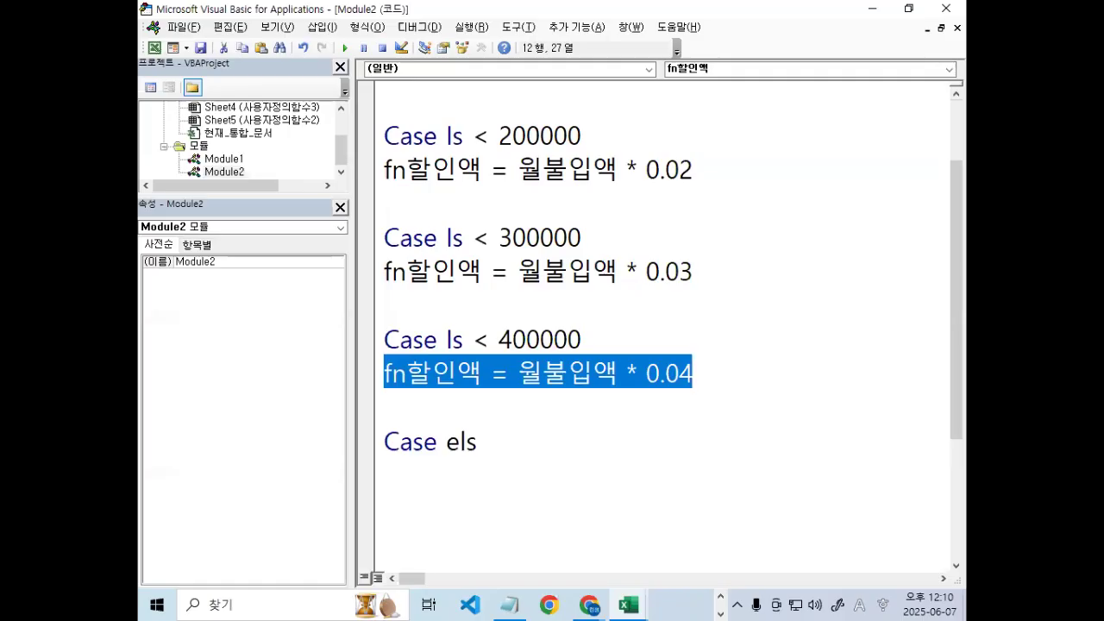
left_click(384, 472)
key("ctrl+v")
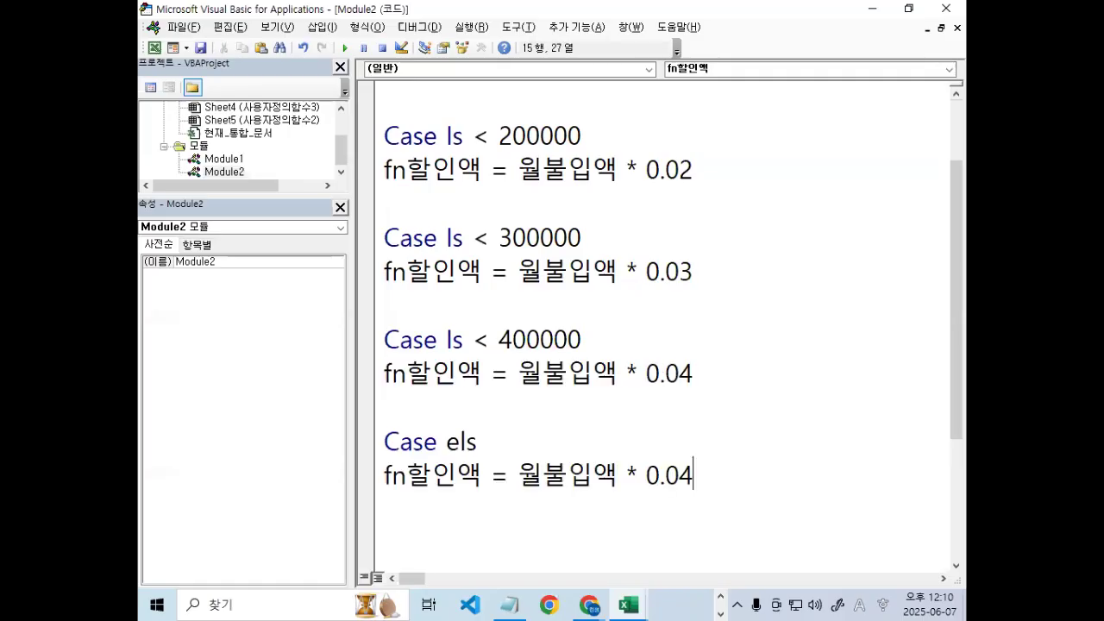
key("Return")
key("Return")
key("Return")
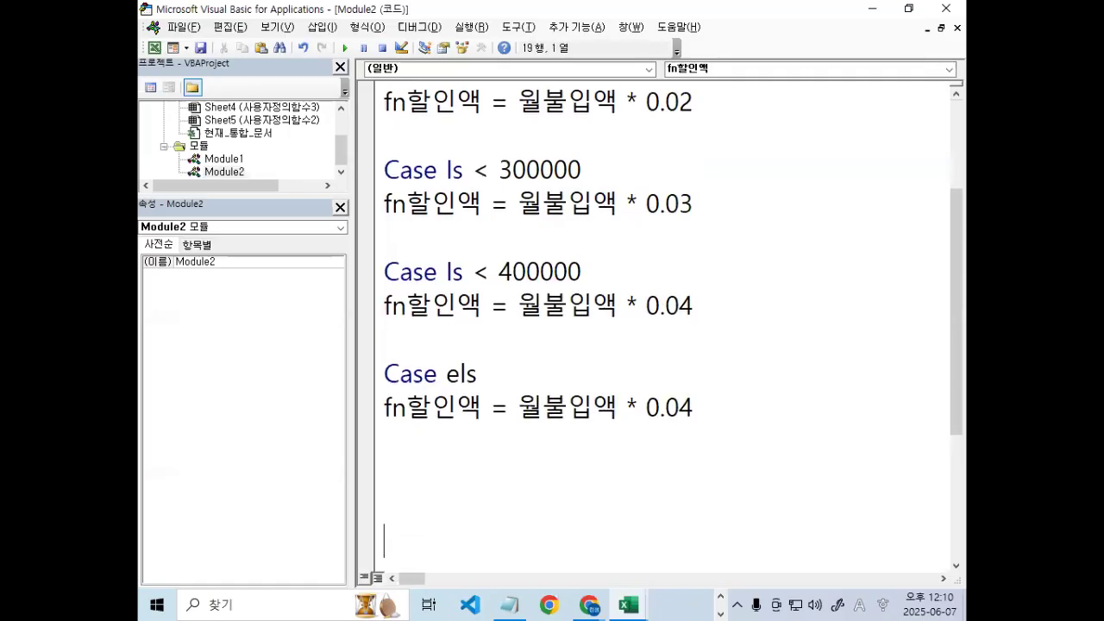
Underline the last fn할인액 assignment in red, clear the mark, and set its multiplier to 0.05.
key("ctrl+shift+p")
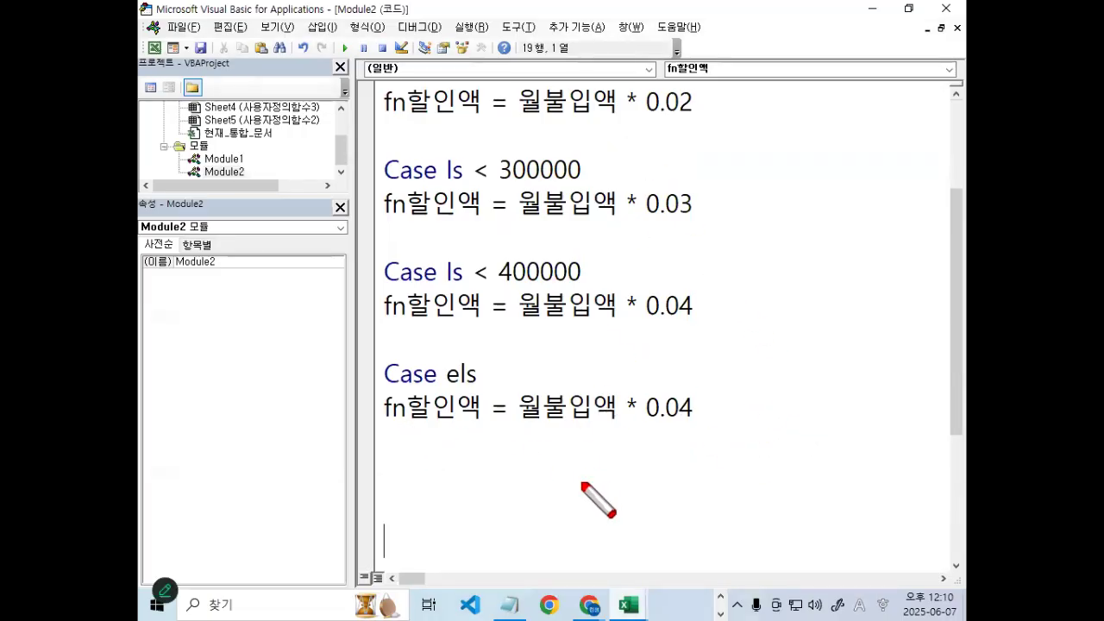
left_click_drag(380, 432, 732, 431)
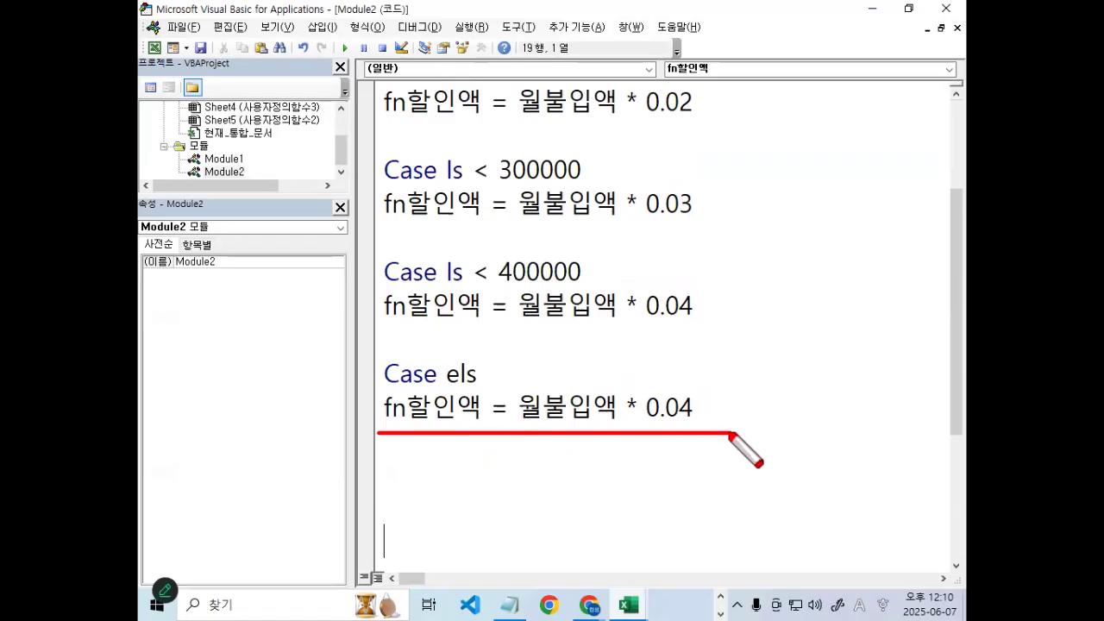
key("Escape")
left_click_drag(677, 407, 695, 406)
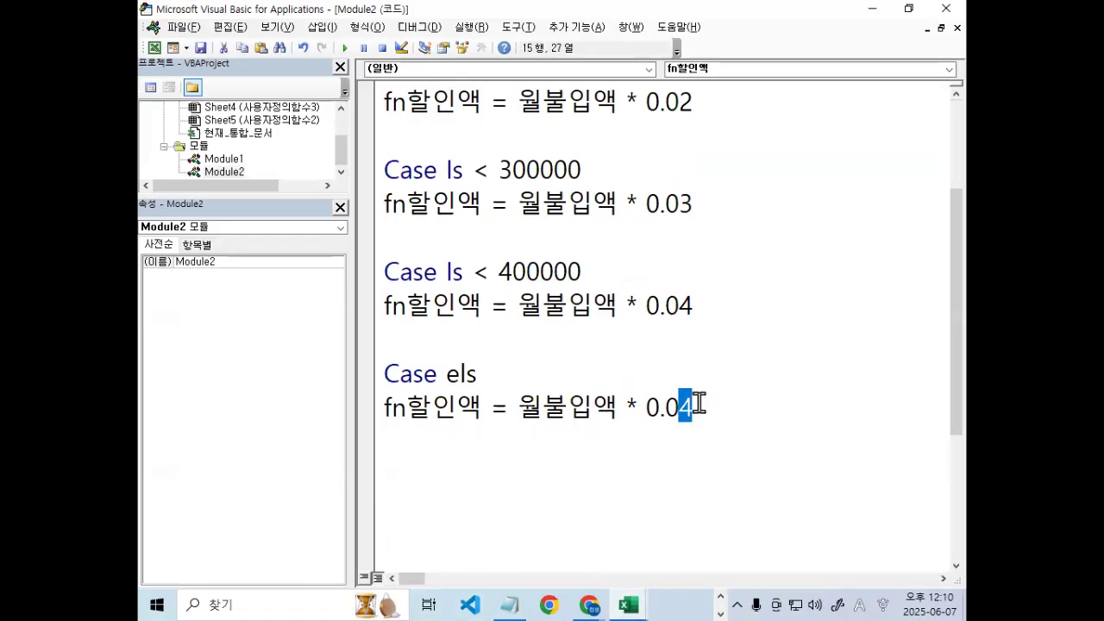
type("5")
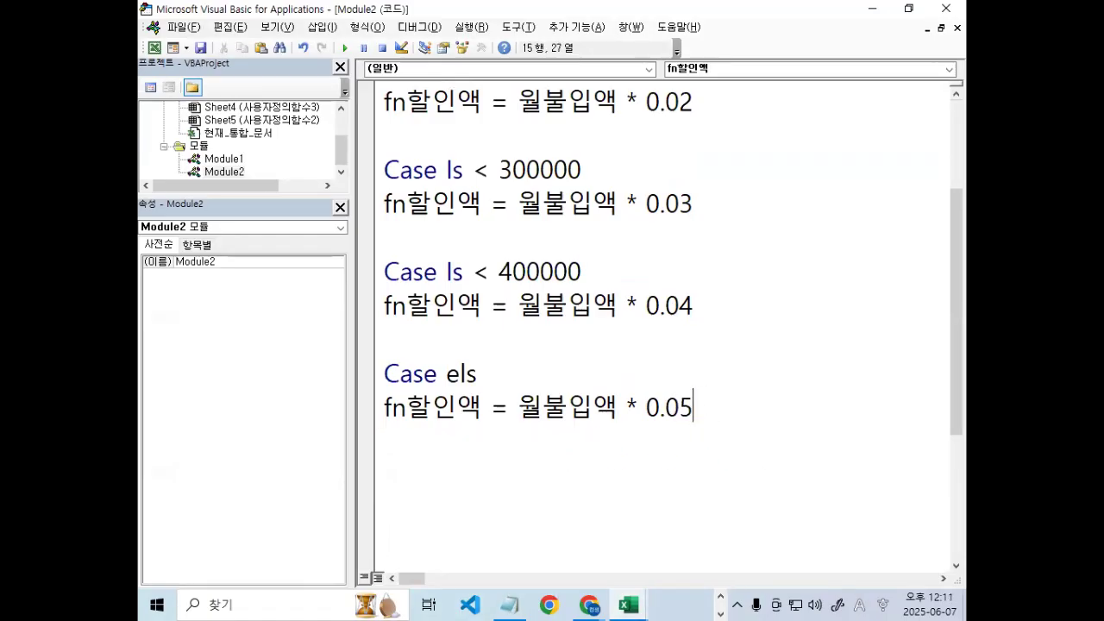
Close the Select Case block with "end select" after a blank line, replacing the mistyped Korean character.
key("Return")
key("Return")
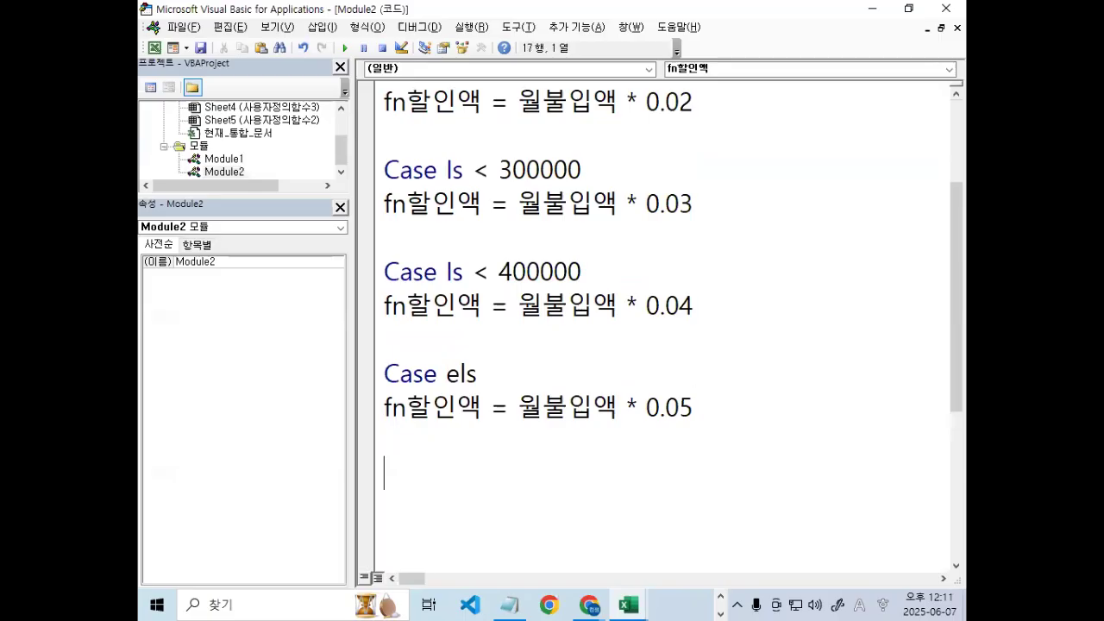
type("ㄷ")
key("BackSpace")
key("Hangul")
type("end select")
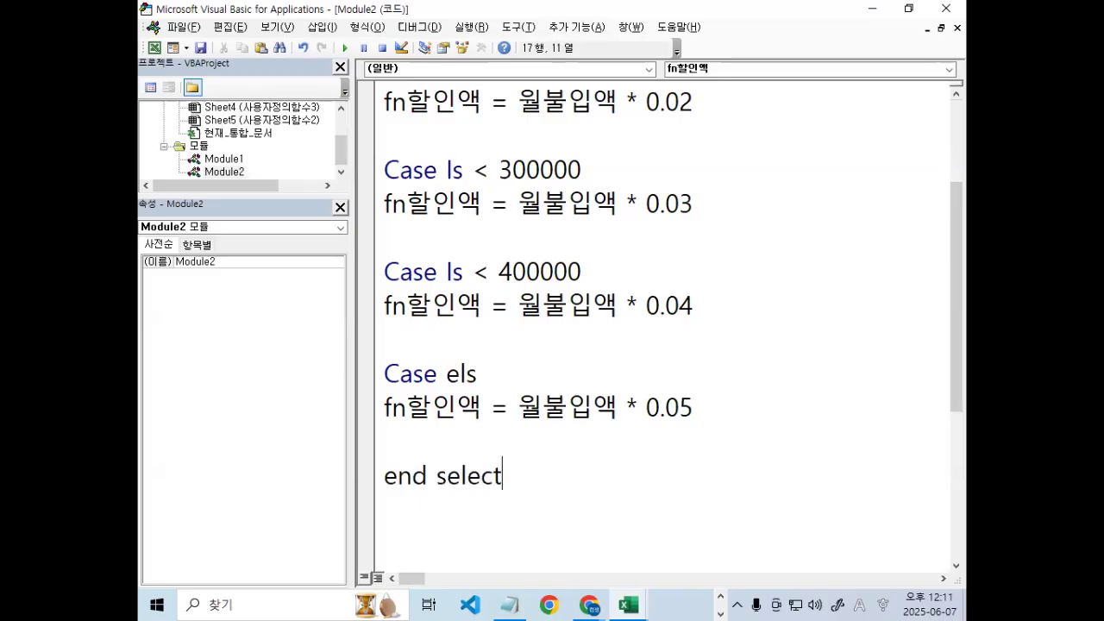
key("Return")
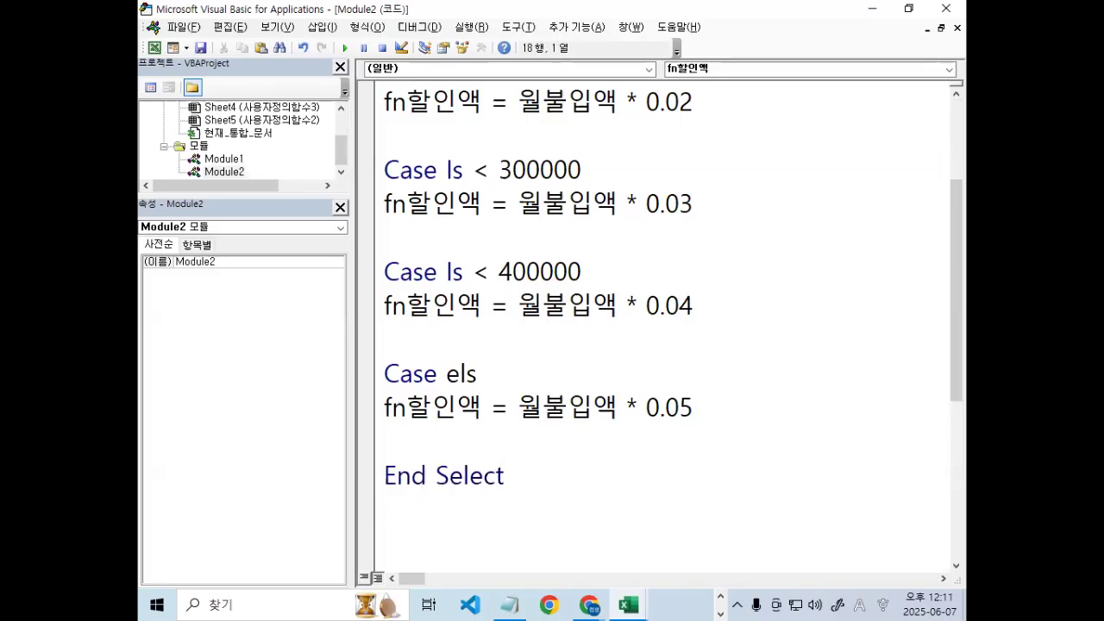
Examine the Select Case line, compare it with the select case syntax notes in Notepad, and return to the code.
left_click(573, 272)
scroll(568, 273, "up", 1)
scroll(569, 273, "up", 2)
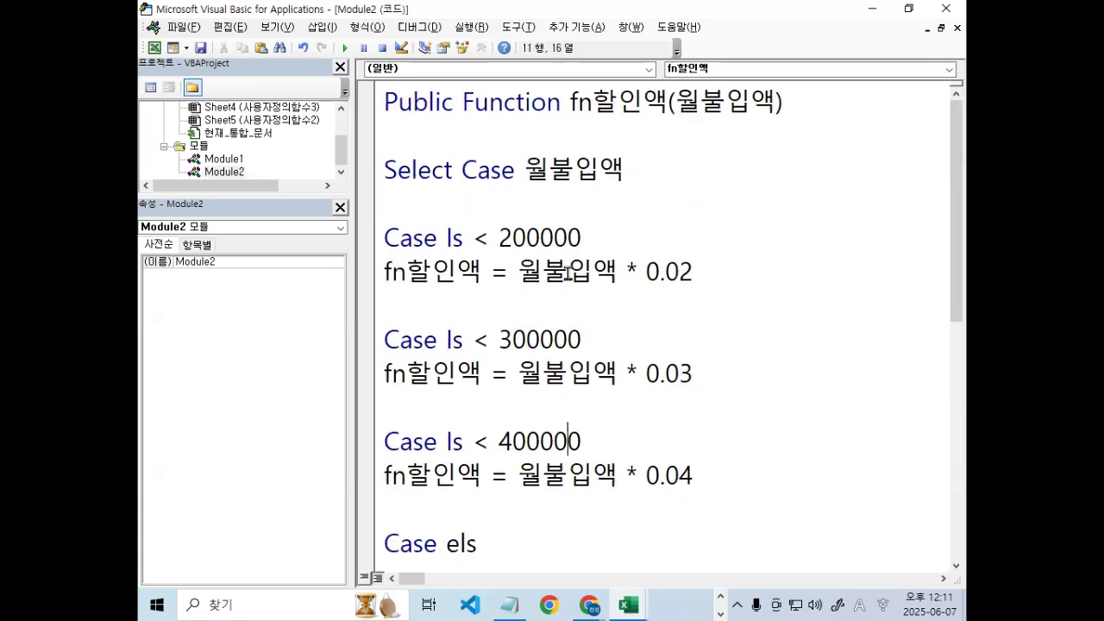
double_click(390, 170)
left_click_drag(486, 171, 515, 171)
left_click(508, 604)
left_click(302, 155)
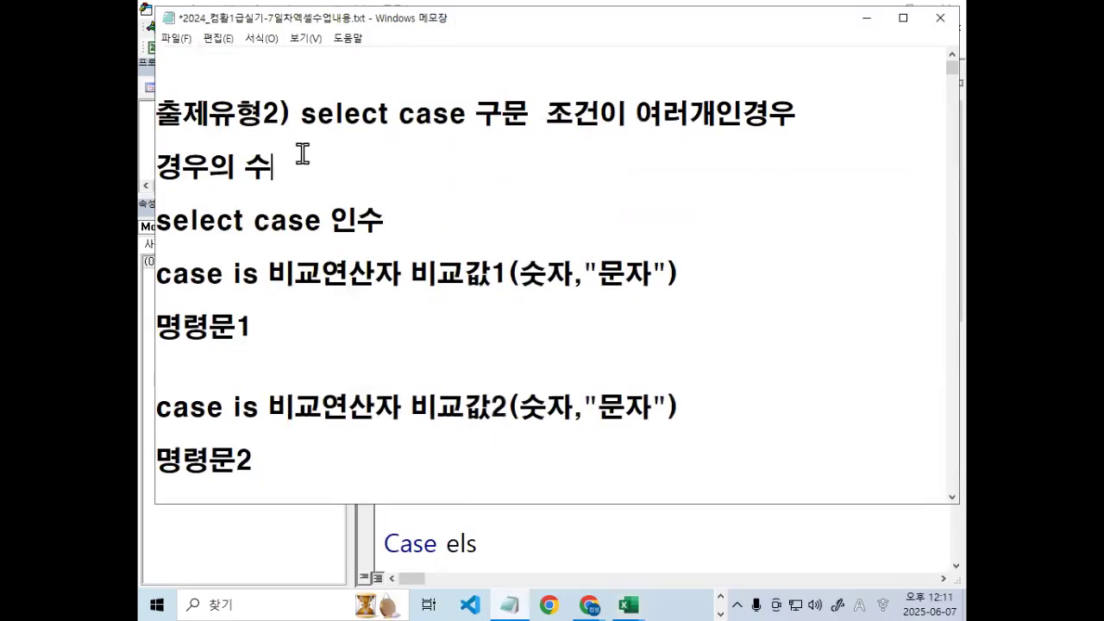
left_click(867, 17)
left_click(543, 373)
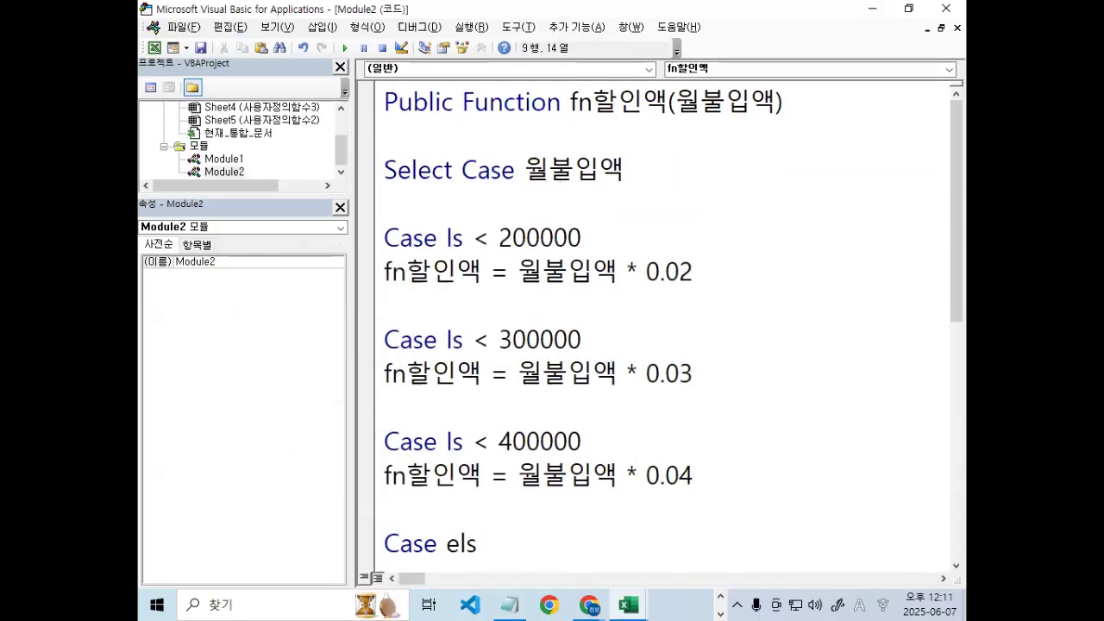
Complete the "Case els" line as "Case Else" and close the Visual Basic editor to return to the worksheet.
scroll(512, 402, "down", 2)
left_click(495, 344)
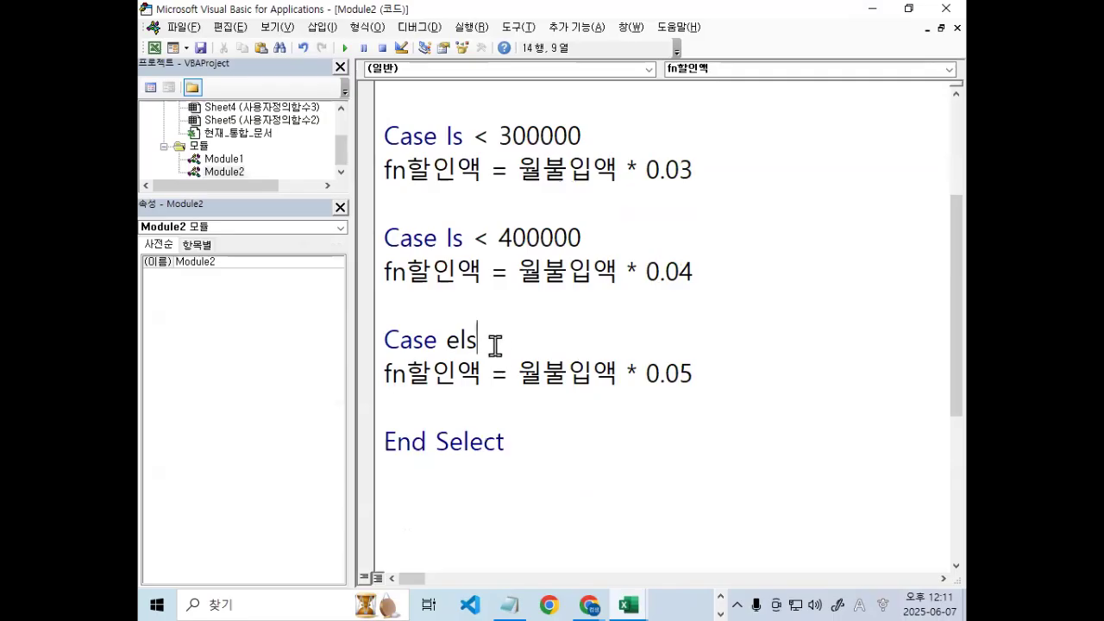
type("e")
left_click(527, 405)
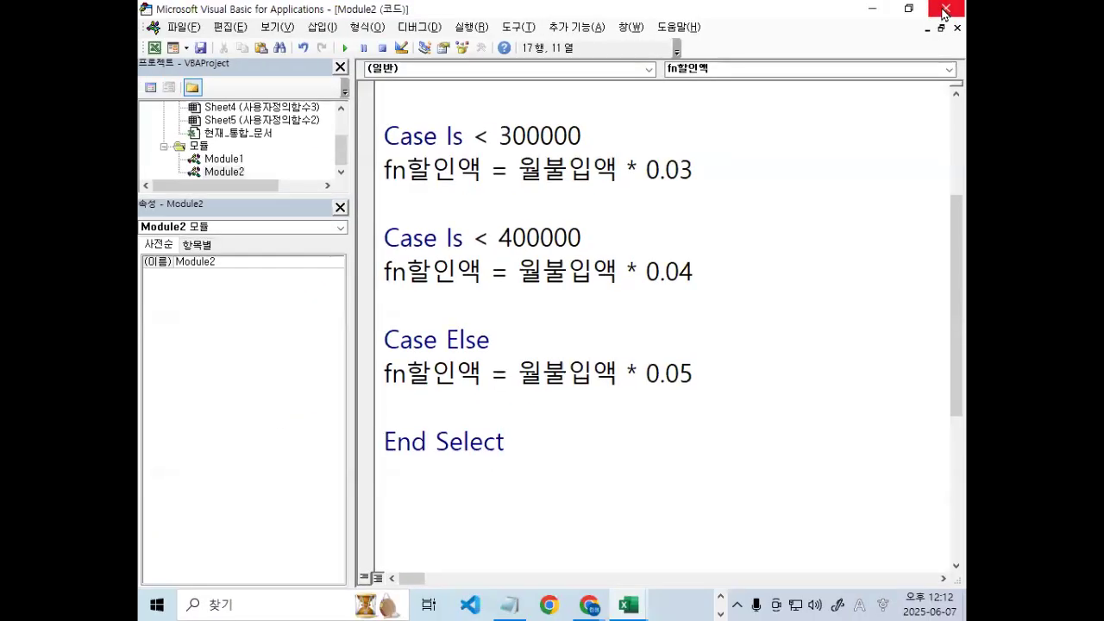
left_click(945, 11)
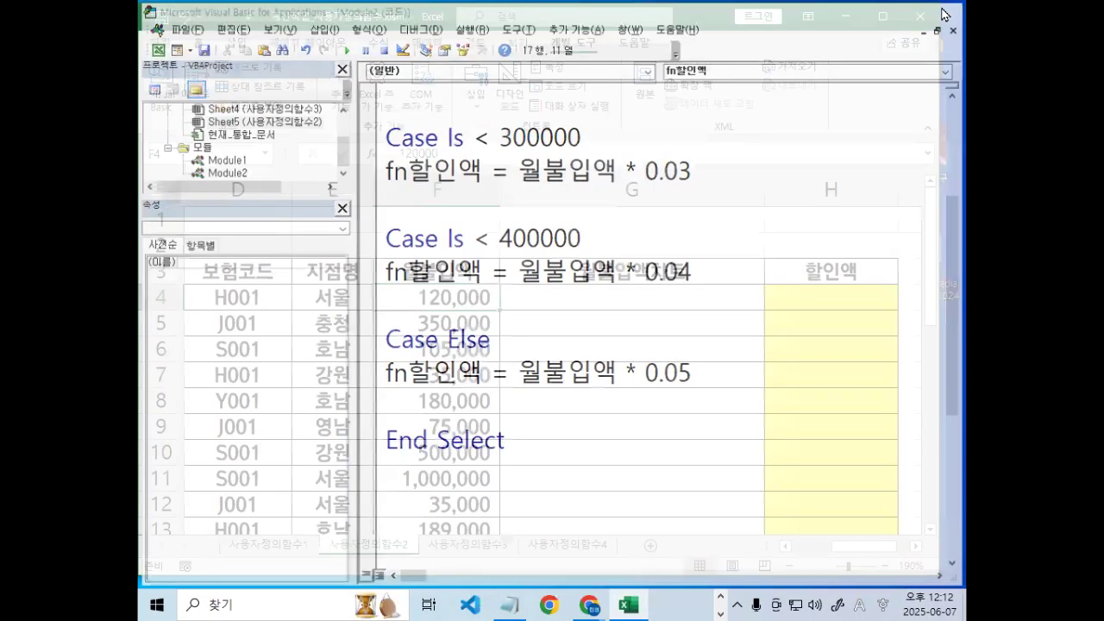
Insert the fn할인액 function from the 사용자 정의 category into cell H4.
left_click(794, 291)
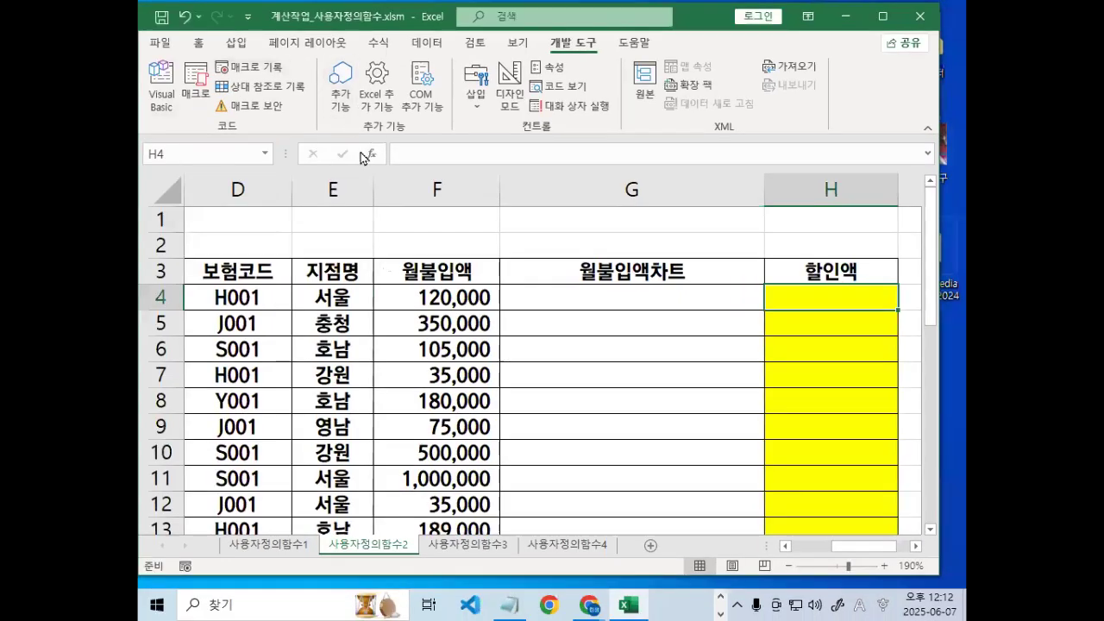
left_click(373, 155)
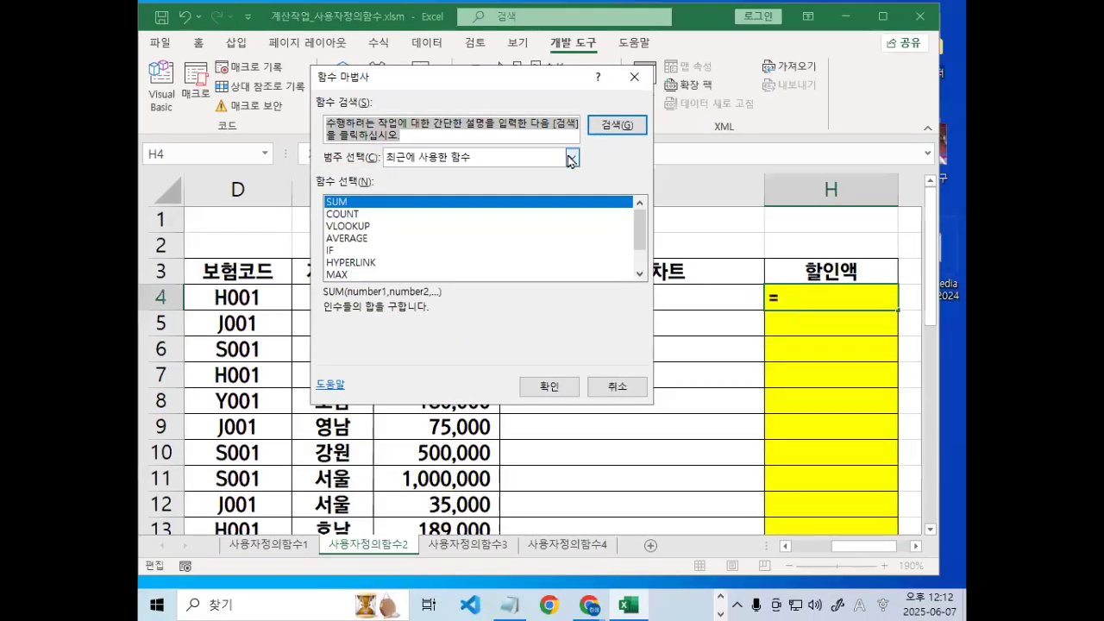
left_click(776, 155)
left_click_drag(569, 207, 569, 236)
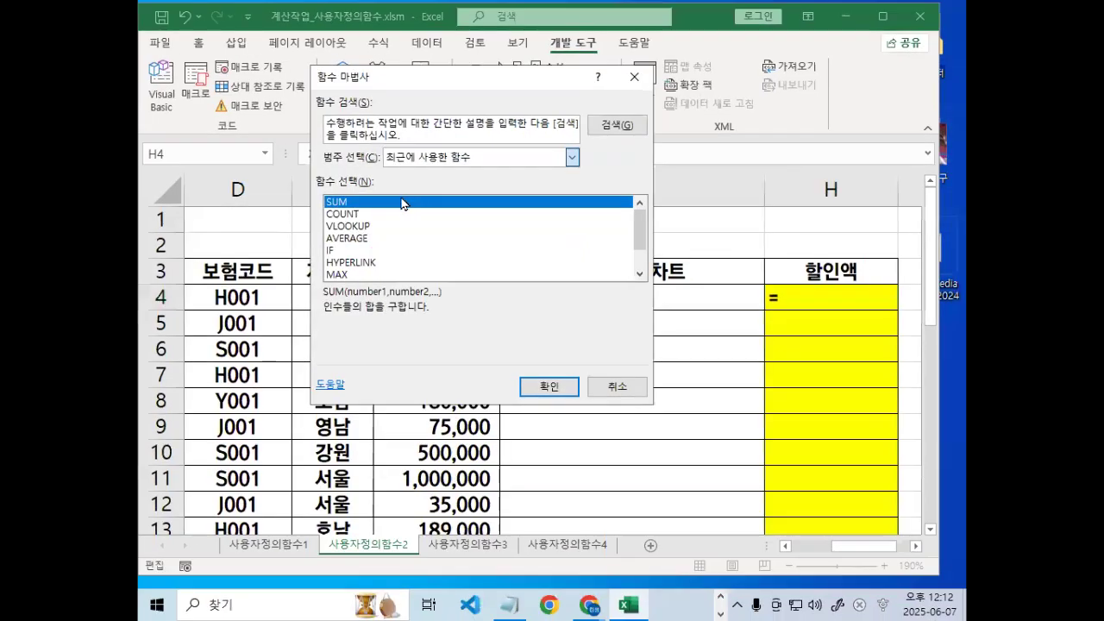
left_click(472, 158)
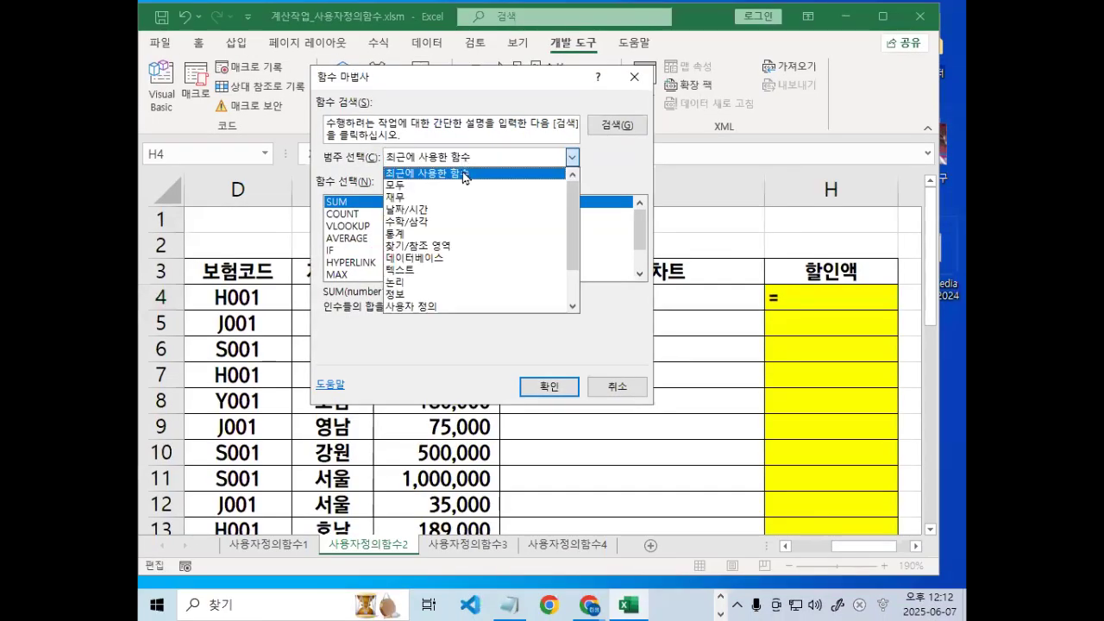
left_click(448, 306)
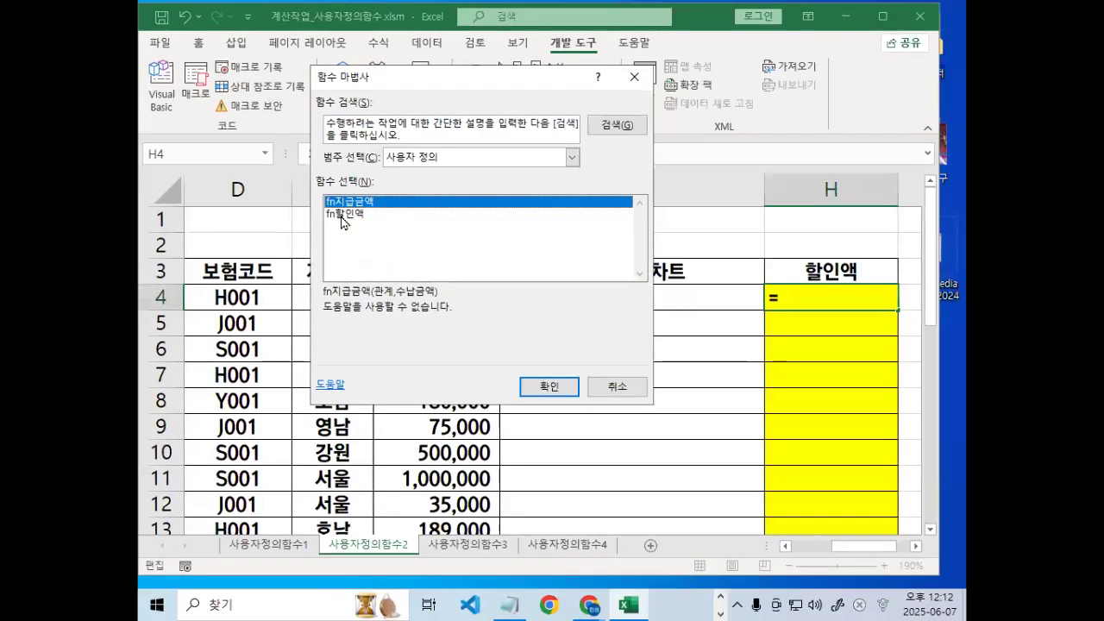
left_click(350, 225)
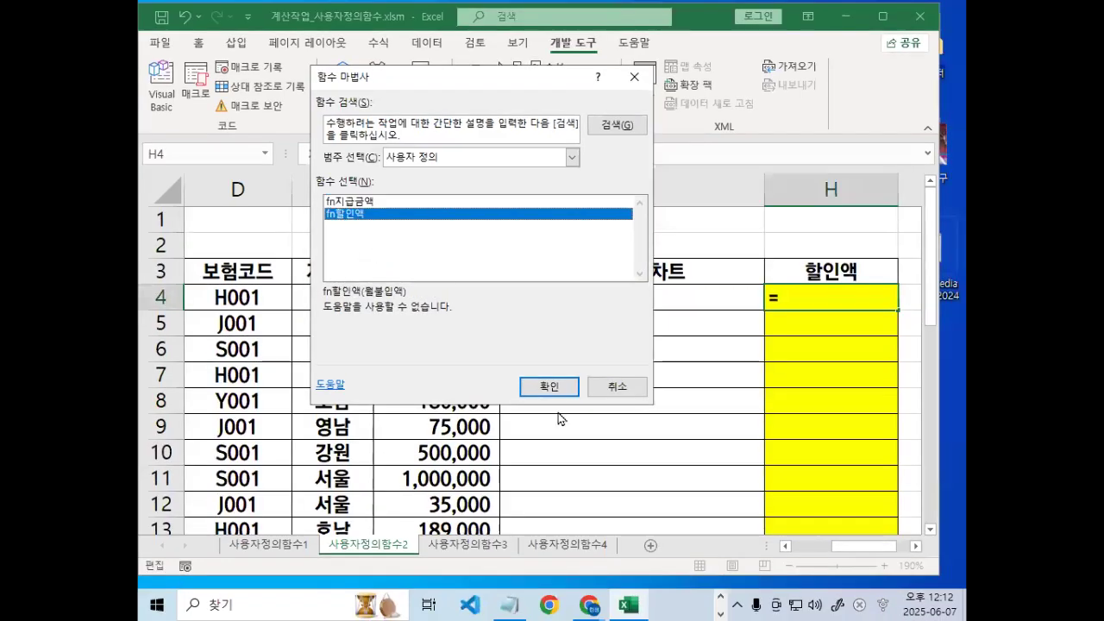
left_click(758, 571)
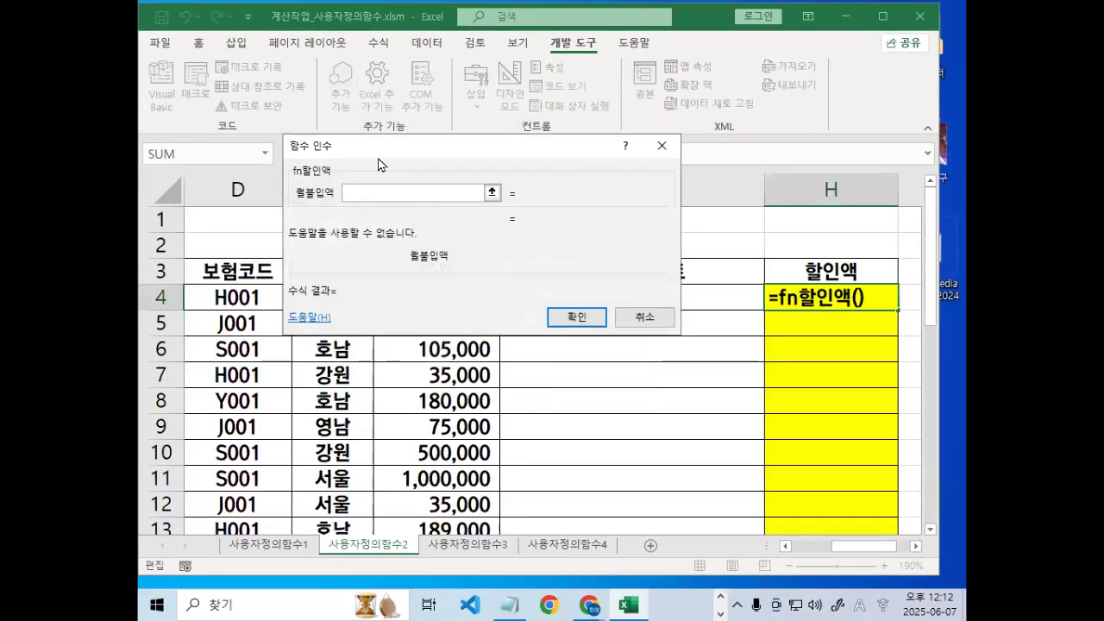
Set the function's 월불입액 argument to cell F4 and confirm the formula.
left_click_drag(390, 143, 811, 183)
left_click(442, 297)
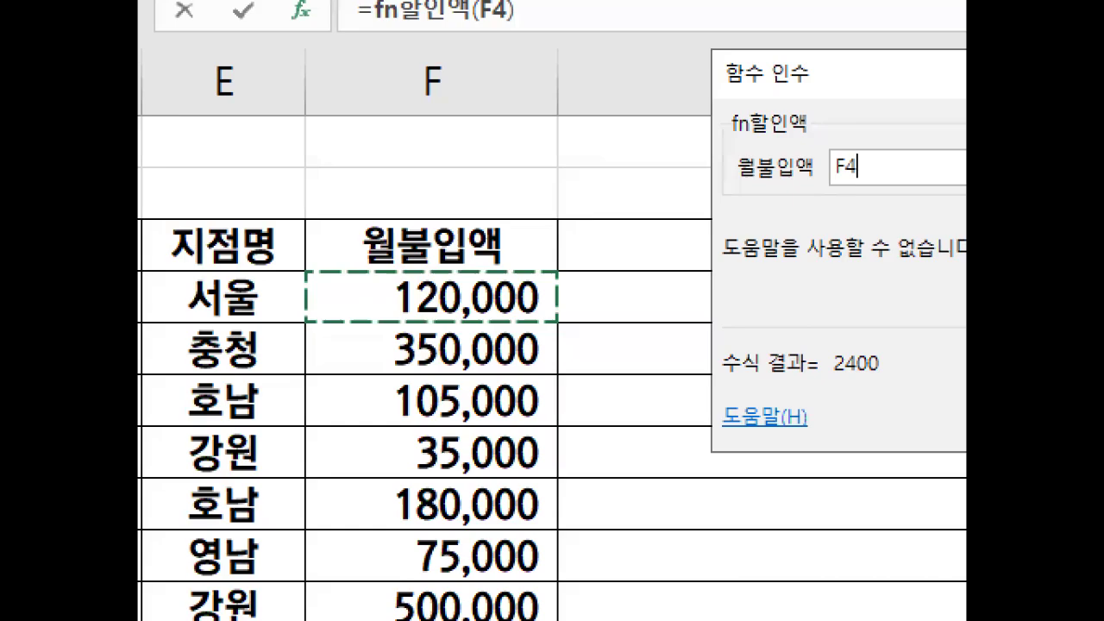
mouse_move(615, 285)
left_mouse_down()
mouse_move(313, 353)
mouse_move(638, 362)
left_mouse_up()
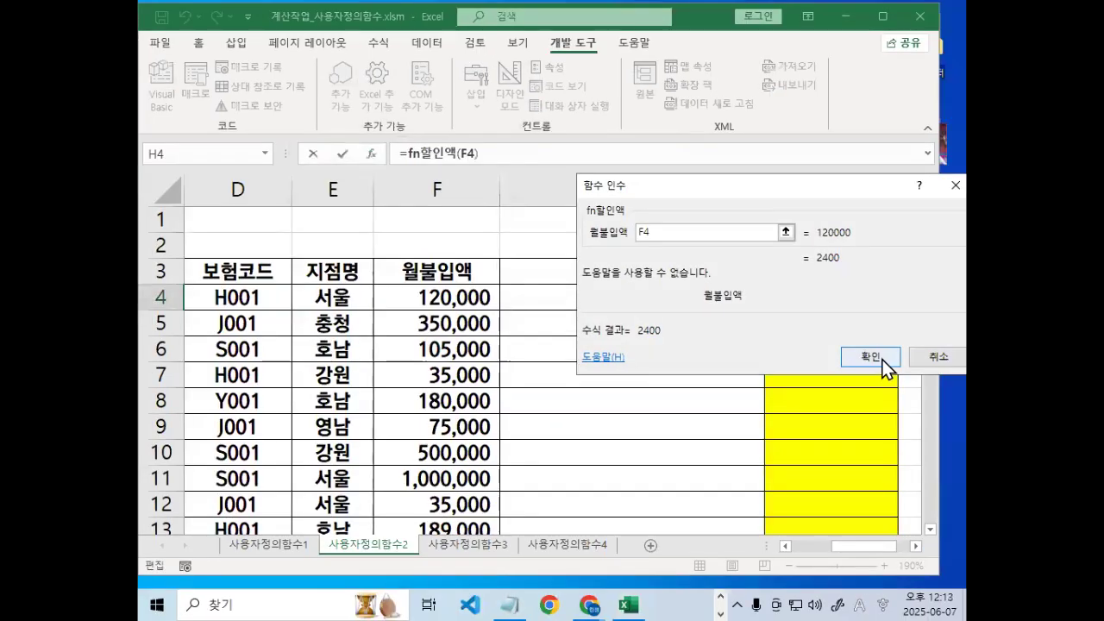
left_click(891, 359)
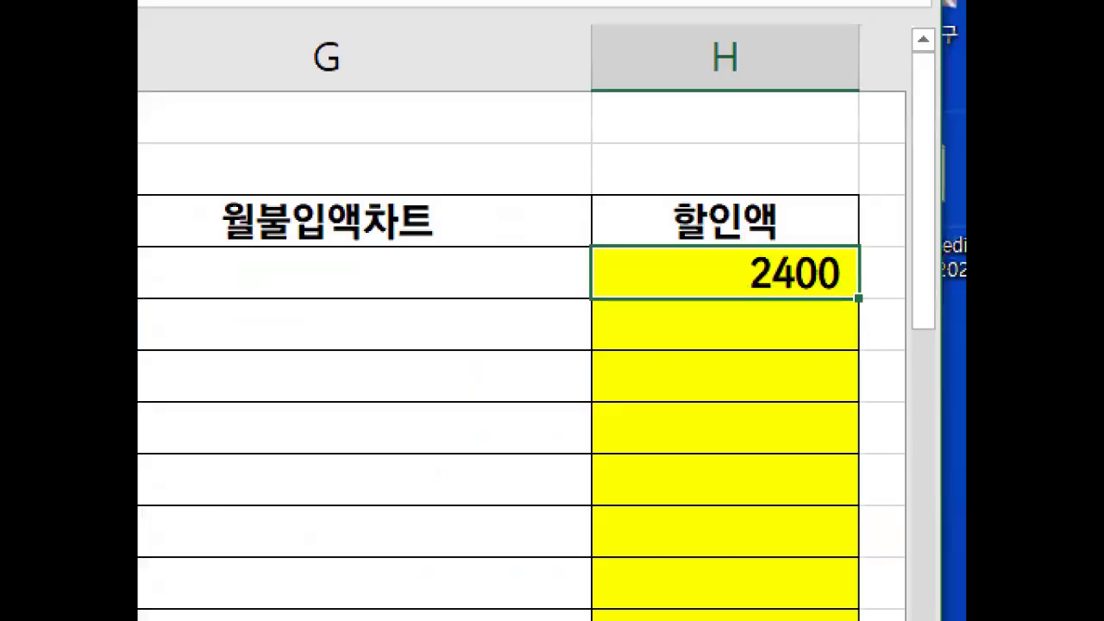
Circle the H4 result in red, clear the mark, and fill the formula down the 할인액 column.
left_click_drag(863, 317, 715, 313)
left_click_drag(759, 226, 841, 293)
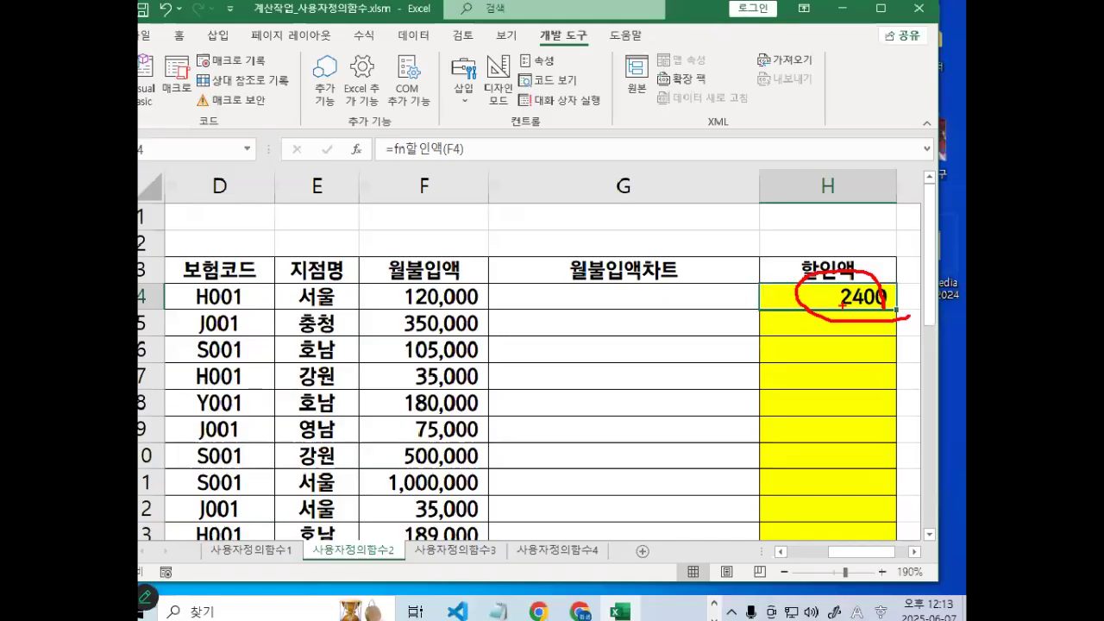
double_click(898, 308)
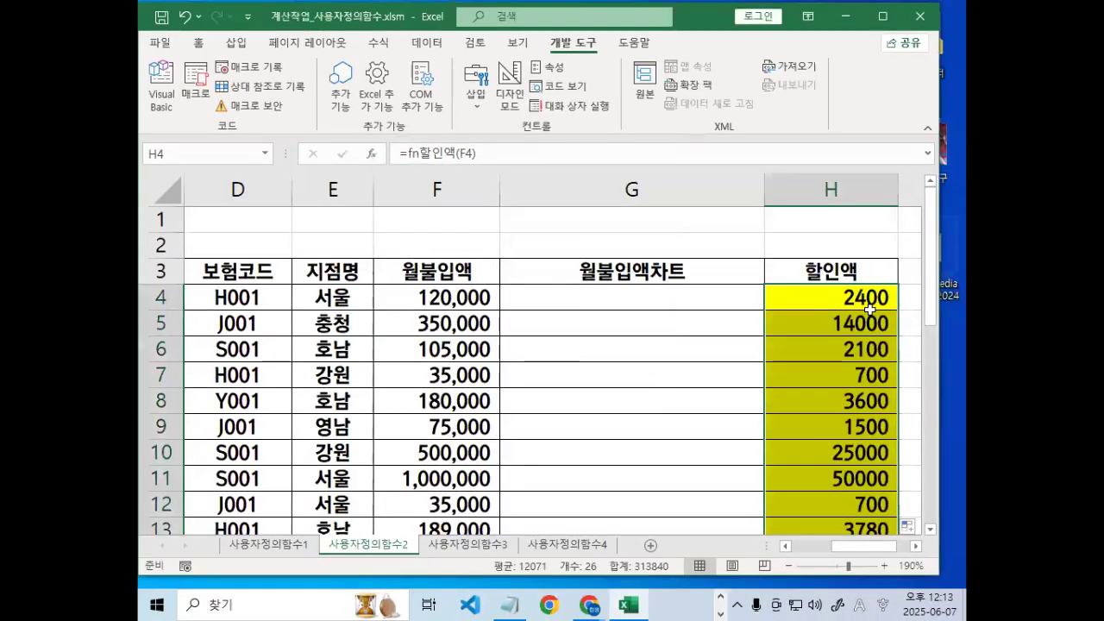
Select cell H5, mark the filled 할인액 results in red, and clear the marks.
left_click(878, 325)
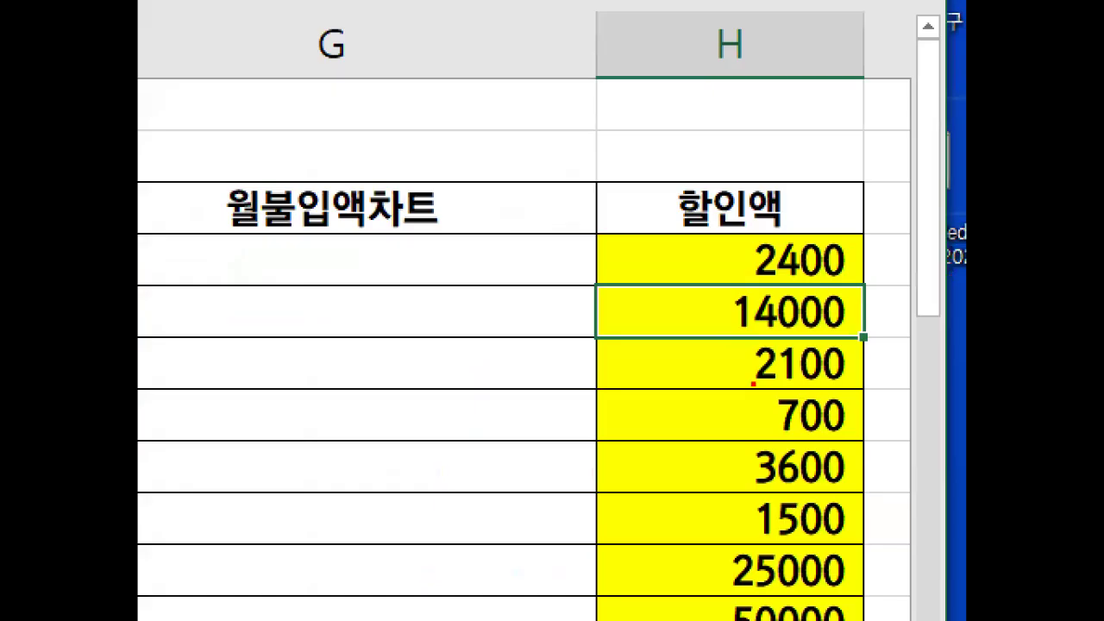
left_click_drag(730, 384, 869, 382)
left_click_drag(843, 281, 729, 281)
mouse_move(686, 235)
left_mouse_down()
mouse_move(685, 338)
mouse_move(670, 350)
mouse_move(726, 286)
left_mouse_up()
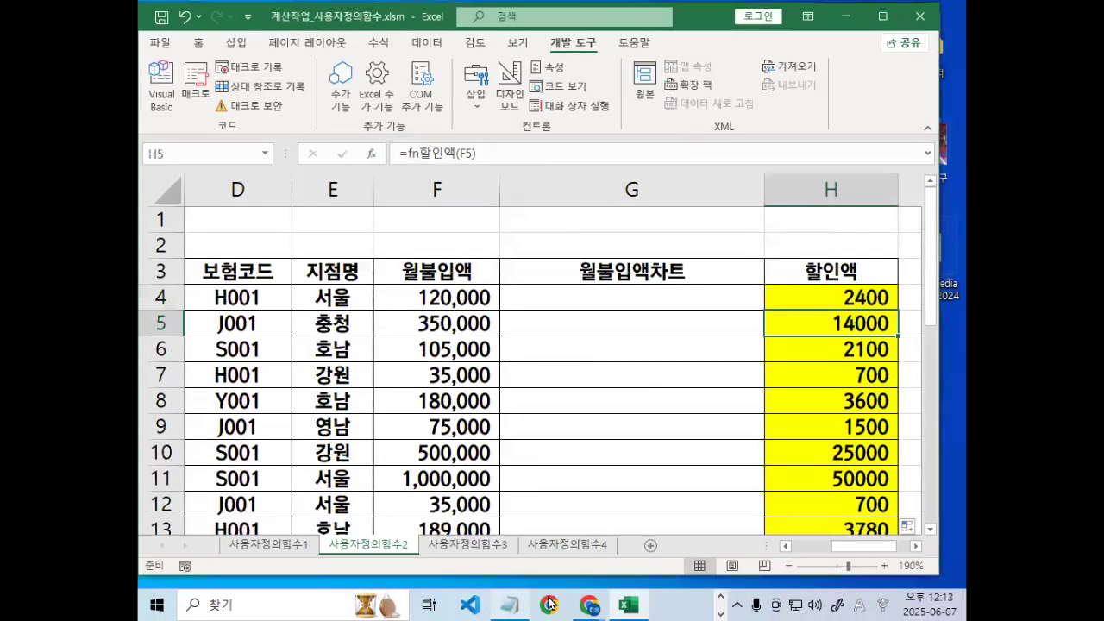
Review the 출제유형2 Select Case 월불입액 code in the Notepad notes, from its 0.02 case down to End Select.
left_click(498, 610)
scroll(379, 293, "down", 3)
scroll(378, 294, "down", 15)
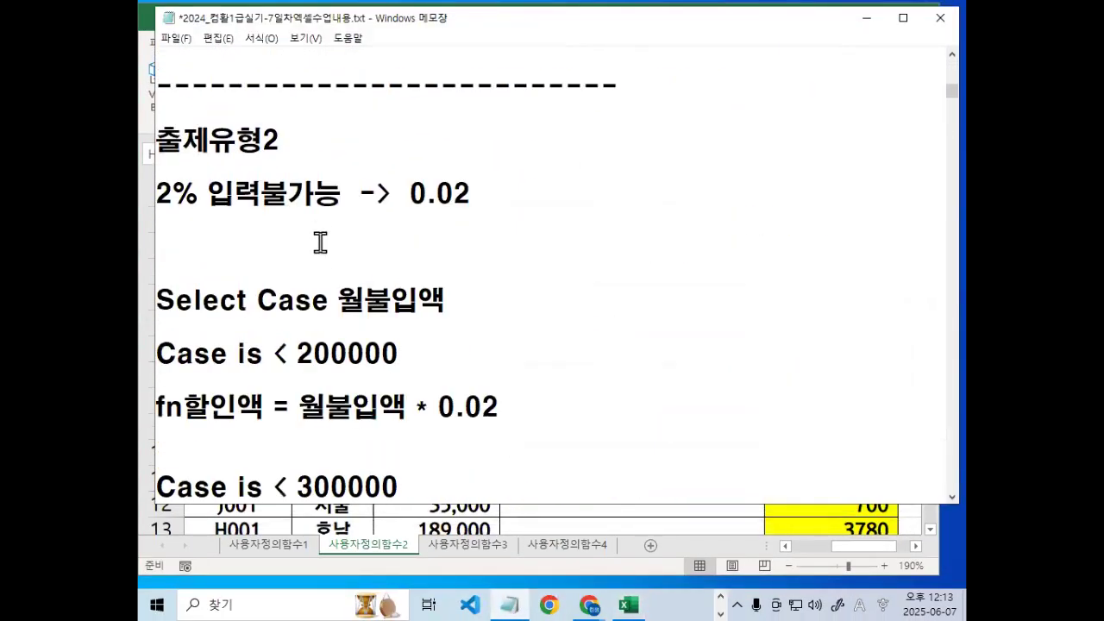
scroll(320, 246, "down", 5)
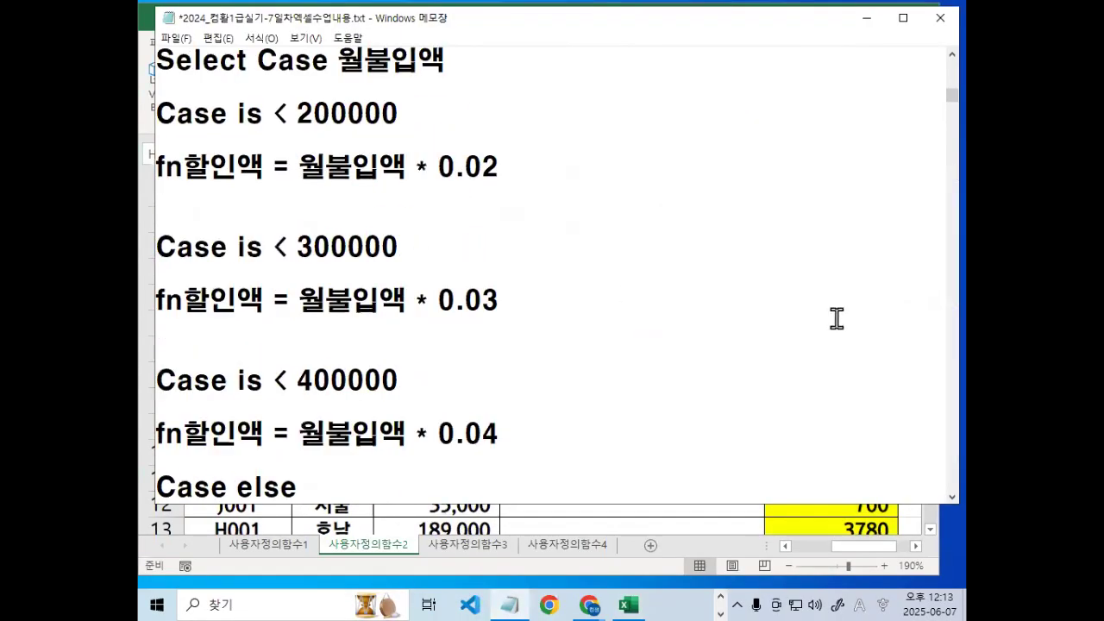
scroll(751, 497, "down", 1)
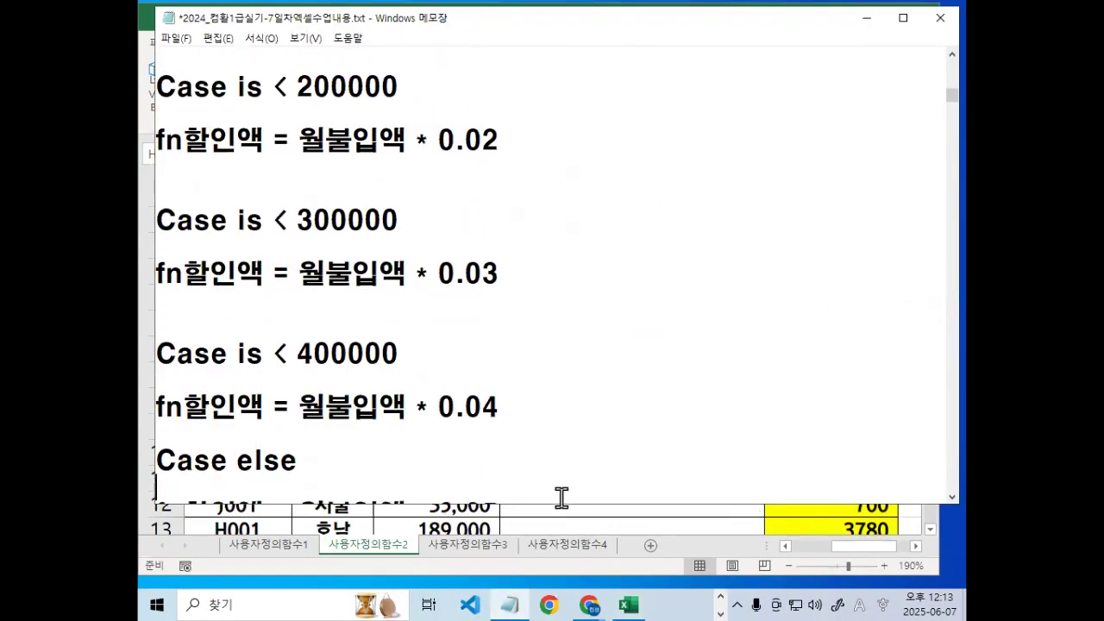
left_click_drag(565, 507, 565, 524)
scroll(547, 282, "up", 1)
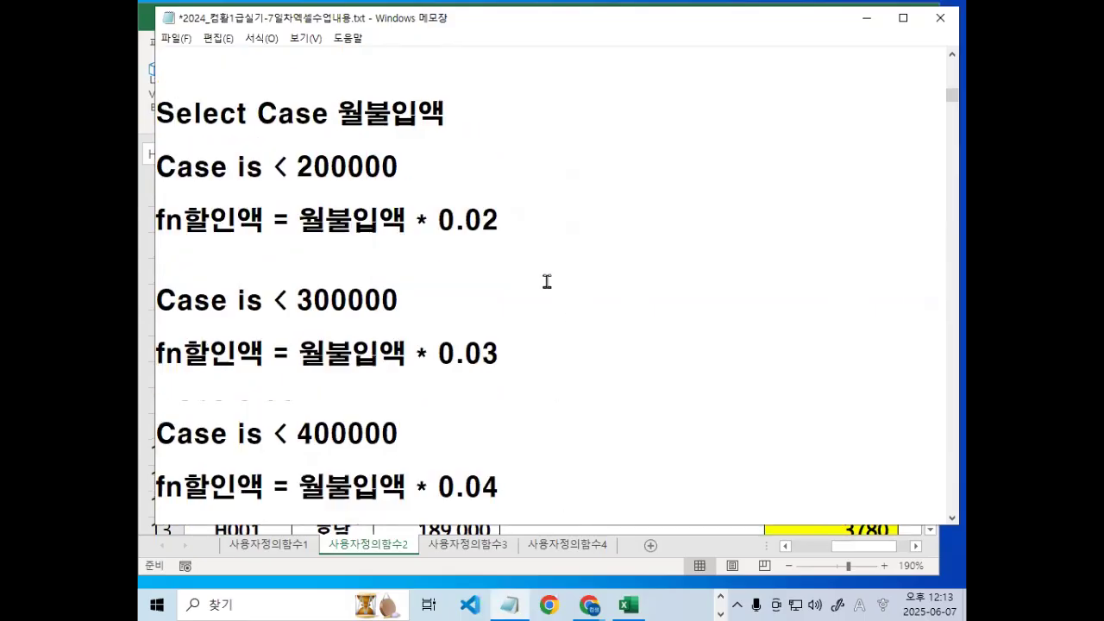
left_click(315, 160)
left_click_drag(339, 117, 439, 112)
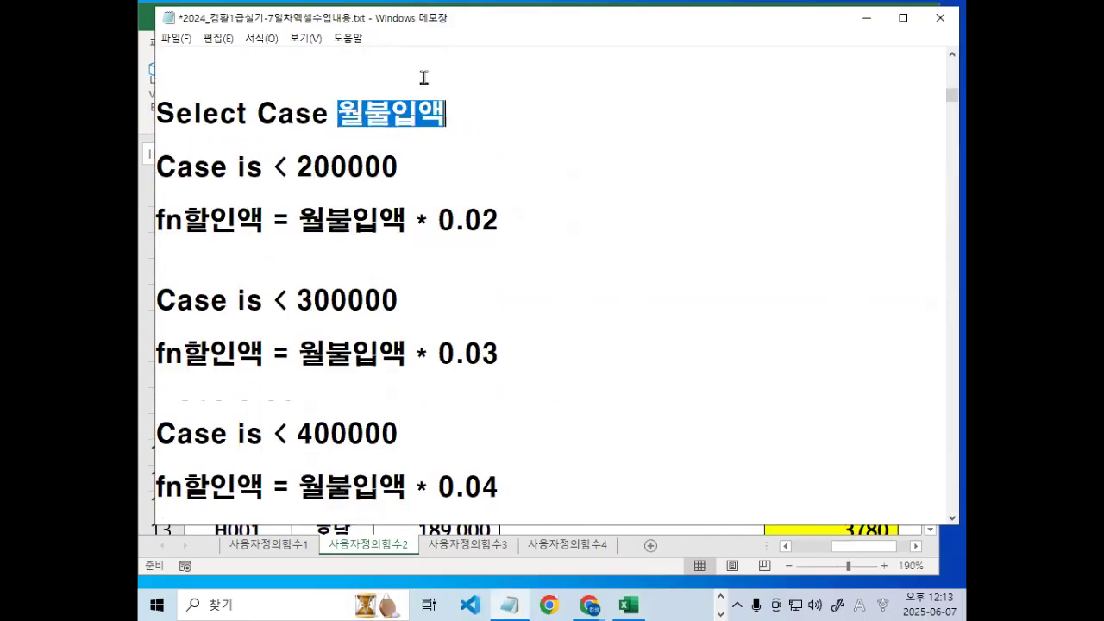
left_click(445, 86)
left_click(946, 518)
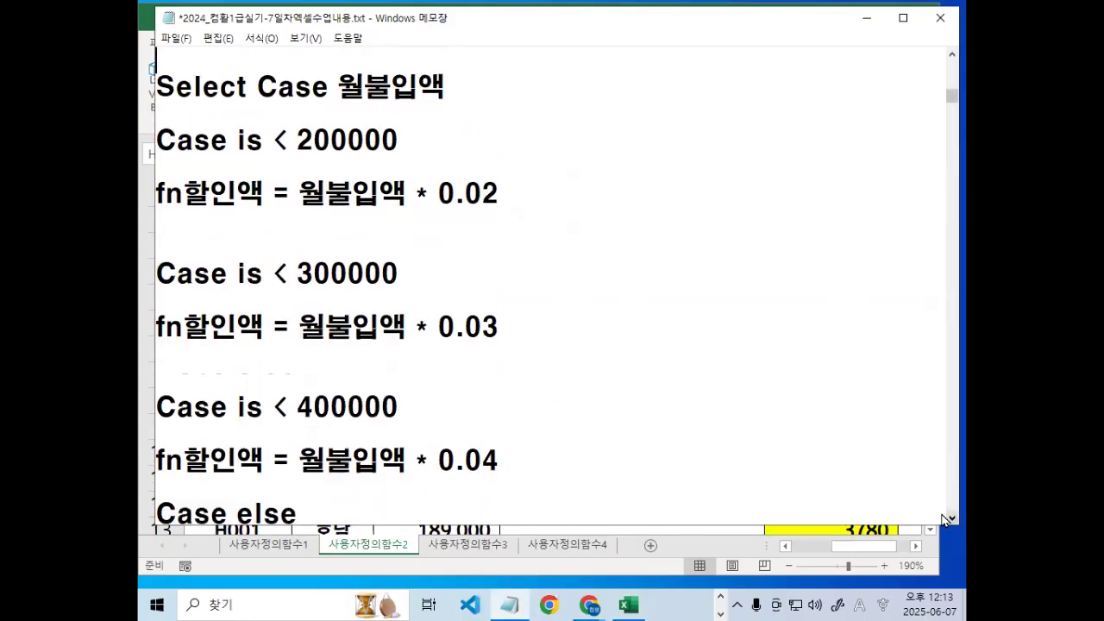
left_click(947, 517)
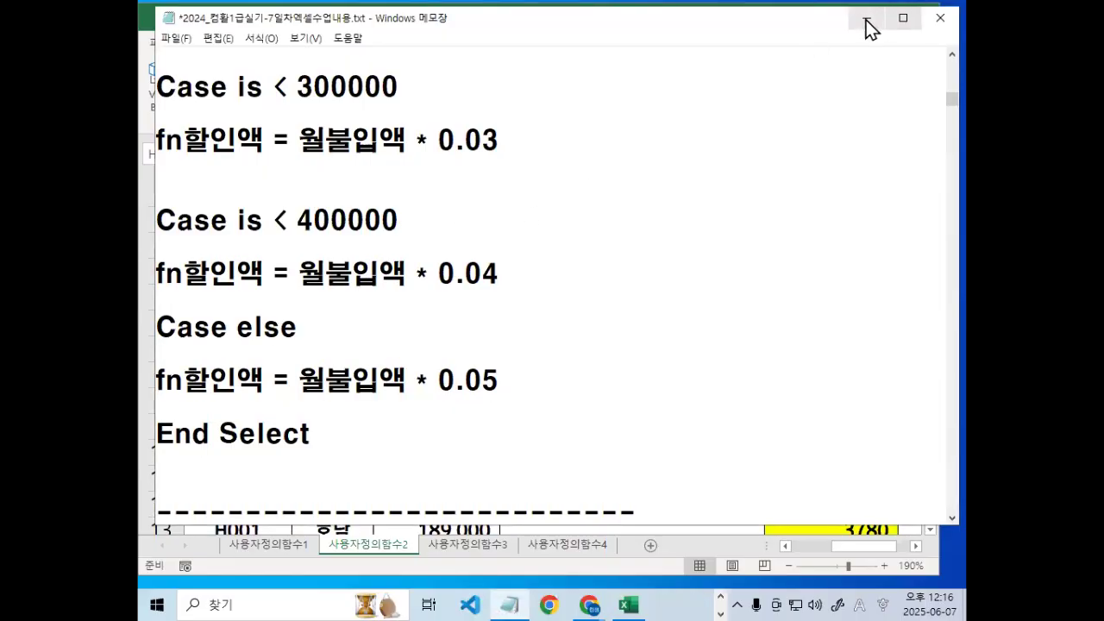
Return from Notepad to the workbook and open the 사용자정의함수3 sheet.
left_click(867, 19)
left_click(687, 299)
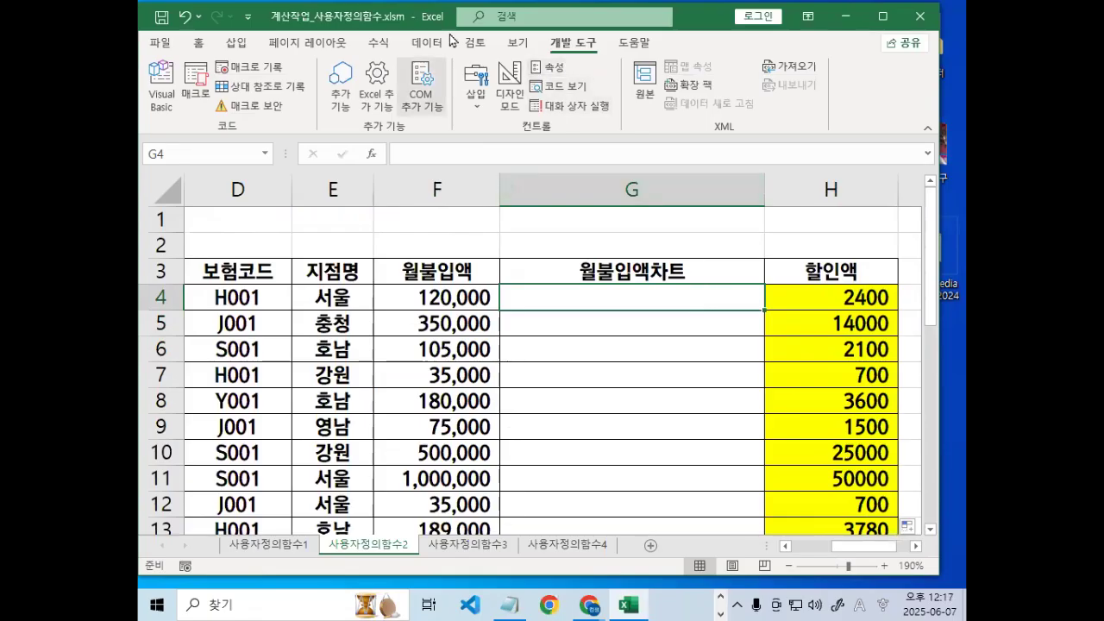
left_click(497, 545)
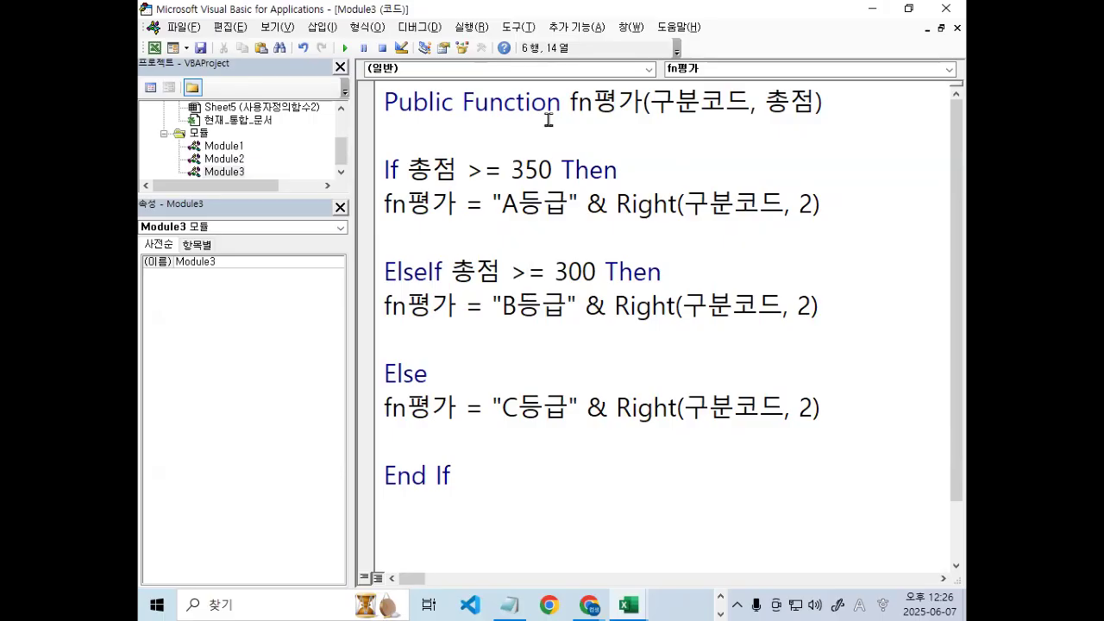
In the Notepad notes, highlight 다중if, underline its if and elseif condition and command lines in red, and clear the marks.
left_click(509, 605)
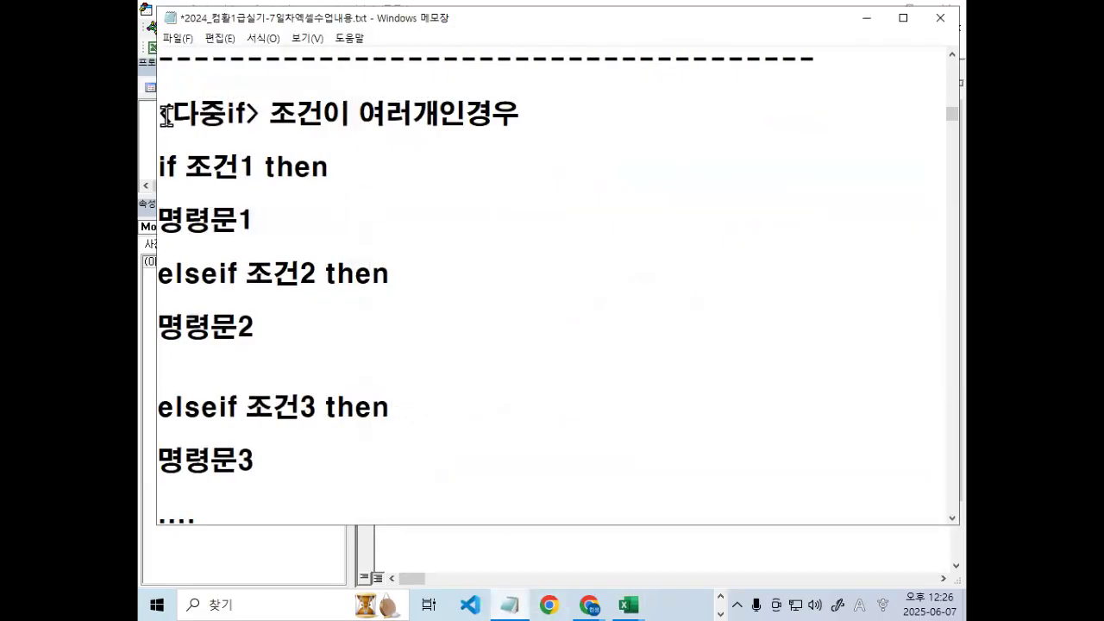
left_click_drag(167, 115, 247, 109)
key("ctrl+2")
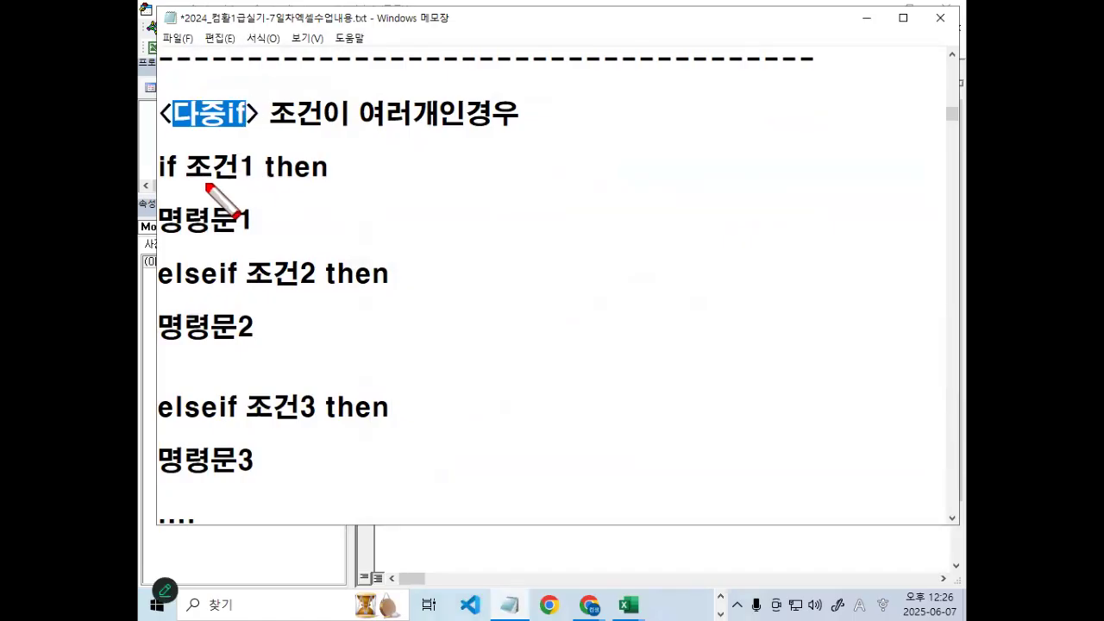
left_click_drag(158, 187, 327, 184)
mouse_move(228, 137)
left_mouse_down()
mouse_move(234, 149)
mouse_move(257, 123)
left_mouse_up()
left_click_drag(157, 235, 260, 233)
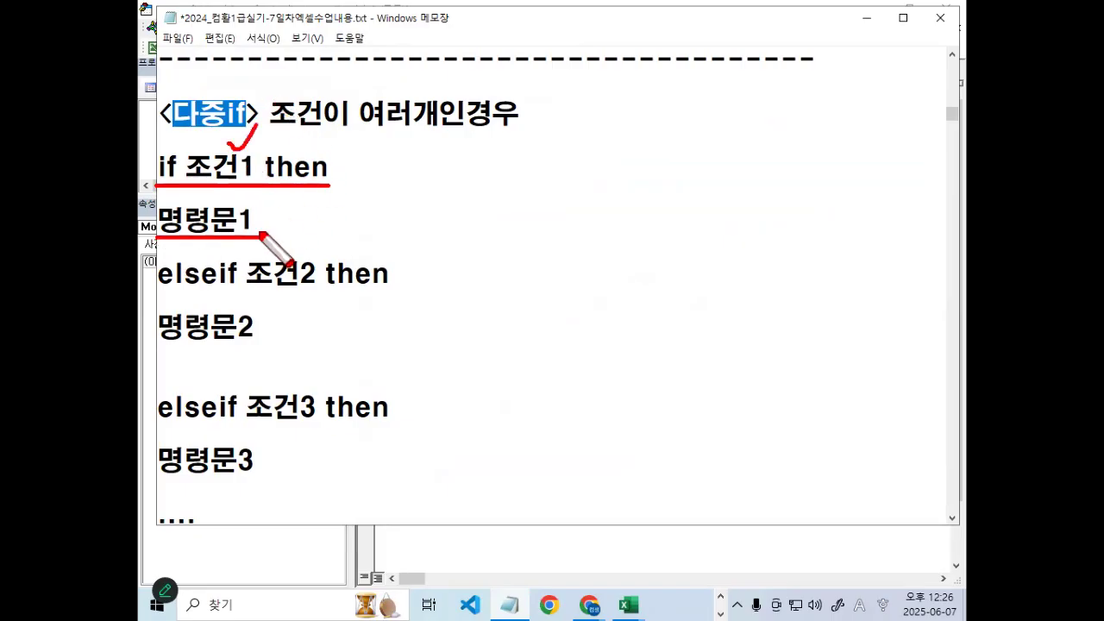
left_click_drag(156, 294, 382, 295)
left_click_drag(169, 349, 254, 349)
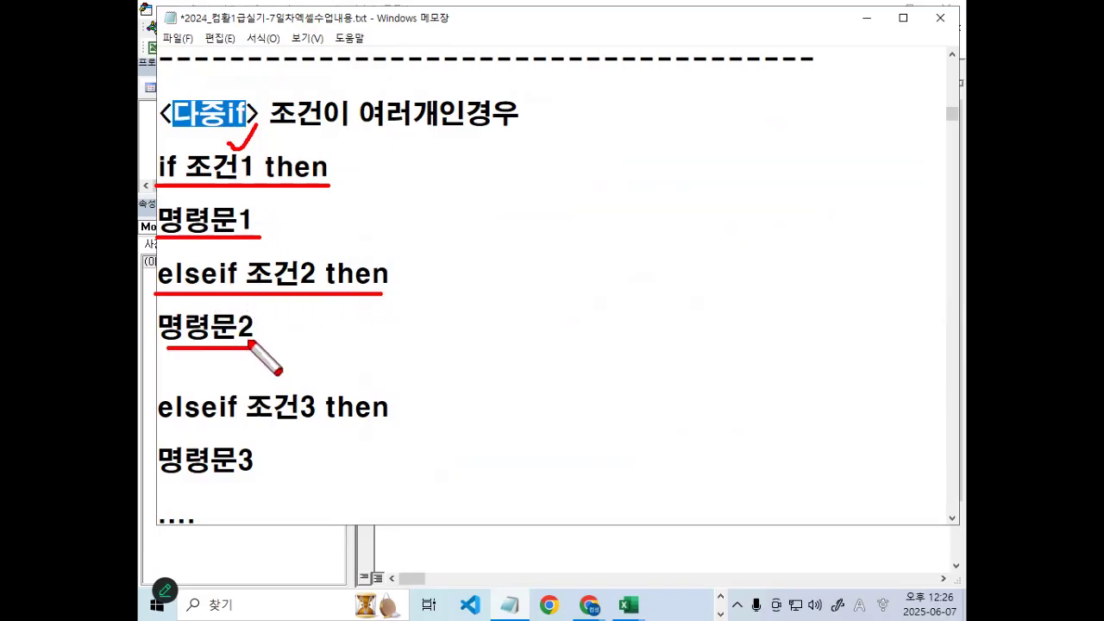
left_click_drag(153, 431, 379, 428)
key("Escape")
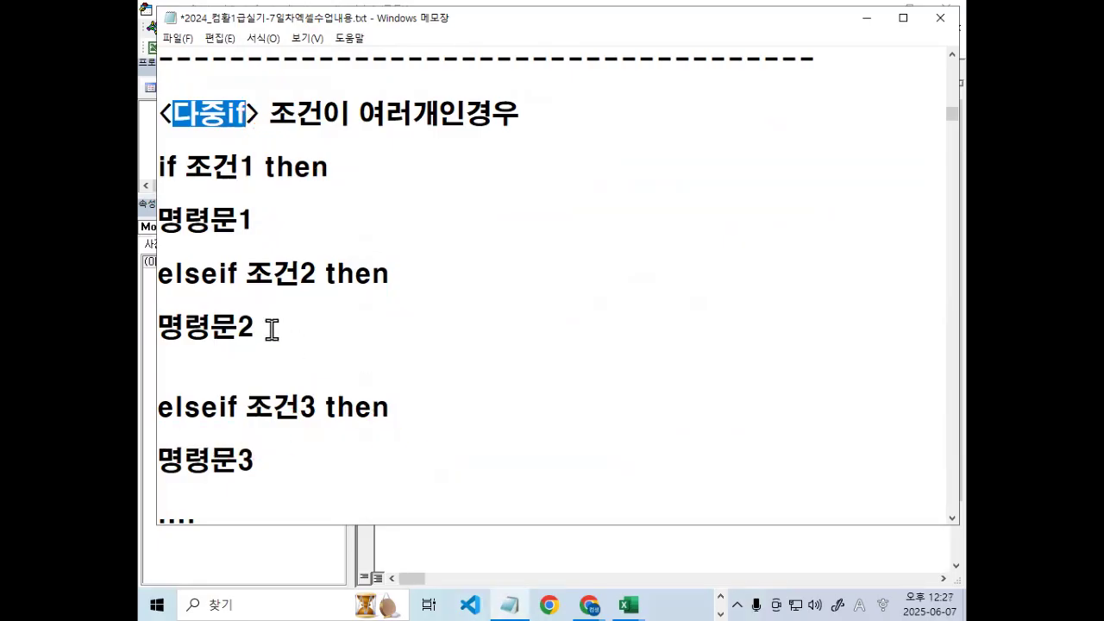
Underline the else, 최종명령문 and end if lines in red, clear the marks, and return to the fn평가 code's first If line.
scroll(271, 325, "down", 3)
key("ctrl+2")
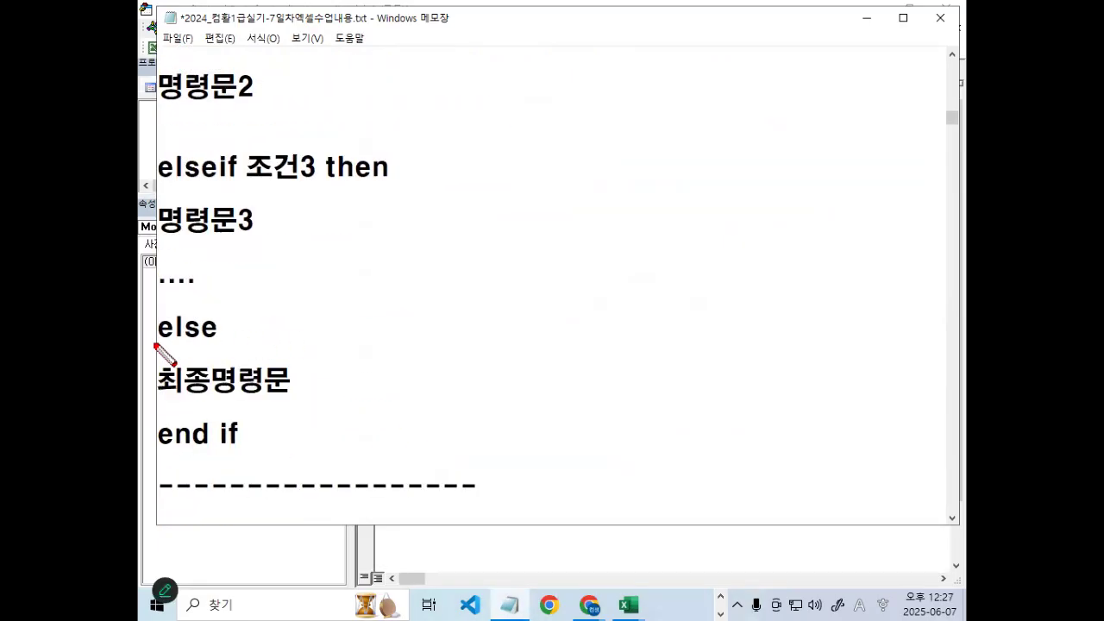
left_click_drag(155, 344, 214, 343)
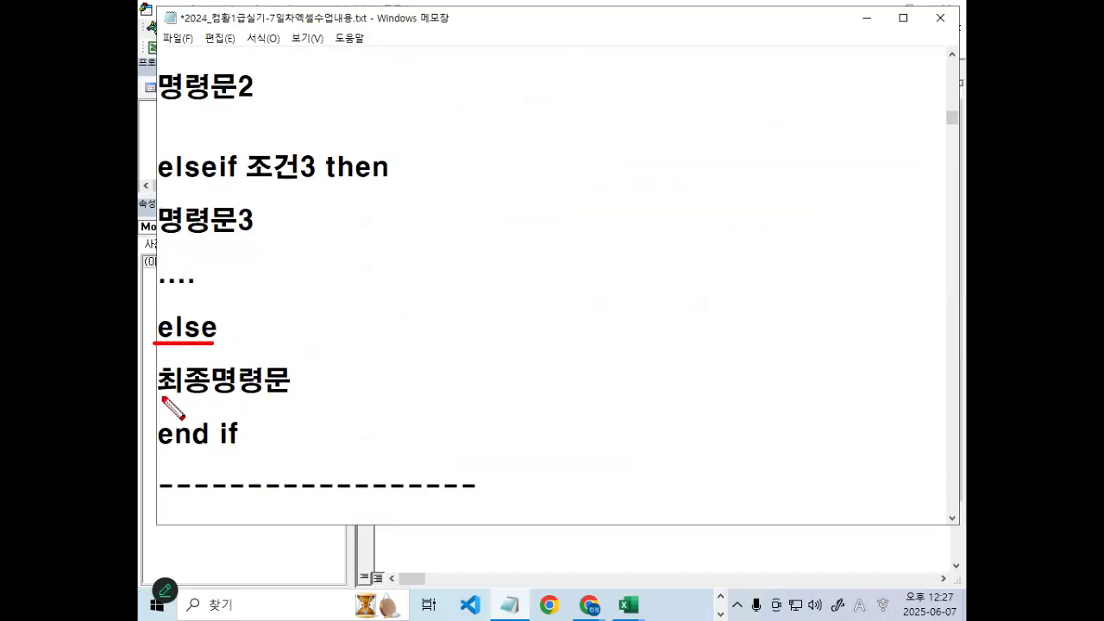
left_click_drag(160, 398, 285, 395)
left_click_drag(161, 450, 246, 451)
key("Escape")
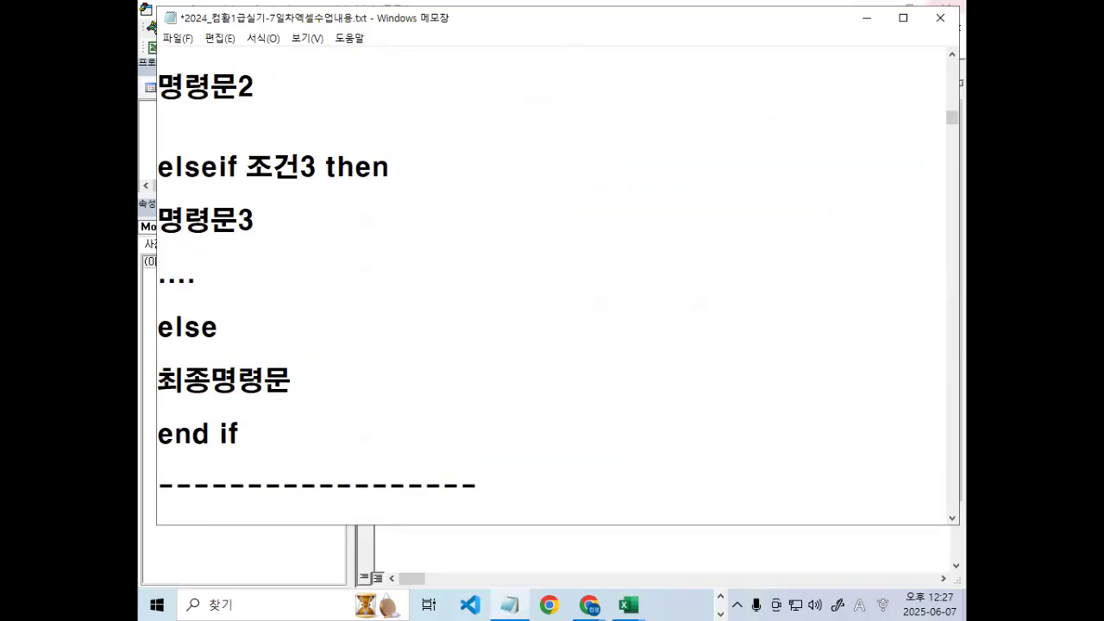
left_click(867, 18)
left_click(479, 169)
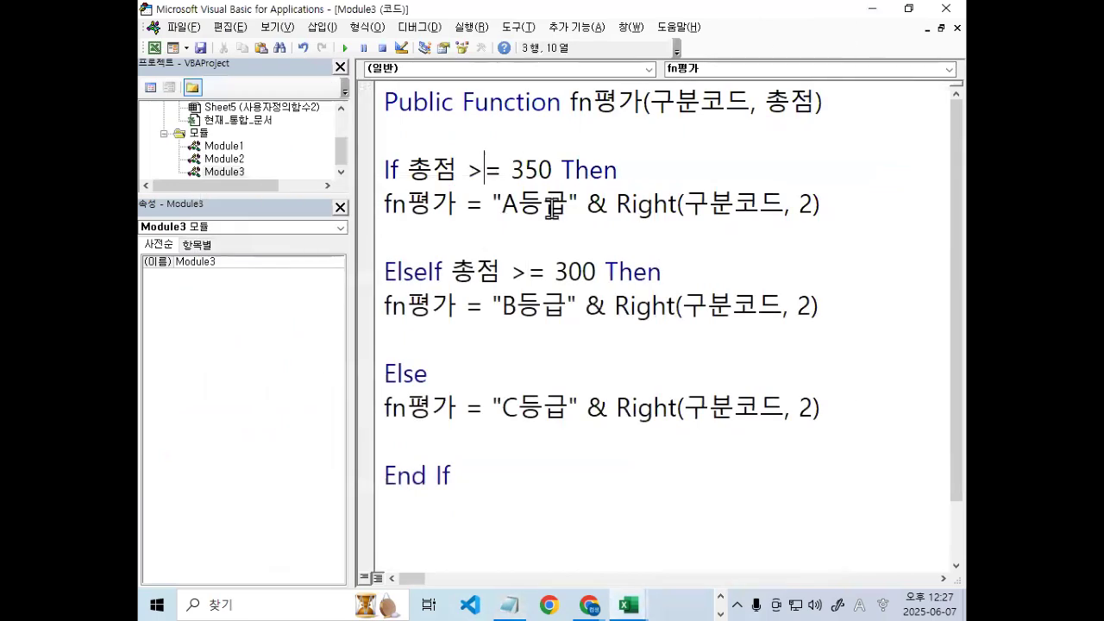
Mark the If 총점 >= 350 condition and its "A등급" & Right(구분코드, 2) result parts in red, circle the 구분코드 argument, and clear the marks.
key("ctrl+2")
left_click_drag(415, 186, 543, 183)
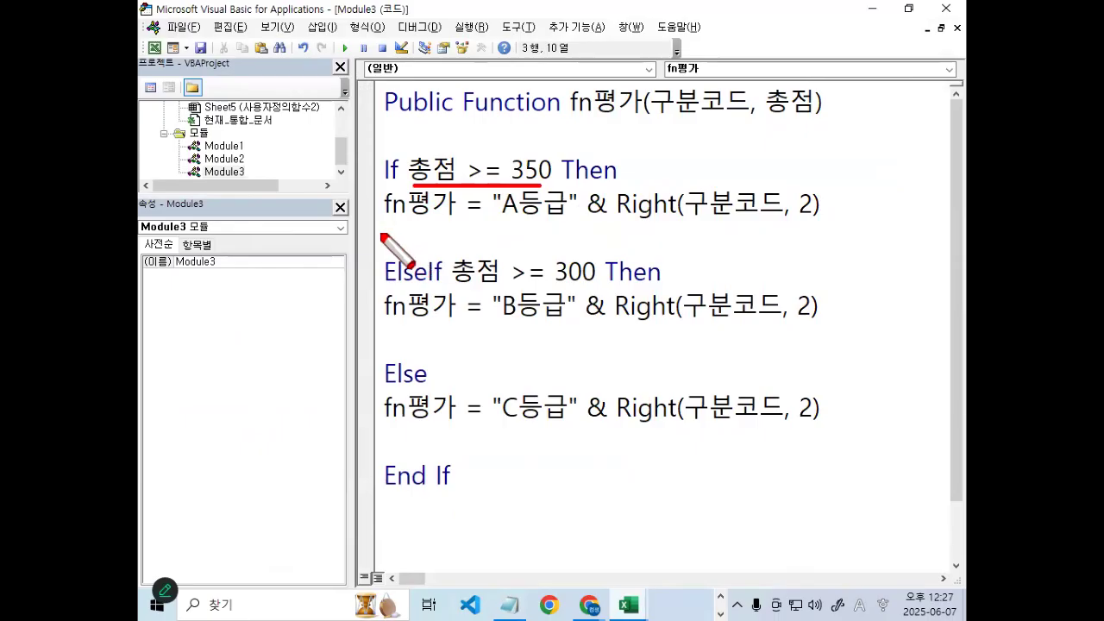
left_click_drag(379, 225, 556, 219)
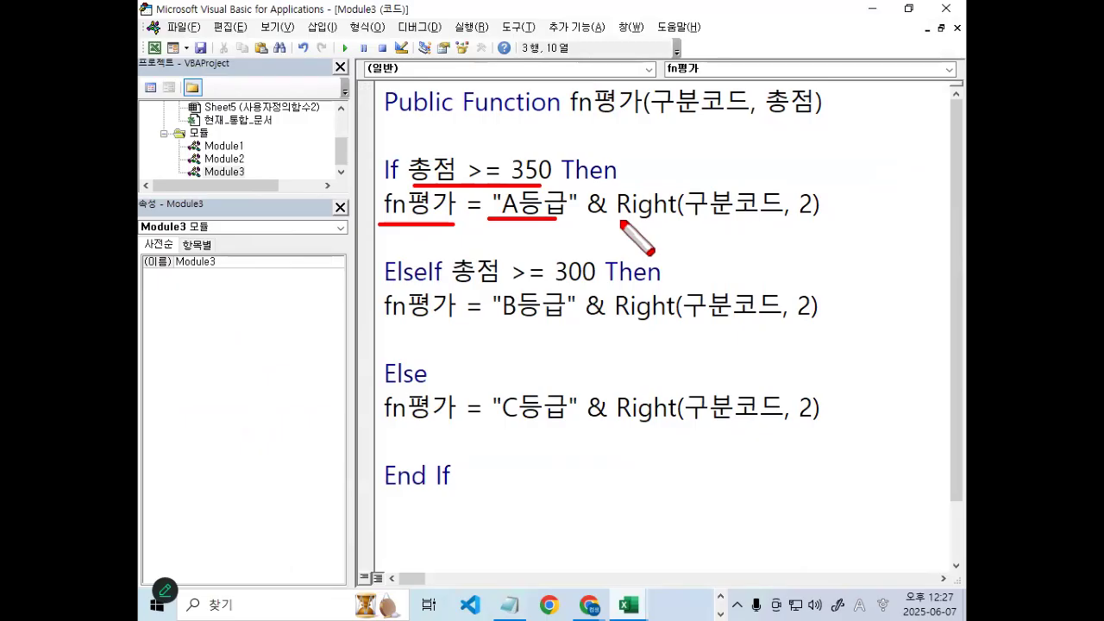
mouse_move(604, 220)
left_mouse_down()
mouse_move(586, 216)
mouse_move(591, 187)
mouse_move(614, 194)
mouse_move(611, 217)
left_mouse_up()
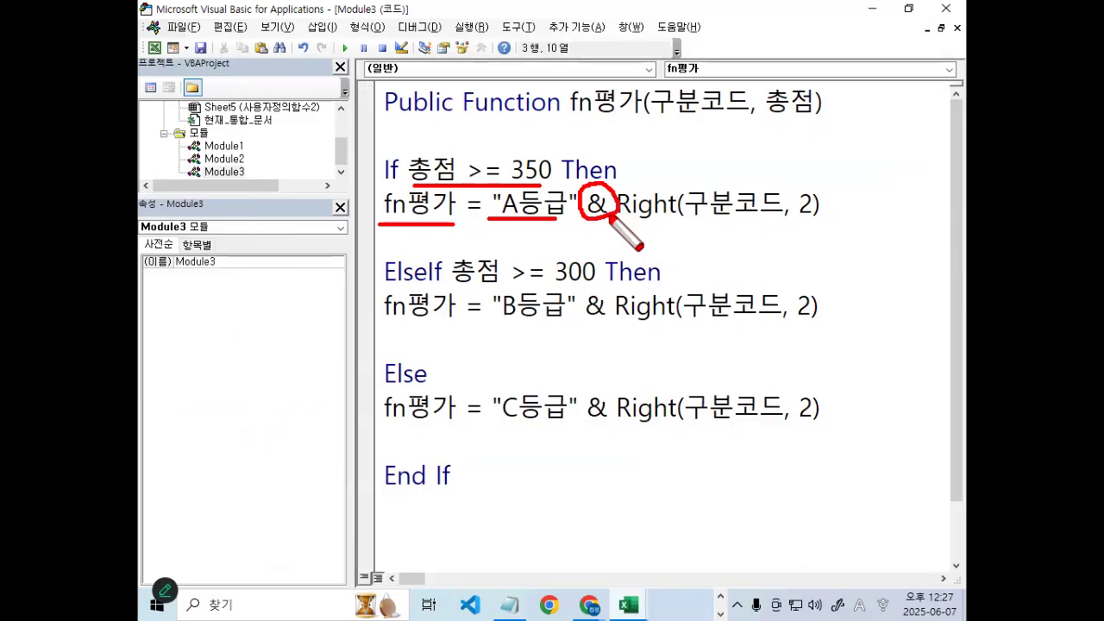
left_click_drag(595, 163, 623, 124)
left_click_drag(617, 224, 826, 222)
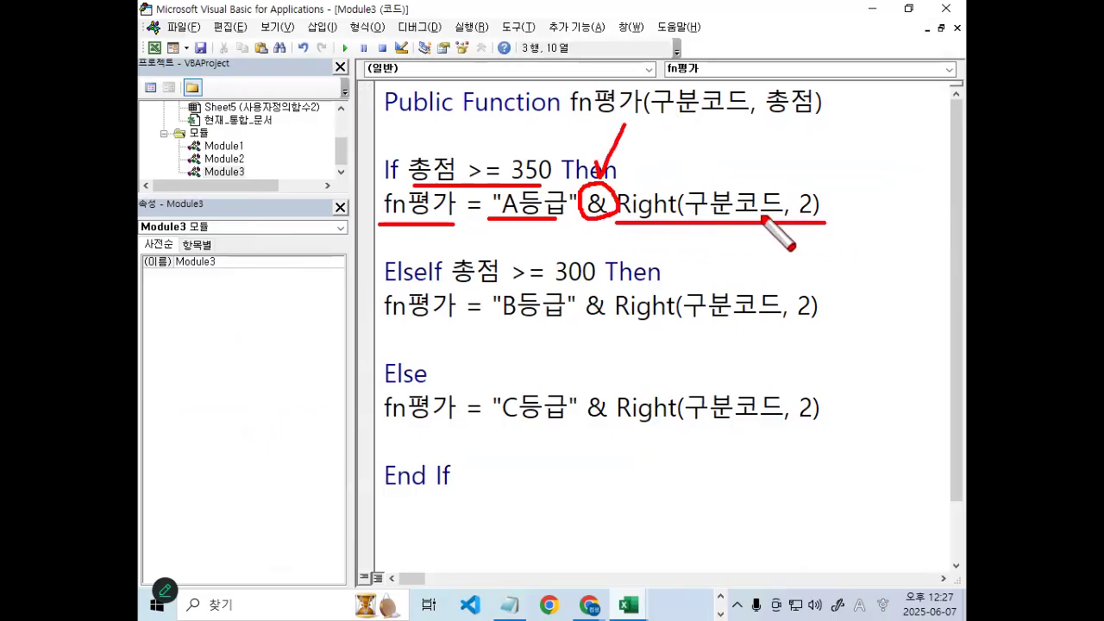
left_click_drag(721, 178, 740, 158)
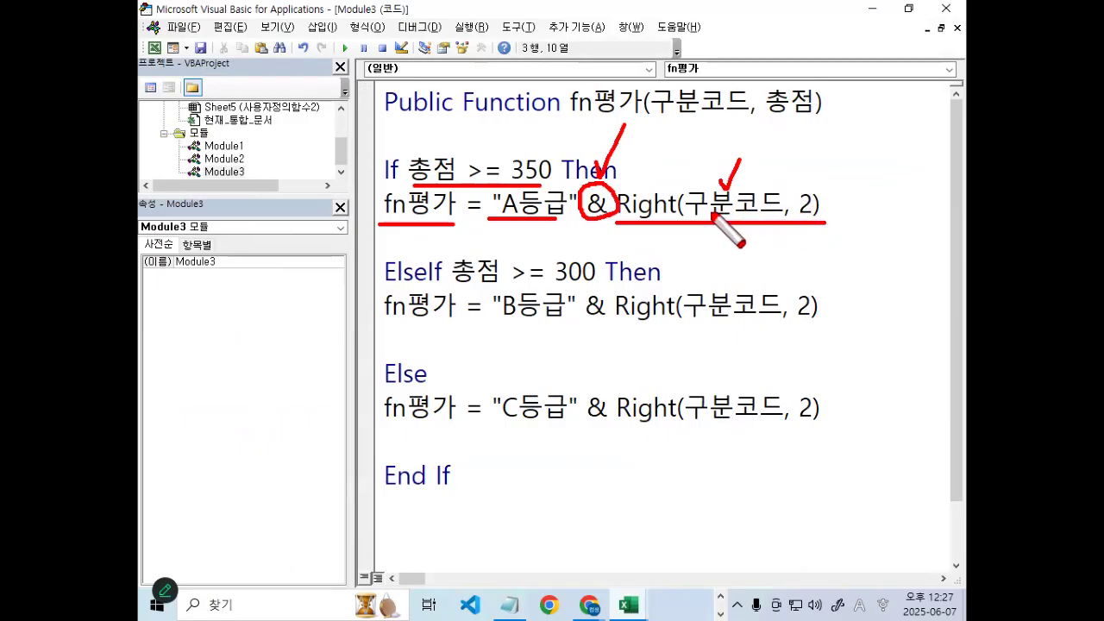
mouse_move(748, 209)
left_mouse_down()
mouse_move(715, 217)
mouse_move(770, 214)
left_mouse_up()
mouse_move(741, 103)
left_mouse_down()
mouse_move(697, 101)
mouse_move(724, 110)
left_mouse_up()
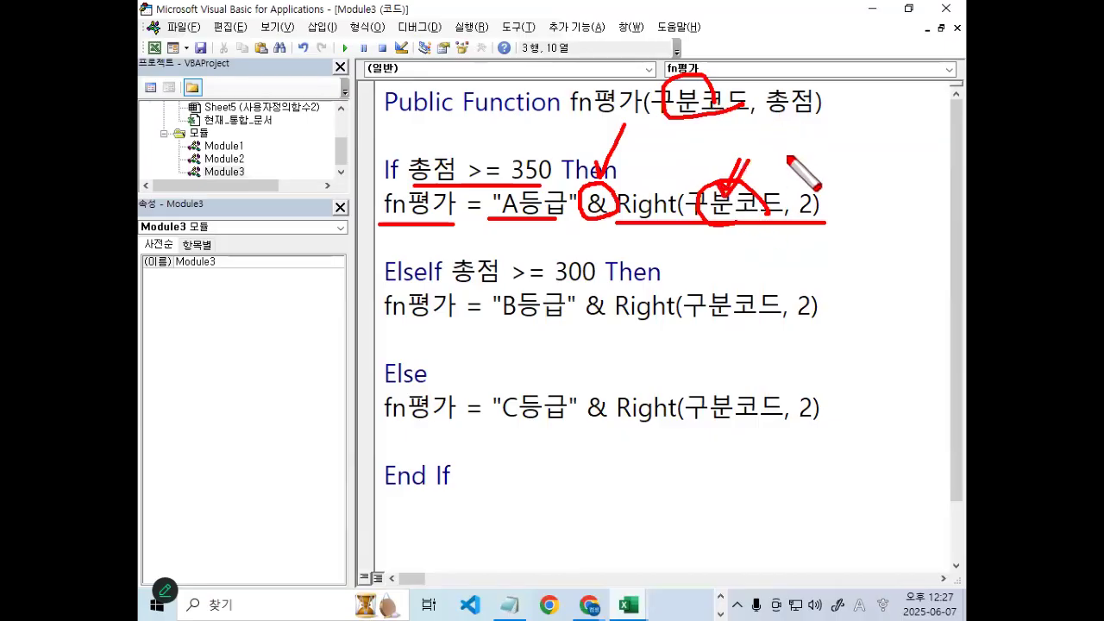
key("Escape")
Highlight in turn 구분코드, the 2, the & operator and A등급 in the first fn평가 result line.
left_click_drag(686, 205, 785, 204)
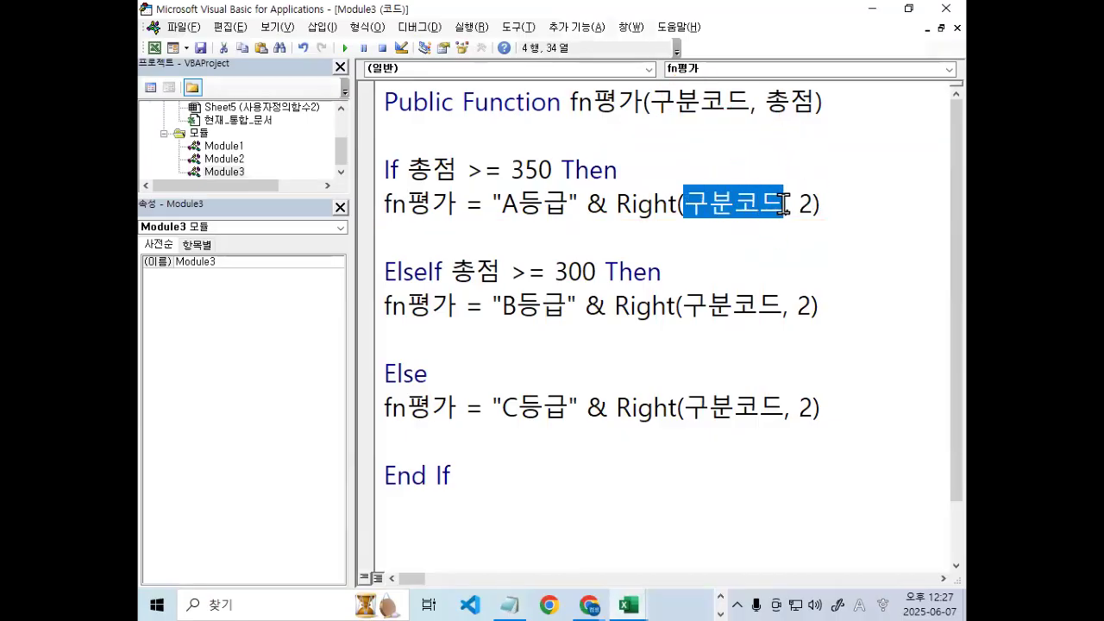
double_click(806, 202)
double_click(595, 203)
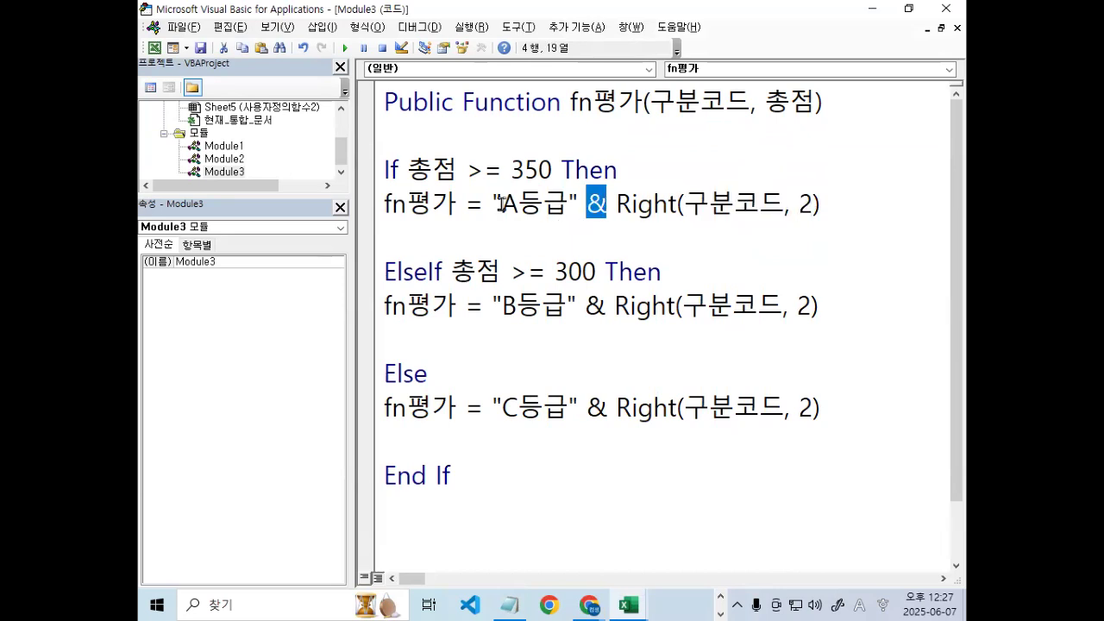
left_click_drag(500, 201, 568, 204)
left_click(569, 204)
Underline the A등급 result line, ElseIf and its >= 300 condition in red, and circle the B of B등급.
left_click_drag(386, 226, 795, 226)
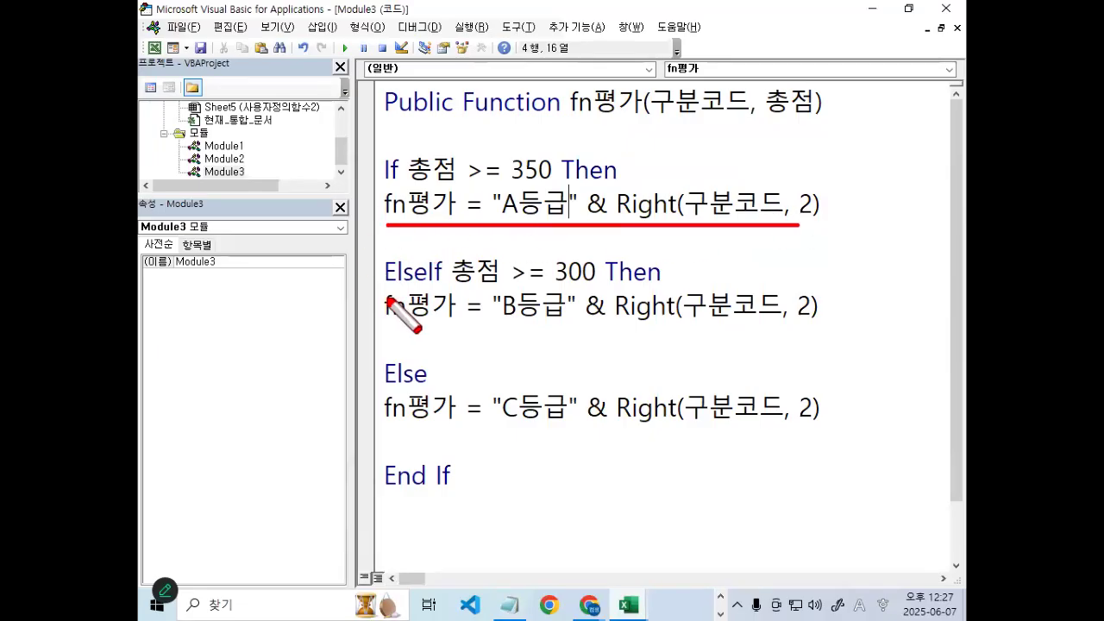
mouse_move(380, 282)
left_mouse_down()
mouse_move(370, 286)
mouse_move(428, 288)
left_mouse_up()
left_click(432, 253)
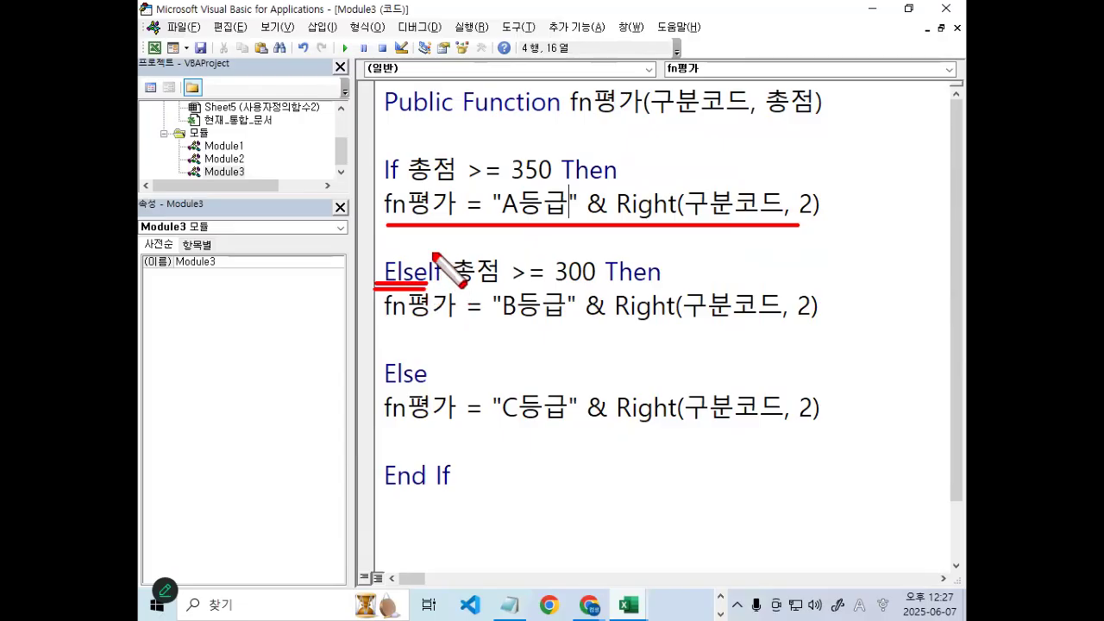
left_click_drag(521, 294, 604, 294)
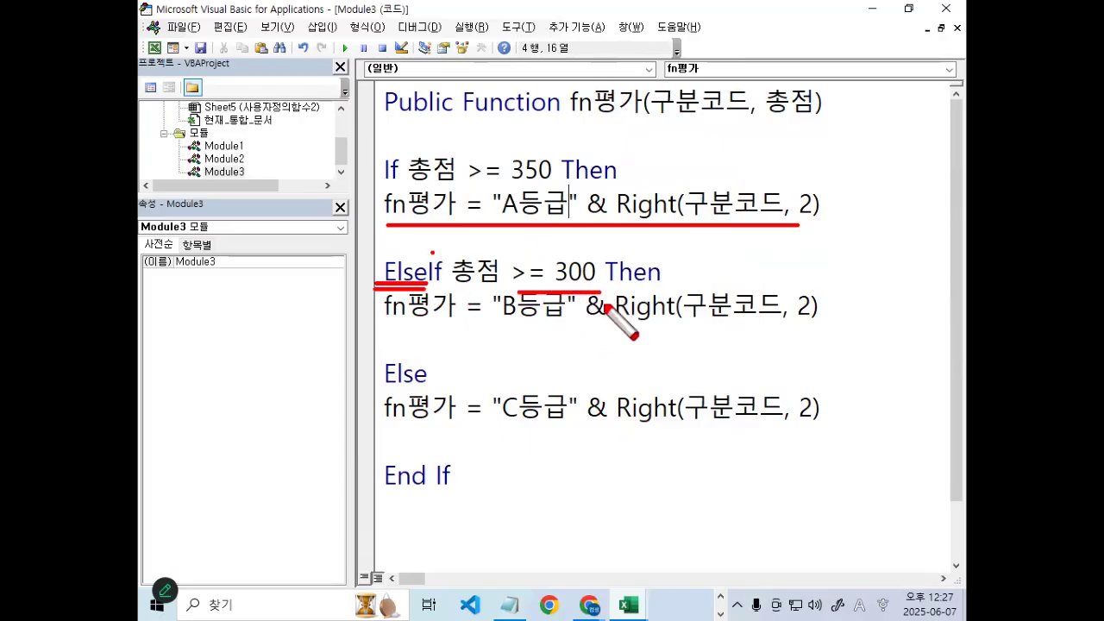
mouse_move(518, 321)
left_mouse_down()
mouse_move(505, 292)
mouse_move(522, 314)
left_mouse_up()
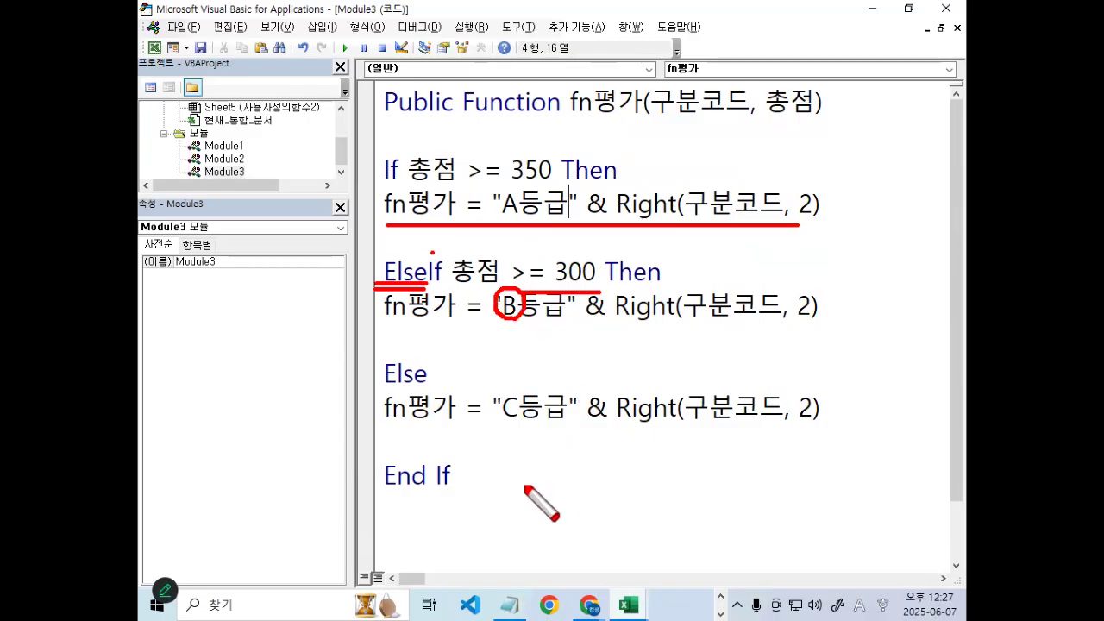
Underline Else, If and End If in red, tick the B등급 and C등급 lines, circle the C, and clear all marks.
left_click_drag(384, 387, 425, 385)
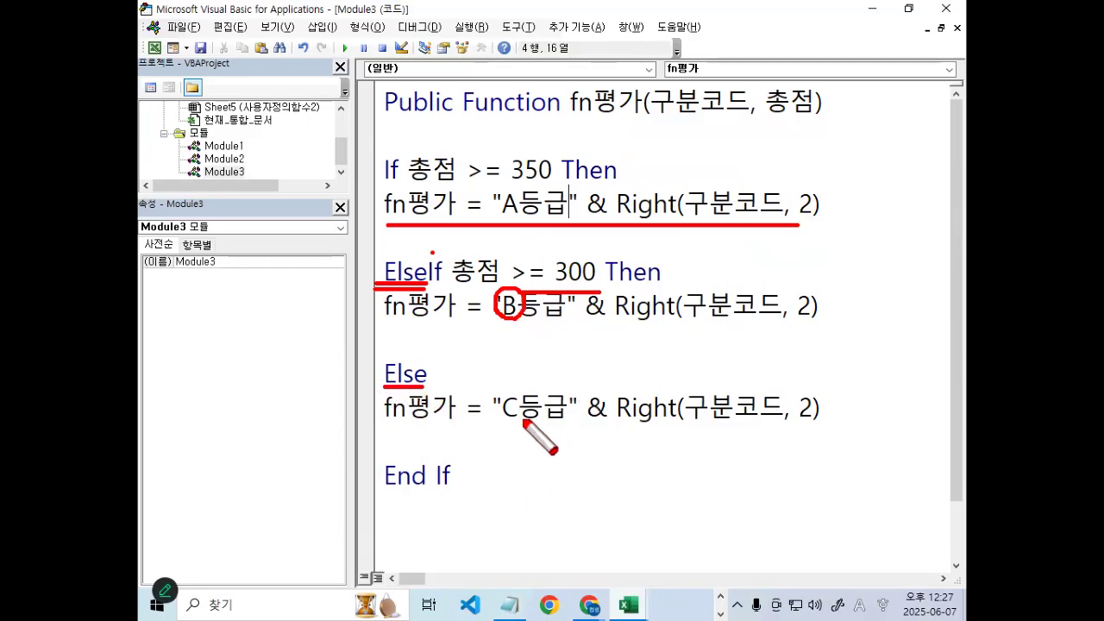
left_click_drag(377, 307, 402, 296)
left_click_drag(366, 405, 385, 400)
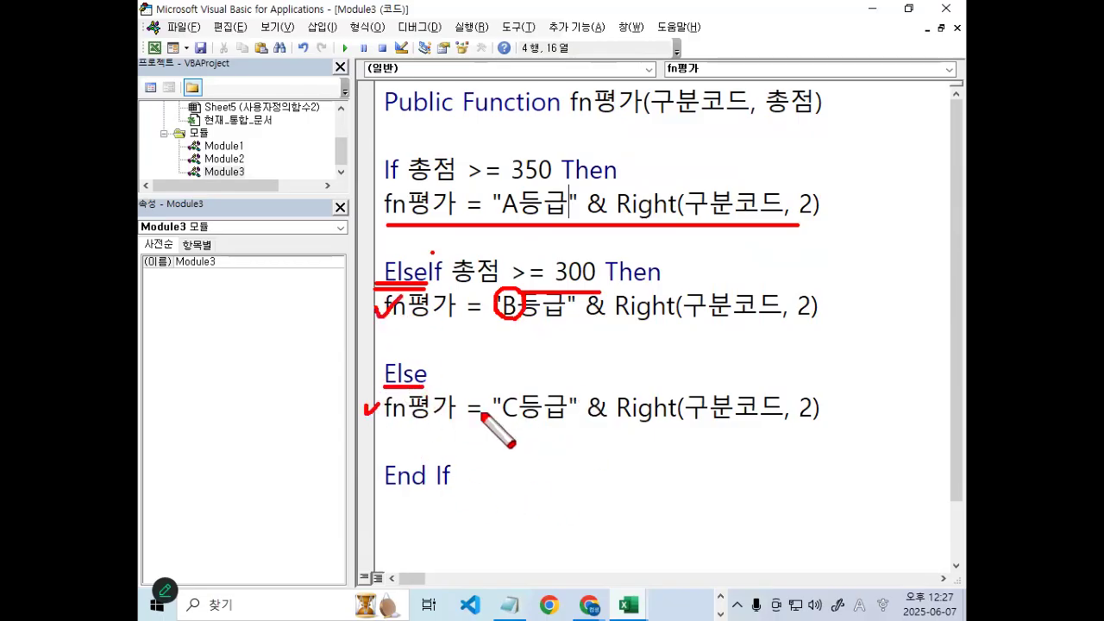
mouse_move(518, 426)
left_mouse_down()
mouse_move(507, 398)
mouse_move(529, 420)
left_mouse_up()
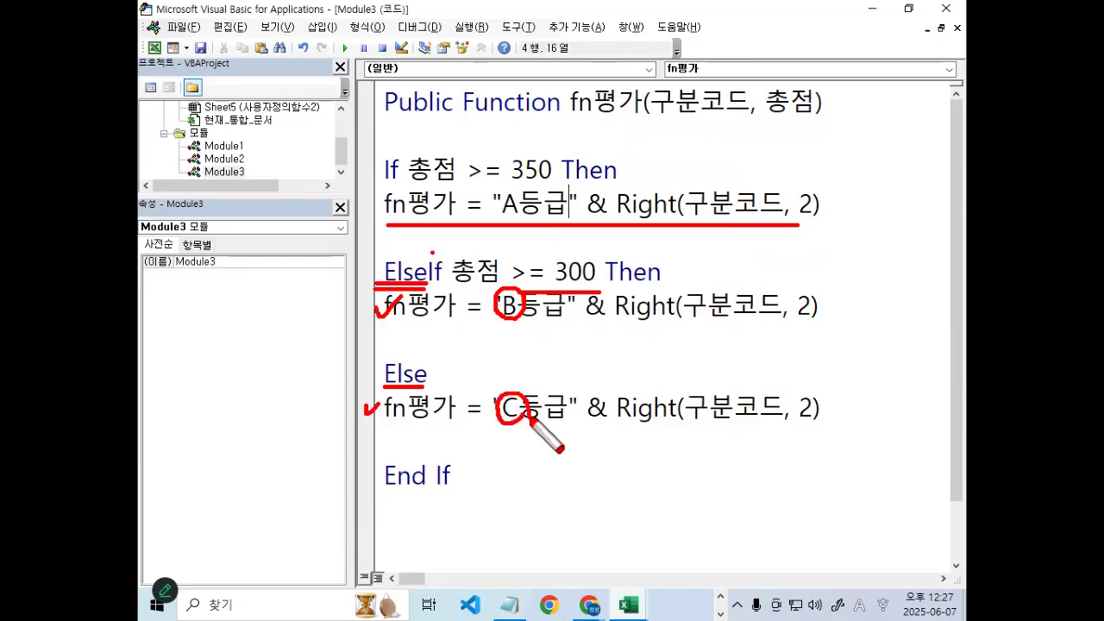
left_click_drag(365, 181, 412, 180)
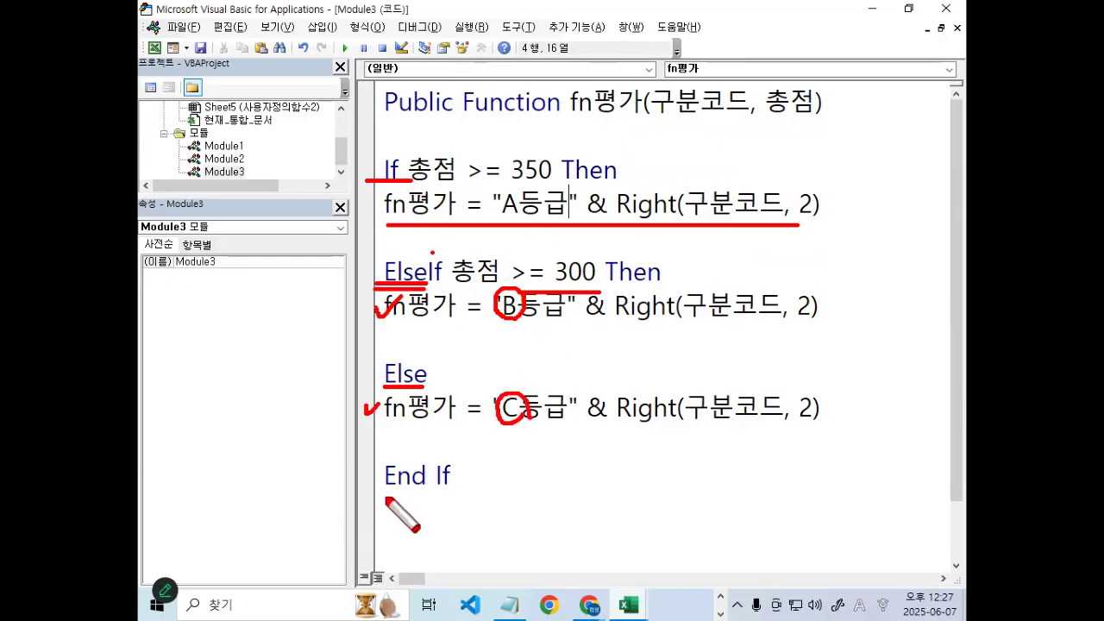
left_click_drag(377, 494, 457, 496)
key("Escape")
left_click(611, 382)
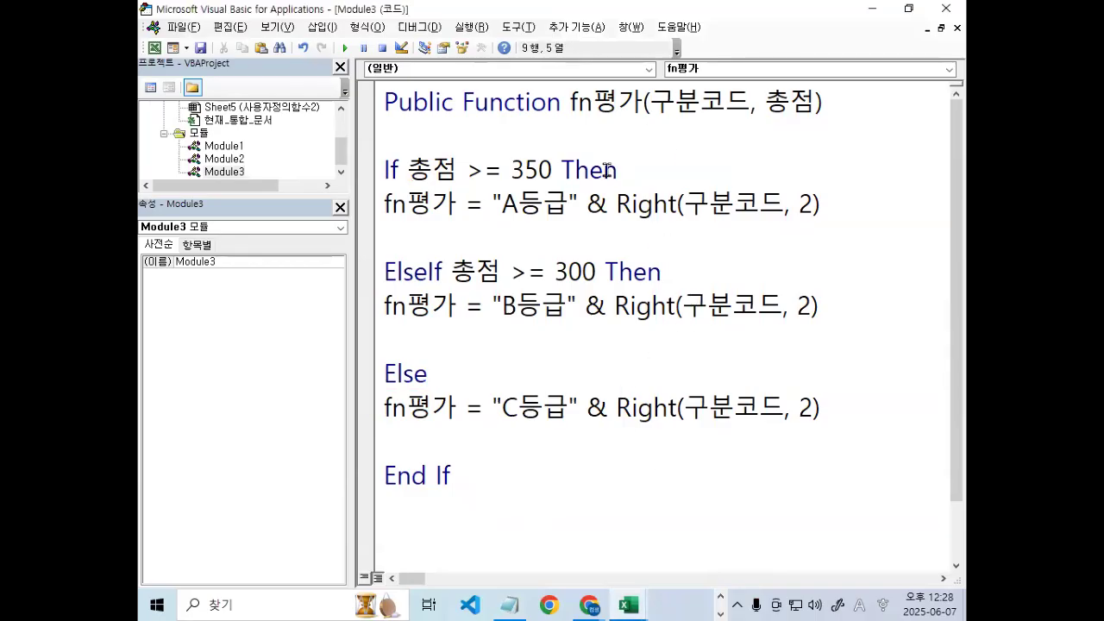
Close the Visual Basic editor and insert the user-defined function fn평가 into cell J3 of 사용자정의함수3.
left_click(944, 11)
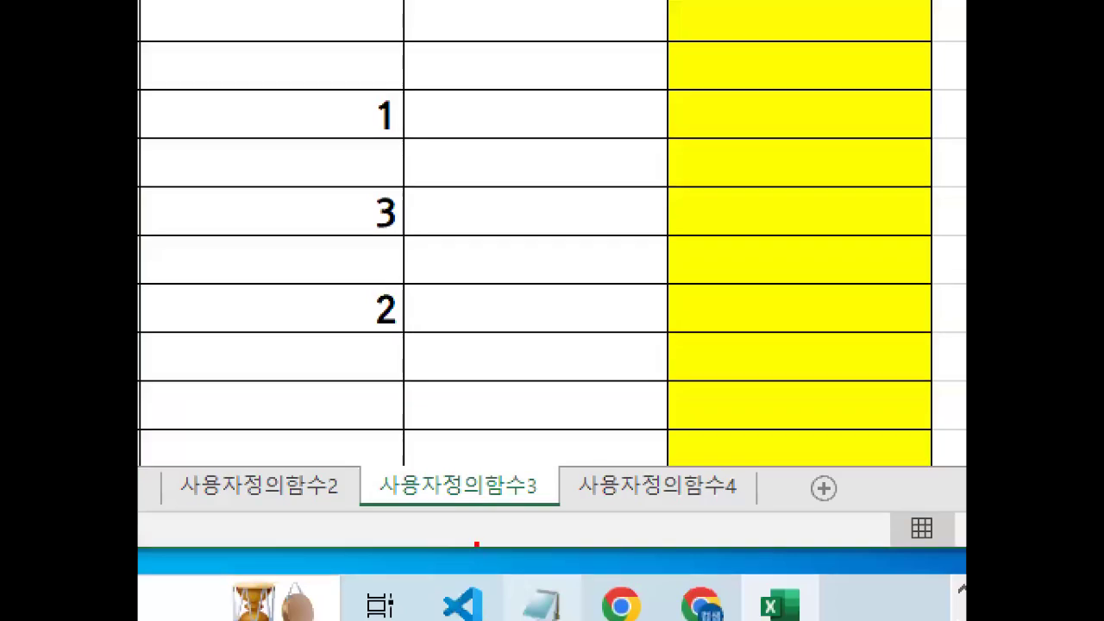
left_click_drag(507, 523, 512, 545)
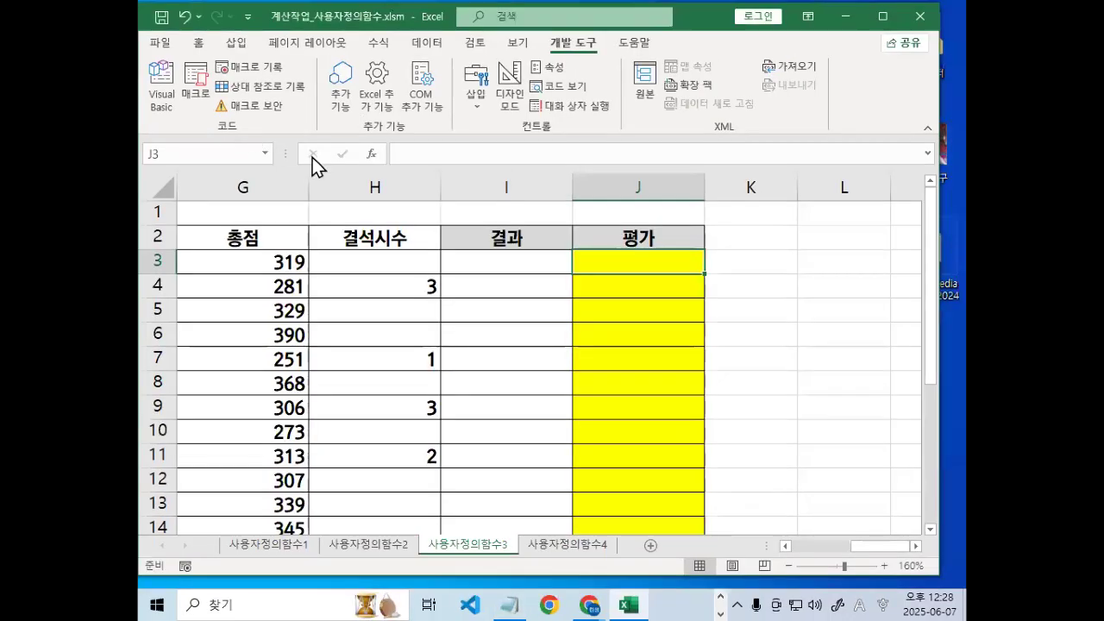
left_click(370, 153)
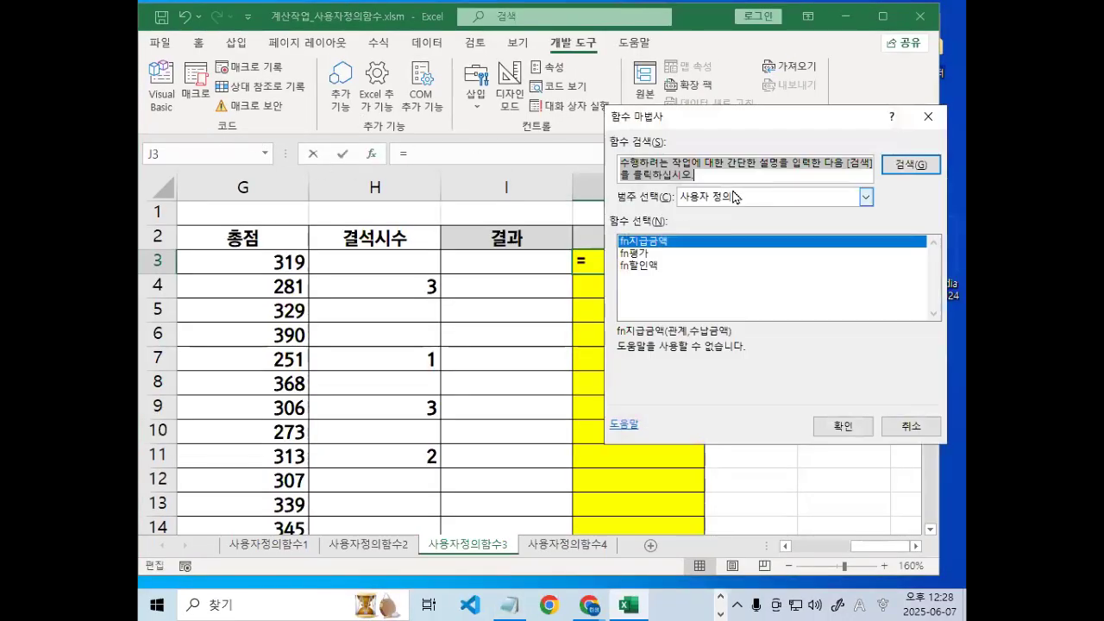
left_click(655, 266)
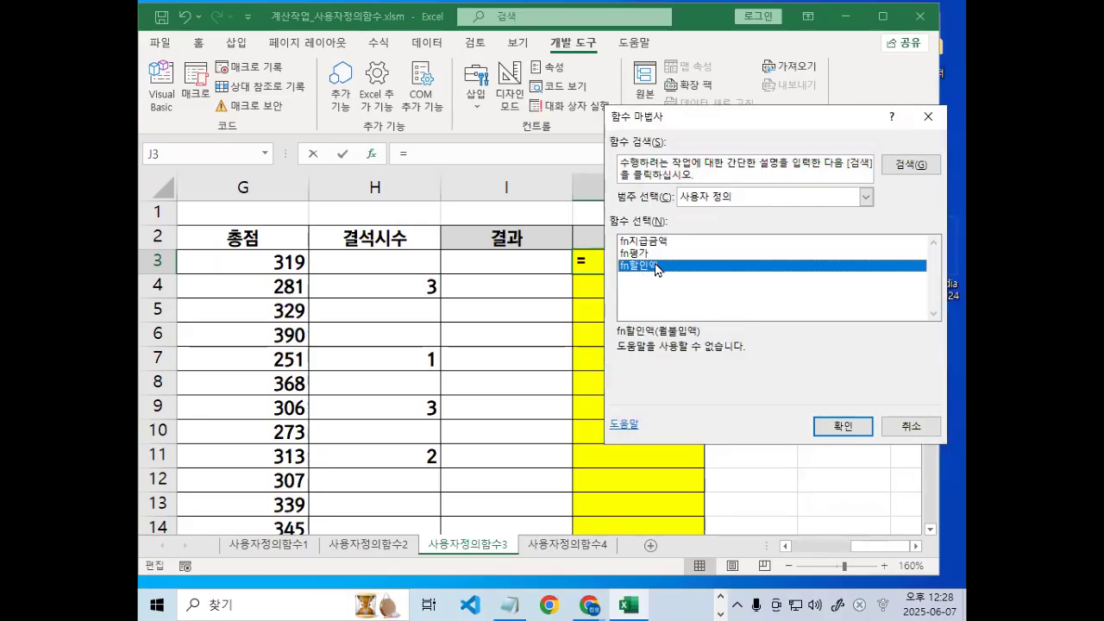
left_click(642, 253)
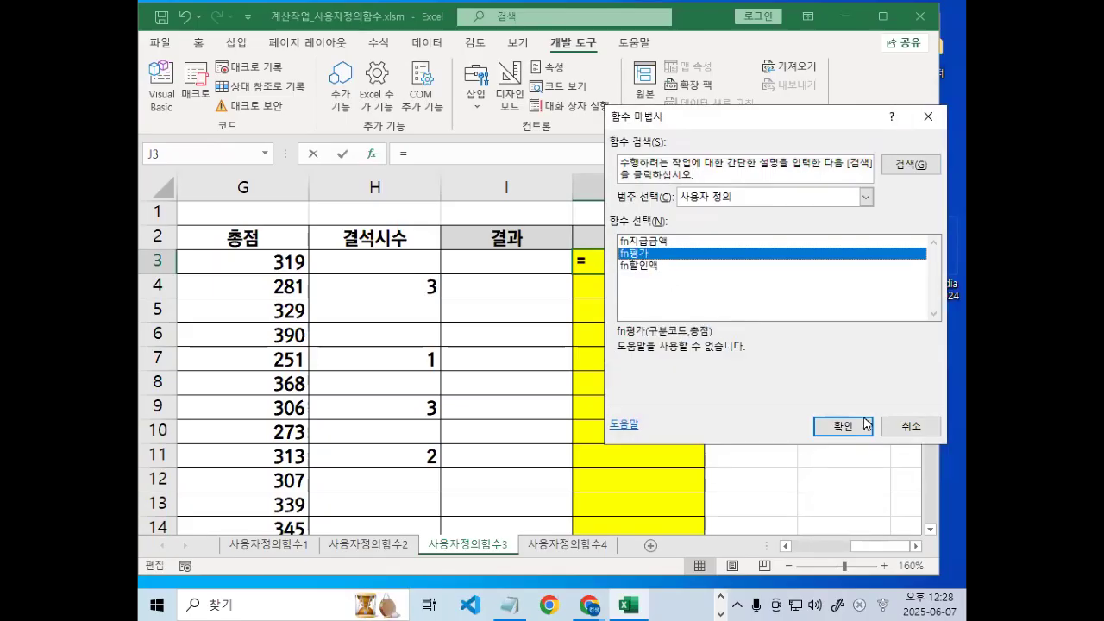
left_click(834, 425)
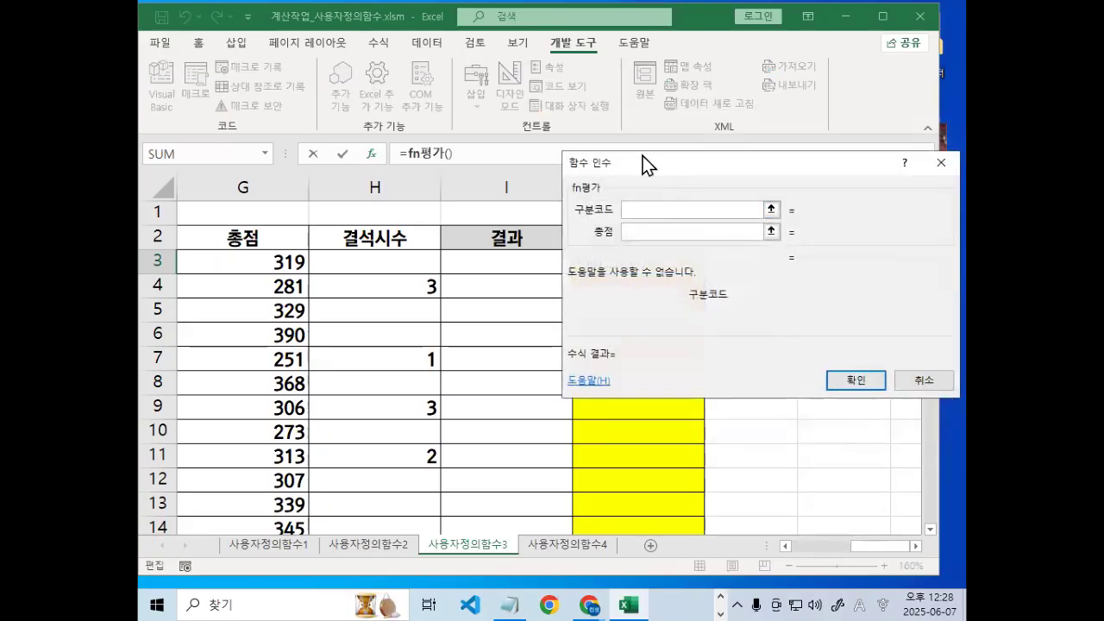
Set the fn평가 arguments to A3 for 구분코드 and G3 for 총점, and enter the formula in J3.
left_click_drag(637, 160, 485, 145)
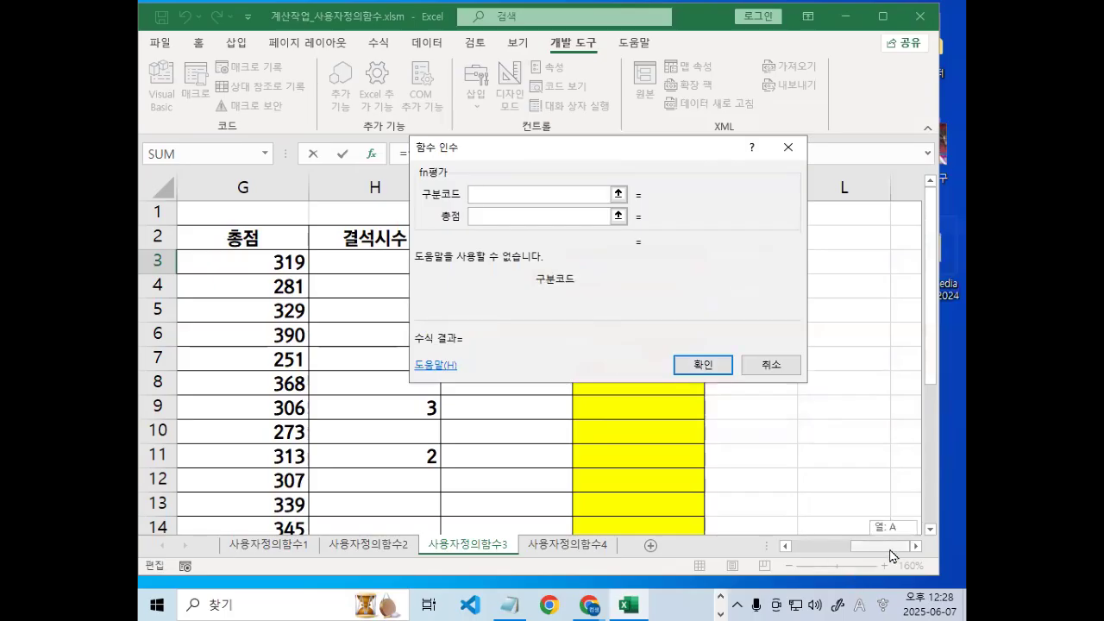
left_click_drag(899, 547, 840, 547)
left_click(232, 261)
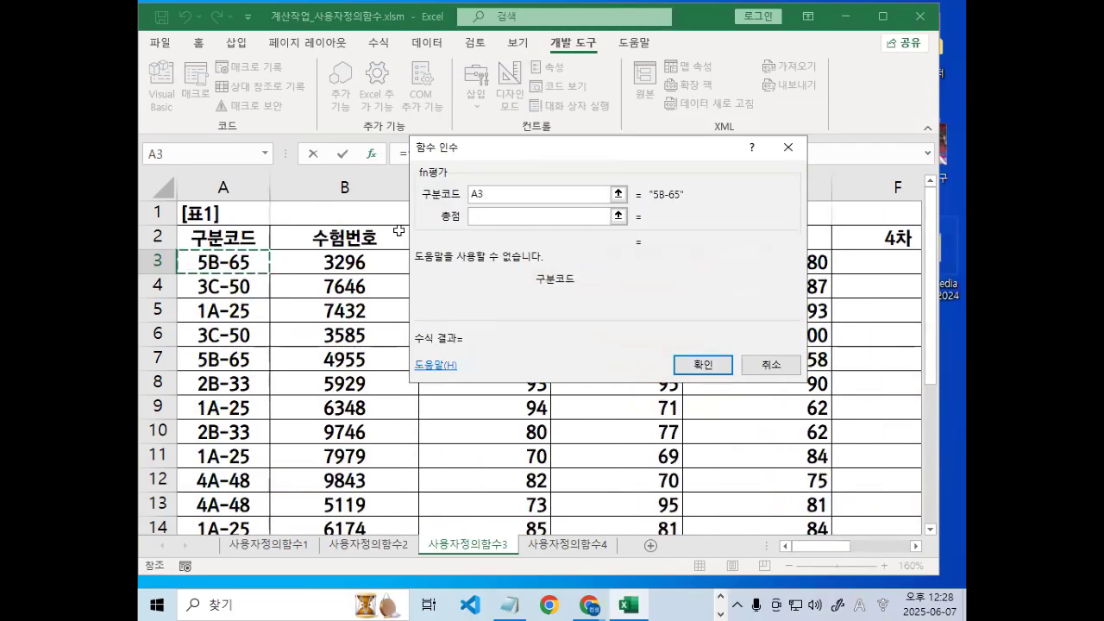
left_click(497, 217)
left_click_drag(597, 150, 460, 180)
left_click(915, 546)
left_click(916, 546)
left_click(916, 546)
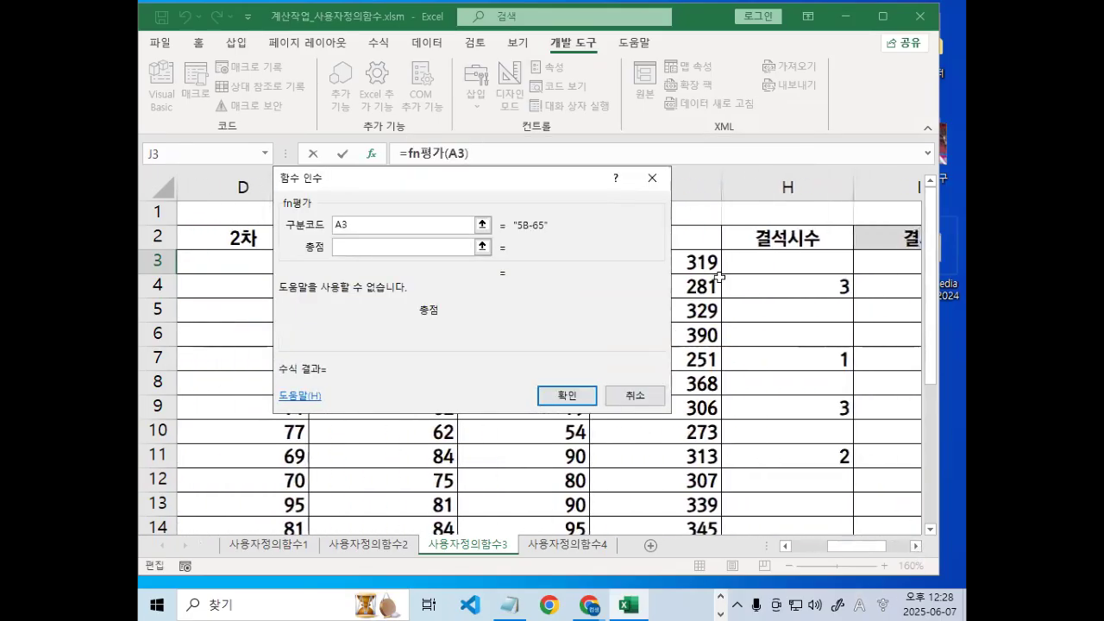
left_click(695, 261)
left_click_drag(560, 177, 703, 164)
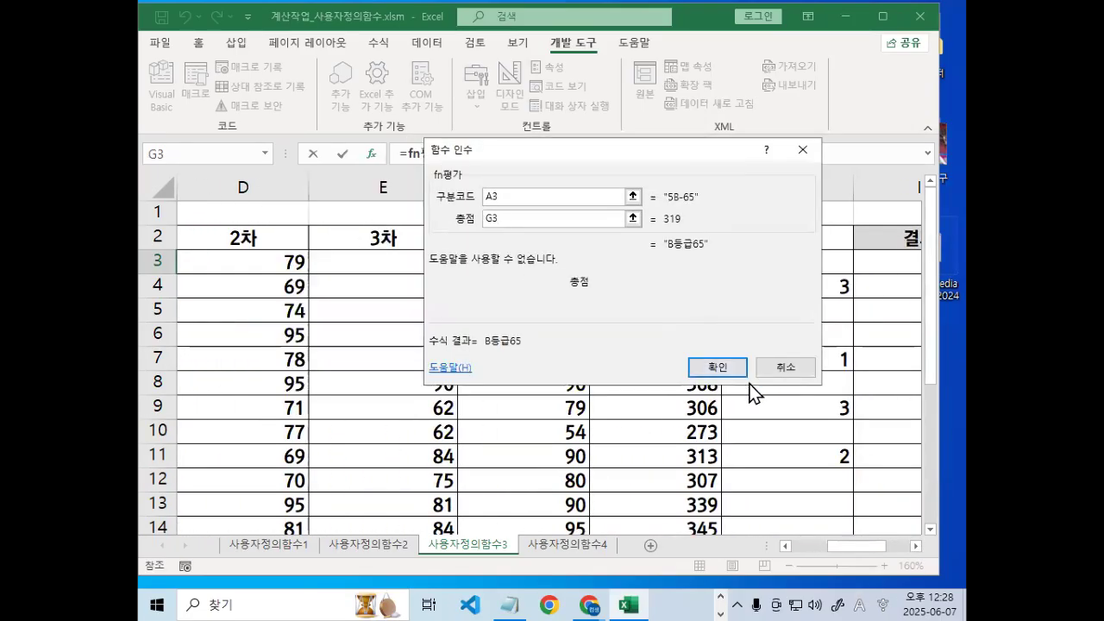
left_click(705, 367)
Fill the J3 formula down the whole 평가 column and reselect J3.
mouse_move(832, 264)
left_mouse_down()
mouse_move(813, 295)
mouse_move(845, 313)
left_mouse_up()
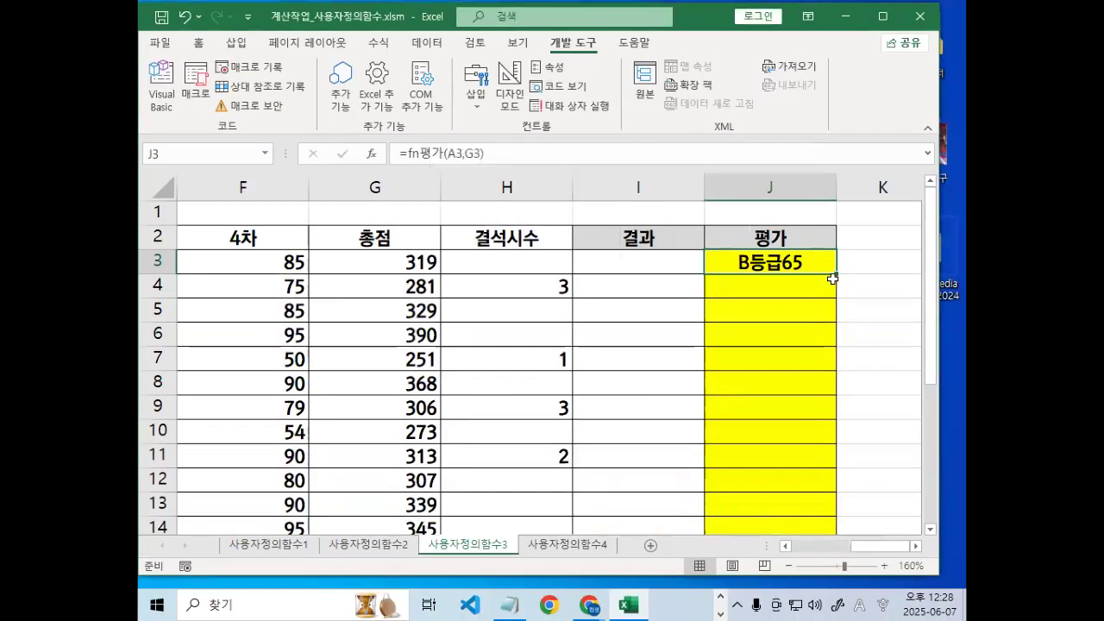
double_click(832, 278)
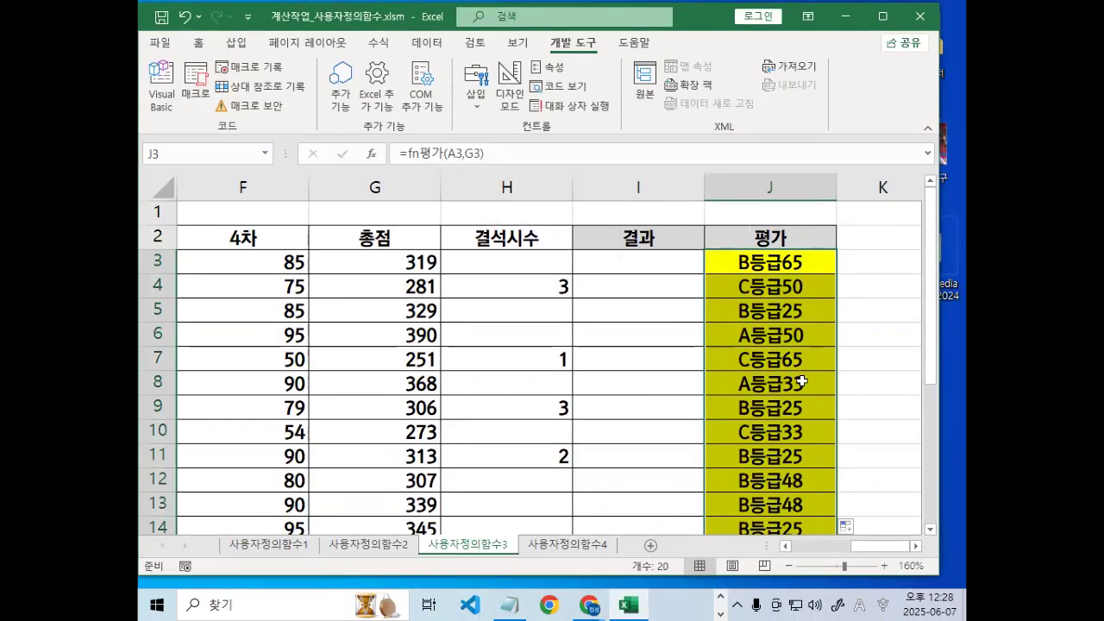
scroll(801, 381, "up", 2)
left_click(798, 270)
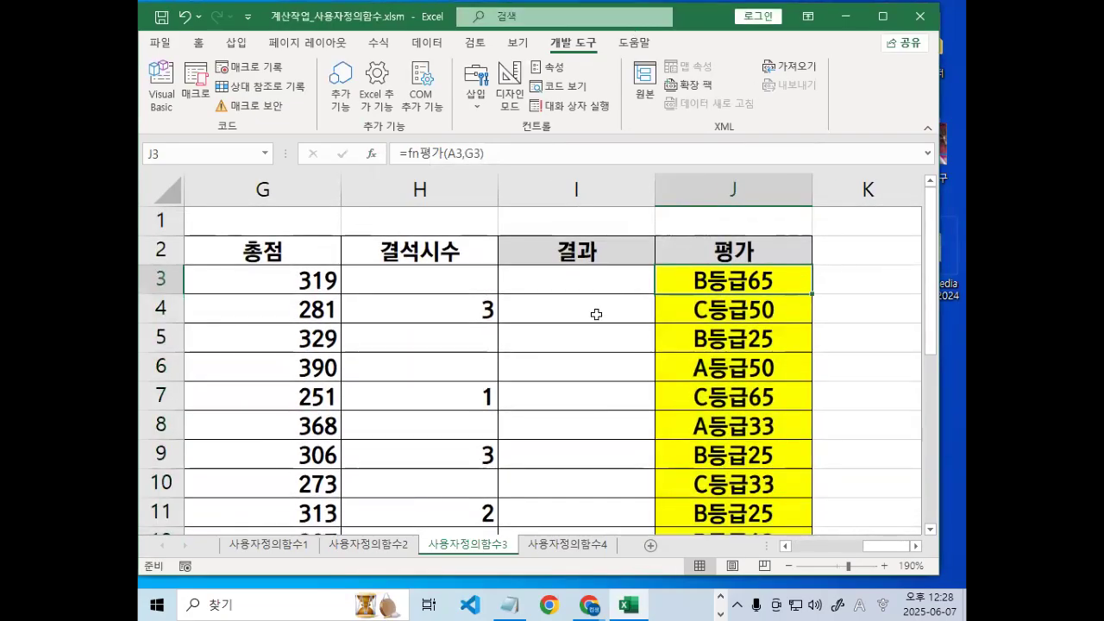
Open the 사용자정의함수4 sheet and examine its 영어, 논술 and 상식 score columns and the yellow 비고 column.
left_click(595, 545)
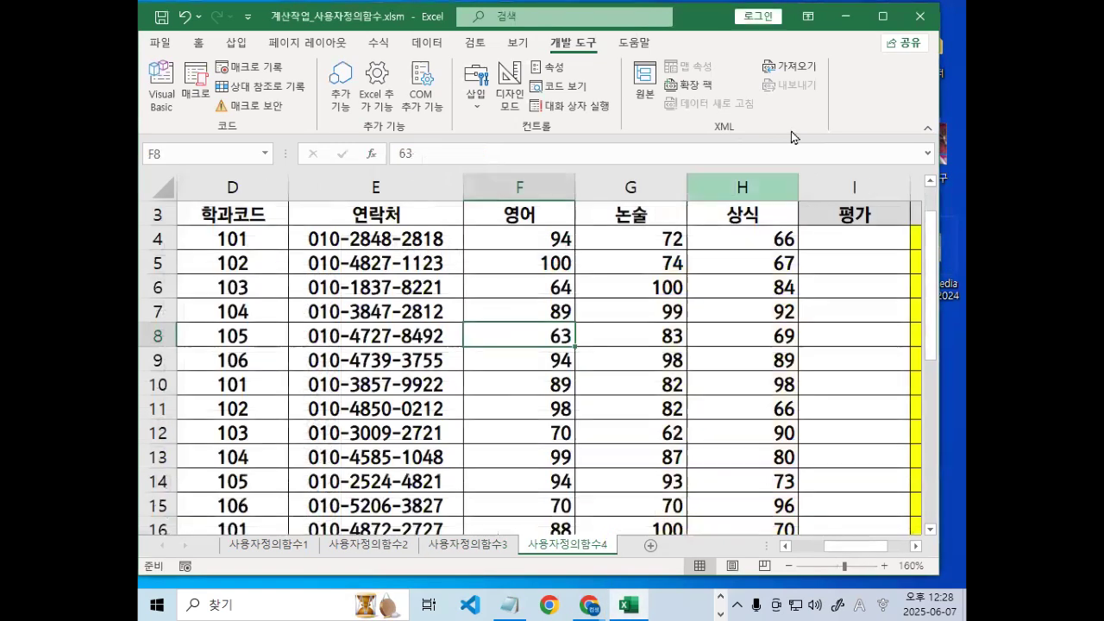
left_click(517, 311)
left_click(520, 237)
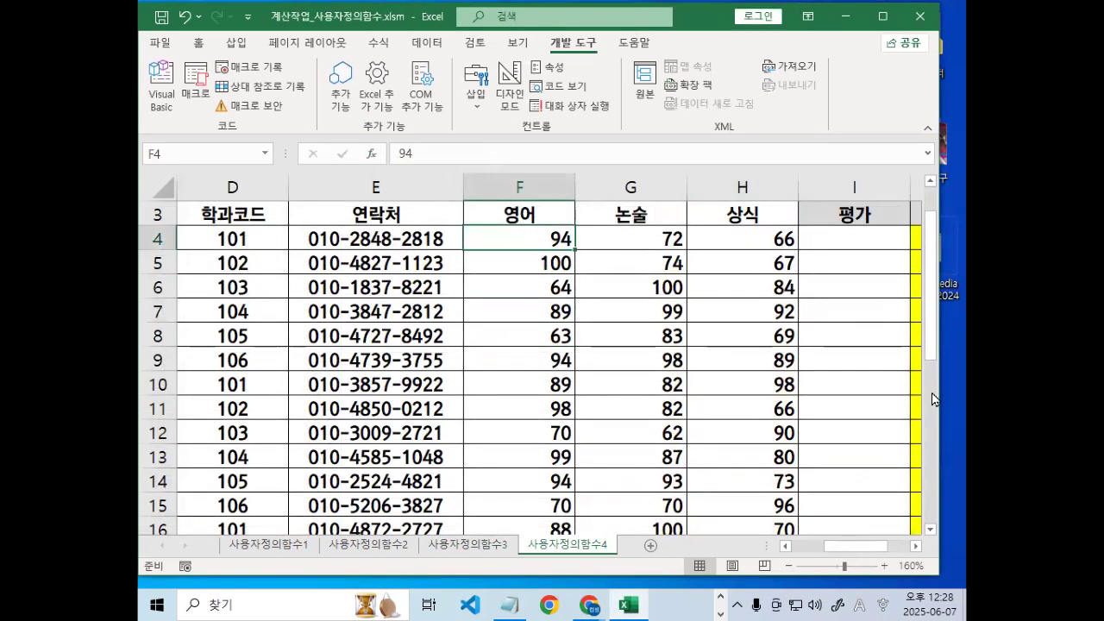
left_click(719, 329)
left_click_drag(854, 545, 878, 545)
left_click(704, 240)
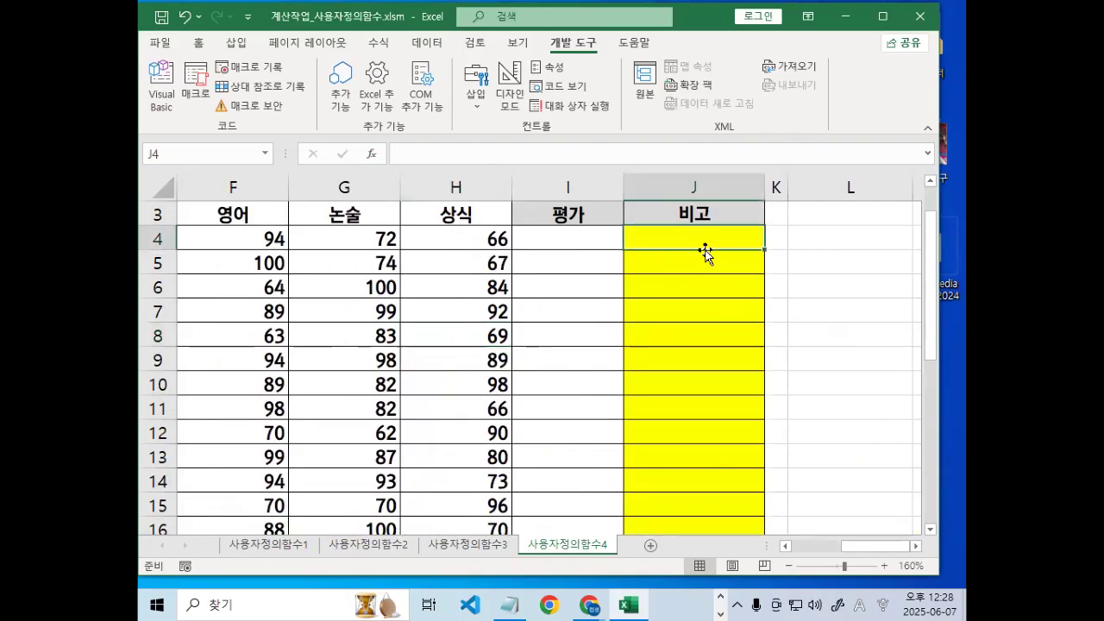
scroll(682, 328, "up", 2, "ctrl")
scroll(879, 345, "up", 1)
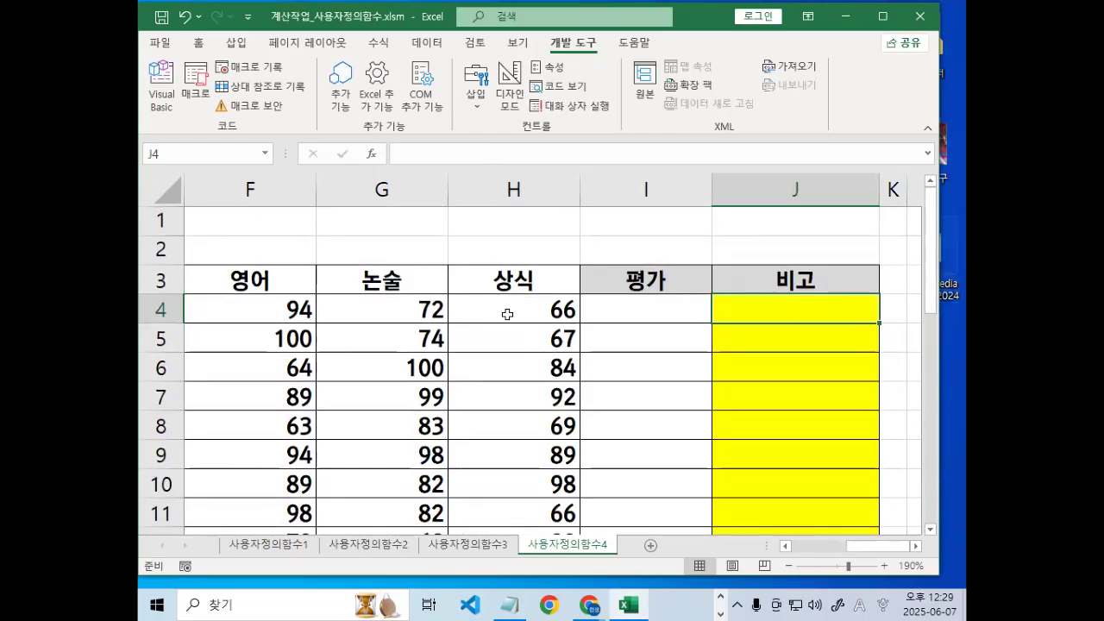
left_click(282, 328)
left_click(814, 307)
left_click(466, 353)
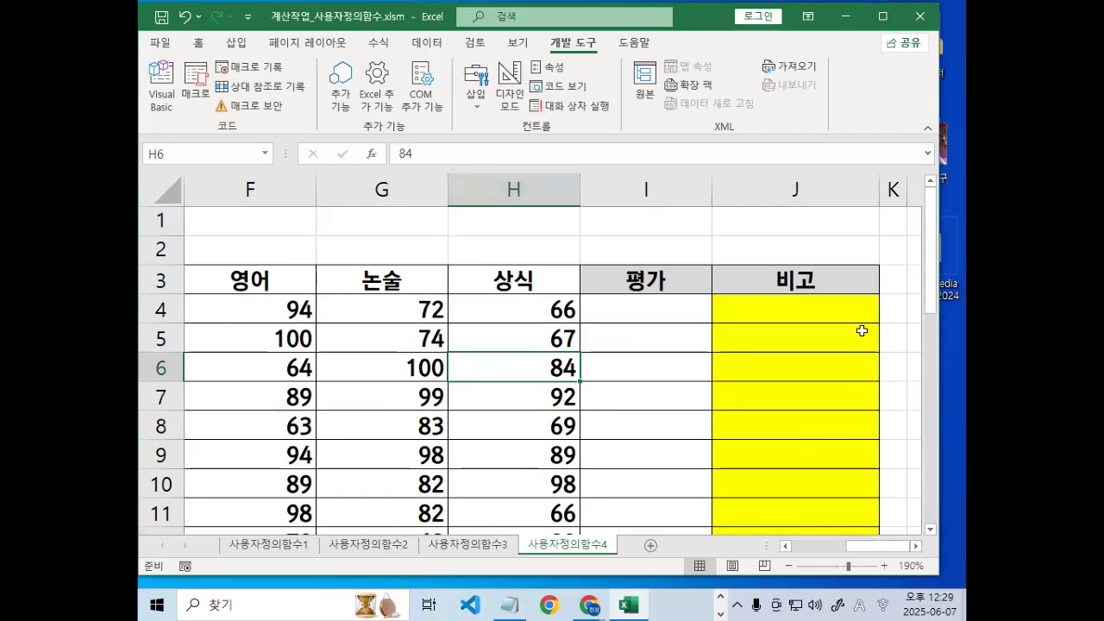
Select J4, open the Visual Basic editor and copy "Public Function fn" from the fn평가 declaration in Module3.
left_click(838, 312)
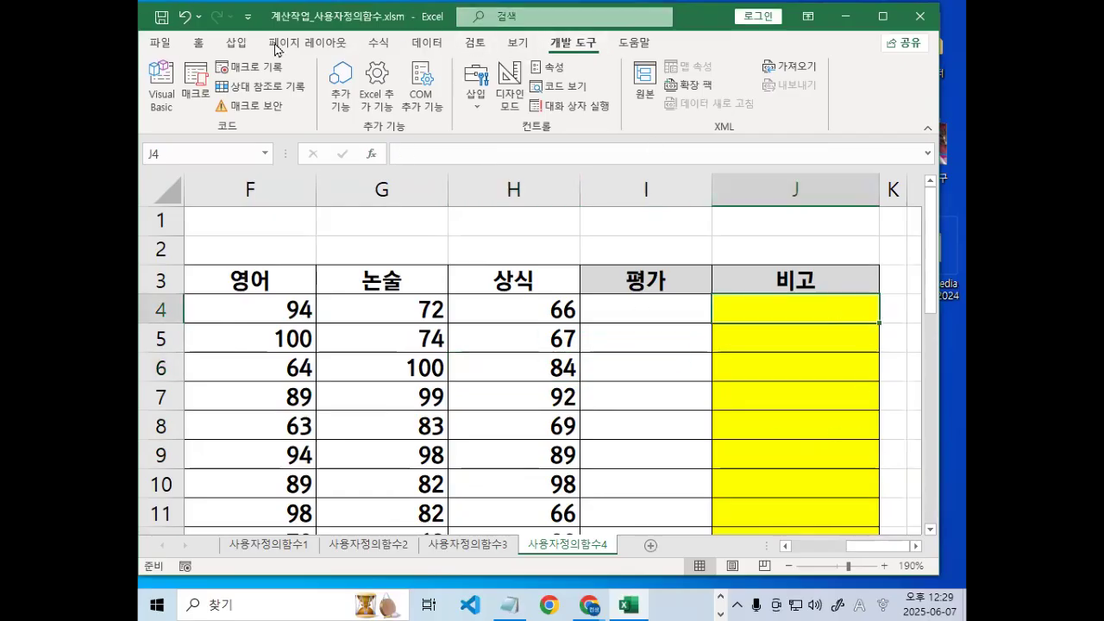
left_click(156, 100)
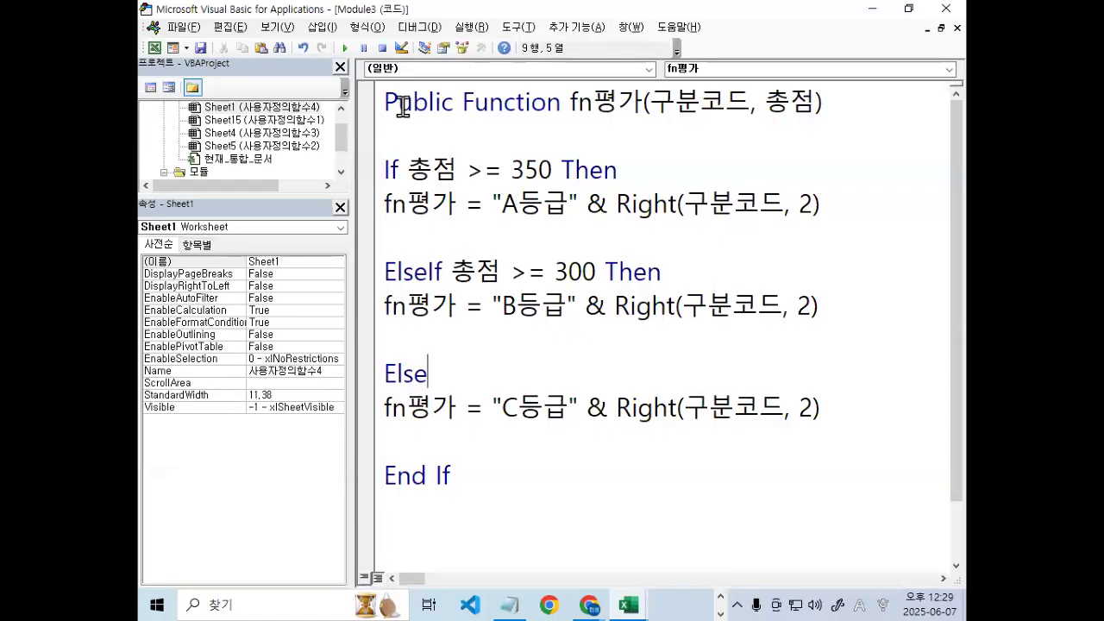
left_click_drag(384, 102, 595, 104)
key("ctrl+c")
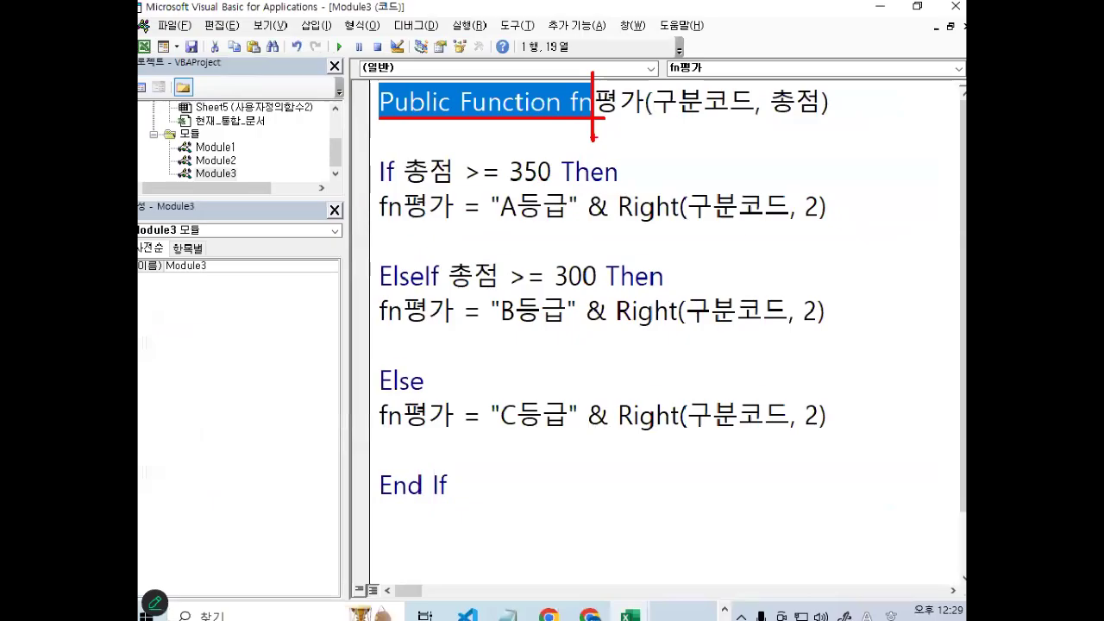
Insert a new module and start its declaration with the copied "Public Function fn", naming the function fn비고.
left_click(612, 171)
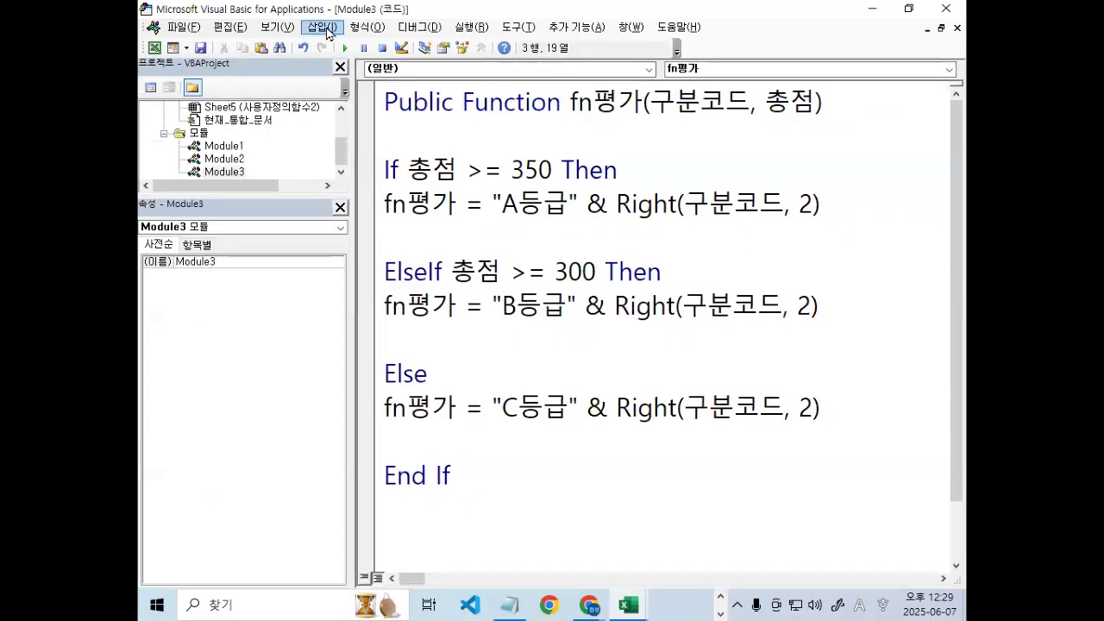
left_click(321, 26)
left_click(339, 81)
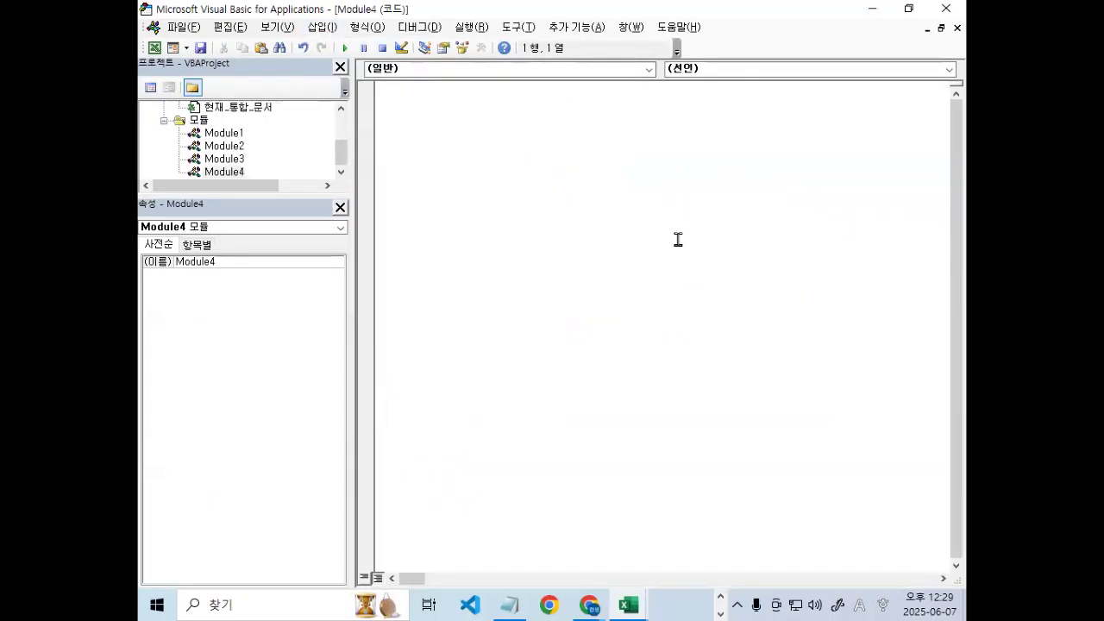
key("ctrl+v")
type("QL")
key("BackSpace")
key("BackSpace")
key("Hangul")
type("비교")
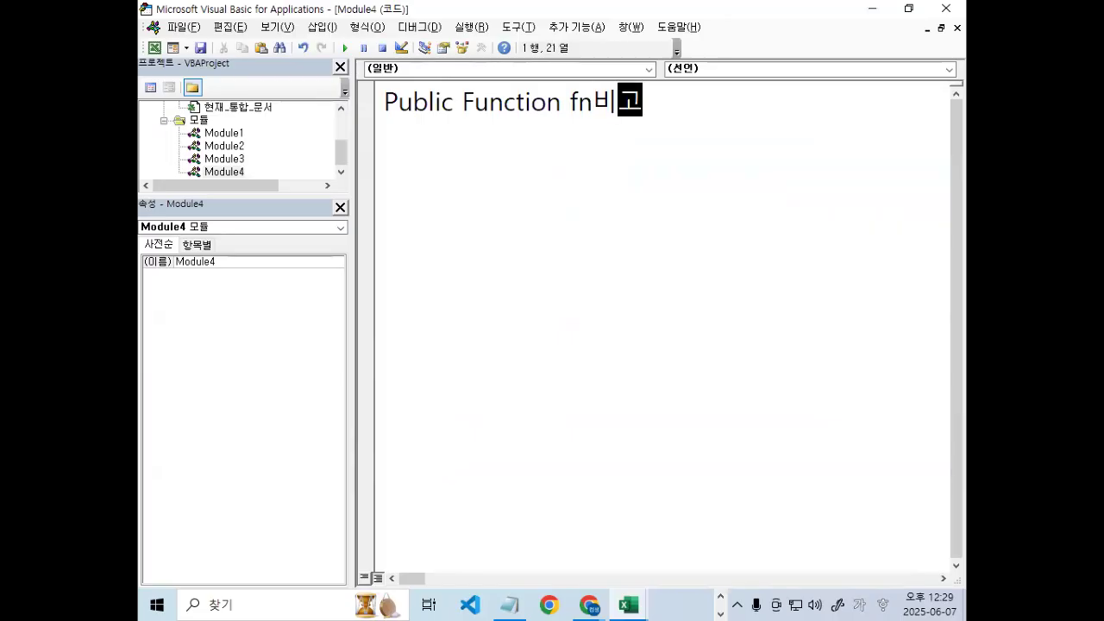
Give fn비고 the arguments 영어, 논술 and 상식, complete the declaration and add blank lines in the function body.
type("(영어,ㅇ")
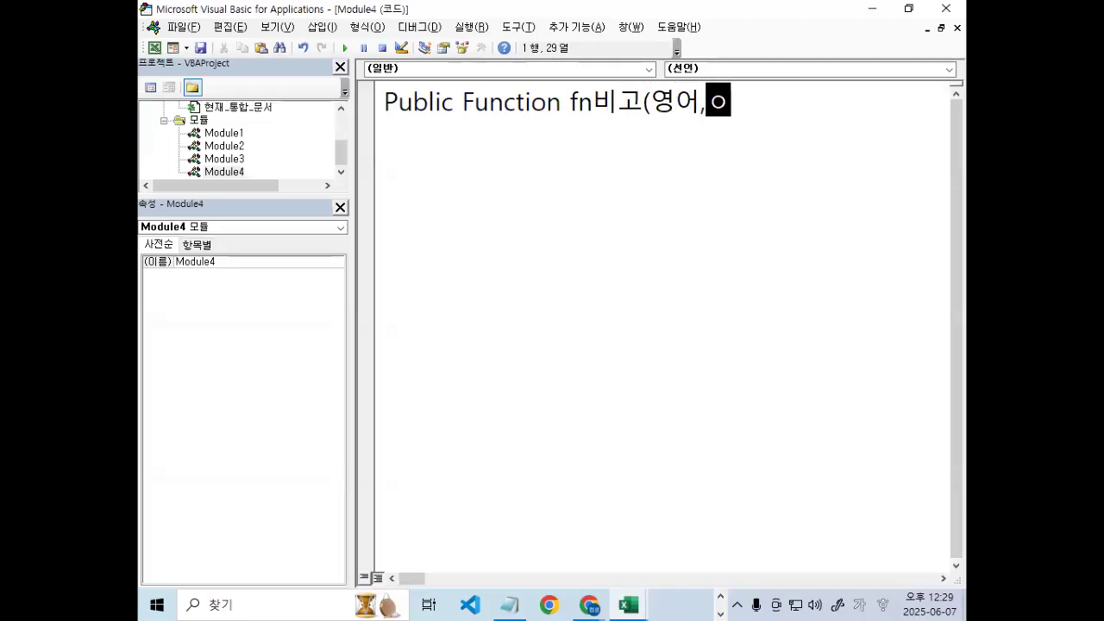
type("술")
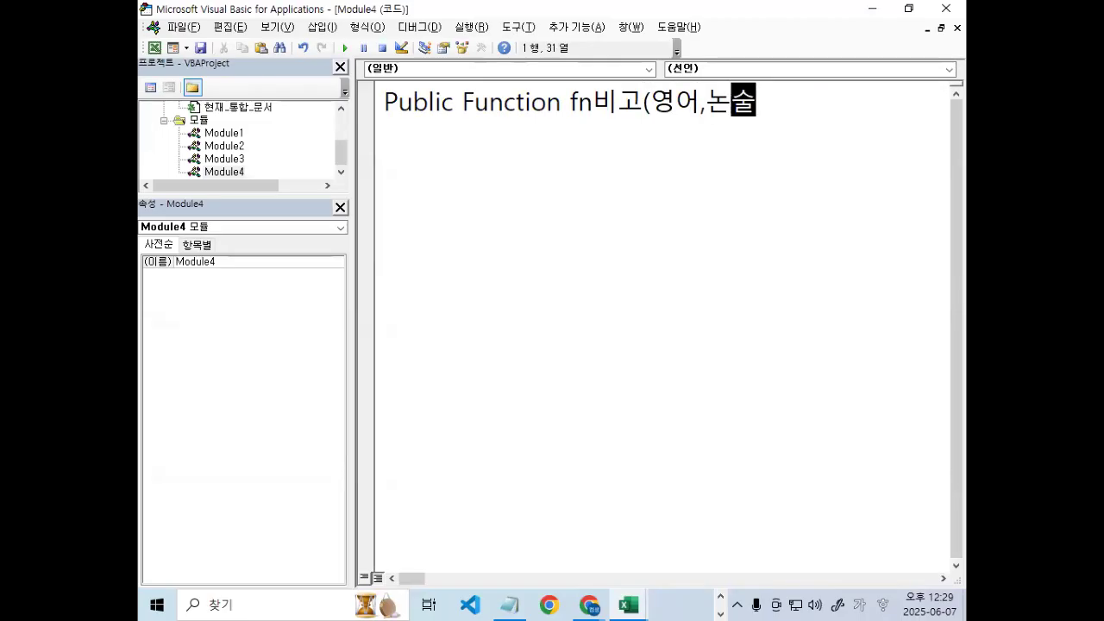
type(",사ㅇ시")
type(")")
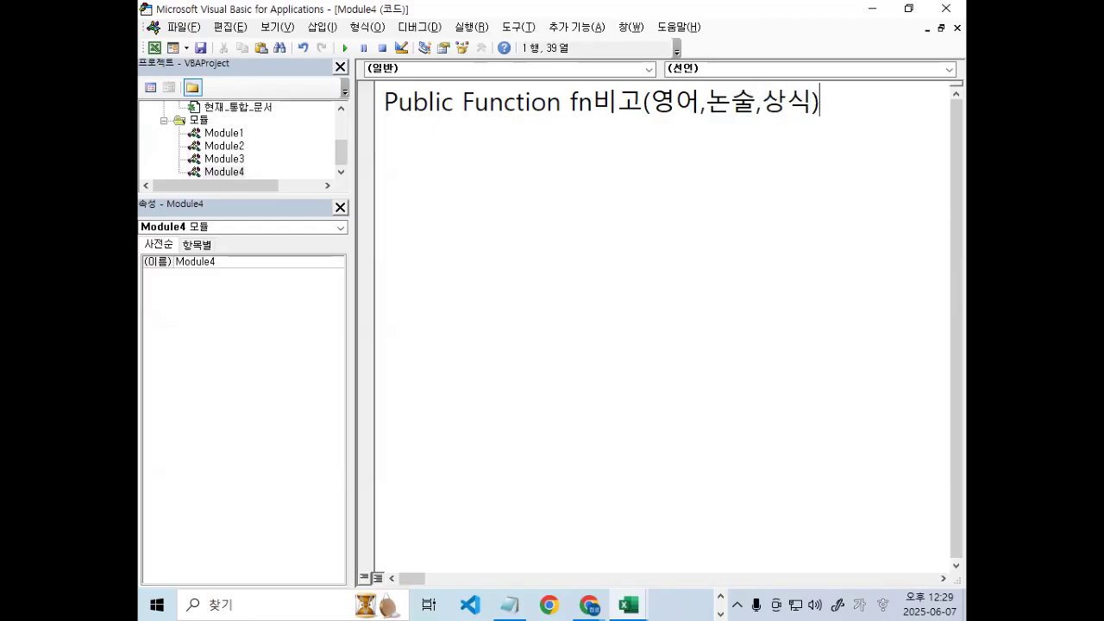
key("Return")
key("Return")
key("Return")
key("Return")
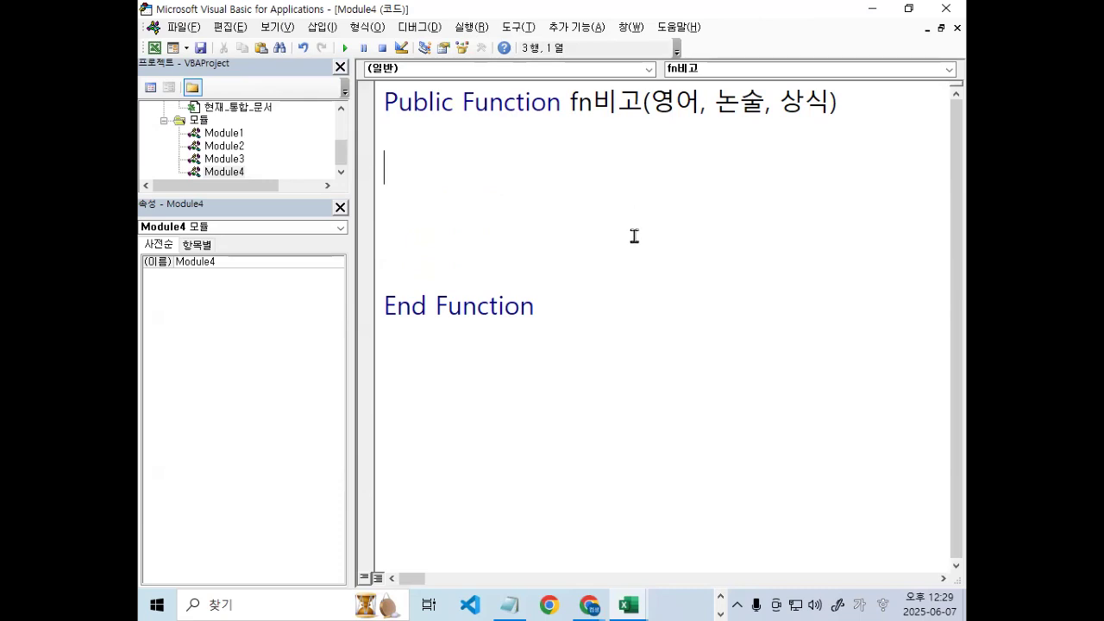
Switch to the Notepad lecture notes and read the 출제유형4 section on the single if, the and operator and the blank value.
left_click(510, 605)
scroll(517, 242, "down", 3)
scroll(517, 243, "down", 6)
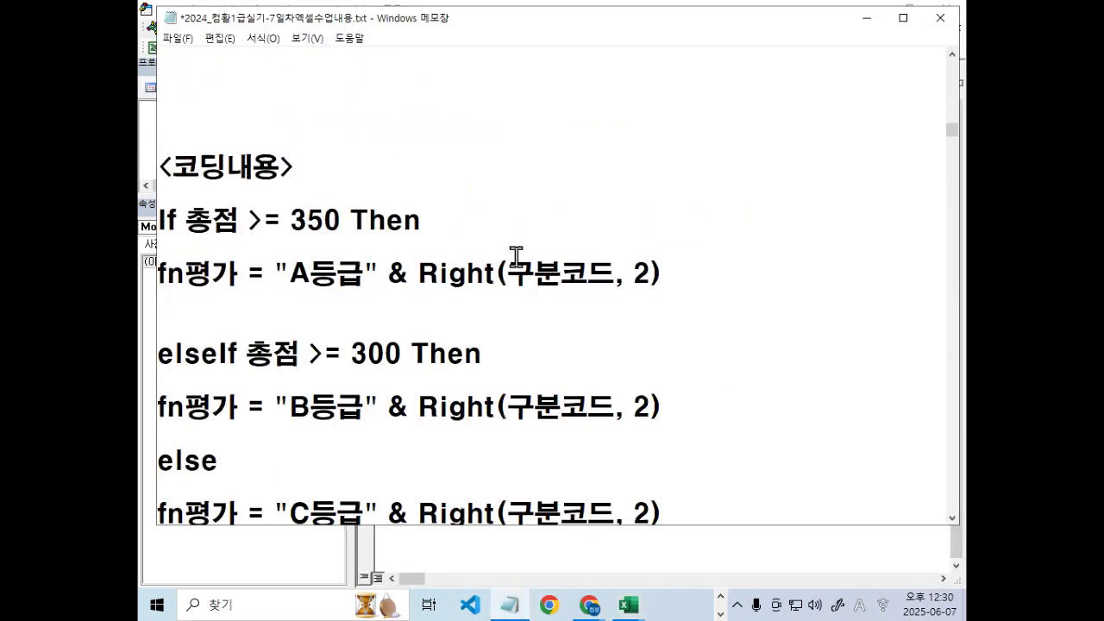
scroll(482, 253, "down", 2)
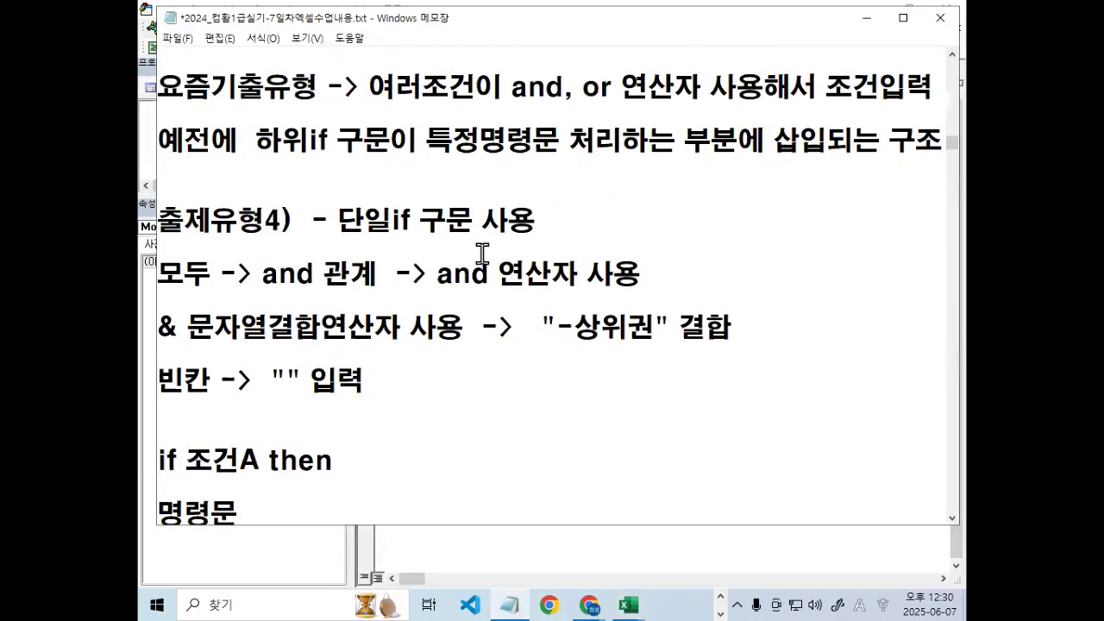
scroll(482, 253, "down", 1)
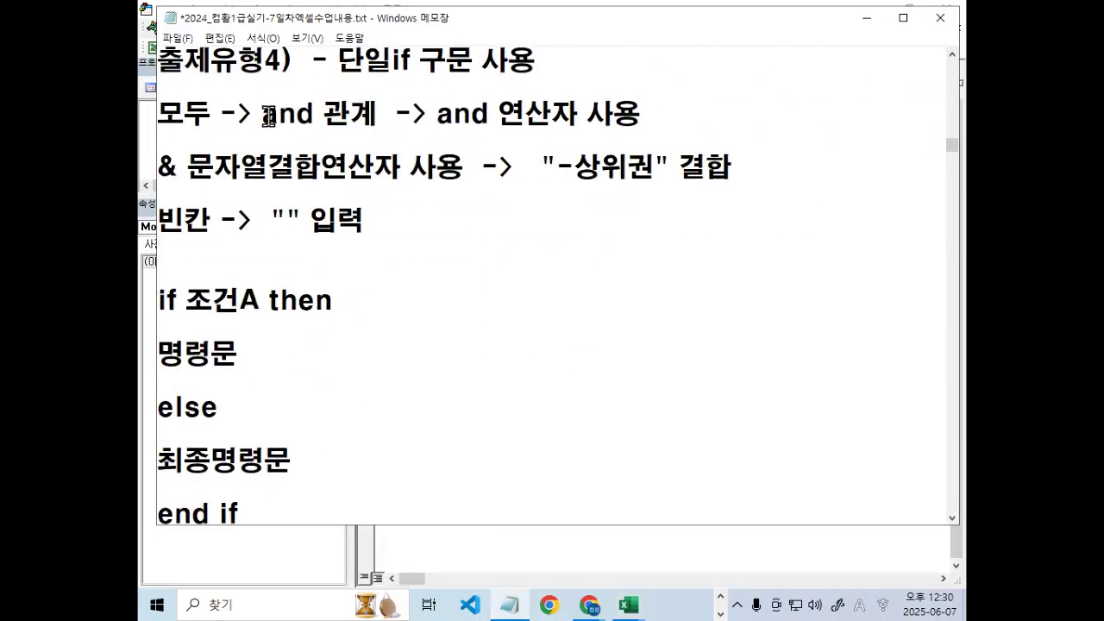
left_click_drag(263, 115, 578, 115)
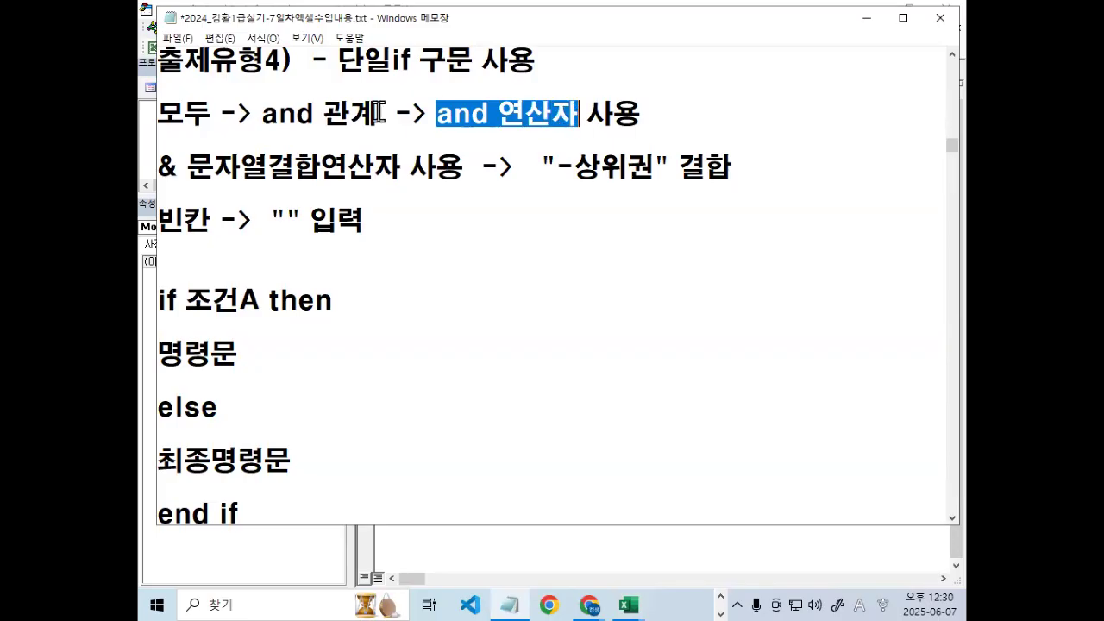
left_click_drag(159, 115, 377, 115)
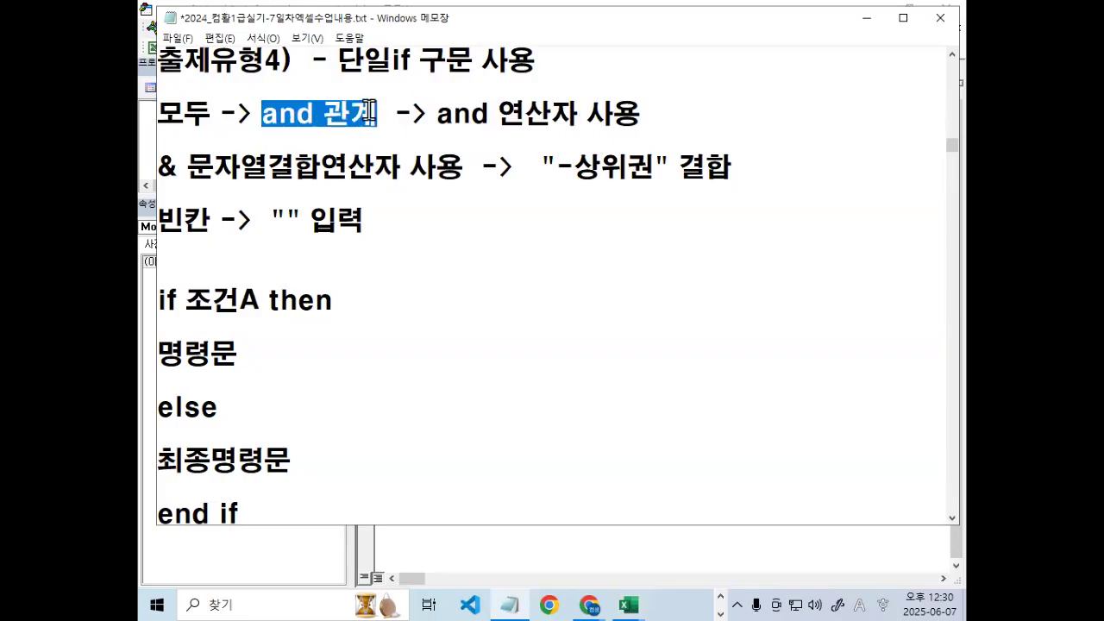
left_click(310, 220)
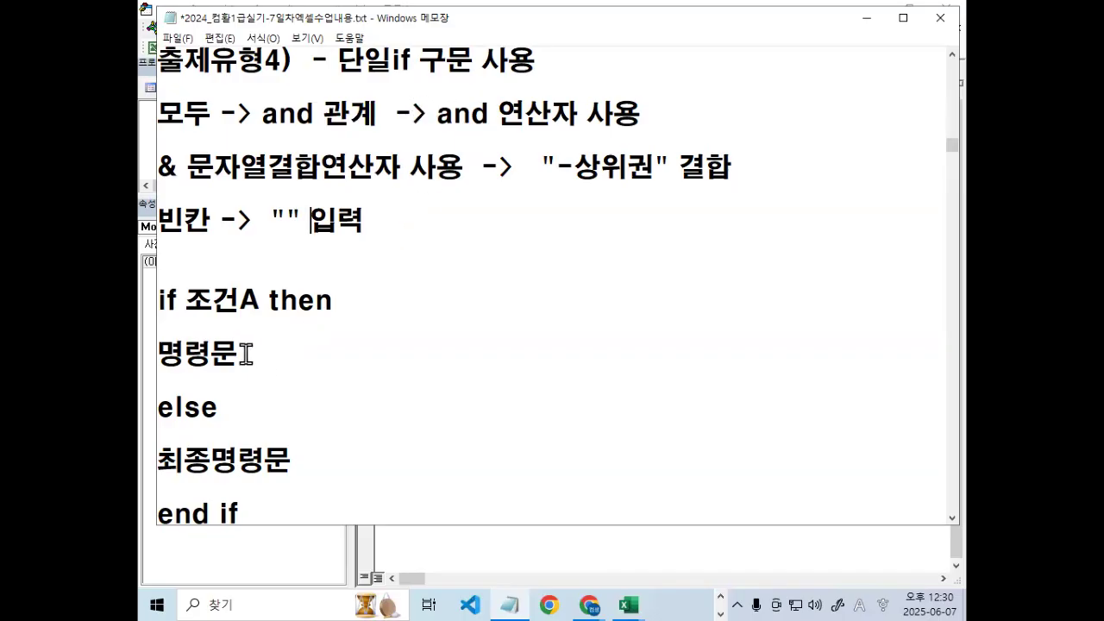
left_click_drag(237, 300, 274, 300)
left_click(318, 264)
scroll(338, 279, "down", 1)
Add the heading "<단일IF>" above the "if 조건A then" line of the 출제유형4 notes.
left_click(405, 219)
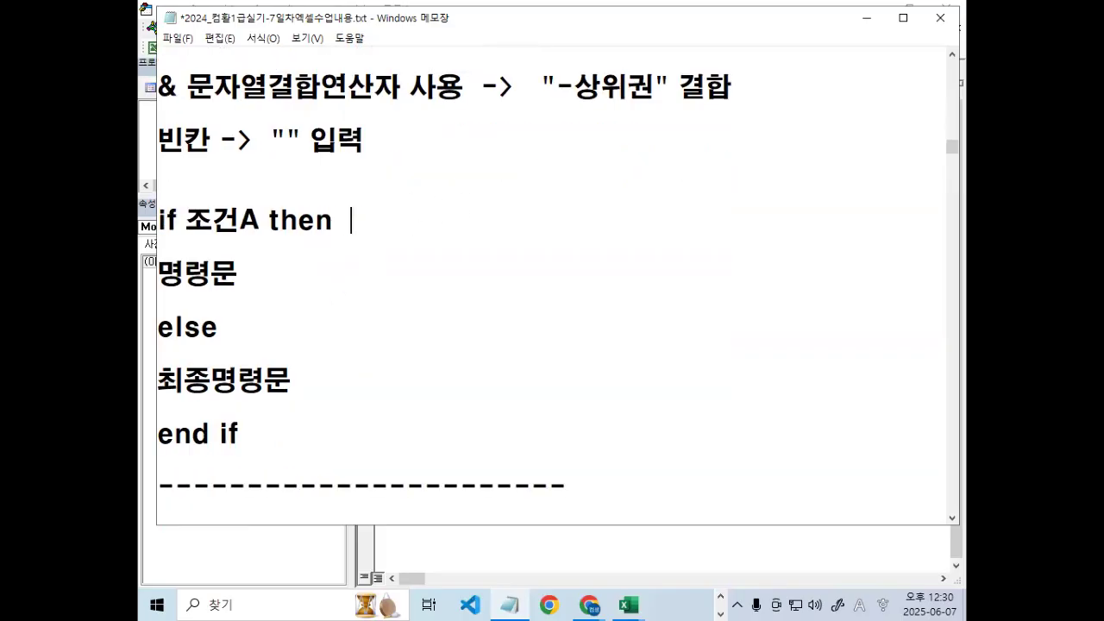
key("Up")
key("Return")
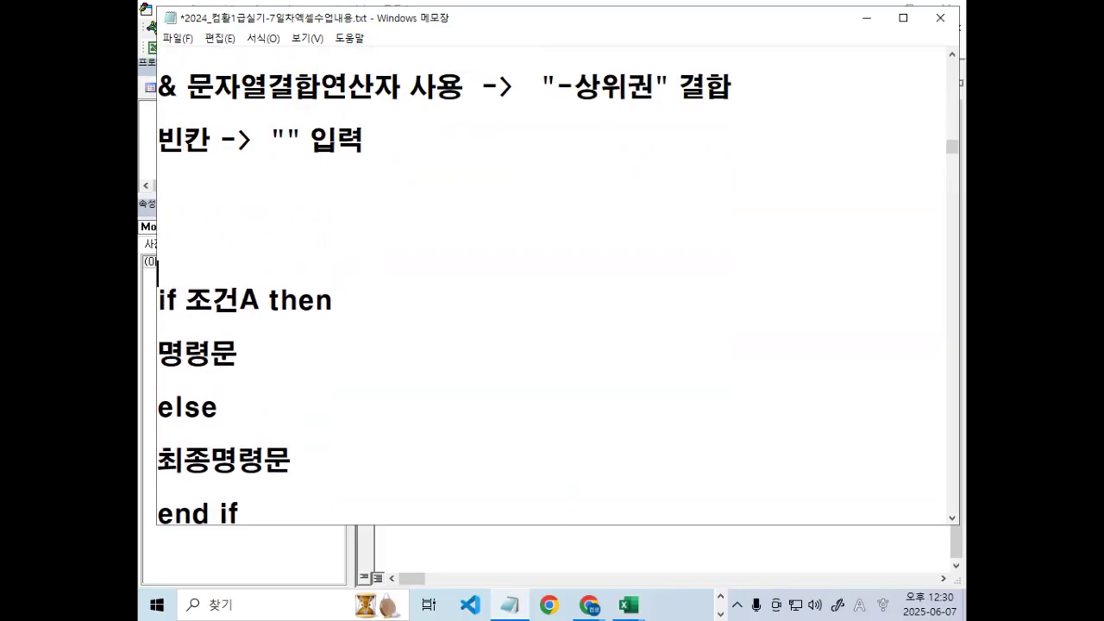
type("<EK")
key("BackSpace")
key("BackSpace")
key("Hangul")
type("단일")
key("Hangul")
type("IF>")
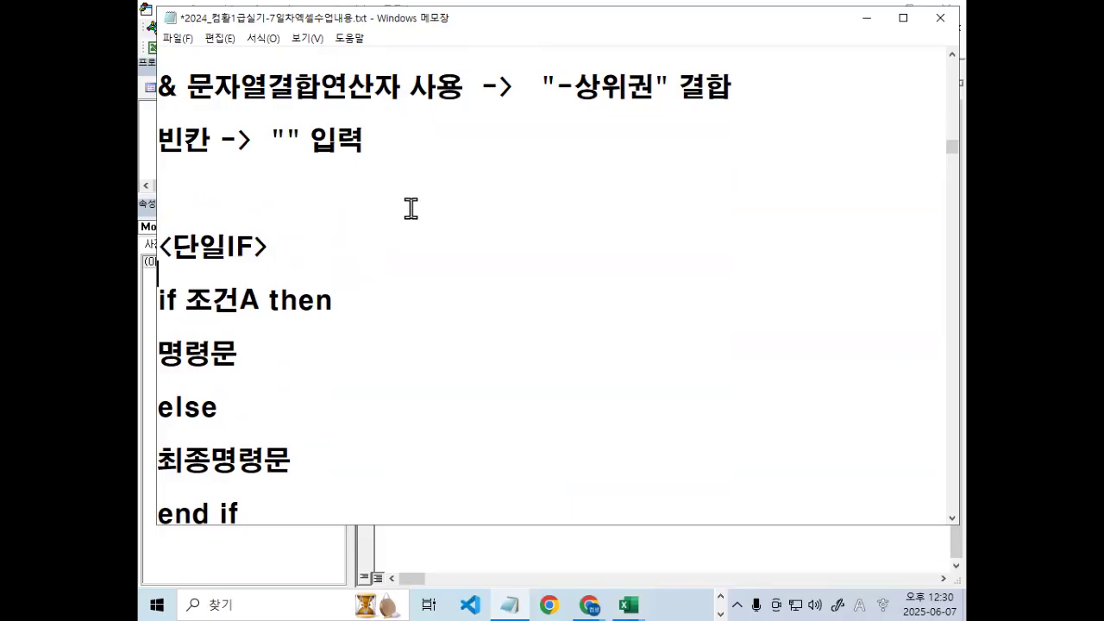
Start an annotation after "if 조건A then" reading "-> 조건1 AND".
key("shift+Right")
key("shift+Right")
key("shift+Right")
key("shift+Right")
key("shift+Right")
key("shift+Right")
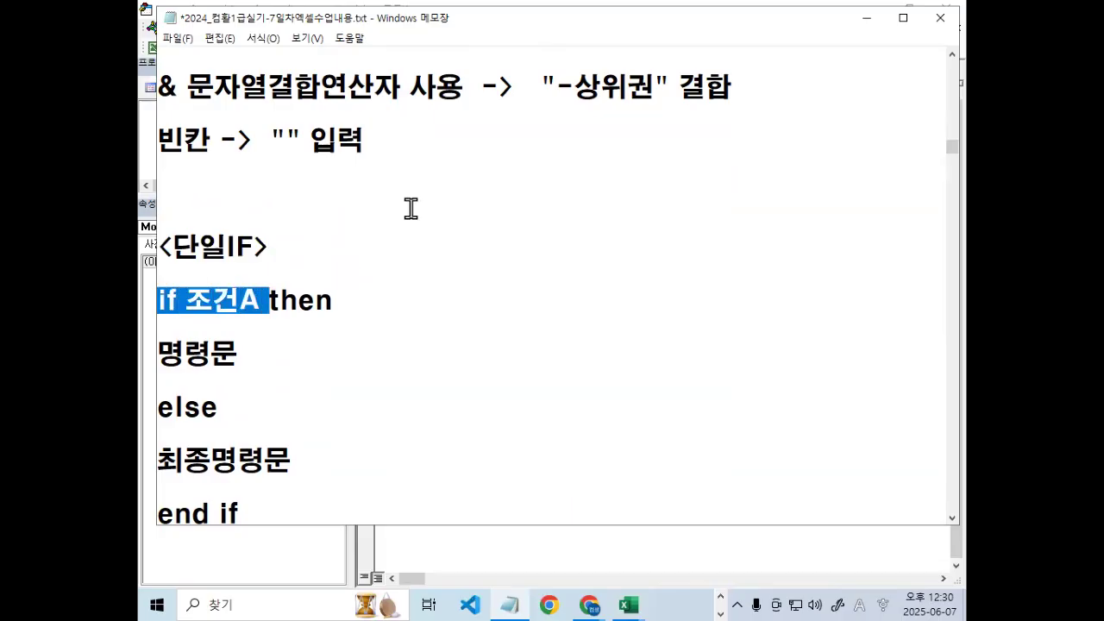
key("Right")
key("Right")
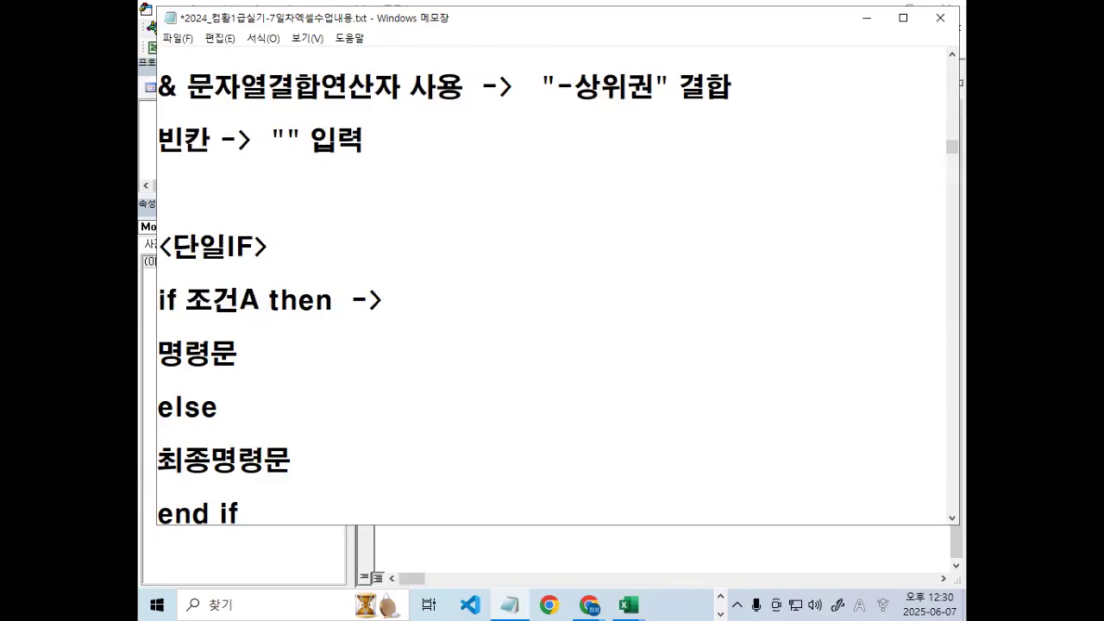
type("WHRJ")
key("BackSpace")
key("BackSpace")
key("BackSpace")
key("BackSpace")
key("Hangul")
type("조건")
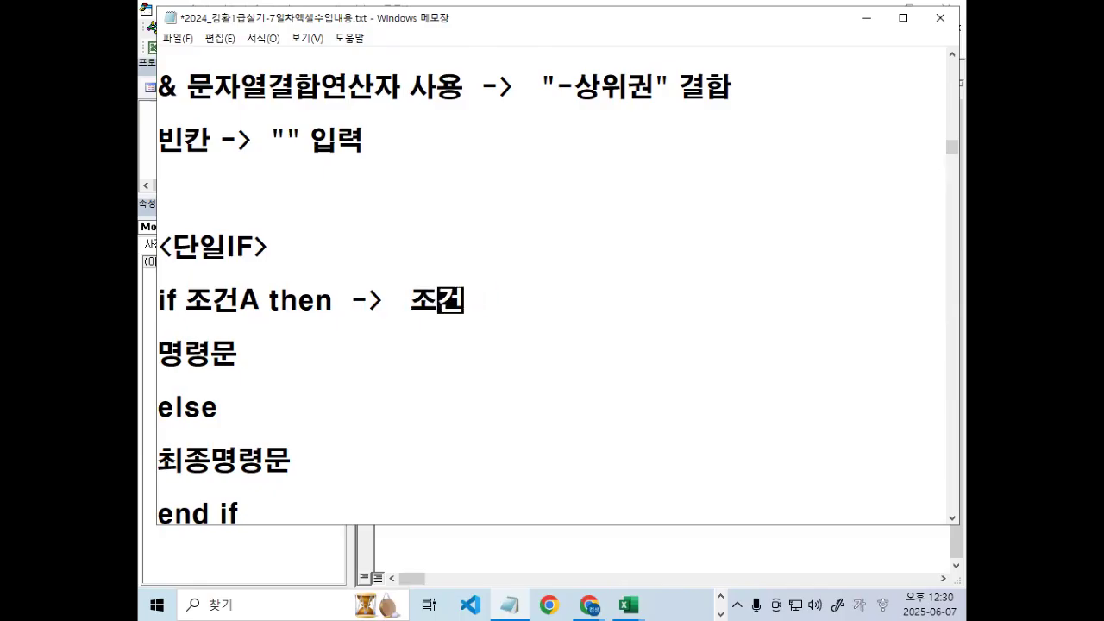
type("1")
key("Hangul")
type("AND ")
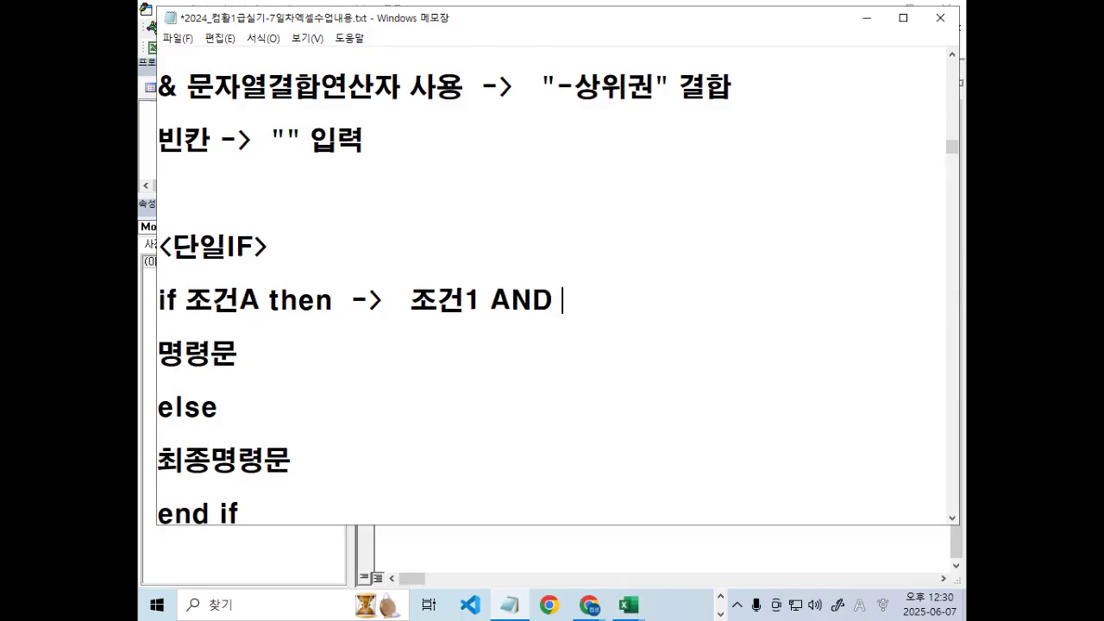
Complete the annotation on the "if 조건A then" line with "조건2 AND 조건3".
type("WHR")
key("BackSpace")
key("BackSpace")
key("BackSpace")
type("WHRJ")
key("BackSpace")
key("BackSpace")
key("BackSpace")
key("BackSpace")
key("Hangul")
type("조건")
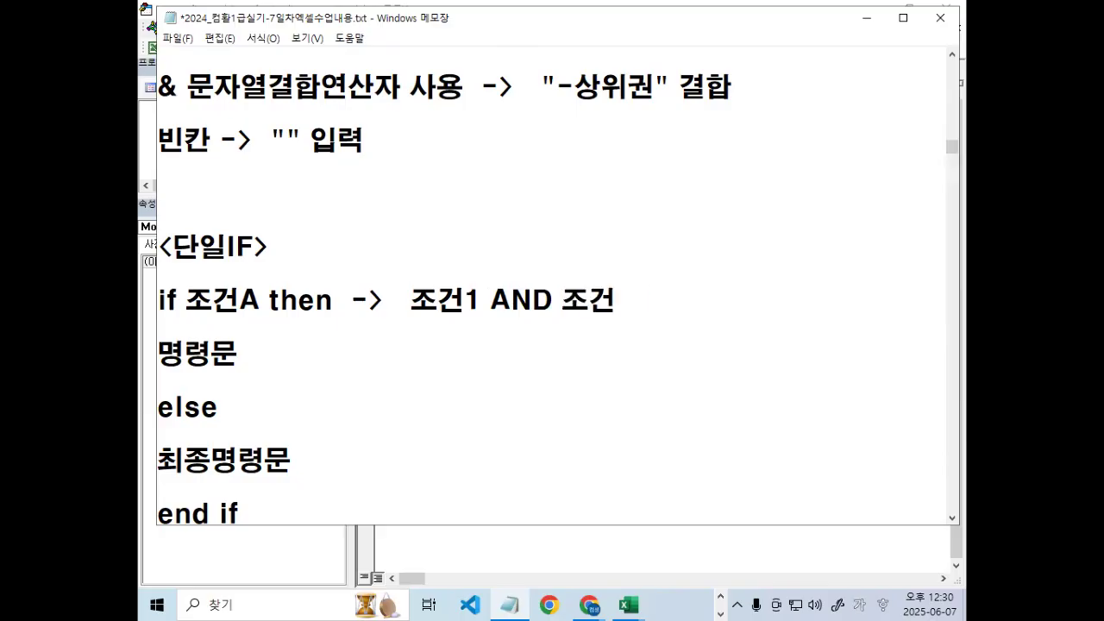
type("2 AND")
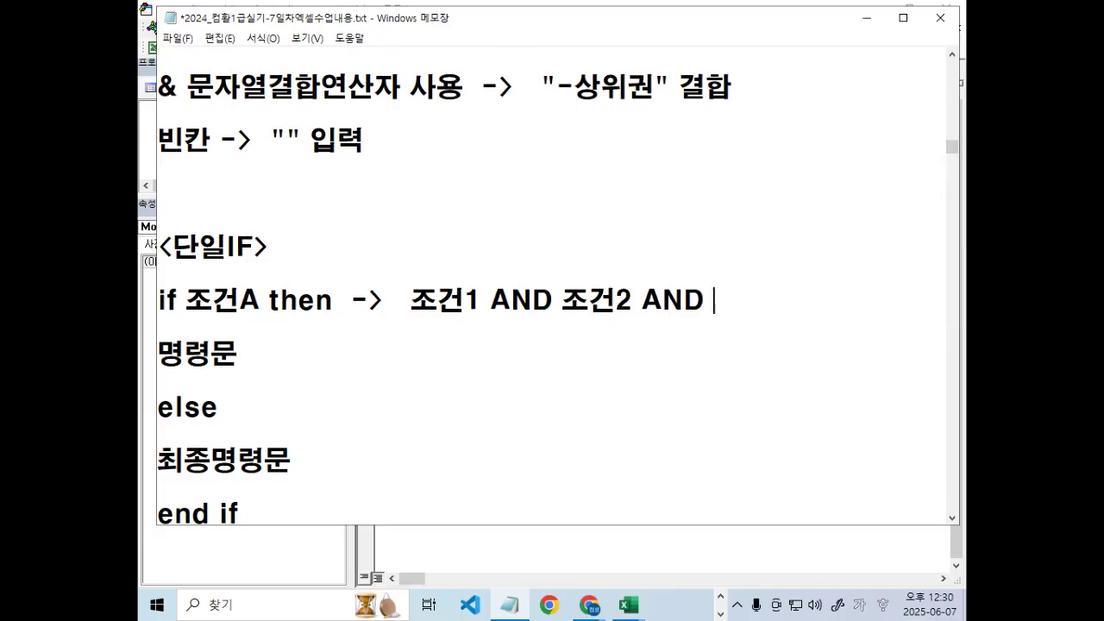
type(" 조건3")
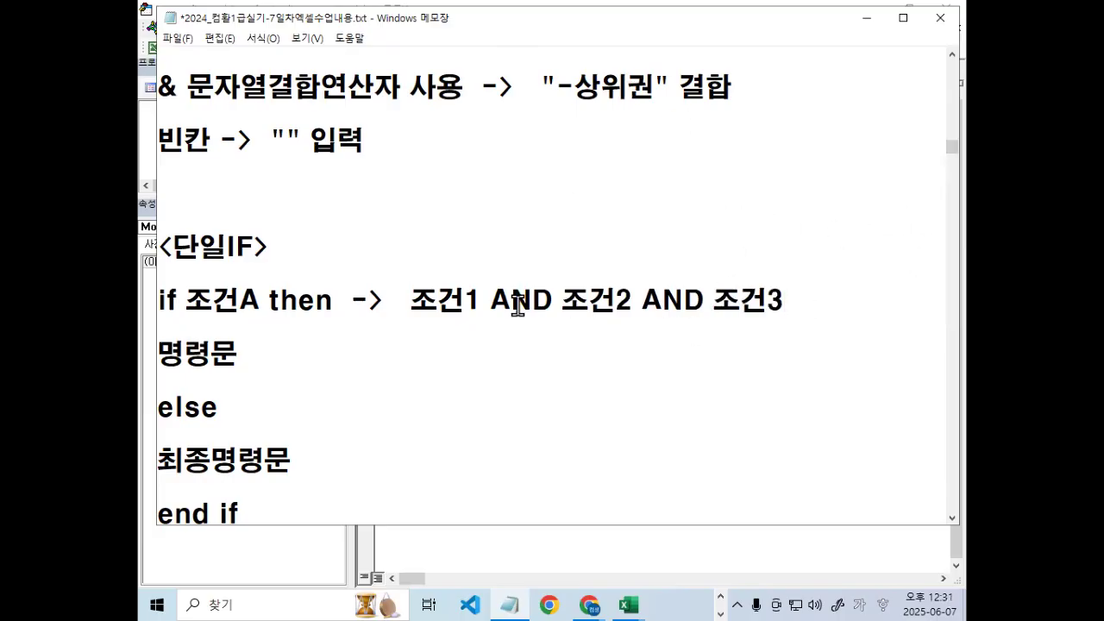
Review the notes on combining conditions with and/or operators versus nesting an if statement, and the single-if description of 출제유형4.
scroll(517, 304, "up", 3)
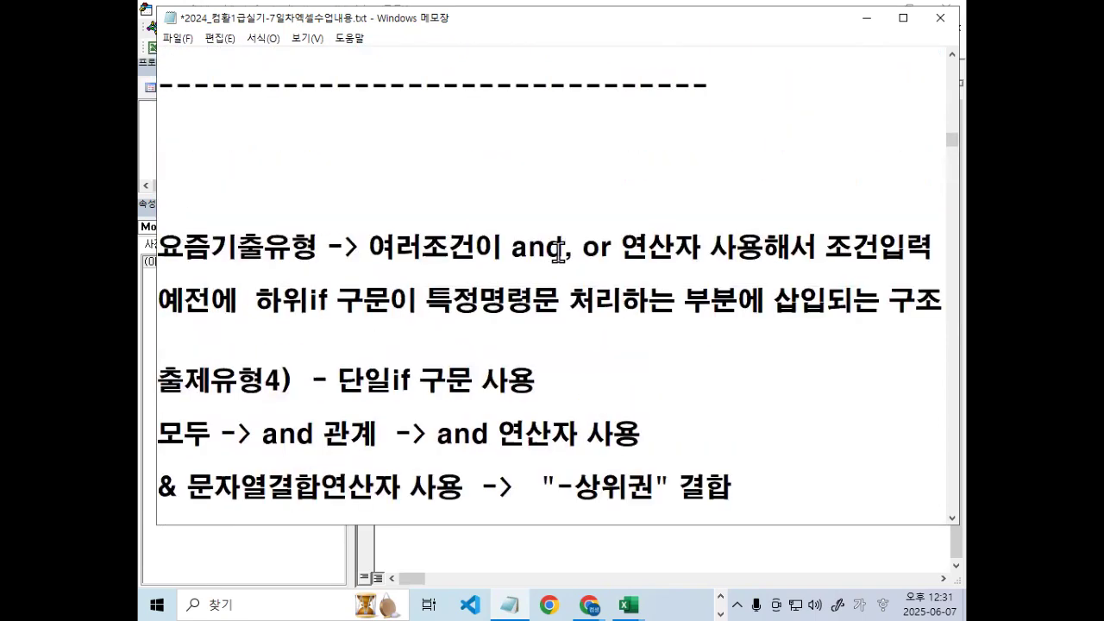
scroll(495, 265, "down", 1)
left_click_drag(254, 220, 393, 220)
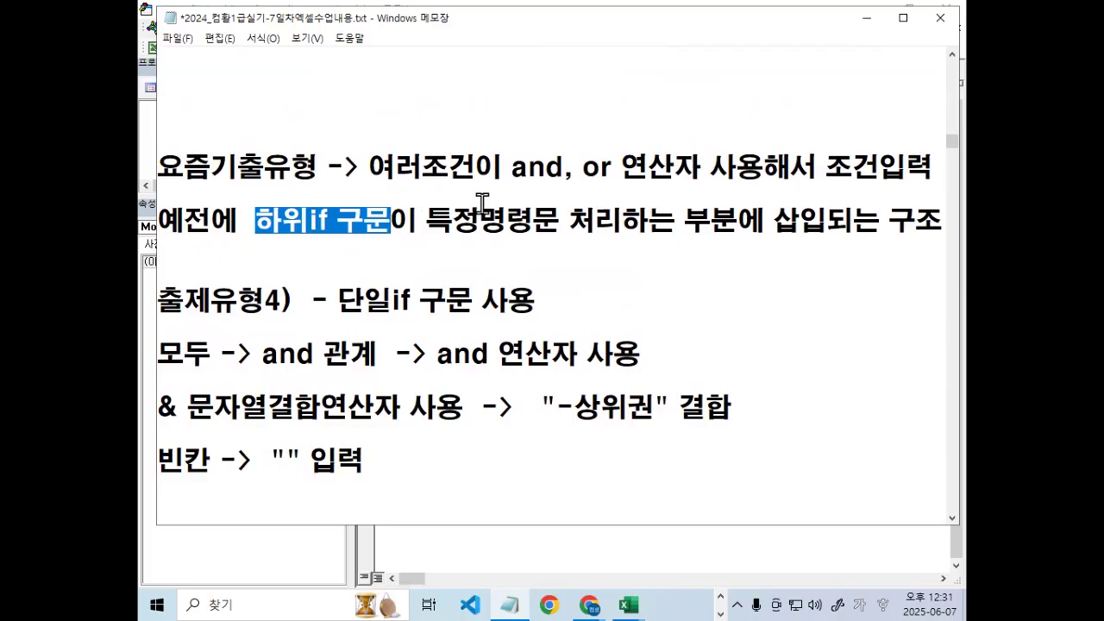
left_click_drag(265, 244, 853, 243)
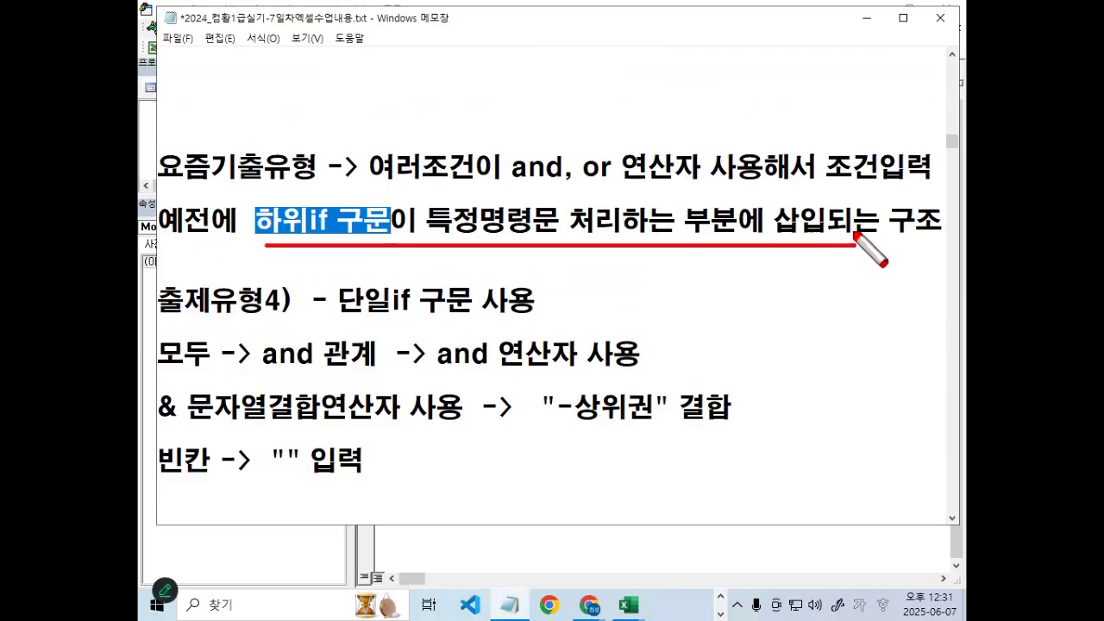
left_click_drag(608, 248, 655, 321)
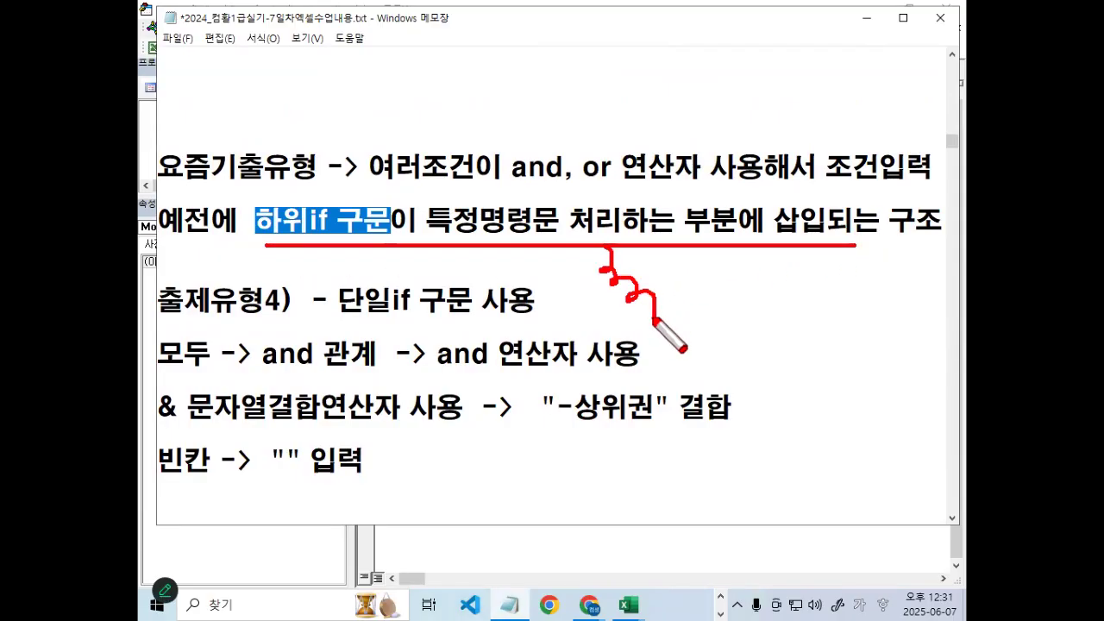
mouse_move(374, 181)
left_mouse_down()
mouse_move(609, 174)
mouse_move(762, 181)
mouse_move(765, 191)
left_mouse_up()
mouse_move(889, 180)
left_mouse_down()
mouse_move(828, 155)
mouse_move(886, 181)
left_mouse_up()
left_click_drag(162, 145, 226, 79)
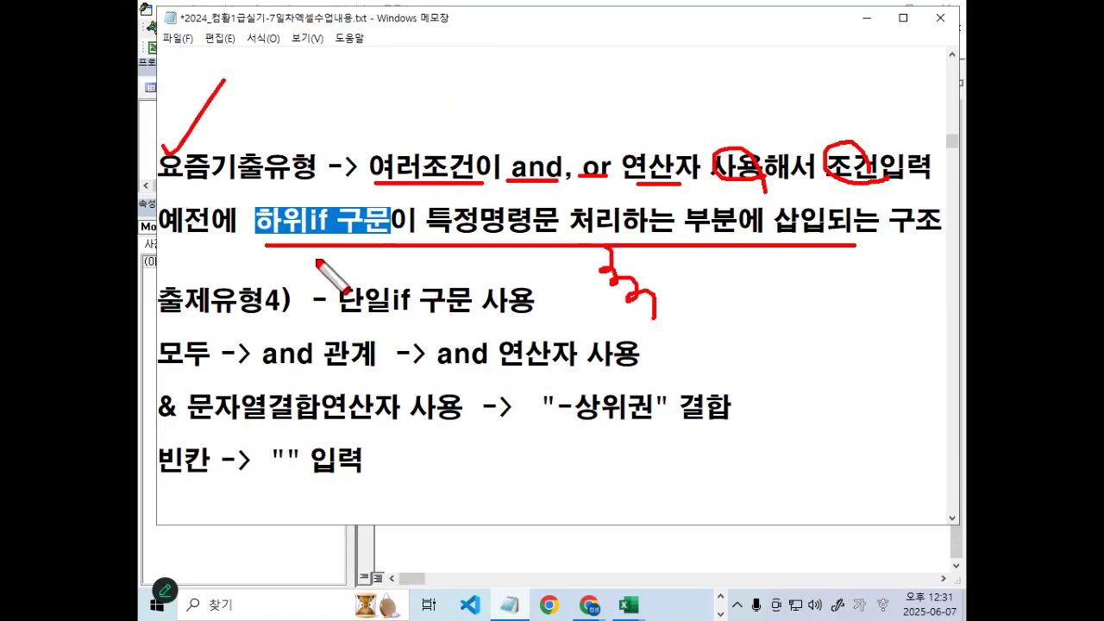
left_click_drag(243, 233, 360, 230)
mouse_move(321, 196)
left_mouse_down()
mouse_move(252, 215)
mouse_move(325, 246)
mouse_move(396, 112)
left_mouse_up()
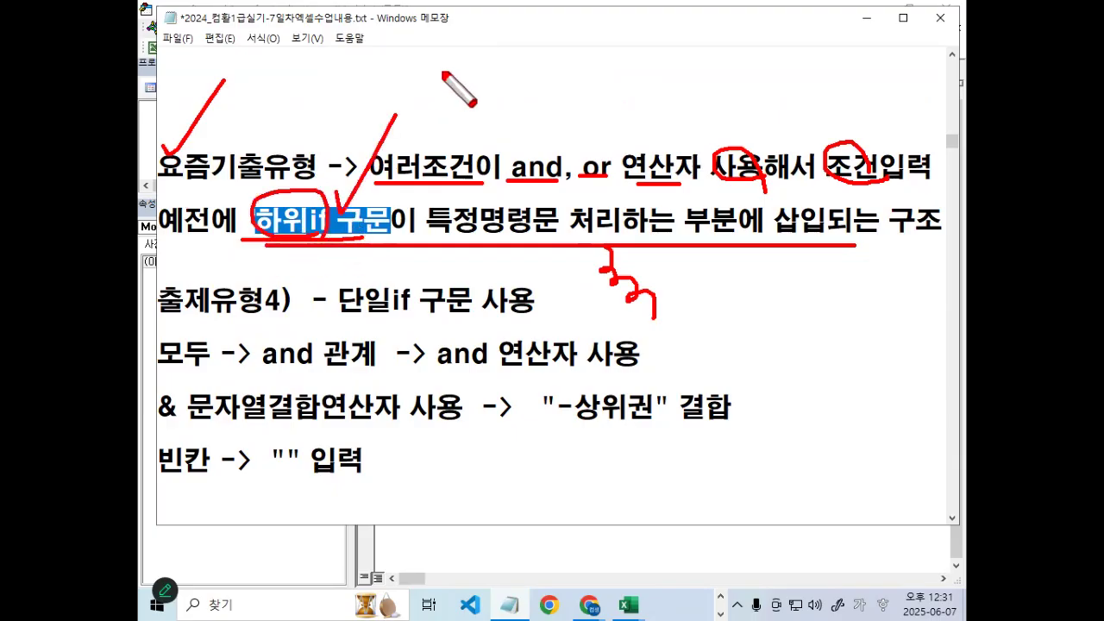
key("Escape")
left_click_drag(336, 299, 447, 300)
scroll(204, 362, "down", 2)
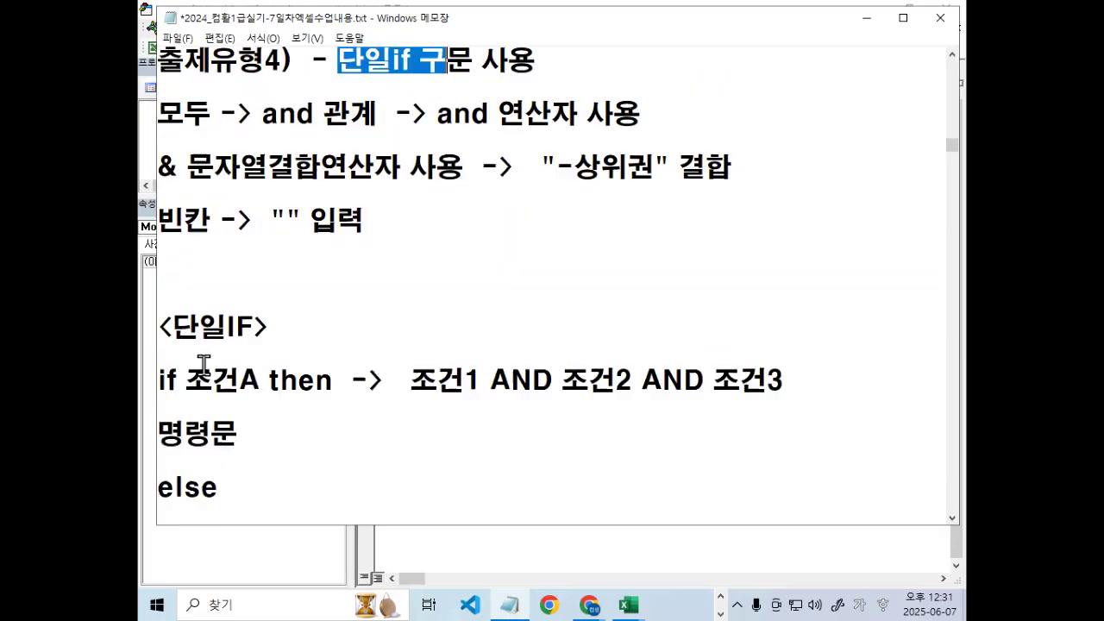
Mark 조건A and the "조건1 AND 조건2 AND 조건3" chain under <단일IF> with the screen pen, and clear the marks.
scroll(203, 363, "down", 1)
mouse_move(183, 220)
left_mouse_down()
mouse_move(257, 220)
mouse_move(258, 232)
left_mouse_up()
key("ctrl+2")
left_click_drag(420, 242, 813, 243)
mouse_move(554, 236)
left_mouse_down()
mouse_move(507, 193)
mouse_move(543, 233)
left_mouse_up()
mouse_move(693, 229)
left_mouse_down()
mouse_move(702, 197)
mouse_move(695, 233)
left_mouse_up()
key("Escape")
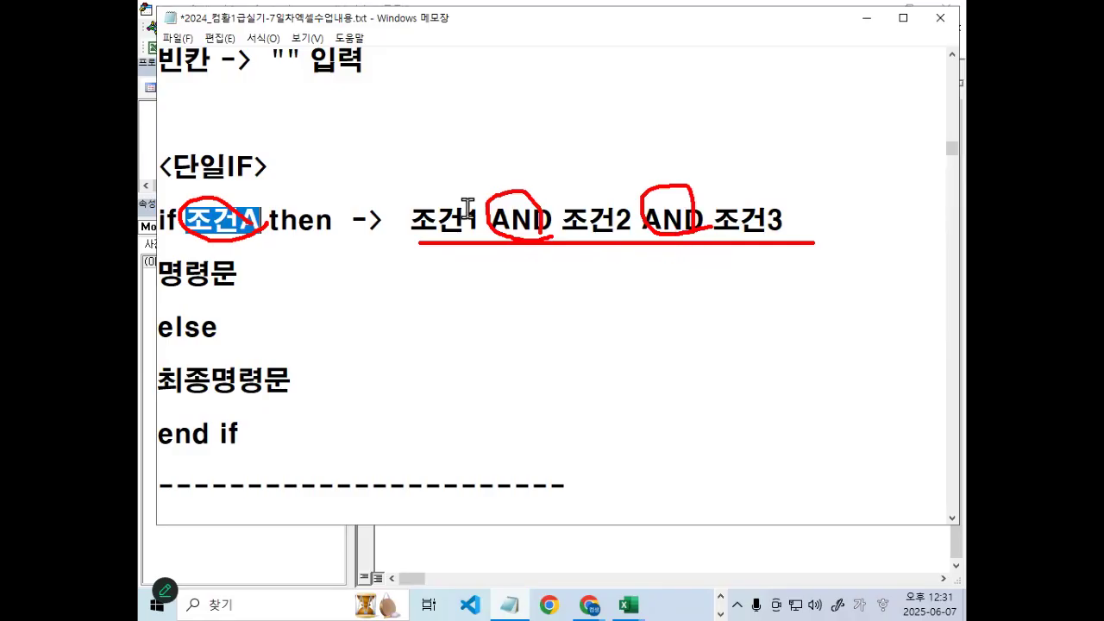
Sketch a function-style bracket with three comma-separated arguments above the <단일IF> condition, underline both AND operators, and clear the sketch.
key("ctrl+2")
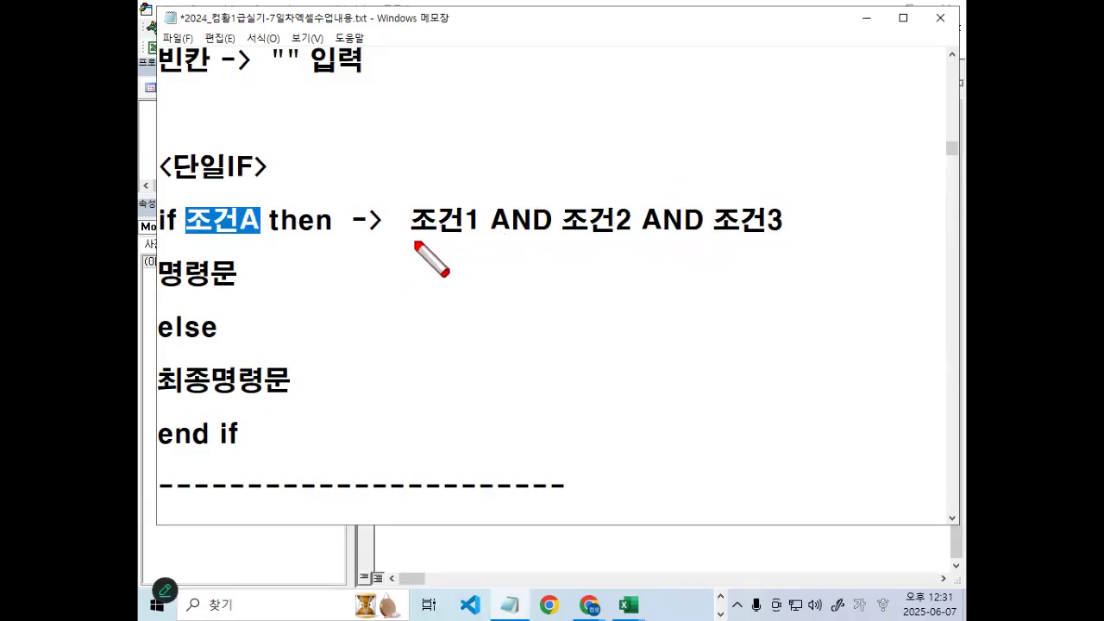
left_click_drag(416, 86, 418, 177)
left_click_drag(459, 120, 518, 161)
left_click_drag(543, 117, 582, 142)
left_click_drag(600, 154, 594, 170)
left_click_drag(645, 120, 648, 158)
left_click_drag(669, 80, 671, 170)
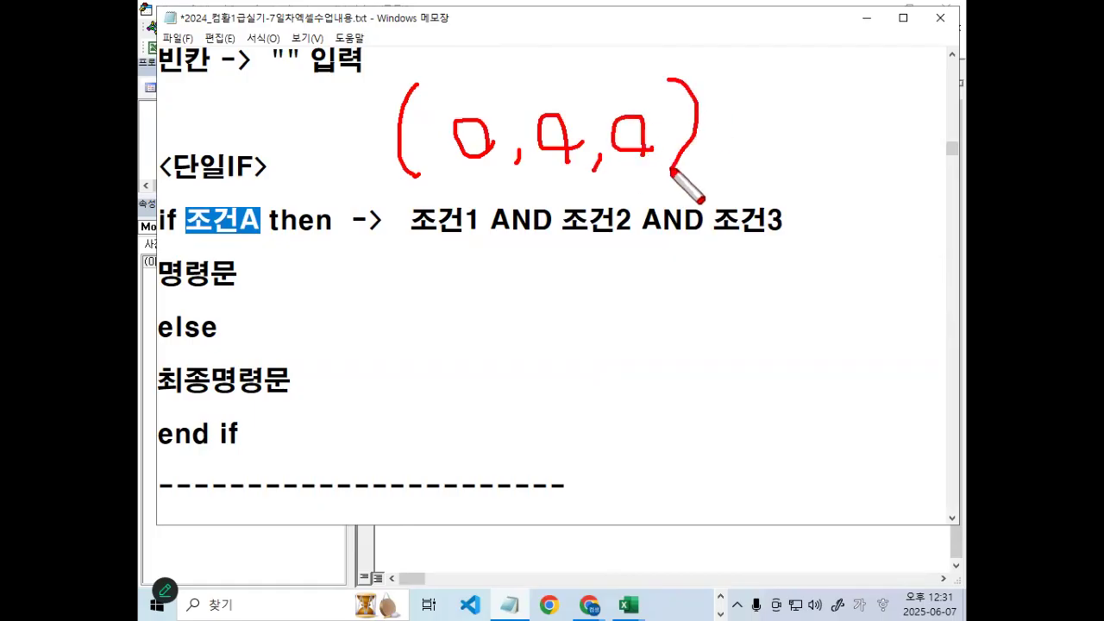
mouse_move(364, 159)
left_mouse_down()
mouse_move(342, 152)
mouse_move(387, 133)
left_mouse_up()
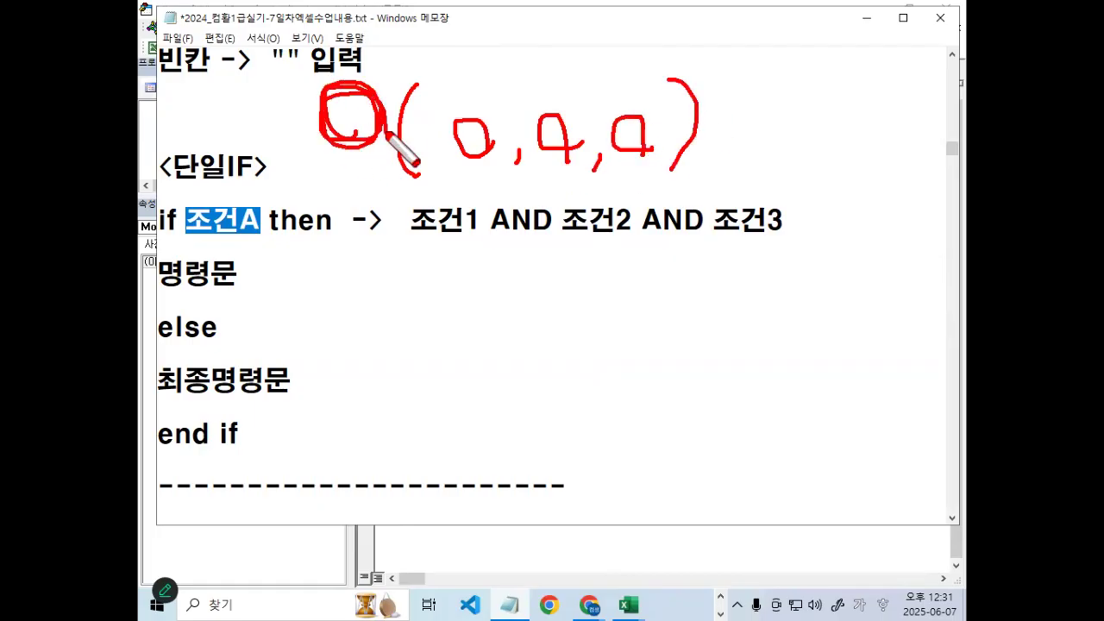
left_click_drag(493, 233, 544, 232)
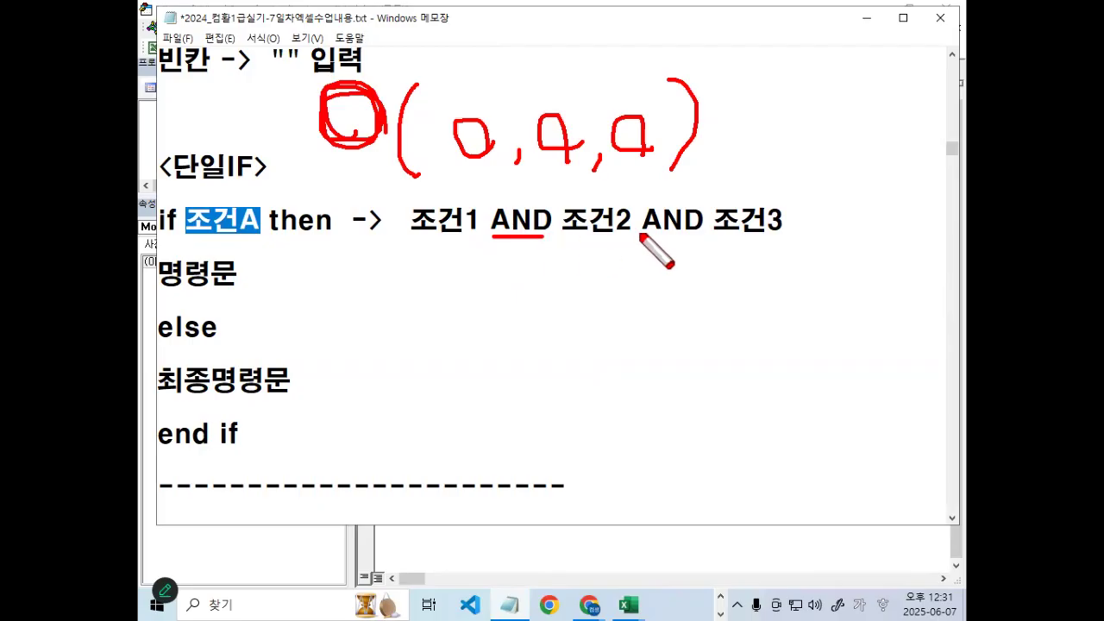
left_click_drag(642, 233, 704, 232)
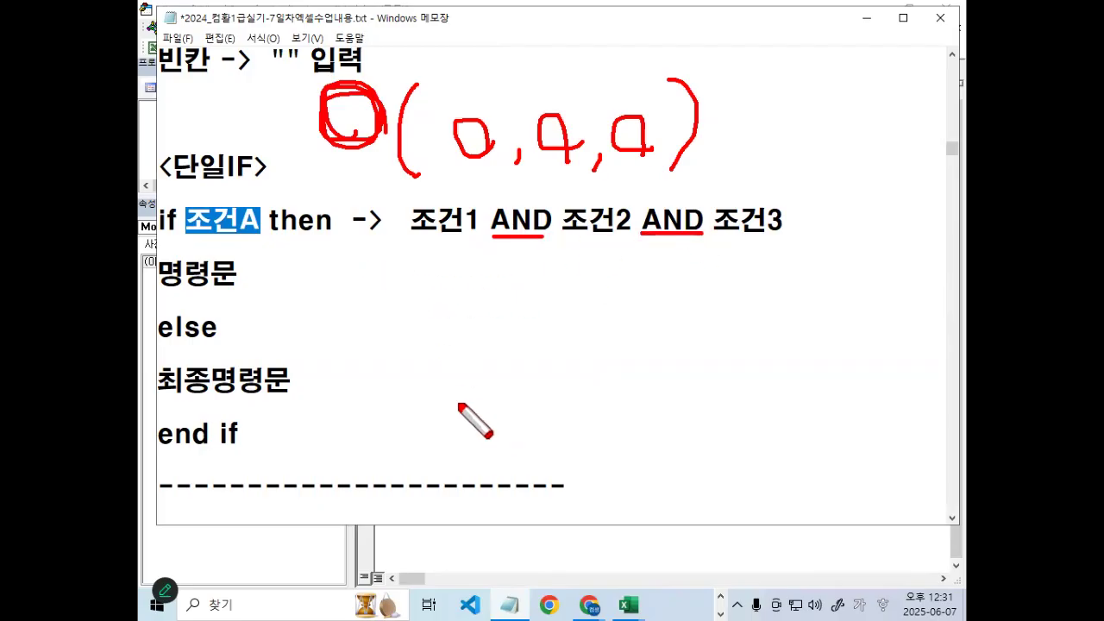
key("Escape")
Review the 명령문, else and 최종명령문 lines of the <단일IF> structure and the note on entering "" for a blank.
left_click_drag(164, 263, 242, 264)
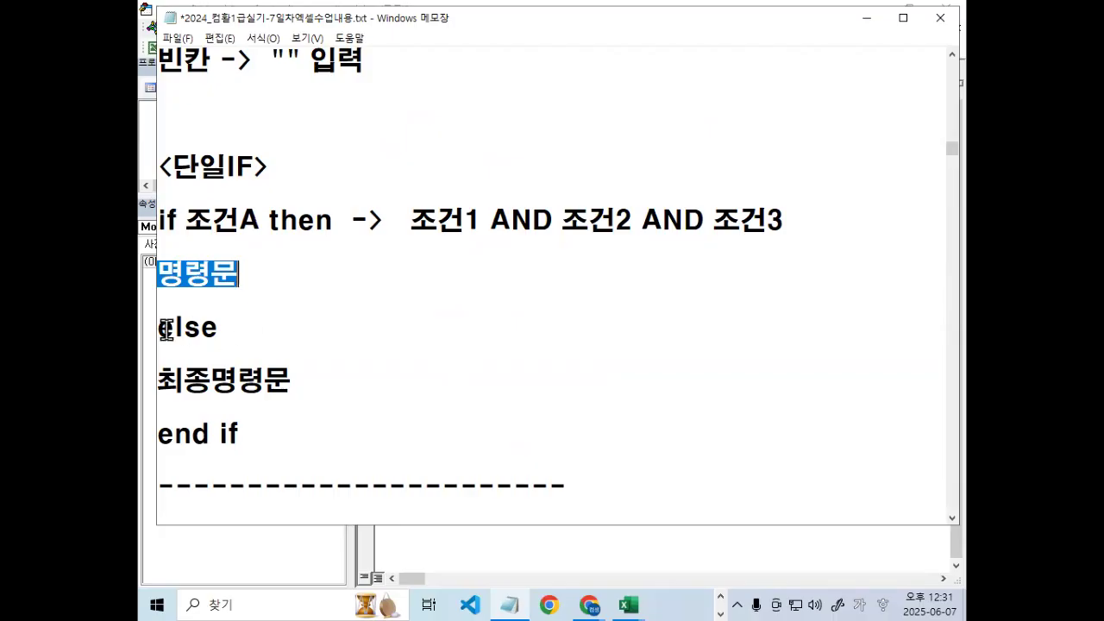
left_click_drag(161, 328, 221, 327)
left_click_drag(161, 381, 298, 382)
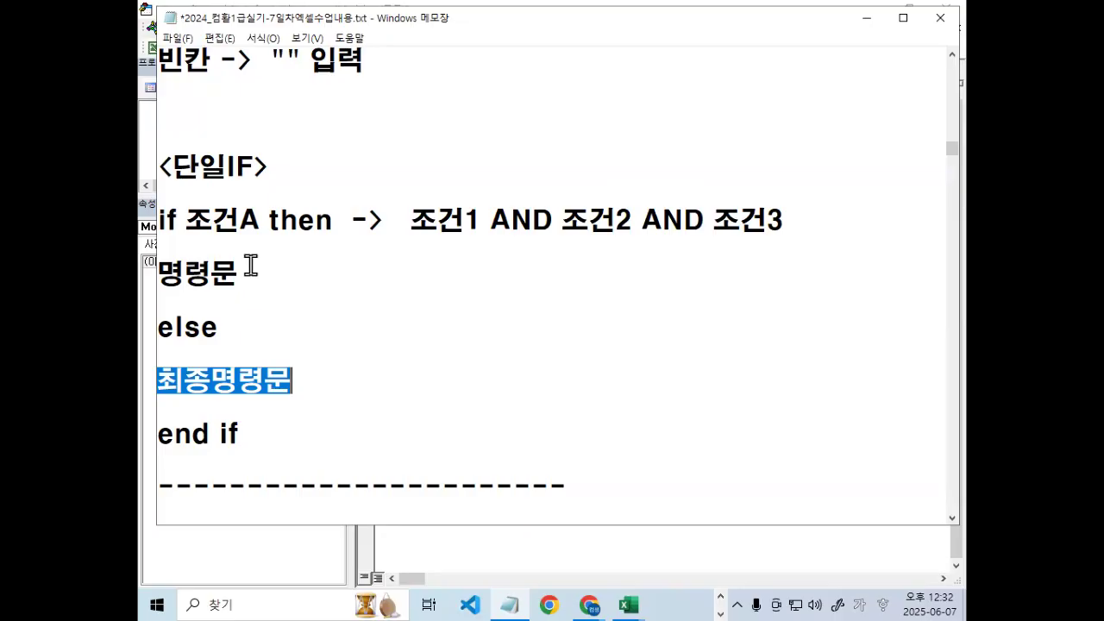
left_click_drag(170, 273, 246, 271)
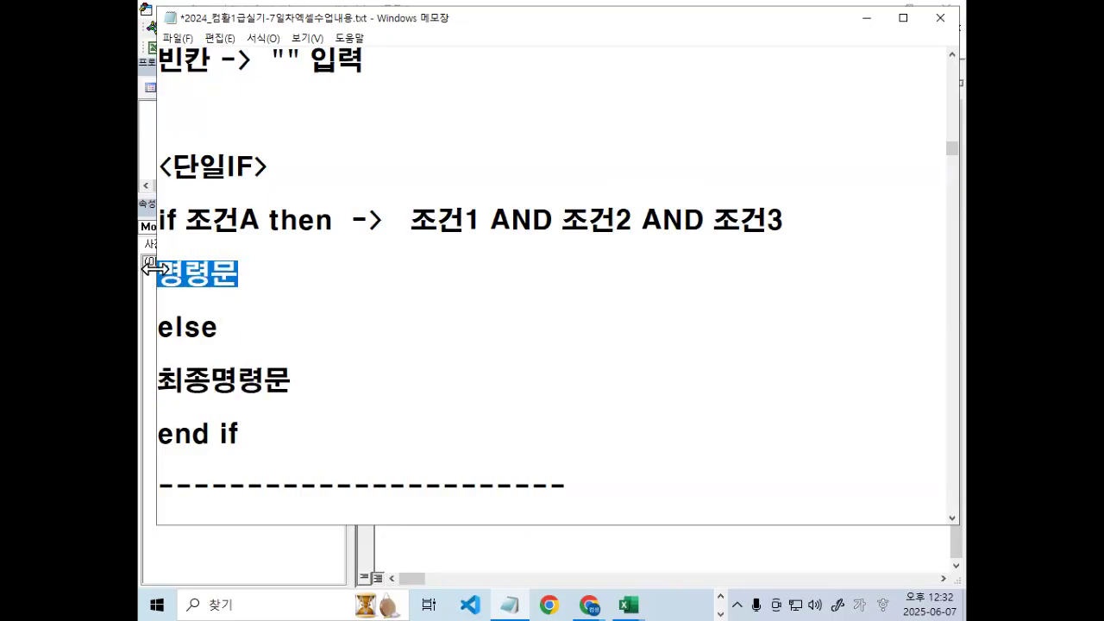
left_click_drag(217, 326, 152, 323)
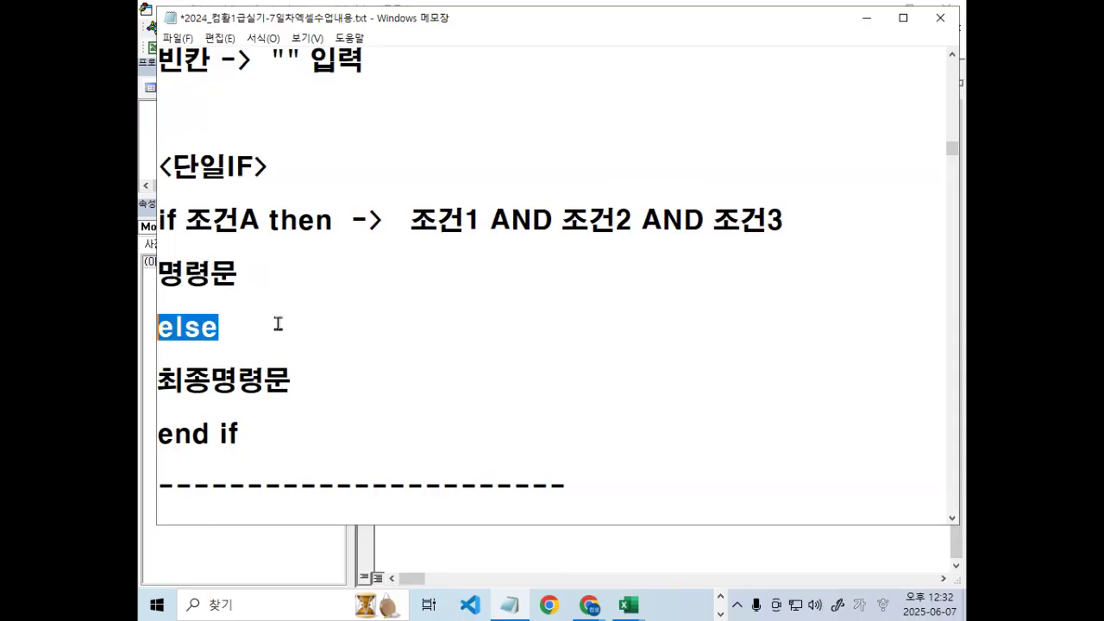
scroll(362, 297, "up", 1)
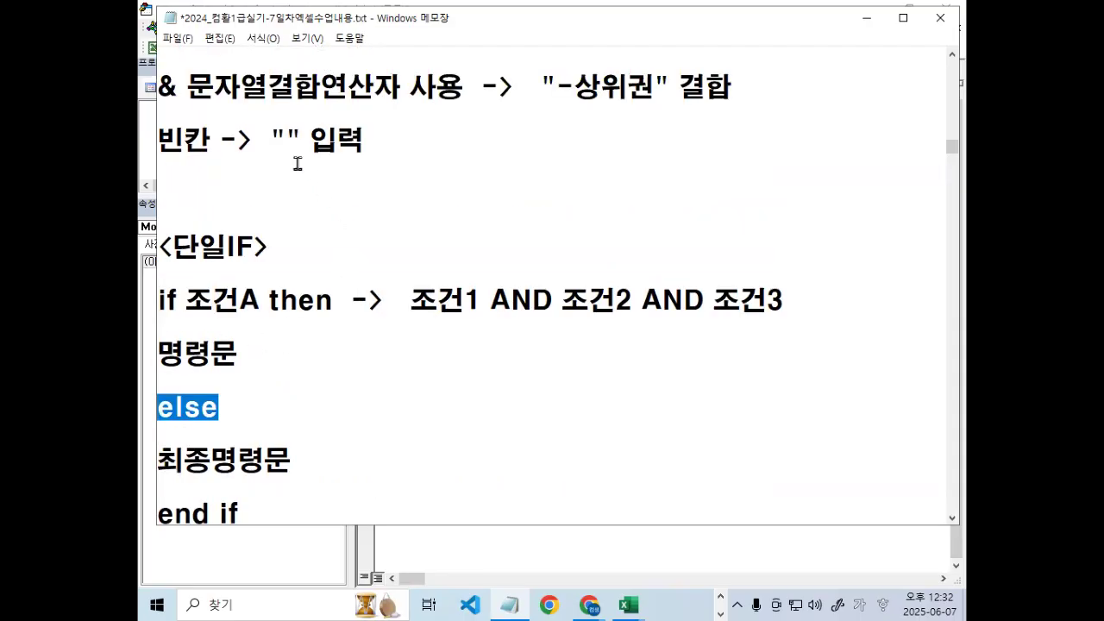
left_click_drag(270, 138, 303, 139)
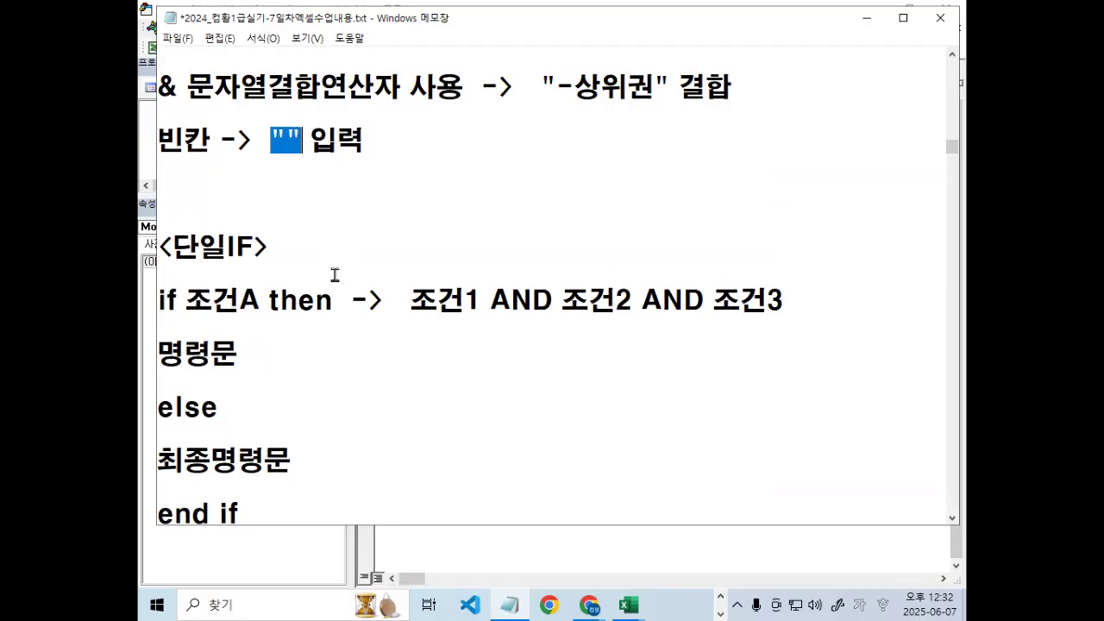
left_click(316, 392)
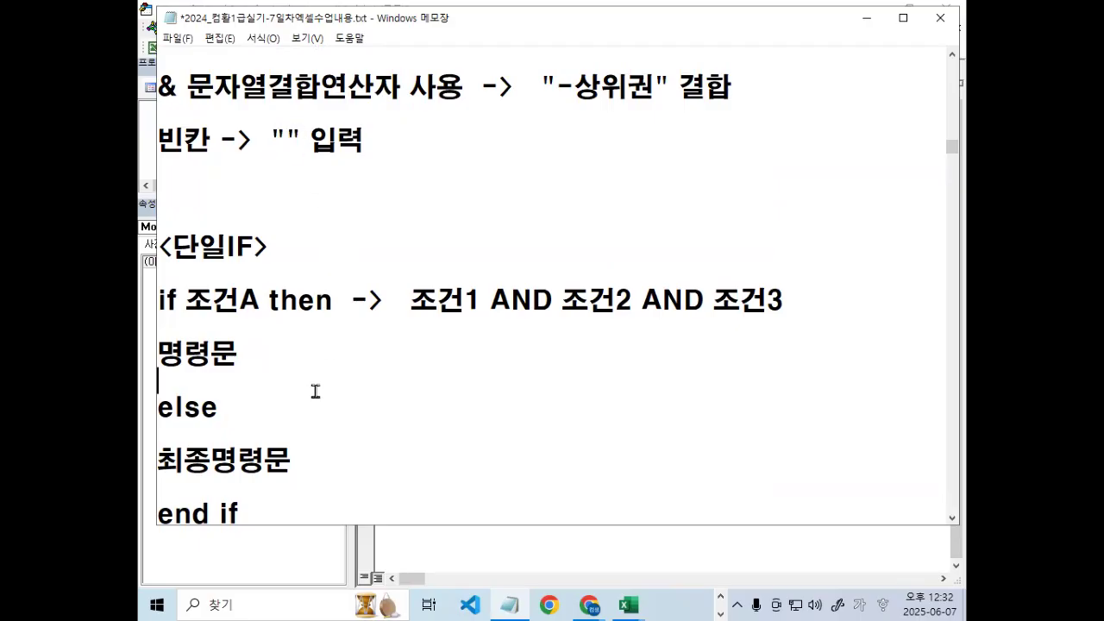
Review 조건A against 조건1, 조건2 and 조건3, sketching freehand above the line and clearing the sketch.
left_click_drag(187, 300, 261, 303)
left_click_drag(414, 302, 470, 299)
left_click_drag(563, 300, 629, 299)
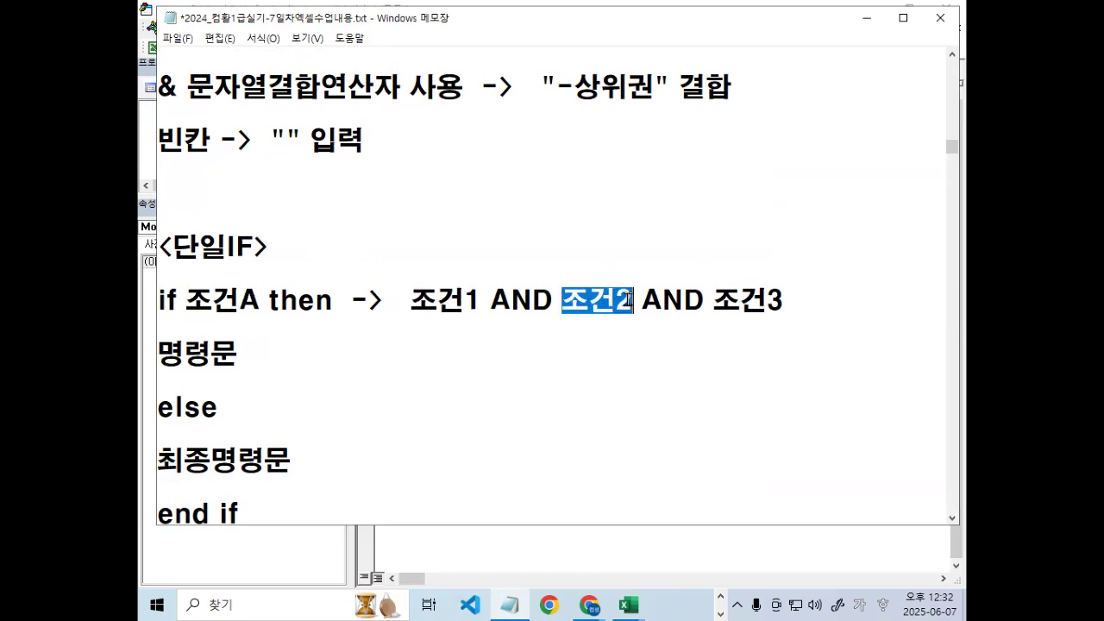
left_click_drag(714, 302, 781, 301)
left_click(783, 302)
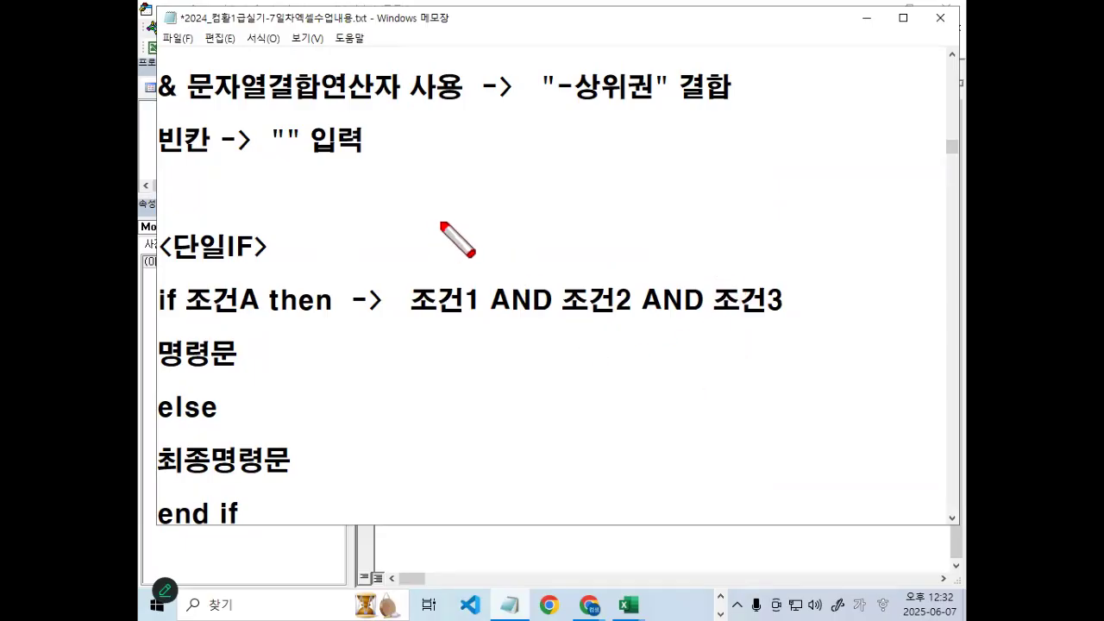
left_click_drag(448, 172, 465, 235)
mouse_move(499, 195)
left_mouse_down()
mouse_move(530, 195)
mouse_move(540, 221)
mouse_move(485, 240)
mouse_move(586, 233)
left_mouse_up()
mouse_move(513, 224)
left_mouse_down()
mouse_move(524, 190)
mouse_move(588, 132)
left_mouse_up()
key("Escape")
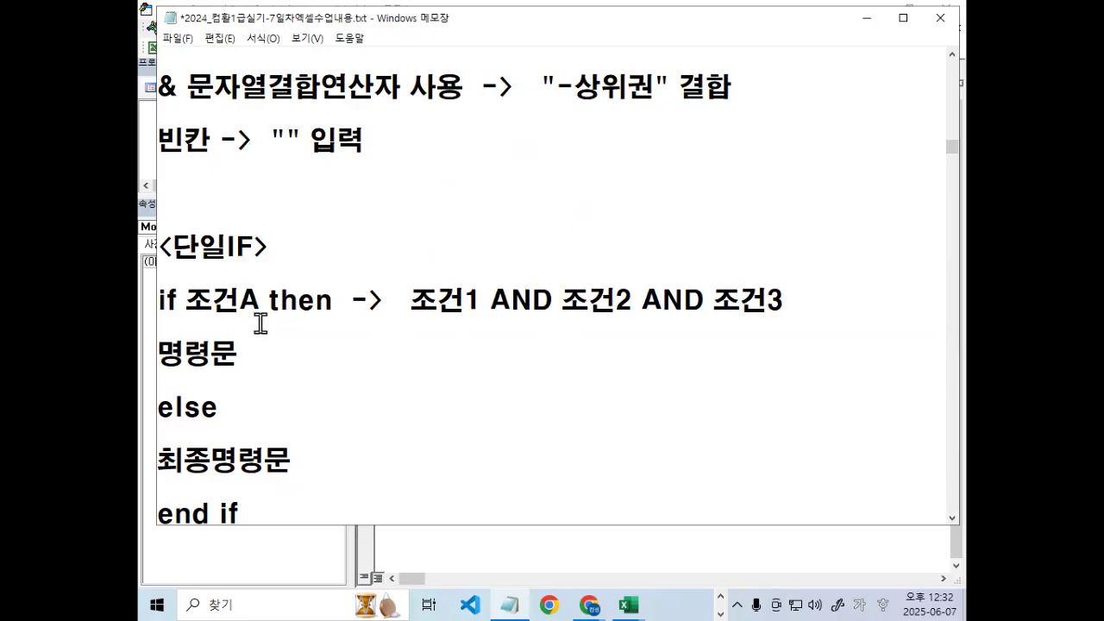
Return to the VBA code of fn비고 and write the first If condition, 영어>=80.
left_click(867, 18)
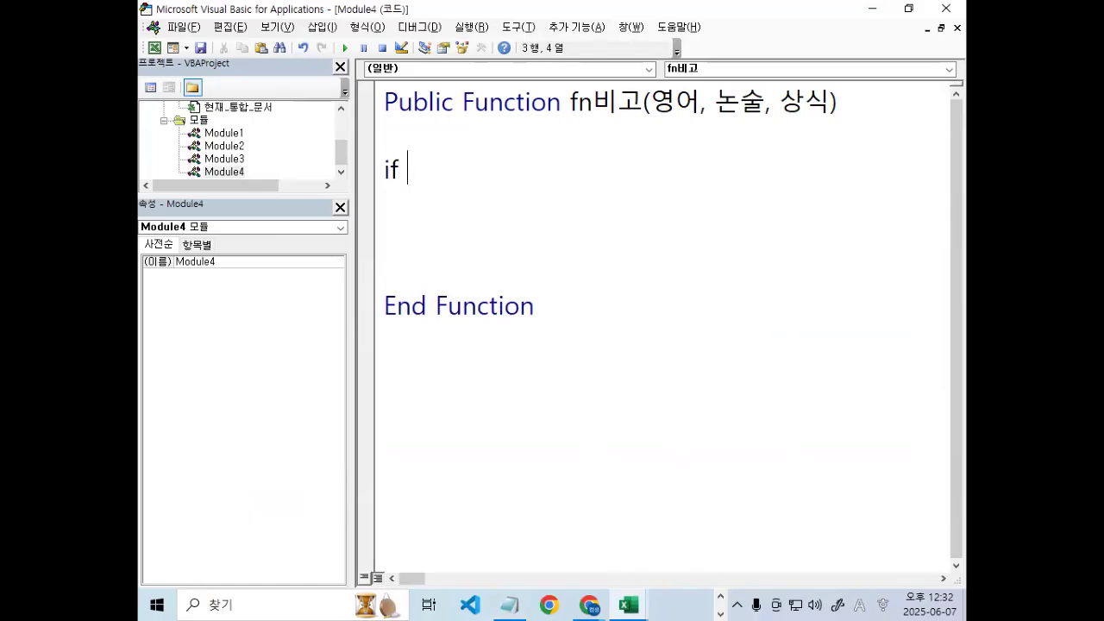
type("ㅇ")
key("BackSpace")
type("dud")
key("BackSpace")
key("BackSpace")
key("BackSpace")
key("Hangul")
type("영여")
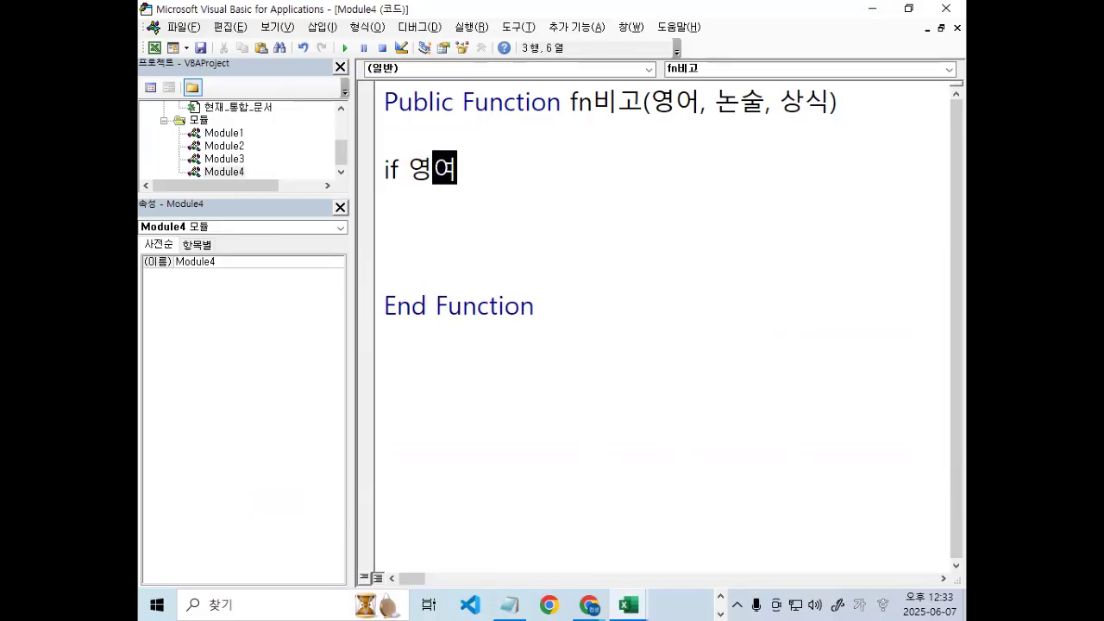
key("BackSpace")
type("ㅓ>=")
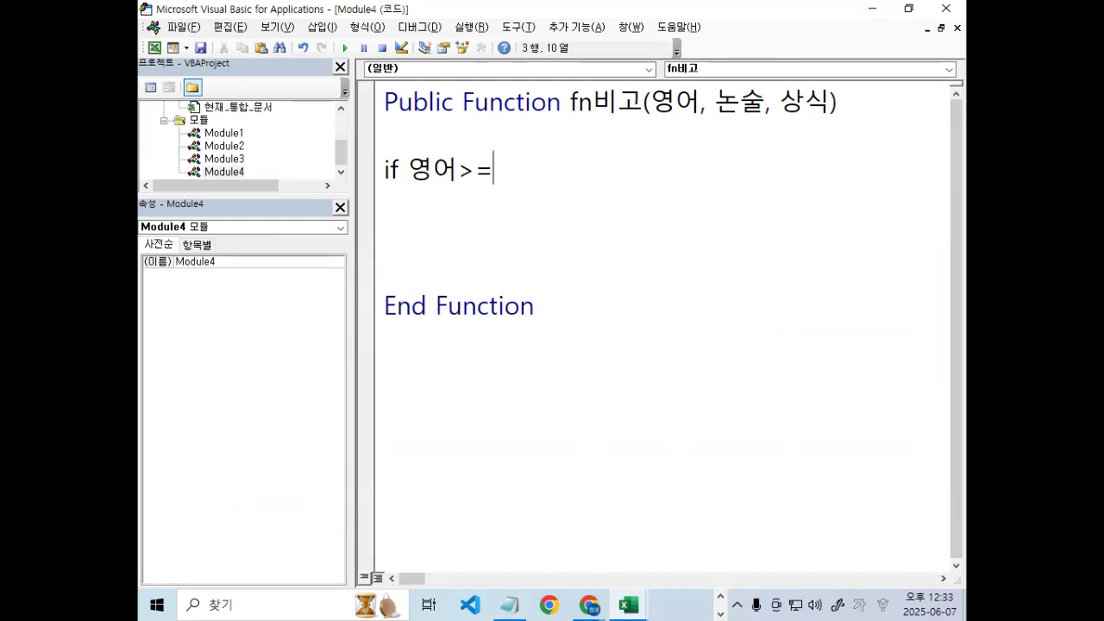
type("80 ")
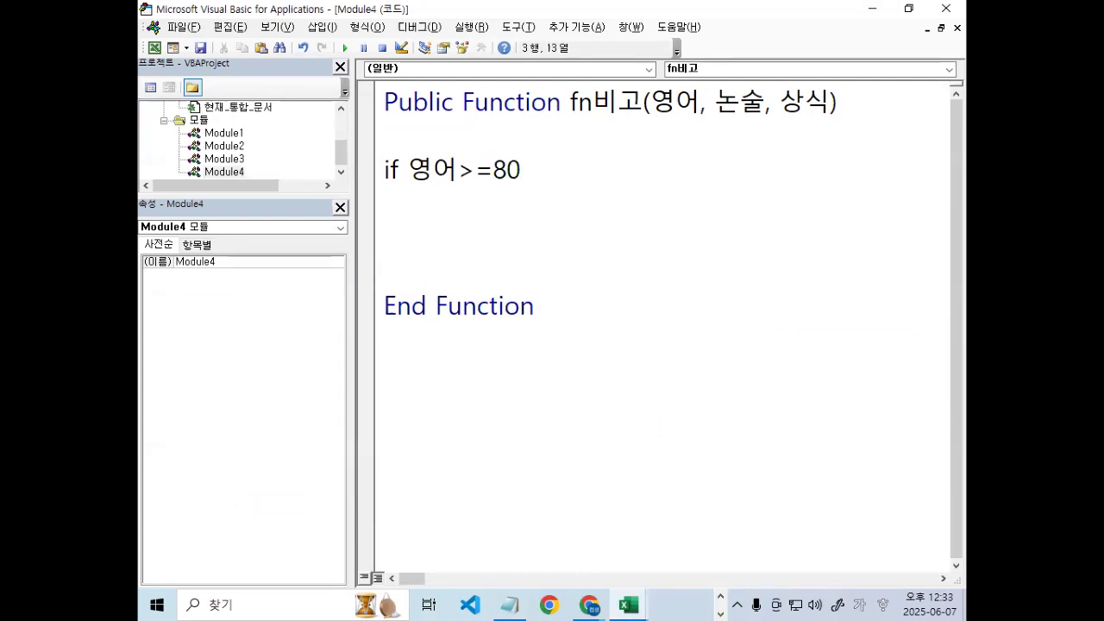
Extend the If condition with "and 논술>=80 and".
type("and ")
type("논술")
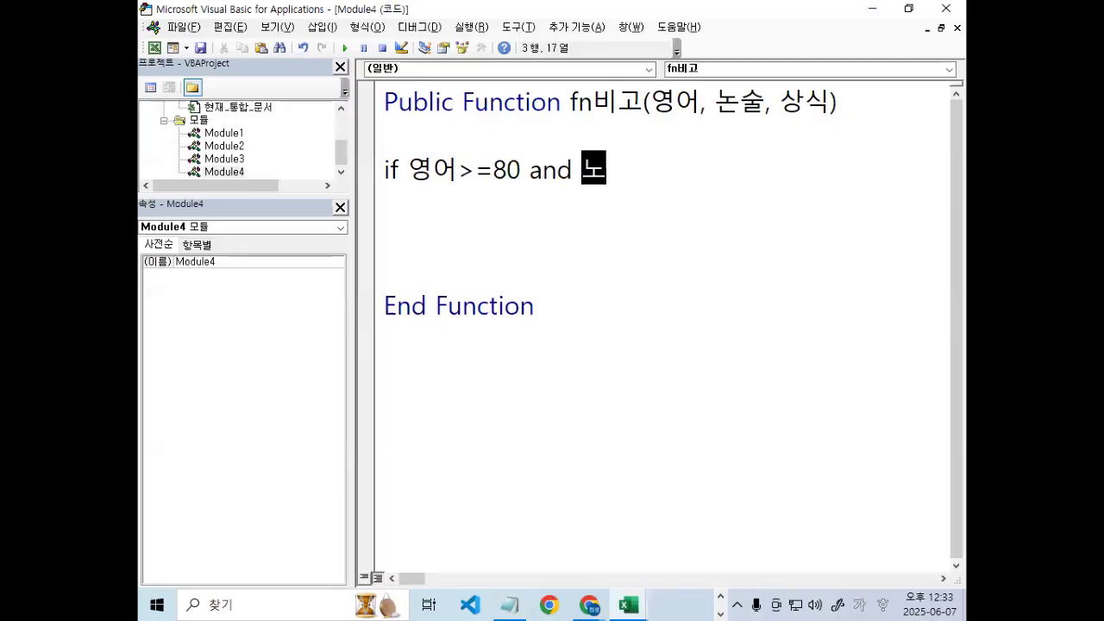
type(">=")
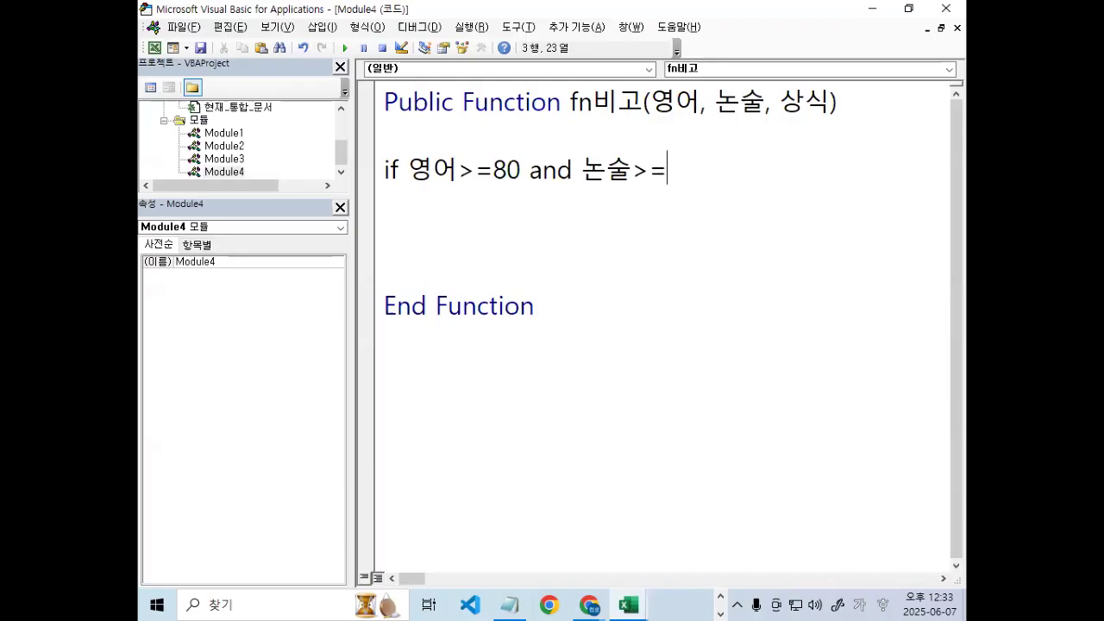
type("80 and")
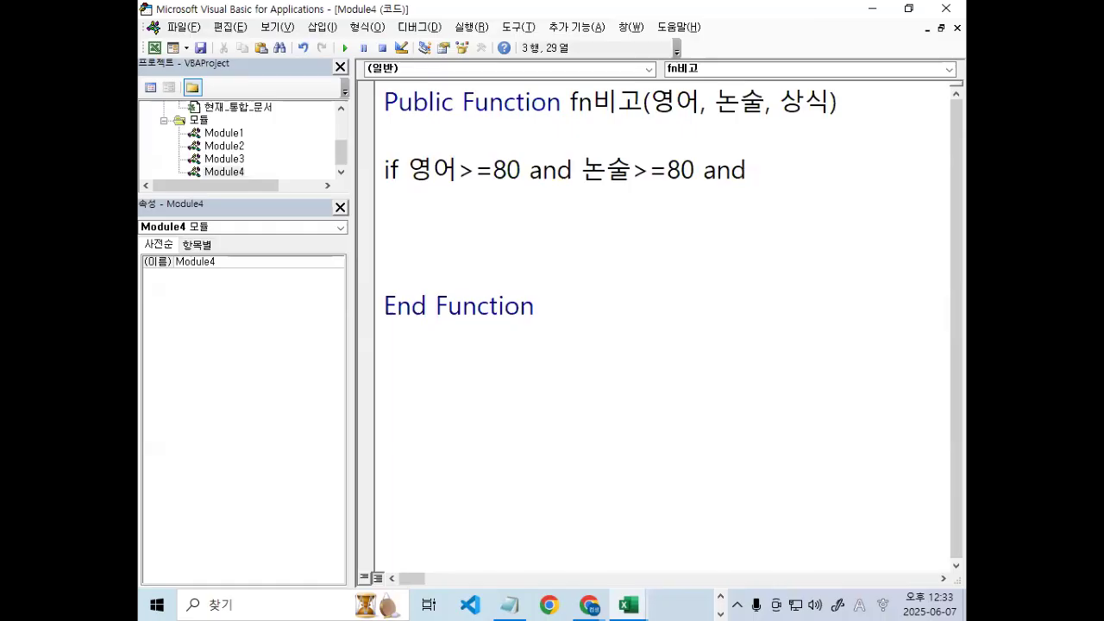
Complete the If line with the condition 상식>=80 followed by then, and start a new line.
type(" tkd")
key("BackSpace")
key("BackSpace")
key("BackSpace")
key("Hangul")
type("상")
key("BackSpace")
key("BackSpace")
key("BackSpace")
type("상ㅅ")
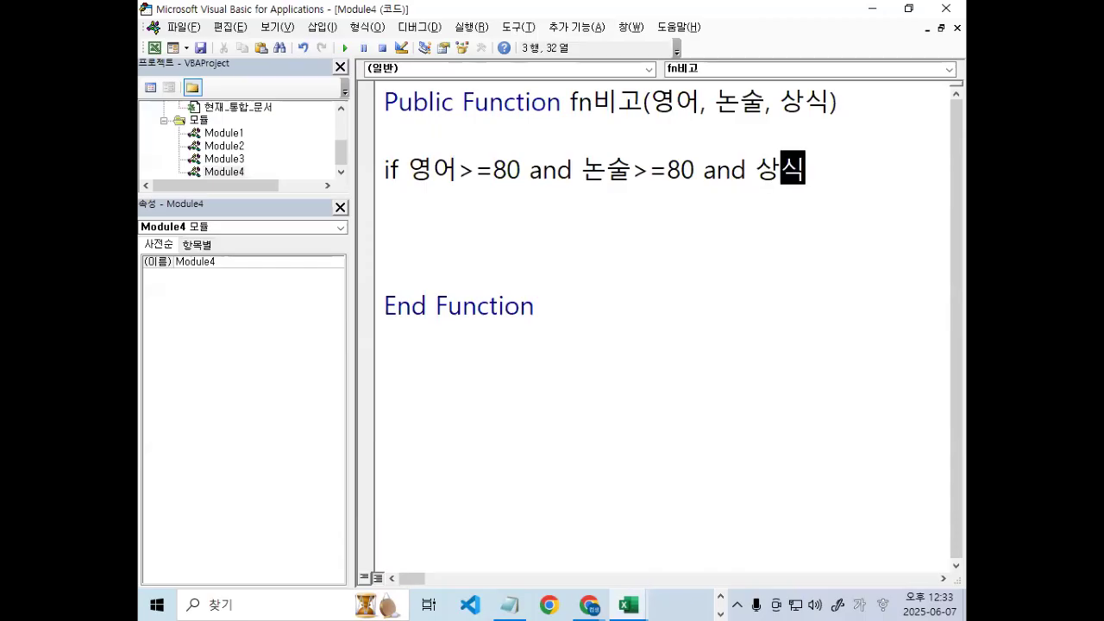
type(">=8")
type("0 ")
type("then")
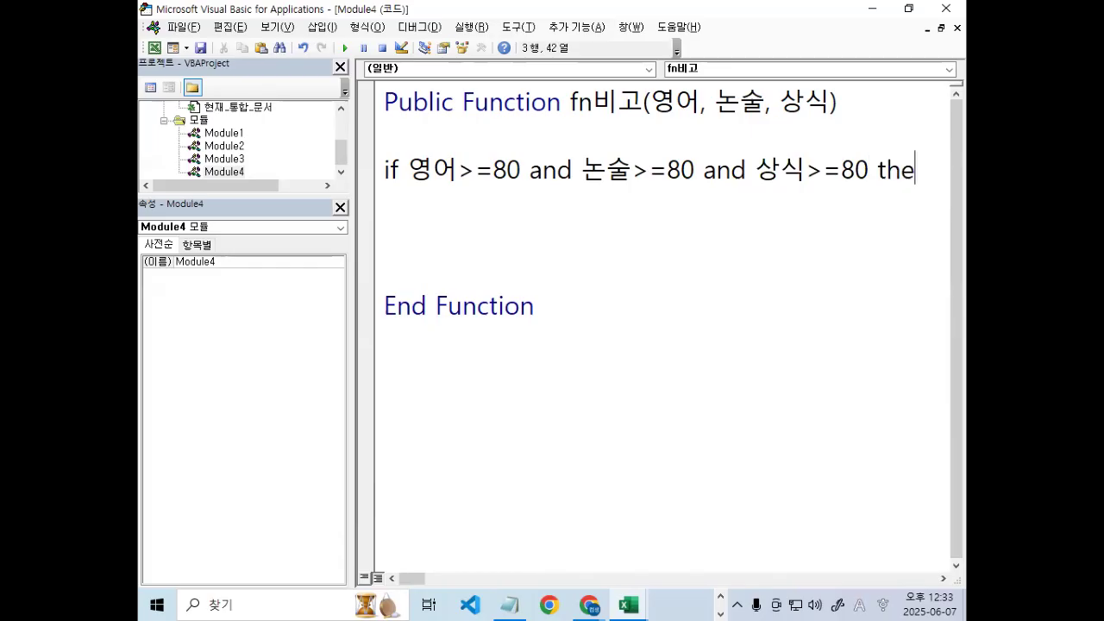
key("Return")
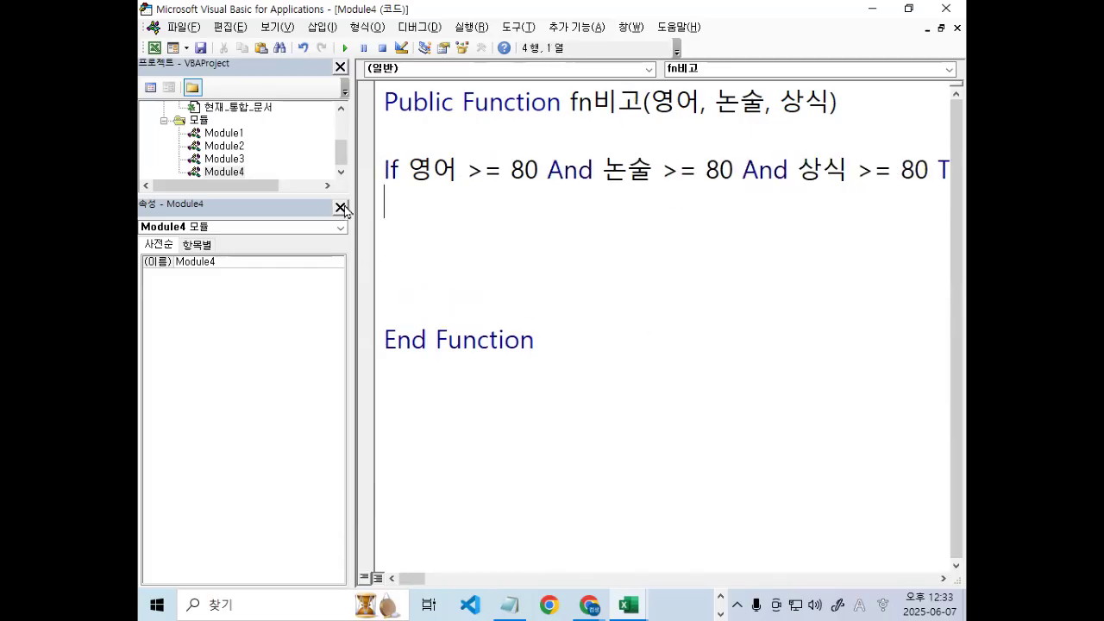
Widen the code area to fit the whole If line, and underline its three conditions temporarily with the screen pen.
mouse_move(353, 195)
left_mouse_down()
mouse_move(231, 192)
mouse_move(803, 185)
left_mouse_up()
key("ctrl+2")
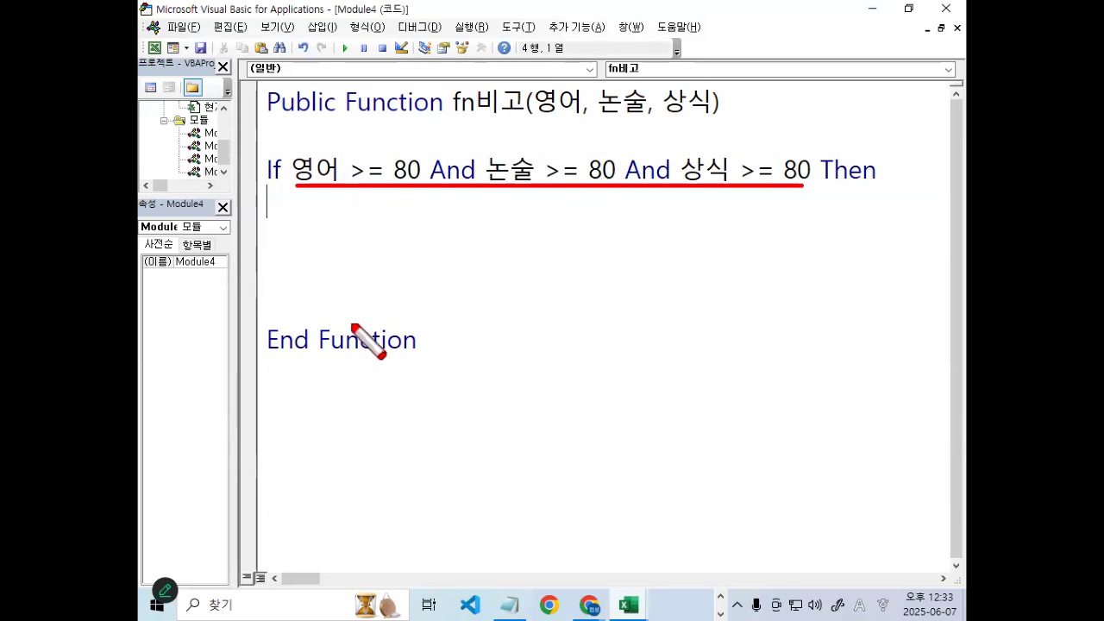
key("Escape")
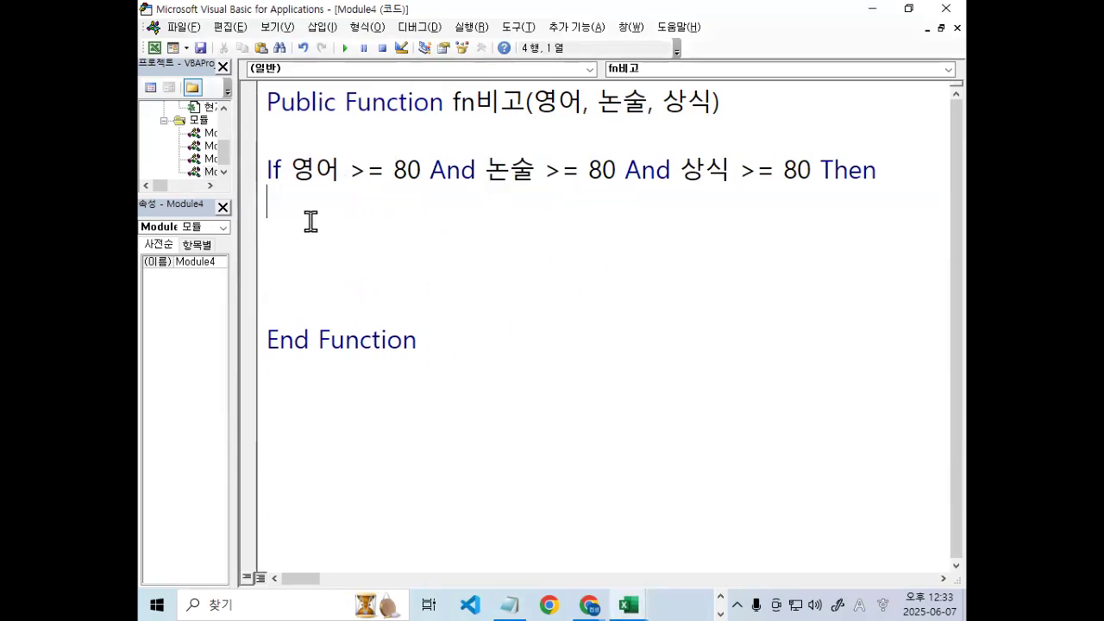
Copy the function name fn비고 to the line under the If condition and start its assignment with "=영어".
left_click_drag(450, 104, 528, 111)
left_click_drag(451, 104, 516, 104)
key("ctrl+c")
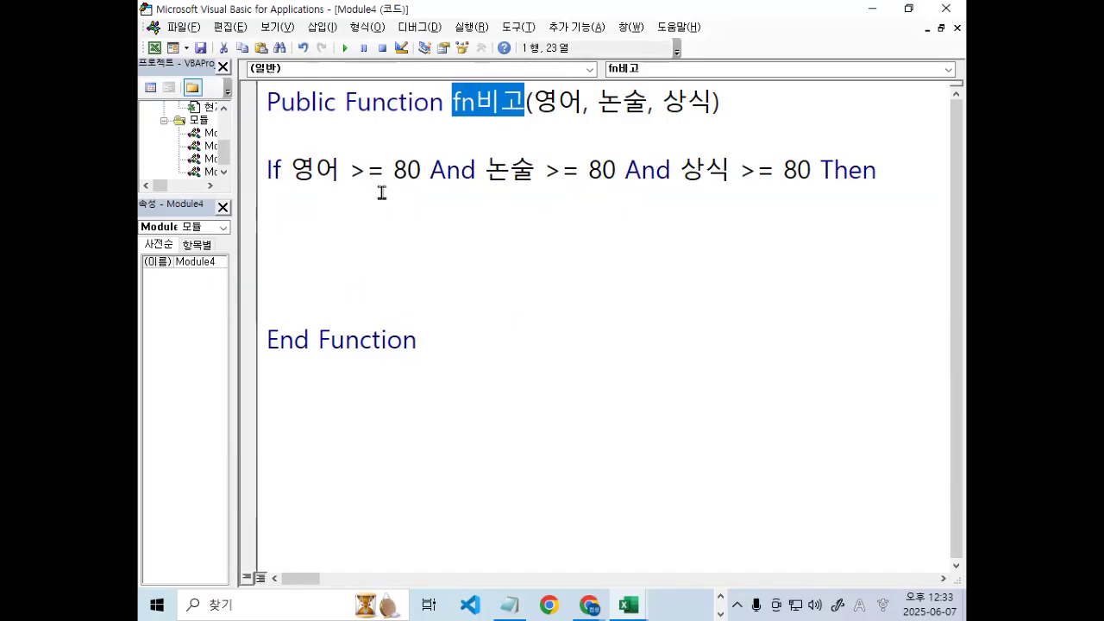
left_click(309, 205)
key("ctrl+v")
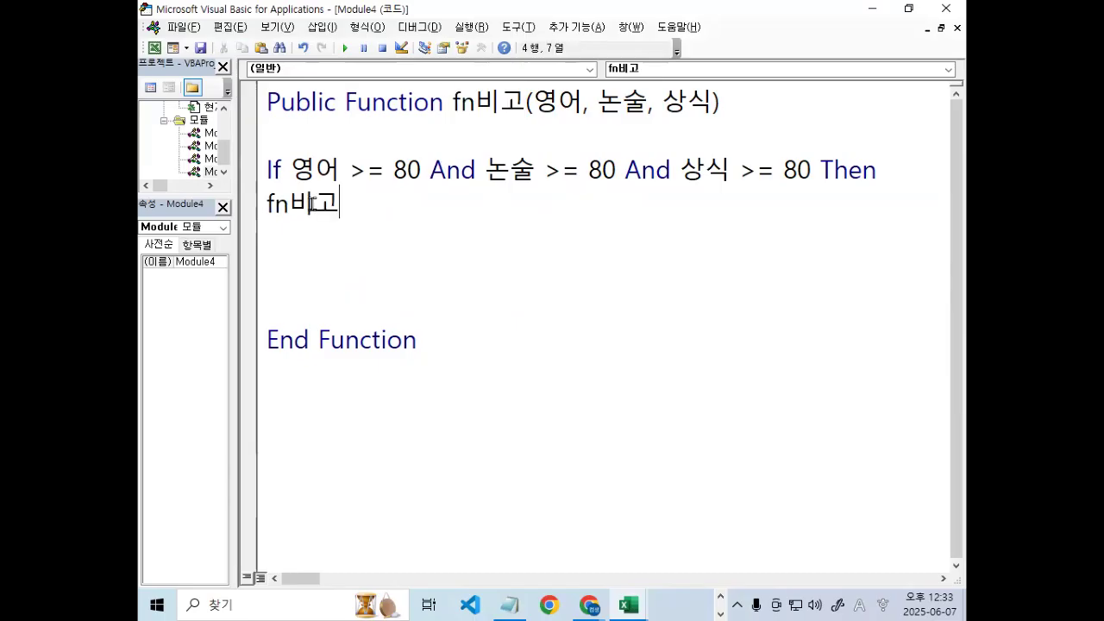
type("=dud")
key("BackSpace")
key("BackSpace")
key("BackSpace")
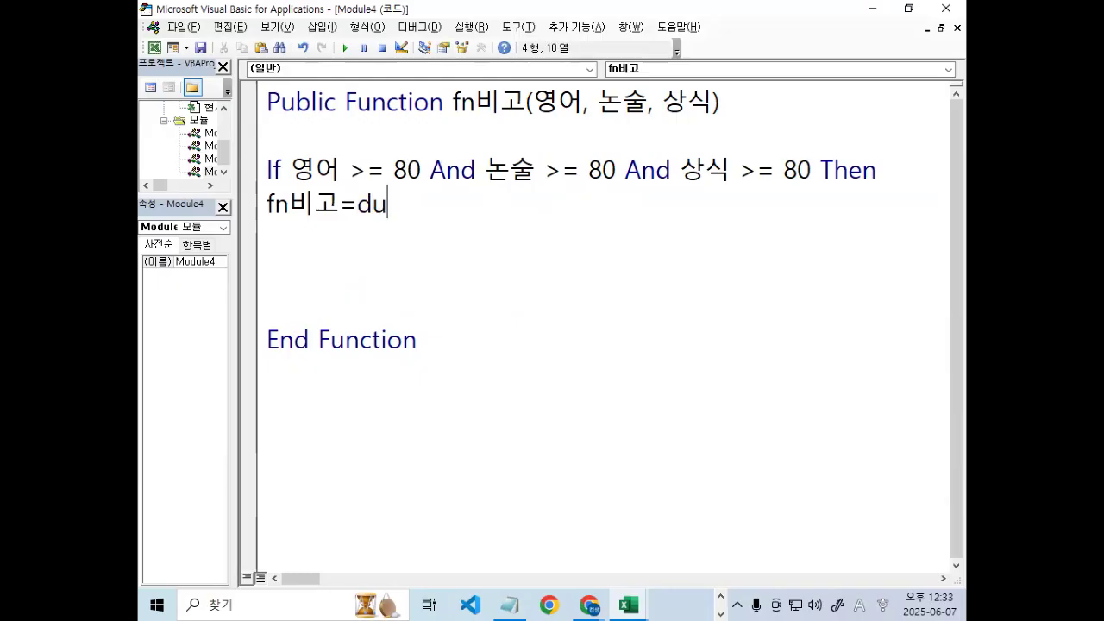
key("Hangul")
type("영어")
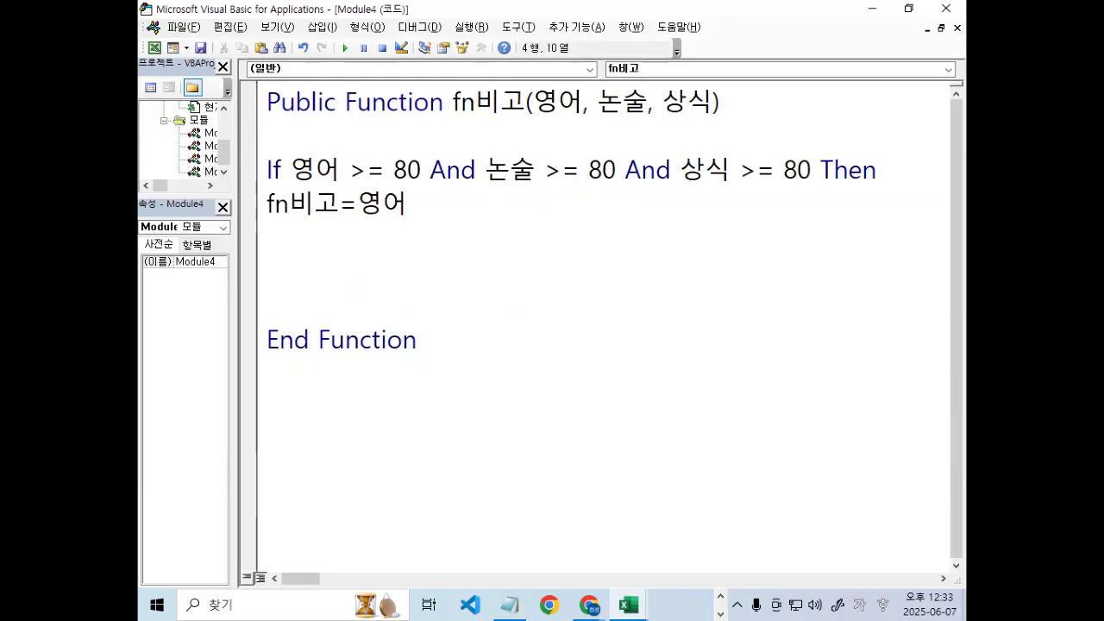
Complete the weighted score formula for fn비고 as 영어*0.4 + 논술*0.3 + 상식*0.3.
type("*0.4+논술*0.0")
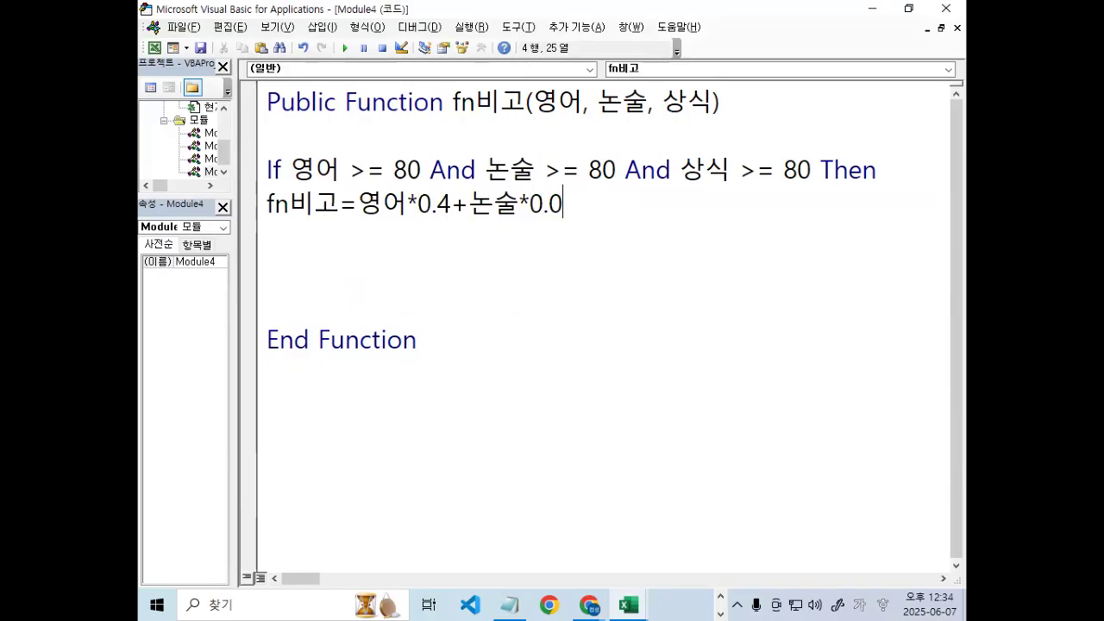
key("Return")
key("BackSpace")
key("BackSpace")
key("BackSpace")
type(".3+")
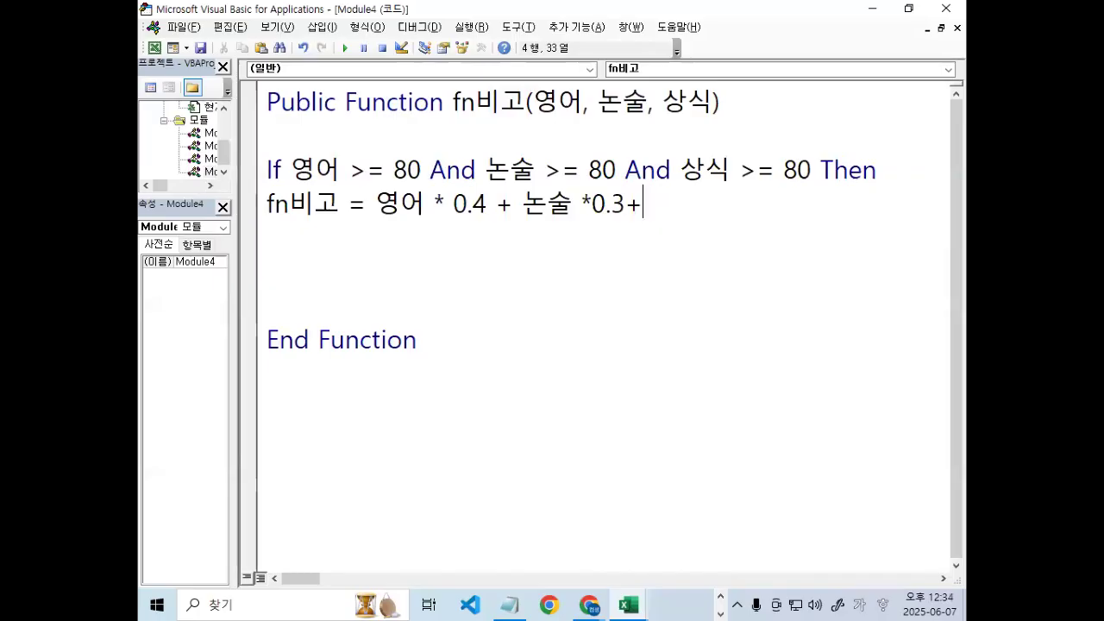
type("상")
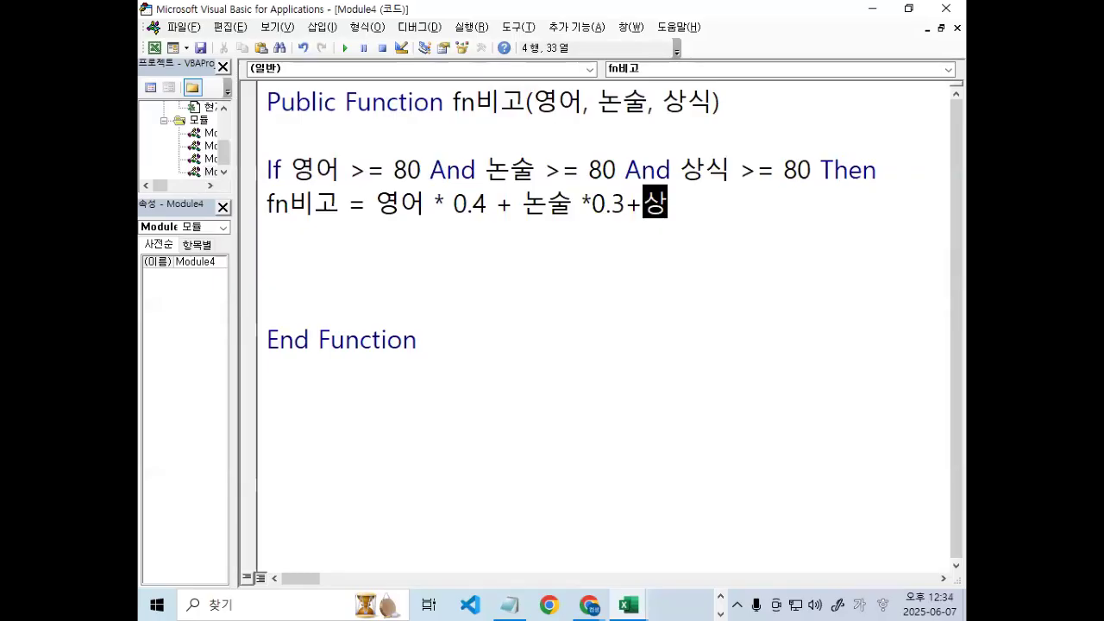
type("식*0.3")
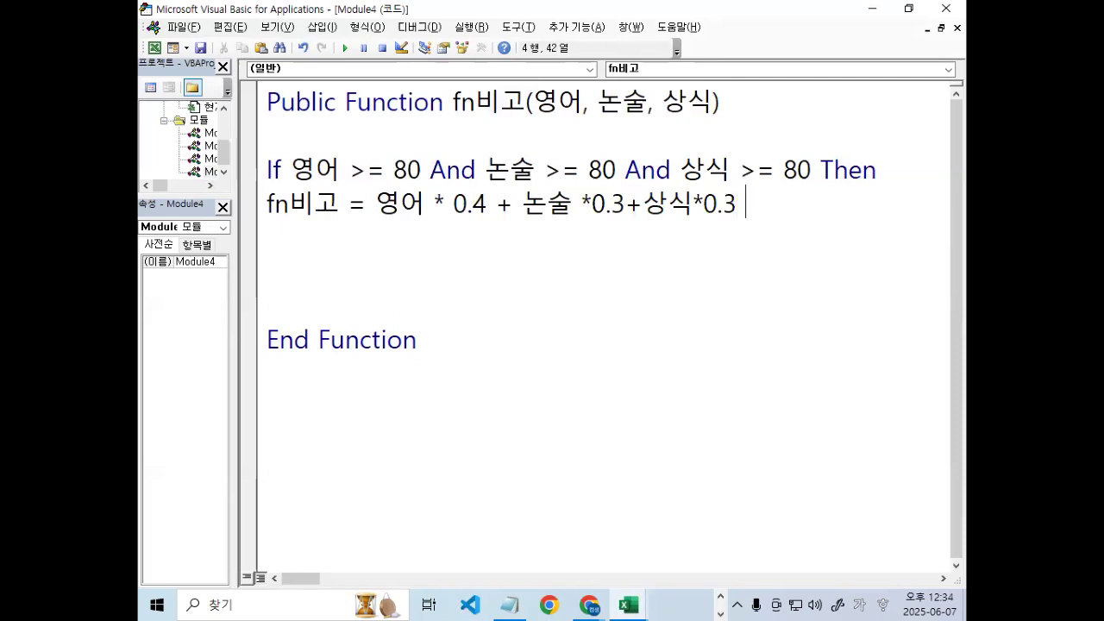
Append & "-상위권" to the end of the fn비고 formula line and leave the line.
type(" &")
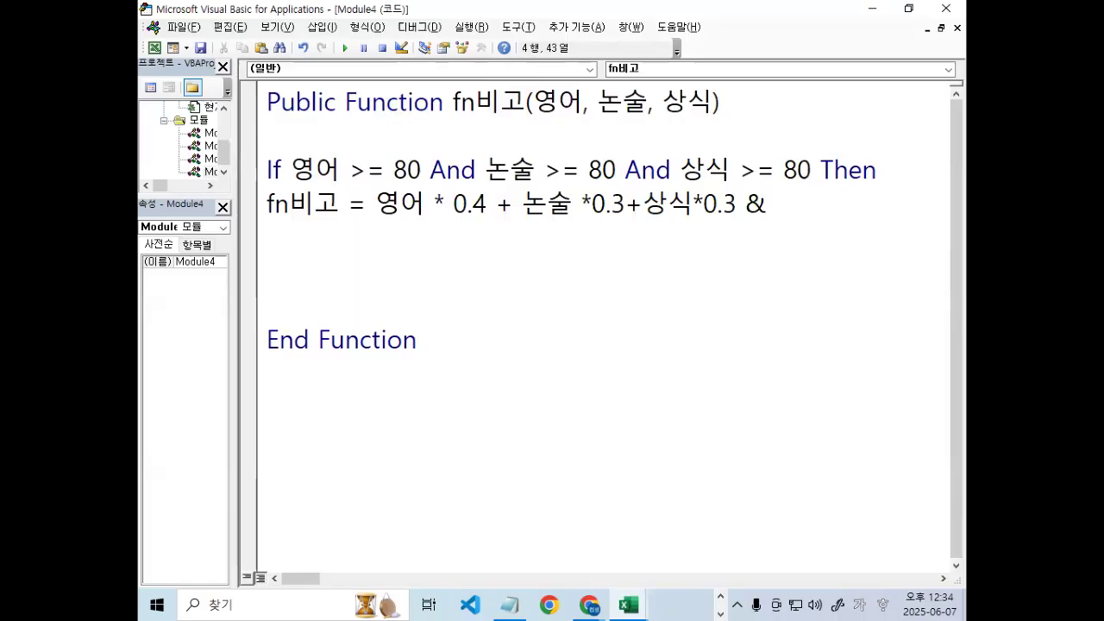
type("\"")
key("End")
type("-tk")
key("BackSpace")
key("BackSpace")
key("Hangul")
type("상위구")
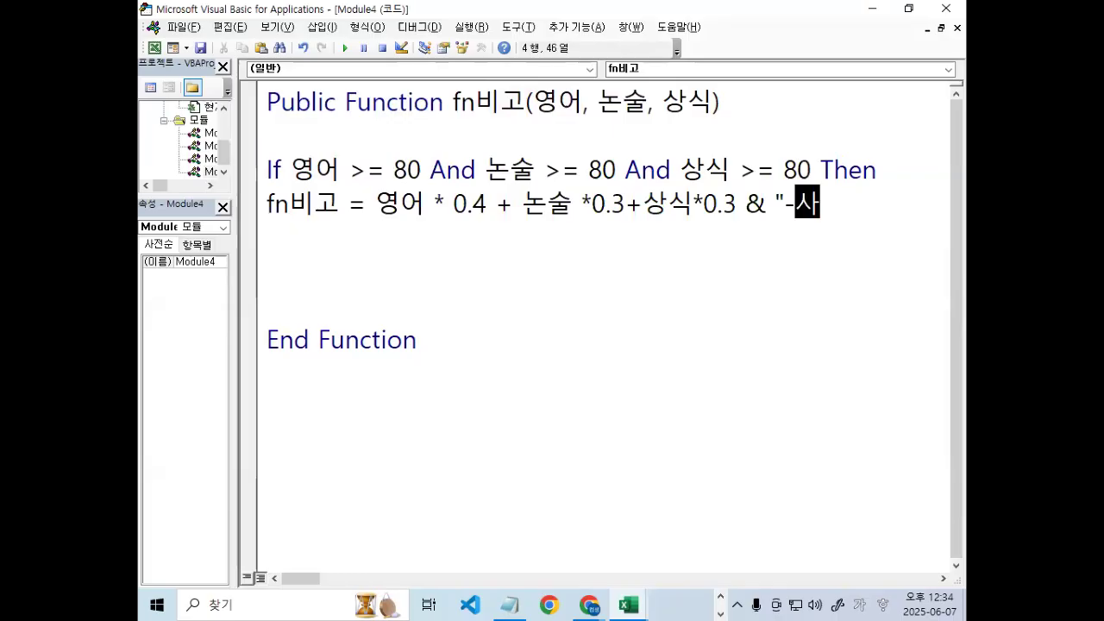
type("ㅓㄴ\"")
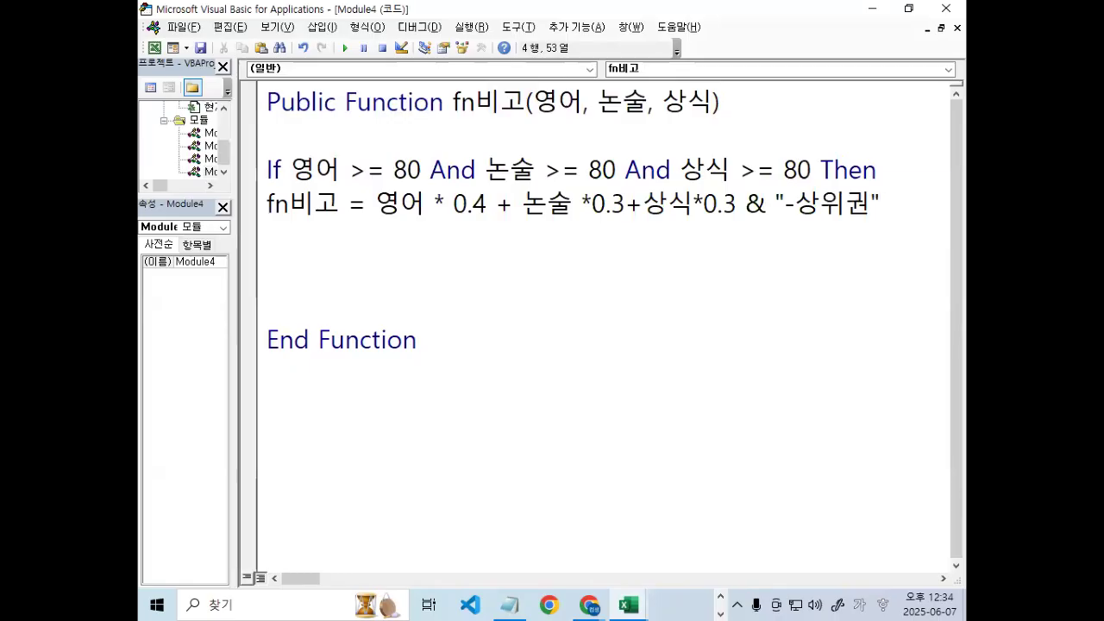
left_click(720, 307)
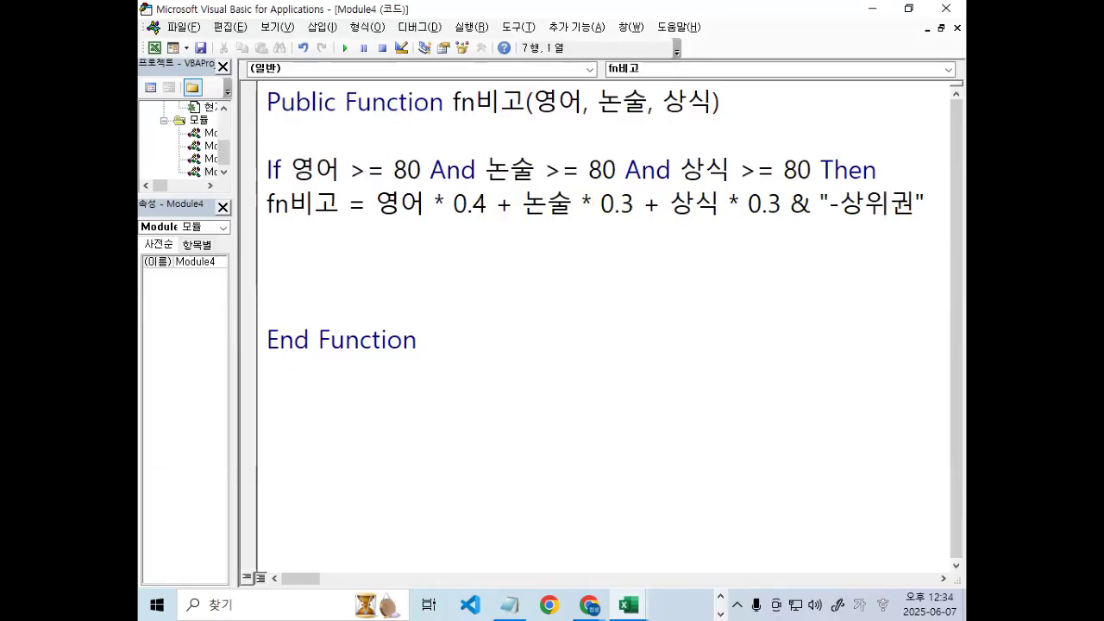
Highlight the & operator and the "-상위권" text temporarily with the screen pen, and review the If conditions.
left_click_drag(752, 210, 757, 182)
left_click_drag(964, 204, 947, 203)
key("Escape")
double_click(799, 204)
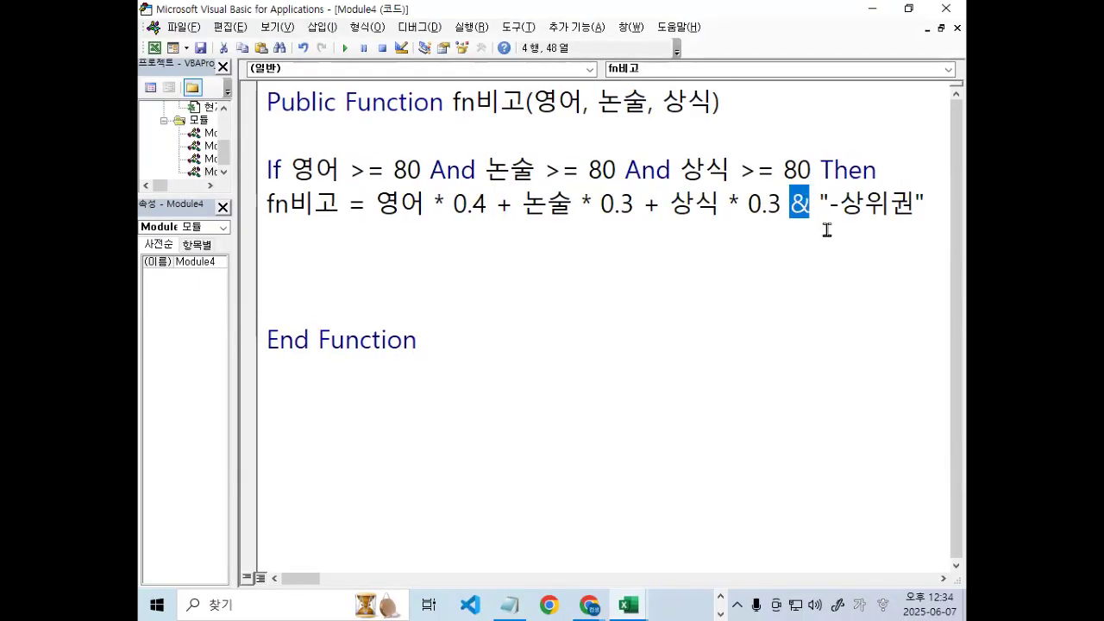
key("ctrl+2")
mouse_move(803, 230)
left_mouse_down()
mouse_move(815, 252)
mouse_move(869, 223)
left_mouse_up()
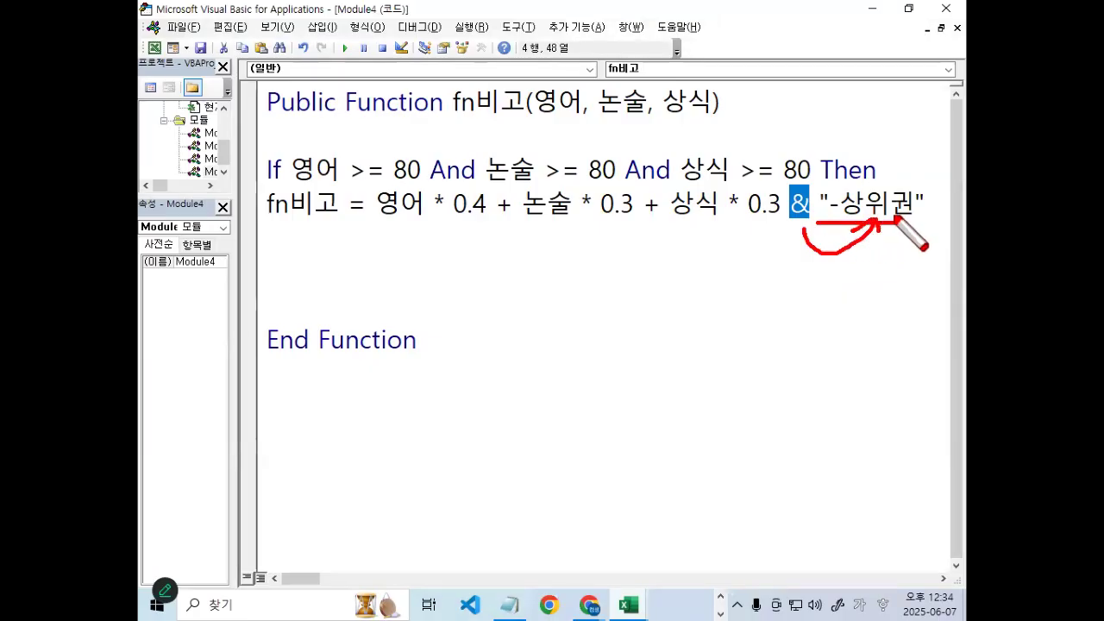
key("Escape")
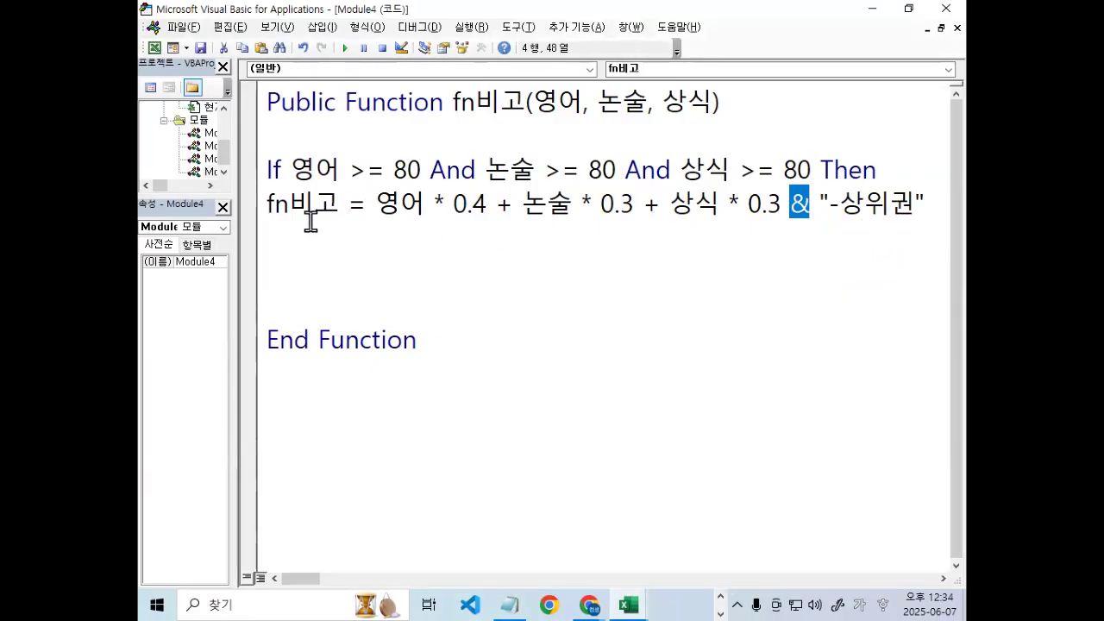
left_click_drag(288, 169, 878, 171)
left_click(455, 257)
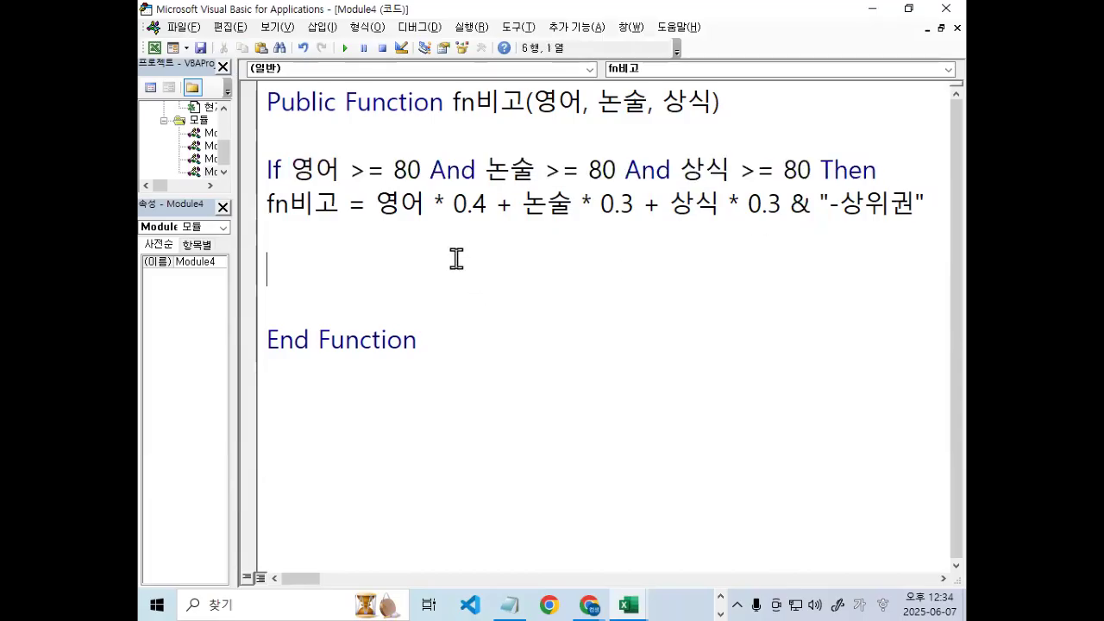
Add an Else line below the weighted score formula, with blank lines beneath it.
key("Return")
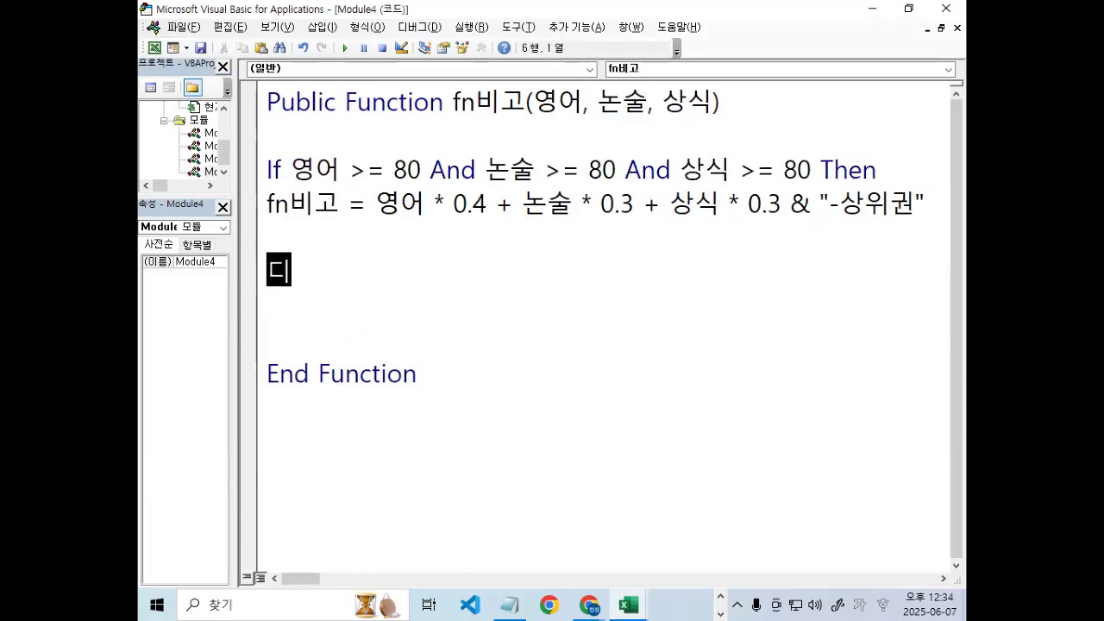
key("Hangul")
type("else")
key("Return")
key("Return")
Copy the function name fn비고 from the formula line to below Else and assign it the empty string "".
key("Up")
key("Up")
key("Up")
key("Up")
key("shift+Right")
key("shift+Right")
key("shift+Right")
key("shift+Right")
key("shift+Right")
key("ctrl+c")
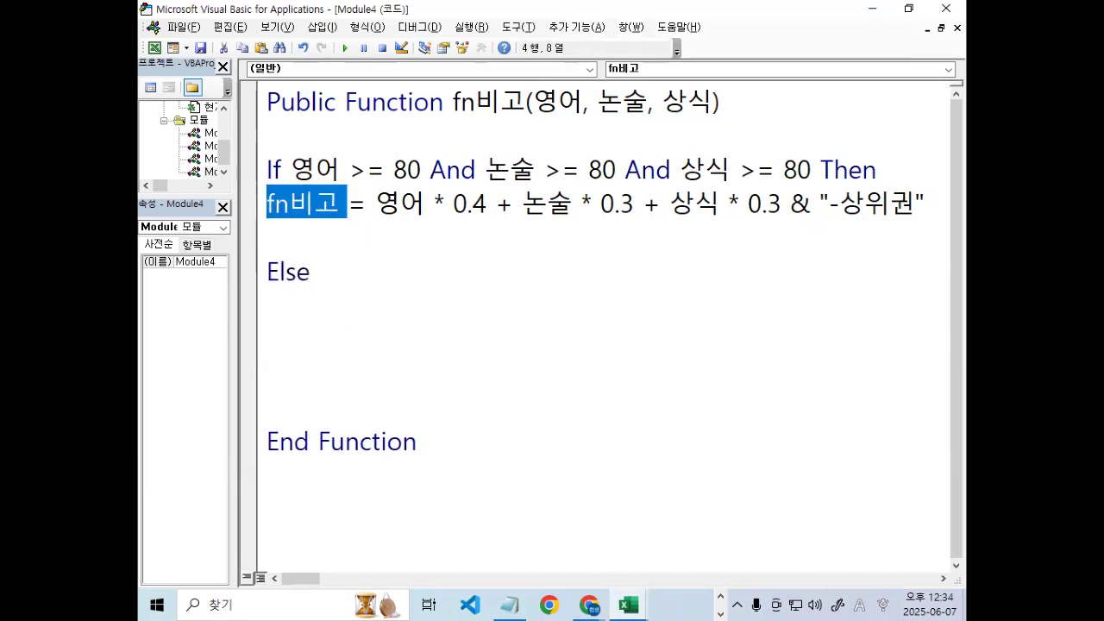
key("Down")
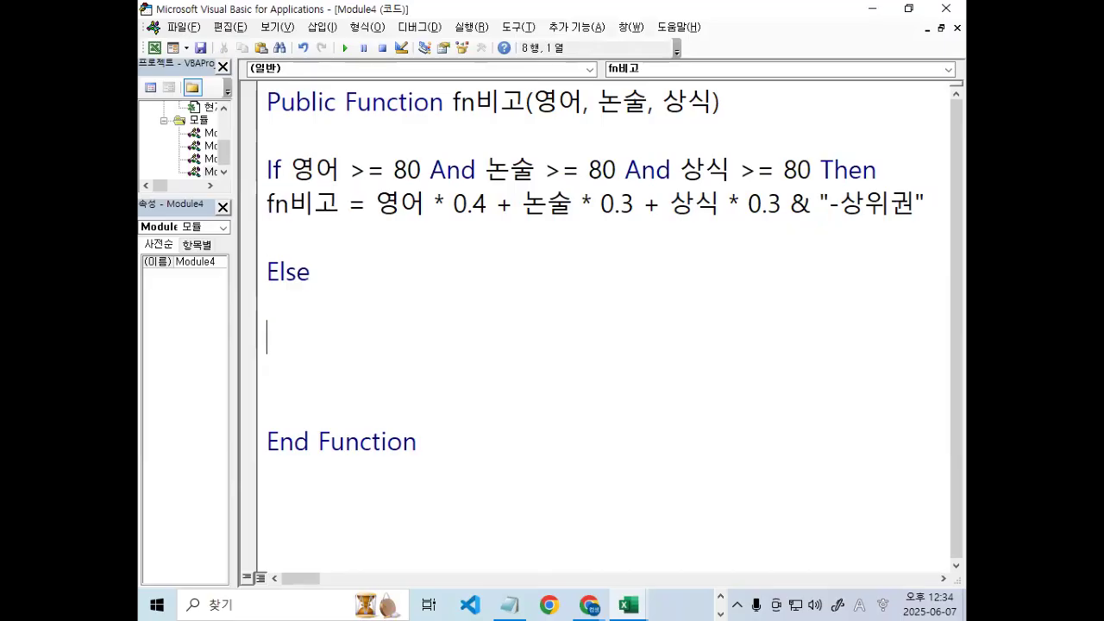
key("ctrl+v")
type("= \"\"")
key("Return")
Close the condition block with End If below the empty-string assignment.
type("둥")
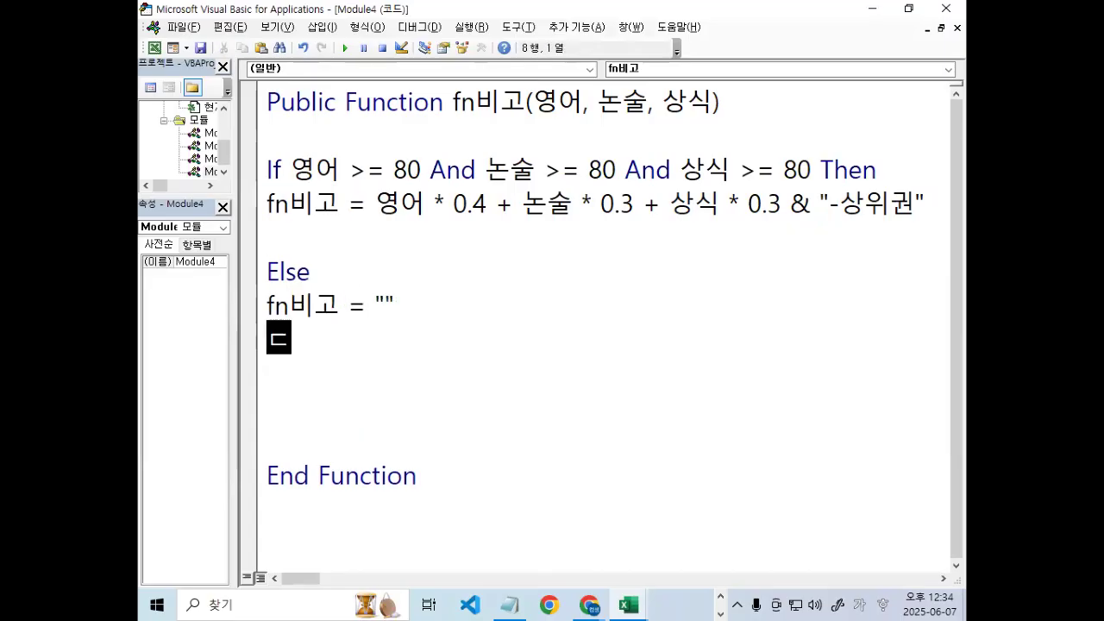
key("BackSpace")
key("BackSpace")
key("BackSpace")
key("Hangul")
type("end ")
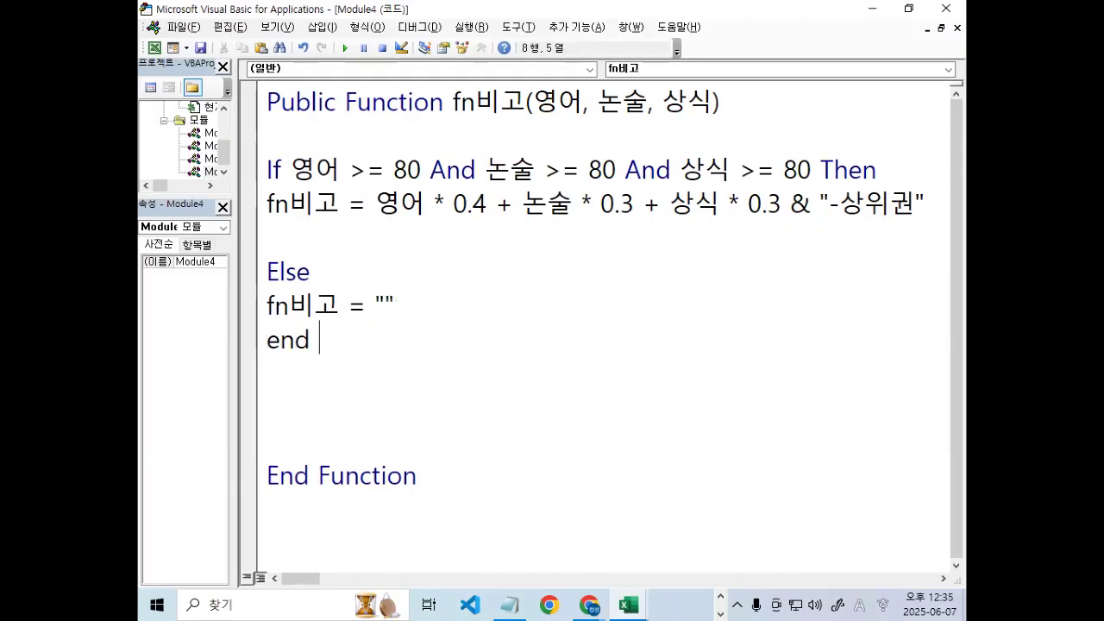
type("if")
key("Return")
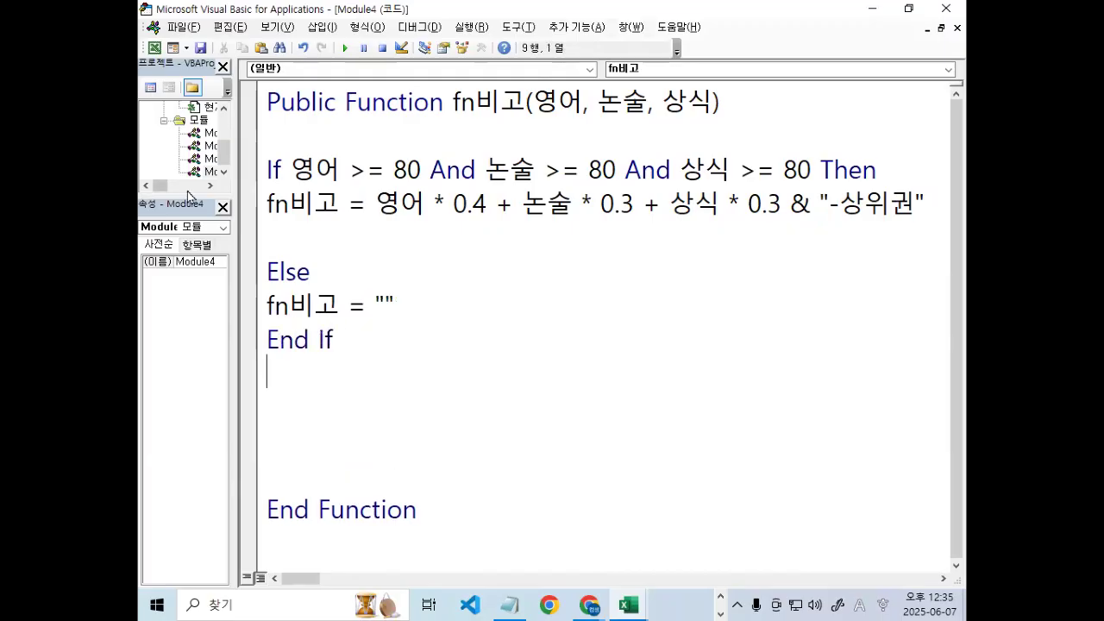
Delete the blank line between the weighted score formula and Else.
left_click(371, 242)
key("Delete")
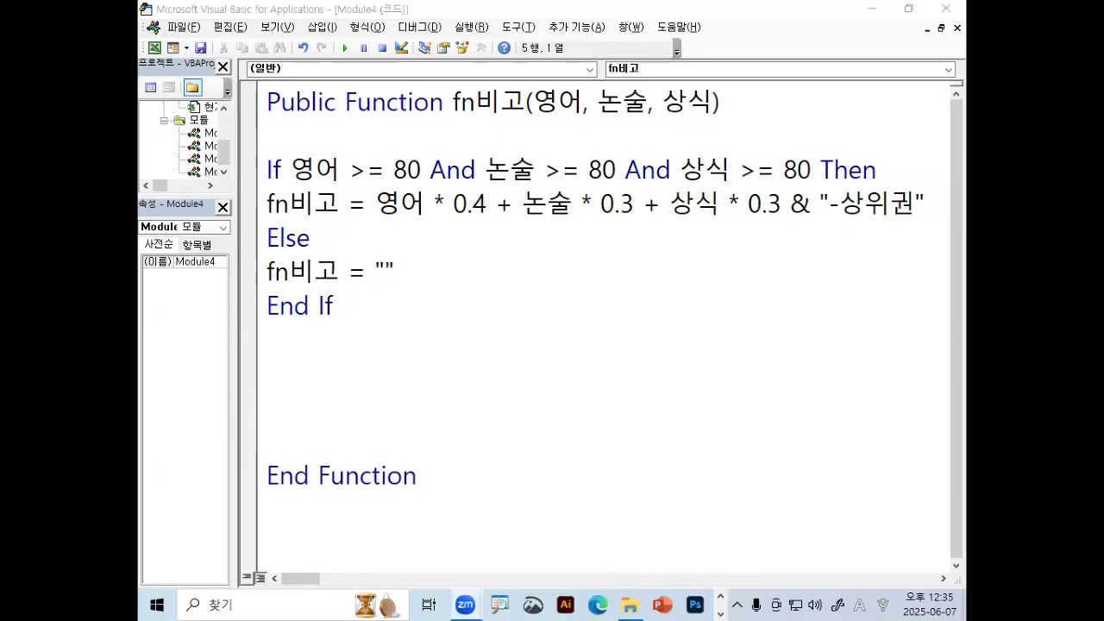
left_click(477, 285)
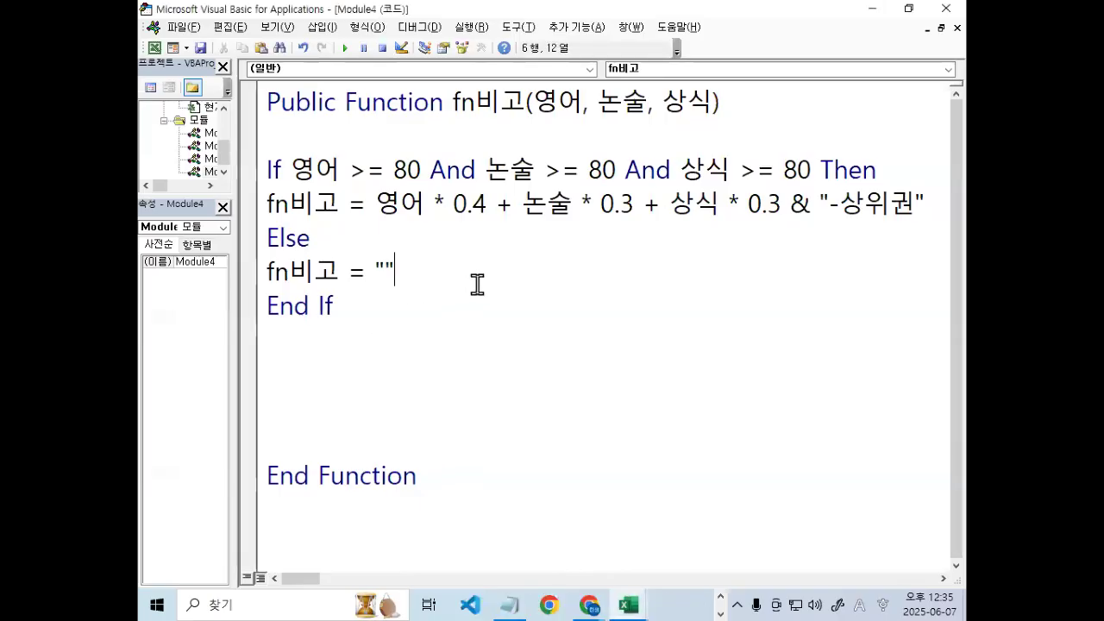
Close the code editor and insert the user-defined function fn비고 into cell J4.
left_click(945, 8)
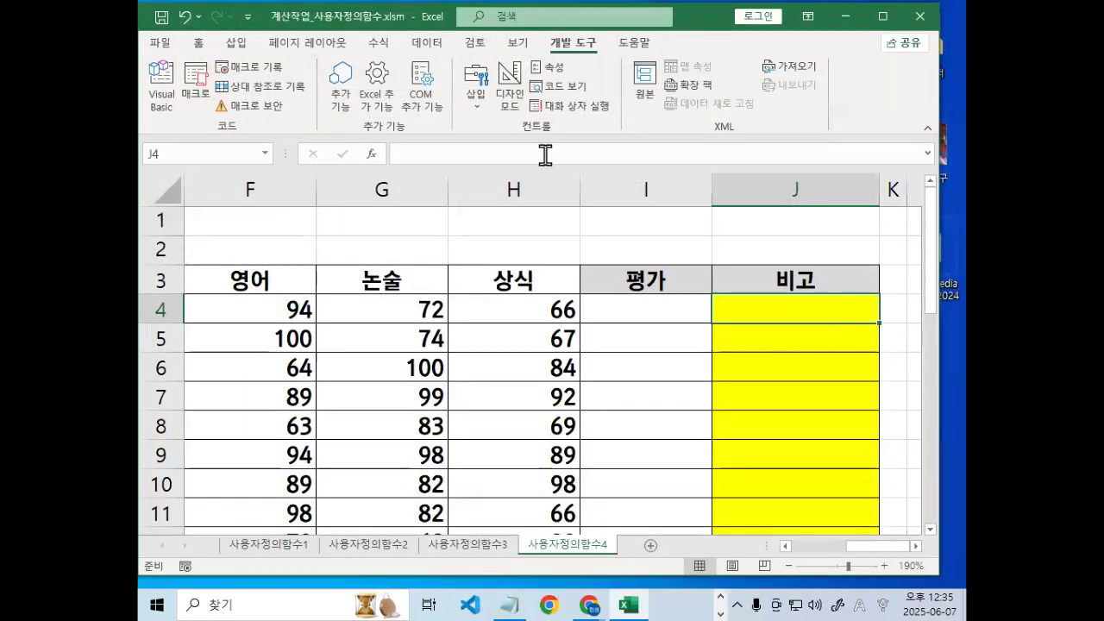
left_click(373, 157)
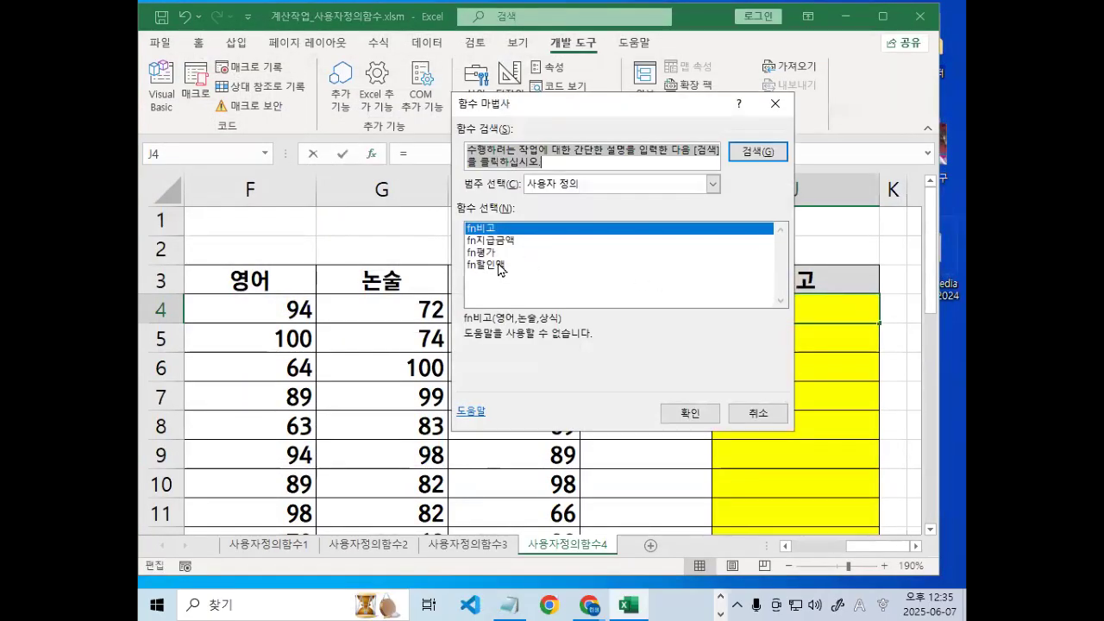
left_click(689, 412)
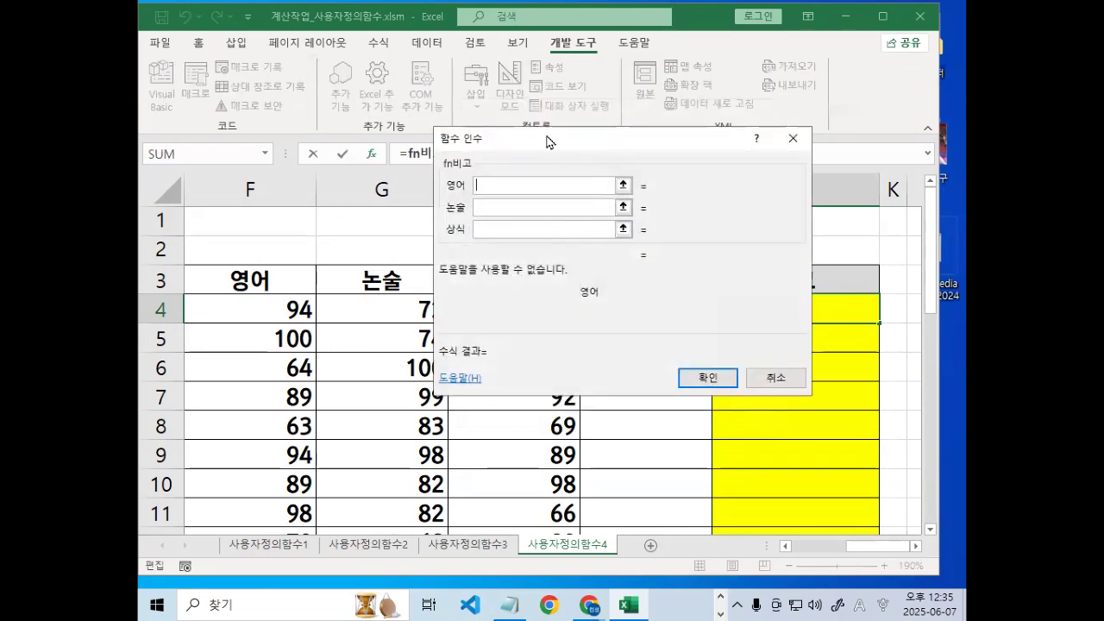
Set the fn비고 arguments 영어, 논술 and 상식 to F4, G4 and H4, and fill the formula down the 비고 column.
left_click_drag(547, 142, 581, 126)
left_click(289, 307)
left_click(530, 191)
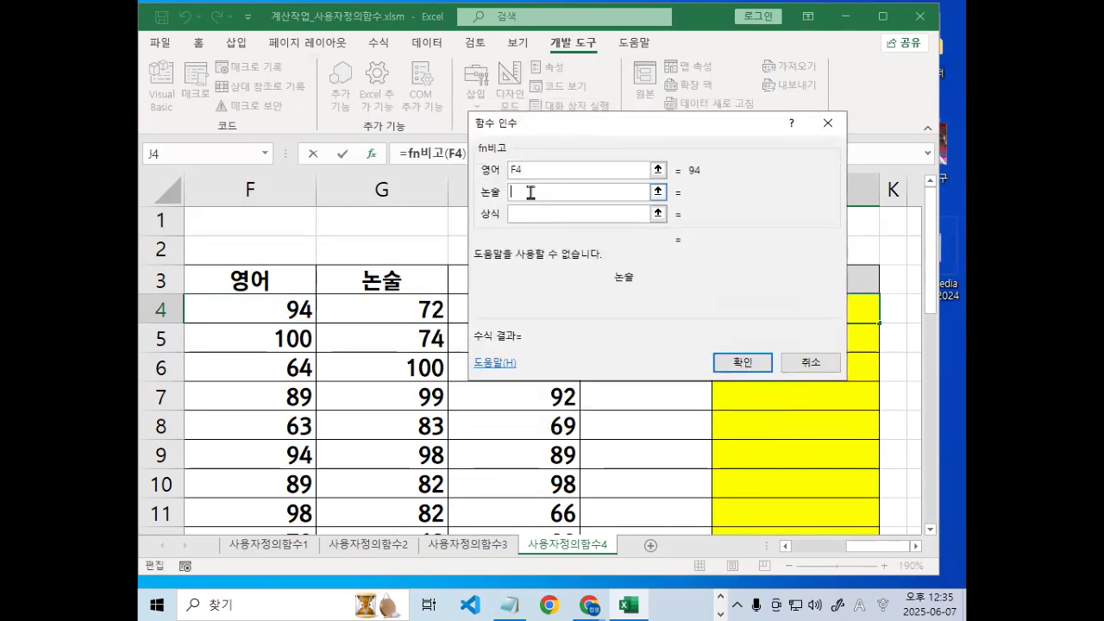
left_click(390, 308)
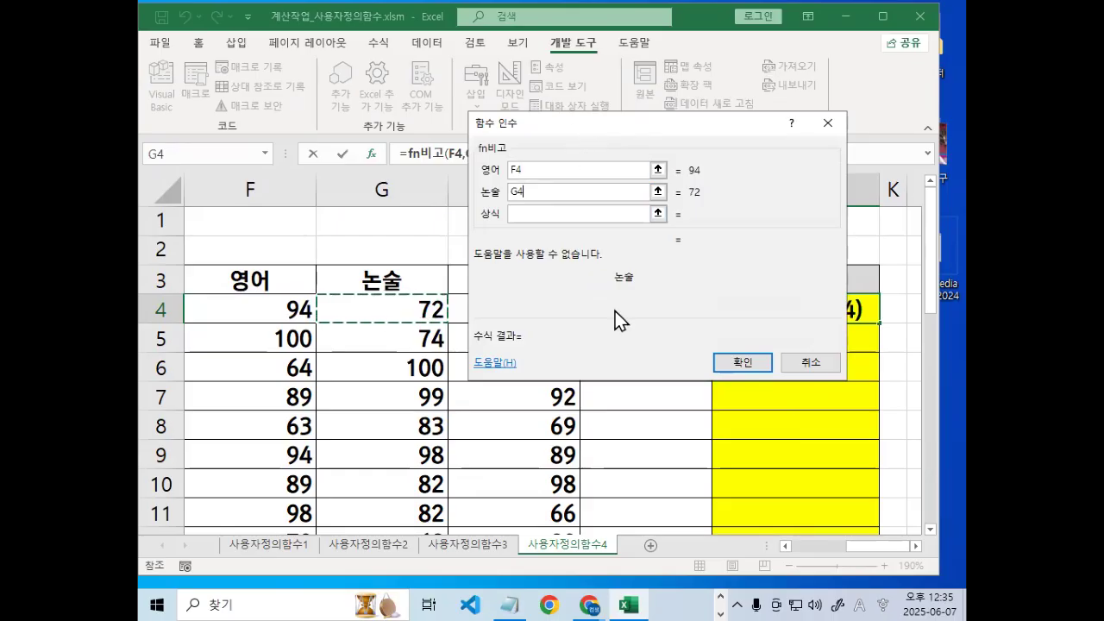
left_click_drag(617, 319, 778, 503)
left_click(513, 308)
left_click_drag(629, 312, 468, 137)
double_click(543, 200)
left_click(388, 309)
left_click(524, 223)
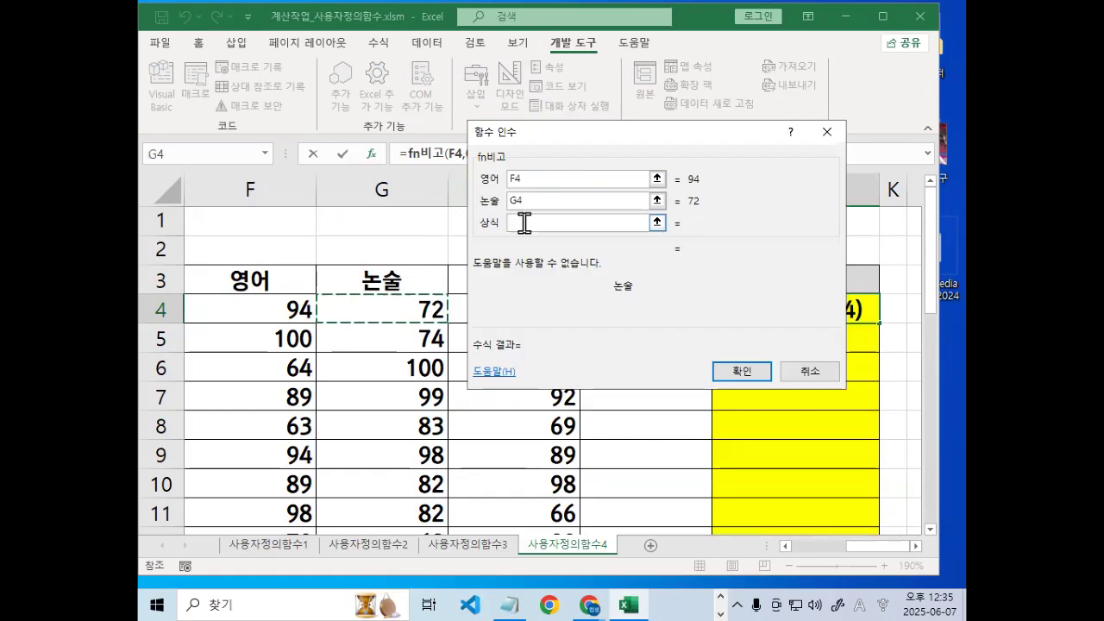
left_click_drag(619, 132, 560, 72)
left_click(556, 312)
left_click(678, 309)
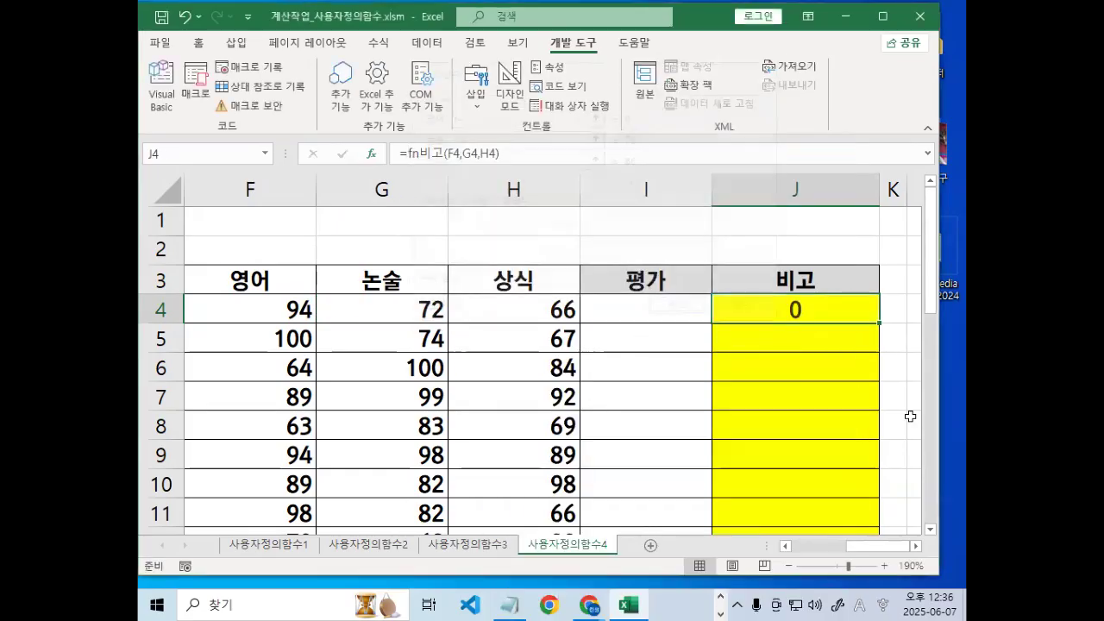
double_click(880, 322)
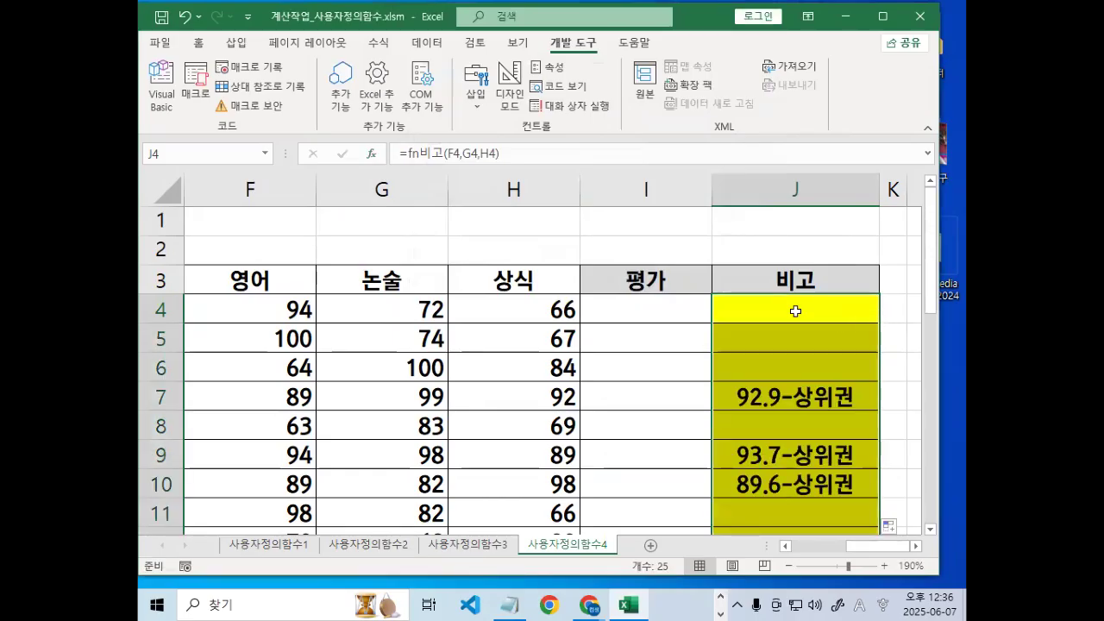
Check the 비고 results, marking the blank cells J4:J6 and the result in J7 temporarily with the screen pen.
left_click_drag(790, 309, 794, 357)
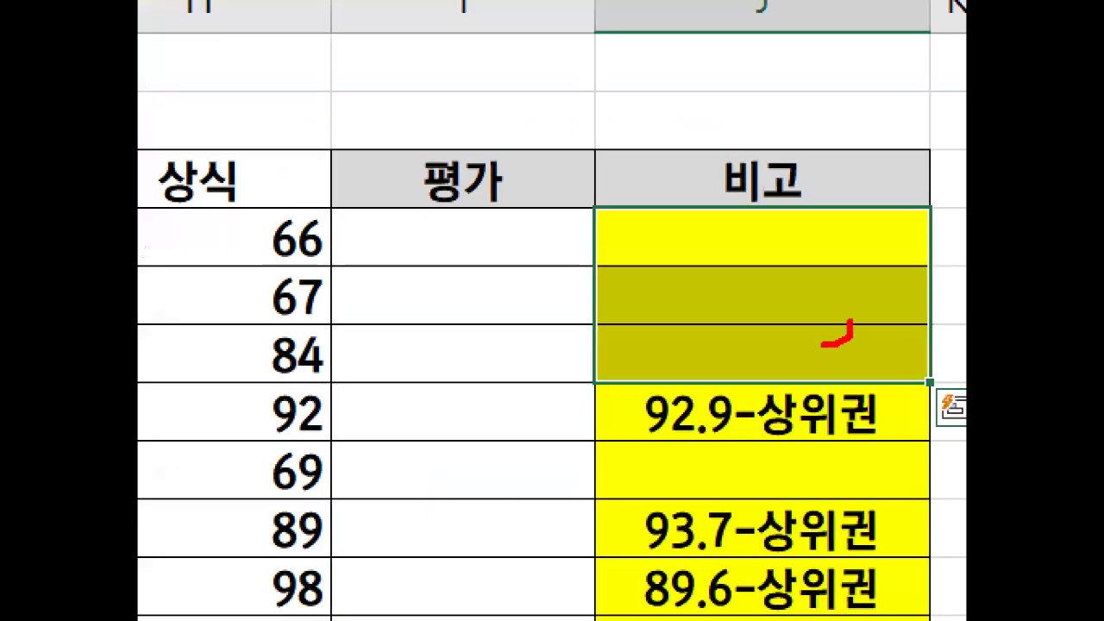
left_click_drag(851, 321, 820, 359)
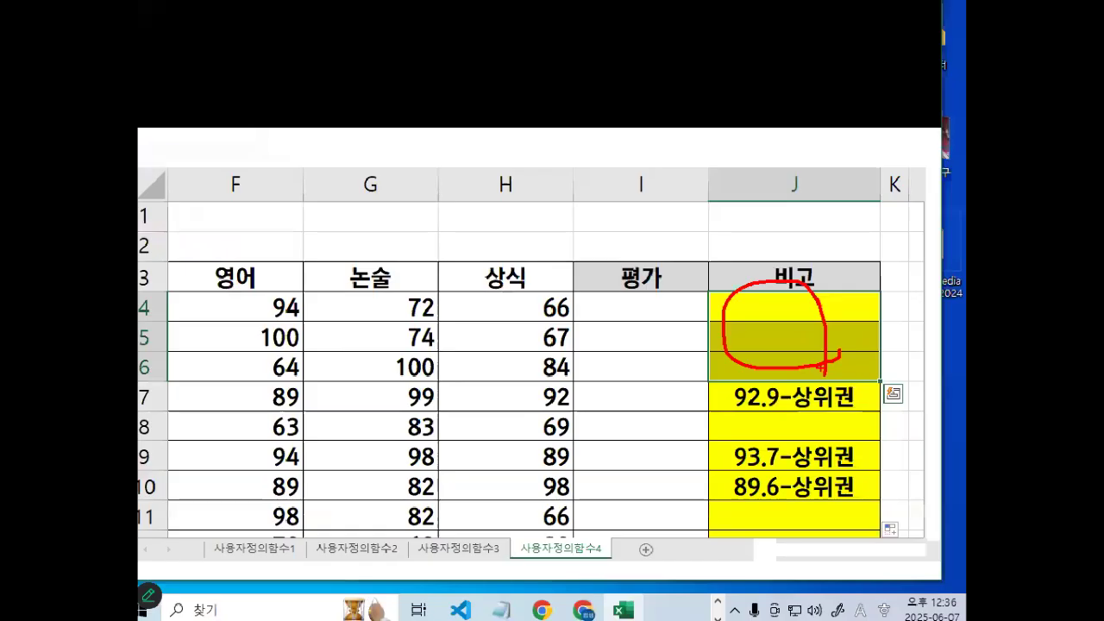
scroll(834, 338, "down", 1)
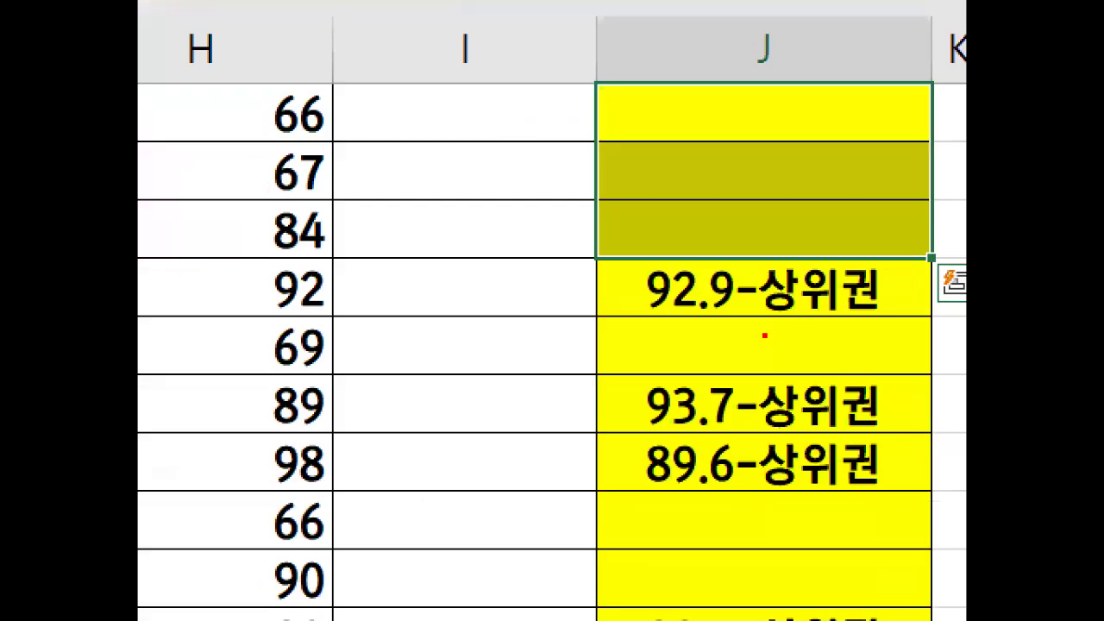
left_click_drag(640, 323, 892, 320)
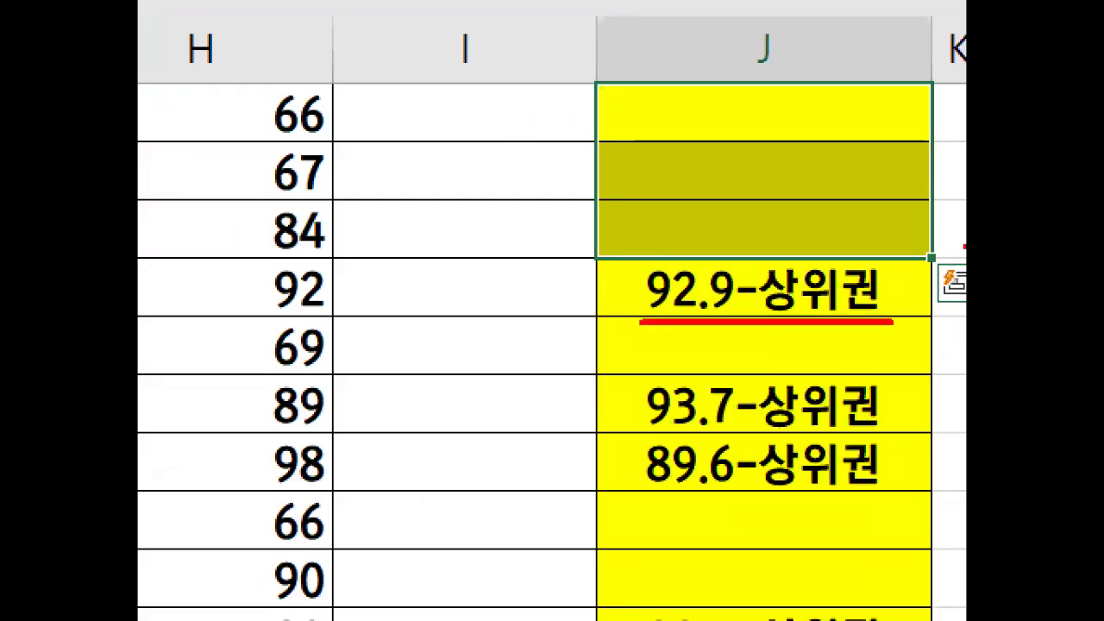
key("Escape")
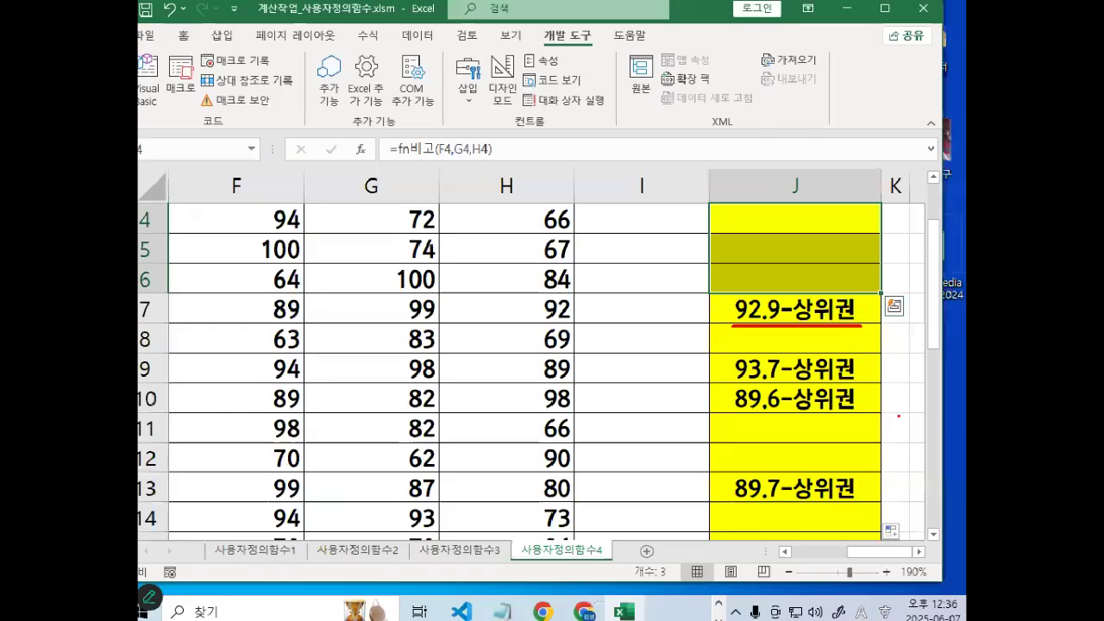
Switch to the Notepad lesson notes and look past the fn비고 code to the array formula section.
left_click(720, 597)
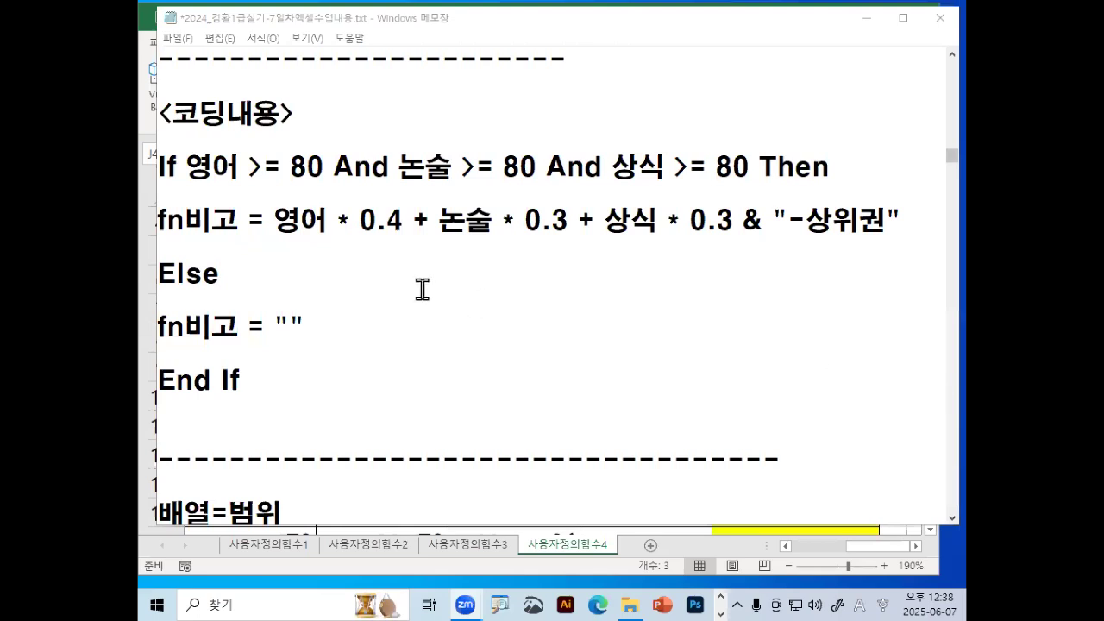
scroll(423, 288, "down", 3)
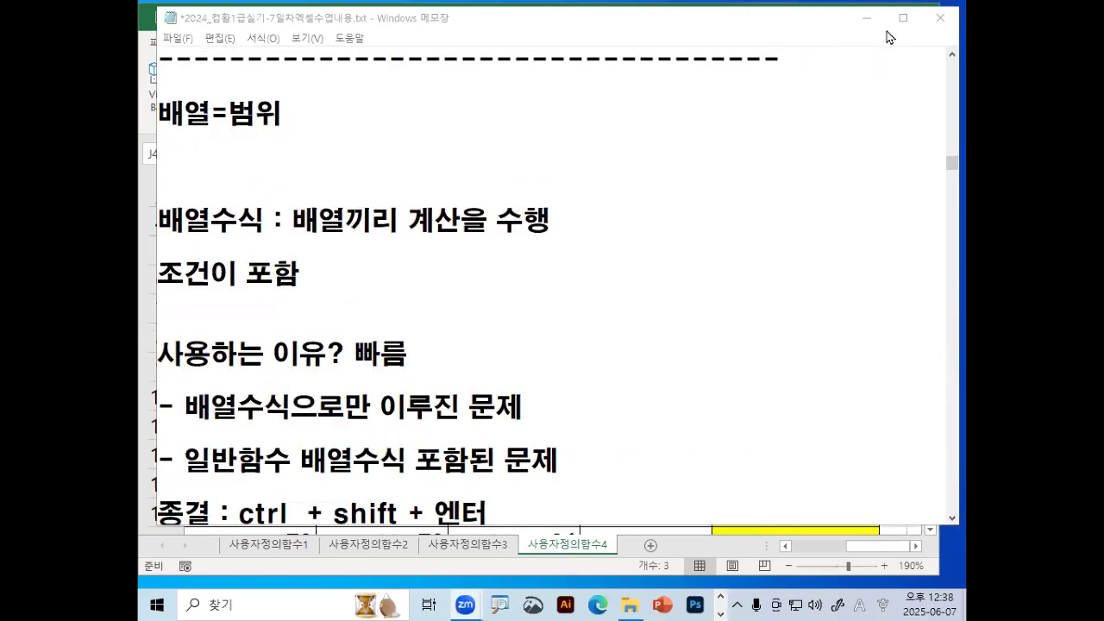
Switch from Notepad back to Excel and close the workbook 계산작업_사용자정의함수.xlsm without saving its changes.
left_click(867, 17)
left_click(161, 36)
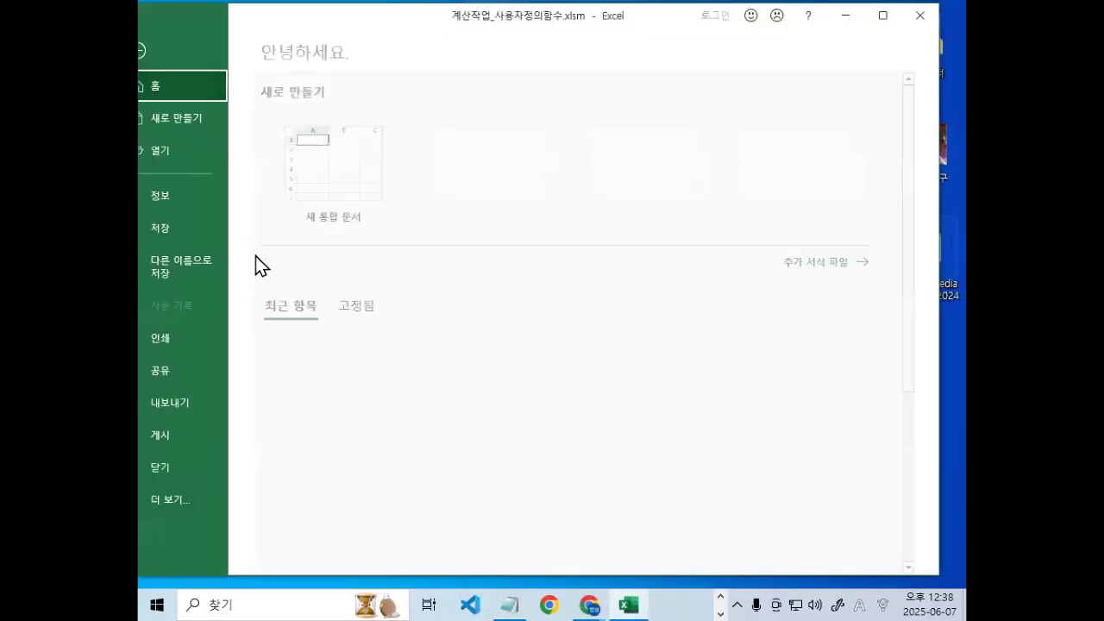
left_click(201, 469)
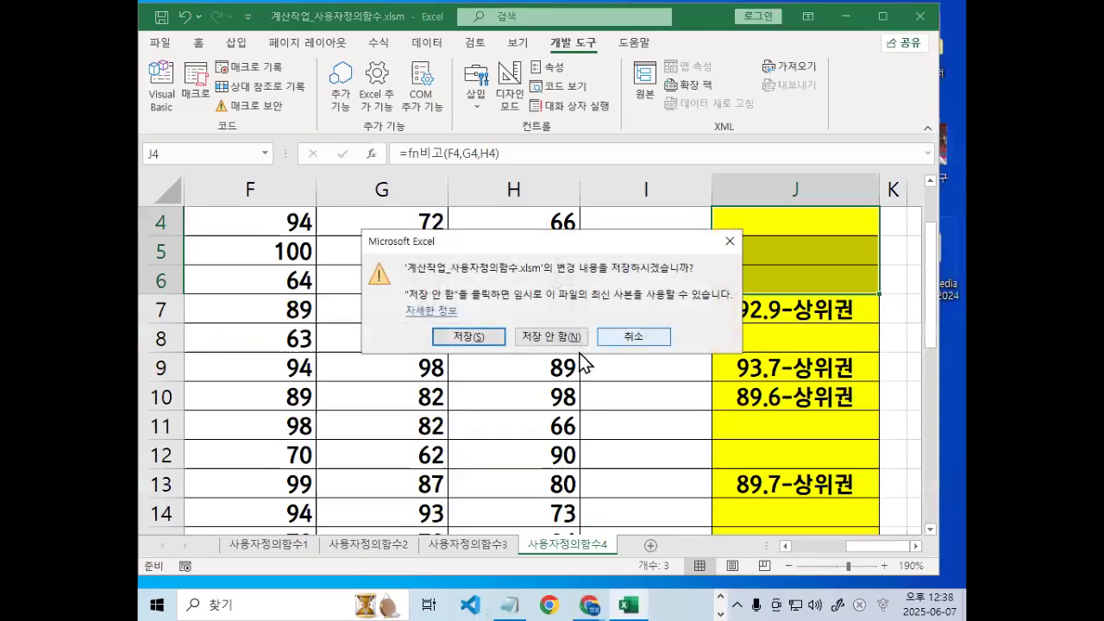
left_click(560, 342)
Open the workbook 계산작업_배열수식.xlsm from the 엑셀교재기출보충자료_실습파일 folder on drive C.
left_click(158, 41)
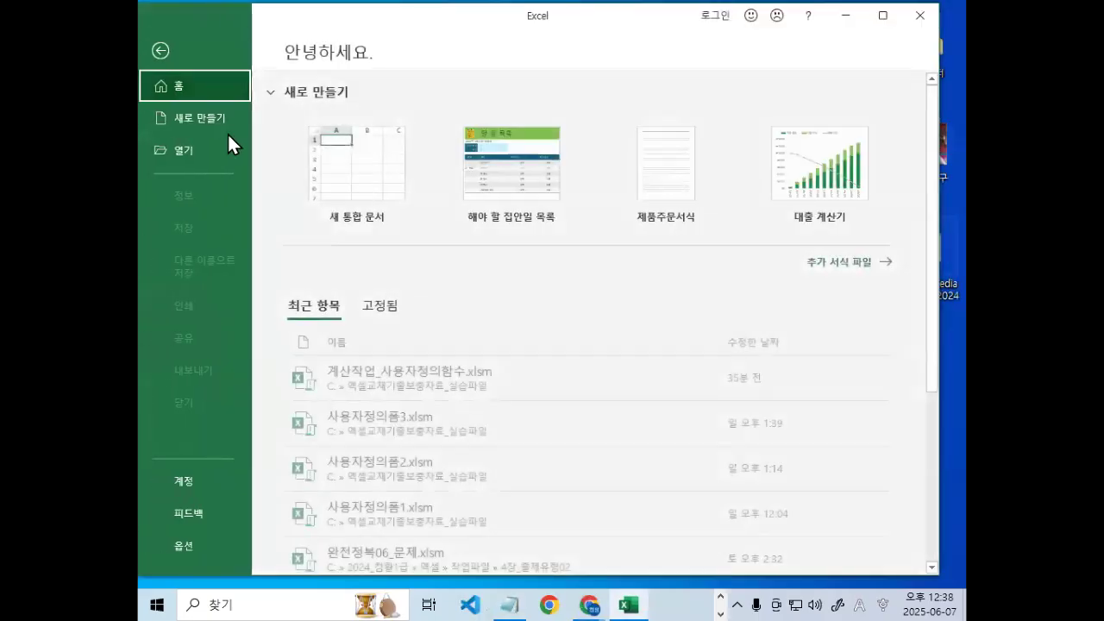
left_click(190, 152)
left_click(347, 280)
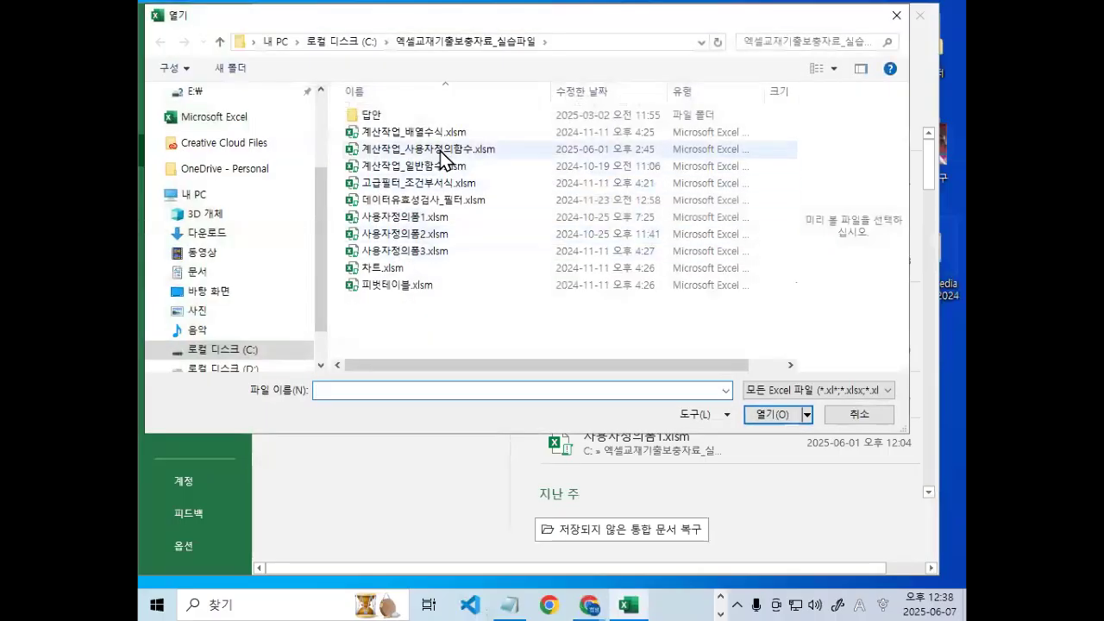
double_click(437, 134)
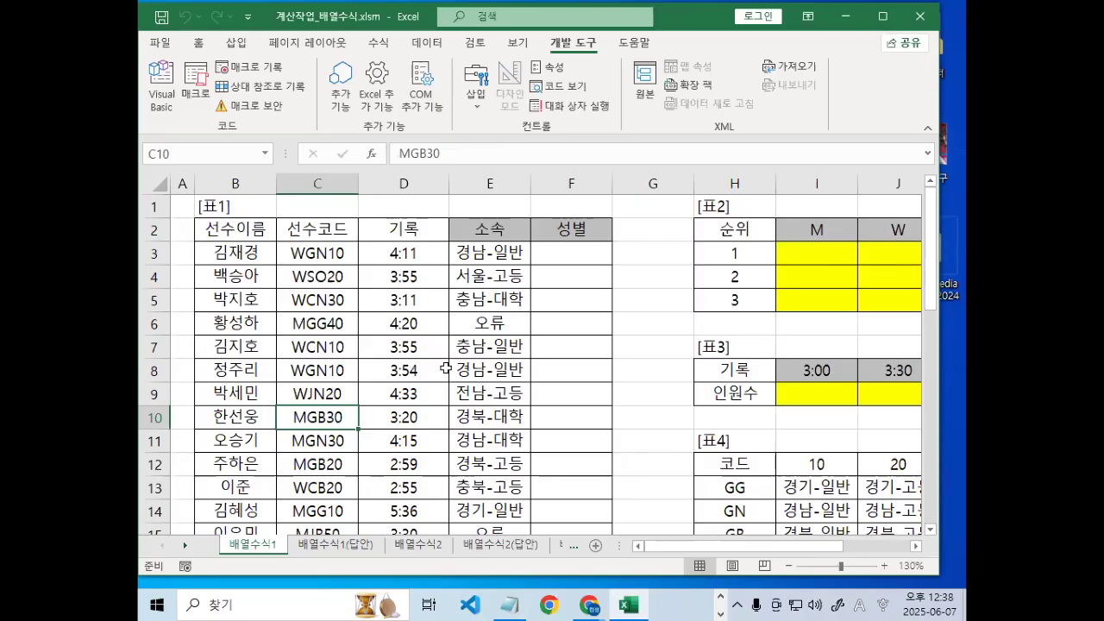
Set the font of all cells on the 배열수식1 sheet to a견고딕.
left_click(160, 184)
left_click(594, 298)
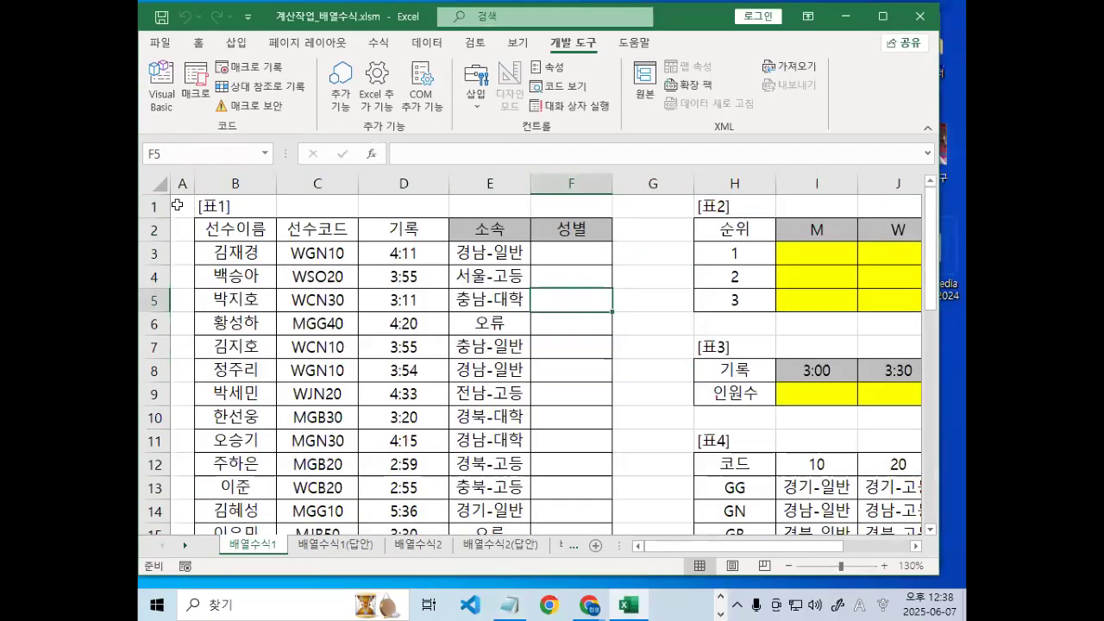
left_click(160, 183)
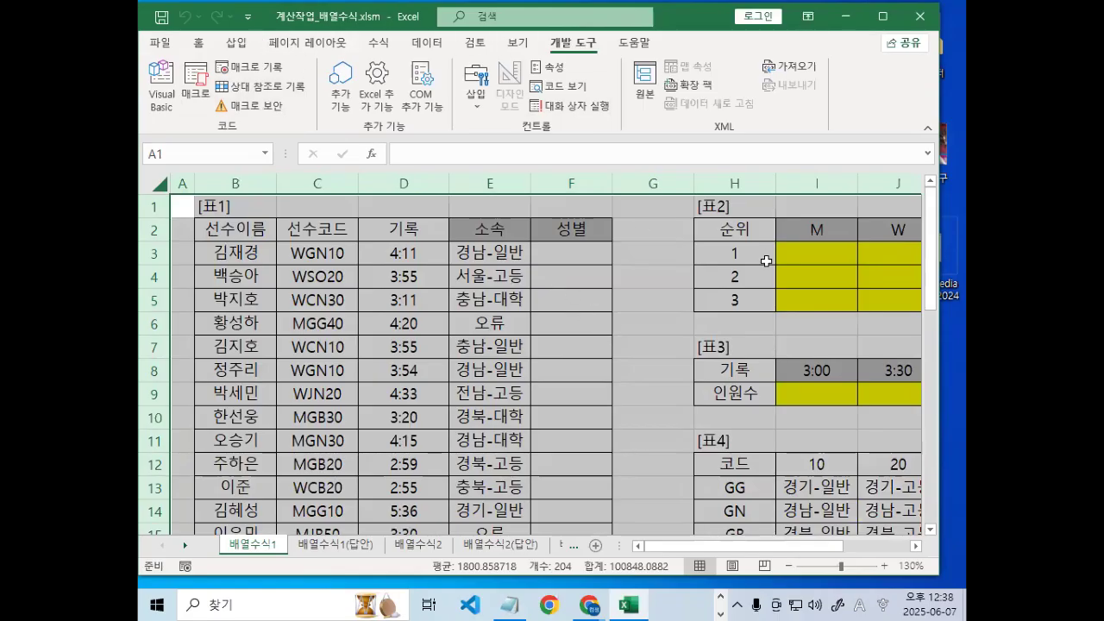
left_click(199, 42)
left_click(365, 74)
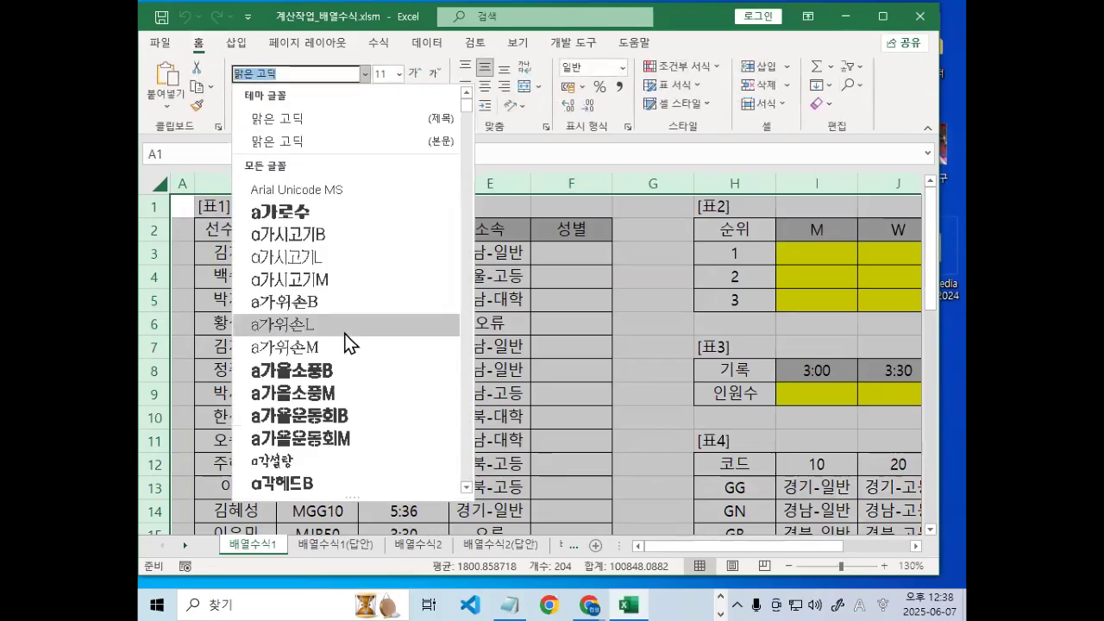
left_click_drag(467, 109, 469, 122)
scroll(315, 371, "down", 12)
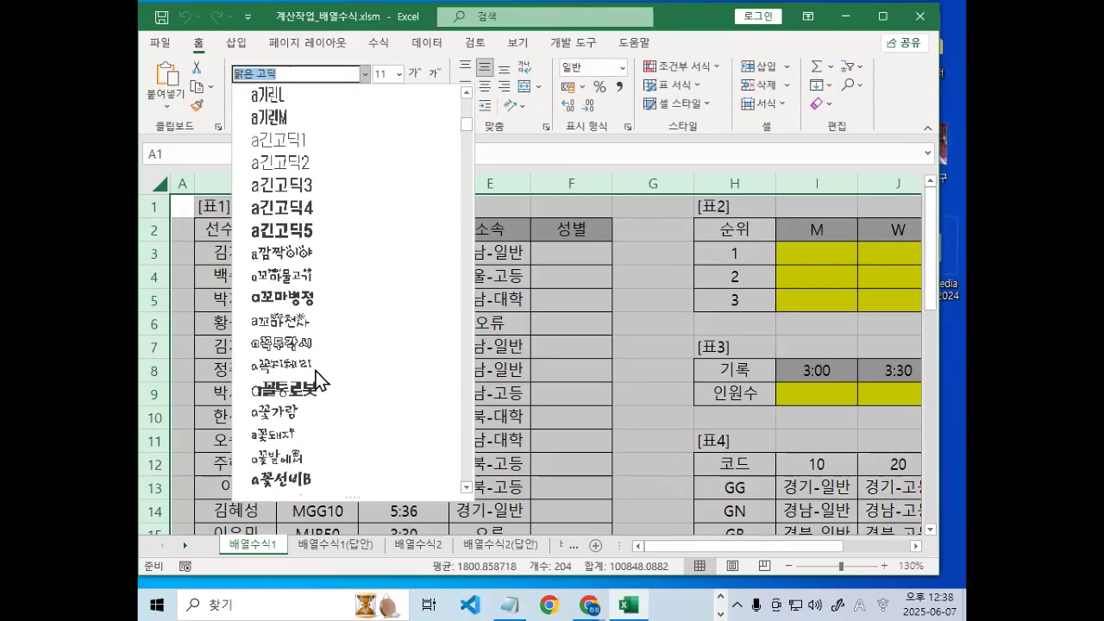
scroll(316, 371, "down", 8)
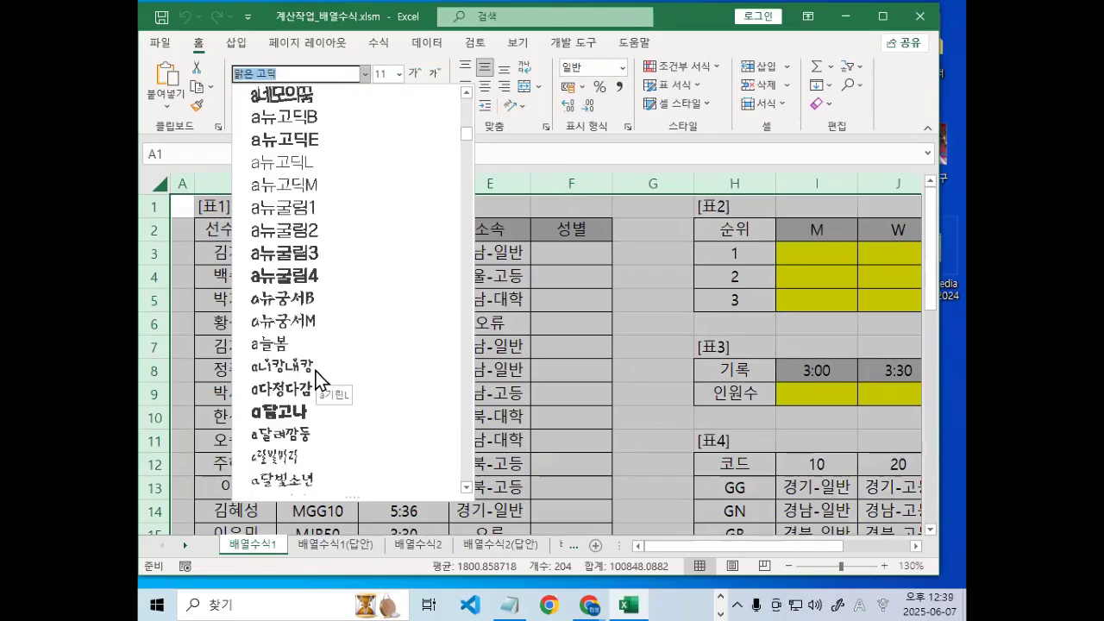
left_click_drag(473, 125, 467, 95)
scroll(431, 178, "down", 8)
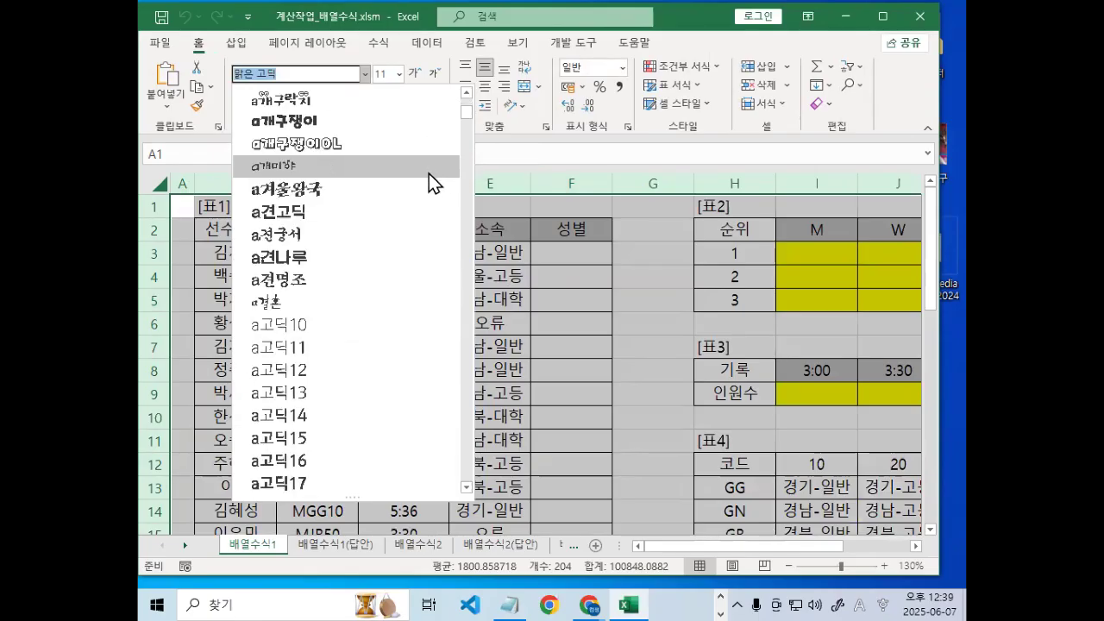
scroll(431, 181, "up", 3)
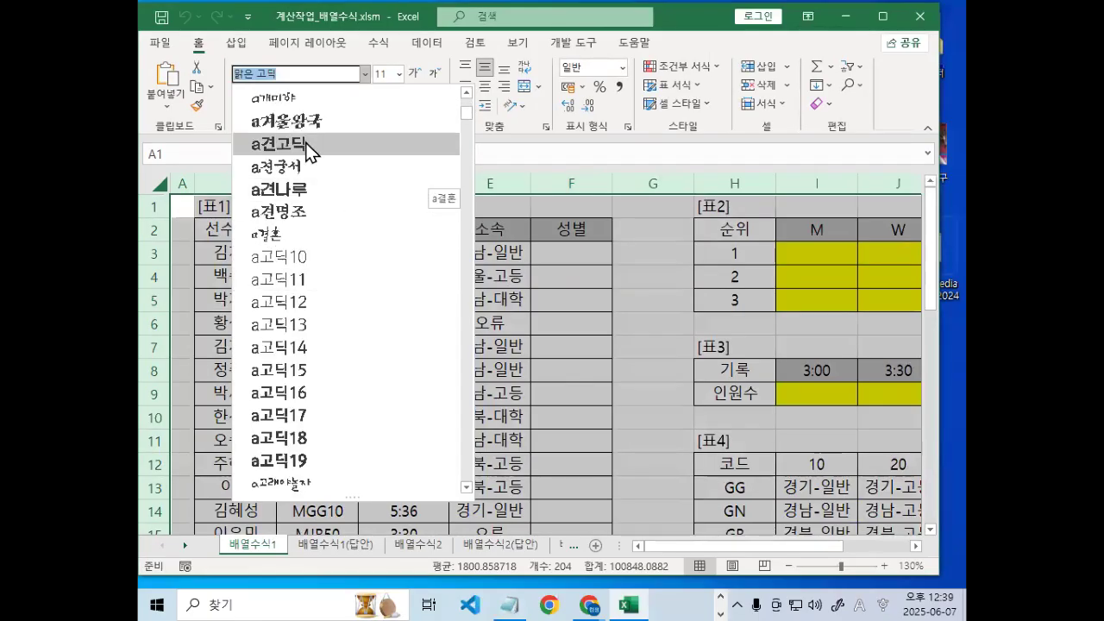
left_click(362, 146)
left_click(402, 243)
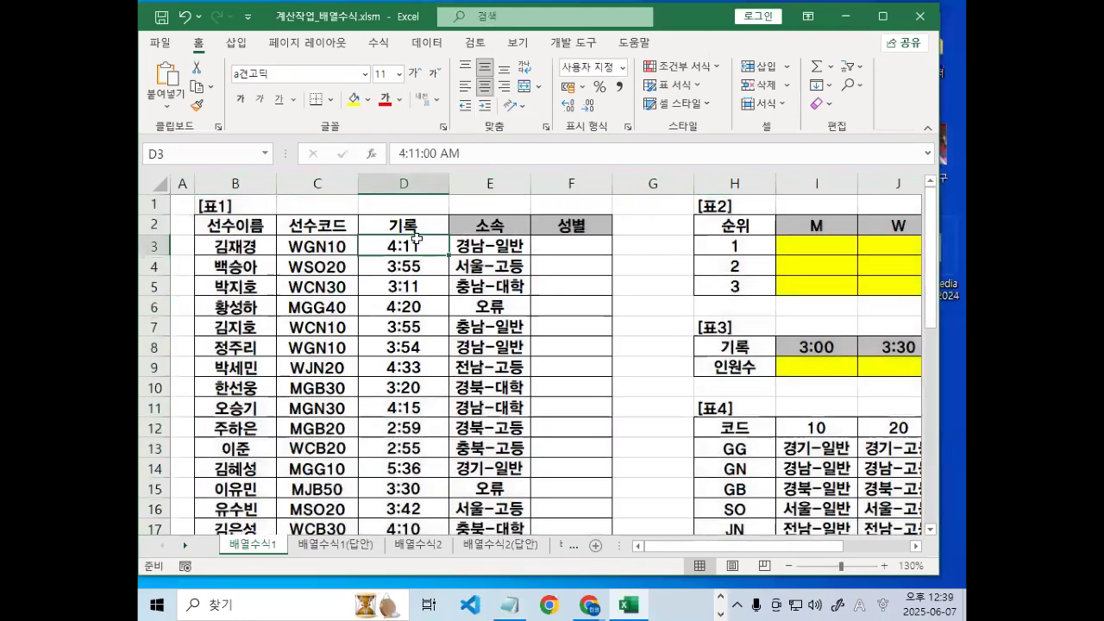
Collapse the ribbon and enlarge the 배열수식1 worksheet view to 160%.
key("ctrl+F1")
left_click(432, 187)
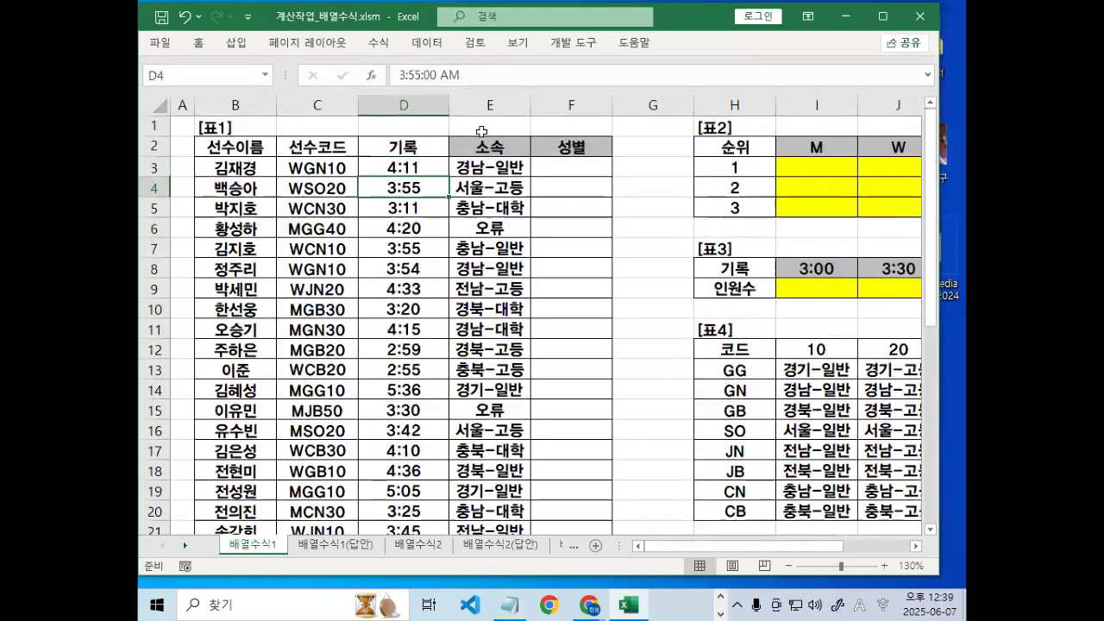
left_click(345, 226)
scroll(423, 259, "up", 2)
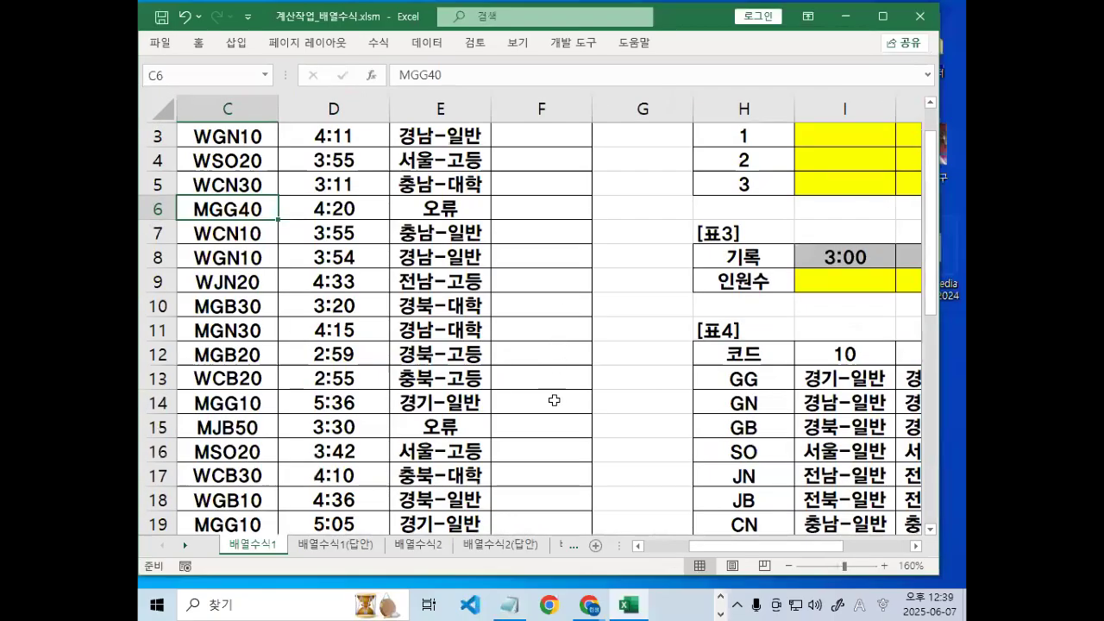
scroll(553, 400, "up", 1)
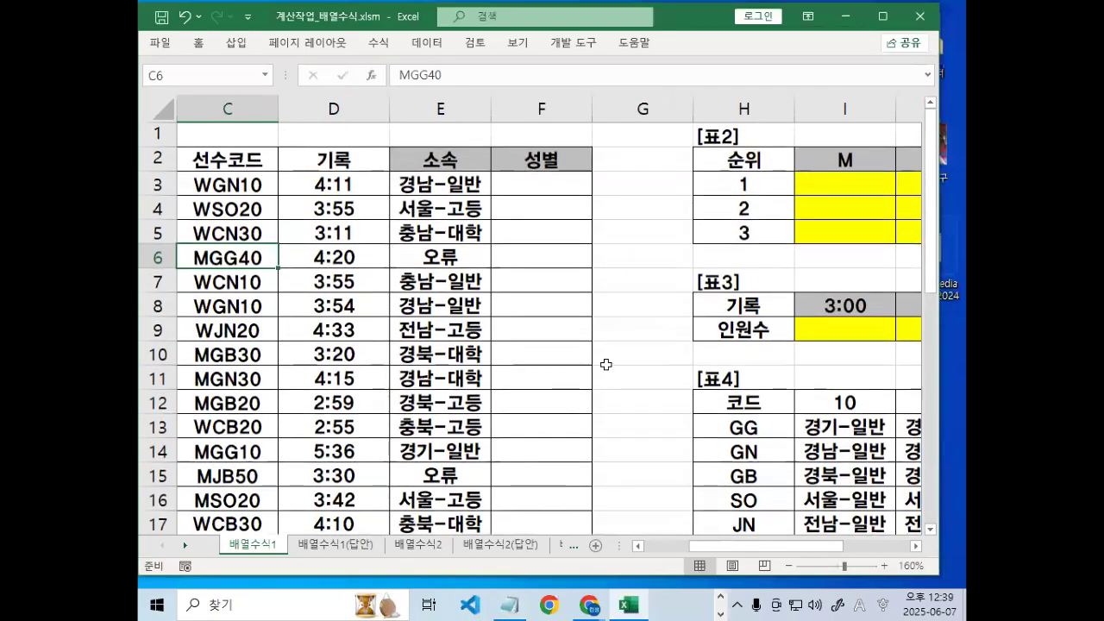
left_click(250, 183)
left_click(547, 181)
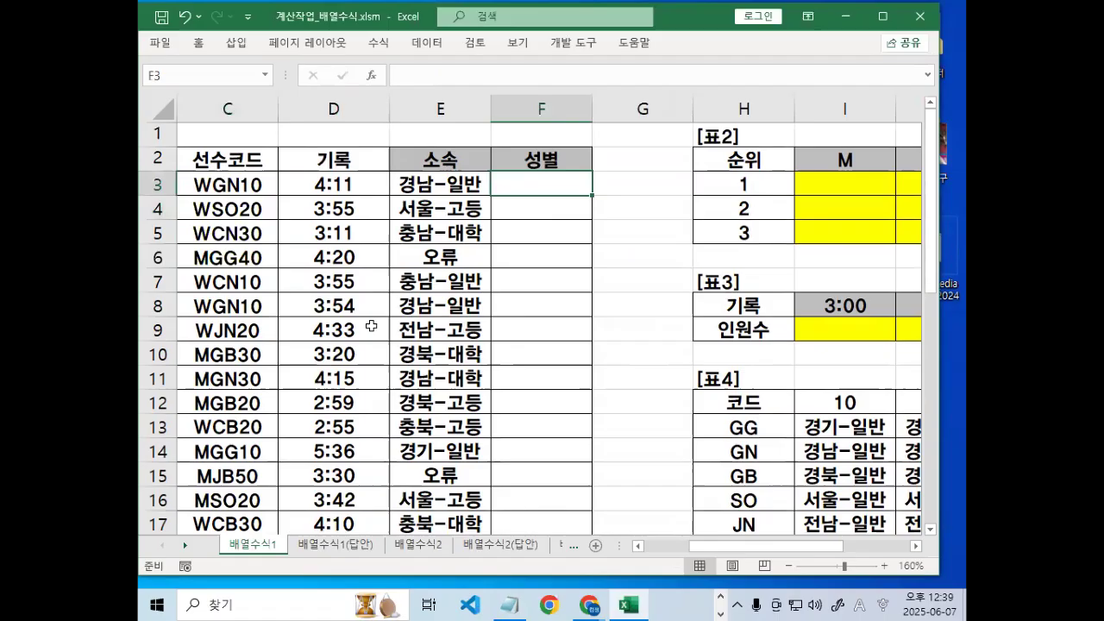
left_click(344, 305)
left_click(517, 353)
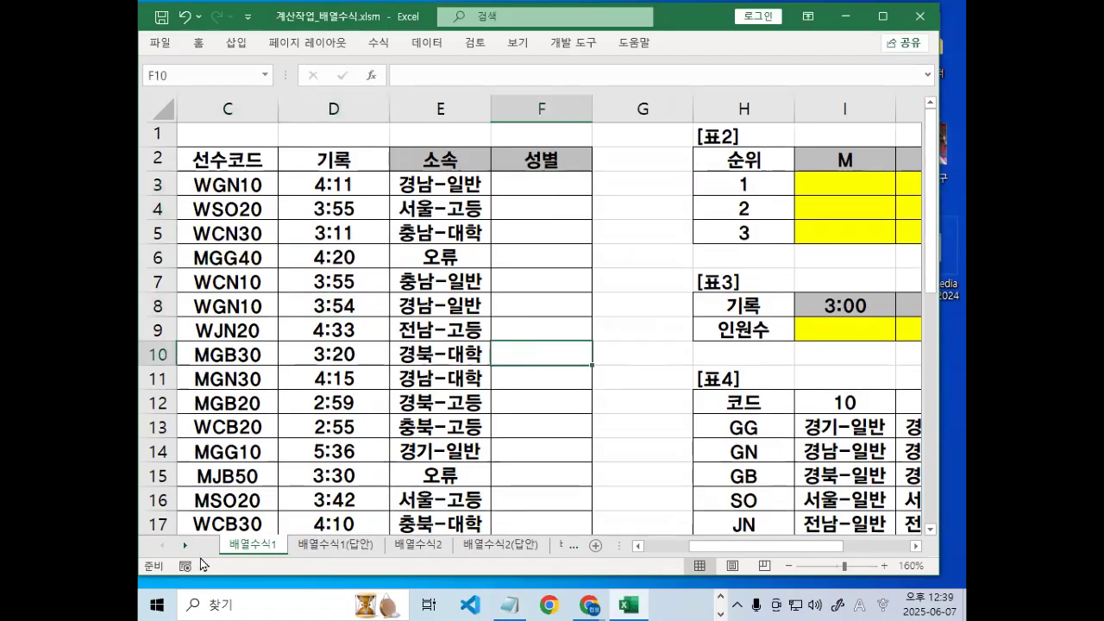
Group all sheets from 배열수식1 through 배열수식5(답안) and select all of their cells.
left_click(184, 545)
left_click(185, 545)
left_click(185, 545)
left_click(184, 545)
left_click(184, 545)
left_click(185, 545)
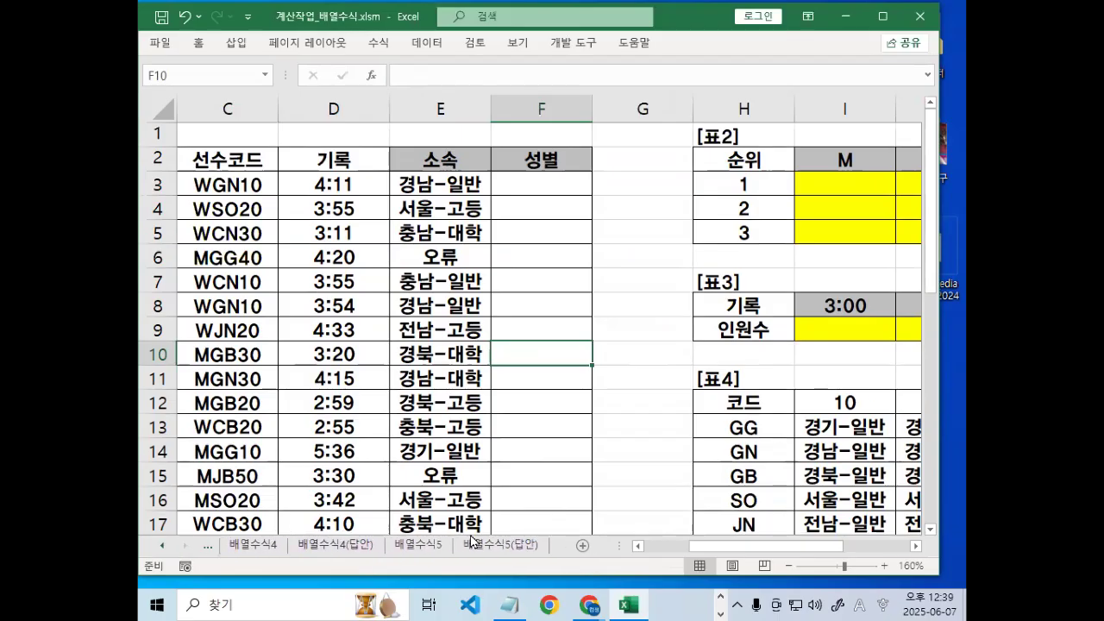
left_click(517, 546, "shift")
left_click(164, 110)
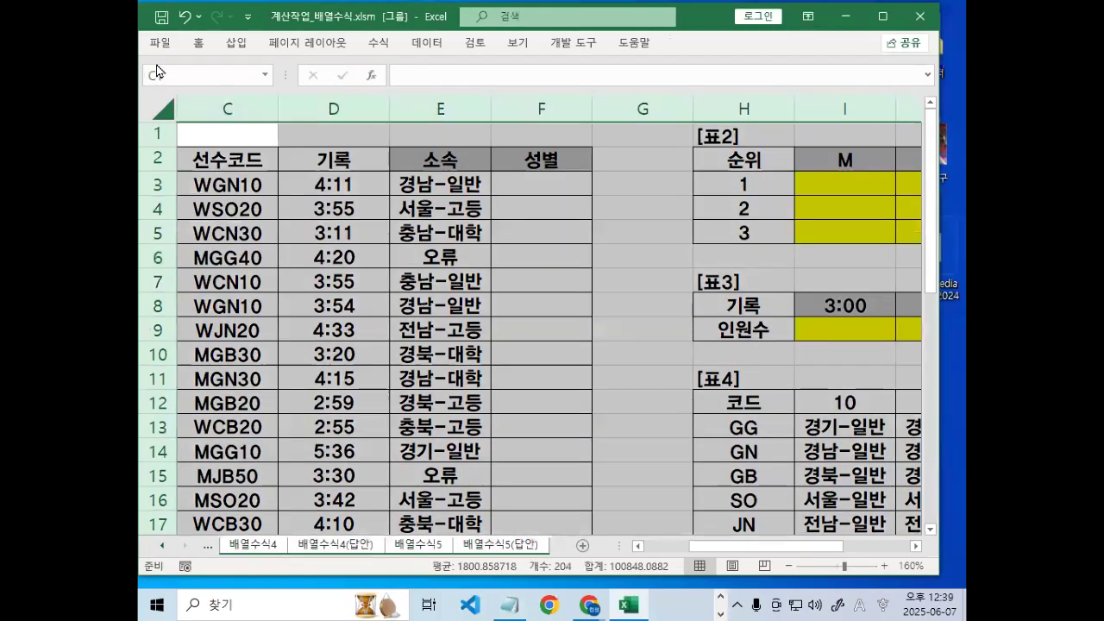
Apply the a견고딕 font to all cells of the grouped sheets and clear the full-sheet selection.
left_click(199, 44)
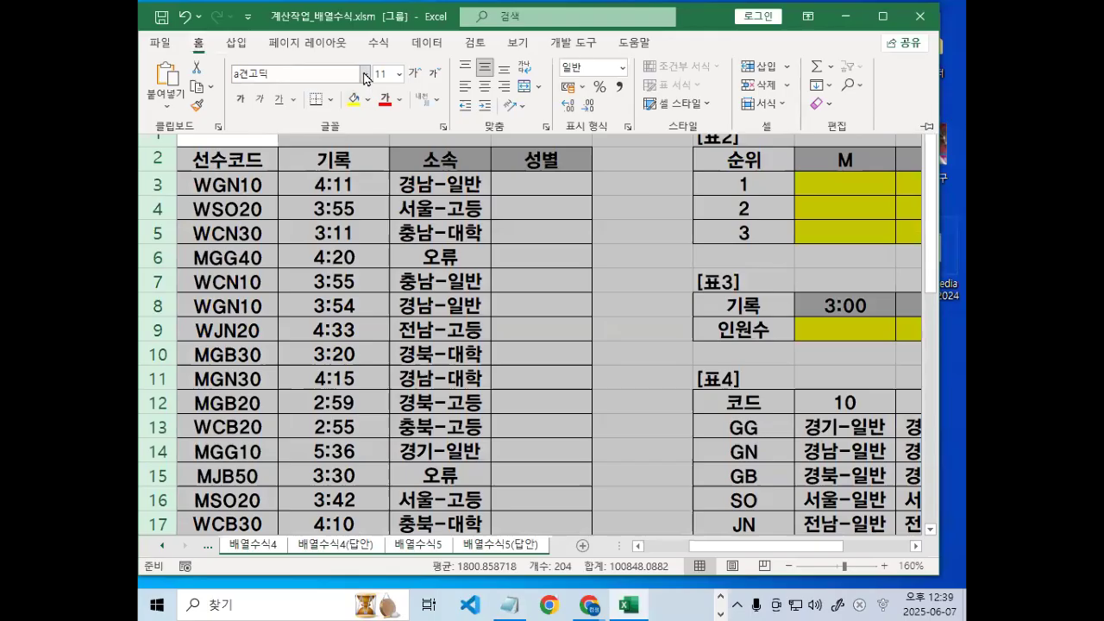
left_click(364, 75)
left_click_drag(466, 108, 466, 121)
scroll(377, 210, "up", 2)
scroll(377, 209, "up", 2)
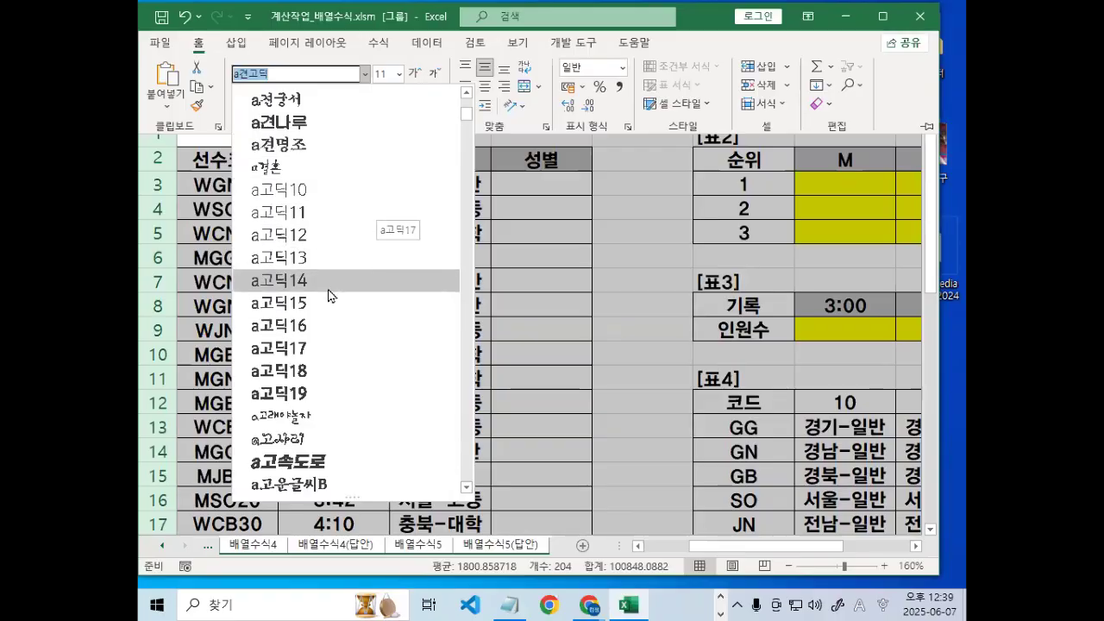
scroll(328, 290, "up", 2)
key("Escape")
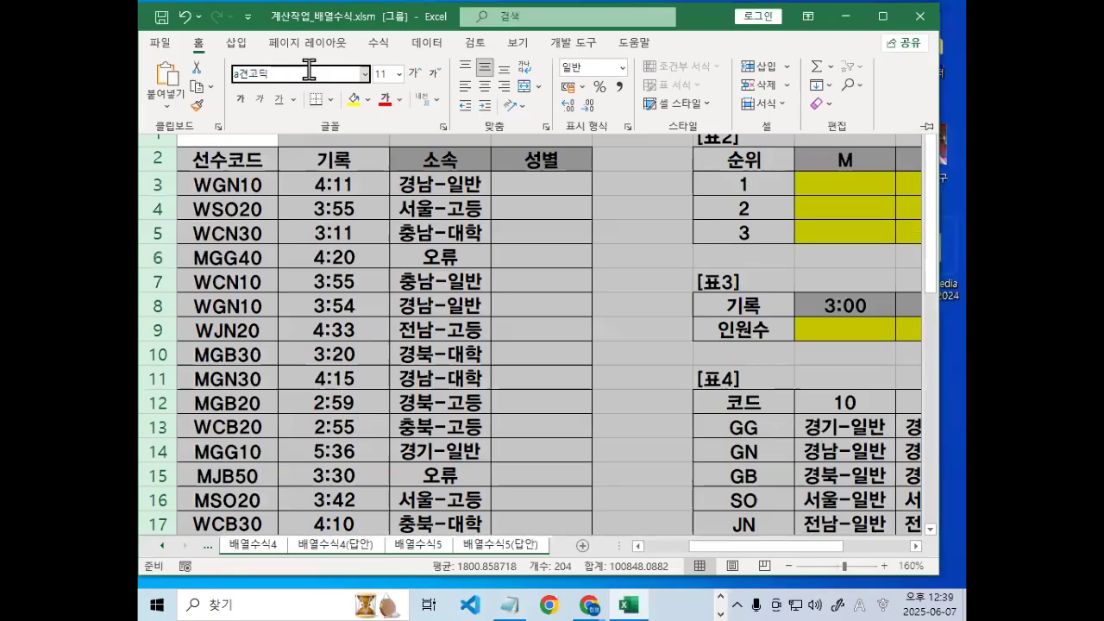
left_click(405, 282)
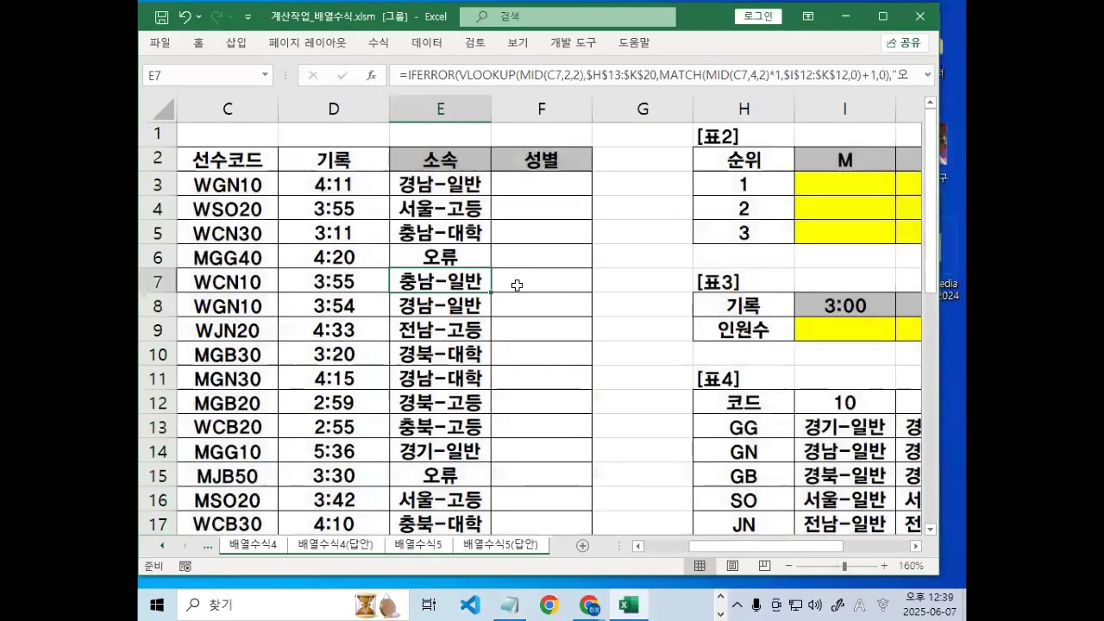
Ungroup the sheets and check the font on the 배열수식5(답안), 배열수식5 and 배열수식4 sheets.
left_click(505, 546)
left_click(420, 545)
left_click(161, 546)
left_click(256, 545)
left_click(349, 546)
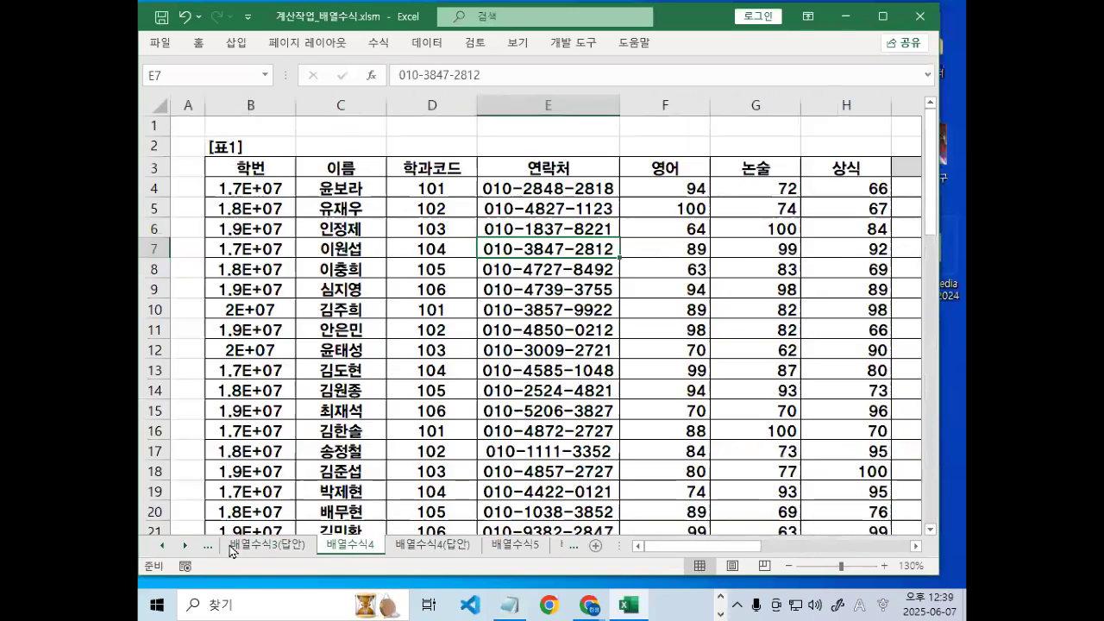
Return to the 배열수식1 sheet, looking briefly at the 배열수식1(답안) answer sheet.
left_click(162, 546)
left_click(162, 546)
left_click(161, 546)
left_click(161, 546)
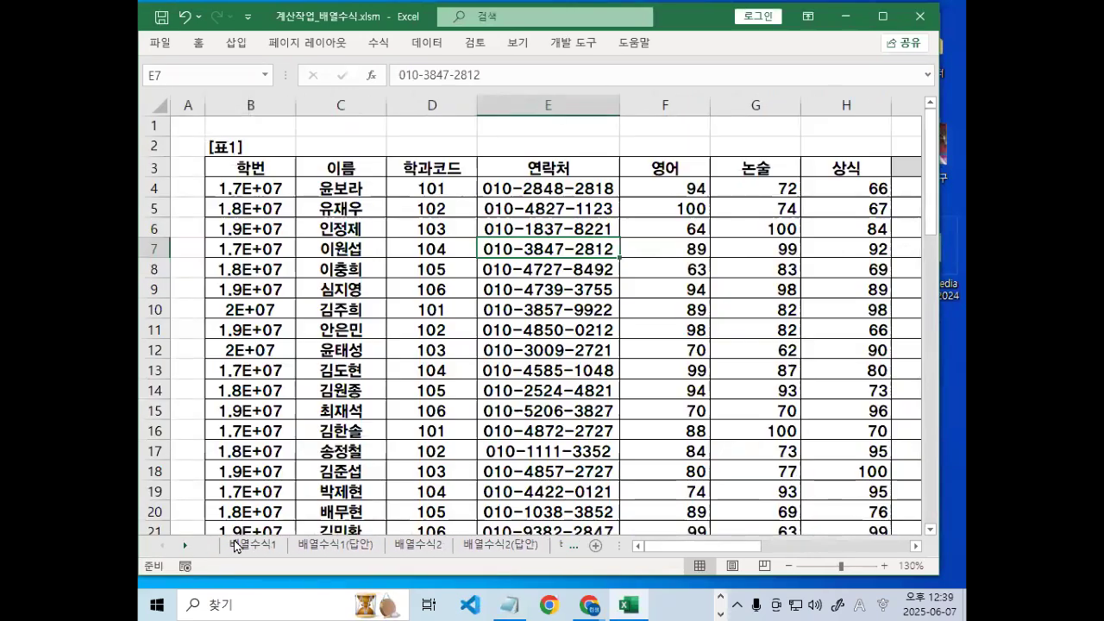
left_click(246, 546)
left_click(380, 275)
left_click(358, 546)
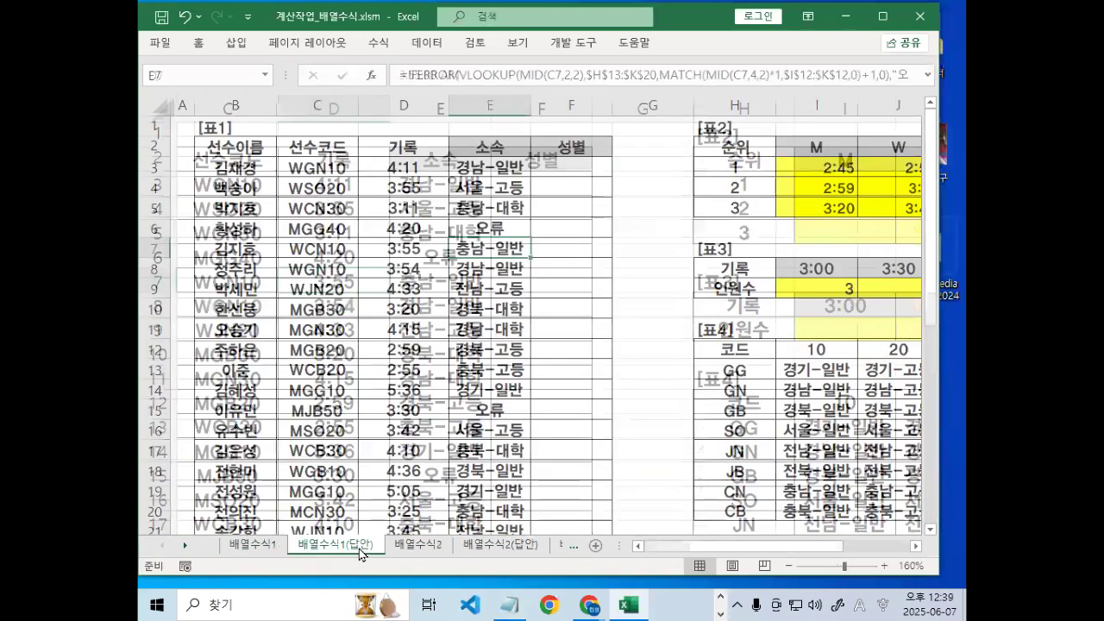
left_click(256, 546)
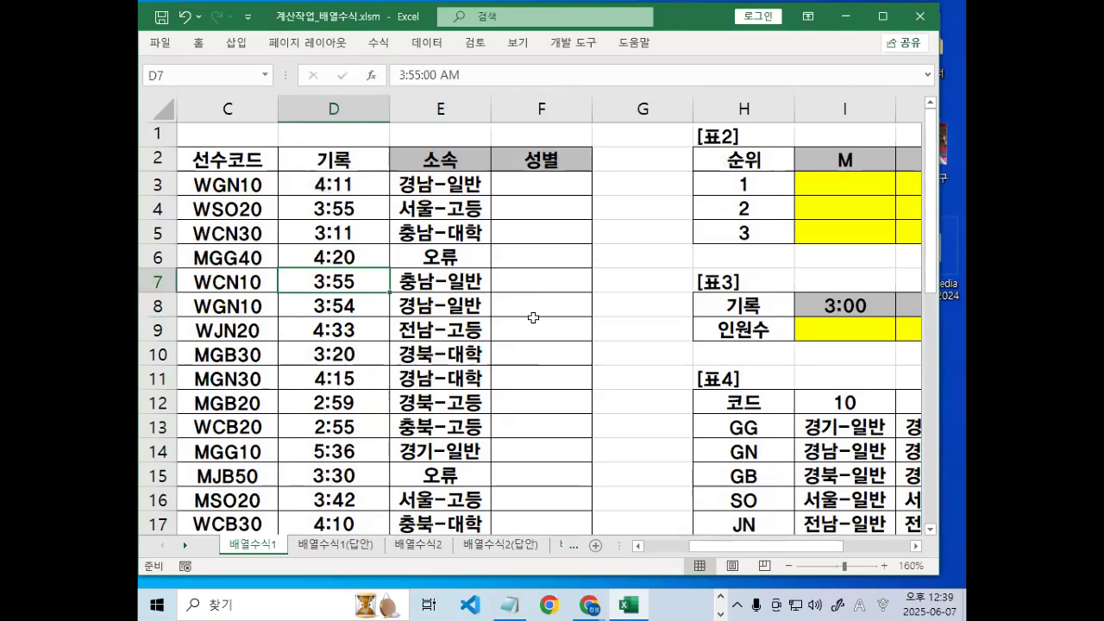
left_click(489, 315)
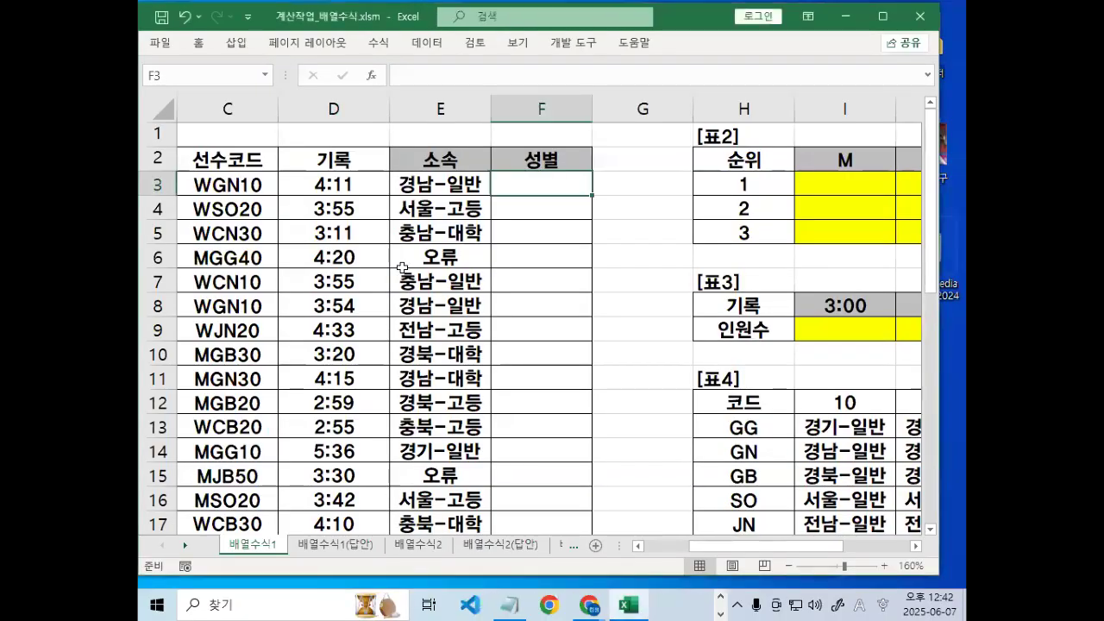
left_click(379, 399)
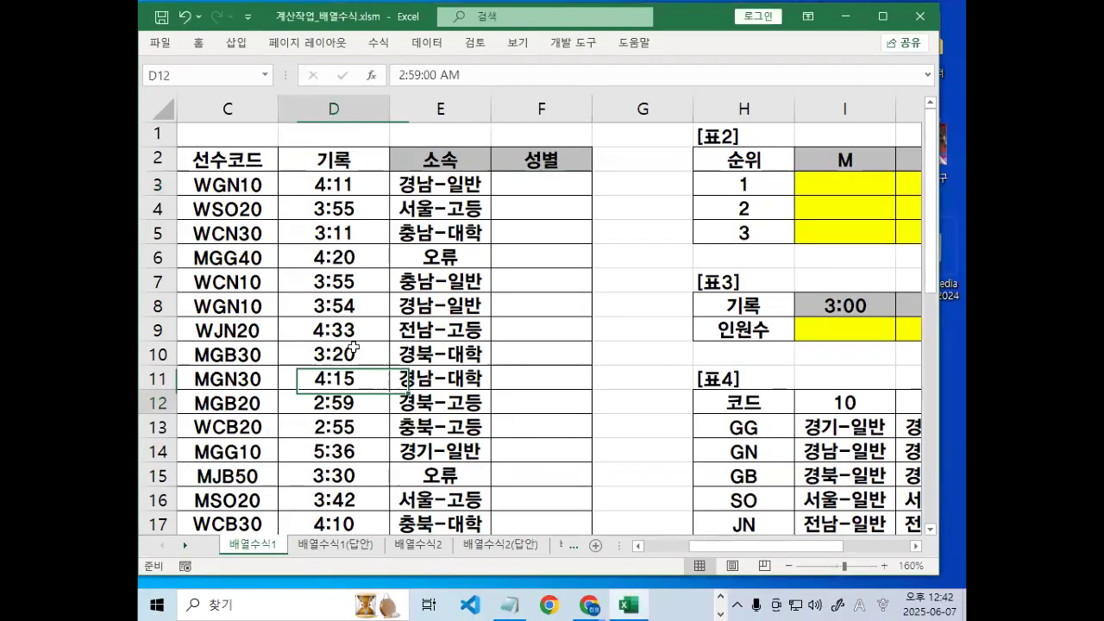
Switch to the Notepad lesson notes and temporarily underline 배열 and 계산을 수행 in the 배열수식 definition with the screen pen.
left_click(509, 604)
scroll(463, 215, "up", 1)
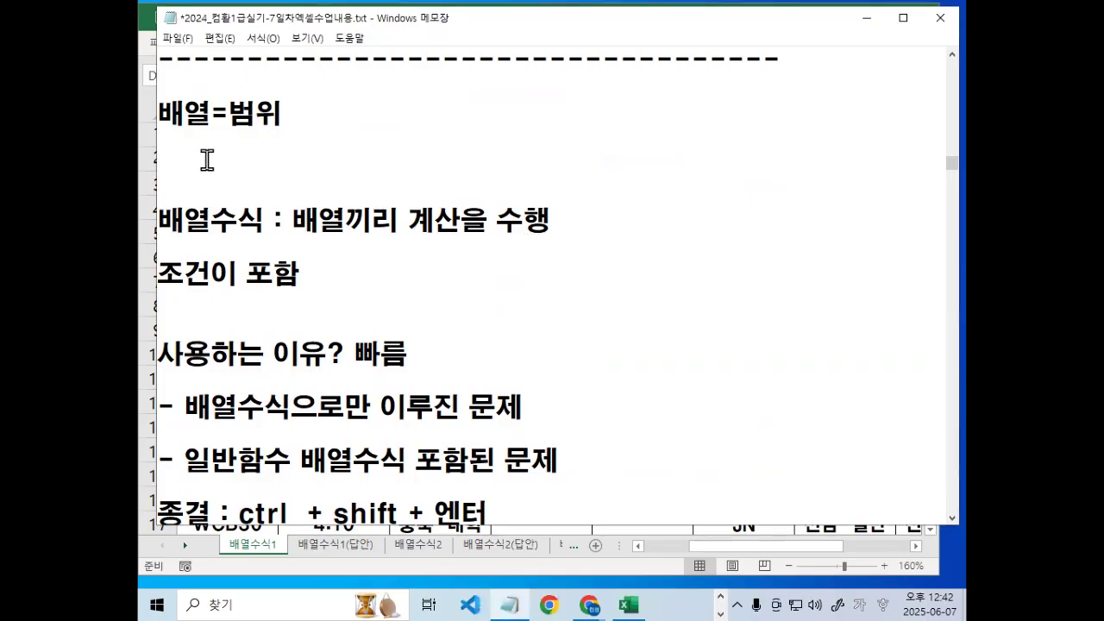
left_click_drag(295, 232, 472, 233)
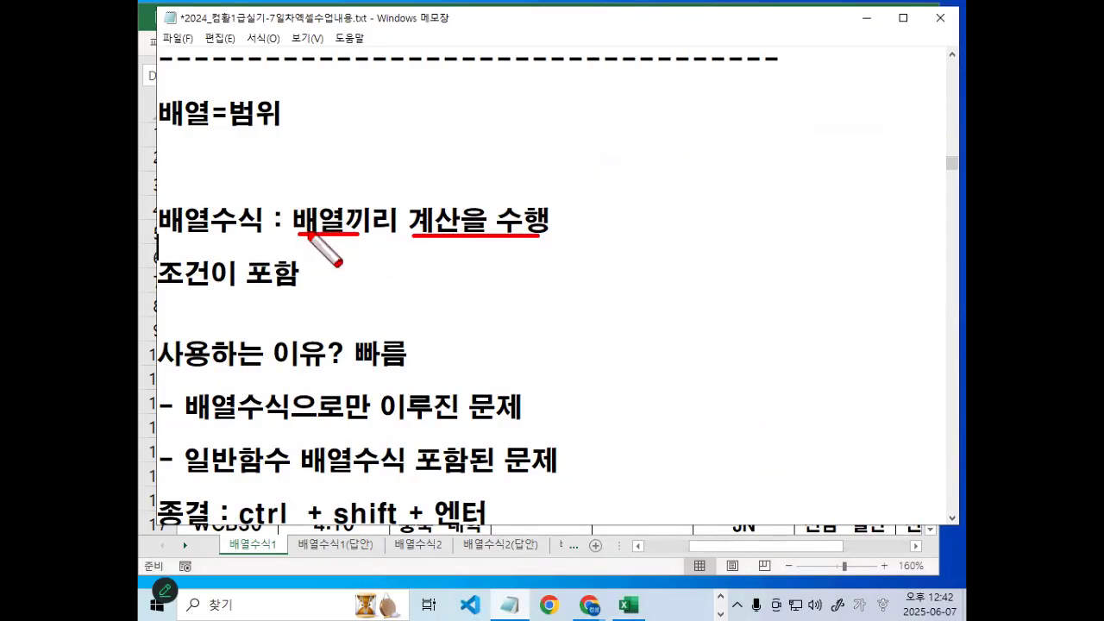
key("Escape")
Insert (범위) after 배열 in the 배열수식 definition and delete the blank space above that line.
left_click(352, 219)
type("(범위")
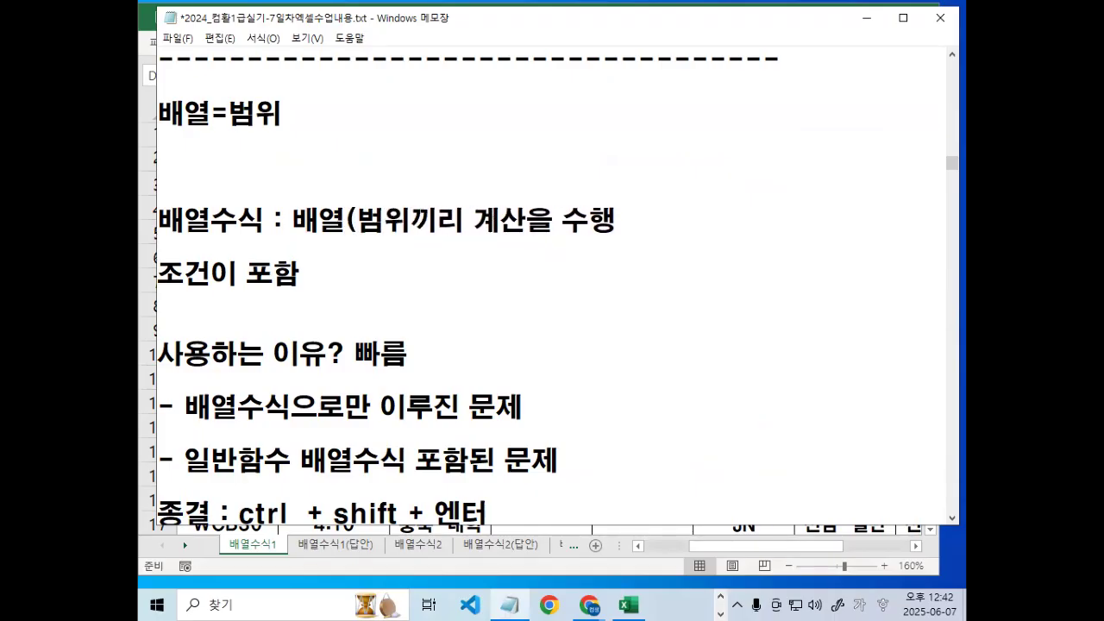
type(")")
left_click(333, 143)
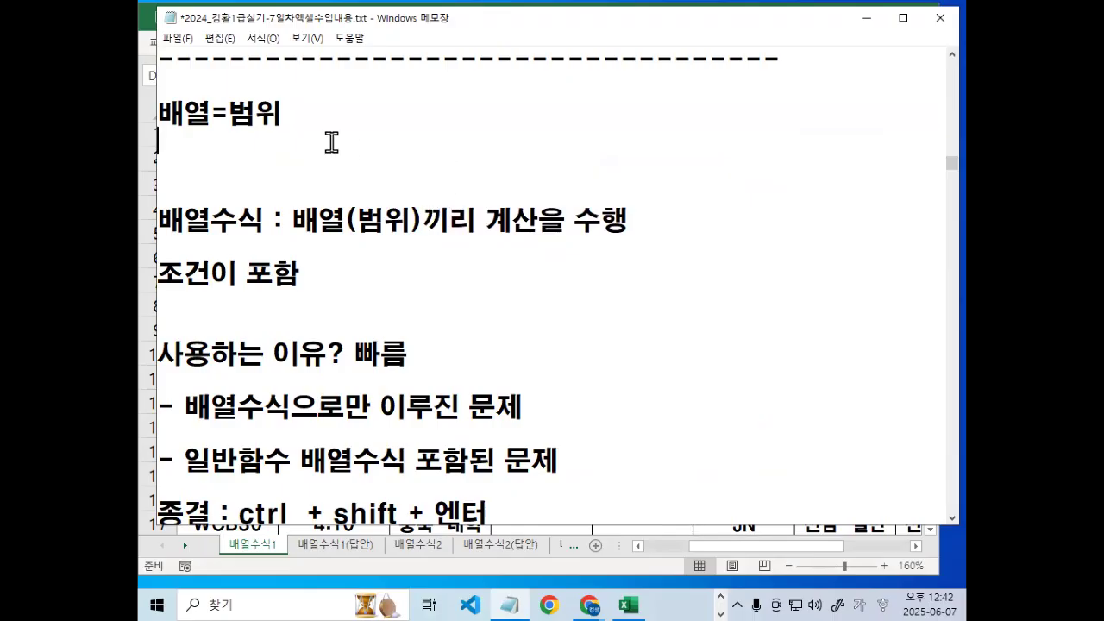
key("Delete")
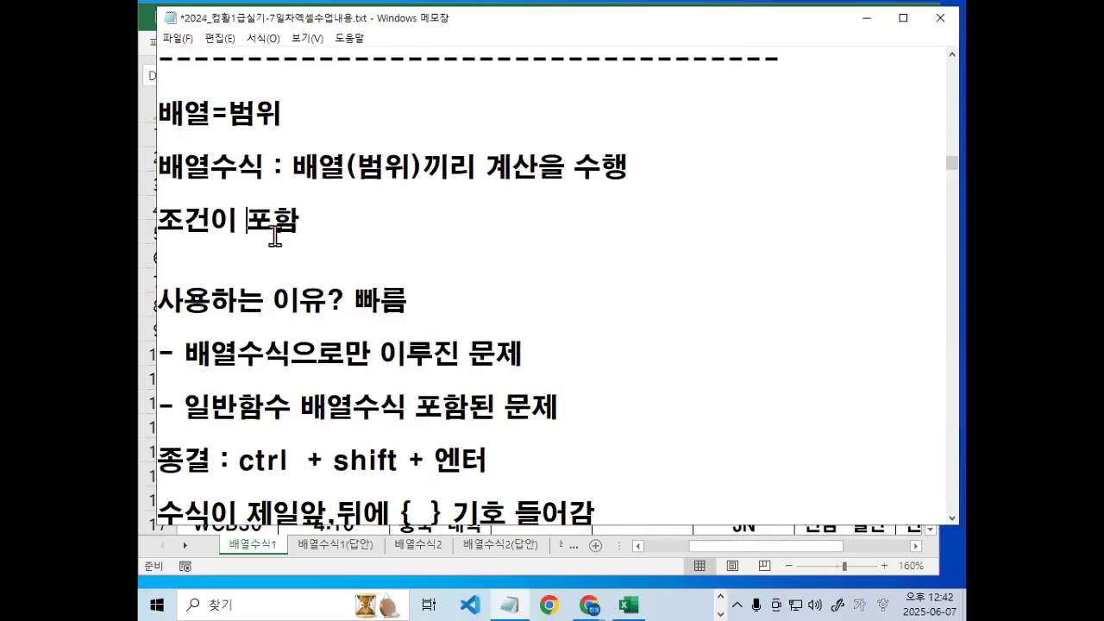
Highlight the 배열수식 definition line and the word 배열 within it while reading the lesson notes.
left_click_drag(164, 168, 707, 166)
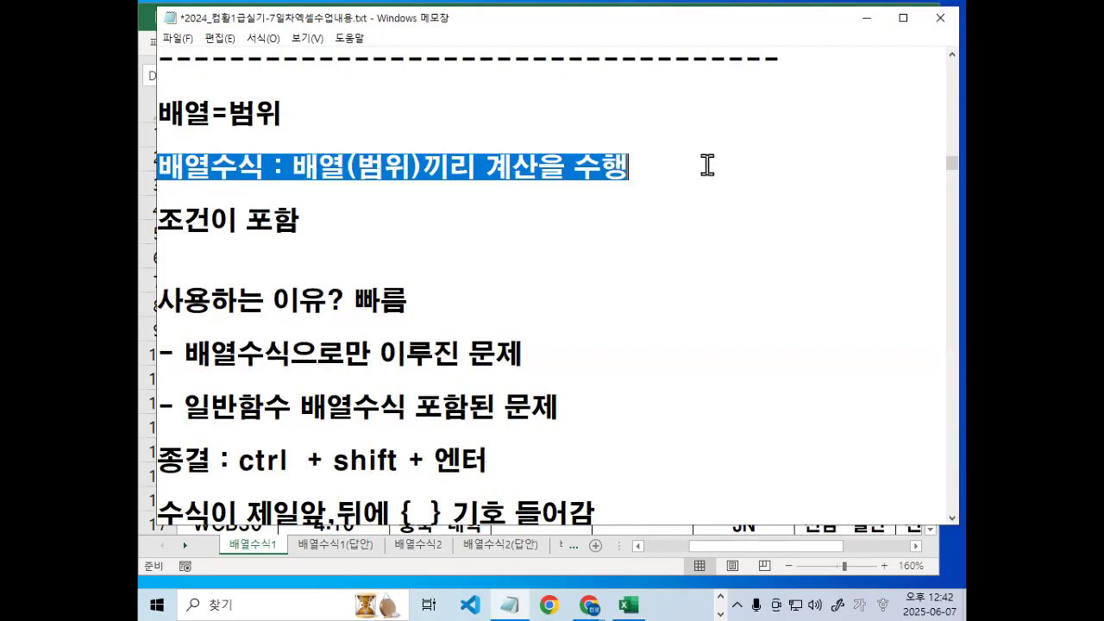
left_click(707, 166)
double_click(326, 169)
left_click(657, 171)
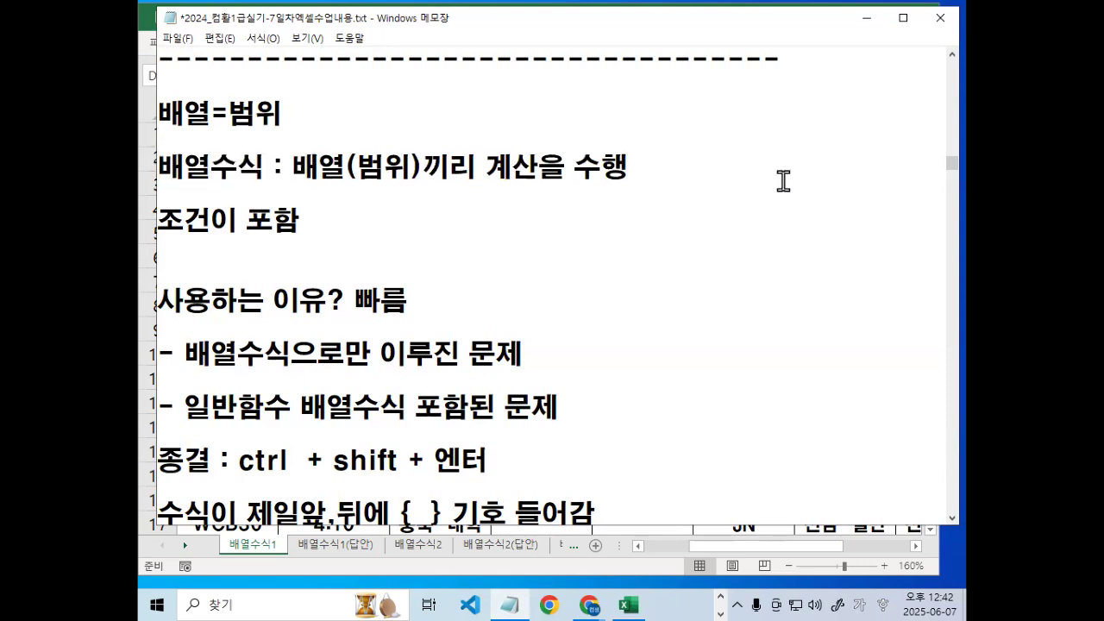
Insert two blank lines below 사용하는 이유? 빠름 in the notes and delete the blank line above it.
key("Return")
key("Return")
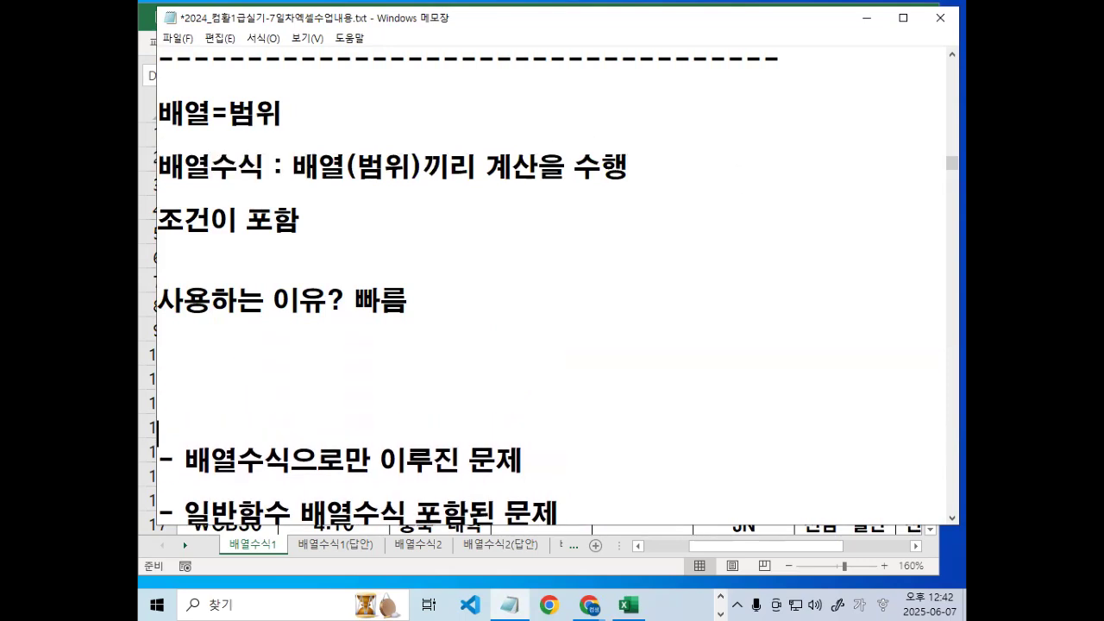
scroll(670, 281, "down", 1)
left_click_drag(354, 222, 456, 215)
left_click(285, 184)
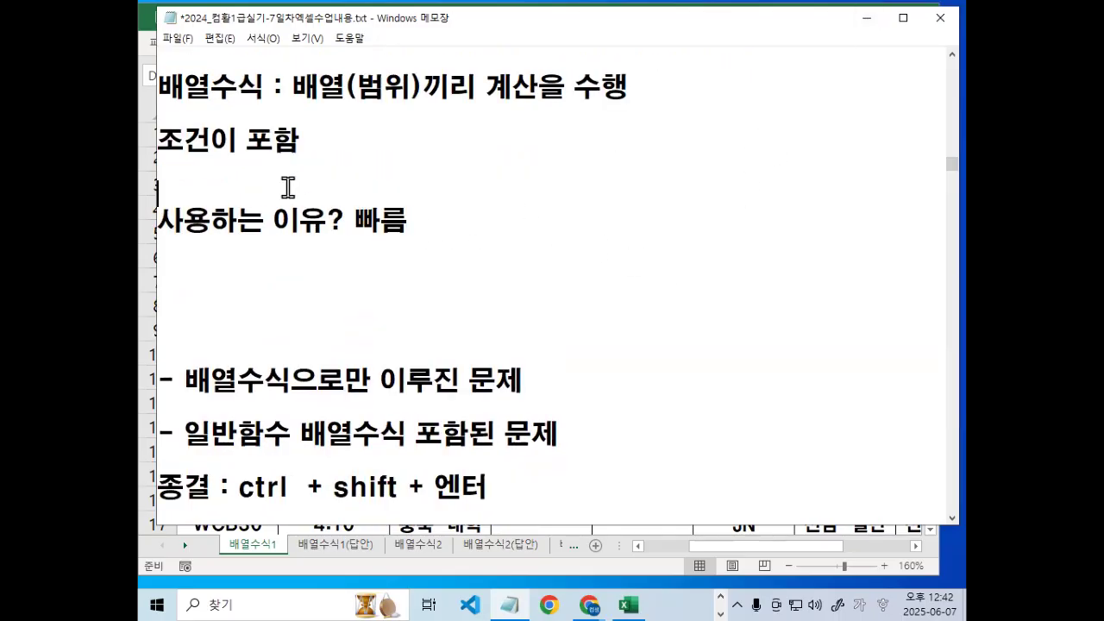
key("BackSpace")
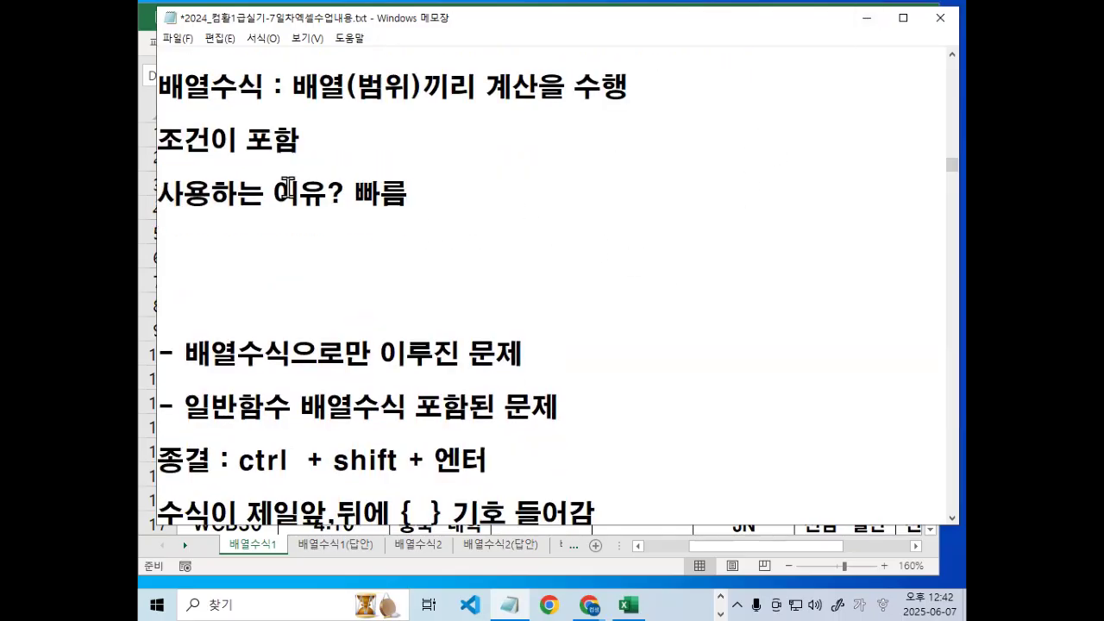
Minimize the notes, switch to Excel, create a new blank workbook and move its window fully into view.
left_click(865, 17)
left_click(488, 253)
key("ctrl+n")
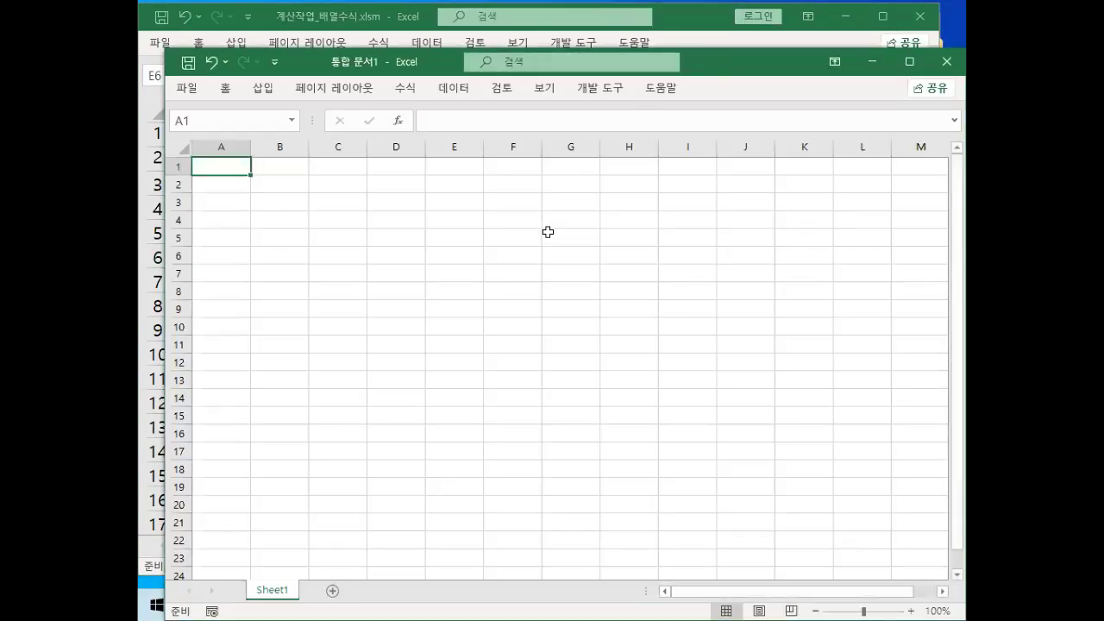
left_click_drag(348, 57, 329, 20)
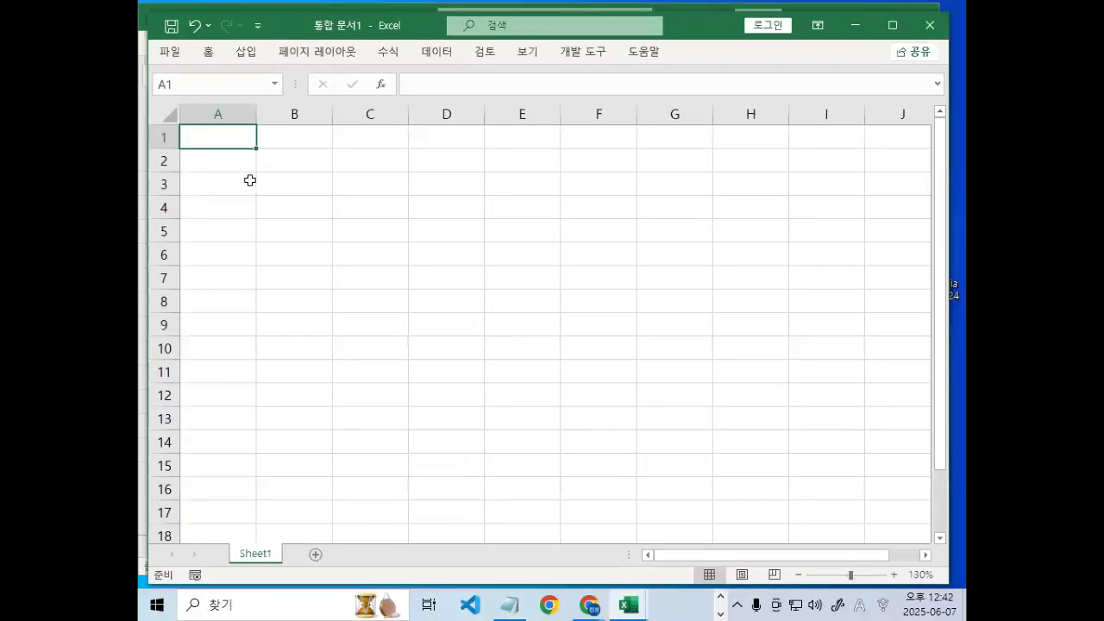
type("eks")
key("BackSpace")
key("BackSpace")
Set the font of the whole Sheet1 to a견고딕 and enlarge the view to 220%.
left_click(168, 113)
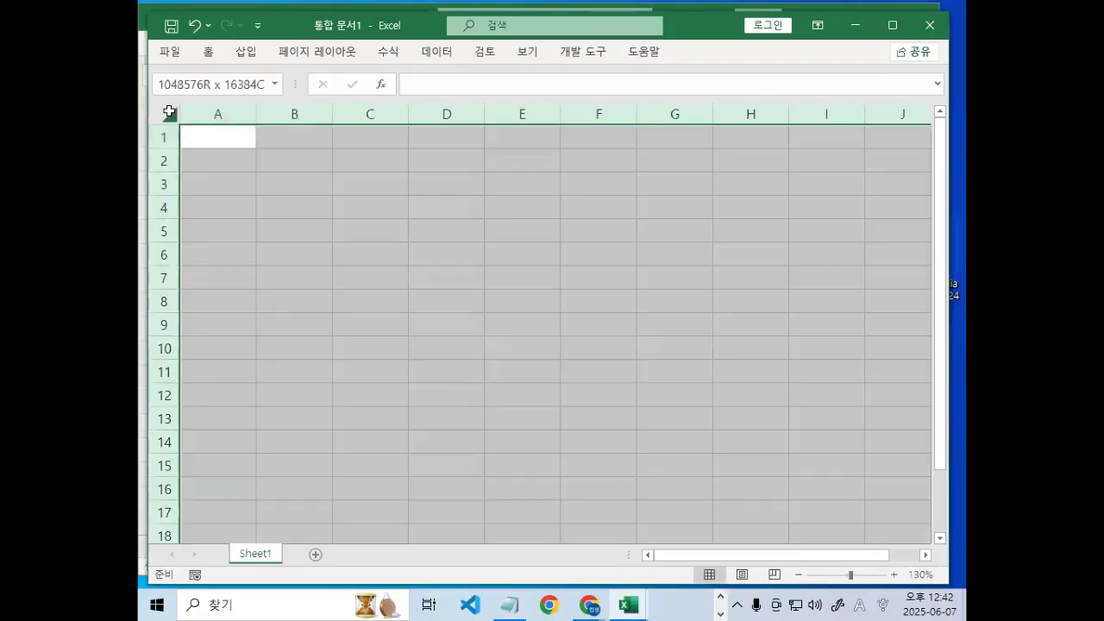
left_click(208, 57)
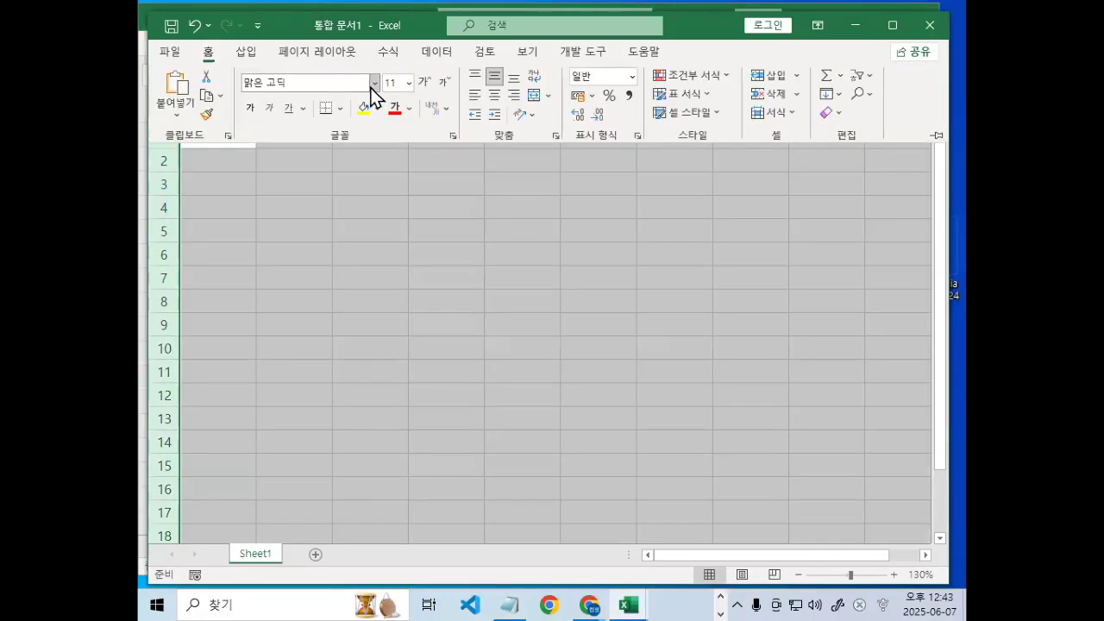
left_click(374, 83)
scroll(349, 366, "down", 5)
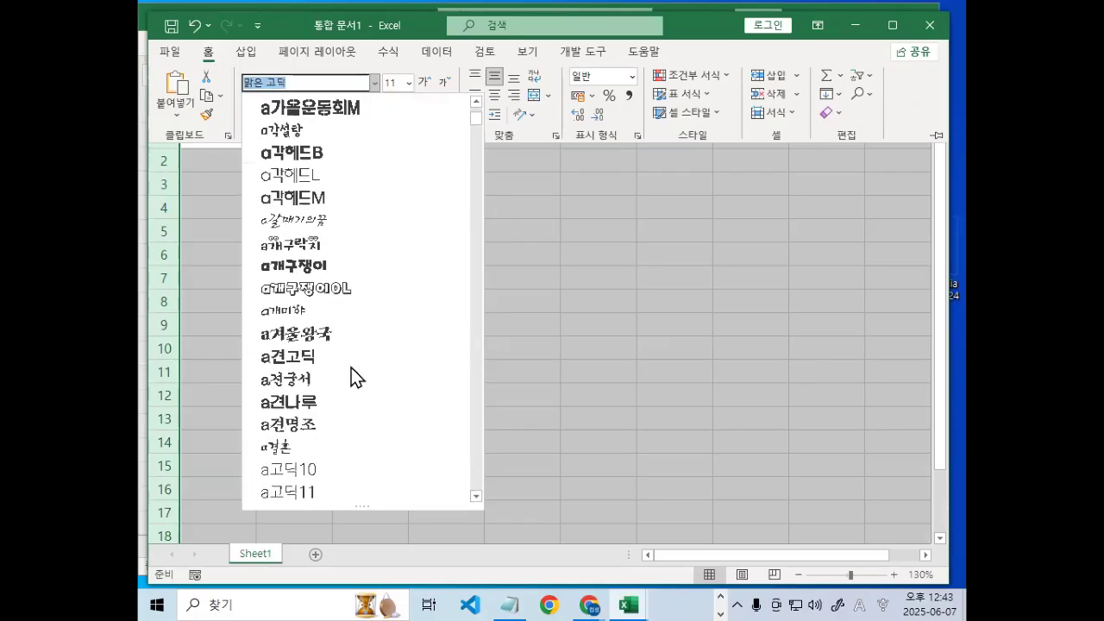
left_click(360, 358)
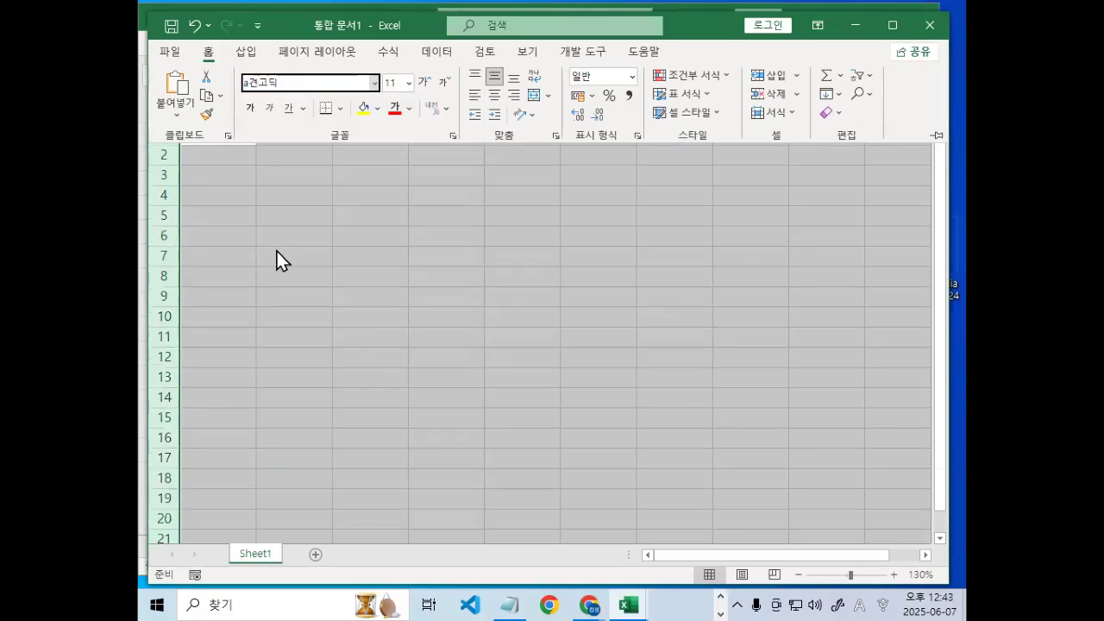
scroll(277, 251, "up", 6, "ctrl")
left_click(264, 175)
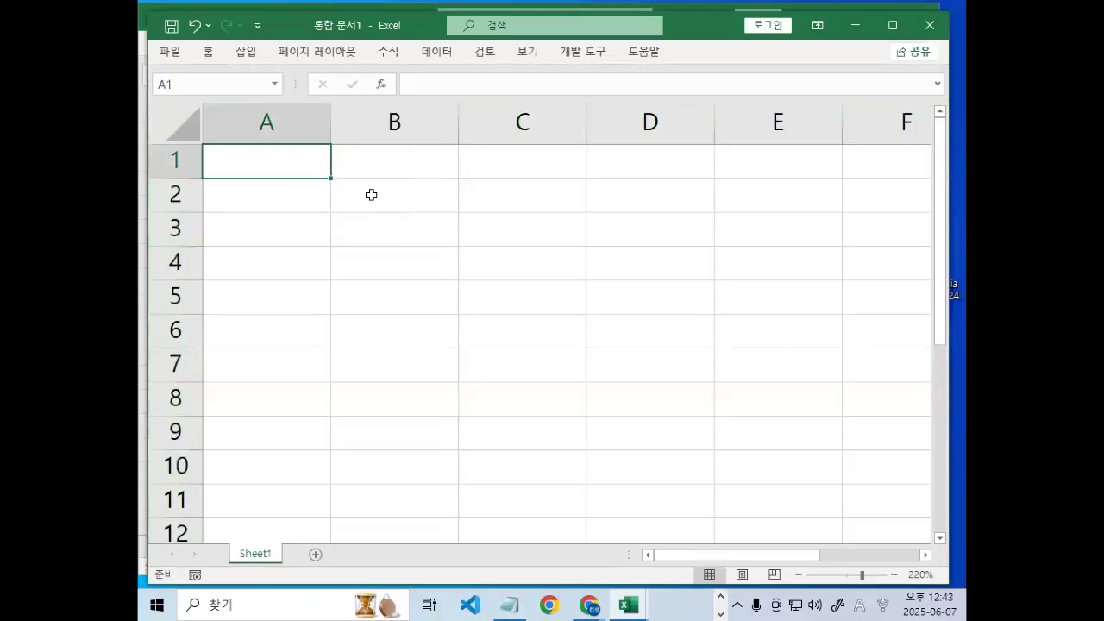
type("eks")
key("BackSpace")
key("BackSpace")
key("BackSpace")
Enter the column header 단가 in cell A1 and start the header in B1 with 수.
key("Hangul")
type("ㄷㄴ")
key("BackSpace")
type("ㅏㄴㄱㅏ")
key("ctrl+Return")
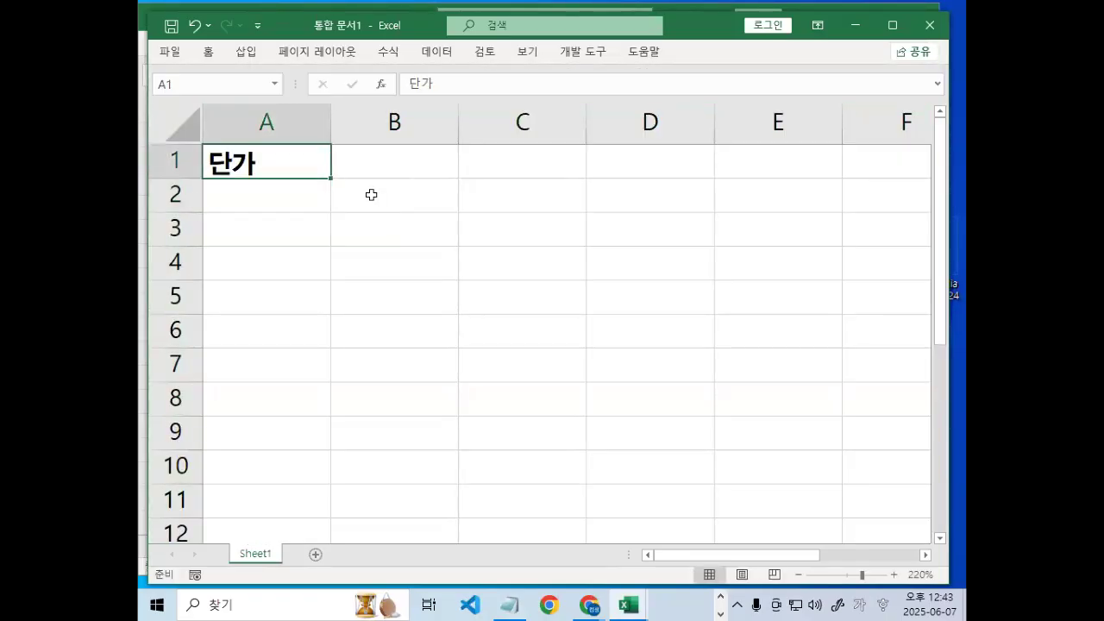
key("Tab")
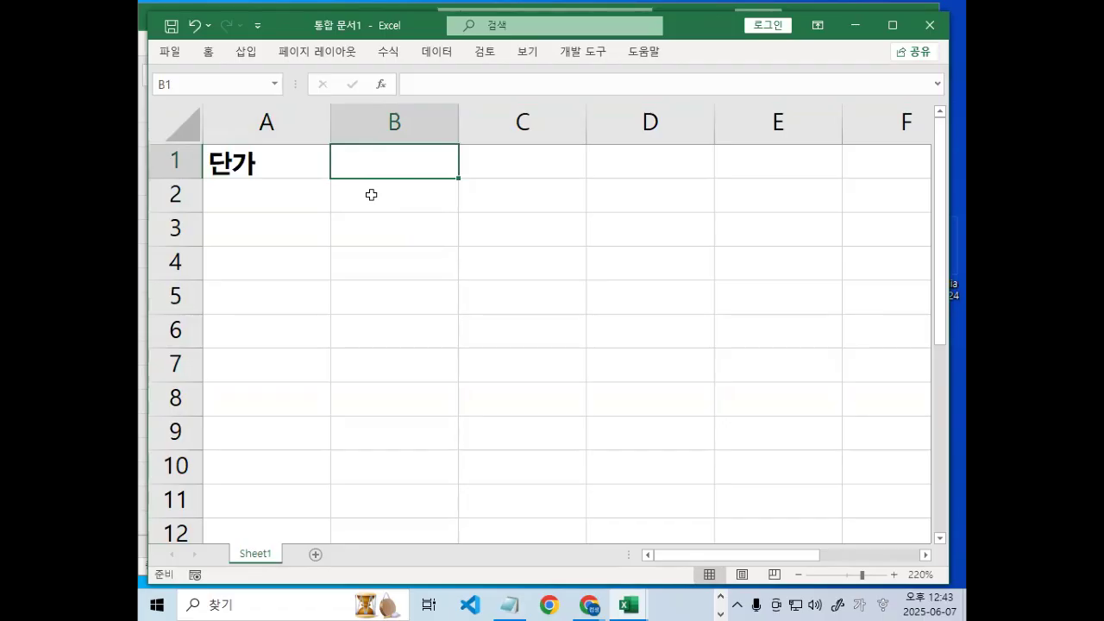
type("수")
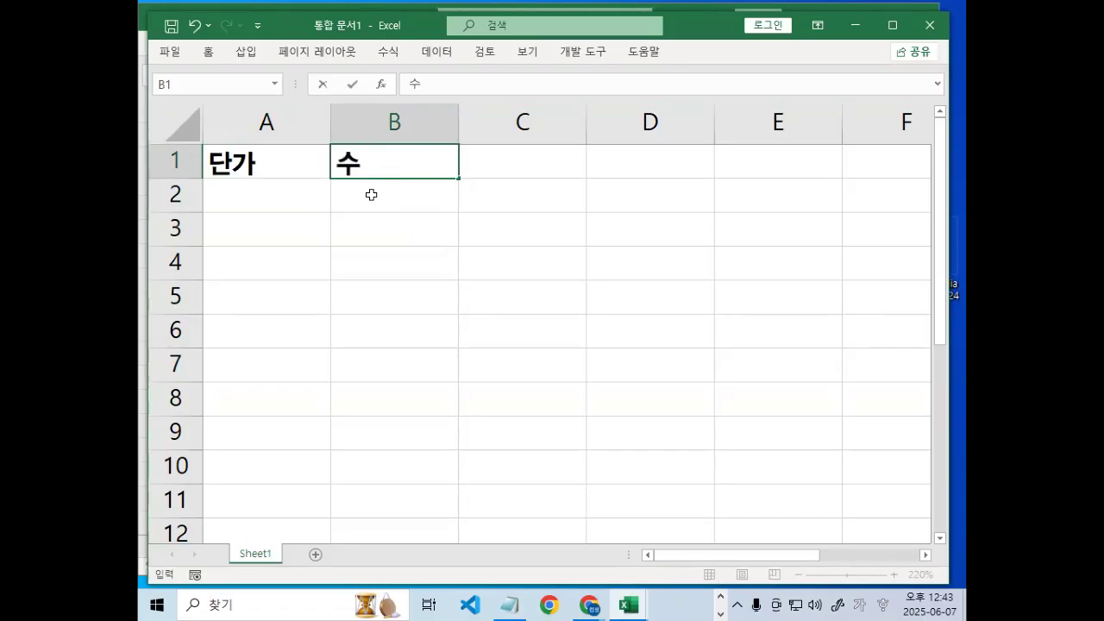
Enter the header 수량 in B1, then fill C1:E1 with the series 제품명1 to 제품명3.
type("랴ㅇ")
key("Return")
key("Up")
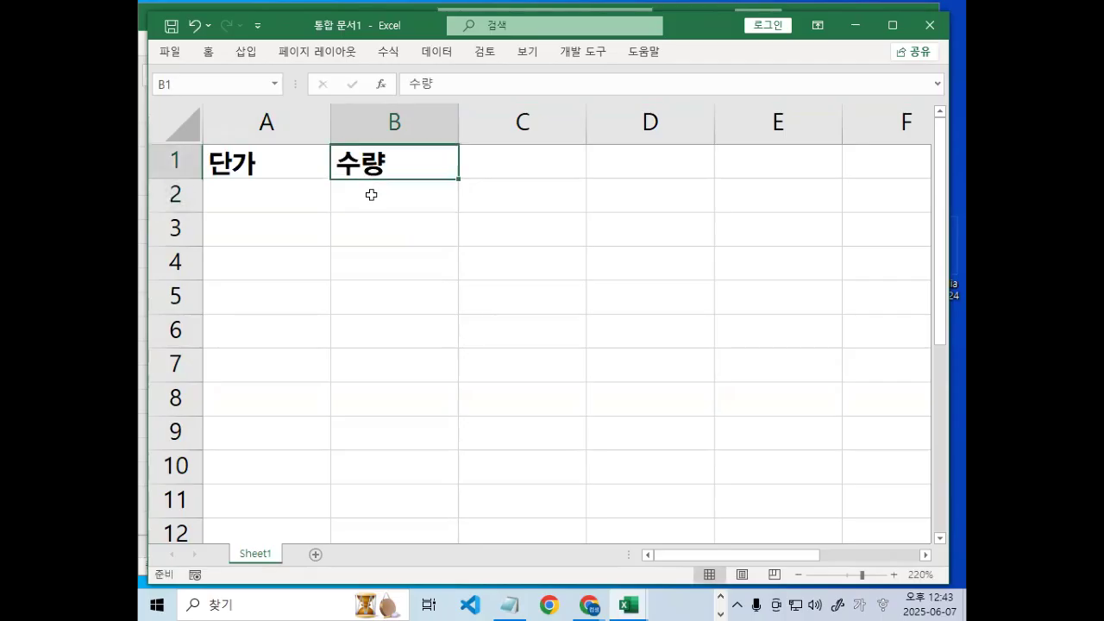
key("Right")
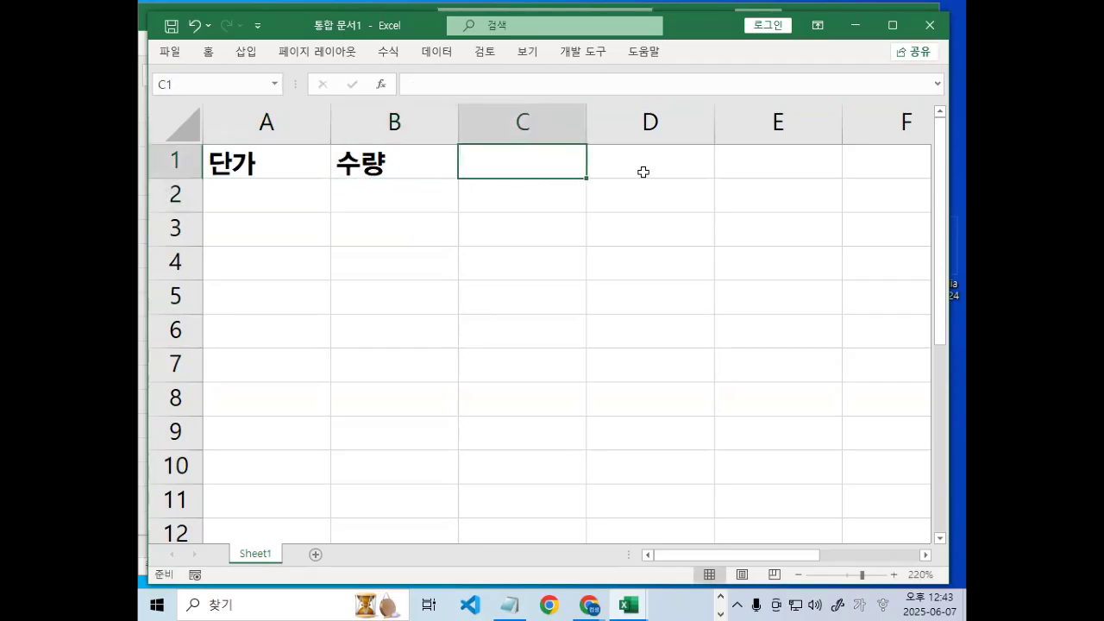
type("제품ㅁㅕㅇ1")
key("Return")
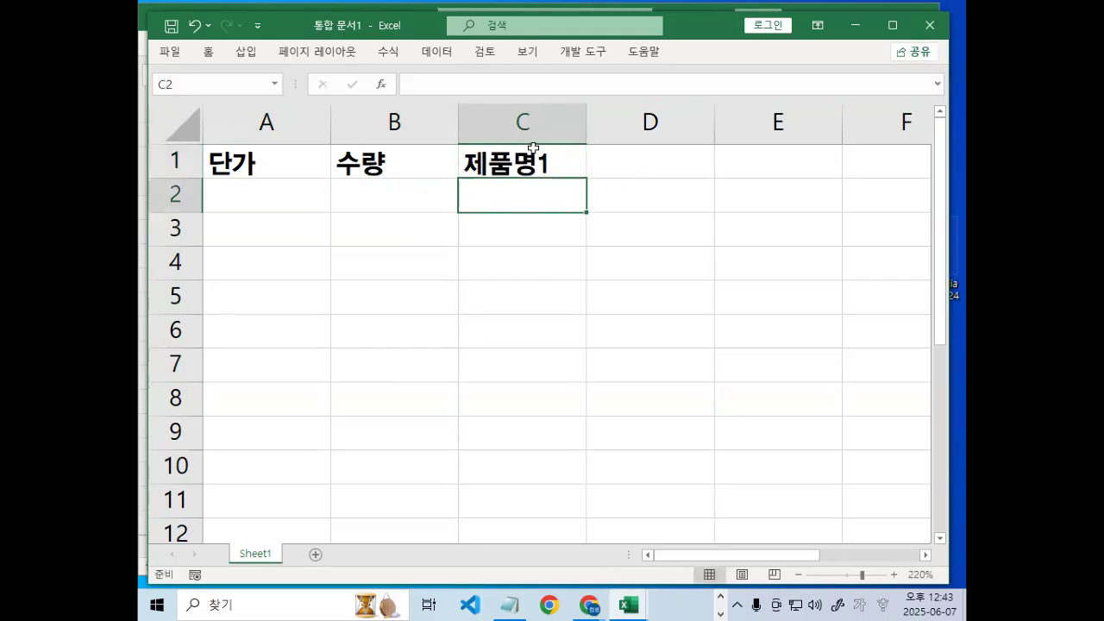
key("Up")
left_click_drag(592, 178, 804, 176)
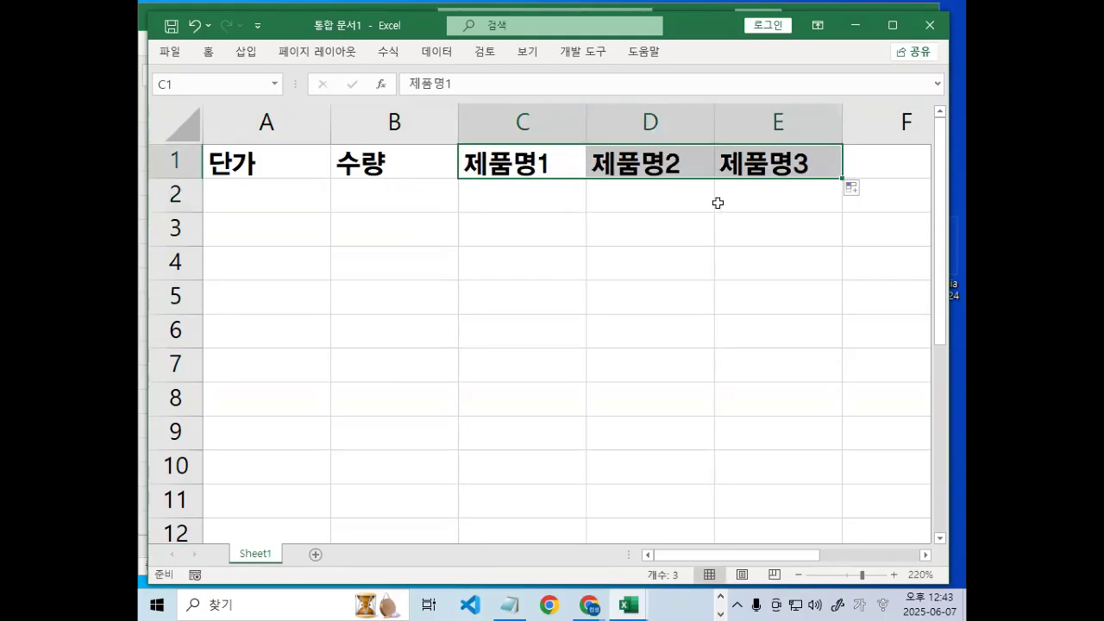
Enter the unit price 1000 in A2 and the quantity 10 in B2.
left_click(259, 192)
type("1000")
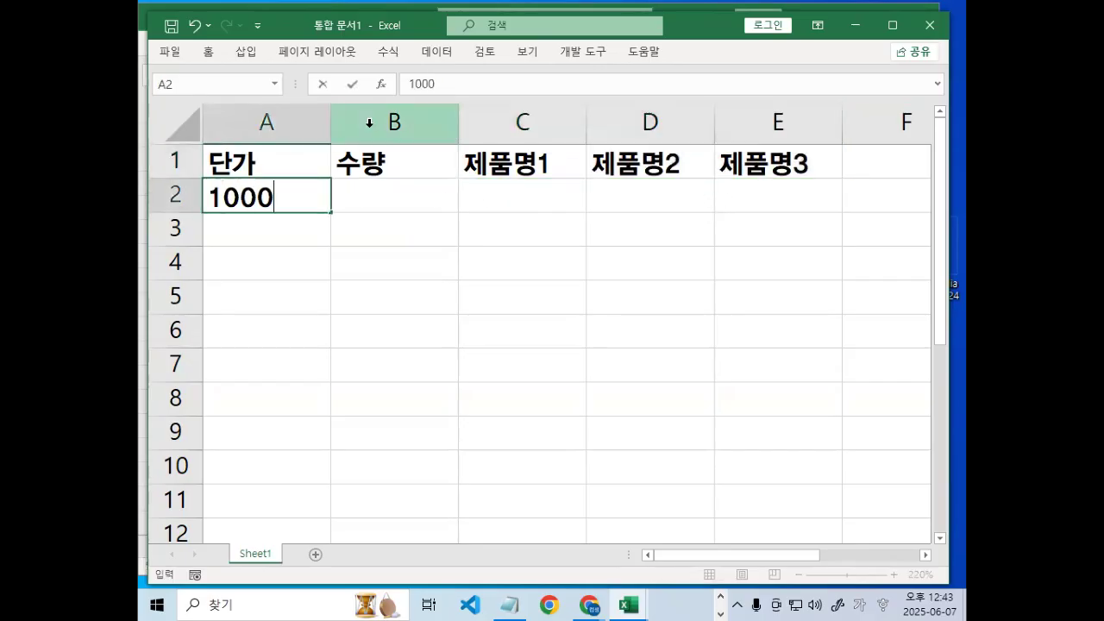
key("Tab")
type("10")
key("Return")
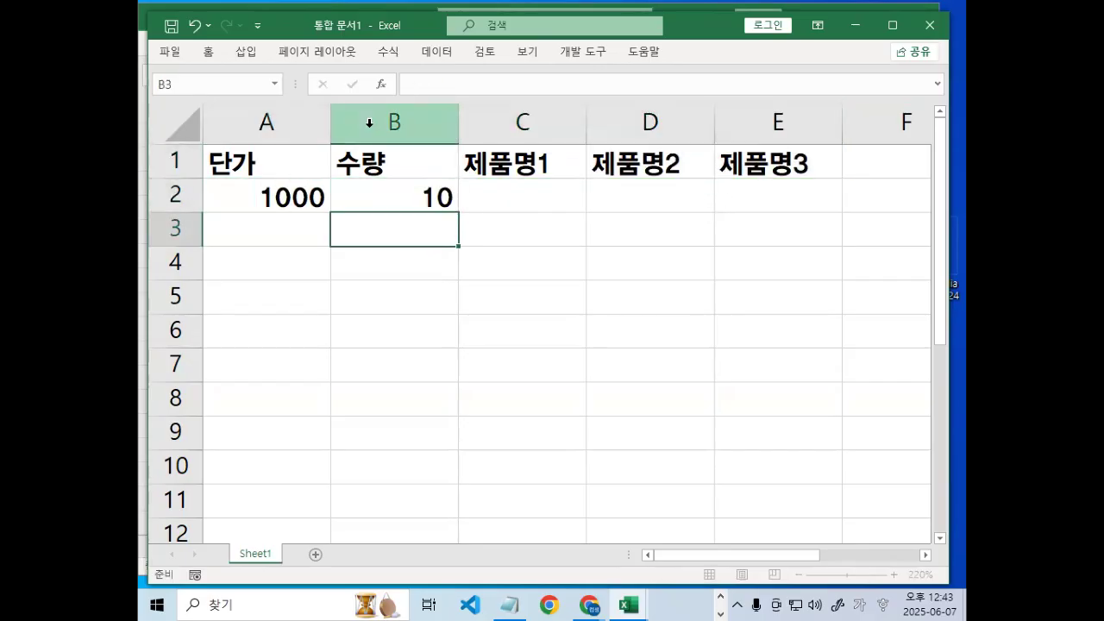
Enter the unit price 2000 in A3 and the quantity 20 in B3.
type("2000")
key("Return")
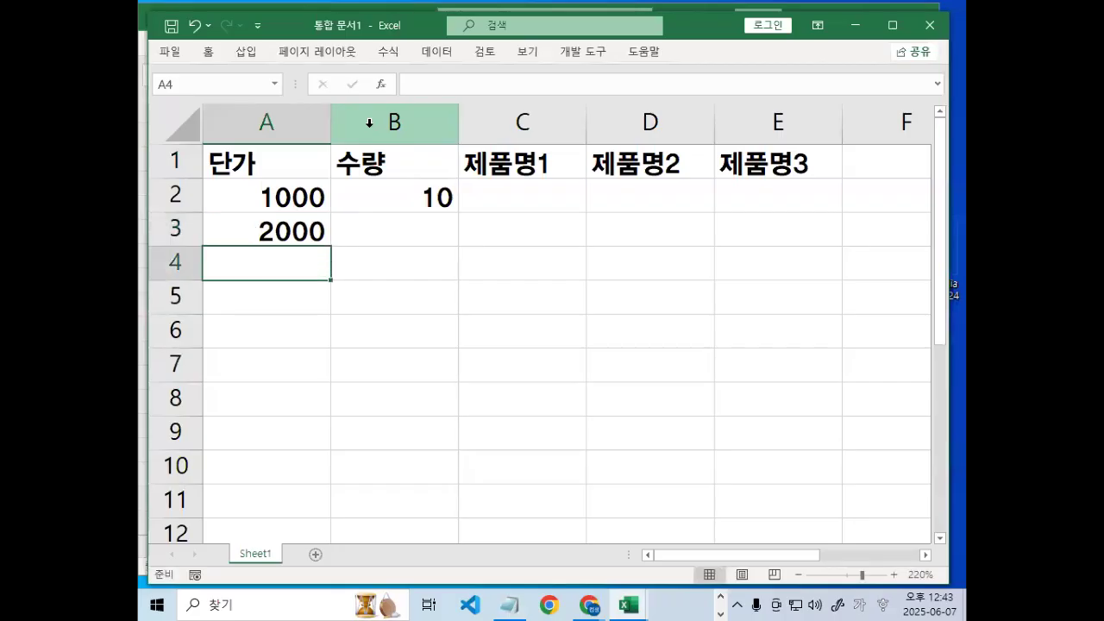
key("Up")
key("Right")
type("20")
key("Return")
Enter the unit price 3000 in A4 and the quantity 30 in B4.
key("Left")
type("300")
key("Right")
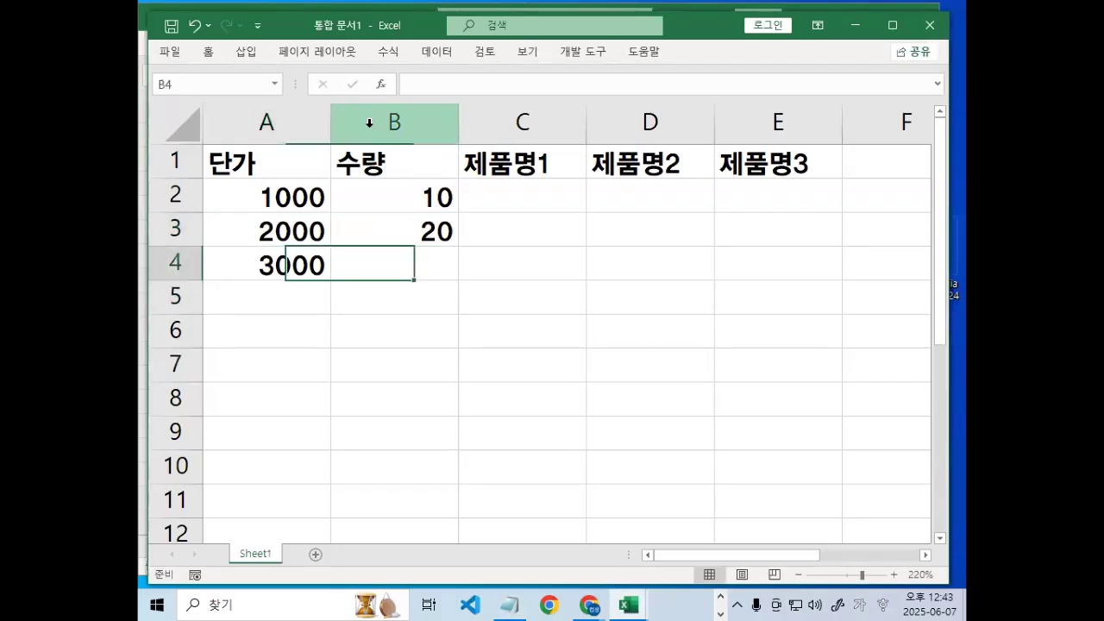
type("30")
key("Return")
Fill every cell of the product name range C2:E4 with 가 at once.
left_click_drag(523, 207, 779, 232)
type("가")
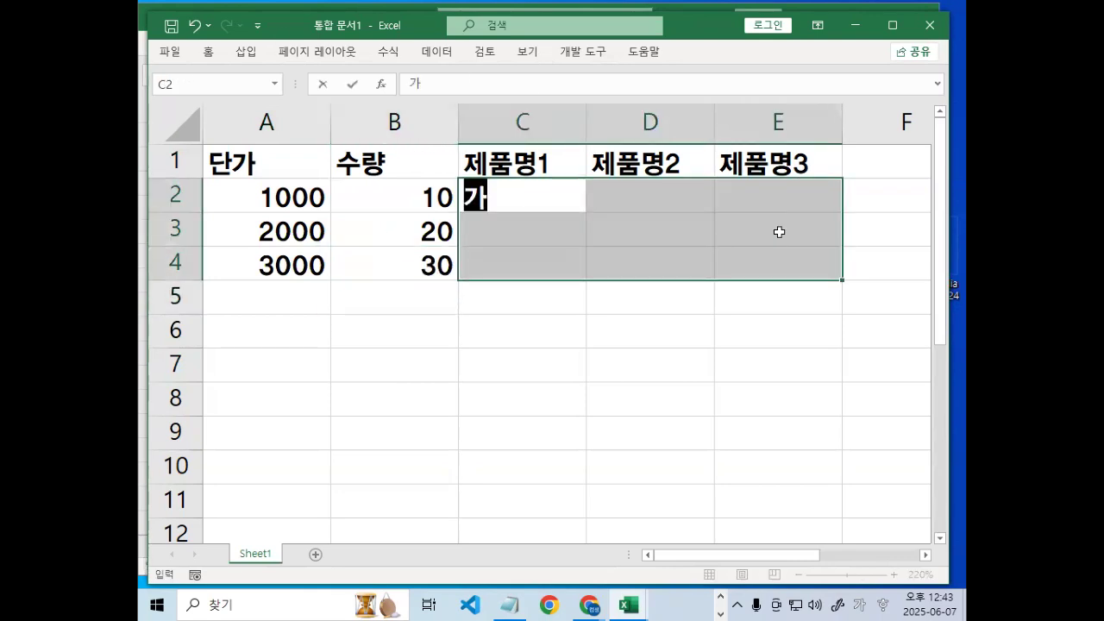
key("ctrl+Return")
Apply borders to all cells of the table A1:E4.
left_click_drag(259, 161, 792, 234)
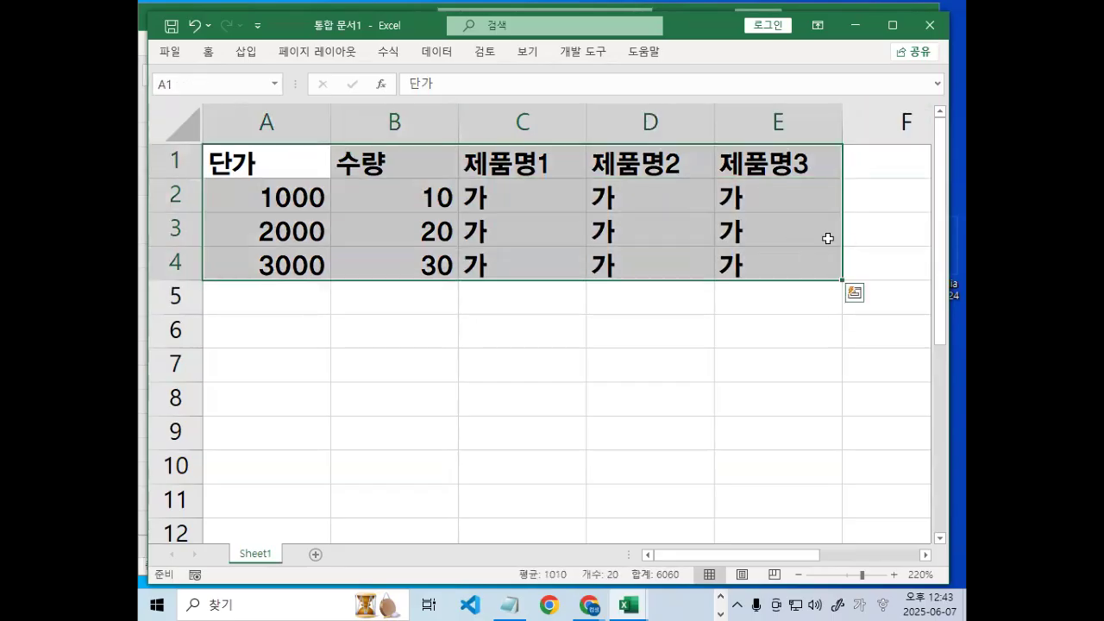
left_click(213, 50)
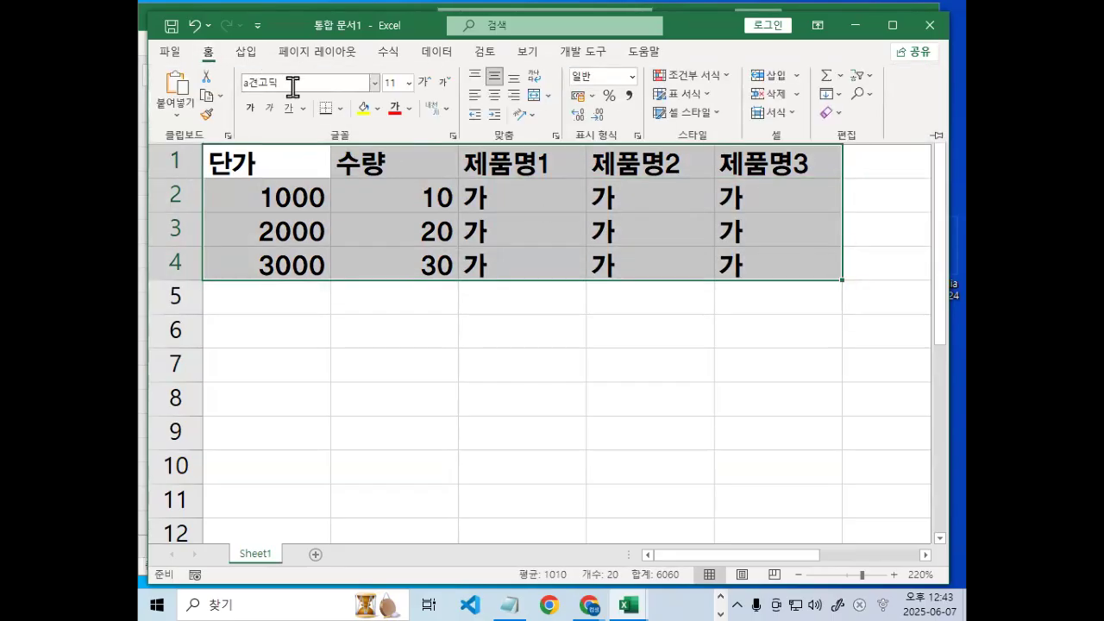
left_click(343, 112)
left_click(364, 262)
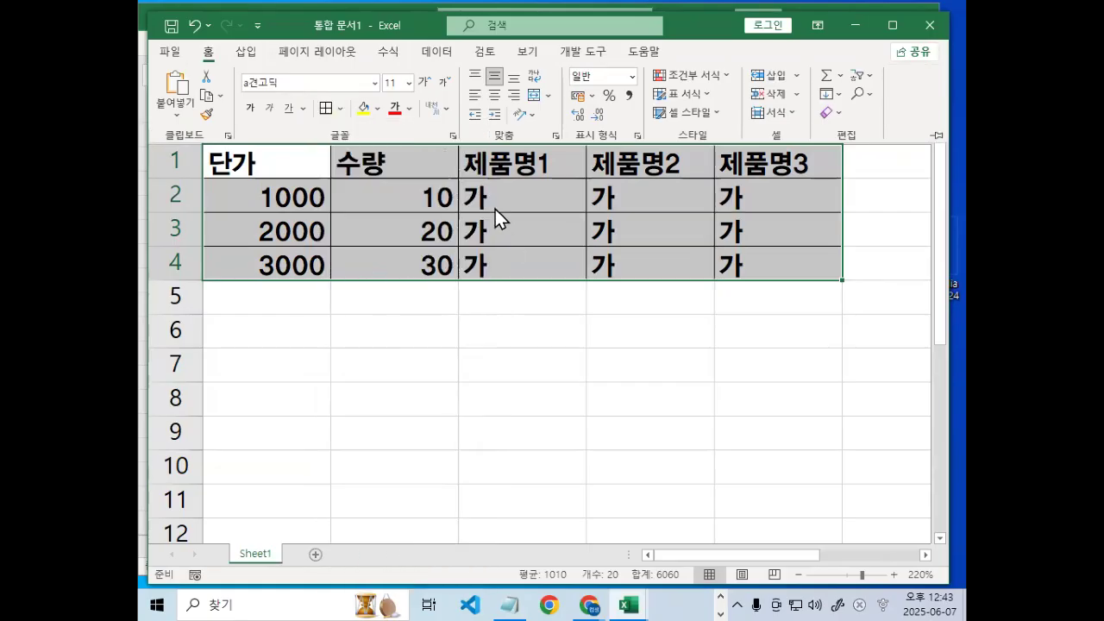
left_click(217, 502)
left_click_drag(250, 170, 259, 179)
left_click_drag(424, 179, 362, 151)
mouse_move(708, 472)
left_mouse_down()
mouse_move(756, 470)
mouse_move(681, 452)
left_mouse_up()
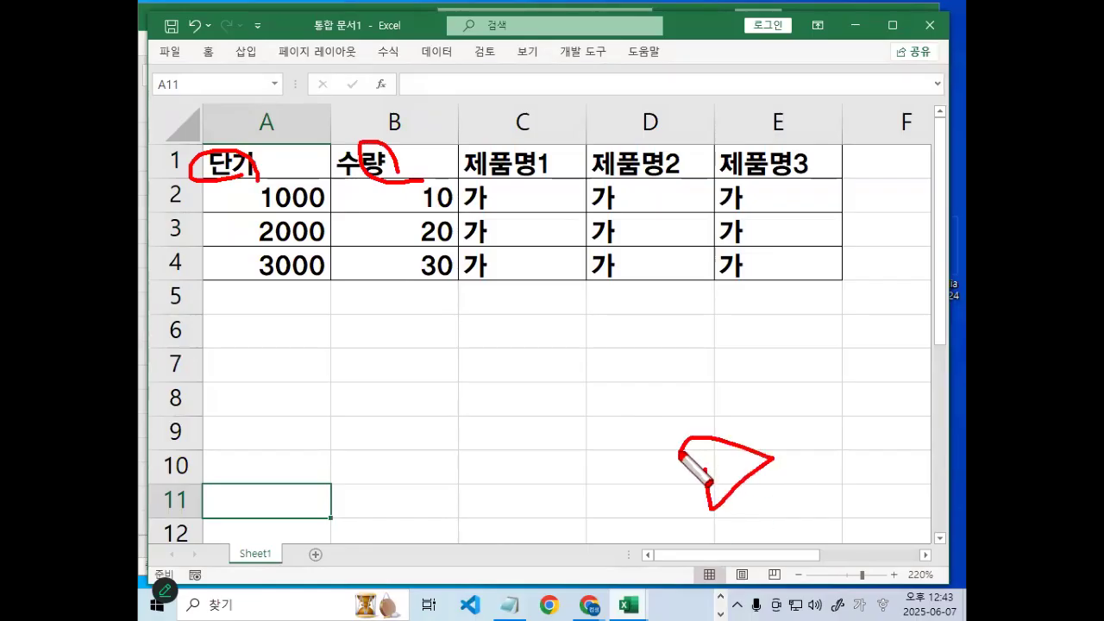
left_click_drag(376, 477, 407, 479)
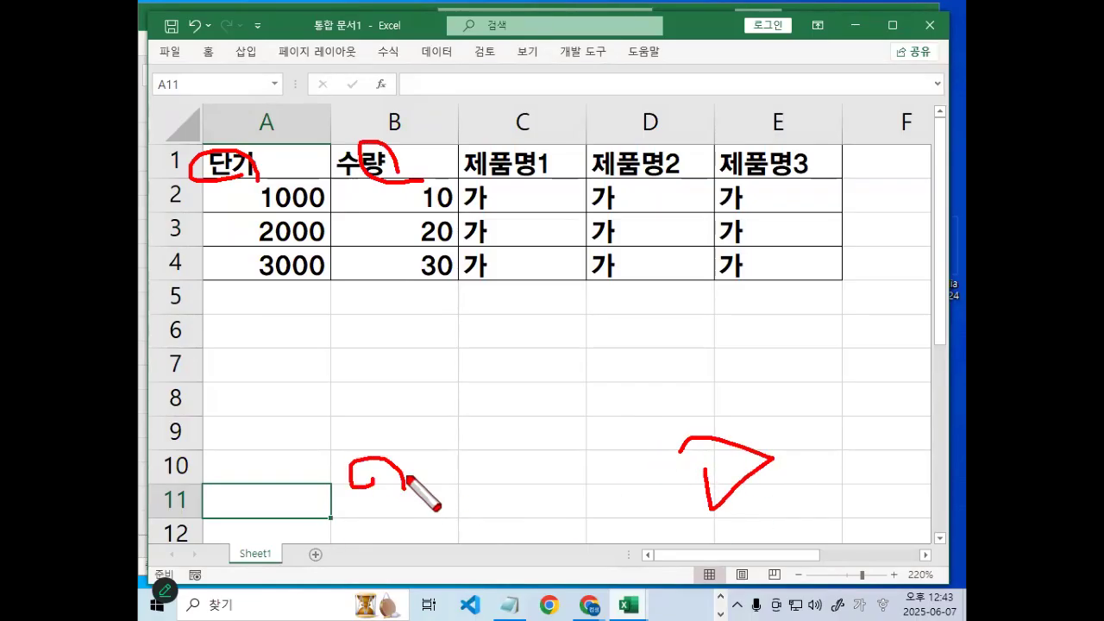
key("Escape")
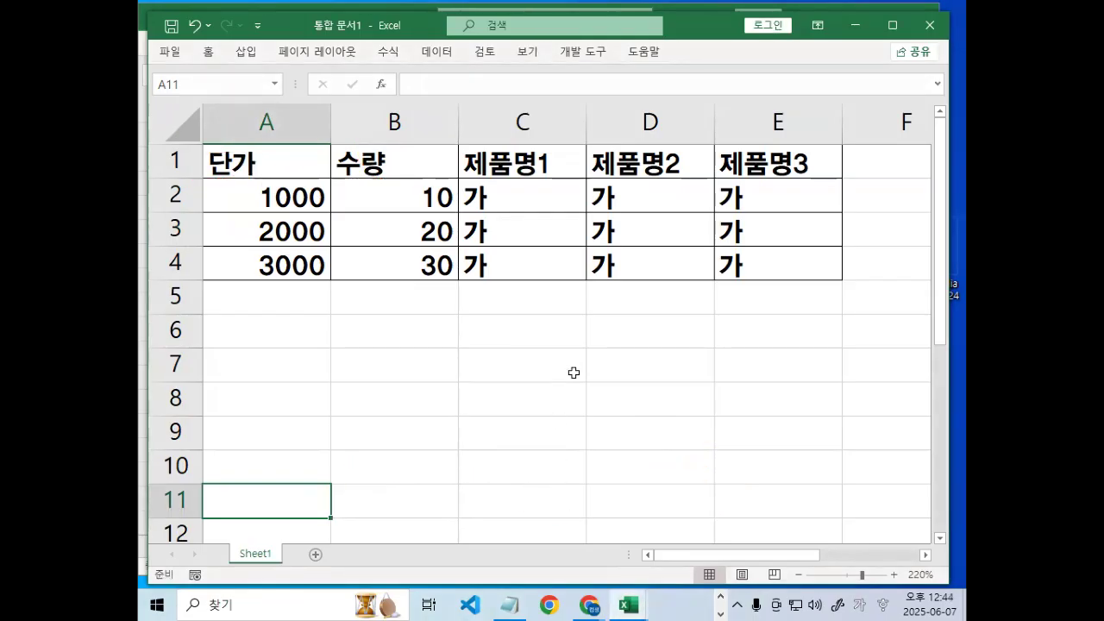
left_click(396, 504)
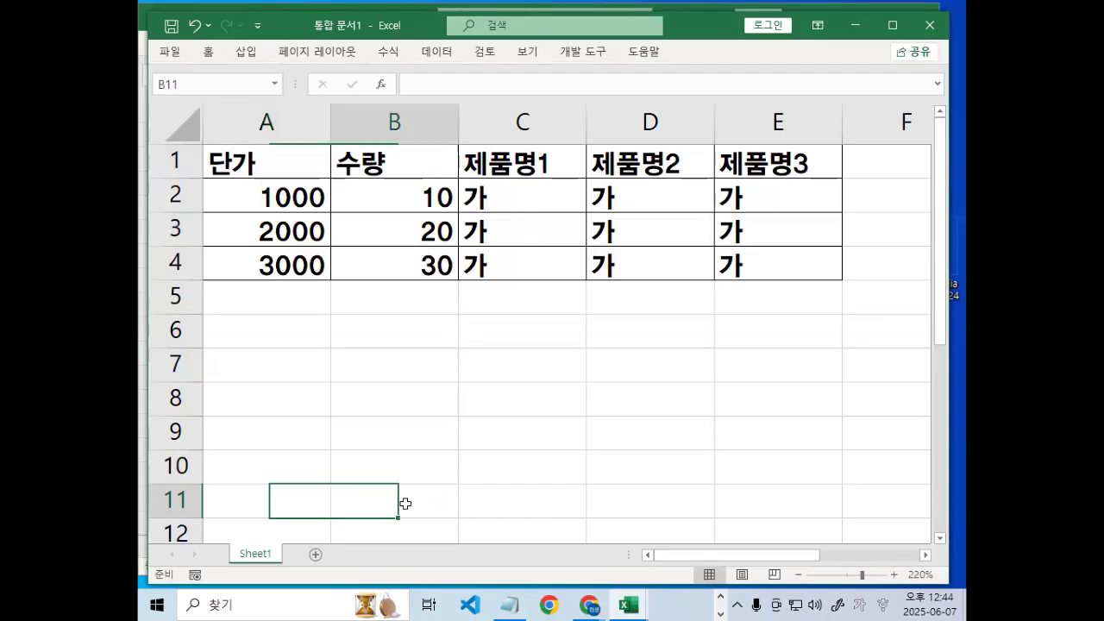
left_click(263, 192)
left_click(409, 203)
left_click(263, 470)
Enter =sum(A2:A4) in A11 to total the unit prices and extend the formula to B11 for the quantities.
left_click(264, 509)
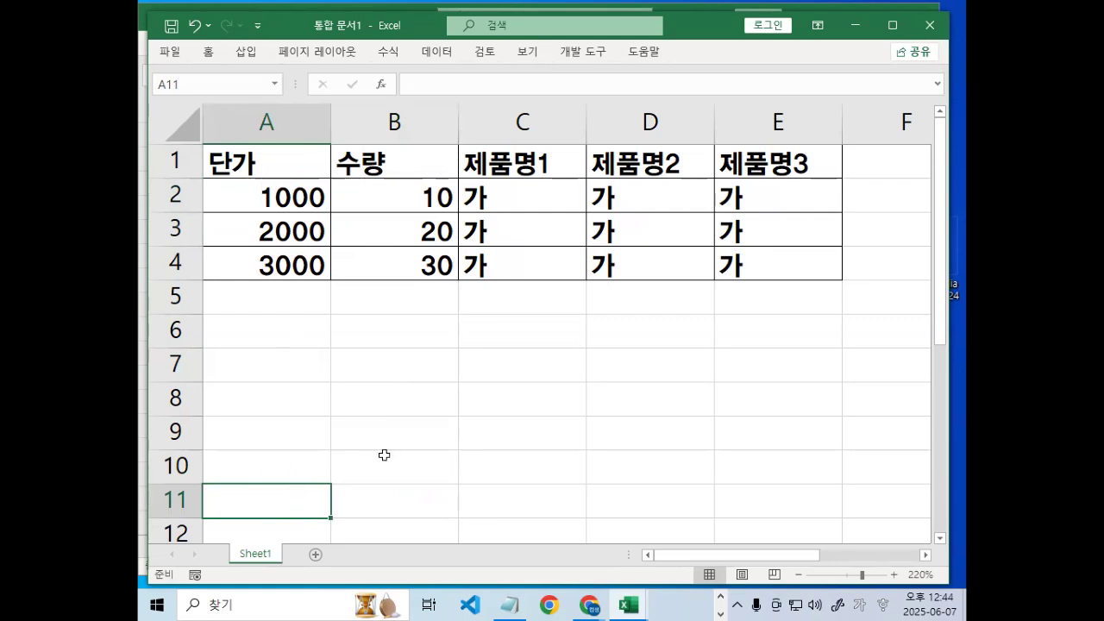
type("=")
key("Escape")
type("=녀")
key("BackSpace")
key("BackSpace")
key("Hangul")
type("sum(")
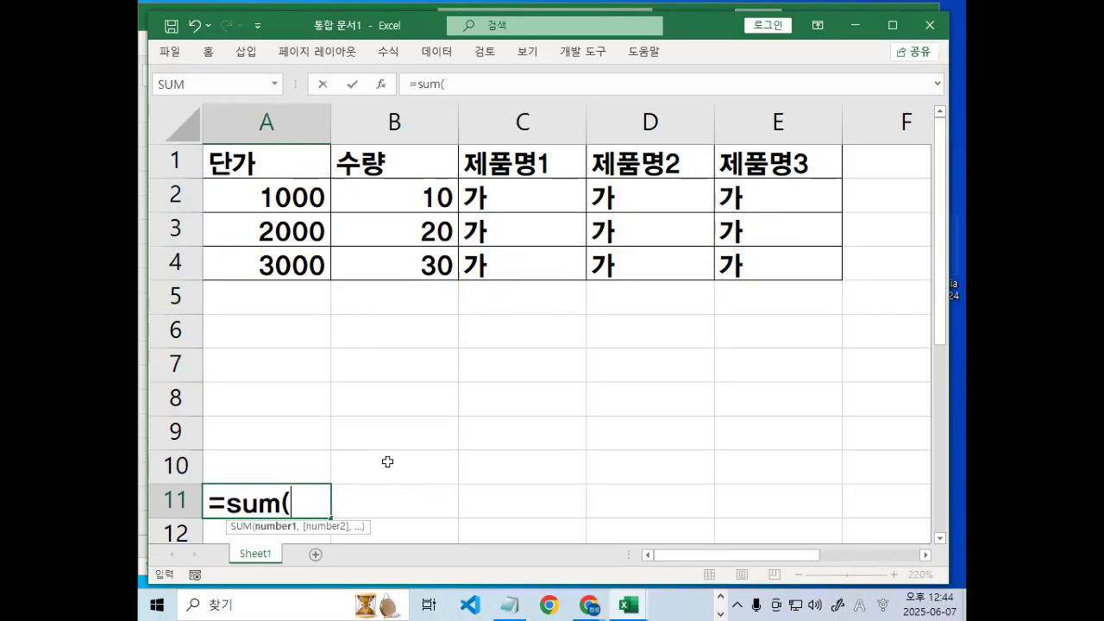
left_click_drag(292, 200, 293, 263)
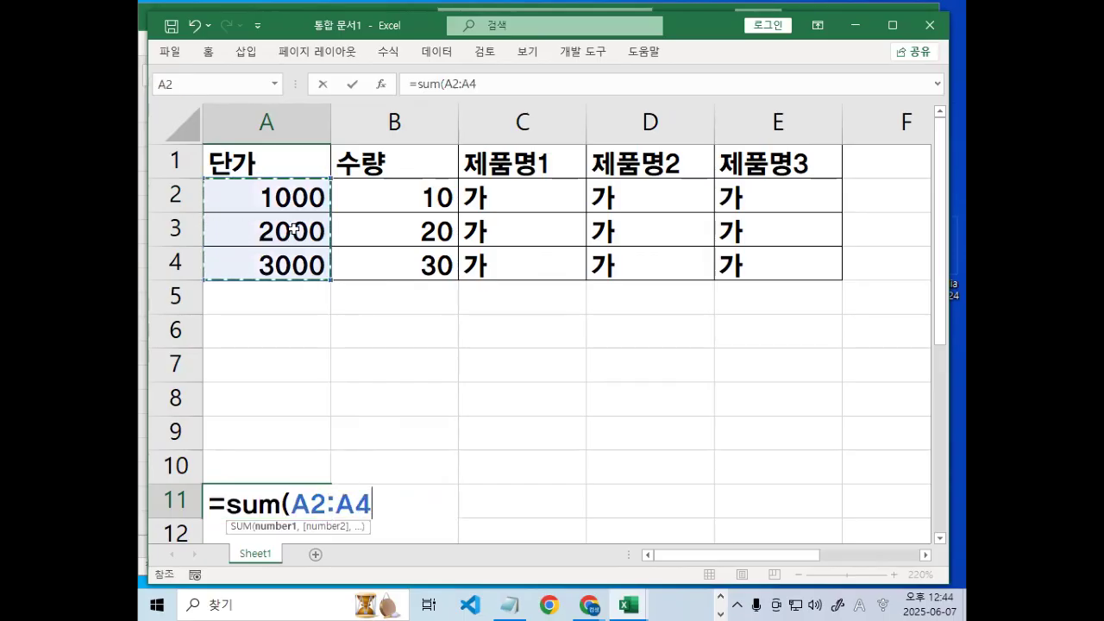
type(")")
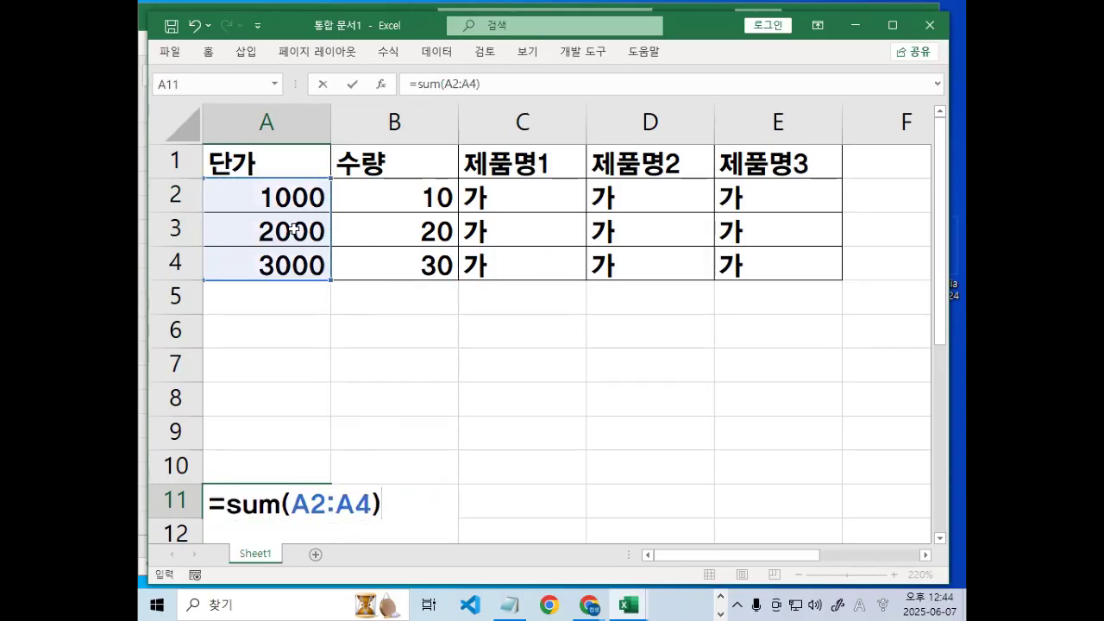
key("Return")
left_click(318, 472)
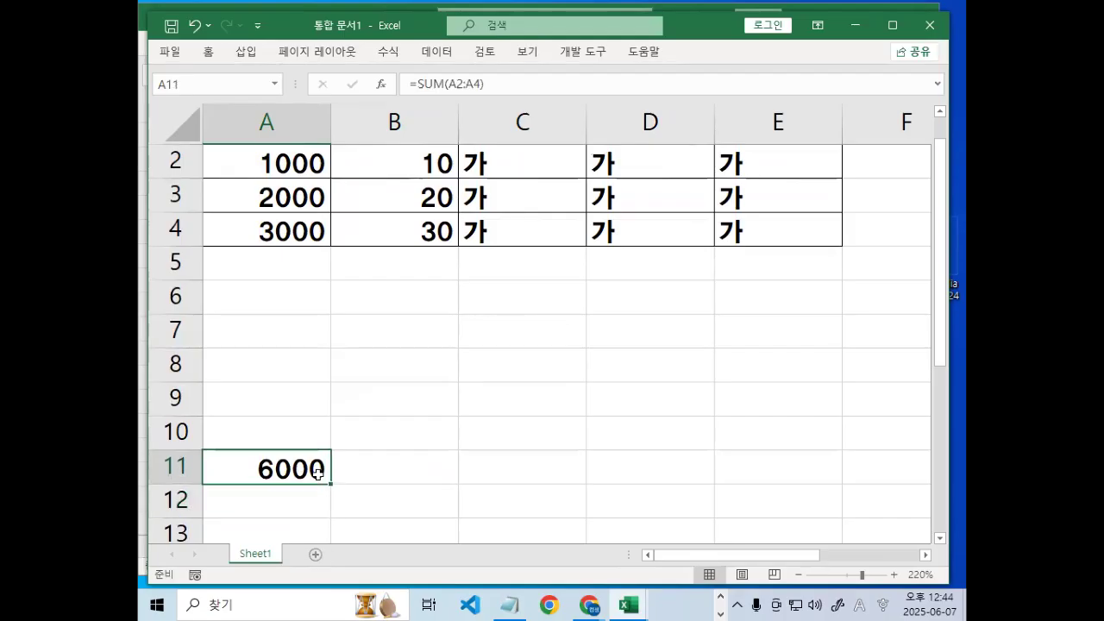
left_click_drag(330, 485, 458, 486)
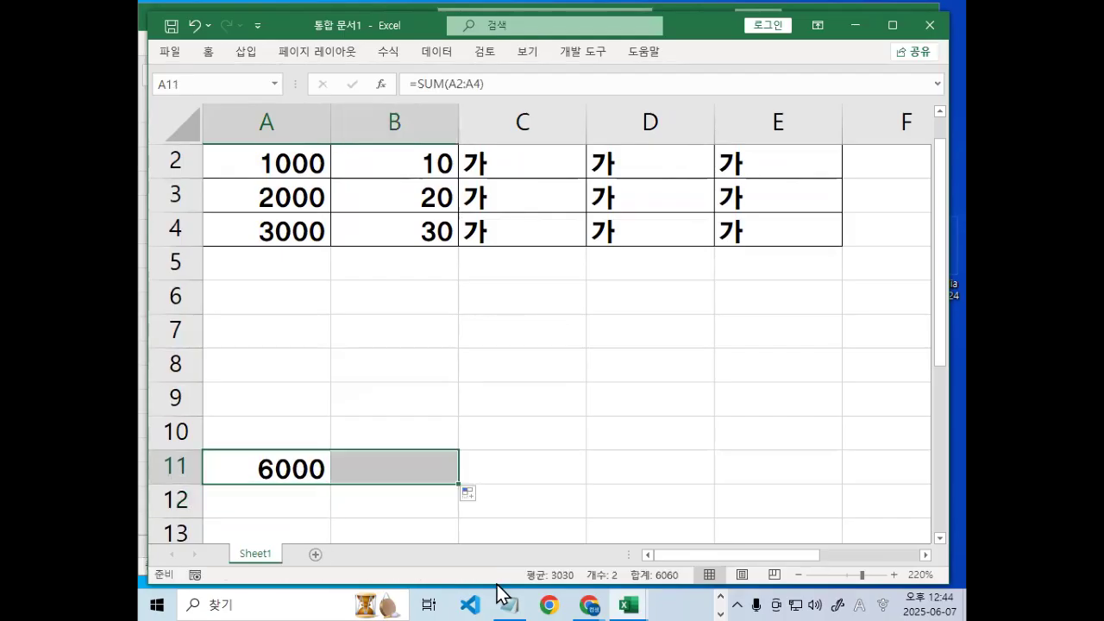
Enter the formula =A11*B11 in C11 to multiply the two column totals.
left_click(531, 464)
type("=")
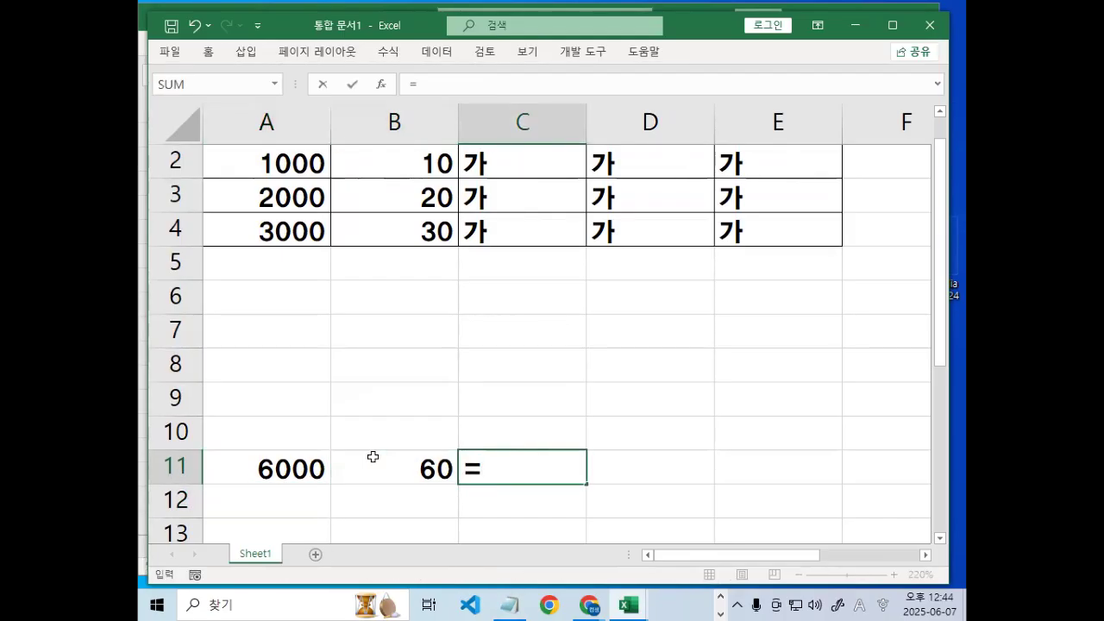
left_click(294, 464)
type("/")
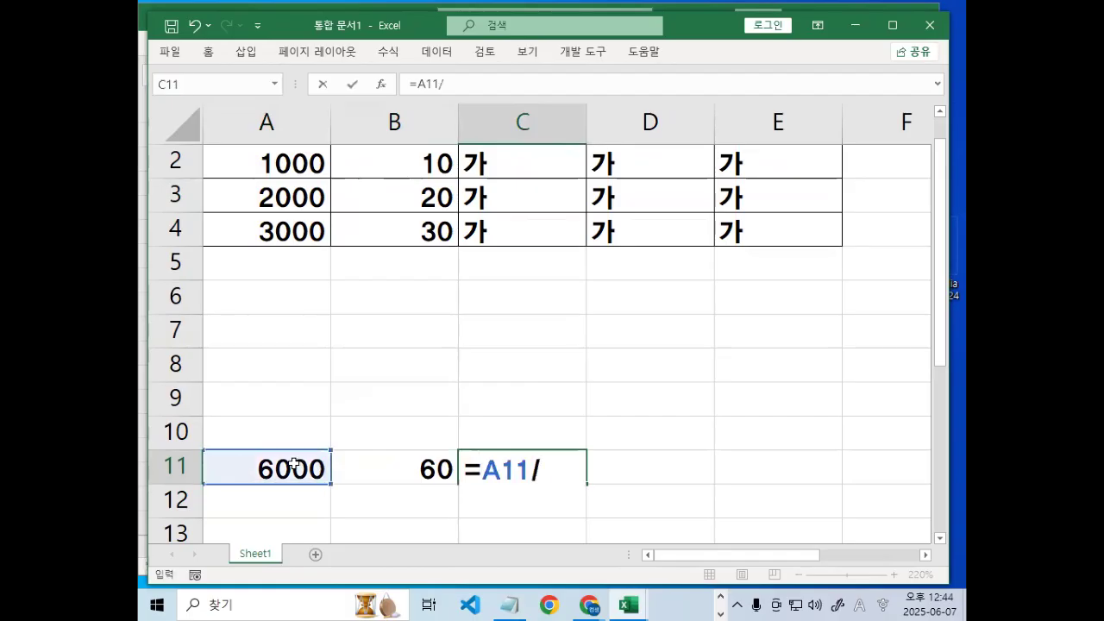
type("*")
left_click(379, 465)
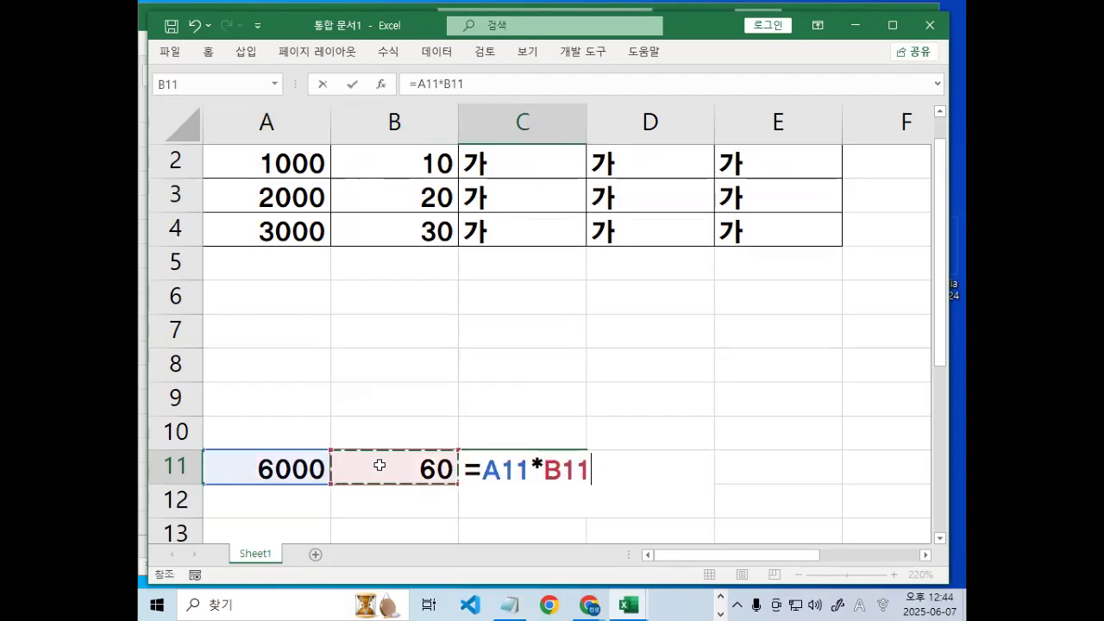
key("Return")
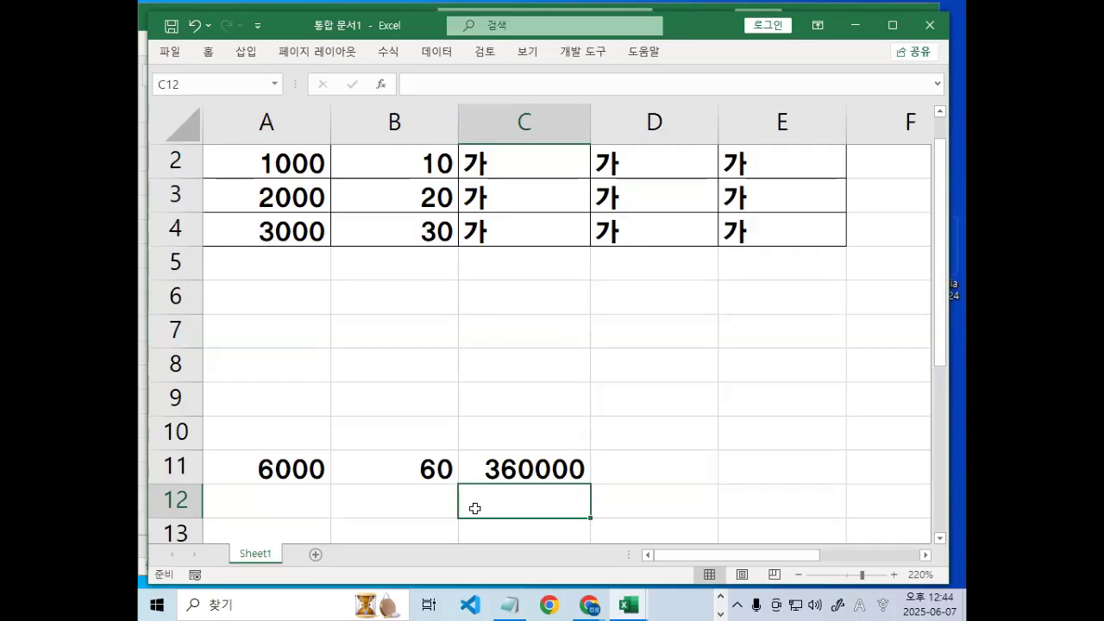
Examine the total formulas in A11 and B11 and the first unit price and quantity in row 2.
left_click(288, 468)
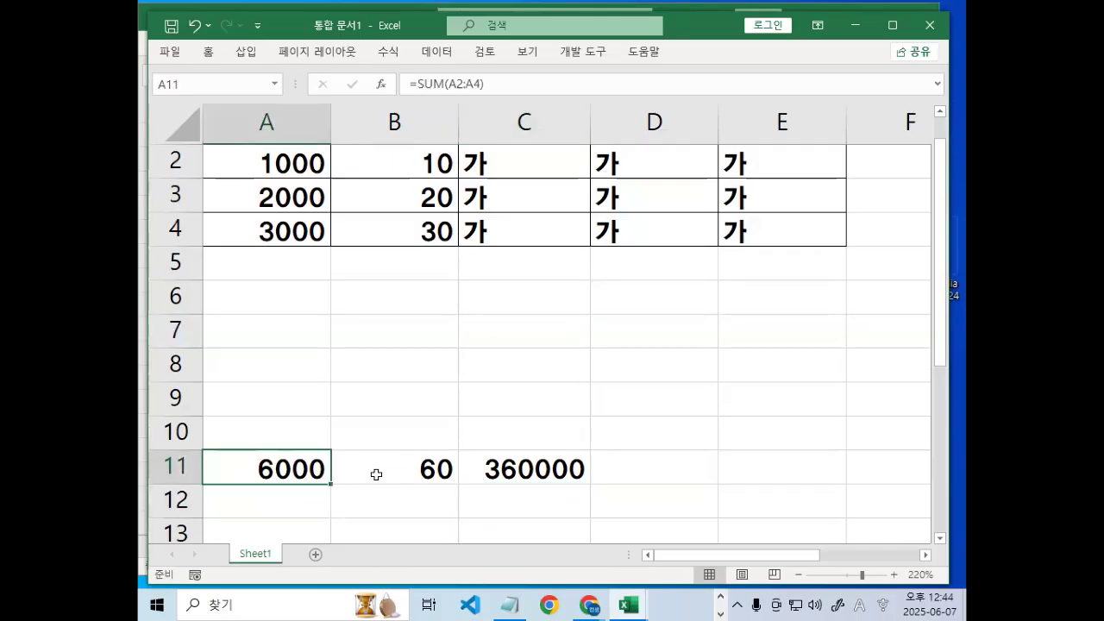
left_click(296, 167)
left_click(419, 168)
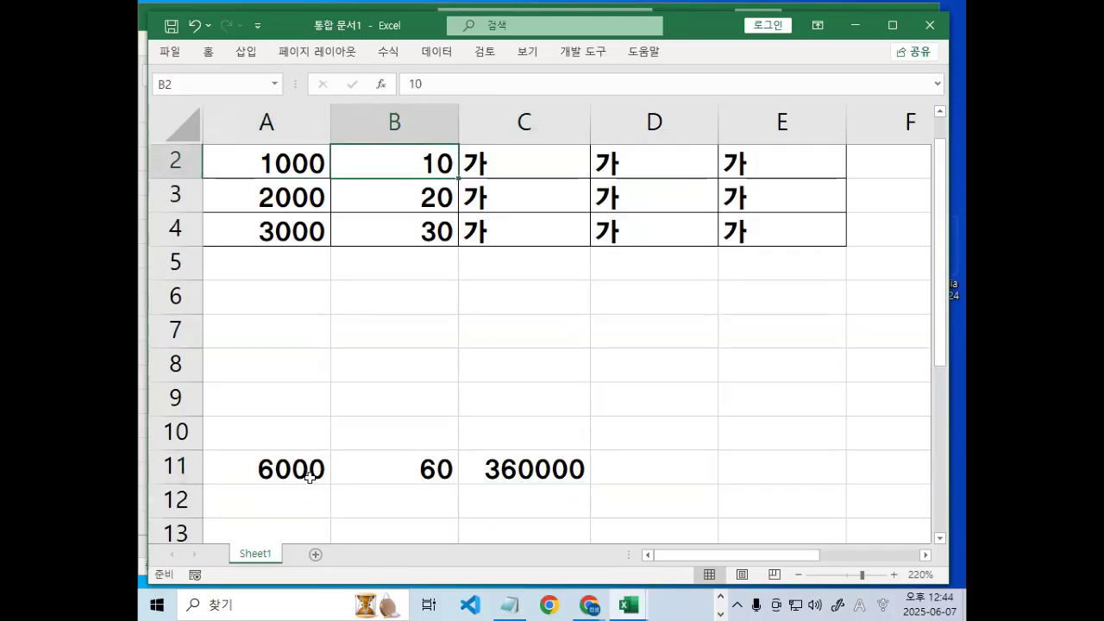
double_click(295, 470)
key("Escape")
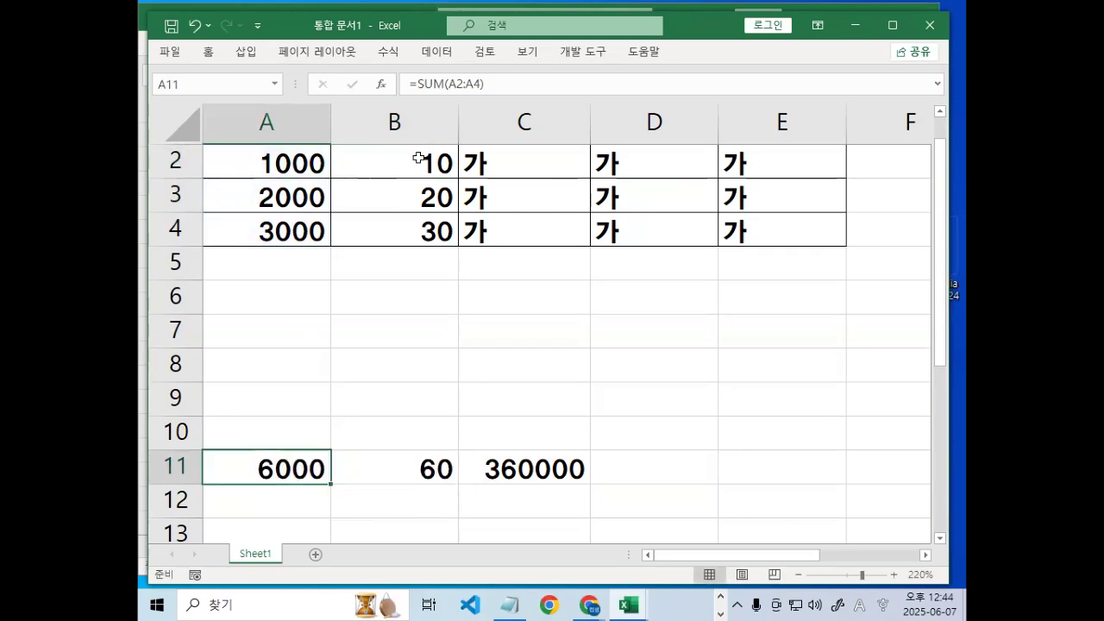
left_click(411, 468)
left_click(293, 469)
left_click(378, 470)
Clear the formulas in A11:C11.
left_click_drag(293, 469, 583, 466)
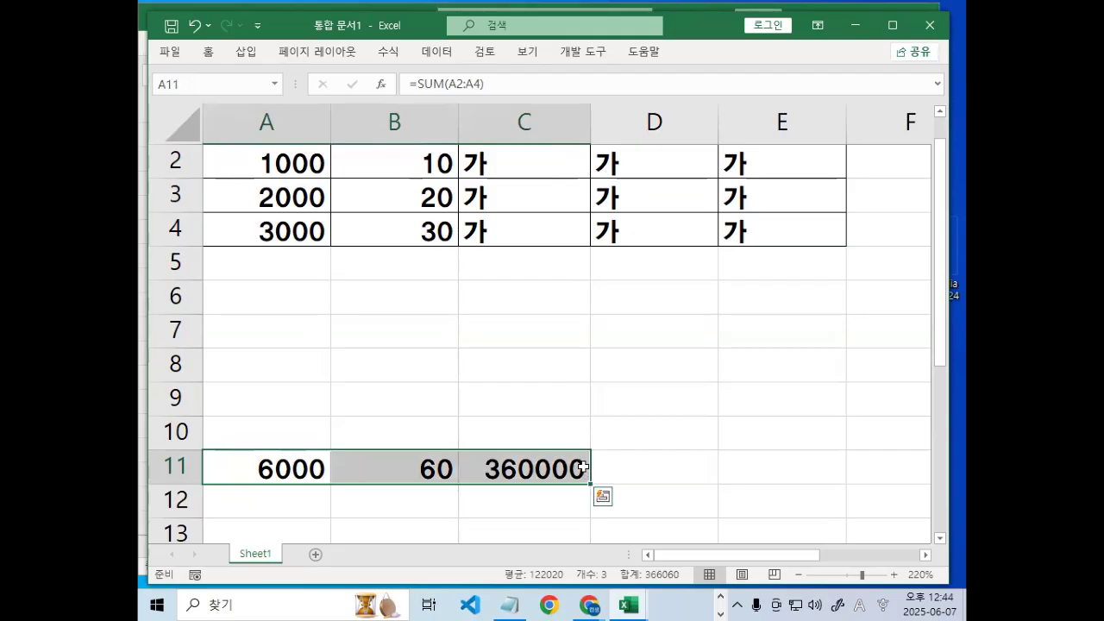
key("Delete")
key("Left")
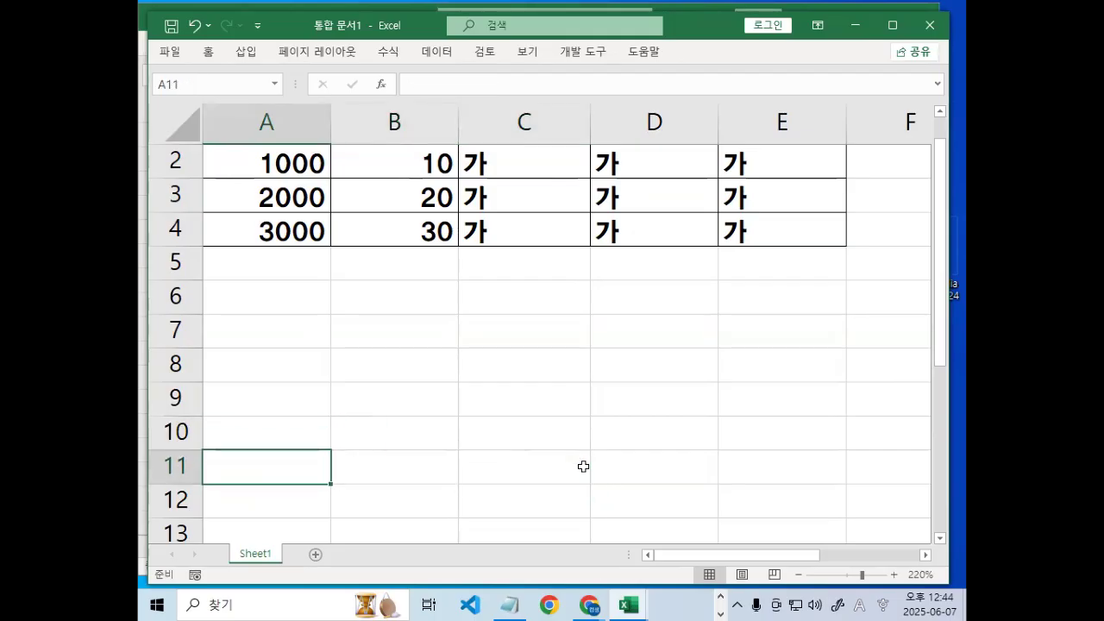
Enter the formula =A2*B2+A3*B3+A4*B4 in A11 to add up the price times quantity of each row.
type("=")
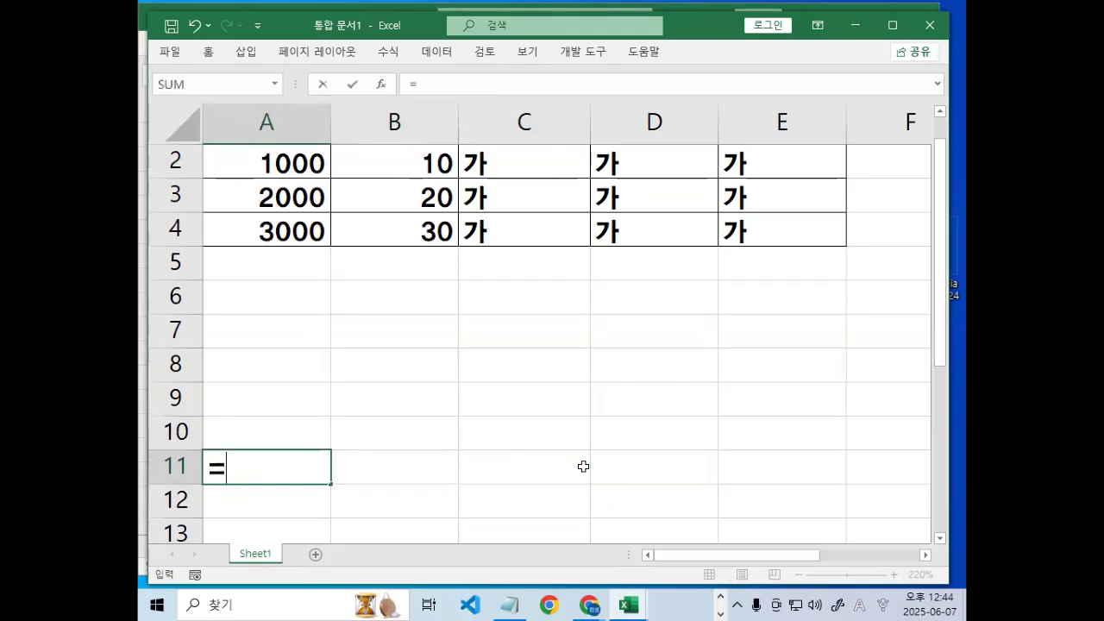
left_click(241, 158)
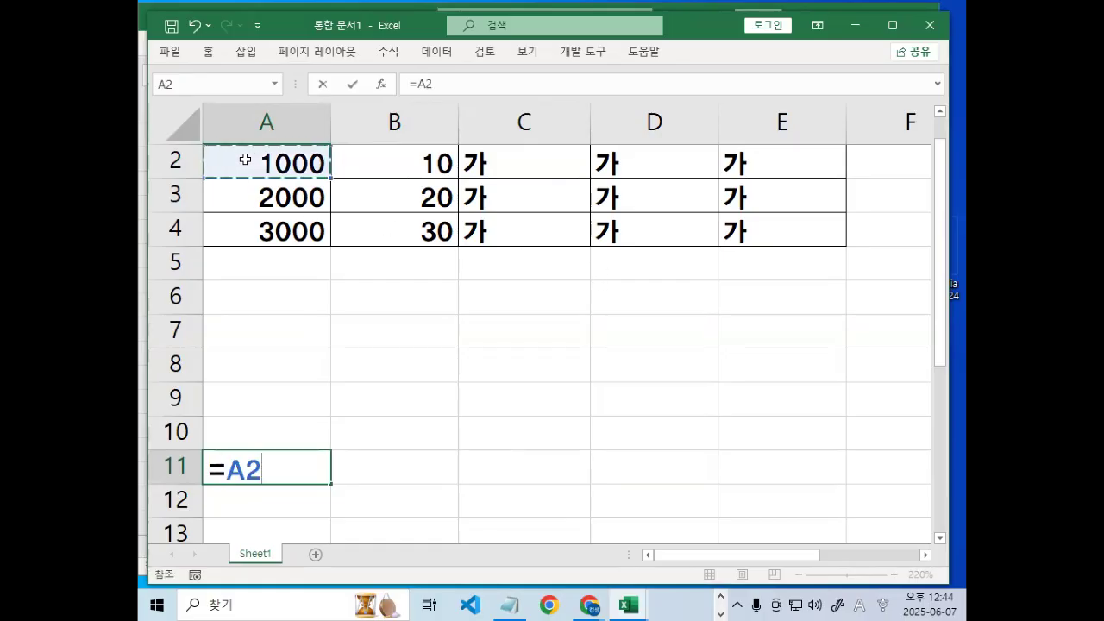
type("*")
left_click(448, 164)
type("+")
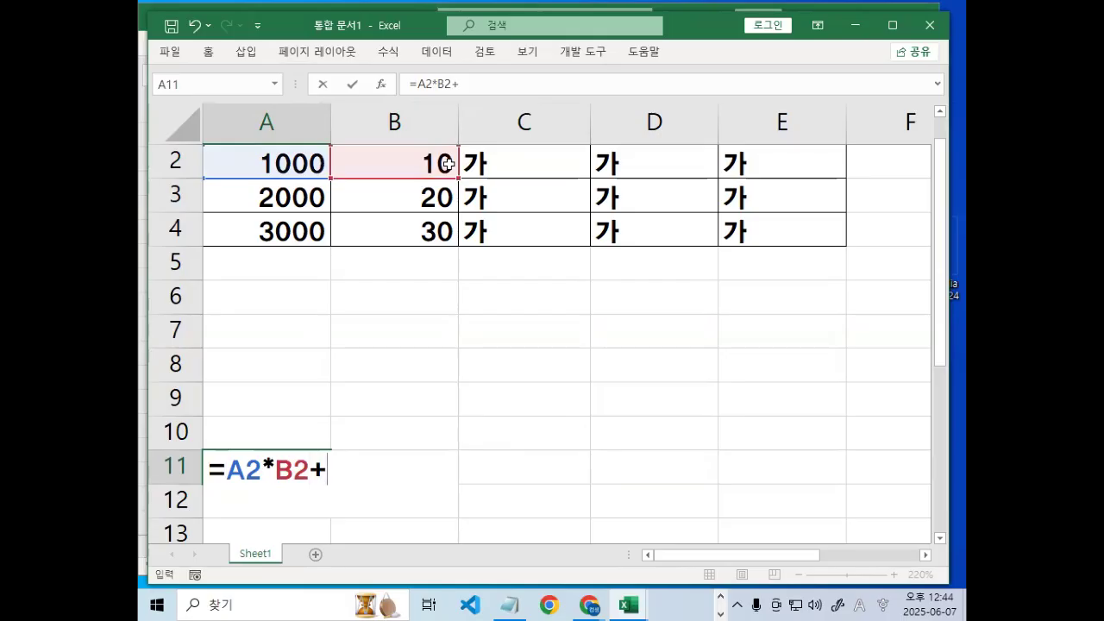
left_click(280, 204)
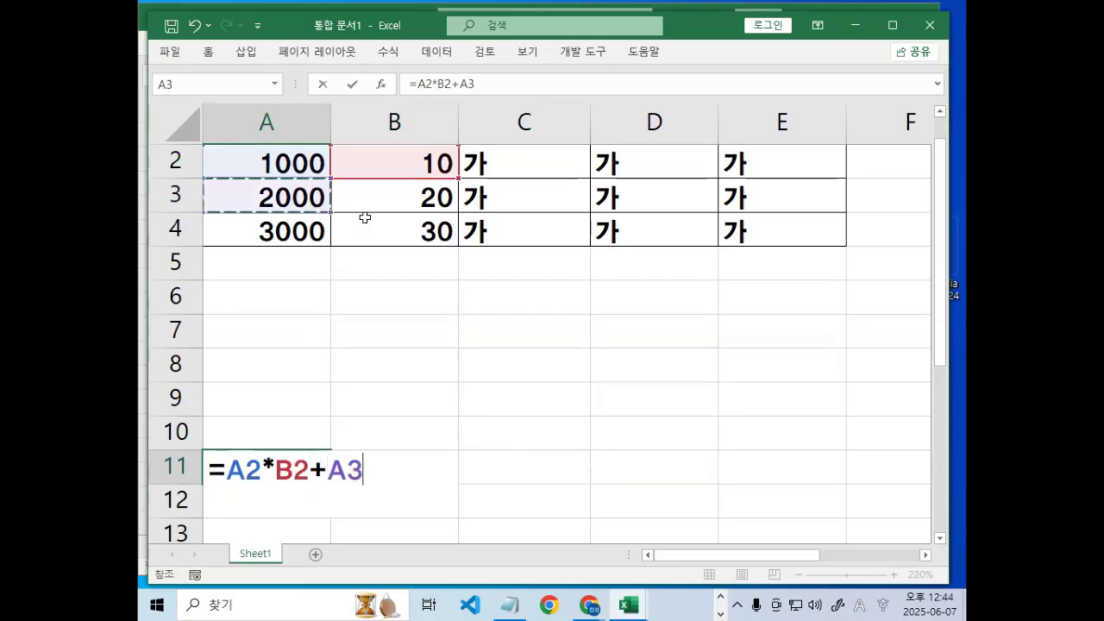
type("*")
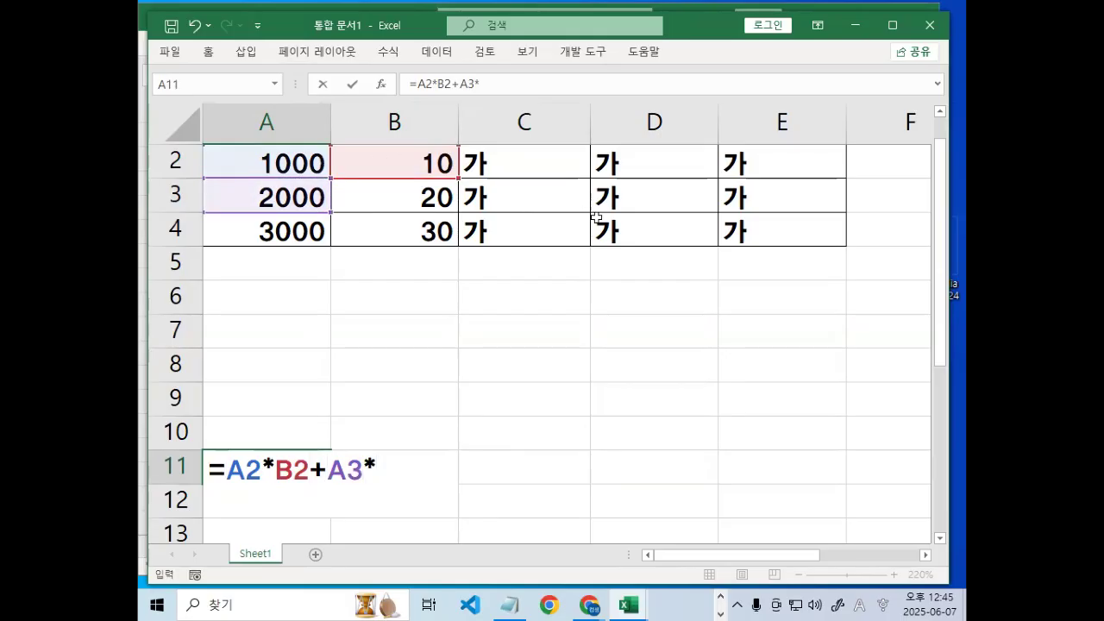
left_click(437, 199)
type("+")
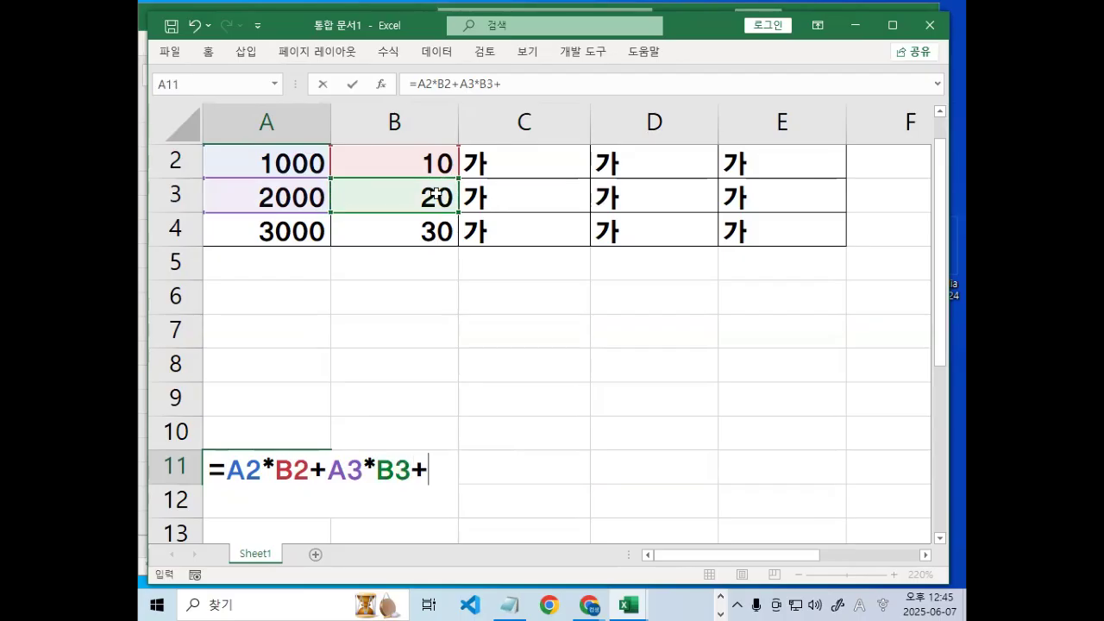
left_click(289, 235)
type("*")
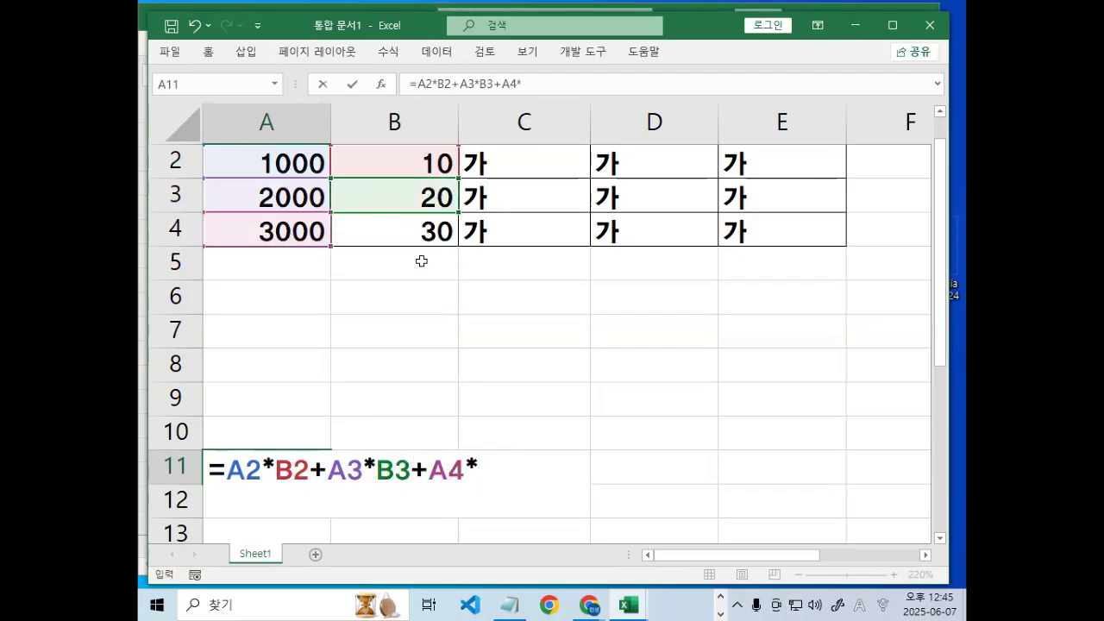
left_click(428, 232)
key("Return")
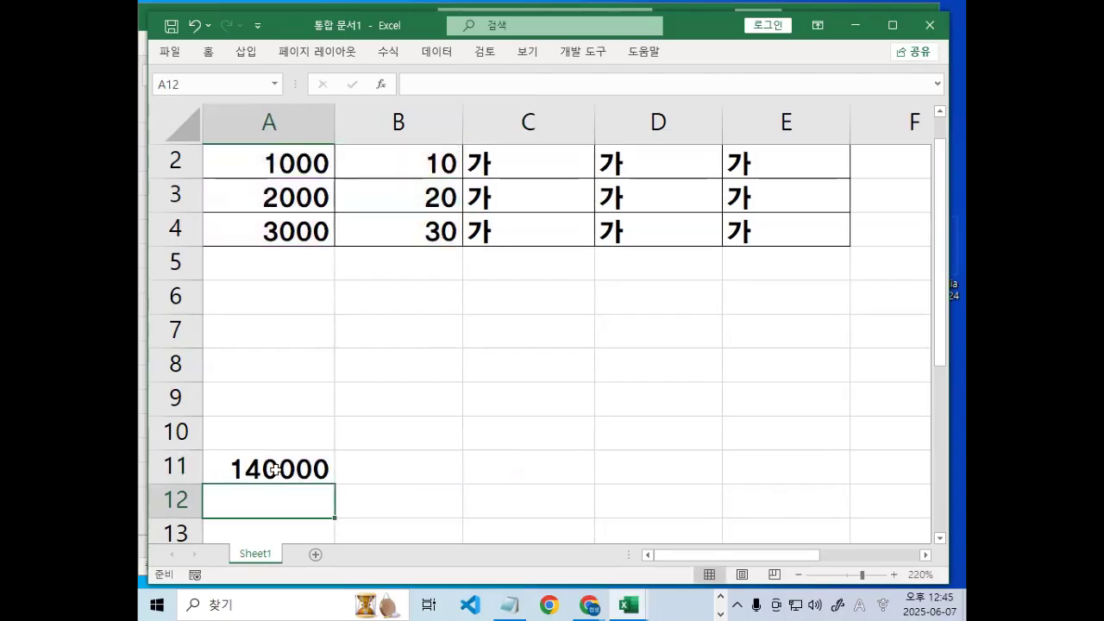
Replace the formula in A11 with the label 총가격.
left_click(281, 464)
key("Delete")
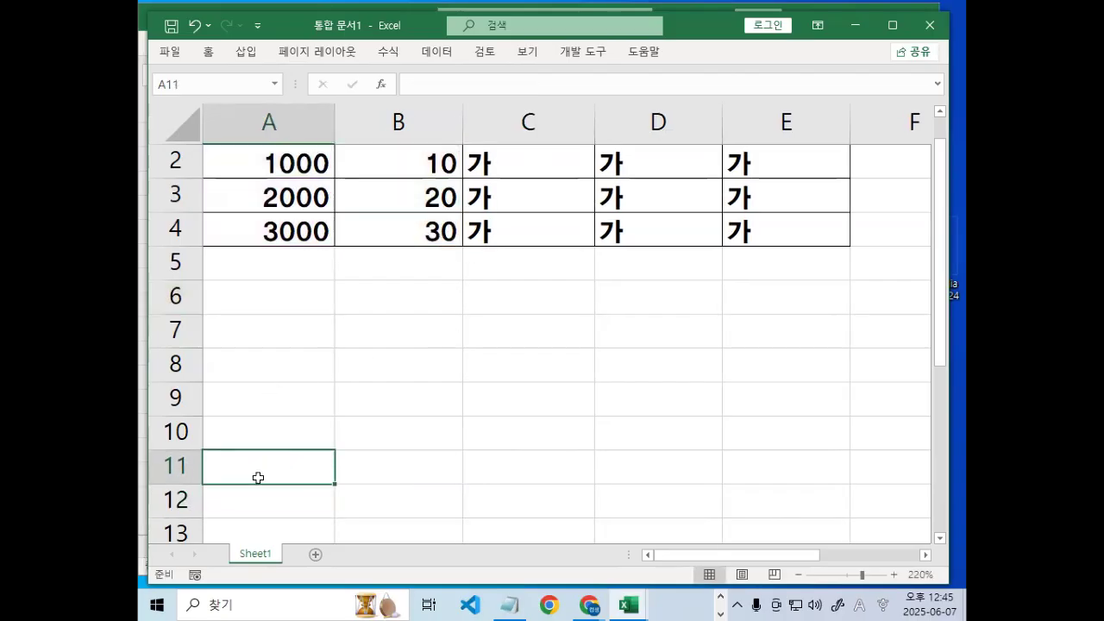
type("c")
key("BackSpace")
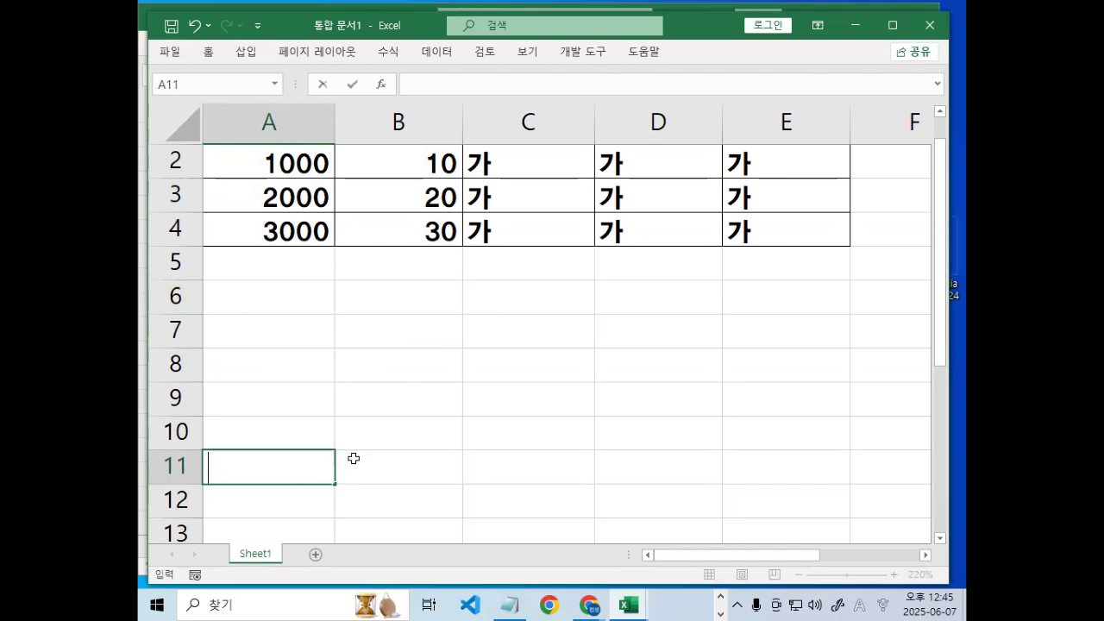
type("ch")
key("BackSpace")
type("hd")
key("BackSpace")
key("BackSpace")
key("BackSpace")
key("Hangul")
type("총")
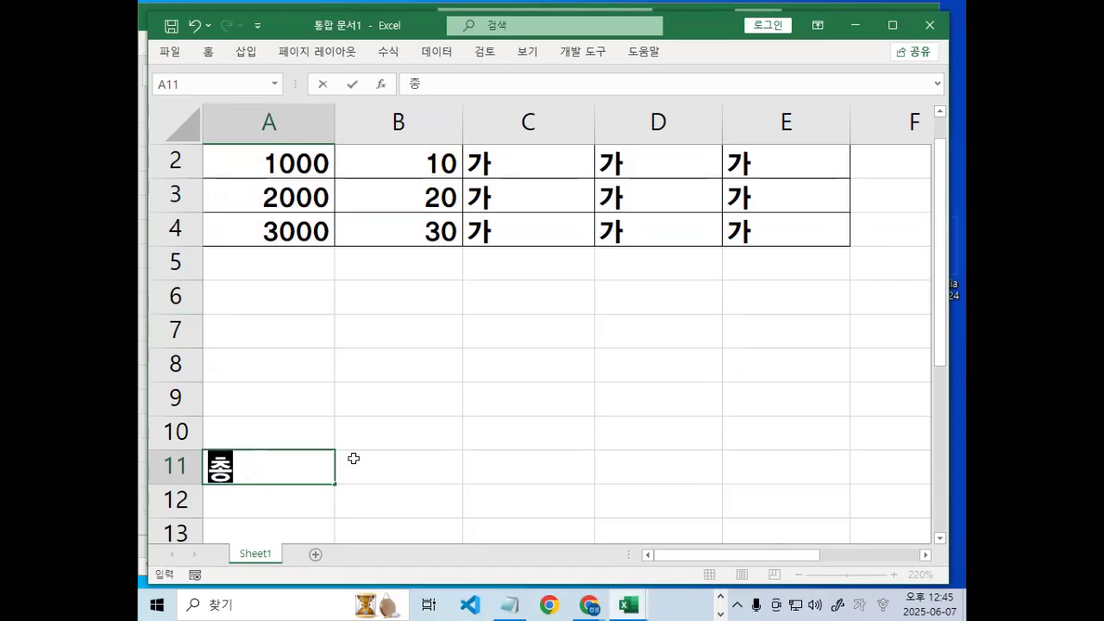
type("각격")
key("Return")
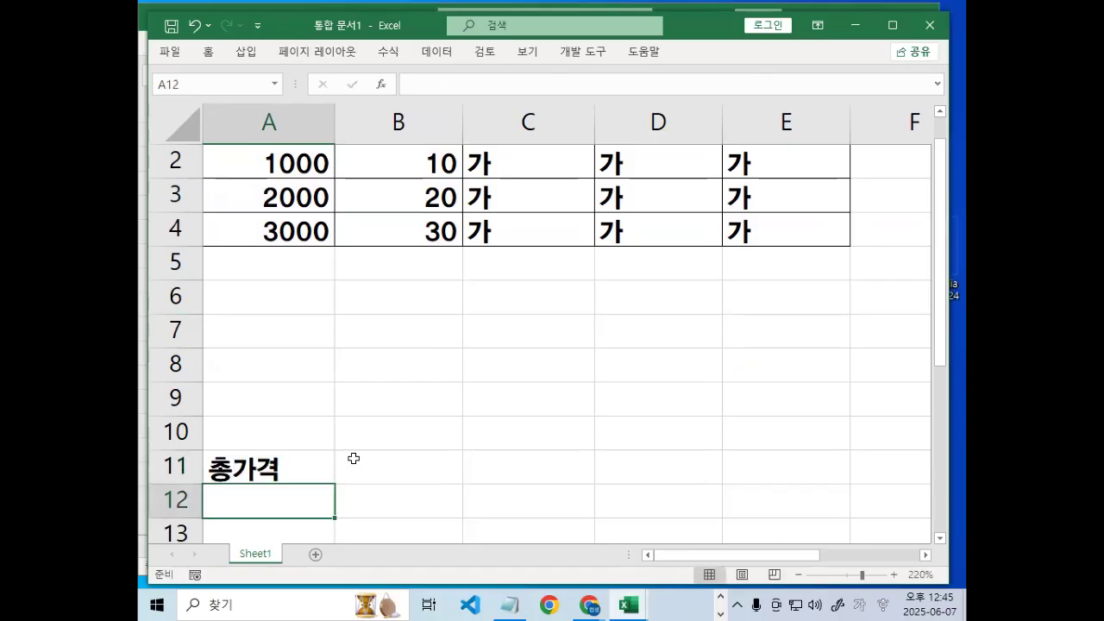
Examine the result cell B11 beside the 총가격 label and the unit prices in A2:A4.
left_click(385, 468)
mouse_move(328, 457)
left_mouse_down()
mouse_move(332, 488)
mouse_move(463, 452)
mouse_move(352, 444)
left_mouse_up()
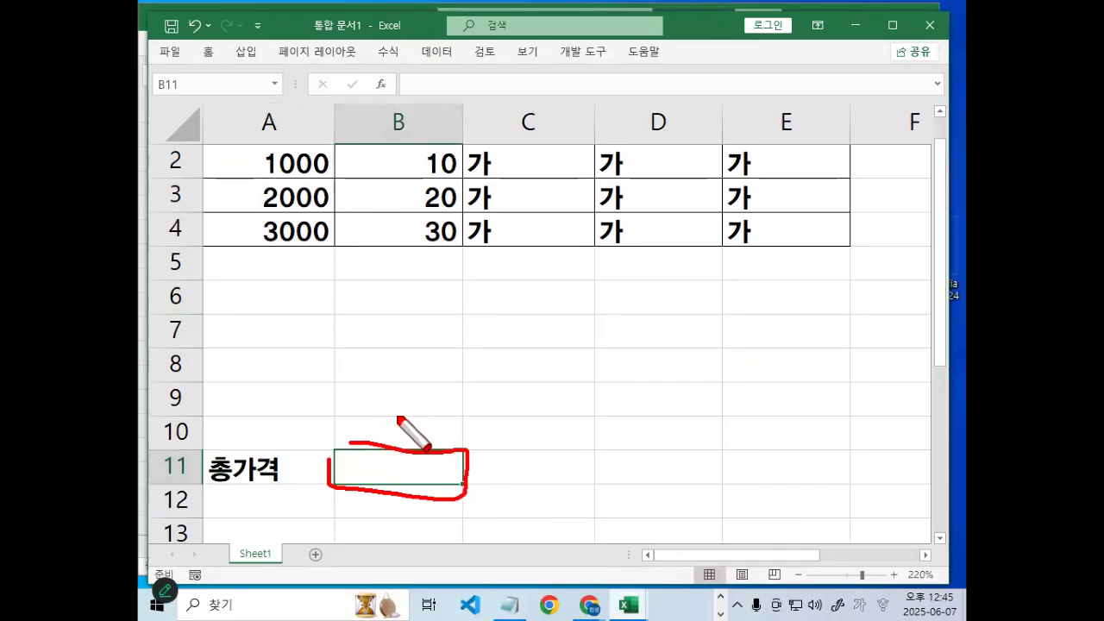
key("Escape")
scroll(365, 372, "up", 1)
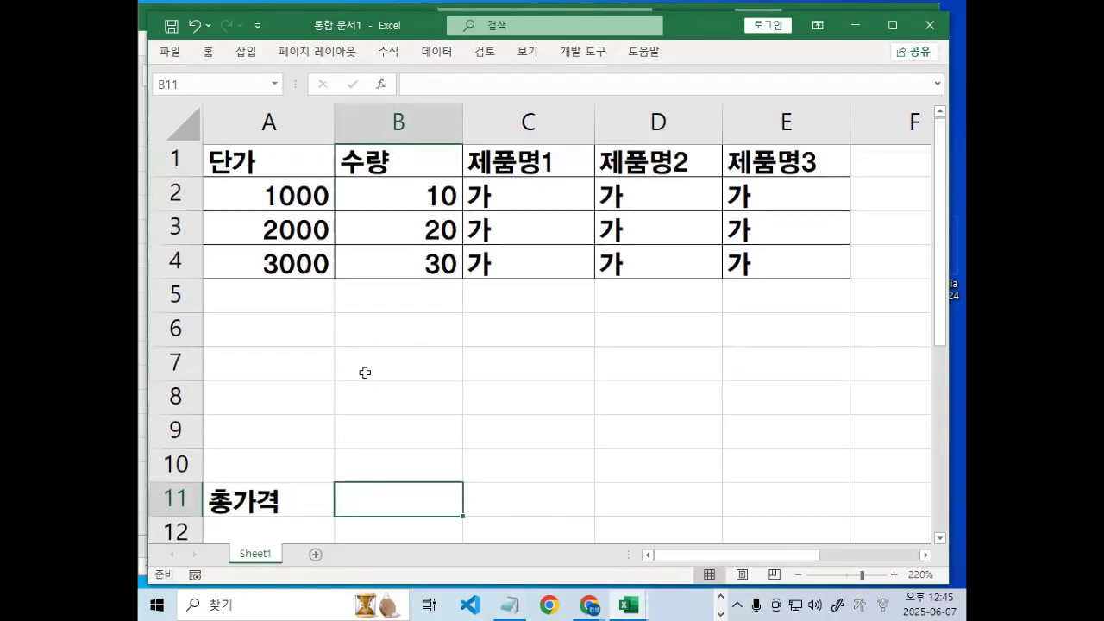
left_click_drag(295, 198, 296, 264)
scroll(394, 371, "down", 1)
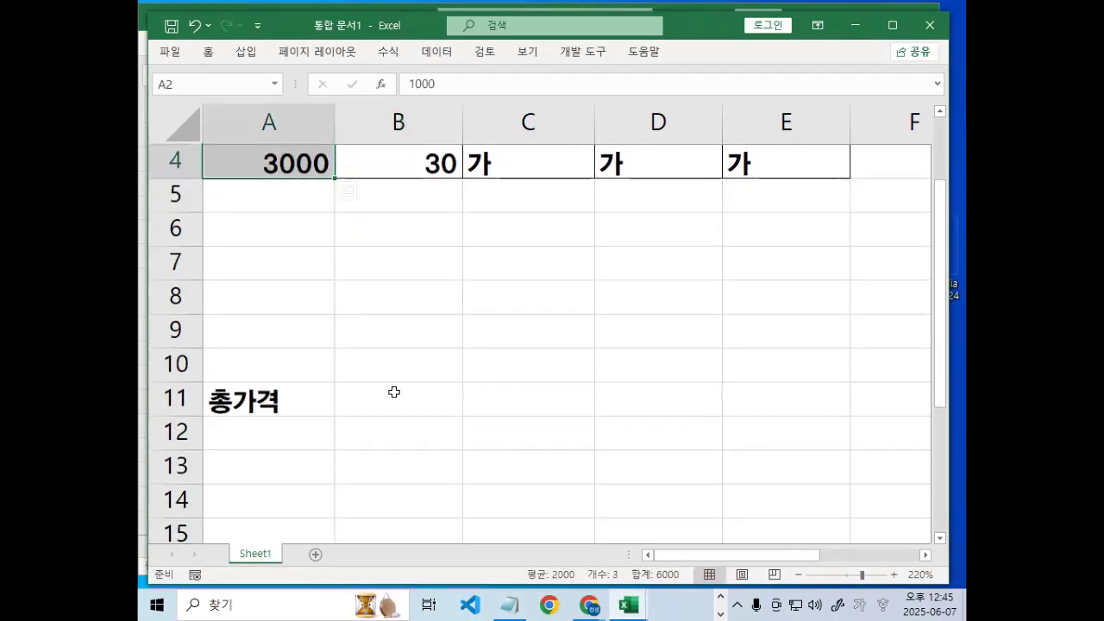
left_click(382, 406)
left_click_drag(351, 403, 453, 400)
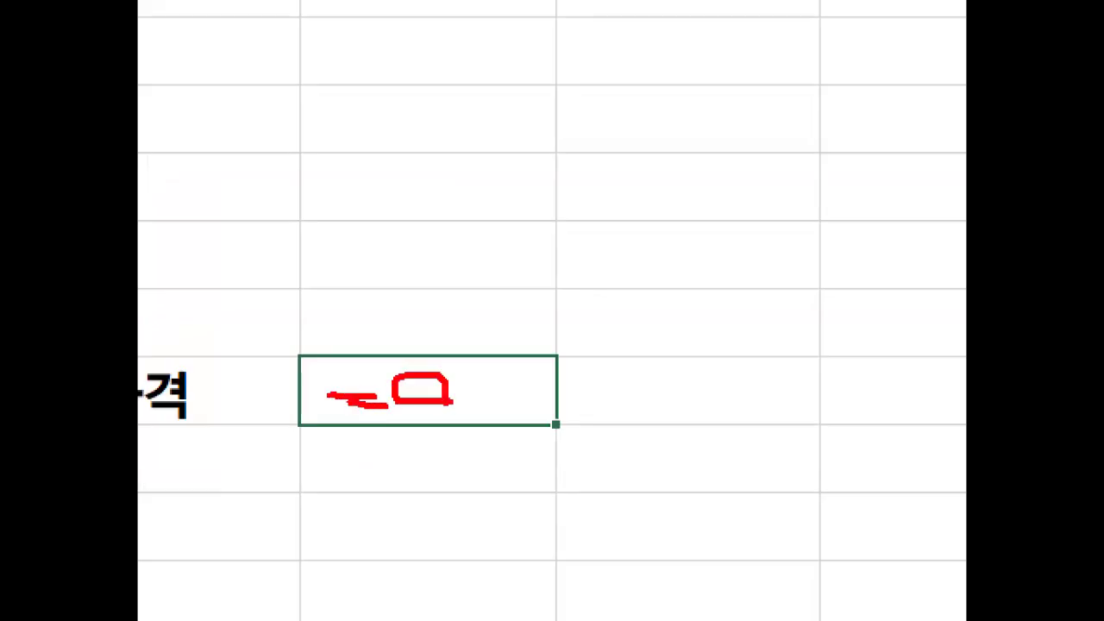
left_click_drag(537, 393, 725, 417)
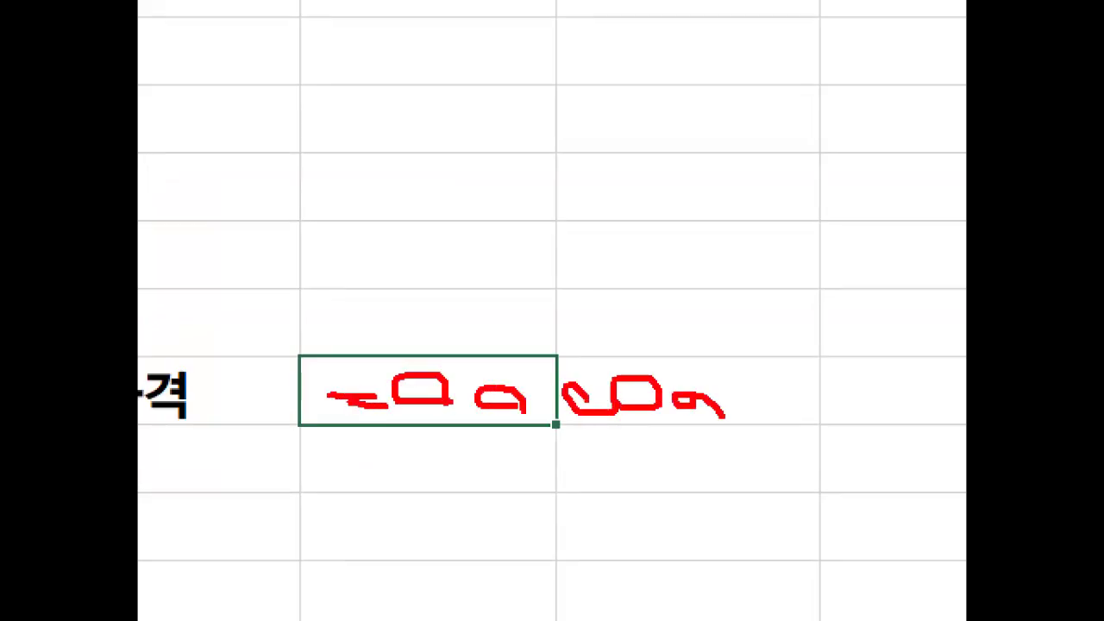
key("Escape")
Examine how the unit prices in A2:A4 pair row by row with the quantities in B2:B4.
scroll(303, 420, "up", 1)
left_click_drag(269, 191, 268, 260)
key("ctrl+1")
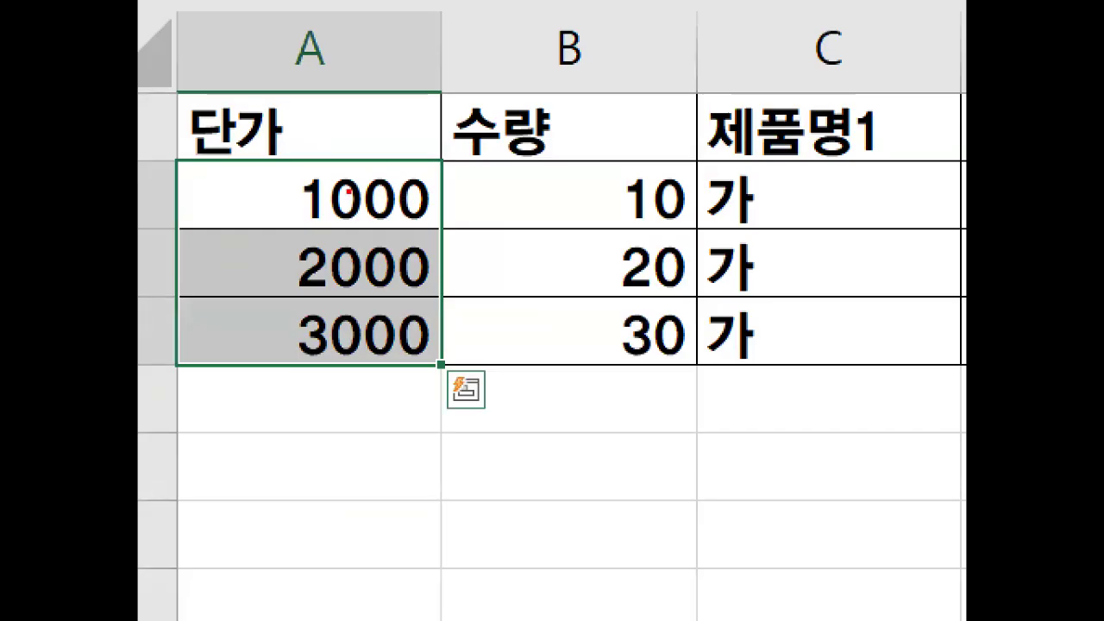
left_click_drag(348, 192, 370, 201)
left_click_drag(667, 209, 628, 178)
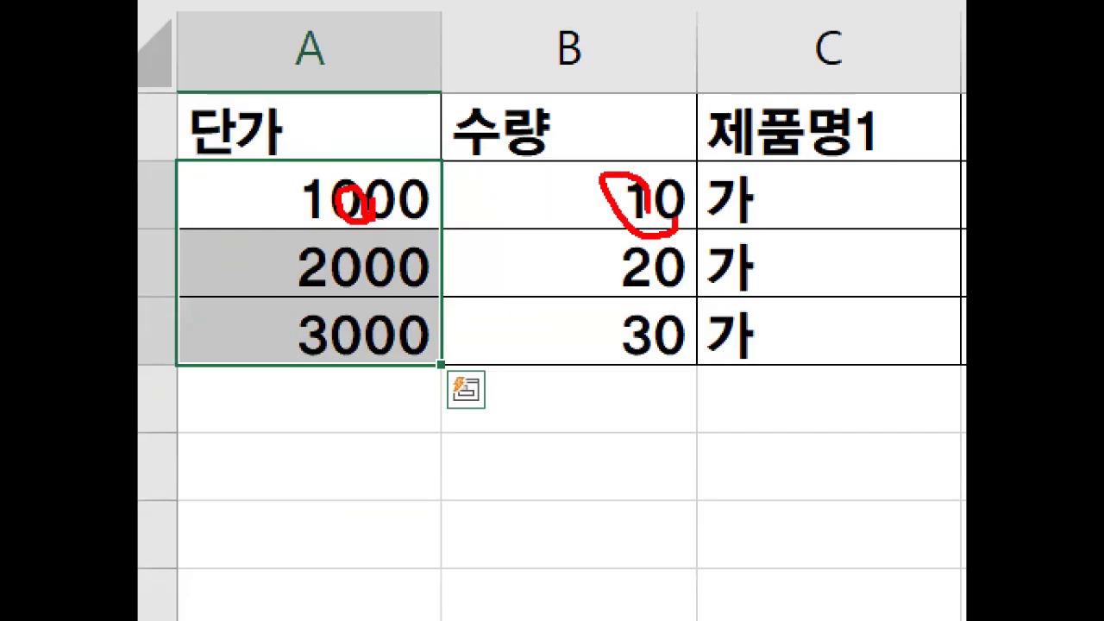
left_click_drag(469, 175, 457, 203)
mouse_move(450, 181)
left_mouse_down()
mouse_move(476, 199)
mouse_move(514, 193)
left_mouse_up()
mouse_move(947, 218)
left_mouse_down()
mouse_move(853, 223)
mouse_move(886, 224)
mouse_move(860, 210)
left_mouse_up()
mouse_move(828, 248)
left_mouse_down()
mouse_move(866, 285)
mouse_move(865, 252)
left_mouse_up()
left_click_drag(858, 235, 847, 259)
mouse_move(849, 332)
left_mouse_down()
mouse_move(861, 373)
mouse_move(852, 341)
left_mouse_up()
left_click_drag(852, 341, 859, 378)
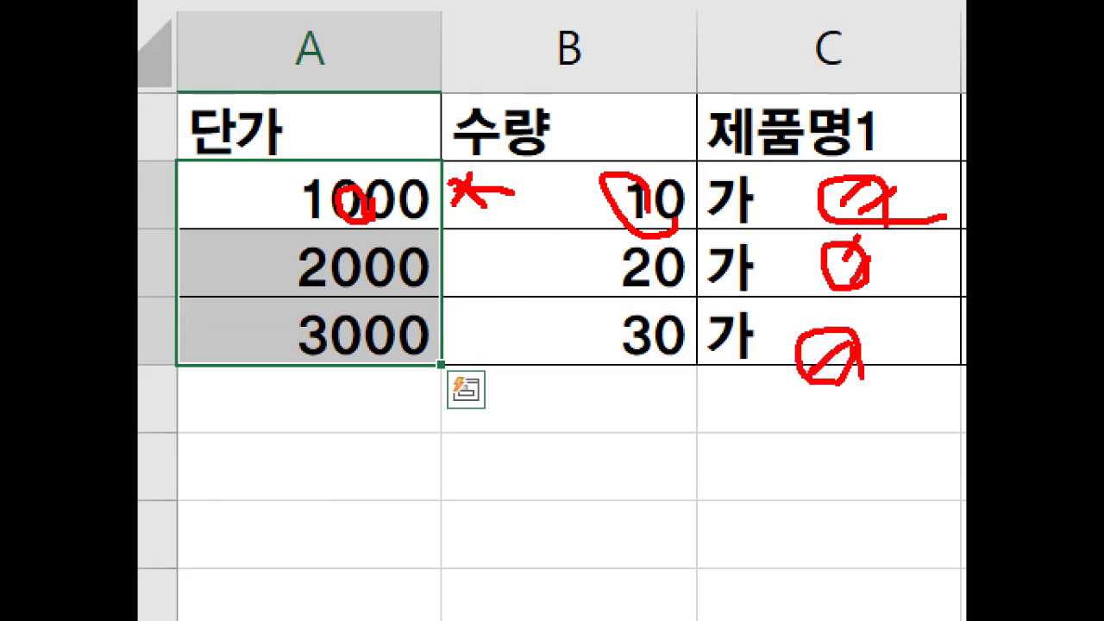
mouse_move(431, 318)
left_mouse_down()
mouse_move(362, 166)
mouse_move(431, 307)
left_mouse_up()
mouse_move(730, 307)
left_mouse_down()
mouse_move(664, 154)
mouse_move(668, 315)
left_mouse_up()
left_click(501, 238)
mouse_move(533, 192)
left_mouse_down()
mouse_move(440, 203)
mouse_move(527, 177)
left_mouse_up()
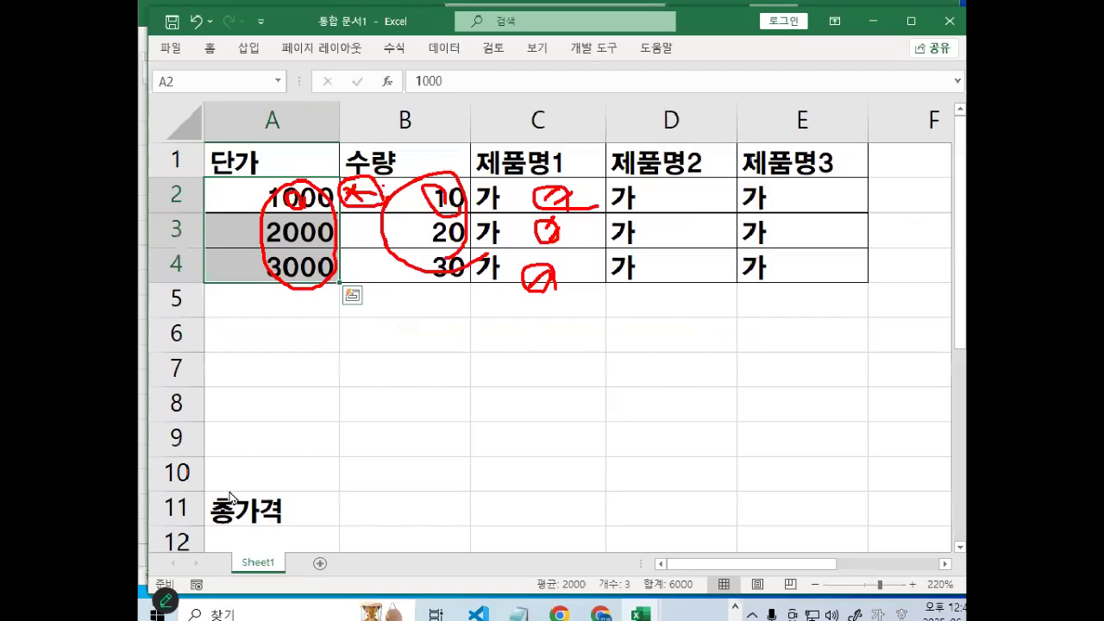
Write the formula =sum(A2:A4*B2:B4) in B11, multiplying the unit price range by the quantity range.
left_click(367, 502)
type("=")
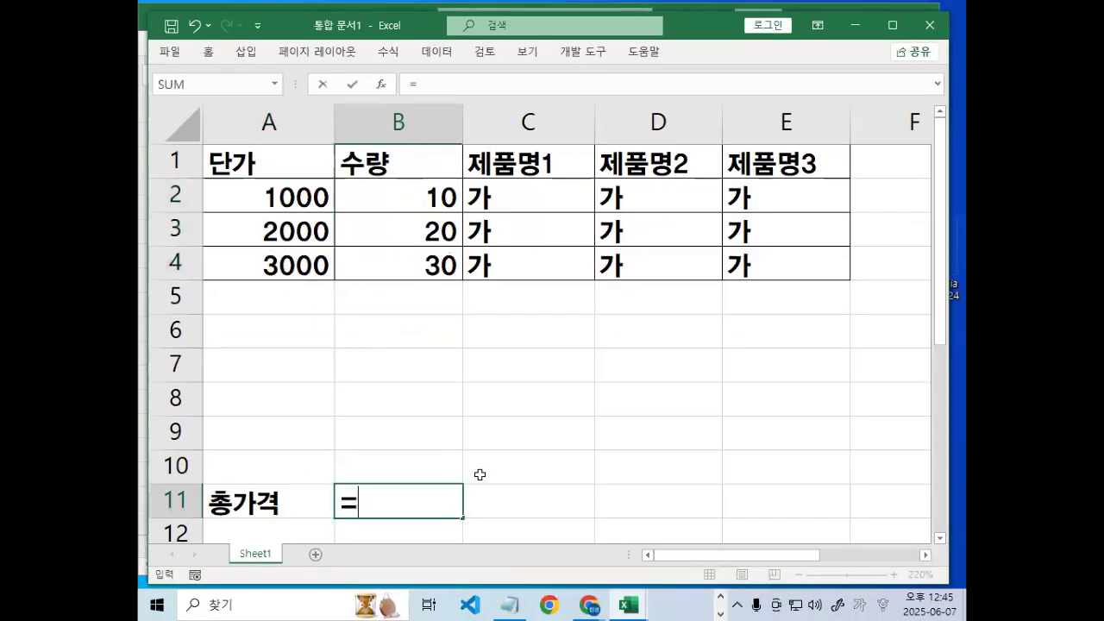
type("ㄴ")
key("BackSpace")
key("Hangul")
type("sum(")
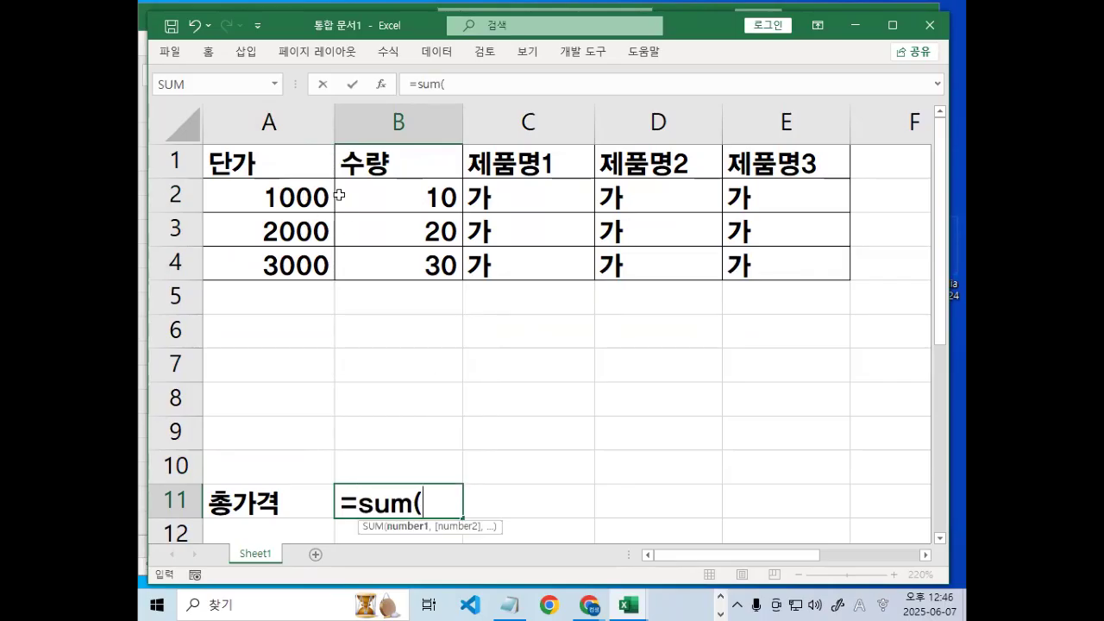
scroll(333, 198, "down", 2)
scroll(332, 204, "up", 2)
left_click_drag(313, 201, 327, 274)
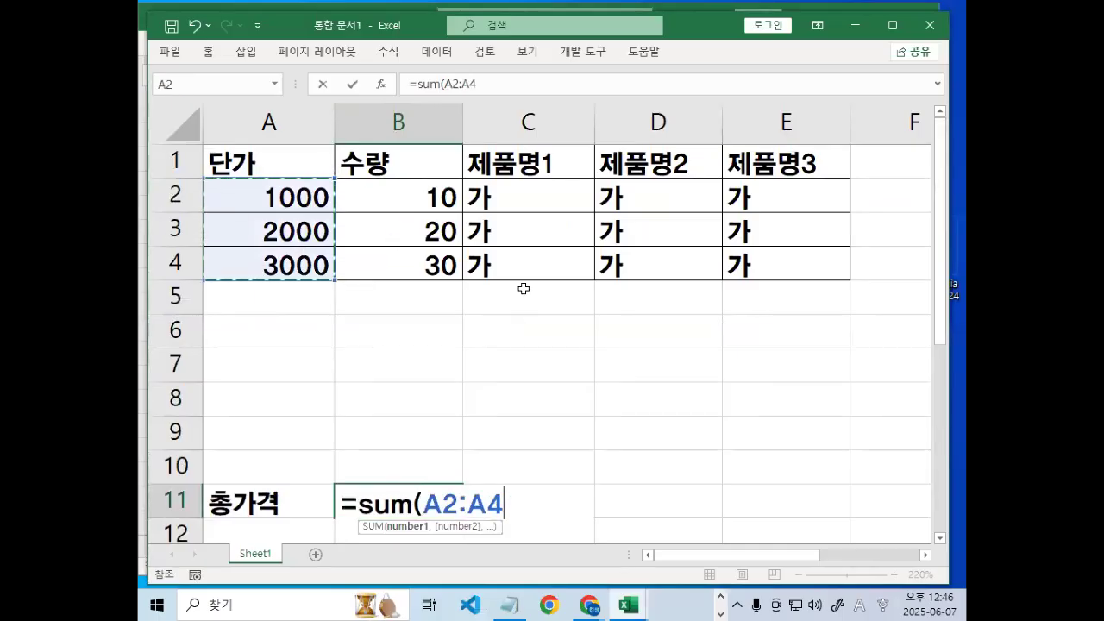
type("*")
left_click_drag(439, 200, 442, 273)
scroll(487, 308, "down", 1)
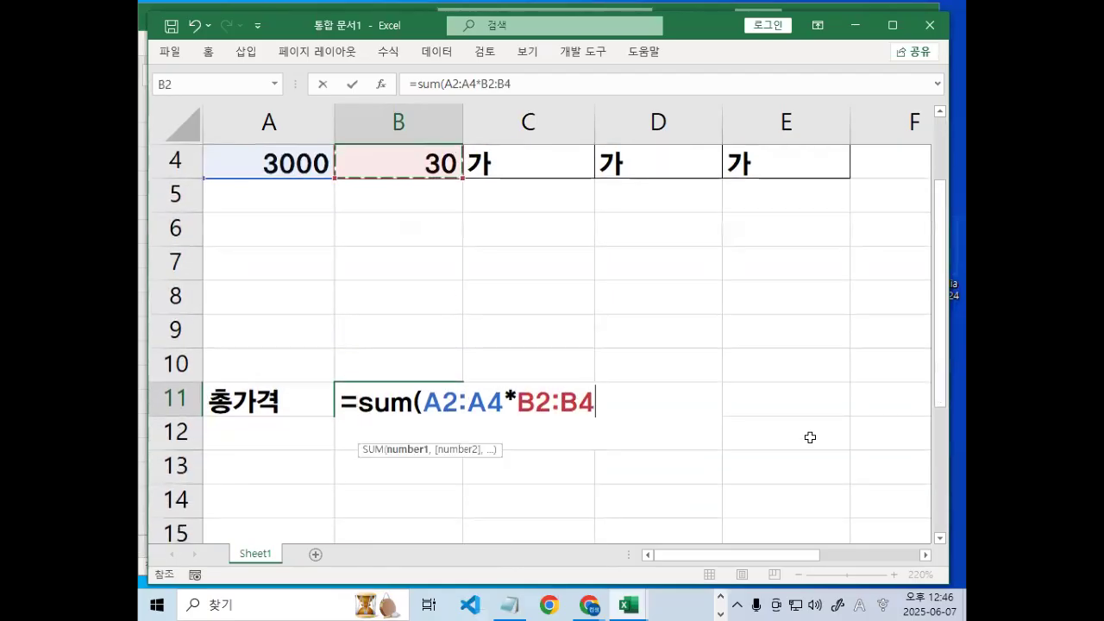
type(")")
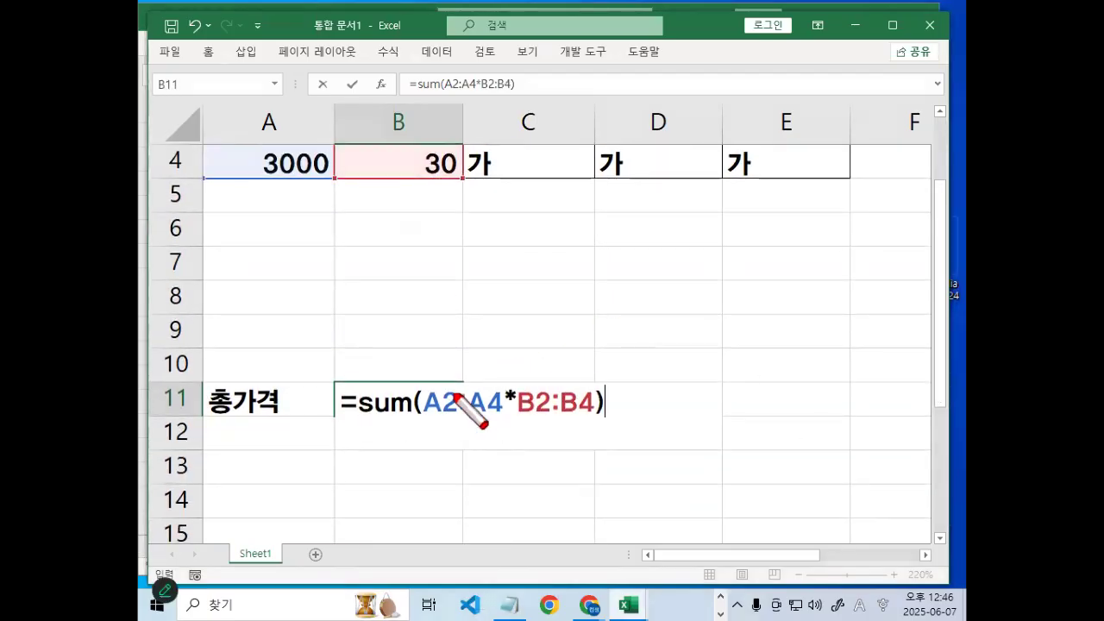
Commit the SUM formula in B11 as an array formula.
mouse_move(514, 326)
left_mouse_down()
mouse_move(523, 340)
mouse_move(611, 332)
left_mouse_up()
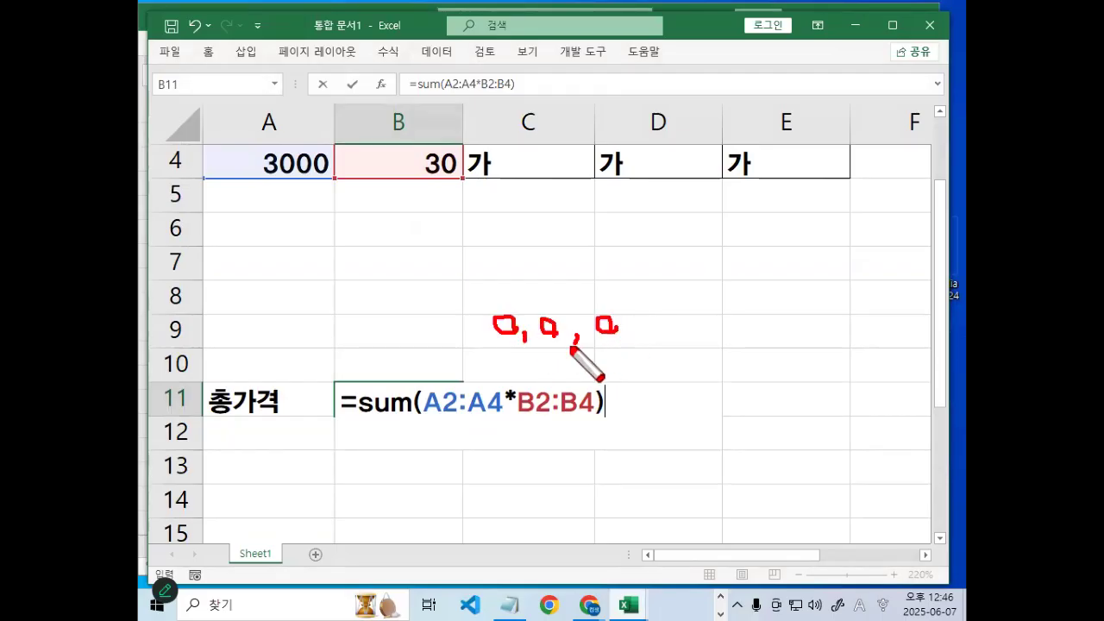
mouse_move(399, 419)
left_mouse_down()
mouse_move(357, 401)
mouse_move(412, 400)
left_mouse_up()
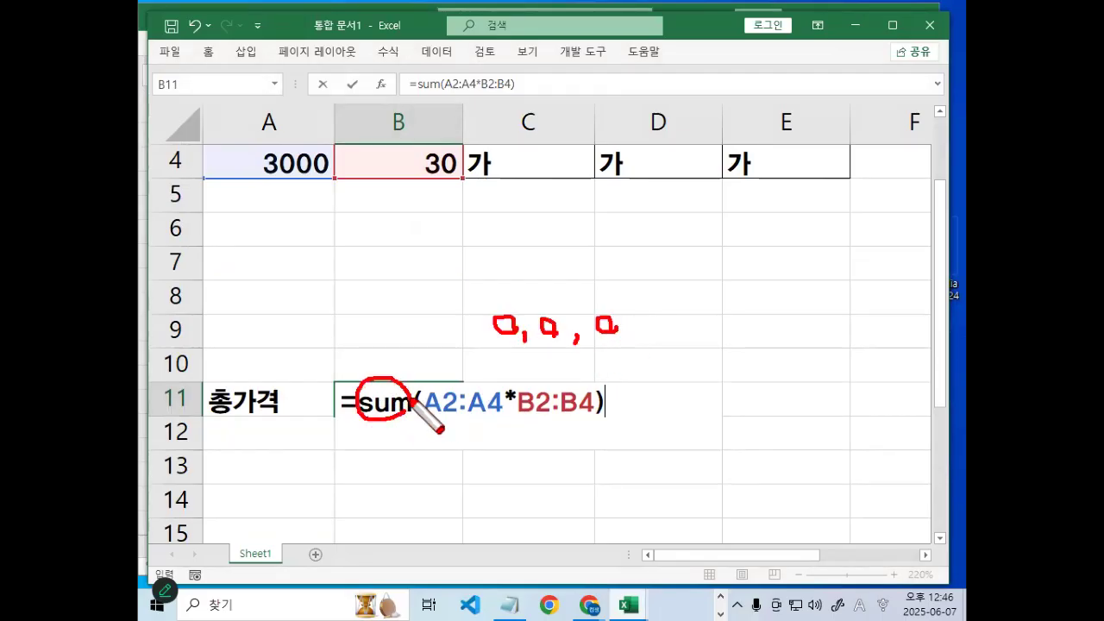
key("Escape")
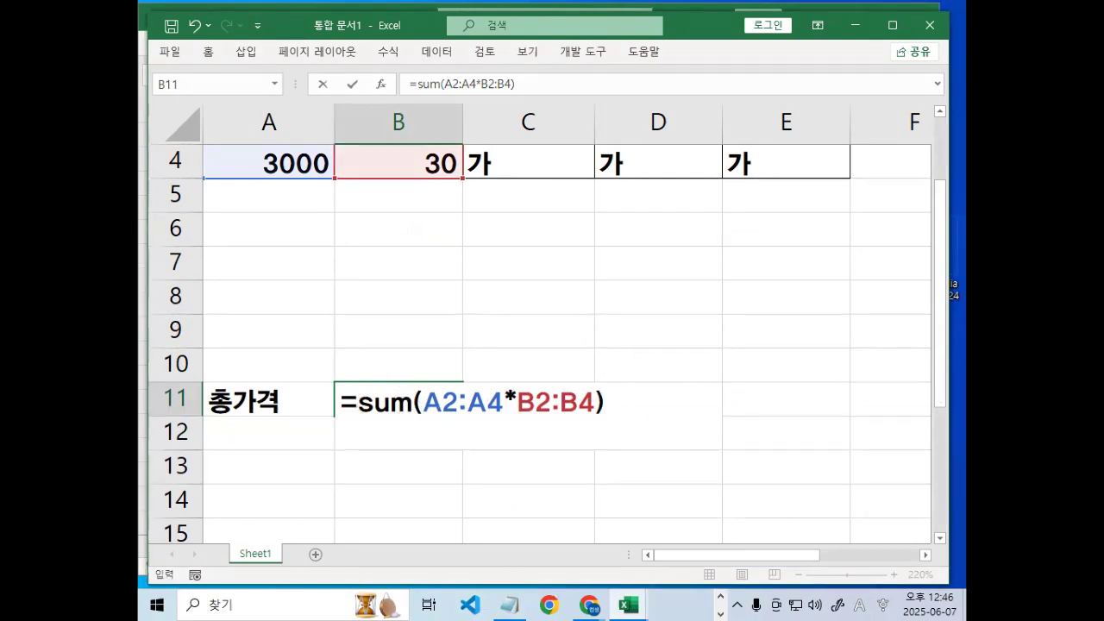
key("Left")
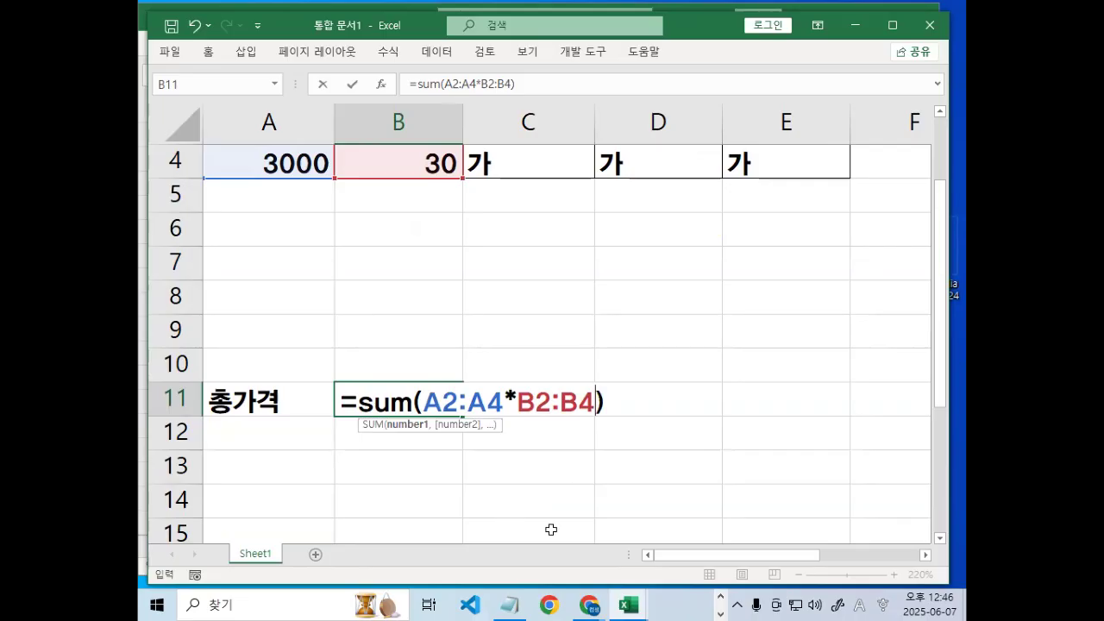
left_click(882, 604)
left_click(866, 527)
key("ctrl+shift+Return")
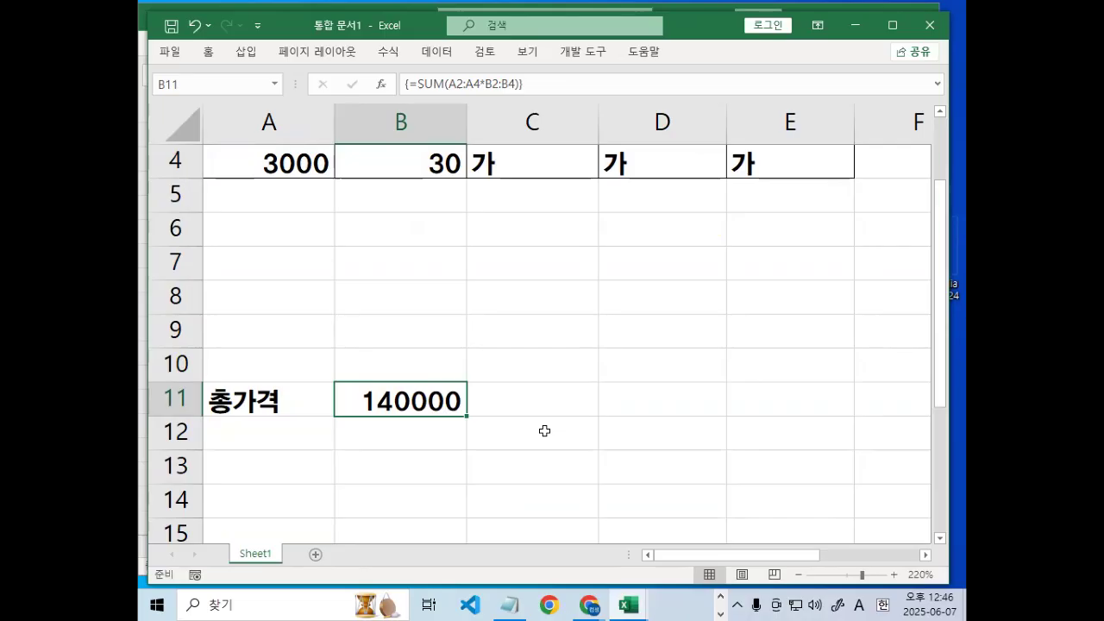
Examine the array formula in B11 against the table and review the total price row A11:B11.
scroll(555, 398, "up", 1)
left_click(539, 195)
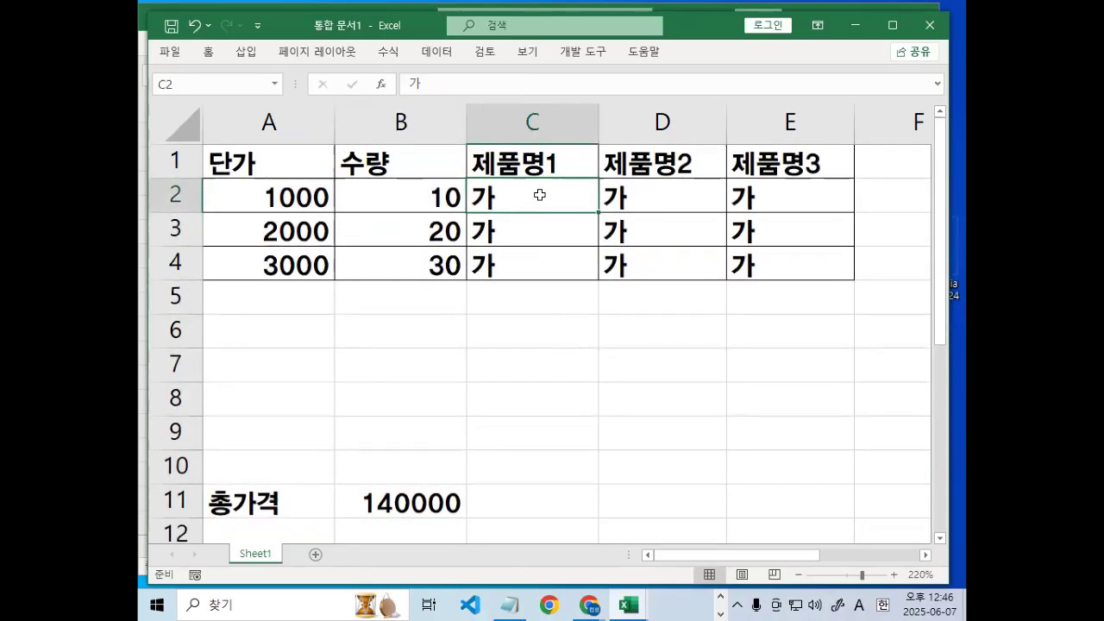
left_click(411, 503)
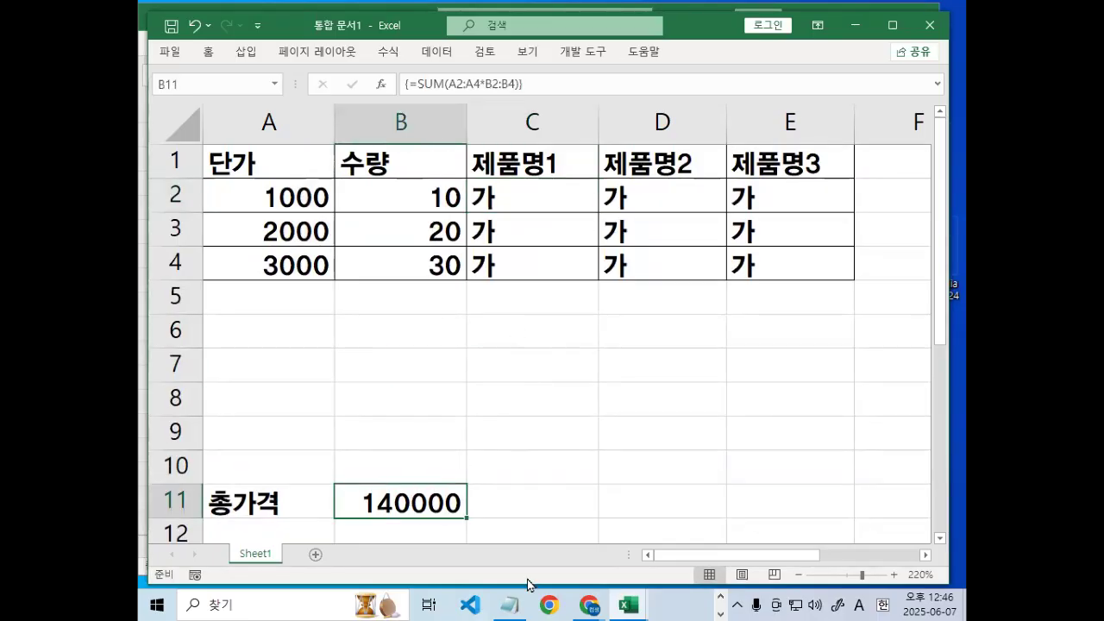
scroll(524, 509, "down", 1)
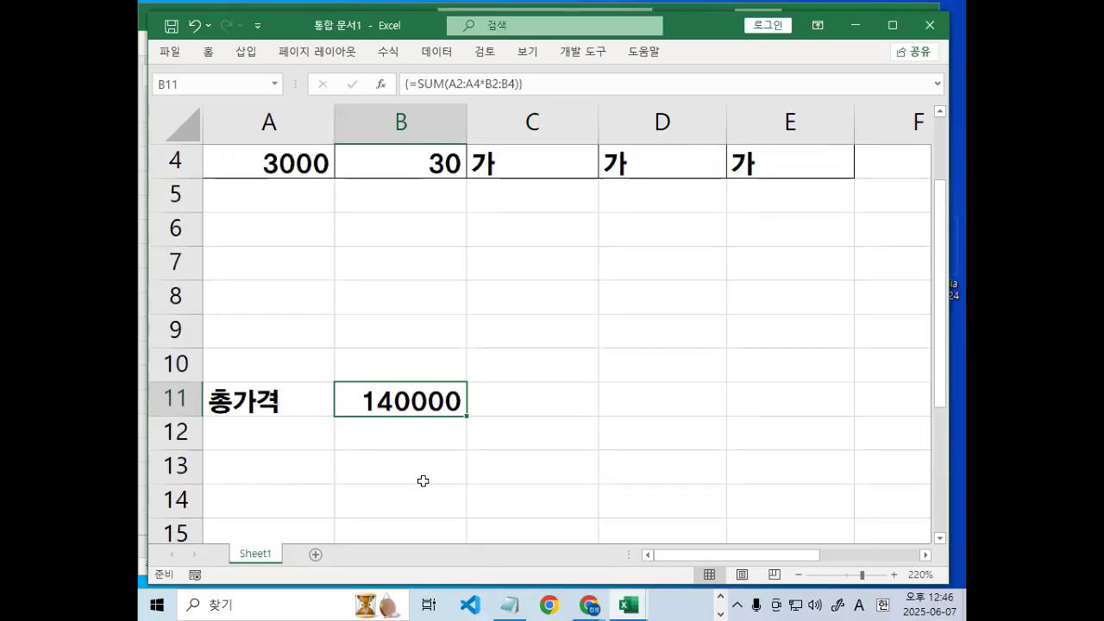
left_click_drag(248, 396, 443, 394)
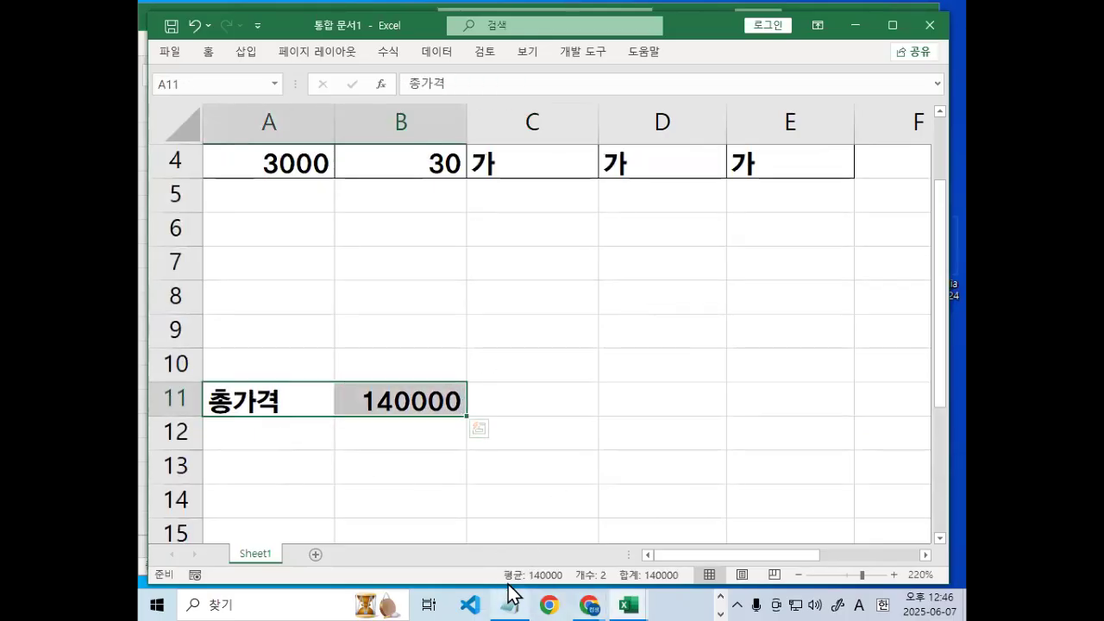
Switch to the Notepad lesson notes and append "(실무 조건개입)" after "빠름" on the "사용하는 이유?" line.
mouse_move(508, 604)
left_click(469, 537)
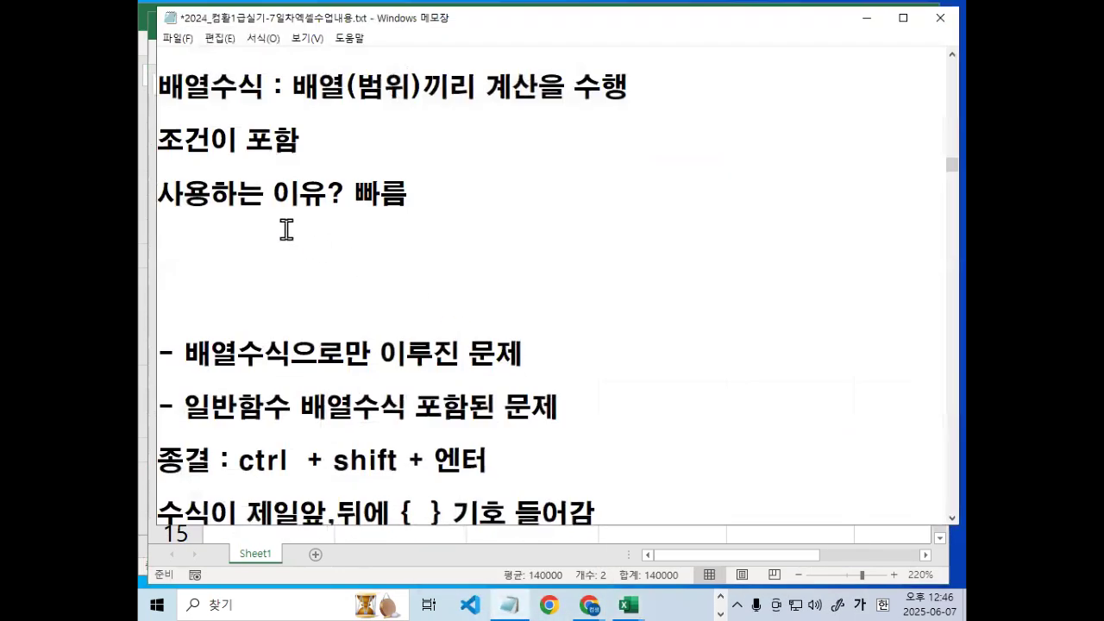
left_click_drag(354, 195, 414, 195)
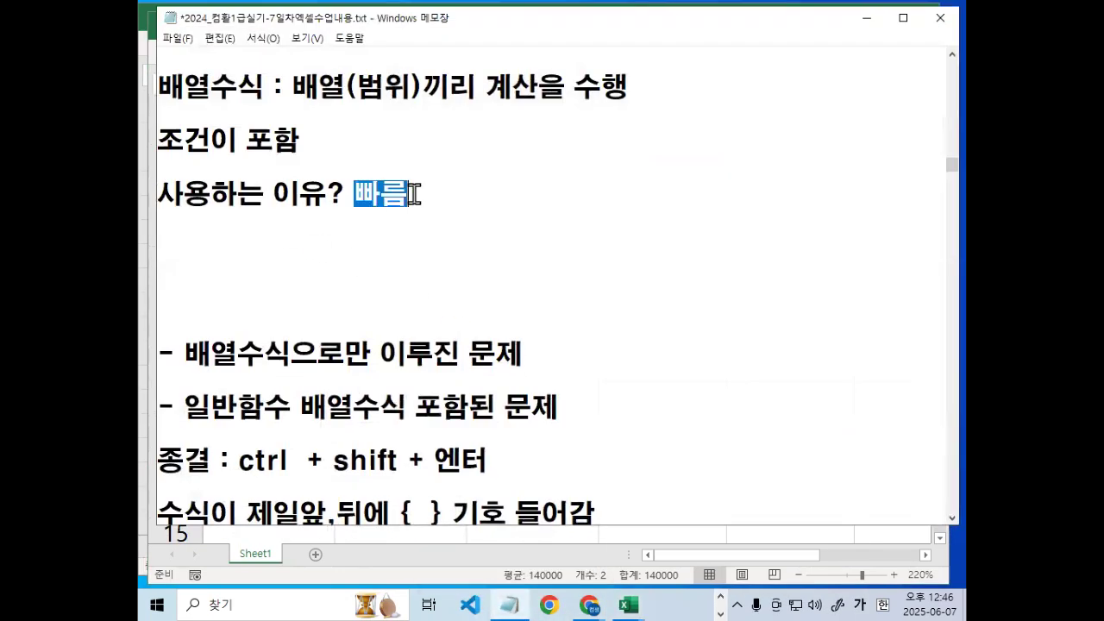
left_click(434, 191)
left_click(207, 259)
left_click(440, 191)
type("(실무 조")
type("건개일")
type(")")
Add a dashed separator under the "사용하는 이유?" line and remove the blank lines beneath it.
key("Down")
type("---------------------------------")
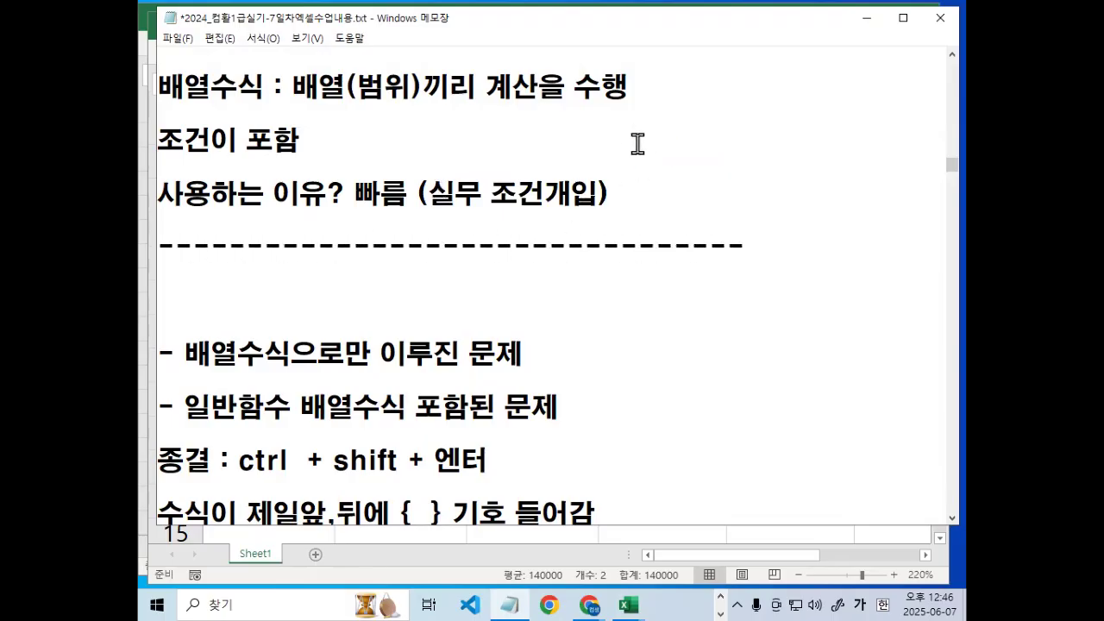
scroll(643, 164, "down", 1)
left_click(208, 116)
key("Delete")
key("Delete")
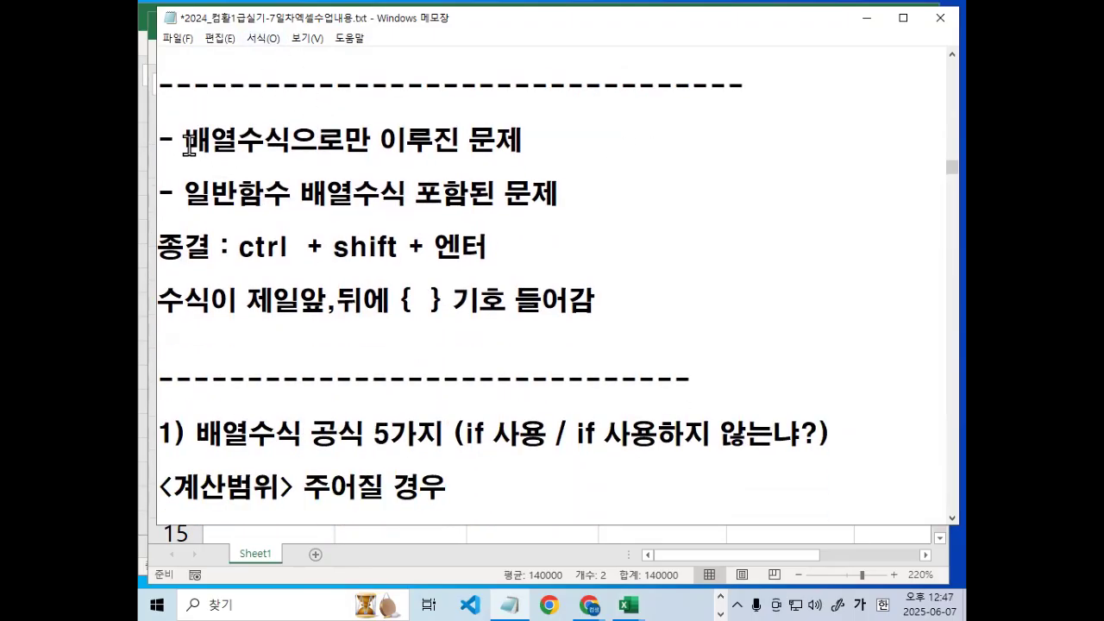
Examine the notes on the two array formula problem types, the ctrl + shift + 엔터 ending and the { } symbols.
left_click_drag(185, 138, 555, 140)
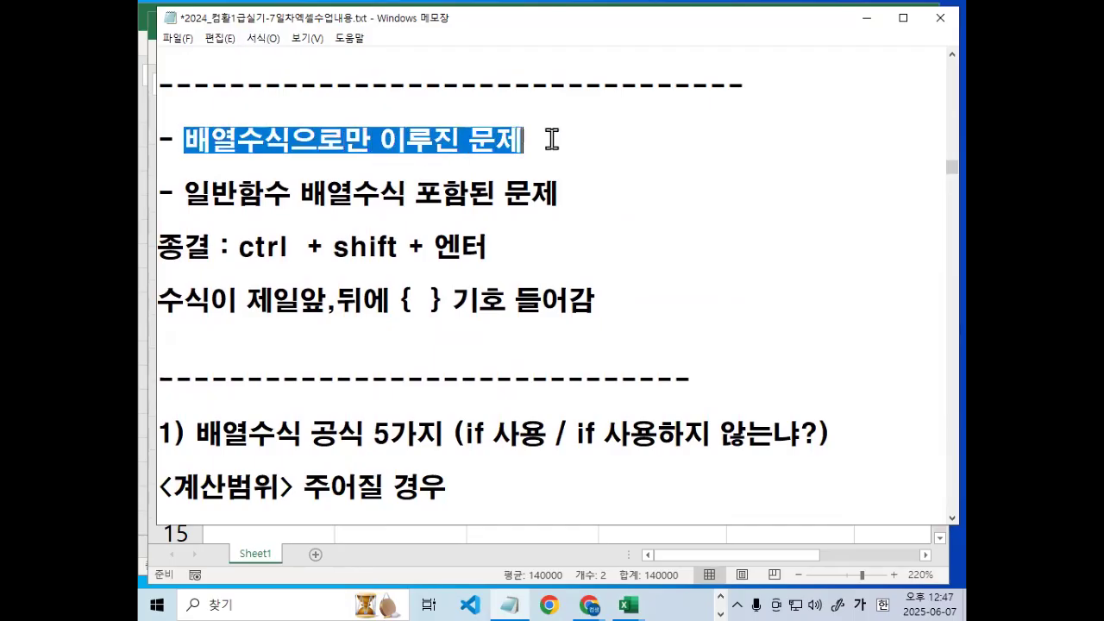
left_click_drag(183, 192, 409, 193)
left_click_drag(415, 193, 559, 193)
key("ctrl+alt+g")
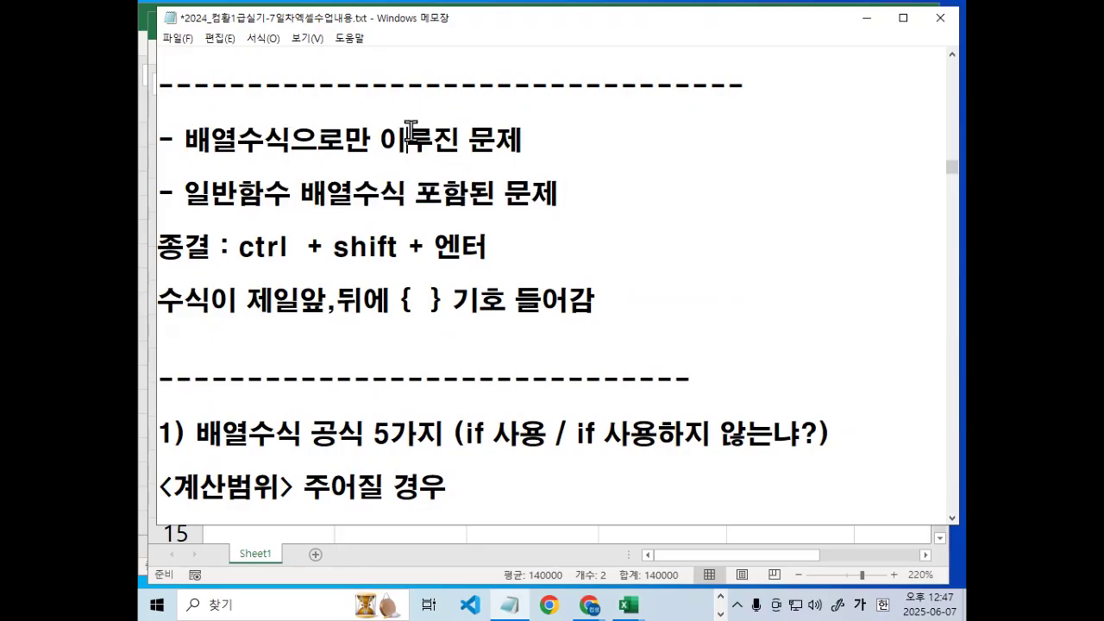
left_click_drag(186, 212, 315, 214)
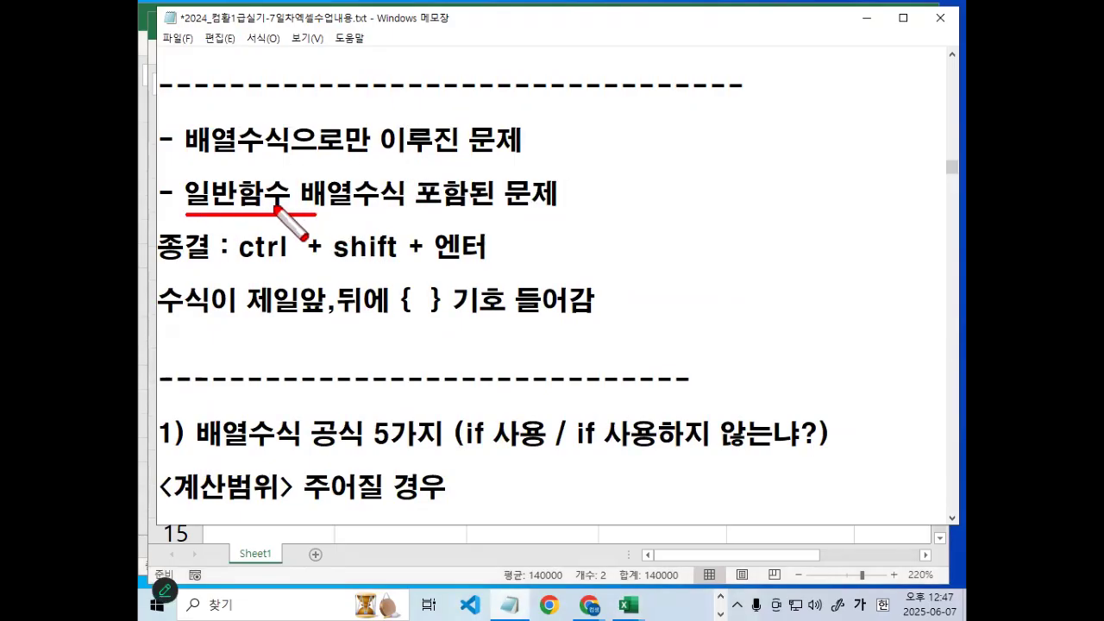
left_click_drag(200, 207, 269, 197)
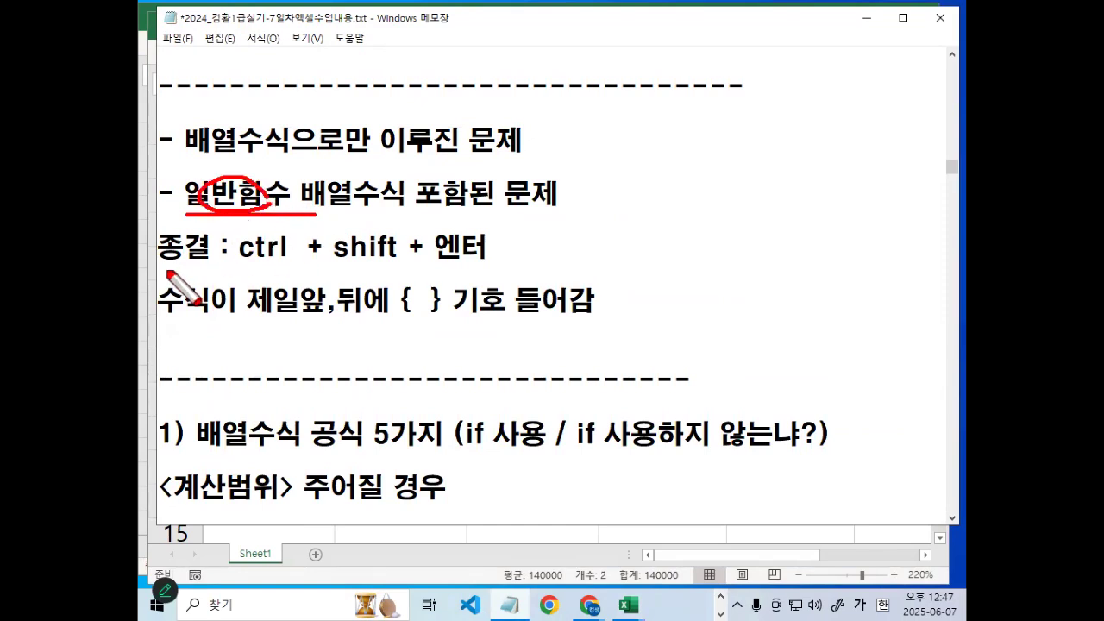
mouse_move(153, 267)
left_mouse_down()
mouse_move(484, 258)
mouse_move(539, 210)
left_mouse_up()
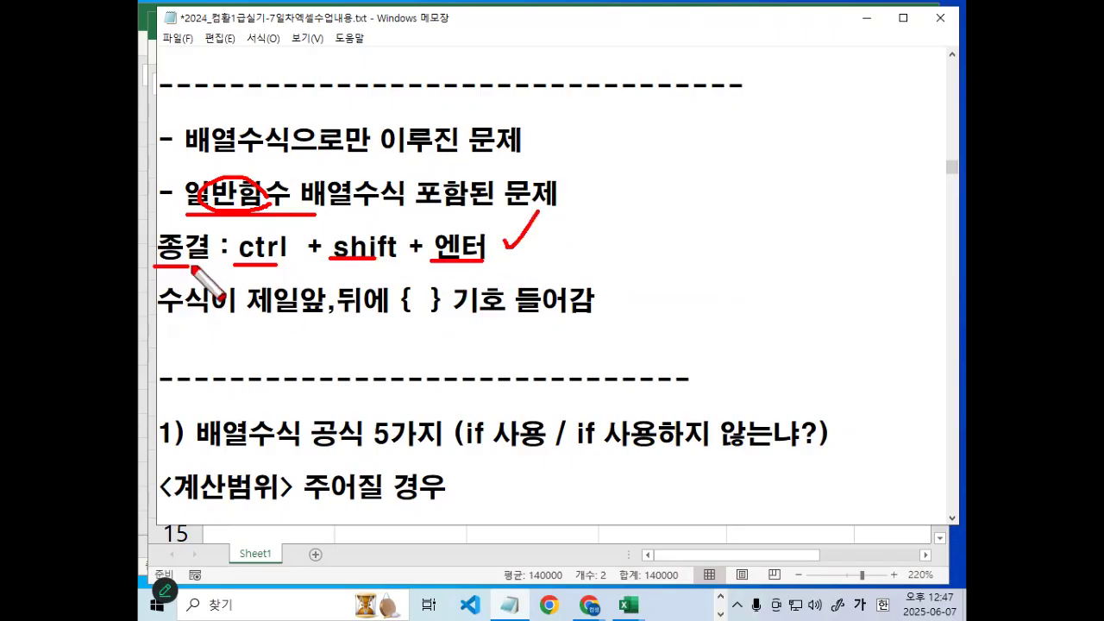
key("Escape")
left_click_drag(433, 248, 489, 244)
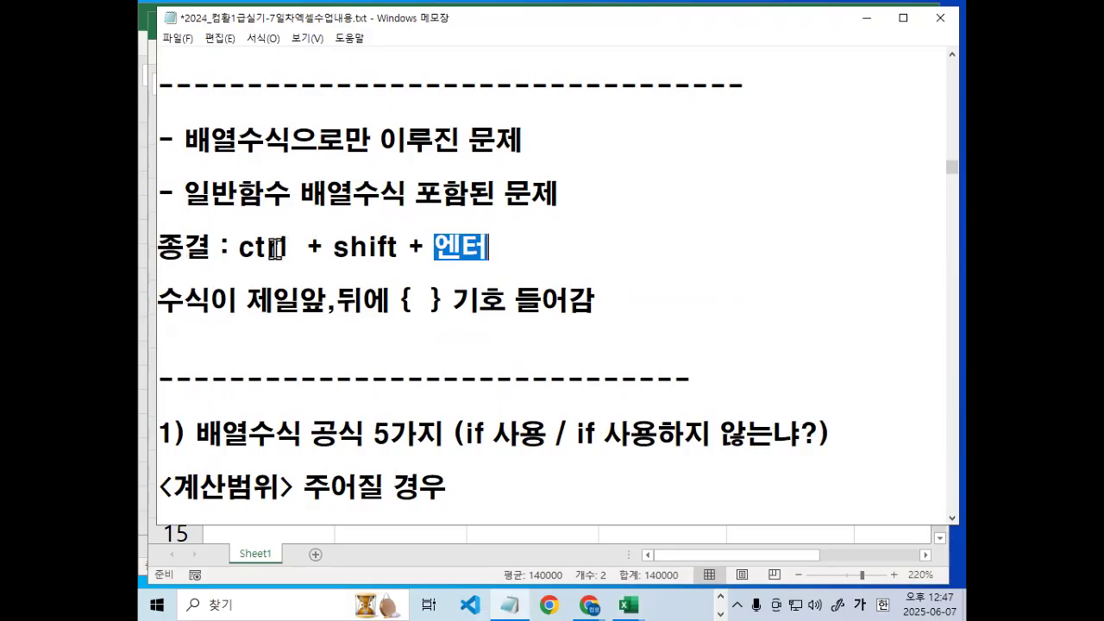
left_click_drag(238, 248, 489, 248)
scroll(446, 259, "down", 1)
left_click_drag(159, 220, 442, 215)
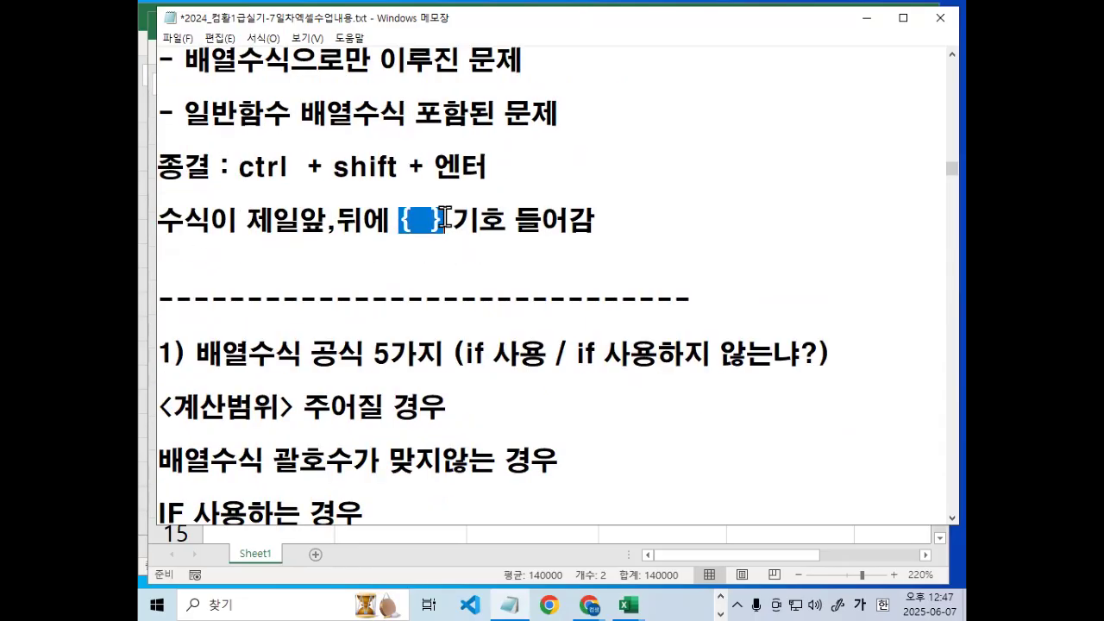
left_click(444, 217)
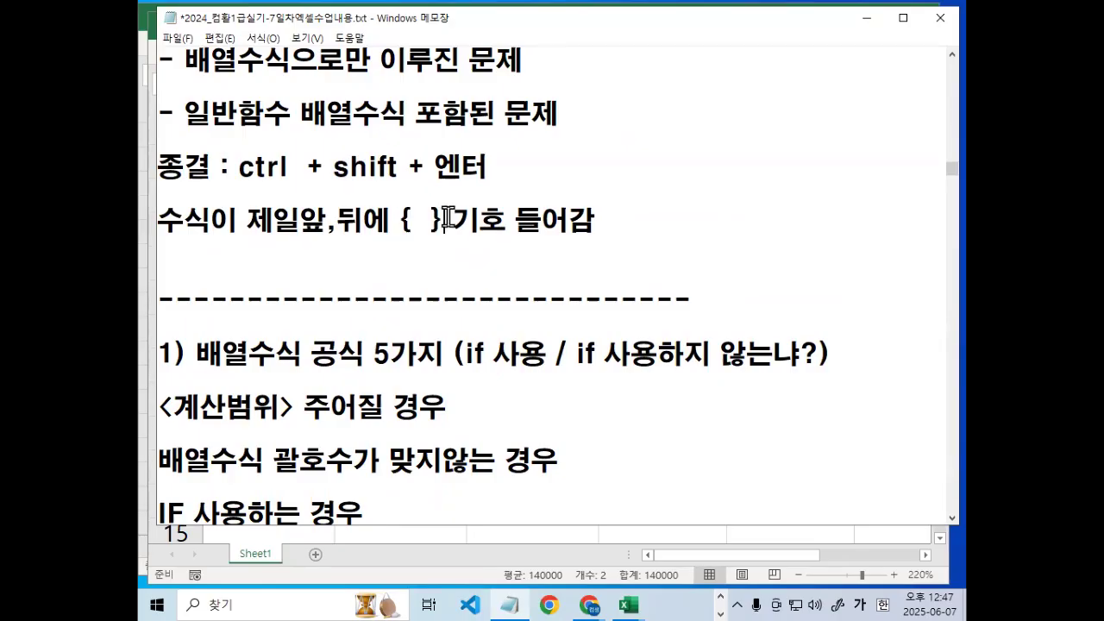
Switch to the Excel workbook 통합 문서1 and recommit the formula =SUM(A2:A4*B2:B4) in B11 as an array formula.
mouse_move(629, 603)
left_click(640, 563)
double_click(422, 403)
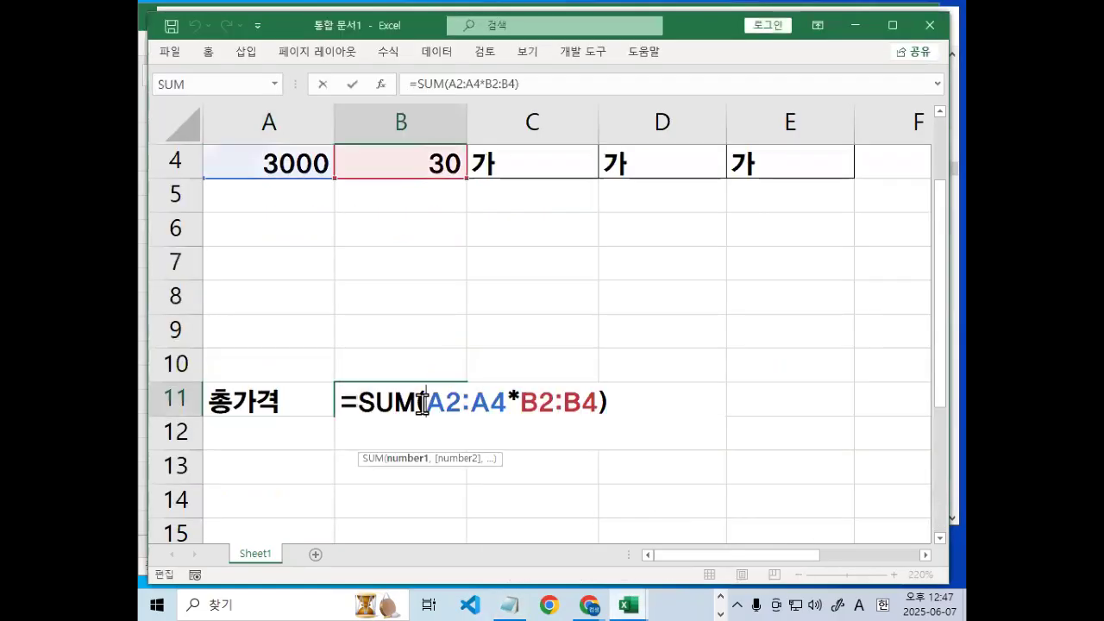
key("ctrl+shift+Return")
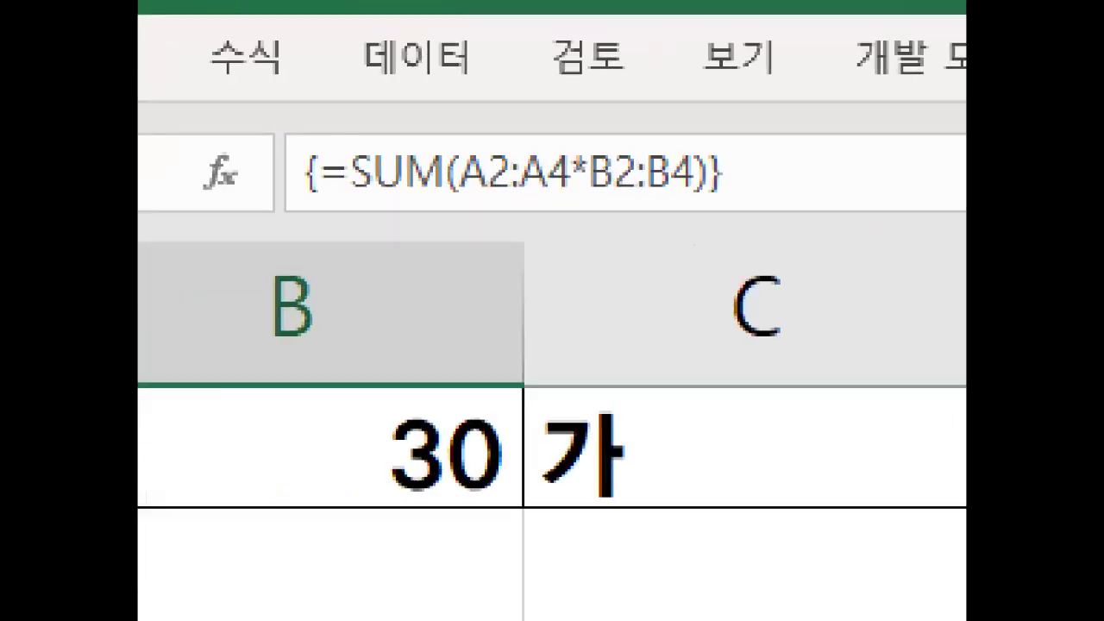
Examine the opening and closing braces around the array formula in B11.
mouse_move(360, 189)
left_mouse_down()
mouse_move(309, 206)
mouse_move(281, 122)
mouse_move(340, 192)
left_mouse_up()
mouse_move(774, 192)
left_mouse_down()
mouse_move(721, 176)
mouse_move(789, 183)
left_mouse_up()
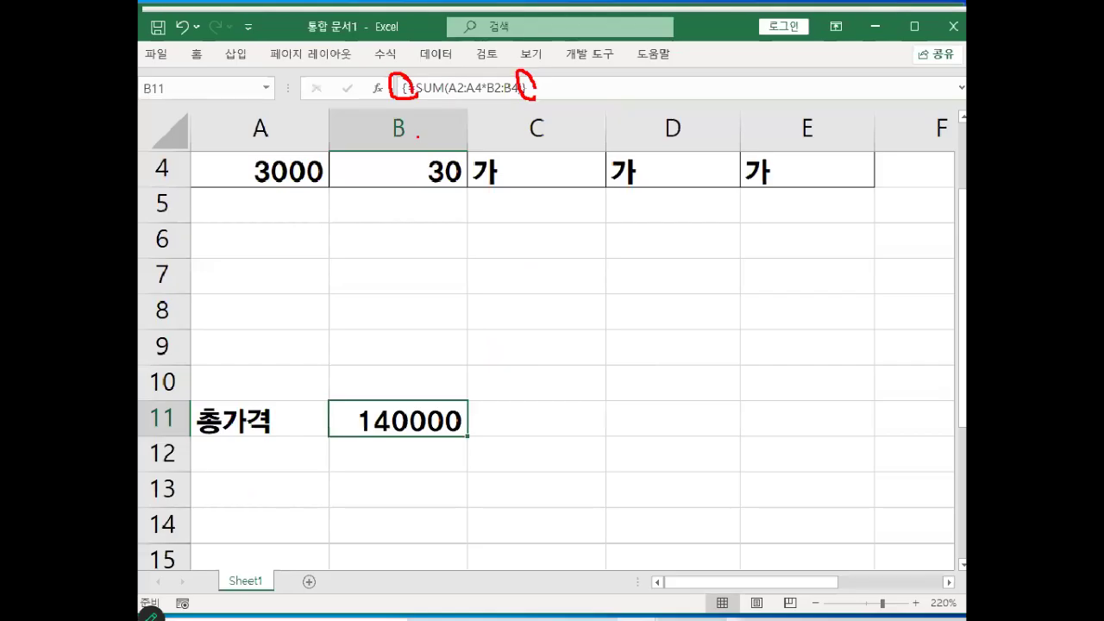
left_click(438, 308)
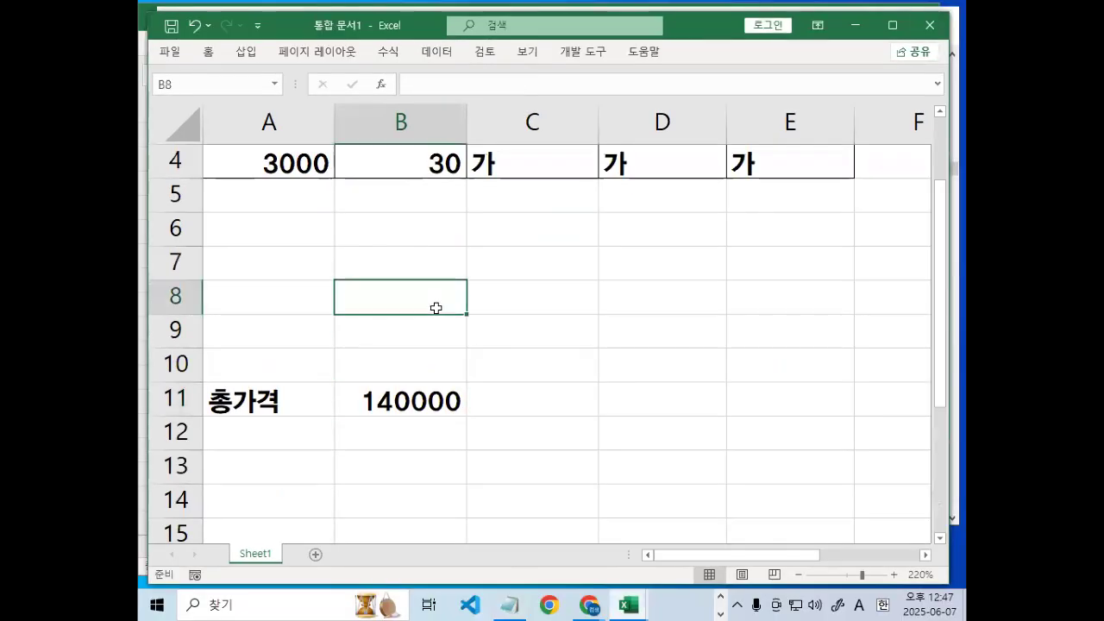
left_click(381, 251)
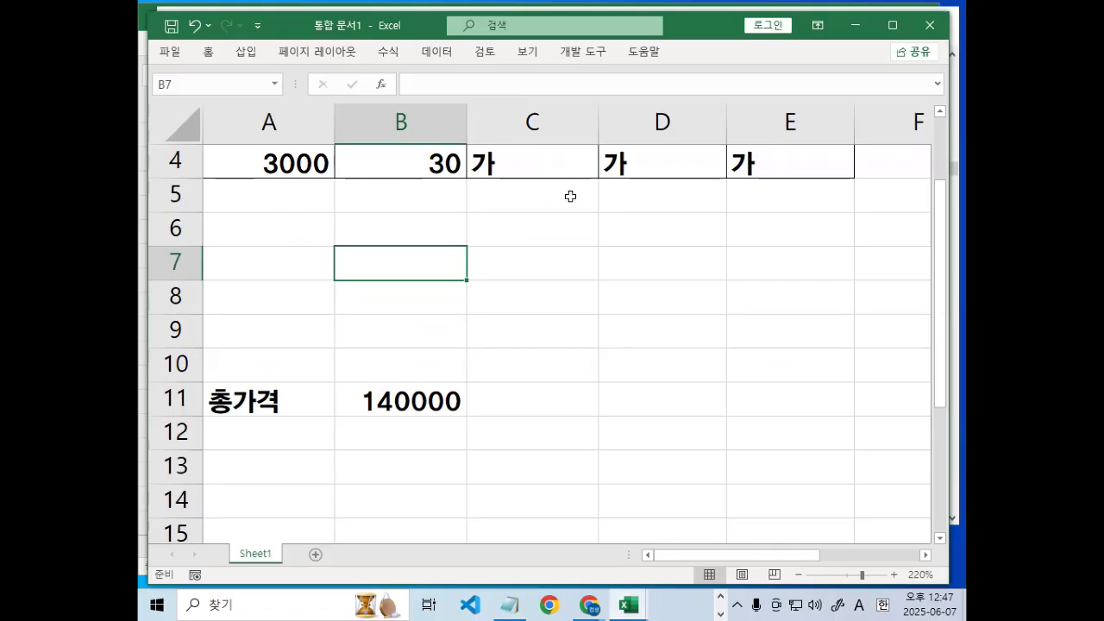
key("Down")
left_click(394, 376)
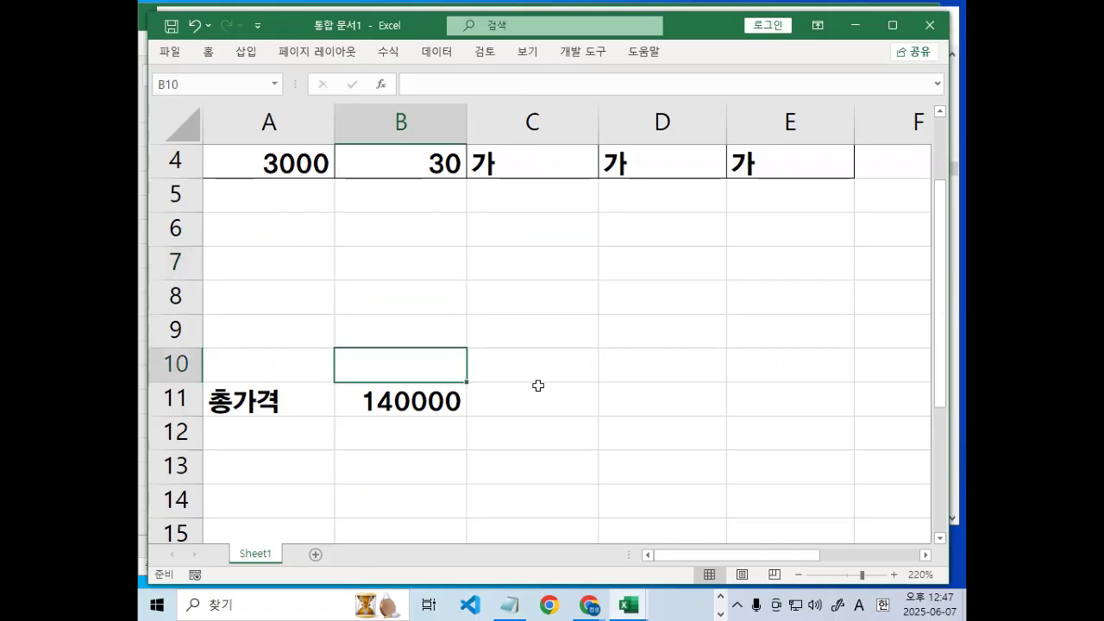
left_click(538, 385)
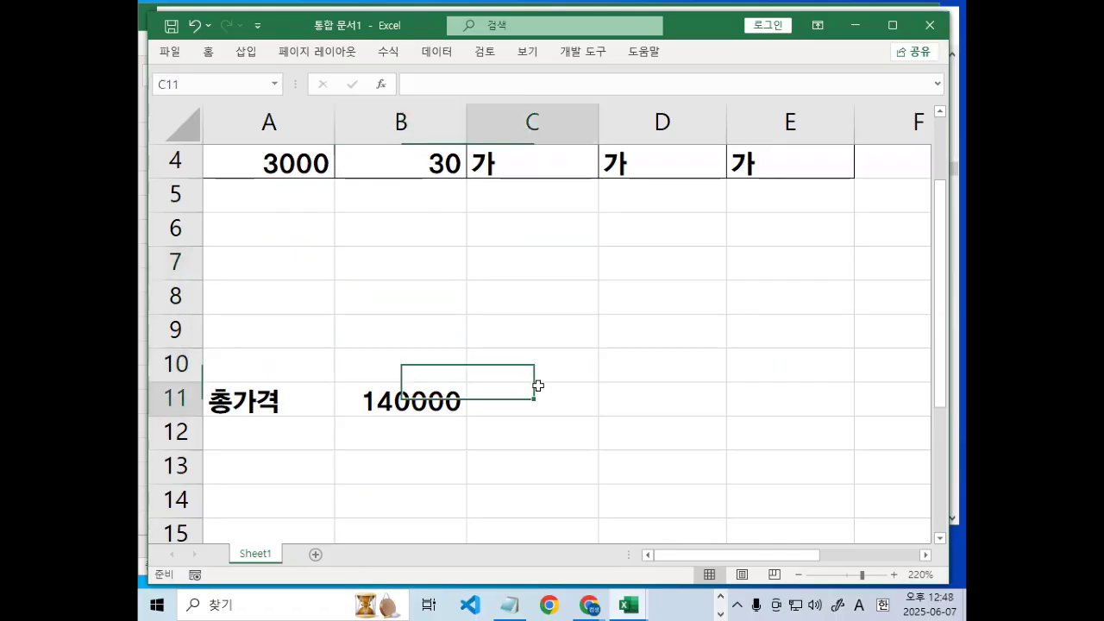
left_click(402, 386)
Look at the workbook 계산작업_배열수식.xlsm and return to the Notepad notes to examine the bracket rules for array formulas using IF.
mouse_move(630, 604)
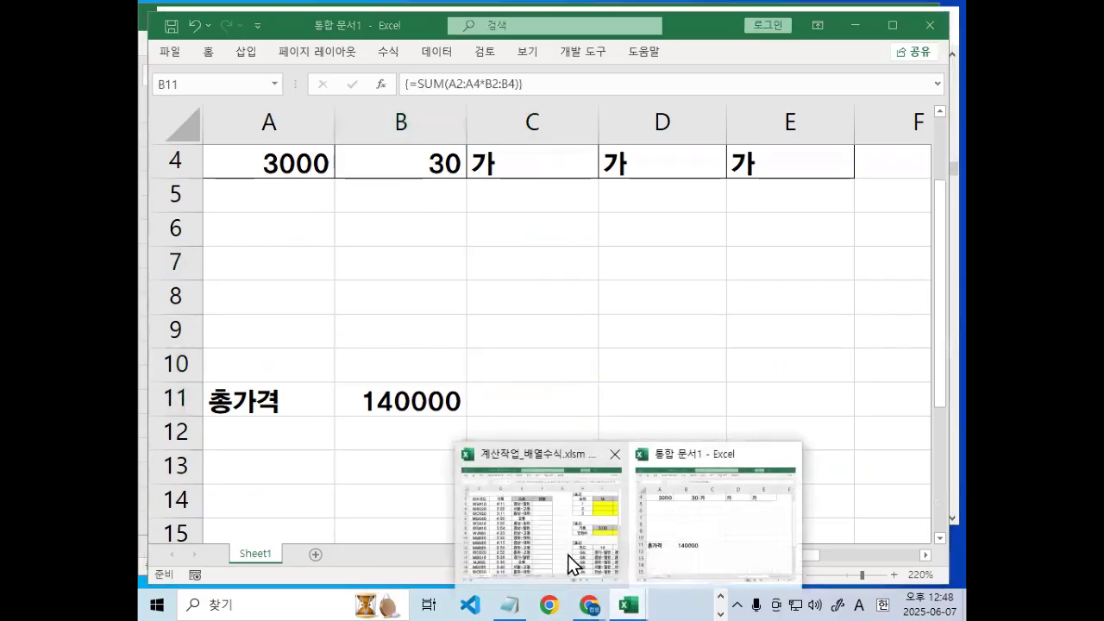
left_click(539, 555)
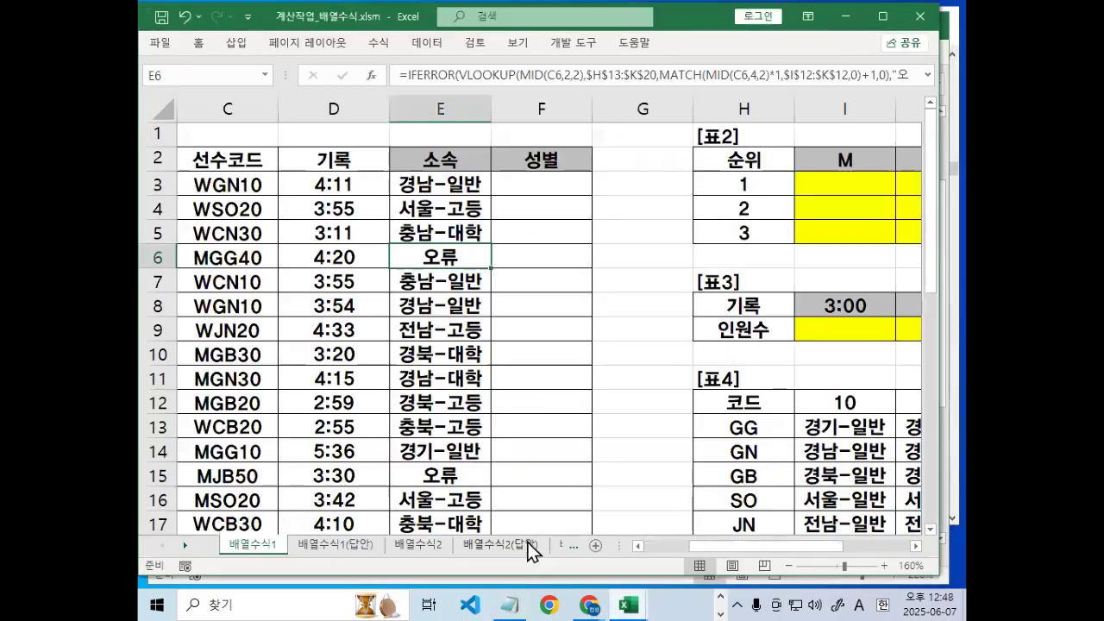
left_click(510, 604)
scroll(415, 108, "down", 1)
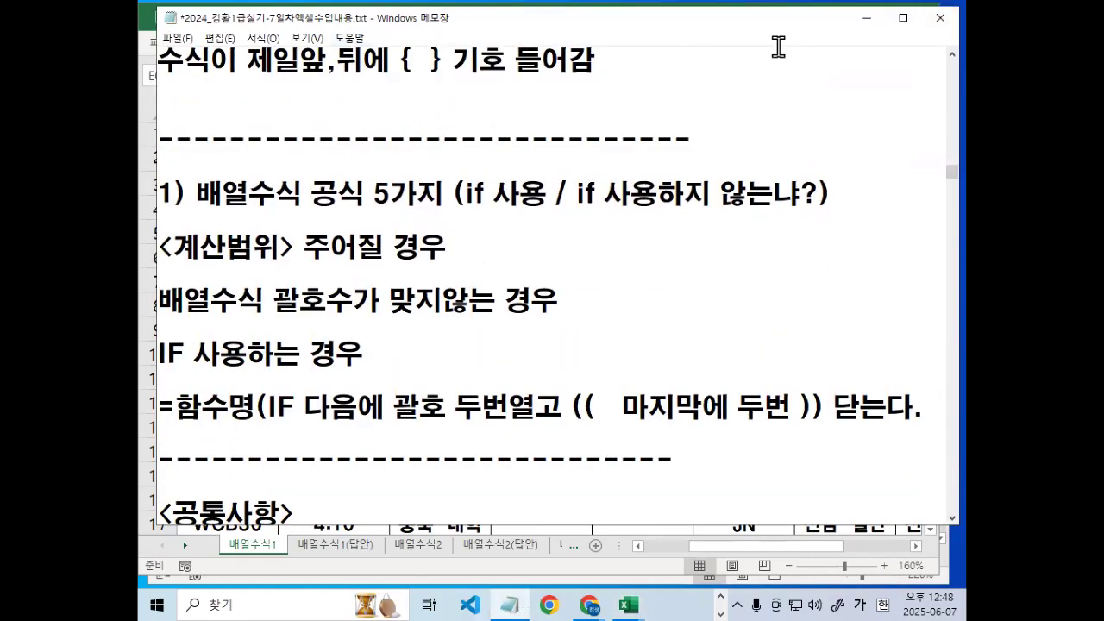
scroll(566, 181, "down", 1)
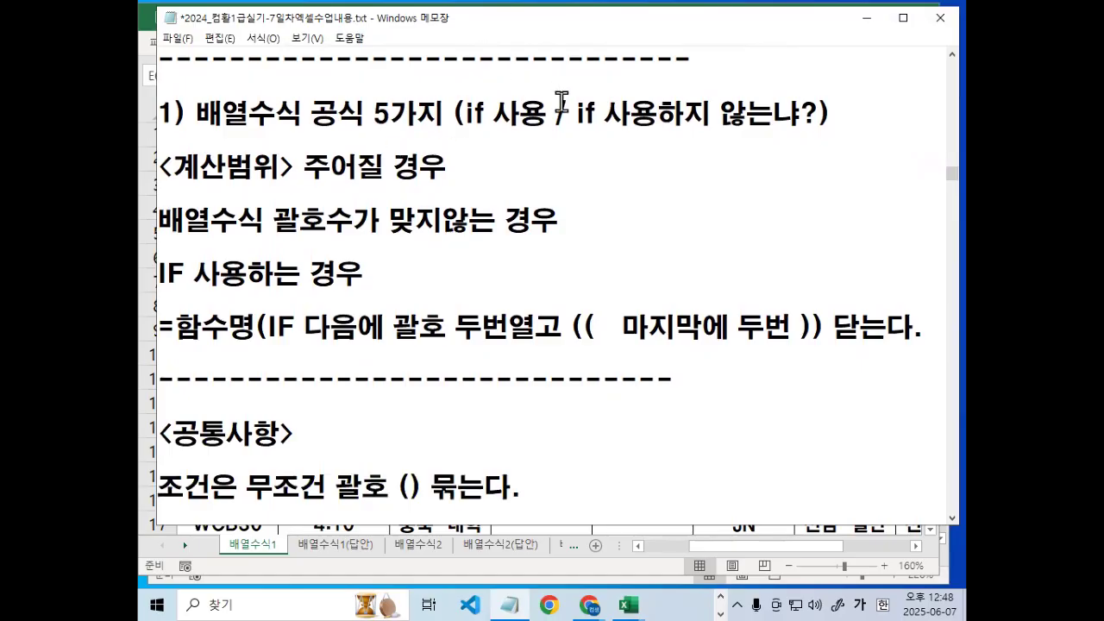
left_click_drag(466, 113, 819, 115)
left_click_drag(462, 113, 833, 113)
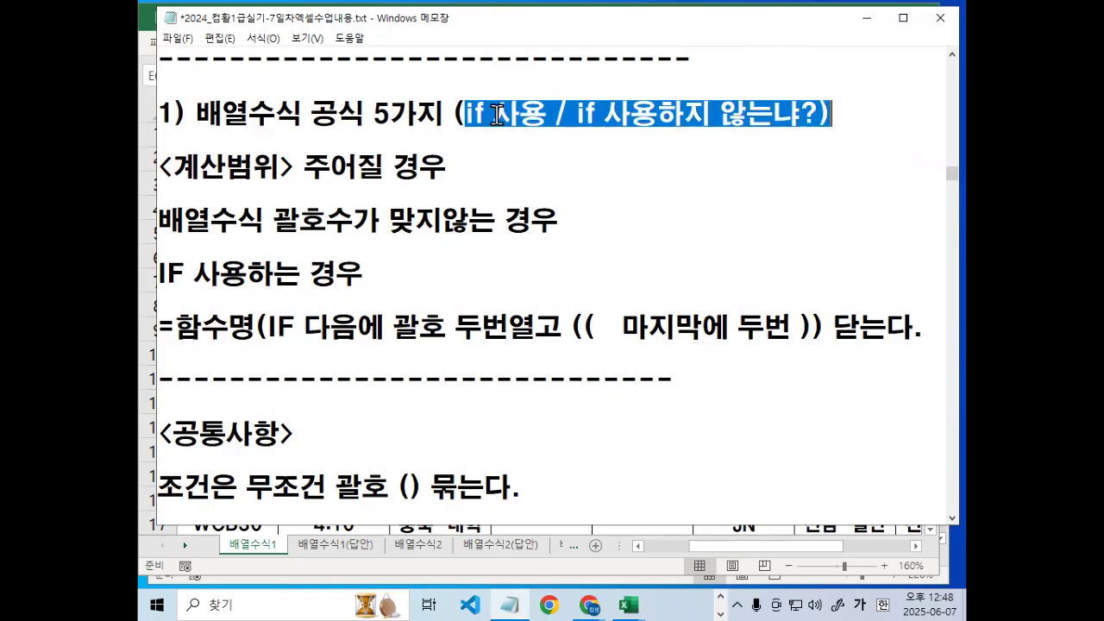
left_click_drag(465, 113, 480, 113)
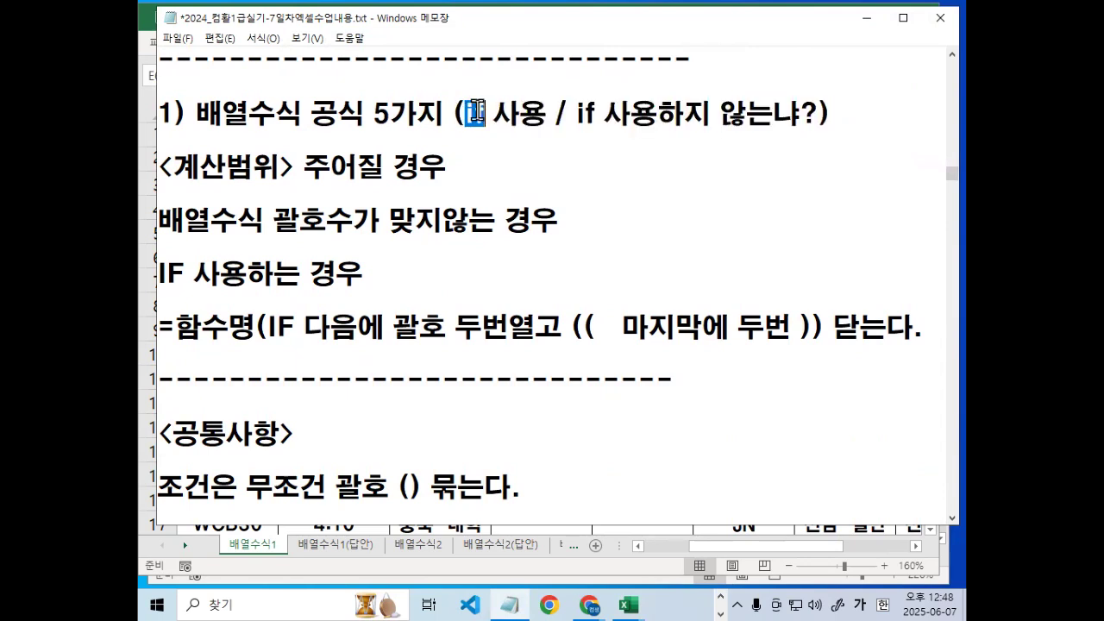
left_click(177, 169)
left_click_drag(181, 168, 447, 164)
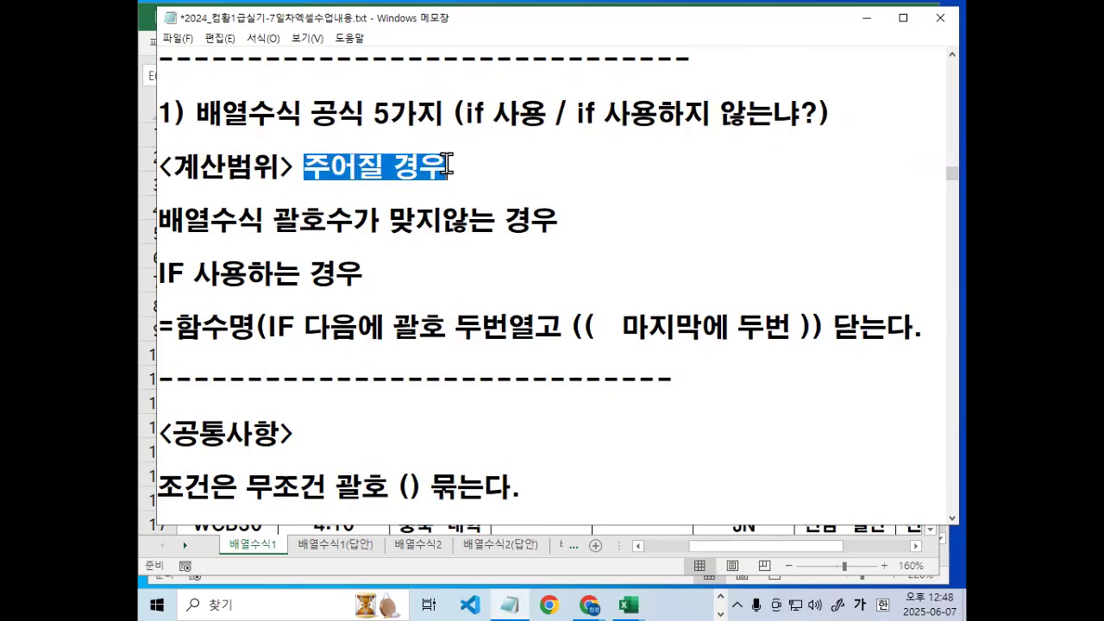
left_click_drag(159, 220, 572, 224)
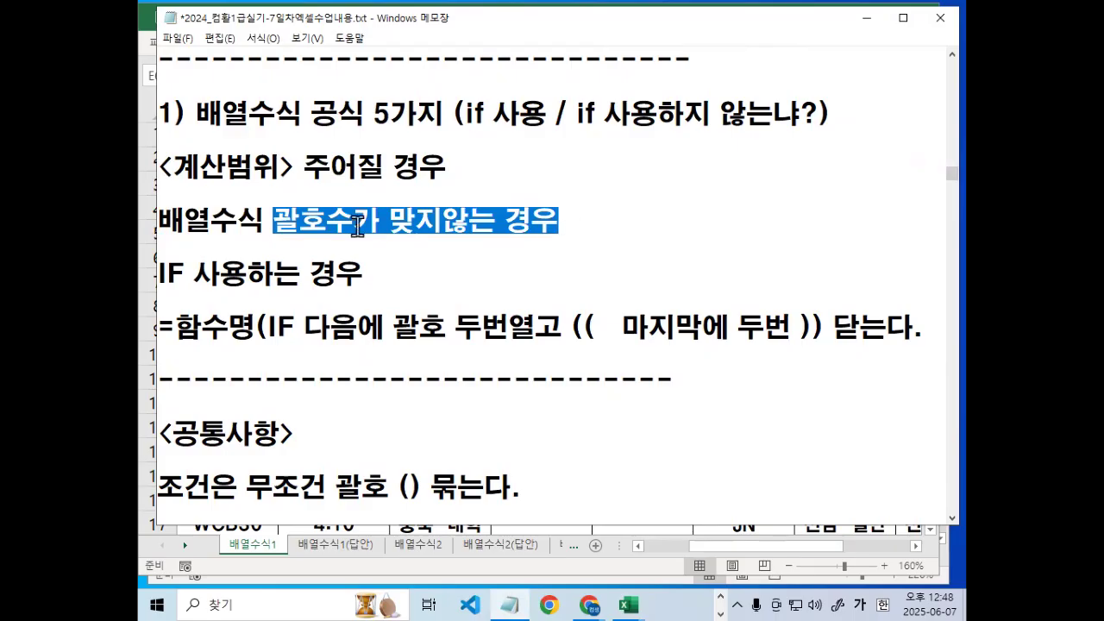
left_click_drag(160, 221, 497, 278)
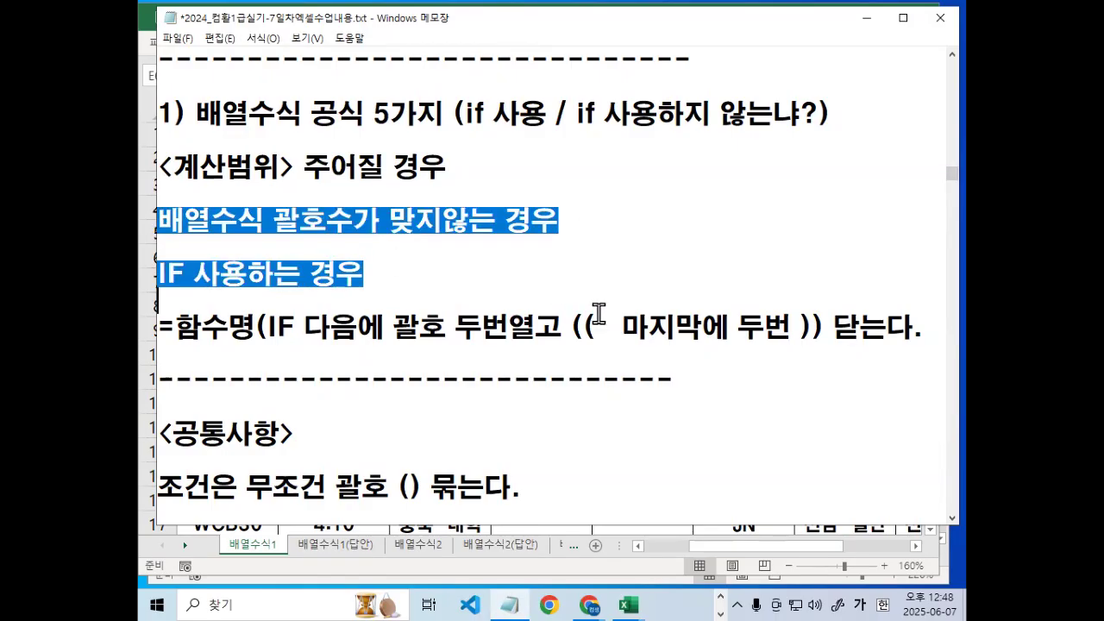
scroll(589, 308, "down", 2)
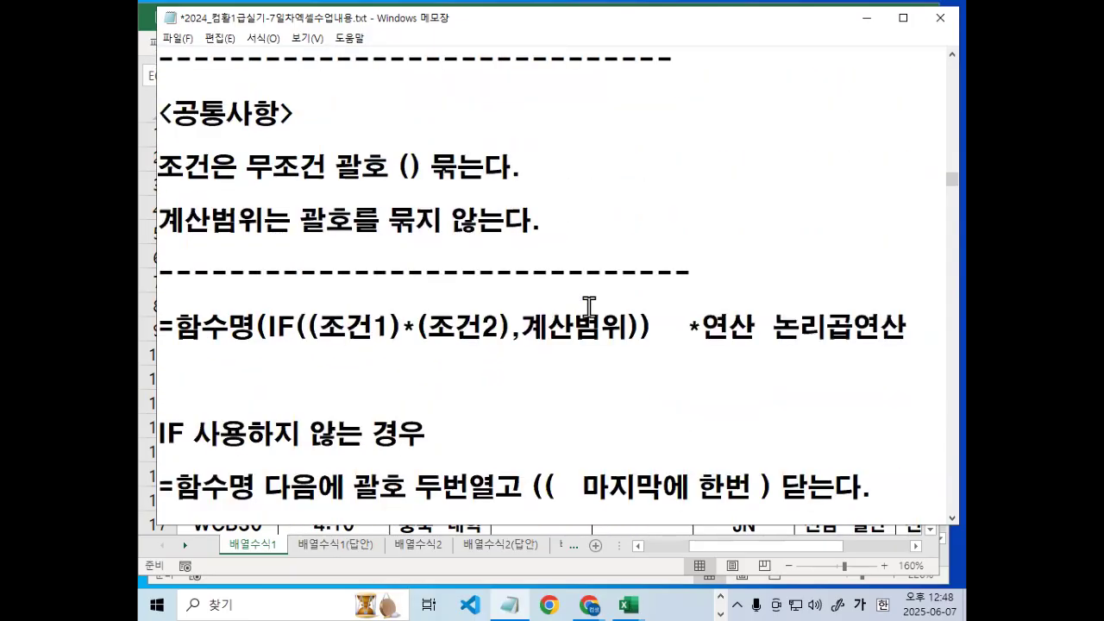
Make room above the formula "=함수명(IF((조건1)*(조건2),계산범위))" and copy the heading "IF 사용하지 않는 경우" there.
scroll(589, 308, "down", 1)
left_click(218, 126)
left_click(252, 143)
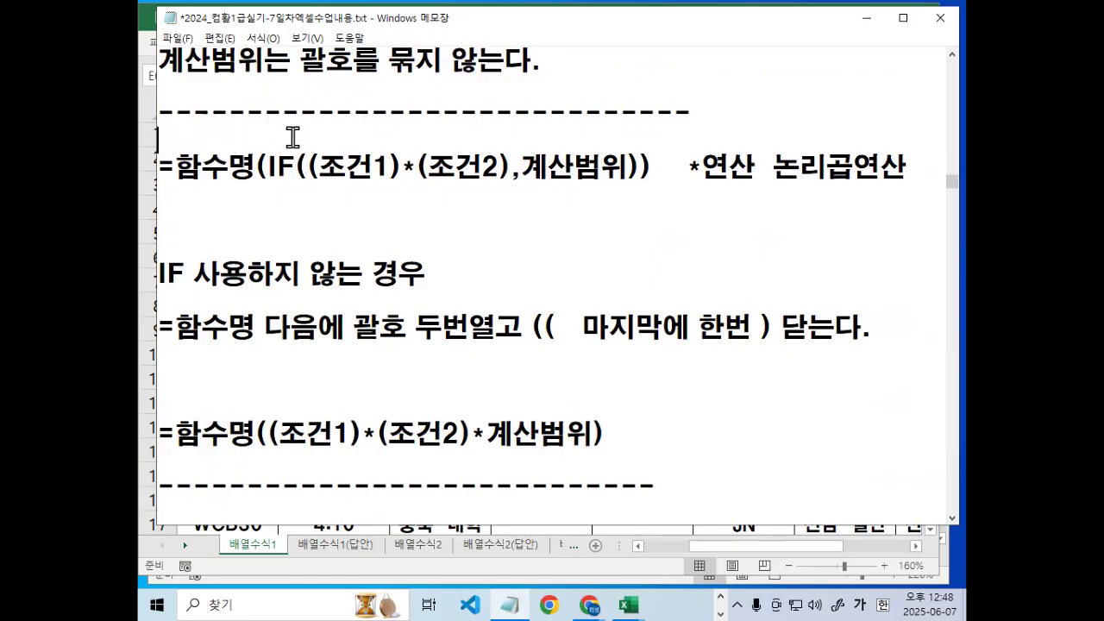
key("Return")
key("Return")
key("Return")
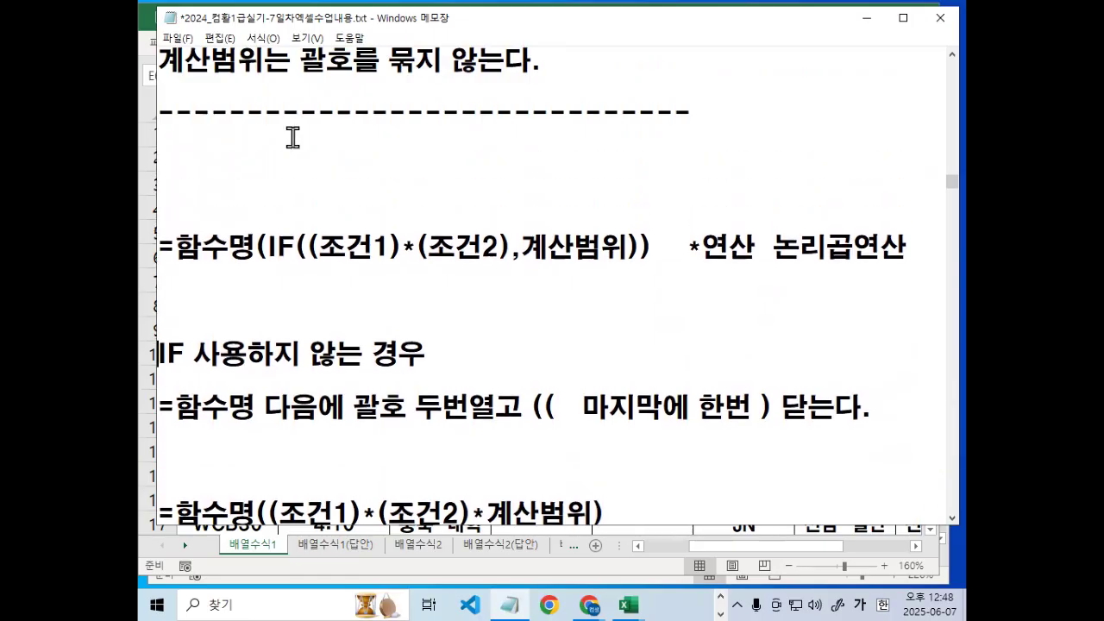
key("shift+End")
key("Delete")
key("ctrl+z")
key("ctrl+c")
key("Up")
key("ctrl+v")
Change the copied heading above the IF formula to "배열수식1) IF 사용하는 경우" and add blank lines below the formula.
type("배열수식")
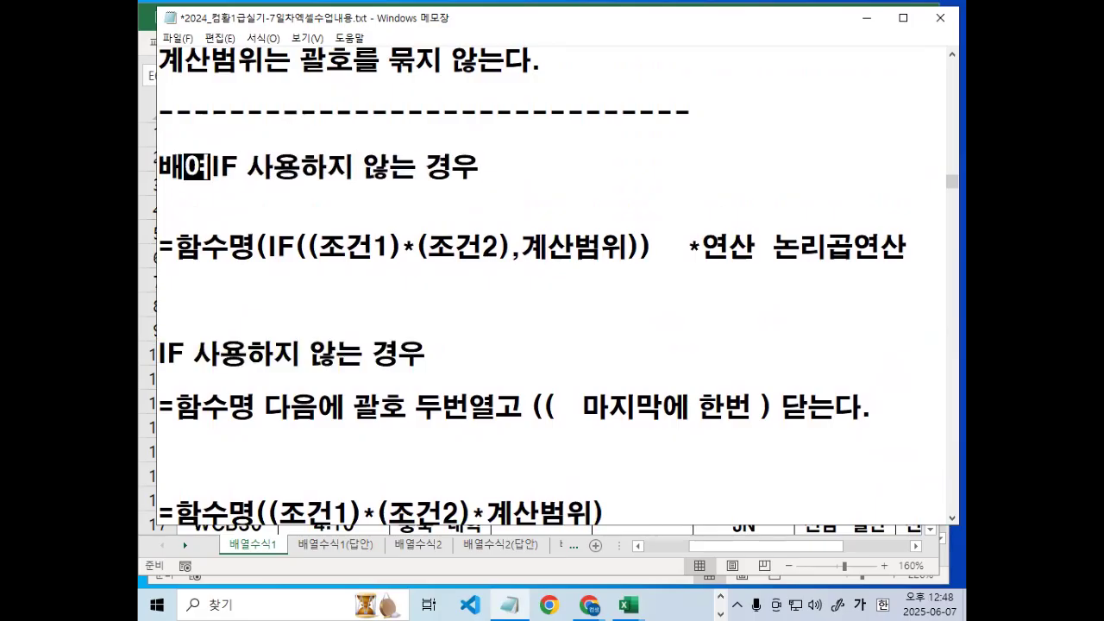
type("1)")
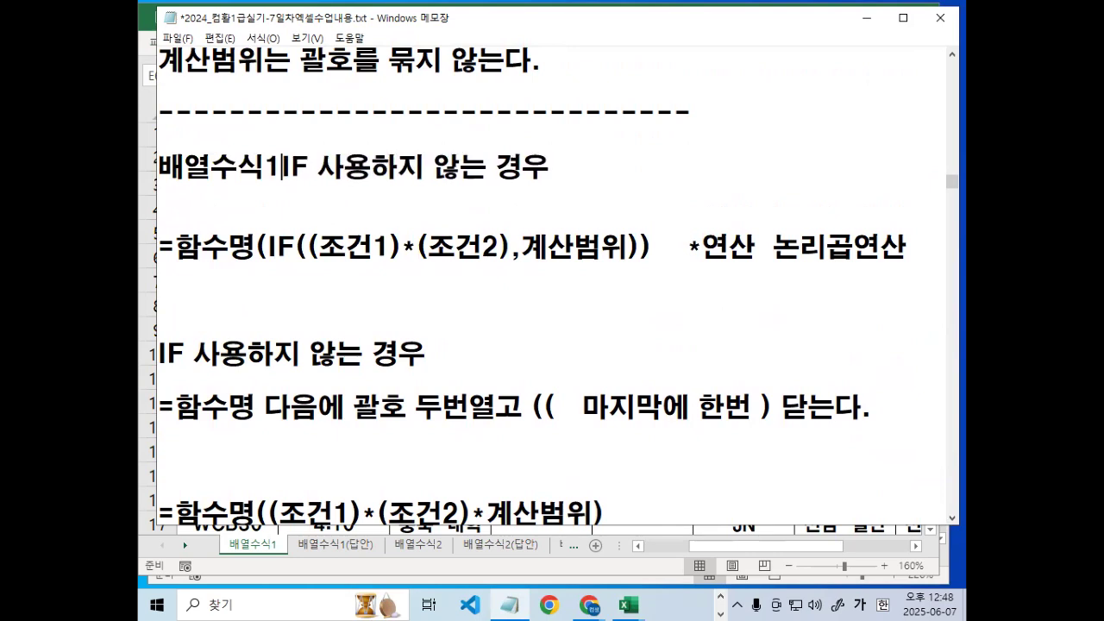
key("Delete")
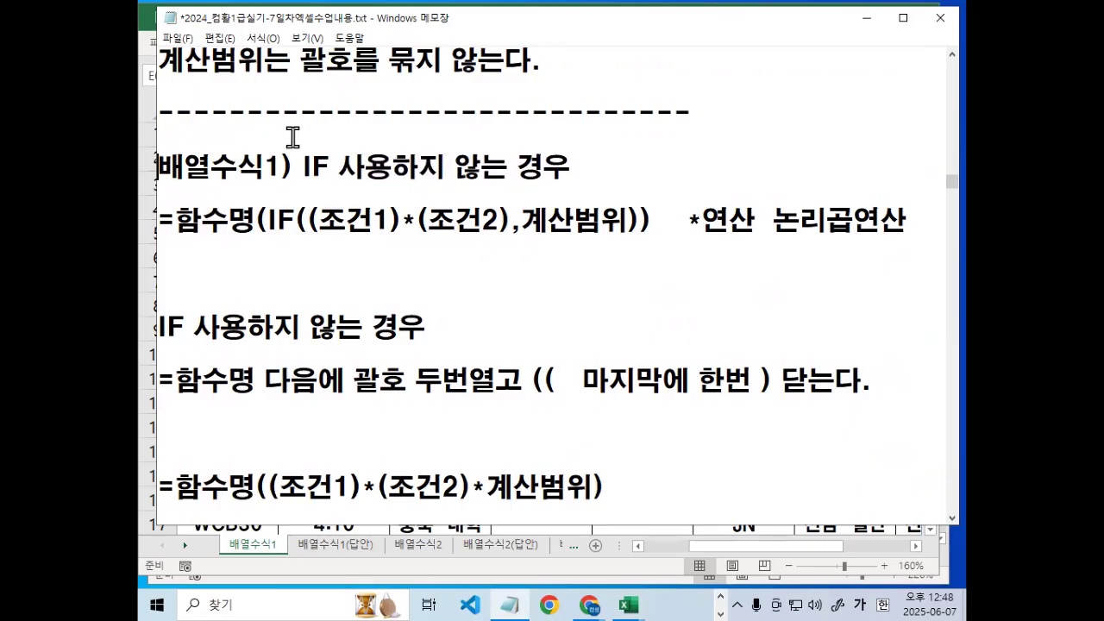
type("는 경우")
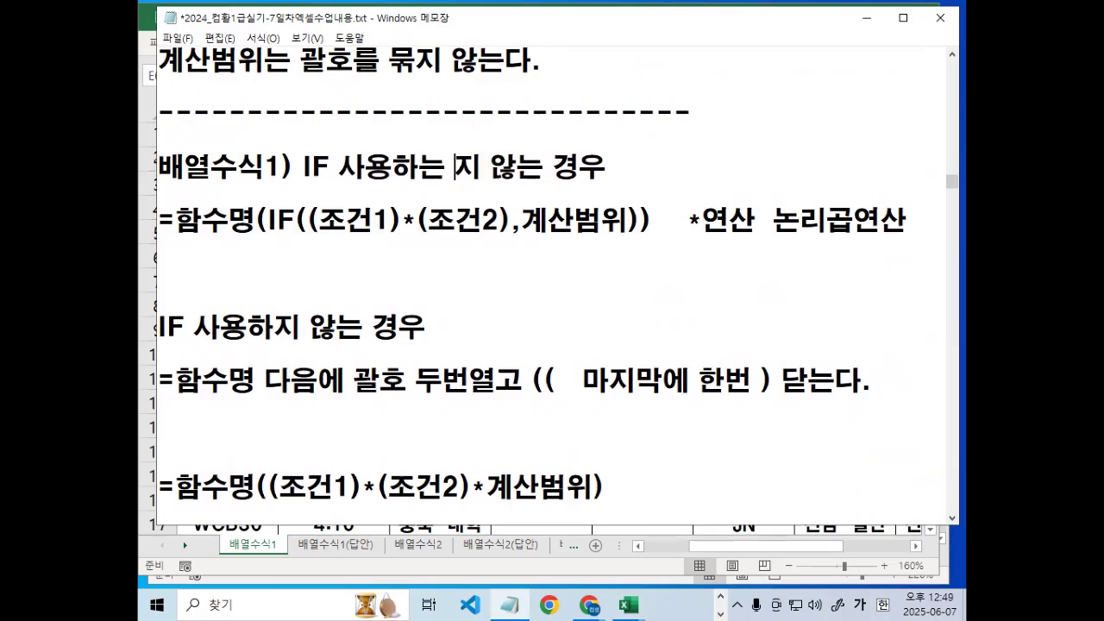
key("shift+End")
key("Delete")
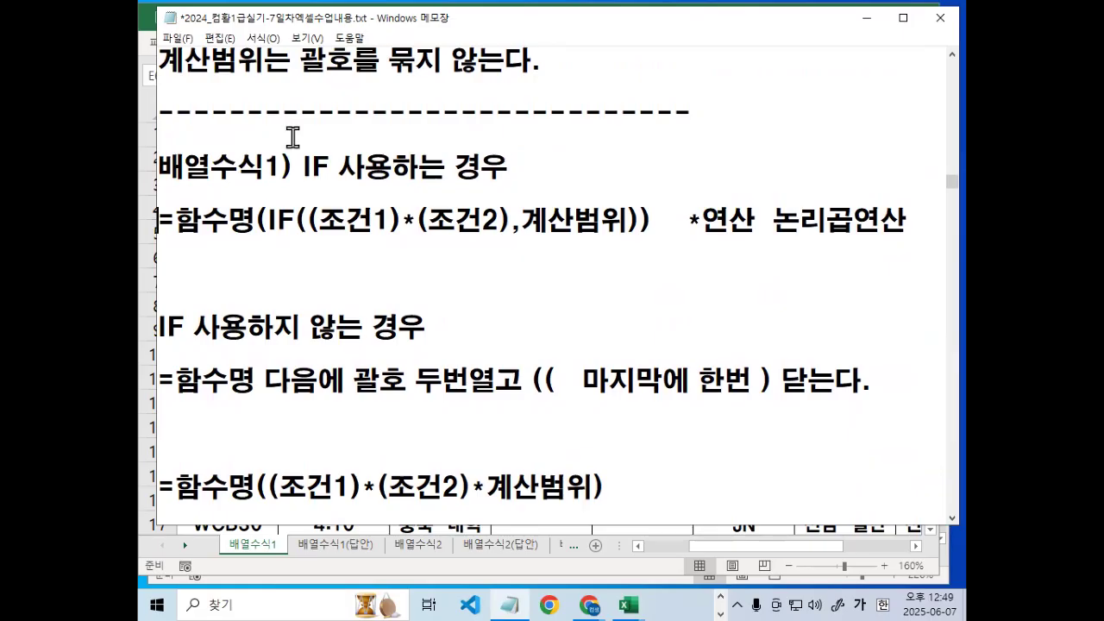
key("Return")
key("Return")
Mark the function name and the closing brackets of the IF formula with the screen pen, and clear the marks.
key("ctrl+shift+1")
mouse_move(179, 233)
left_mouse_down()
mouse_move(295, 234)
mouse_move(317, 204)
mouse_move(323, 235)
left_mouse_up()
mouse_move(656, 231)
left_mouse_down()
mouse_move(638, 226)
mouse_move(652, 231)
left_mouse_up()
key("Escape")
Move the "IF 사용하는 경우" heading and its bracket rule below the "배열수식1)" formula, separated from it by a blank line.
scroll(349, 257, "up", 1)
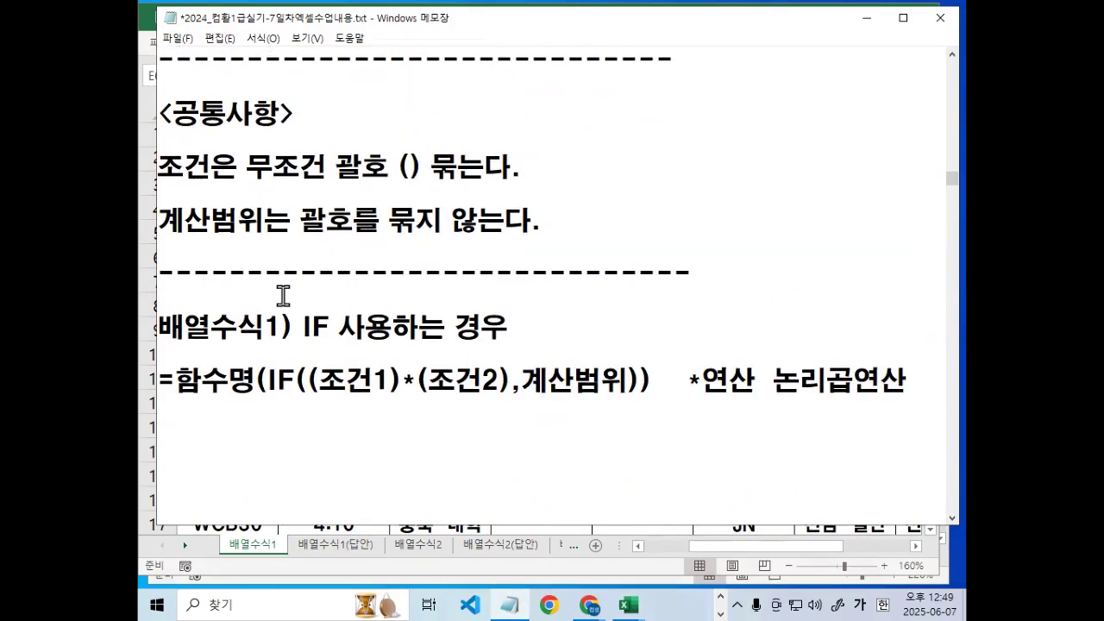
scroll(283, 295, "up", 1)
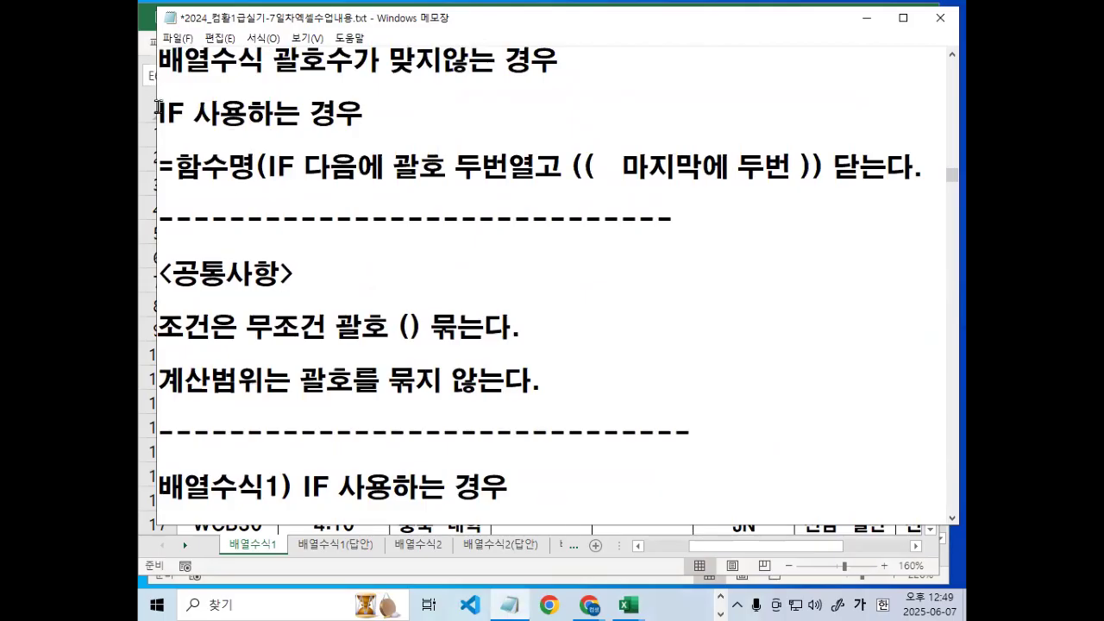
left_click_drag(162, 111, 945, 177)
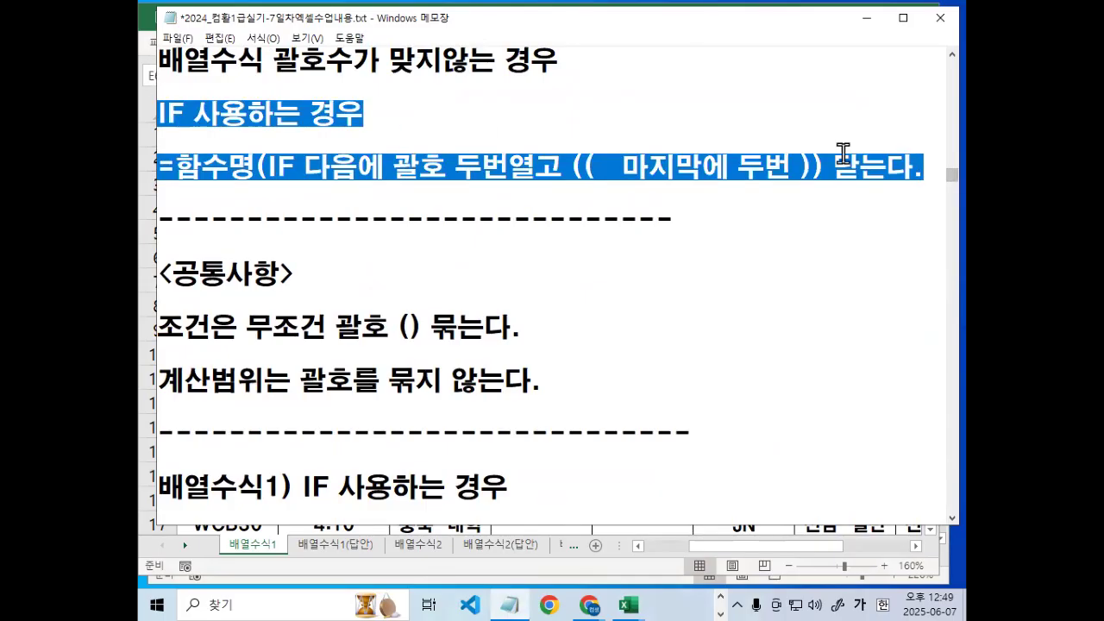
key("ctrl+x")
scroll(606, 307, "down", 2)
left_click(308, 377)
key("ctrl+v")
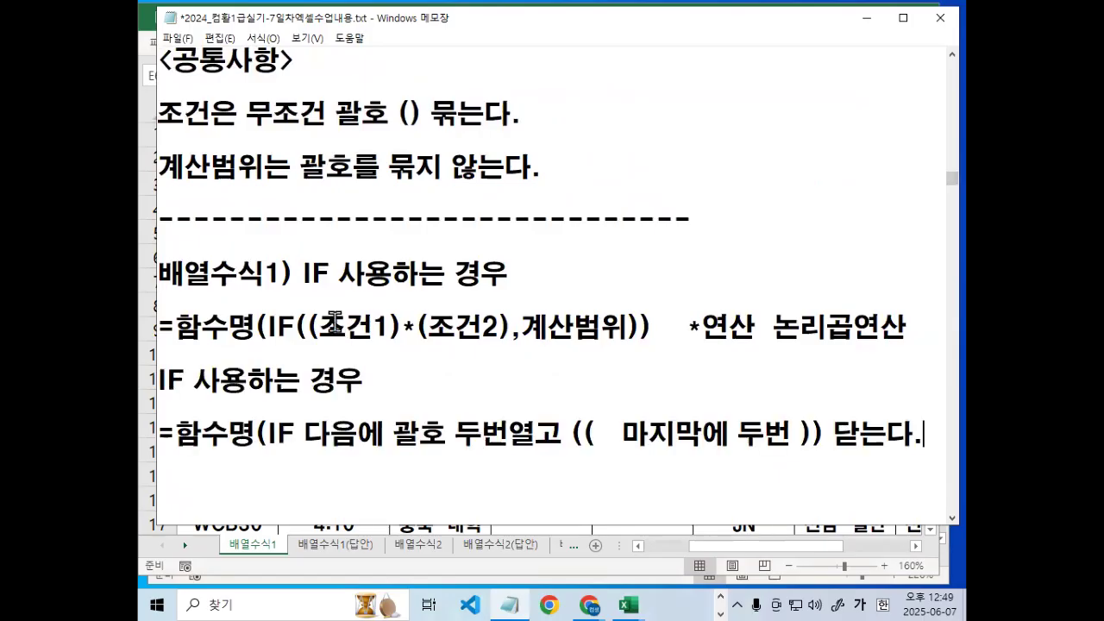
scroll(336, 274, "down", 1)
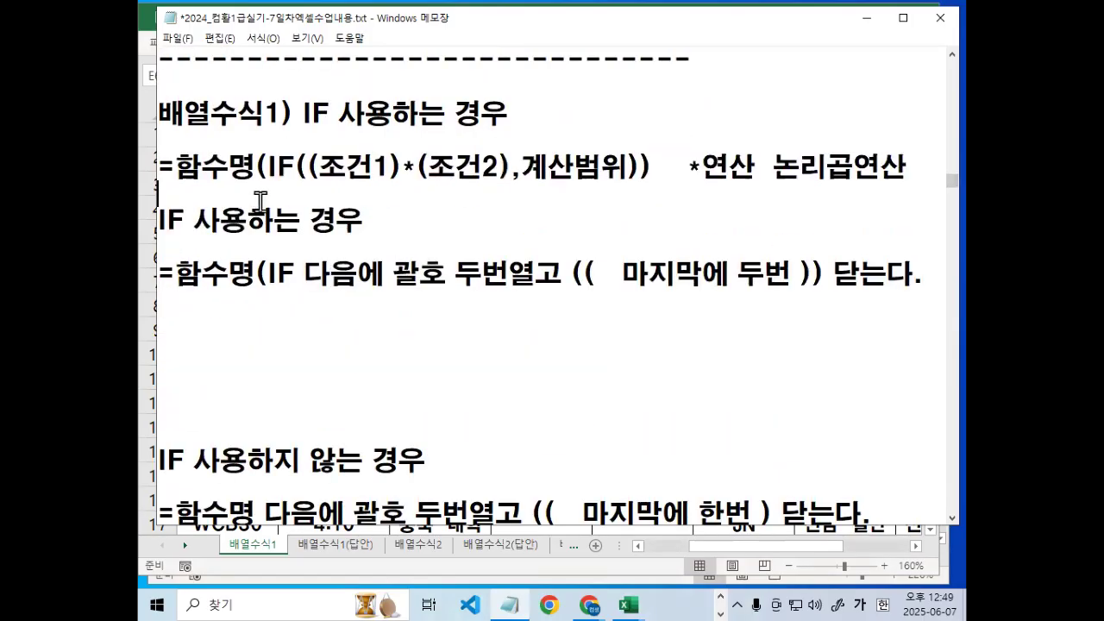
key("Return")
key("Return")
Mark "함수명", "IF 다음", "두번" and the double brackets in the IF bracket rule with the screen pen, and clear the marks.
key("ctrl+2")
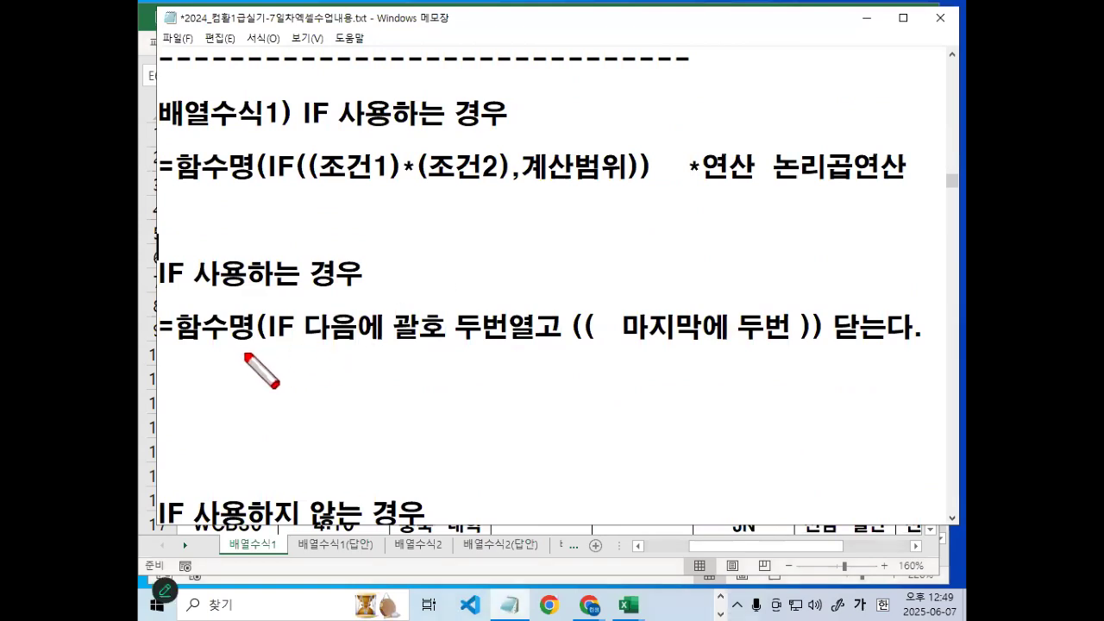
left_click_drag(166, 346, 240, 350)
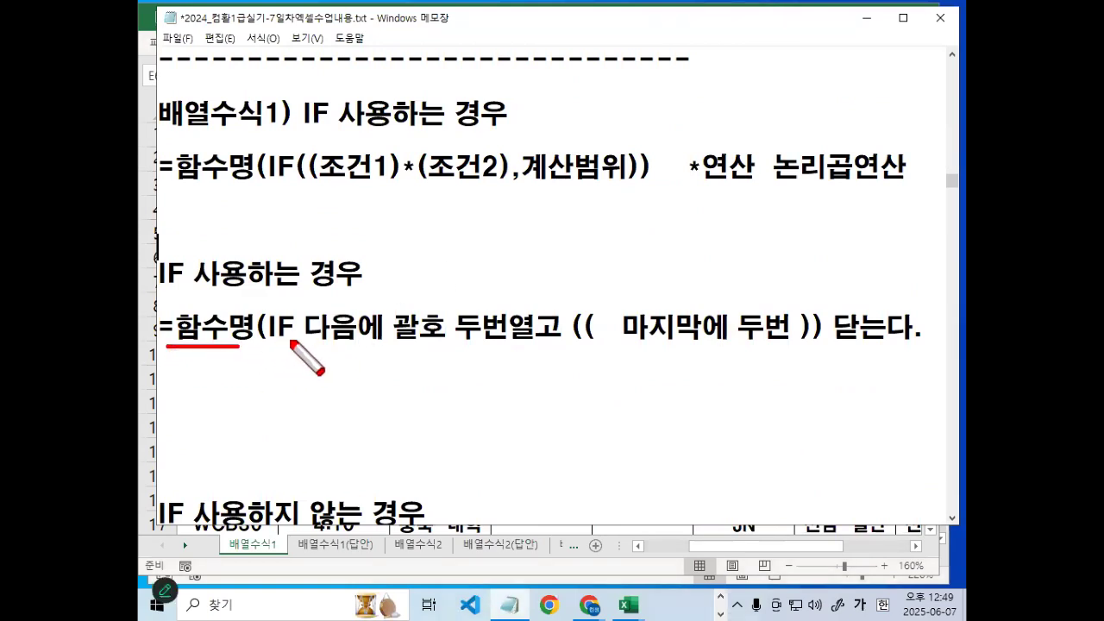
mouse_move(264, 307)
left_mouse_down()
mouse_move(261, 343)
mouse_move(365, 342)
left_mouse_up()
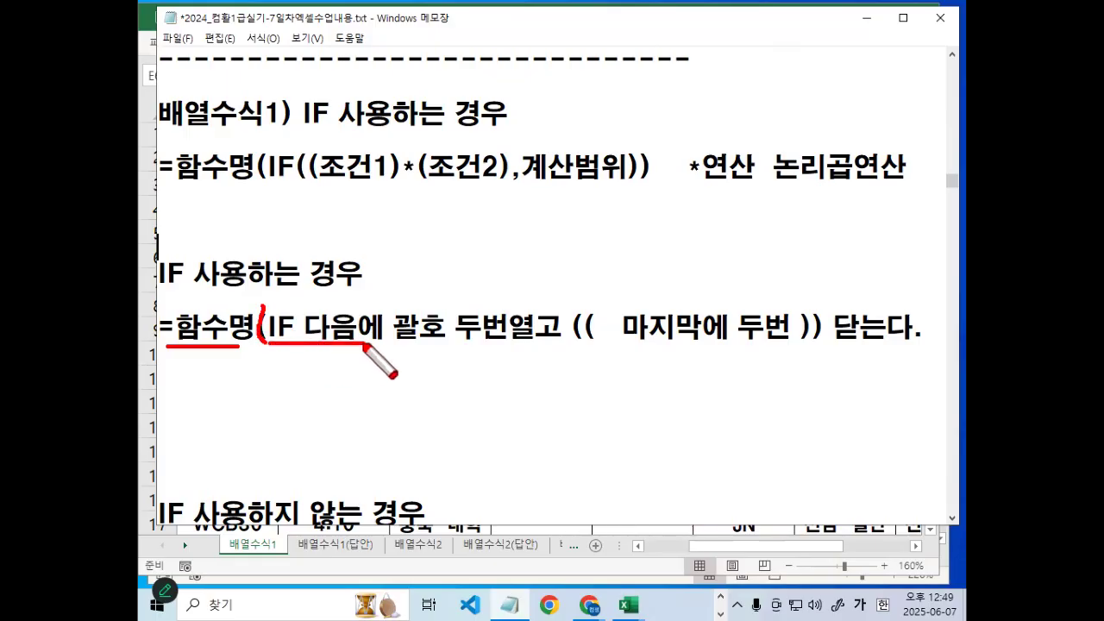
mouse_move(525, 341)
left_mouse_down()
mouse_move(462, 330)
mouse_move(511, 343)
left_mouse_up()
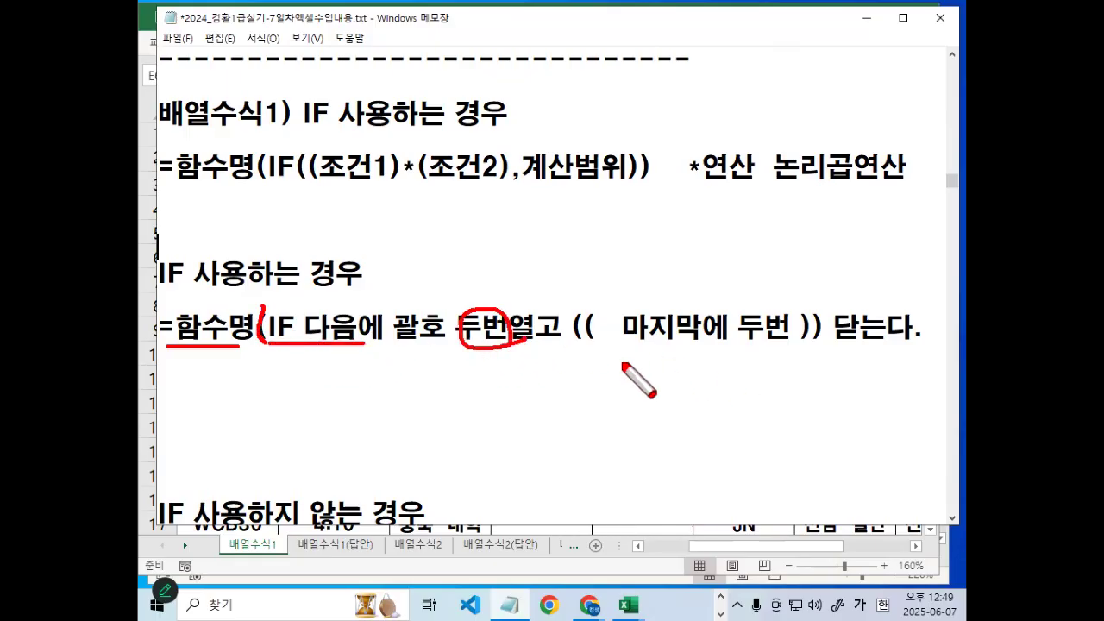
left_click_drag(583, 303, 605, 328)
left_click_drag(828, 343, 830, 358)
key("Escape")
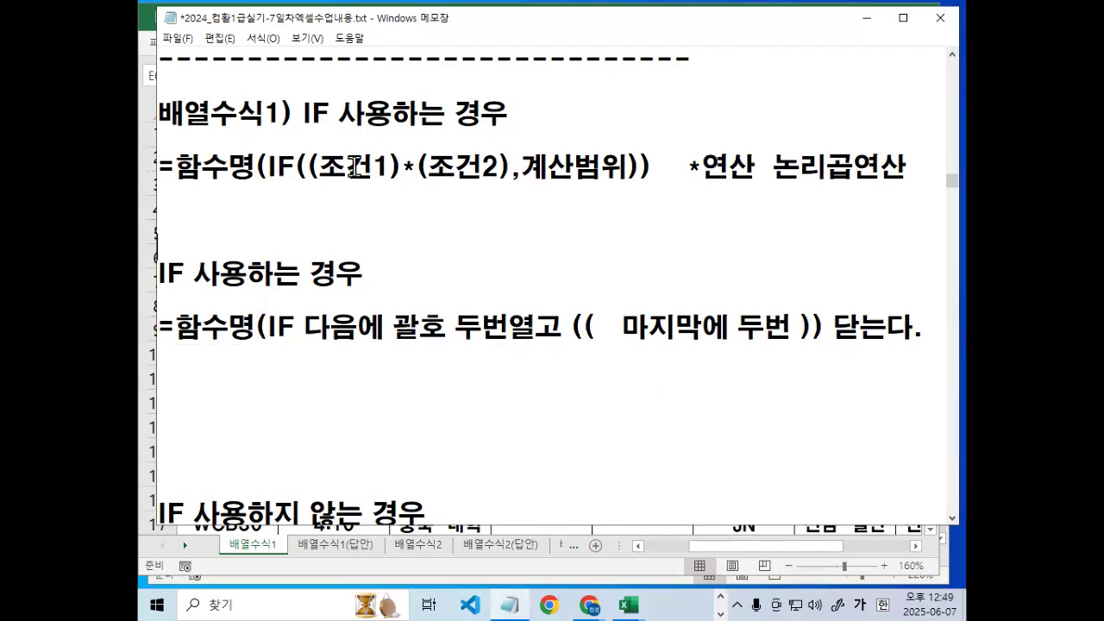
Highlight the double opening and closing brackets in the "배열수식1)" formula, mark its conditions and end with the screen pen, and clear the marks.
left_click_drag(295, 164, 325, 162)
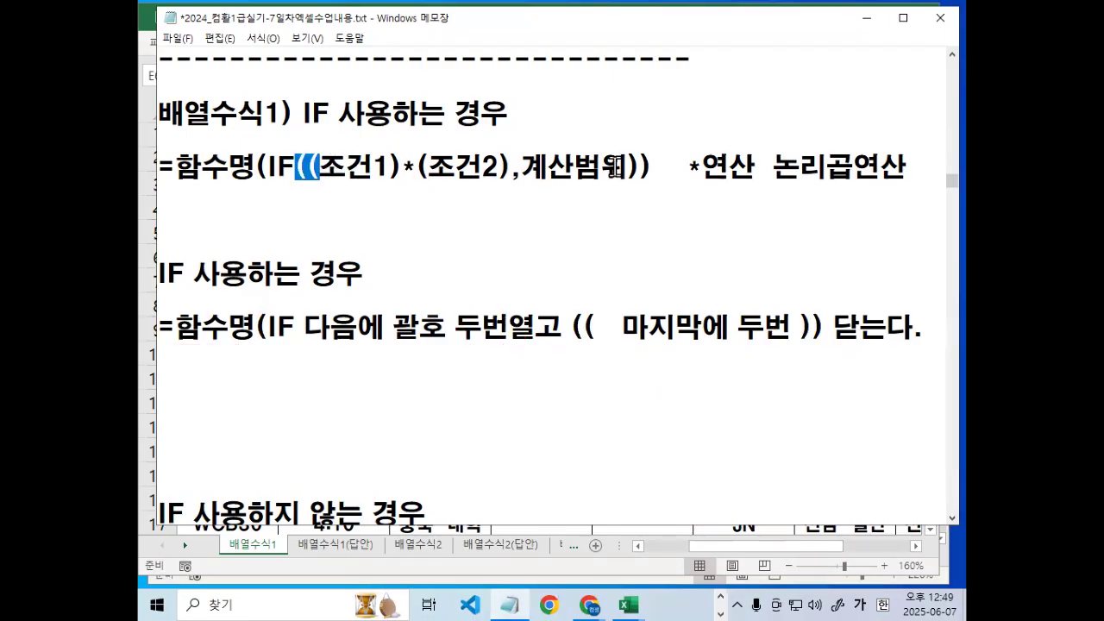
left_click_drag(626, 164, 645, 165)
left_click(650, 166)
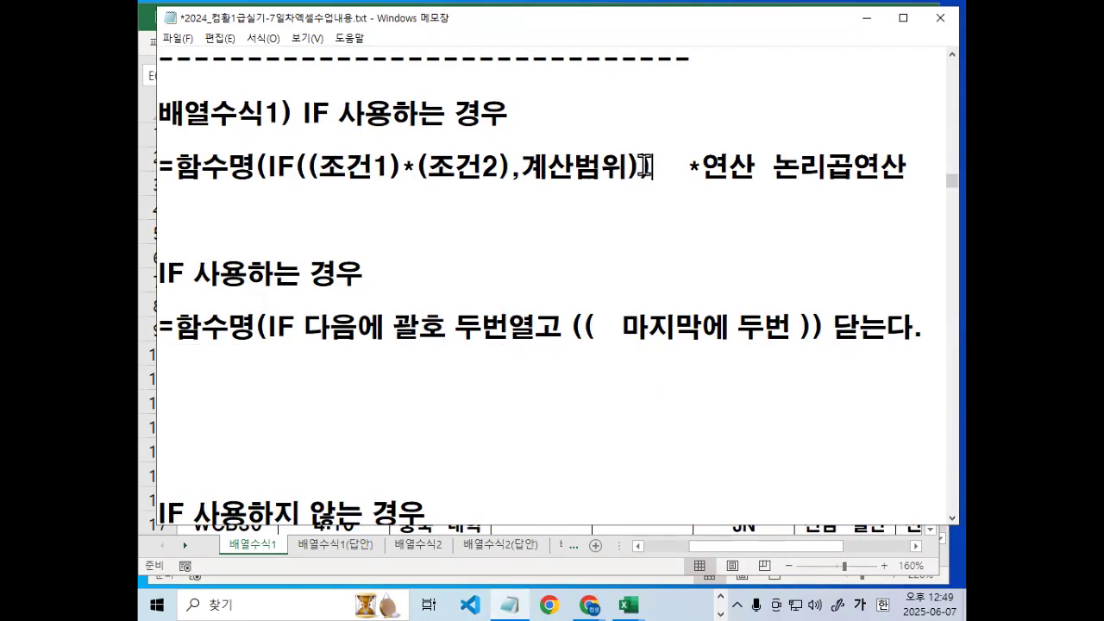
key("ctrl+2")
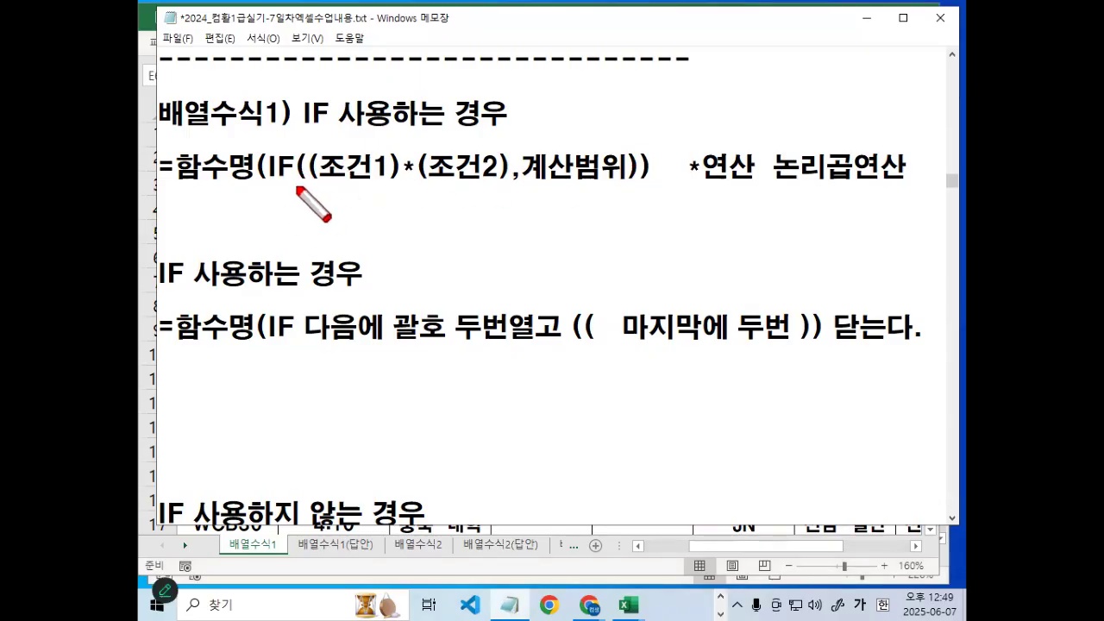
left_click_drag(307, 183, 551, 183)
mouse_move(660, 177)
left_mouse_down()
mouse_move(621, 148)
mouse_move(645, 172)
left_mouse_up()
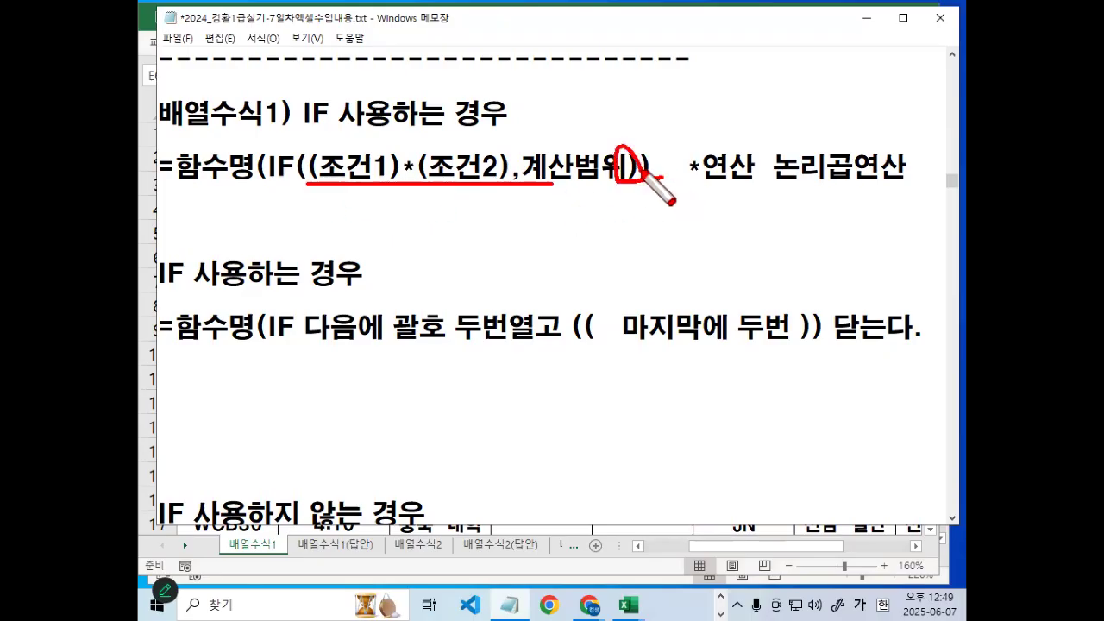
key("Escape")
Copy the "<공통사항>" heading with its two rules and insert it below the IF bracket rule.
scroll(306, 271, "up", 1)
left_click(285, 168)
scroll(250, 177, "up", 1)
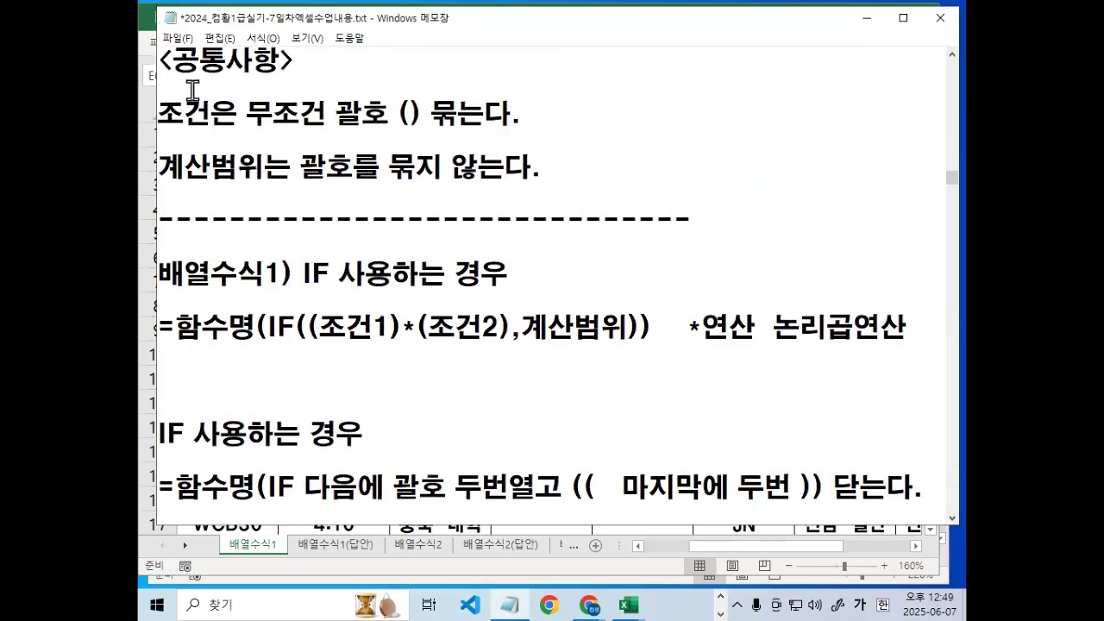
left_click_drag(160, 58, 566, 177)
key("ctrl+c")
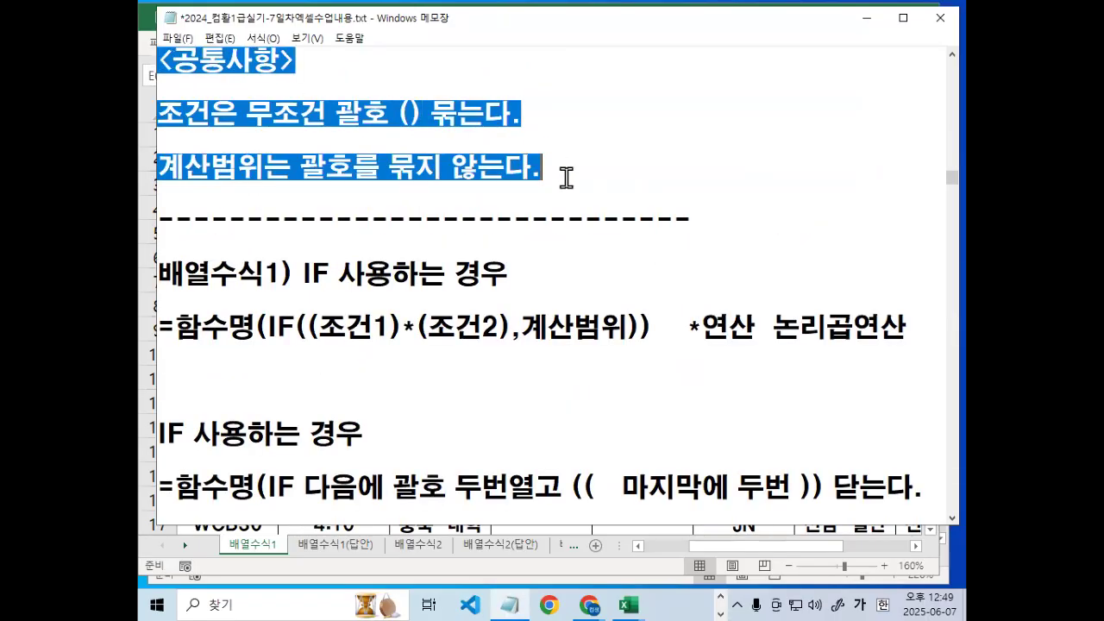
scroll(560, 169, "down", 1)
left_click(274, 344)
key("Return")
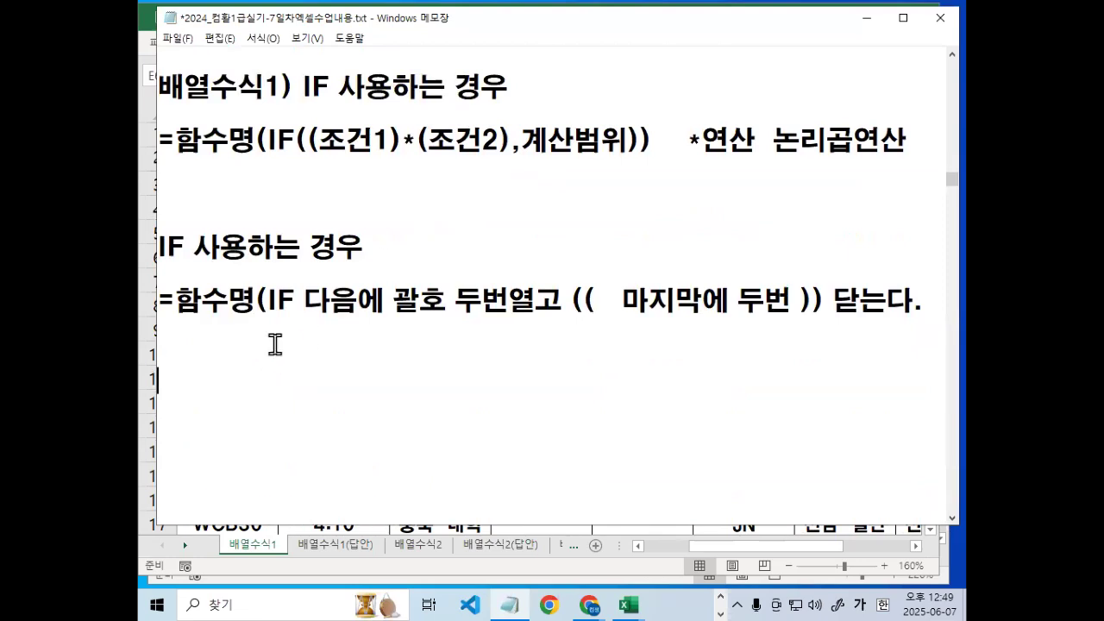
key("ctrl+v")
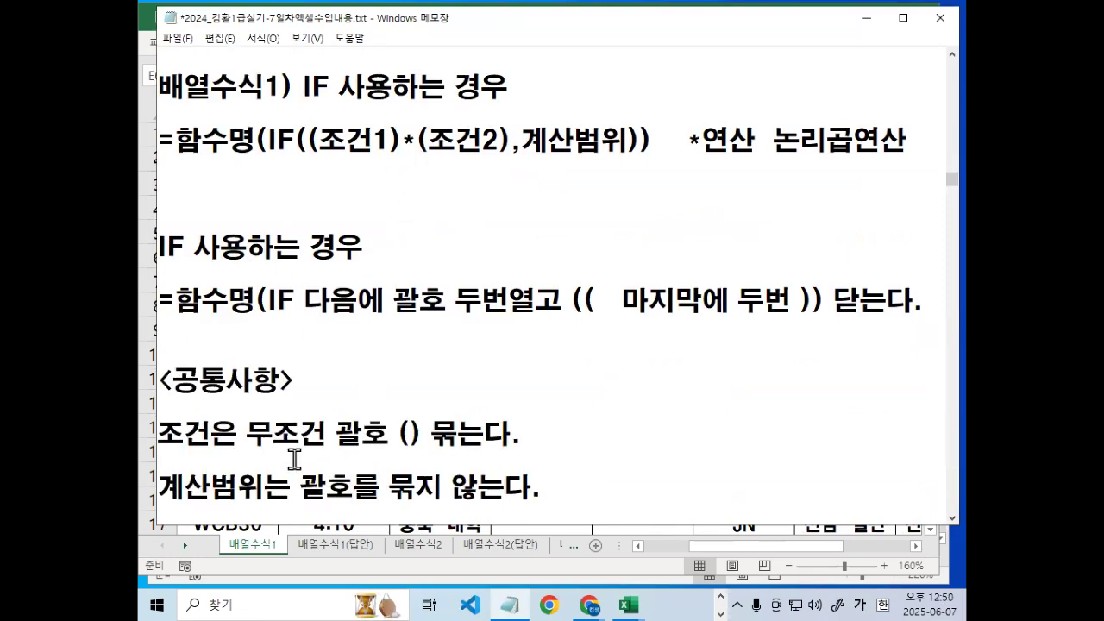
Examine the two common rules on bracketing conditions and calculation ranges against "(조건1)" in the formula.
left_click_drag(184, 434, 522, 434)
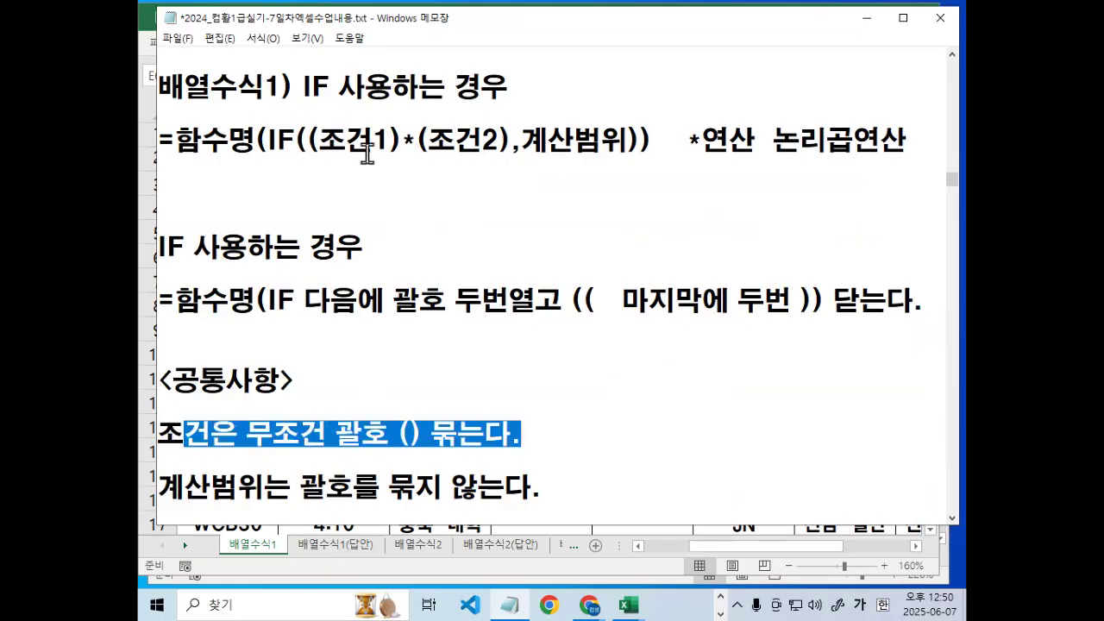
left_click_drag(310, 139, 403, 140)
scroll(458, 427, "down", 1)
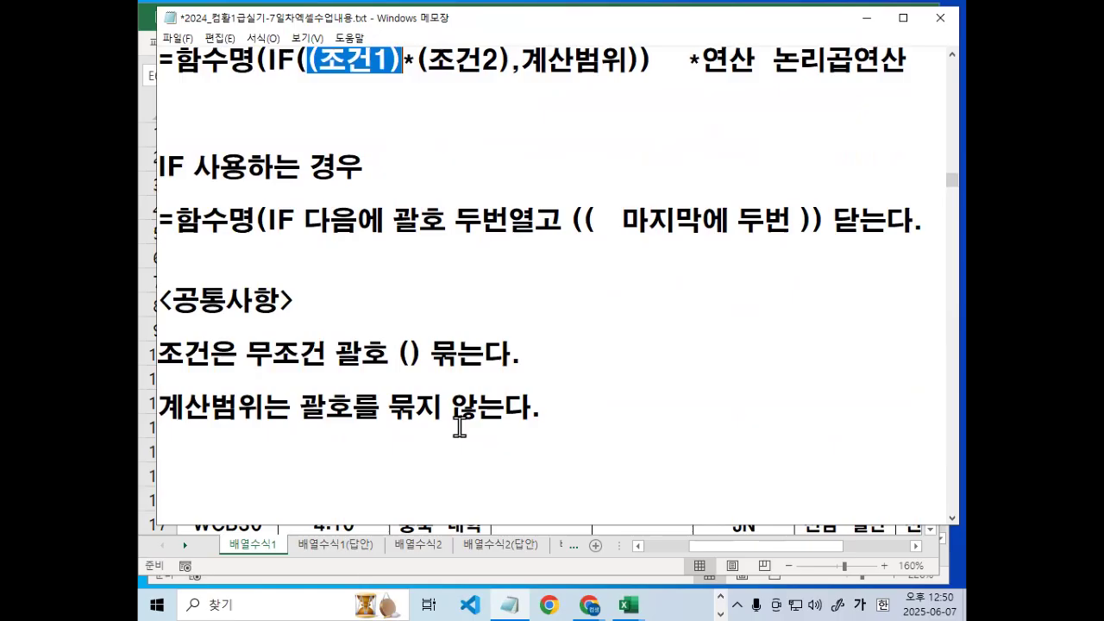
left_click_drag(158, 406, 593, 405)
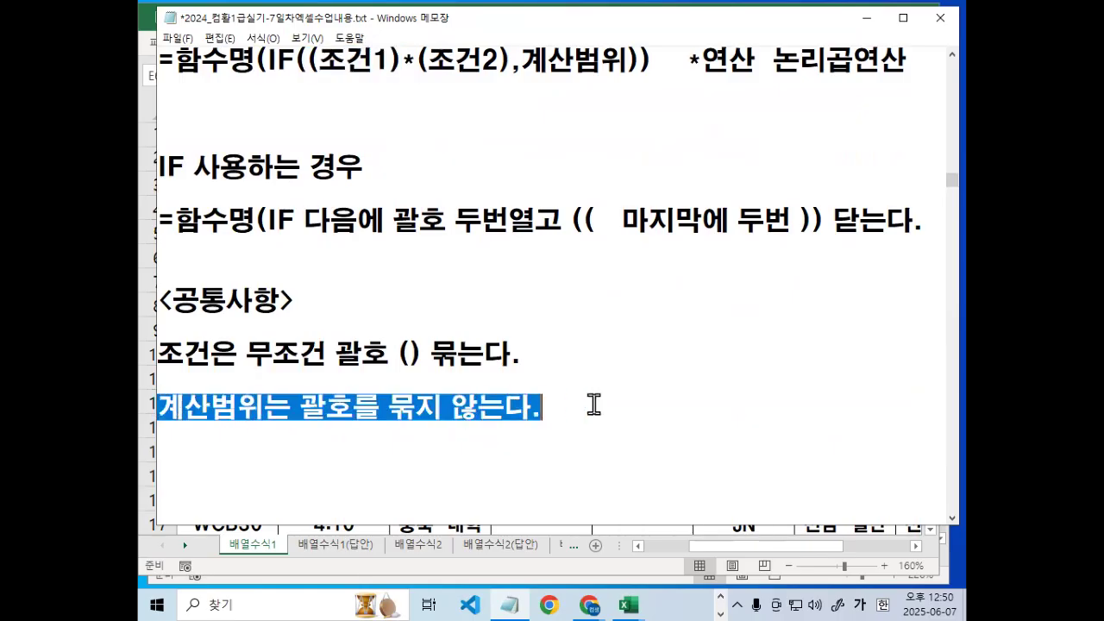
scroll(593, 405, "up", 1)
scroll(569, 244, "down", 1)
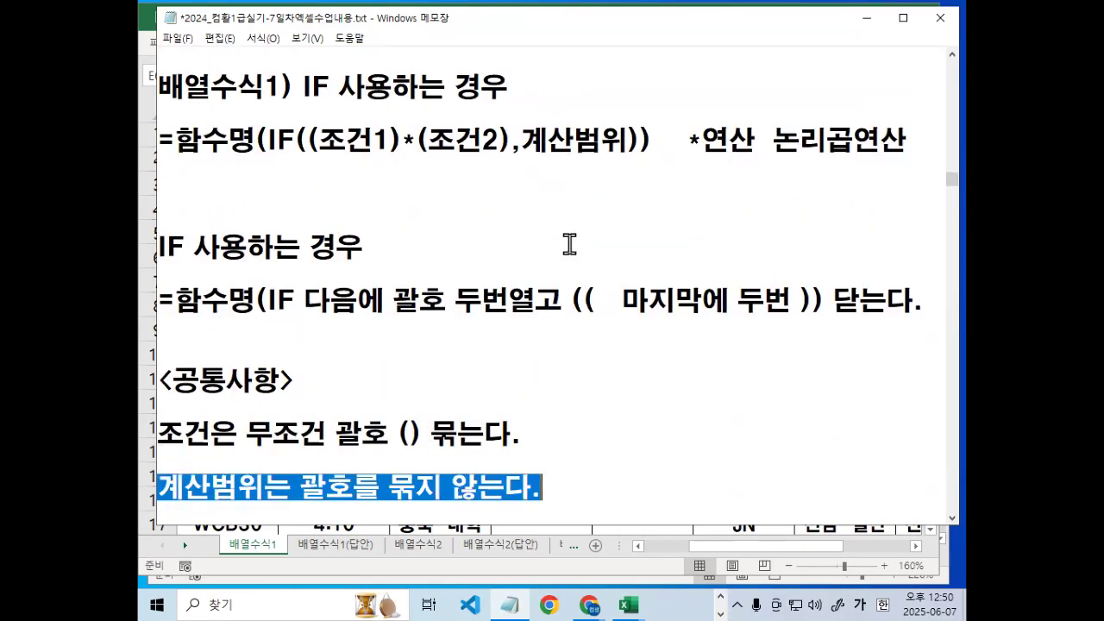
Try enclosing "계산범위" in its own brackets in the "배열수식1)" formula, examine them, and remove the added brackets.
left_click(521, 140)
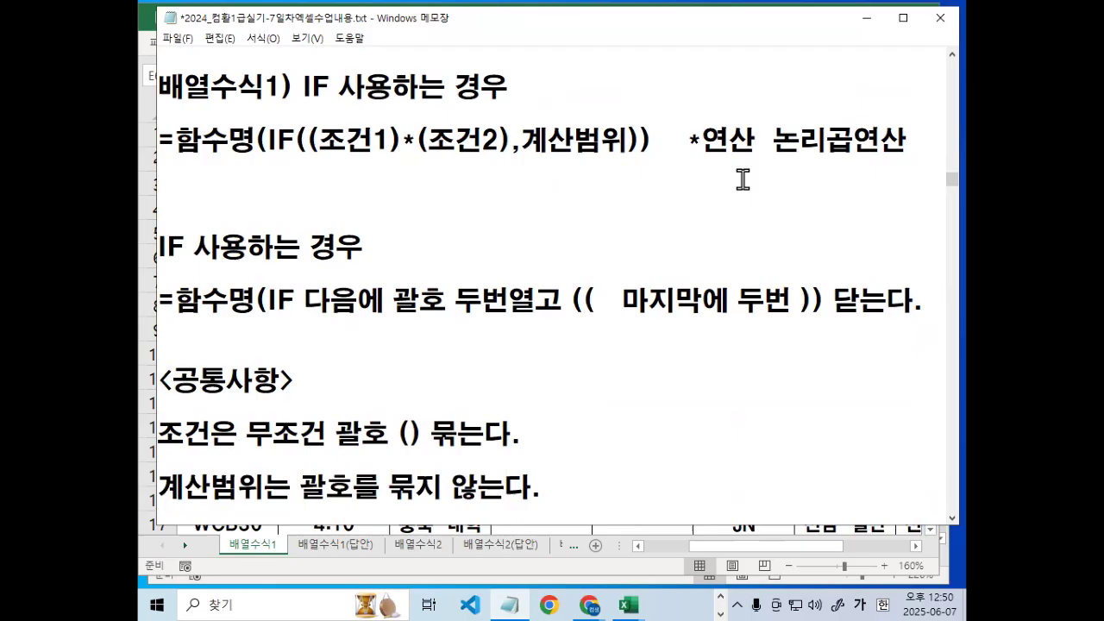
type("(")
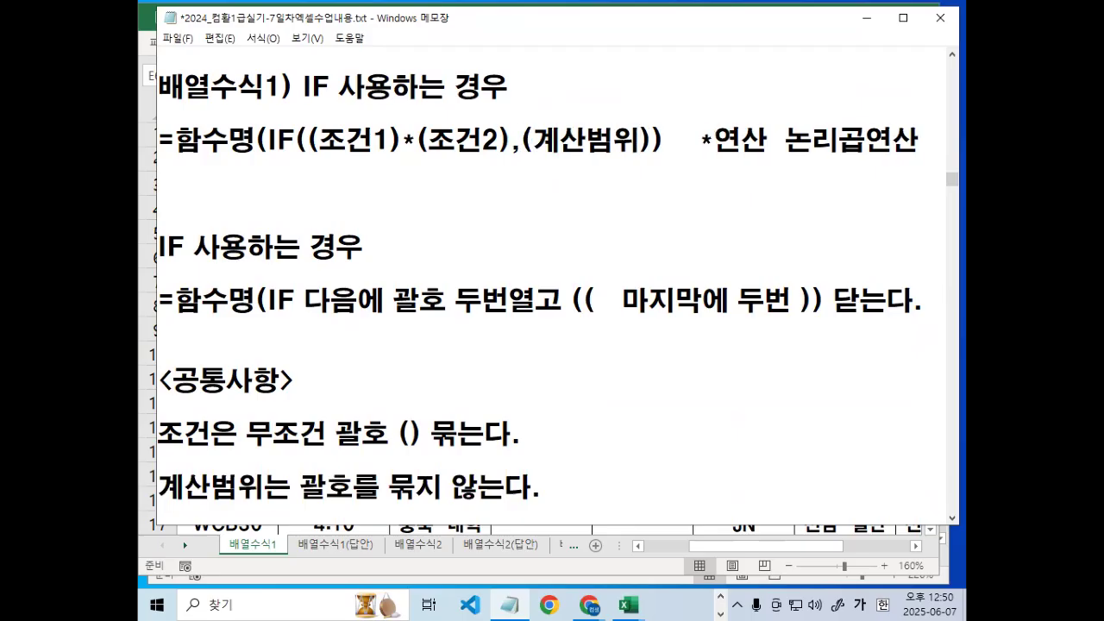
type(")")
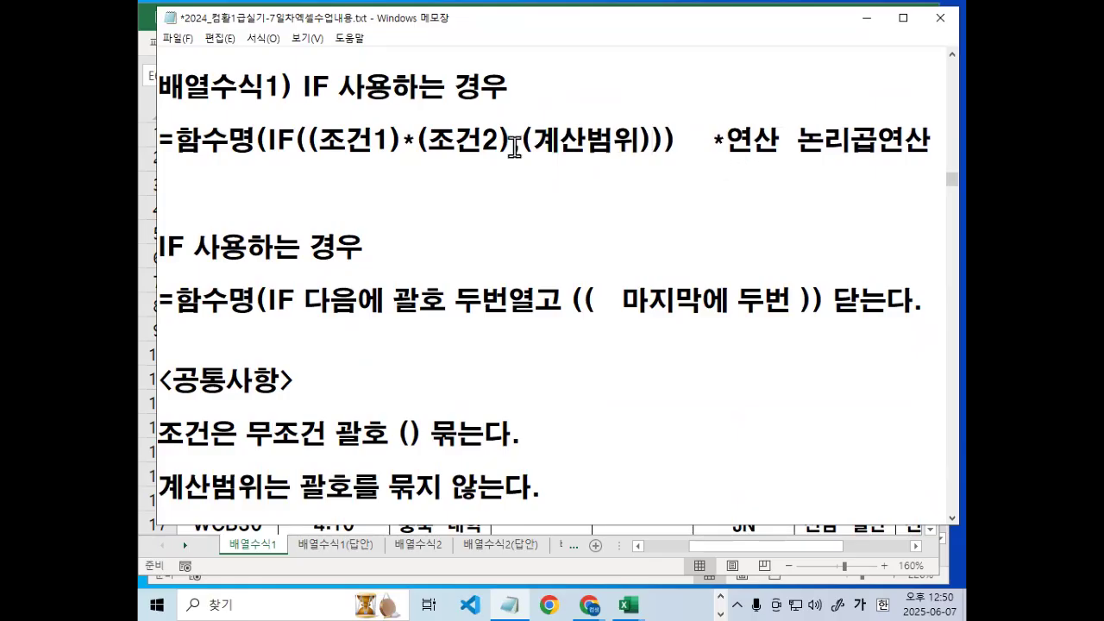
left_click_drag(522, 141, 651, 133)
left_click_drag(522, 142, 657, 141)
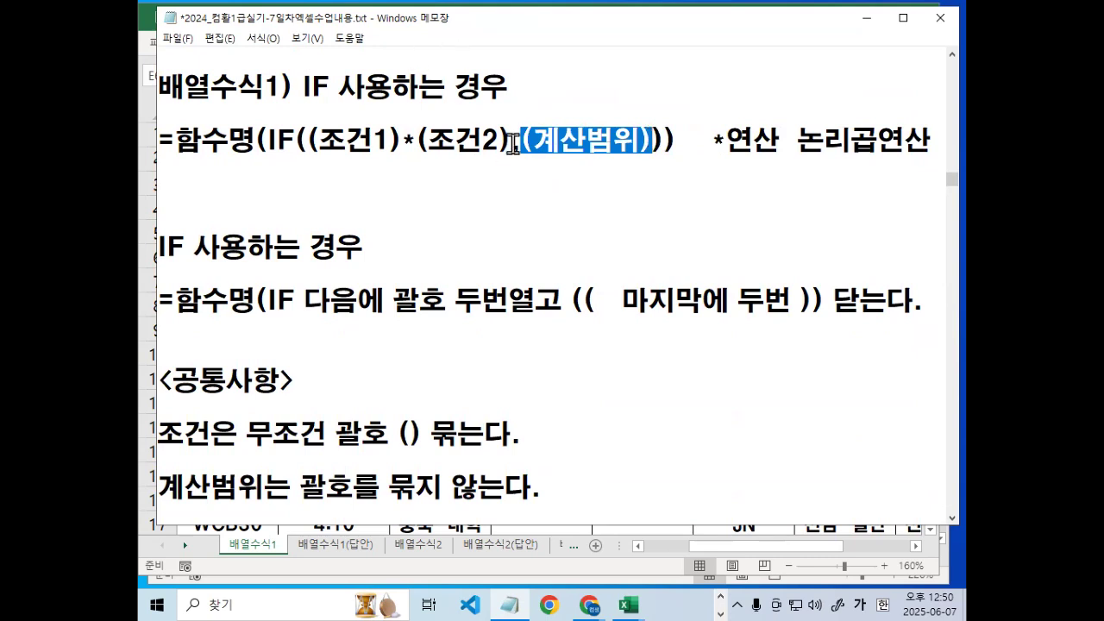
left_click_drag(521, 141, 534, 138)
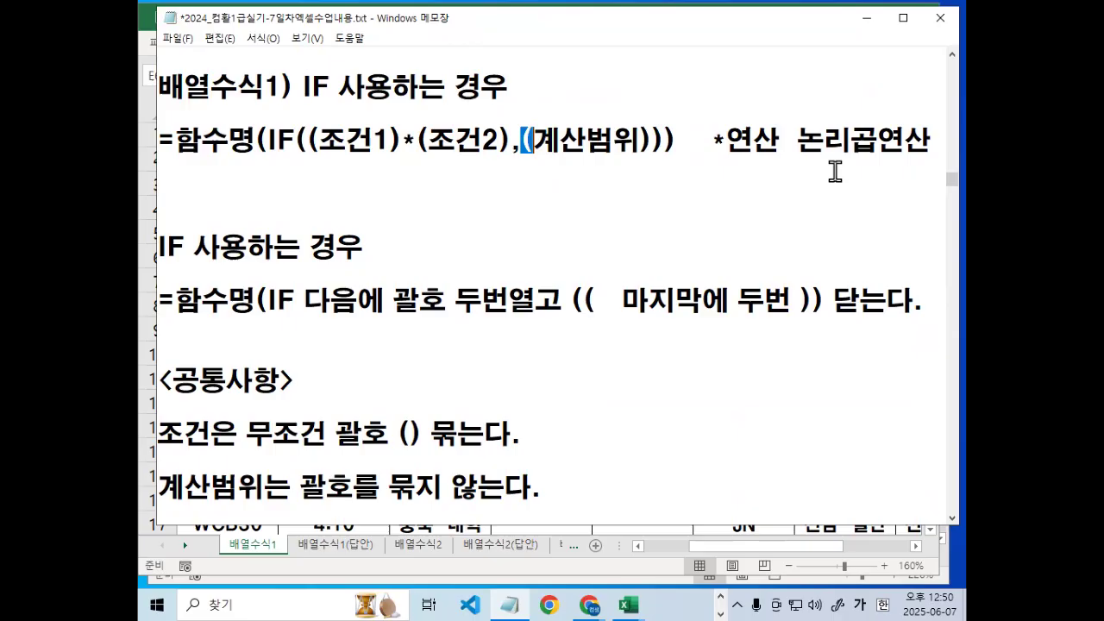
key("Delete")
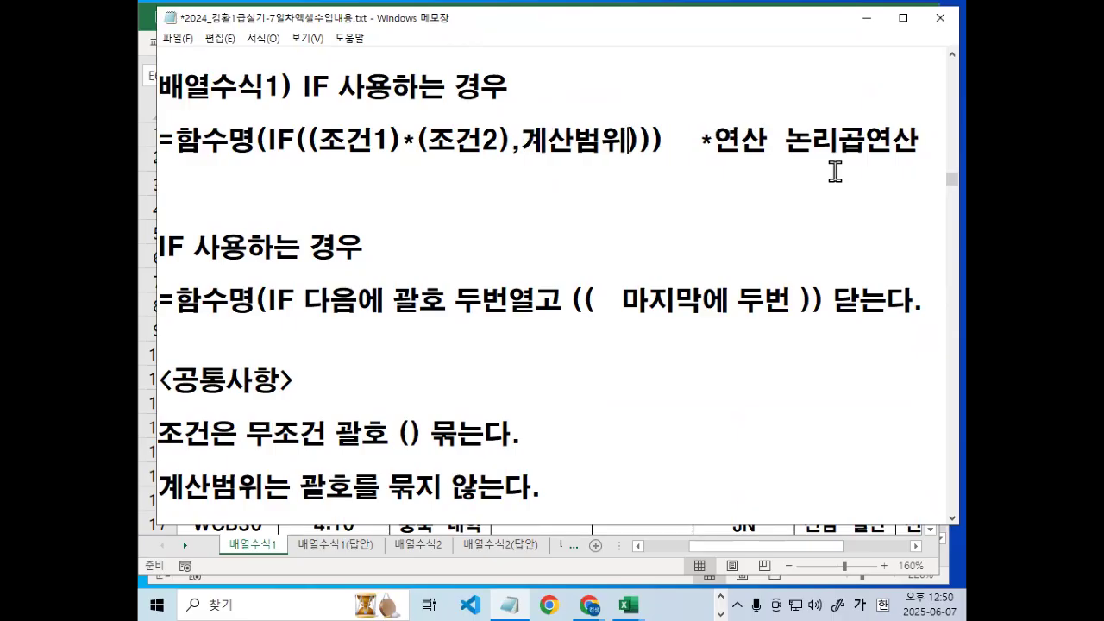
key("Delete")
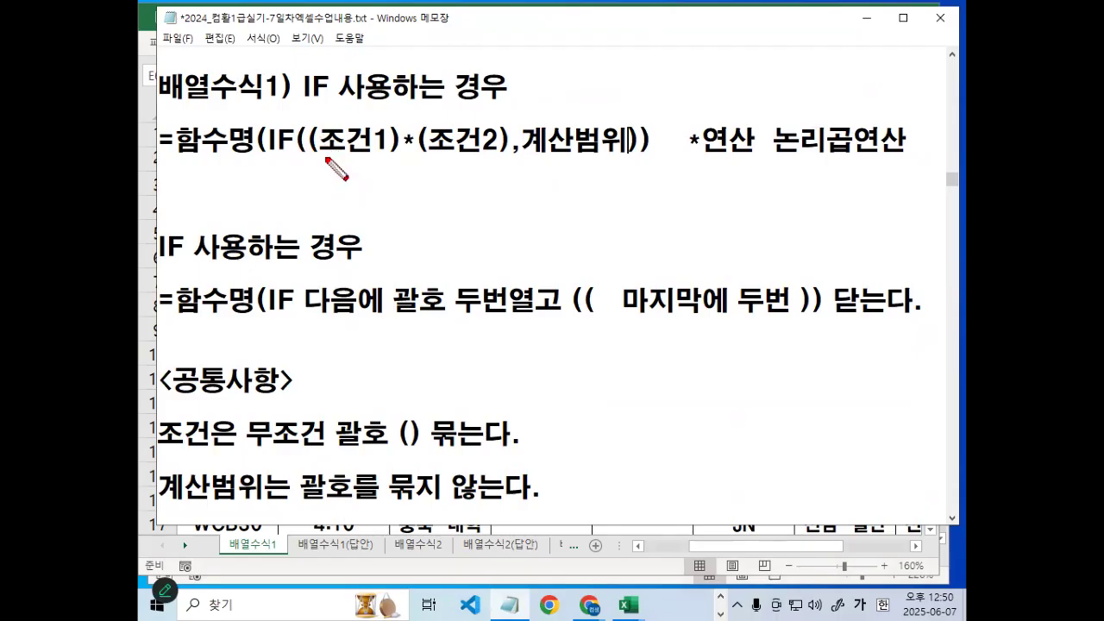
Mark "(IF", the brackets and the comma before "계산범위" in the "배열수식1)" formula with the screen pen.
mouse_move(321, 156)
left_mouse_down()
mouse_move(306, 161)
mouse_move(291, 142)
mouse_move(315, 122)
mouse_move(325, 152)
left_mouse_up()
mouse_move(645, 162)
left_mouse_down()
mouse_move(649, 125)
mouse_move(637, 146)
left_mouse_up()
left_click_drag(259, 155, 294, 157)
mouse_move(521, 143)
left_mouse_down()
mouse_move(515, 155)
mouse_move(527, 155)
left_mouse_up()
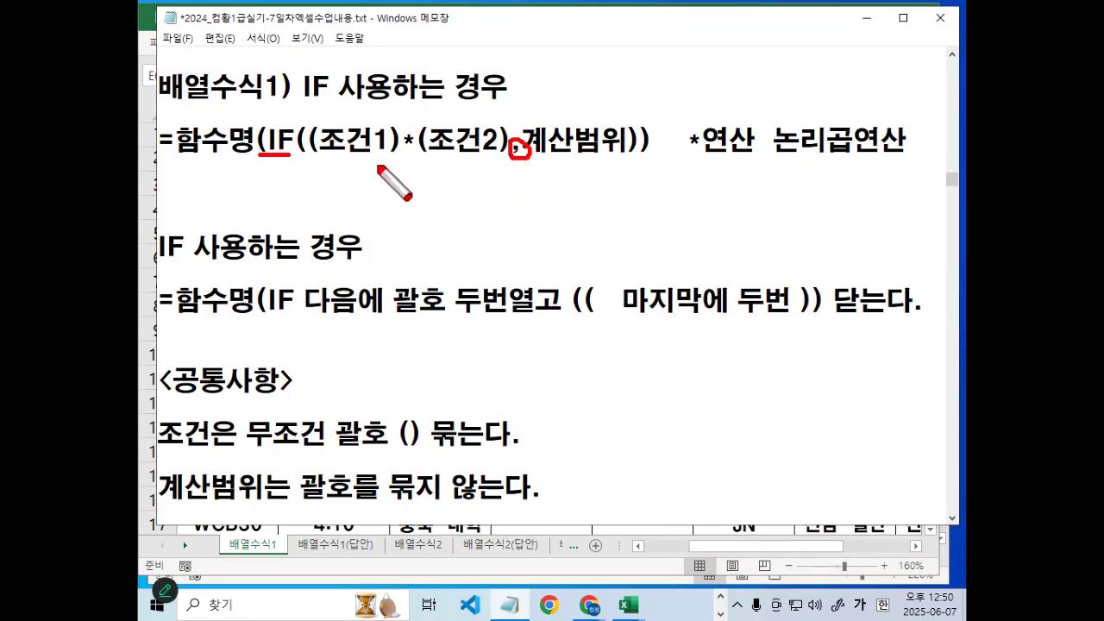
Clear the pen marks and highlight the "*" operator, the "*연산 논리곱연산" note and "계산범위" in the "배열수식1)" formula.
key("Escape")
left_click_drag(401, 141, 414, 141)
left_click_drag(687, 141, 901, 141)
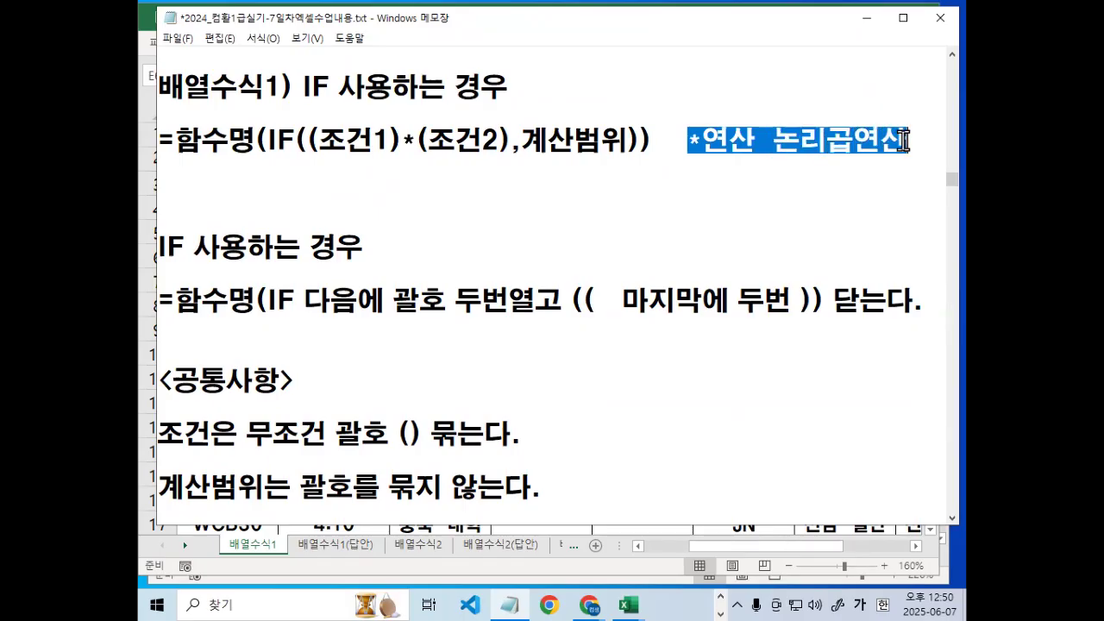
left_click_drag(307, 141, 617, 141)
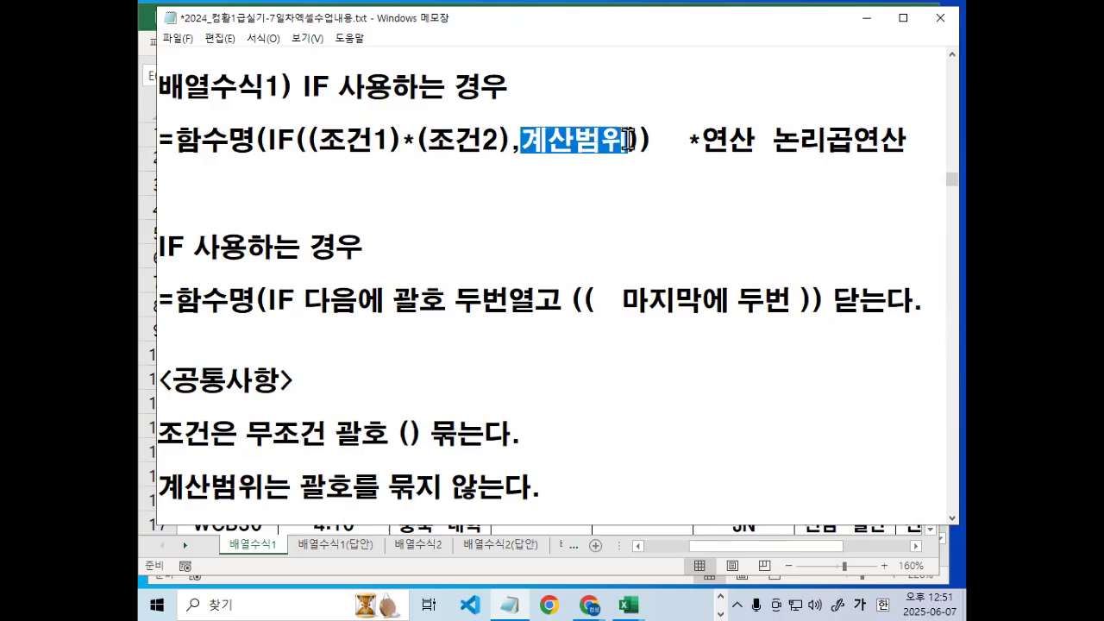
Try adding ",0" after "계산범위" in the "배열수식1)" formula and remove it again.
left_click(627, 140)
type(",")
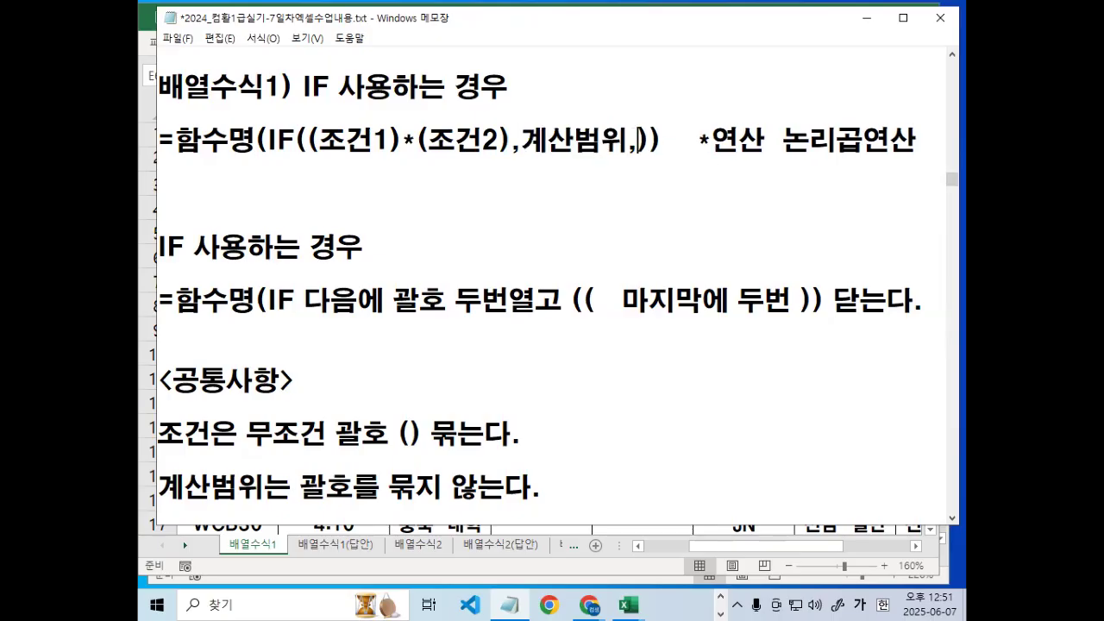
type("0")
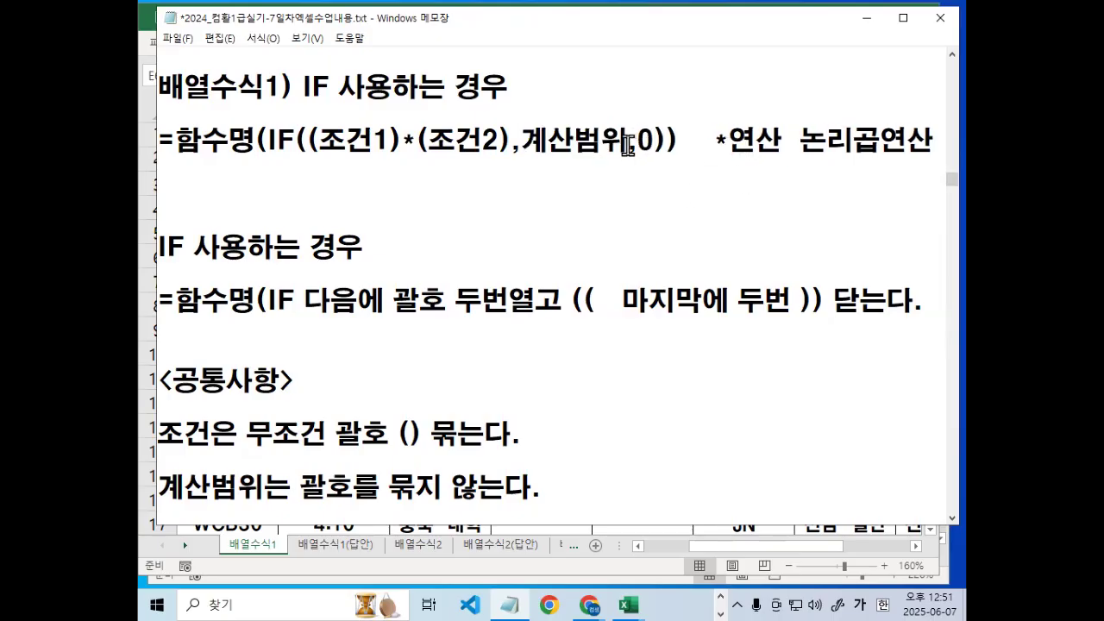
key("Delete")
key("Delete")
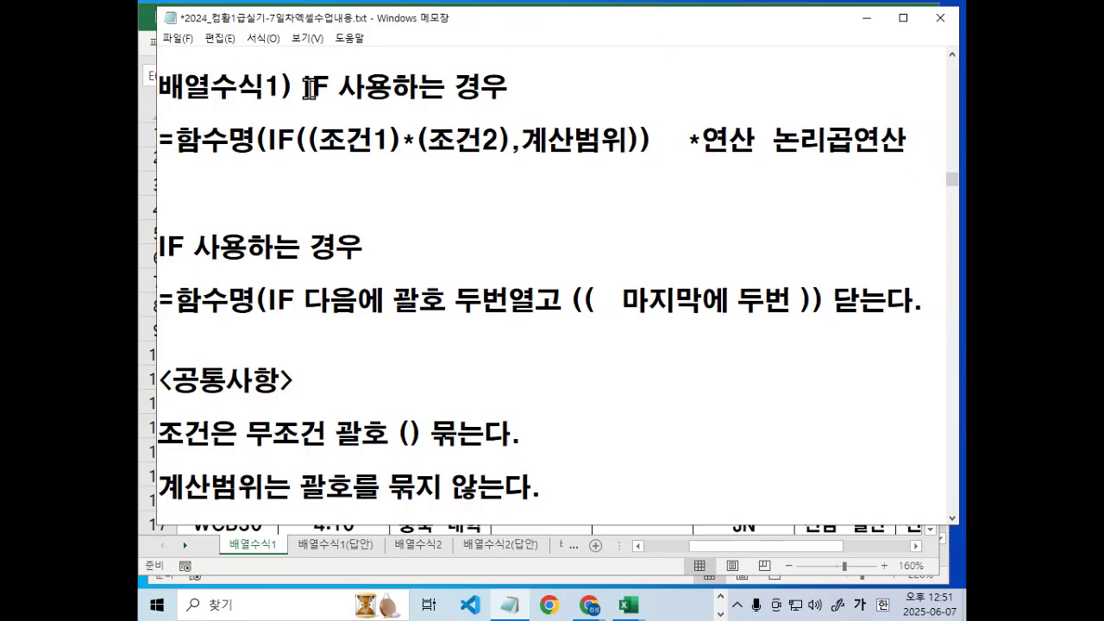
Append the note "(계산범위 주어질경우)" to the heading "배열수식1) IF 사용하는 경우".
left_click_drag(302, 101, 476, 102)
left_click(569, 91)
type("ㅍ")
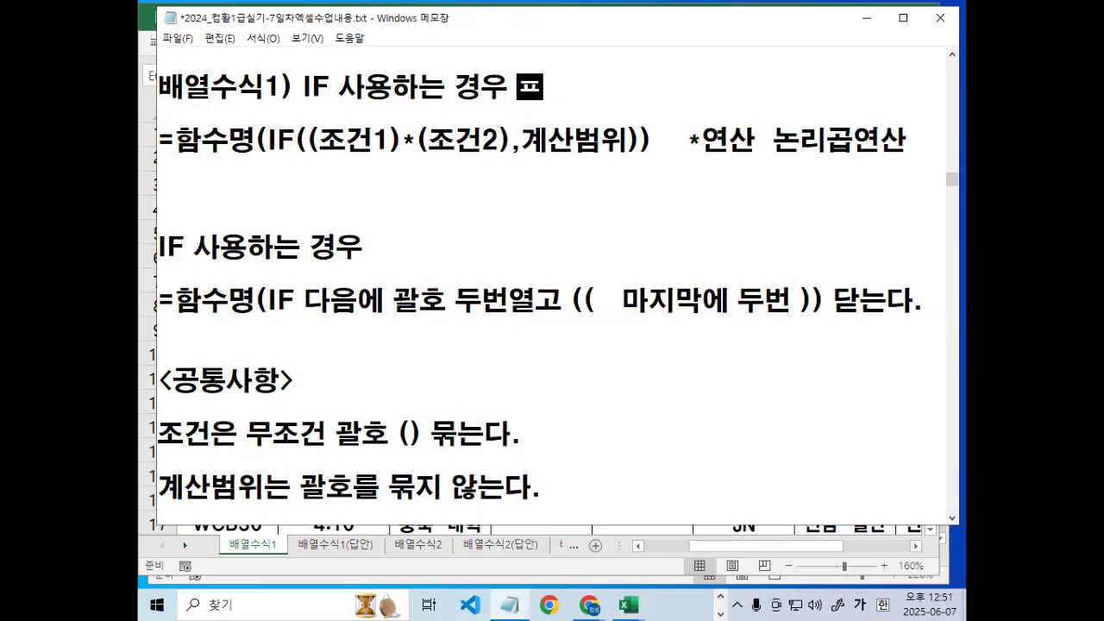
type("계산범위 주제")
key("BackSpace")
type("어지")
type("경우")
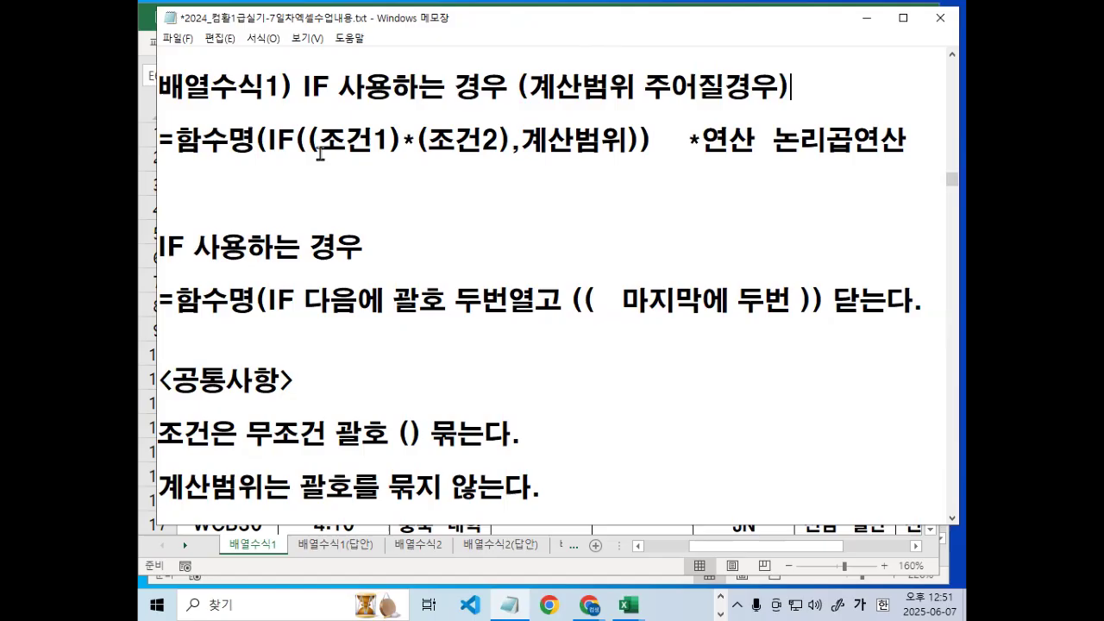
Examine the double opening and closing brackets and ",계산범위" in the "배열수식1)" formula.
left_click_drag(294, 142, 321, 142)
left_click_drag(626, 141, 655, 142)
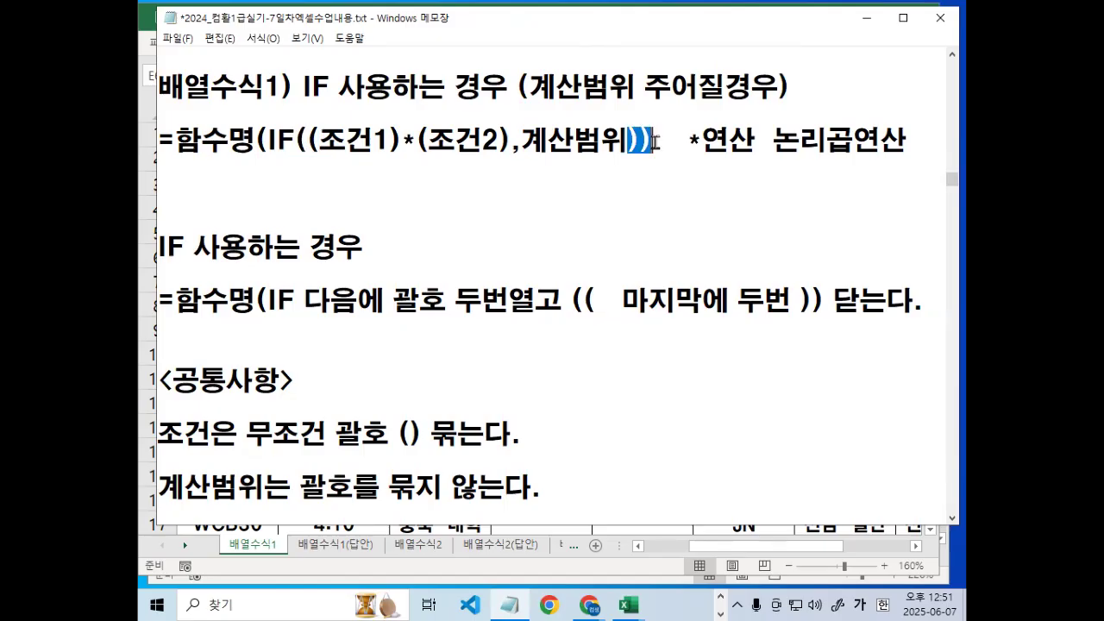
left_click_drag(510, 141, 629, 141)
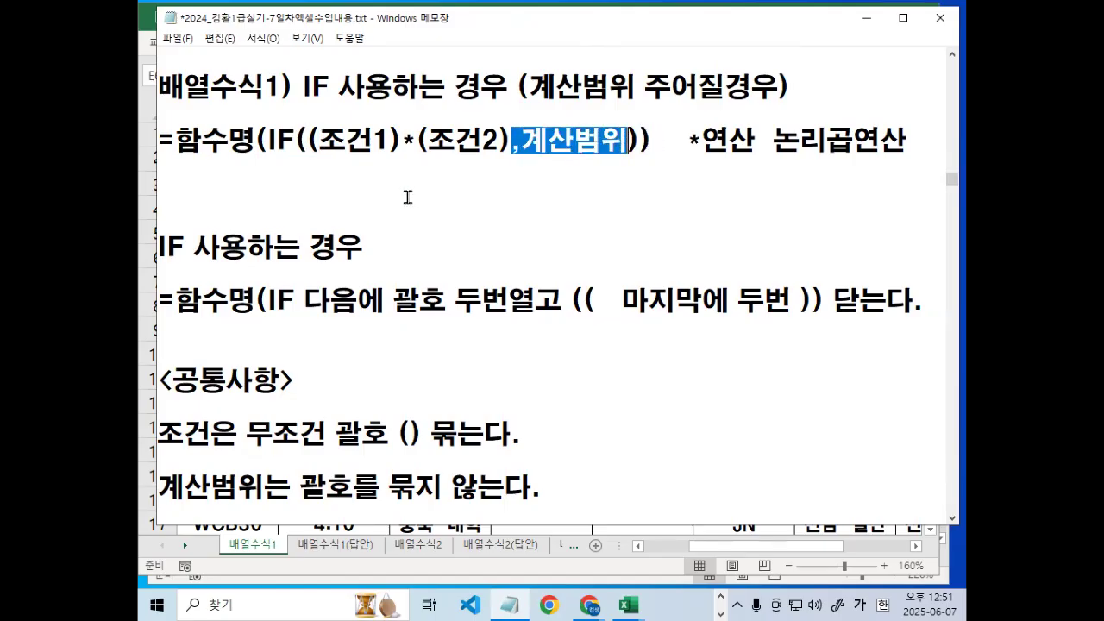
Insert blank lines under the "배열수식1)" formula and place a copy of its heading there.
left_click(408, 197)
key("Return")
key("Return")
key("Return")
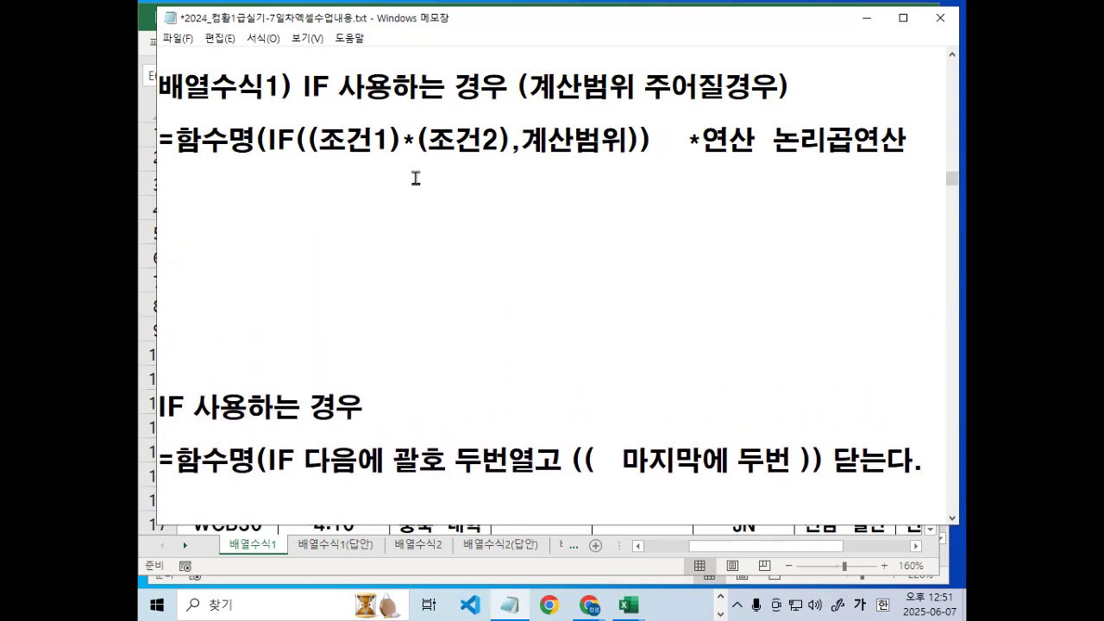
left_click_drag(164, 87, 830, 97)
key("ctrl+c")
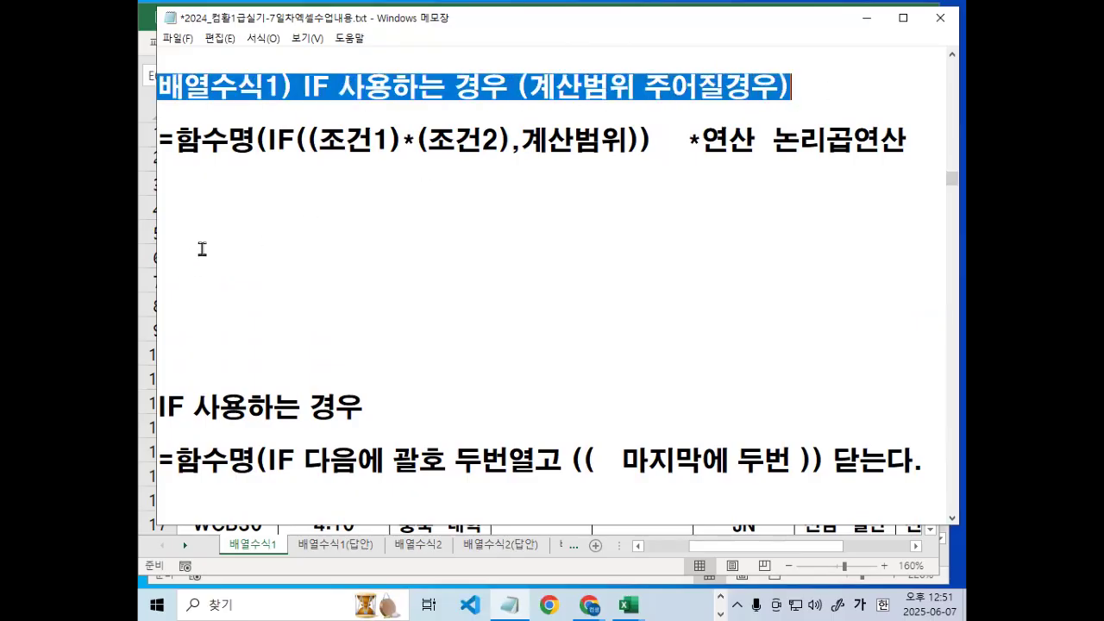
left_click(225, 213)
key("ctrl+v")
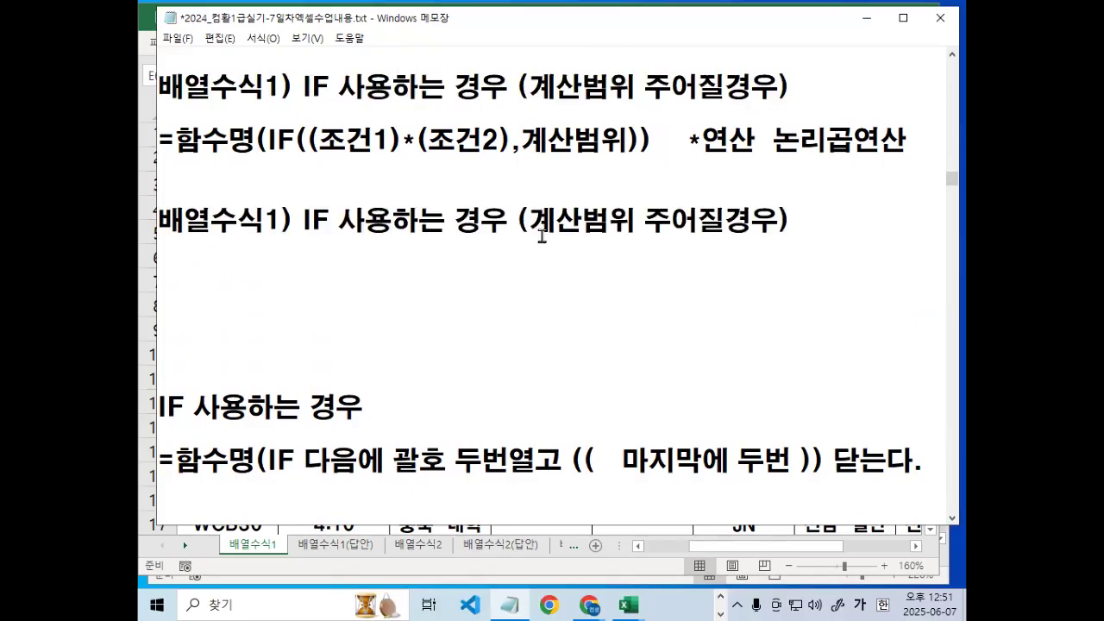
Change the bracketed note in the copied heading to "개수를 구하는 경우".
left_click_drag(520, 222, 778, 222)
type("개수를")
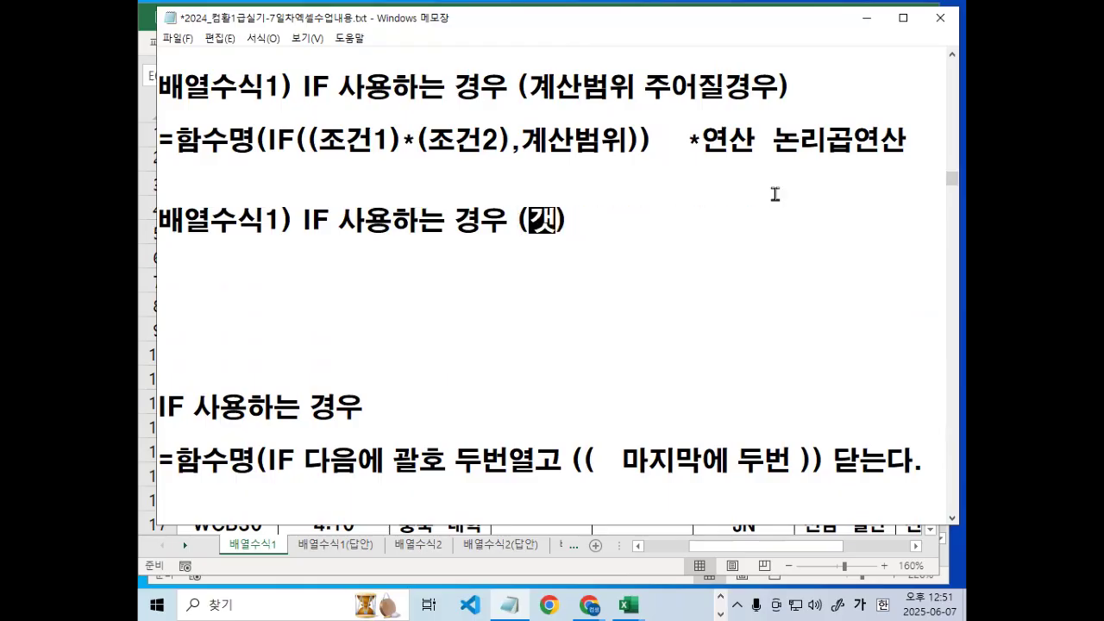
type(" 구하는 ㄱ")
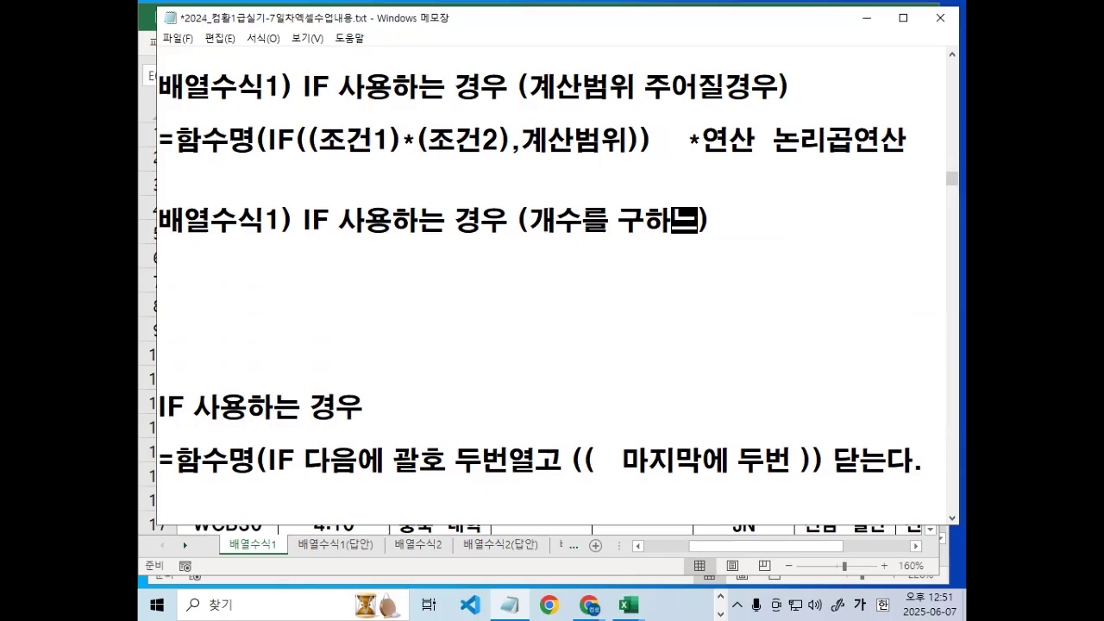
type("경우")
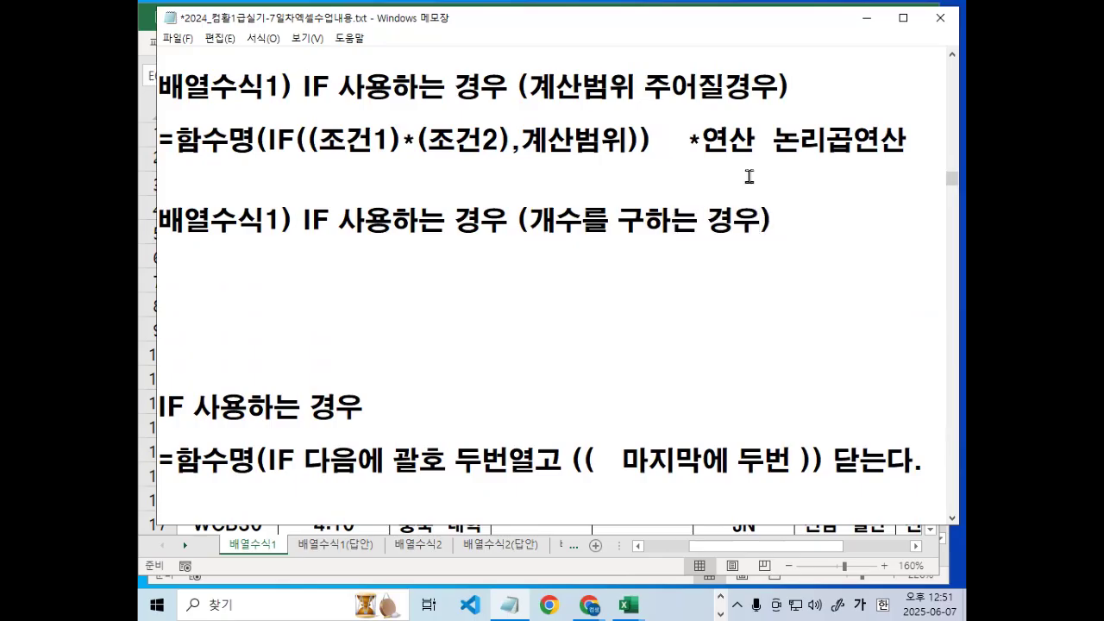
Copy the IF formula below the "개수를 구하는 경우" heading and replace its "계산범위" with 1.
left_click_drag(161, 141, 658, 143)
key("ctrl+c")
left_click(388, 272)
key("ctrl+v")
left_click_drag(520, 273, 615, 257)
type("1")
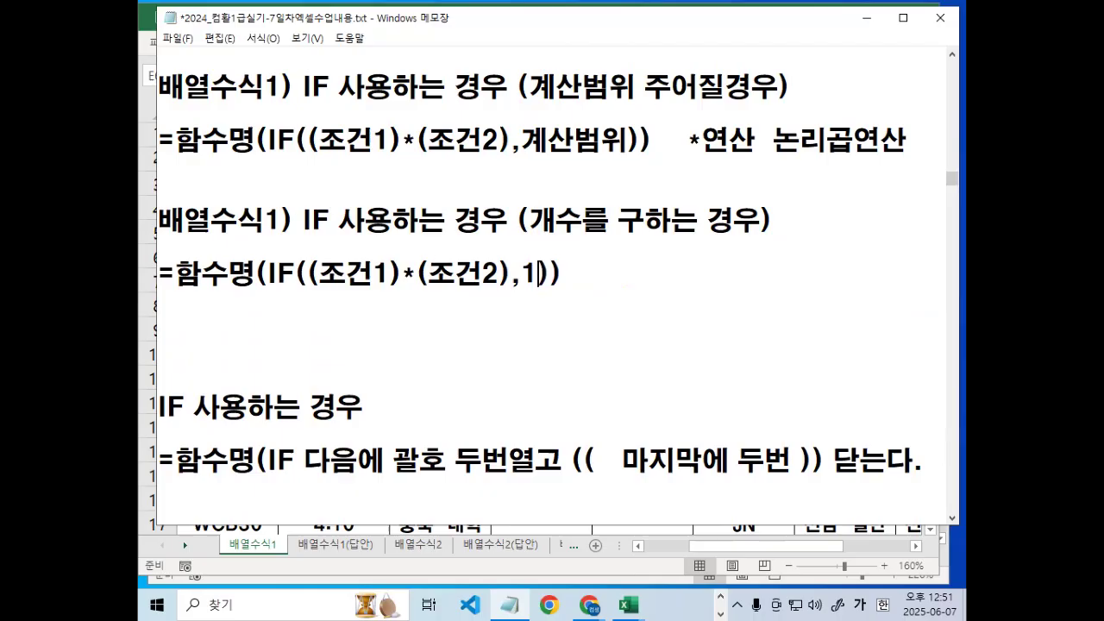
Mark ",1" and "개수" in the count case and "계산범위" in the first case with the screen pen, then clear the marks.
left_click_drag(498, 294, 535, 294)
left_click_drag(534, 238, 572, 239)
left_click_drag(532, 285, 557, 273)
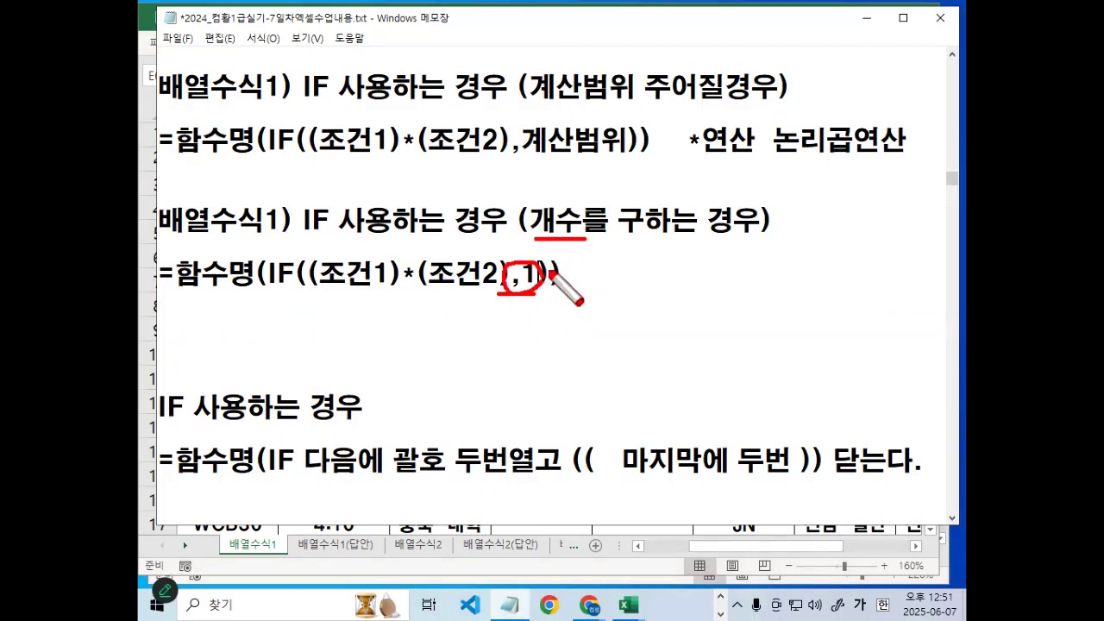
left_click_drag(529, 102, 619, 102)
left_click_drag(524, 156, 618, 157)
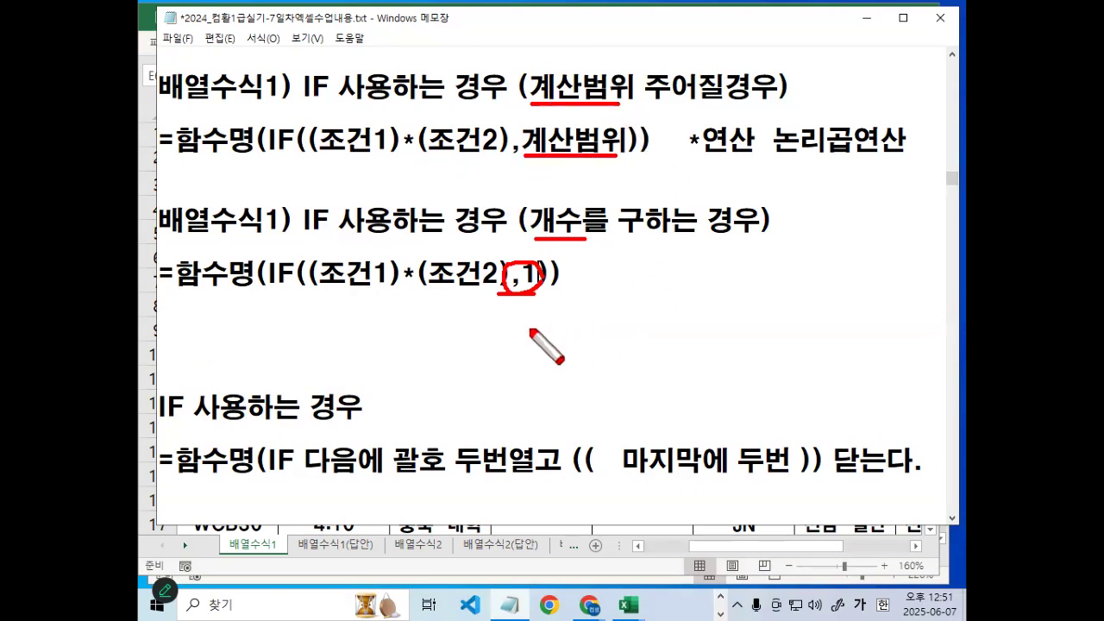
key("Escape")
Renumber the "개수를 구하는 경우" heading as "배열수식2)" and add a dashed separator line below its formula.
left_click_drag(265, 222, 275, 220)
type("2")
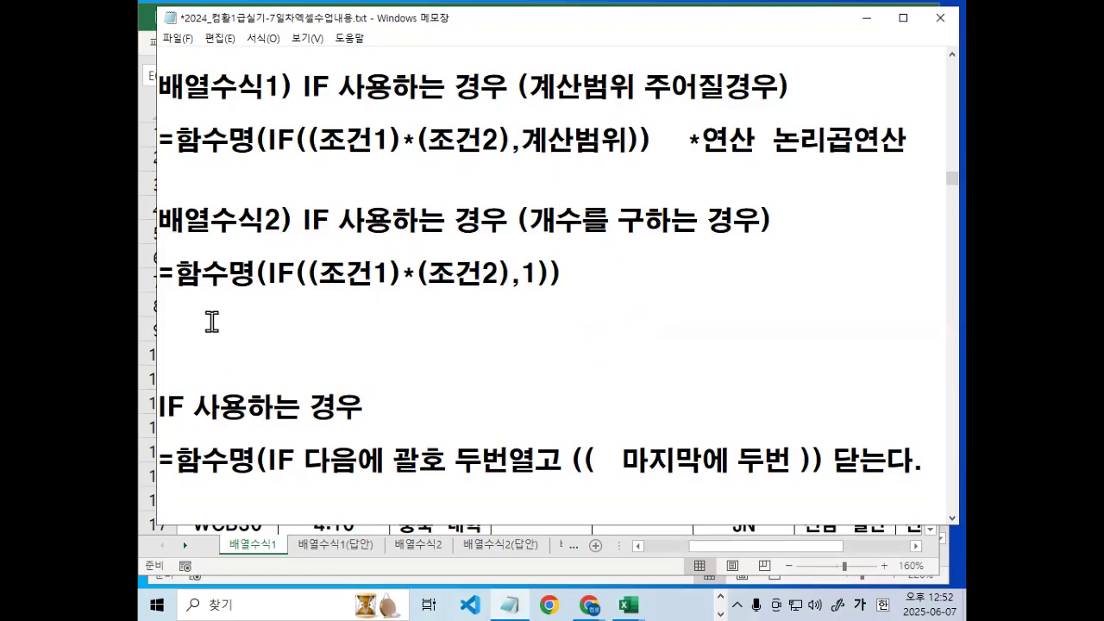
left_click(160, 327)
type("----------------------------------")
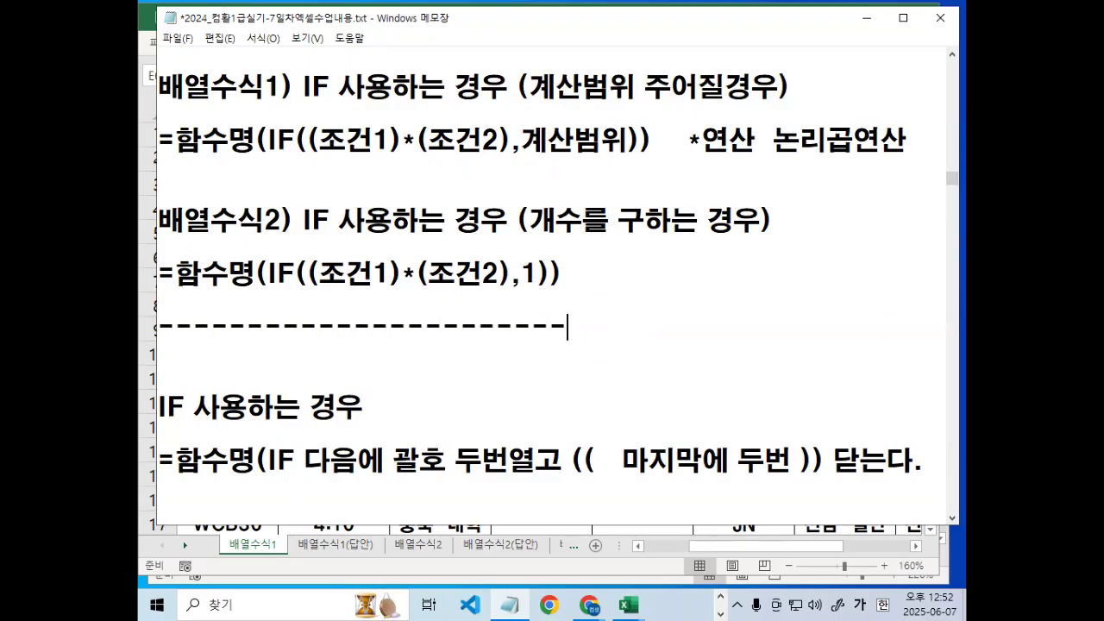
Add the heading "<괄호수 부분>" above "IF 사용하는 경우" in the bracket rule section.
left_click(261, 357)
key("Return")
type("<과")
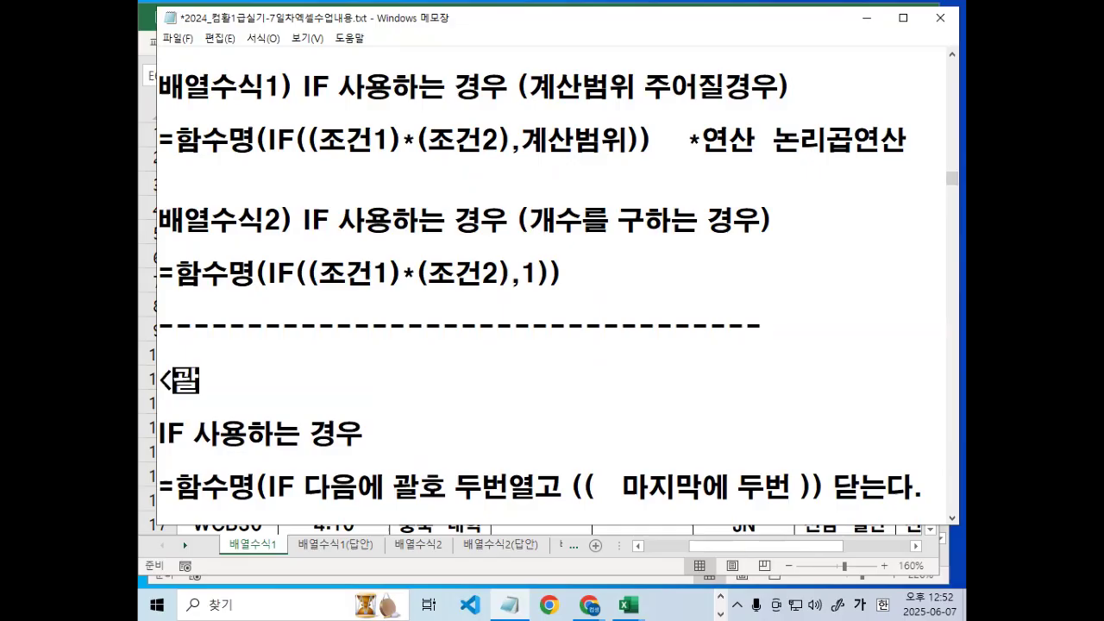
type("호수 부분")
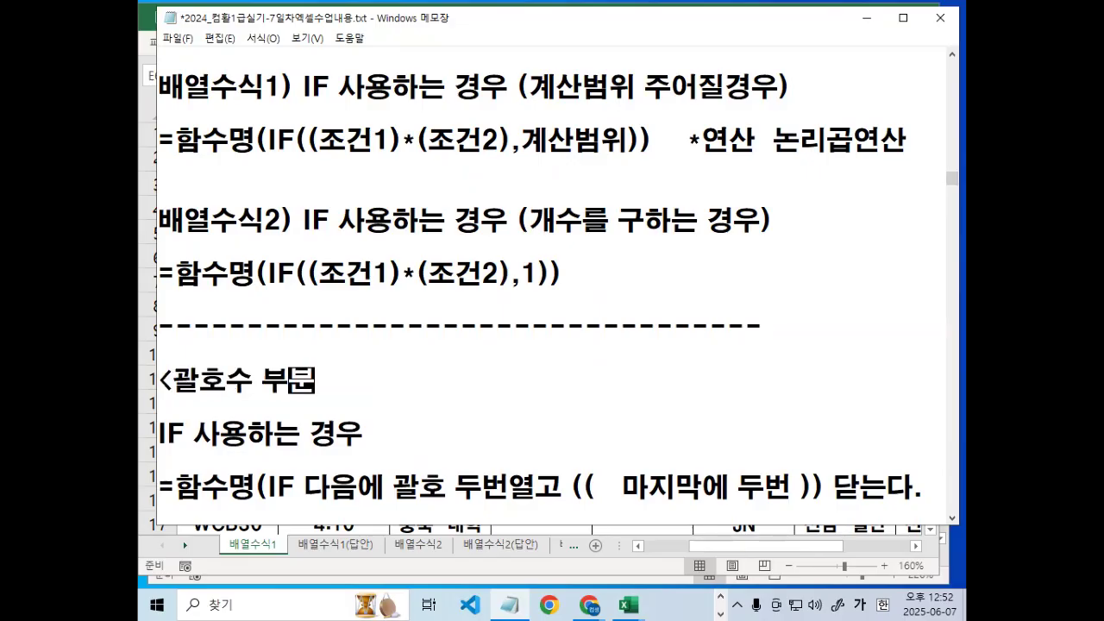
type(">")
Highlight the double brackets in the IF rule and add a dashed separator line below "계산범위는 괄호를 묶지 않는다.".
scroll(285, 349, "down", 2)
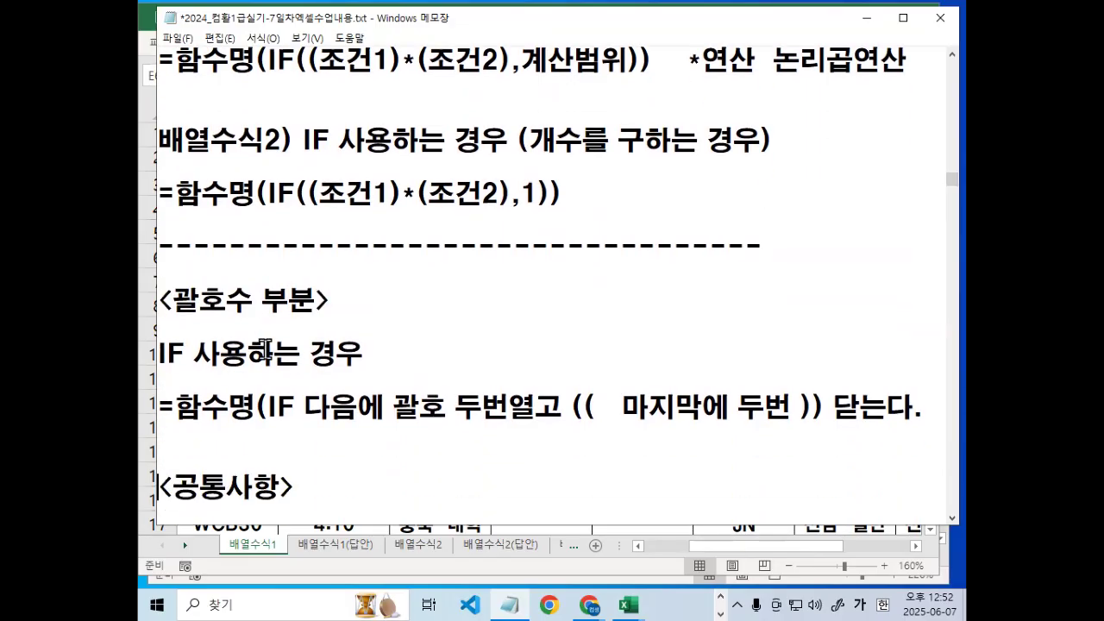
scroll(363, 354, "down", 1)
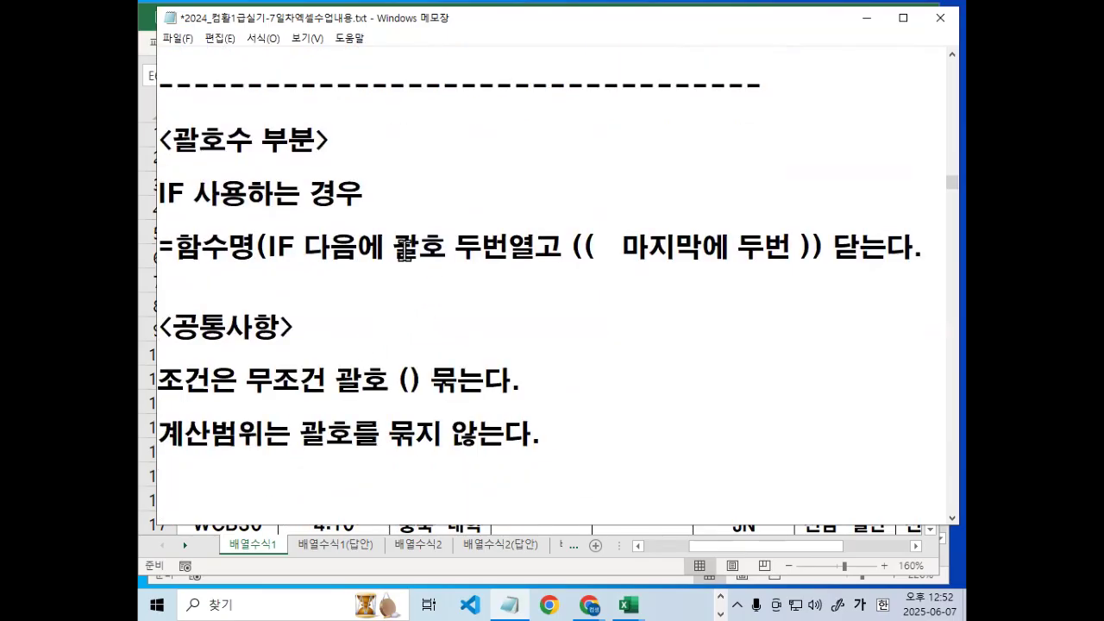
left_click_drag(570, 246, 591, 246)
left_click_drag(799, 246, 825, 246)
left_click(235, 485)
type("----------------------------------------")
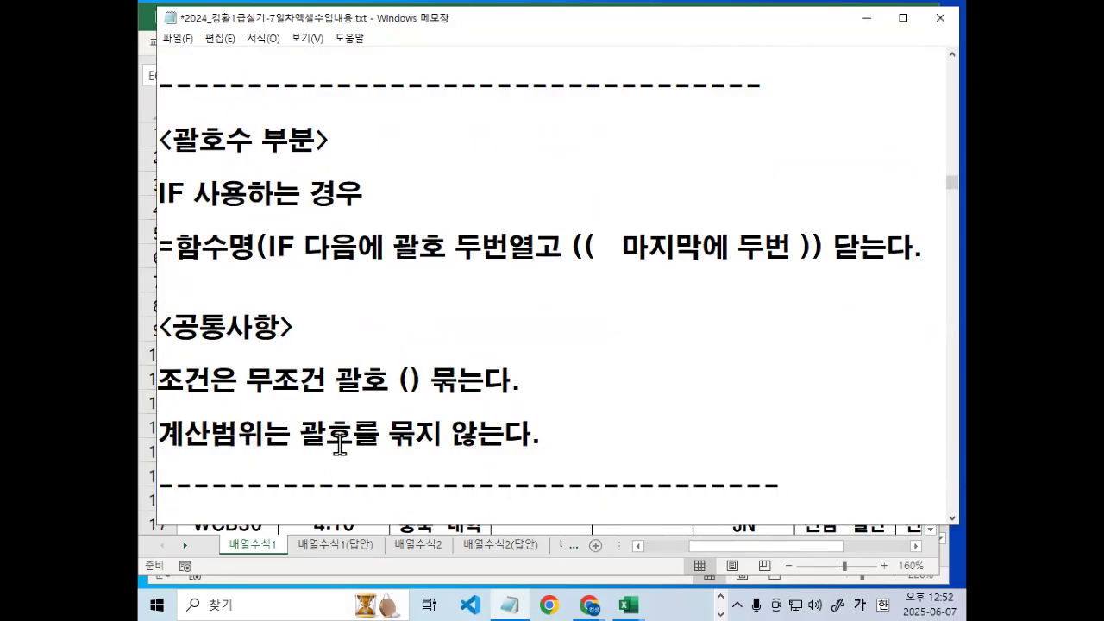
Mark the condition and calculation range rules under "<공통사항>" with the screen pen, then clear the marks.
scroll(311, 384, "down", 1)
left_click_drag(164, 322, 223, 322)
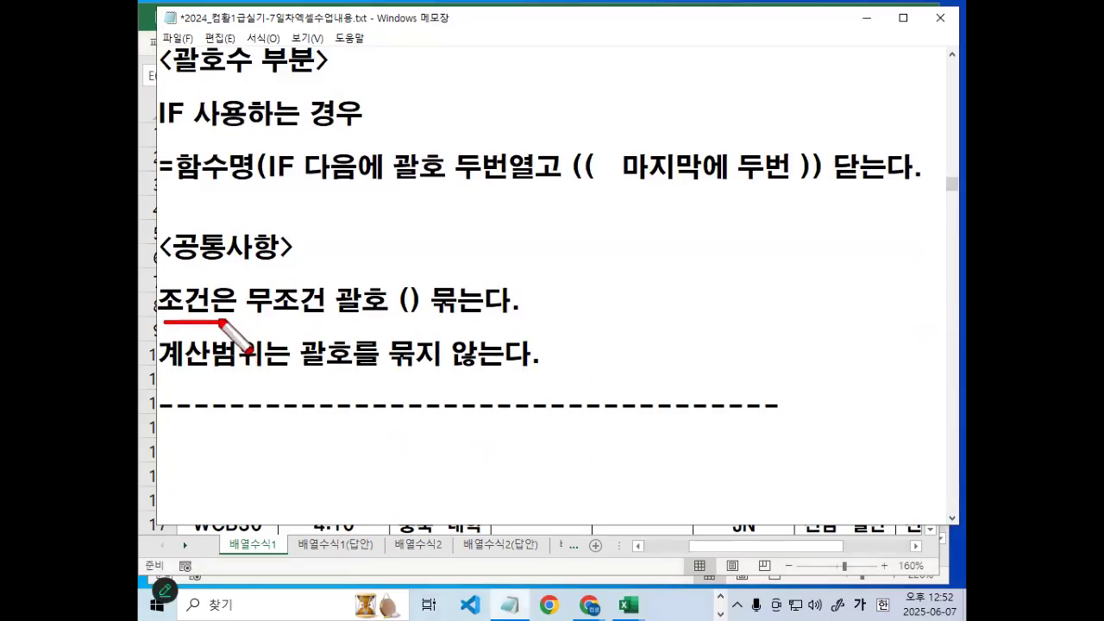
left_click_drag(425, 298, 423, 314)
left_click_drag(171, 371, 263, 372)
mouse_move(309, 342)
left_mouse_down()
mouse_move(297, 366)
mouse_move(349, 373)
mouse_move(431, 353)
mouse_move(517, 366)
left_mouse_up()
key("Escape")
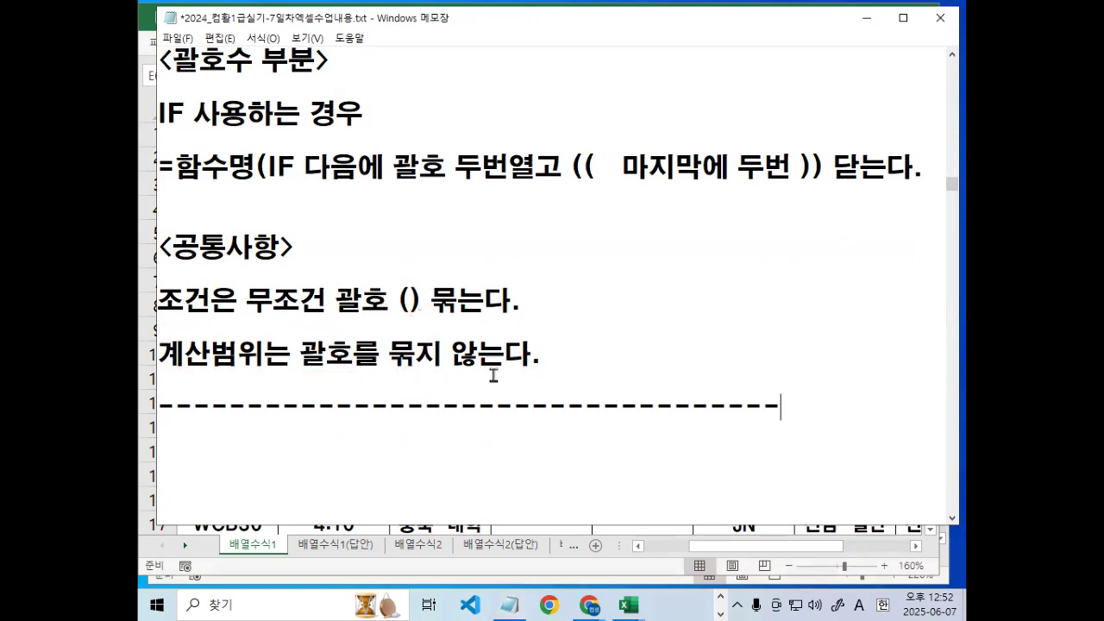
Mark "계산범위" and "개수" in the "배열수식1)" and "배열수식2)" headings and bracket both cases with the screen pen.
scroll(439, 375, "up", 3)
scroll(405, 336, "up", 1)
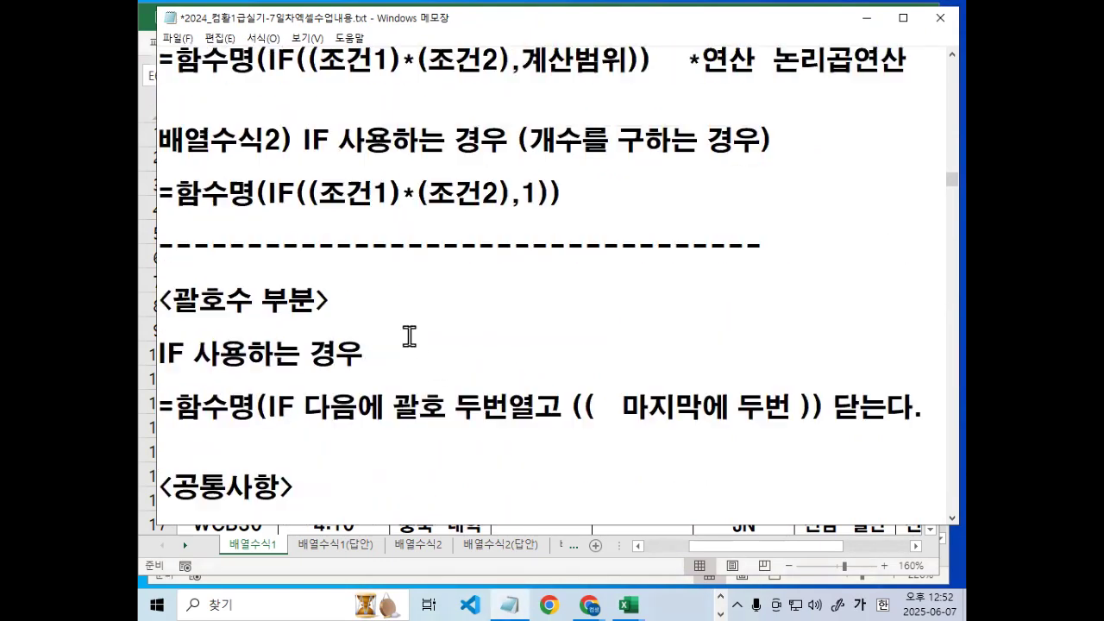
scroll(357, 251, "up", 2)
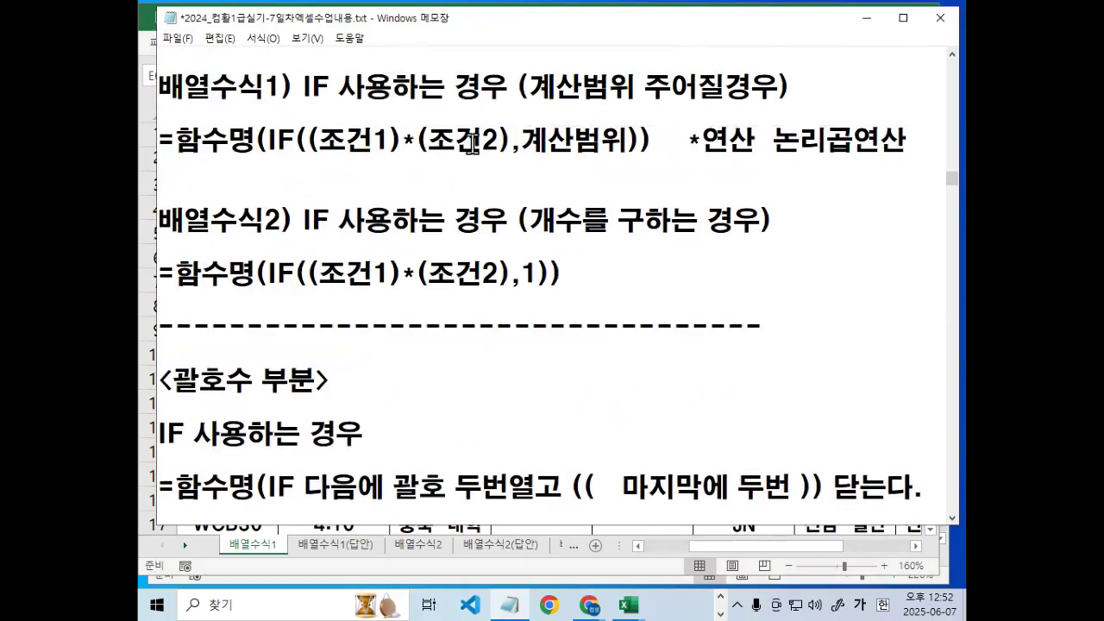
key("ctrl+shift+d")
mouse_move(635, 98)
left_mouse_down()
mouse_move(533, 58)
mouse_move(599, 106)
left_mouse_up()
left_click_drag(538, 226, 595, 223)
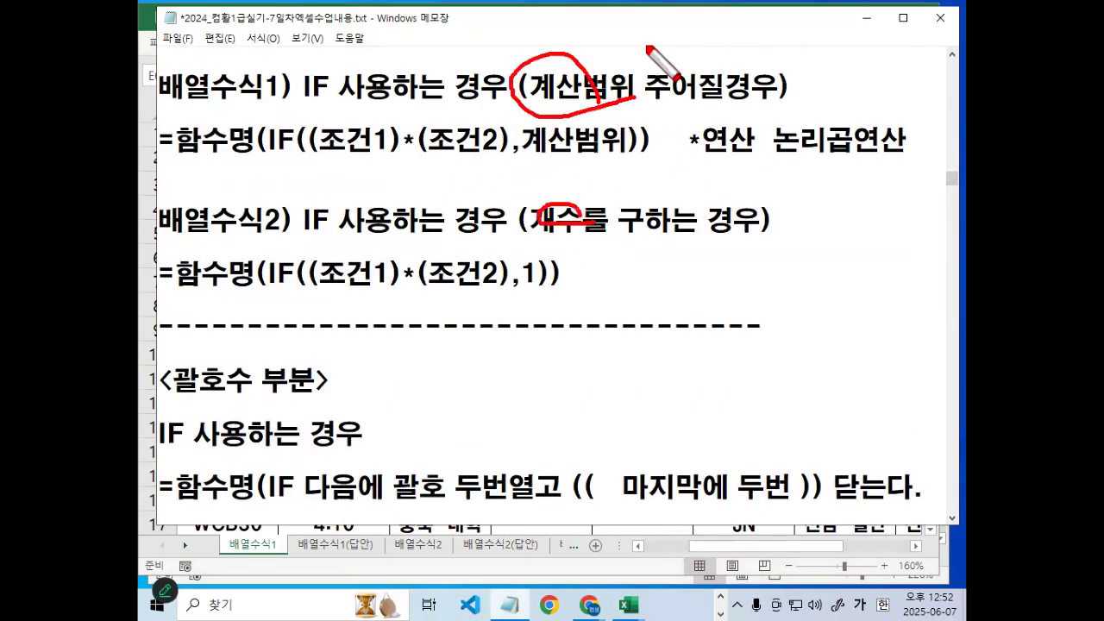
left_click_drag(639, 31, 733, 315)
Mark "함수명" in the "배열수식1)" formula with the screen pen, clear the marks, and highlight "함수명" in both formulas.
left_click_drag(167, 156, 259, 158)
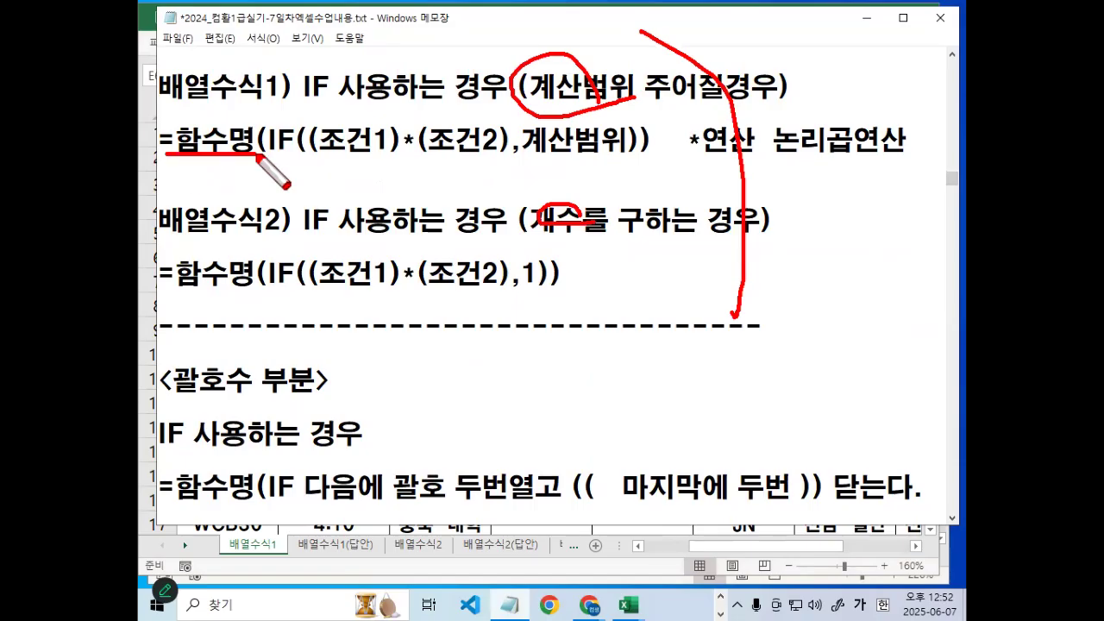
left_click_drag(226, 122, 244, 153)
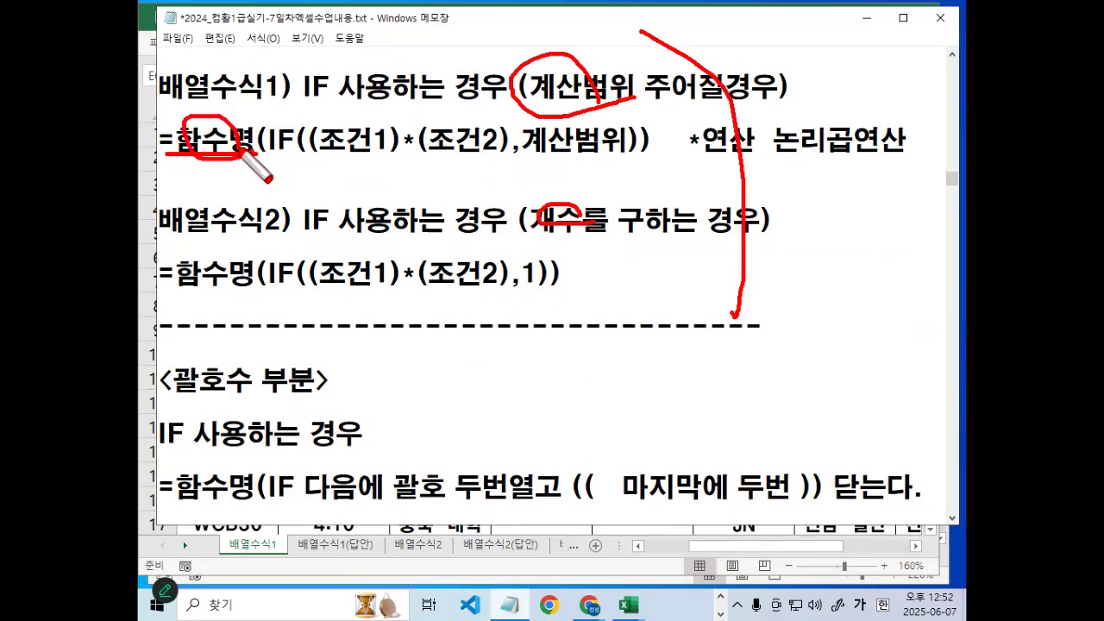
left_click_drag(193, 110, 236, 54)
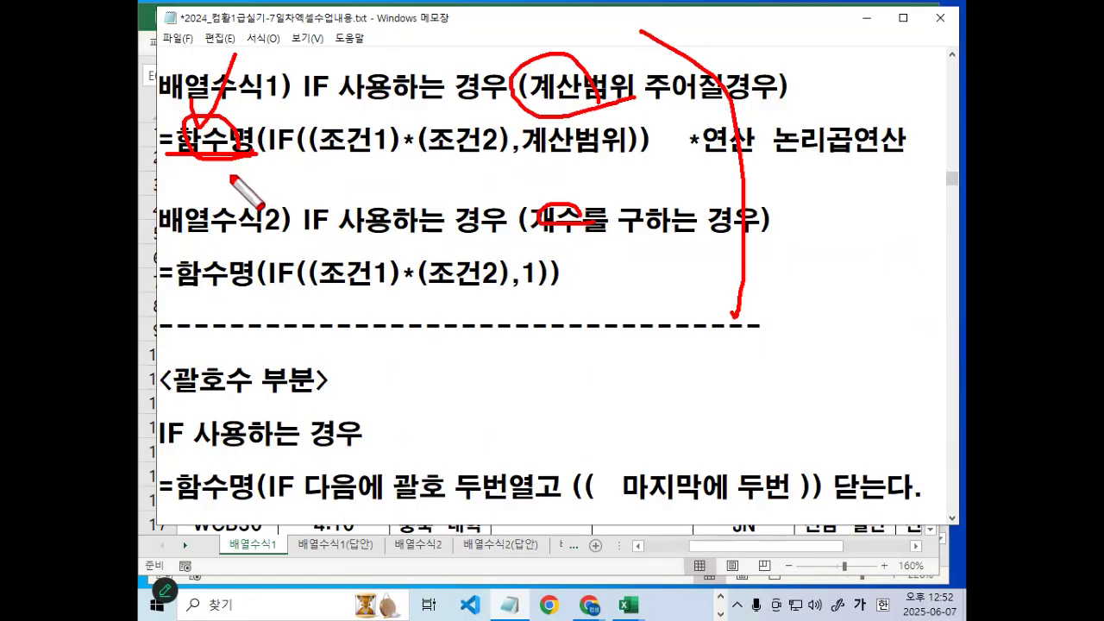
key("Escape")
left_click_drag(175, 142, 253, 142)
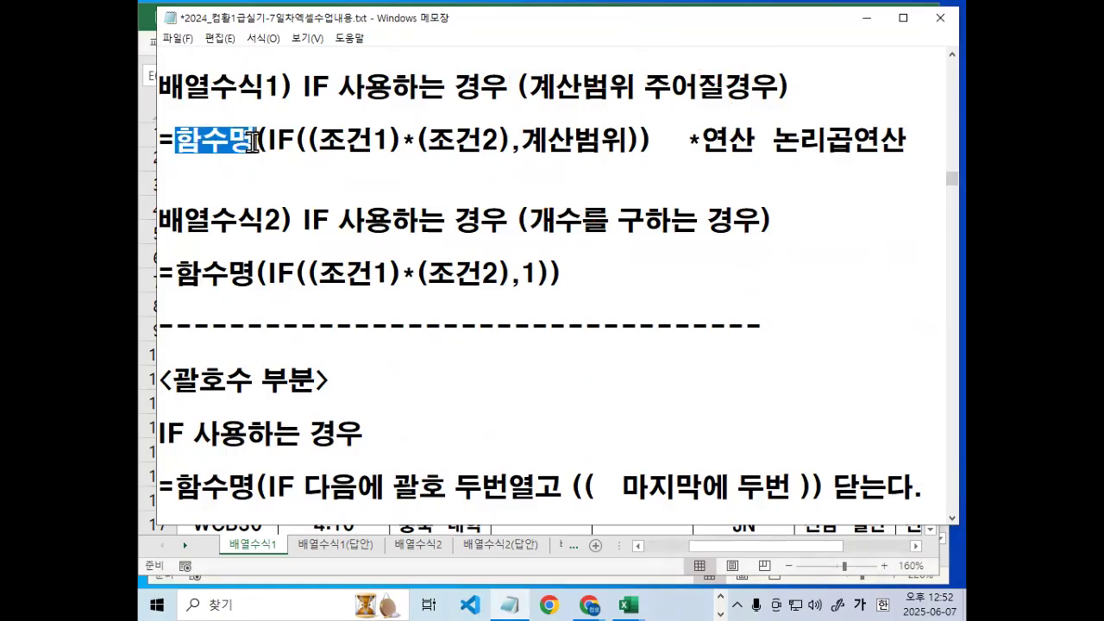
left_click_drag(175, 274, 257, 274)
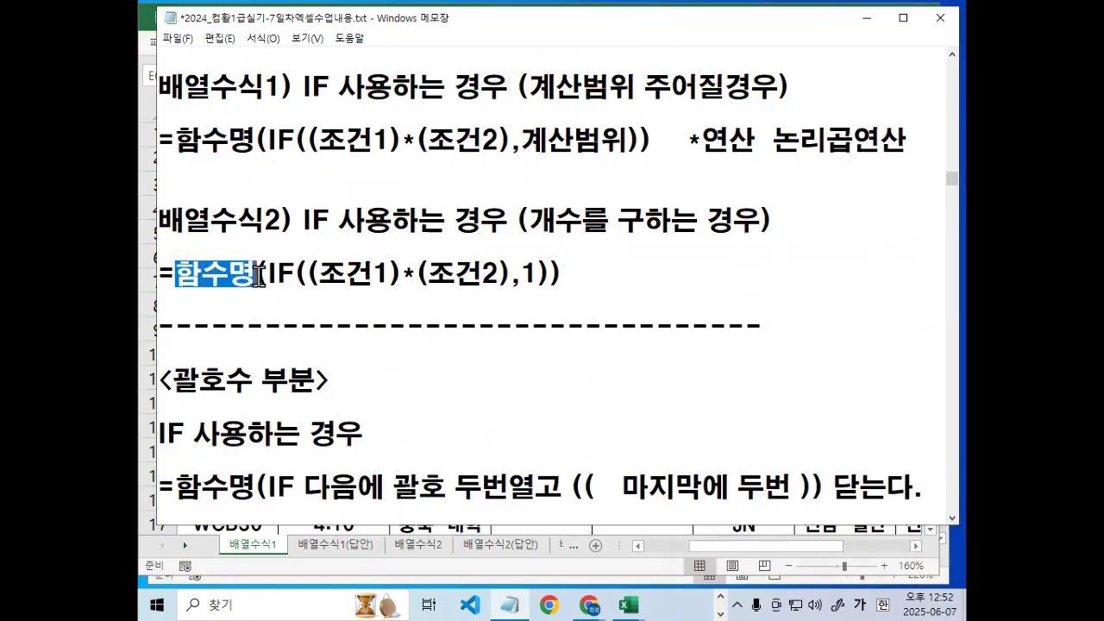
Cut the "IF 사용하지 않는 경우" bracket rule from below the dashed separator and remove the surplus blank lines there.
scroll(257, 274, "down", 5)
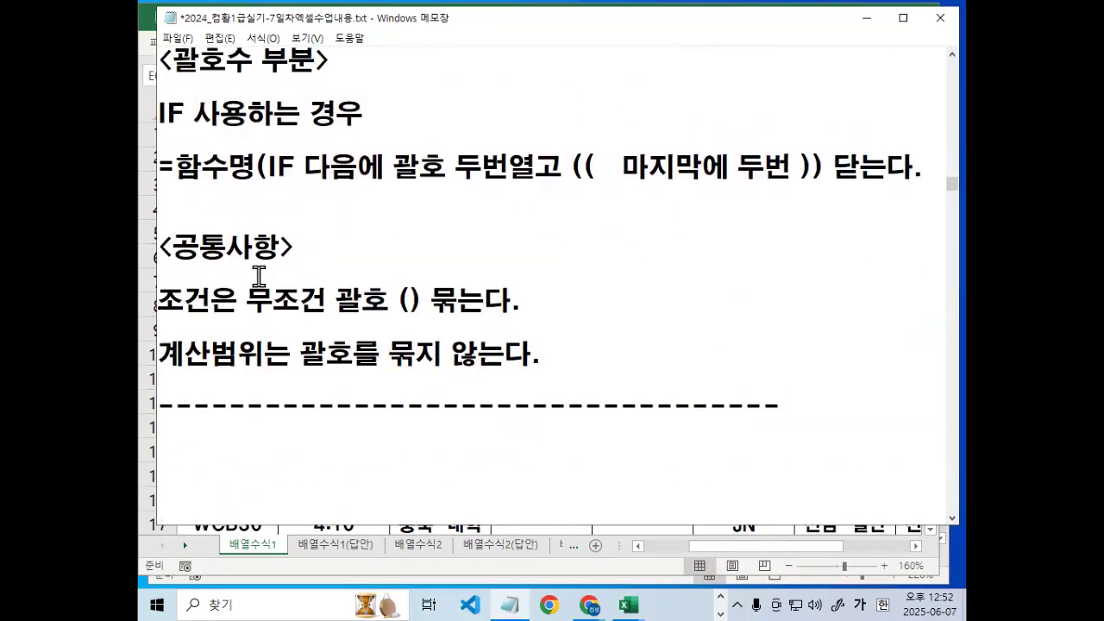
left_click(259, 388)
key("Delete")
key("Delete")
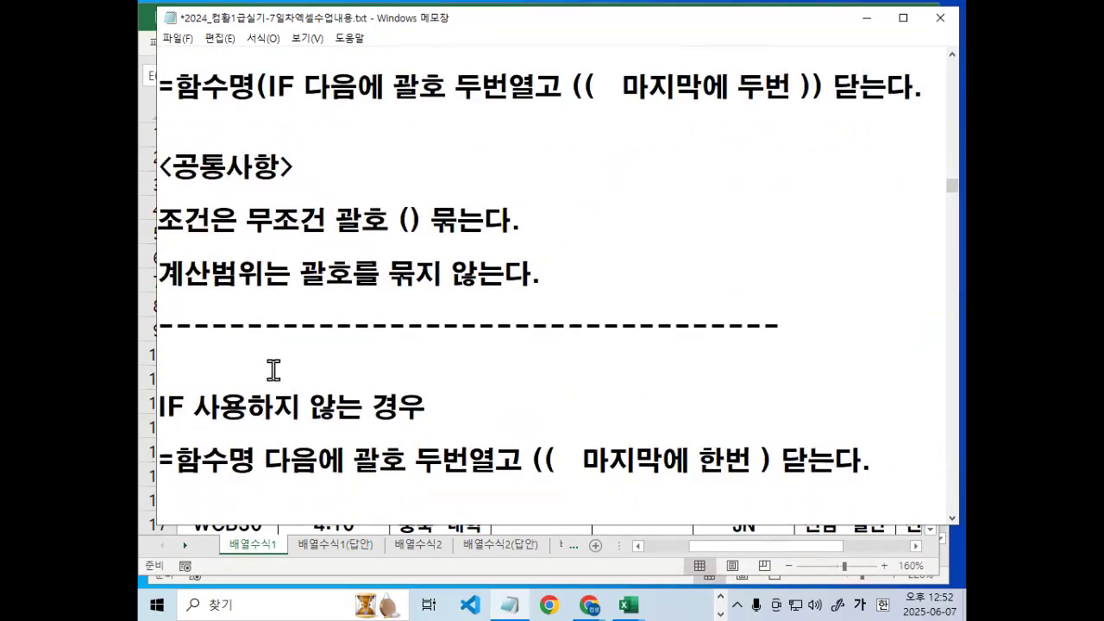
key("shift+Down")
key("shift+Down")
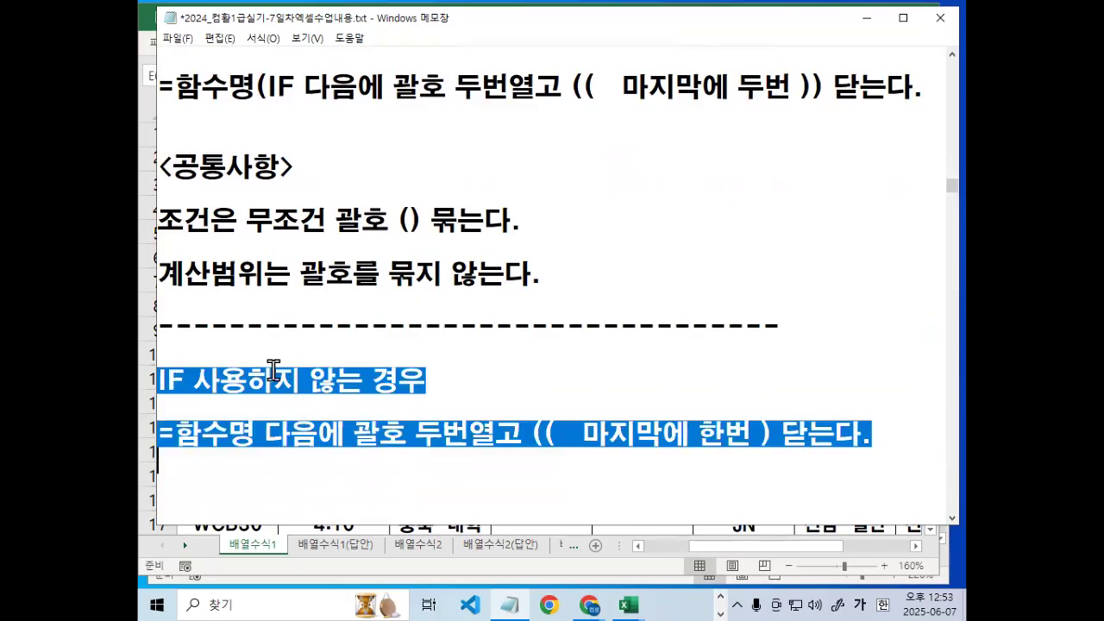
key("Delete")
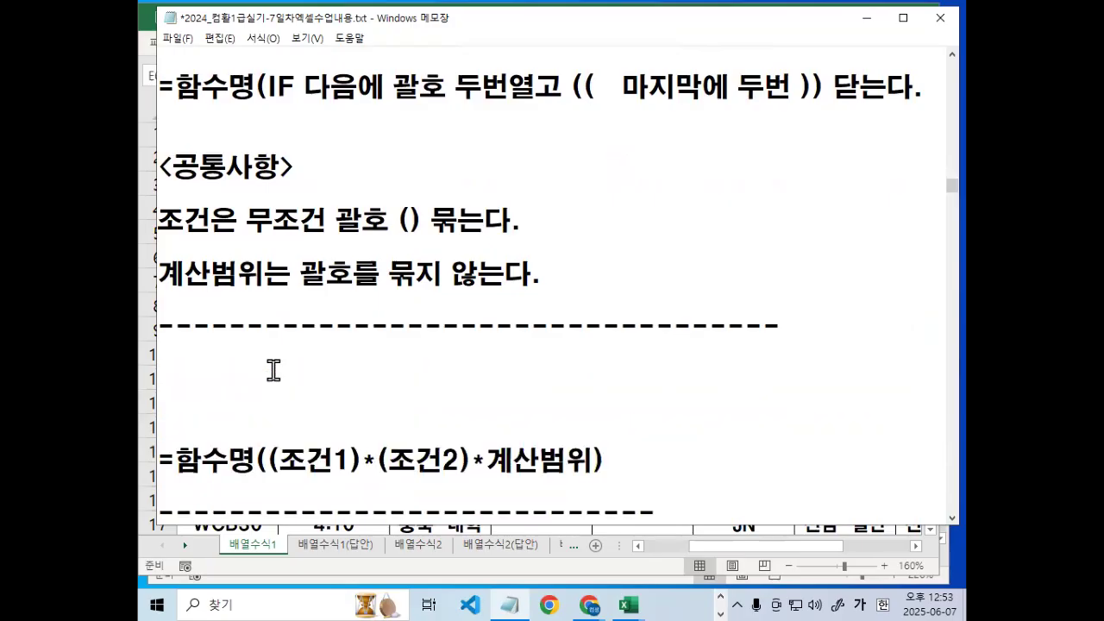
key("Delete")
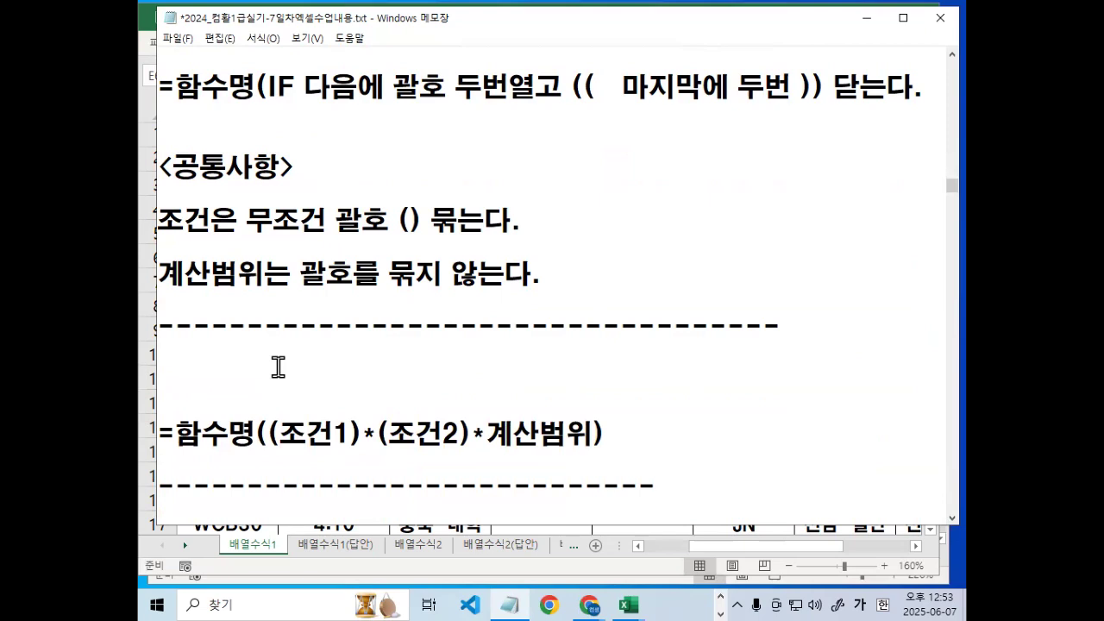
Add the heading "배열수식3) if 를 사용하지 않는 경우" above the formula "=함수명((조건1)*(조건2)*계산범위)".
type("배겨")
key("BackSpace")
key("BackSpace")
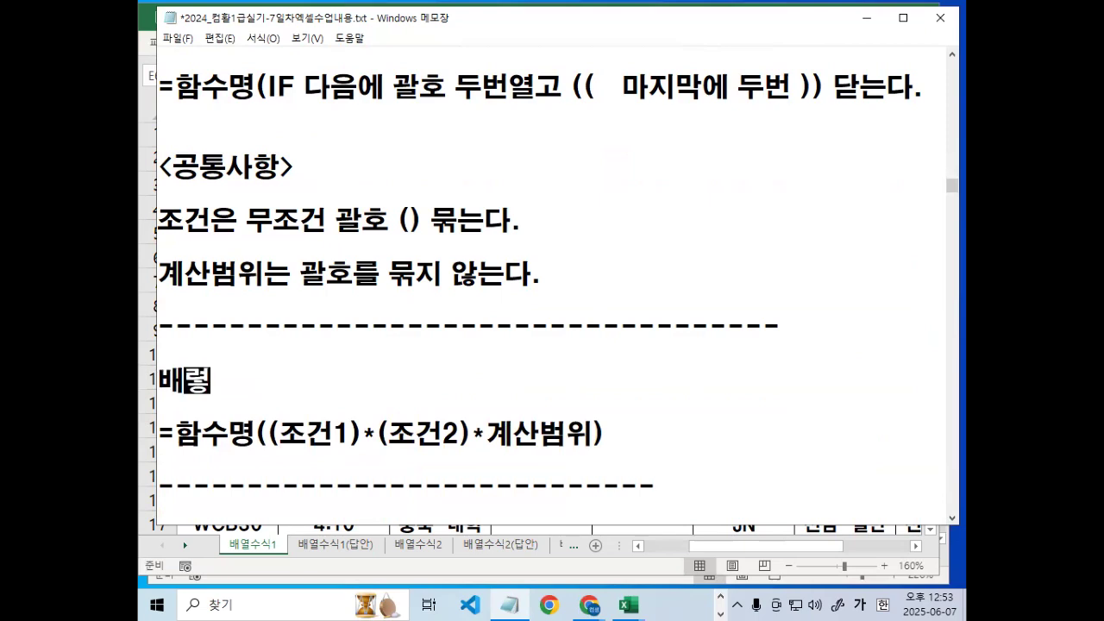
type("열수식")
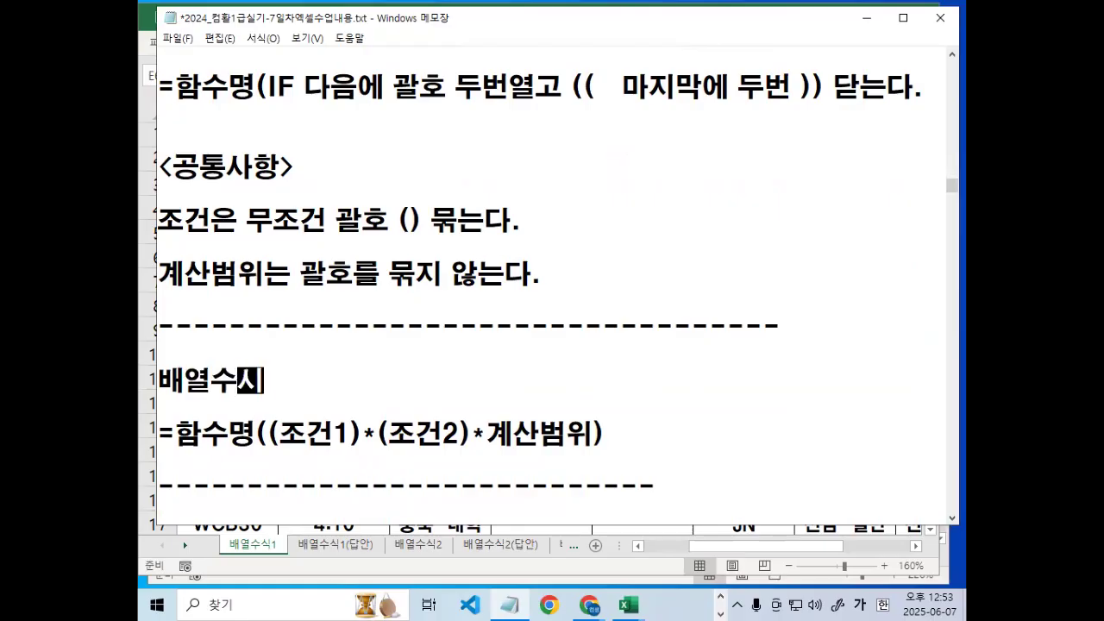
type("3")
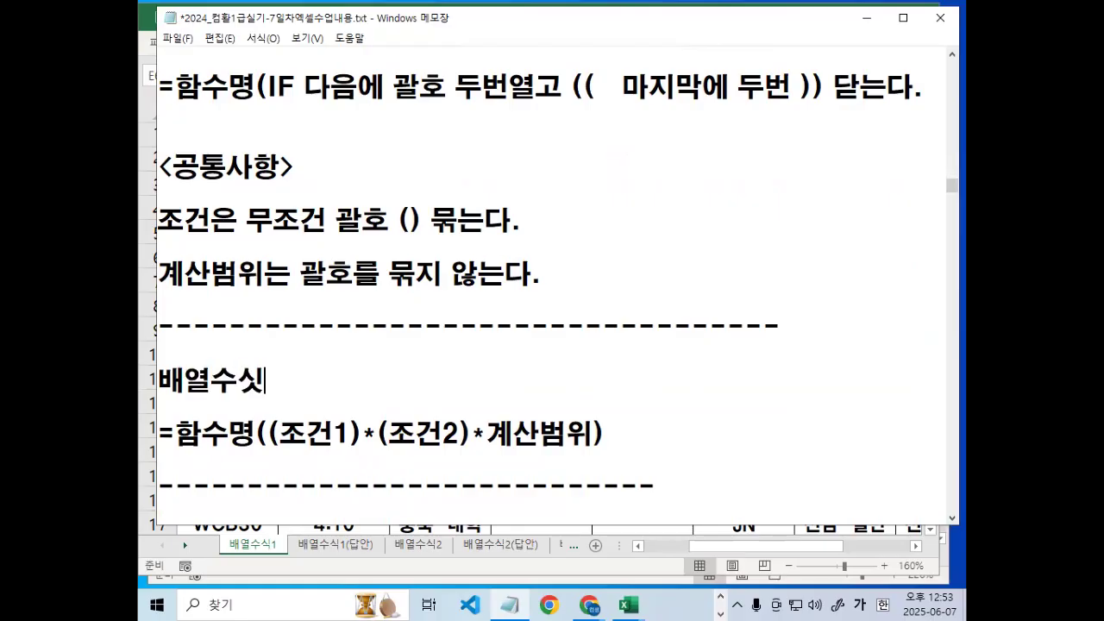
key("BackSpace")
key("BackSpace")
type("ㅅ")
type("수식3")
type(")  ifㄹ")
key("BackSpace")
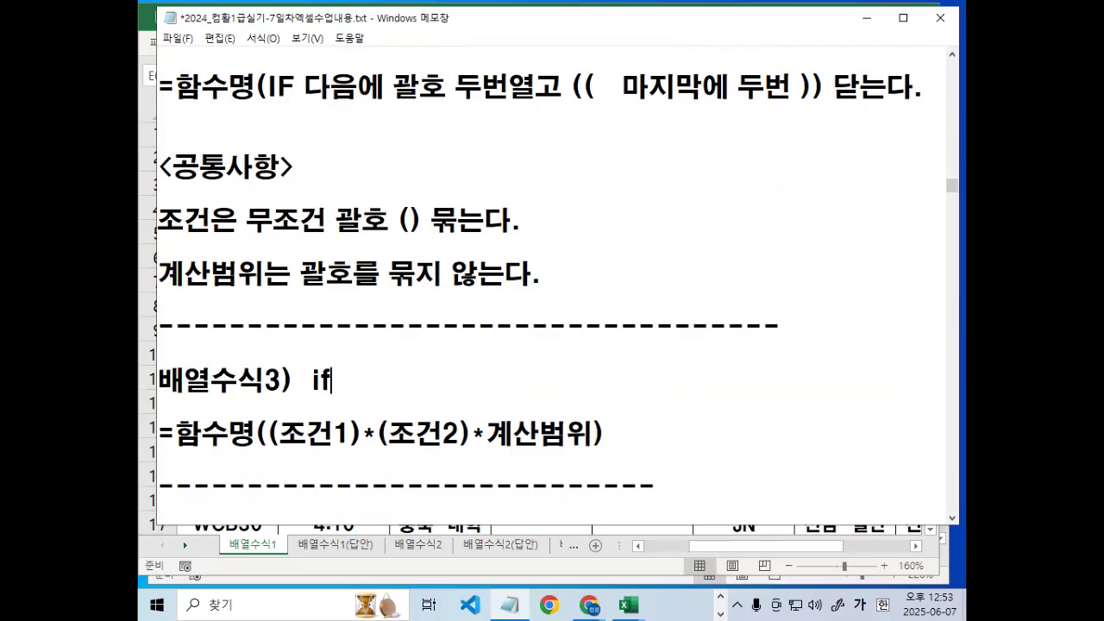
type("fmf")
key("BackSpace")
key("BackSpace")
key("Hangul")
type("를 사용하지 않는 경우")
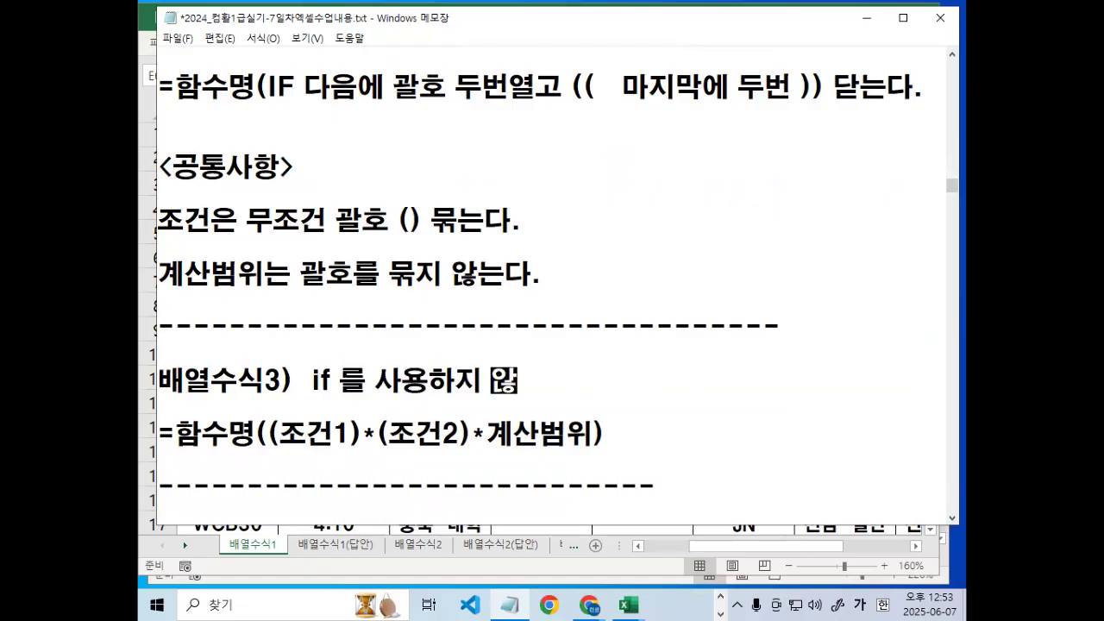
Mark "if 를 사용하지 않는 경우" and the formula's double opening and single closing brackets with the screen pen, then clear the marks.
key("Right")
key("Down")
key("Down")
key("Down")
key("Down")
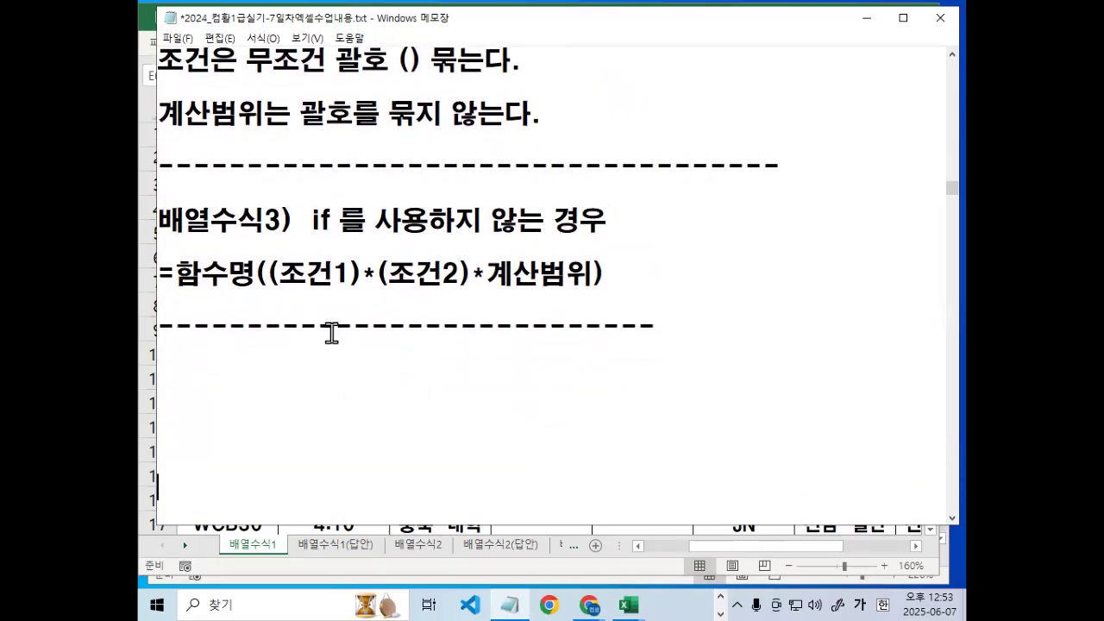
left_click_drag(250, 291, 290, 291)
left_click_drag(586, 290, 614, 290)
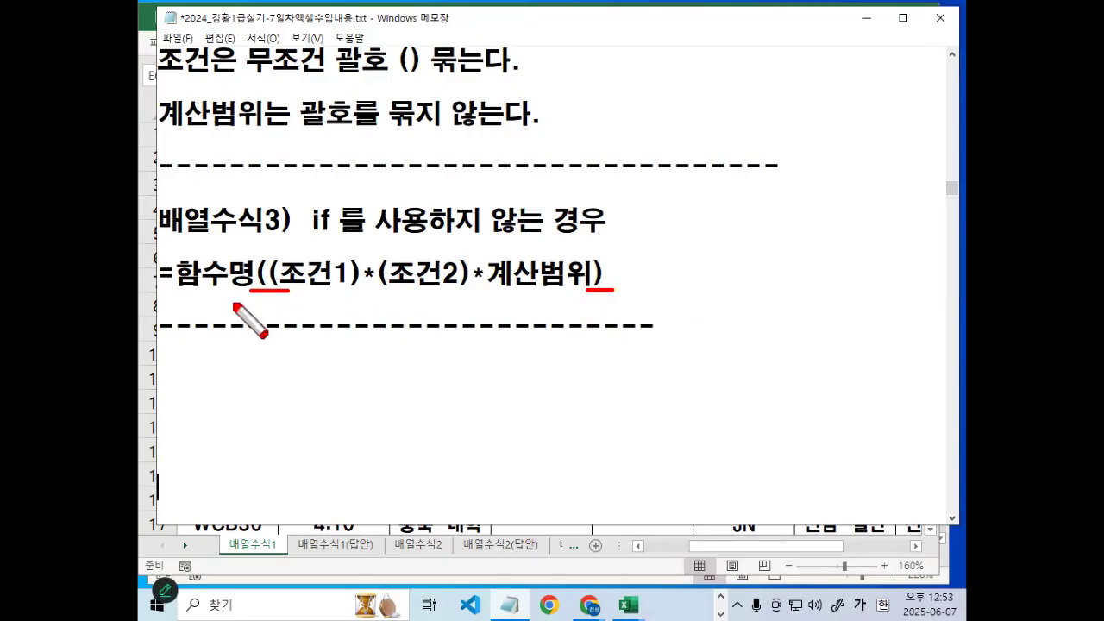
left_click_drag(314, 231, 603, 231)
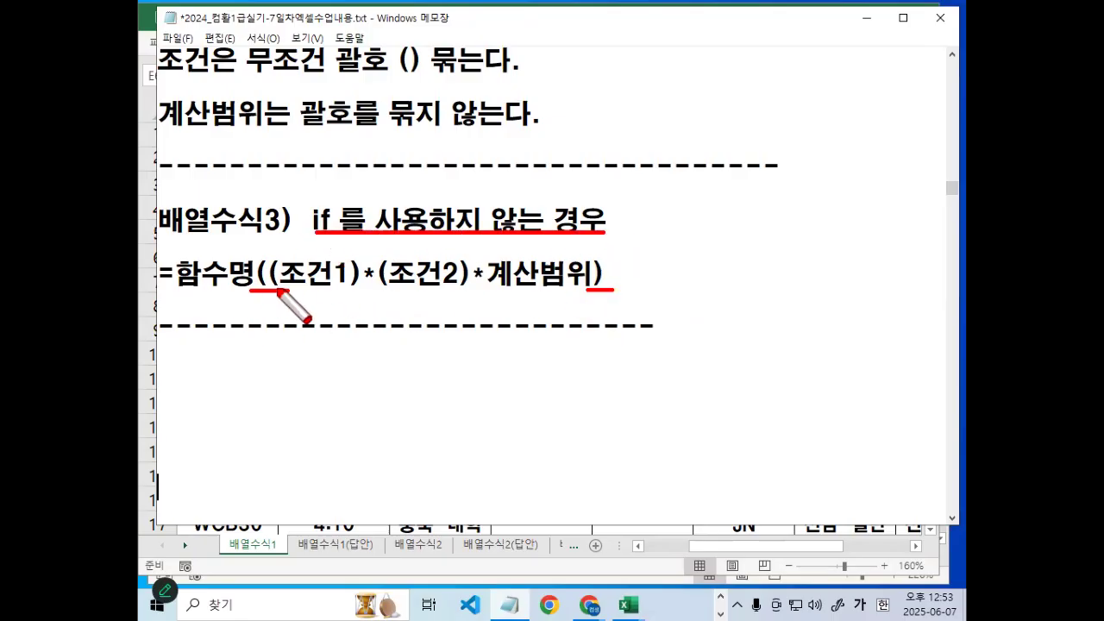
left_click_drag(263, 252, 288, 278)
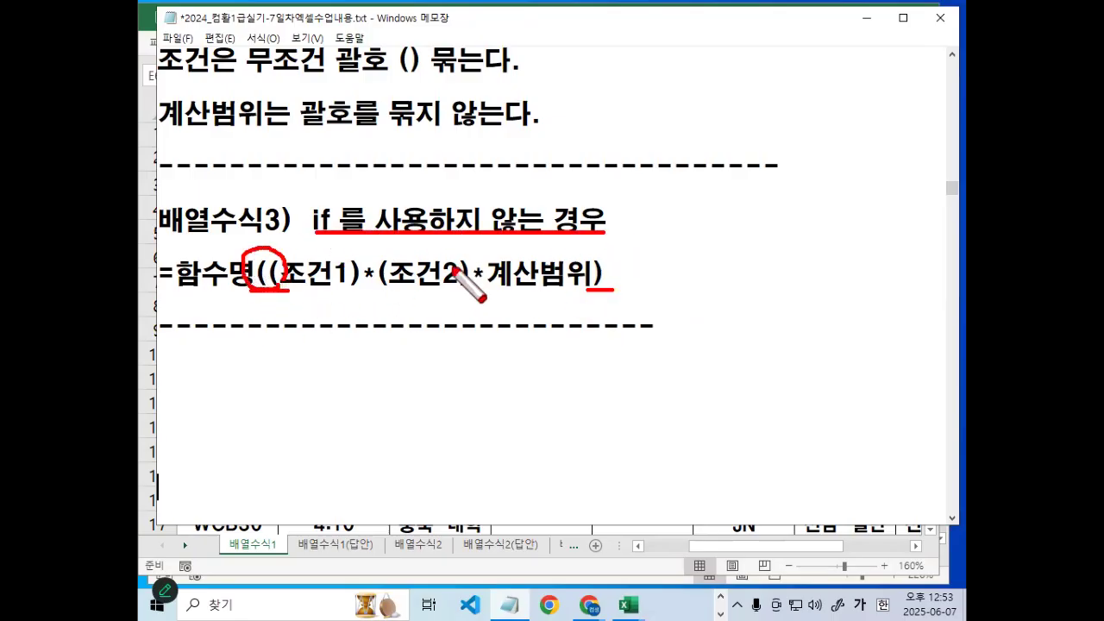
mouse_move(611, 291)
left_mouse_down()
mouse_move(587, 290)
mouse_move(613, 287)
left_mouse_up()
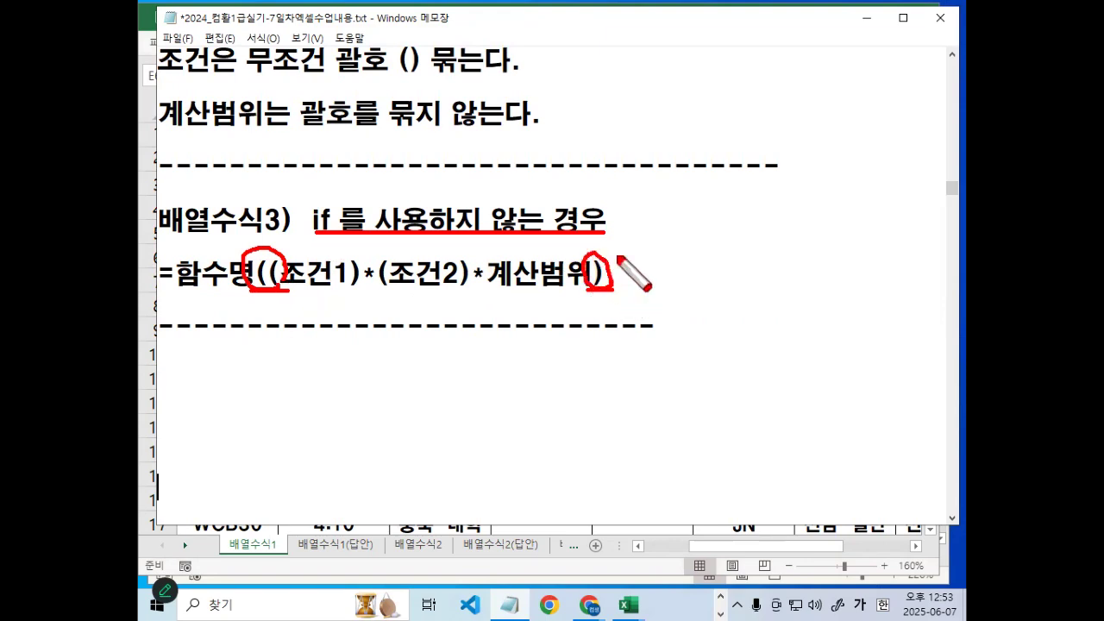
key("Escape")
Paste the "IF 사용하지 않는 경우" bracket rule below the "배열수식3)" formula's separator and highlight its opening and closing brackets.
type("<개수,인원수>")
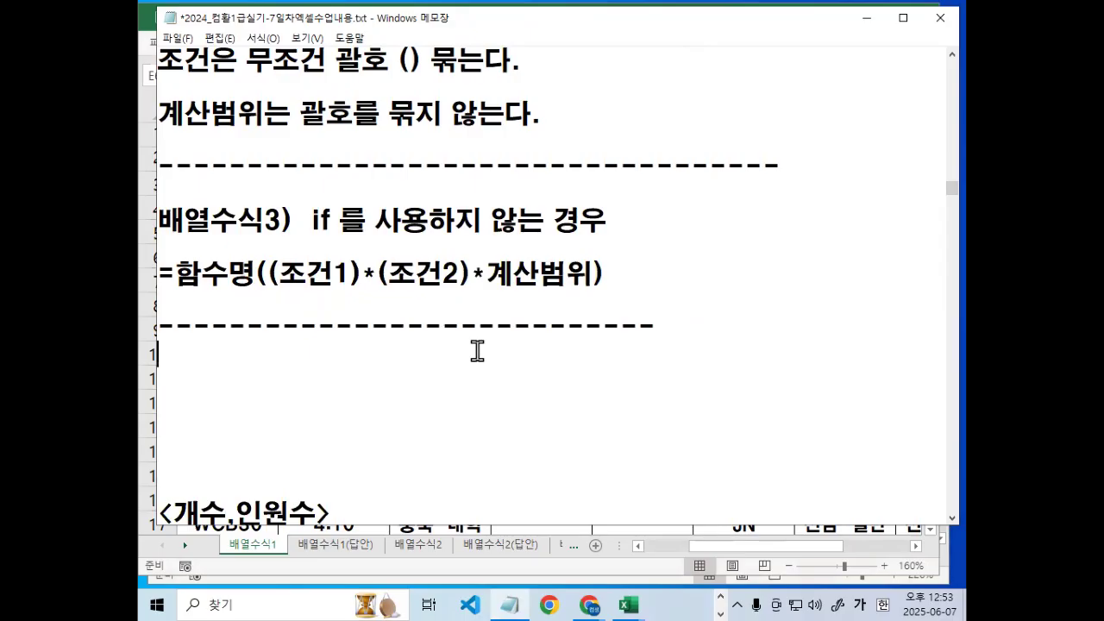
type("IF 사용하지 않는 경우 =함수명 다음에 괄호 두번열고 ((   마지막에 한번 ) 닫는다.")
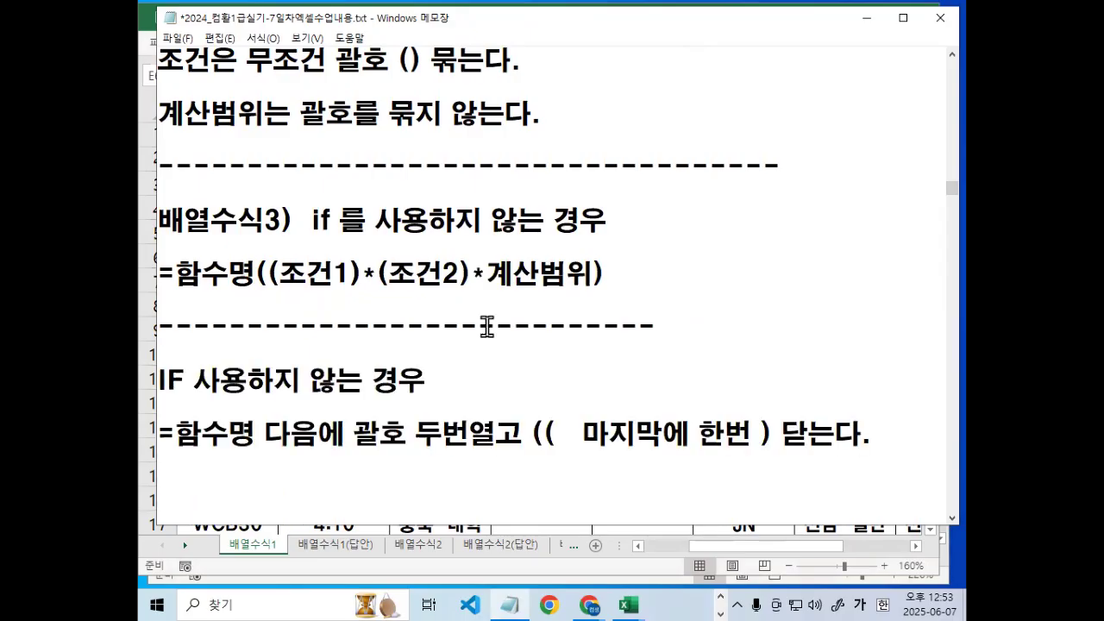
scroll(457, 285, "down", 1)
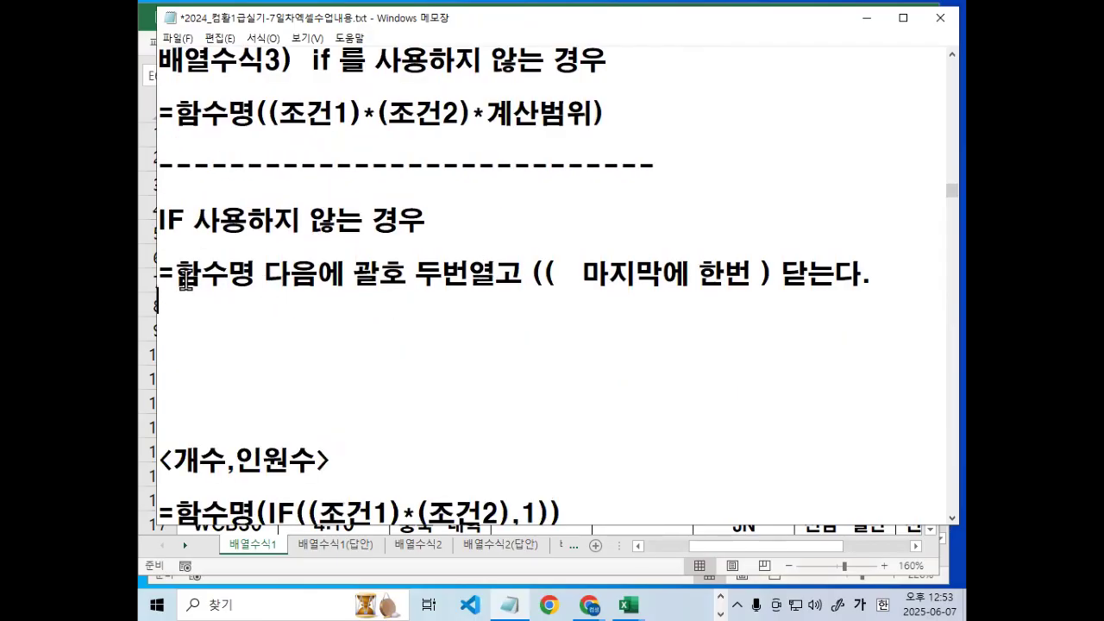
left_click_drag(185, 277, 292, 276)
left_click_drag(530, 275, 559, 274)
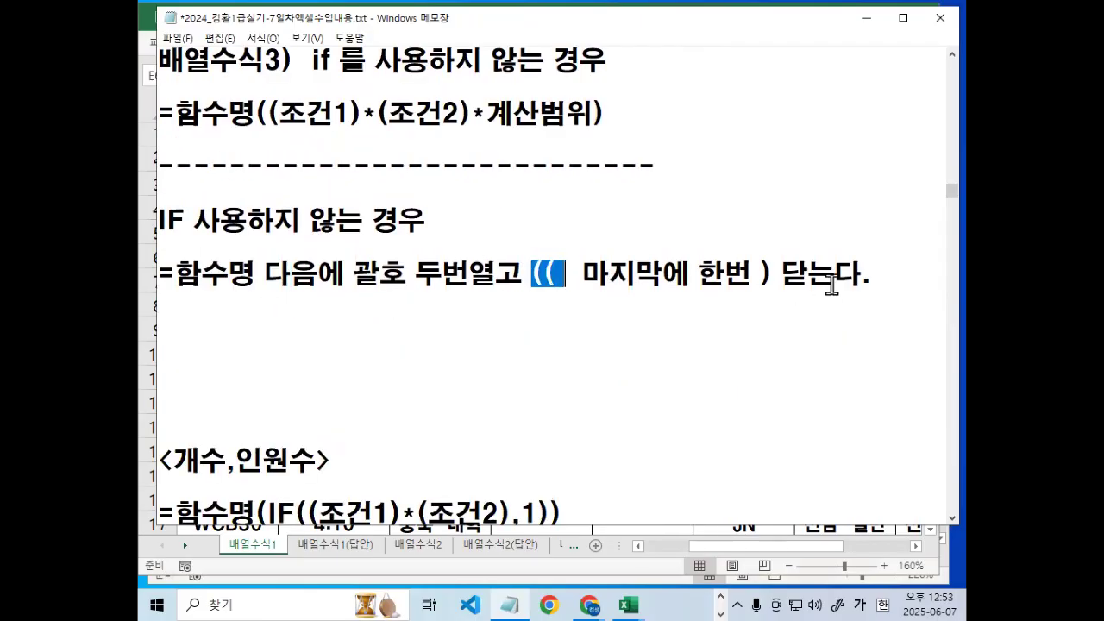
left_click_drag(751, 275, 781, 274)
Copy the "<공통사항>" section with its condition and calculation range rules below the "IF 사용하지 않는 경우" bracket rule.
scroll(549, 389, "up", 2)
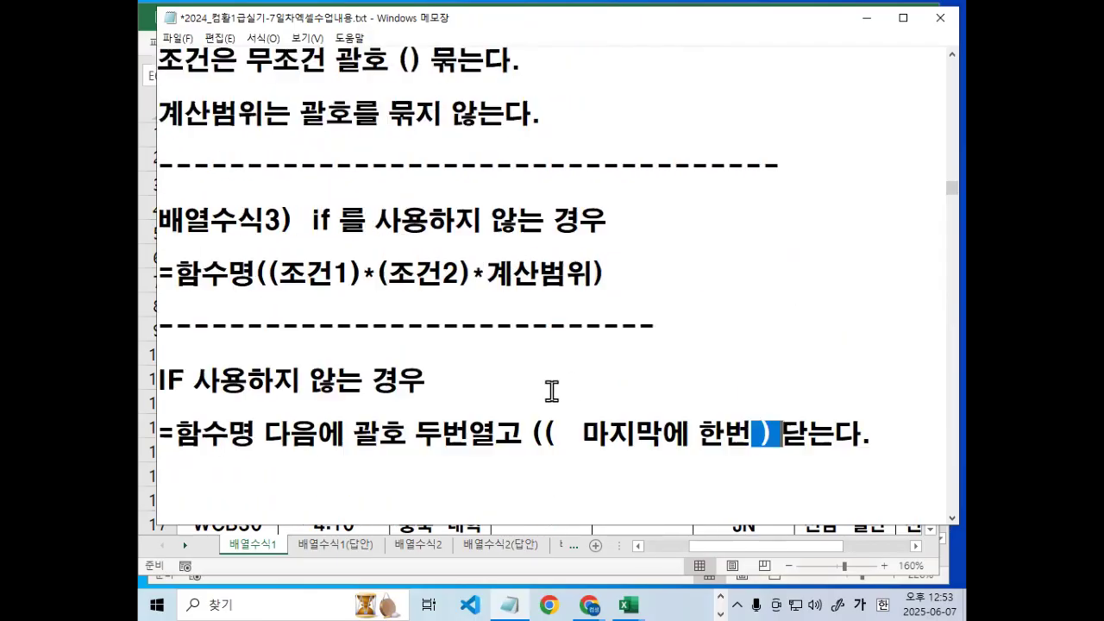
left_click_drag(160, 160, 558, 276)
key("ctrl+c")
scroll(440, 345, "down", 3)
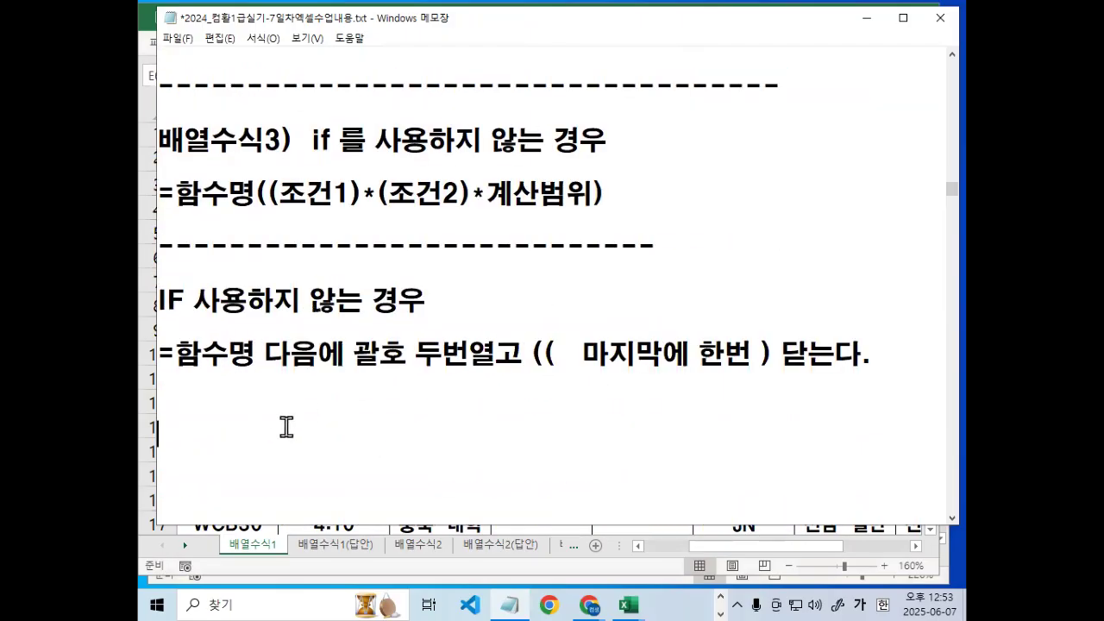
key("ctrl+v")
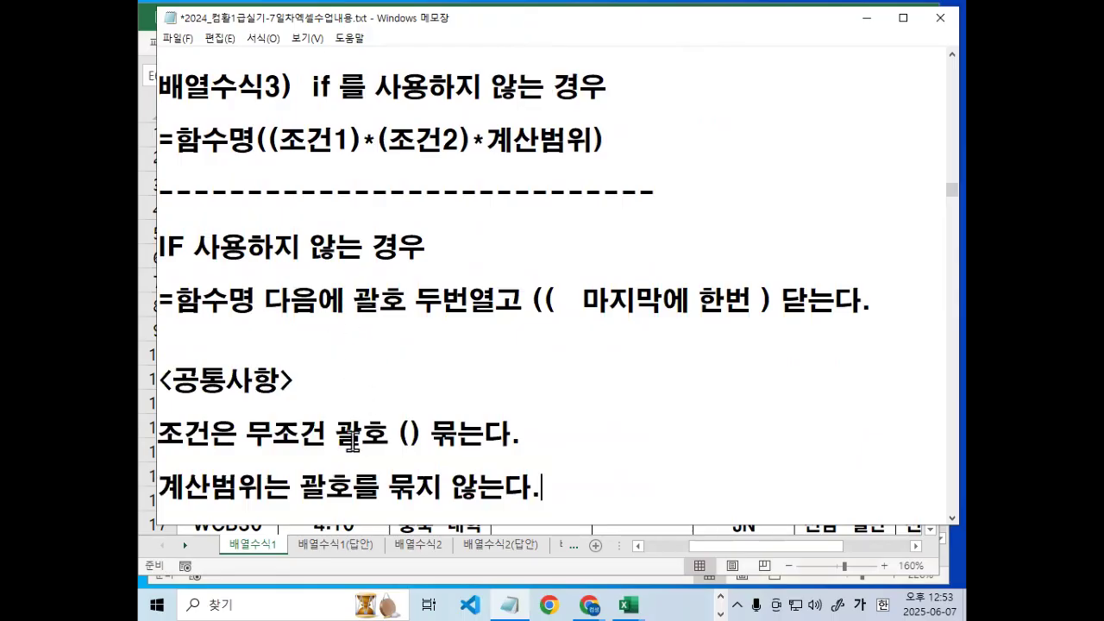
Highlight "무조건 괄호 ()" and the "계산범위는 괄호를 묶지 않는다" rule in the copied "<공통사항>" section.
scroll(351, 440, "down", 1)
left_click_drag(241, 357, 428, 354)
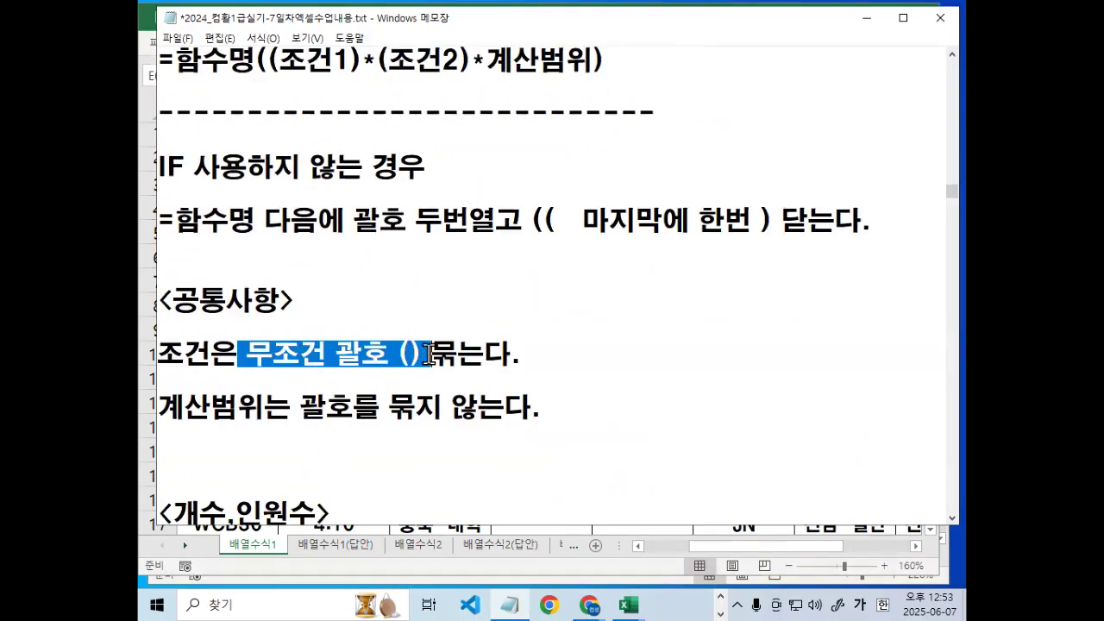
left_click_drag(169, 409, 534, 412)
scroll(529, 431, "up", 1)
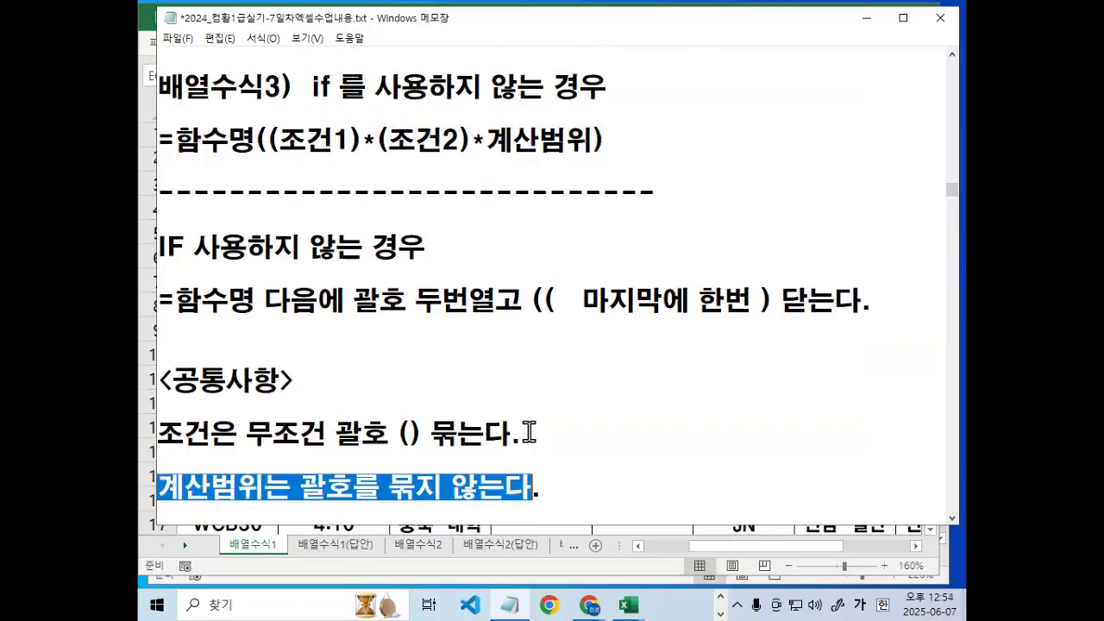
Underline the "배열수식3)" heading text and circle the asterisk before "계산범위" with the screen pen, then clear the marks.
left_click(346, 277)
scroll(366, 366, "down", 1)
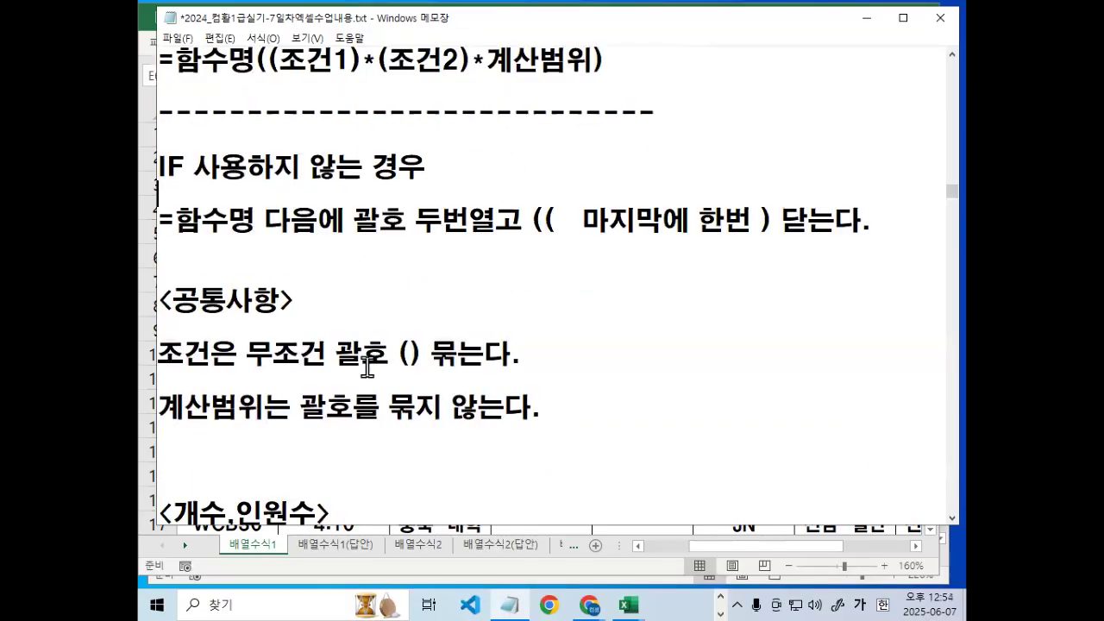
scroll(401, 251, "up", 1)
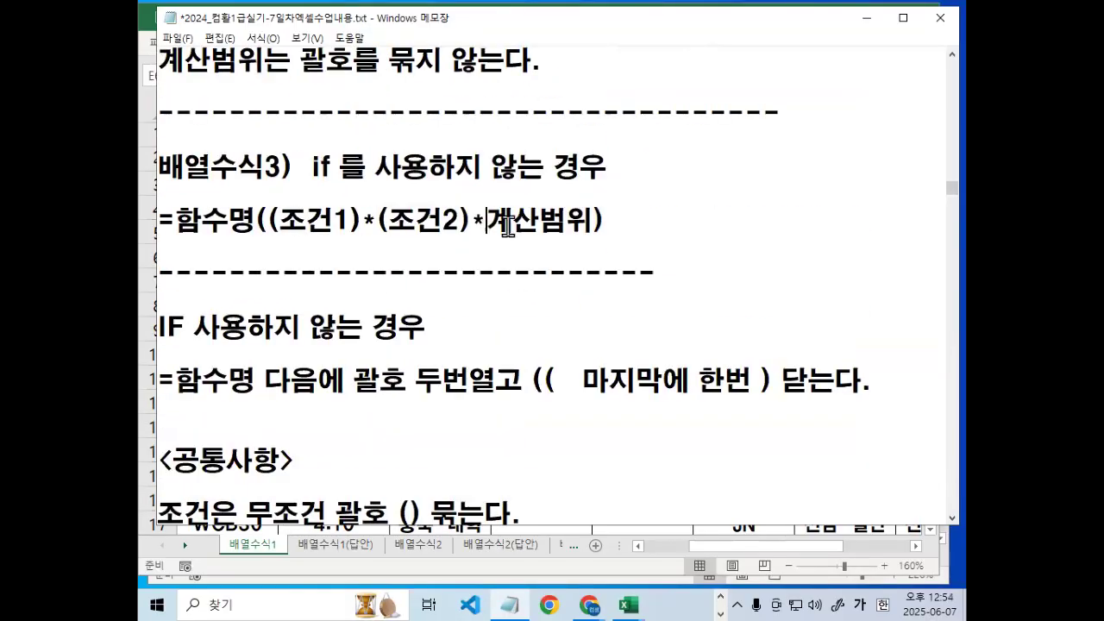
left_click_drag(308, 183, 571, 184)
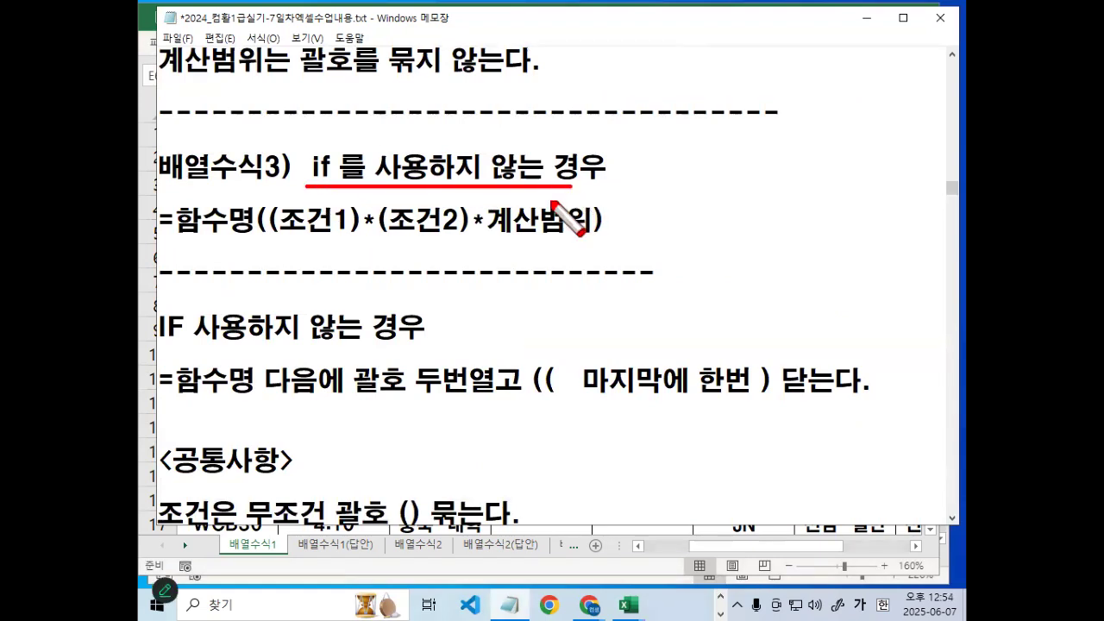
mouse_move(490, 232)
left_mouse_down()
mouse_move(474, 226)
mouse_move(487, 230)
left_mouse_up()
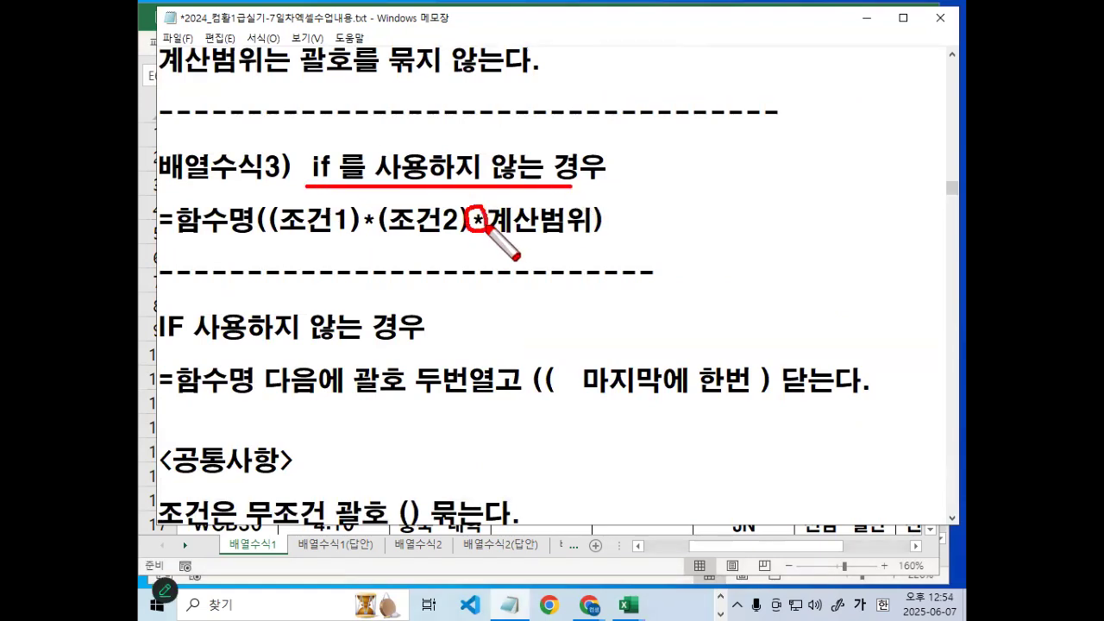
key("Escape")
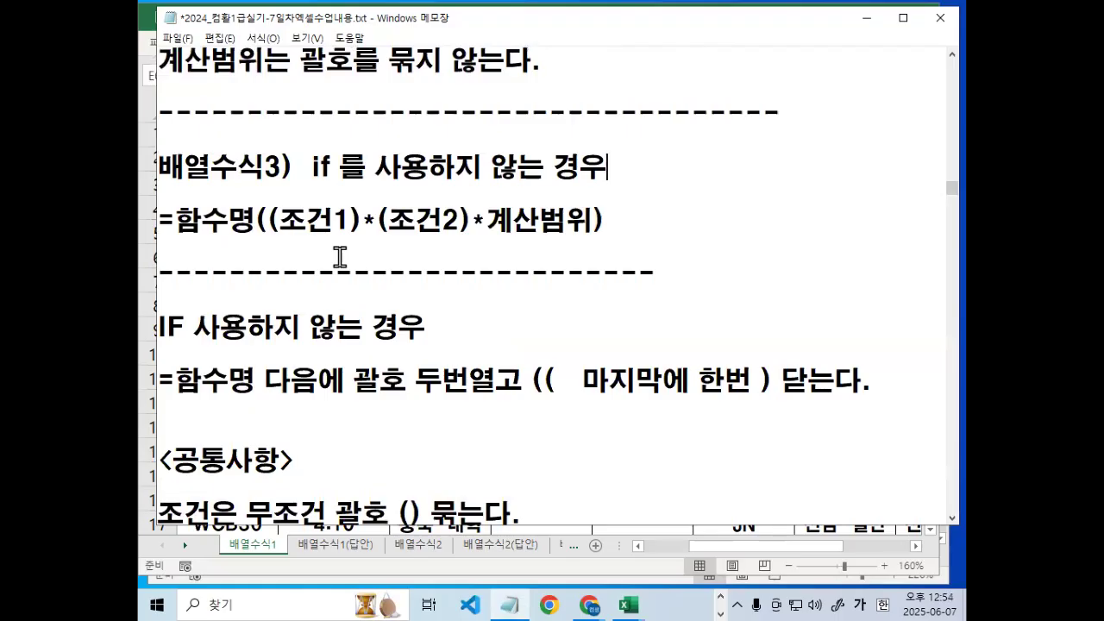
Append "(계산범위가 주어질경우)" to the "배열수식3)" heading.
type("(ㄱ계산범위가 주저ㅇ")
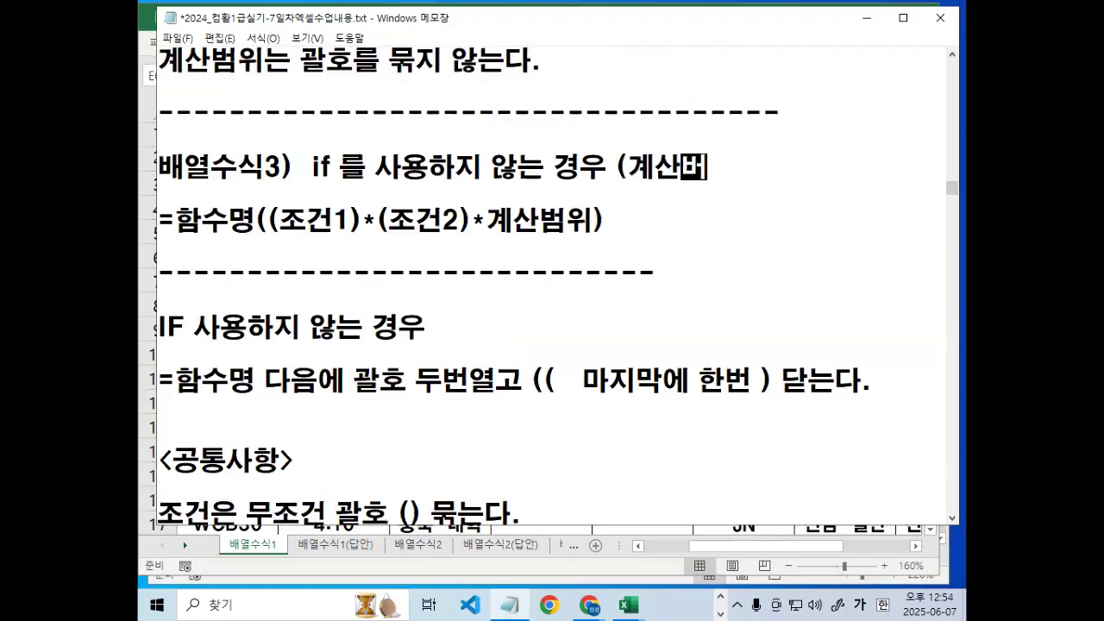
key("BackSpace")
key("BackSpace")
type("어질")
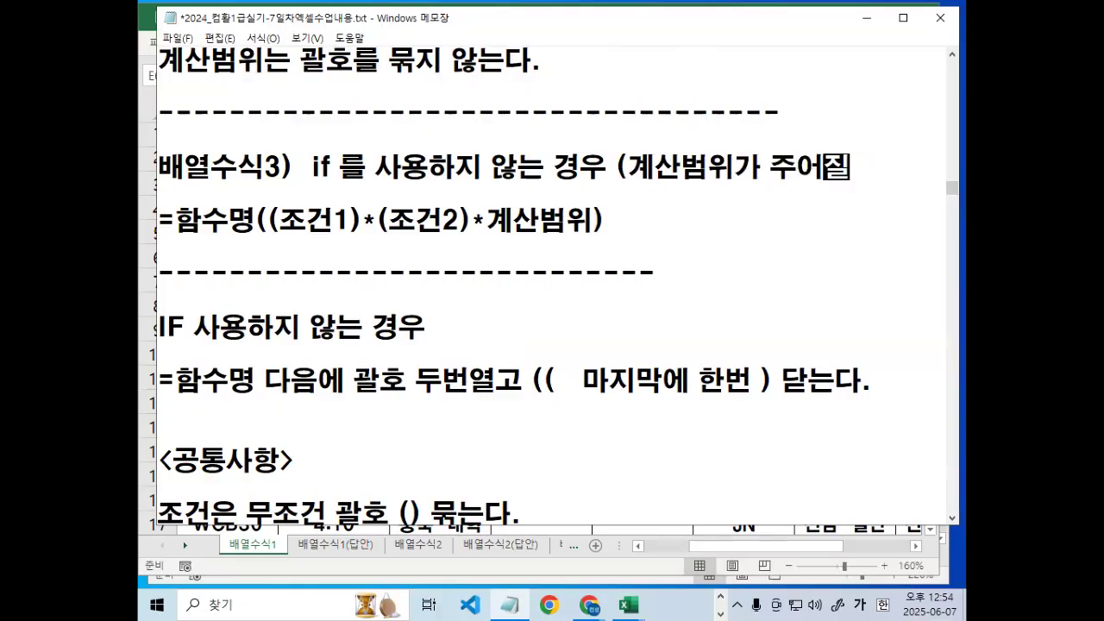
type("경우)")
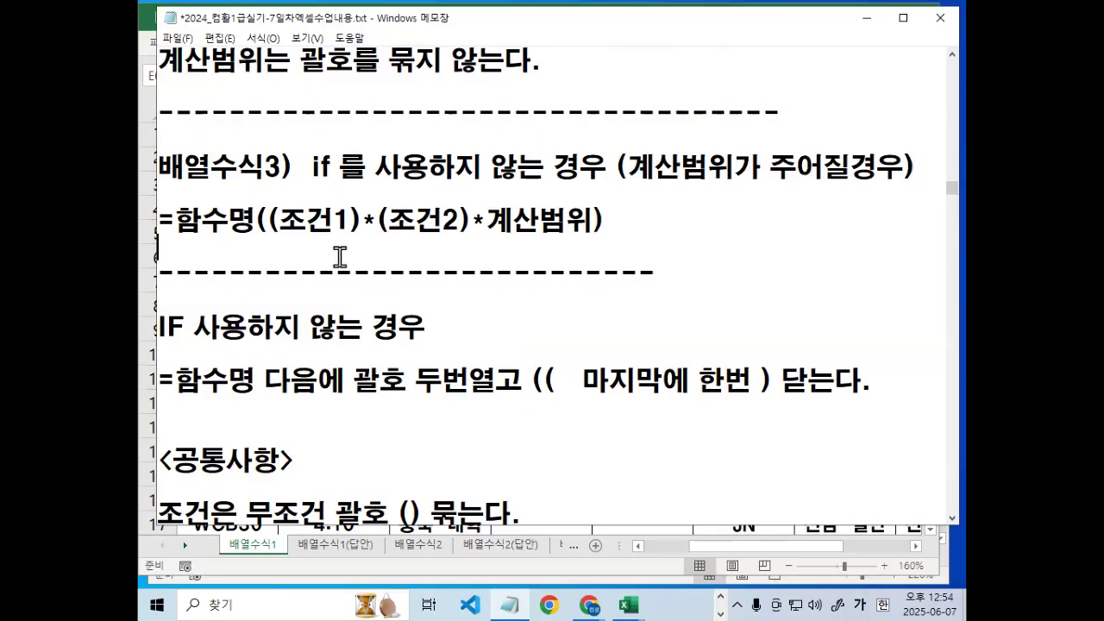
Add blank lines below the dashed line under "배열수식3)" and copy its "if 를 사용하지 않는 경우 (계산범위가 주어질경우)" text and formula there.
key("Return")
key("Return")
key("Return")
key("Return")
key("Return")
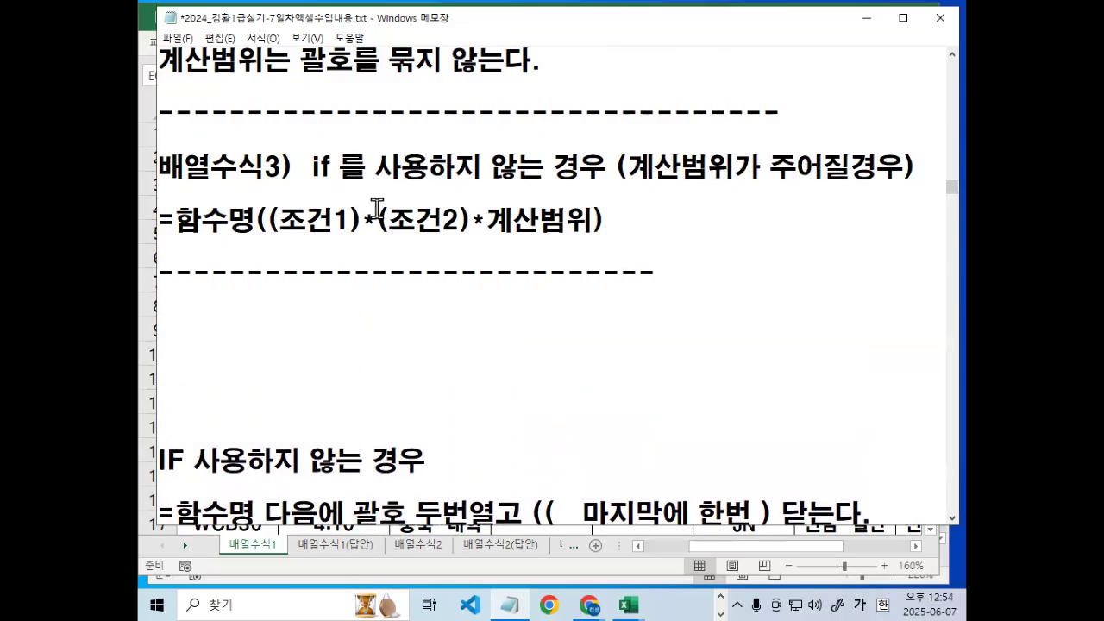
scroll(376, 210, "up", 1)
left_click_drag(315, 249, 652, 331)
key("ctrl+c")
left_click(401, 394)
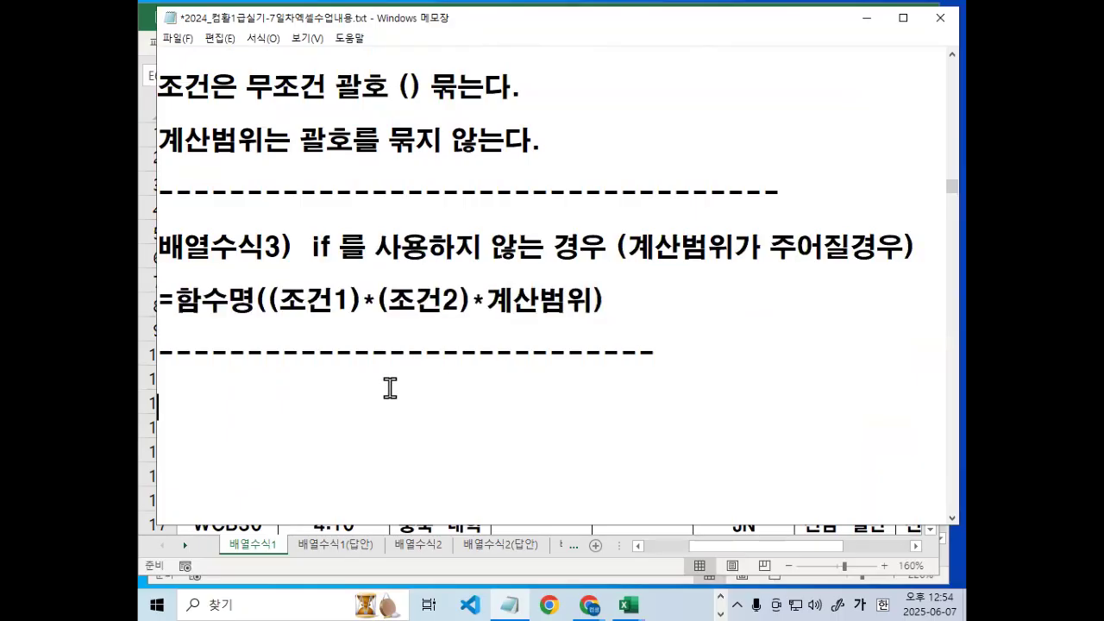
key("ctrl+v")
Prefix the copied "if 를 사용하지 않는 경우" heading with "배열수식4) ".
left_click_drag(162, 250, 290, 249)
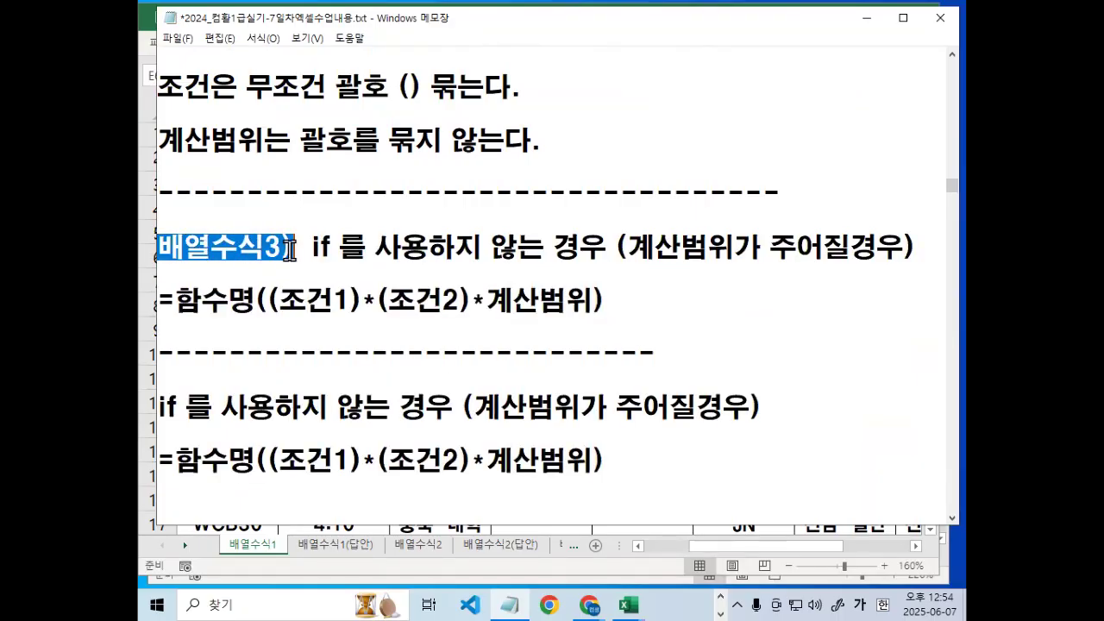
left_click(161, 405)
type("배열수식3)")
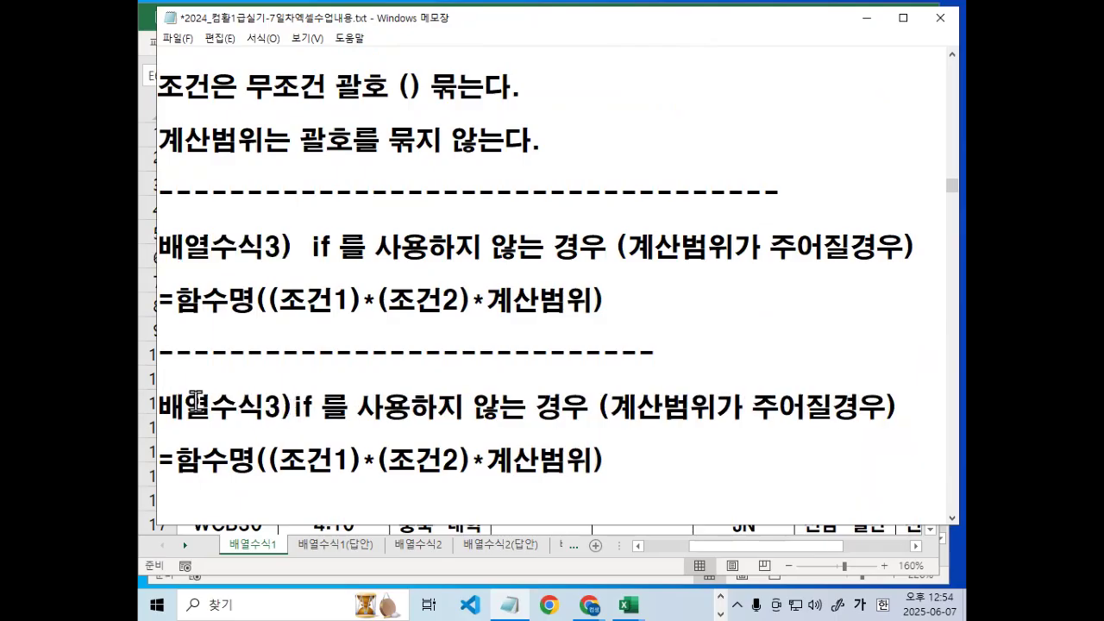
type("4")
key("Delete")
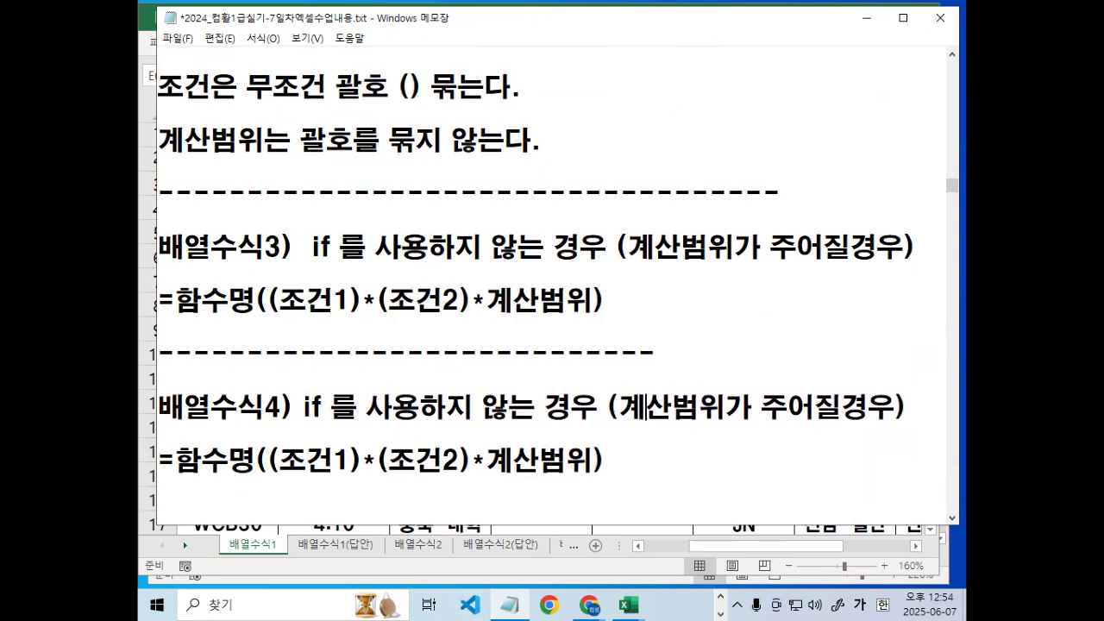
Change the parenthesized note in the "배열수식4)" heading to "(개수를 구하는 경우)".
type("게ㅅ")
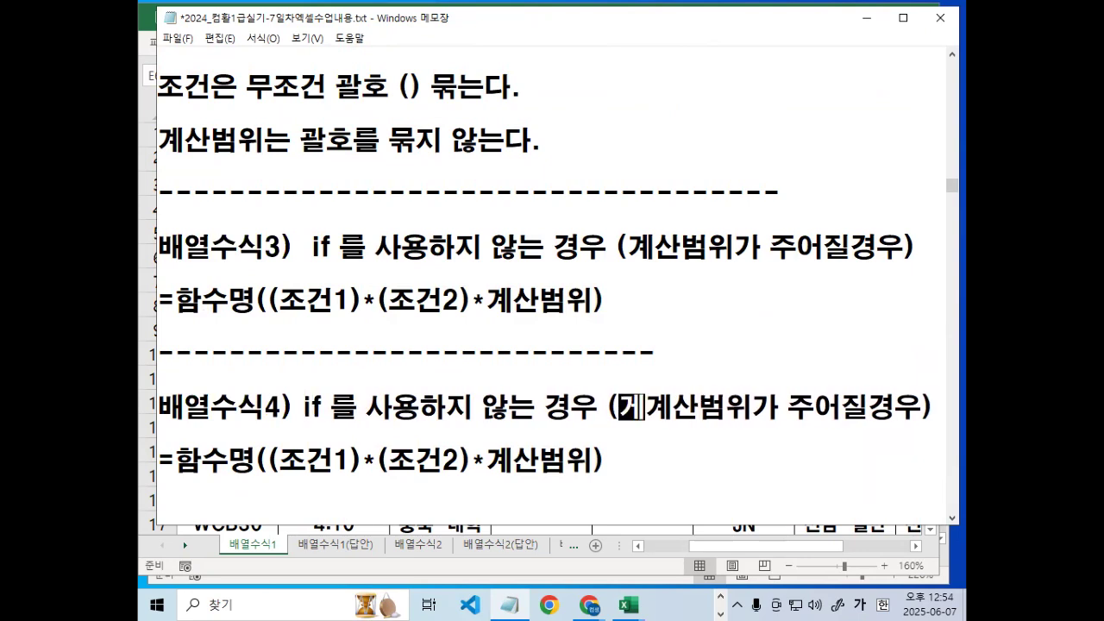
key("BackSpace")
key("BackSpace")
type("개수")
key("Delete")
key("Delete")
key("Delete")
key("Delete")
key("Delete")
key("Delete")
key("Delete")
key("Delete")
key("Delete")
type("를 구하는")
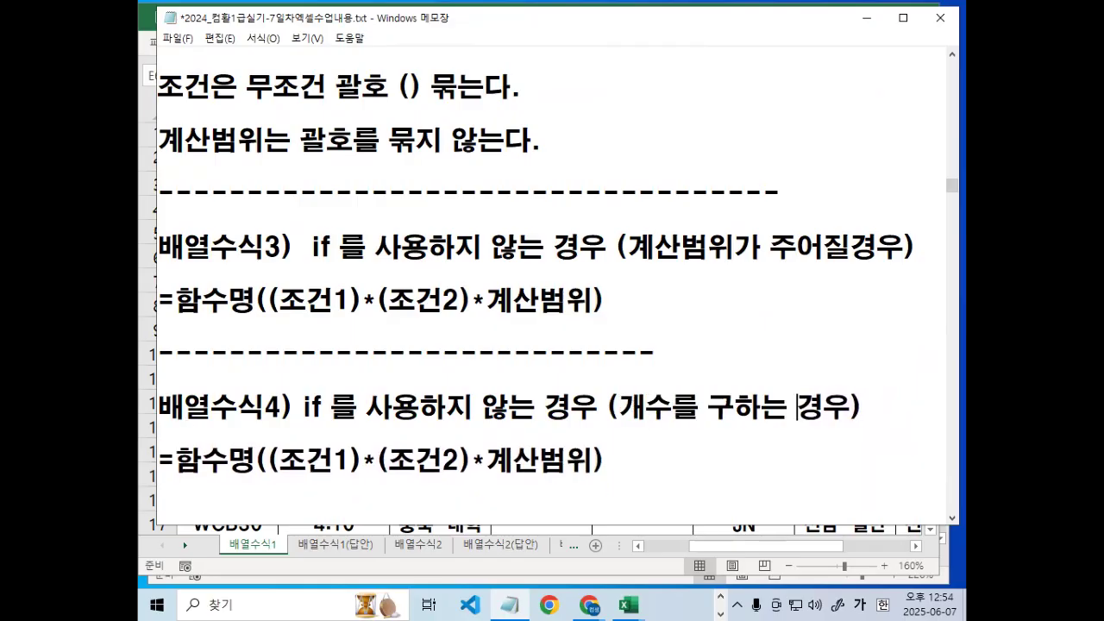
Replace "계산범위" with 1 in the "배열수식4)" formula so it reads "=함수명((조건1)*(조건2)*1)".
scroll(219, 402, "down", 2)
left_click_drag(487, 300, 589, 300)
type("1")
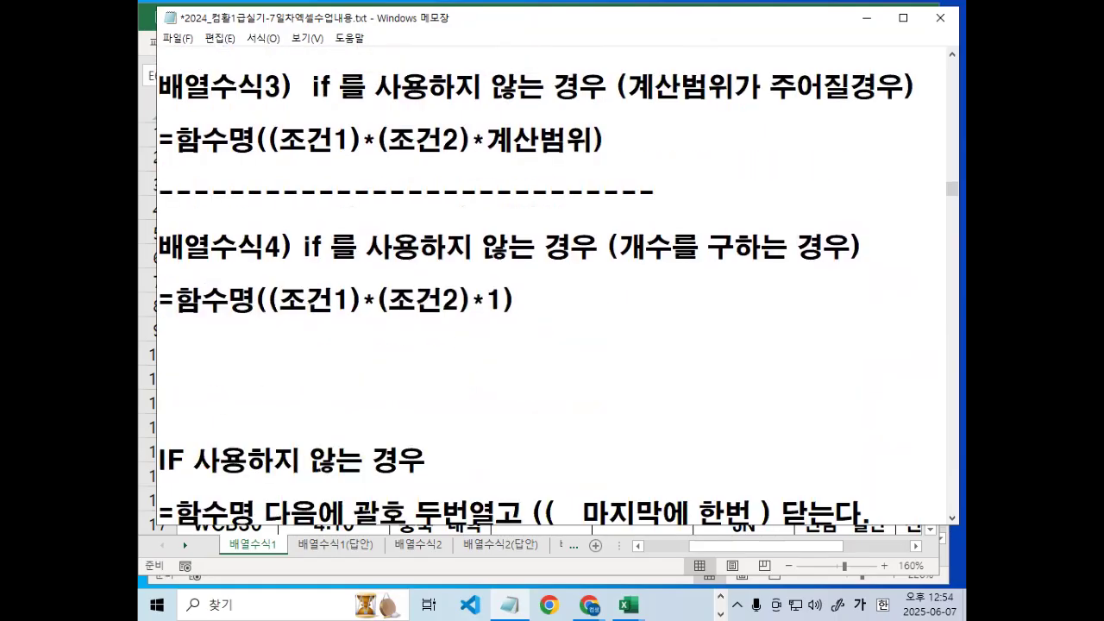
Underline the two conditions and cross out "*1" in the "배열수식4)" formula with the screen pen, then clear the marks.
left_click_drag(280, 323, 449, 325)
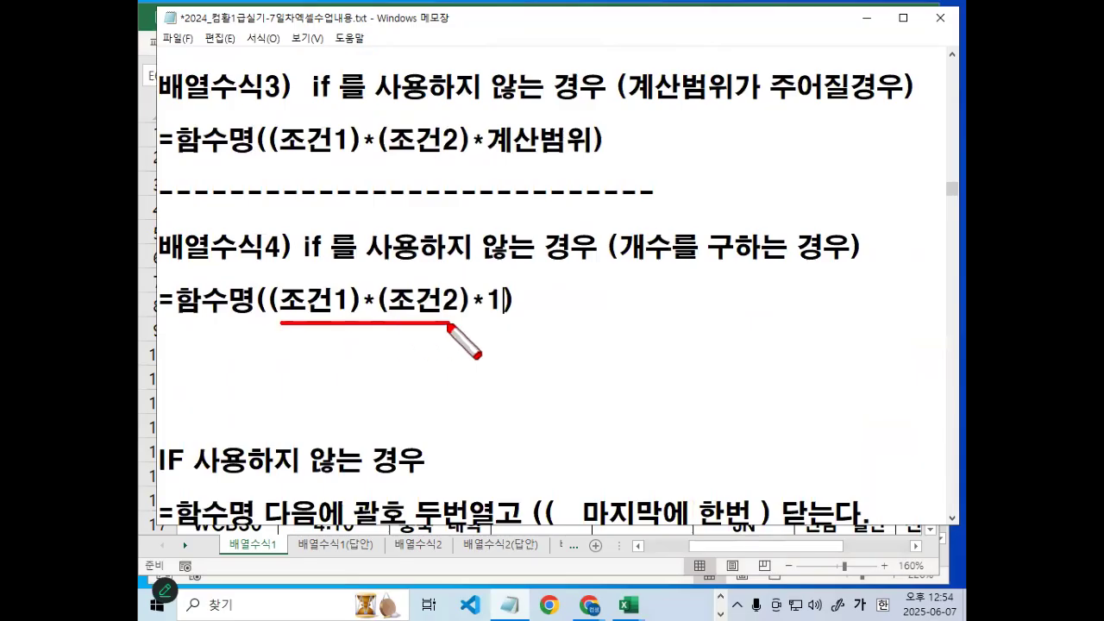
mouse_move(474, 276)
left_mouse_down()
mouse_move(499, 317)
mouse_move(470, 322)
left_mouse_up()
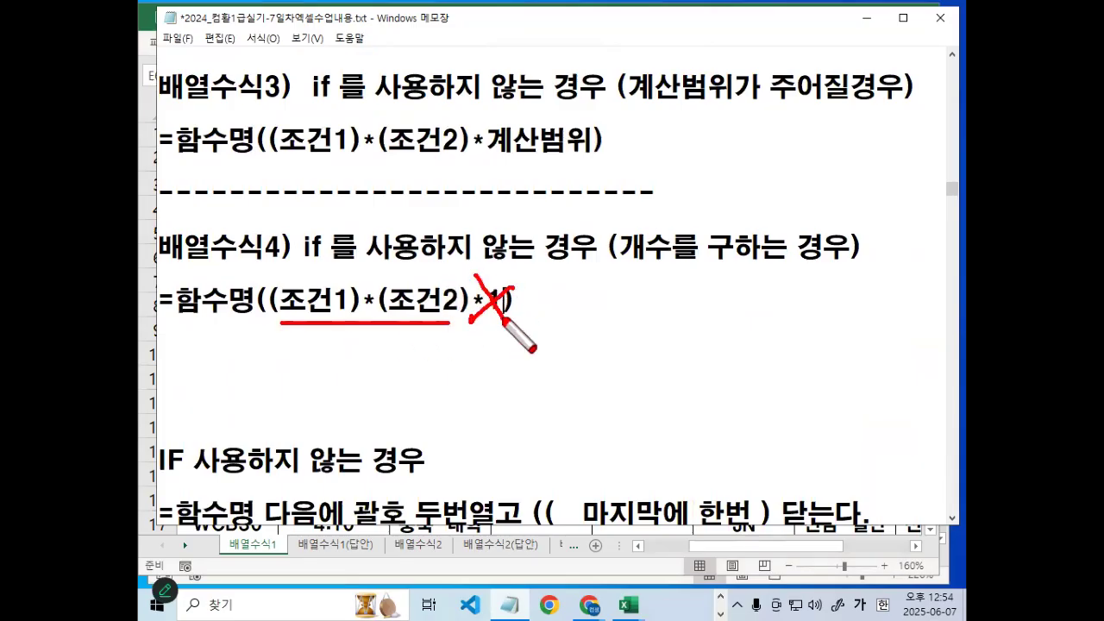
key("Escape")
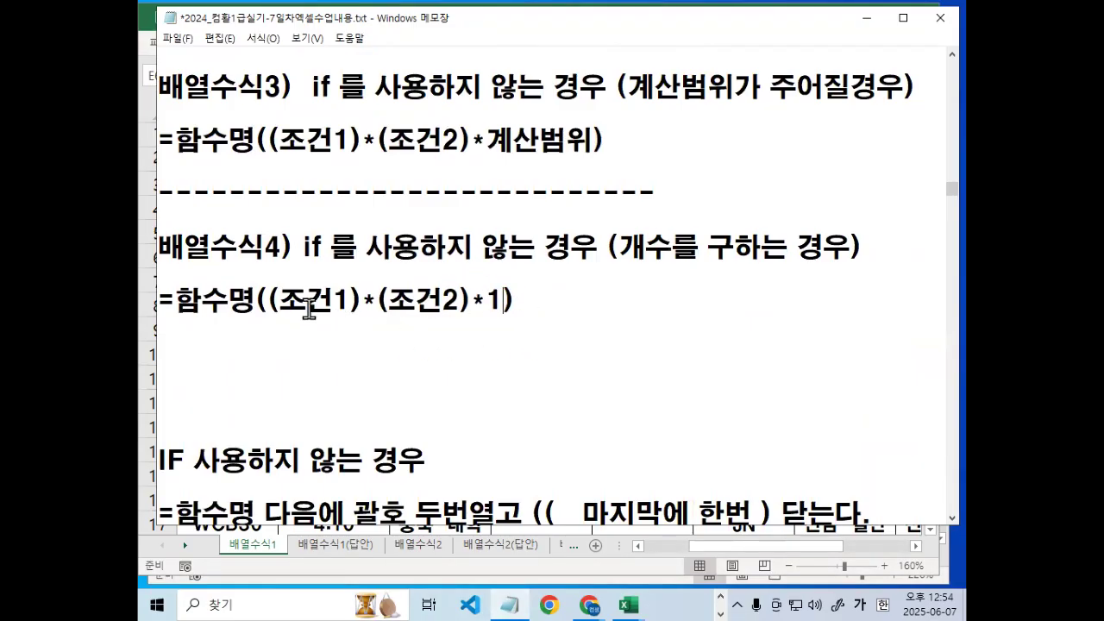
Handwrite "T * T = 1" below the "배열수식4)" conditions, add 0 marks around it, and underline "함수명" with the screen pen.
mouse_move(289, 324)
left_mouse_down()
mouse_move(336, 324)
mouse_move(321, 363)
left_mouse_up()
mouse_move(398, 327)
left_mouse_down()
mouse_move(448, 327)
mouse_move(429, 369)
left_mouse_up()
mouse_move(369, 338)
left_mouse_down()
mouse_move(386, 364)
mouse_move(367, 364)
mouse_move(395, 355)
left_mouse_up()
mouse_move(450, 348)
left_mouse_down()
mouse_move(474, 349)
mouse_move(487, 372)
left_mouse_up()
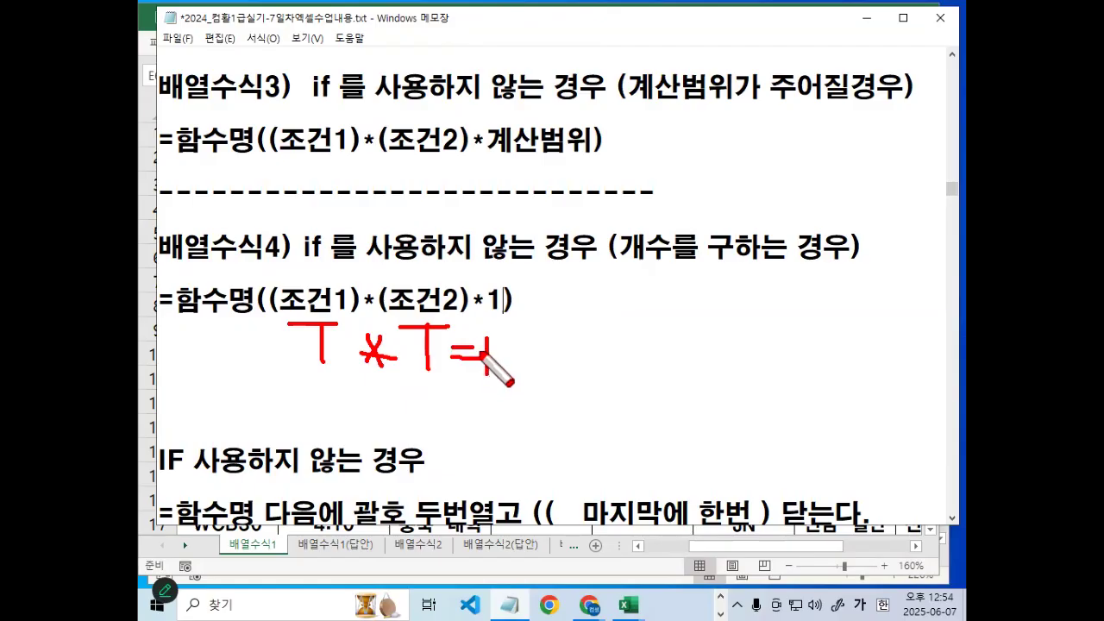
left_click_drag(411, 422, 415, 428)
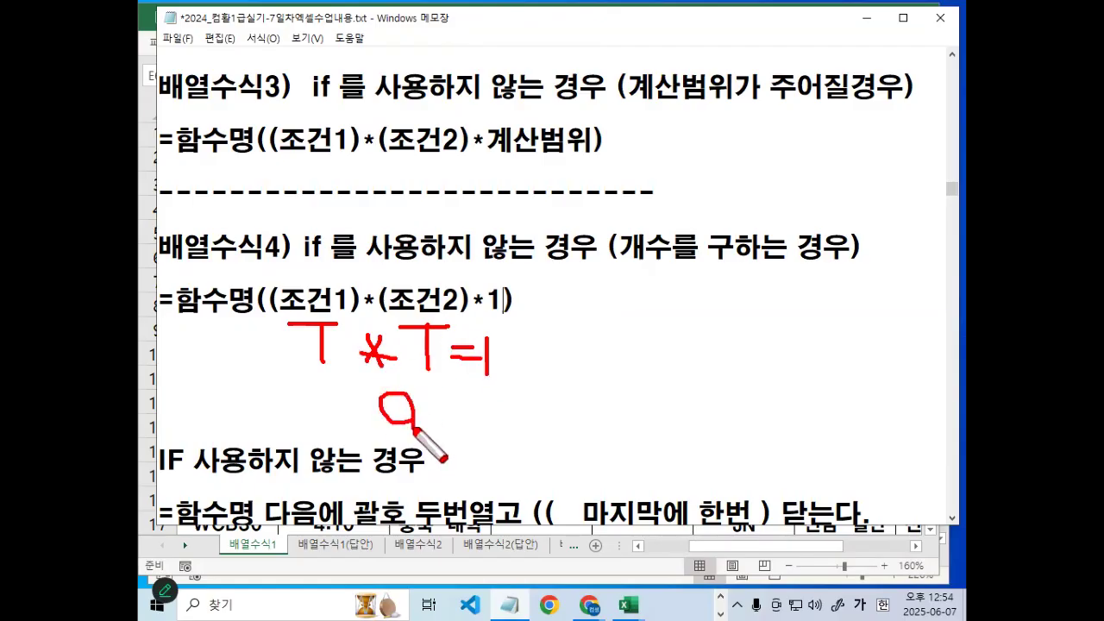
left_click_drag(418, 290, 420, 293)
left_click_drag(447, 410, 447, 419)
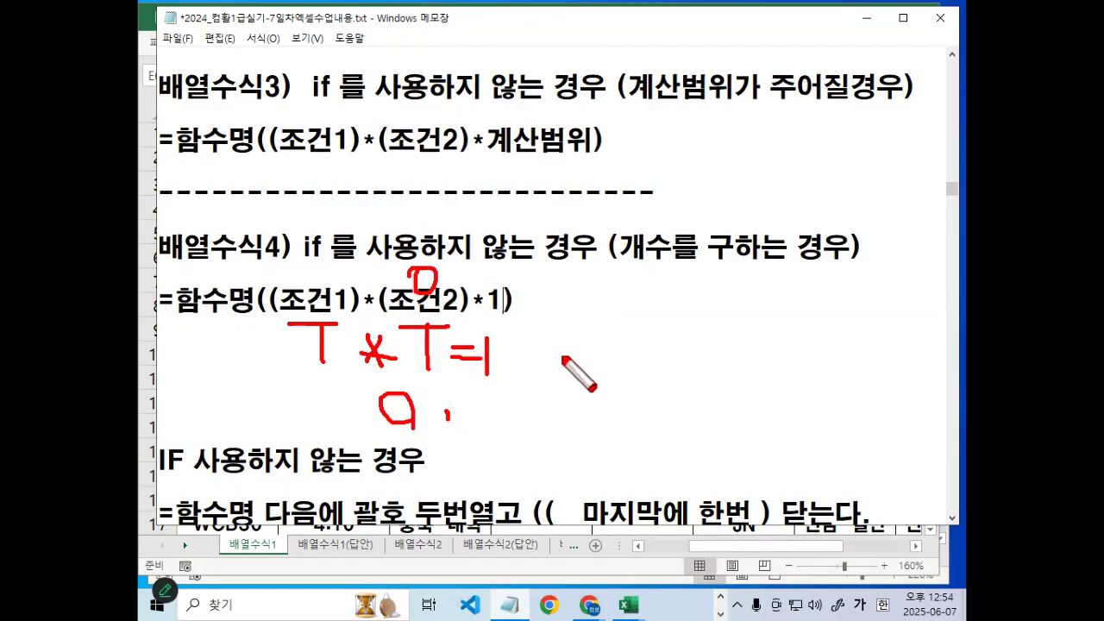
left_click_drag(562, 358, 552, 364)
left_click_drag(181, 326, 252, 326)
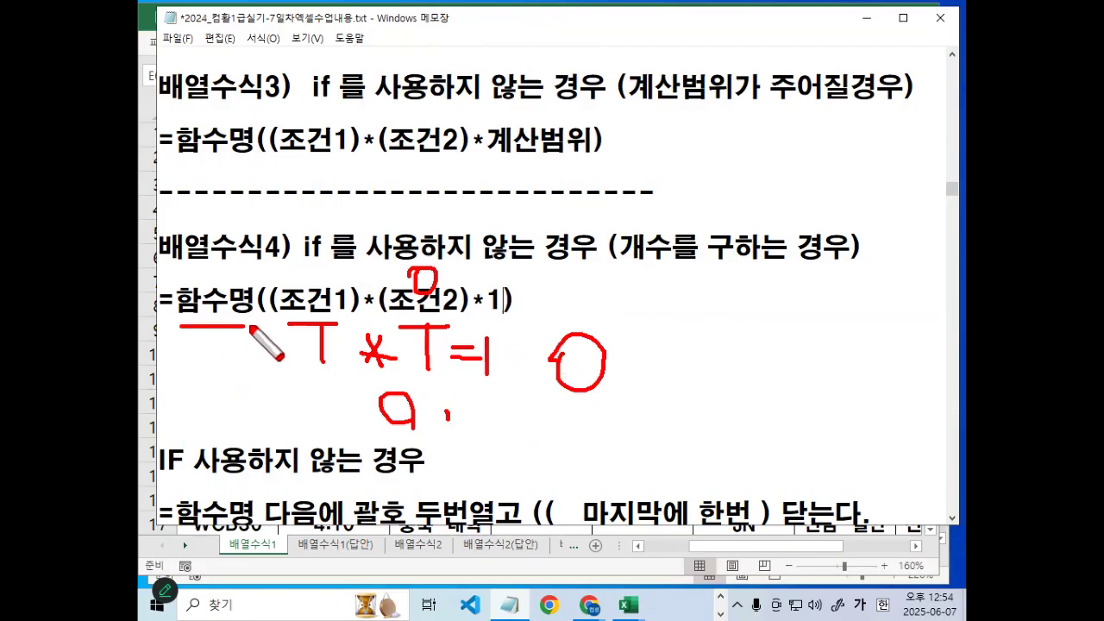
Handwrite "1,0,1,0" in parentheses beside the "배열수식4)" formula, underline it, circle the ones, and clear all pen marks.
left_click_drag(655, 294, 658, 350)
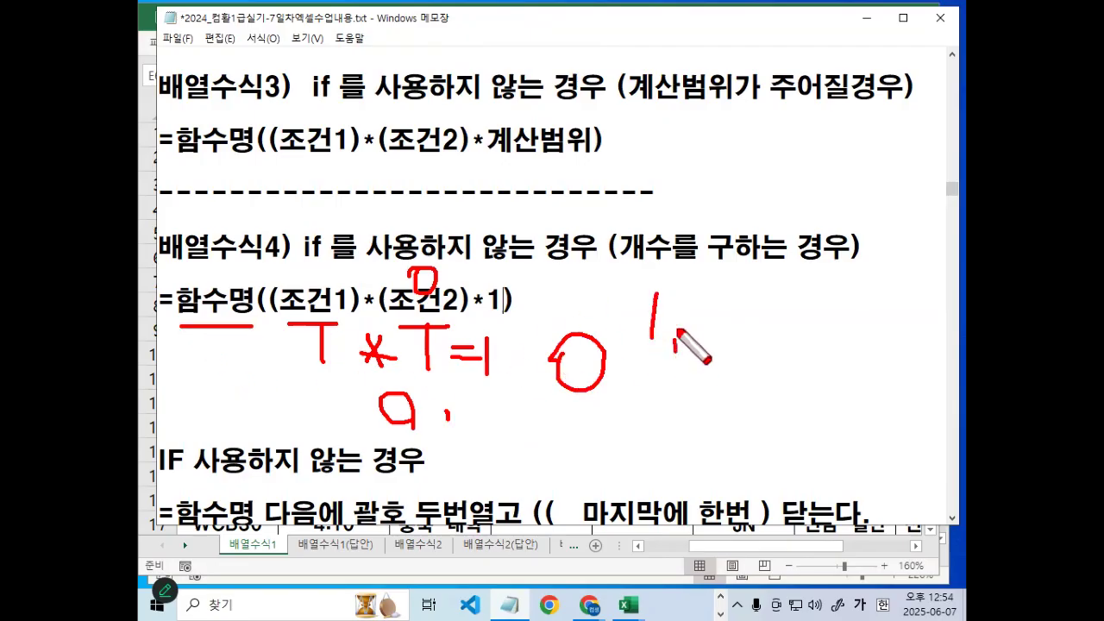
left_click_drag(702, 302, 701, 305)
left_click_drag(729, 342, 721, 356)
left_click_drag(766, 299, 767, 351)
left_click_drag(818, 316, 814, 317)
left_click_drag(596, 378, 854, 378)
left_click_drag(853, 230, 869, 364)
left_click_drag(660, 255, 612, 378)
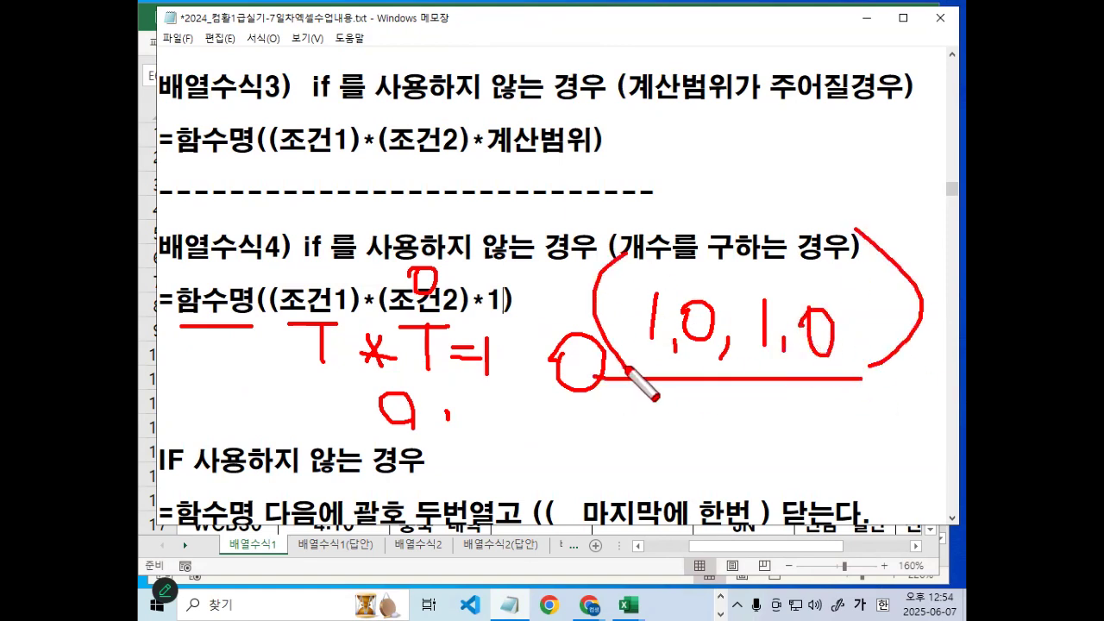
left_click_drag(655, 281, 689, 341)
left_click_drag(785, 290, 777, 345)
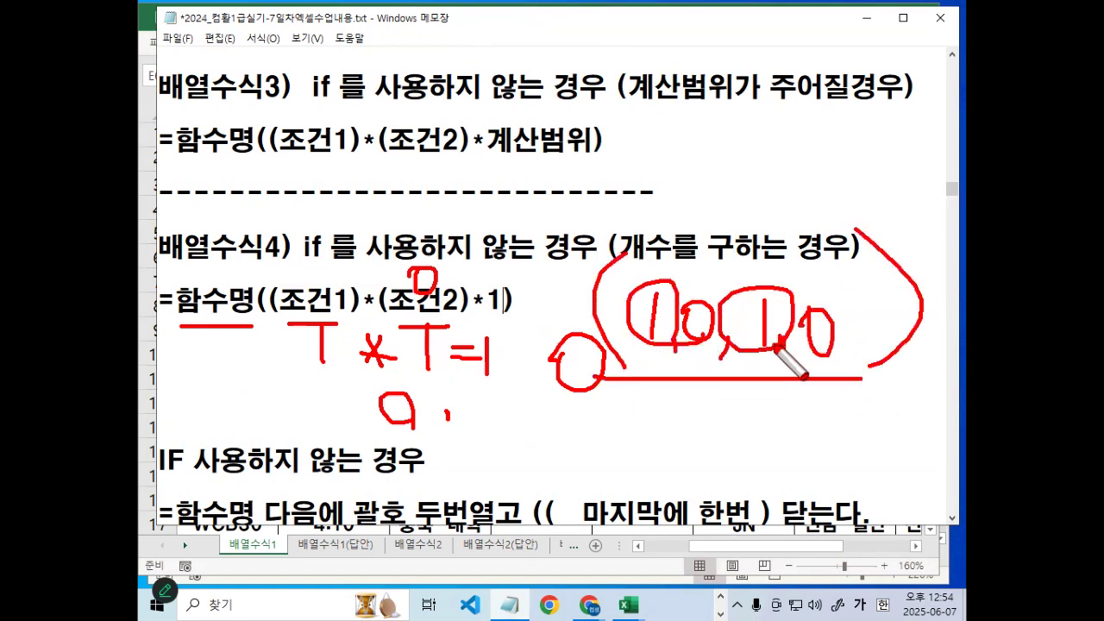
key("Escape")
Append the note "*1 생략가능" after the "배열수식4)" formula and add a line below it.
left_click(535, 302)
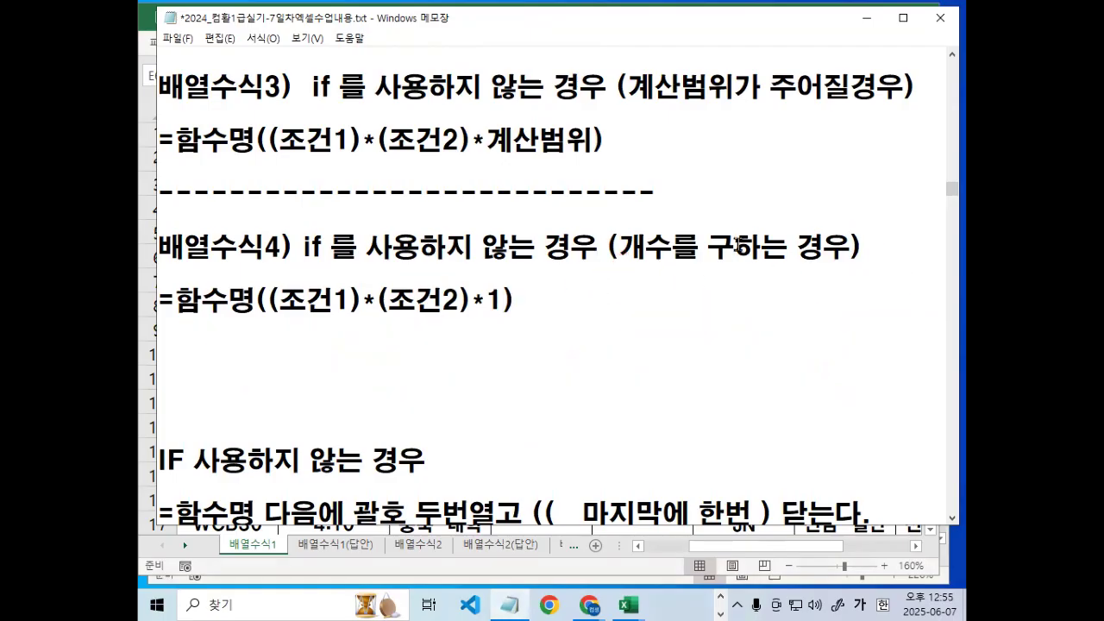
key("Return")
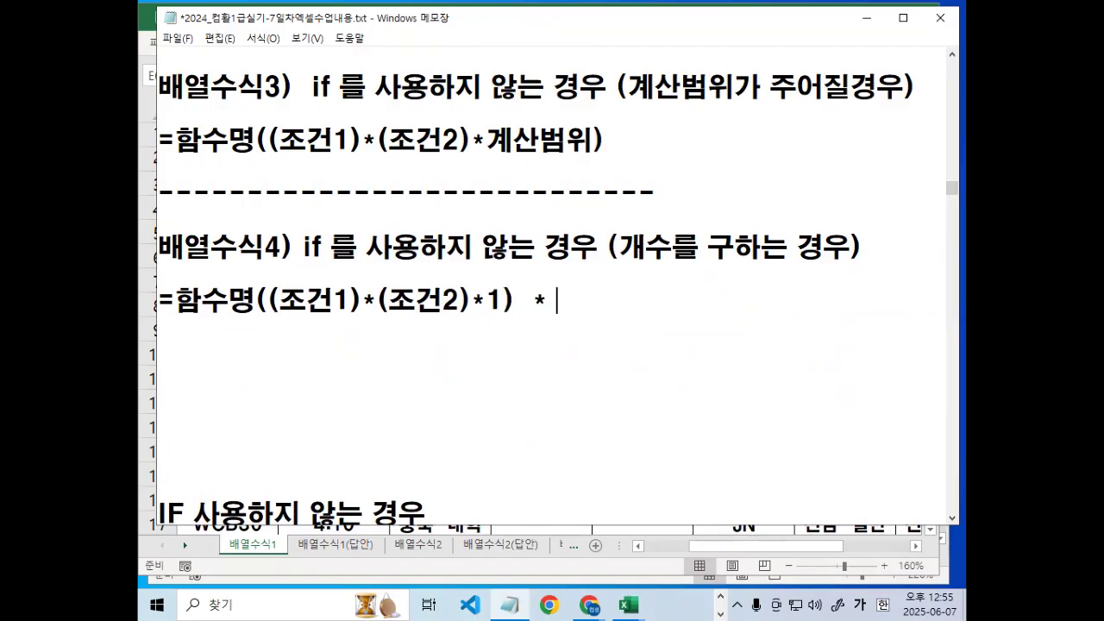
type("tod")
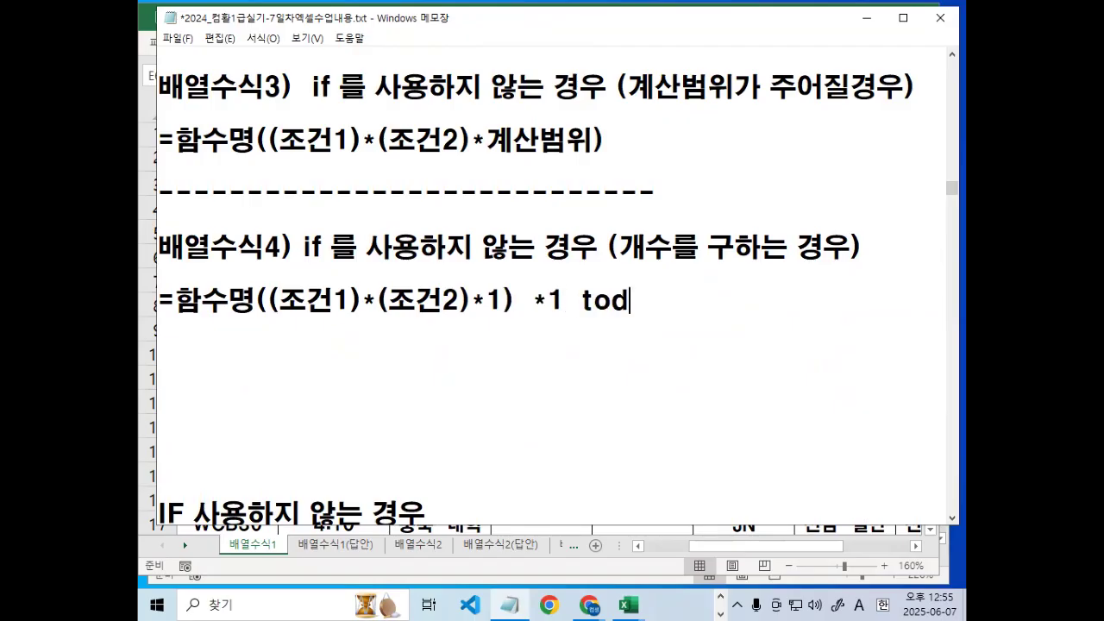
key("BackSpace")
key("BackSpace")
key("Hangul")
type("생략가")
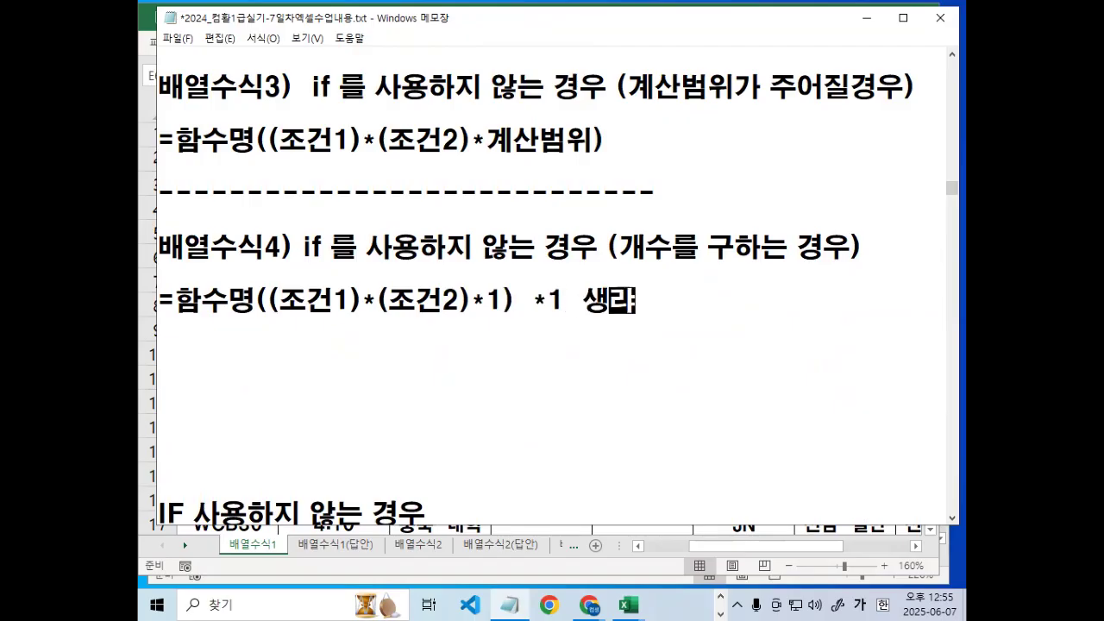
type("능")
key("ctrl+a")
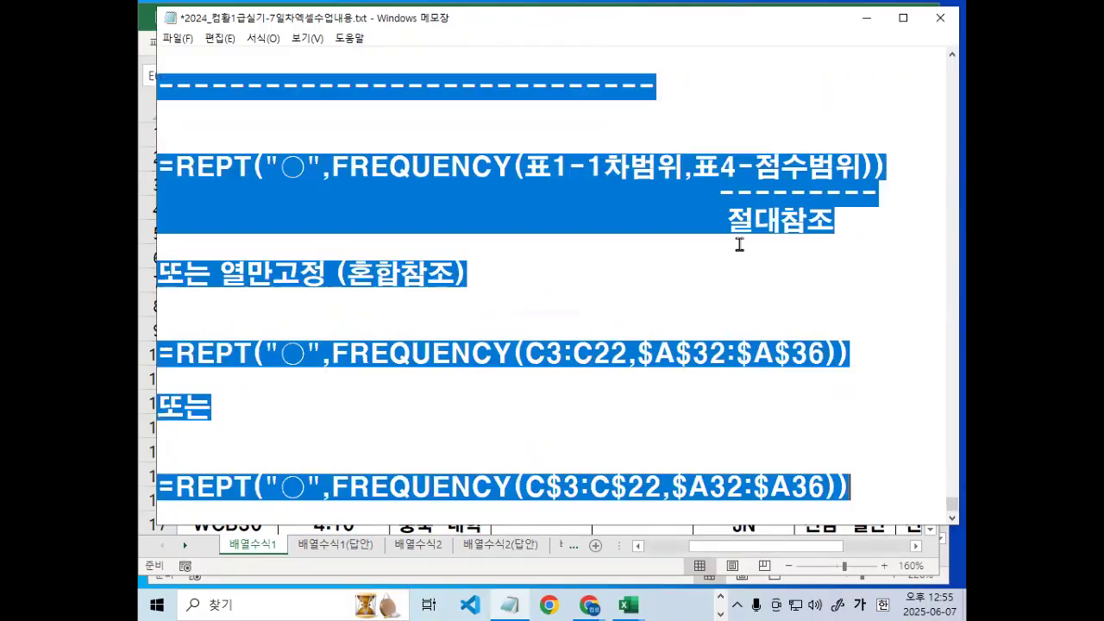
key("Page_Up")
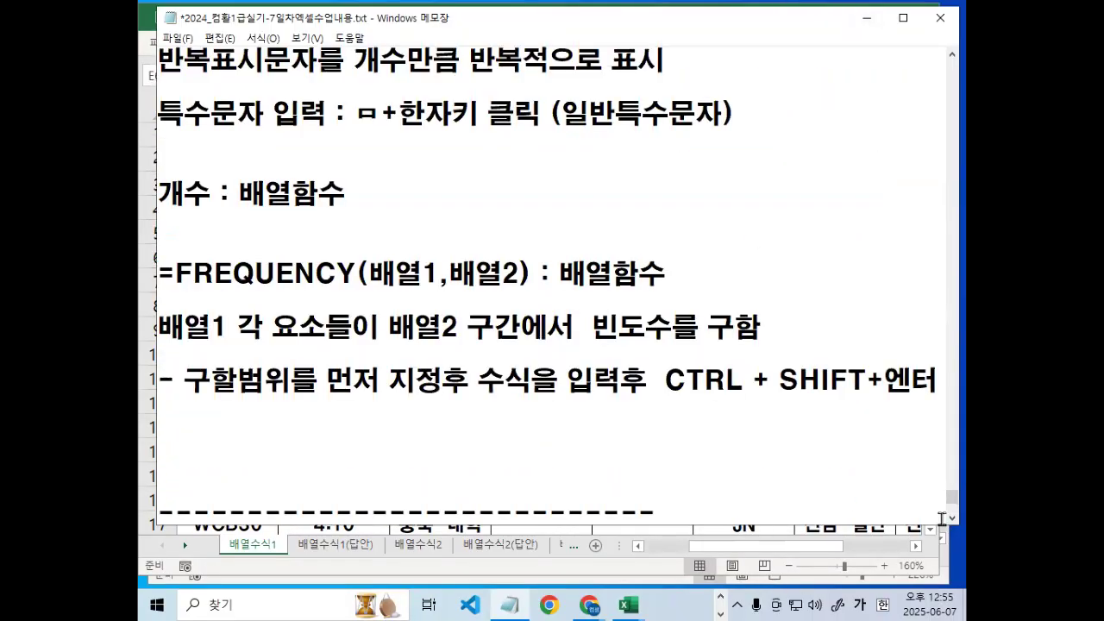
left_click_drag(952, 495, 952, 196)
scroll(586, 419, "down", 2)
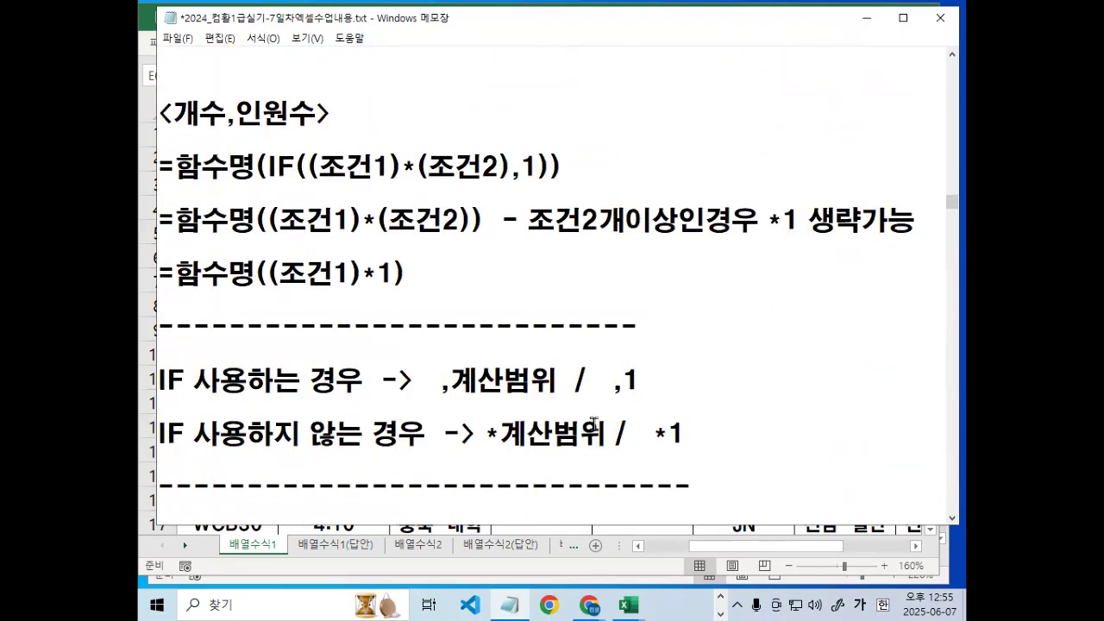
scroll(539, 405, "up", 6)
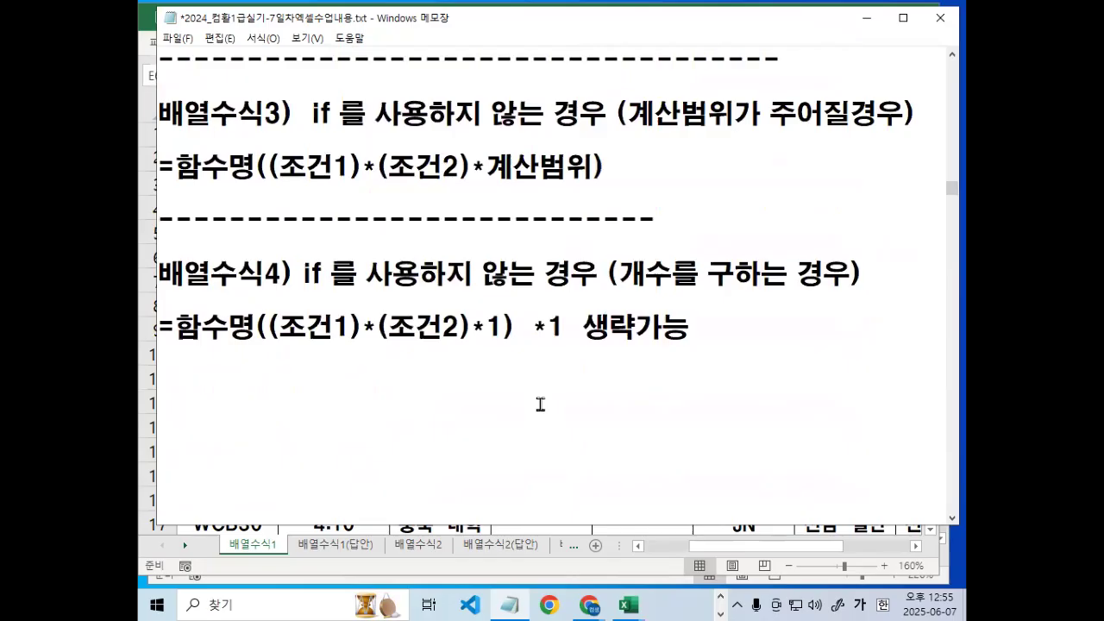
Add the heading "배열수식5) if 를 사용하지 않는 경우 (개수를 구하는 경우)" below "배열수식4)", reusing that heading's text.
type("배열")
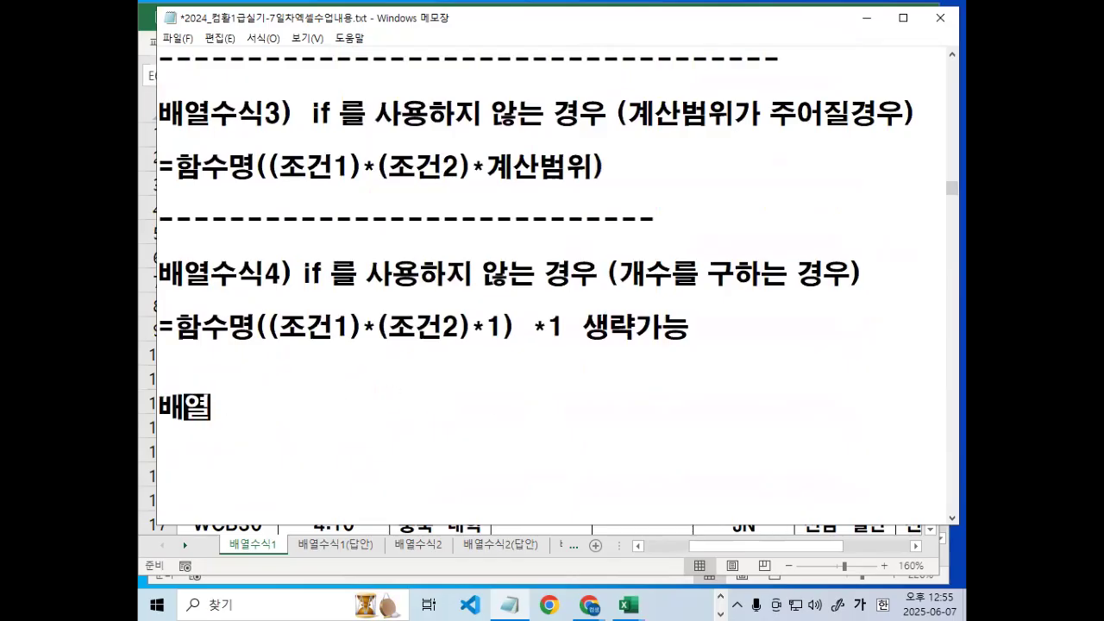
type("수식5")
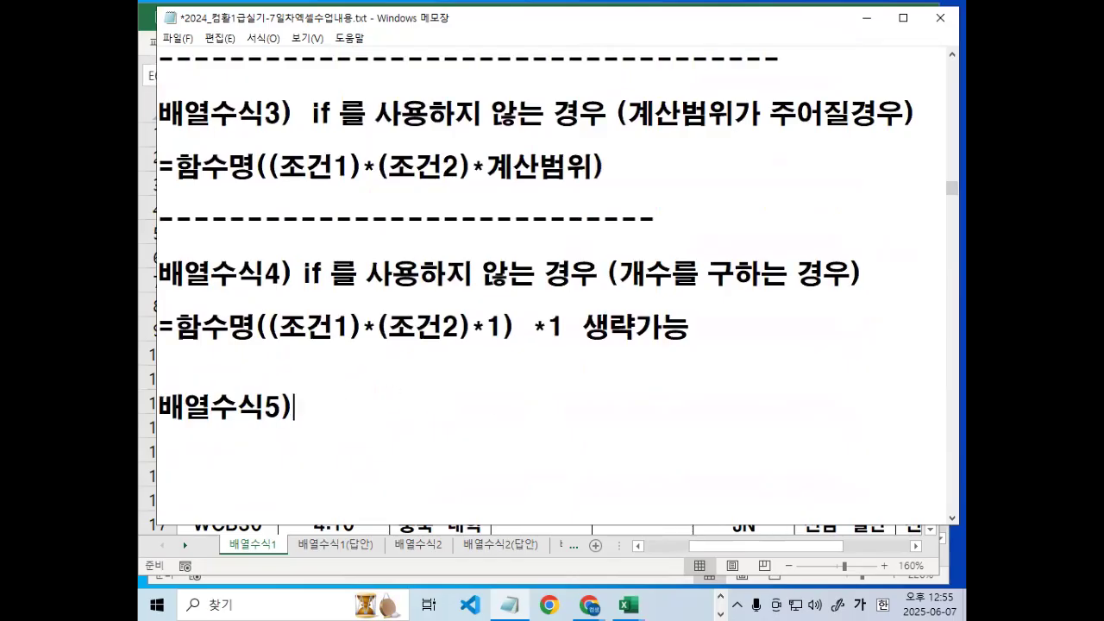
left_click_drag(301, 278, 945, 296)
key("ctrl+c")
left_click(315, 409)
key("ctrl+v")
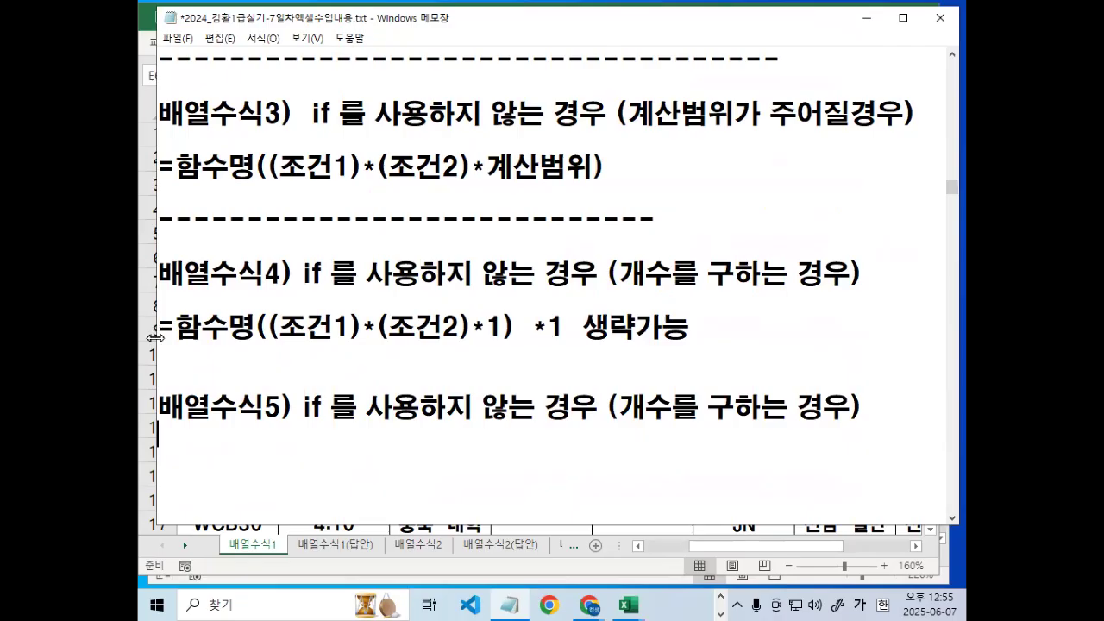
Enter the formula "=함수명((조건1)*1)" under the "배열수식5)" heading, reusing the start of the formula above, and add blank lines below.
left_click_drag(160, 330, 362, 333)
key("ctrl+c")
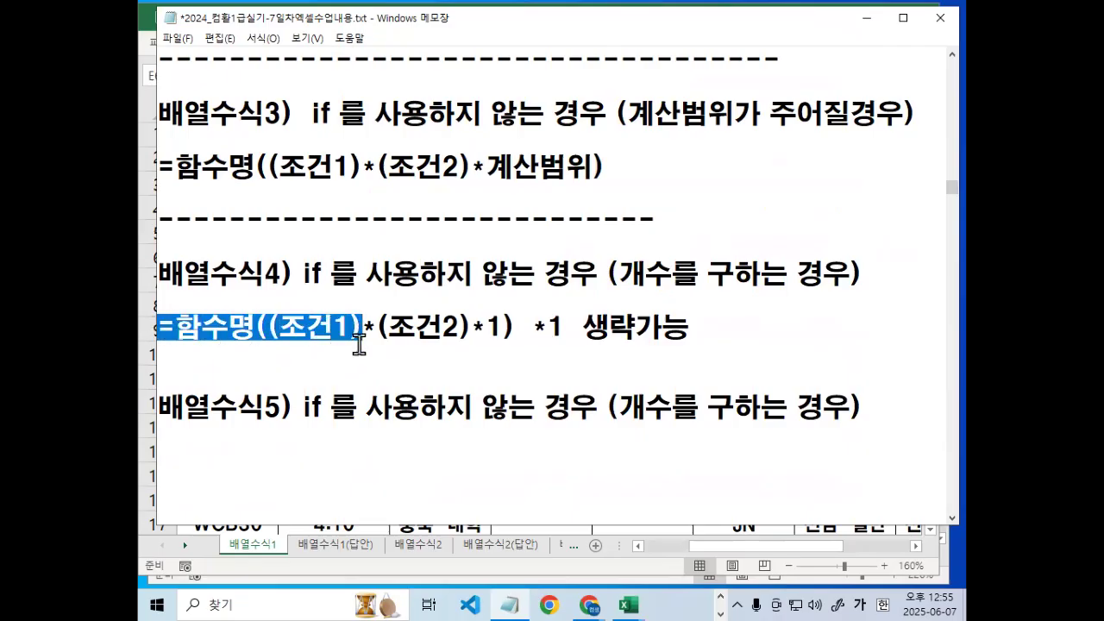
left_click(242, 453)
key("ctrl+v")
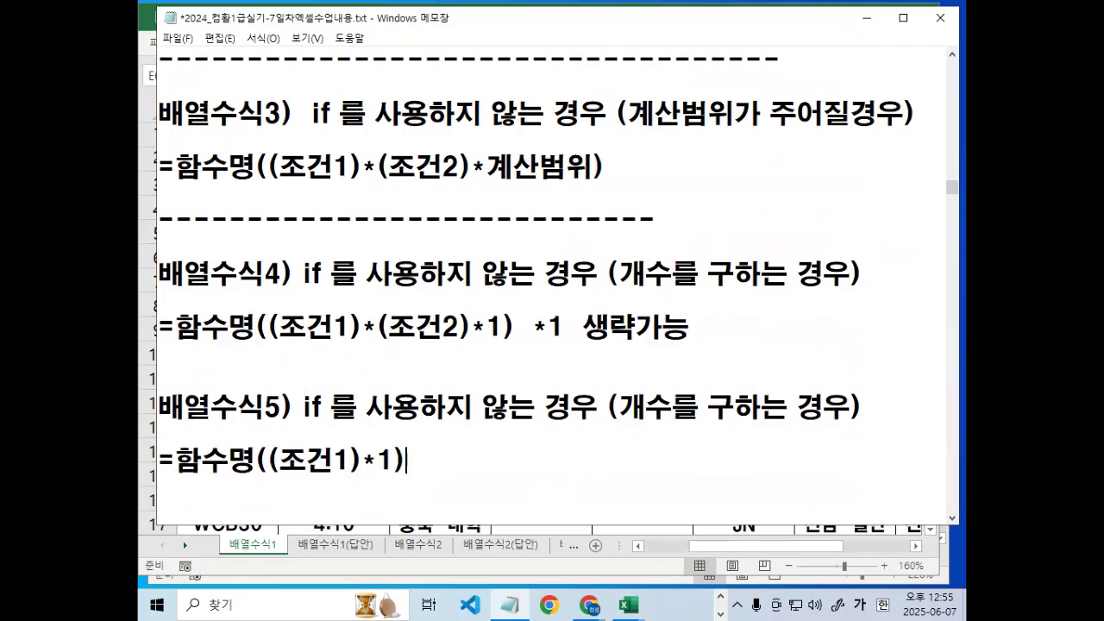
scroll(300, 390, "down", 1)
left_click(283, 433)
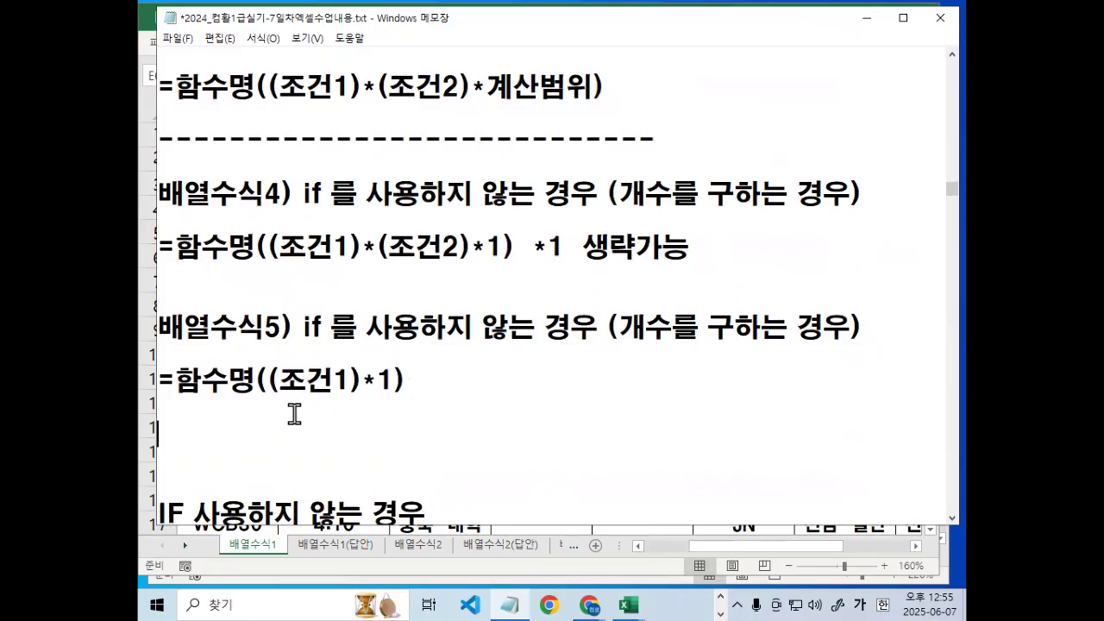
key("Return")
key("Return")
Underline "조건1" in the "배열수식5)" formula with the screen pen and handwrite "T, F" beneath it.
key("ctrl+2")
mouse_move(275, 351)
left_mouse_down()
mouse_move(347, 351)
mouse_move(321, 397)
mouse_move(420, 368)
mouse_move(385, 406)
left_mouse_up()
left_click_drag(386, 385, 424, 383)
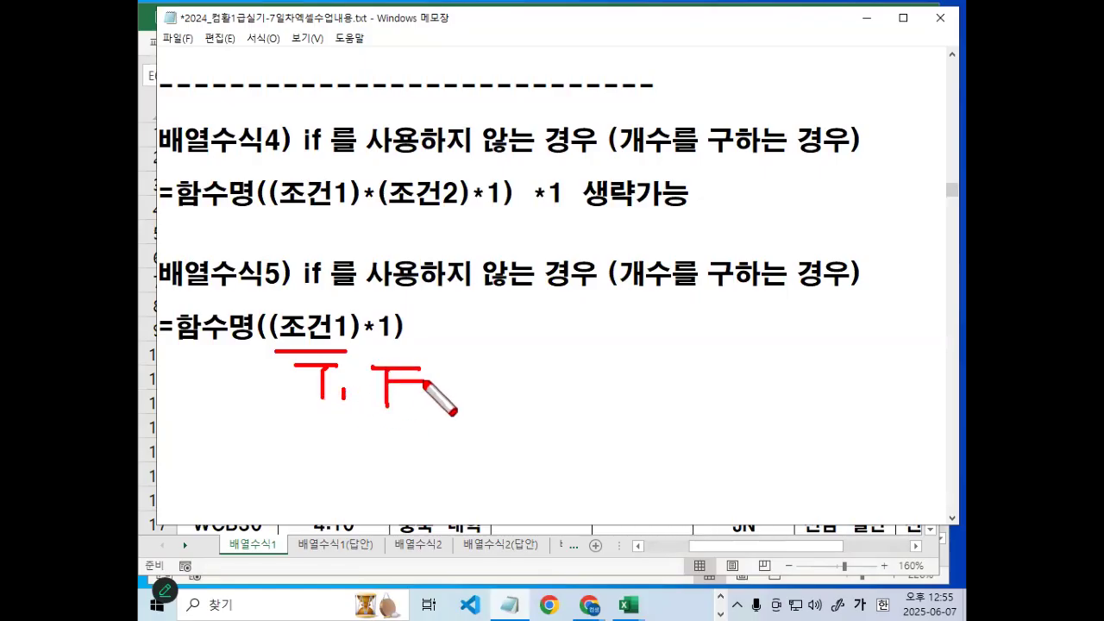
Sketch a column of three stacked cells containing T, F and T beside the "배열수식5)" formula, and underline "함수명".
left_click_drag(567, 293, 566, 494)
mouse_move(572, 269)
left_mouse_down()
mouse_move(659, 271)
mouse_move(612, 530)
mouse_move(550, 494)
left_mouse_up()
left_click_drag(562, 369, 671, 365)
left_click_drag(559, 453, 670, 452)
mouse_move(594, 324)
left_mouse_down()
mouse_move(645, 325)
mouse_move(619, 363)
mouse_move(641, 395)
mouse_move(614, 435)
mouse_move(638, 413)
left_mouse_up()
left_click_drag(585, 477, 648, 485)
left_click_drag(622, 486, 629, 522)
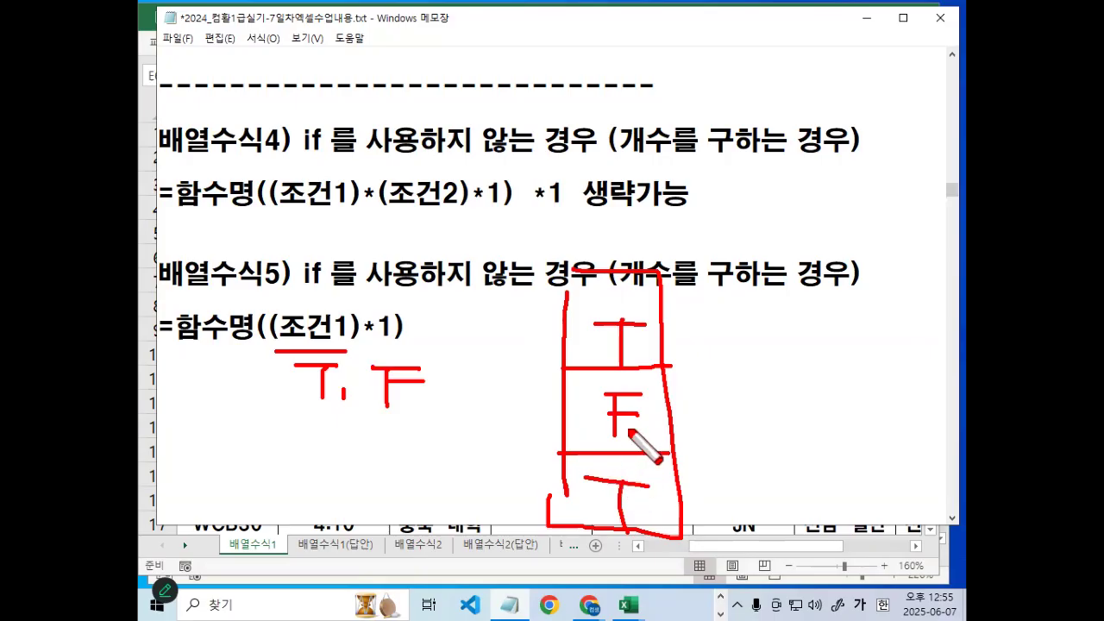
left_click_drag(559, 454, 555, 530)
left_click_drag(175, 339, 250, 338)
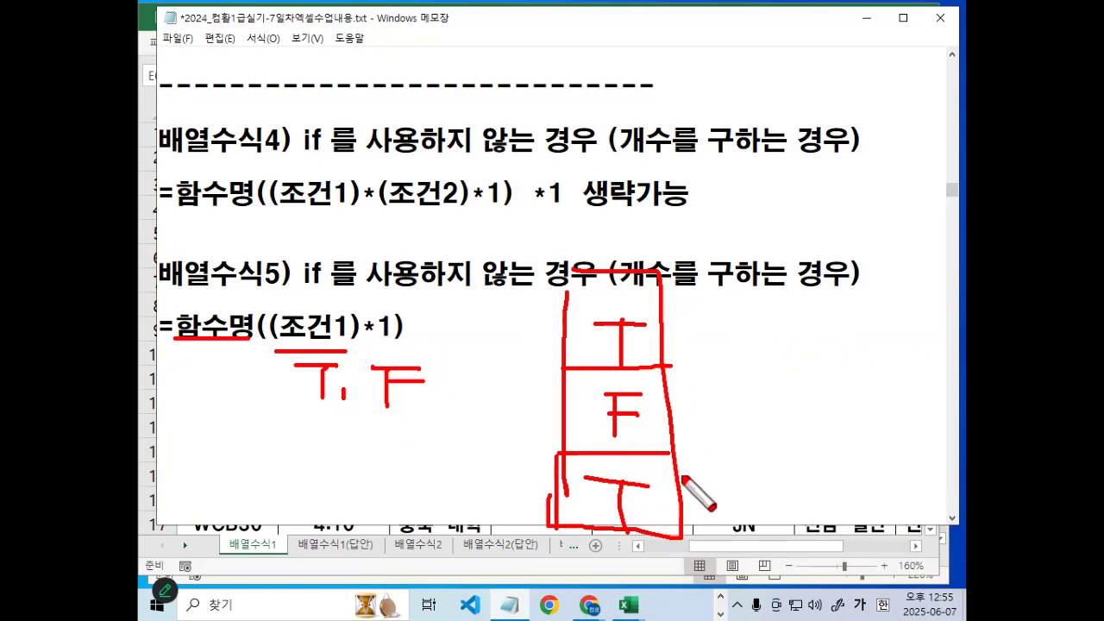
Circle the T/F/T column with the screen pen, handwrite and circle "S" beside it, cross out the column, and clear the drawing.
mouse_move(659, 274)
left_mouse_down()
mouse_move(567, 306)
mouse_move(552, 431)
mouse_move(621, 552)
mouse_move(698, 297)
mouse_move(614, 256)
left_mouse_up()
left_click_drag(792, 326, 728, 366)
left_click_drag(697, 279, 556, 511)
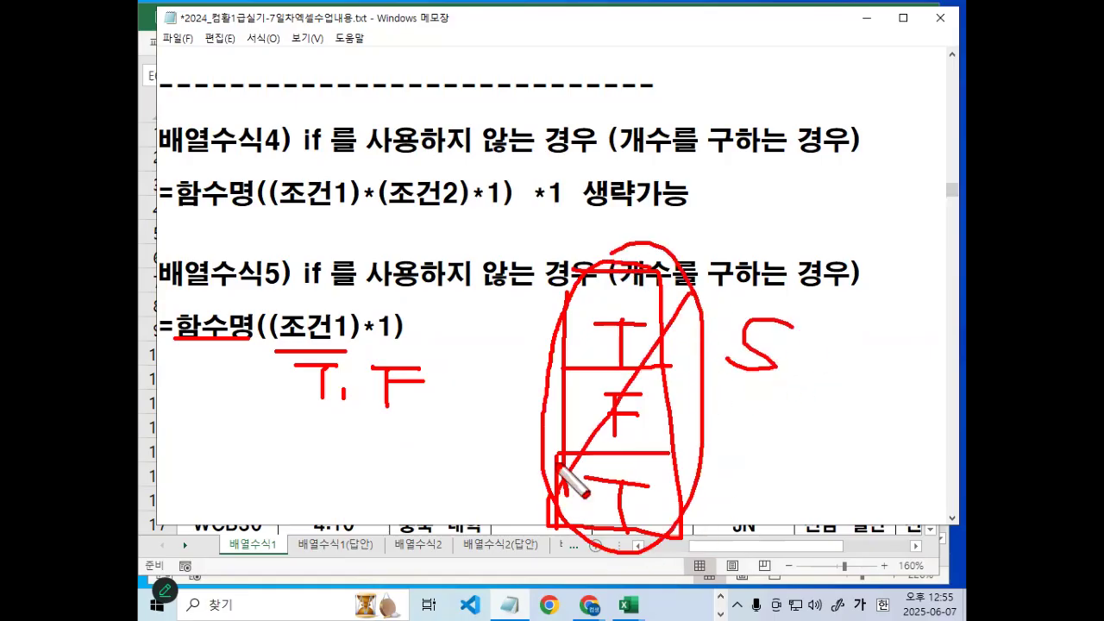
left_click_drag(573, 267, 689, 537)
mouse_move(833, 352)
left_mouse_down()
mouse_move(700, 306)
mouse_move(802, 355)
left_mouse_up()
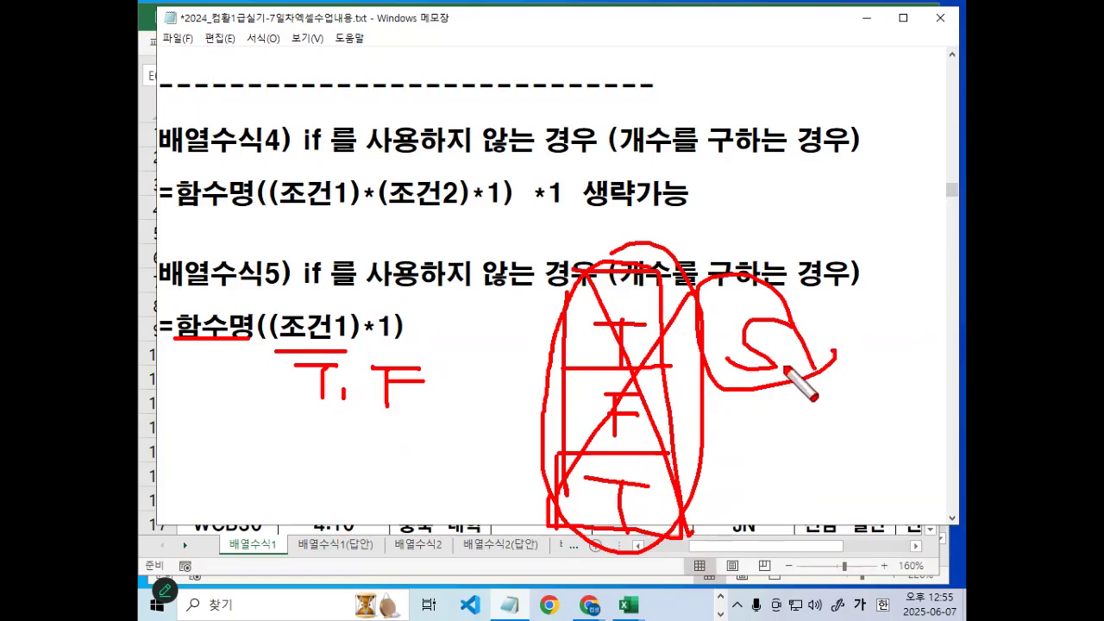
key("Escape")
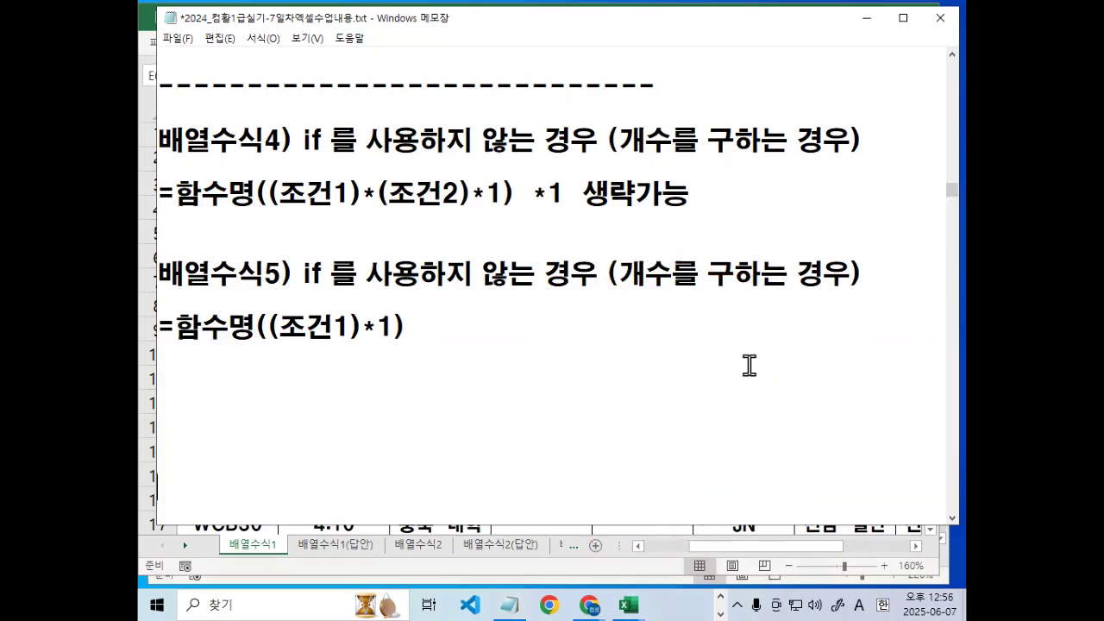
Handwrite "T*1→1" and "F*1→0" under the "배열수식5)" formula, circle and strike through the 0, and clear the drawing.
key("ctrl+2")
left_click_drag(293, 356, 344, 356)
left_click_drag(325, 357, 326, 395)
mouse_move(377, 364)
left_mouse_down()
mouse_move(361, 393)
mouse_move(464, 387)
left_mouse_up()
left_click_drag(452, 374, 452, 398)
left_click_drag(488, 359, 495, 406)
mouse_move(310, 423)
left_mouse_down()
mouse_move(349, 423)
mouse_move(321, 480)
mouse_move(343, 448)
mouse_move(383, 470)
left_mouse_up()
mouse_move(371, 455)
left_mouse_down()
mouse_move(403, 455)
mouse_move(414, 471)
left_mouse_up()
mouse_move(444, 453)
left_mouse_down()
mouse_move(474, 450)
mouse_move(465, 465)
left_mouse_up()
mouse_move(493, 429)
left_mouse_down()
mouse_move(481, 433)
mouse_move(522, 444)
mouse_move(520, 455)
left_mouse_up()
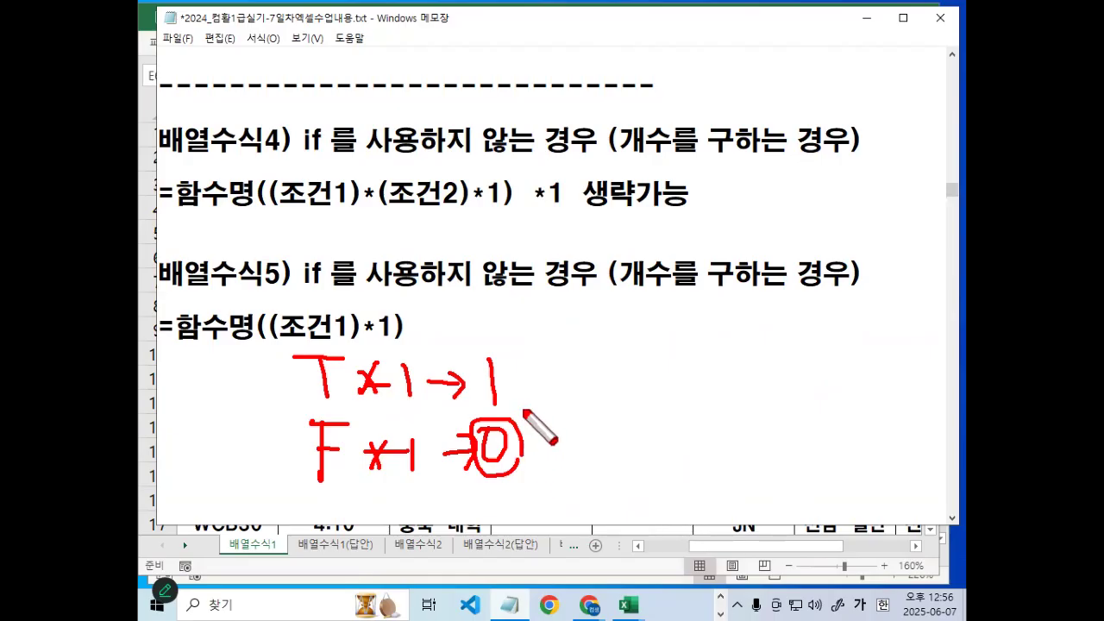
left_click_drag(525, 412, 469, 475)
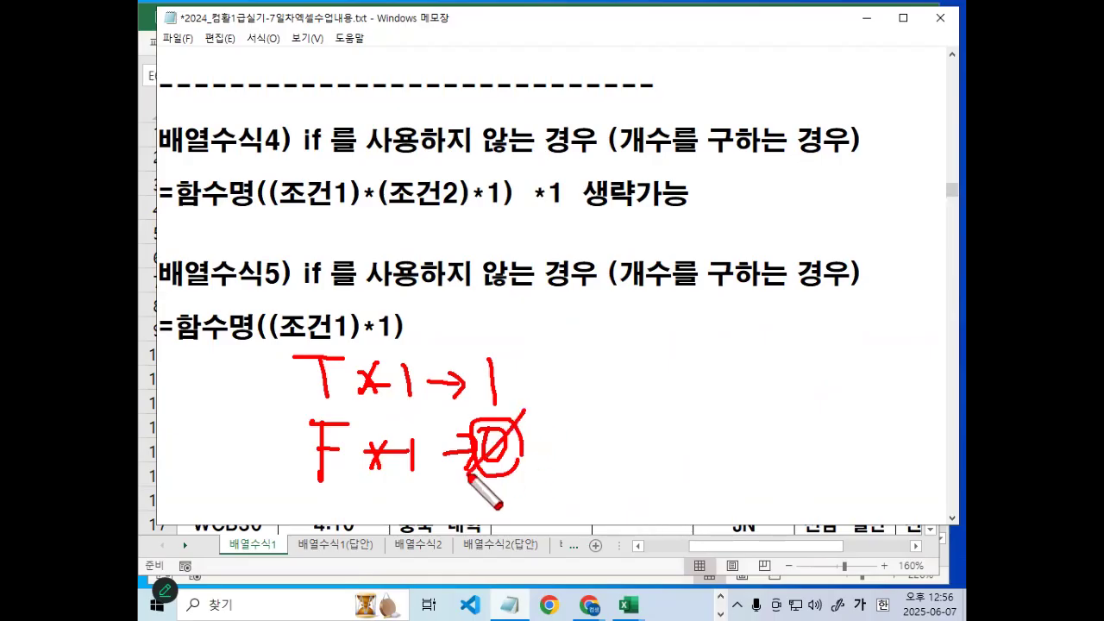
key("Escape")
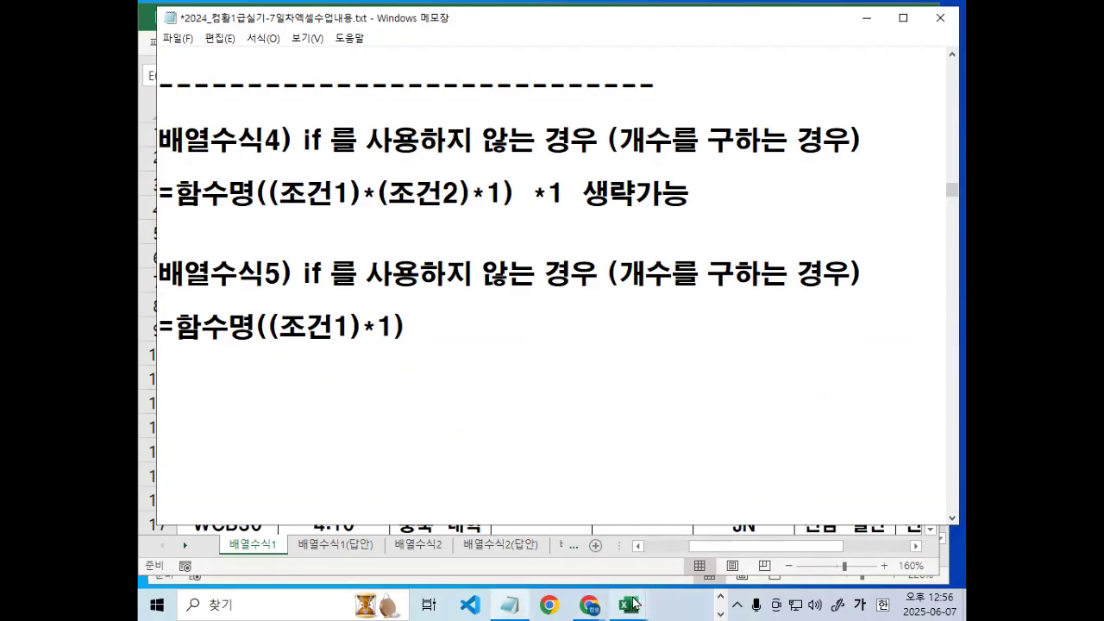
Switch to the Excel workbook 통합 문서1 and enter TRUE in C24 and FALSE in C25.
mouse_move(629, 605)
left_click(690, 547)
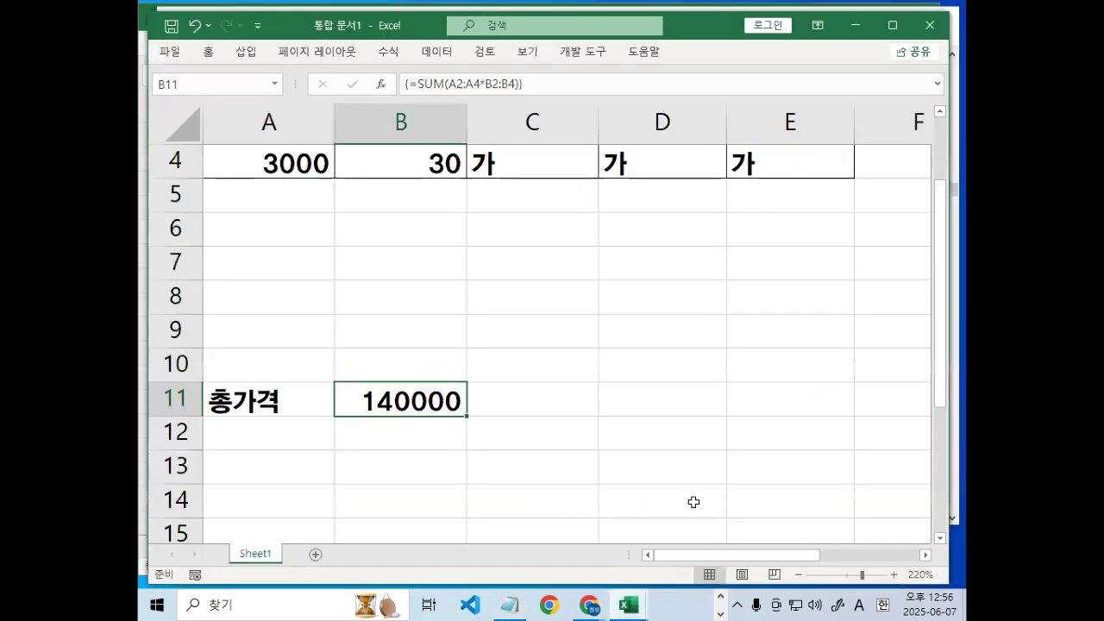
scroll(693, 500, "down", 6)
left_click(561, 242)
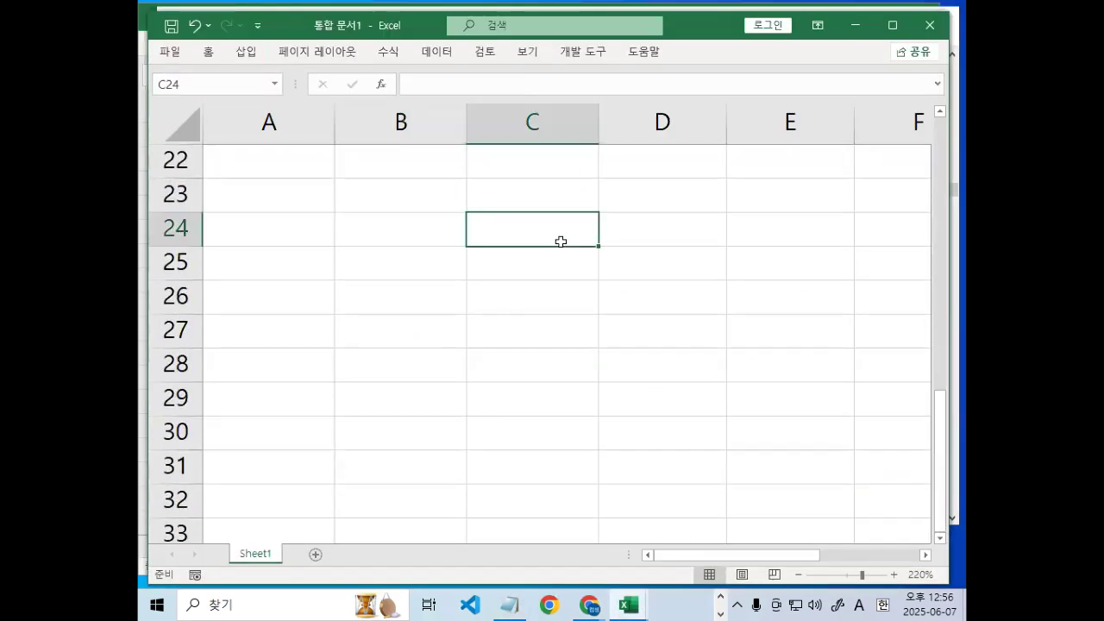
type("true")
key("Return")
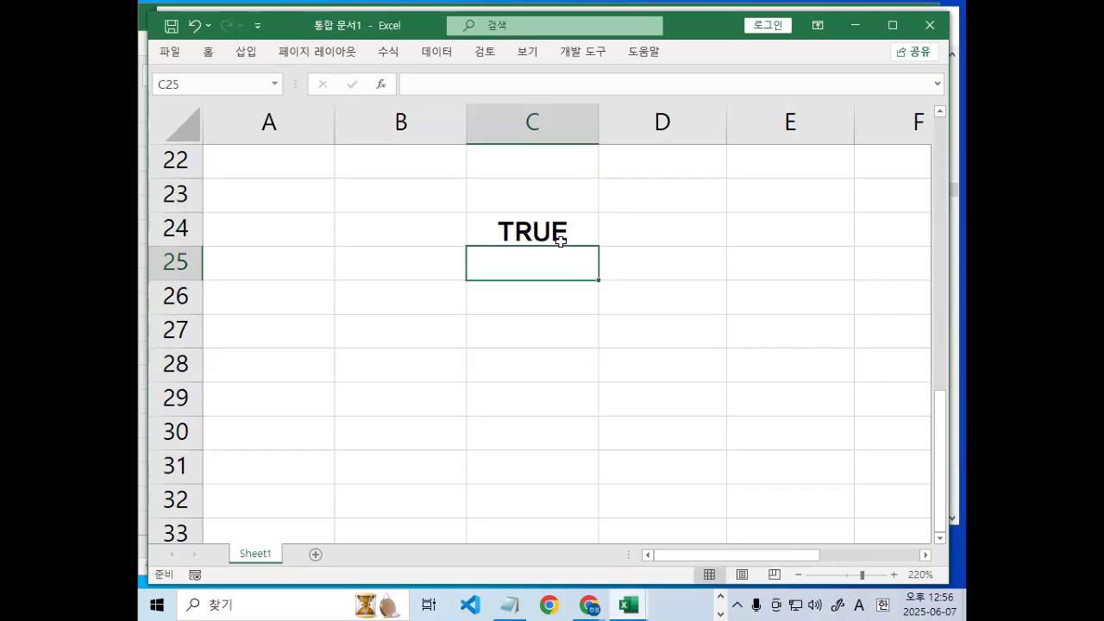
type("false")
key("Return")
Copy the TRUE and FALSE values from C24:C25 into D24:D25.
key("Up")
key("Up")
key("Right")
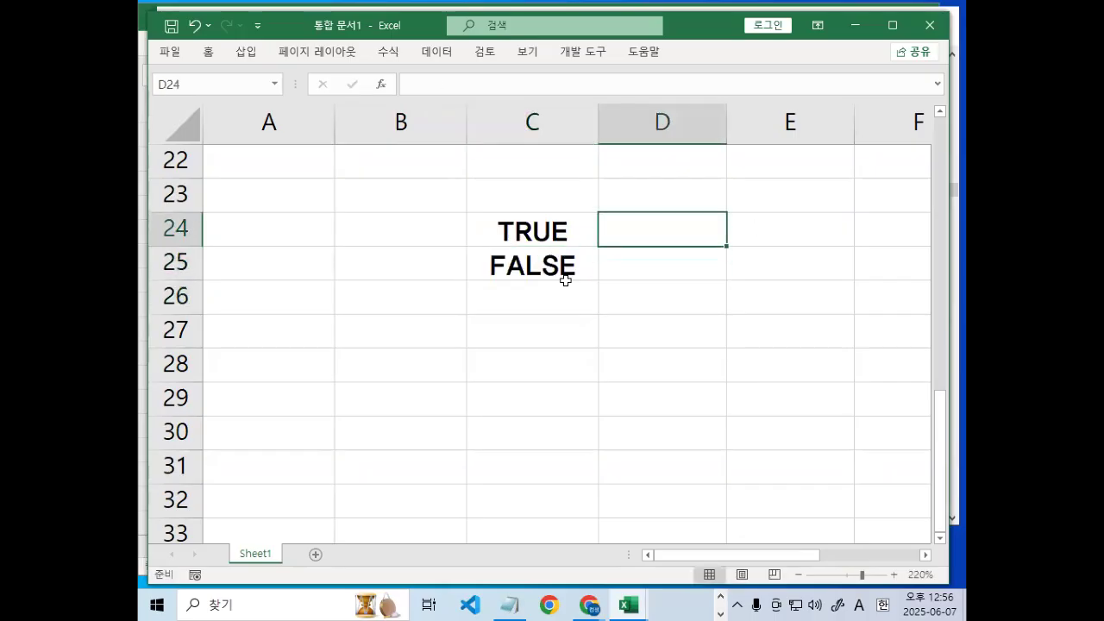
key("Left")
key("shift+Down")
key("ctrl+c")
key("Right")
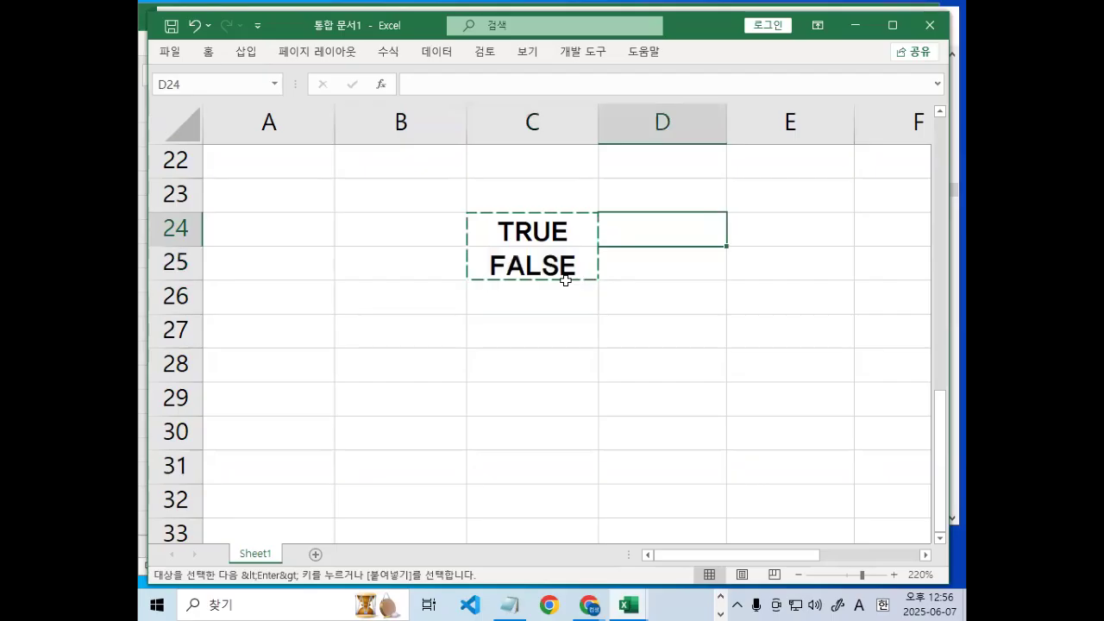
key("Return")
Enter the formula =C24*D24 in E24 and fill it down to E25.
left_click(749, 228)
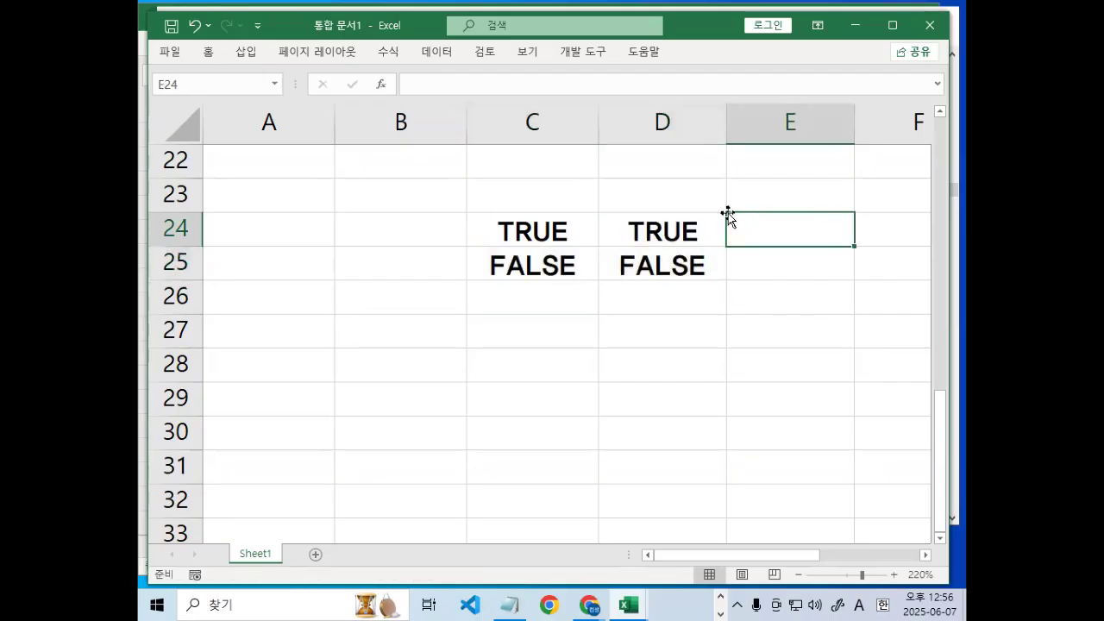
type("=")
left_click(543, 227)
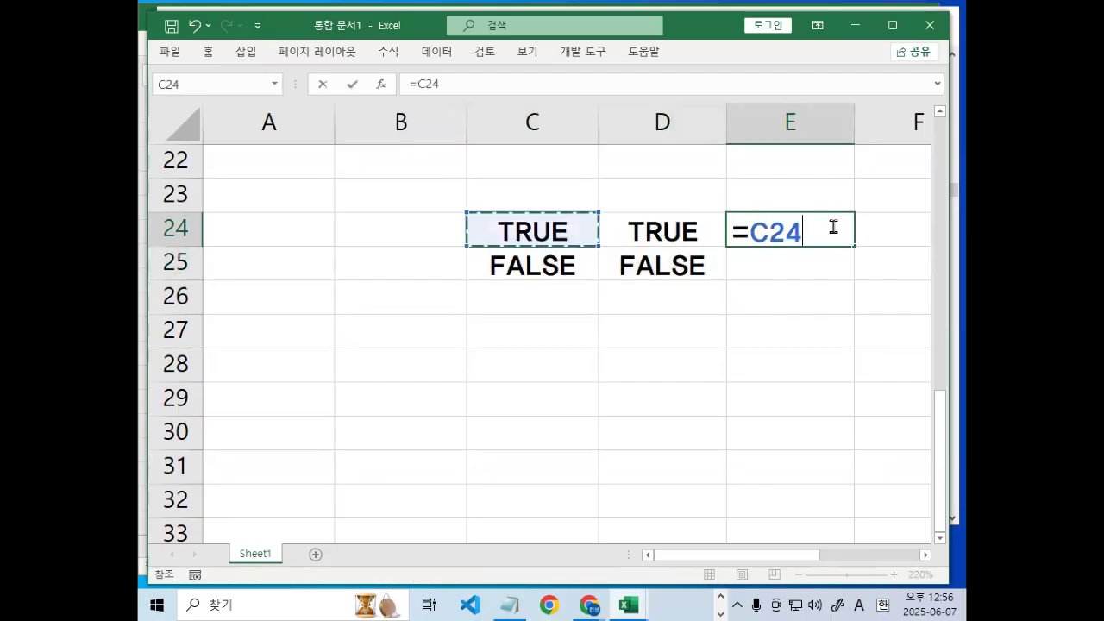
type("*")
left_click(709, 235)
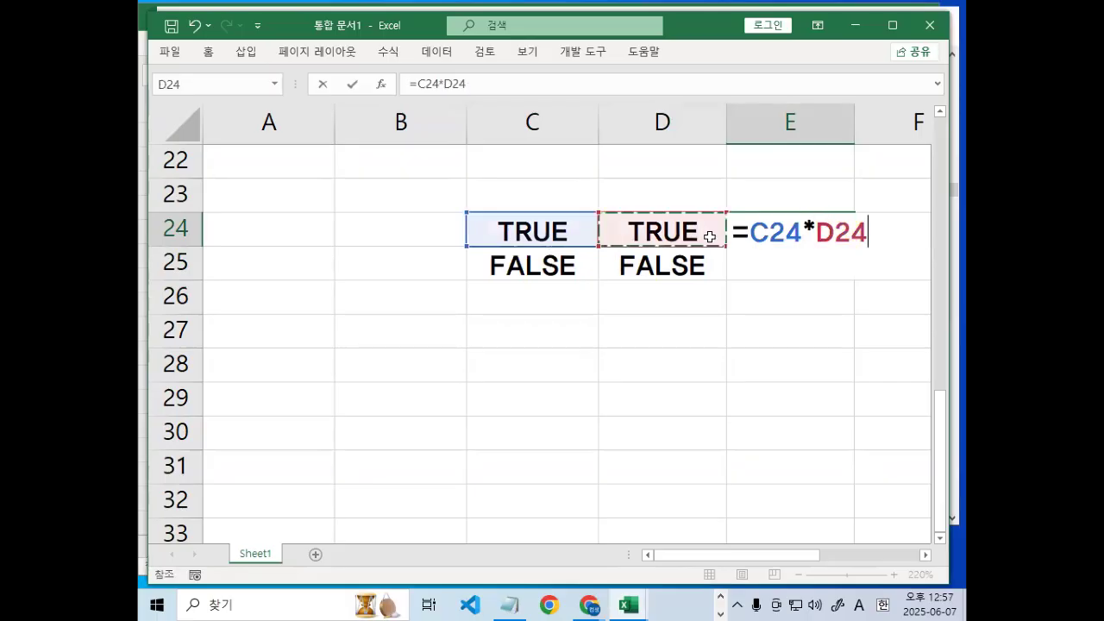
key("Return")
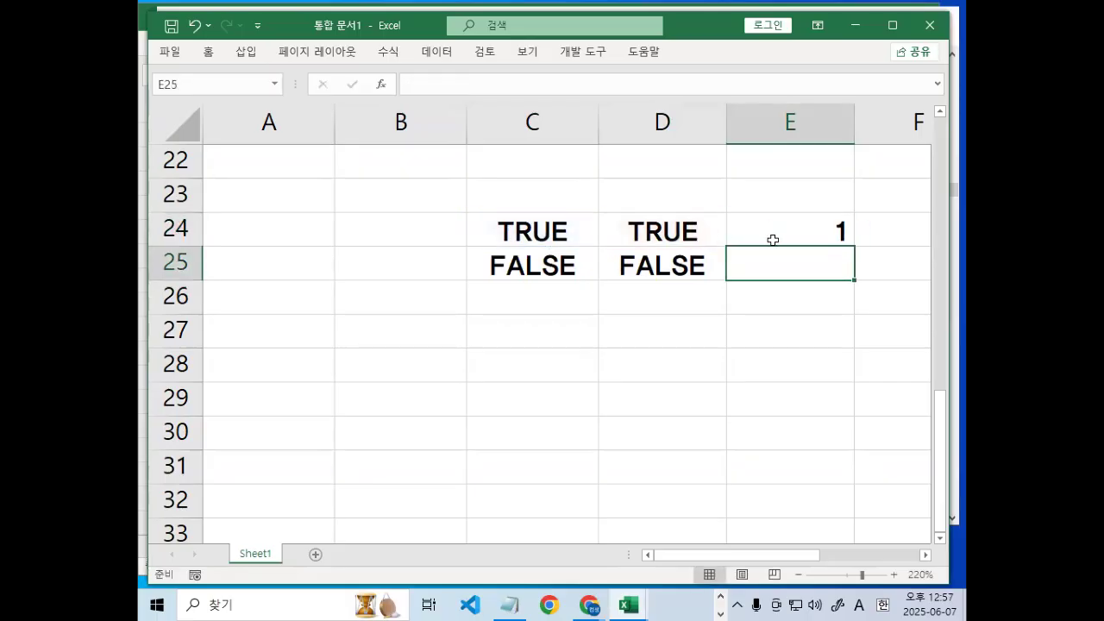
left_click(832, 235)
left_click(539, 263)
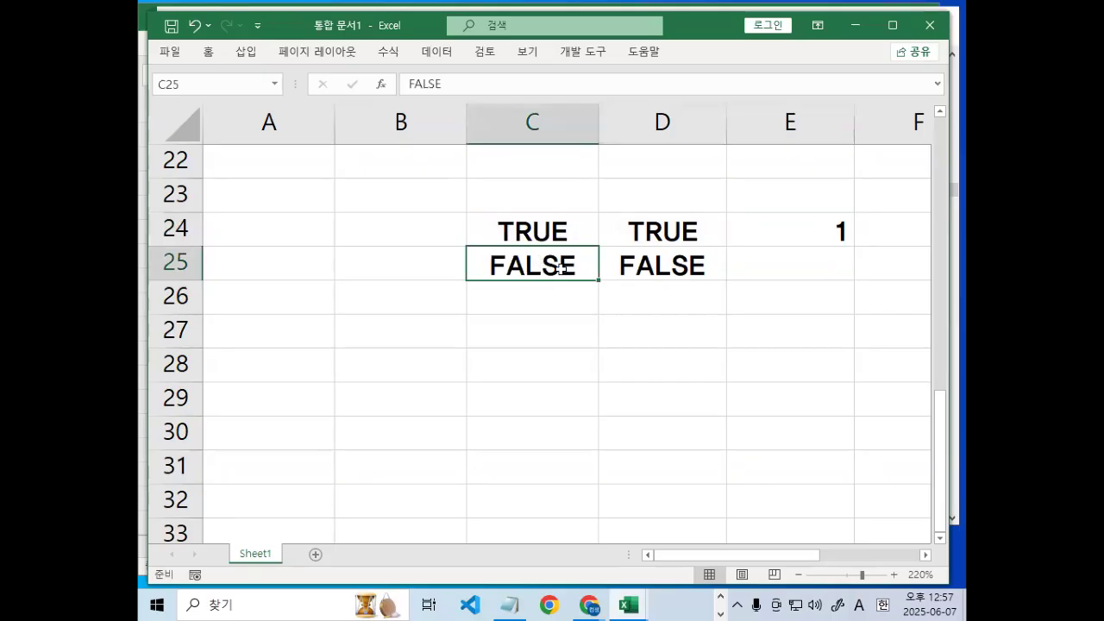
left_click(815, 240)
left_click_drag(852, 247, 852, 281)
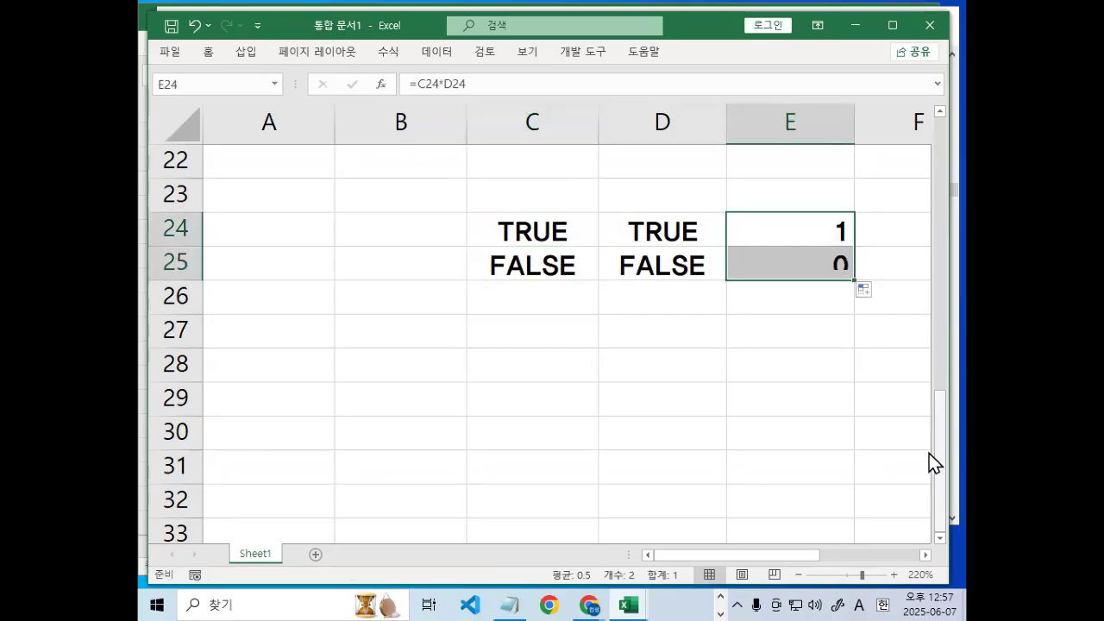
Change C25 to TRUE and compare the values in rows 24 and 25.
left_click(523, 264)
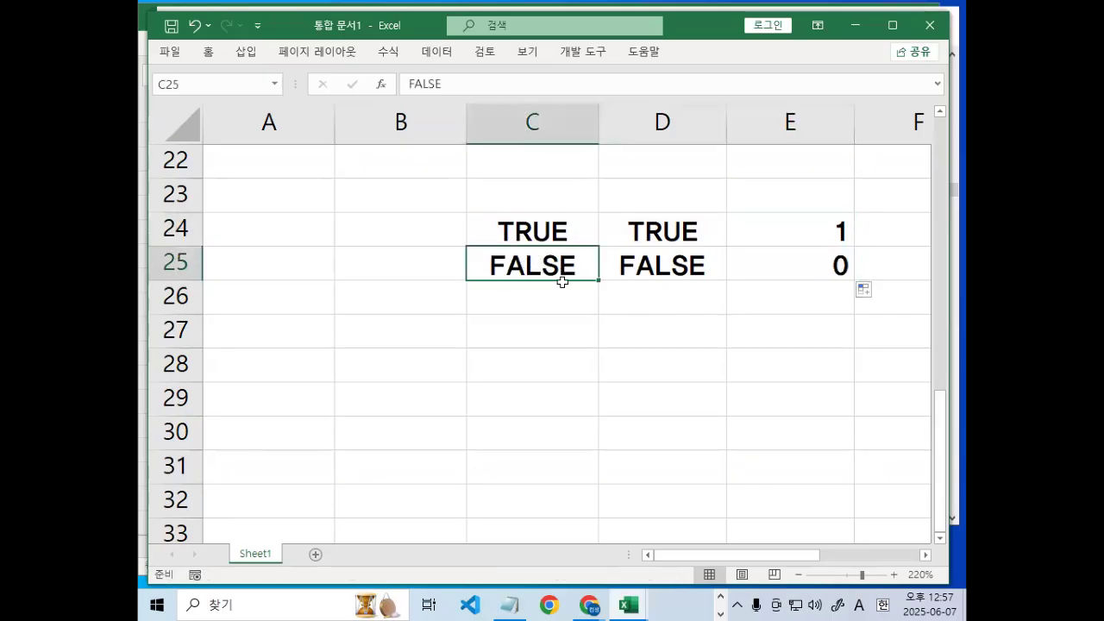
type("true")
key("Return")
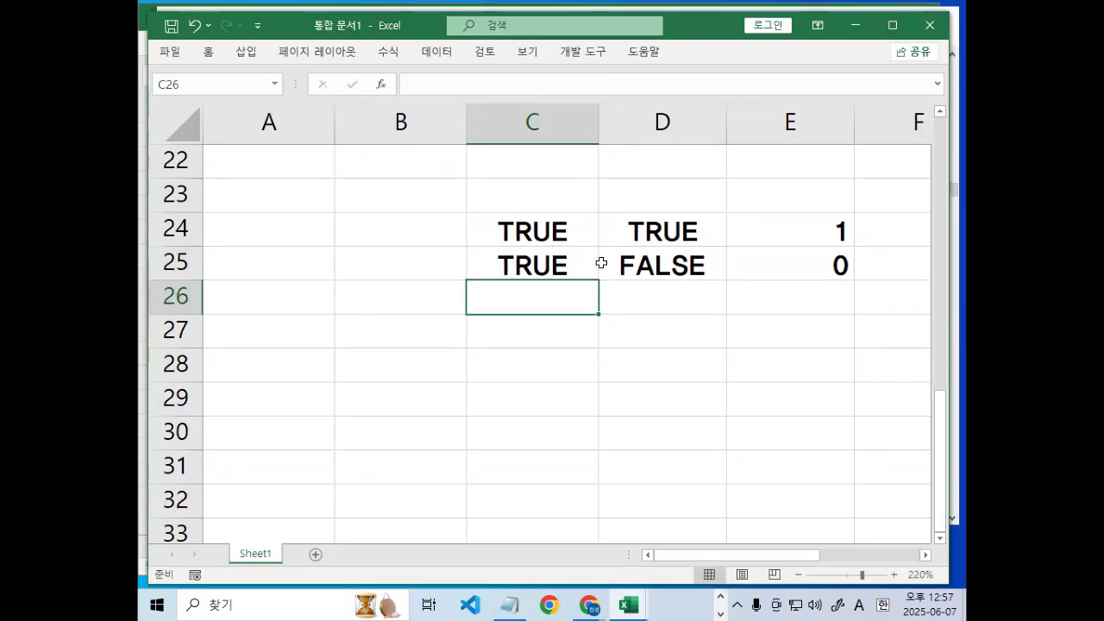
left_click(565, 265)
left_click(683, 276)
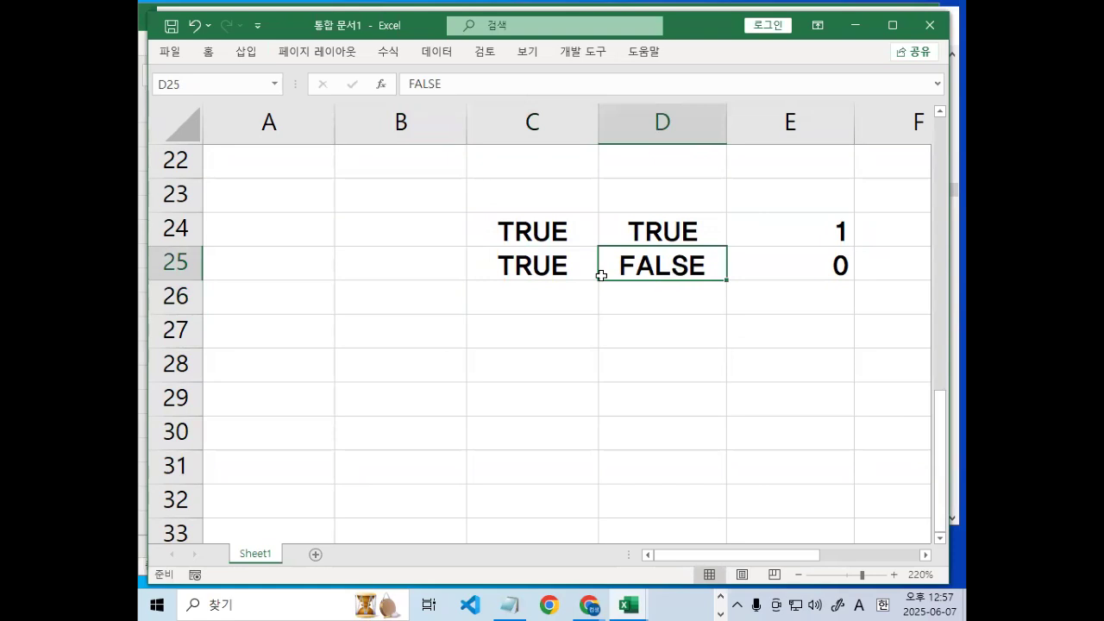
left_click(542, 229)
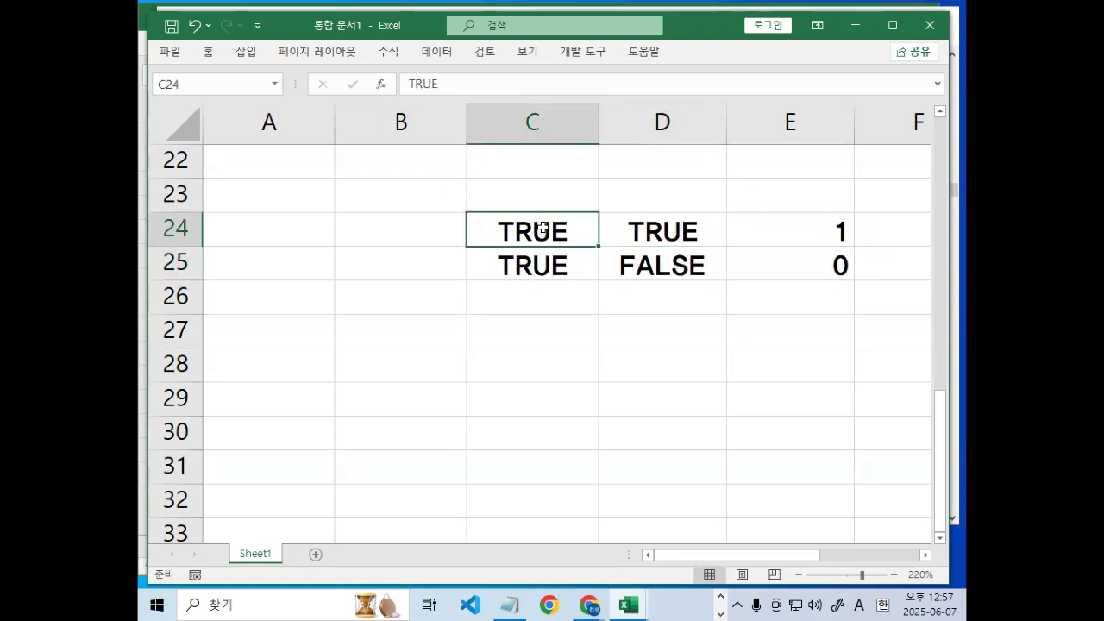
Copy TRUE from D24 into D26, select D24:D26, and mark its TRUE values with the screen pen.
left_click(667, 235)
key("Return")
left_click(669, 229)
key("ctrl+c")
left_click(679, 298)
key("Return")
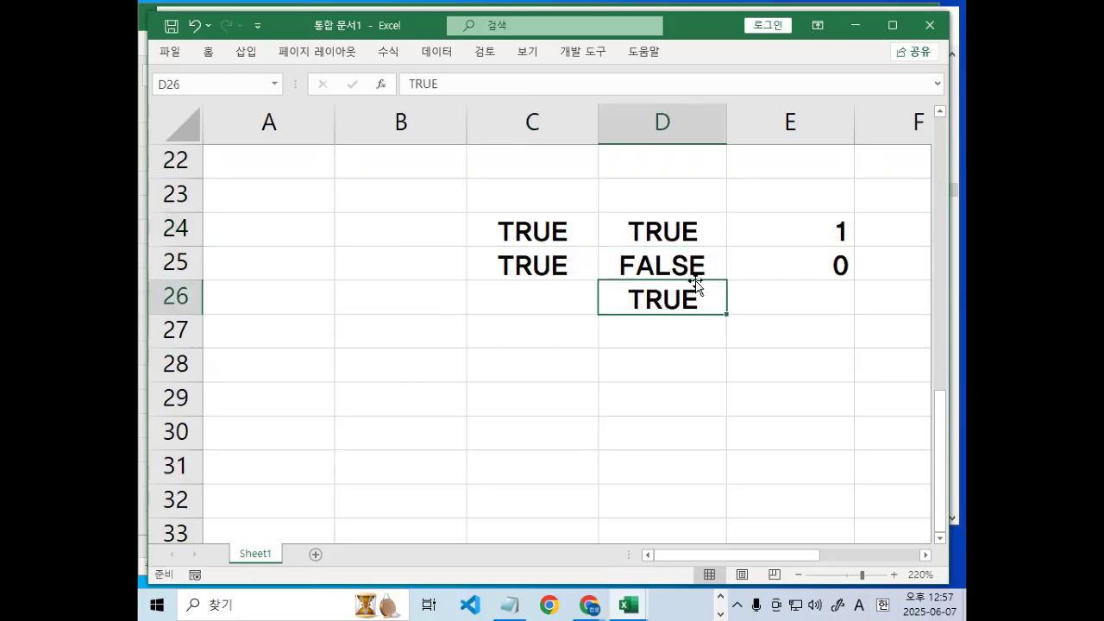
left_click_drag(673, 223, 665, 298)
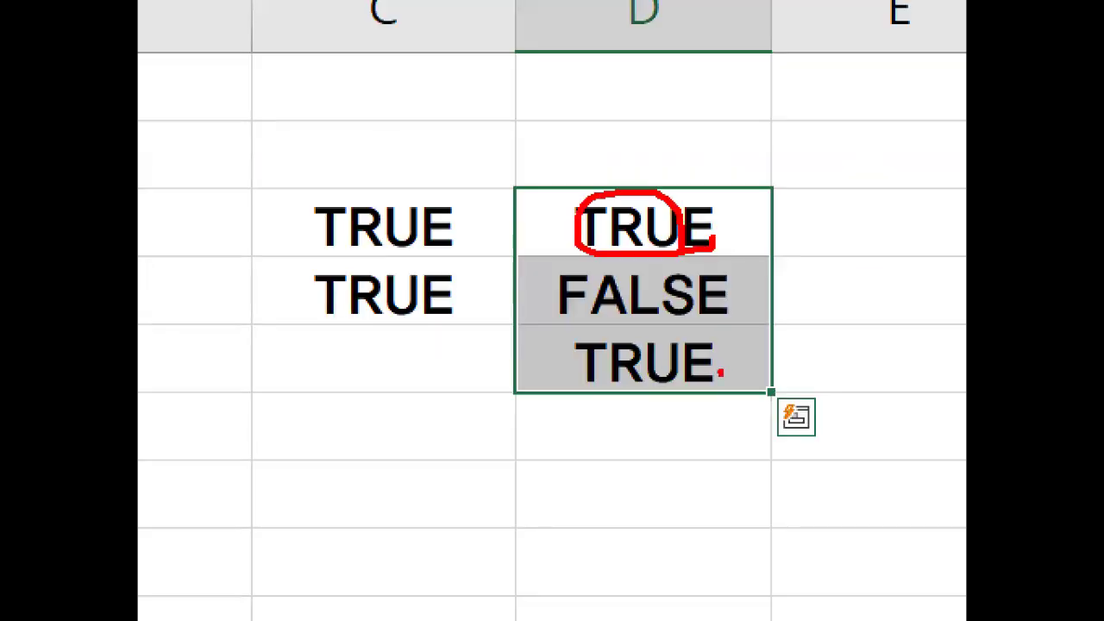
left_click_drag(720, 372, 722, 374)
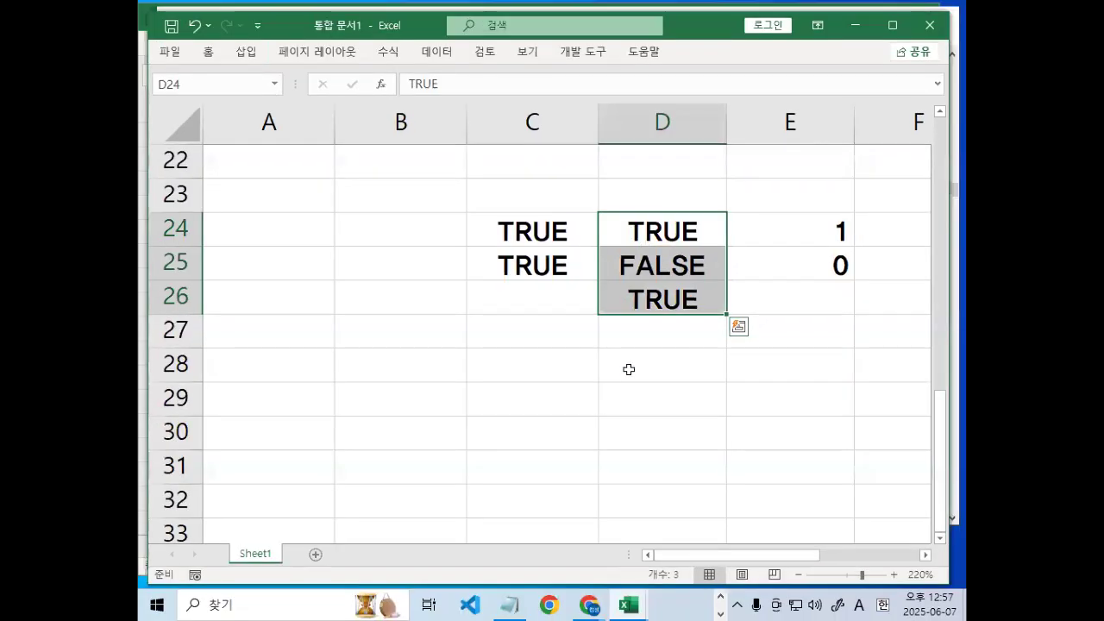
Enter a SUM formula in D28 over the logical values in D24:D26.
left_click(632, 363)
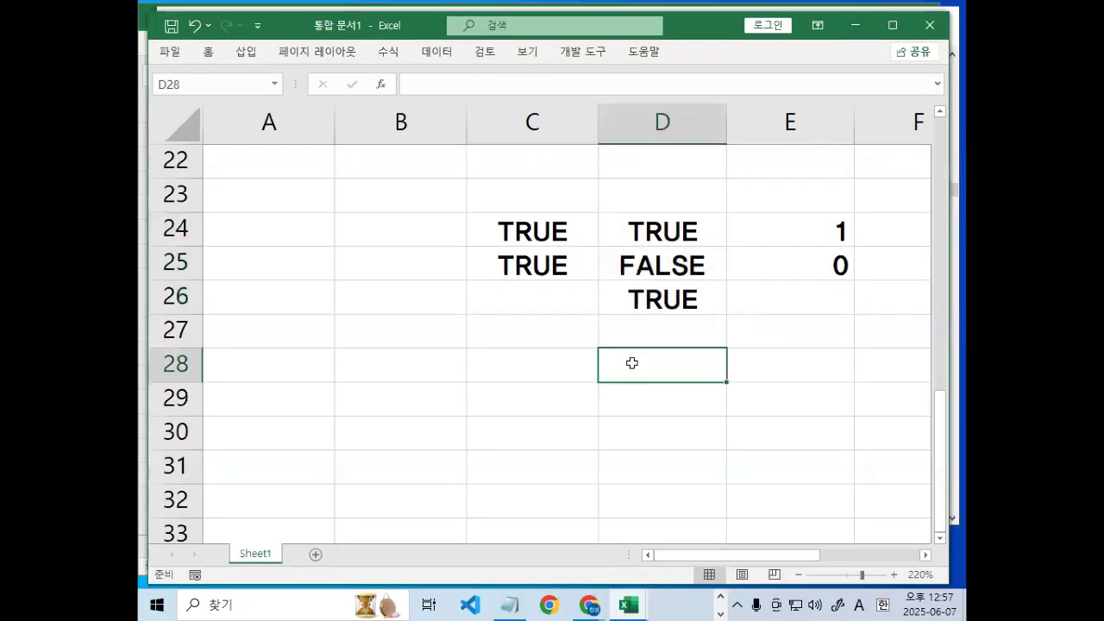
type("=sum")
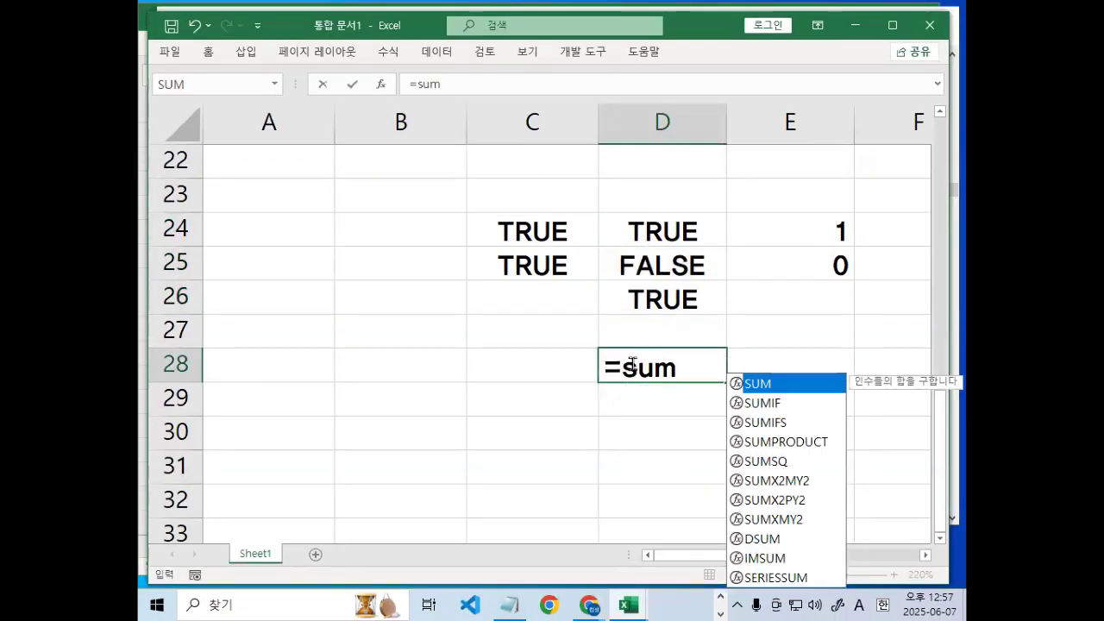
type("(")
left_click_drag(682, 231, 680, 301)
type(")")
key("Return")
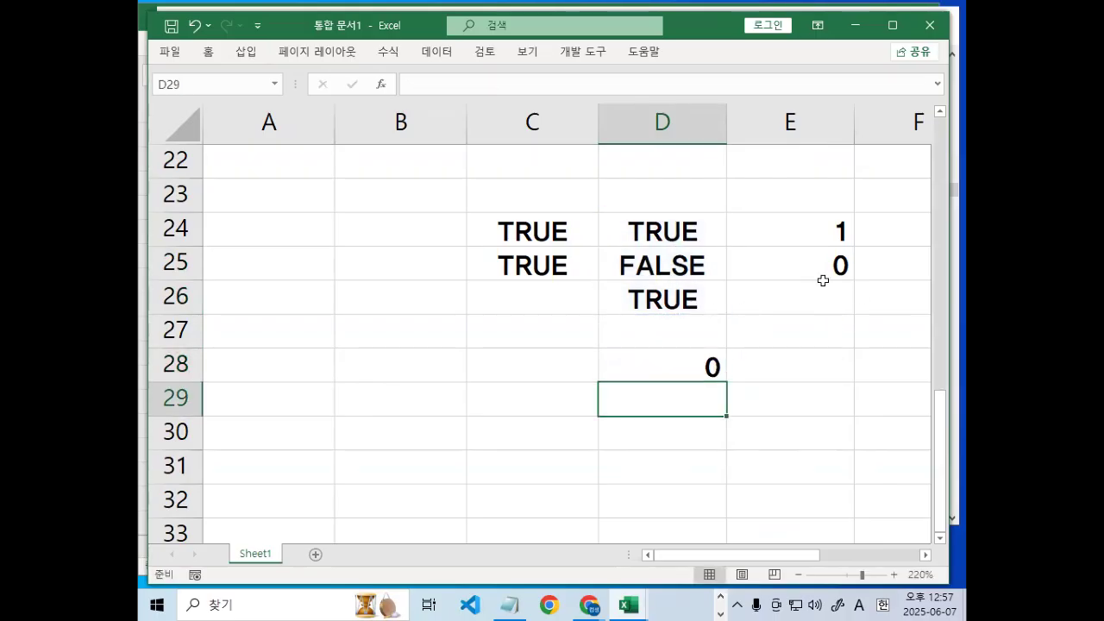
Clear the formulas in E24:E25 and enter 1 in each of E24, E25 and E26.
left_click(749, 299)
left_click_drag(803, 226, 845, 264)
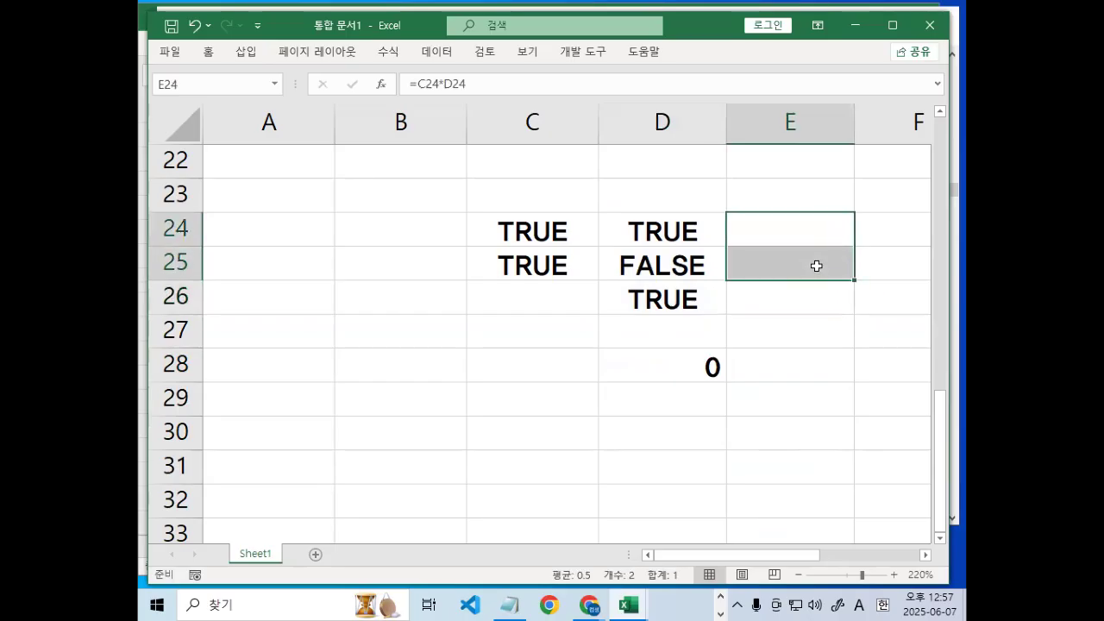
key("Delete")
type("1")
key("Return")
type("1")
key("Return")
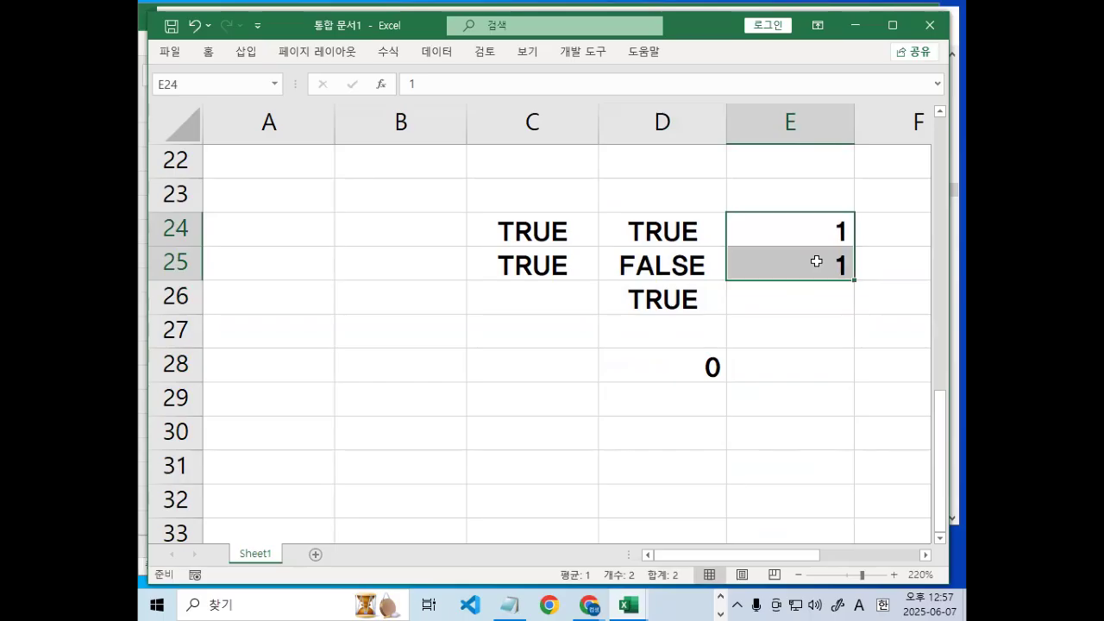
double_click(816, 260)
key("Return")
type("1")
key("Return")
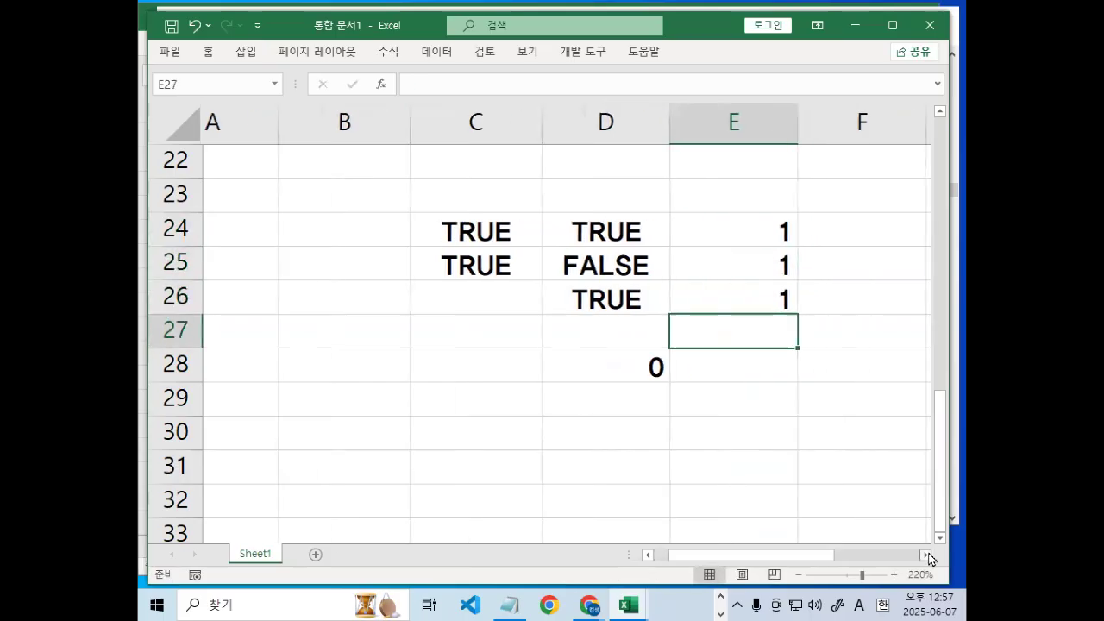
Enter the formula =D24*E24 in F24, fill it down to F26, and check the copied formula in F25.
scroll(684, 293, "right", 2)
left_click(657, 225)
type("=")
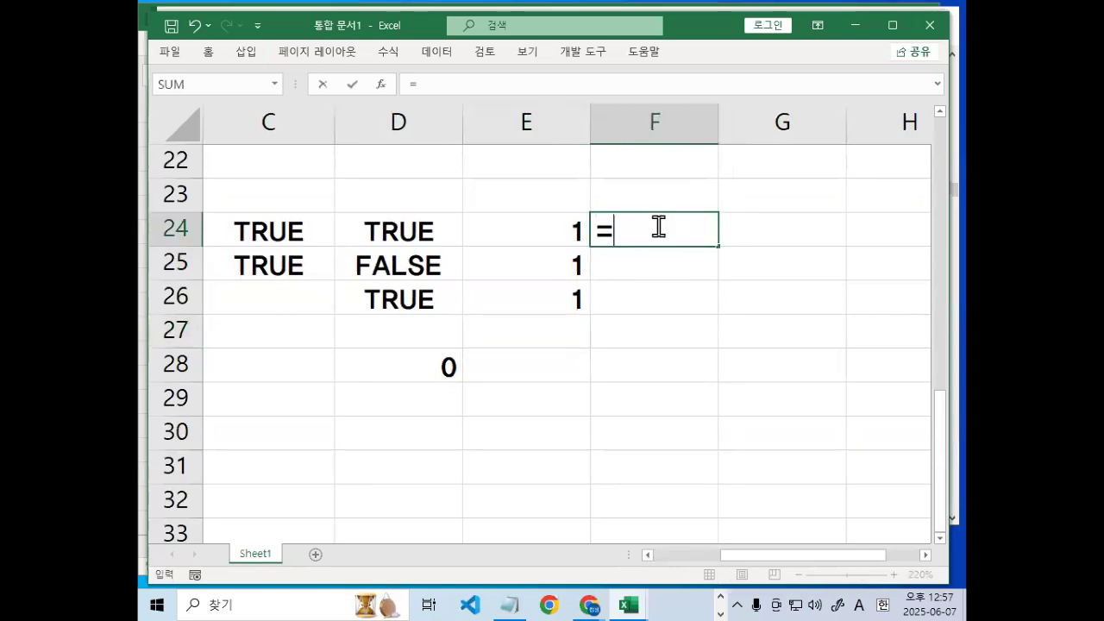
left_click(371, 225)
type("*")
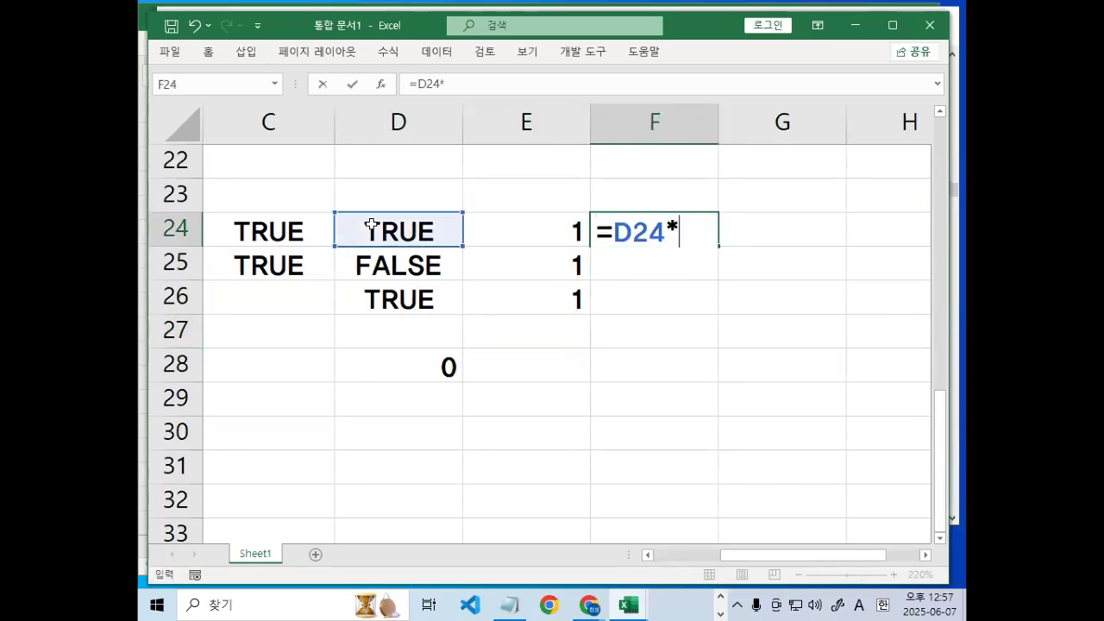
left_click(508, 217)
key("Return")
left_click(659, 234)
left_click_drag(716, 248, 718, 314)
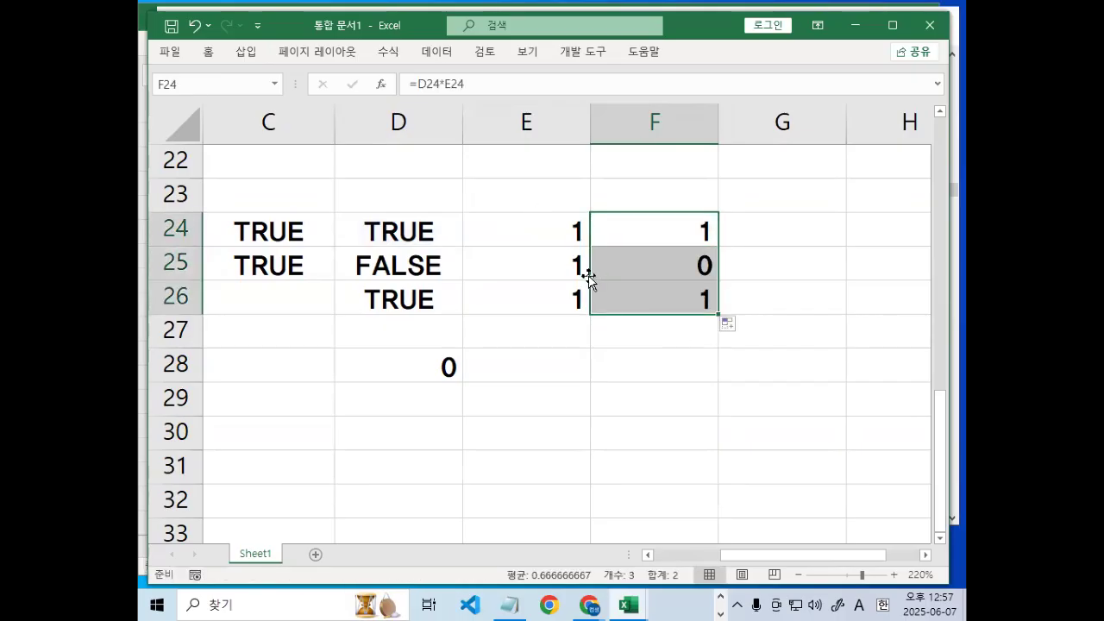
left_click(670, 251)
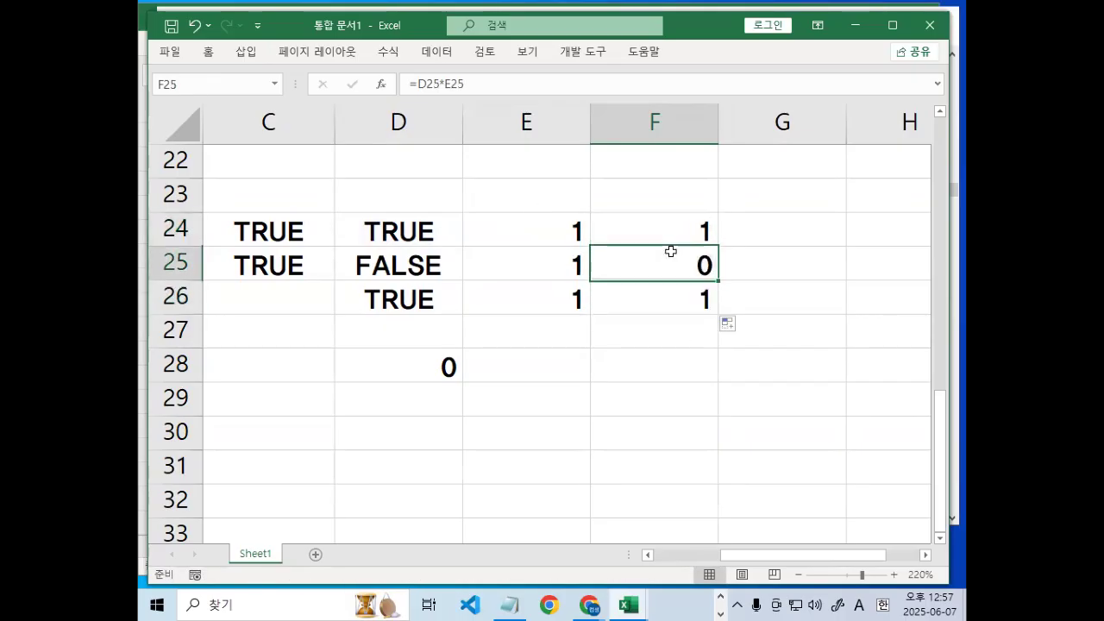
Enter a SUM formula in F28 over the products in F24:F26.
left_click(657, 367)
type("=sum(")
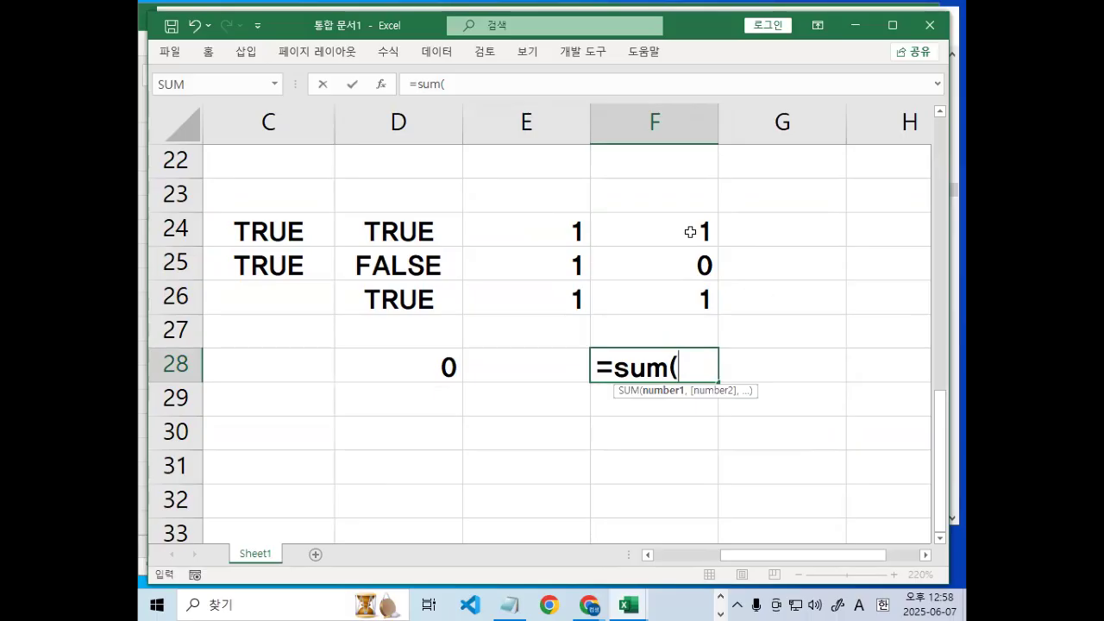
left_click_drag(685, 229, 682, 295)
type(")")
key("Return")
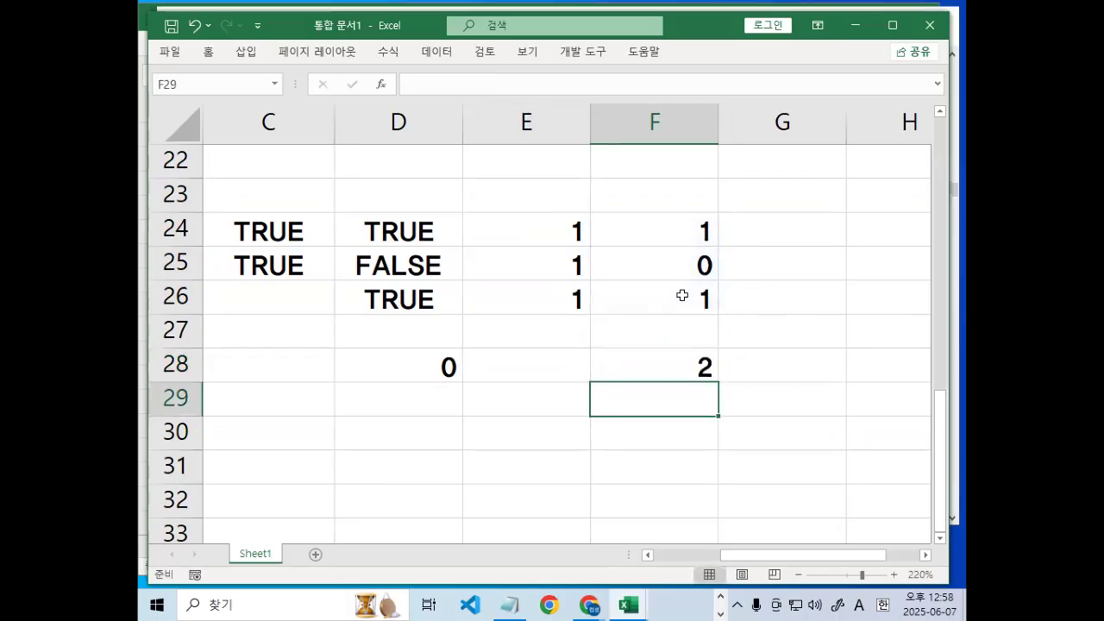
Mark the TRUE values in D24 and D26 and the sum in F28 with the screen pen, and clear the marks.
left_click_drag(442, 235, 445, 229)
left_click_drag(438, 309, 449, 314)
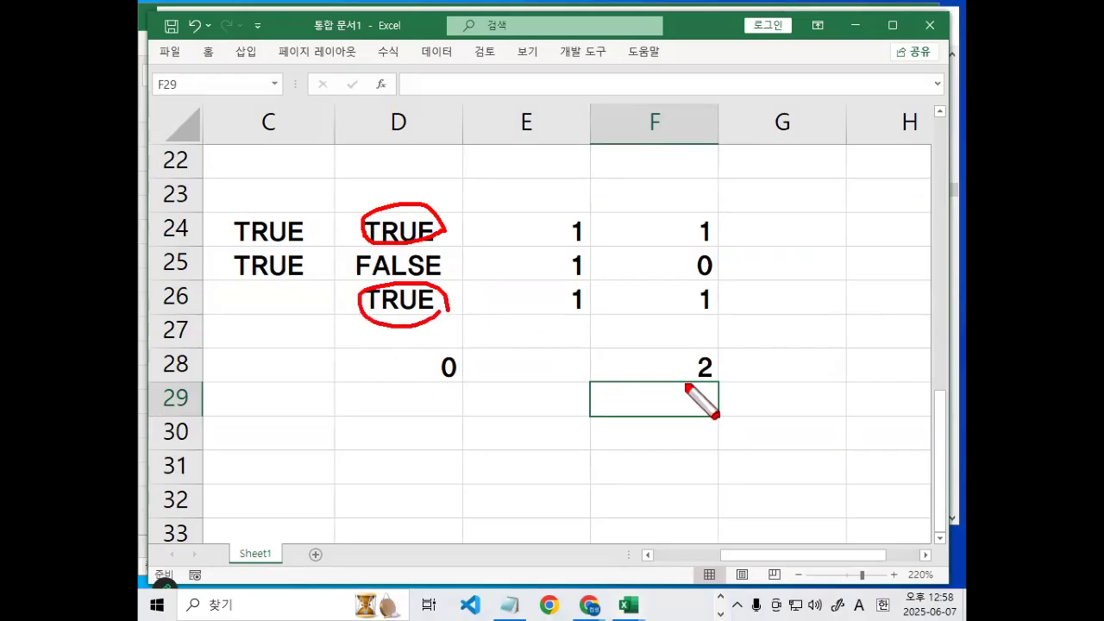
left_click_drag(713, 354, 718, 372)
key("Escape")
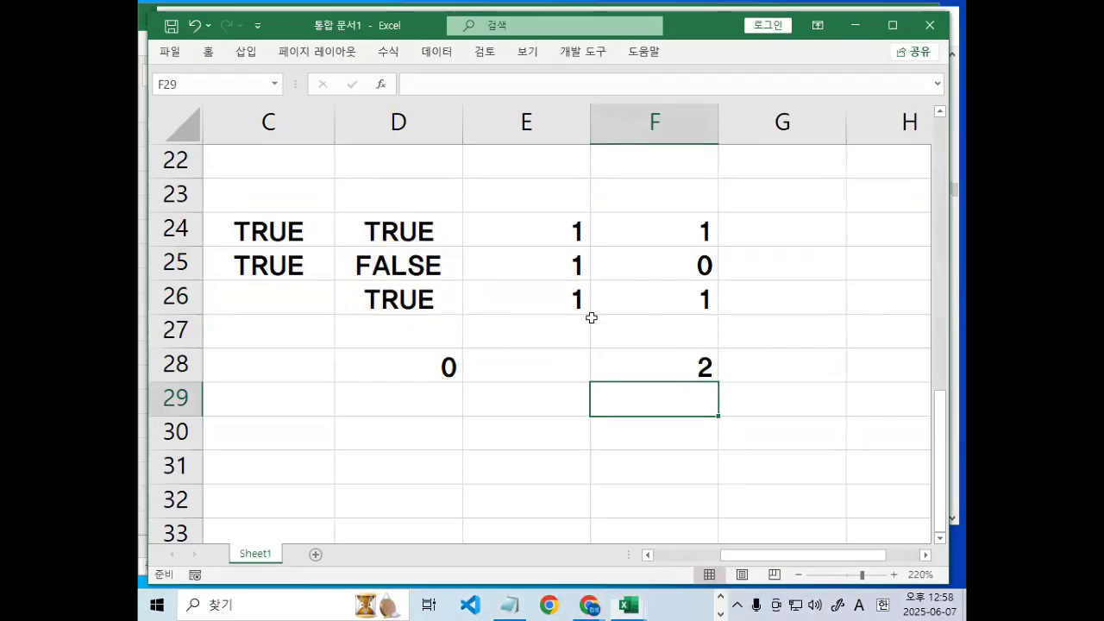
Copy TRUE from C25 into C26.
left_click(286, 233)
left_click_drag(290, 252, 290, 267)
left_click(291, 311)
left_click(298, 261)
key("ctrl+c")
left_click(326, 291)
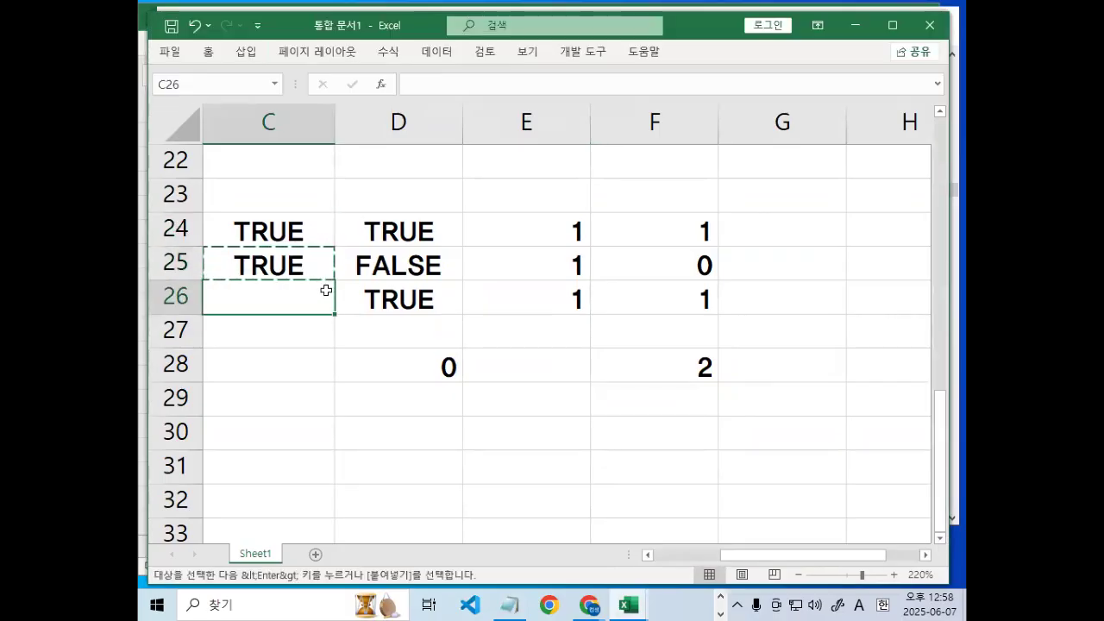
key("Return")
Point out the TRUE/FALSE pairs in columns C and D and the 1 values in column E with pen marks and cell selections.
left_click_drag(278, 247, 387, 249)
left_click_drag(594, 311, 604, 301)
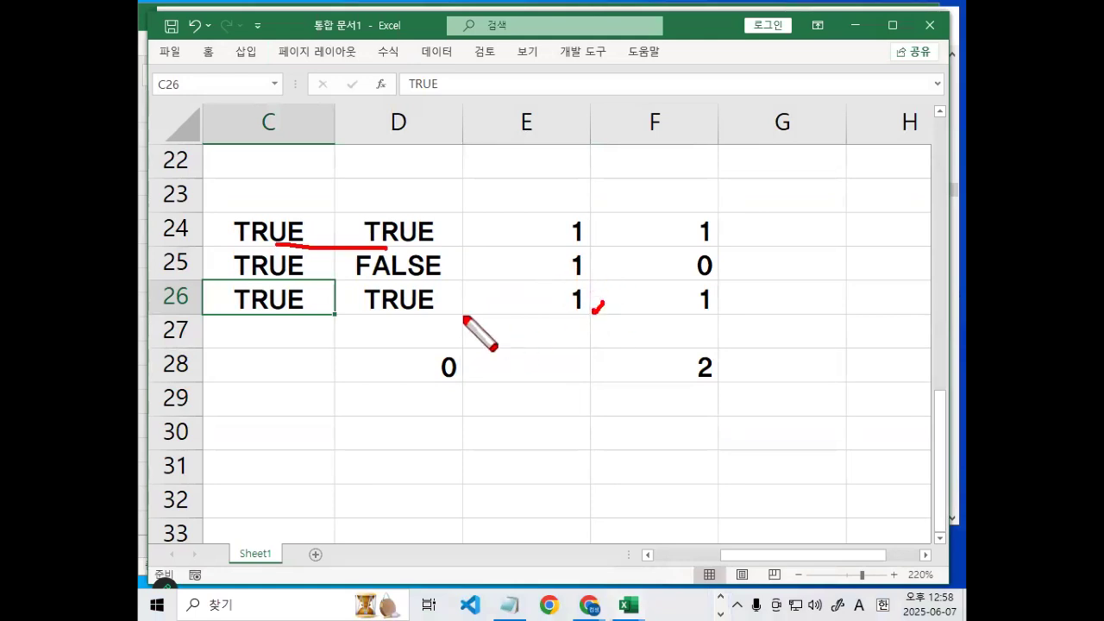
key("Escape")
left_click_drag(306, 269, 444, 264)
left_click(550, 264)
left_click(542, 234)
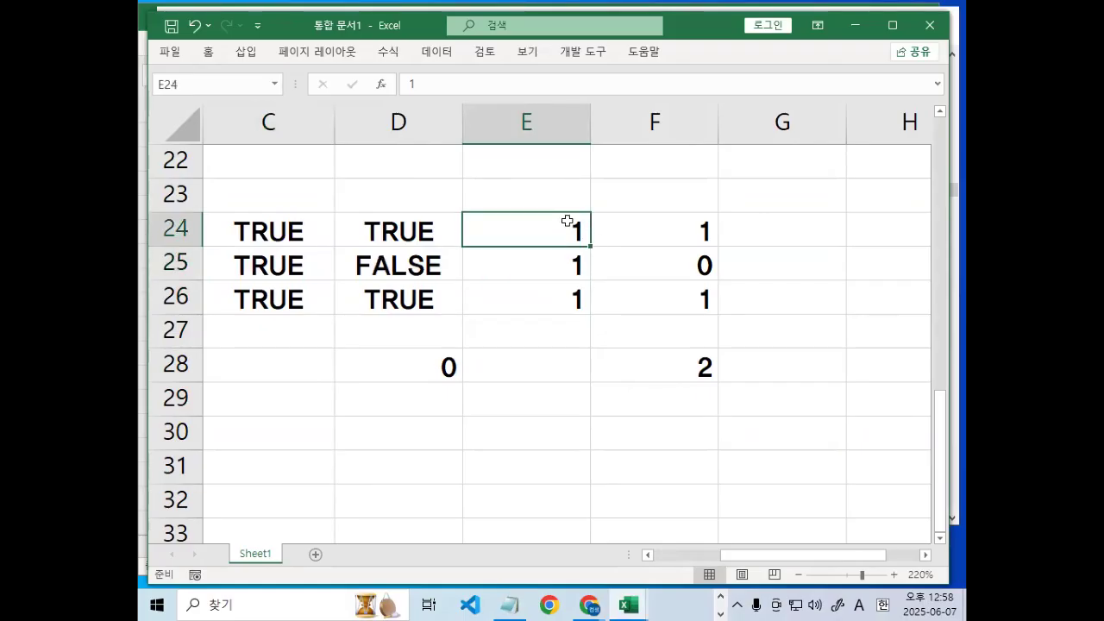
left_click(343, 242)
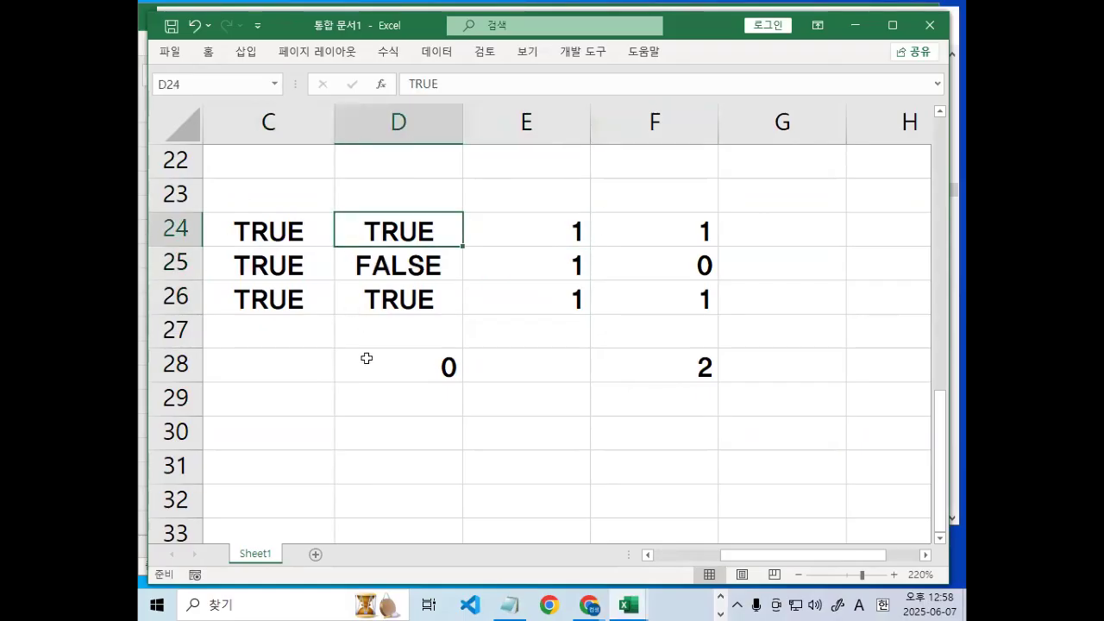
left_click(279, 371)
Insert a blank column before column E and select E24.
left_click(539, 121)
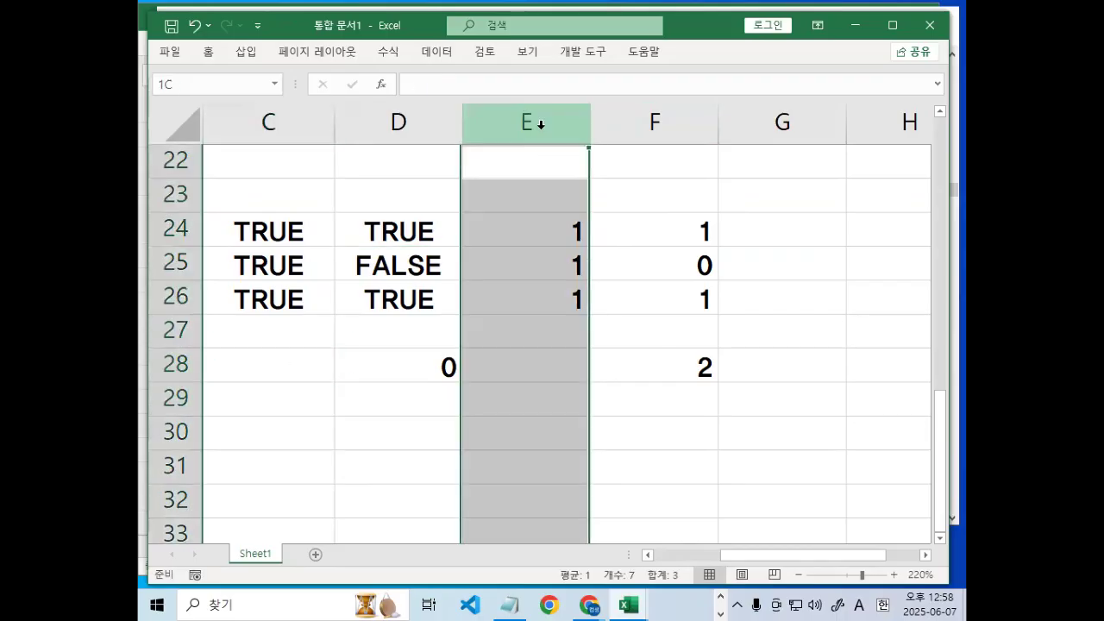
right_click(543, 129)
left_click(586, 261)
left_click(557, 429)
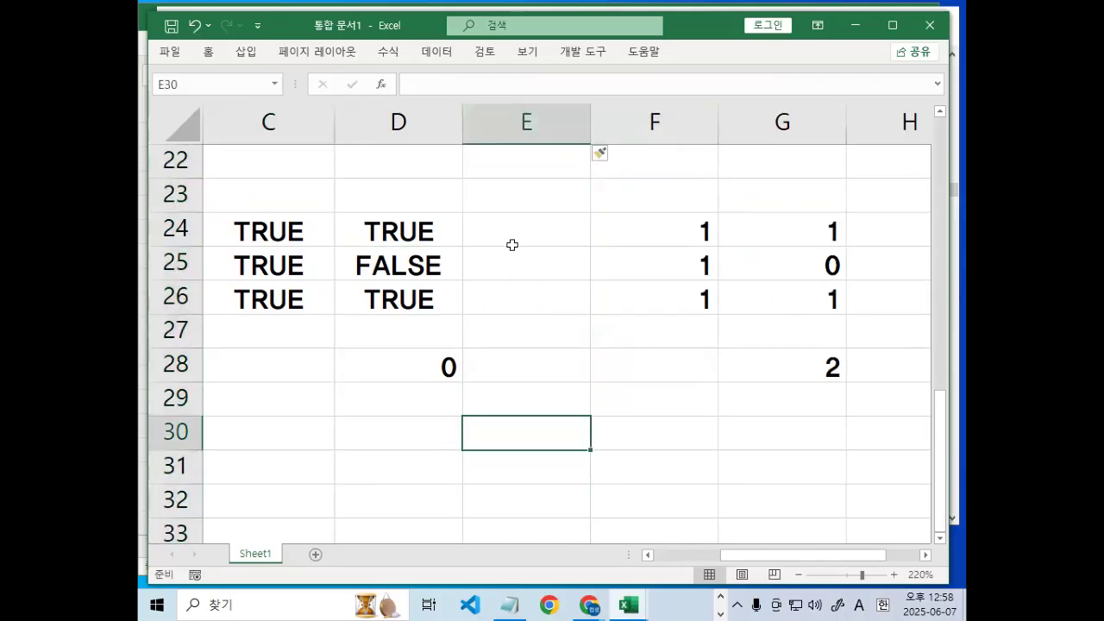
left_click(513, 241)
type("=")
key("Escape")
Switch to the Notepad notes and mark the two multiplied conditions in the 배열수식4) formula with the screen pen.
left_click(514, 604)
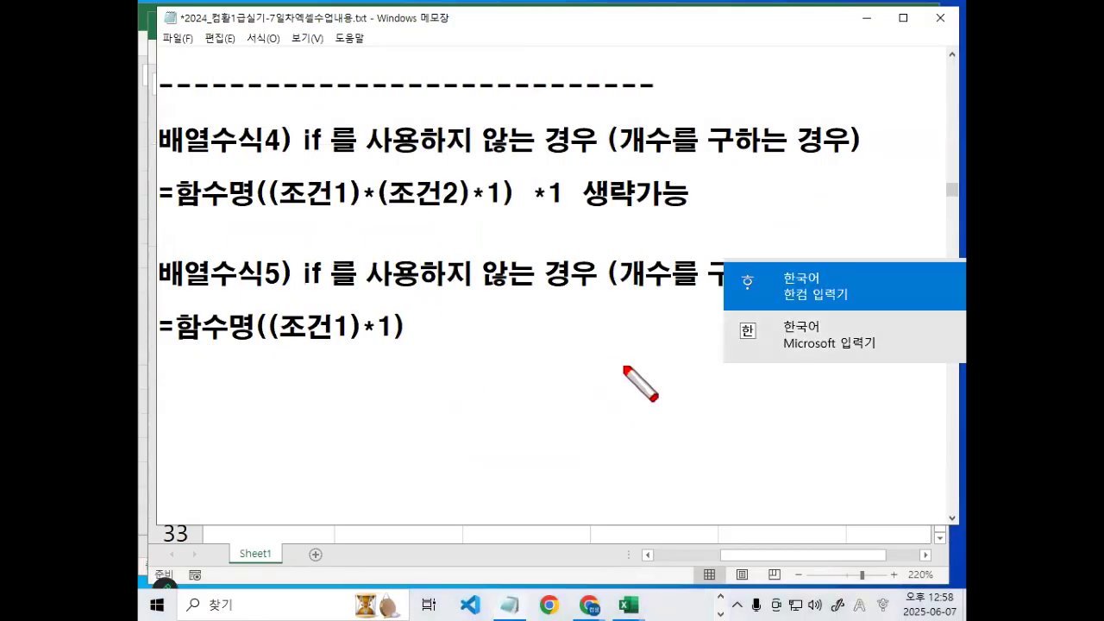
left_click(882, 604)
left_click(887, 525)
left_click_drag(283, 216, 494, 213)
left_click_drag(294, 162, 333, 161)
left_click_drag(316, 162, 317, 183)
left_click_drag(390, 164, 430, 164)
left_click_drag(412, 166, 412, 197)
key("Escape")
Delete *1 from inside the 배열수식4) formula so it reads =함수명((조건1)*(조건2)).
left_click(473, 194)
key("Delete")
key("Delete")
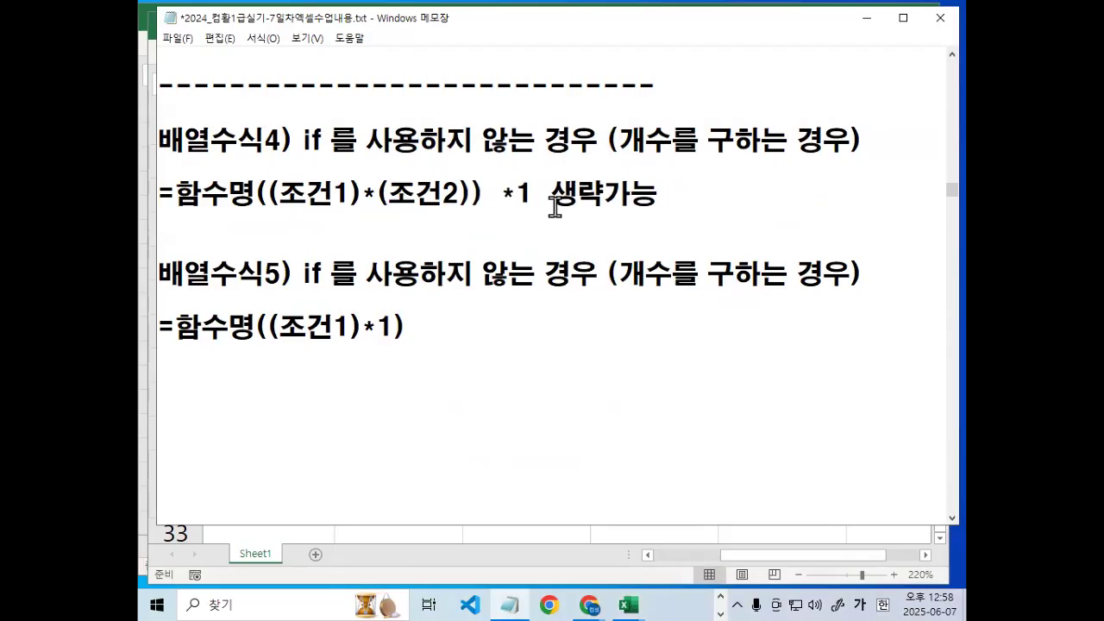
Switch back to Excel, enter =C24*D24 in E24 and fill it down to E26.
left_click(509, 603)
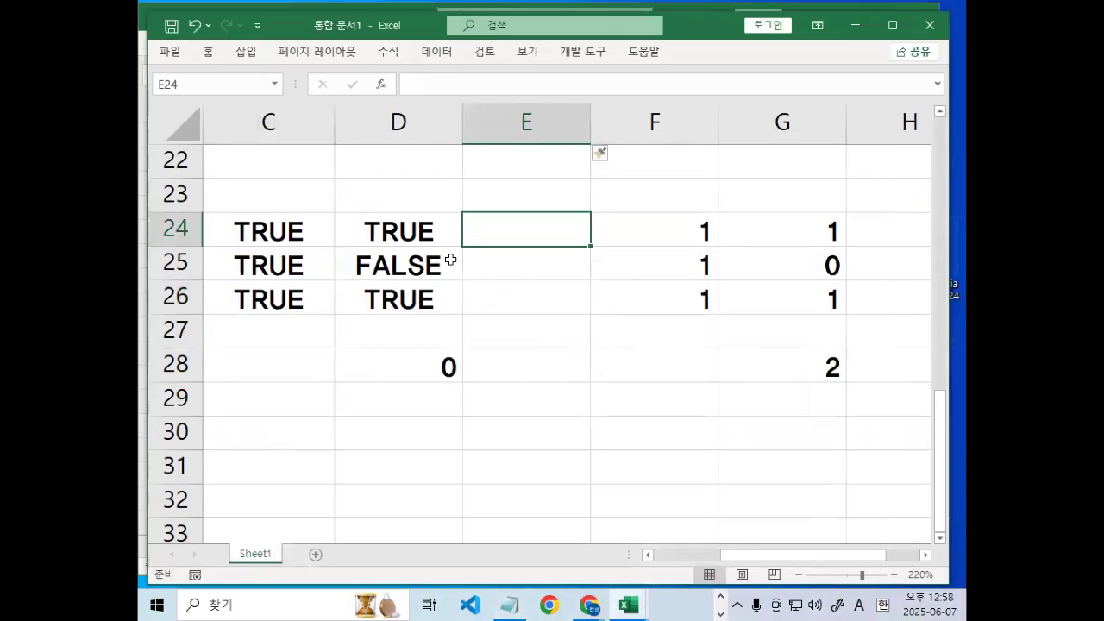
type("=")
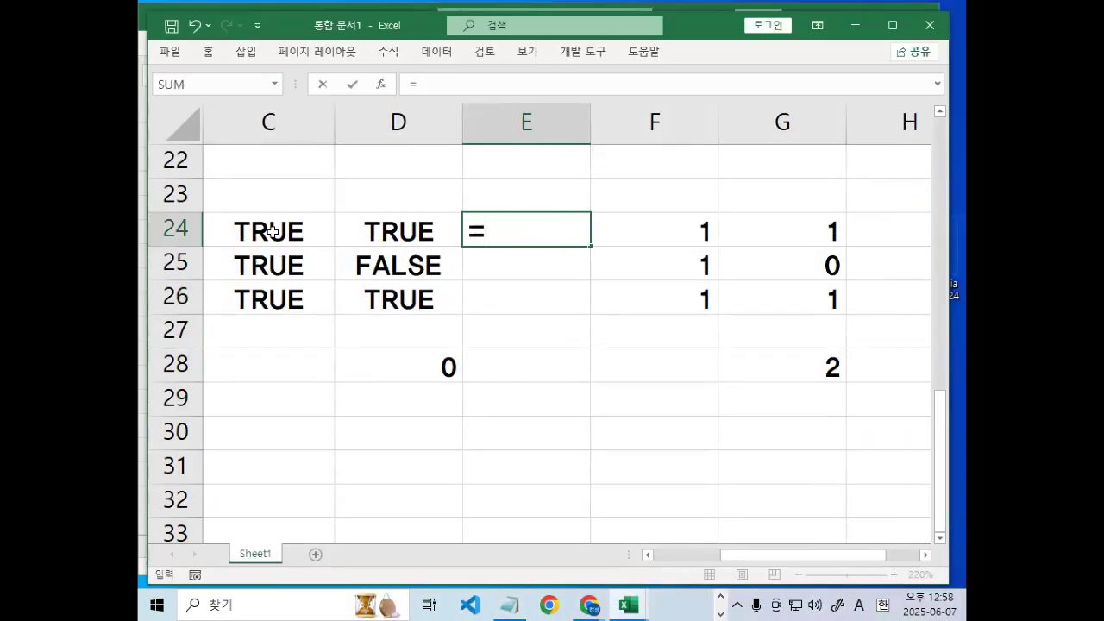
left_click(272, 231)
type("*")
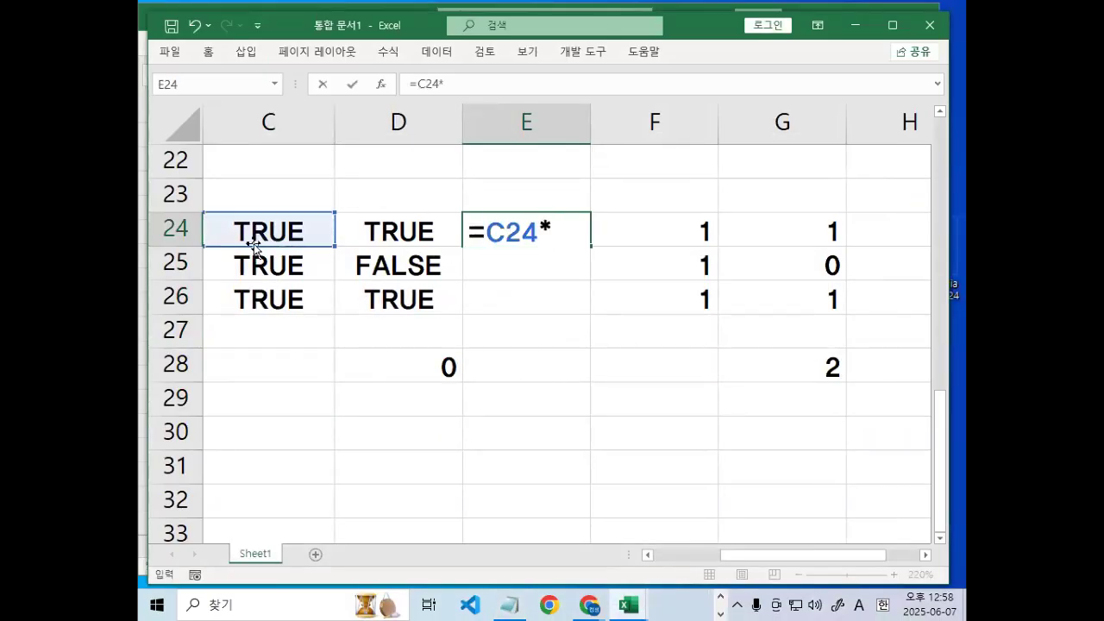
left_click(396, 228)
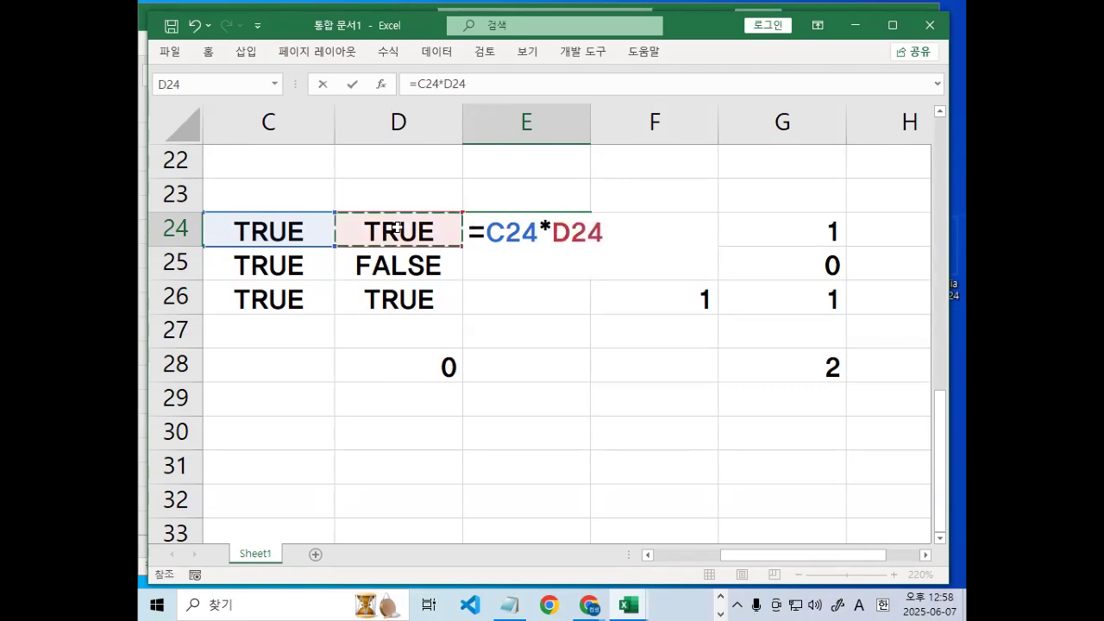
key("Return")
left_click(544, 238)
left_click_drag(591, 247, 592, 312)
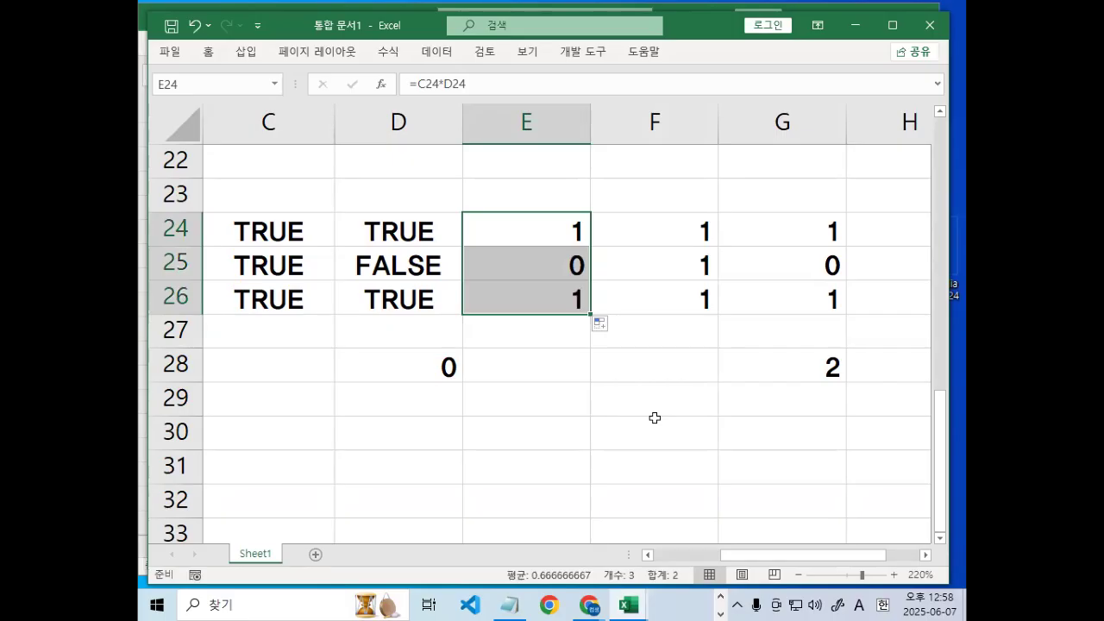
Magnify E24:E26 and circle its 1 values with the screen pen.
left_click_drag(531, 233, 534, 289)
key("ctrl+1")
left_click(546, 274)
mouse_move(669, 184)
left_mouse_down()
mouse_move(566, 151)
mouse_move(636, 171)
left_mouse_up()
left_click_drag(642, 343, 638, 352)
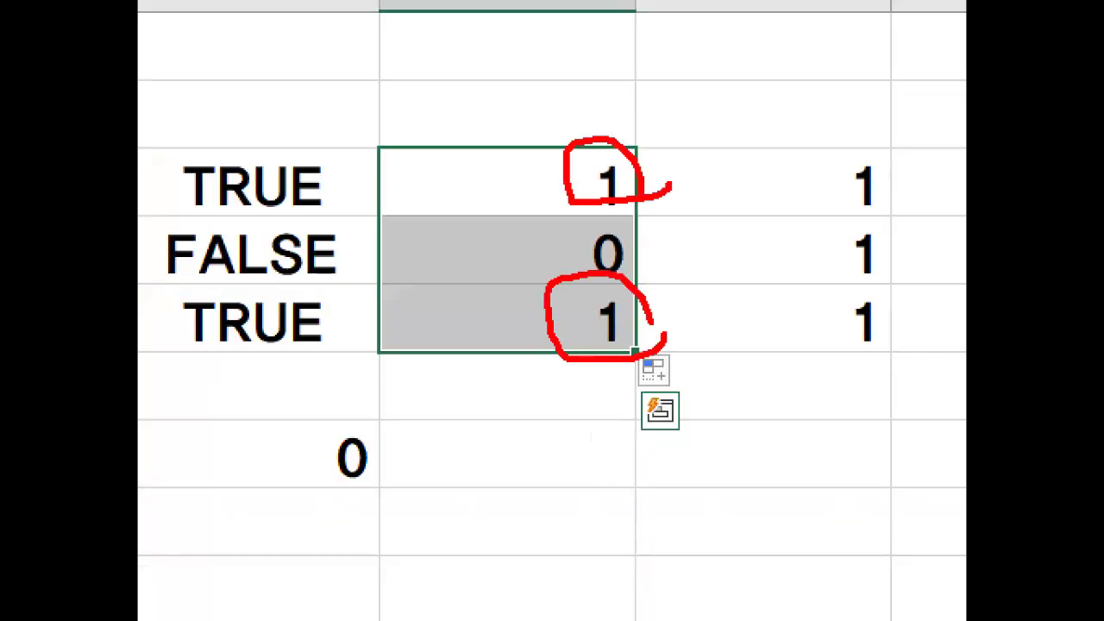
key("Escape")
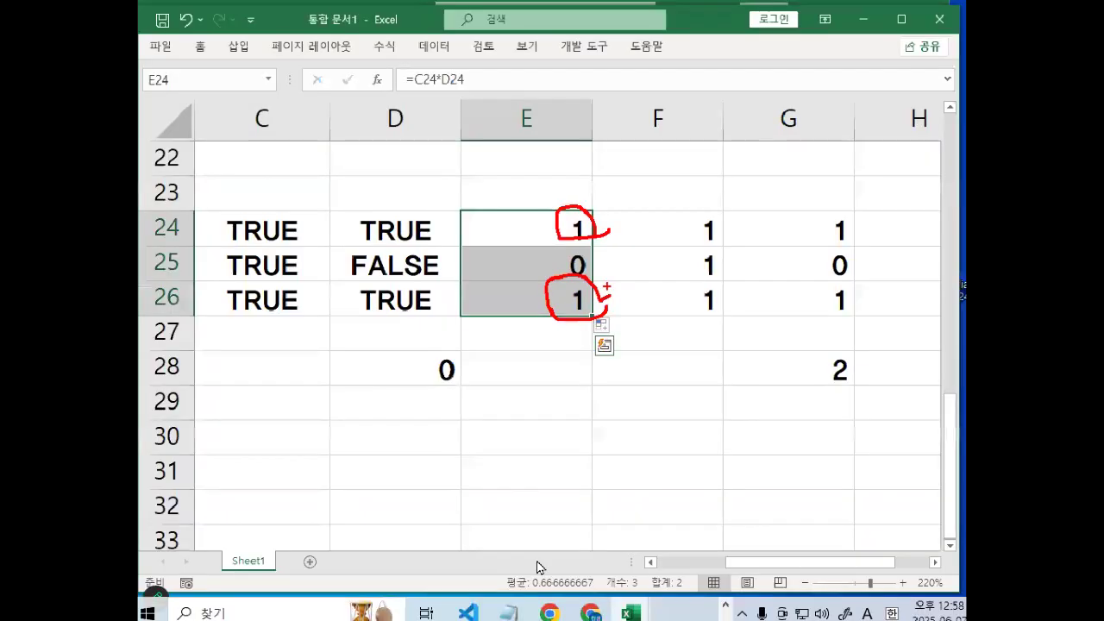
Switch to Notepad and mark the no-IF count wording, the *1 note and the 배열수식5) formula with the screen pen.
left_click(509, 605)
mouse_move(440, 191)
left_mouse_down()
mouse_move(500, 201)
mouse_move(518, 175)
left_mouse_up()
left_click(524, 172)
key("ctrl+2")
left_click_drag(303, 157, 529, 157)
mouse_move(676, 157)
left_mouse_down()
mouse_move(604, 120)
mouse_move(664, 149)
left_mouse_up()
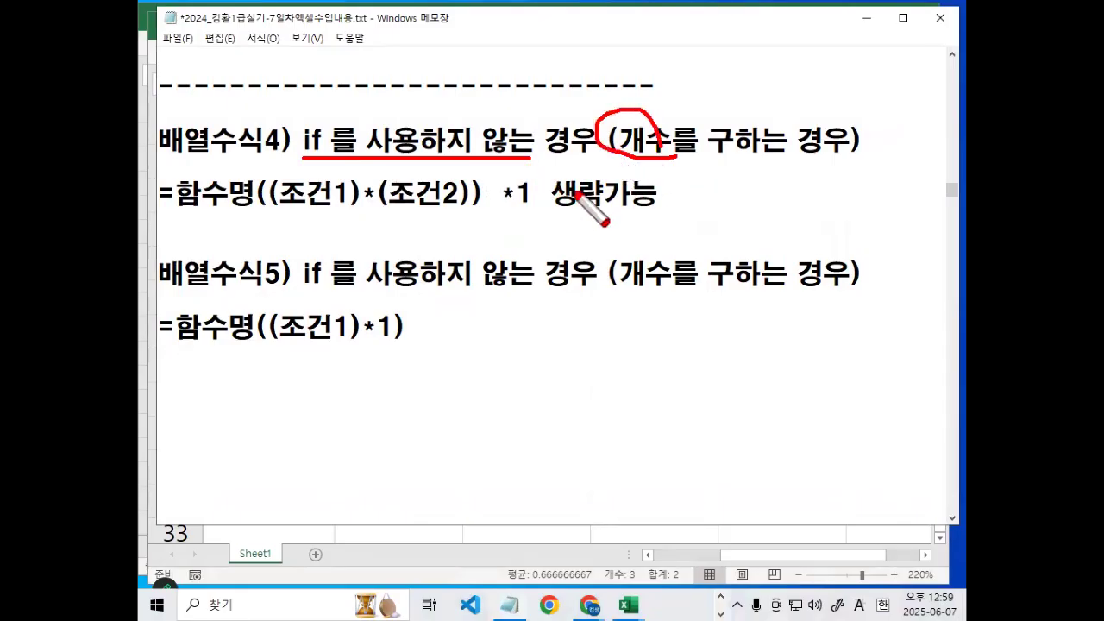
mouse_move(528, 176)
left_mouse_down()
mouse_move(509, 210)
mouse_move(537, 204)
left_mouse_up()
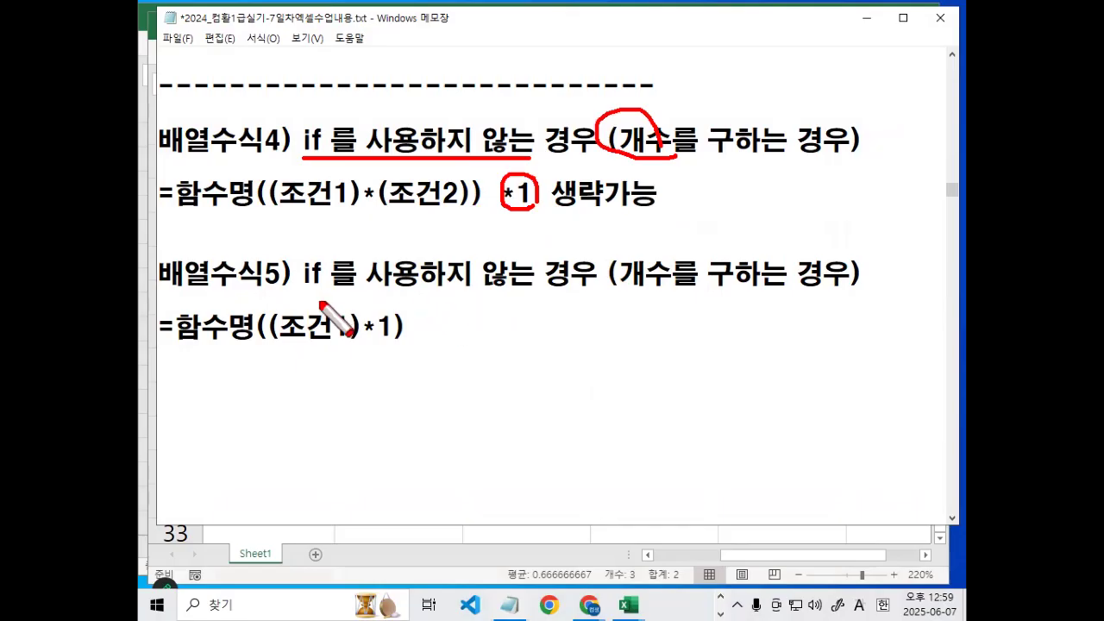
left_click_drag(294, 292, 549, 292)
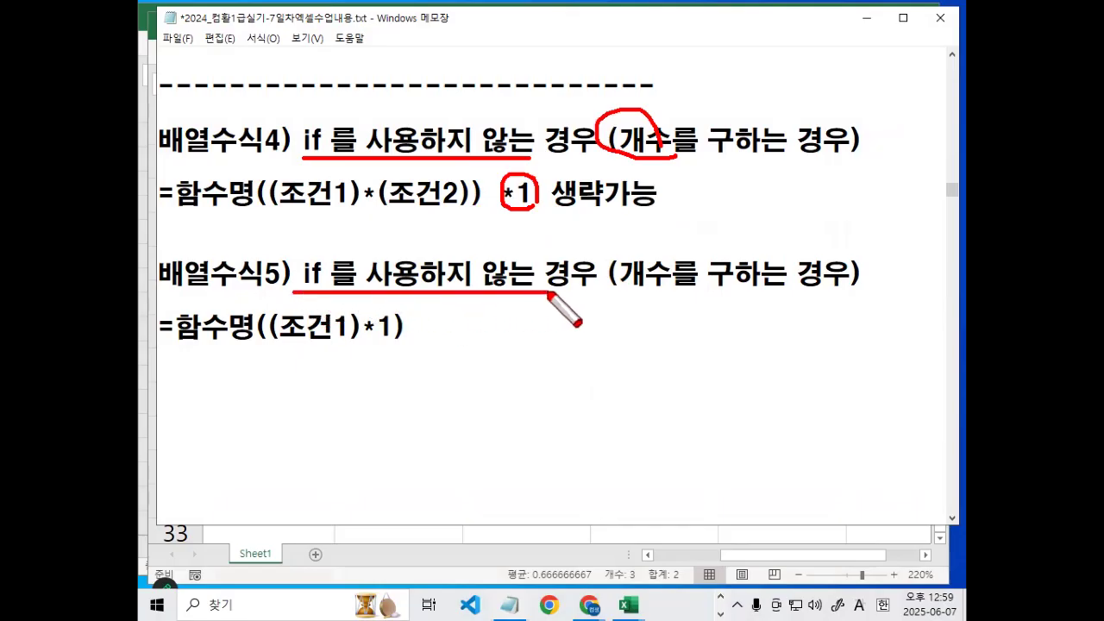
mouse_move(278, 349)
left_mouse_down()
mouse_move(331, 350)
mouse_move(409, 319)
left_mouse_up()
key("Escape")
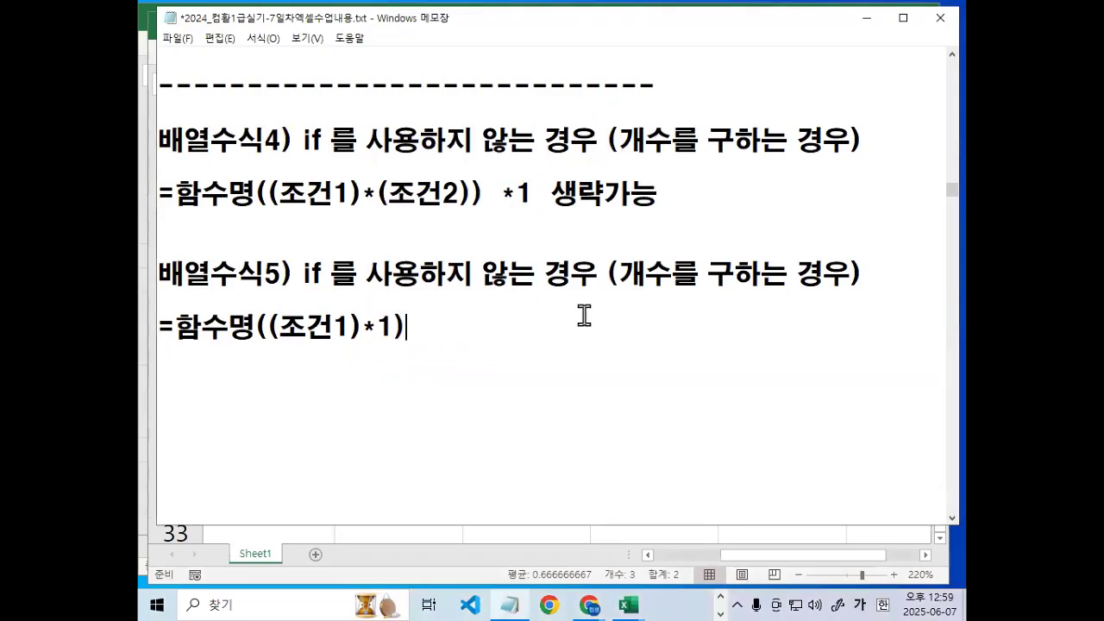
Add the note "*1은 생략할수 없음" after the 배열수식5) formula and a dashed separator line below it.
type("*1은 생략할")
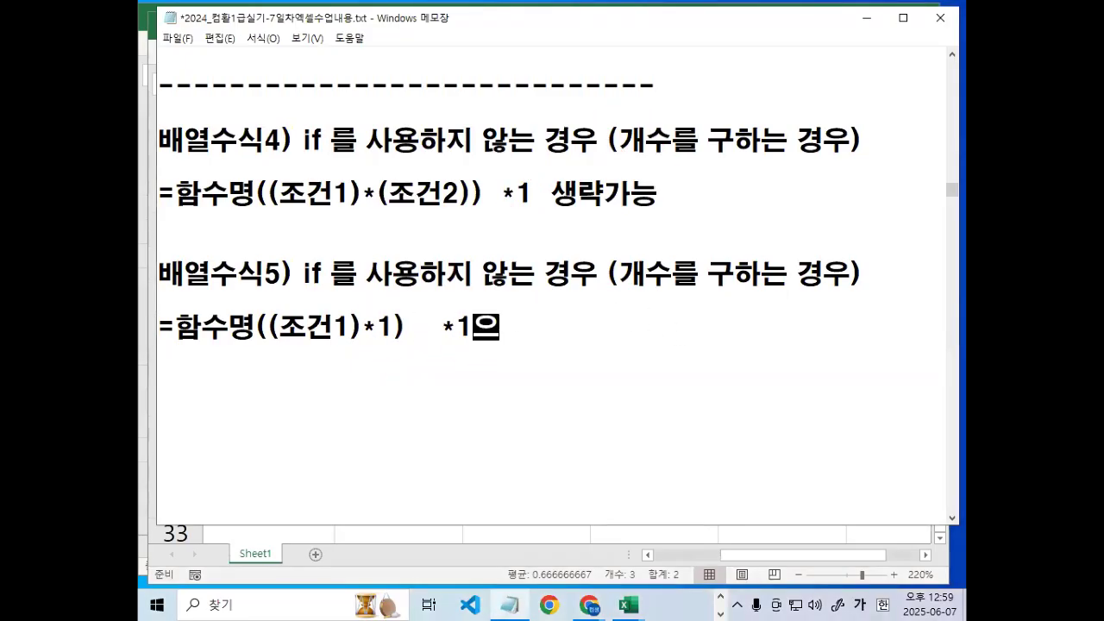
type("수 없음")
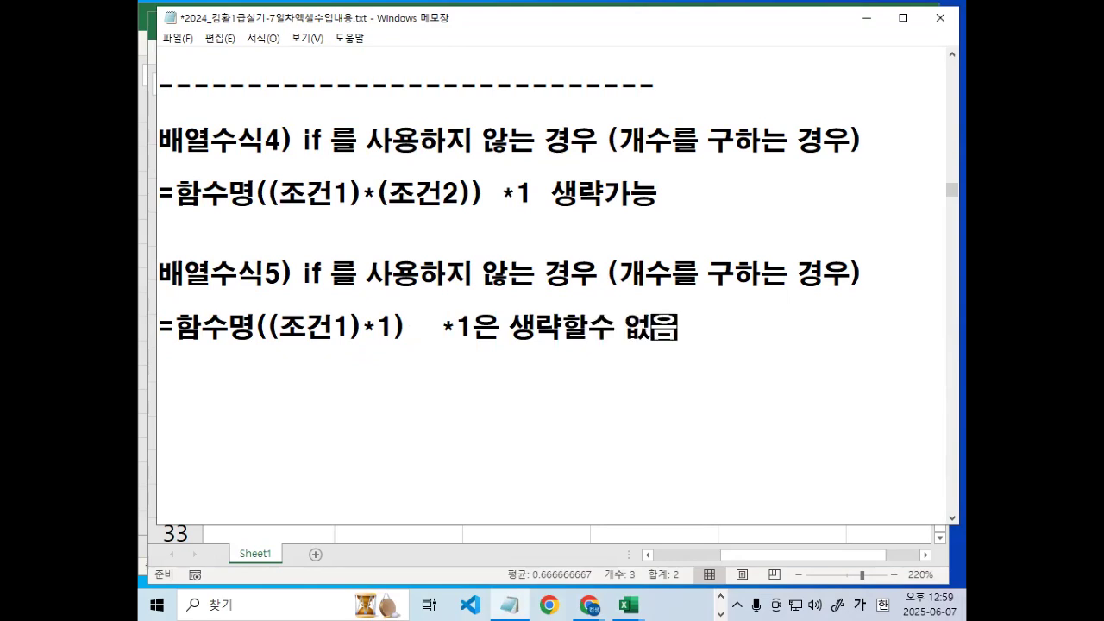
key("Return")
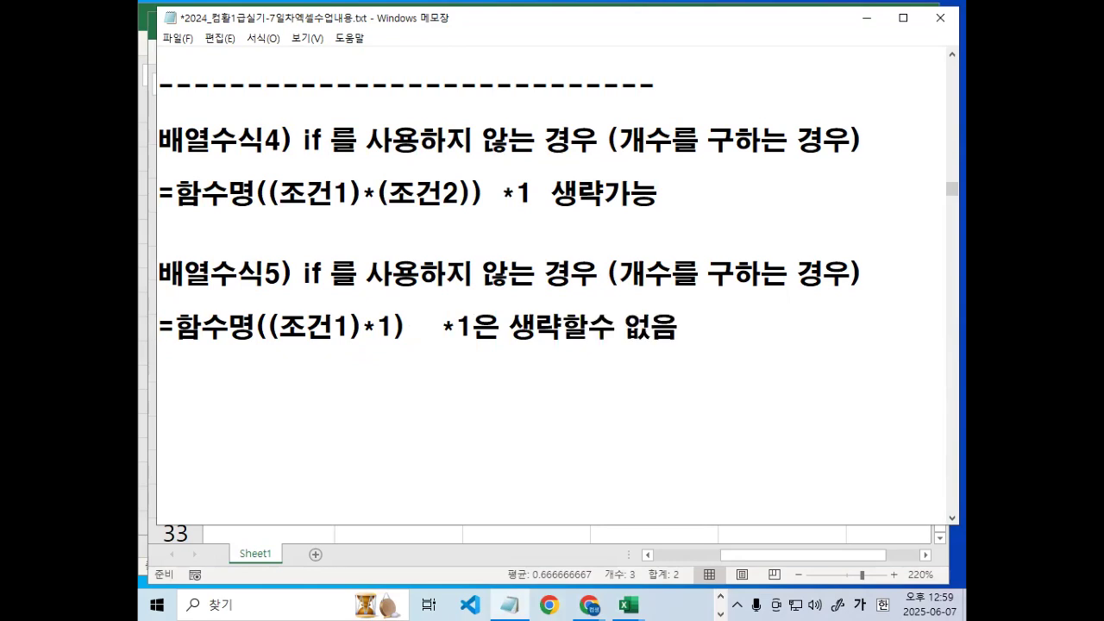
type("---------------------------------------")
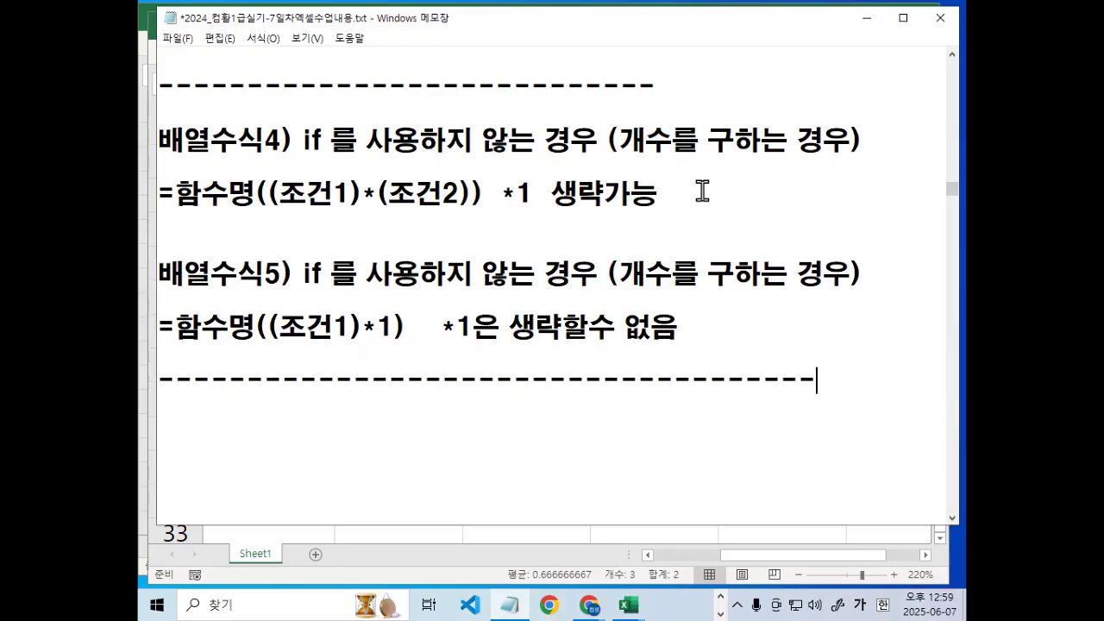
Delete the blank lines between the dashed separator and the "IF 사용하지 않는 경우" heading.
scroll(725, 239, "down", 2)
left_click(571, 201)
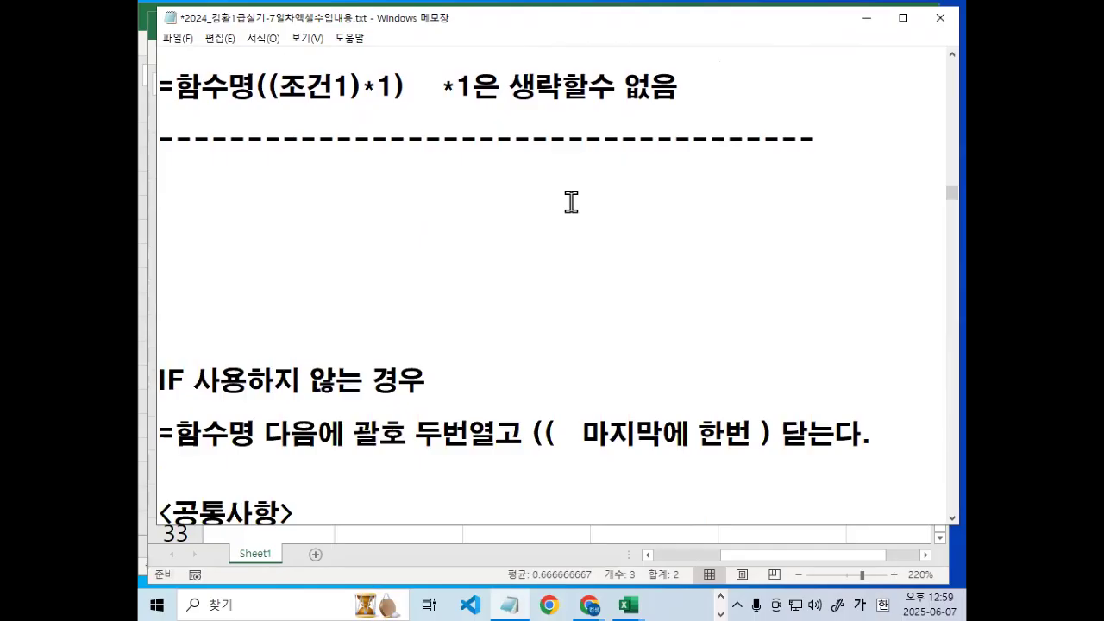
key("Delete")
key("Delete")
key("Delete")
key("Delete")
key("Delete")
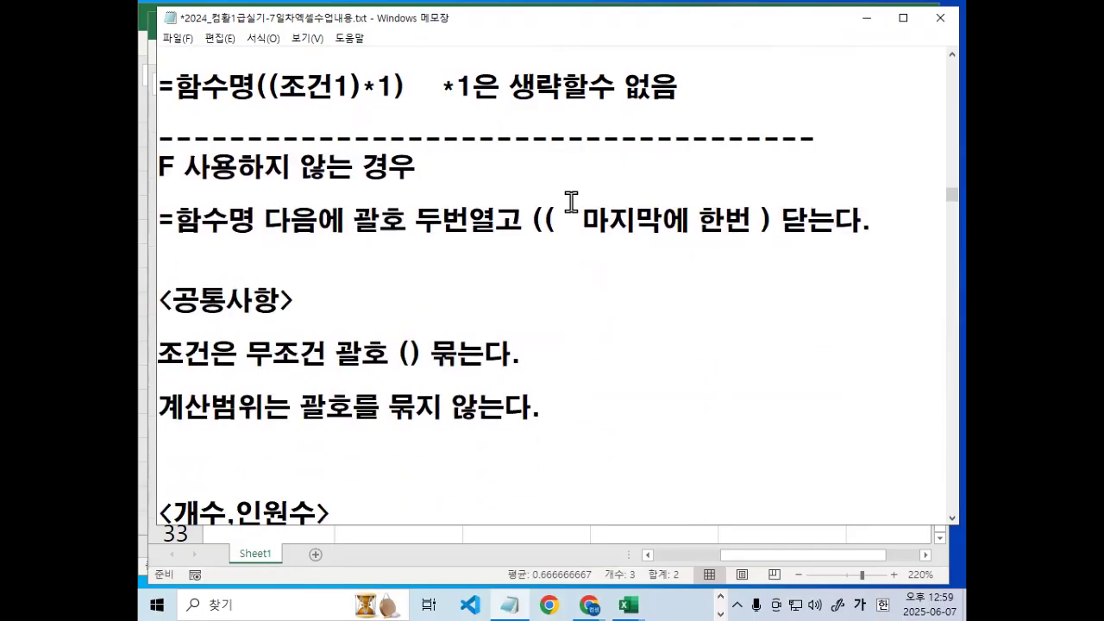
Restore the missing I in "IF 사용하지 않는 경우" with a line break above it, and delete the spare blank line above <개수,인원수>.
type("ㅑ")
key("Hangul")
key("BackSpace")
type("i")
key("BackSpace")
type("I")
key("Left")
key("Return")
scroll(571, 201, "down", 2)
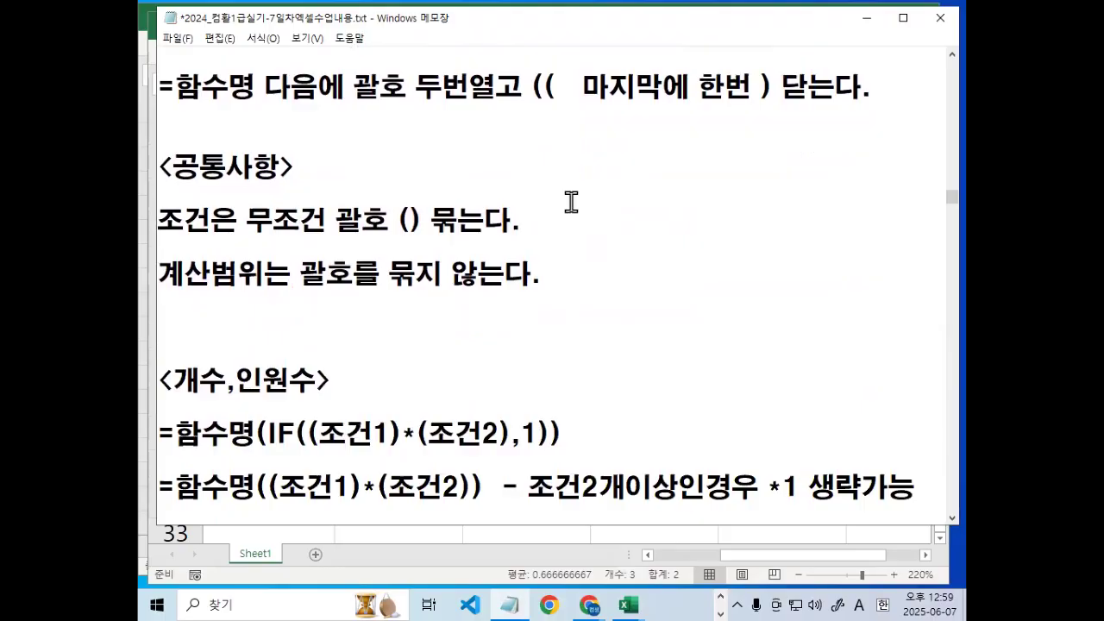
key("Delete")
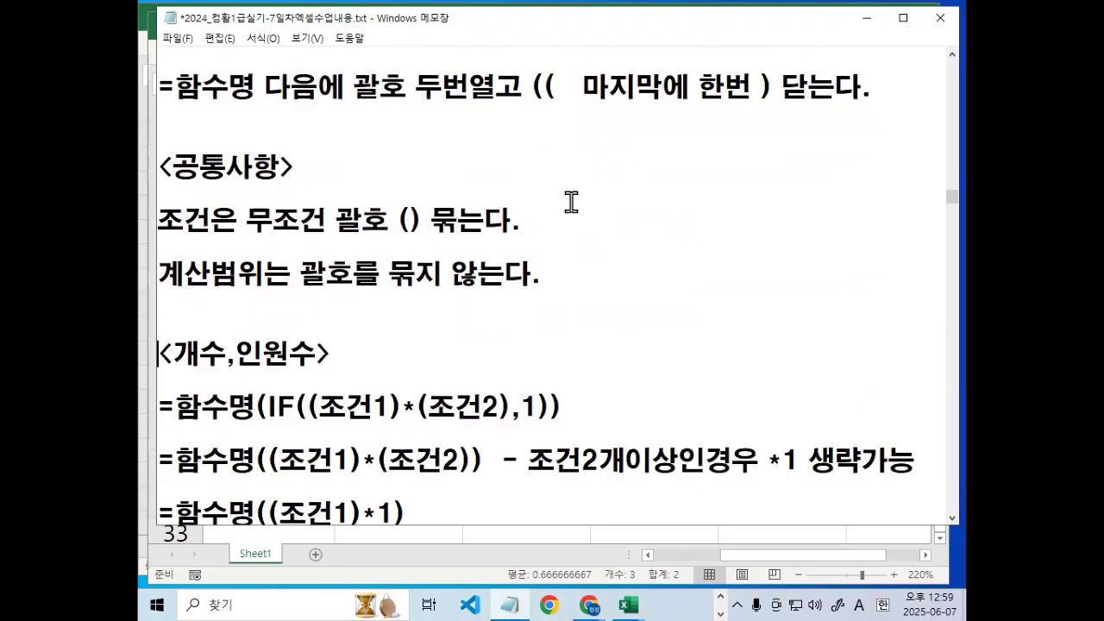
Examine the count formulas under <개수,인원수> and the IF summary below them, highlighting the heading text 개수,인원수.
key("shift+Down")
key("shift+Down")
key("shift+Down")
key("shift+Down")
key("shift+Down")
key("shift+Down")
key("shift+Down")
key("Up")
key("Up")
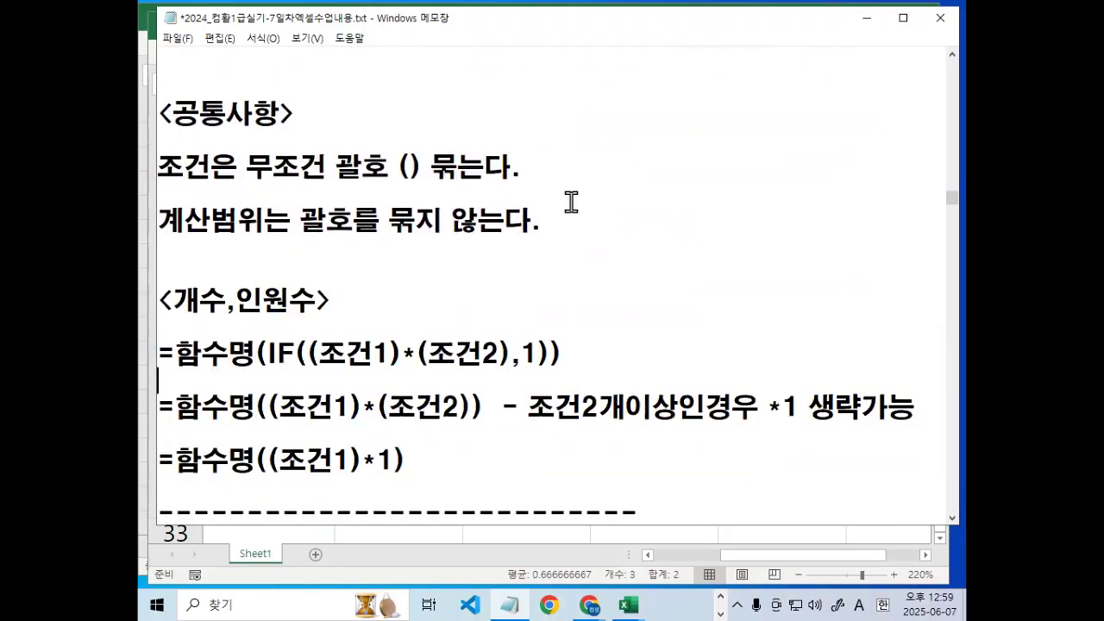
key("shift+Down")
key("shift+Down")
key("shift+Down")
key("shift+Down")
key("shift+Down")
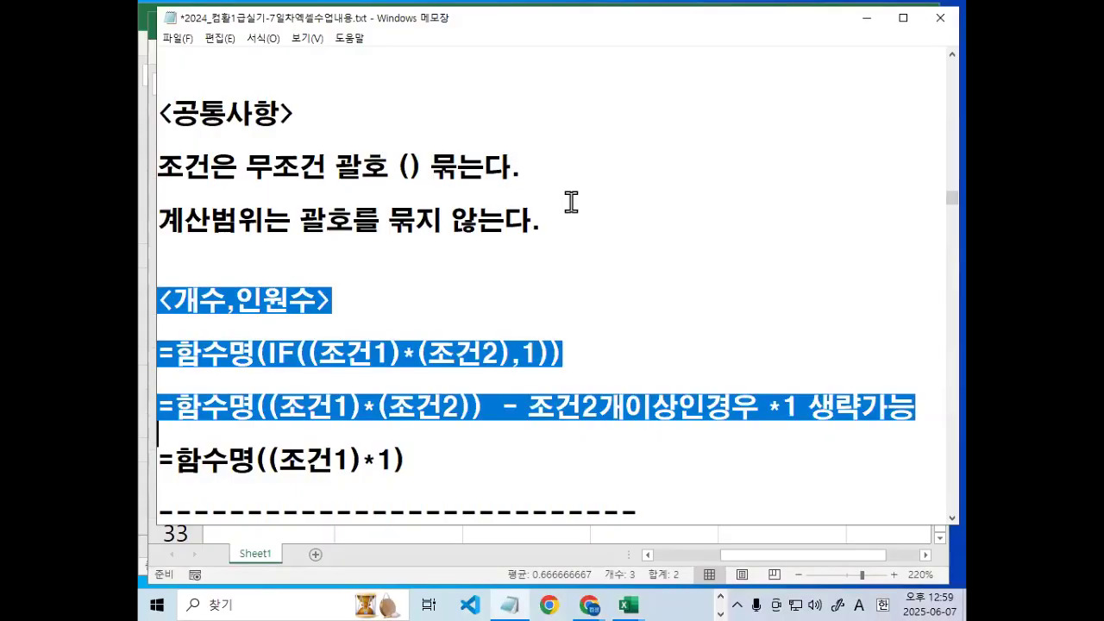
scroll(505, 271, "down", 3)
left_click(465, 288)
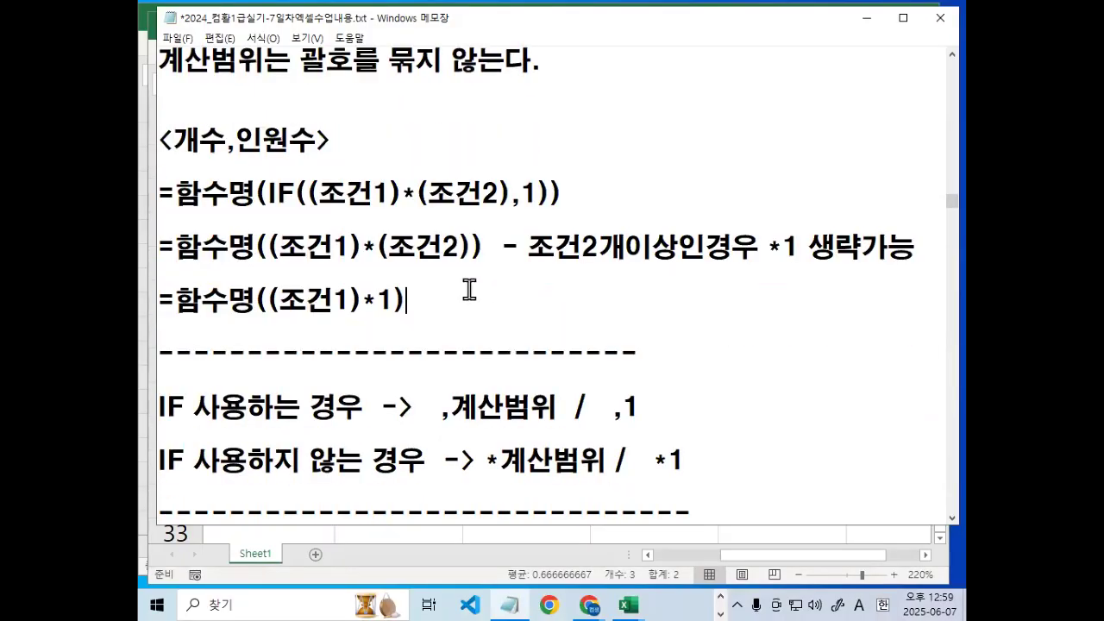
scroll(470, 287, "down", 3)
scroll(476, 280, "up", 3)
left_click_drag(172, 140, 315, 139)
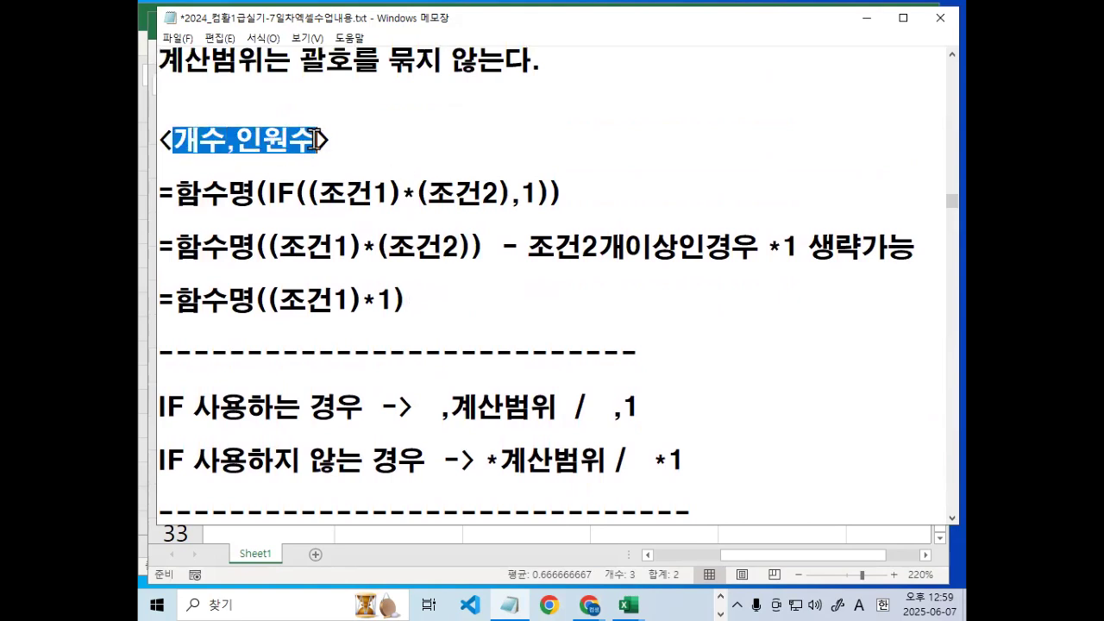
Examine the count formulas under <개수,인원수>, highlighting the IF formula, its ",1", the *1 omission note and the *1 in the last formula.
left_click_drag(183, 194, 292, 193)
left_click_drag(515, 195, 540, 193)
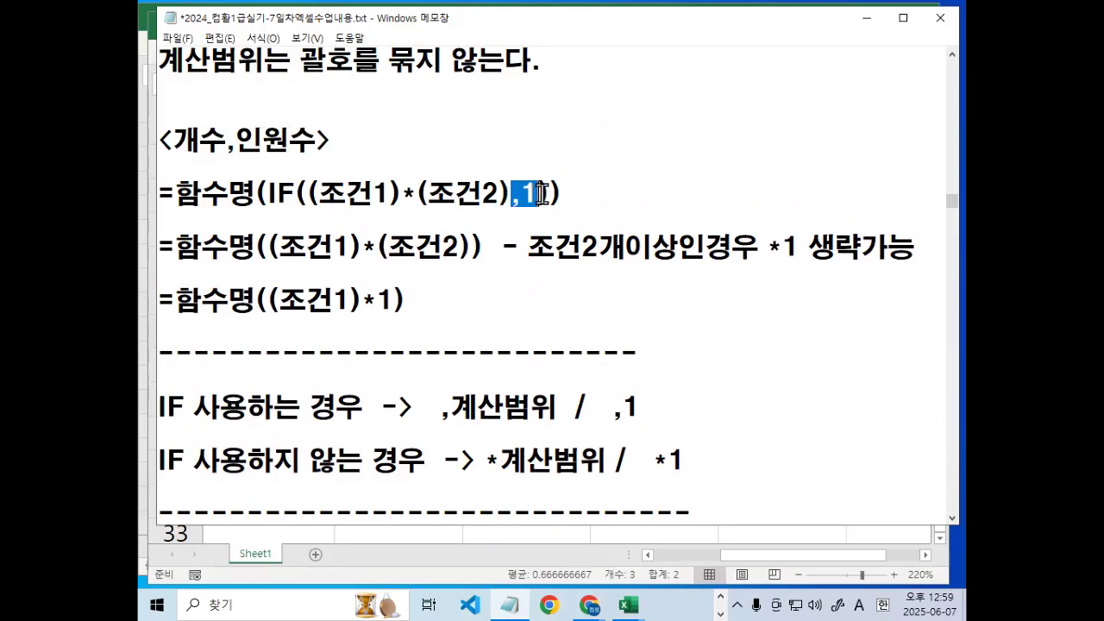
left_click(179, 245)
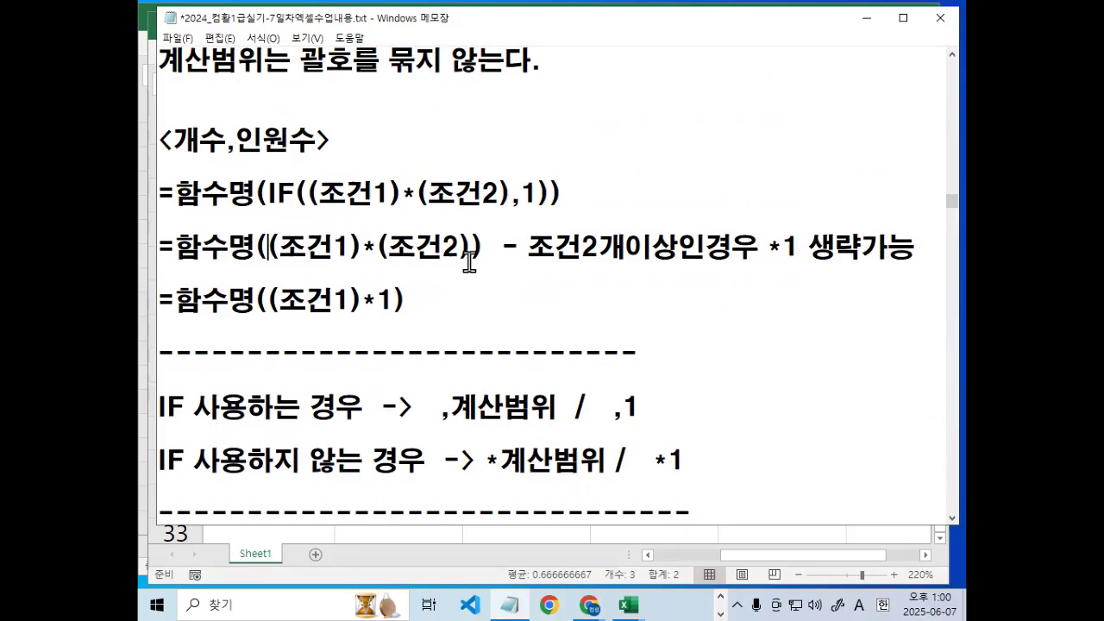
left_click_drag(528, 247, 939, 245)
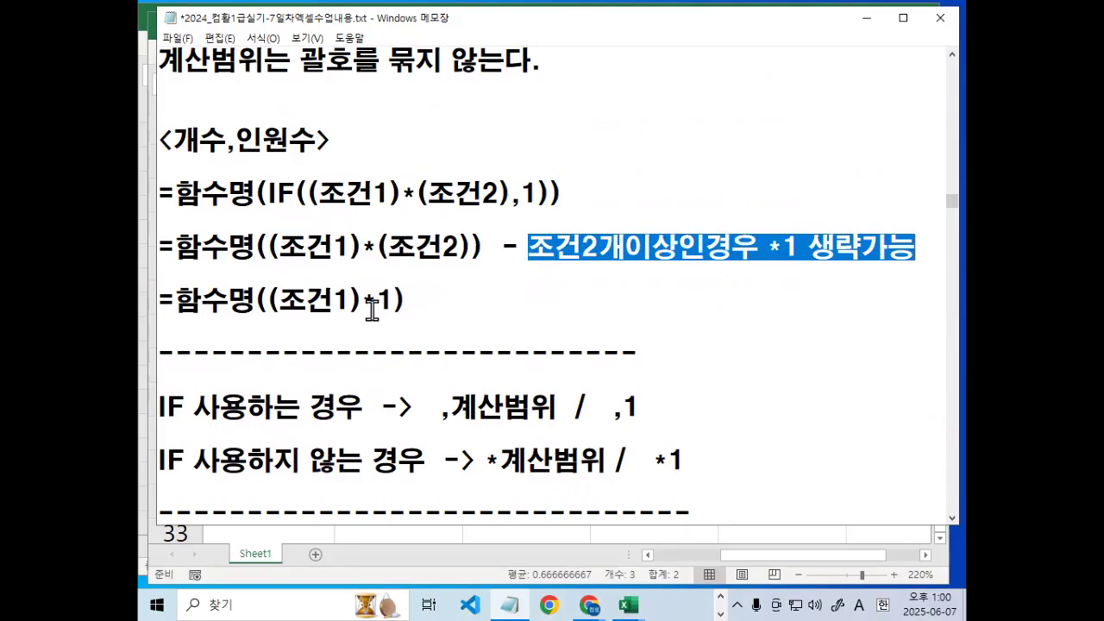
left_click_drag(362, 302, 398, 302)
Insert a blank line between the IF count formula and the two-condition formula without IF under <개수,인원수>.
left_click(247, 226)
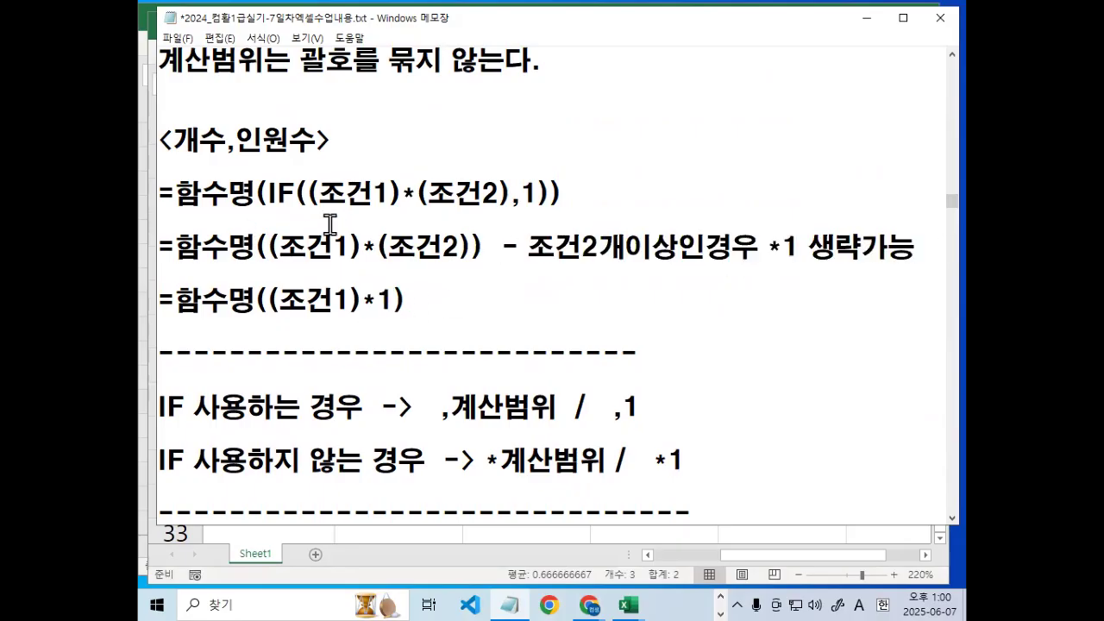
key("Return")
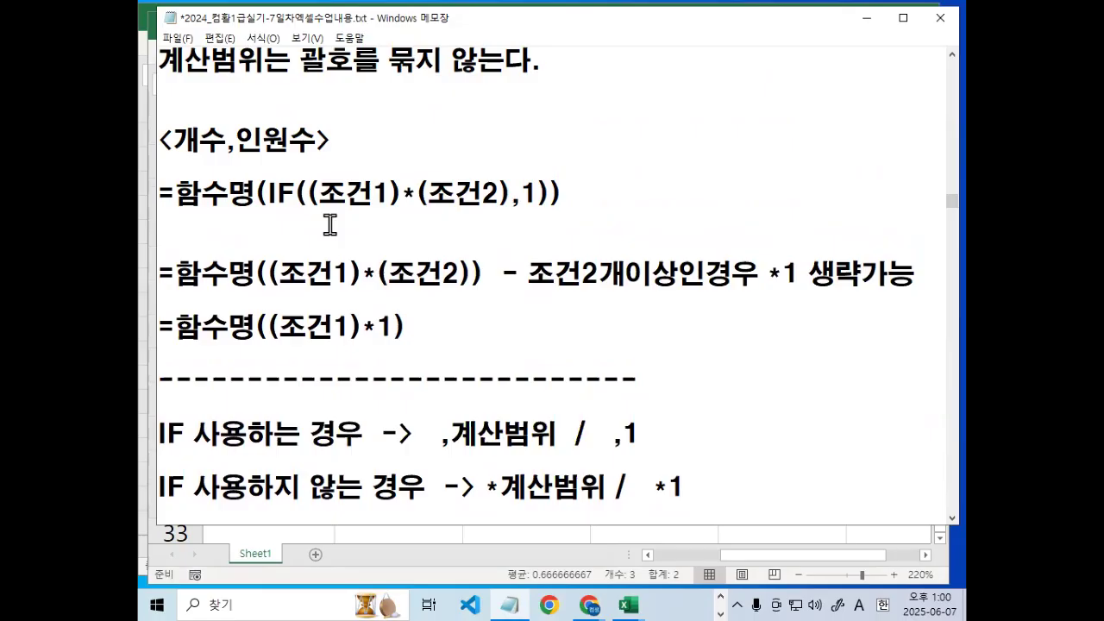
Compare the "IF 사용하는 경우" and "IF 사용하지 않는 경우" summary lines, highlighting each heading and its 계산범위, ",1" and "*1" endings.
scroll(306, 367, "down", 1)
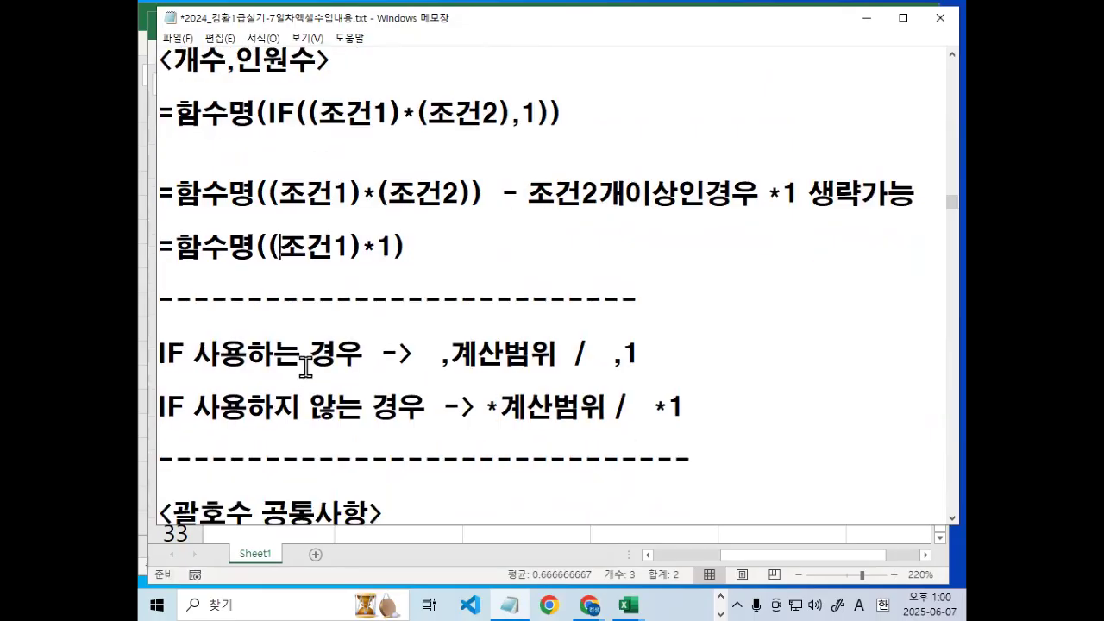
left_click_drag(162, 361, 531, 361)
left_click_drag(601, 353, 643, 353)
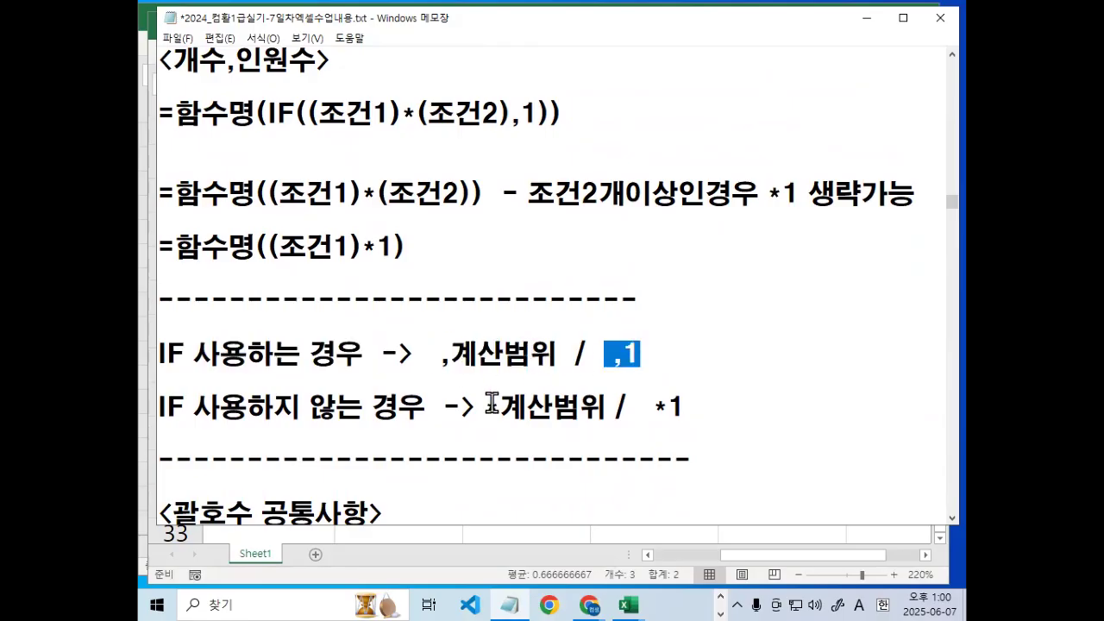
scroll(495, 404, "down", 1)
left_click_drag(166, 328, 400, 330)
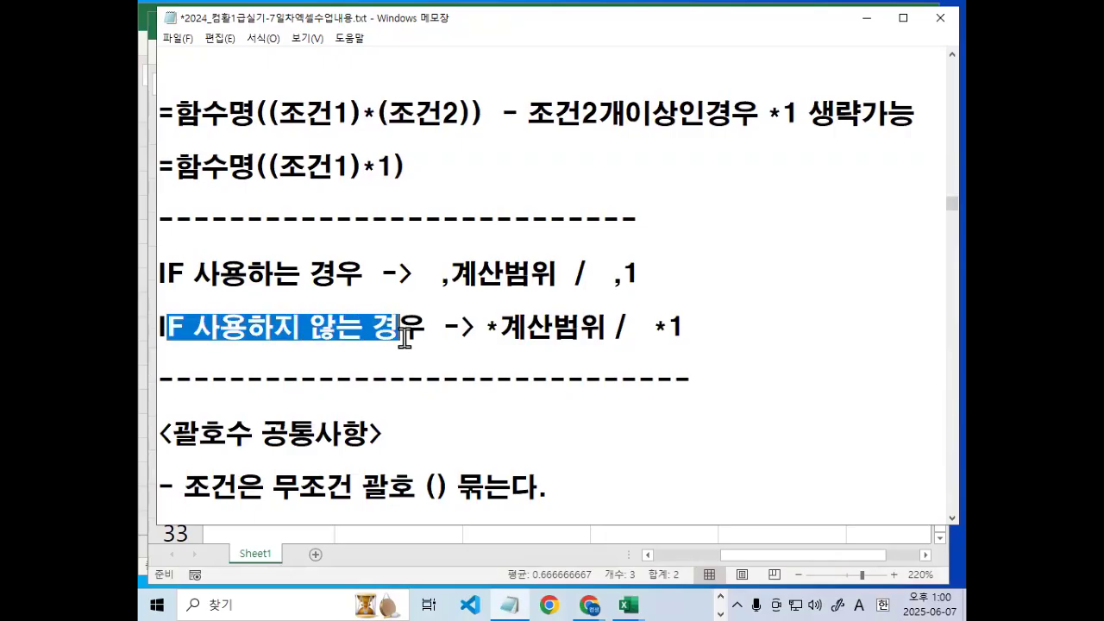
left_click_drag(487, 328, 585, 329)
left_click_drag(652, 328, 709, 330)
left_click(709, 330)
Mark up both IF summary lines in red pen, underlining key terms, circling the * and comma before 계산범위, bracketing the pair, and clear the marks.
mouse_move(509, 332)
left_mouse_down()
mouse_move(484, 335)
mouse_move(507, 319)
left_mouse_up()
left_click_drag(160, 344, 393, 343)
left_click_drag(485, 336, 508, 338)
left_click_drag(651, 335, 677, 337)
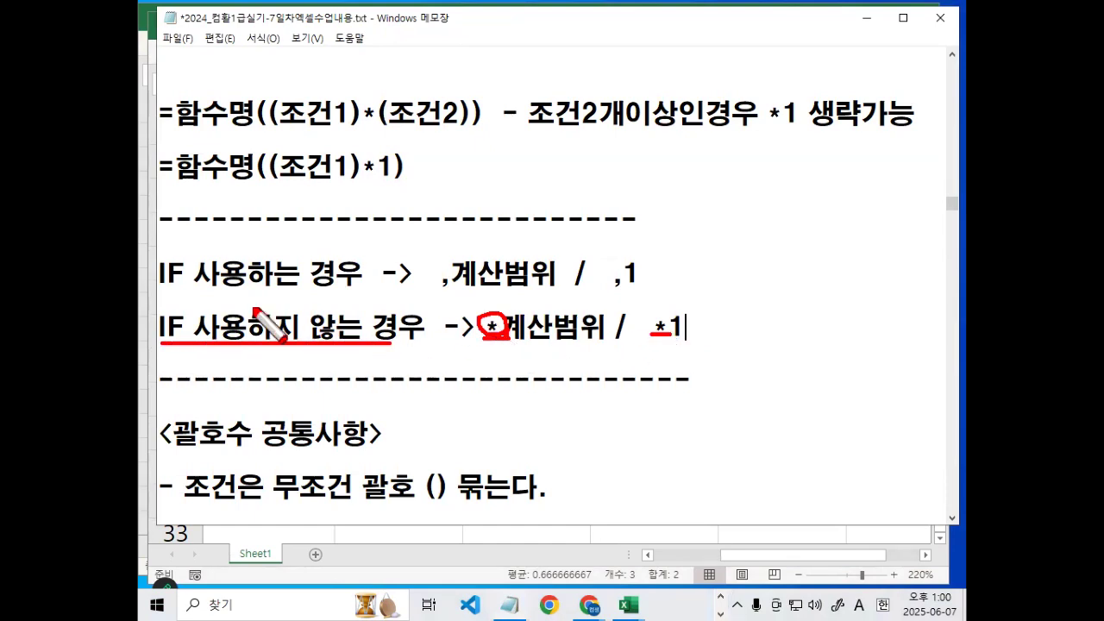
left_click_drag(164, 288, 297, 288)
left_click_drag(434, 289, 518, 291)
left_click_drag(604, 291, 658, 292)
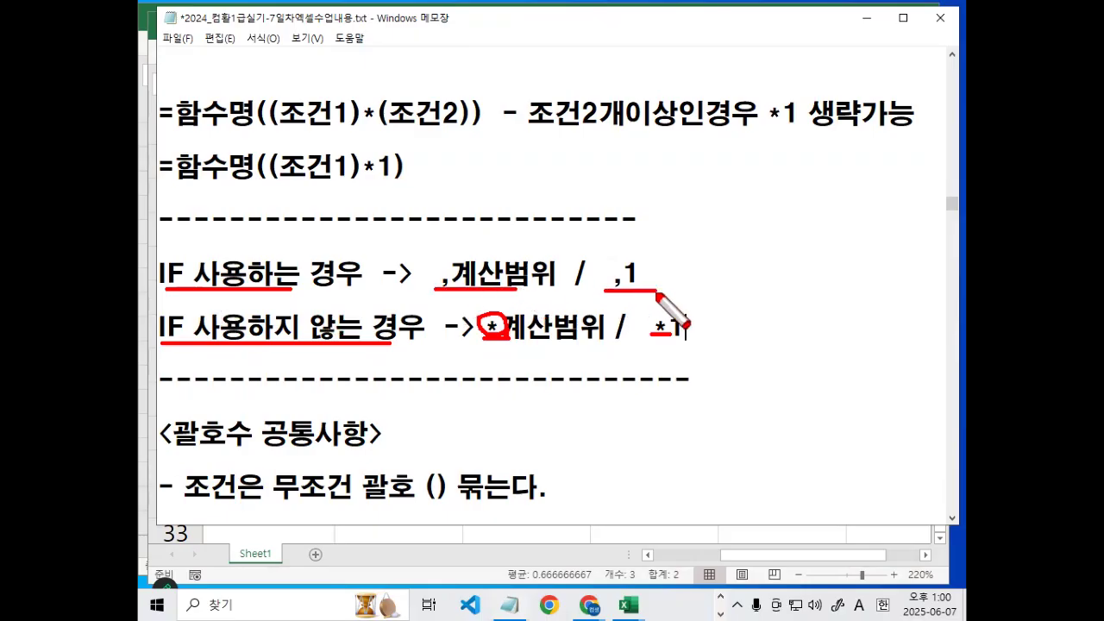
left_click_drag(680, 240, 714, 352)
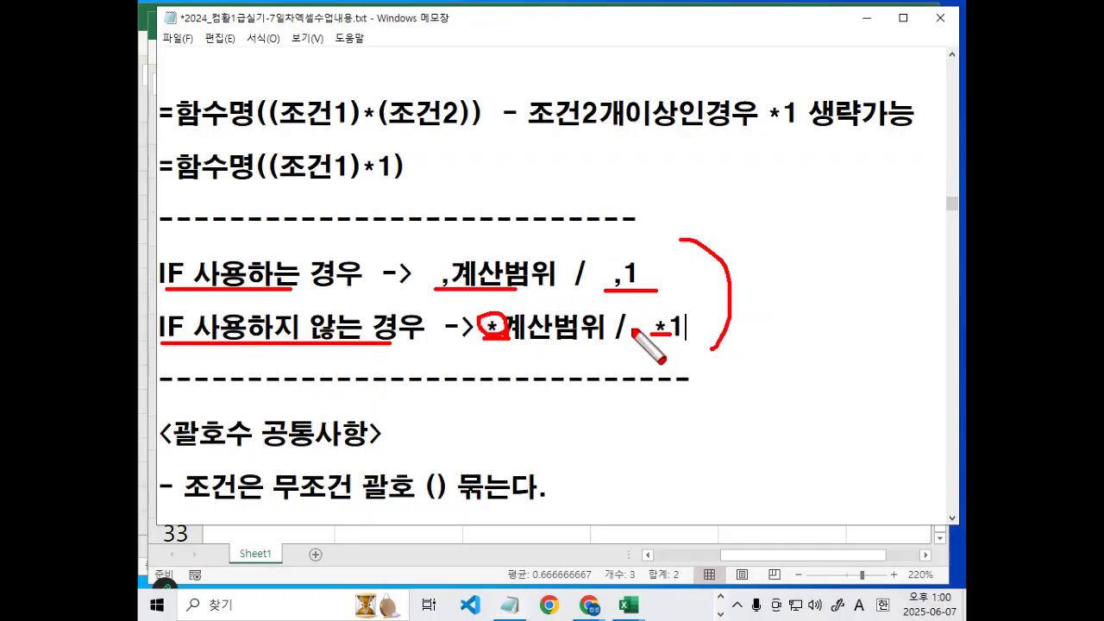
left_click_drag(438, 288, 454, 272)
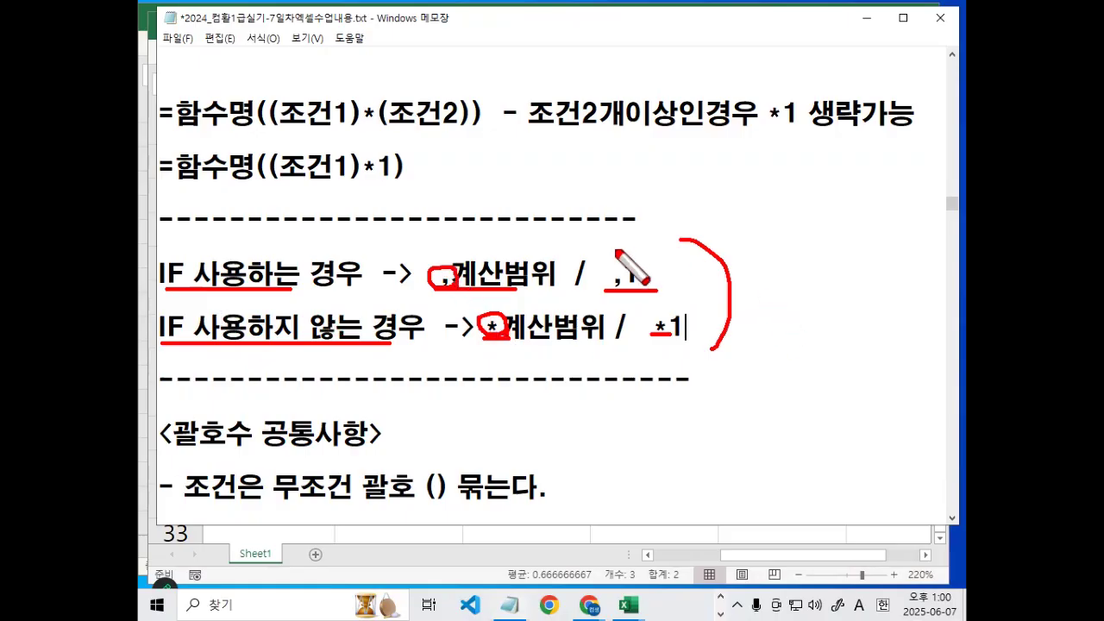
key("Escape")
Review the two rules under <괄호수 공통사항>, highlighting the one on bracketing conditions and the one on calculation ranges.
scroll(506, 299, "down", 1)
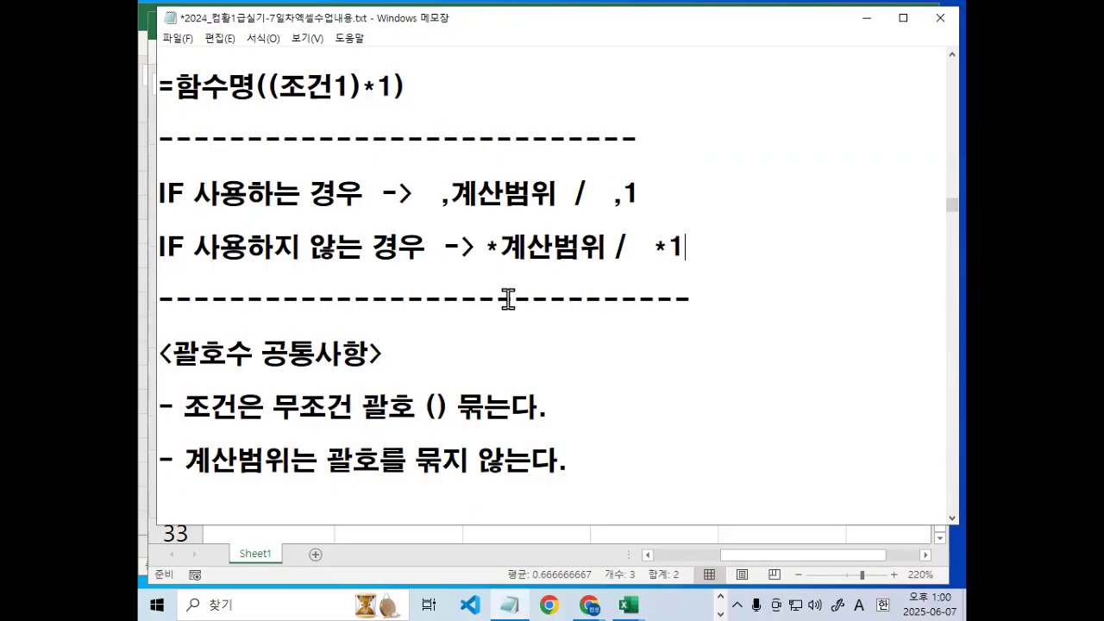
scroll(507, 299, "down", 1)
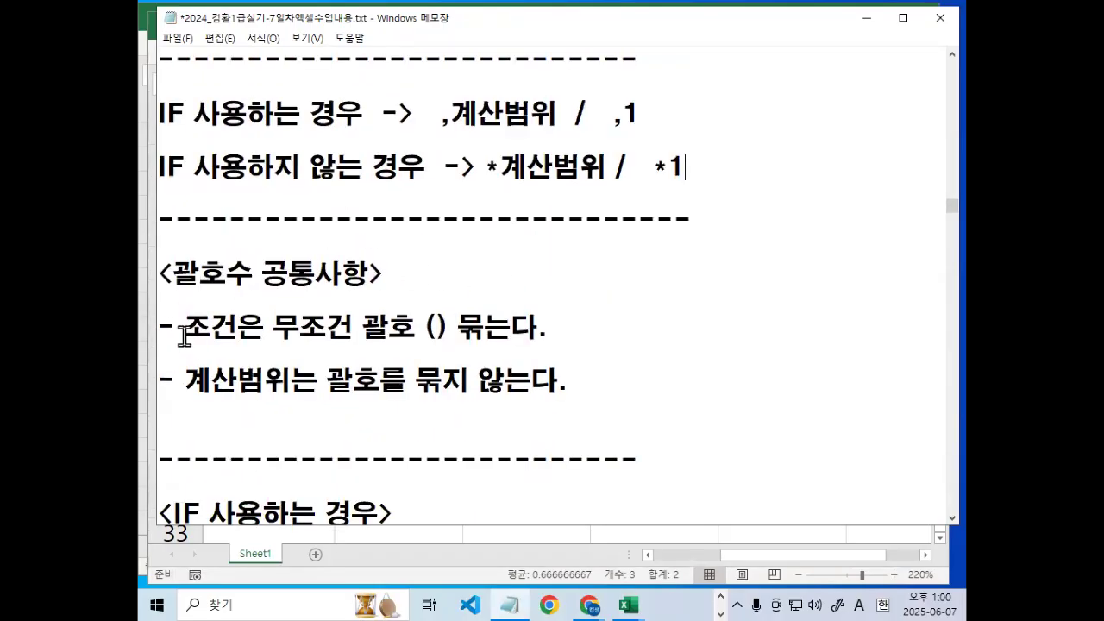
left_click_drag(188, 327, 552, 325)
left_click_drag(185, 380, 565, 382)
Examine the bracket rules for using and not using IF, highlighting the headings and the opening and closing brackets.
scroll(564, 382, "down", 3)
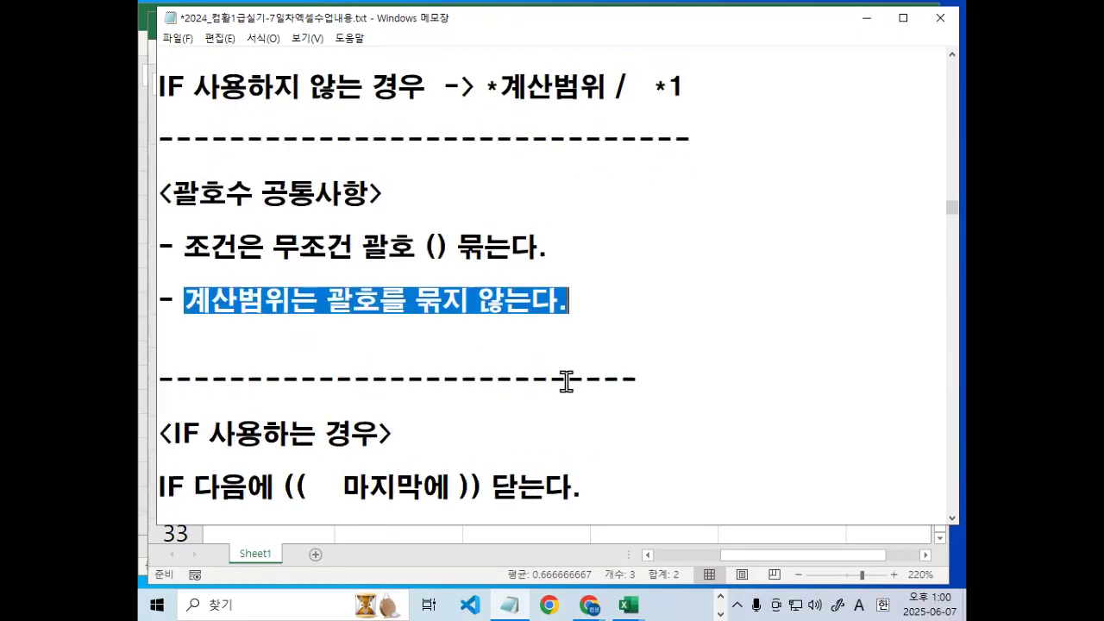
left_click(175, 274)
left_click_drag(265, 272, 352, 274)
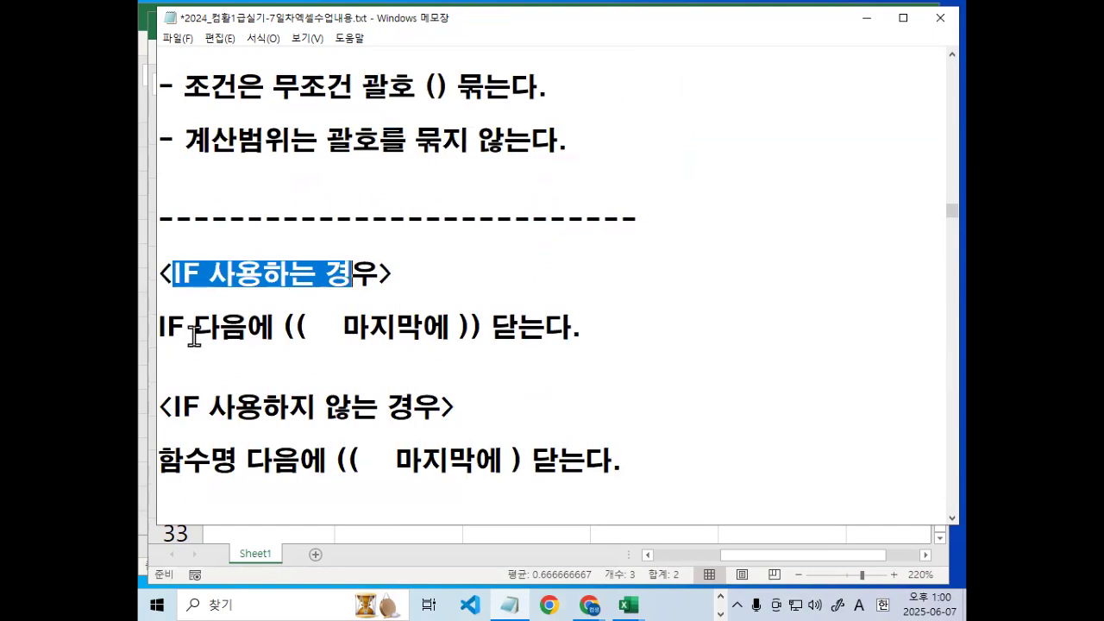
left_click_drag(168, 327, 229, 327)
left_click_drag(295, 326, 309, 327)
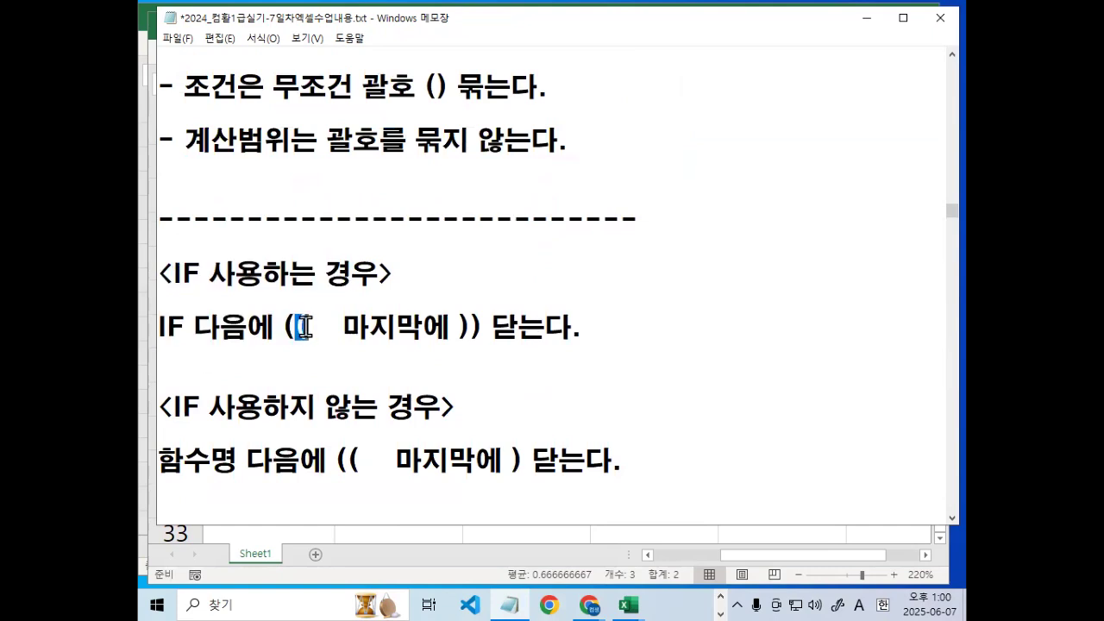
left_click_drag(457, 328, 583, 328)
scroll(591, 328, "down", 1)
left_click_drag(172, 326, 435, 327)
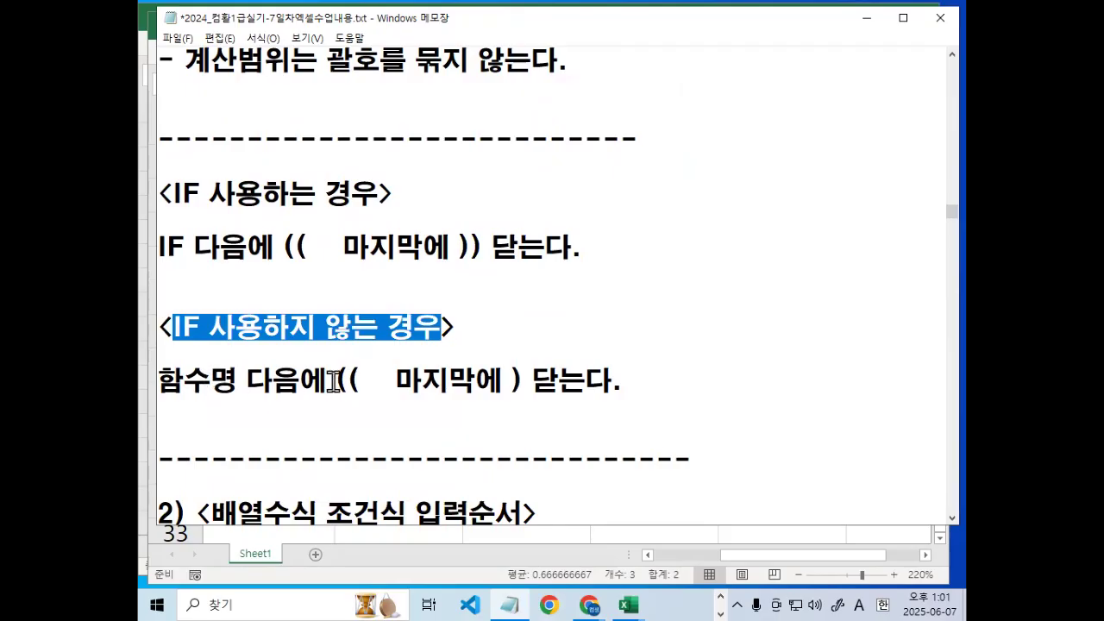
left_click_drag(334, 379, 361, 379)
left_click_drag(505, 379, 528, 379)
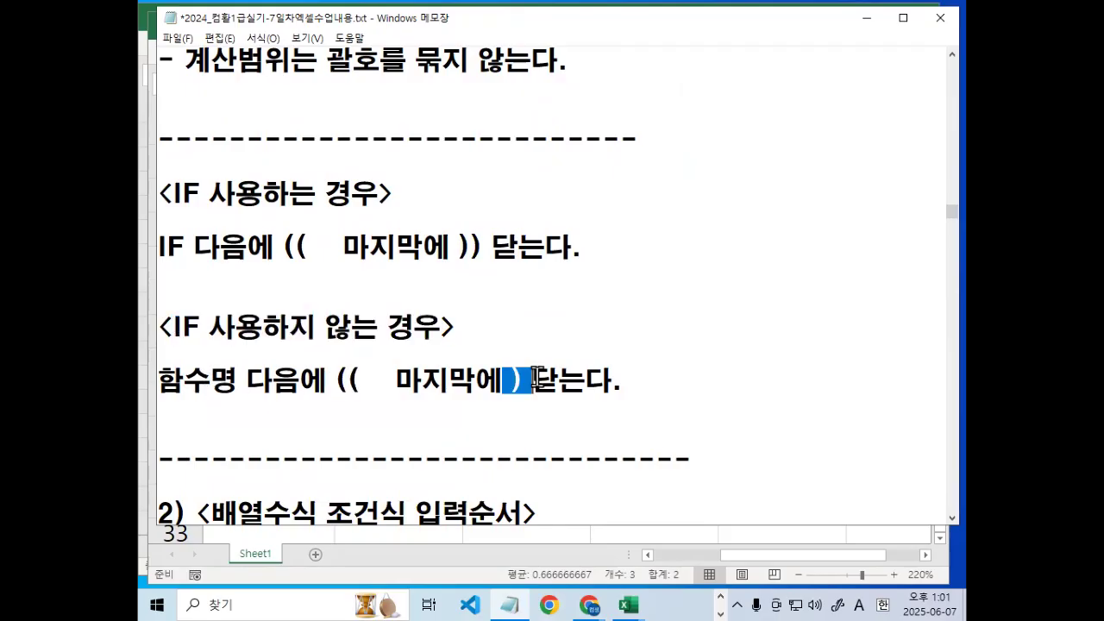
In the <IF 사용하는 경우> rule, add "두번 열고" after the opening brackets and "2번" before 닫는다.
left_click(286, 248)
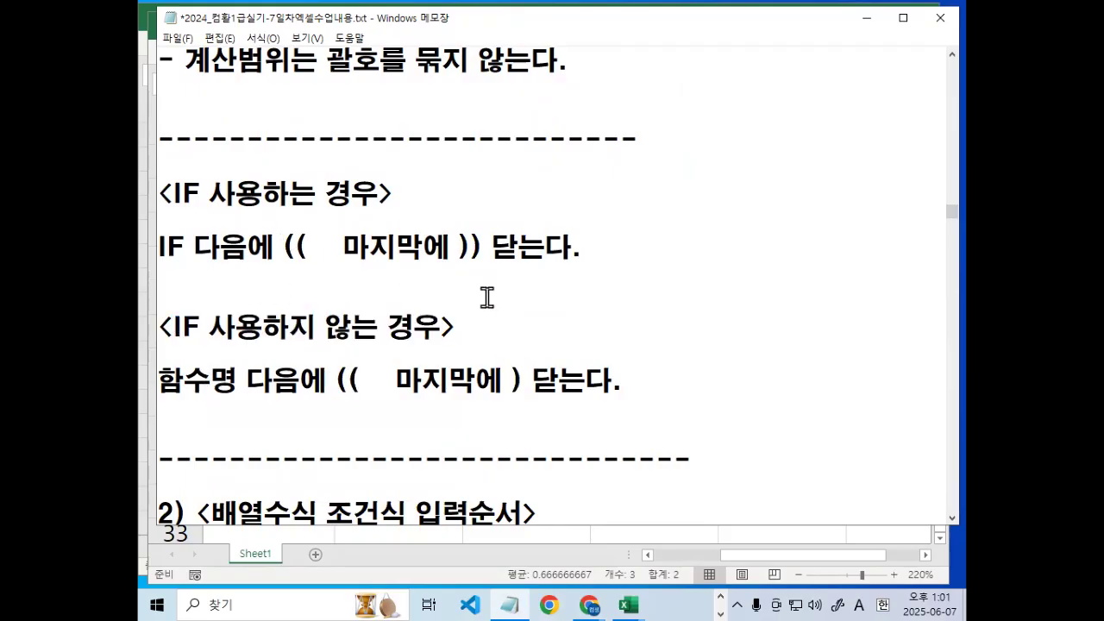
key("Right")
type("r")
key("BackSpace")
key("Hangul")
type("ㄱ구번")
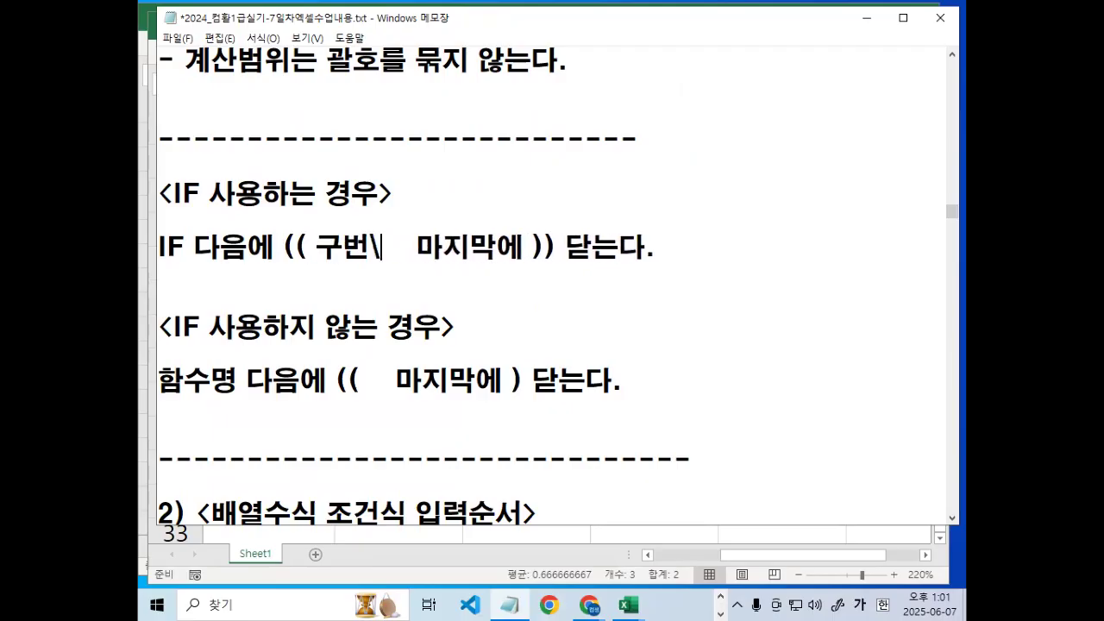
key("BackSpace")
key("BackSpace")
key("BackSpace")
type("두번 열고")
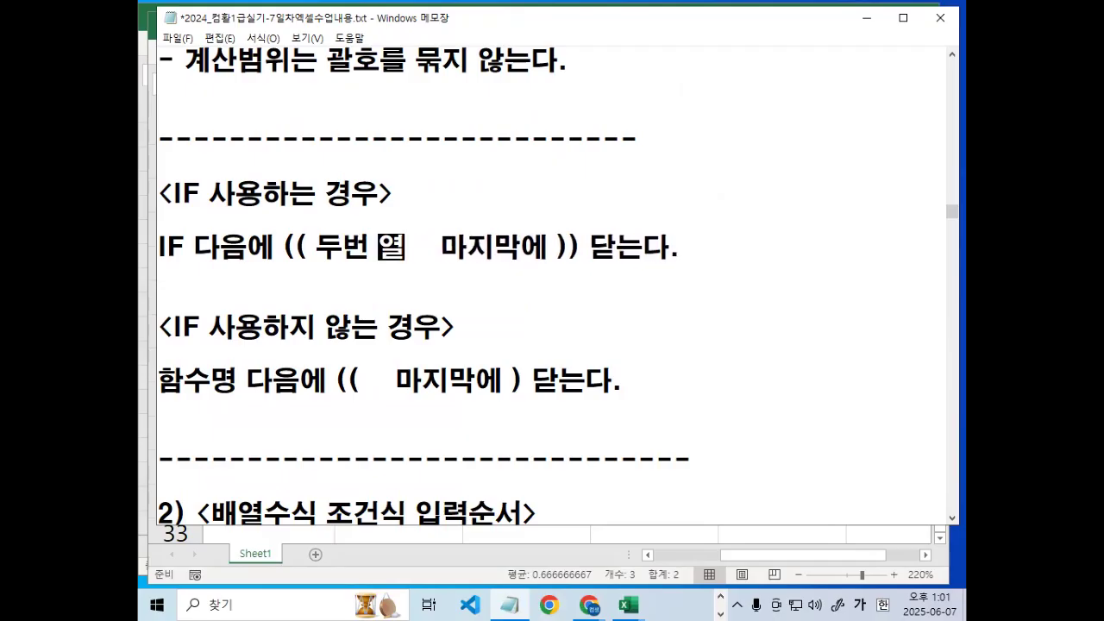
type("2ㅂ")
key("BackSpace")
type("번 ")
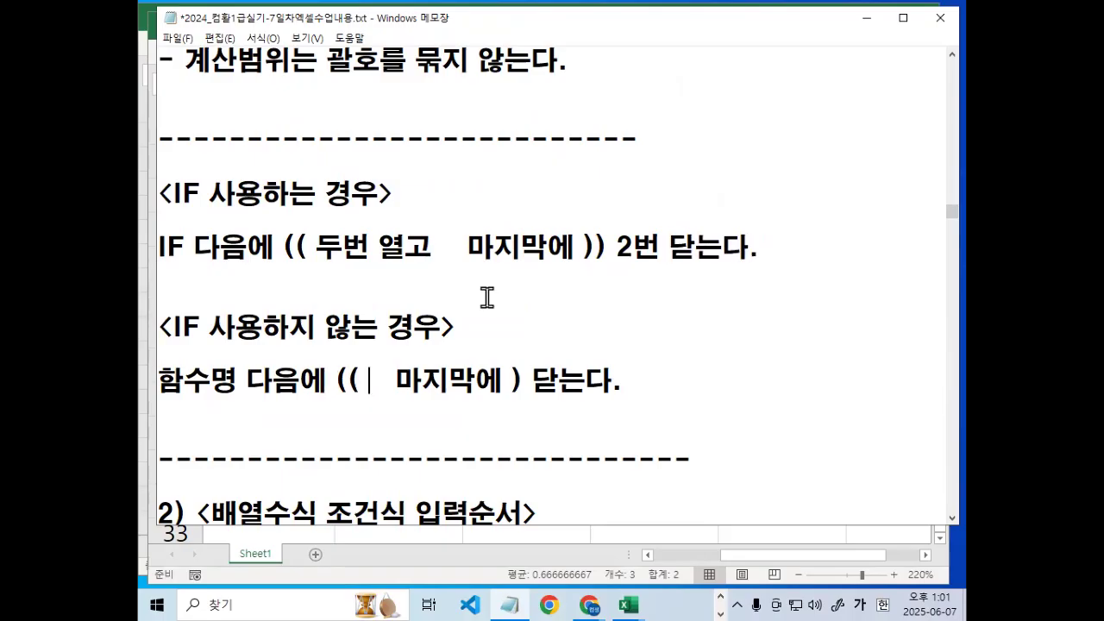
In the <IF 사용하지 않는 경우> rule, add "두번 열고" after the opening brackets and "한번" before 닫는다.
type(" 두번")
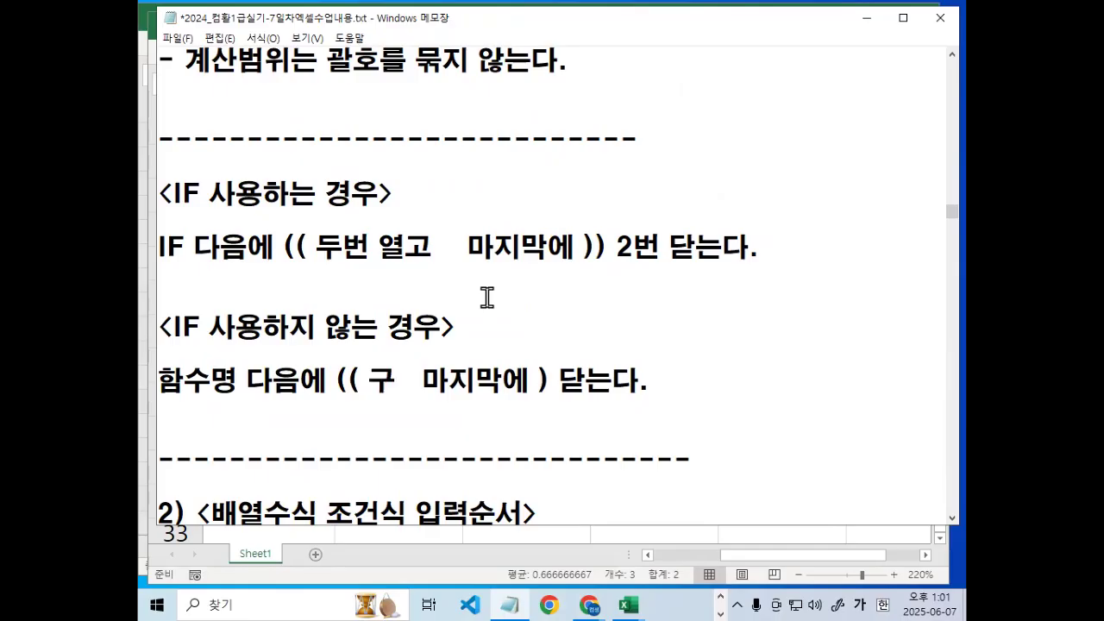
type(" 열고")
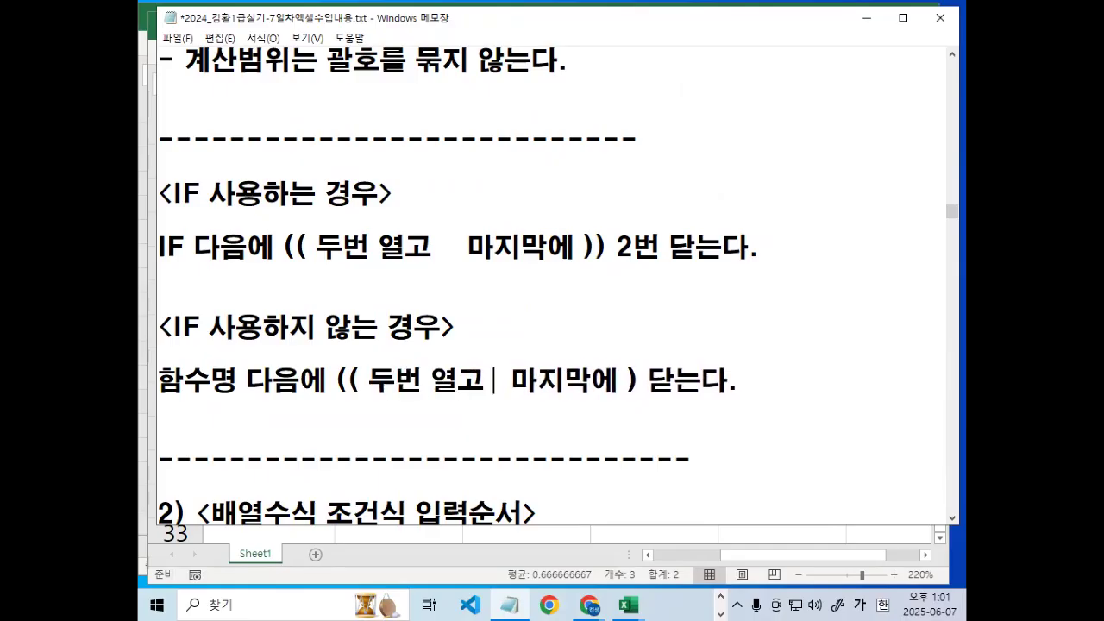
type(" 한번")
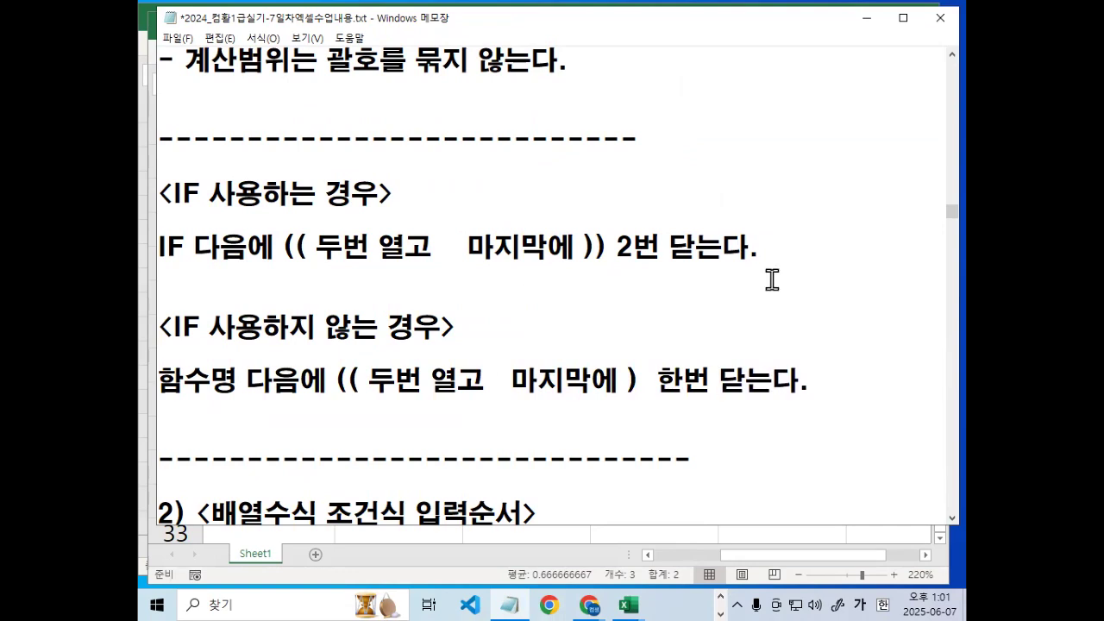
Circle the double opening and double closing brackets of the <IF 사용하는 경우> rule in red pen, and clear the marks.
key("ctrl+2")
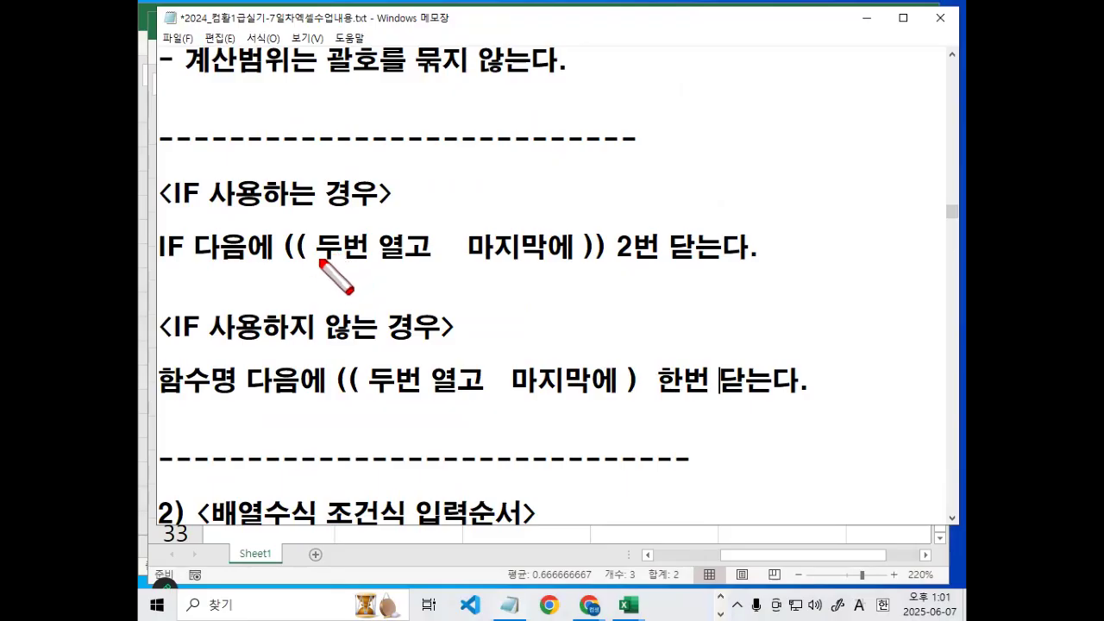
left_click_drag(291, 268, 321, 263)
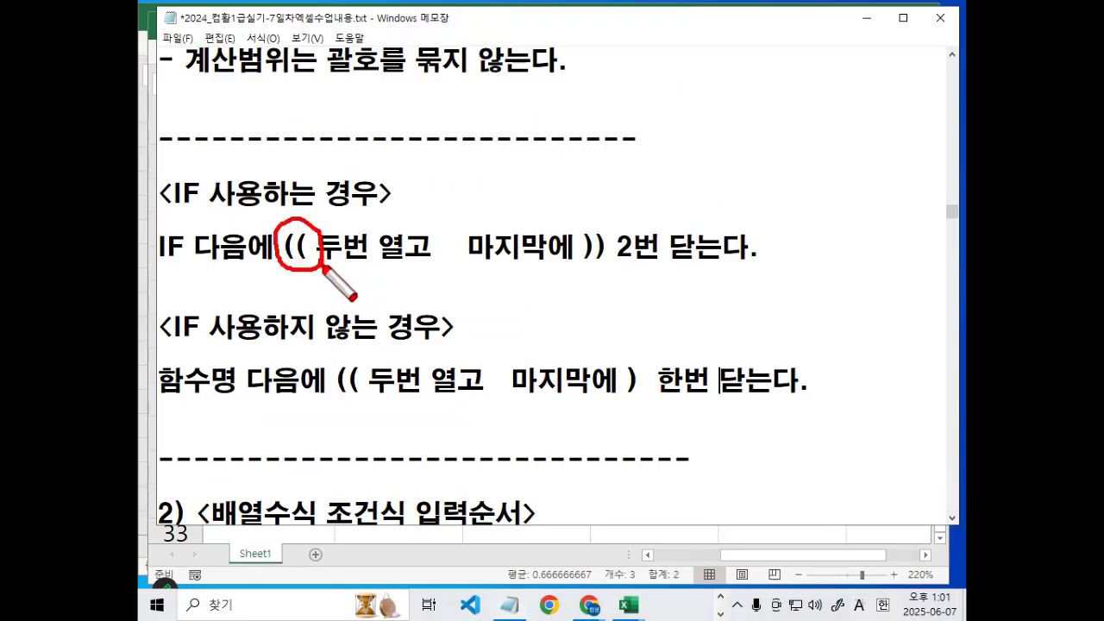
mouse_move(614, 253)
left_mouse_down()
mouse_move(570, 252)
mouse_move(614, 255)
left_mouse_up()
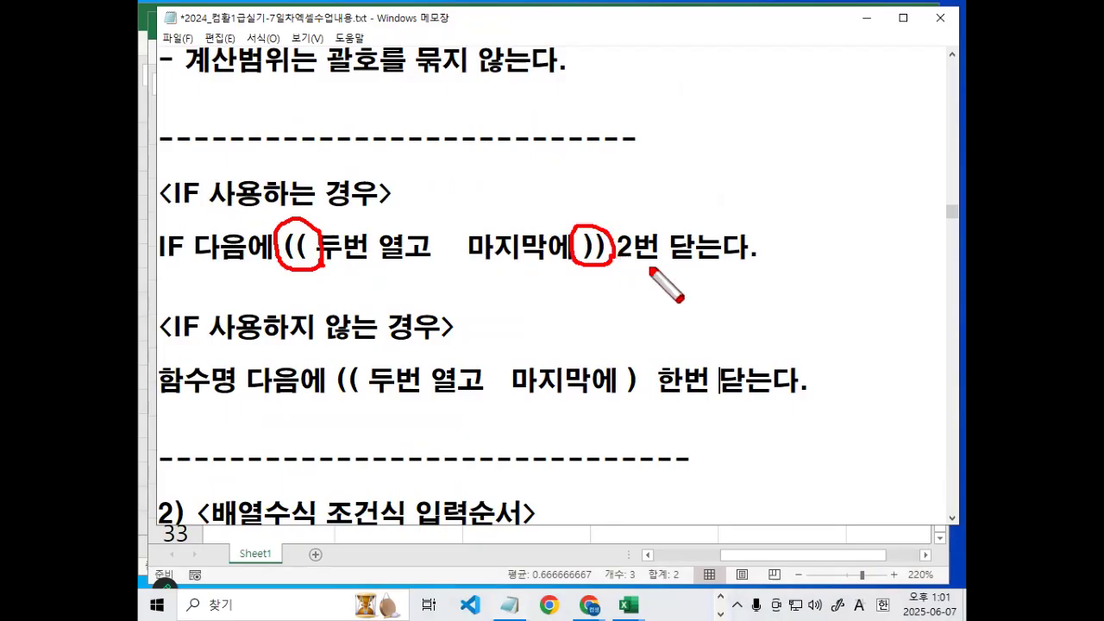
key("Escape")
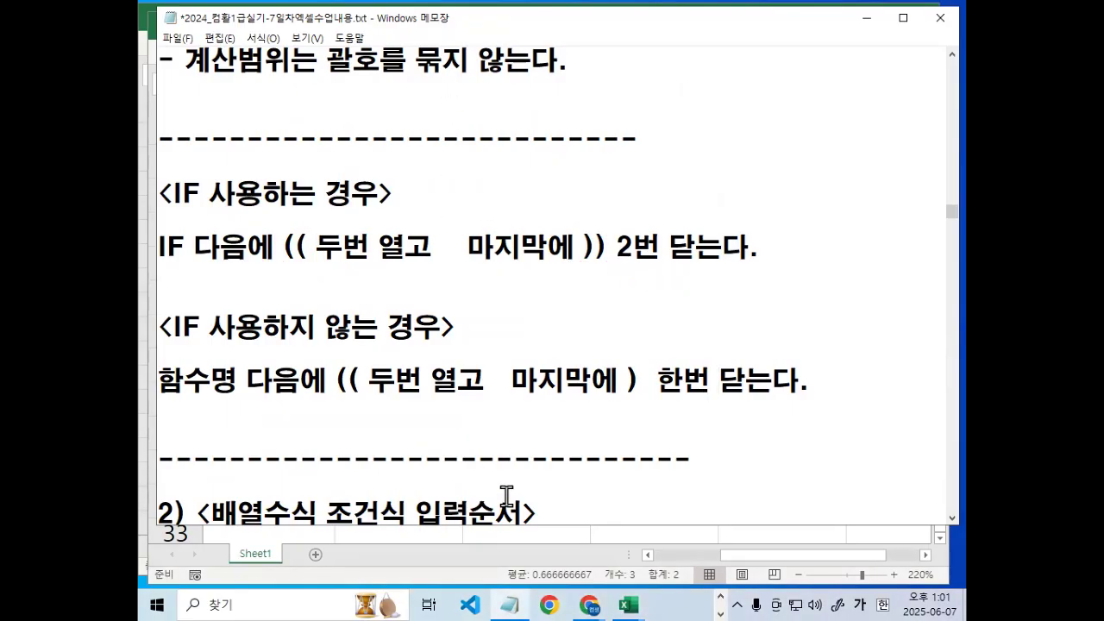
Insert five blank lines between the dashed separator and the "2) <배열수식 조건식 입력순서>" heading.
scroll(507, 495, "down", 1)
left_click(164, 333)
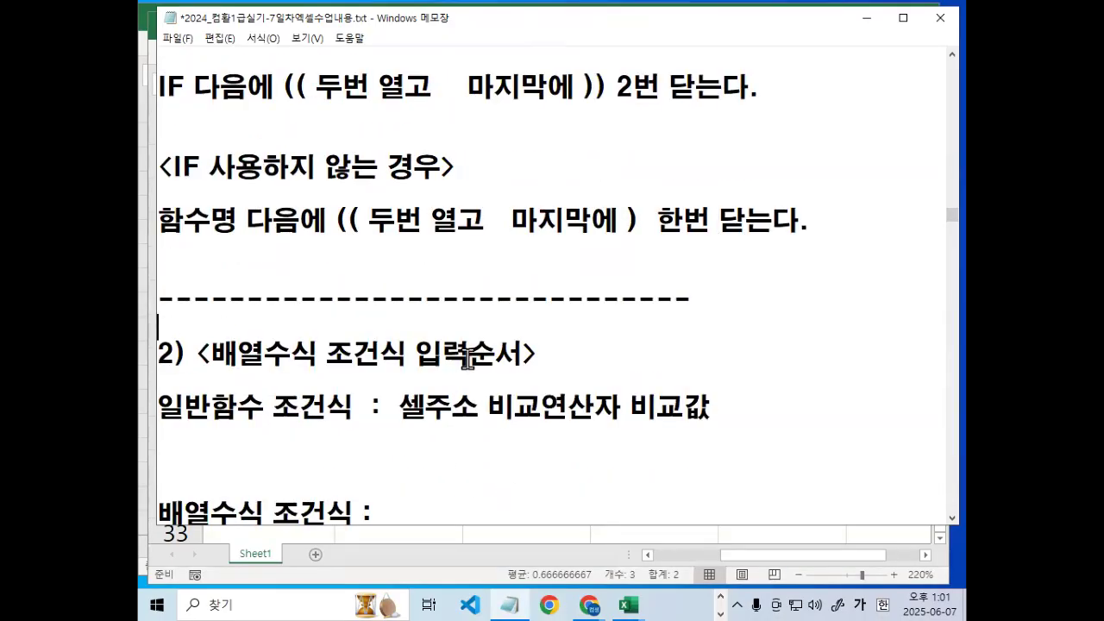
key("Return")
key("Return")
key("Return")
key("Return")
key("Return")
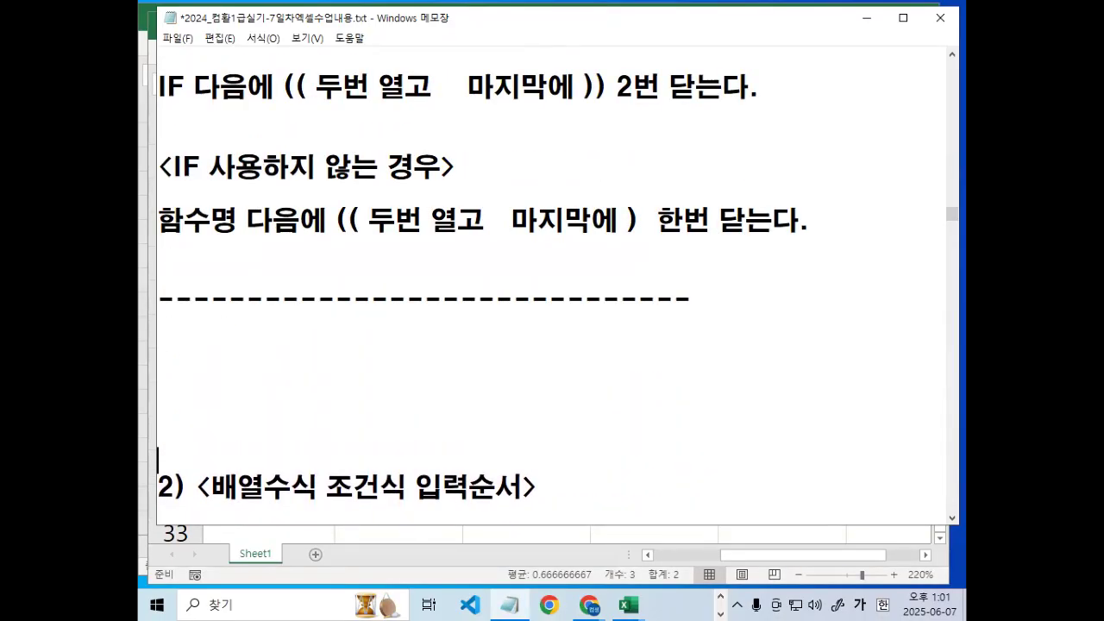
Delete the blank line below the IF count formula under <개수,인원수>.
scroll(410, 342, "up", 3)
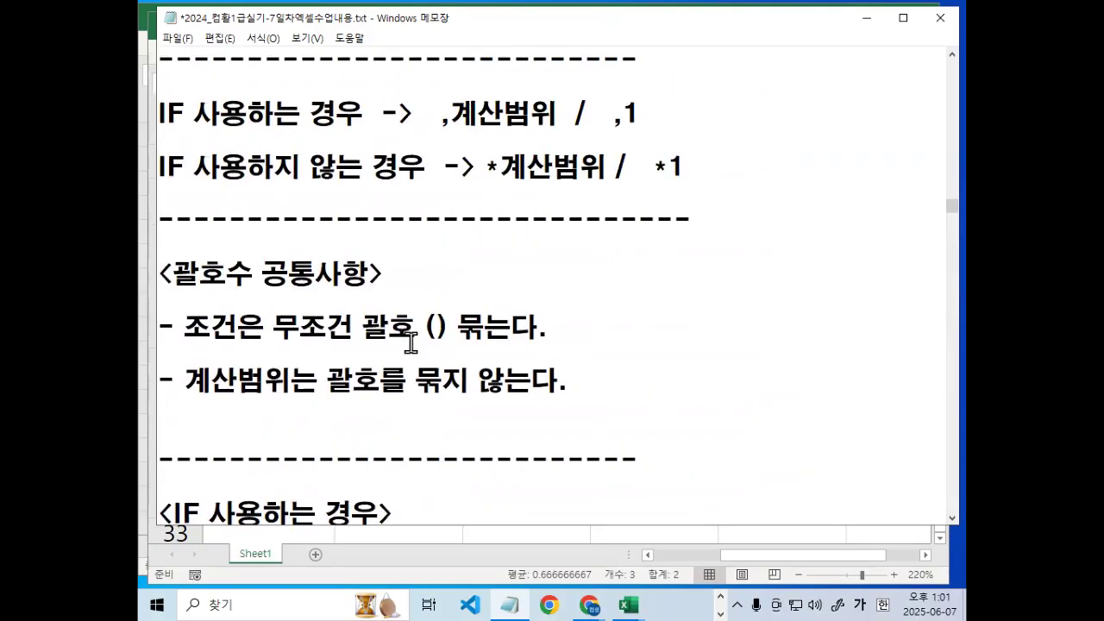
scroll(411, 341, "up", 2)
left_click(278, 142)
key("Delete")
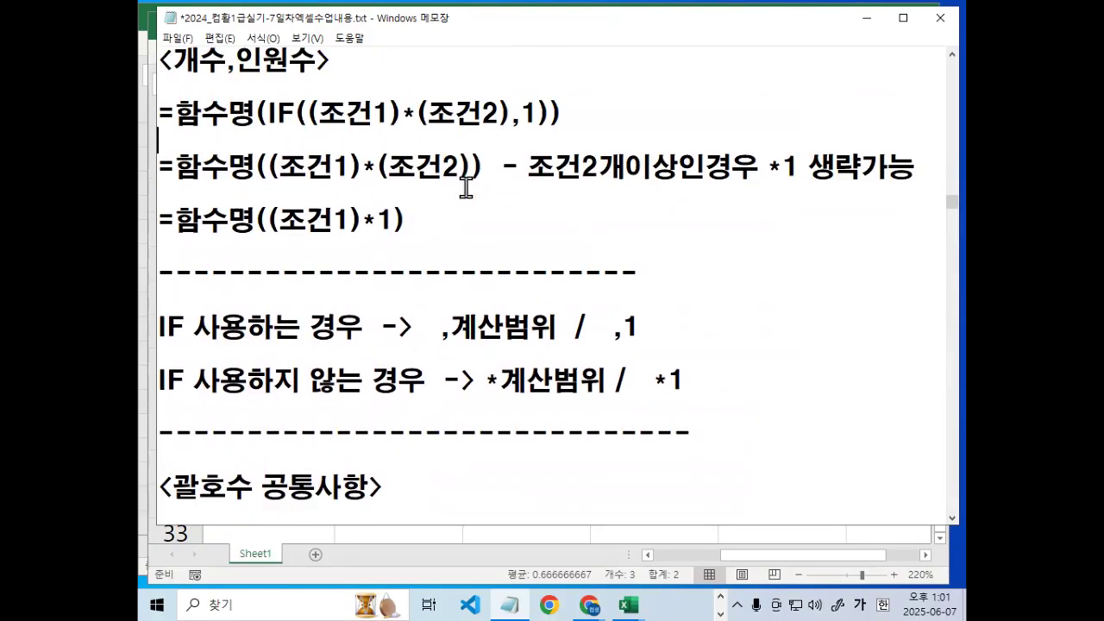
scroll(457, 216, "down", 3)
scroll(451, 235, "up", 5)
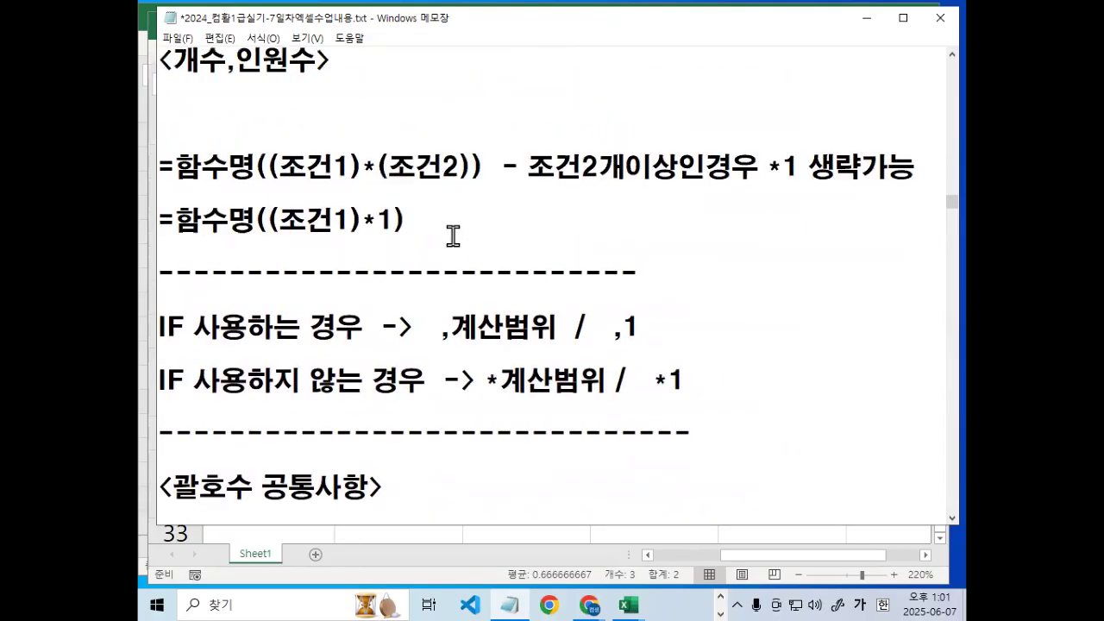
Add the heading "<계산범위가 주어질 경우>" above the <개수,인원수> section.
left_click(279, 247)
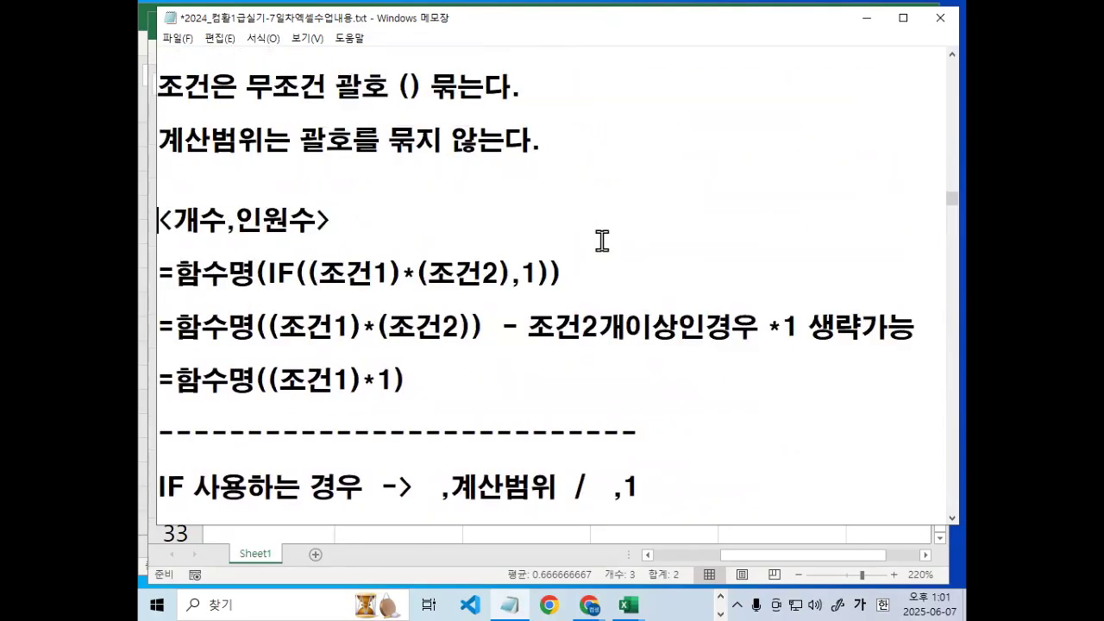
key("Return")
type("<계산ㅂ")
type("범위가 주어질경")
key("BackSpace")
key("BackSpace")
key("BackSpace")
key("BackSpace")
type("질 ㄱ")
type("경우>")
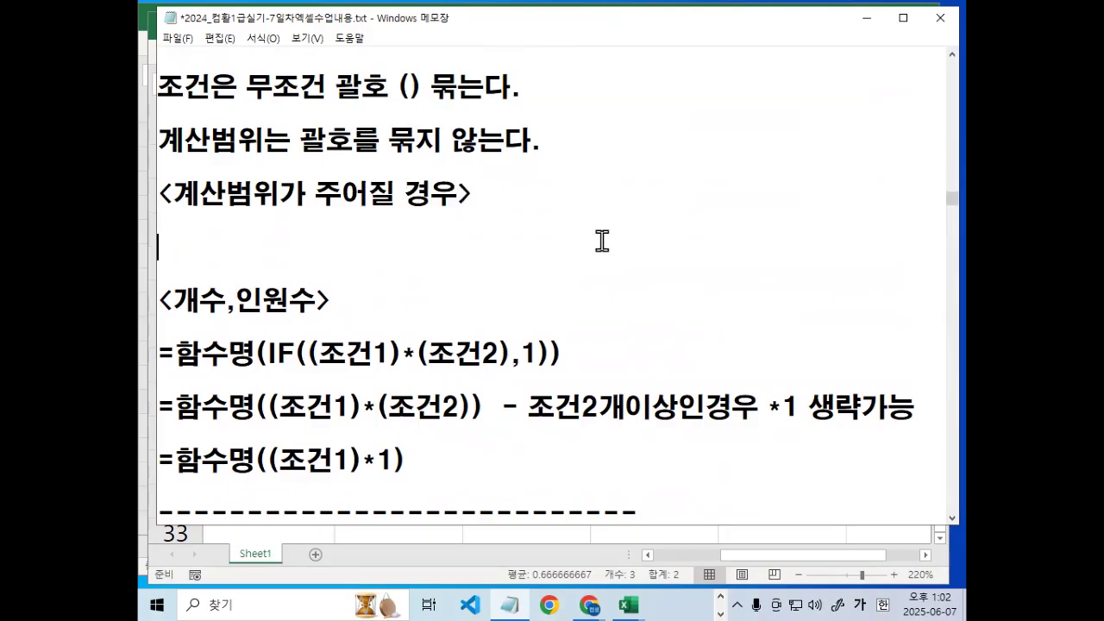
Copy the IF count formula =함수명(IF((조건1)*(조건2),1)) to the line under the <계산범위가 주어질 경우> heading.
key("shift+End")
key("ctrl+c")
key("Home")
key("Up")
key("Return")
key("ctrl+v")
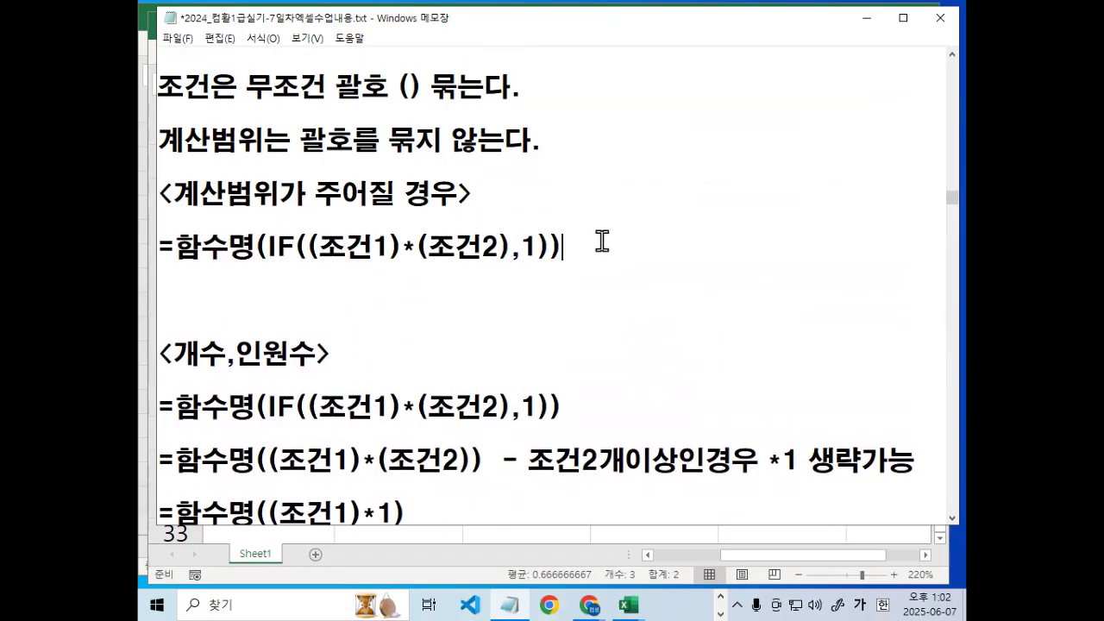
Replace the 1 in the copied IF formula with 계산범위, keeping a single comma before it.
key("Hangul")
type("rPt")
key("BackSpace")
key("BackSpace")
key("BackSpace")
key("Hangul")
type(",계산ㅁ")
type("범위")
key("Delete")
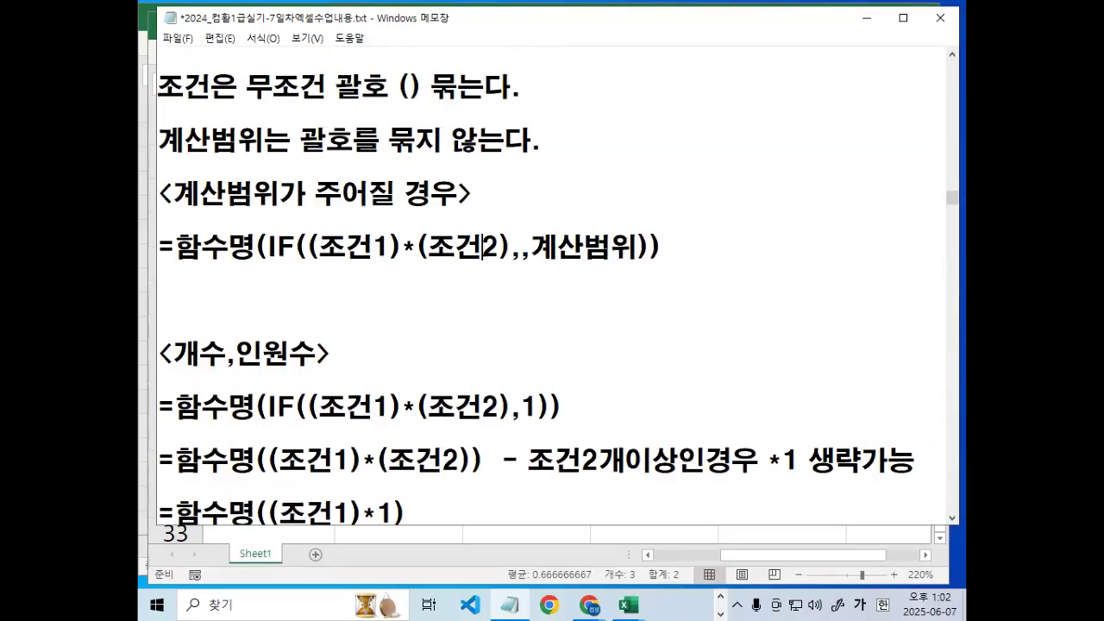
key("Delete")
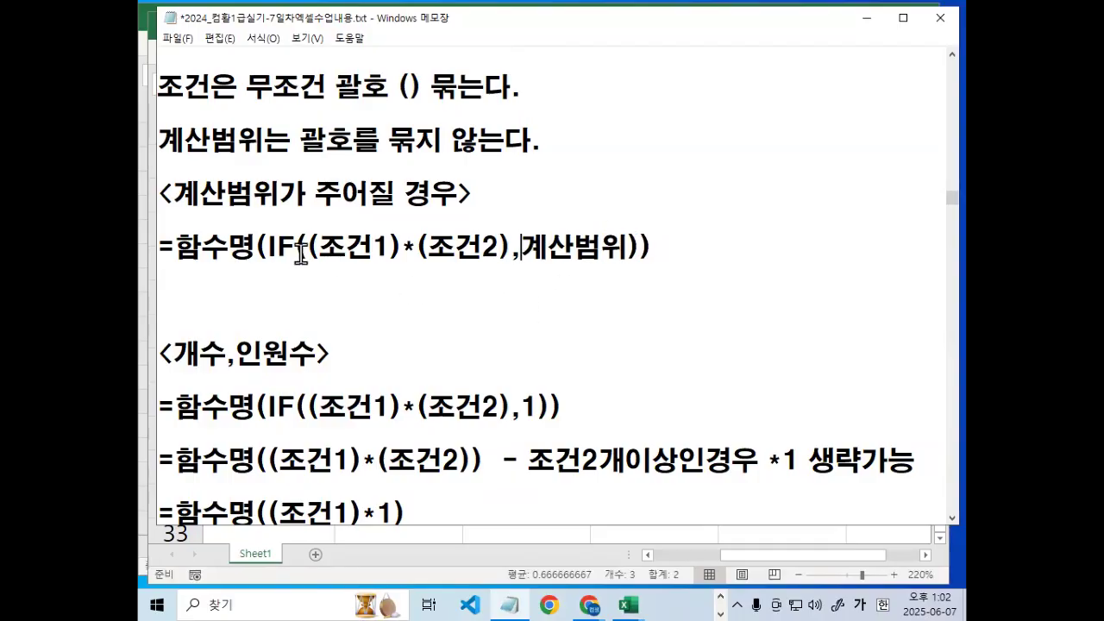
Duplicate the formula =함수명(IF((조건1)*(조건2),계산범위)) on a new line below it.
left_click(676, 246)
key("Return")
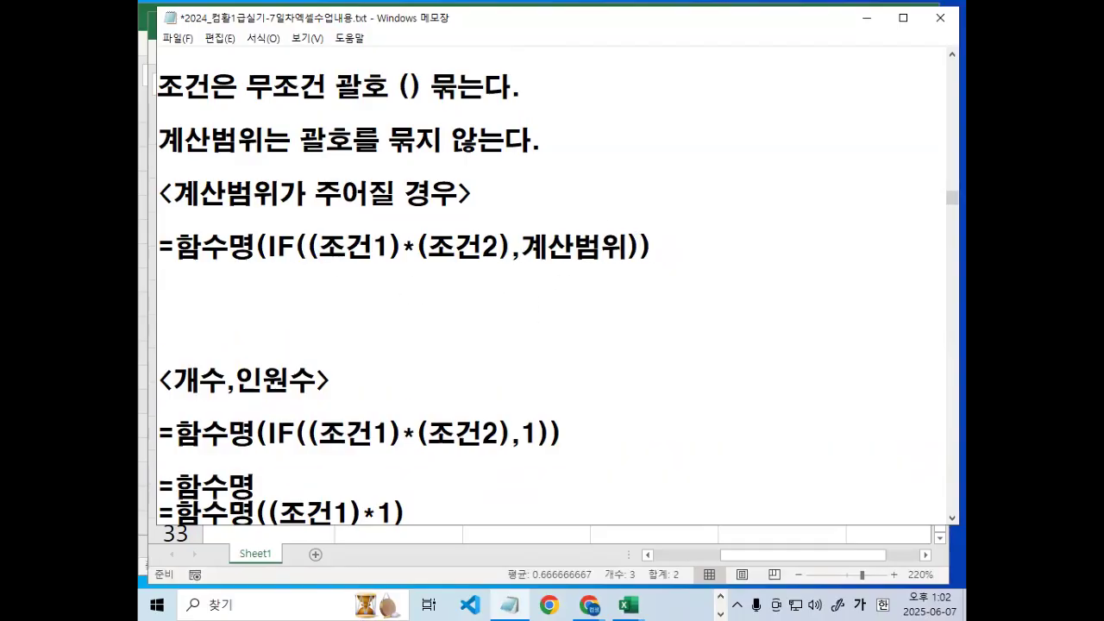
key("shift+End")
key("ctrl+c")
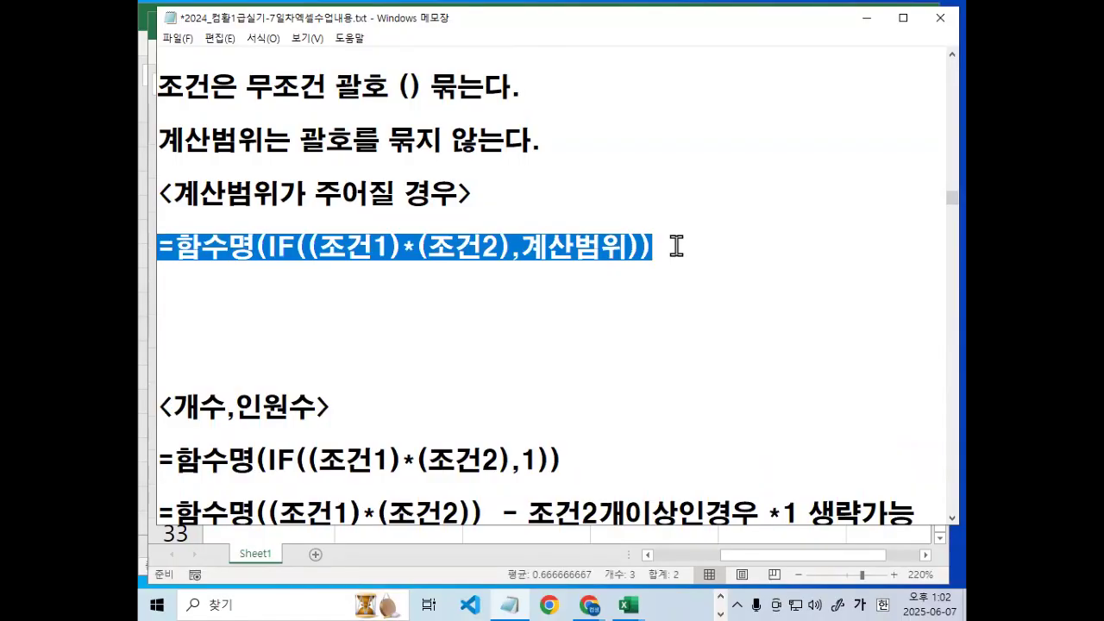
key("Down")
key("ctrl+v")
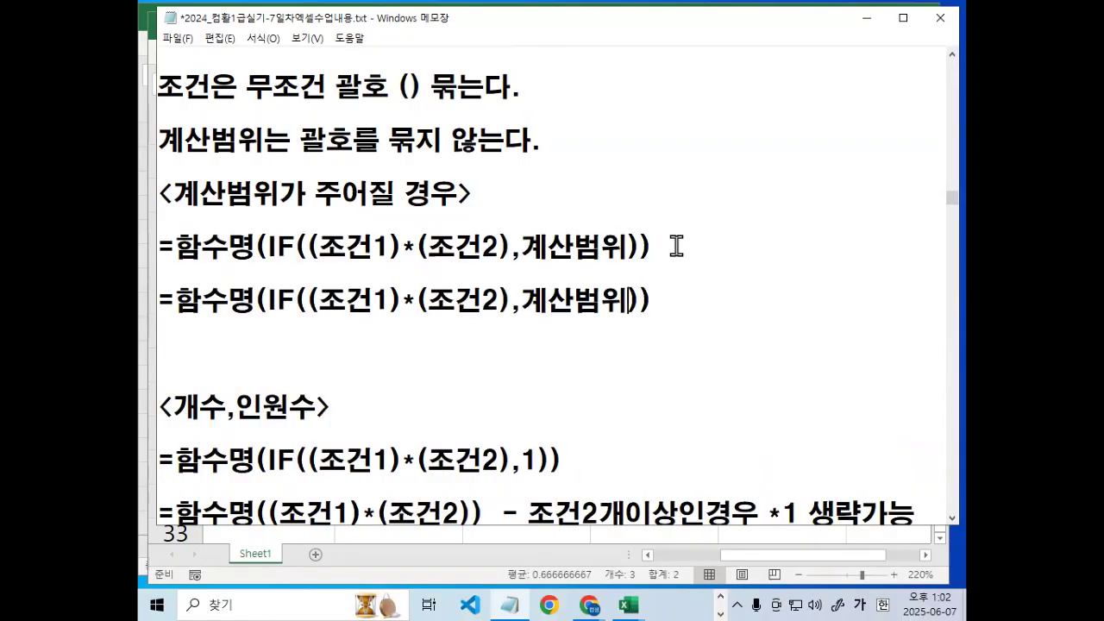
Rewrite the duplicated formula without IF as =함수명((조건1)*(조건2)*계산범위).
key("Delete")
key("Delete")
key("Delete")
key("Delete")
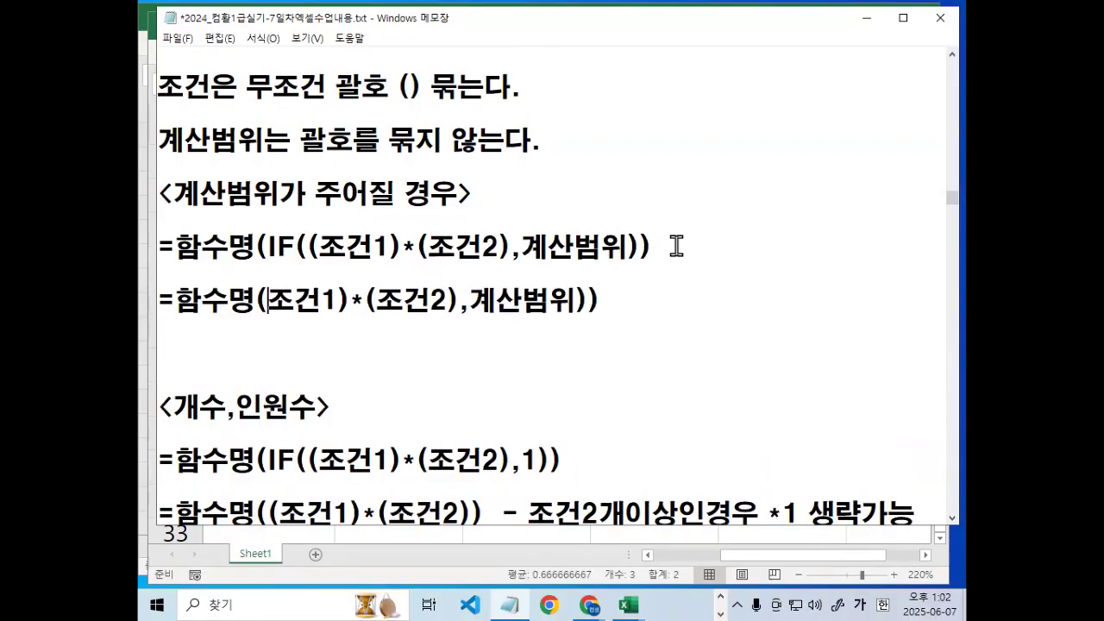
type("(")
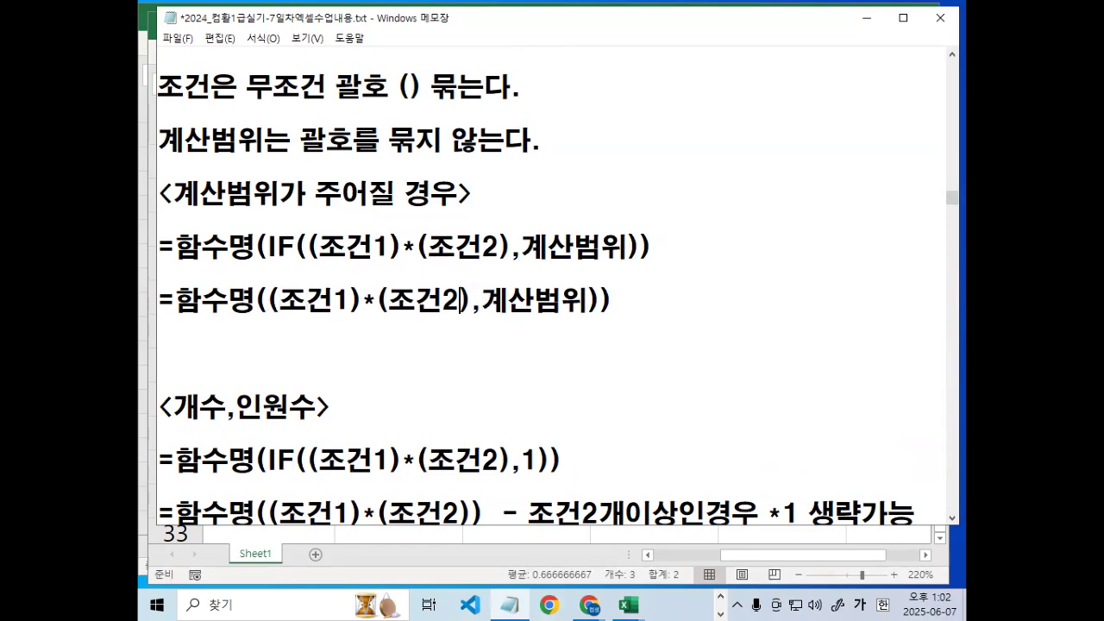
key("Delete")
type("*")
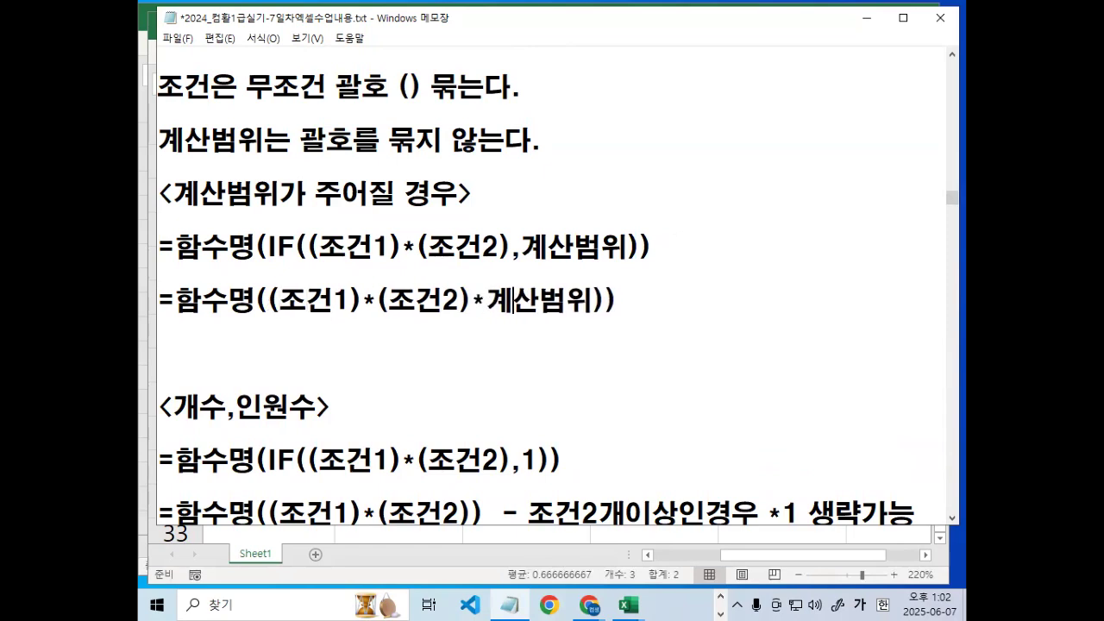
Set off the <계산범위가 주어질 경우> section with a blank line above its heading and a dashed separator below its formulas.
key("Return")
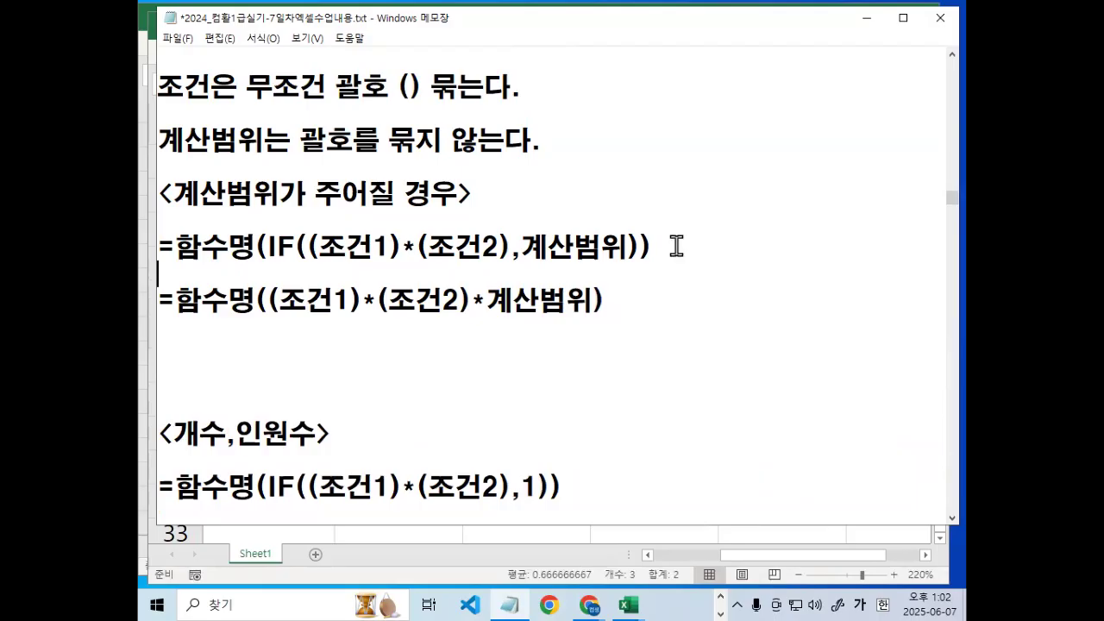
key("Return")
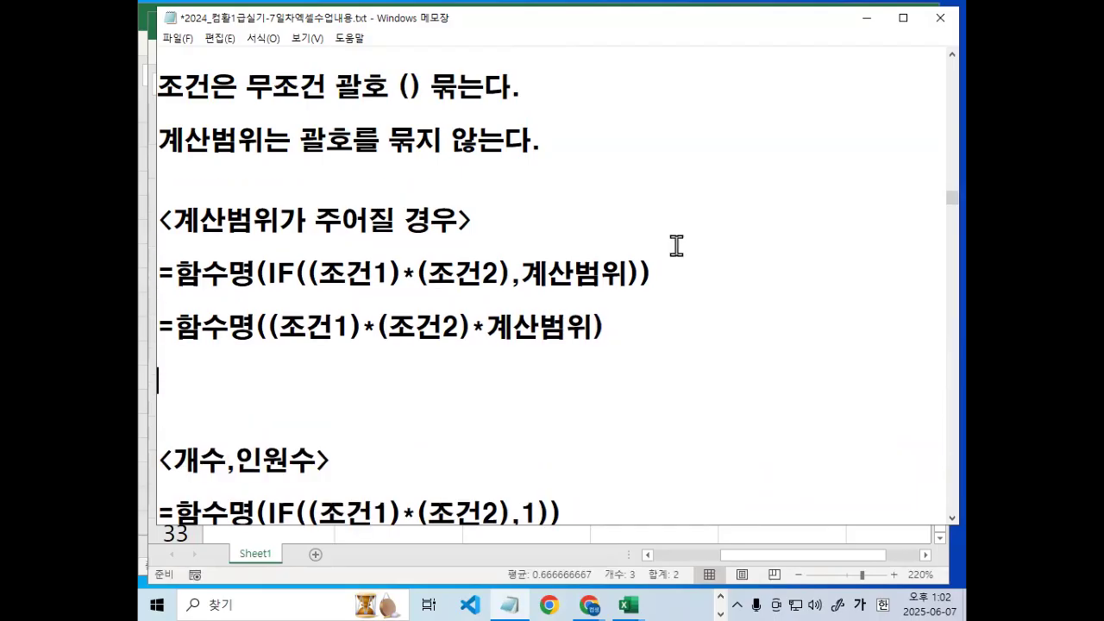
type("--------------------------------")
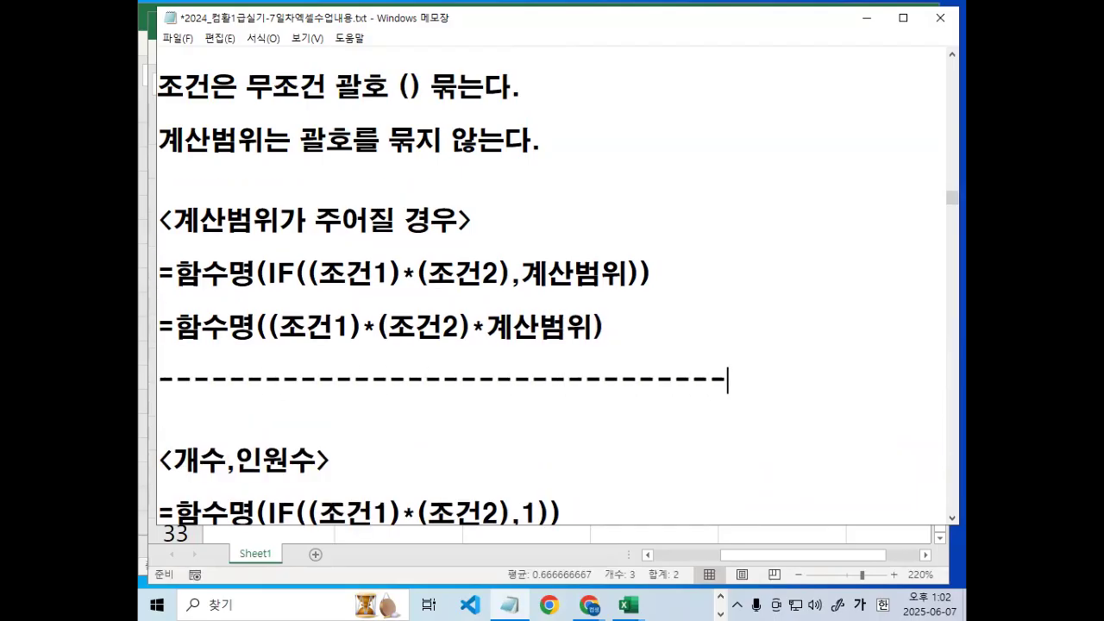
key("BackSpace")
Replace the comma in the <개수,인원수> heading with an equals sign.
scroll(694, 148, "down", 1)
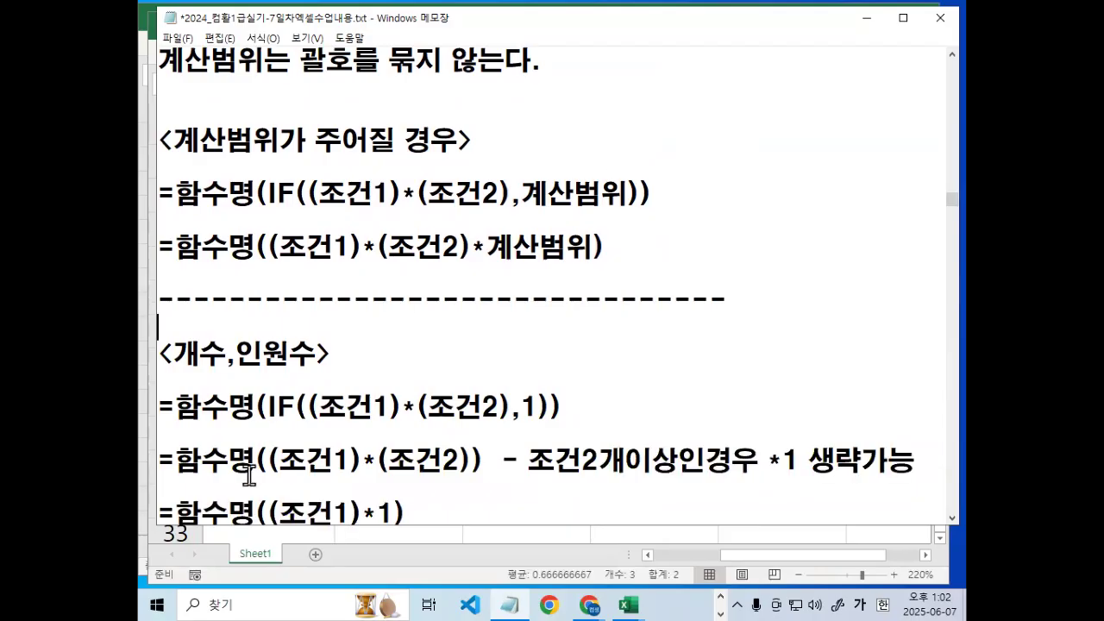
left_click_drag(223, 356, 234, 345)
type("=")
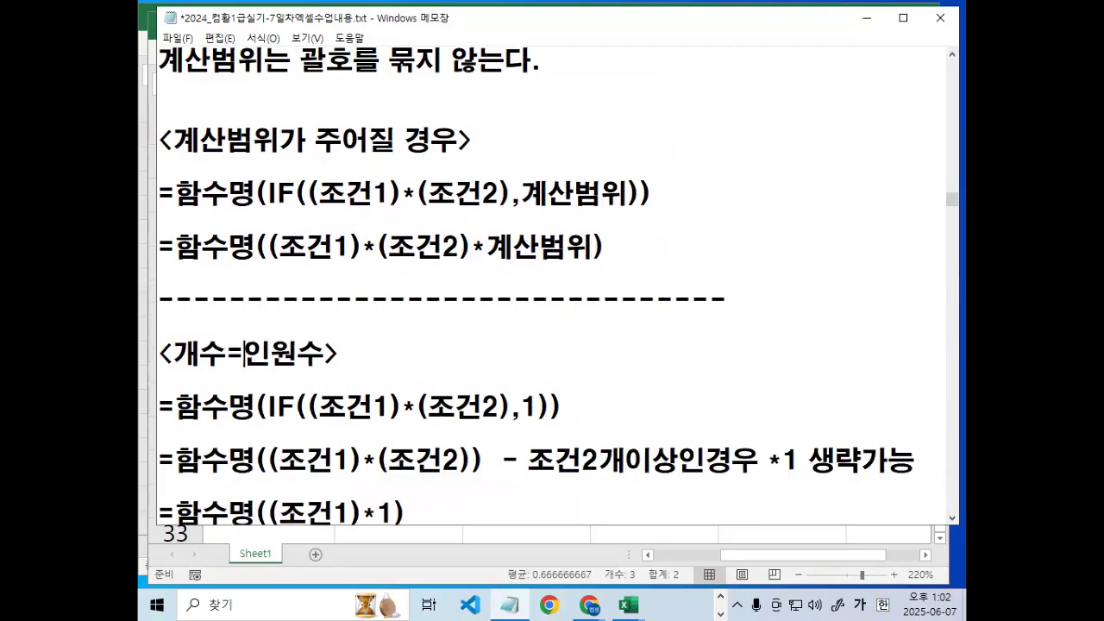
Insert *1 after (조건2) in the second formula under the <개수=인원수> heading.
scroll(316, 354, "down", 1)
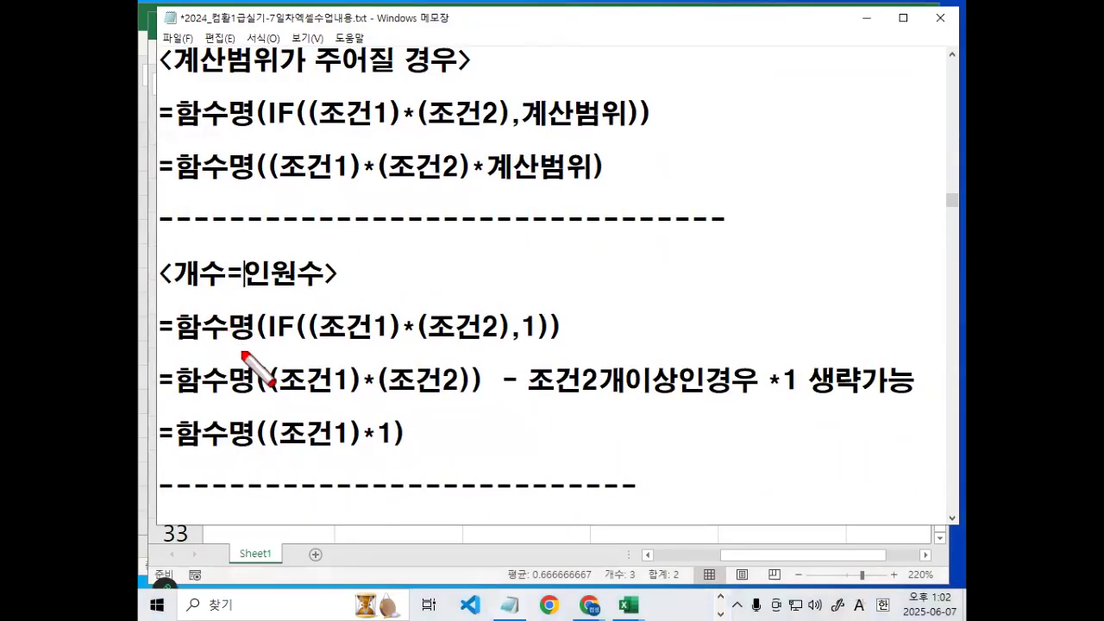
left_click_drag(498, 346, 537, 346)
key("Escape")
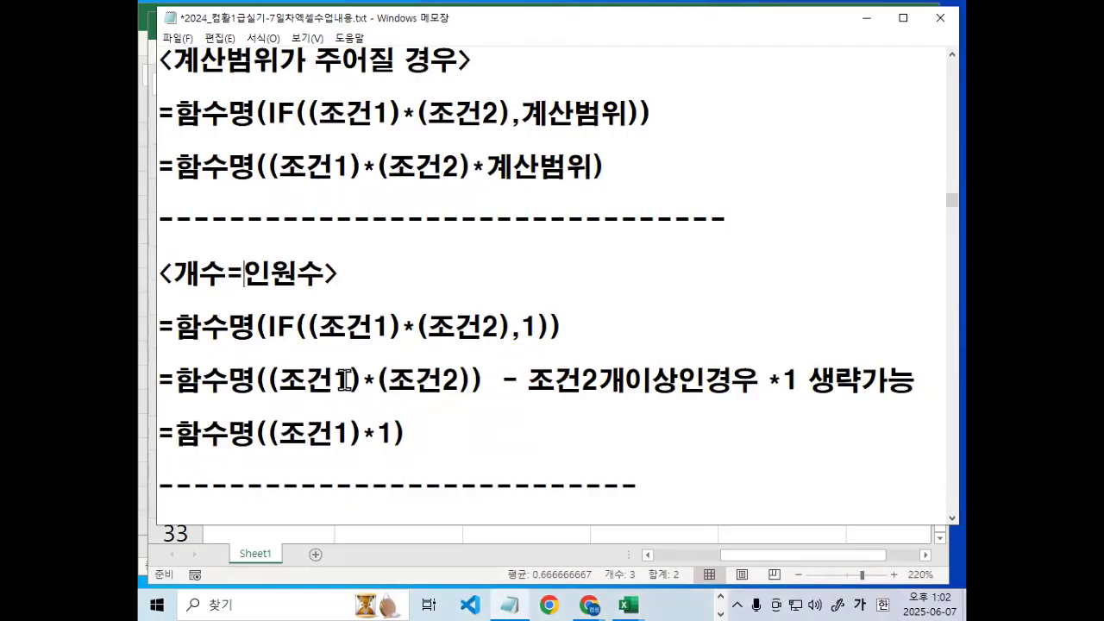
key("ctrl+2")
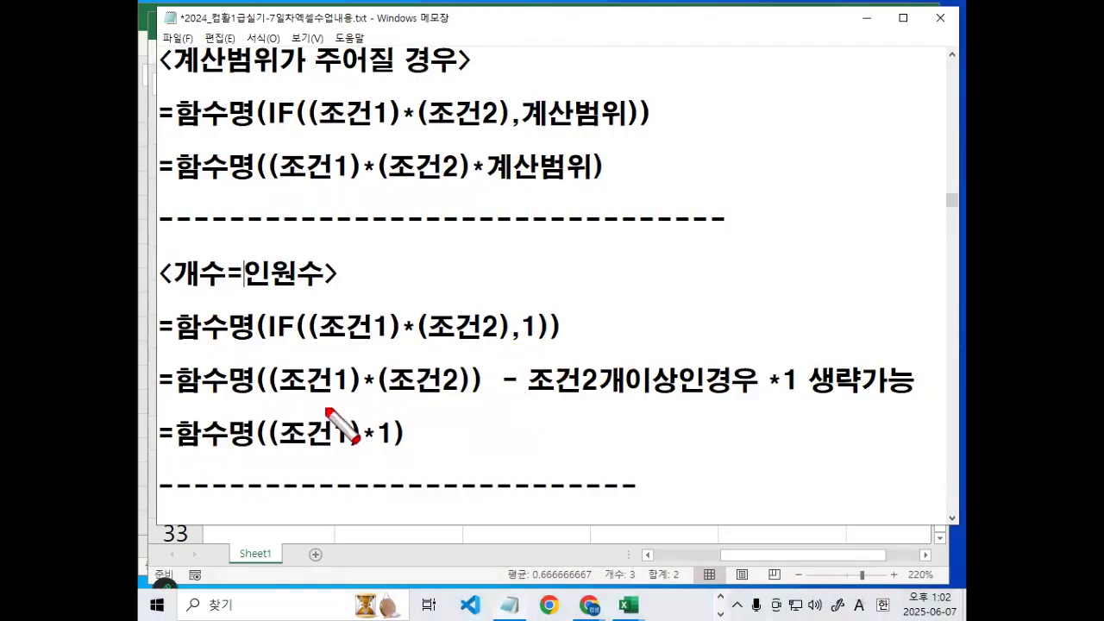
left_click_drag(183, 402, 328, 402)
key("Escape")
left_click(473, 380)
type("*1")
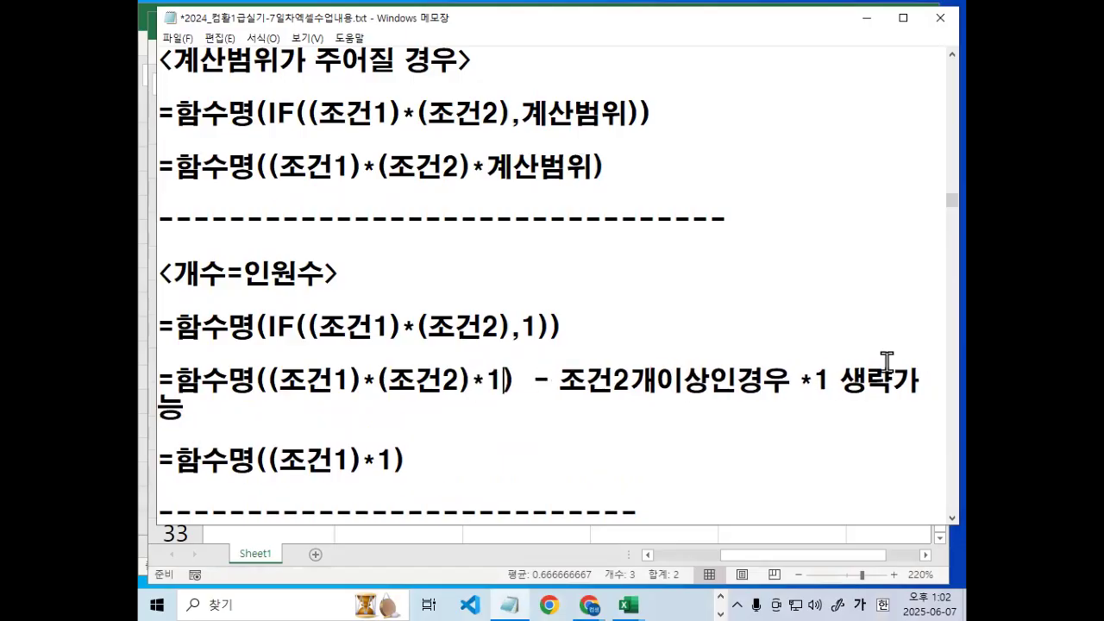
Mark the *1 omission note, the single-condition formula and the formulas' opening parentheses in red pen, and clear the marks.
key("ctrl+2")
left_click_drag(845, 392, 936, 393)
left_click_drag(174, 485, 260, 485)
left_click_drag(402, 477, 409, 486)
key("e")
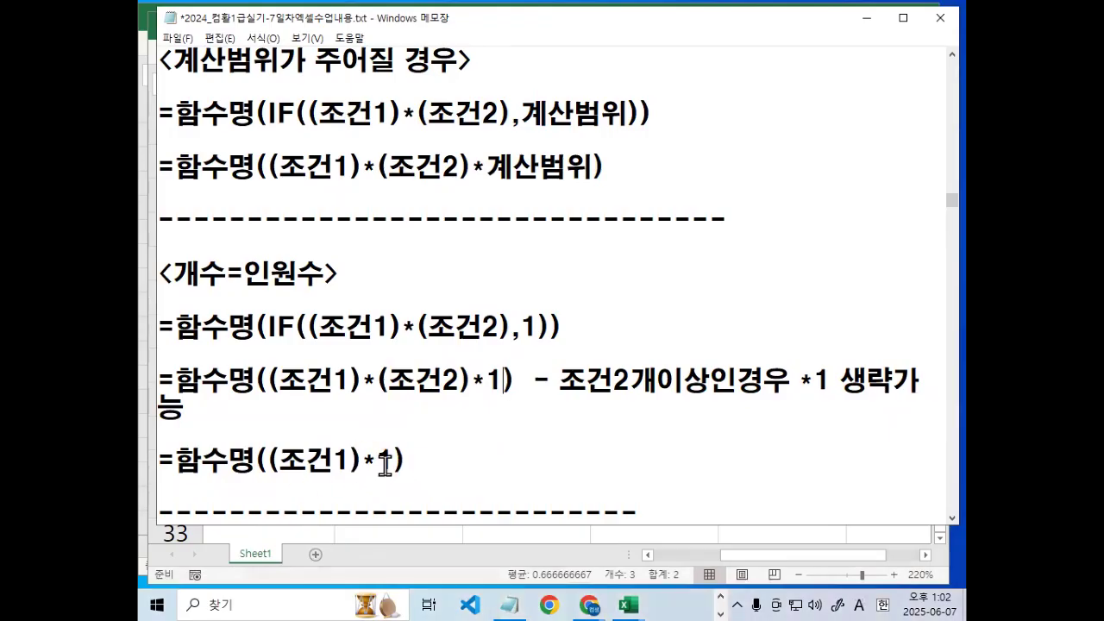
left_click_drag(267, 181, 276, 151)
left_click_drag(252, 303, 259, 379)
mouse_move(279, 432)
left_mouse_down()
mouse_move(250, 466)
mouse_move(283, 456)
left_mouse_up()
key("Escape")
Remove the spaces around the hyphen before 조건2개이상인경우 in the second counting formula's line.
left_click(522, 380)
key("BackSpace")
key("Delete")
key("Right")
key("Delete")
scroll(660, 380, "down", 1)
scroll(665, 382, "up", 1)
Bracket the calculation-range and counting formula sections together in red pen, and clear the mark.
key("ctrl+2")
left_click_drag(158, 92, 161, 488)
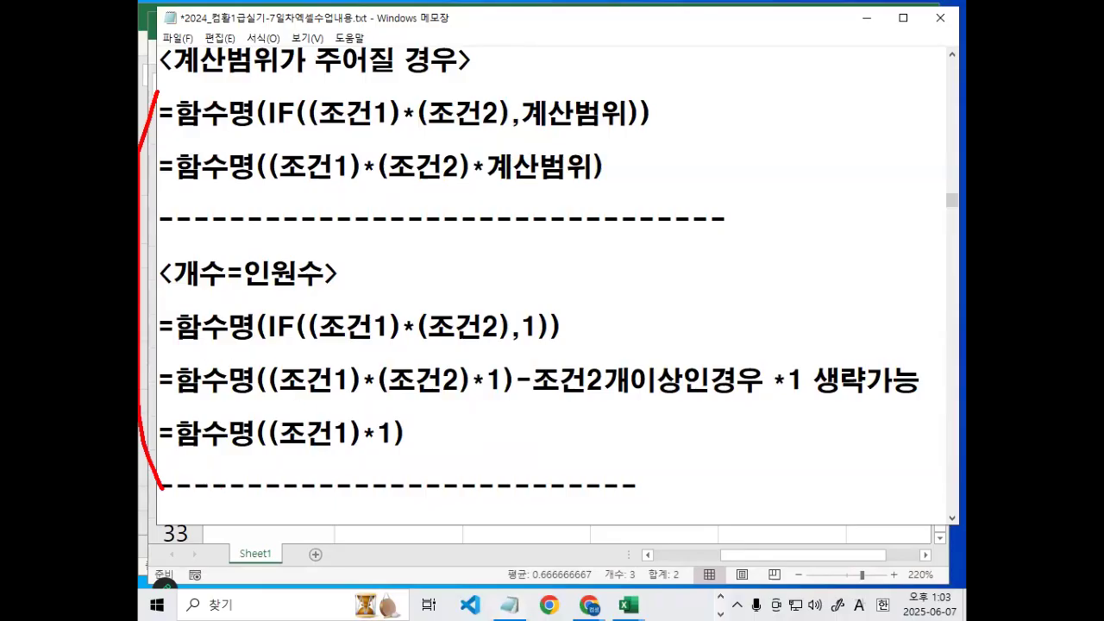
key("Escape")
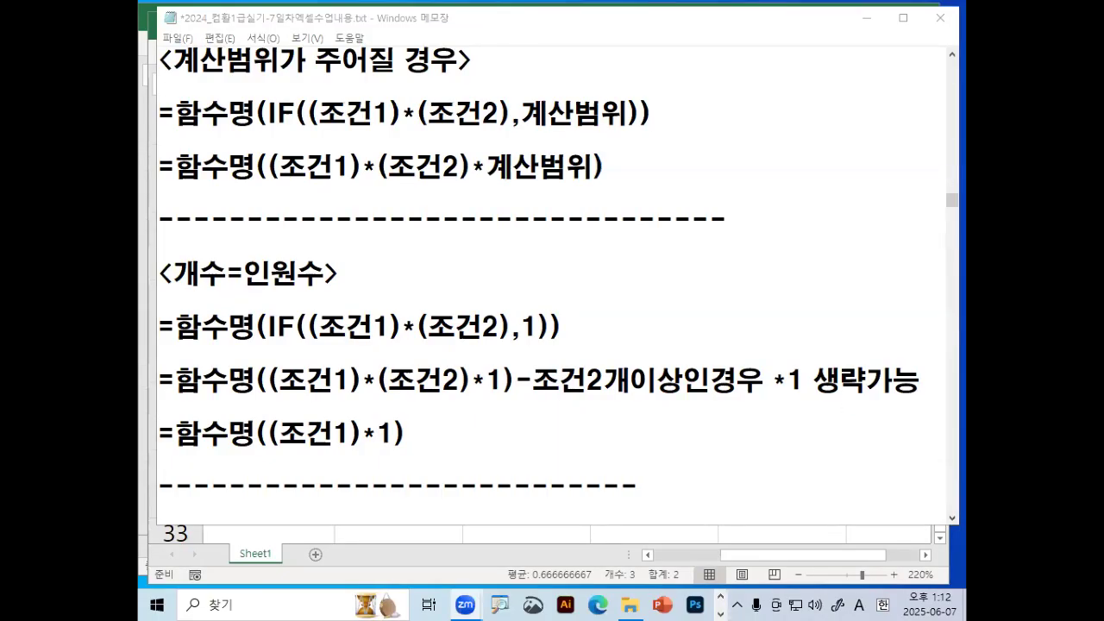
Delete the blank lines above the heading 2) <배열수식 조건식 입력순서>.
left_click(360, 271)
scroll(496, 414, "down", 3)
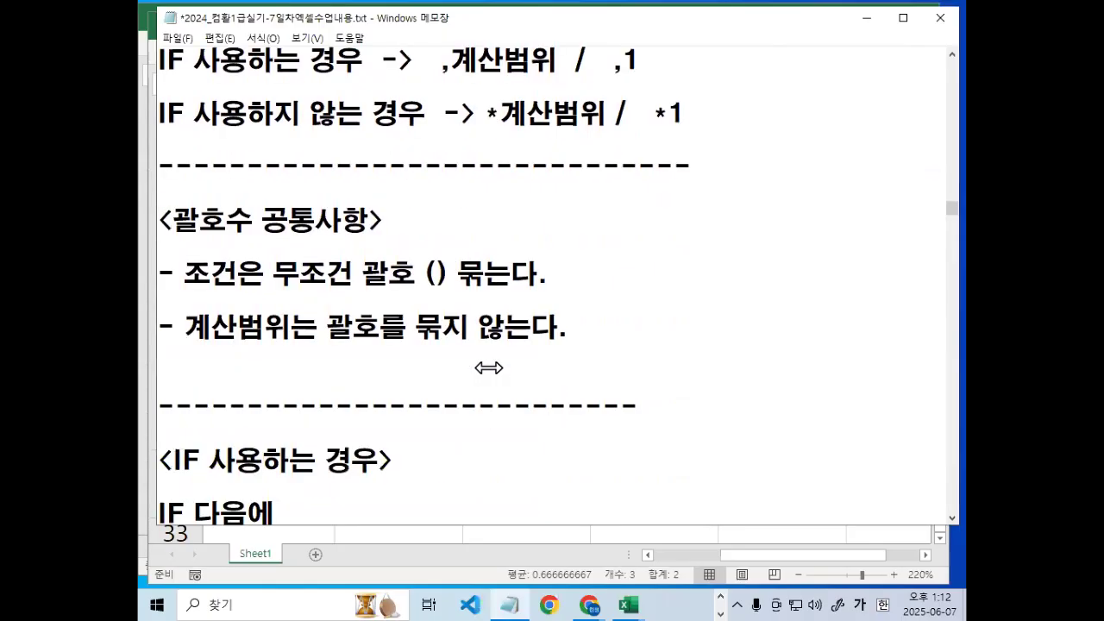
scroll(488, 367, "down", 2)
scroll(488, 364, "down", 2)
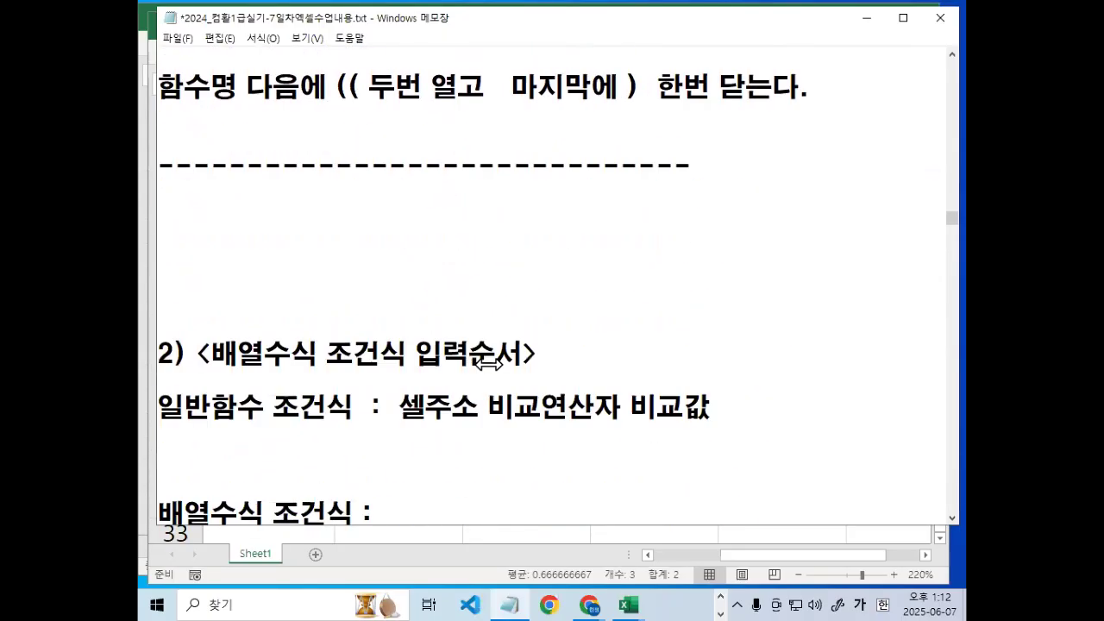
key("Delete")
key("Delete")
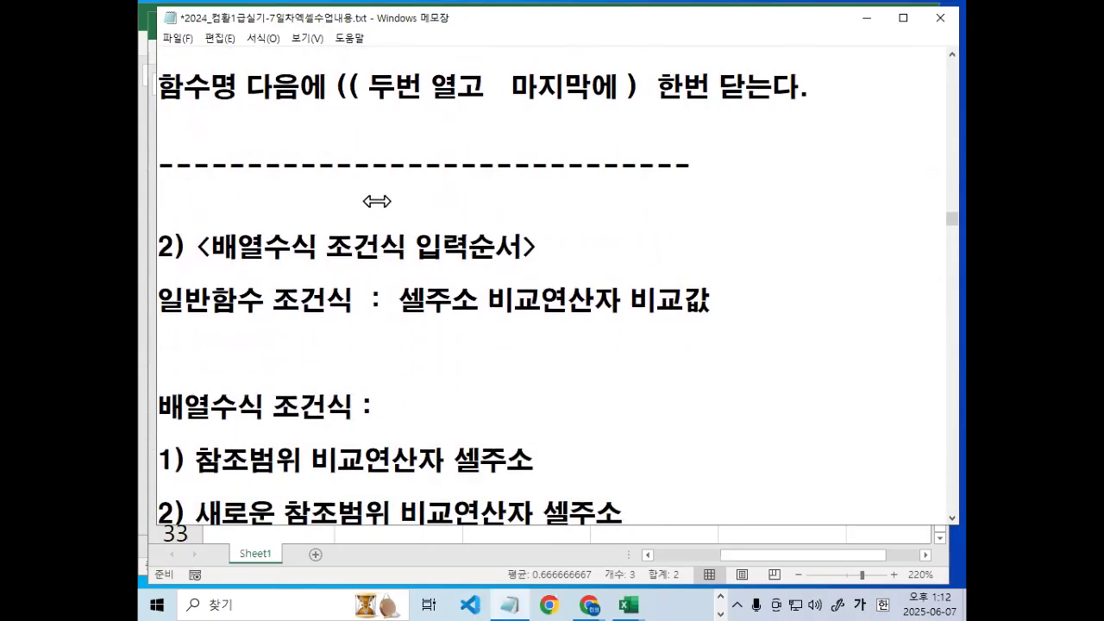
key("Delete")
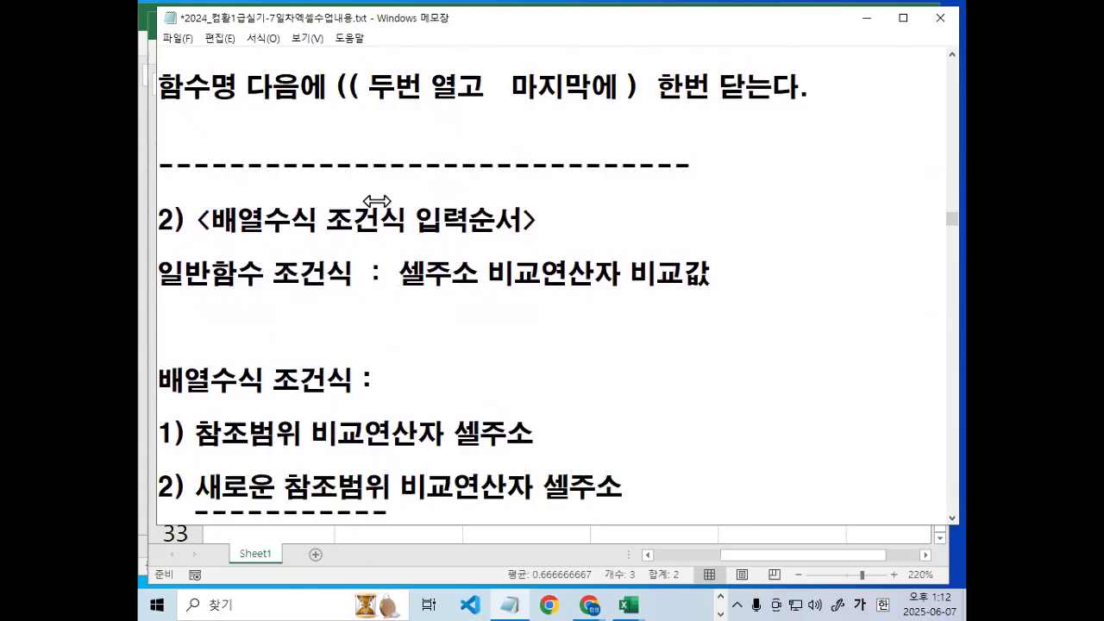
Insert a dashed separator line between the 일반함수 조건식 line and the 배열수식 조건식 section.
key("shift+Right")
key("shift+Right")
key("shift+Right")
key("Right")
key("shift+Right")
key("shift+Right")
key("shift+Right")
key("Delete")
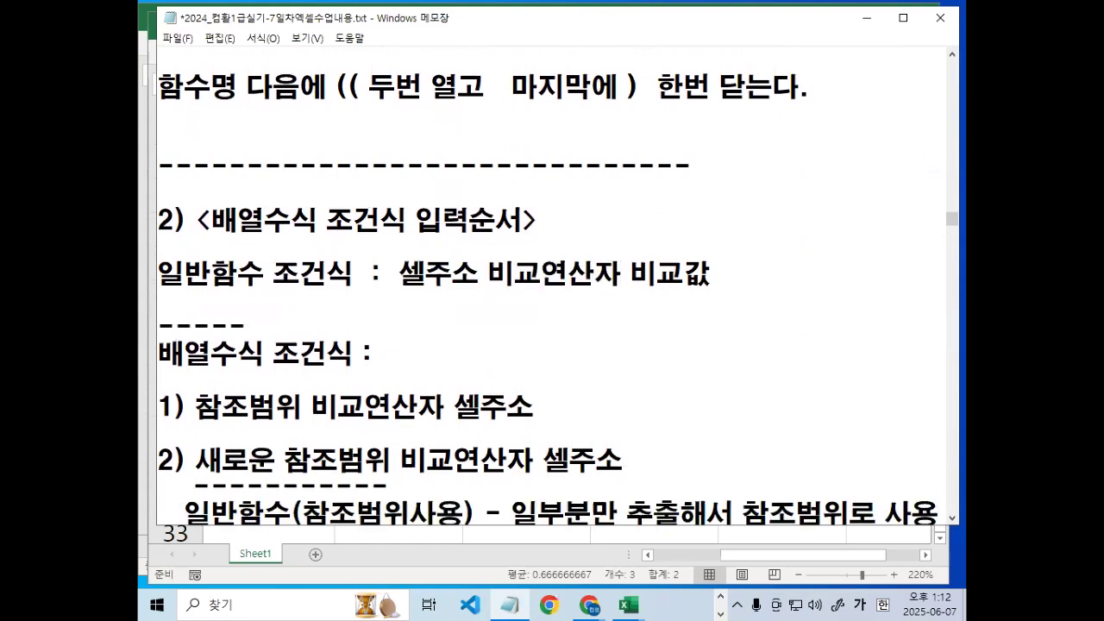
key("Return")
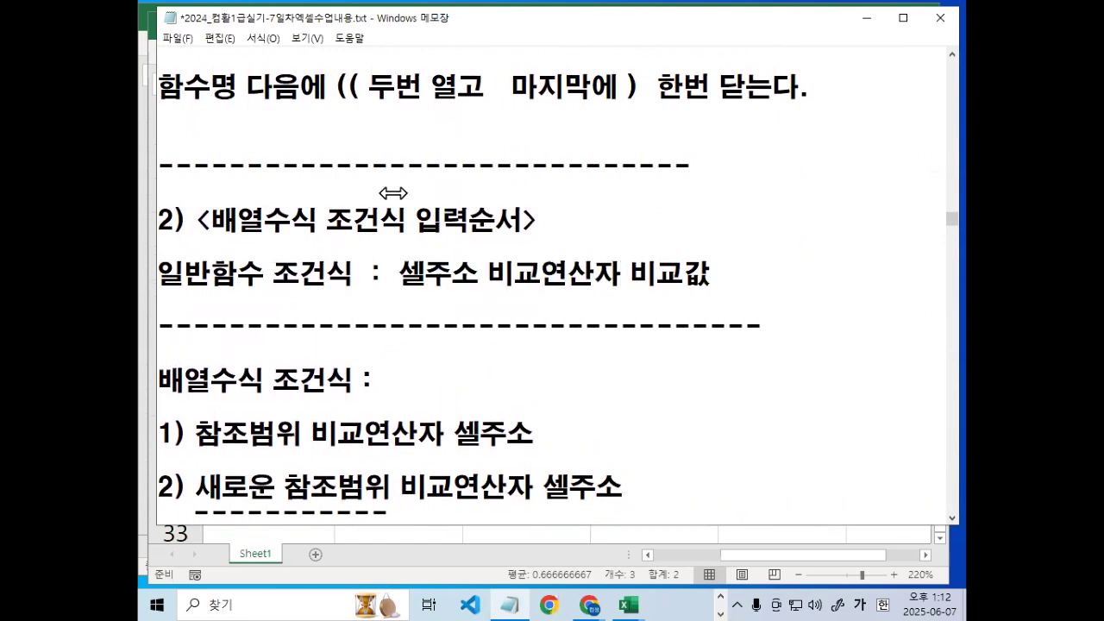
Circle 참조범위 and 셀주소 in array condition 1, link them with an arrow, and clear the marks.
scroll(392, 192, "down", 2)
key("ctrl+2")
mouse_move(201, 289)
left_mouse_down()
mouse_move(294, 288)
mouse_move(226, 251)
mouse_move(298, 278)
left_mouse_up()
mouse_move(546, 277)
left_mouse_down()
mouse_move(527, 257)
mouse_move(483, 247)
mouse_move(276, 250)
left_mouse_up()
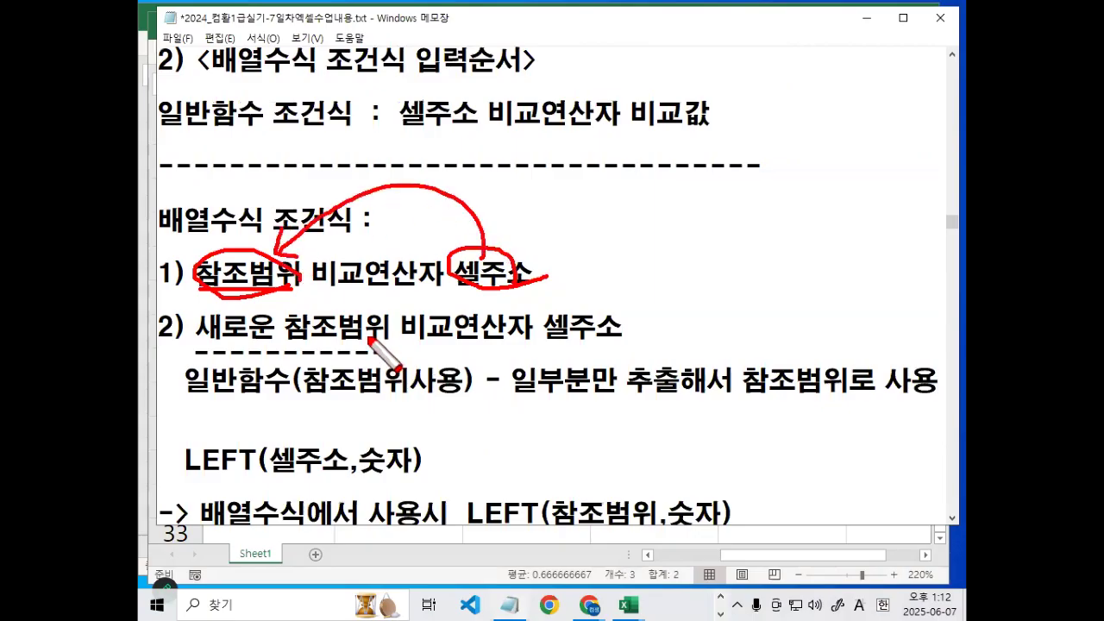
key("Escape")
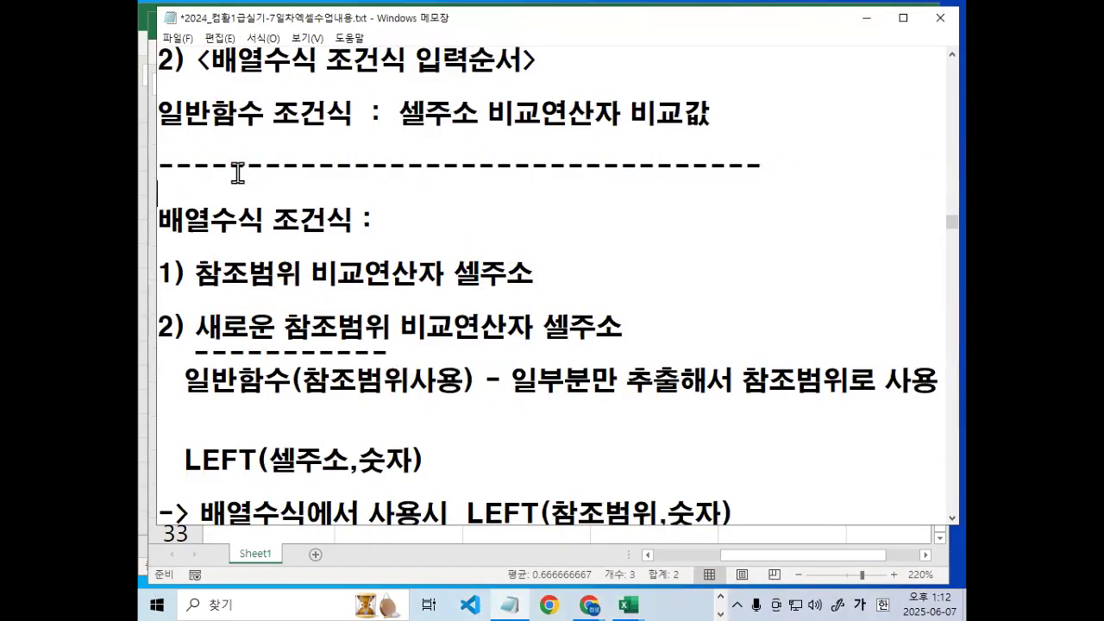
Cross out 셀주소 in the general-function condition and mark how 참조범위 and 셀주소 relate in array condition 1.
mouse_move(501, 138)
left_mouse_down()
mouse_move(401, 130)
mouse_move(483, 129)
mouse_move(466, 84)
mouse_move(468, 144)
left_mouse_up()
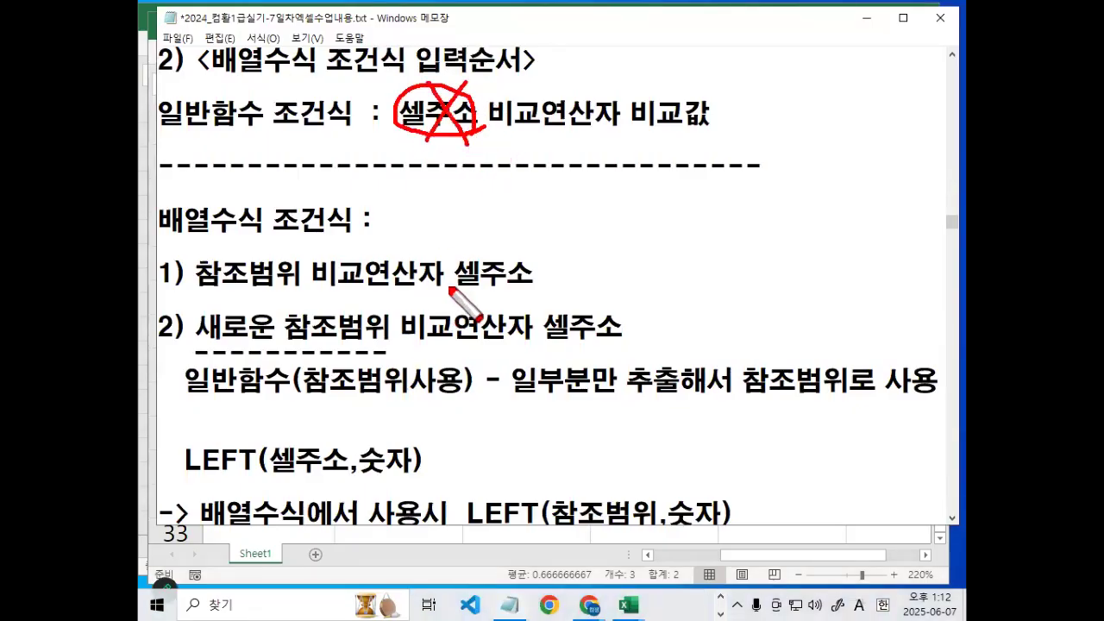
mouse_move(537, 287)
left_mouse_down()
mouse_move(483, 291)
mouse_move(465, 256)
mouse_move(535, 277)
left_mouse_up()
left_click_drag(192, 292, 295, 289)
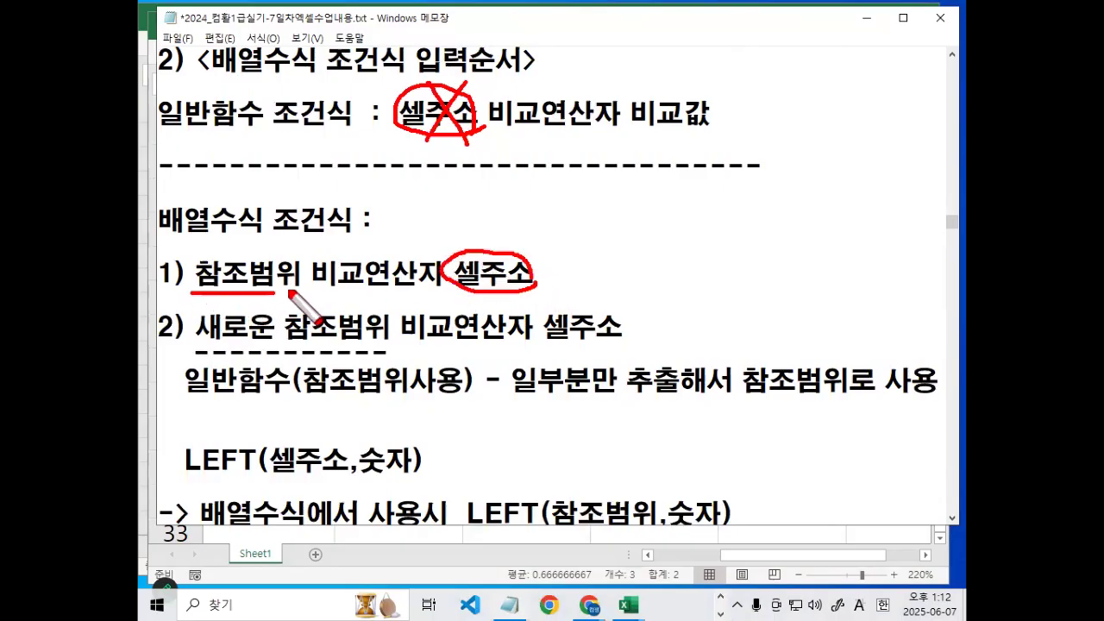
mouse_move(534, 227)
left_mouse_down()
mouse_move(511, 263)
mouse_move(320, 244)
mouse_move(307, 258)
left_mouse_up()
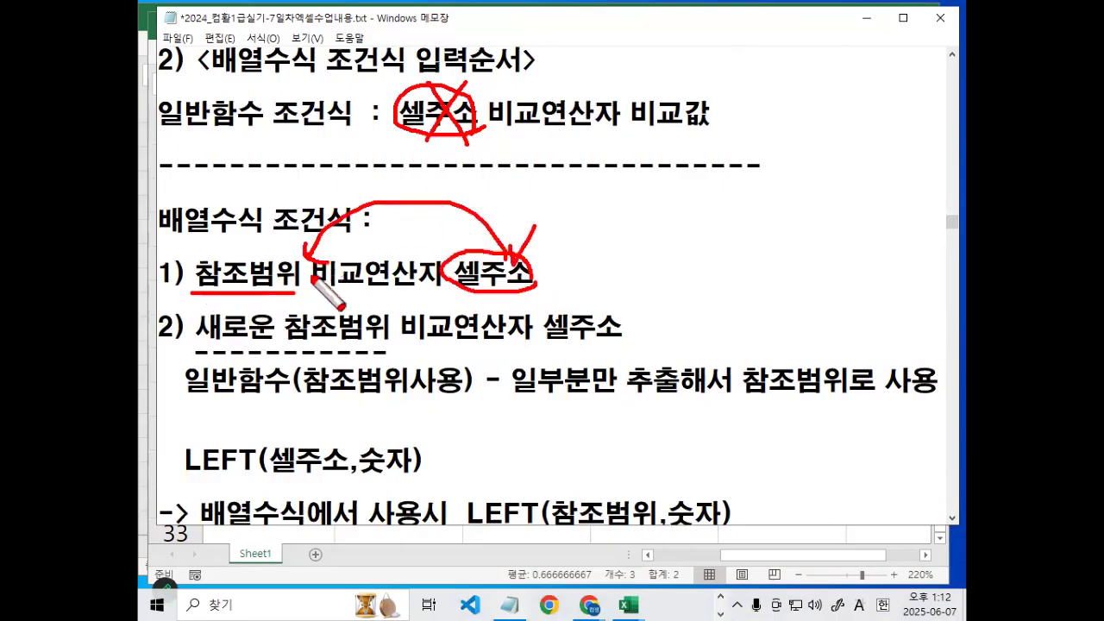
mouse_move(188, 291)
left_mouse_down()
mouse_move(300, 258)
mouse_move(303, 284)
left_mouse_up()
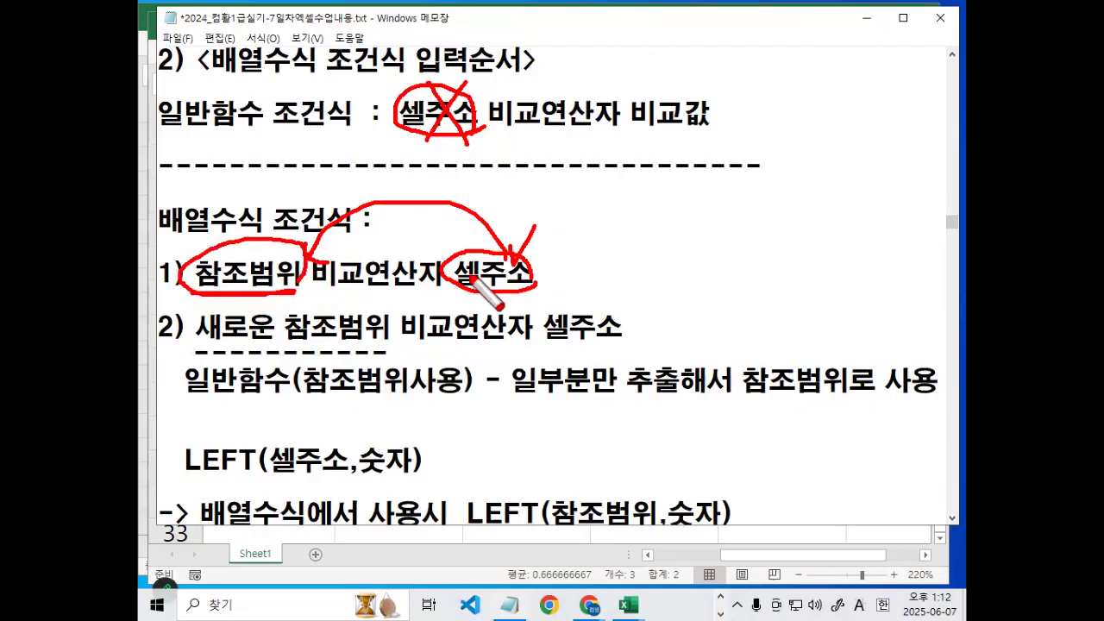
mouse_move(508, 252)
left_mouse_down()
mouse_move(289, 258)
mouse_move(302, 246)
left_mouse_up()
Sketch a small example table beside the array conditions in red pen, and clear all pen marks.
mouse_move(664, 157)
left_mouse_down()
mouse_move(657, 387)
mouse_move(739, 155)
mouse_move(695, 365)
mouse_move(653, 366)
left_mouse_up()
left_click_drag(653, 230, 752, 230)
left_click_drag(653, 278, 752, 279)
left_click_drag(662, 325, 759, 326)
mouse_move(886, 162)
left_mouse_down()
mouse_move(792, 219)
mouse_move(810, 231)
left_mouse_up()
mouse_move(673, 183)
left_mouse_down()
mouse_move(727, 184)
mouse_move(701, 220)
left_mouse_up()
mouse_move(703, 246)
left_mouse_down()
mouse_move(747, 270)
mouse_move(739, 264)
left_mouse_up()
mouse_move(705, 297)
left_mouse_down()
mouse_move(739, 298)
mouse_move(718, 316)
mouse_move(710, 354)
left_mouse_up()
key("Escape")
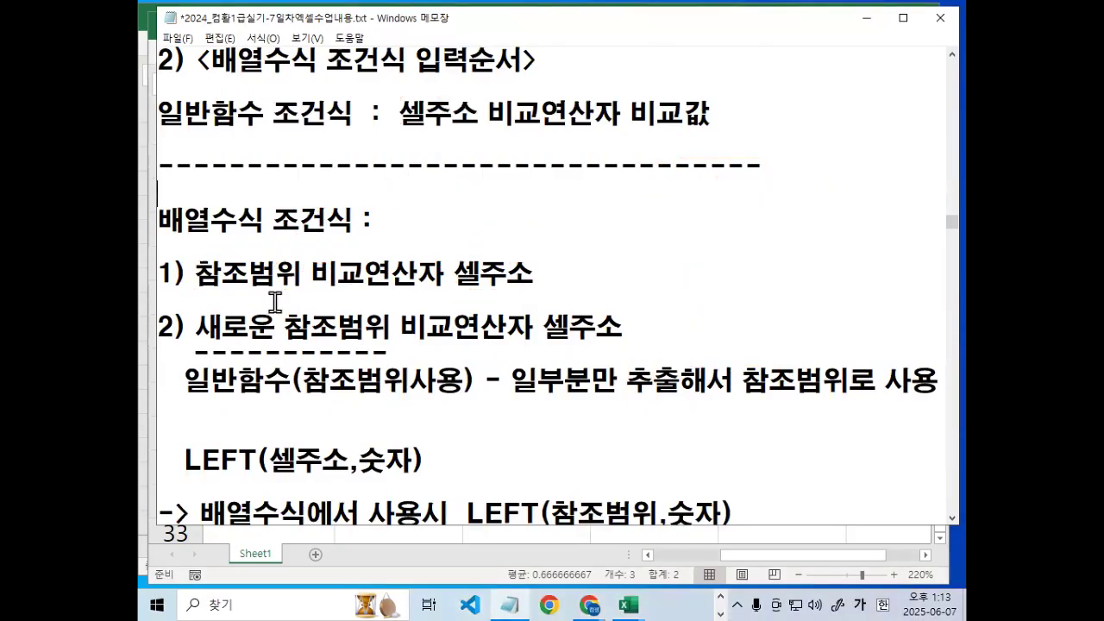
Highlight 참조범위 in array condition 1 and 새로운 참조범위 in condition 2 for comparison.
left_click_drag(206, 283, 297, 274)
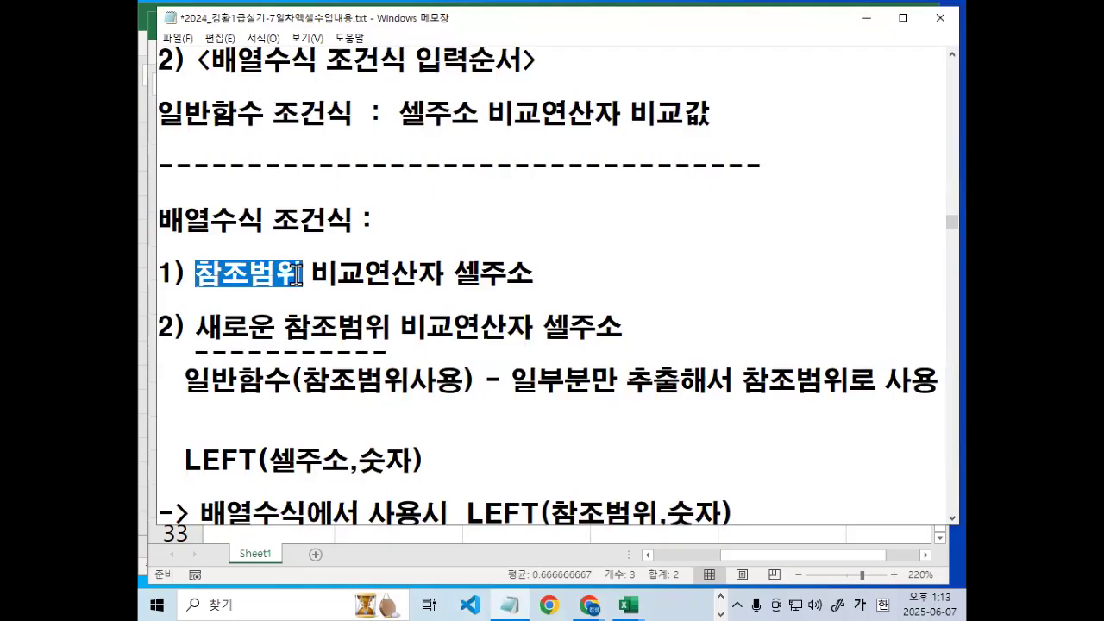
scroll(317, 343, "down", 1)
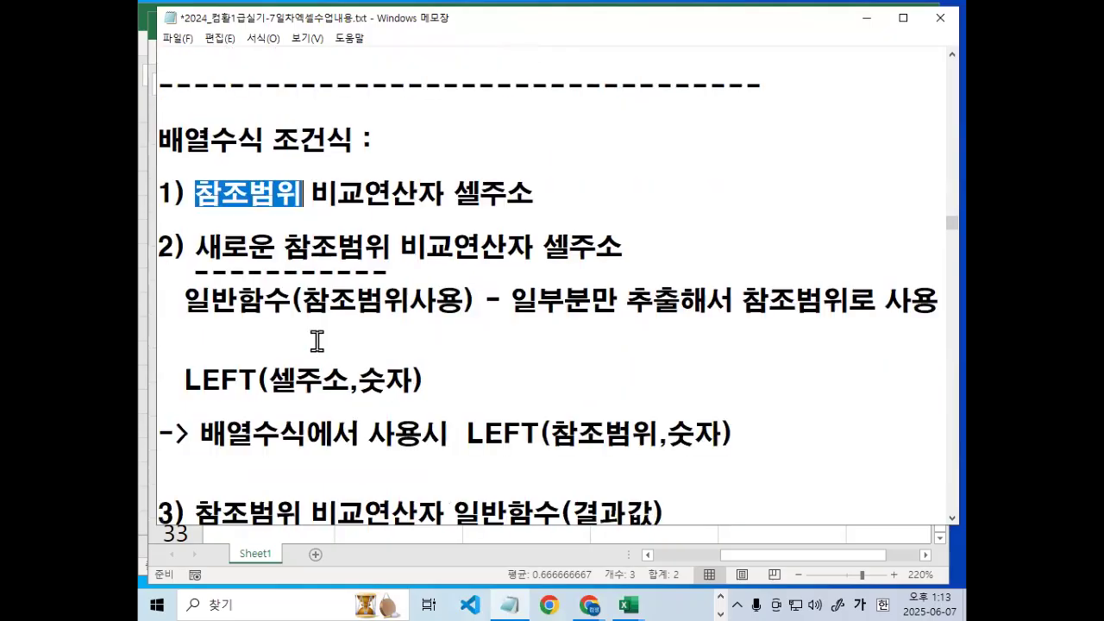
left_click_drag(201, 248, 396, 248)
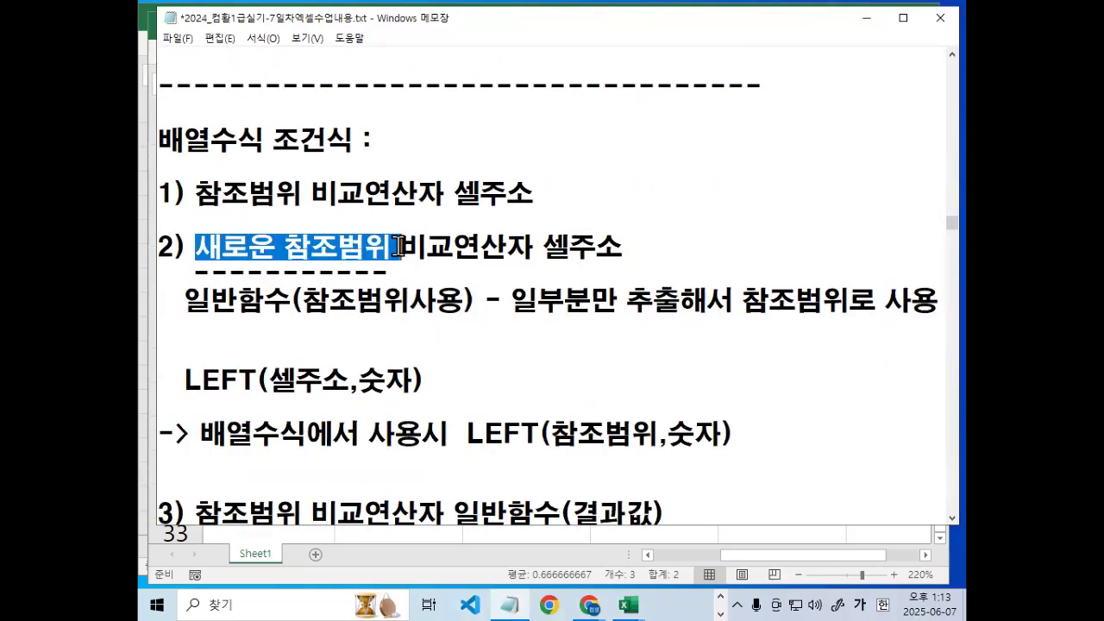
Mark 일반함수, 일부분만 추출 and 참조범위로 사용 in red pen below array condition 2, and clear the marks.
key("ctrl+2")
left_click_drag(175, 316, 269, 320)
left_click_drag(515, 318, 671, 319)
mouse_move(813, 314)
left_mouse_down()
mouse_move(748, 285)
mouse_move(819, 318)
left_mouse_up()
mouse_move(897, 275)
left_mouse_down()
mouse_move(867, 307)
mouse_move(916, 316)
left_mouse_up()
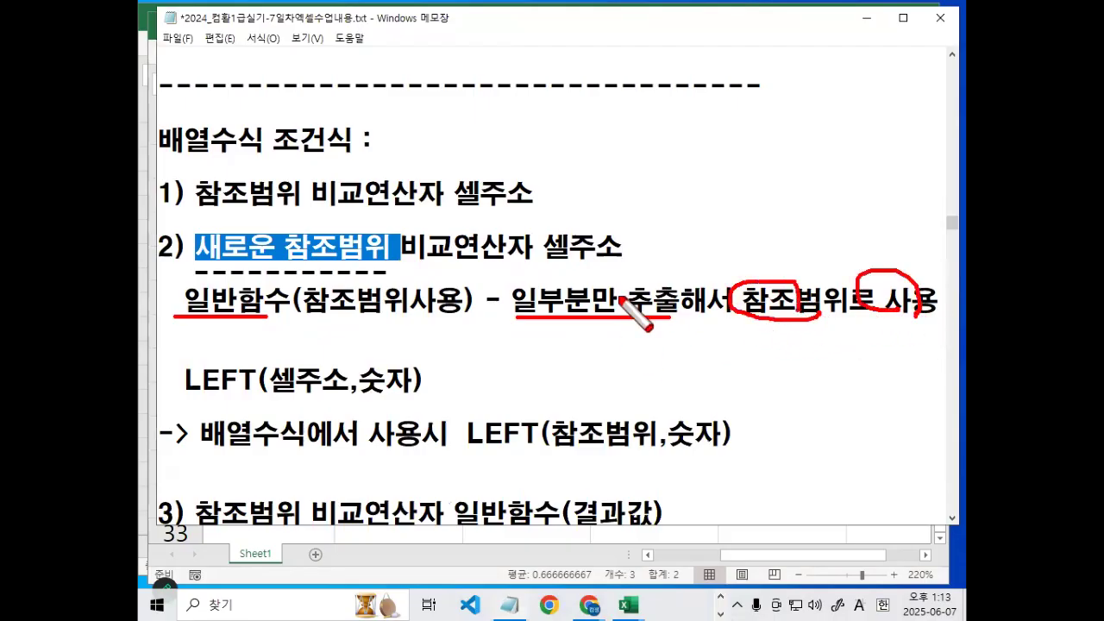
key("Escape")
Switch to the Excel workbook 통합 문서1 and enter the heading 상품코드 in cell D42.
left_click(864, 25)
left_click(503, 441)
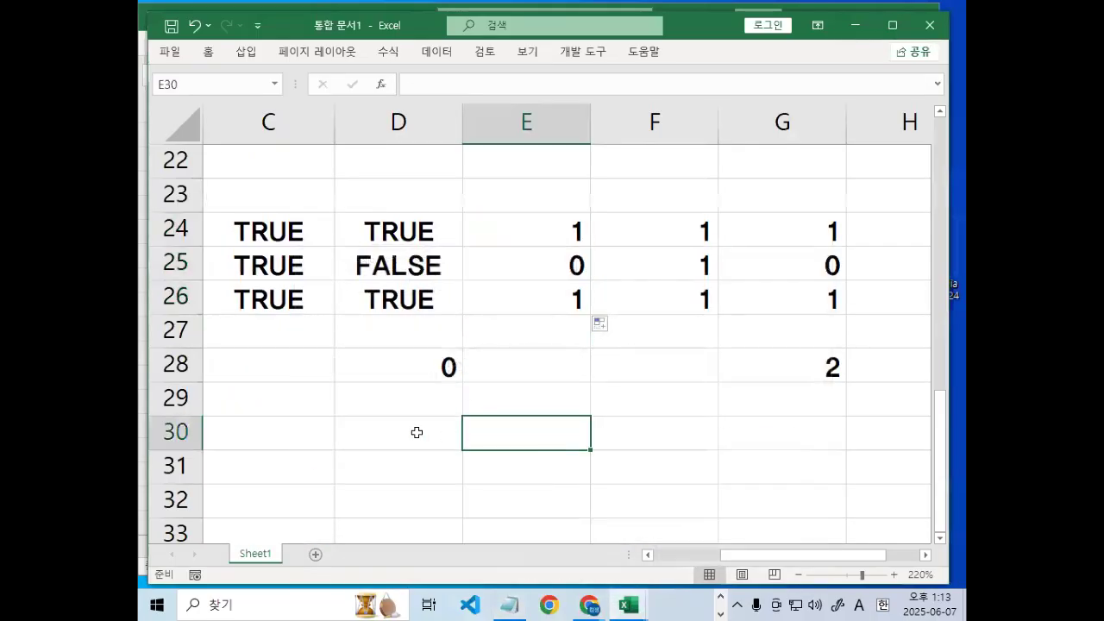
scroll(423, 447, "down", 6)
left_click(405, 226)
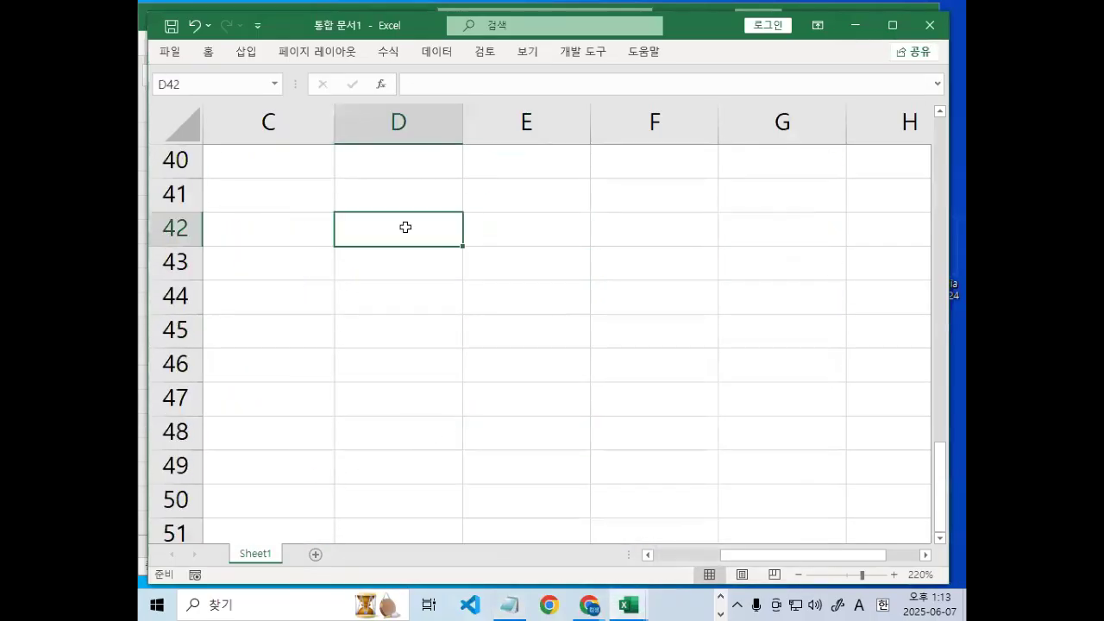
type("a")
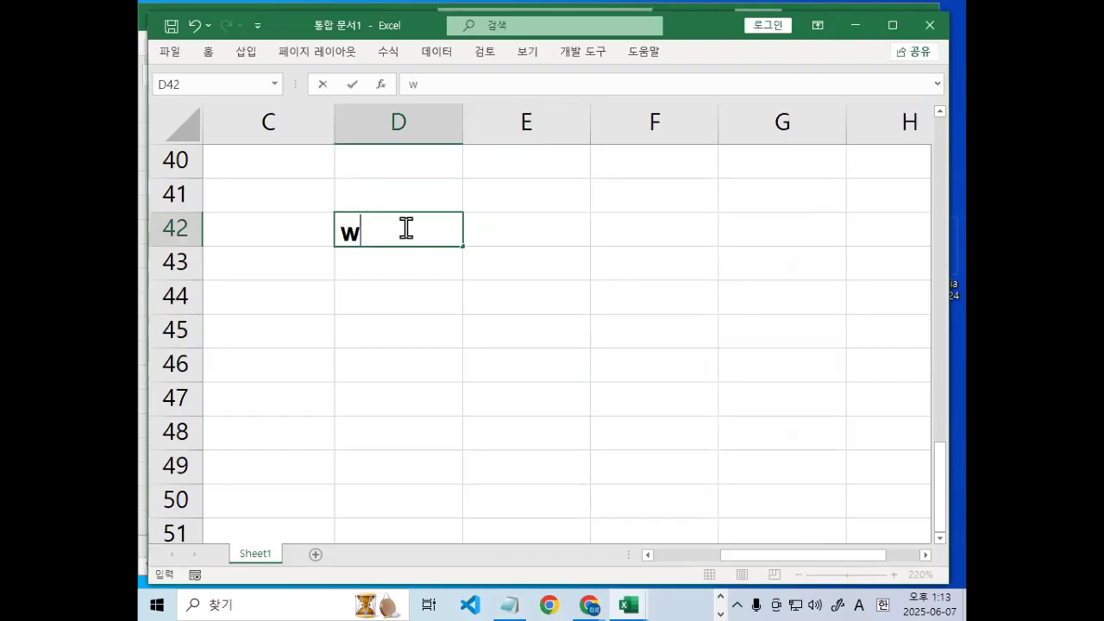
key("Hangul")
type("사")
type("품코드")
key("Return")
Enter the product codes a001, b001 and c001 in cells D43 to D45.
key("Hangul")
type("a")
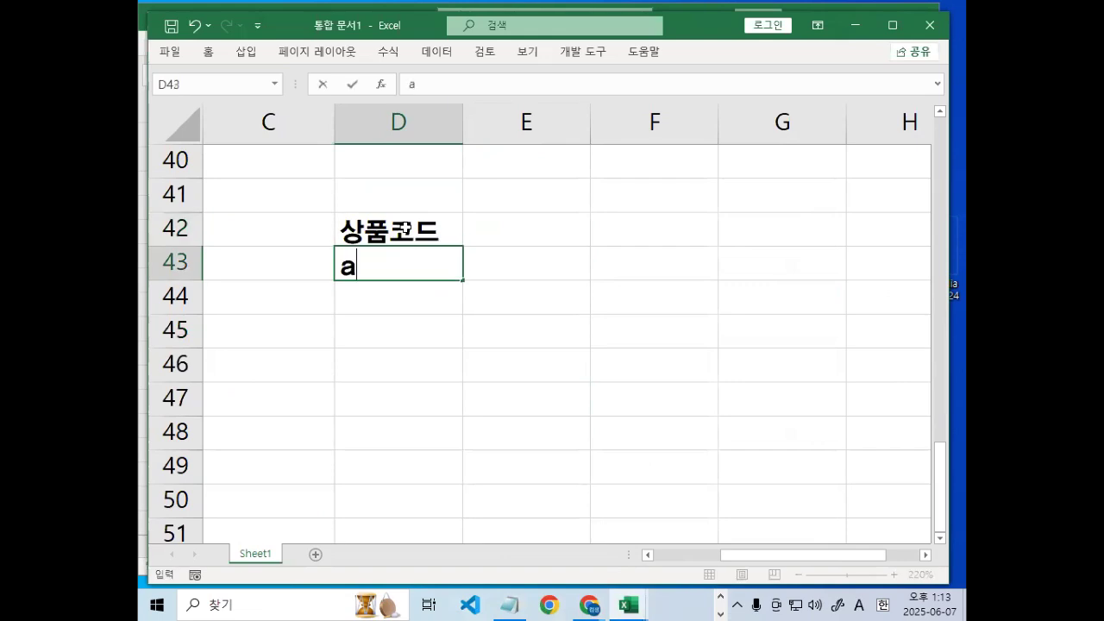
type("001")
key("Return")
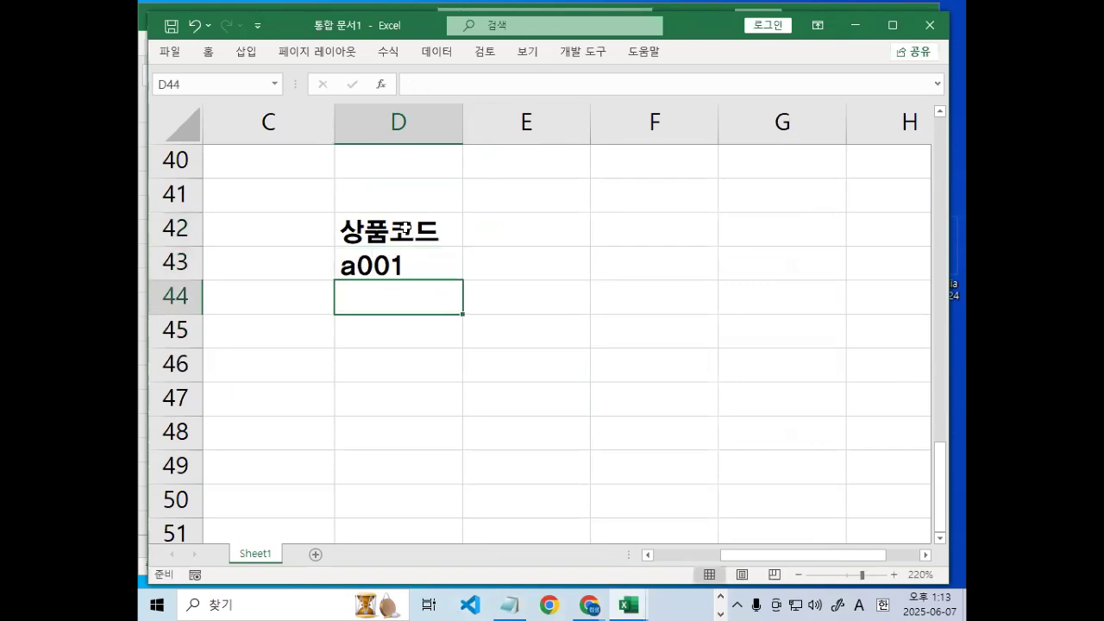
type("b001")
key("Return")
type("c001")
key("Return")
Enter the lookup letters a, b and c in cells D48 to D50.
key("Down")
key("Down")
key("Down")
key("Up")
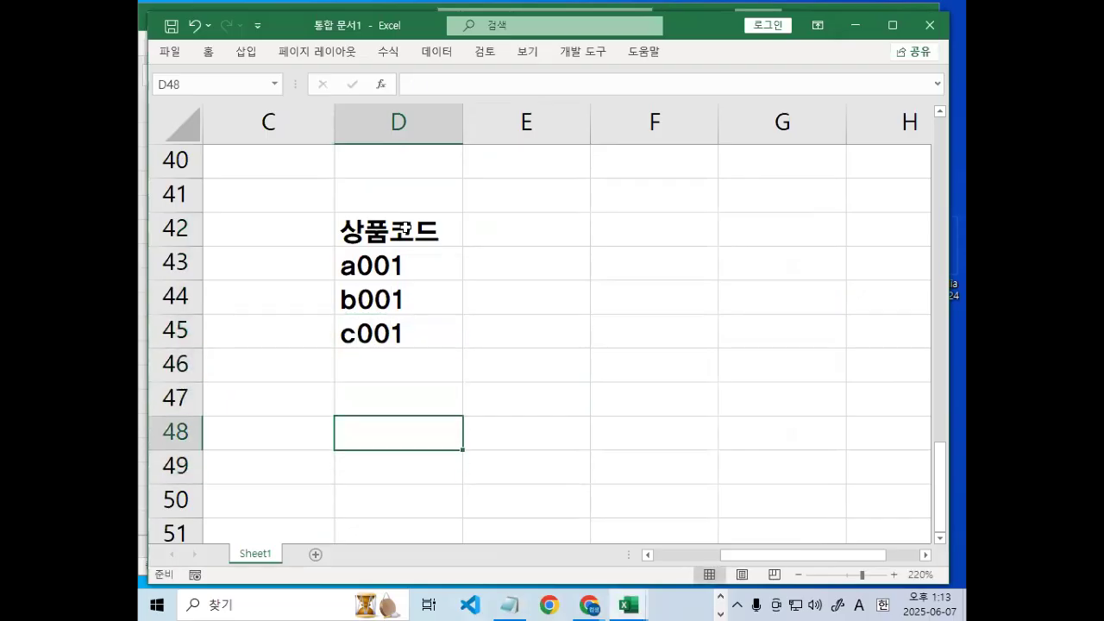
type("a")
key("Return")
type("b")
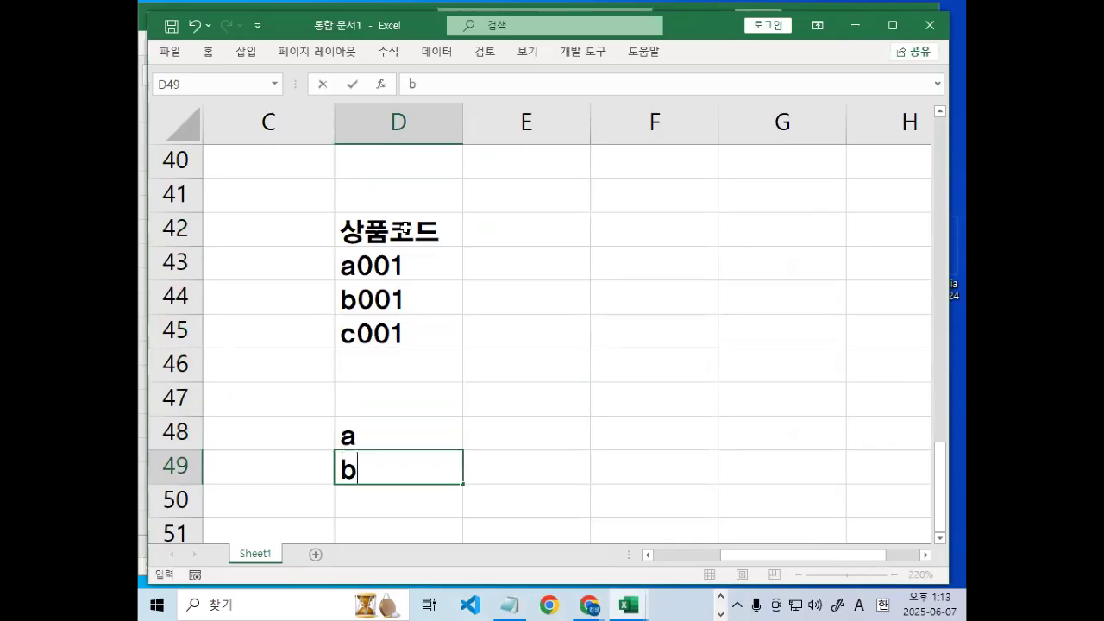
key("Return")
type("c")
key("Return")
Enter the column heading 단가 in cell E42, beside 상품코드.
key("Up")
key("Up")
key("Up")
key("Up")
key("Right")
key("Up")
key("Up")
key("Up")
key("Up")
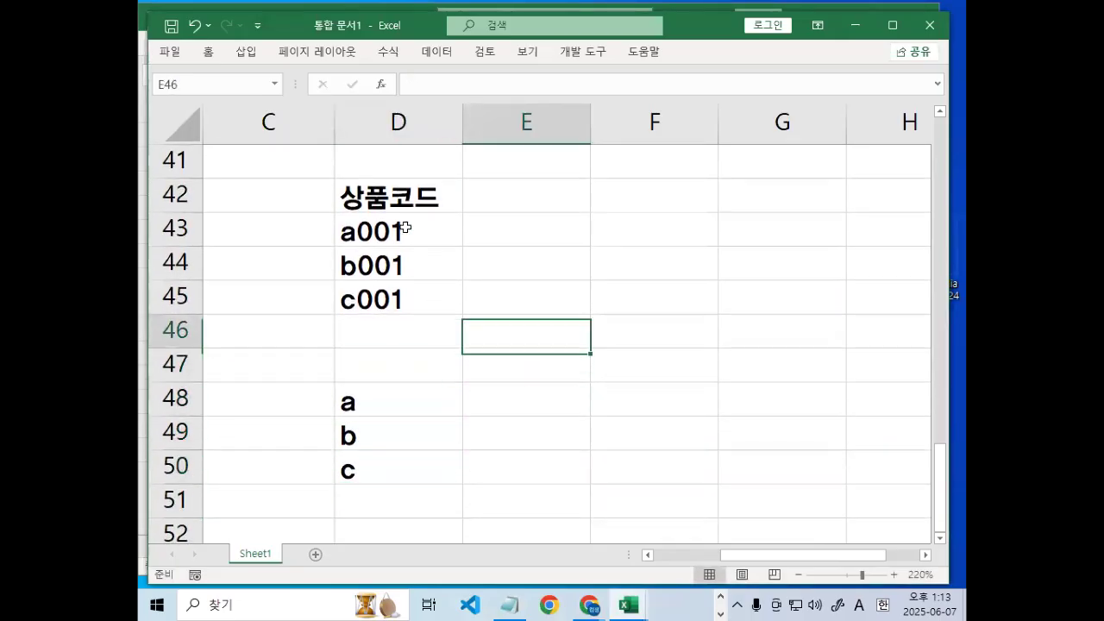
key("Up")
type("ek")
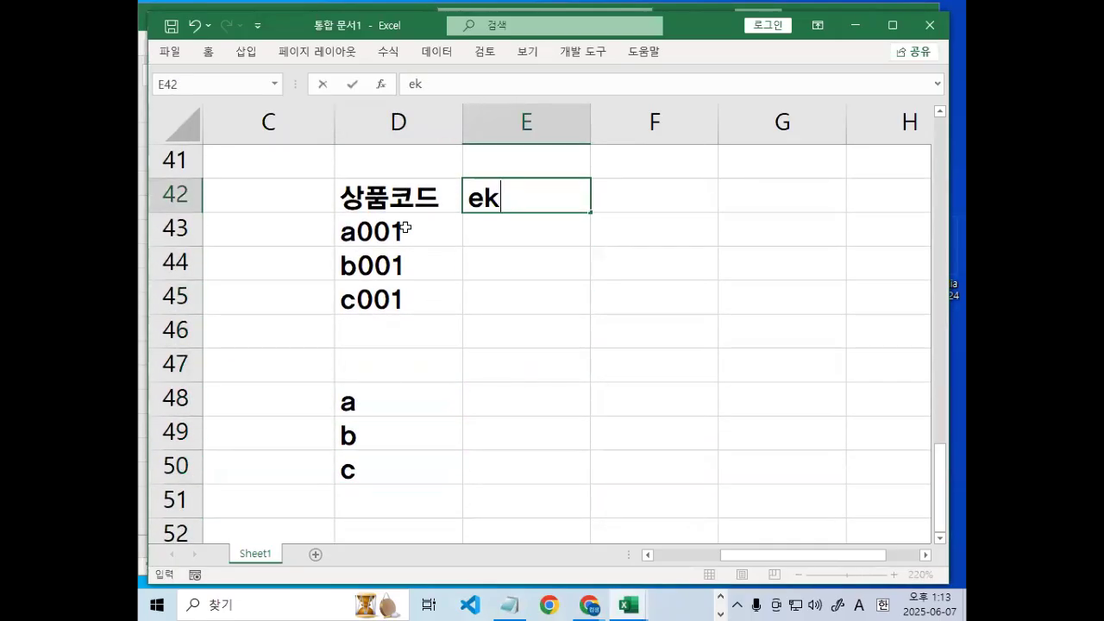
type("s단가")
key("Return")
Enter the unit prices 10, 20 and 30 in cells E43 to E45.
type("10")
key("Return")
type("20")
key("Return")
type("30")
key("Return")
Start a SUM formula with a nested IF condition in cell E48, beside the lookup letter a.
key("Down")
key("Down")
key("Down")
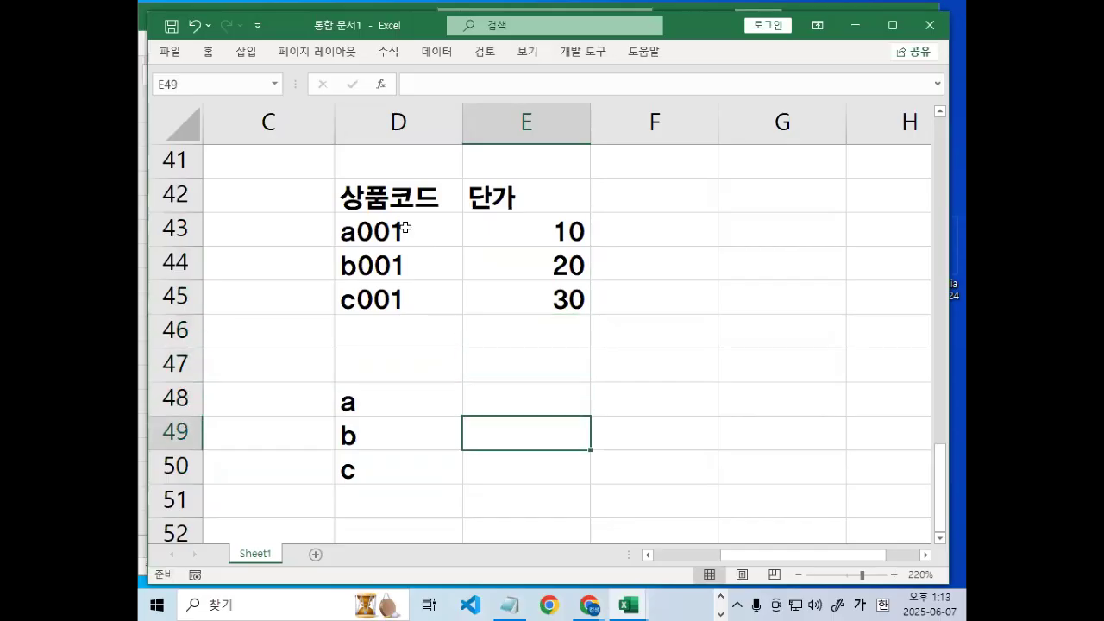
key("Up")
type("=녀")
key("BackSpace")
key("BackSpace")
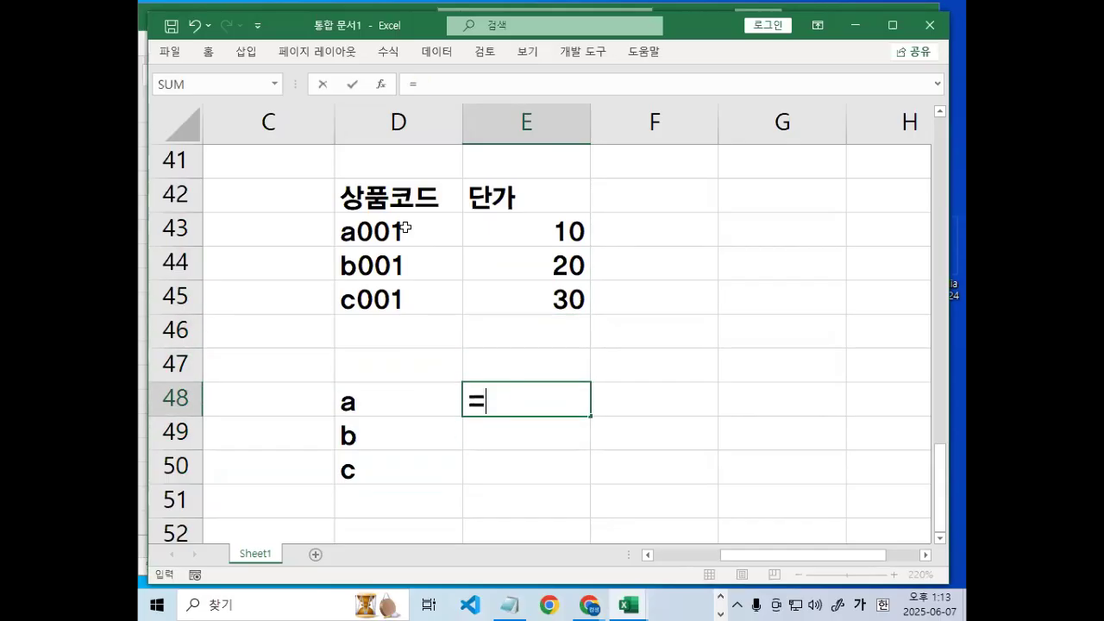
key("Hangul")
type("sum(")
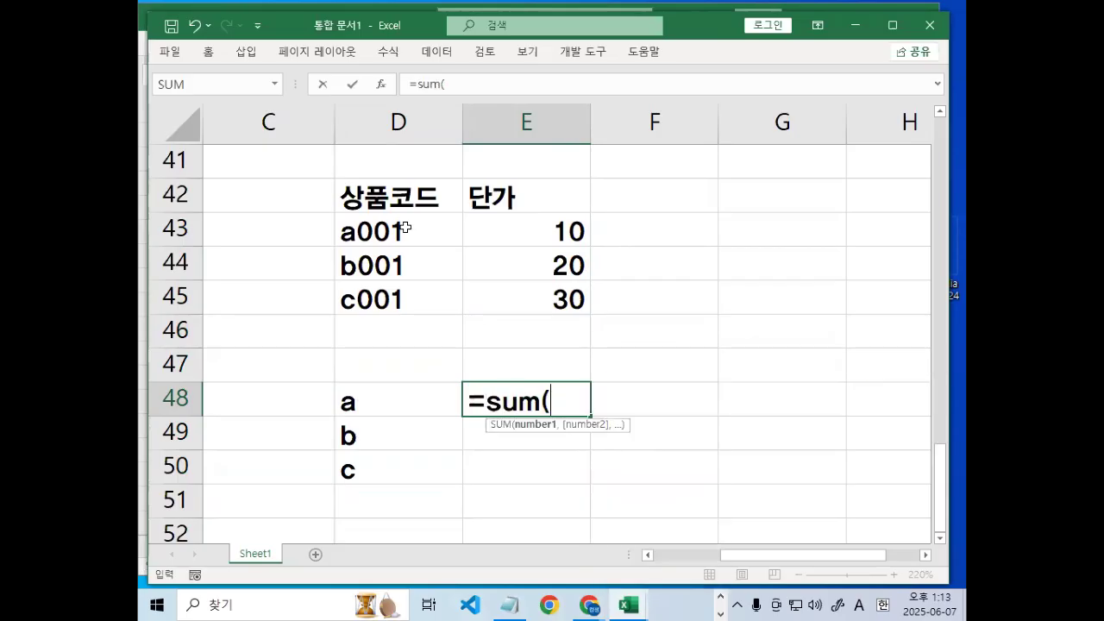
type("if")
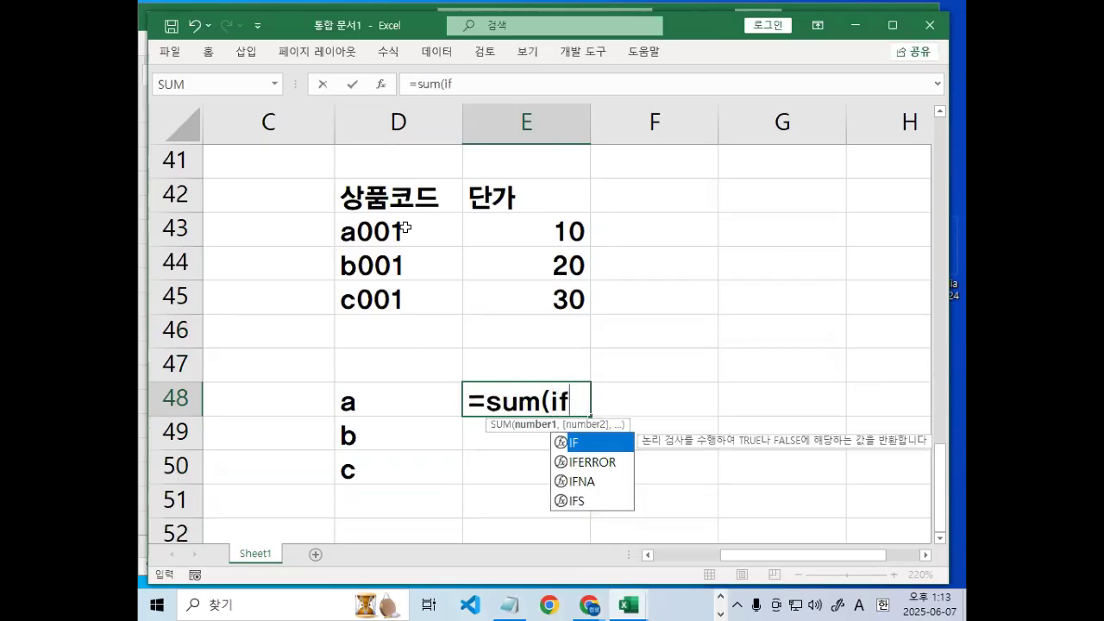
type("((")
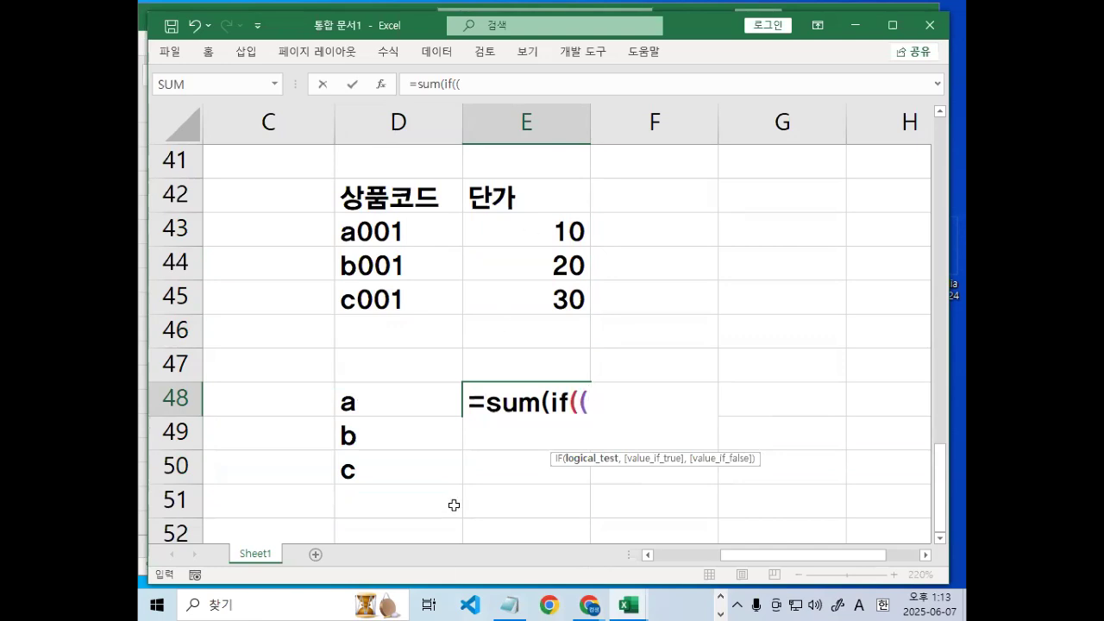
Write the IF condition comparing the absolute product-code range $D$43:$D$45 with lookup cell D48.
left_click(371, 228)
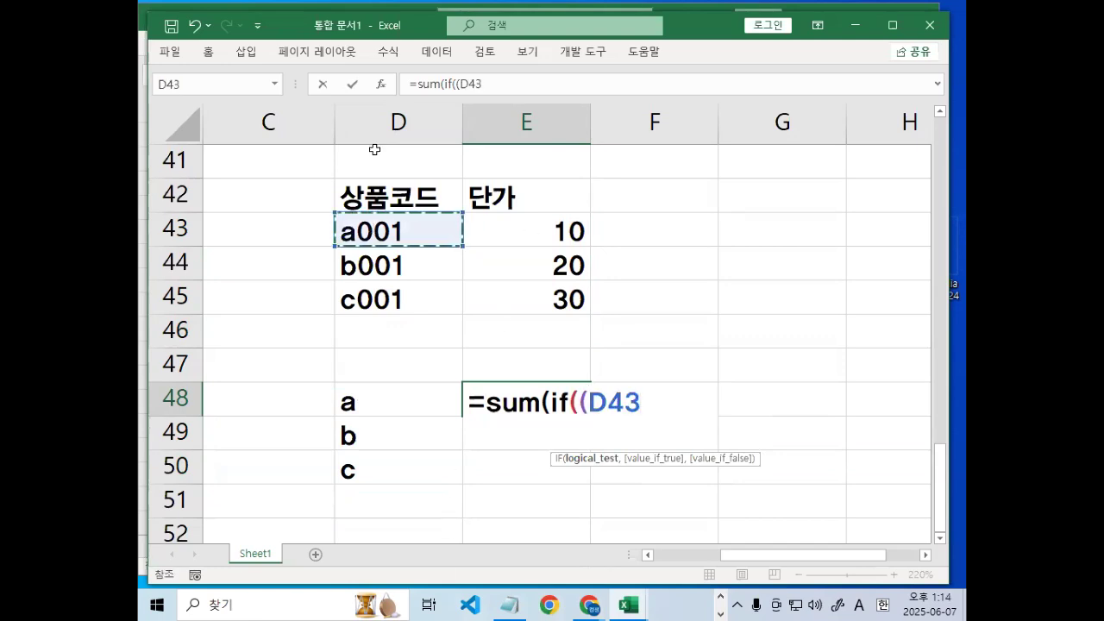
left_click_drag(349, 160, 405, 83)
left_click_drag(319, 351, 359, 347)
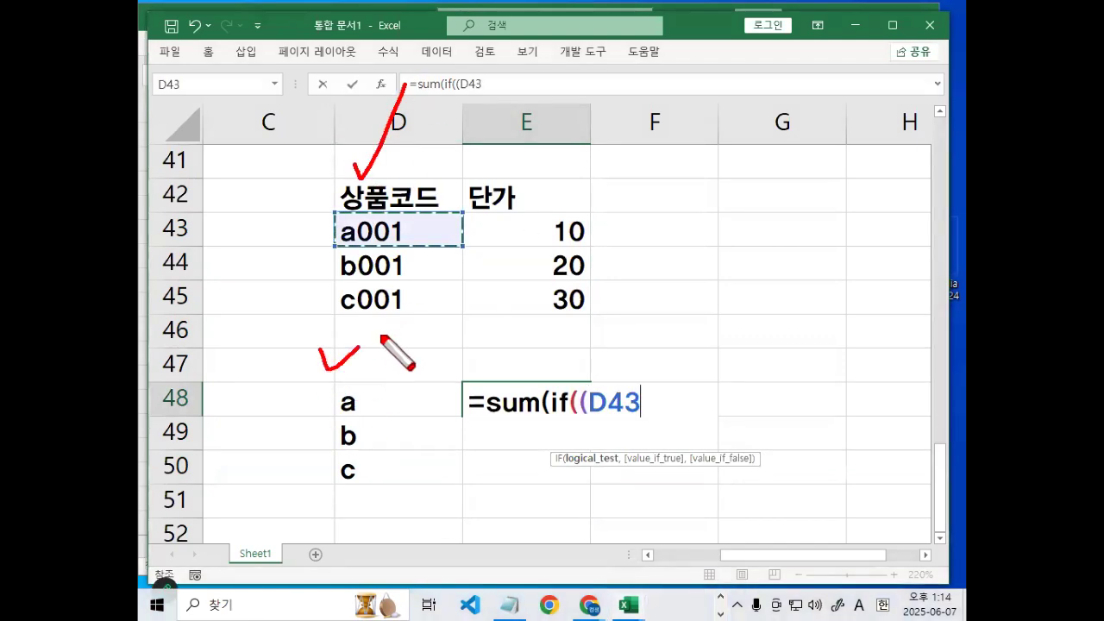
key("Escape")
left_click_drag(402, 226, 408, 294)
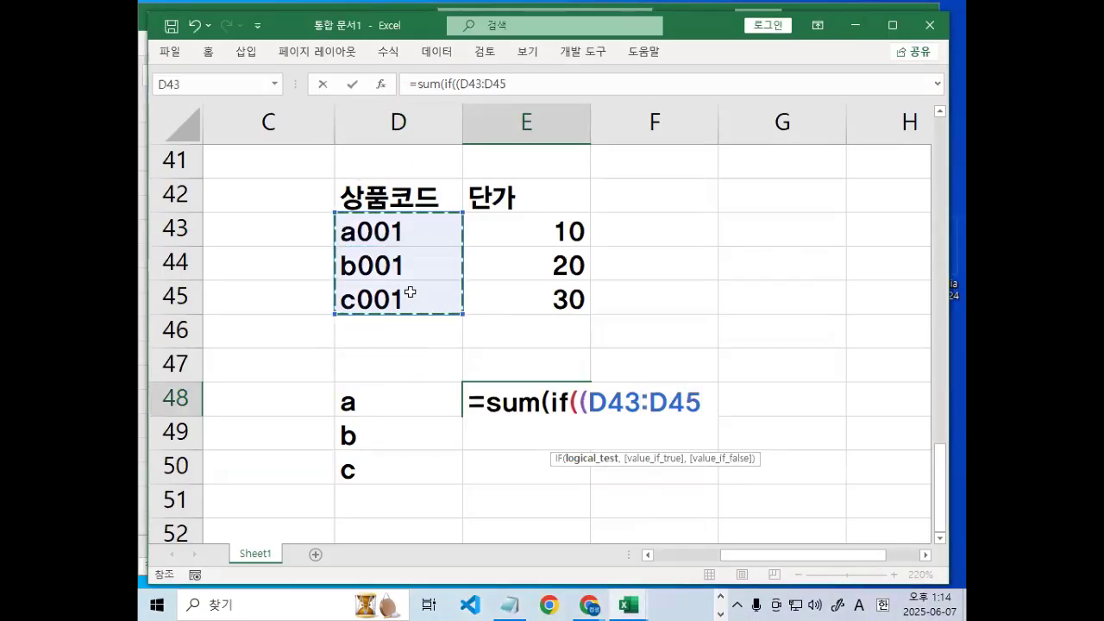
key("F4")
type("=")
left_click(348, 393)
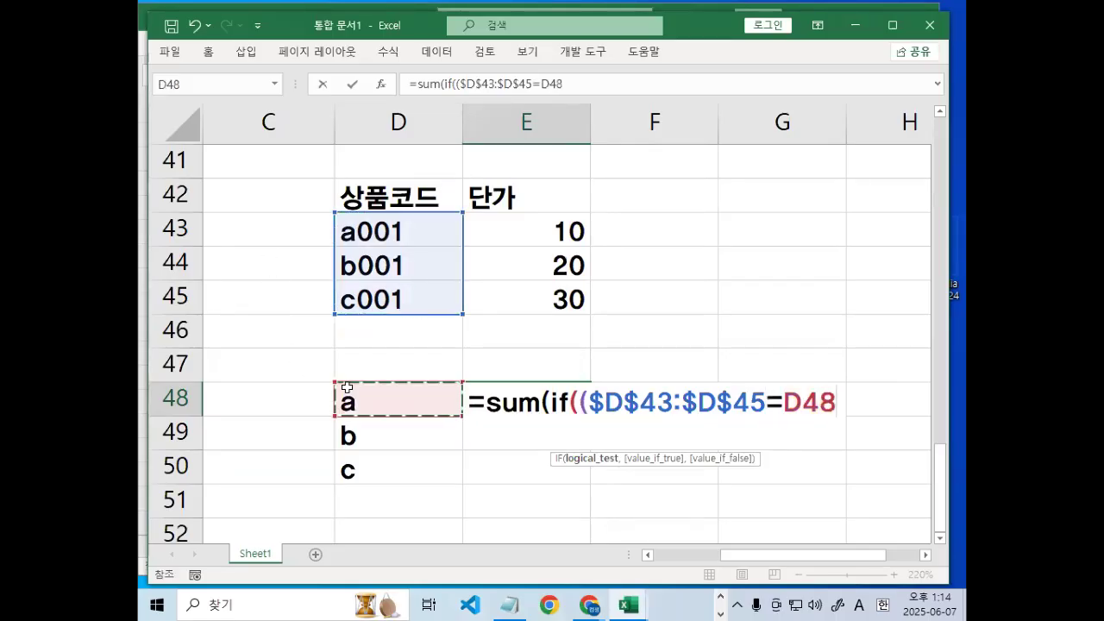
Compare the product codes' first letters with the lookup letter in D48 and abandon the unfinished formula.
mouse_move(379, 401)
left_mouse_down()
mouse_move(445, 397)
mouse_move(438, 230)
left_mouse_up()
left_click(433, 234)
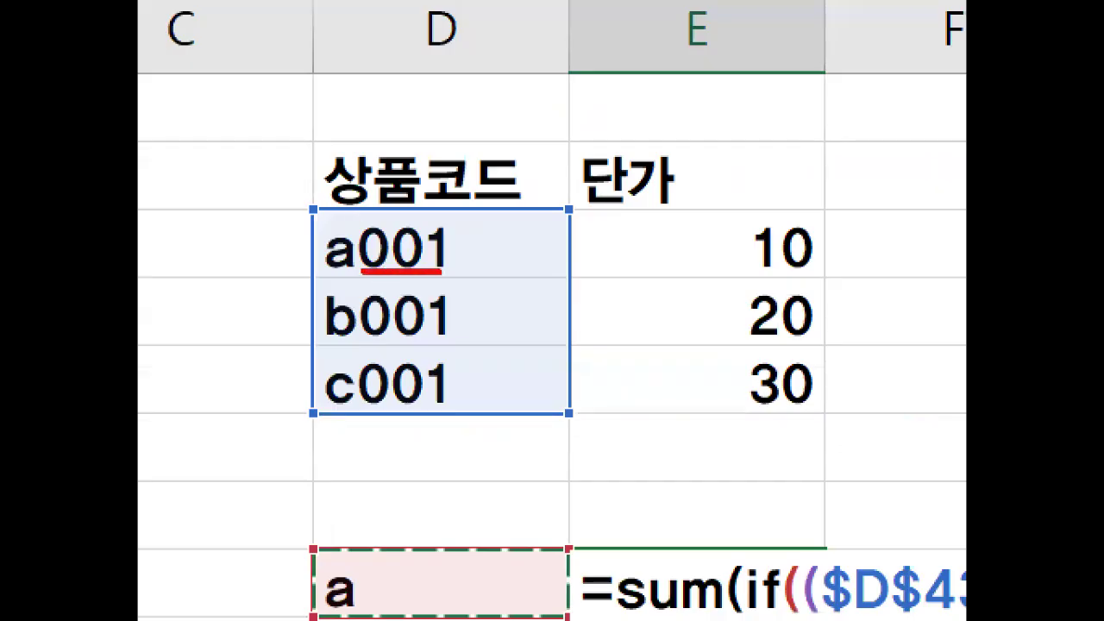
left_click_drag(349, 413, 466, 406)
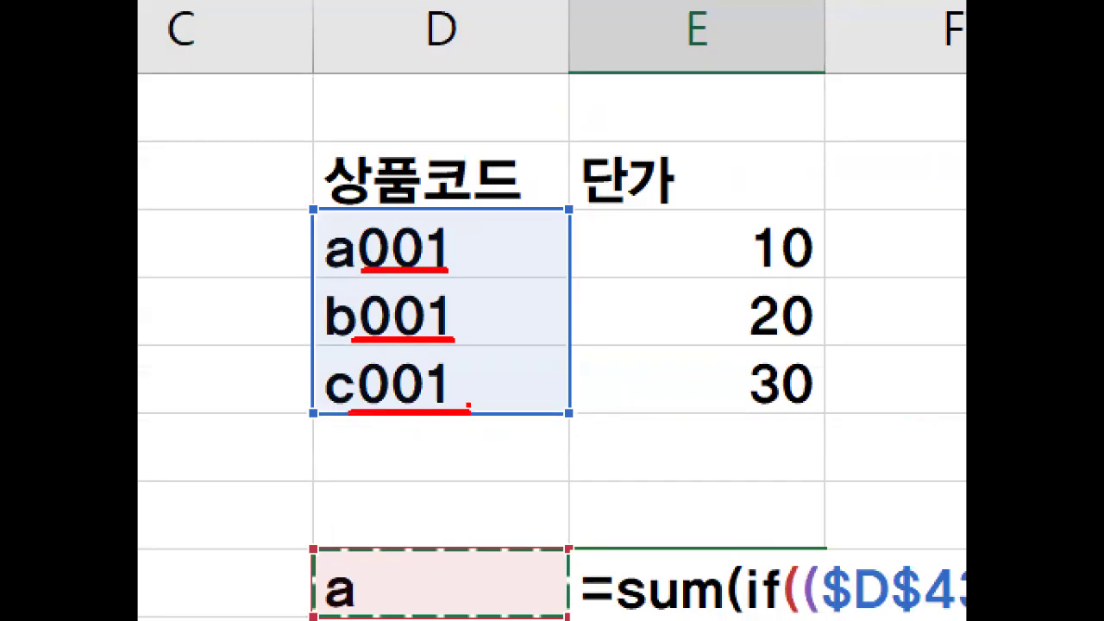
mouse_move(338, 326)
left_mouse_down()
mouse_move(337, 210)
mouse_move(430, 259)
mouse_move(433, 323)
mouse_move(338, 313)
left_mouse_up()
mouse_move(358, 215)
left_mouse_down()
mouse_move(366, 309)
mouse_move(336, 311)
mouse_move(349, 214)
left_mouse_up()
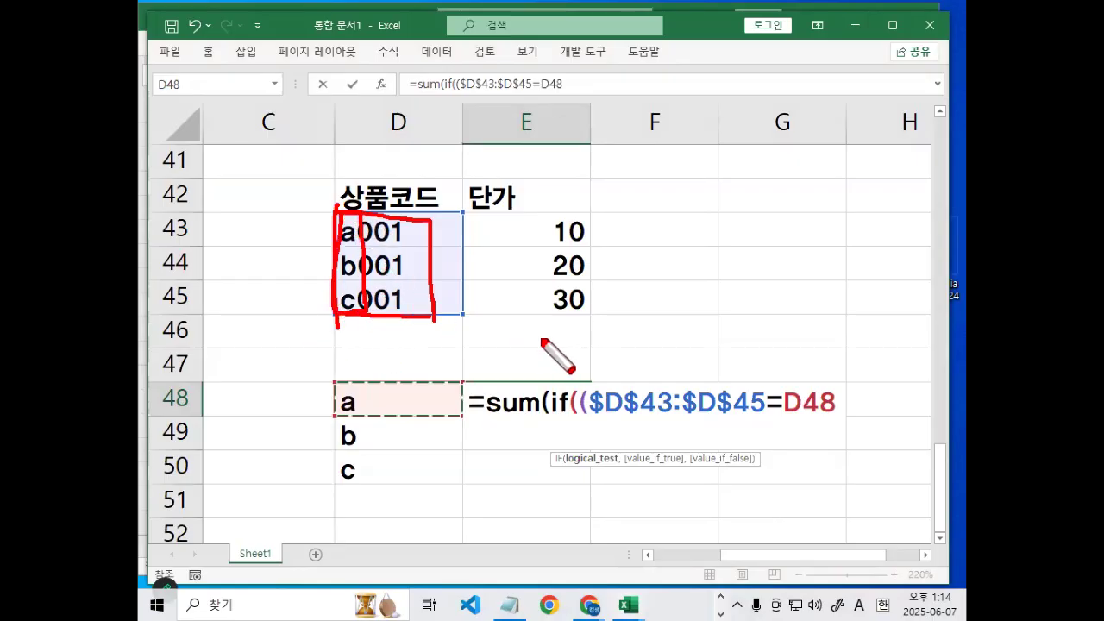
mouse_move(354, 425)
left_mouse_down()
mouse_move(303, 406)
mouse_move(345, 241)
left_mouse_up()
key("Escape")
key("Escape")
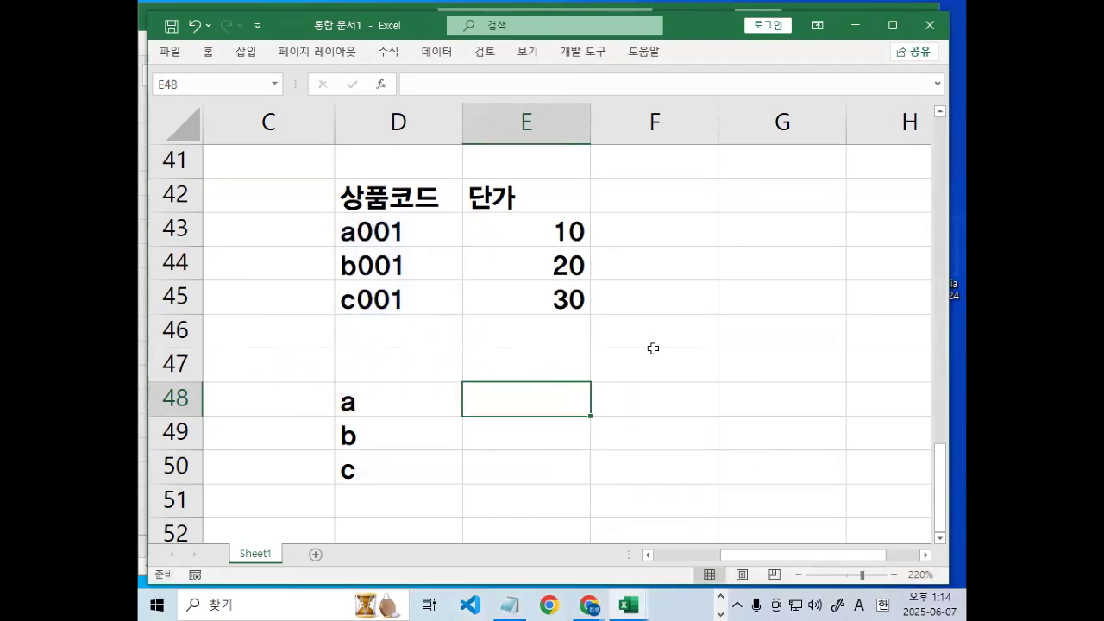
Insert a blank column between the 상품코드 and 단가 columns.
left_click(645, 232)
right_click(524, 124)
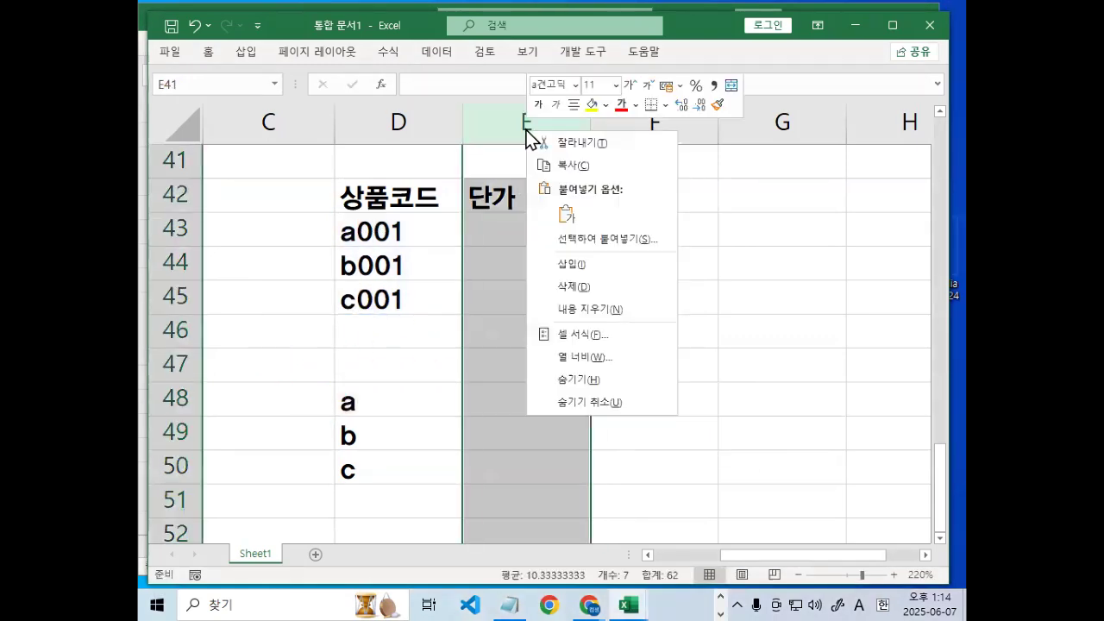
left_click(571, 264)
left_click(520, 190)
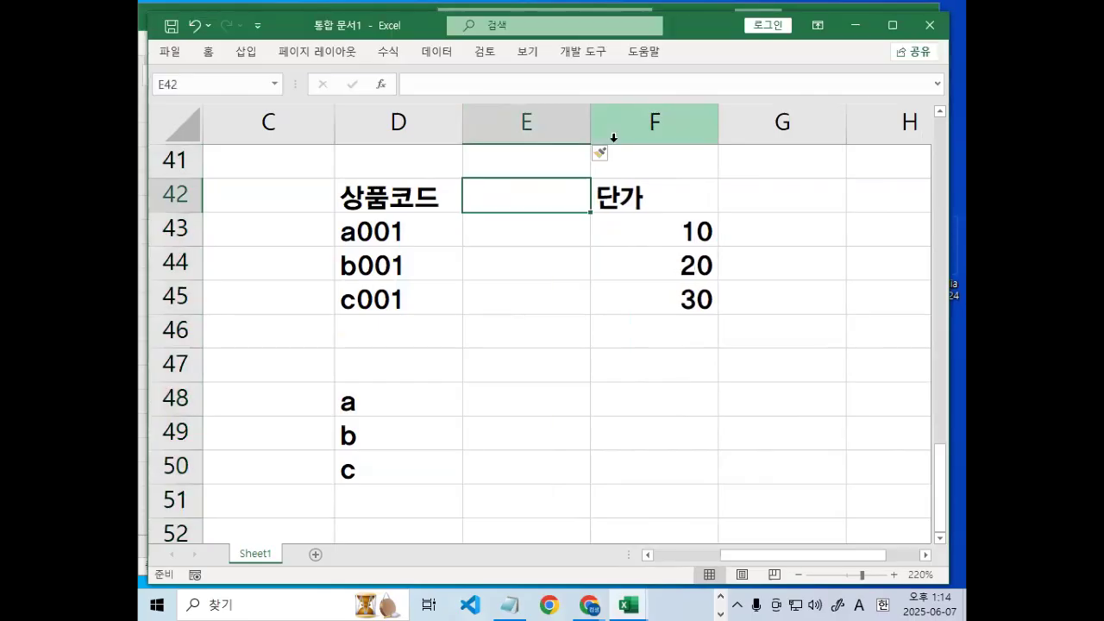
Begin a LEFT formula across the blank cells E43 to E45, beside the product codes.
key("Down")
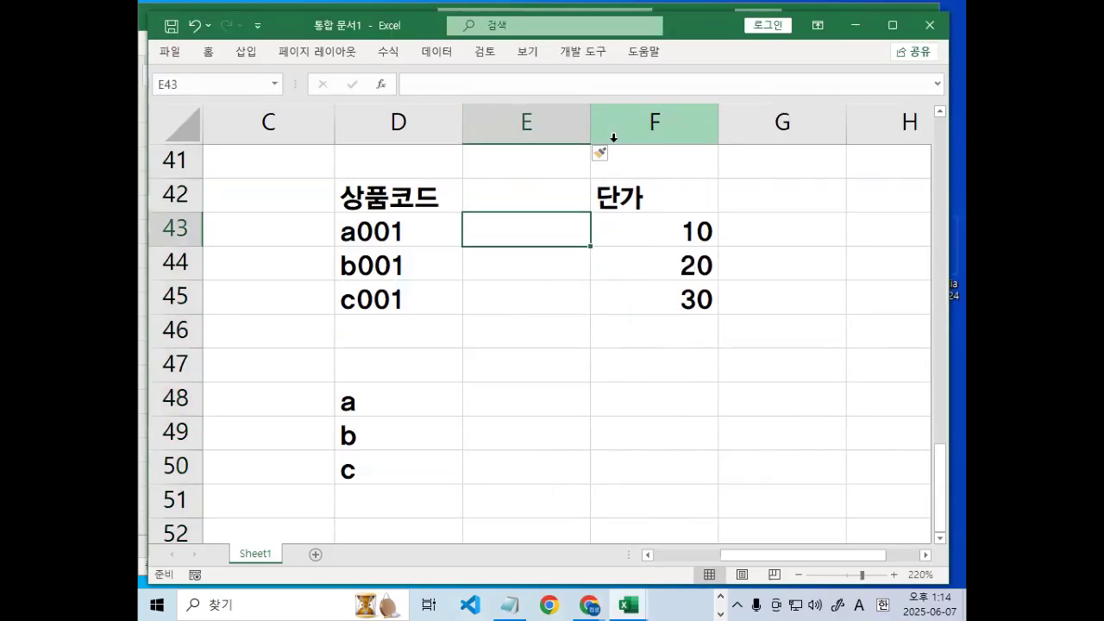
key("shift+Down")
key("shift+Down")
key("shift+Down")
key("shift+Up")
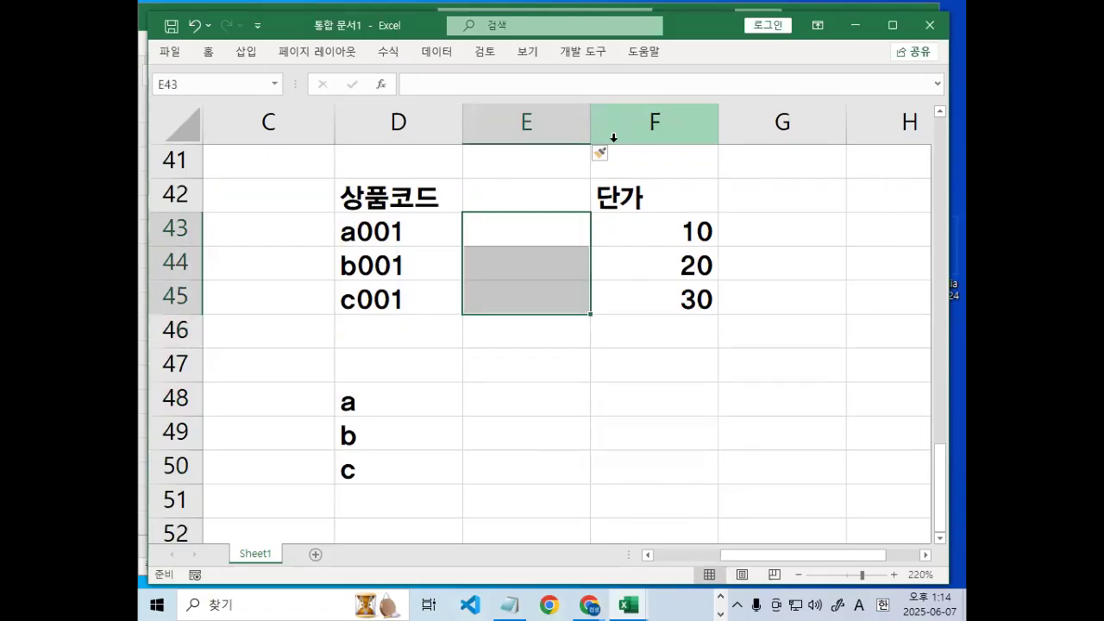
type("=")
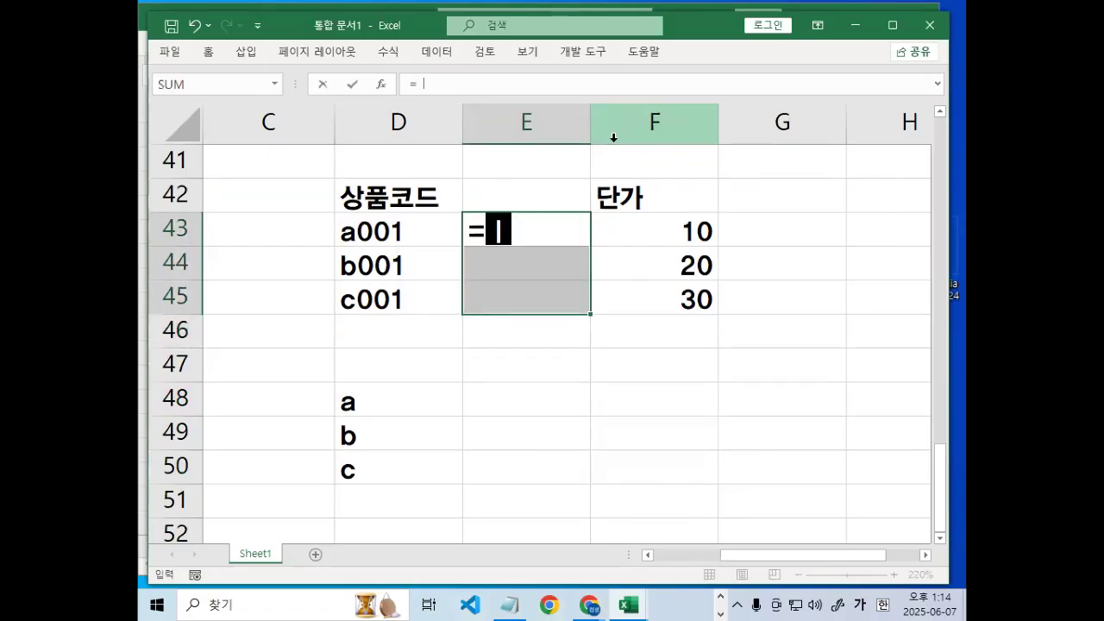
type("left")
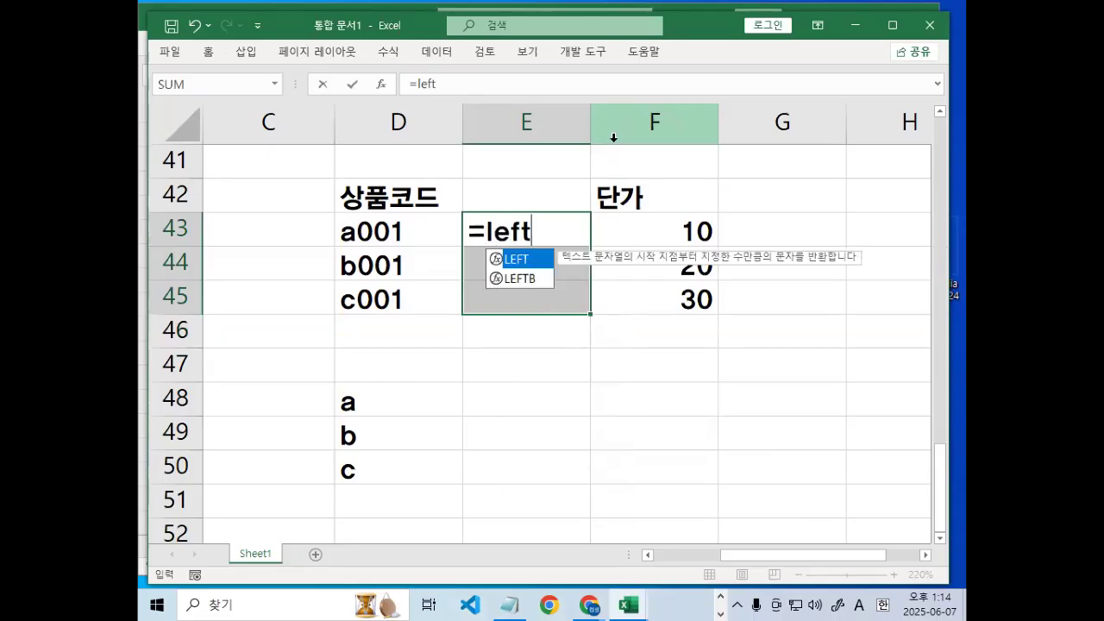
type("(")
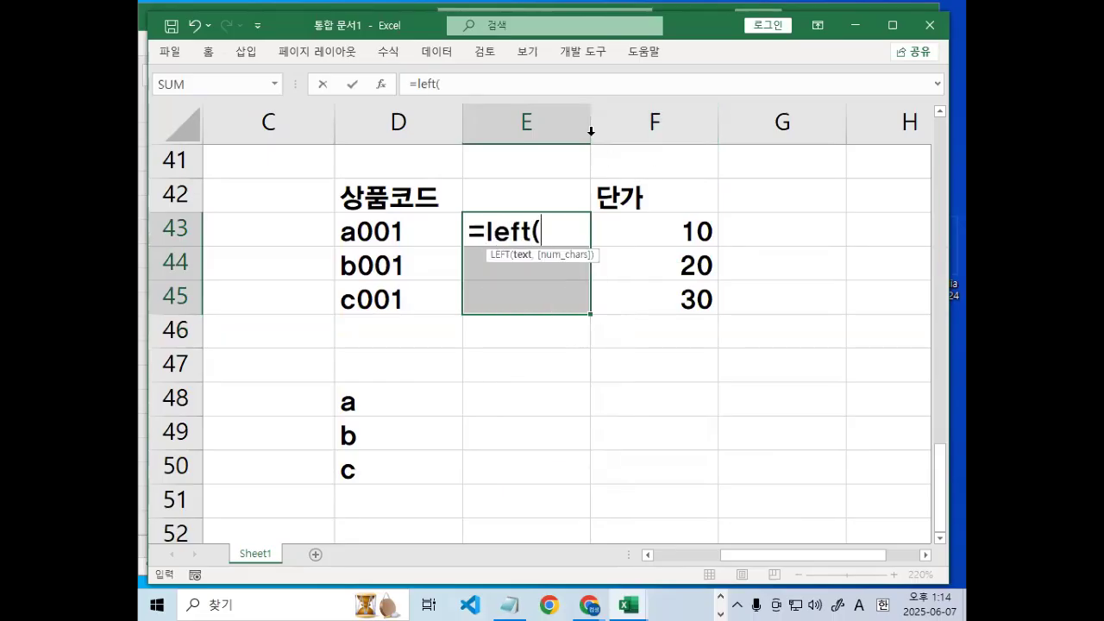
Switch to the Notepad lesson notes and compare LEFT's normal cell-address syntax with its reference-range syntax in array formulas.
left_click(509, 604)
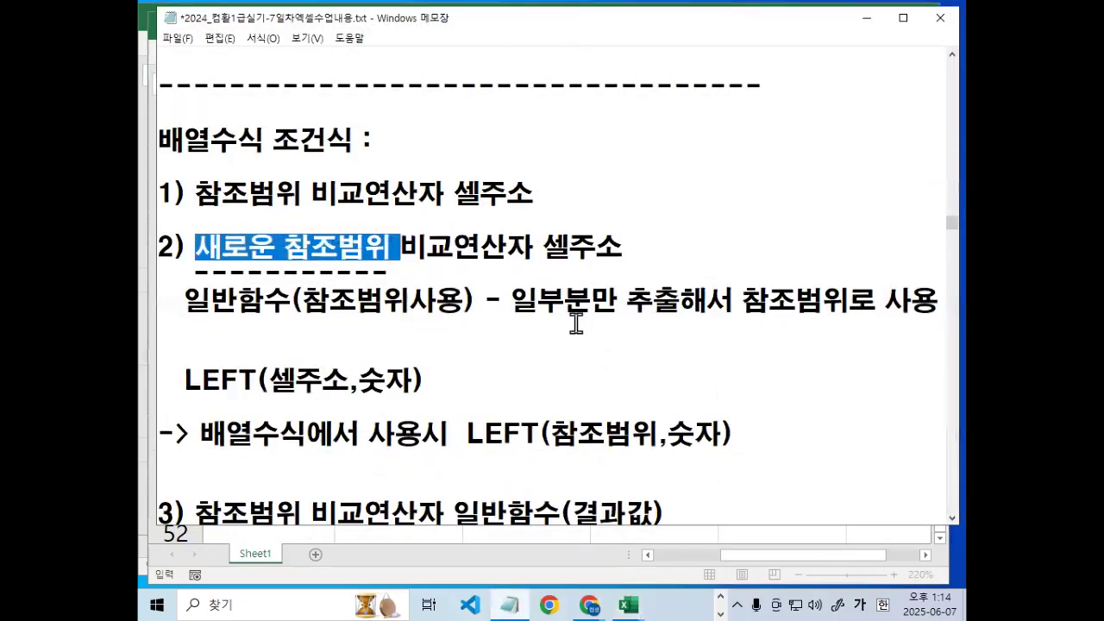
scroll(607, 362, "down", 1)
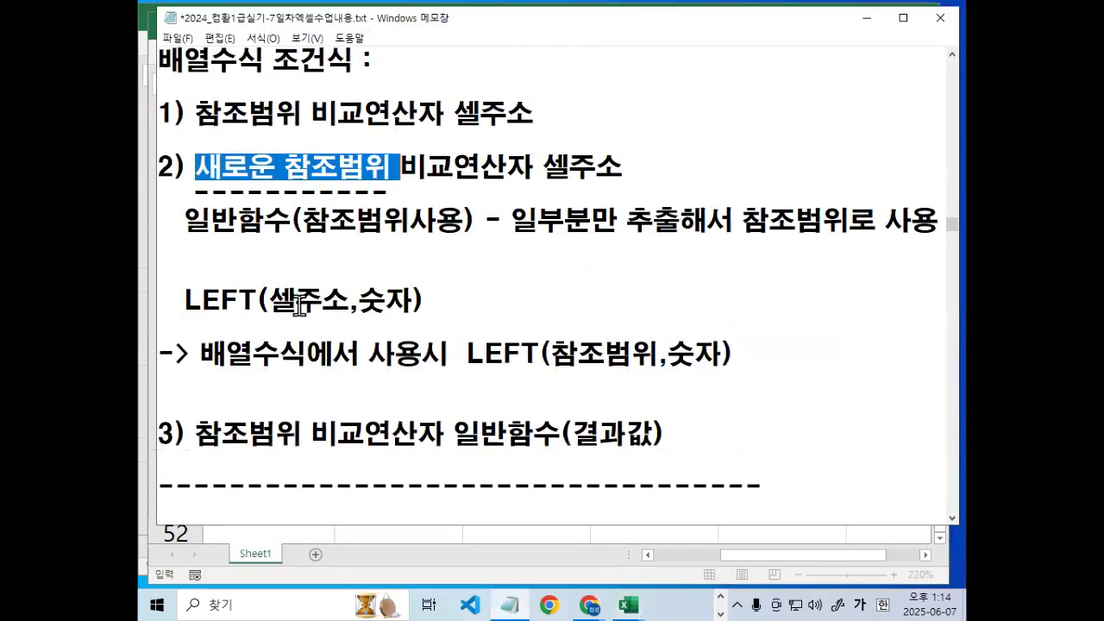
left_click_drag(269, 299, 347, 293)
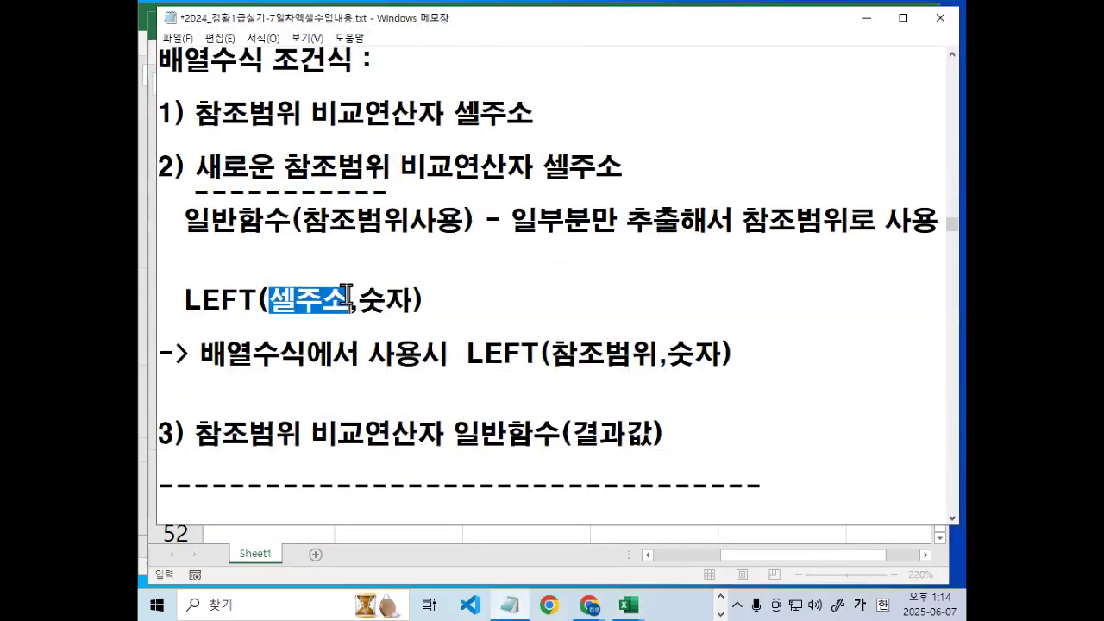
left_click_drag(200, 354, 307, 354)
left_click_drag(185, 298, 261, 298)
left_click_drag(552, 354, 653, 352)
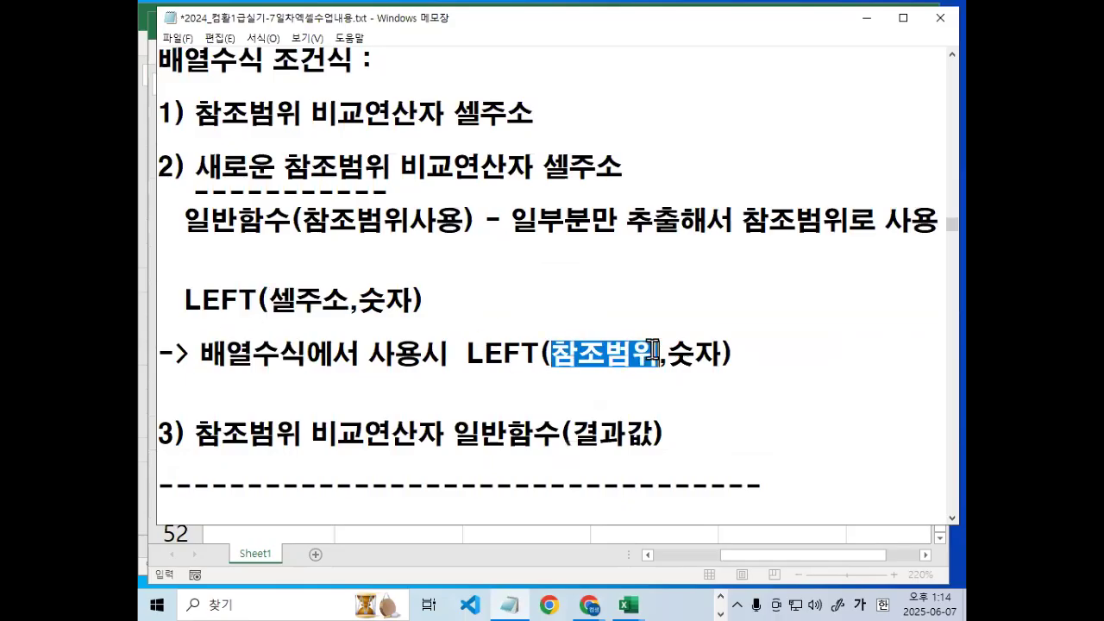
mouse_move(275, 318)
left_mouse_down()
mouse_move(572, 294)
mouse_move(575, 329)
left_mouse_up()
mouse_move(648, 369)
left_mouse_down()
mouse_move(554, 364)
mouse_move(653, 352)
mouse_move(653, 371)
mouse_move(716, 354)
left_mouse_up()
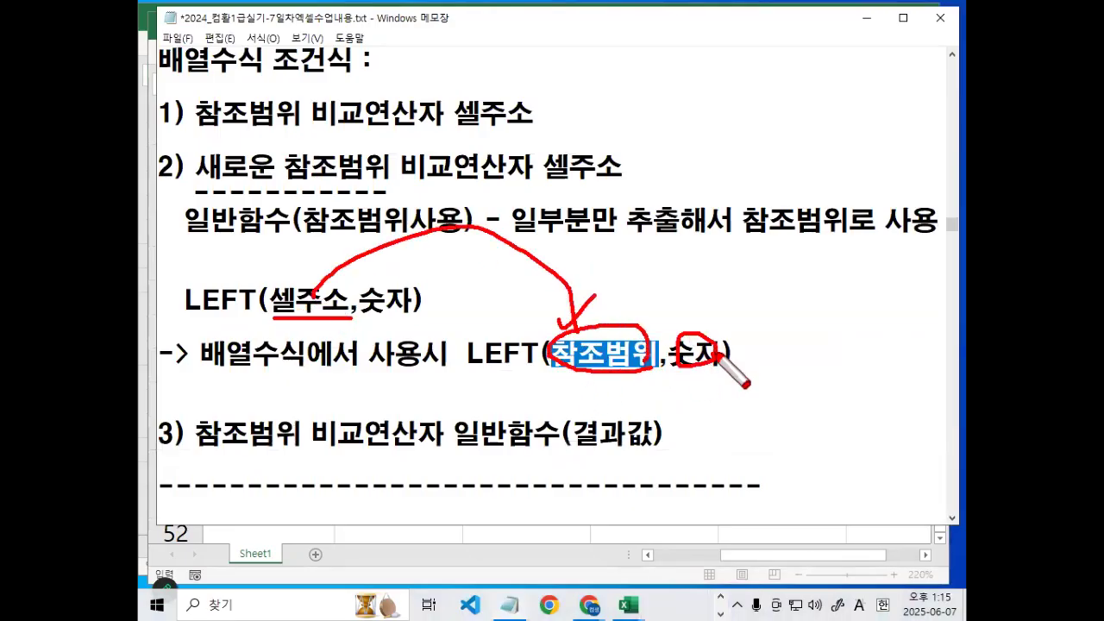
key("Escape")
Switch back to Excel and complete the formula as =LEFT(D43:D45,1), entering it as an array formula in E43 to E45.
mouse_move(629, 605)
left_click(695, 560)
left_click_drag(347, 228, 387, 287)
type(",")
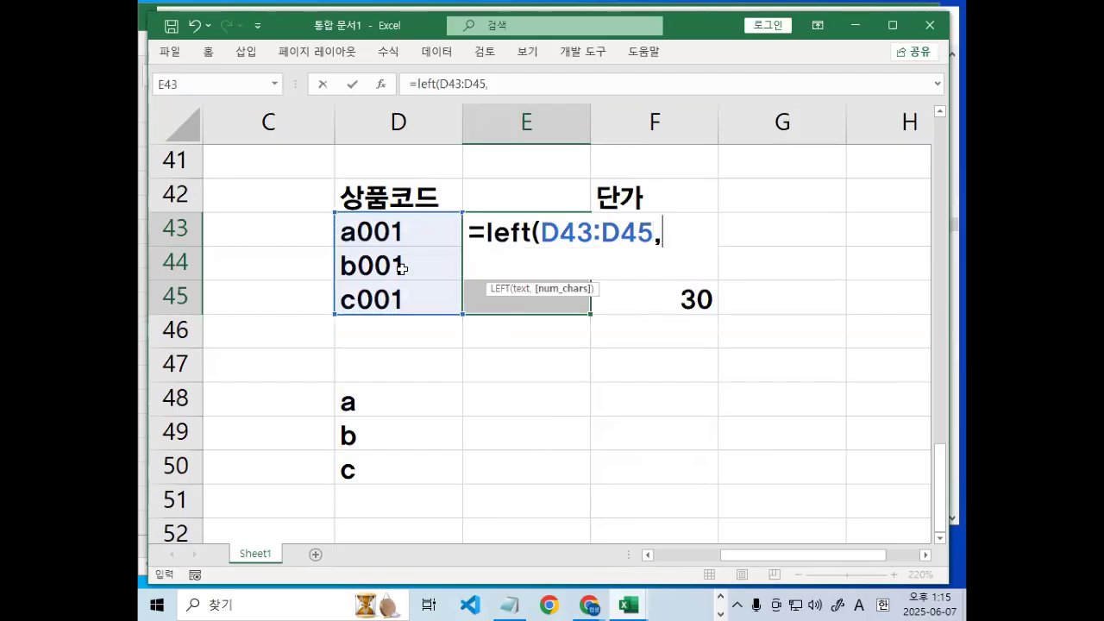
type("1)")
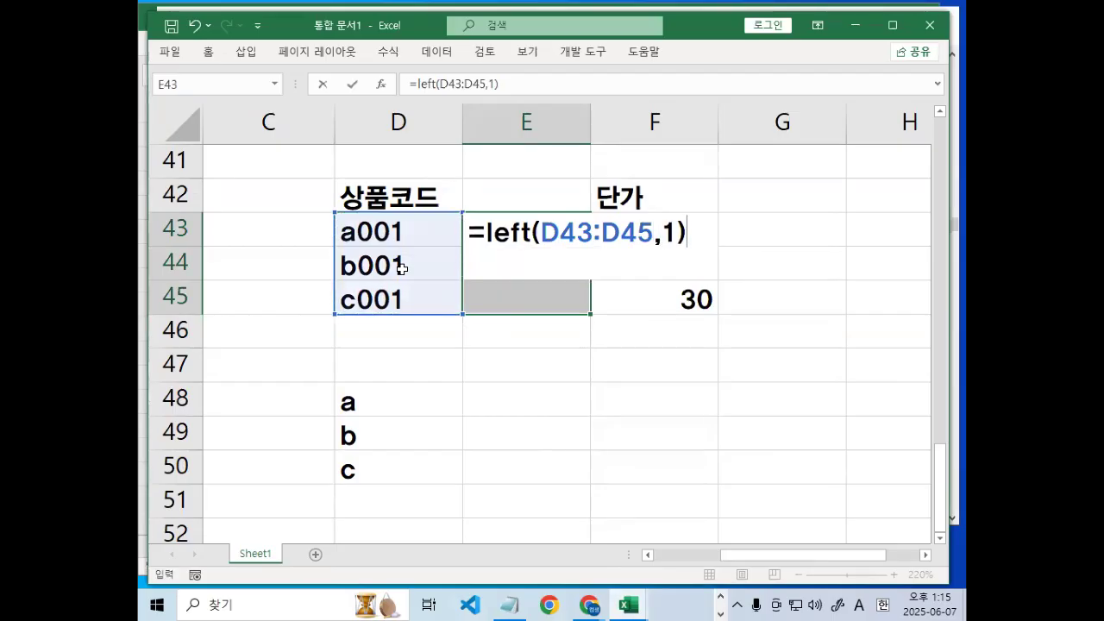
key("ctrl+shift+Return")
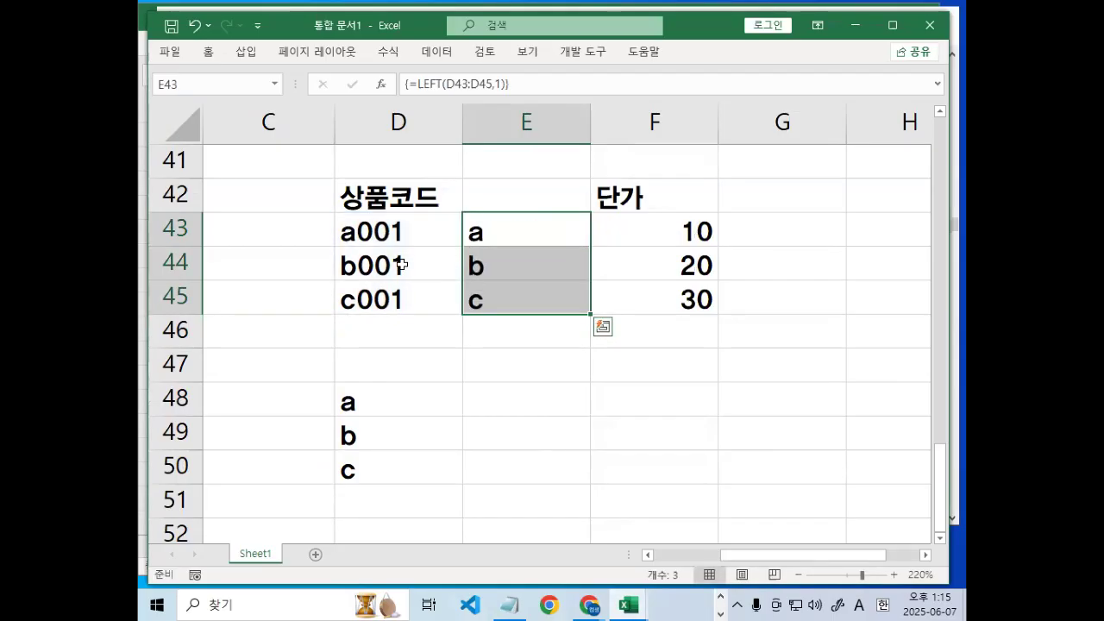
Examine the extracted letters beside the lookup list and review the LEFT array formula's range argument in E43.
mouse_move(503, 211)
left_mouse_down()
mouse_move(505, 320)
mouse_move(468, 217)
mouse_move(509, 207)
left_mouse_up()
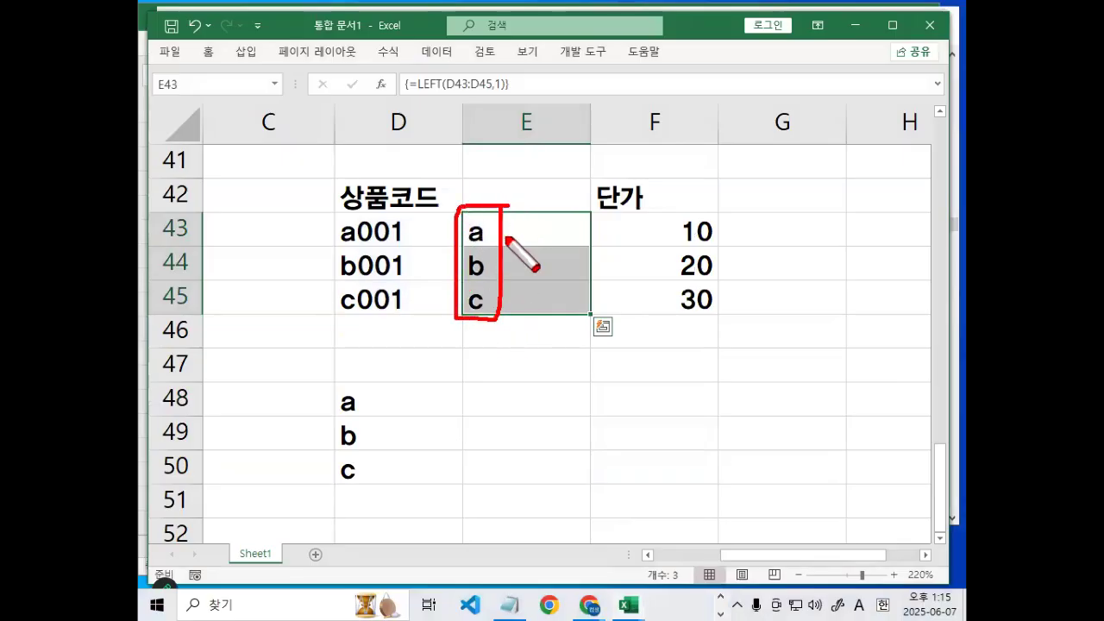
mouse_move(364, 404)
left_mouse_down()
mouse_move(390, 419)
mouse_move(528, 280)
left_mouse_up()
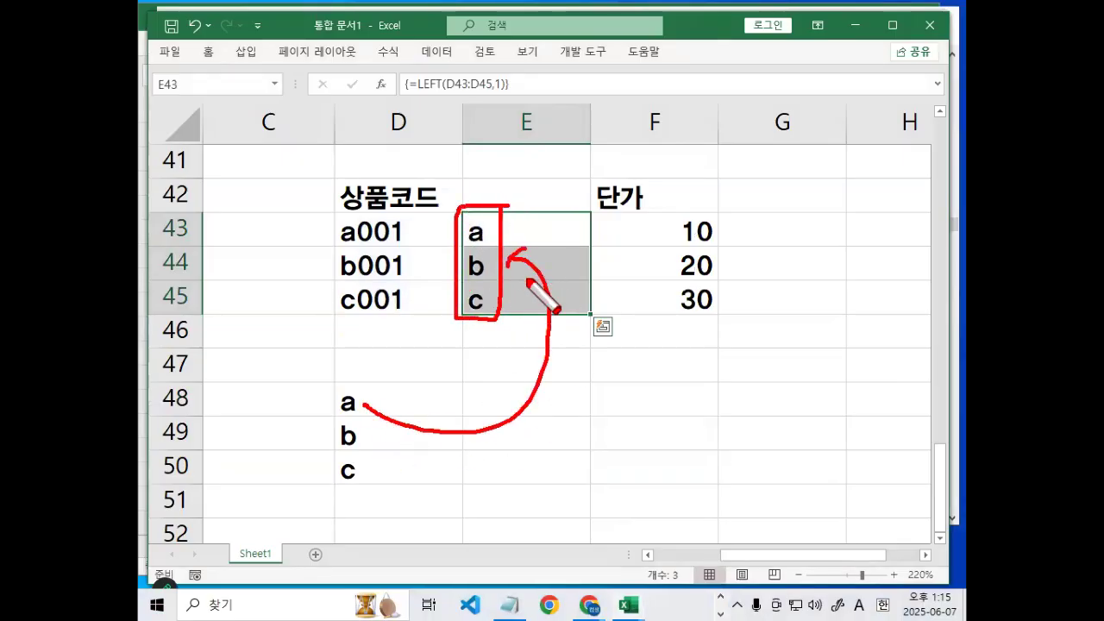
key("Escape")
left_click(526, 221)
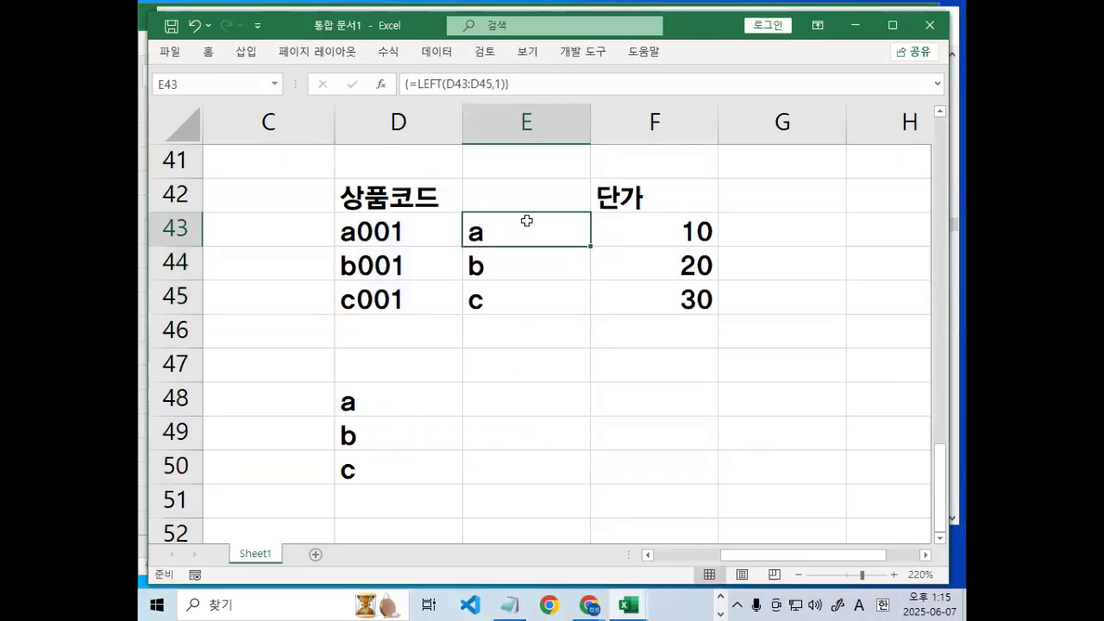
double_click(526, 220)
left_click_drag(733, 241, 631, 198)
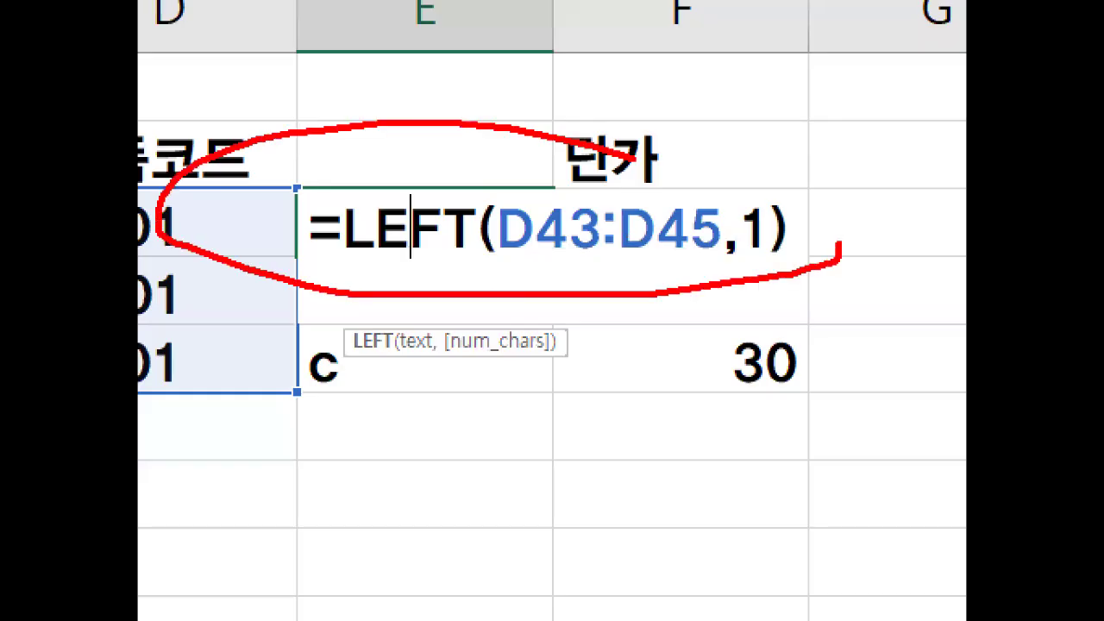
left_click_drag(634, 160, 727, 250)
left_click_drag(496, 157, 610, 35)
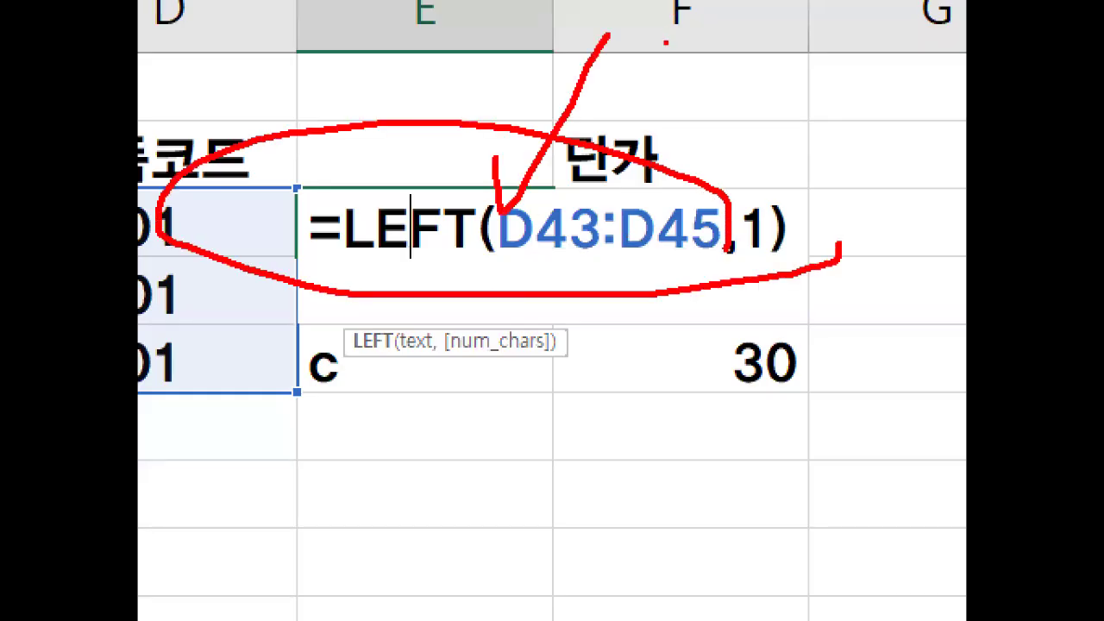
left_click_drag(345, 260, 773, 262)
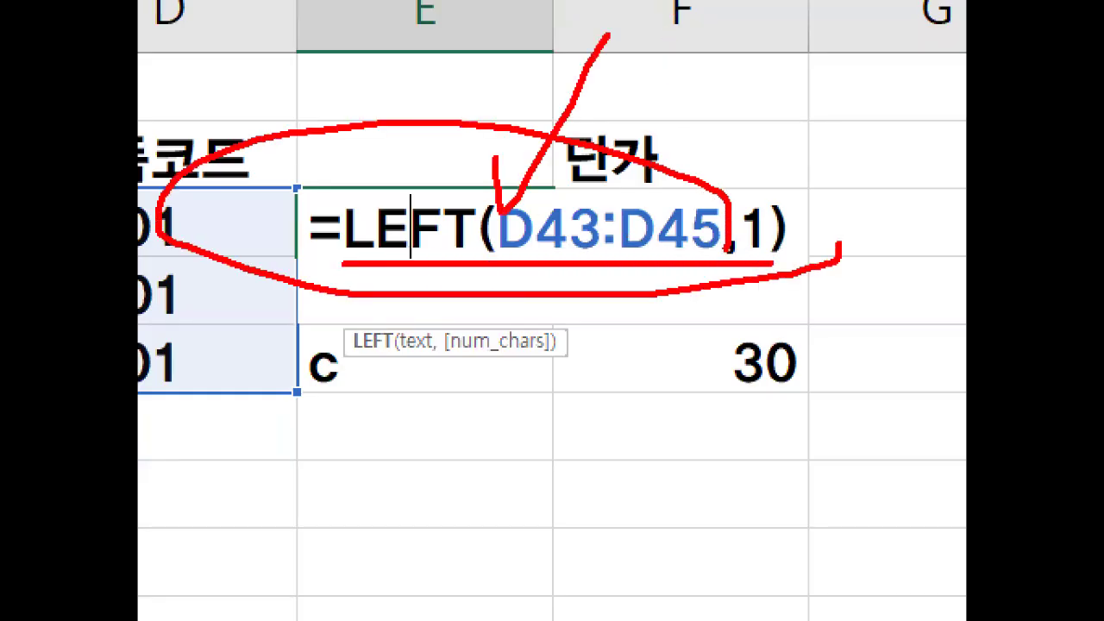
key("Escape")
key("Escape")
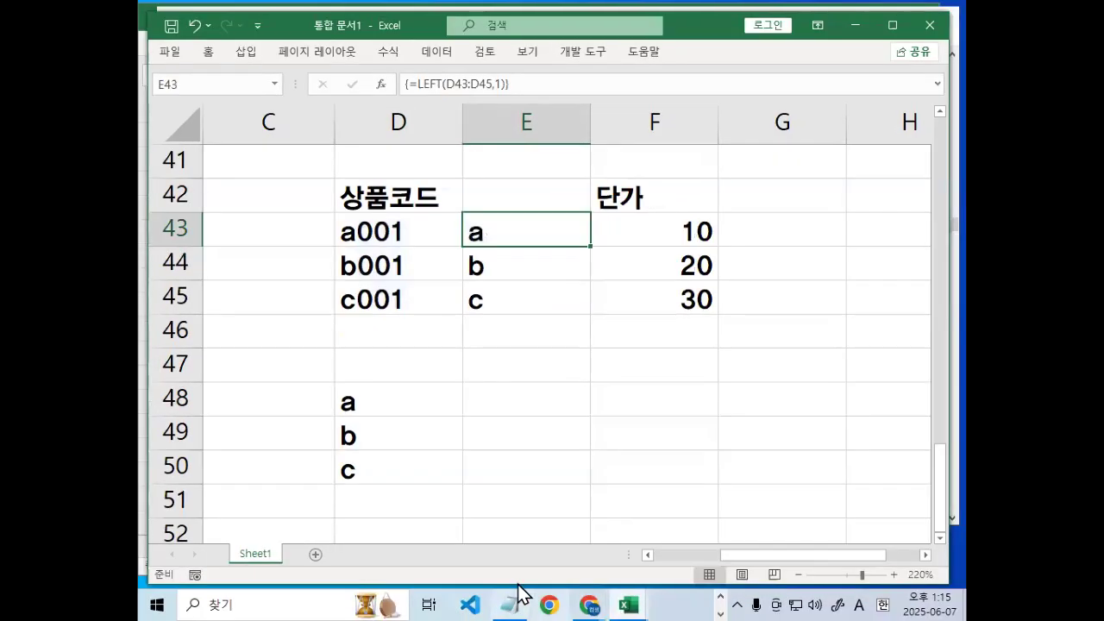
Switch to the Notepad notes and link LEFT(참조범위,숫자) to the 새로운 참조범위 of condition form 2 with a pen-drawn arrow.
left_click(515, 604)
left_click_drag(201, 166, 388, 167)
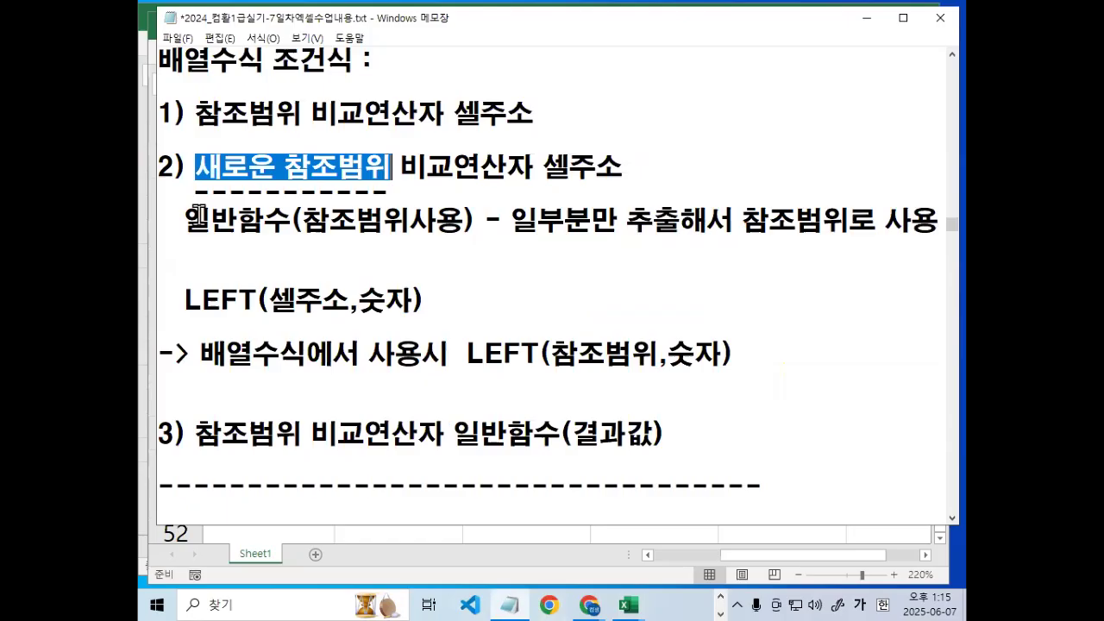
left_click_drag(198, 216, 297, 220)
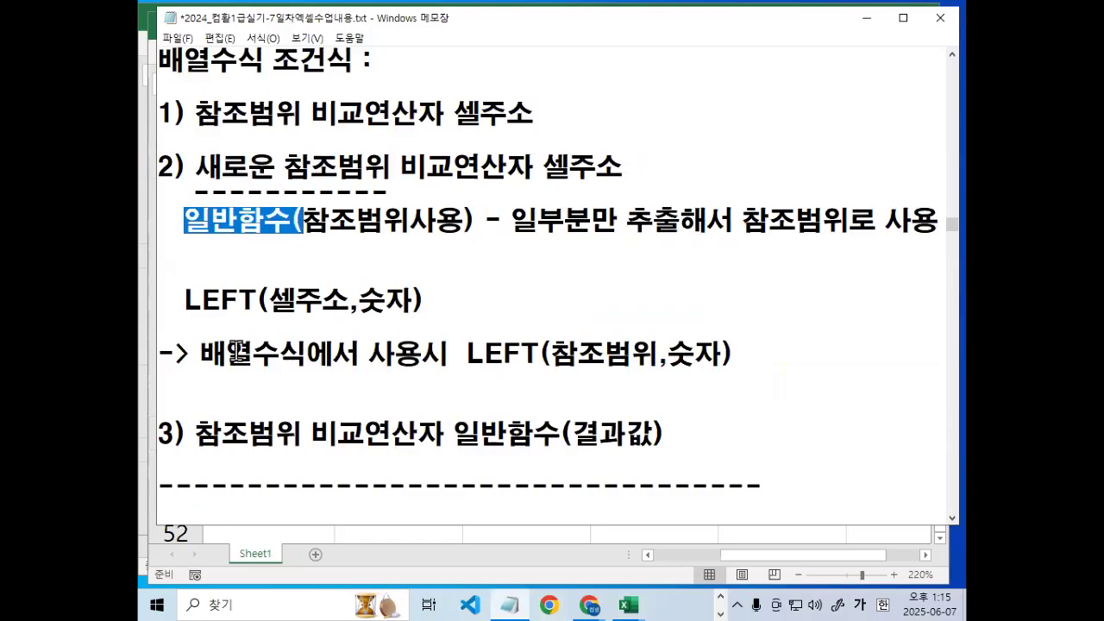
left_click_drag(466, 354, 724, 356)
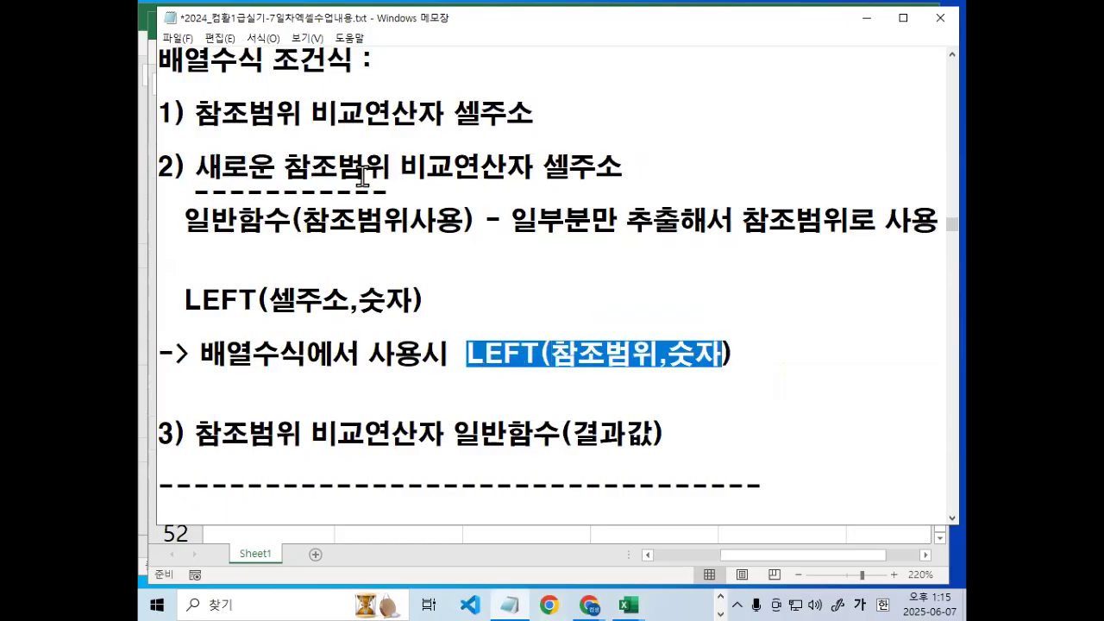
key("ctrl+2")
mouse_move(500, 349)
left_mouse_down()
mouse_move(390, 203)
mouse_move(429, 226)
left_mouse_up()
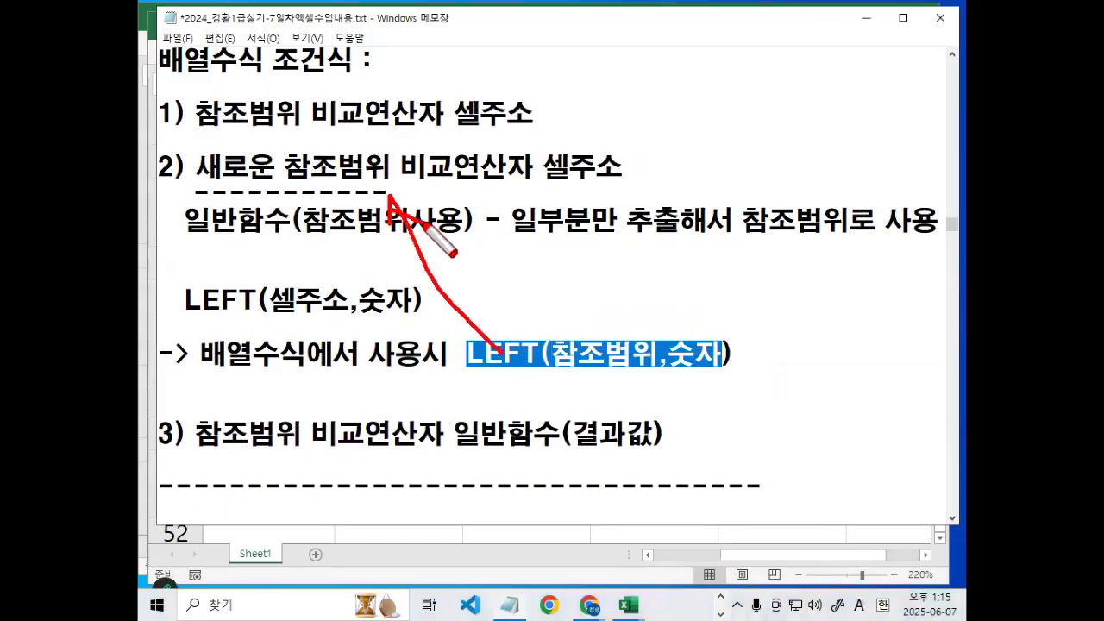
mouse_move(635, 178)
left_mouse_down()
mouse_move(552, 180)
mouse_move(581, 157)
mouse_move(454, 92)
mouse_move(345, 168)
left_mouse_up()
key("Escape")
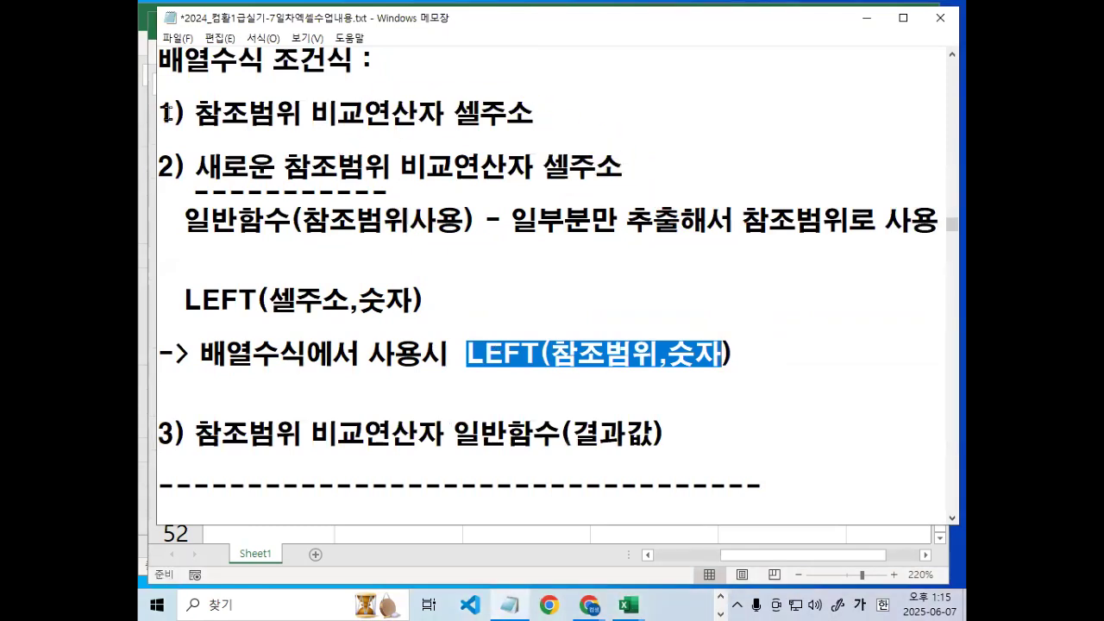
Compare array-formula condition forms 1 and 2 in the notes, highlighting their numbers and underlining both expressions.
left_click_drag(162, 112, 184, 109)
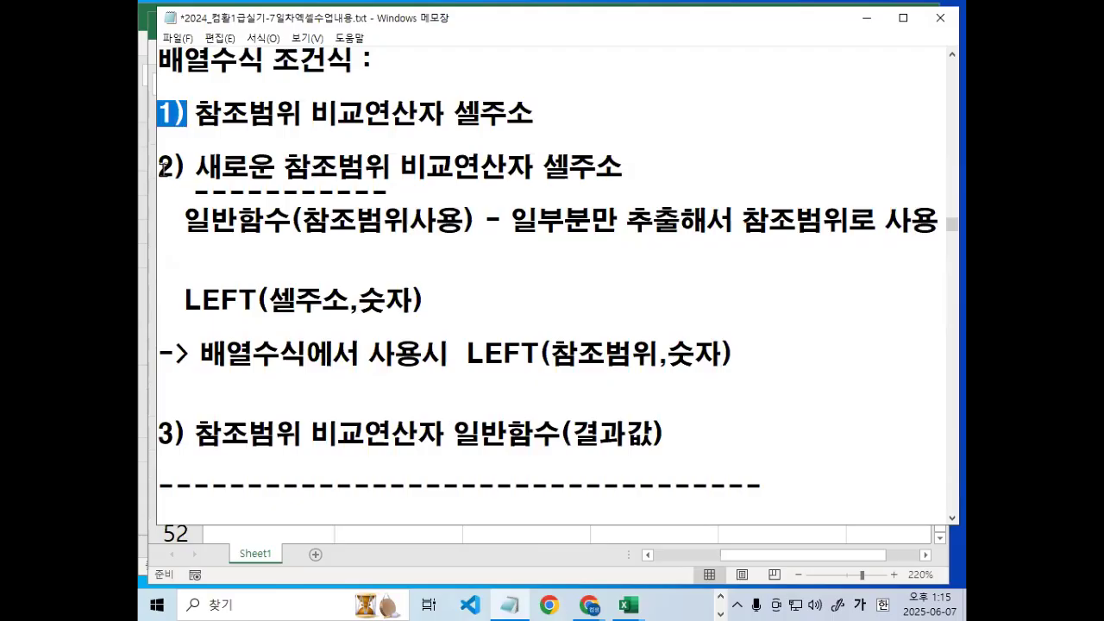
left_click_drag(162, 169, 182, 167)
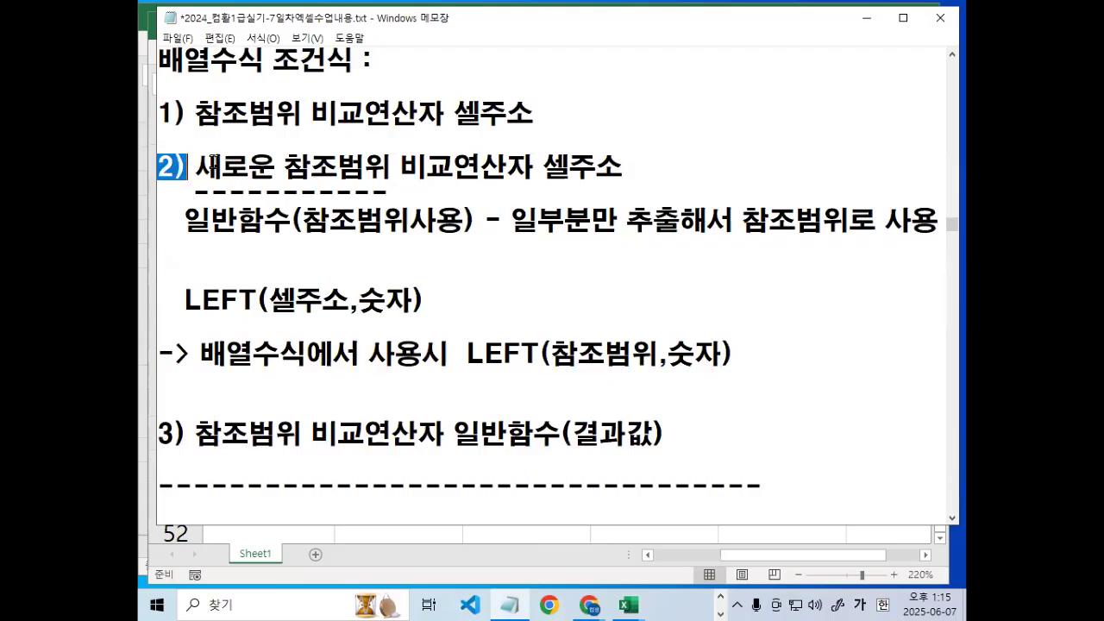
left_click_drag(200, 140, 539, 140)
left_click_drag(223, 188, 649, 189)
key("Escape")
scroll(443, 338, "down", 1)
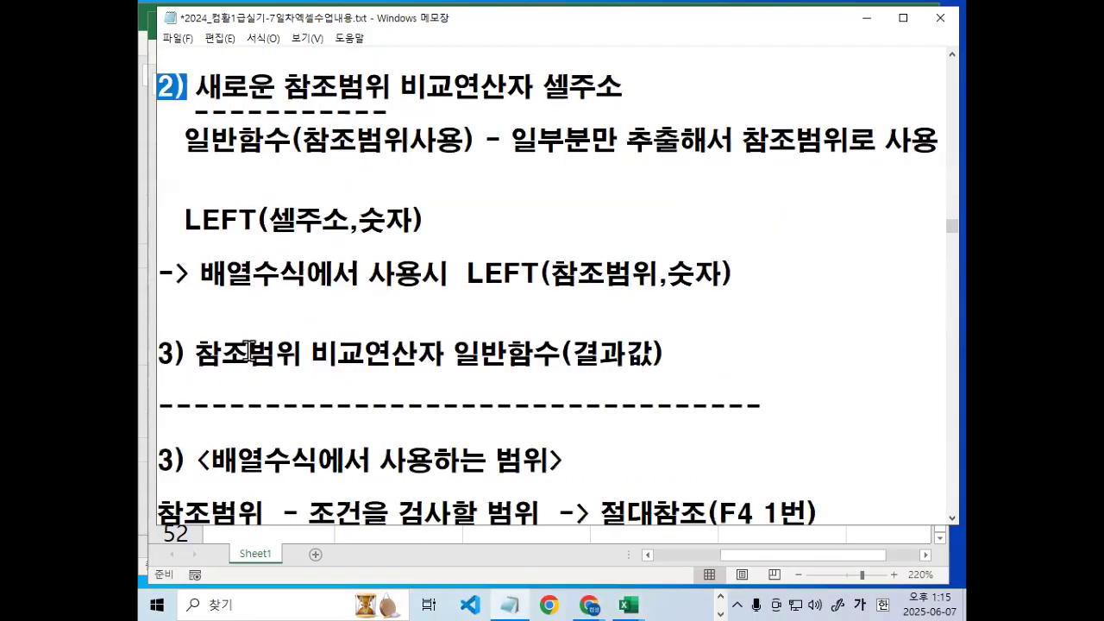
Review condition form 3, contrasting its 일반함수(결과값) with the 셀주소 of form 2 using highlights and circles.
left_click_drag(199, 353, 295, 352)
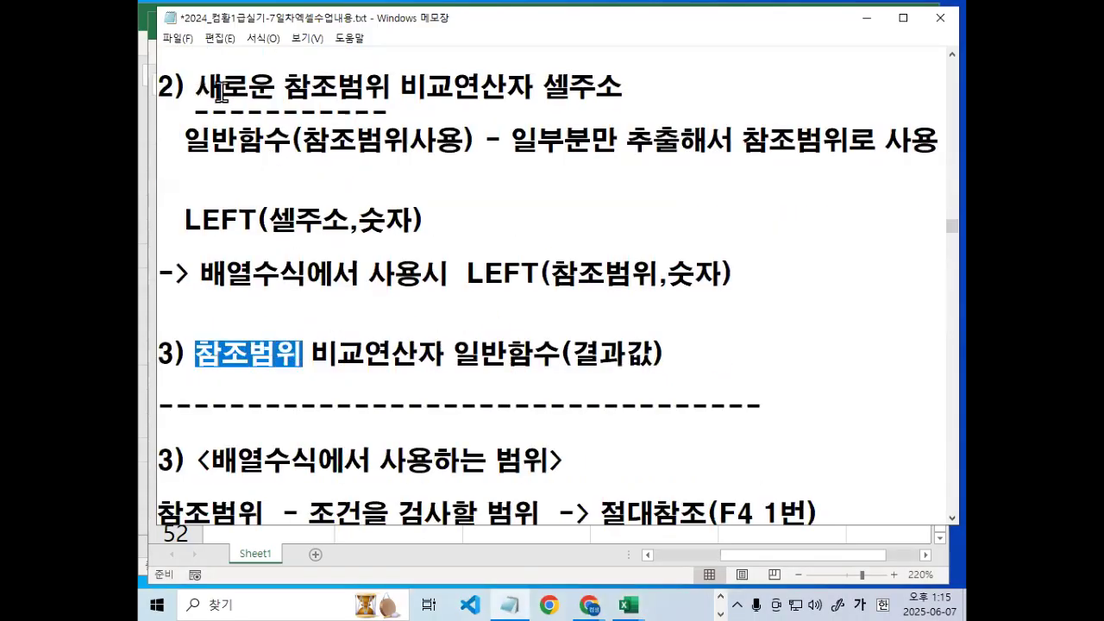
left_click_drag(221, 91, 338, 88)
left_click_drag(196, 354, 302, 353)
left_click_drag(454, 354, 666, 354)
mouse_move(552, 349)
left_mouse_down()
mouse_move(328, 291)
mouse_move(278, 333)
left_mouse_up()
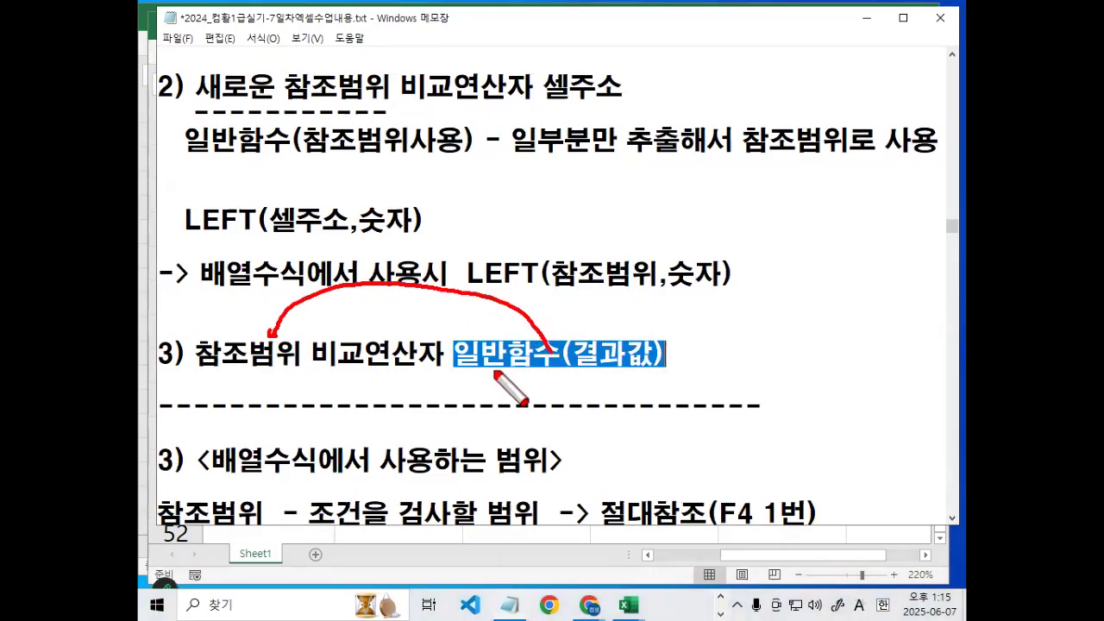
mouse_move(569, 365)
left_mouse_down()
mouse_move(533, 338)
mouse_move(556, 357)
left_mouse_up()
mouse_move(608, 89)
left_mouse_down()
mouse_move(552, 100)
mouse_move(623, 89)
mouse_move(618, 97)
left_mouse_up()
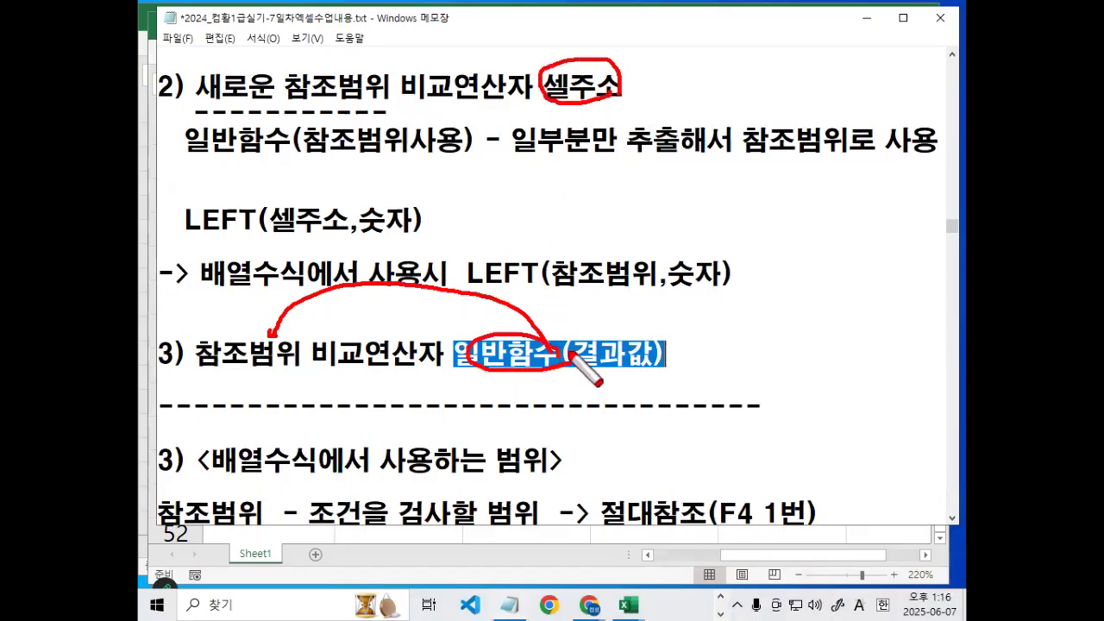
mouse_move(470, 371)
left_mouse_down()
mouse_move(450, 354)
mouse_move(552, 363)
left_mouse_up()
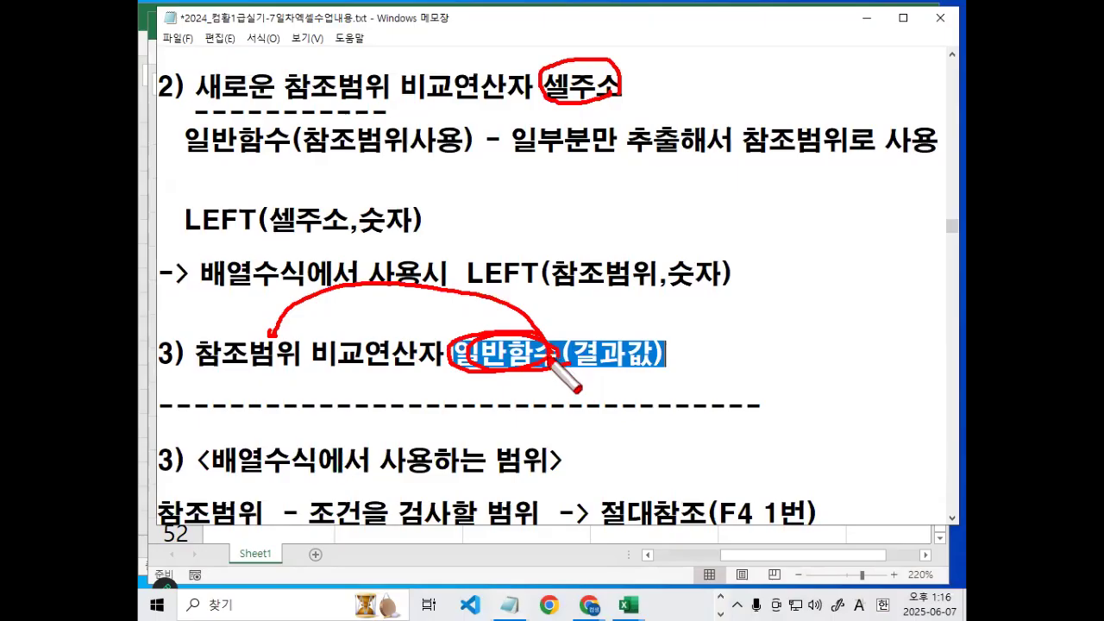
key("Escape")
scroll(485, 353, "down", 1)
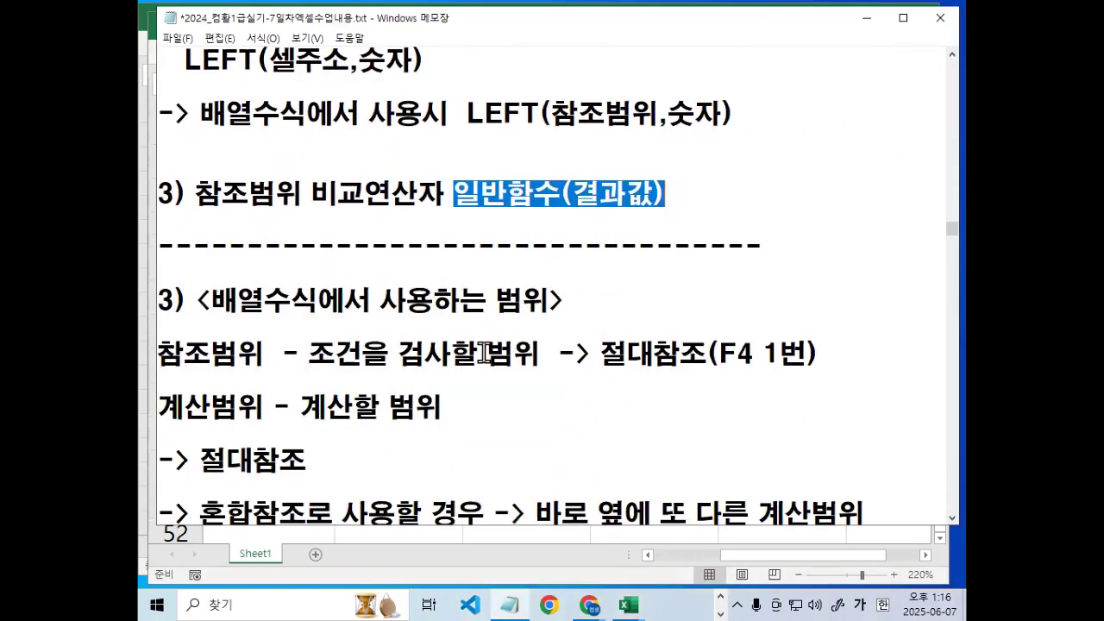
scroll(485, 353, "down", 1)
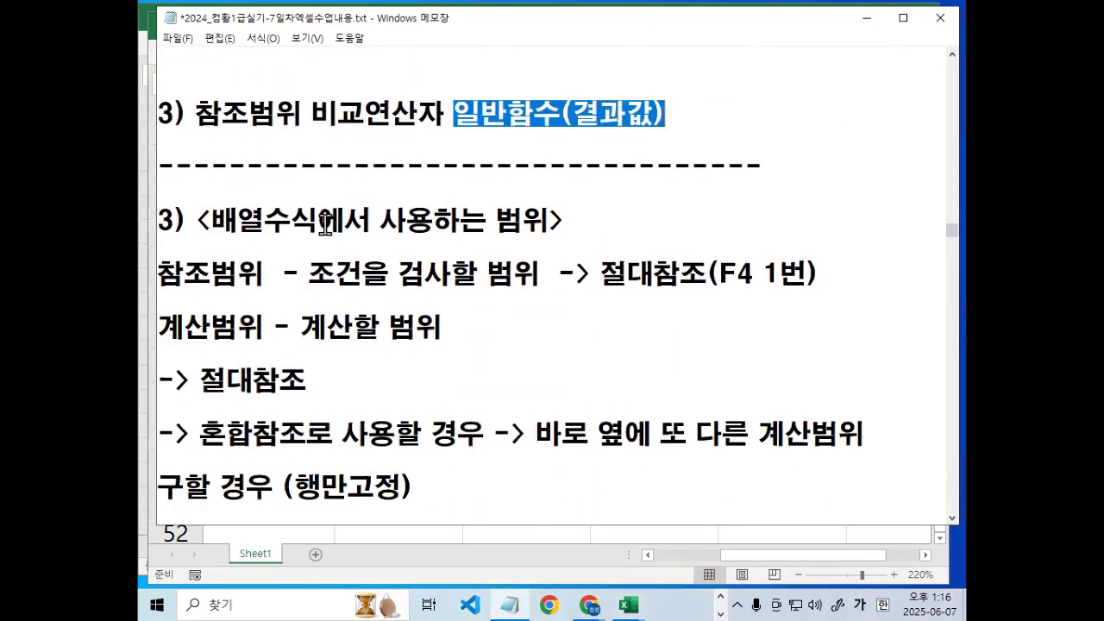
Add the line 4) 참조범위 비교연산자 숫자("문자") below condition form 3 in the notes.
scroll(326, 224, "up", 2)
left_click(326, 309)
key("Return")
key("Return")
key("Return")
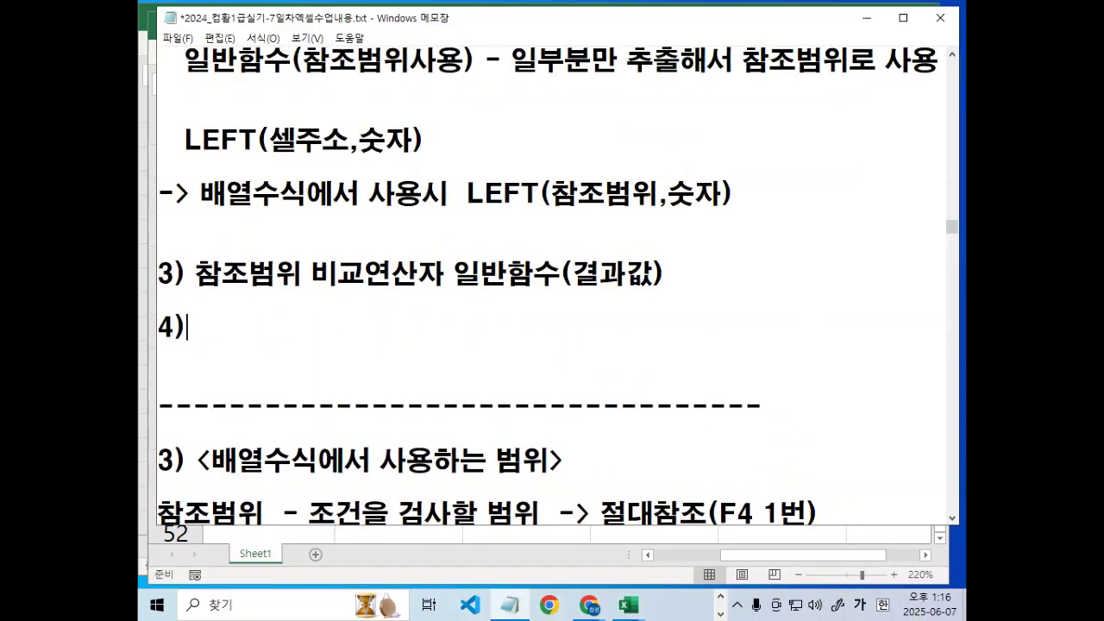
type("4) 참ㅈ")
type("범위 ")
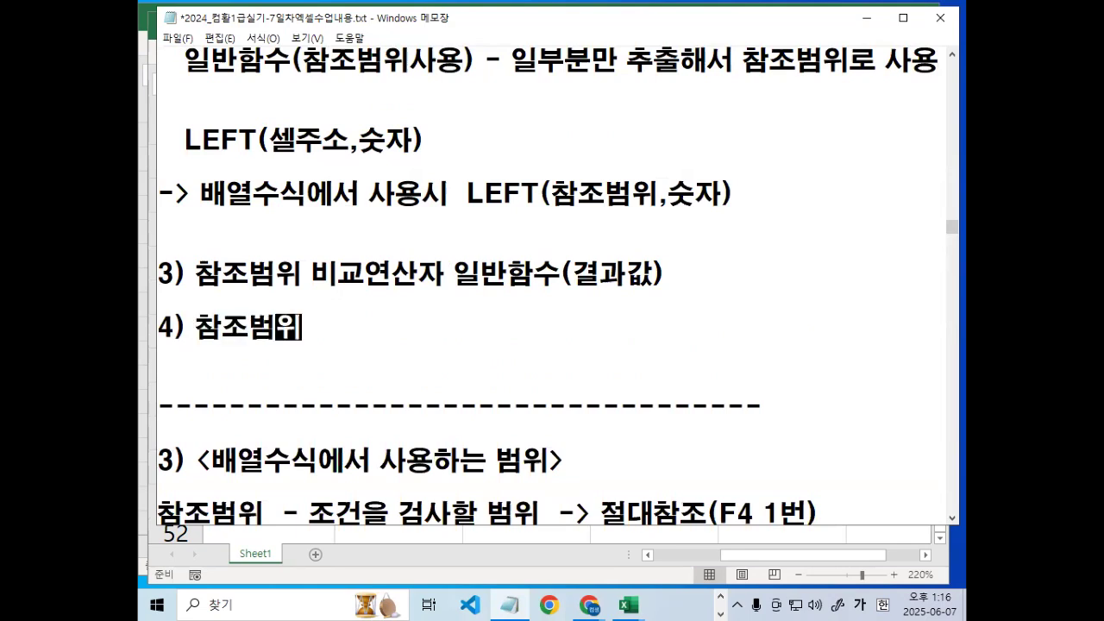
type("비교연산자  숫자")
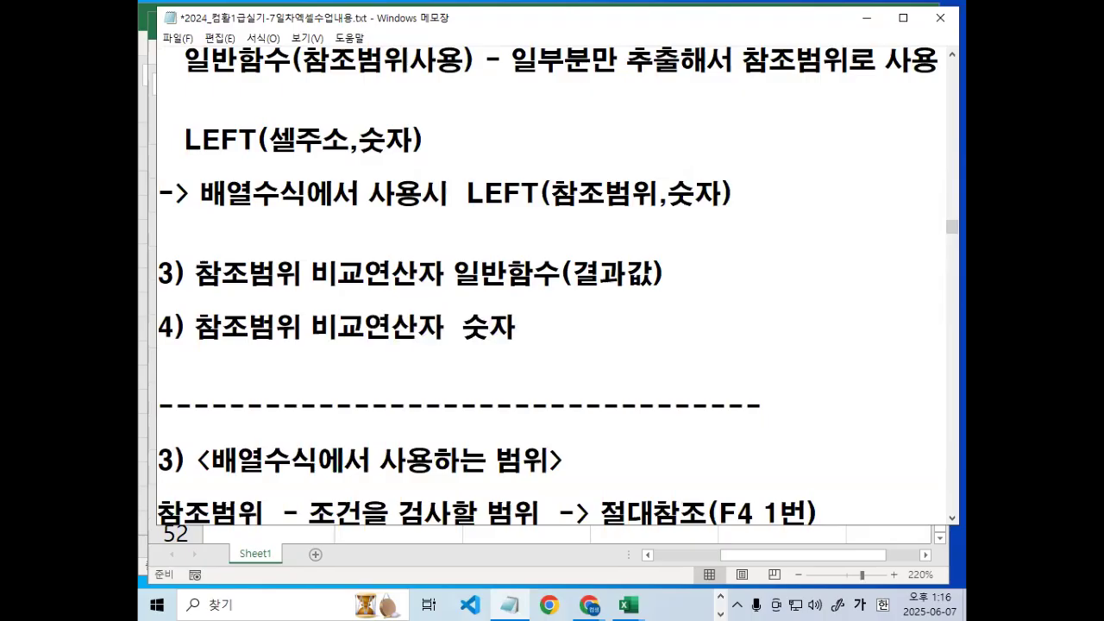
type(" (\"문자\")")
Annotate 숫자("문자") in condition form 4 with an underline, circle, X and check mark, and clear the pen marks.
key("ctrl+2")
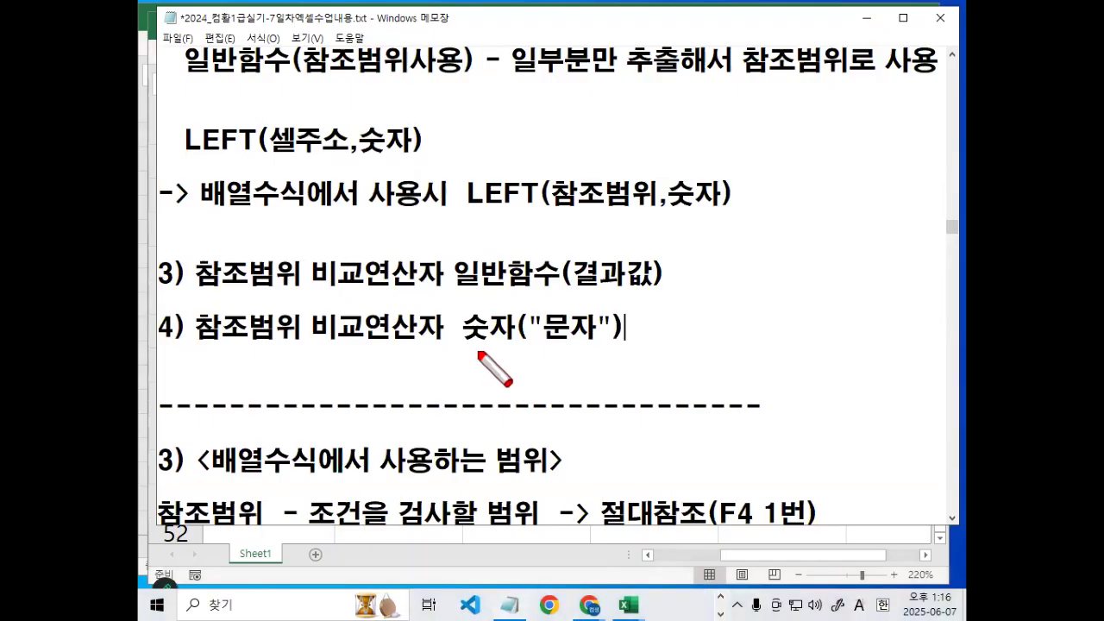
left_click_drag(474, 350, 601, 350)
left_click_drag(676, 351, 702, 307)
left_click_drag(676, 307, 698, 347)
mouse_move(630, 336)
left_mouse_down()
mouse_move(456, 329)
mouse_move(611, 325)
left_mouse_up()
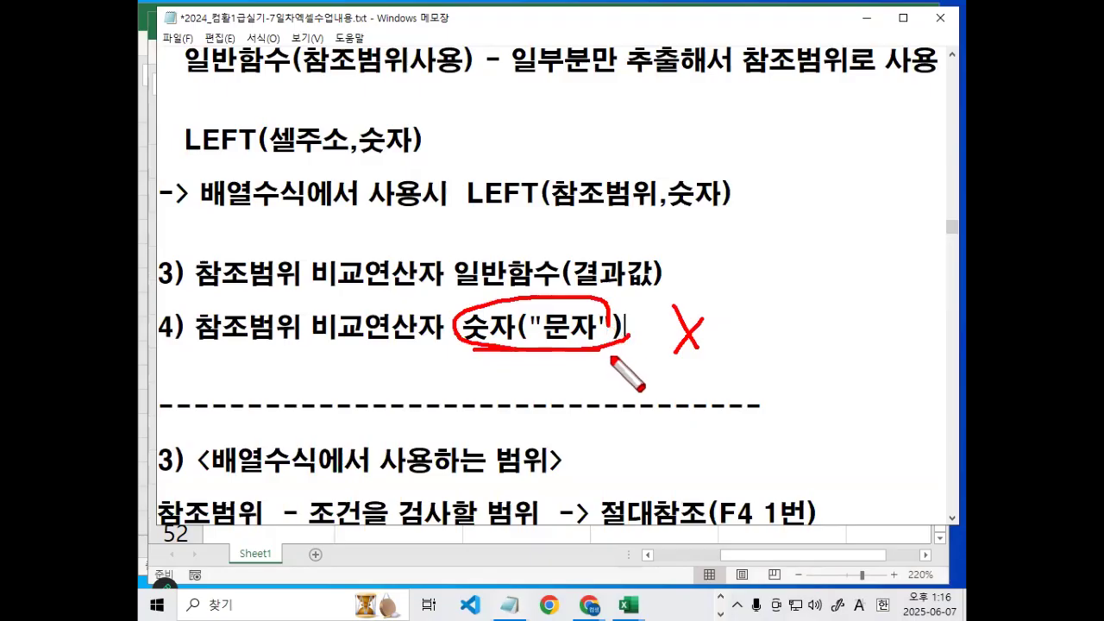
left_click_drag(618, 326, 653, 290)
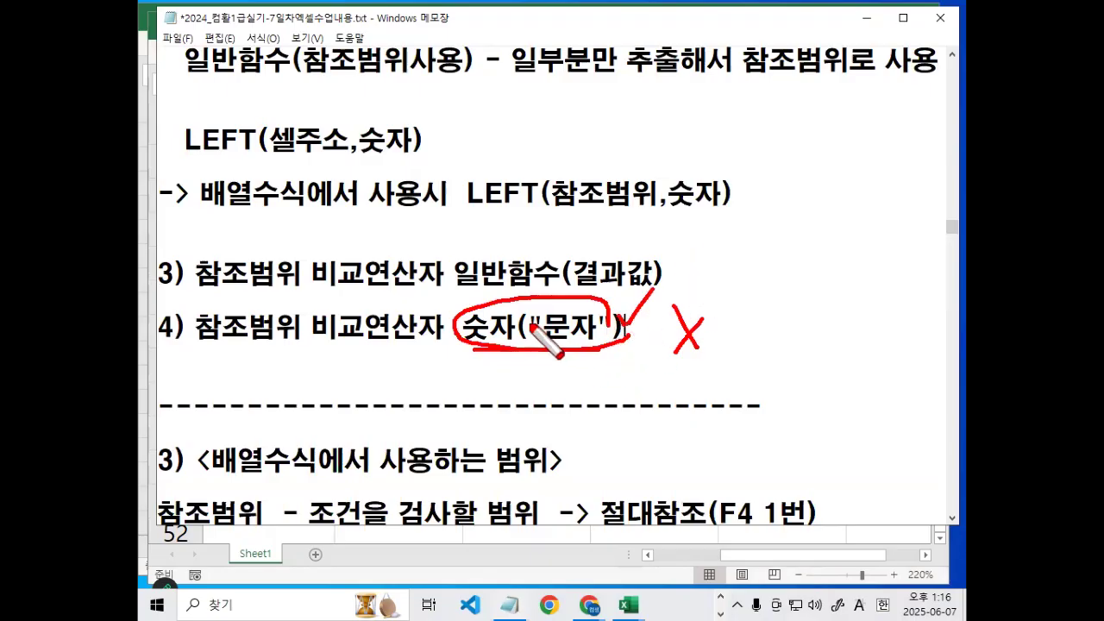
mouse_move(465, 322)
left_mouse_down()
mouse_move(506, 339)
mouse_move(478, 293)
mouse_move(267, 303)
mouse_move(277, 318)
left_mouse_up()
key("Escape")
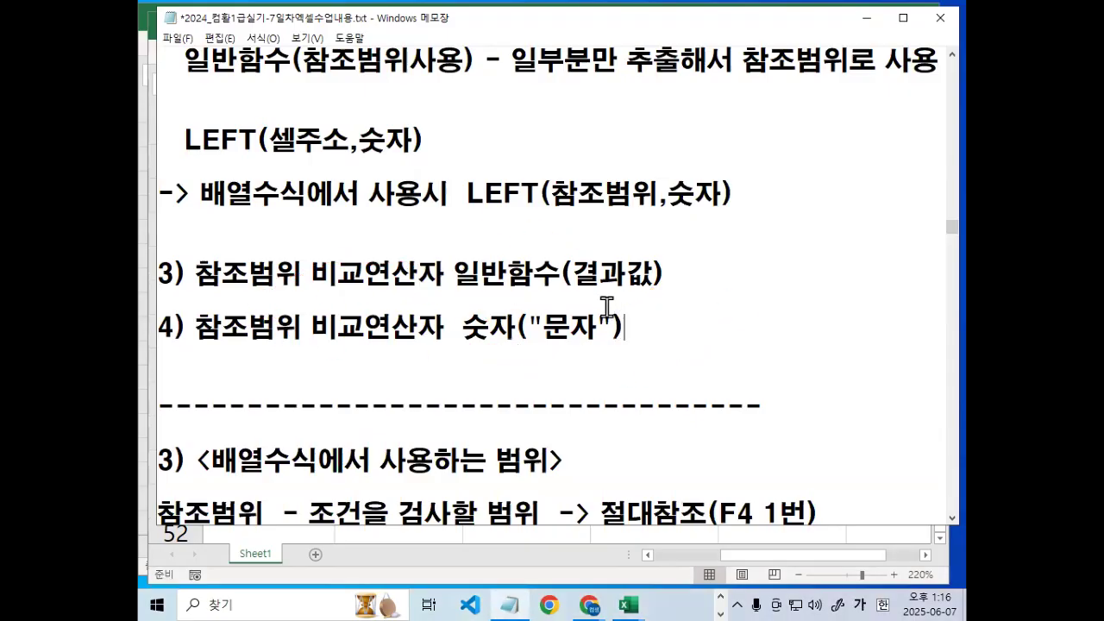
Insert a blank line between condition forms 3 and 4, and briefly underline form 4 with the pen.
key("Return")
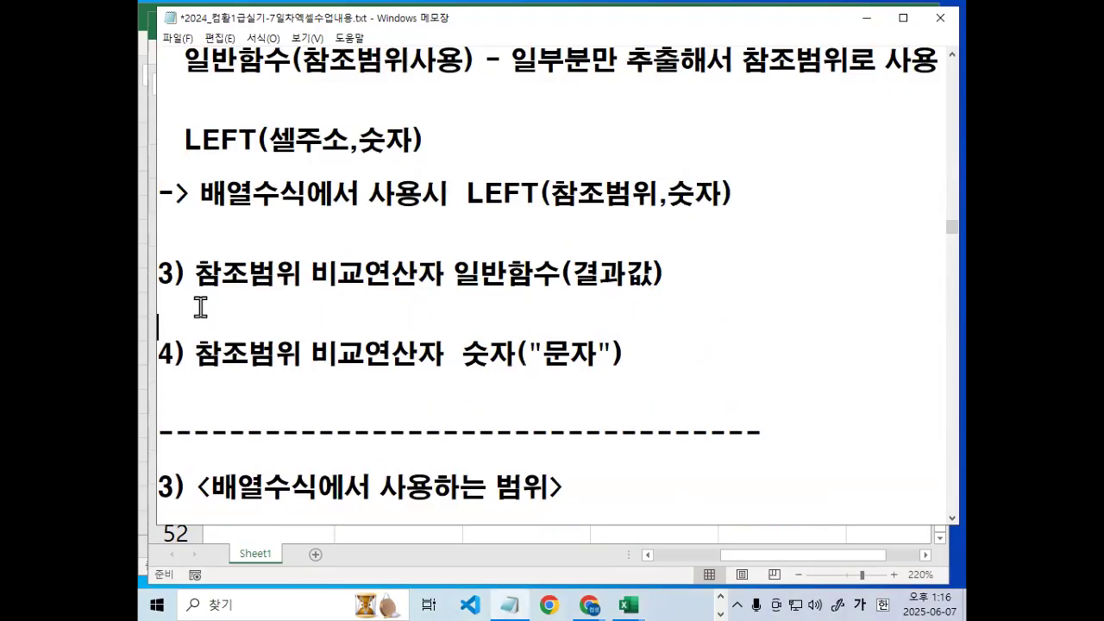
key("ctrl+2")
left_click_drag(203, 367, 649, 366)
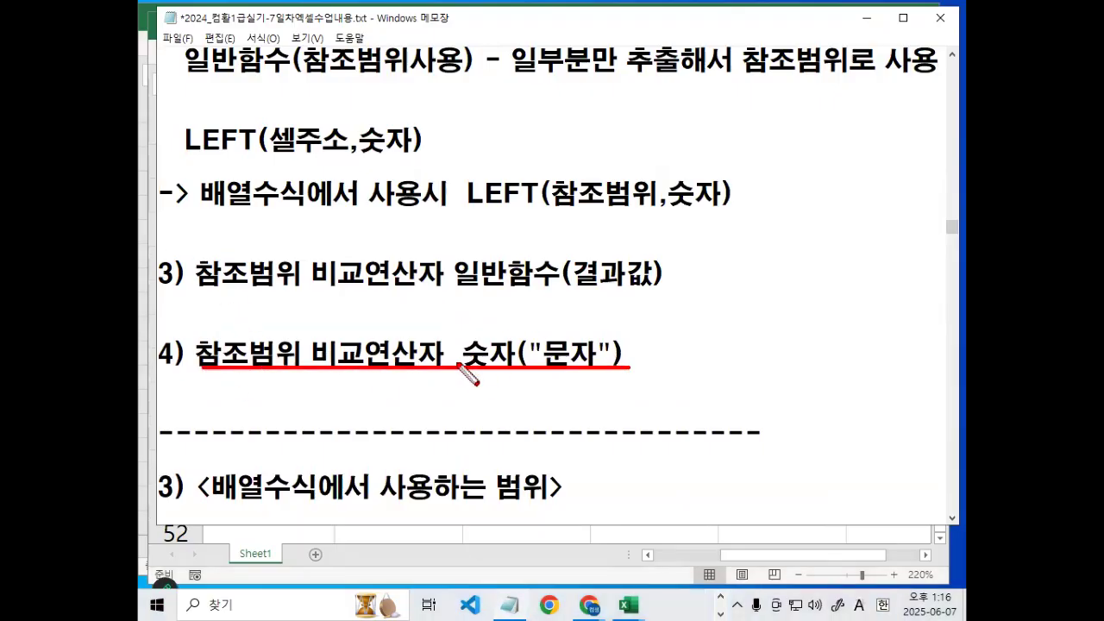
key("Escape")
Review condition forms 1 to 3 together, highlighting each expression and circling the 참조범위 and 비교연산자 parts.
scroll(470, 360, "up", 1)
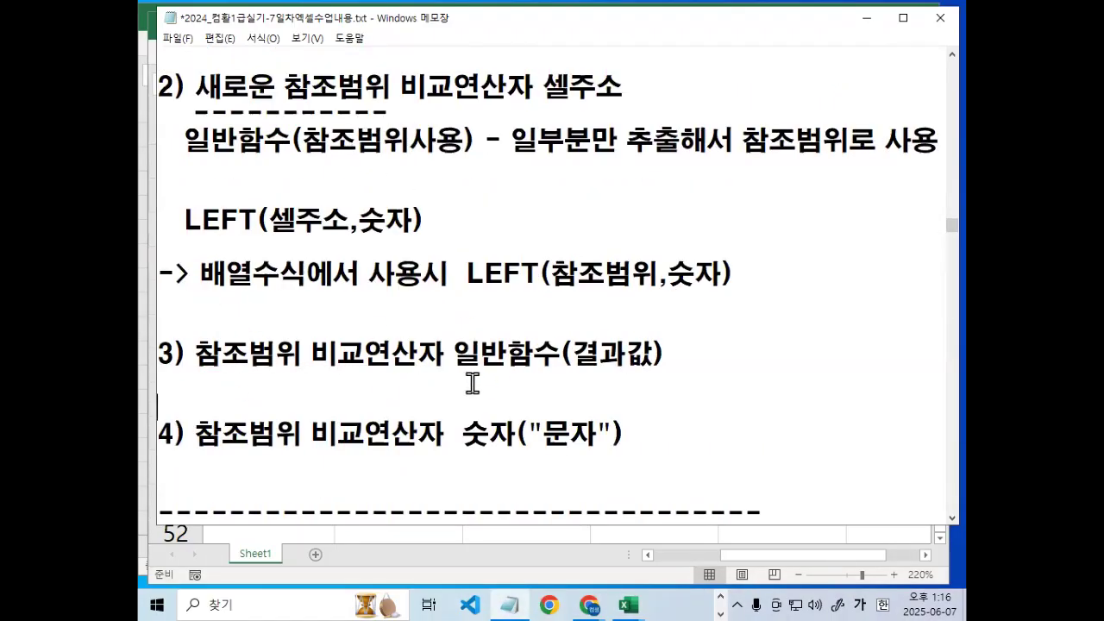
left_click_drag(200, 360, 758, 358)
scroll(546, 303, "up", 1)
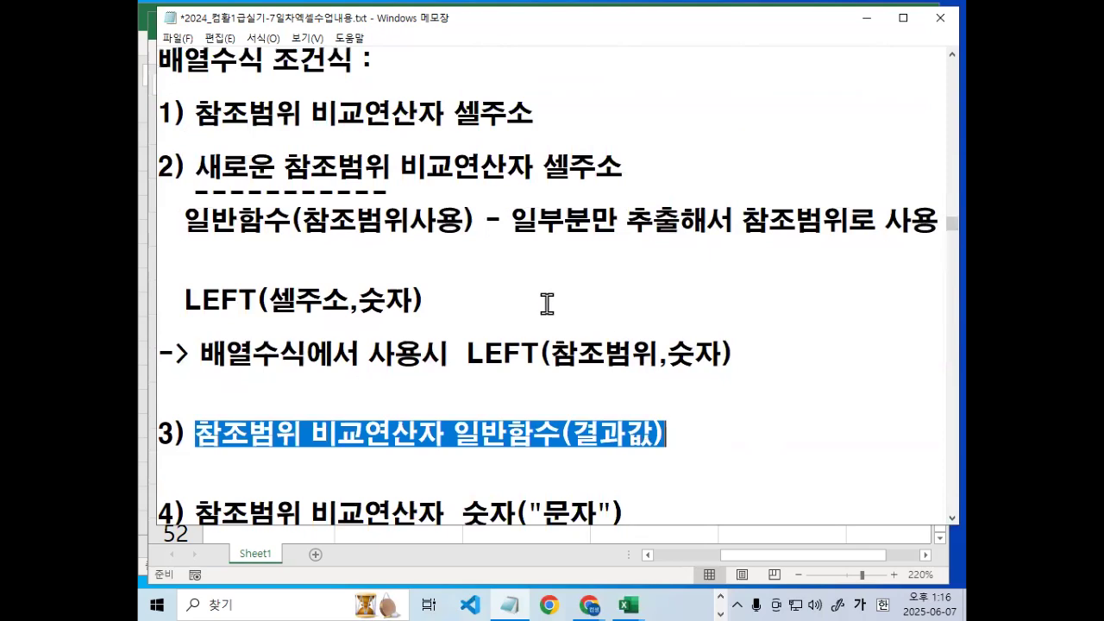
left_click_drag(209, 109, 511, 112)
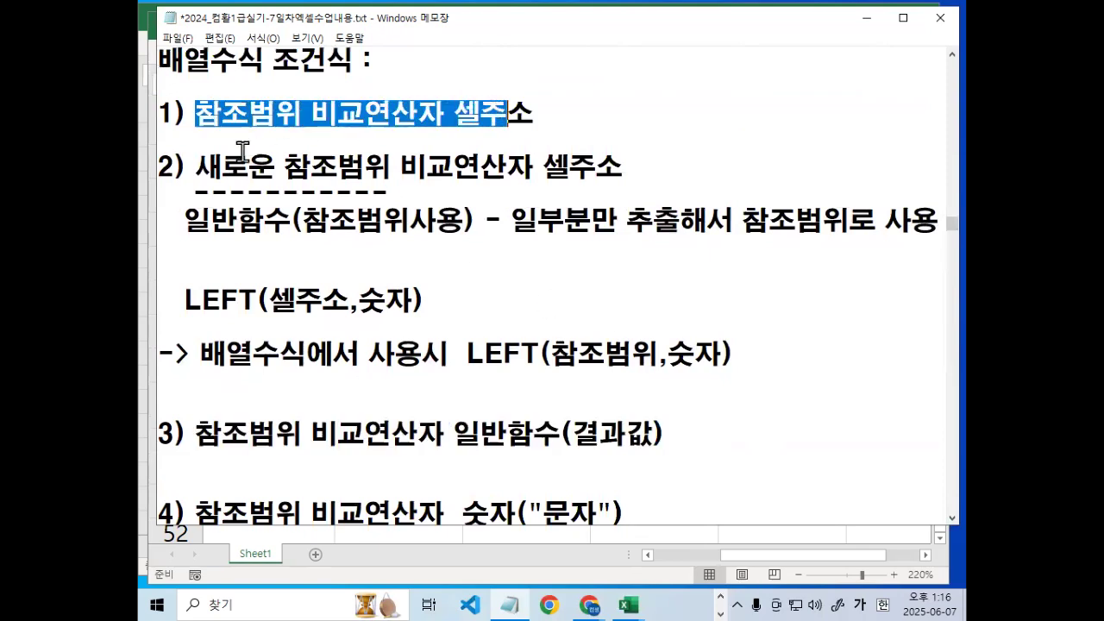
left_click_drag(195, 166, 602, 173)
left_click_drag(197, 432, 717, 439)
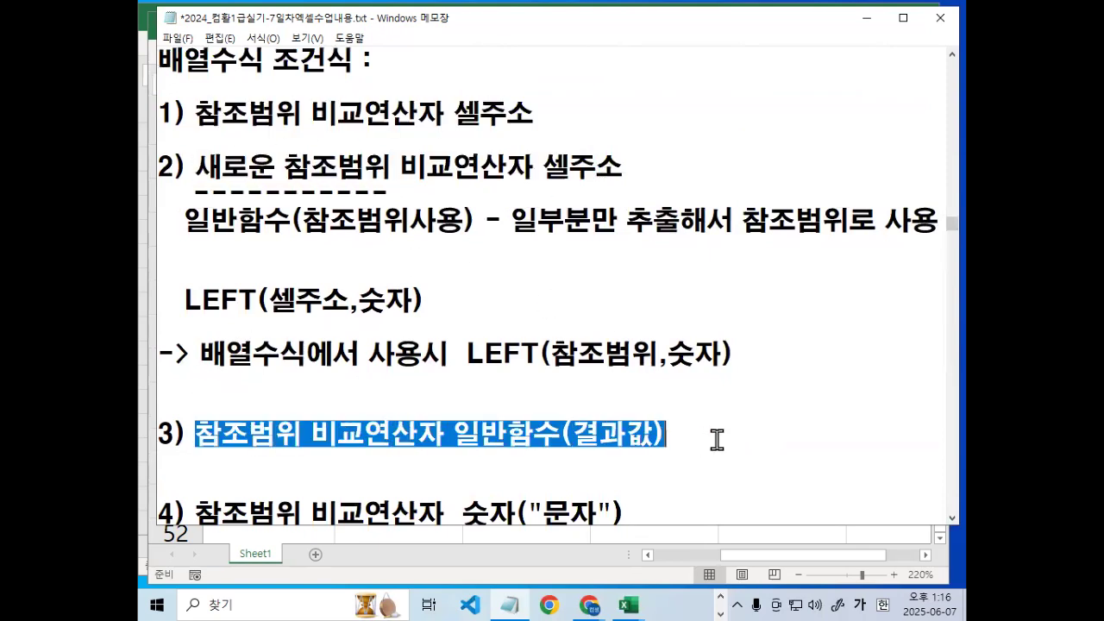
left_click(290, 385)
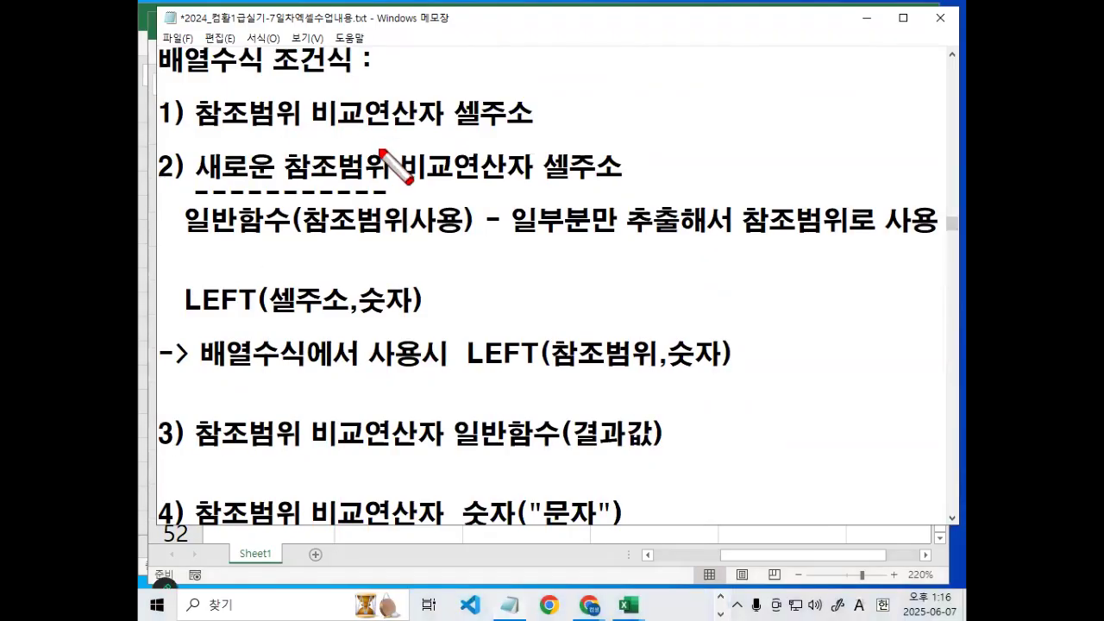
left_click_drag(374, 158, 370, 144)
left_click_drag(362, 451, 361, 422)
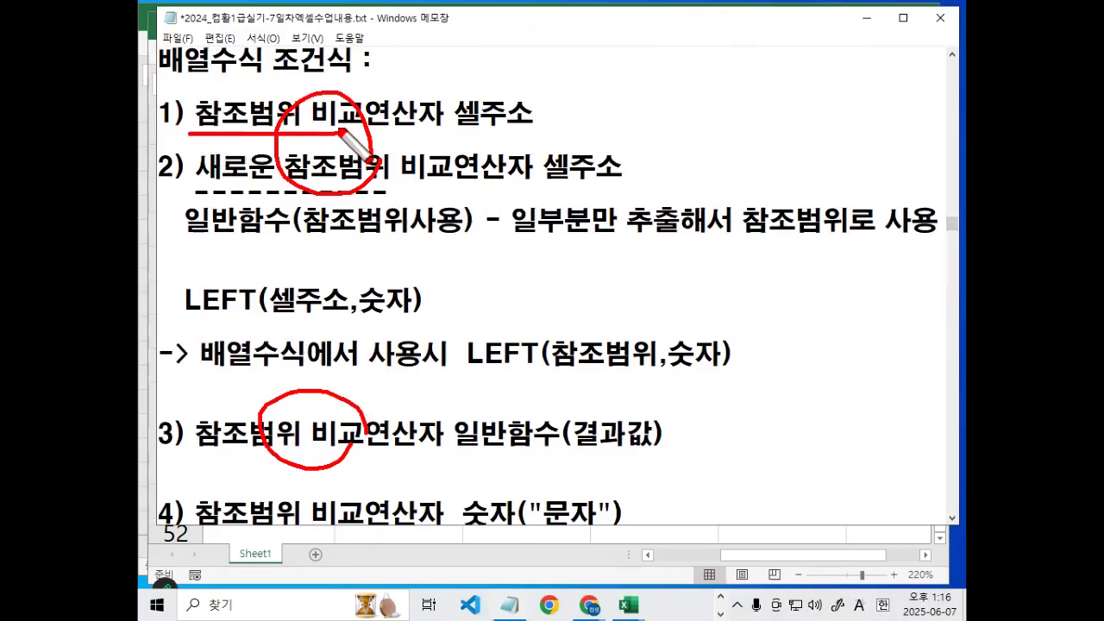
key("Escape")
Examine the <배열수식에서 사용하는 범위> section of the notes, underlining 참조범위 and 계산범위.
scroll(466, 173, "down", 3)
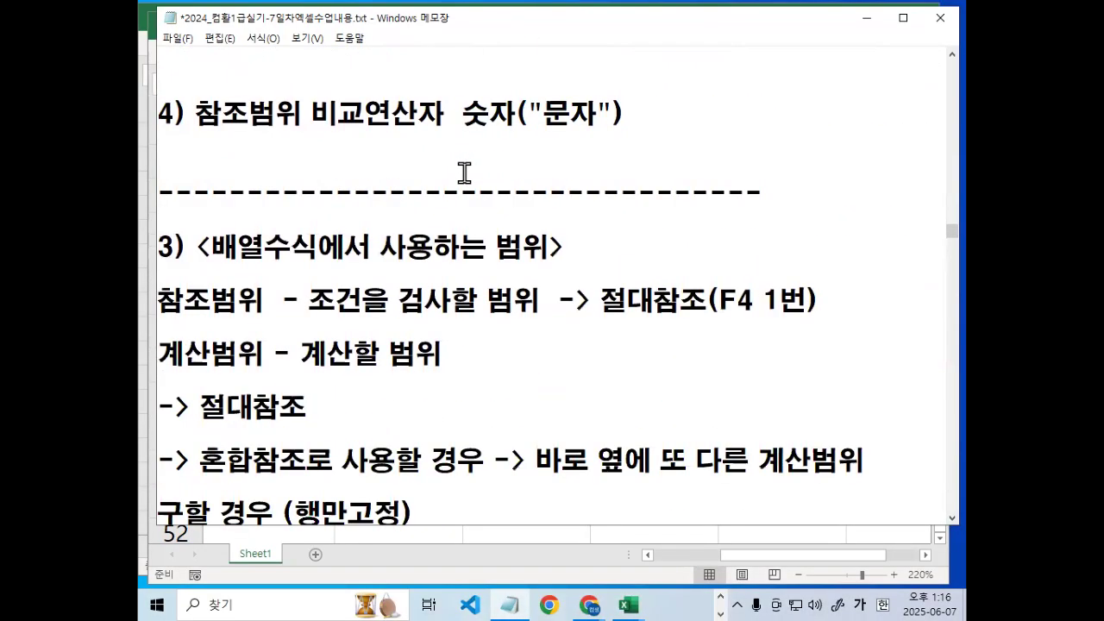
scroll(464, 172, "down", 1)
left_click_drag(227, 169, 319, 165)
left_click_drag(492, 166, 548, 167)
key("ctrl+2")
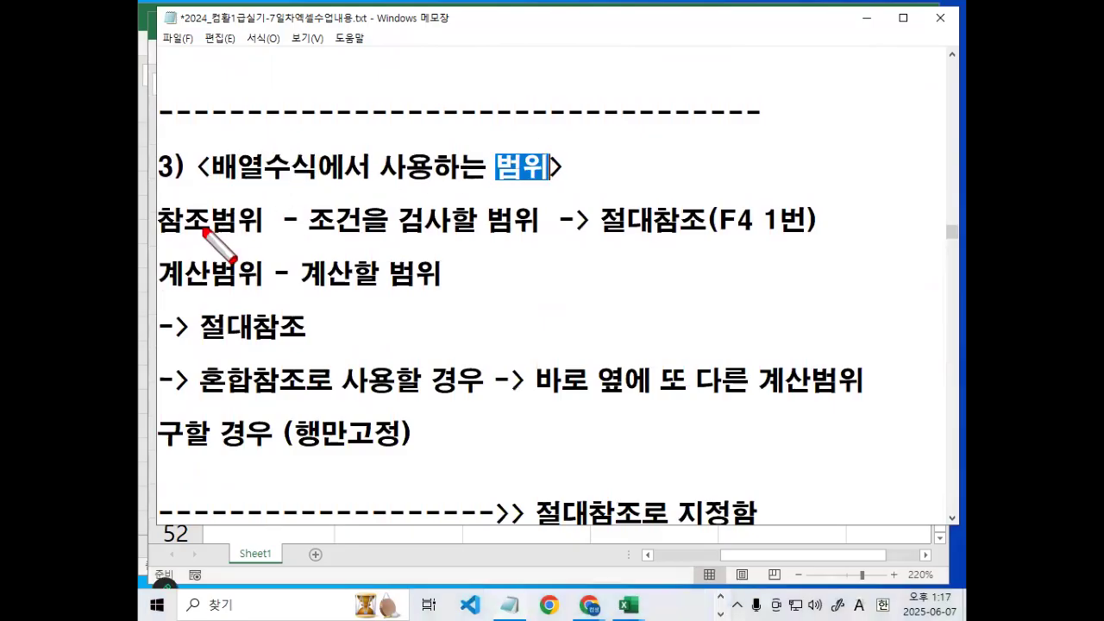
left_click_drag(158, 234, 251, 234)
left_click_drag(156, 288, 248, 288)
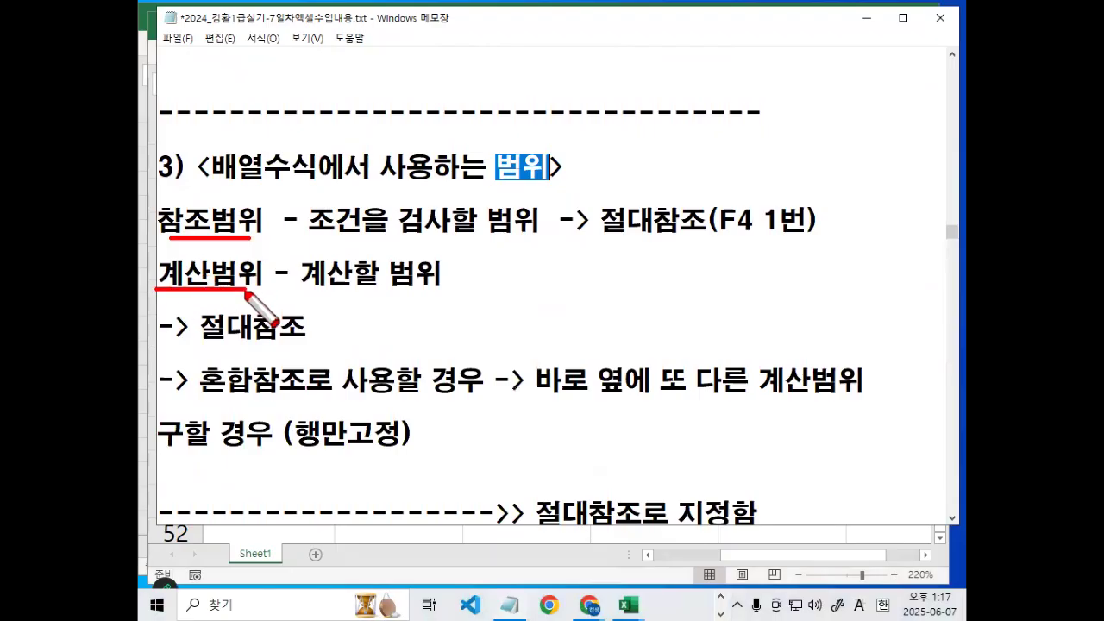
Mark up the 참조범위 line and its 절대참조(F4 1번) note with circles and underlines, clear the pen marks, and highlight 절대참조(F4 1번).
mouse_move(263, 222)
left_mouse_down()
mouse_move(152, 217)
mouse_move(320, 233)
mouse_move(509, 231)
left_mouse_up()
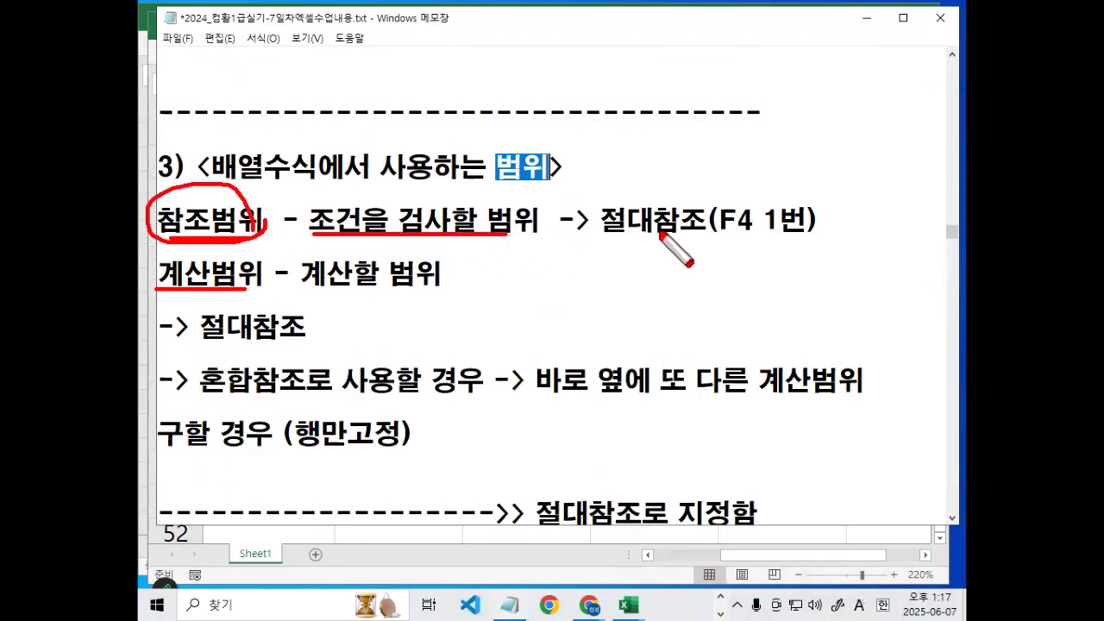
left_click_drag(602, 233, 804, 231)
mouse_move(481, 86)
left_mouse_down()
mouse_move(480, 130)
mouse_move(384, 54)
mouse_move(498, 122)
left_mouse_up()
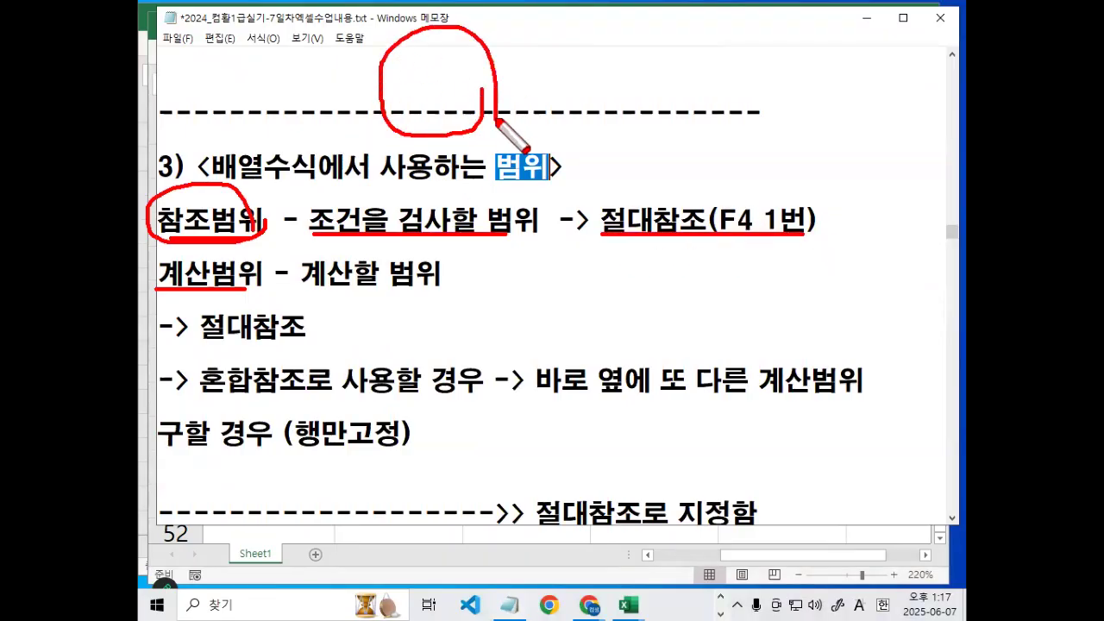
mouse_move(462, 48)
left_mouse_down()
mouse_move(452, 136)
mouse_move(493, 109)
mouse_move(465, 21)
mouse_move(515, 105)
left_mouse_up()
mouse_move(490, 363)
left_mouse_down()
mouse_move(482, 332)
mouse_move(450, 336)
left_mouse_up()
mouse_move(519, 322)
left_mouse_down()
mouse_move(533, 343)
mouse_move(569, 299)
left_mouse_up()
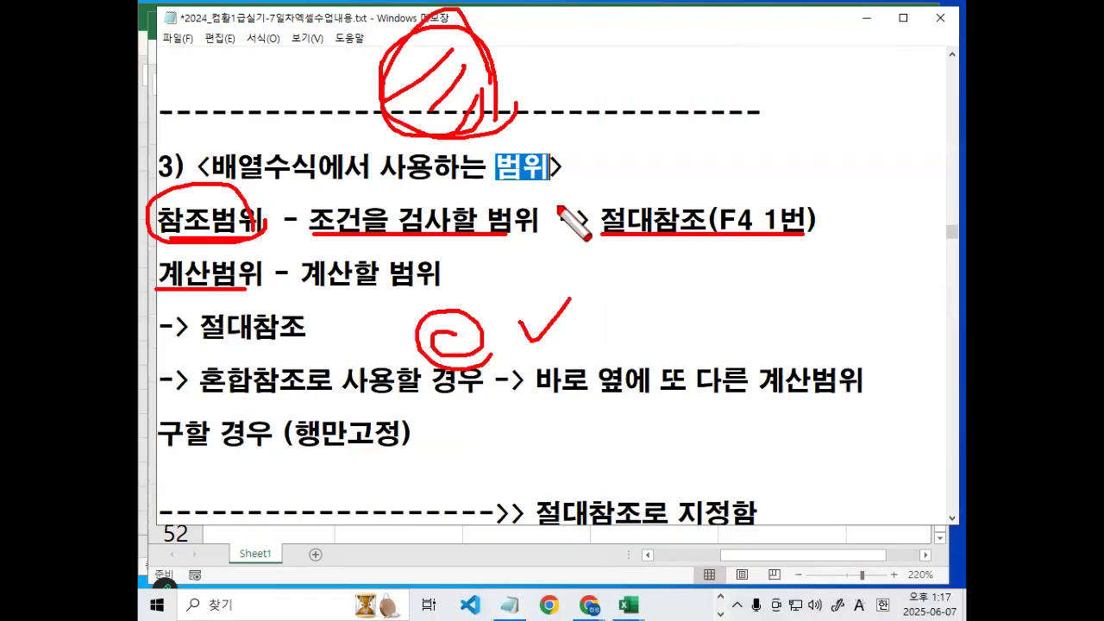
key("Escape")
left_click_drag(608, 224, 819, 220)
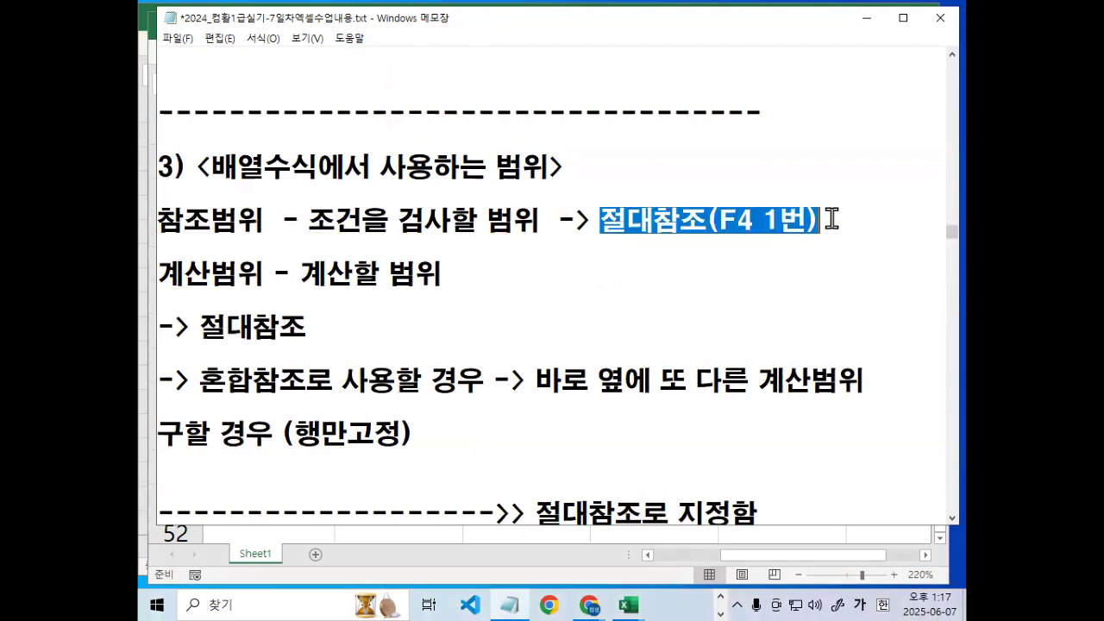
left_click(469, 286)
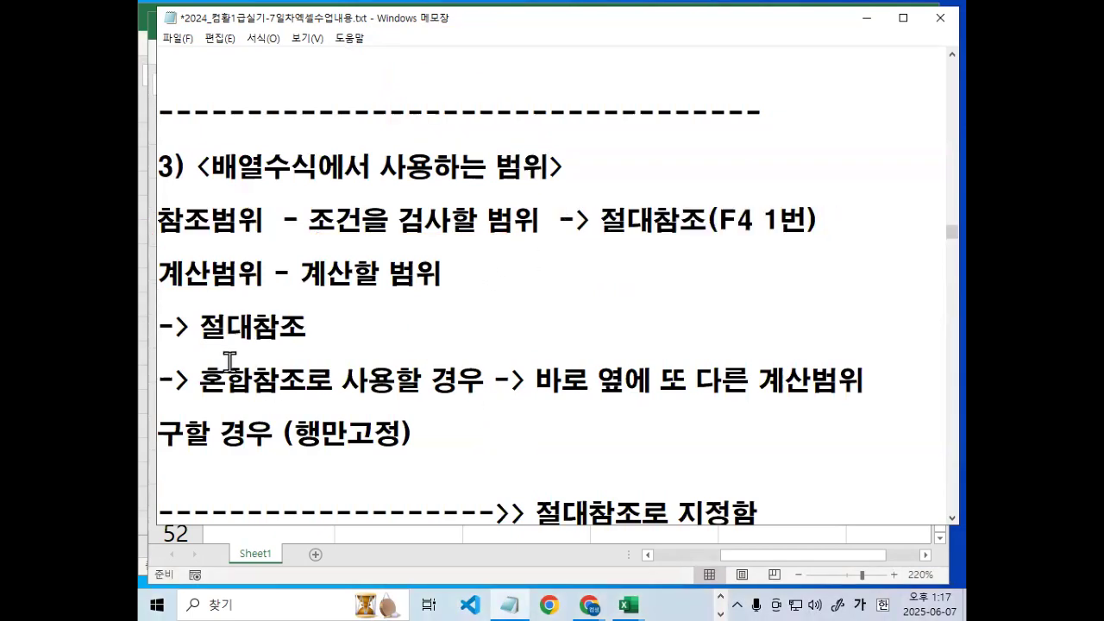
Join "-> 절대참조" onto the end of the 계산범위 line, keeping the 혼합참조 line directly beneath it.
left_click_drag(161, 276, 444, 274)
left_click(621, 294)
key("Delete")
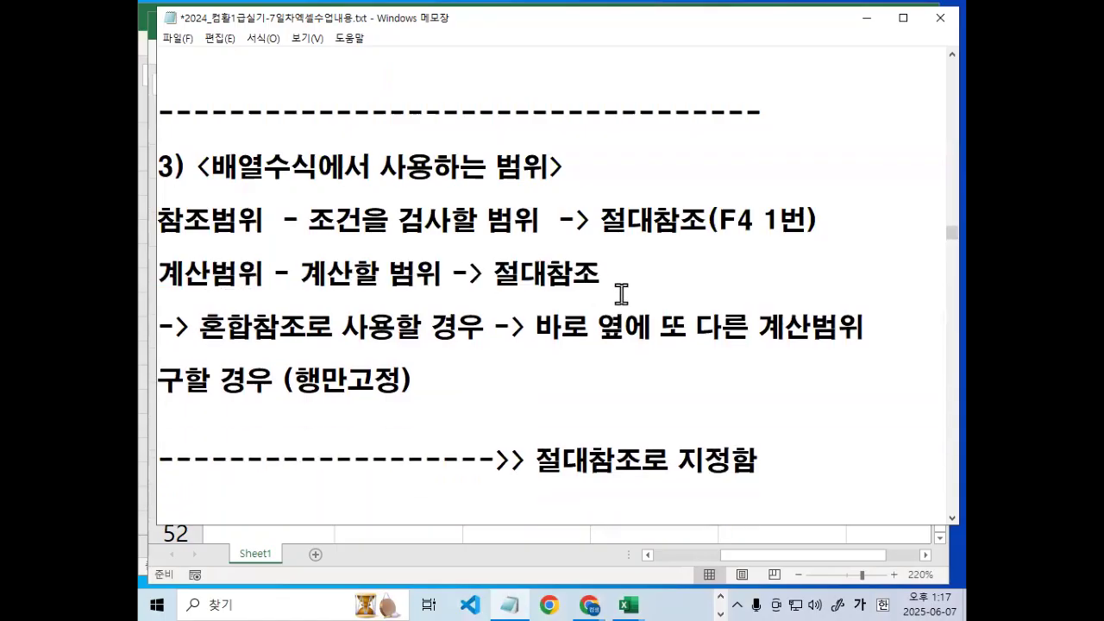
key("Return")
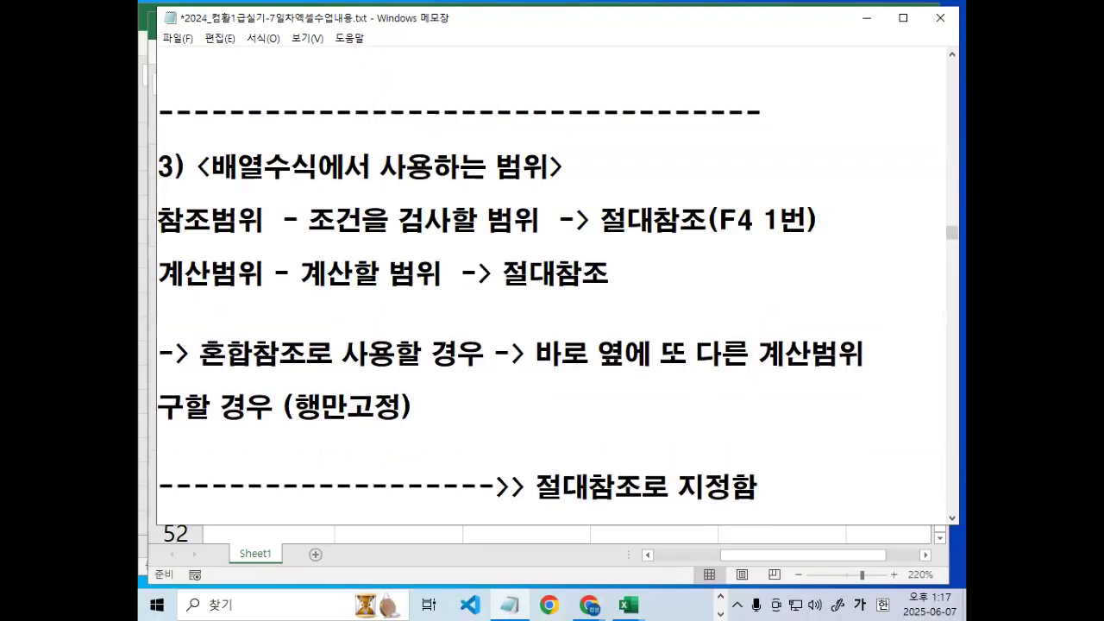
key("Delete")
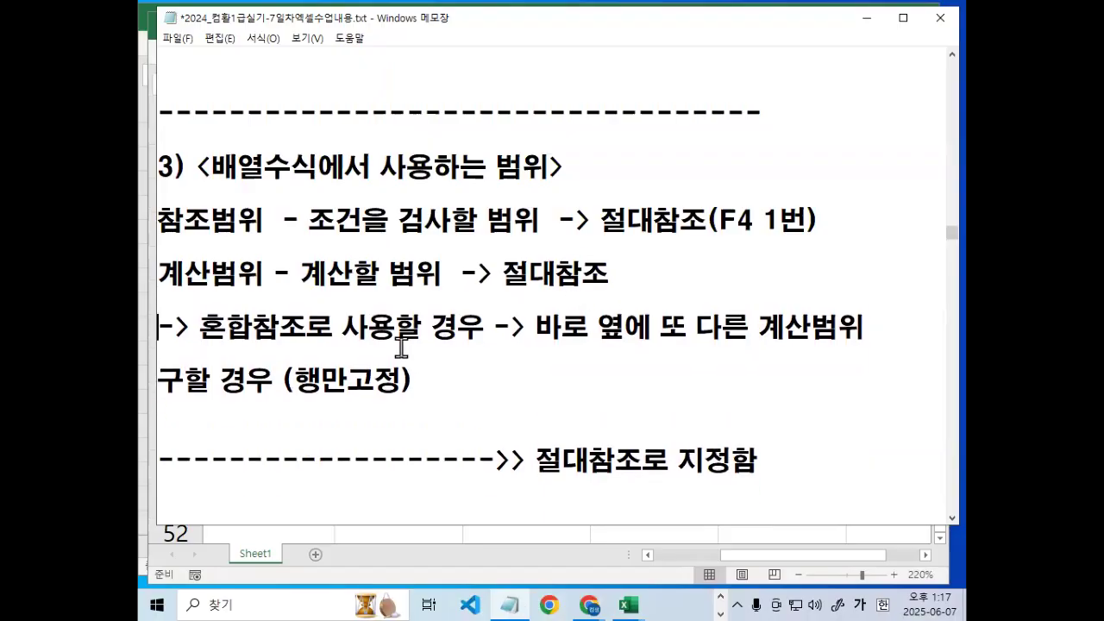
Underline the 혼합참조 explanation, circle 계산범위 and 행만고정, and clear the pen marks.
left_click_drag(191, 347, 457, 347)
left_click_drag(532, 345, 856, 347)
left_click_drag(762, 320, 867, 326)
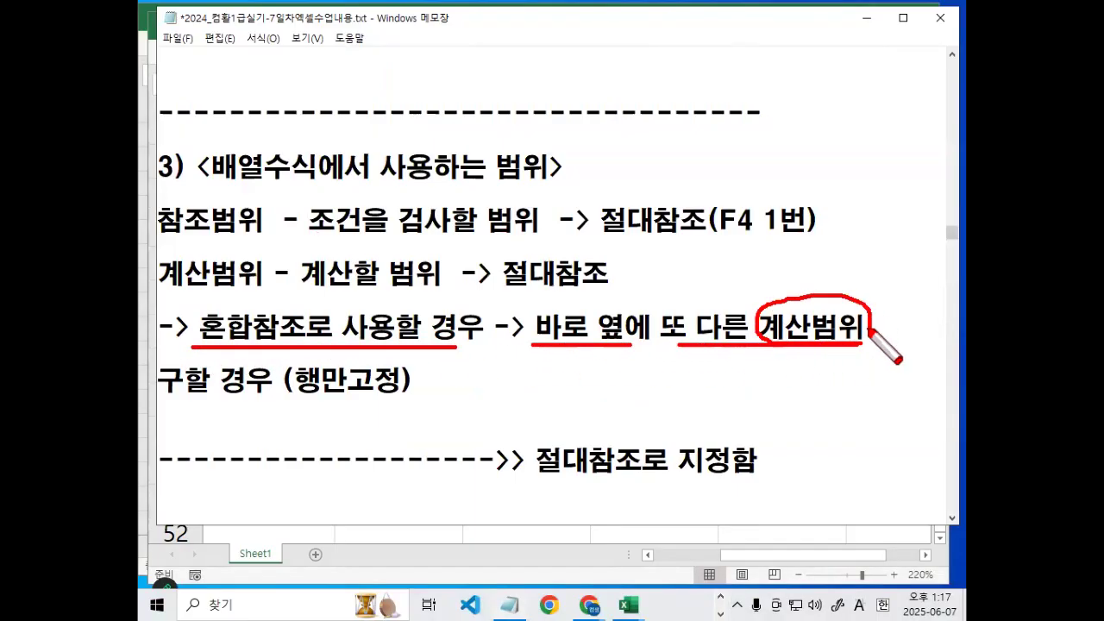
left_click_drag(162, 395, 412, 389)
mouse_move(293, 367)
left_mouse_down()
mouse_move(406, 372)
mouse_move(405, 392)
mouse_move(438, 334)
left_mouse_up()
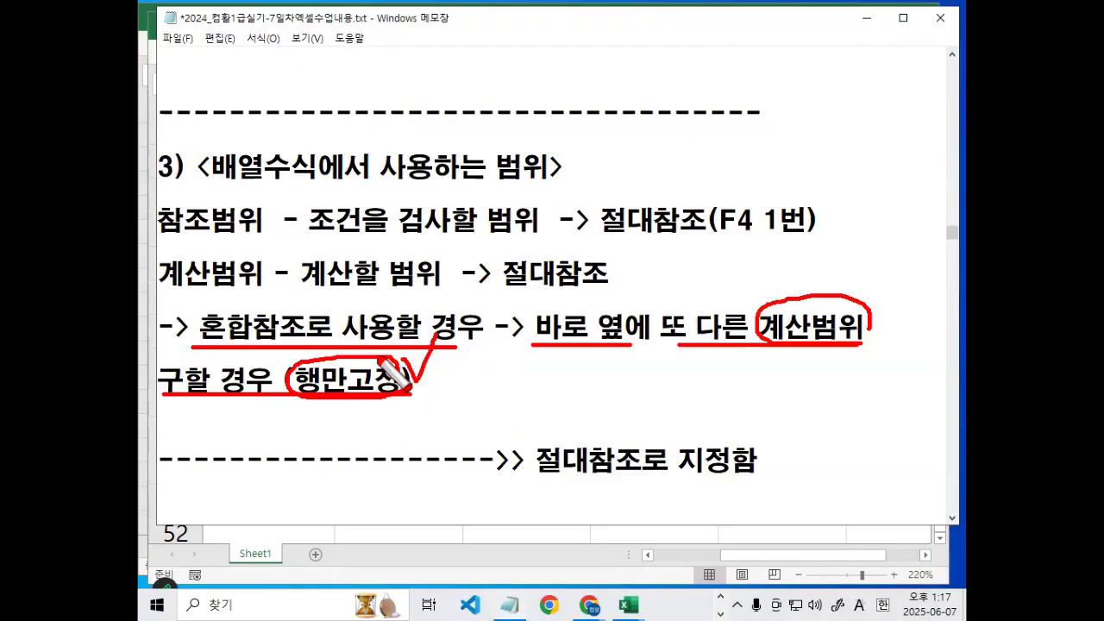
left_click_drag(201, 320, 349, 345)
key("e")
Review 참조범위 and 계산범위 together with their 절대참조 and 혼합참조 notes using pen underlines, and clear the marks.
left_click_drag(151, 231, 231, 230)
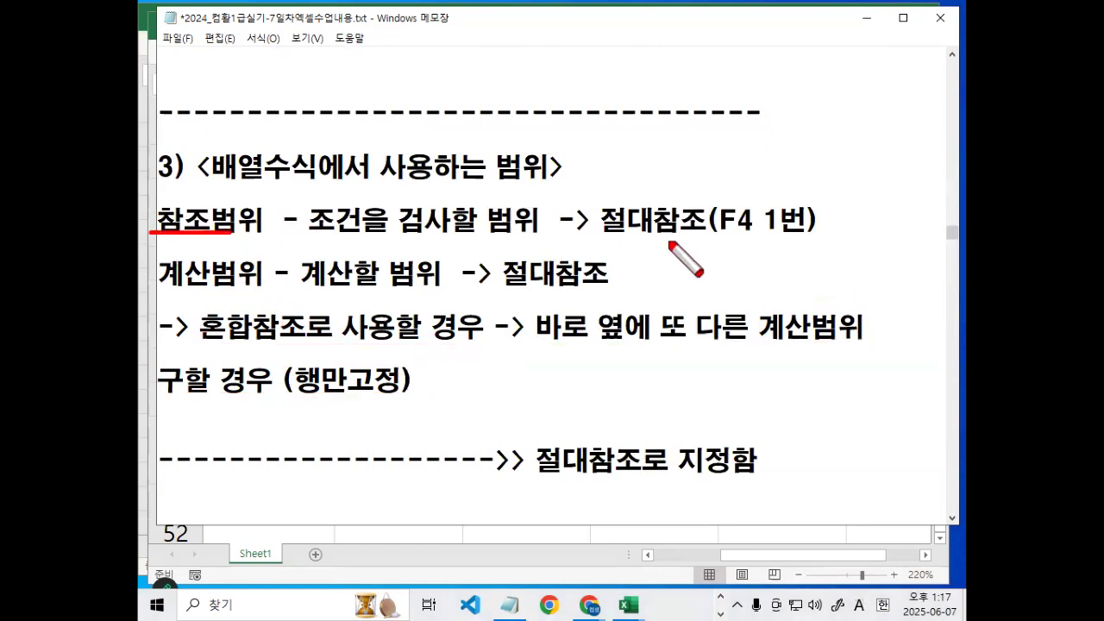
left_click_drag(602, 241, 827, 238)
left_click_drag(160, 294, 259, 293)
left_click_drag(502, 290, 584, 290)
left_click_drag(653, 252, 662, 281)
mouse_move(197, 347)
left_mouse_down()
mouse_move(488, 346)
mouse_move(538, 388)
left_mouse_up()
key("Escape")
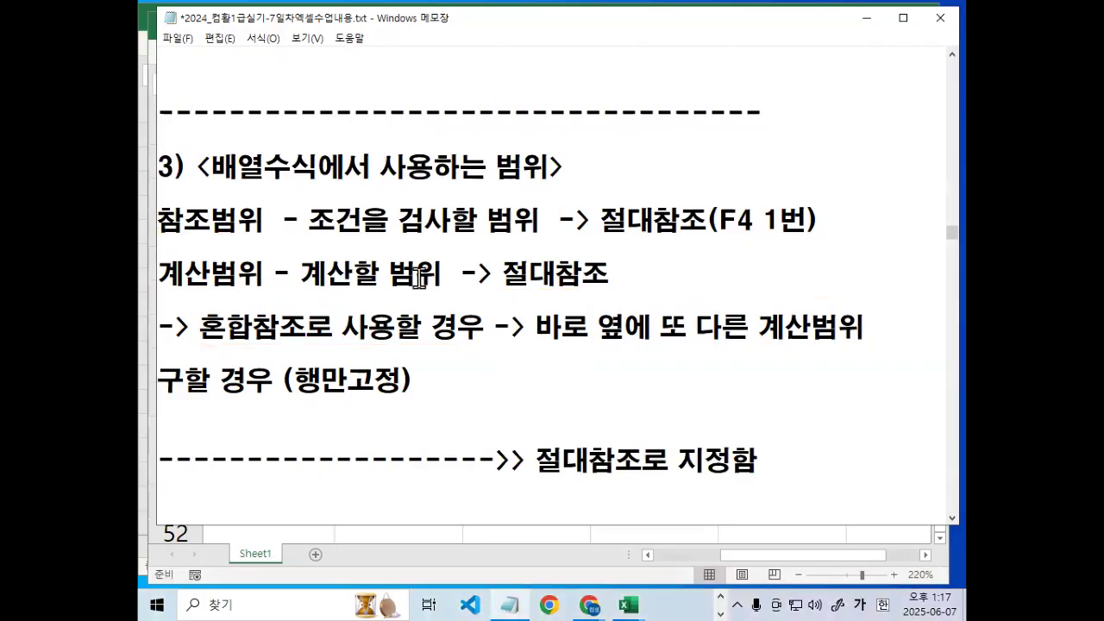
key("ctrl+2")
left_click_drag(154, 235, 257, 234)
left_click_drag(168, 284, 281, 284)
left_click_drag(260, 211, 255, 229)
key("Escape")
Add the line "떨어져 있는 범위지정 -> 자동채우기" below the 절대참조로 지정함 line.
scroll(308, 501, "down", 1)
left_click(301, 481)
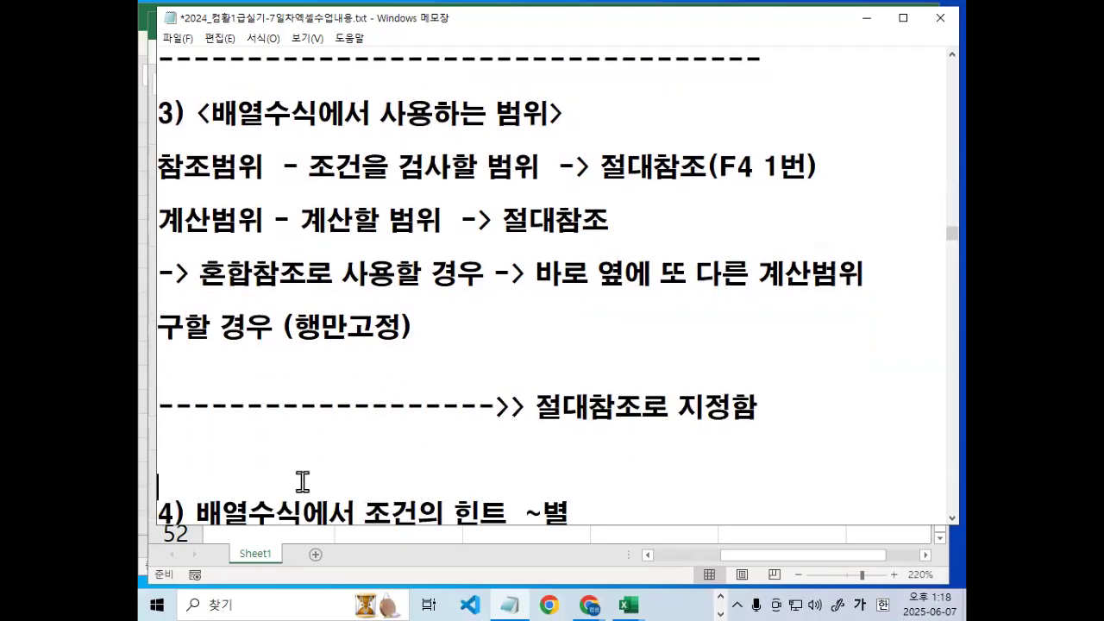
key("Return")
type("떠ㅇ어")
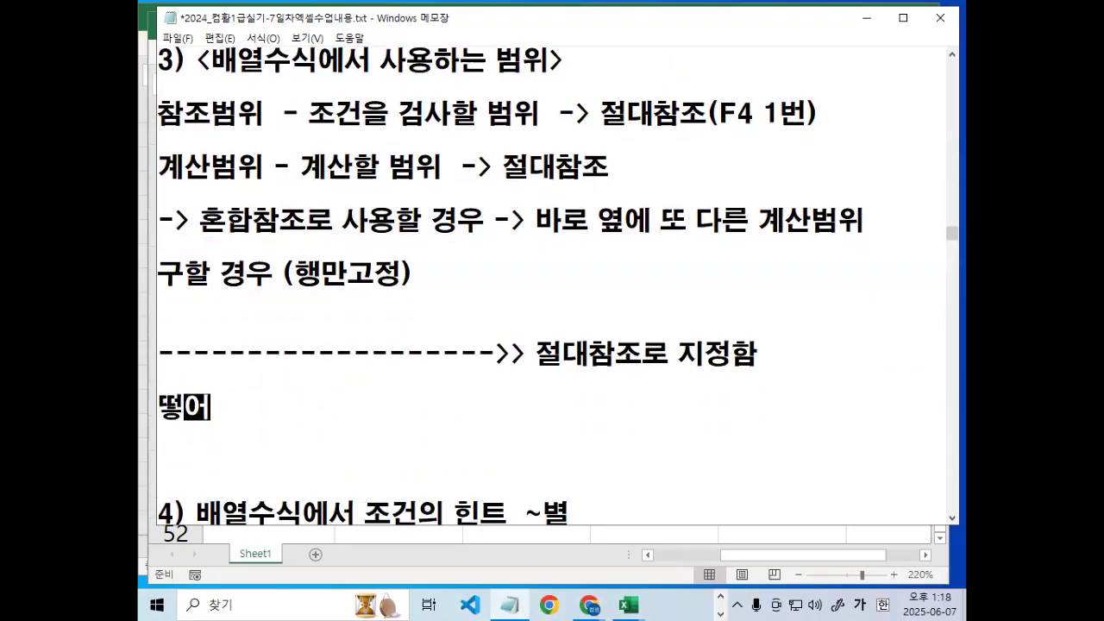
type("어져 있느")
type("ㄴ 범위지정 ")
type("-> ㅈㄷ")
key("BackSpace")
key("BackSpace")
type("자ㅣㄷ")
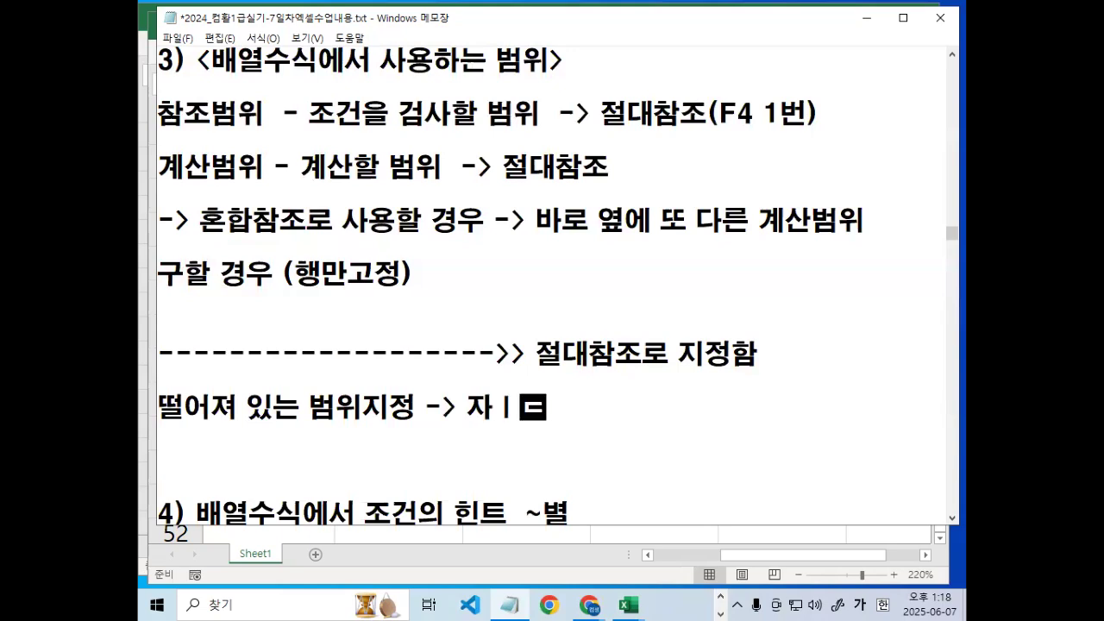
type("채우기")
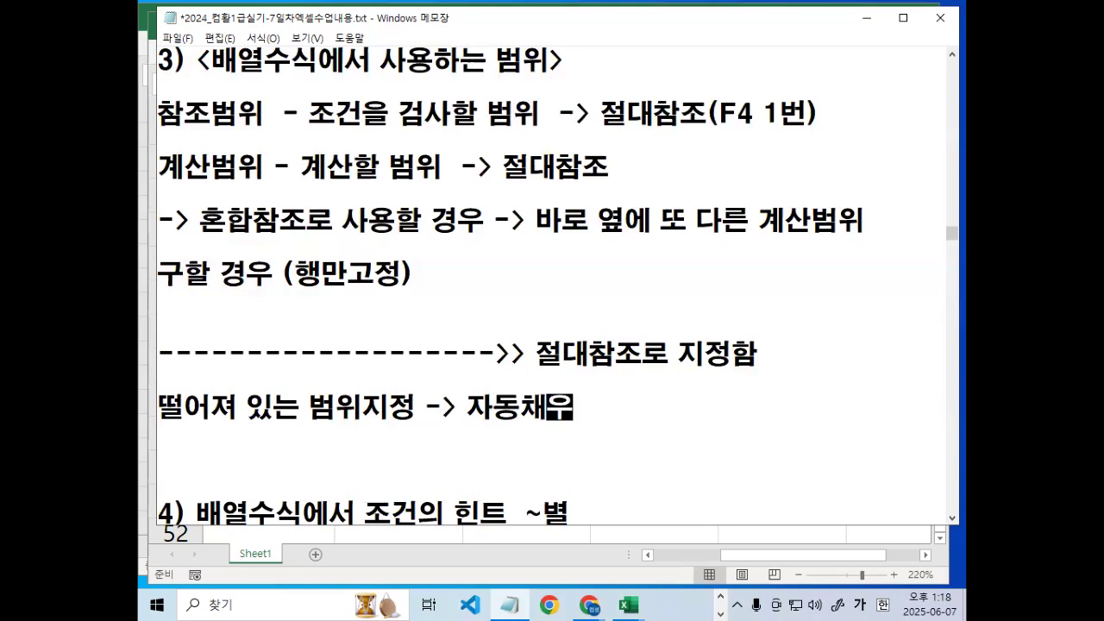
key("Return")
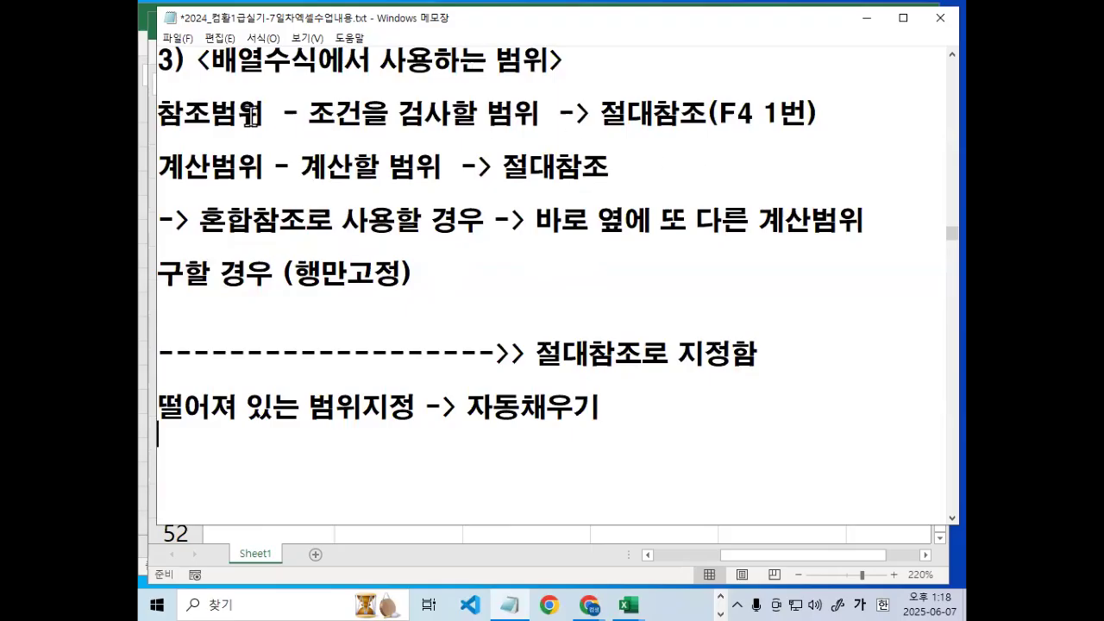
Highlight 참조범위, 계산범위, 자동채우기 and 절대참조(F4 in turn while reviewing the range notes.
left_click_drag(179, 114, 246, 114)
left_click_drag(273, 165, 156, 165)
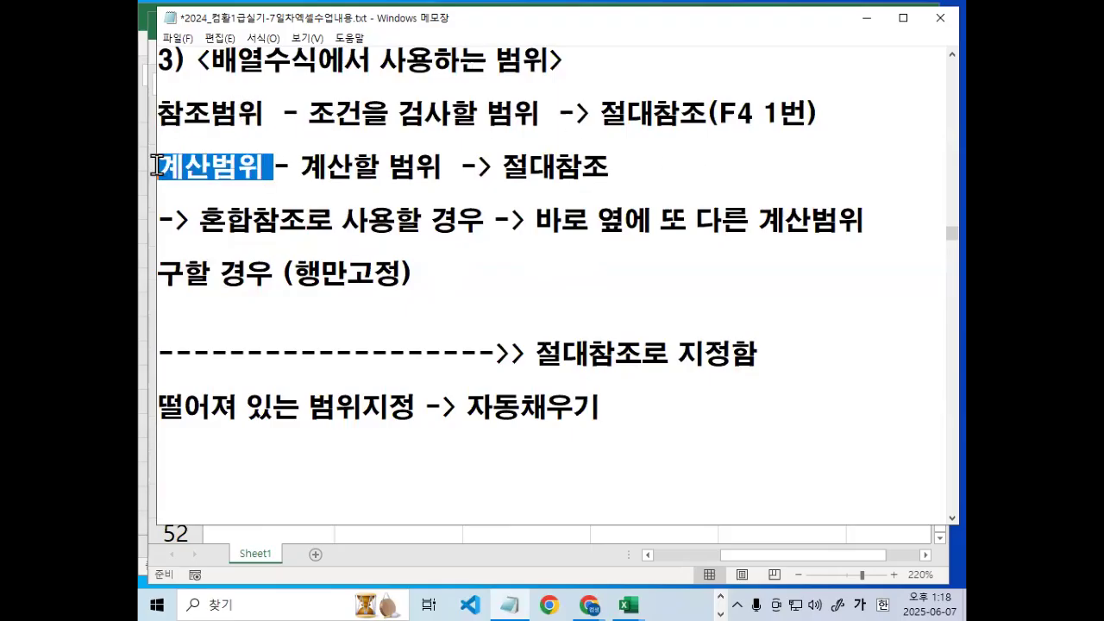
left_click_drag(463, 413, 598, 409)
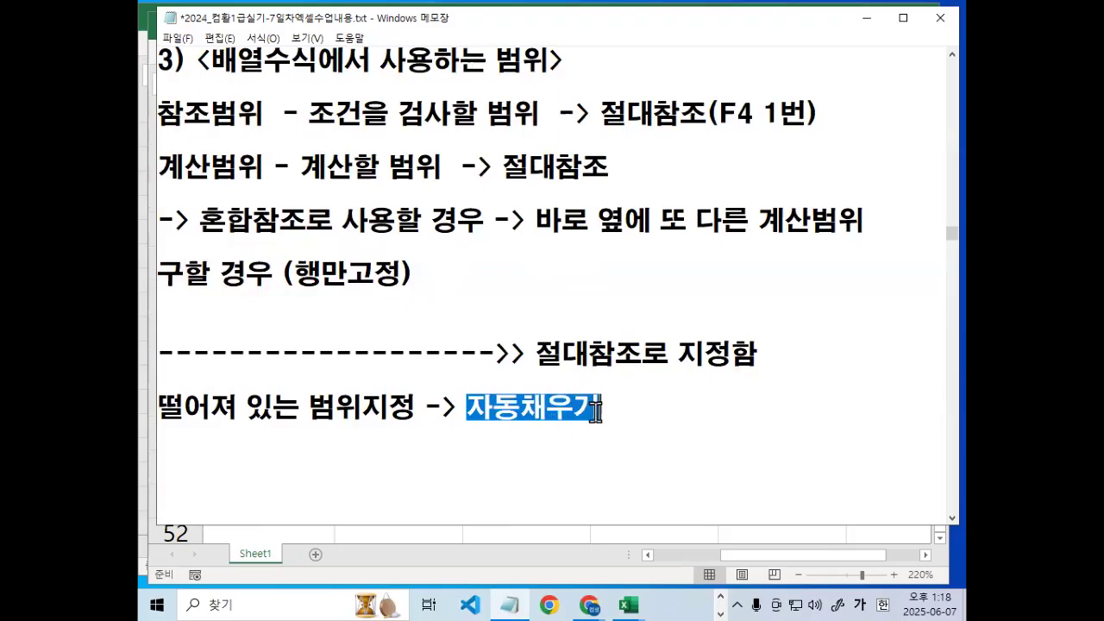
left_click_drag(607, 113, 743, 113)
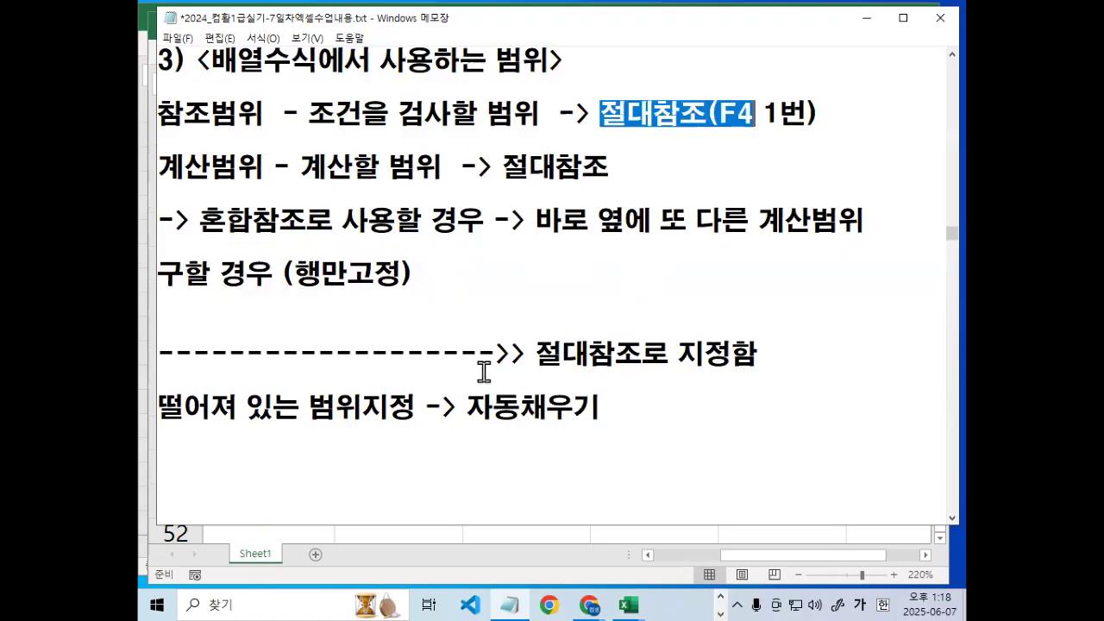
Add a dashed separator below the 자동채우기 line and remove a blank line before item 4).
scroll(453, 383, "down", 1)
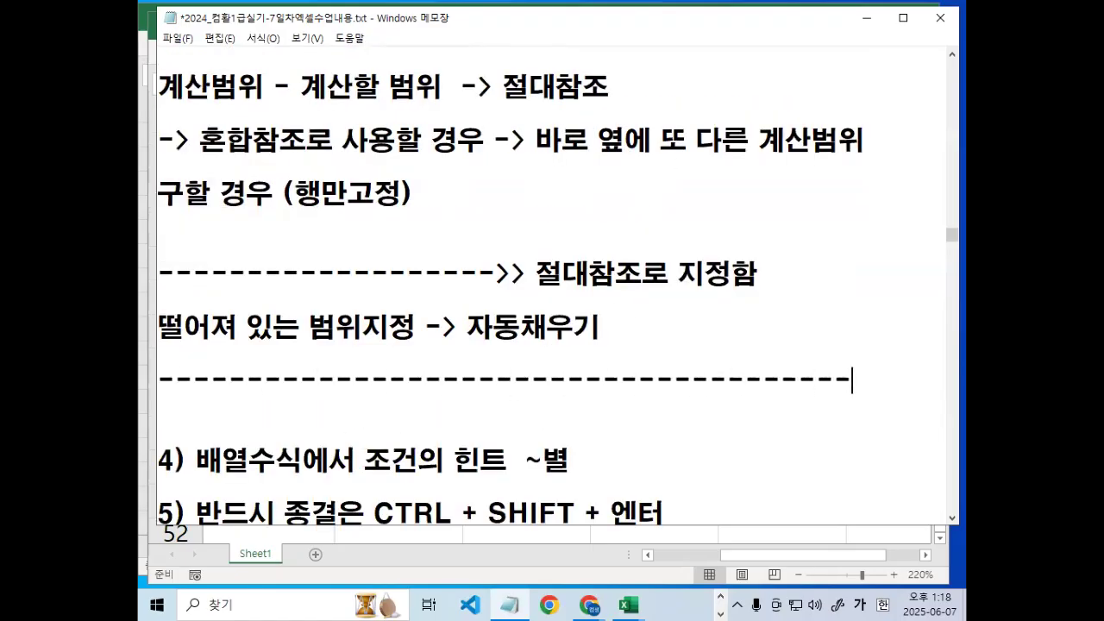
scroll(510, 426, "down", 1)
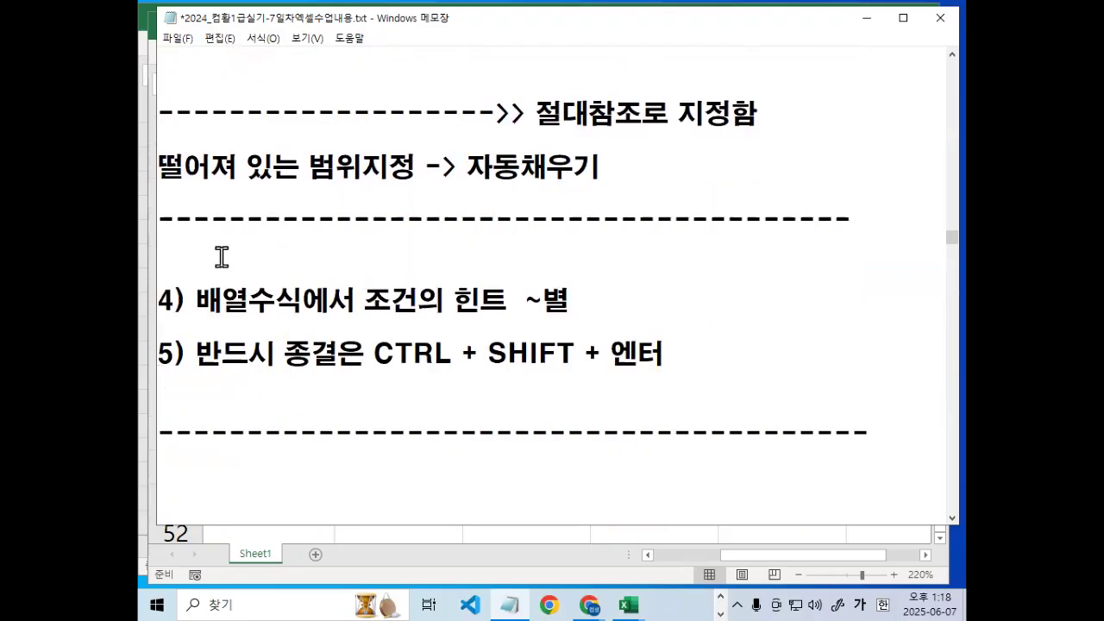
key("Delete")
Circle ~별 and underline 조건의 힌트 and the CTRL + SHIFT + 엔터 item, clear the marks, and highlight 범위지정 -> 자동채우기.
mouse_move(573, 255)
left_mouse_down()
mouse_move(550, 261)
mouse_move(580, 270)
left_mouse_up()
left_click_drag(355, 290, 492, 293)
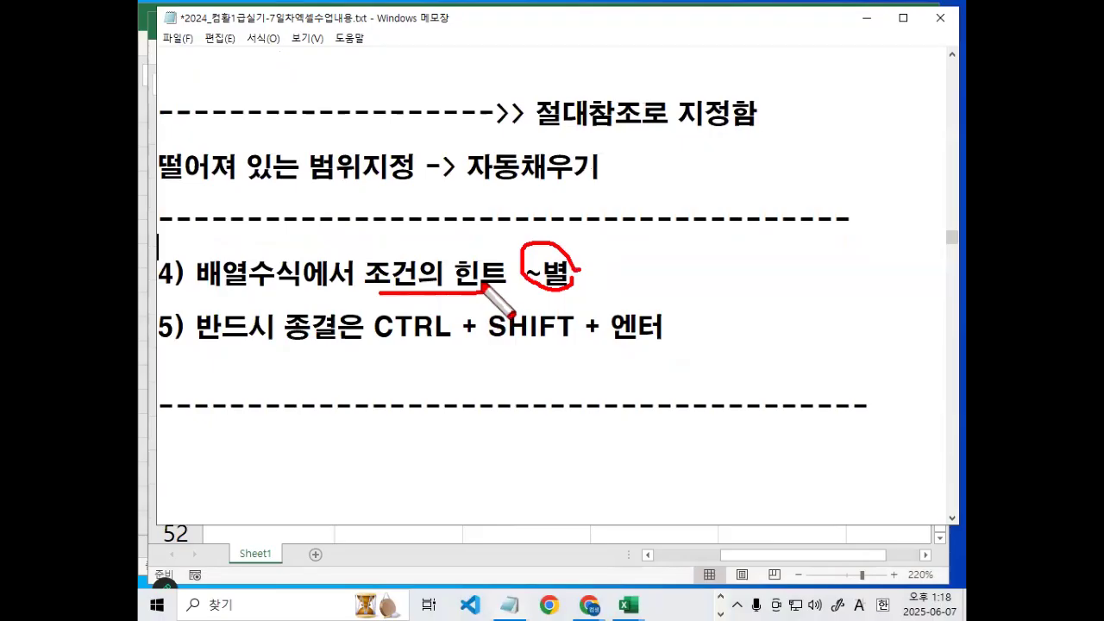
left_click_drag(193, 348, 673, 349)
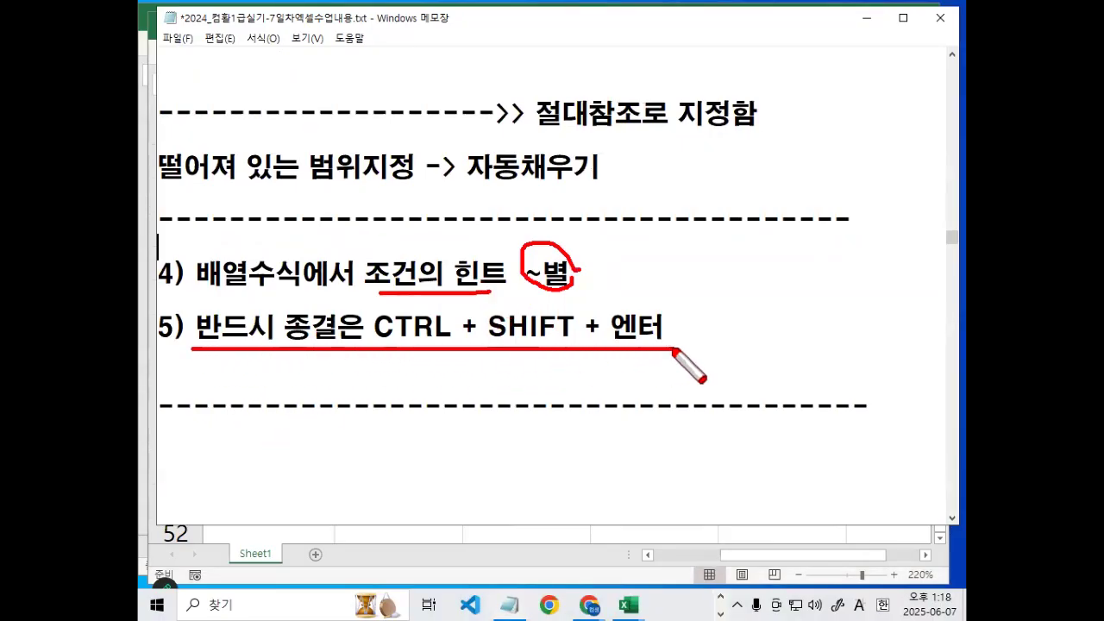
left_click_drag(810, 22, 826, 368)
mouse_move(745, 294)
left_mouse_down()
mouse_move(731, 307)
mouse_move(750, 312)
left_mouse_up()
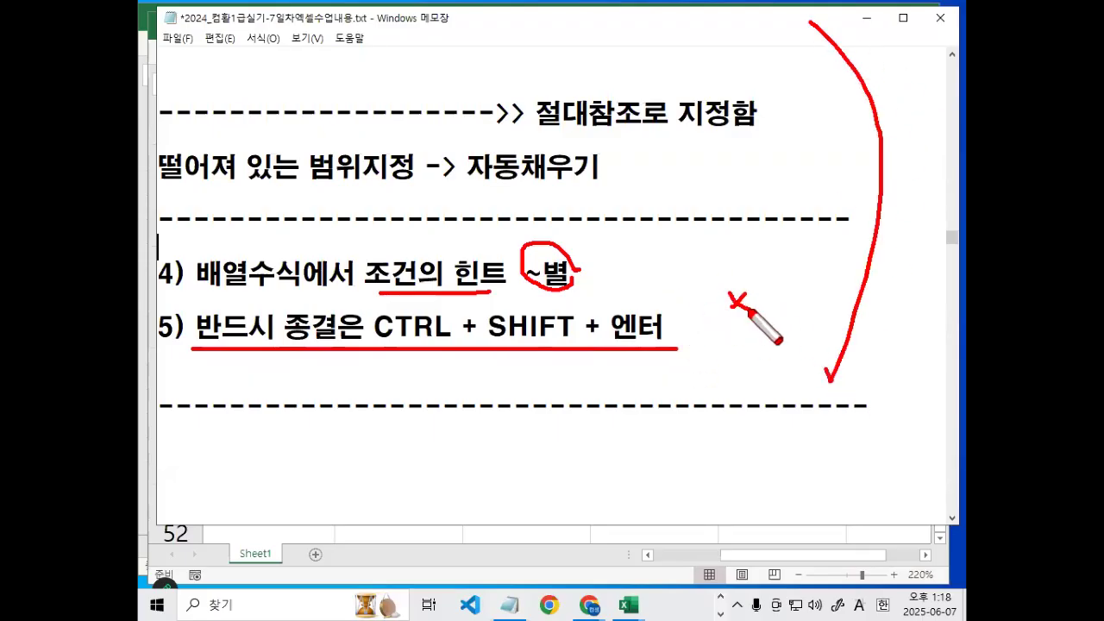
key("Escape")
left_click_drag(300, 165, 601, 165)
Minimize the notes and close the practice workbook 통합 문서1 in Excel without saving it.
left_click(865, 18)
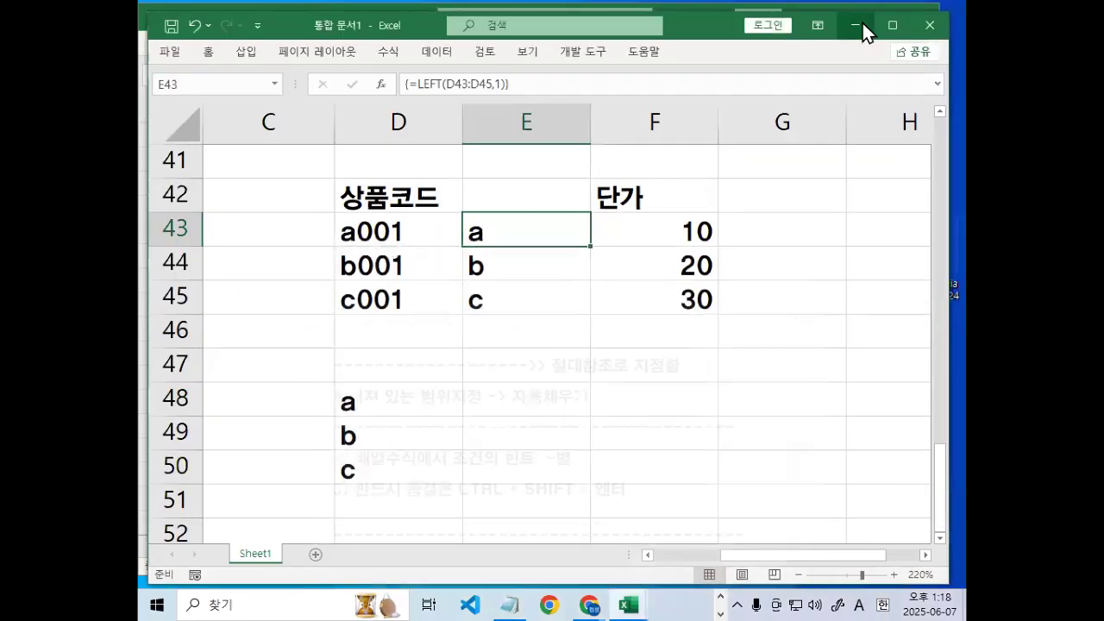
left_click(469, 293)
left_click(930, 26)
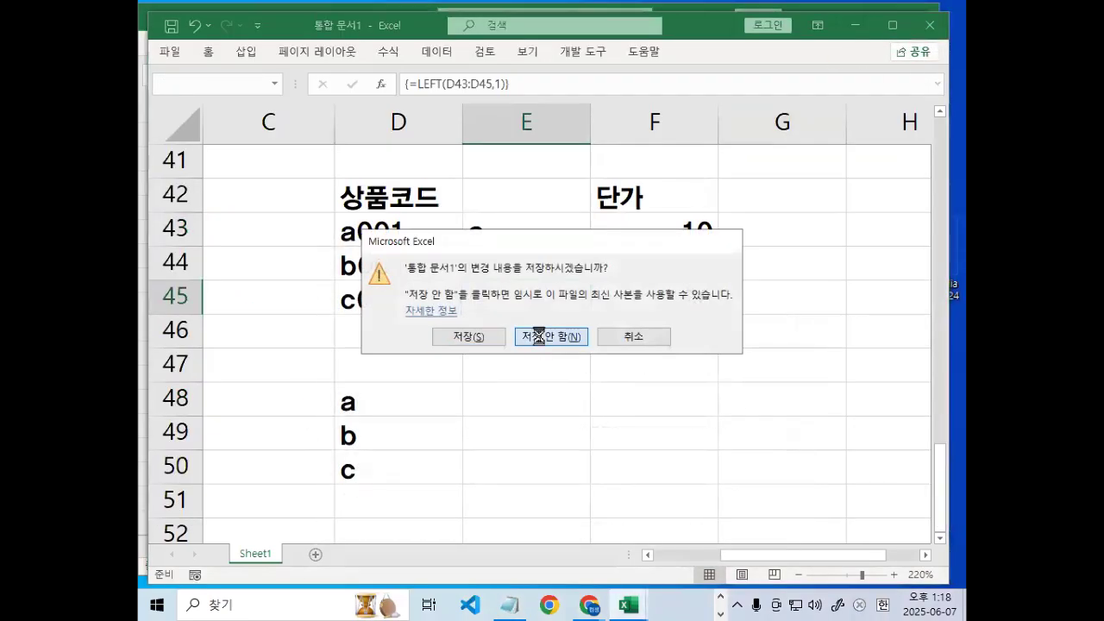
left_click(545, 338)
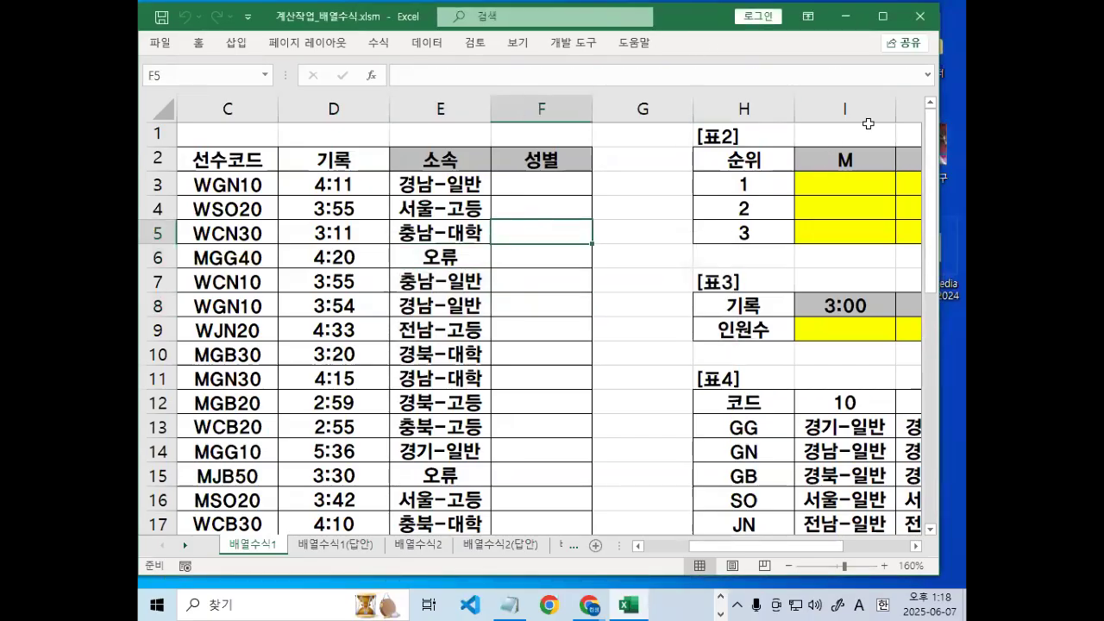
Point out the 배열수식1 sheet in 계산작업_배열수식.xlsm and select cell I3 in [표2].
key("ctrl+1")
left_click(258, 552)
mouse_move(301, 538)
left_mouse_down()
mouse_move(201, 481)
mouse_move(307, 532)
left_mouse_up()
key("Escape")
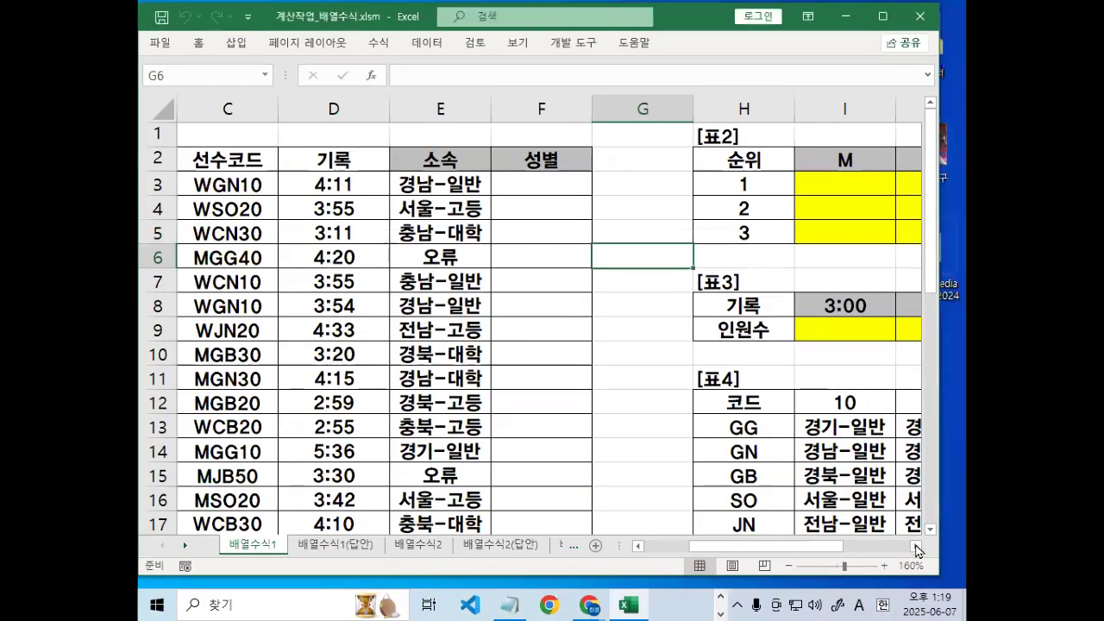
left_click(916, 546)
left_click(916, 546)
left_click(916, 546)
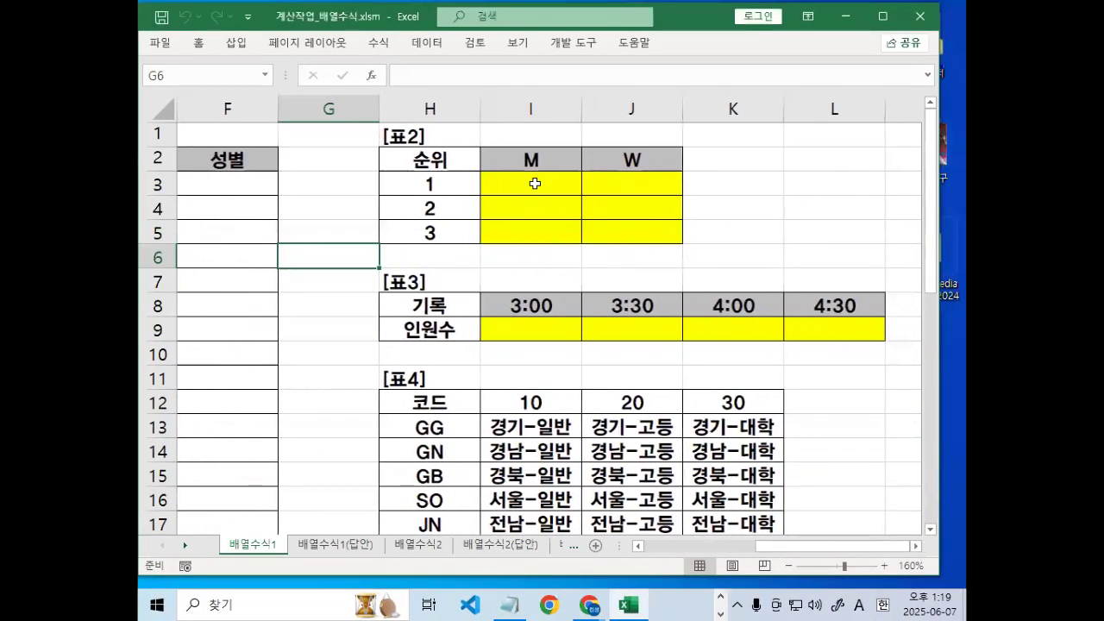
left_click(534, 183)
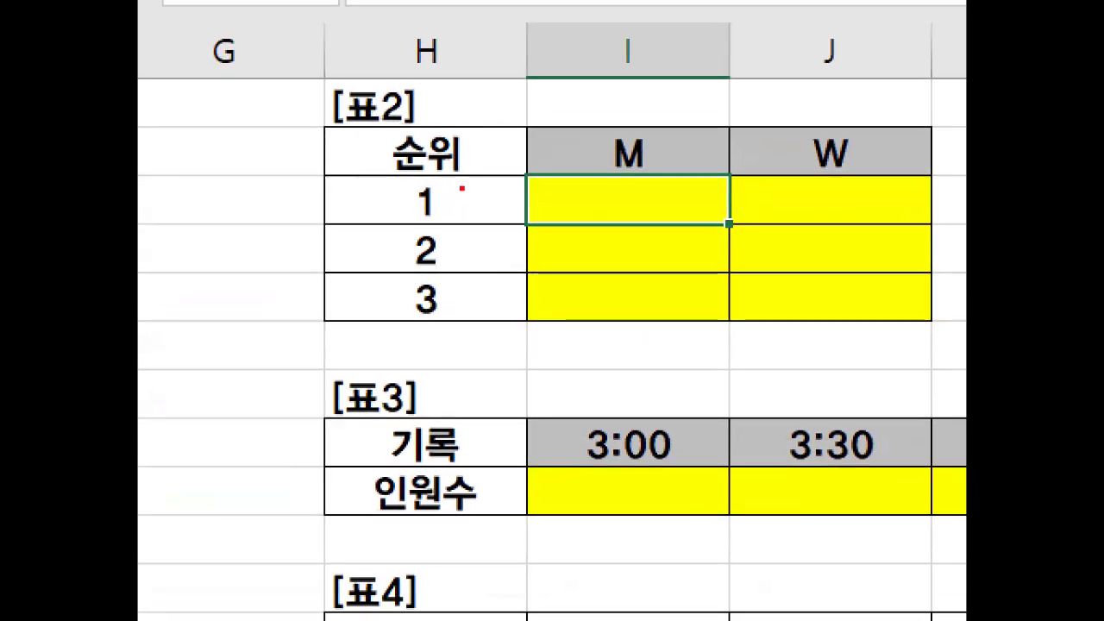
Circle rank 1 and the M header in [표2], clear the marks, and select cell I3.
mouse_move(449, 226)
left_mouse_down()
mouse_move(392, 203)
mouse_move(457, 226)
left_mouse_up()
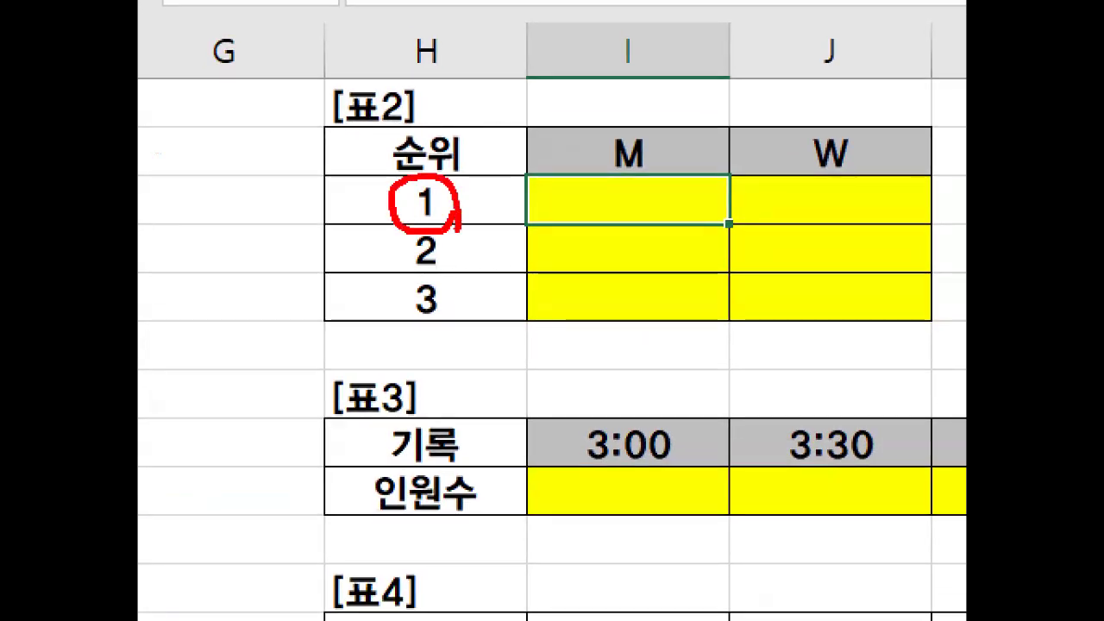
mouse_move(670, 173)
left_mouse_down()
mouse_move(583, 157)
mouse_move(658, 162)
left_mouse_up()
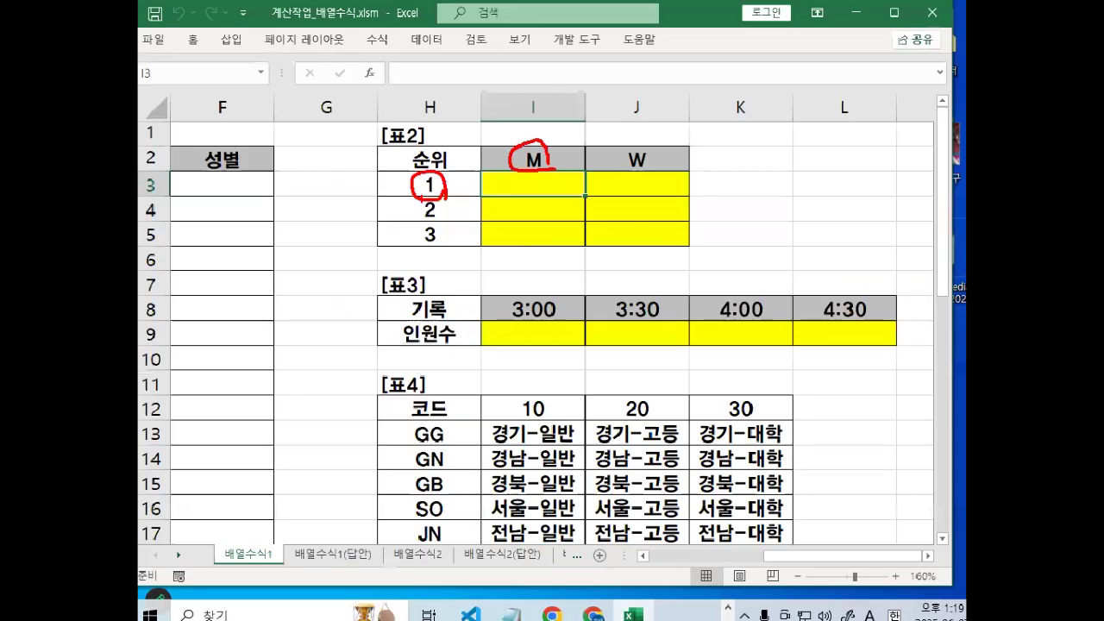
left_click(644, 132)
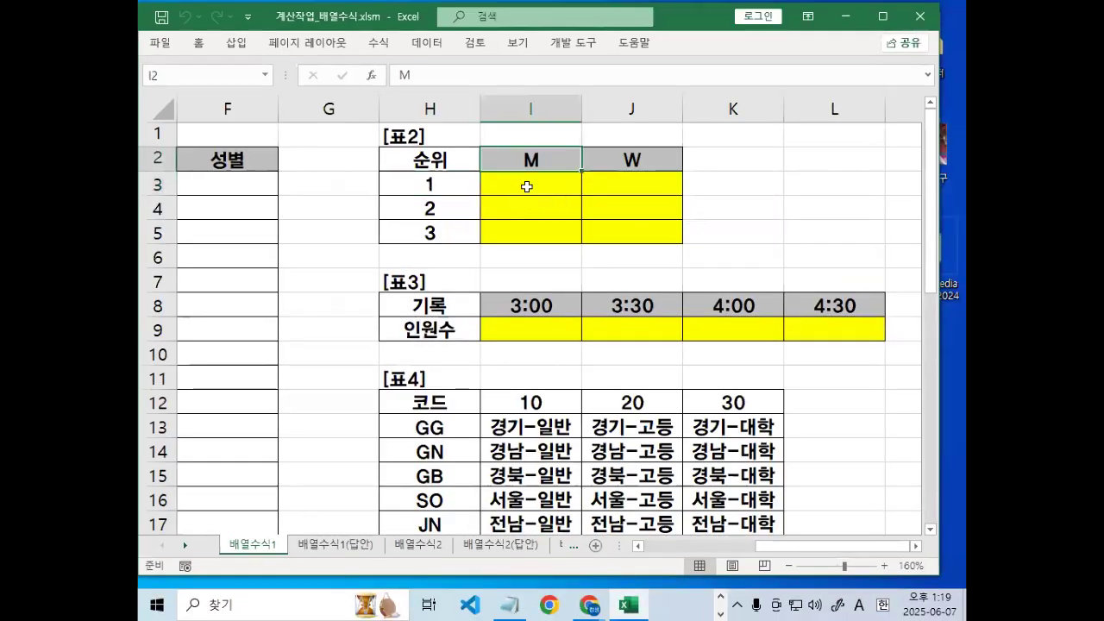
left_click(526, 185)
Mark the yellow answer cells and rank 1 in [표2], sketch a crossed-out rightward arrow and a downward arrow, and clear the marks.
key("ctrl+2")
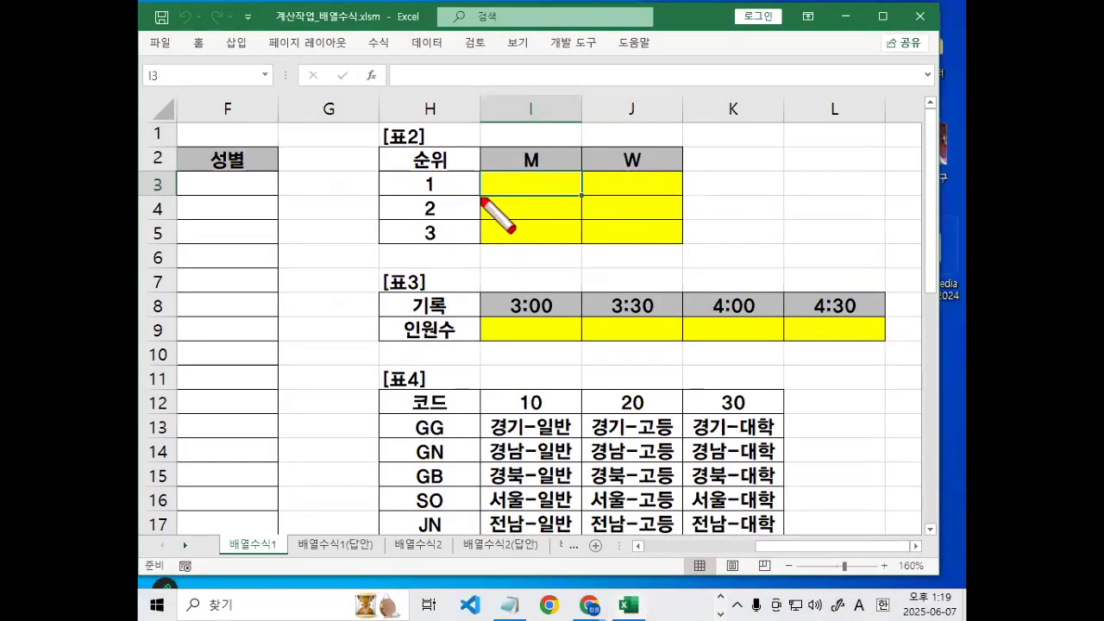
left_click_drag(479, 197, 698, 197)
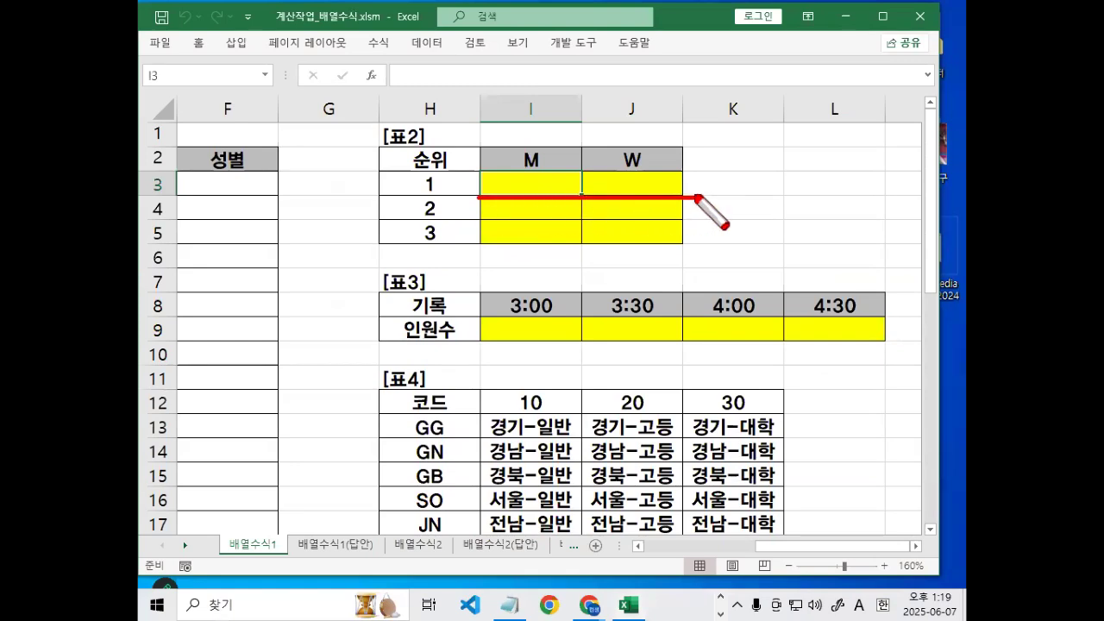
mouse_move(634, 226)
left_mouse_down()
mouse_move(606, 178)
mouse_move(638, 226)
left_mouse_up()
left_click_drag(444, 171, 455, 188)
mouse_move(473, 128)
left_mouse_down()
mouse_move(545, 127)
mouse_move(538, 140)
left_mouse_up()
mouse_move(520, 89)
left_mouse_down()
mouse_move(541, 121)
mouse_move(522, 119)
left_mouse_up()
mouse_move(449, 179)
left_mouse_down()
mouse_move(396, 205)
mouse_move(396, 250)
left_mouse_up()
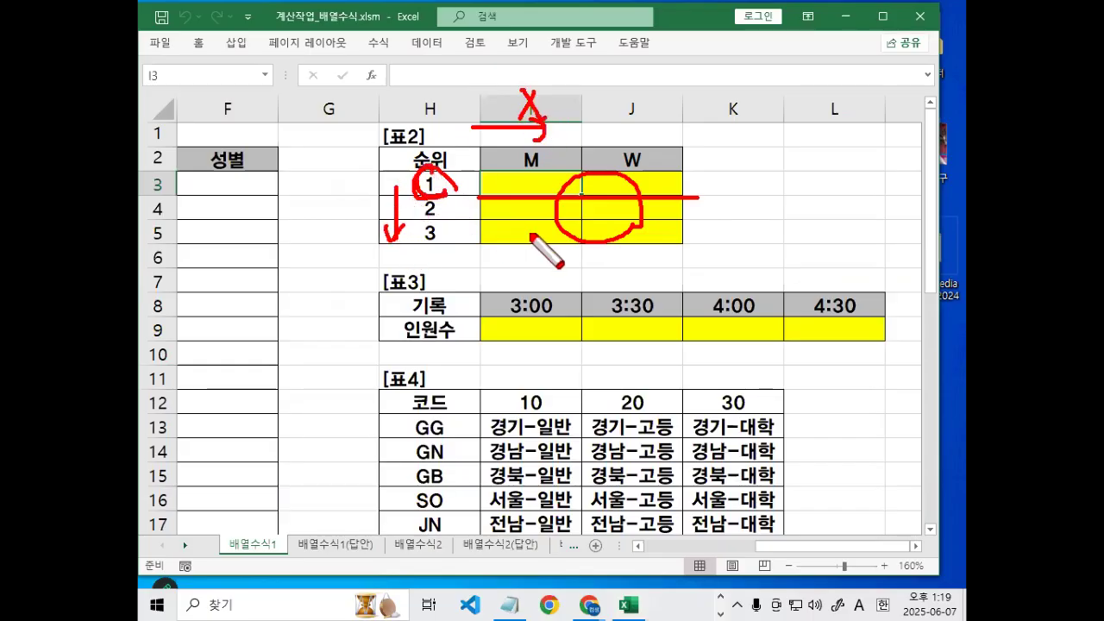
key("Escape")
key("super+space")
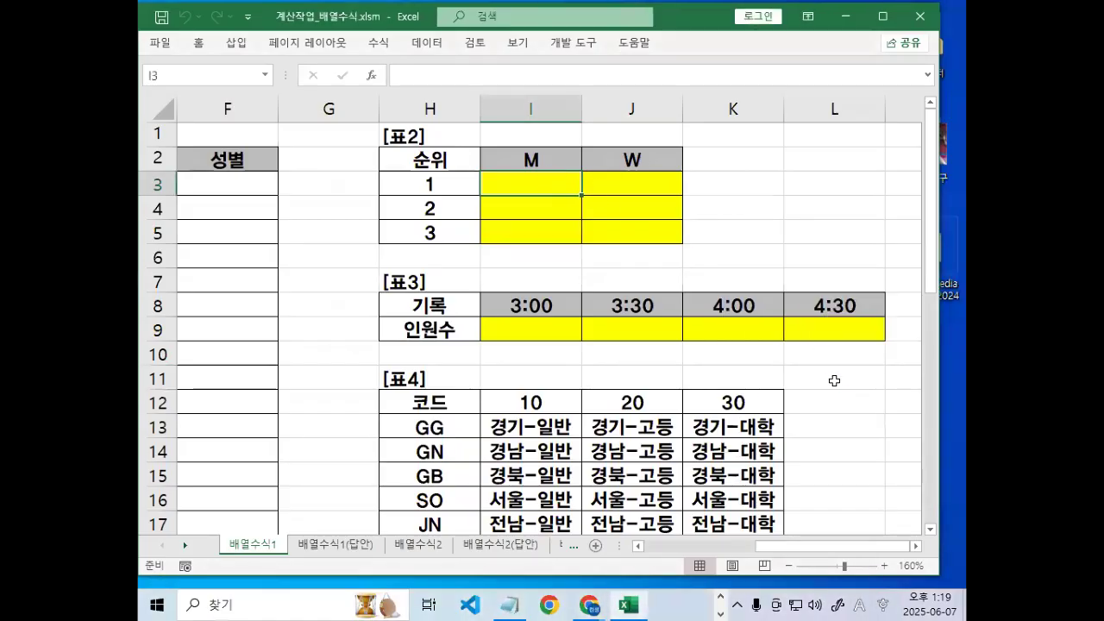
left_click(888, 602)
left_click(866, 505)
Draw rightward and downward fill arrows over the yellow [표2] cells, circle rank 1 and M, and clear the marks.
key("ctrl+2")
left_click_drag(506, 193, 682, 195)
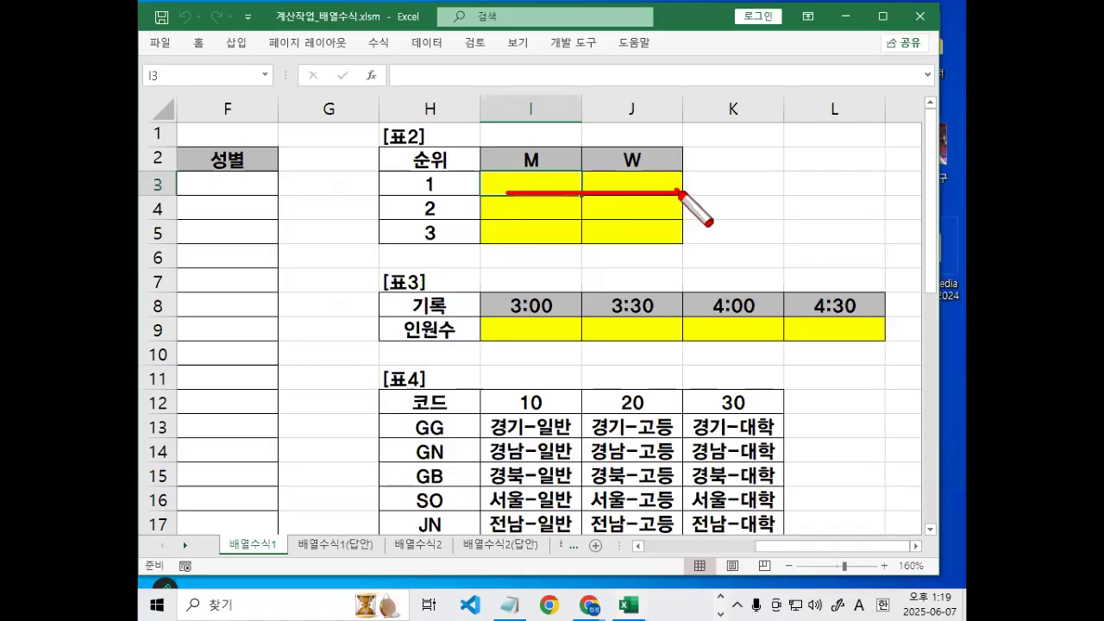
mouse_move(419, 196)
left_mouse_down()
mouse_move(424, 162)
mouse_move(429, 203)
mouse_move(449, 182)
left_mouse_up()
mouse_move(683, 195)
left_mouse_down()
mouse_move(688, 244)
mouse_move(706, 222)
left_mouse_up()
mouse_move(546, 161)
left_mouse_down()
mouse_move(517, 178)
mouse_move(553, 164)
left_mouse_up()
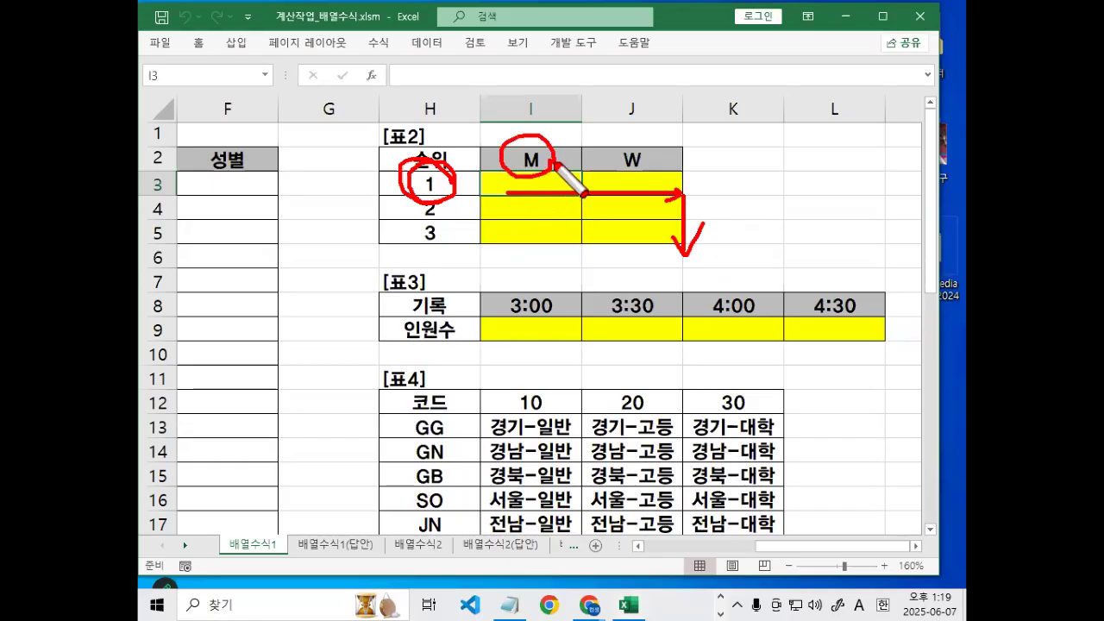
left_click_drag(478, 176, 617, 176)
left_click_drag(542, 168, 544, 243)
left_click_drag(535, 221, 561, 215)
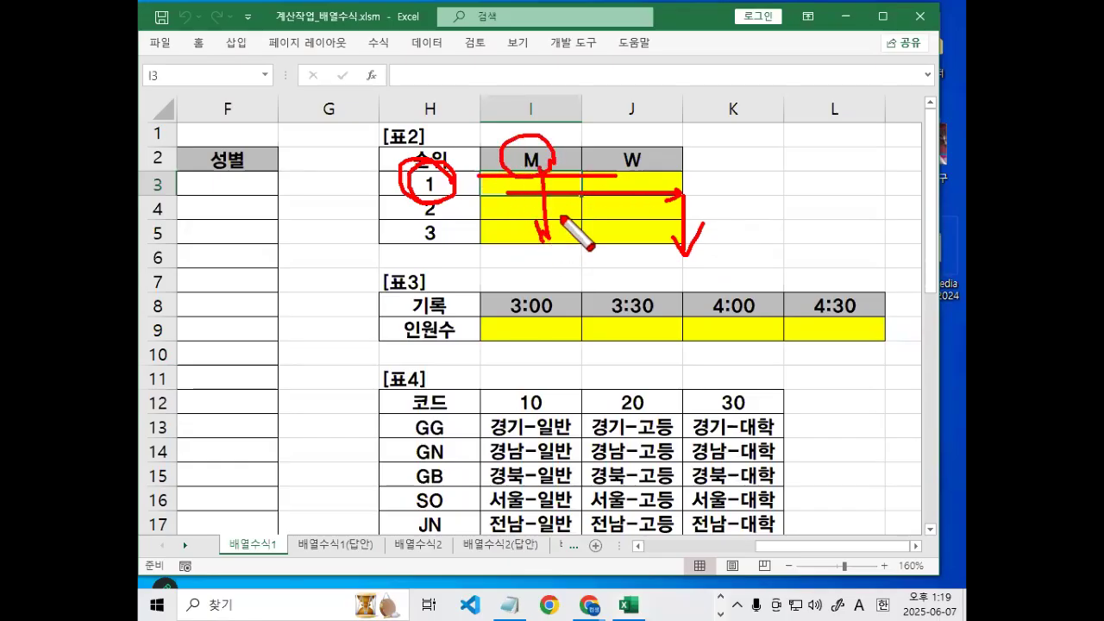
key("Escape")
Select H3, circle and tick rank 1 and the M header, draw a downward arrow in column I, and clear the marks.
left_click(433, 182)
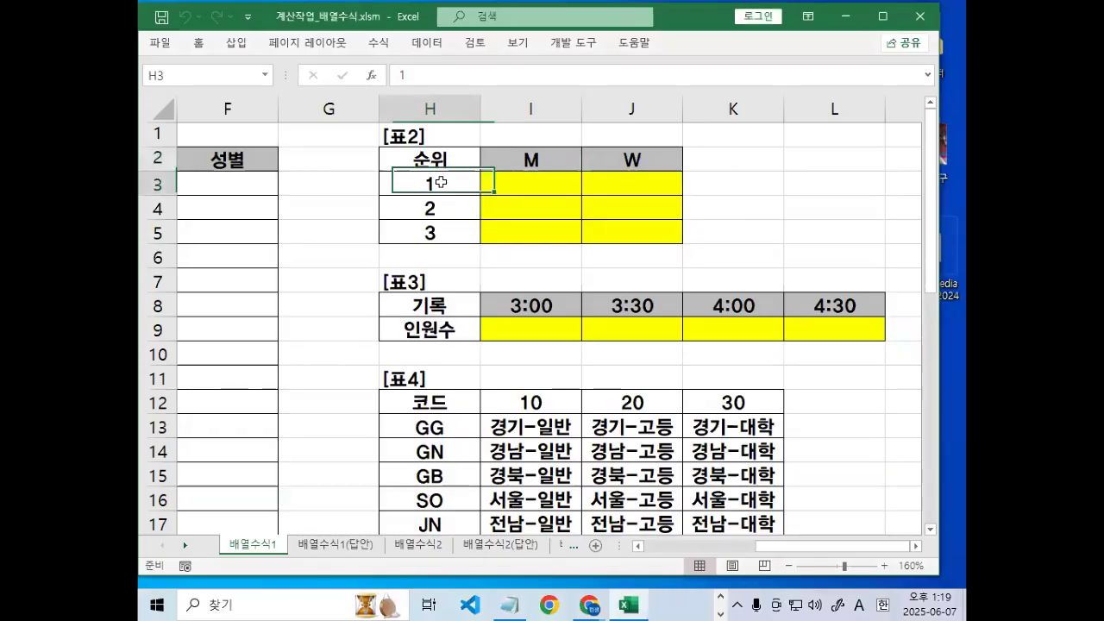
mouse_move(455, 177)
left_mouse_down()
mouse_move(459, 211)
mouse_move(431, 150)
mouse_move(467, 183)
left_mouse_up()
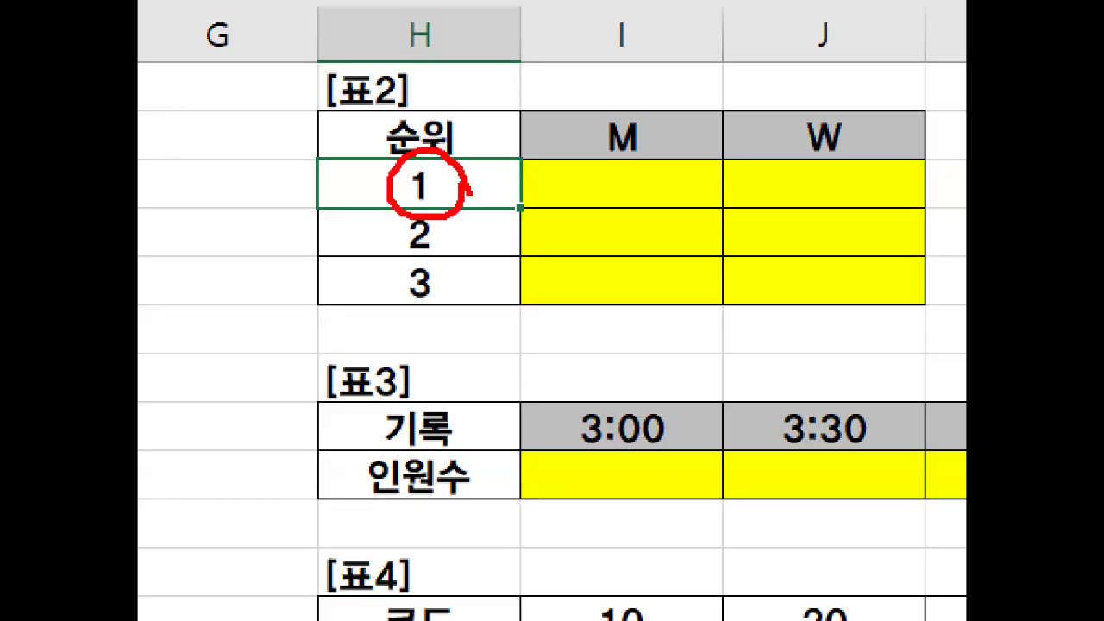
mouse_move(658, 139)
left_mouse_down()
mouse_move(574, 157)
mouse_move(666, 151)
left_mouse_up()
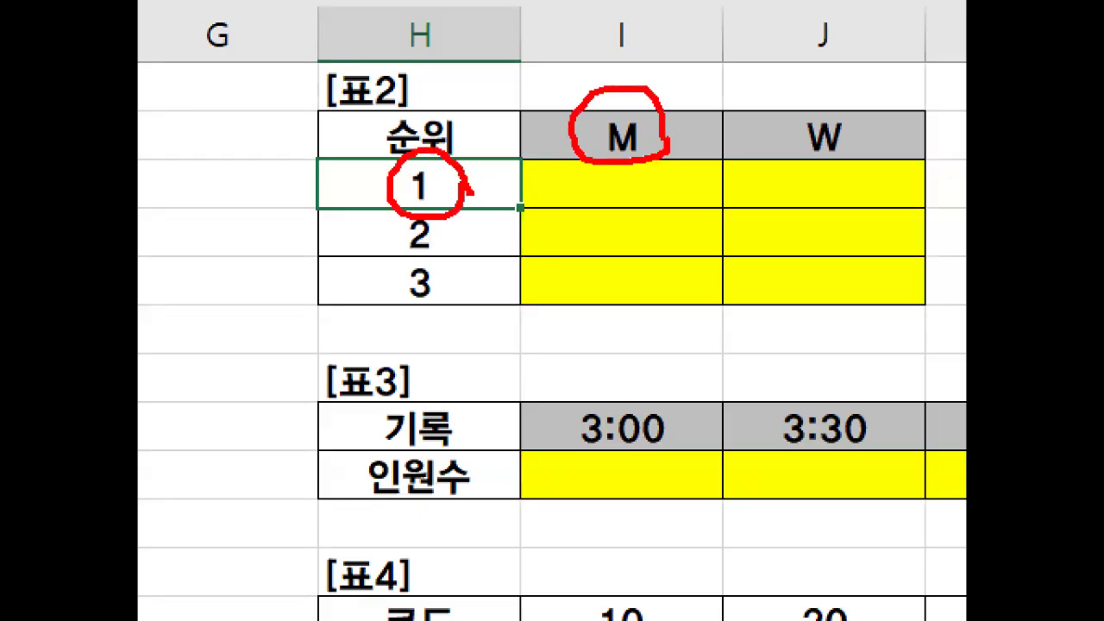
left_click_drag(390, 131, 466, 76)
left_click_drag(574, 83, 642, 19)
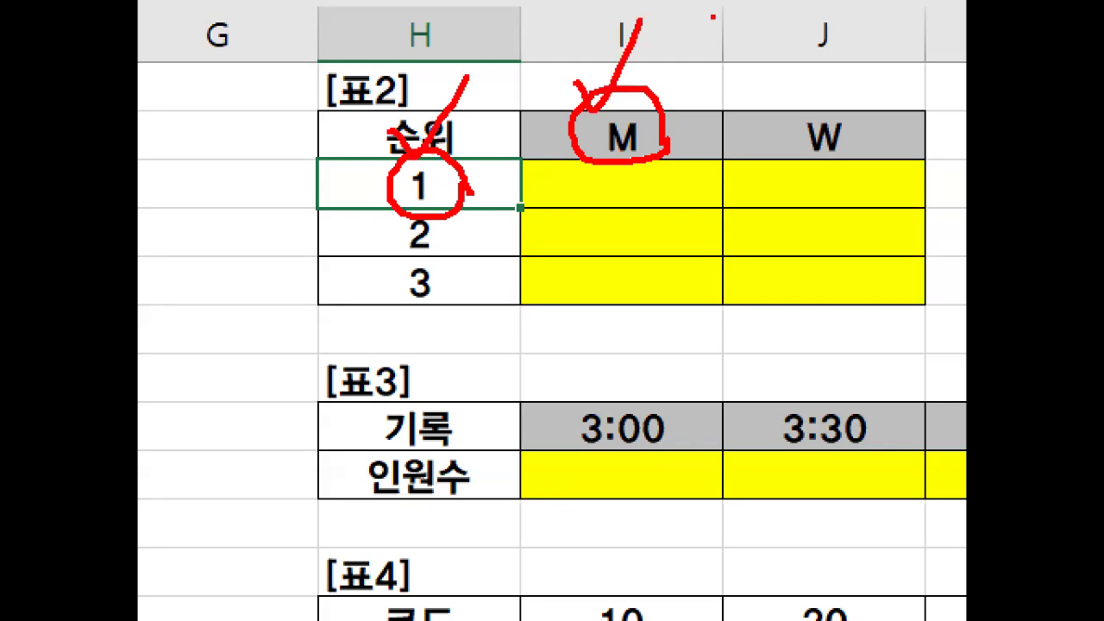
left_click_drag(617, 178, 623, 260)
left_click_drag(623, 261, 636, 209)
key("Escape")
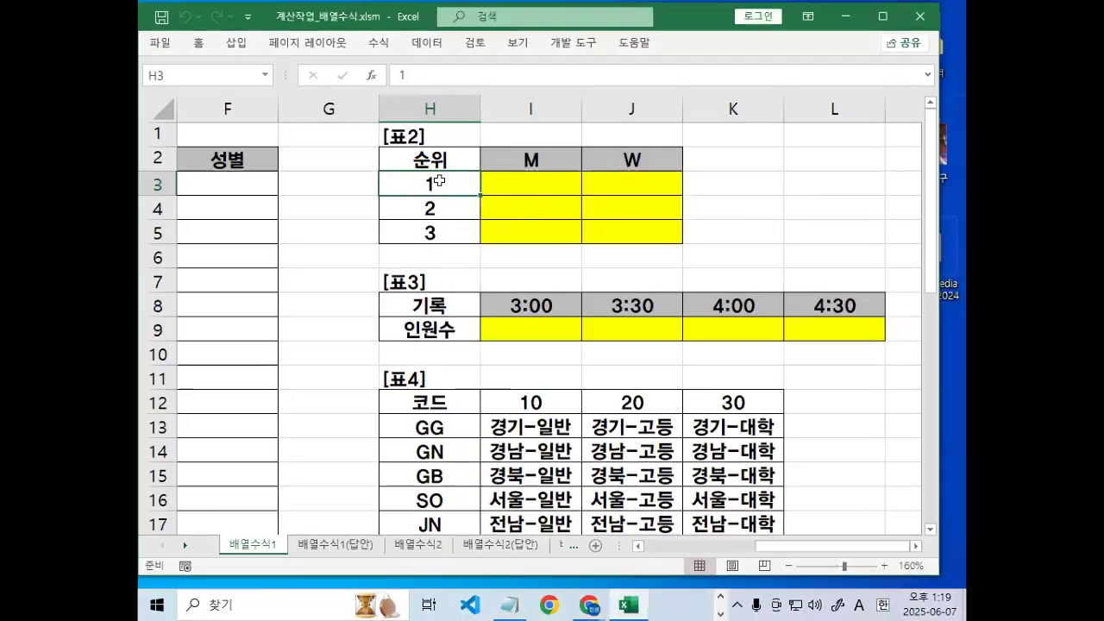
key("ctrl+1")
mouse_move(448, 191)
left_mouse_down()
mouse_move(434, 202)
mouse_move(435, 192)
mouse_move(484, 207)
mouse_move(511, 231)
left_mouse_up()
key("Escape")
Begin a formula in I3 that references rank cell H3 with only the column fixed, =$H3, and mark the reference.
left_click(594, 188)
type("=")
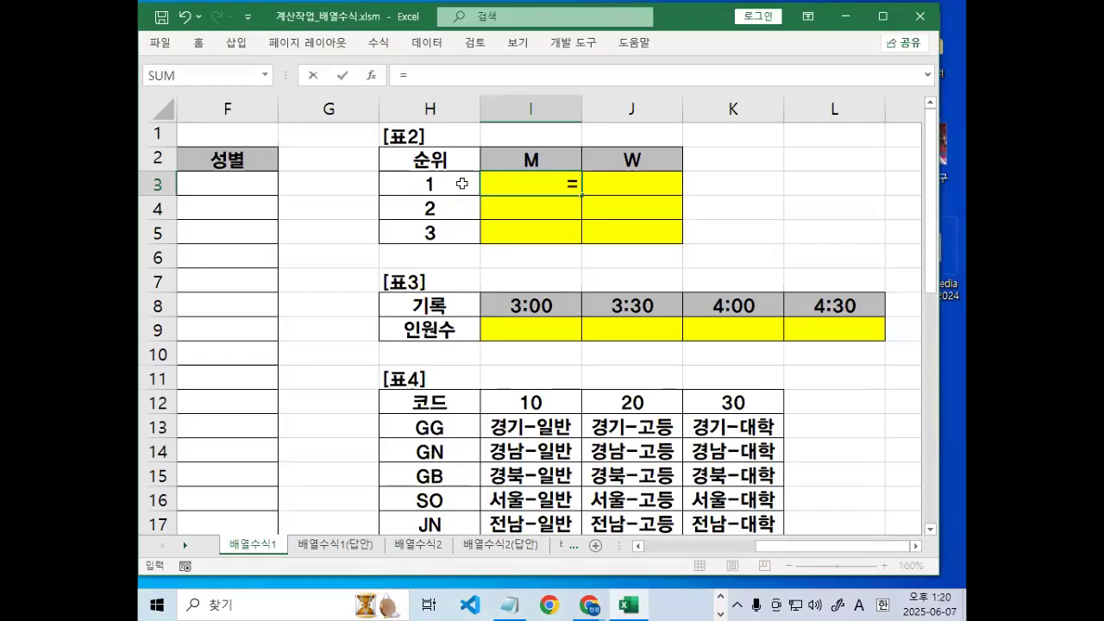
left_click(436, 186)
key("F4")
key("F4")
key("F4")
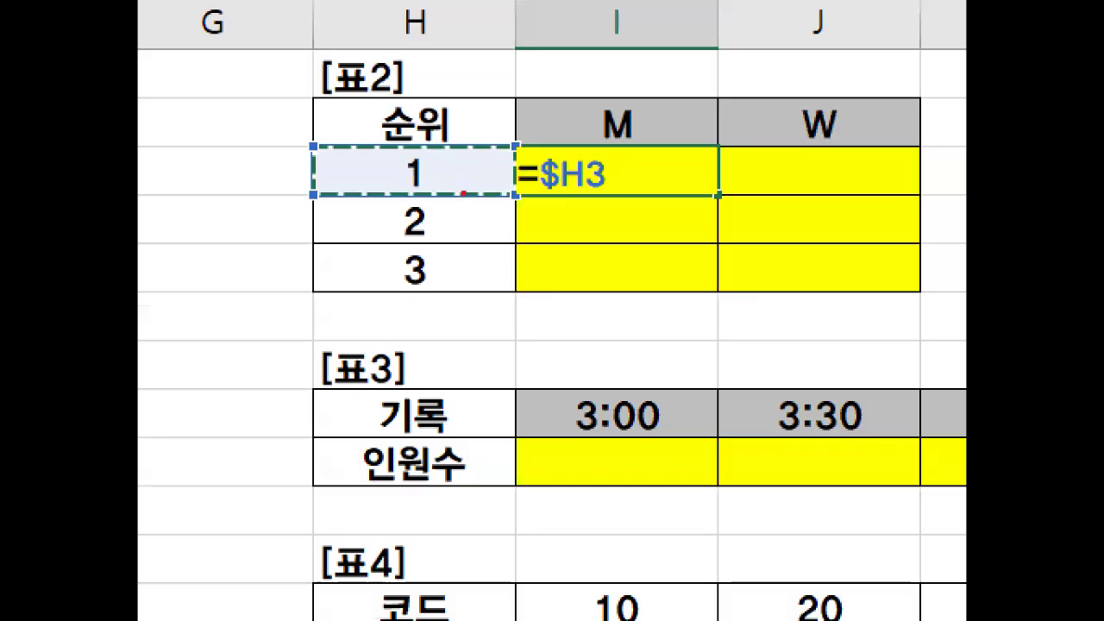
left_click_drag(617, 181, 616, 171)
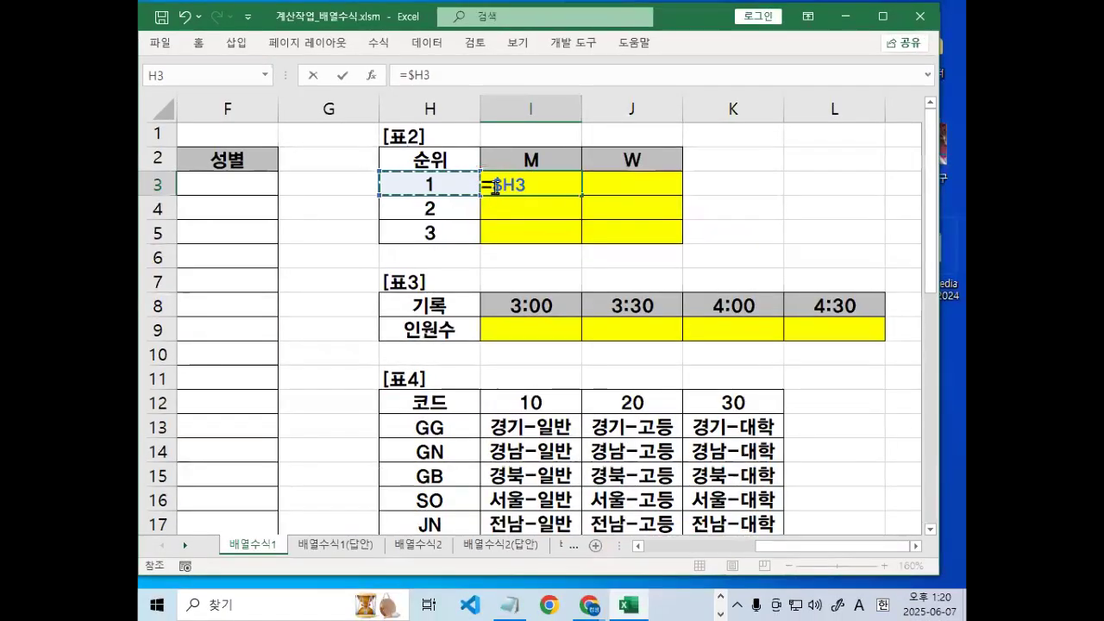
Replace the reference in I3 with the M header fixed by row, =I$2, and cancel the formula entry.
left_click_drag(494, 185, 546, 185)
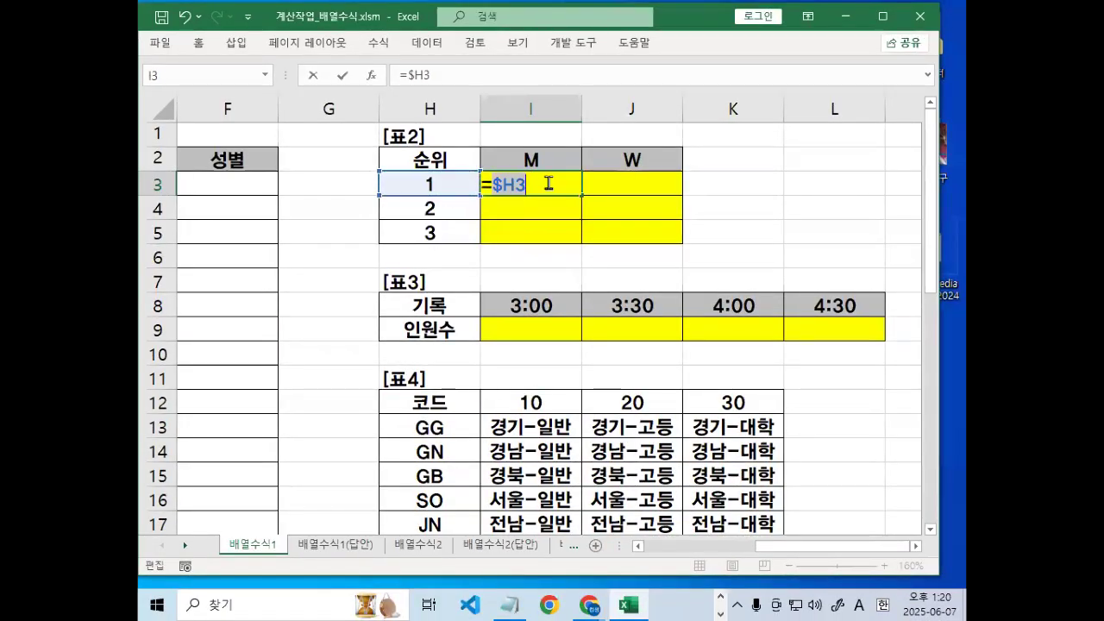
type("=")
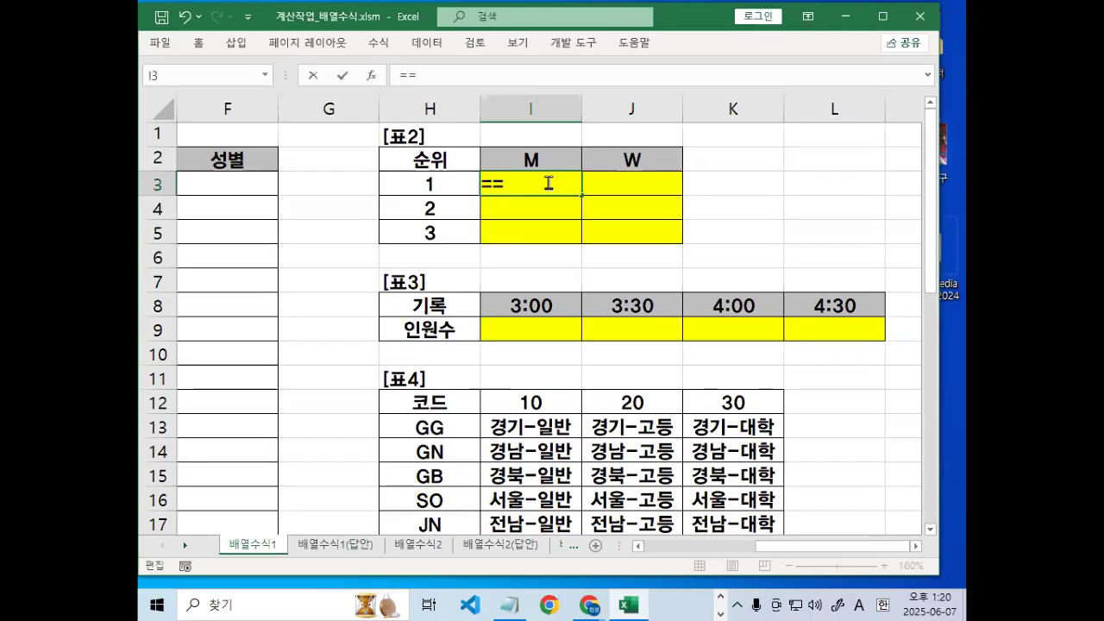
left_click(545, 163)
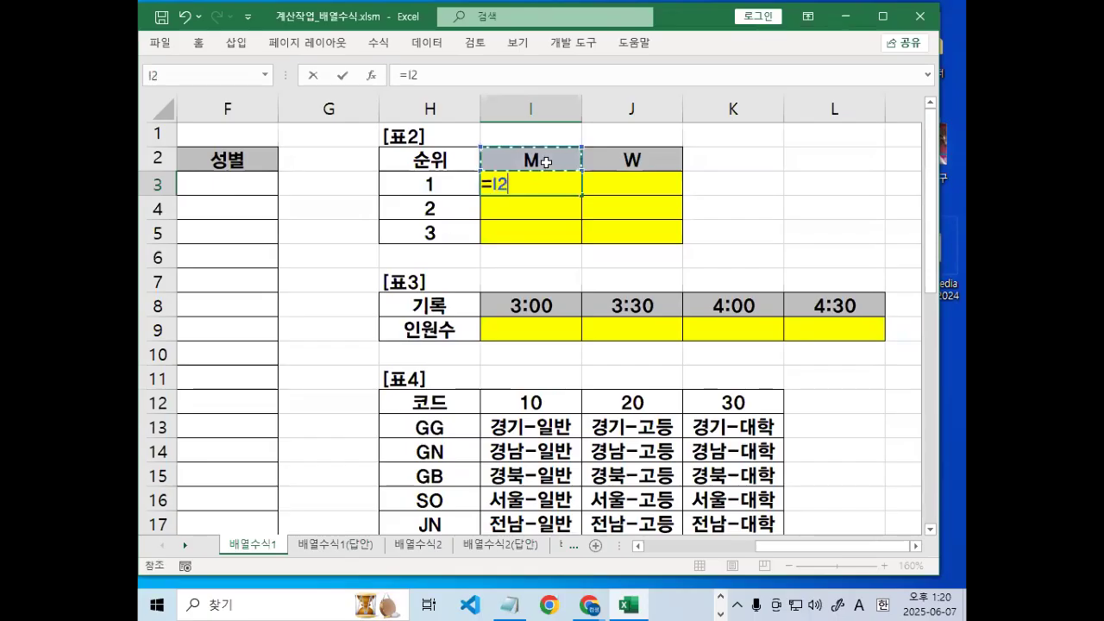
key("F4")
key("F4")
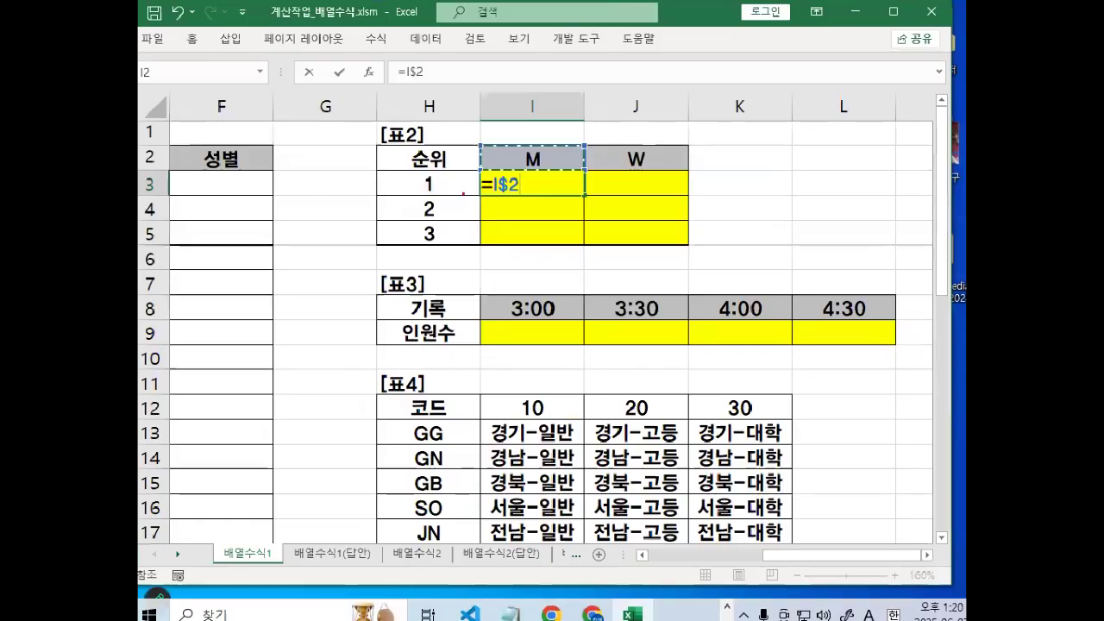
key("Escape")
Sketch a diamond with corners labelled 1 and 2 in the empty area beside [표2], and clear the drawing.
left_click(916, 545)
left_click(916, 545)
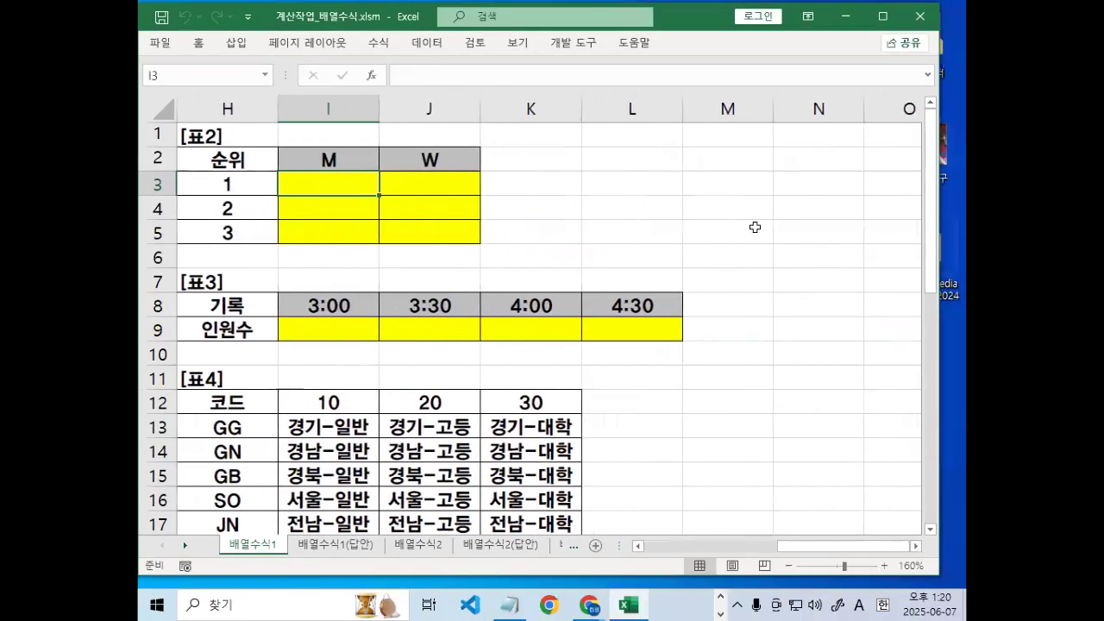
mouse_move(702, 97)
left_mouse_down()
mouse_move(581, 205)
mouse_move(705, 297)
left_mouse_up()
mouse_move(726, 84)
left_mouse_down()
mouse_move(835, 199)
mouse_move(706, 297)
mouse_move(702, 257)
mouse_move(719, 287)
left_mouse_up()
left_click_drag(815, 180, 810, 223)
left_click_drag(770, 183, 771, 208)
mouse_move(685, 109)
left_mouse_down()
mouse_move(730, 110)
mouse_move(729, 149)
left_mouse_up()
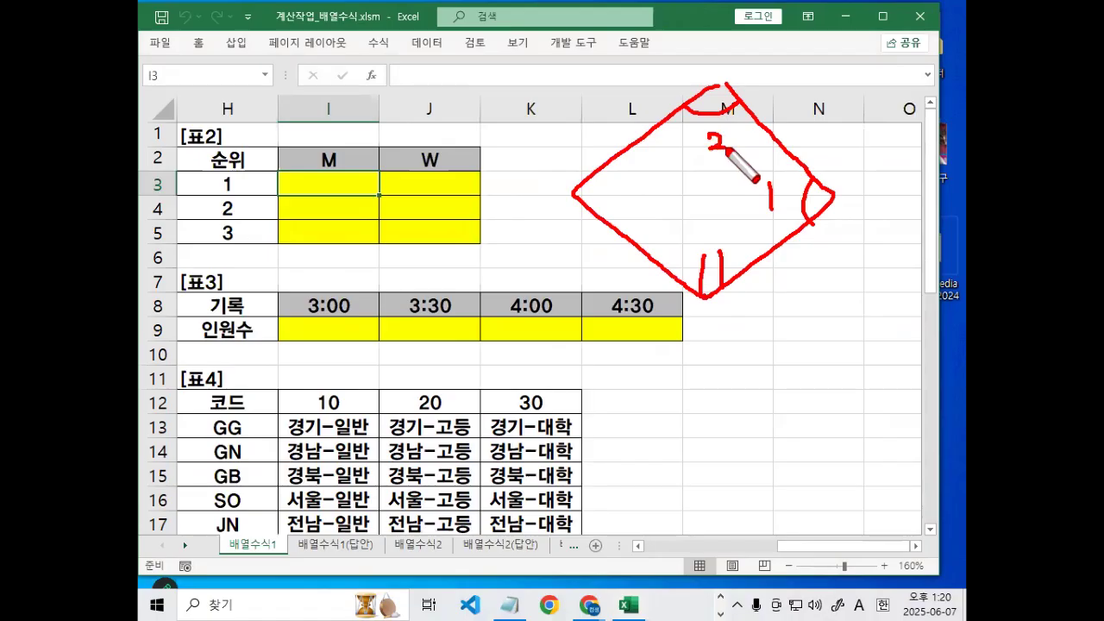
mouse_move(598, 172)
left_mouse_down()
mouse_move(584, 211)
mouse_move(623, 209)
mouse_move(562, 229)
mouse_move(653, 196)
left_mouse_up()
mouse_move(774, 143)
left_mouse_down()
mouse_move(652, 105)
mouse_move(731, 62)
mouse_move(735, 83)
left_mouse_up()
key("Escape")
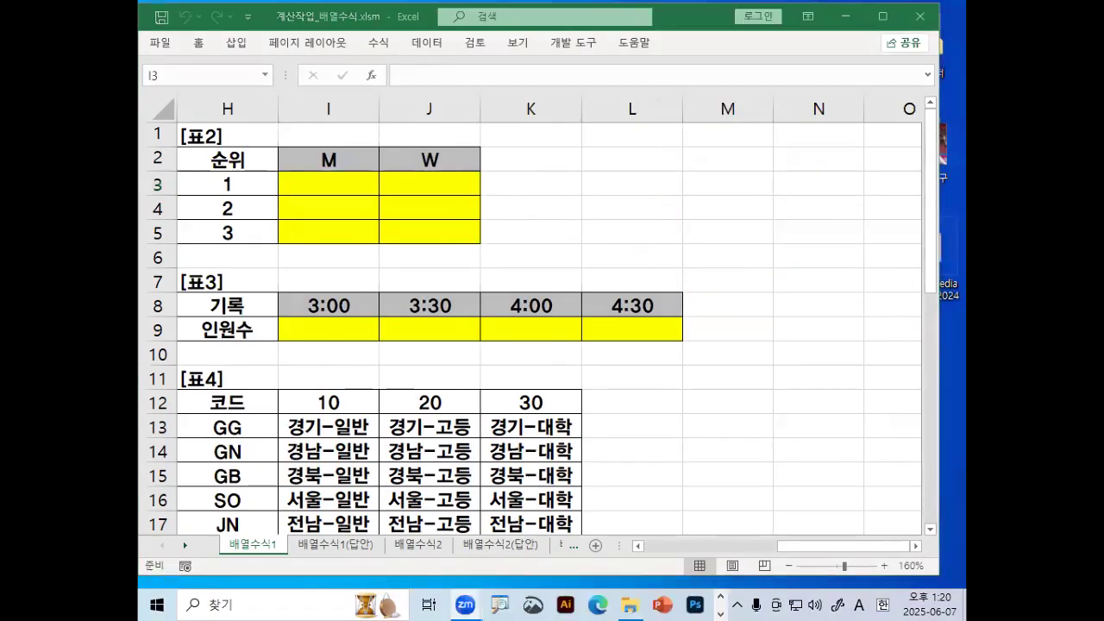
Select I3, trace the fill path across and down the yellow cells of [표2], and clear the marks.
left_click(308, 184)
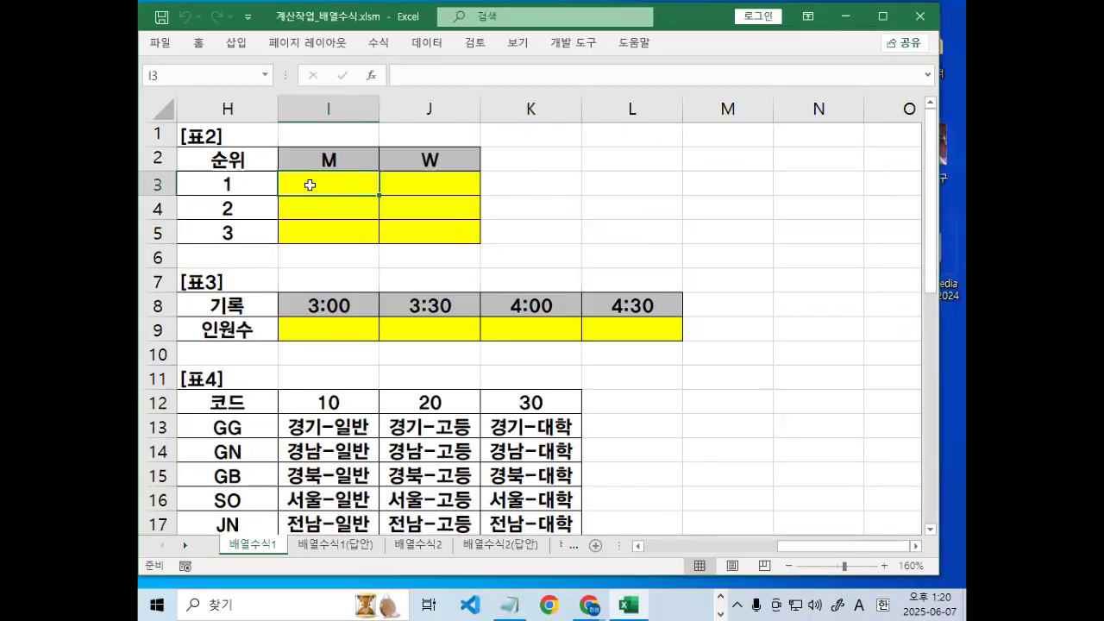
mouse_move(313, 203)
left_mouse_down()
mouse_move(466, 207)
mouse_move(456, 235)
left_mouse_up()
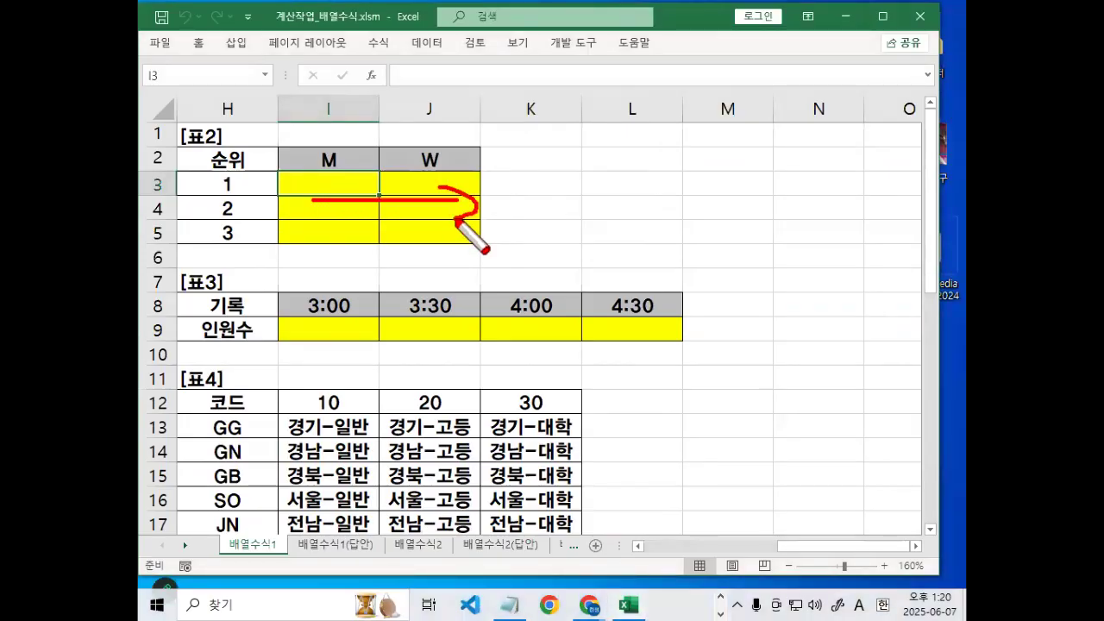
key("Escape")
Select the M header, line the M and W headers with a downward arrow, and circle rank 1 with a rightward arrow.
scroll(558, 214, "left", 3)
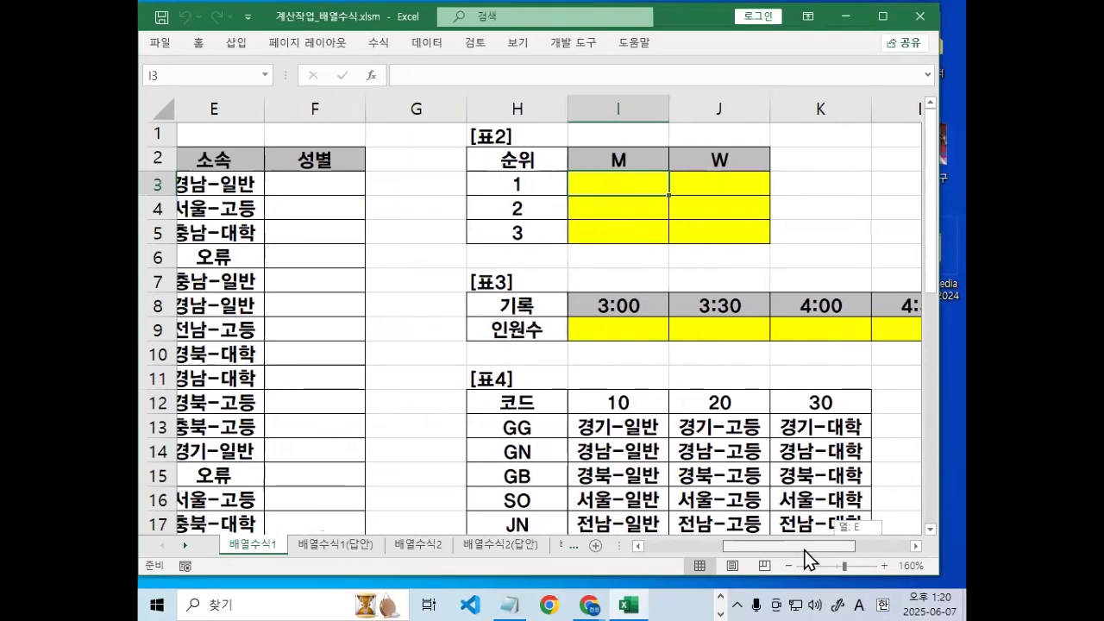
left_click(610, 160)
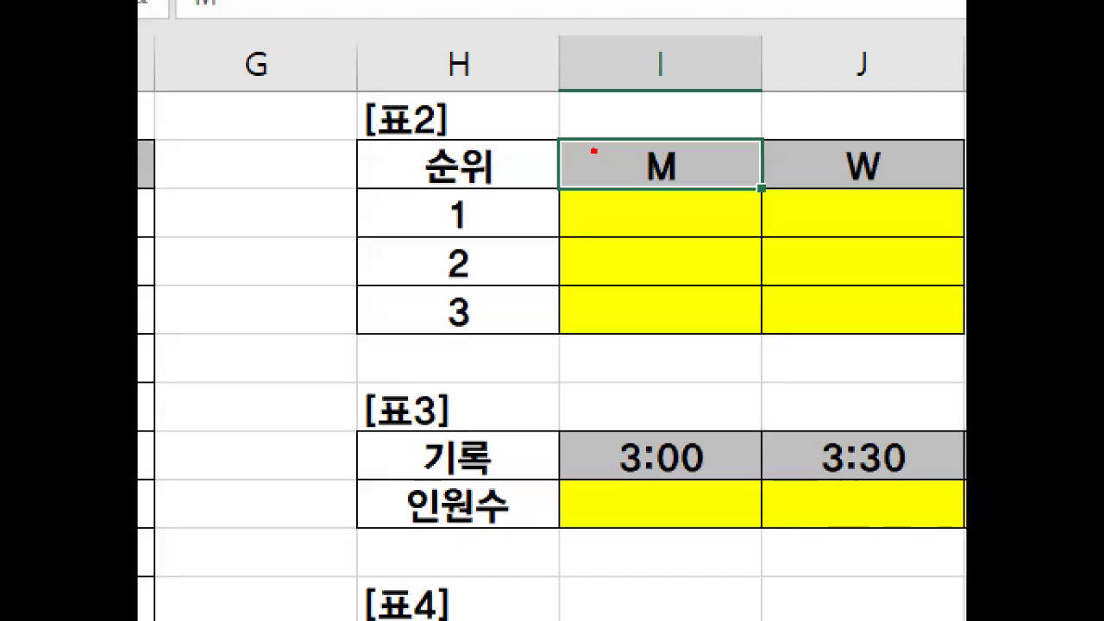
left_click_drag(593, 151, 935, 151)
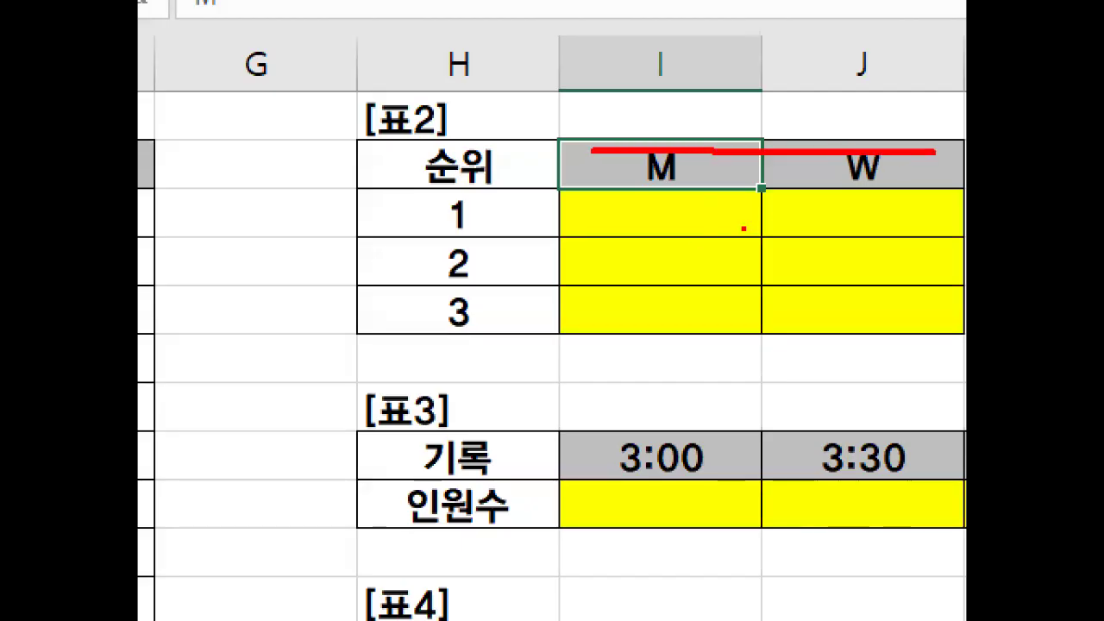
mouse_move(763, 197)
left_mouse_down()
mouse_move(762, 349)
mouse_move(804, 266)
left_mouse_up()
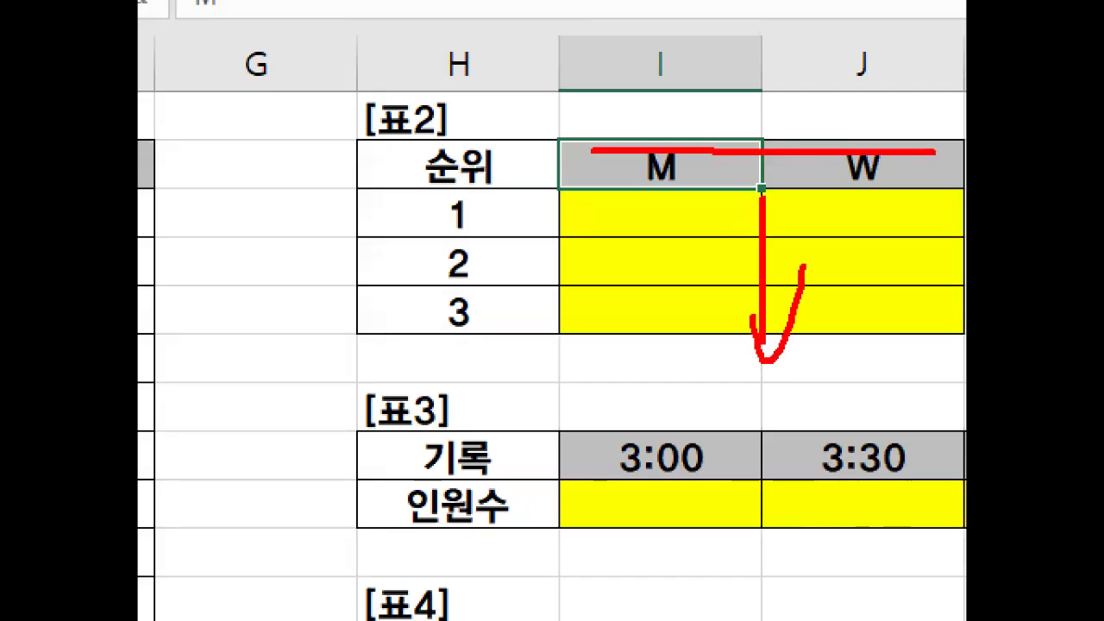
mouse_move(470, 219)
left_mouse_down()
mouse_move(436, 192)
mouse_move(504, 226)
left_mouse_up()
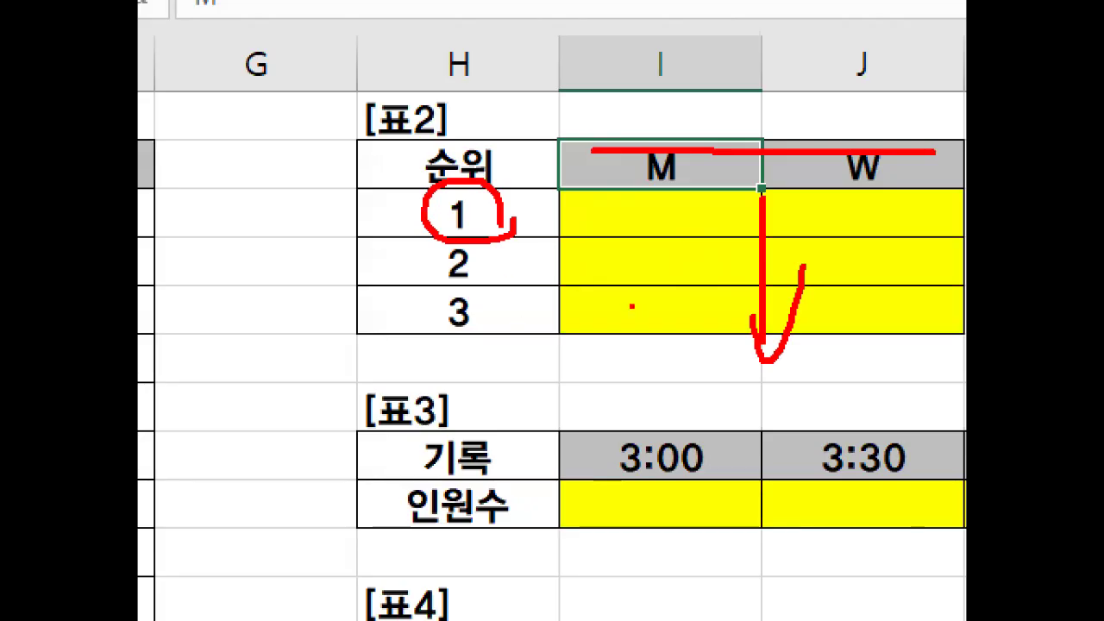
left_click_drag(573, 244, 761, 243)
left_click_drag(726, 228, 761, 243)
left_click_drag(760, 269, 721, 300)
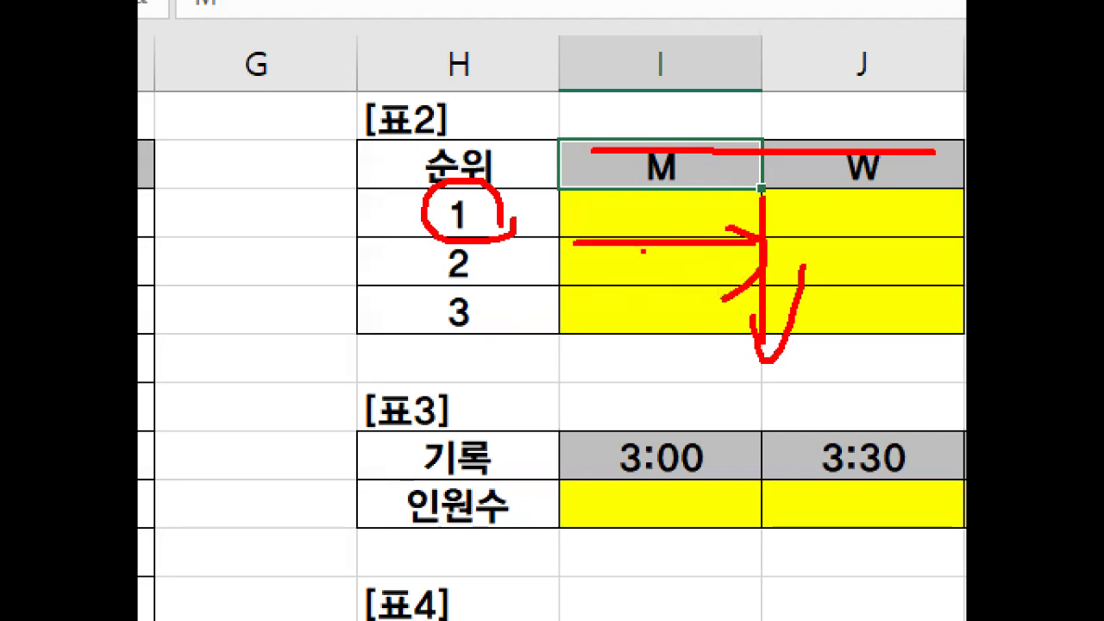
left_click_drag(565, 241, 745, 239)
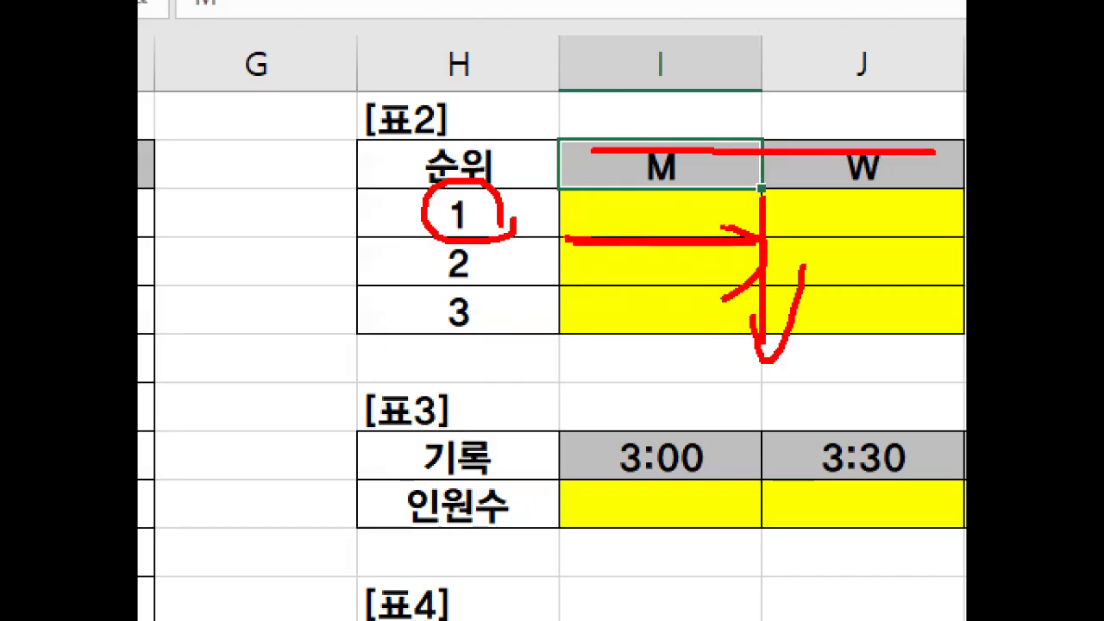
mouse_move(518, 222)
left_mouse_down()
mouse_move(450, 252)
mouse_move(410, 214)
mouse_move(516, 231)
left_mouse_up()
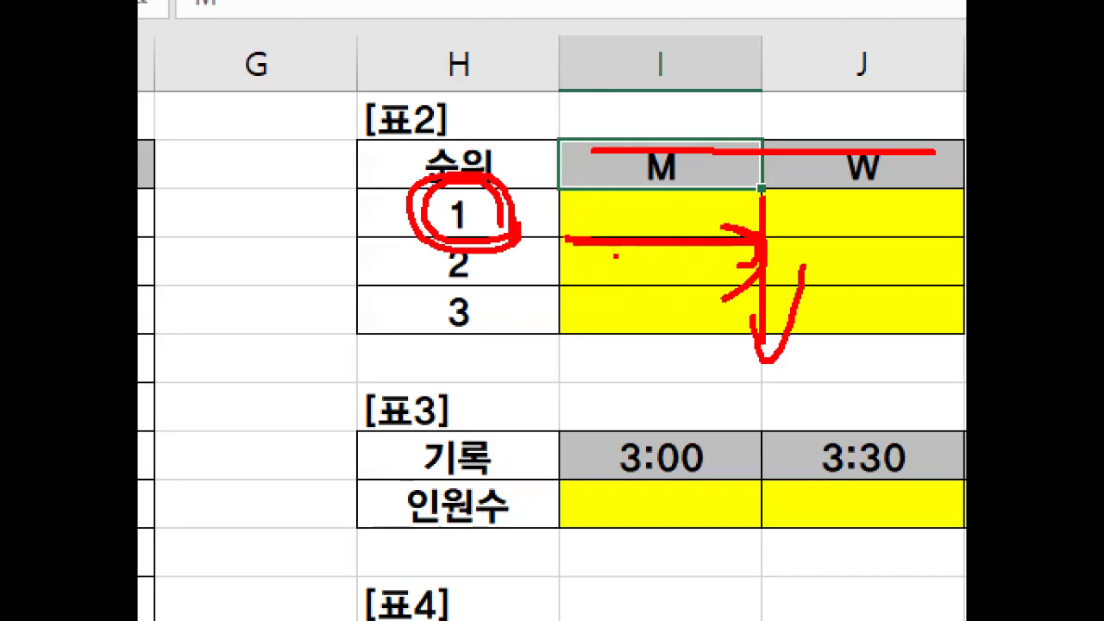
Retrace the downward arrow and the circle around rank 1, clear the marks, and circle column letters I and J.
left_click_drag(765, 198, 758, 355)
mouse_move(521, 209)
left_mouse_down()
mouse_move(476, 257)
mouse_move(497, 219)
left_mouse_up()
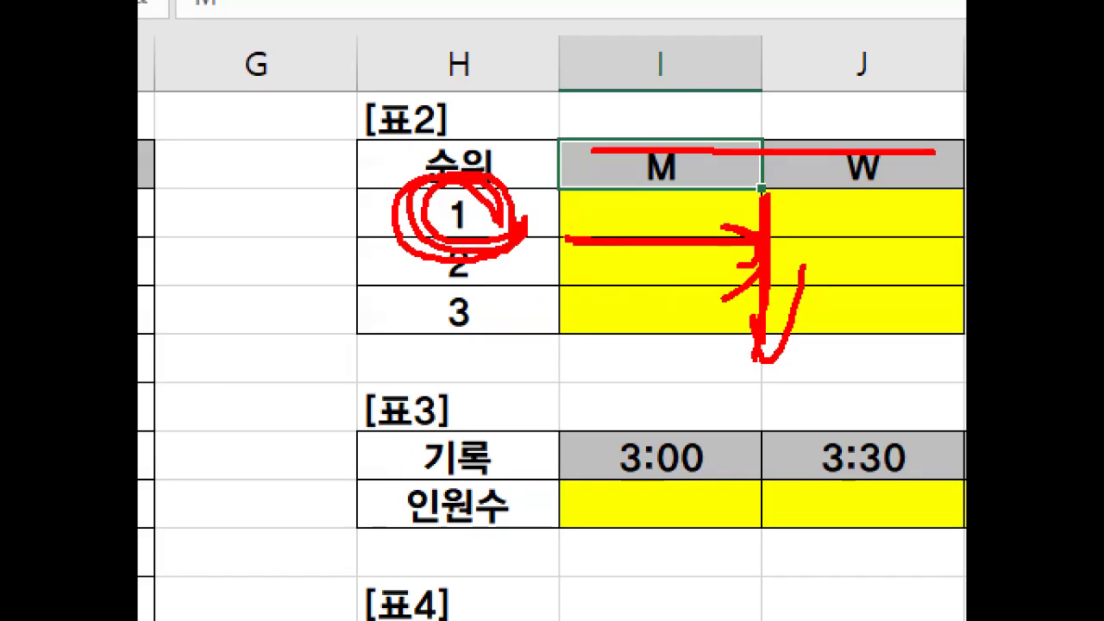
key("Escape")
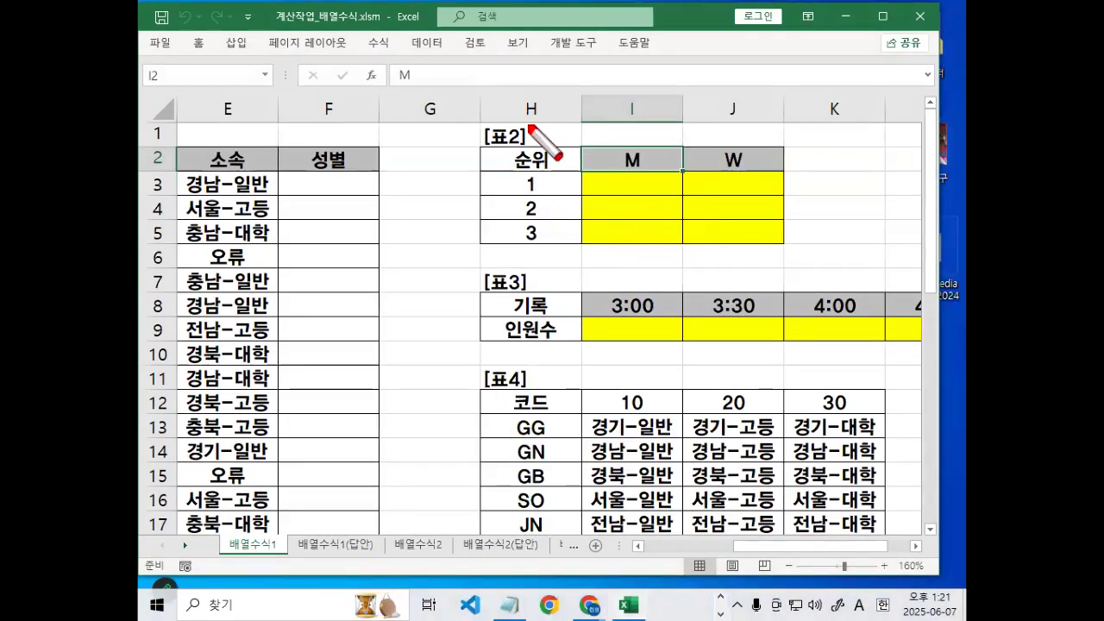
left_click_drag(619, 95, 760, 121)
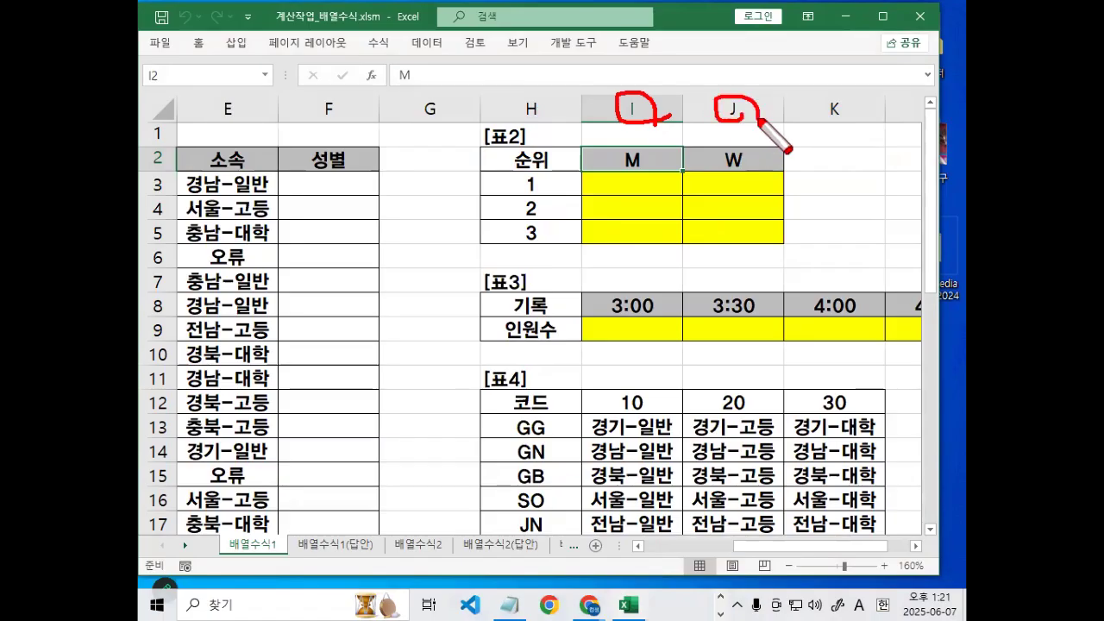
Select I3, circle the yellow cells under M, cross out the W column, circle rank 1, and clear the drawing.
left_click(630, 187)
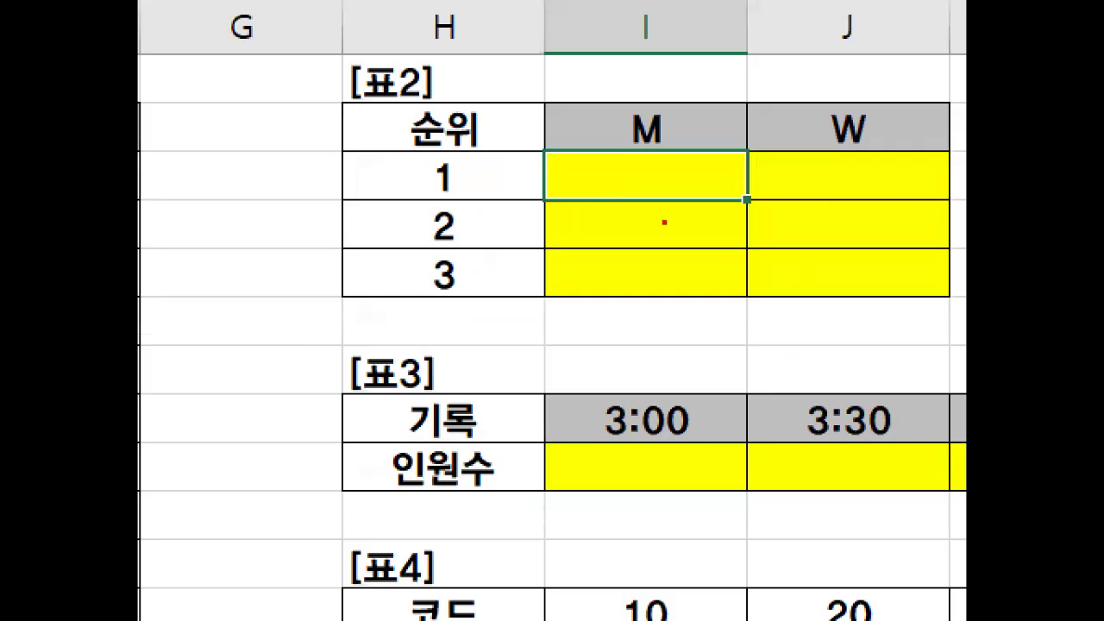
mouse_move(662, 240)
left_mouse_down()
mouse_move(611, 251)
mouse_move(679, 234)
left_mouse_up()
left_click_drag(884, 112, 764, 293)
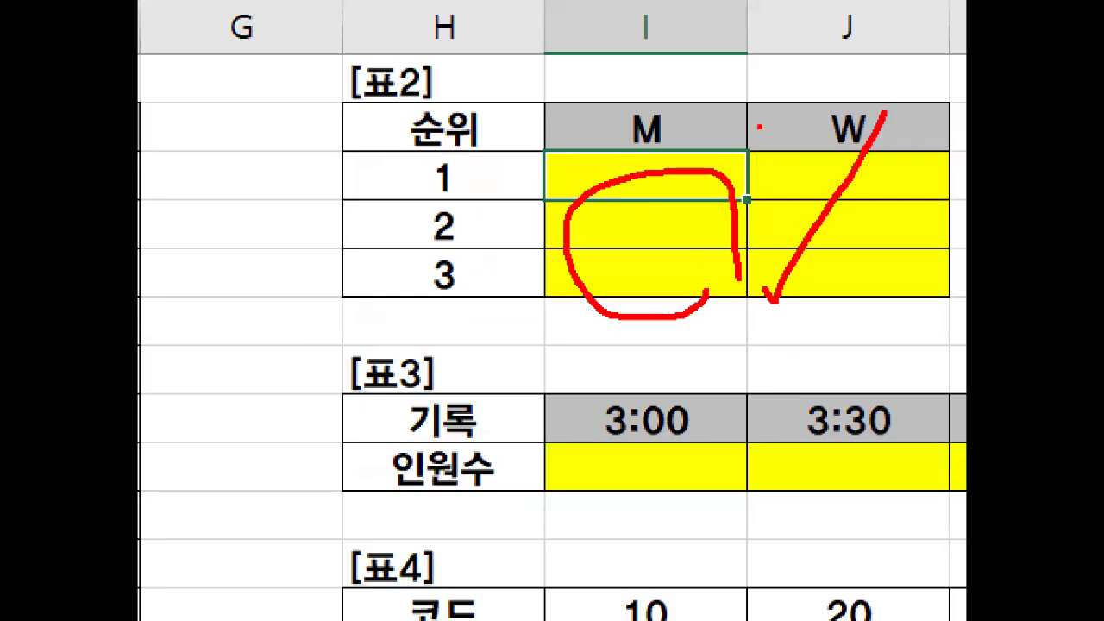
left_click_drag(761, 128, 911, 362)
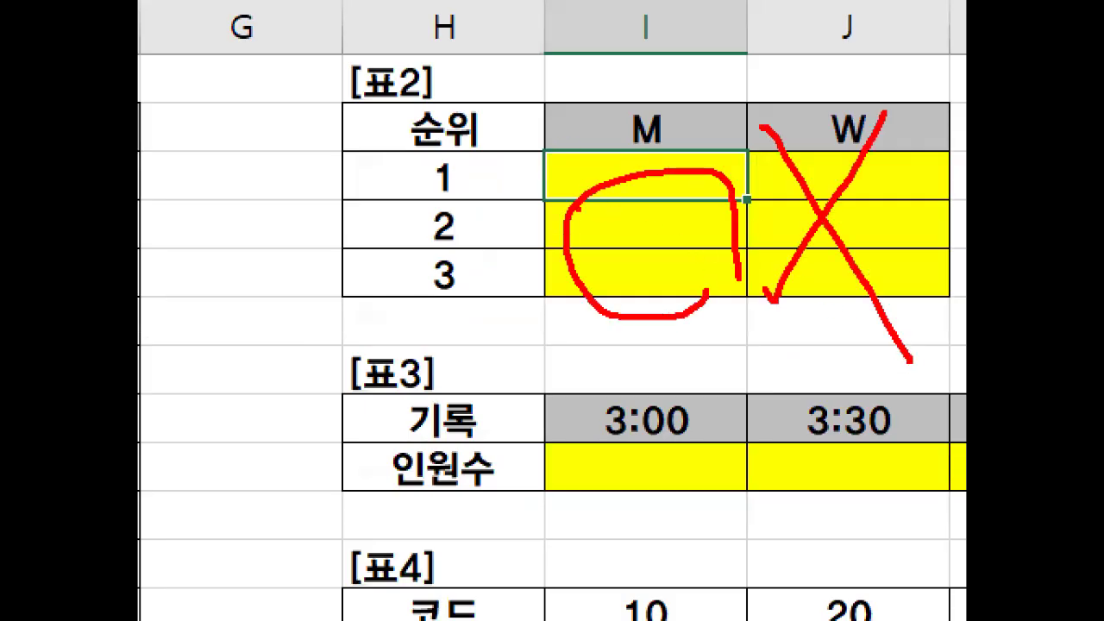
mouse_move(490, 176)
left_mouse_down()
mouse_move(423, 177)
mouse_move(480, 188)
left_mouse_up()
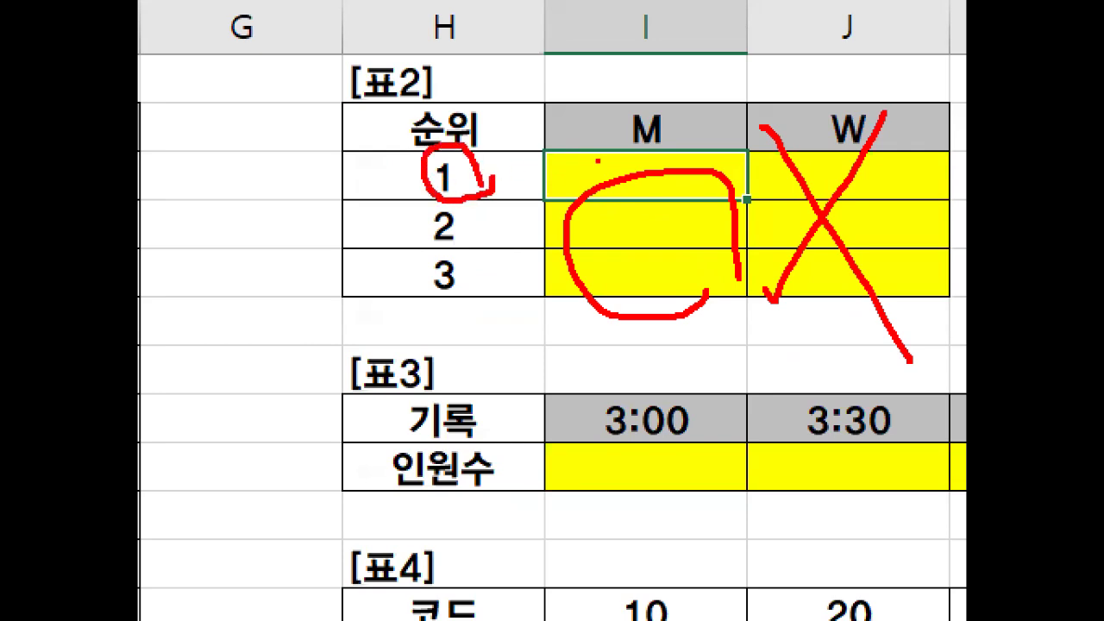
left_click_drag(485, 58, 651, 60)
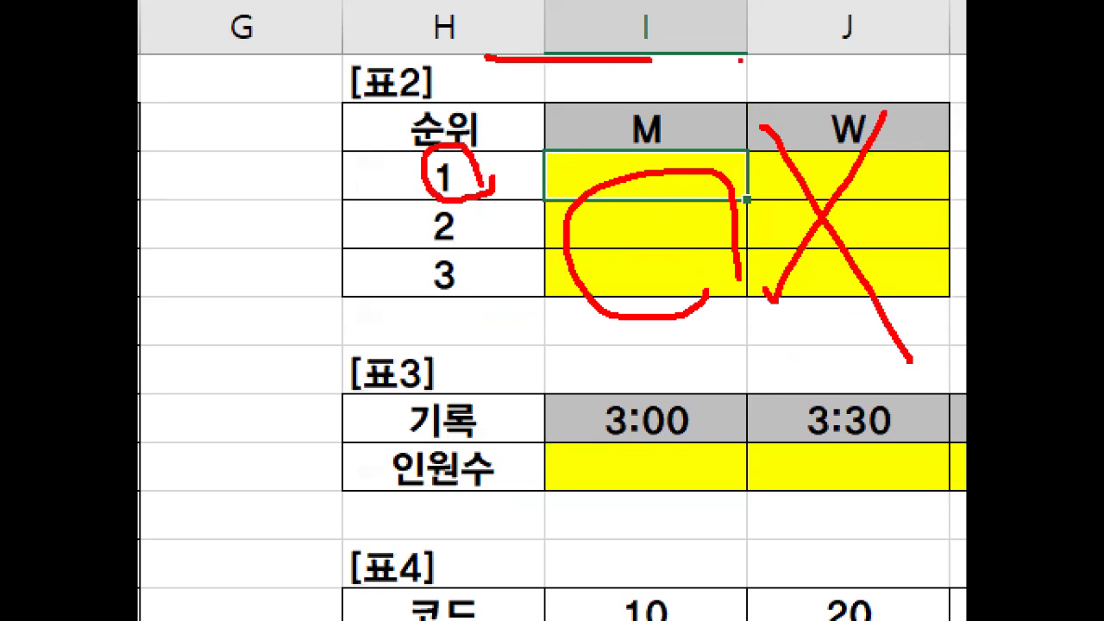
left_click_drag(740, 55, 686, 105)
left_click_drag(693, 48, 742, 123)
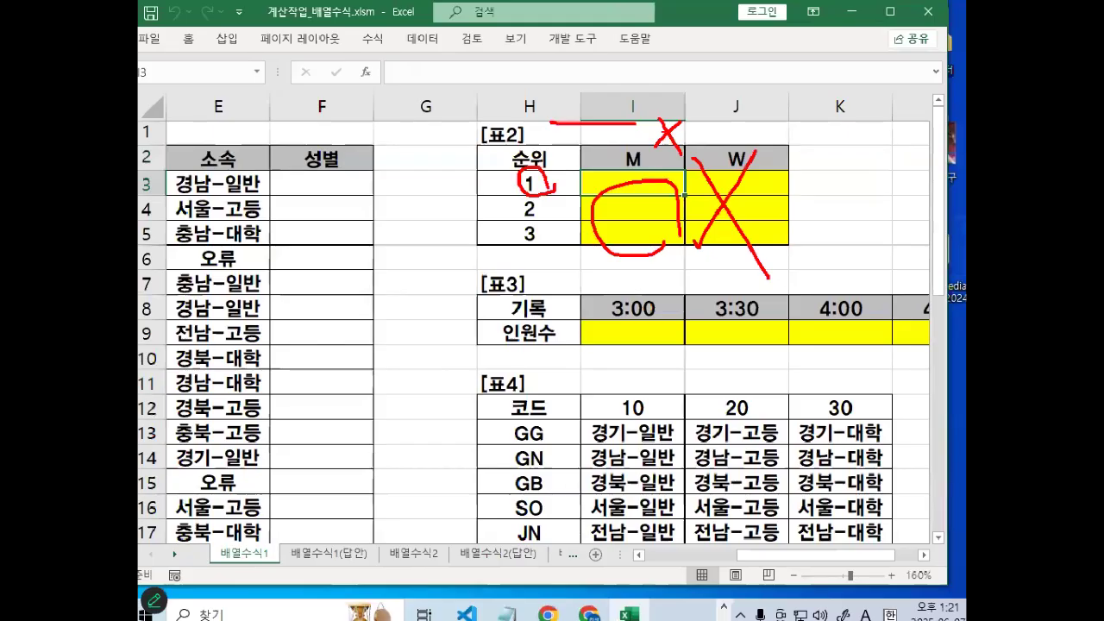
key("e")
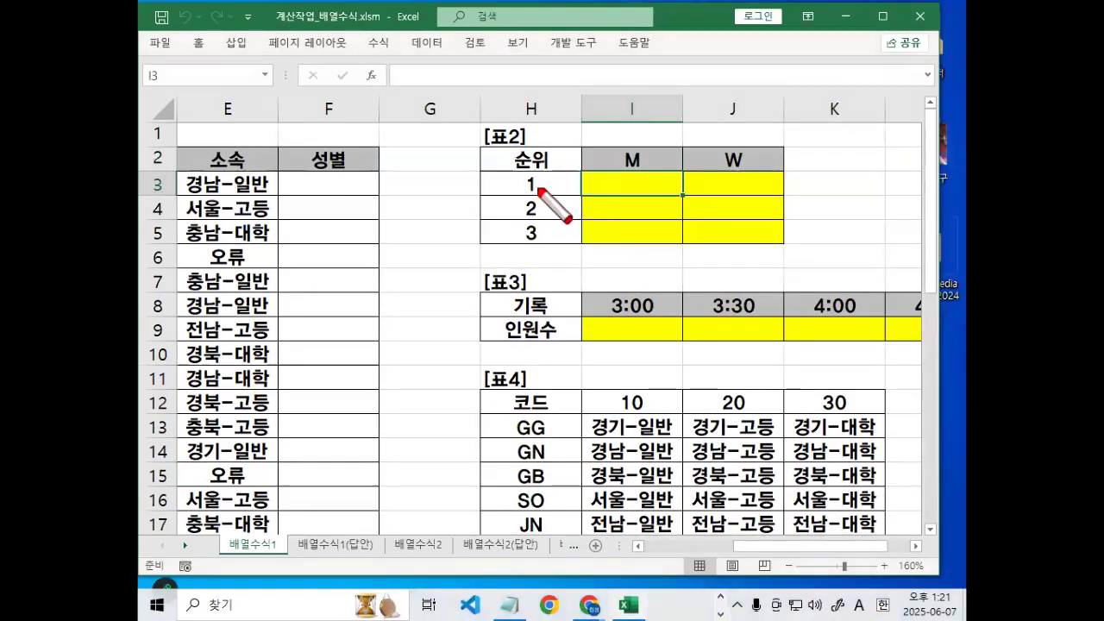
Circle ranks 1, 2 and 3 in [표2], clear the marks, and mark the M and W headers.
mouse_move(520, 182)
left_mouse_down()
mouse_move(547, 199)
mouse_move(544, 219)
mouse_move(514, 231)
mouse_move(536, 245)
left_mouse_up()
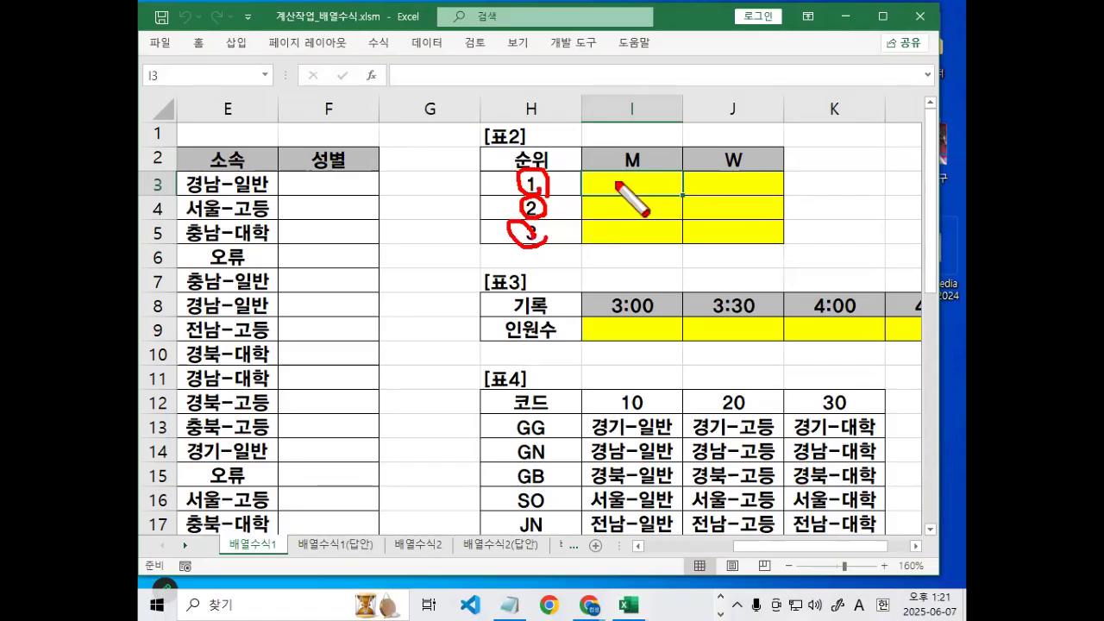
key("Escape")
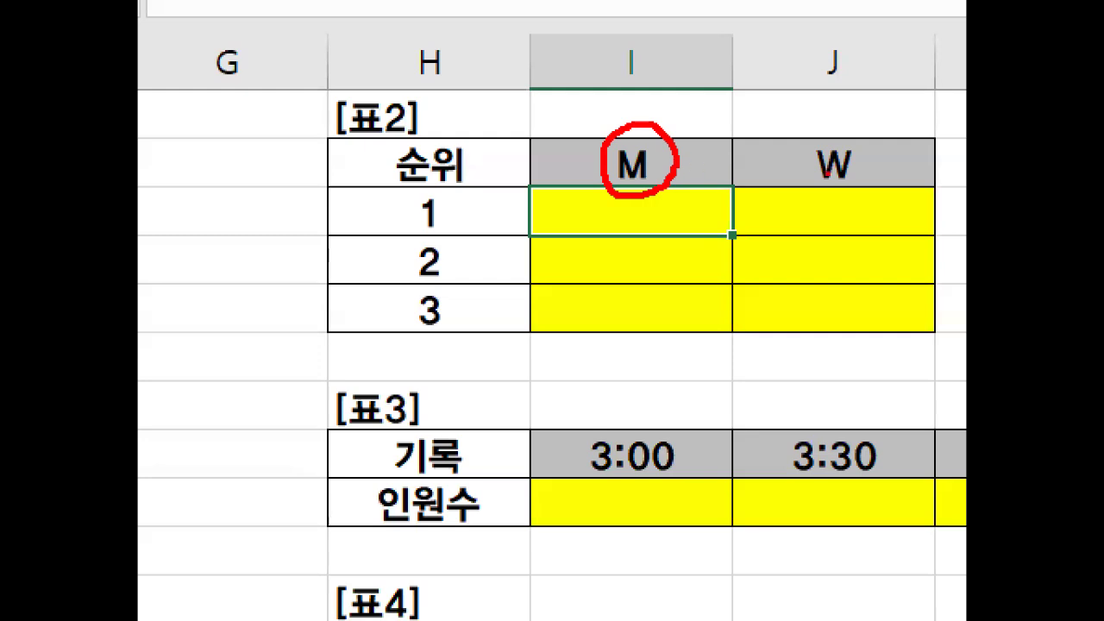
left_click_drag(917, 181, 834, 179)
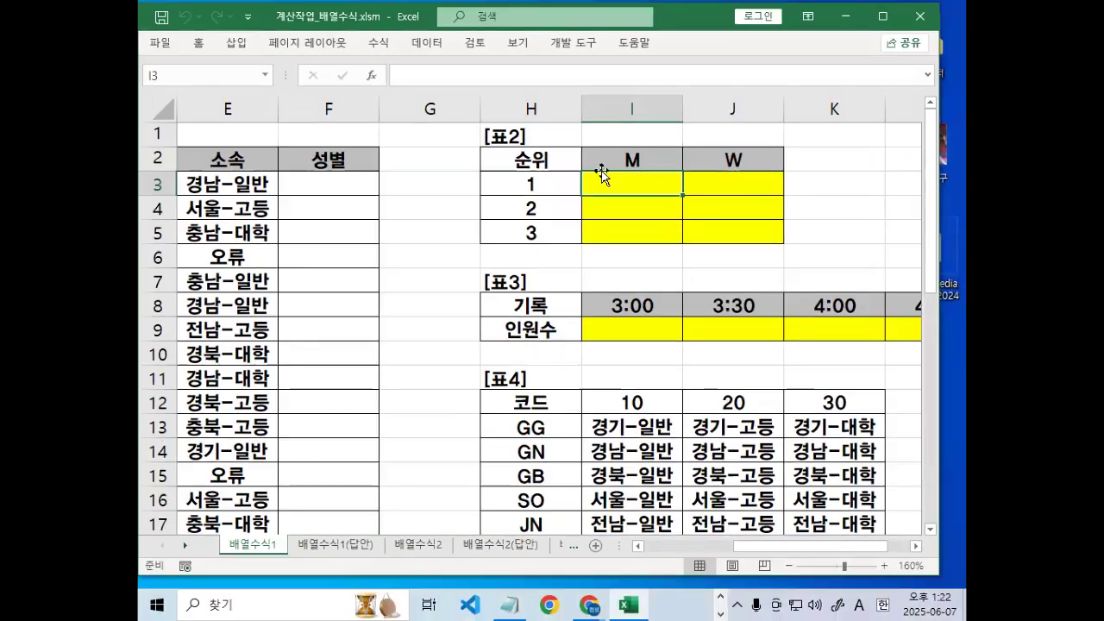
Select the M header, and circle the leading W of the first 선수코드 in [표1], C3, clearing the mark.
left_click(632, 162)
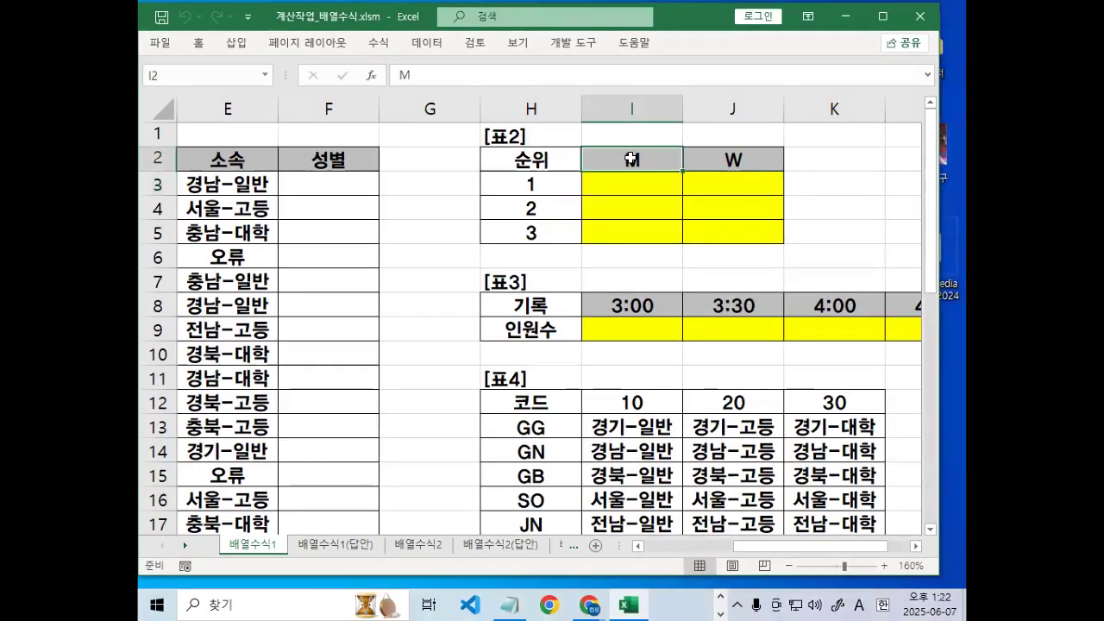
left_click_drag(851, 552, 645, 568)
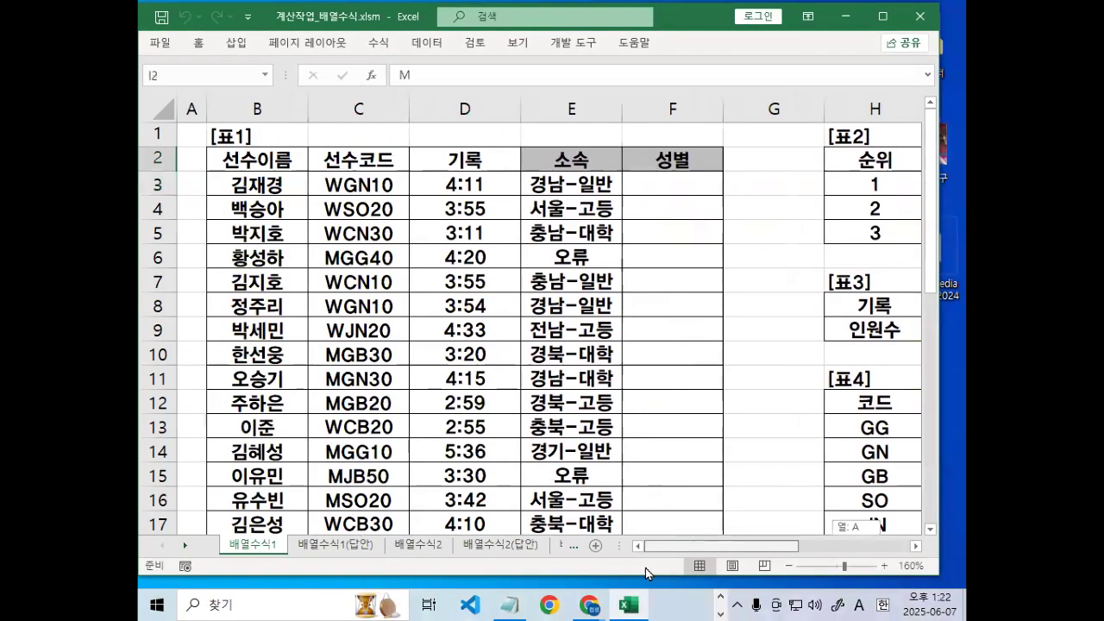
left_click(335, 190)
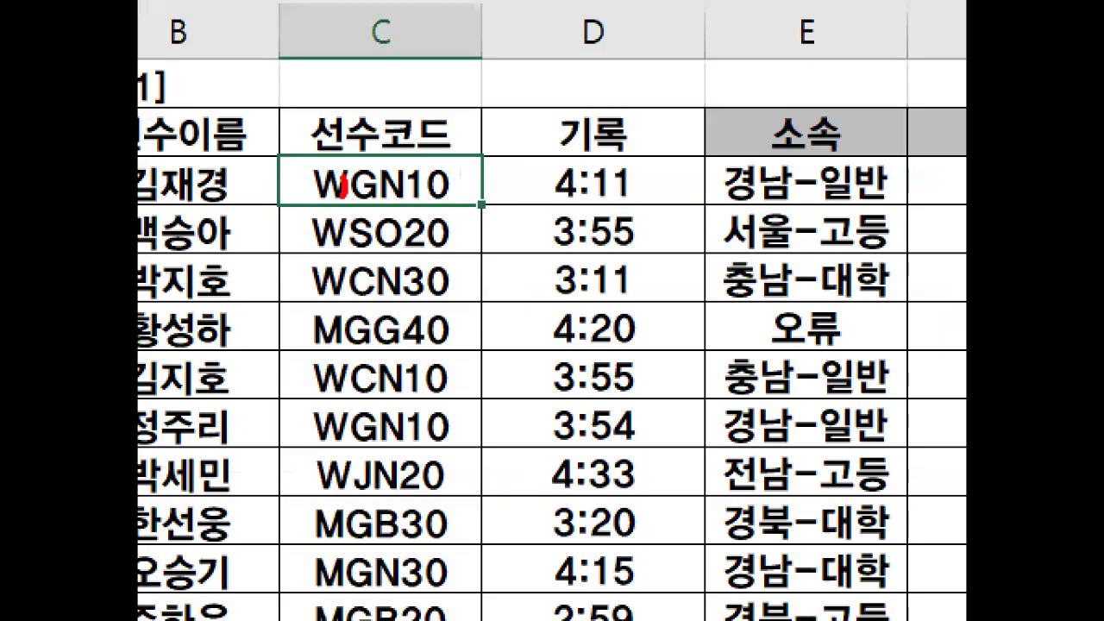
mouse_move(342, 195)
left_mouse_down()
mouse_move(315, 151)
mouse_move(357, 186)
left_mouse_up()
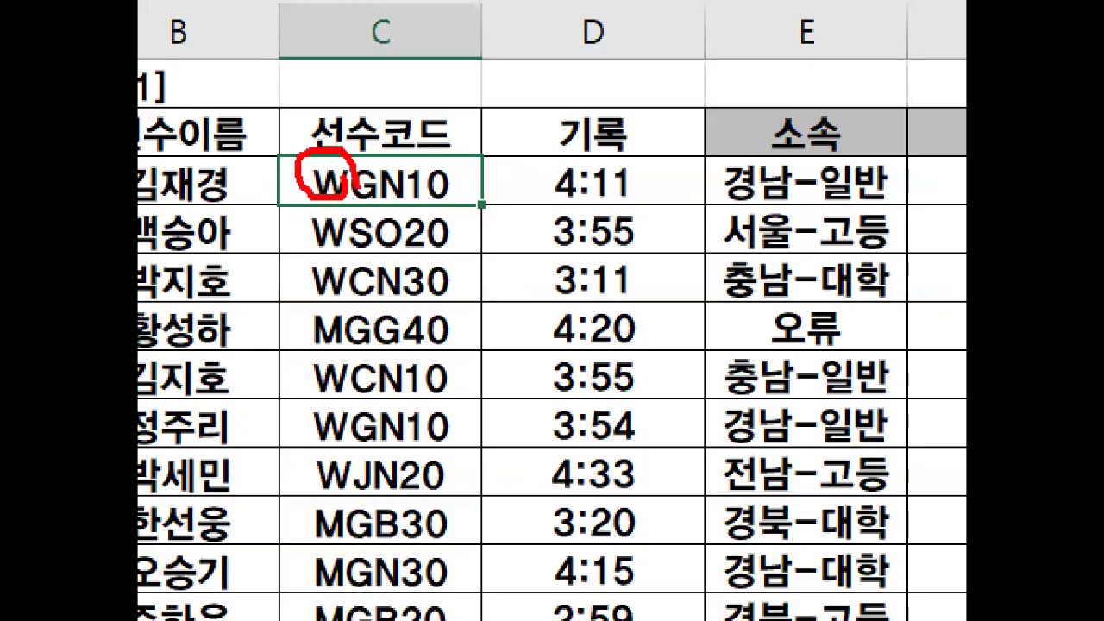
key("Escape")
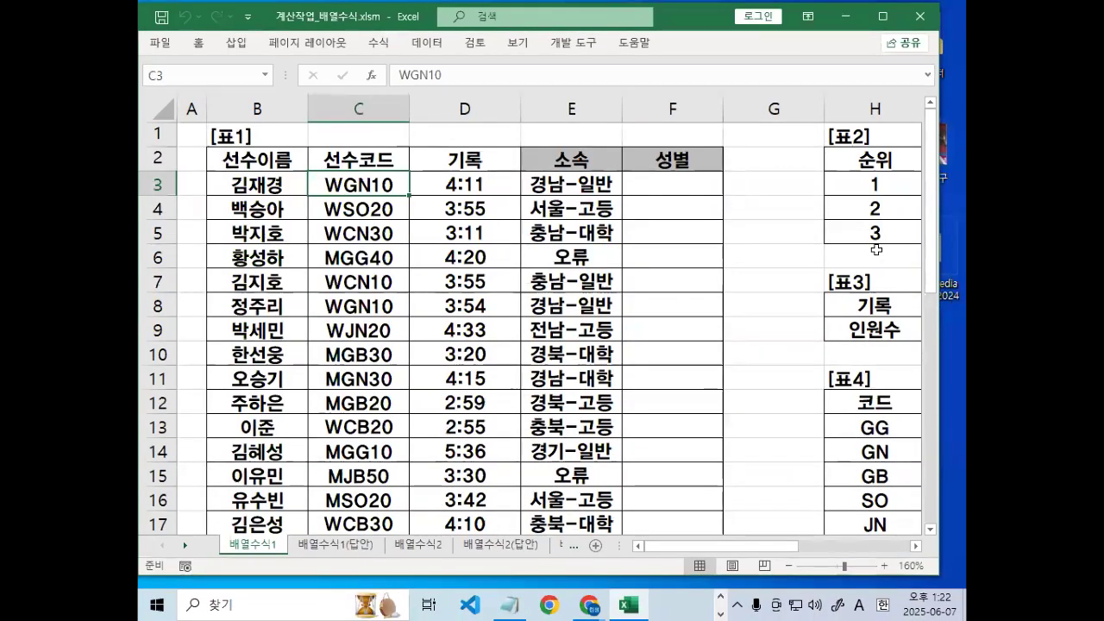
Return to the M header of [표2], circle ranks 1 to 3 under 순위, and clear the circle.
scroll(916, 545, "right", 4)
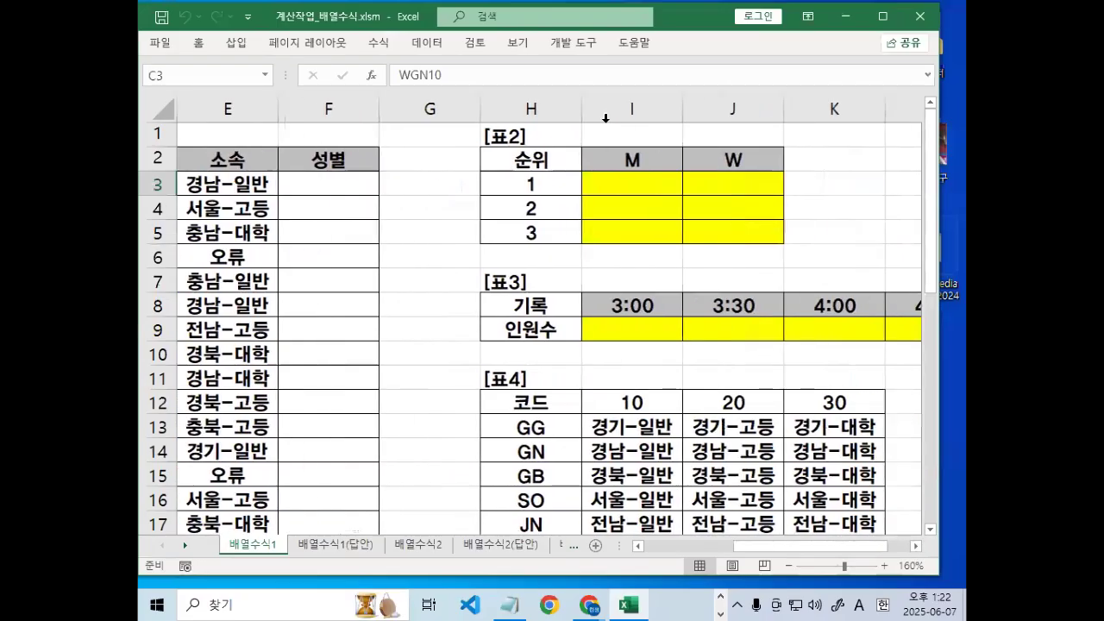
left_click(634, 156)
key("ctrl+1")
left_click(520, 187)
mouse_move(589, 227)
left_mouse_down()
mouse_move(573, 302)
mouse_move(474, 177)
mouse_move(608, 285)
left_mouse_up()
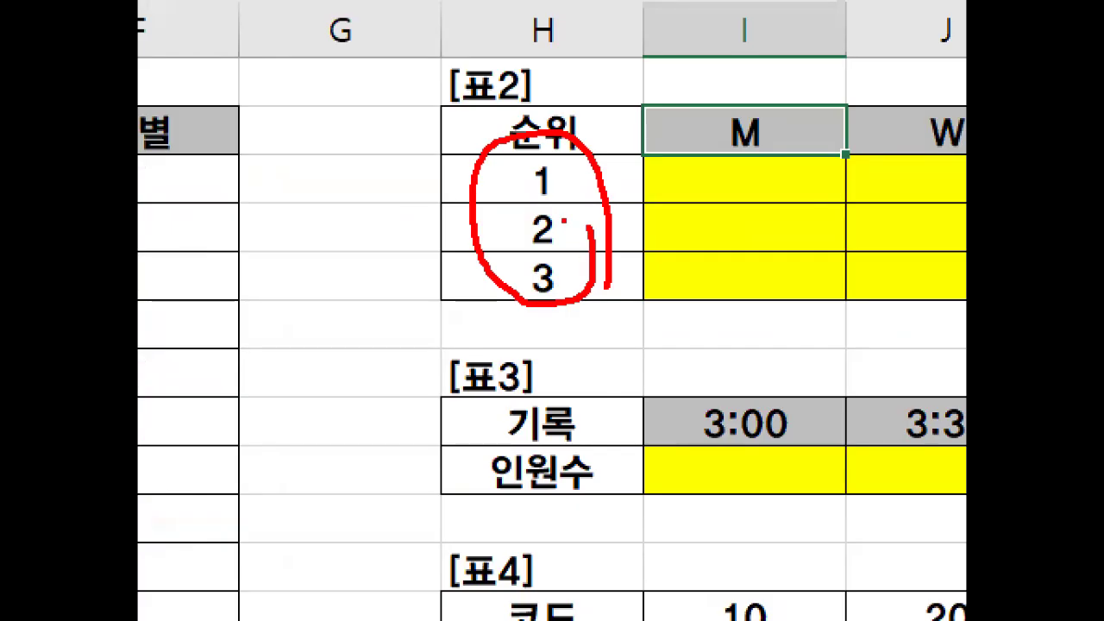
key("Escape")
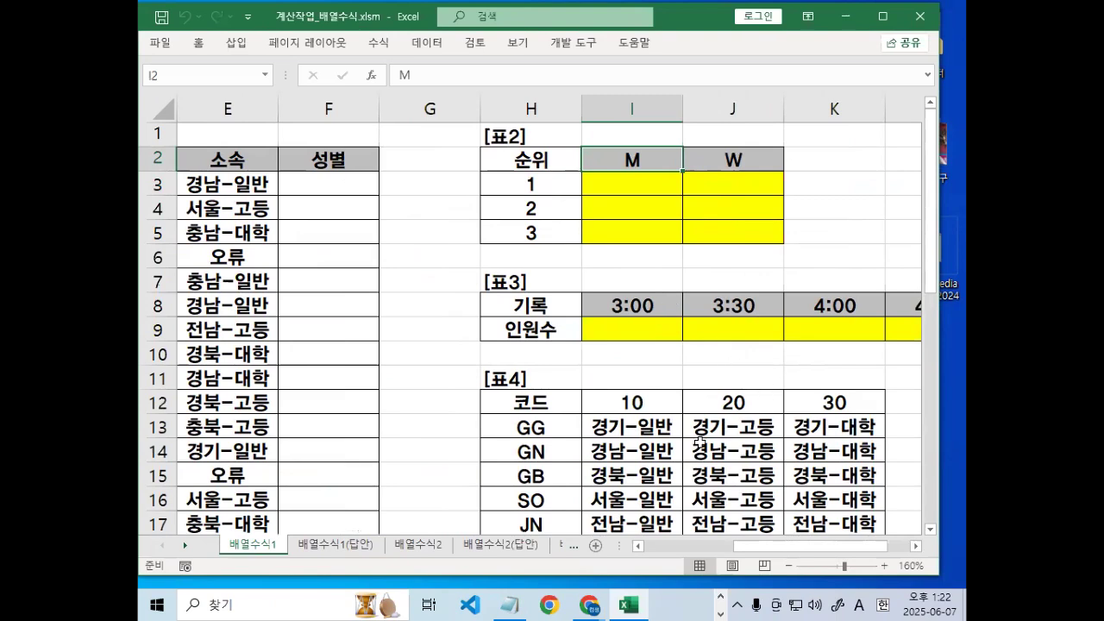
Select ranks 1, 2 and 3 of [표2] in turn, circle the 기록 times in [표1], and clear the circle.
left_click(533, 185)
left_click(531, 211)
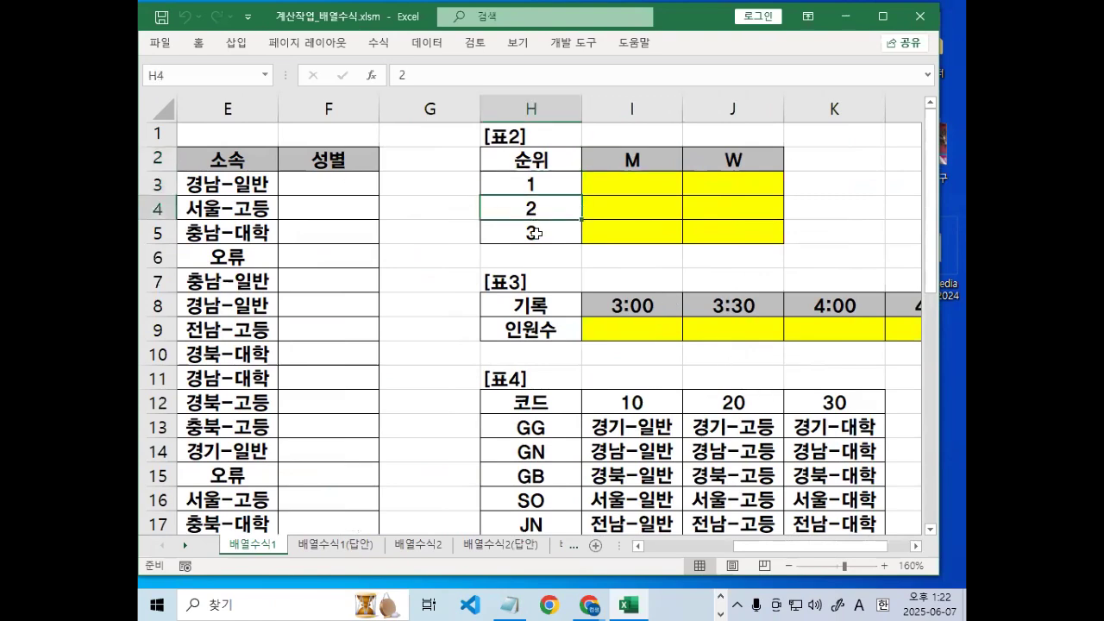
left_click(534, 231)
left_click_drag(849, 546, 734, 554)
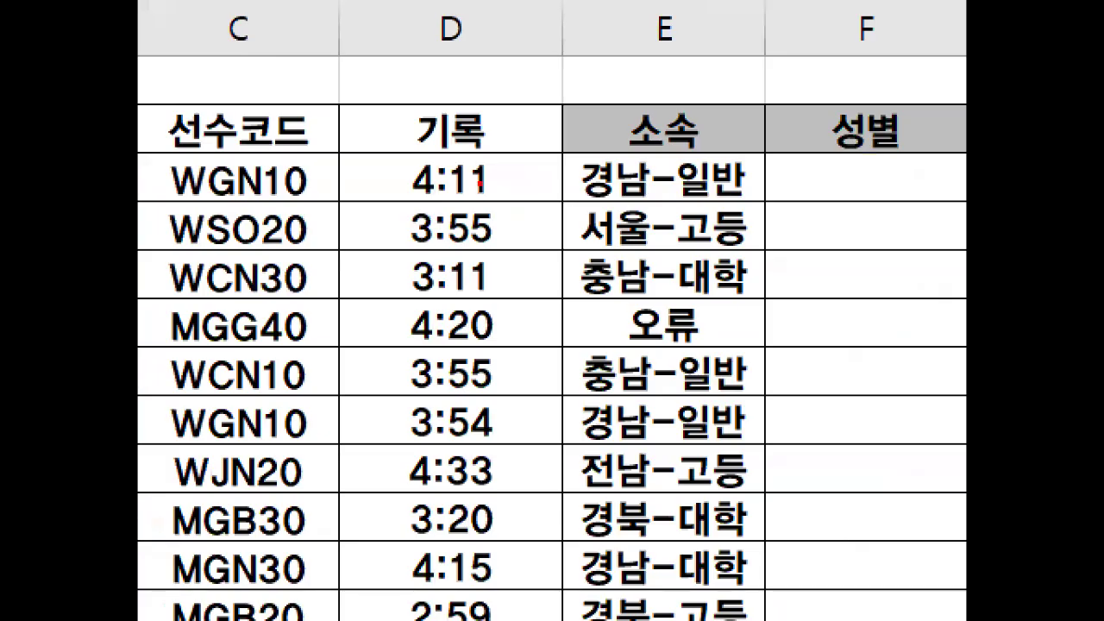
mouse_move(506, 269)
left_mouse_down()
mouse_move(485, 326)
mouse_move(396, 213)
left_mouse_up()
mouse_move(314, 237)
left_mouse_down()
mouse_move(523, 178)
mouse_move(534, 461)
left_mouse_up()
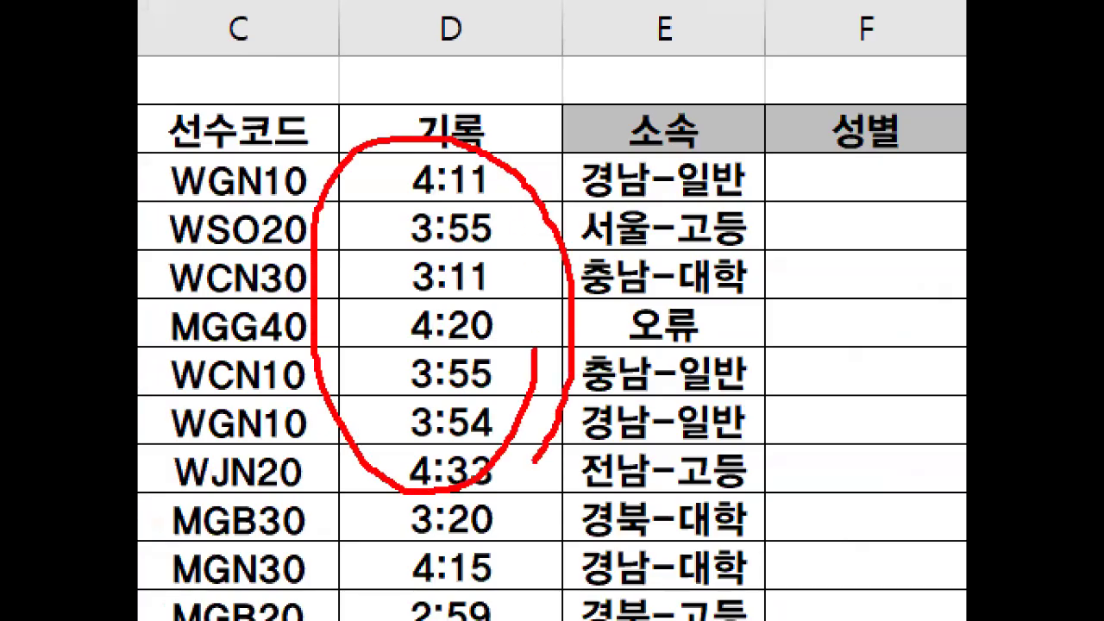
key("Escape")
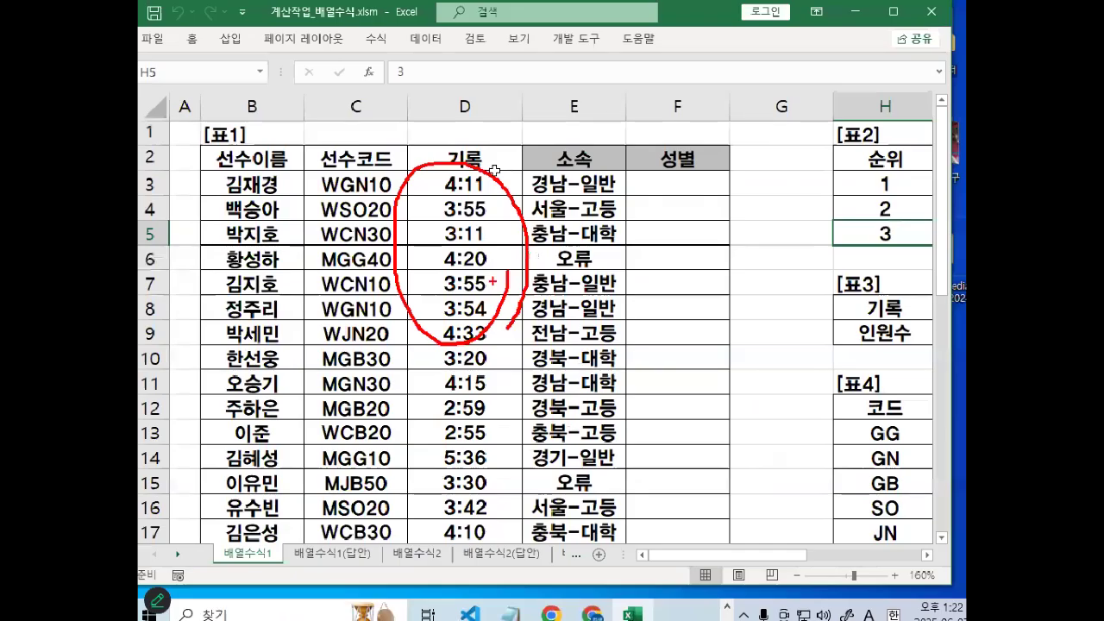
Compare rank 1 in H3 with the first 기록 value in D3 by selecting and circling each, adding a short vertical stroke.
left_click(893, 180)
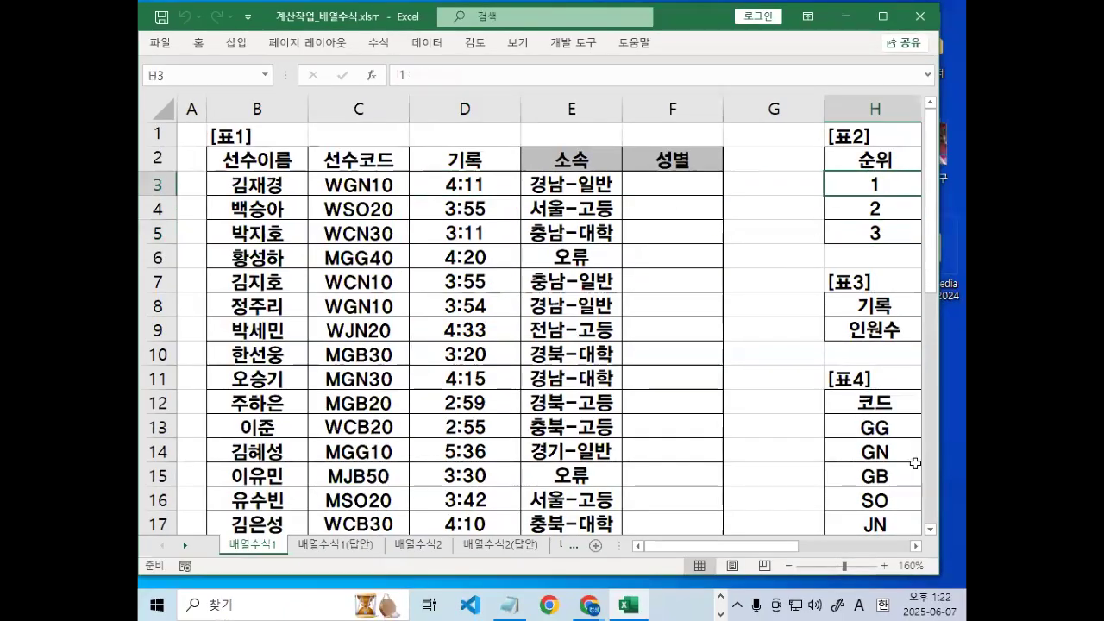
left_click(916, 547)
left_click(916, 547)
left_click(915, 547)
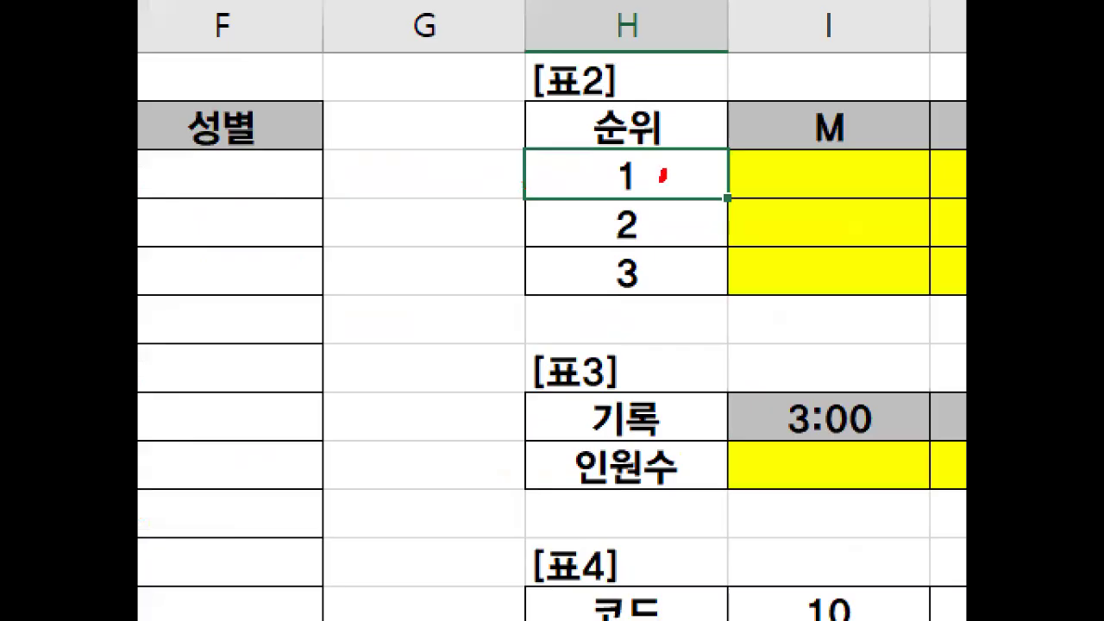
left_click_drag(662, 175, 617, 156)
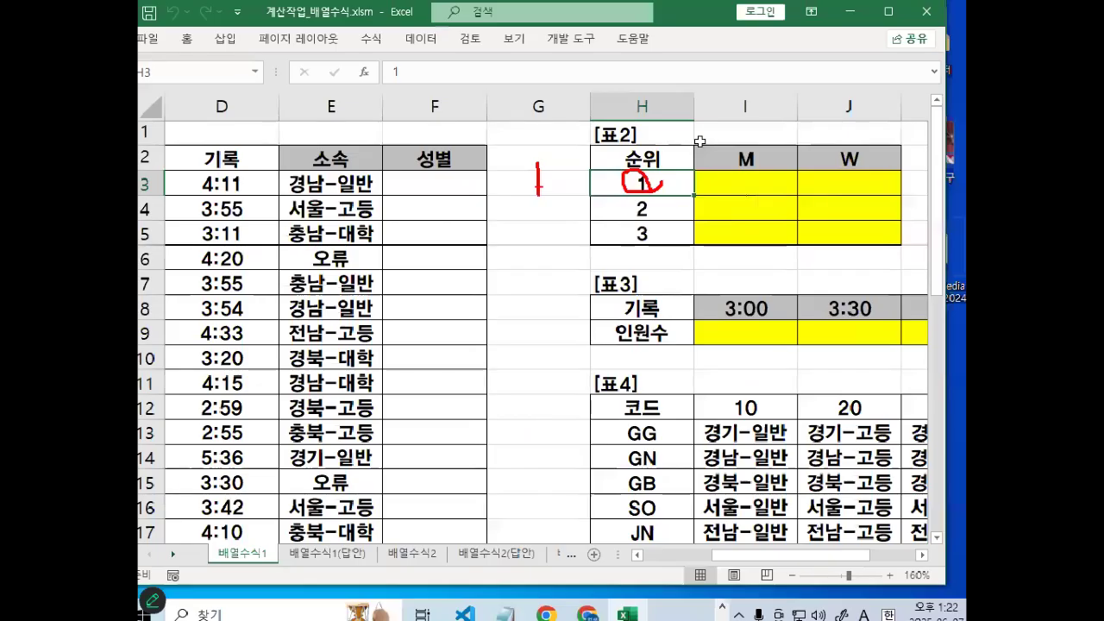
left_click(269, 180)
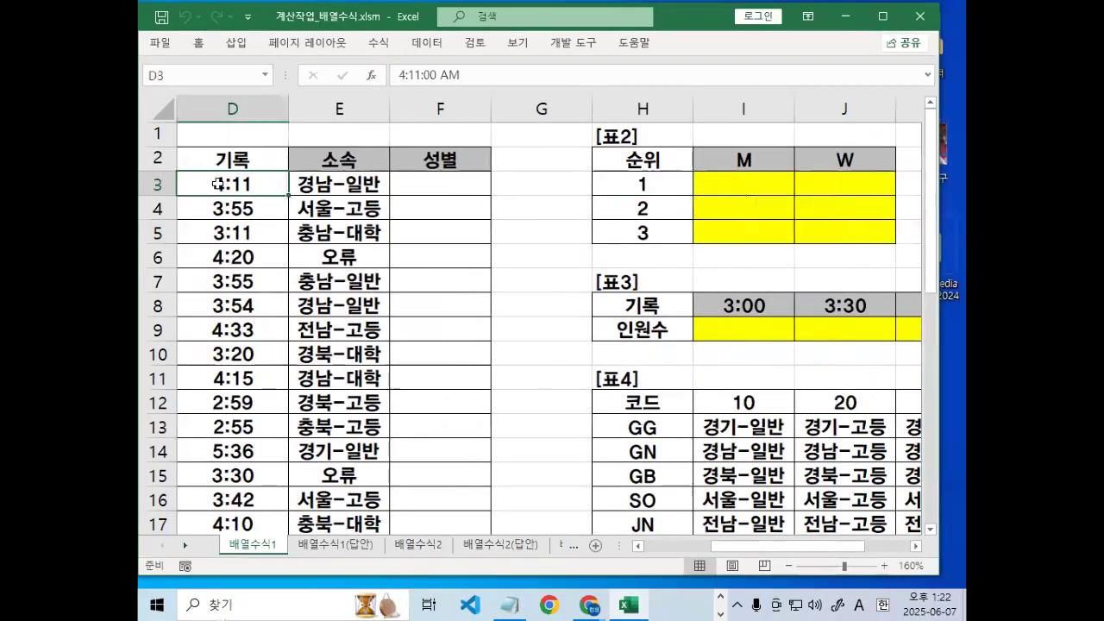
mouse_move(349, 186)
left_mouse_down()
mouse_move(297, 142)
mouse_move(347, 198)
left_mouse_up()
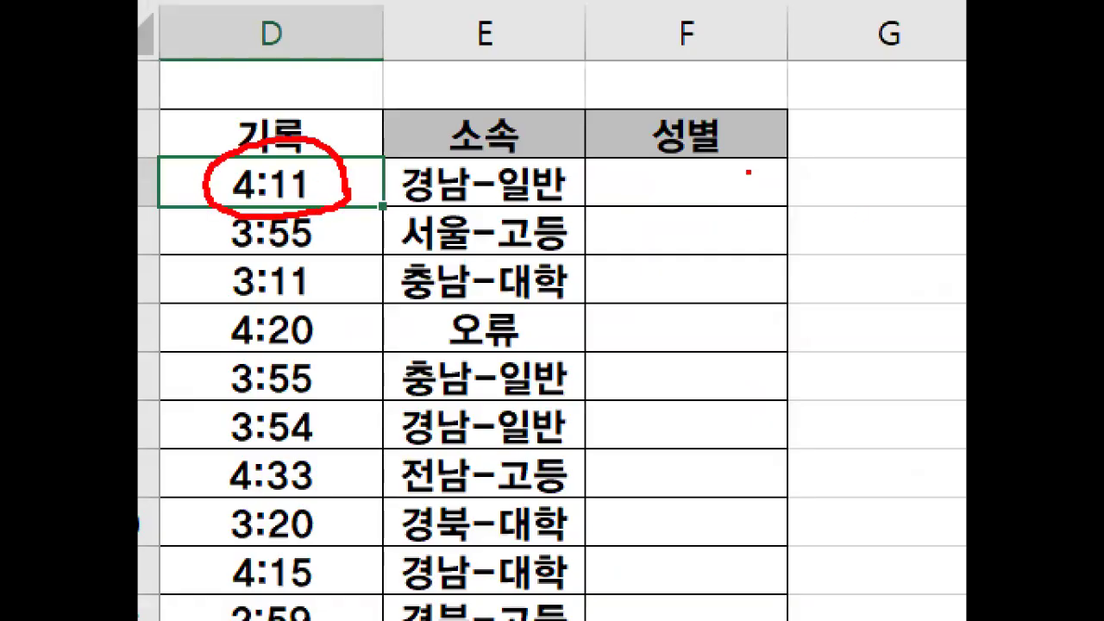
left_click_drag(748, 172, 748, 214)
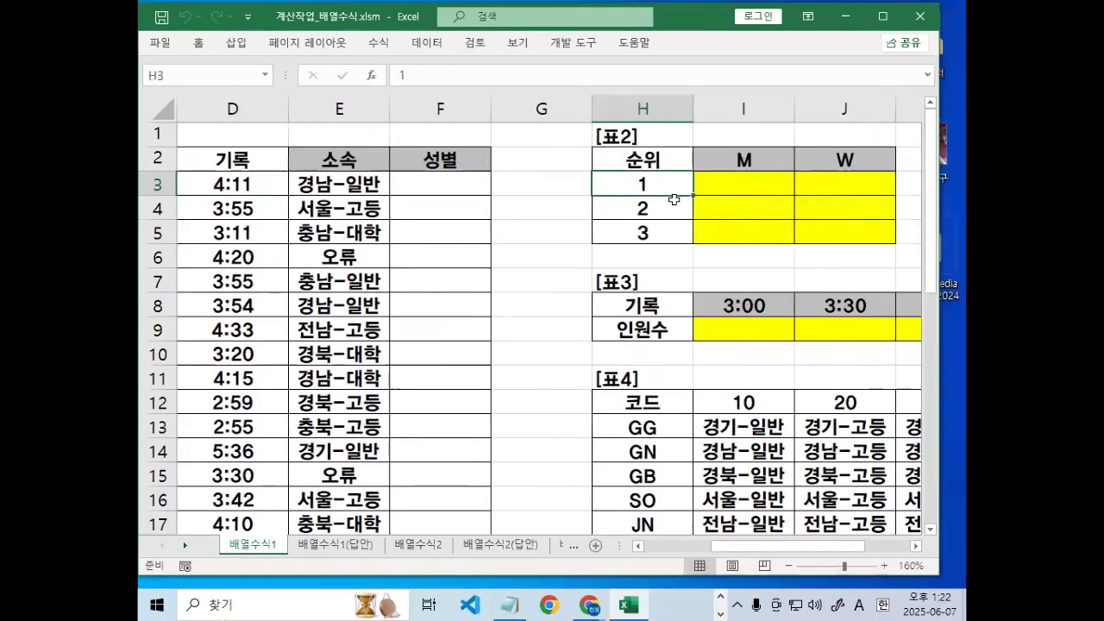
Select I3, circle the M header and I3, clear the marks, and select the first 기록 cell, D3.
left_click(772, 182)
left_click(765, 164)
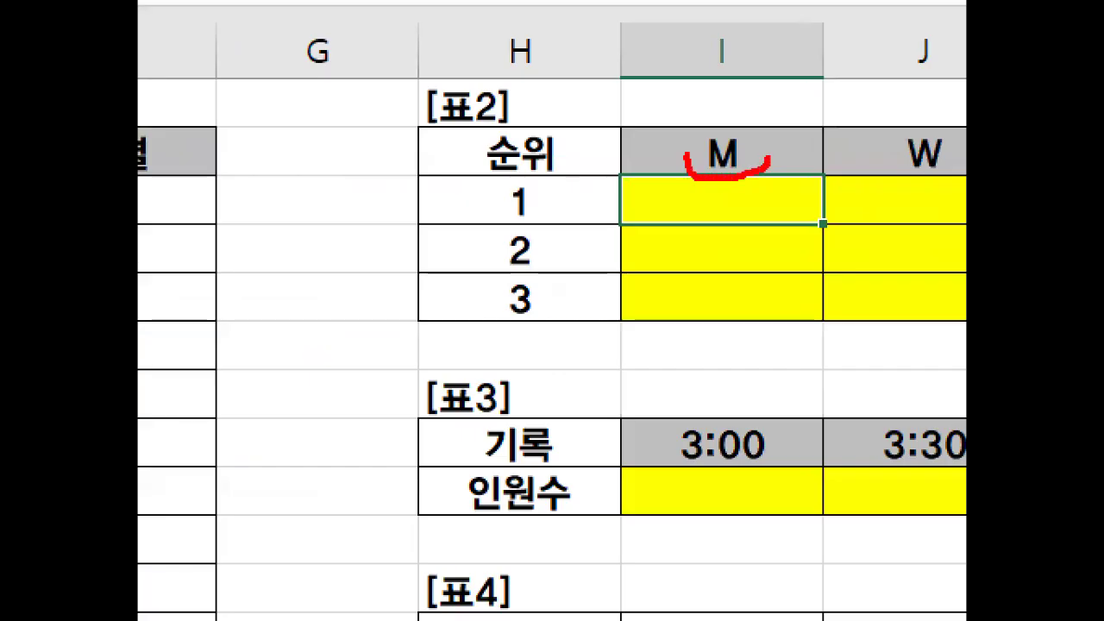
left_click_drag(687, 157, 763, 138)
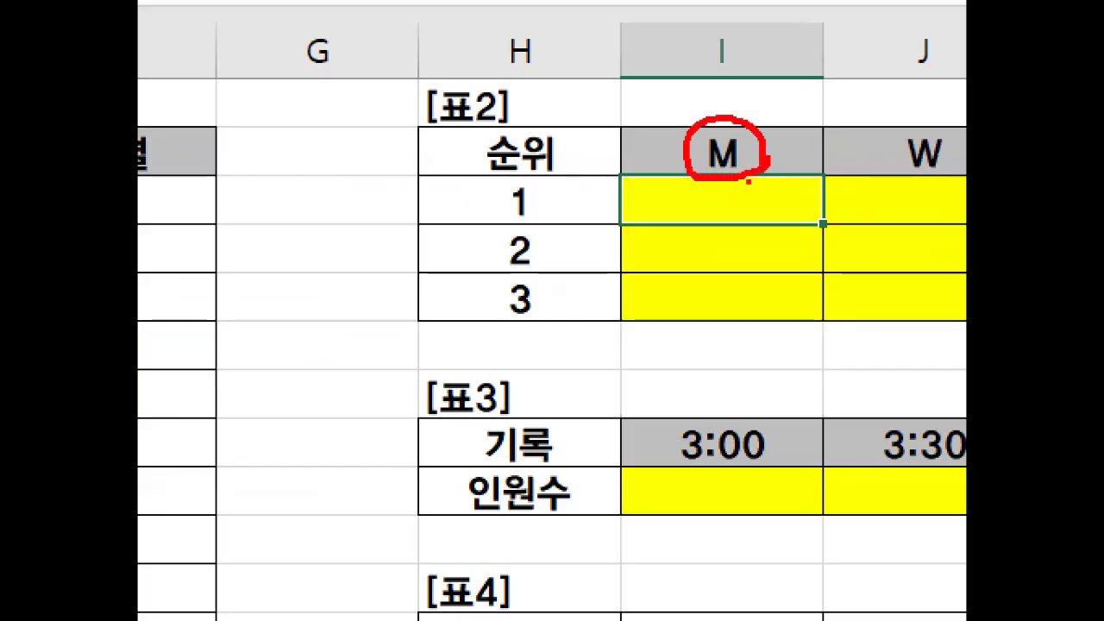
left_click_drag(786, 204, 692, 188)
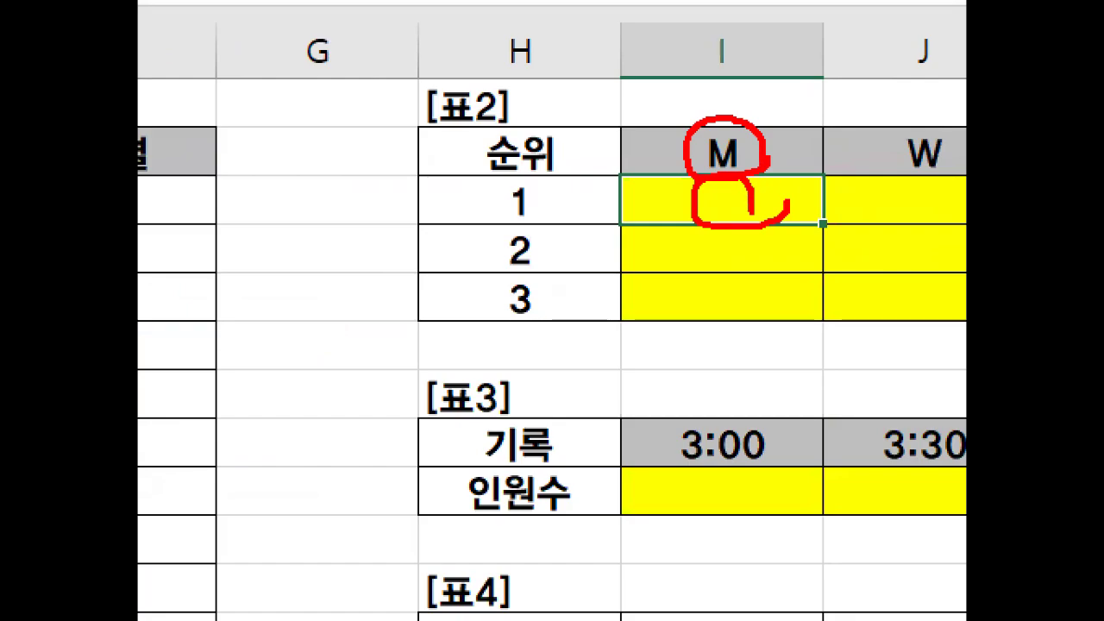
key("Escape")
left_click(249, 183)
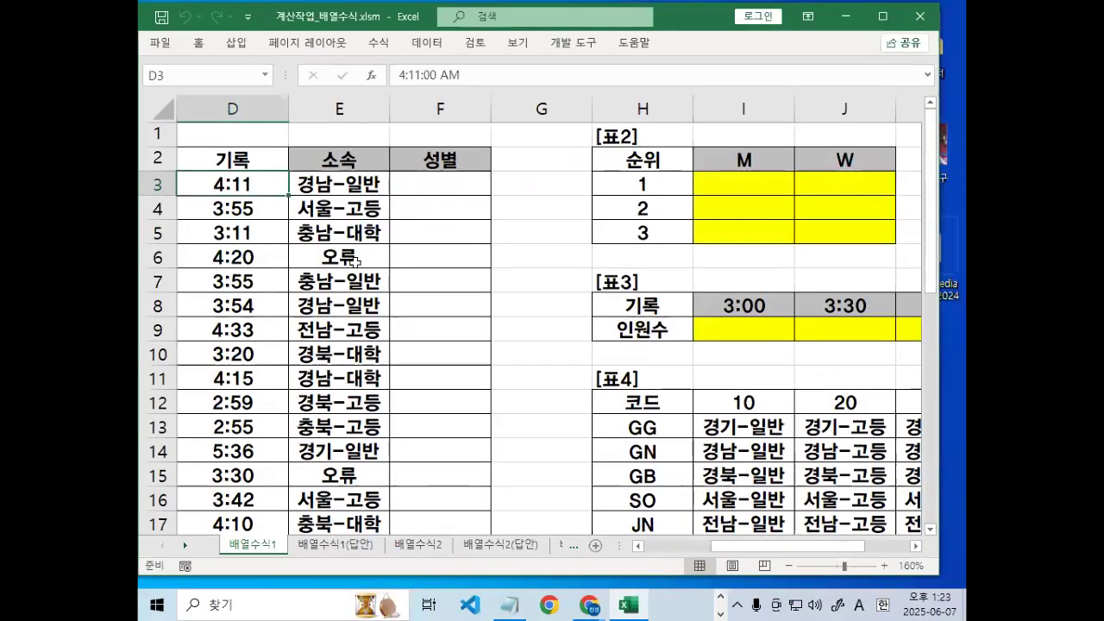
Select the 기록 times D3:D10 in [표1], draw a check mark beside the first rows, and clear it.
left_click_drag(248, 183, 247, 353)
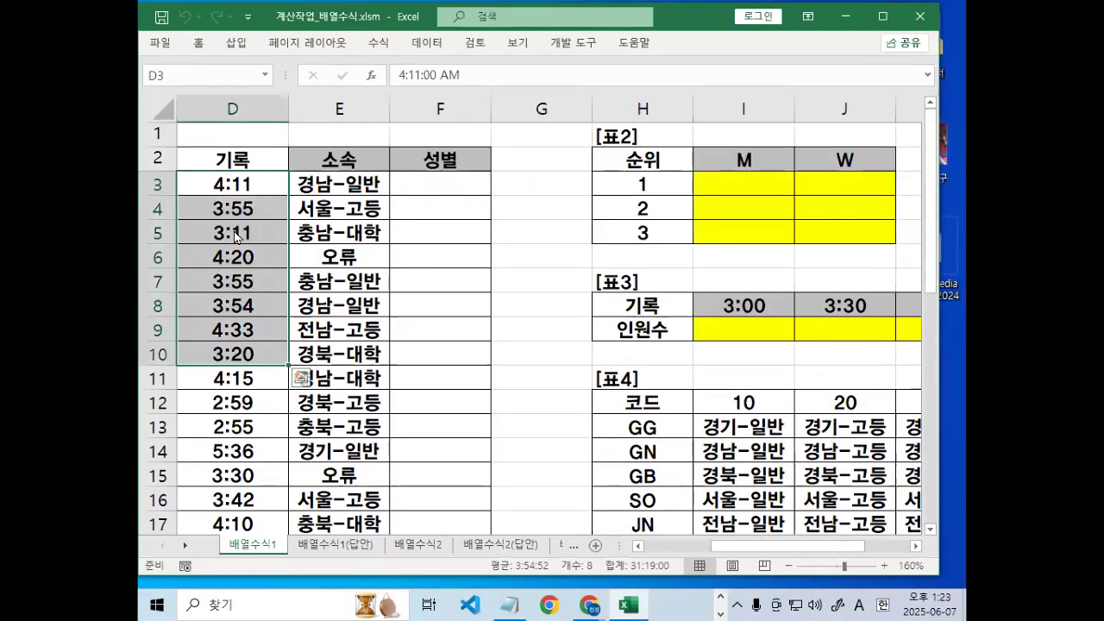
left_click_drag(254, 185, 297, 132)
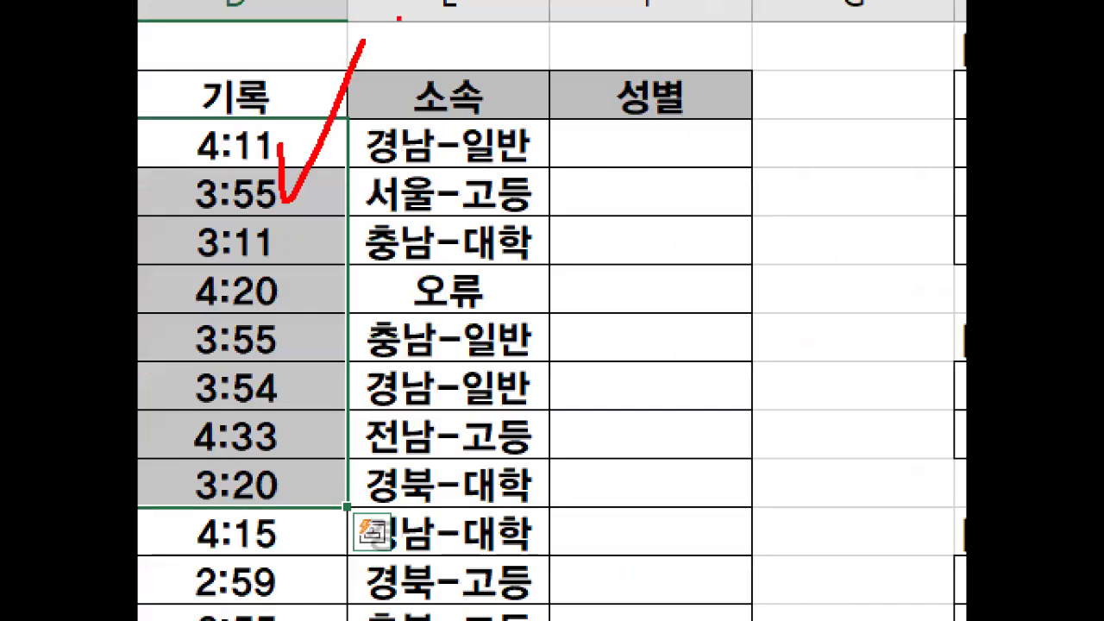
key("Escape")
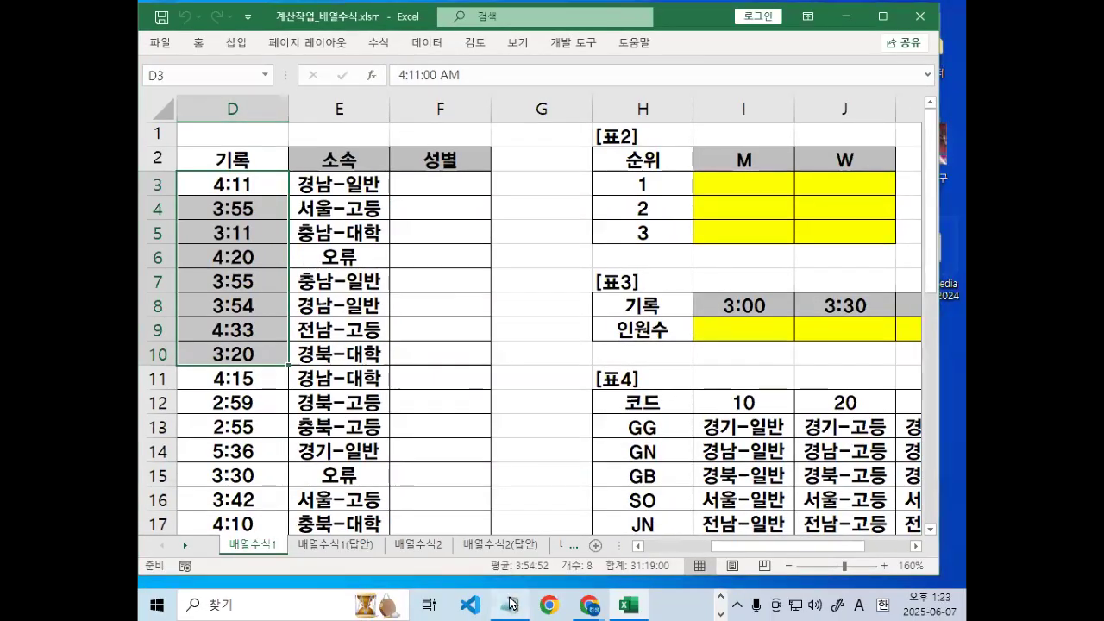
Switch to the Notepad lesson notes and highlight the SMALL and LEFT function descriptions under 함수정리.
left_click(509, 605)
scroll(402, 414, "down", 4)
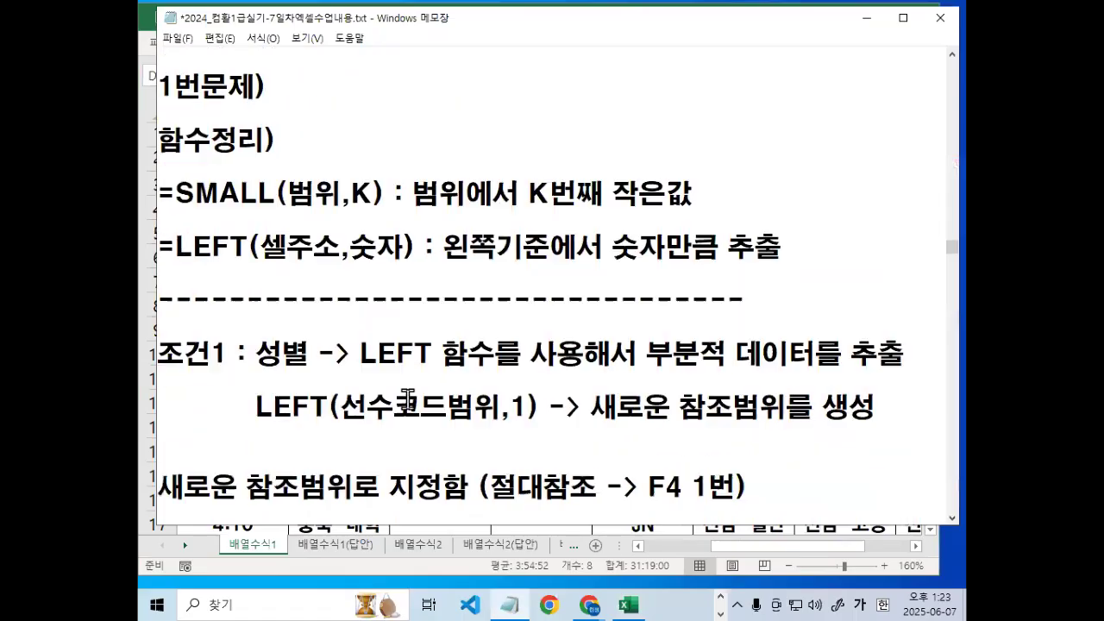
scroll(401, 363, "up", 1)
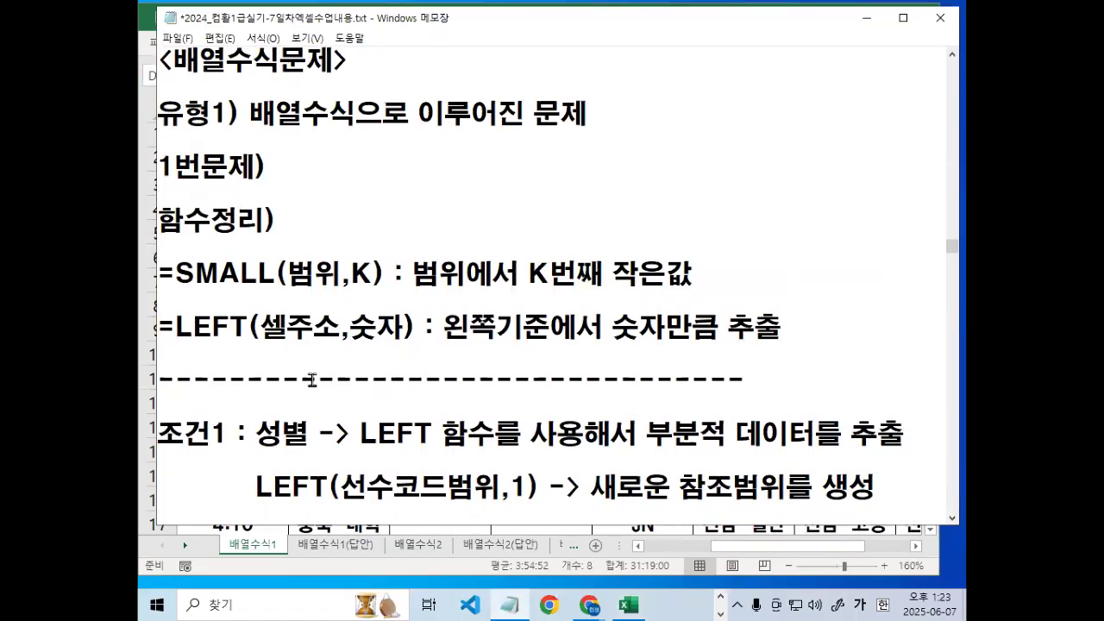
left_click_drag(413, 274, 704, 276)
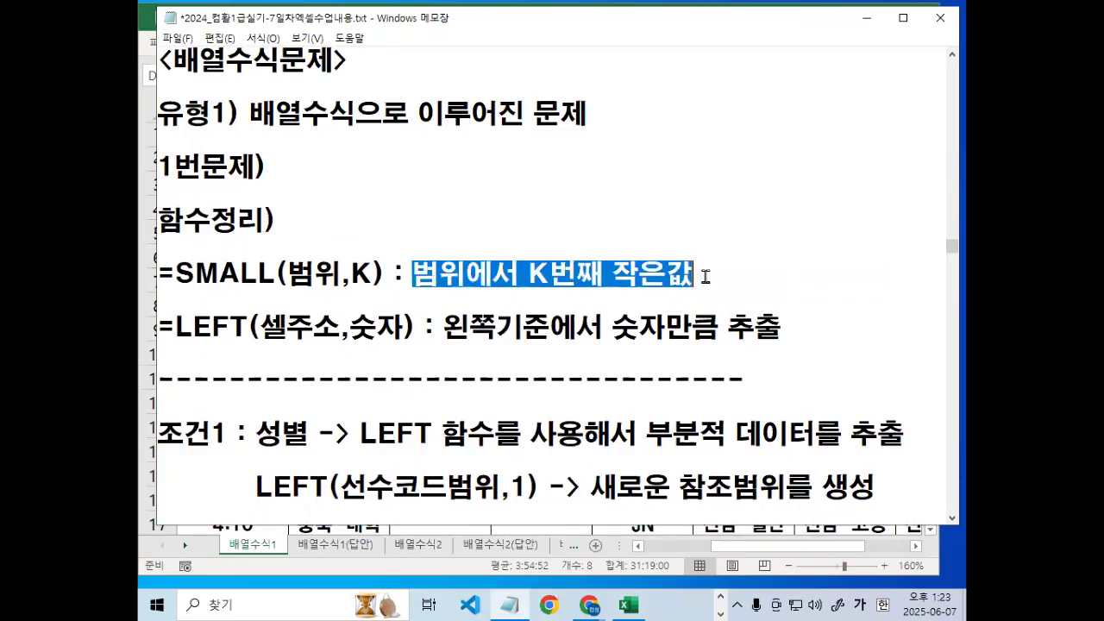
left_click_drag(177, 326, 285, 325)
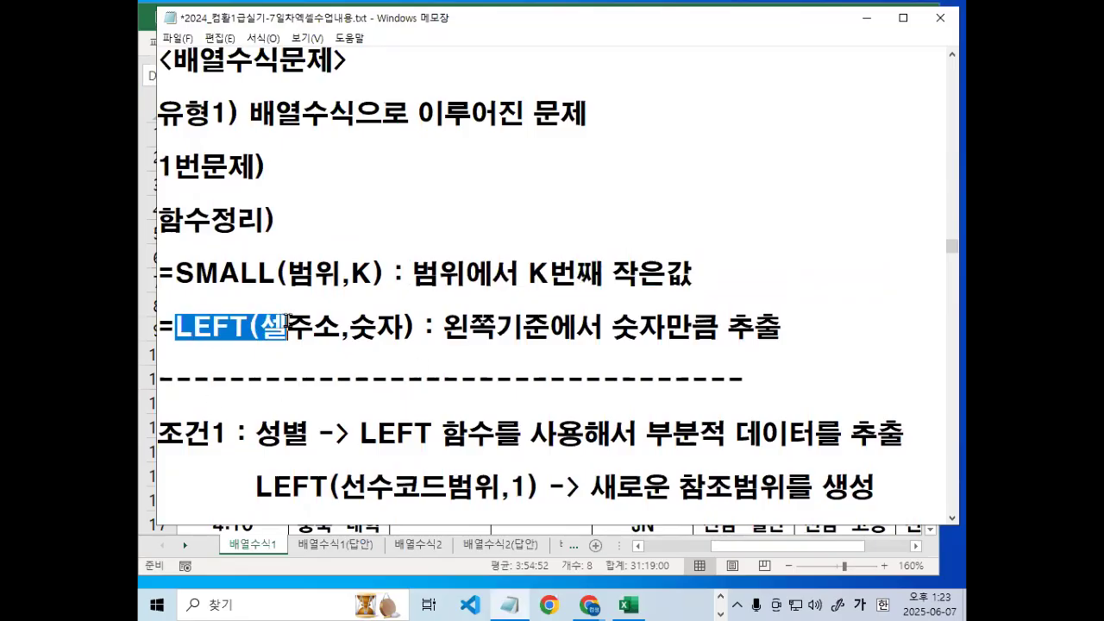
left_click_drag(494, 335, 743, 327)
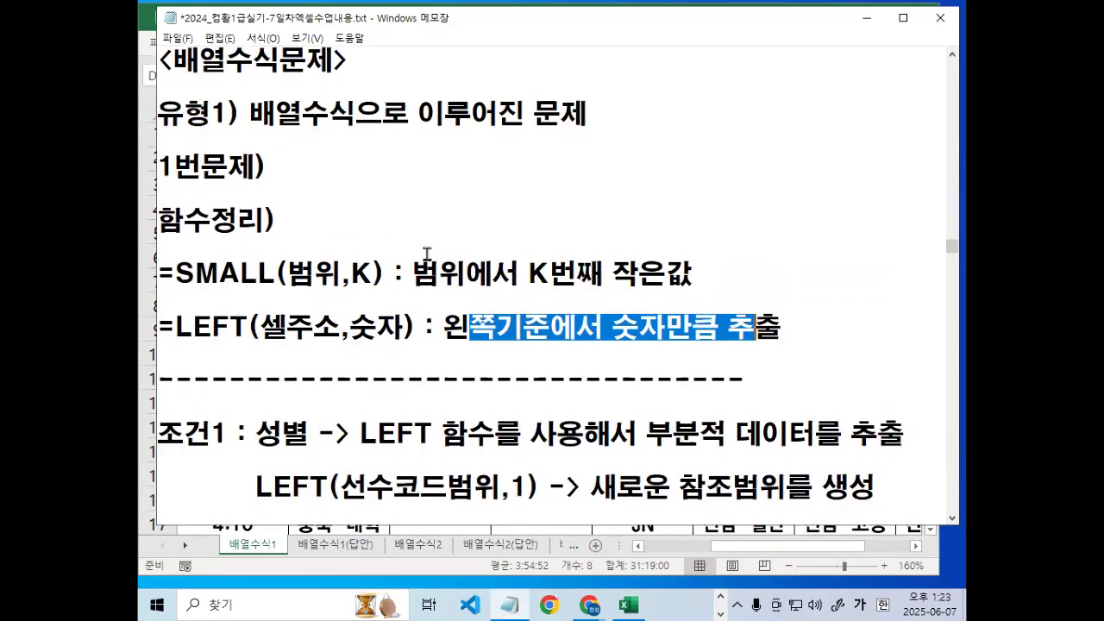
Highlight the 조건1 notes on extracting partial data with LEFT and creating a new reference range (새로운 참조범위를 생성).
scroll(426, 255, "down", 2)
left_click_drag(266, 197, 520, 195)
left_click_drag(644, 195, 907, 195)
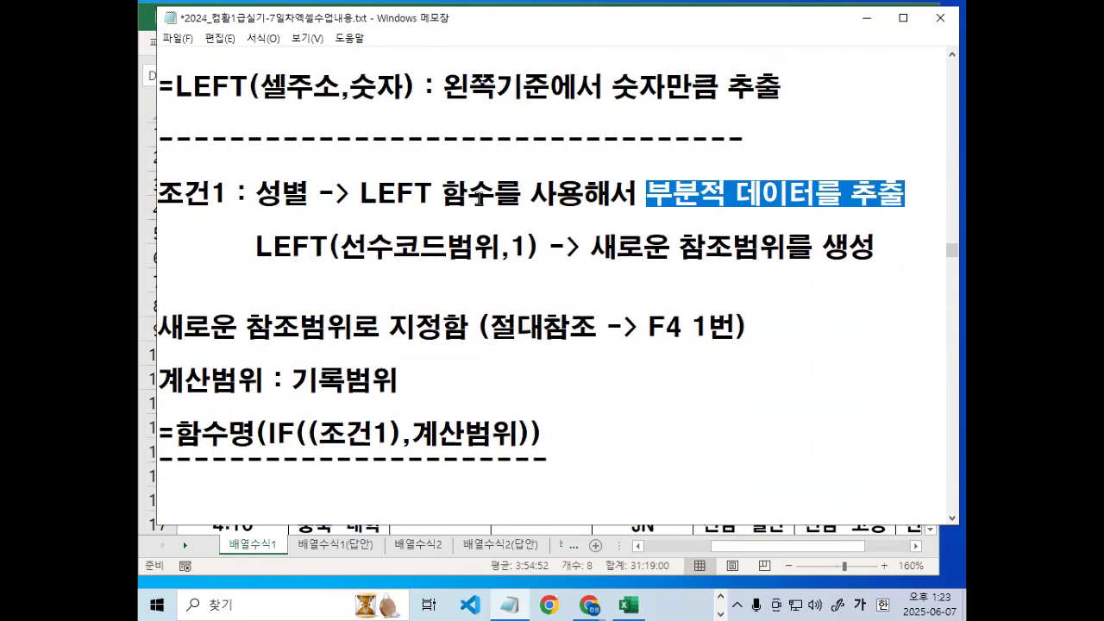
left_click_drag(590, 247, 913, 245)
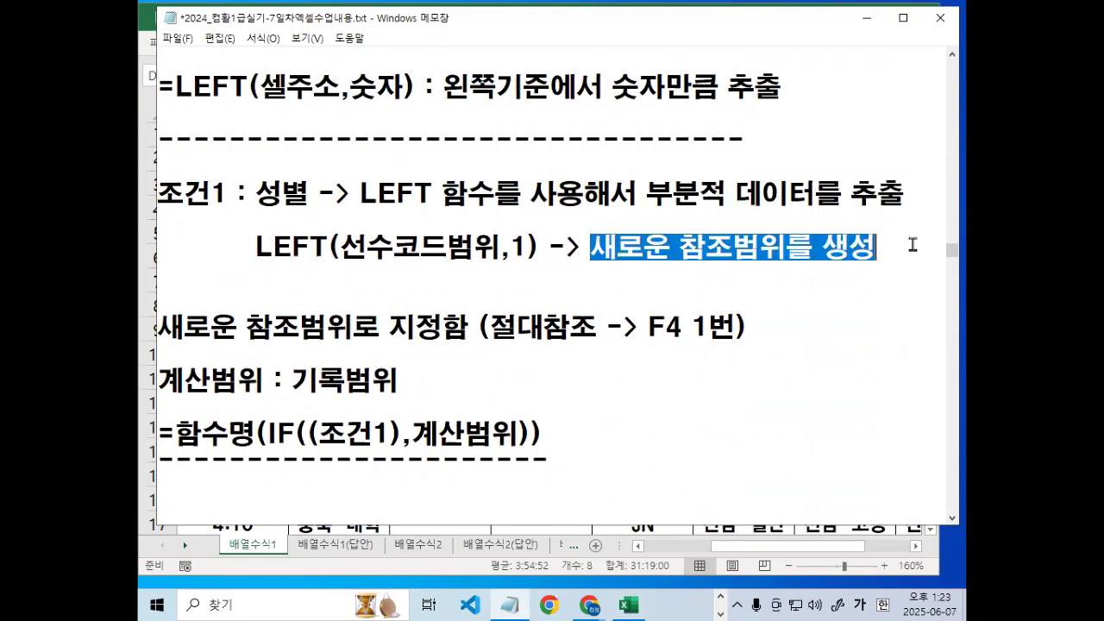
Return to Excel, select the 선수코드 values C3:C13 in [표1], and compare them with the M header of [표2].
left_click(866, 18)
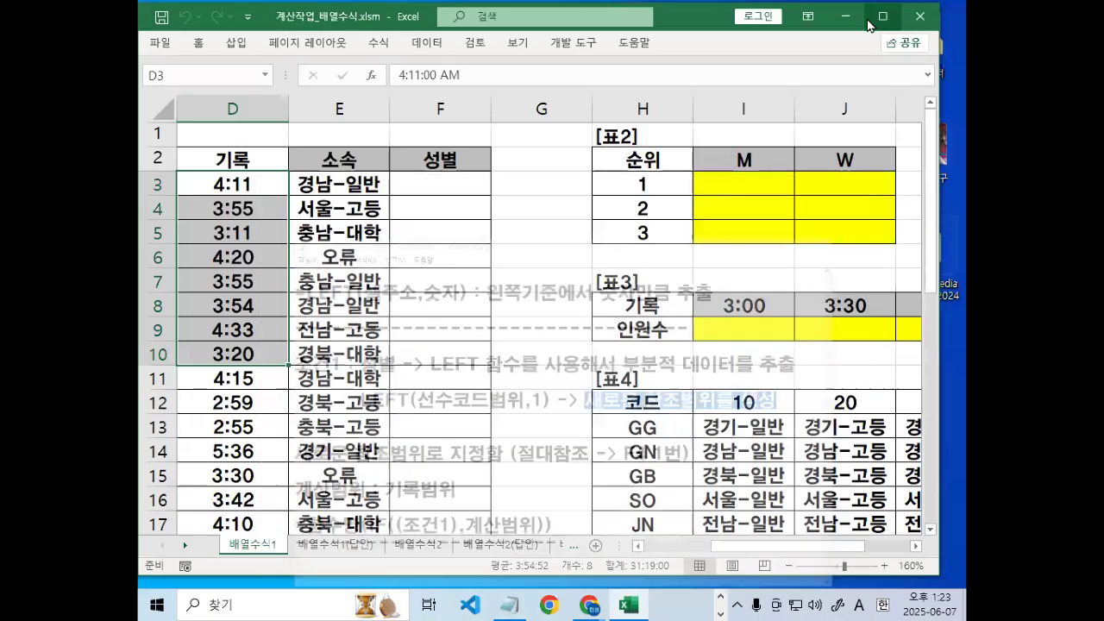
left_click_drag(786, 545, 720, 545)
left_click_drag(357, 184, 369, 413)
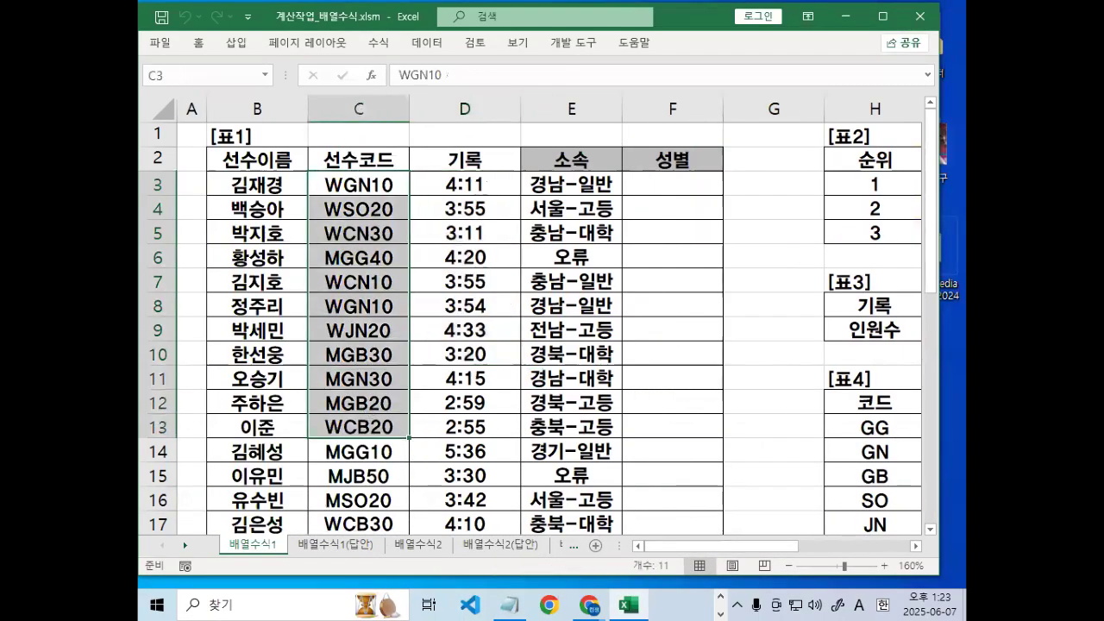
left_click(924, 545)
mouse_move(627, 164)
left_mouse_down()
mouse_move(278, 326)
mouse_move(343, 380)
left_mouse_up()
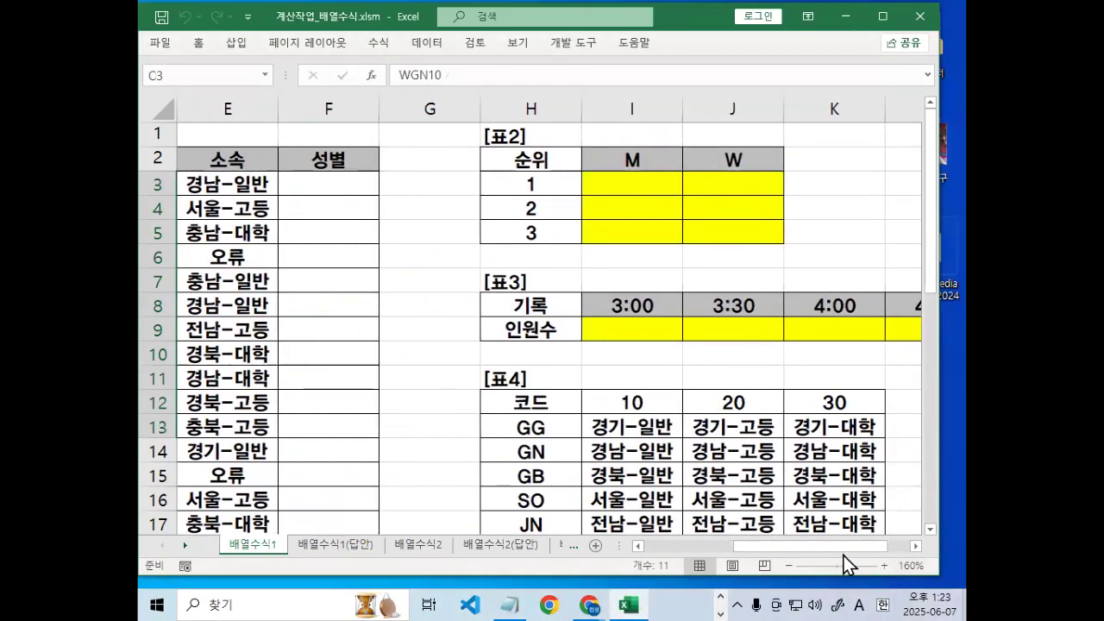
left_click_drag(827, 545, 623, 545)
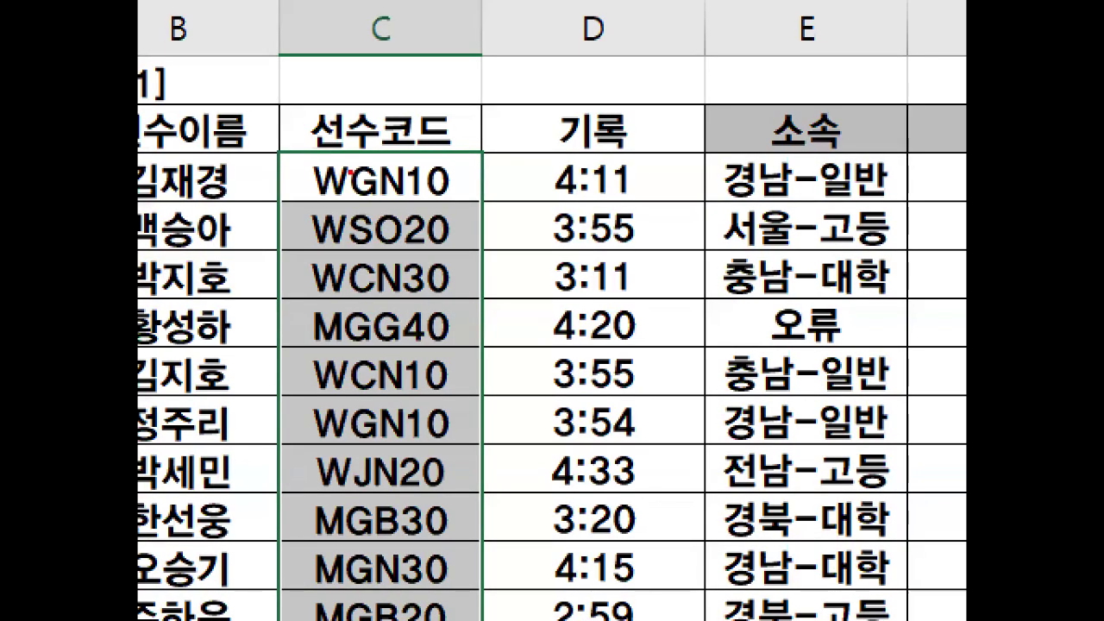
Circle the first letter of WGN10, cross out the remaining characters, box and circle the codes' first letters, and clear the marks.
mouse_move(354, 186)
left_mouse_down()
mouse_move(314, 191)
mouse_move(440, 183)
mouse_move(388, 358)
left_mouse_up()
left_click_drag(405, 192, 496, 421)
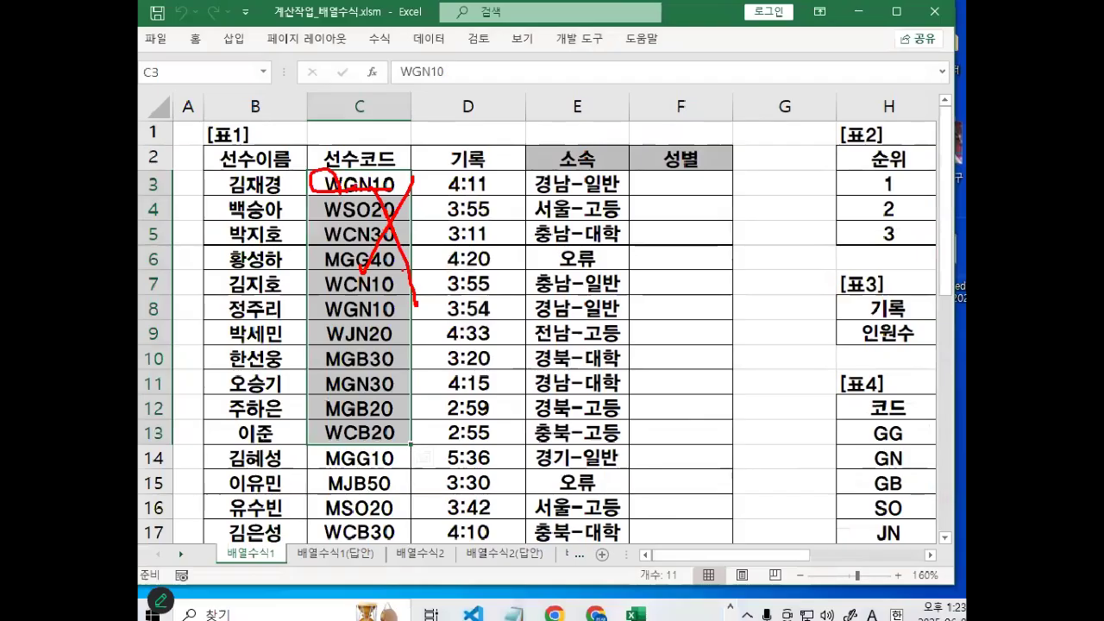
left_click_drag(314, 165, 305, 371)
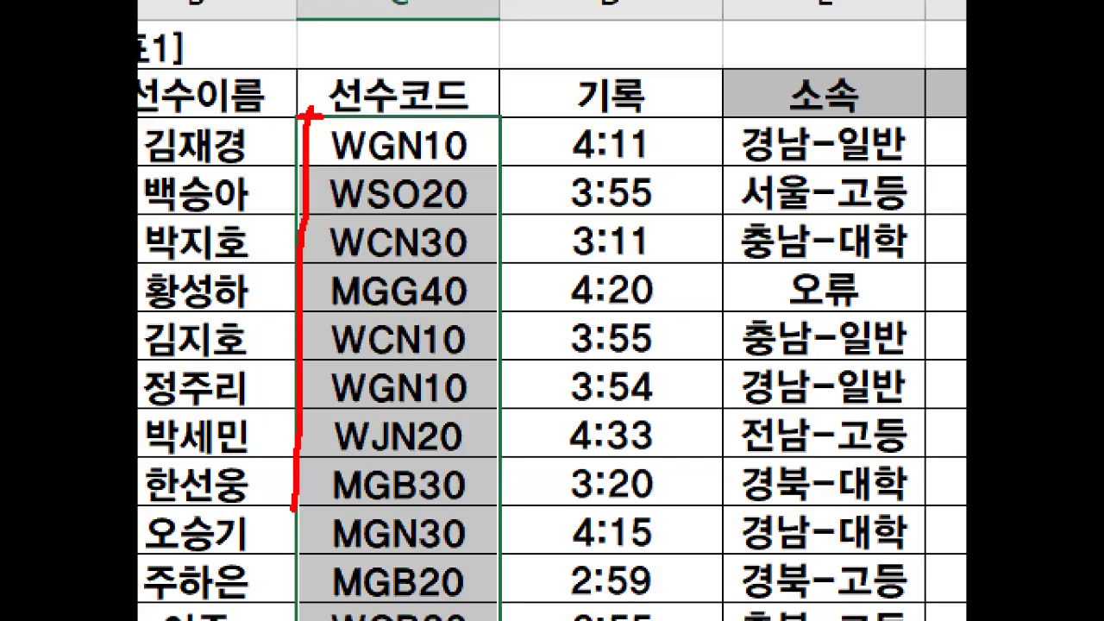
mouse_move(381, 162)
left_mouse_down()
mouse_move(379, 485)
mouse_move(306, 516)
left_mouse_up()
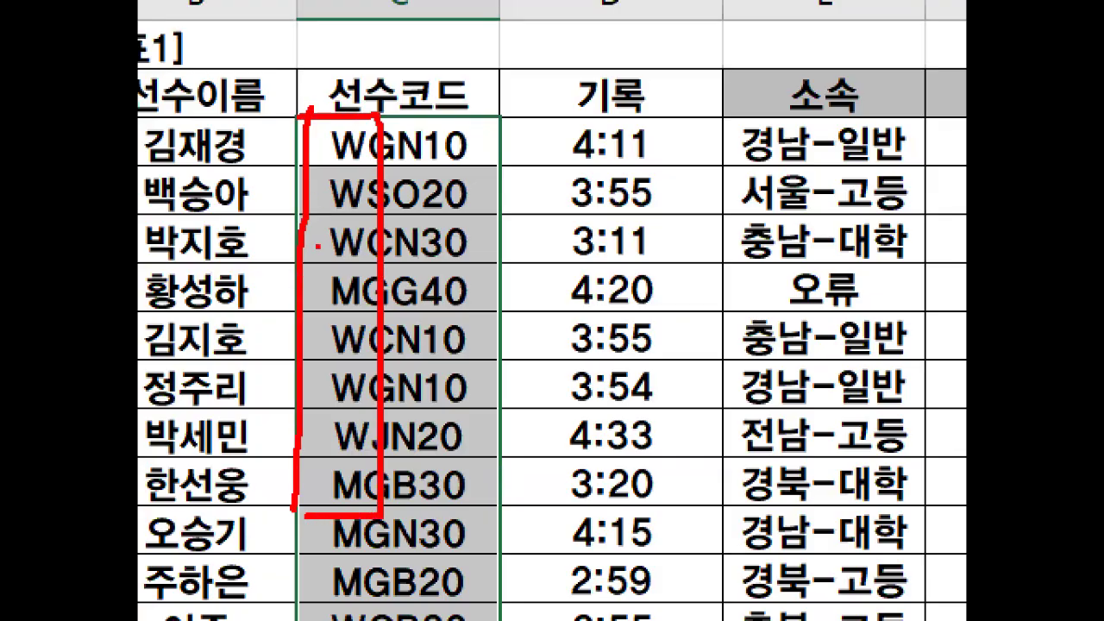
left_click_drag(355, 125, 281, 217)
left_click_drag(350, 214, 300, 293)
left_click_drag(332, 293, 314, 339)
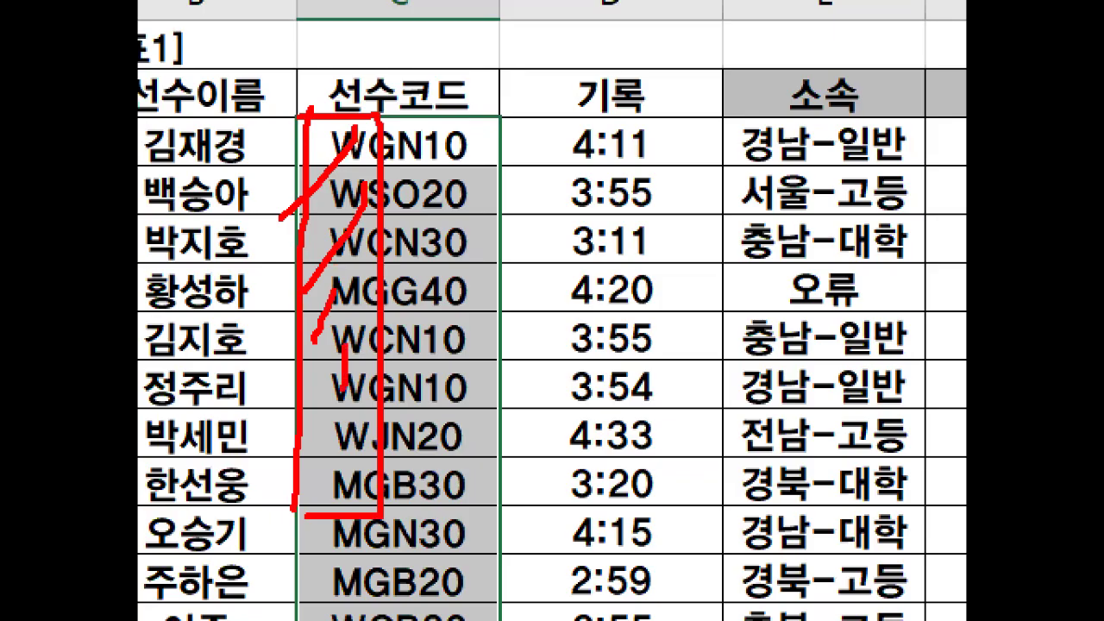
left_click_drag(470, 263, 459, 312)
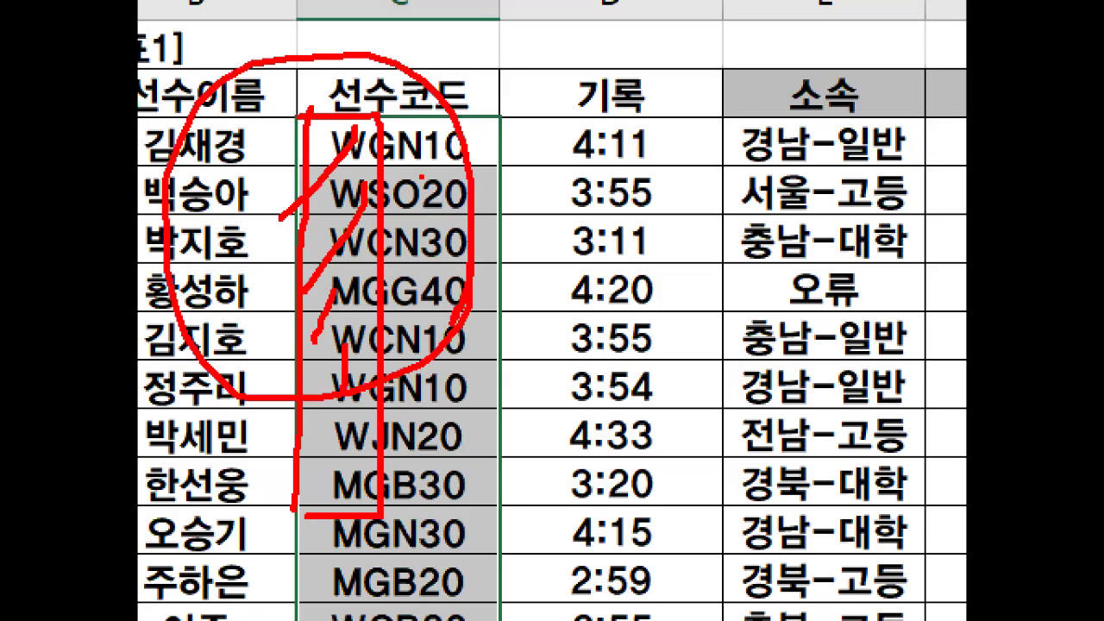
key("Escape")
Switch back to the Notepad notes and highlight 성별 in 조건1 and 기록범위 in the 계산범위 line.
left_click(509, 605)
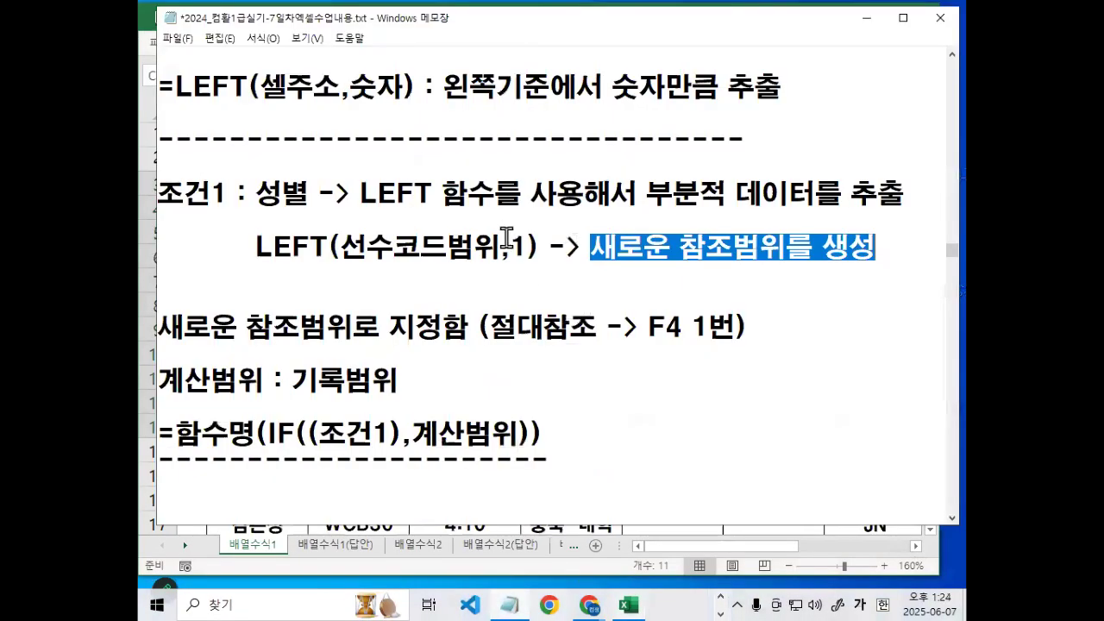
left_click_drag(257, 193, 298, 193)
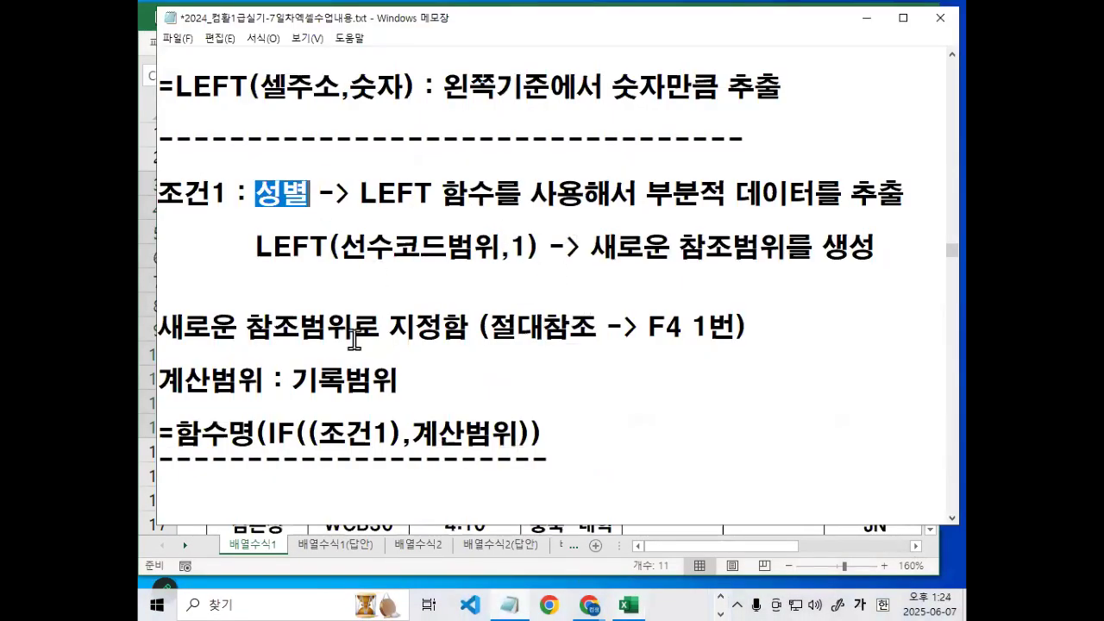
scroll(353, 340, "down", 1)
left_click_drag(292, 299, 397, 300)
Insert several blank lines above the =SMALL(IF((조건1),계산범위),K) line in the notes.
left_click(285, 392)
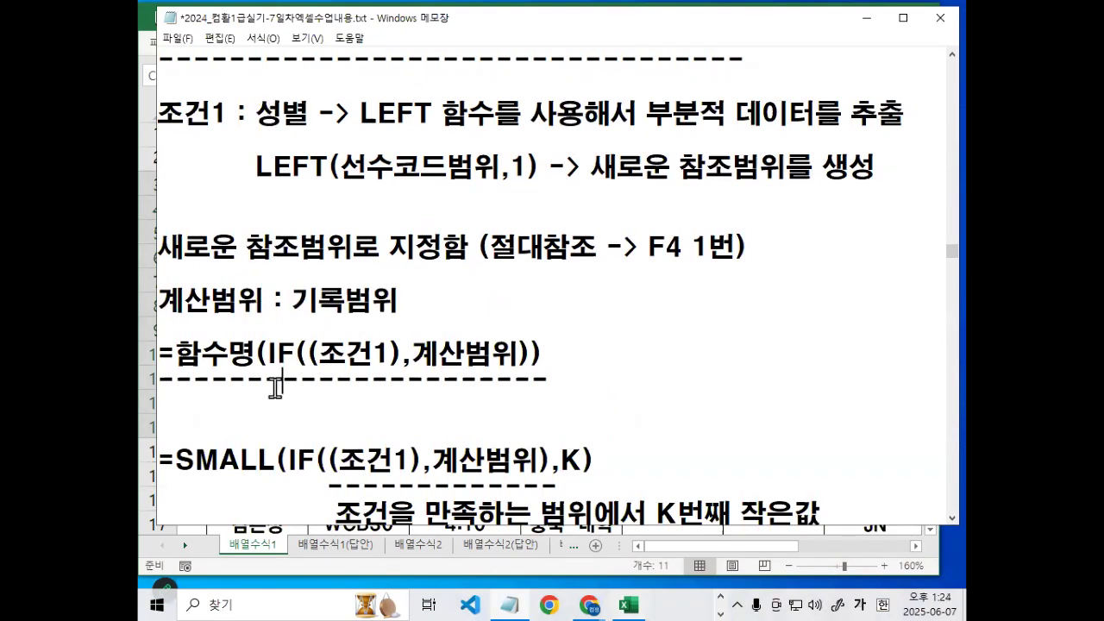
scroll(300, 371, "down", 1)
key("Return")
key("Return")
key("Return")
key("Return")
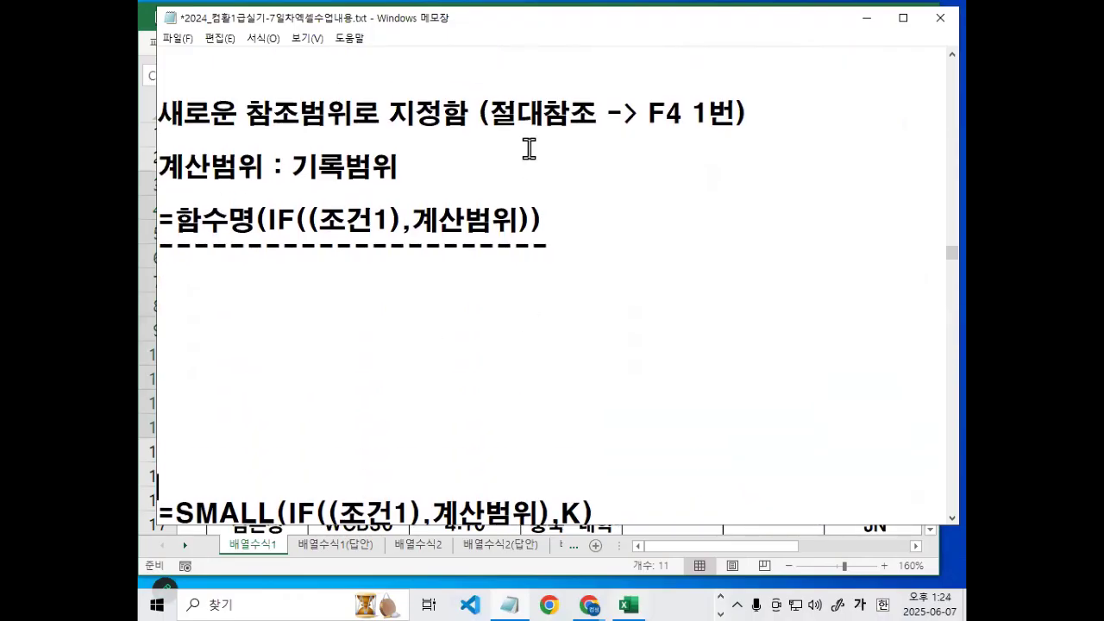
Switch away from the notes and back, and highlight 함수명 in the =함수명(IF((조건1),계산범위)) formula.
key("alt+Tab")
left_click(510, 605)
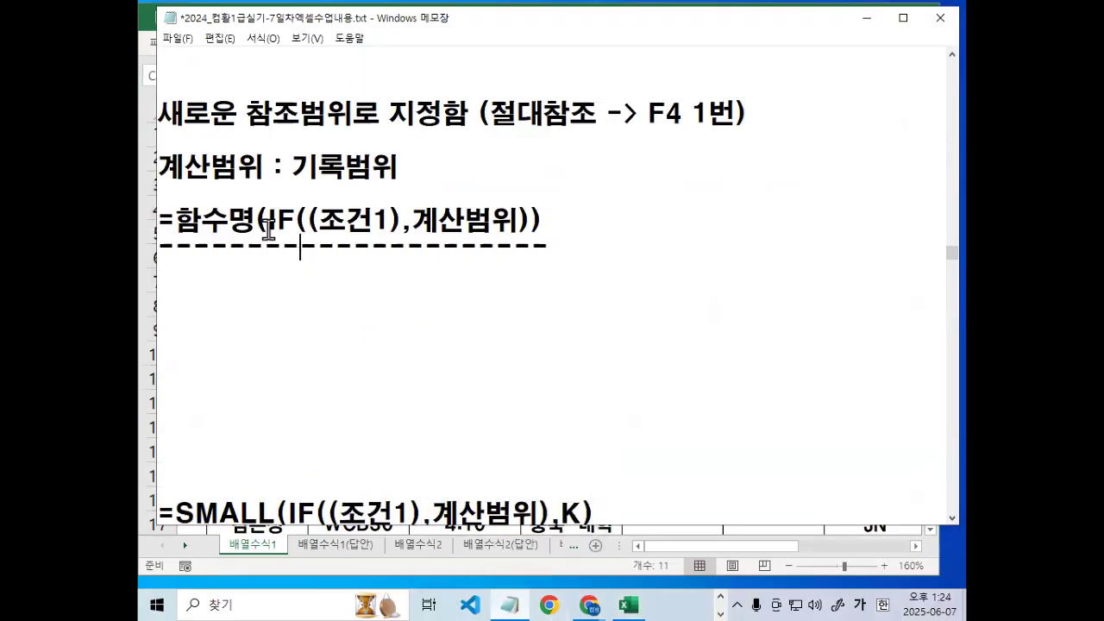
left_click_drag(175, 223, 257, 215)
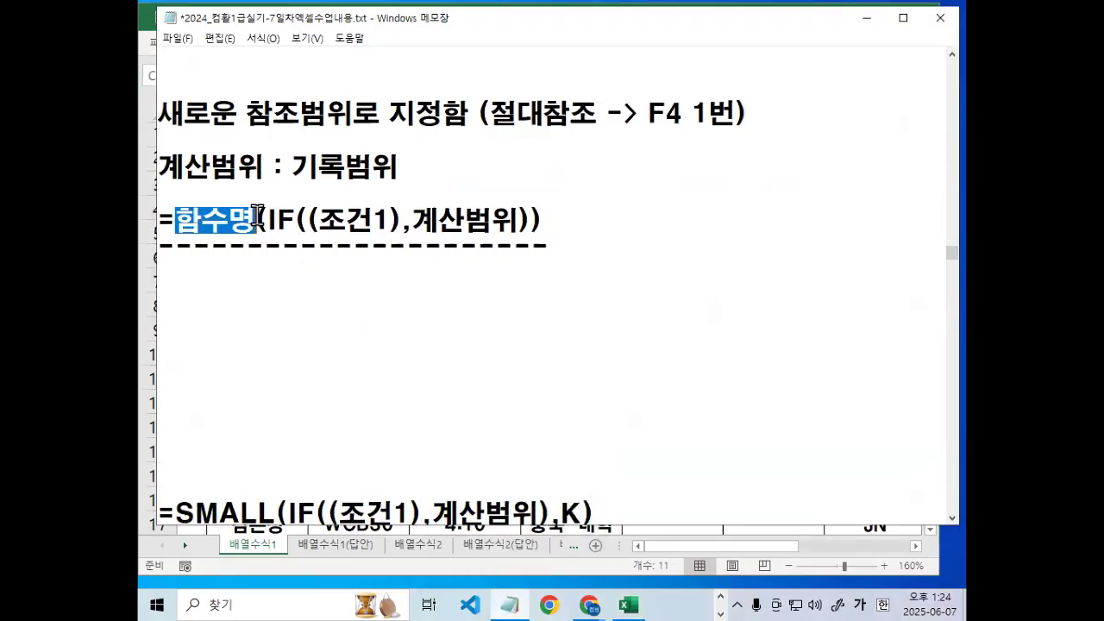
left_click(297, 221)
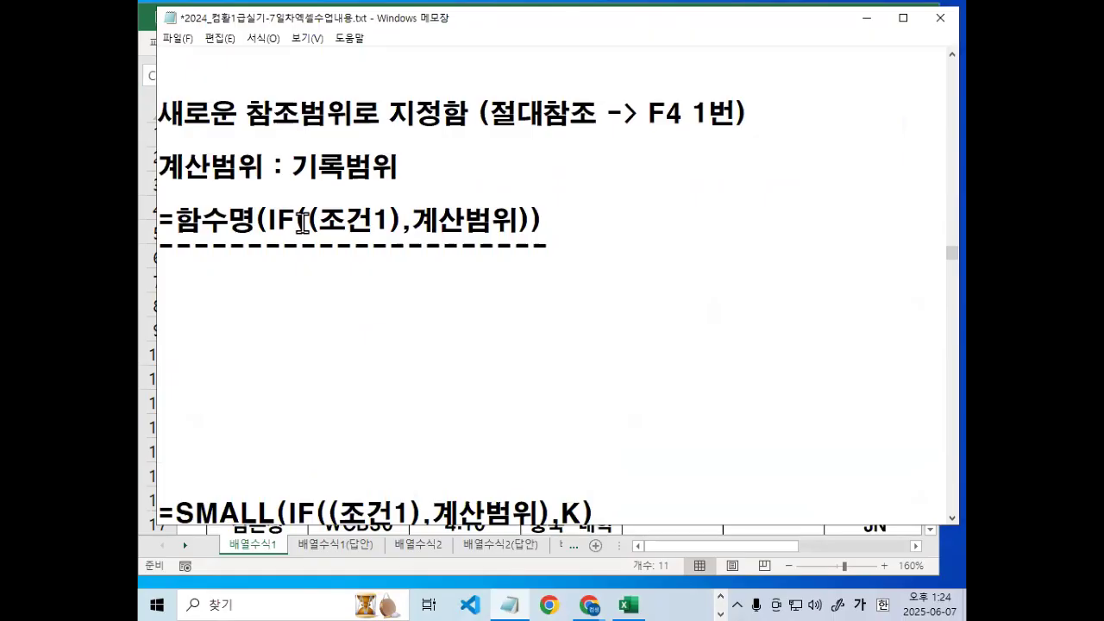
Mark (IF, the double parentheses and the comma in the 함수명 formula, clear the marks, and reselect the formula and 함수명.
key("ctrl+2")
mouse_move(250, 236)
left_mouse_down()
mouse_move(283, 234)
mouse_move(294, 218)
mouse_move(322, 231)
left_mouse_up()
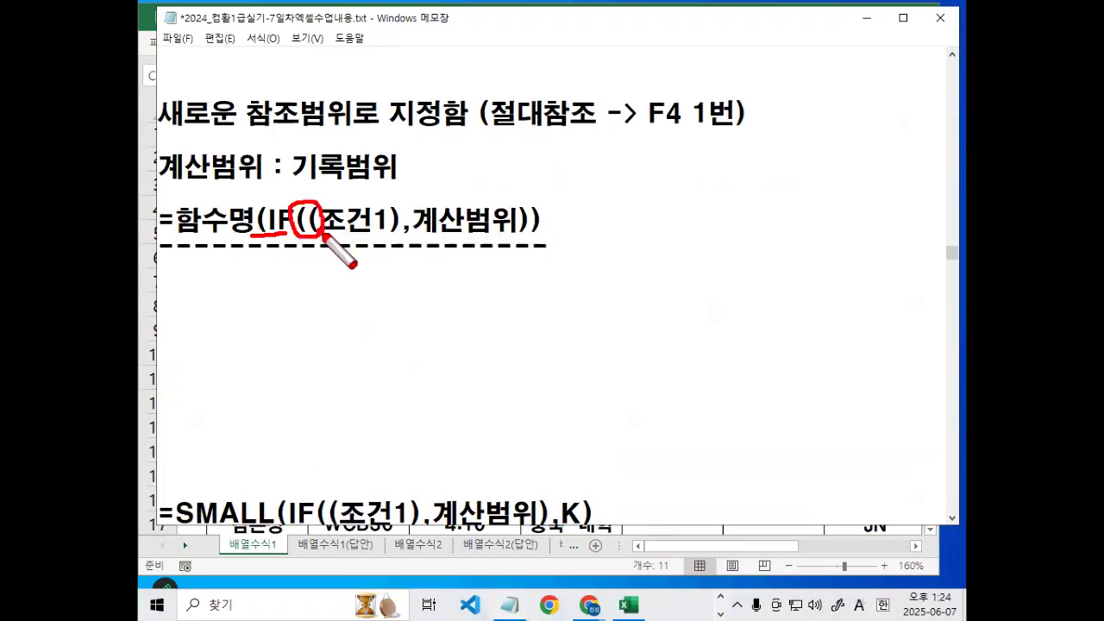
mouse_move(545, 227)
left_mouse_down()
mouse_move(518, 235)
mouse_move(547, 230)
left_mouse_up()
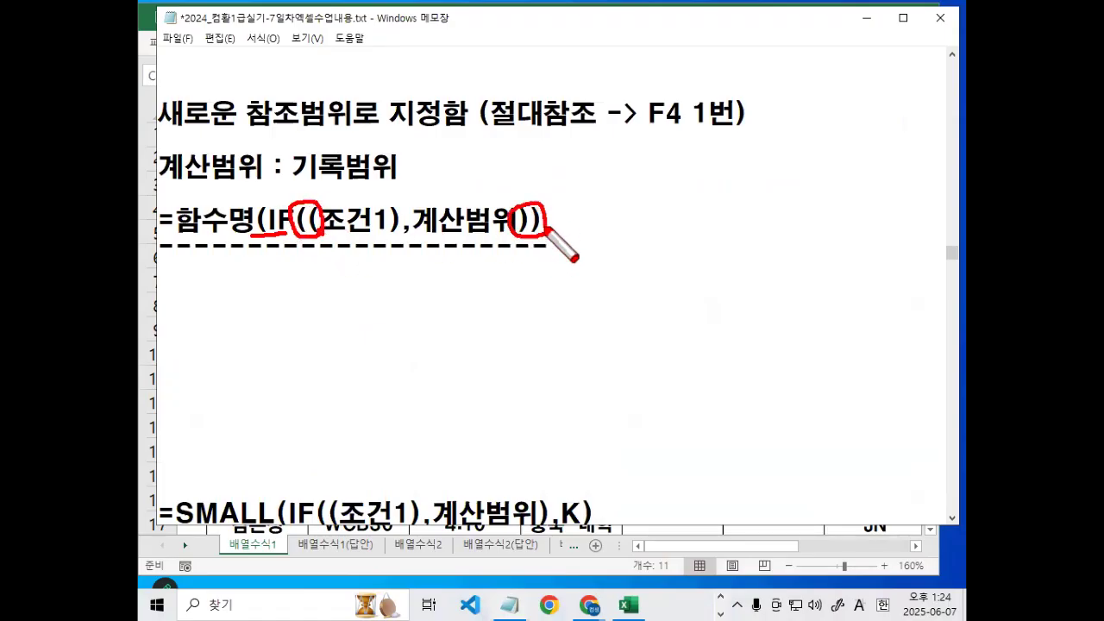
left_click_drag(395, 223, 413, 236)
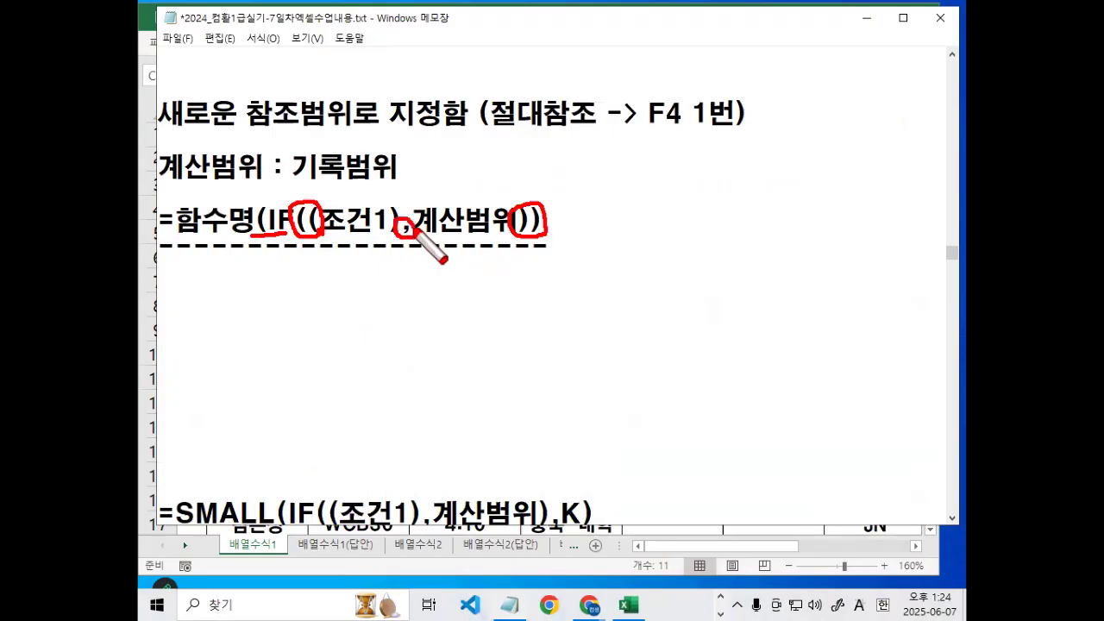
key("Escape")
left_click_drag(176, 221, 556, 219)
left_click_drag(176, 220, 256, 221)
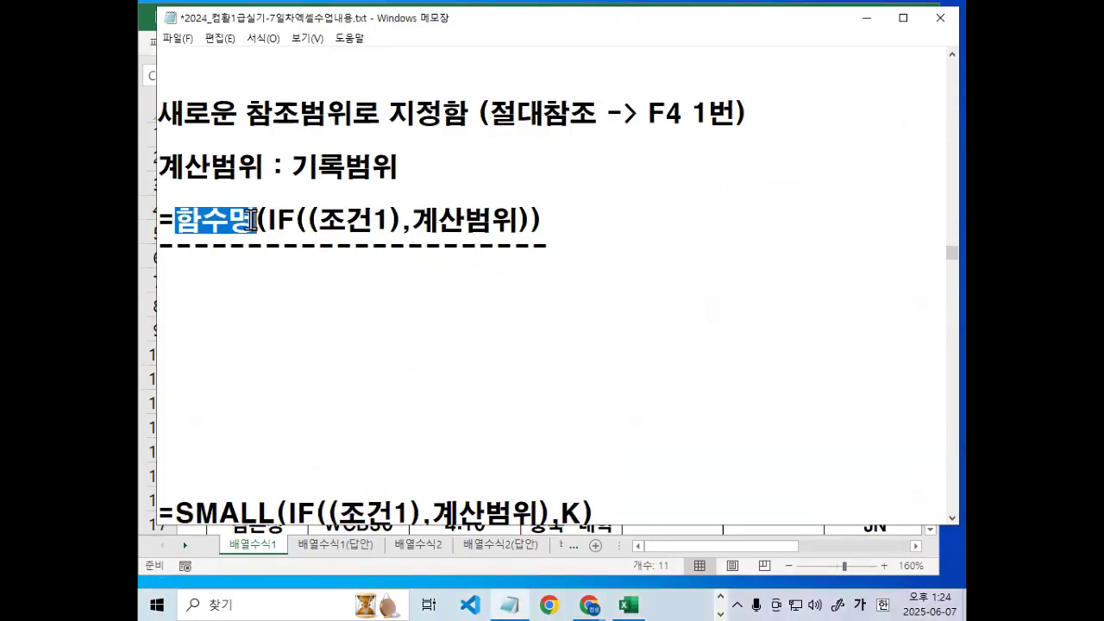
Remove the extra blank lines above the =SMALL formula and insert blank lines above the K자리 line.
left_click(245, 264)
scroll(253, 254, "down", 3)
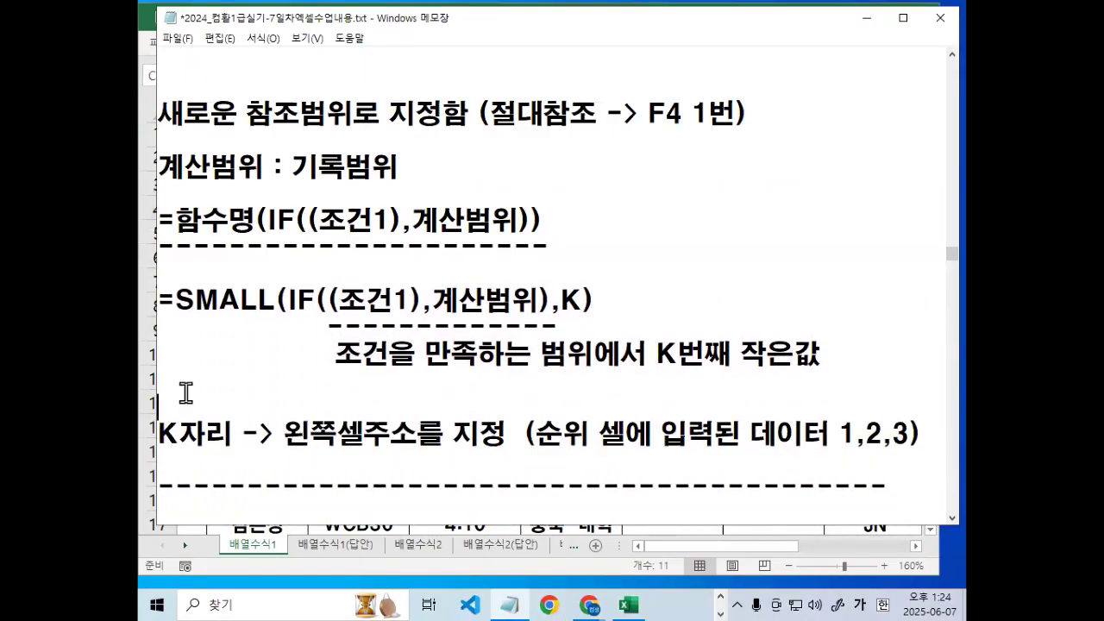
left_click(185, 390)
key("BackSpace")
key("Return")
key("Return")
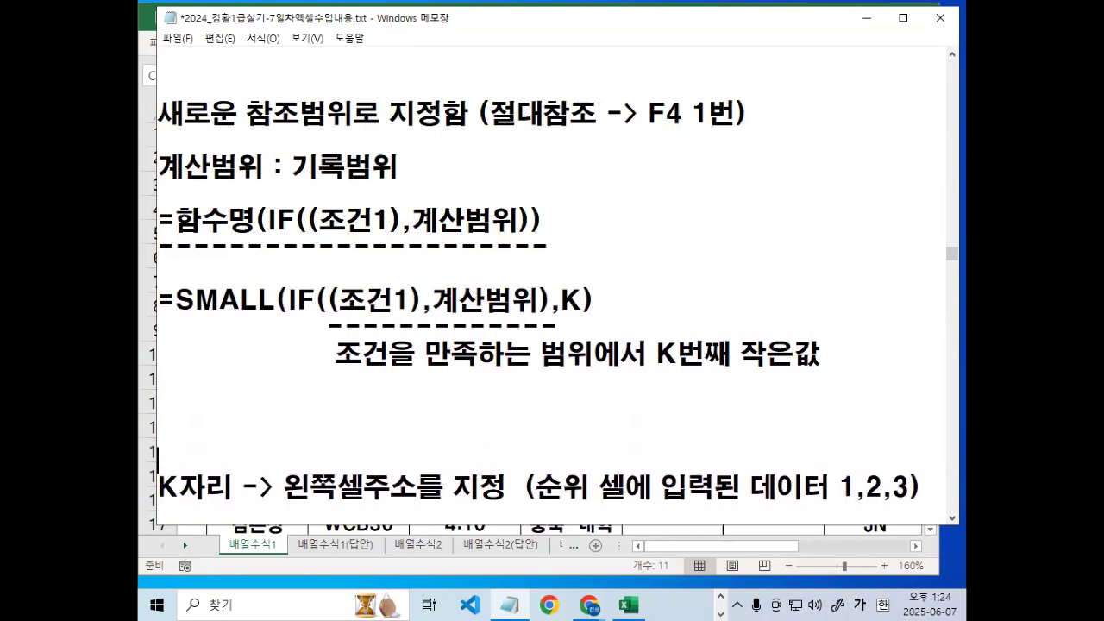
Underline SMALL, mark the 조건1 part and the end of its formula with the pen, and clear the marks.
left_click_drag(185, 318, 263, 317)
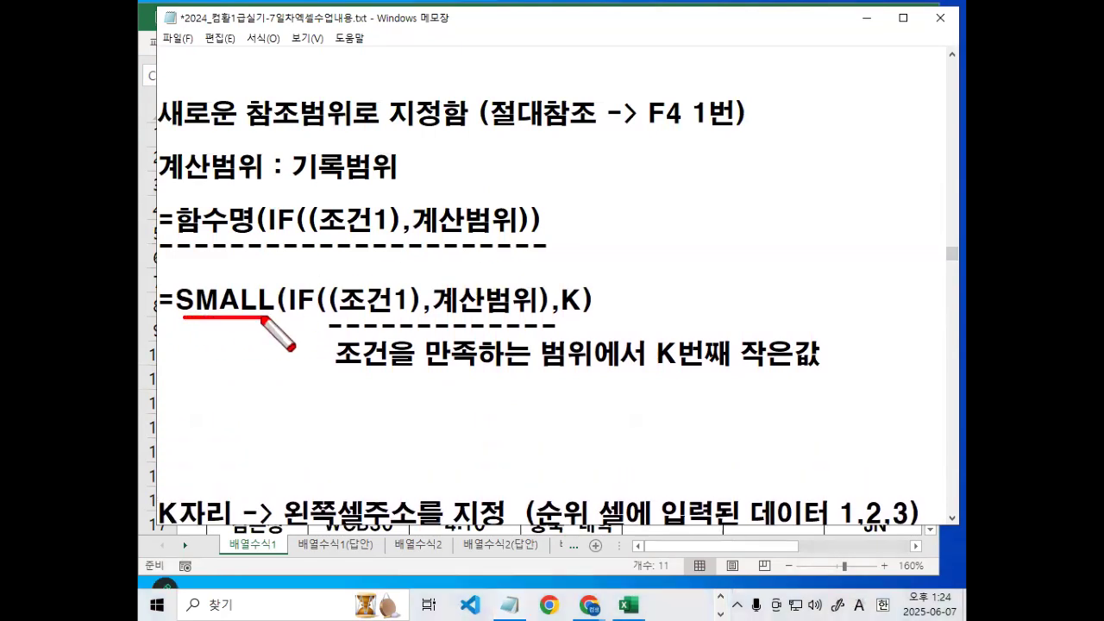
left_click_drag(343, 290, 345, 315)
mouse_move(603, 308)
left_mouse_down()
mouse_move(571, 320)
mouse_move(561, 296)
mouse_move(577, 279)
mouse_move(621, 302)
left_mouse_up()
key("Escape")
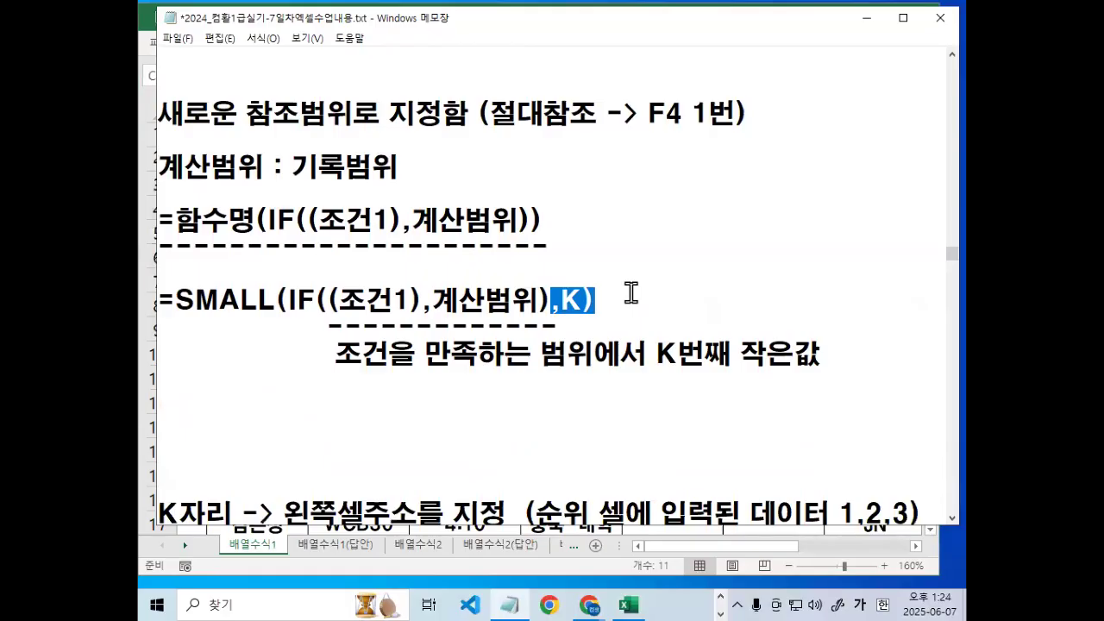
Remove ,K from the end of the =SMALL formula, underline SMALL, mark the 조건1 part, and clear the marks.
key("Delete")
key("ctrl+2")
left_click_drag(178, 315, 270, 317)
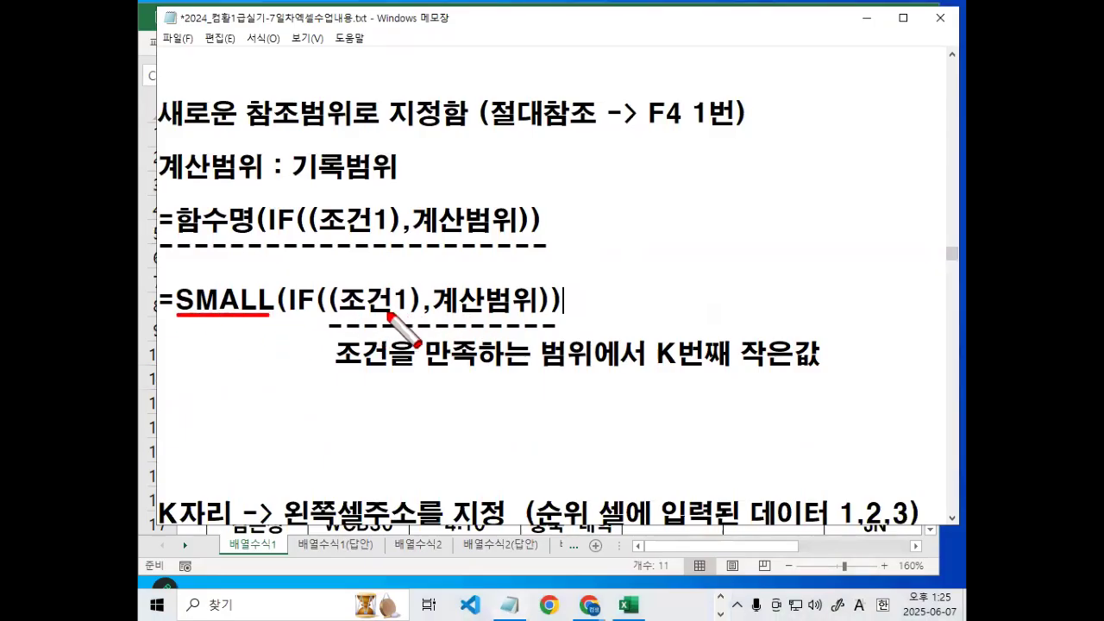
mouse_move(333, 316)
left_mouse_down()
mouse_move(415, 317)
mouse_move(369, 259)
mouse_move(404, 304)
mouse_move(392, 275)
mouse_move(421, 289)
left_mouse_up()
key("Escape")
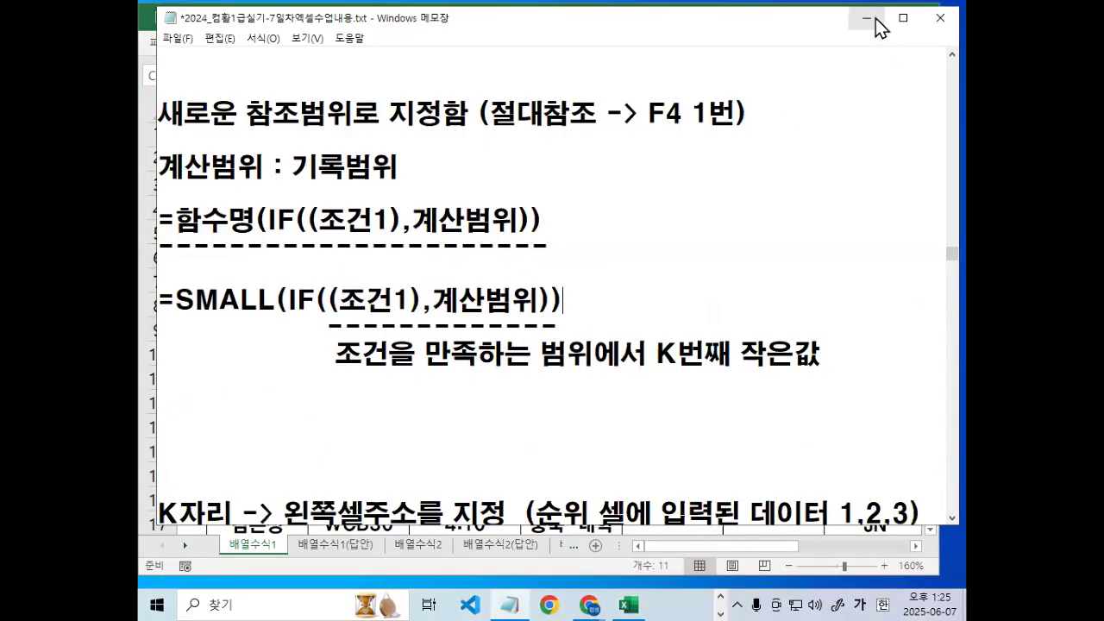
Switch to the workbook, select D3, and mark the 선수코드 values starting with M and their 기록 times with the pen.
left_click(865, 17)
left_click(453, 185)
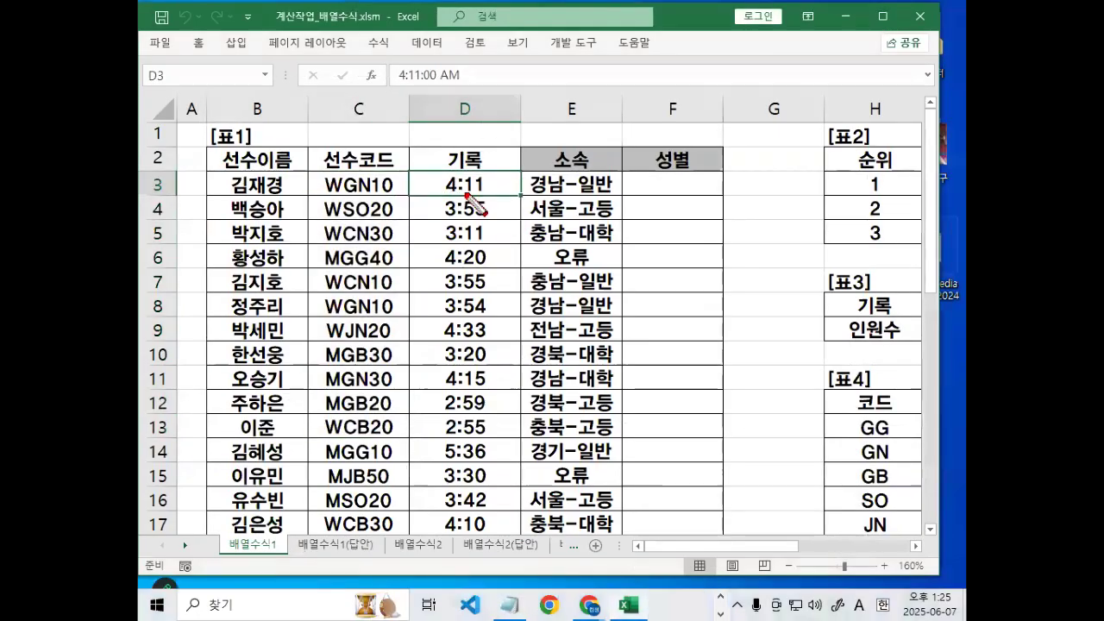
left_click_drag(318, 267, 356, 268)
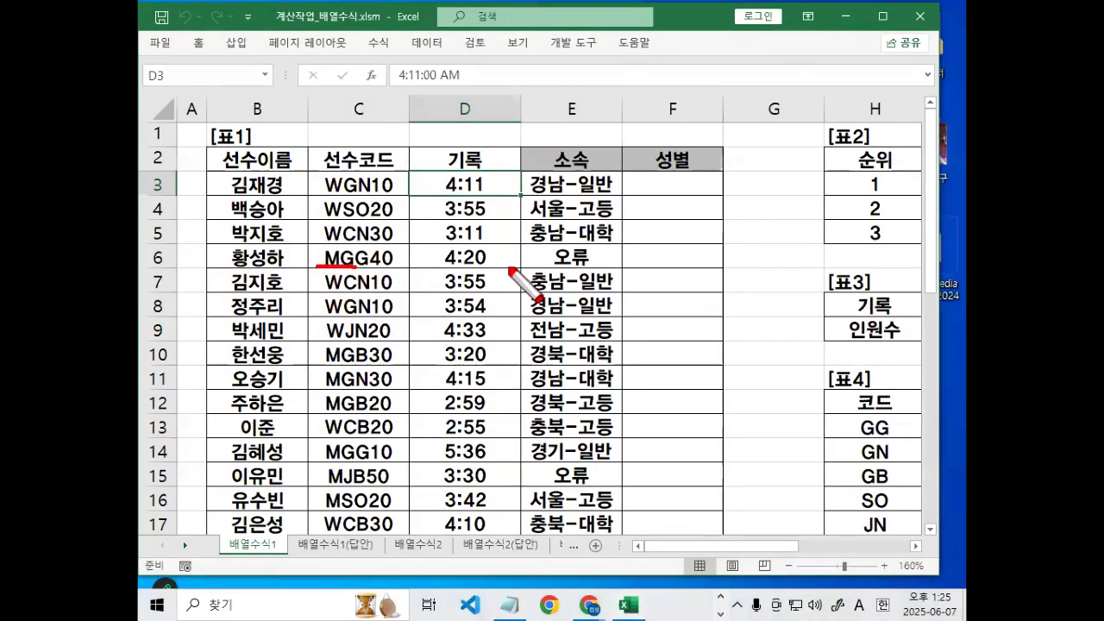
left_click_drag(509, 268, 486, 257)
left_click_drag(321, 356, 332, 414)
mouse_move(489, 393)
left_mouse_down()
mouse_move(433, 351)
mouse_move(493, 389)
left_mouse_up()
mouse_move(493, 536)
left_mouse_down()
mouse_move(468, 542)
mouse_move(490, 519)
left_mouse_up()
mouse_move(422, 209)
left_mouse_down()
mouse_move(431, 227)
mouse_move(447, 207)
left_mouse_up()
left_click_drag(402, 328, 422, 325)
left_click_drag(398, 482, 423, 482)
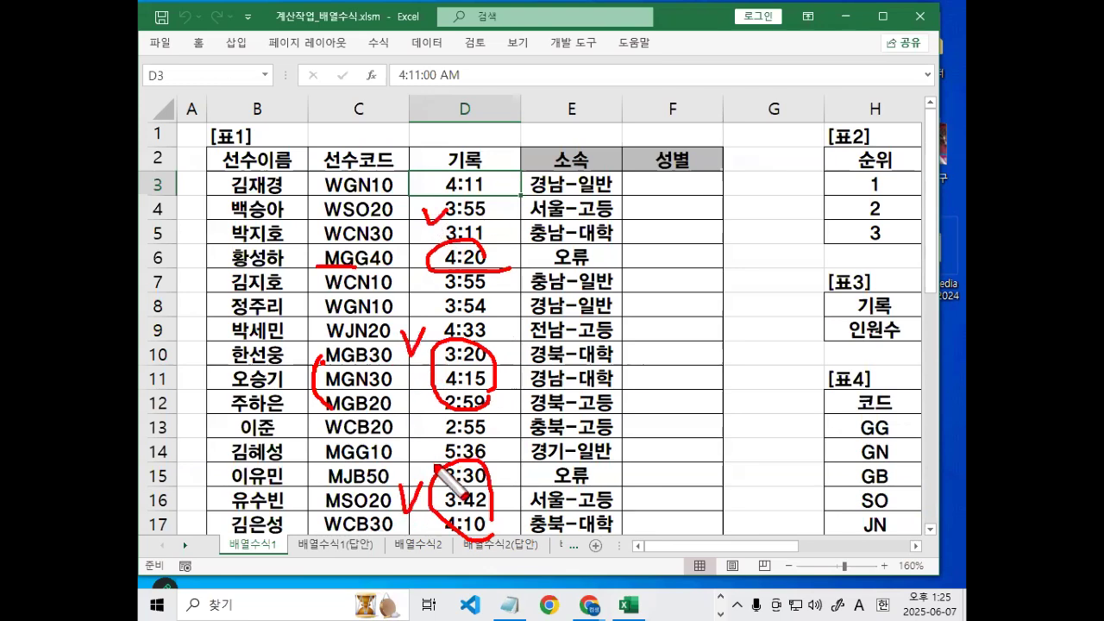
Add check marks beside the circled 기록 times, circle 일반, write 1 and 2 near the table, and clear the marks.
left_click_drag(499, 251, 529, 234)
left_click_drag(488, 367, 529, 363)
mouse_move(656, 265)
left_mouse_down()
mouse_move(659, 256)
mouse_move(666, 330)
left_mouse_up()
mouse_move(673, 243)
left_mouse_down()
mouse_move(689, 274)
mouse_move(669, 332)
left_mouse_up()
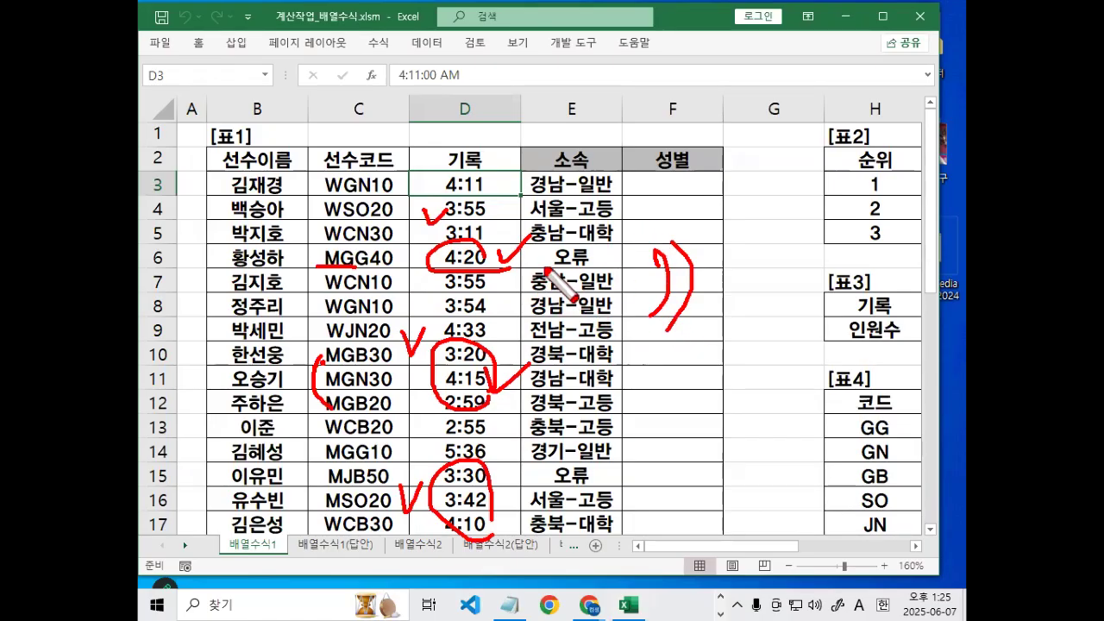
left_click_drag(579, 183, 605, 193)
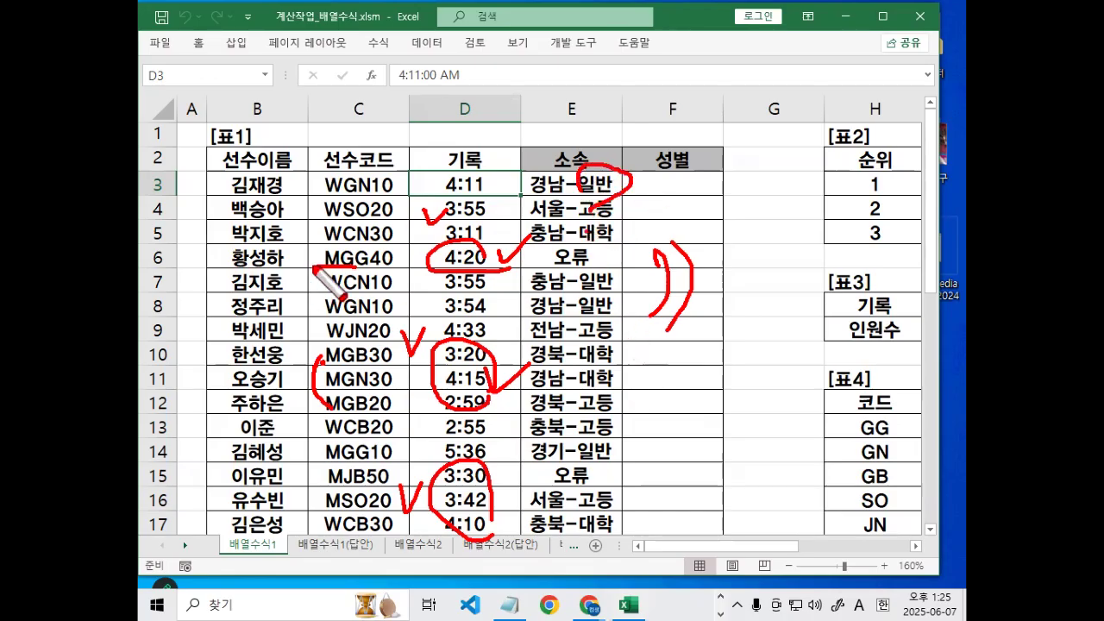
left_click_drag(316, 268, 355, 268)
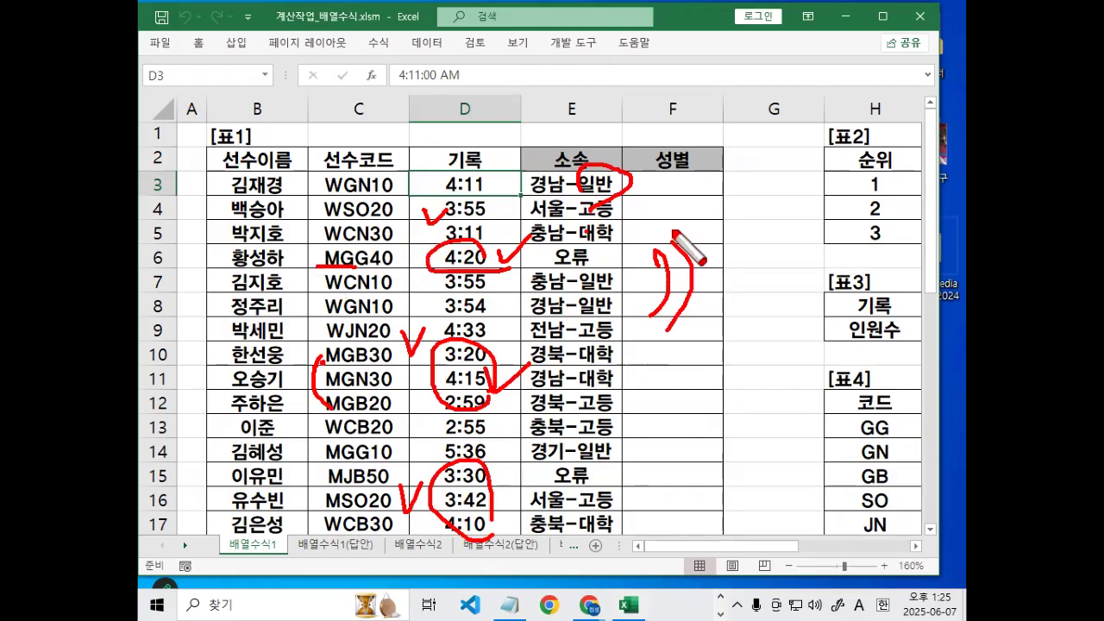
mouse_move(743, 106)
left_mouse_down()
mouse_move(726, 257)
mouse_move(778, 265)
left_mouse_up()
mouse_move(785, 152)
left_mouse_down()
mouse_move(747, 181)
mouse_move(787, 154)
left_mouse_up()
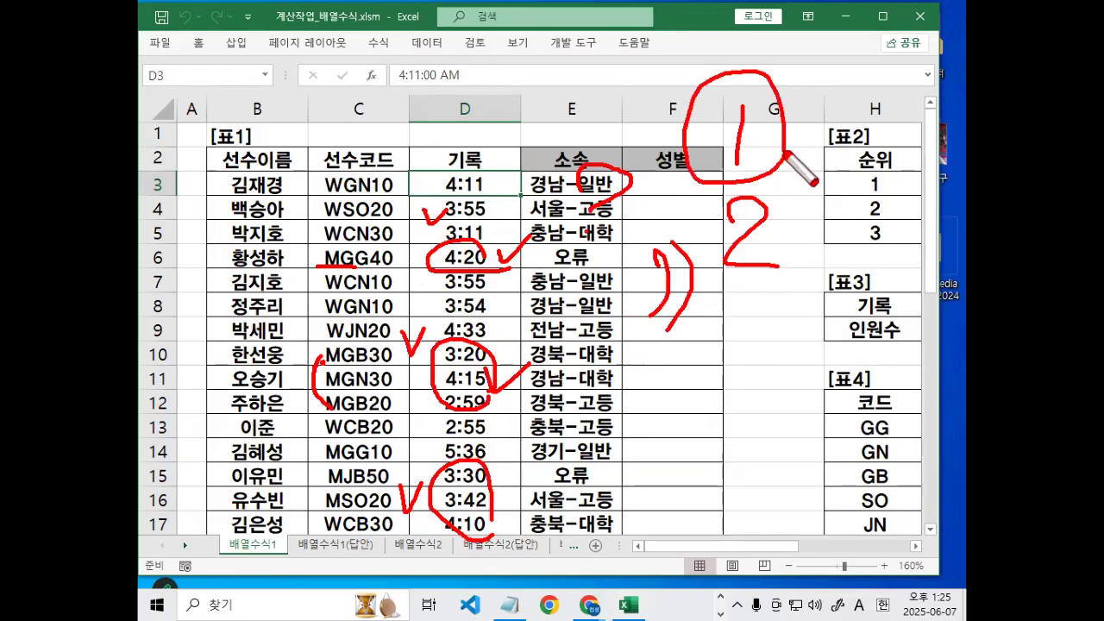
key("Escape")
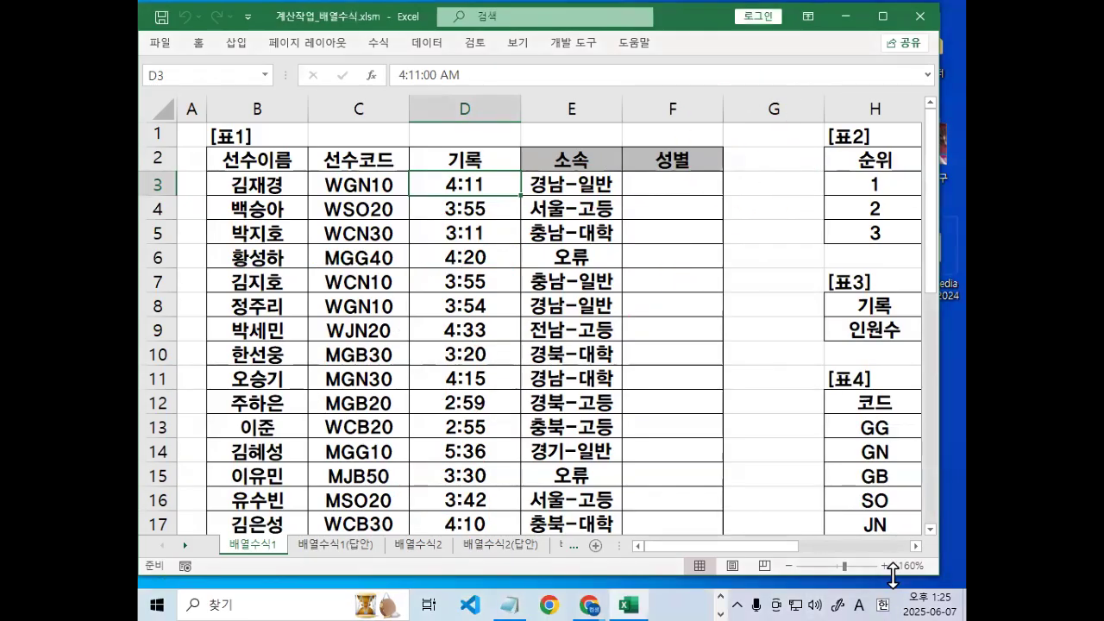
Check the 순위 1 cell in [표2], return to the notes, and put ,K back before the last parenthesis of the =SMALL formula.
left_click(916, 545)
left_click(915, 545)
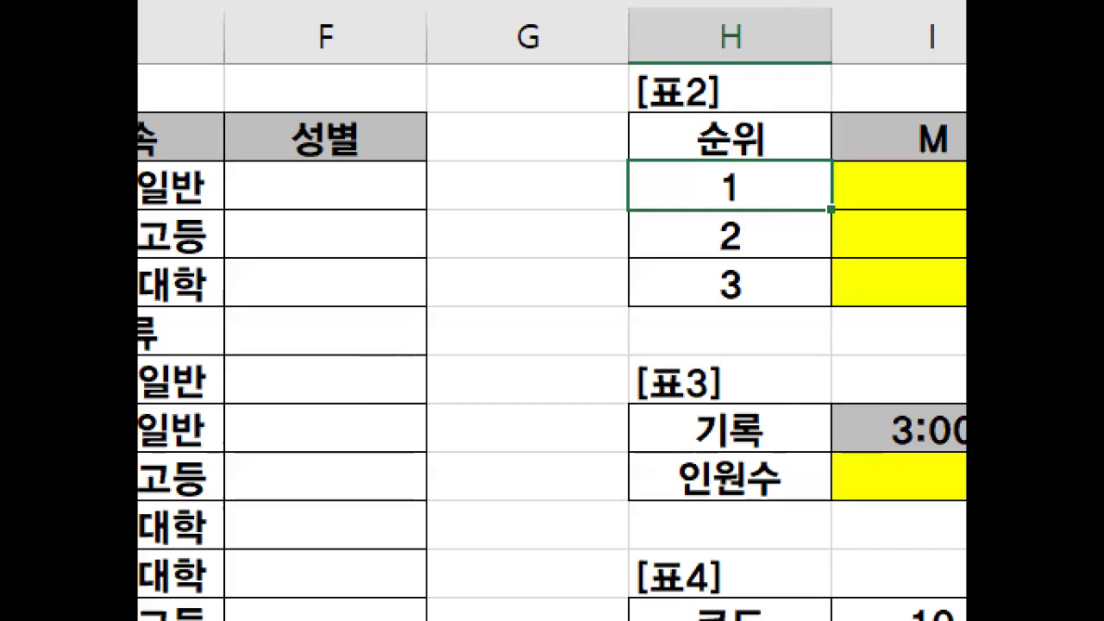
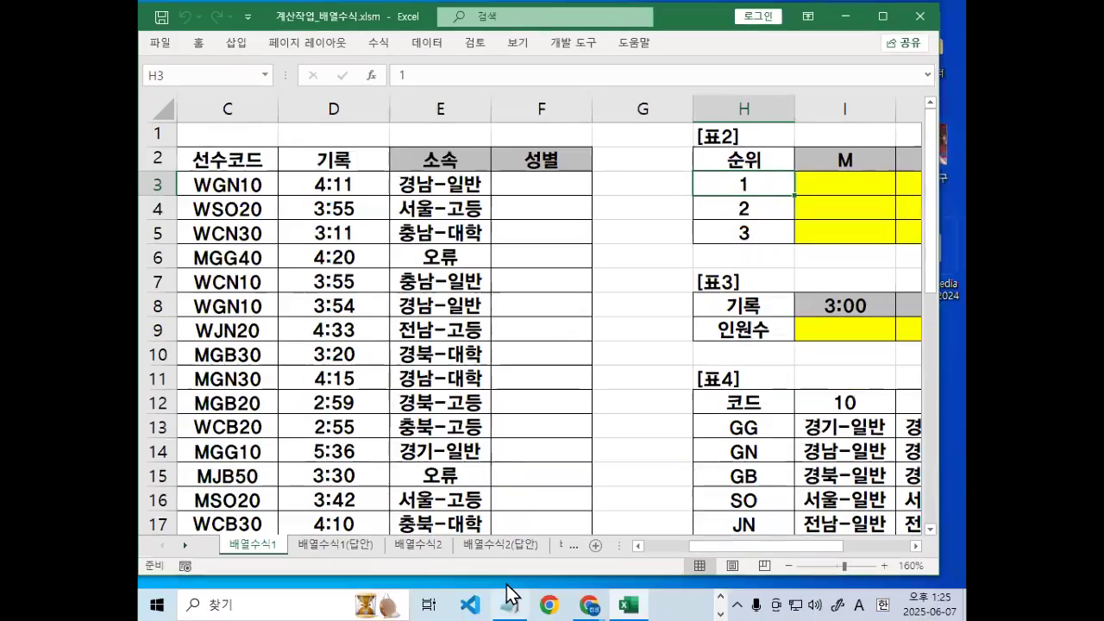
left_click(509, 603)
left_click_drag(516, 221, 545, 217)
key("ctrl+c")
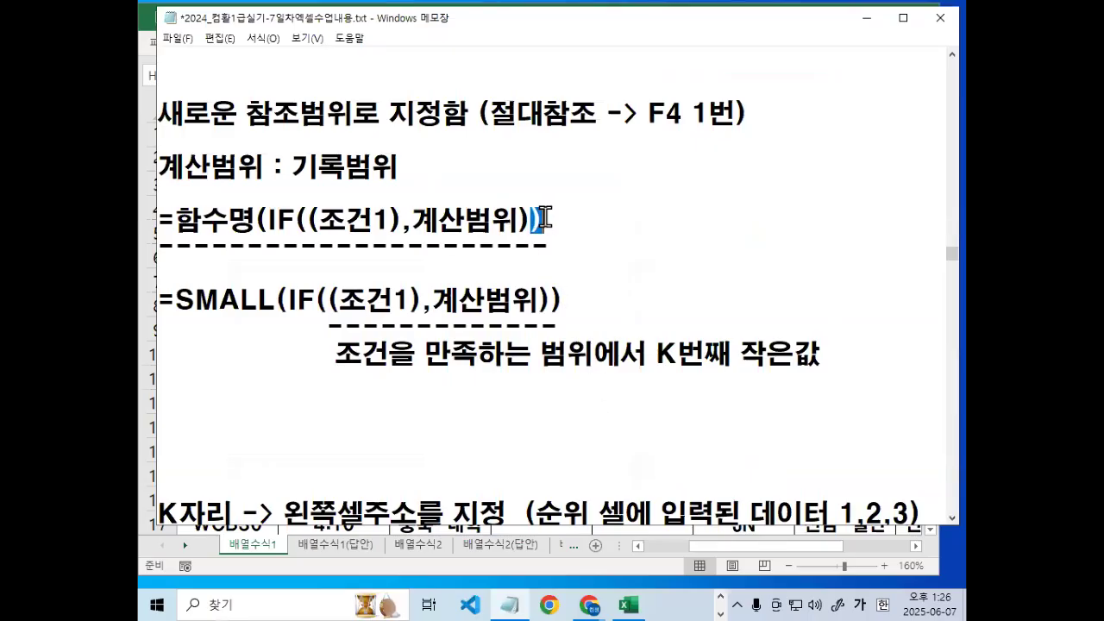
left_click(545, 301)
key("ctrl+v")
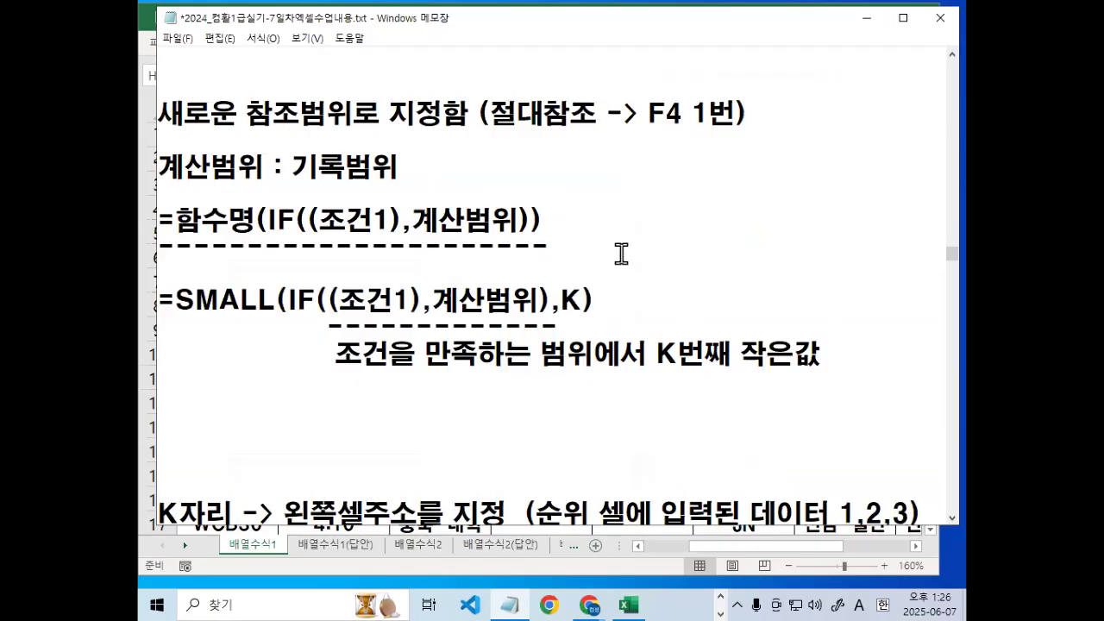
Underline the parts of 조건을 만족하는 범위에서 K번째 작은값, mark 조건1, 계산범위 and K in the =SMALL formula, and clear the marks.
scroll(621, 253, "down", 1)
left_click_drag(338, 289, 602, 290)
mouse_move(507, 227)
left_mouse_down()
mouse_move(474, 241)
mouse_move(505, 205)
mouse_move(500, 233)
left_mouse_up()
mouse_move(361, 197)
left_mouse_down()
mouse_move(370, 210)
mouse_move(386, 158)
left_mouse_up()
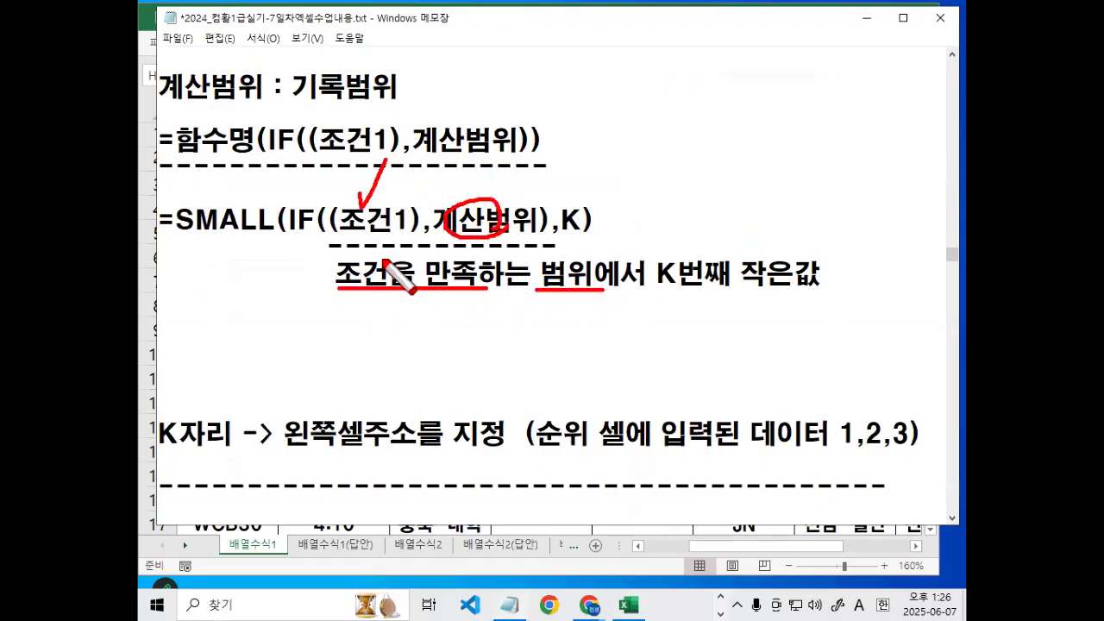
mouse_move(514, 236)
left_mouse_down()
mouse_move(499, 217)
mouse_move(502, 238)
left_mouse_up()
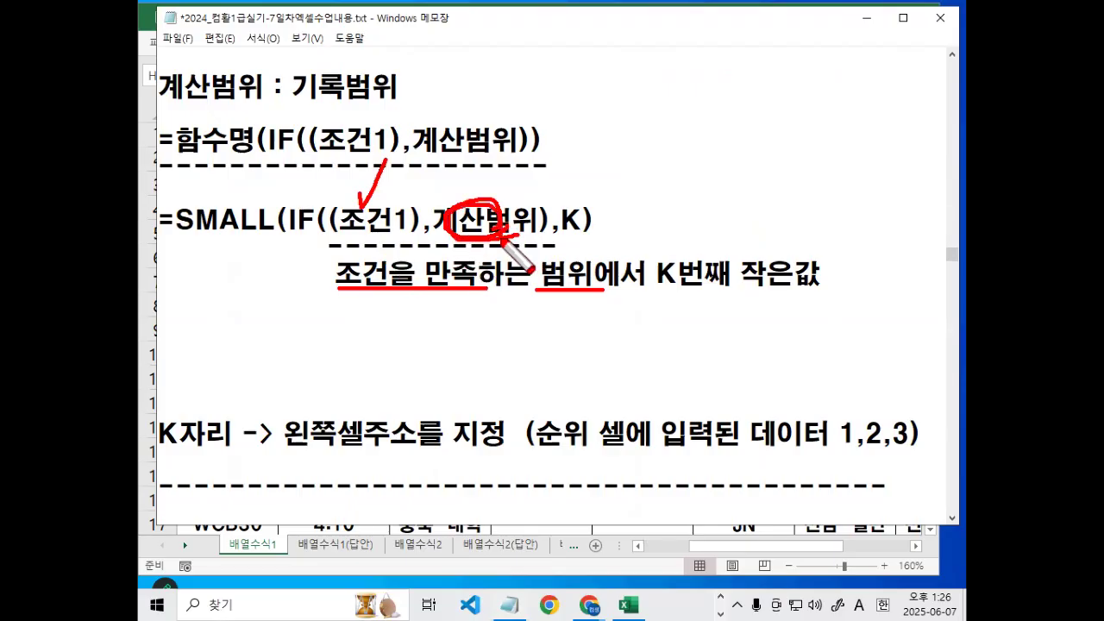
left_click_drag(645, 290, 808, 290)
mouse_move(572, 207)
left_mouse_down()
mouse_move(559, 226)
mouse_move(579, 227)
left_mouse_up()
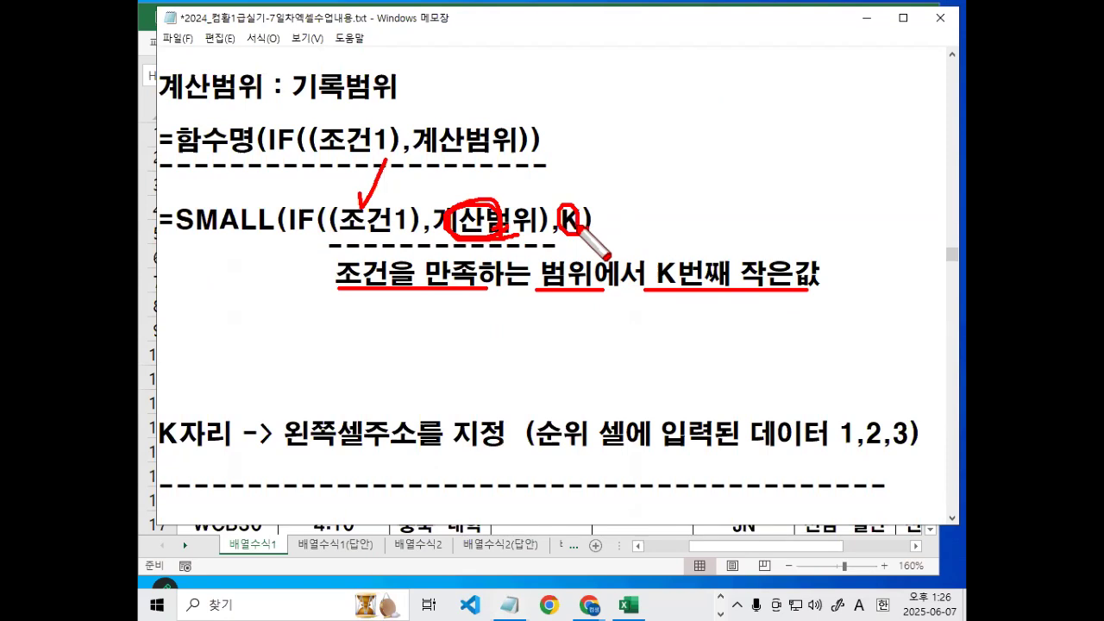
key("Escape")
Remove the extra blank lines above the K자리 line and insert blank lines below the dashed line under it.
left_click(314, 338)
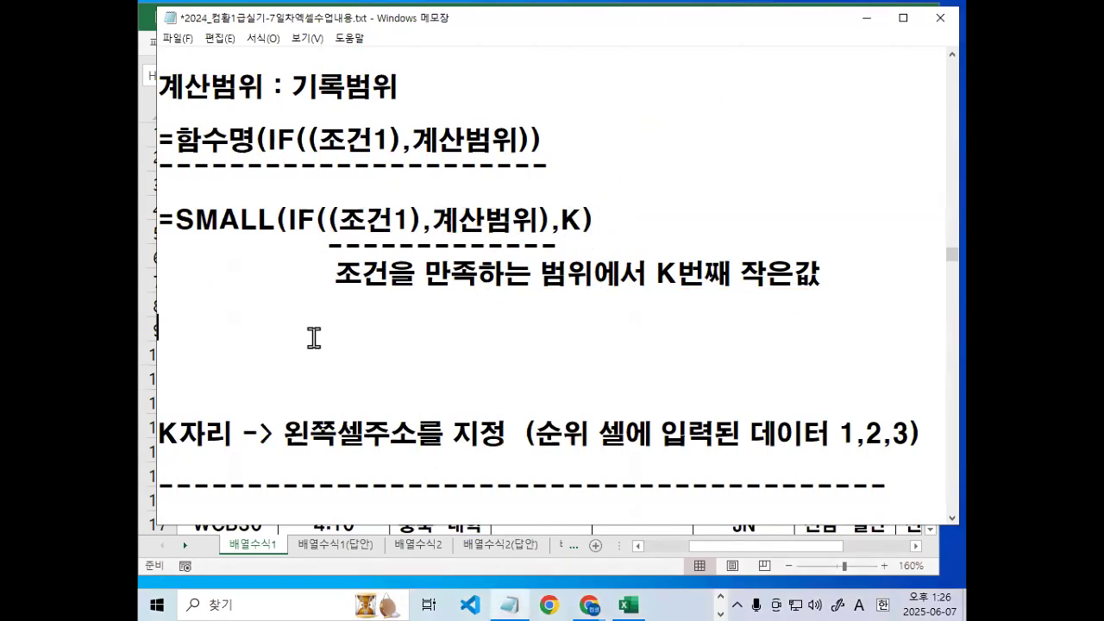
key("Delete")
key("Delete")
key("Delete")
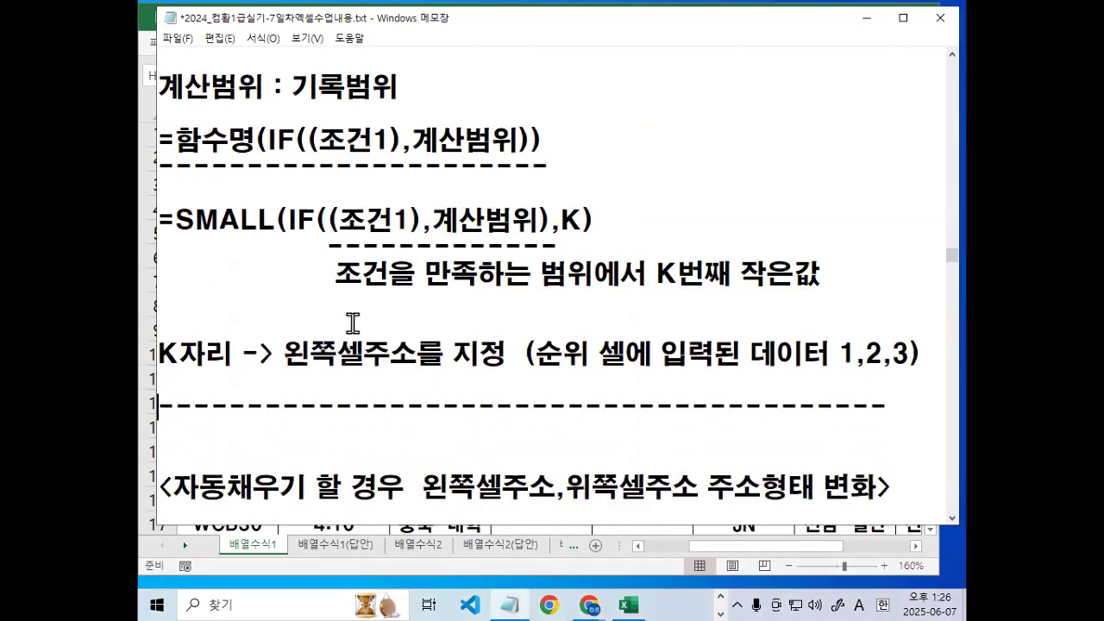
key("Down")
key("Down")
key("Down")
key("Return")
key("Return")
key("Return")
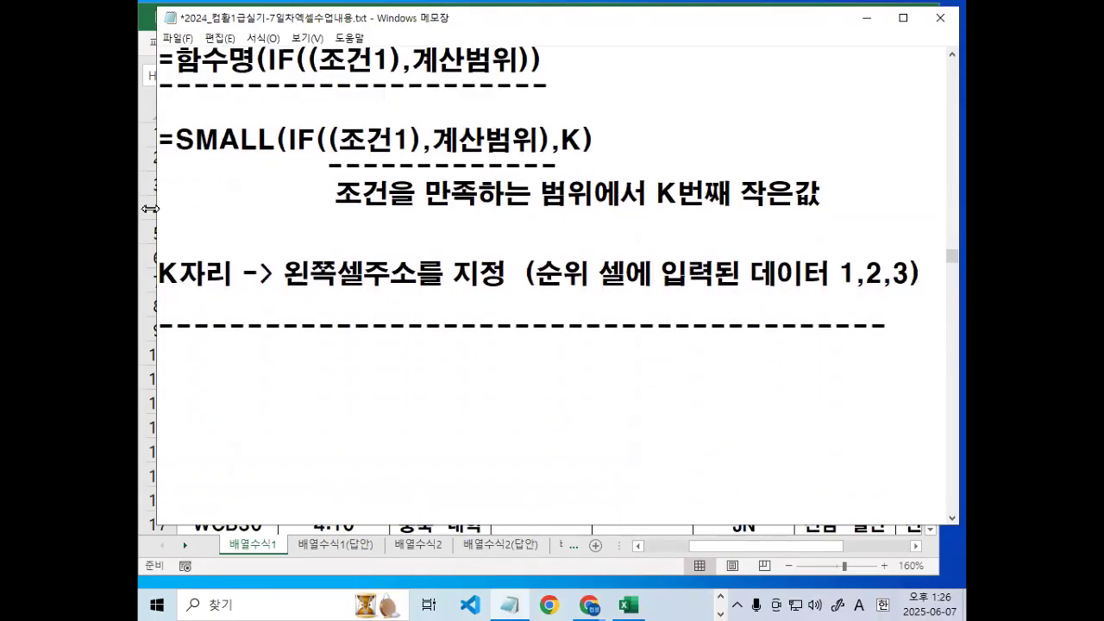
Underline 왼쪽셀주소, 순위 셀 and 1,2,3 in the K자리 line, circle 왼쪽, and clear the marks.
key("ctrl+2")
left_click_drag(282, 292, 426, 291)
left_click_drag(527, 292, 618, 290)
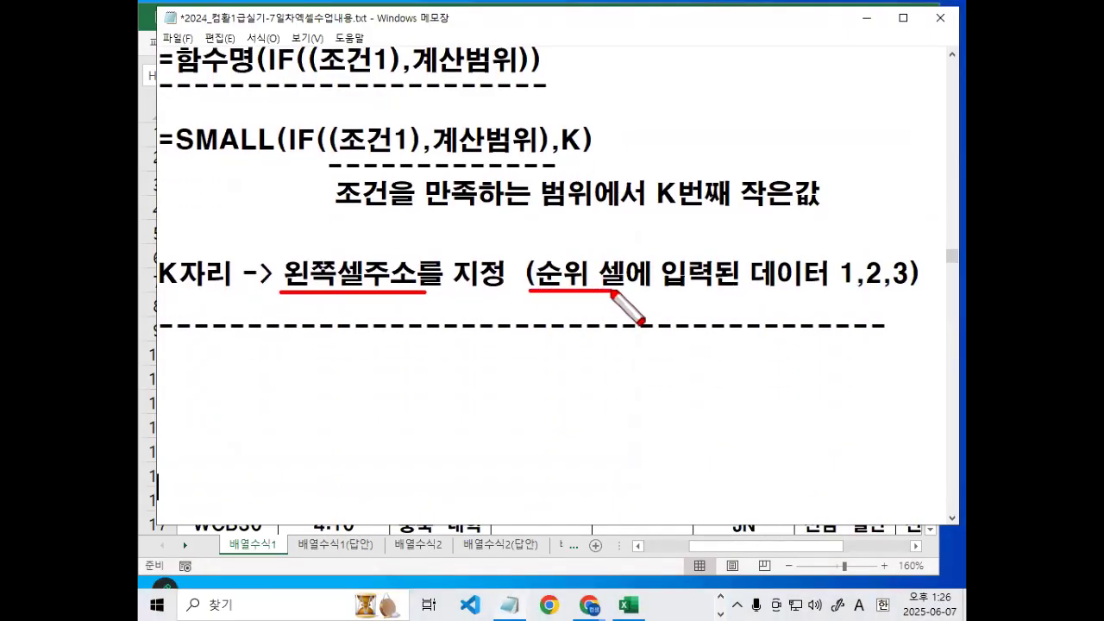
left_click_drag(820, 288, 915, 290)
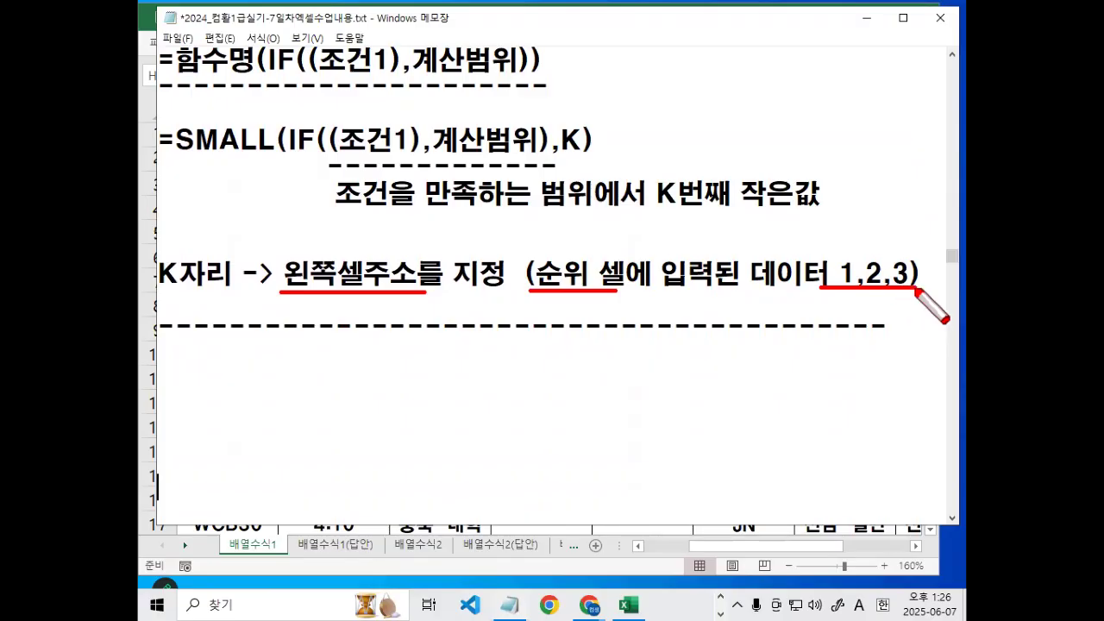
mouse_move(323, 289)
left_mouse_down()
mouse_move(328, 238)
mouse_move(346, 278)
left_mouse_up()
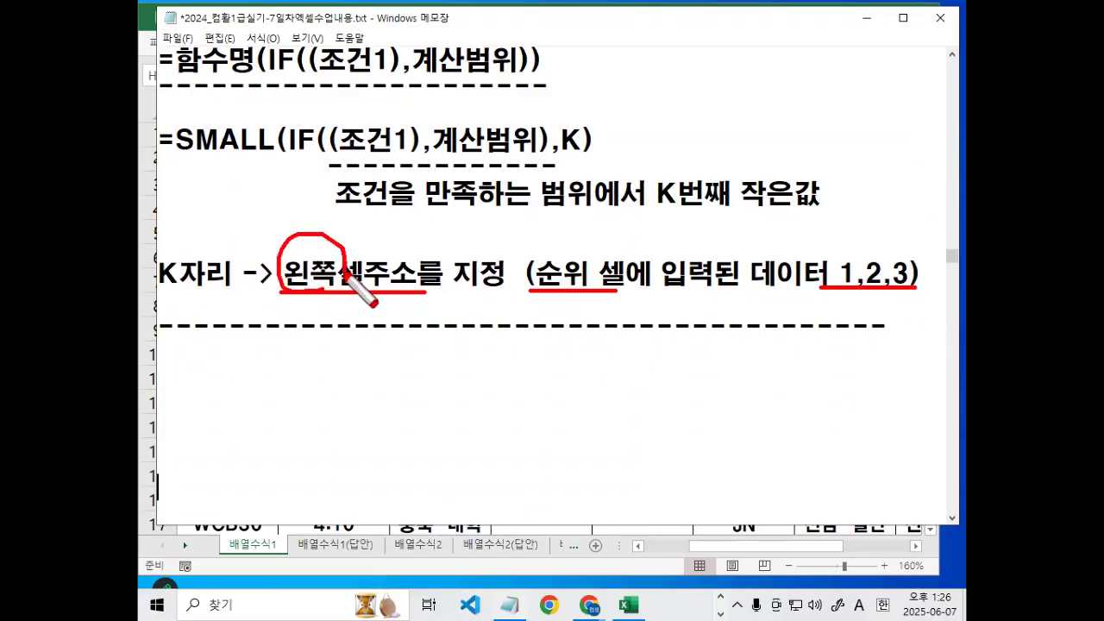
key("Escape")
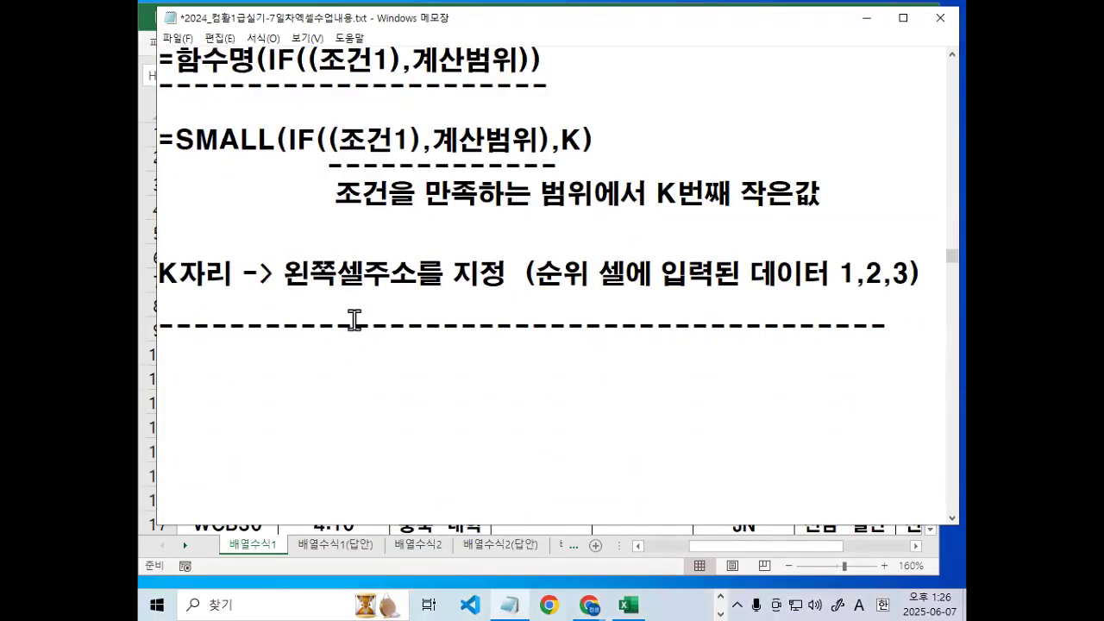
Remove the extra blank lines above the <자동채우기 할 경우 왼쪽셀주소,위쪽셀주소 주소형태 변화> heading.
key("Delete")
key("Delete")
key("Delete")
key("Delete")
key("Delete")
scroll(326, 417, "down", 1)
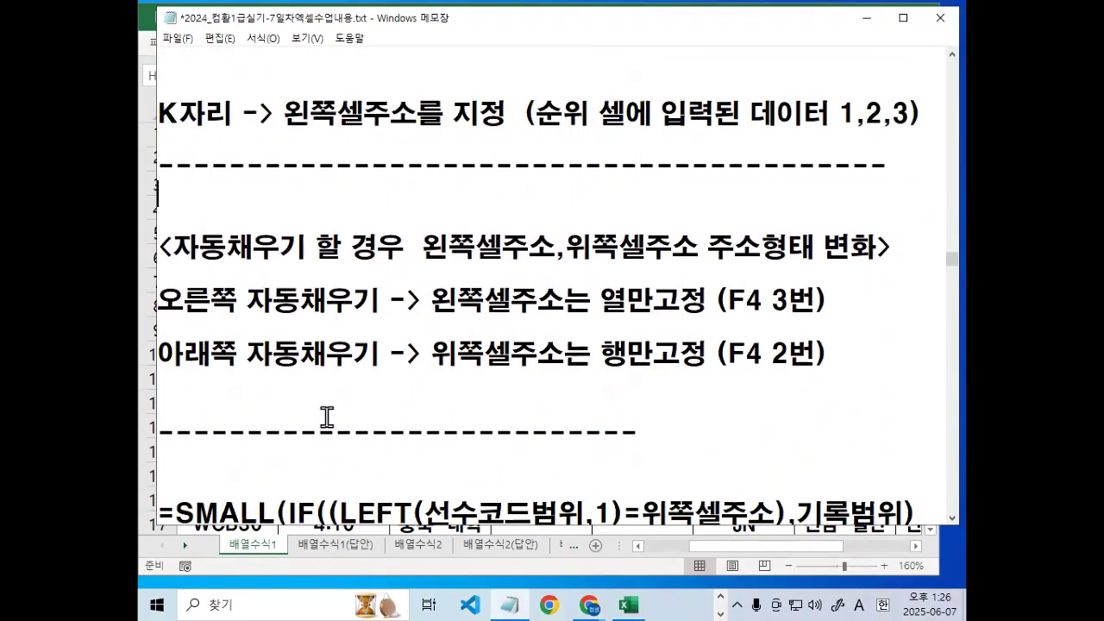
Underline 자동채우기 할 경우 in the heading with the pen and clear the mark.
key("ctrl+2")
left_click_drag(173, 272, 421, 272)
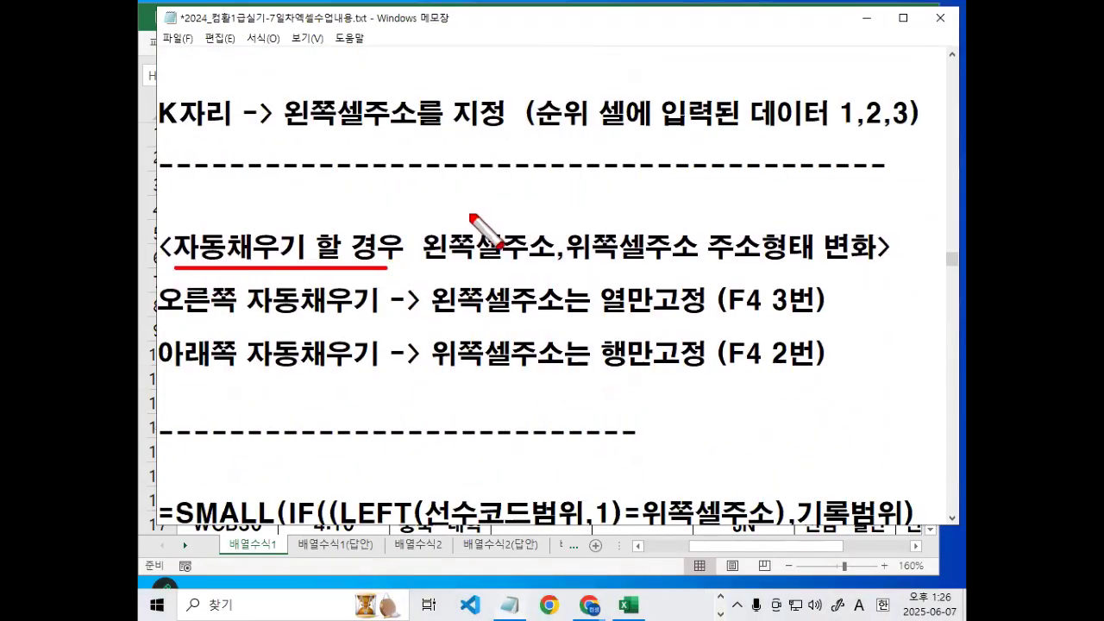
key("Escape")
Switch to the workbook, circle the M and W result cells of [표2], mark the fill directions across them, and clear the marks.
left_click(866, 18)
left_click(902, 182)
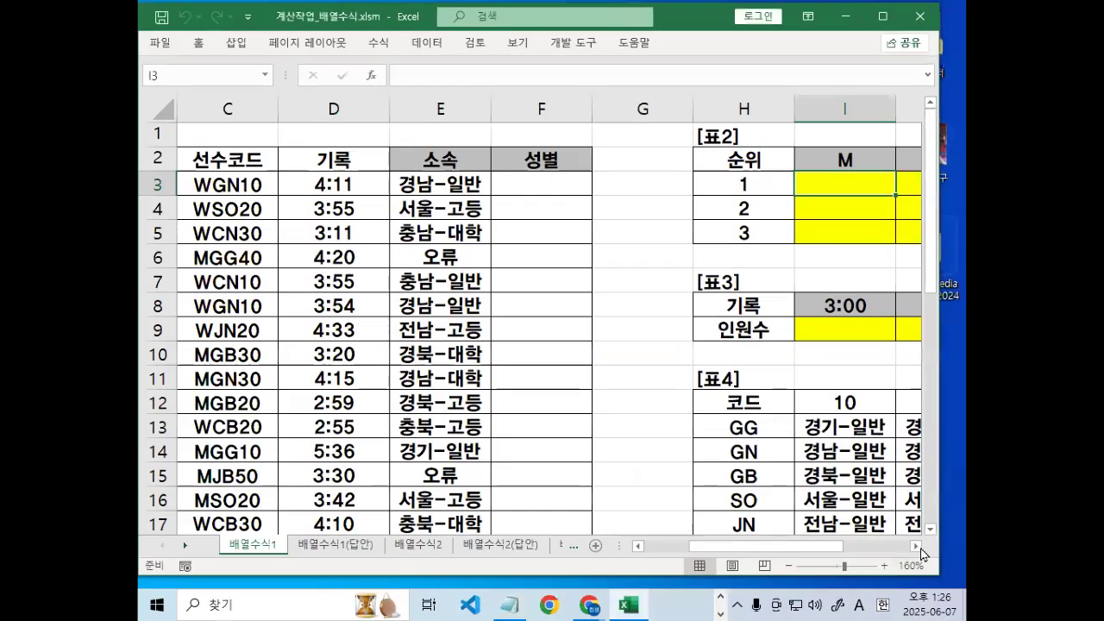
scroll(744, 181, "right", 2)
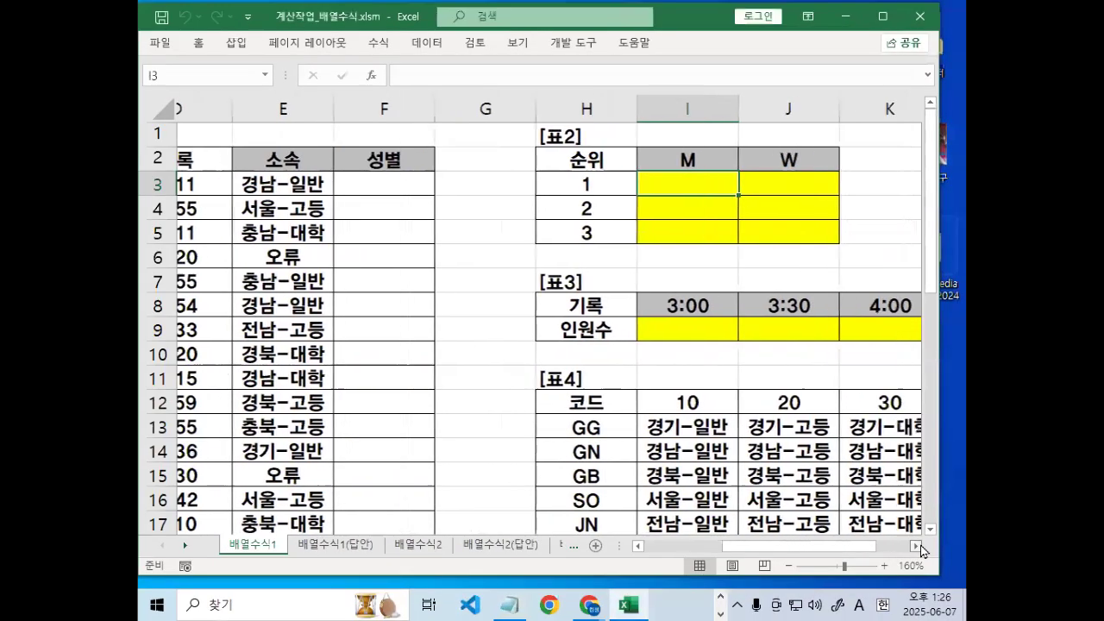
left_click(744, 180)
key("ctrl+2")
mouse_move(733, 158)
left_mouse_down()
mouse_move(780, 223)
mouse_move(800, 223)
left_mouse_up()
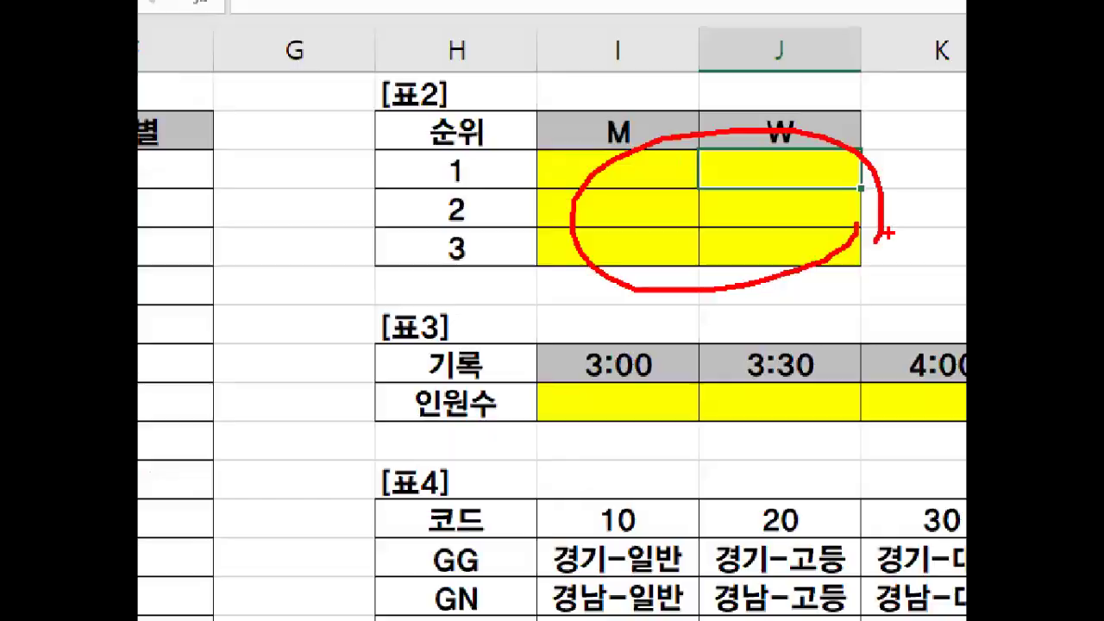
key("e")
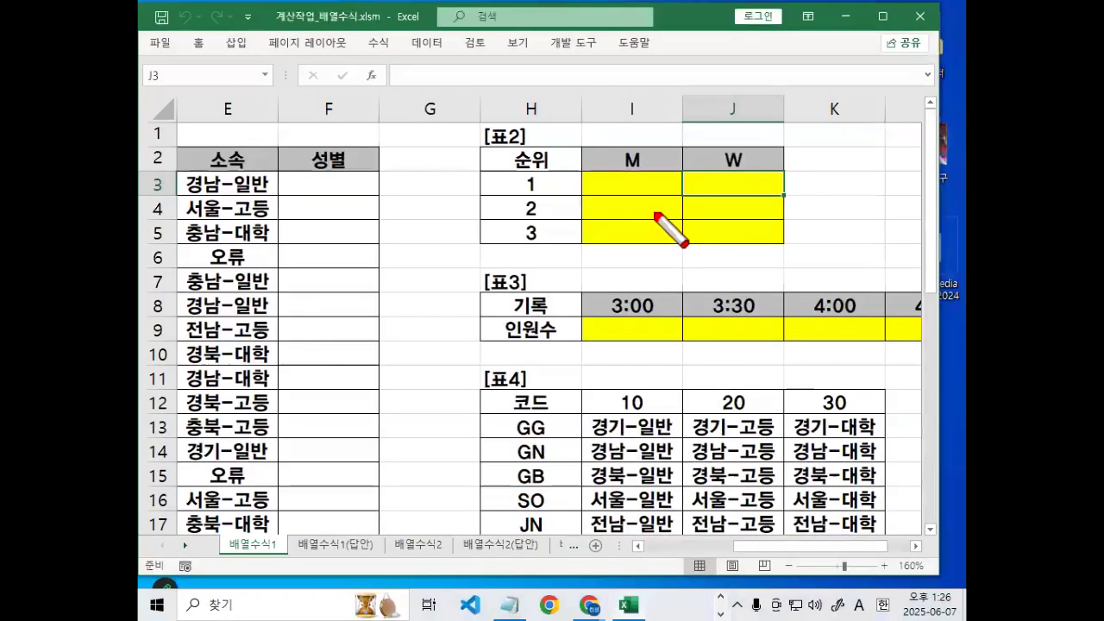
mouse_move(626, 193)
left_mouse_down()
mouse_move(665, 203)
mouse_move(623, 200)
mouse_move(783, 197)
mouse_move(788, 256)
left_mouse_up()
mouse_move(787, 256)
left_mouse_down()
mouse_move(794, 234)
mouse_move(763, 152)
mouse_move(784, 265)
left_mouse_up()
key("Escape")
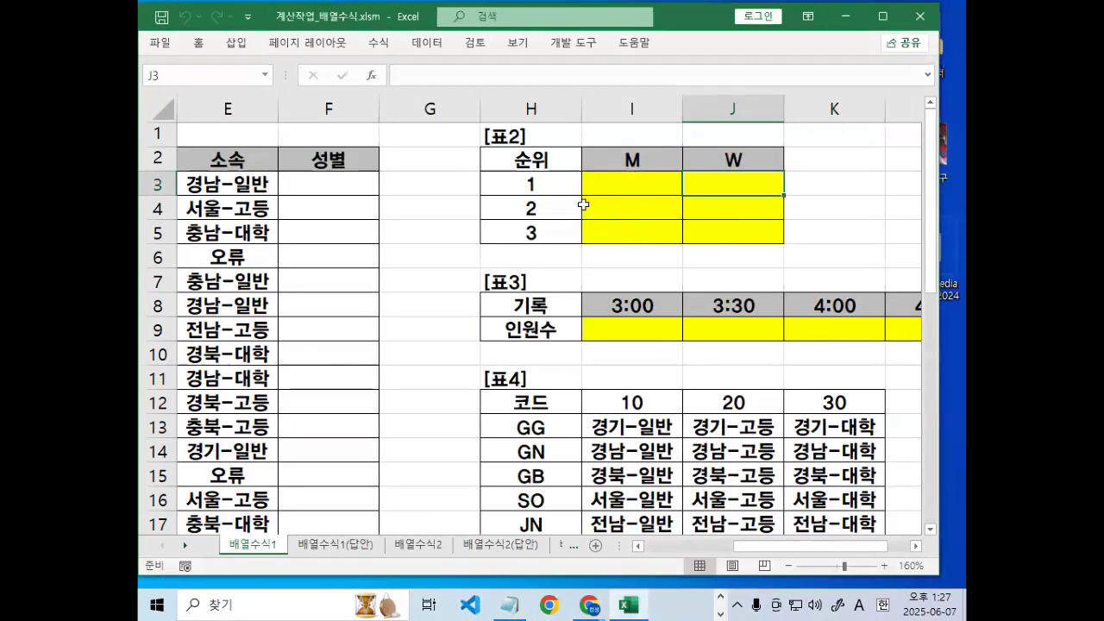
Select the 순위 1 cell in [표2], circle it and the M and W headers, connect them with arrows, and clear the marks.
left_click(552, 185)
left_click_drag(543, 169, 546, 171)
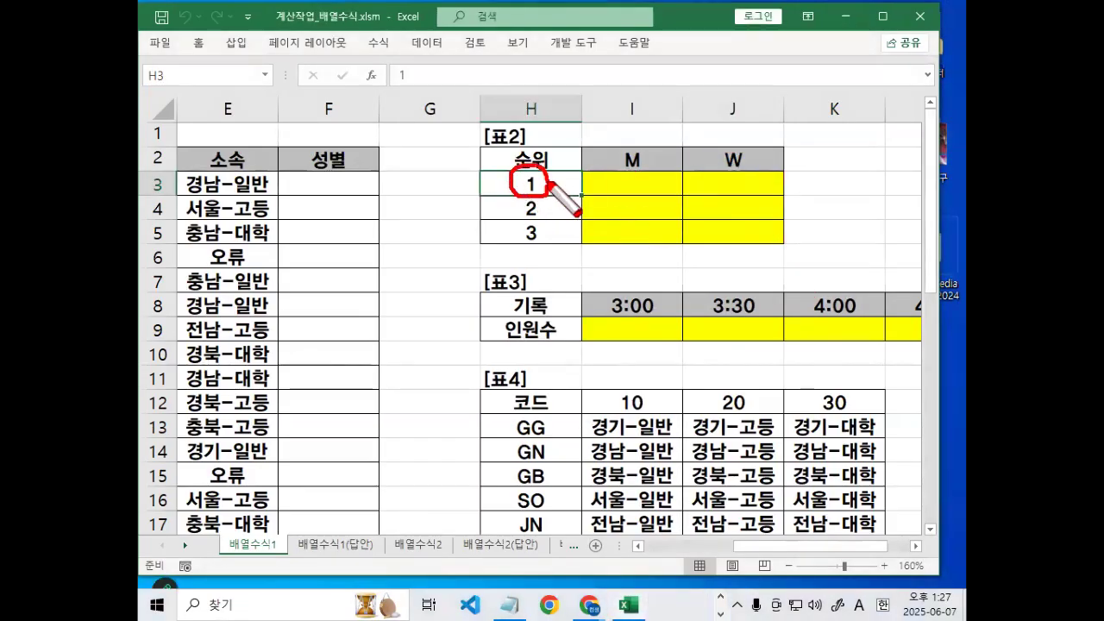
mouse_move(638, 172)
left_mouse_down()
mouse_move(624, 149)
mouse_move(654, 165)
mouse_move(631, 207)
mouse_move(669, 158)
mouse_move(719, 153)
mouse_move(718, 166)
mouse_move(725, 148)
mouse_move(747, 169)
left_mouse_up()
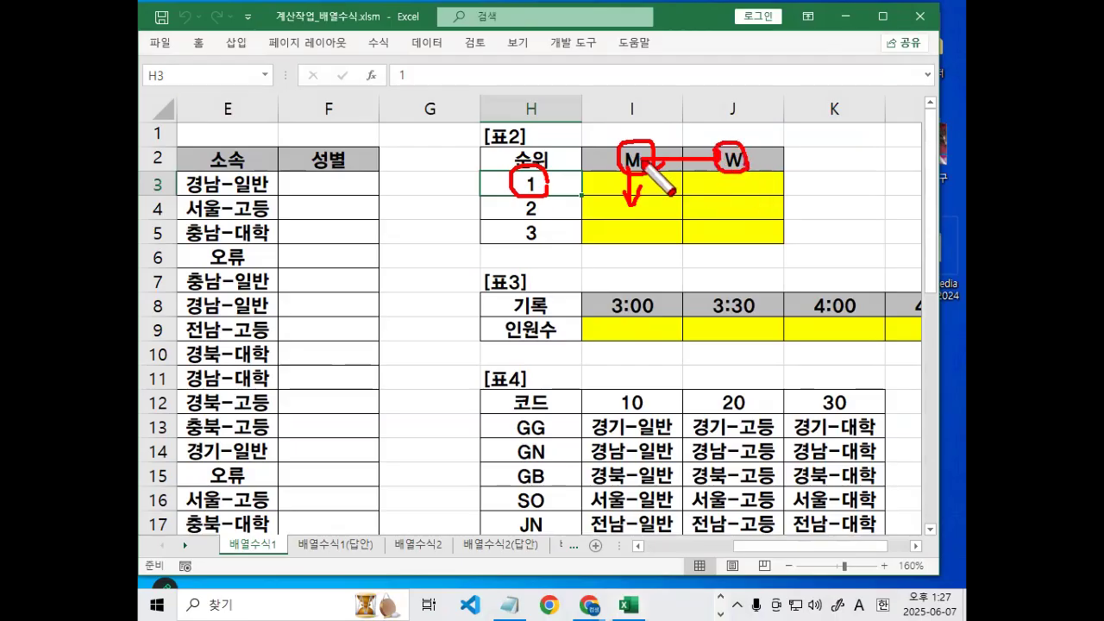
key("Escape")
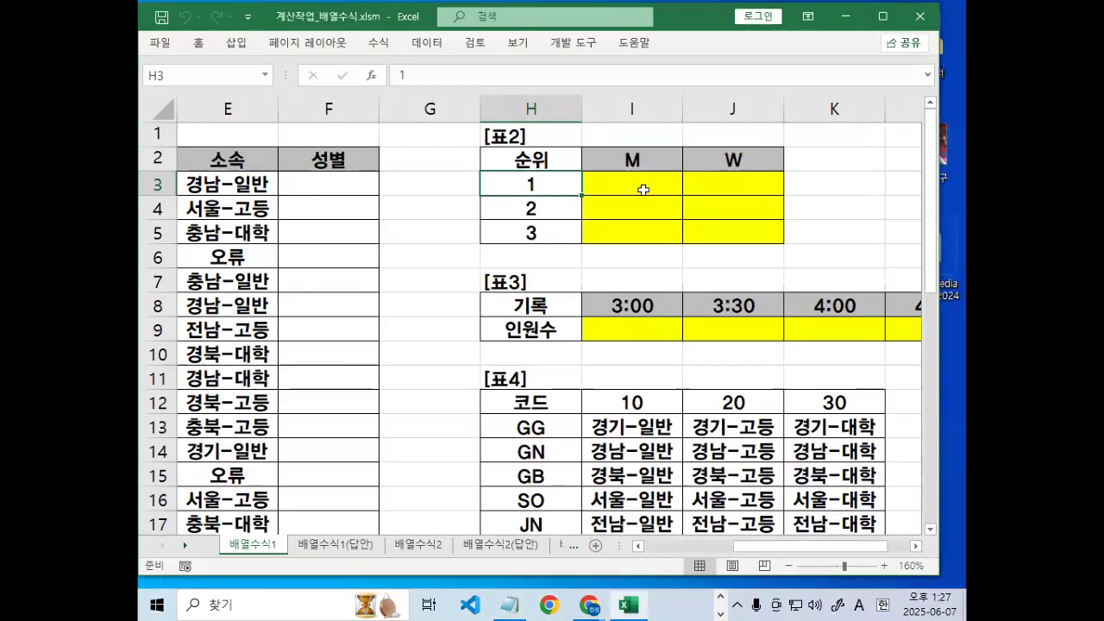
Select the M result cell for 순위 1 in [표2], draw arrows down from the M header to it, and clear the marks.
left_click(640, 189)
key("ctrl+2")
left_click_drag(656, 201, 655, 211)
mouse_move(652, 148)
left_mouse_down()
mouse_move(637, 207)
mouse_move(655, 204)
left_mouse_up()
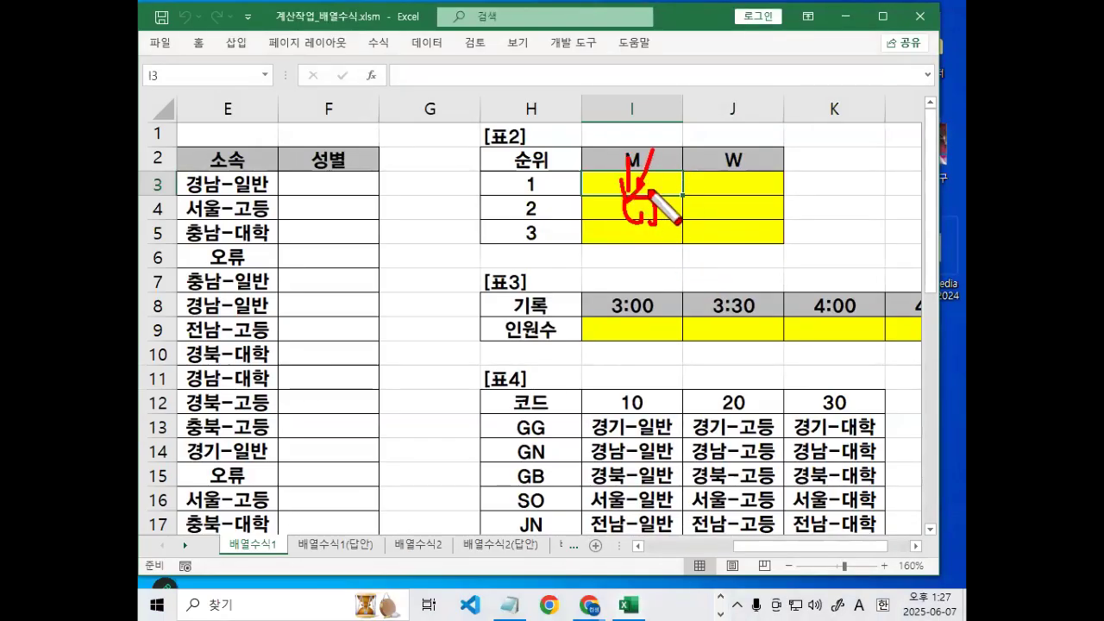
key("Escape")
Select the M header in [표2], circle it, mark the downward fill direction and a cross beside it, and clear the marks.
left_click(636, 160)
key("ctrl+2")
mouse_move(647, 153)
left_mouse_down()
mouse_move(638, 168)
mouse_move(649, 158)
left_mouse_up()
mouse_move(637, 177)
left_mouse_down()
mouse_move(630, 207)
mouse_move(648, 207)
mouse_move(662, 251)
left_mouse_up()
left_click_drag(677, 192, 707, 261)
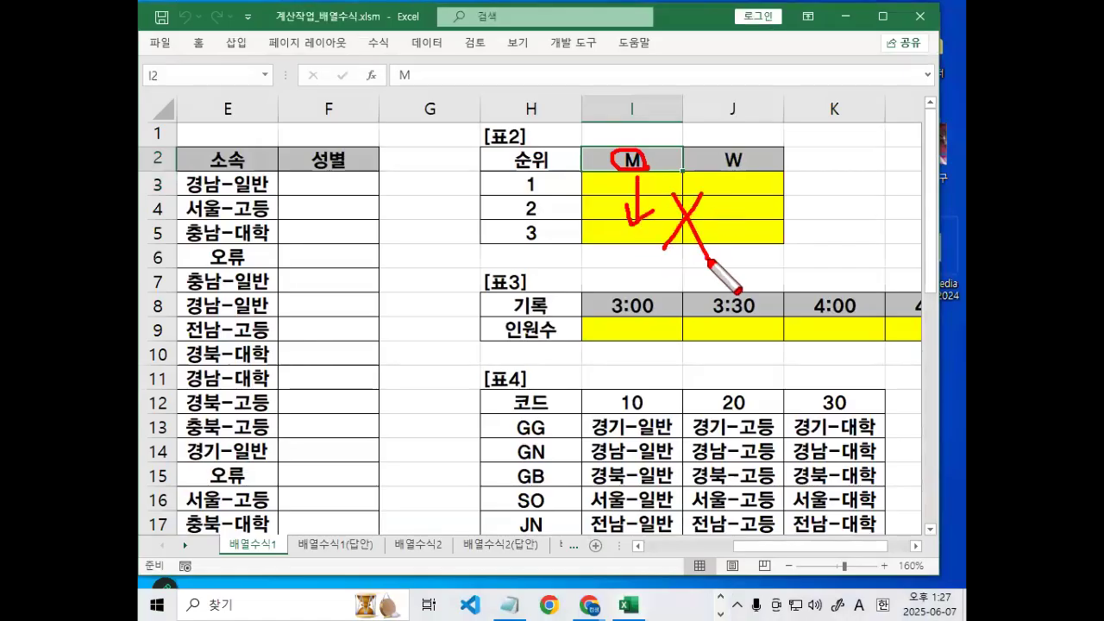
left_click_drag(552, 176, 602, 179)
mouse_move(578, 122)
left_mouse_down()
mouse_move(556, 165)
mouse_move(579, 164)
mouse_move(544, 184)
left_mouse_up()
key("e")
mouse_move(651, 155)
left_mouse_down()
mouse_move(614, 172)
mouse_move(649, 152)
left_mouse_up()
key("Escape")
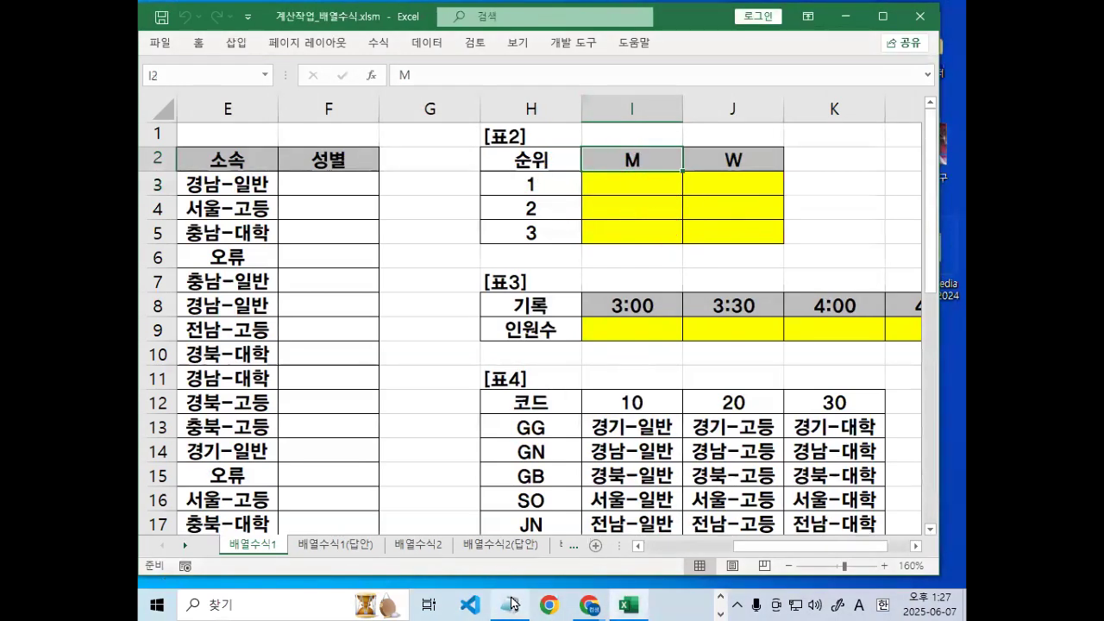
Switch to the notes, highlight the 오른쪽 and 아래쪽 자동채우기 rules, mark their F4 3번 and F4 2번 notes, and clear the marks.
left_click(509, 604)
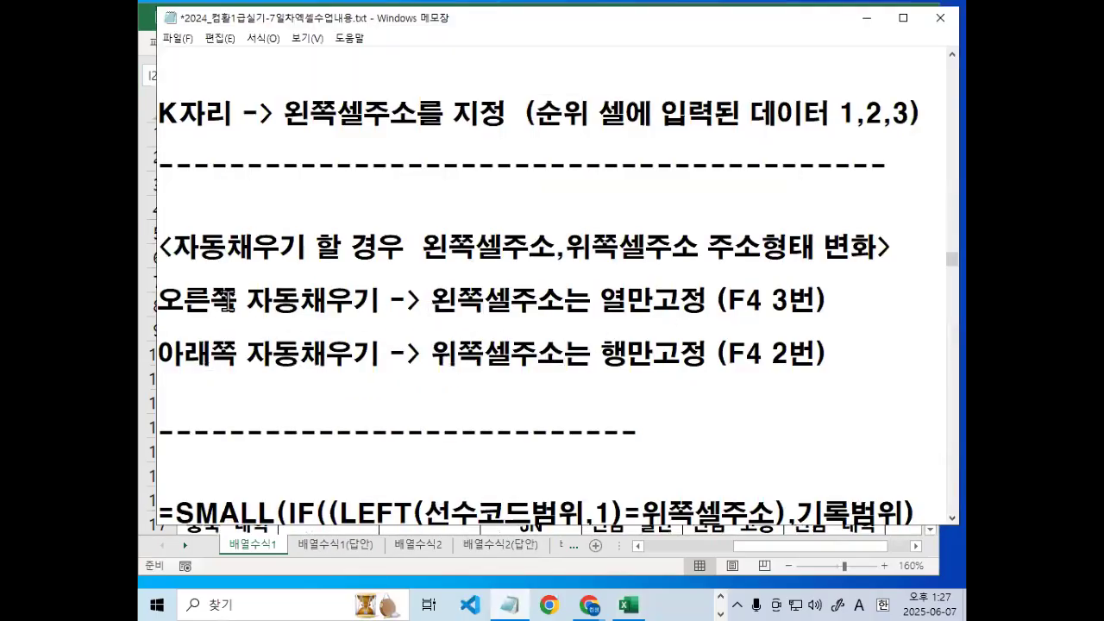
left_click_drag(161, 299, 868, 314)
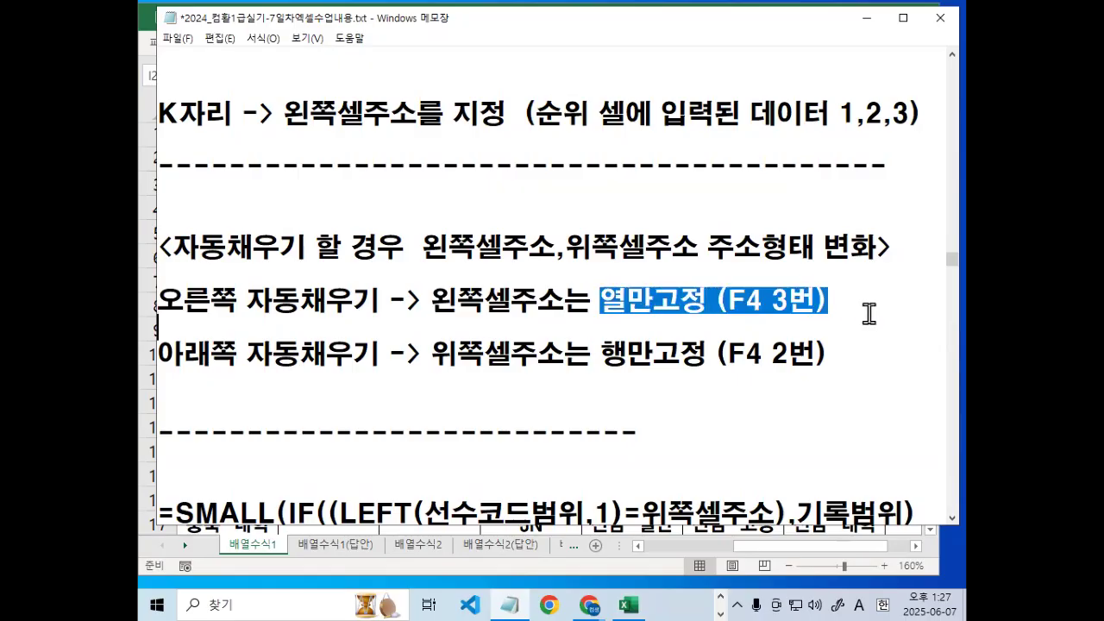
left_click_drag(161, 352, 517, 354)
mouse_move(591, 352)
left_mouse_down()
mouse_move(831, 372)
mouse_move(819, 380)
mouse_move(780, 266)
mouse_move(852, 377)
left_mouse_up()
left_click(832, 373)
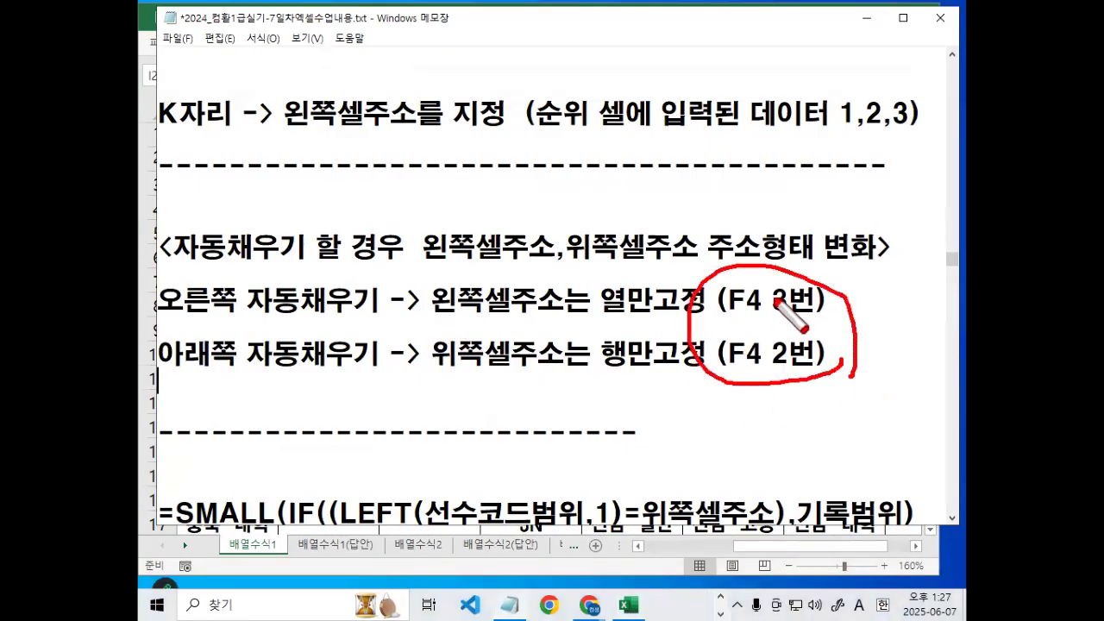
left_click_drag(774, 298, 815, 312)
left_click_drag(791, 371, 735, 374)
key("Escape")
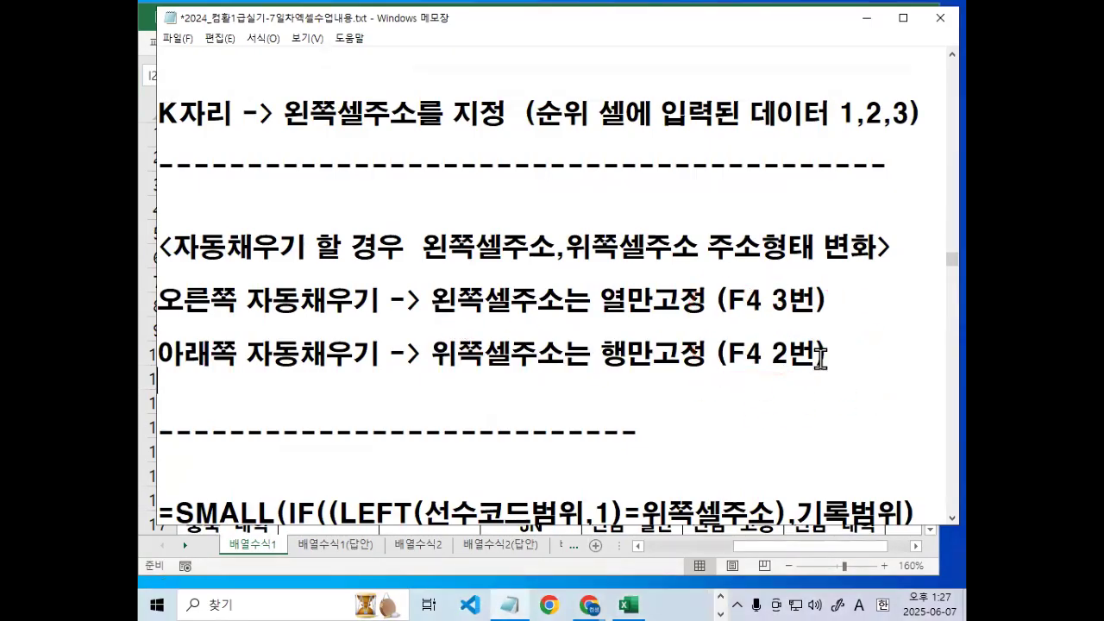
Mark SMALL, the double opening parentheses, the closing parenthesis and 왼쪽셀주소 in the notes' SMALL formula with the pen, and clear the marks.
scroll(742, 341, "down", 2)
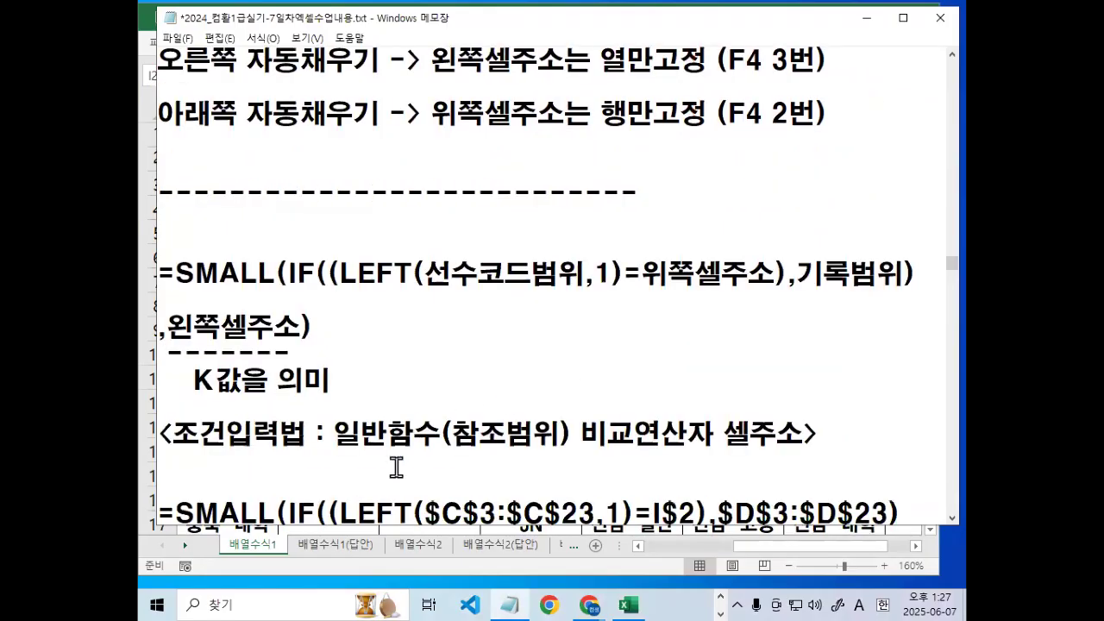
scroll(442, 450, "down", 2)
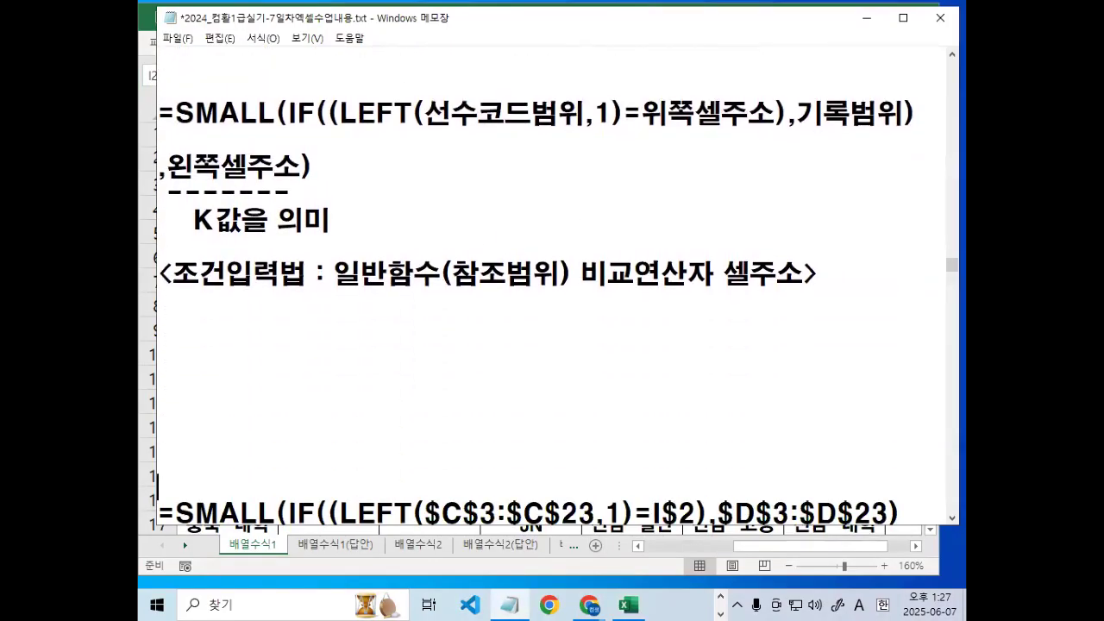
key("ctrl+2")
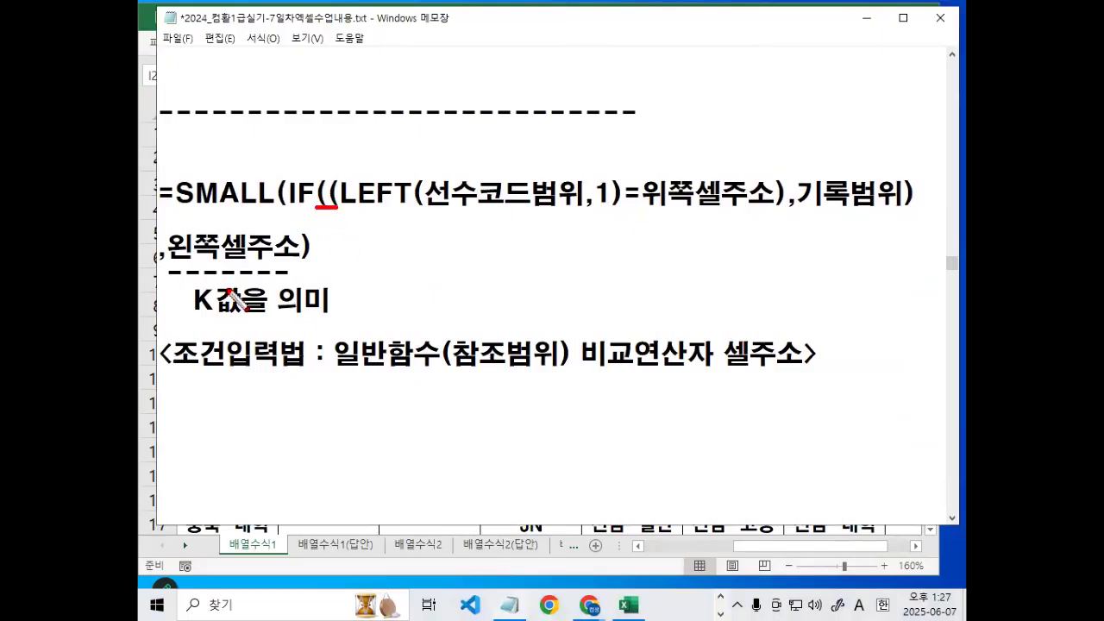
left_click_drag(167, 265, 254, 265)
left_click_drag(899, 170, 895, 222)
mouse_move(907, 140)
left_mouse_down()
mouse_move(940, 214)
mouse_move(920, 242)
left_mouse_up()
left_click_drag(170, 207, 246, 205)
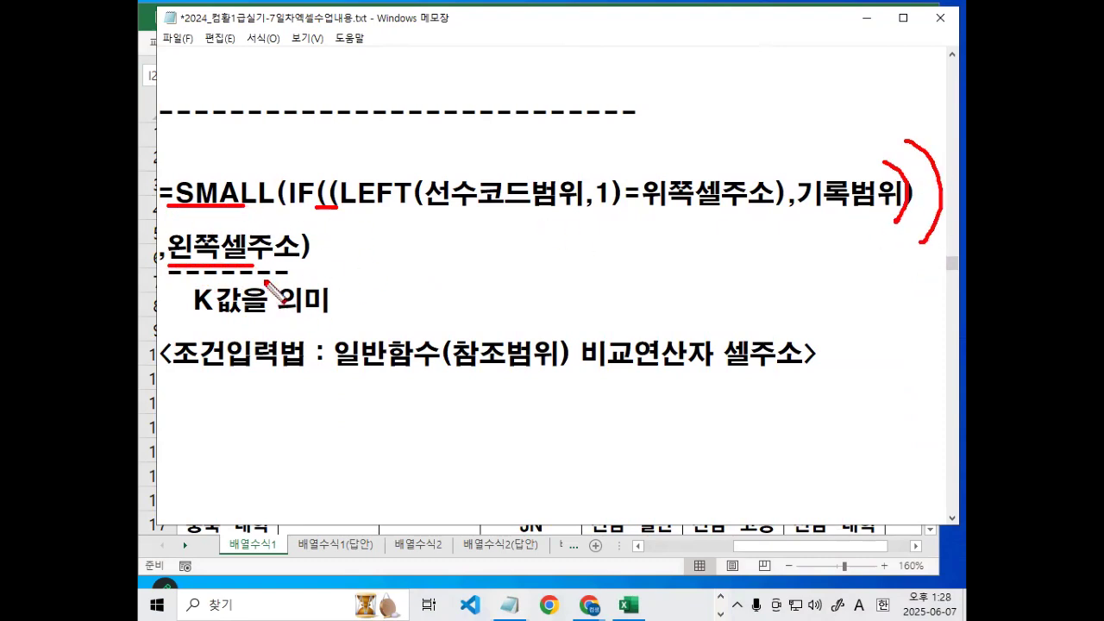
key("Escape")
Underline 왼쪽셀주소 and LEFT(선수코드범위, write a $ below the range, clear the marks, and highlight 선수코드범위 and 기록범위.
left_click_drag(300, 245, 314, 243)
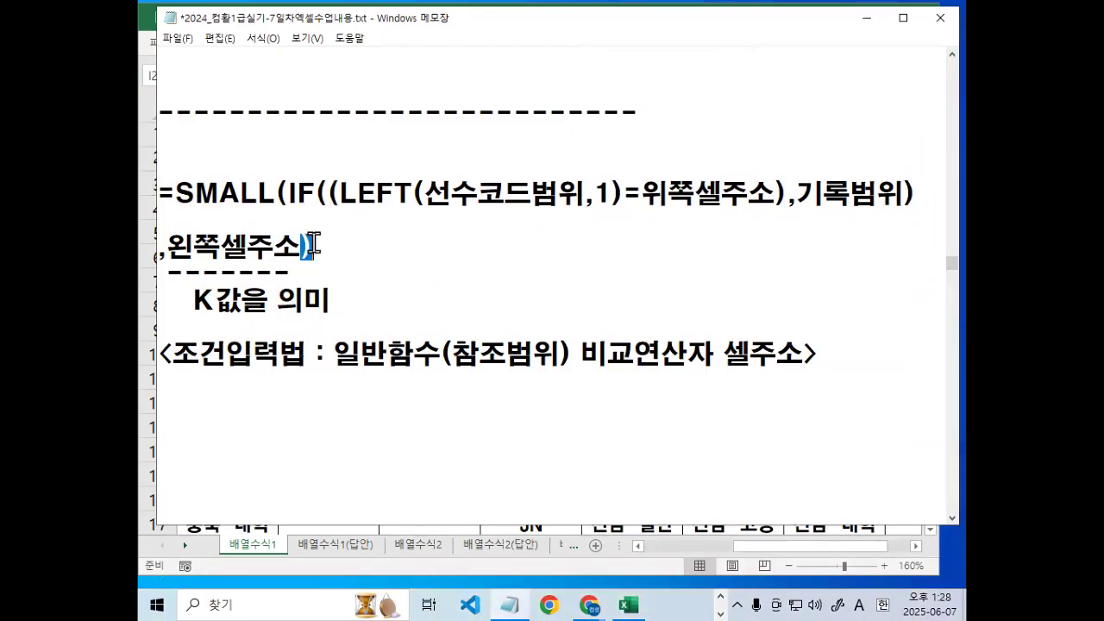
left_click_drag(169, 260, 282, 261)
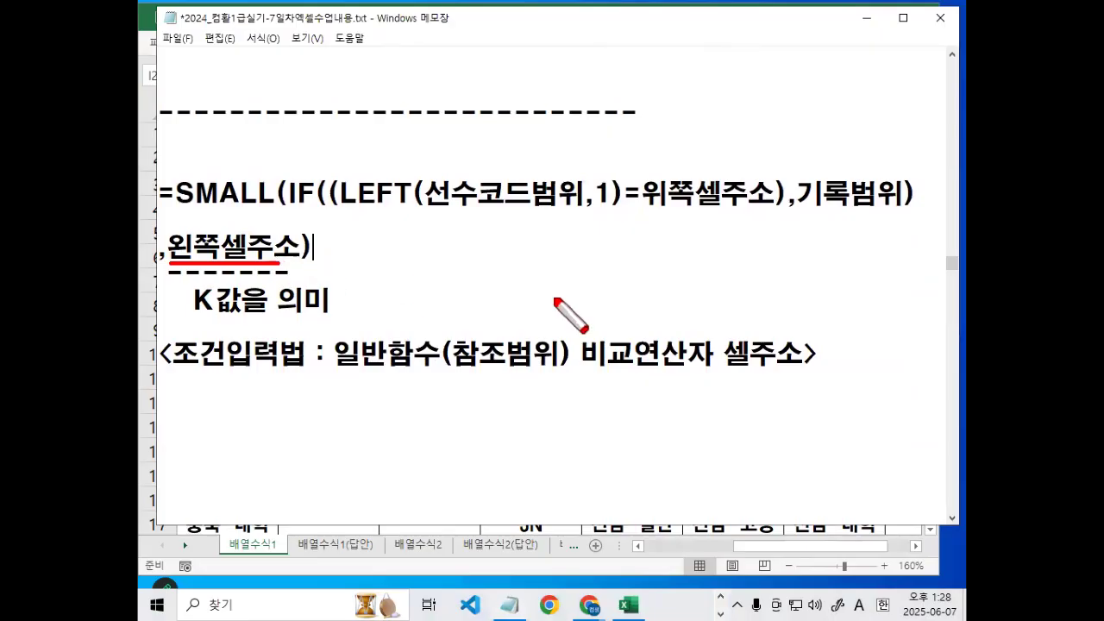
left_click_drag(335, 208, 571, 209)
mouse_move(502, 217)
left_mouse_down()
mouse_move(480, 174)
mouse_move(535, 183)
mouse_move(538, 219)
mouse_move(483, 278)
mouse_move(495, 302)
left_mouse_up()
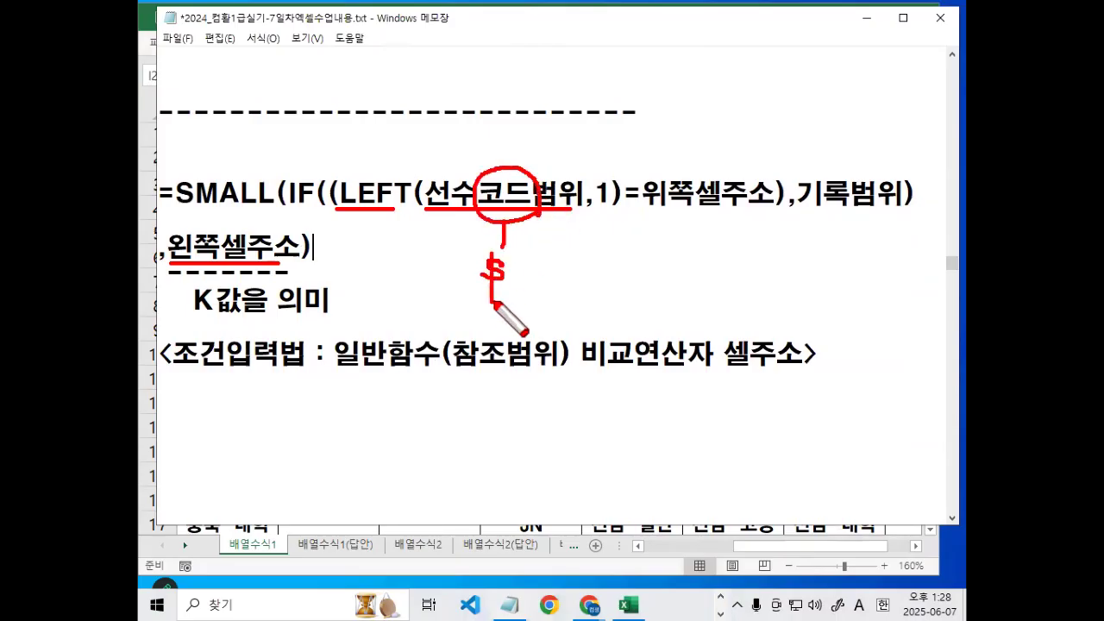
key("Escape")
left_click_drag(425, 194, 569, 194)
left_click_drag(803, 195, 902, 193)
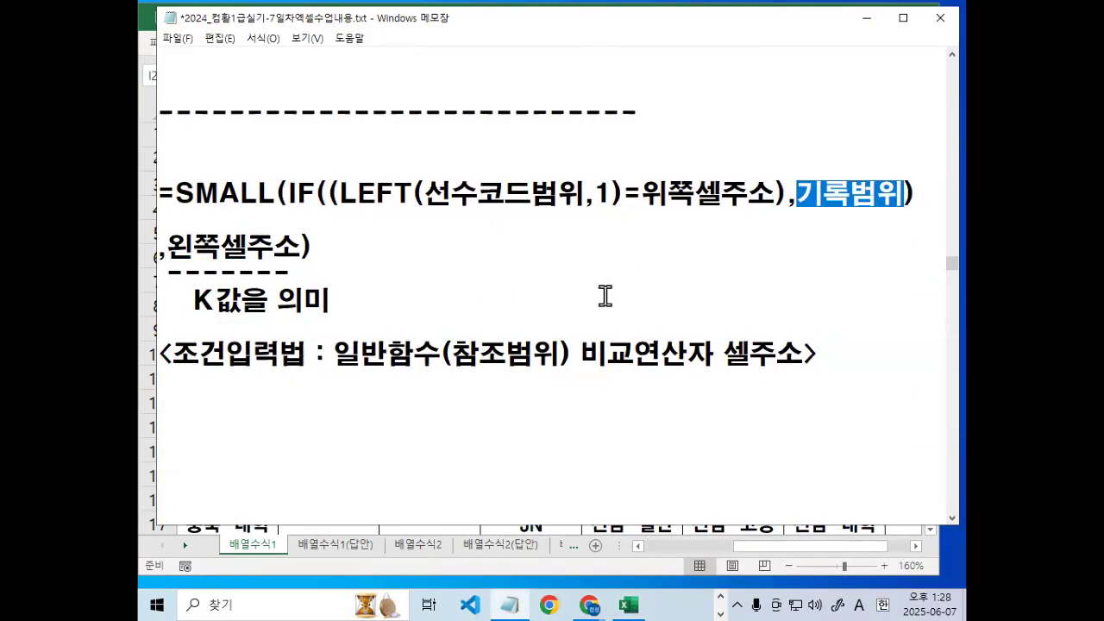
Add a note line reading "- 참조범위,계산범위" below the <조건입력법> heading.
scroll(605, 296, "up", 1)
left_click(317, 168)
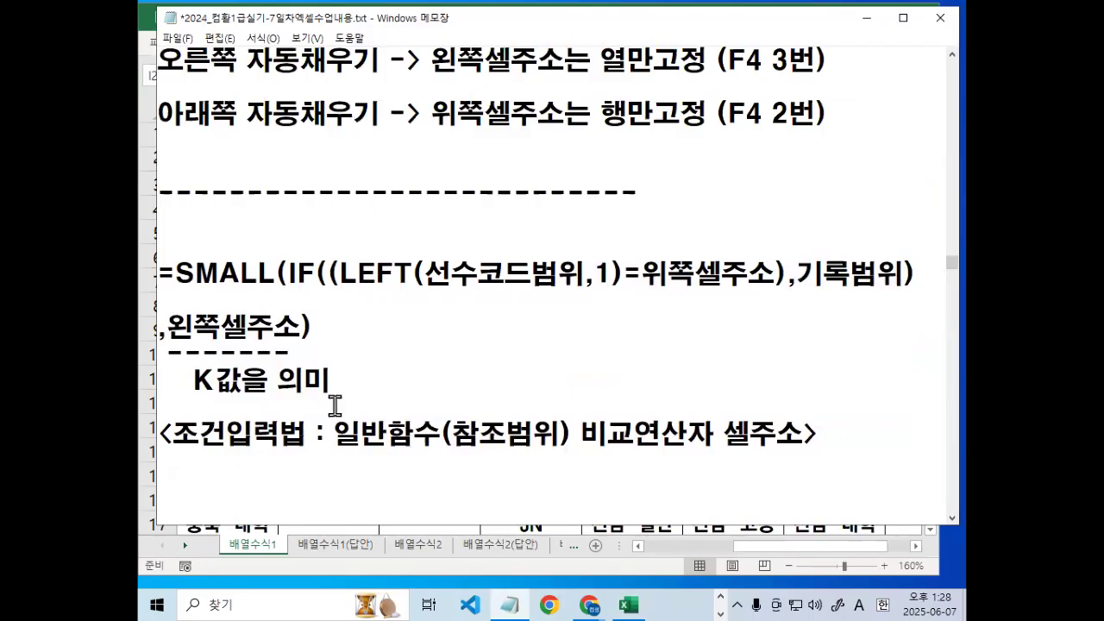
scroll(299, 485, "down", 1)
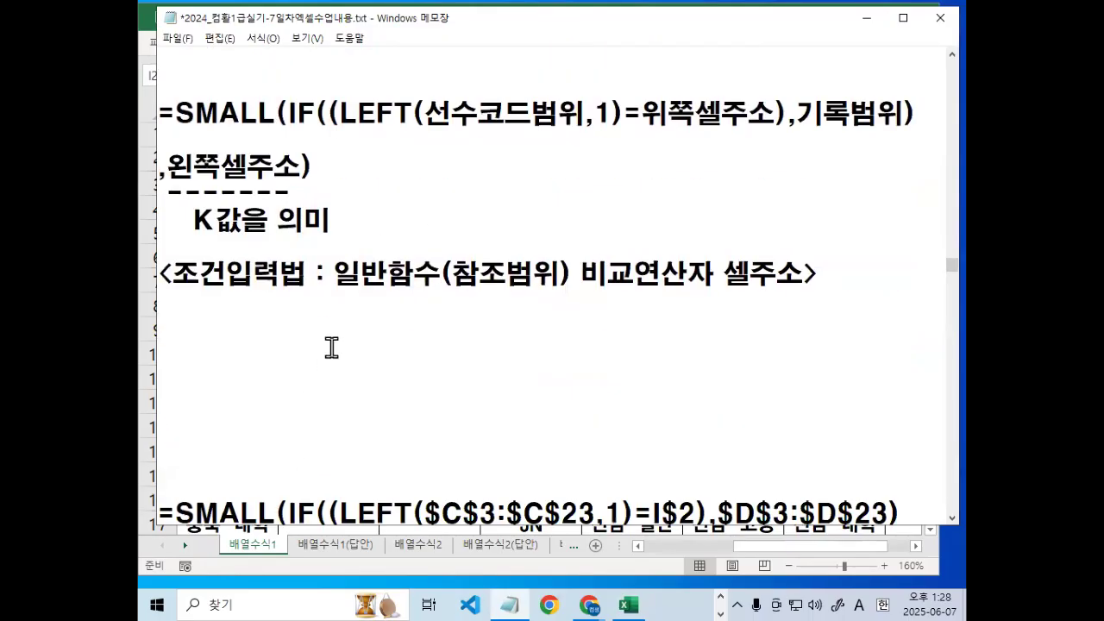
key("Return")
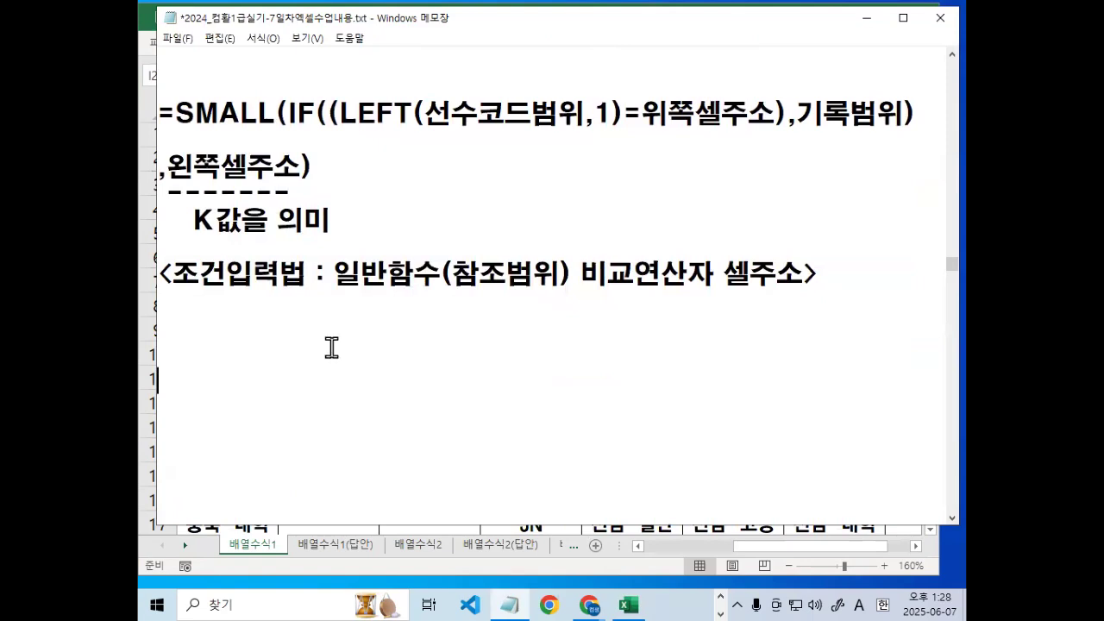
type("-")
key("Hangul")
type("참조범위")
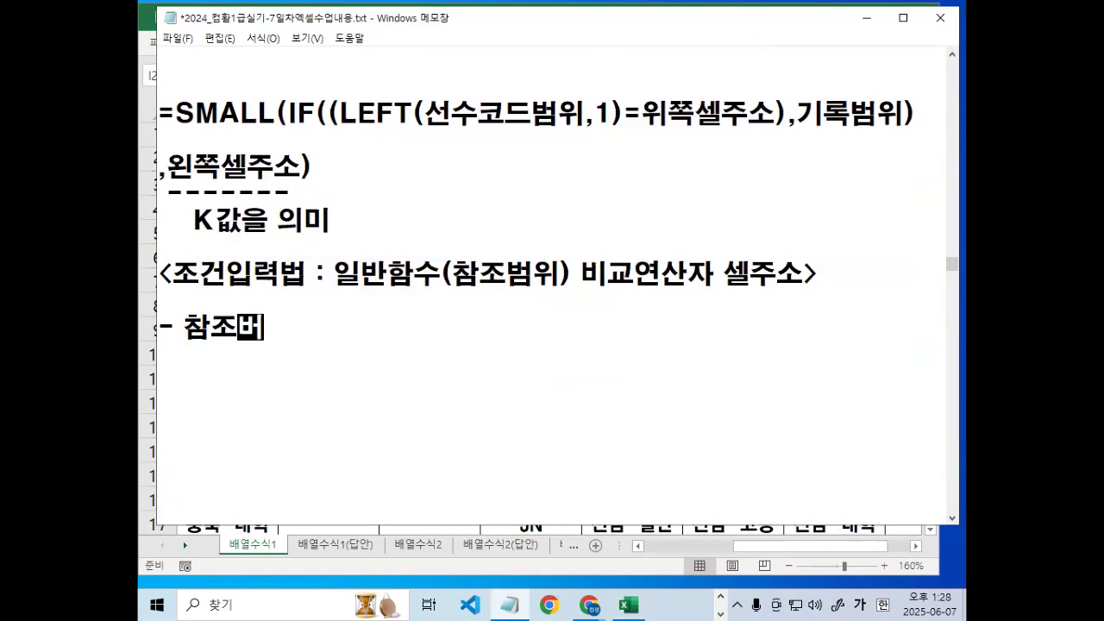
type(",ㄱ")
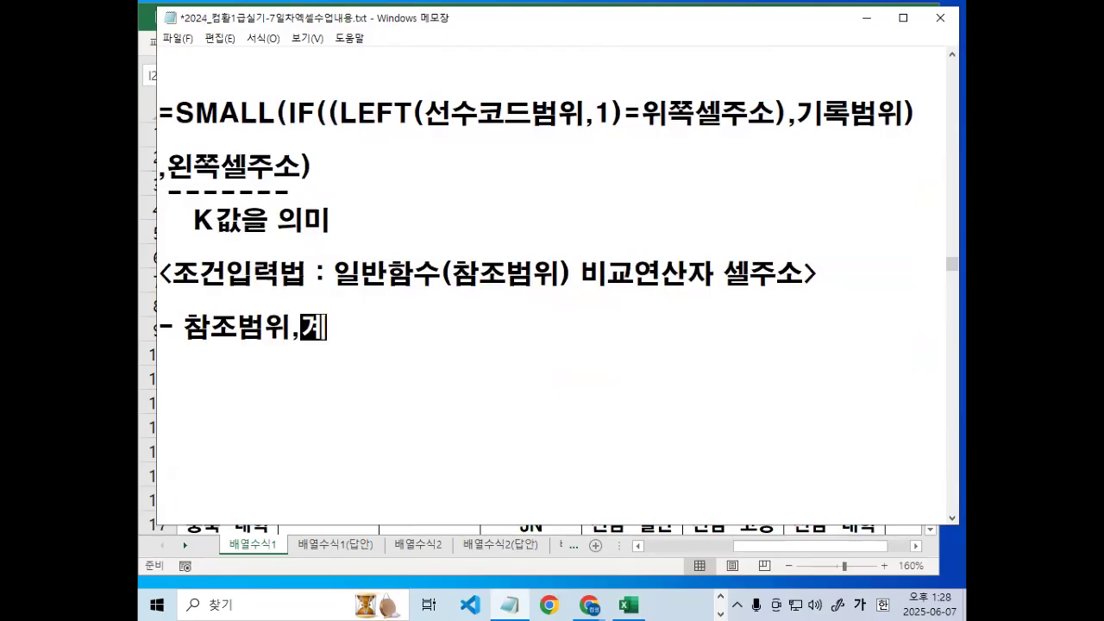
type("ㅅ한ㅂ")
key("BackSpace")
key("BackSpace")
key("BackSpace")
type("ㄱㅖ산범위")
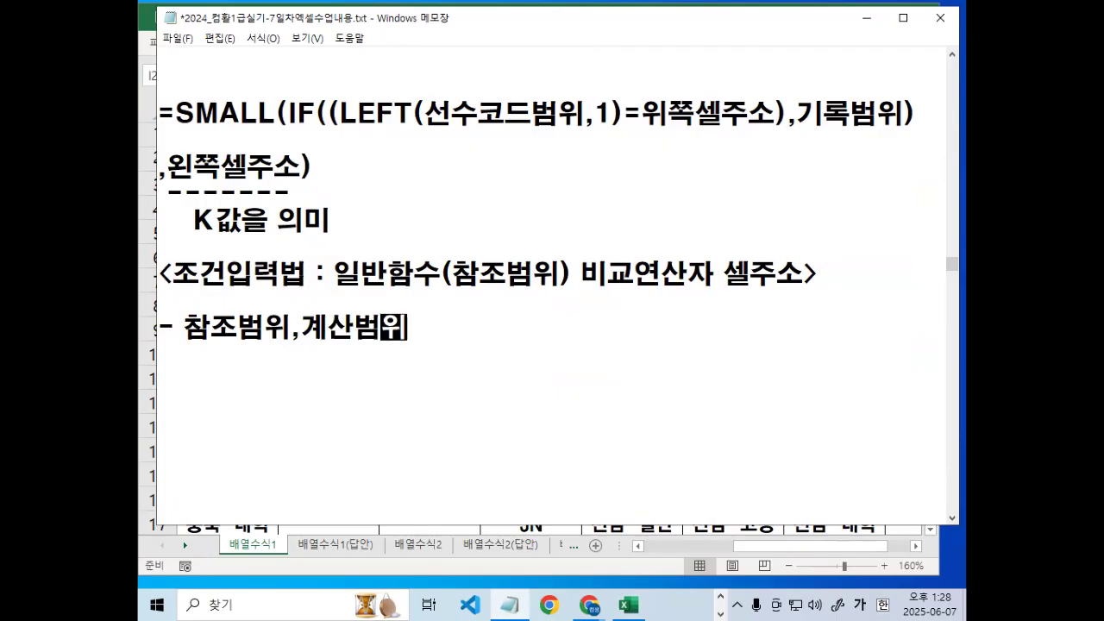
Extend the 참조범위,계산범위 note line with " : 절대참조(f4 1번)".
type(" : ㅈㄷ")
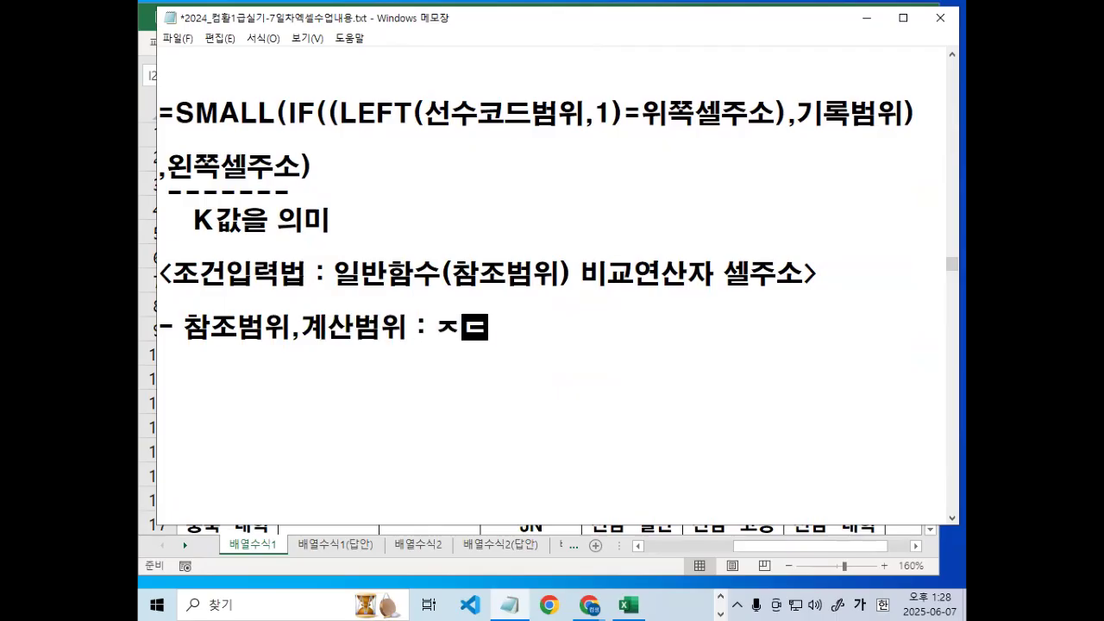
key("BackSpace")
key("BackSpace")
type("절")
key("BackSpace")
type("절대참조(")
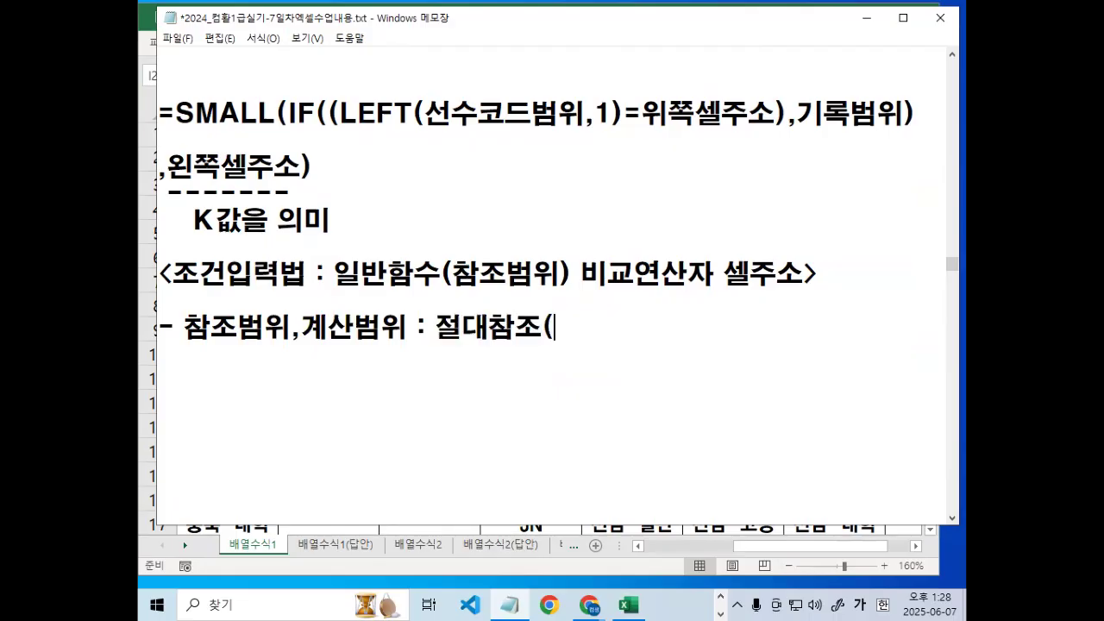
type("f4 1")
key("Hangul")
type("번)")
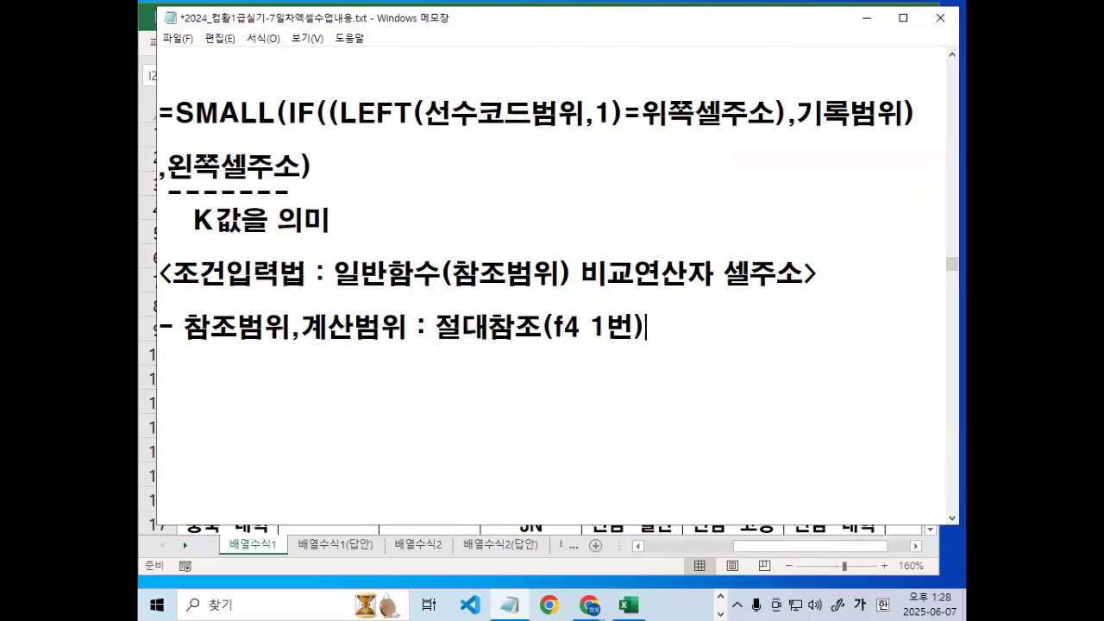
Capitalize the key name in the new note line so it reads F4.
key("BackSpace")
type("ㄹ")
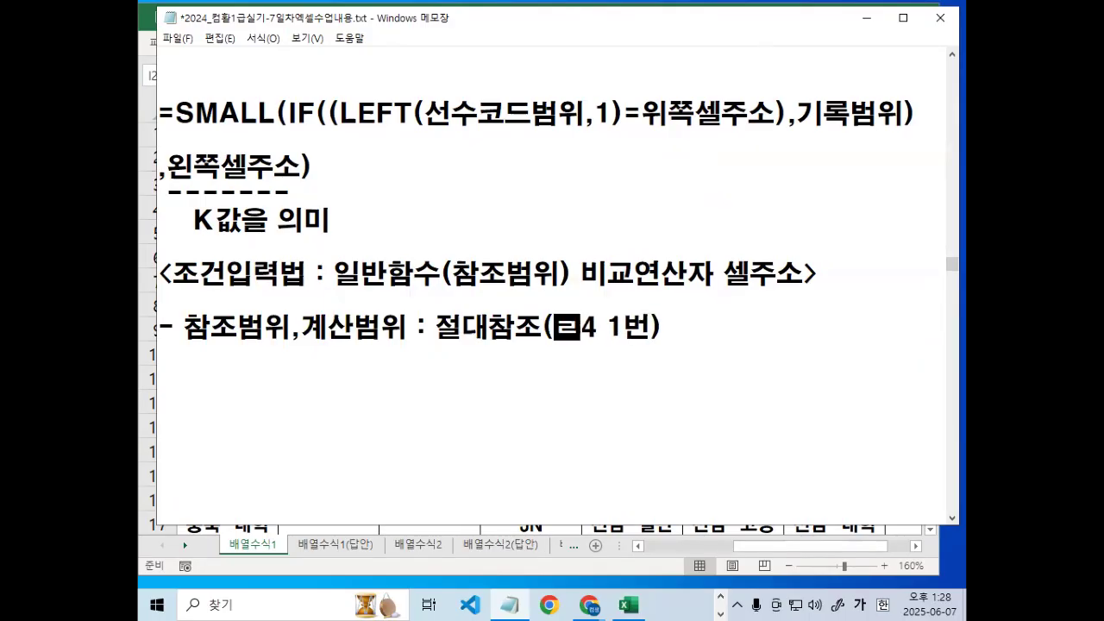
key("BackSpace")
key("Hangul")
type("F")
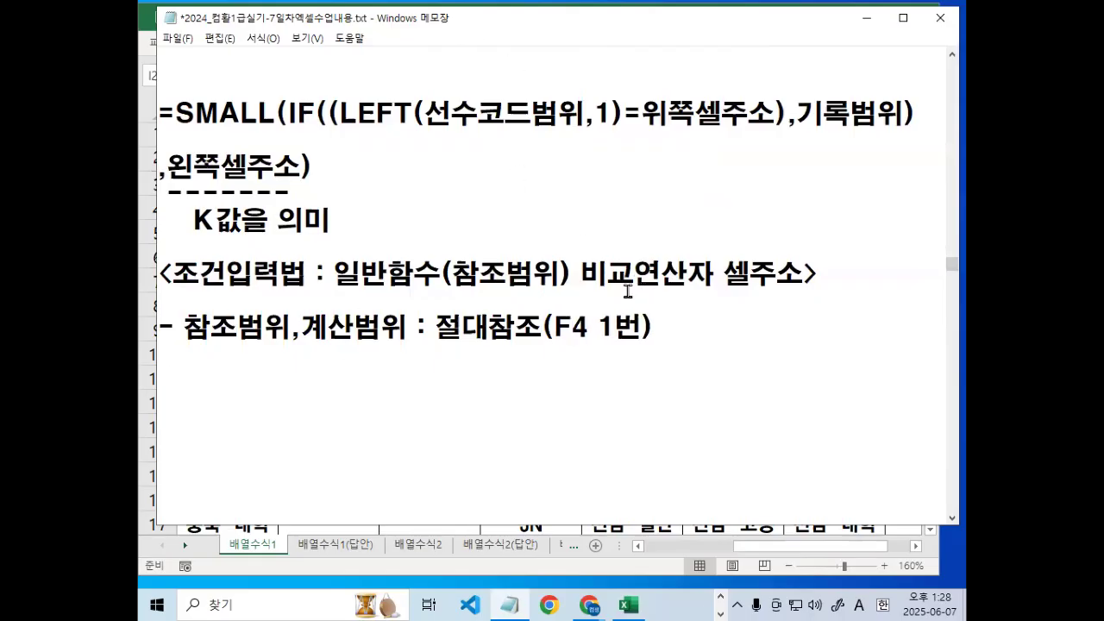
Underline 참조범위,계산범위 in the new note, clear the mark, and highlight 선수코드범위, 기록범위, 위쪽셀주소 and 왼쪽셀주소 in the formula.
mouse_move(188, 341)
left_mouse_down()
mouse_move(390, 344)
mouse_move(381, 339)
left_mouse_up()
key("Escape")
left_click_drag(423, 114, 585, 115)
left_click_drag(794, 114, 899, 114)
left_click_drag(642, 114, 768, 112)
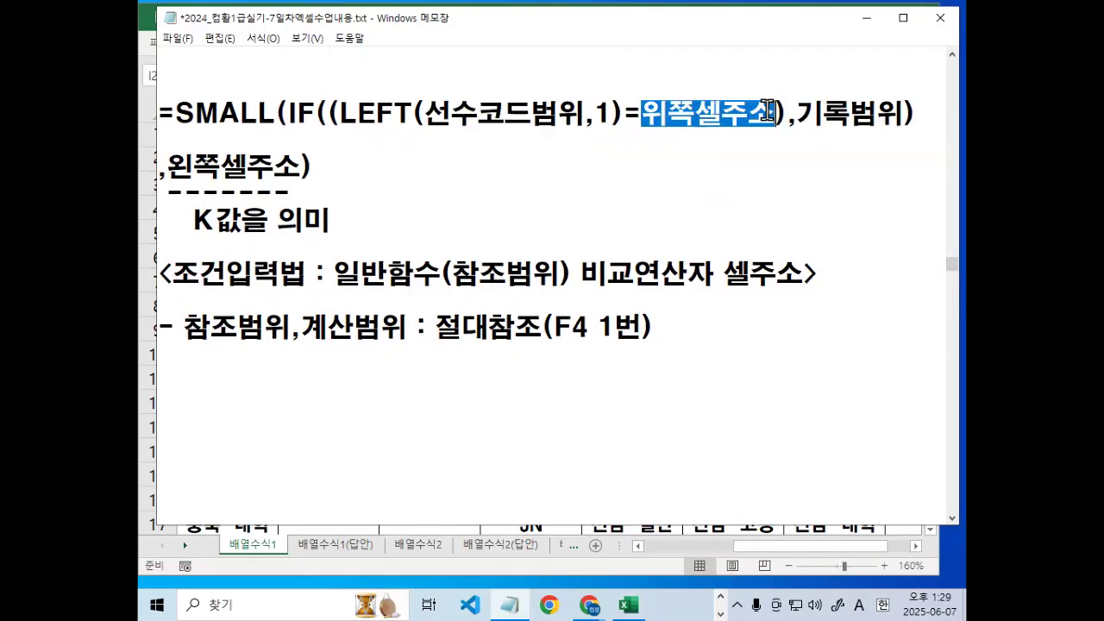
left_click_drag(167, 166, 308, 166)
left_click(397, 153)
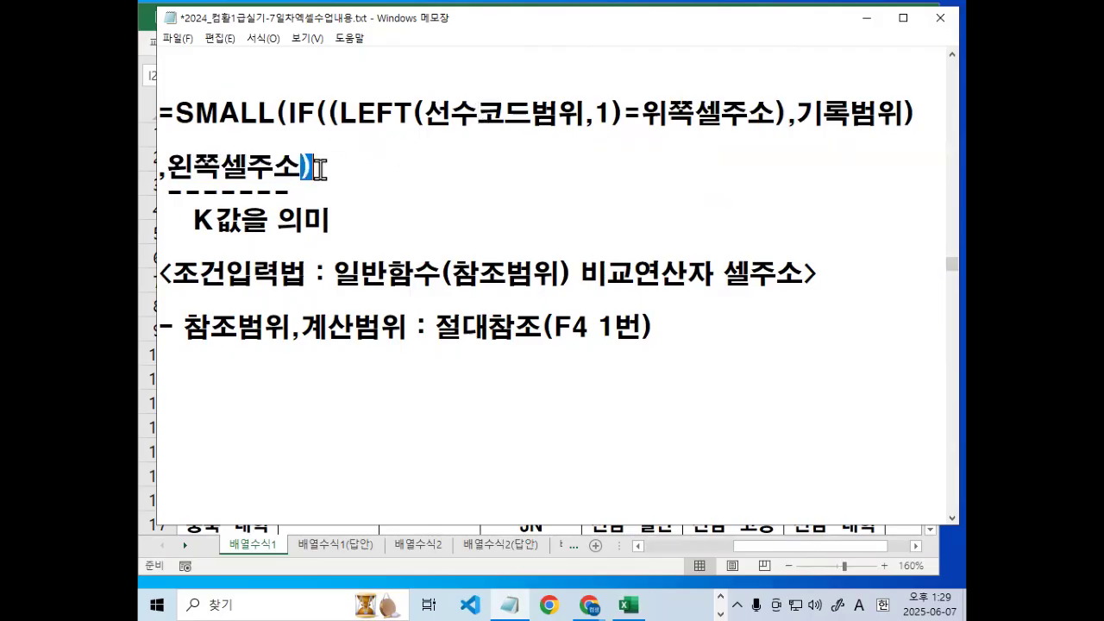
left_click(386, 139)
Switch to the Excel workbook and begin the formula =SMALL(IF(( in cell I3 of [표2].
left_click(868, 18)
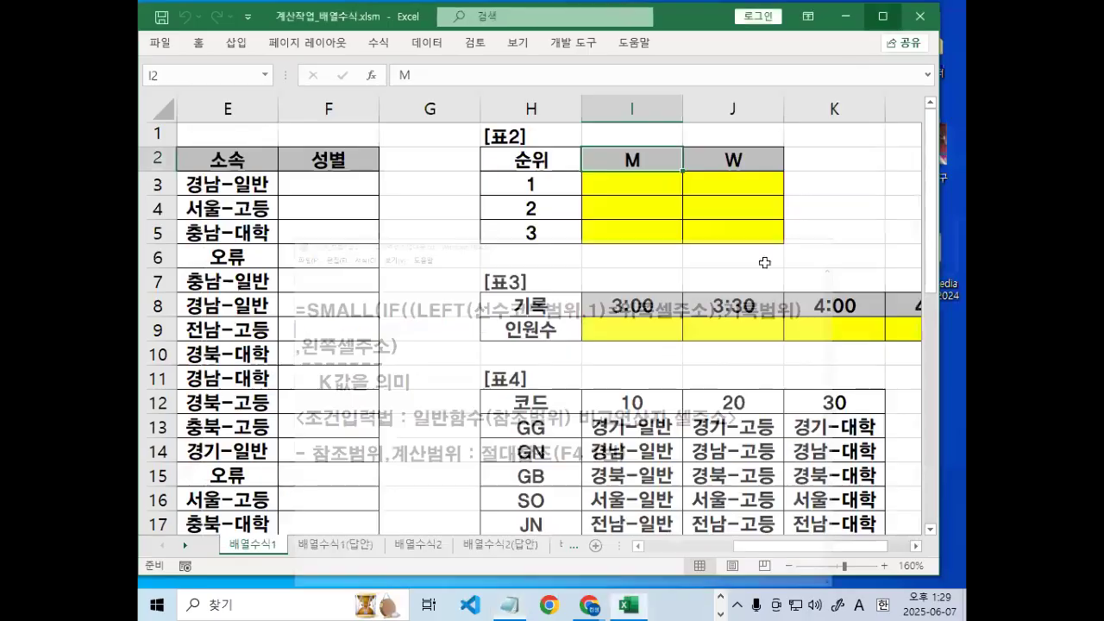
scroll(810, 203, "up", 2)
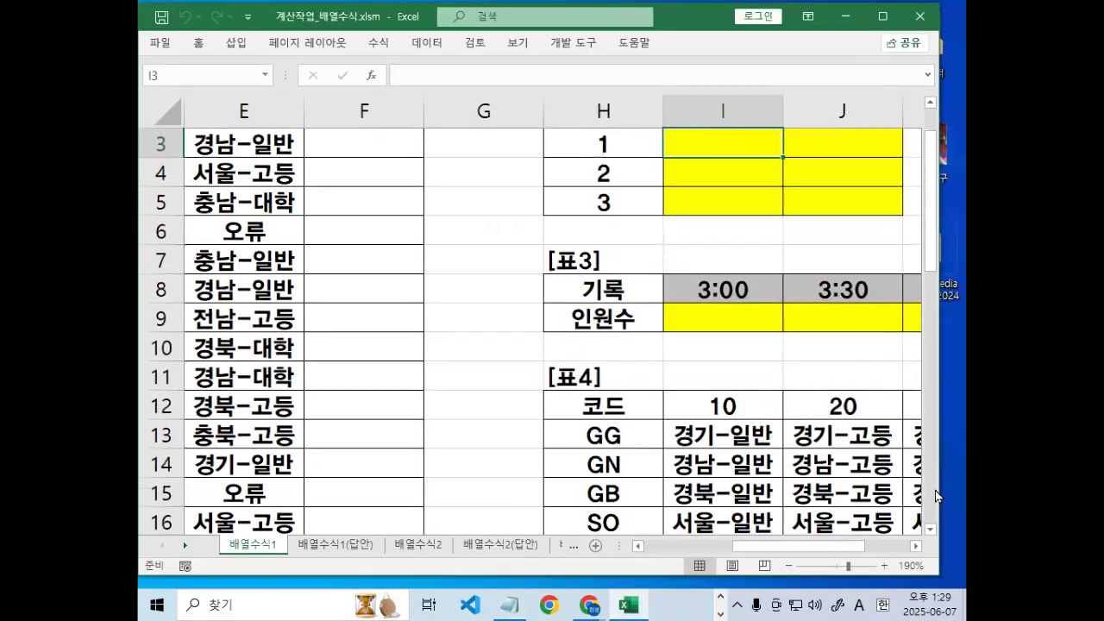
left_click_drag(802, 546, 826, 546)
scroll(628, 202, "up", 1)
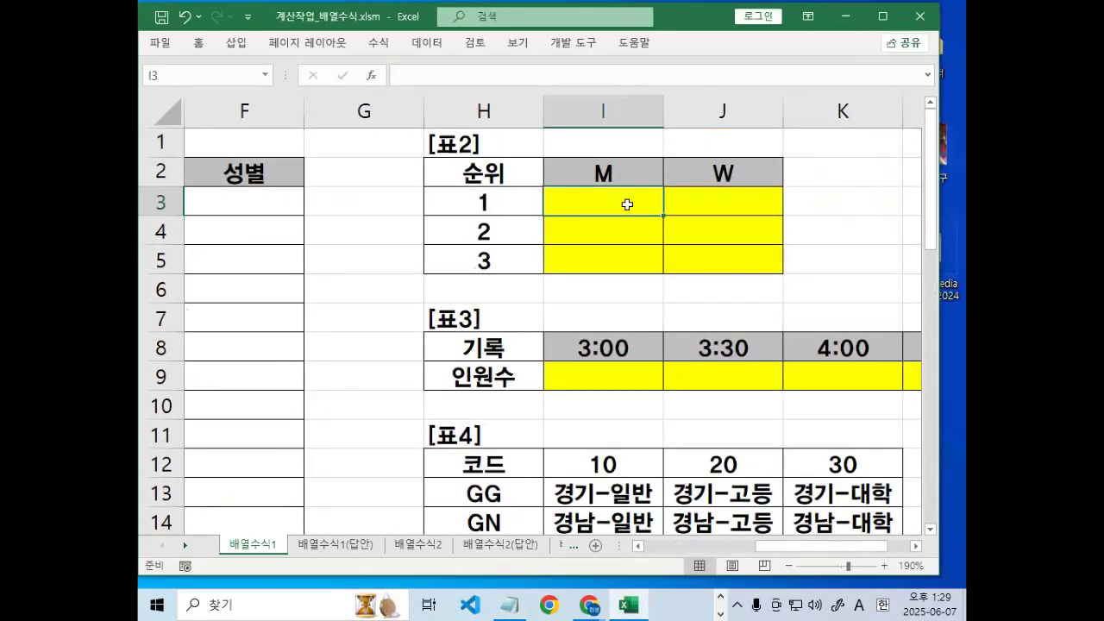
type("=")
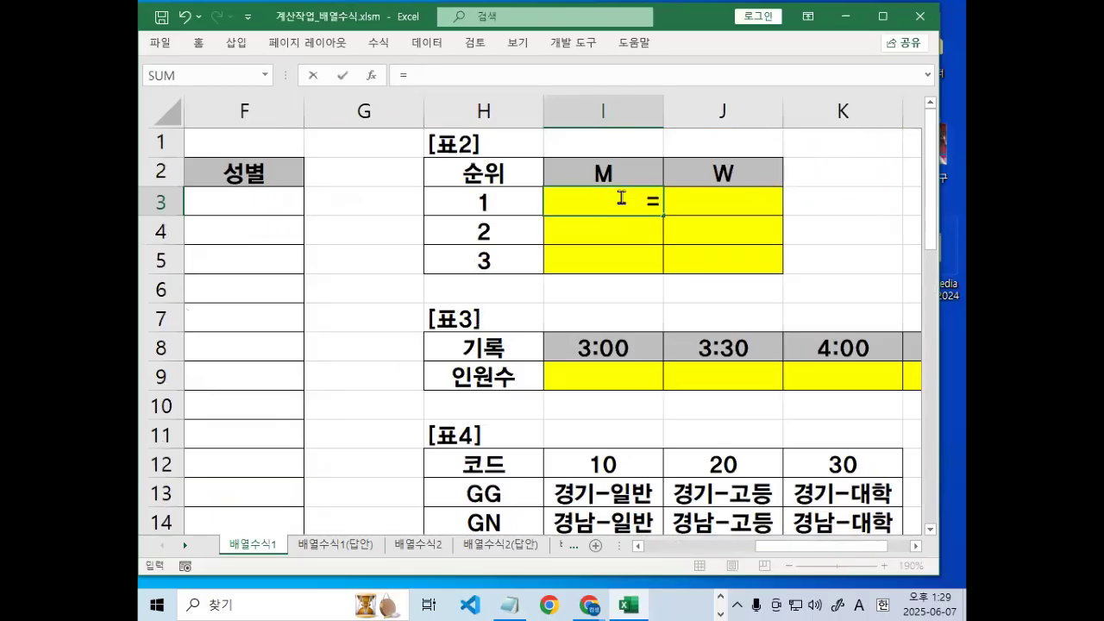
type("s")
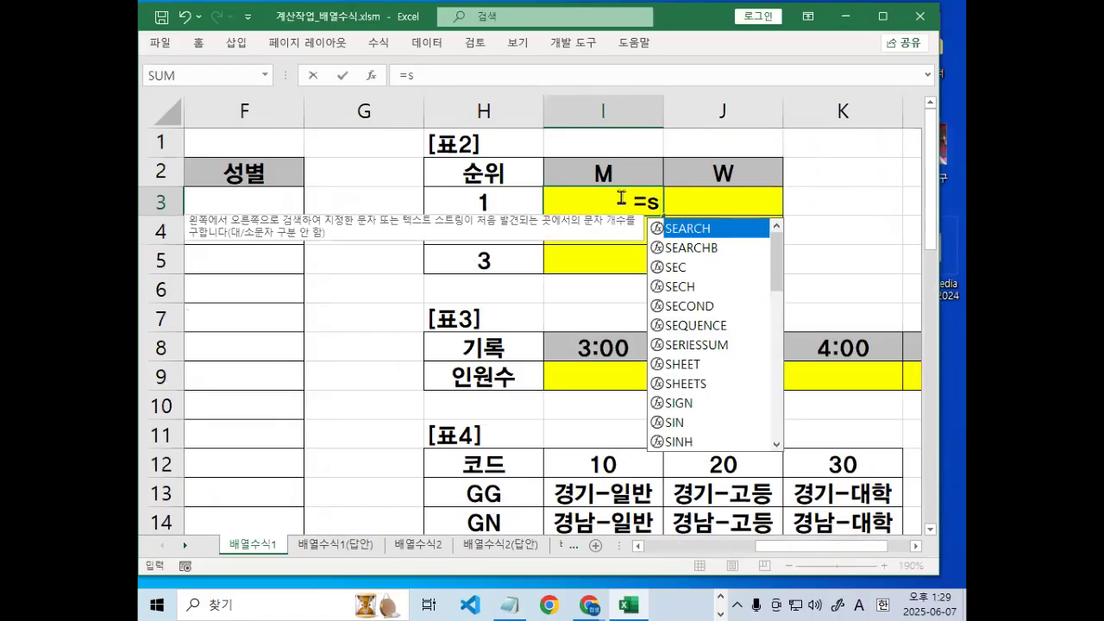
key("BackSpace")
type("S")
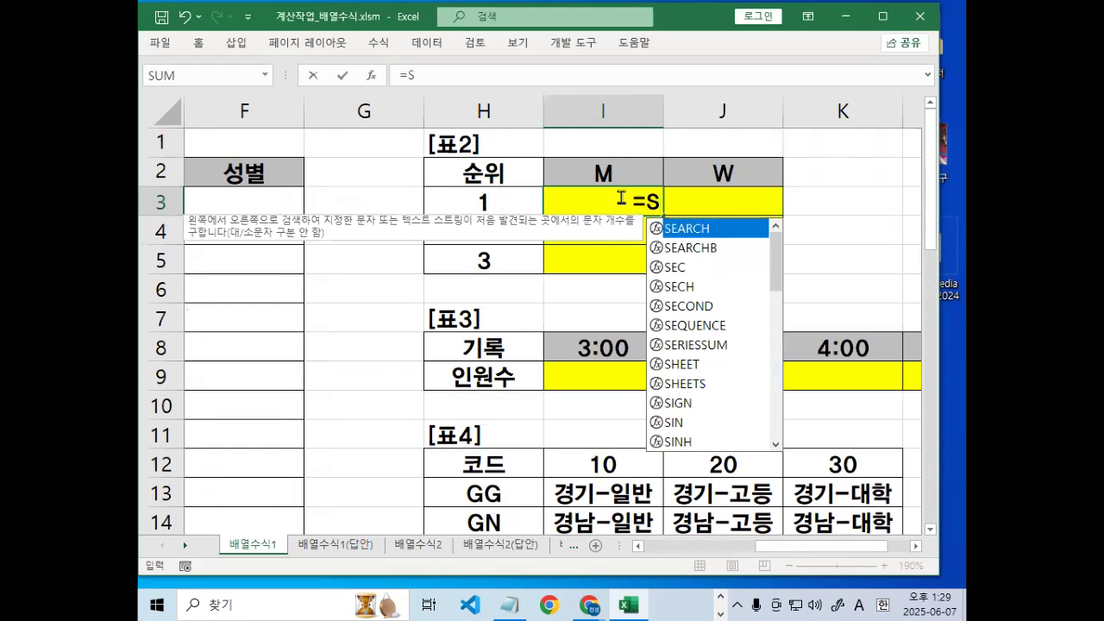
type("M")
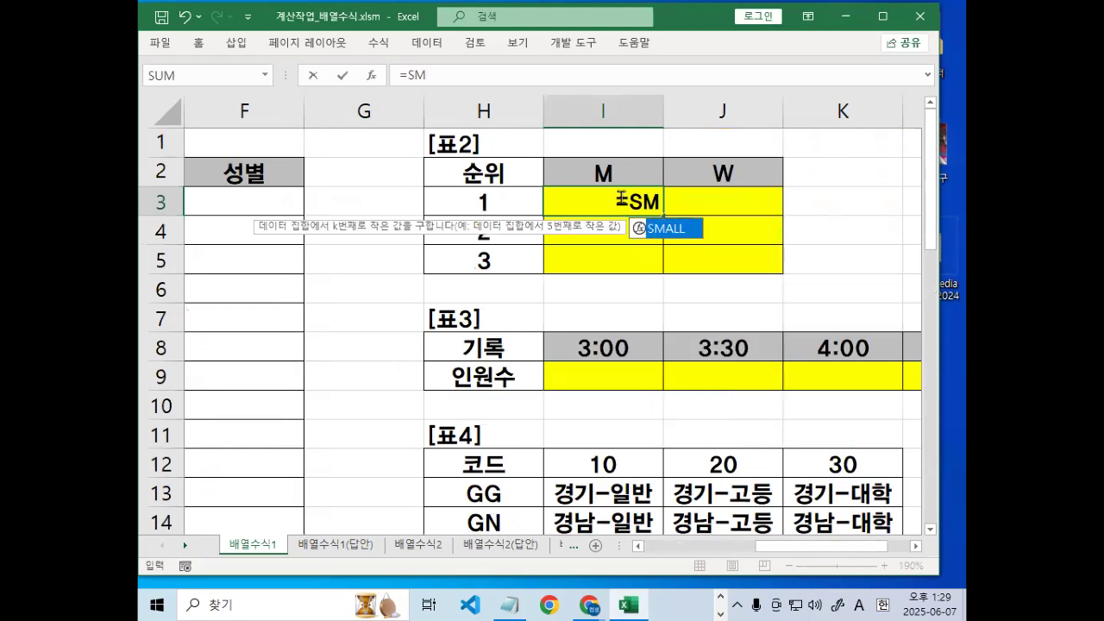
double_click(677, 230)
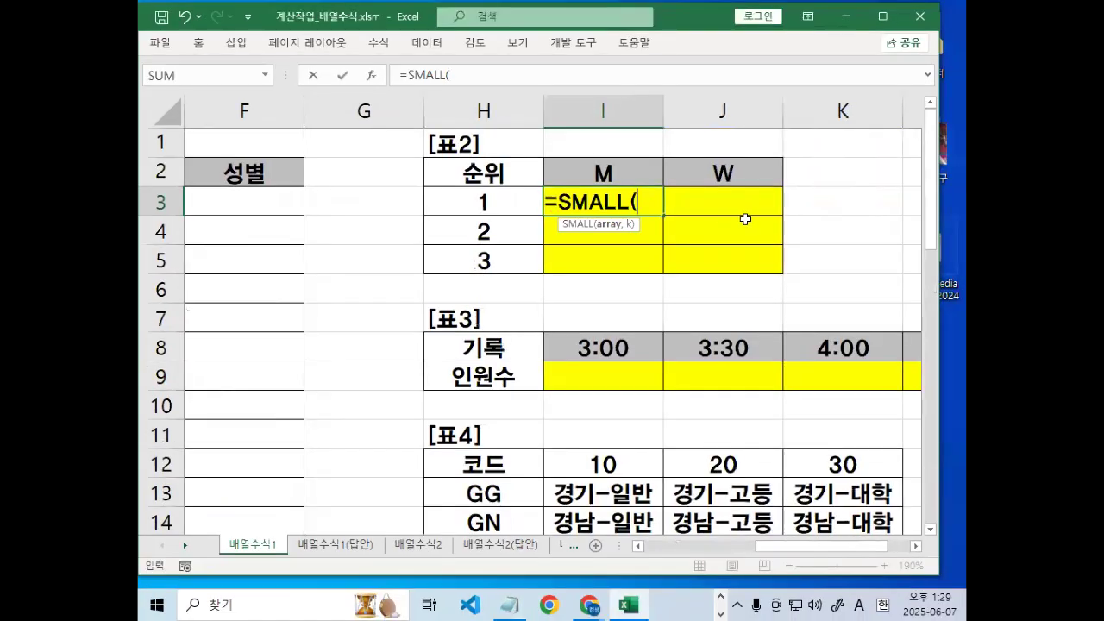
type("I")
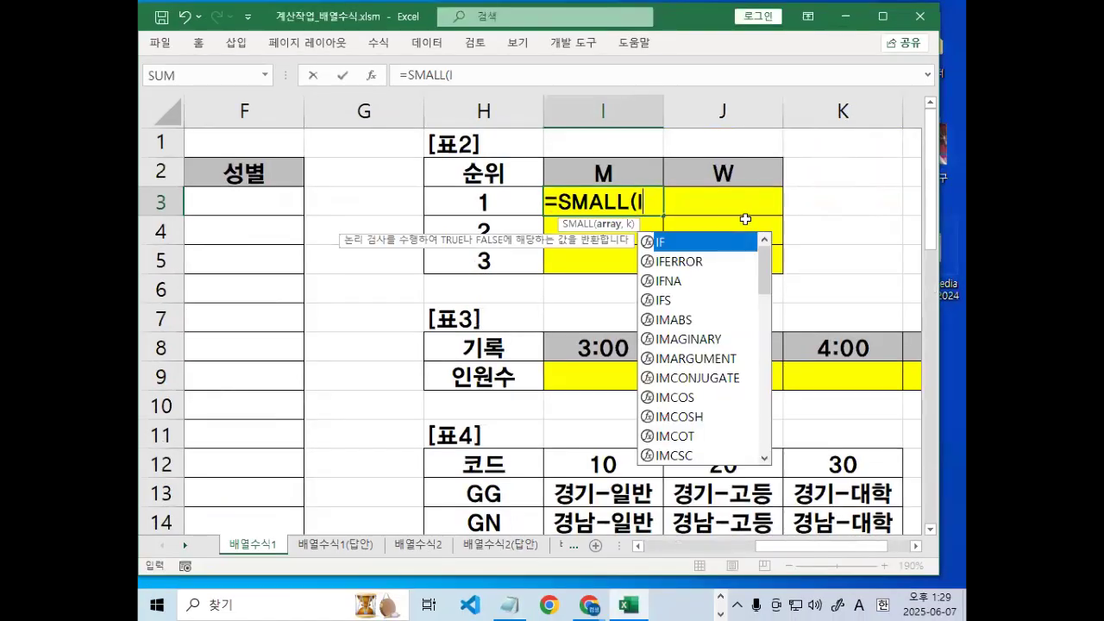
type("F((")
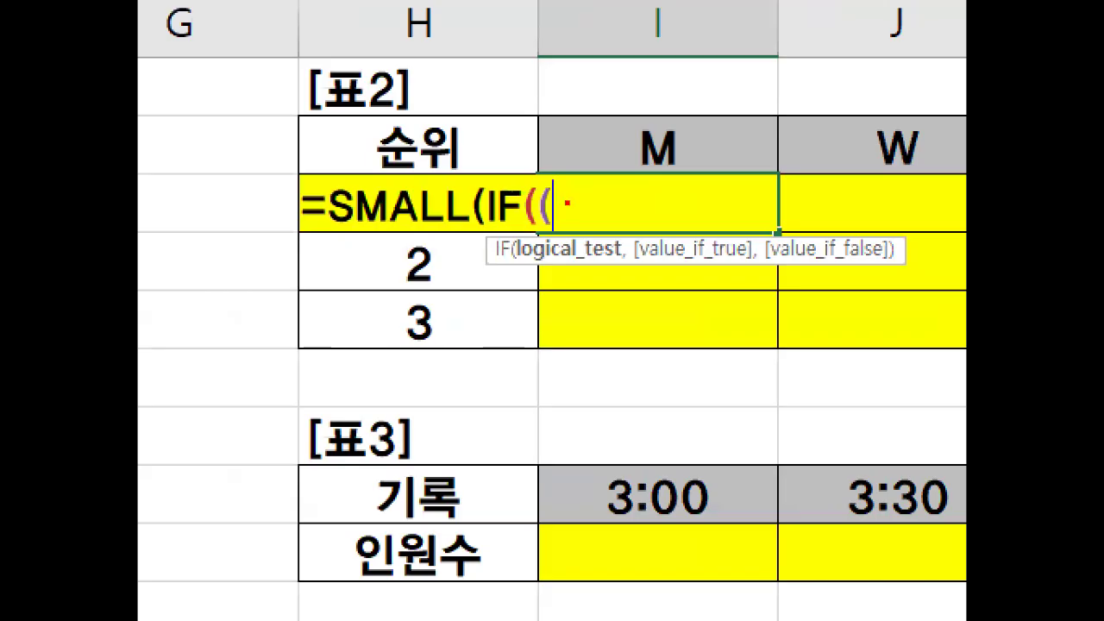
Circle the M header of [표2], sketch a question mark and an arrow to a box below it, and clear the marks.
mouse_move(566, 204)
left_mouse_down()
mouse_move(559, 229)
mouse_move(527, 215)
mouse_move(552, 173)
mouse_move(566, 222)
left_mouse_up()
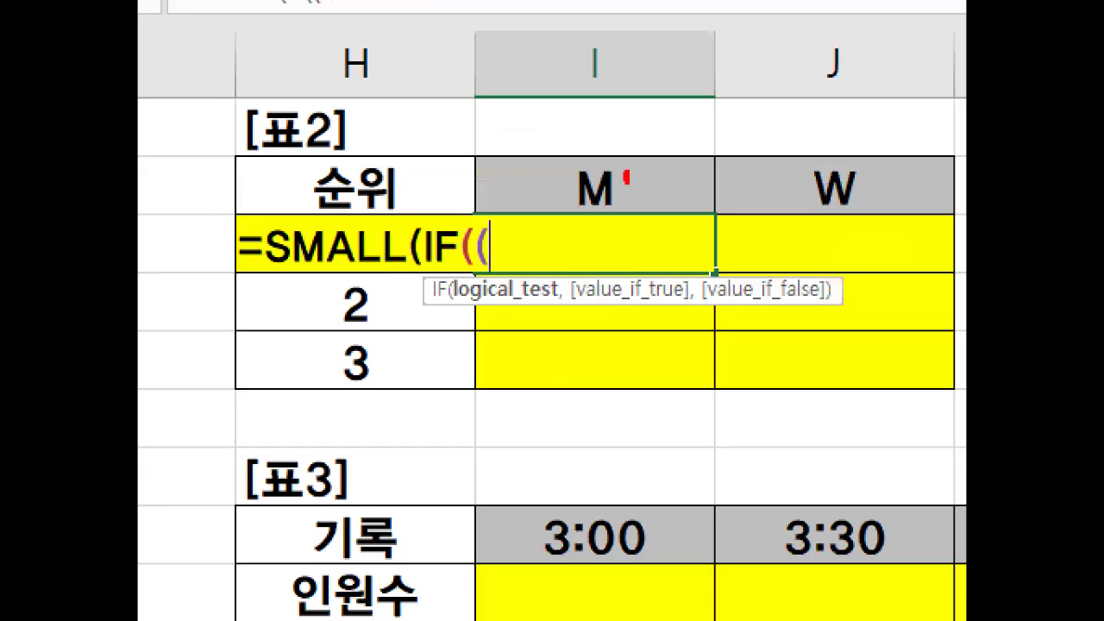
mouse_move(628, 183)
left_mouse_down()
mouse_move(576, 184)
mouse_move(629, 206)
mouse_move(631, 157)
mouse_move(712, 134)
left_mouse_up()
mouse_move(746, 155)
left_mouse_down()
mouse_move(744, 142)
mouse_move(766, 168)
mouse_move(823, 185)
mouse_move(793, 64)
mouse_move(826, 192)
left_mouse_up()
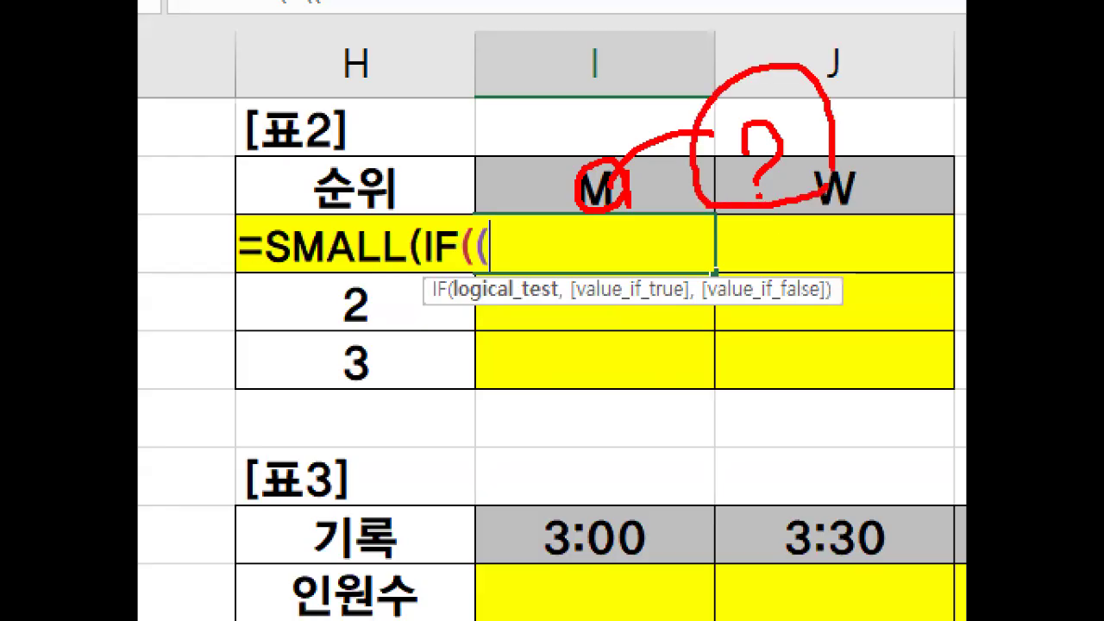
mouse_move(390, 369)
left_mouse_down()
mouse_move(373, 496)
mouse_move(707, 372)
mouse_move(707, 518)
left_mouse_up()
left_click_drag(358, 495, 705, 495)
mouse_move(608, 202)
left_mouse_down()
mouse_move(614, 341)
mouse_move(566, 379)
left_mouse_up()
left_click_drag(565, 361, 612, 388)
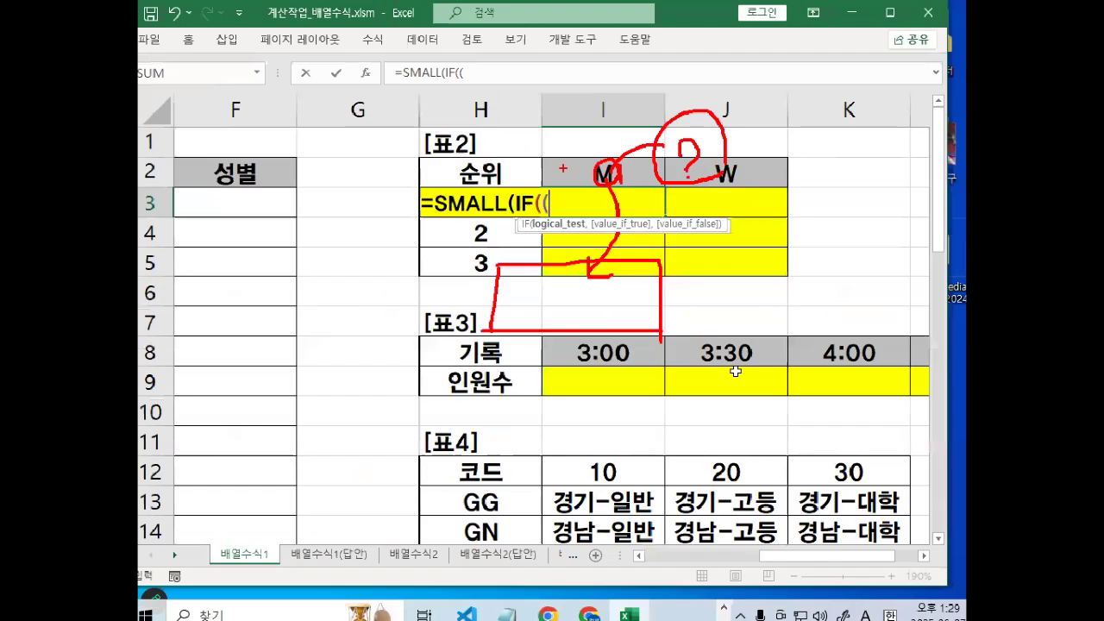
key("Escape")
Circle the 선수코드 column in [표1], box and hatch the first letters of its codes, and clear the marks.
left_click_drag(775, 547, 662, 547)
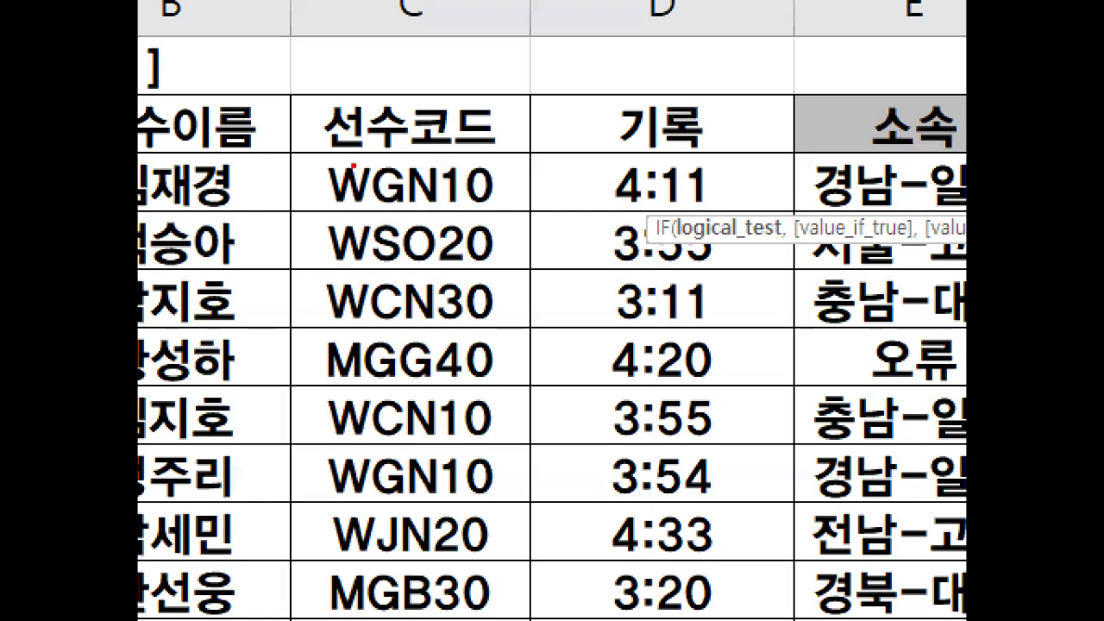
left_click_drag(387, 156, 539, 188)
mouse_move(648, 232)
left_mouse_down()
mouse_move(389, 181)
mouse_move(389, 199)
mouse_move(519, 191)
left_mouse_up()
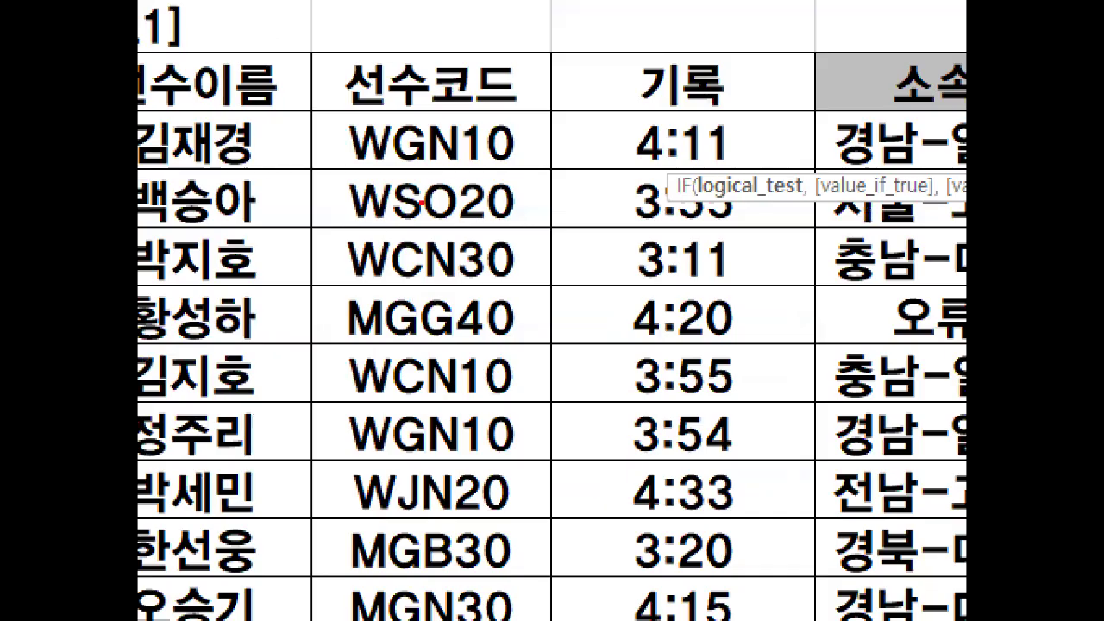
left_click_drag(375, 574, 525, 457)
mouse_move(395, 530)
left_mouse_down()
mouse_move(509, 138)
mouse_move(551, 448)
left_mouse_up()
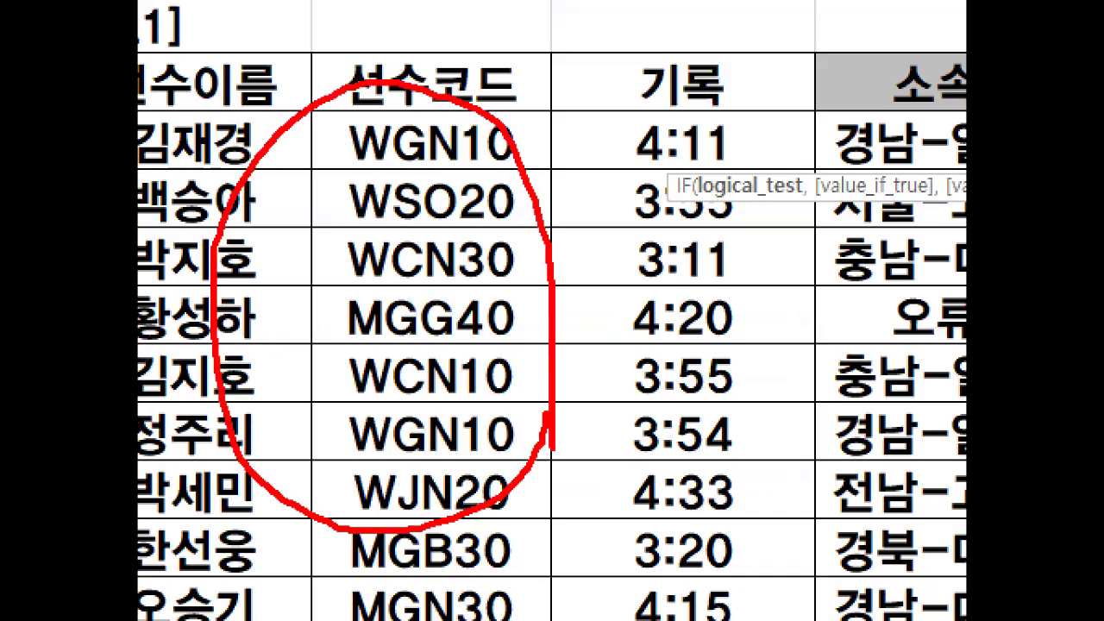
mouse_move(390, 117)
left_mouse_down()
mouse_move(403, 497)
mouse_move(321, 511)
mouse_move(321, 183)
mouse_move(398, 116)
left_mouse_up()
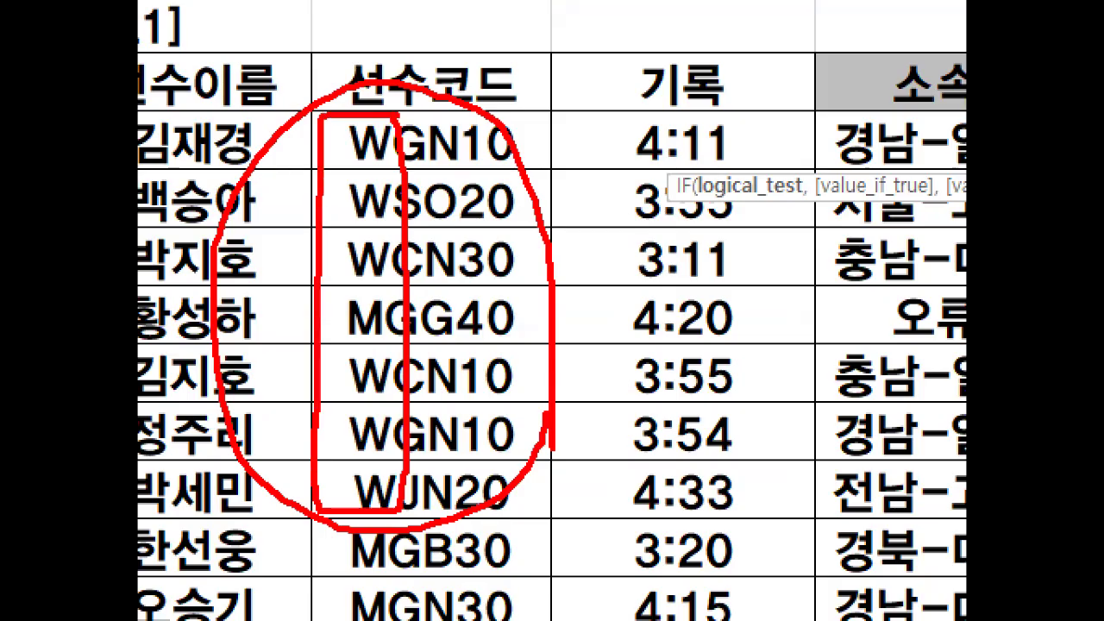
left_click_drag(380, 134, 329, 185)
left_click_drag(399, 165, 343, 252)
left_click_drag(394, 226, 351, 312)
mouse_move(402, 311)
left_mouse_down()
mouse_move(324, 405)
mouse_move(349, 462)
left_mouse_up()
left_click_drag(381, 454, 350, 507)
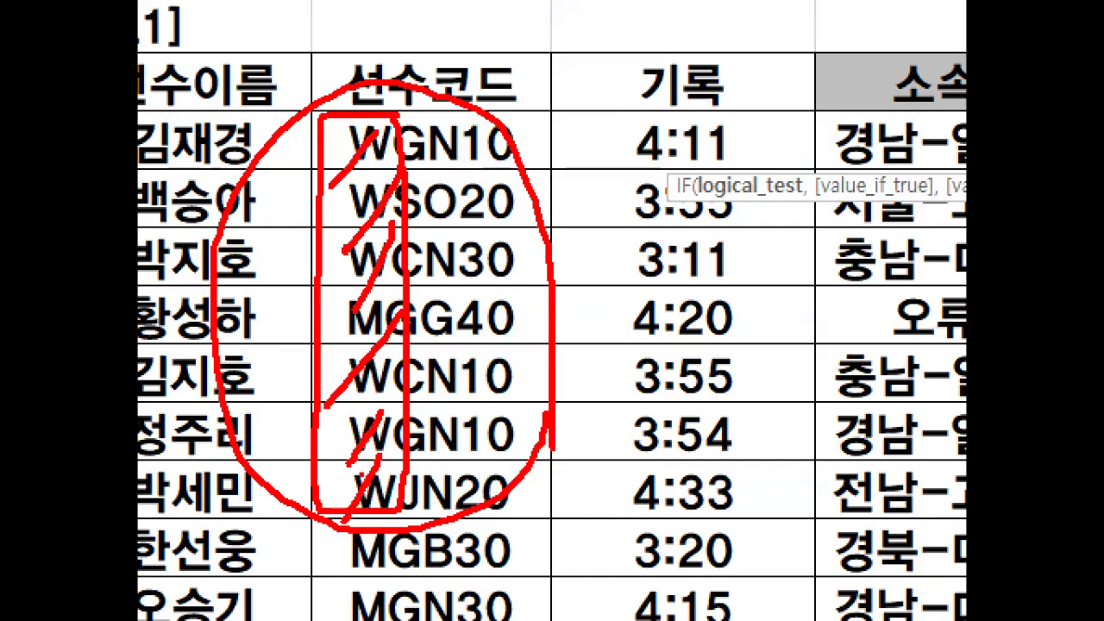
key("Escape")
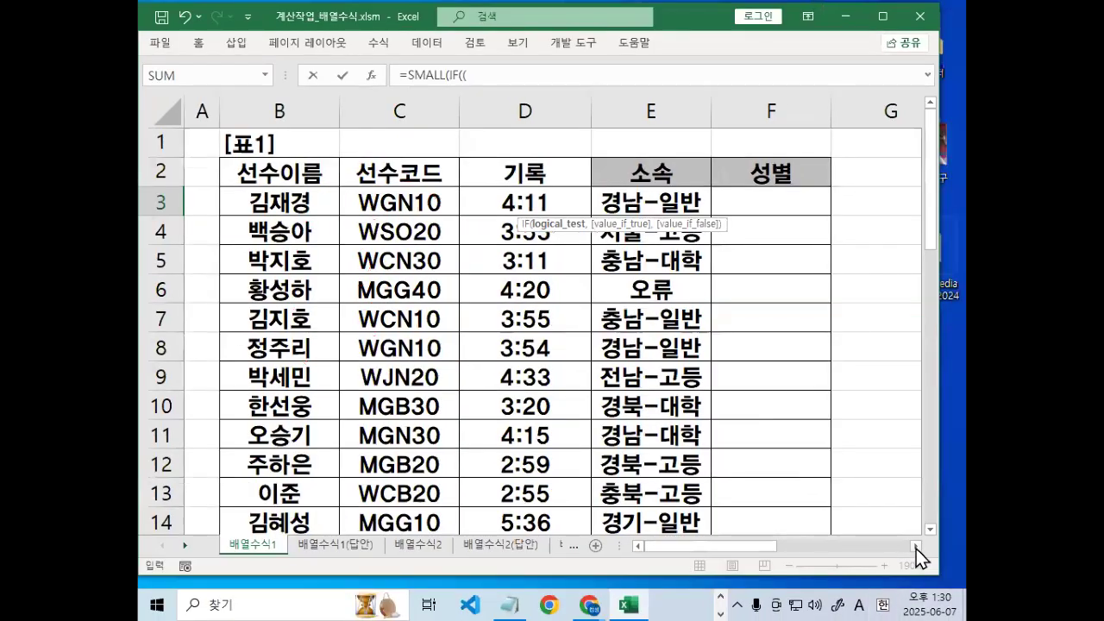
Add LEFT($C$3:$C$23,1) to the IF condition in I3, with the 선수코드 range as an absolute reference.
left_click(916, 546)
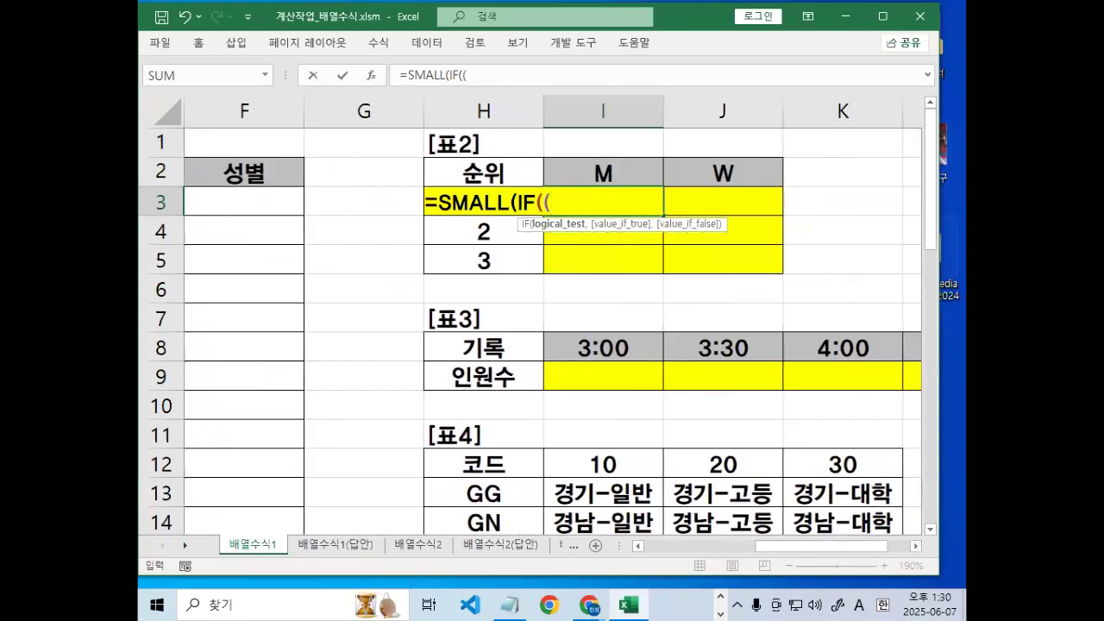
type("LE")
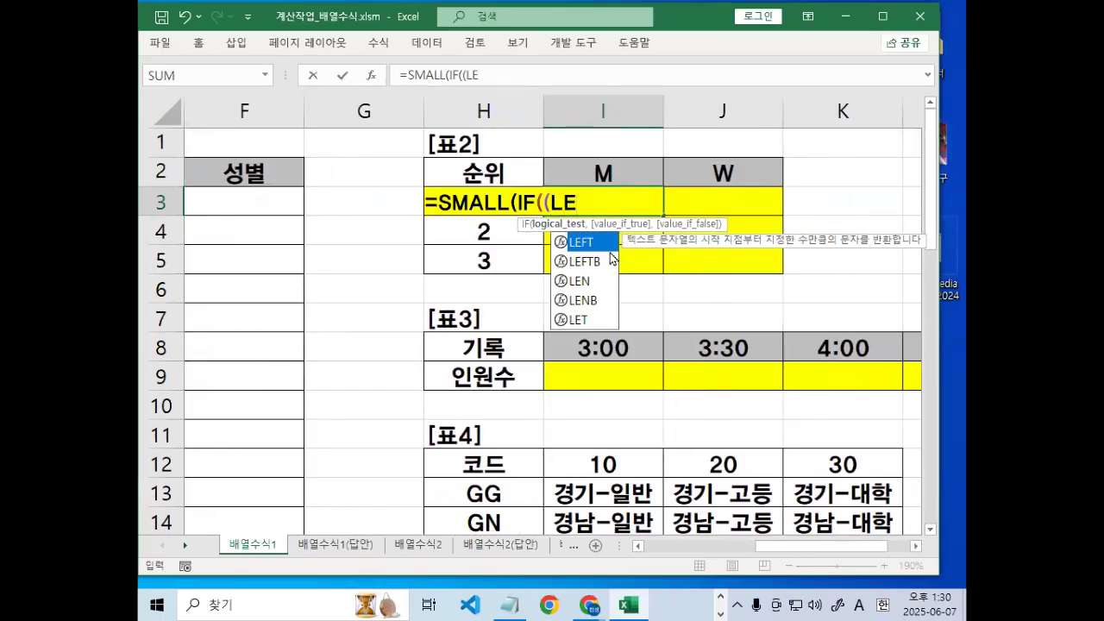
double_click(582, 242)
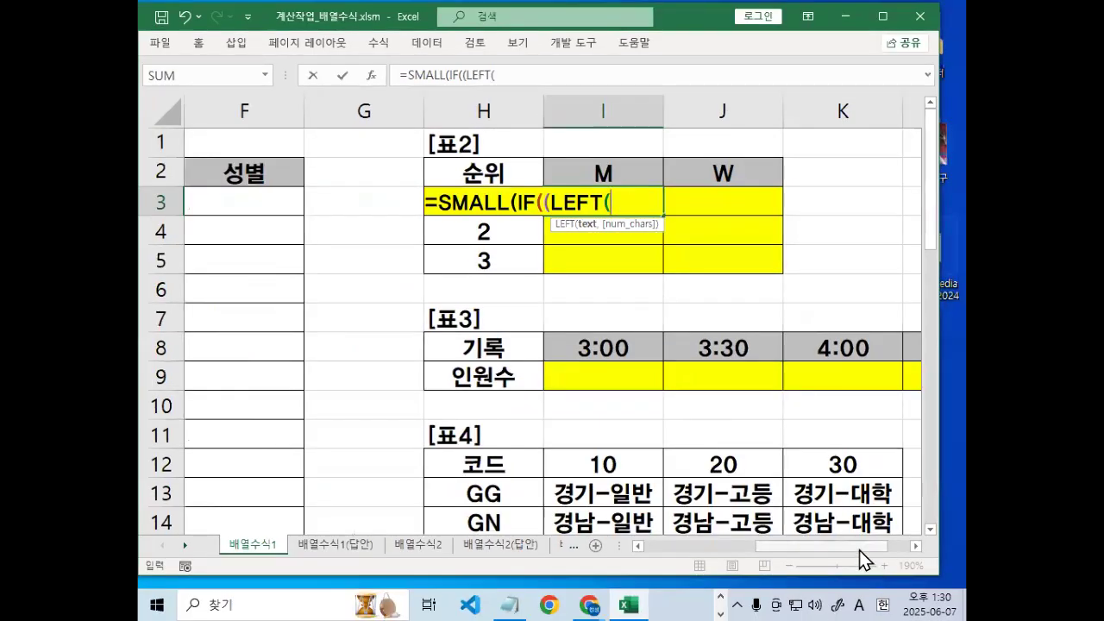
left_click_drag(859, 551, 720, 554)
left_click_drag(395, 207, 424, 483)
key("F4")
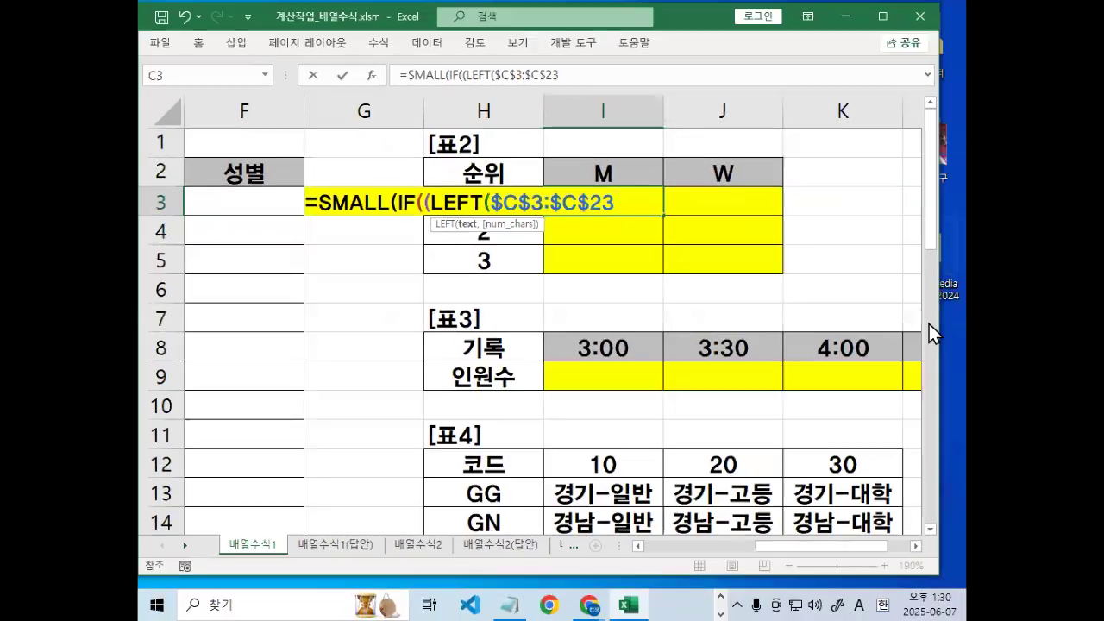
type(",1")
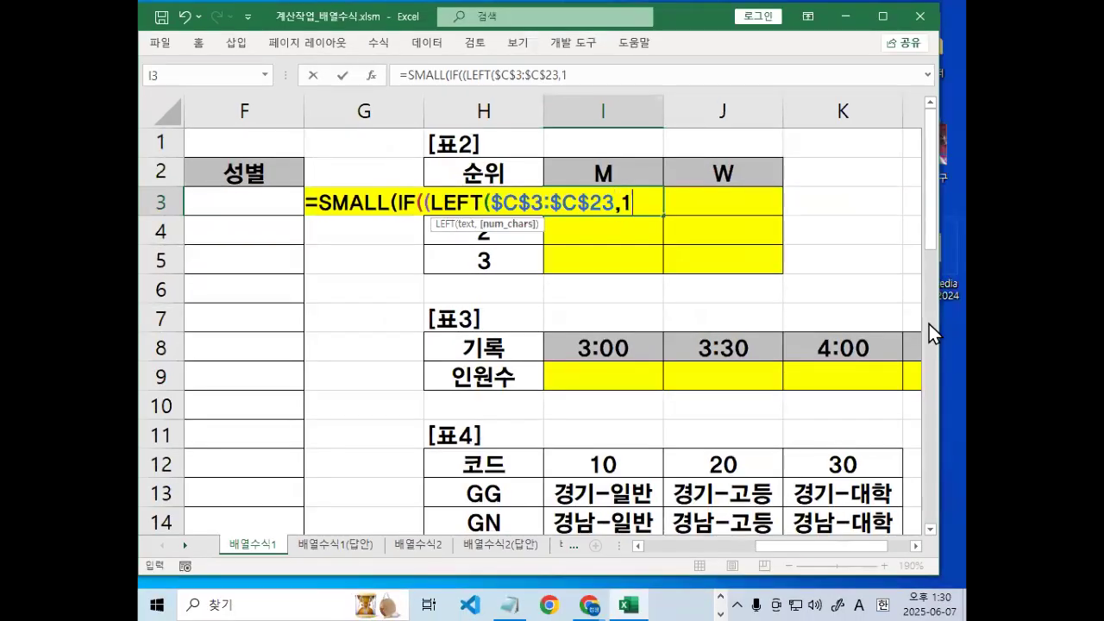
type(")")
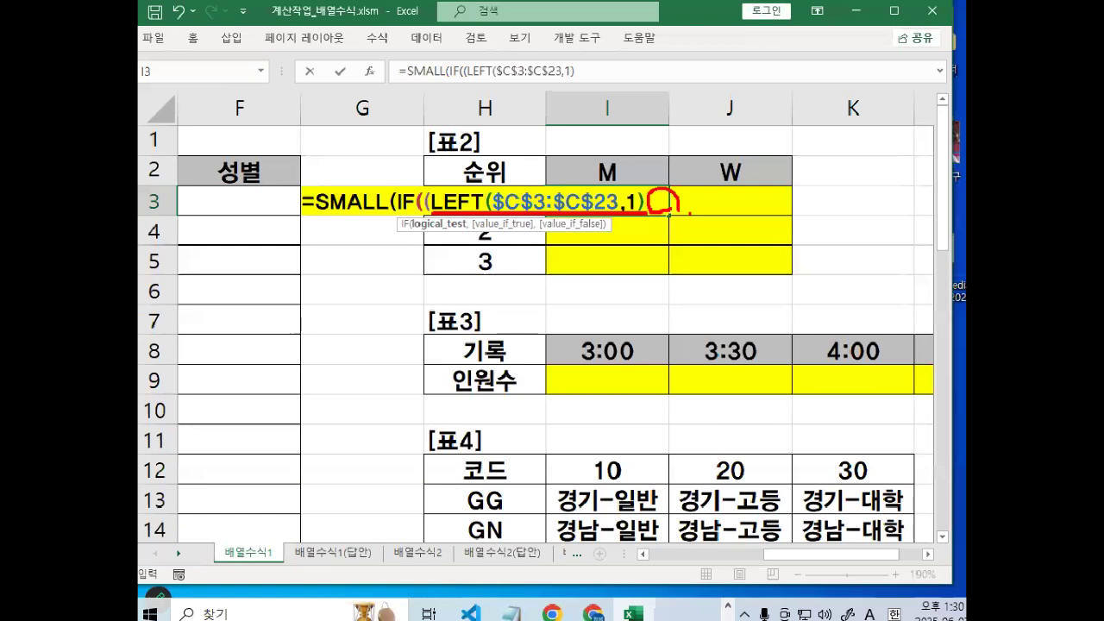
Continue the condition with =I2, sketching the comparison operators <, > and = for explanation and clearing the sketch.
type("=")
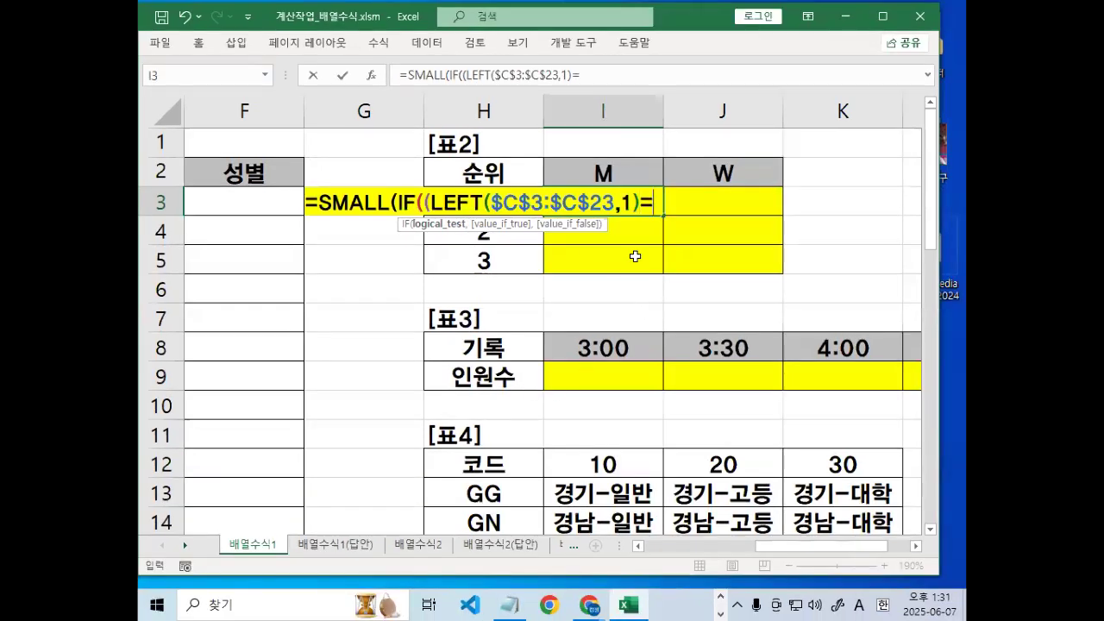
mouse_move(633, 253)
left_mouse_down()
mouse_move(598, 278)
mouse_move(631, 302)
mouse_move(680, 274)
mouse_move(660, 308)
left_mouse_up()
mouse_move(630, 347)
left_mouse_down()
mouse_move(660, 348)
mouse_move(663, 359)
mouse_move(614, 377)
left_mouse_up()
left_click_drag(656, 230, 643, 233)
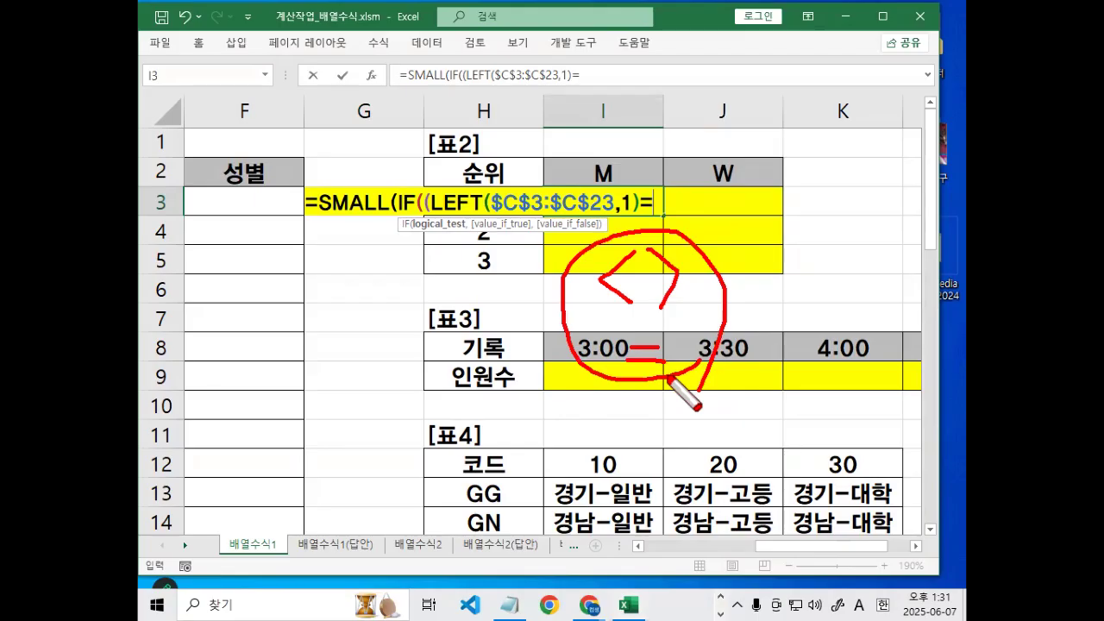
key("Escape")
left_click(591, 170)
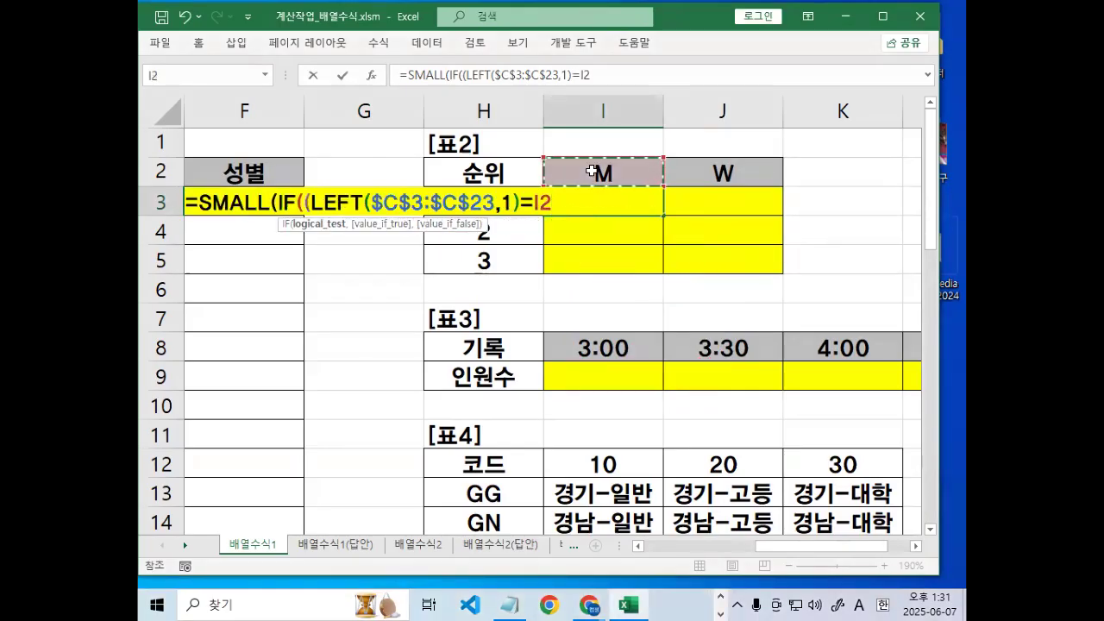
Mark up the M header in I2 of [표2] as the condition's comparison cell.
mouse_move(667, 181)
left_mouse_down()
mouse_move(579, 206)
mouse_move(661, 145)
mouse_move(671, 205)
left_mouse_up()
mouse_move(614, 132)
left_mouse_down()
mouse_move(362, 36)
mouse_move(321, 67)
left_mouse_up()
left_click_drag(314, 38, 360, 89)
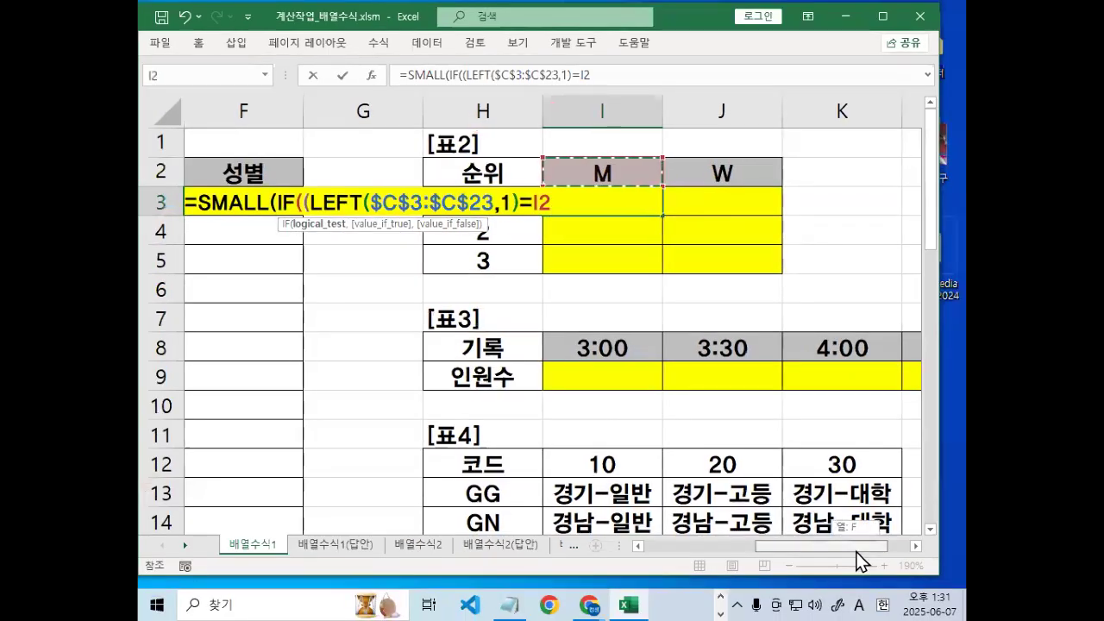
Annotate the 선수코드 range in [표1] with handwriting and a long downward arrow, and clear the marks.
scroll(544, 378, "left", 5)
mouse_move(285, 225)
left_mouse_down()
mouse_move(385, 297)
mouse_move(514, 472)
left_mouse_up()
mouse_move(398, 197)
left_mouse_down()
mouse_move(446, 196)
mouse_move(435, 217)
left_mouse_up()
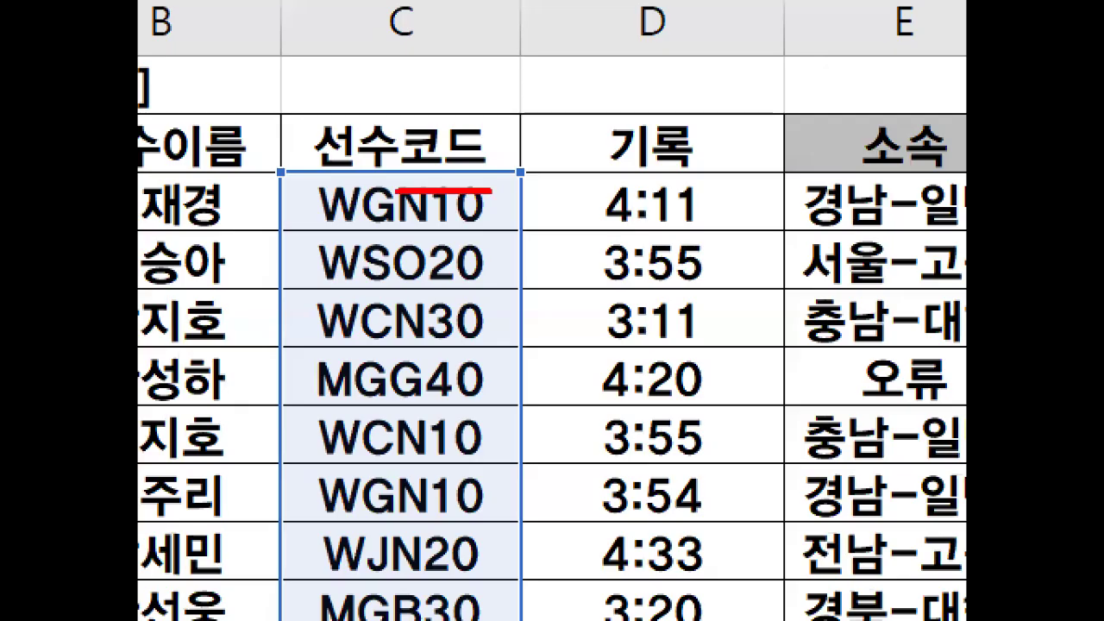
mouse_move(429, 264)
left_mouse_down()
mouse_move(488, 264)
mouse_move(442, 331)
left_mouse_up()
left_click_drag(464, 300, 493, 300)
left_click_drag(433, 345, 505, 346)
mouse_move(453, 345)
left_mouse_down()
mouse_move(454, 397)
mouse_move(528, 372)
left_mouse_up()
left_click_drag(345, 359, 423, 360)
mouse_move(382, 376)
left_mouse_down()
mouse_move(383, 405)
mouse_move(440, 422)
left_mouse_up()
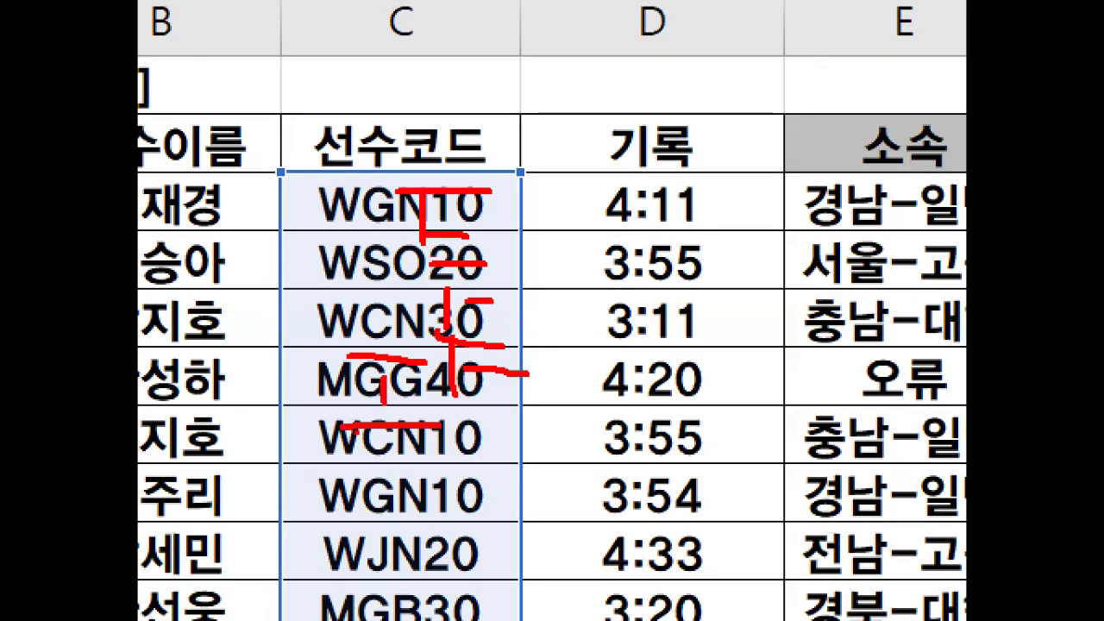
left_click_drag(354, 431, 379, 492)
left_click_drag(383, 466, 440, 488)
left_click_drag(345, 168, 347, 617)
left_click_drag(321, 559, 343, 614)
left_click_drag(432, 488, 347, 612)
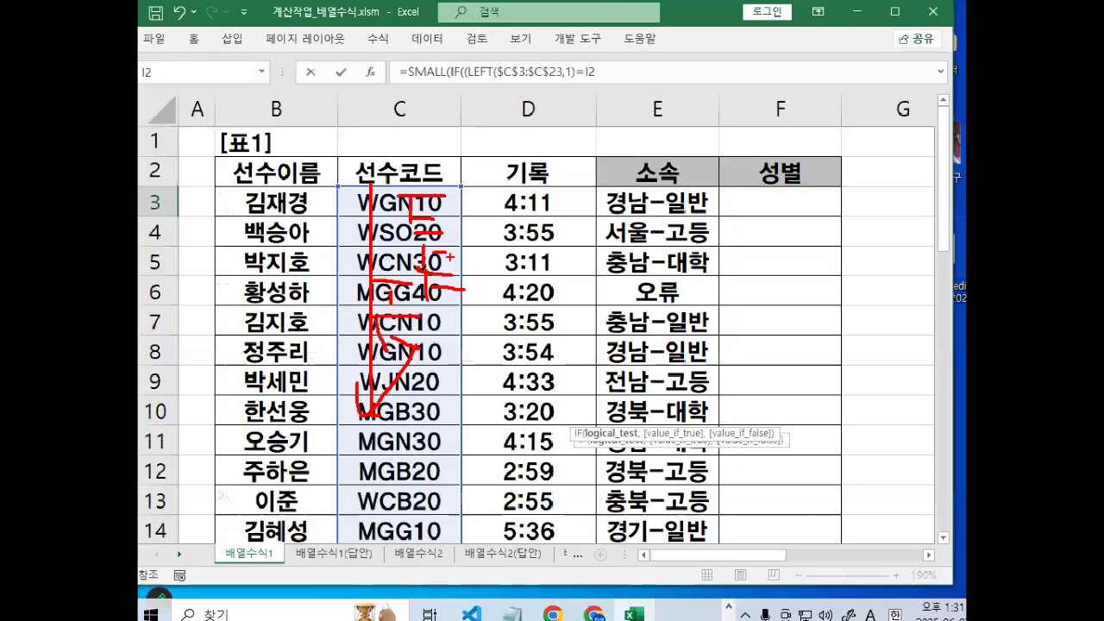
key("Escape")
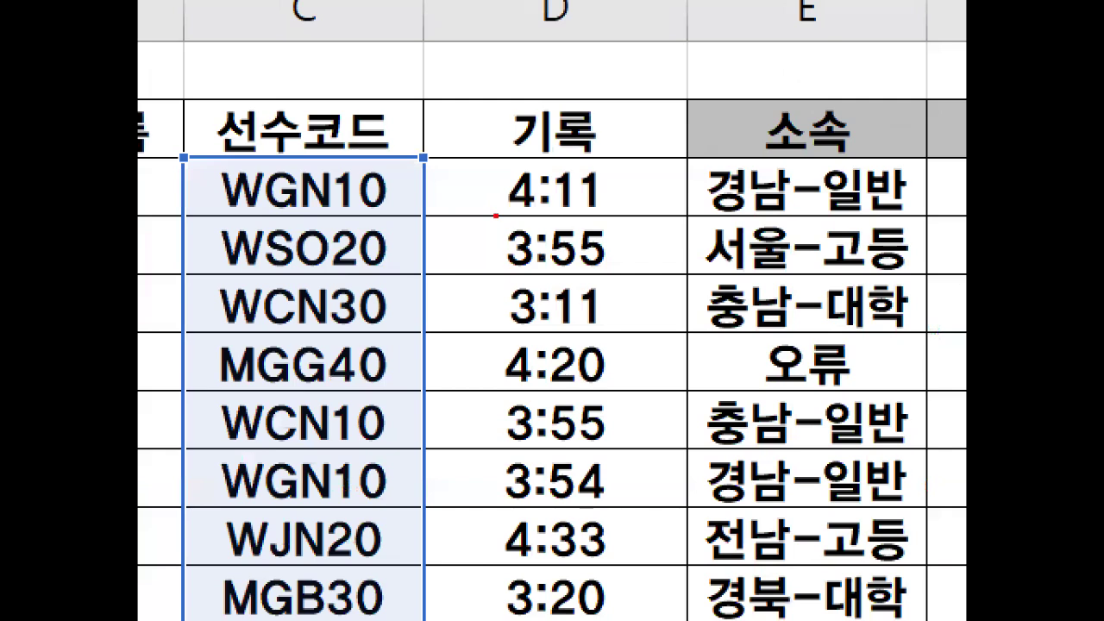
Circle sample times in the 기록 column of [표1] as the values to extract, and clear the marks.
mouse_move(533, 229)
left_mouse_down()
mouse_move(541, 177)
mouse_move(557, 248)
left_mouse_up()
mouse_move(532, 354)
left_mouse_down()
mouse_move(525, 277)
mouse_move(564, 336)
left_mouse_up()
left_click_drag(494, 377, 554, 411)
left_click_drag(493, 540, 608, 606)
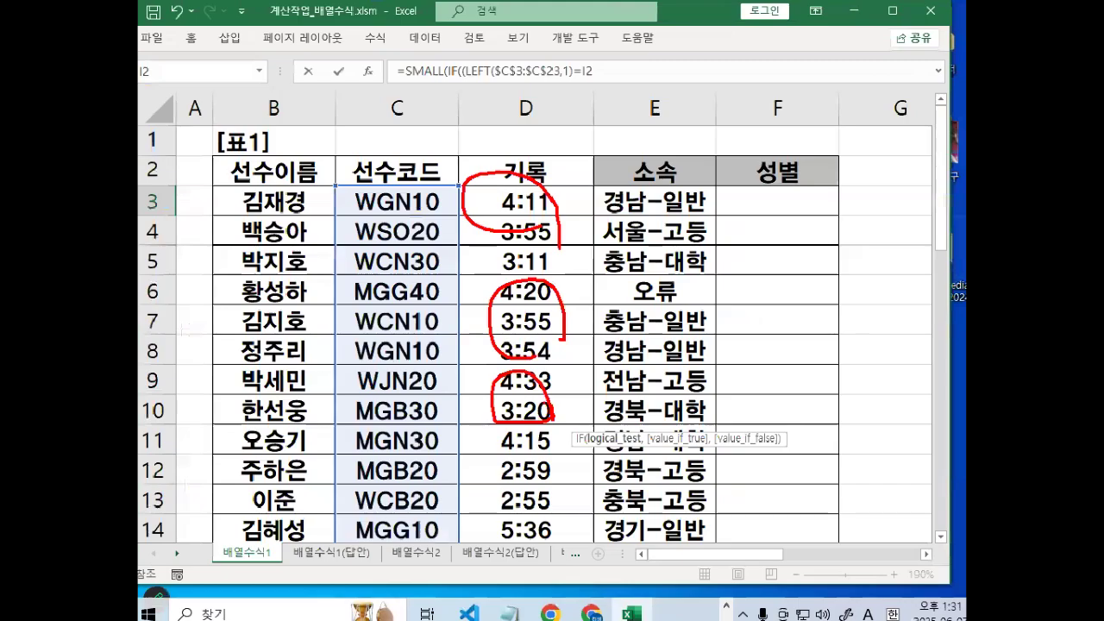
key("Escape")
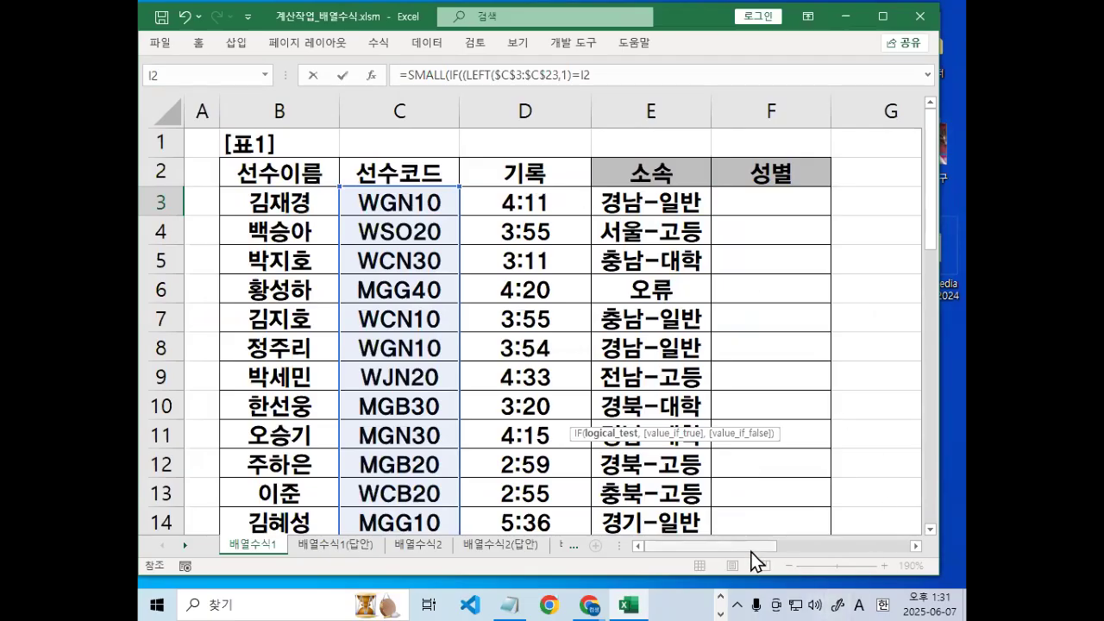
Circle the M header and the row number in I2, sketch a downward autofill arrow beside [표2], and clear the marks.
left_click_drag(747, 549, 880, 548)
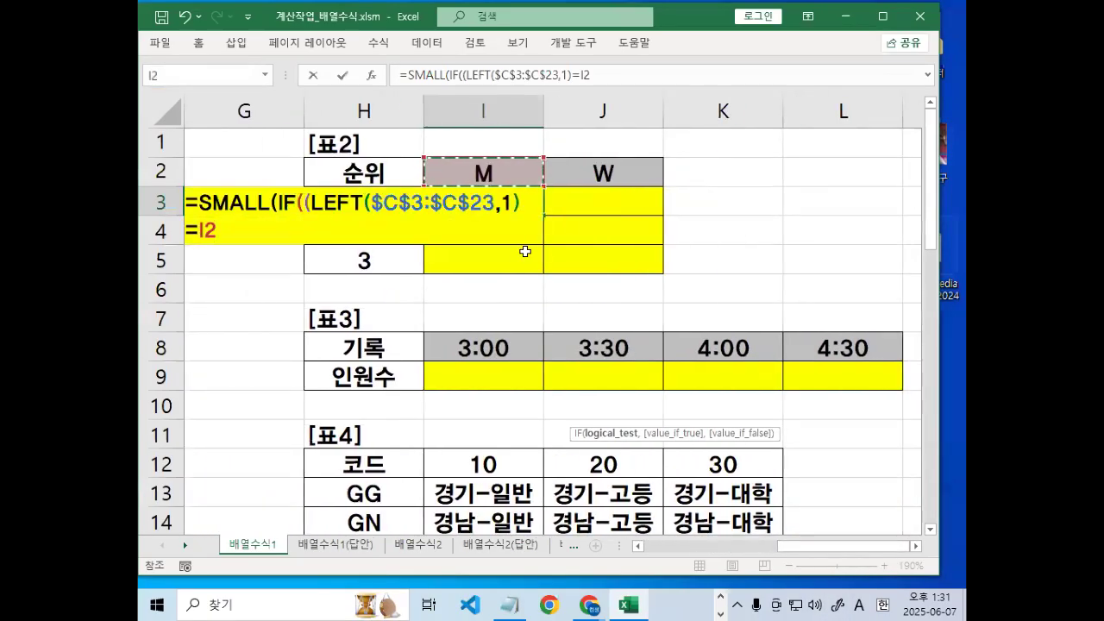
left_click_drag(820, 549, 777, 549)
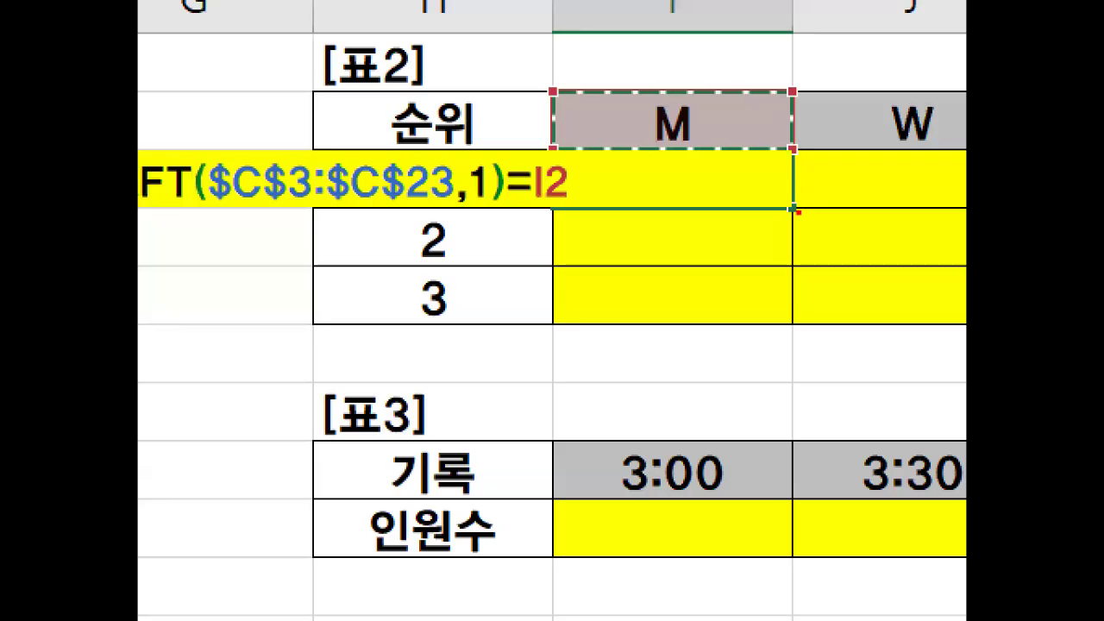
mouse_move(798, 213)
left_mouse_down()
mouse_move(798, 323)
mouse_move(824, 281)
left_mouse_up()
left_click_drag(715, 131, 646, 150)
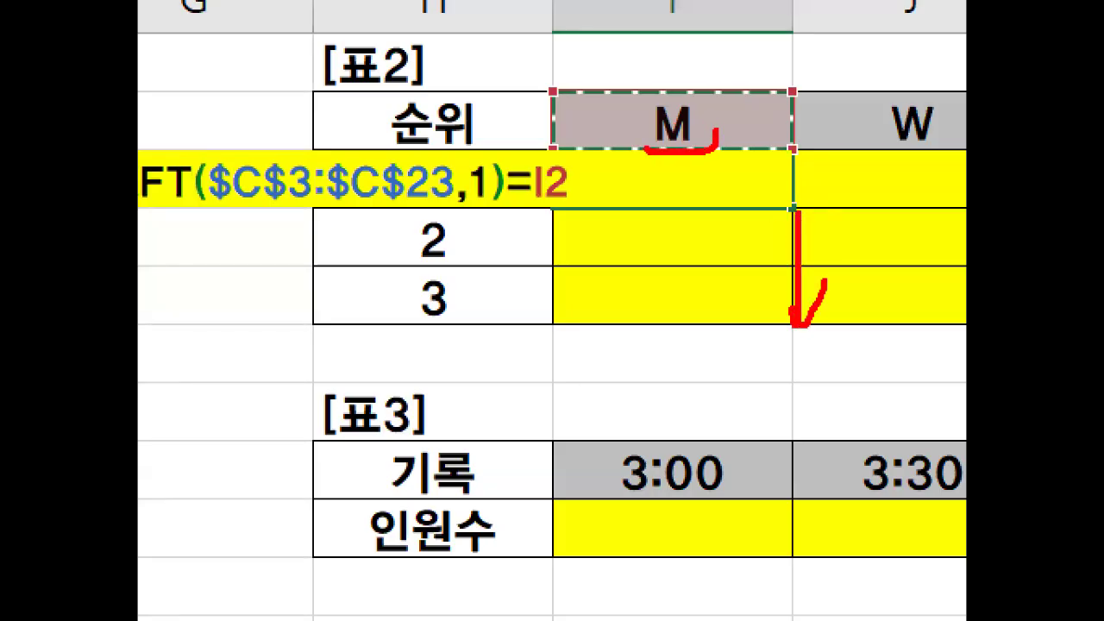
left_click_drag(687, 85, 701, 90)
left_click(583, 190)
left_click_drag(564, 200, 573, 169)
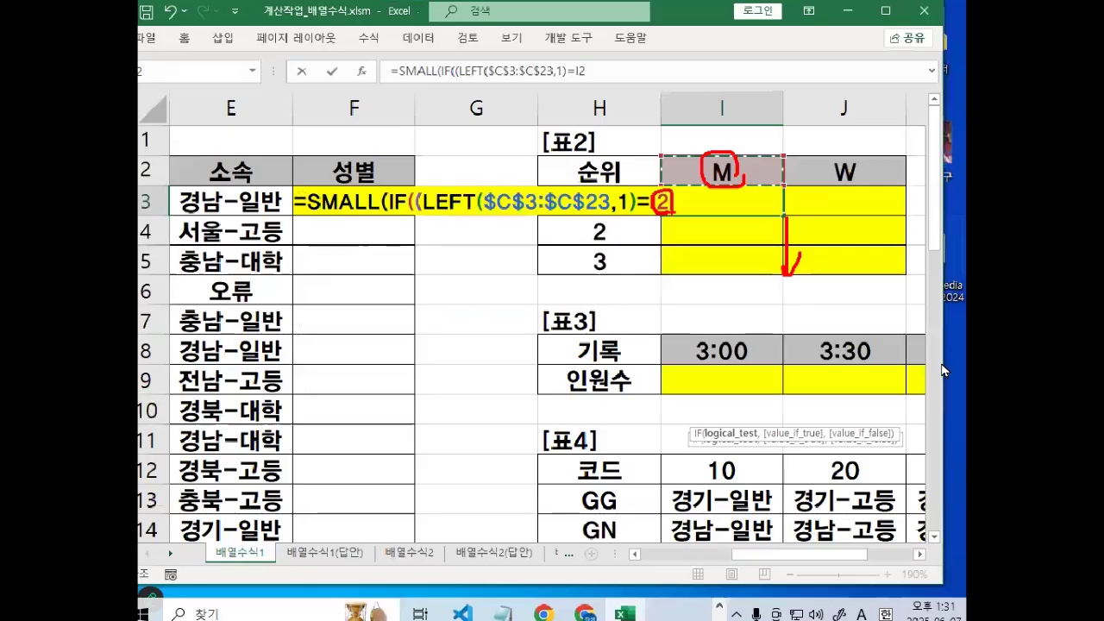
key("Escape")
Fix the row of the header reference as I$2 and close the condition's parenthesis, circling it for explanation and clearing the mark.
key("F4")
key("F4")
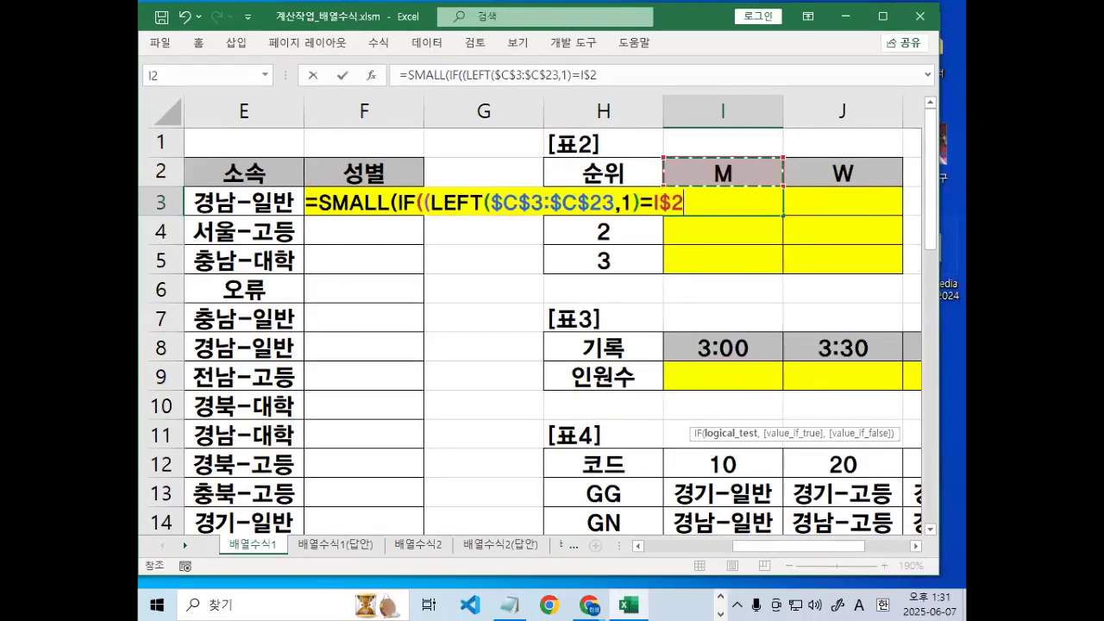
key("ctrl+1")
left_click_drag(701, 198, 709, 218)
key("Escape")
type(")")
key("ctrl+1")
mouse_move(715, 205)
left_mouse_down()
mouse_move(675, 217)
mouse_move(712, 220)
left_mouse_up()
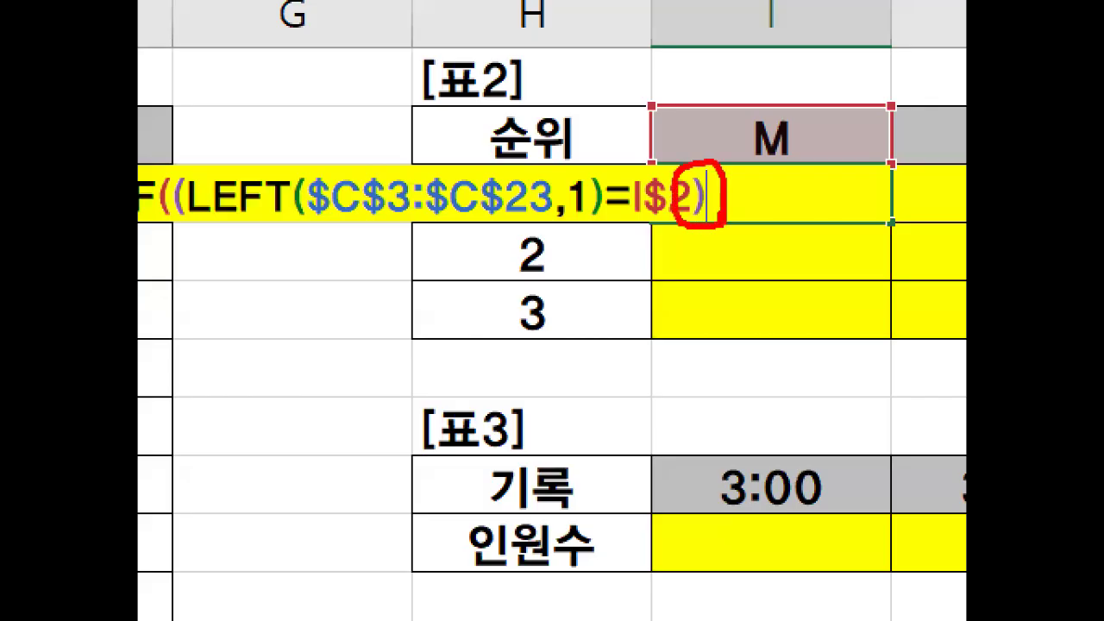
key("Escape")
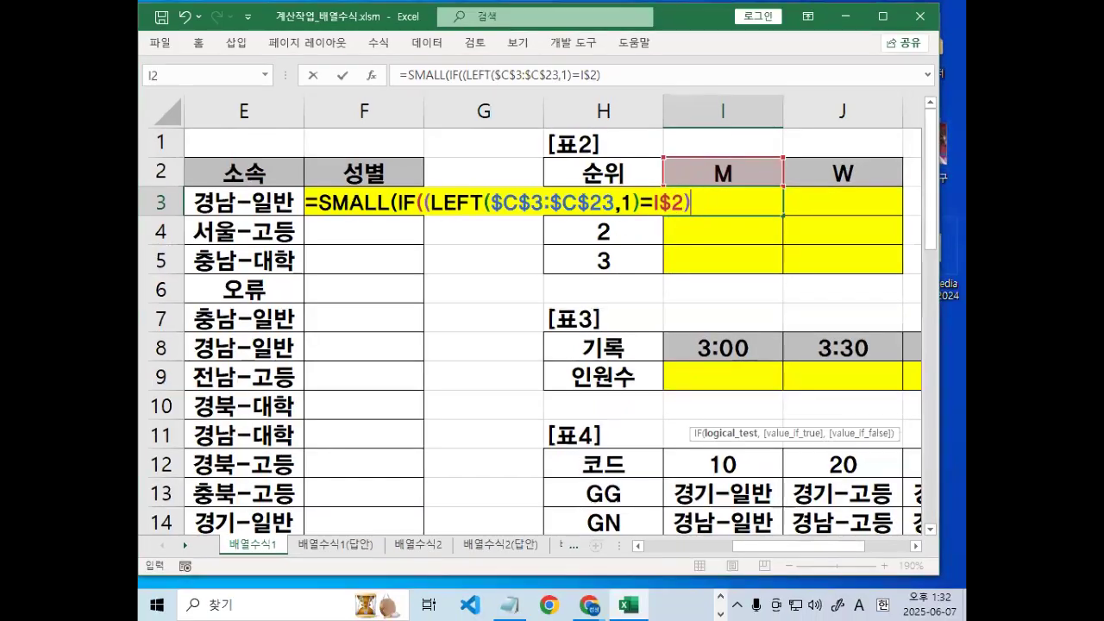
Circle the IF function in the I3 formula for explanation and clear the mark.
key("ctrl+1")
left_click_drag(395, 211, 422, 206)
left_click_drag(455, 166, 470, 176)
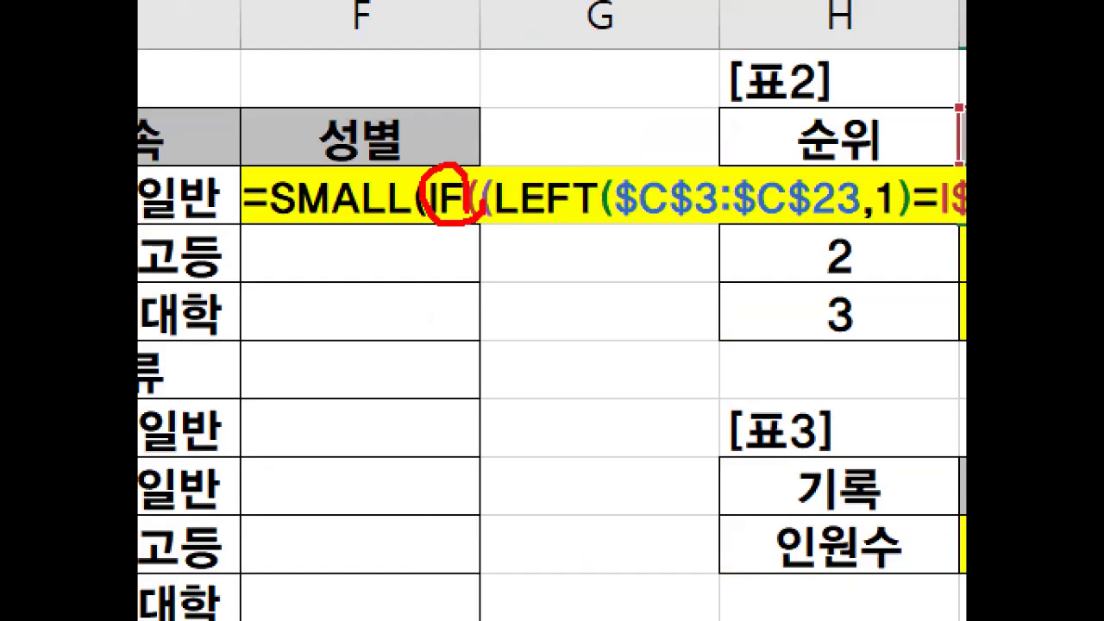
key("Escape")
Add the 기록 range of [표1] as IF's value-if-true argument with absolute references, $D$3:$D$23.
type(",")
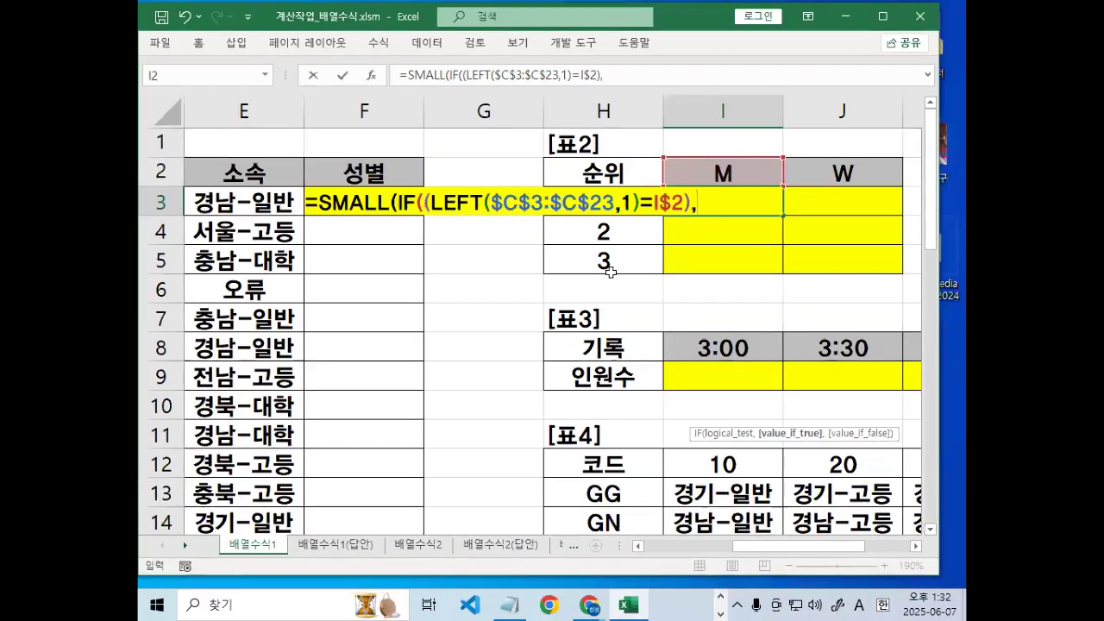
left_click_drag(815, 545, 724, 569)
left_click_drag(541, 199, 533, 472)
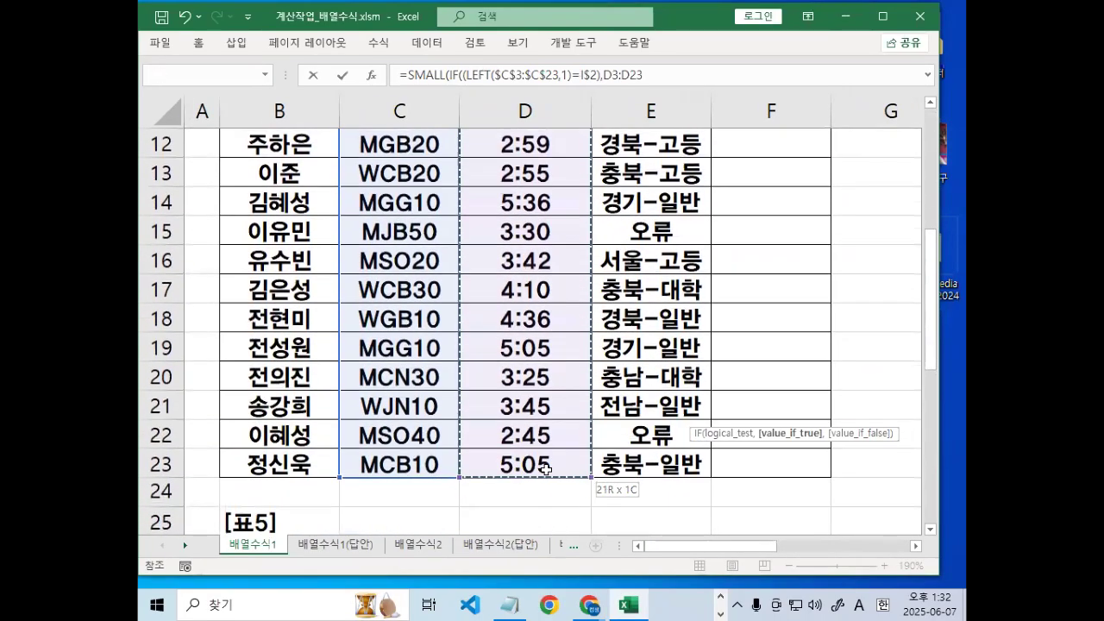
key("F4")
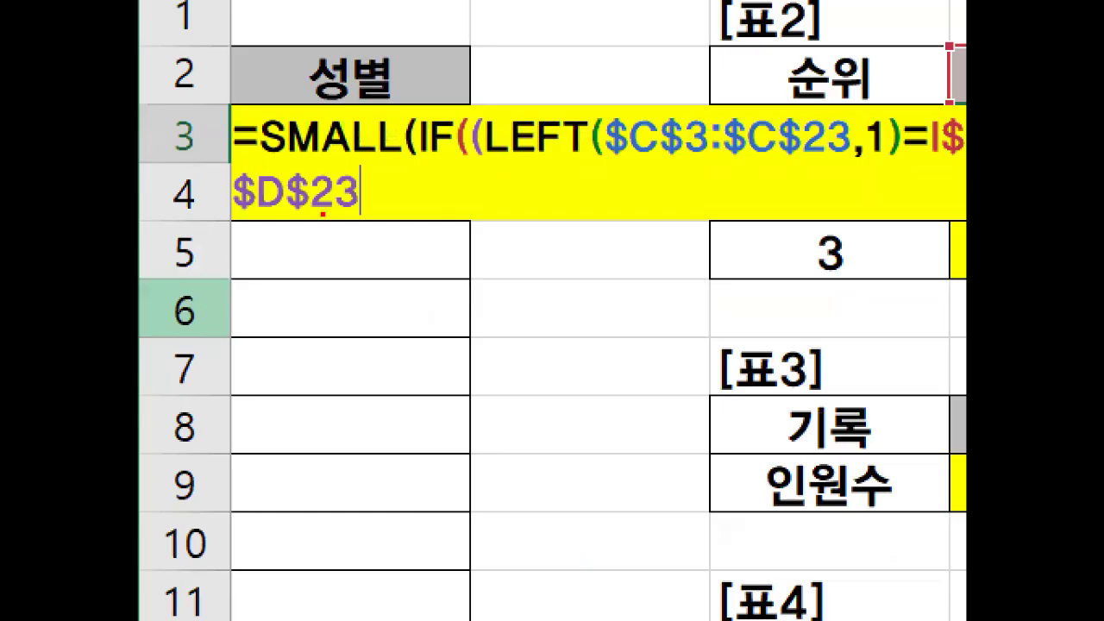
Sketch the closing parentheses after $D$23, circle SMALL, handwrite its K argument, and clear the marks.
left_click_drag(380, 169, 393, 236)
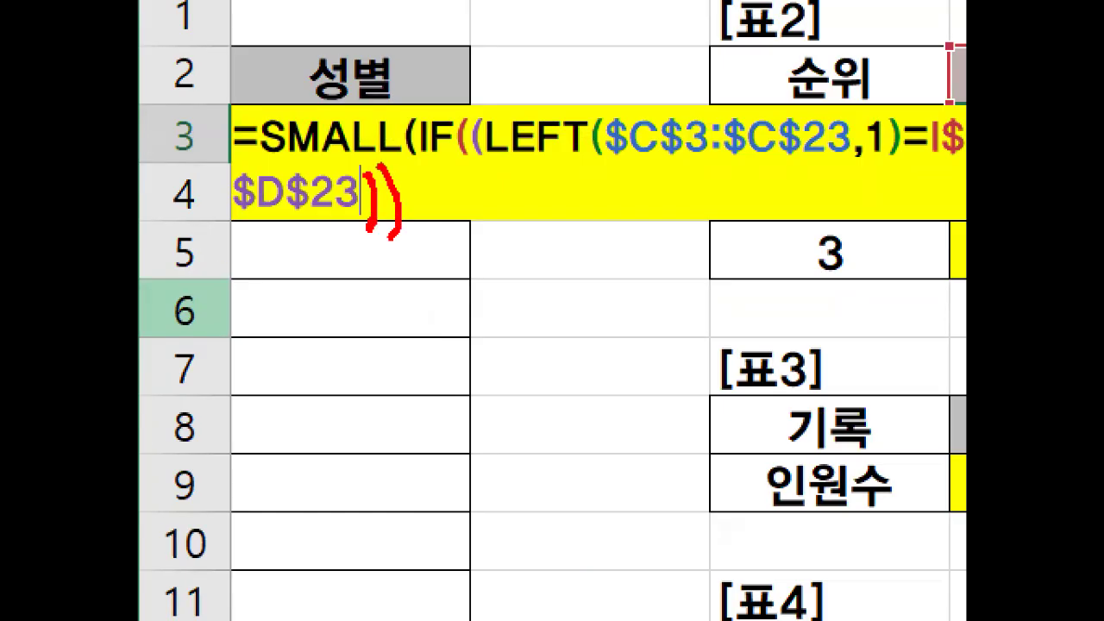
mouse_move(410, 154)
left_mouse_down()
mouse_move(284, 162)
mouse_move(388, 111)
left_mouse_up()
left_click_drag(498, 41, 498, 118)
mouse_move(558, 49)
left_mouse_down()
mouse_move(521, 55)
mouse_move(564, 112)
mouse_move(619, 99)
left_mouse_up()
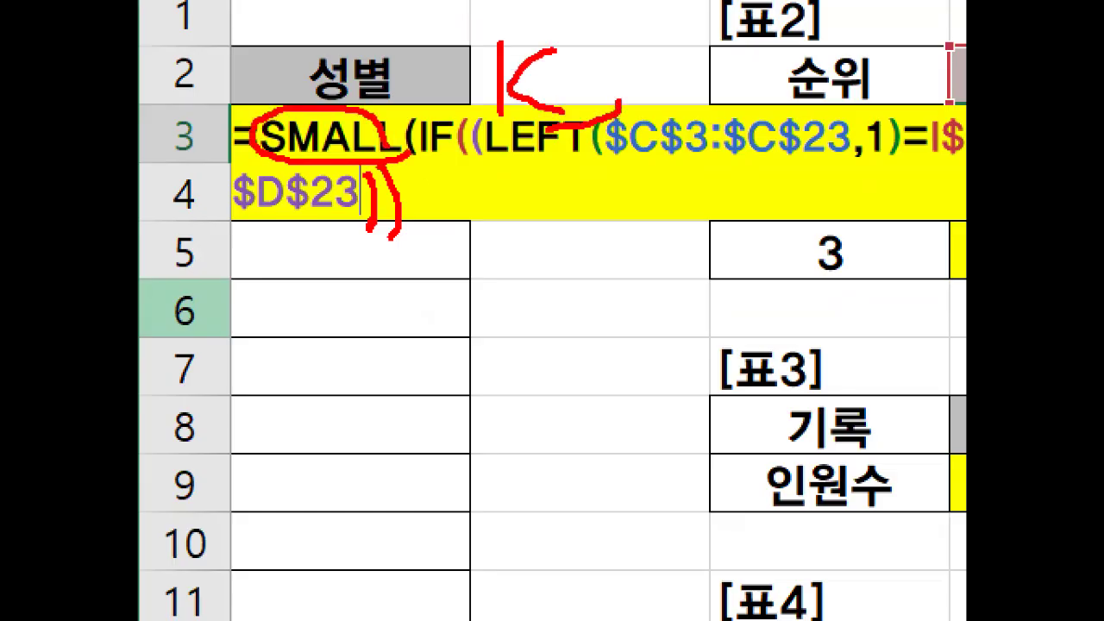
left_click_drag(543, 121, 595, 109)
key("Escape")
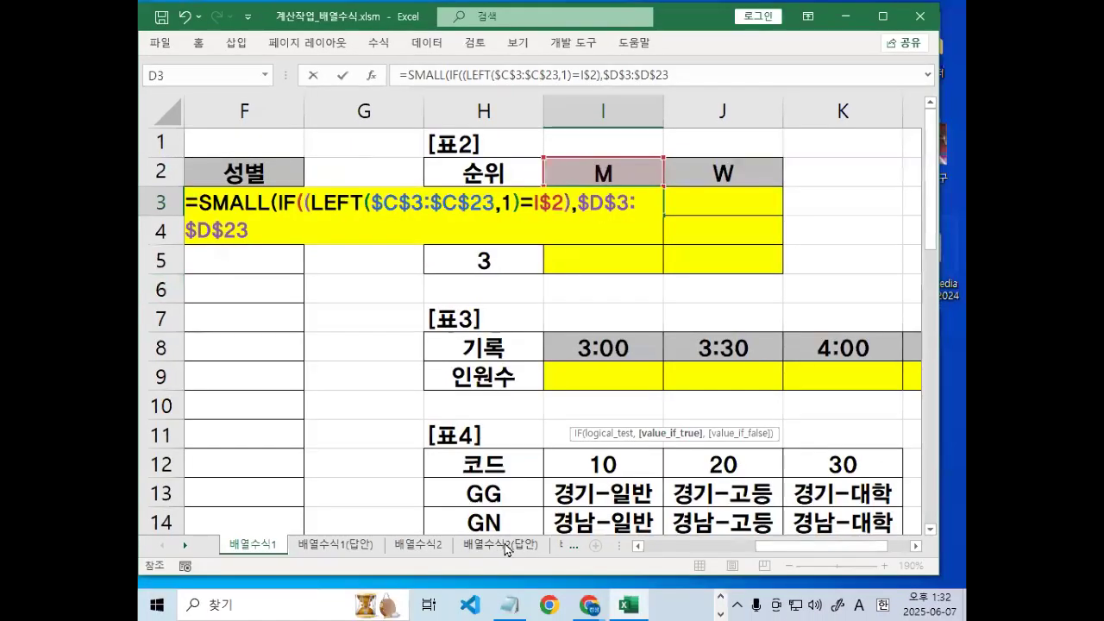
Close the IF function and start SMALL's k argument, circling the covered 순위 cell in [표2] for explanation and clearing the marks.
type(")")
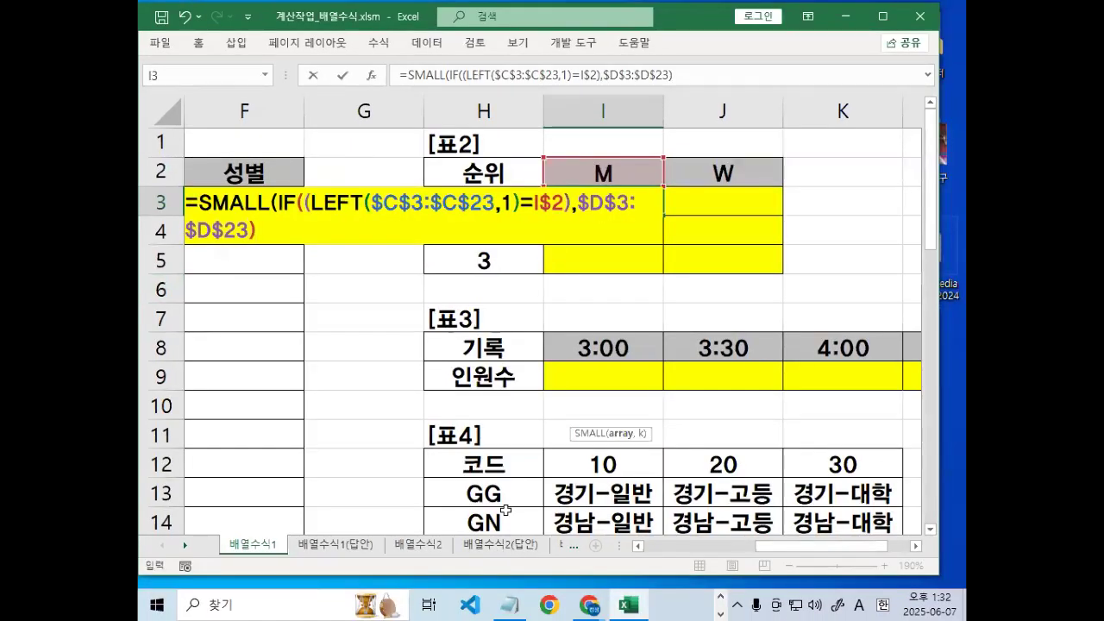
type(",")
key("ctrl+1")
mouse_move(509, 213)
left_mouse_down()
mouse_move(464, 188)
mouse_move(508, 213)
left_mouse_up()
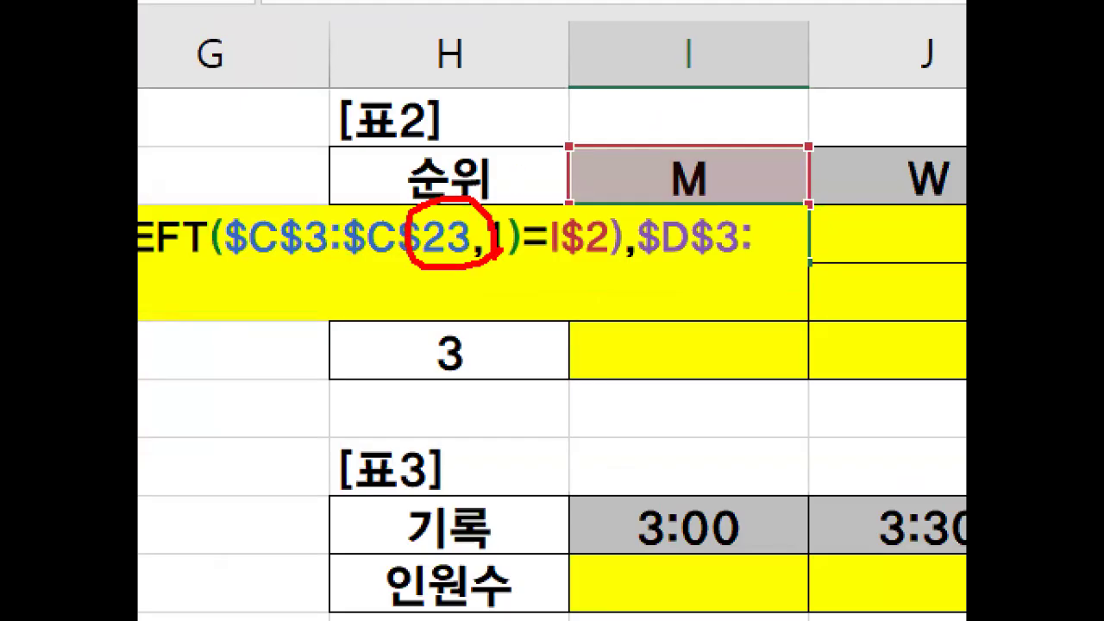
key("Escape")
key("ctrl+1")
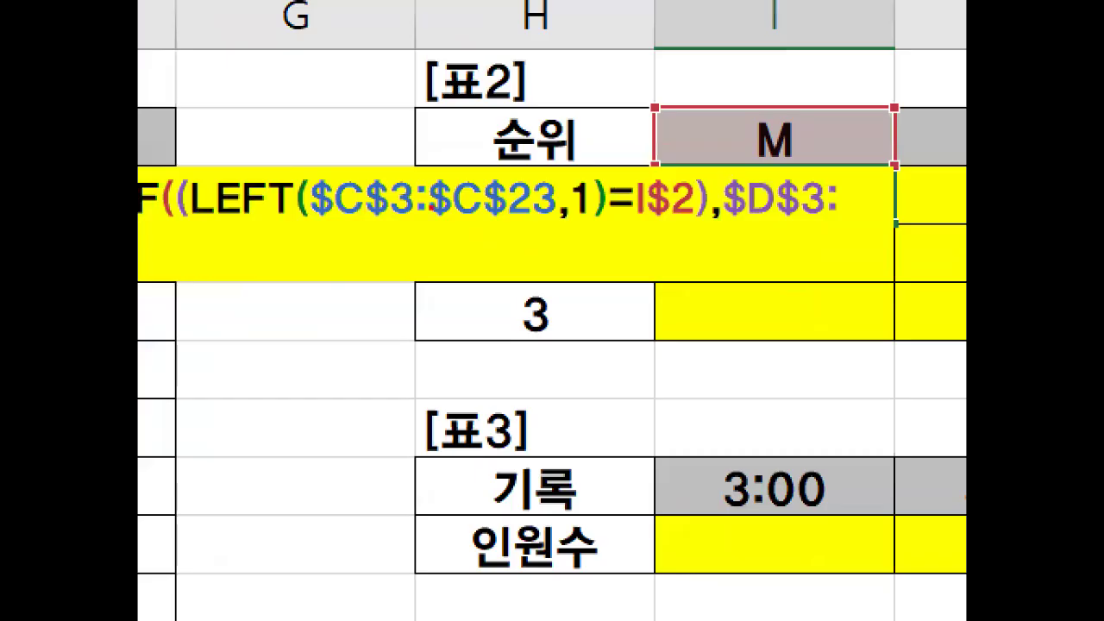
left_click_drag(563, 205, 552, 201)
left_click_drag(587, 135, 682, 5)
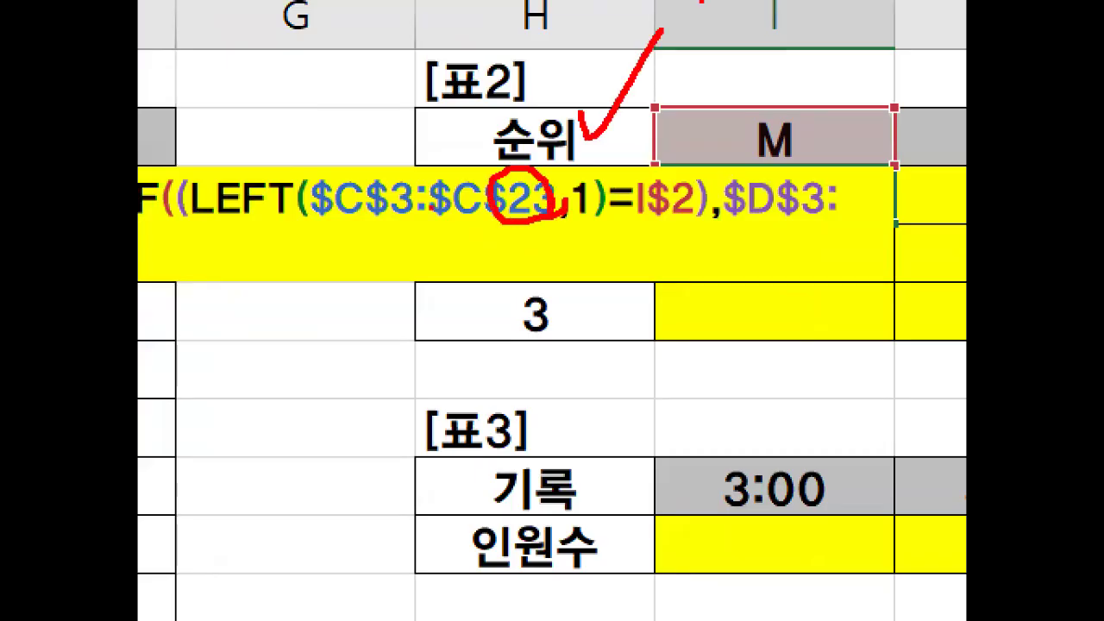
key("Escape")
Set SMALL's k argument to the first 순위 cell with a fixed column, $H3, and close the function's parenthesis.
left_click(493, 175)
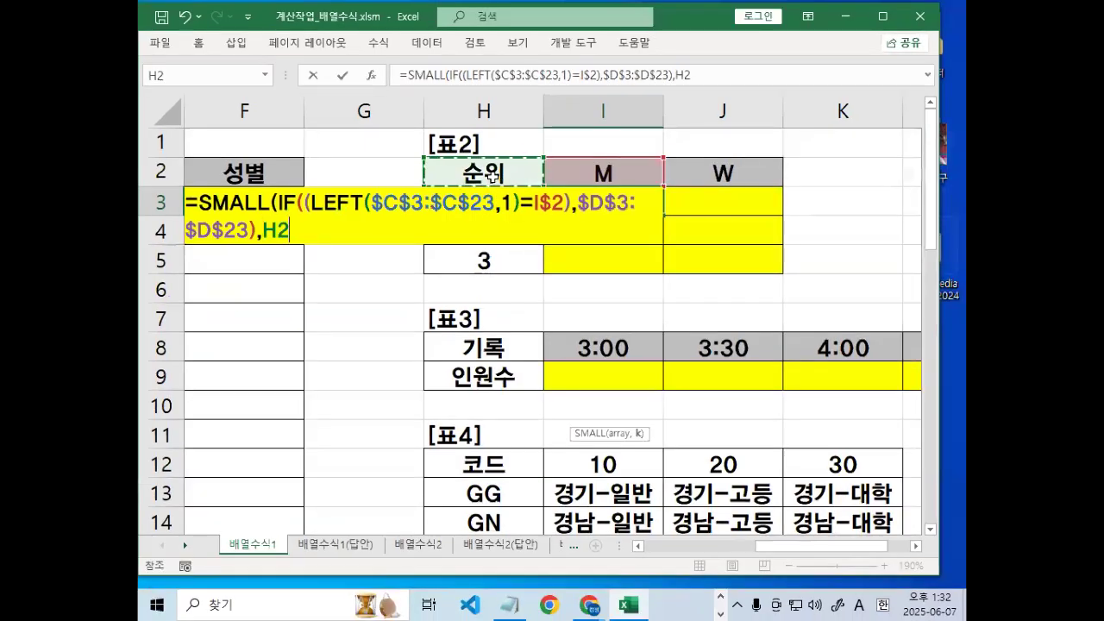
key("Down")
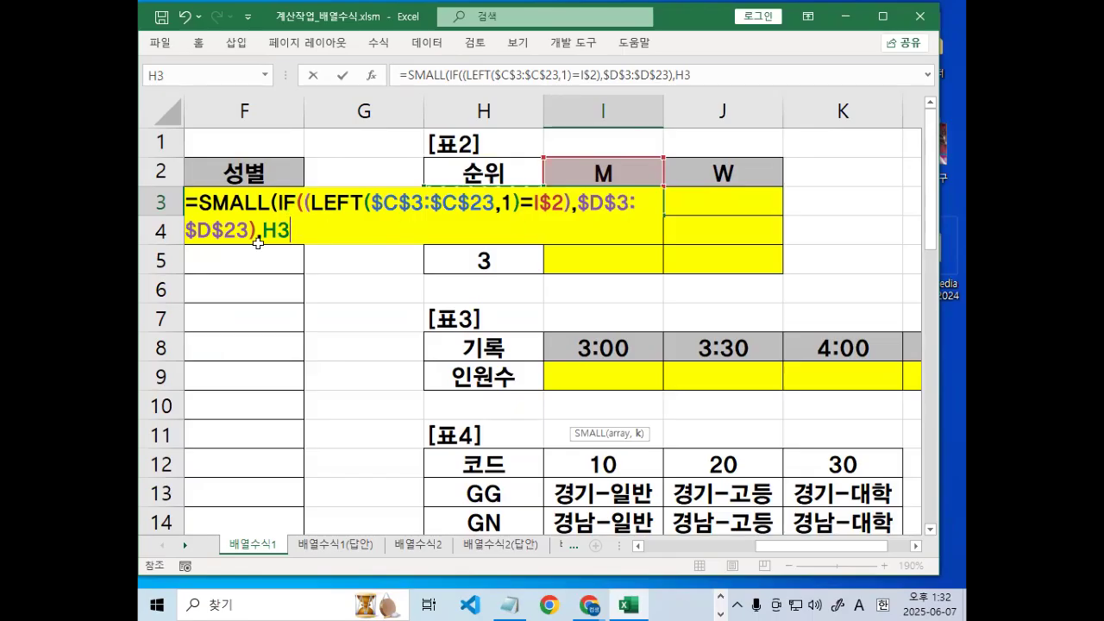
key("F4")
key("F4")
key("F4")
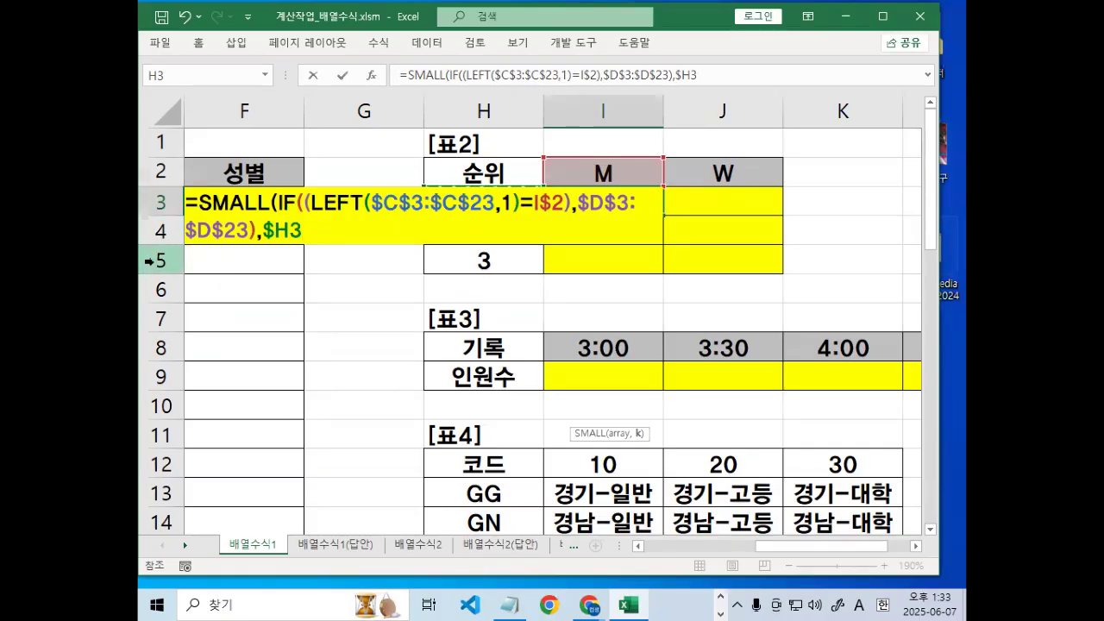
type(")")
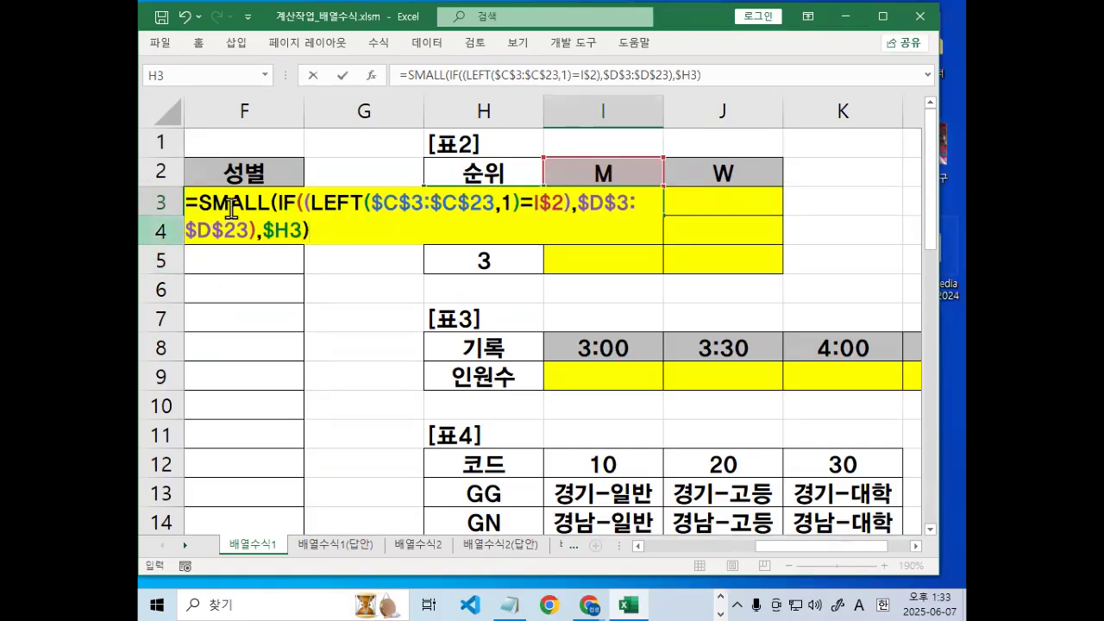
Commit the SMALL-IF formula in I3 as an array formula and fill it across I3:J5.
key("ctrl+shift+Return")
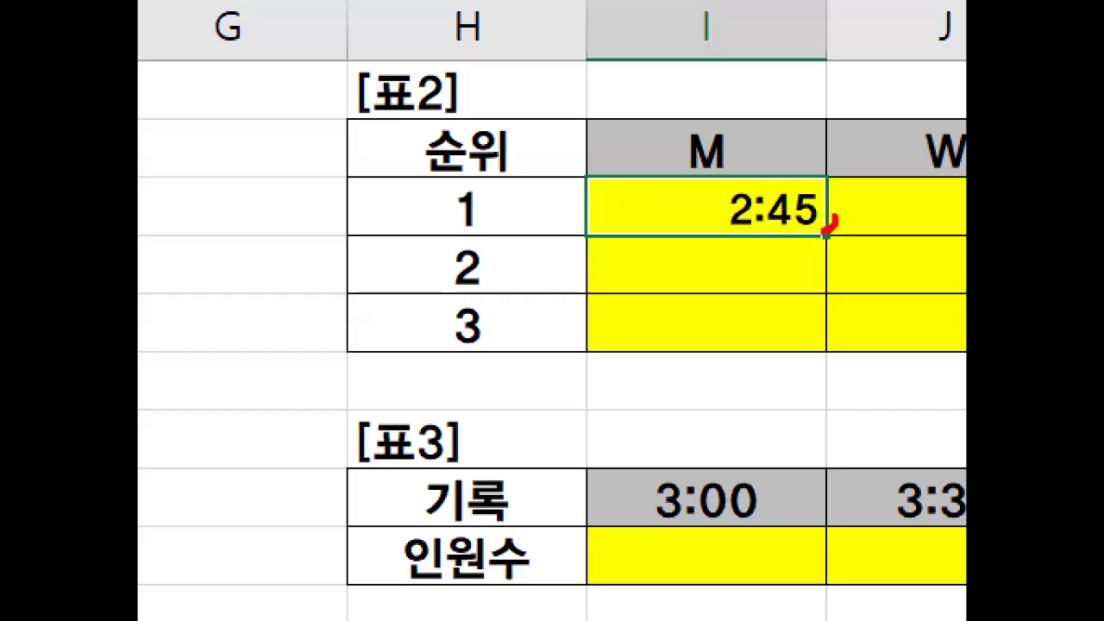
mouse_move(828, 227)
left_mouse_down()
mouse_move(733, 185)
mouse_move(830, 223)
left_mouse_up()
key("Escape")
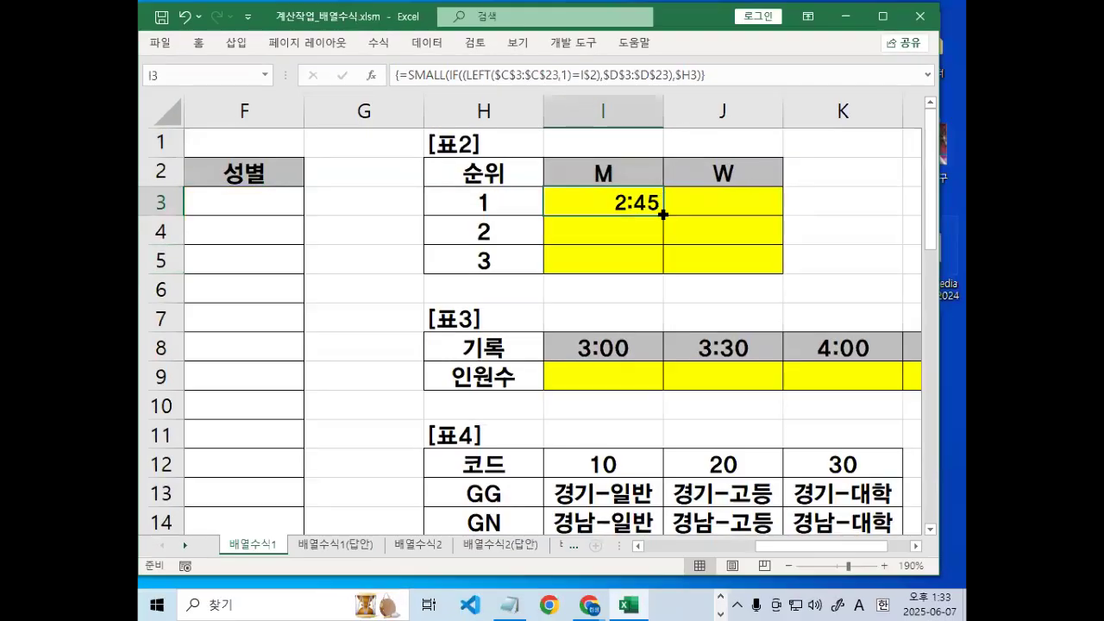
mouse_move(662, 214)
left_mouse_down()
mouse_move(756, 215)
mouse_move(756, 191)
mouse_move(788, 288)
mouse_move(788, 274)
mouse_move(345, 228)
mouse_move(779, 243)
left_mouse_up()
key("Escape")
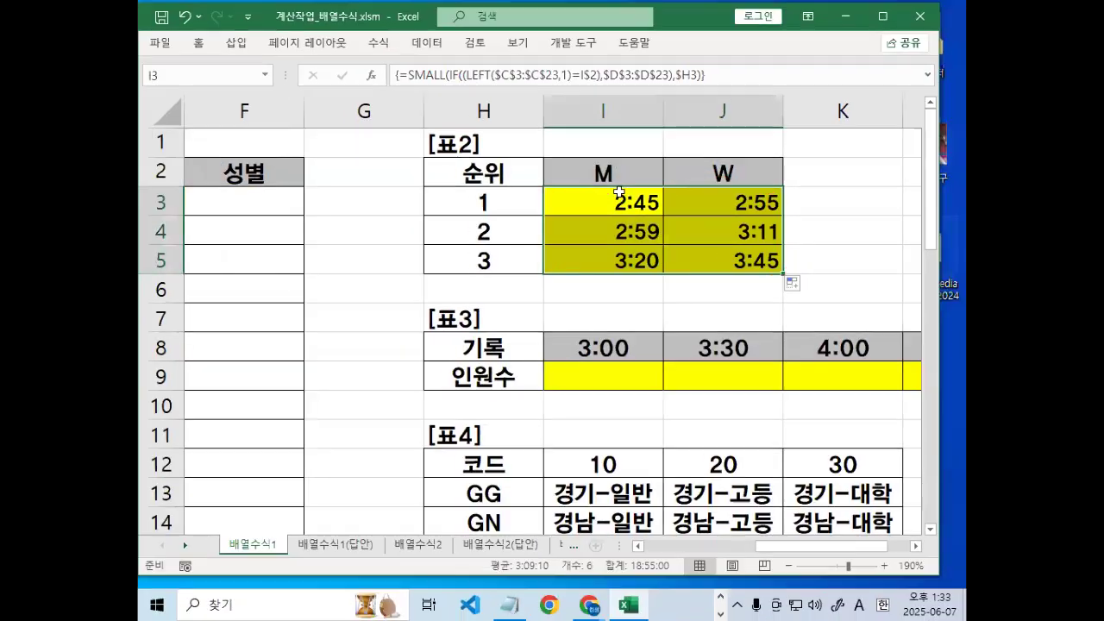
Copy I3's formula into the Notepad notes below the 절대참조 line, breaking the line before $D$3:$D$23.
left_click(619, 192)
left_click(497, 597)
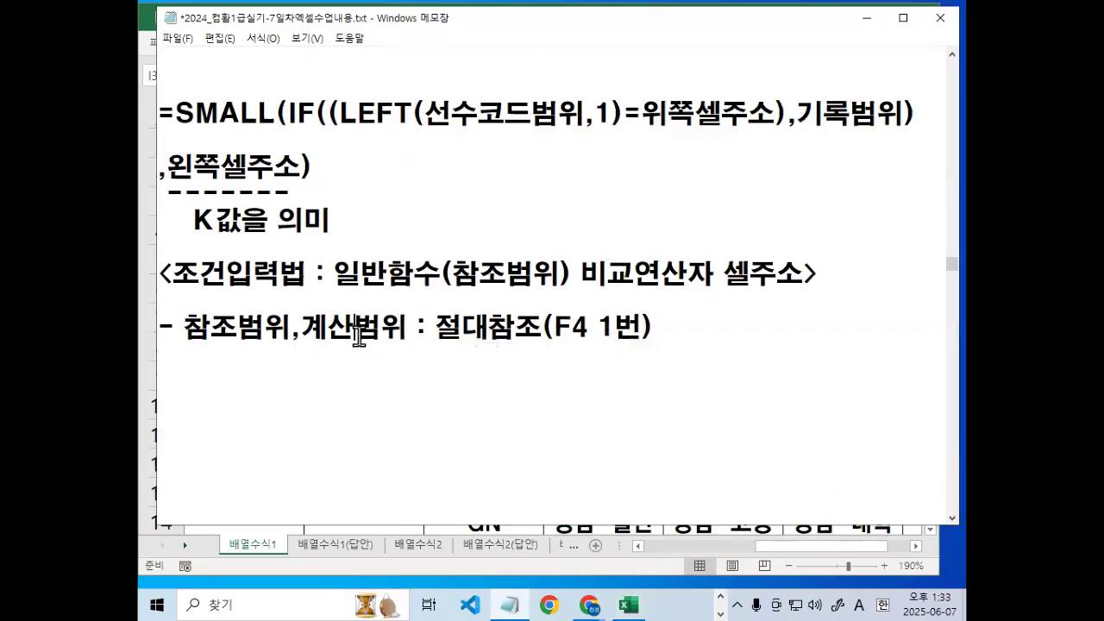
type("=SMALL(IF((LEFT($C$3:$C$23,1)=I$2),$D$3:$D$23),$H3)")
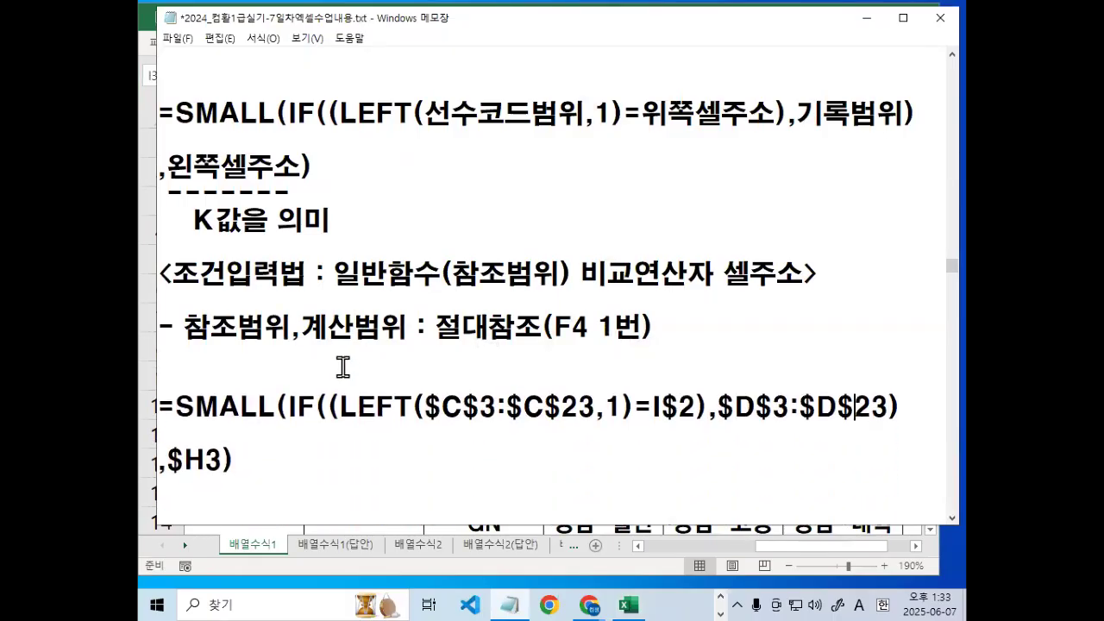
key("Right")
key("Return")
key("End")
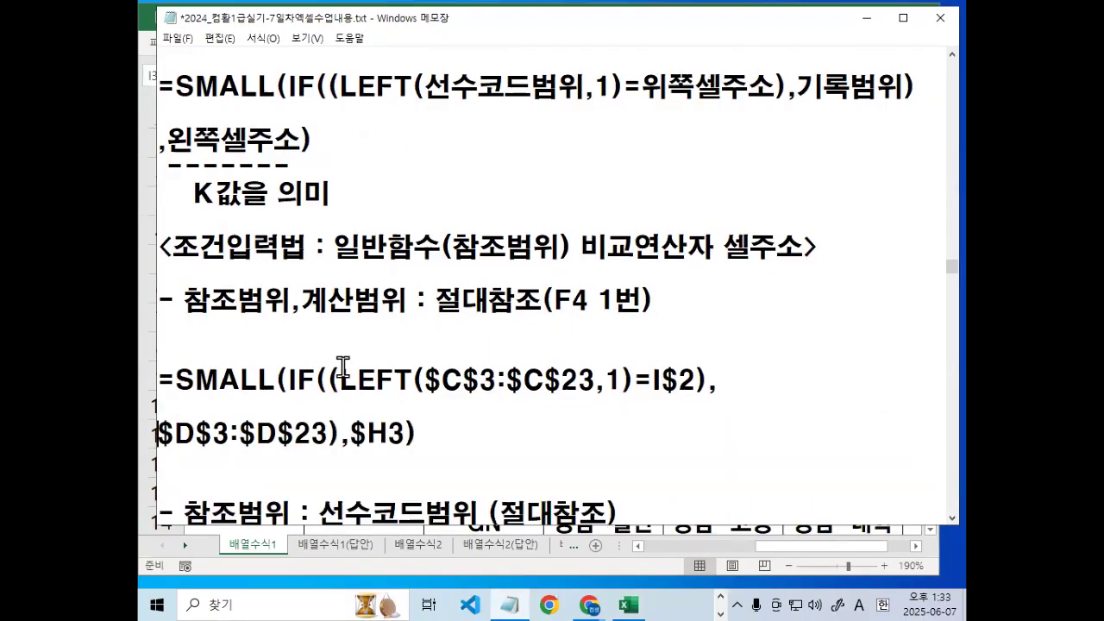
Review the reference-type notes below the copied formula, highlighting SMALL and its $H3 argument.
key("Down")
key("Down")
key("Down")
key("Down")
key("Down")
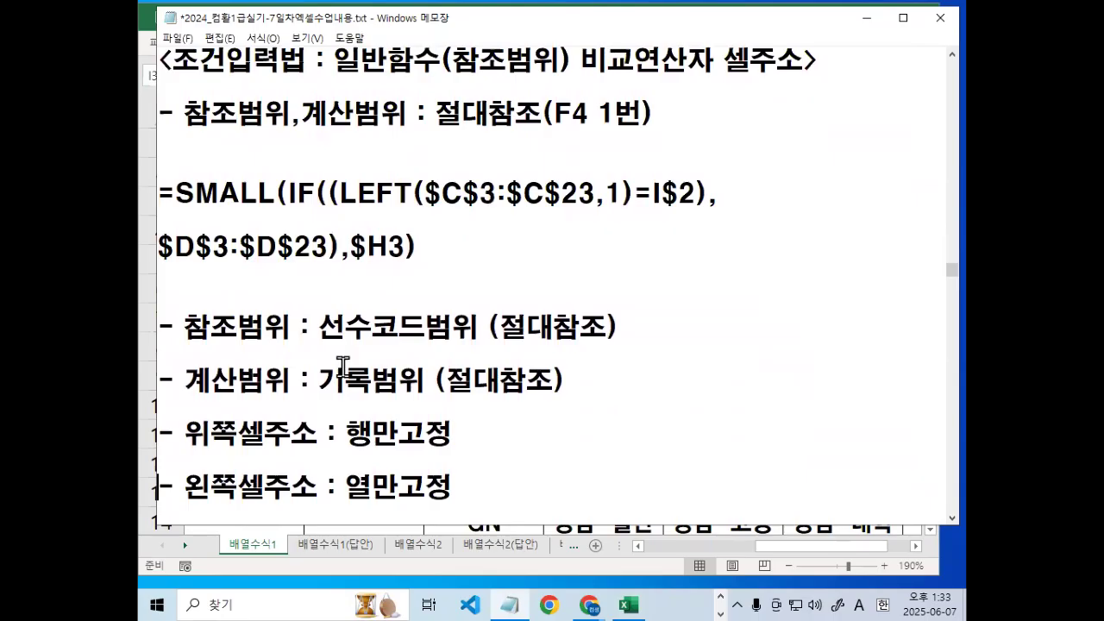
key("Down")
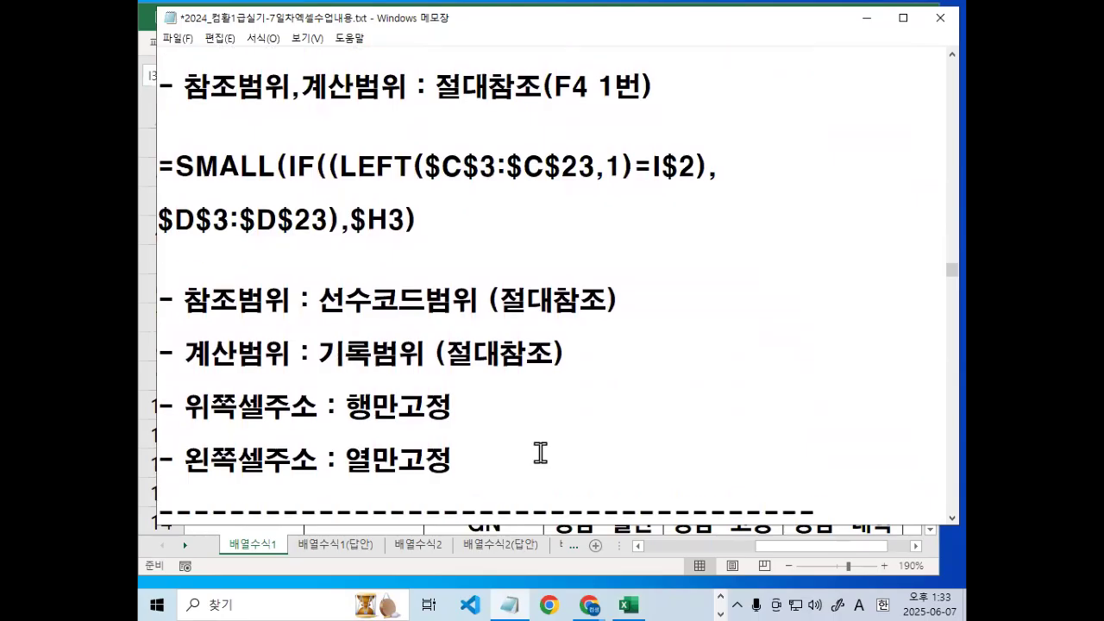
left_click_drag(350, 221, 407, 221)
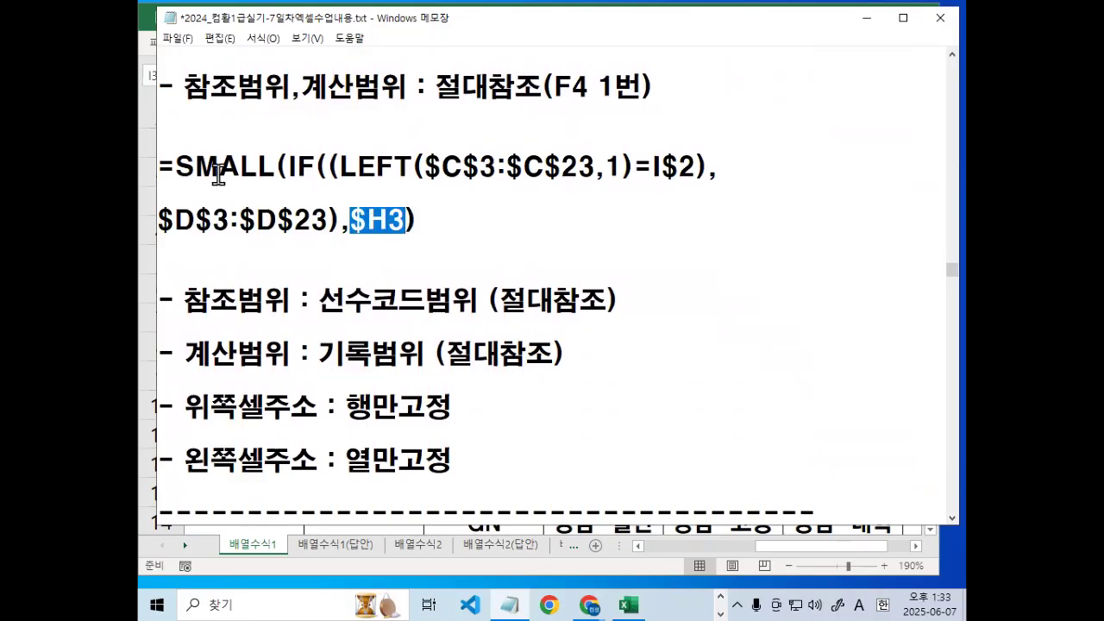
left_click_drag(175, 167, 246, 167)
left_click_drag(351, 221, 404, 220)
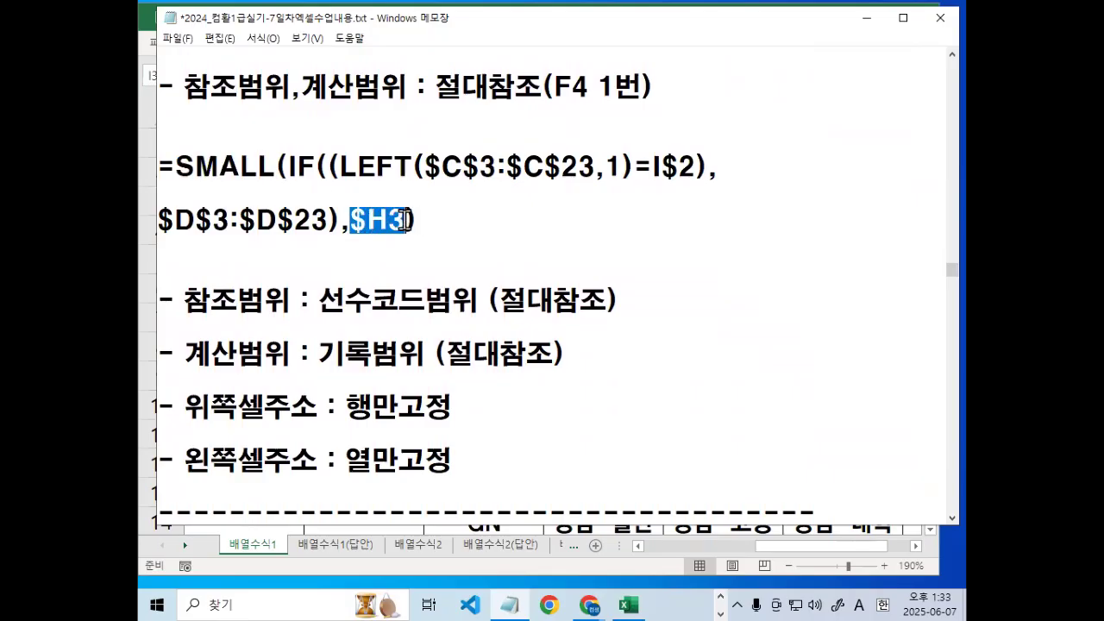
left_click(464, 282)
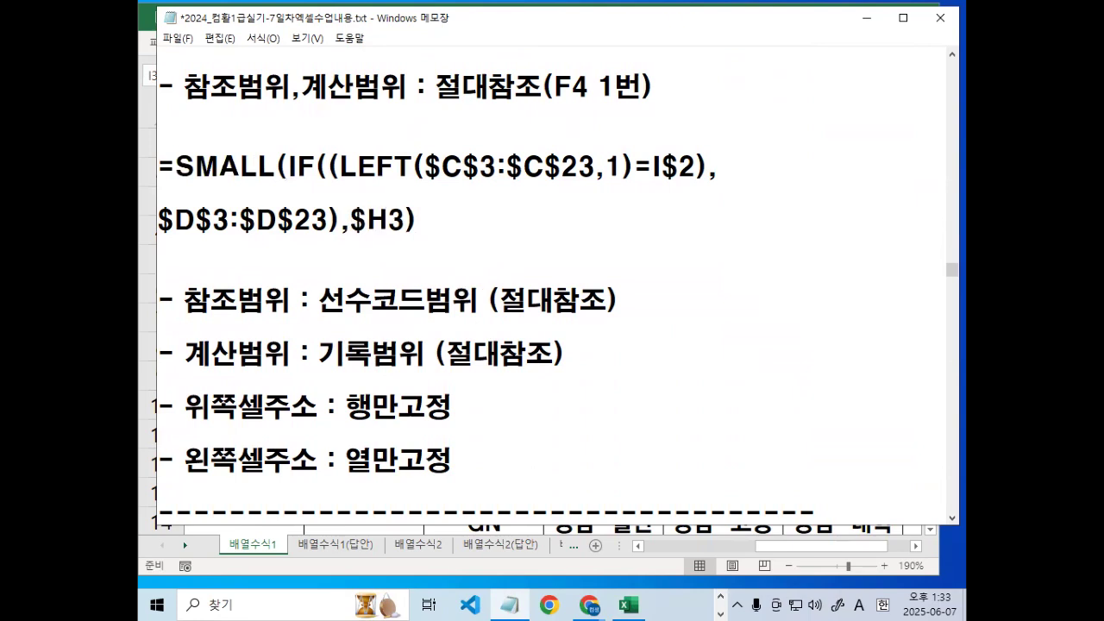
Draw a temporary red X across the copied SMALL formula and clear the marking.
left_click(720, 614)
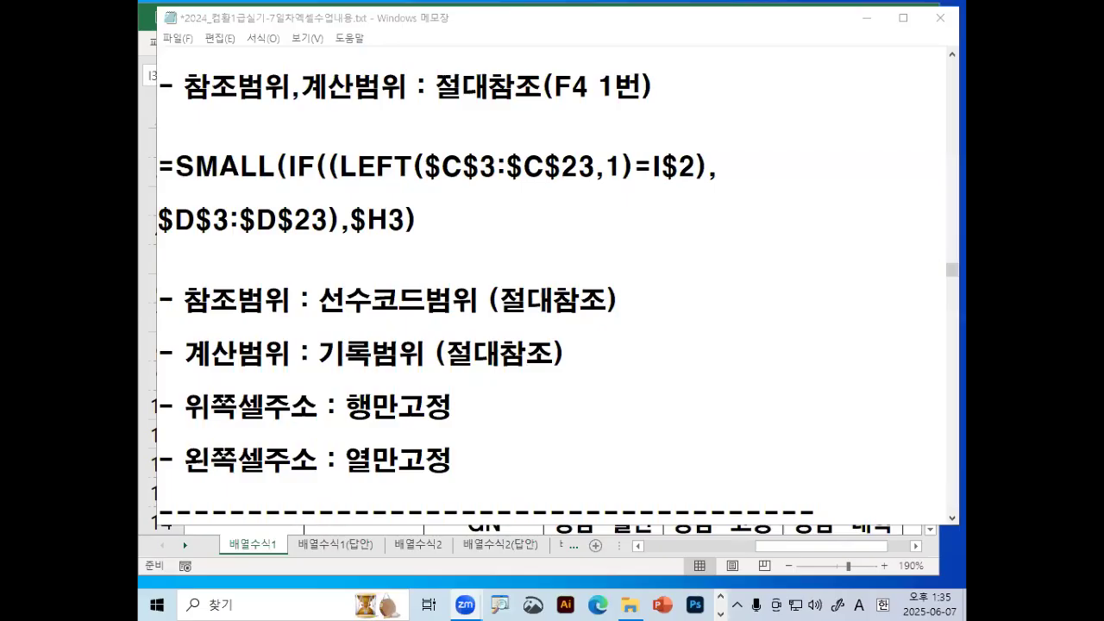
left_click(374, 240)
scroll(375, 241, "up", 2)
scroll(376, 242, "down", 2)
left_click_drag(423, 220, 320, 330)
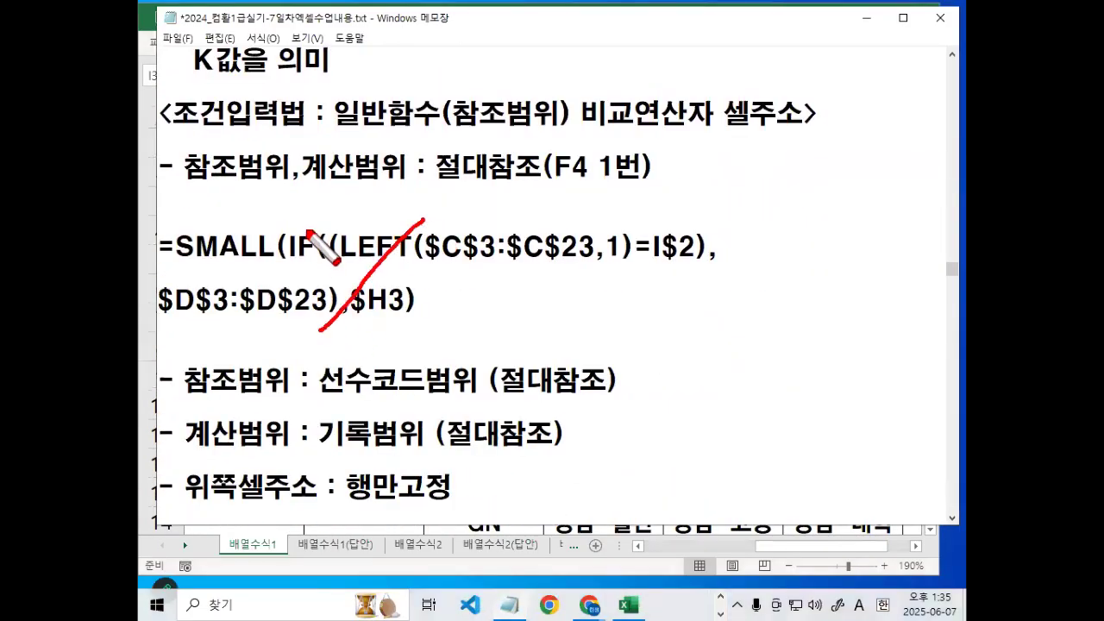
left_click_drag(308, 232, 481, 376)
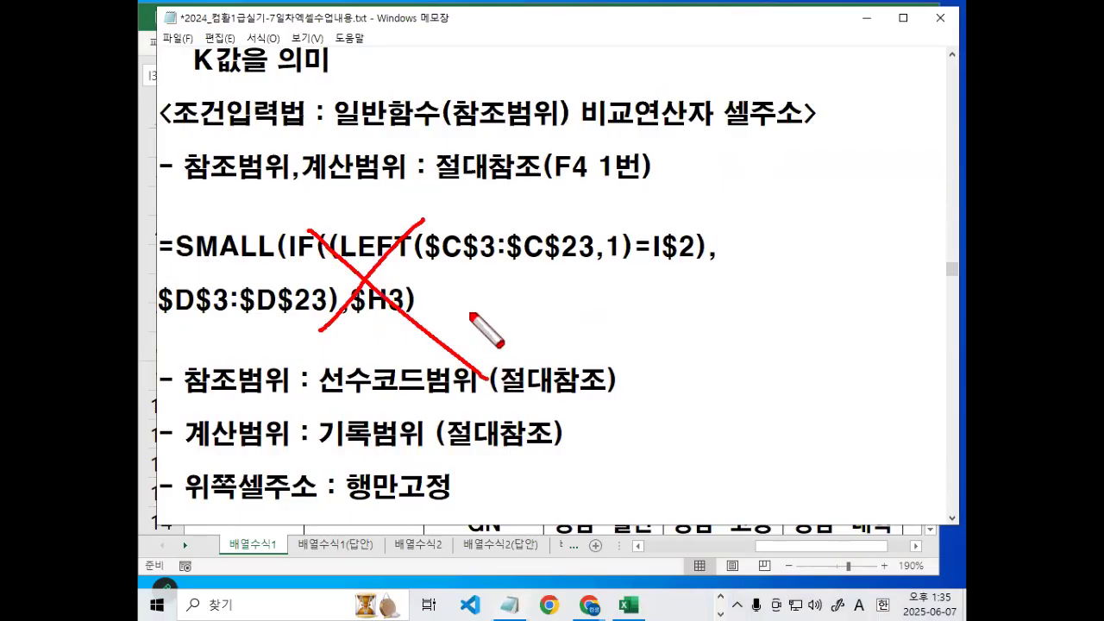
key("Escape")
Highlight SMALL and the 왼쪽셀주소 argument in the Korean-worded version of the formula.
scroll(473, 294, "up", 2)
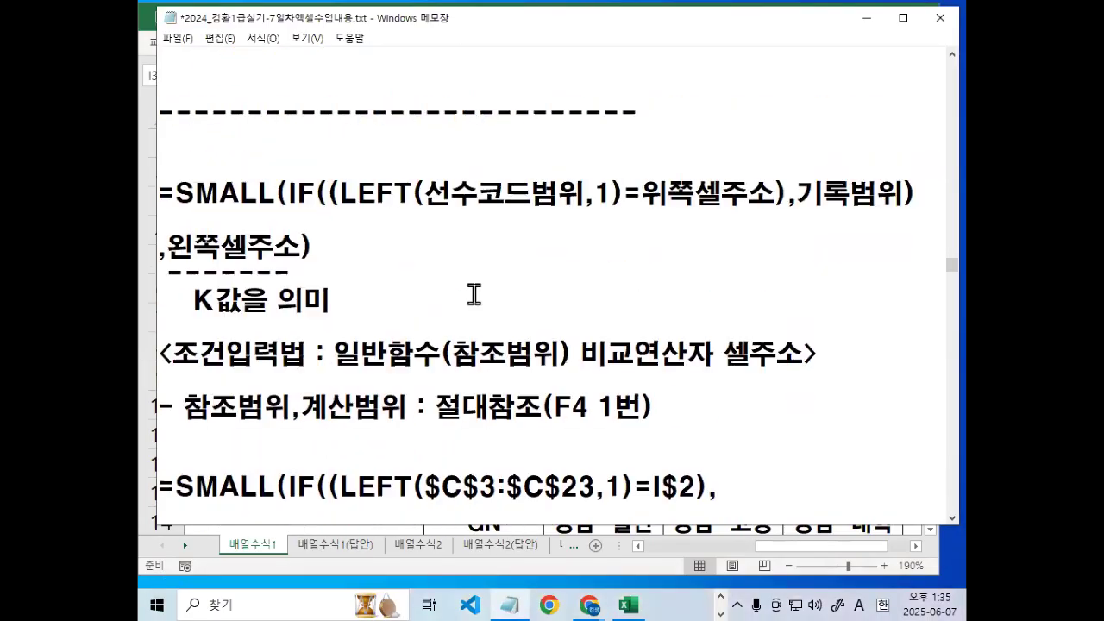
left_click_drag(178, 194, 278, 195)
left_click(170, 250)
left_click_drag(170, 251, 310, 250)
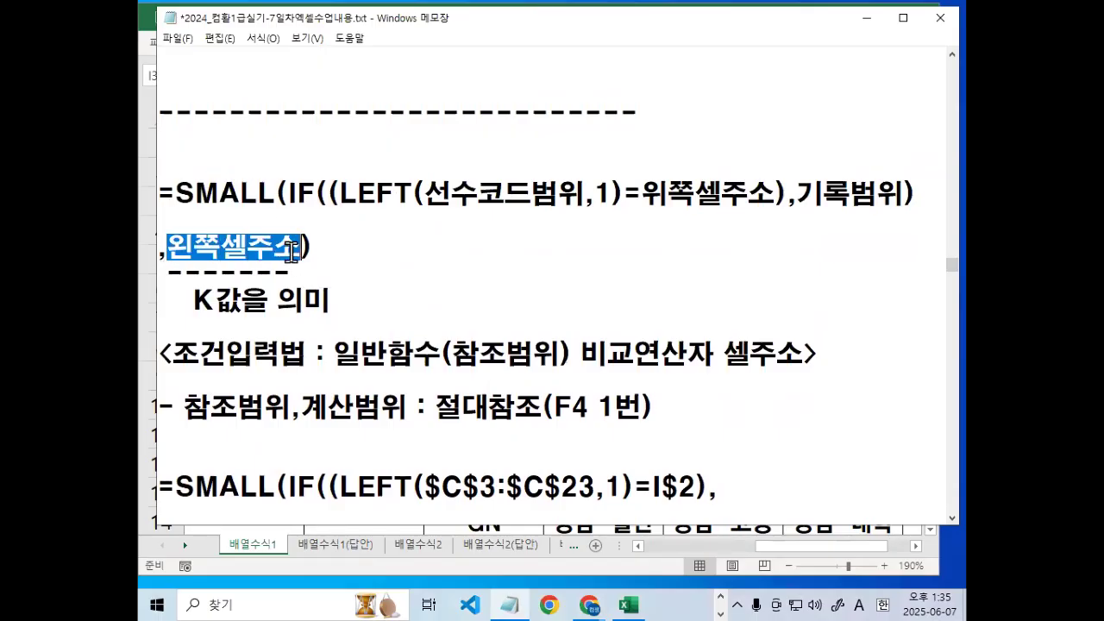
Examine the general syntax =SMALL(IF((조건1),계산범위),K), temporarily underlining IF and circling K.
scroll(291, 247, "up", 3)
scroll(290, 250, "up", 1)
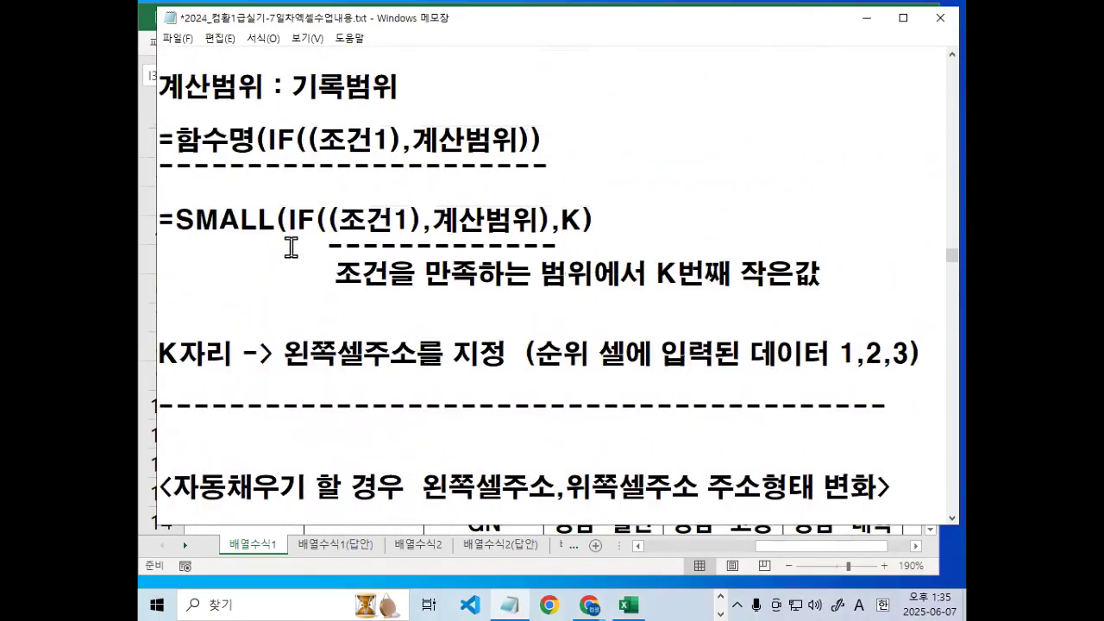
left_click_drag(175, 220, 624, 220)
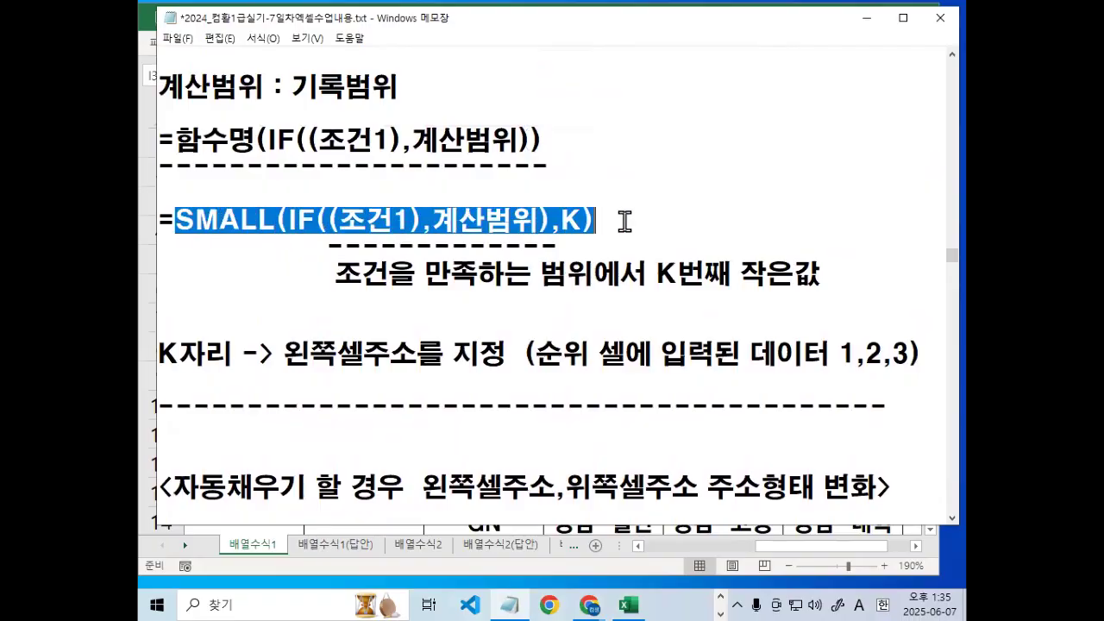
left_click(622, 220)
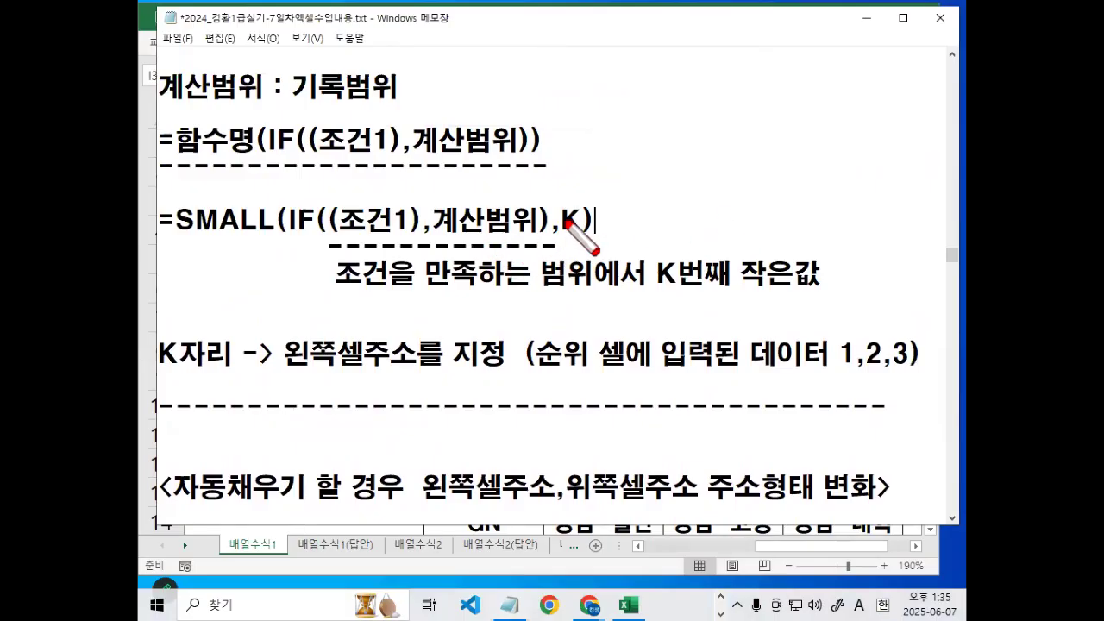
left_click_drag(283, 233, 304, 233)
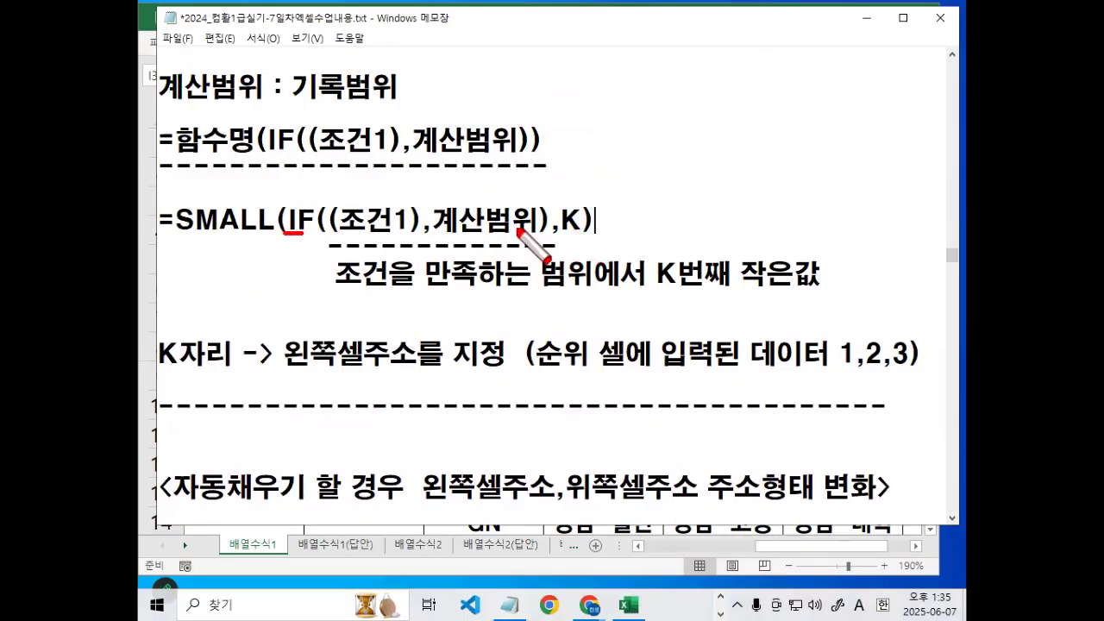
mouse_move(565, 242)
left_mouse_down()
mouse_move(551, 225)
mouse_move(586, 209)
mouse_move(585, 235)
left_mouse_up()
left_click_drag(582, 192, 594, 249)
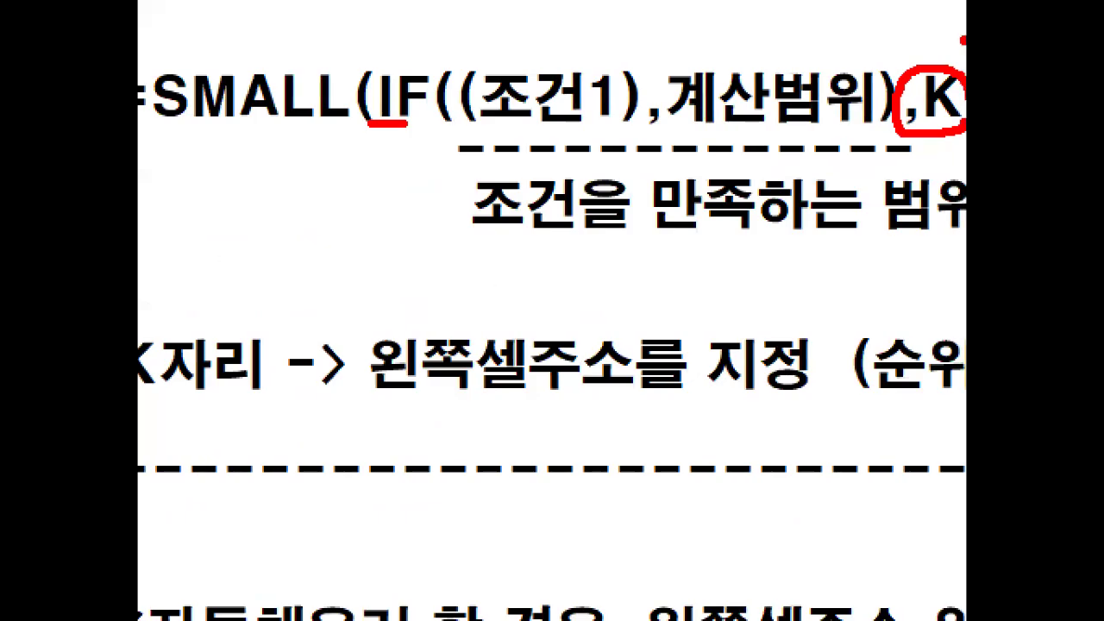
key("Escape")
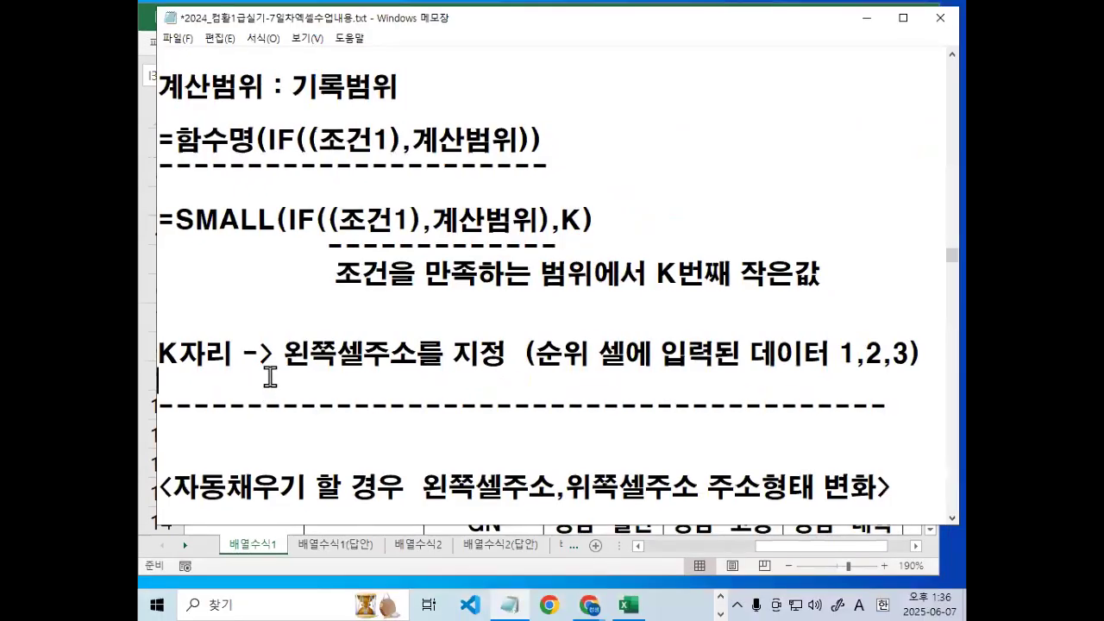
Insert blank lines below the K자리 note and paste a copy of =SMALL(IF((조건1),계산범위),K) there.
key("Return")
key("Return")
key("Return")
key("Return")
key("Return")
key("Return")
key("Return")
key("Return")
key("Up")
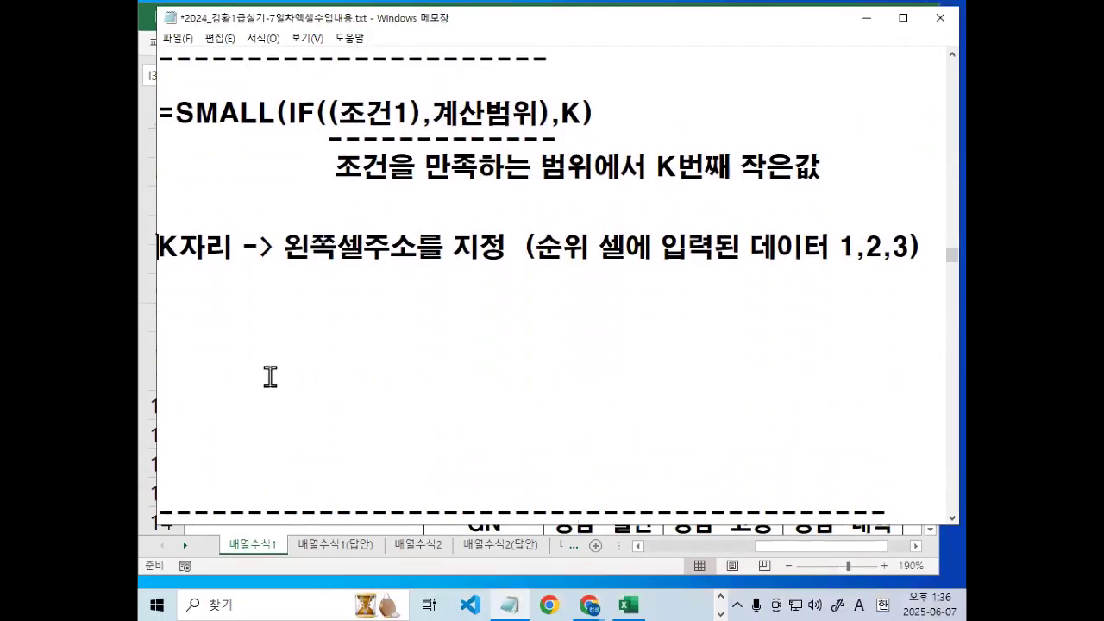
key("shift+End")
key("ctrl+c")
key("Down")
key("ctrl+v")
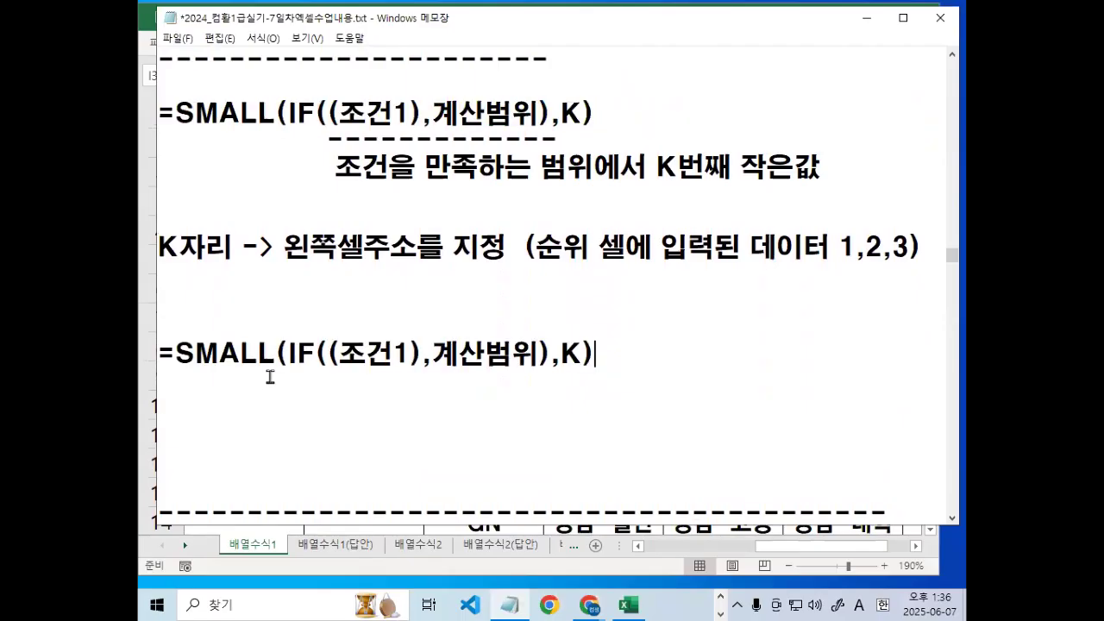
Remove IF and its parentheses from the copied syntax so it reads =SMALL((조건1),계산범위,K).
key("Delete")
key("Delete")
key("Delete")
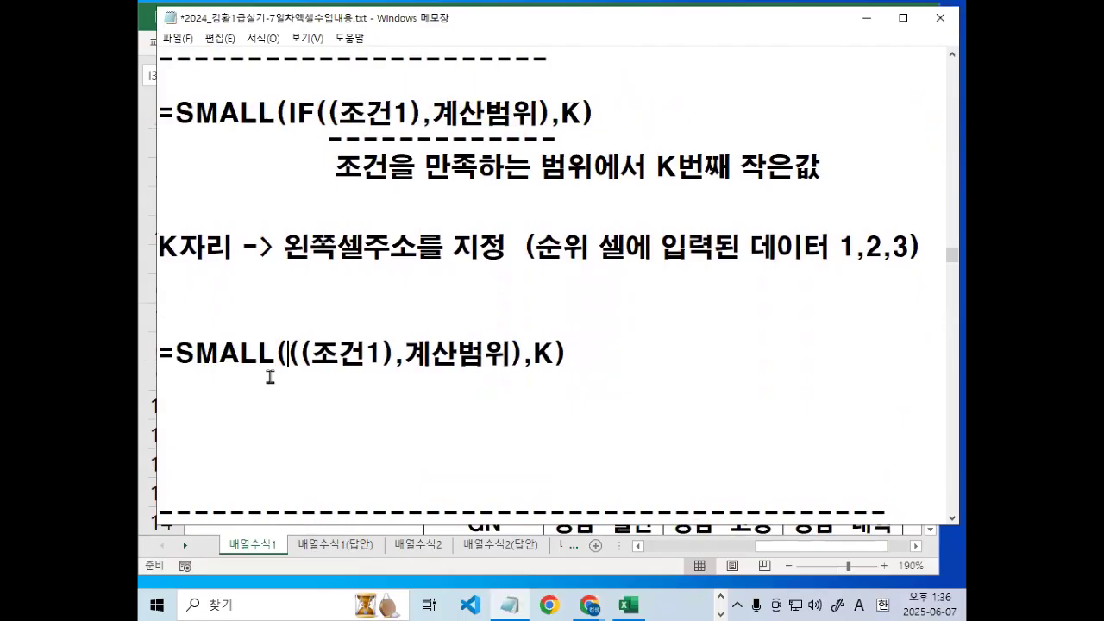
key("BackSpace")
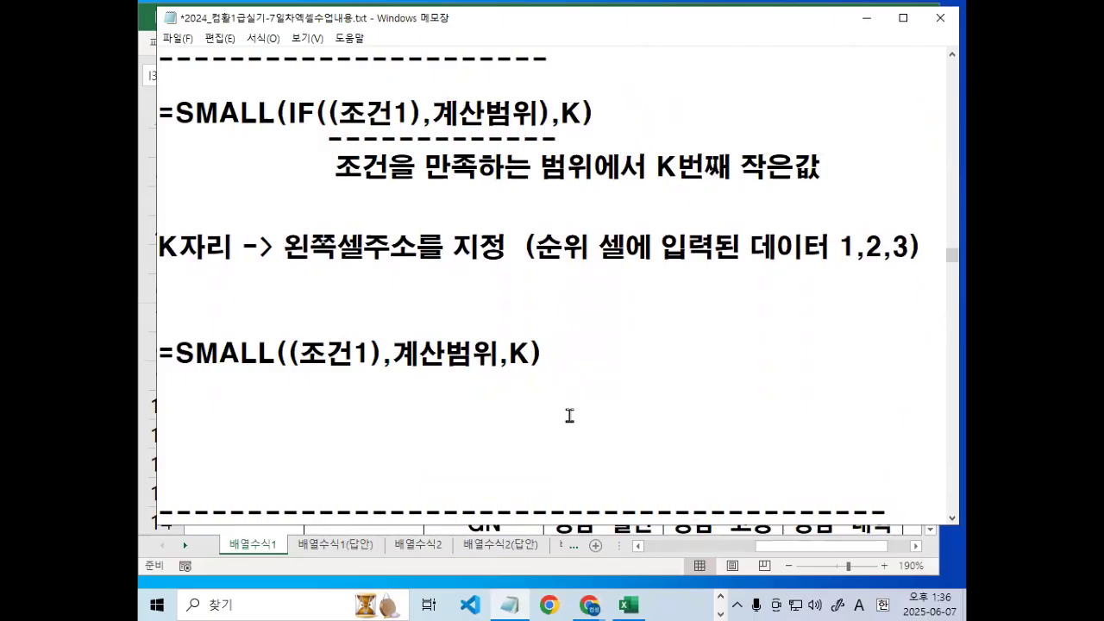
left_click_drag(353, 379, 557, 381)
type(")")
key("Delete")
key("Delete")
scroll(523, 359, "down", 1)
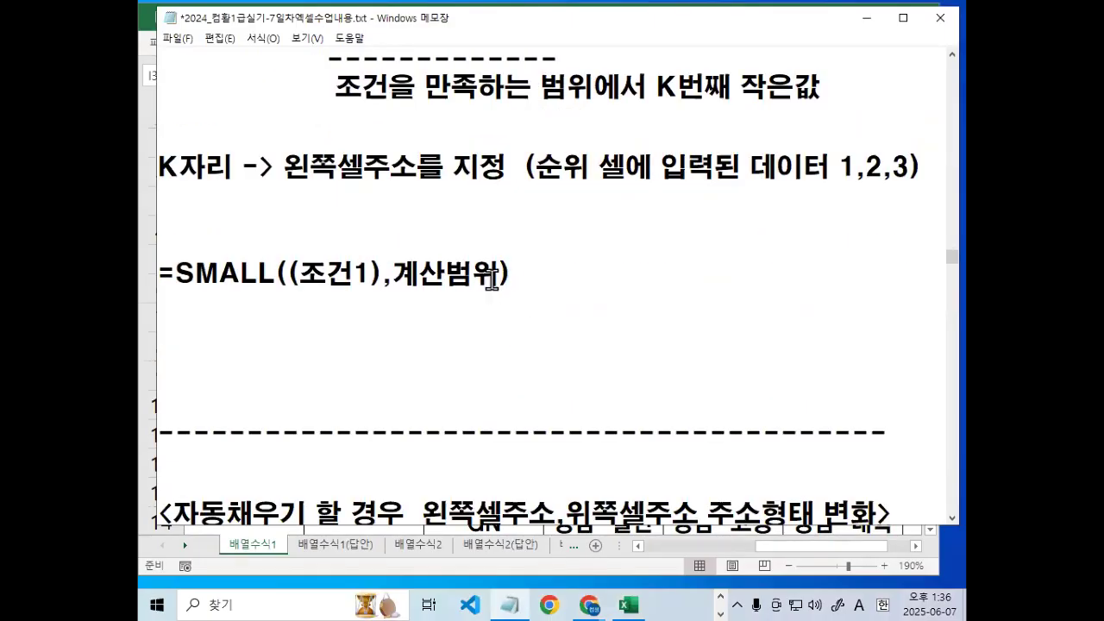
type(",K")
Temporarily underline 조건1 and 계산범위 and circle the IF-less SMALL example, clearing the markings.
key("ctrl+2")
left_click_drag(309, 292, 493, 286)
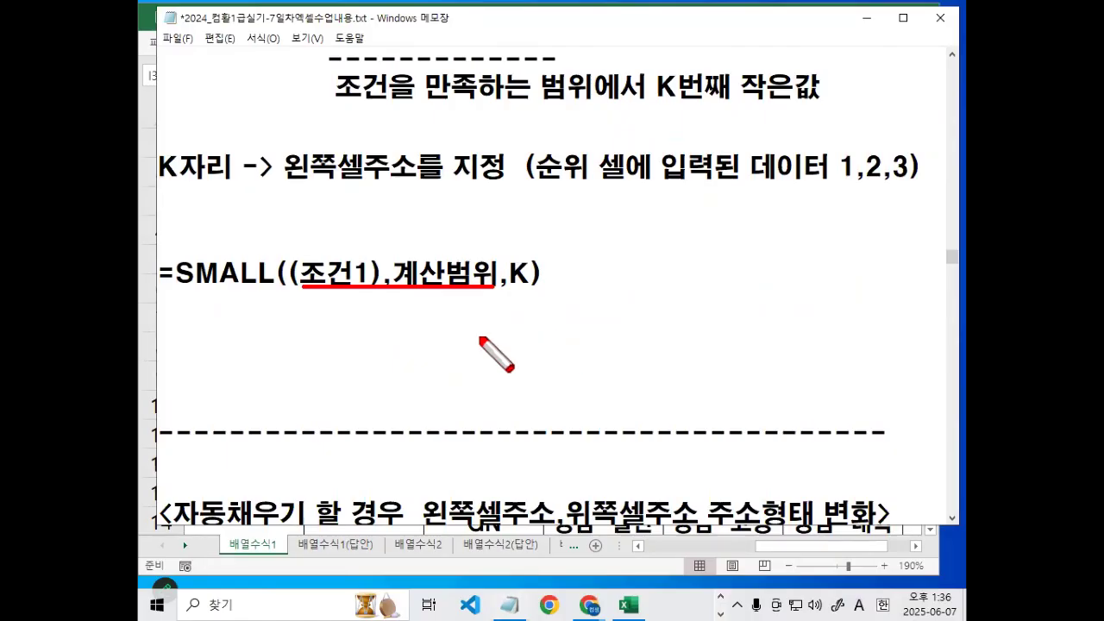
mouse_move(545, 291)
left_mouse_down()
mouse_move(251, 300)
mouse_move(509, 240)
left_mouse_up()
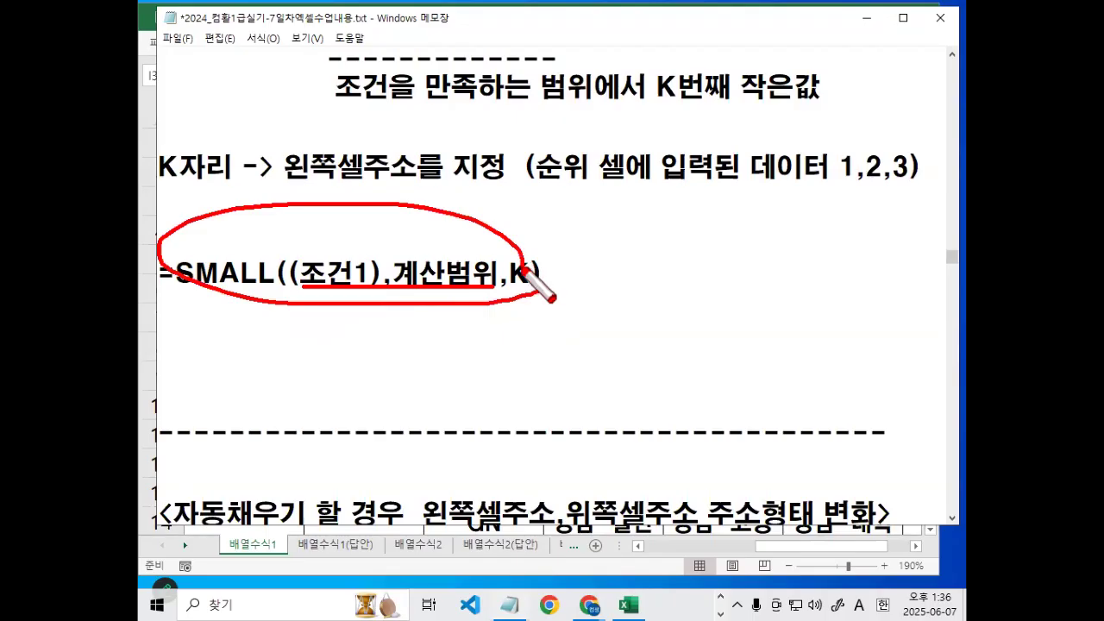
key("Escape")
Delete the IF-less SMALL example and the surplus blank lines below the K자리 note.
left_click_drag(556, 273, 158, 270)
key("BackSpace")
key("BackSpace")
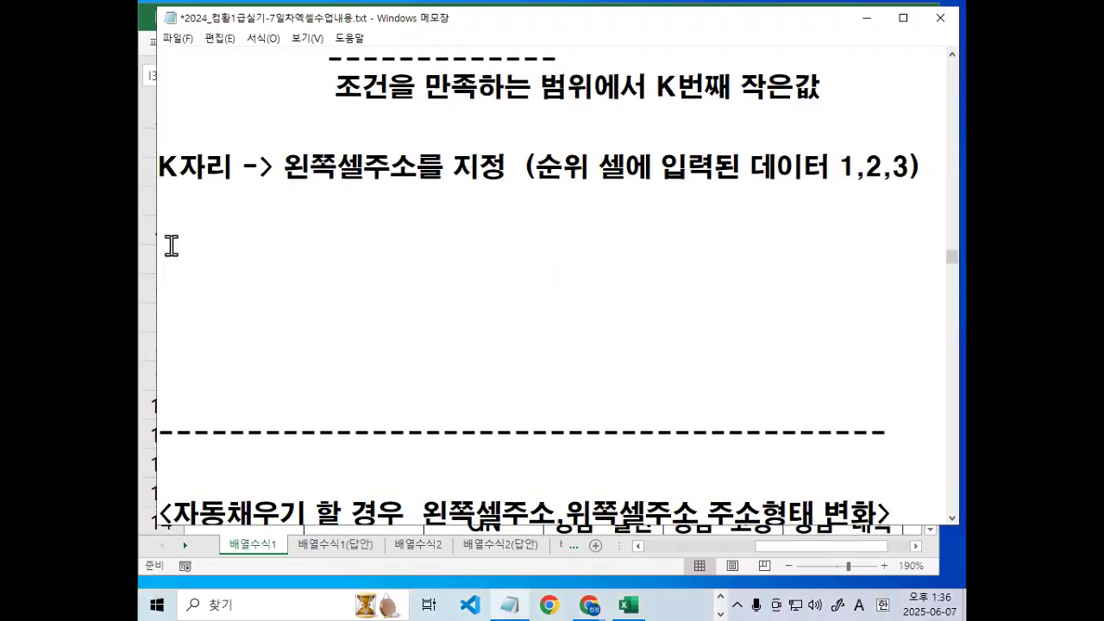
key("Delete")
key("Delete")
key("Delete")
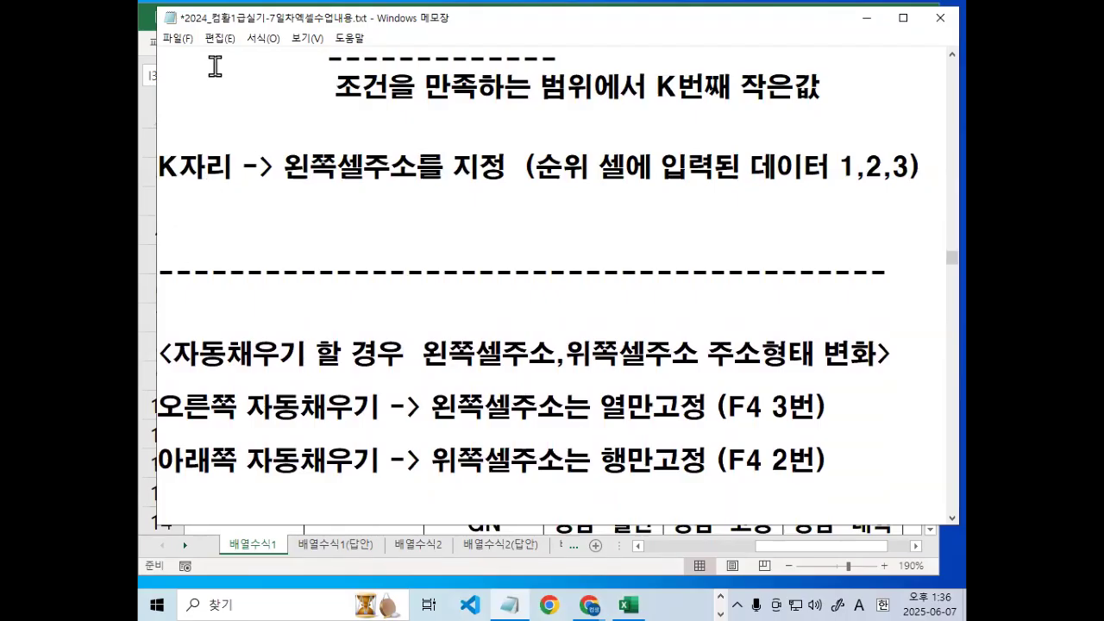
Return to the Excel workbook, select I9 in 표3's 인원수 row and temporarily circle the 3:00 header.
left_click(865, 18)
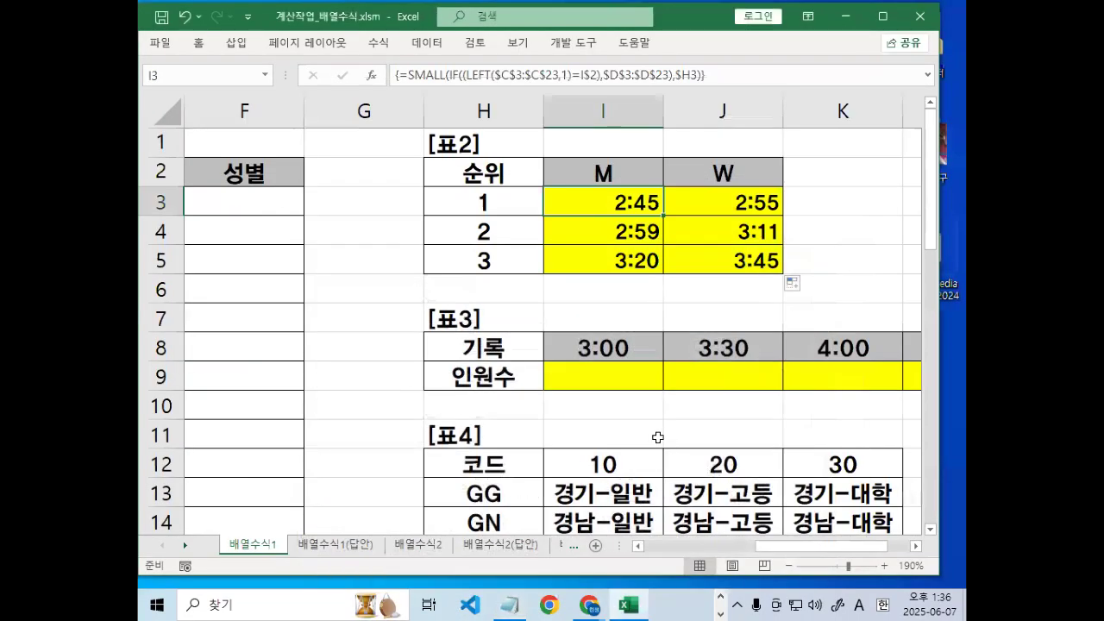
left_click(611, 376)
scroll(585, 364, "down", 1)
key("ctrl+1")
left_click(649, 259)
mouse_move(651, 260)
left_mouse_down()
mouse_move(634, 237)
mouse_move(636, 252)
left_mouse_up()
key("Escape")
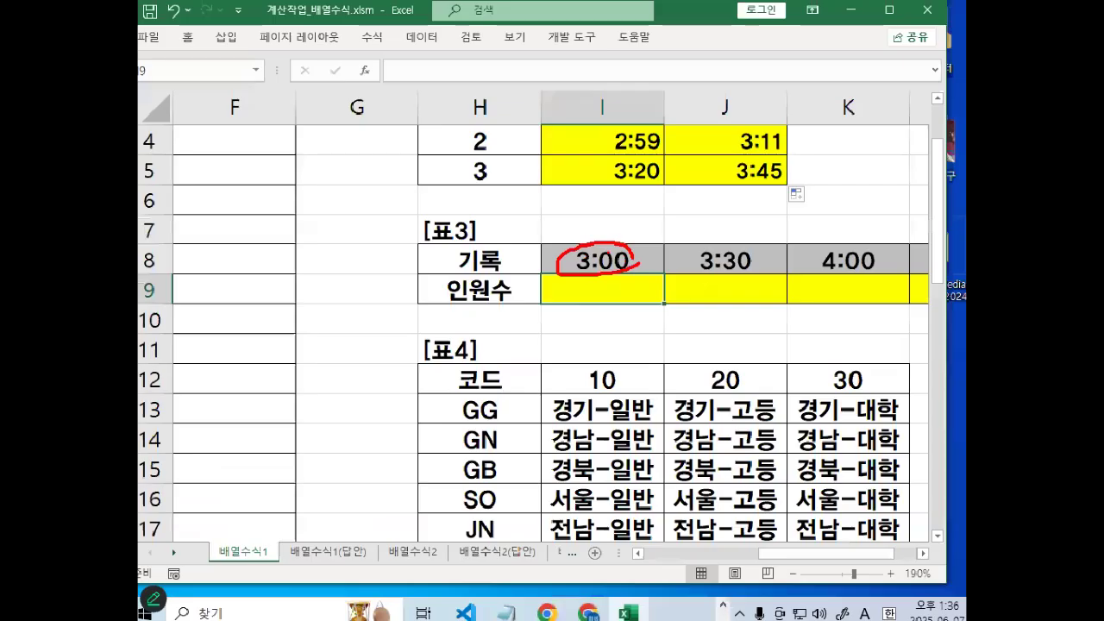
Mark 표3 with a rightward arrow under the 인원수 row, a circle around 3:00 and a downward arrow near column K.
key("ctrl+2")
mouse_move(561, 306)
left_mouse_down()
mouse_move(733, 306)
mouse_move(725, 326)
left_mouse_up()
left_click_drag(634, 245, 636, 263)
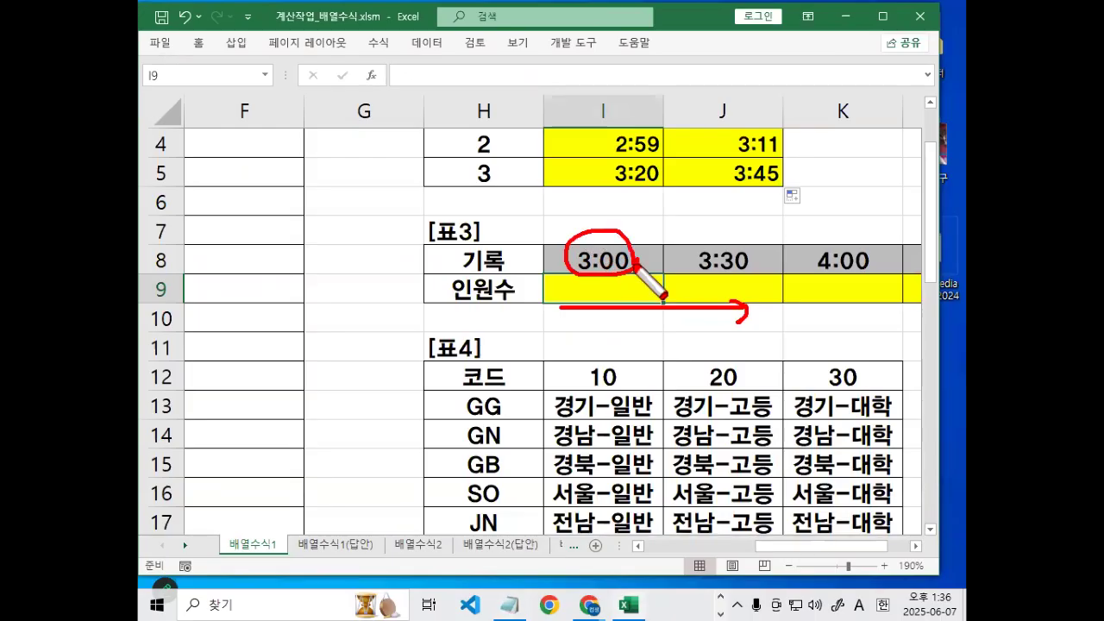
left_click_drag(794, 309, 794, 390)
left_click_drag(783, 350, 812, 354)
left_click_drag(581, 290, 666, 295)
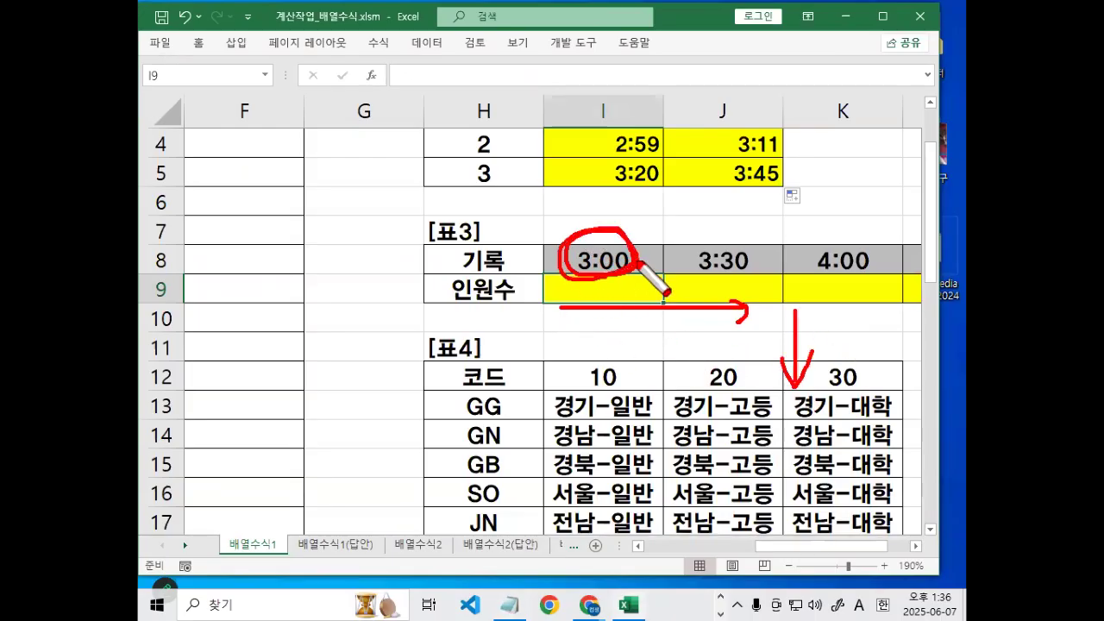
Clear the 표3 markings, switch to the Notepad notes and highlight 기록내~, 3:00 이내~ and <= 이하 under 2번문제.
left_click(597, 291)
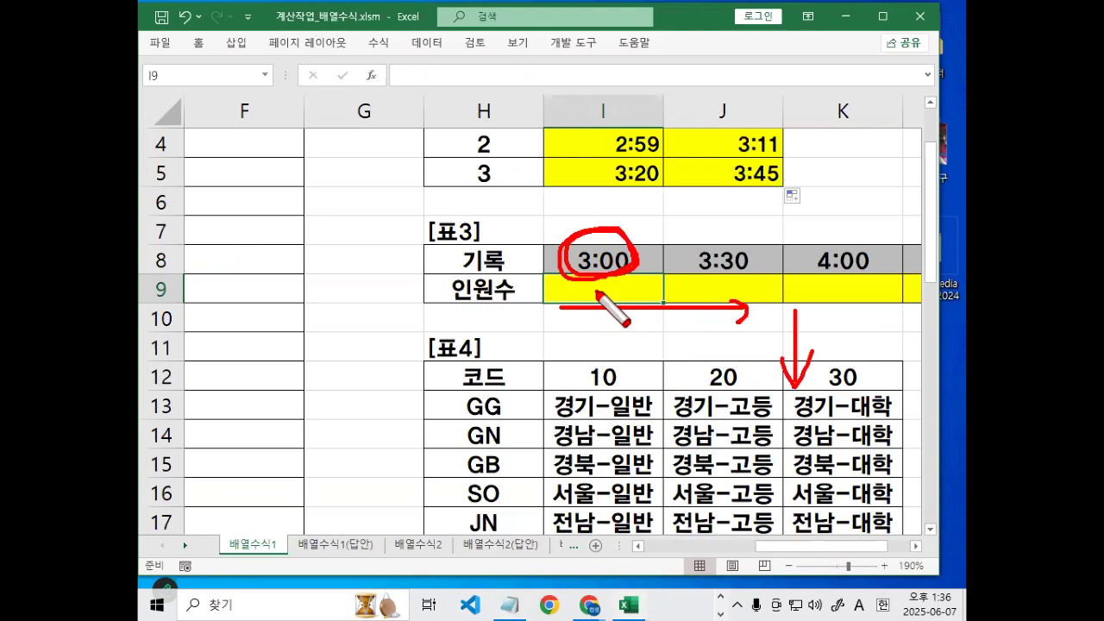
key("Escape")
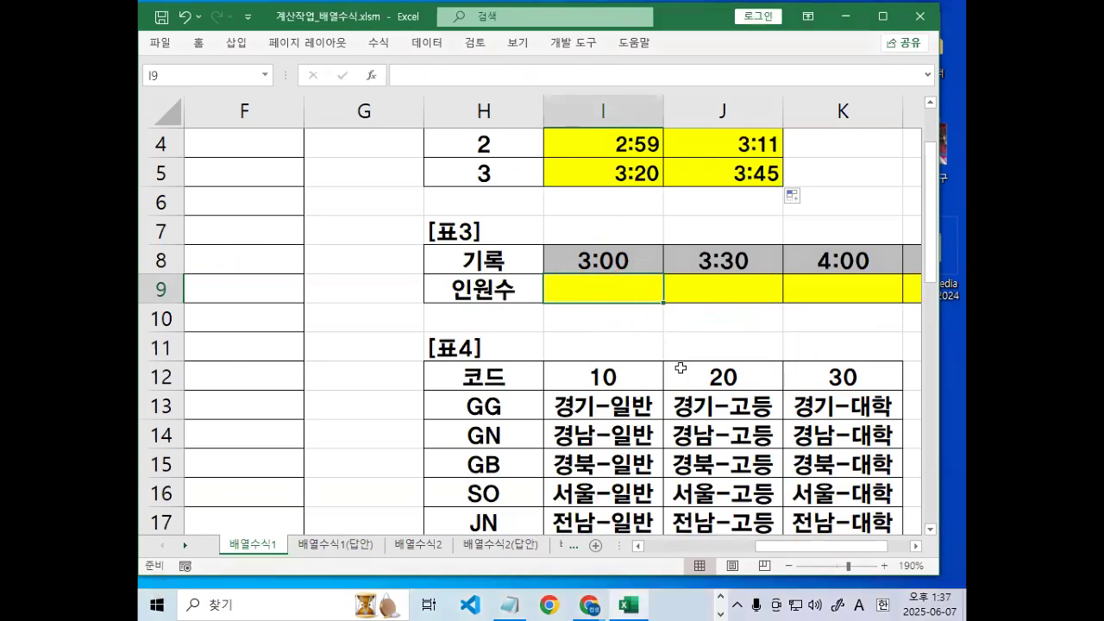
left_click(509, 604)
scroll(378, 354, "down", 2)
scroll(378, 354, "down", 8)
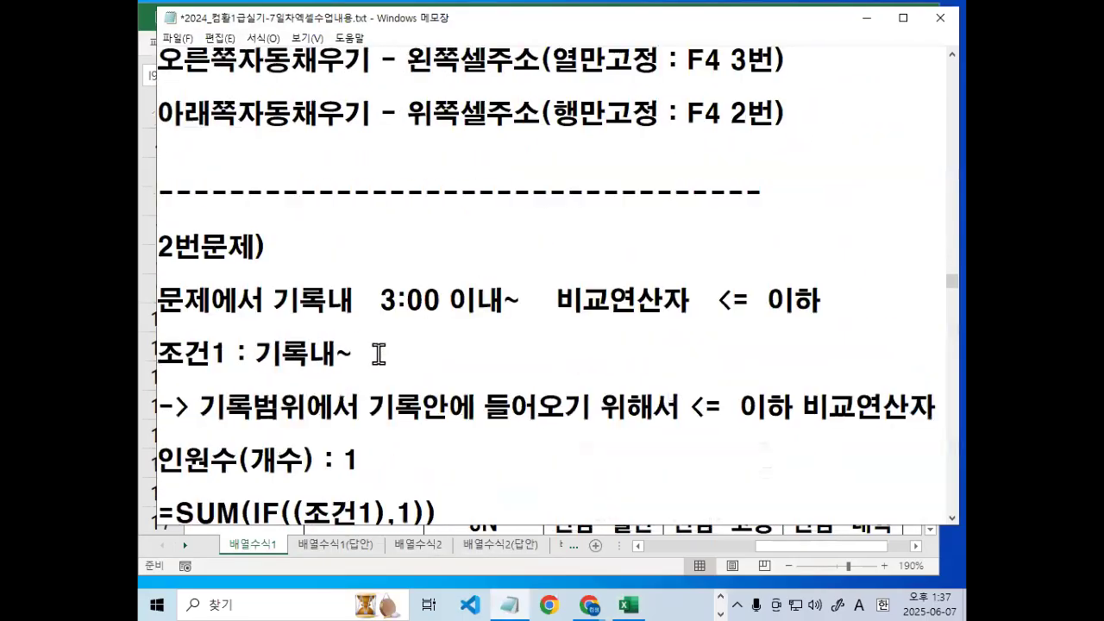
scroll(377, 353, "down", 1)
left_click_drag(248, 273, 355, 273)
left_click_drag(370, 222, 521, 223)
left_click_drag(448, 220, 829, 217)
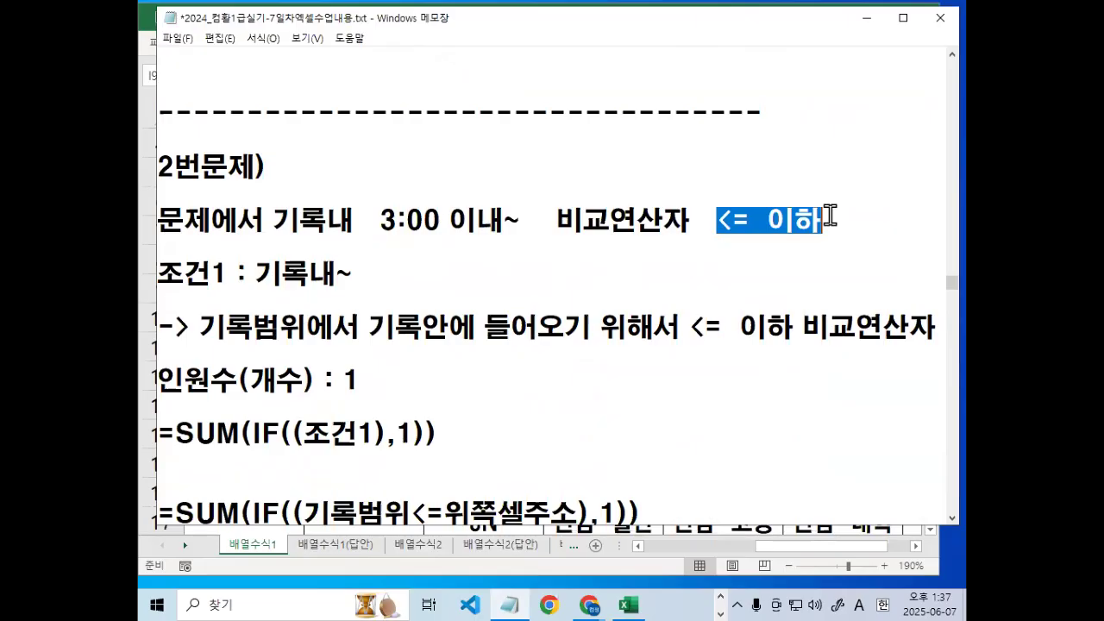
left_click(829, 217)
Temporarily underline and circle <= 이하, circle 내~ and 이내~, underline 3:00 and tick 비교연산자, clearing the markings.
key("ctrl+2")
left_click_drag(720, 235, 819, 244)
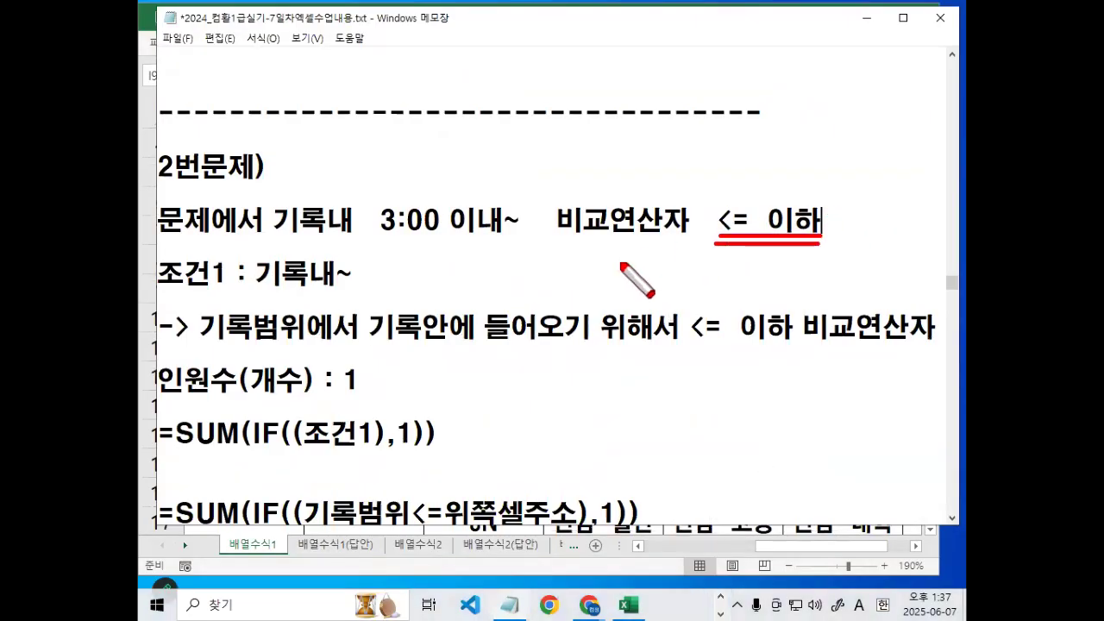
mouse_move(353, 274)
left_mouse_down()
mouse_move(319, 289)
mouse_move(350, 268)
left_mouse_up()
mouse_move(512, 230)
left_mouse_down()
mouse_move(447, 228)
mouse_move(509, 233)
left_mouse_up()
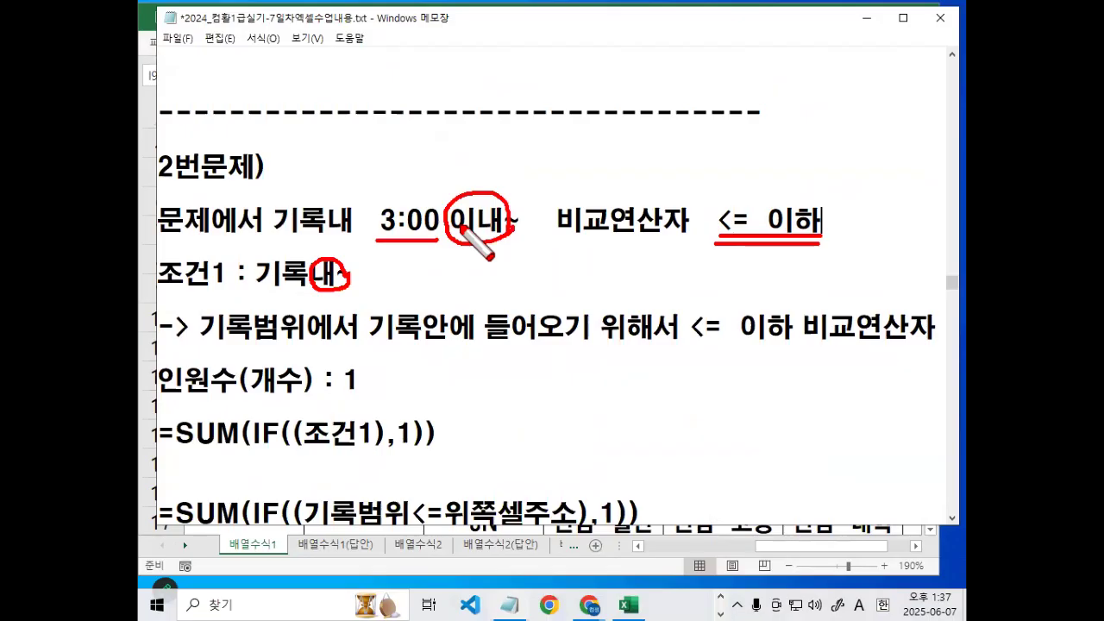
mouse_move(816, 246)
left_mouse_down()
mouse_move(709, 241)
mouse_move(752, 215)
left_mouse_up()
mouse_move(640, 191)
left_mouse_down()
mouse_move(647, 205)
mouse_move(677, 160)
left_mouse_up()
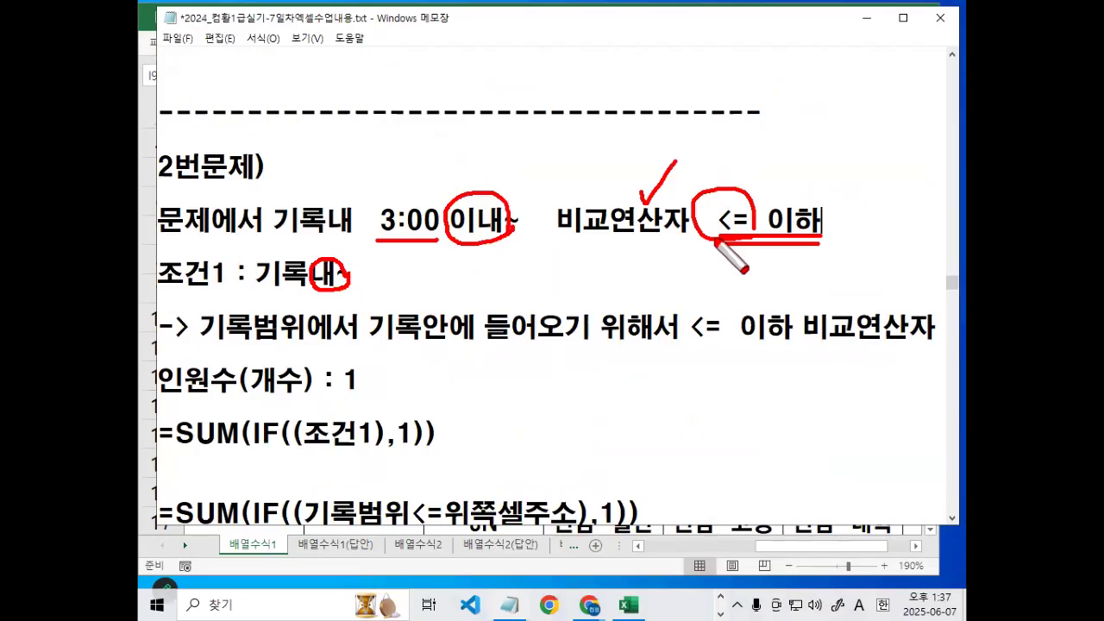
key("Escape")
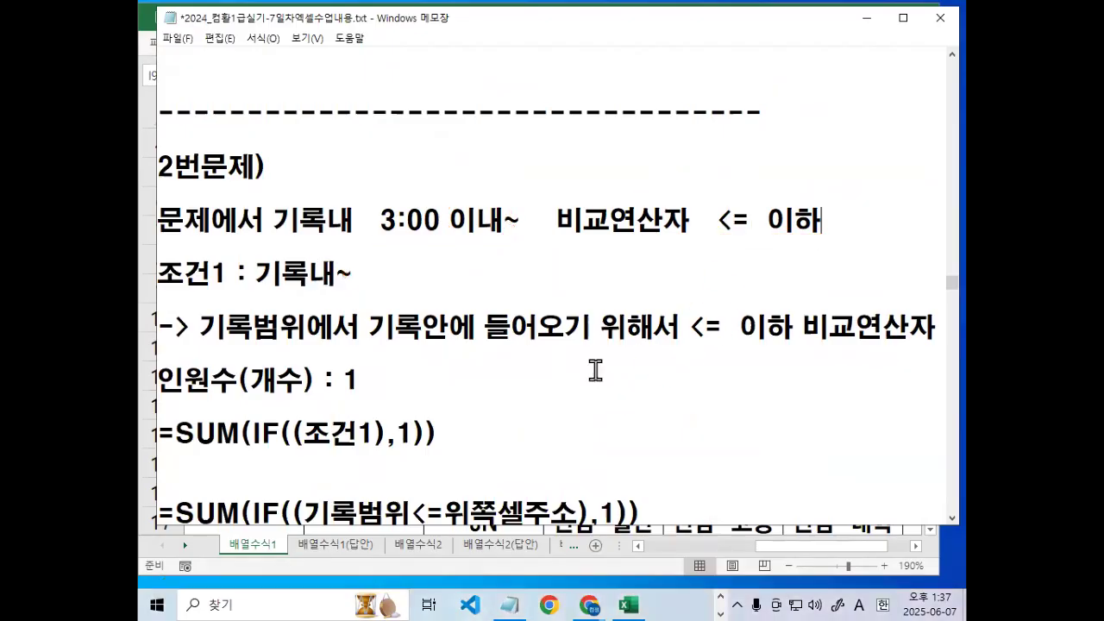
Insert several blank lines between =SUM(IF((조건1),1)) and the 기록범위<=위쪽셀주소 formula.
scroll(311, 431, "down", 1)
left_click_drag(343, 299, 362, 300)
left_click(322, 399)
key("Return")
key("Return")
scroll(320, 468, "down", 1)
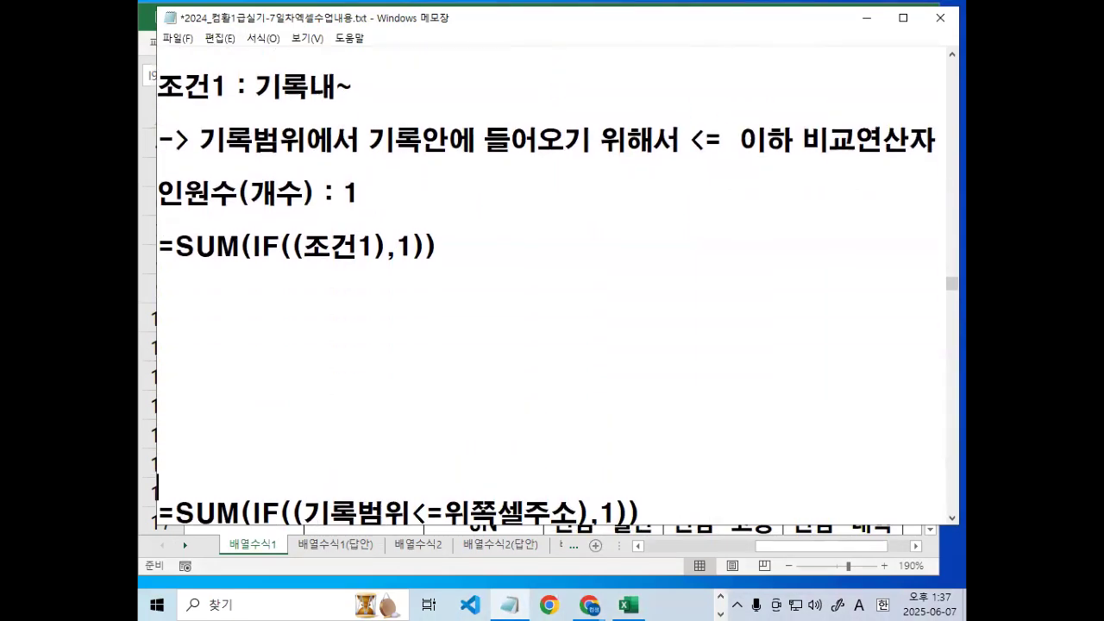
scroll(320, 469, "up", 1)
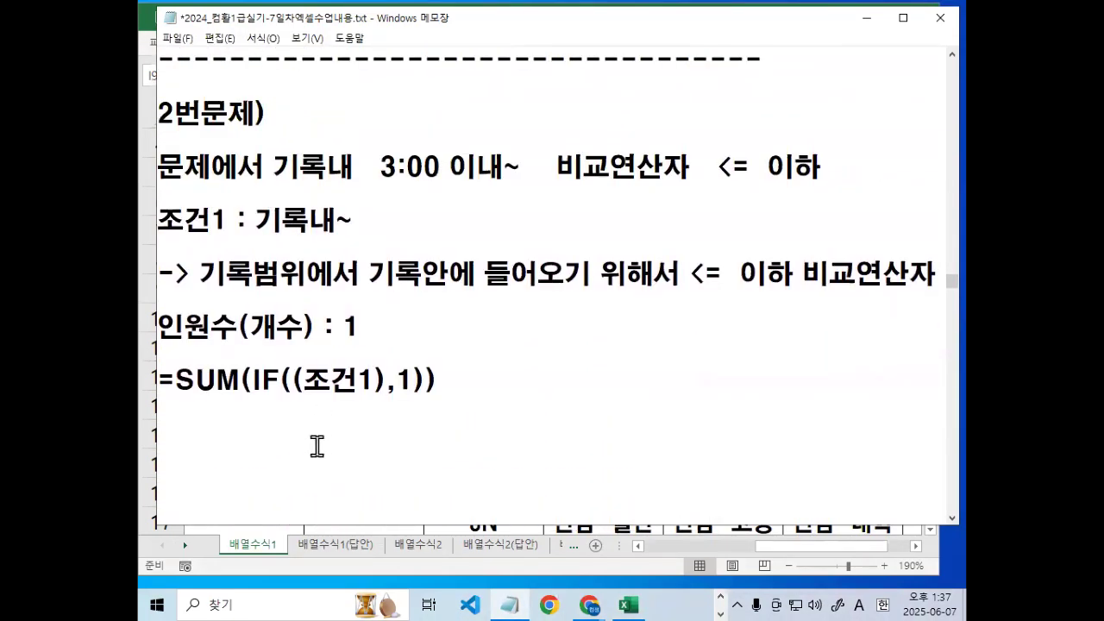
scroll(336, 431, "down", 1)
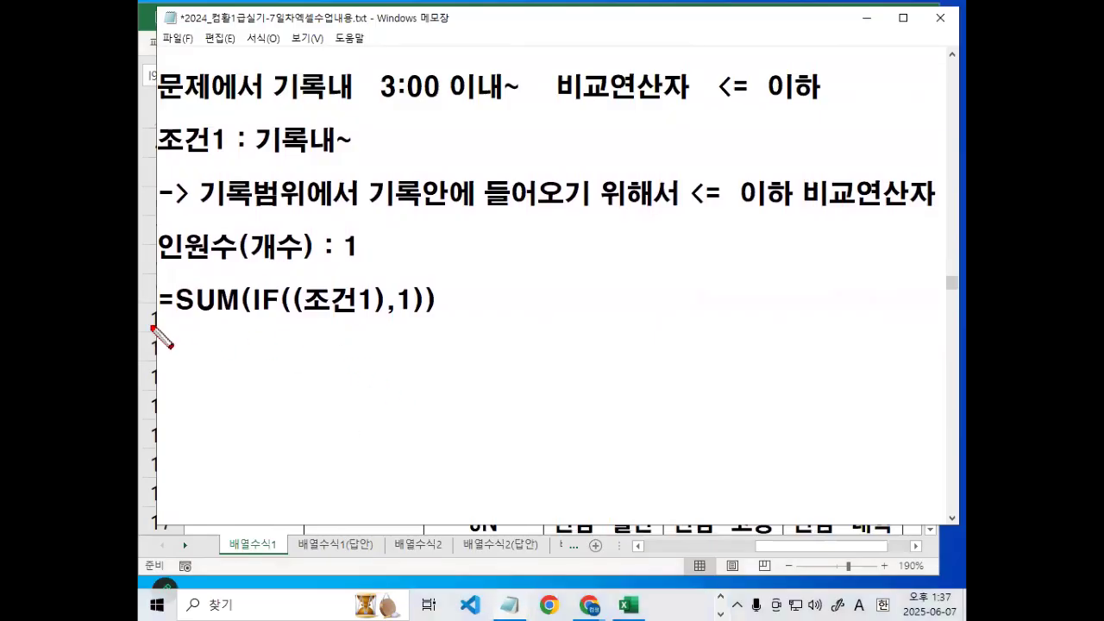
Temporarily underline the =SUM(IF((조건1),1)) formula and mark its SUM, IF and closing parentheses, clearing the markings.
left_click_drag(151, 326, 416, 326)
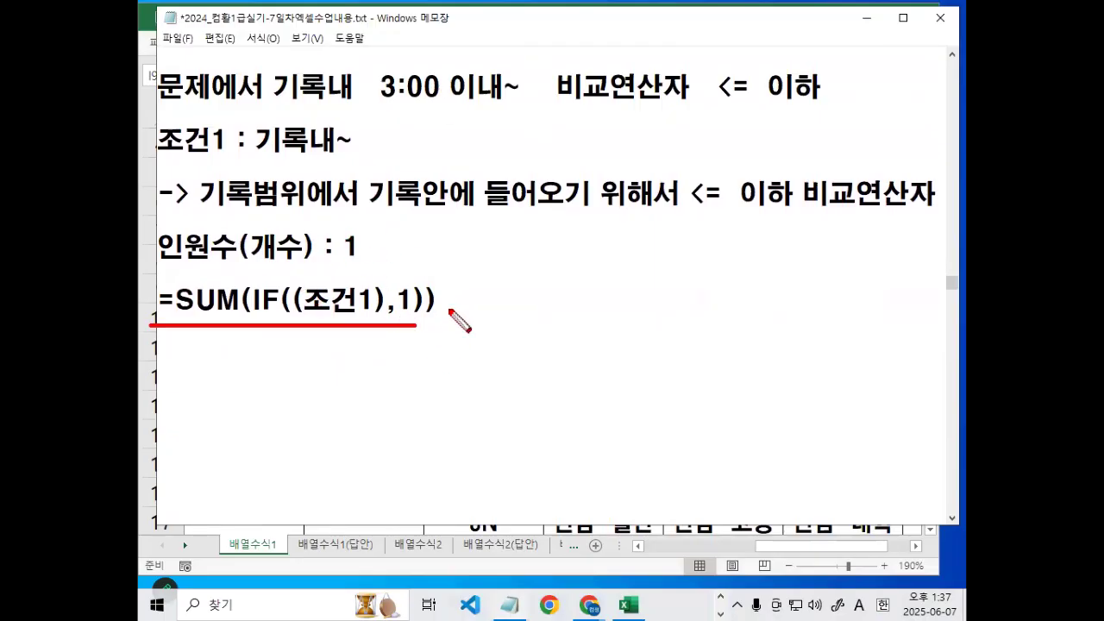
key("Escape")
key("ctrl+2")
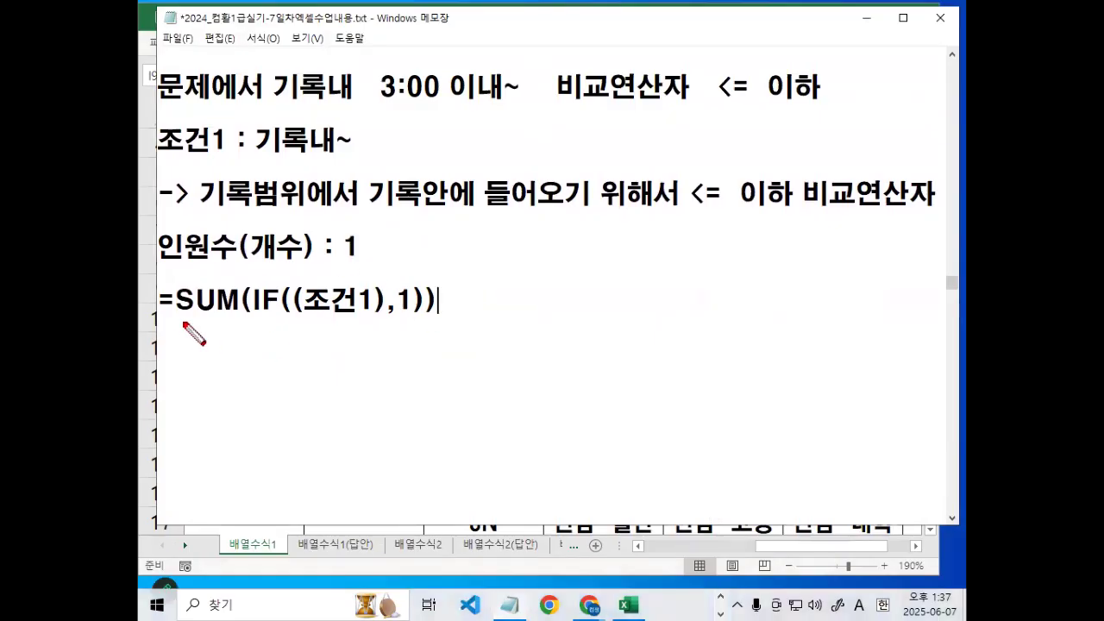
left_click_drag(166, 321, 242, 323)
left_click_drag(191, 279, 227, 238)
mouse_move(250, 316)
left_mouse_down()
mouse_move(274, 314)
mouse_move(276, 297)
mouse_move(300, 312)
left_mouse_up()
left_click_drag(431, 307, 445, 303)
key("Escape")
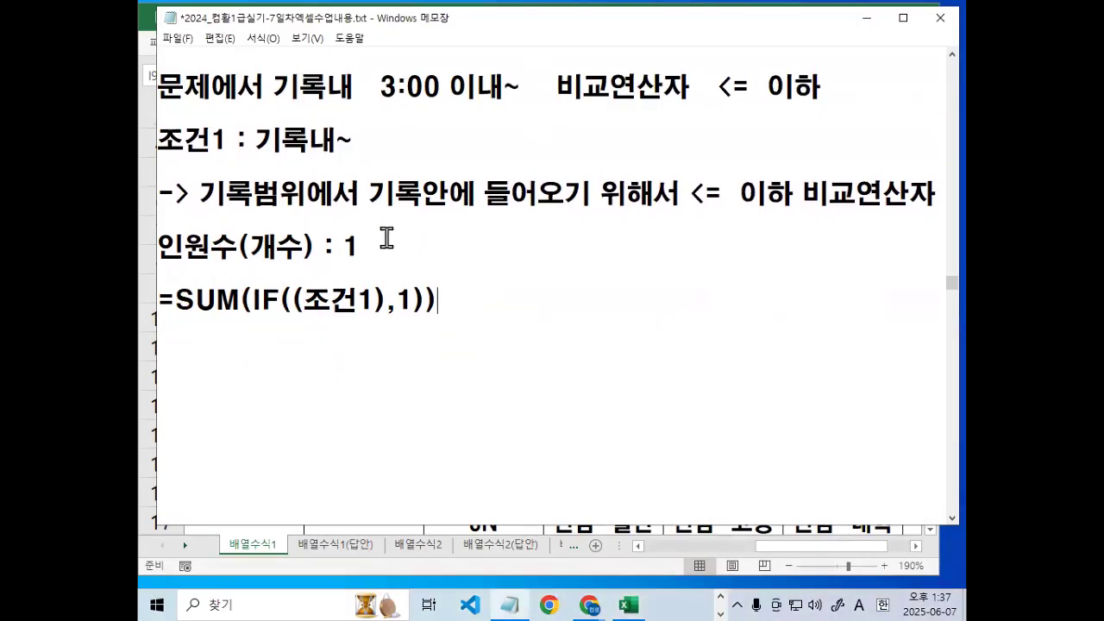
Temporarily circle the SUM-IF formula, underline IF and its 1, tick 조건1 and underline 기록내, clearing the markings.
left_click_drag(245, 316, 279, 316)
mouse_move(380, 317)
left_mouse_down()
mouse_move(404, 317)
mouse_move(150, 339)
mouse_move(431, 318)
mouse_move(457, 342)
left_mouse_up()
left_click_drag(309, 269, 369, 226)
left_click_drag(262, 173, 353, 174)
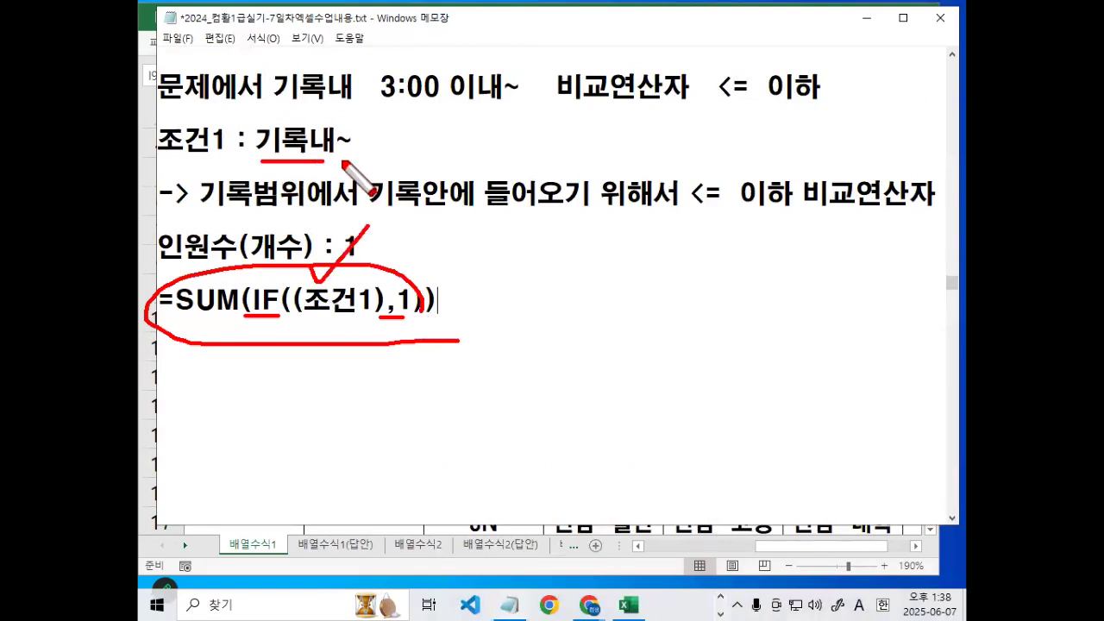
key("Escape")
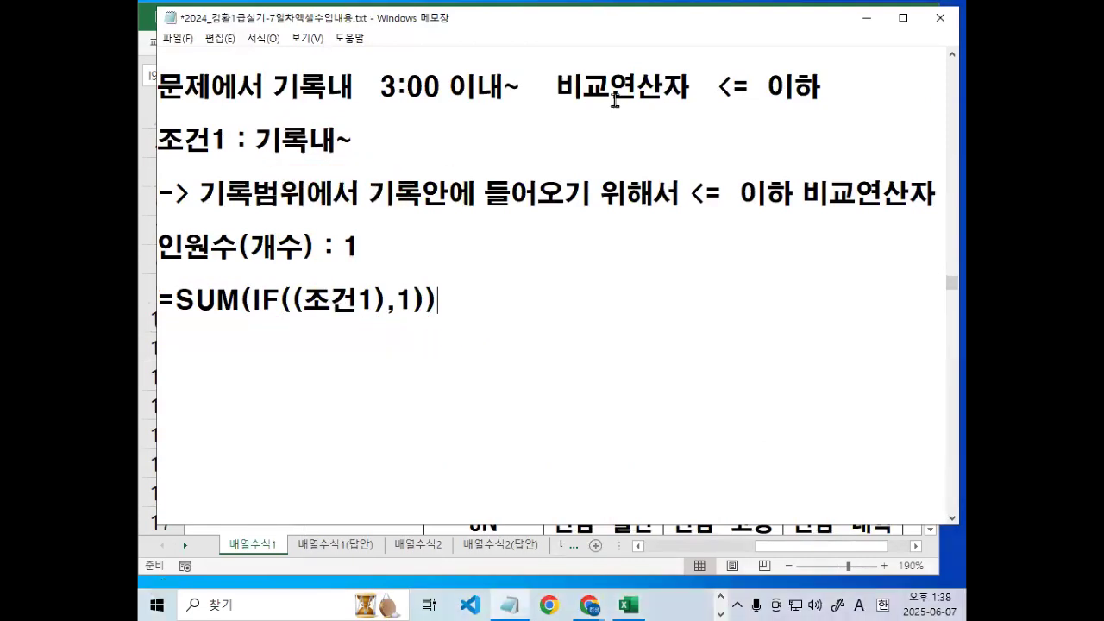
Return to the Excel workbook, circle the 3:00 header, then select and circle records D3:D10 in 표1, clearing the markings.
left_click(867, 18)
left_click(599, 258)
mouse_move(567, 248)
left_mouse_down()
mouse_move(643, 258)
mouse_move(644, 268)
left_mouse_up()
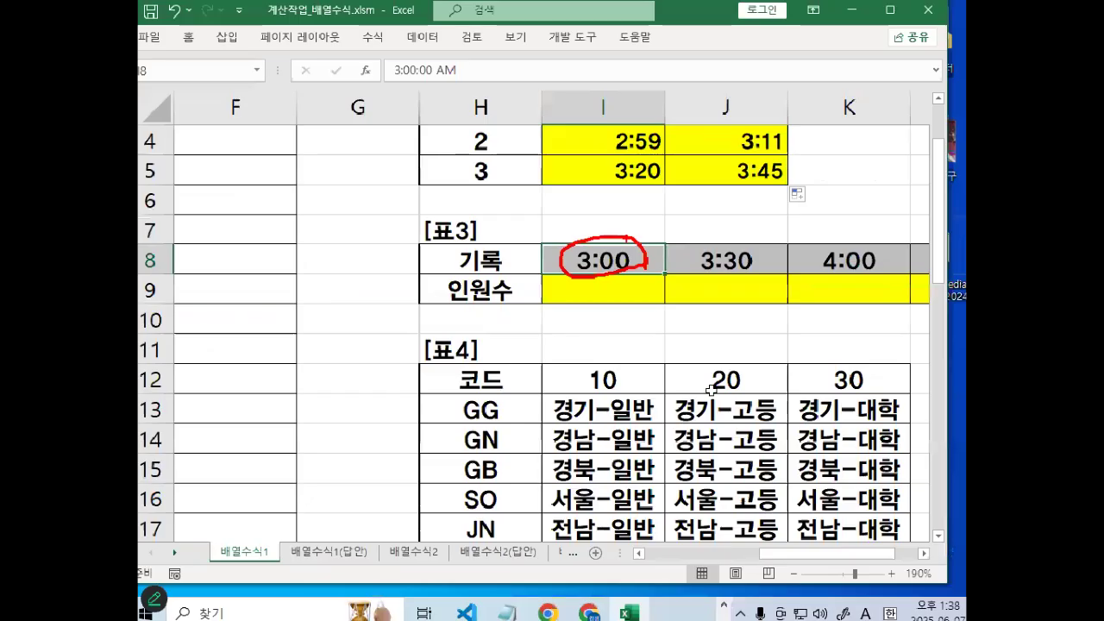
scroll(528, 388, "left", 3)
scroll(526, 226, "up", 1)
left_click_drag(521, 206, 520, 412)
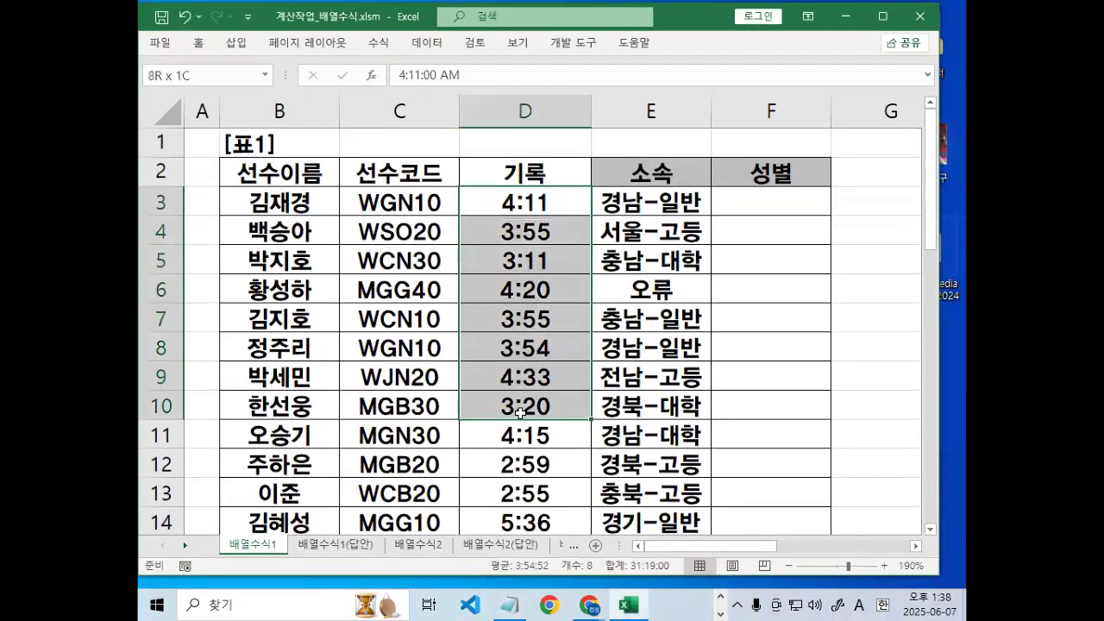
mouse_move(604, 267)
left_mouse_down()
mouse_move(603, 250)
mouse_move(614, 275)
mouse_move(599, 317)
left_mouse_up()
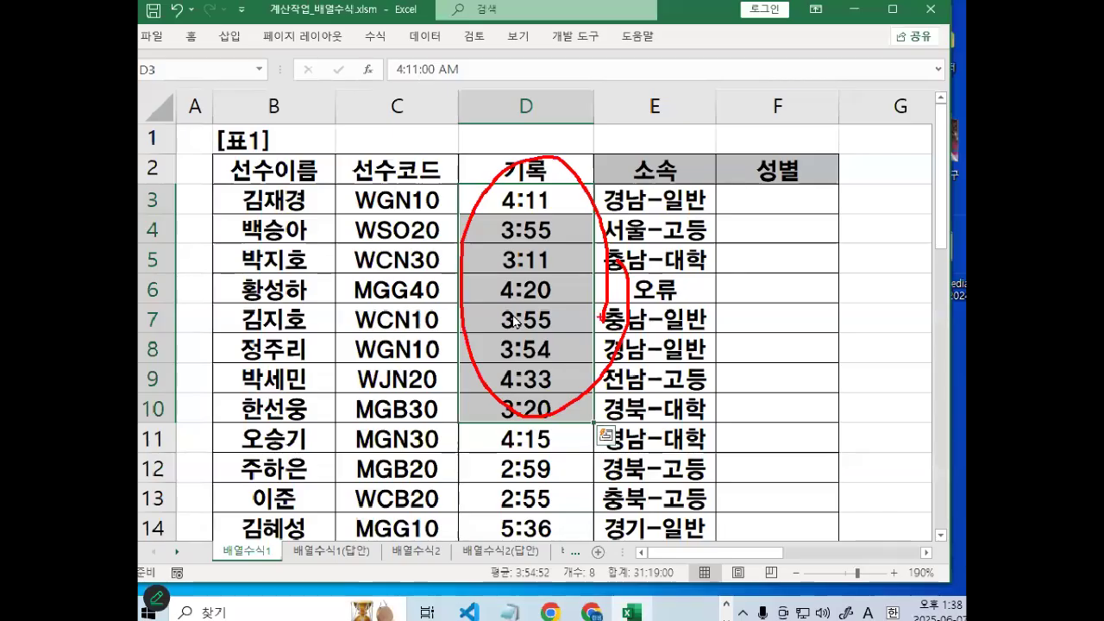
key("Escape")
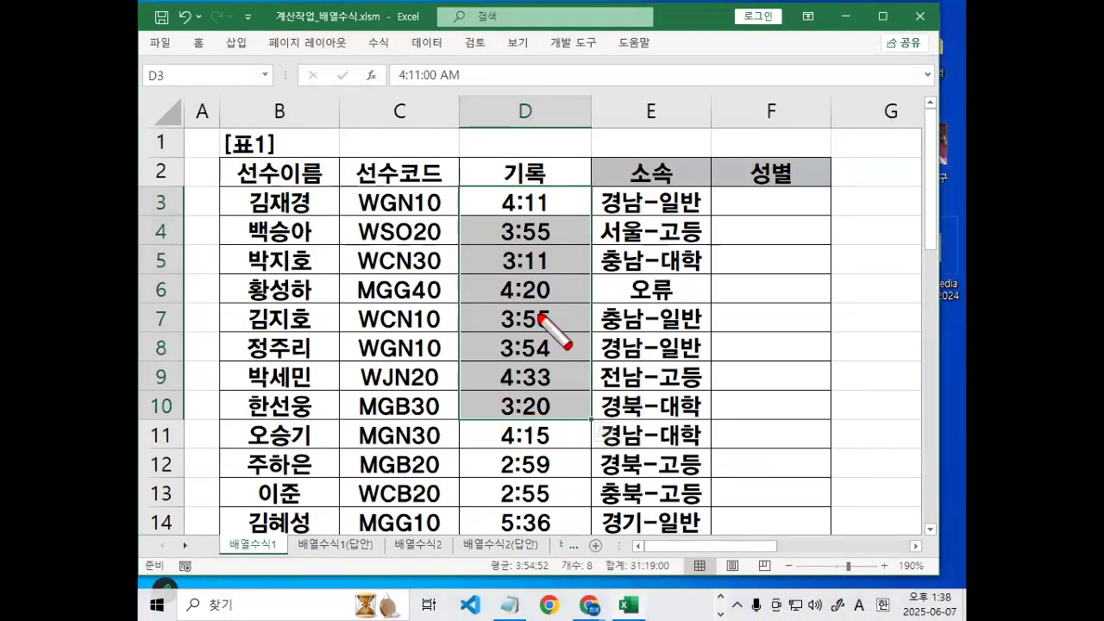
Temporarily circle the 2:59 and 2:55 records in 표1 and clear the markings.
scroll(580, 381, "down", 2)
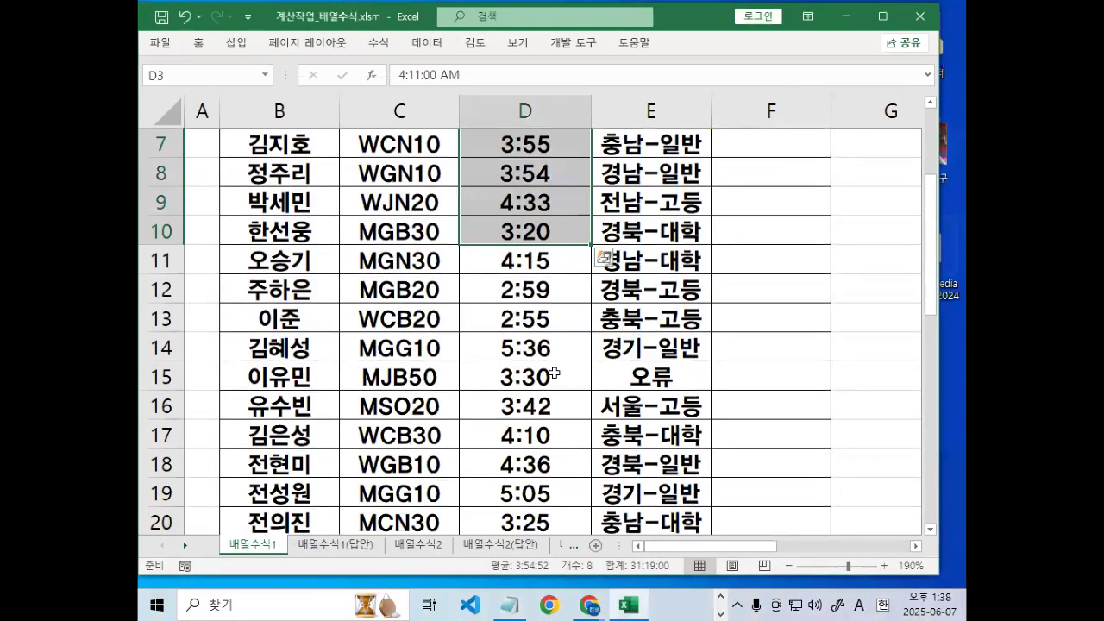
mouse_move(557, 293)
left_mouse_down()
mouse_move(483, 326)
mouse_move(566, 319)
left_mouse_up()
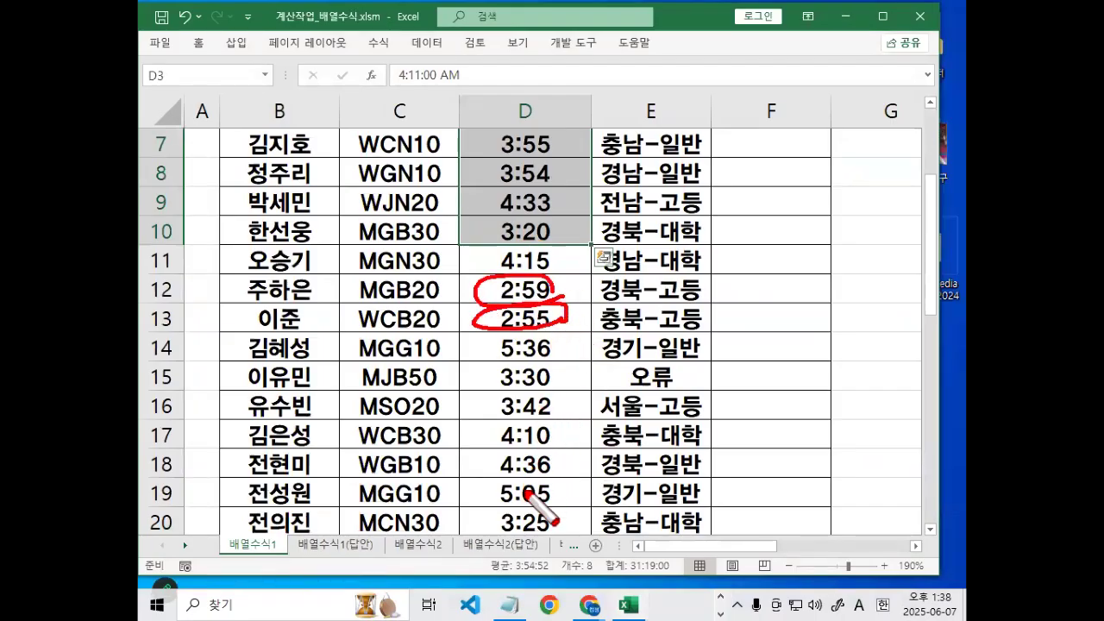
key("Escape")
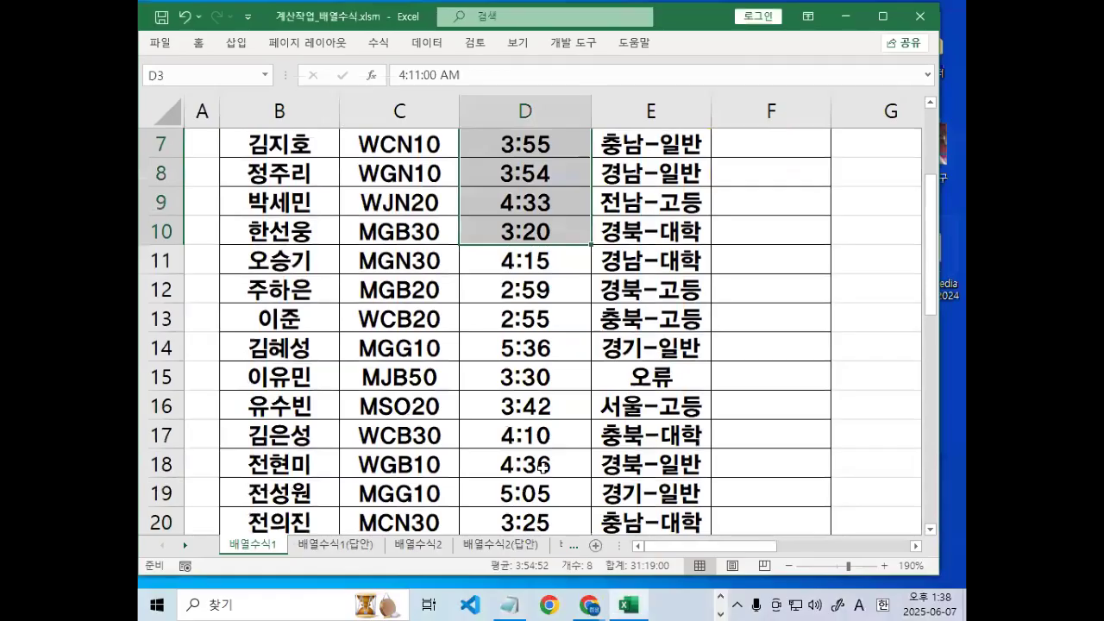
scroll(541, 467, "down", 1)
scroll(526, 258, "up", 3)
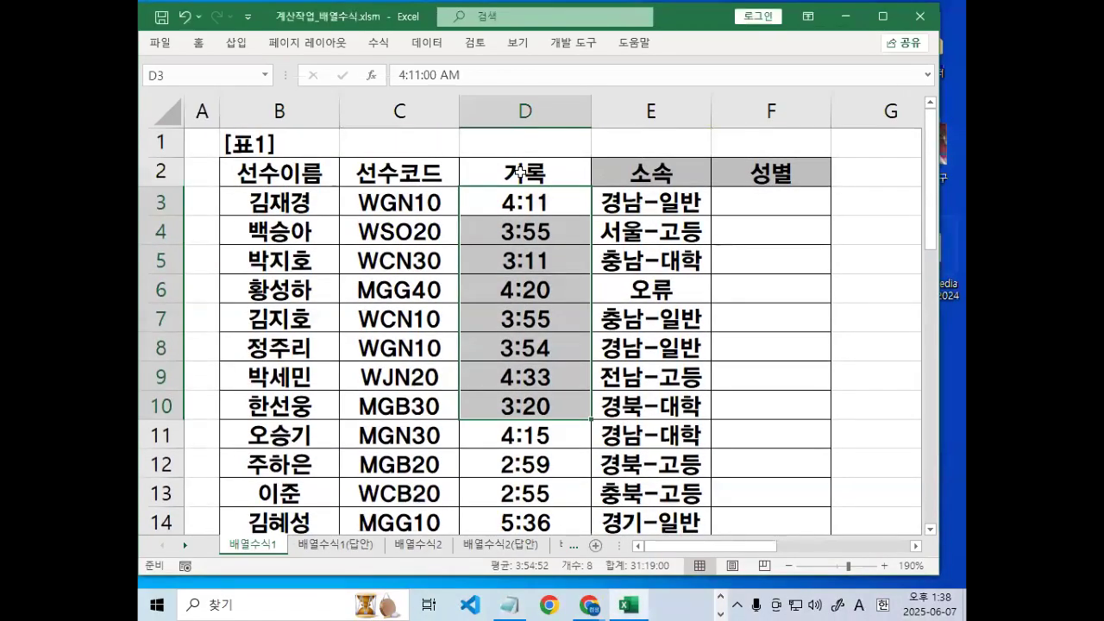
Add an AutoFilter to 표1 and filter the 기록 column for times less than or equal to 3:00.
left_click(521, 172)
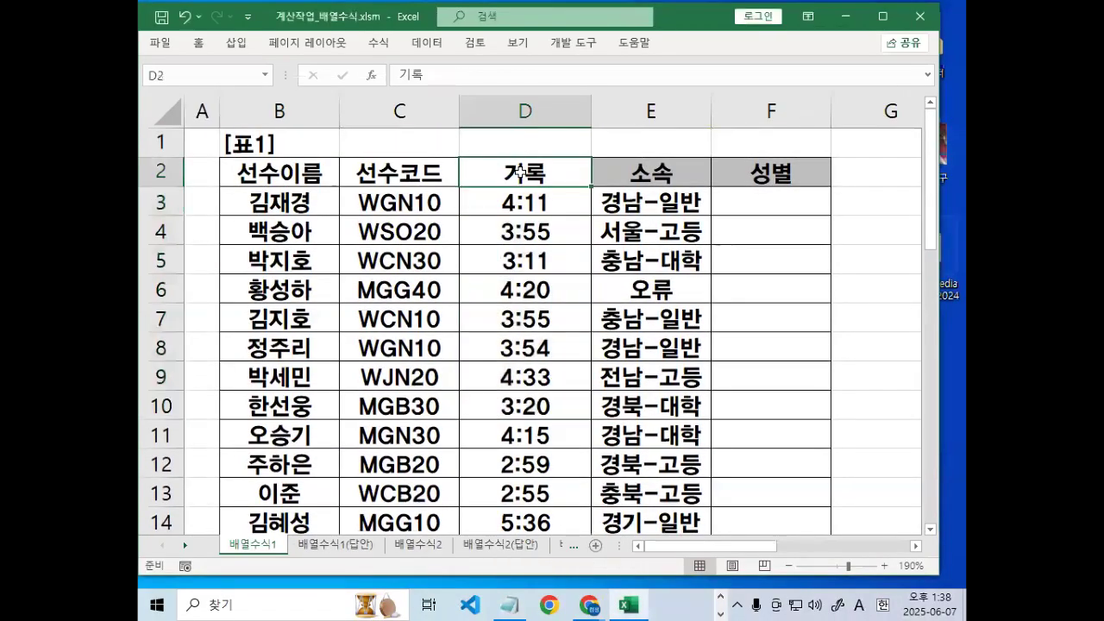
left_click(429, 42)
left_click(471, 86)
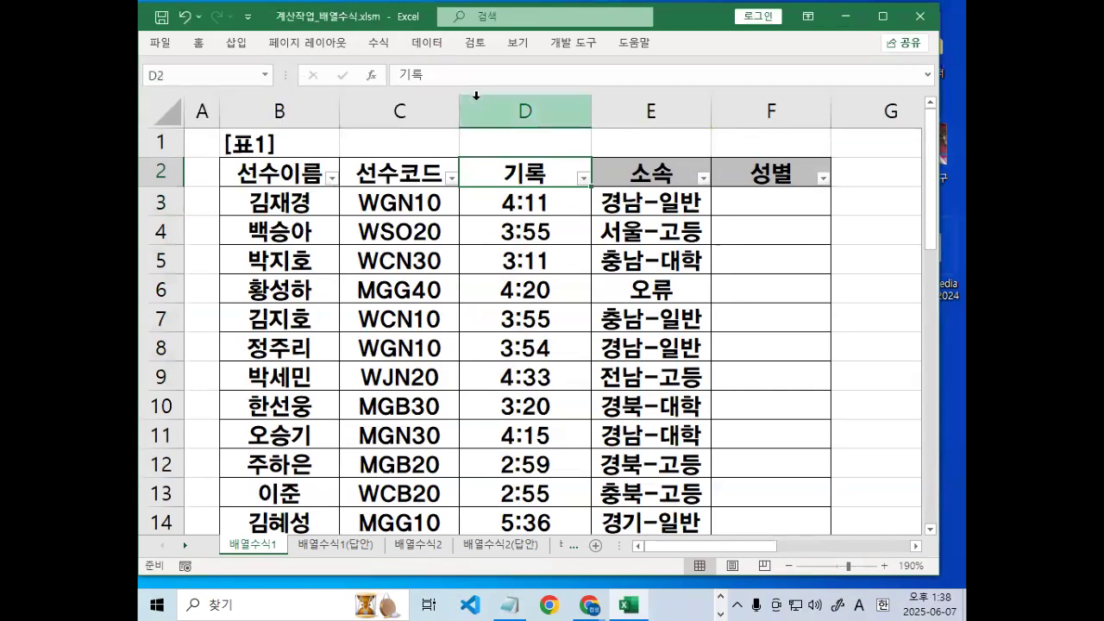
left_click(584, 178)
mouse_move(513, 335)
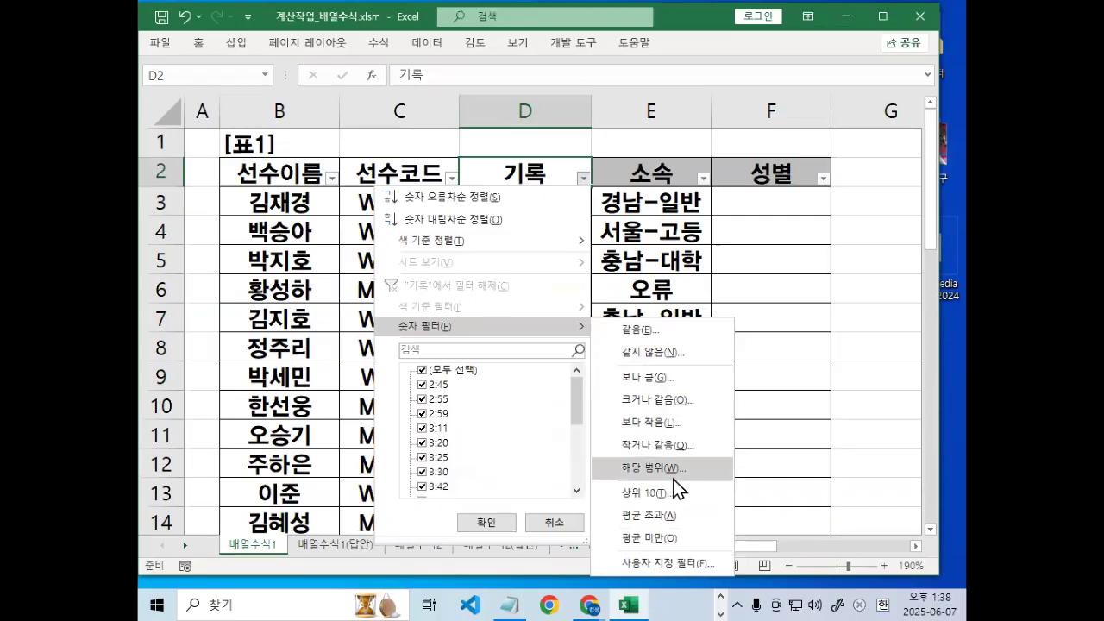
left_click(664, 447)
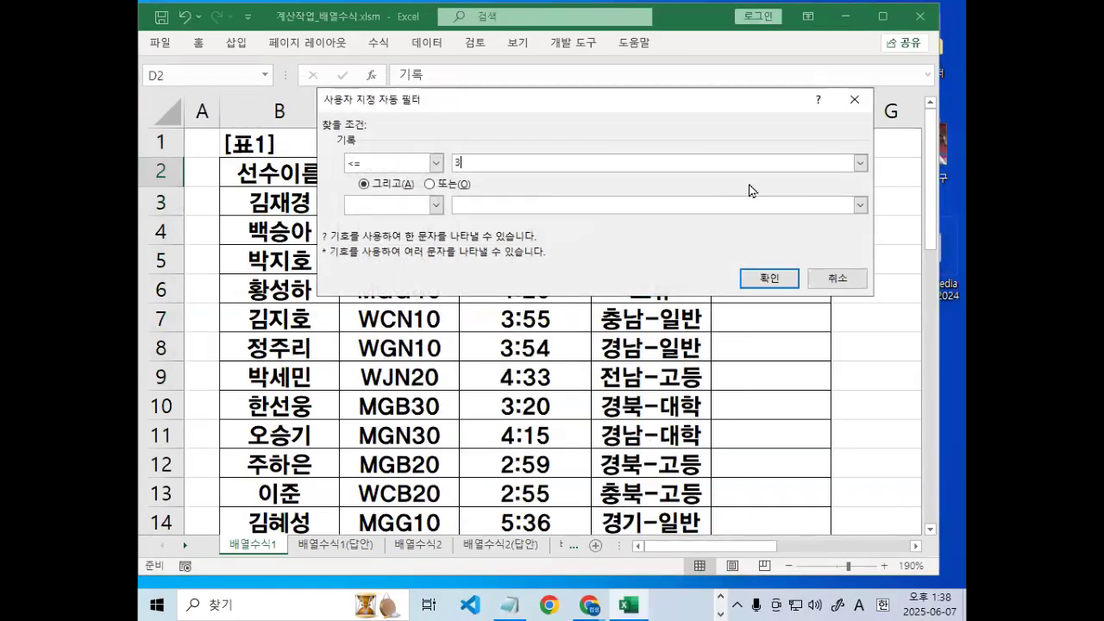
key("Return")
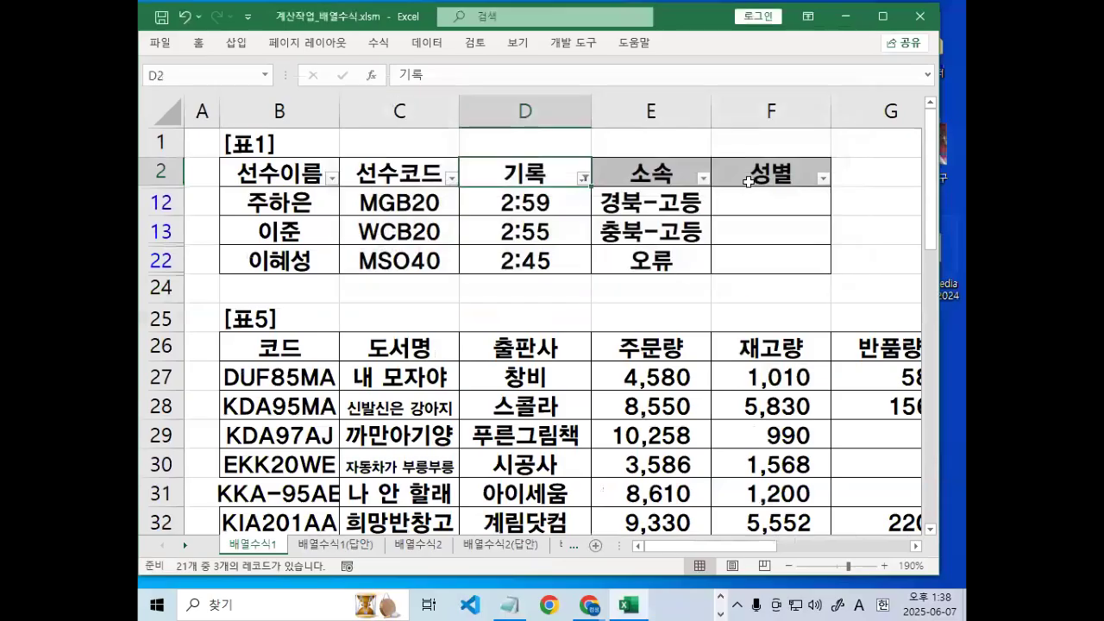
Select the filtered 기록 times to check them, then remove the filter from 표1.
left_click_drag(533, 201, 532, 256)
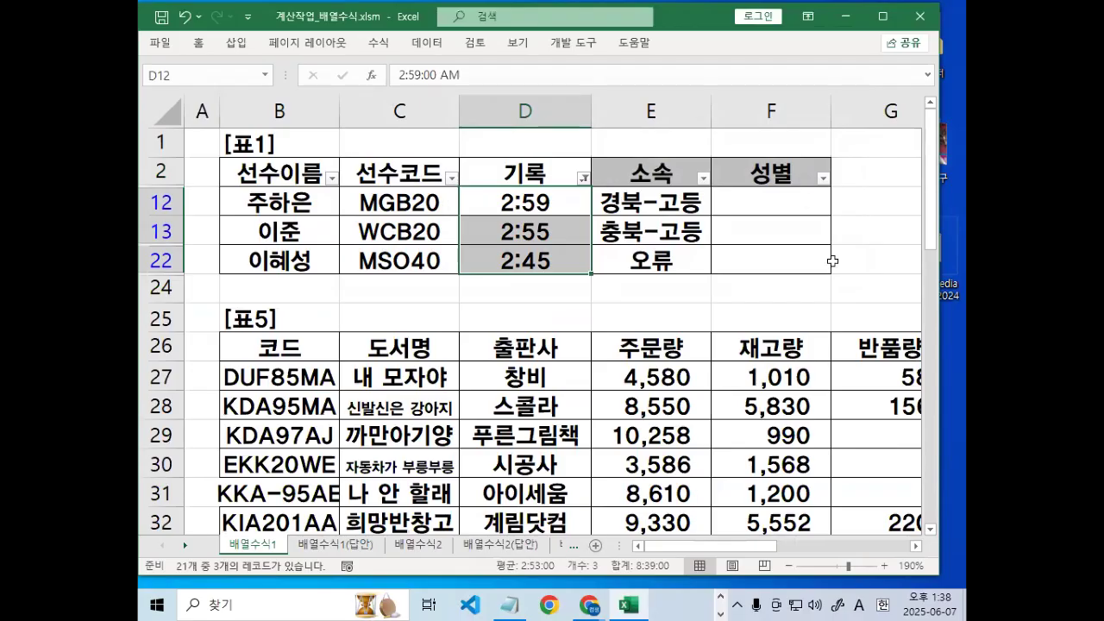
left_click(840, 474)
left_click(552, 211)
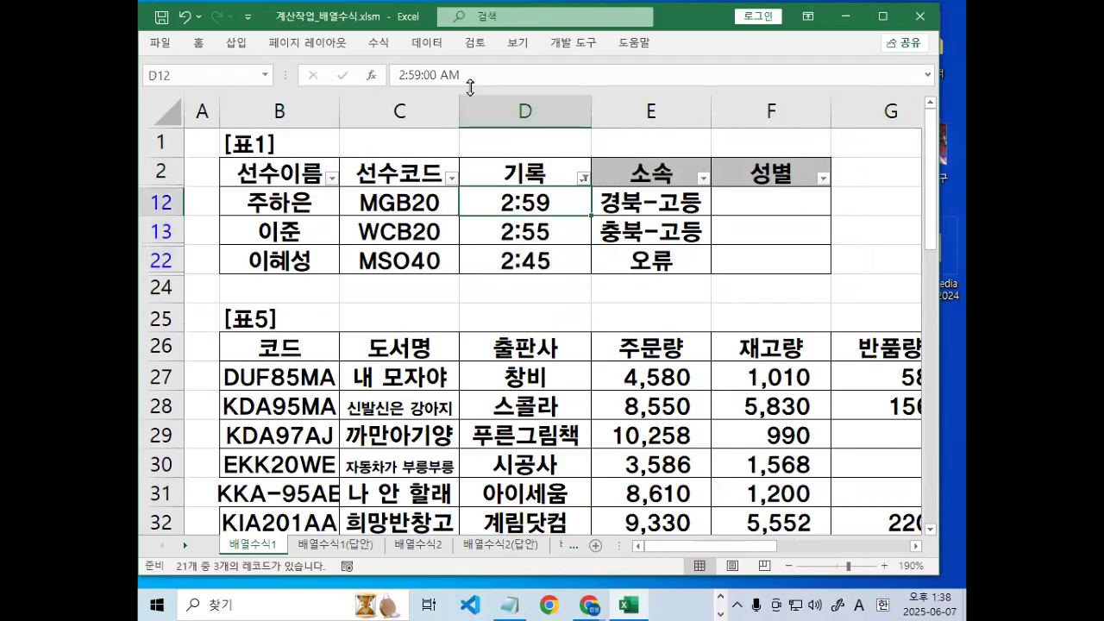
left_click(434, 46)
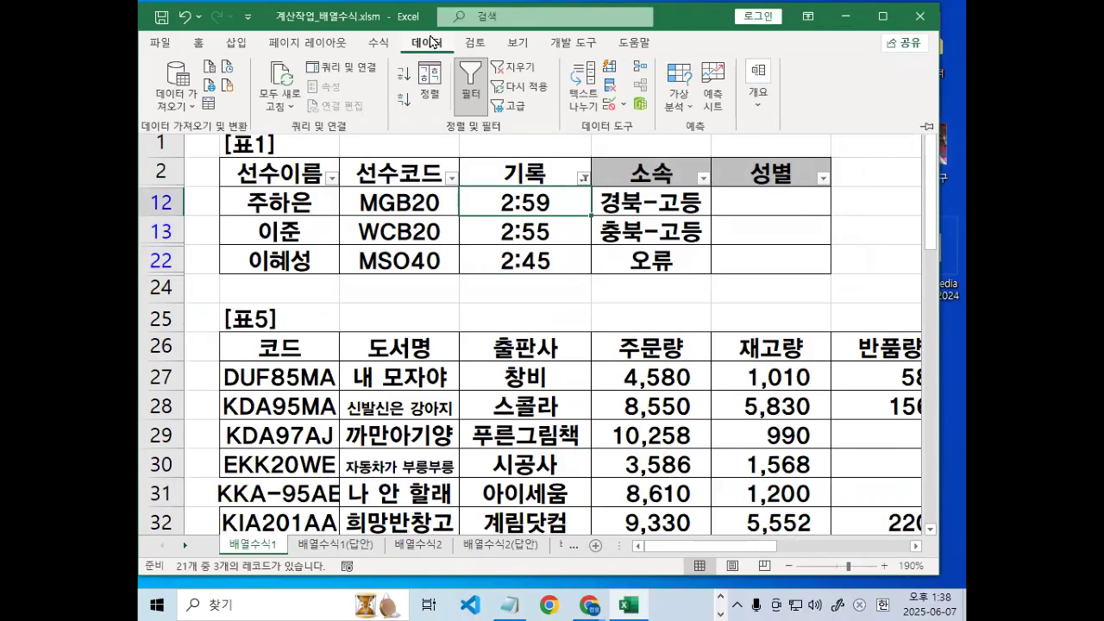
left_click(471, 86)
left_click(569, 317)
Select I9 in 표3's 인원수 row, temporarily circle it and go back to 표1.
scroll(913, 552, "right", 5)
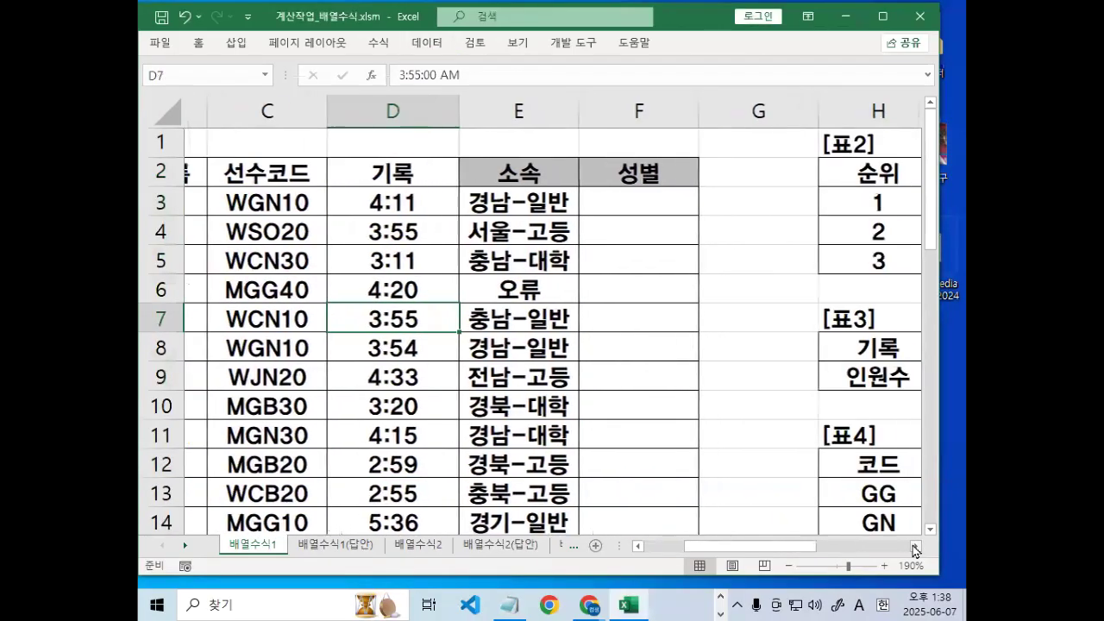
left_click(636, 376)
mouse_move(641, 387)
left_mouse_down()
mouse_move(569, 378)
mouse_move(626, 396)
left_mouse_up()
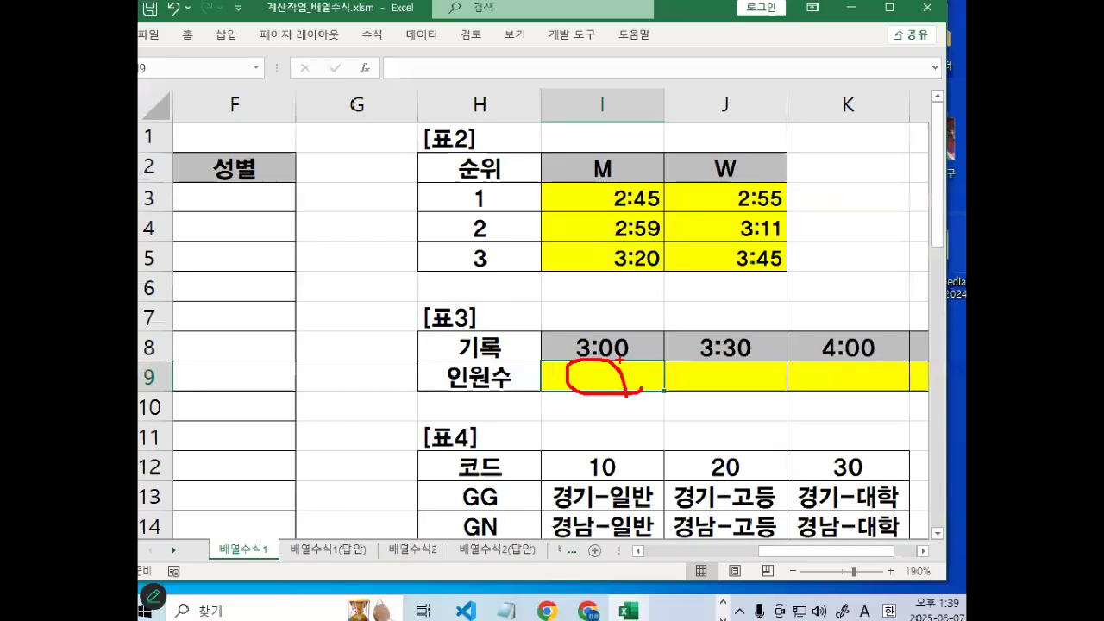
left_click(288, 287)
left_click_drag(831, 548, 720, 548)
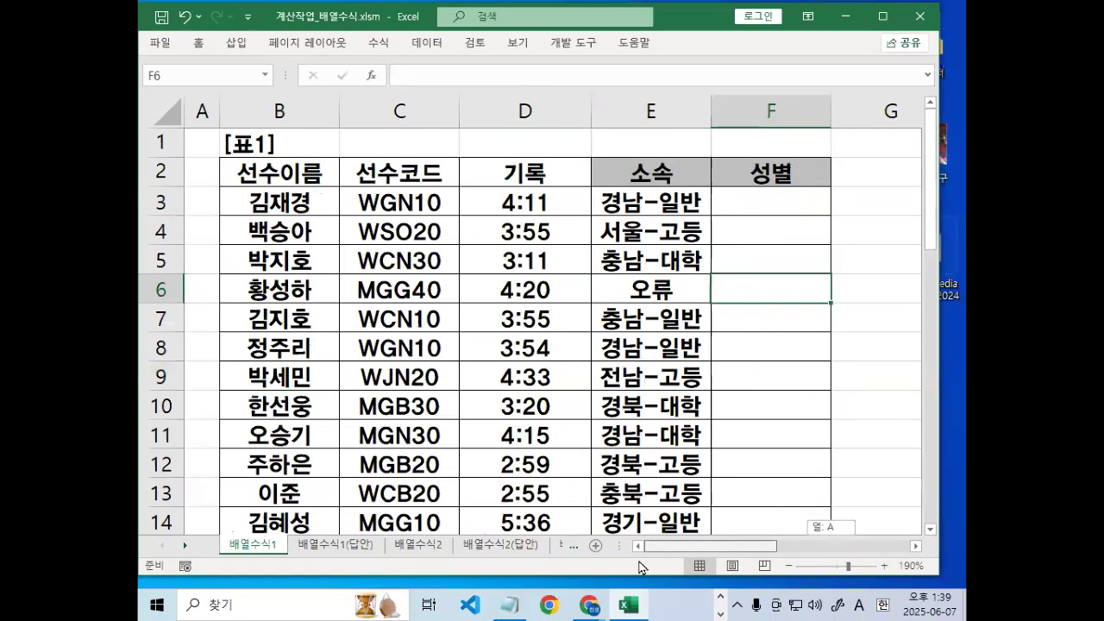
Examine the 기록 times in 표1 from D3 downward and the 3:00 criterion in cell I8 of 표3.
left_click_drag(530, 201, 549, 477)
mouse_move(593, 369)
left_mouse_down()
mouse_move(556, 511)
mouse_move(477, 238)
mouse_move(619, 475)
left_mouse_up()
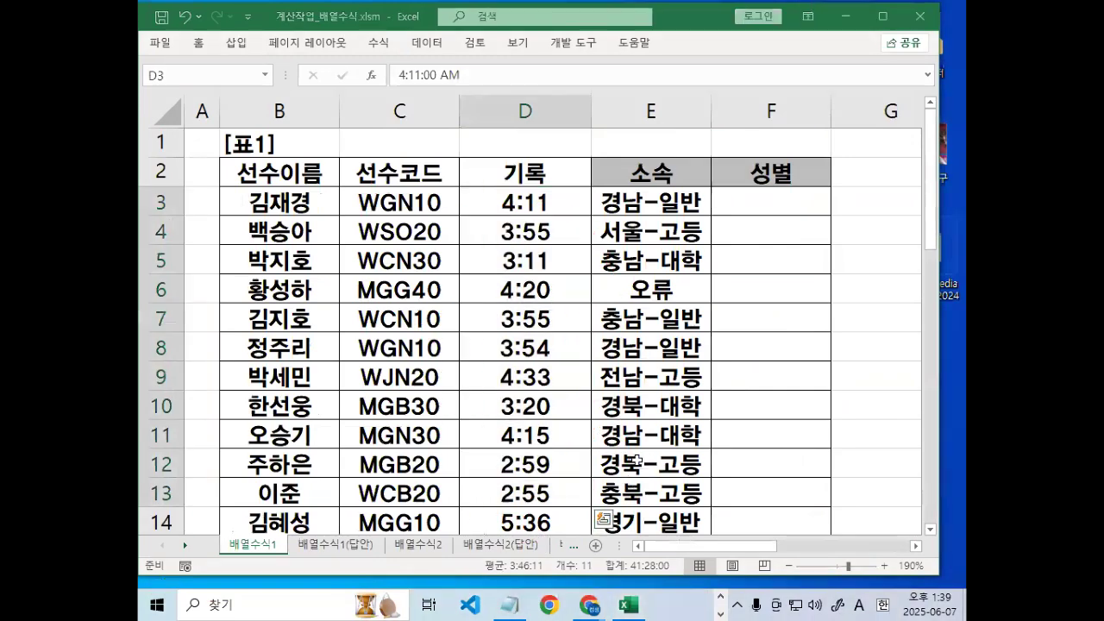
left_click(915, 546)
left_click(915, 545)
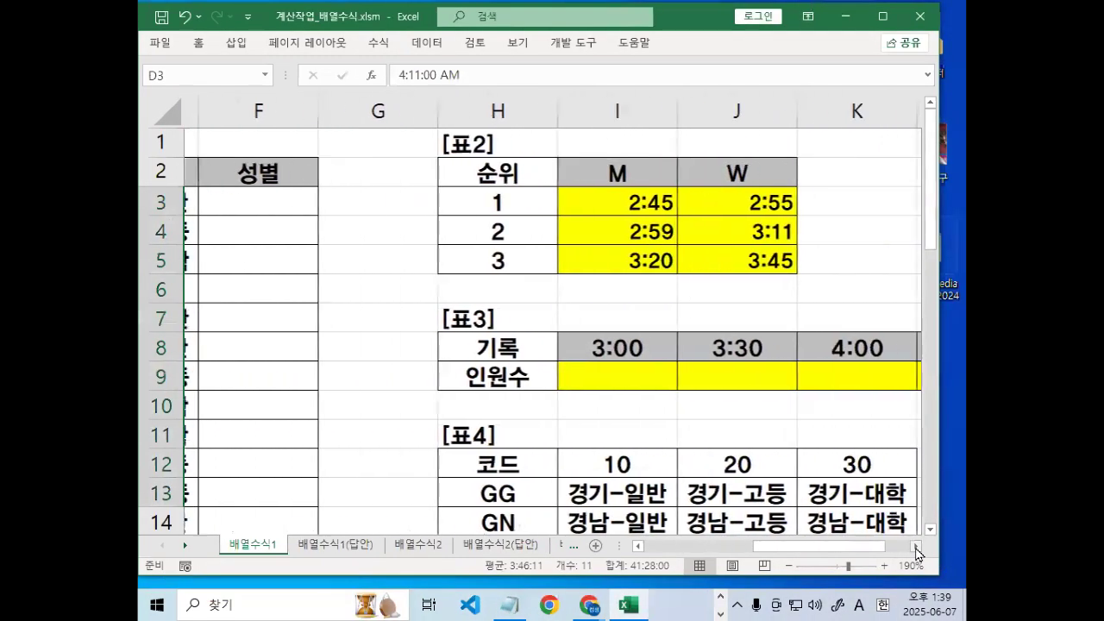
left_click(516, 348)
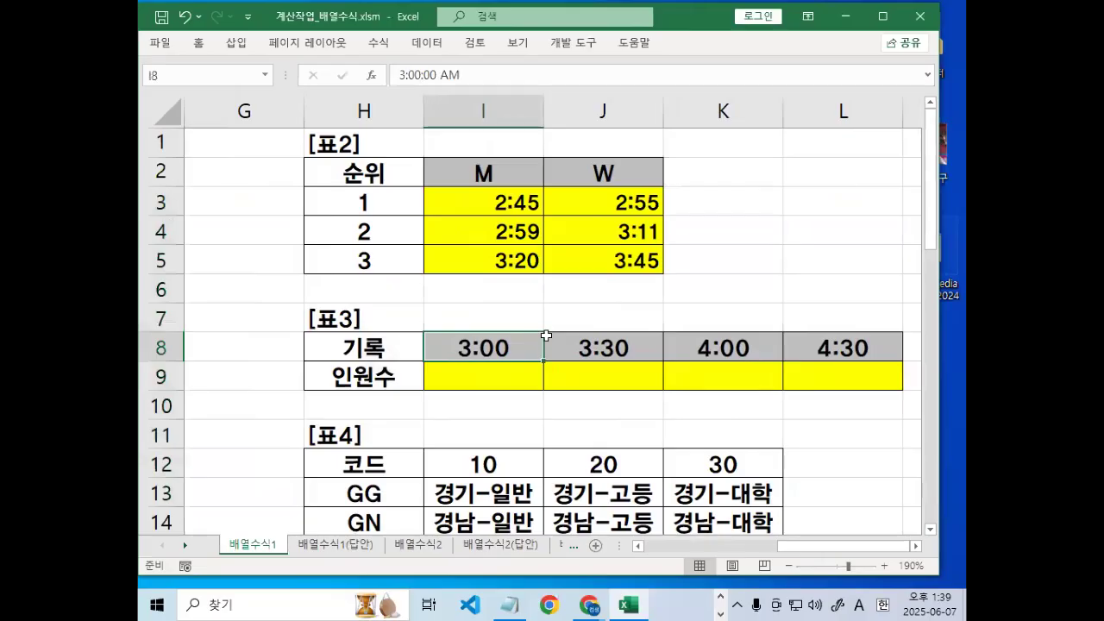
left_click_drag(589, 291, 594, 313)
left_click_drag(564, 278, 564, 323)
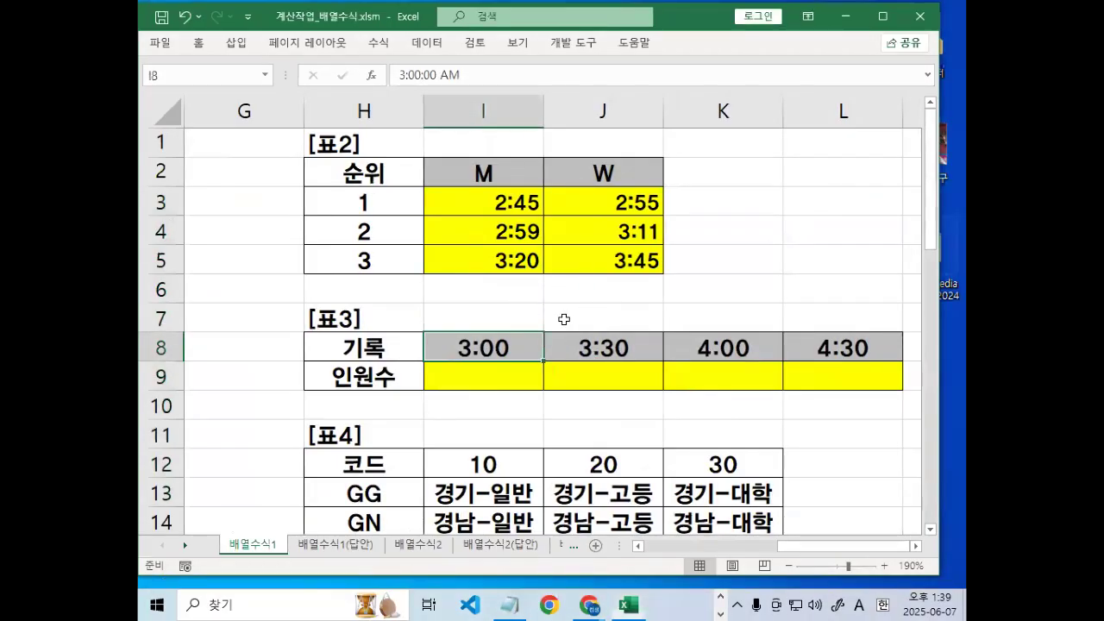
In the Notepad notes, add =SUM(IF((기록범위<=위쪽셀주소),1)), the line -기록범위(참조범위-> 절대참조 (F4 1번) and, after blank lines, =SUM(IF(($D$3:$D$23<=I8),1)).
left_click(509, 604)
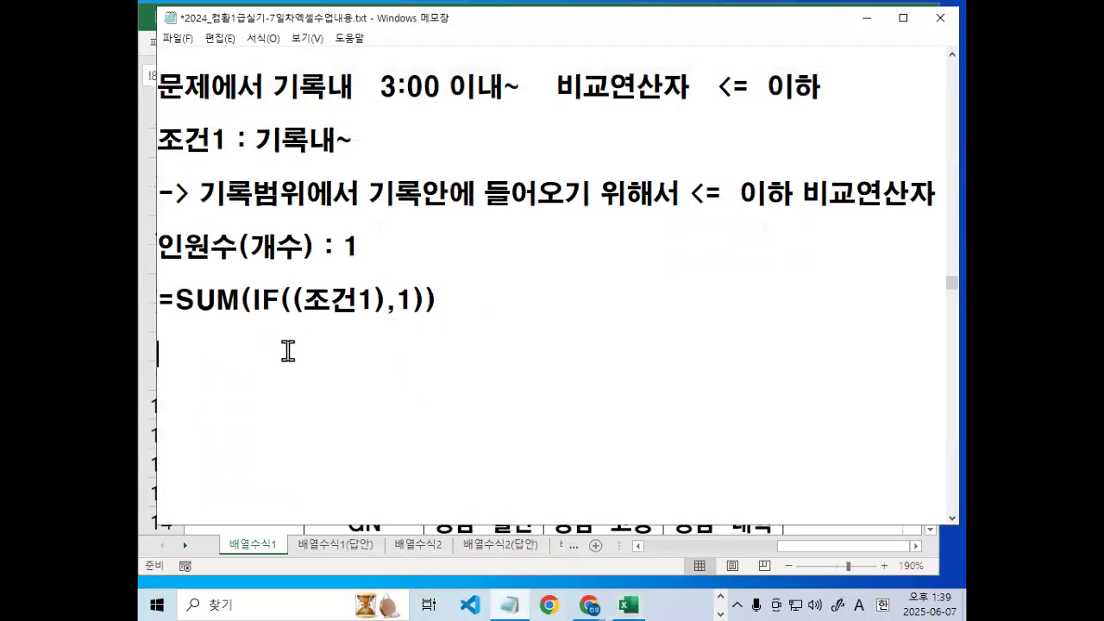
type("=SUM(IF((기록범위<=위쪽셀주소),1)) -기록범위(참조범위-> 절대참조 (F4 1번)  =SUM(IF(($D$3:$D$23<=I8),1))")
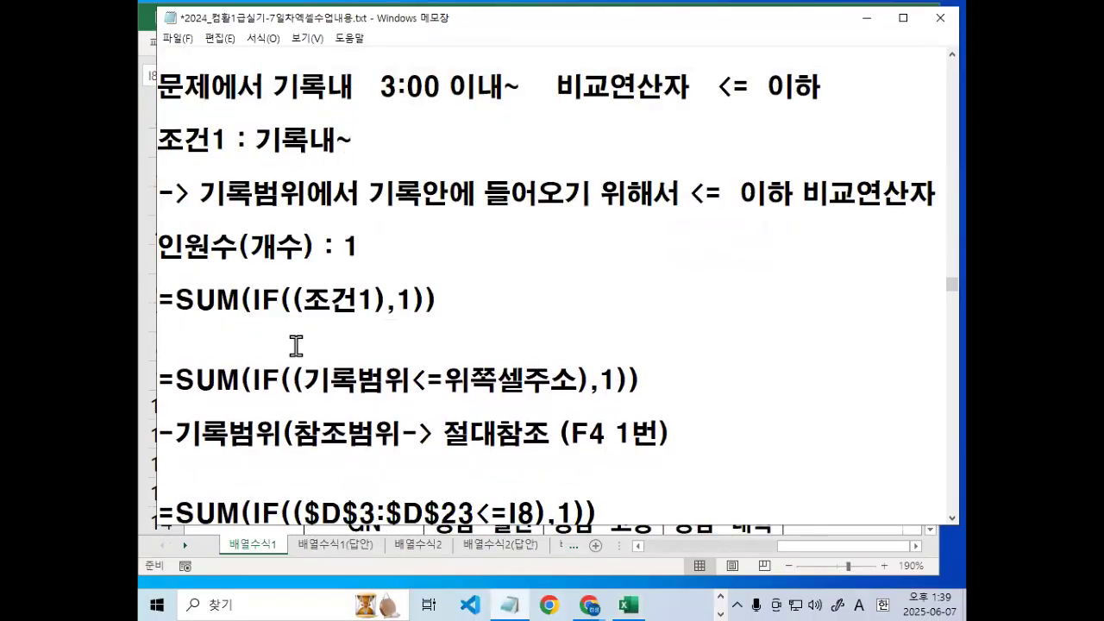
key("Return")
key("Return")
key("Return")
key("Return")
key("Return")
key("Return")
key("Return")
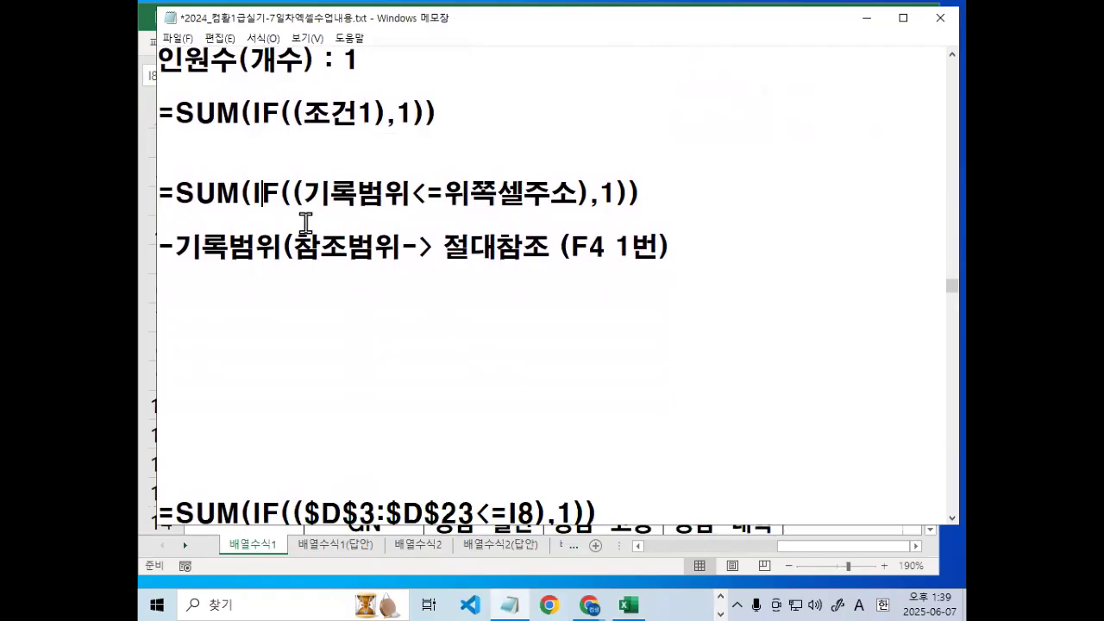
Review the 기록범위, <=, 위쪽셀주소 and parentheses of the noted SUM-IF formula with temporary markings, and highlight the <= operator.
scroll(303, 222, "up", 1)
left_click_drag(281, 275, 410, 276)
left_click_drag(297, 345, 690, 346)
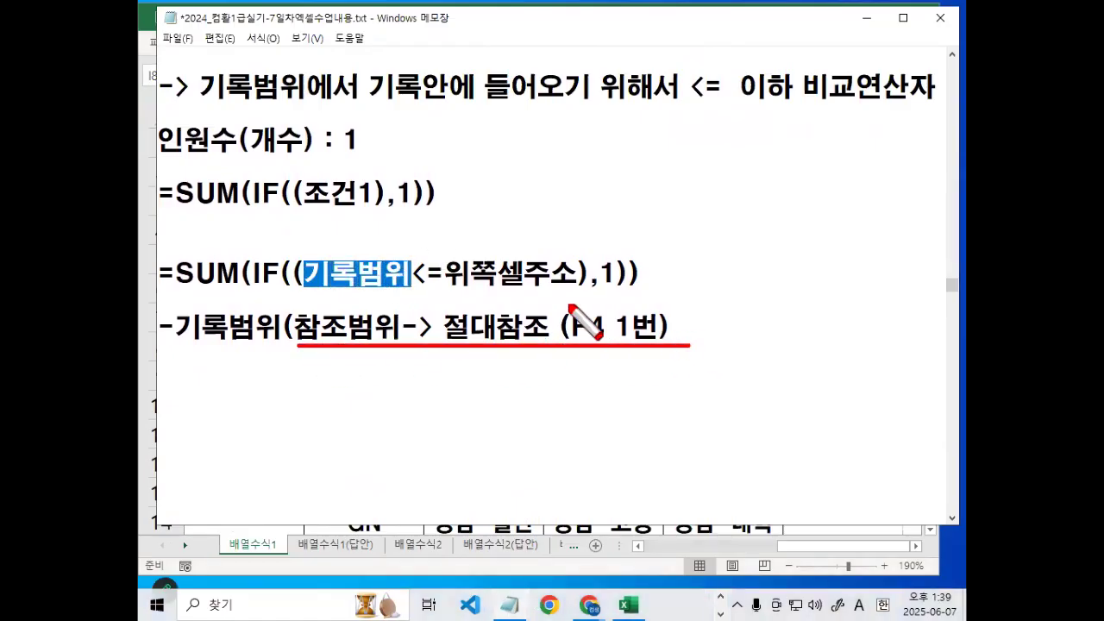
mouse_move(405, 289)
left_mouse_down()
mouse_move(438, 260)
mouse_move(460, 291)
mouse_move(576, 292)
left_mouse_up()
mouse_move(566, 252)
left_mouse_down()
mouse_move(580, 293)
mouse_move(617, 294)
left_mouse_up()
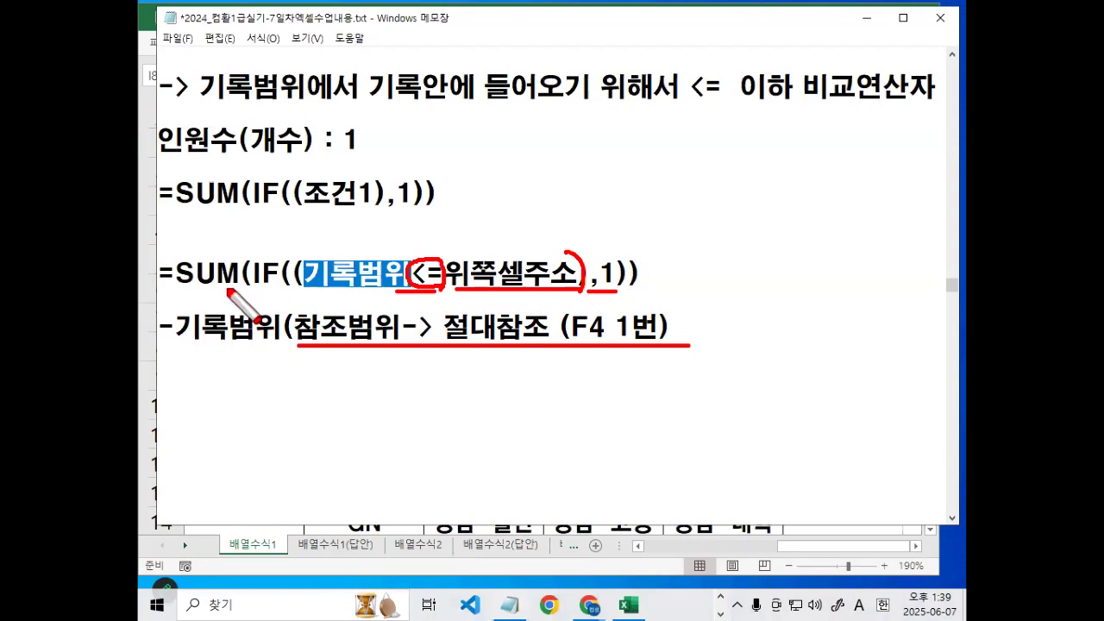
left_click_drag(277, 287, 312, 277)
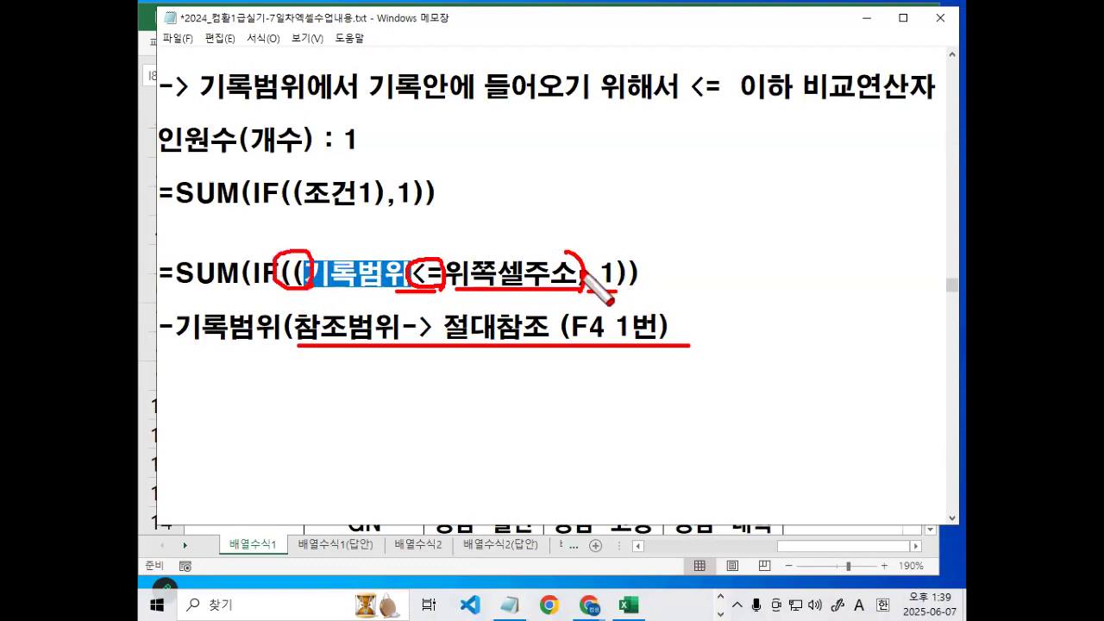
mouse_move(614, 287)
left_mouse_down()
mouse_move(638, 260)
mouse_move(648, 281)
left_mouse_up()
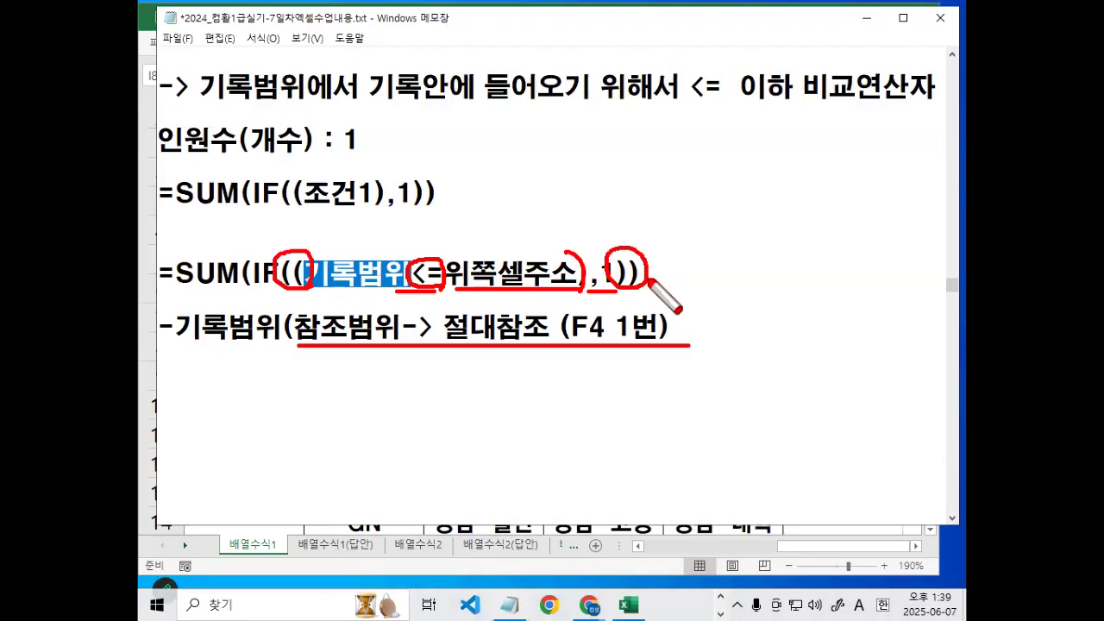
key("Escape")
left_click(193, 274)
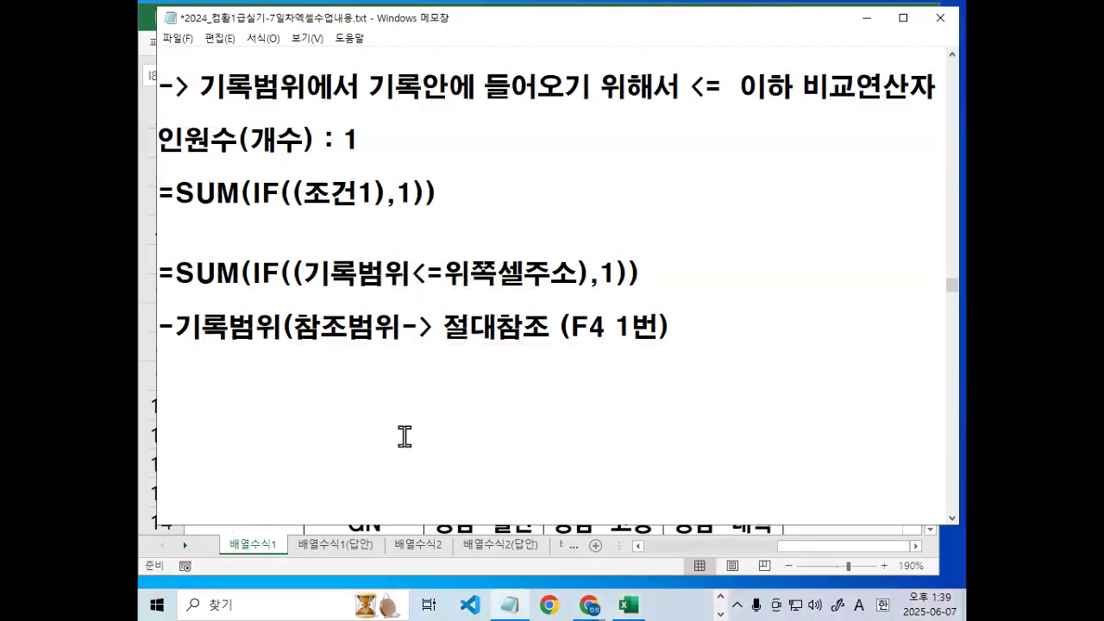
left_click_drag(412, 275, 441, 275)
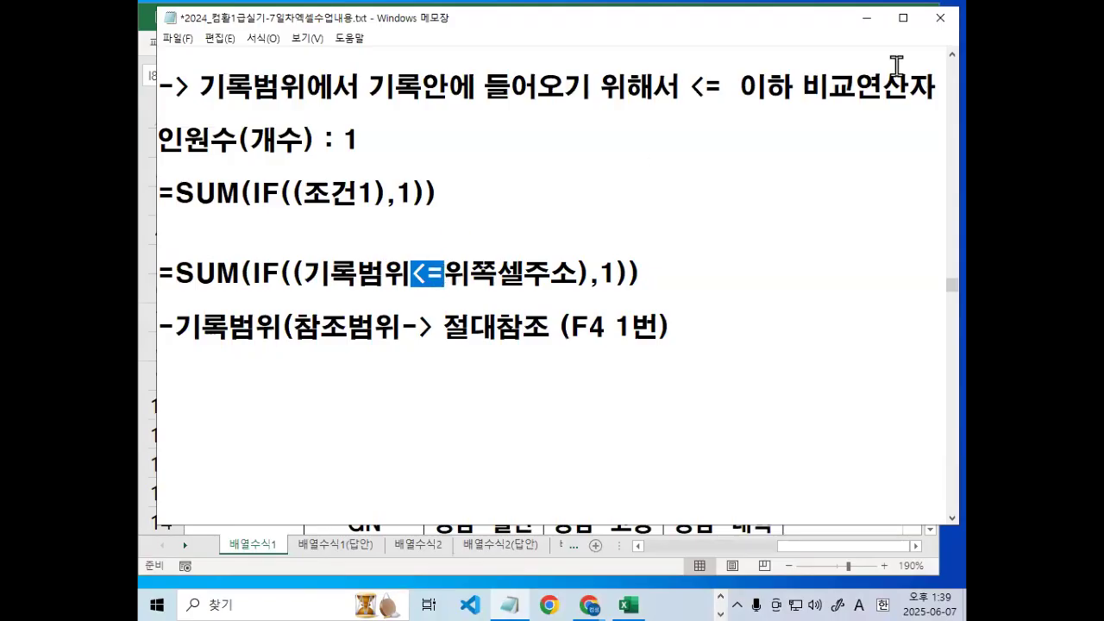
Switch back to Excel and begin the formula =SUM(IF(( in cell I9 of 표3's 인원수 row.
left_click(867, 18)
left_click(514, 372)
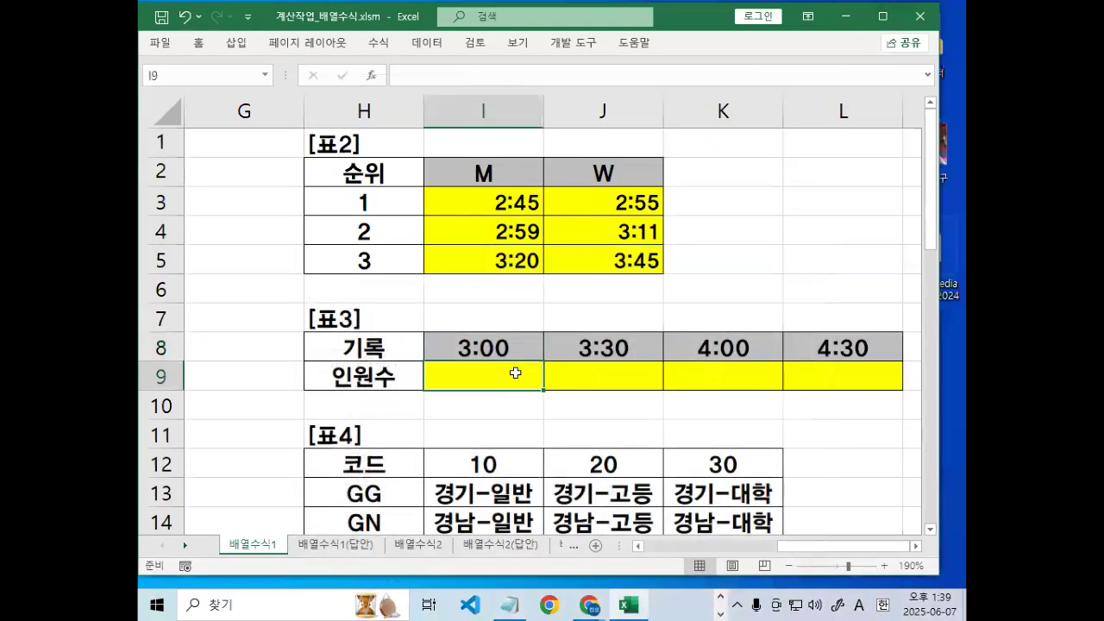
scroll(631, 345, "down", 1)
type("=")
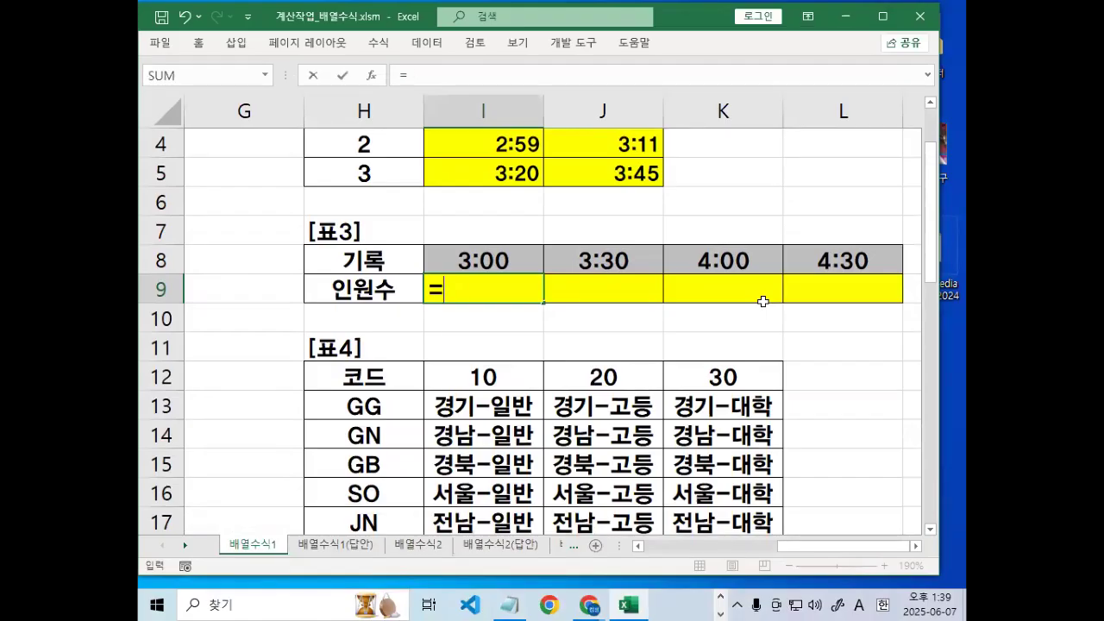
type("SUM")
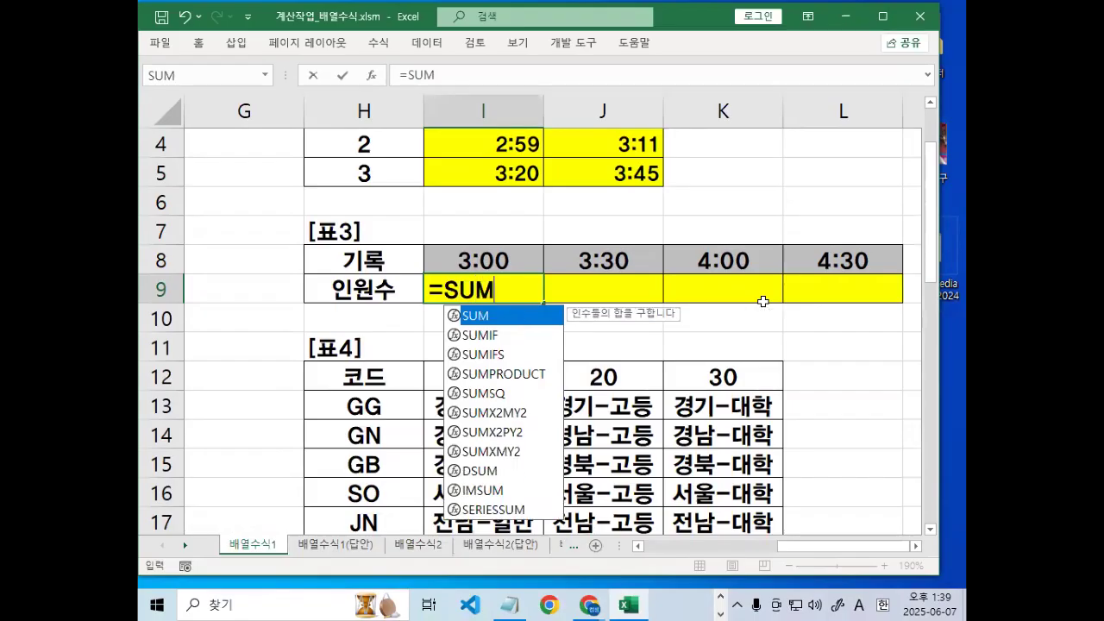
type("(IF((")
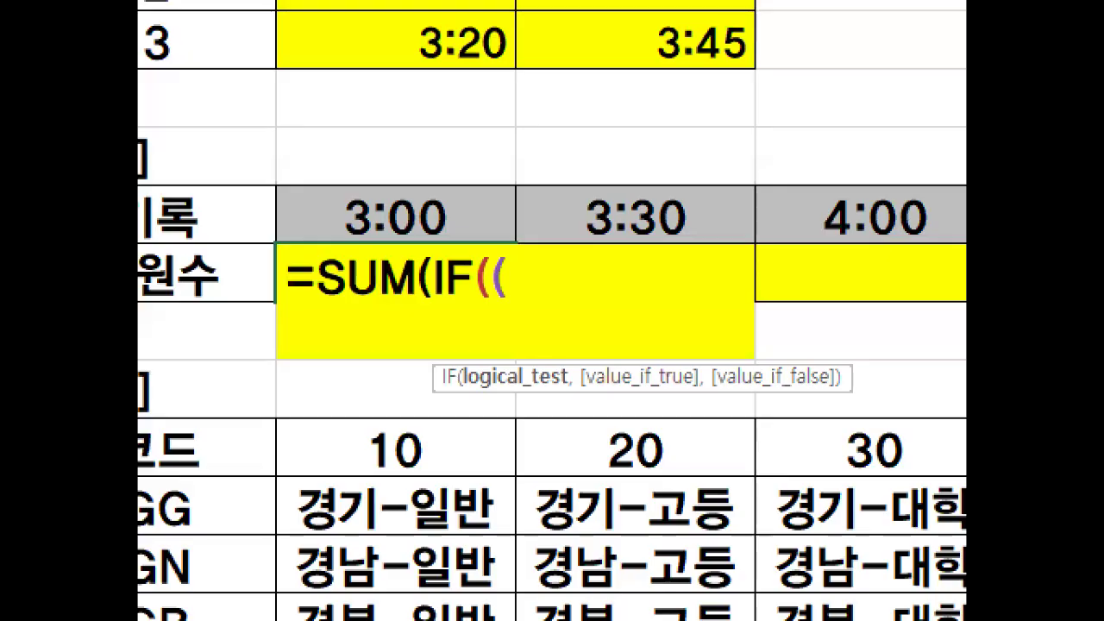
mouse_move(621, 290)
left_mouse_down()
mouse_move(601, 273)
mouse_move(600, 296)
left_mouse_up()
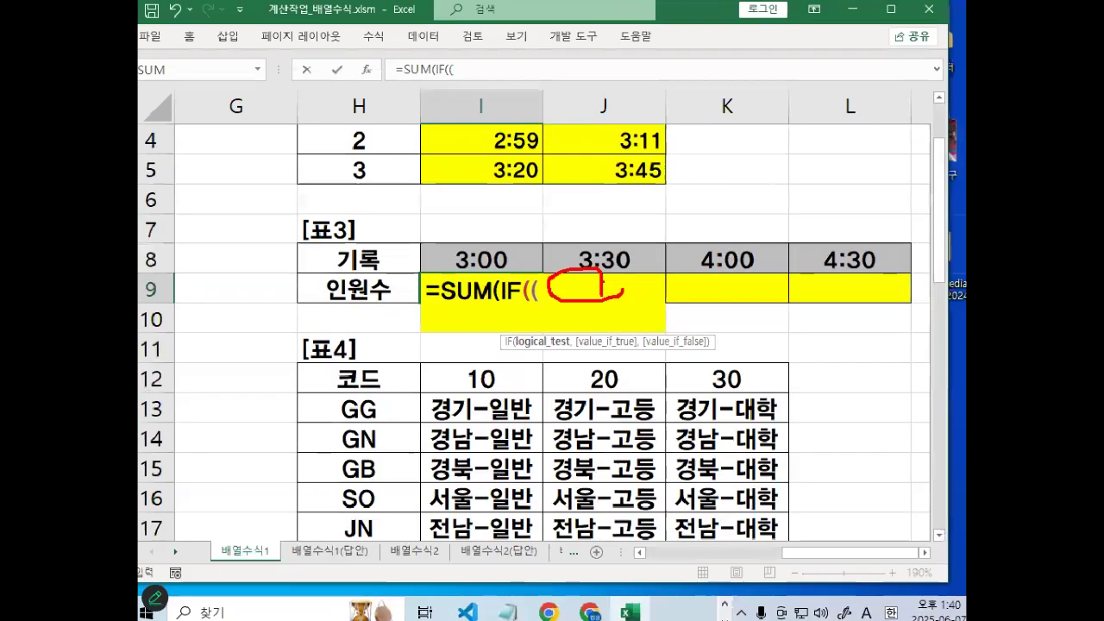
key("Escape")
Add the condition $D$3:$D$23<=I8 to the I9 formula, with 표1's 기록 range as an absolute reference, and close its parenthesis.
left_click_drag(831, 545, 697, 546)
scroll(535, 204, "up", 1)
left_click_drag(535, 203, 518, 460)
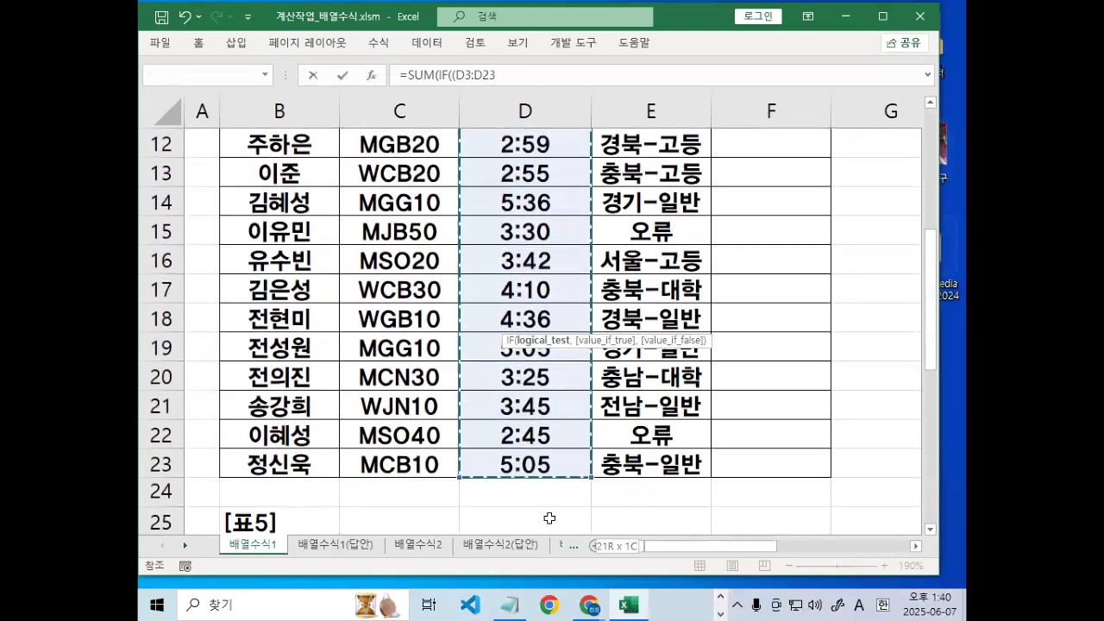
key("F4")
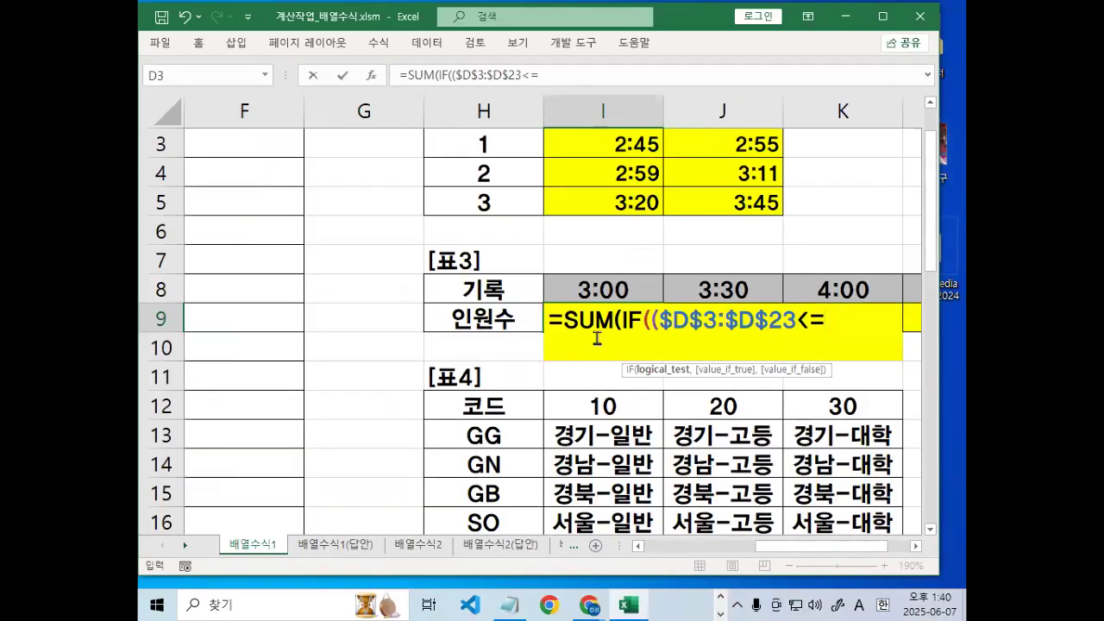
left_click(604, 294)
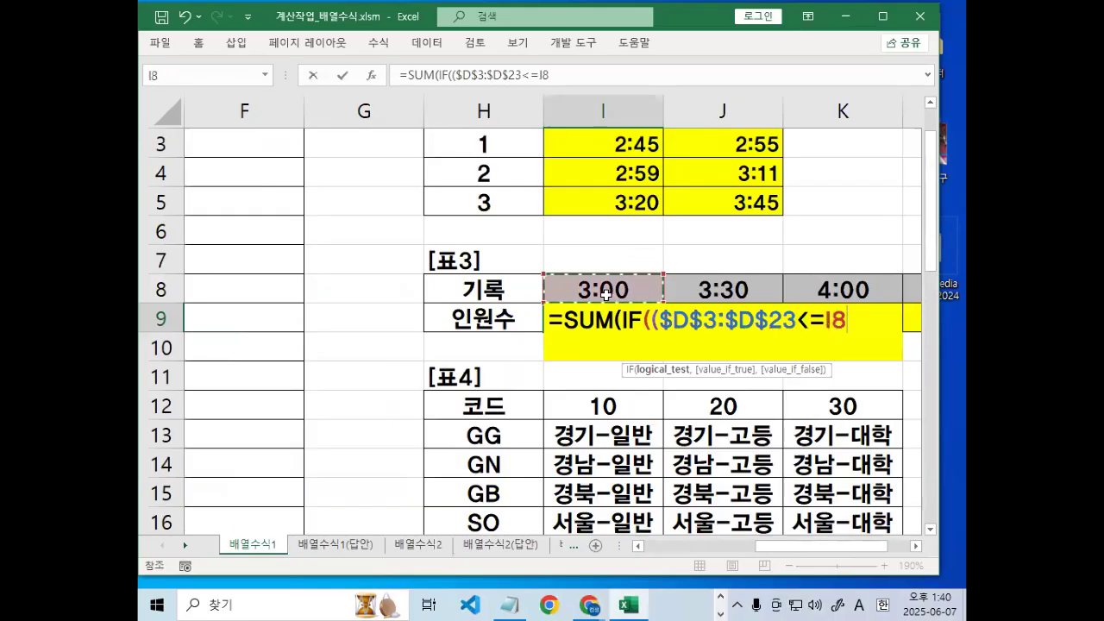
type(")")
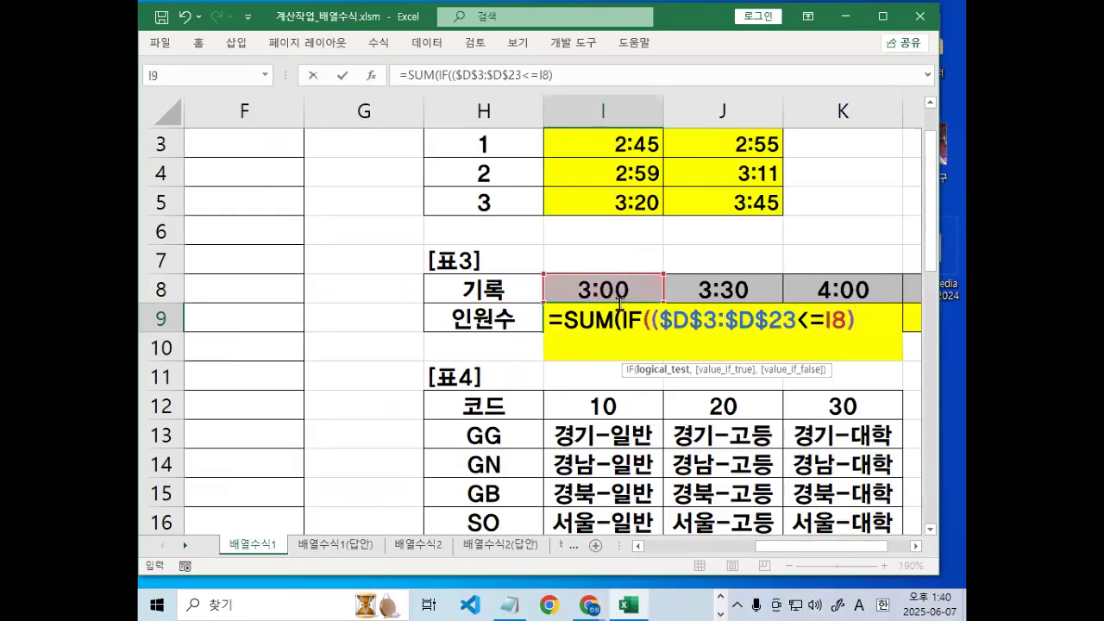
Complete the I9 formula with the value 1 and closing parentheses, and enter it as the array formula {=SUM(IF(($D$3:$D$23<=I8),1))}.
key("ctrl+1")
left_click(870, 319)
left_click_drag(871, 320, 864, 327)
key("Escape")
type(",")
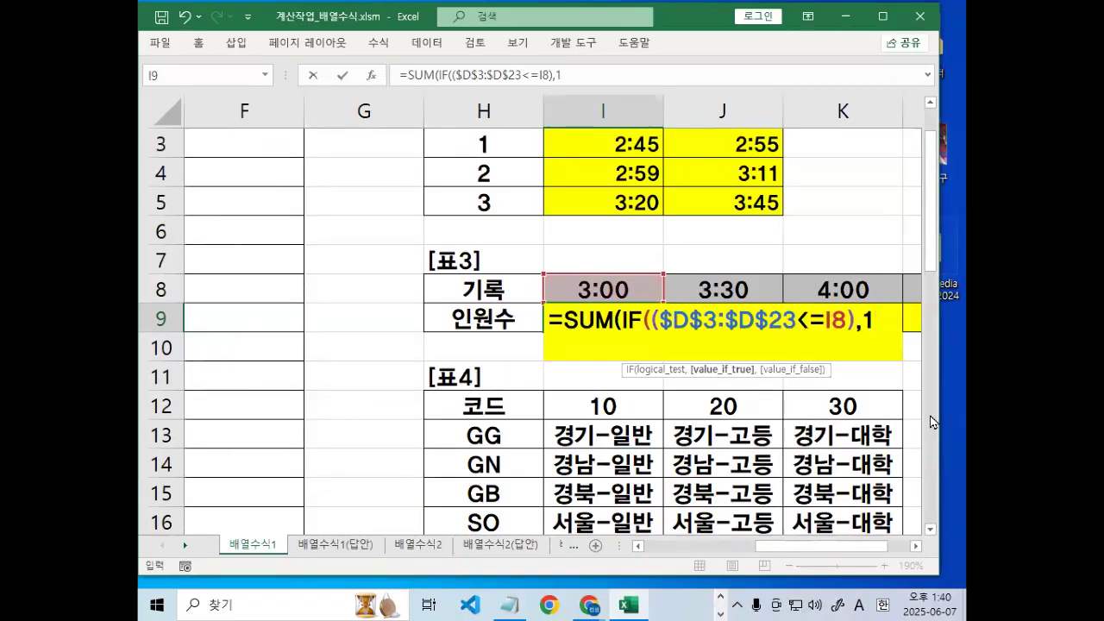
type("1))")
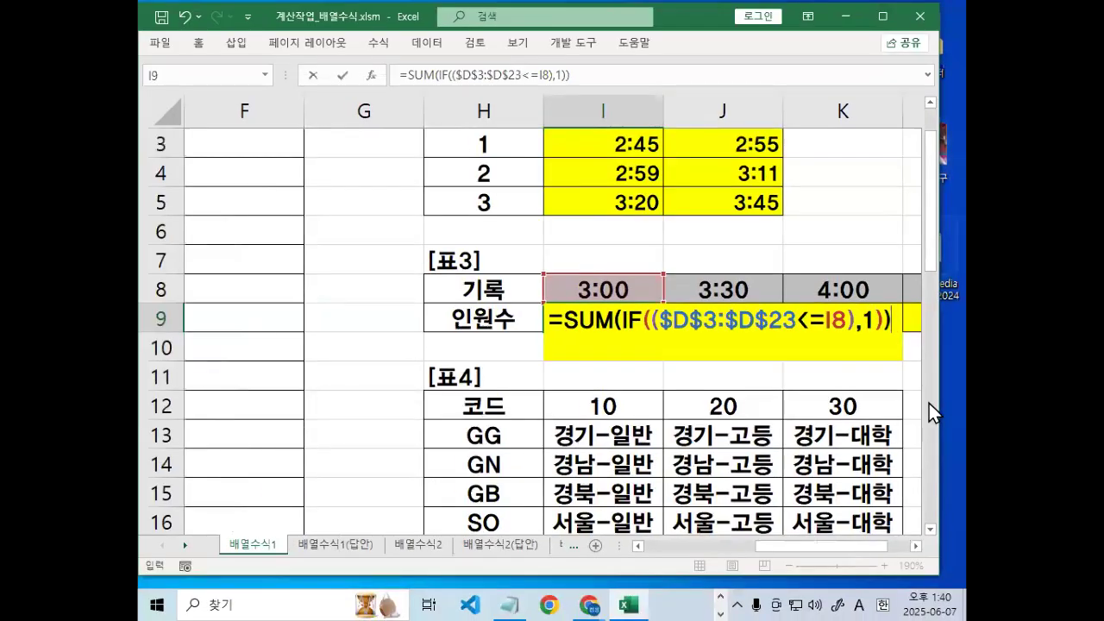
key("ctrl+shift+Return")
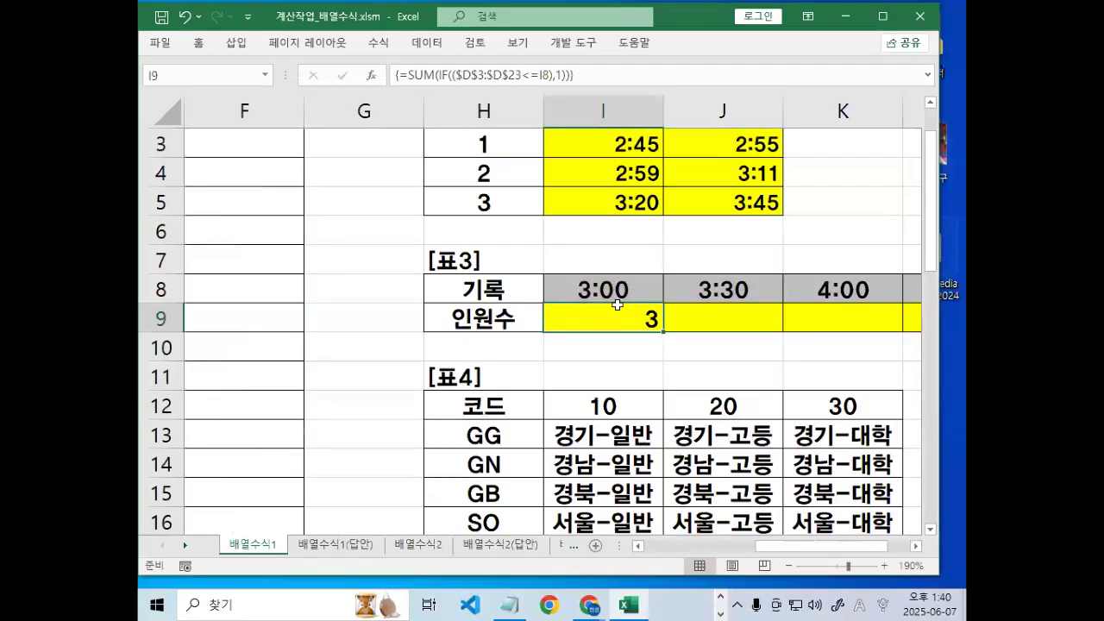
Fill the I9 array formula across to L9 in 표3 and check the formulas in I9 and J9.
left_click_drag(662, 328, 780, 317)
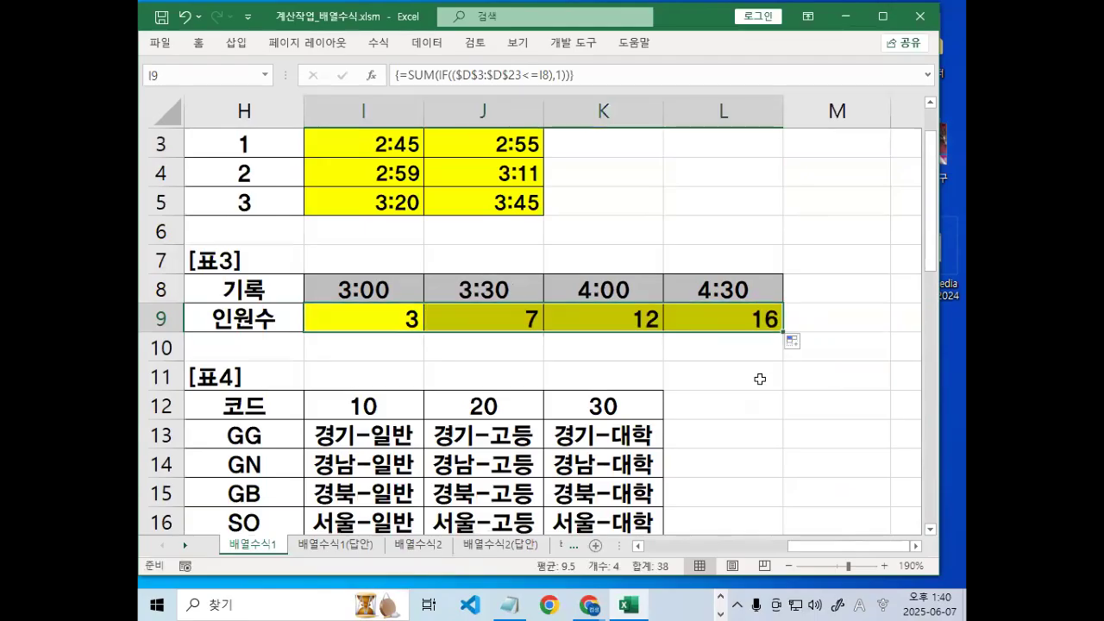
left_click(408, 326)
left_click(474, 320)
left_click(397, 313)
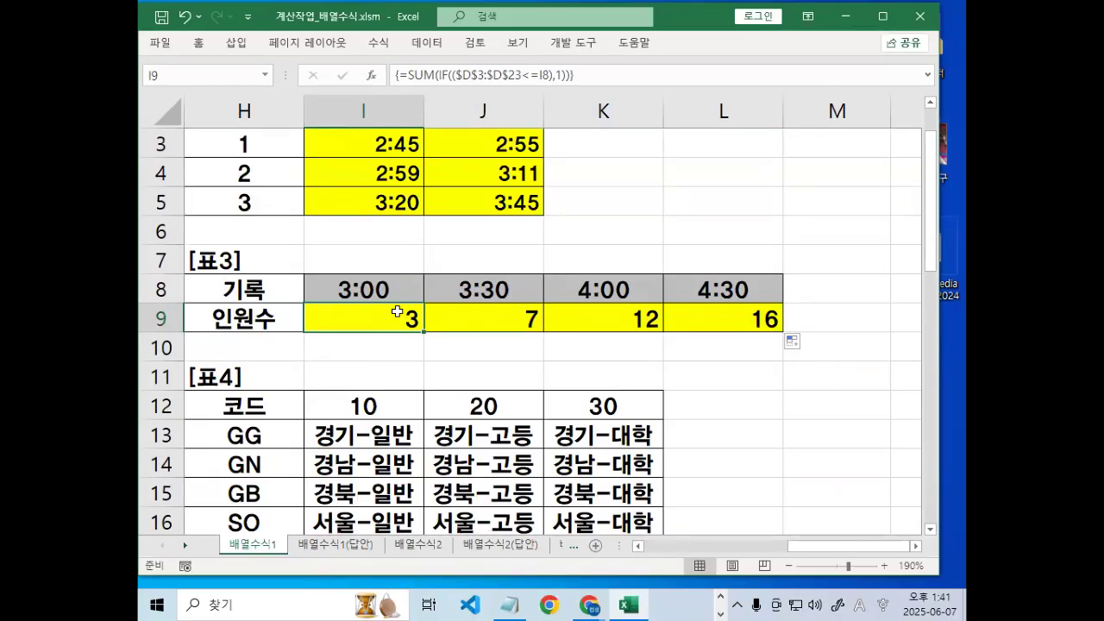
left_click(403, 354)
left_click(386, 316)
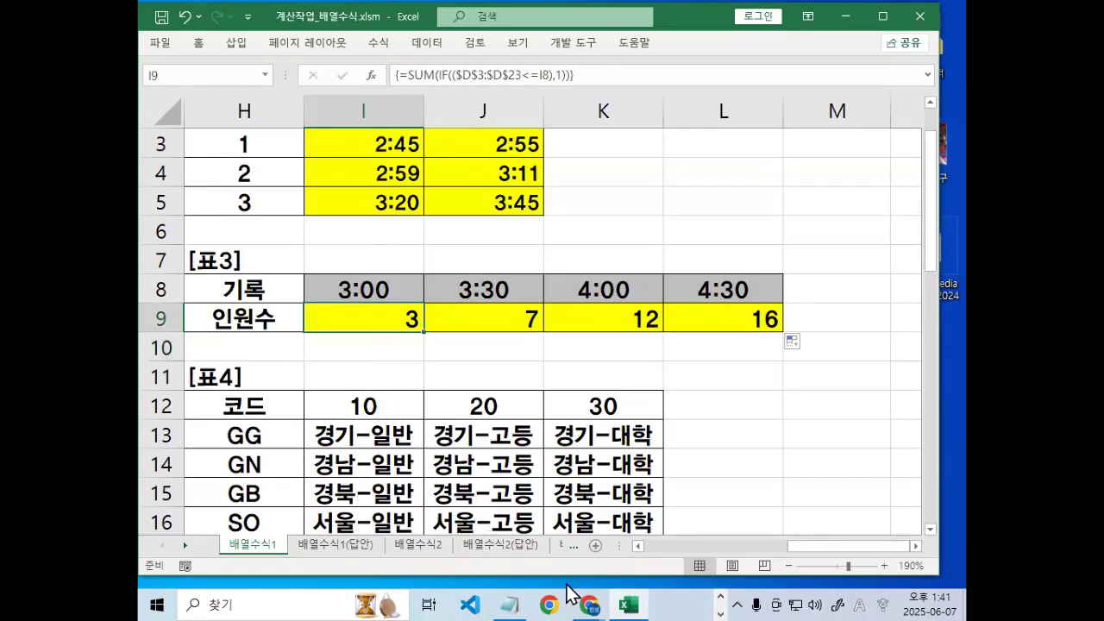
In the Notepad notes, delete the blank lines between the 절대참조 note and =SUM(IF(($D$3:$D$23<=I8),1)).
left_click(509, 605)
scroll(440, 391, "down", 1)
left_click(364, 234)
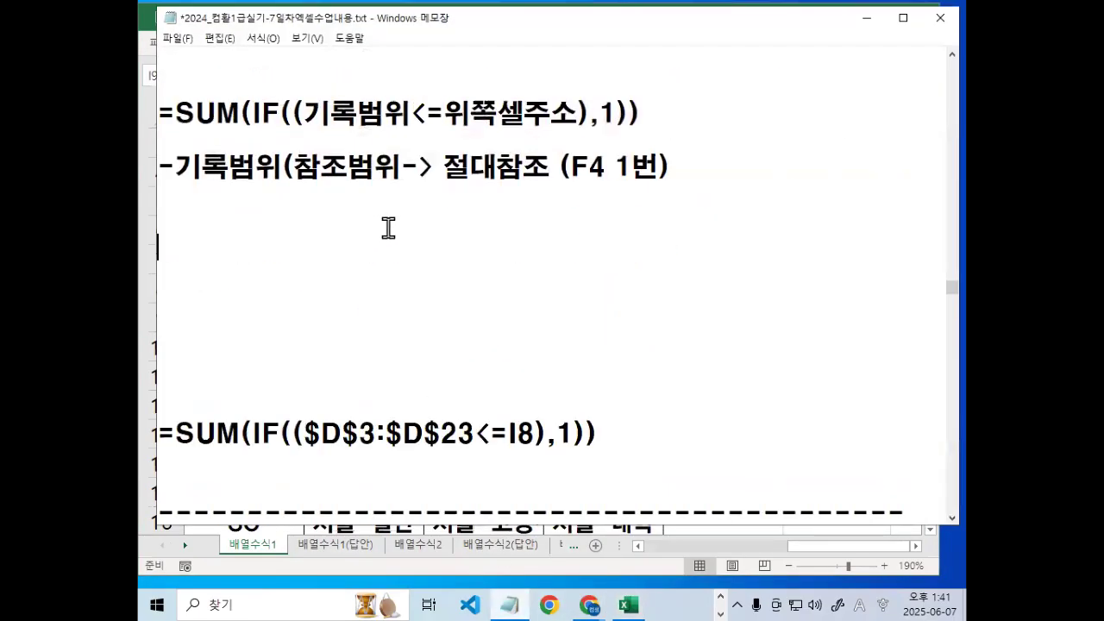
scroll(389, 228, "down", 2)
key("Delete")
key("Delete")
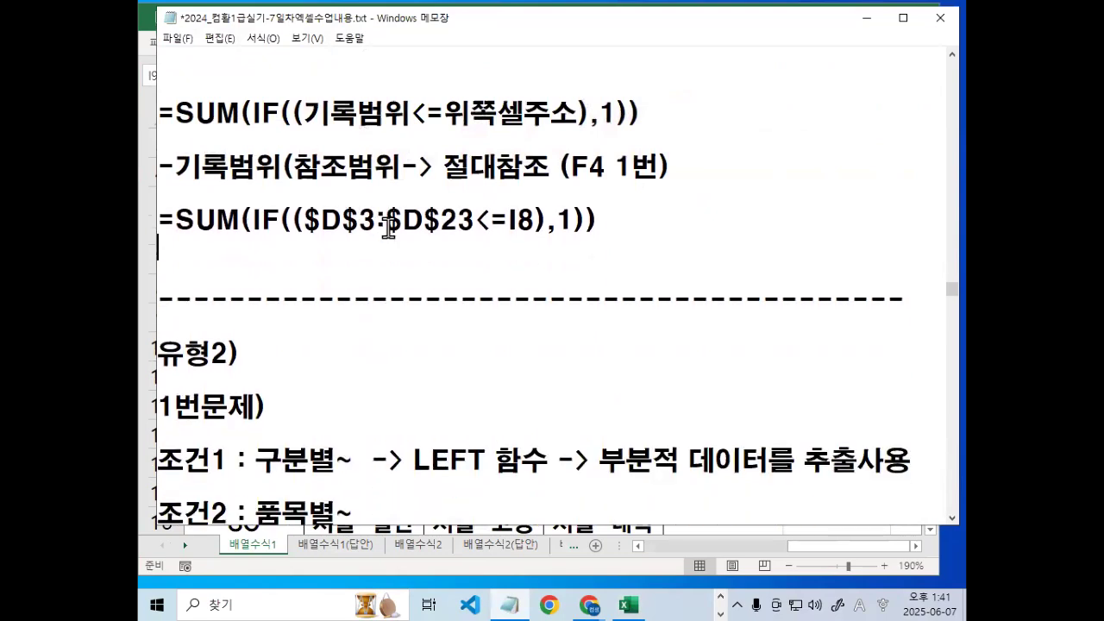
Insert five blank lines in the notes between the dashed separator and the 유형2) heading.
key("Return")
key("Return")
key("Return")
key("Return")
key("Return")
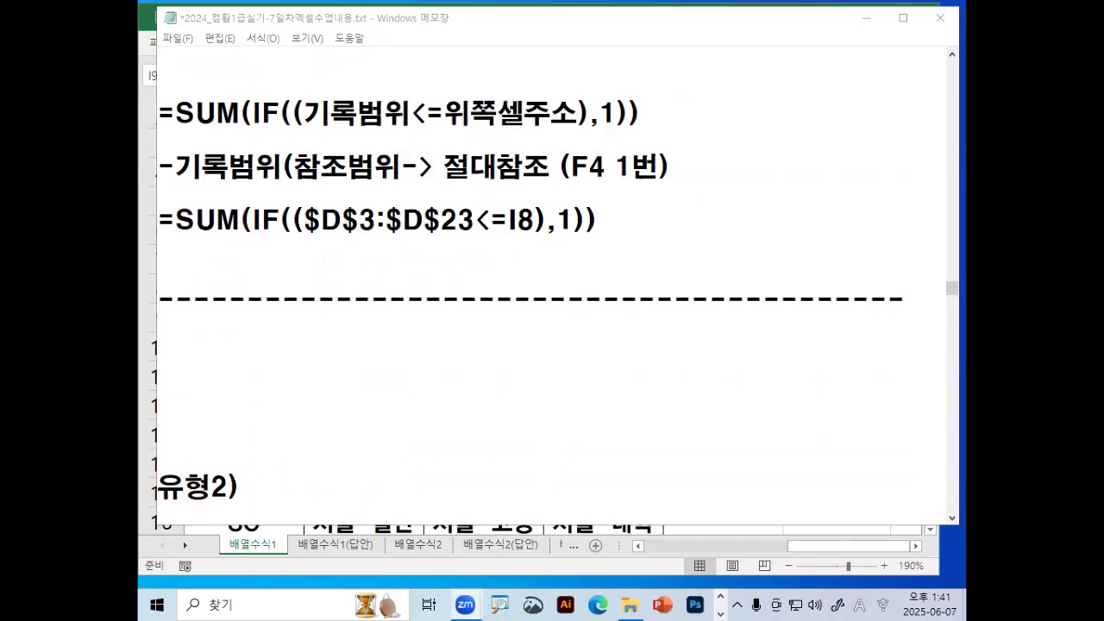
left_click(517, 247)
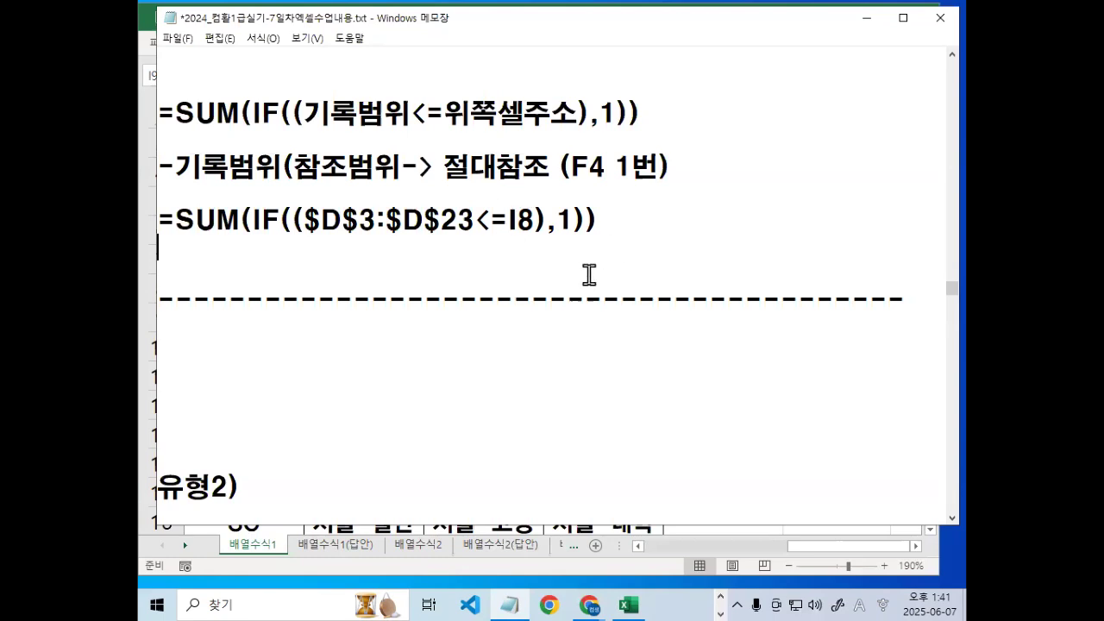
Switch back to Excel and open the 배열수식2 worksheet.
left_click(865, 18)
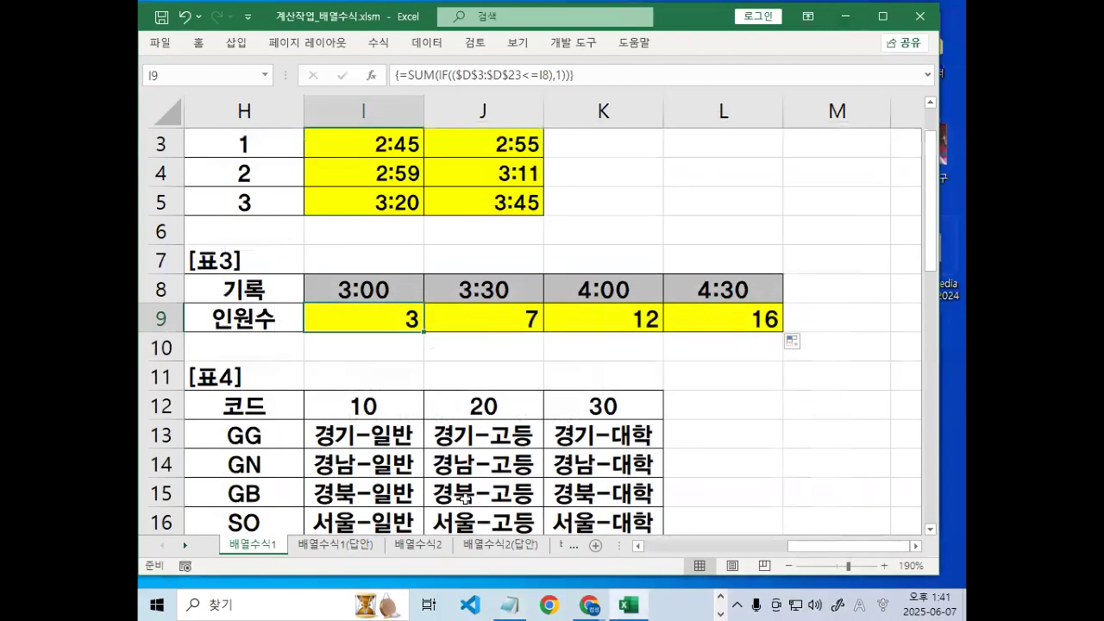
left_click(321, 545)
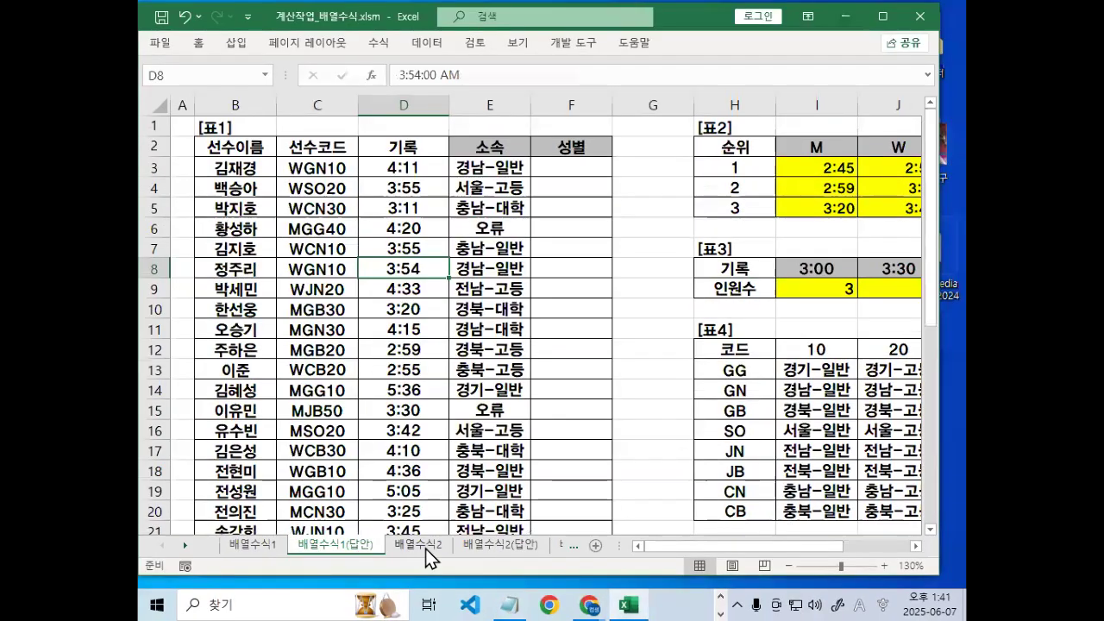
left_click(501, 532)
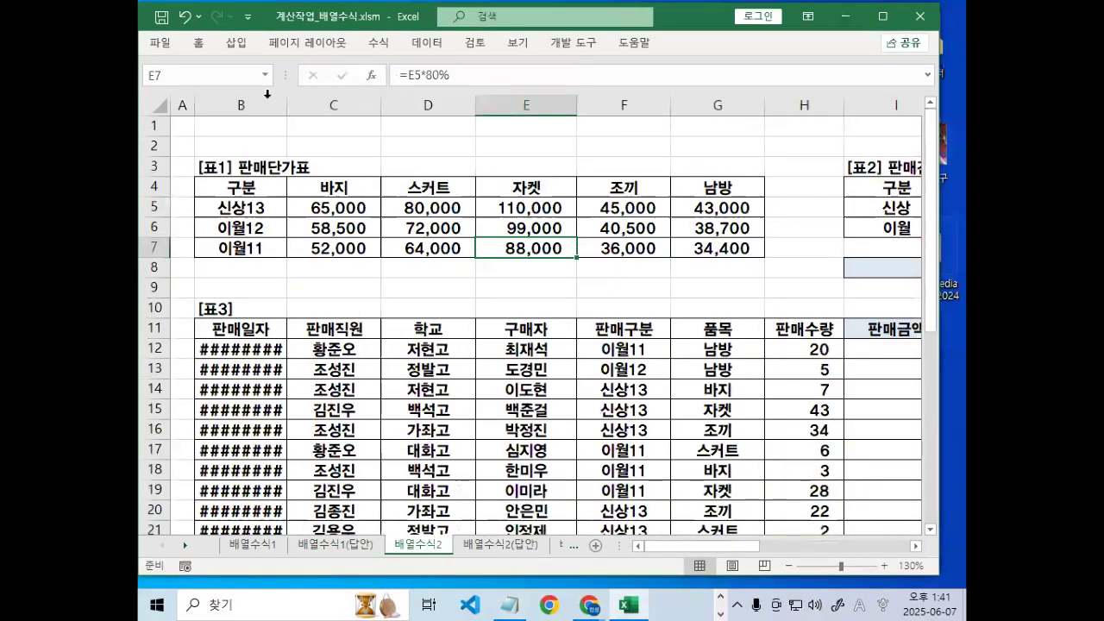
Widen column B until the 판매일자 dates show in full, and select J5 in 표2 판매건수.
left_click_drag(287, 105, 331, 104)
left_click(415, 345)
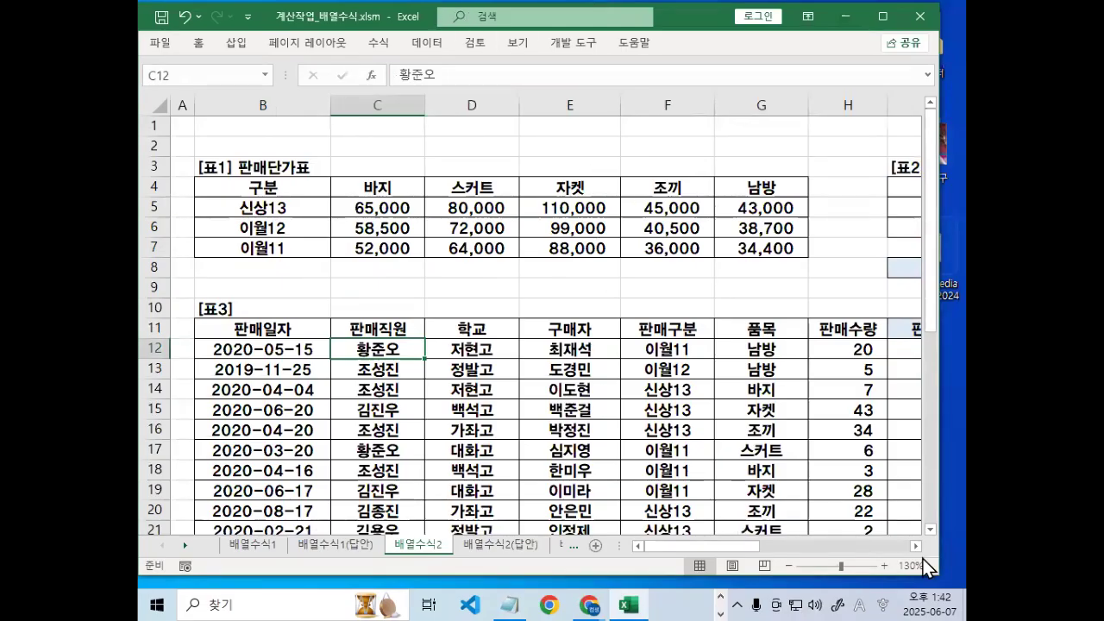
scroll(697, 340, "right", 8)
scroll(454, 191, "up", 3)
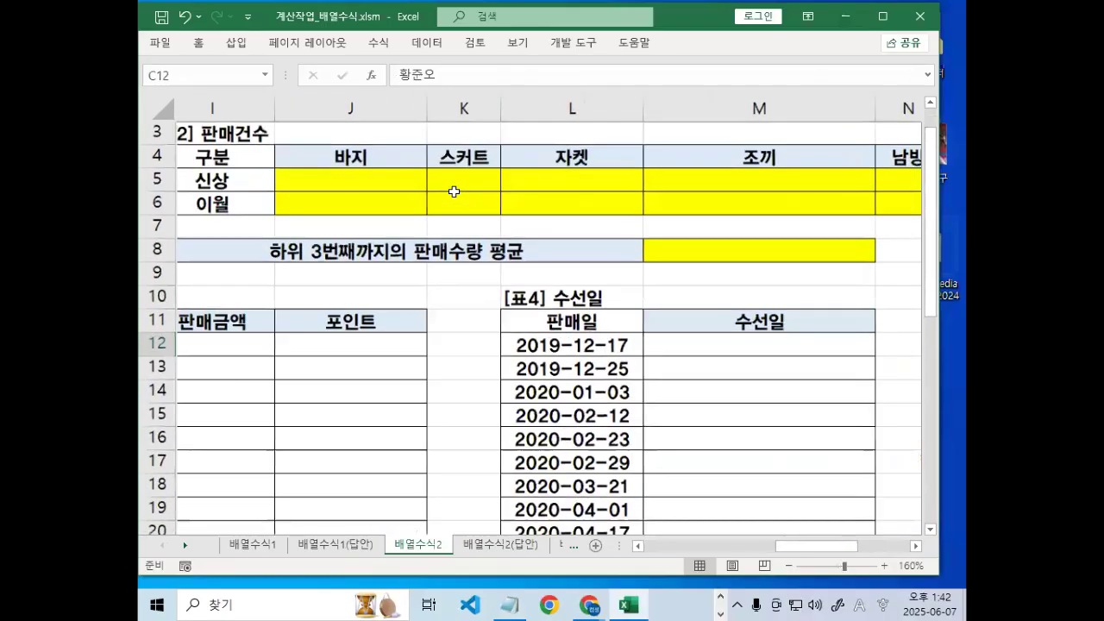
scroll(454, 192, "up", 2)
left_click_drag(850, 547, 787, 552)
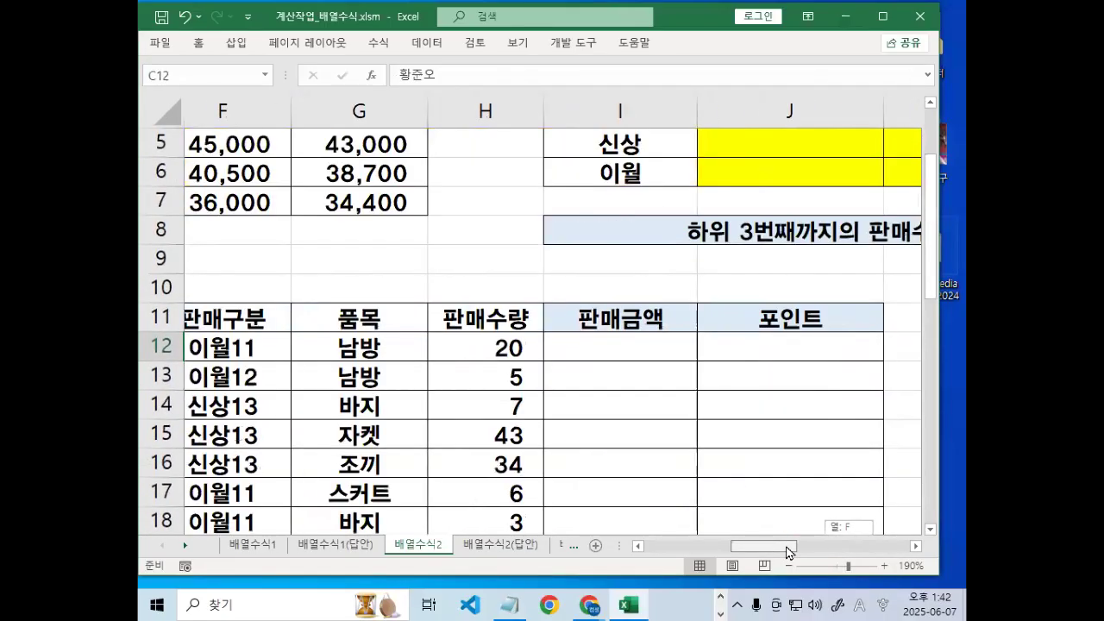
scroll(732, 480, "up", 2)
left_click(813, 251)
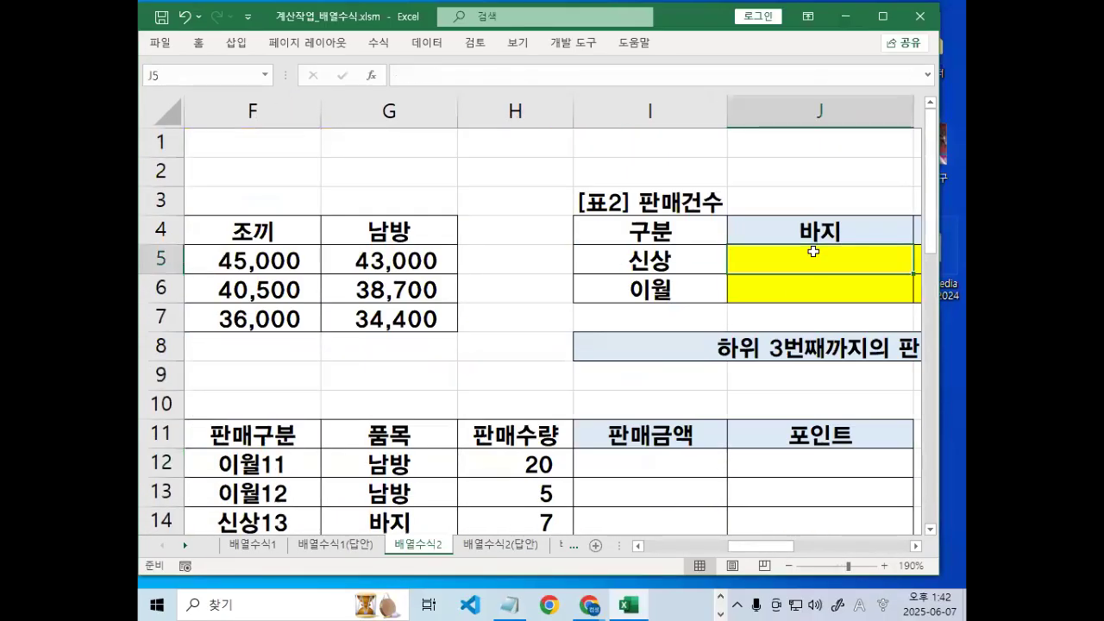
left_click(915, 545)
left_click(915, 545)
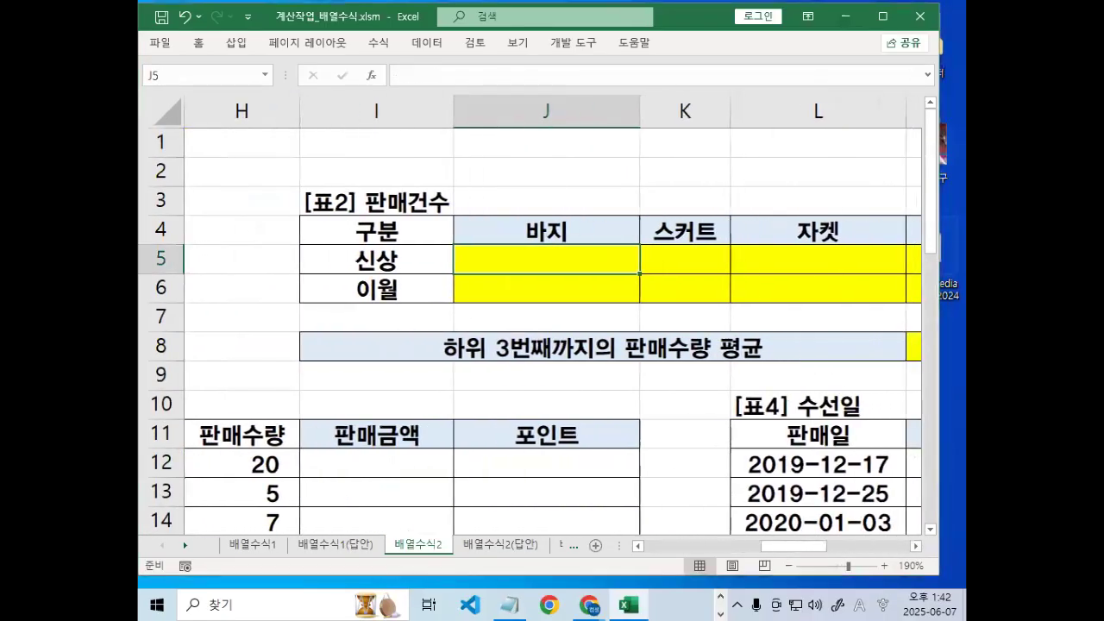
Examine the 신상 row label and 바지 column header that serve as the two conditions for J5 in 표2.
left_click_drag(392, 248, 407, 264)
left_click_drag(569, 237, 511, 233)
left_click_drag(748, 223, 637, 226)
left_click_drag(678, 143, 746, 89)
key("Escape")
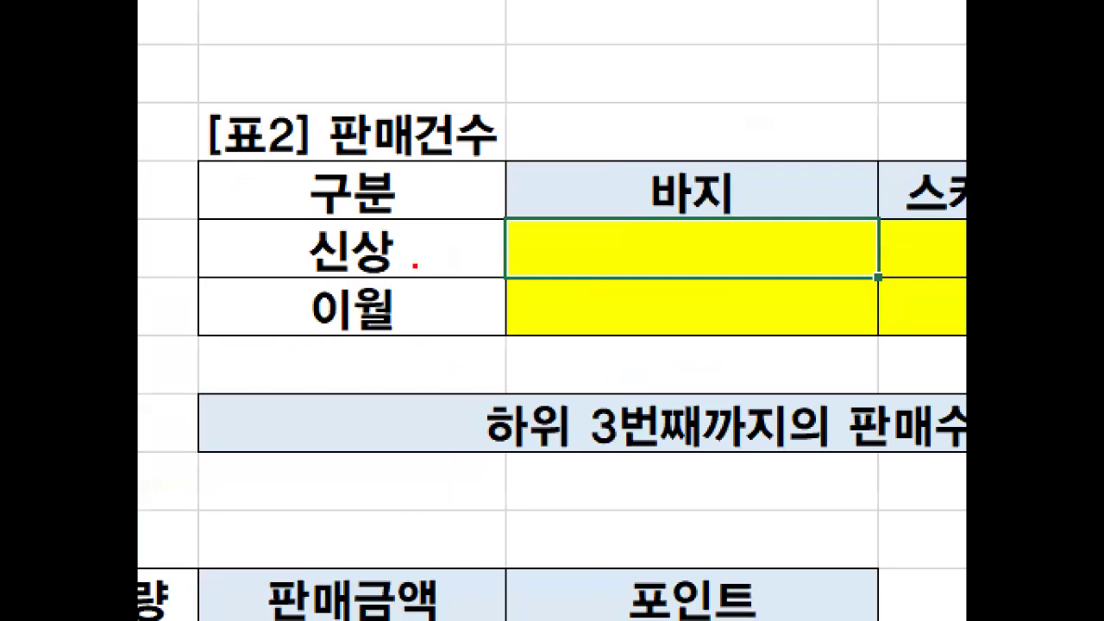
left_click_drag(408, 262, 405, 273)
mouse_move(571, 235)
left_mouse_down()
mouse_move(540, 188)
mouse_move(571, 241)
left_mouse_up()
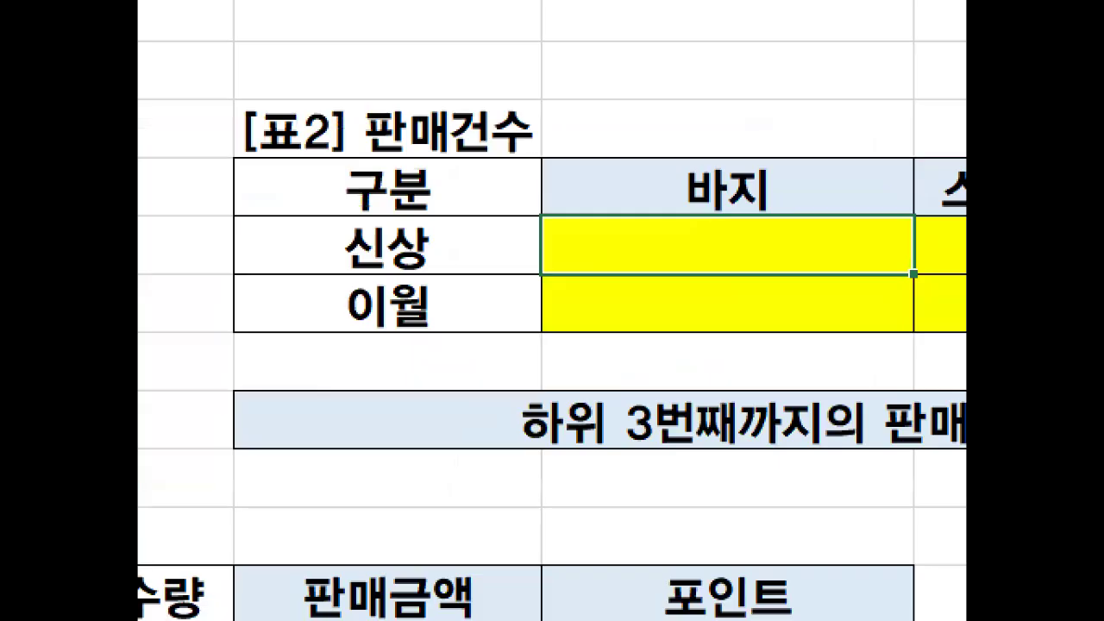
mouse_move(461, 257)
left_mouse_down()
mouse_move(332, 239)
mouse_move(444, 231)
mouse_move(441, 267)
left_mouse_up()
mouse_move(773, 198)
left_mouse_down()
mouse_move(669, 209)
mouse_move(835, 201)
left_mouse_up()
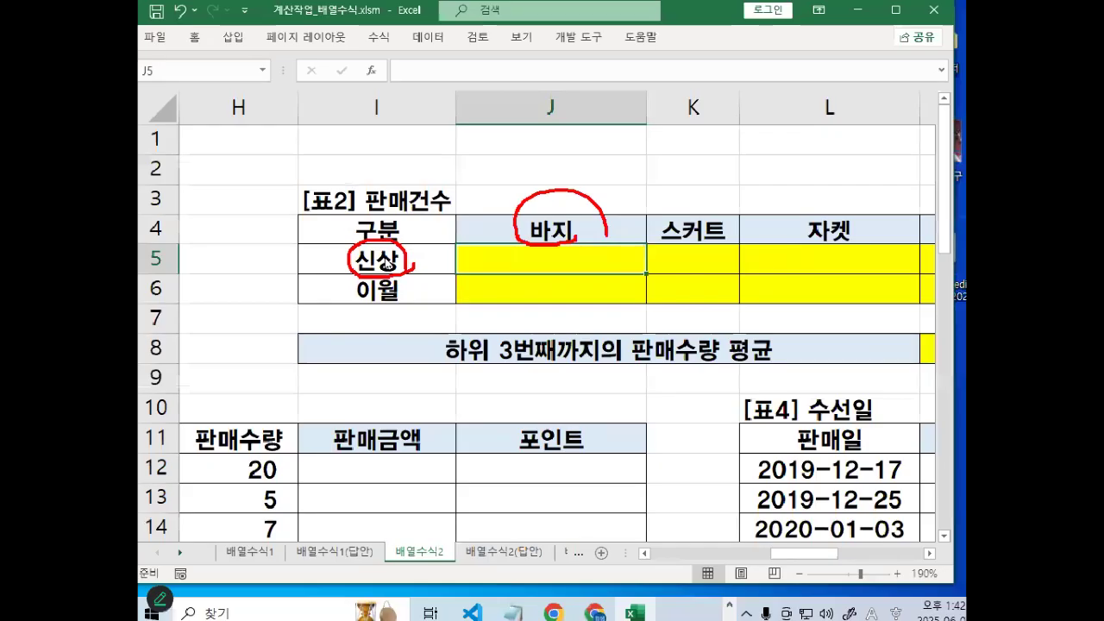
key("Escape")
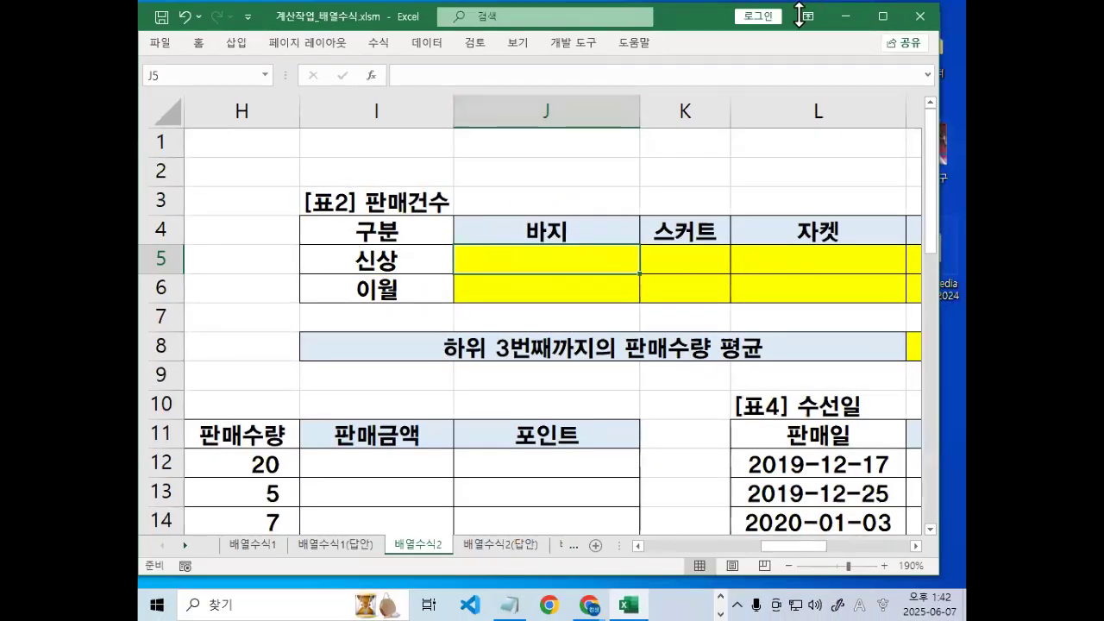
Annotate *1 above 표2 on screen as the counting factor for 판매건수, and clear the annotation.
mouse_move(569, 154)
left_mouse_down()
mouse_move(568, 201)
mouse_move(607, 194)
left_mouse_up()
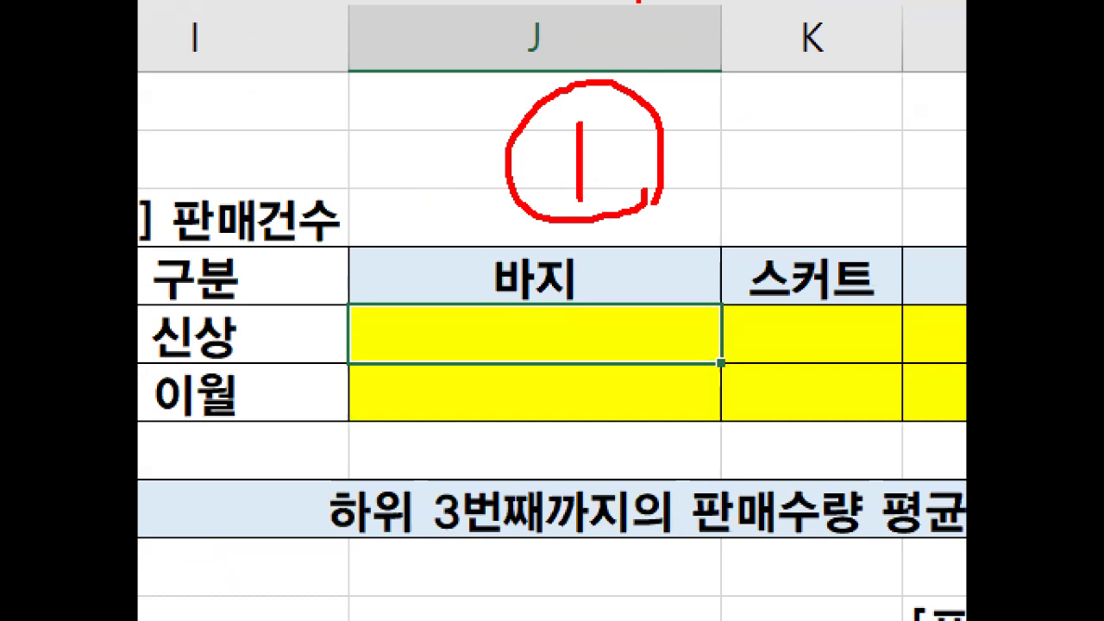
left_click_drag(450, 127, 403, 202)
left_click_drag(414, 132, 439, 206)
left_click_drag(395, 176, 473, 176)
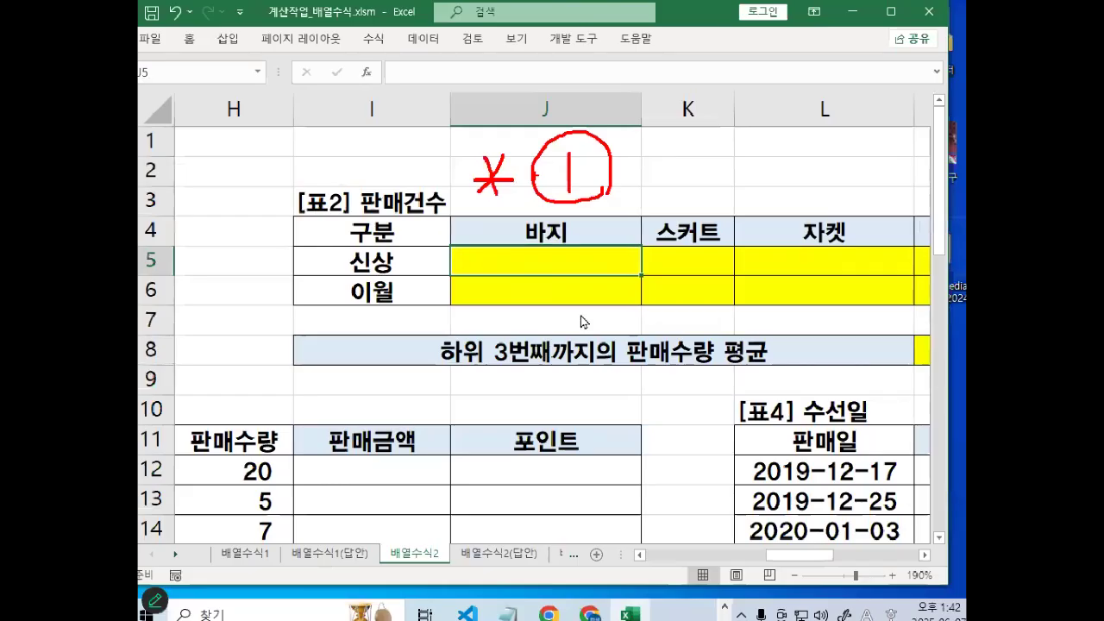
key("Escape")
Review the 구분별 and 품목별 conditions under 유형2) 1번문제 in the Notepad notes.
left_click(511, 603)
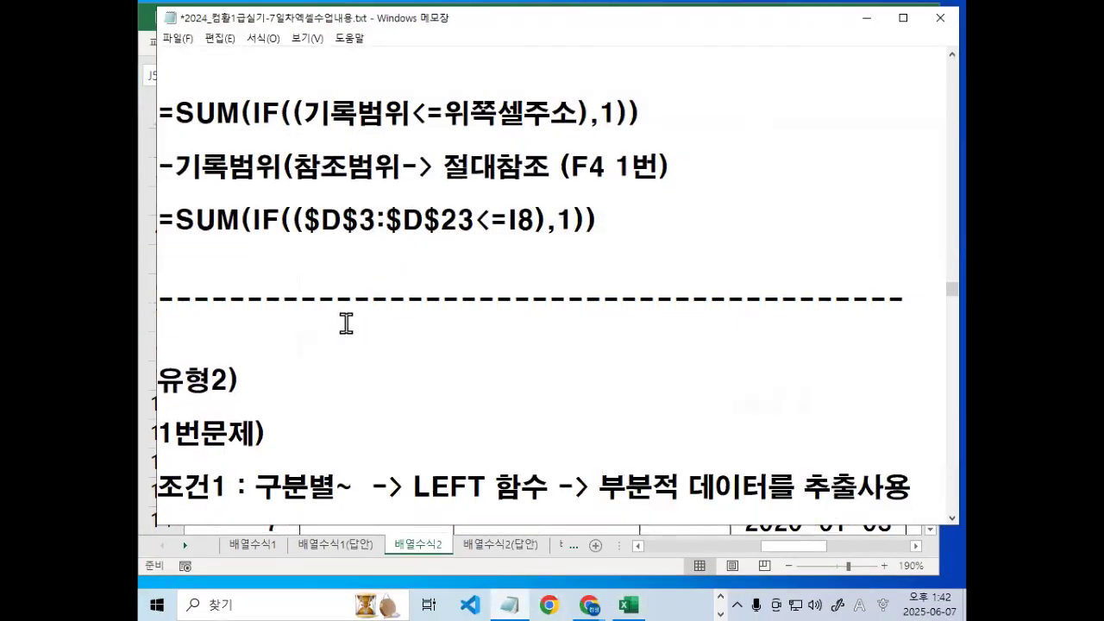
scroll(350, 284, "down", 2)
left_click_drag(256, 249, 333, 243)
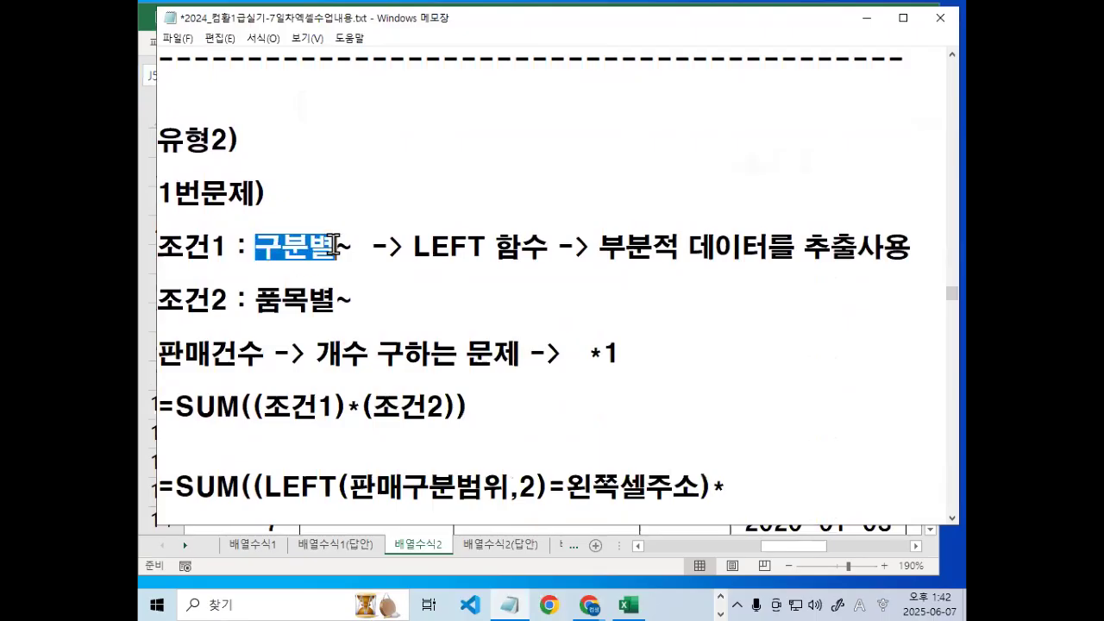
left_click_drag(256, 301, 336, 298)
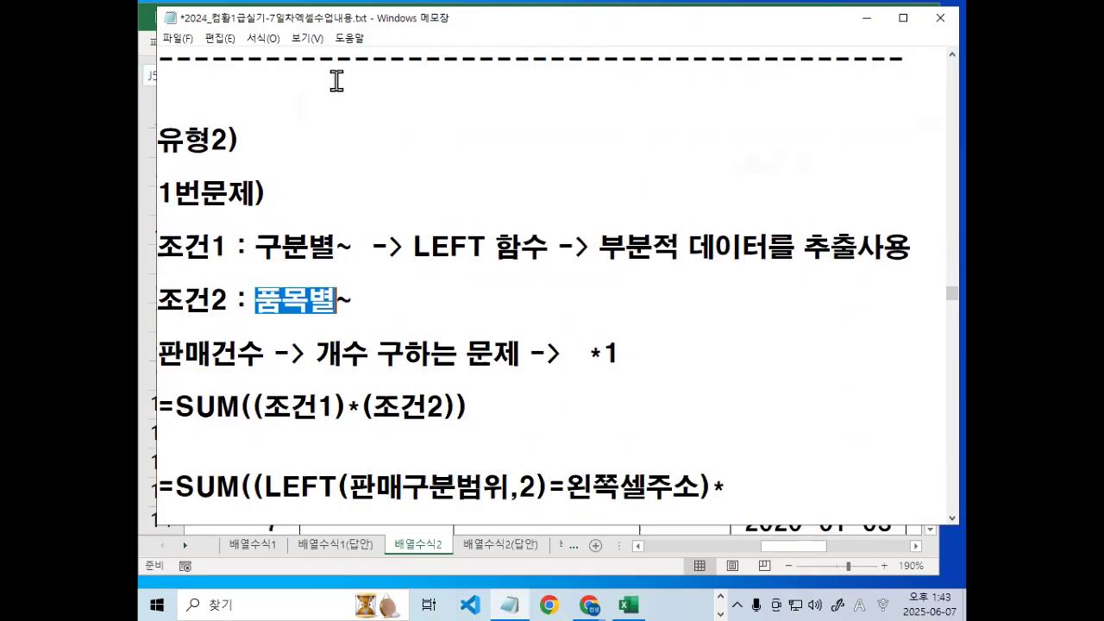
left_click(866, 18)
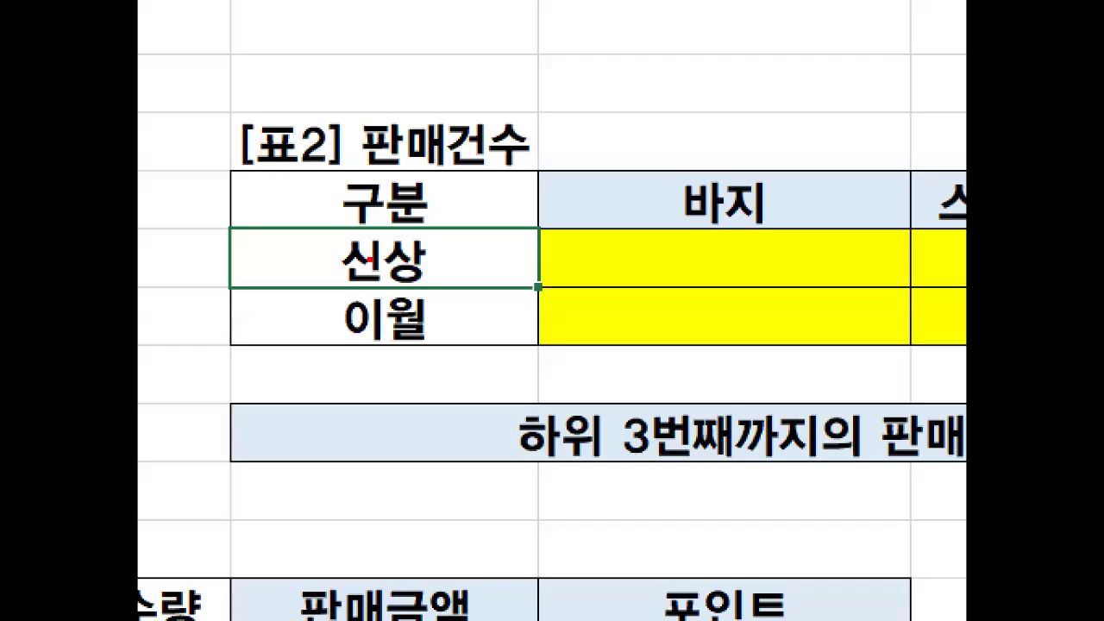
In Excel, compare the 신상 label in I5 with the 판매구분 entries in 표3, starting at F12.
mouse_move(420, 255)
left_mouse_down()
mouse_move(387, 233)
mouse_move(397, 260)
left_mouse_up()
key("Escape")
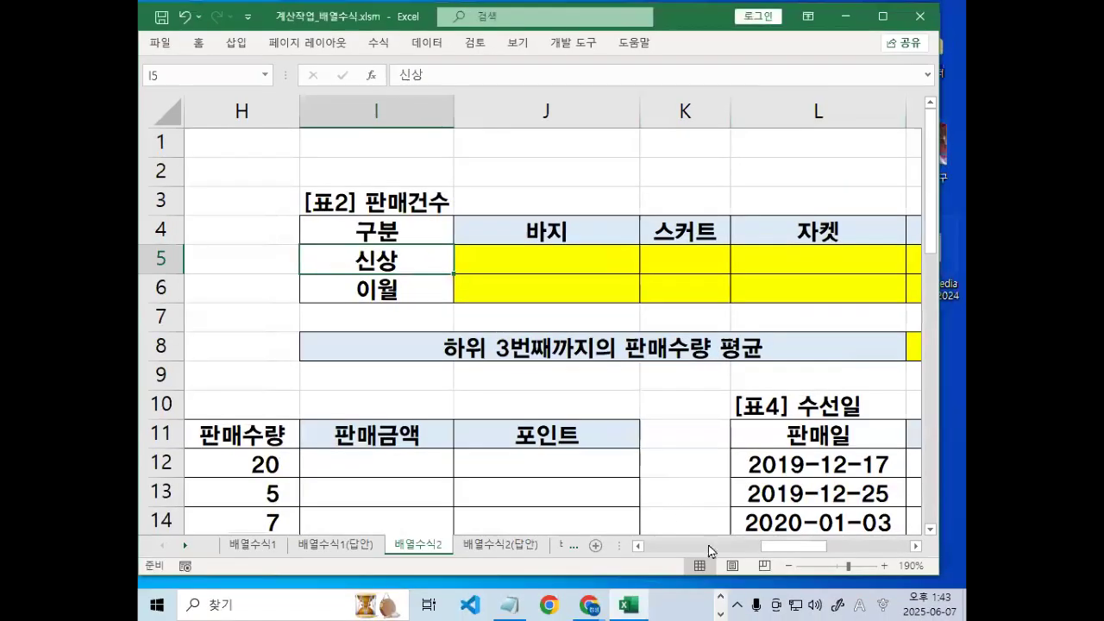
left_click_drag(794, 558, 684, 562)
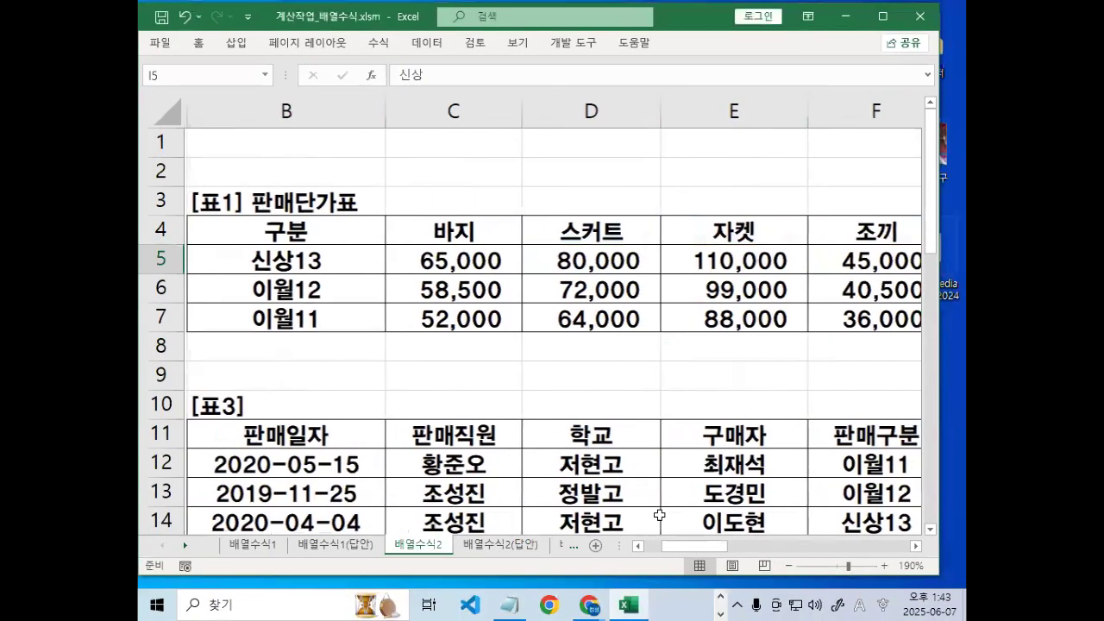
scroll(651, 512, "down", 1)
scroll(652, 511, "down", 1)
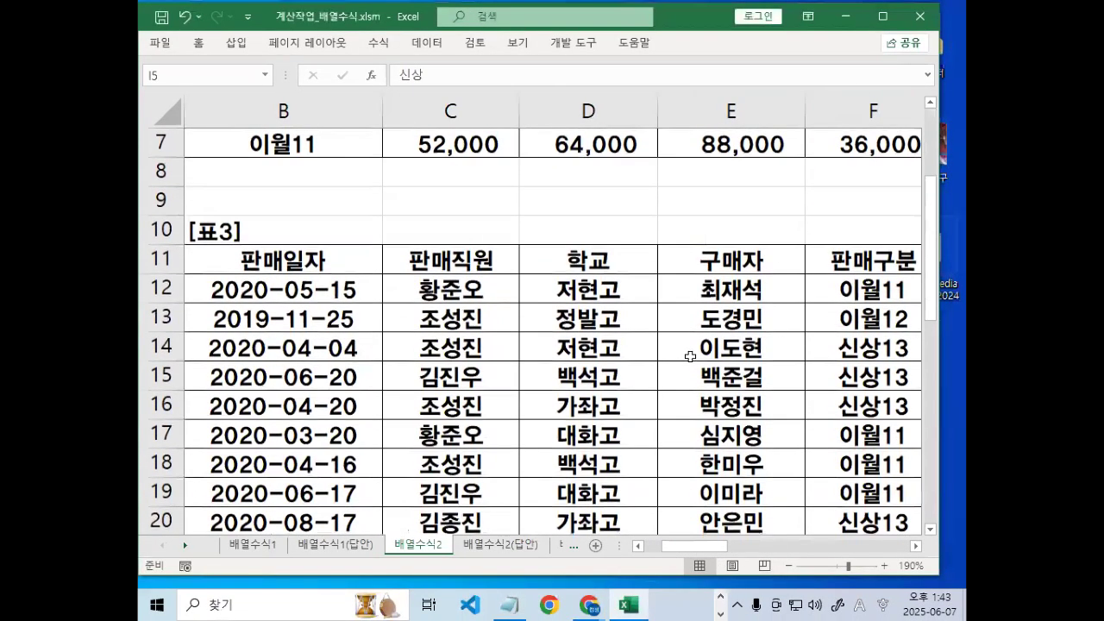
left_click(696, 353)
left_click(915, 546)
left_click(916, 546)
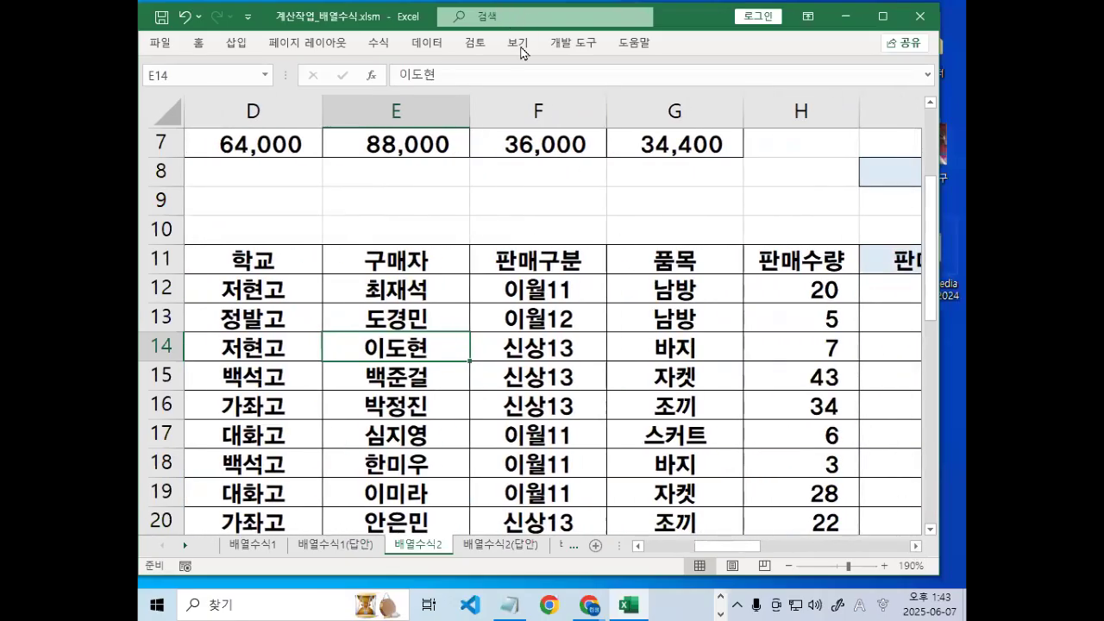
left_click(550, 292)
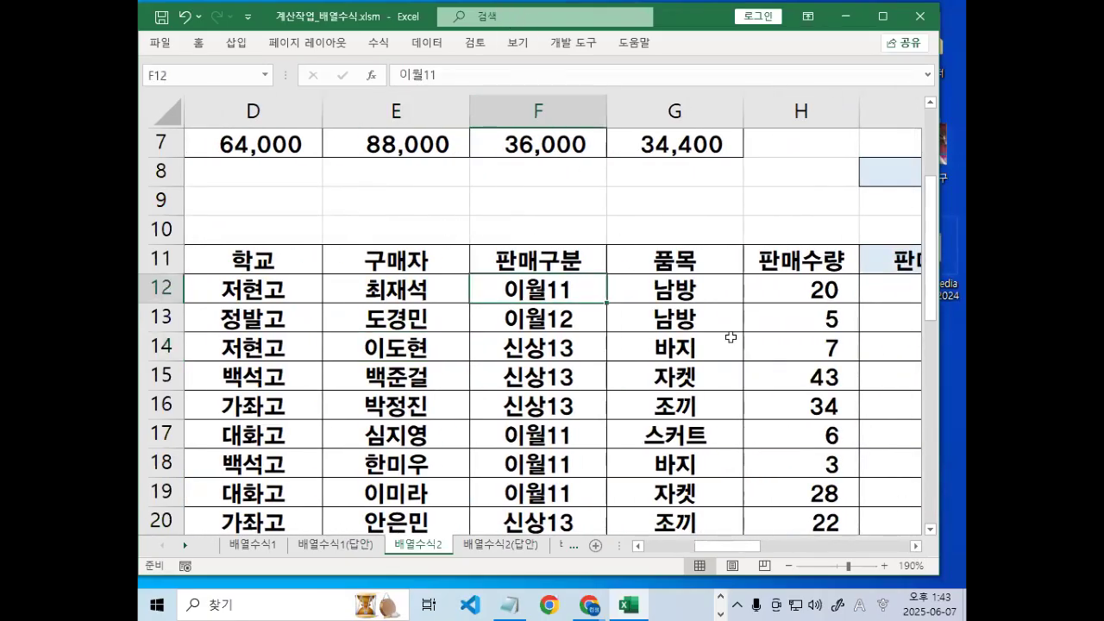
Examine the two-character labels 신상 and 이월 in 표2's 구분 column, circling each one.
scroll(776, 414, "up", 2)
left_click(916, 546)
left_click(916, 546)
key("ctrl+1")
left_click(649, 259)
mouse_move(703, 262)
left_mouse_down()
mouse_move(653, 226)
mouse_move(707, 270)
left_mouse_up()
left_click_drag(714, 331, 704, 286)
key("Escape")
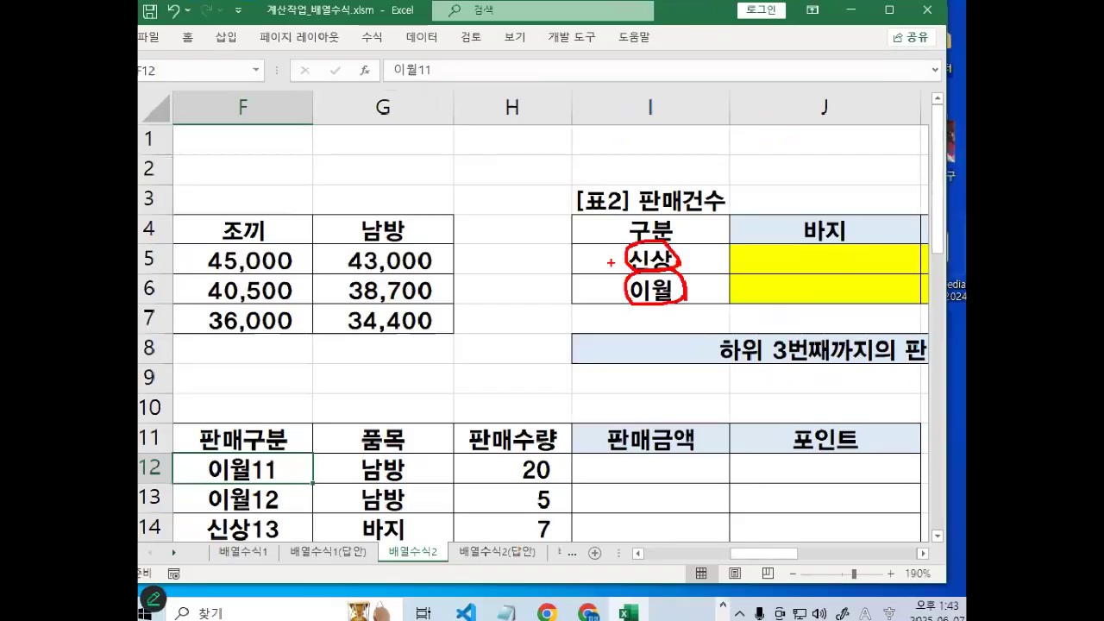
Examine the first two characters of the 판매구분 entry in F12, circling 이월.
scroll(419, 305, "down", 3)
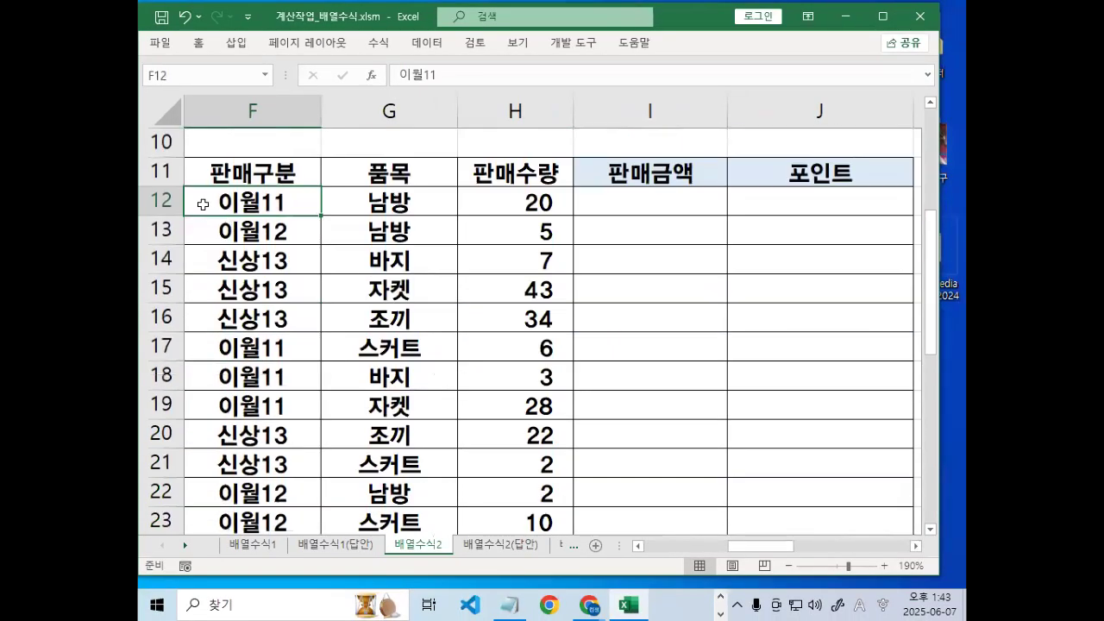
key("ctrl+1")
mouse_move(422, 208)
left_mouse_down()
mouse_move(395, 250)
mouse_move(419, 244)
mouse_move(263, 246)
mouse_move(350, 197)
mouse_move(333, 194)
mouse_move(374, 224)
left_mouse_up()
key("Escape")
key("ctrl+1")
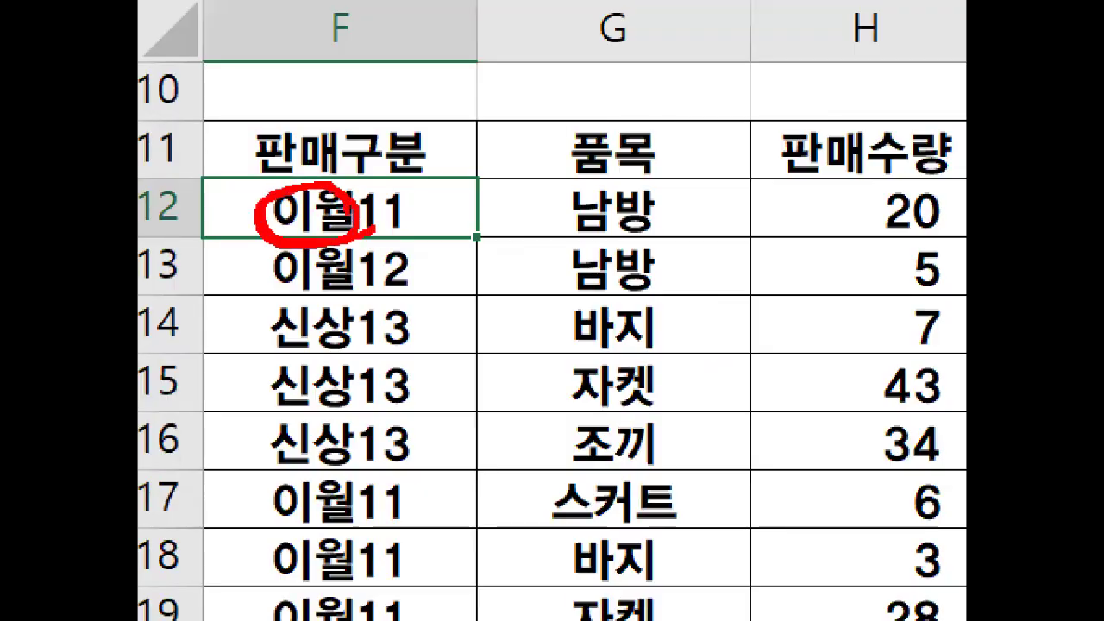
key("Escape")
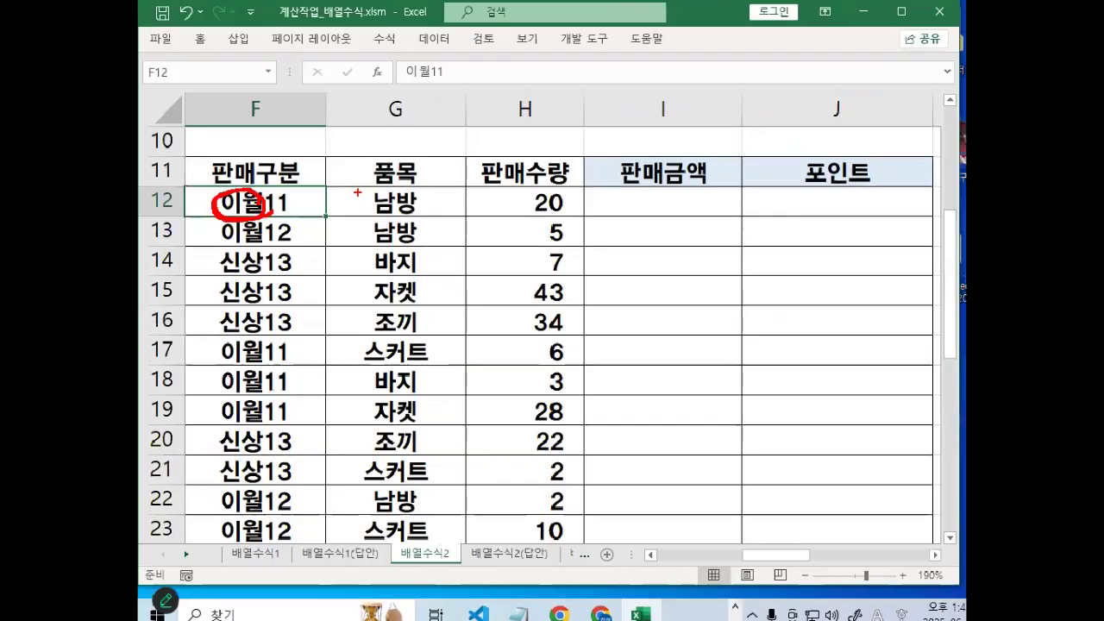
Select F12:F22 in 표3 and examine the leading two characters throughout the 판매구분 column.
left_click_drag(259, 202, 319, 520)
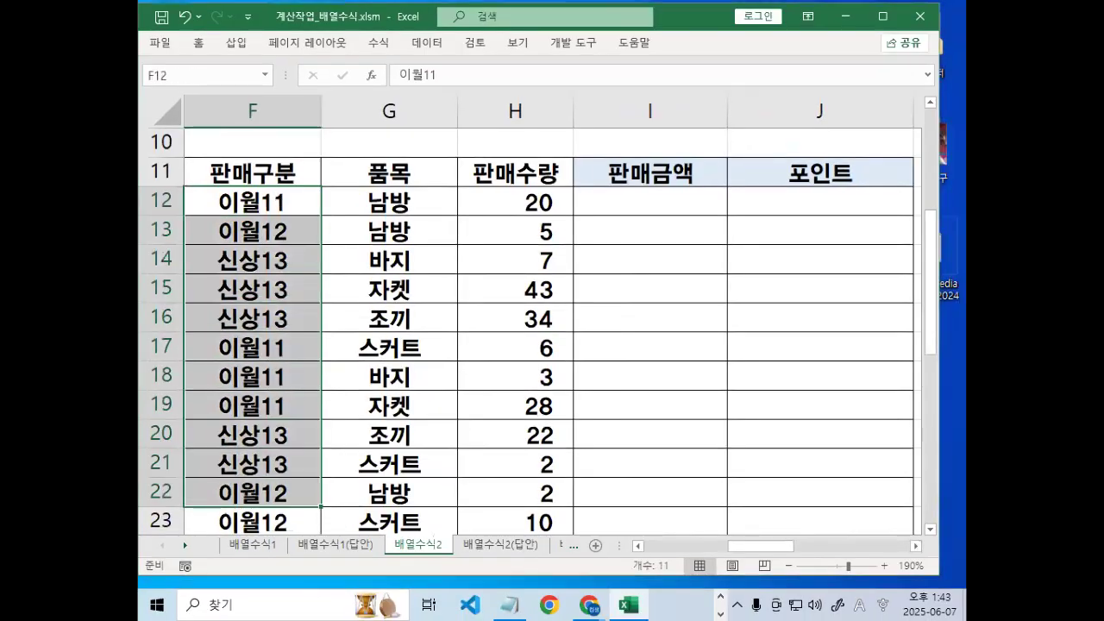
key("ctrl+1")
left_click_drag(238, 147, 222, 491)
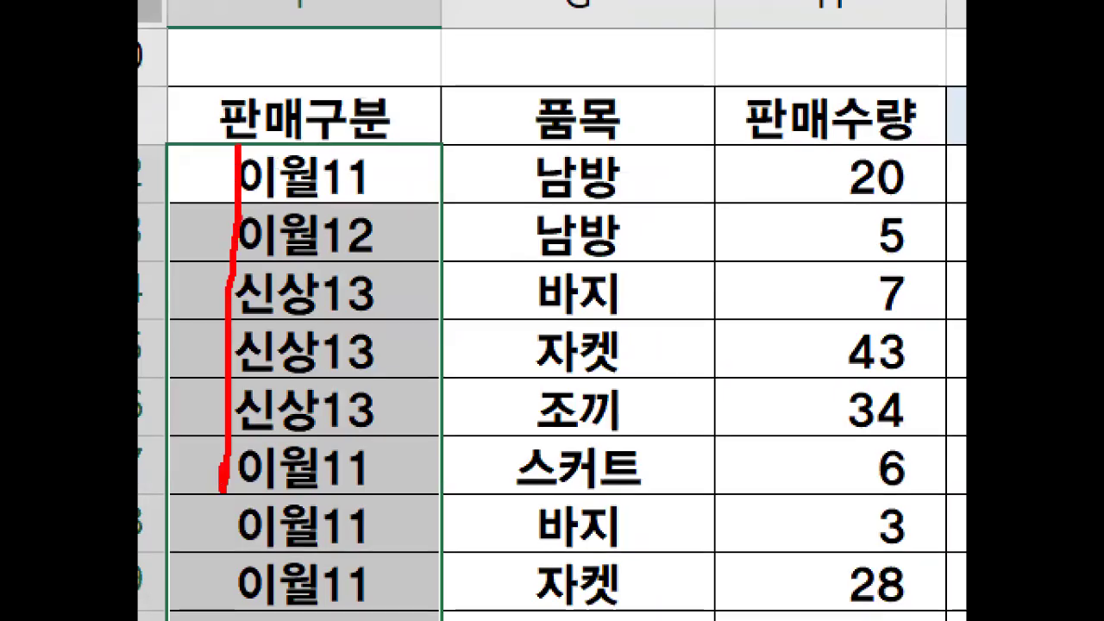
mouse_move(235, 141)
left_mouse_down()
mouse_move(326, 140)
mouse_move(336, 453)
mouse_move(183, 510)
left_mouse_up()
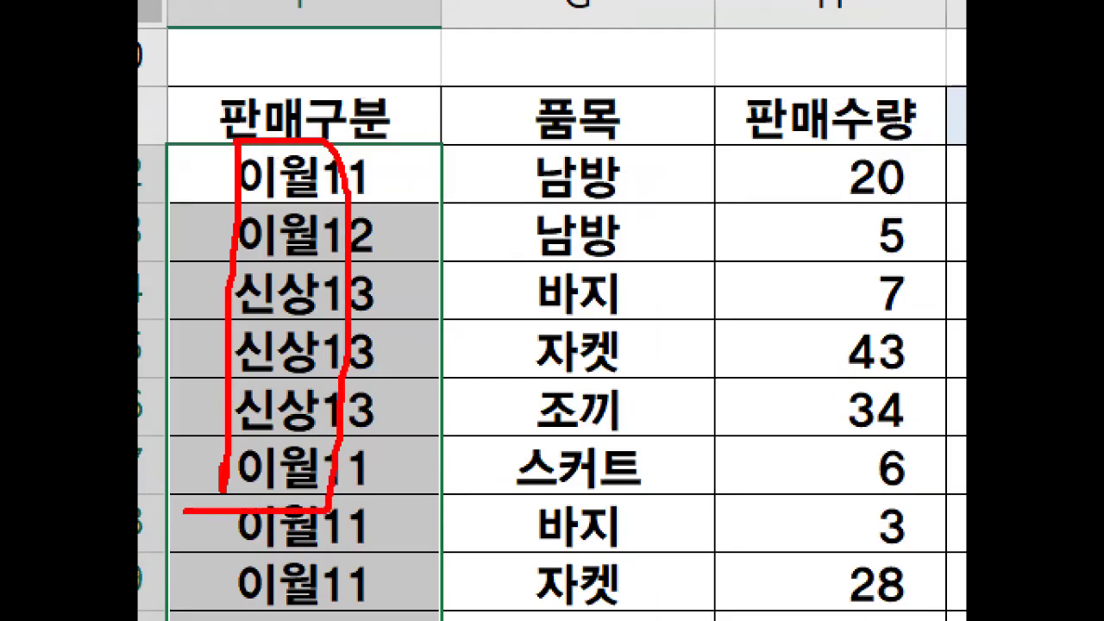
left_click_drag(336, 184, 332, 148)
left_click_drag(341, 227, 336, 207)
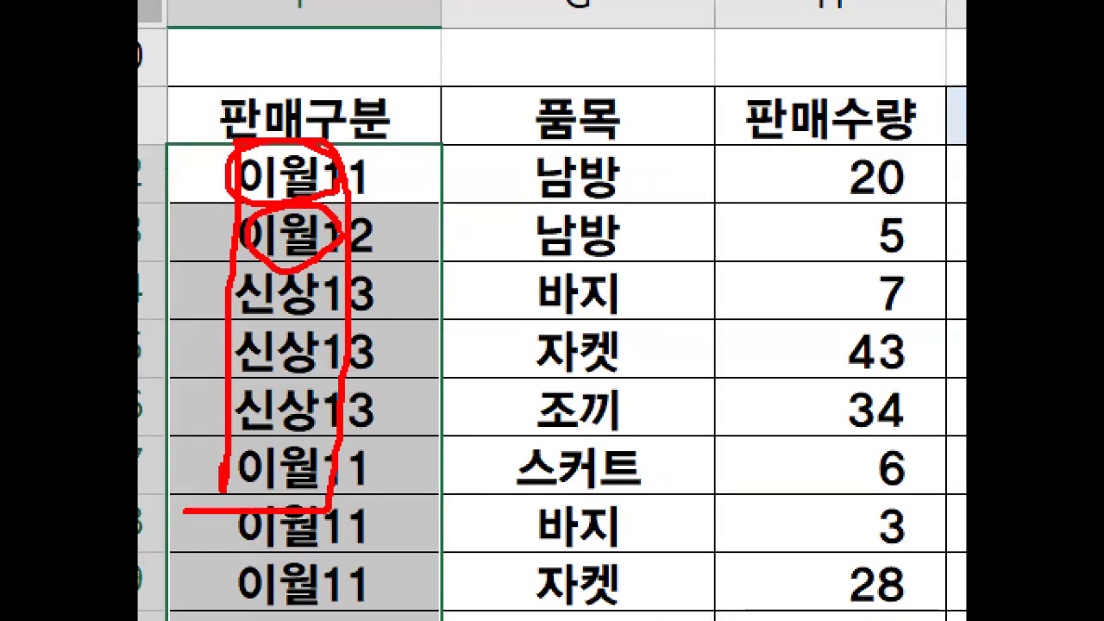
key("Escape")
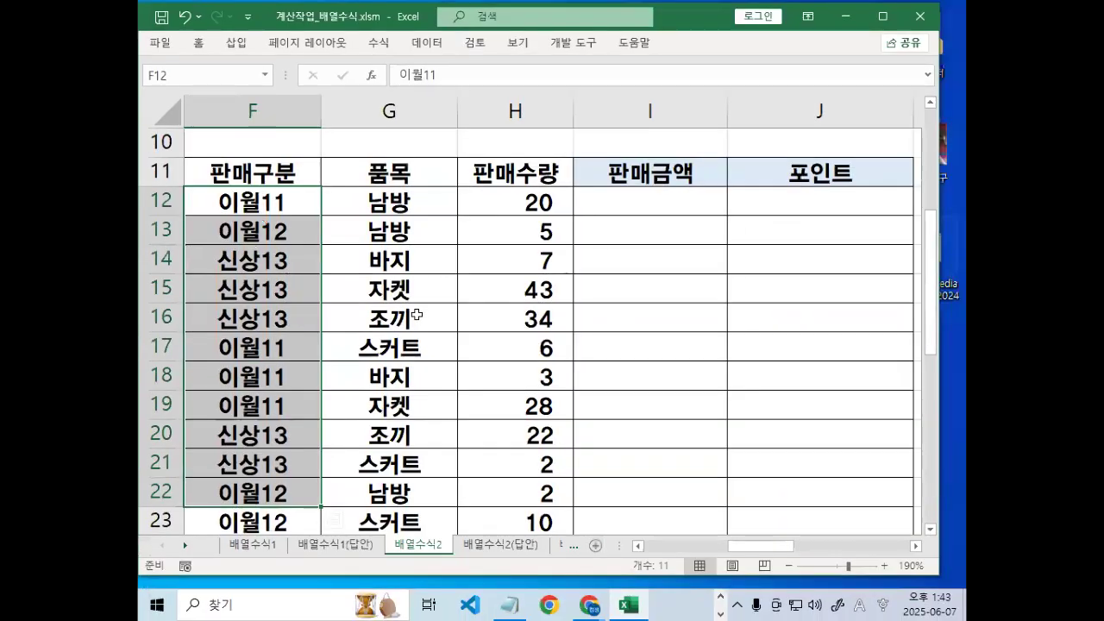
Check 표2's result cell J5 and the 신상 label in I5 that the extracted text must match.
left_click(472, 204)
scroll(702, 302, "up", 2)
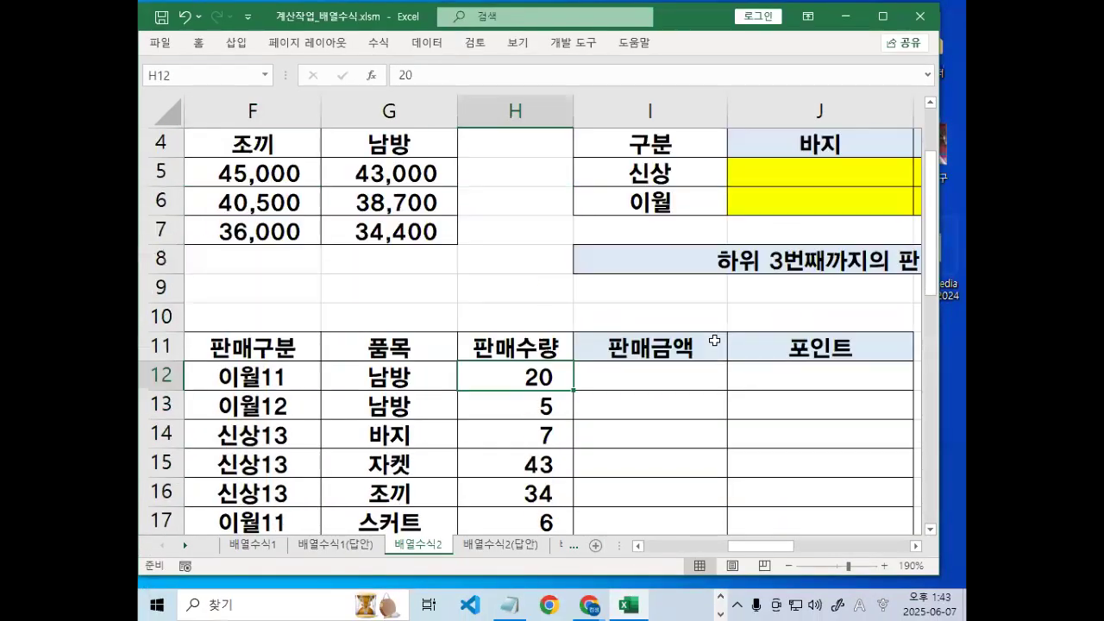
left_click(815, 170)
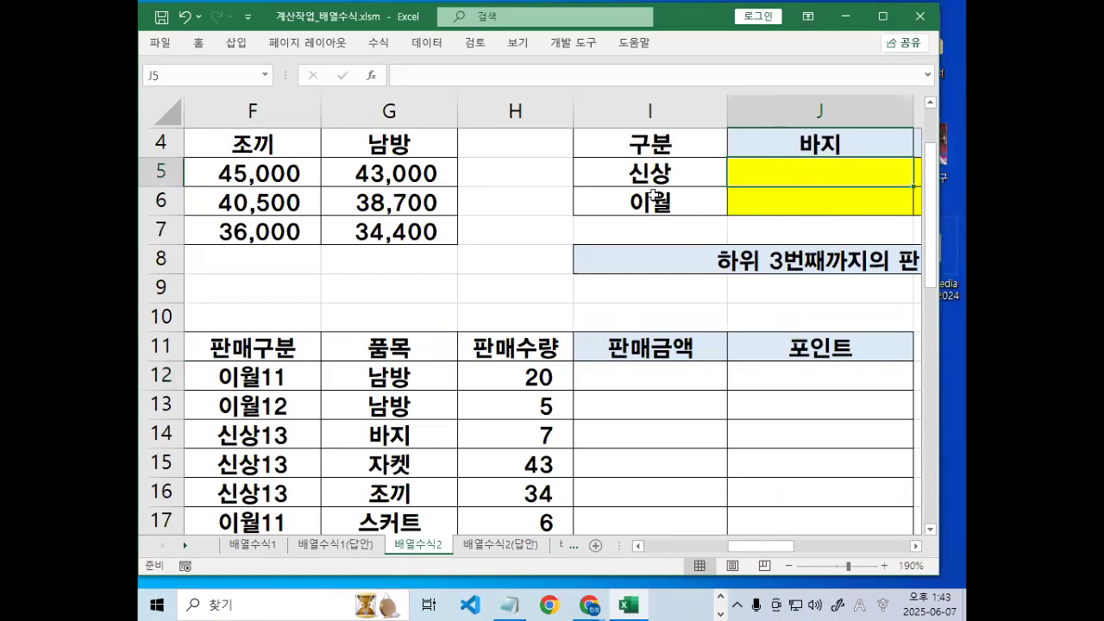
left_click(647, 168)
In the Notepad notes, review the LEFT 함수 remark, the 품목별 condition and the 판매건수 *1 line.
left_click(515, 601)
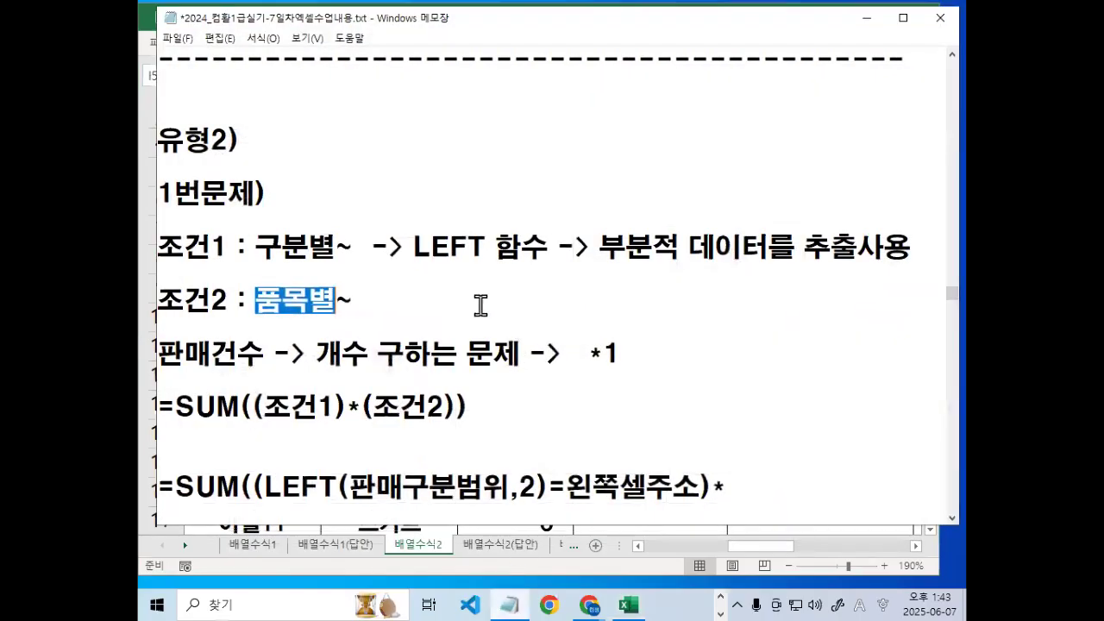
left_click_drag(412, 248, 912, 250)
left_click(267, 298)
left_click_drag(270, 295, 345, 298)
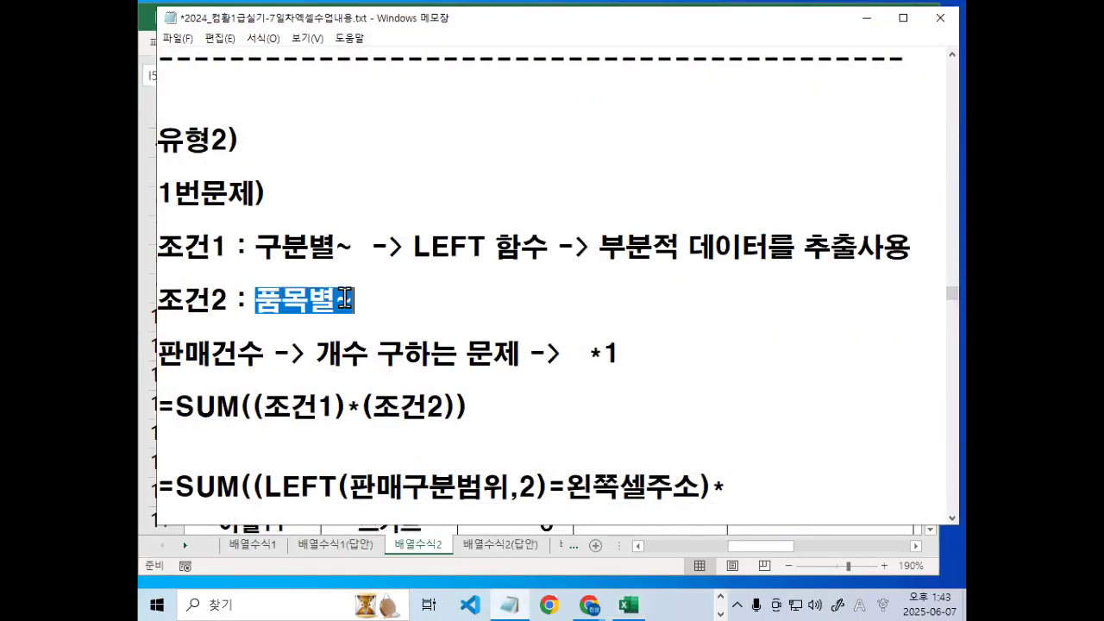
left_click_drag(169, 353, 614, 354)
Insert several blank lines in the notes between =SUM((조건1)*(조건2)) and the =SUM((LEFT(판매구분범위,2)=왼쪽셀주소)* line.
scroll(389, 388, "down", 1)
left_click(303, 376)
key("Return")
key("Return")
key("Return")
key("Return")
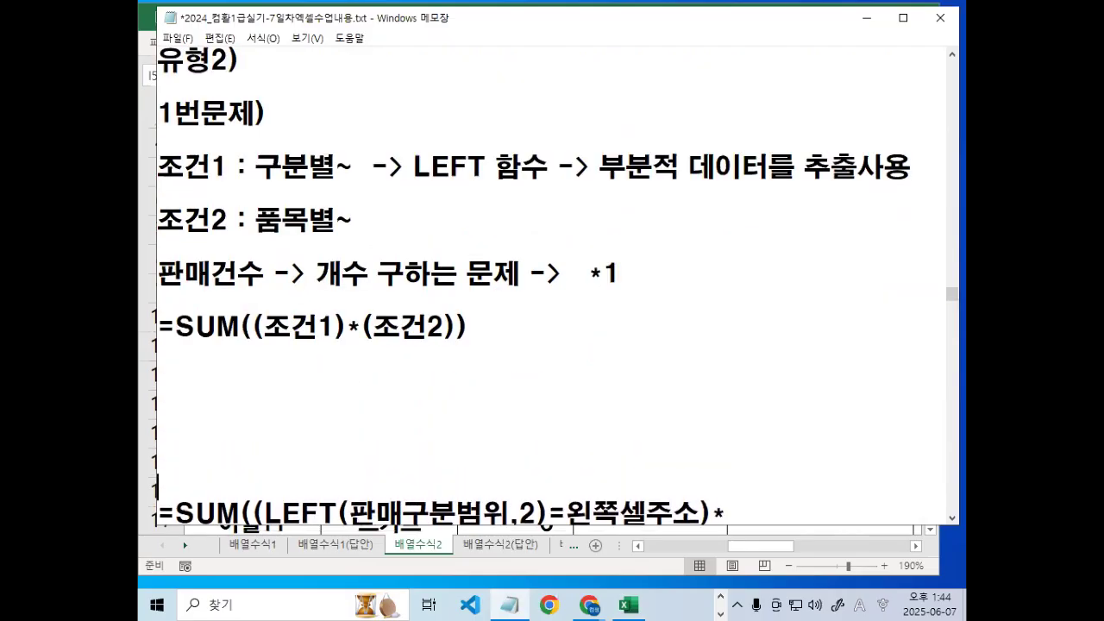
left_click_drag(446, 274, 457, 281)
left_click(459, 386)
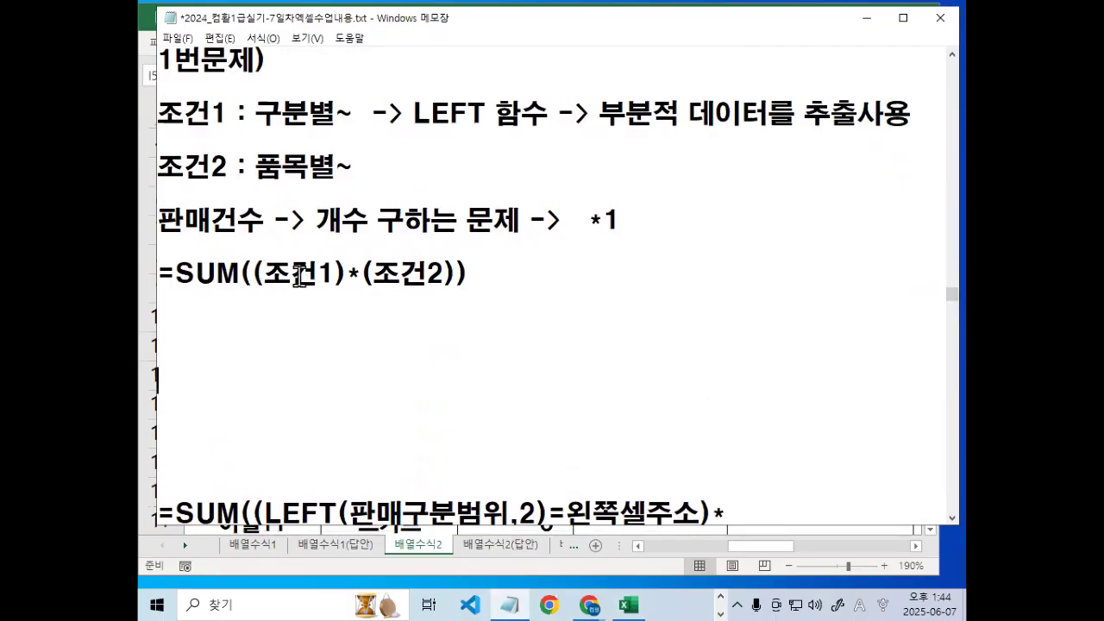
Examine the paired opening and closing parentheses around the two conditions in the =SUM((조건1)*(조건2)) line.
left_click_drag(253, 273, 456, 274)
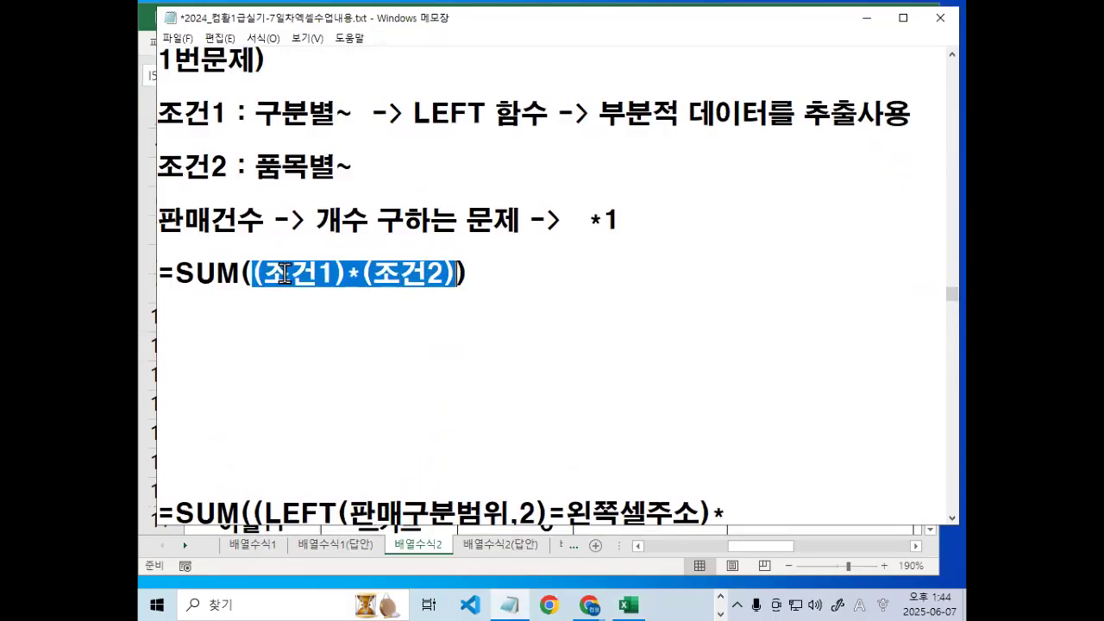
left_click(260, 273)
left_click_drag(175, 272, 261, 273)
left_click(242, 273)
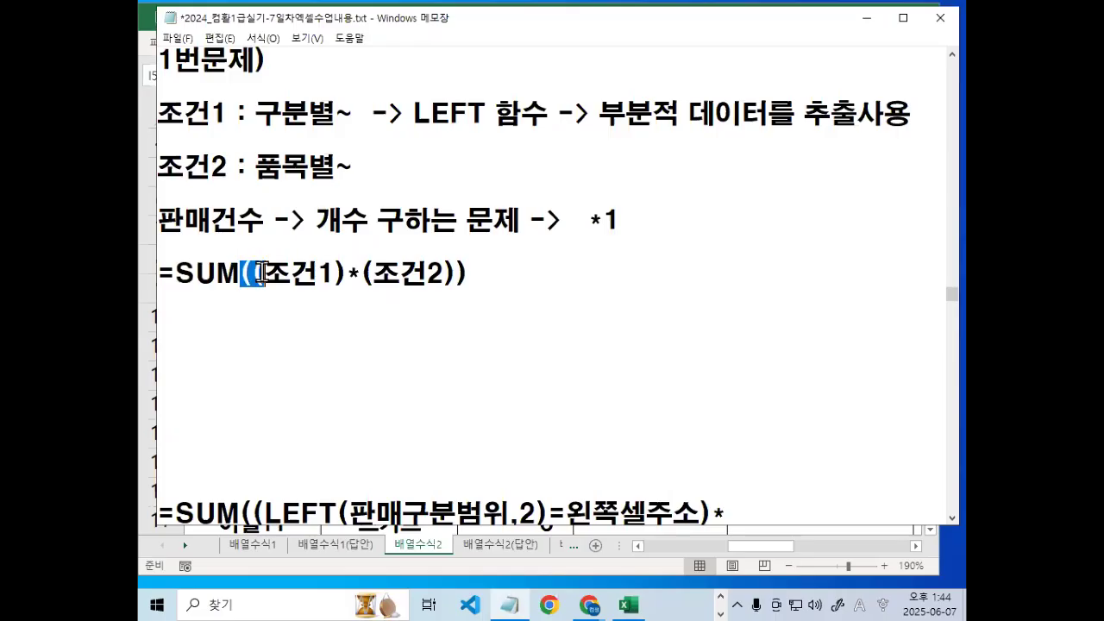
left_click(457, 273)
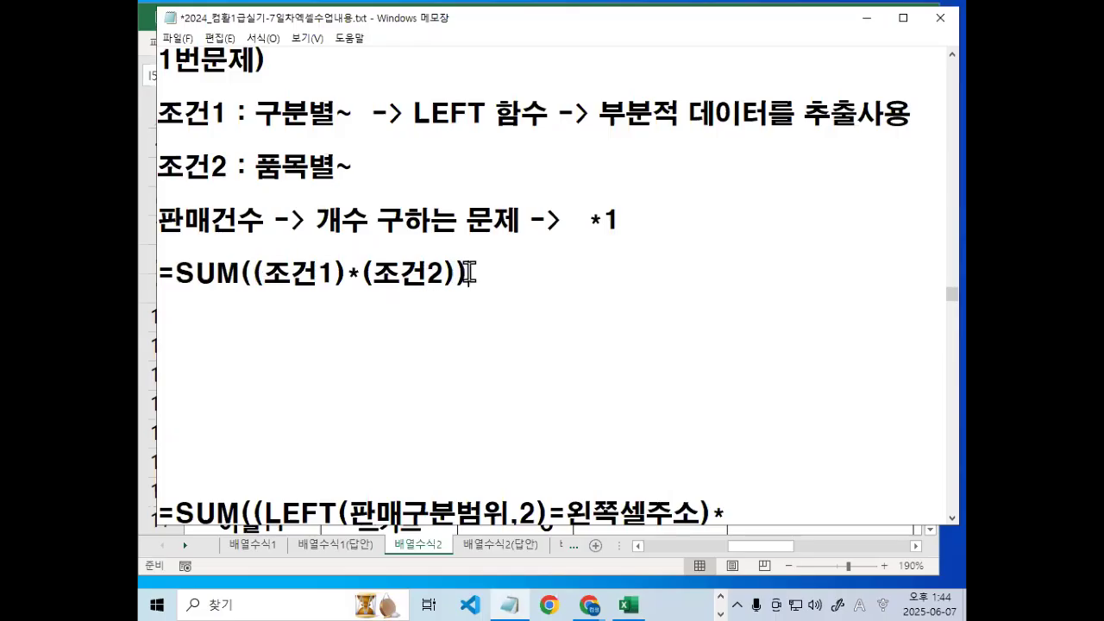
mouse_move(498, 271)
left_mouse_down()
mouse_move(451, 297)
mouse_move(506, 291)
left_mouse_up()
left_click_drag(444, 273, 456, 274)
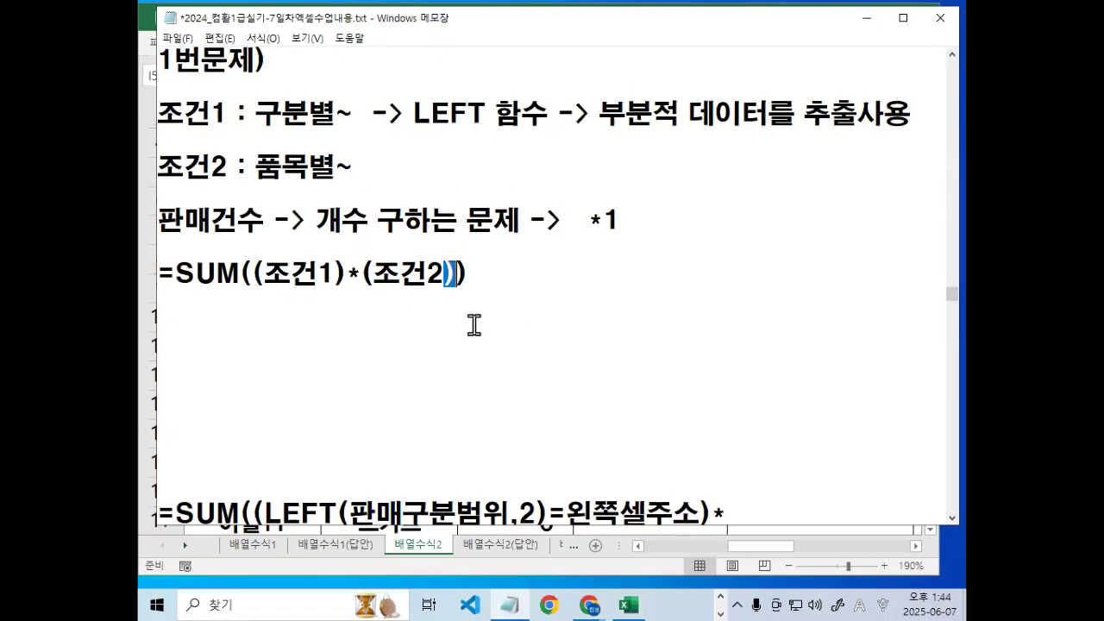
left_click(468, 301)
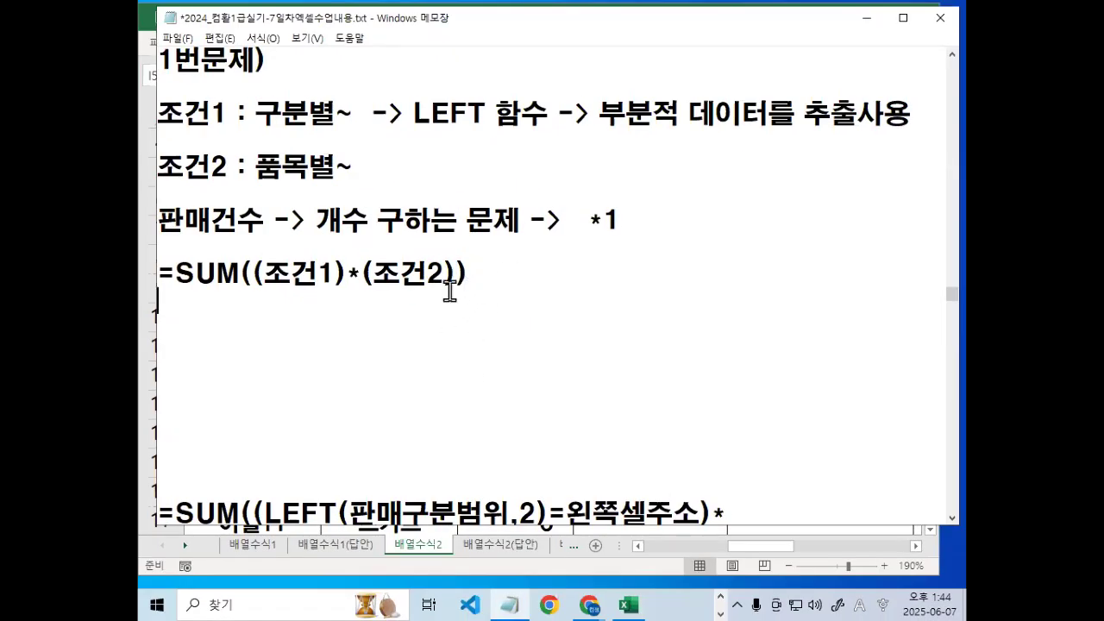
left_click_drag(242, 273, 263, 273)
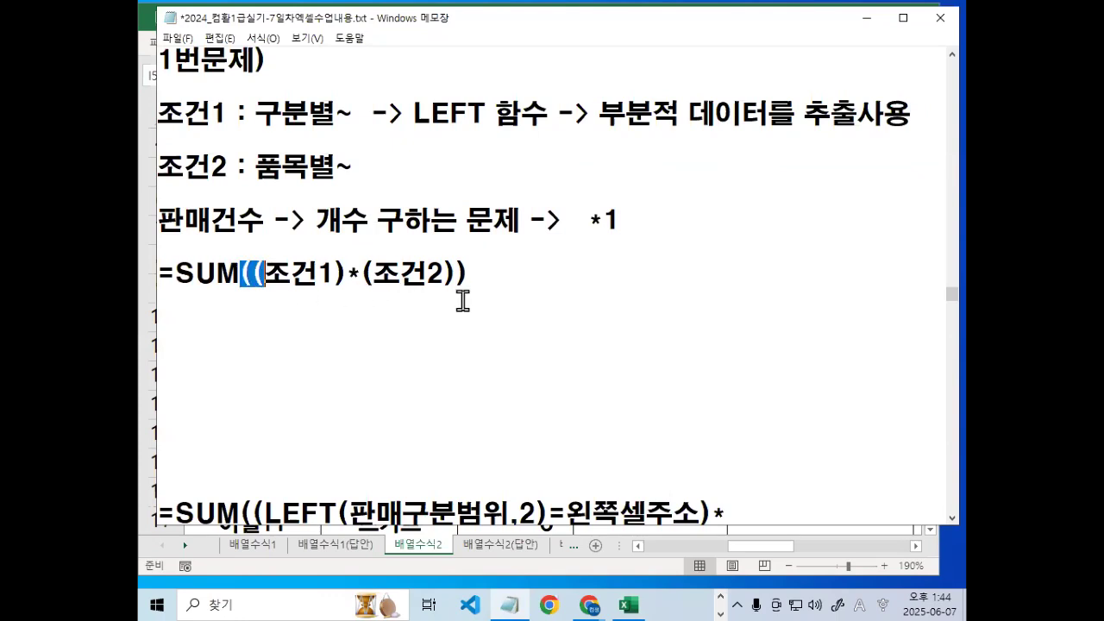
mouse_move(470, 273)
left_mouse_down()
mouse_move(456, 274)
mouse_move(429, 322)
left_mouse_up()
left_click(470, 273)
mouse_move(499, 291)
left_mouse_down()
mouse_move(450, 258)
mouse_move(508, 295)
left_mouse_up()
key("Escape")
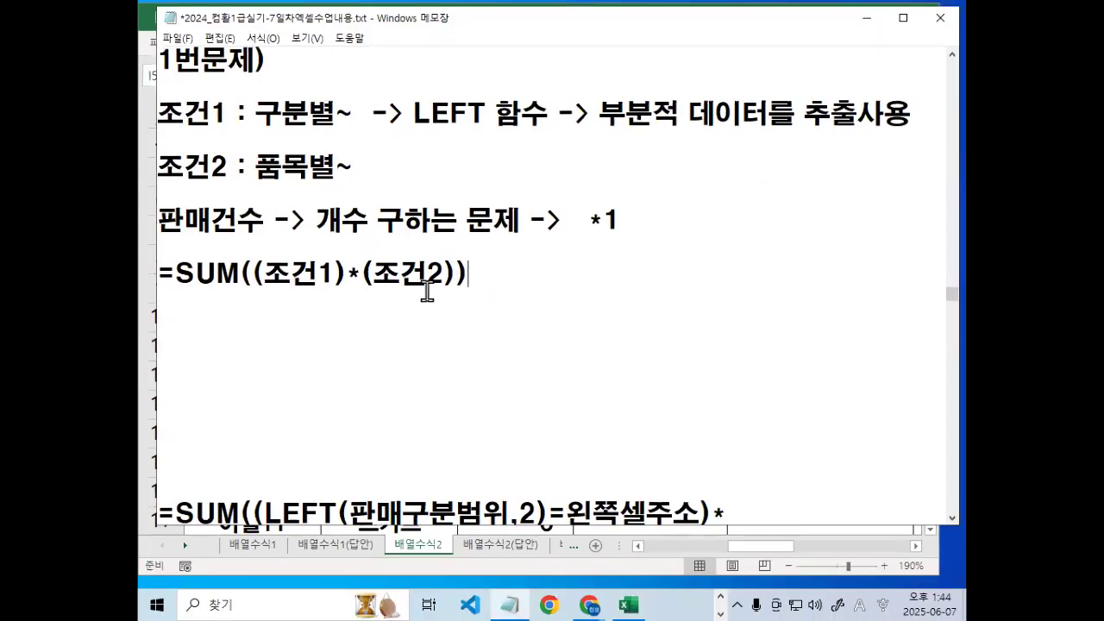
Remove the blank lines above the =SUM((LEFT(판매구분범위,2)=왼쪽셀주소)* line and insert several below its (품목범위=위쪽셀주소)) line.
scroll(273, 312, "down", 2)
key("Delete")
key("Delete")
key("Return")
key("Return")
key("Return")
key("Return")
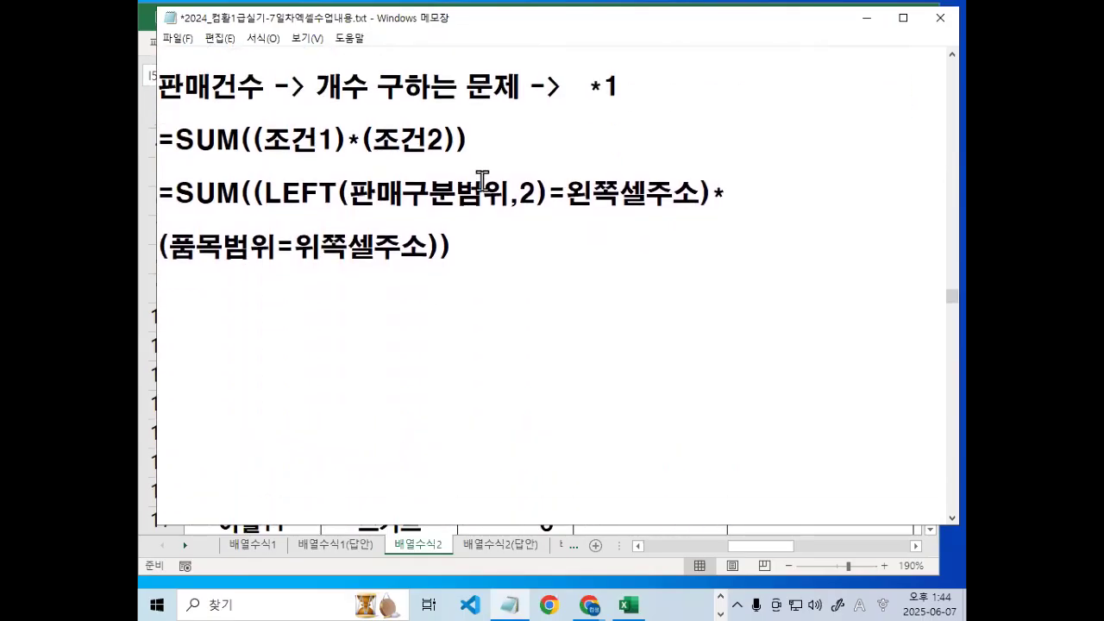
Review the reference type of each argument in the SUM-LEFT syntax: 판매구분범위, 왼쪽셀주소, 품목범위 and 위쪽셀주소.
mouse_move(356, 208)
left_mouse_down()
mouse_move(481, 208)
mouse_move(463, 240)
left_mouse_up()
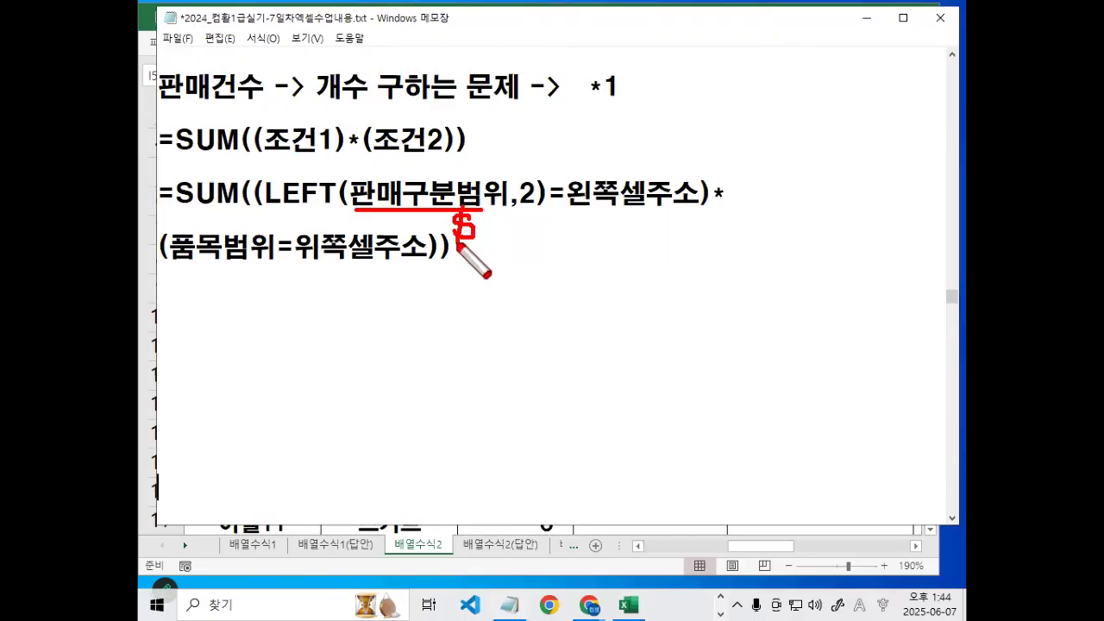
left_click_drag(566, 207, 697, 208)
mouse_move(630, 221)
left_mouse_down()
mouse_move(642, 229)
mouse_move(635, 244)
mouse_move(663, 209)
mouse_move(666, 245)
left_mouse_up()
mouse_move(291, 264)
left_mouse_down()
mouse_move(431, 263)
mouse_move(376, 302)
mouse_move(412, 302)
left_mouse_up()
mouse_move(165, 264)
left_mouse_down()
mouse_move(272, 263)
mouse_move(216, 317)
left_mouse_up()
left_click_drag(221, 269, 221, 335)
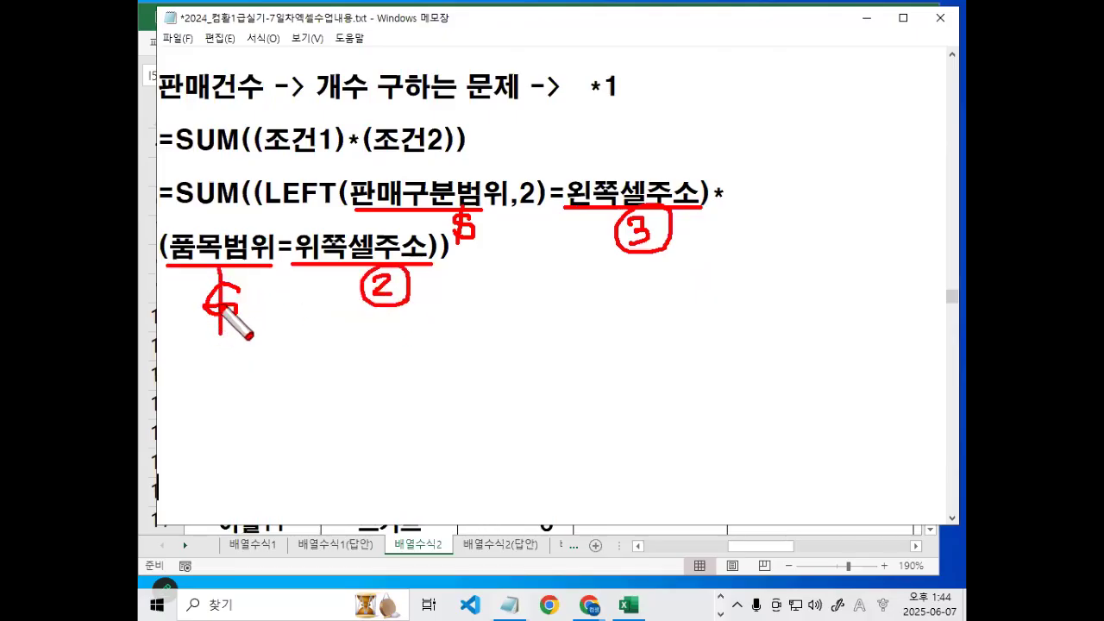
mouse_move(203, 215)
left_mouse_down()
mouse_move(211, 238)
mouse_move(238, 184)
left_mouse_up()
left_click_drag(395, 153, 448, 97)
key("Escape")
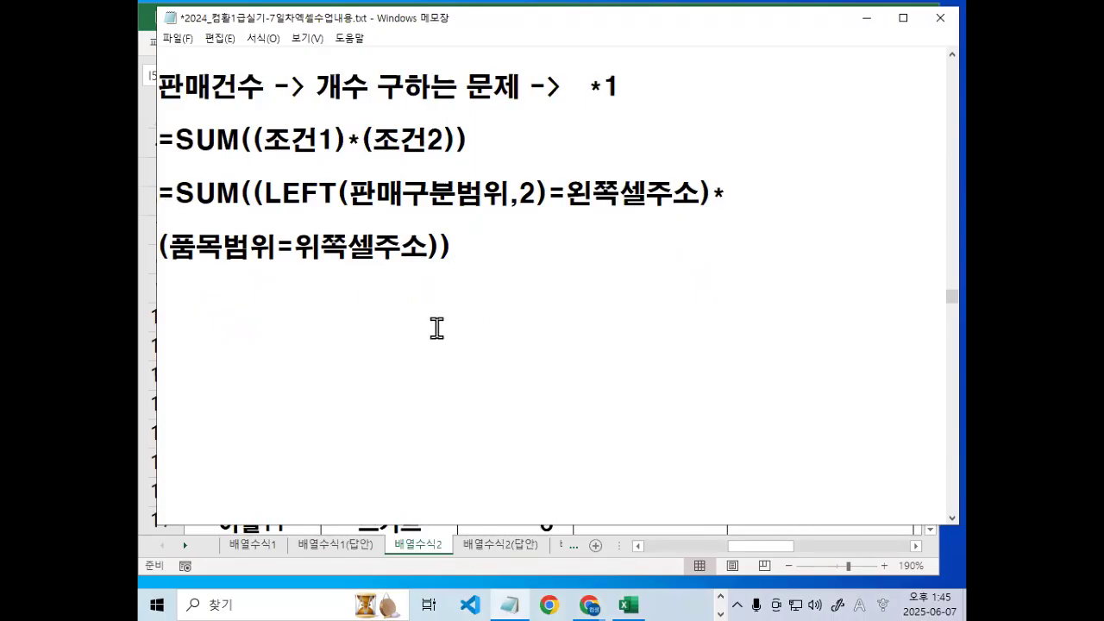
left_click_drag(159, 192, 484, 239)
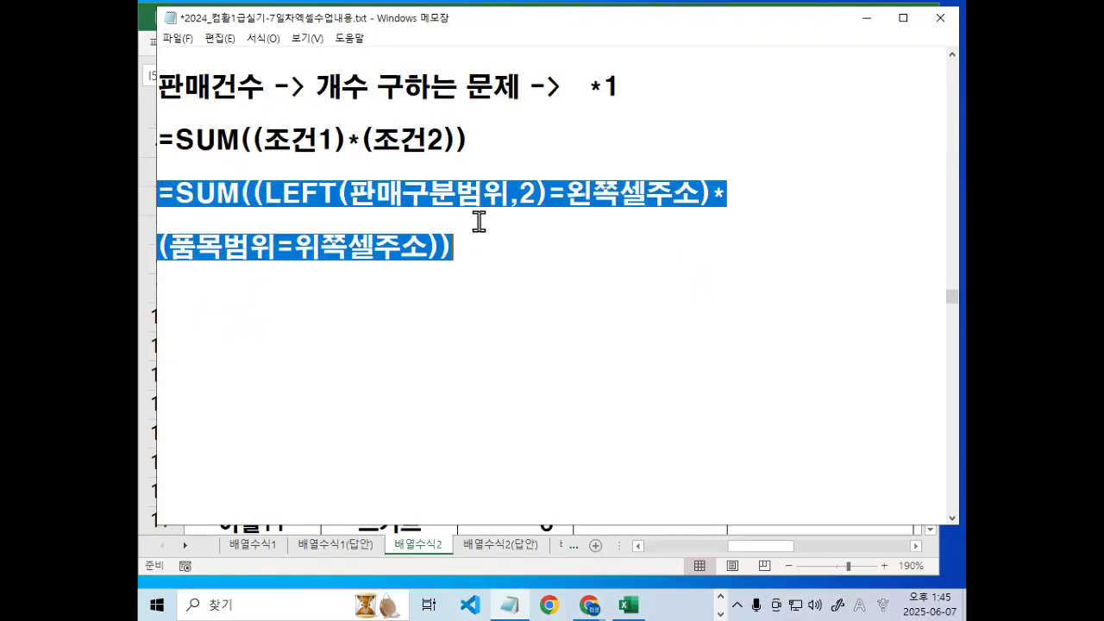
left_click(535, 226)
Switch to Excel and write =SUM((LEFT($F$12:$F$37,2)=$I5)*($G$12:$G$37=J$4)) in 표2's cell J5.
left_click(865, 17)
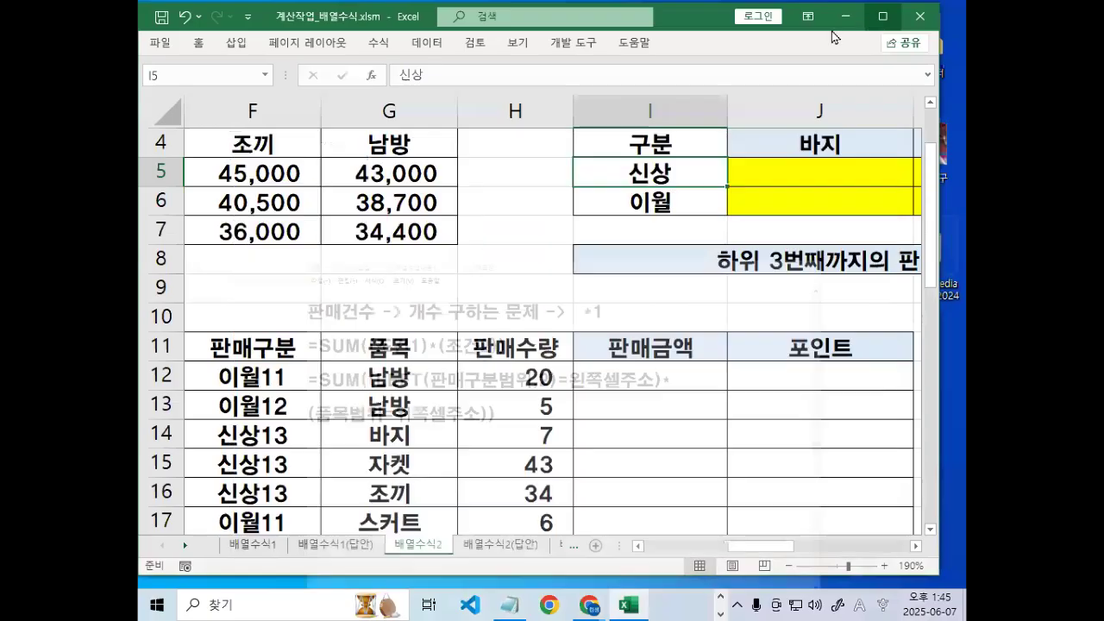
scroll(607, 363, "right", 3)
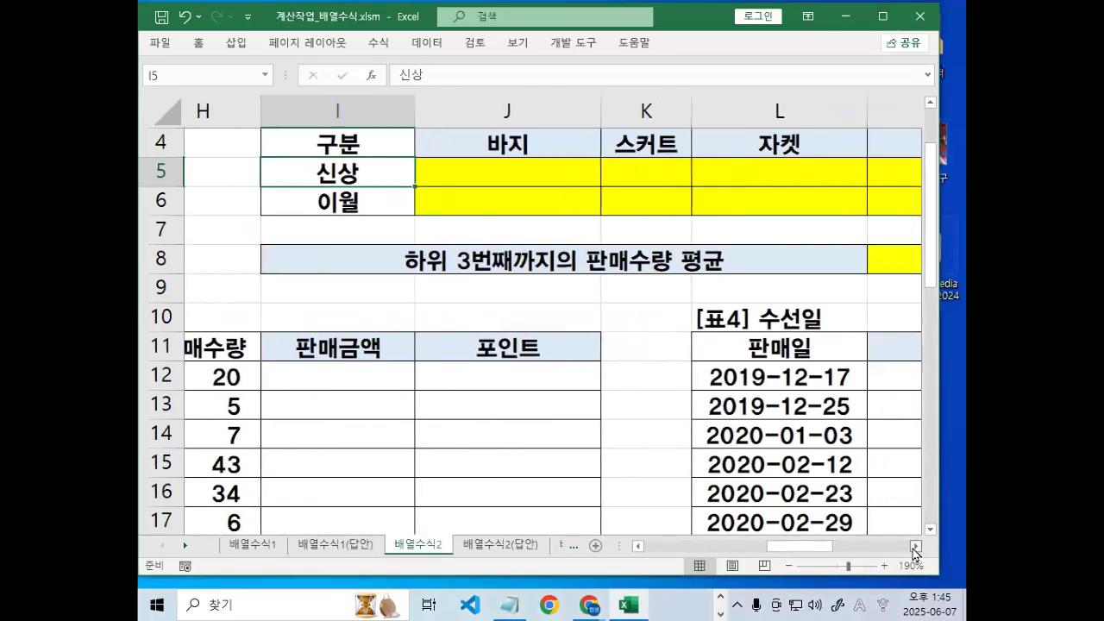
scroll(552, 378, "up", 1)
left_click(412, 255)
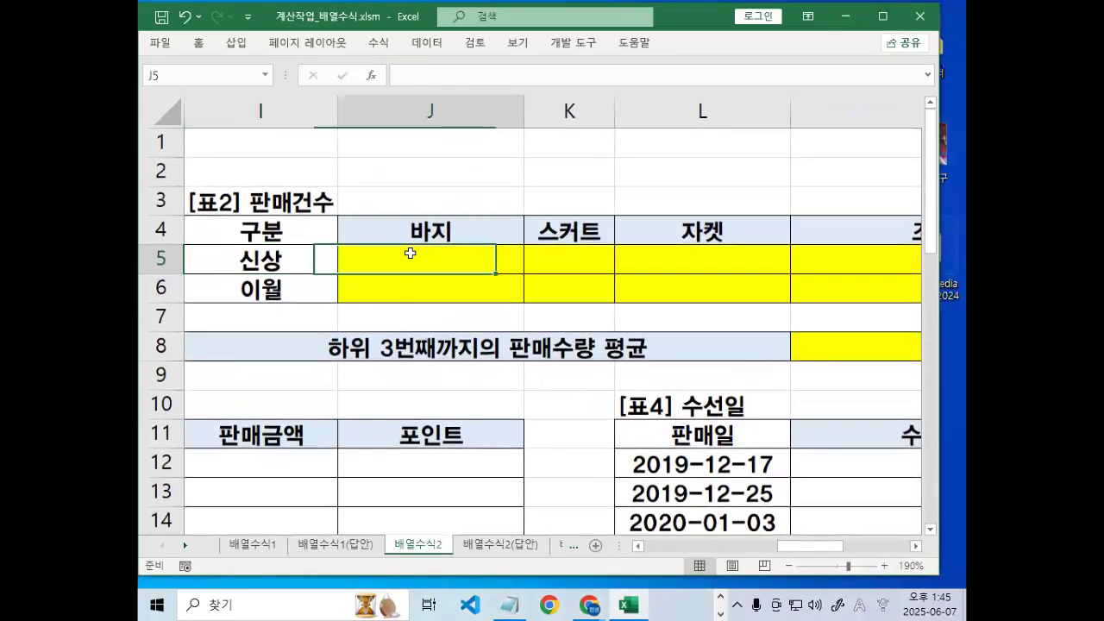
scroll(568, 338, "up", 2, "ctrl")
left_click_drag(830, 551, 802, 550)
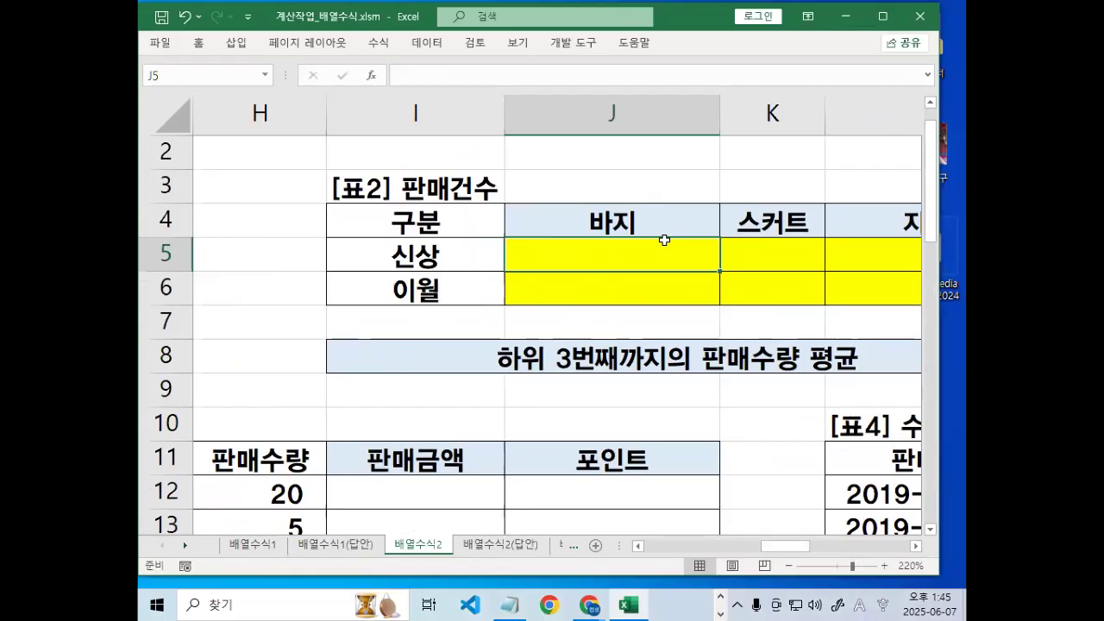
type("=")
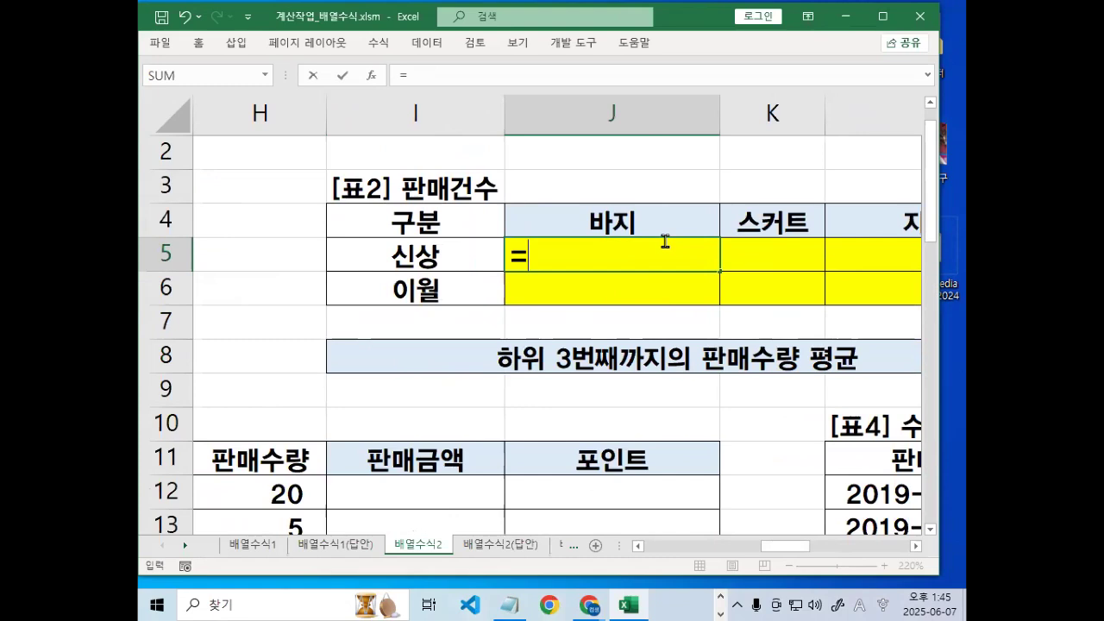
type("SUM")
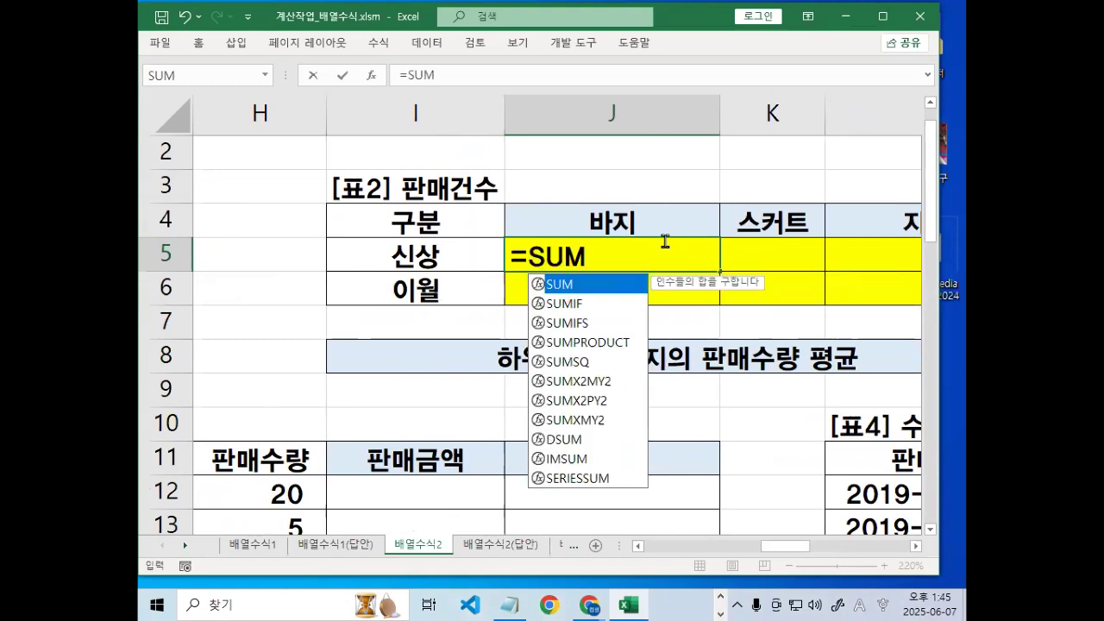
type("(")
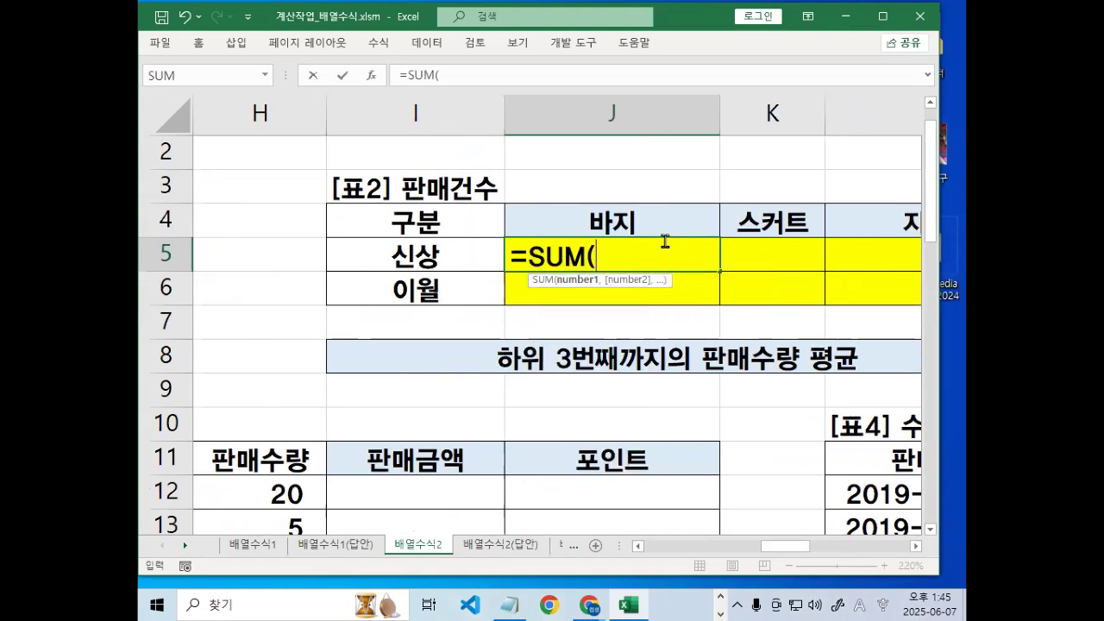
type("(")
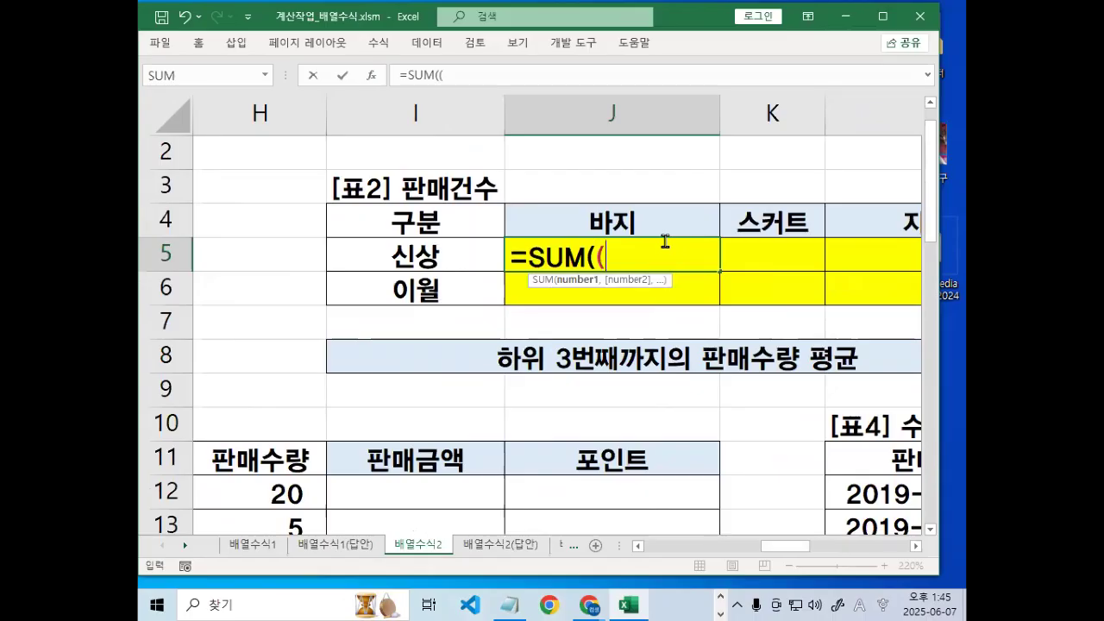
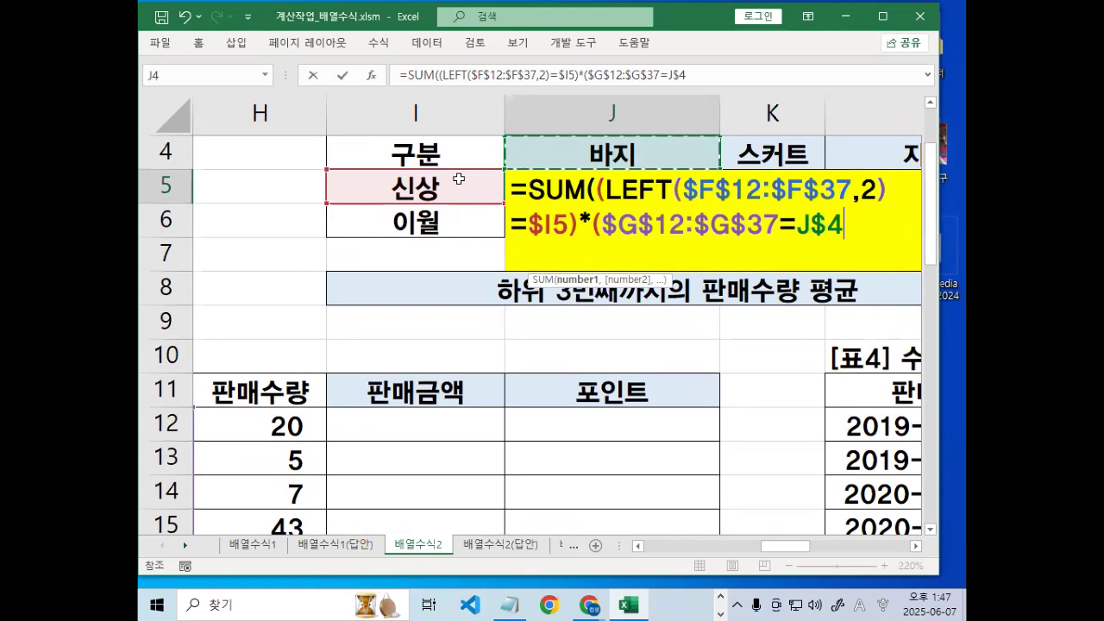
type("))")
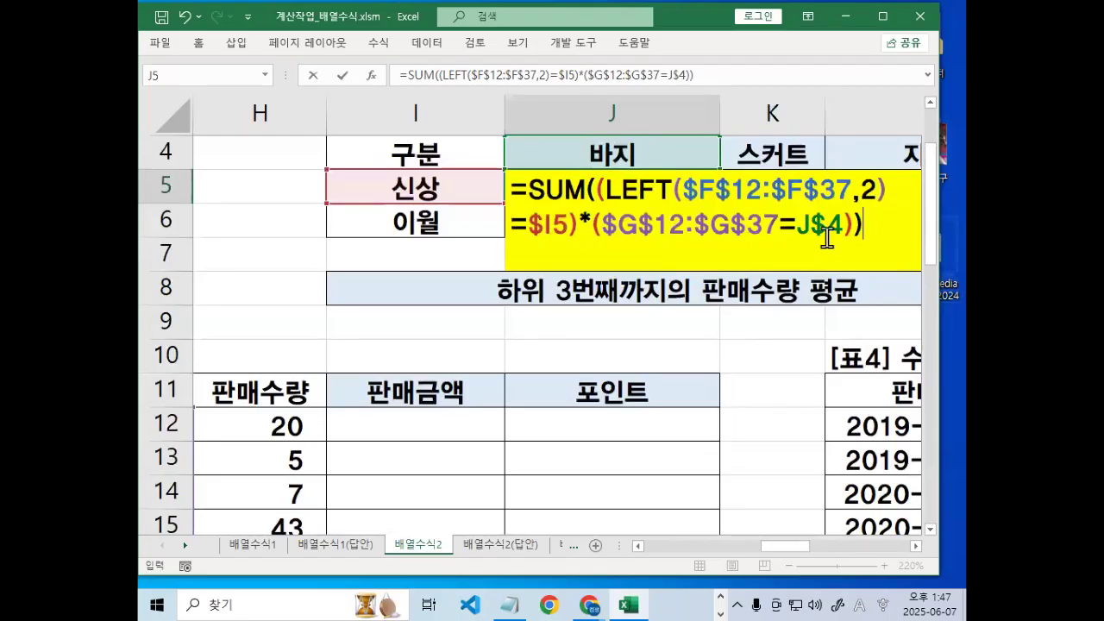
Check the double opening and closing parentheses of the SUM formula being edited in J5.
left_click_drag(604, 209, 606, 195)
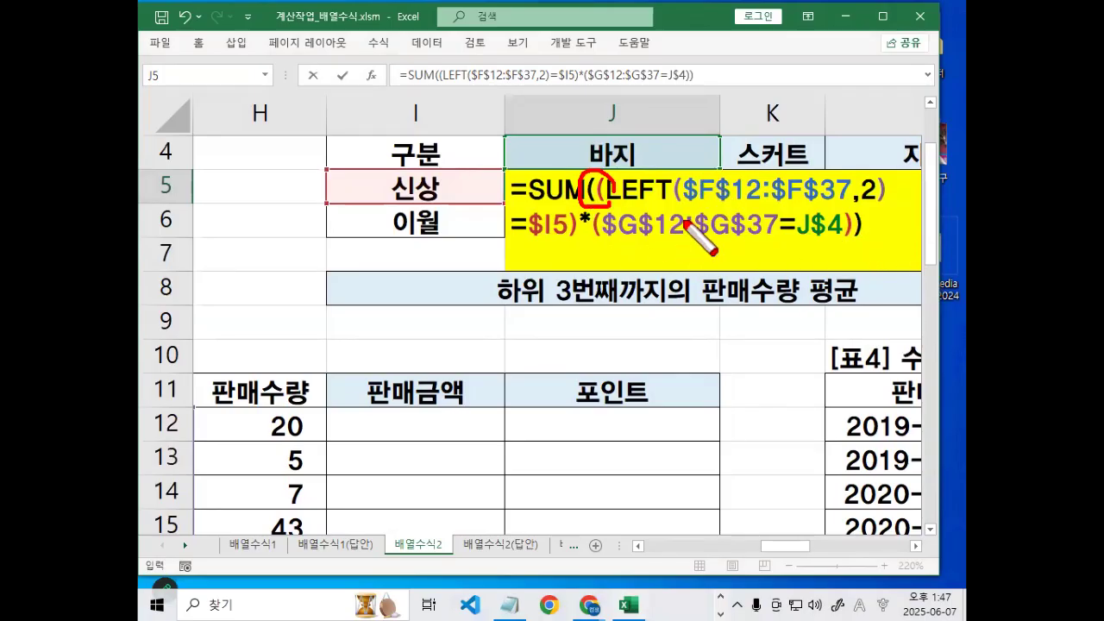
key("Escape")
mouse_move(582, 207)
left_mouse_down()
mouse_move(557, 155)
mouse_move(621, 200)
left_mouse_up()
key("Escape")
left_click_drag(604, 145, 604, 205)
key("Escape")
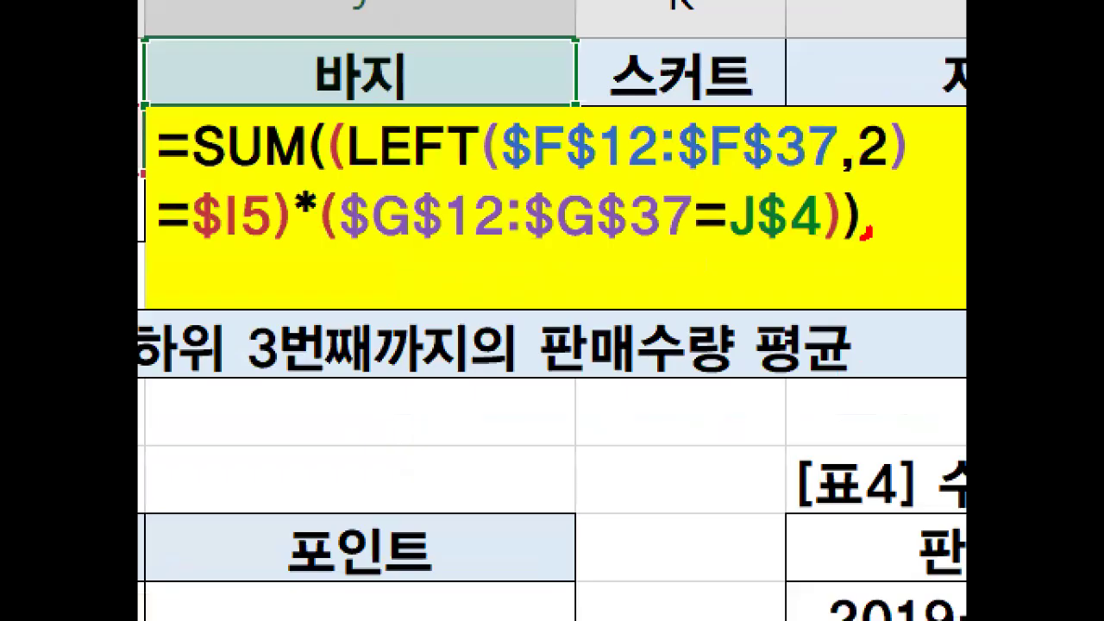
left_click_drag(862, 231, 865, 226)
key("Escape")
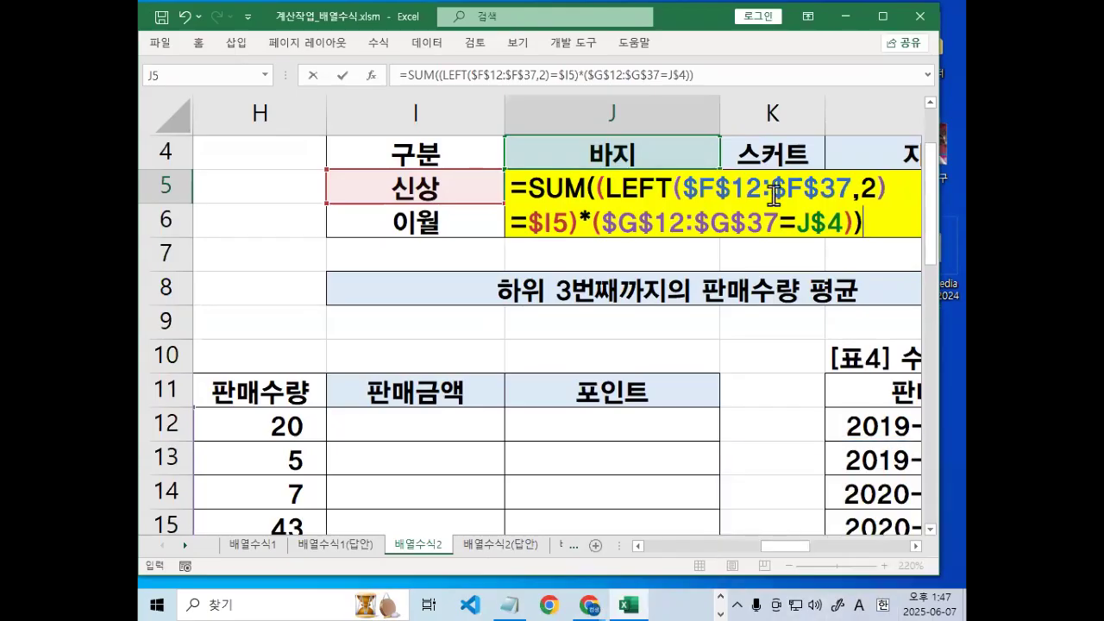
Commit the J5 formula as an array formula and fill it through J5:N6.
key("ctrl+shift+Return")
left_click_drag(722, 210, 779, 244)
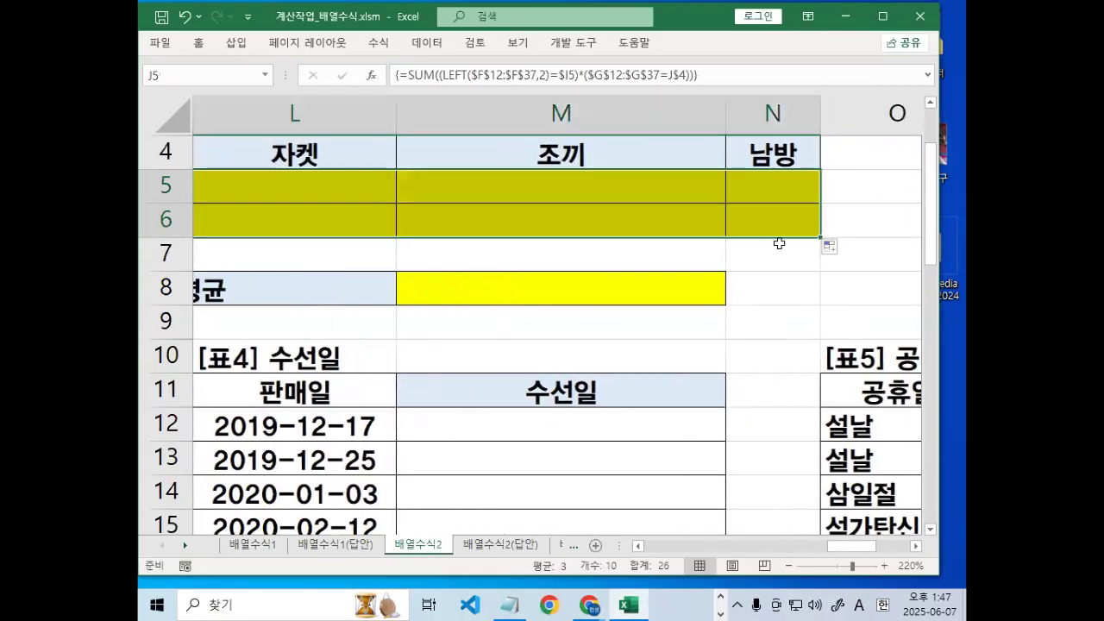
left_click_drag(846, 552, 781, 553)
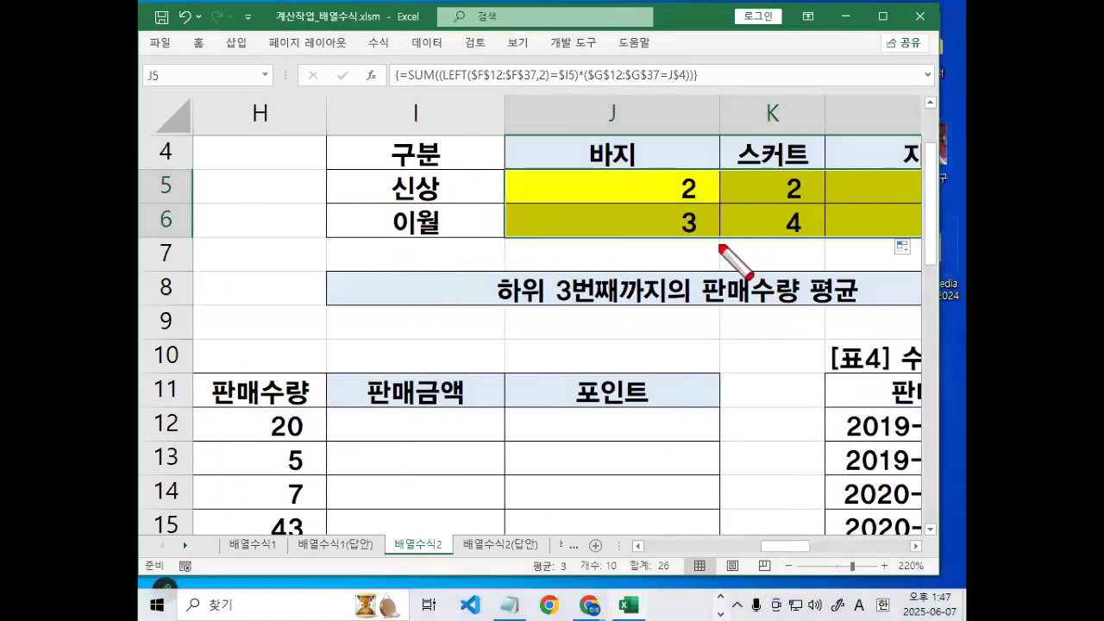
Check the filled 판매건수 results and their array formulas across 표2, from 바지 to 남방 for 신상 and 이월.
mouse_move(612, 197)
left_mouse_down()
mouse_move(868, 187)
mouse_move(878, 209)
left_mouse_up()
mouse_move(574, 162)
left_mouse_down()
mouse_move(576, 260)
mouse_move(841, 254)
mouse_move(838, 274)
mouse_move(811, 292)
left_mouse_up()
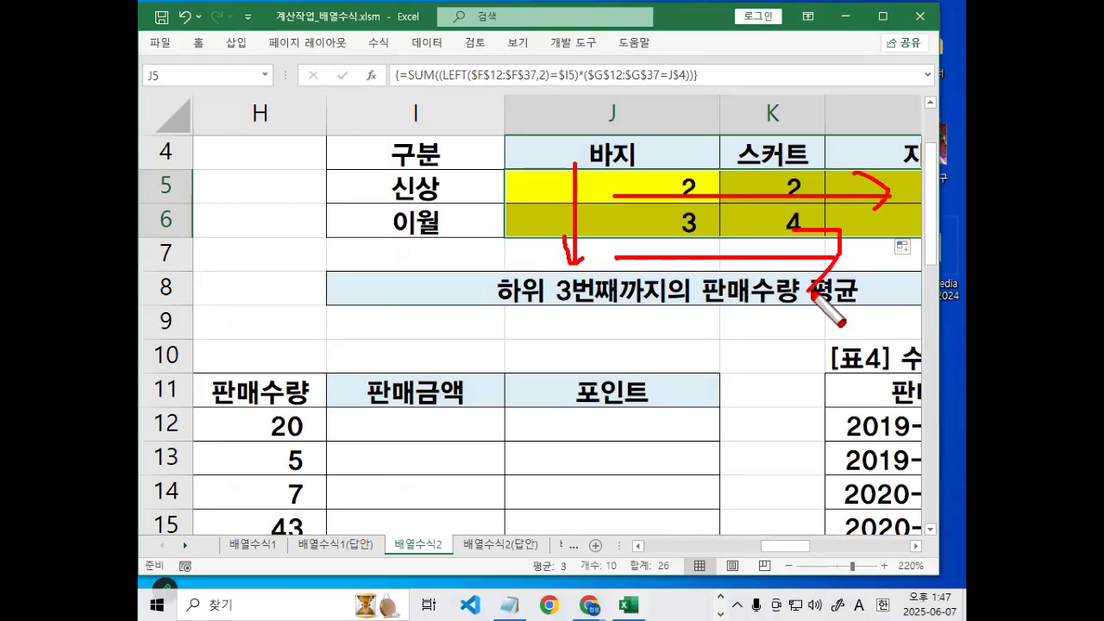
key("Escape")
key("Down")
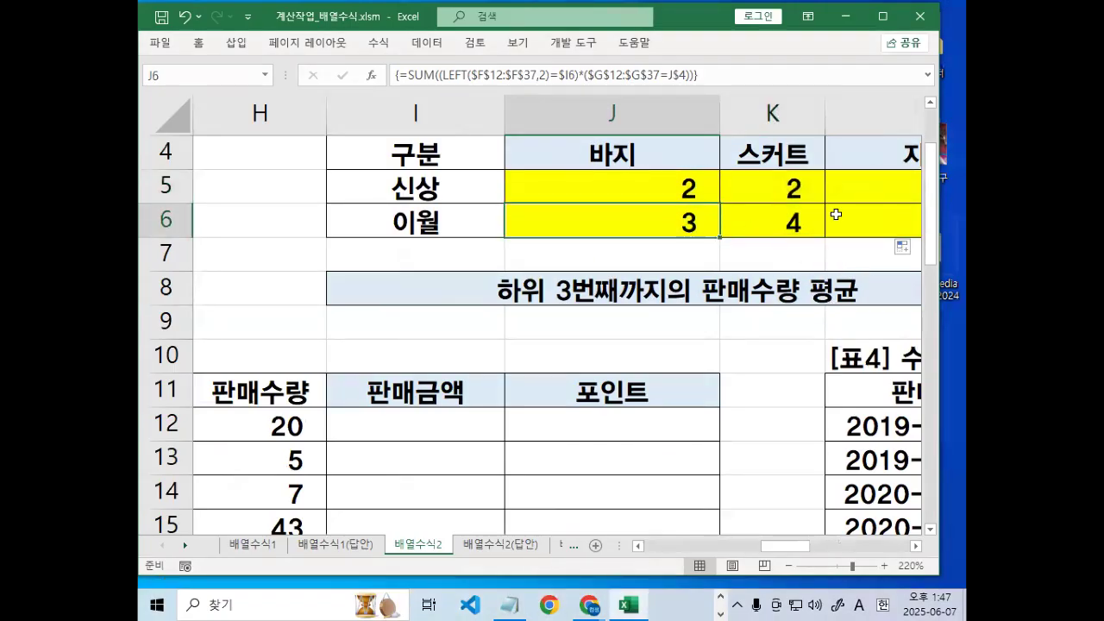
key("Up")
key("Right")
key("Right")
key("Right")
key("Right")
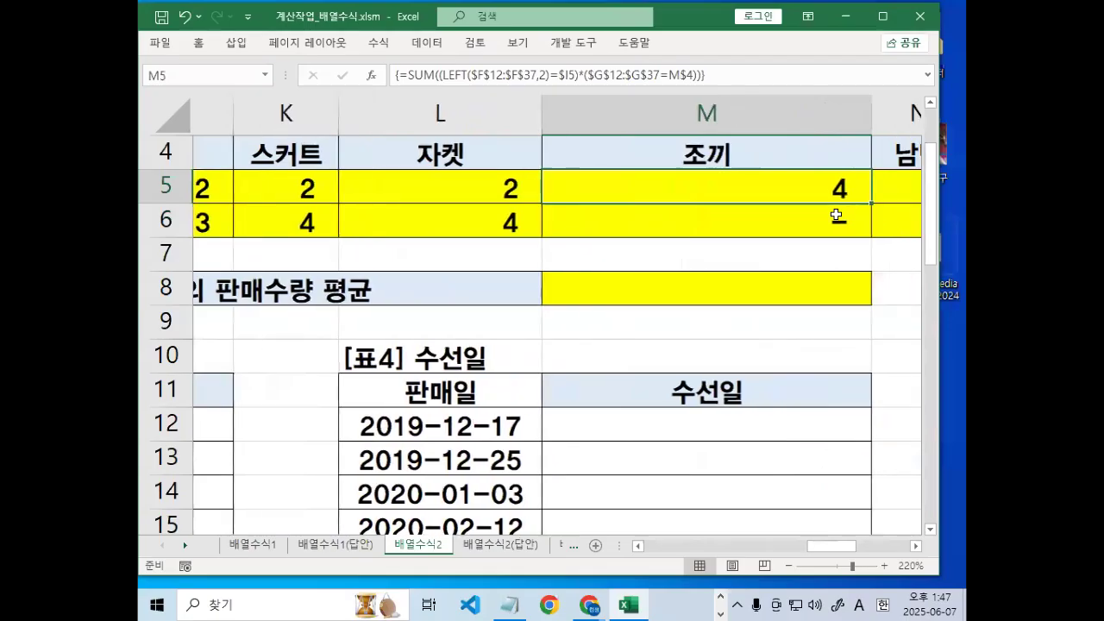
scroll(836, 215, "right", 1)
key("shift+Down")
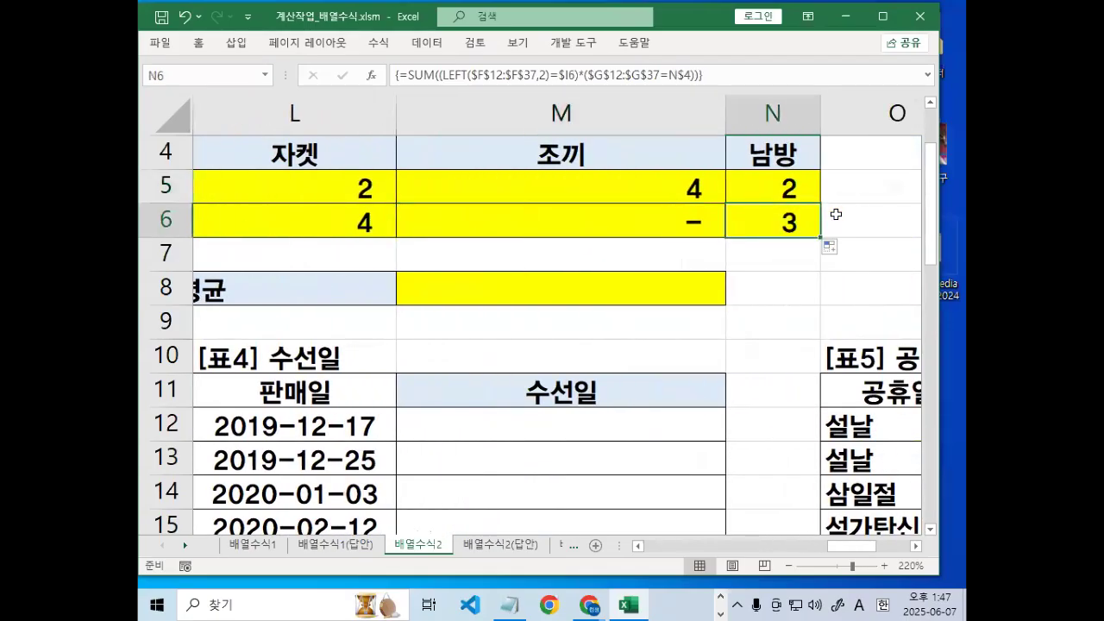
key("Down")
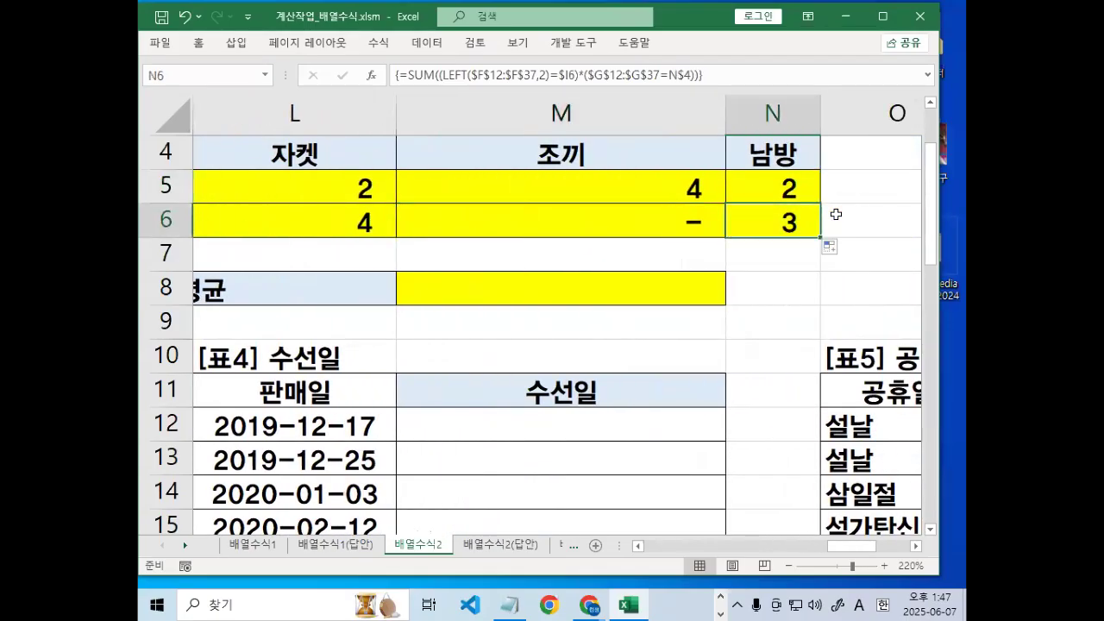
Switch to the Notepad notes and delete the extra blank lines around the 참조범위 remarks and above the $F$12:$F$37 formula.
left_click(516, 604)
key("Delete")
key("Delete")
key("Delete")
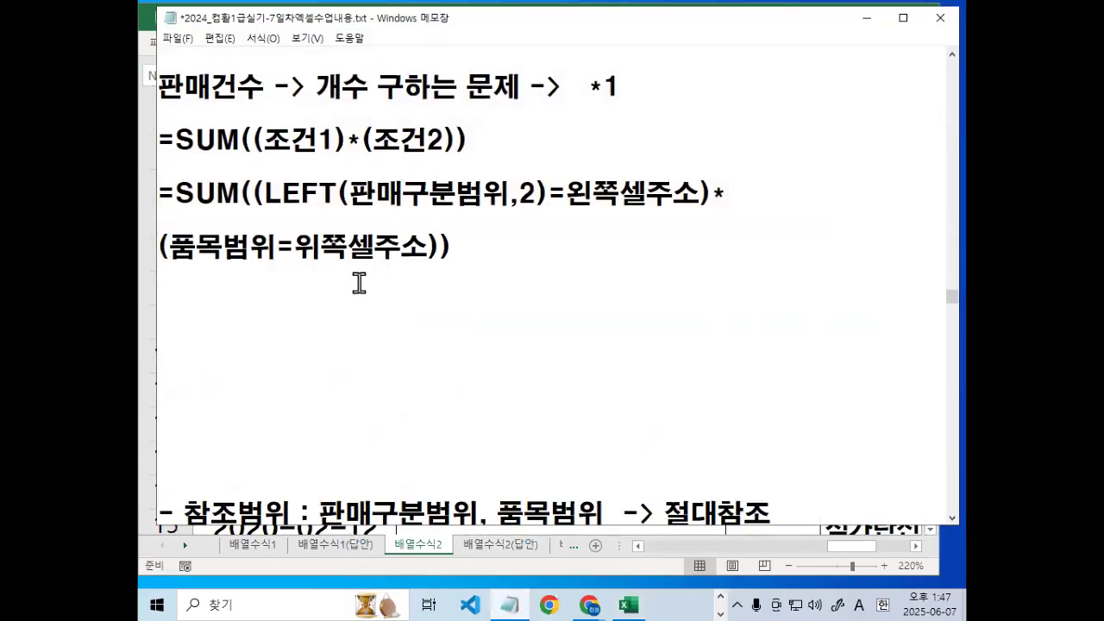
key("Delete")
key("Delete")
key("Delete")
key("Delete")
key("Down")
key("Down")
key("Down")
key("Down")
key("Delete")
key("Delete")
key("Delete")
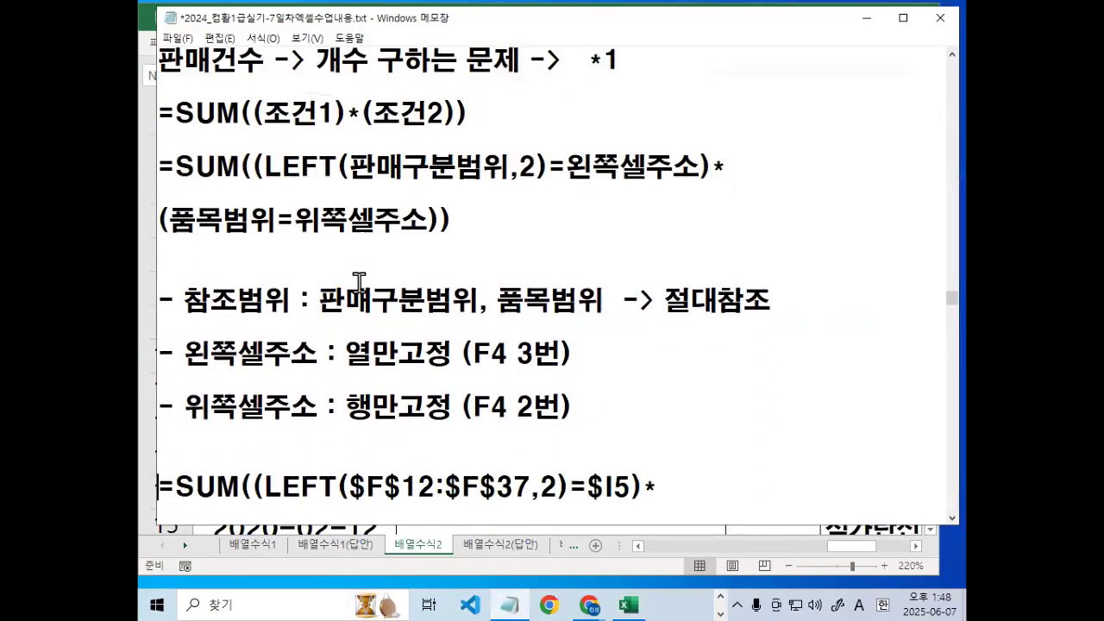
Read through the completed 1번문제 formula in the notes and on to the 2번문제 <함수정리> heading.
key("Down")
key("Down")
key("Down")
key("Down")
key("Down")
key("Down")
key("Down")
key("Down")
key("Down")
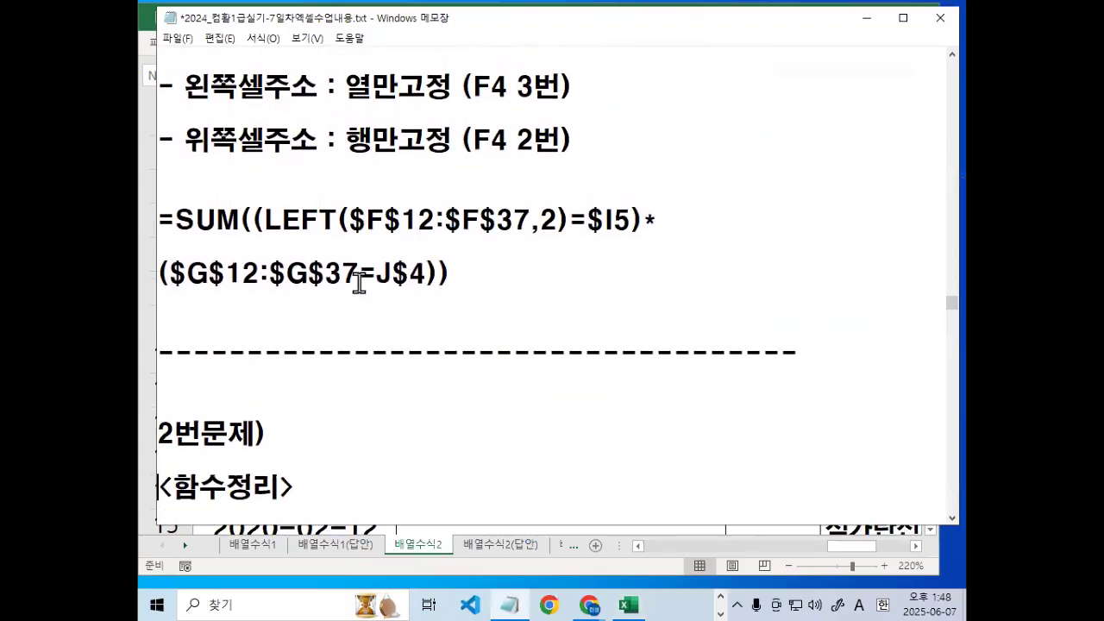
Insert two blank lines between the dashed separator and the 2번문제 heading in the notes.
key("Return")
key("Return")
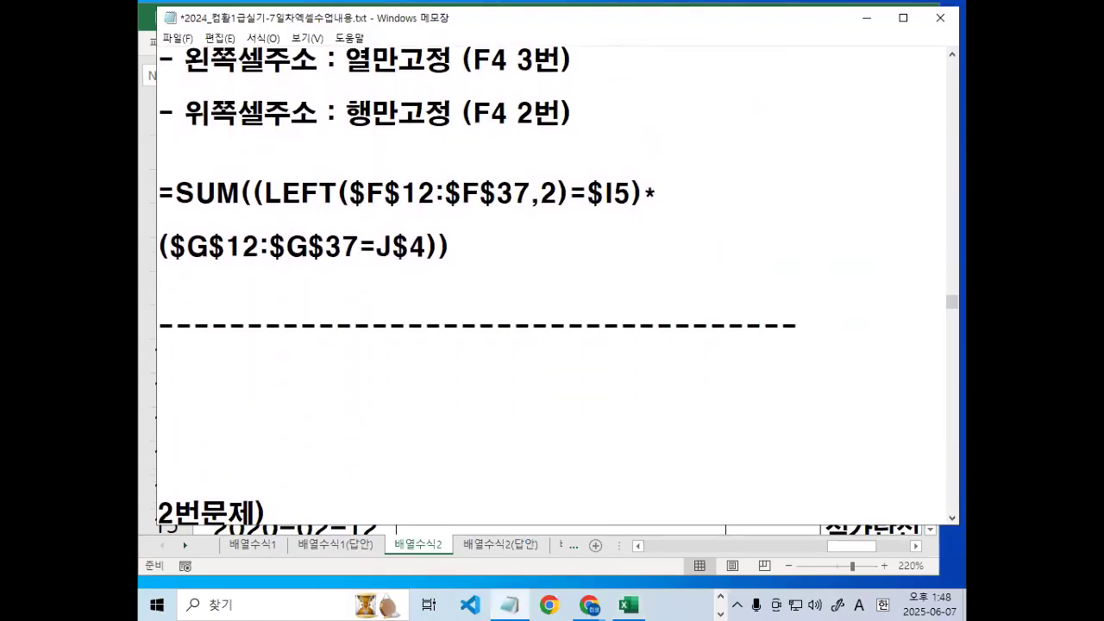
left_click(720, 613)
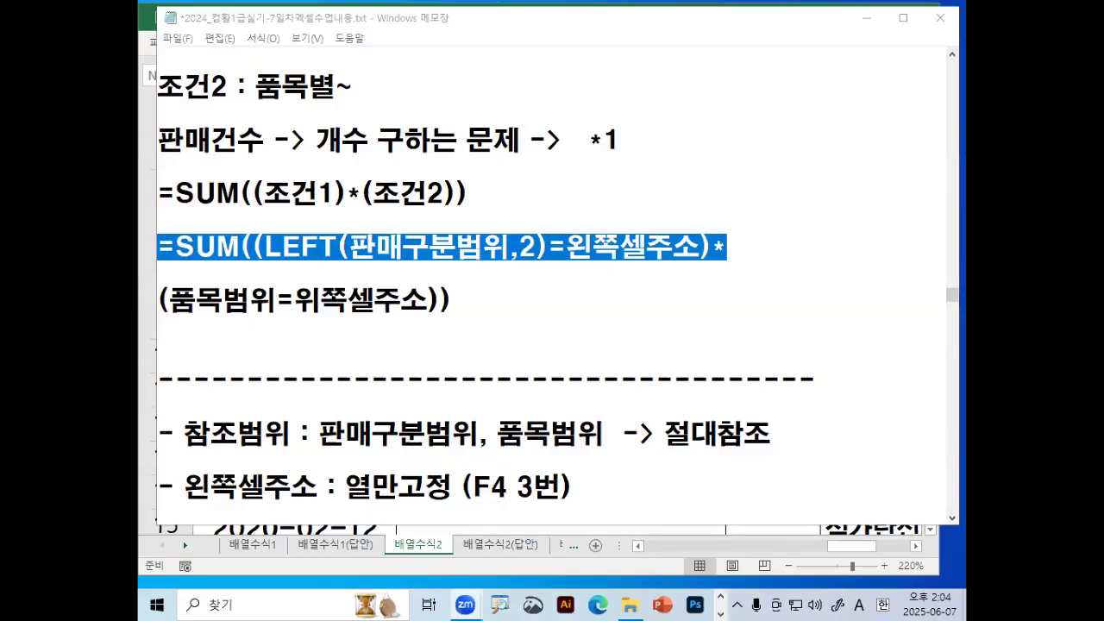
left_click(470, 377)
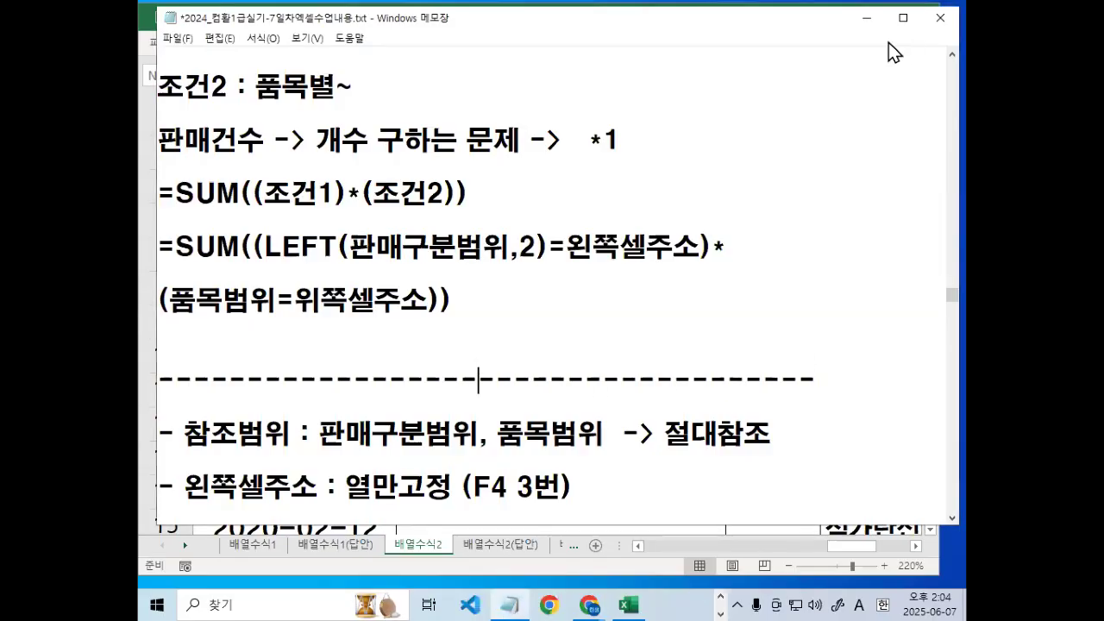
Return to the 배열수식2 sheet and locate answer cell M8 for the 하위 3번째까지의 판매수량 평균 row.
left_click(866, 17)
left_click(659, 286)
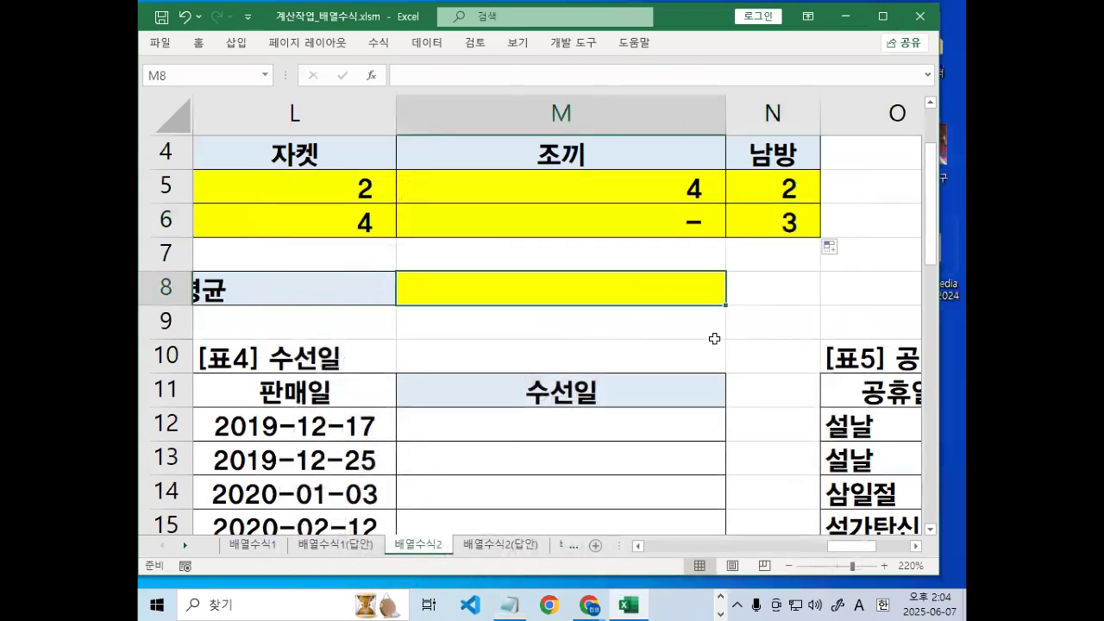
left_click_drag(871, 546, 824, 551)
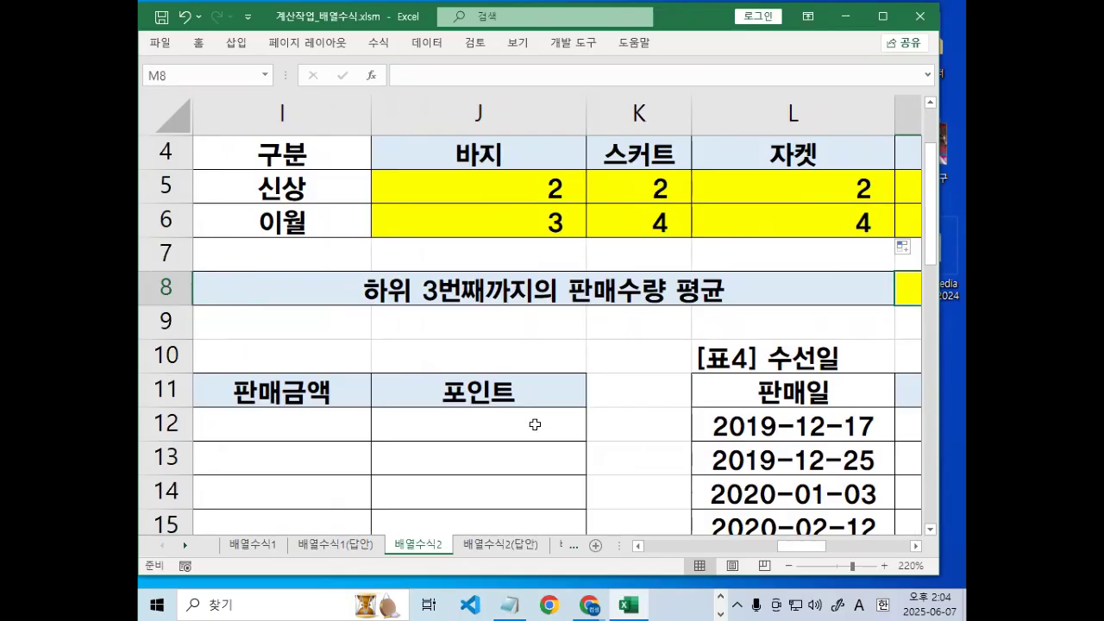
left_click(564, 331)
left_click(847, 326)
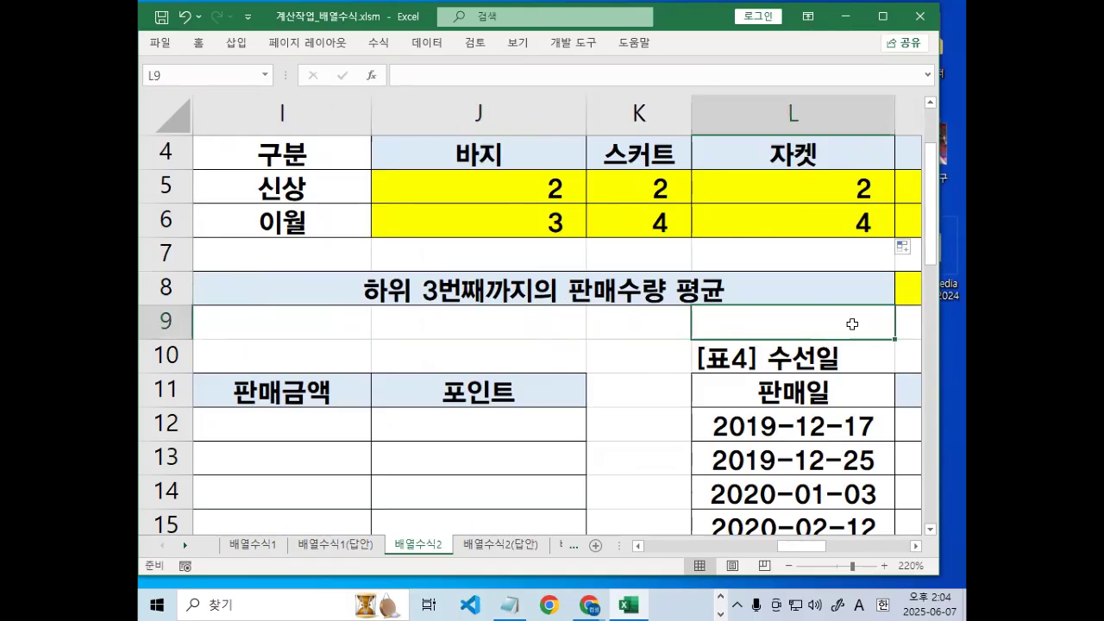
key("Right")
key("Up")
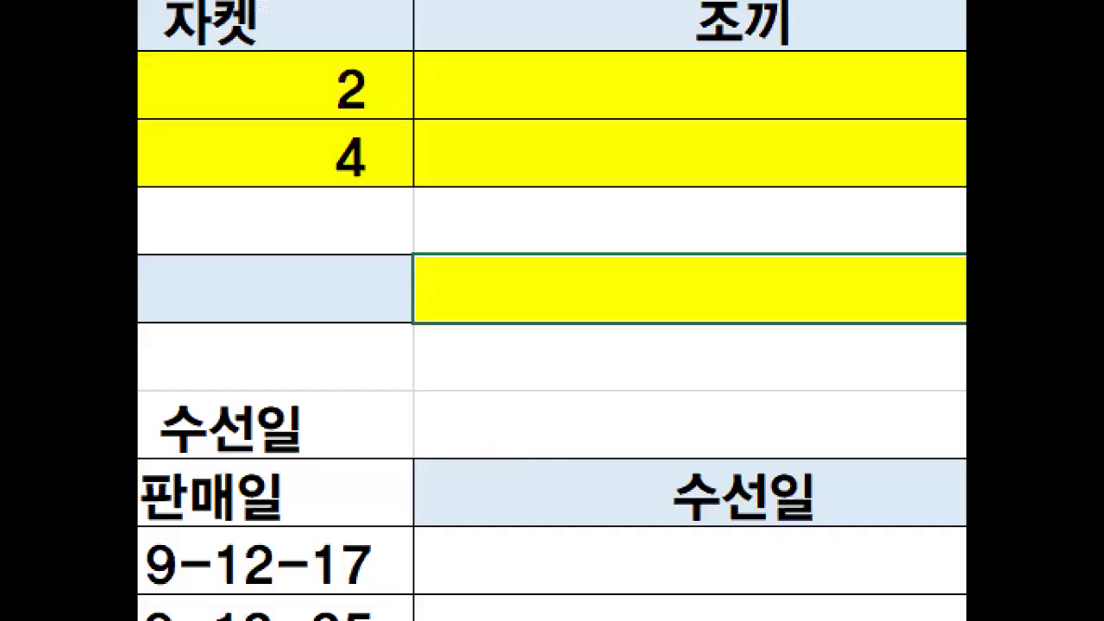
mouse_move(614, 263)
left_mouse_down()
mouse_move(660, 288)
mouse_move(633, 307)
left_mouse_up()
key("Escape")
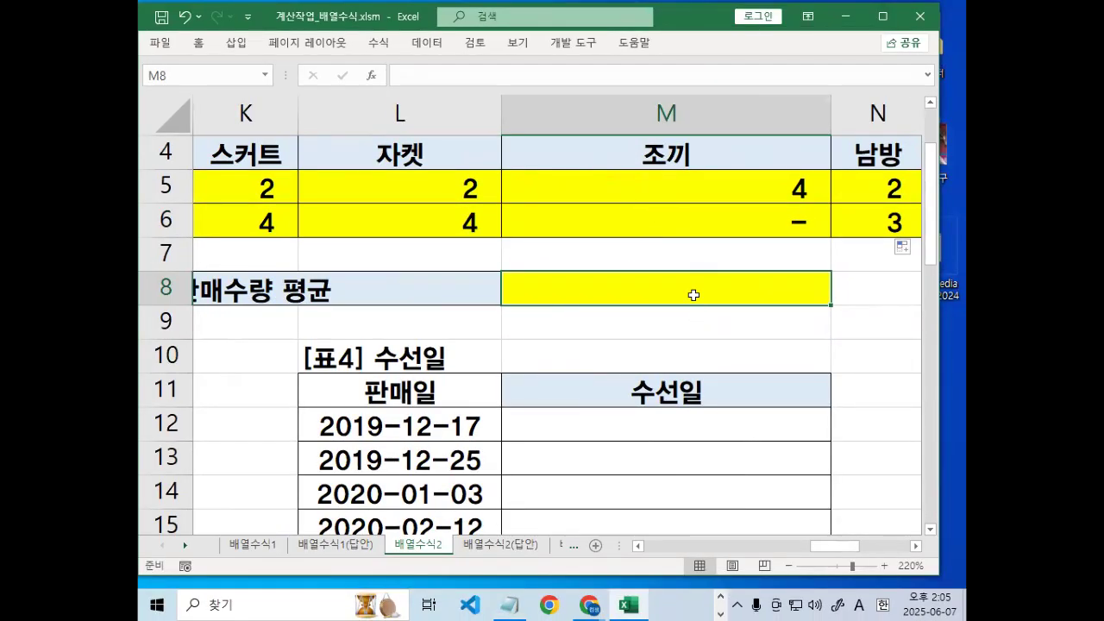
Examine the words 하위 and 까지 in the row 8 판매수량 평균 label.
left_click_drag(830, 546, 800, 546)
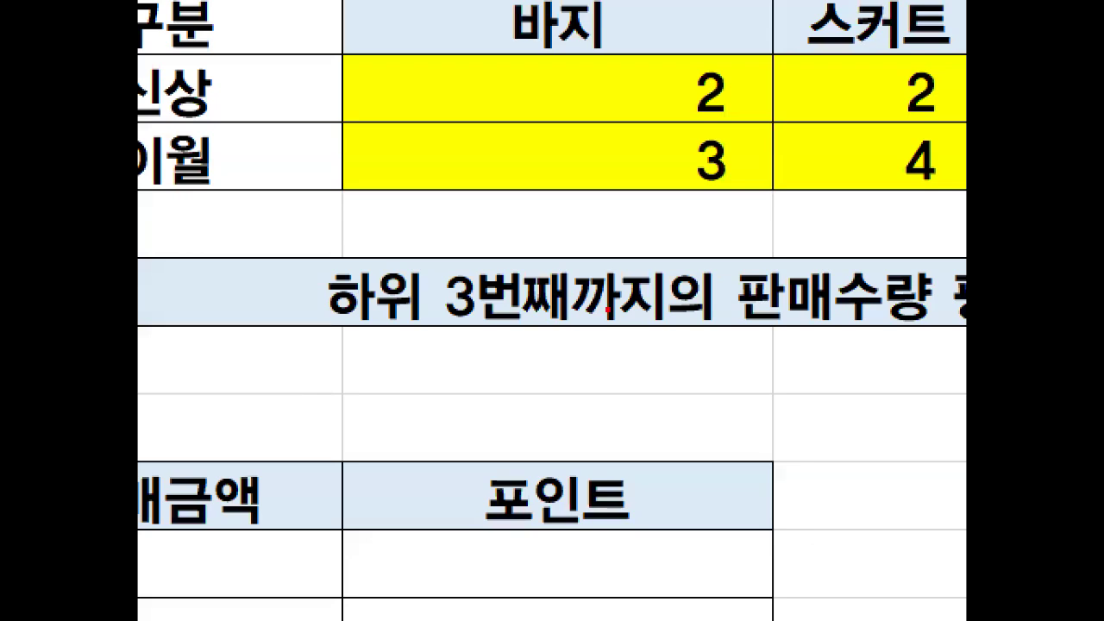
mouse_move(506, 303)
left_mouse_down()
mouse_move(350, 295)
mouse_move(446, 314)
left_mouse_up()
mouse_move(612, 315)
left_mouse_down()
mouse_move(659, 323)
mouse_move(674, 274)
mouse_move(595, 263)
left_mouse_up()
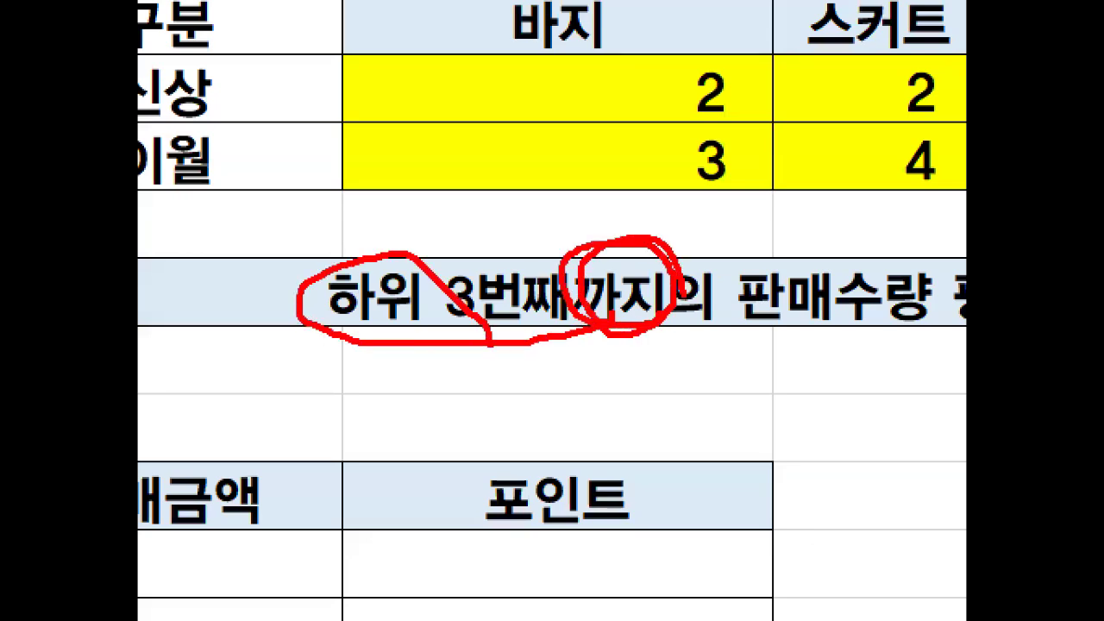
key("Escape")
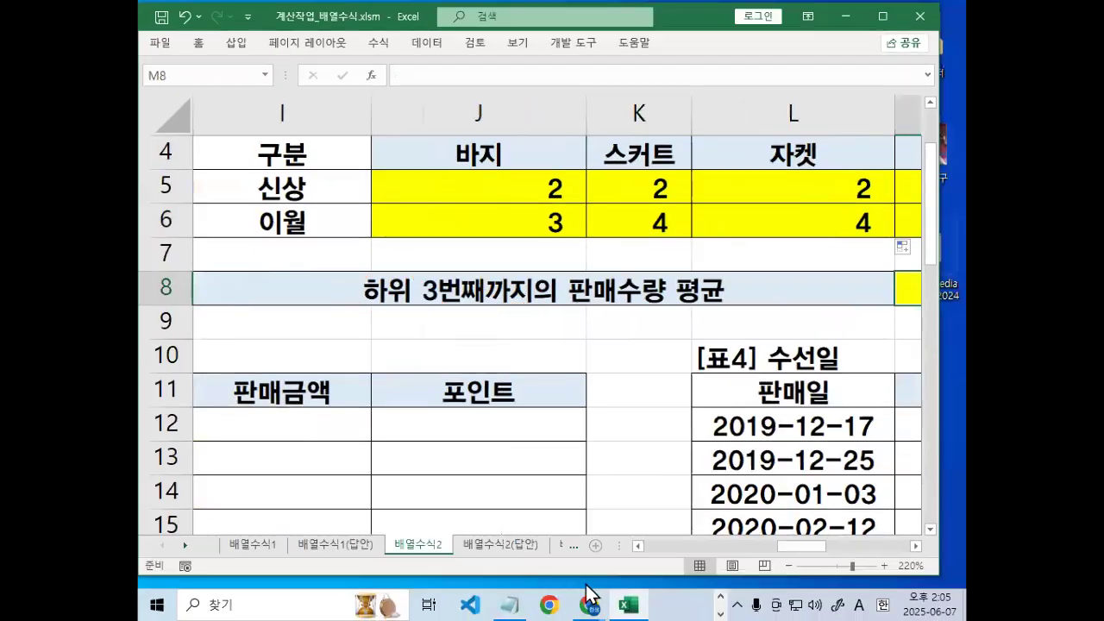
Switch to the Notepad notes and delete two of the blank lines above the 2번문제 heading.
left_click(509, 605)
scroll(348, 319, "down", 5)
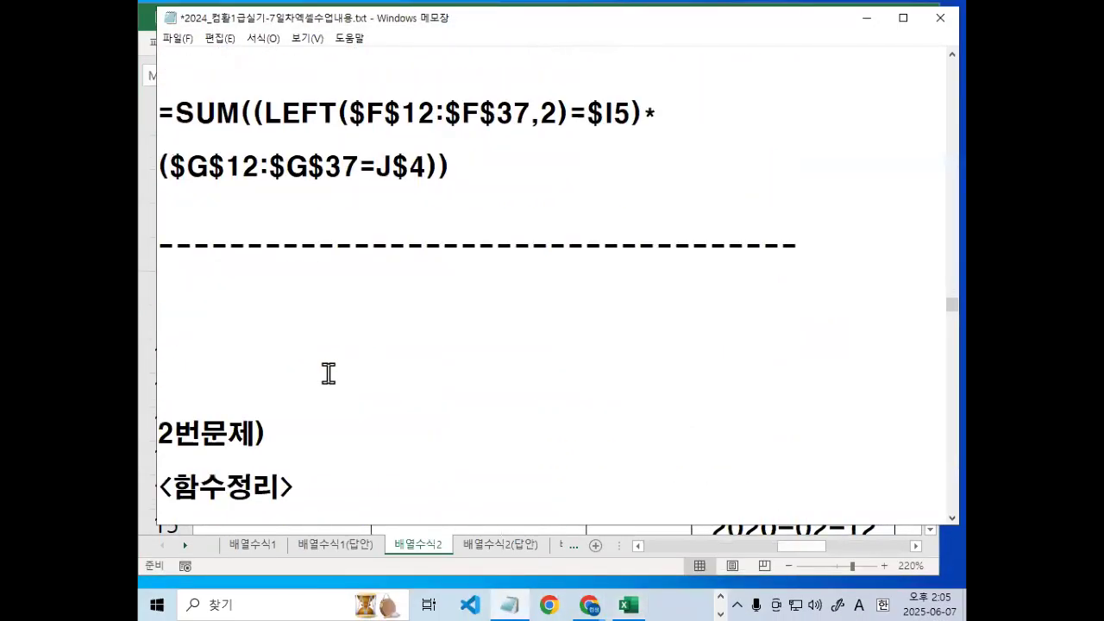
left_click(305, 207)
key("Delete")
key("Delete")
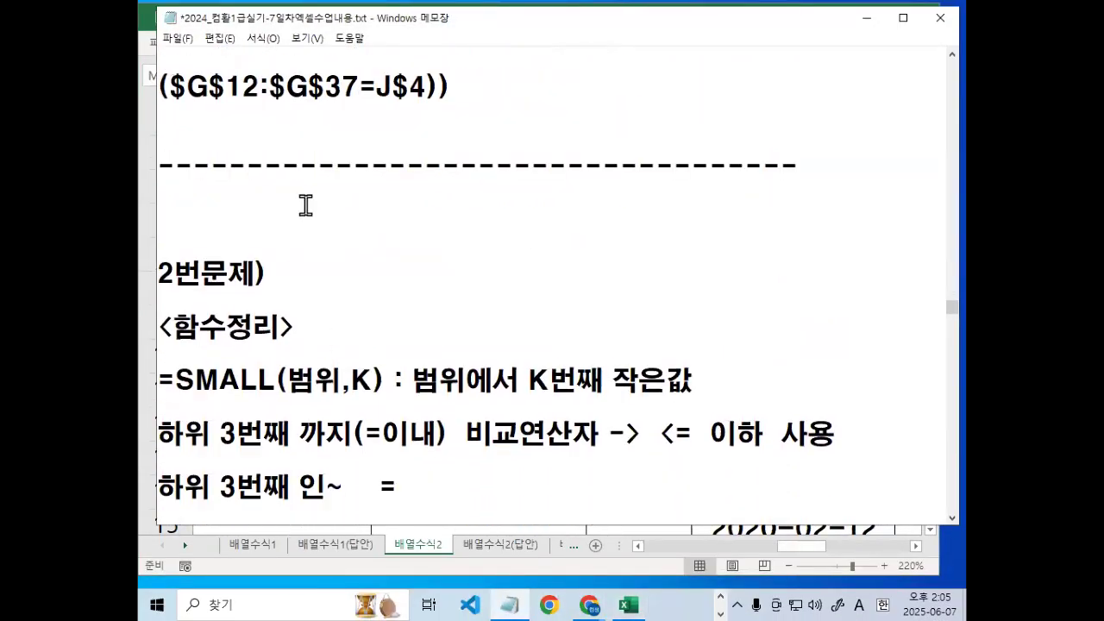
Read the SMALL(범위,K) notes, focusing on 까지(=이내) and its <= 이하 comparison operator.
scroll(477, 369, "down", 1)
scroll(475, 367, "down", 1)
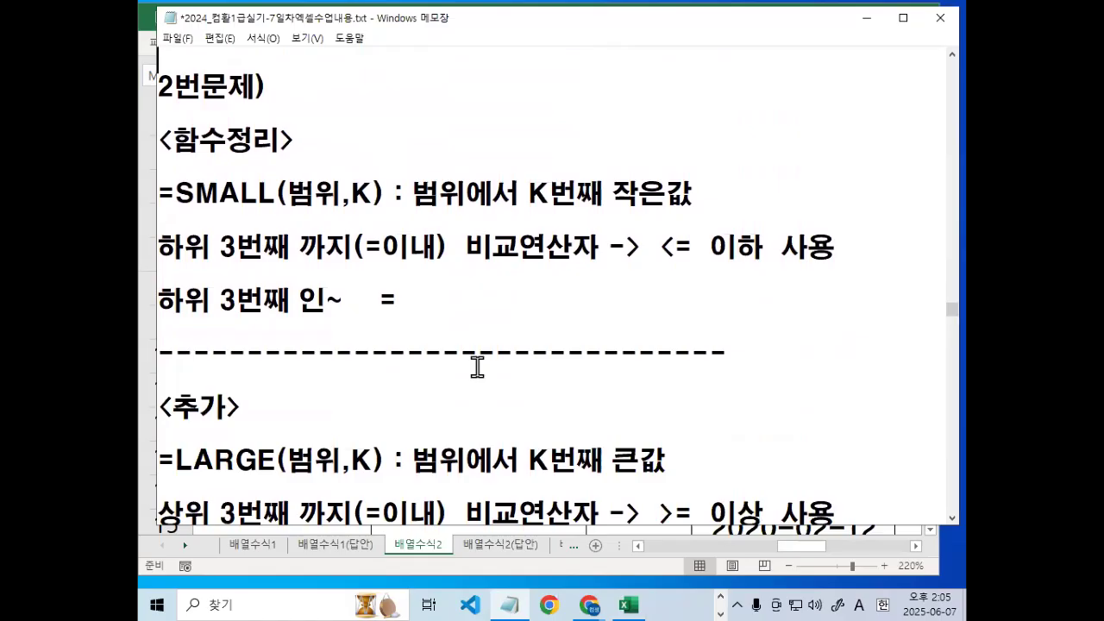
scroll(480, 353, "down", 1)
scroll(481, 351, "up", 1)
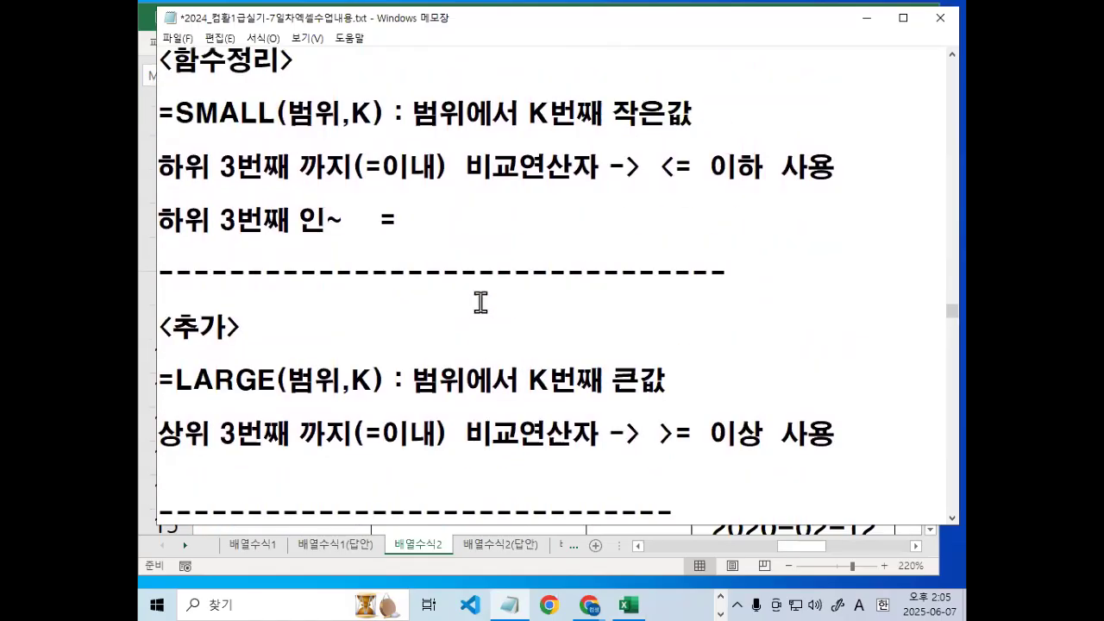
left_click_drag(302, 182, 418, 183)
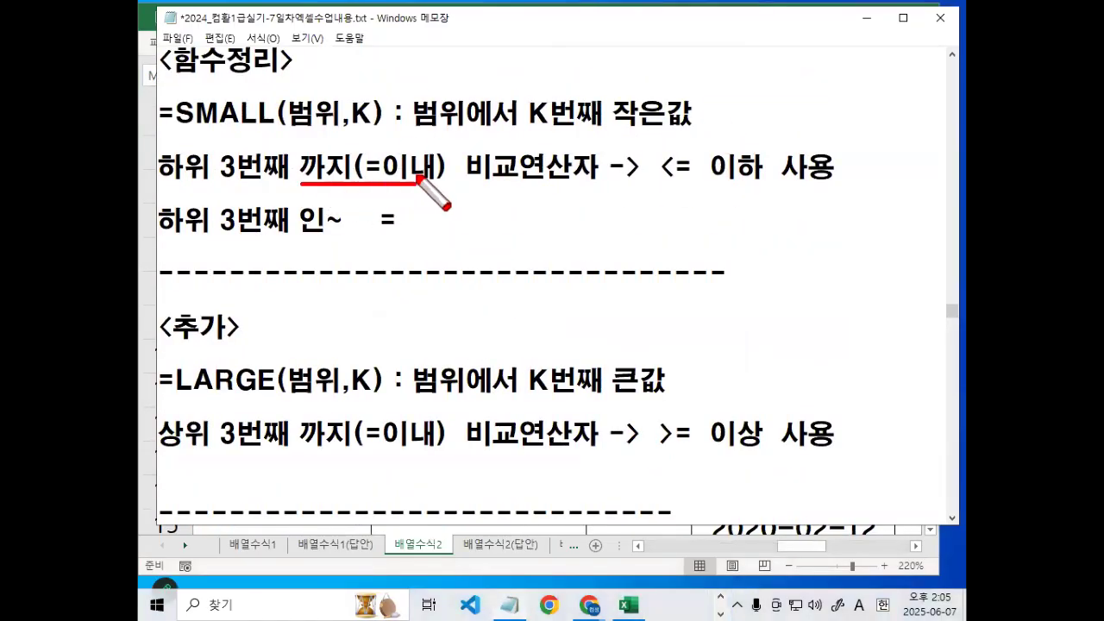
left_click_drag(297, 456, 430, 455)
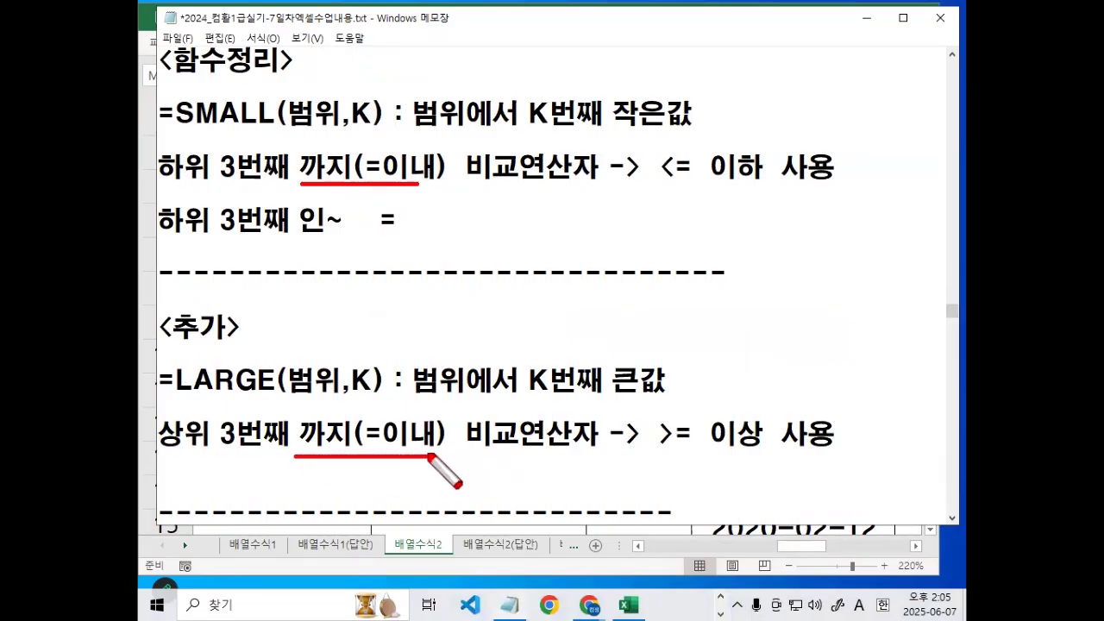
mouse_move(303, 186)
left_mouse_down()
mouse_move(424, 152)
mouse_move(426, 183)
left_mouse_up()
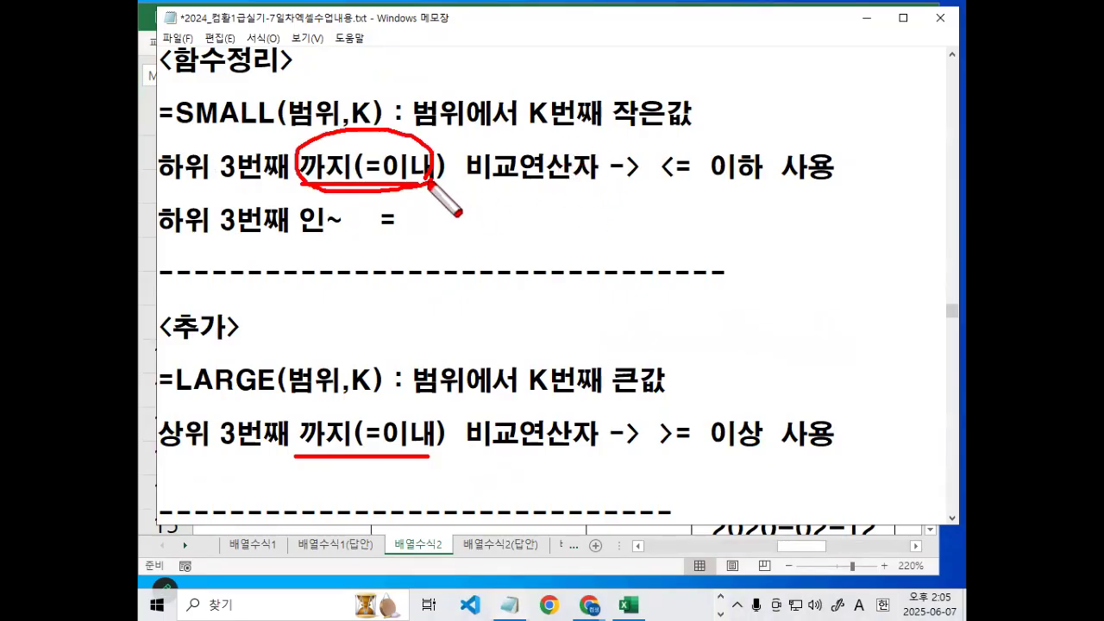
left_click_drag(466, 182, 546, 183)
left_click_drag(652, 182, 826, 179)
Read the added LARGE(범위,K) notes on 상위 3번째 까지(=이내) and the >= 이상 comparison operator.
left_click_drag(176, 402, 369, 401)
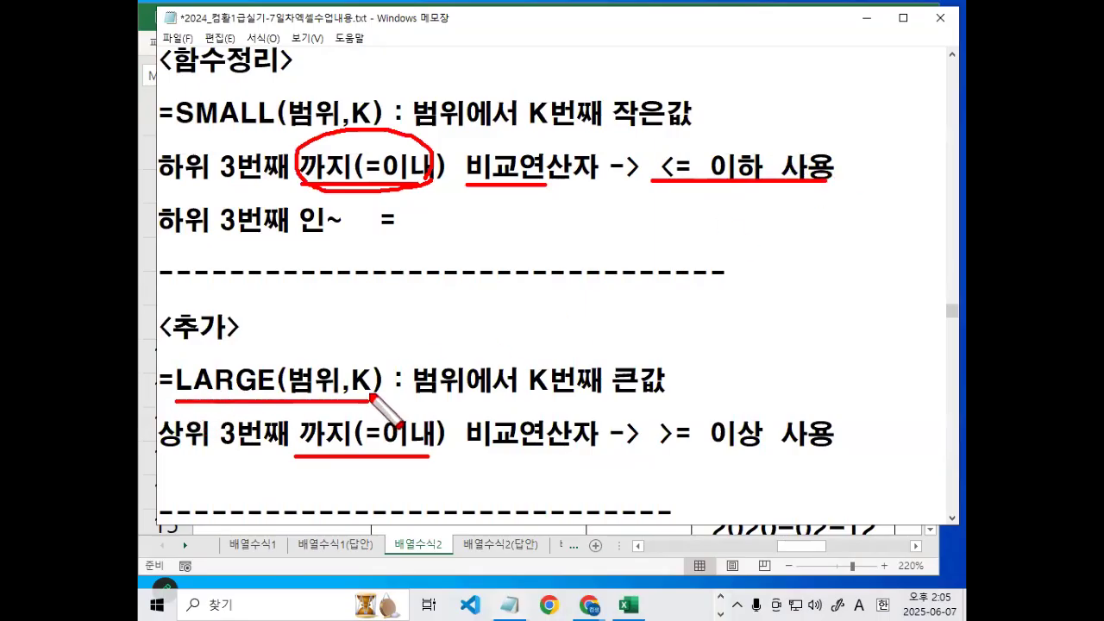
mouse_move(153, 451)
left_mouse_down()
mouse_move(417, 453)
mouse_move(417, 420)
mouse_move(430, 450)
left_mouse_up()
left_click_drag(733, 453, 653, 414)
left_click_drag(703, 438, 720, 458)
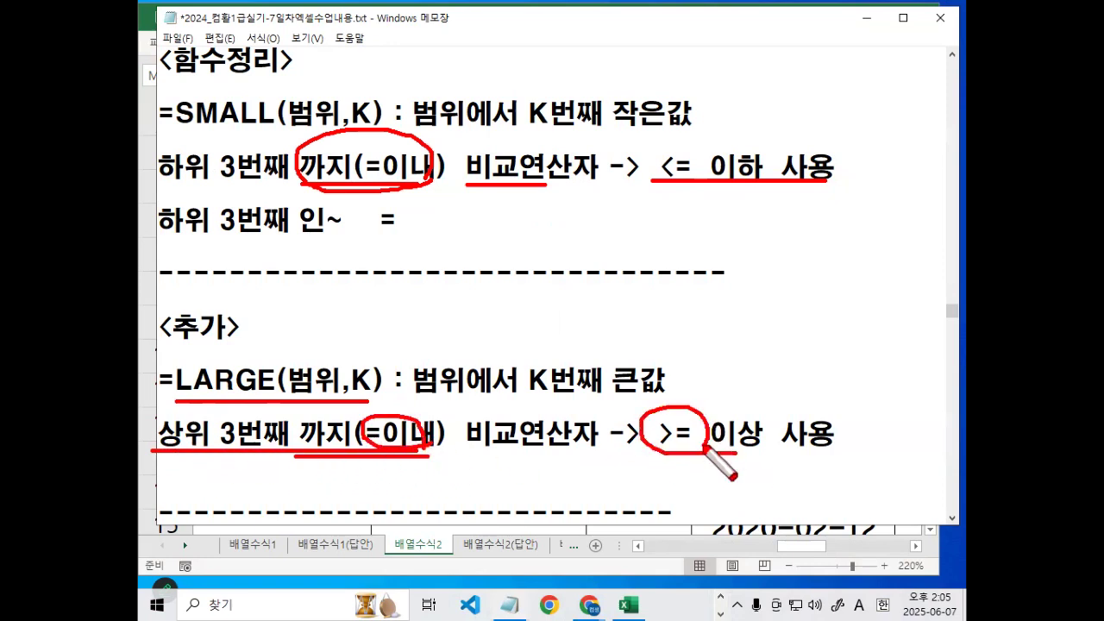
key("Escape")
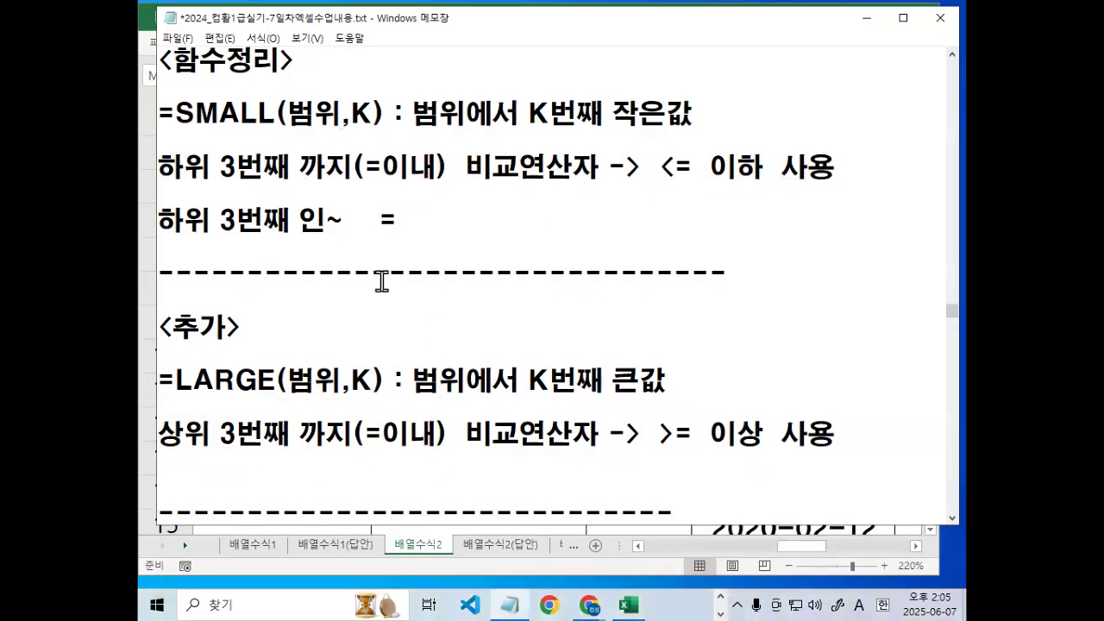
Switch to Excel, create a new blank workbook, and fill A1:A5 with the series 1 to 5.
left_click(629, 604)
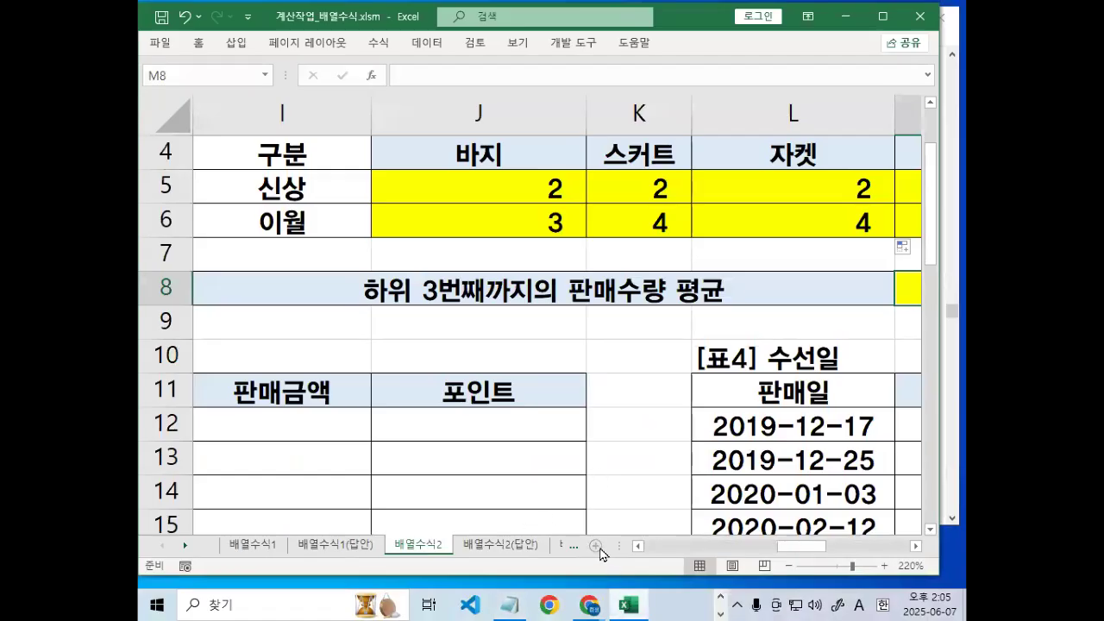
key("ctrl+n")
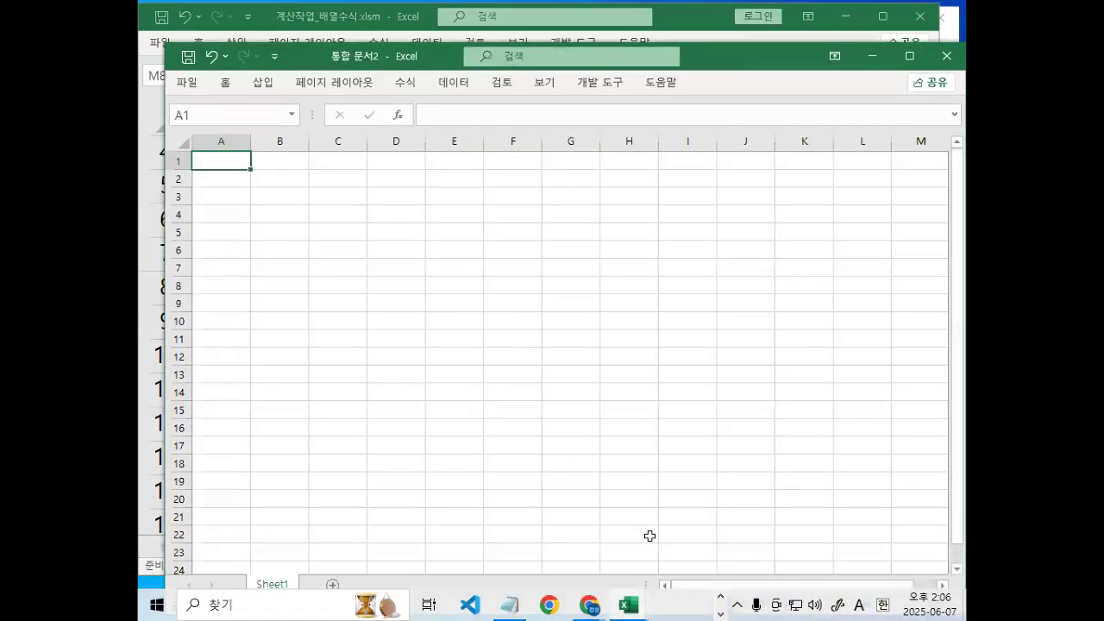
scroll(567, 319, "up", 8, "ctrl")
scroll(566, 319, "up", 1, "ctrl")
type("10")
key("BackSpace")
key("Return")
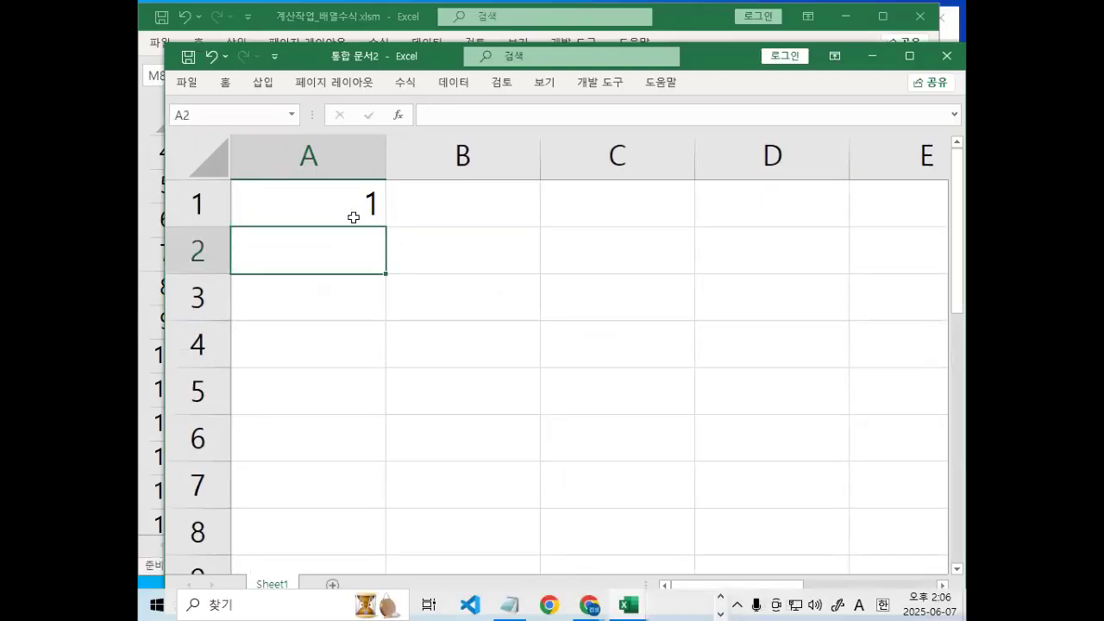
left_click(354, 217)
left_click_drag(386, 226, 377, 419)
Enter =SMALL(A1:A5,3) in cell C2 of the practice sheet.
left_click(592, 253)
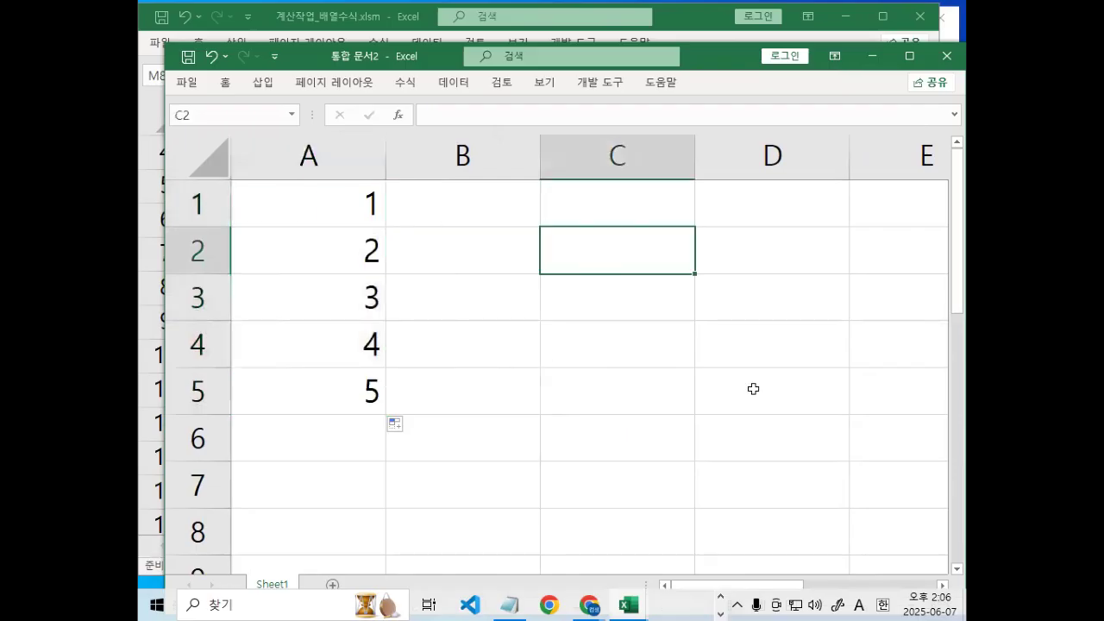
type("=")
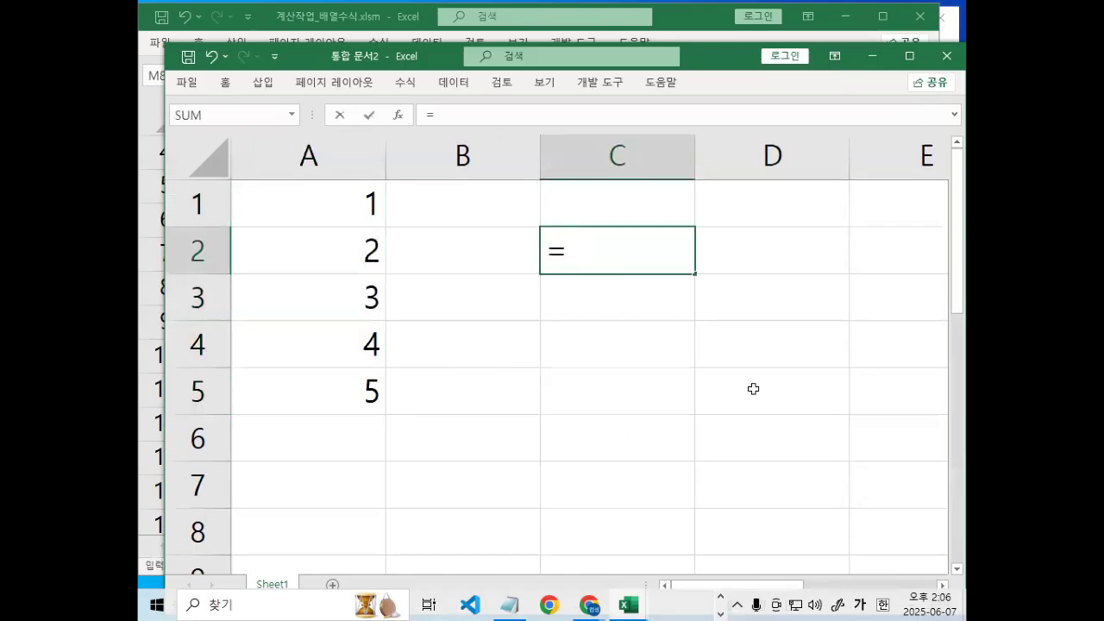
type("ㄴ")
key("BackSpace")
type("누")
key("BackSpace")
key("BackSpace")
type("SMA")
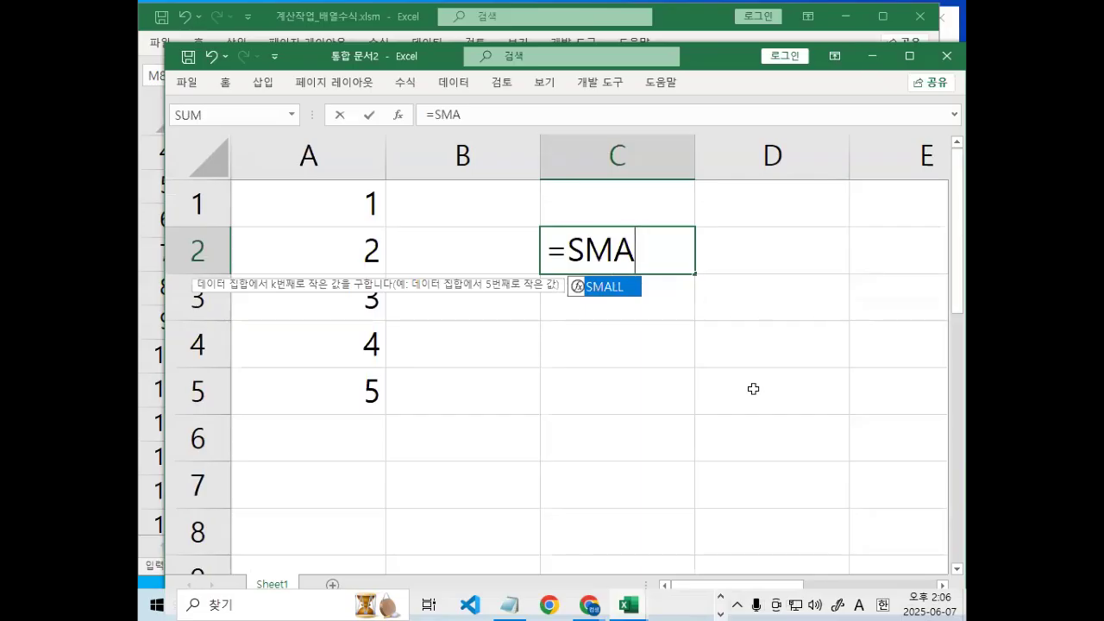
key("Tab")
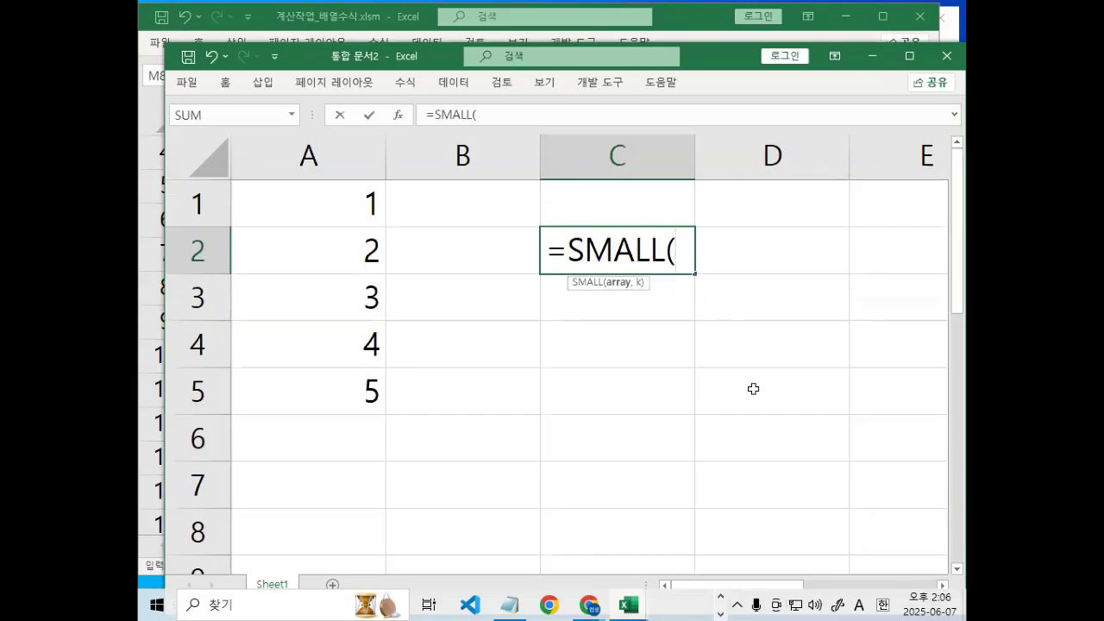
left_click_drag(371, 216, 339, 375)
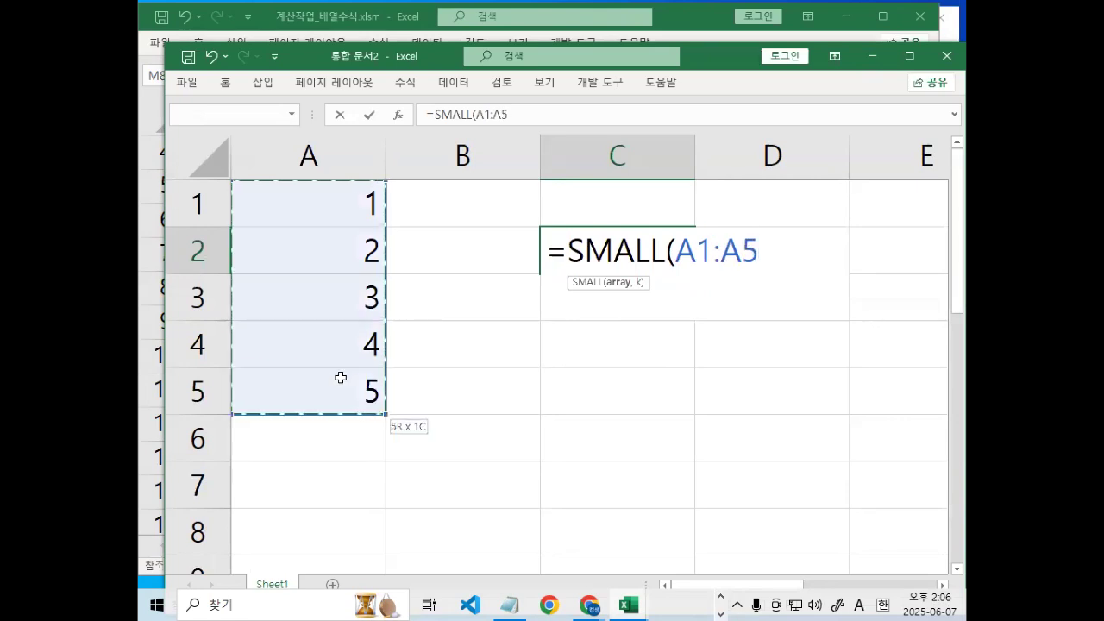
type(",3)")
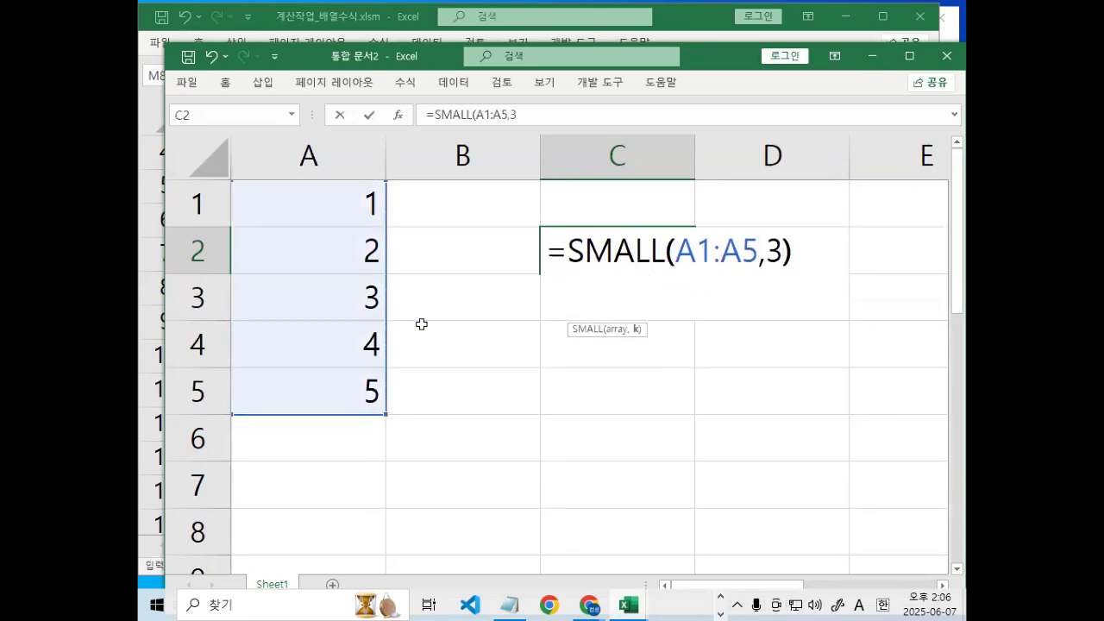
key("Return")
left_click(620, 238)
Label the SMALL example by entering 하위 3번째인 값 in cell C3 below the formula.
left_click(653, 308)
type("GK")
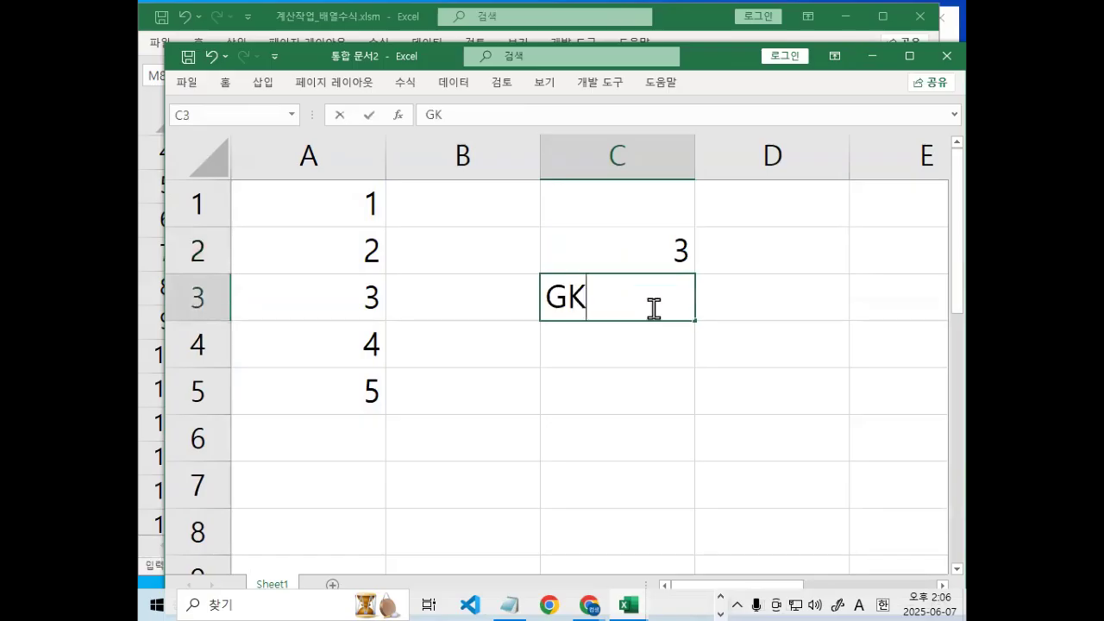
key("BackSpace")
key("BackSpace")
key("Hangul")
type("항위 3번")
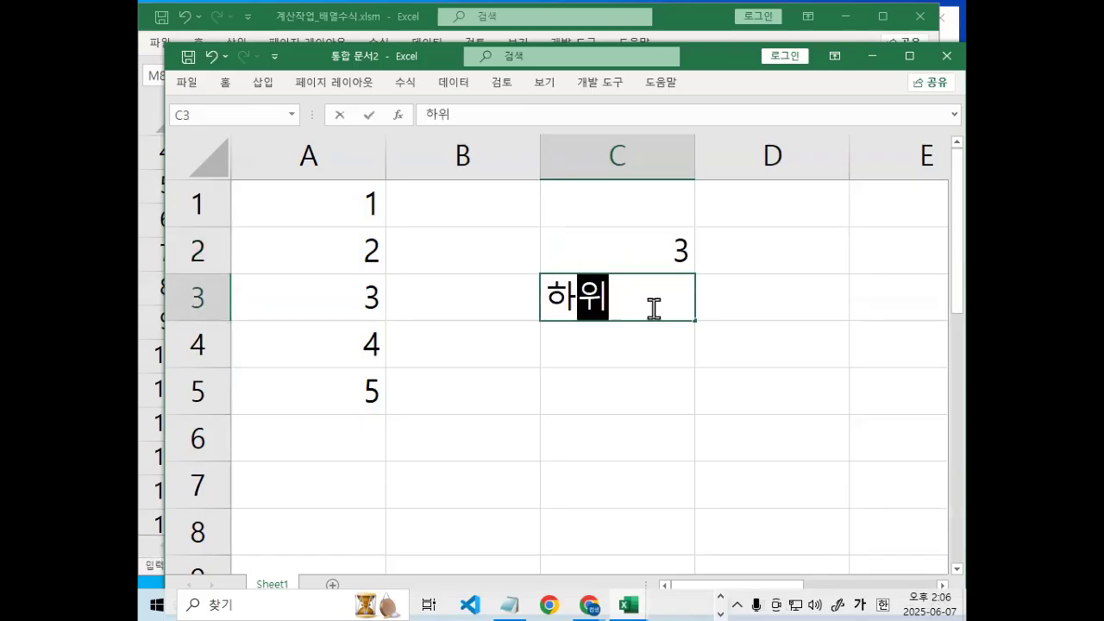
type("째인 값")
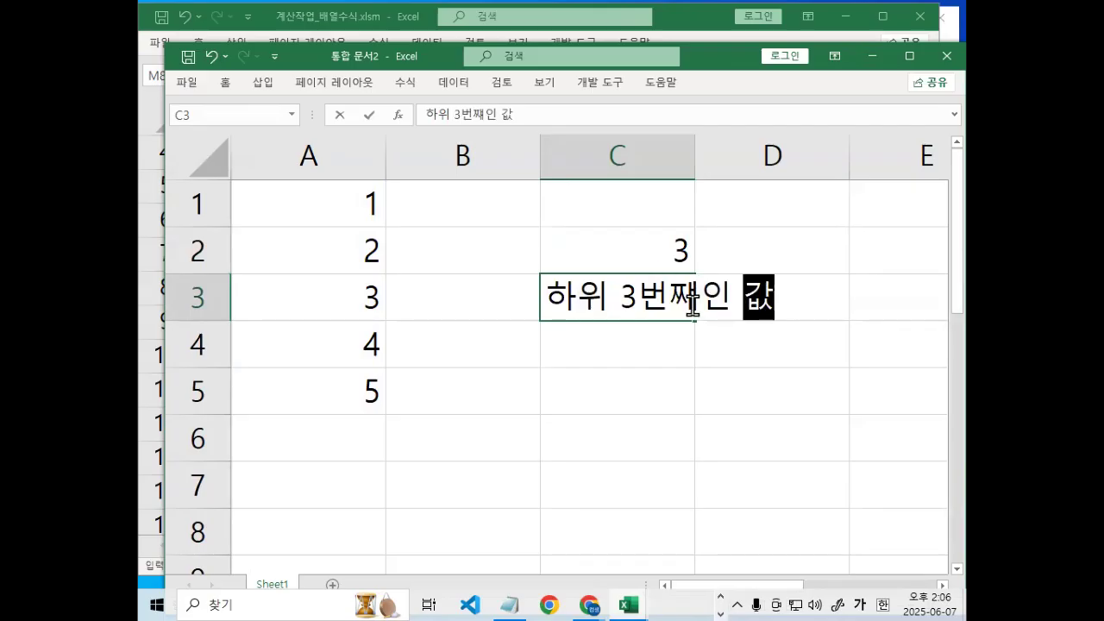
key("Return")
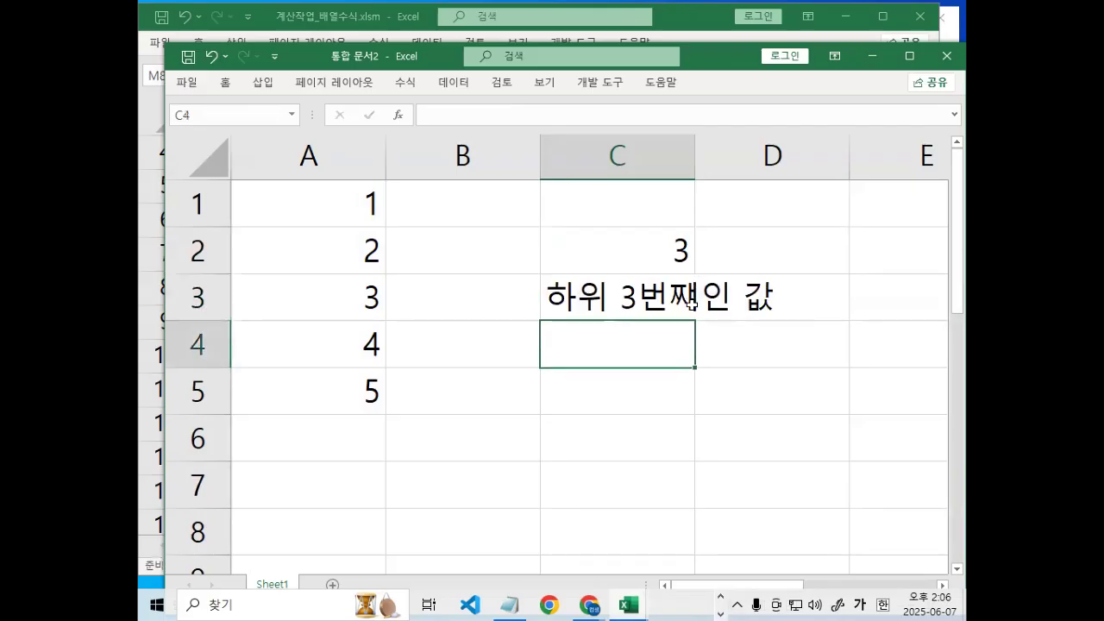
left_click(706, 301)
left_click(692, 295)
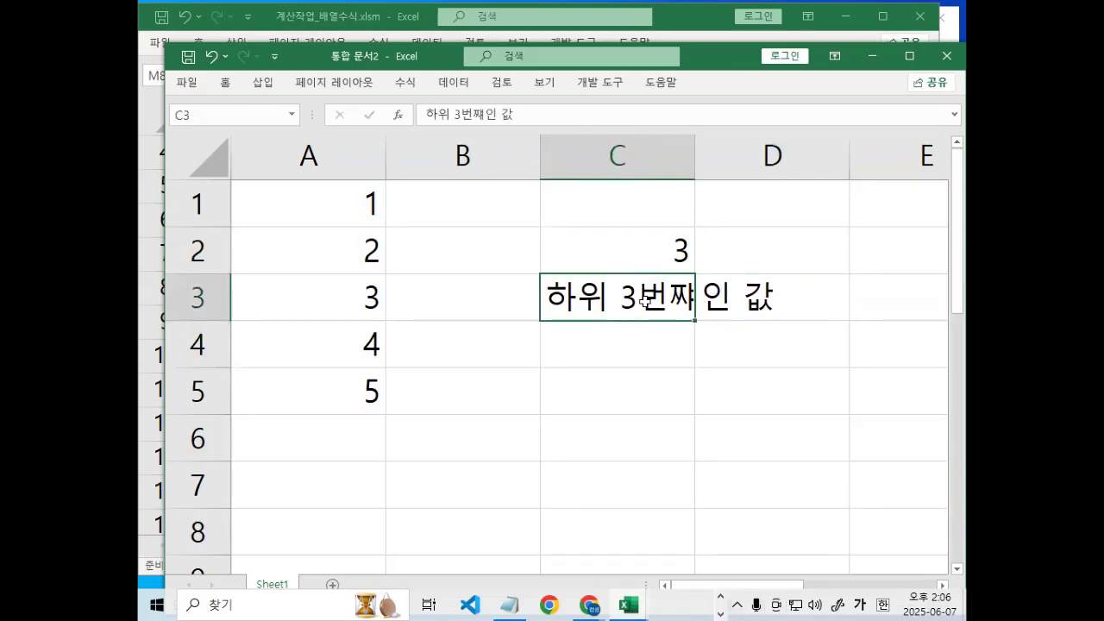
Correct the spelling in cell C3's label and reword it as 하위 3번째값 이내 값.
double_click(693, 297)
type("째")
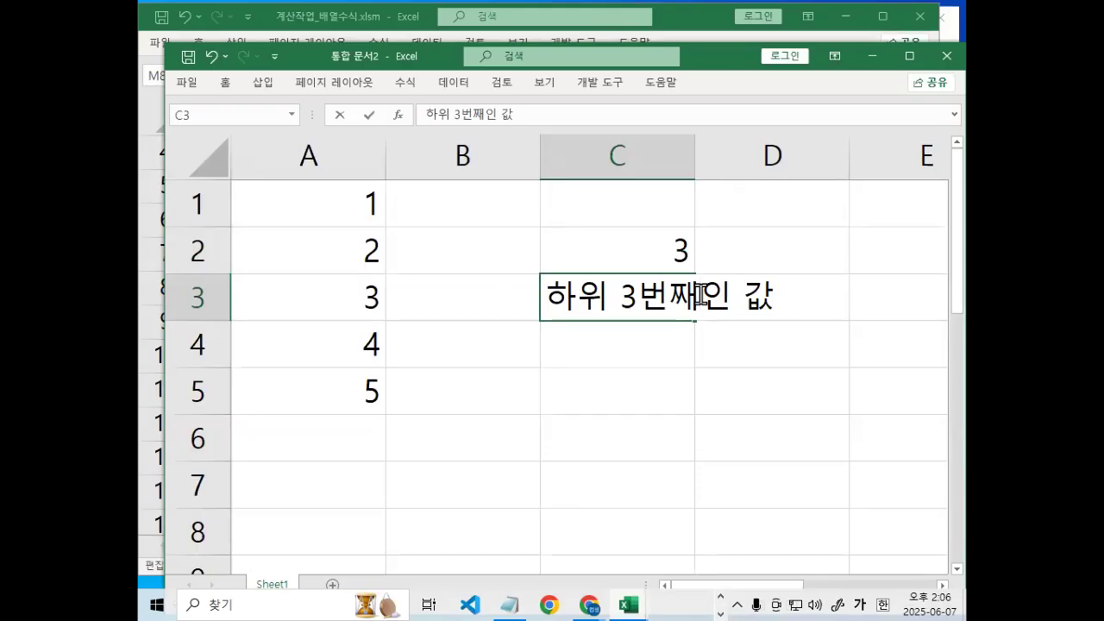
key("Delete")
key("Delete")
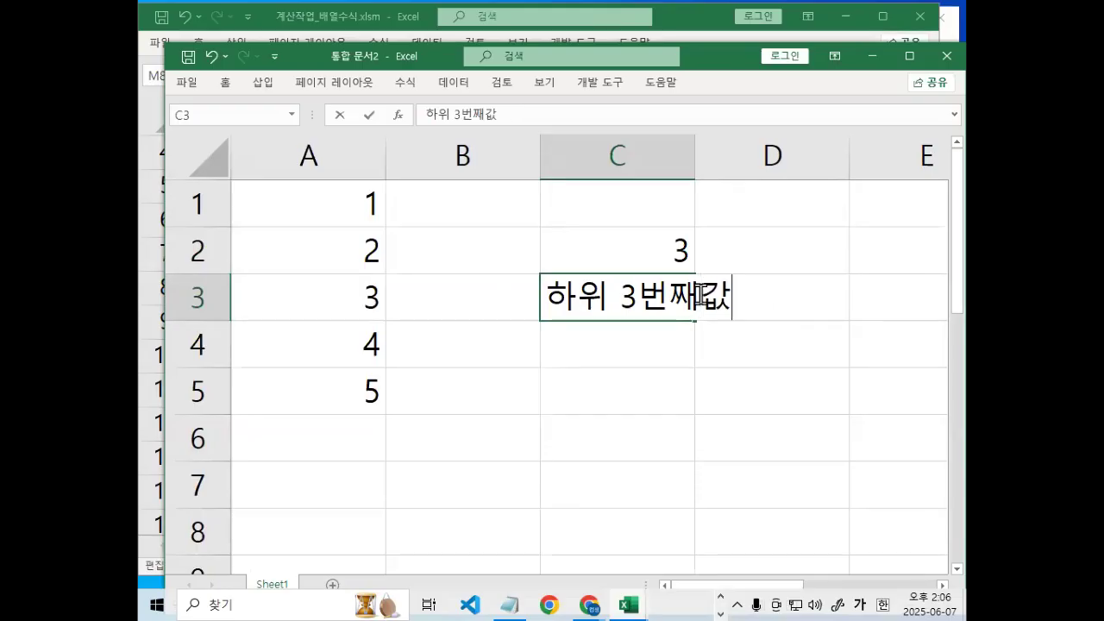
type("깆")
key("BackSpace")
type("이내 값")
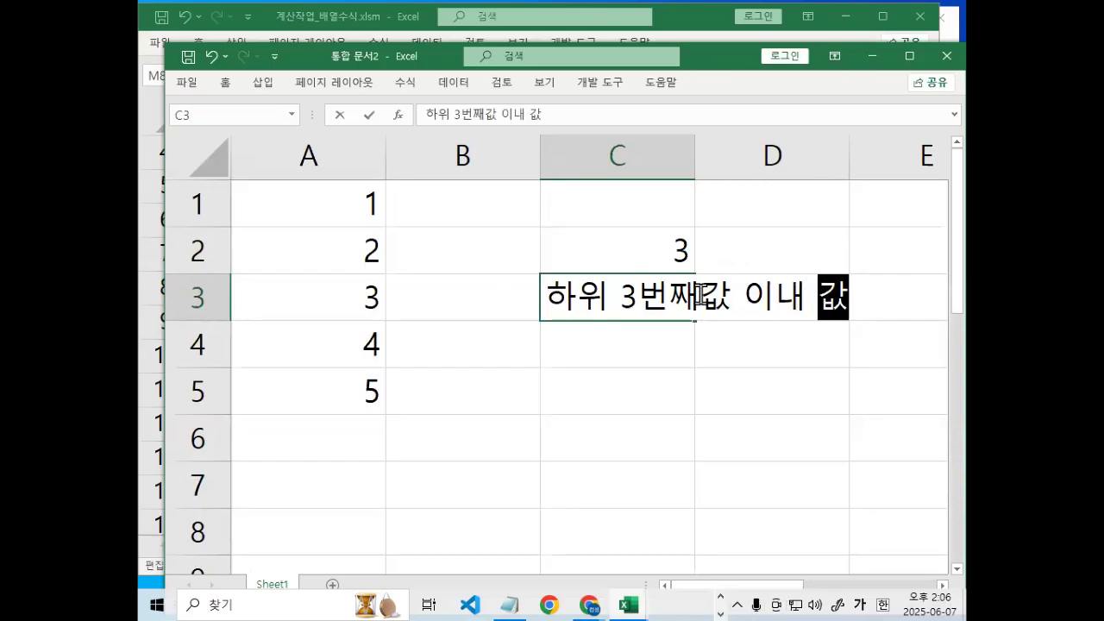
key("Return")
Mark up the C2 result, the label and A1:A3 with the red screen pen, sketch the <= operator, and clear the ink.
left_click(673, 236)
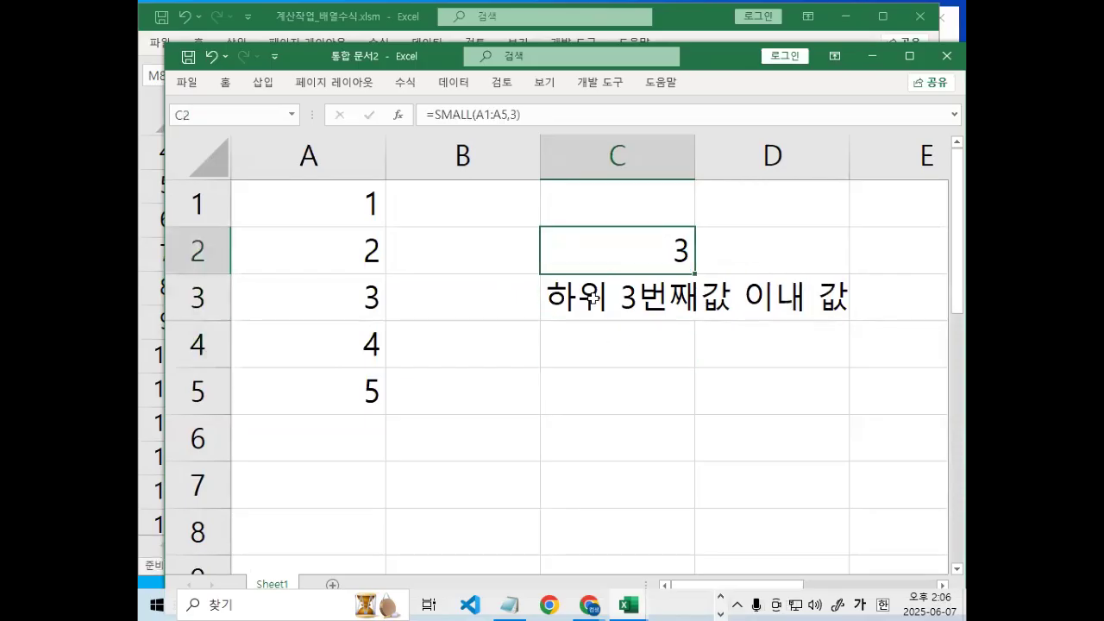
mouse_move(604, 320)
left_mouse_down()
mouse_move(571, 316)
mouse_move(608, 303)
left_mouse_up()
mouse_move(681, 230)
left_mouse_down()
mouse_move(657, 257)
mouse_move(695, 246)
mouse_move(694, 266)
left_mouse_up()
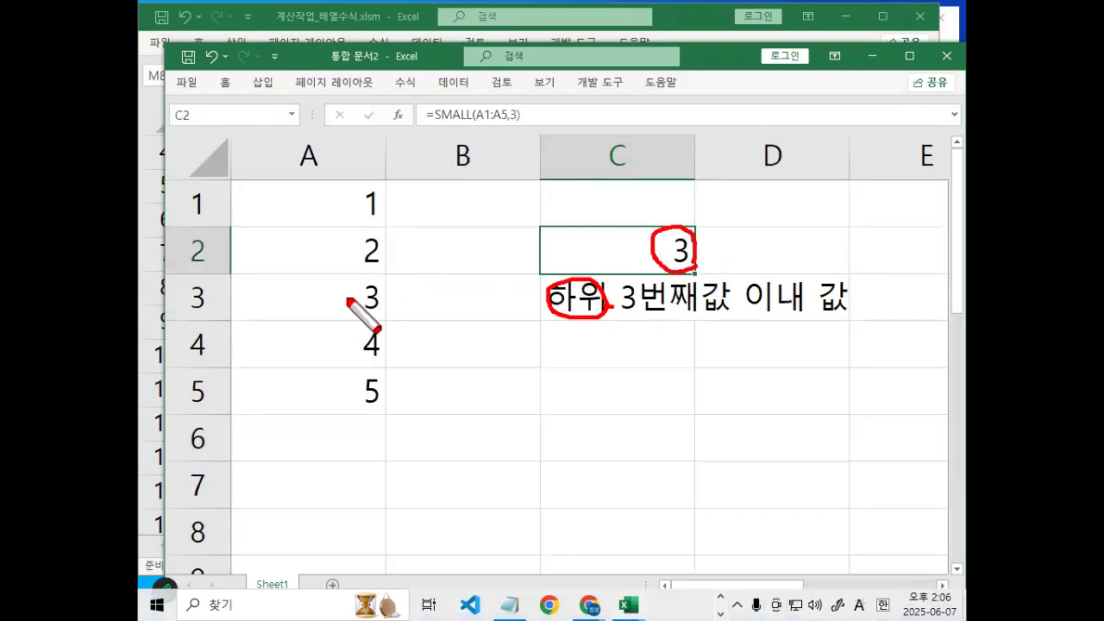
left_click_drag(353, 321, 393, 301)
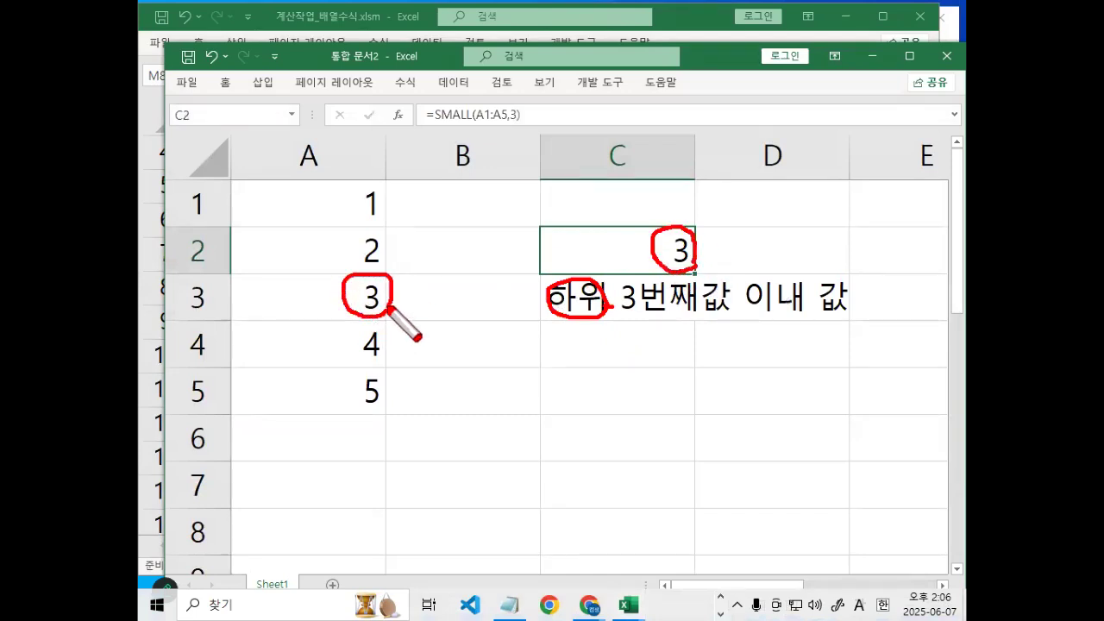
mouse_move(590, 320)
left_mouse_down()
mouse_move(583, 290)
mouse_move(560, 321)
mouse_move(590, 312)
left_mouse_up()
mouse_move(840, 317)
left_mouse_down()
mouse_move(841, 278)
mouse_move(849, 314)
left_mouse_up()
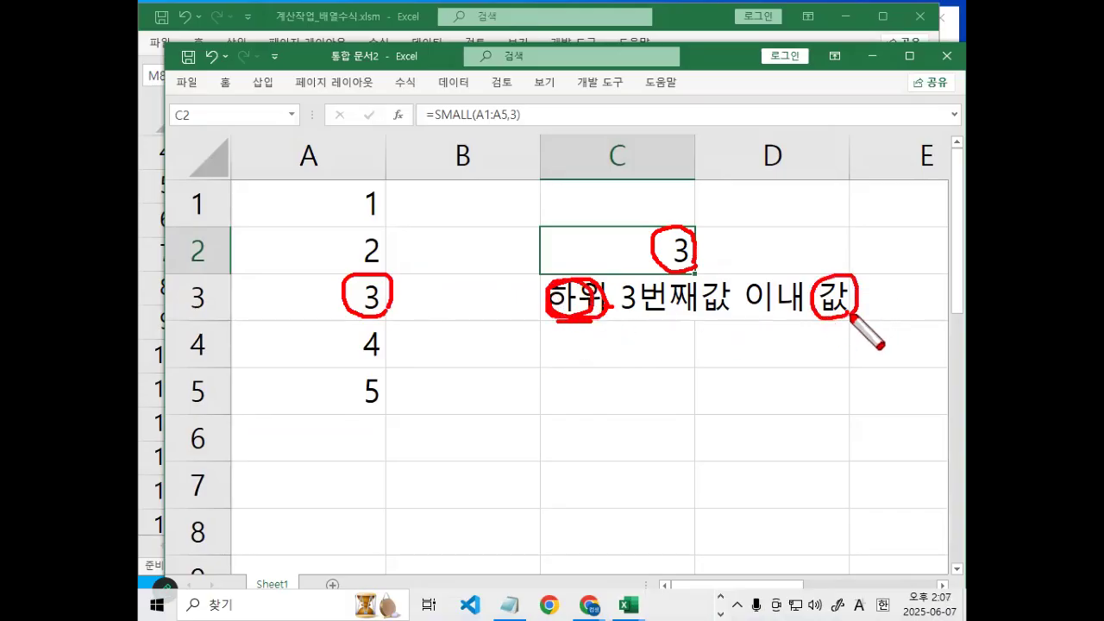
left_click_drag(682, 224, 661, 234)
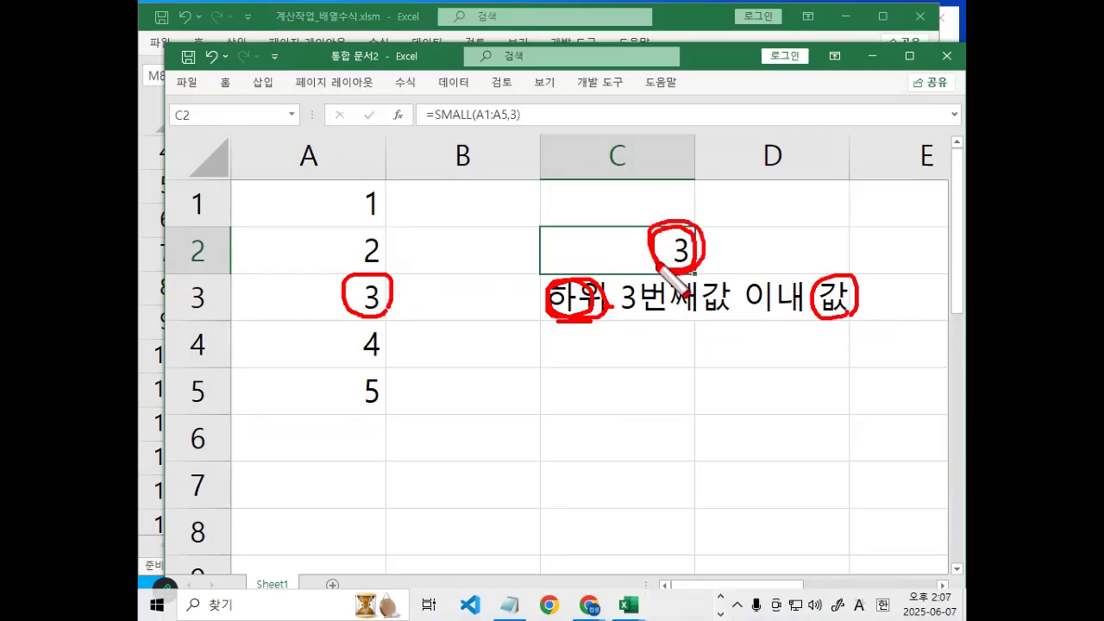
left_click_drag(538, 321, 707, 321)
left_click_drag(666, 268, 699, 255)
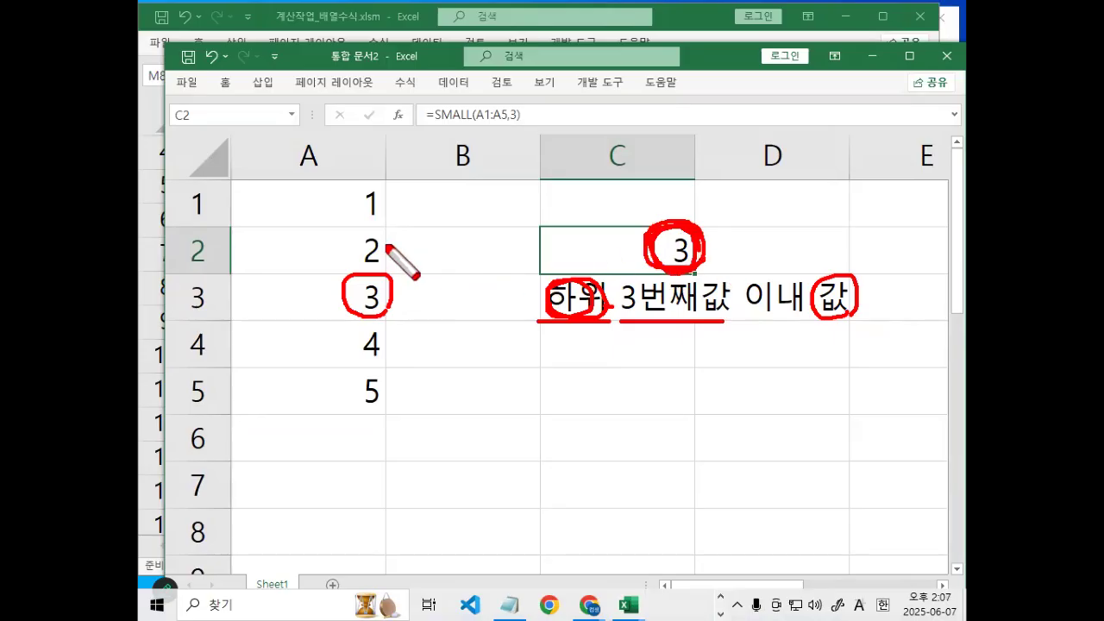
mouse_move(356, 195)
left_mouse_down()
mouse_move(342, 196)
mouse_move(330, 241)
mouse_move(367, 317)
mouse_move(422, 195)
mouse_move(337, 213)
mouse_move(415, 182)
mouse_move(352, 177)
left_mouse_up()
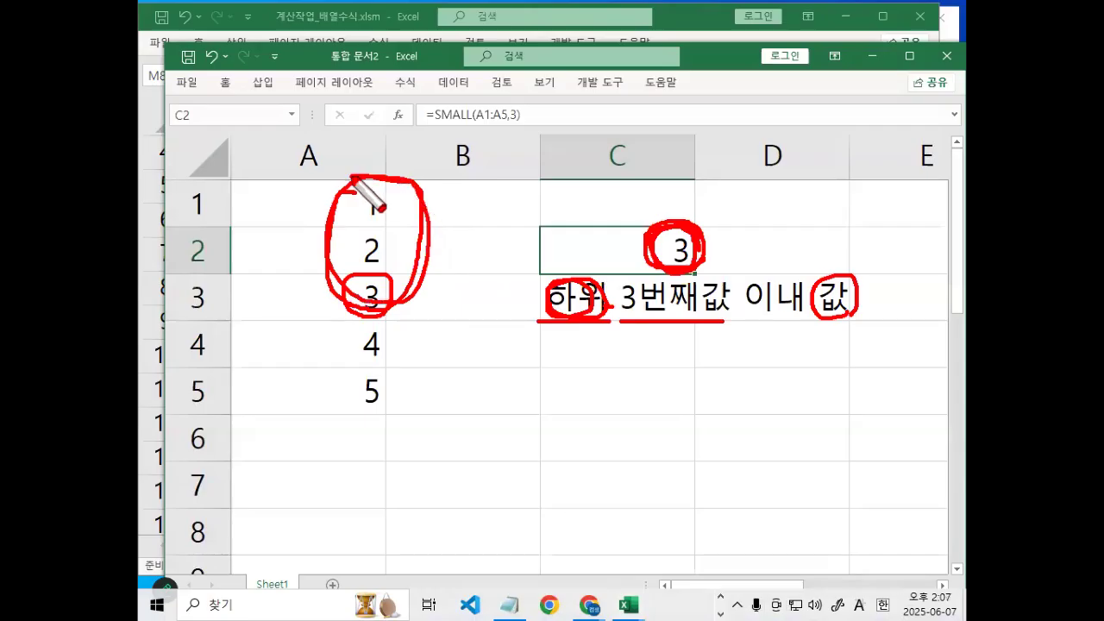
mouse_move(619, 356)
left_mouse_down()
mouse_move(657, 356)
mouse_move(662, 371)
left_mouse_up()
left_click_drag(611, 343, 601, 394)
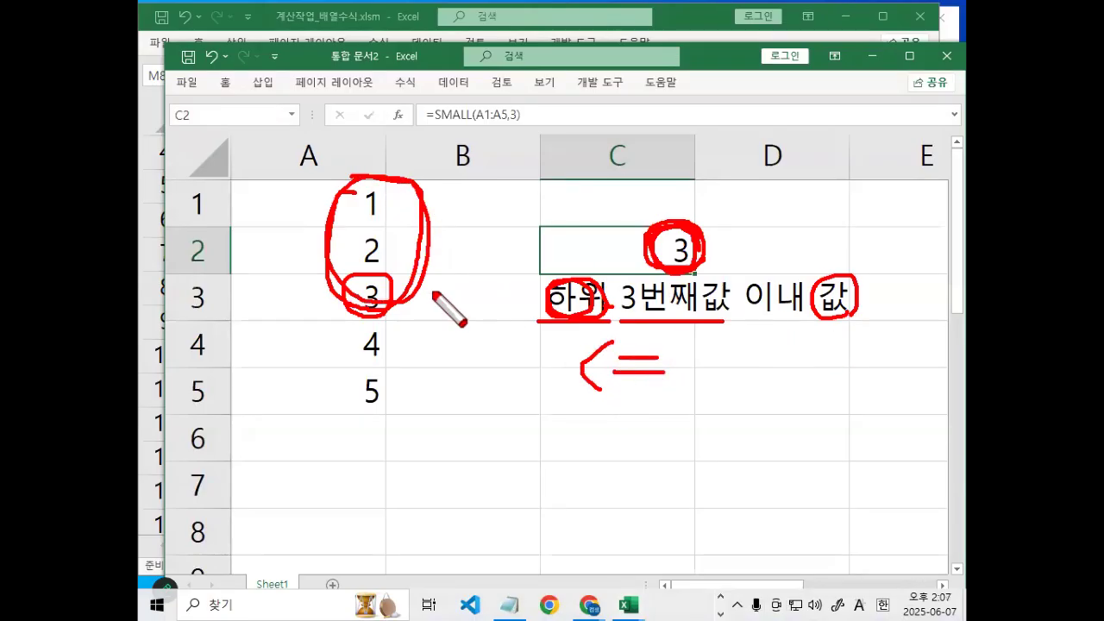
key("Escape")
Select A1:A3 and examine the bottom three values against the label in C3.
left_click_drag(359, 199, 348, 297)
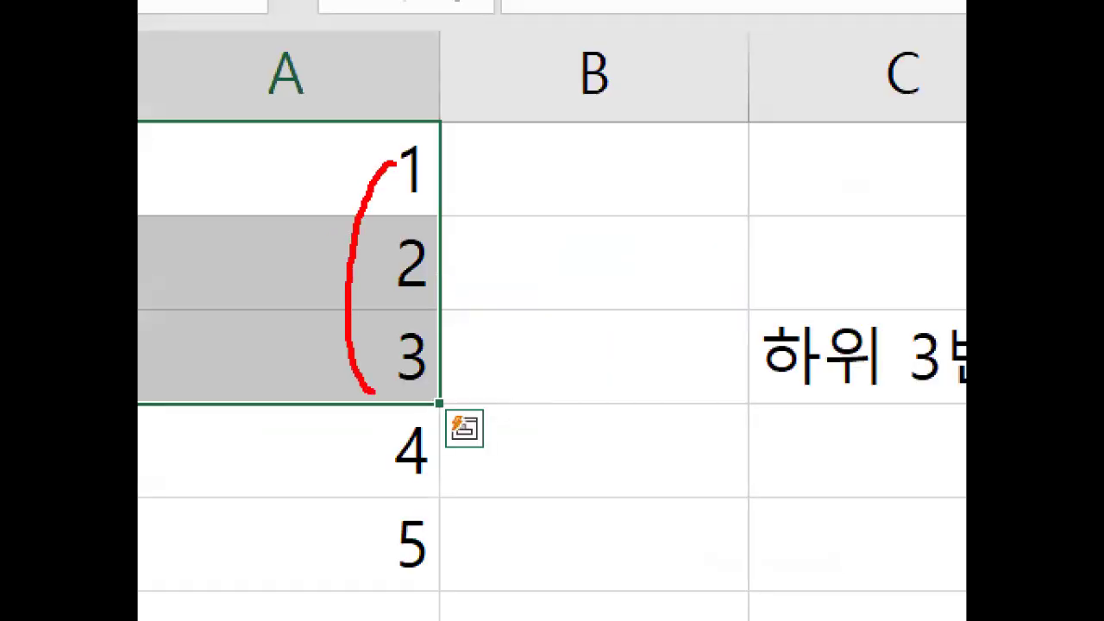
key("Escape")
mouse_move(708, 324)
left_mouse_down()
mouse_move(703, 377)
mouse_move(711, 345)
mouse_move(750, 354)
left_mouse_up()
key("Escape")
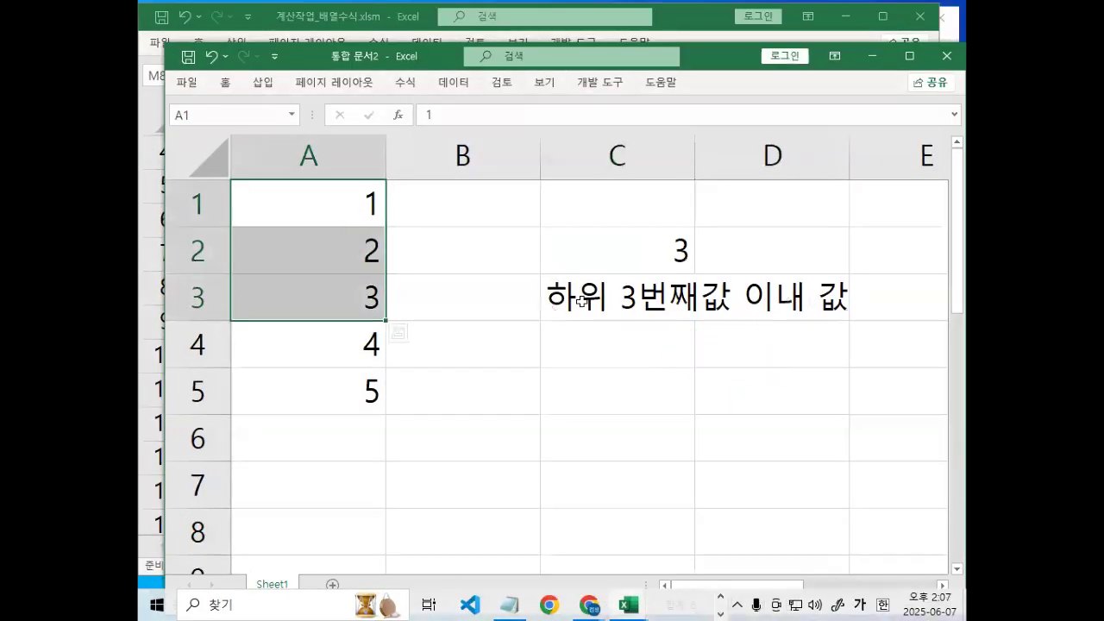
left_click(575, 291)
double_click(570, 297)
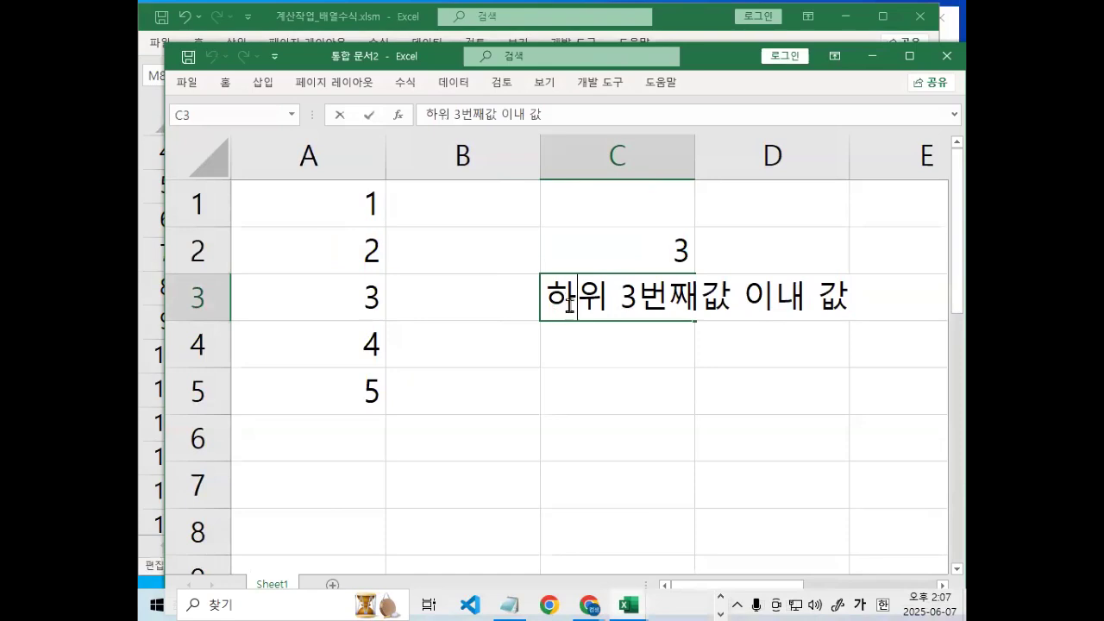
key("Escape")
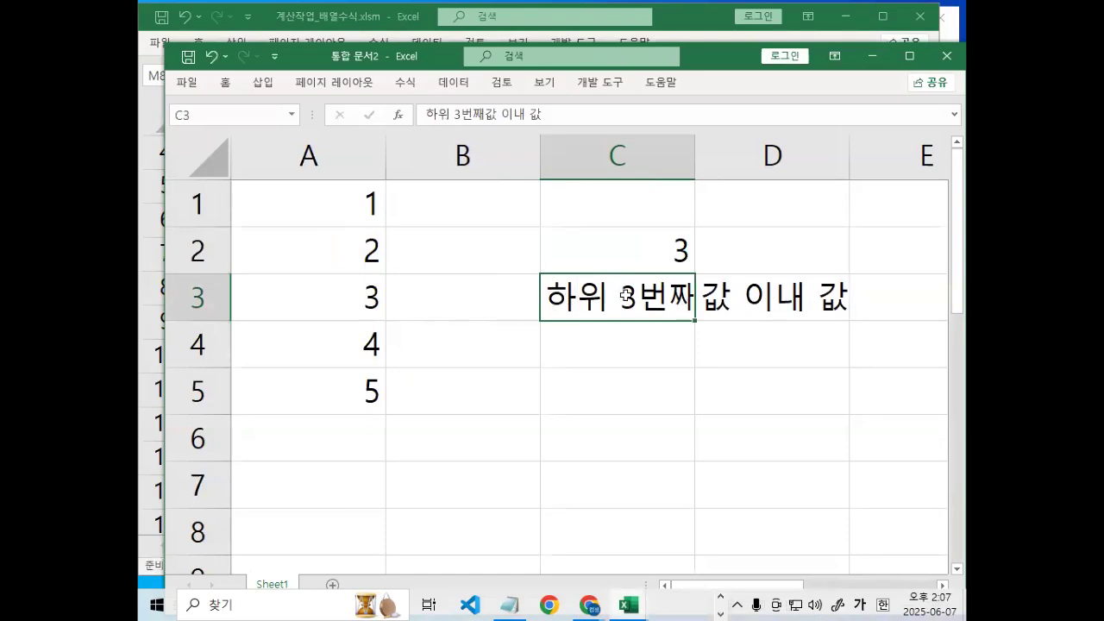
Replace the values in A1:A5 with 20, 50, 80, 120 and 200.
left_click(358, 214)
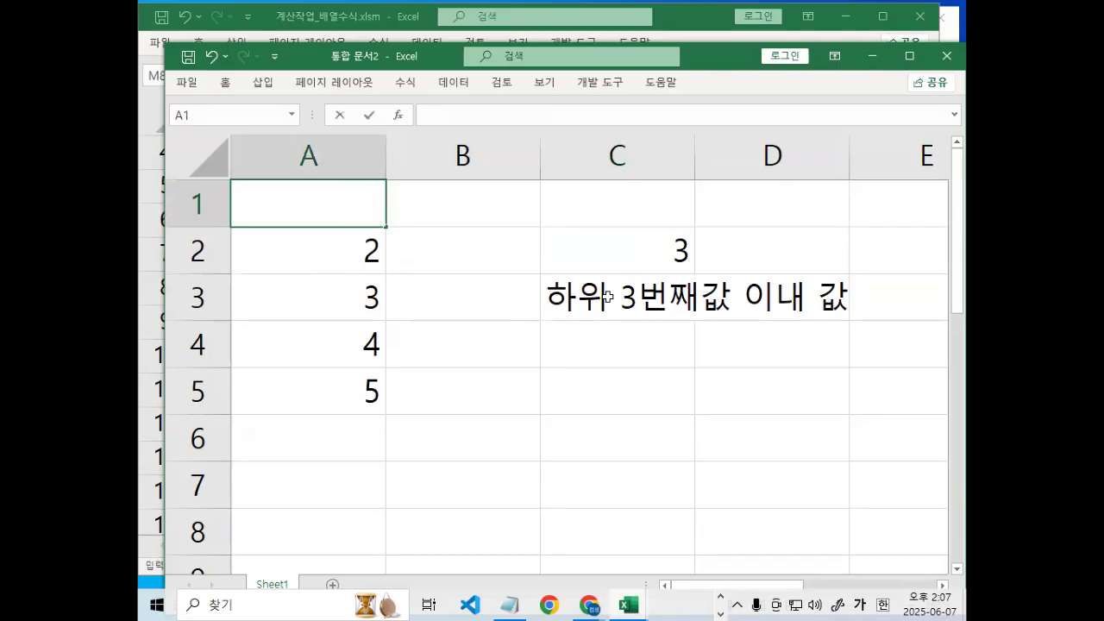
type("20")
key("Return")
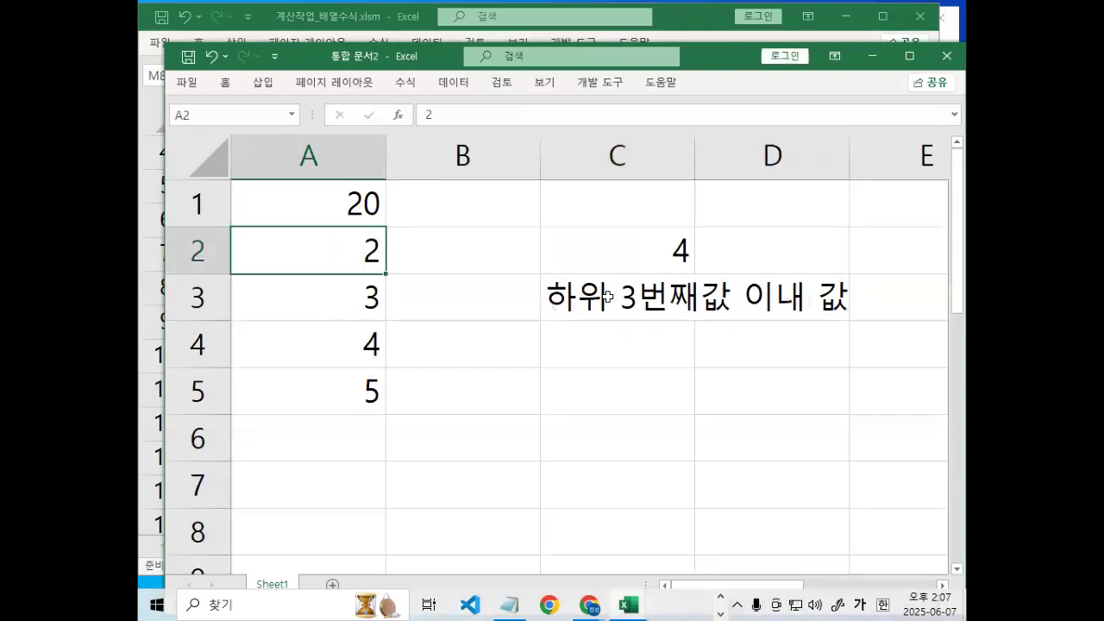
key("Return")
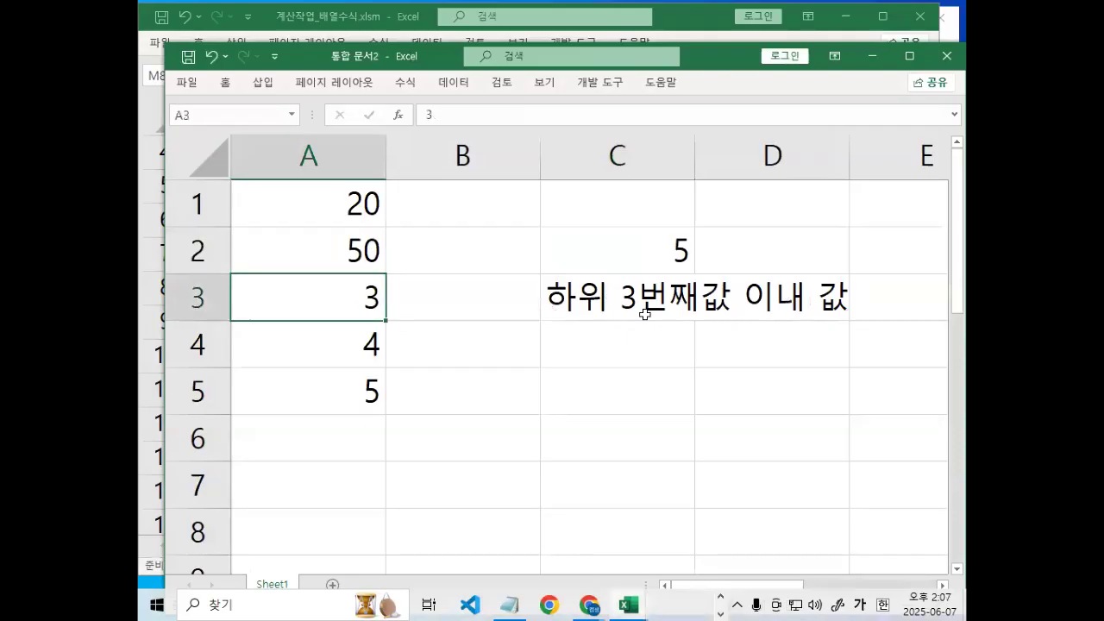
type("80")
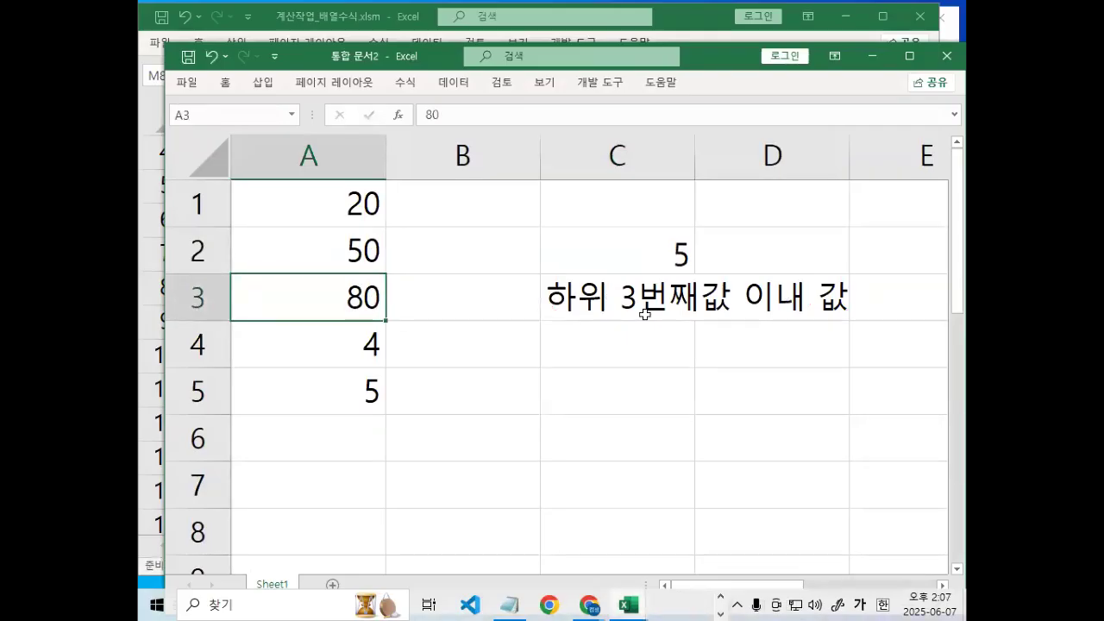
key("Return")
type("120")
key("Return")
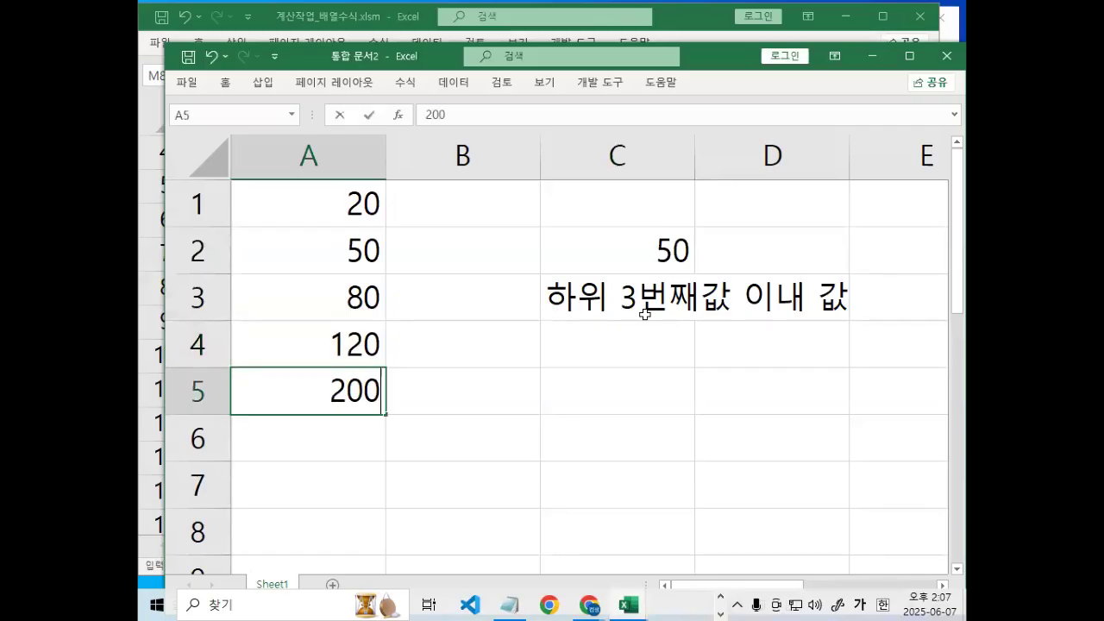
key("Return")
Annotate the SMALL result for the new values with the screen pen, sketching <= and bracketing A1:A3, and clear the marks.
left_click(655, 248)
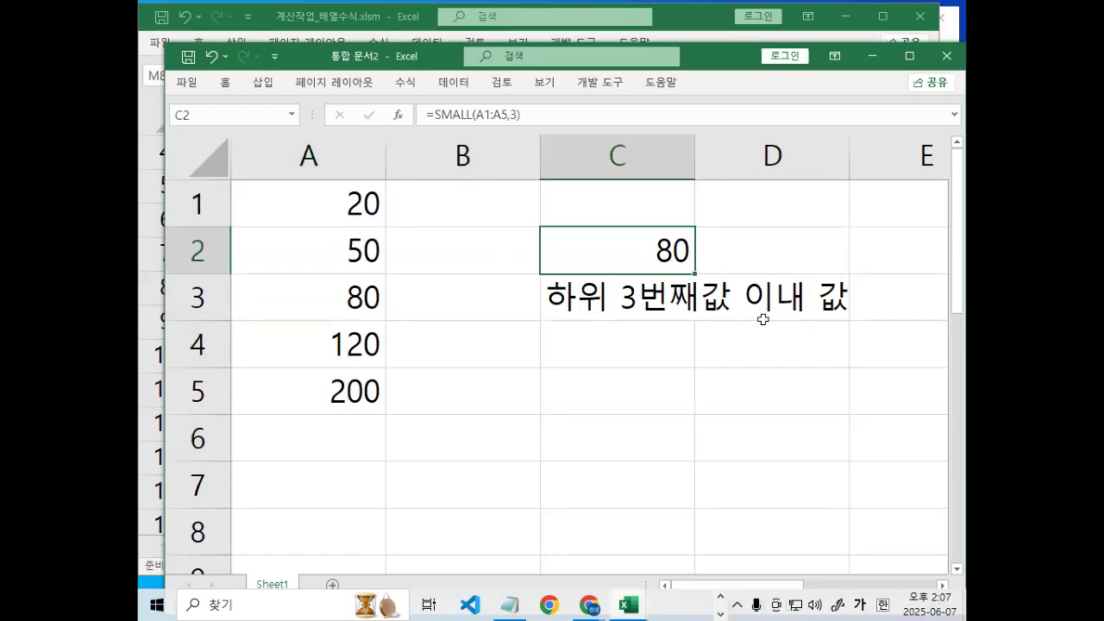
left_click_drag(841, 289, 850, 312)
mouse_move(649, 244)
left_mouse_down()
mouse_move(695, 260)
mouse_move(653, 240)
left_mouse_up()
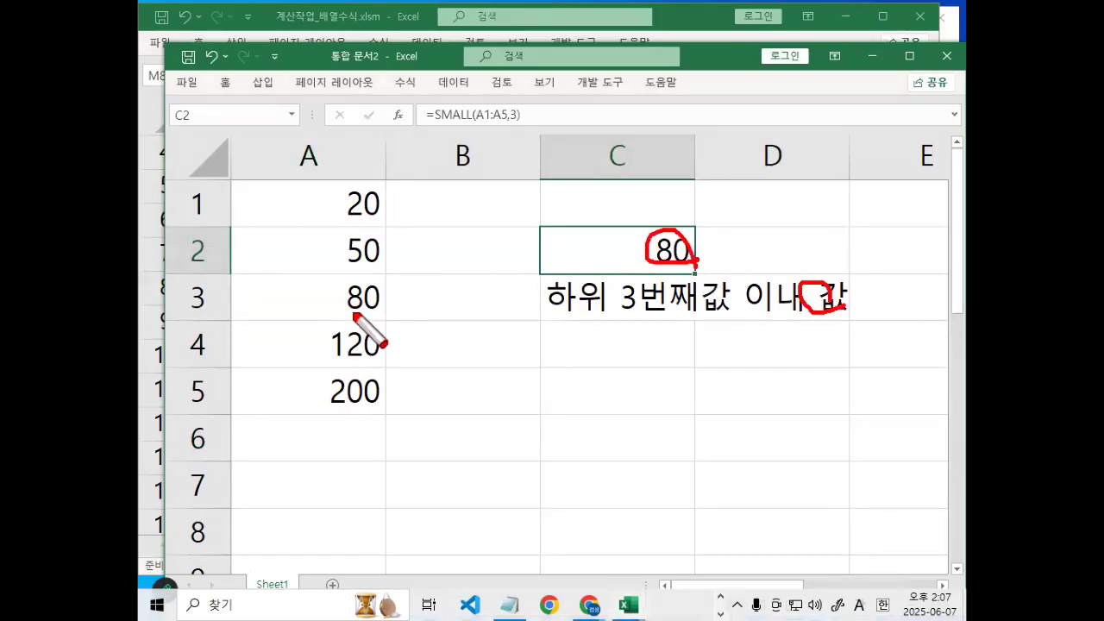
left_click_drag(539, 317, 616, 318)
mouse_move(615, 364)
left_mouse_down()
mouse_move(647, 362)
mouse_move(651, 374)
left_mouse_up()
left_click_drag(599, 340, 601, 399)
mouse_move(398, 283)
left_mouse_down()
mouse_move(400, 298)
mouse_move(371, 315)
left_mouse_up()
left_click_drag(369, 188, 399, 293)
key("Escape")
Change the formula in C2 to =LARGE(A1:A5,3).
left_click(585, 296)
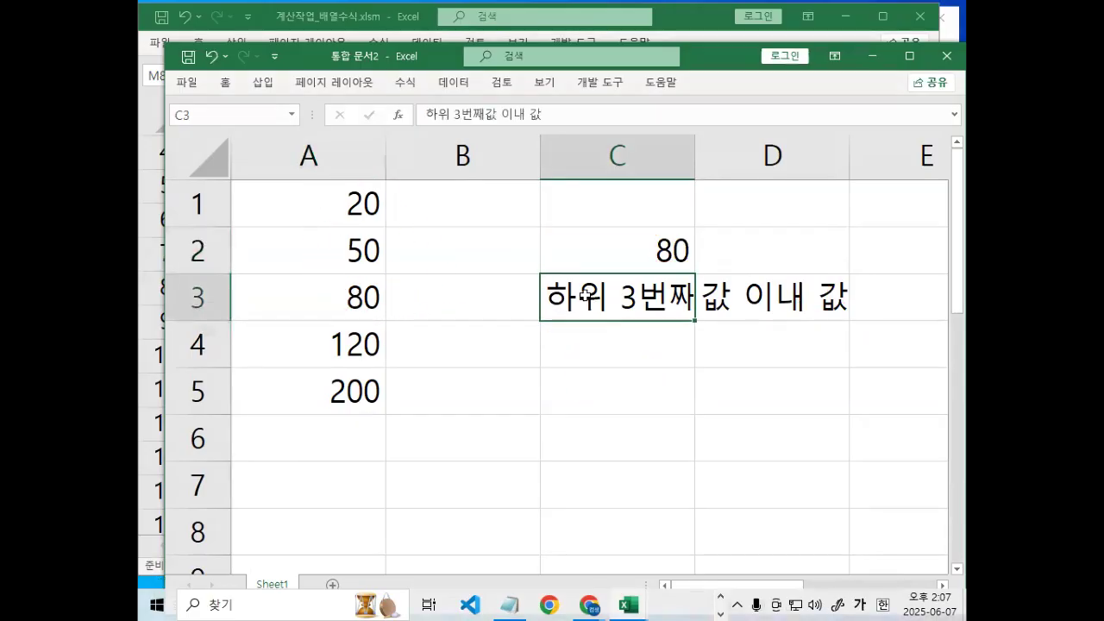
double_click(584, 249)
left_click_drag(569, 250, 653, 250)
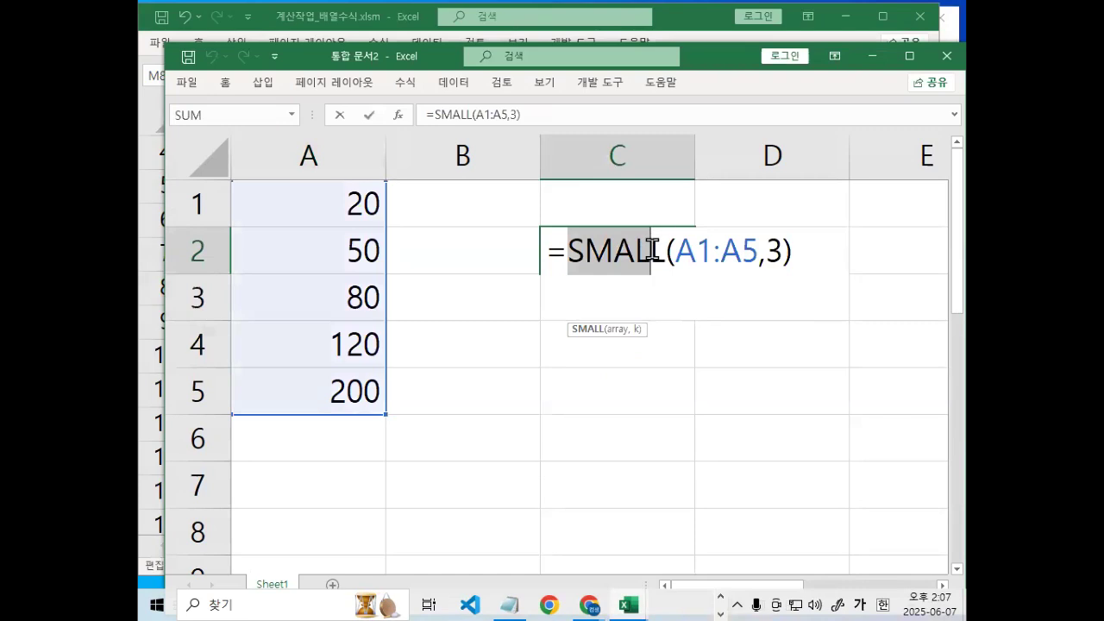
type("ㅁ")
key("BackSpace")
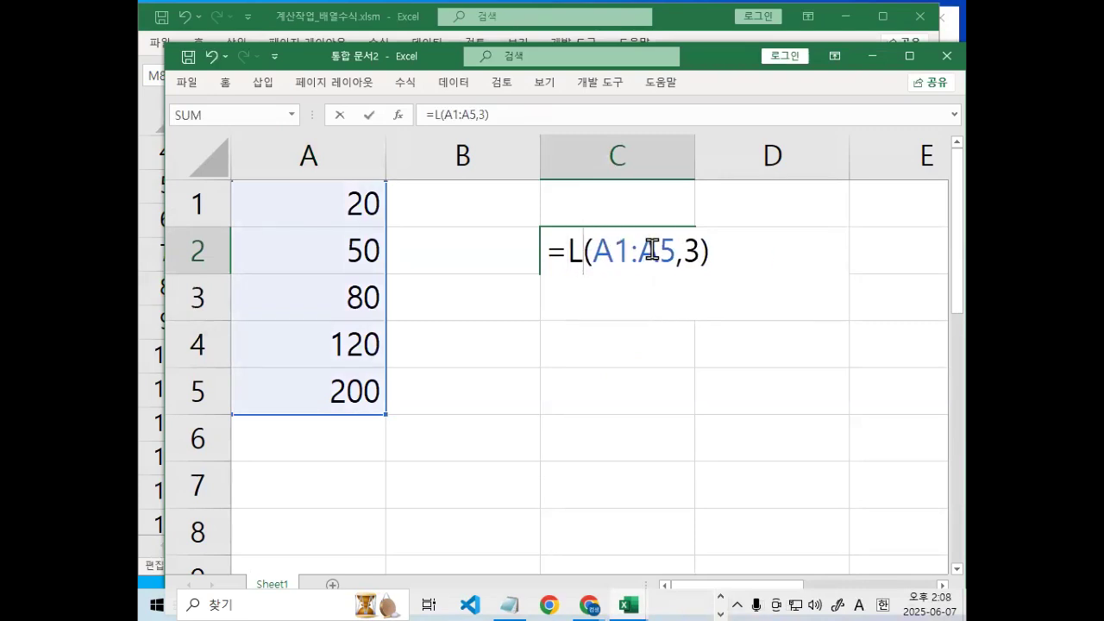
type("AR")
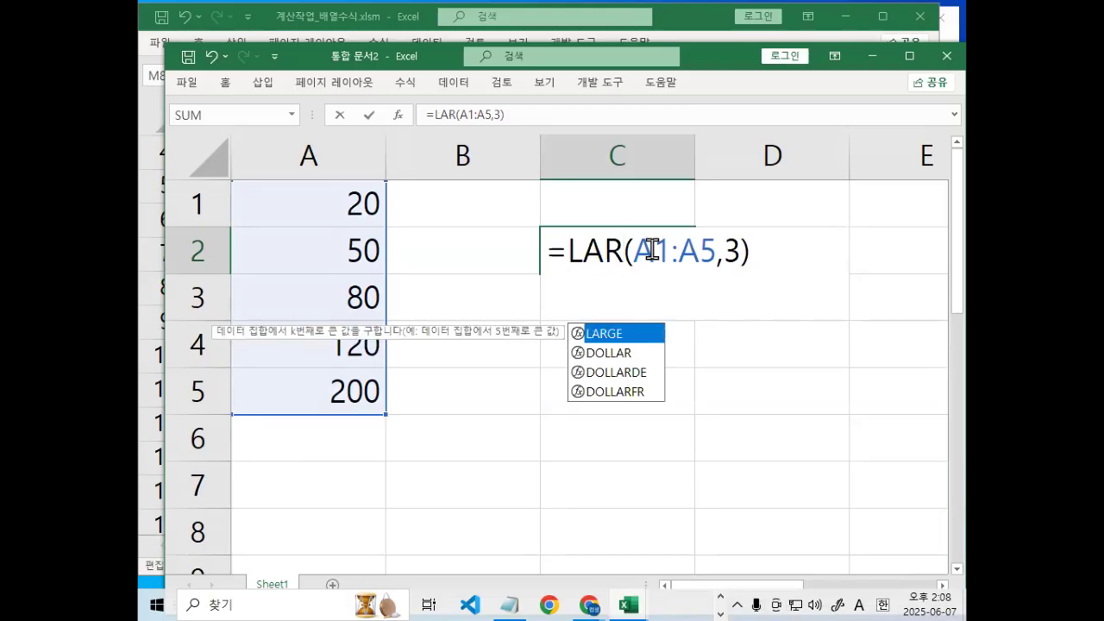
type("GE")
key("Return")
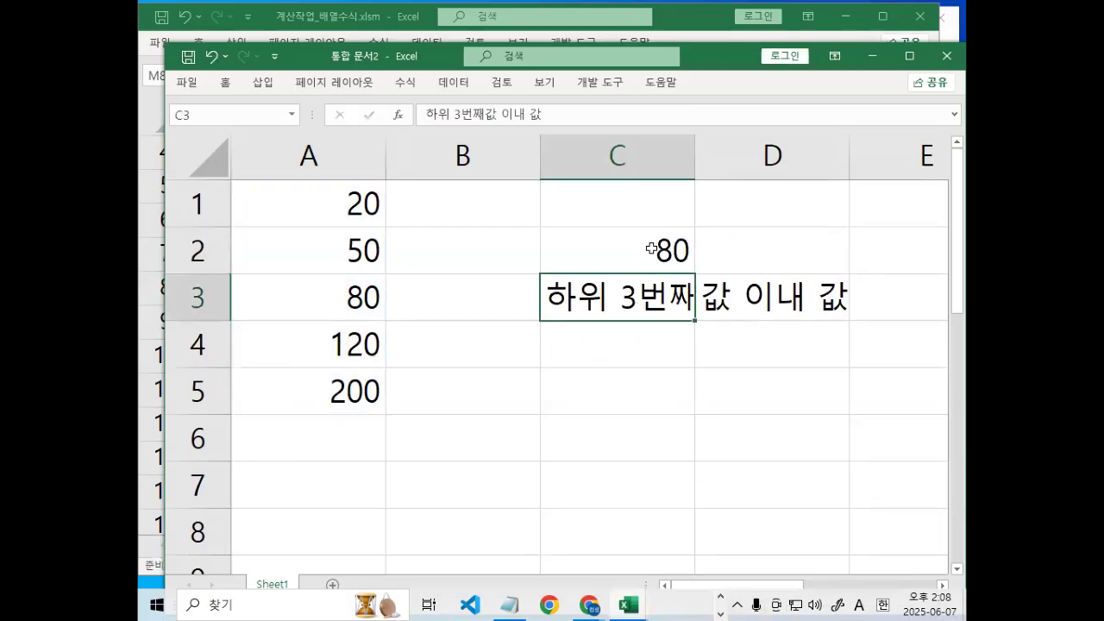
Reword the label in C3 as 상위 3번째값 이내 값 to match the LARGE formula.
double_click(585, 289)
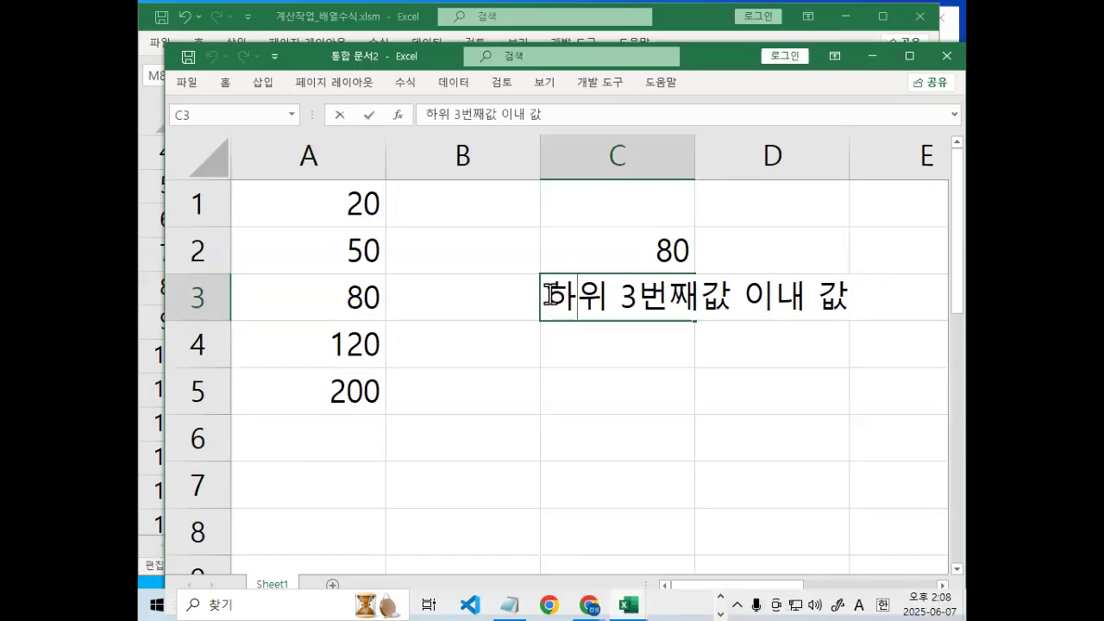
left_click_drag(550, 293, 576, 294)
type("TK")
key("BackSpace")
key("BackSpace")
key("Hangul")
type("상우")
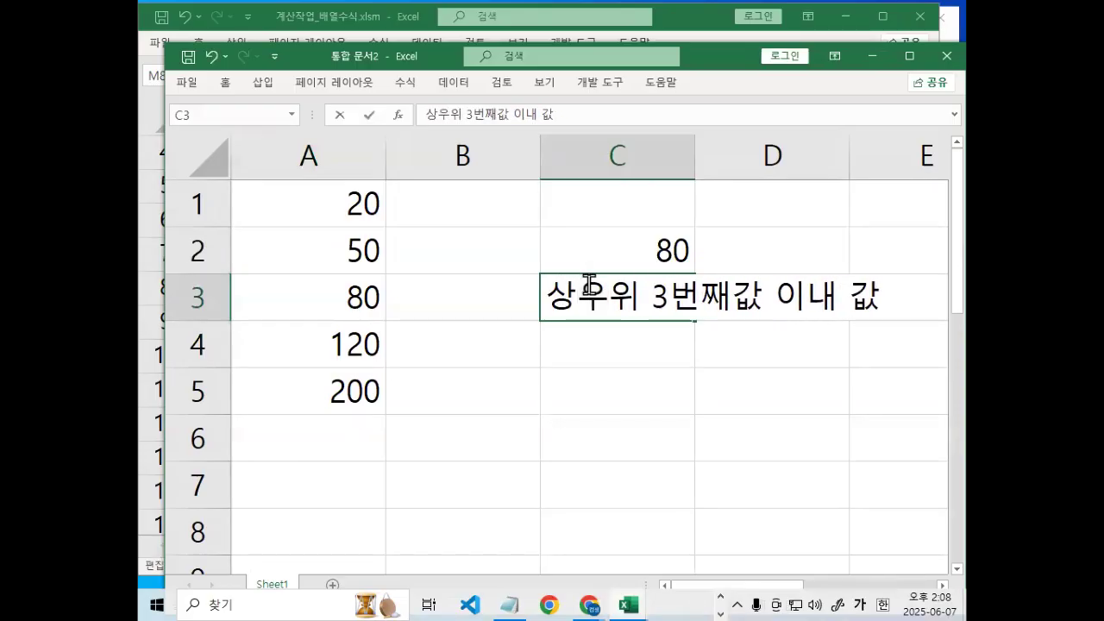
key("BackSpace")
key("Return")
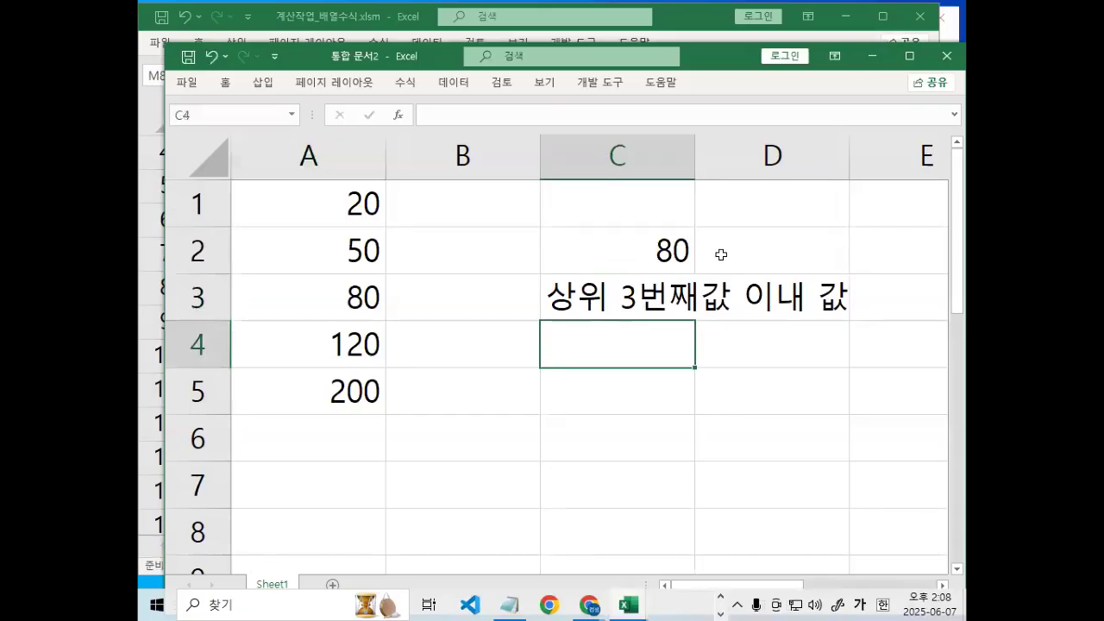
Annotate the LARGE result, the label and A3:A5 with the screen pen, sketch the >= operator, and clear the ink.
mouse_move(680, 226)
left_mouse_down()
mouse_move(666, 266)
mouse_move(701, 257)
left_mouse_up()
left_click_drag(333, 317, 416, 303)
left_click_drag(303, 303, 303, 339)
left_click_drag(304, 382, 291, 398)
mouse_move(596, 280)
left_mouse_down()
mouse_move(601, 317)
mouse_move(608, 297)
left_mouse_up()
mouse_move(825, 299)
left_mouse_down()
mouse_move(815, 303)
mouse_move(855, 298)
mouse_move(802, 268)
mouse_move(749, 305)
left_mouse_up()
mouse_move(681, 226)
left_mouse_down()
mouse_move(643, 246)
mouse_move(692, 260)
left_mouse_up()
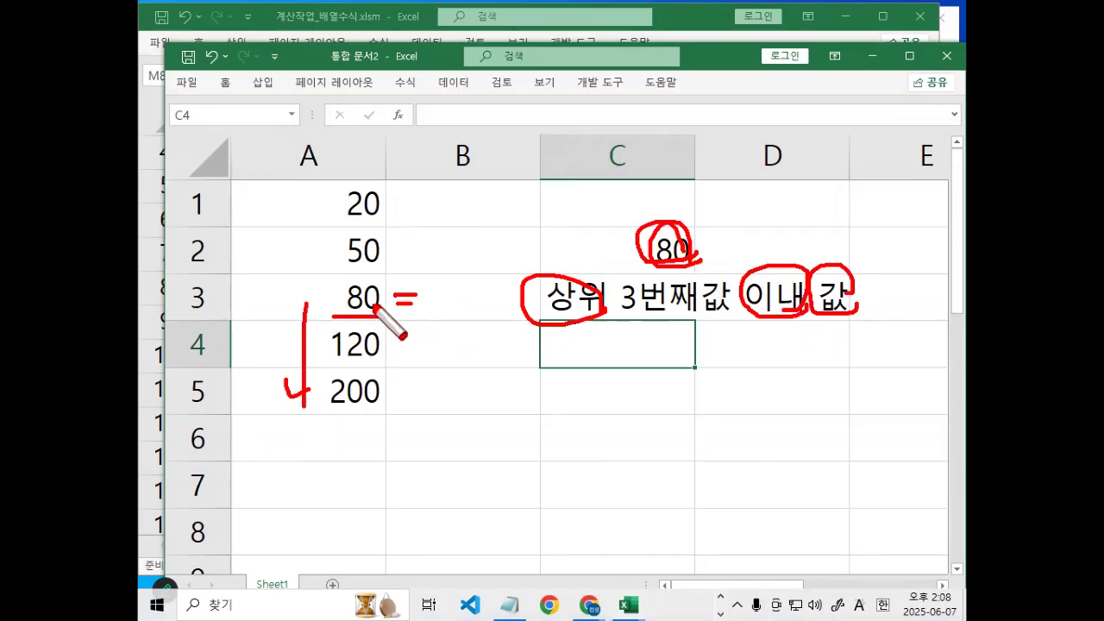
left_click_drag(343, 304, 388, 307)
left_click_drag(524, 417, 570, 426)
left_click_drag(498, 402, 487, 453)
mouse_move(385, 288)
left_mouse_down()
mouse_move(405, 331)
mouse_move(393, 407)
left_mouse_up()
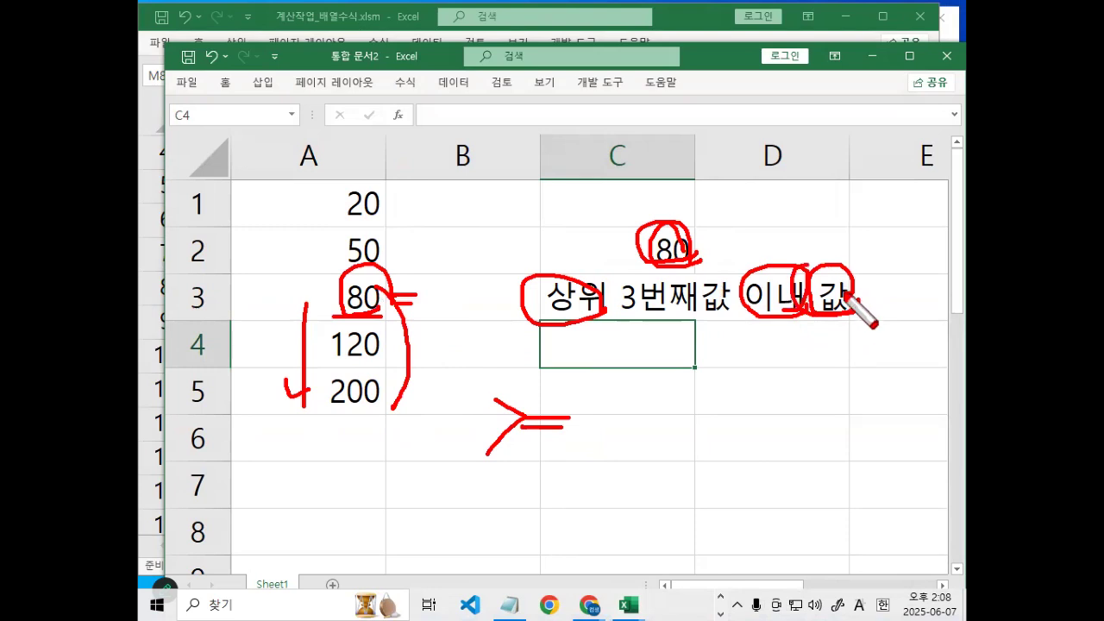
left_click_drag(648, 436, 611, 445)
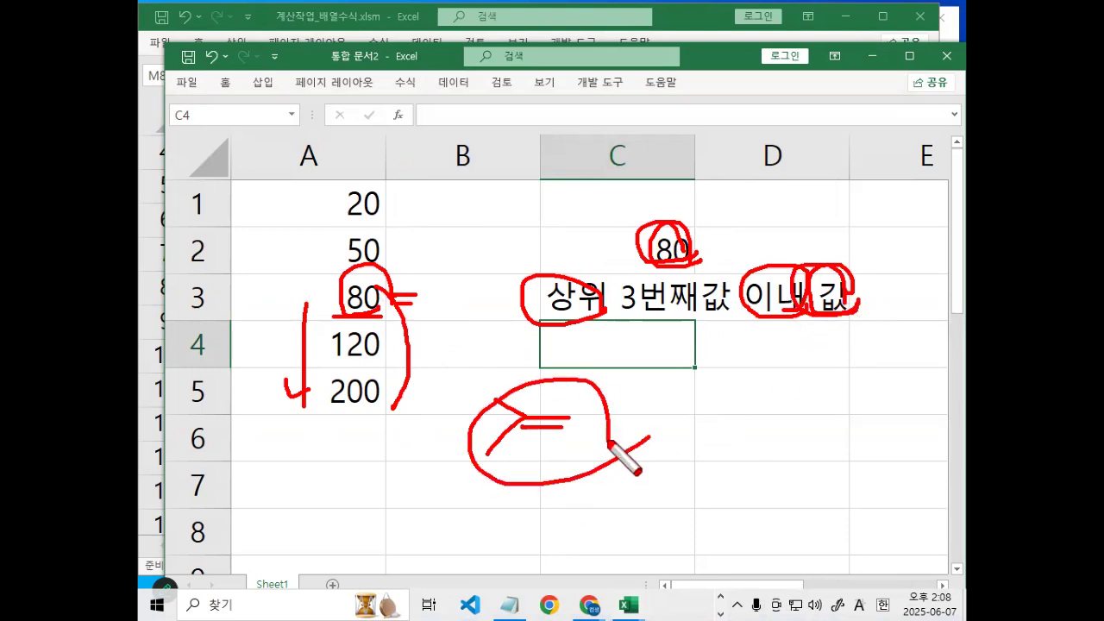
key("Escape")
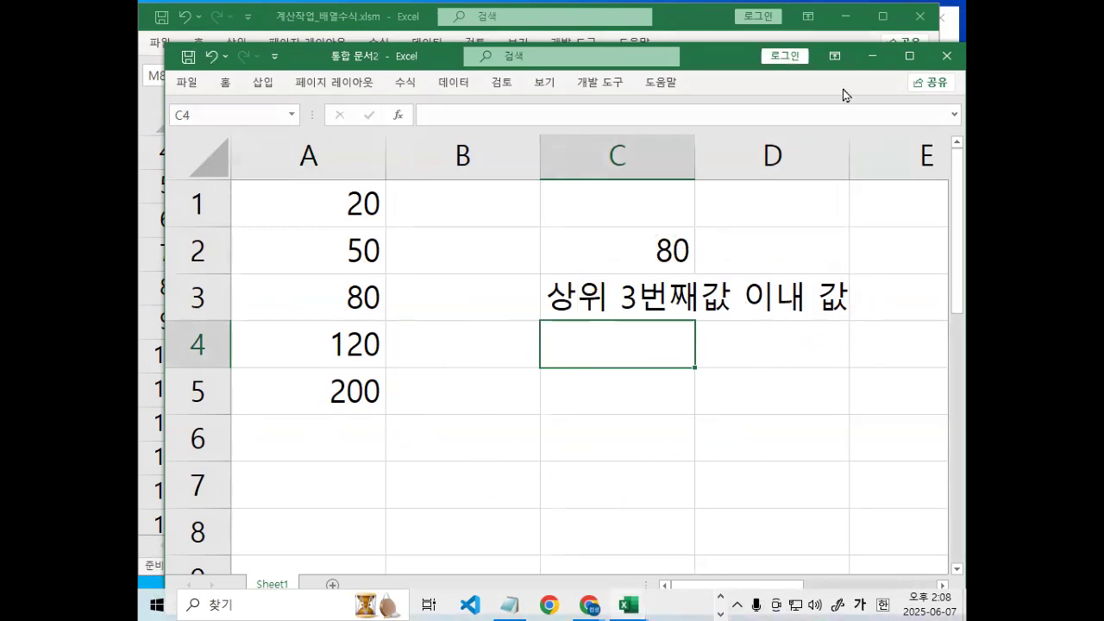
Close the practice workbook 통합 문서2 without saving its changes.
left_click_drag(714, 65, 677, 70)
left_click(901, 62)
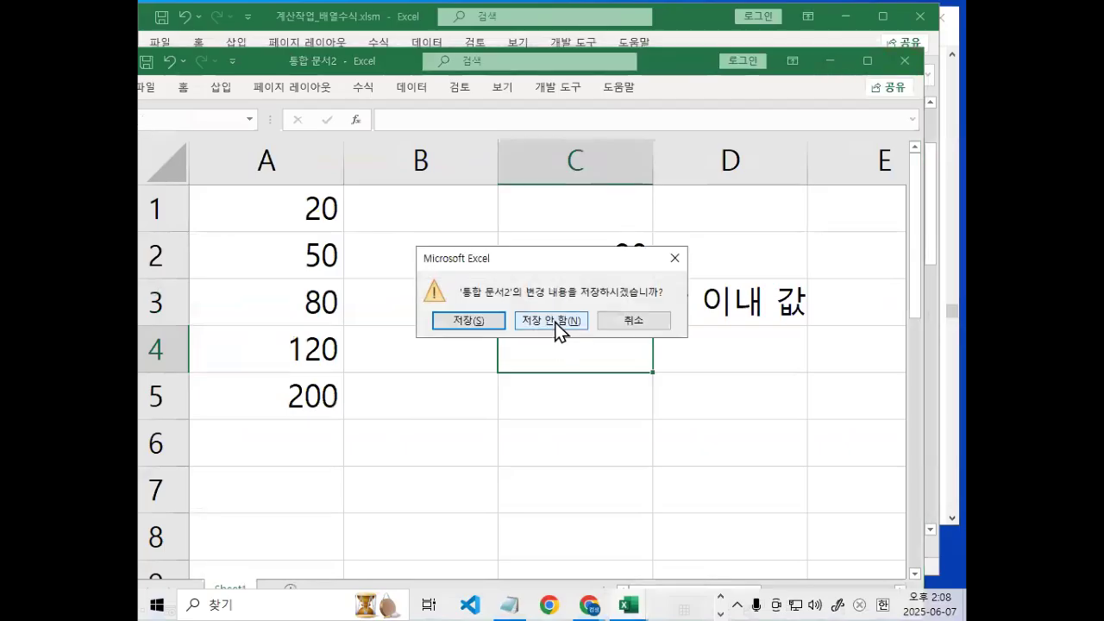
left_click(552, 316)
Switch to the Notepad notes and highlight problem 2's SMALL definition and the 하위 3번째 까지 rule.
left_click(515, 604)
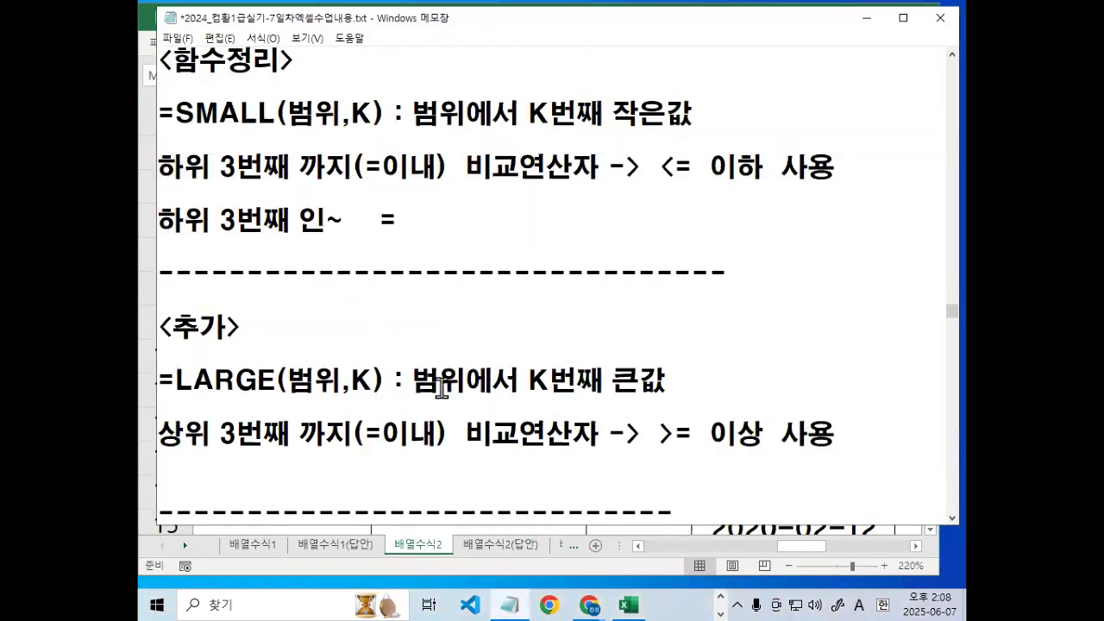
scroll(421, 255, "up", 1)
left_click_drag(179, 195, 270, 197)
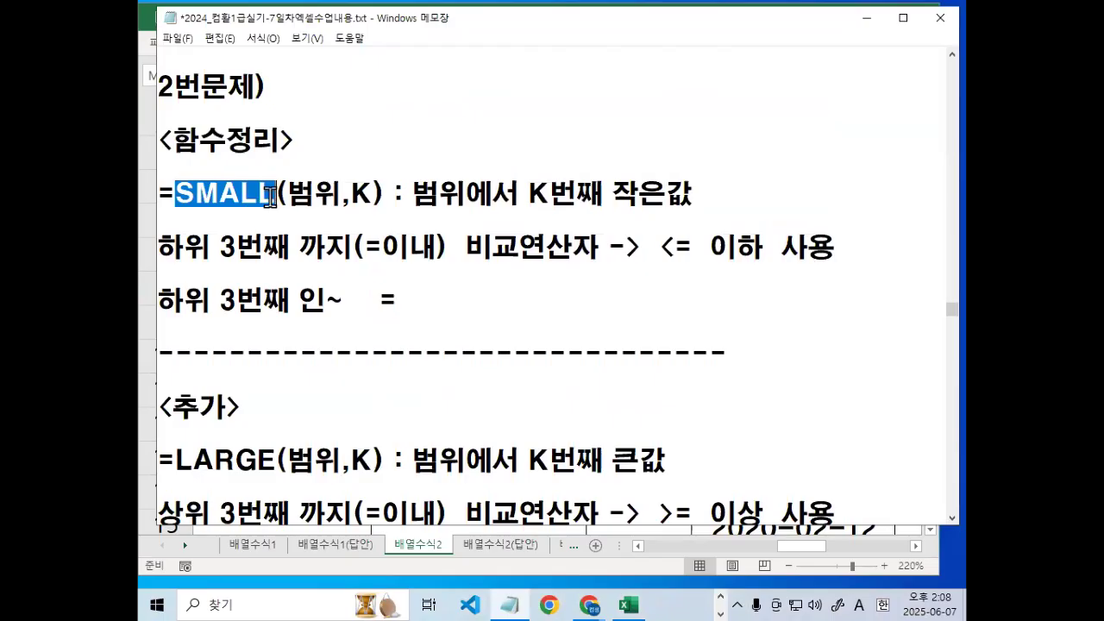
left_click_drag(412, 195, 704, 195)
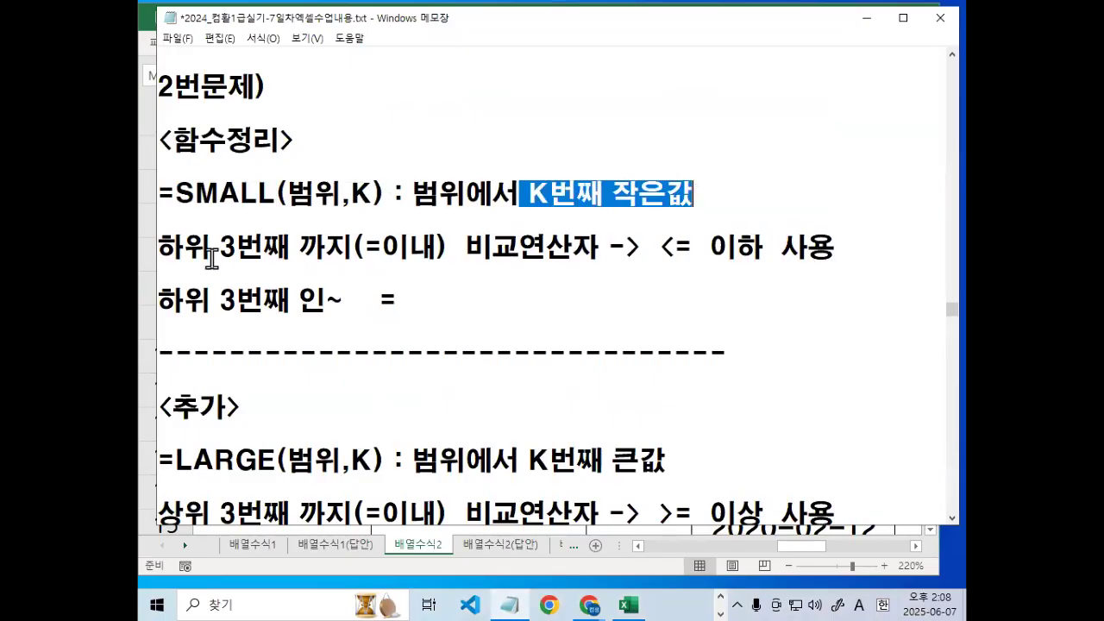
left_click_drag(160, 247, 318, 244)
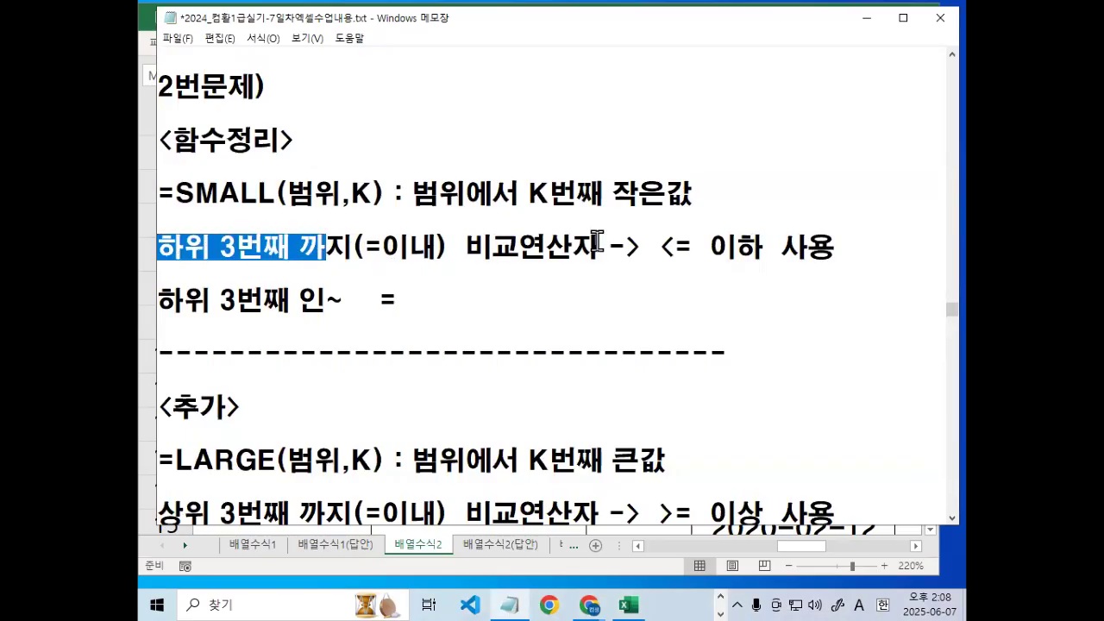
Annotate the SMALL notes with the screen pen, circling 작은값, underlining 하위 3번째 까지 and sketching a range with <=, then clear the ink.
left_click(666, 247)
mouse_move(689, 201)
left_mouse_down()
mouse_move(672, 175)
mouse_move(697, 200)
left_mouse_up()
mouse_move(534, 282)
left_mouse_down()
mouse_move(581, 424)
mouse_move(540, 279)
left_mouse_up()
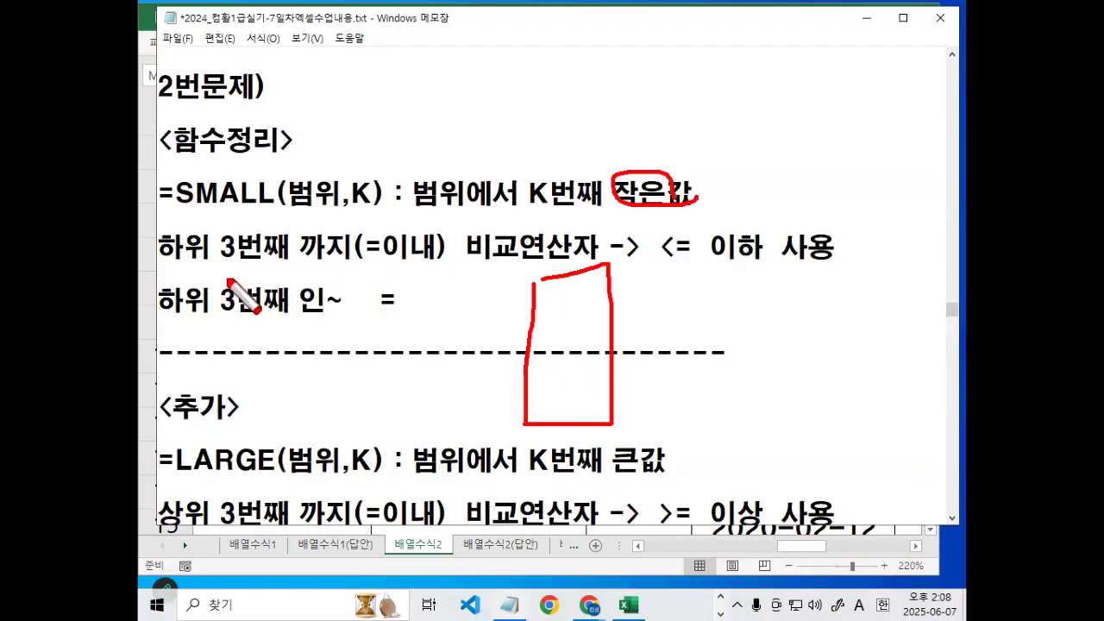
left_click_drag(162, 263, 349, 258)
mouse_move(653, 294)
left_mouse_down()
mouse_move(635, 315)
mouse_move(658, 330)
mouse_move(687, 308)
left_mouse_up()
mouse_move(666, 321)
left_mouse_down()
mouse_move(734, 325)
mouse_move(720, 310)
mouse_move(752, 321)
left_mouse_up()
mouse_move(545, 279)
left_mouse_down()
mouse_move(562, 312)
mouse_move(690, 226)
left_mouse_up()
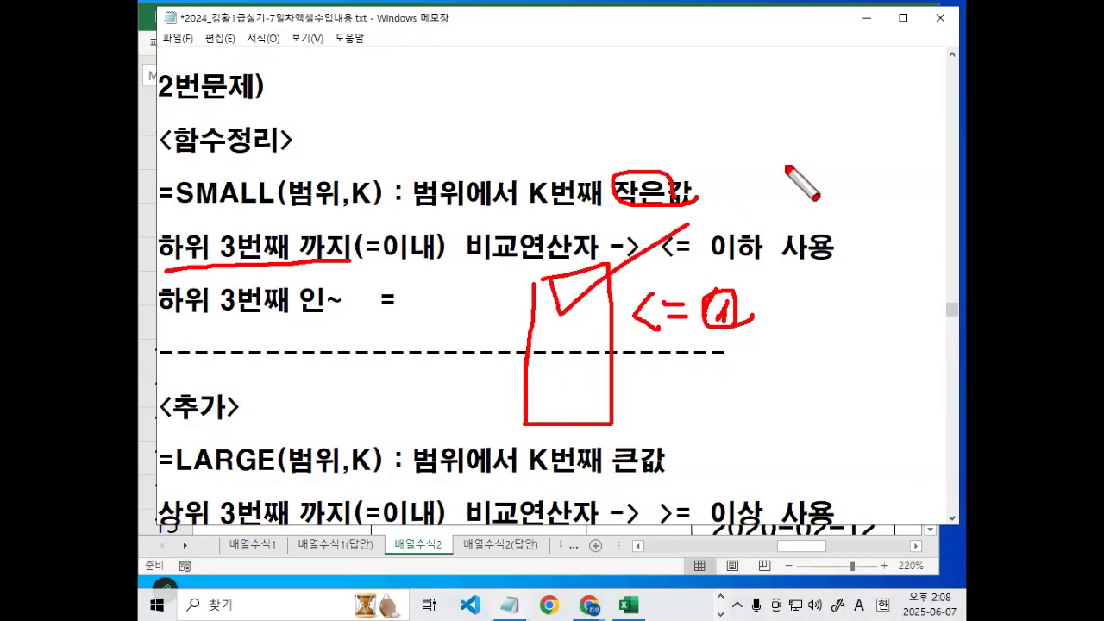
key("Escape")
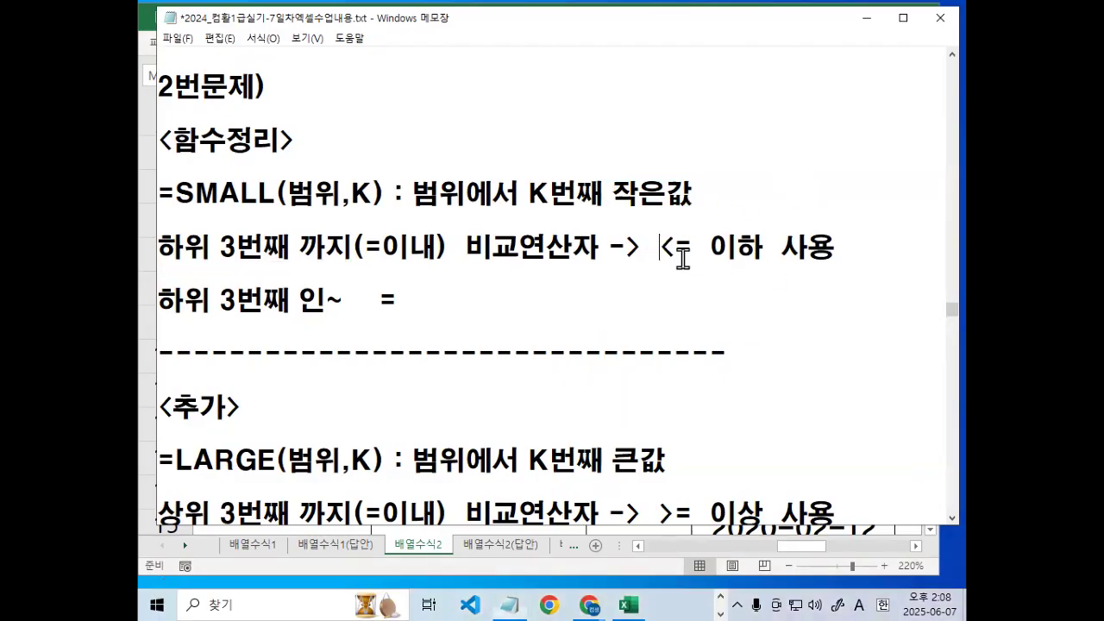
Highlight 이내 and the 조건1 text in the notes, underline 판매수량범위 with the screen pen, and sketch the <= operator.
left_click_drag(383, 248, 449, 250)
left_click(434, 247)
scroll(469, 297, "down", 2)
left_click_drag(255, 327, 847, 327)
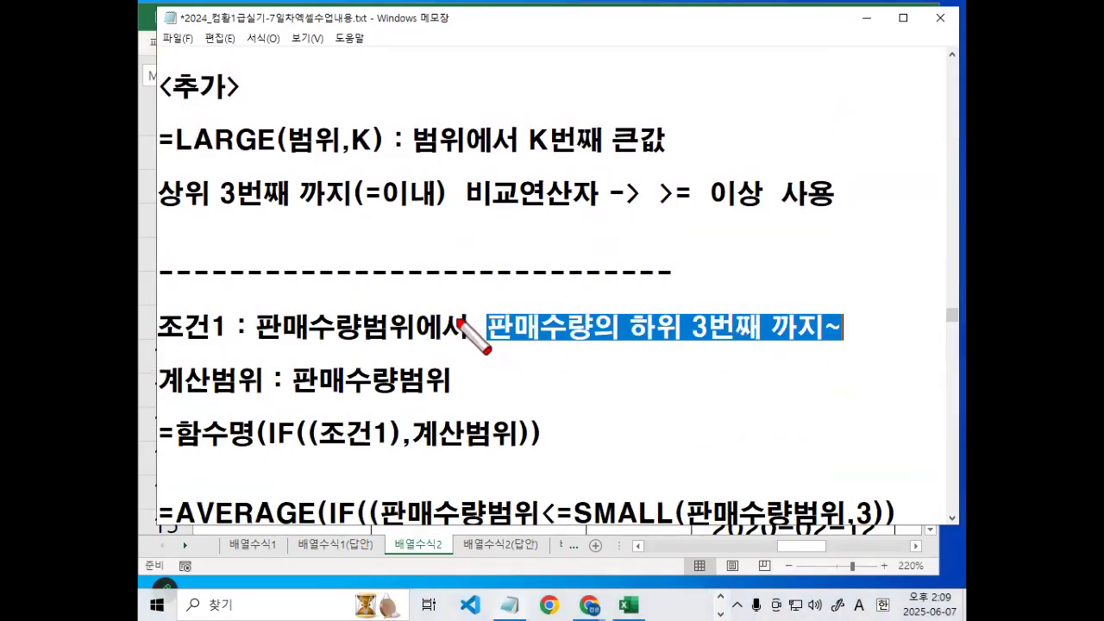
left_click_drag(255, 341, 409, 342)
mouse_move(445, 222)
left_mouse_down()
mouse_move(428, 236)
mouse_move(479, 237)
mouse_move(480, 248)
left_mouse_up()
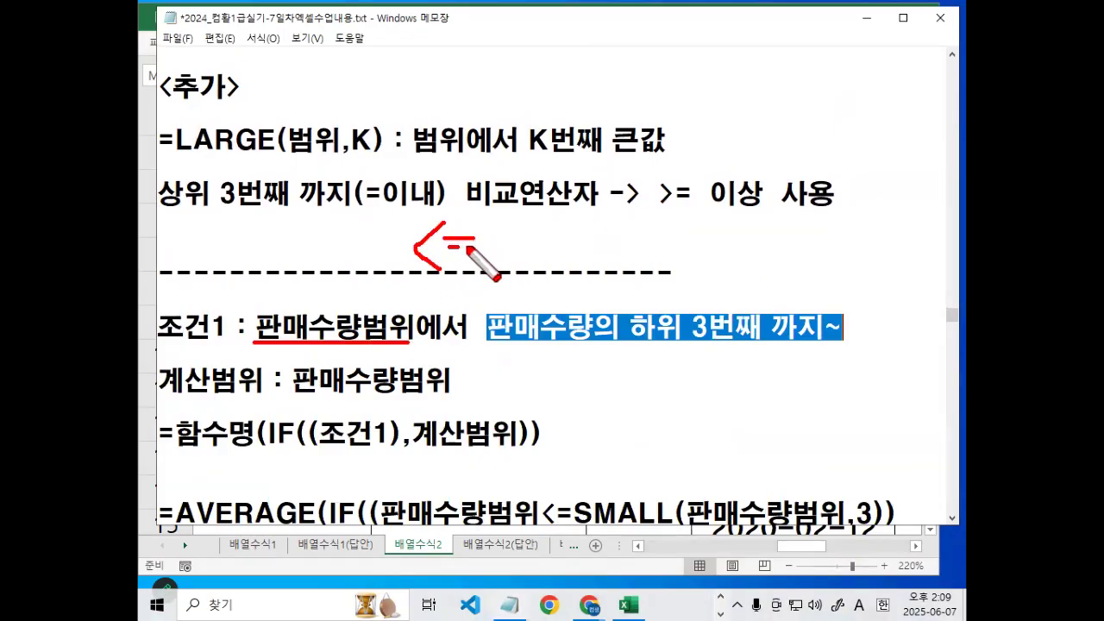
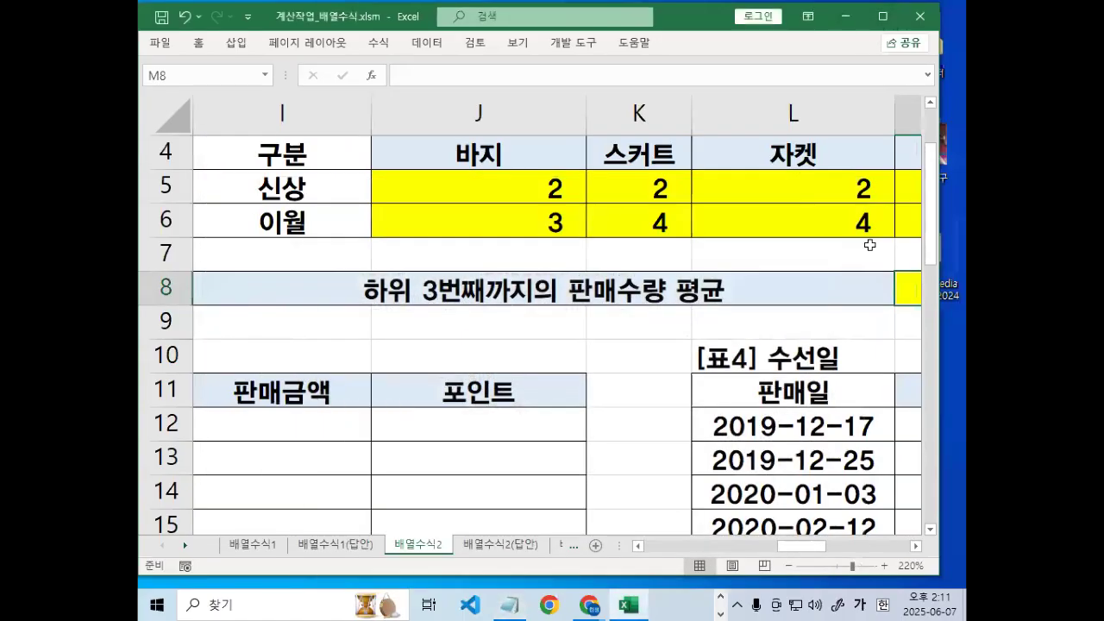
Begin the array formula in M8 of the 배열수식2 sheet with =AVERAGE(IF((.
left_click(916, 545)
left_click(915, 545)
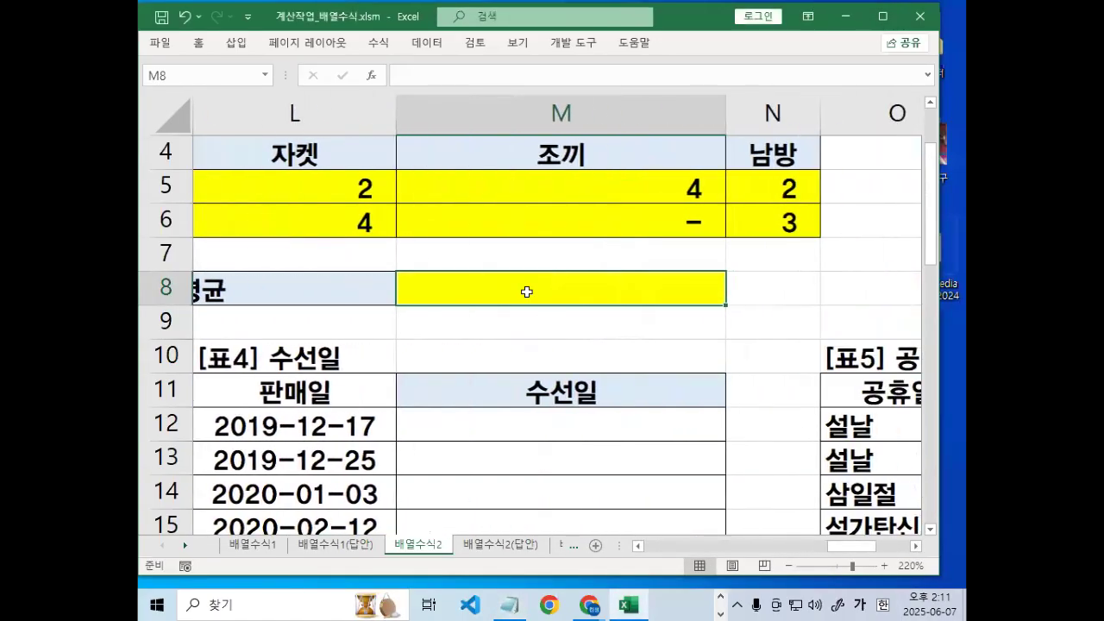
type("=")
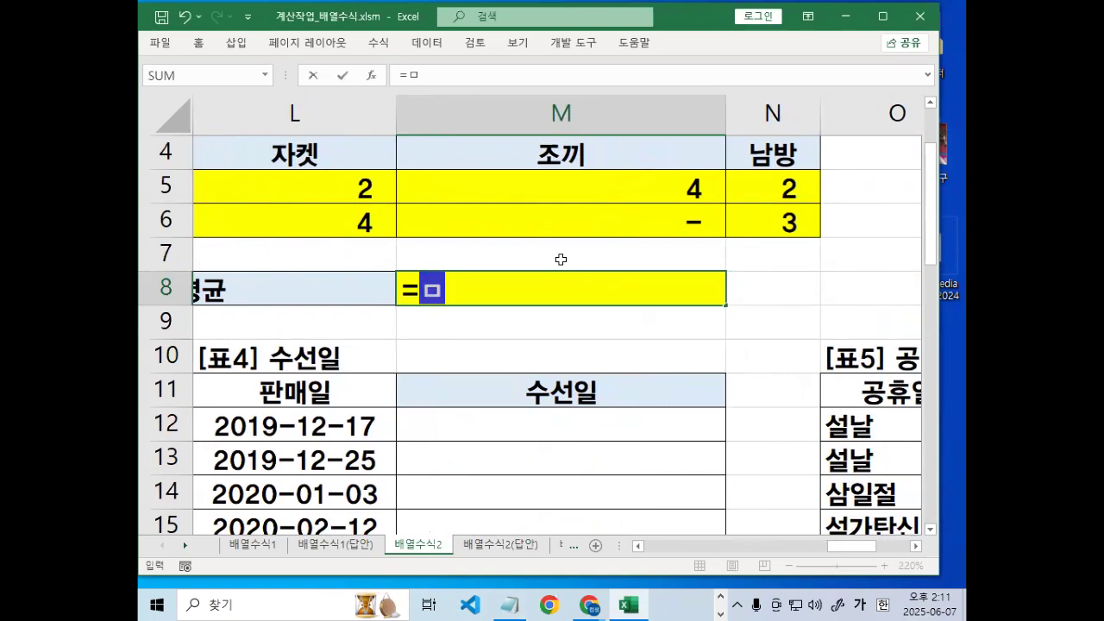
type("AV")
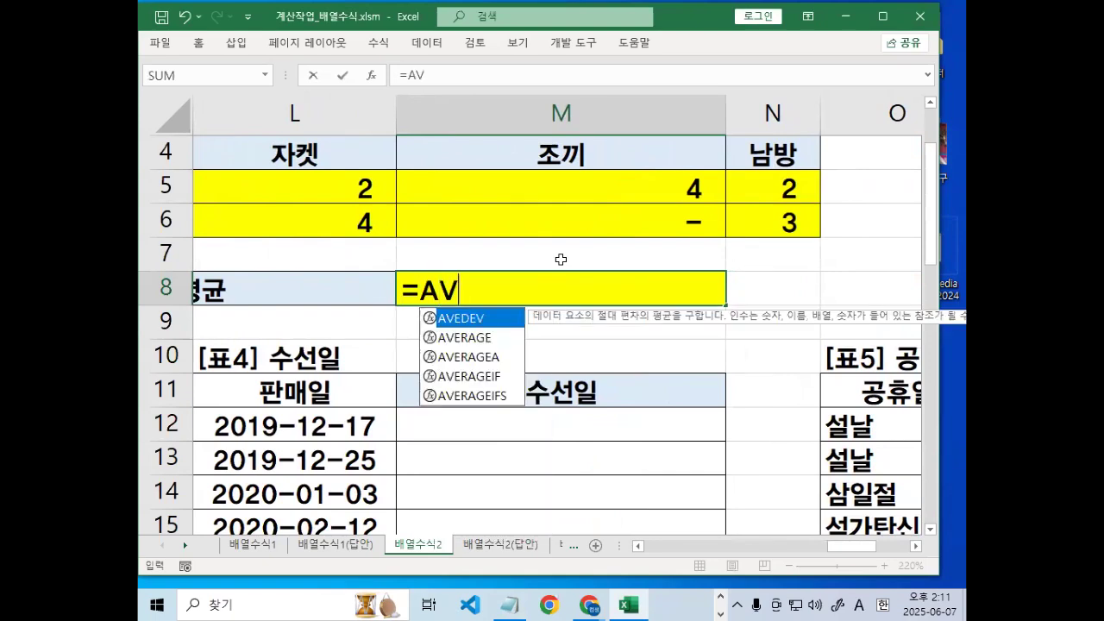
key("Down")
key("Tab")
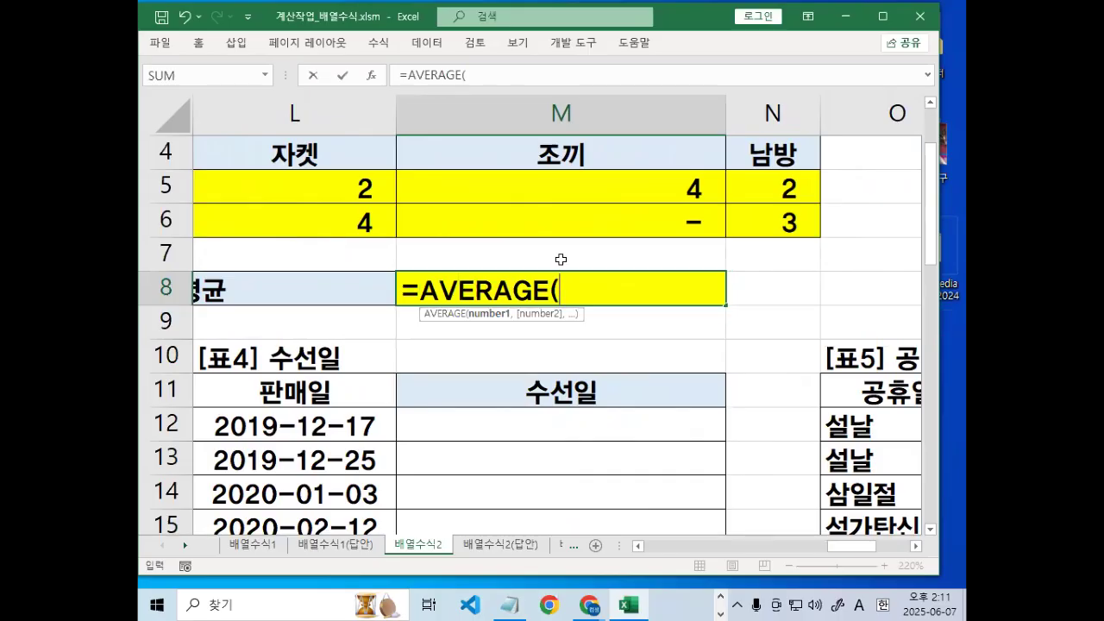
type("IF")
key("Tab")
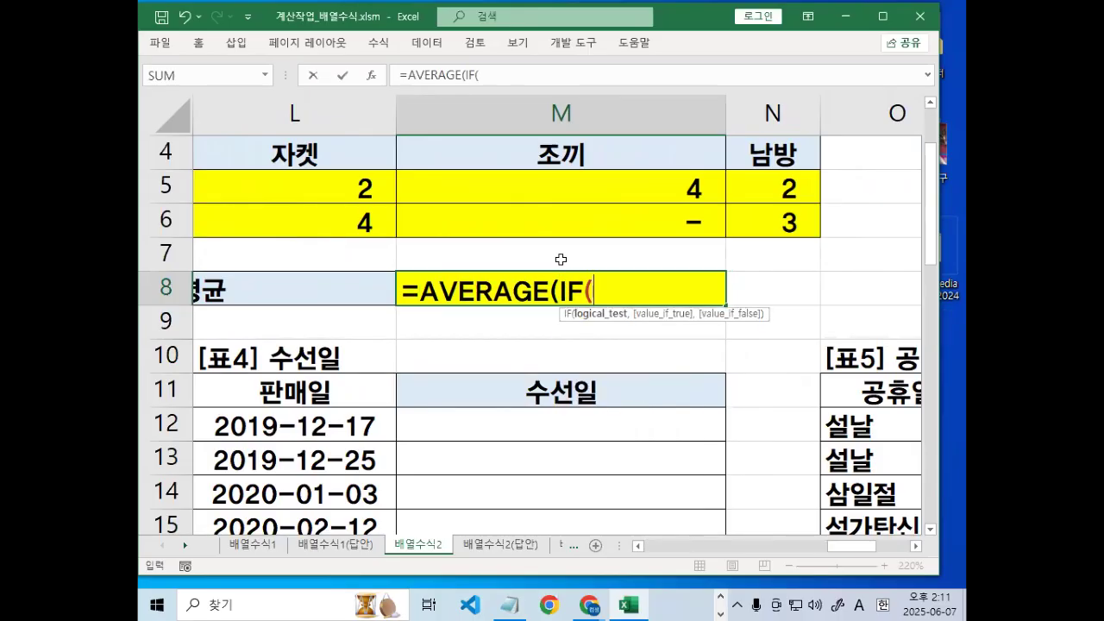
type("(")
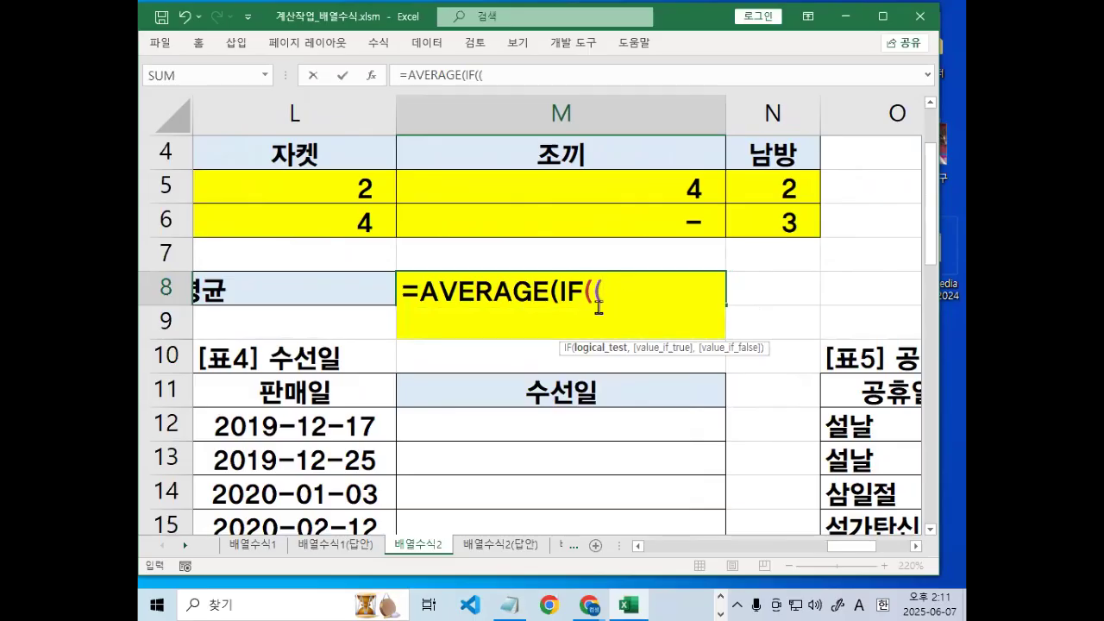
Add the 판매수량 range H12:H37 followed by the <= operator to the IF condition in M8.
left_click_drag(823, 545, 761, 563)
scroll(514, 498, "down", 2)
left_click_drag(437, 226, 448, 315)
scroll(531, 336, "up", 10)
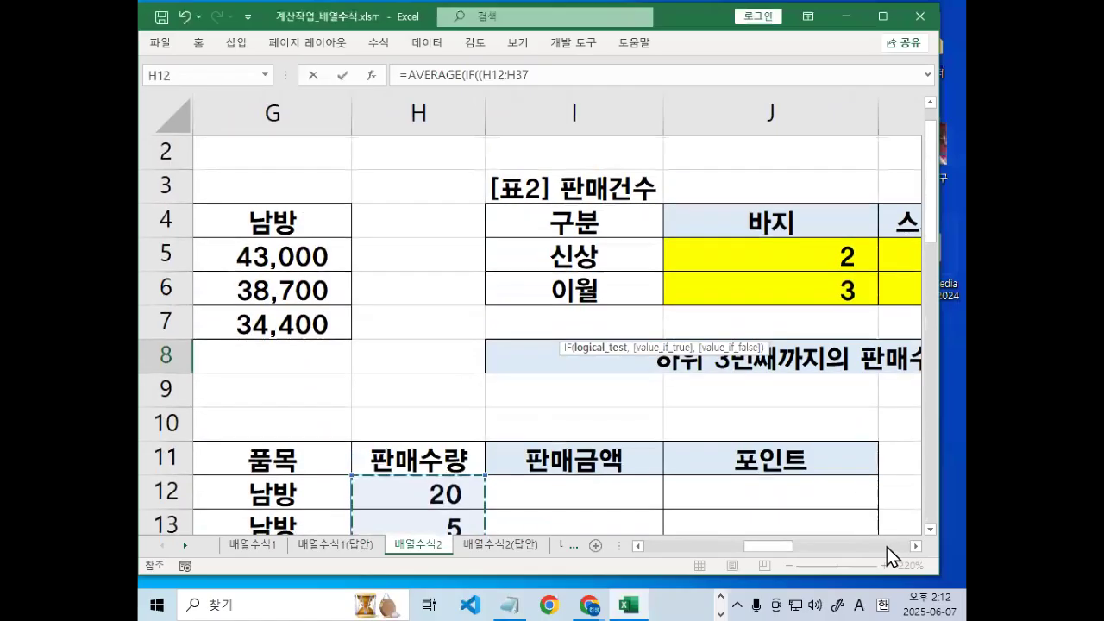
left_click(916, 546)
left_click(916, 546)
left_click(915, 546)
left_click(916, 546)
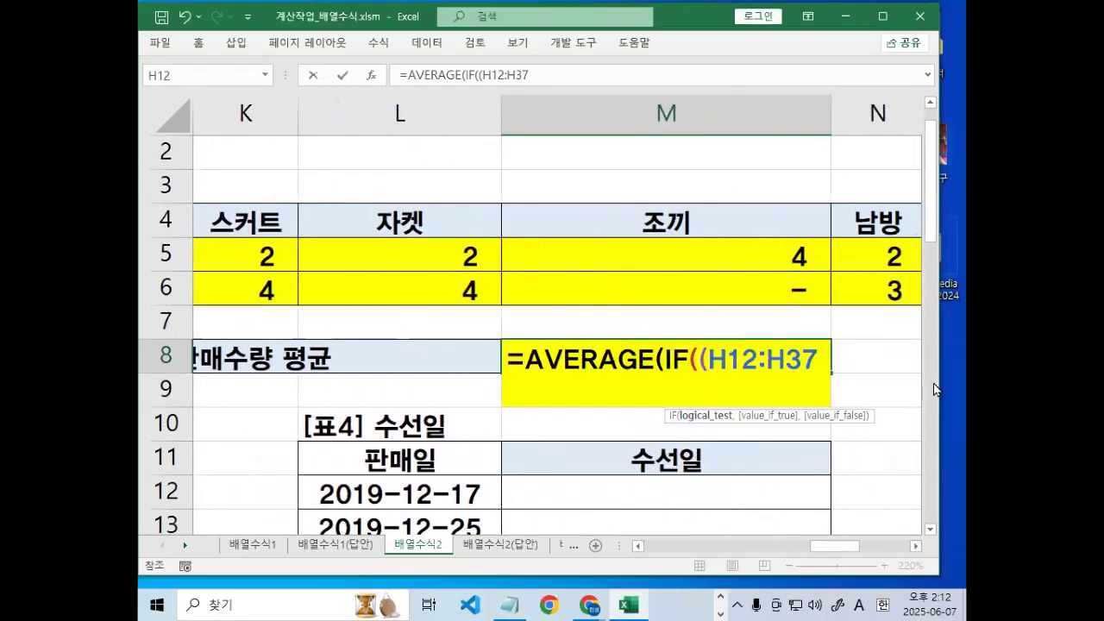
type("<=")
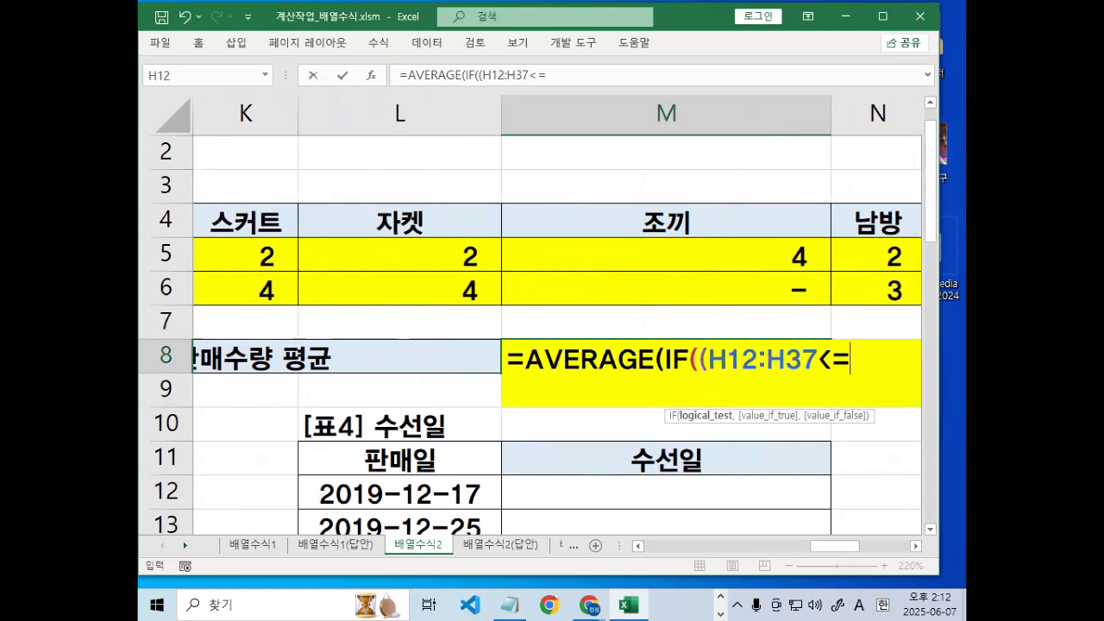
Complete the comparison in the M8 formula with SMALL(H12:H37,3), reusing the 판매수량 range.
left_click_drag(714, 359, 813, 358)
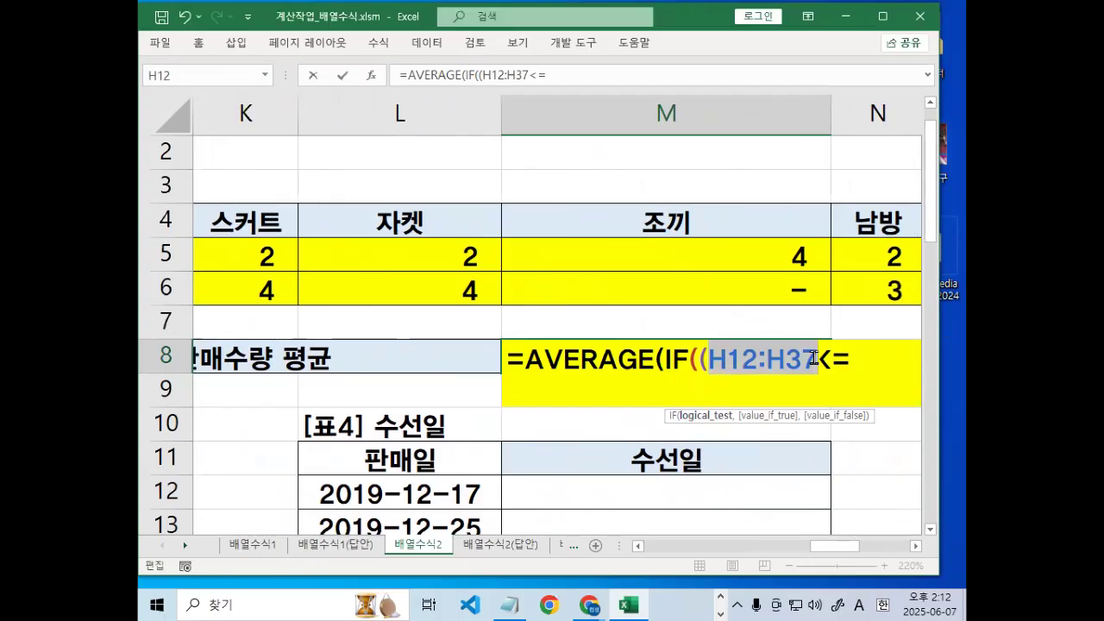
left_click(916, 545)
left_click(916, 545)
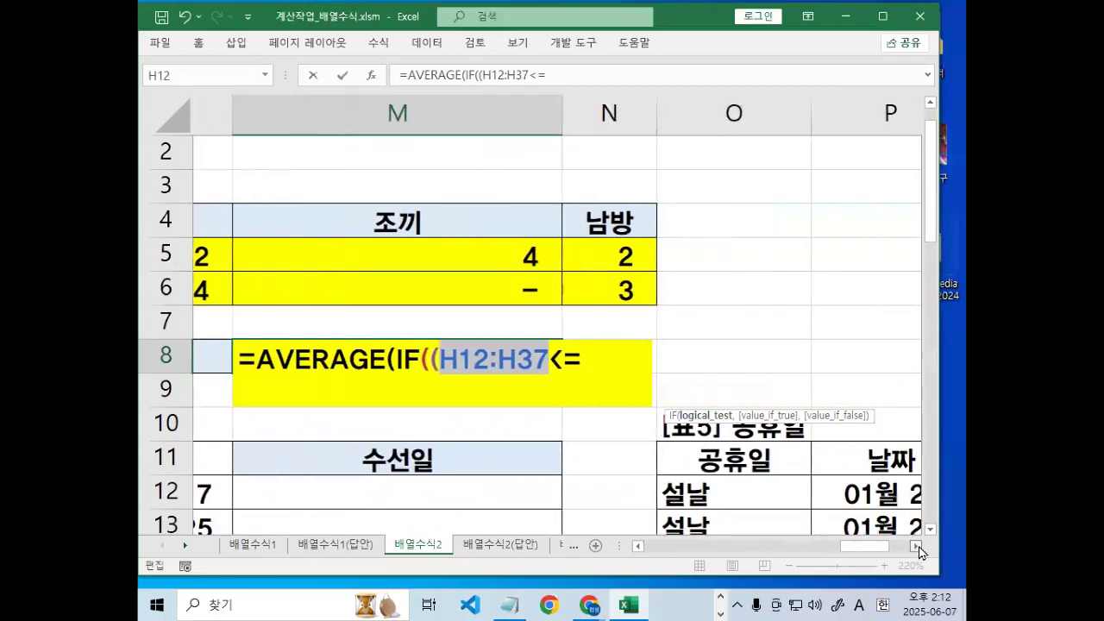
left_click(557, 361)
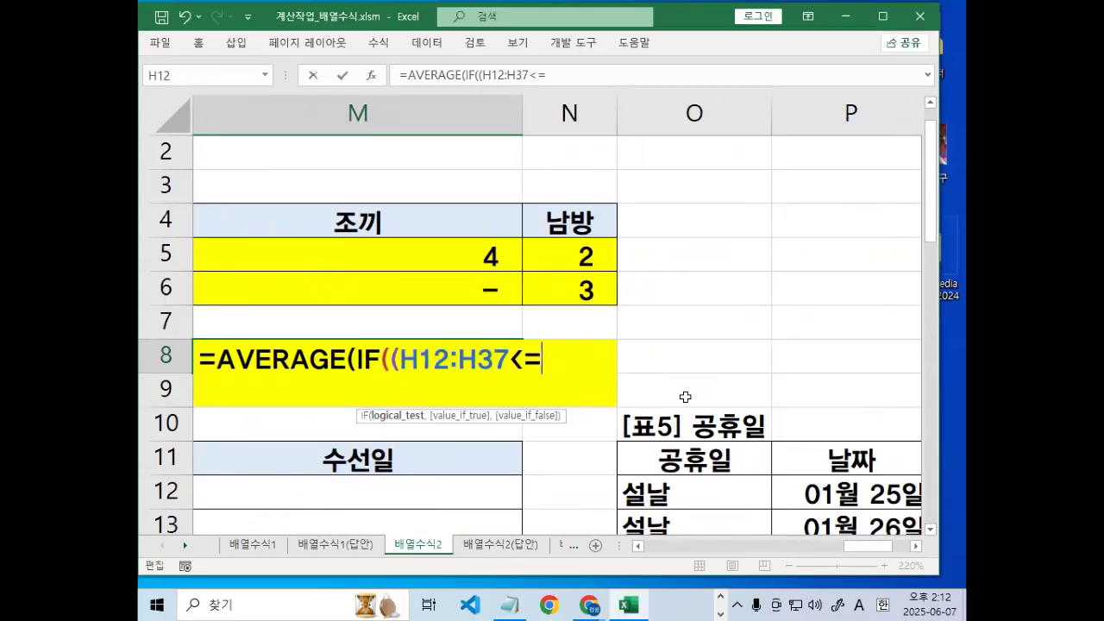
type("SM")
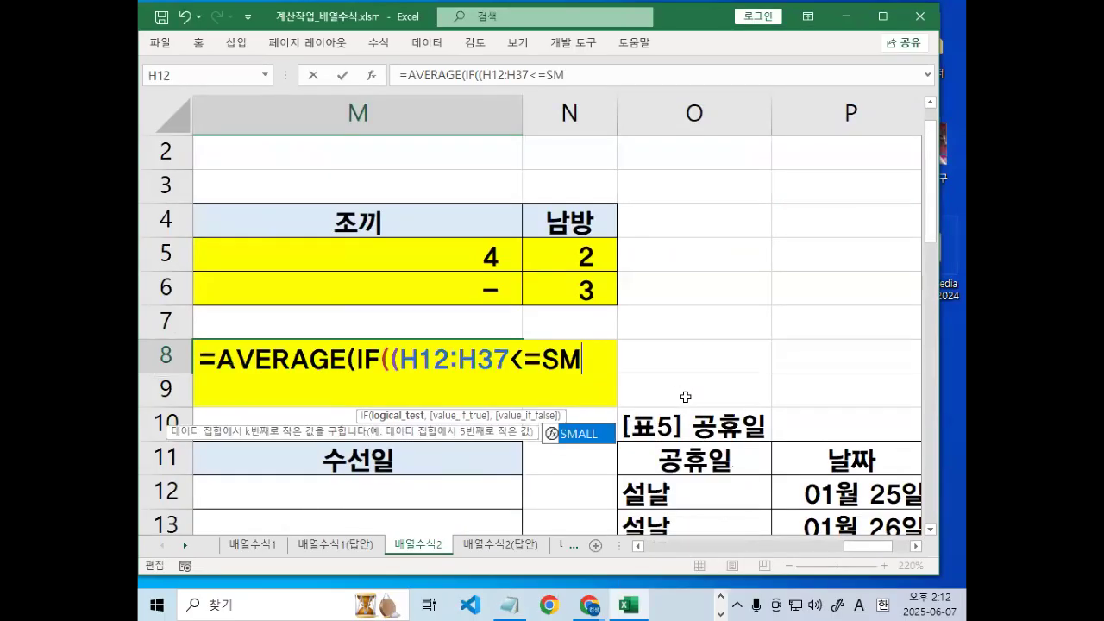
double_click(594, 434)
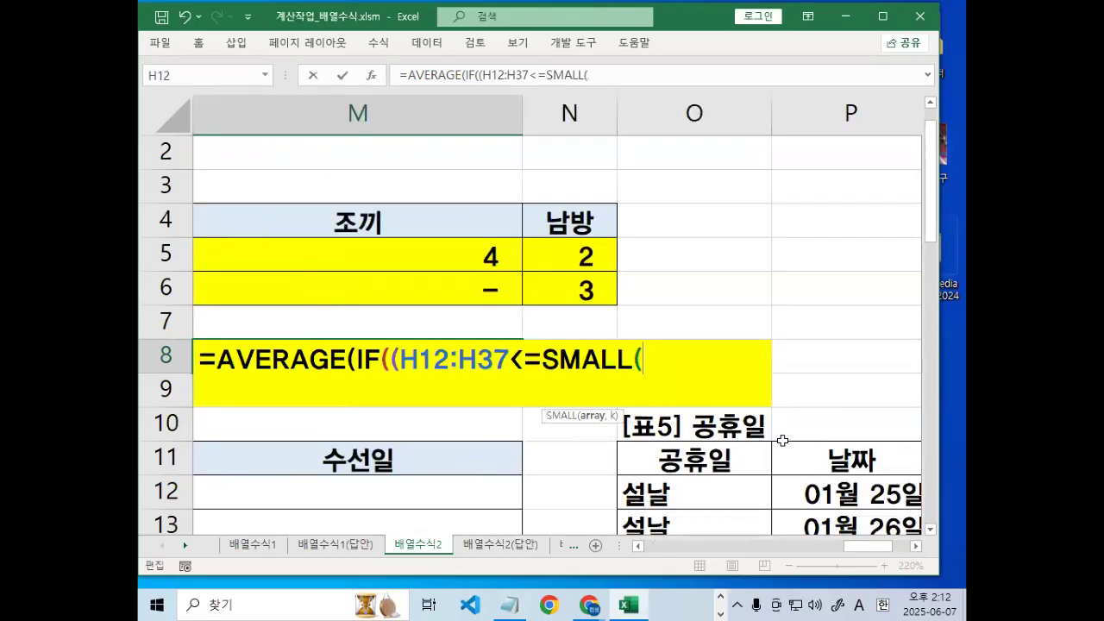
type("H12:H37,")
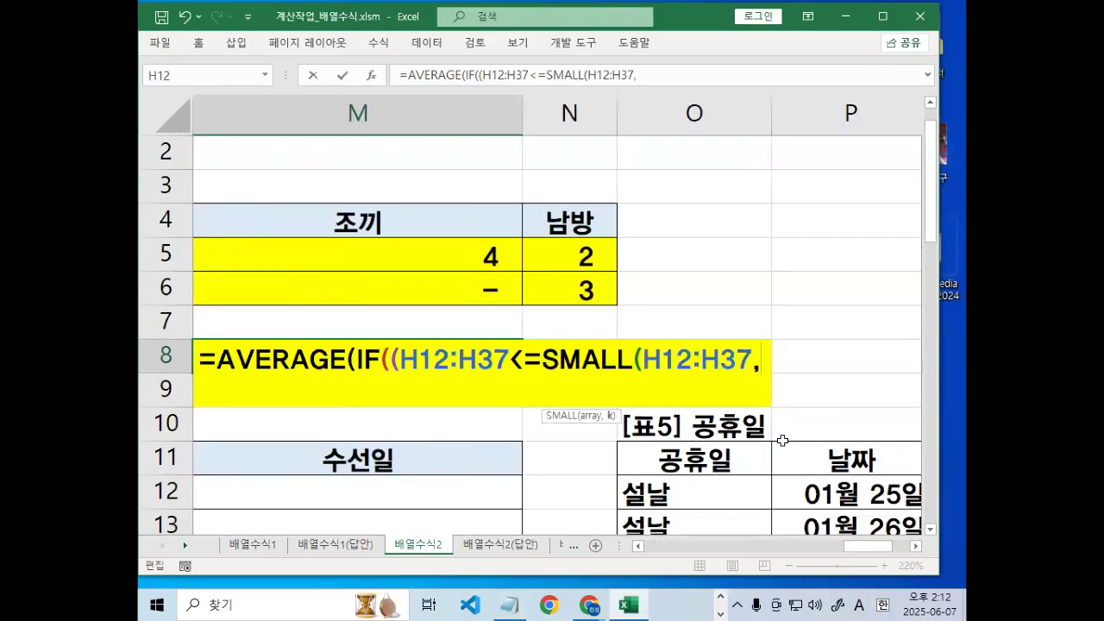
type("3)")
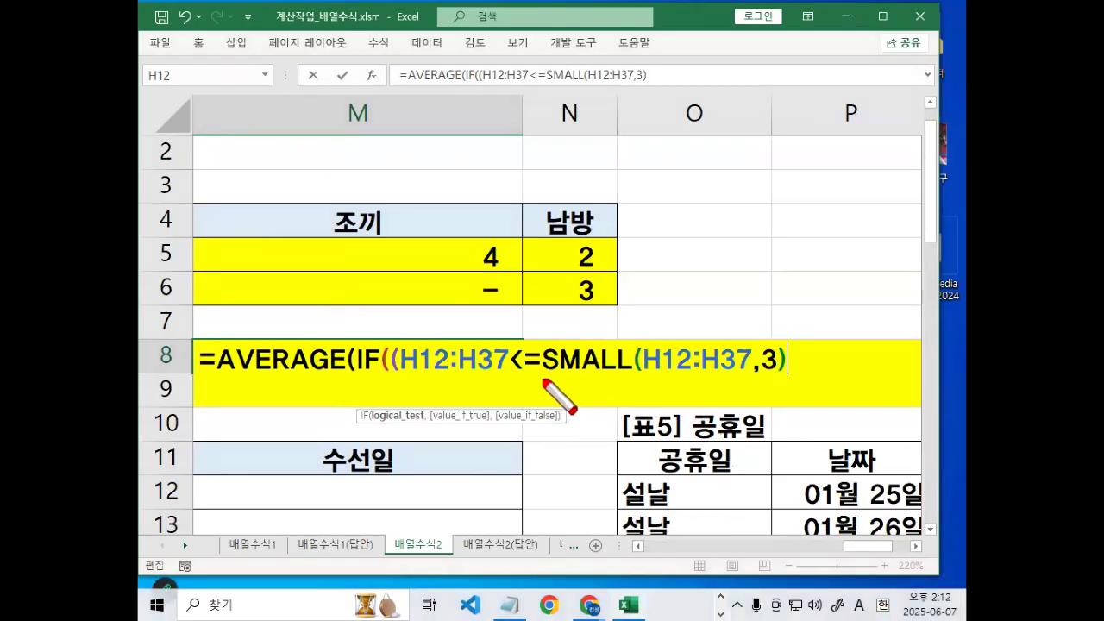
Mark the SMALL expression, the H12:H37 range and the <= operator in the M8 formula with the screen pen, then clear the ink.
left_click_drag(546, 374, 782, 374)
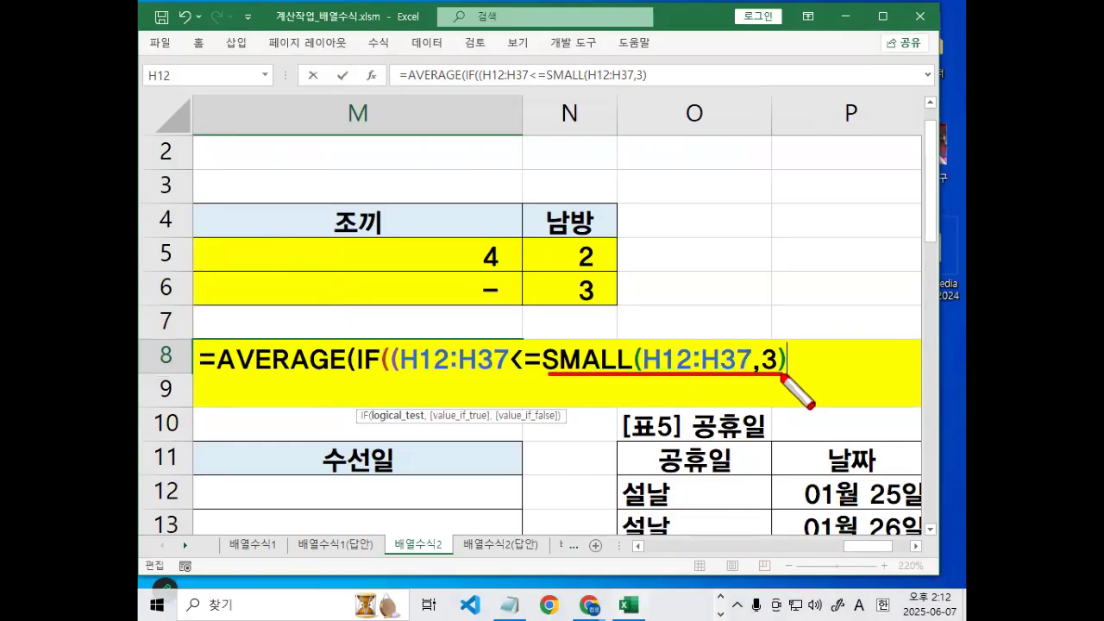
mouse_move(424, 385)
left_mouse_down()
mouse_move(494, 367)
mouse_move(512, 341)
mouse_move(537, 357)
mouse_move(597, 304)
left_mouse_up()
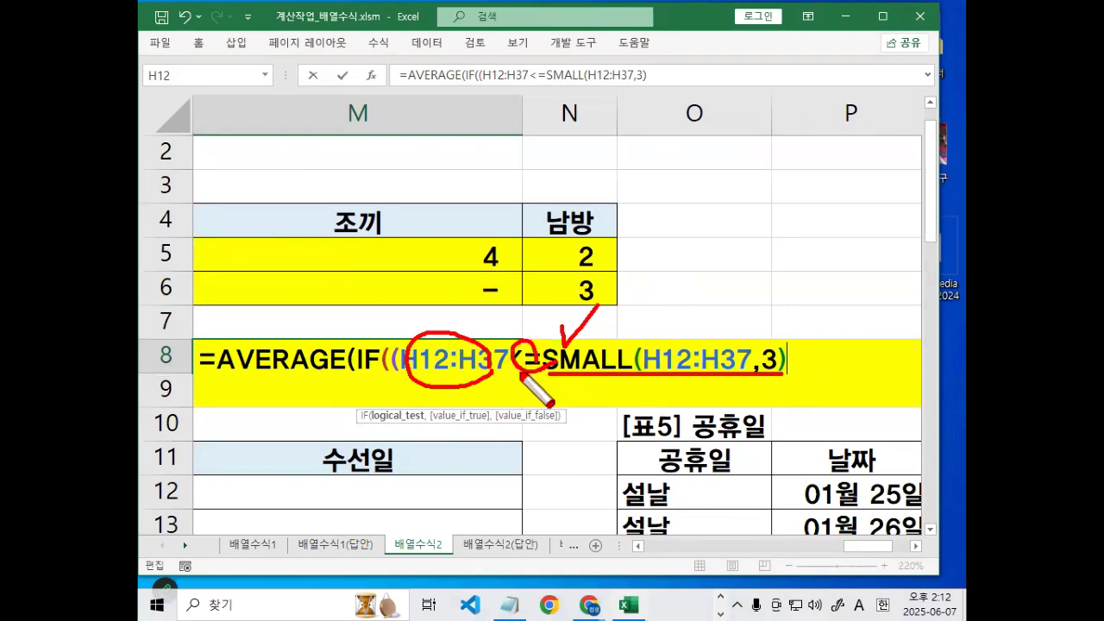
key("e")
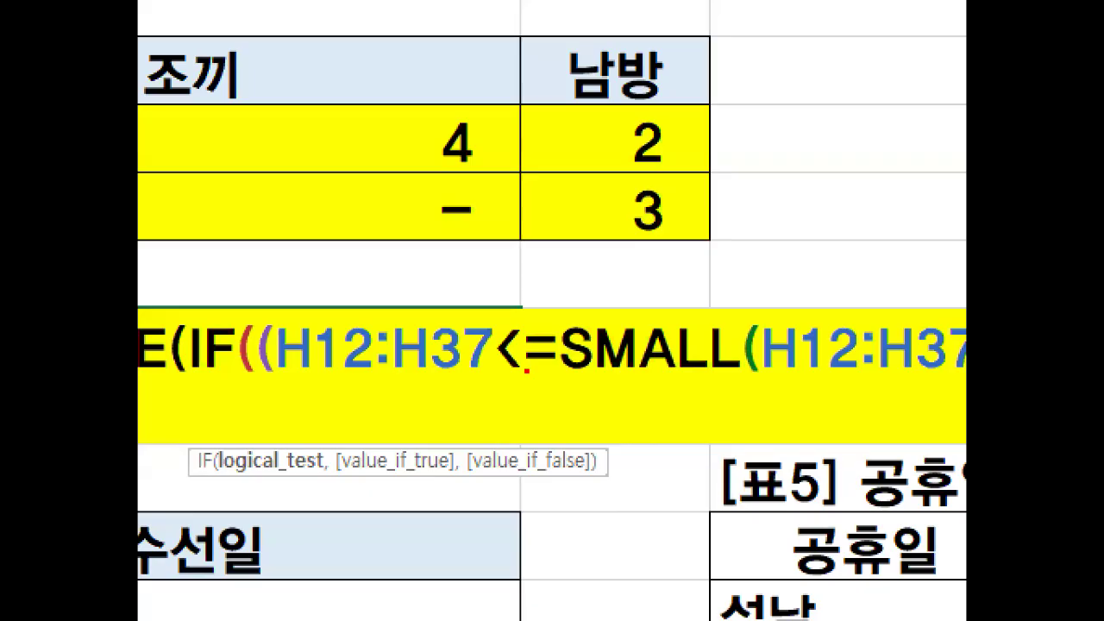
mouse_move(529, 374)
left_mouse_down()
mouse_move(544, 365)
mouse_move(527, 314)
mouse_move(567, 372)
left_mouse_up()
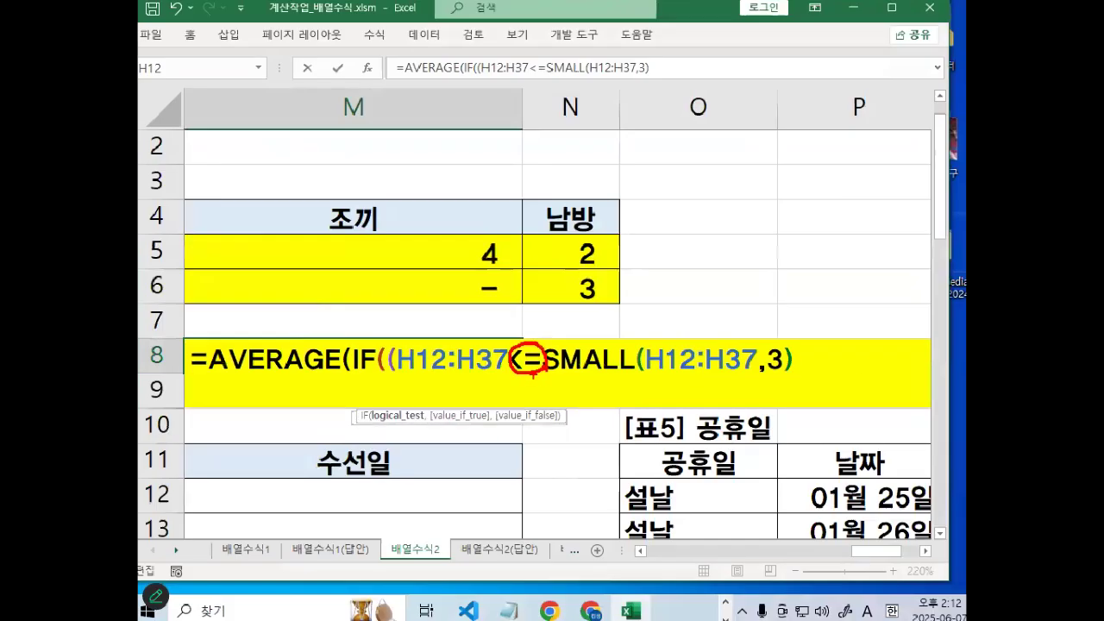
key("Escape")
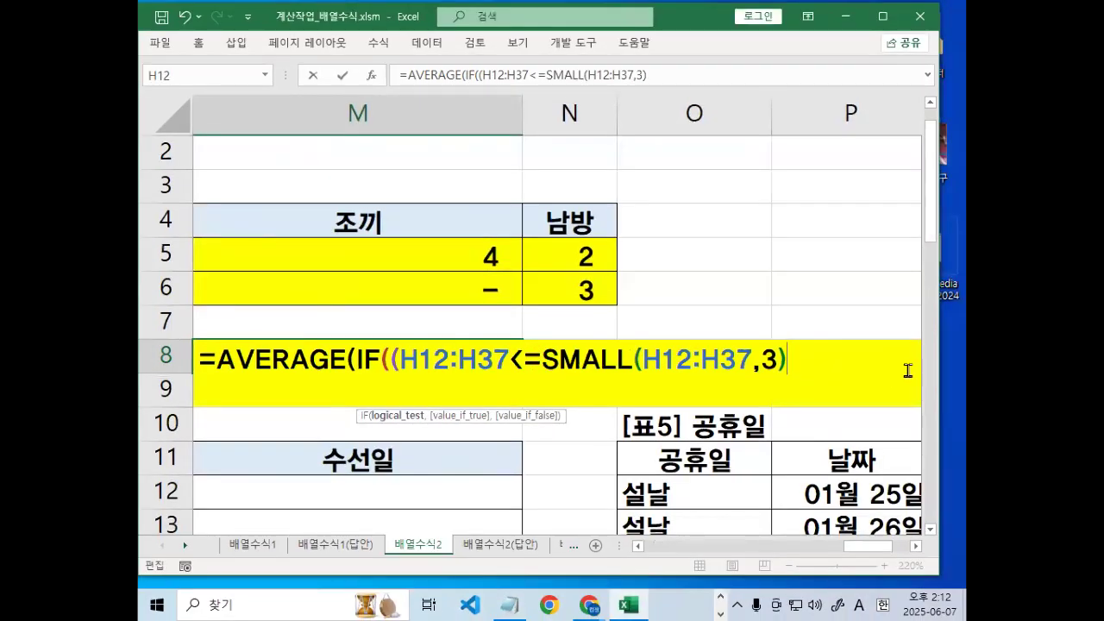
Complete the M8 formula by closing the condition, adding H12:H37 as the value range, and entering it as an array formula.
type(")")
scroll(908, 370, "down", 2)
scroll(793, 276, "up", 1)
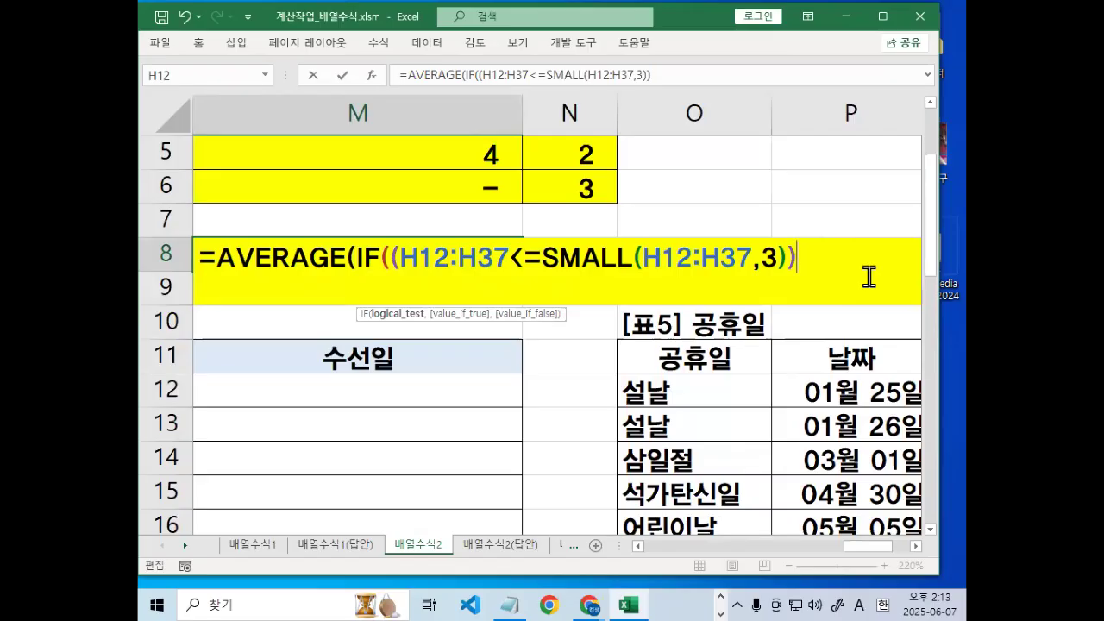
type(",")
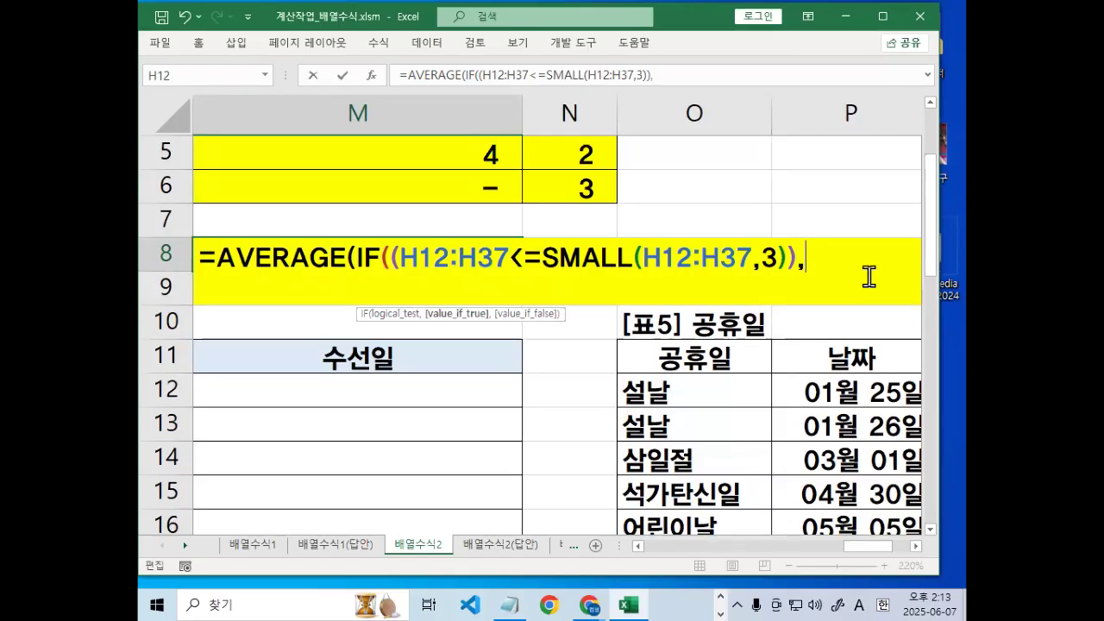
type("H12:H37")
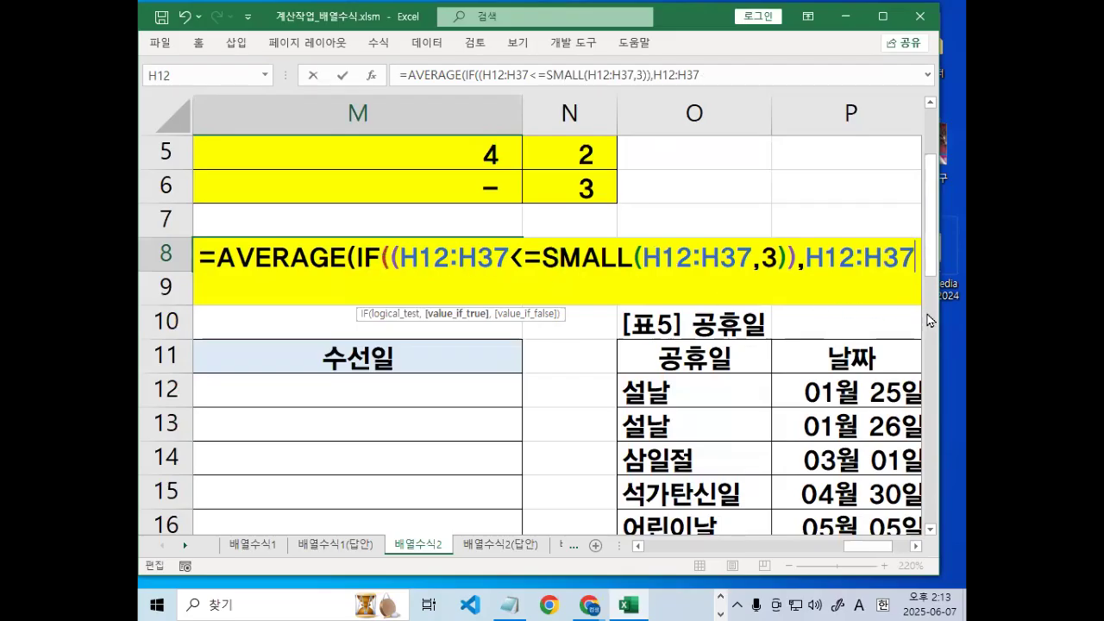
type("))")
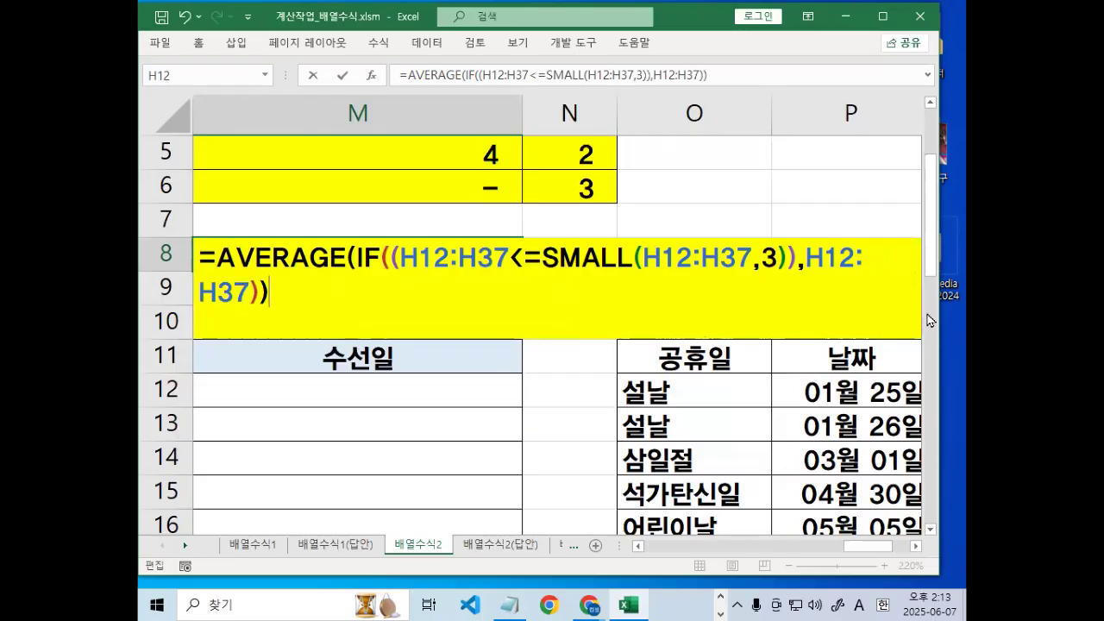
key("ctrl+shift+Return")
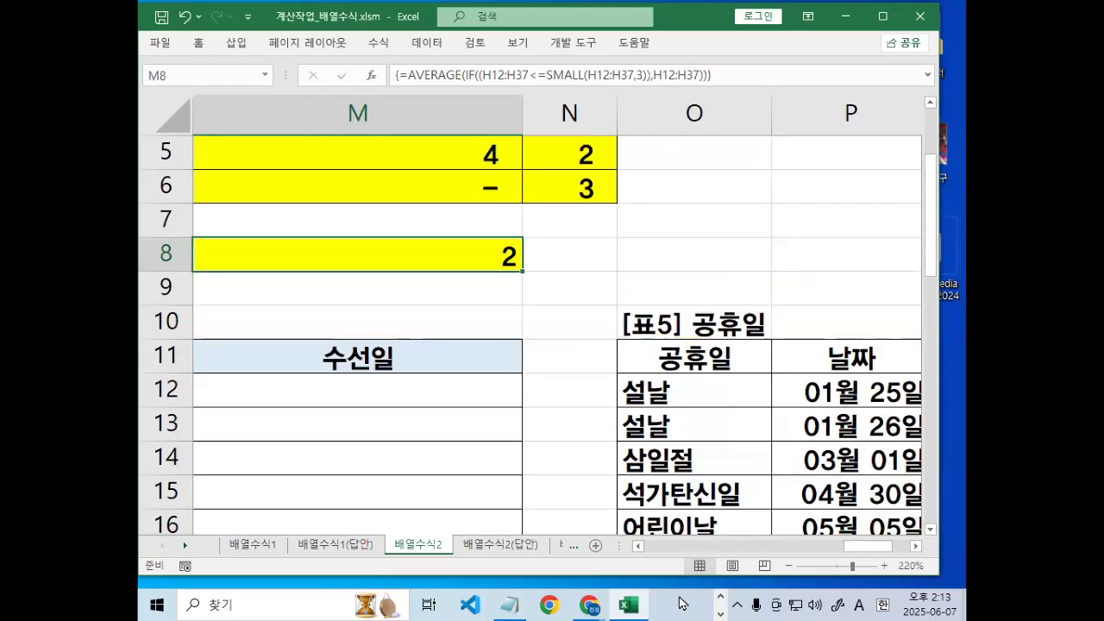
In the Notepad lesson notes, place =AVERAGE(IF(($H$12:$H$37<=SMALL($H$12:$H$37,3)),$H$12:$H$37)) on separate lines below the worded AVERAGE formula.
left_click(510, 603)
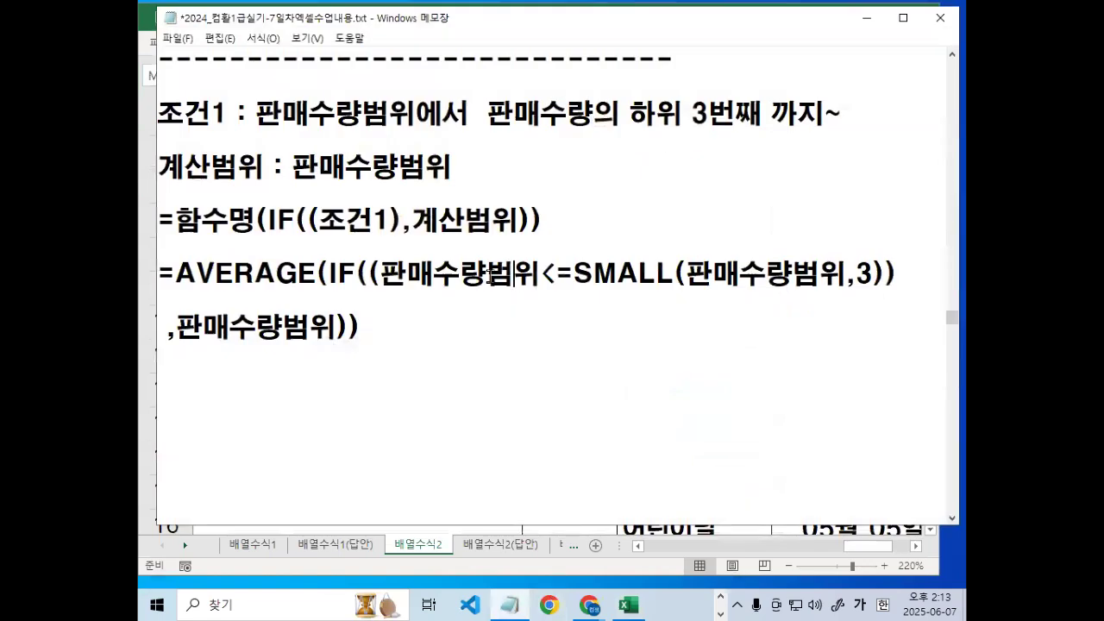
left_click_drag(159, 272, 538, 274)
left_click(319, 377)
type("=AVERAGE( IF(($H$12:$H$37<=SMALL($H$12:$H$37,3)) ,$H$12:$H$37))")
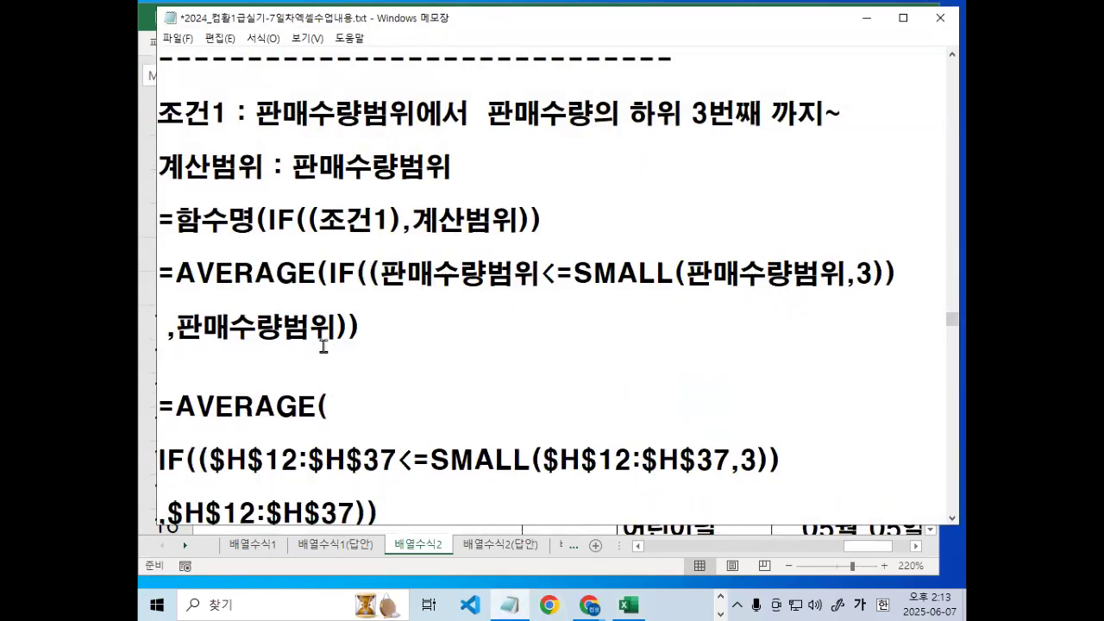
key("Return")
key("Return")
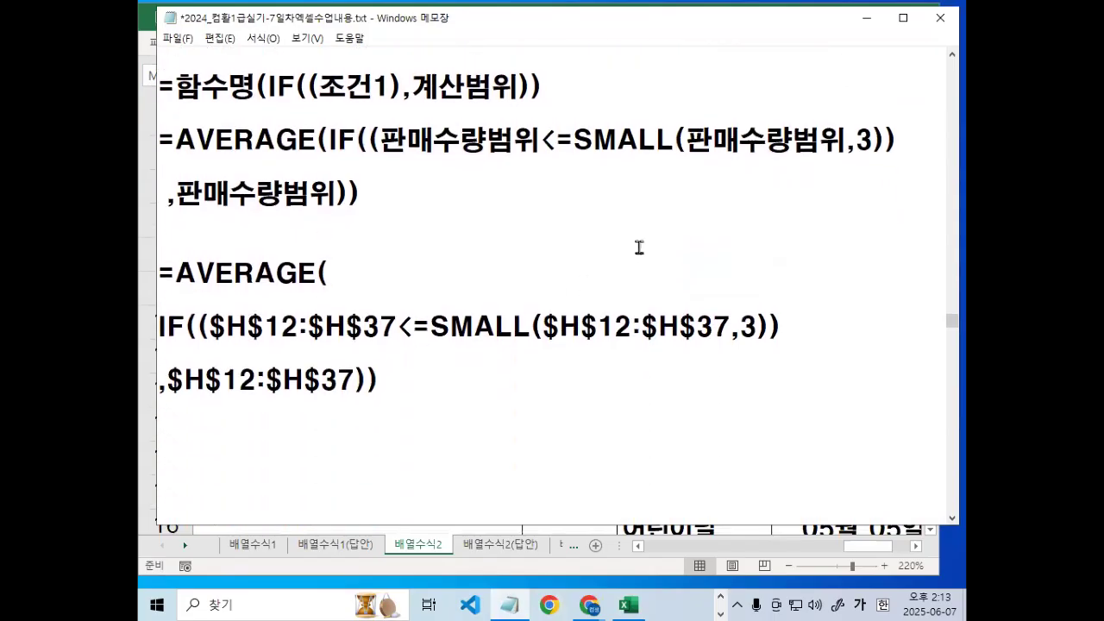
Mark the 함수명(IF((조건1),계산범위)) pattern, the words 하위 and 까지, and the <= operator with the screen pen, then clear the ink.
scroll(466, 328, "up", 1)
left_click_drag(165, 188, 524, 181)
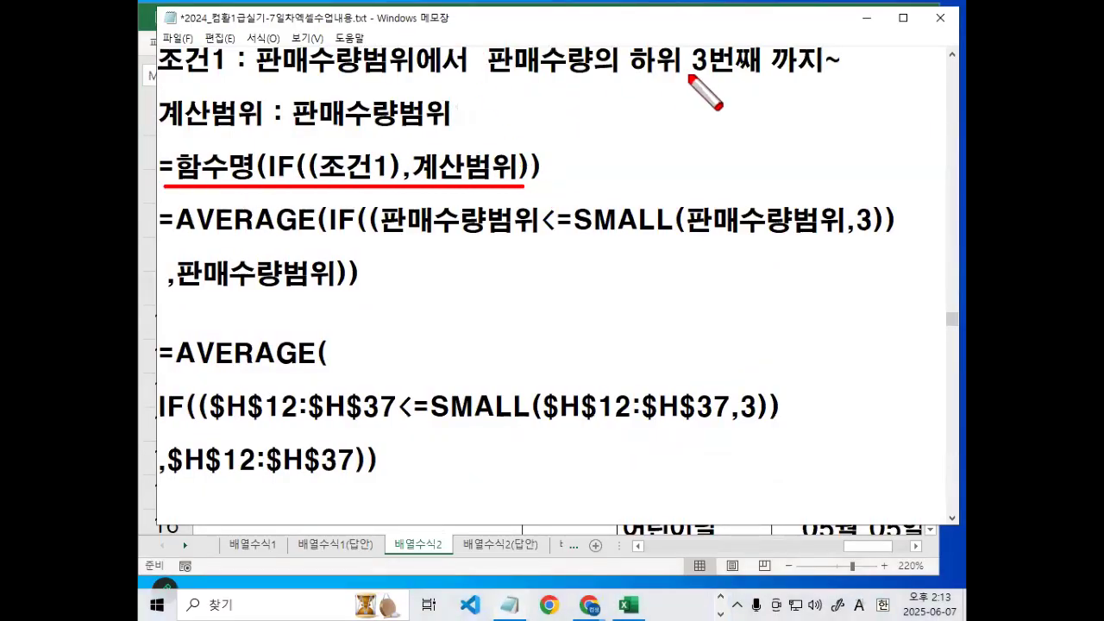
left_click_drag(463, 163, 507, 126)
mouse_move(824, 89)
left_mouse_down()
mouse_move(828, 45)
mouse_move(810, 75)
left_mouse_up()
mouse_move(677, 74)
left_mouse_down()
mouse_move(634, 71)
mouse_move(690, 82)
left_mouse_up()
left_click_drag(768, 41, 793, 28)
left_click_drag(540, 244, 575, 249)
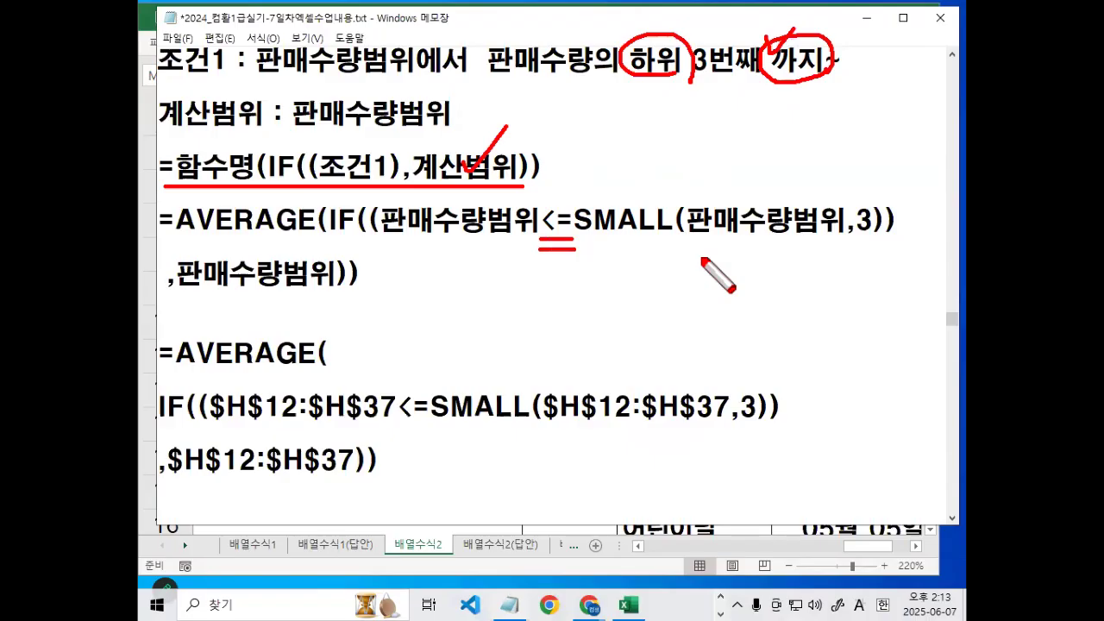
key("Escape")
Remove the extra blank lines between the $H$12:$H$37 formula and the dashed separator, and place the cursor below the separator.
scroll(638, 254, "down", 2)
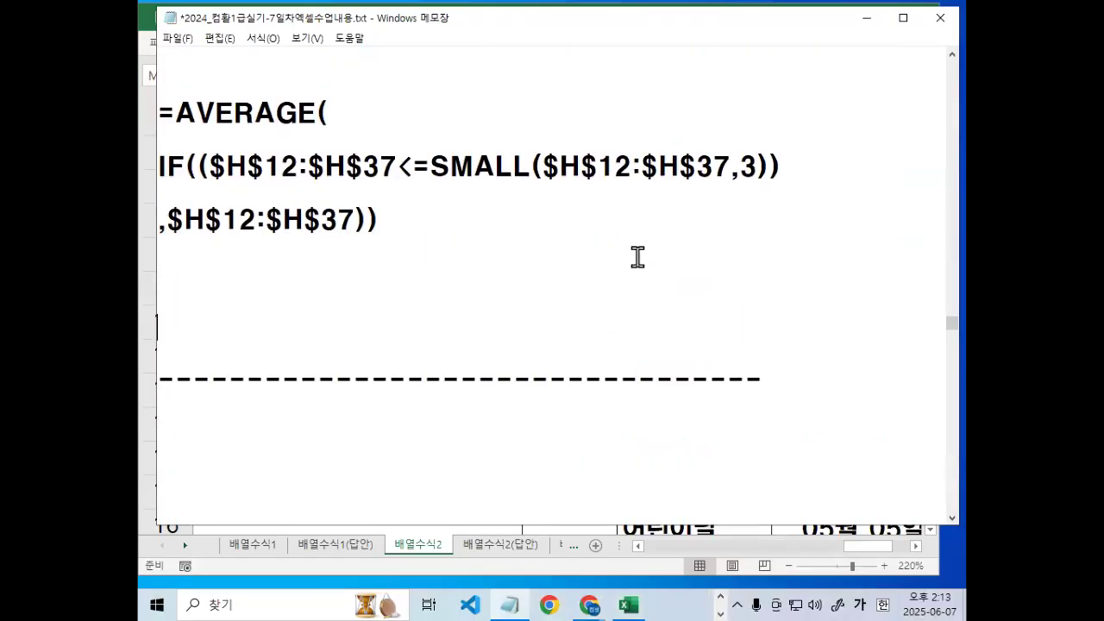
scroll(637, 240, "up", 1)
key("Delete")
key("Delete")
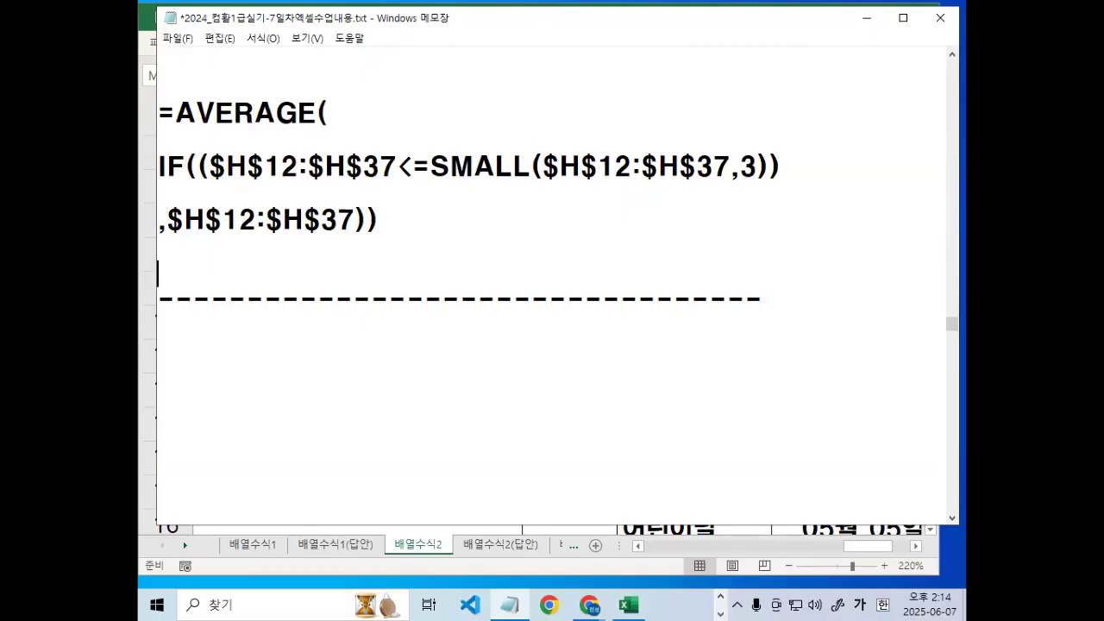
key("alt+Tab")
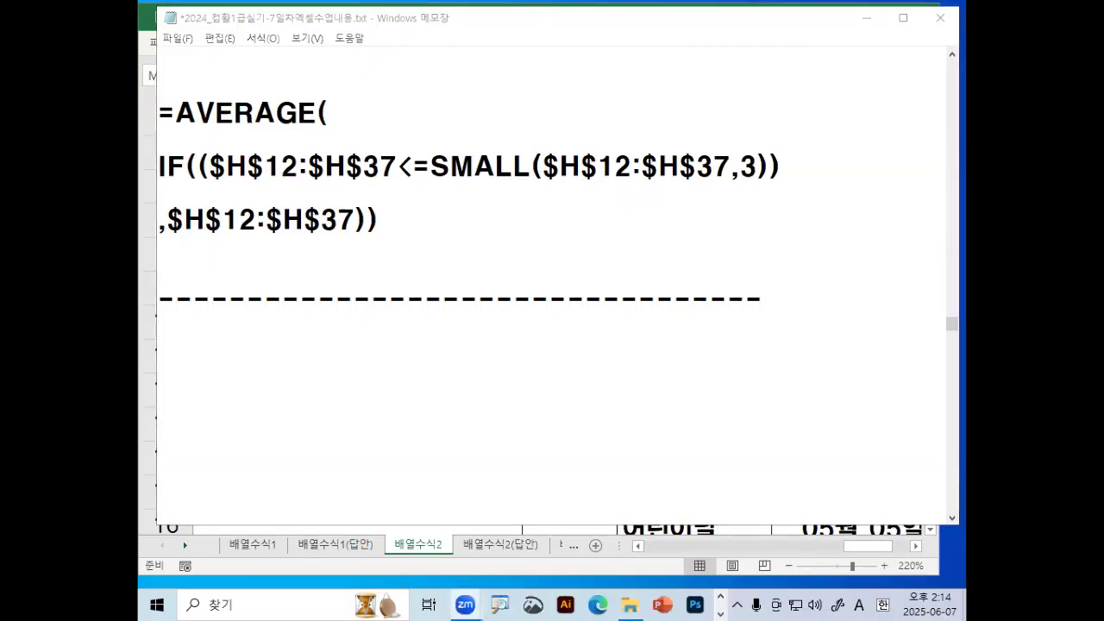
left_click(371, 388)
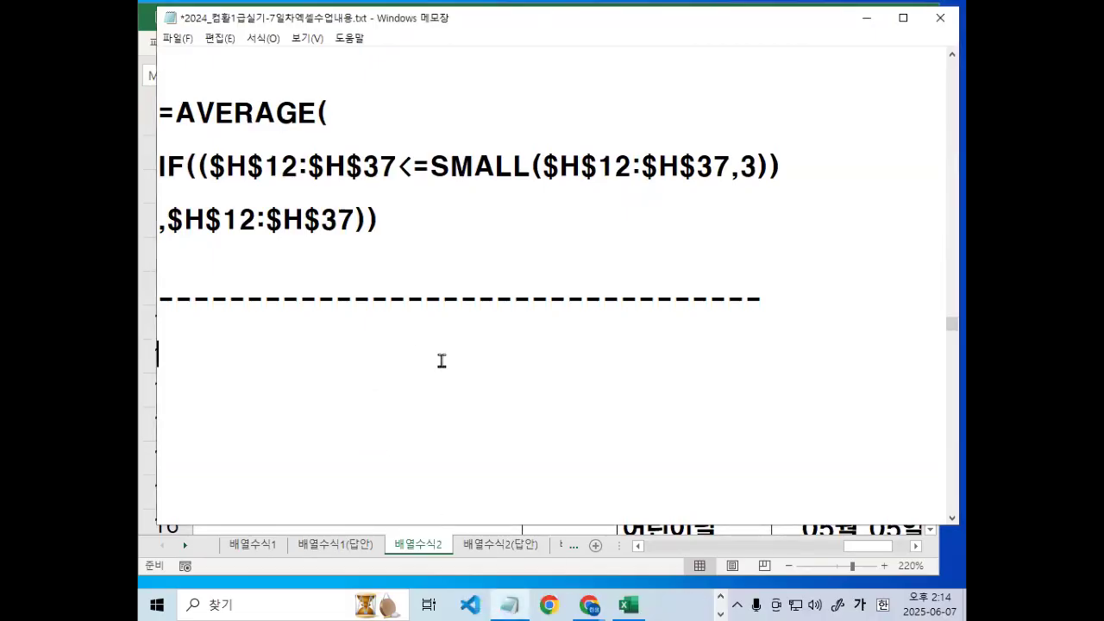
Minimize the notes to return to Excel and open the 배열수식3 sheet.
left_click(865, 17)
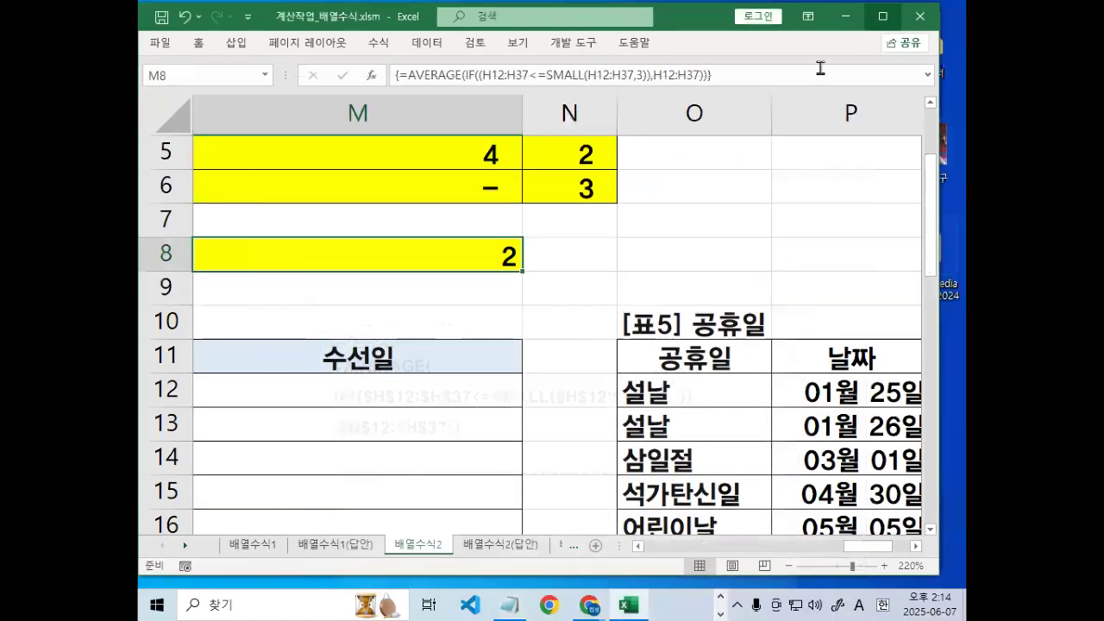
left_click(184, 545)
left_click(184, 545)
left_click(332, 549)
left_click(347, 317)
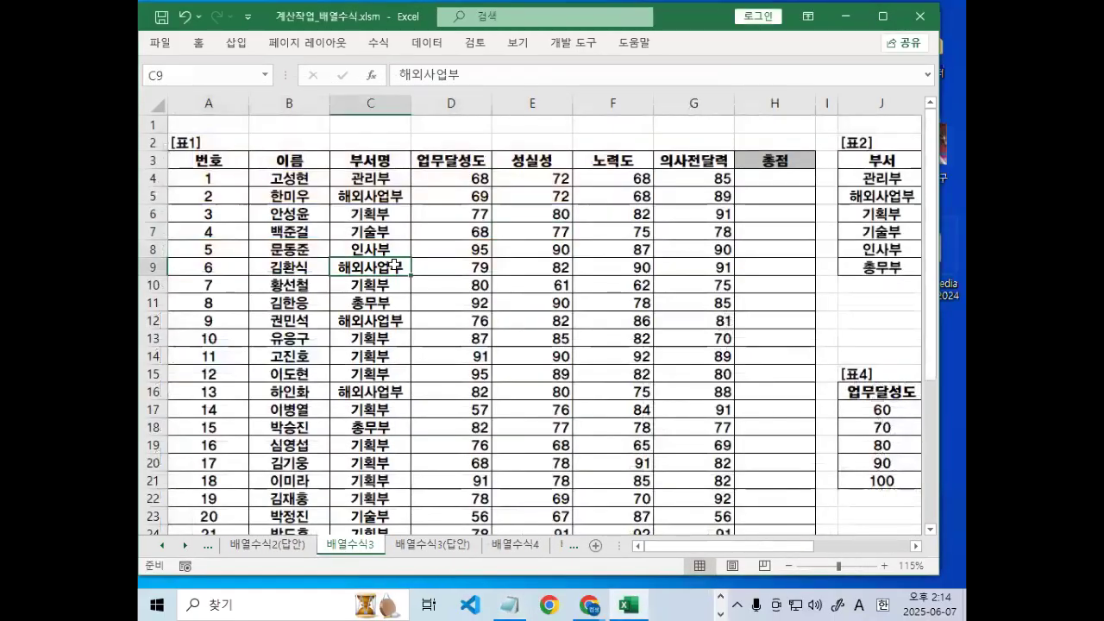
Examine the 이름, 부서명 and 업무달성도 columns of 표1 on the 배열수식3 sheet.
scroll(397, 222, "up", 6)
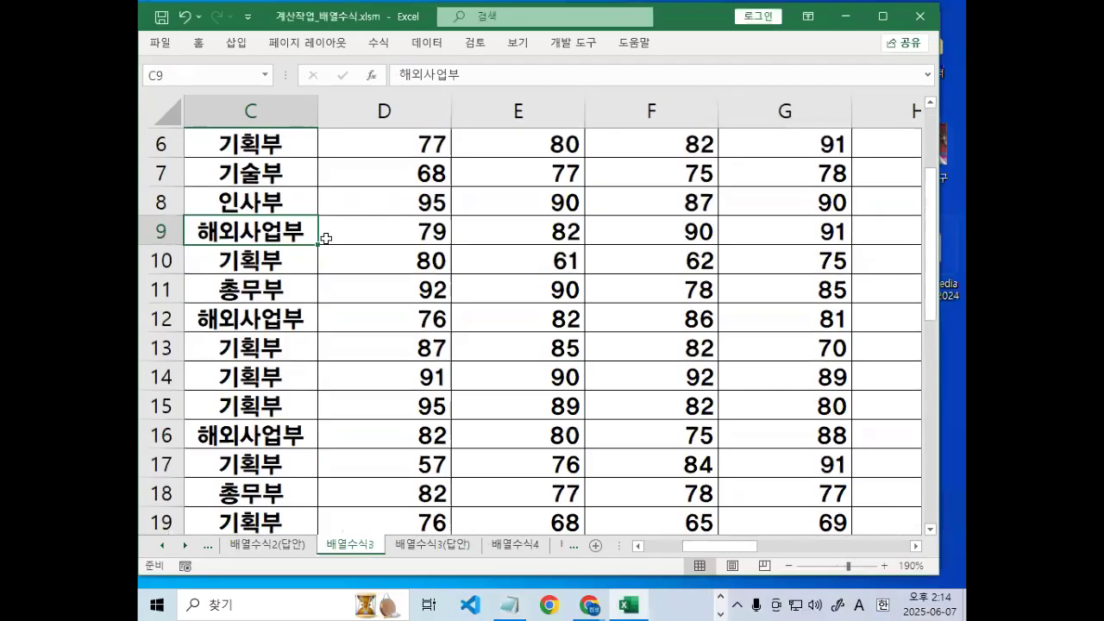
scroll(326, 238, "up", 1)
left_click(293, 235)
left_click_drag(703, 552, 664, 552)
left_click(442, 334)
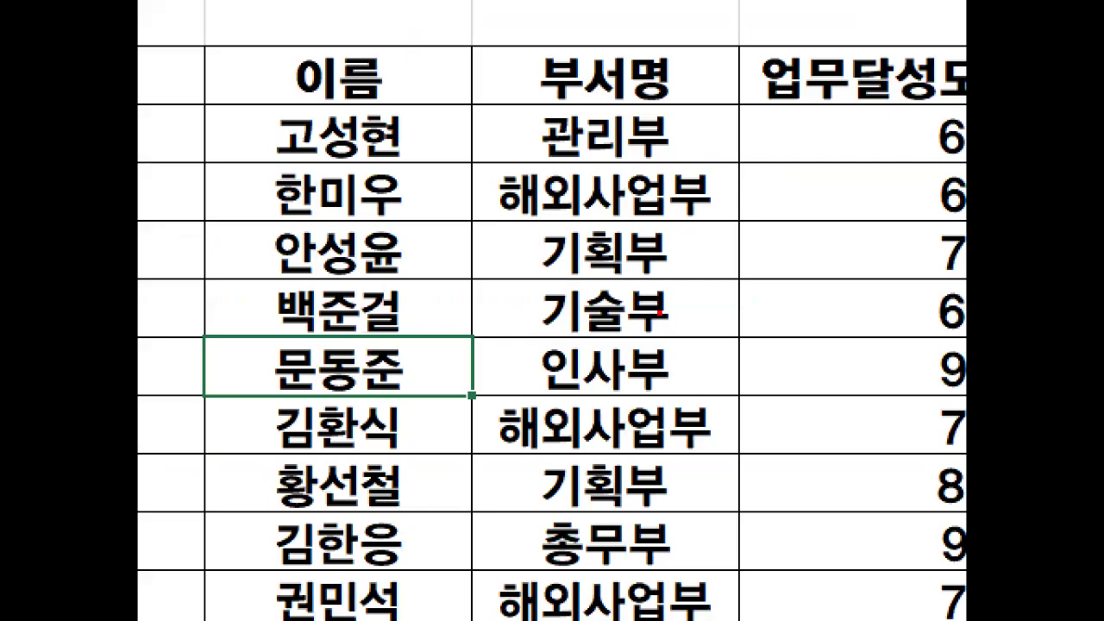
mouse_move(961, 476)
left_mouse_down()
mouse_move(216, 463)
mouse_move(838, 456)
mouse_move(802, 510)
left_mouse_up()
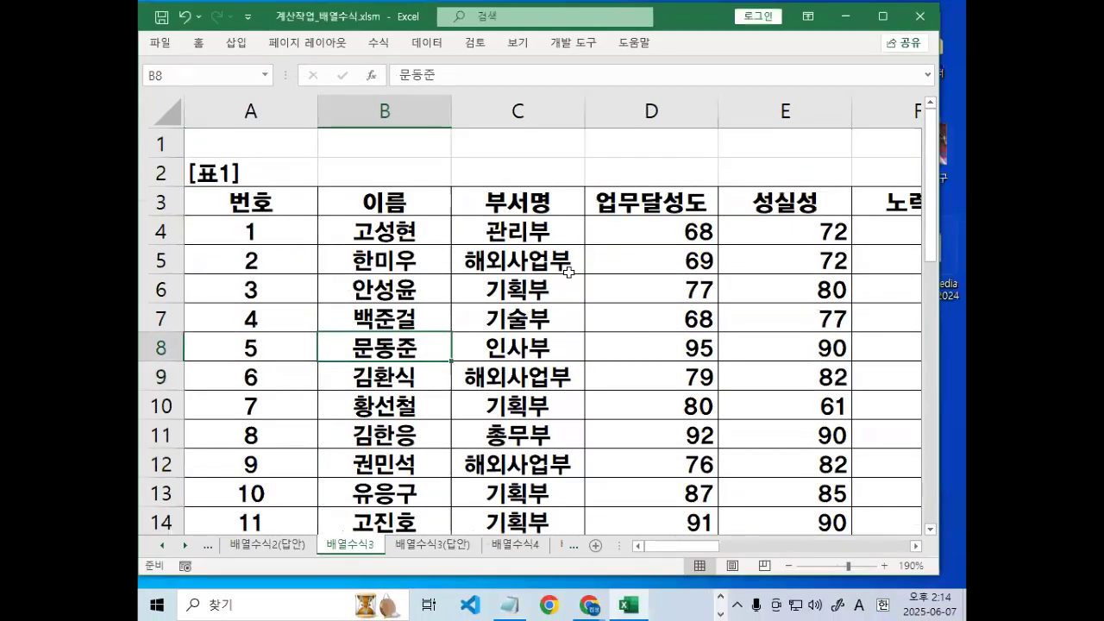
left_click(568, 269)
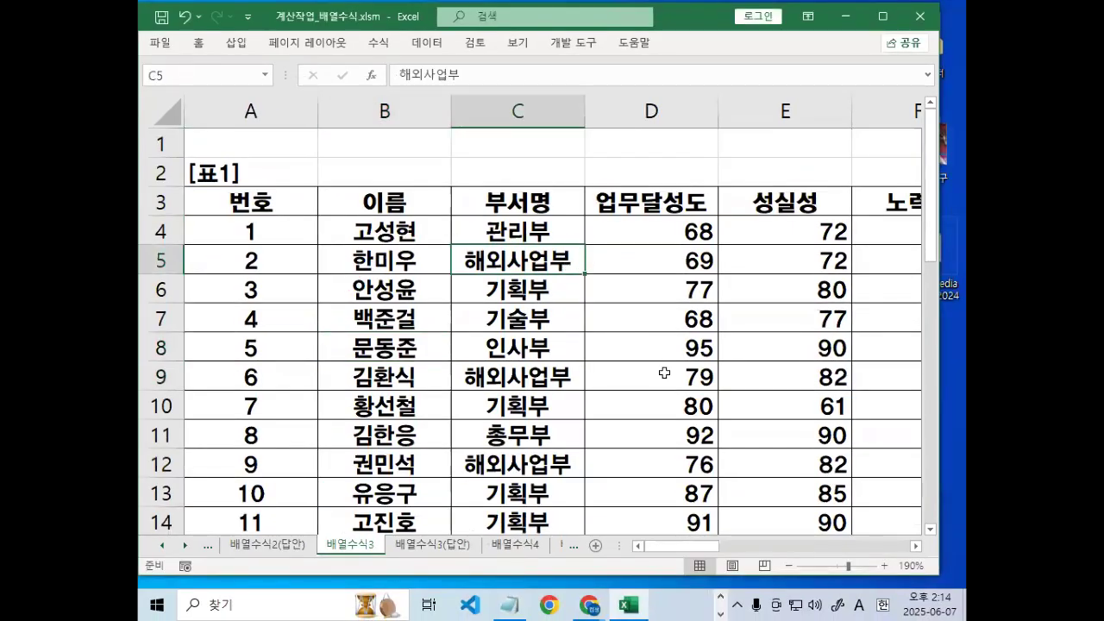
Select K4 in 표2 and mark the 업무달성도 평균 column with a circled 1 and pen strokes, then clear the ink.
left_click(916, 546)
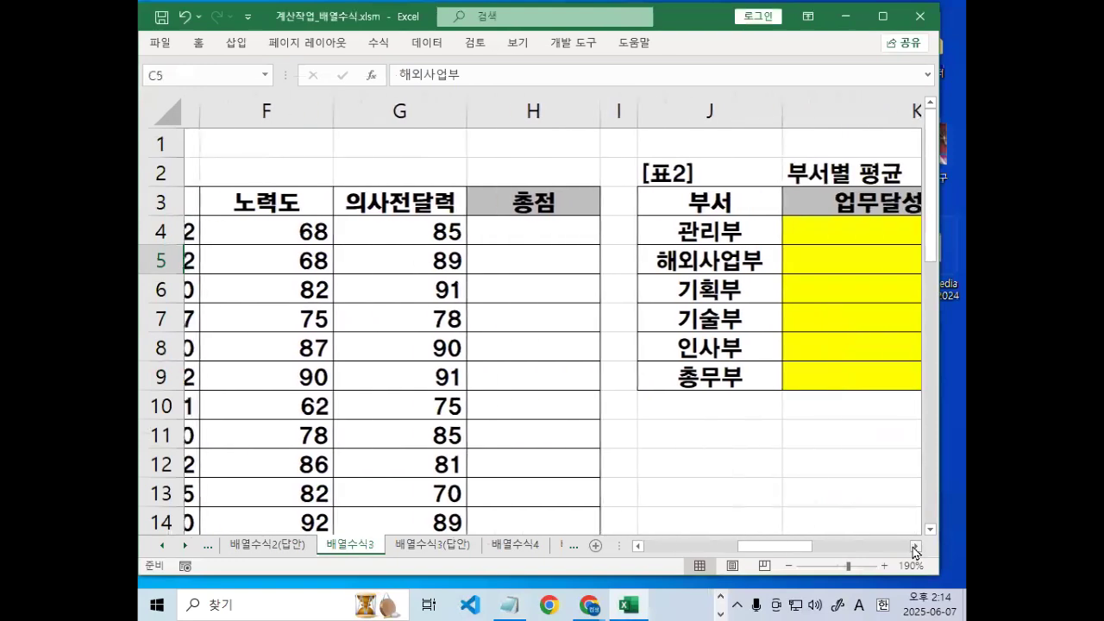
left_click(527, 239)
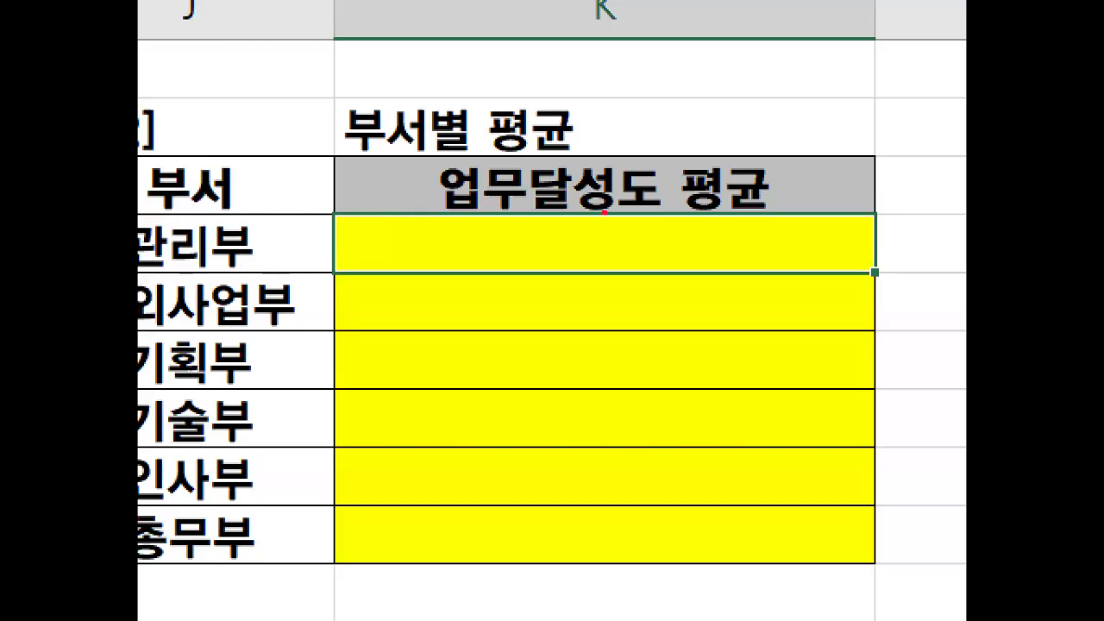
left_click_drag(511, 219, 435, 317)
left_click_drag(392, 225, 397, 252)
mouse_move(457, 292)
left_mouse_down()
mouse_move(343, 252)
mouse_move(449, 283)
left_mouse_up()
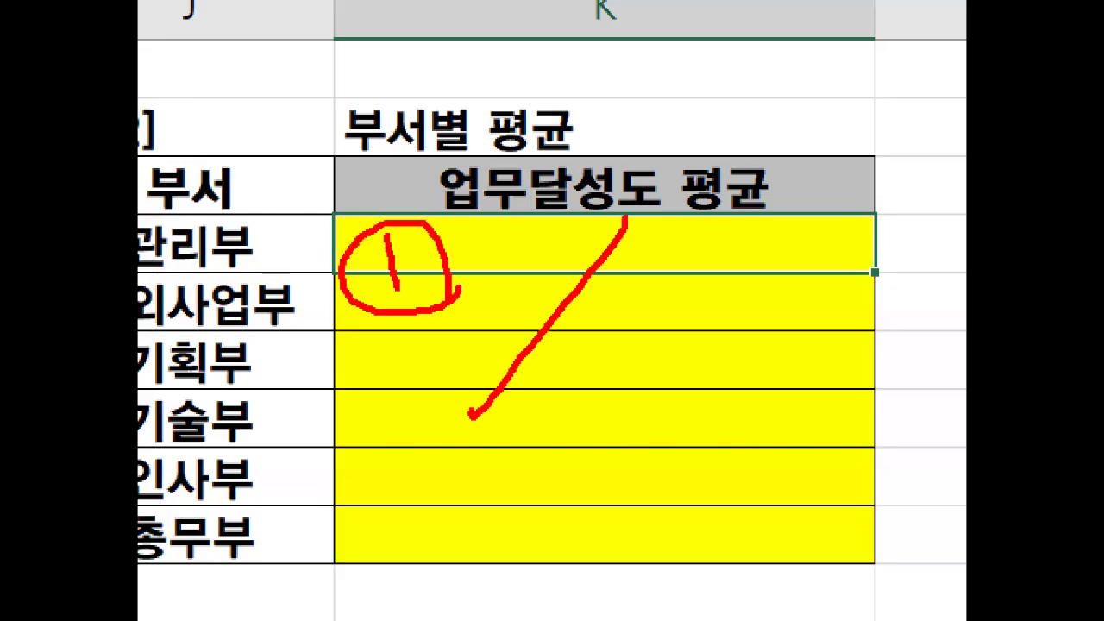
key("Escape")
key("ctrl+1")
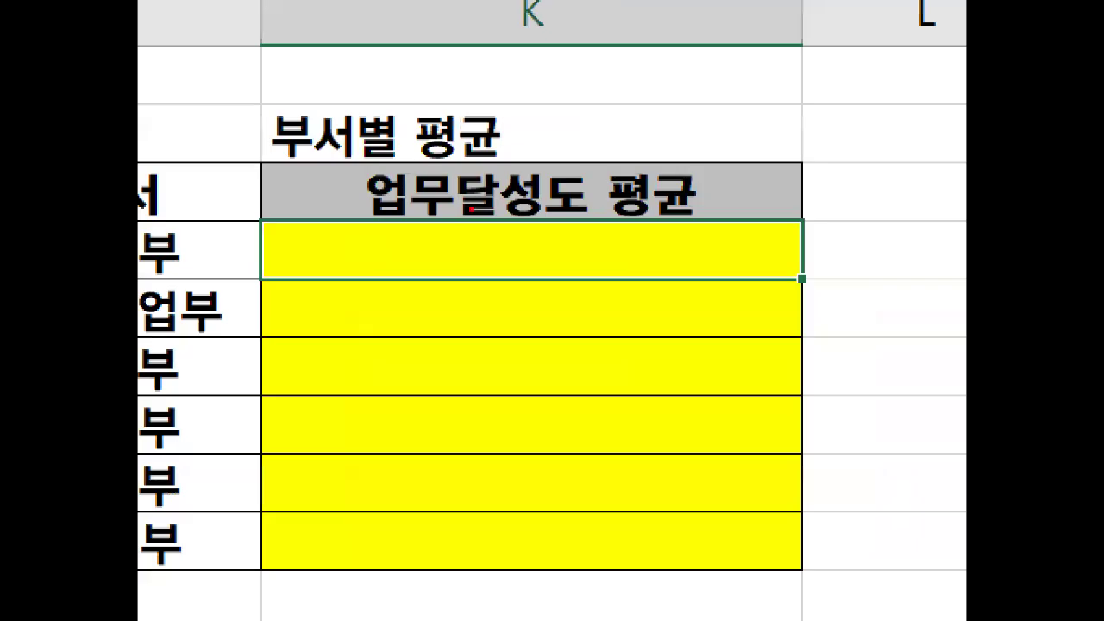
mouse_move(631, 199)
left_mouse_down()
mouse_move(380, 185)
mouse_move(664, 192)
mouse_move(673, 226)
left_mouse_up()
key("Escape")
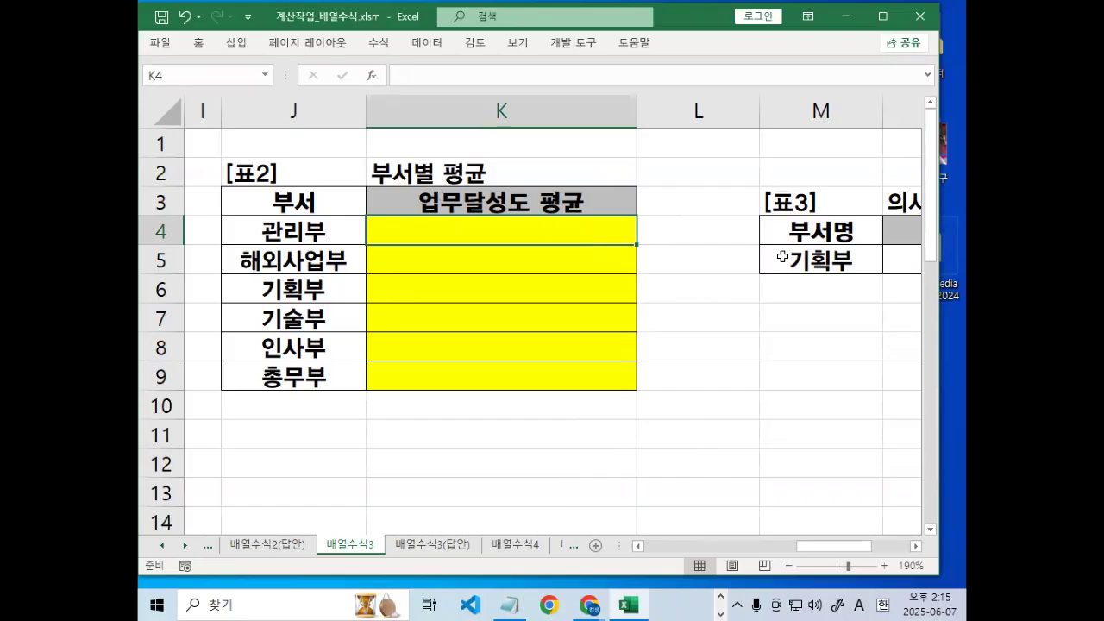
Write 0 with an arrow and 0.0점 beside 표2 with the screen pen, circle both, then clear the ink.
mouse_move(675, 323)
left_mouse_down()
mouse_move(690, 376)
mouse_move(694, 341)
mouse_move(747, 350)
mouse_move(747, 362)
left_mouse_up()
mouse_move(702, 405)
left_mouse_down()
mouse_move(729, 441)
mouse_move(701, 412)
left_mouse_up()
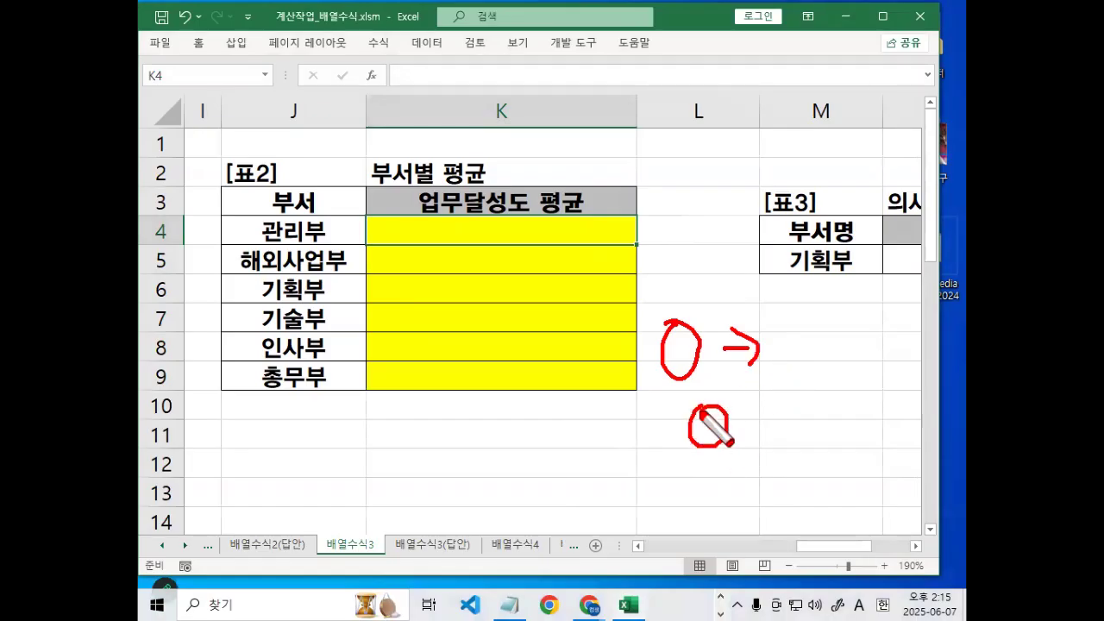
left_click(748, 438)
left_click_drag(770, 407, 769, 450)
mouse_move(833, 415)
left_mouse_down()
mouse_move(837, 431)
mouse_move(863, 419)
mouse_move(851, 468)
mouse_move(716, 390)
left_mouse_up()
mouse_move(780, 345)
left_mouse_down()
mouse_move(780, 375)
mouse_move(664, 328)
mouse_move(747, 326)
left_mouse_up()
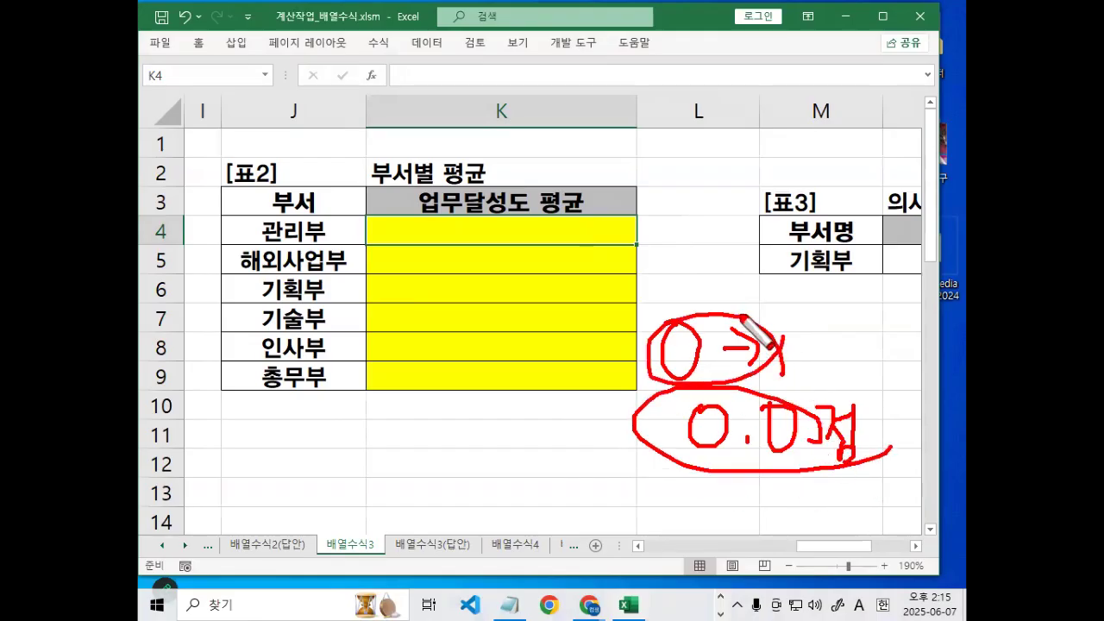
key("Escape")
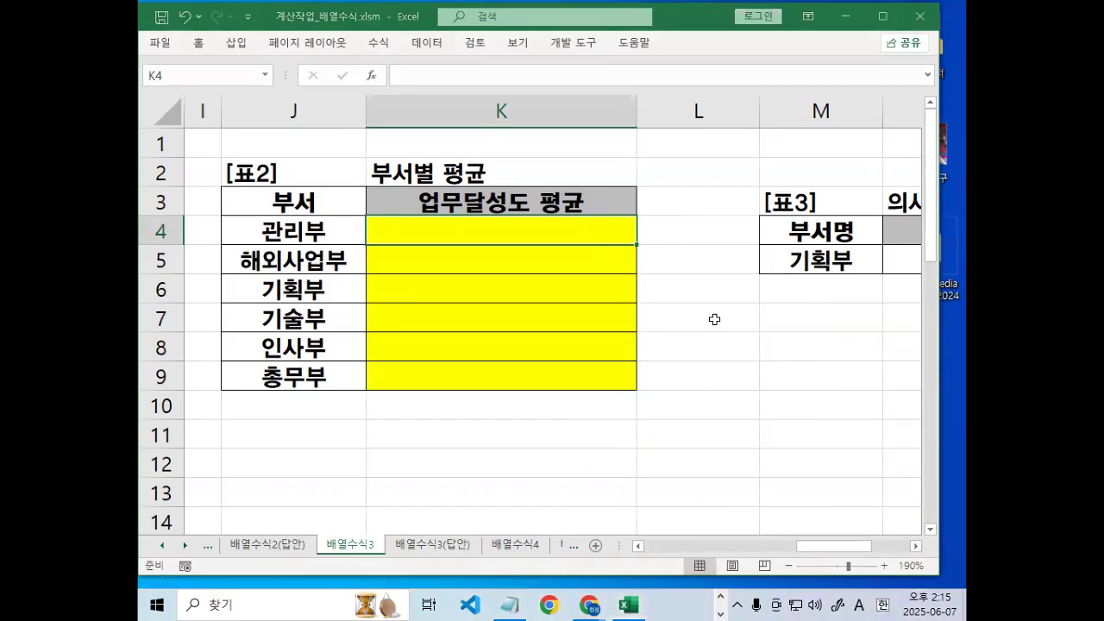
Switch to the Notepad notes and delete the blank lines above the 유형3 section, bringing its 1번문제 explanation into view.
left_click(509, 602)
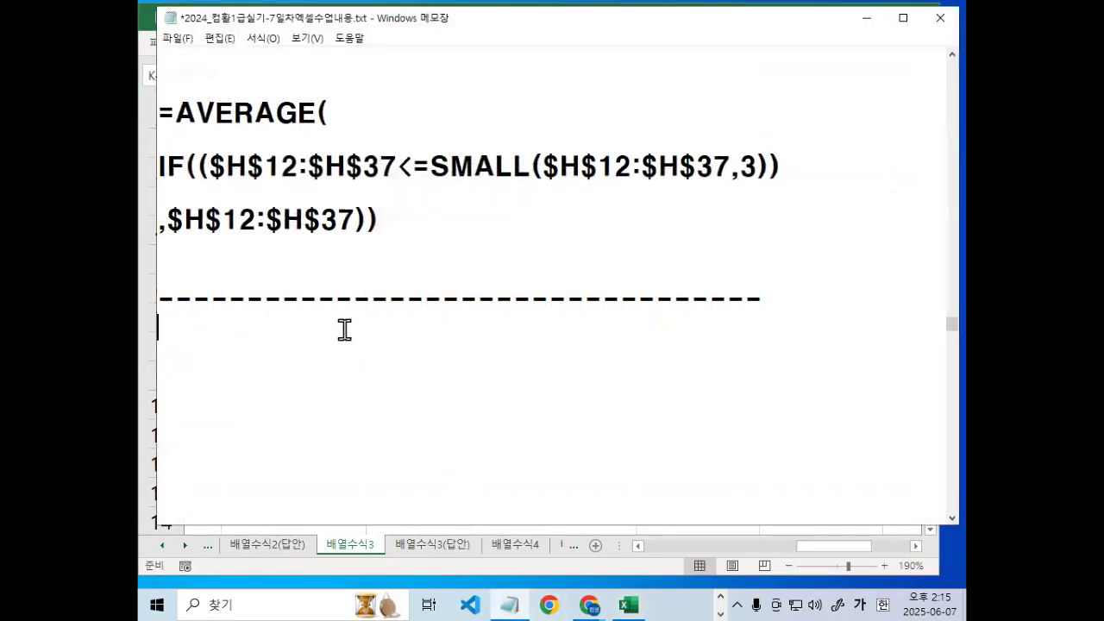
key("Delete")
key("Delete")
key("Delete")
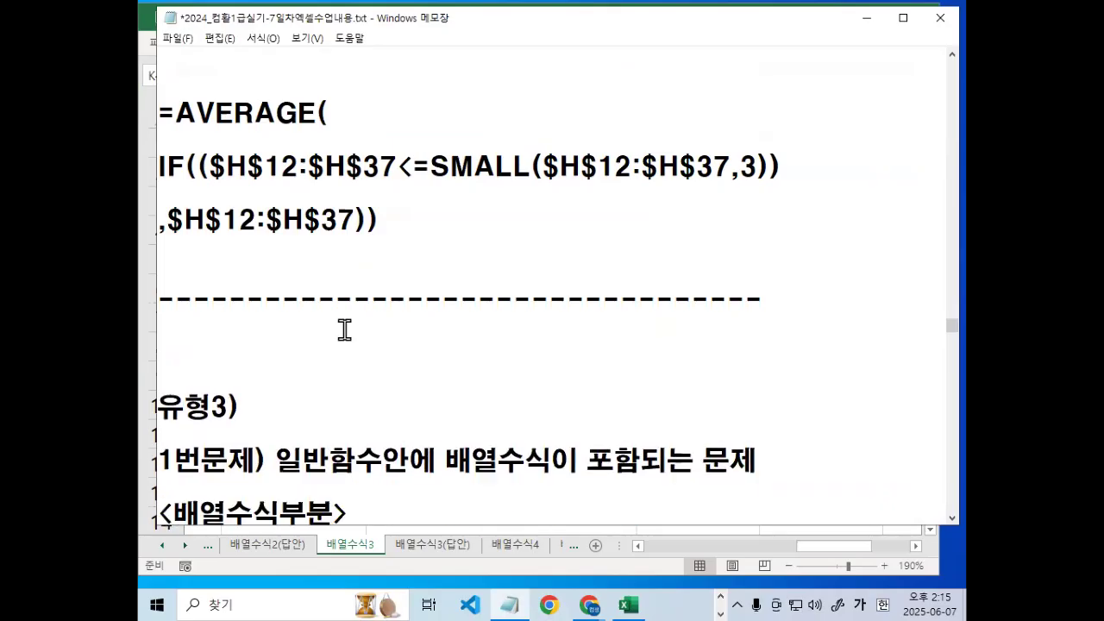
scroll(344, 330, "down", 2)
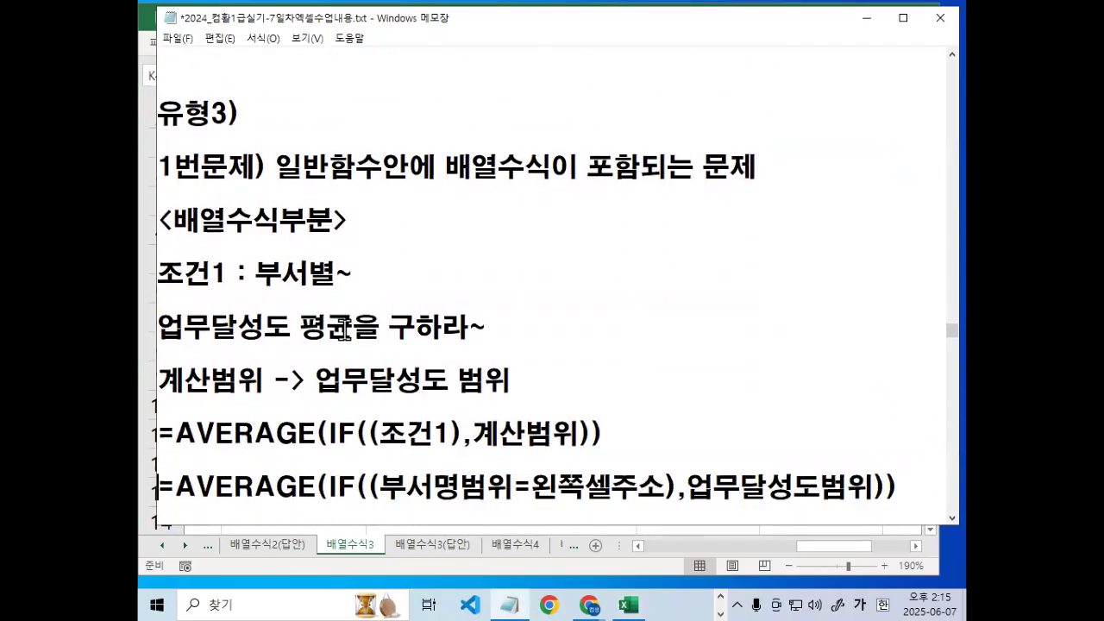
scroll(438, 299, "down", 3)
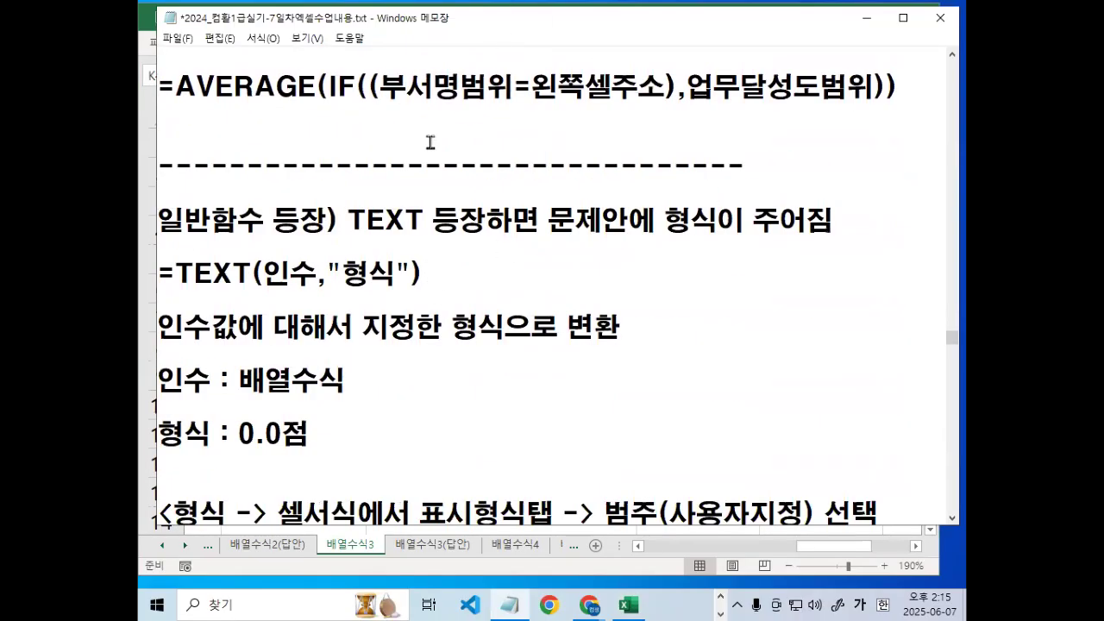
Highlight 일반함수 and TEXT in the 유형3 notes, and underline 문제안에 형식이 주어짐 with the screen pen.
scroll(280, 244, "down", 1)
left_click_drag(157, 134, 258, 134)
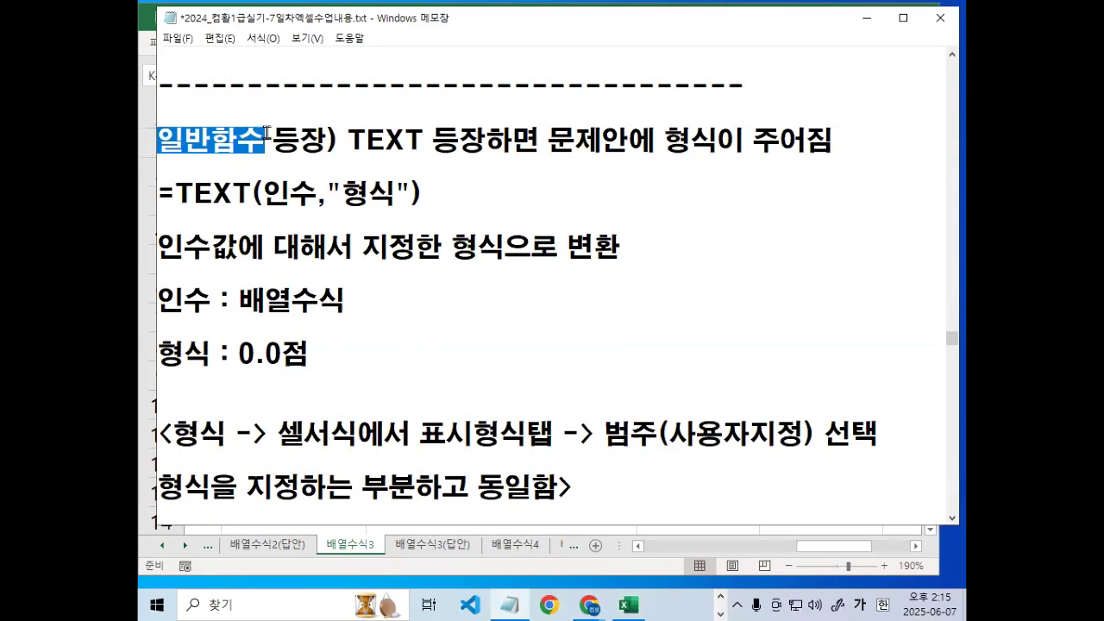
left_click_drag(348, 139, 395, 140)
key("ctrl+2")
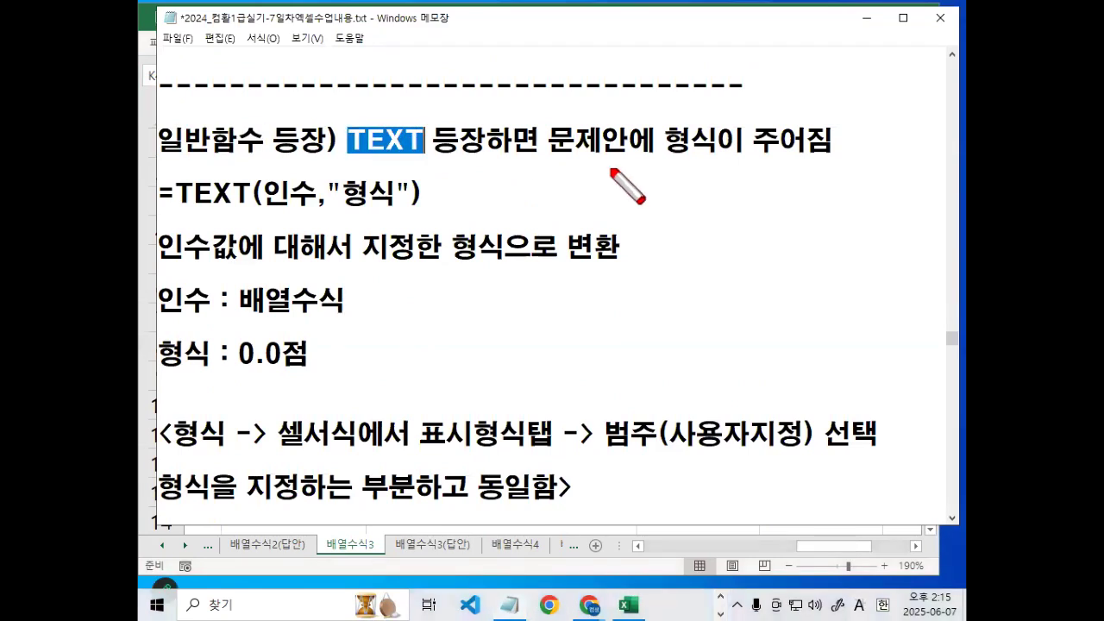
left_click_drag(548, 156, 832, 157)
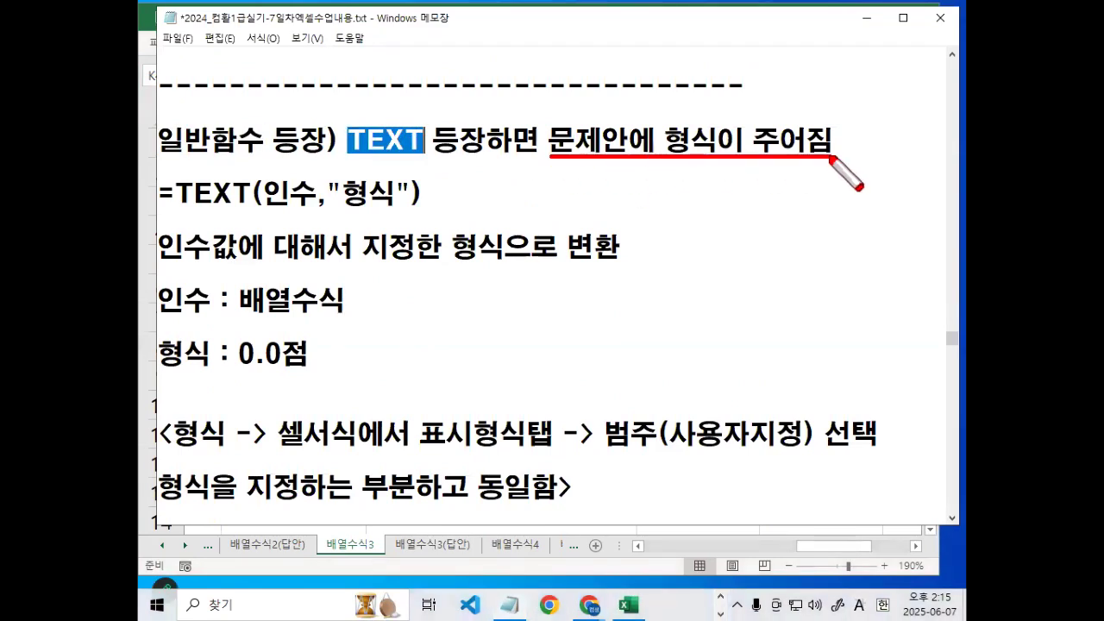
Circle TEXT and 변환 in the notes and underline the =TEXT(인수,"형식") syntax and its explanation with the screen pen.
mouse_move(439, 148)
left_mouse_down()
mouse_move(440, 120)
mouse_move(441, 145)
left_mouse_up()
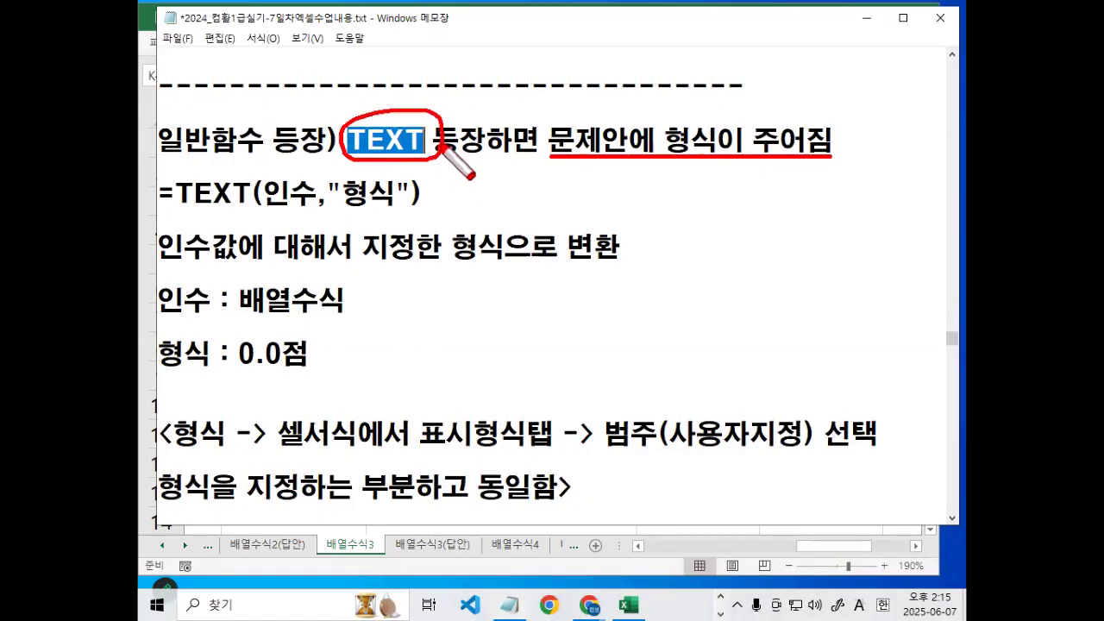
left_click_drag(171, 208, 316, 208)
left_click_drag(343, 208, 395, 208)
left_click_drag(164, 270, 251, 270)
left_click_drag(354, 265, 490, 264)
mouse_move(637, 252)
left_mouse_down()
mouse_move(586, 264)
mouse_move(638, 254)
left_mouse_up()
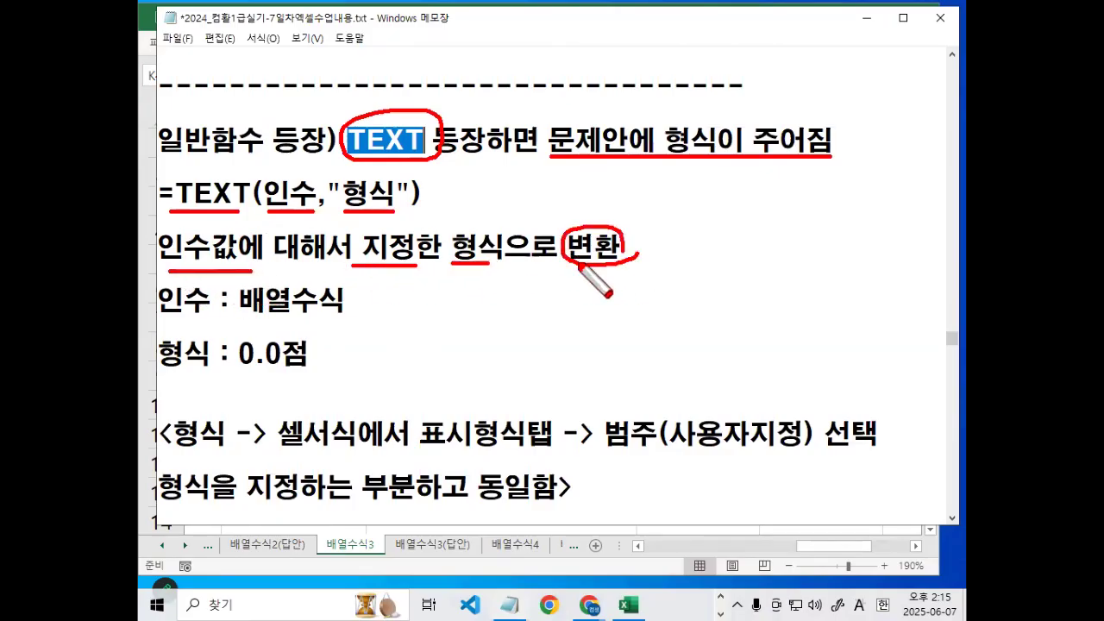
Circle 인수 and 형식 in the TEXT syntax, underline 형식 : 0.0점, write zeros beside it with the pen, and clear the ink.
left_click_drag(185, 318, 163, 317)
left_click_drag(276, 160, 309, 137)
mouse_move(278, 226)
left_mouse_down()
mouse_move(312, 193)
mouse_move(291, 205)
mouse_move(325, 198)
left_mouse_up()
mouse_move(411, 204)
left_mouse_down()
mouse_move(362, 214)
mouse_move(394, 207)
mouse_move(398, 189)
left_mouse_up()
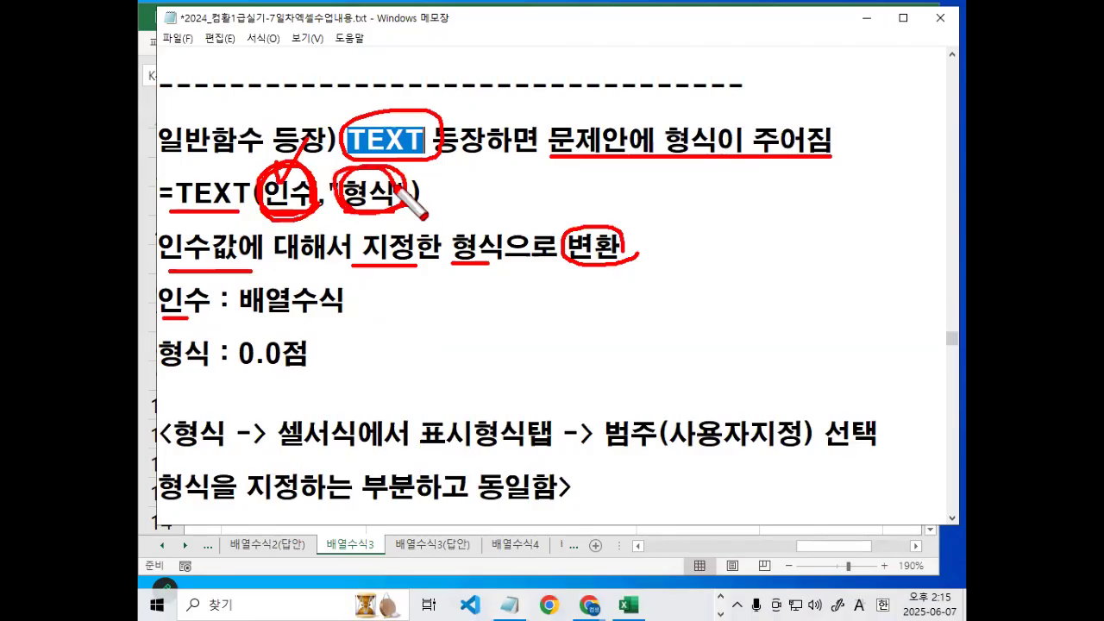
left_click_drag(164, 371, 324, 375)
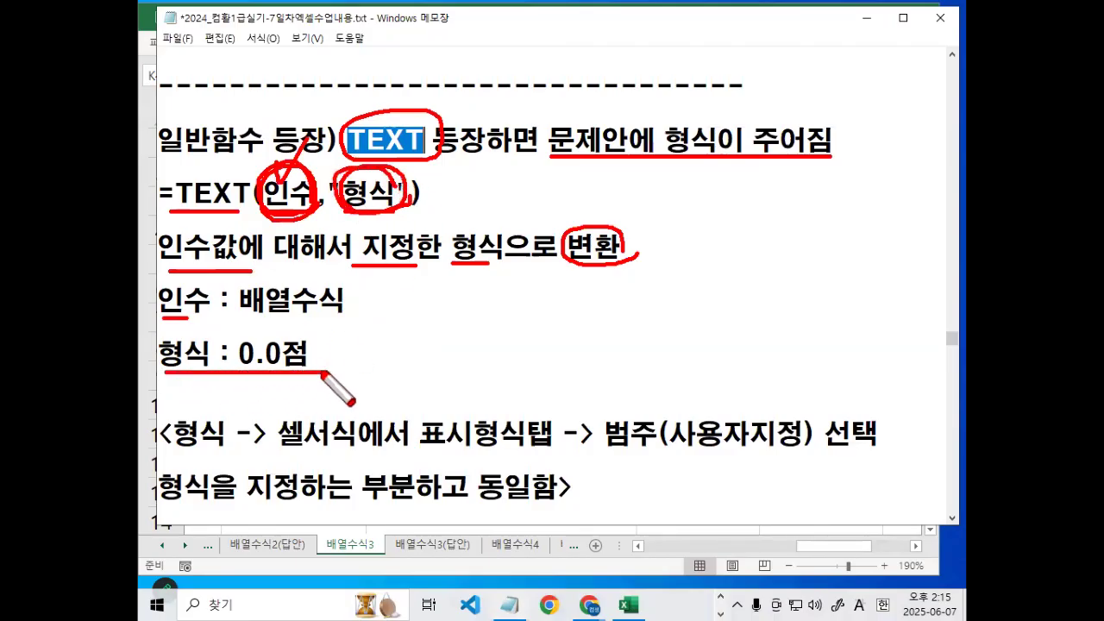
mouse_move(255, 361)
left_mouse_down()
mouse_move(240, 346)
mouse_move(253, 362)
left_mouse_up()
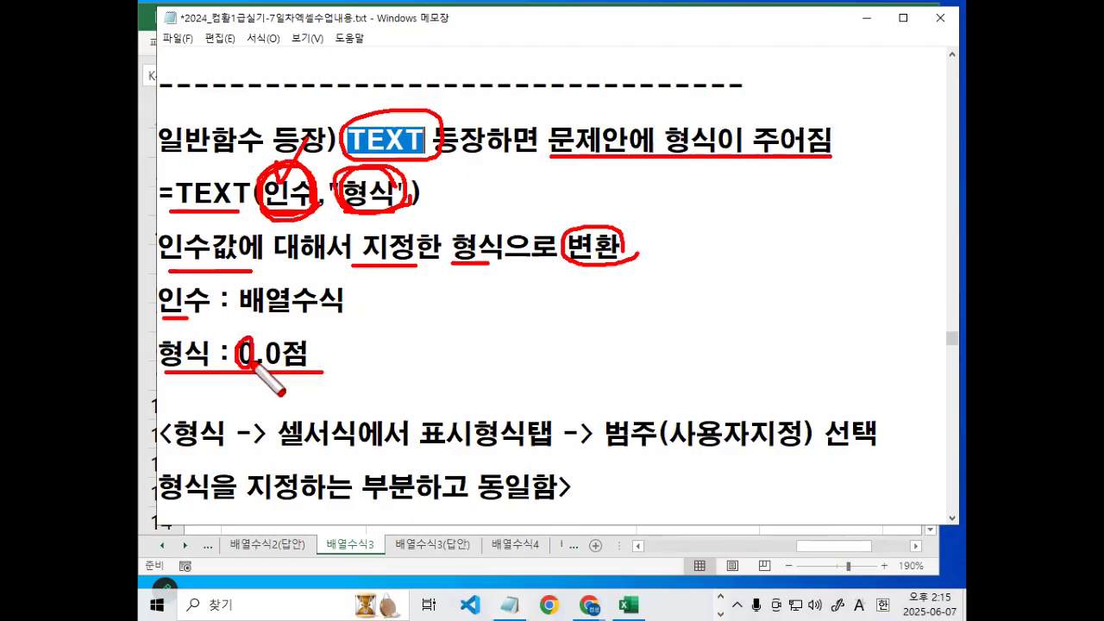
mouse_move(395, 322)
left_mouse_down()
mouse_move(385, 335)
mouse_move(452, 353)
mouse_move(455, 318)
mouse_move(470, 371)
mouse_move(406, 337)
left_mouse_up()
left_click(421, 355)
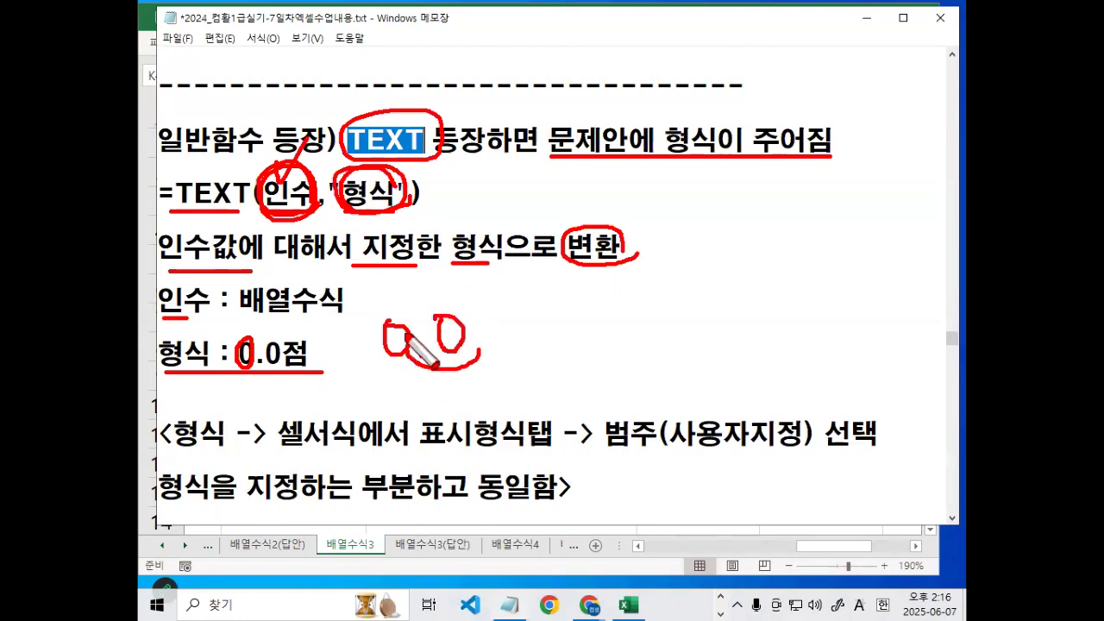
key("Escape")
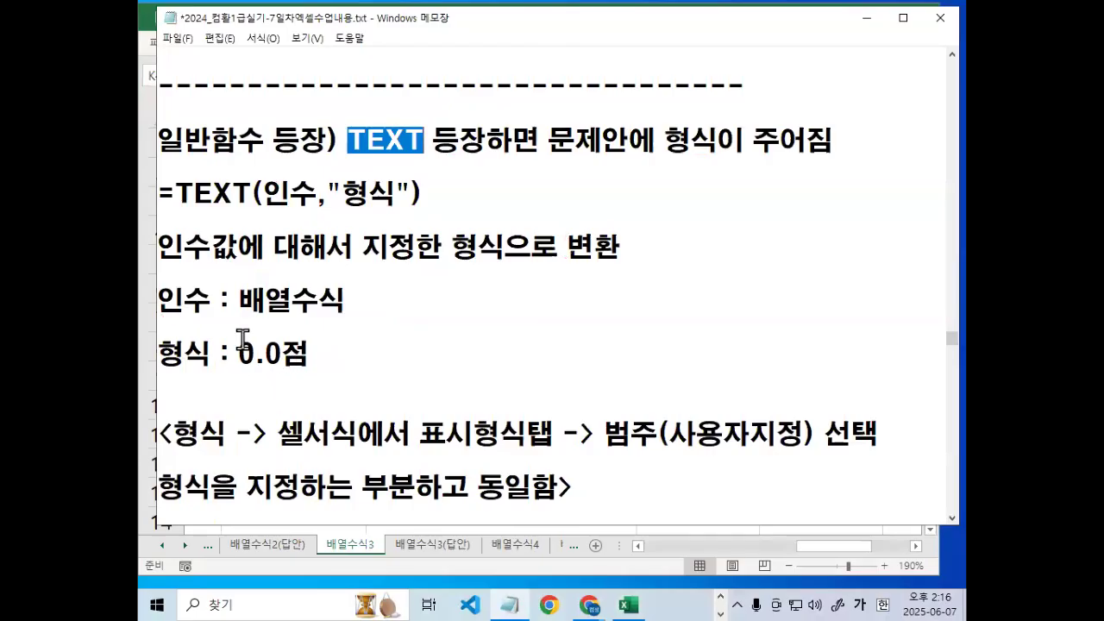
Highlight "형식" in the TEXT syntax and the note equating it with the custom category in 셀서식 표시형식.
left_click_drag(329, 190, 398, 221)
scroll(319, 393, "down", 1)
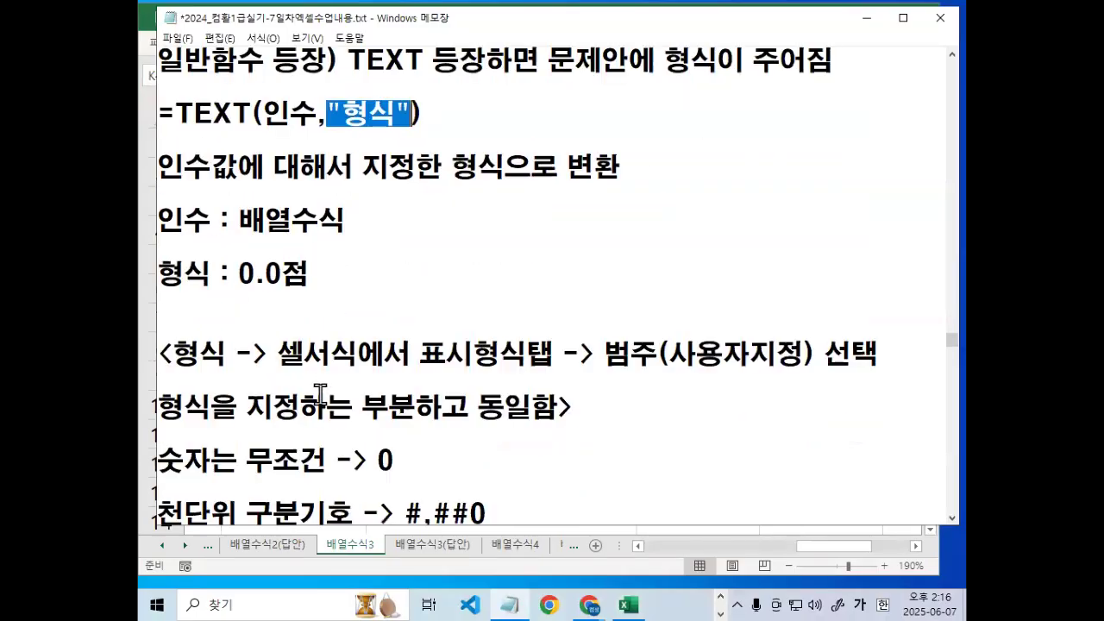
left_click_drag(290, 360, 383, 357)
scroll(380, 353, "down", 1)
left_click_drag(419, 195, 908, 197)
left_click_drag(185, 247, 654, 248)
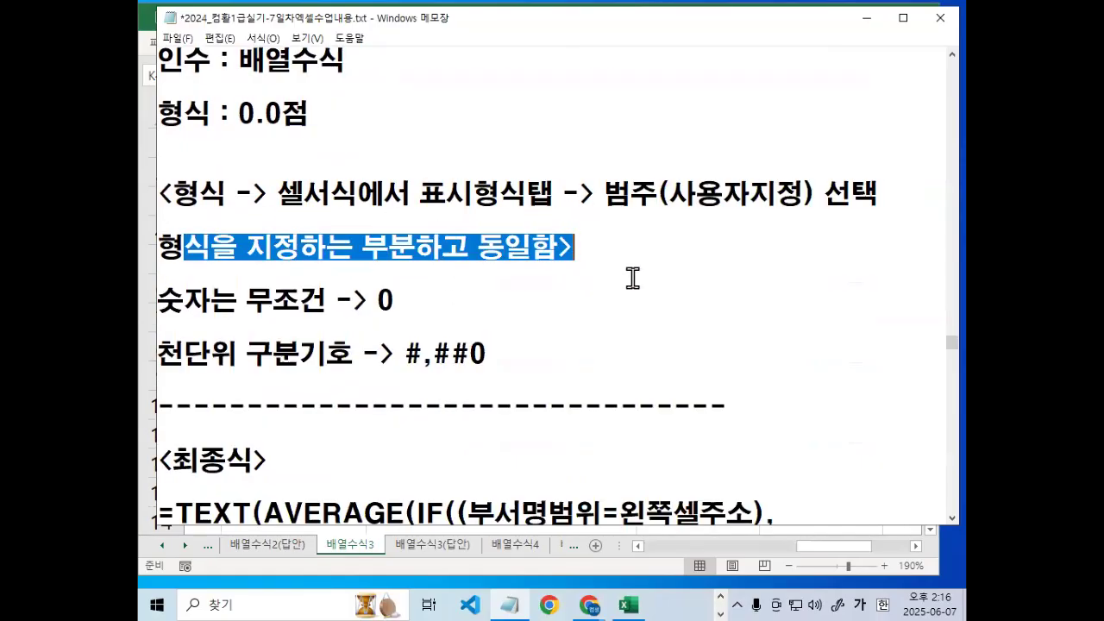
Highlight 형식 in the TEXT syntax again, along with the 숫자는 무조건 -> 0 and 천단위 구분기호 -> #,##0 notes.
scroll(632, 278, "up", 1)
left_click(331, 110)
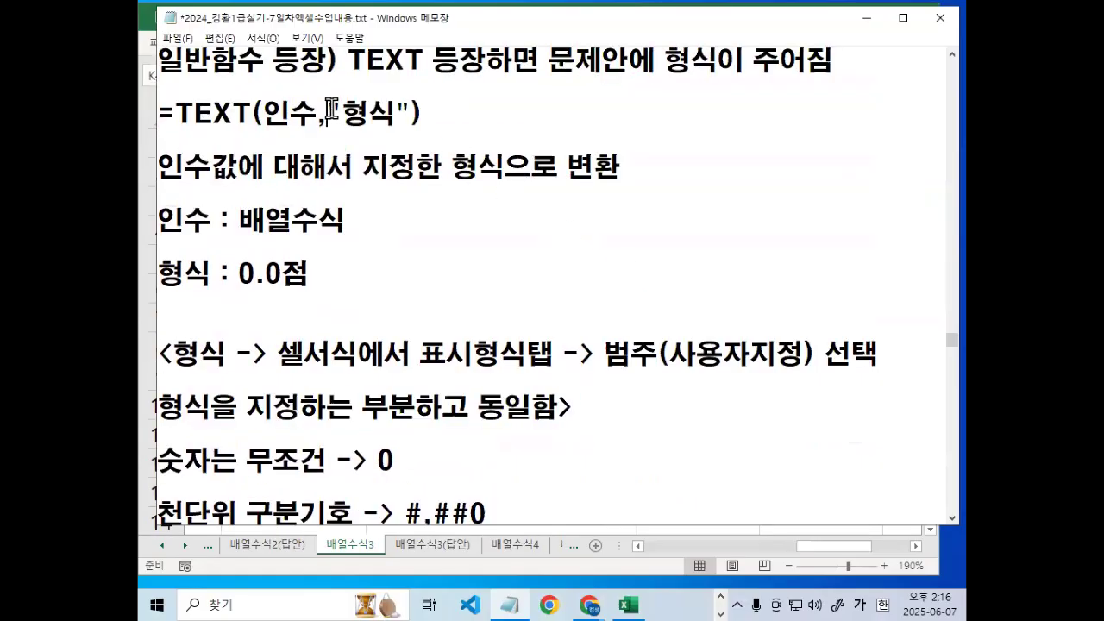
left_click_drag(363, 112, 391, 113)
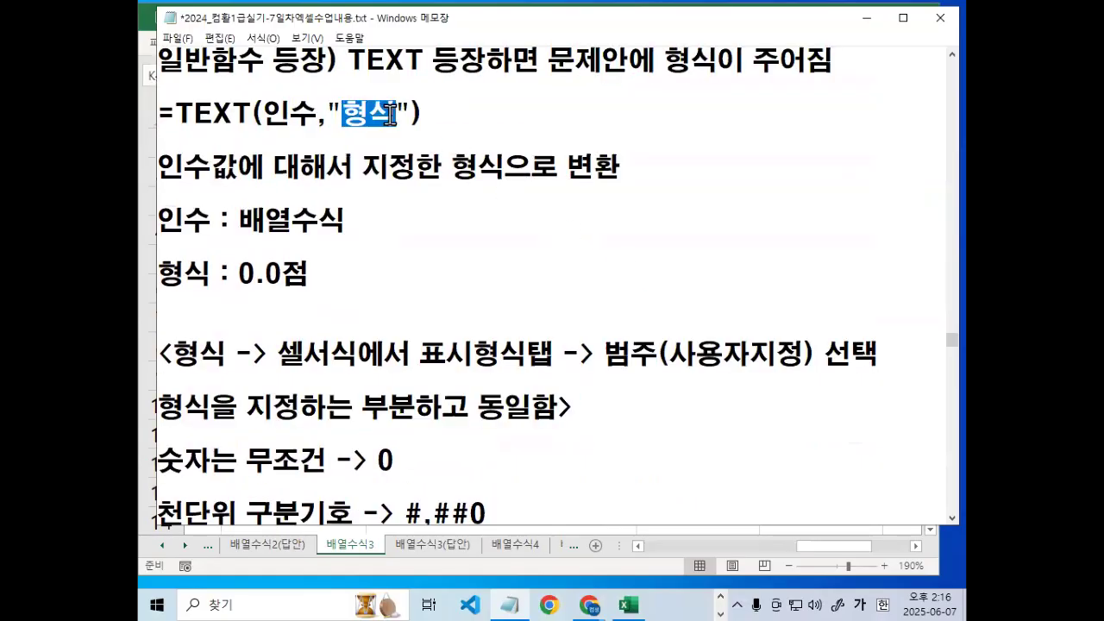
scroll(391, 119, "down", 1)
left_click_drag(171, 309, 417, 299)
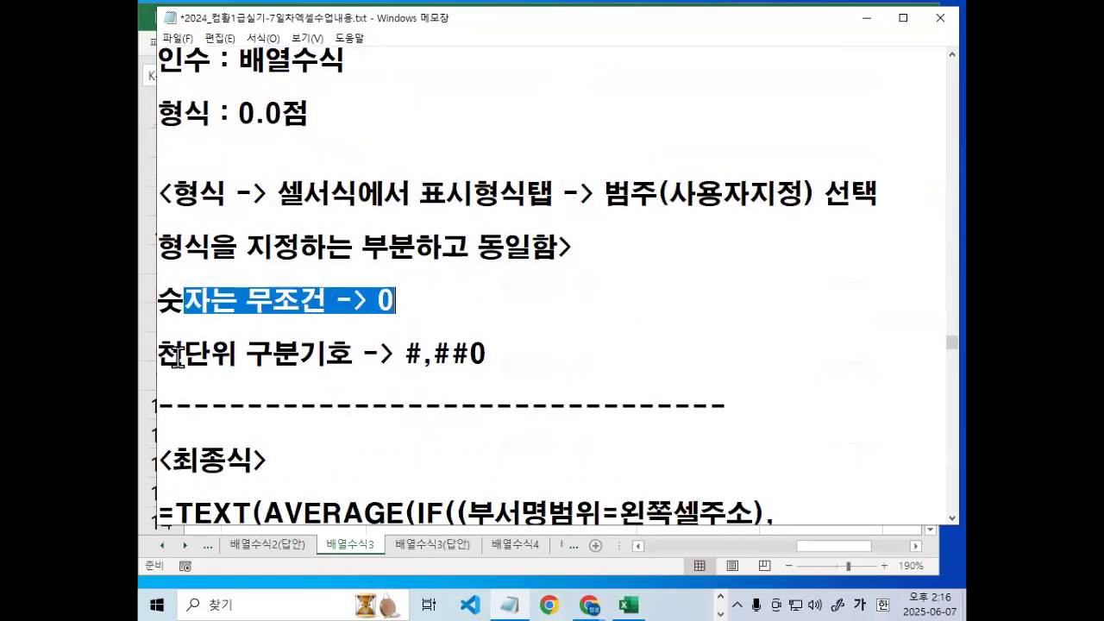
left_click_drag(157, 353, 477, 353)
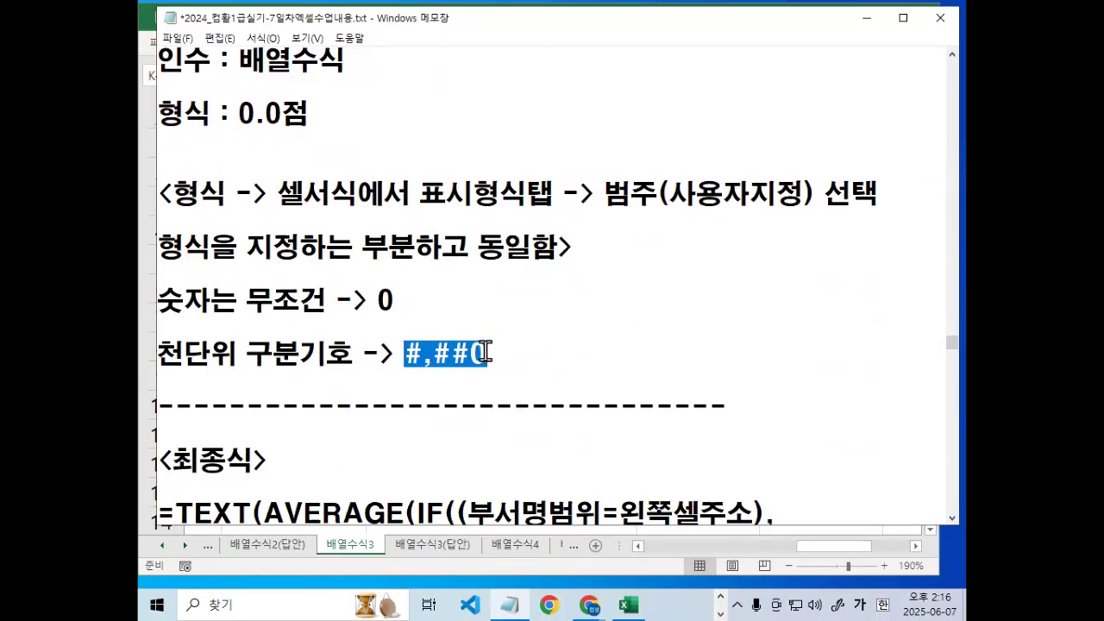
left_click(487, 352)
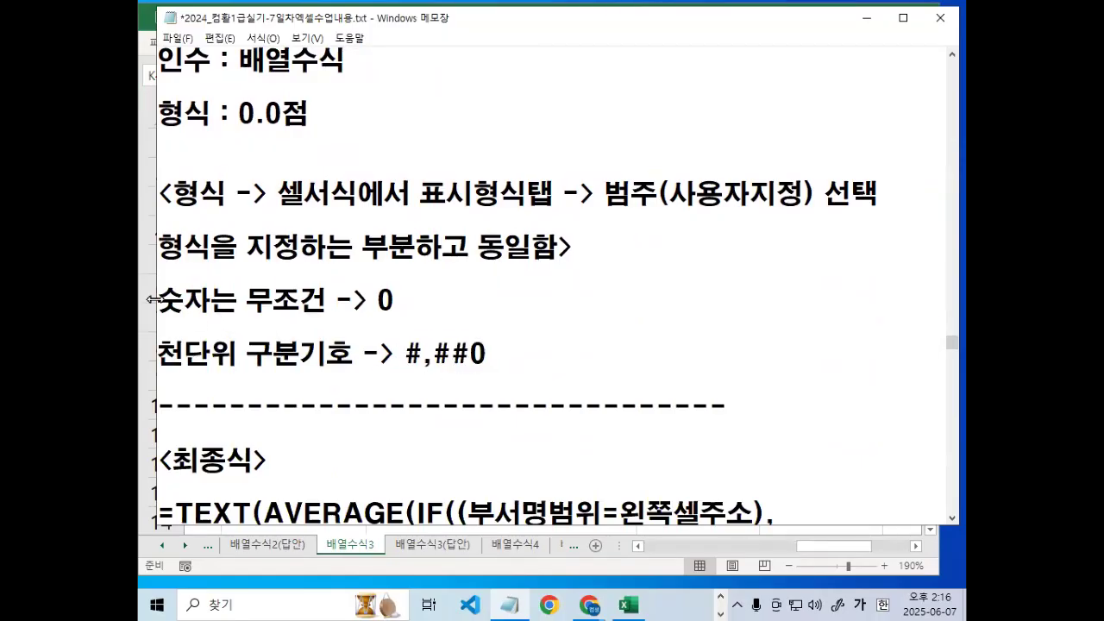
Widen the notes window, underline 배열수식, draw an arrow from circled 0.0점 to 형식 in the TEXT syntax, and clear the ink.
left_click_drag(154, 298, 240, 209)
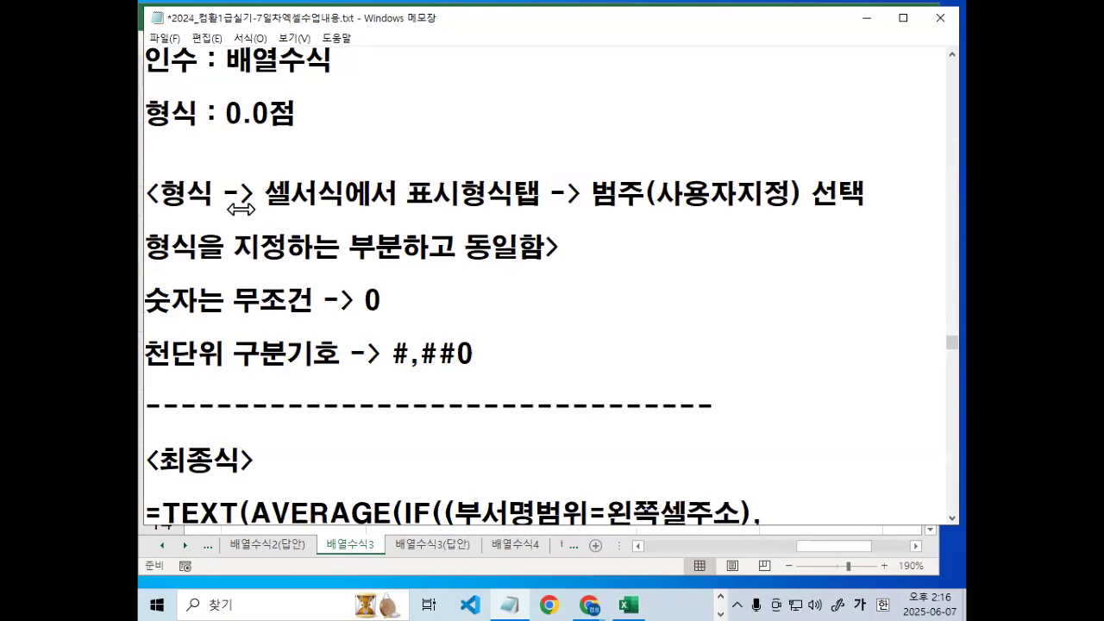
scroll(323, 353, "up", 1)
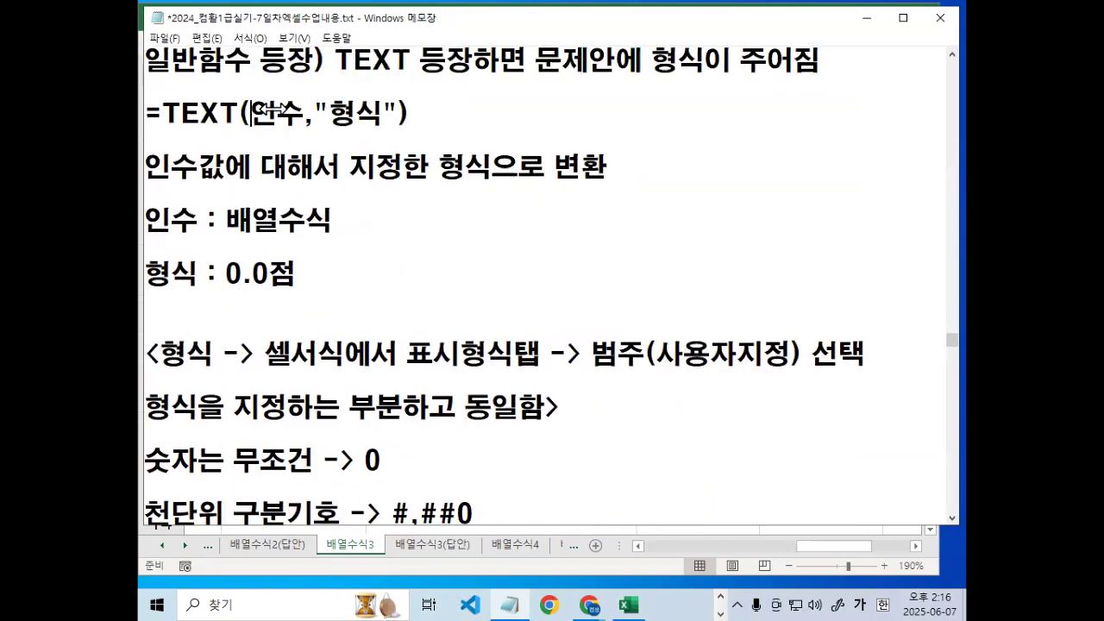
left_click_drag(251, 113, 304, 113)
left_click_drag(229, 241, 332, 234)
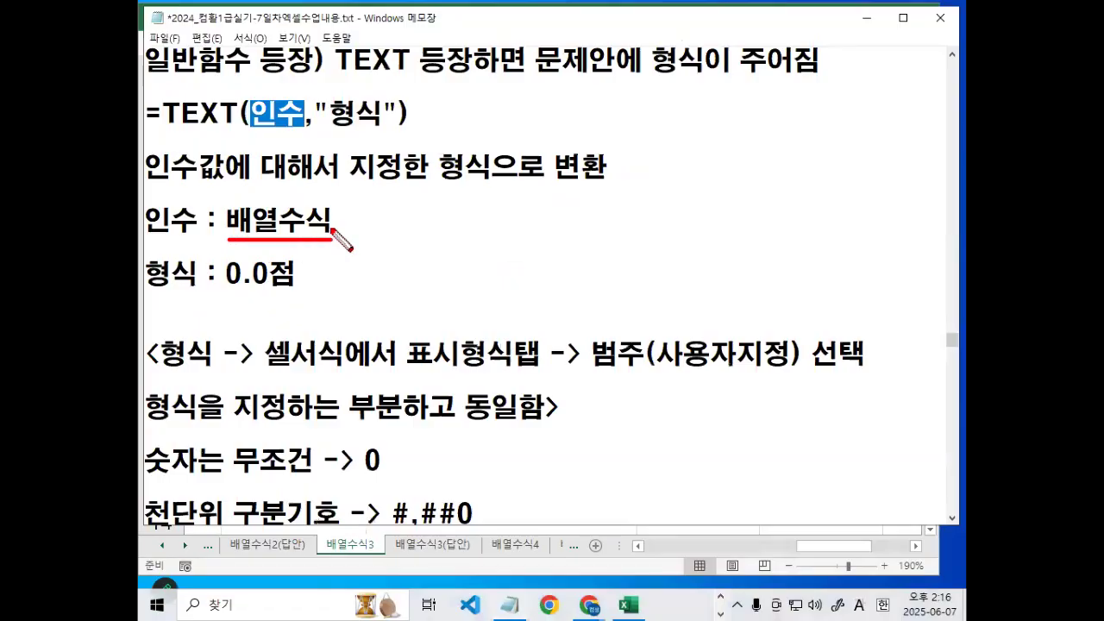
mouse_move(295, 291)
left_mouse_down()
mouse_move(226, 298)
mouse_move(298, 288)
mouse_move(350, 258)
mouse_move(387, 129)
left_mouse_up()
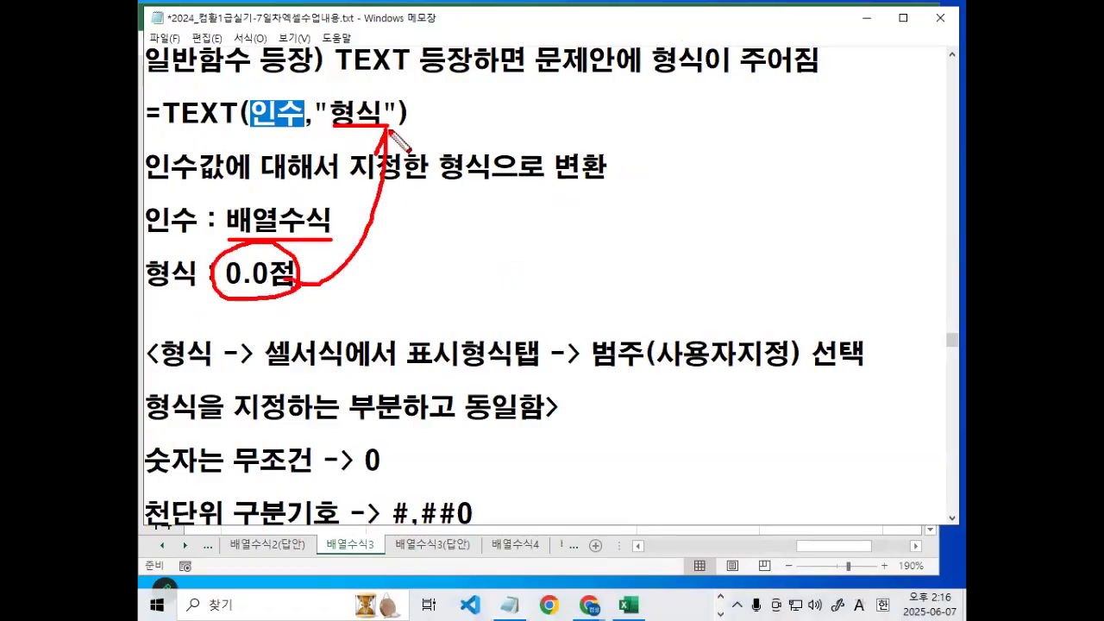
key("Escape")
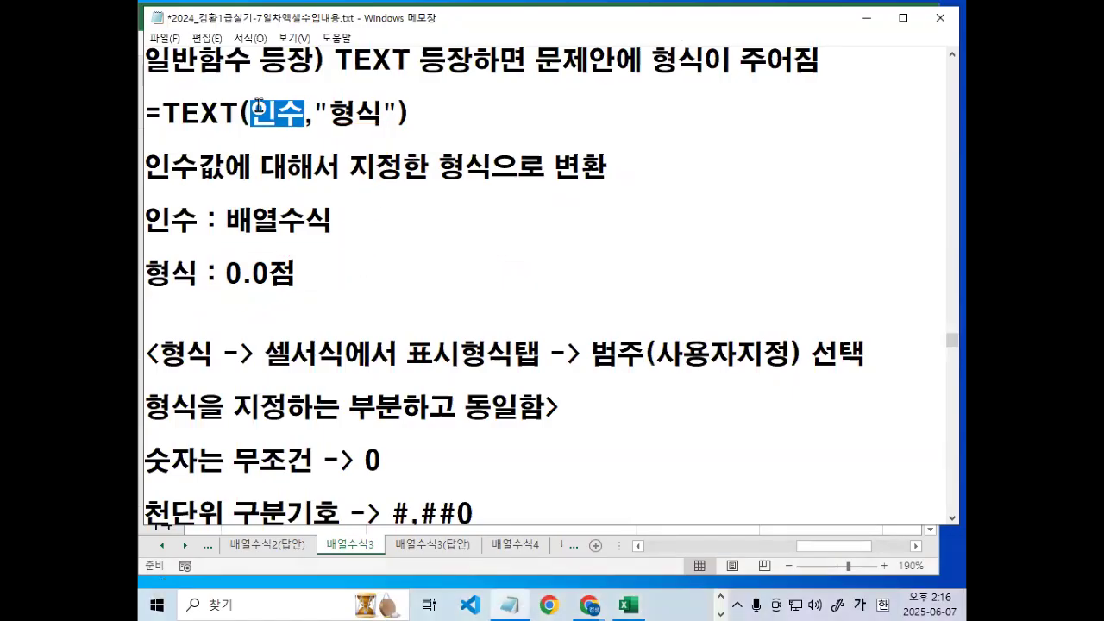
Highlight 배열수식 as the TEXT argument, and the 조건1 : 부서별~ and 업무달성도 평균 lines in the 유형3 notes.
left_click_drag(226, 220, 319, 219)
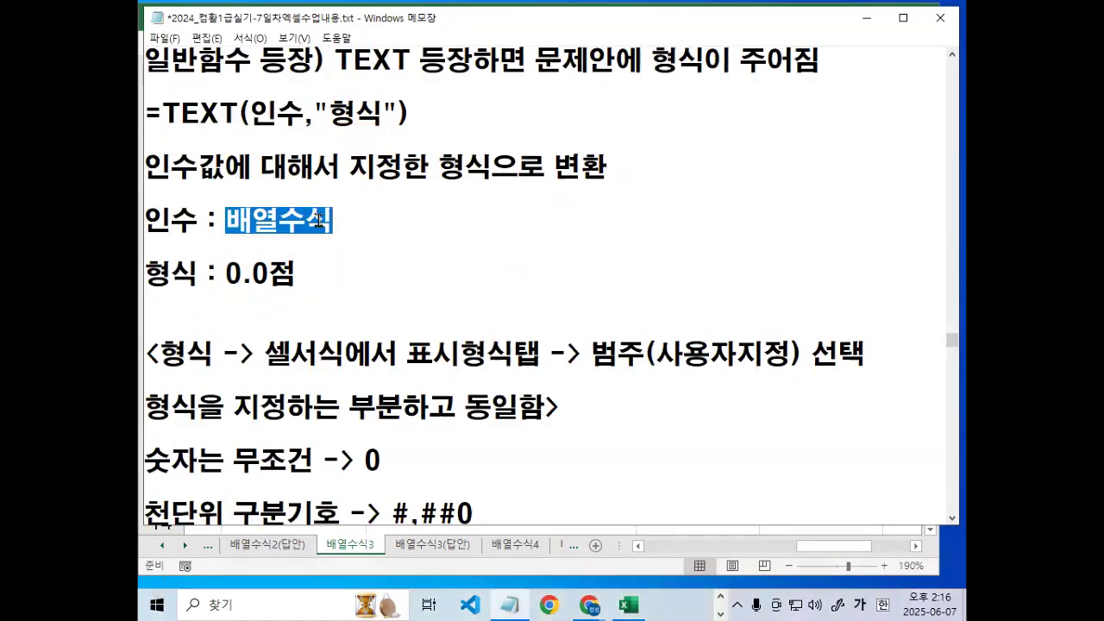
left_click(357, 267)
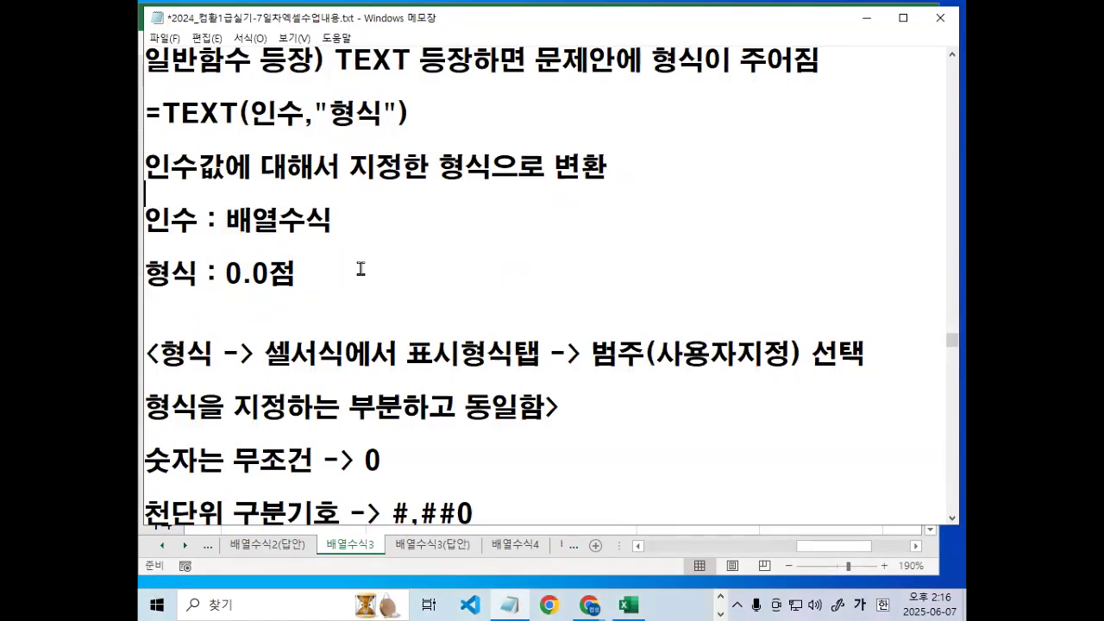
scroll(362, 293, "up", 4)
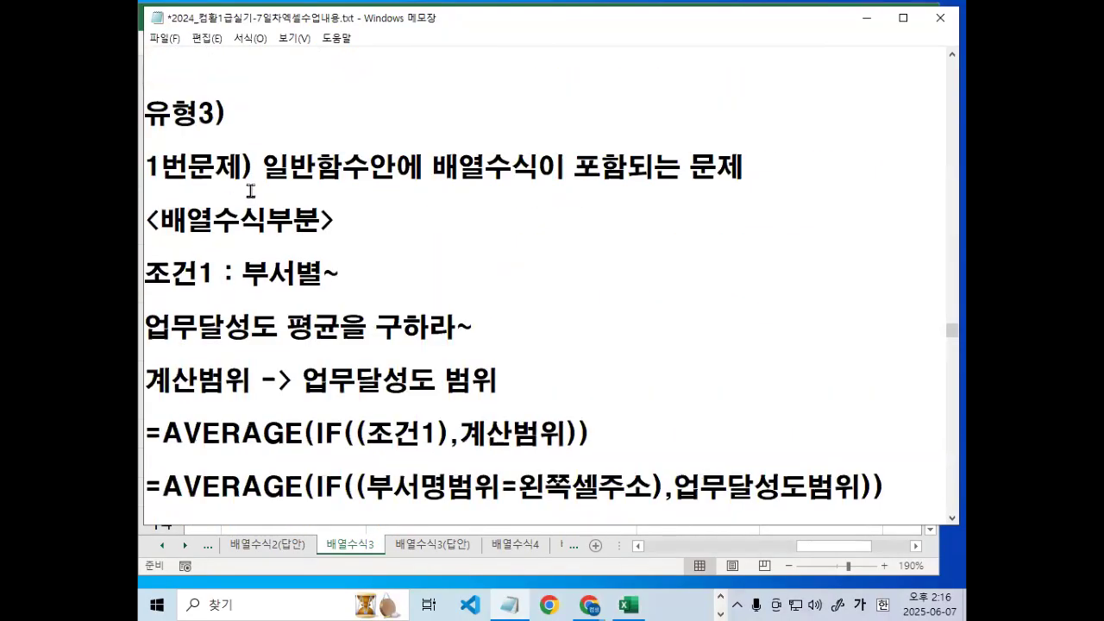
left_click_drag(165, 272, 332, 272)
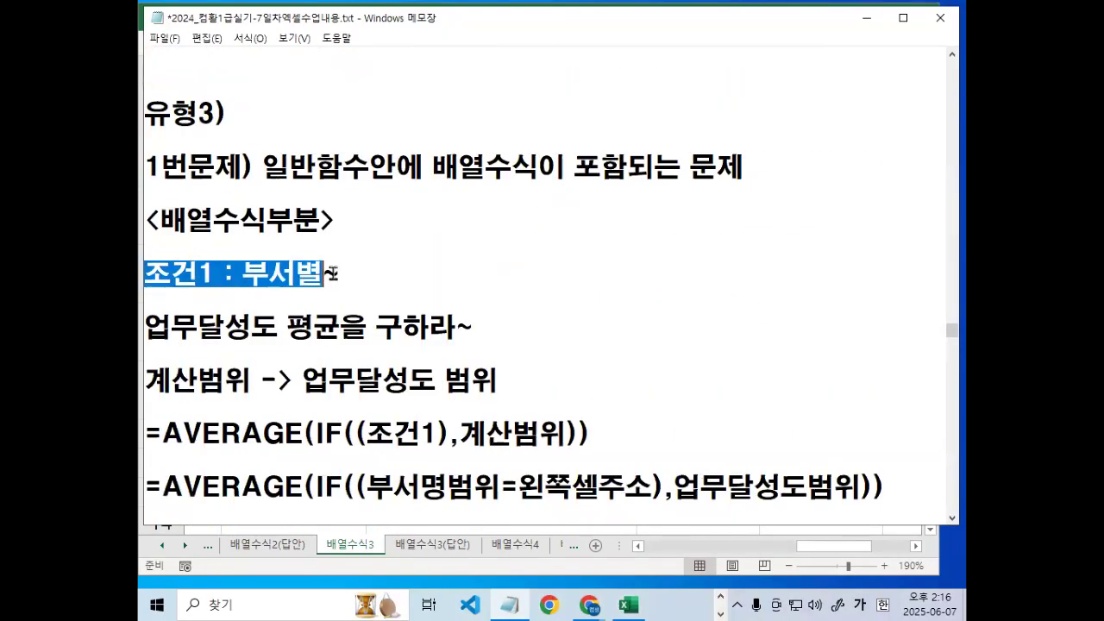
left_click_drag(154, 329, 431, 331)
left_click(610, 455)
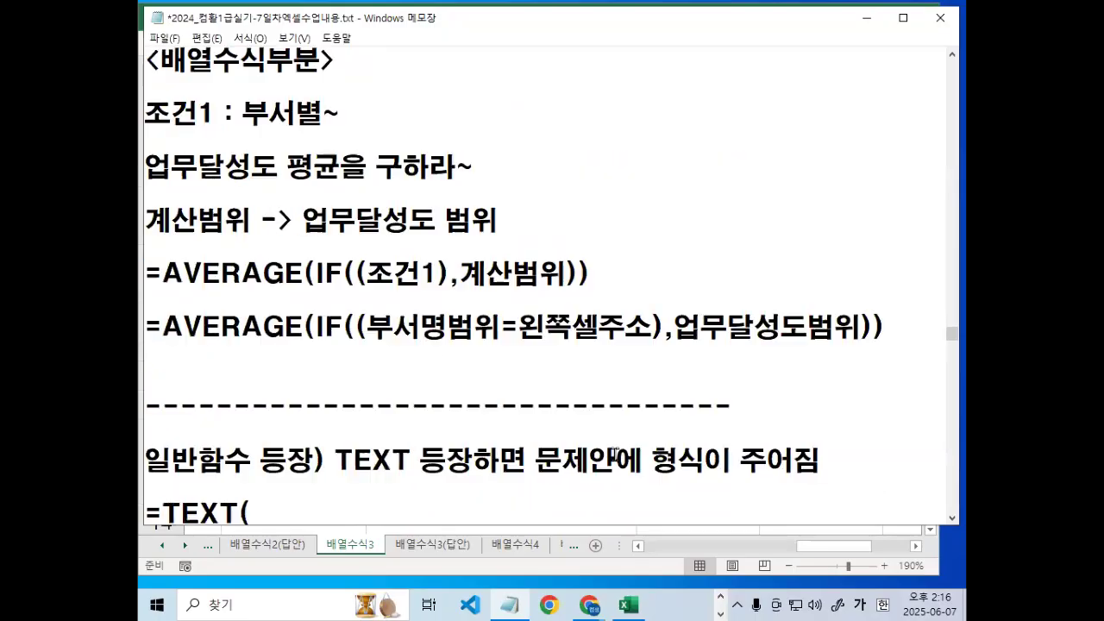
Mark 계산범위 -> 업무달성도 범위 and the parts of =AVERAGE(IF((조건1),계산범위)) with the screen pen, and clear the ink.
scroll(609, 455, "down", 1)
left_click_drag(145, 233, 222, 234)
left_click_drag(304, 232, 493, 228)
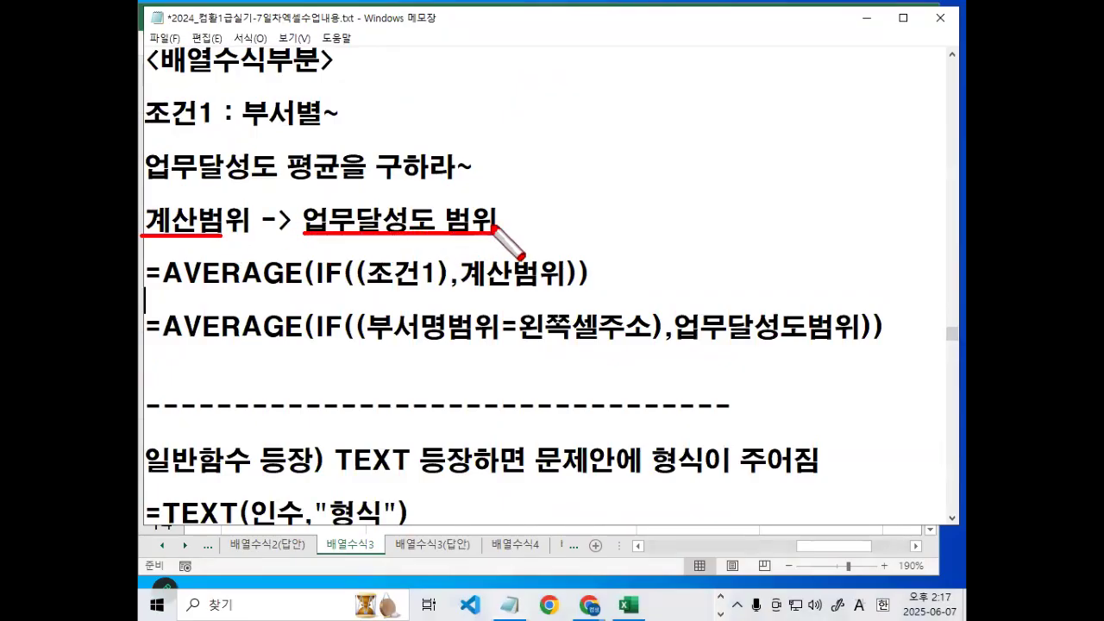
left_click_drag(221, 231, 225, 235)
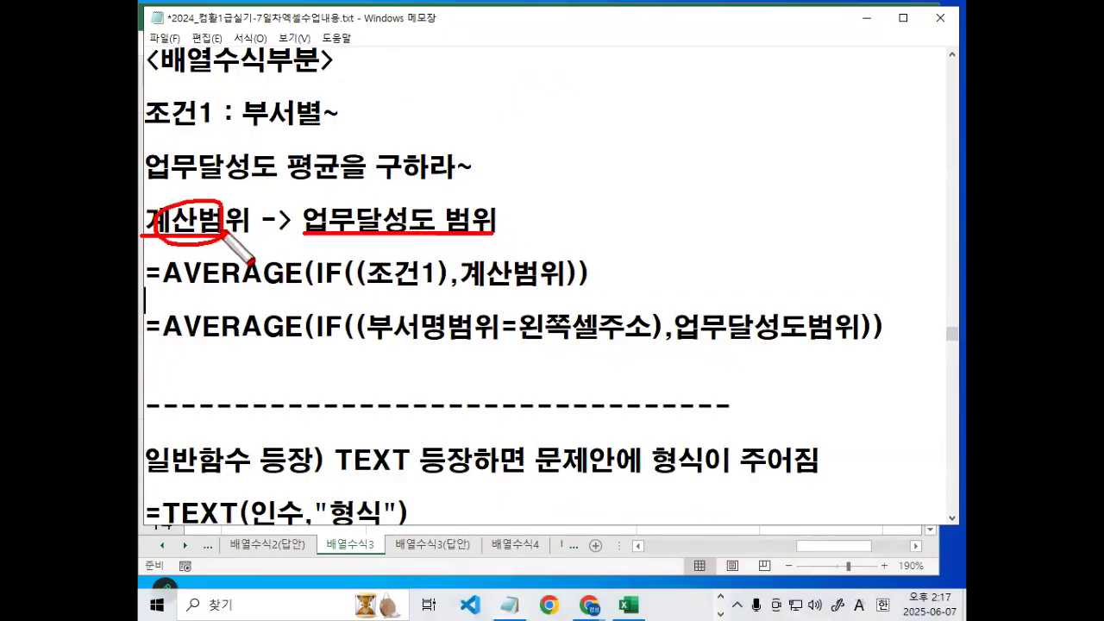
left_click_drag(164, 291, 307, 289)
left_click_drag(219, 248, 239, 242)
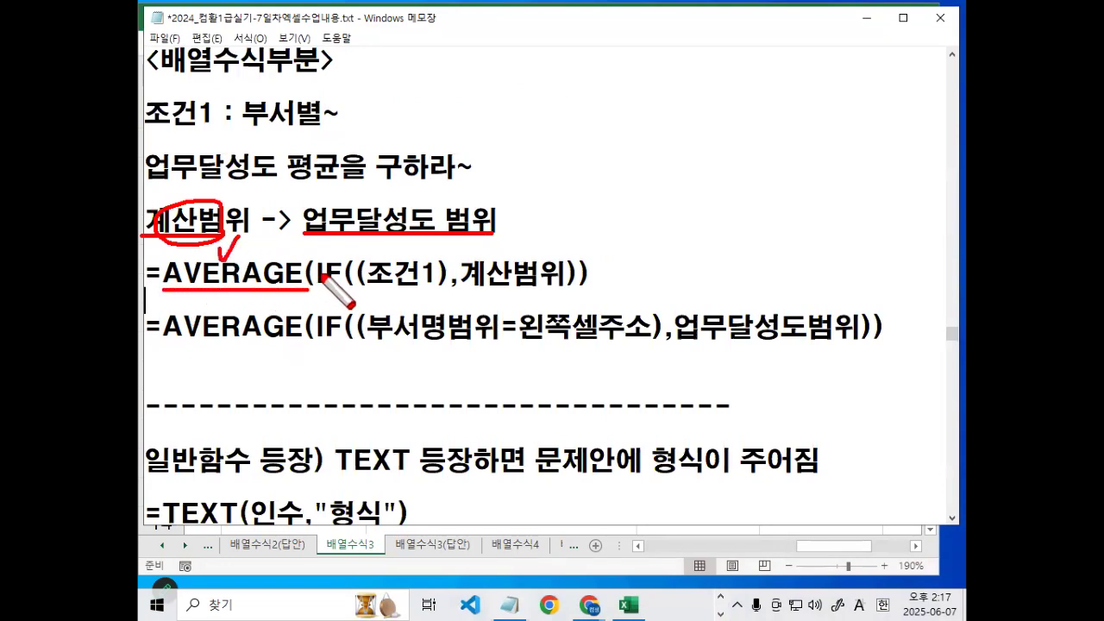
left_click_drag(350, 289, 355, 288)
mouse_move(585, 283)
left_mouse_down()
mouse_move(572, 288)
mouse_move(590, 263)
mouse_move(587, 283)
left_mouse_up()
left_click_drag(445, 295, 558, 294)
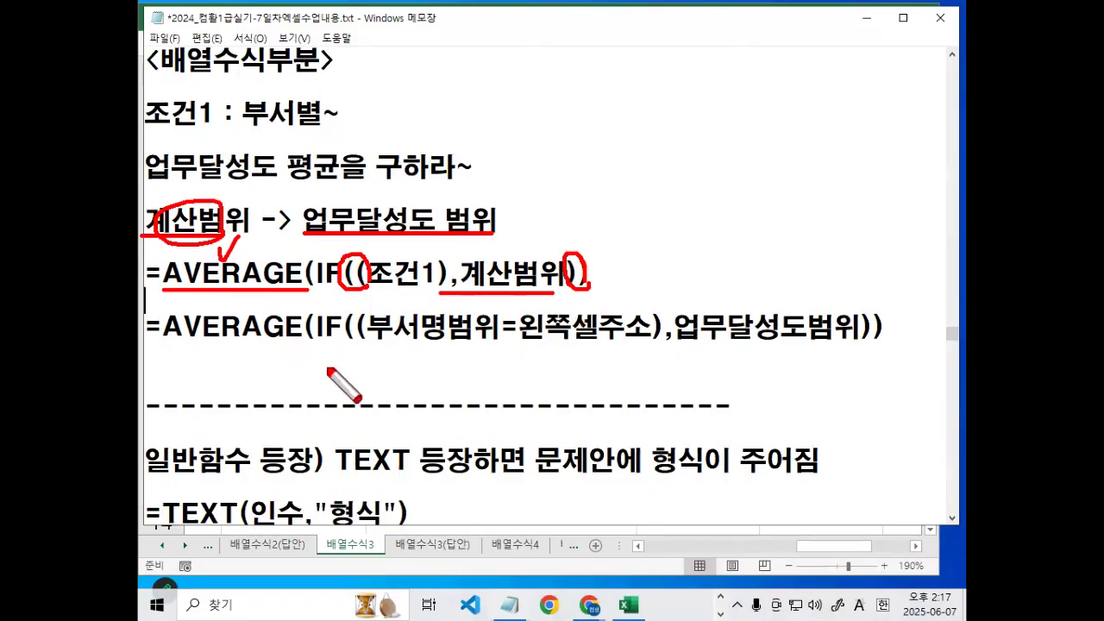
key("Escape")
Highlight the paired parentheses in the 부서명범위 AVERAGE-IF formula, mark 부서명범위 and 왼쪽셀주소 with the pen, and clear the ink.
left_click_drag(162, 326, 366, 328)
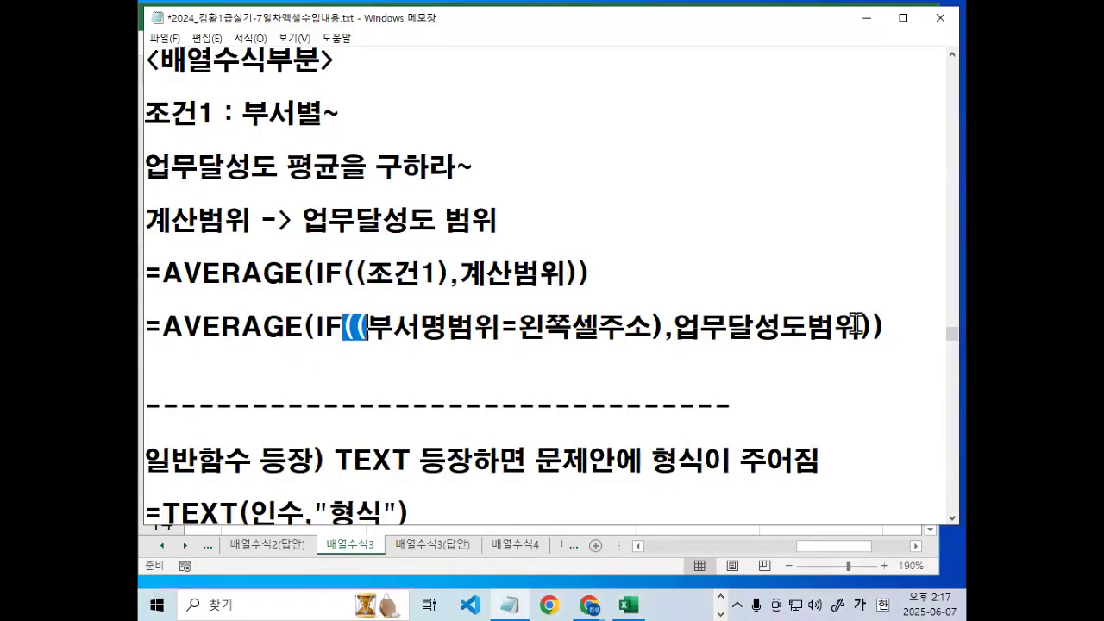
left_click_drag(860, 326, 882, 326)
left_click(686, 354)
key("ctrl+2")
left_click_drag(374, 343, 484, 343)
left_click_drag(412, 318, 438, 303)
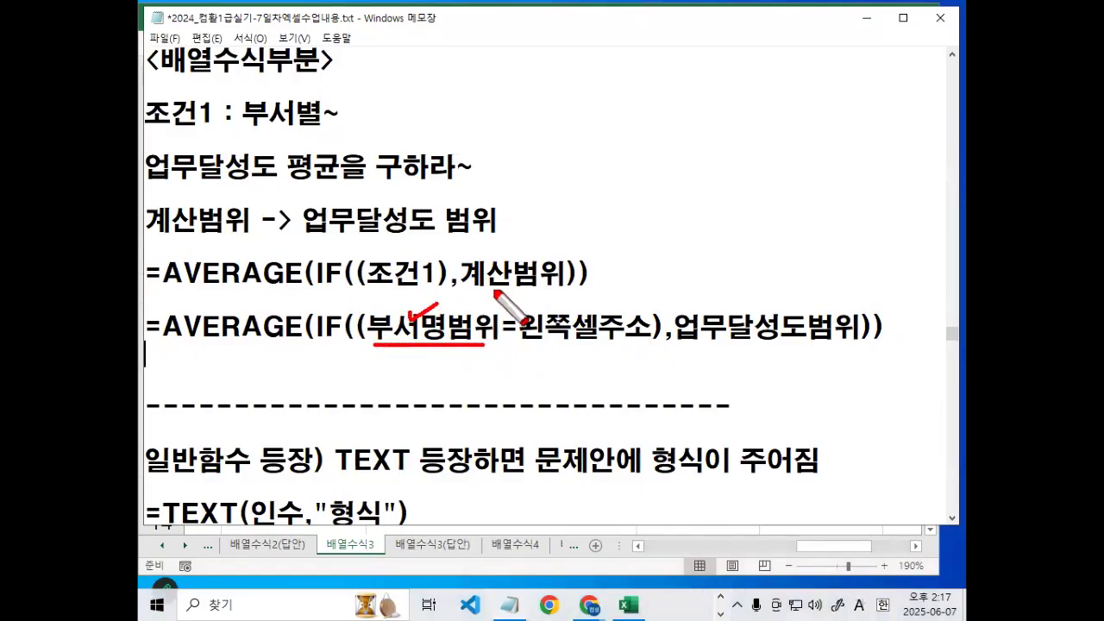
left_click_drag(636, 334, 592, 327)
key("Escape")
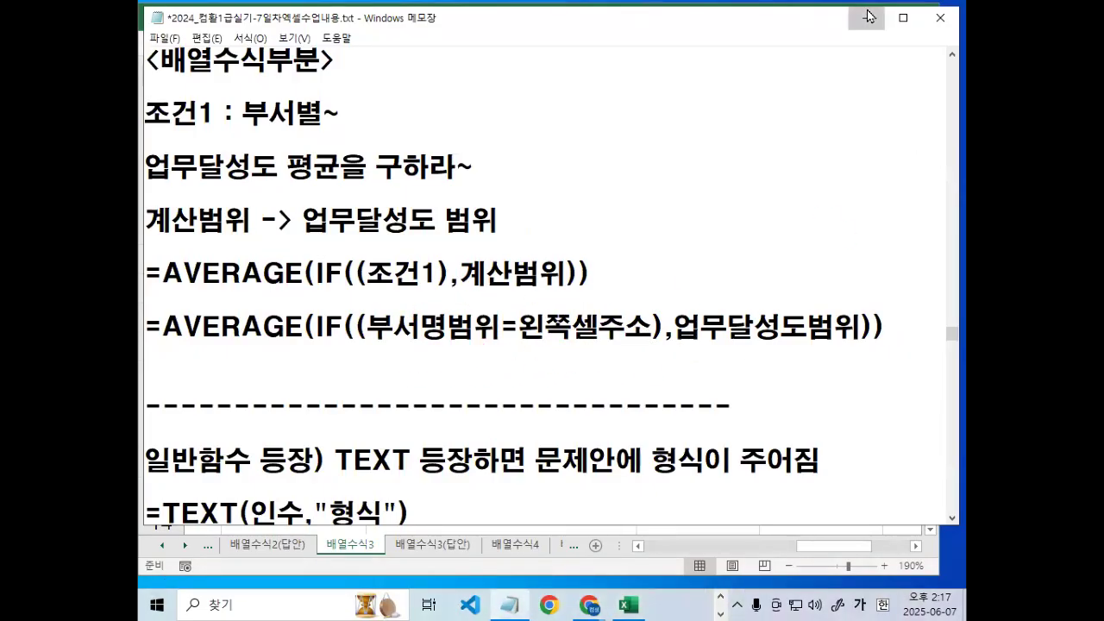
Switch to Excel, zoom in on 표2, circle 관리부, sketch a column of marks in the 업무달성도 평균 cells, and clear the ink.
key("alt+Tab")
key("ctrl+1")
left_click_drag(321, 233, 412, 136)
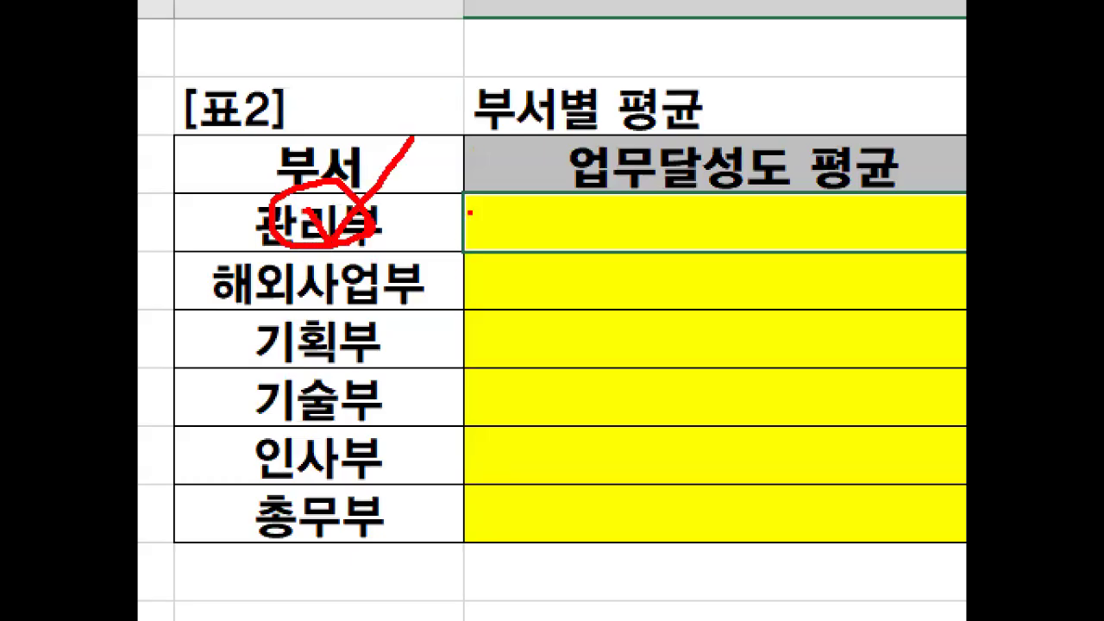
left_click_drag(470, 213, 475, 617)
mouse_move(474, 210)
left_mouse_down()
mouse_move(607, 379)
mouse_move(454, 618)
left_mouse_up()
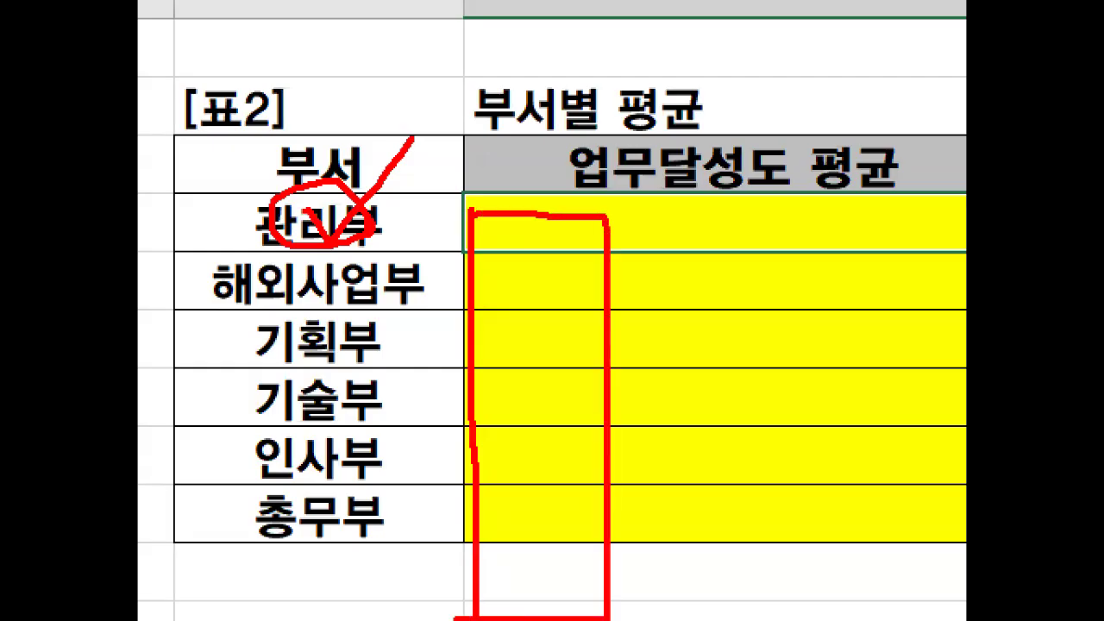
left_click_drag(485, 360, 564, 288)
left_click_drag(479, 429, 545, 357)
left_click_drag(495, 496, 552, 417)
left_click_drag(537, 564, 585, 457)
left_click(531, 513)
key("Escape")
Select the 부서명 entries C4:C13 in 표1, circle them with the screen pen, and clear the ink.
key("Left")
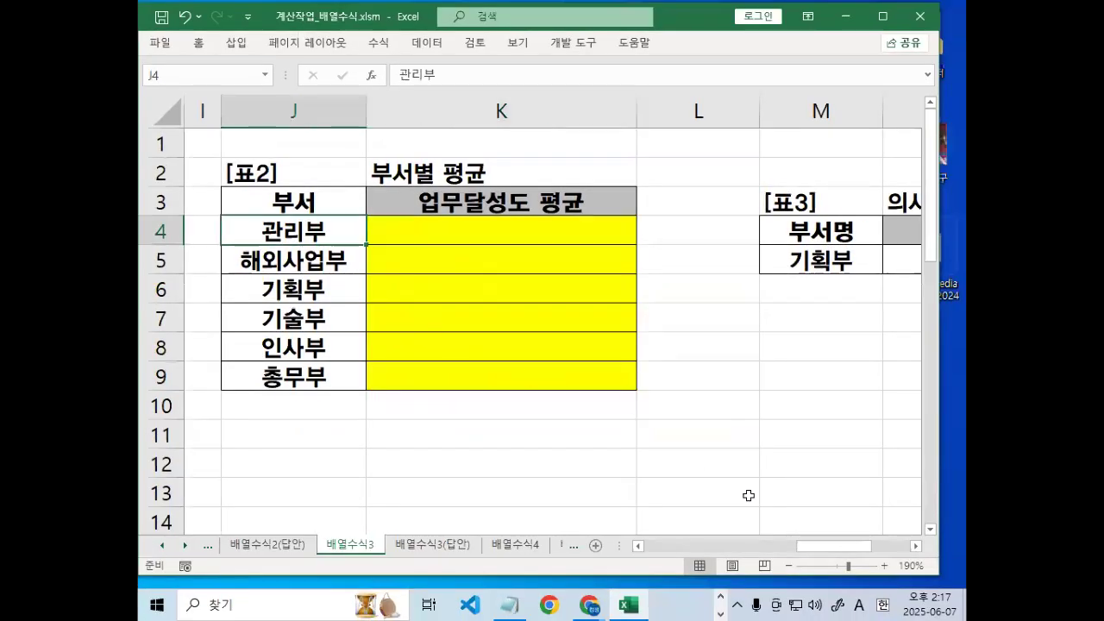
left_click_drag(842, 551, 605, 555)
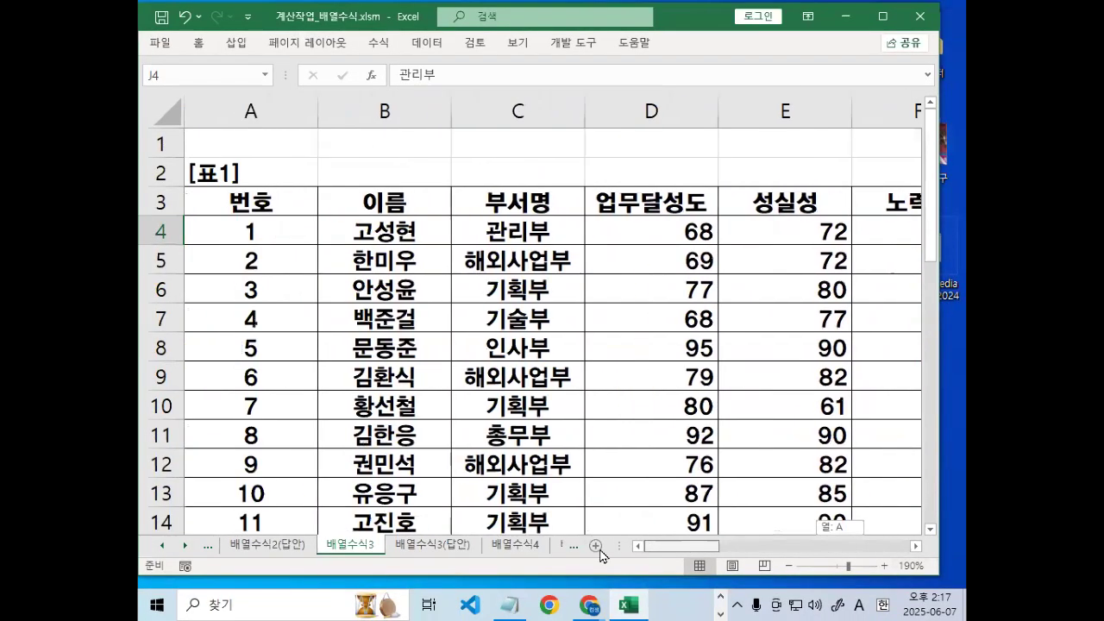
left_click(533, 234)
left_click_drag(540, 348, 540, 492)
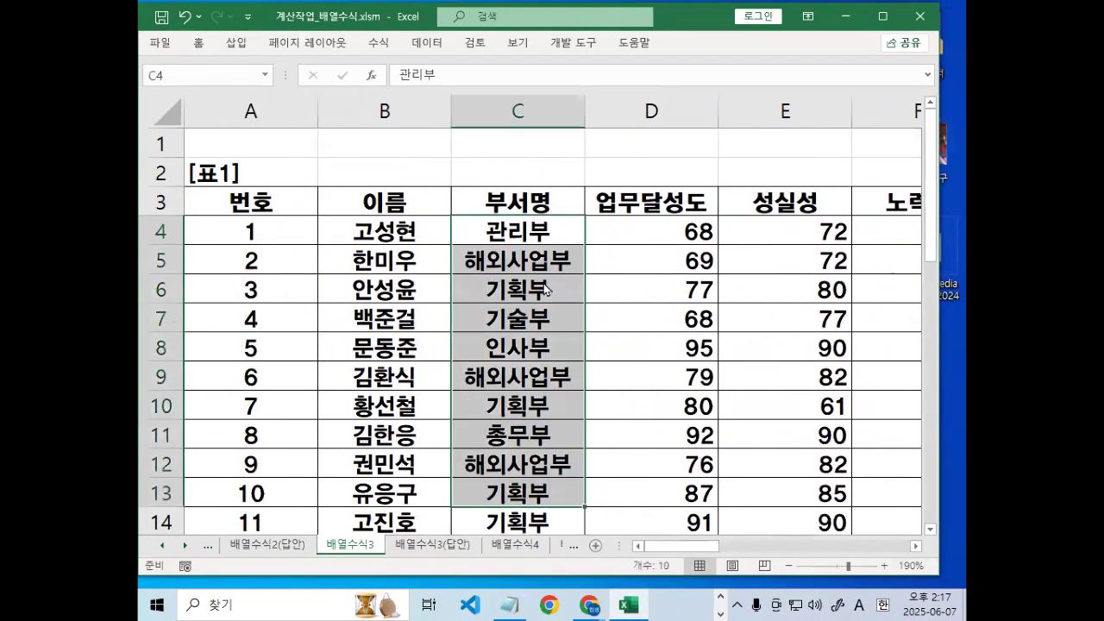
key("ctrl+1")
mouse_move(529, 225)
left_mouse_down()
mouse_move(469, 444)
mouse_move(562, 230)
mouse_move(491, 214)
left_mouse_up()
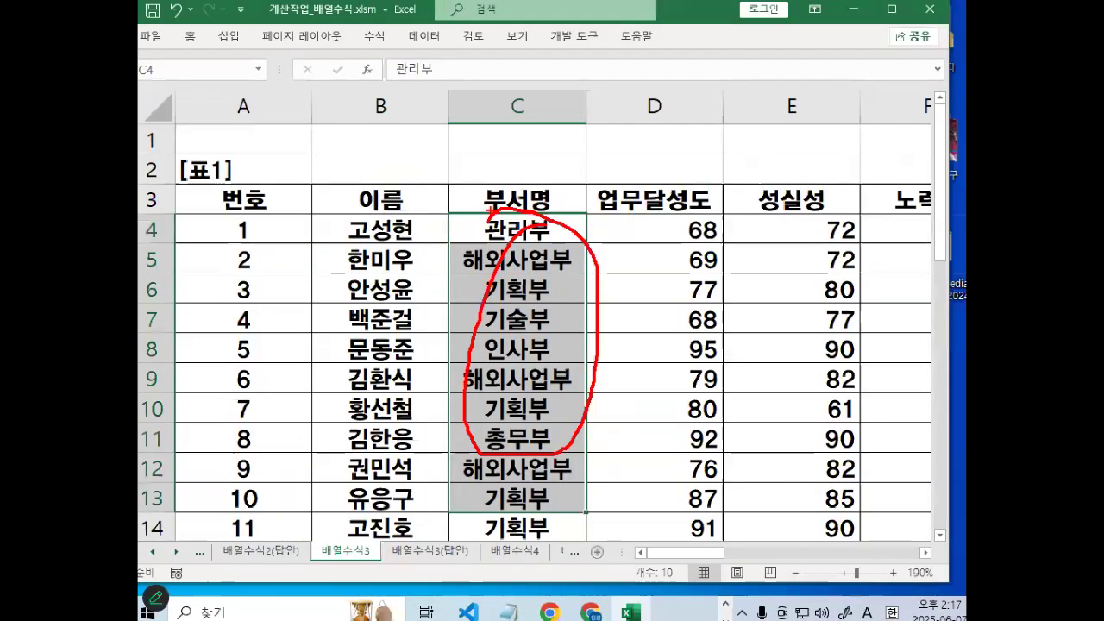
key("Escape")
Return to 표2, circle 관리부 and draw marks beside the 부서 header with the screen pen, and clear the ink.
left_click_drag(692, 547, 826, 547)
key("ctrl+1")
mouse_move(466, 229)
left_mouse_down()
mouse_move(429, 238)
mouse_move(458, 223)
left_mouse_up()
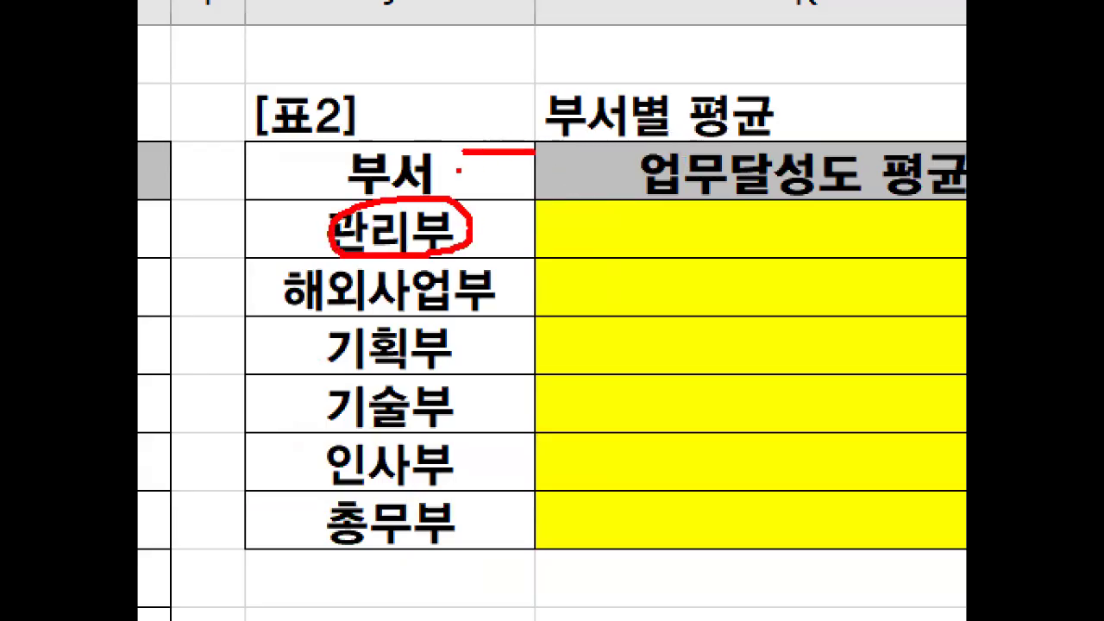
key("Escape")
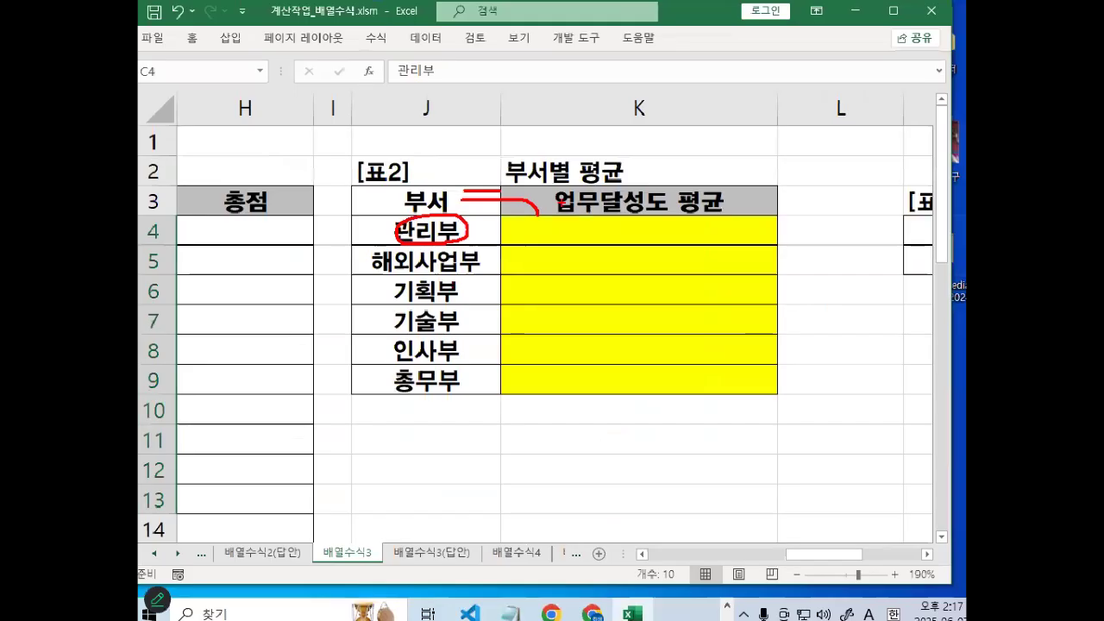
Switch to the Notepad notes and add three blank lines after the divider below the <최종식> formula.
left_click(511, 609)
left_click_drag(362, 328, 897, 328)
left_click_drag(168, 327, 888, 329)
scroll(342, 345, "down", 2)
scroll(342, 344, "down", 3)
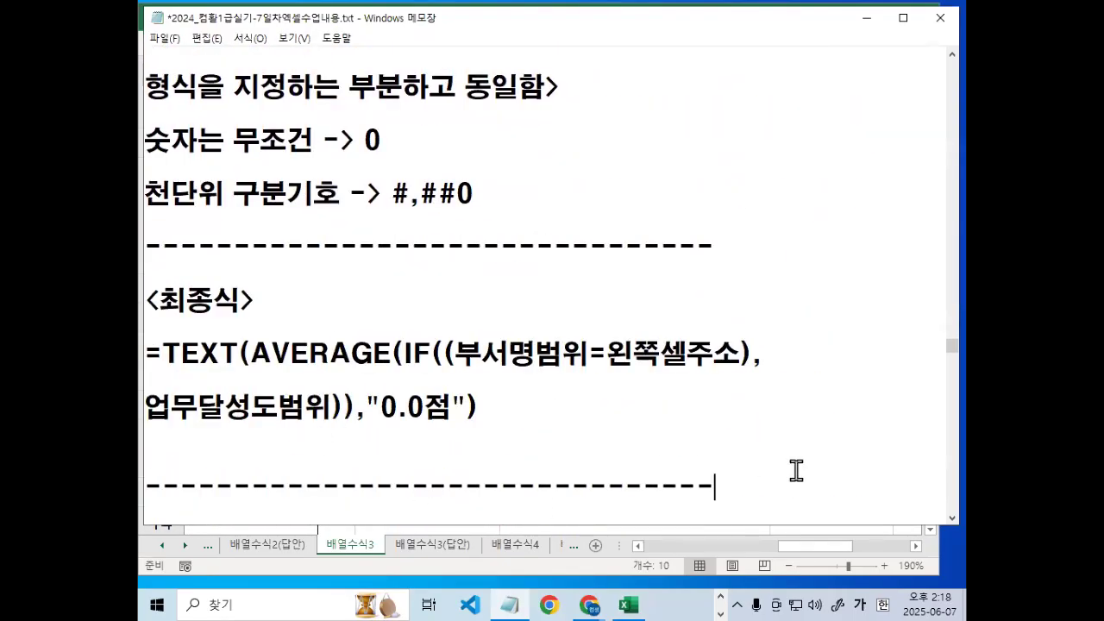
key("Return")
key("Return")
key("Return")
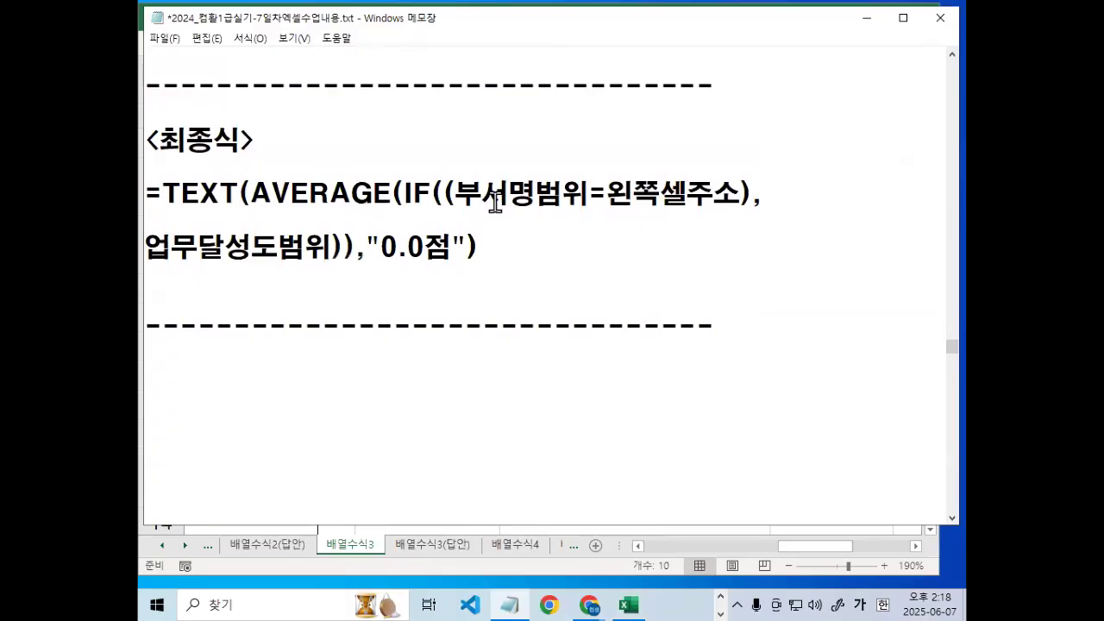
Underline TEXT and the AVERAGE(IF((부서명범위=왼쪽셀주소),업무달성도범위)) part of the 최종식 with the screen pen, and put a check mark above AVERAGE.
left_click_drag(162, 213, 752, 209)
left_click_drag(149, 268, 342, 268)
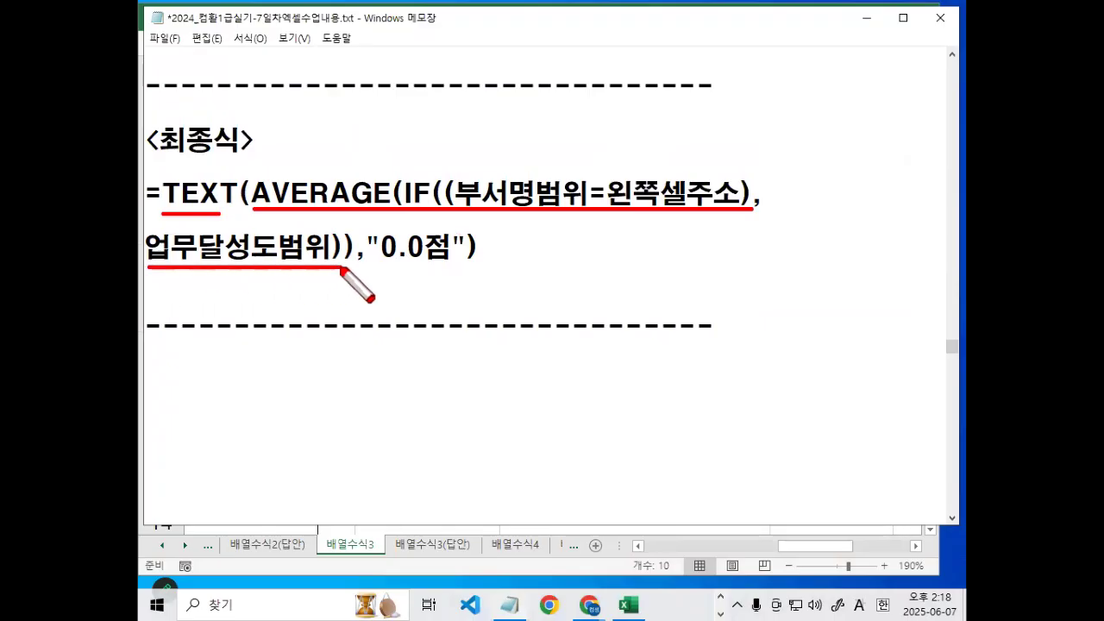
left_click_drag(309, 156, 339, 117)
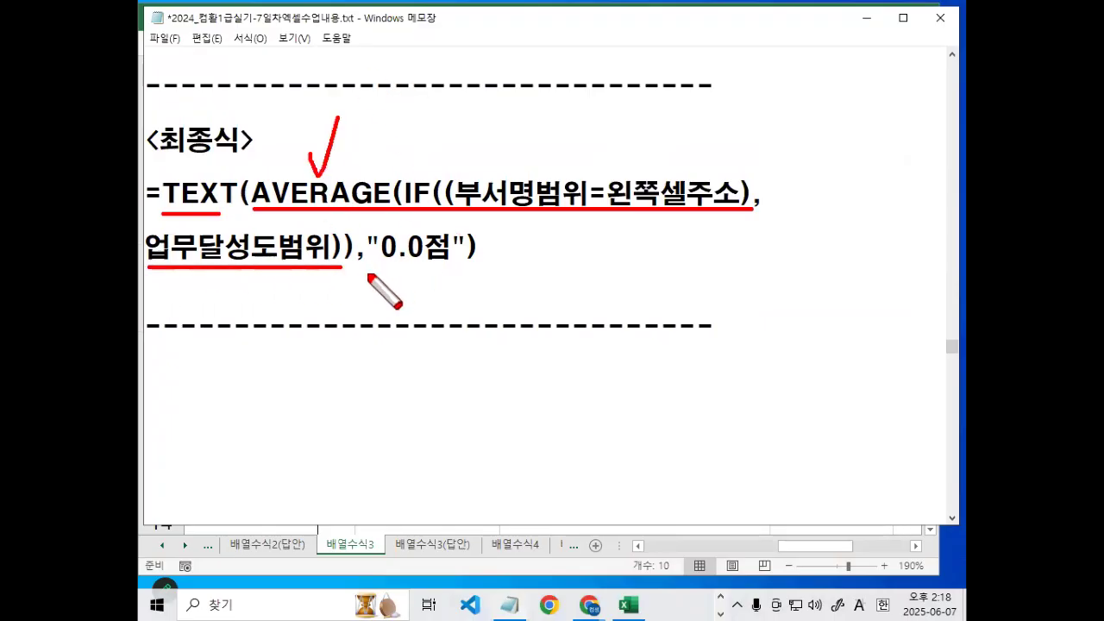
Review the final formula in the notes, marking the TEXT and AVERAGE(IF(...)) functions and the "0.0점" format argument.
left_click_drag(372, 261, 455, 261)
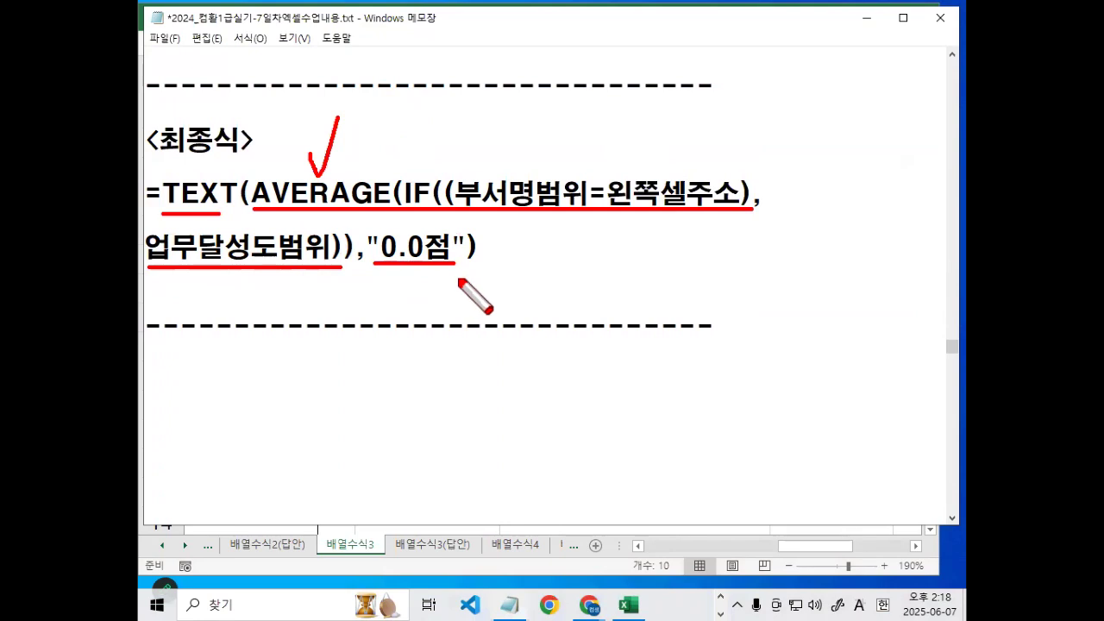
mouse_move(460, 264)
left_mouse_down()
mouse_move(419, 271)
mouse_move(419, 226)
mouse_move(480, 260)
left_mouse_up()
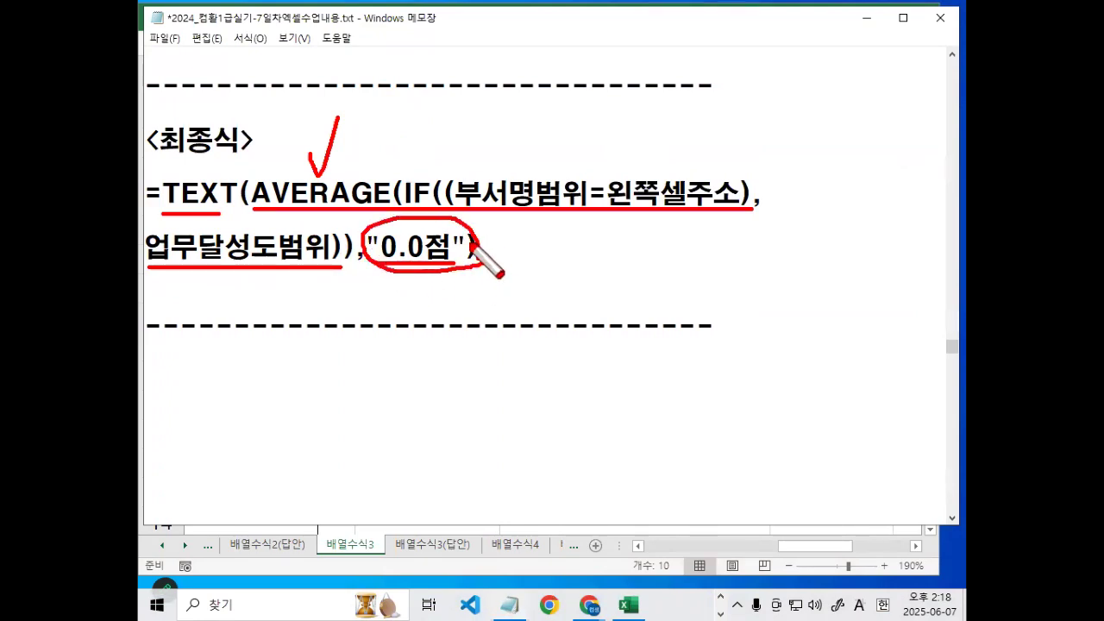
key("Escape")
left_click_drag(162, 191, 392, 192)
left_click_drag(366, 244, 464, 247)
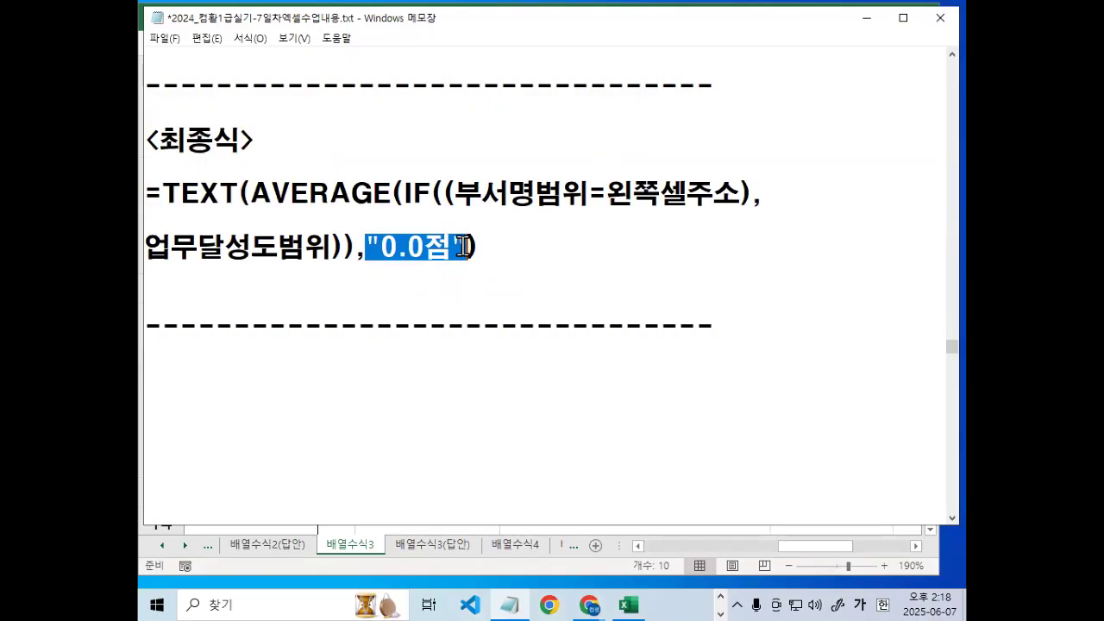
left_click(466, 247)
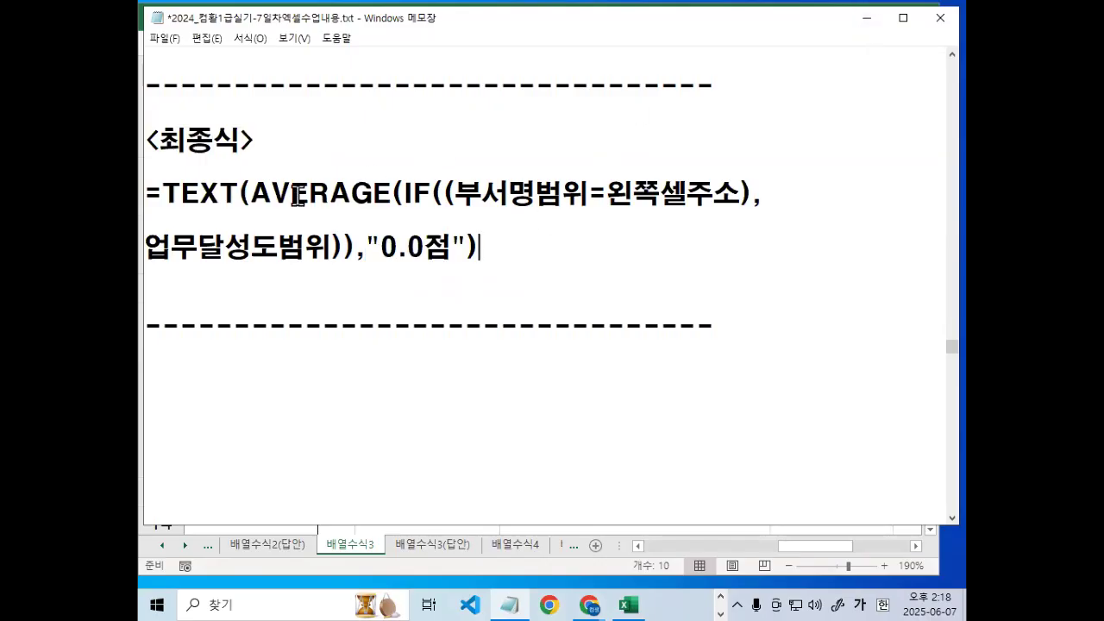
left_click_drag(291, 193, 550, 197)
left_click_drag(366, 247, 464, 245)
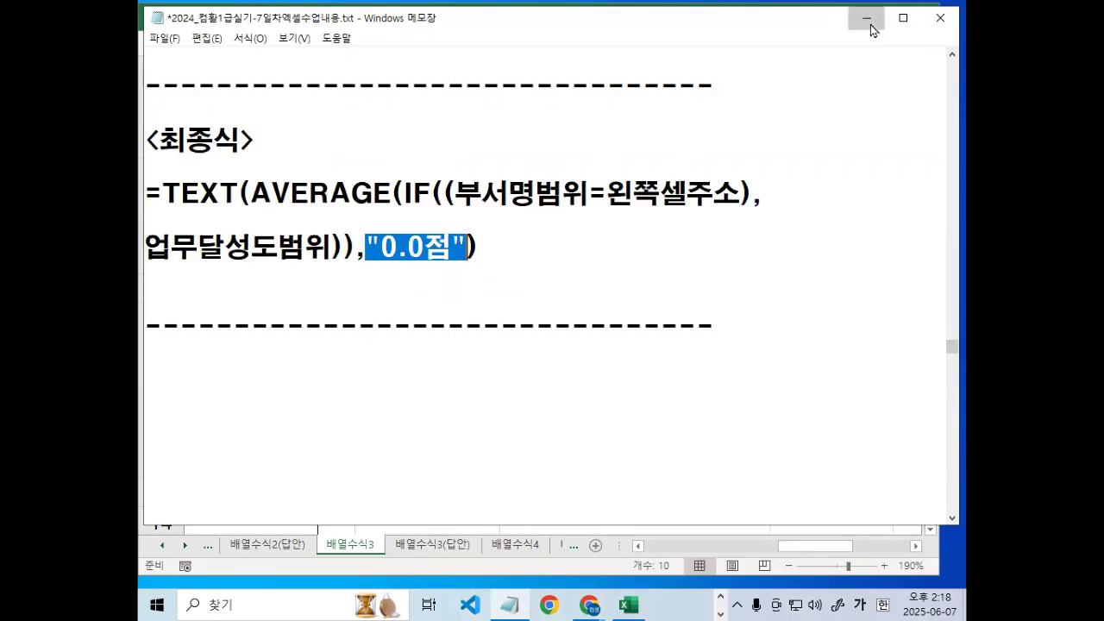
Switch to the Excel workbook and begin the formula =TEXT(AVERAGE(IF(( in cell K4.
left_click(866, 18)
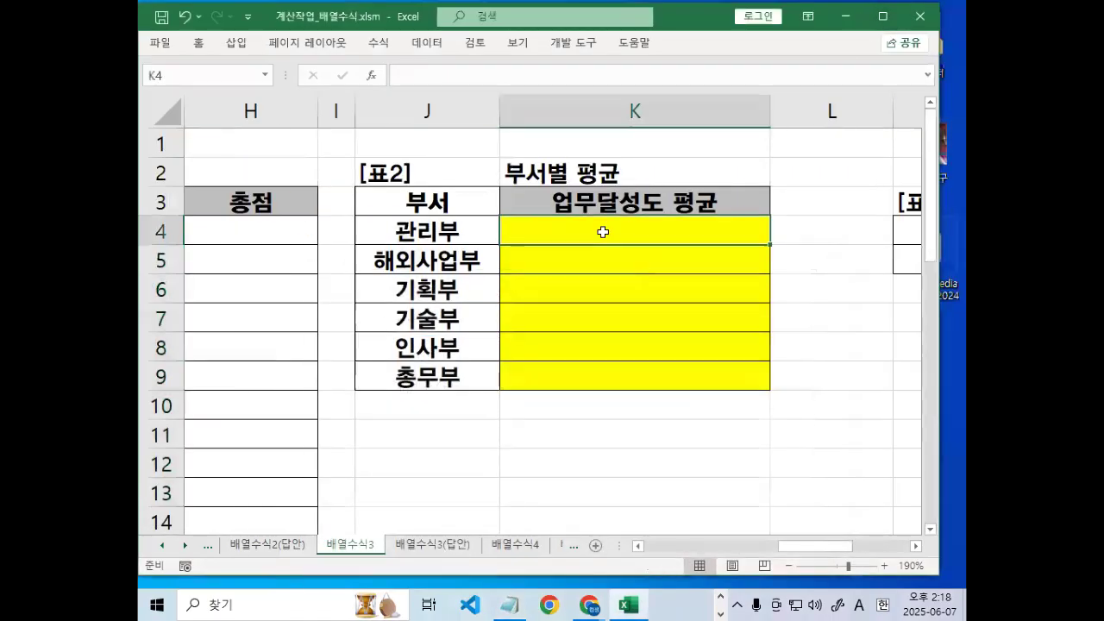
type("=")
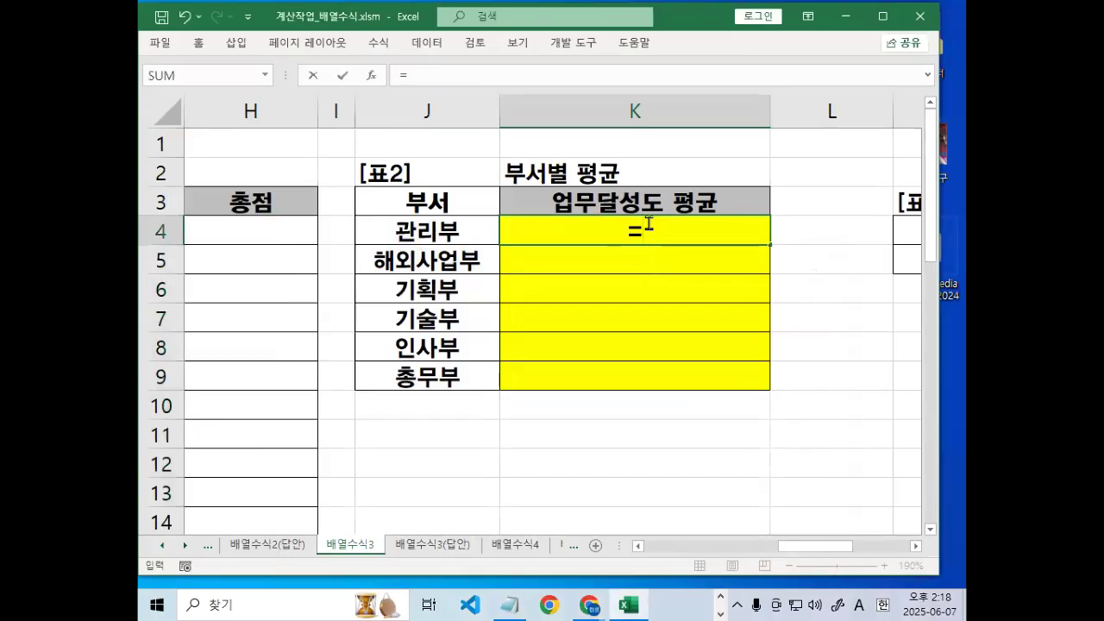
type("TE")
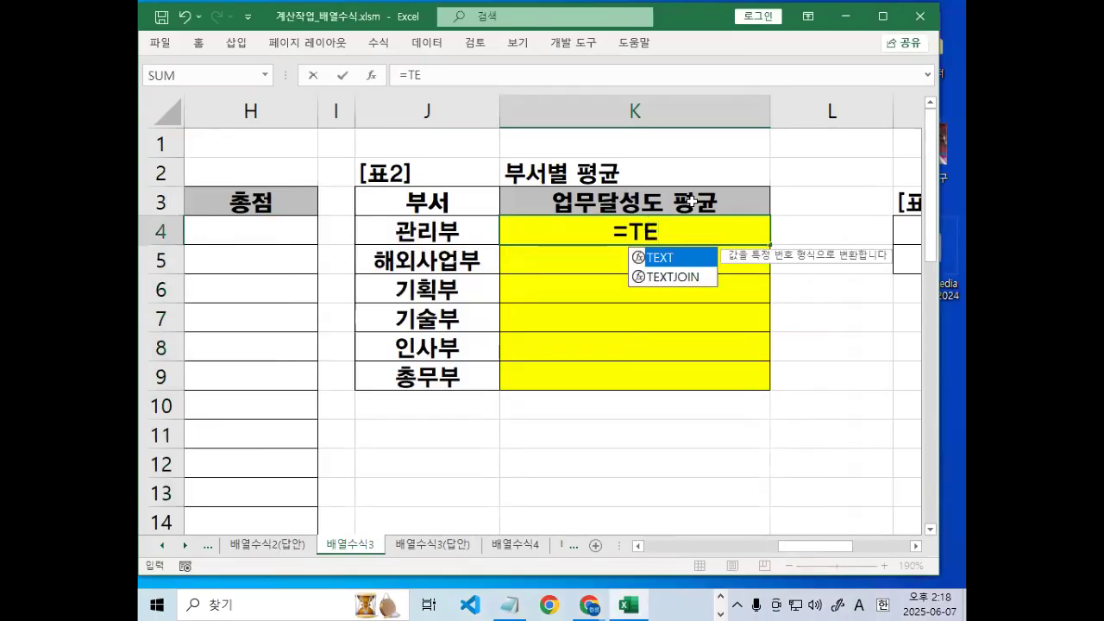
double_click(673, 258)
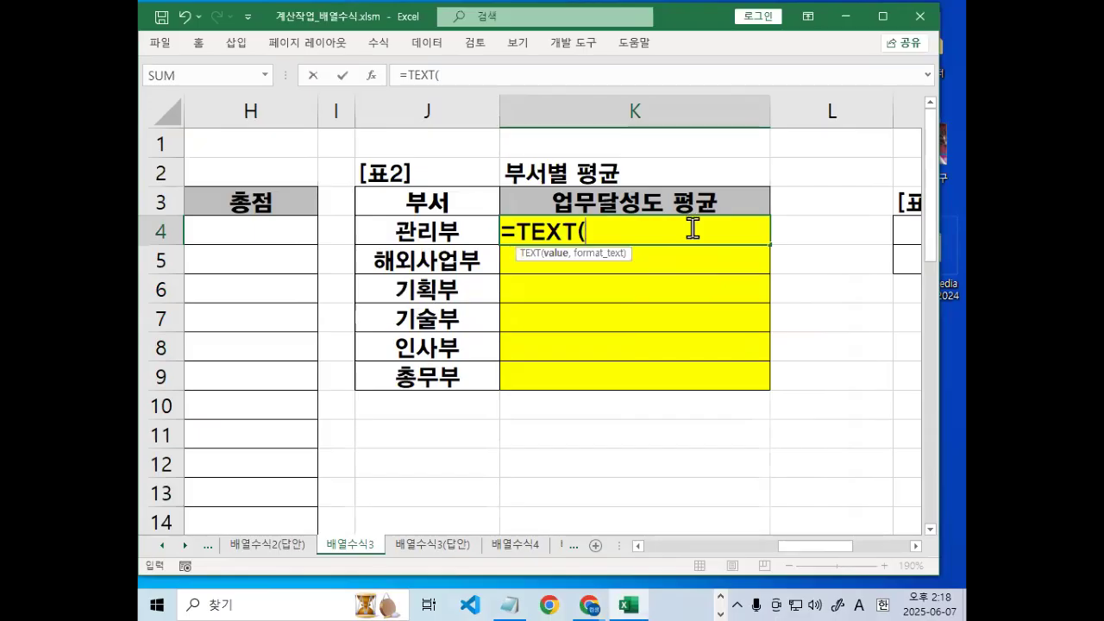
type("AV")
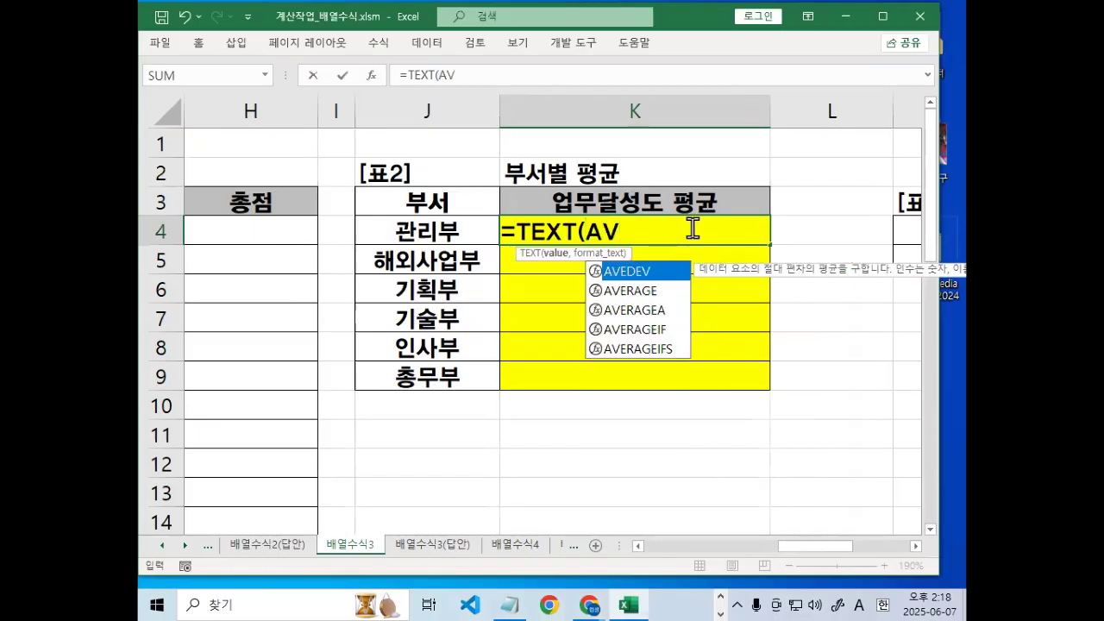
double_click(648, 289)
type("IF((")
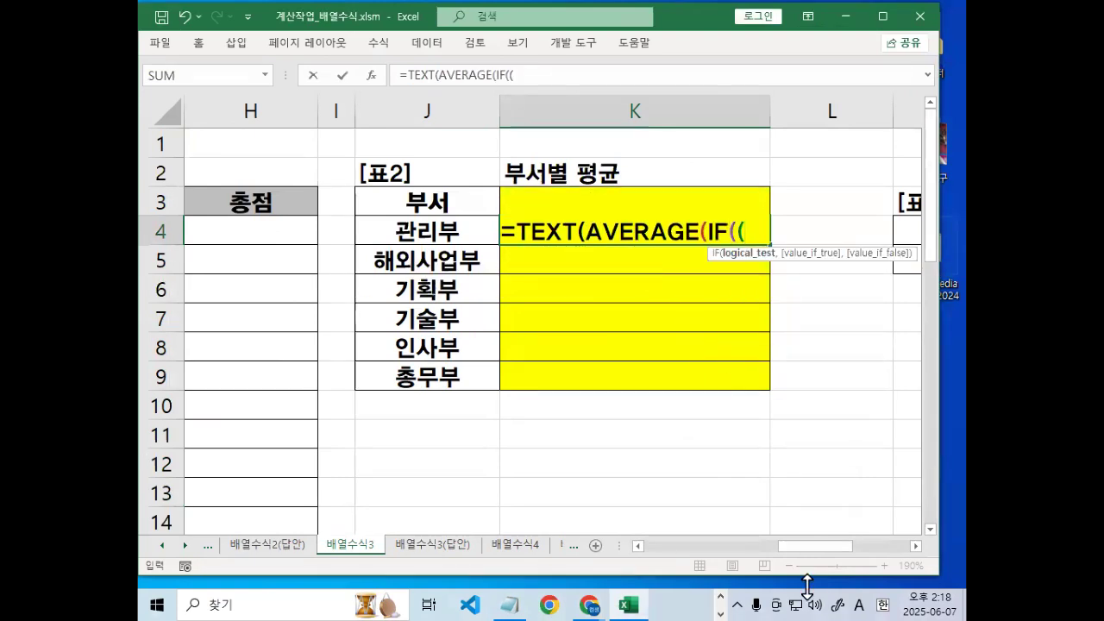
Add the department condition $C$4:$C$26=J4 to the IF function, with the 부서명 range as an absolute reference.
left_click_drag(834, 553, 674, 556)
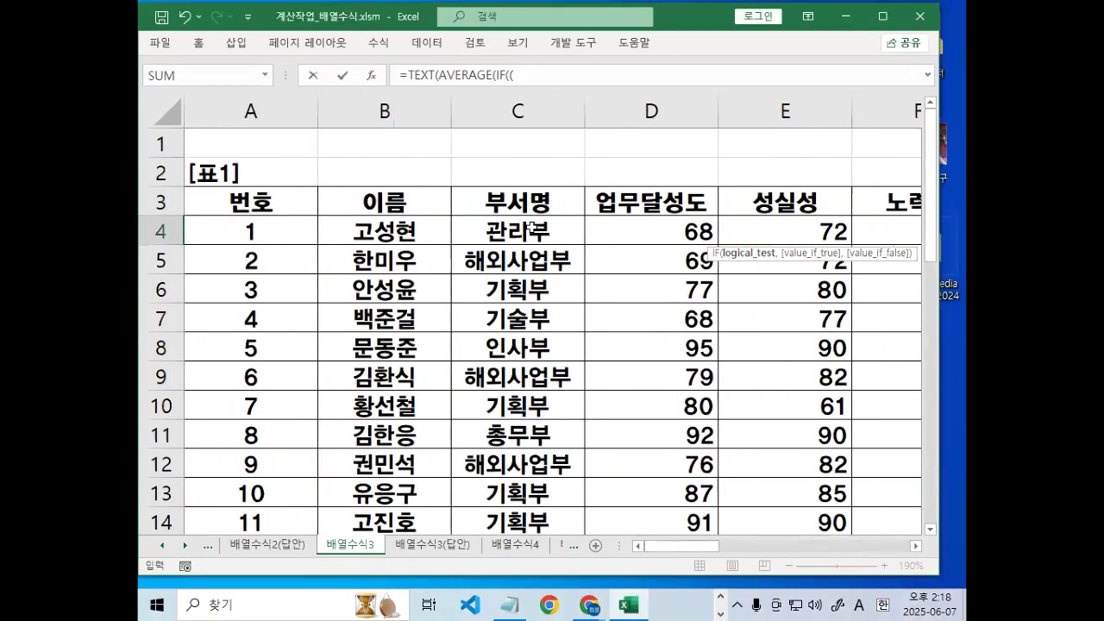
left_click_drag(532, 222, 545, 463)
key("F4")
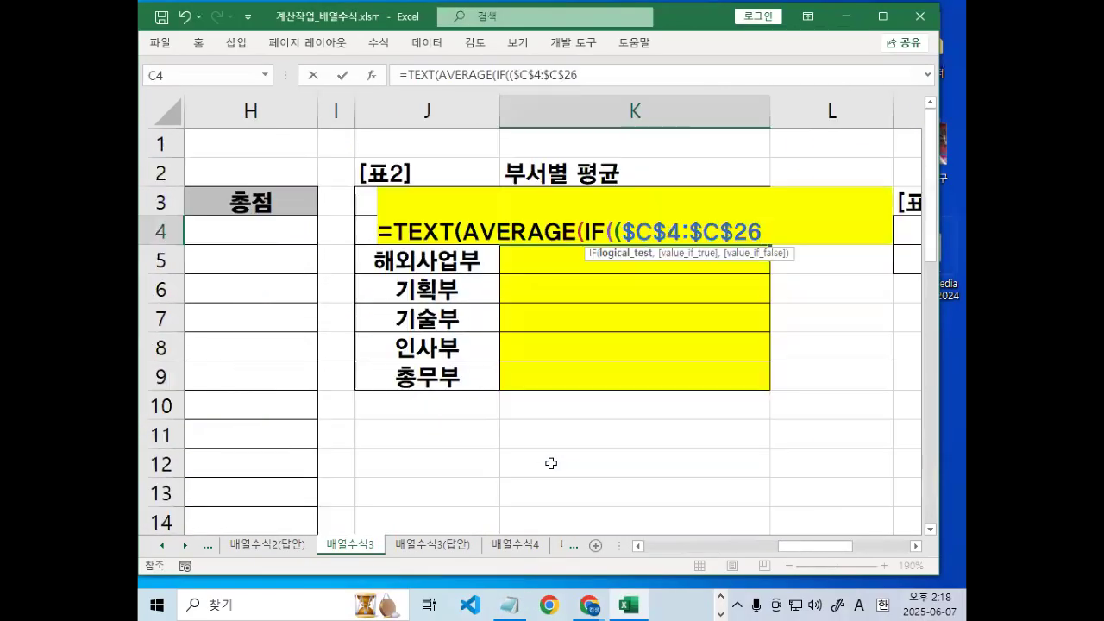
type("=")
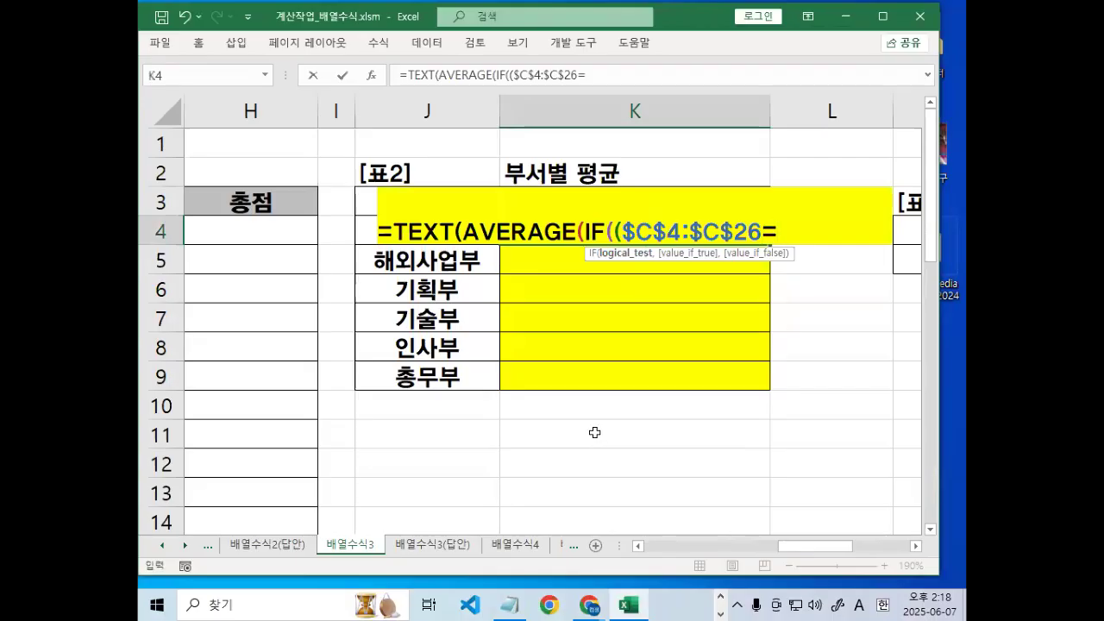
left_click(365, 233)
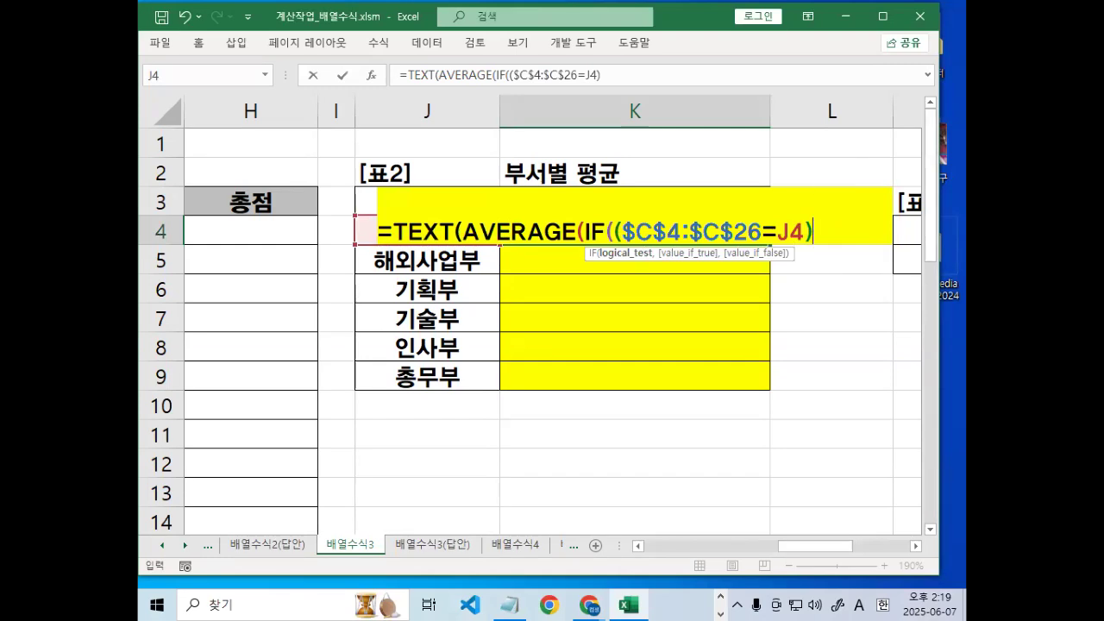
Set the IF function's true value to the absolute 업무달성도 range $D$4:$D$26 and close the IF and AVERAGE functions.
type(",")
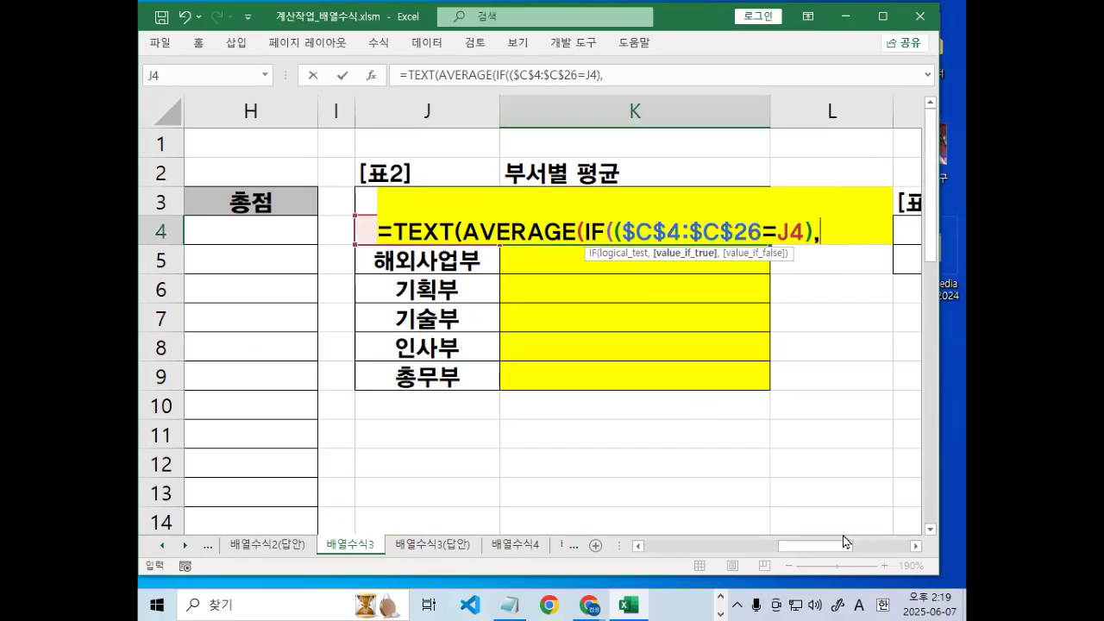
scroll(847, 553, "left", 3)
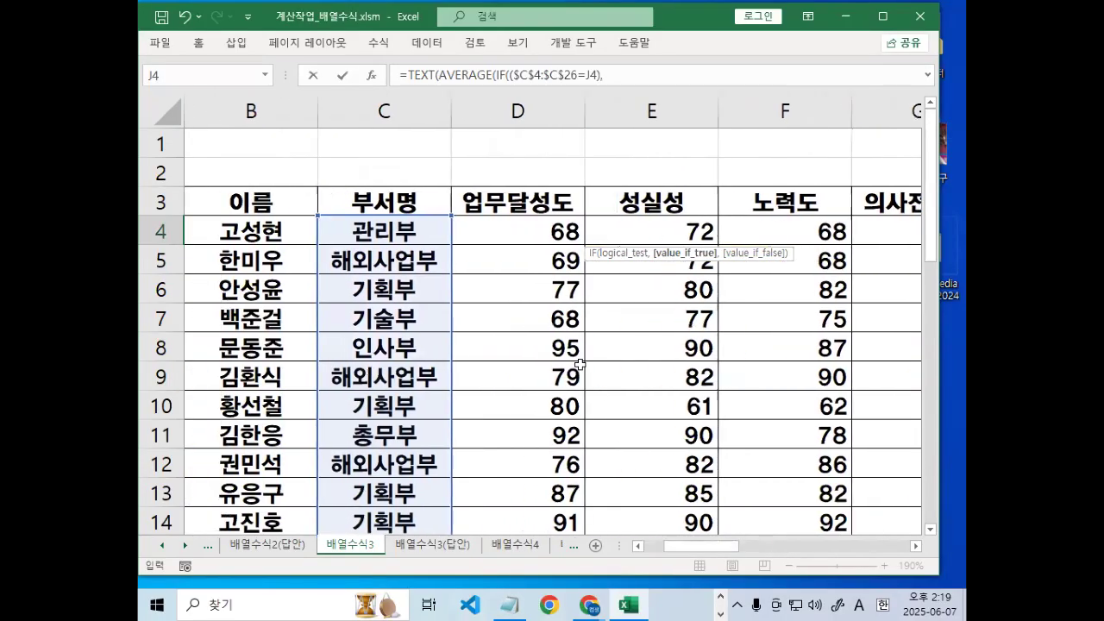
left_click_drag(518, 243, 534, 513)
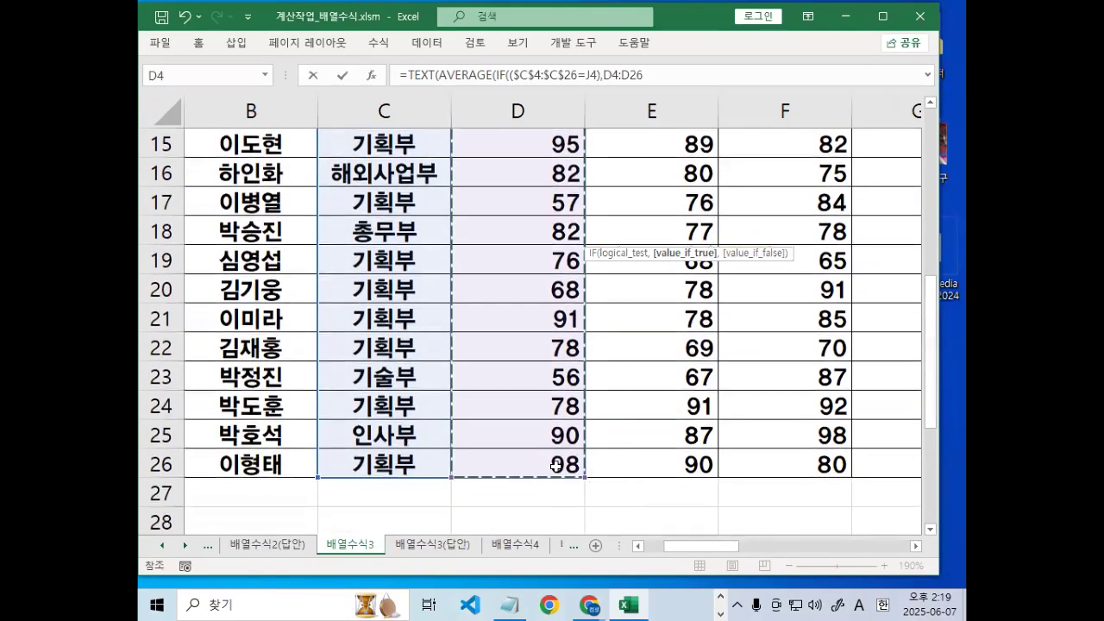
key("F4")
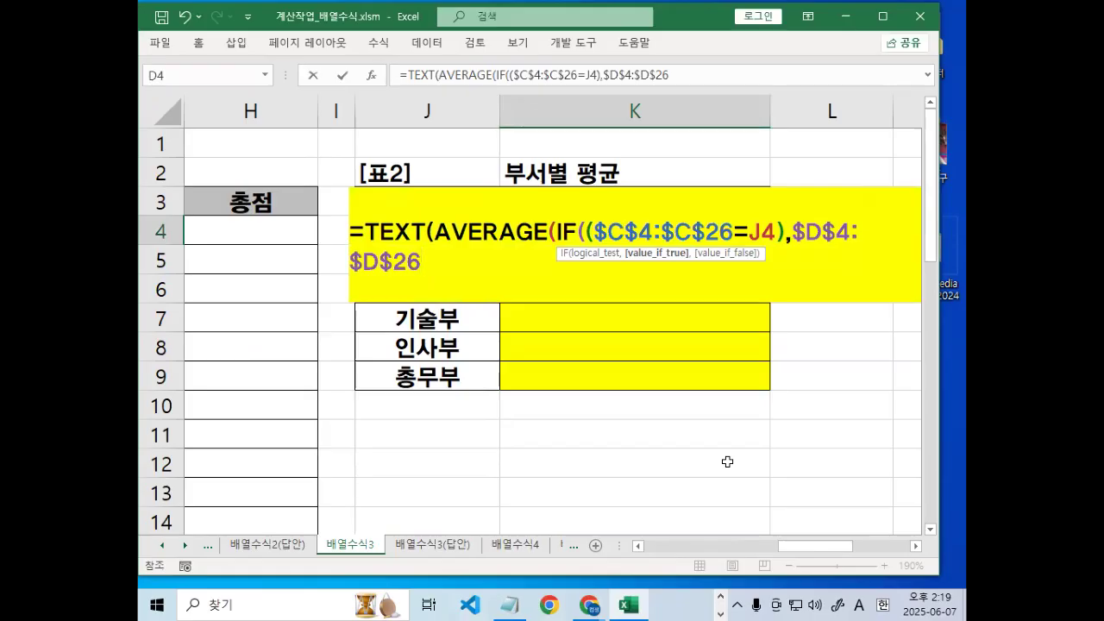
type("))")
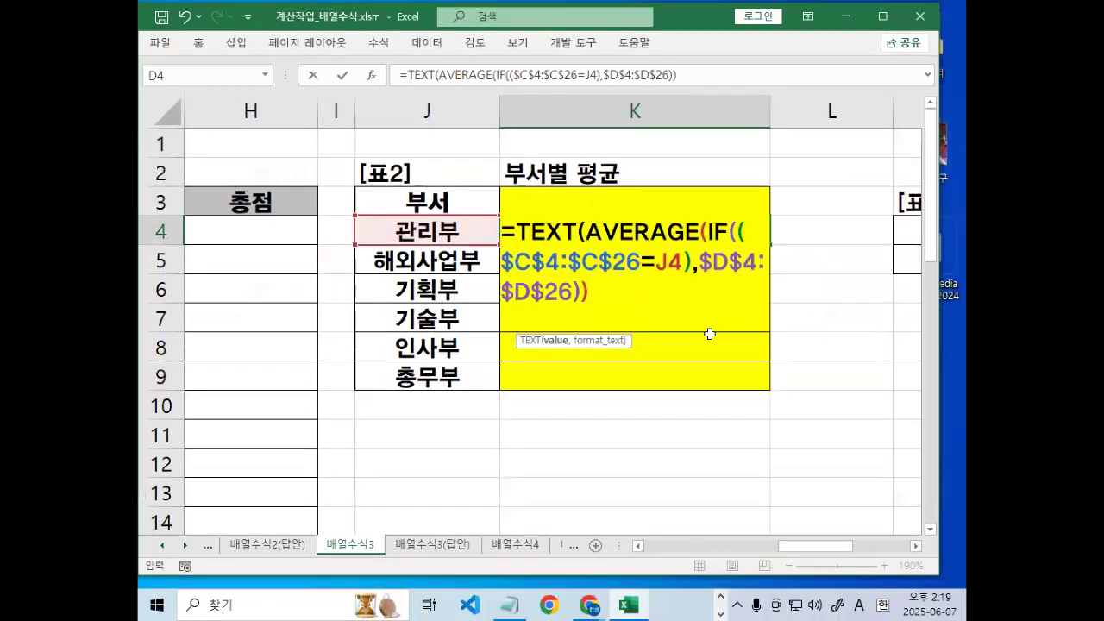
Add "0.0점" as the TEXT function's format argument and close the formula.
type(",")
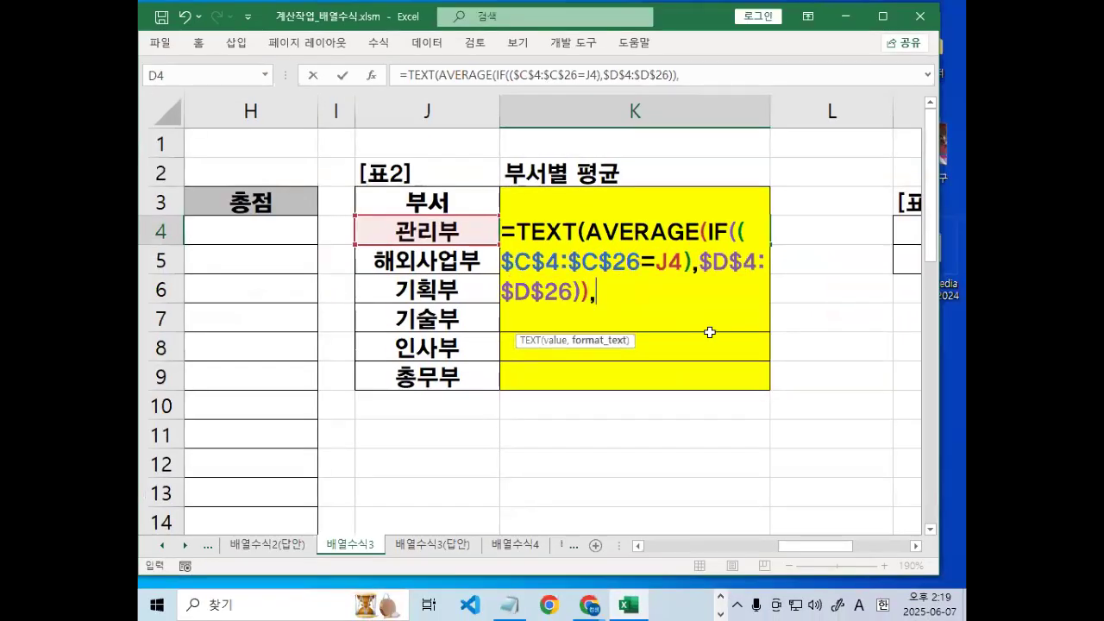
type("\"0.0W")
key("BackSpace")
key("BackSpace")
type("WJA")
key("BackSpace")
key("BackSpace")
key("BackSpace")
type("WJA")
key("BackSpace")
key("BackSpace")
key("BackSpace")
key("Hangul")
type("점\")")
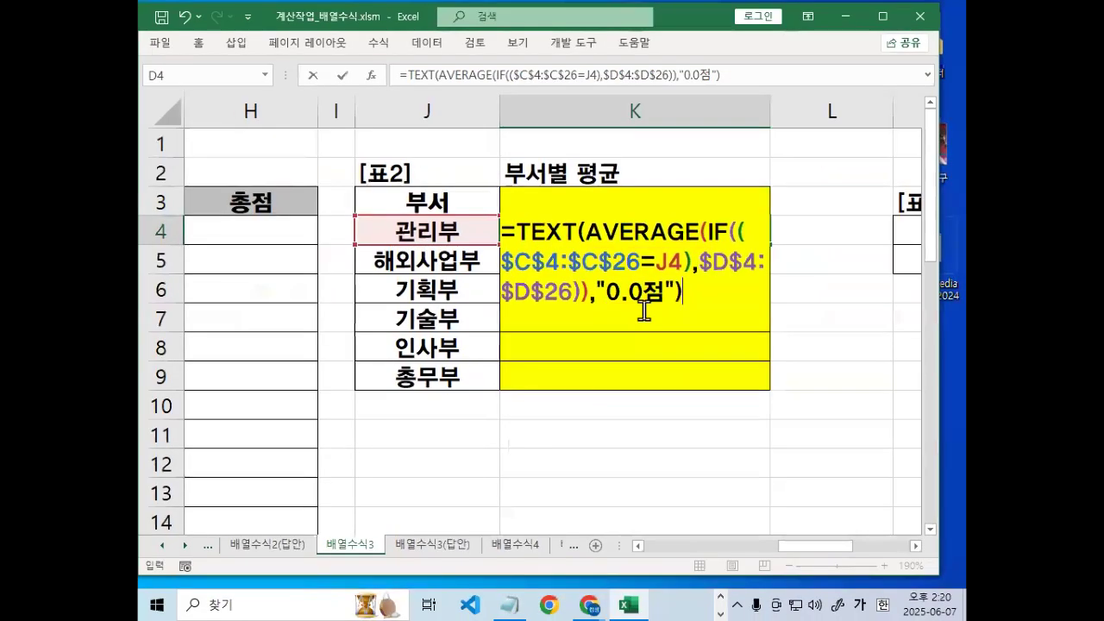
Enter the K4 formula as an array formula and fill it down through K9.
key("ctrl+shift+Return")
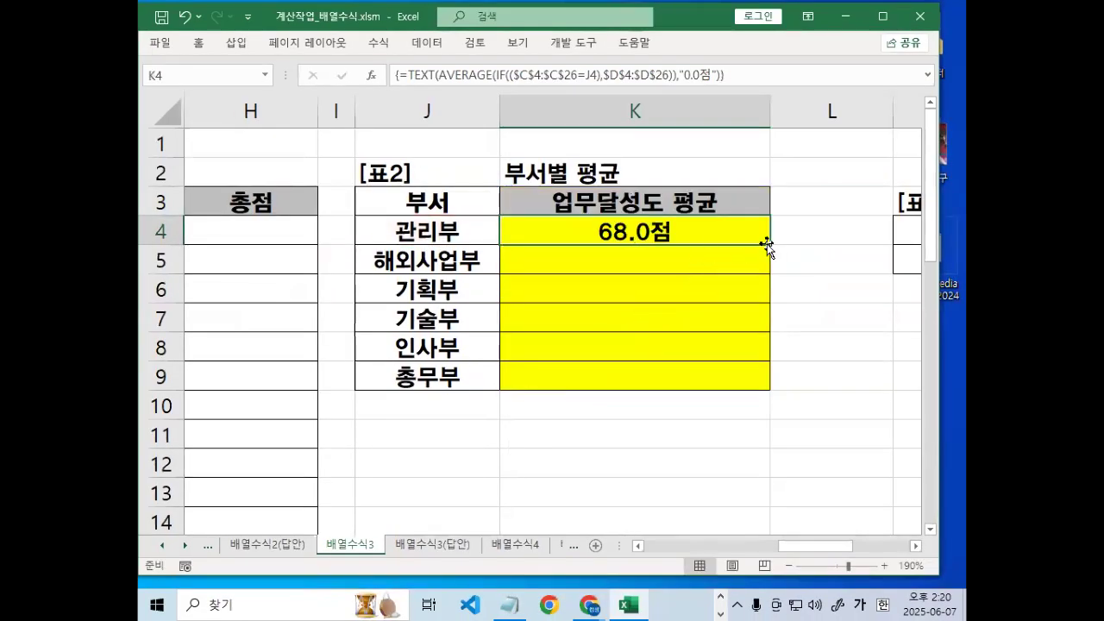
left_click_drag(771, 244, 771, 389)
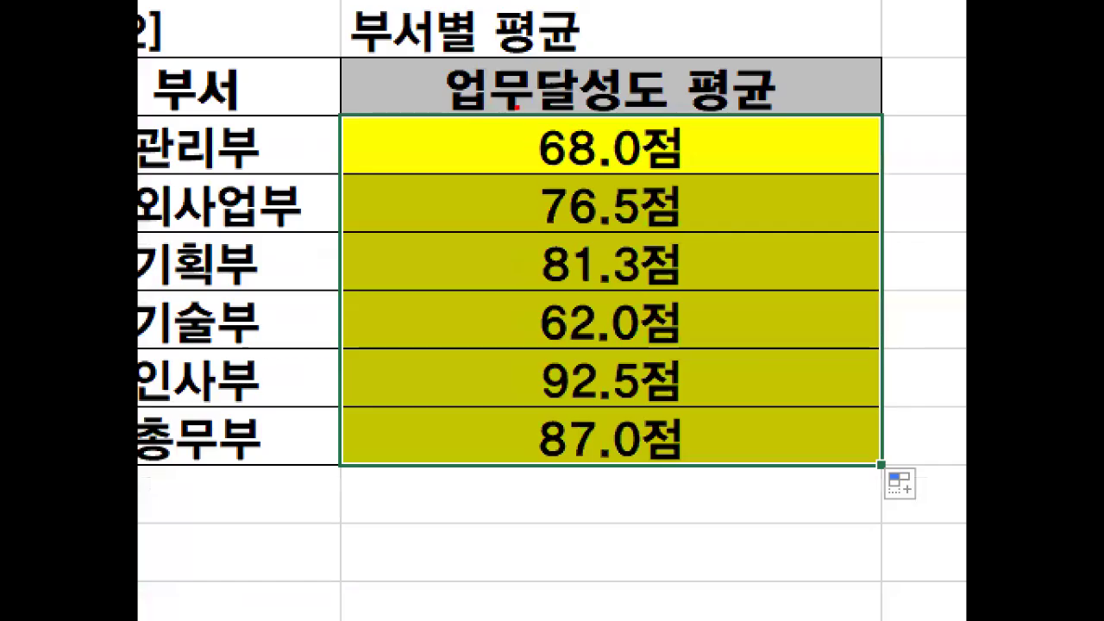
mouse_move(517, 108)
left_mouse_down()
mouse_move(484, 304)
mouse_move(498, 470)
left_mouse_up()
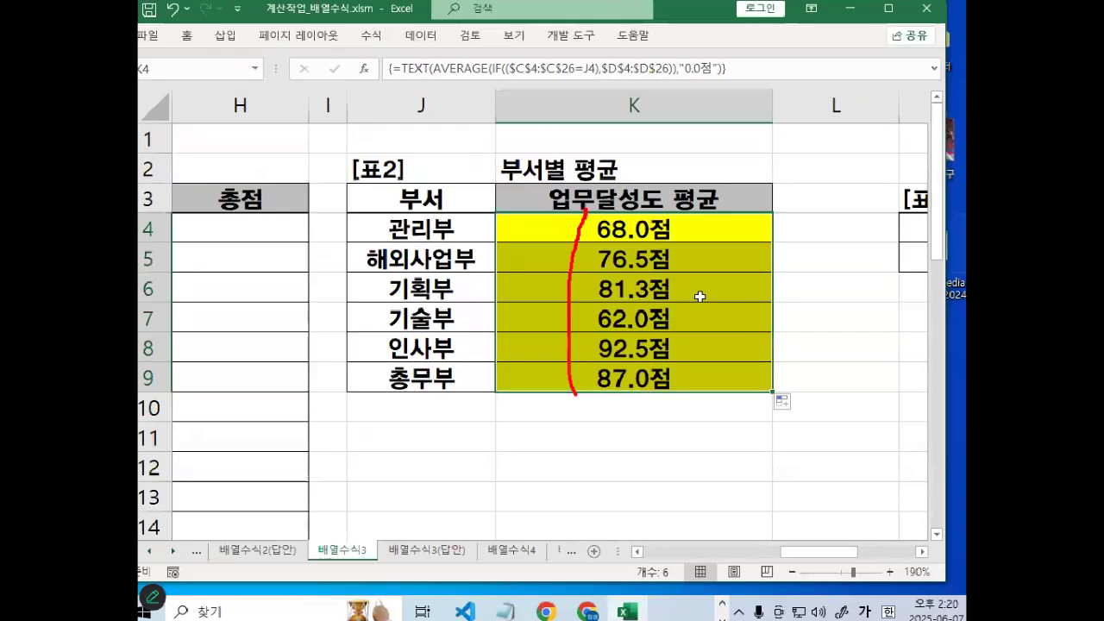
Switch to the Notepad notes and add =TEXT(AVERAGE(IF(($C$4:$C$26=J4),$D$4:$D$26)),"0.0점") below the final expression's separator line.
left_click(506, 610)
left_click(434, 393)
type("=TEXT(AVERAGE(IF(($C$4:$C$26=J4),$D$4:$D$26)),\"0.0점\")")
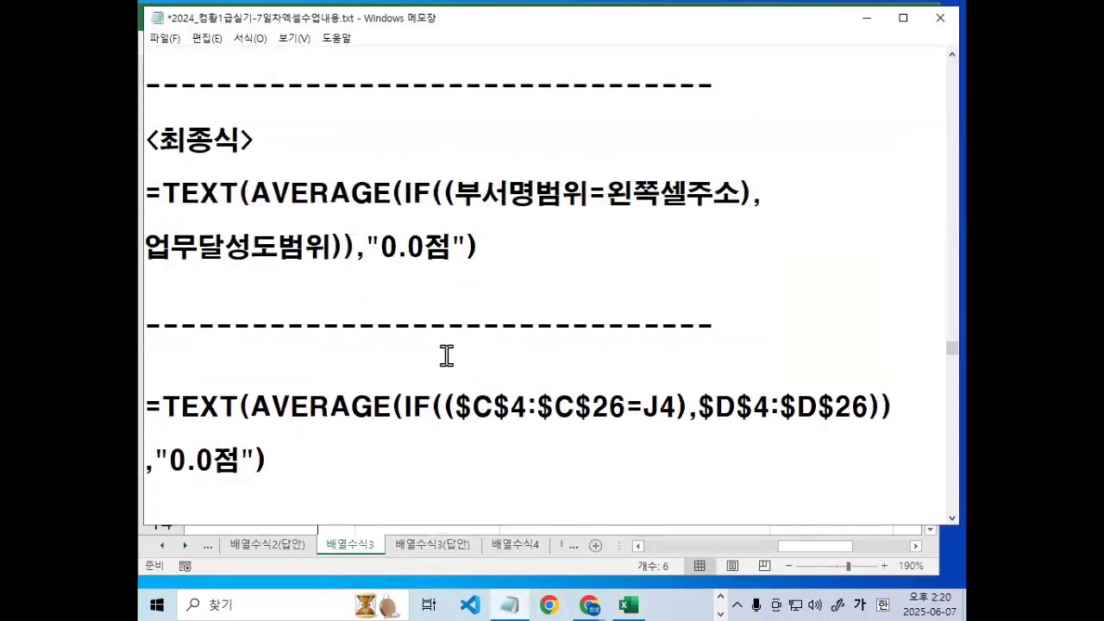
key("Down")
key("Delete")
key("Return")
key("Return")
key("Return")
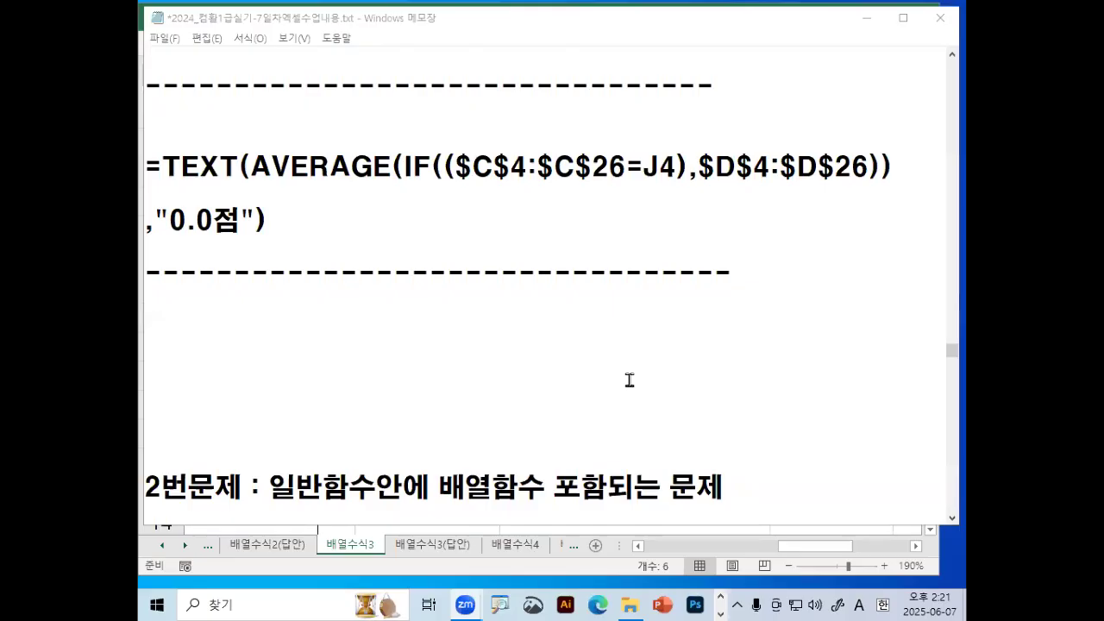
Close the blank gap above the 2번문제 heading and add the =FREQUENCY(배열1,배열2) 배열함수 syntax with its frequency description beneath it.
key("Delete")
key("Delete")
key("Down")
key("End")
key("Return")
type("=FREQUENCY(배열1,배열2) 배열함수")
key("Return")
type("배열2(구간범위주어짐)에서")
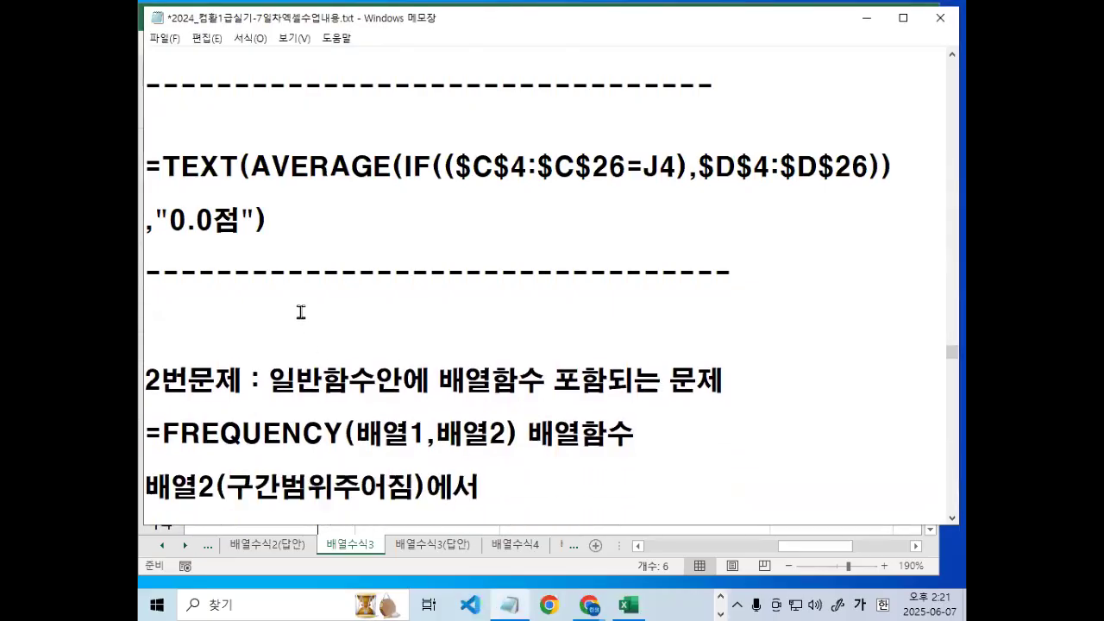
key("Return")
type("배열1의 각 요소에 대한 빈도수를 구함")
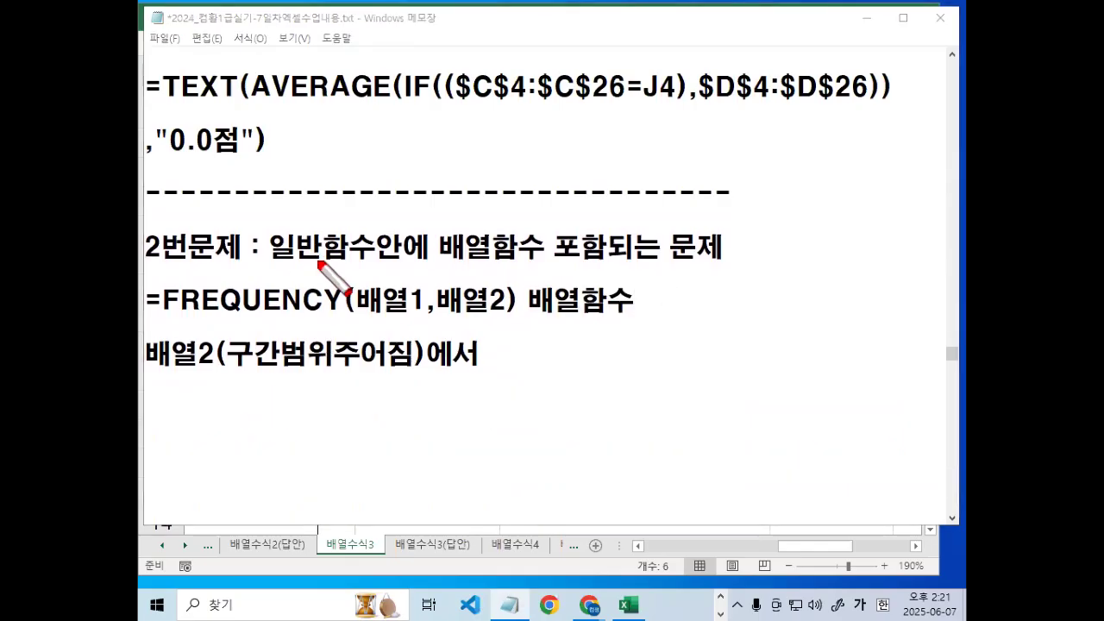
Examine the 2번문제 notes on the FREQUENCY array function, selecting the result range first, and the downward autofill rule.
left_click_drag(272, 258, 405, 259)
mouse_move(544, 263)
left_mouse_down()
mouse_move(517, 220)
mouse_move(543, 257)
mouse_move(426, 257)
mouse_move(537, 234)
left_mouse_up()
left_click_drag(168, 321, 595, 320)
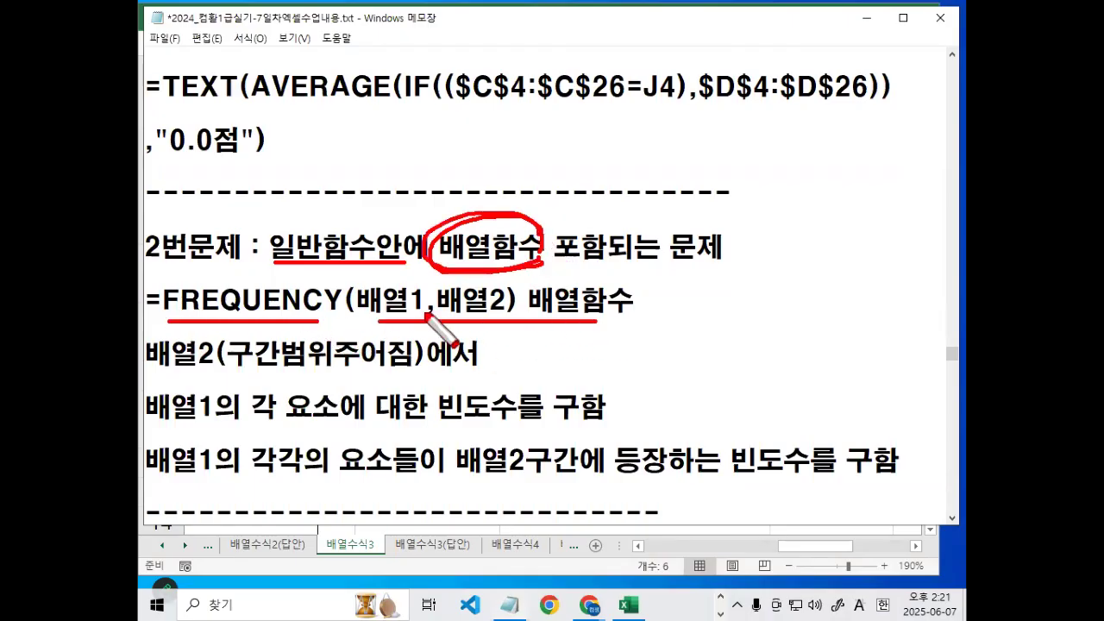
key("Escape")
scroll(354, 319, "down", 1)
left_click_drag(436, 222, 509, 221)
left_click_drag(438, 327, 602, 328)
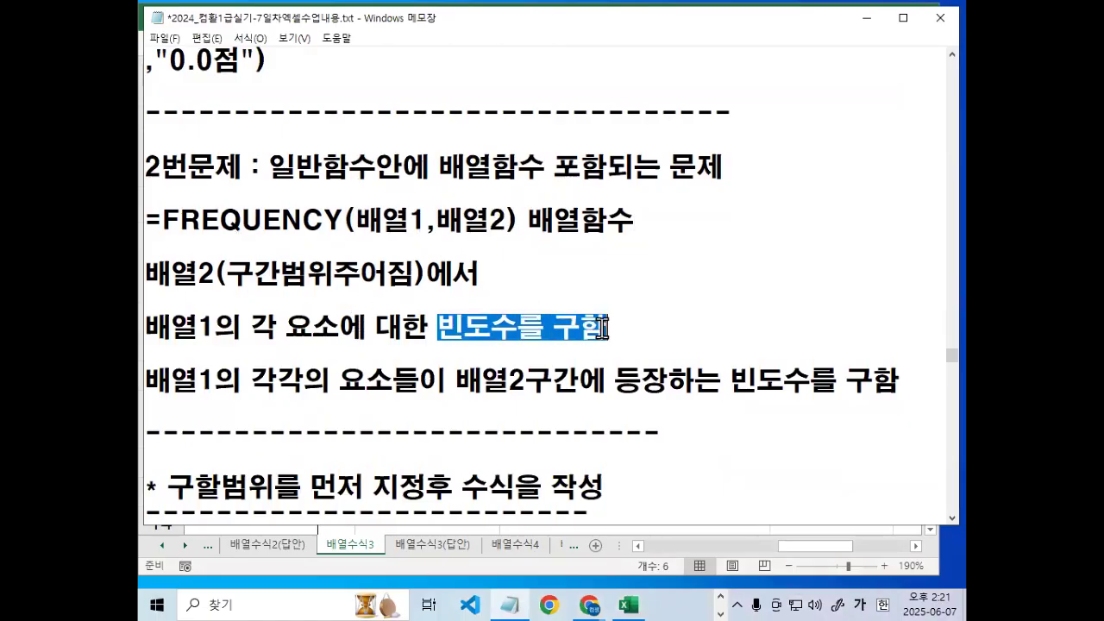
left_click(282, 273)
scroll(382, 417, "down", 2)
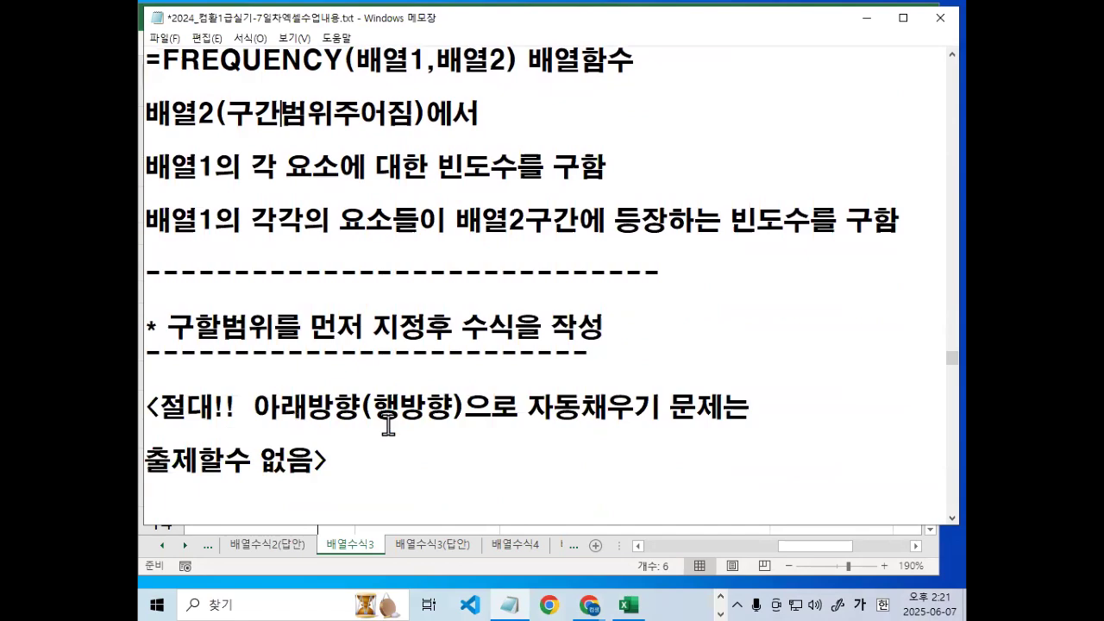
left_click_drag(253, 328, 733, 329)
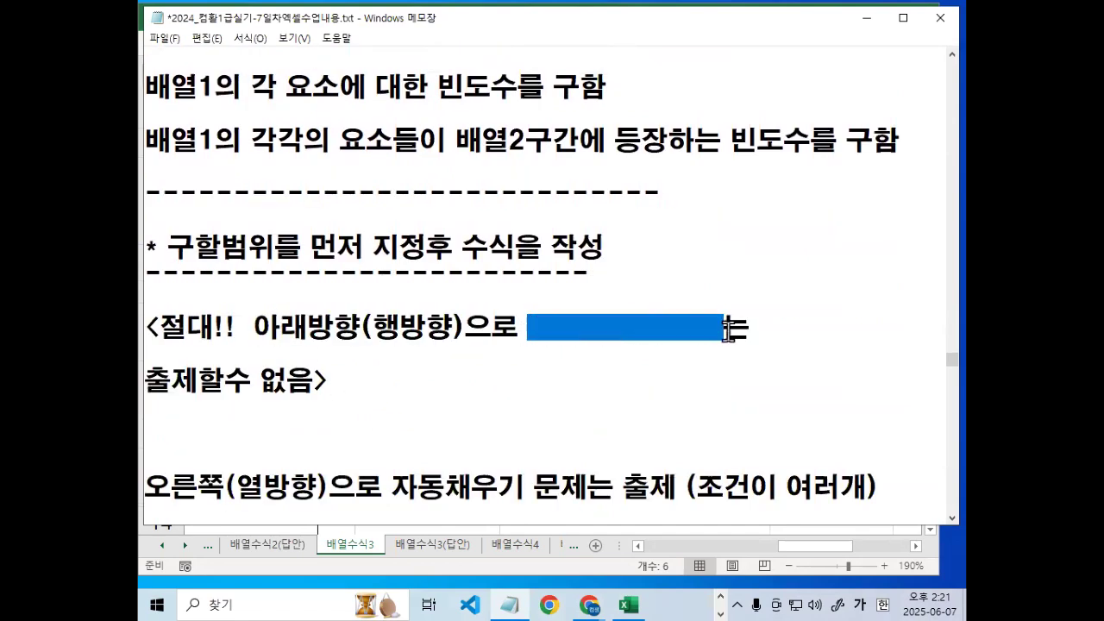
left_click_drag(148, 385, 333, 383)
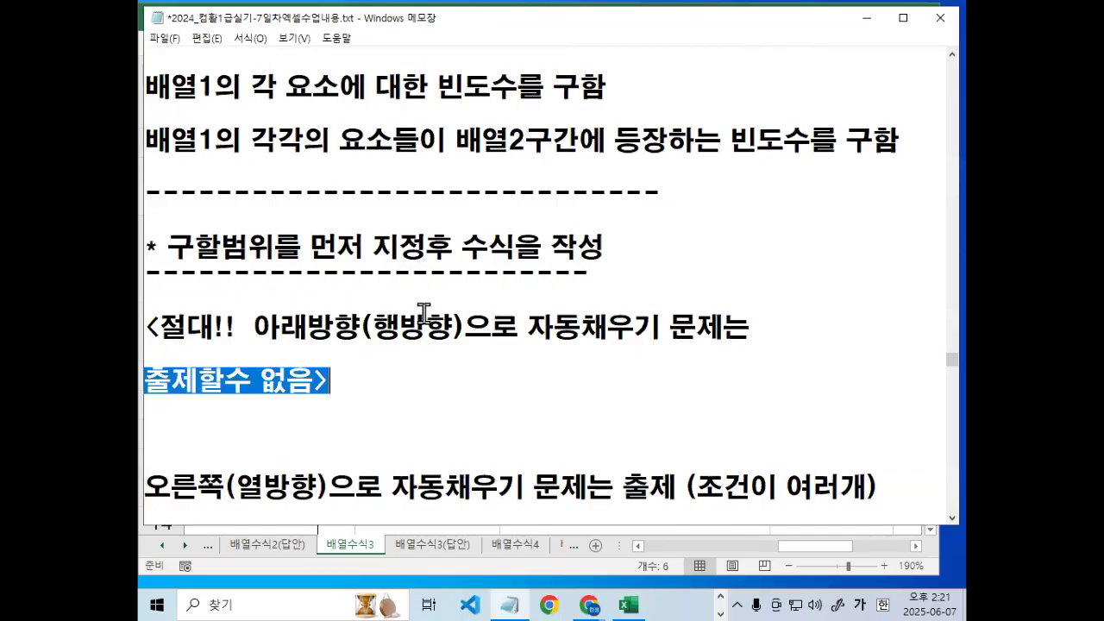
scroll(482, 231, "up", 1)
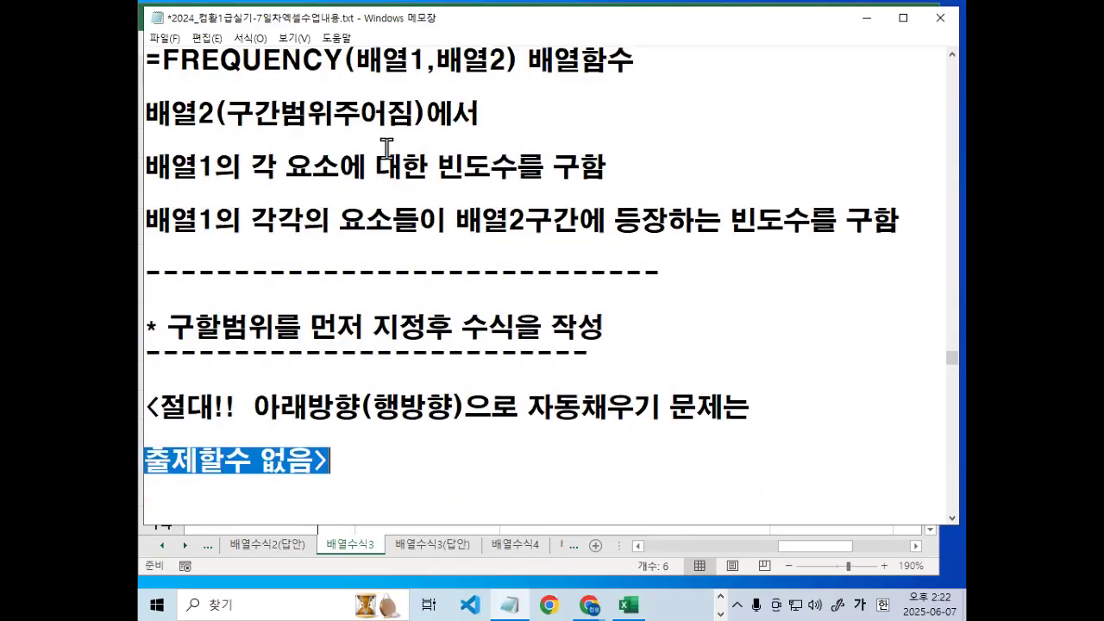
Examine the FREQUENCY(배열1,배열2) syntax in the notes and the description of 배열2 as the given interval range.
scroll(385, 146, "up", 1)
left_click_drag(166, 233, 406, 239)
left_click_drag(438, 240, 505, 243)
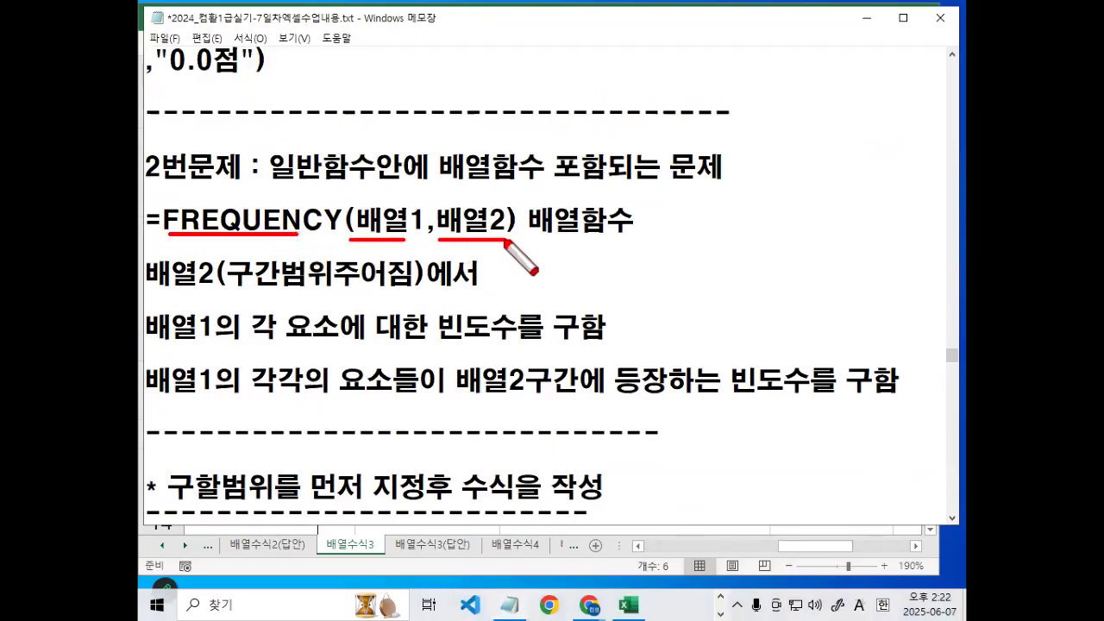
mouse_move(419, 227)
left_mouse_down()
mouse_move(357, 216)
mouse_move(416, 228)
left_mouse_up()
mouse_move(498, 236)
left_mouse_down()
mouse_move(450, 214)
mouse_move(511, 226)
left_mouse_up()
left_click_drag(148, 287, 426, 274)
key("Escape")
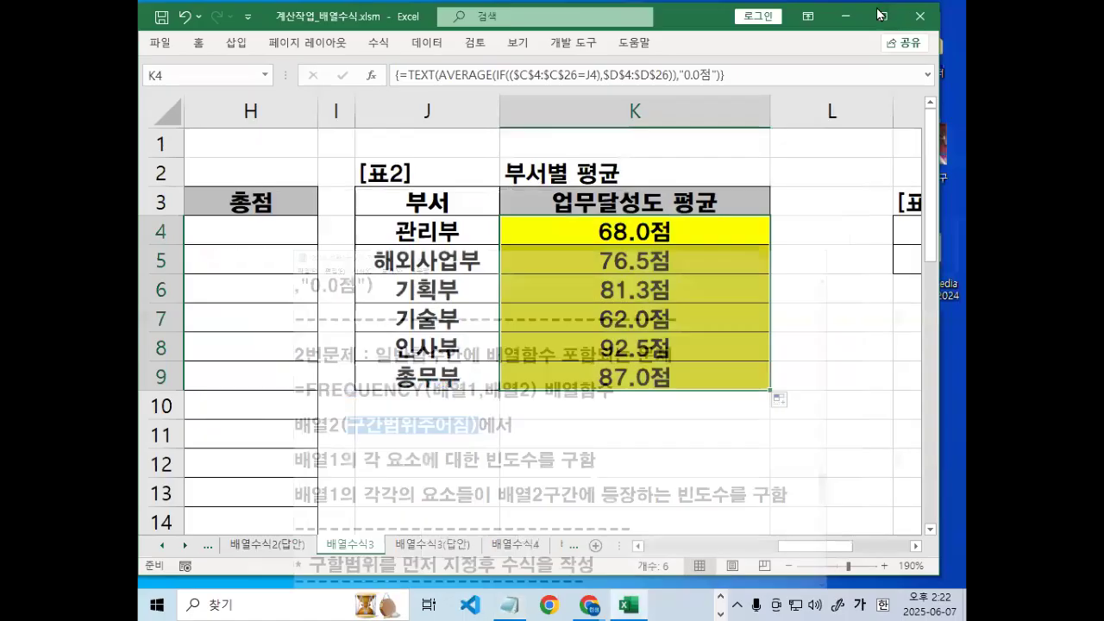
Switch to the Excel workbook and examine 표4's 업무달성도 intervals and the empty 빈도수 cells on the 배열수식3 sheet.
left_click(864, 17)
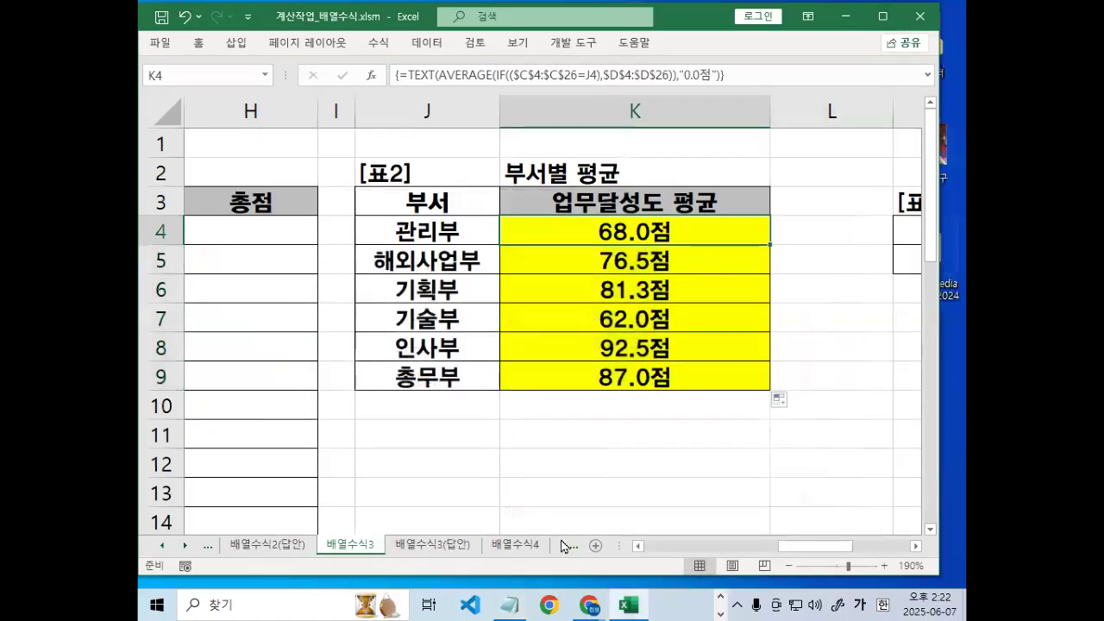
left_click(916, 546)
left_click(916, 546)
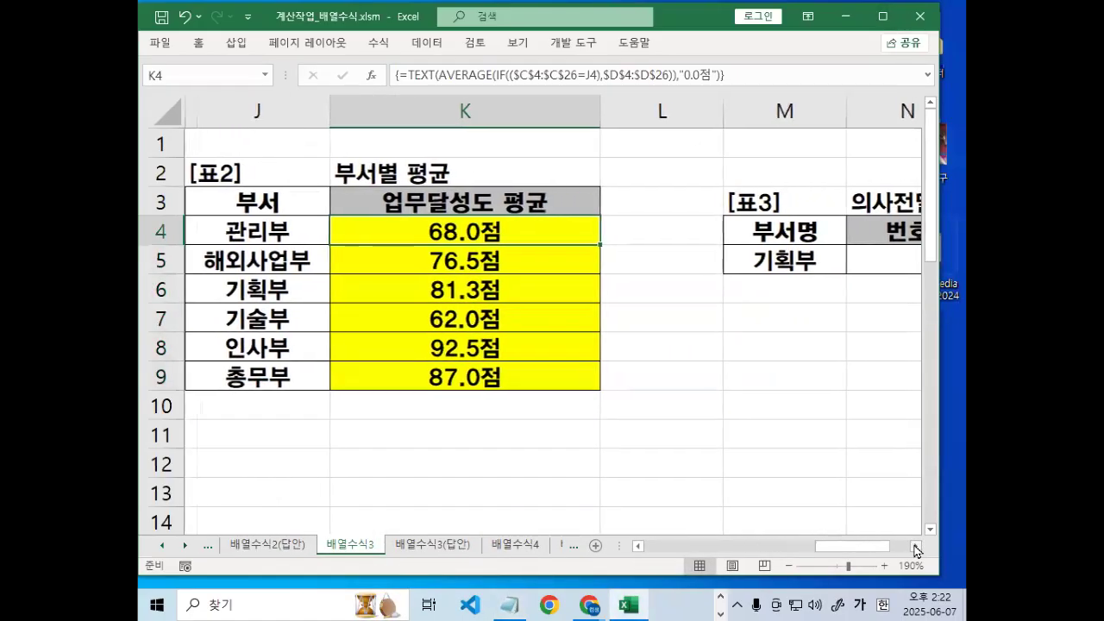
scroll(640, 443, "down", 4)
left_click_drag(864, 547, 806, 547)
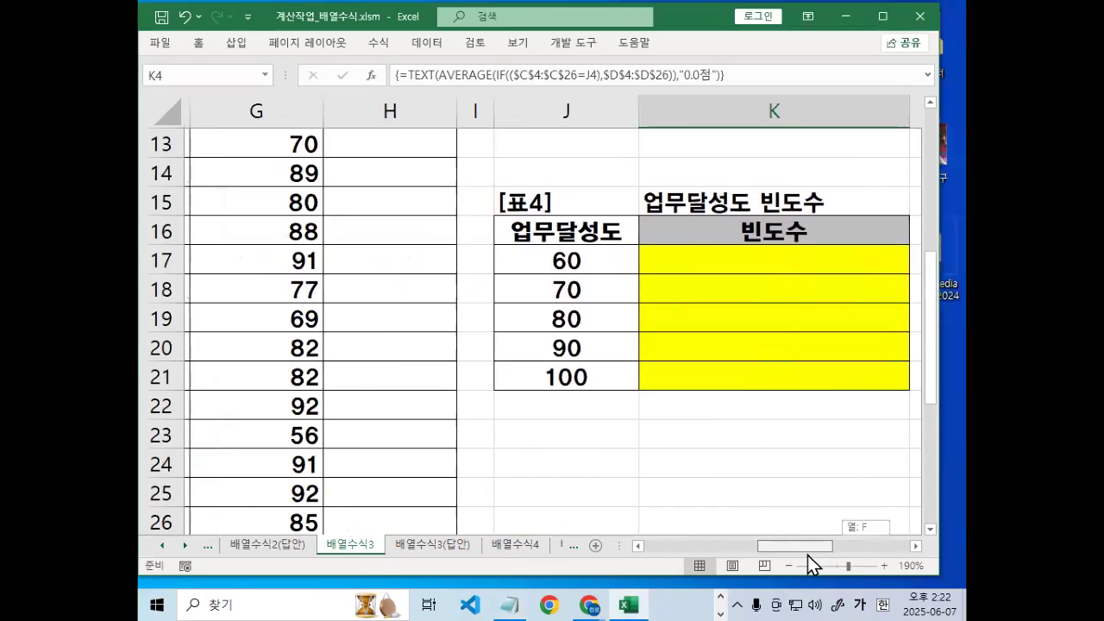
left_click_drag(561, 260, 589, 377)
left_click_drag(561, 259, 561, 377)
left_click_drag(684, 259, 684, 377)
mouse_move(664, 318)
left_mouse_down()
mouse_move(636, 276)
mouse_move(585, 401)
left_mouse_up()
left_click(591, 345)
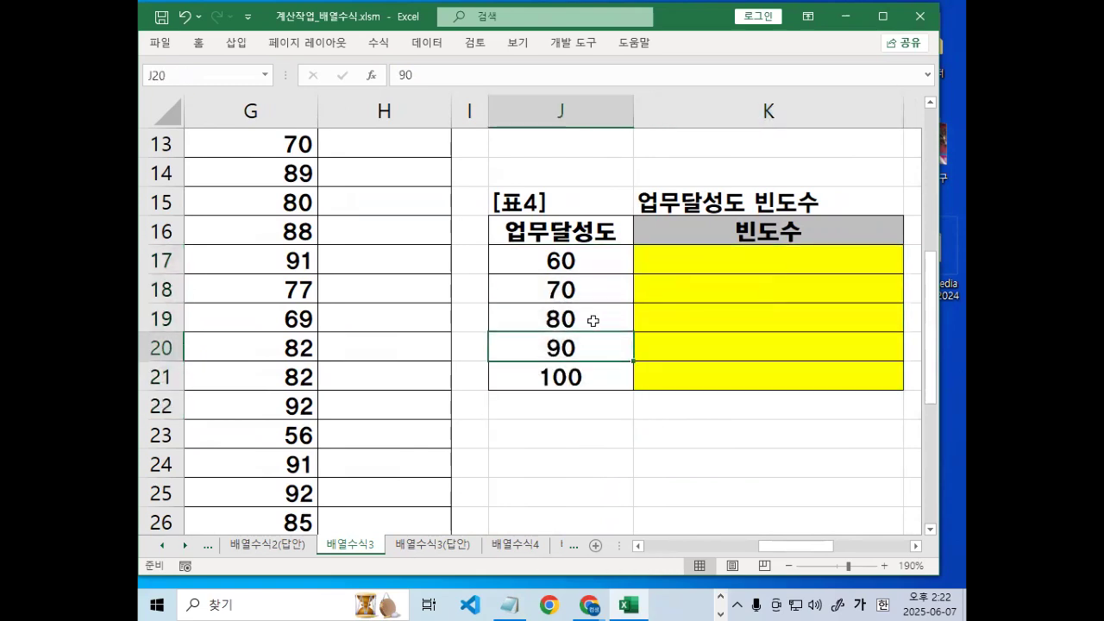
Inspect the 업무달성도 interval values in 표4 up close, focusing on the 60 and 70 intervals.
key("ctrl+2")
mouse_move(610, 347)
left_mouse_down()
mouse_move(575, 406)
mouse_move(510, 262)
mouse_move(619, 380)
left_mouse_up()
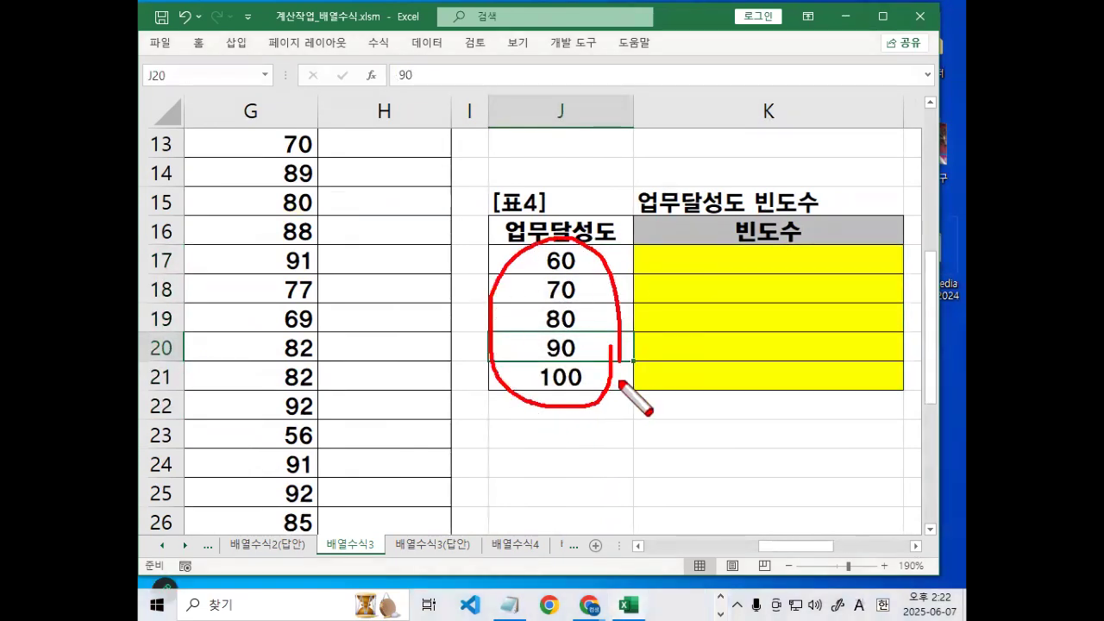
key("Escape")
key("ctrl+1")
left_click(566, 264)
mouse_move(590, 267)
left_mouse_down()
mouse_move(510, 252)
mouse_move(592, 252)
left_mouse_up()
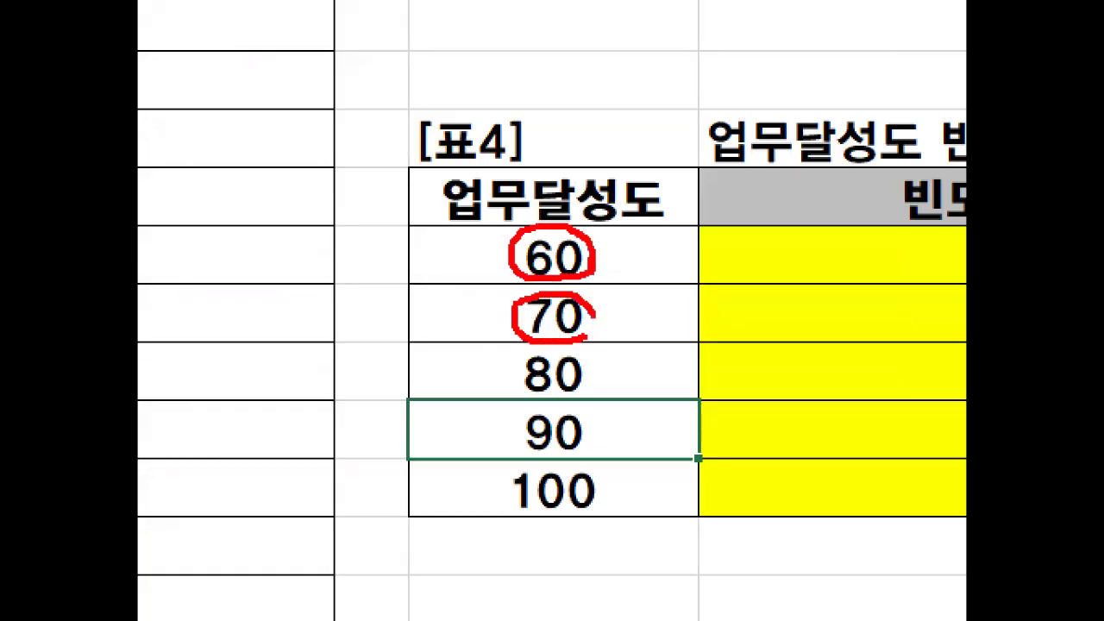
left_click_drag(668, 250, 681, 258)
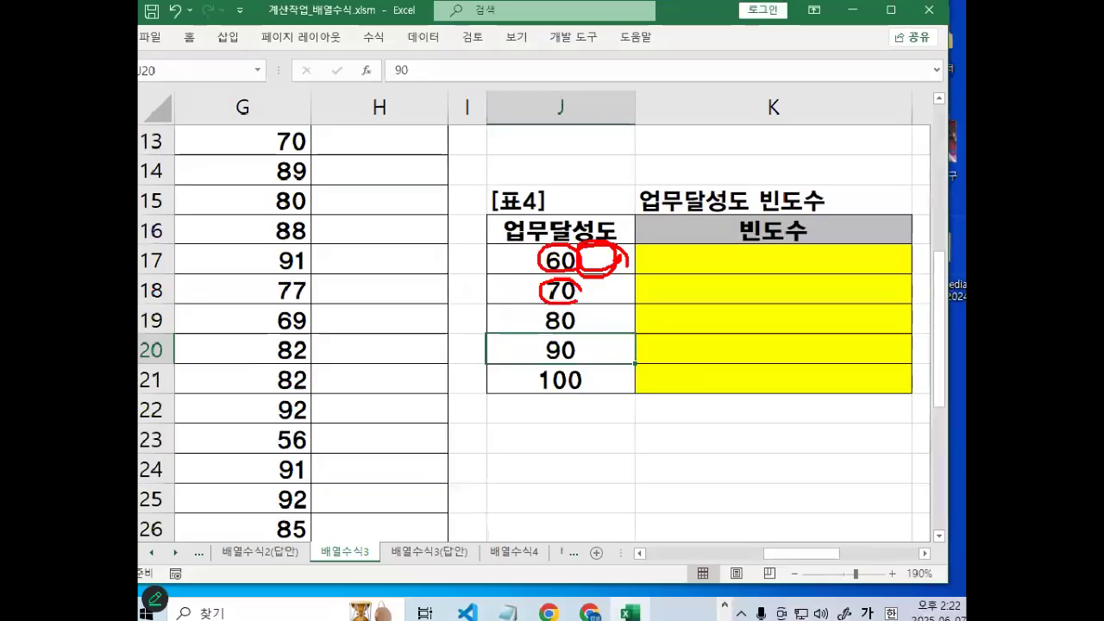
key("Escape")
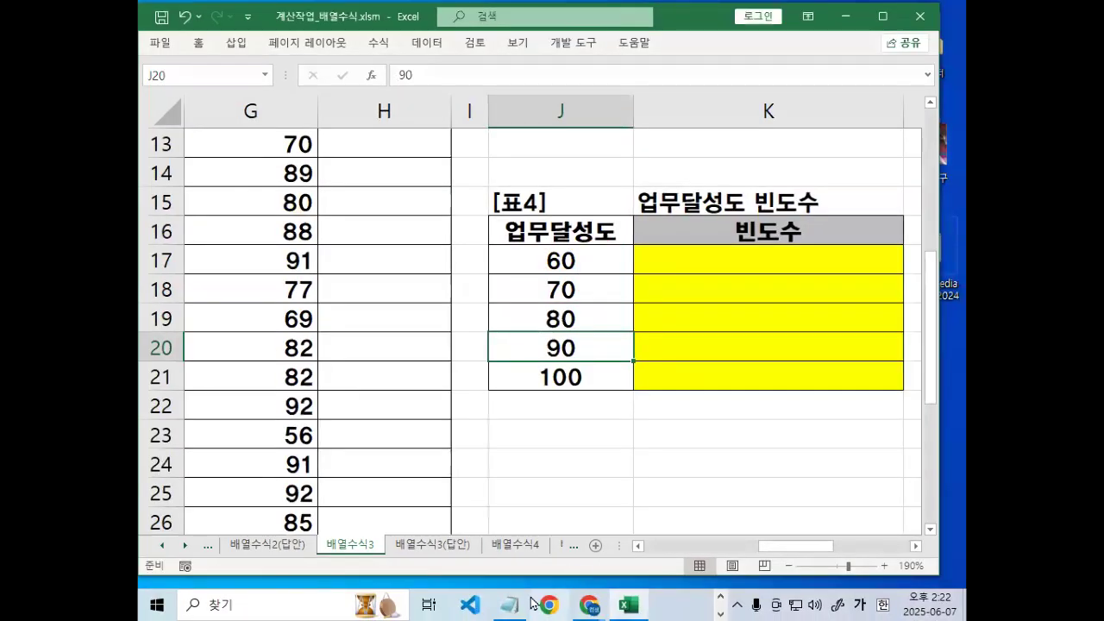
Review in the Notepad notes how FREQUENCY counts 배열1 elements within 배열2 intervals, and return to 표4 in Excel.
left_click(510, 604)
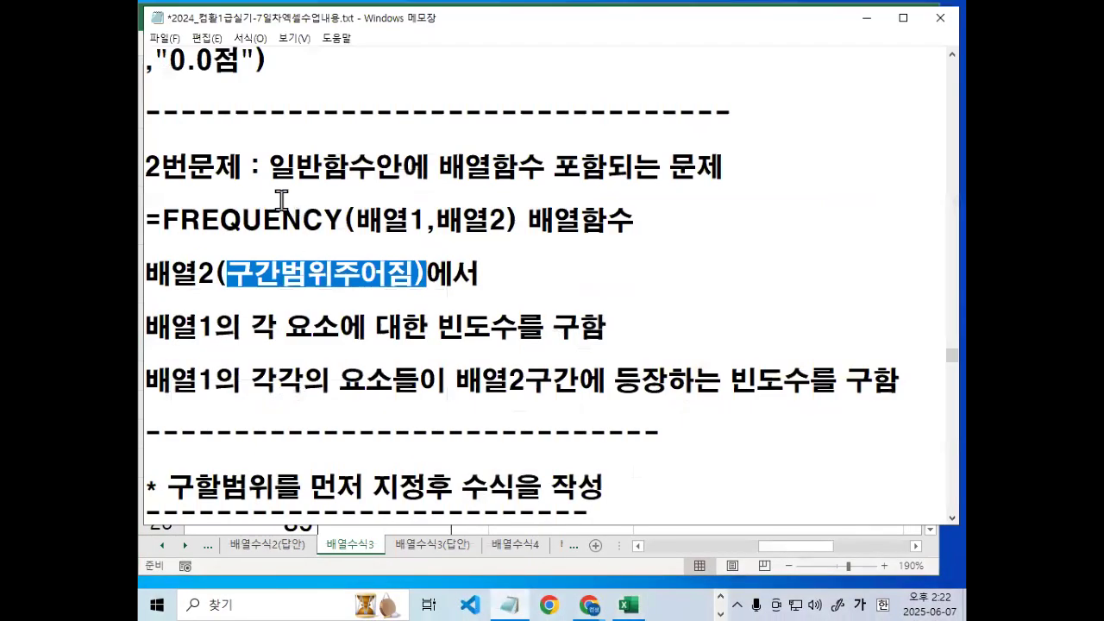
left_click_drag(354, 215, 425, 216)
left_click_drag(215, 329, 346, 331)
left_click_drag(146, 273, 388, 274)
left_click_drag(377, 327, 593, 329)
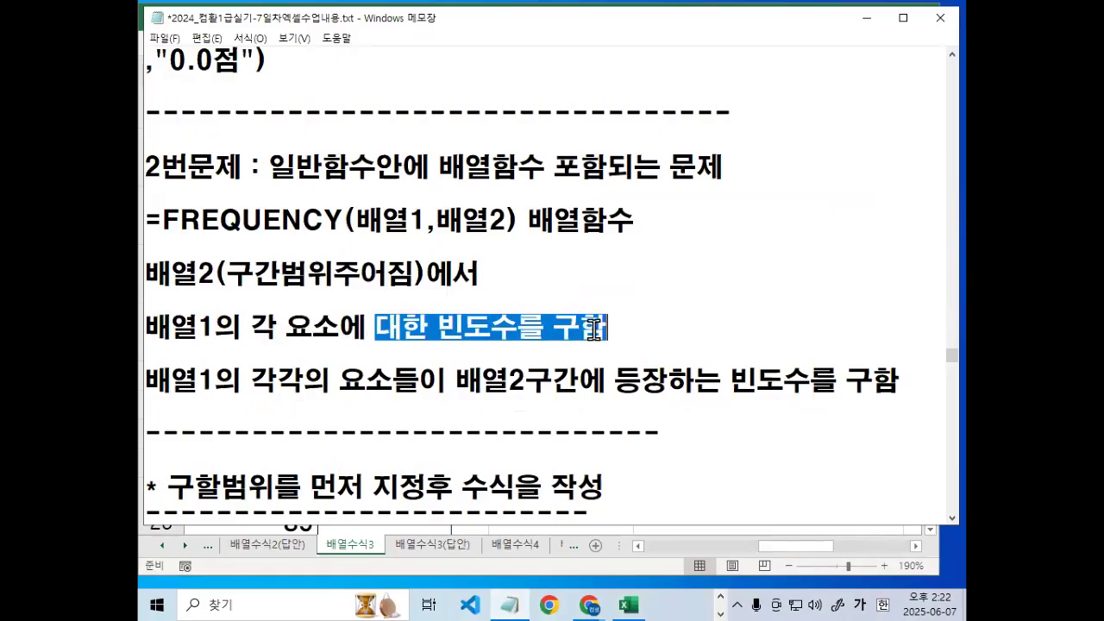
left_click_drag(160, 380, 809, 380)
left_click(867, 18)
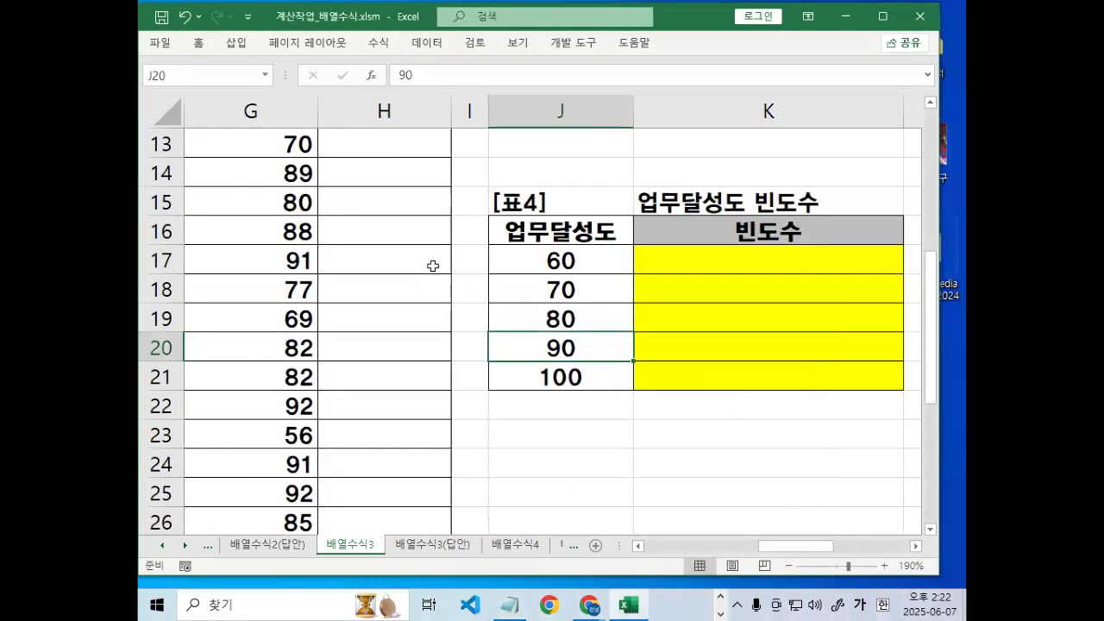
left_click(596, 434)
left_click(559, 377)
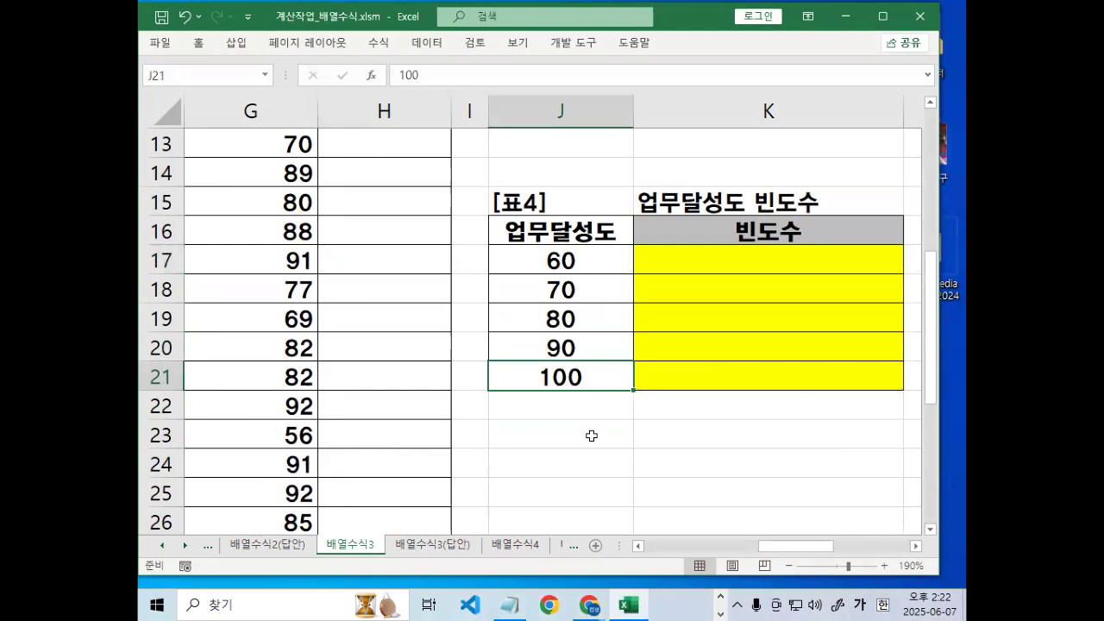
Create a new blank workbook, set the whole sheet's font to a견고딕, and enlarge the view to 235%.
key("ctrl+n")
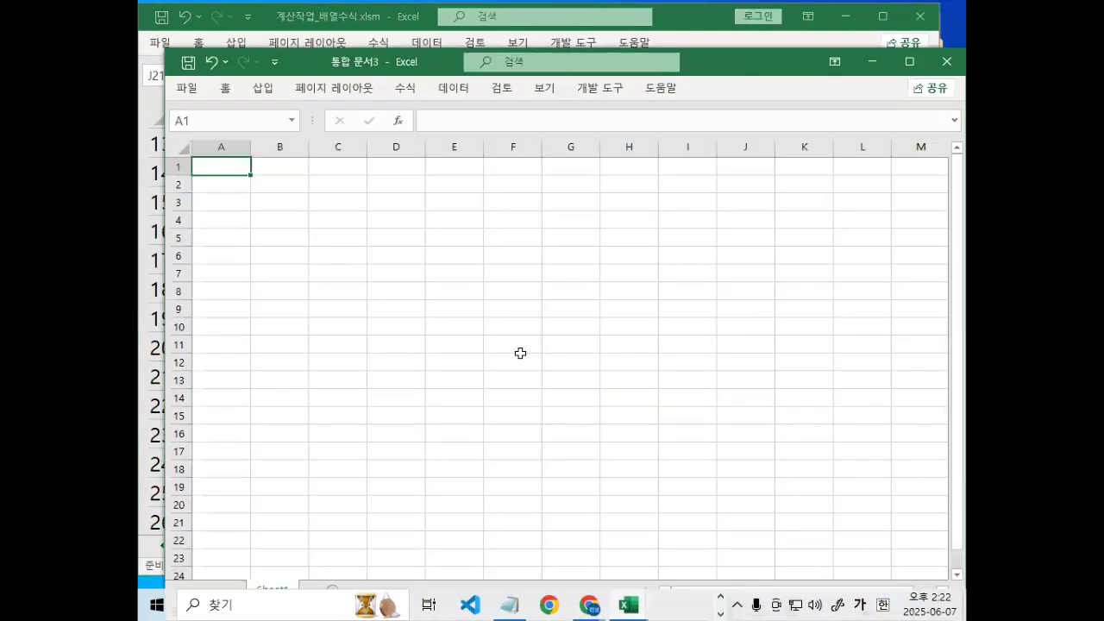
left_click_drag(308, 58, 292, 27)
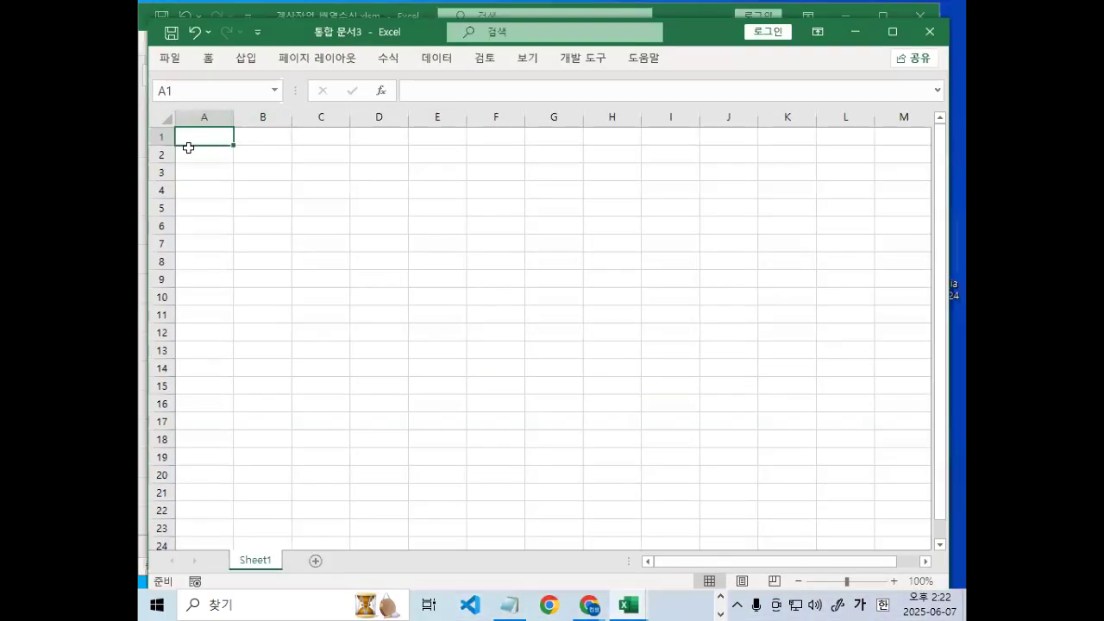
left_click(169, 122)
left_click(208, 59)
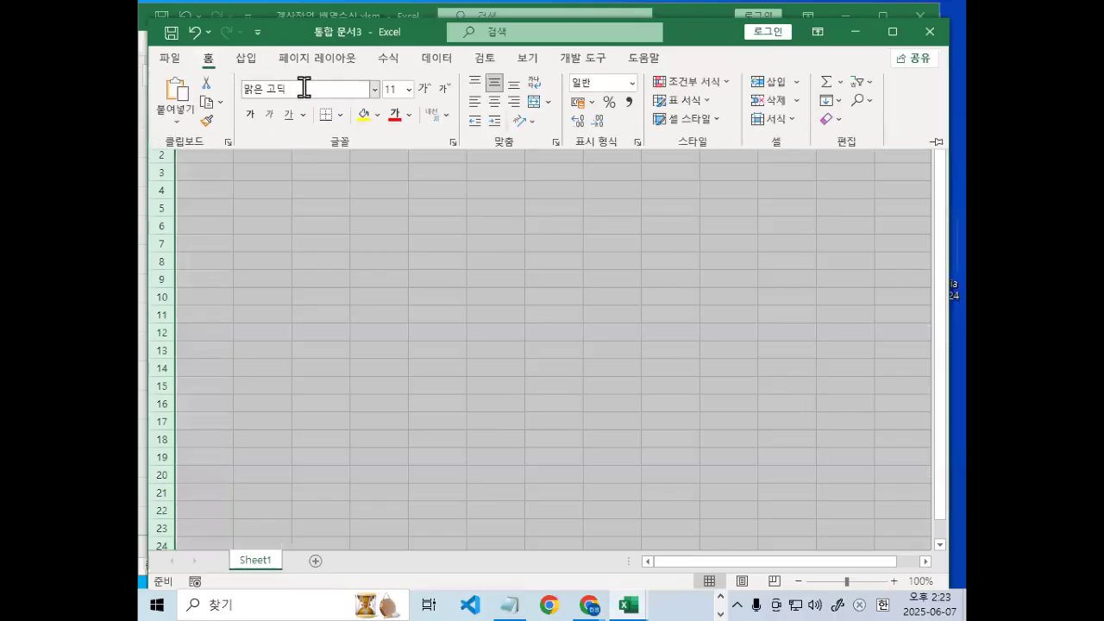
left_click(375, 90)
scroll(306, 328, "down", 5)
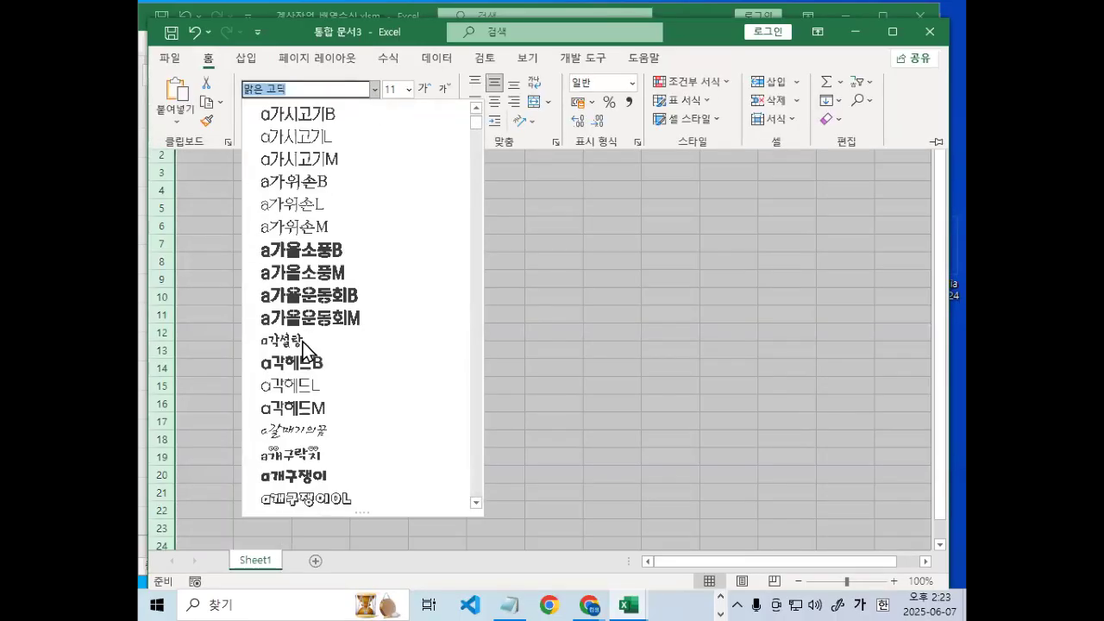
scroll(302, 342, "down", 2)
left_click(304, 290)
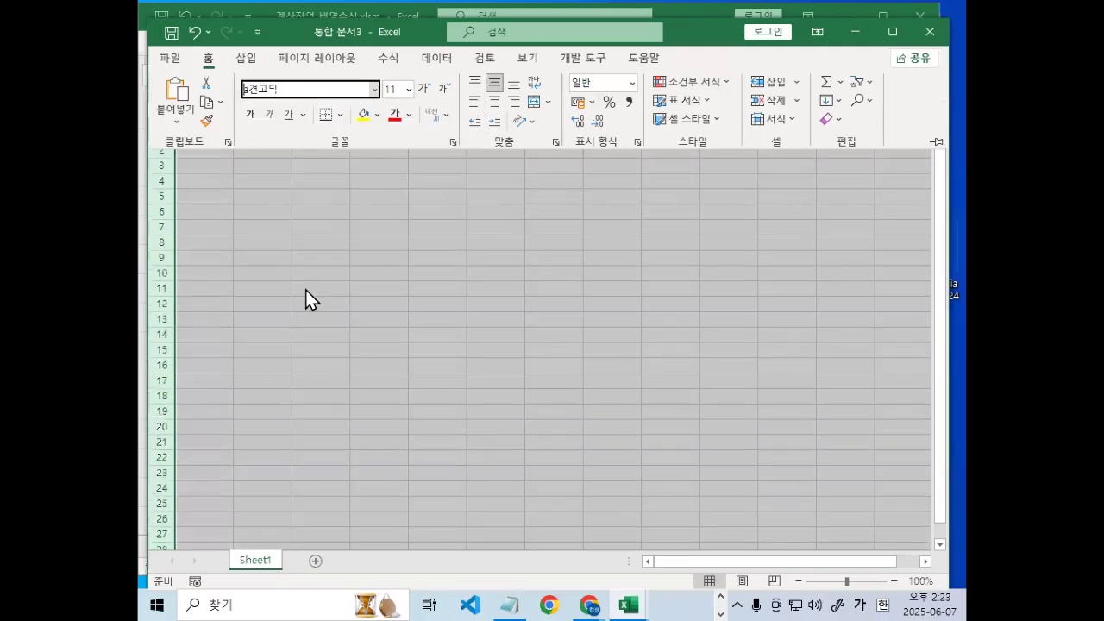
scroll(288, 321, "up", 1)
scroll(288, 321, "up", 8)
Enter the header 이름 in A1 and the sample entries 가, 나, 다, 라, 마 in A2:A6.
left_click(286, 158)
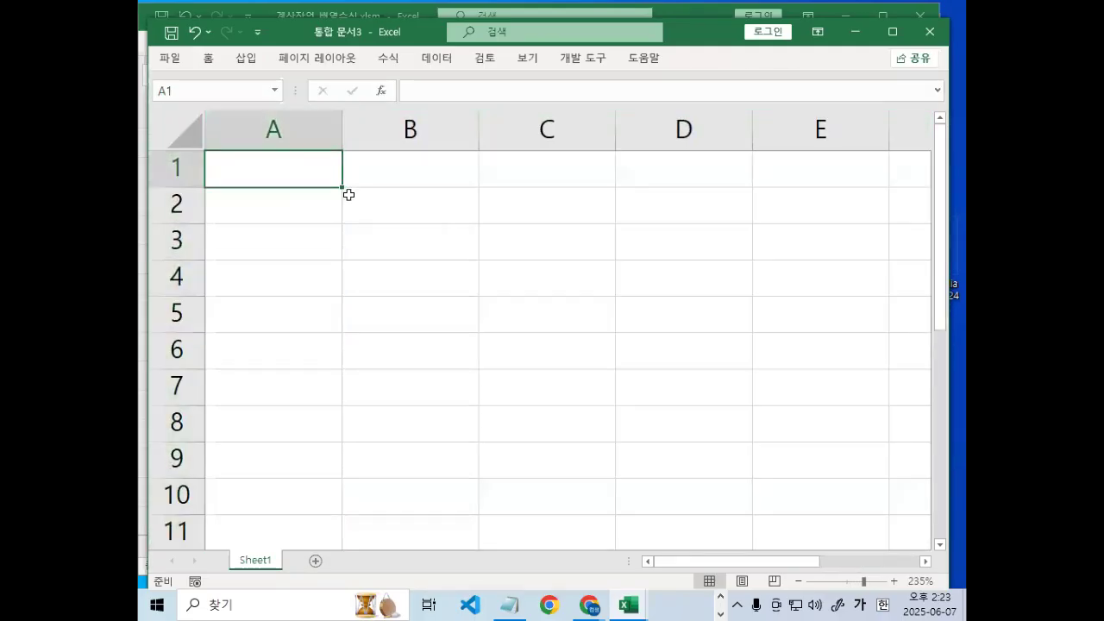
type("이름")
key("Return")
type("가")
key("Return")
type("나")
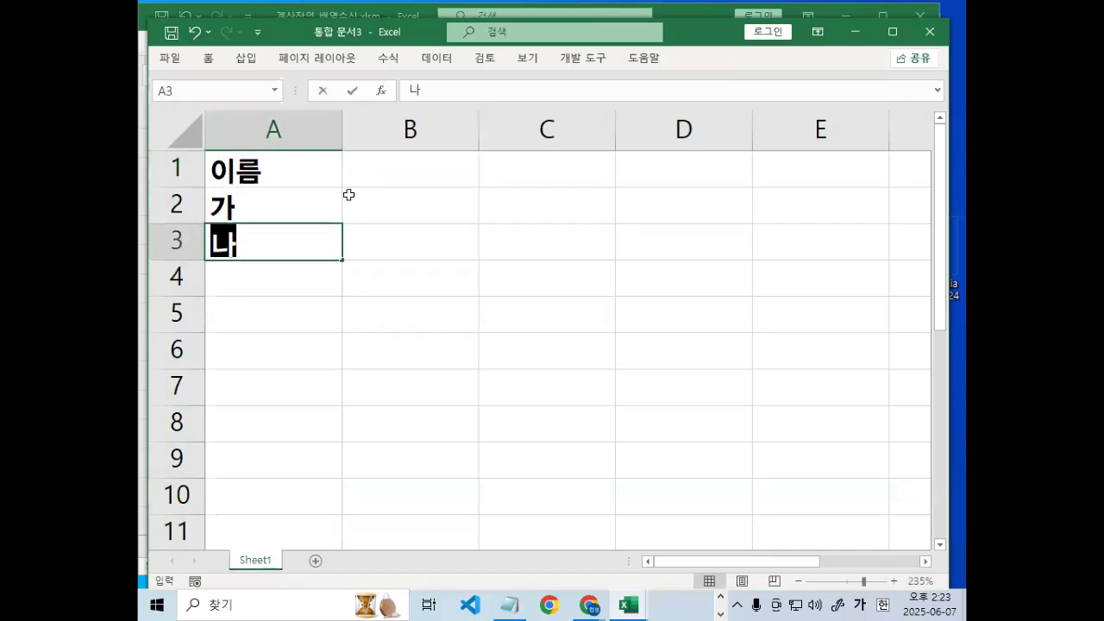
key("Return")
type("다")
key("Return")
type("라")
key("Return")
type("ㅁ")
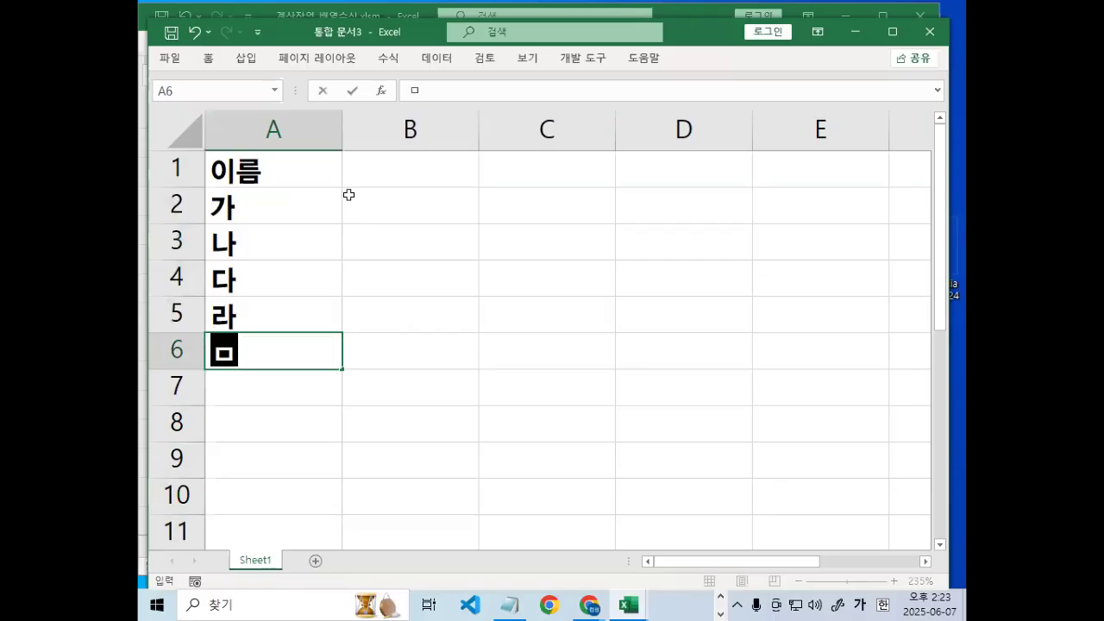
type("ㅏ")
key("Return")
Enter the header 출석일 in B1 and the values 5, 5, 4, 4, 2 in B2:B6.
key("Up")
key("Up")
key("Up")
key("Up")
key("Up")
key("Up")
key("Right")
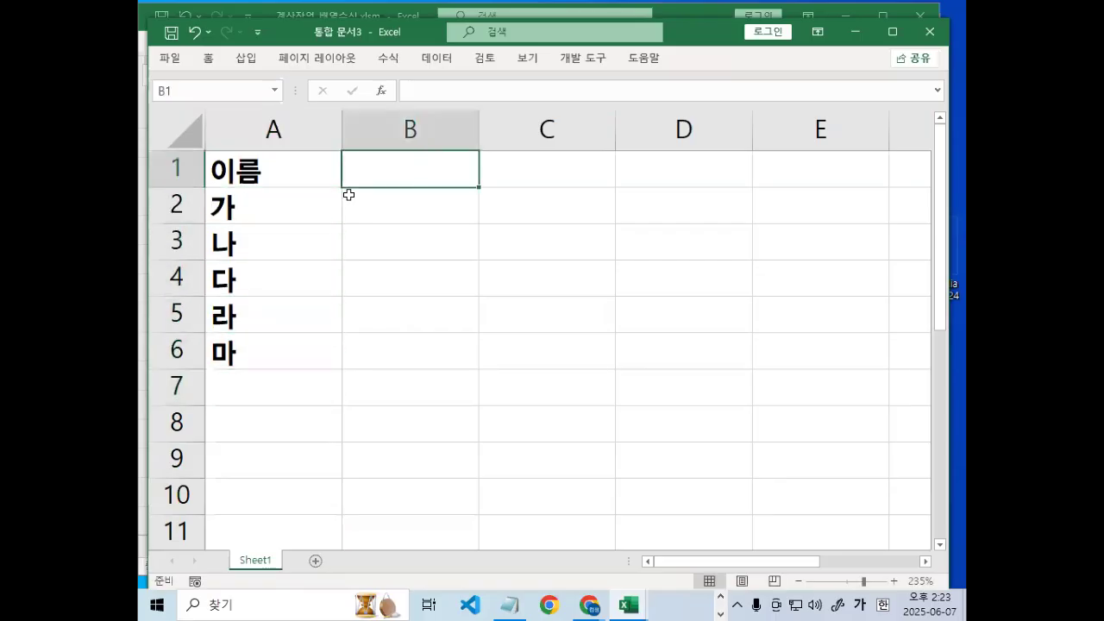
type("출")
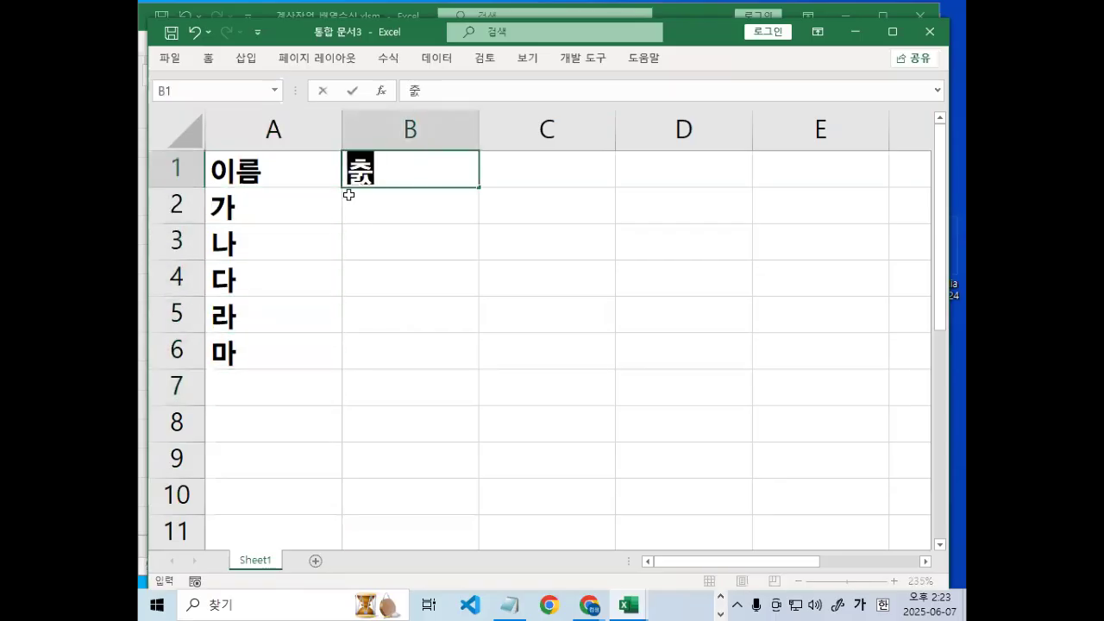
type("석일")
key("Return")
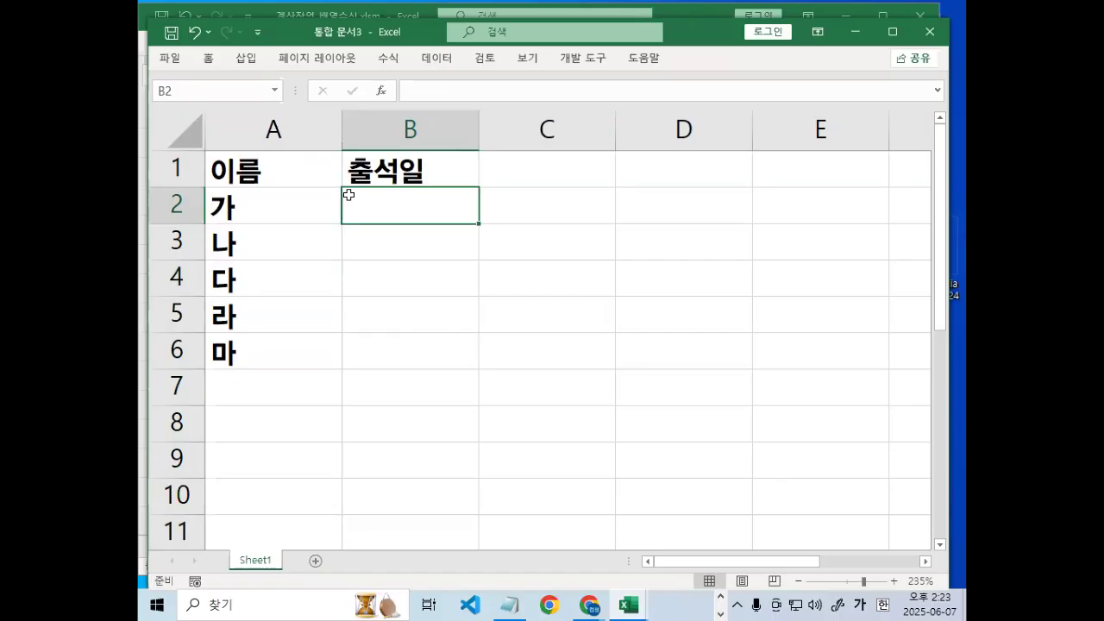
type("5")
key("Return")
type("5")
key("Return")
type("4")
key("Return")
type("4")
key("Return")
type("2")
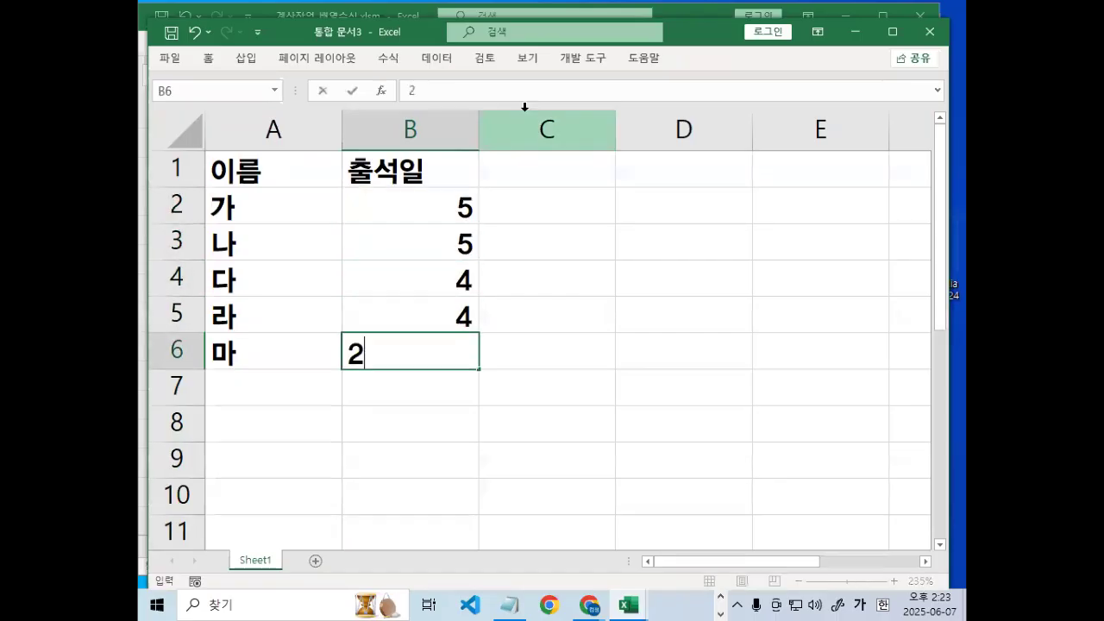
key("Return")
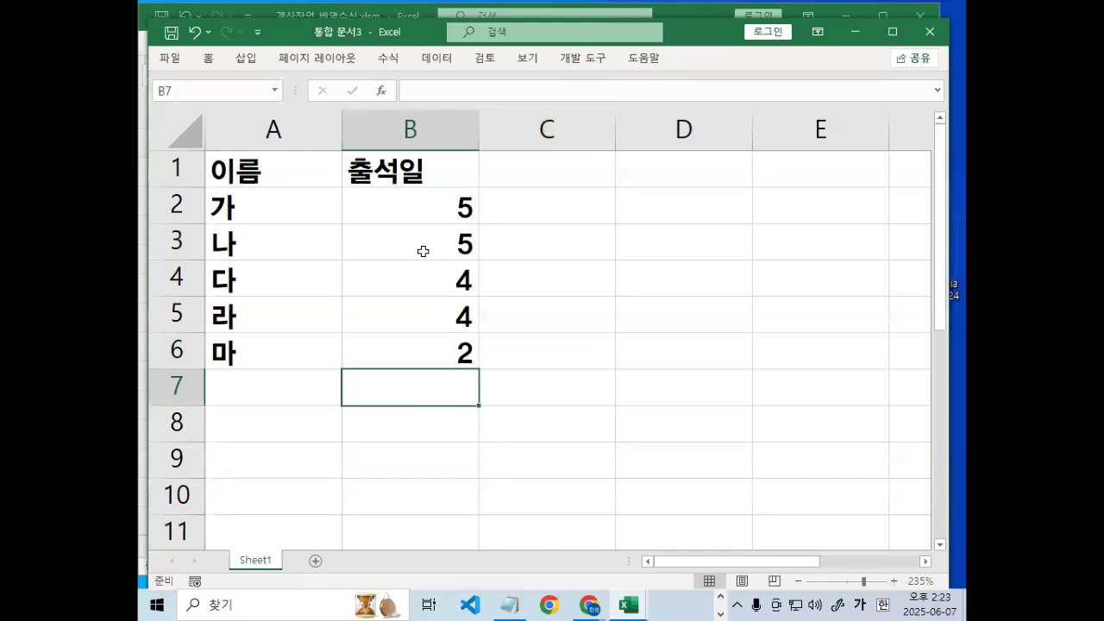
Apply all borders to the attendance table in A1:B6.
left_click(427, 215)
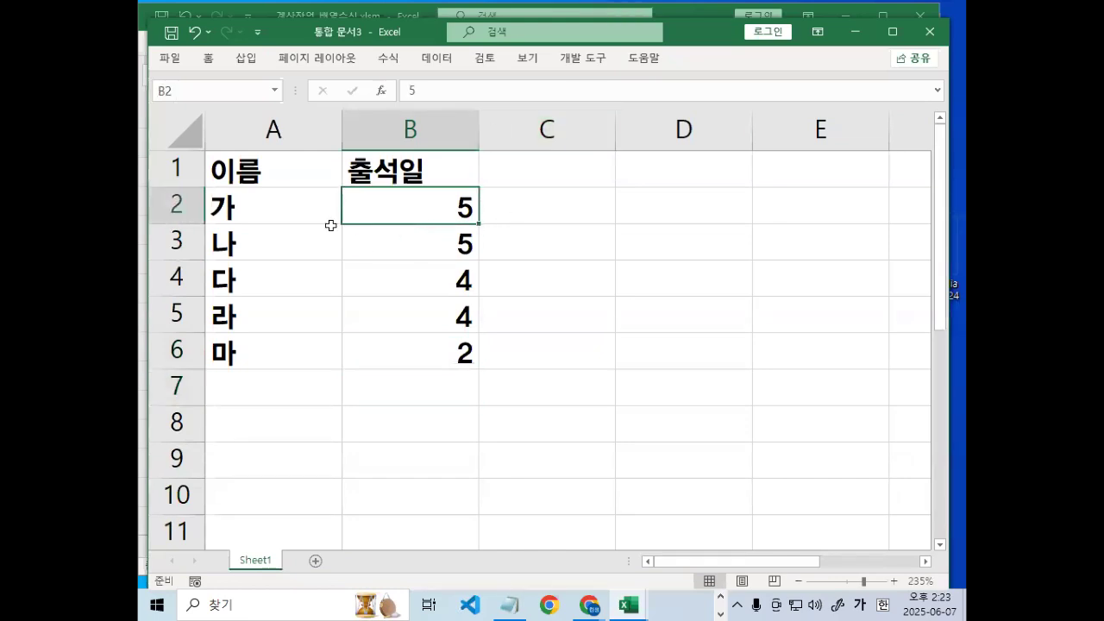
left_click_drag(325, 177, 458, 354)
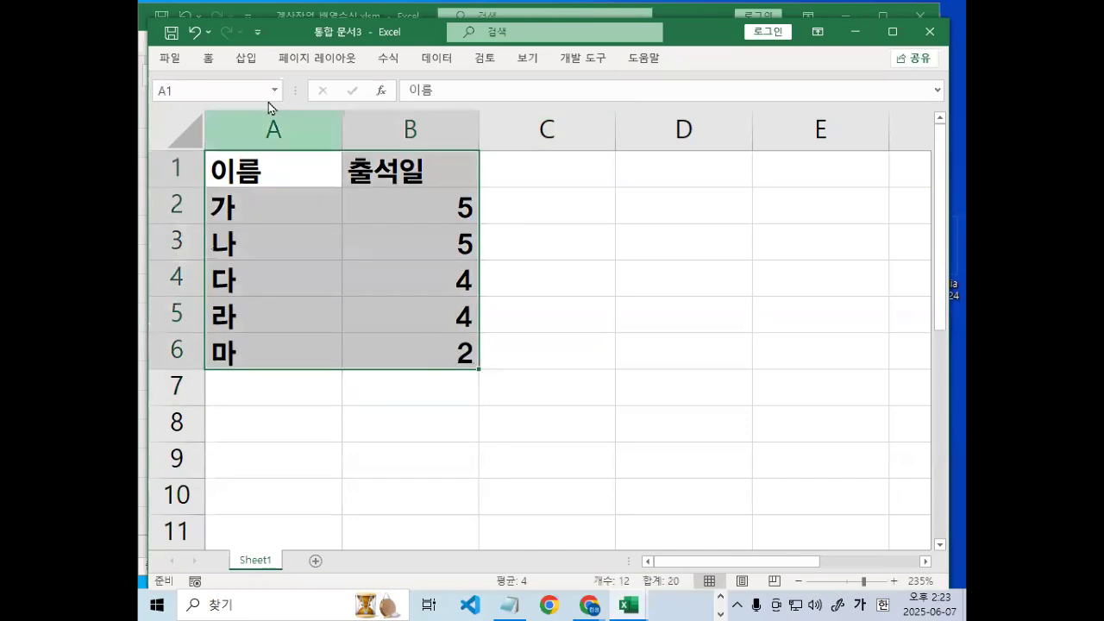
left_click(208, 58)
left_click(337, 118)
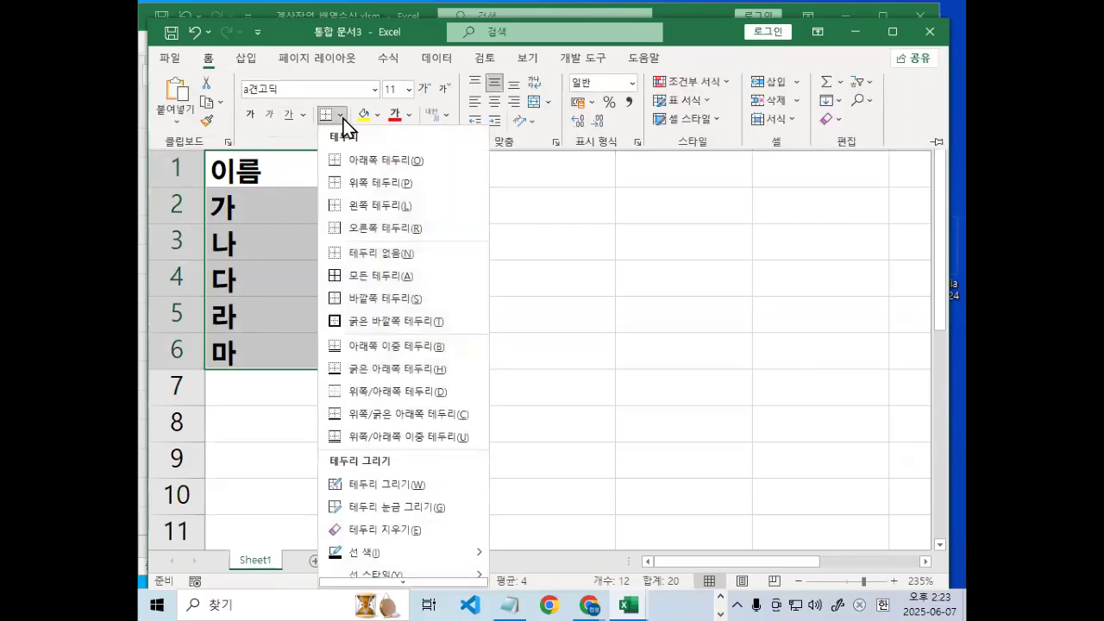
left_click(363, 278)
left_click(586, 205)
Narrow column C and enter the headers 출석일수 in D1 and 빈도수 in E1.
left_click_drag(613, 133, 536, 129)
left_click(606, 167)
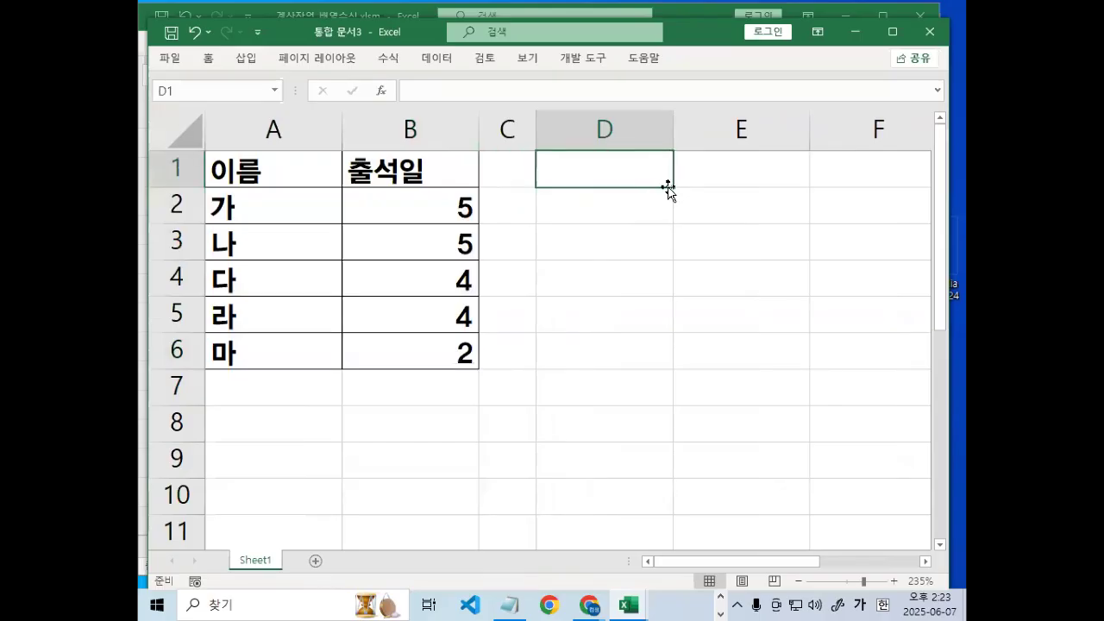
type("출서이")
key("BackSpace")
key("BackSpace")
type("일수")
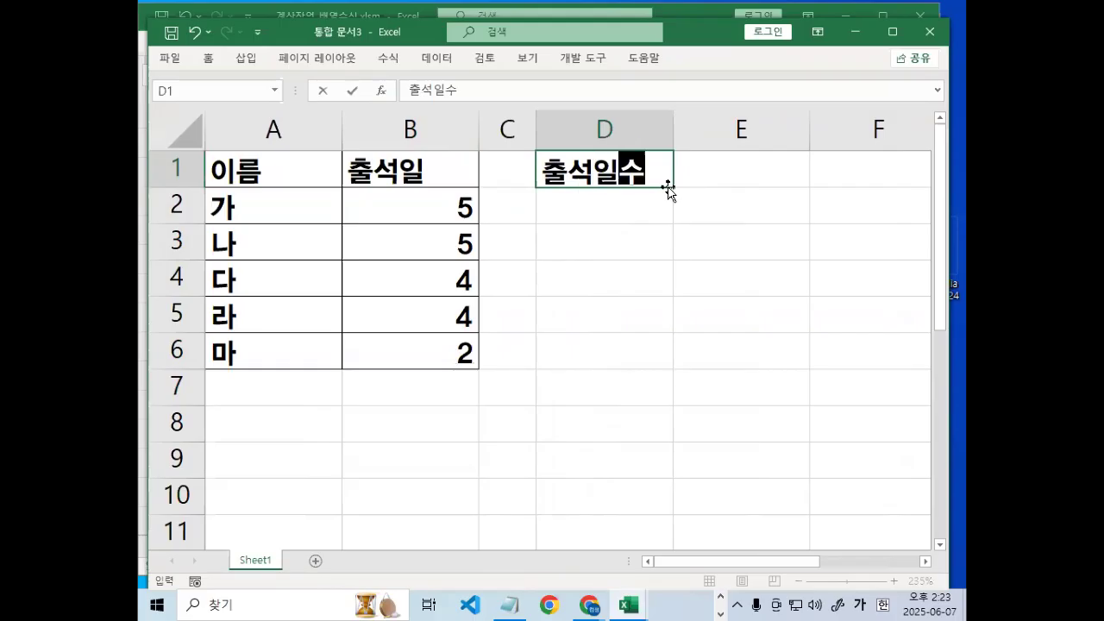
key("Tab")
type("빈도수")
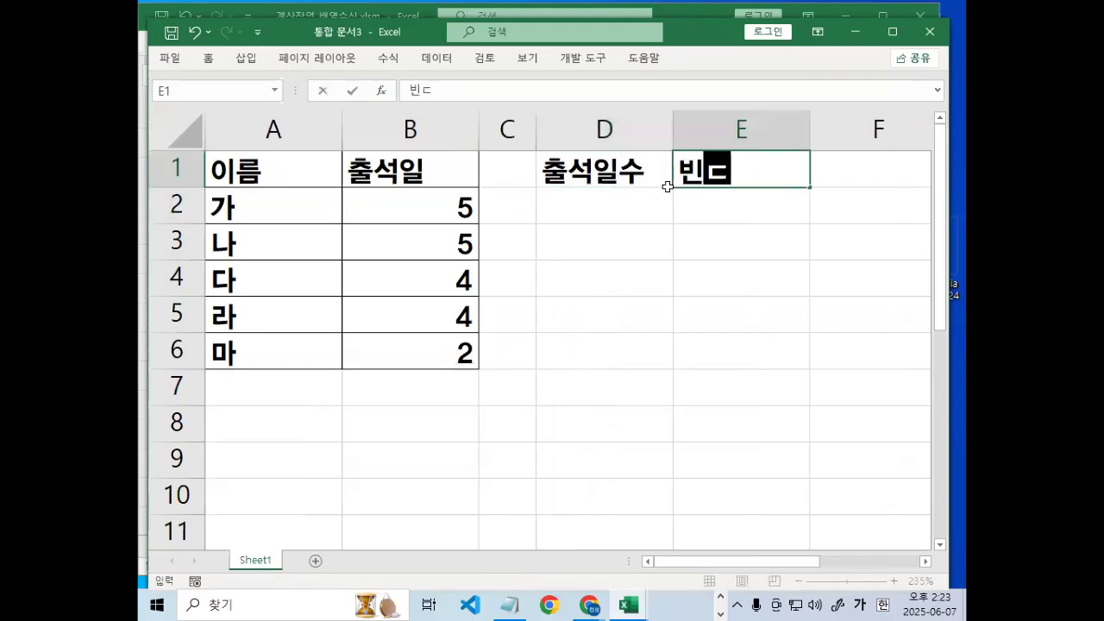
key("Return")
Apply all borders to D1:E6 and select D2.
left_click_drag(569, 177, 725, 354)
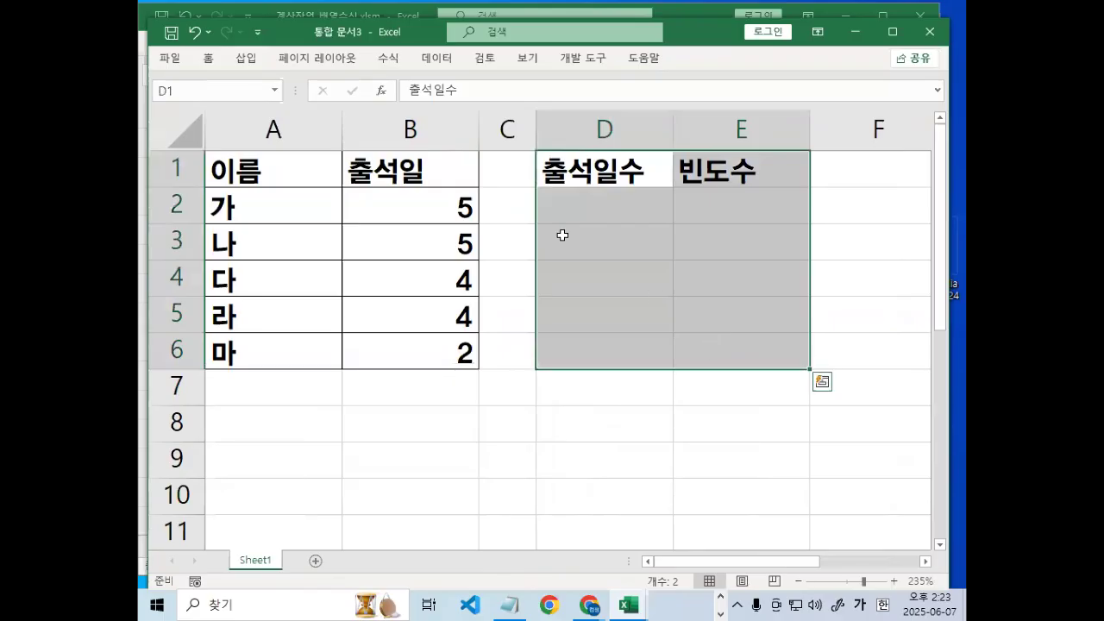
left_click(208, 57)
left_click(325, 115)
left_click(603, 203)
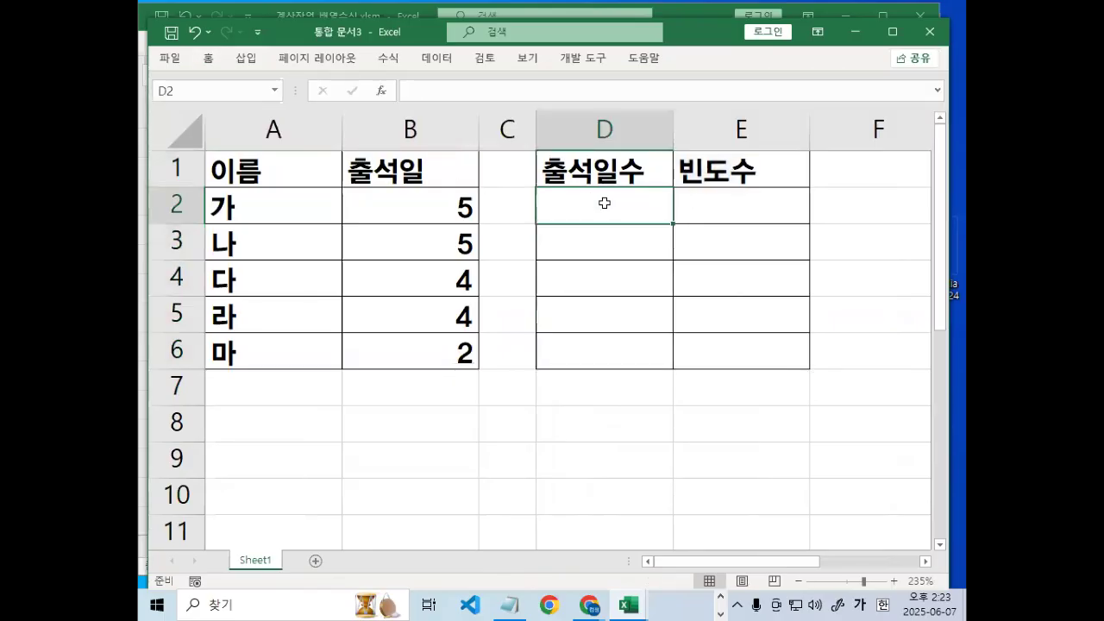
Fill D2:D6 under 출석일수 with the series 1 to 5.
type("1")
key("Return")
type("2")
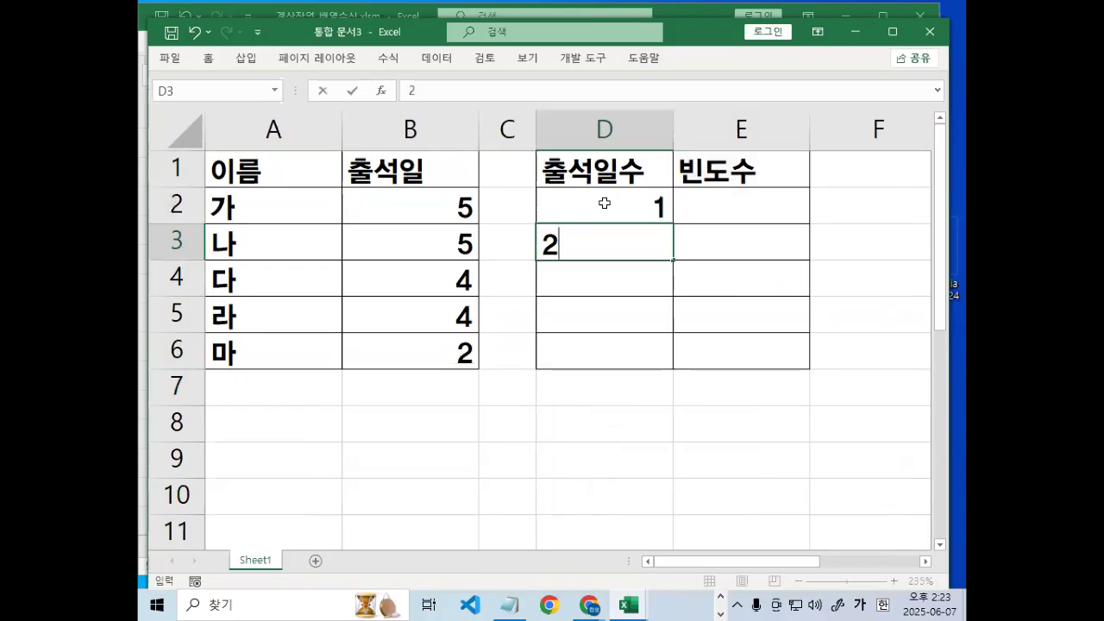
key("Return")
left_click_drag(604, 202, 732, 354)
left_click(787, 414)
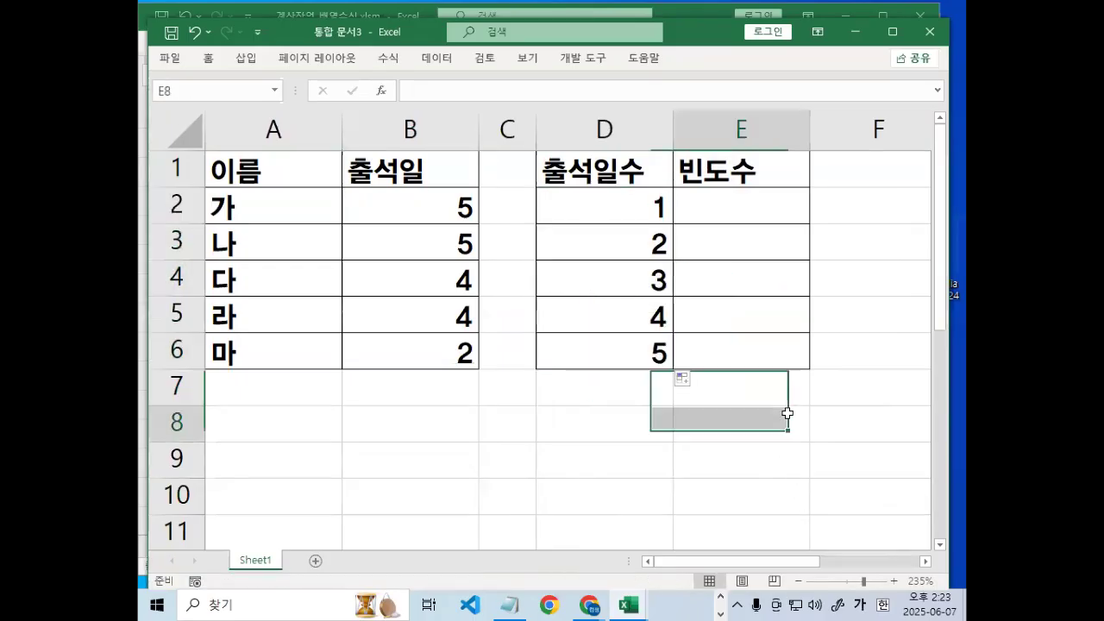
Mark the values 1 to 3 in D2:D4, their 빈도수 cells and the 출석일 values with the red screen pen, then clear the marks.
left_click(621, 216)
left_click_drag(690, 217, 676, 215)
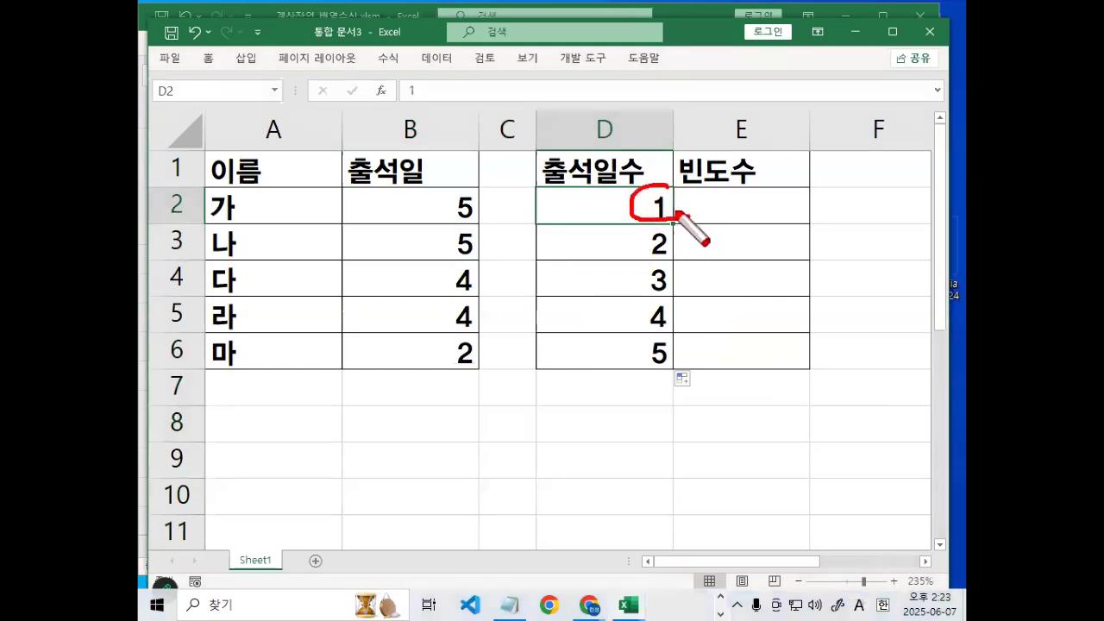
left_click_drag(436, 205, 404, 354)
left_click_drag(725, 219, 762, 220)
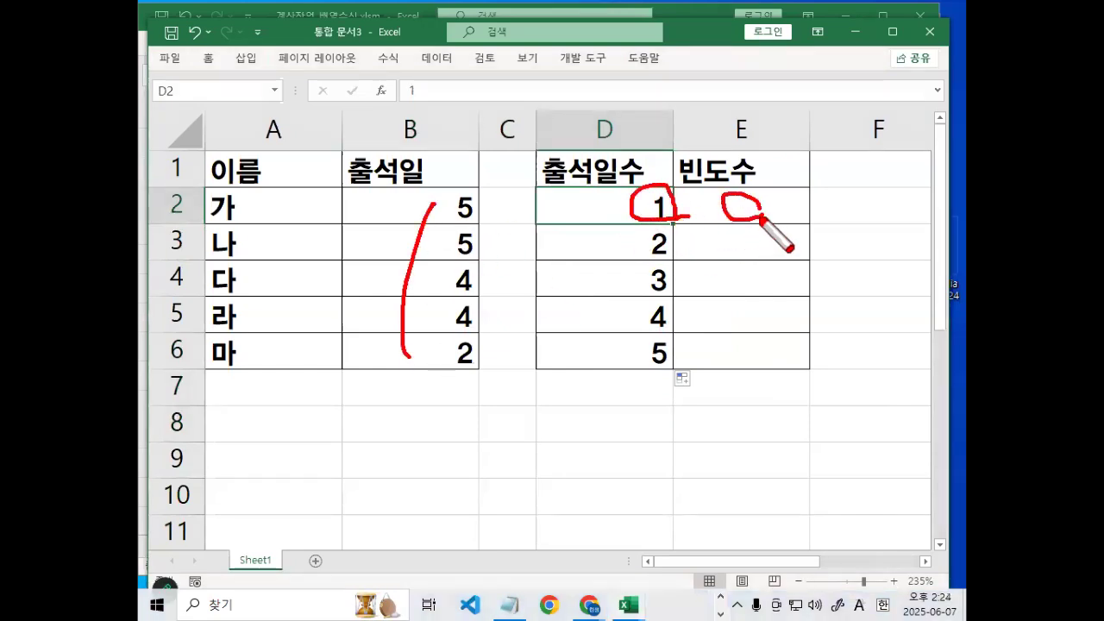
left_click_drag(676, 250, 759, 248)
left_click_drag(668, 270, 675, 280)
left_click_drag(721, 274, 746, 291)
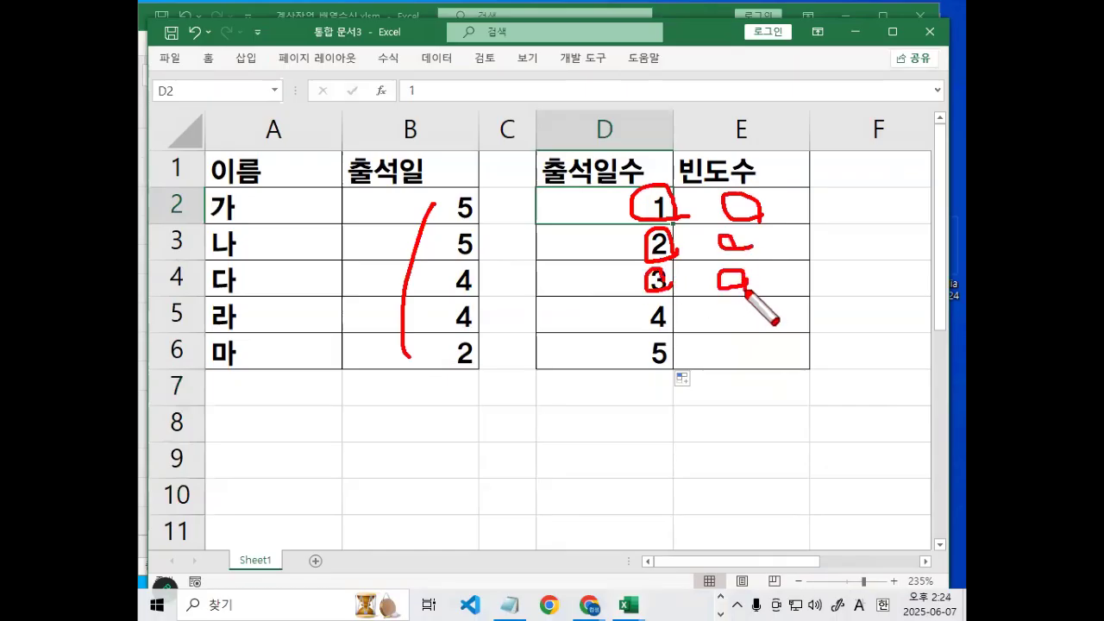
left_click_drag(486, 198, 495, 350)
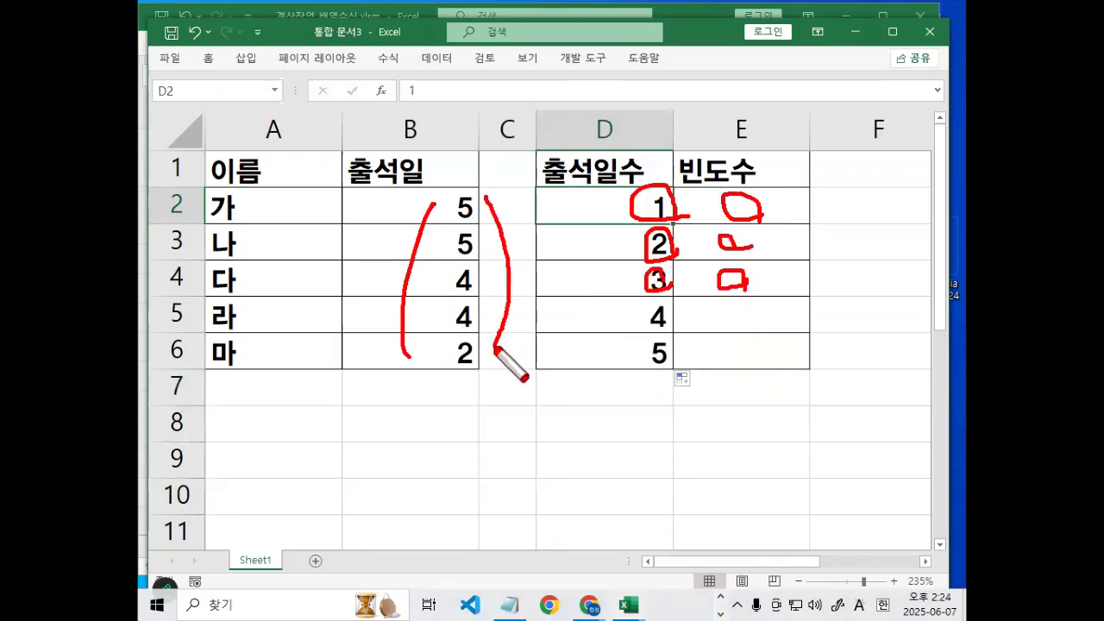
key("Escape")
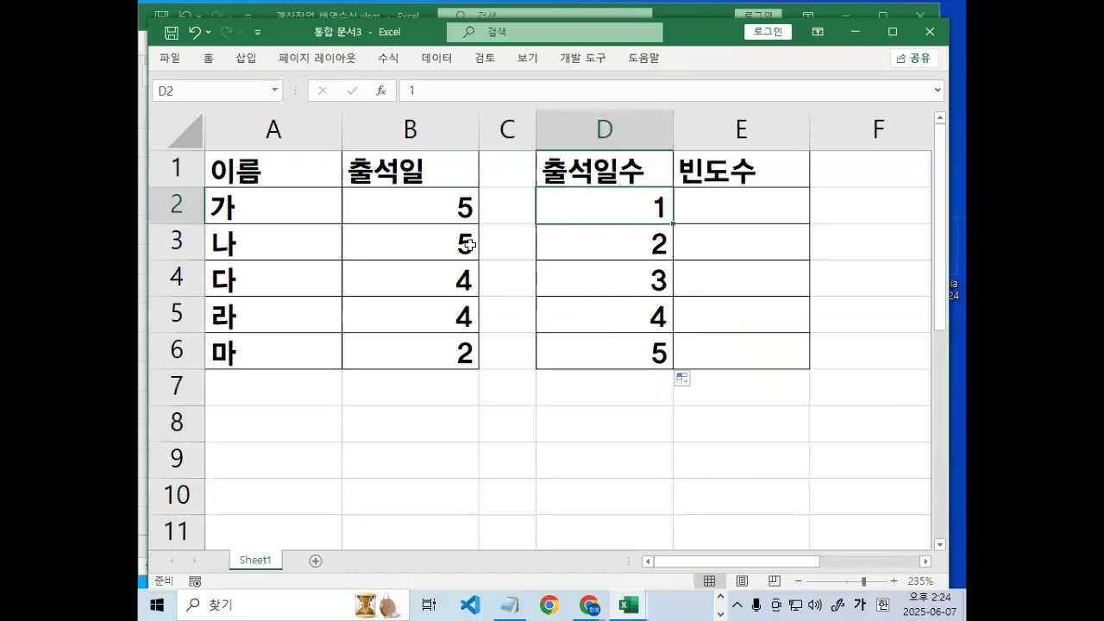
Tick each 출석일 value in B2:B6 and bracket D2:D6 with the red screen pen, then erase the ink.
left_click(443, 203)
left_click_drag(443, 202, 433, 335)
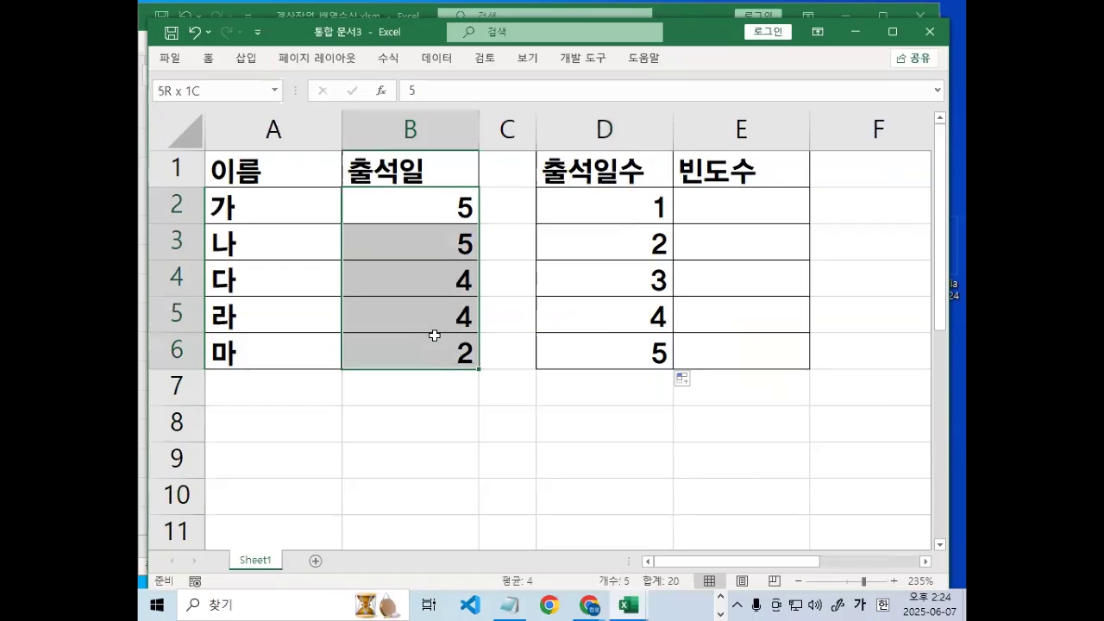
left_click(424, 200)
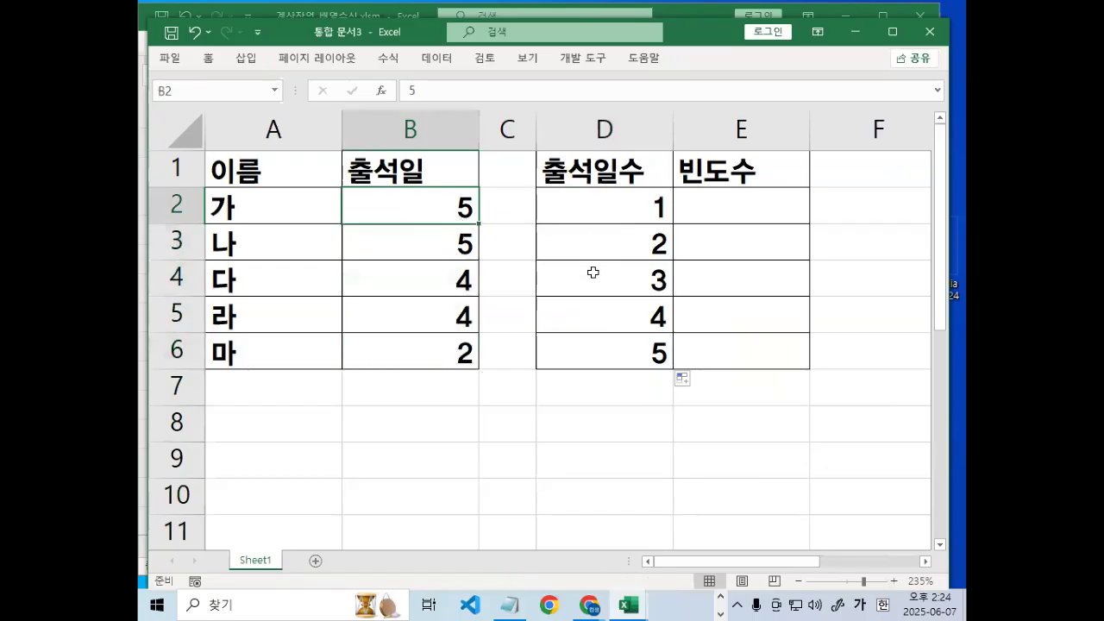
left_click_drag(417, 193, 445, 183)
mouse_move(426, 234)
left_mouse_down()
mouse_move(440, 248)
mouse_move(452, 224)
left_mouse_up()
left_click_drag(435, 266, 472, 267)
mouse_move(431, 310)
left_mouse_down()
mouse_move(455, 307)
mouse_move(469, 336)
left_mouse_up()
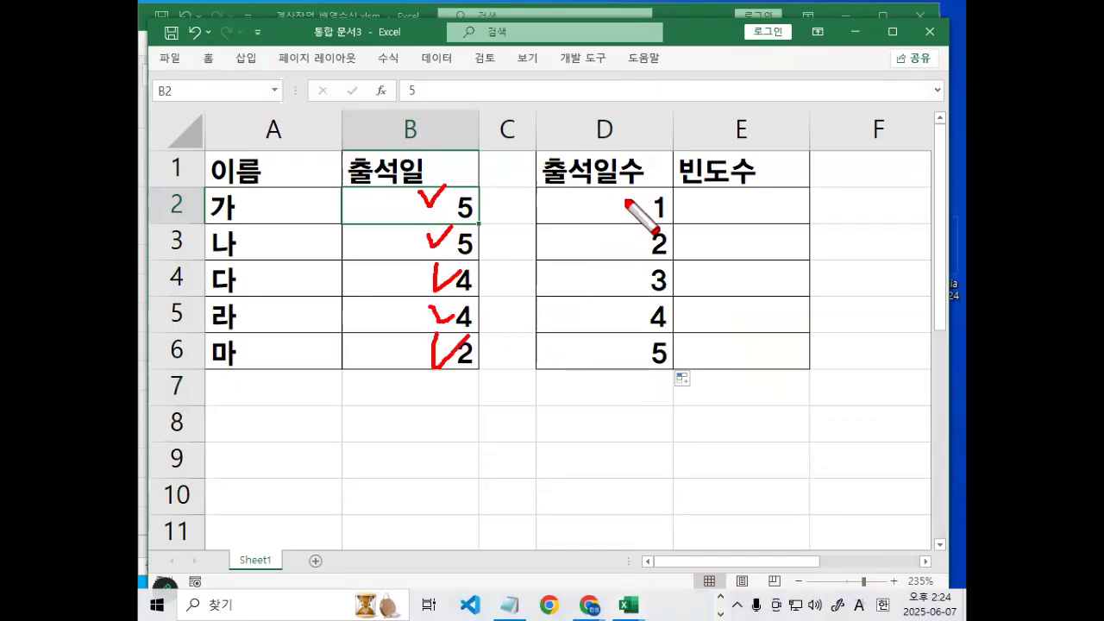
left_click_drag(626, 196, 614, 359)
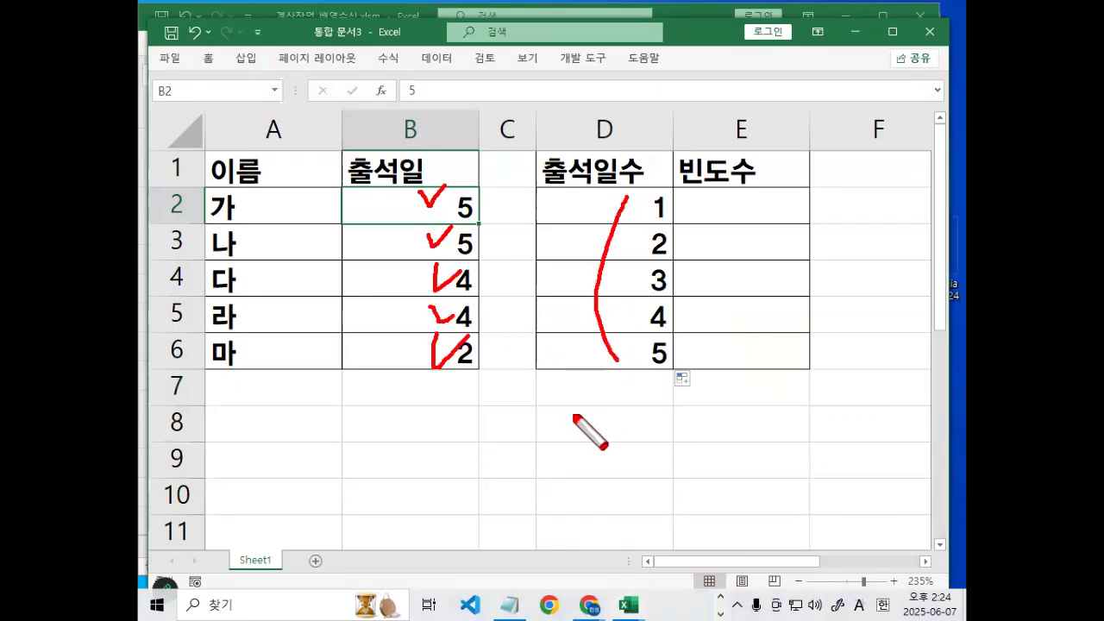
key("Escape")
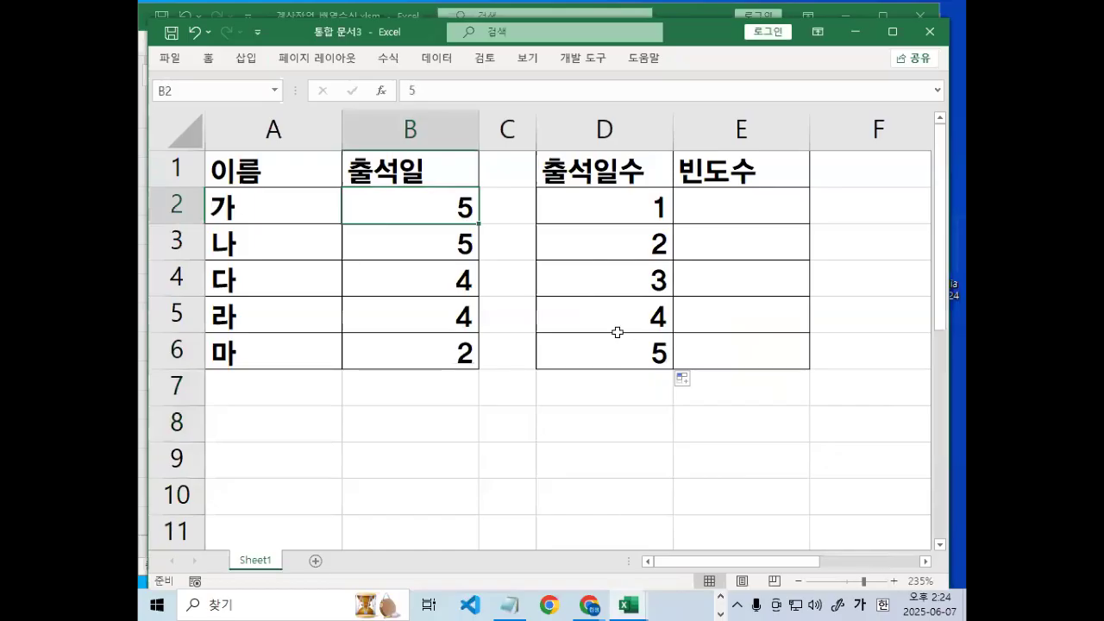
Select E2, zoom in and draw a formula crossed out over that single cell, then remove the drawing.
left_click(741, 205)
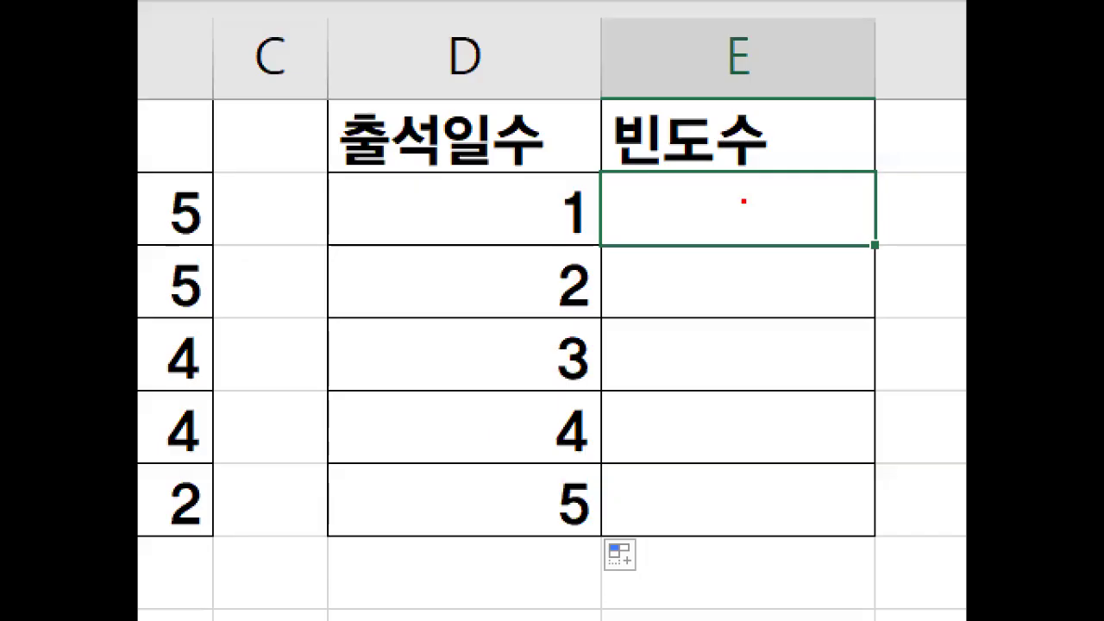
left_click_drag(619, 226, 703, 233)
left_click_drag(780, 153, 691, 280)
left_click_drag(730, 216, 789, 302)
key("Escape")
Select E2:E6 and sketch an equals sign and a function box over E2, then exit the zoomed drawing.
left_click_drag(742, 207, 756, 503)
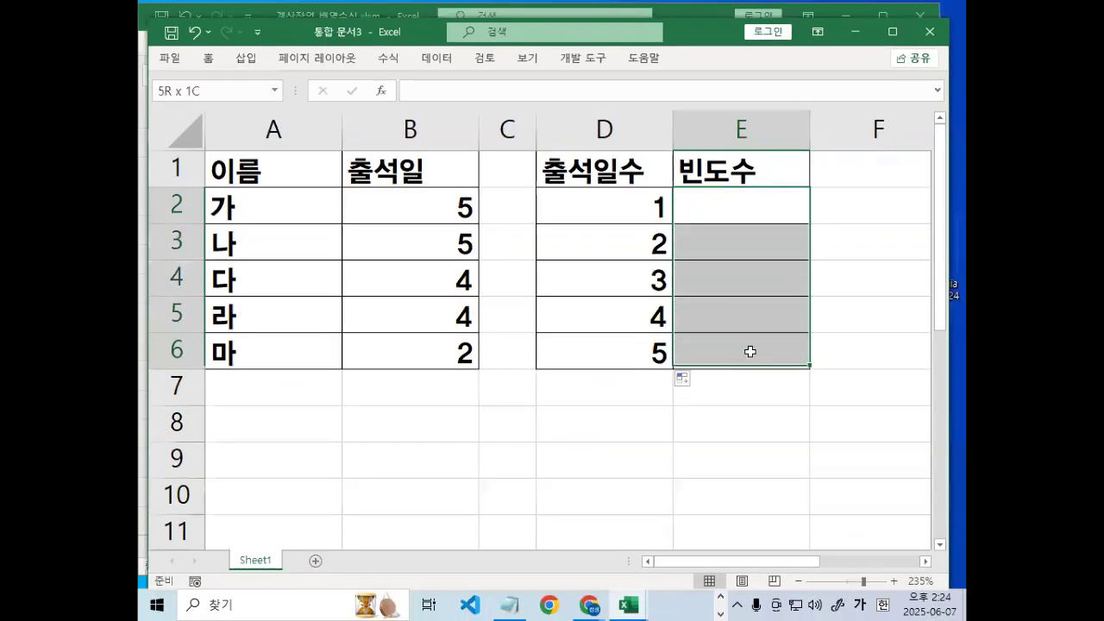
left_click_drag(750, 351, 745, 351)
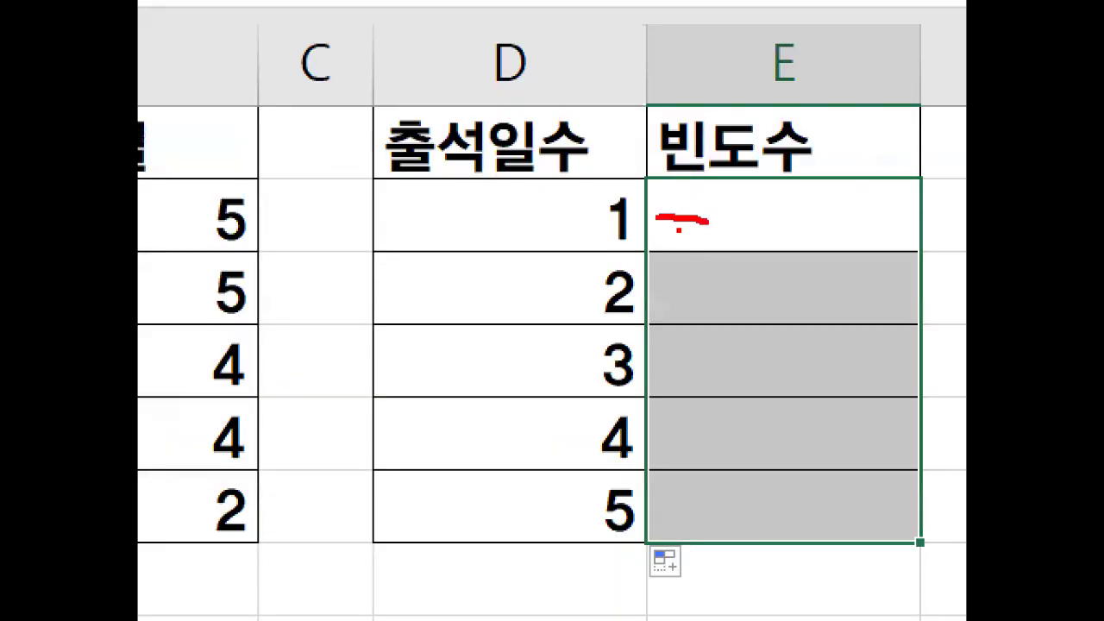
left_click_drag(879, 226, 836, 234)
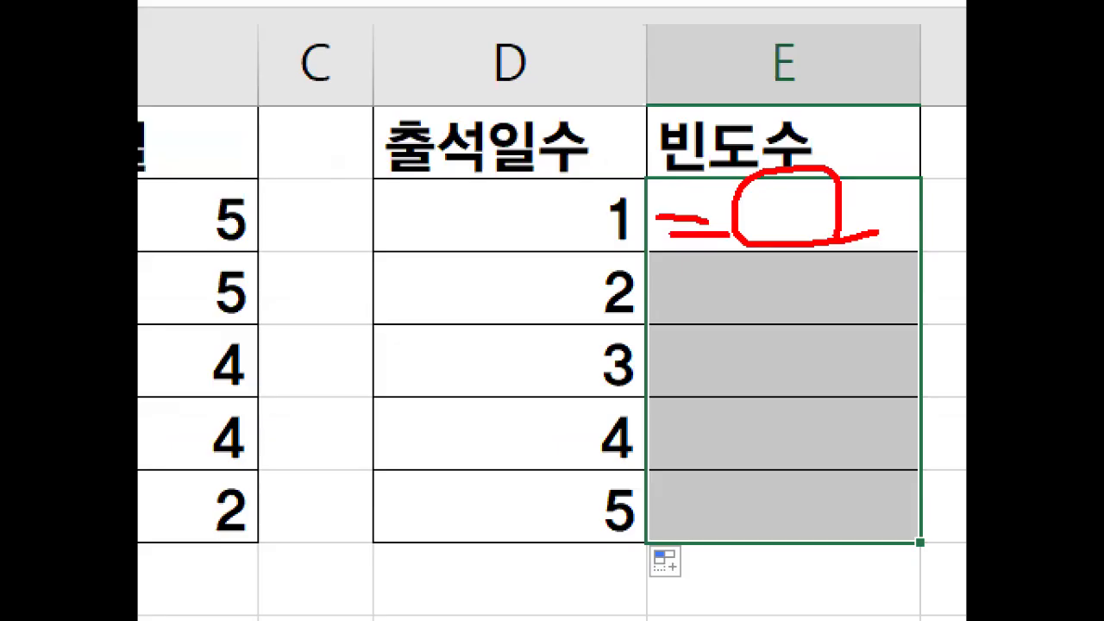
mouse_move(902, 466)
left_mouse_down()
mouse_move(771, 539)
mouse_move(917, 466)
mouse_move(912, 593)
left_mouse_up()
key("Escape")
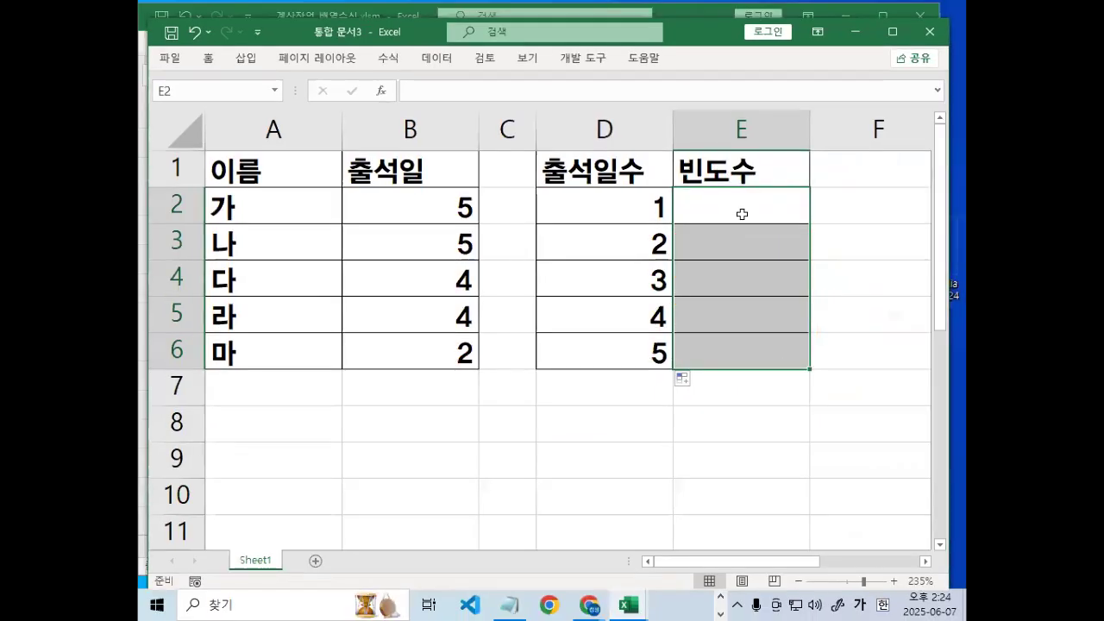
Select only E2, draw a crossed-out downward fill arrow beside E2:E6, and clear the drawing.
left_click(742, 213)
key("ctrl+2")
left_click_drag(807, 218, 802, 352)
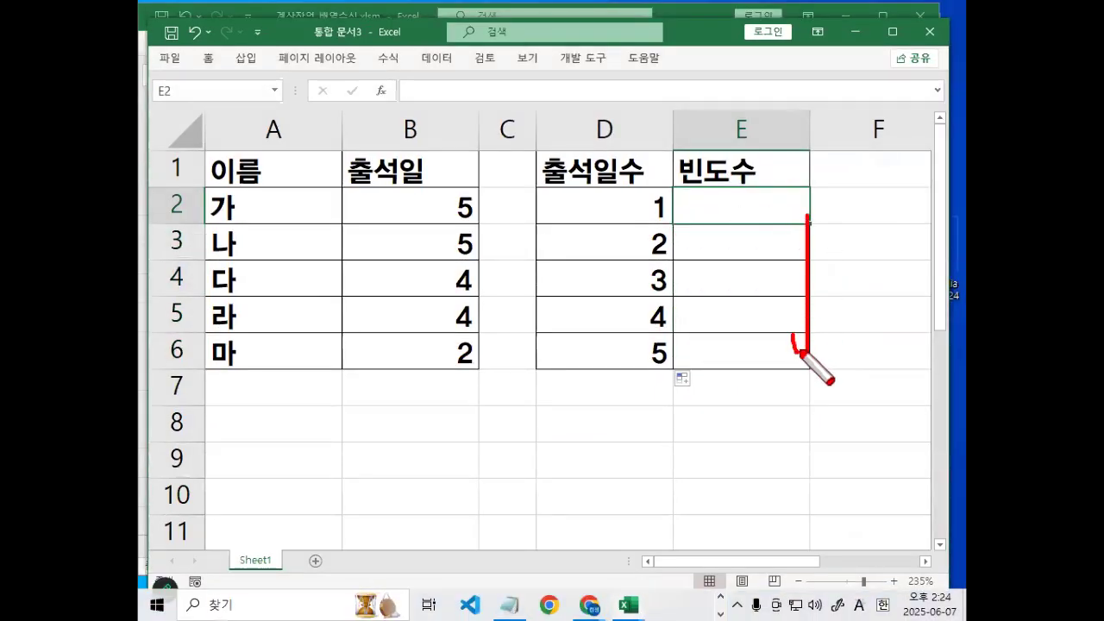
left_click_drag(904, 209, 818, 324)
left_click_drag(809, 222, 925, 345)
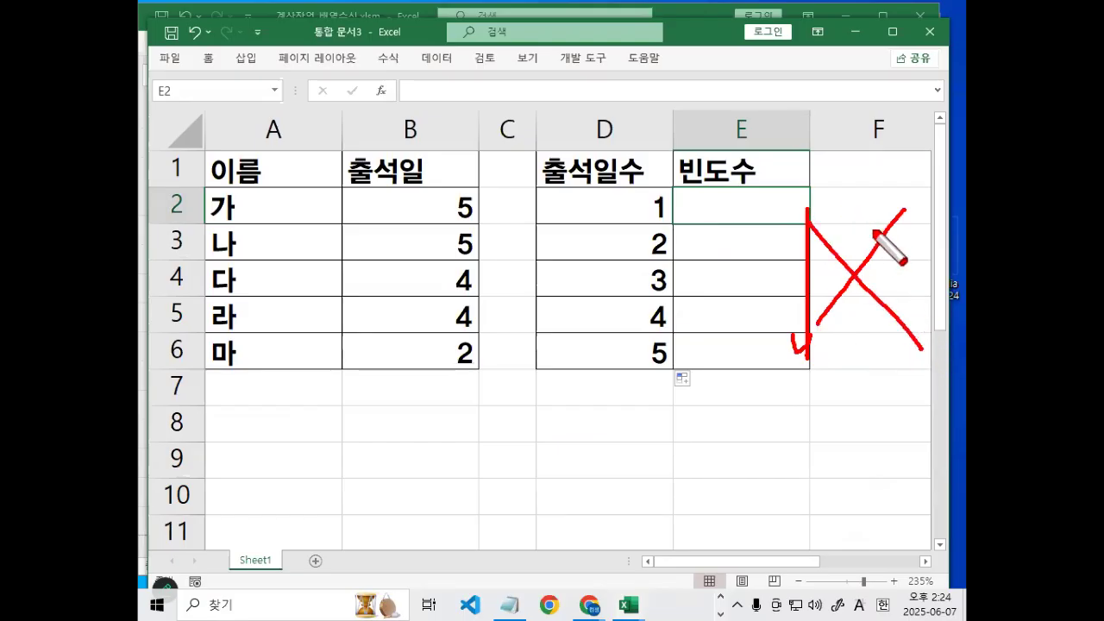
key("Delete")
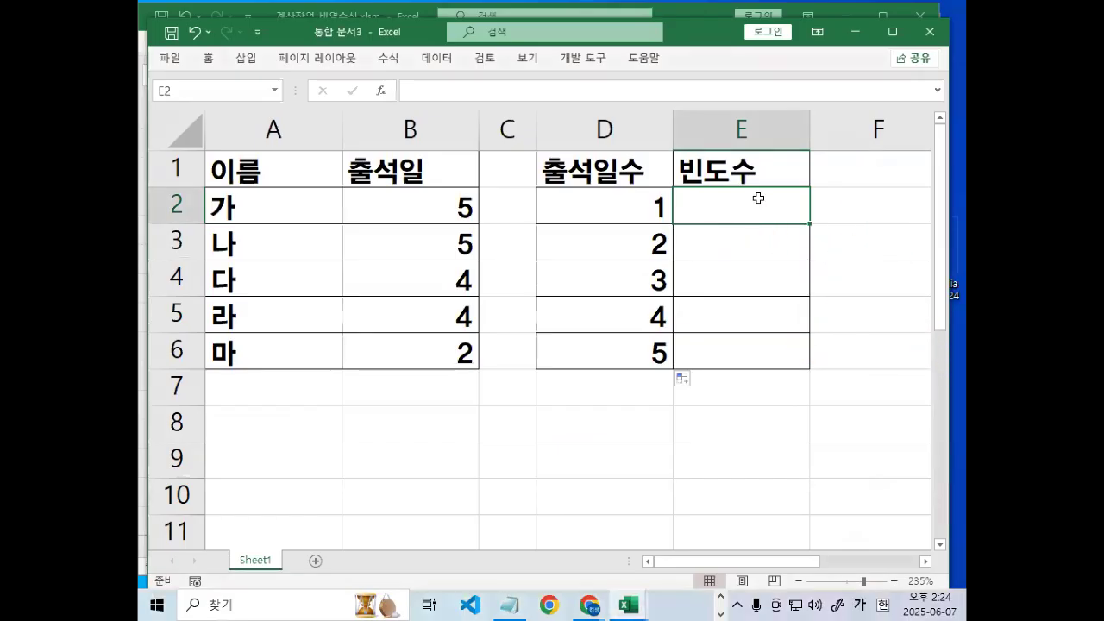
Set the screen pen's shape to 사각형 and outline the 출석일 values B2:B6 with a red rectangle.
right_click(387, 436)
mouse_move(432, 474)
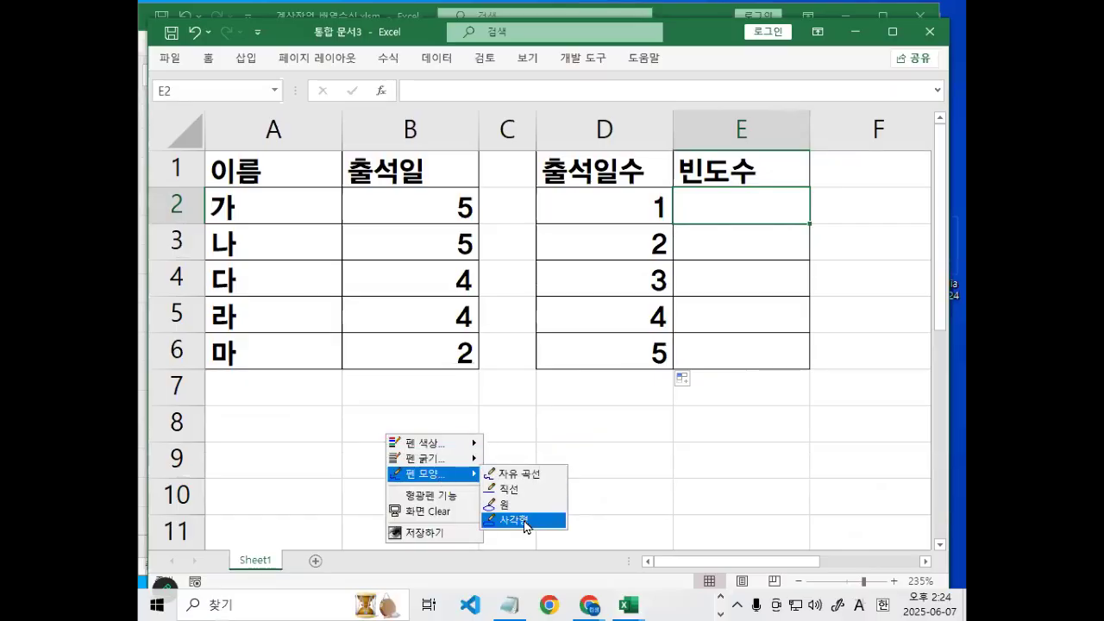
left_click(518, 520)
left_click_drag(374, 236, 479, 369)
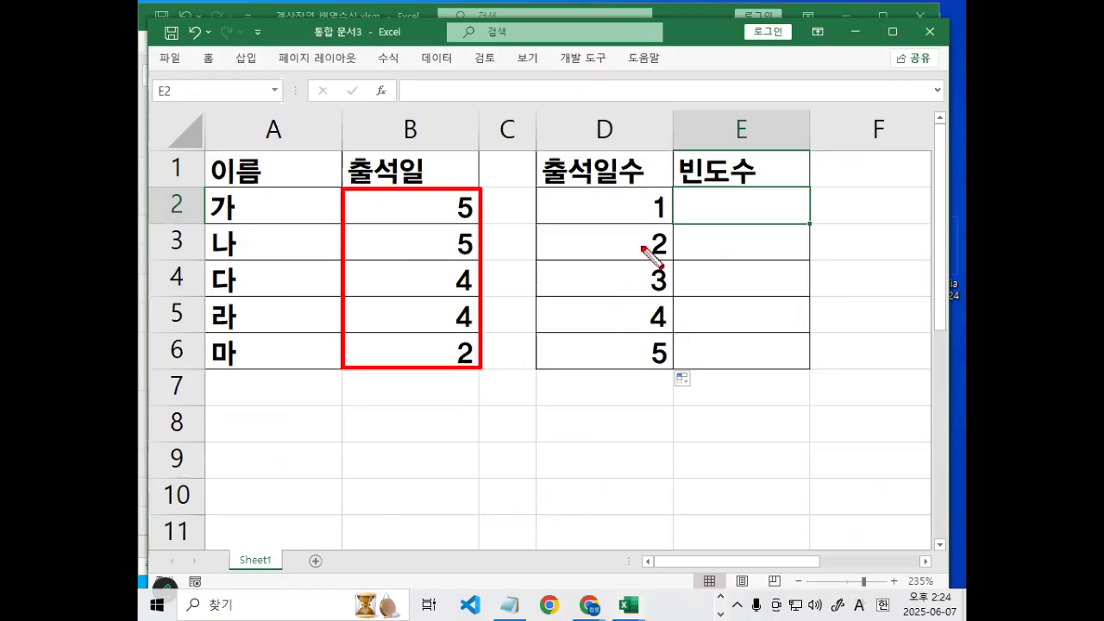
Outline the 출석일수 values D2:D6 with a blue screen-pen rectangle.
right_click(526, 461)
mouse_move(569, 469)
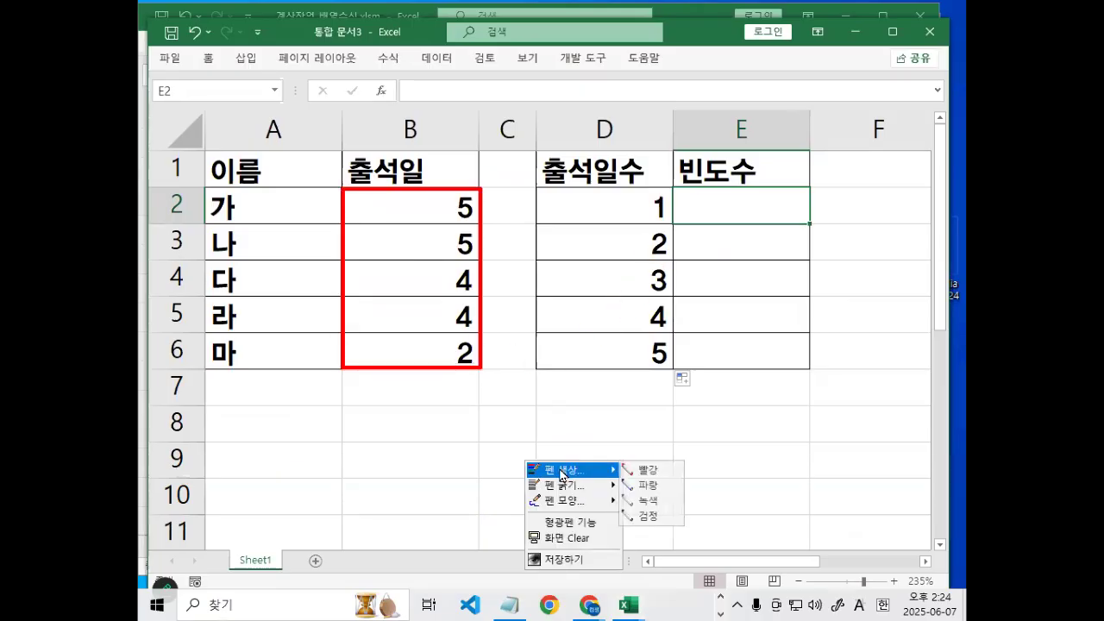
right_click(578, 386)
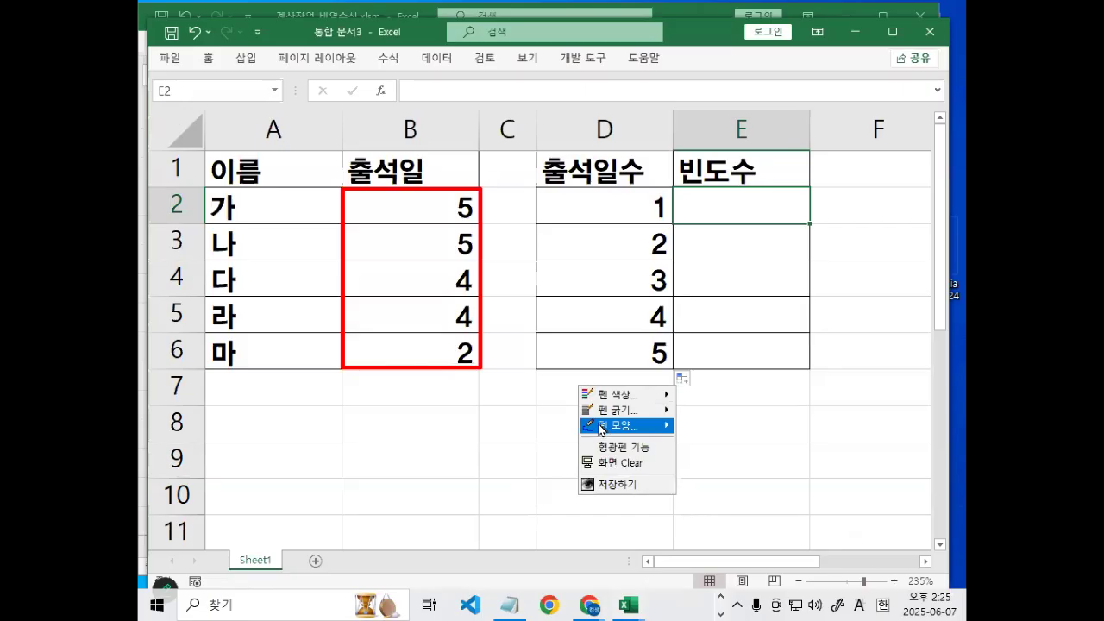
mouse_move(601, 427)
left_click(706, 471)
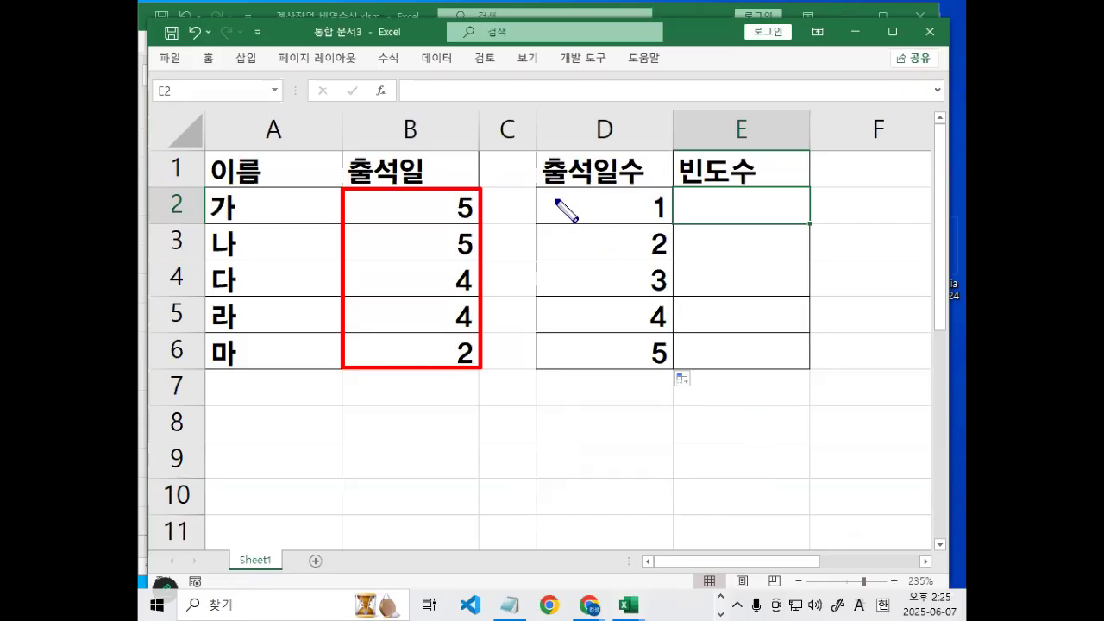
left_click_drag(537, 189, 675, 371)
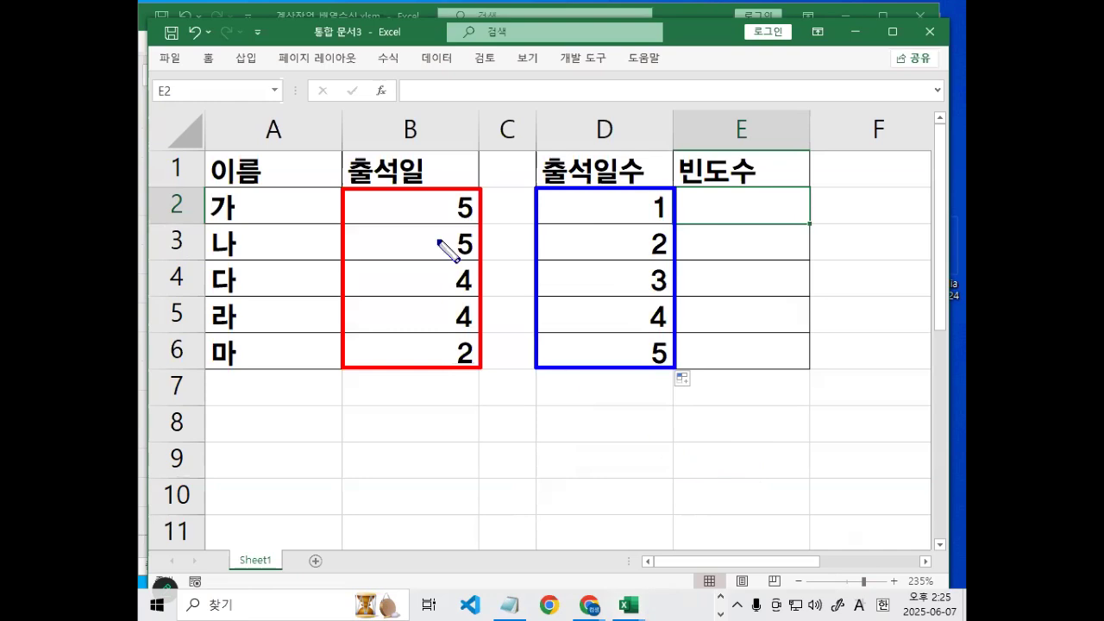
Outline the 빈도수 cells E2:E6 with a green (녹색) screen-pen rectangle.
right_click(621, 495)
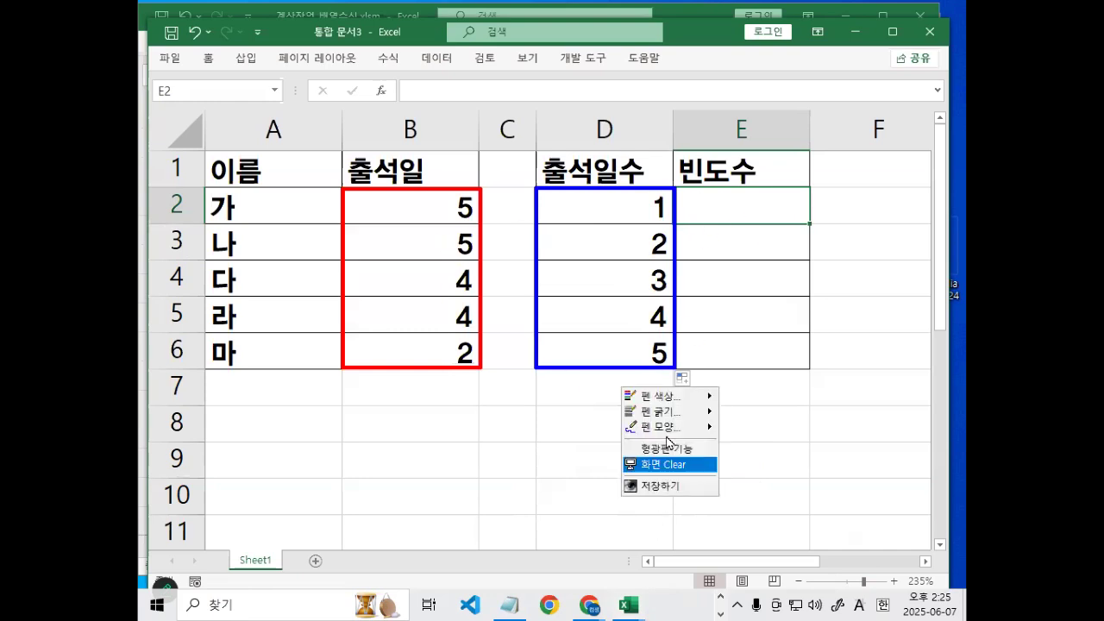
mouse_move(676, 402)
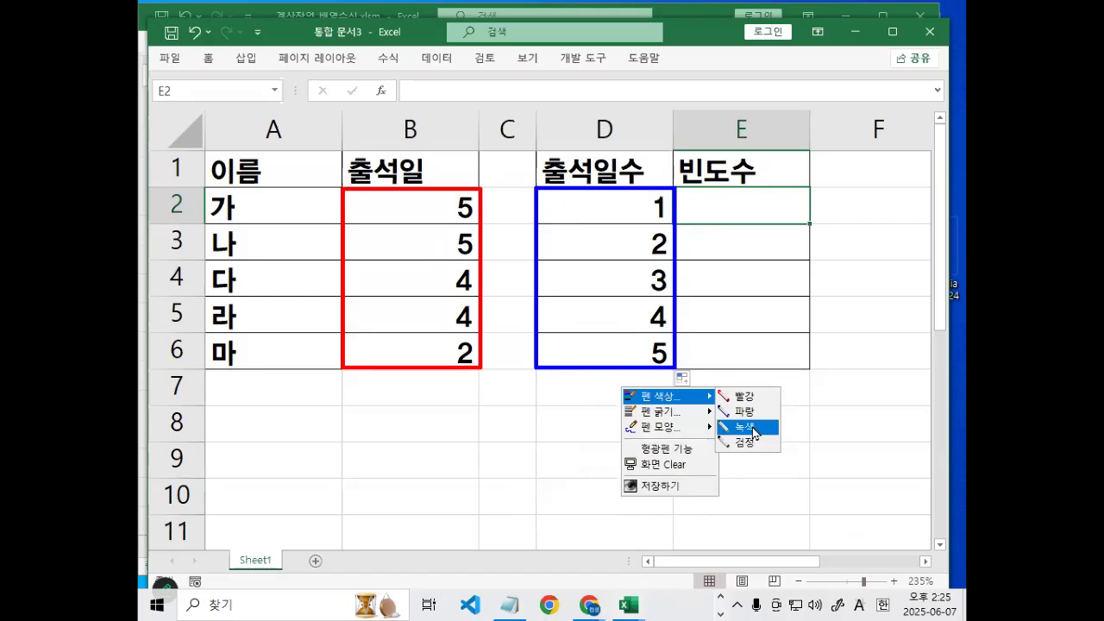
left_click(739, 422)
left_click_drag(791, 358, 812, 371)
Switch the screen pen to red 자유 곡선, draw arrows from B2 to each cell in D2:D6, and circle the values in B2:B6.
right_click(492, 443)
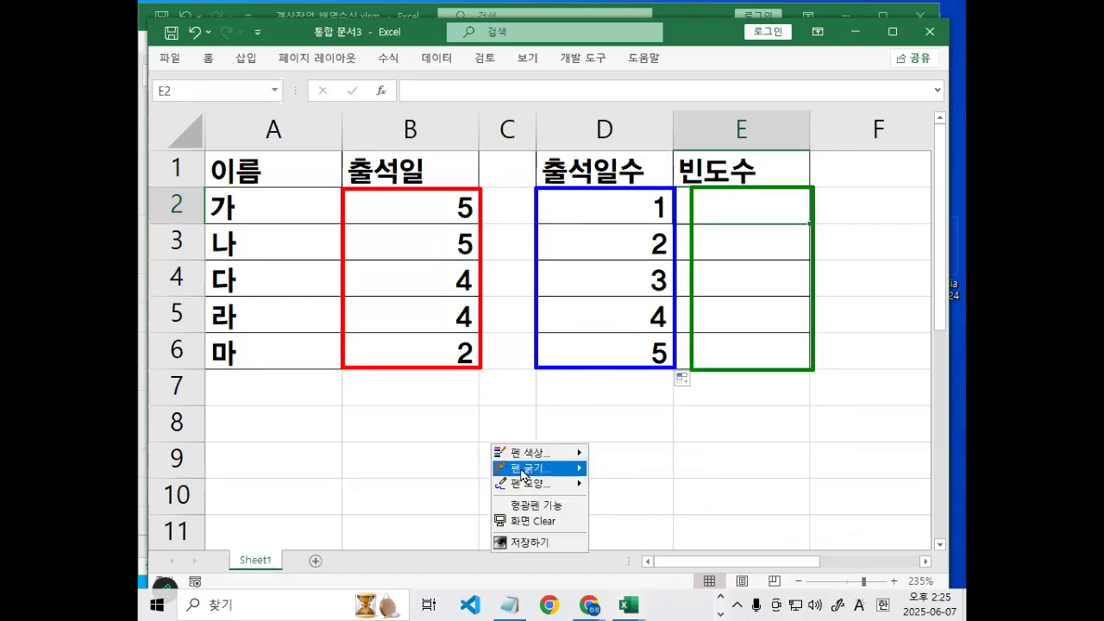
mouse_move(518, 451)
left_click(623, 453)
right_click(517, 435)
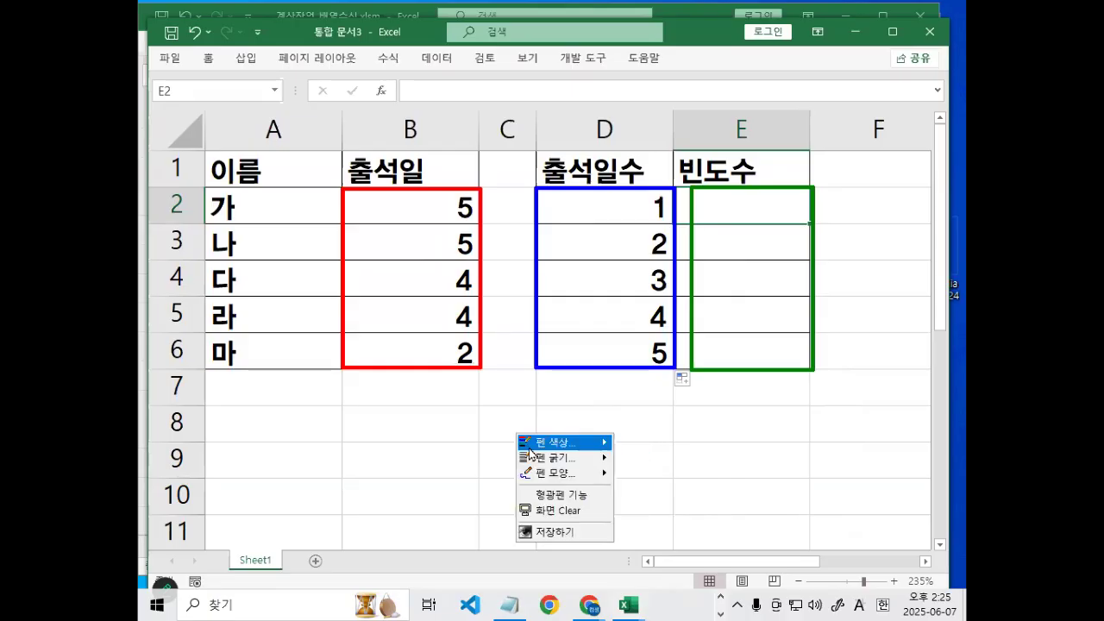
mouse_move(569, 472)
left_click(643, 473)
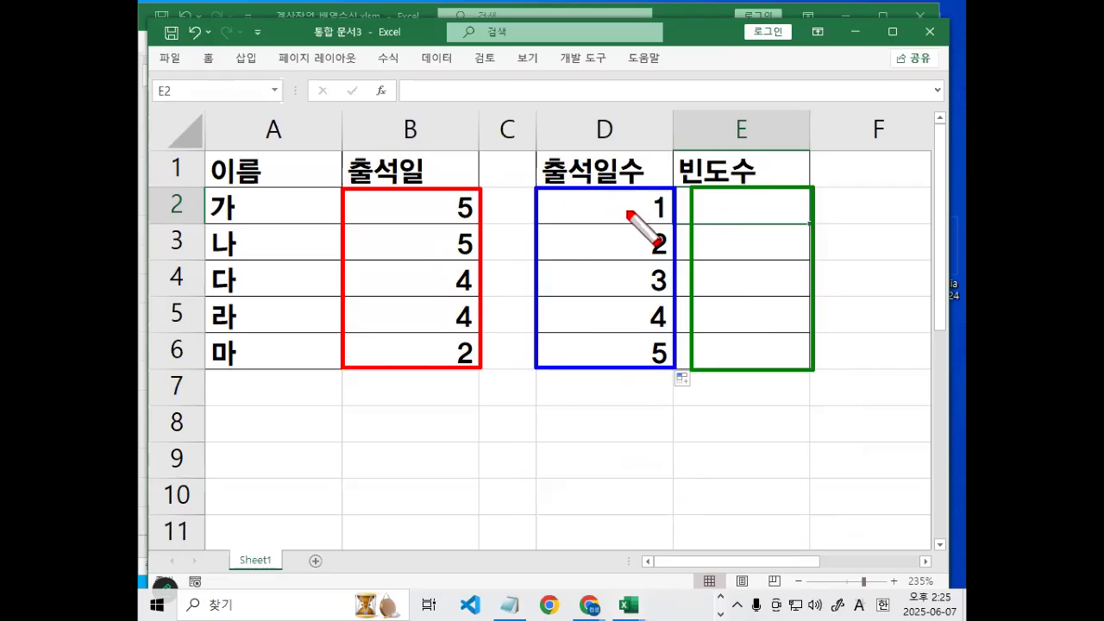
mouse_move(479, 208)
left_mouse_down()
mouse_move(550, 207)
mouse_move(542, 212)
left_mouse_up()
mouse_move(473, 208)
left_mouse_down()
mouse_move(540, 248)
mouse_move(526, 252)
left_mouse_up()
mouse_move(477, 211)
left_mouse_down()
mouse_move(536, 278)
mouse_move(532, 292)
left_mouse_up()
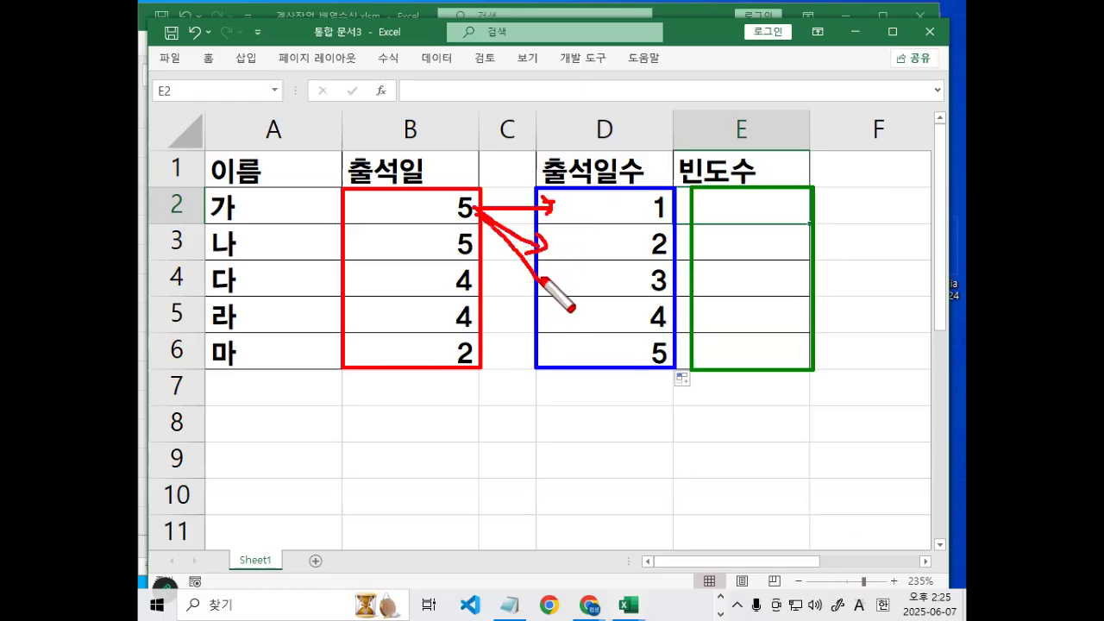
left_click_drag(474, 210, 543, 335)
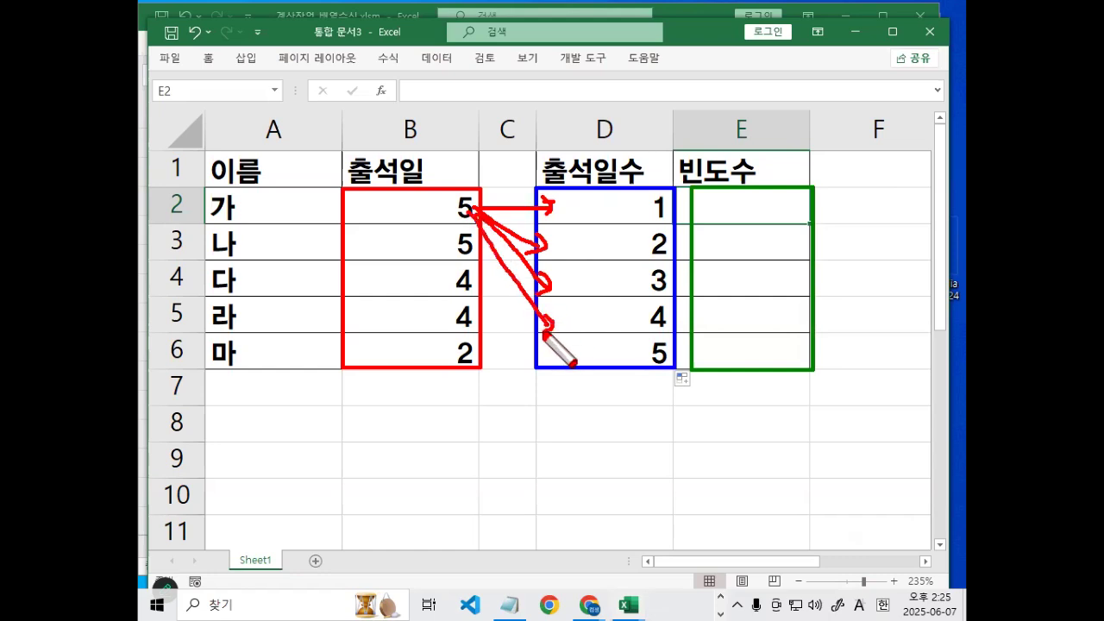
mouse_move(472, 211)
left_mouse_down()
mouse_move(546, 352)
mouse_move(566, 368)
mouse_move(547, 380)
left_mouse_up()
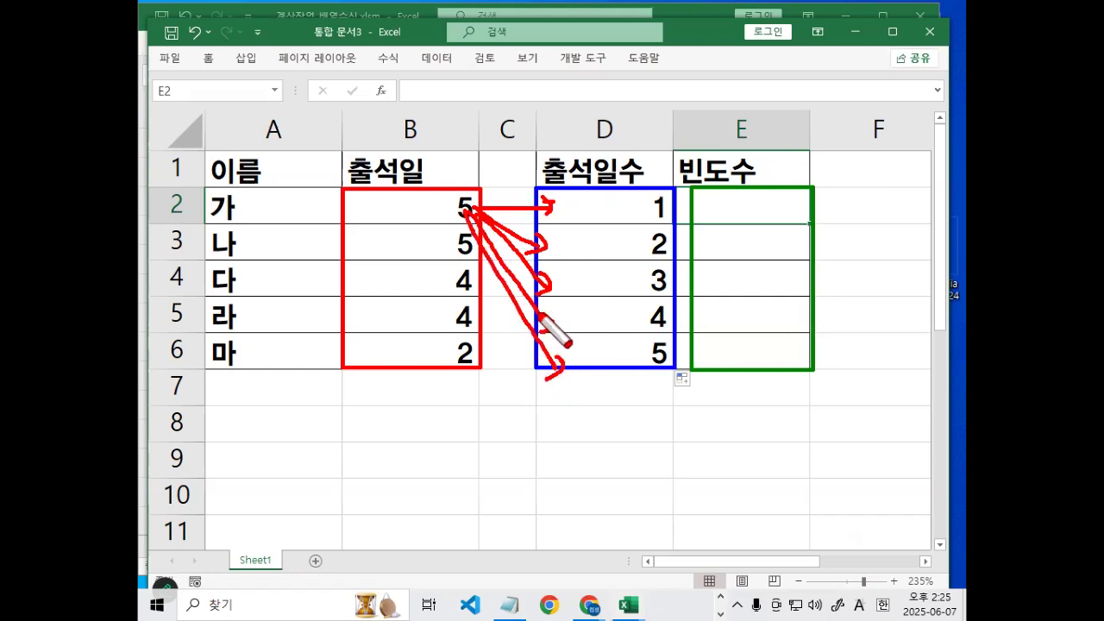
mouse_move(457, 368)
left_mouse_down()
mouse_move(376, 274)
mouse_move(472, 212)
mouse_move(454, 371)
left_mouse_up()
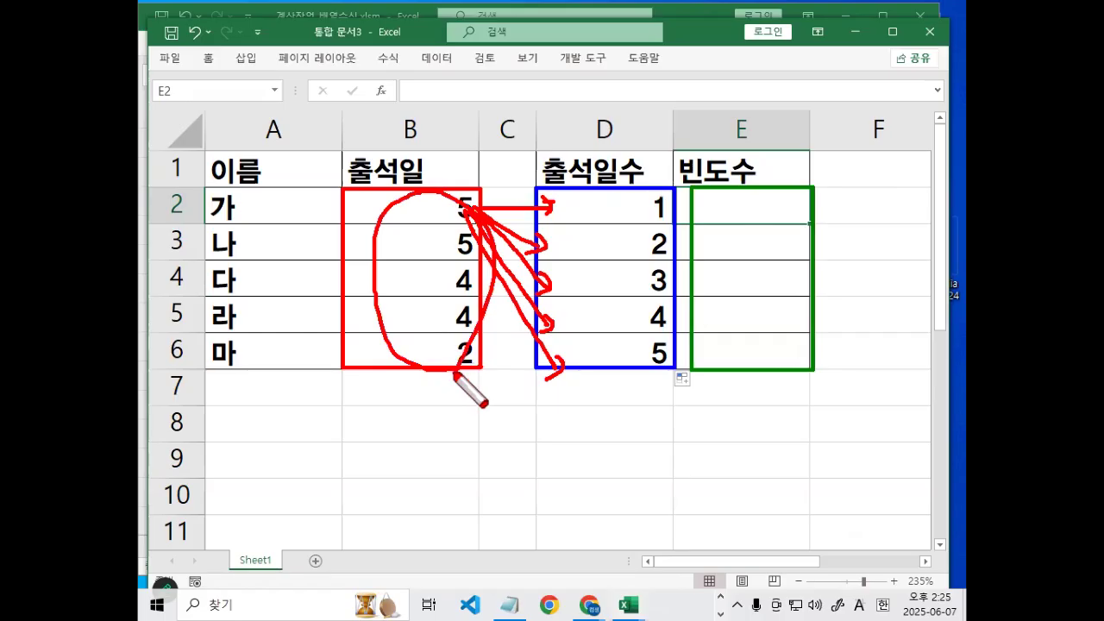
Mark each 출석일수 value in D2:D6 with a red screen-pen check mark.
mouse_move(625, 203)
left_mouse_down()
mouse_move(646, 201)
mouse_move(634, 280)
mouse_move(645, 268)
left_mouse_up()
left_click_drag(623, 300, 639, 298)
left_click_drag(614, 366, 645, 343)
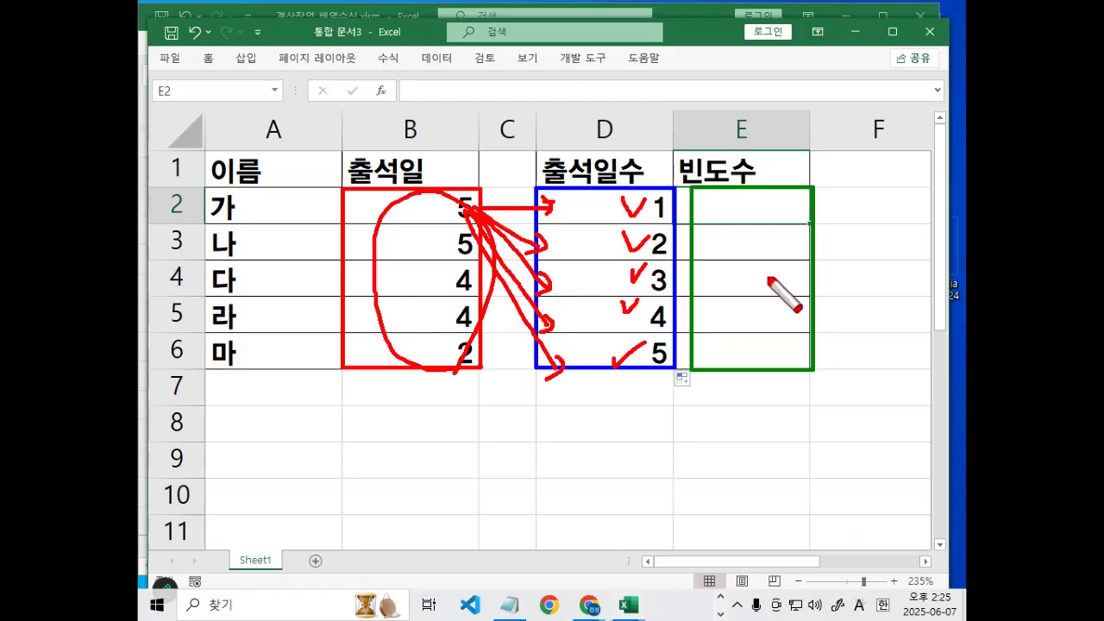
Circle the first 출석일수 value, bracket the matching 출석일 values, and handwrite the counts 0, 1, 0, 2, 2 in E2:E6.
mouse_move(677, 216)
left_mouse_down()
mouse_move(645, 234)
mouse_move(681, 198)
left_mouse_up()
left_click_drag(450, 205, 448, 356)
mouse_move(747, 195)
left_mouse_down()
mouse_move(757, 222)
mouse_move(772, 205)
mouse_move(747, 194)
mouse_move(748, 260)
mouse_move(764, 292)
mouse_move(741, 271)
left_mouse_up()
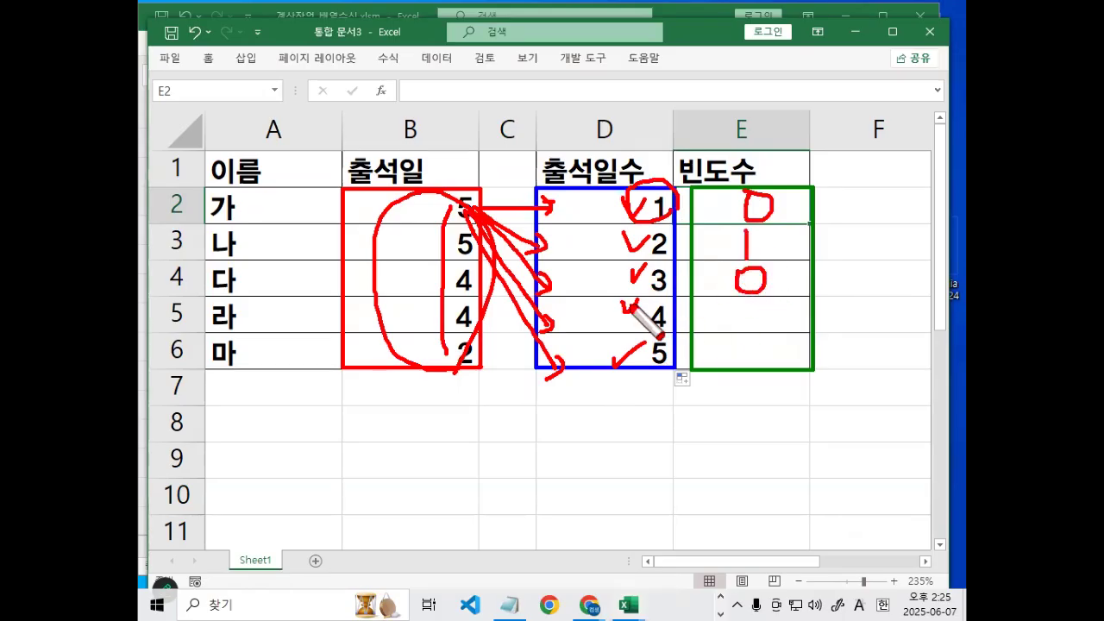
mouse_move(448, 274)
left_mouse_down()
mouse_move(437, 284)
mouse_move(448, 320)
left_mouse_up()
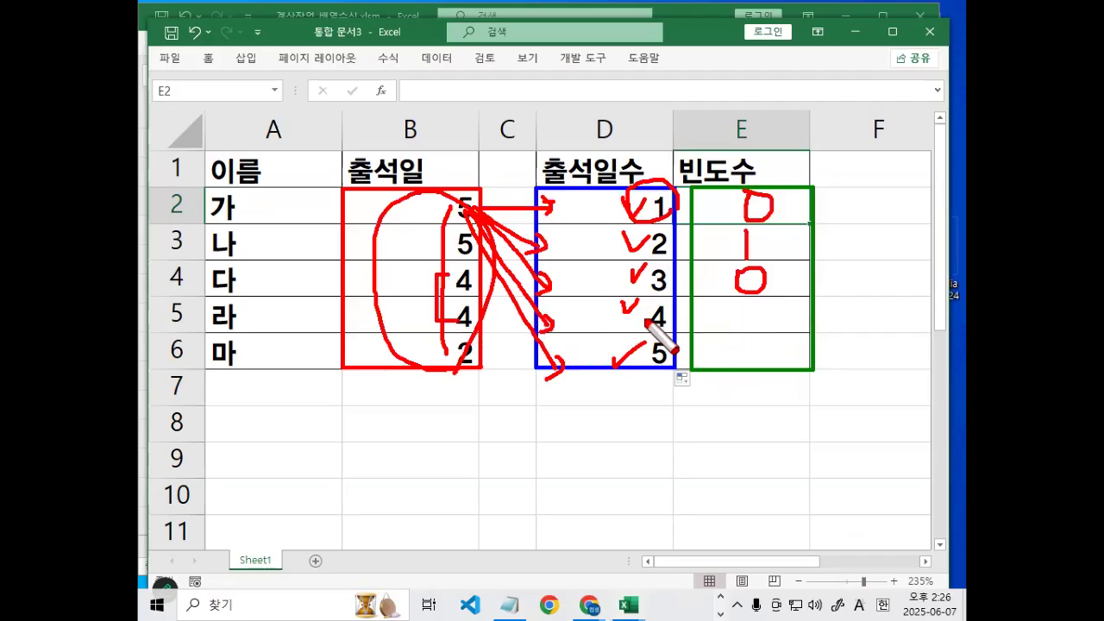
mouse_move(729, 312)
left_mouse_down()
mouse_move(731, 330)
mouse_move(752, 327)
mouse_move(733, 356)
mouse_move(745, 366)
left_mouse_up()
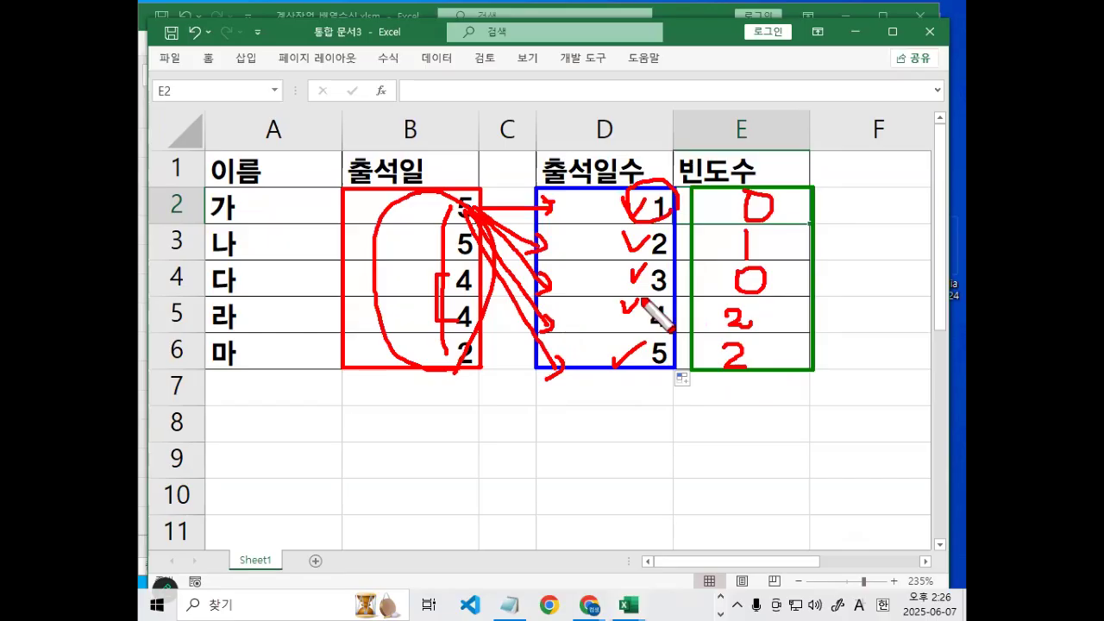
Add a second red check mark to each cell in D2:D6 and circle the handwritten 빈도수 column.
left_click_drag(569, 193, 609, 184)
left_click_drag(584, 245, 614, 230)
left_click_drag(580, 282, 608, 264)
left_click_drag(577, 312, 605, 299)
left_click_drag(583, 352, 615, 332)
mouse_move(805, 330)
left_mouse_down()
mouse_move(788, 160)
mouse_move(810, 399)
left_mouse_up()
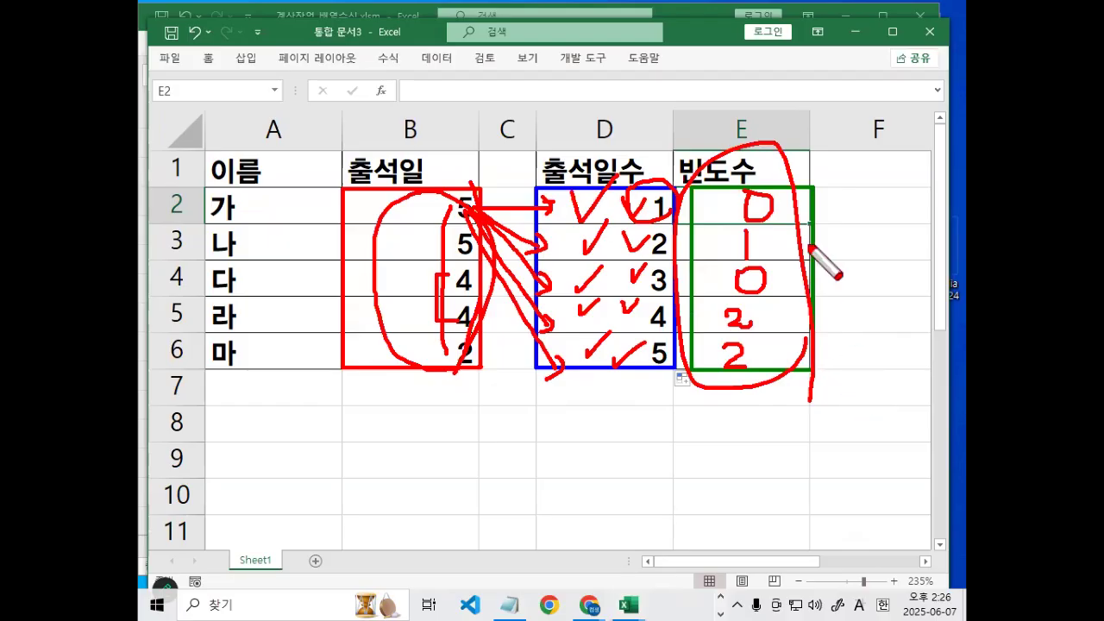
Clear the pen marks, select E2:E6, and start a FREQUENCY formula in the range.
mouse_move(695, 190)
left_mouse_down()
mouse_move(697, 369)
mouse_move(812, 372)
mouse_move(816, 188)
mouse_move(719, 191)
mouse_move(735, 352)
left_mouse_up()
key("Escape")
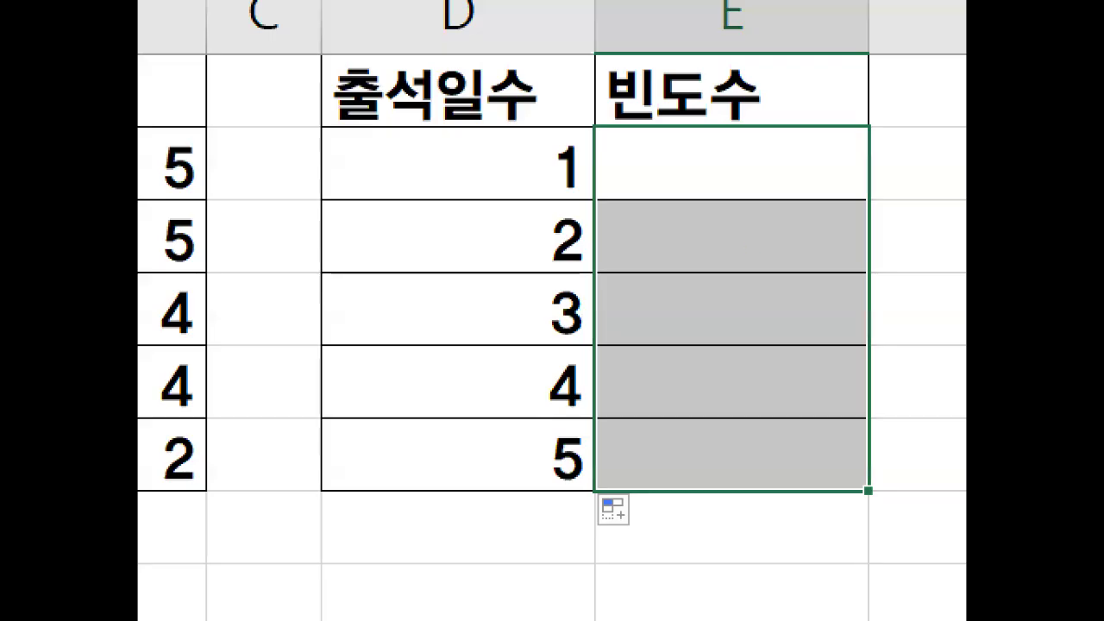
mouse_move(819, 284)
left_mouse_down()
mouse_move(819, 340)
mouse_move(803, 246)
mouse_move(812, 336)
left_mouse_up()
key("Escape")
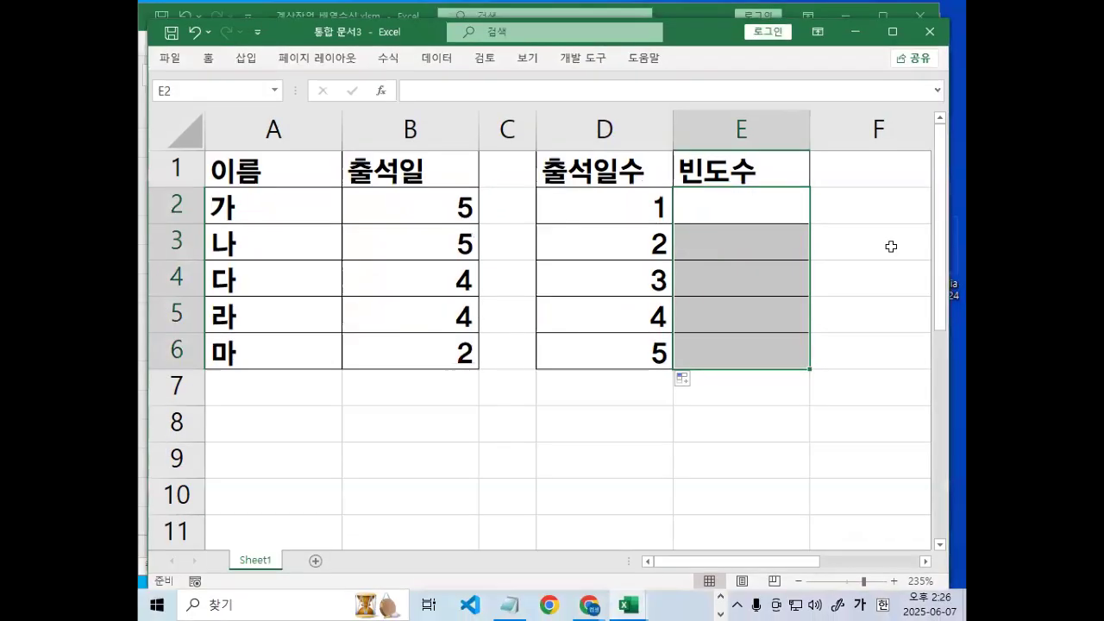
type("=")
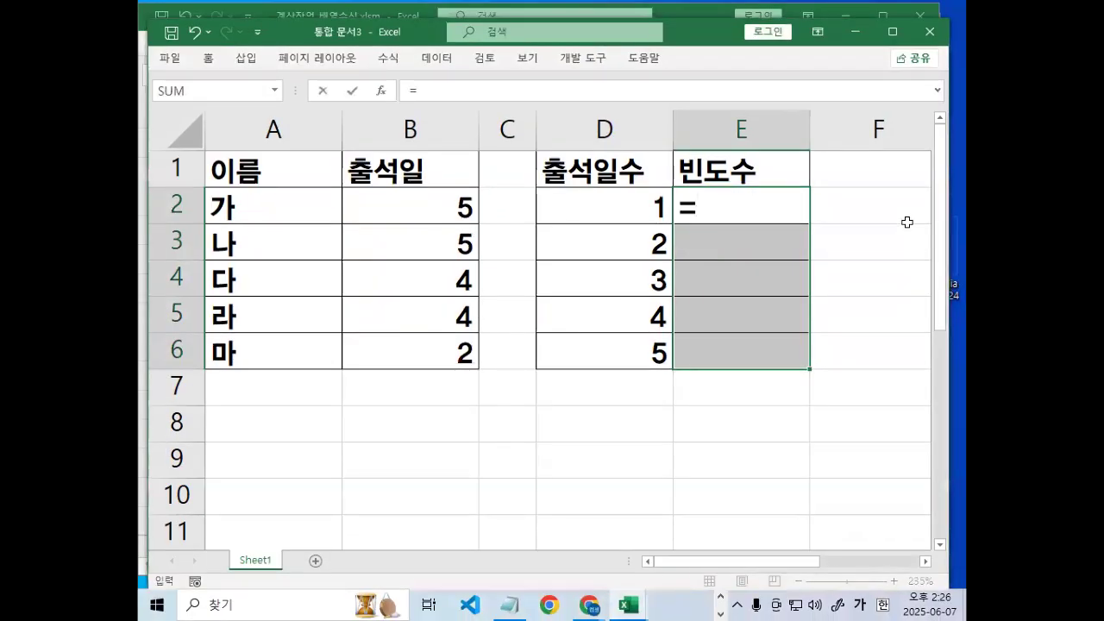
type("ㄹ")
key("BackSpace")
type("FR")
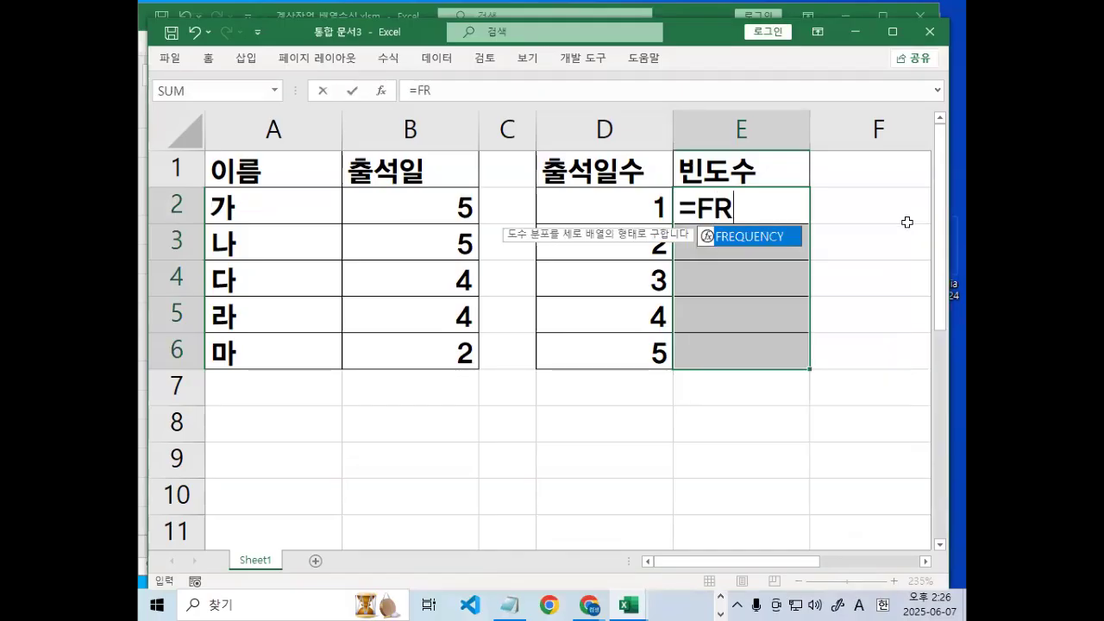
double_click(792, 238)
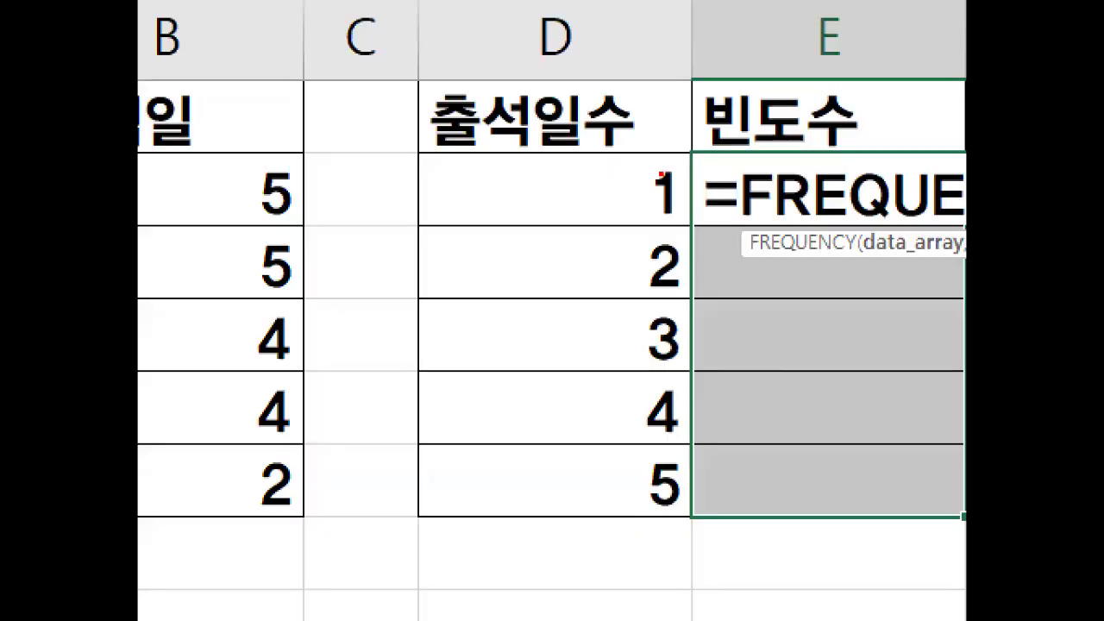
Circle the 출석일 values with the red screen pen, draw an arrow to 출석일수, and tick its values.
left_click_drag(658, 193, 493, 514)
left_click_drag(545, 197, 662, 493)
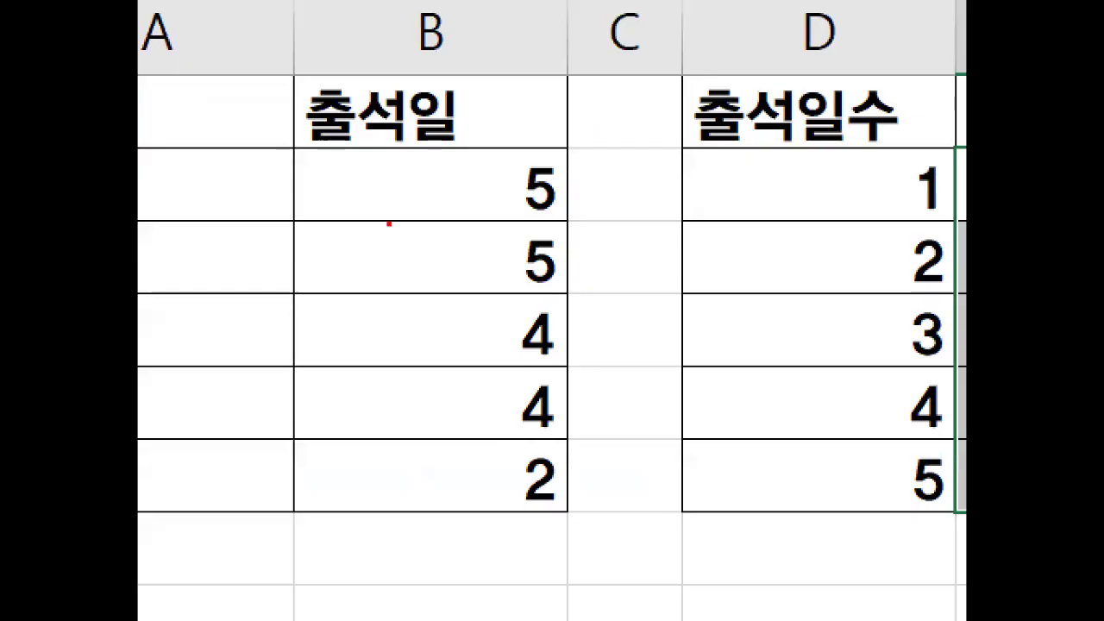
mouse_move(614, 287)
left_mouse_down()
mouse_move(560, 235)
mouse_move(583, 384)
mouse_move(573, 373)
left_mouse_up()
mouse_move(472, 216)
left_mouse_down()
mouse_move(683, 220)
mouse_move(794, 275)
left_mouse_up()
left_click_drag(838, 172, 895, 169)
left_click(874, 207)
left_click_drag(866, 243, 900, 245)
left_click_drag(912, 295, 838, 376)
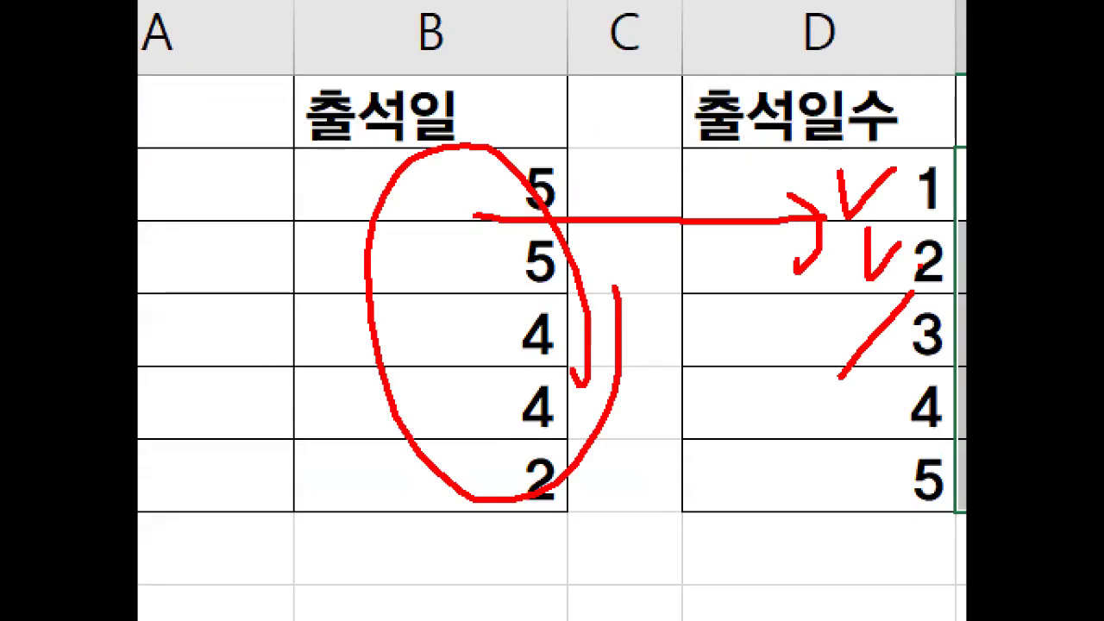
Set the FREQUENCY function's data_array to B2:B6 and its bins_array to D2:D6.
left_click_drag(413, 204, 417, 345)
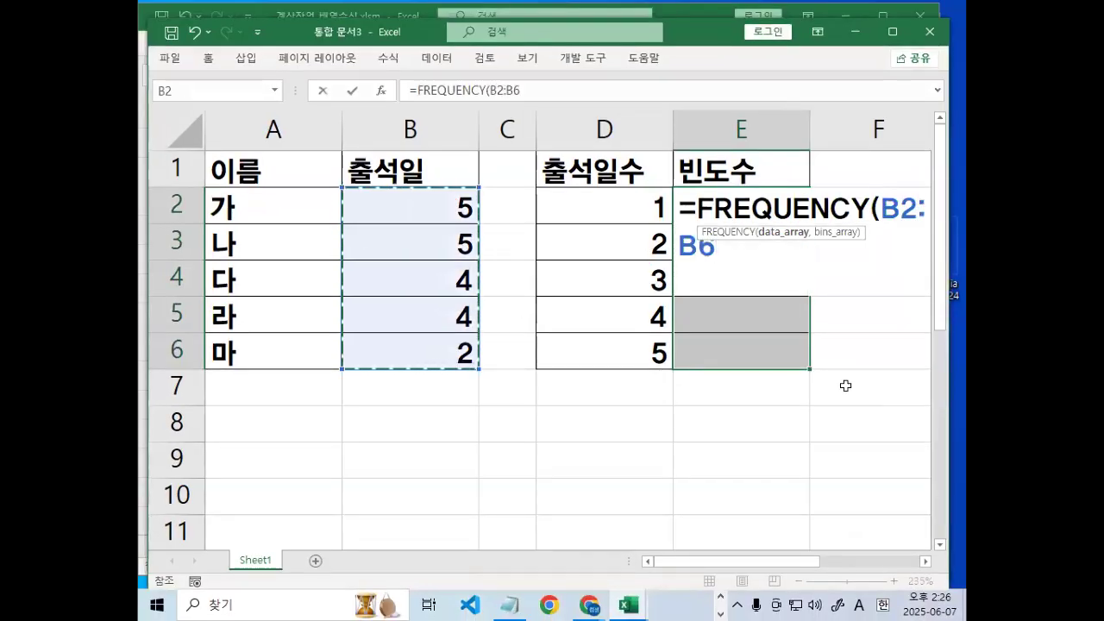
type(",")
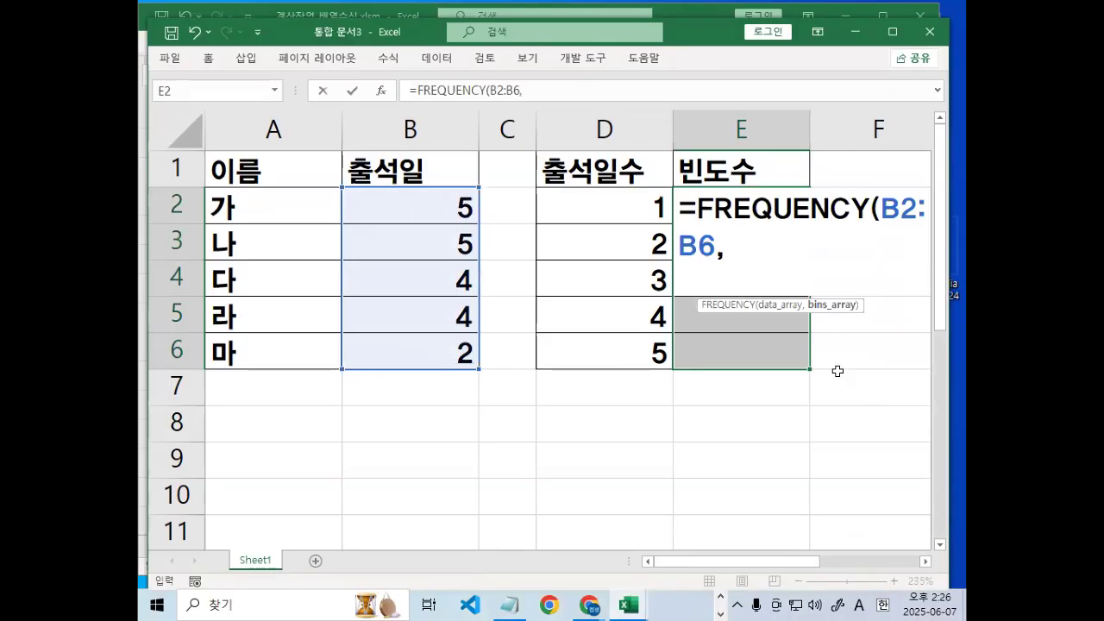
left_click_drag(636, 208, 624, 347)
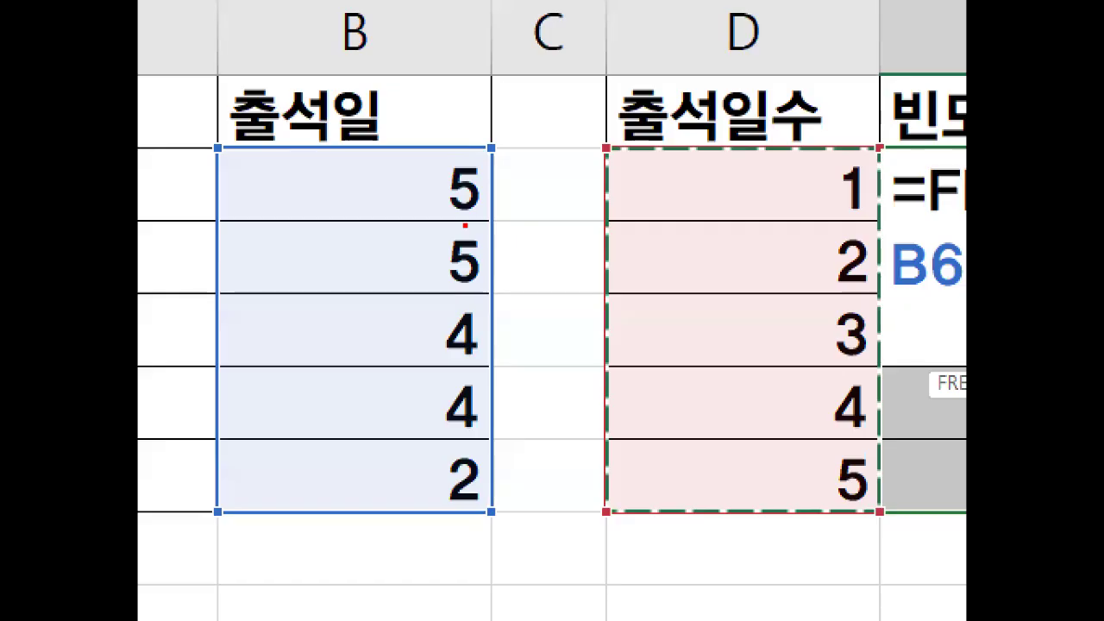
Circle the 출석일 values in red and draw curved arrows from them to the first three 출석일수 cells.
mouse_move(479, 211)
left_mouse_down()
mouse_move(473, 377)
mouse_move(474, 260)
mouse_move(712, 175)
mouse_move(811, 157)
left_mouse_up()
left_click(731, 190)
left_click_drag(466, 234, 669, 271)
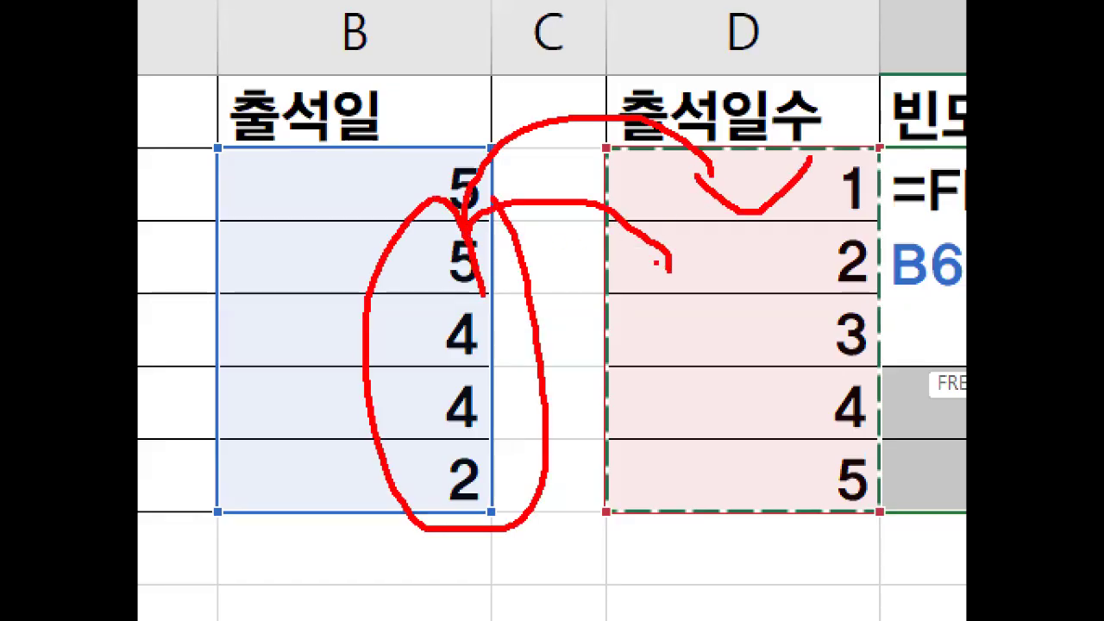
mouse_move(476, 250)
left_mouse_down()
mouse_move(630, 341)
mouse_move(669, 338)
left_mouse_up()
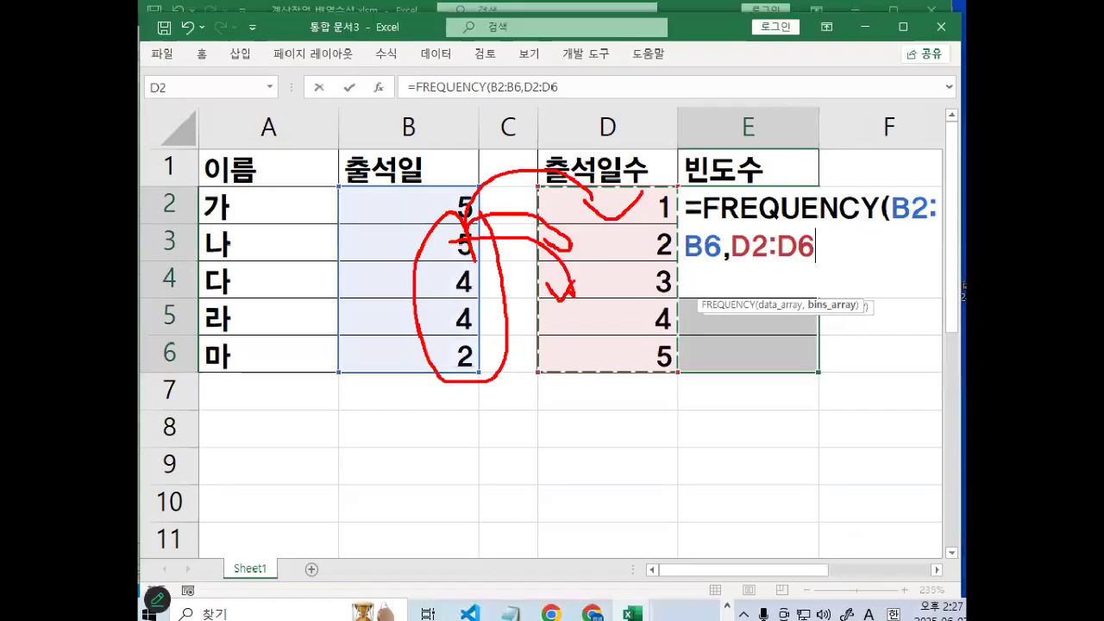
Enter =FREQUENCY(B2:B6,D2:D6) as an array formula across E2:E6 and check the formula in the lower cells.
type(")")
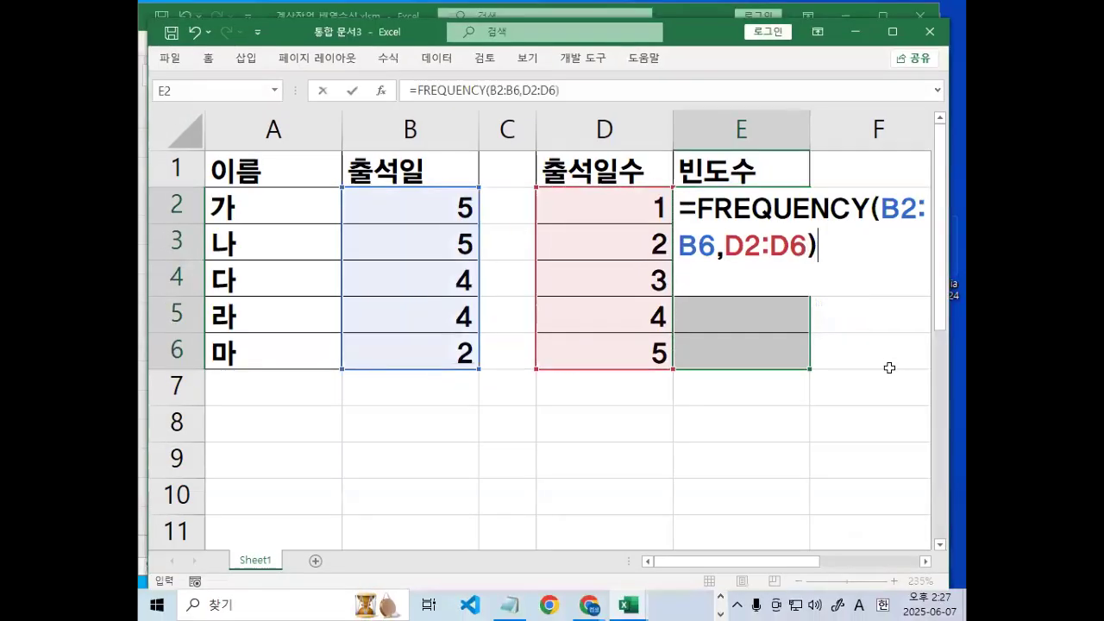
key("ctrl+shift+Return")
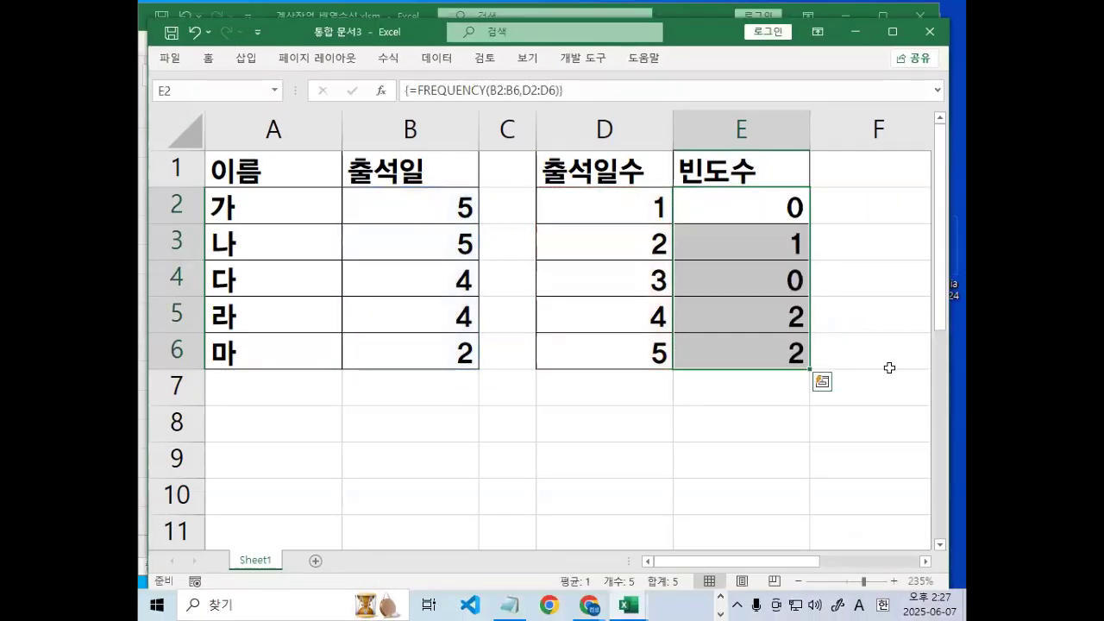
key("Down")
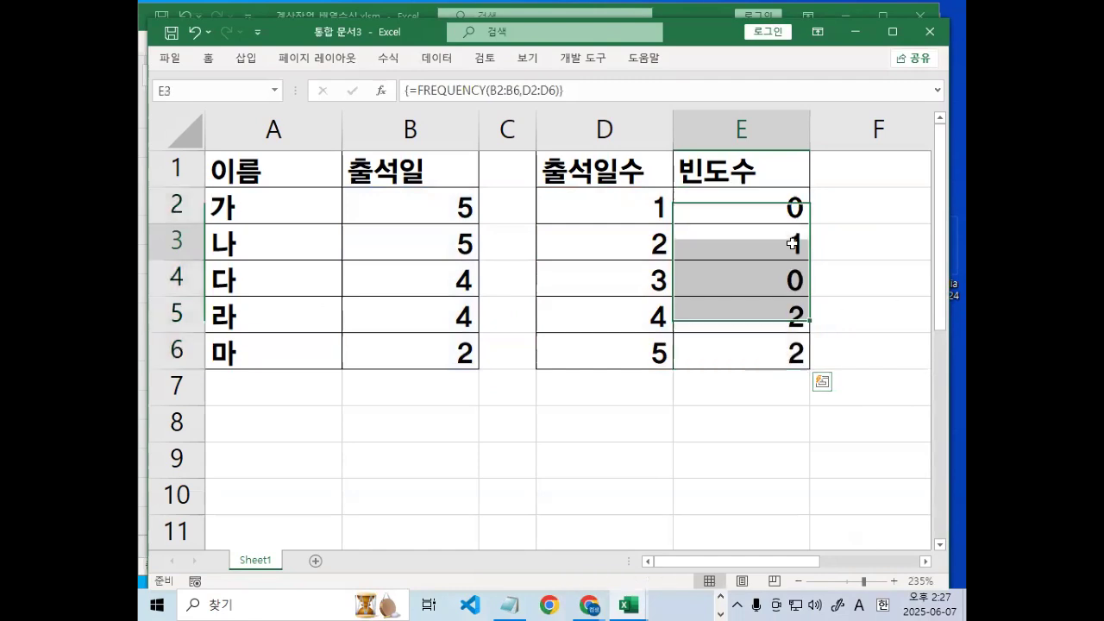
left_click_drag(782, 331, 783, 347)
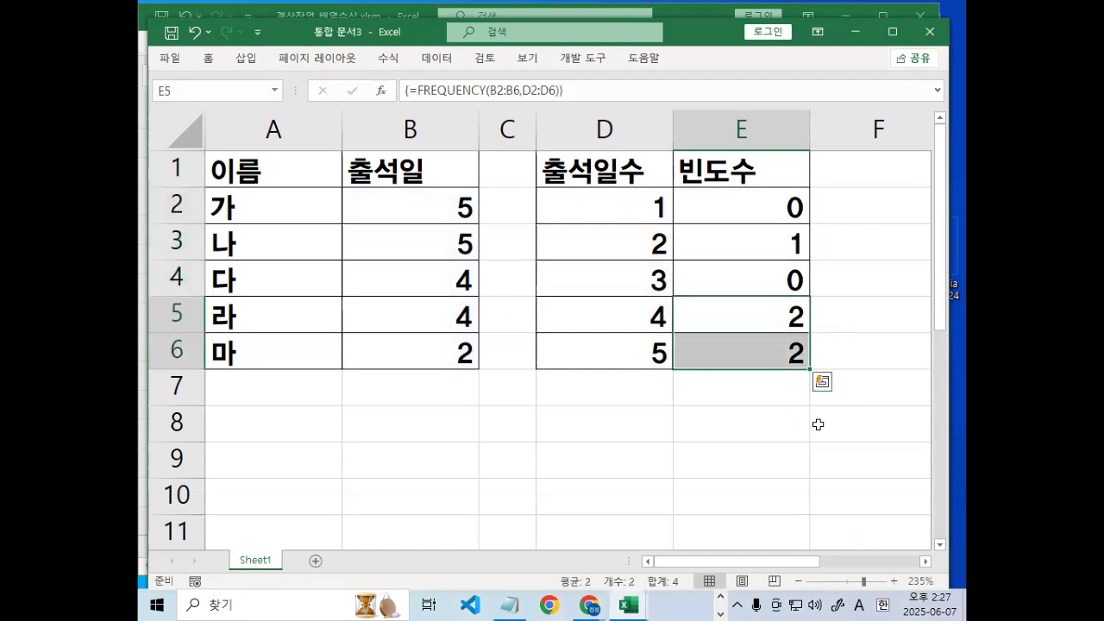
Draw a red pen line down beside E3:E6 and a large X below the table, then clear the marks.
left_click(794, 222)
mouse_move(809, 224)
left_mouse_down()
mouse_move(810, 371)
mouse_move(824, 318)
left_mouse_up()
left_click_drag(780, 385, 727, 459)
left_click_drag(727, 412, 767, 470)
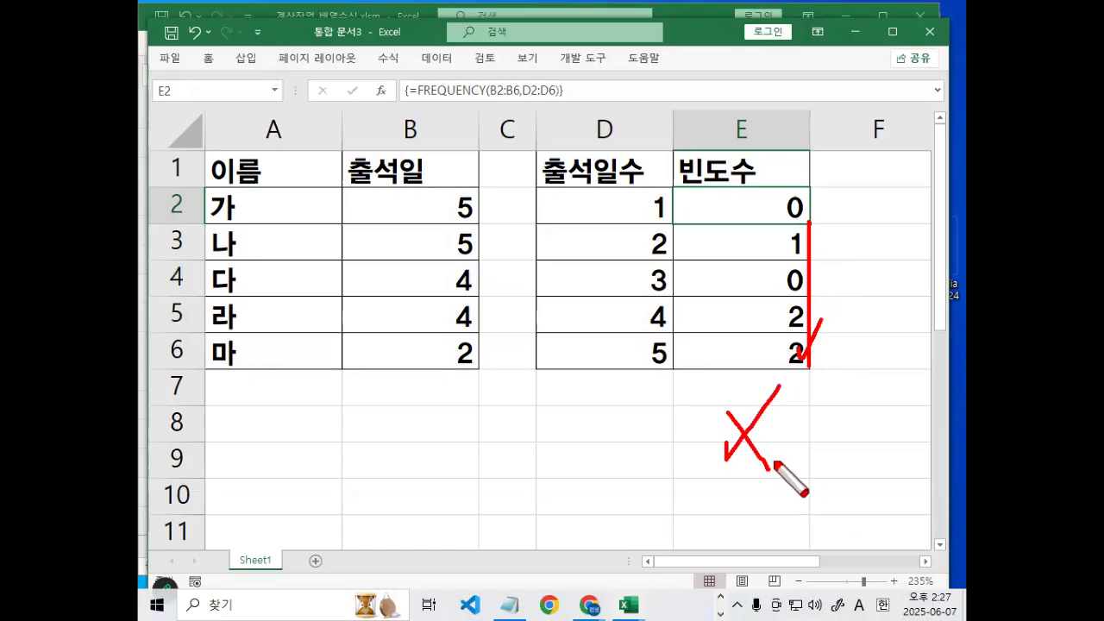
key("Escape")
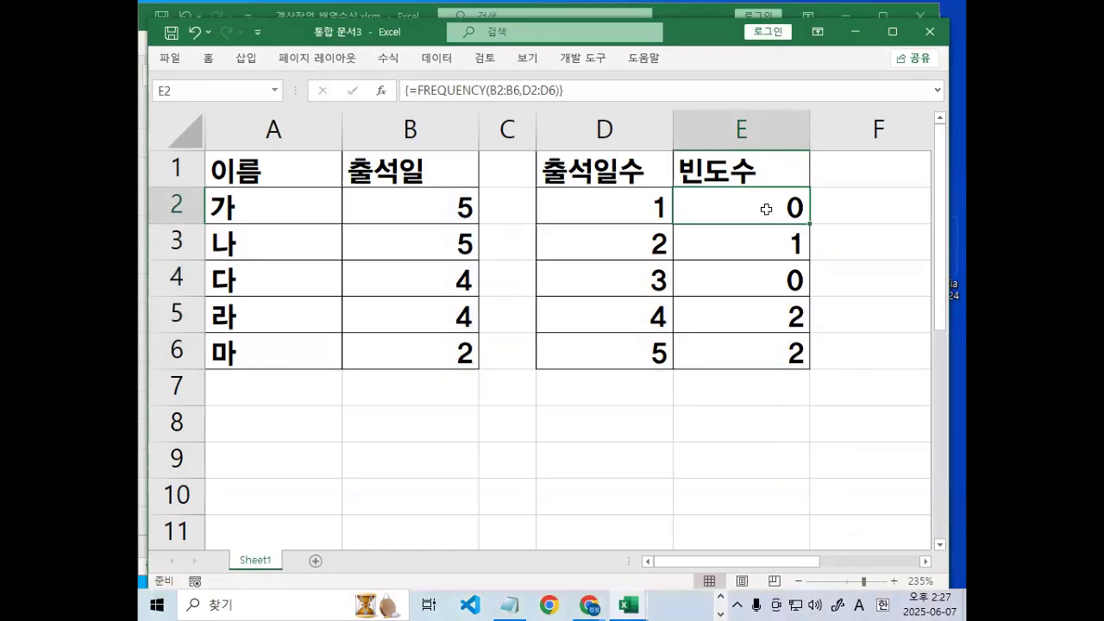
double_click(764, 212)
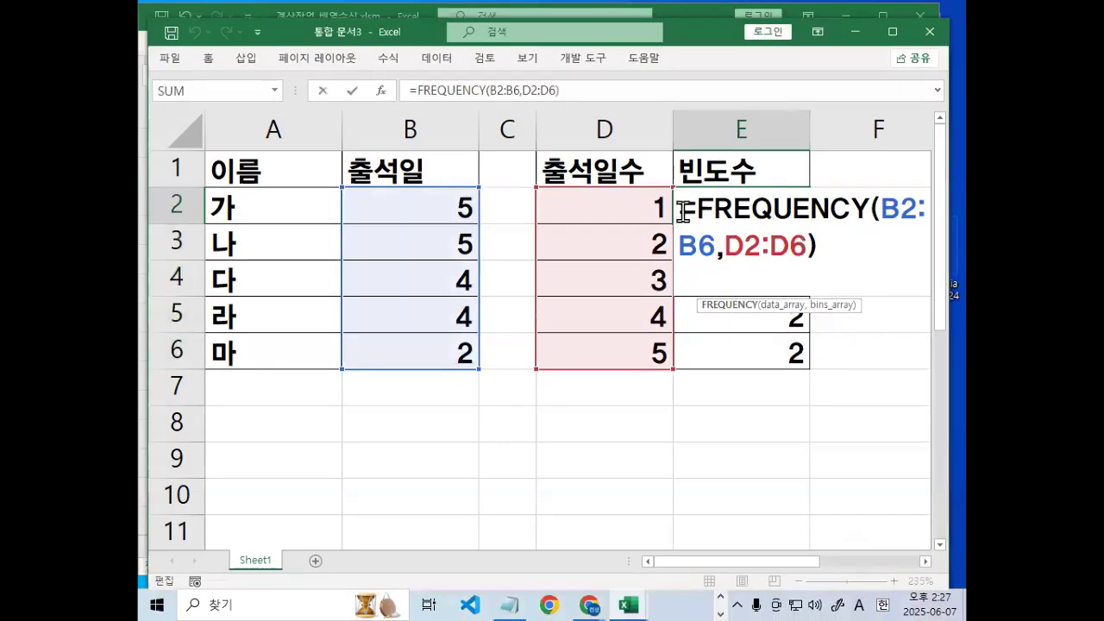
left_click_drag(562, 135, 916, 206)
key("BackSpace")
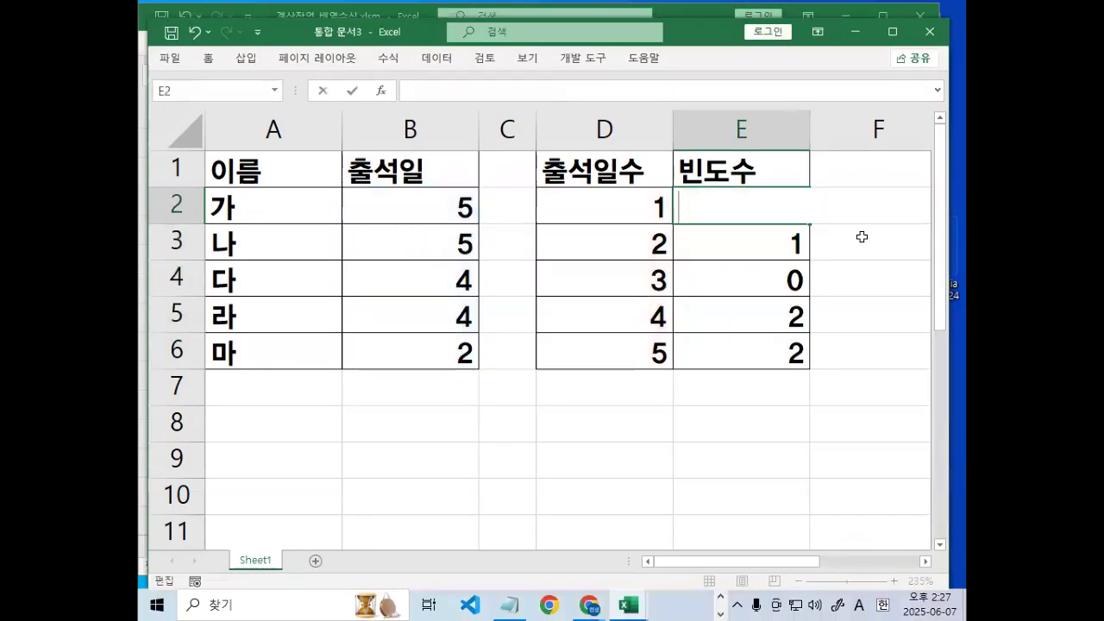
key("Escape")
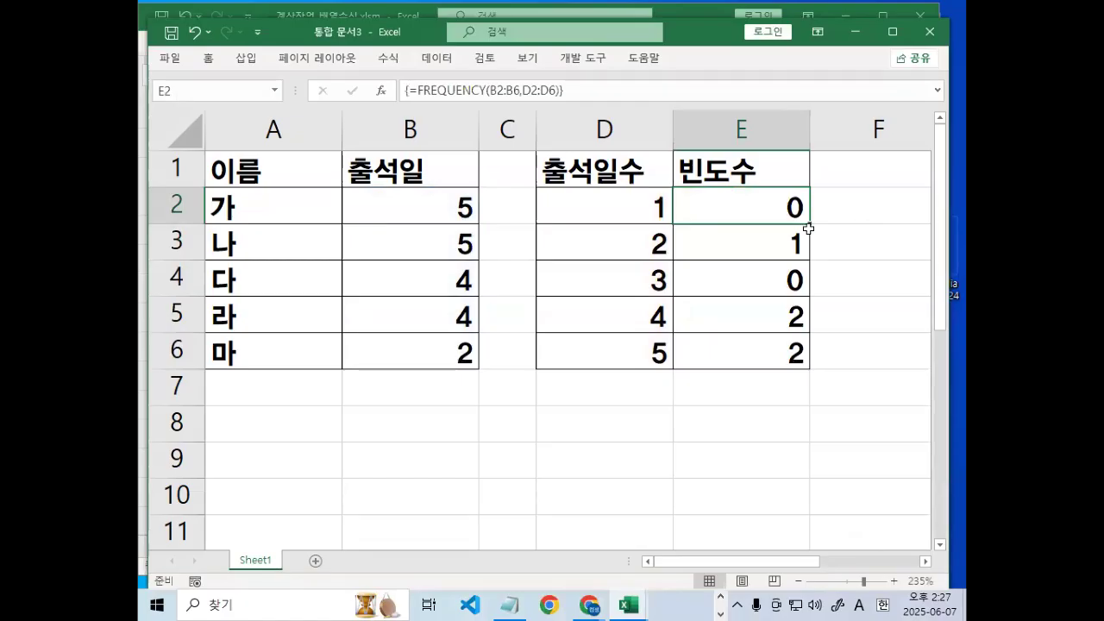
Copy the FREQUENCY formula text from E2 and clear the contents of E2:E6.
double_click(776, 208)
left_click_drag(683, 207, 845, 246)
key("ctrl+c")
key("Escape")
left_click_drag(792, 216, 797, 350)
key("Delete")
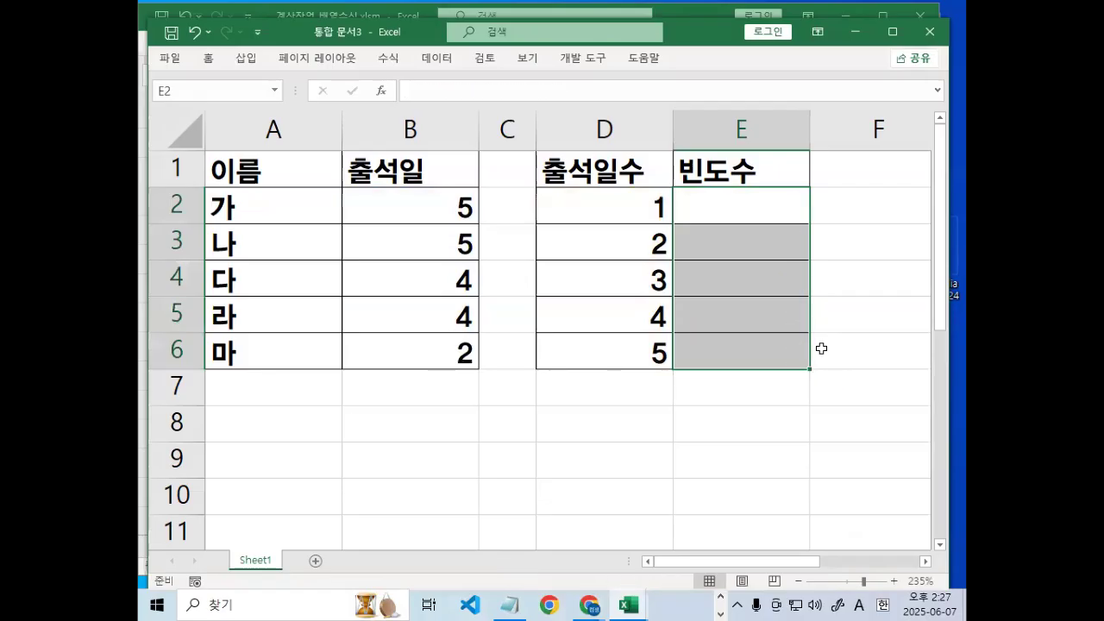
Paste =FREQUENCY(B2:B6,D2:D6) into E2 alone as an array formula and fill it down to E6.
double_click(778, 208)
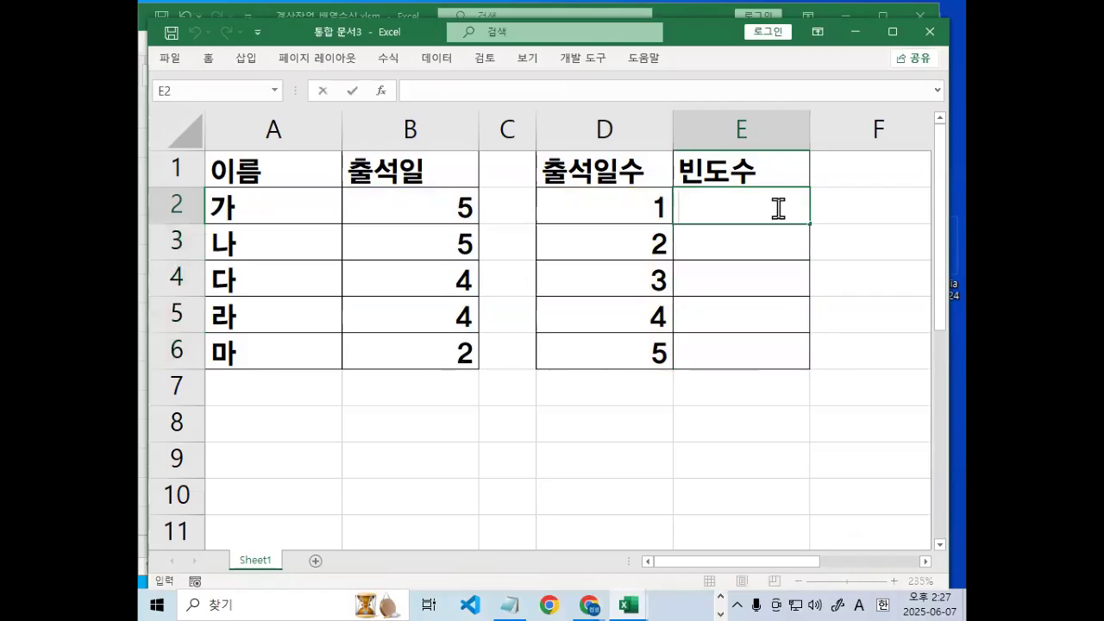
key("ctrl+v")
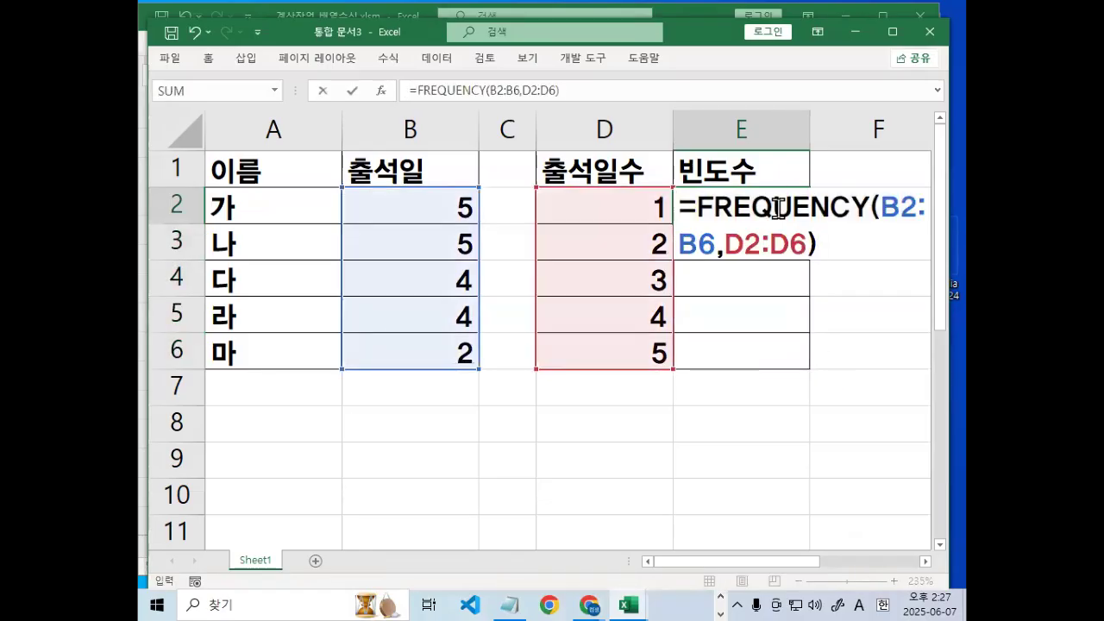
key("ctrl+shift+Return")
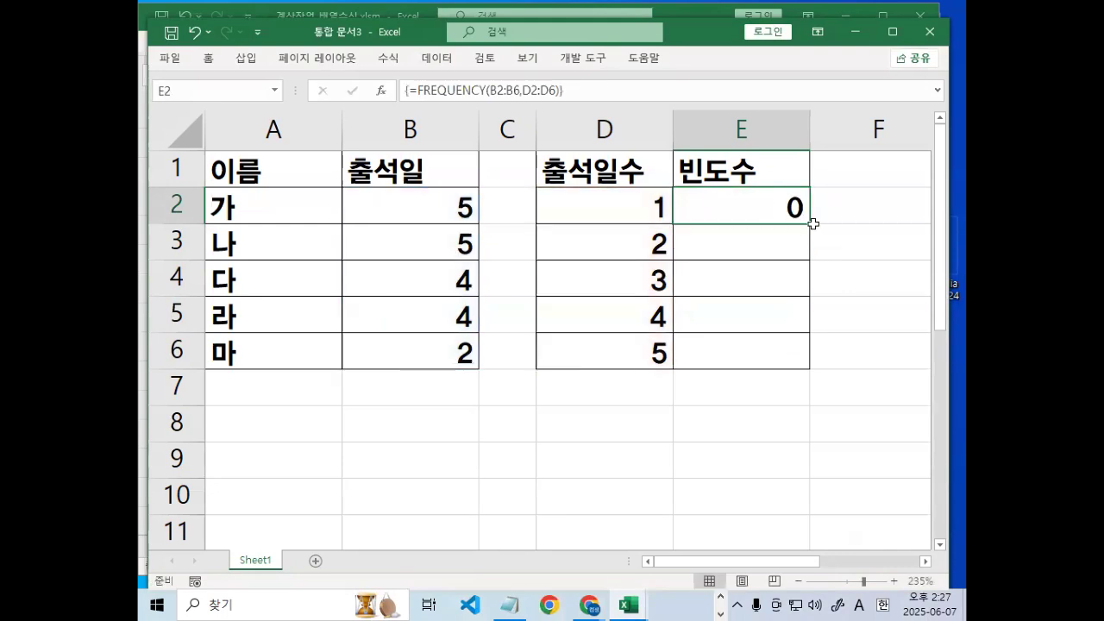
left_click_drag(810, 223, 861, 365)
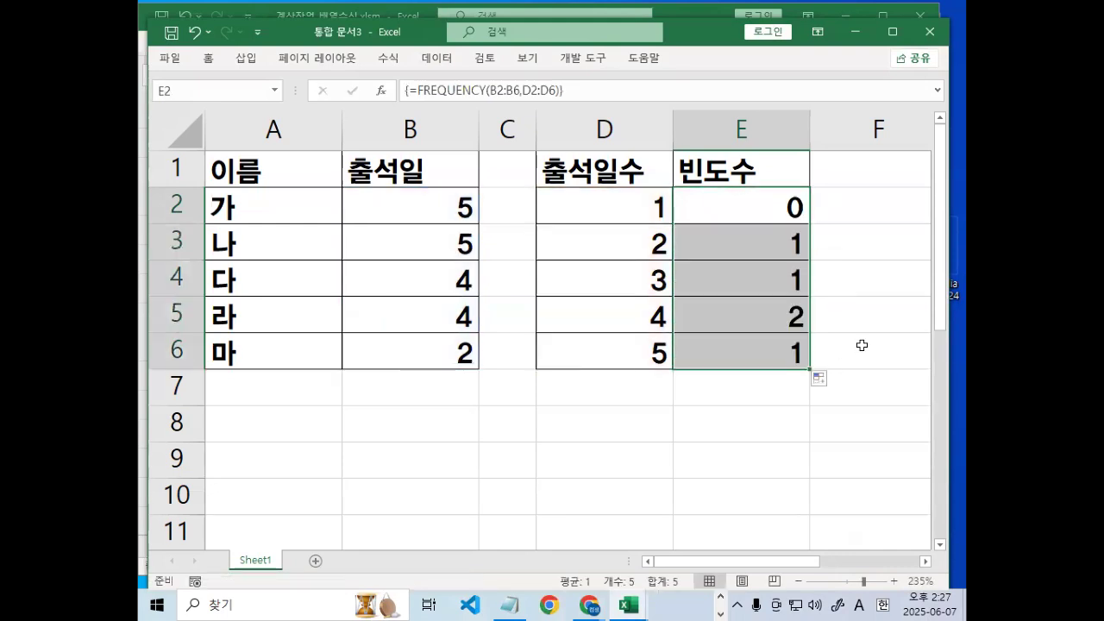
Inspect the ranges referenced by the filled-down FREQUENCY formulas in E3 and E4.
double_click(764, 230)
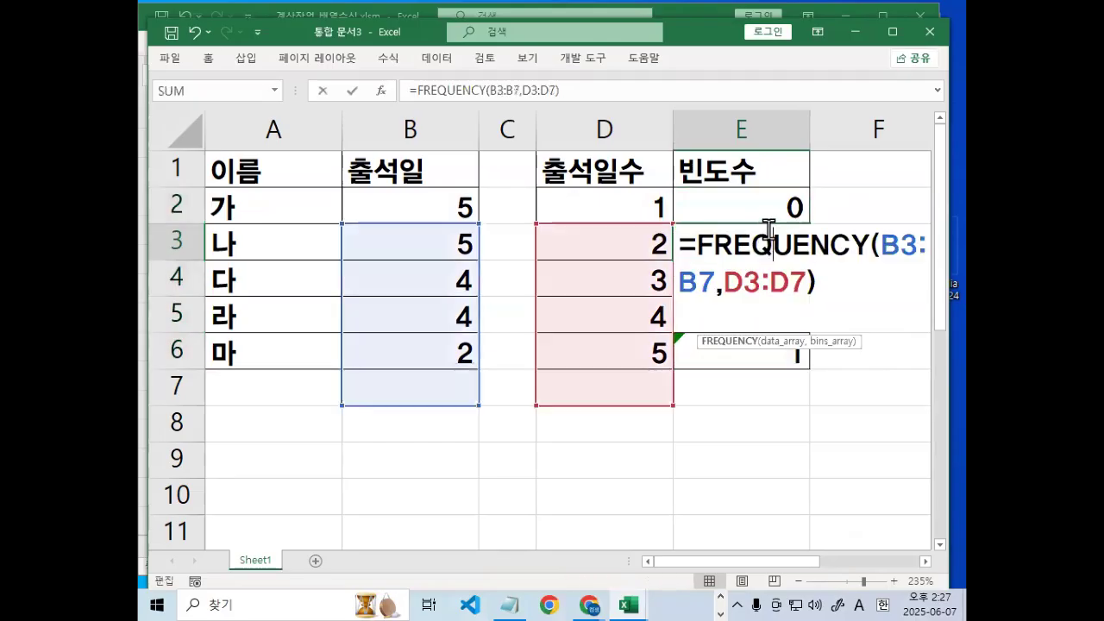
key("ctrl+shift+Return")
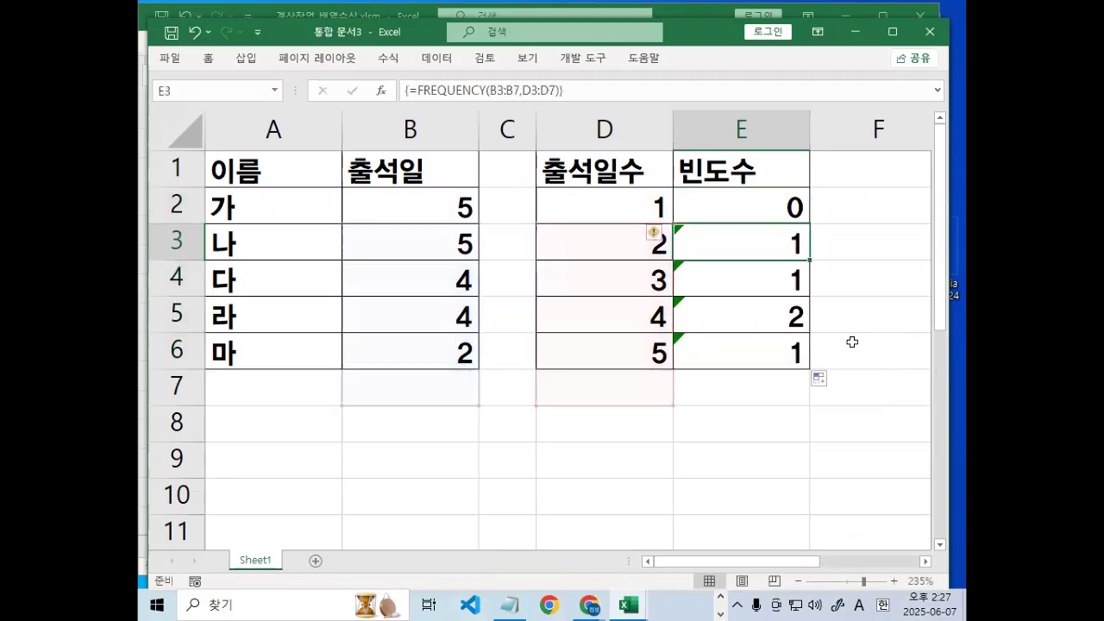
double_click(797, 287)
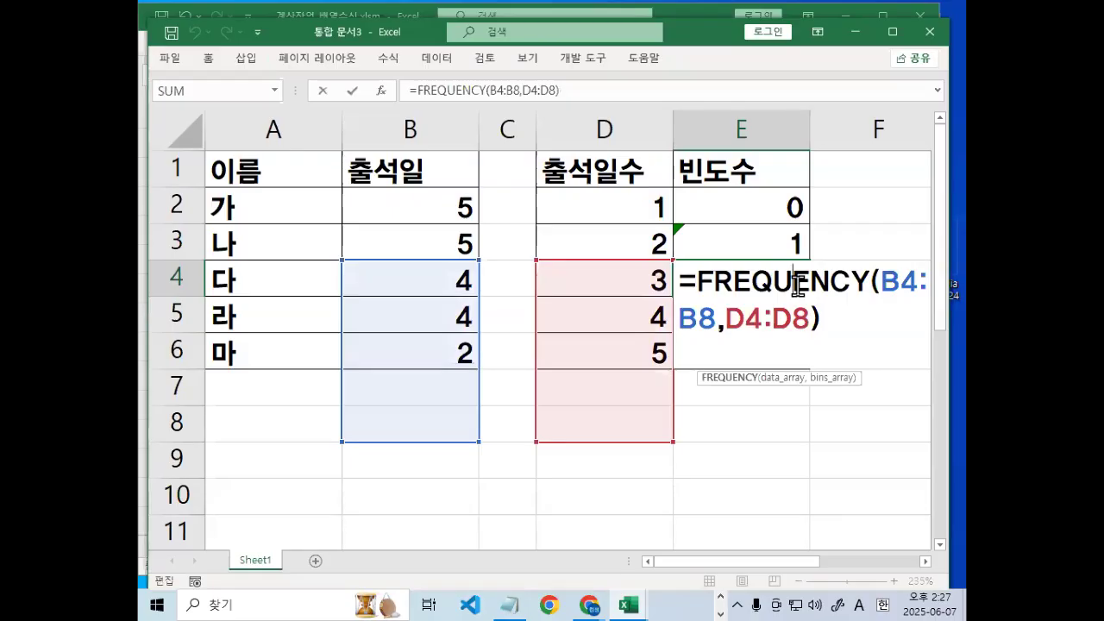
key("ctrl+shift+Return")
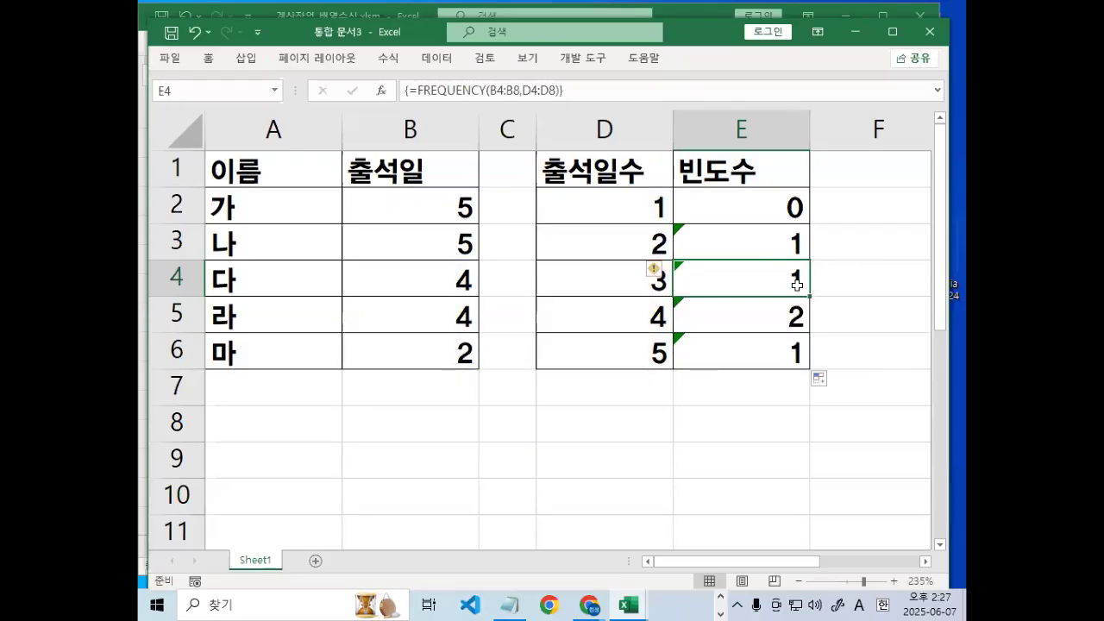
Inspect the ranges referenced by the filled-down FREQUENCY formulas in E5 and E6.
double_click(722, 309)
key("ctrl+shift+Return")
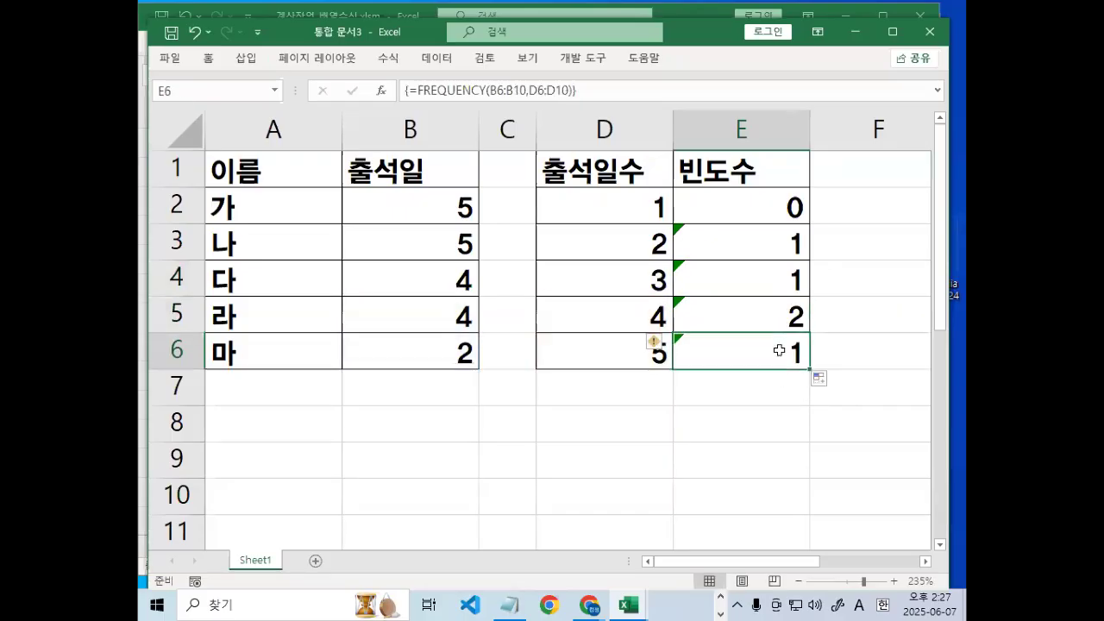
double_click(776, 350)
key("ctrl+shift+Return")
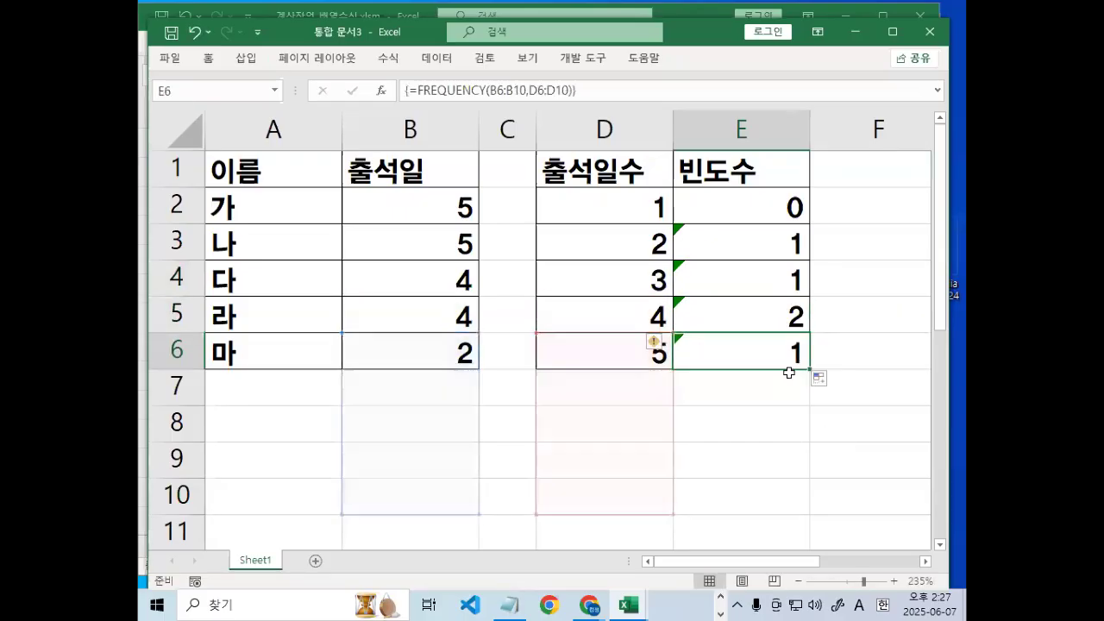
Try the single-cell array formula =FREQUENCY($B$2:$B$6,$D$2:$D$6) in E2 and fill it down to E6.
double_click(781, 205)
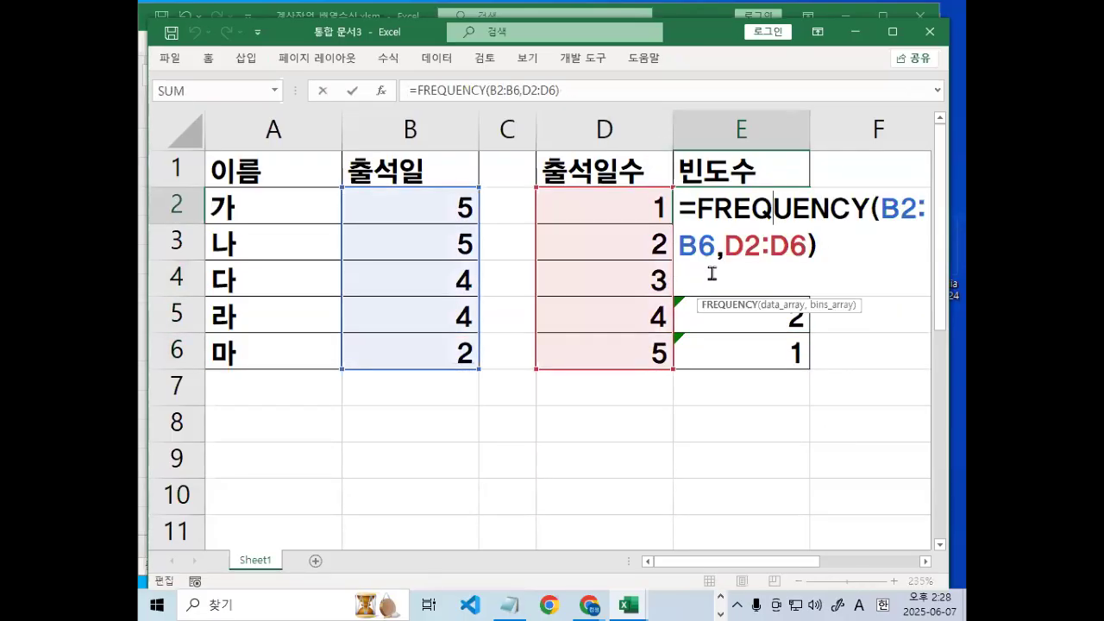
left_click_drag(904, 208, 725, 242)
key("F4")
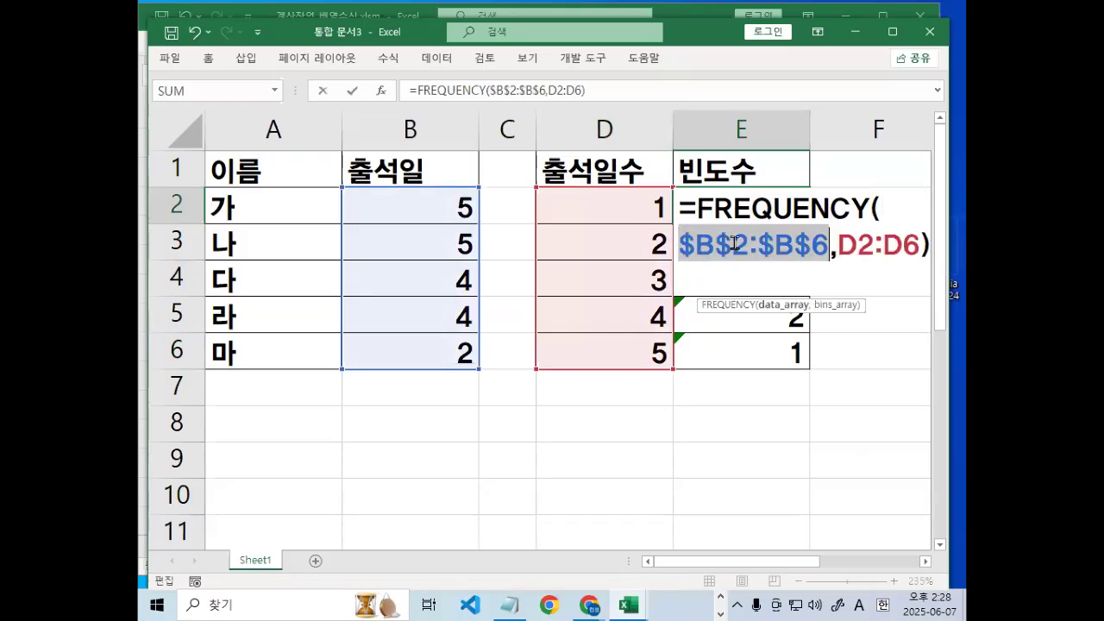
left_click_drag(841, 251, 917, 249)
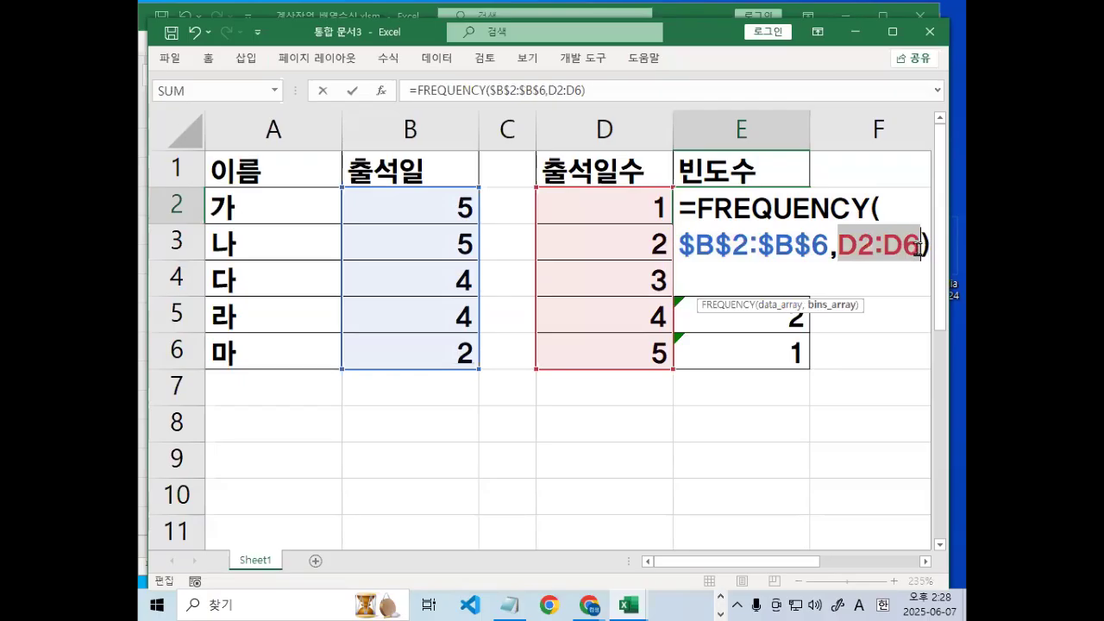
key("F4")
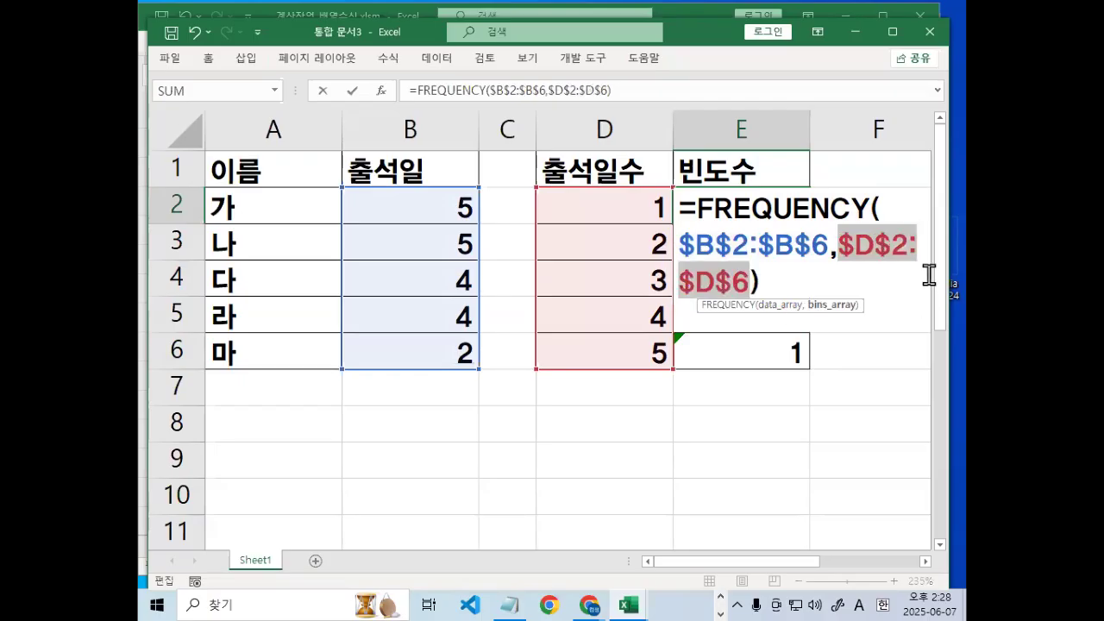
key("ctrl+shift+Return")
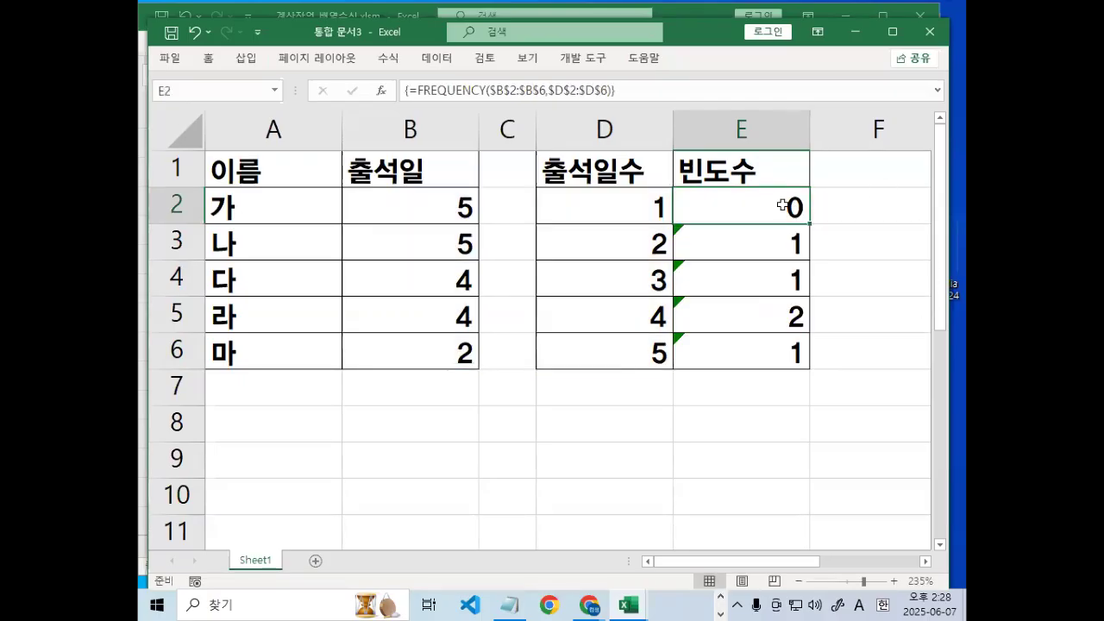
left_click_drag(810, 224, 808, 366)
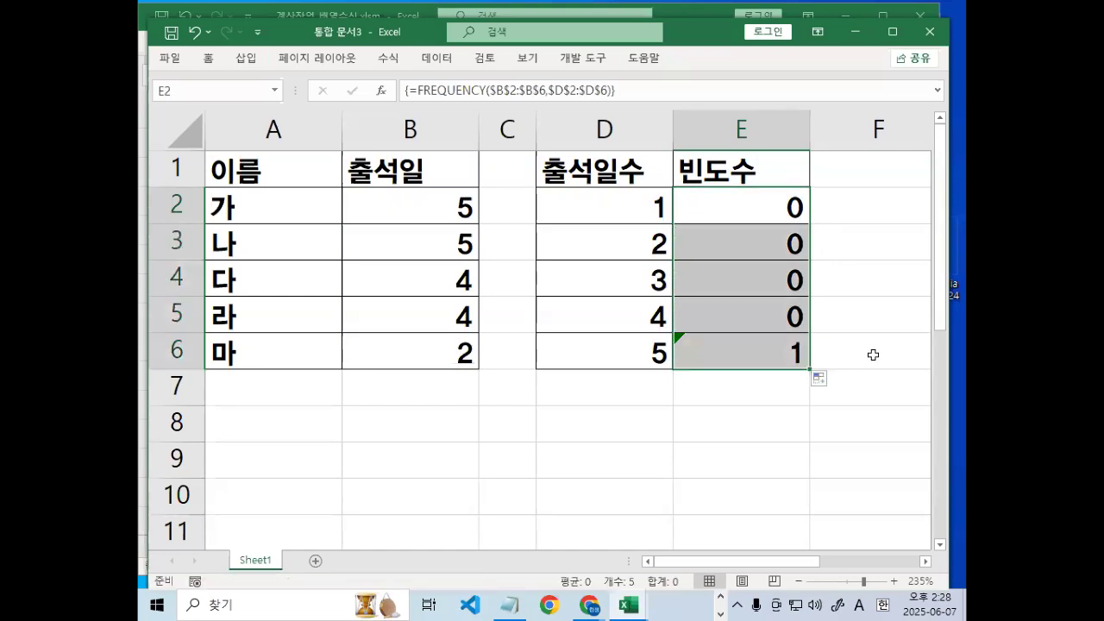
Reveal E2's absolute references, mark the data and bin ranges plus a downward arrow in red pen, and clear the marks.
left_click(757, 207)
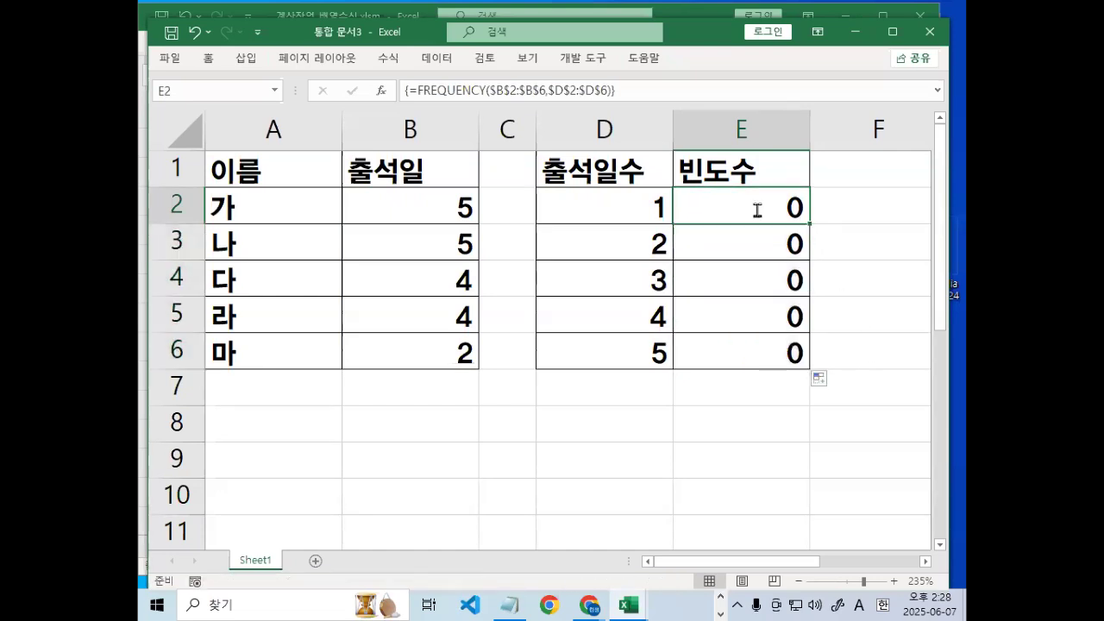
double_click(756, 207)
mouse_move(772, 250)
left_mouse_down()
mouse_move(669, 270)
mouse_move(802, 244)
left_mouse_up()
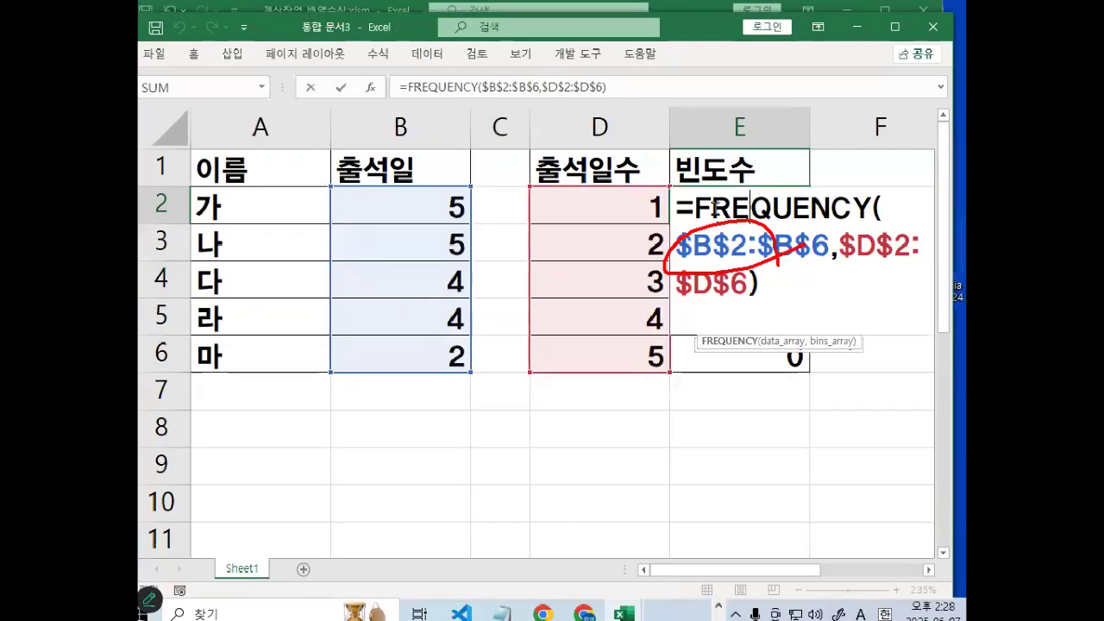
key("e")
mouse_move(494, 364)
left_mouse_down()
mouse_move(470, 179)
mouse_move(510, 341)
left_mouse_up()
left_click_drag(753, 285, 773, 298)
mouse_move(845, 188)
left_mouse_down()
mouse_move(832, 398)
mouse_move(853, 386)
left_mouse_up()
left_click_drag(916, 304, 836, 395)
left_click_drag(852, 300, 907, 435)
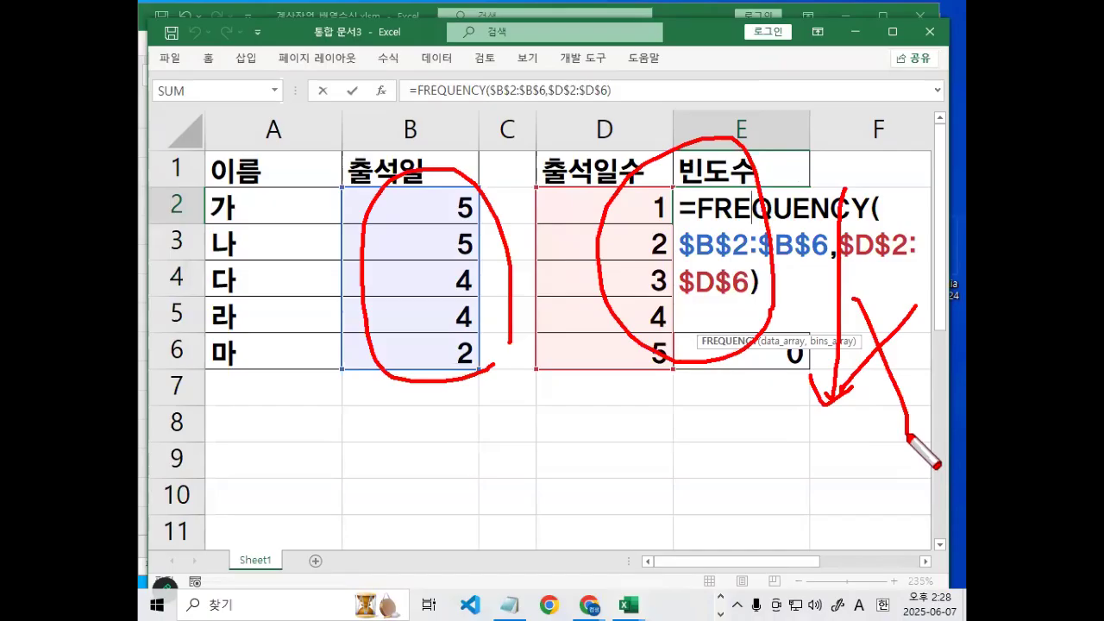
key("Escape")
key("ctrl+shift+Return")
Undo the single-cell formula edits back to the FREQUENCY(B2:B6,D2:D6) array spanning E2:E6.
key("ctrl+z")
key("ctrl+z")
key("ctrl+z")
key("ctrl+z")
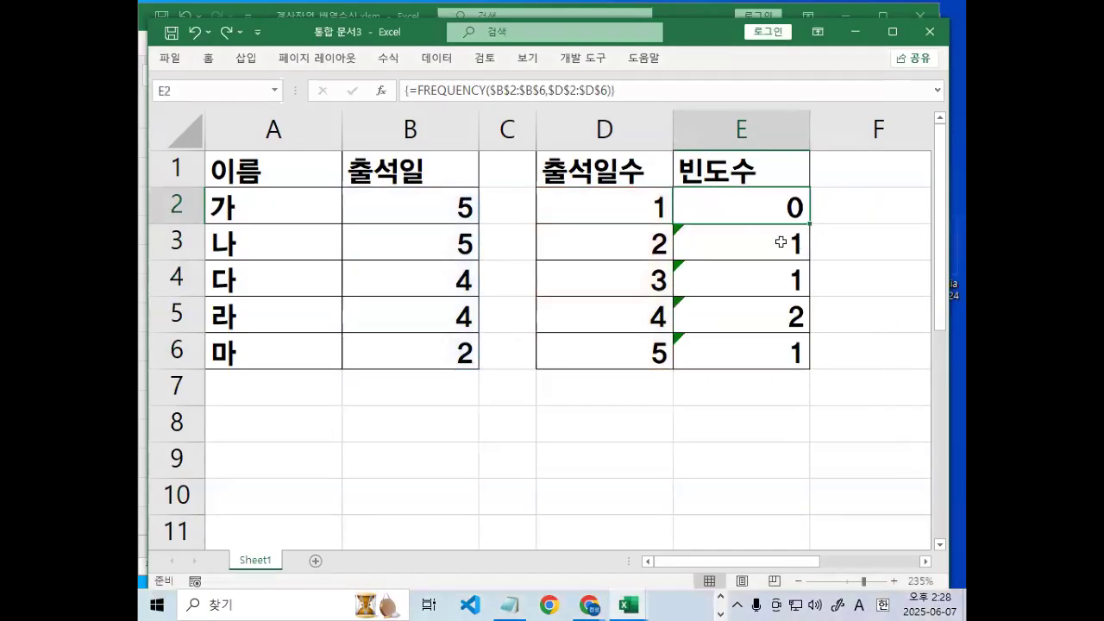
key("ctrl+y")
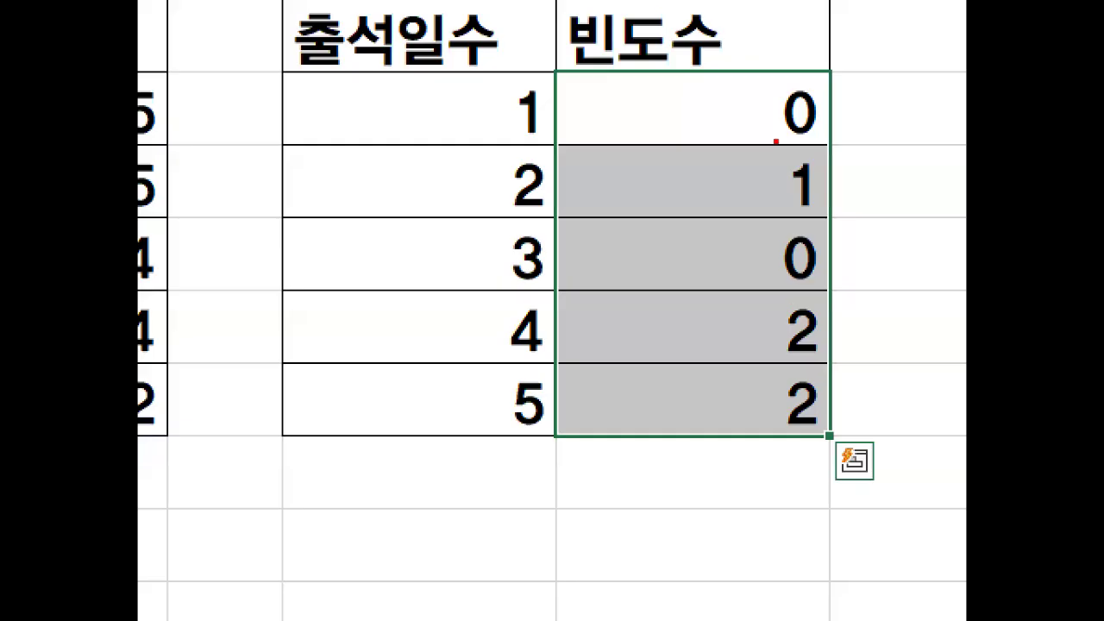
Draw a red pen line beside the E2:E6 results and arrows from the 출석일 values to the 출석일수 bins, then clear the marks.
mouse_move(782, 207)
left_mouse_down()
mouse_move(769, 243)
mouse_move(787, 370)
left_mouse_up()
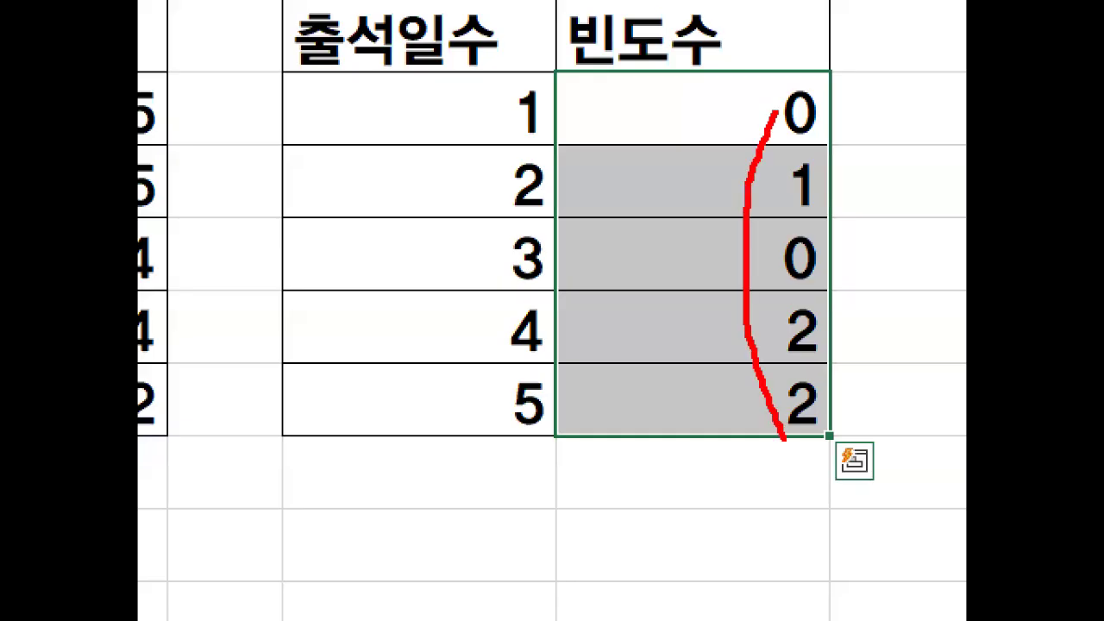
left_click_drag(459, 193, 485, 345)
left_click_drag(423, 206, 642, 200)
mouse_move(474, 211)
left_mouse_down()
mouse_move(617, 260)
mouse_move(618, 298)
mouse_move(554, 320)
left_mouse_up()
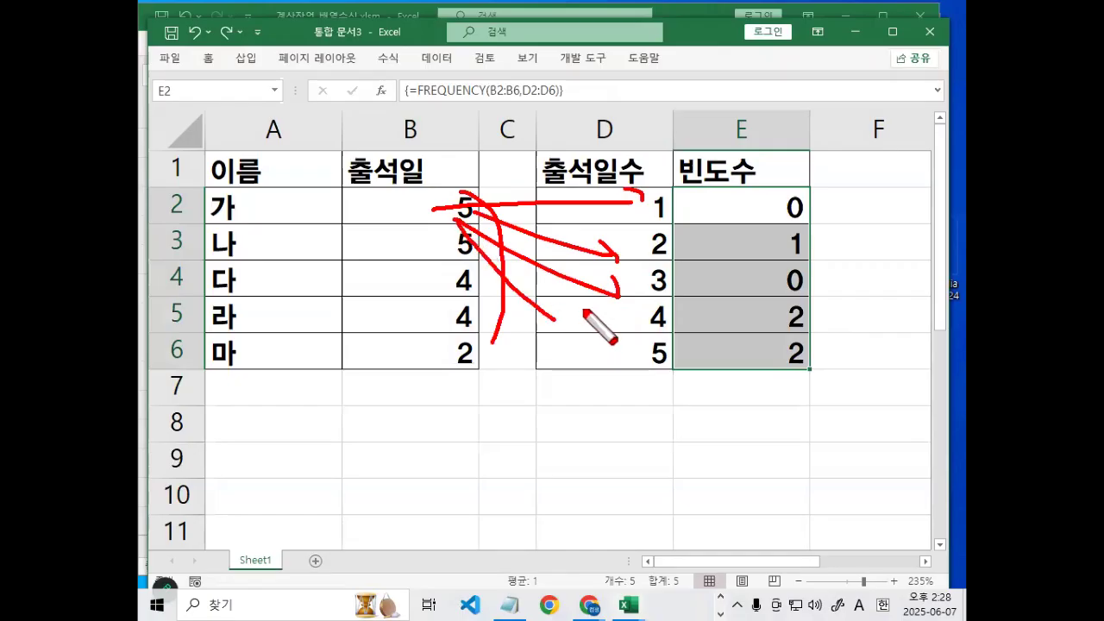
key("Escape")
key("ctrl+2")
mouse_move(813, 369)
left_mouse_down()
mouse_move(906, 371)
mouse_move(889, 386)
left_mouse_up()
key("Escape")
Clear the FREQUENCY array results from E2:E6.
key("shift+Up")
key("shift+Up")
left_click_drag(732, 202, 737, 356)
key("Delete")
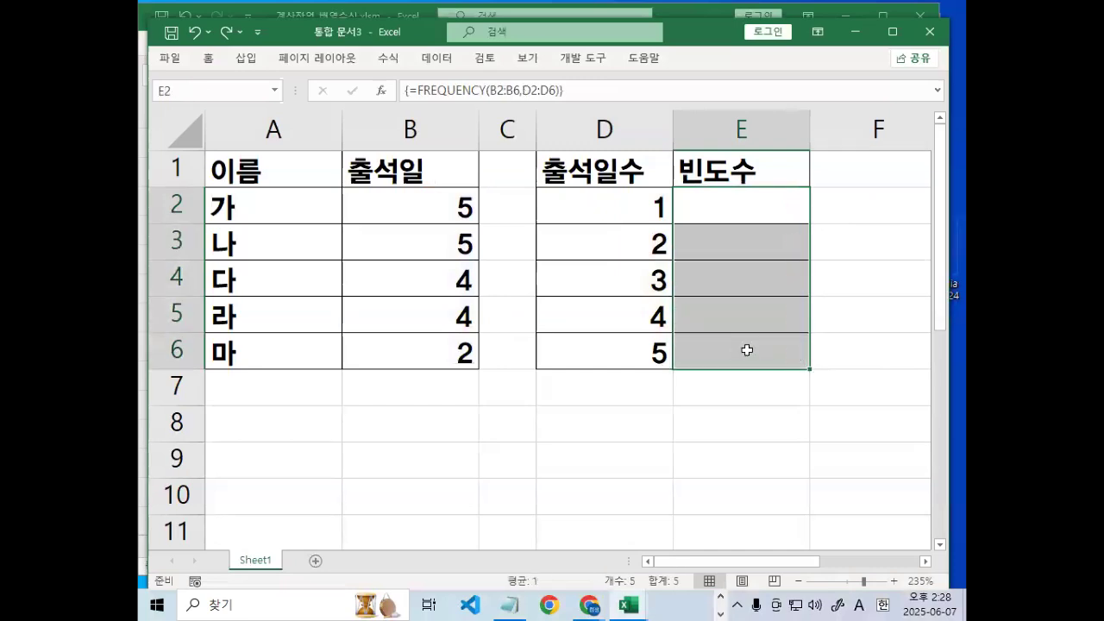
Insert a blank column between the 이름 and 출석일 columns.
left_click(435, 191)
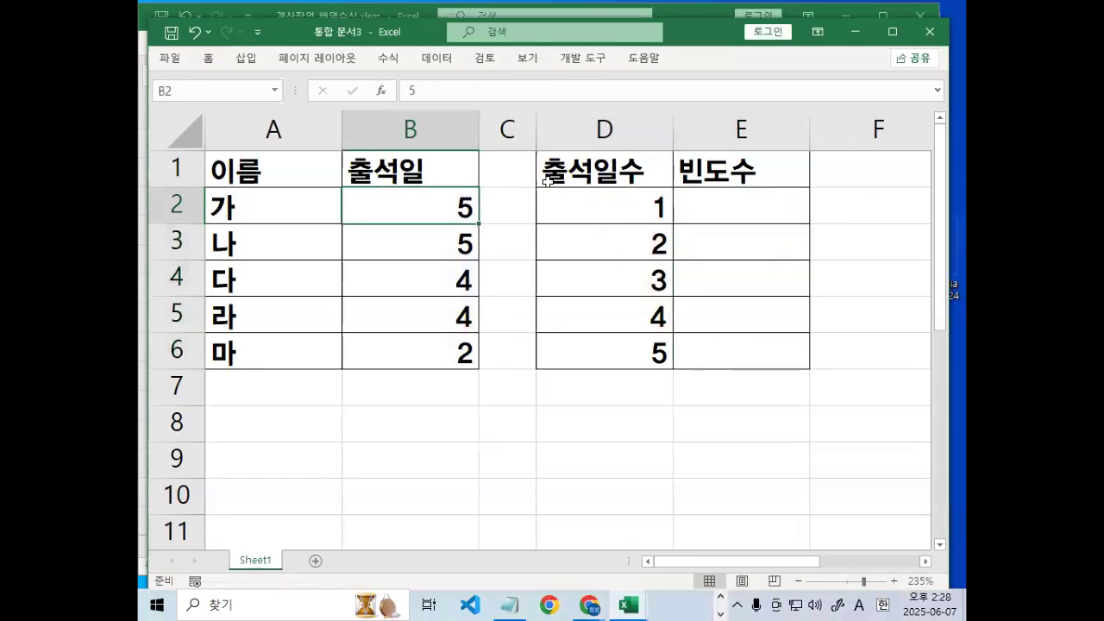
left_click(586, 168)
left_click(426, 173)
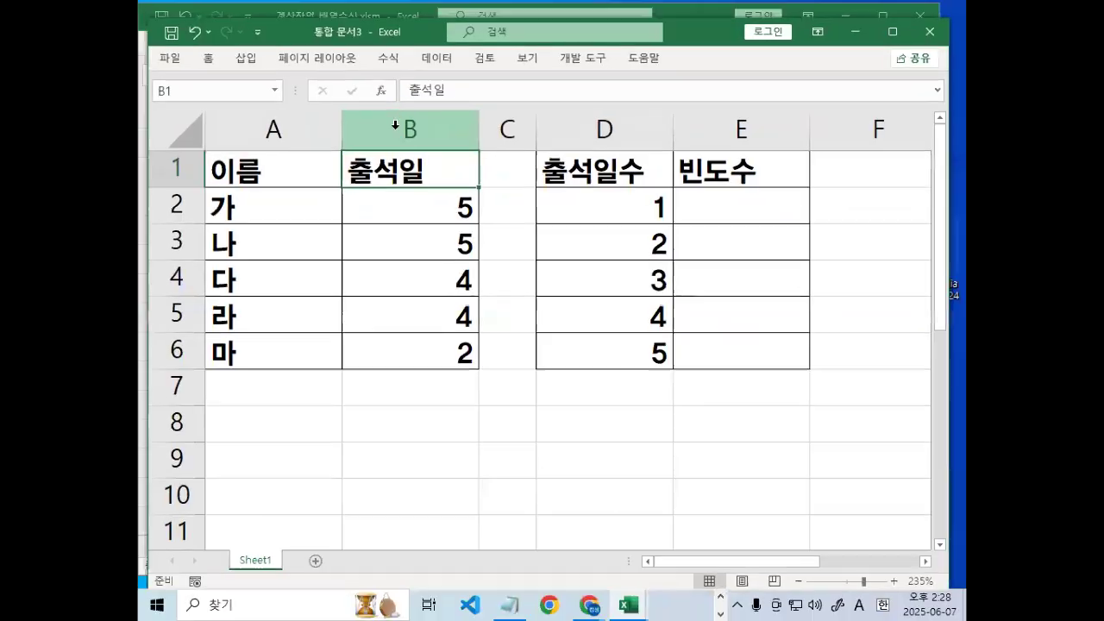
left_click(393, 120)
right_click(396, 130)
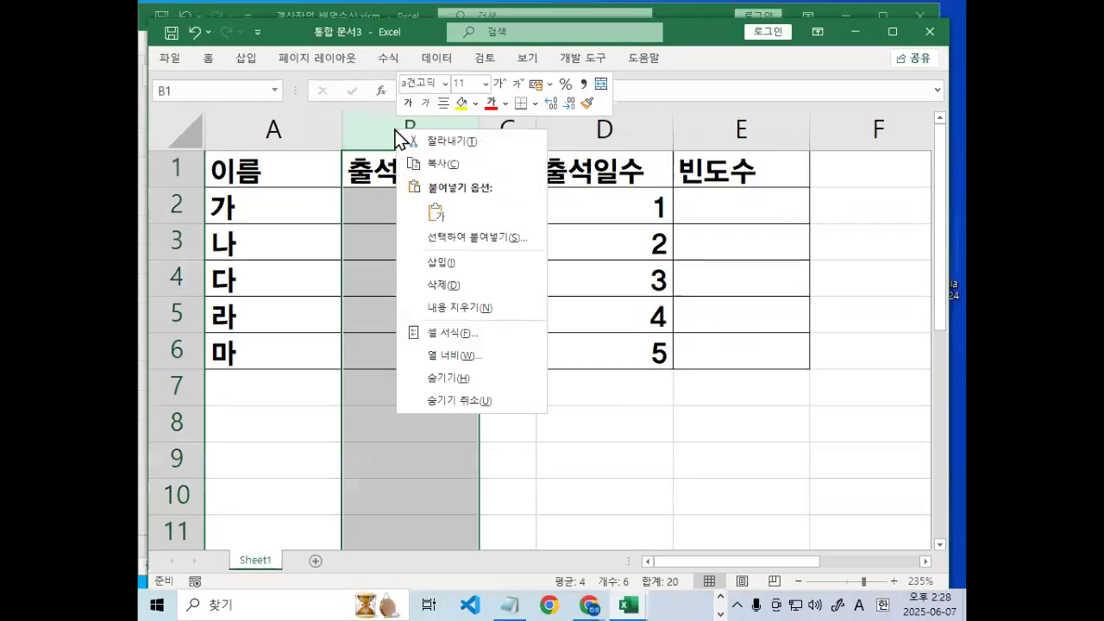
left_click(433, 262)
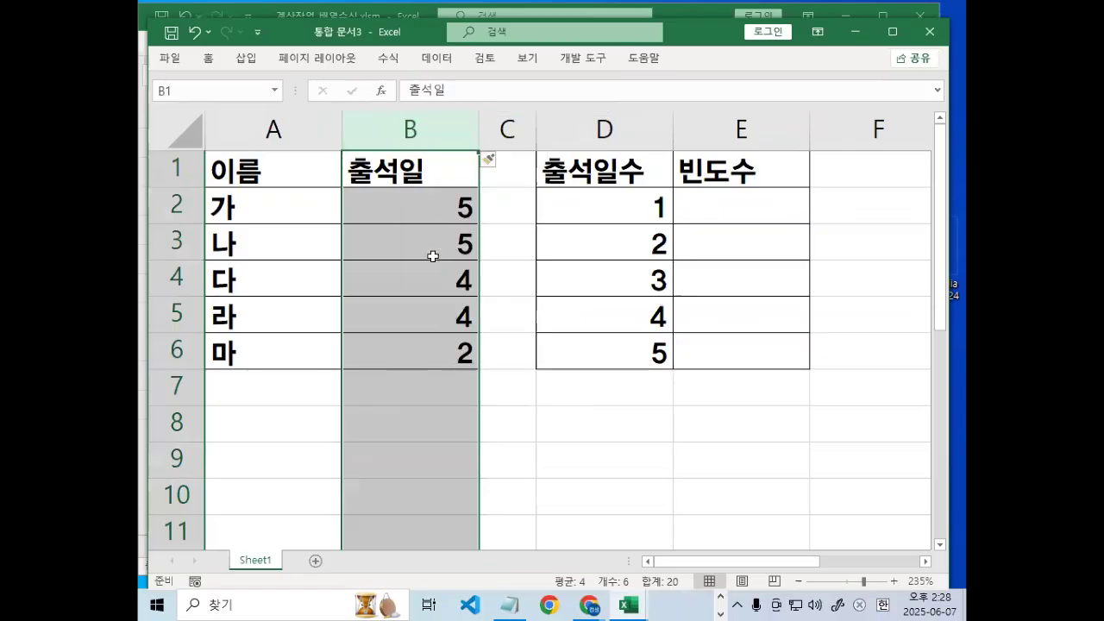
Enter the header 수강과목 in B1 of the new column.
left_click(421, 172)
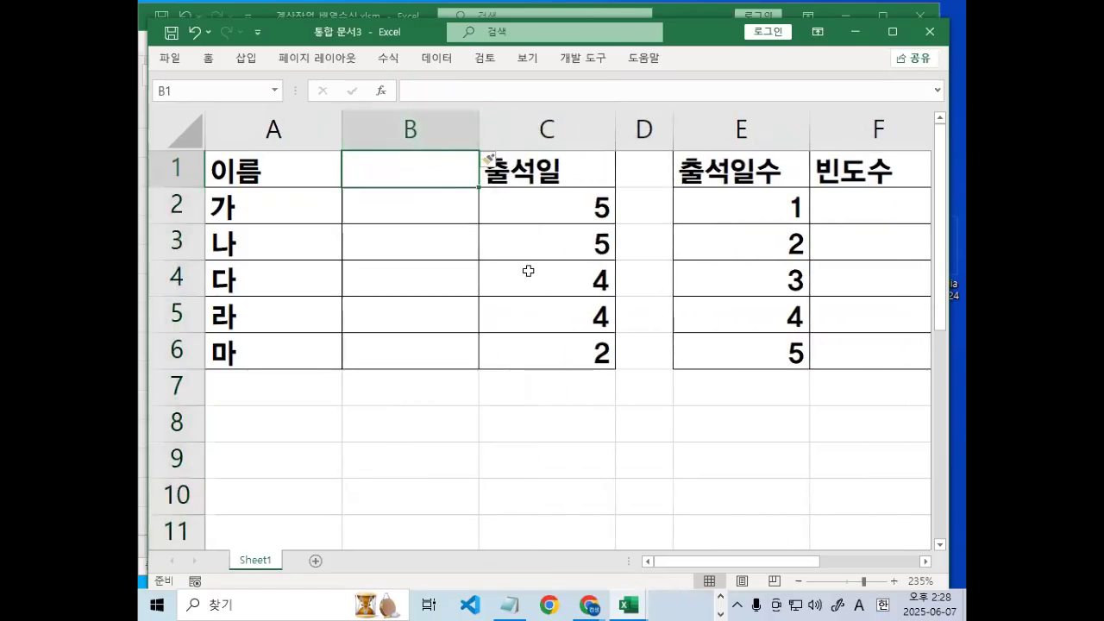
type("T")
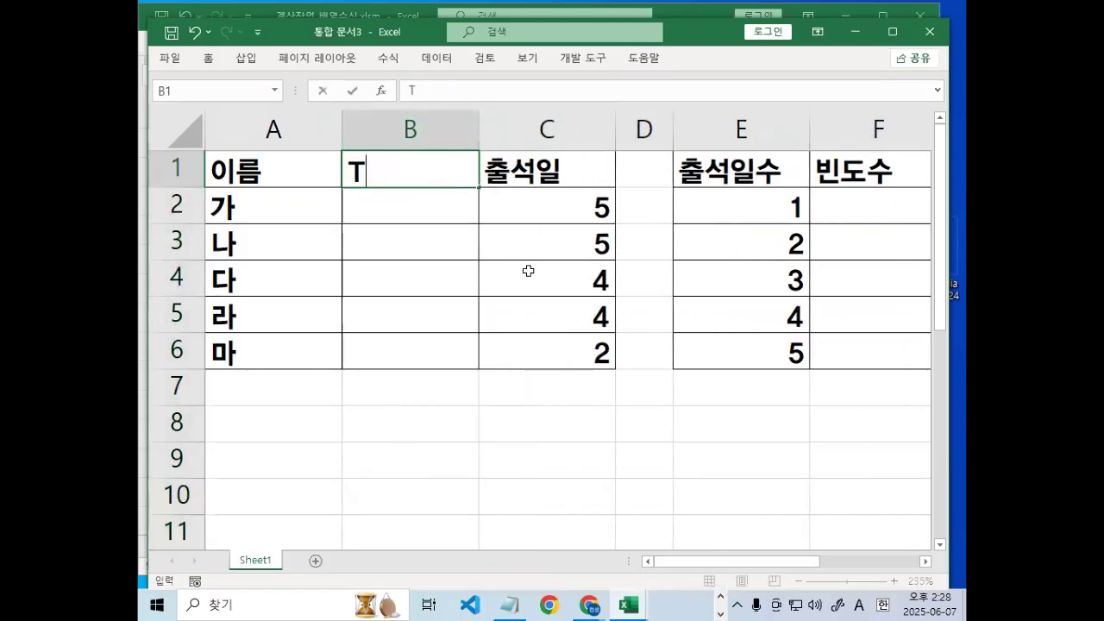
key("Hangul")
type("수갈과")
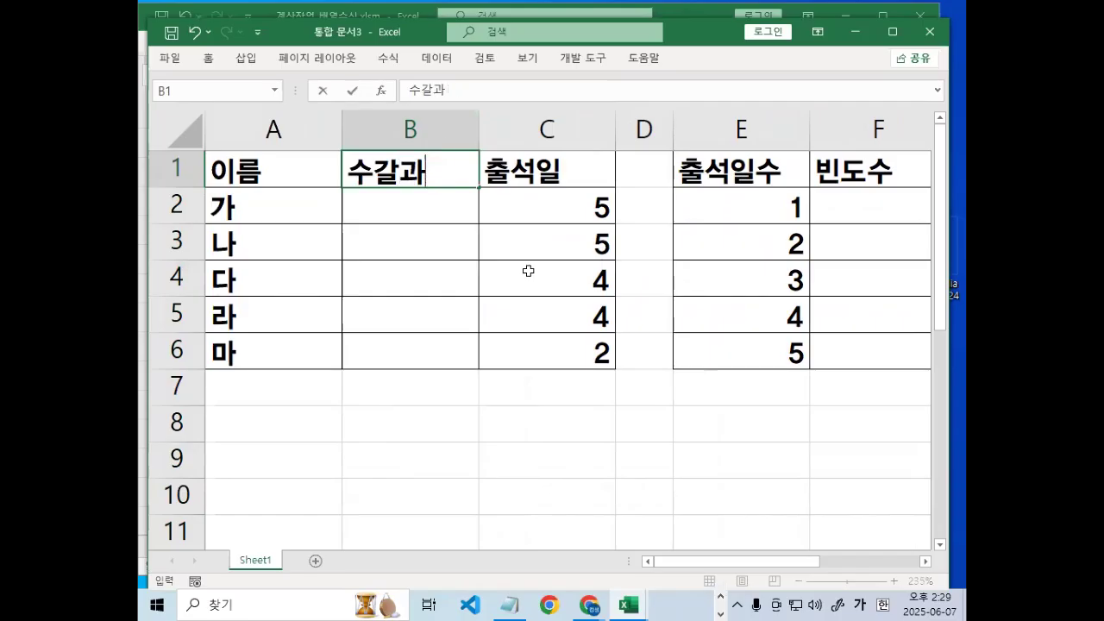
key("BackSpace")
key("BackSpace")
type("강과목")
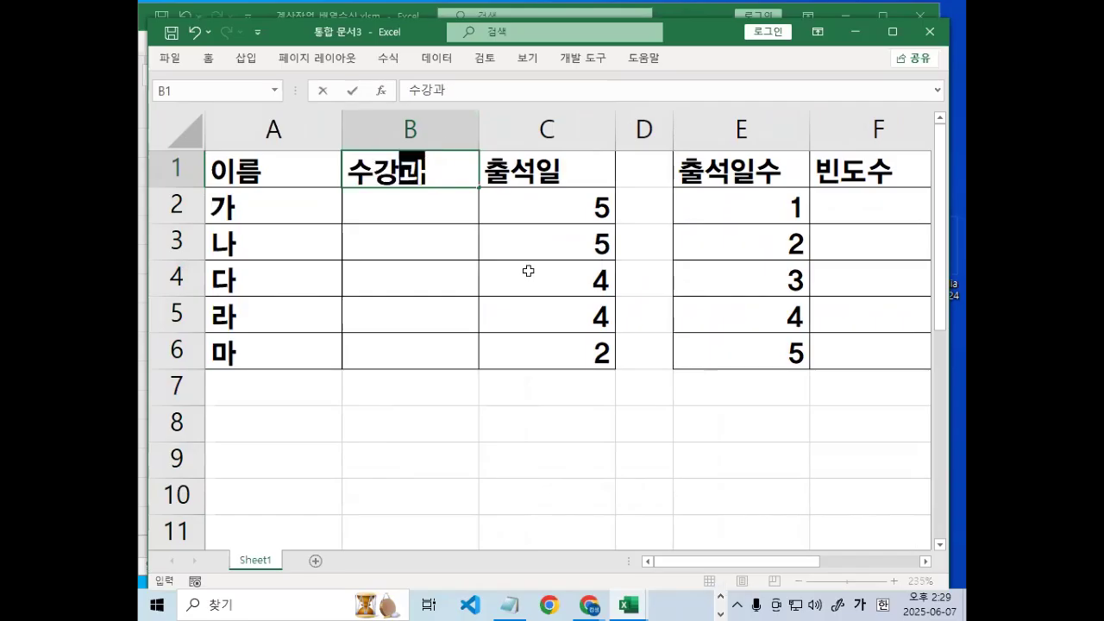
key("Return")
Fill the 수강과목 column with 컴활1급 in B2:B3 and 컴활2급 in B4:B6.
type("컴활1급")
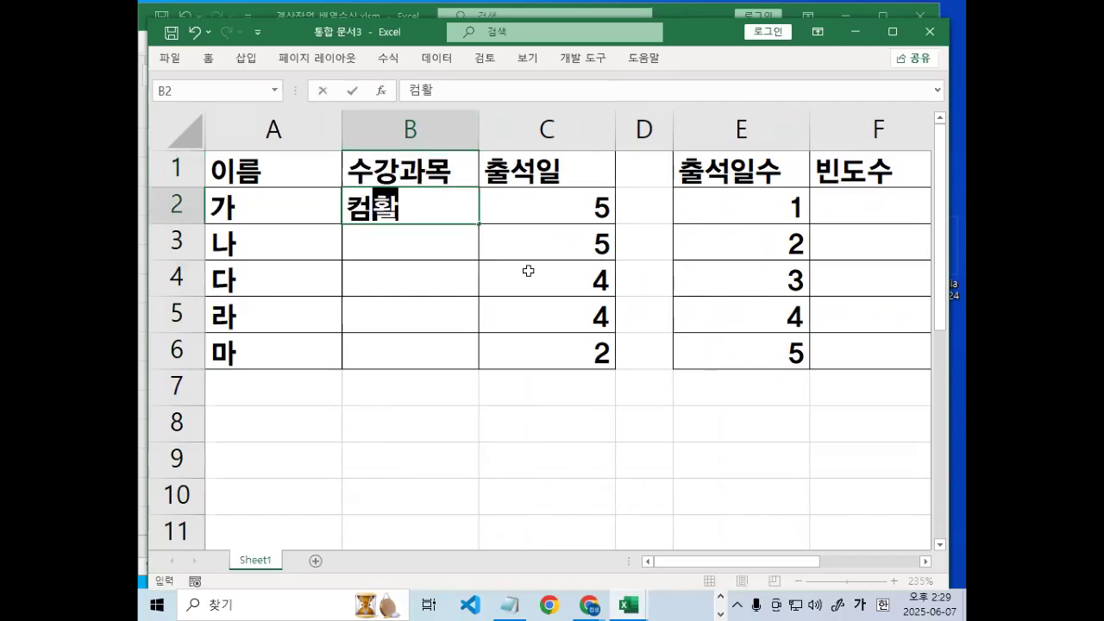
key("Return")
type("컴활1급")
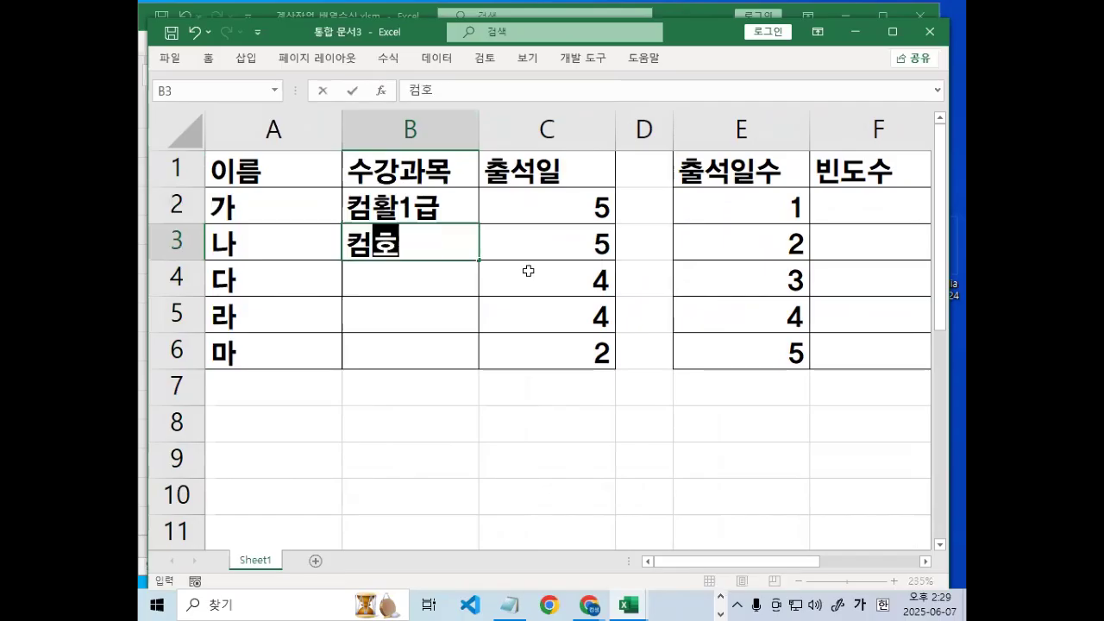
key("Return")
type("ㅋㅓ뫄")
key("BackSpace")
key("BackSpace")
key("BackSpace")
key("BackSpace")
type("커ㅁ활2그")
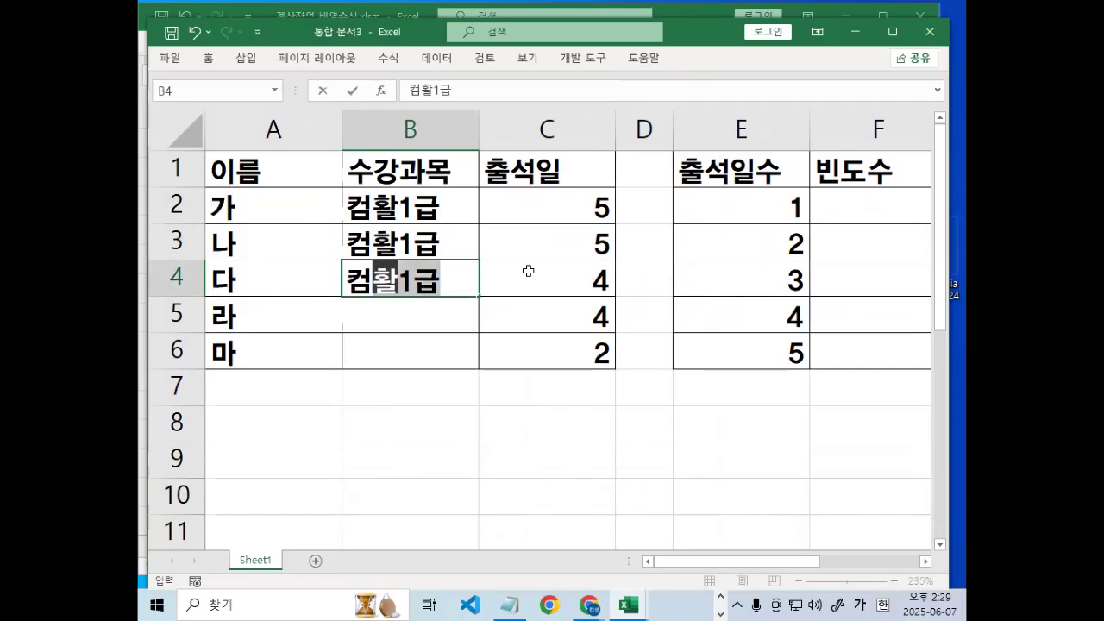
key("Return")
type("컴활")
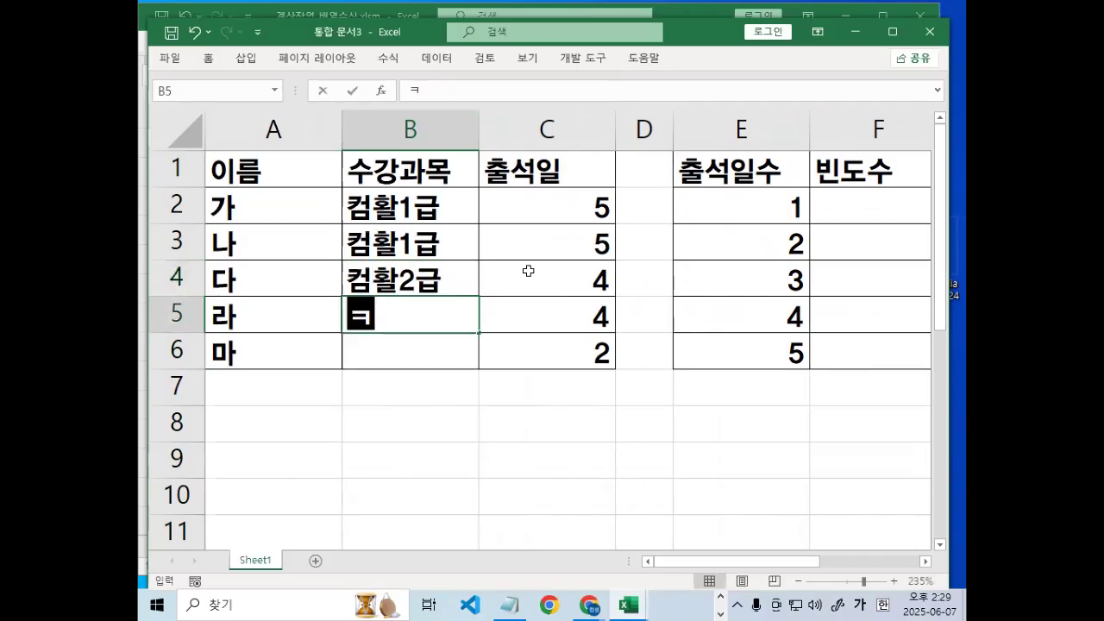
type("2급")
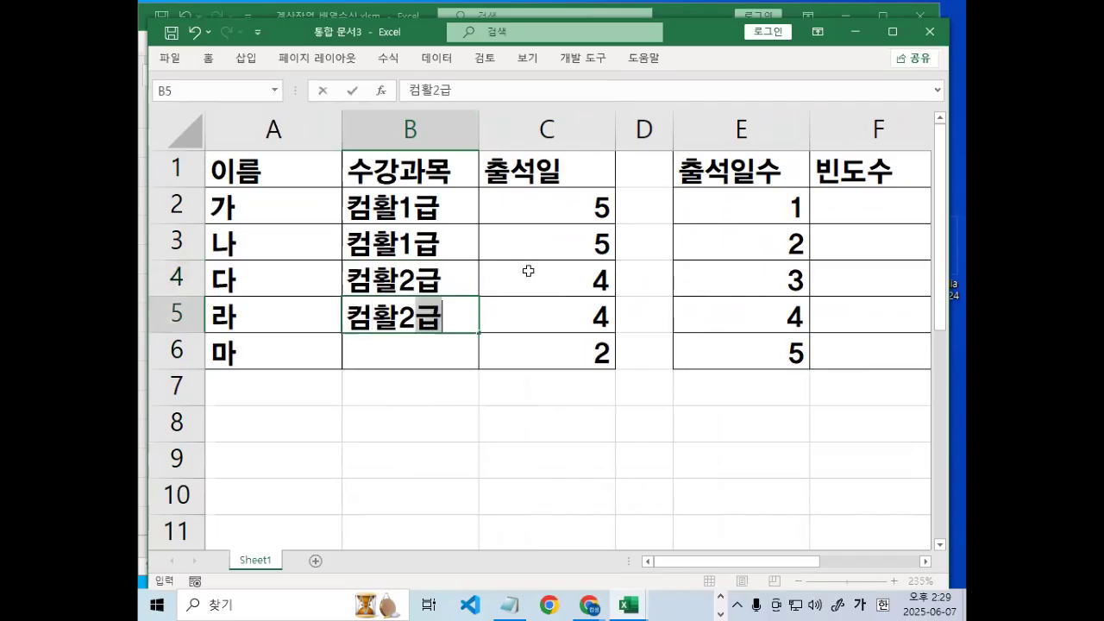
key("Return")
type("ㅋㅓㅁ화ㄹ2급")
key("Return")
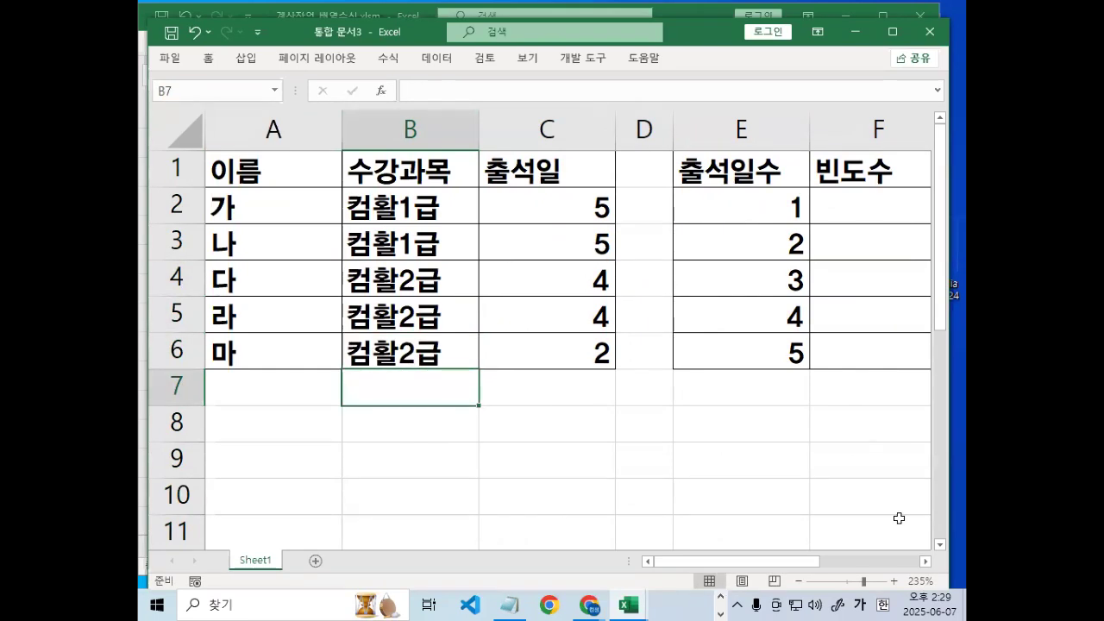
Replace the header in F1 with 컴활1급 and enter 컴활2급 as the header in G1.
left_click(925, 564)
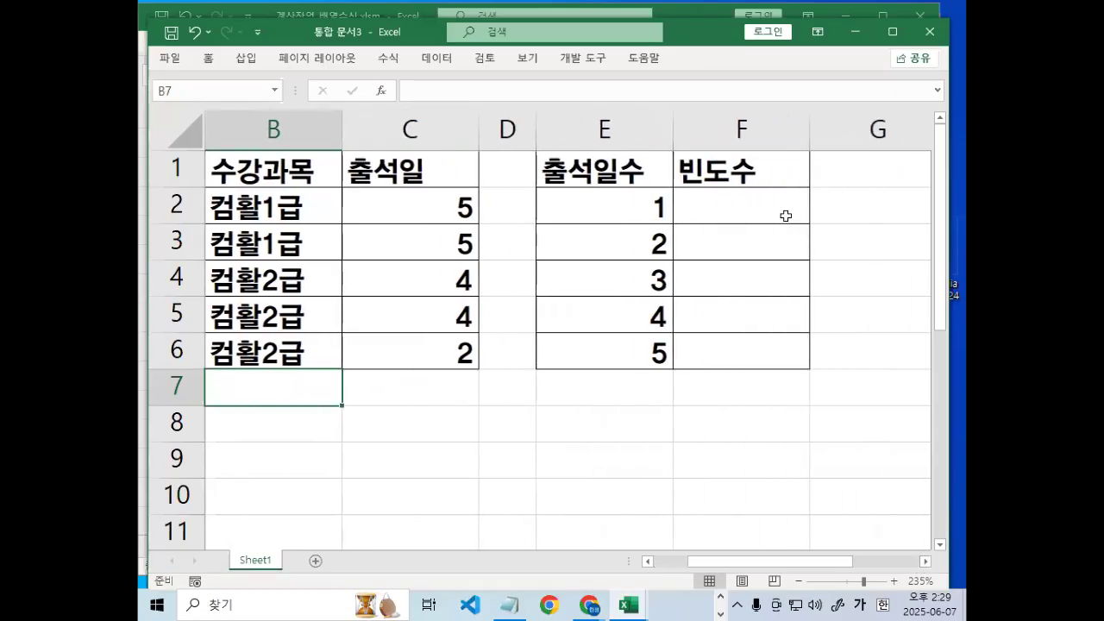
left_click(753, 172)
key("Delete")
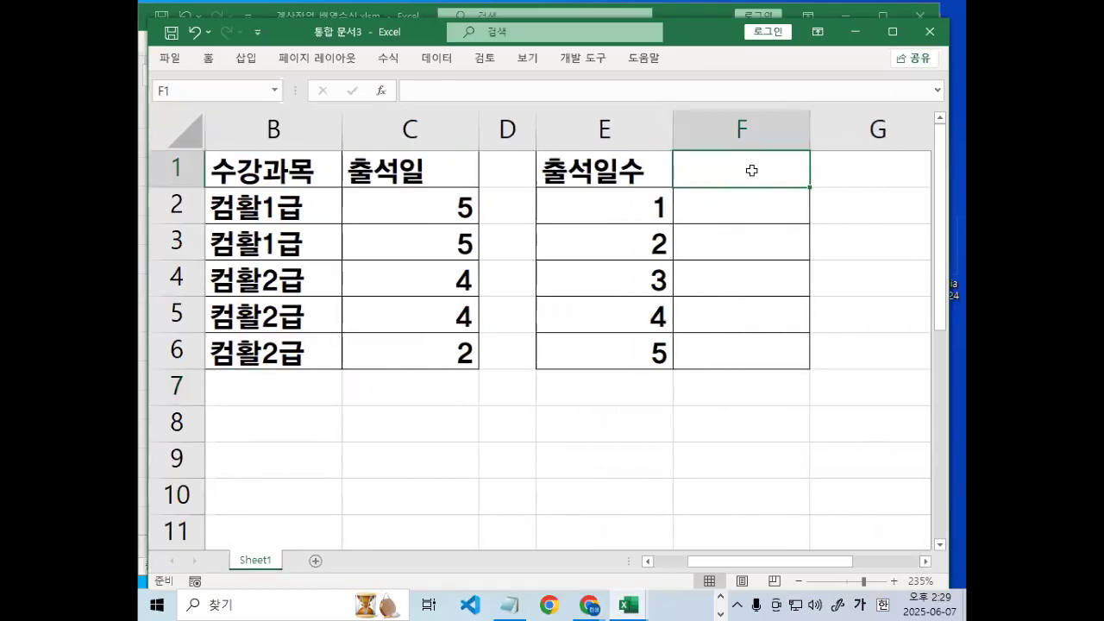
type("컴활1급")
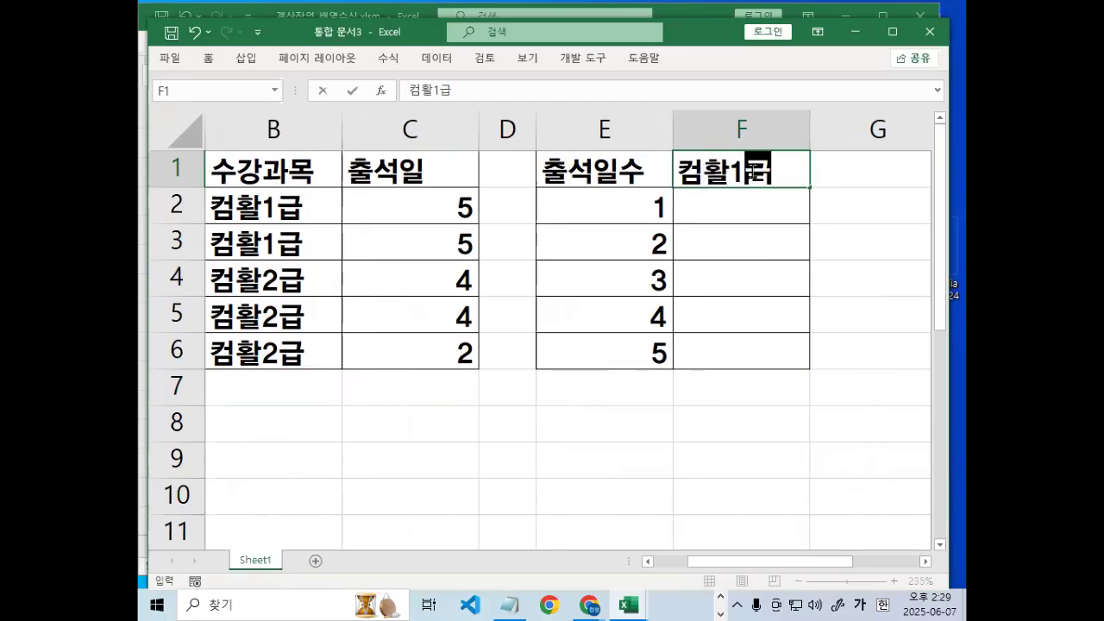
key("Return")
key("Up")
key("Right")
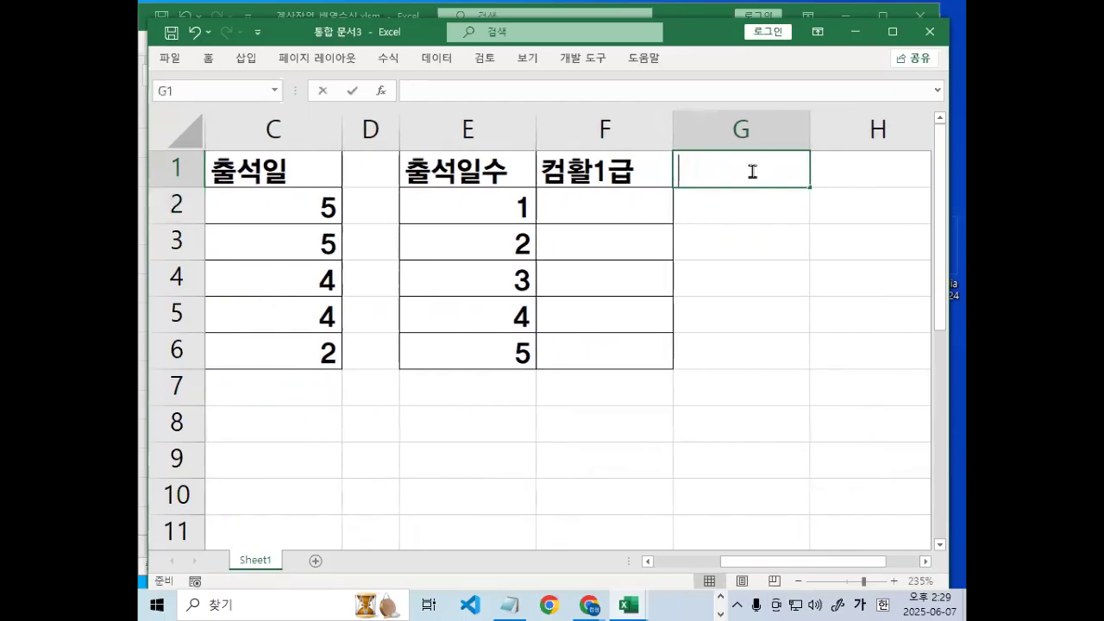
type("컴활")
type("2급")
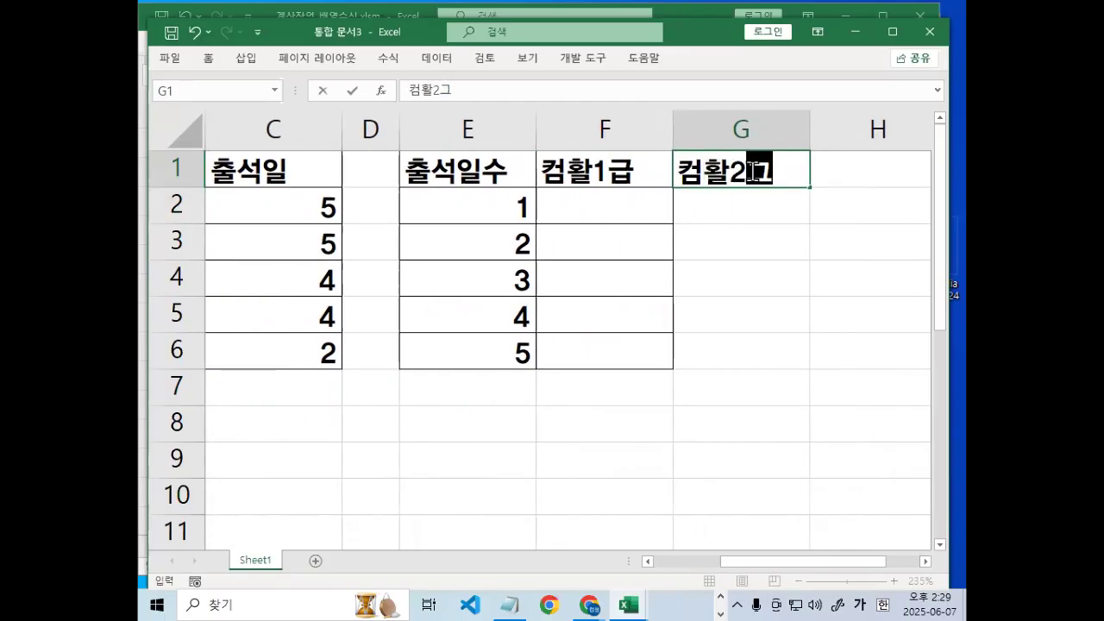
key("Return")
Apply cell borders to the result range F2:G6.
mouse_move(653, 215)
left_mouse_down()
mouse_move(734, 261)
mouse_move(740, 351)
left_mouse_up()
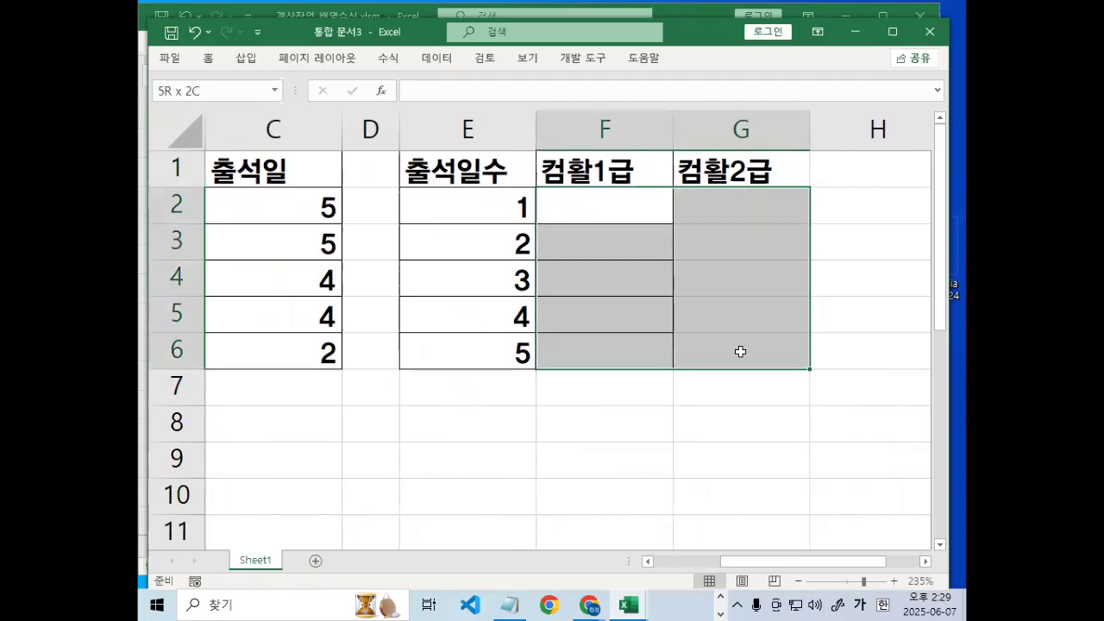
left_click(208, 58)
left_click(323, 116)
left_click_drag(811, 561, 759, 525)
left_click(752, 502)
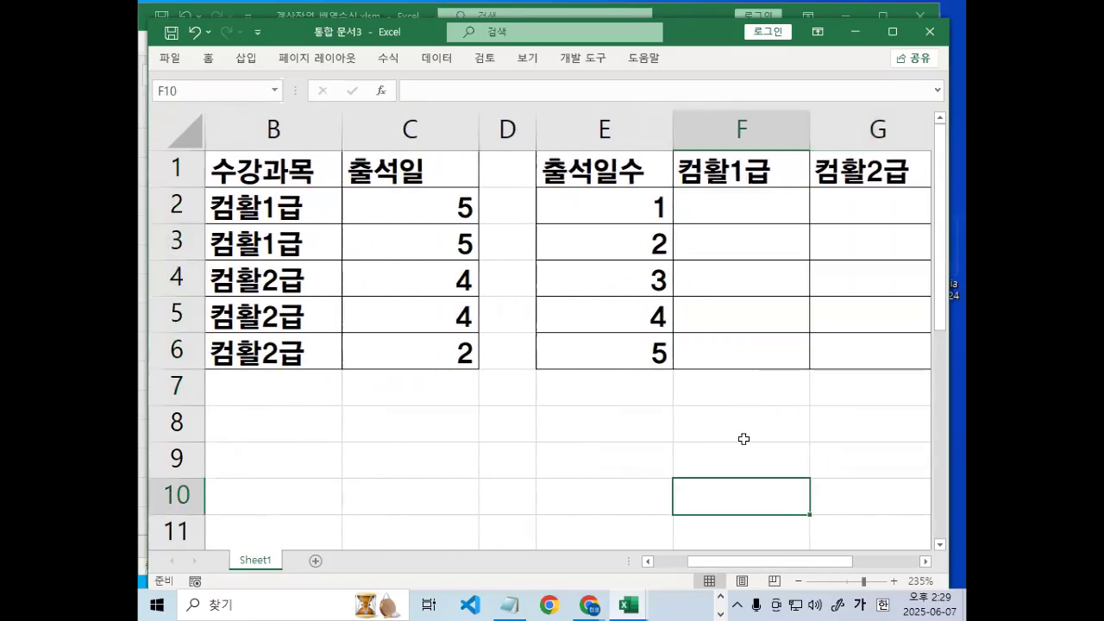
Fill the 컴활1급 cells F2:F6 with yellow and the 컴활2급 cells G2:G6 with light blue.
left_click_drag(395, 32, 393, 17)
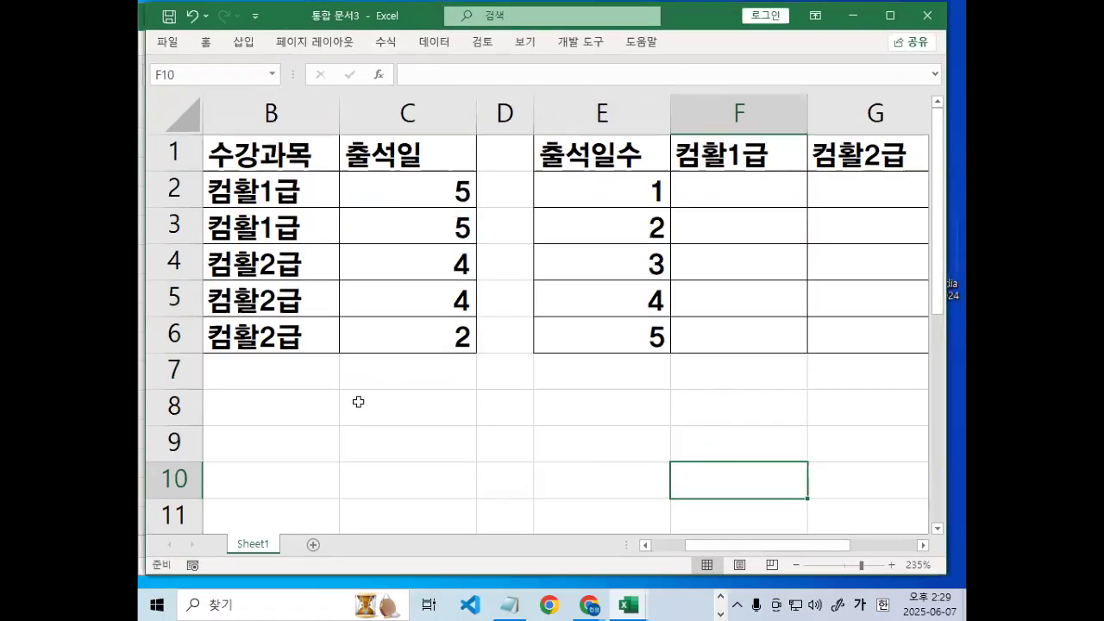
left_click_drag(751, 193, 759, 338)
left_click(205, 41)
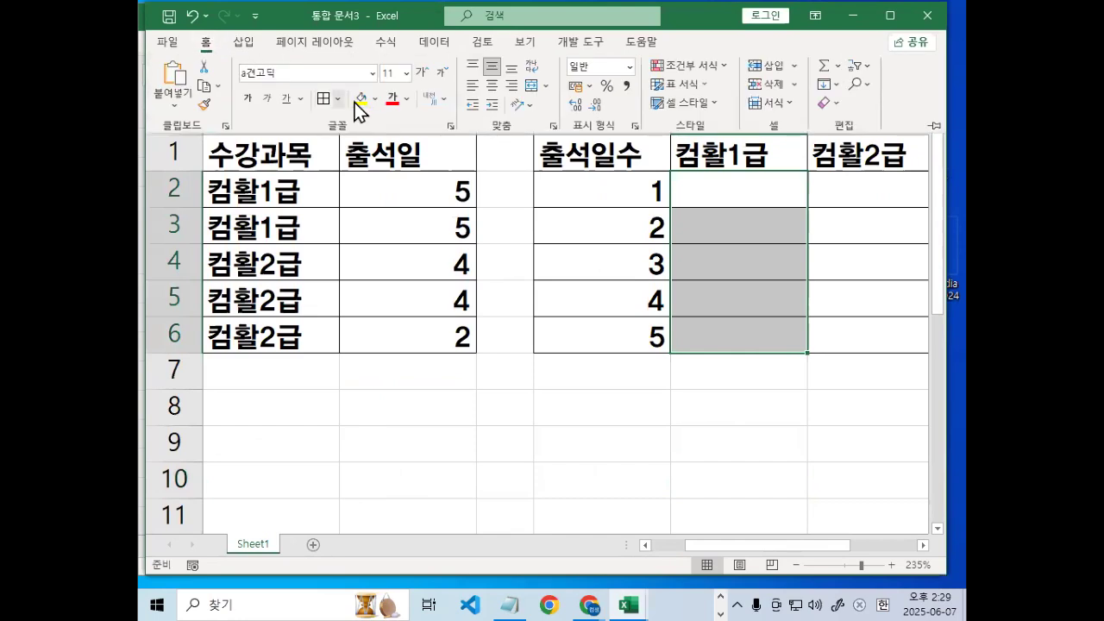
left_click(361, 98)
left_click_drag(880, 207, 874, 334)
left_click(209, 45)
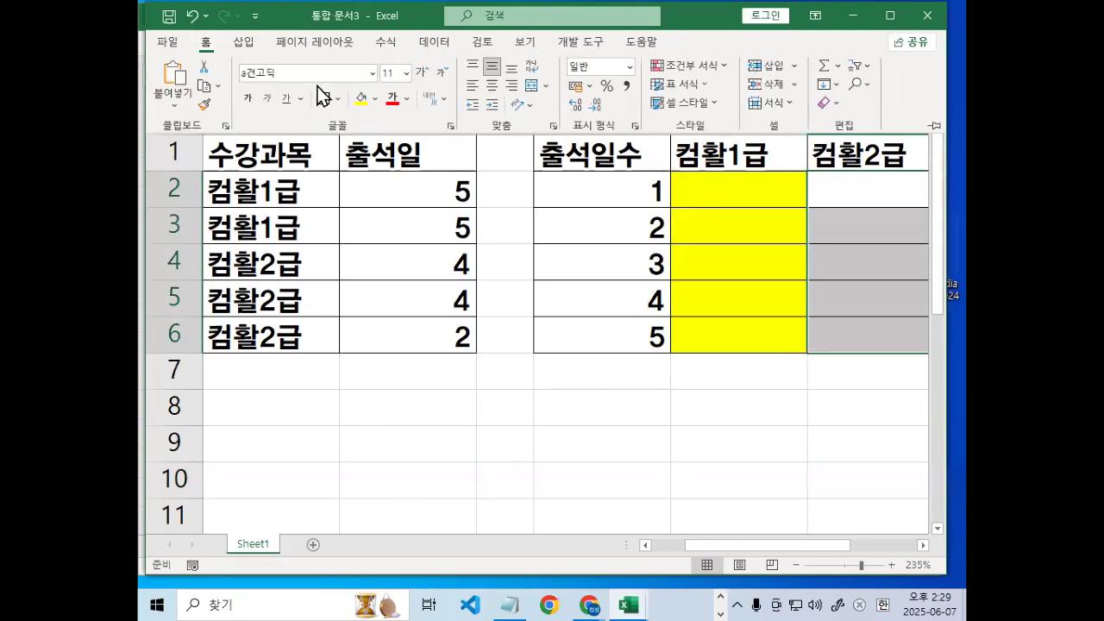
left_click(376, 100)
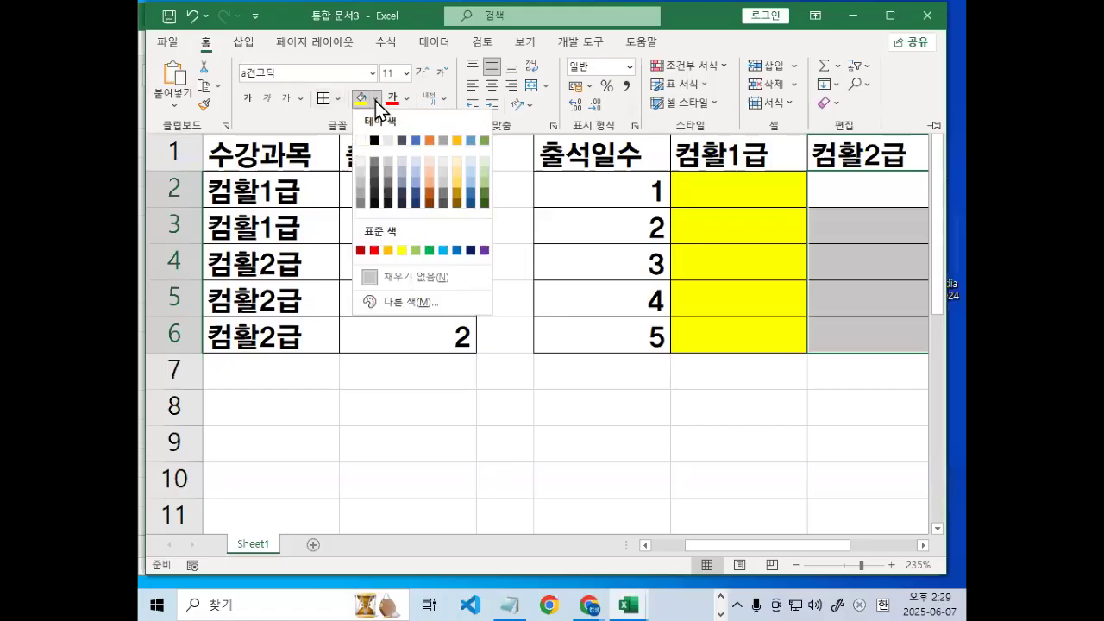
left_click(473, 165)
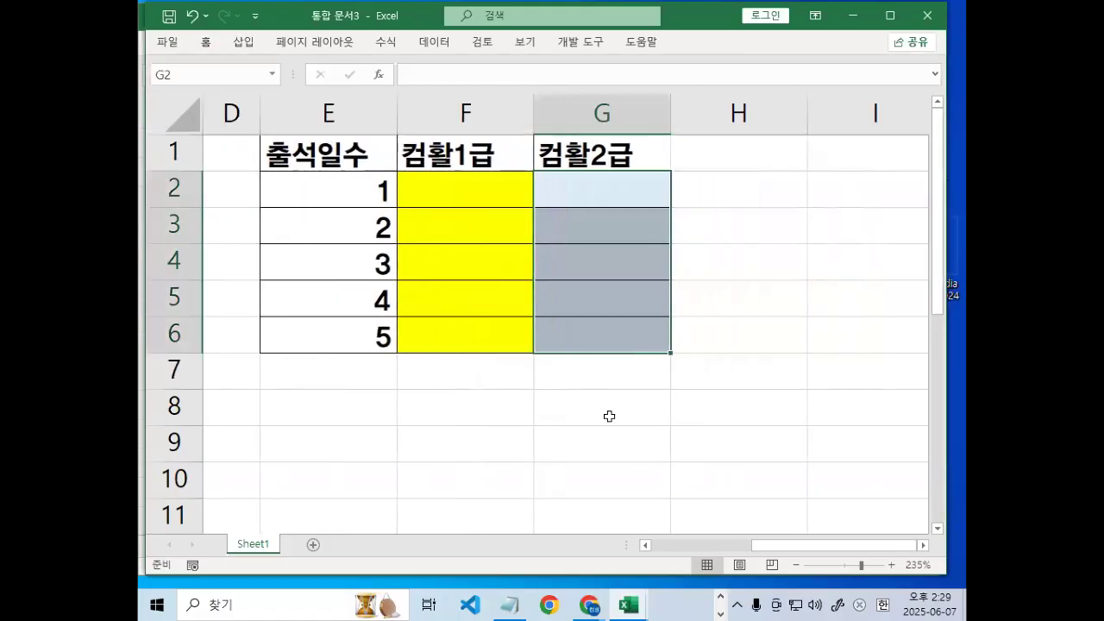
Select the two 컴활1급 출석일 values in C2:C3 and mark on screen how they compare with each 출석일수 in E2:E6.
left_click_drag(824, 545, 723, 547)
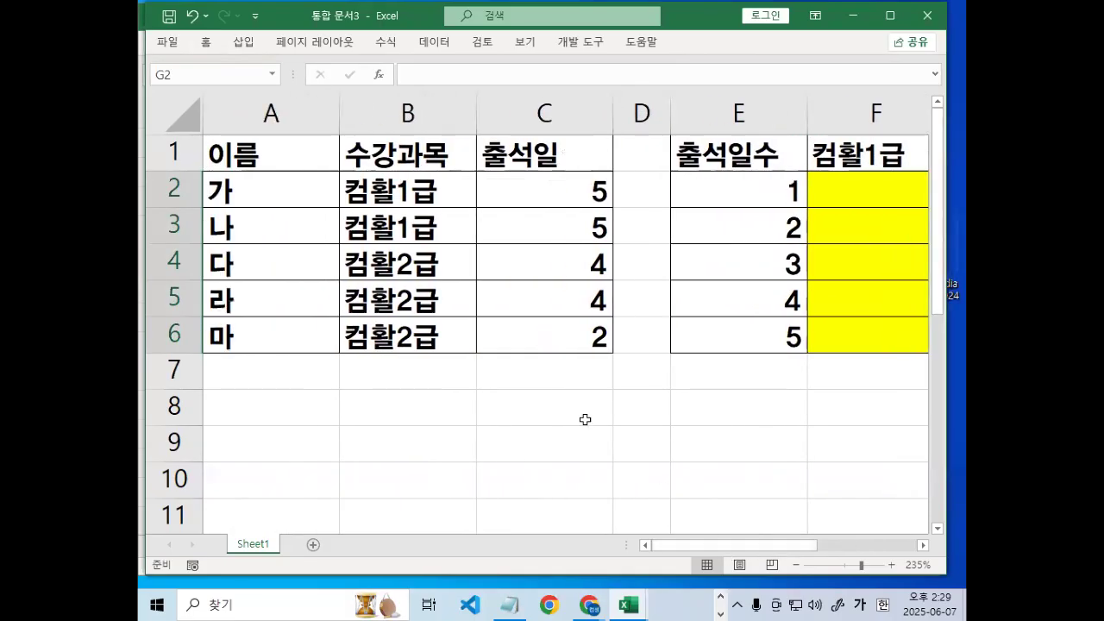
left_click_drag(404, 191, 435, 217)
key("ctrl+q")
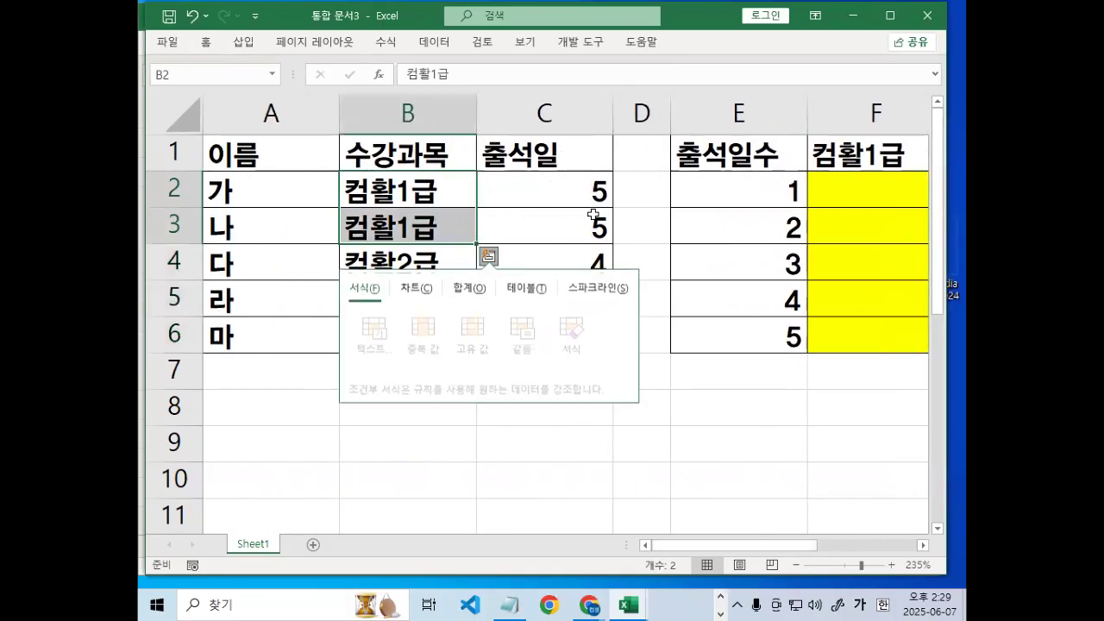
mouse_move(577, 186)
left_mouse_down()
mouse_move(587, 221)
mouse_move(559, 207)
mouse_move(632, 231)
left_mouse_up()
left_click_drag(739, 183, 738, 360)
left_click(617, 197)
left_click_drag(617, 197, 718, 197)
left_click_drag(706, 184, 709, 206)
left_click_drag(636, 207, 716, 231)
left_click_drag(702, 218, 708, 238)
left_click_drag(633, 220, 697, 257)
left_click_drag(683, 240, 695, 258)
left_click_drag(626, 222, 690, 306)
left_click_drag(679, 291, 692, 307)
left_click_drag(623, 226, 695, 338)
key("Escape")
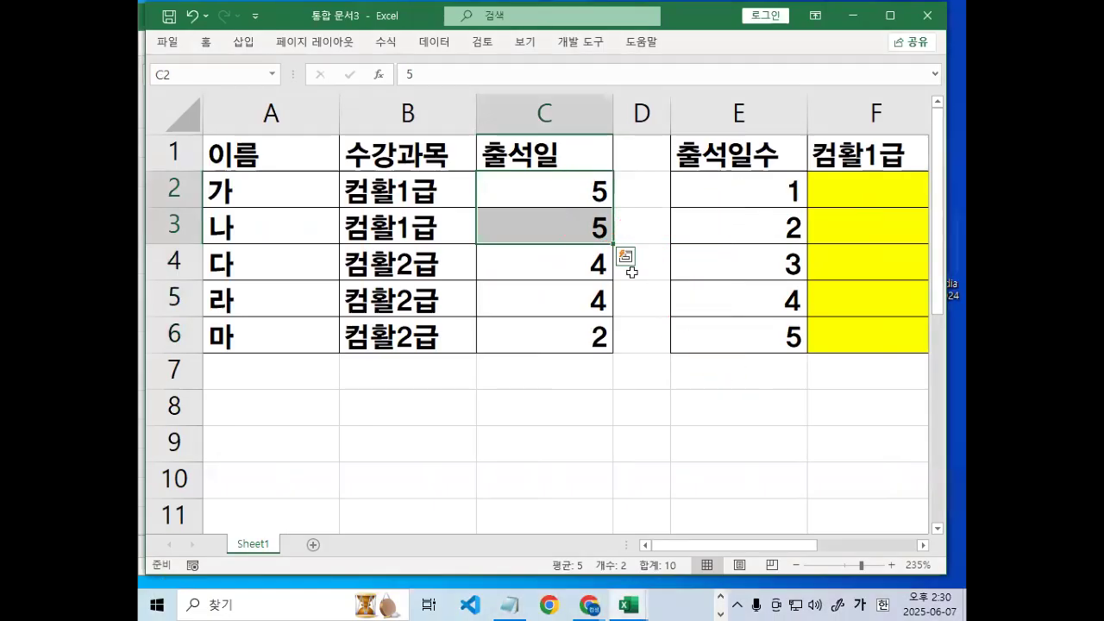
Select the 컴활2급 rows B4:B6 and draw arrows from their 출석일 values to each 출석일수 in E2:E6.
left_click_drag(393, 263, 414, 334)
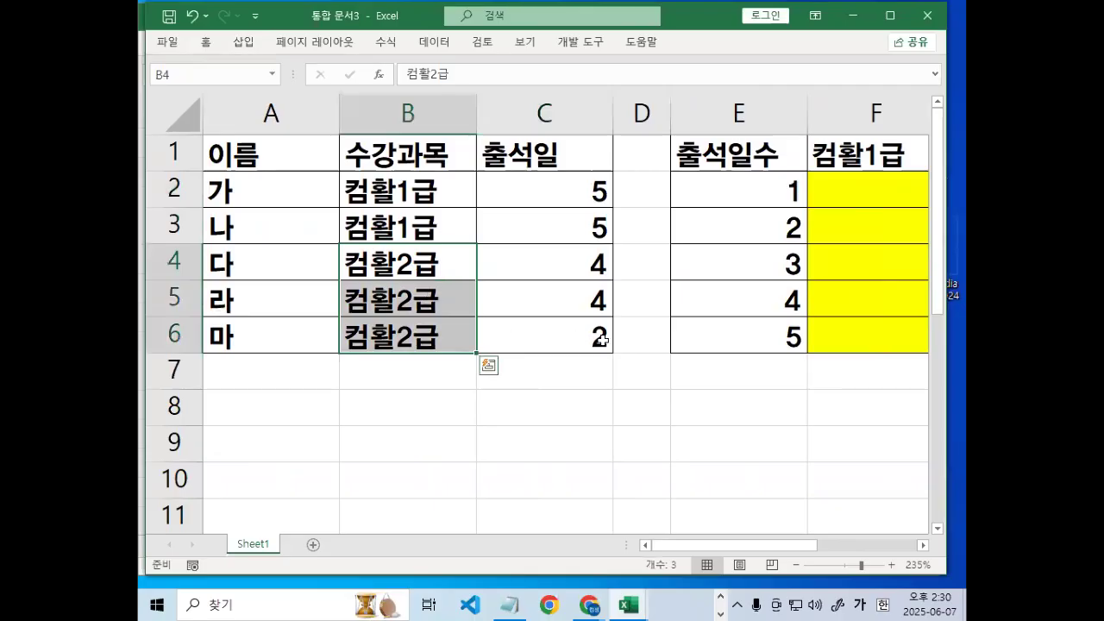
key("ctrl+2")
mouse_move(622, 350)
left_mouse_down()
mouse_move(576, 349)
mouse_move(577, 248)
mouse_move(635, 337)
mouse_move(628, 352)
left_mouse_up()
left_click_drag(624, 248, 722, 201)
left_click_drag(738, 198, 743, 208)
mouse_move(627, 246)
left_mouse_down()
mouse_move(723, 237)
mouse_move(748, 259)
left_mouse_up()
left_click_drag(630, 250, 747, 296)
left_click_drag(653, 270, 721, 341)
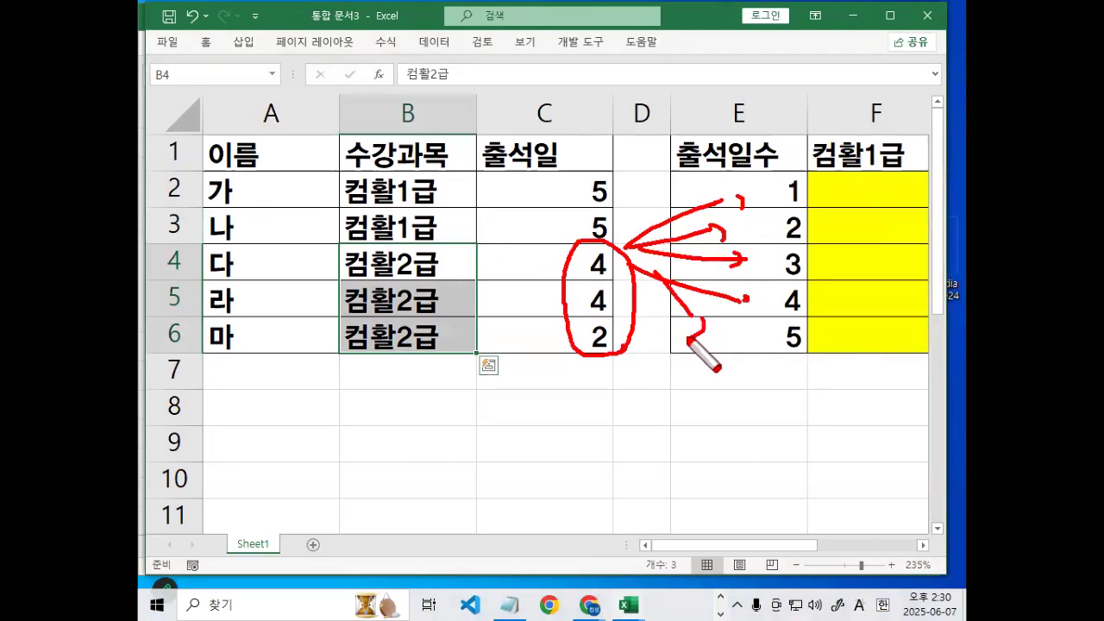
key("Escape")
Select C2:C3 and handwrite the expected 컴활1급 frequencies over F2:F6, clearing the marks at the end.
left_click(875, 195)
left_click_drag(526, 201, 563, 226)
left_click_drag(755, 182, 724, 343)
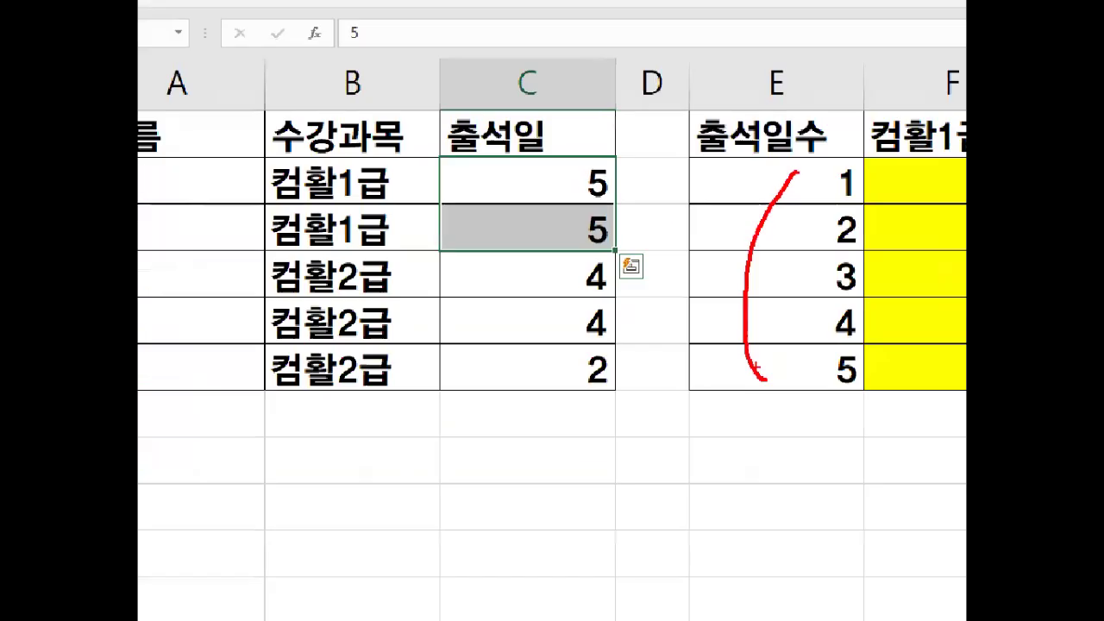
key("e")
mouse_move(918, 173)
left_mouse_down()
mouse_move(916, 190)
mouse_move(918, 173)
left_mouse_up()
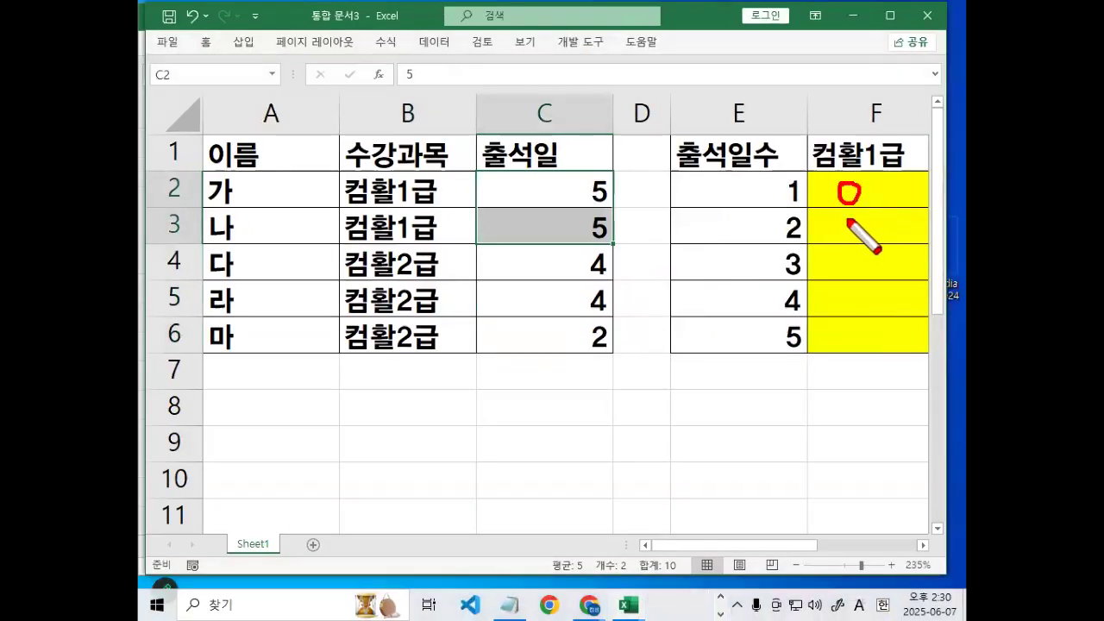
left_click_drag(847, 221, 851, 215)
left_click_drag(841, 259, 830, 290)
mouse_move(835, 330)
left_mouse_down()
mouse_move(838, 354)
mouse_move(870, 359)
left_mouse_up()
left_click_drag(835, 288, 862, 292)
left_click_drag(859, 364, 887, 360)
key("Escape")
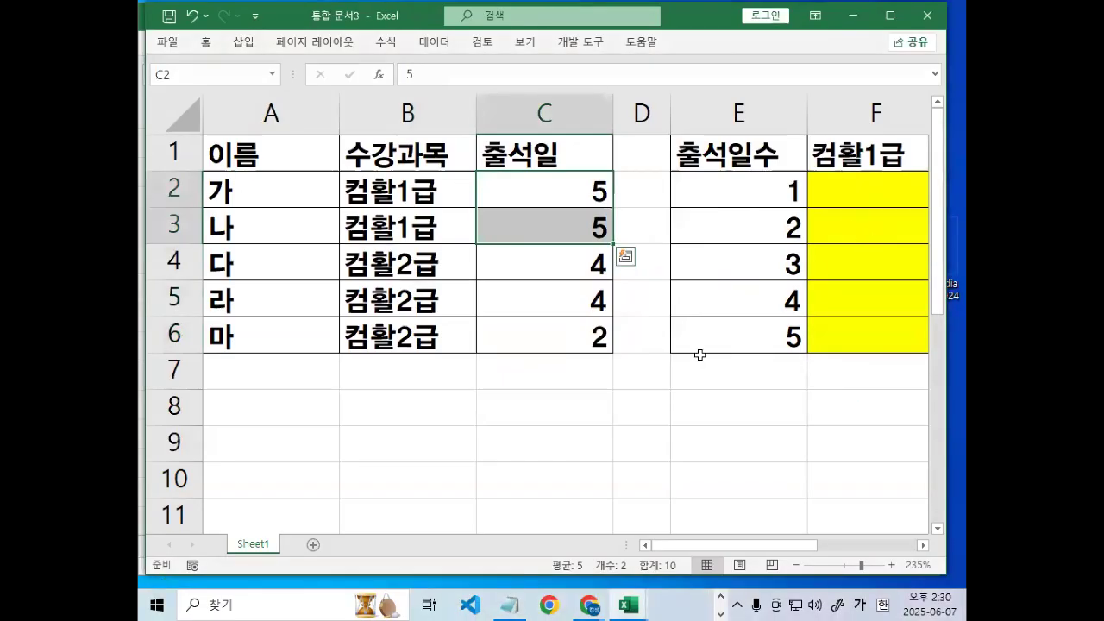
Select C4:C6, handwrite the expected 컴활2급 frequencies 0, 1, 0, 2, 0 over G2:G6, clear them and highlight headers F1:G1.
scroll(603, 327, "right", 2)
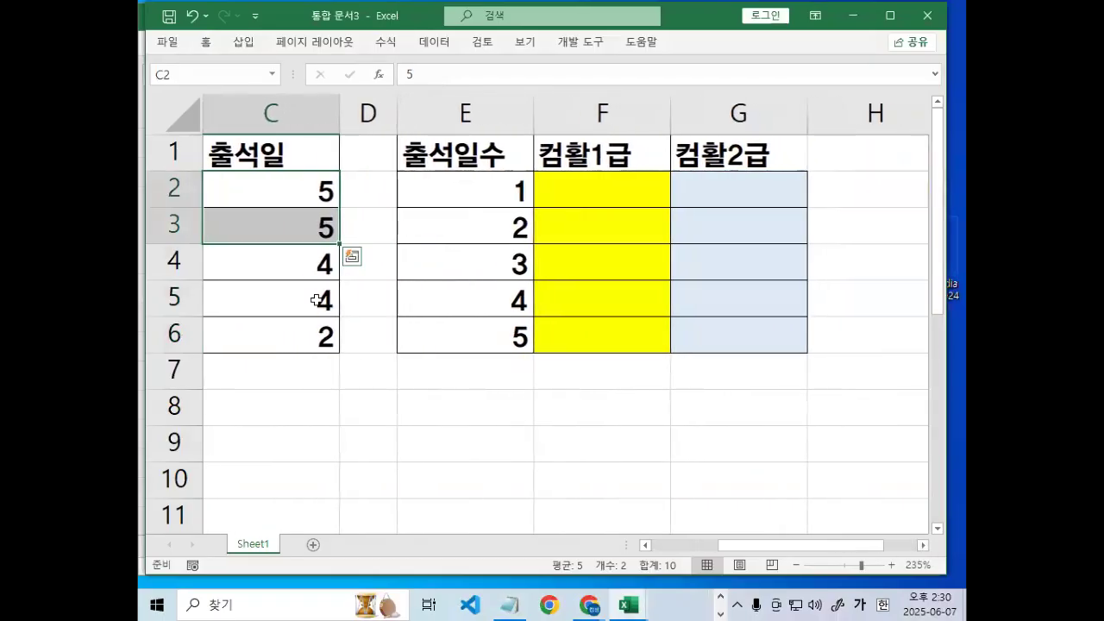
left_click_drag(313, 265, 313, 332)
key("ctrl+q")
mouse_move(732, 181)
left_mouse_down()
mouse_move(730, 264)
mouse_move(742, 276)
left_mouse_up()
key("Escape")
key("ctrl+alt+g")
mouse_move(725, 187)
left_mouse_down()
mouse_move(744, 204)
mouse_move(723, 184)
mouse_move(734, 241)
mouse_move(726, 291)
mouse_move(730, 309)
mouse_move(747, 310)
left_mouse_up()
mouse_move(735, 332)
left_mouse_down()
mouse_move(729, 360)
mouse_move(723, 339)
left_mouse_up()
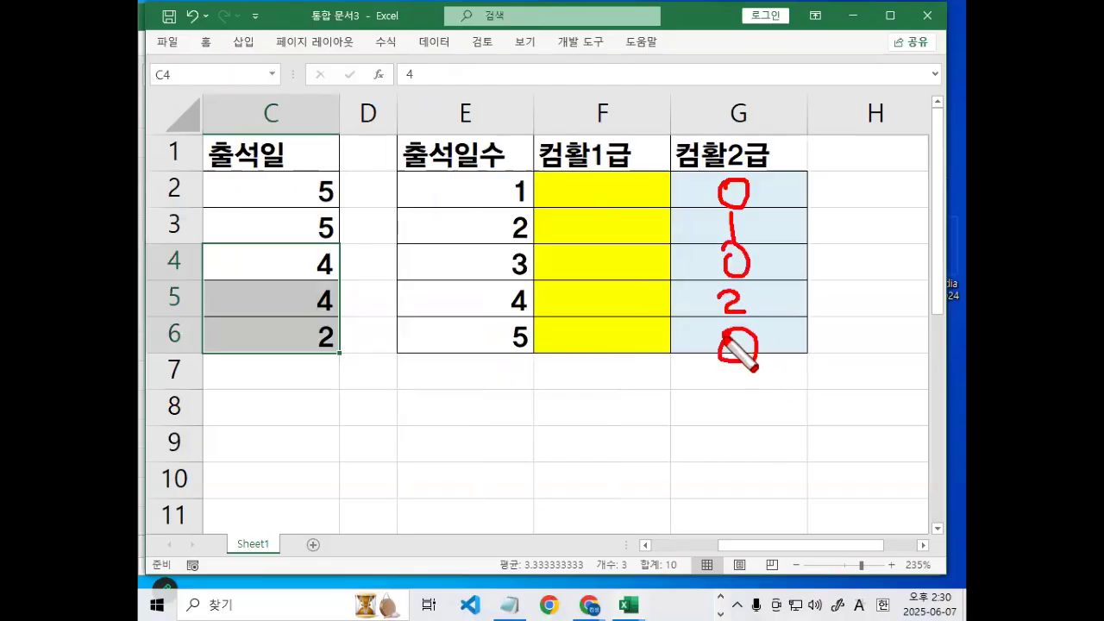
key("Escape")
left_click_drag(594, 159, 738, 155)
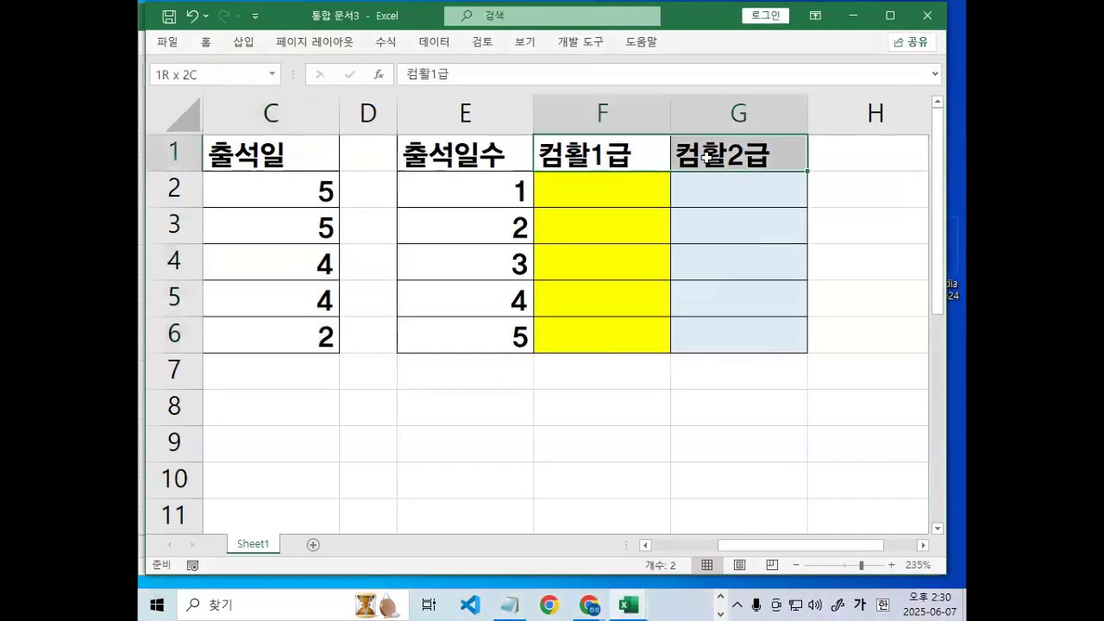
Start a formula written as plain text in C8 with '=FREQUENCY(IF((.
left_click(383, 407)
left_click_drag(780, 545, 735, 550)
scroll(486, 399, "down", 1)
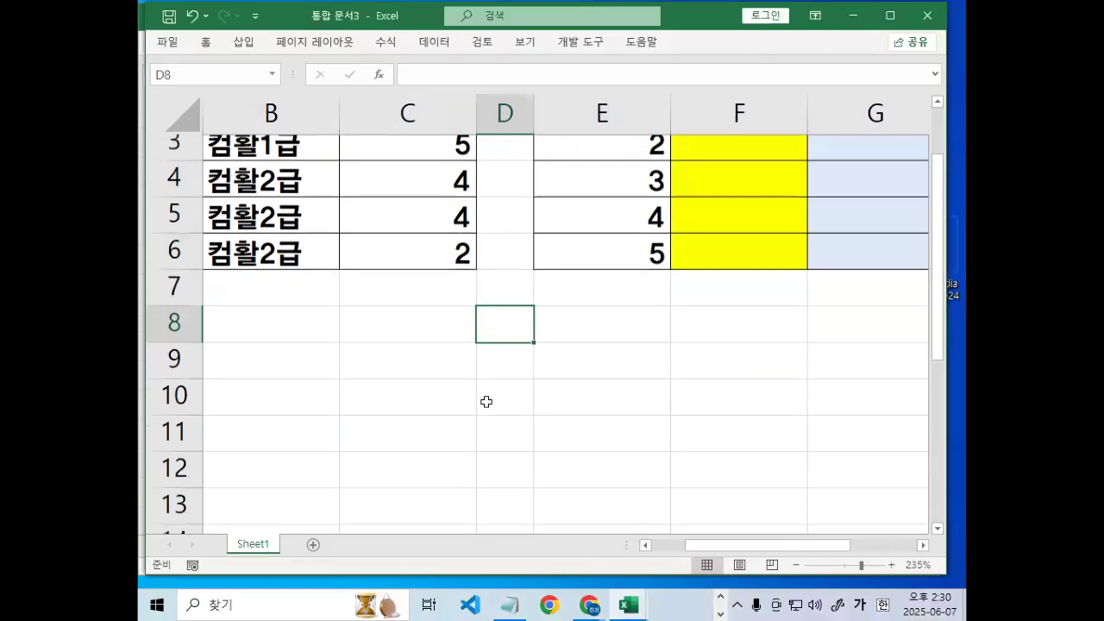
scroll(480, 392, "up", 1)
left_click(367, 417)
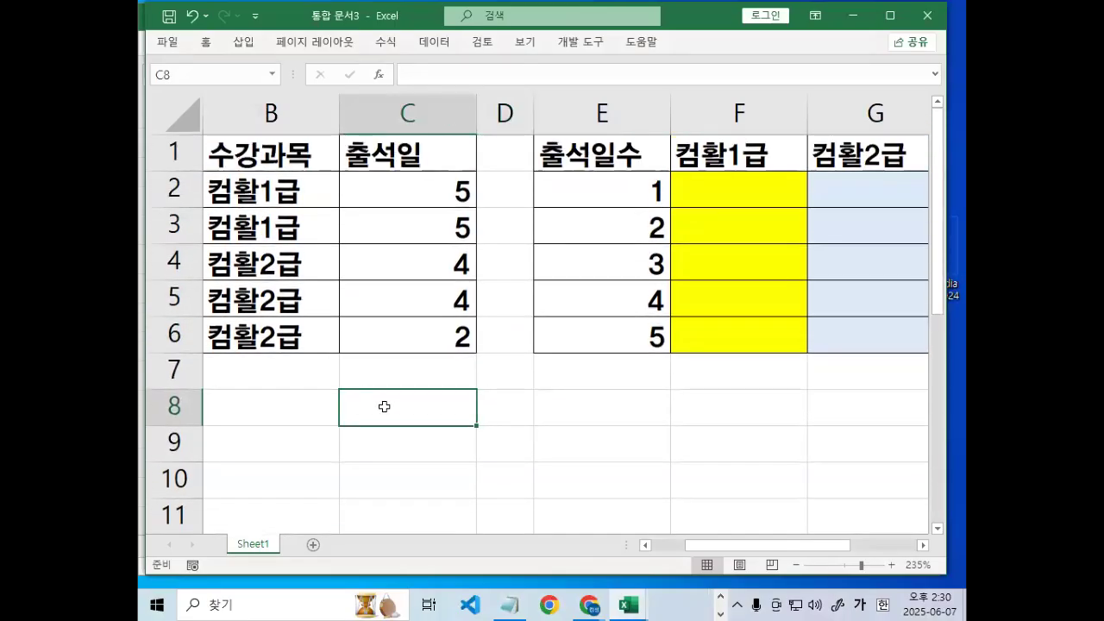
type("=")
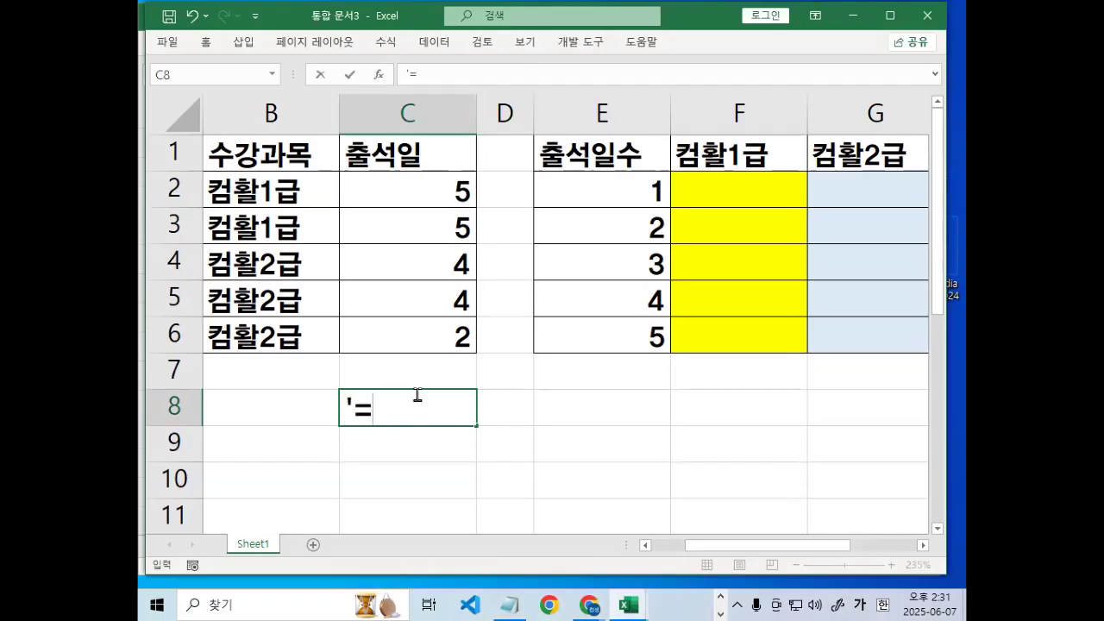
type("ㄹ")
key("BackSpace")
key("Hangul")
type("FREQUENCY(IF((")
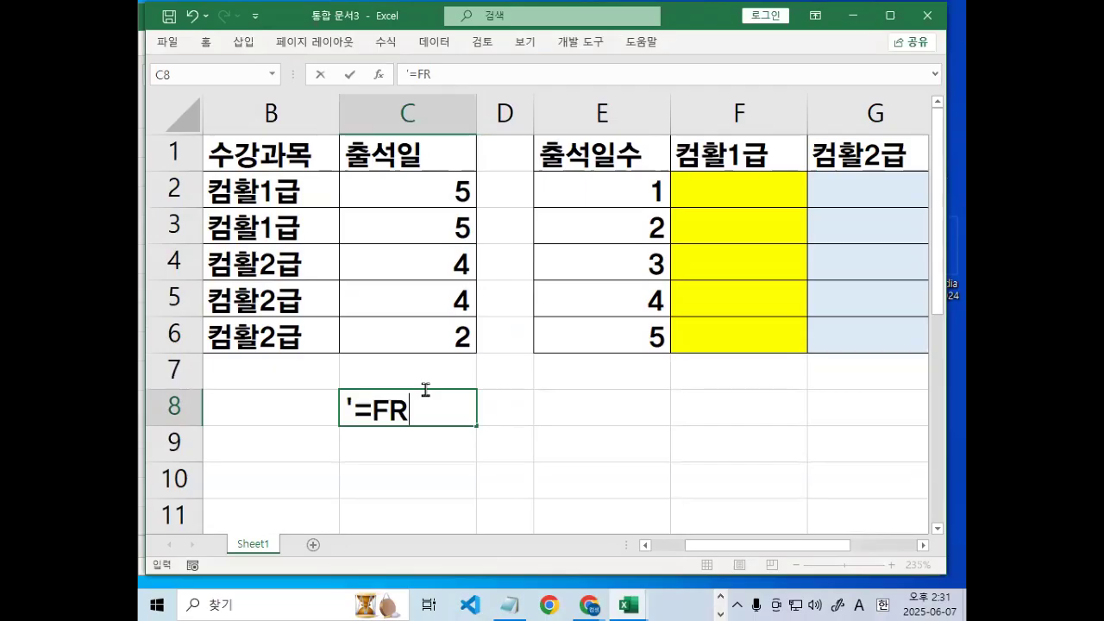
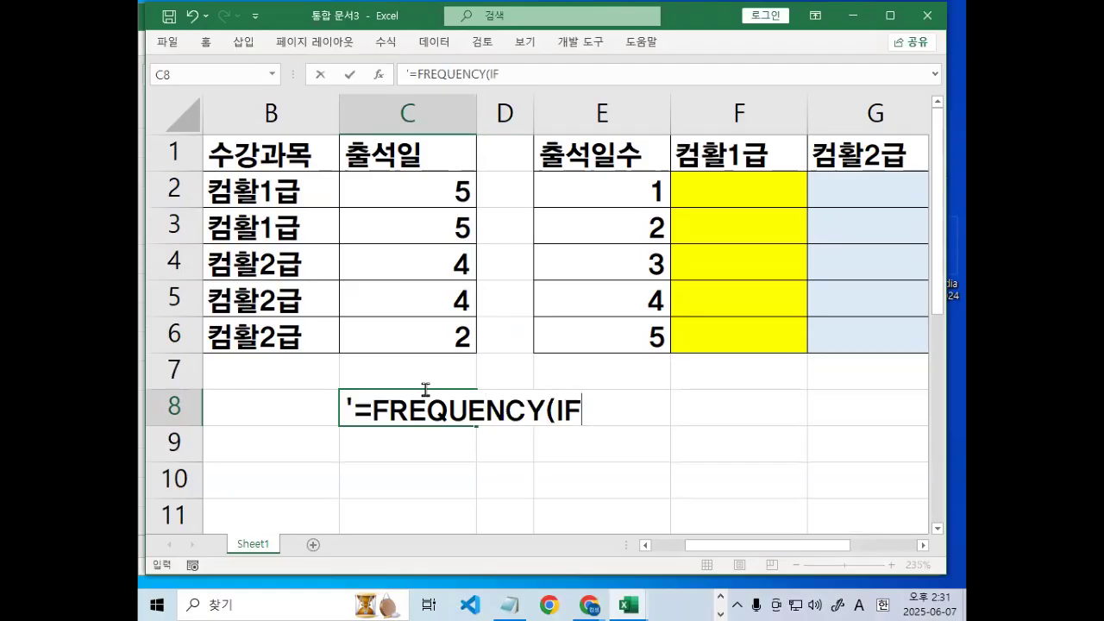
Extend the text formula in C8 with the placeholders 조건1 and 계산범위 so it reads '=FREQUENCY(IF((조건1),계산범위)).
scroll(451, 371, "down", 2)
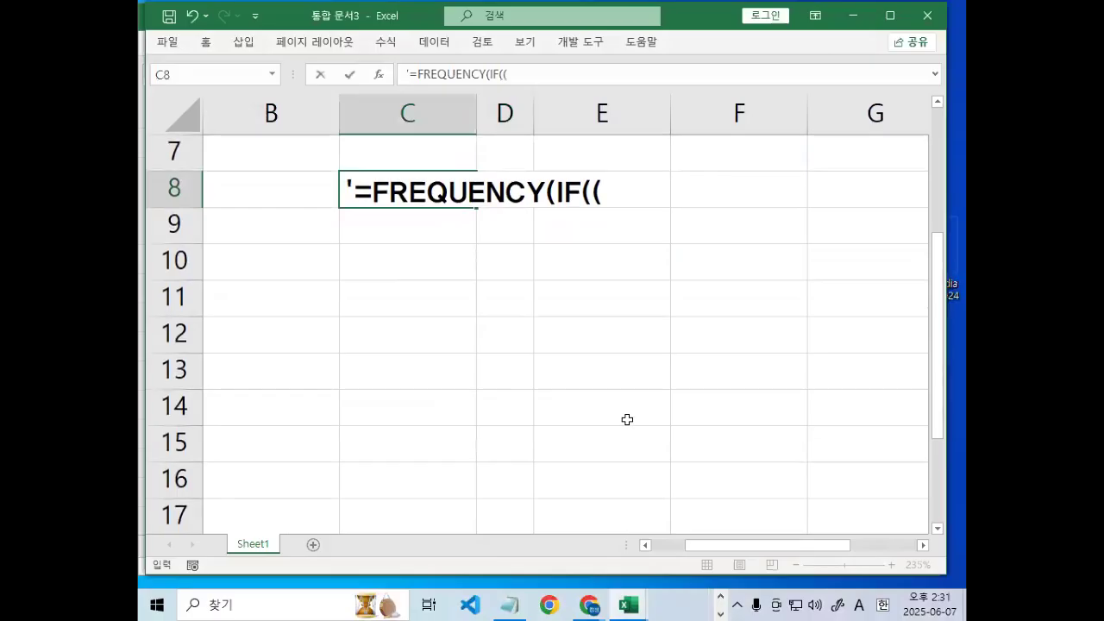
type("WHRJ")
key("BackSpace")
key("BackSpace")
key("Hangul")
type("조건1),RpTKQ")
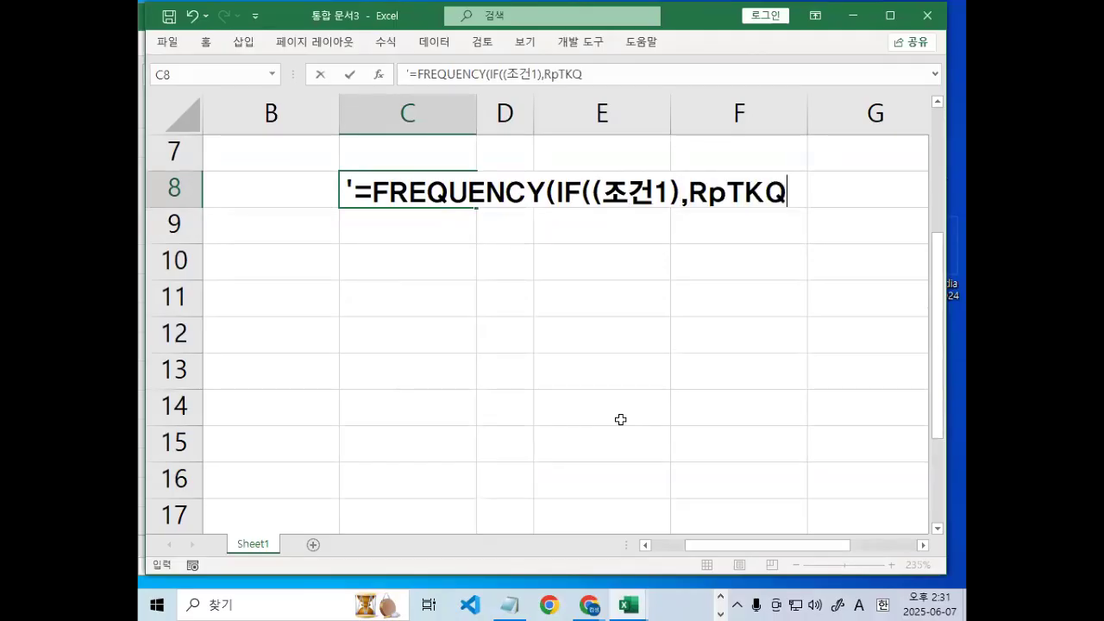
key("BackSpace")
key("BackSpace")
key("BackSpace")
key("BackSpace")
key("Hangul")
type("계산범위")
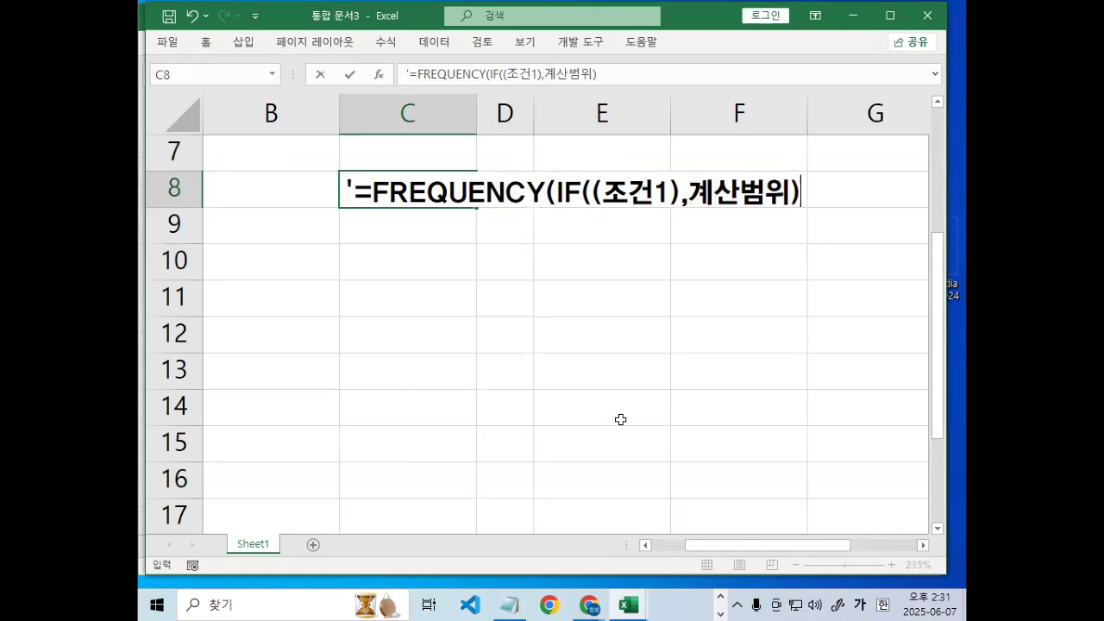
Circle the end of the C8 formula, underline it, and circle the 컴활1급 and 컴활2급 출석일 values with a question mark beside them.
scroll(593, 421, "up", 1)
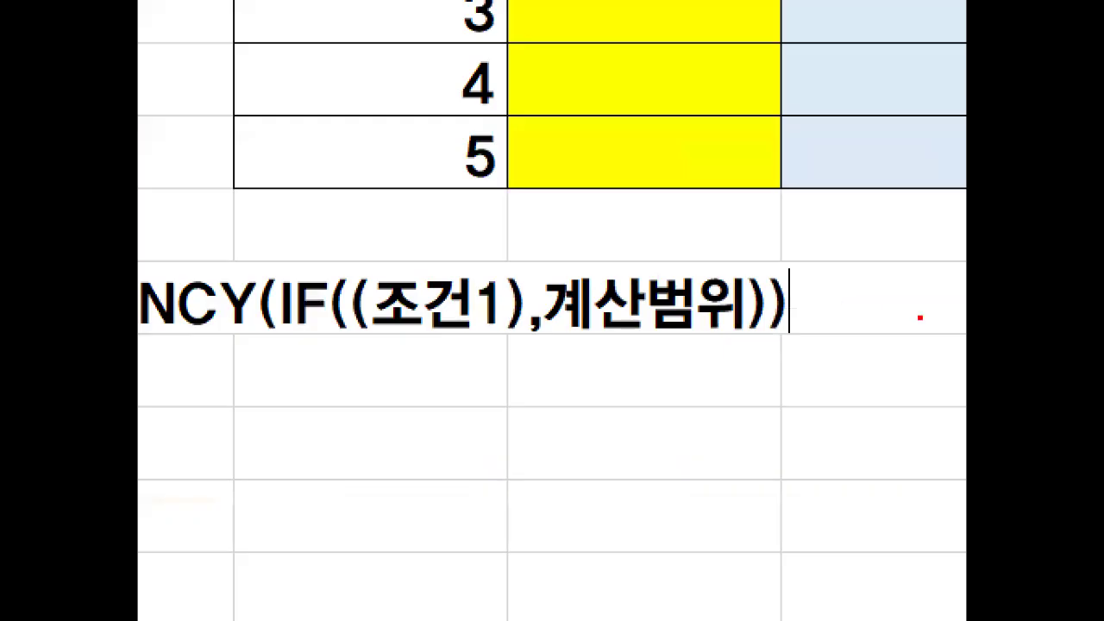
left_click_drag(876, 307, 878, 317)
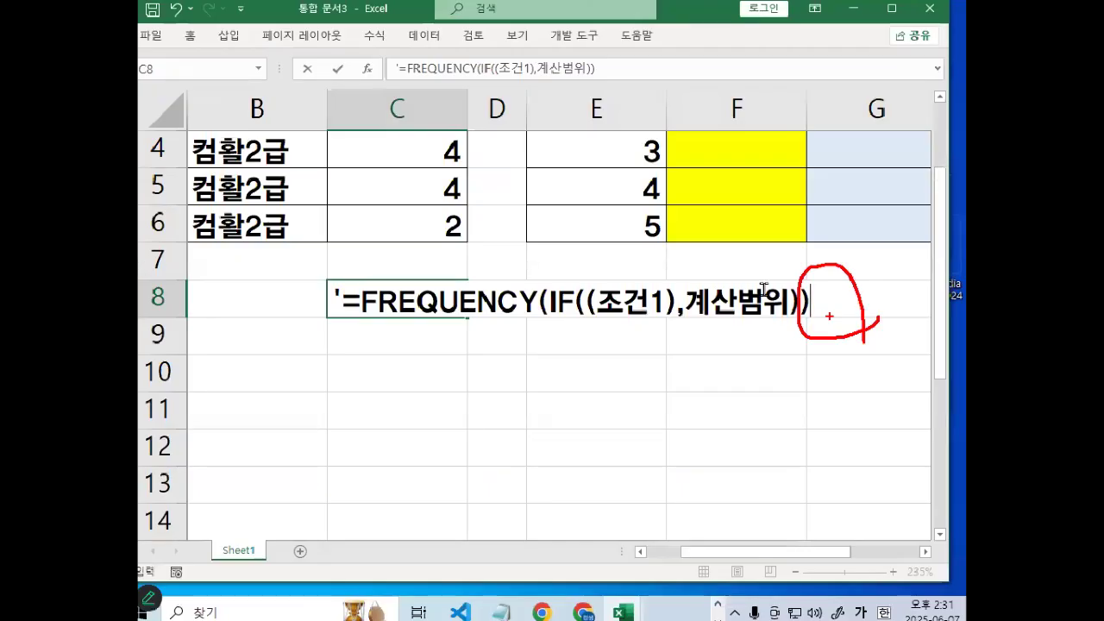
scroll(461, 240, "up", 1)
left_click_drag(369, 426, 740, 426)
mouse_move(468, 233)
left_mouse_down()
mouse_move(429, 197)
mouse_move(473, 239)
left_mouse_up()
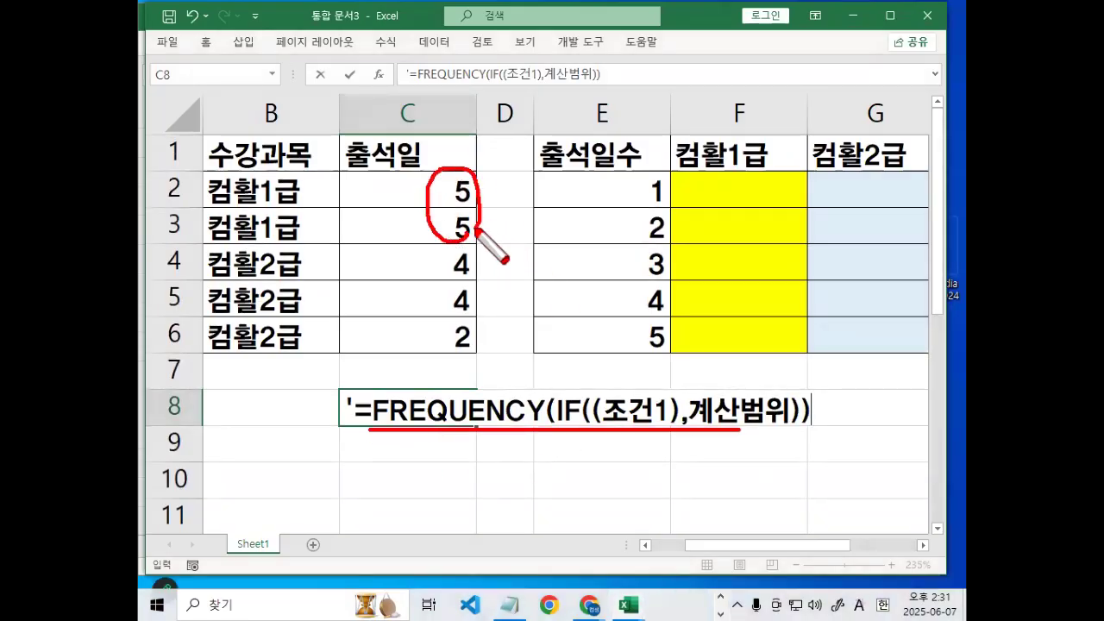
mouse_move(473, 353)
left_mouse_down()
mouse_move(457, 252)
mouse_move(481, 351)
left_mouse_up()
mouse_move(463, 211)
left_mouse_down()
mouse_move(472, 153)
mouse_move(526, 128)
mouse_move(534, 152)
left_mouse_up()
mouse_move(553, 105)
left_mouse_down()
mouse_move(573, 95)
mouse_move(560, 120)
left_mouse_up()
left_click(559, 130)
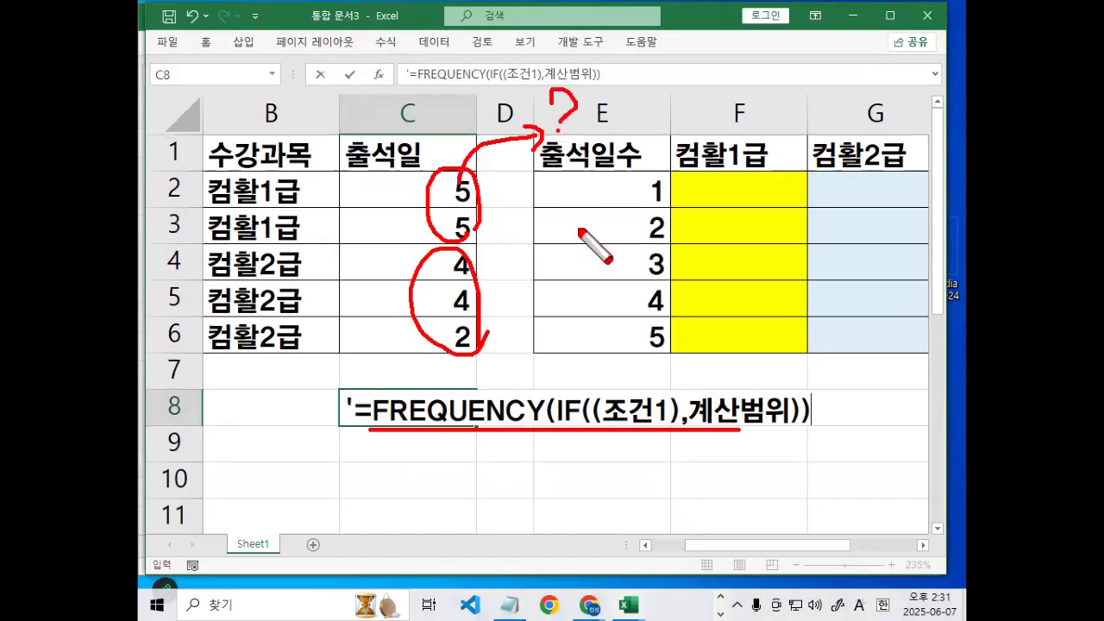
Complete the text formula in C8 with a second argument so it reads '=FREQUENCY(IF((조건1),계산범위),배열2).
mouse_move(819, 399)
left_mouse_down()
mouse_move(860, 431)
mouse_move(936, 293)
left_mouse_up()
key("Escape")
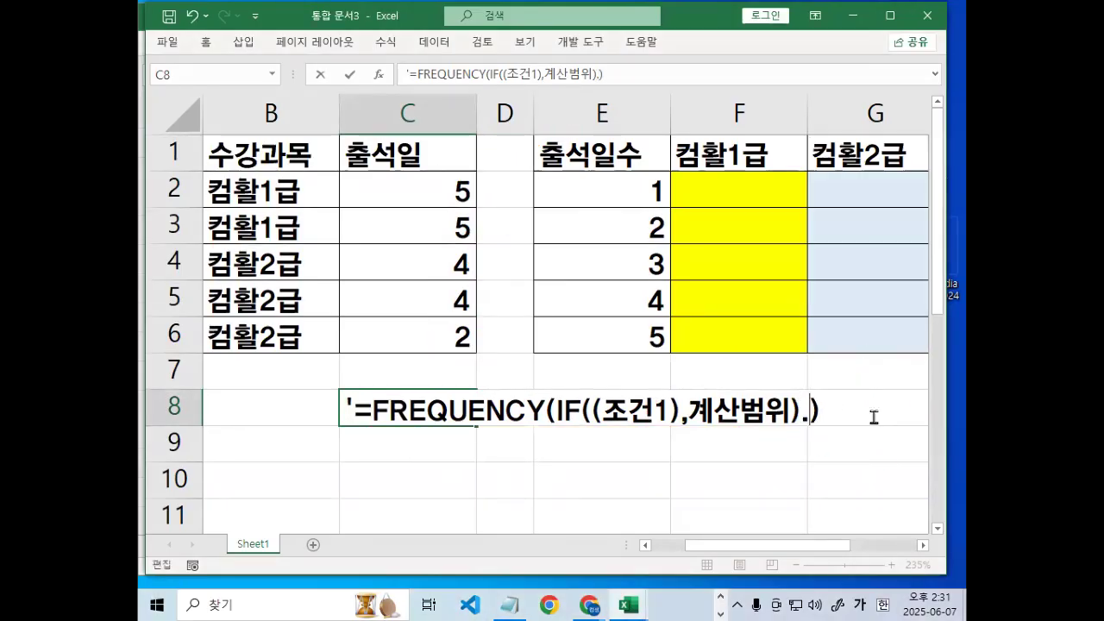
type("배열2")
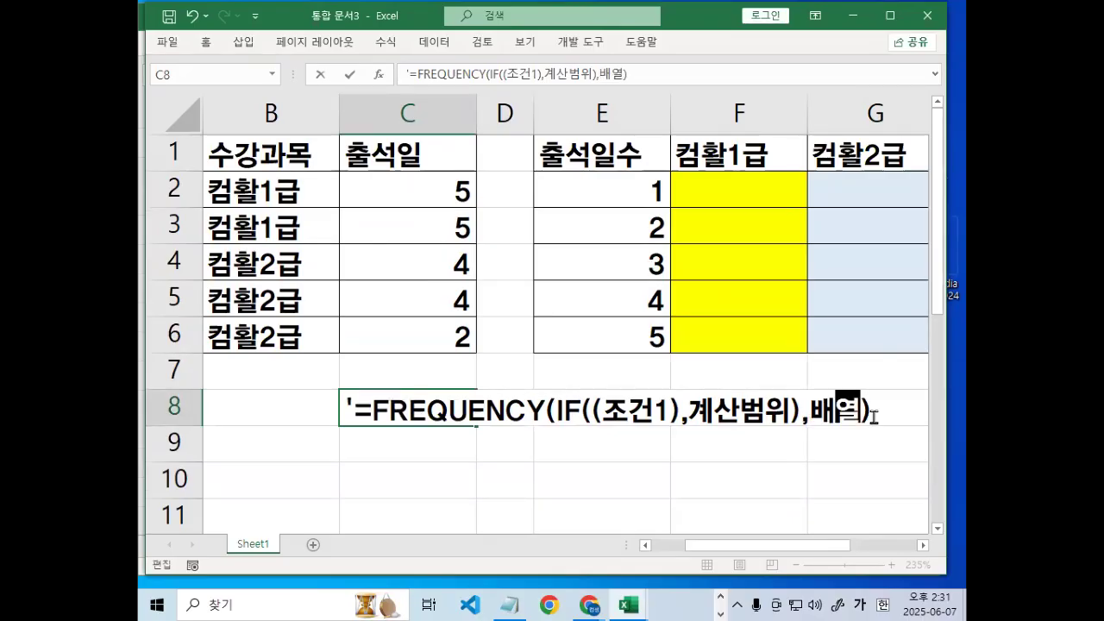
key("Return")
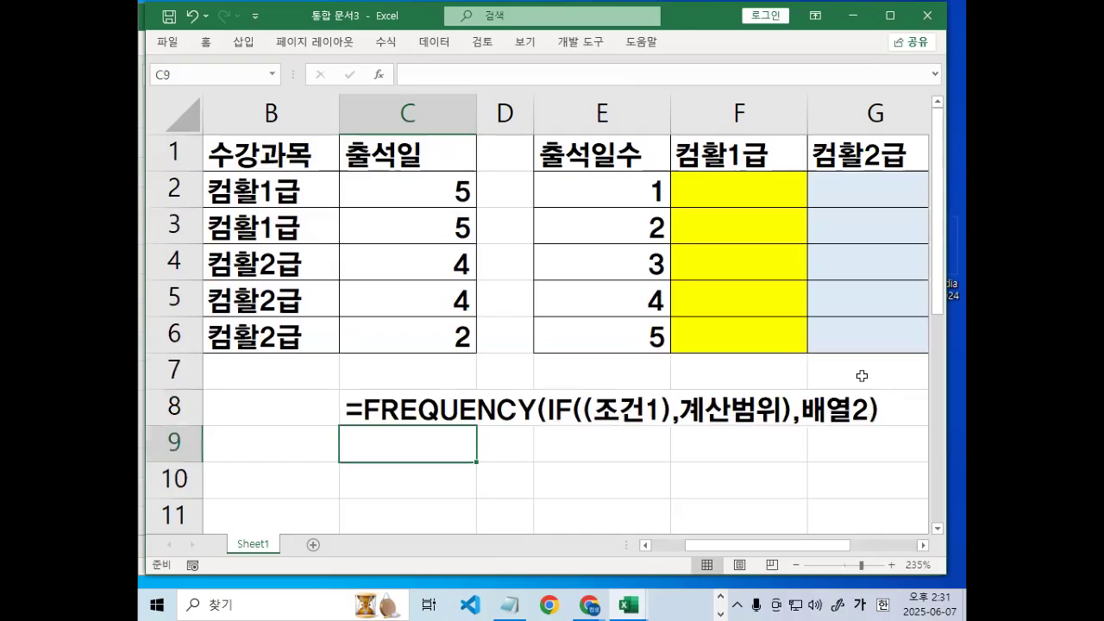
Color only the IF((조건1),계산범위) part of the C8 text dark red.
scroll(870, 393, "down", 1)
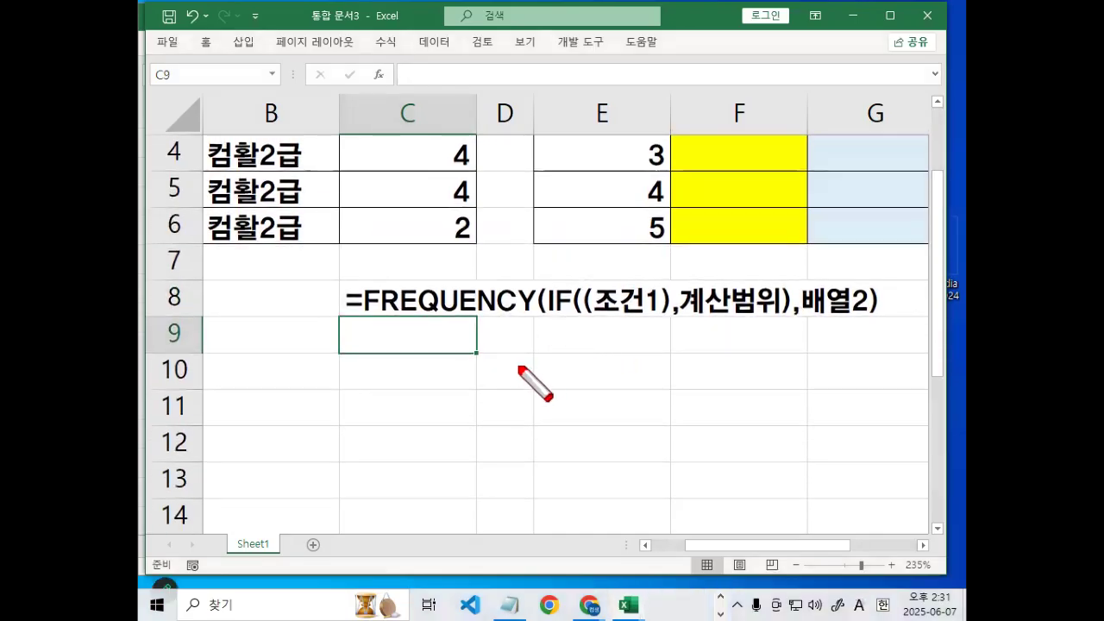
key("Escape")
double_click(390, 299)
left_click_drag(557, 304, 807, 304)
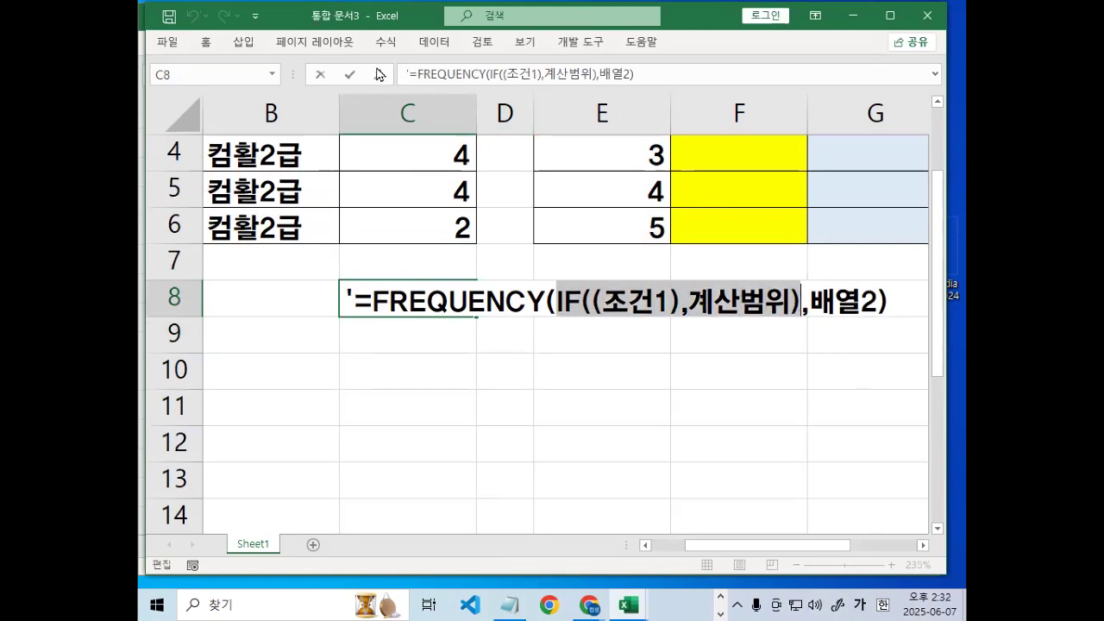
left_click(205, 41)
left_click(411, 99)
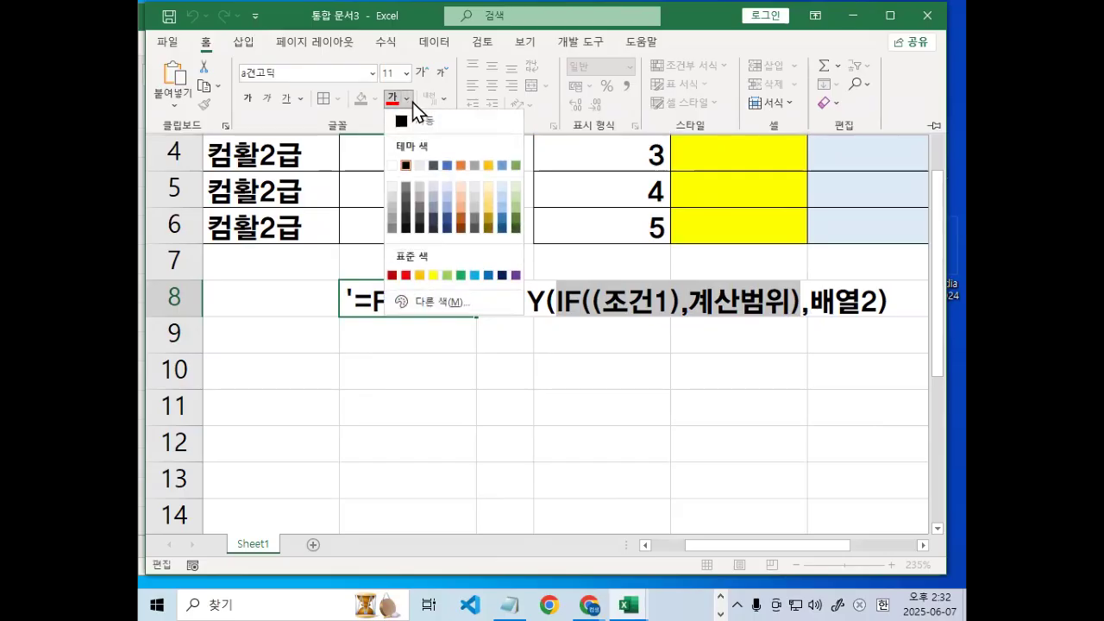
left_click(392, 275)
left_click(613, 395)
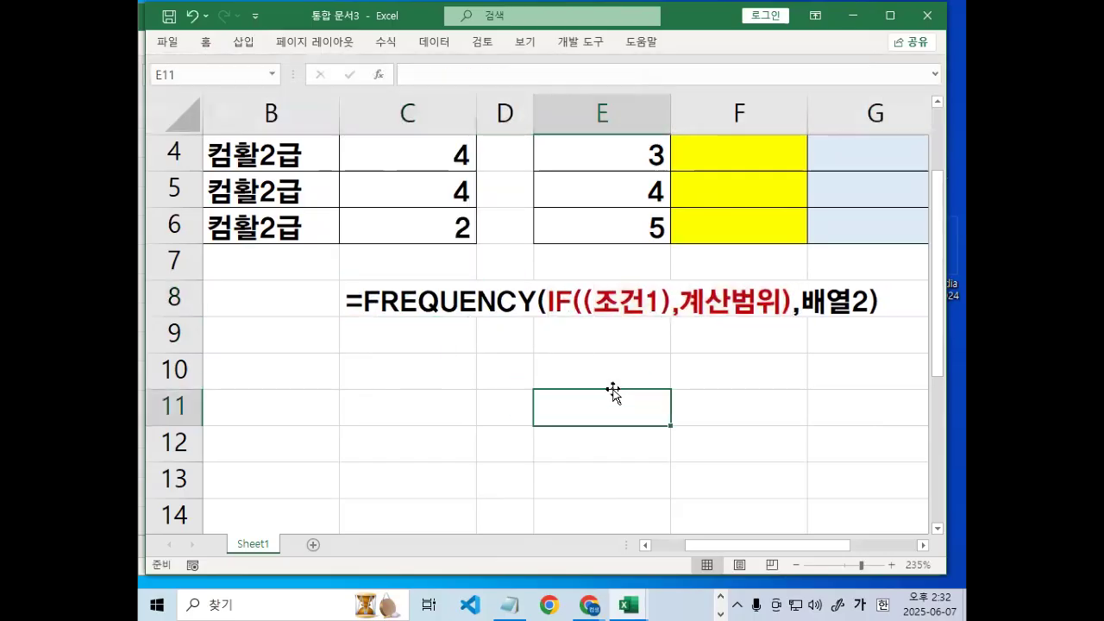
Enter the note 조건을 만족하는 배열1 in D9, under the red IF part of the formula.
left_click(500, 357)
left_click_drag(488, 337, 696, 335)
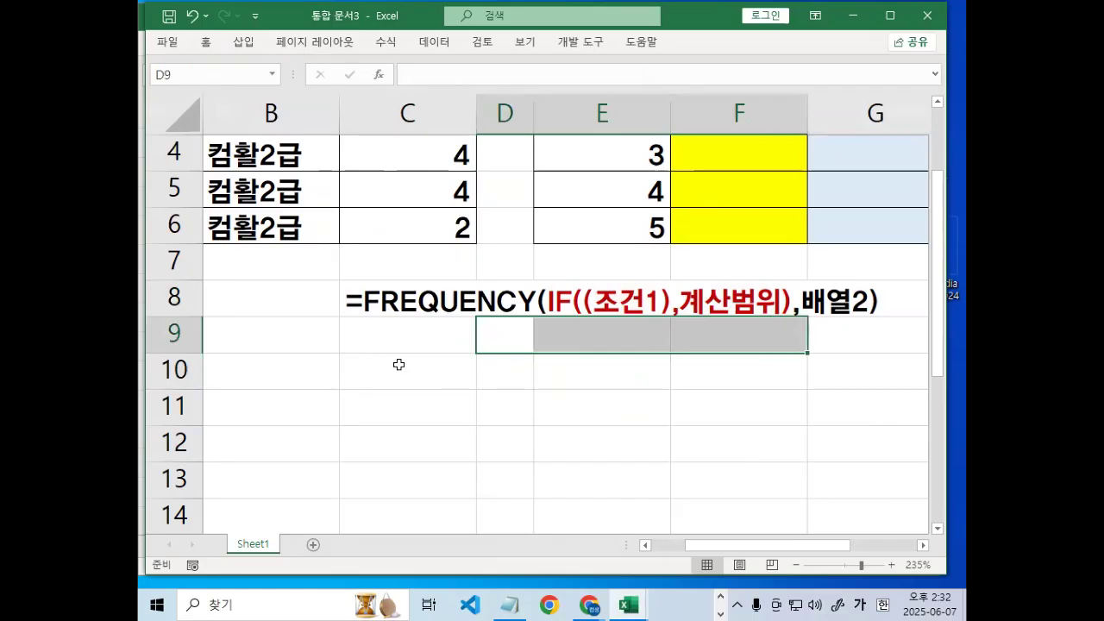
left_click(505, 480)
left_click(506, 335)
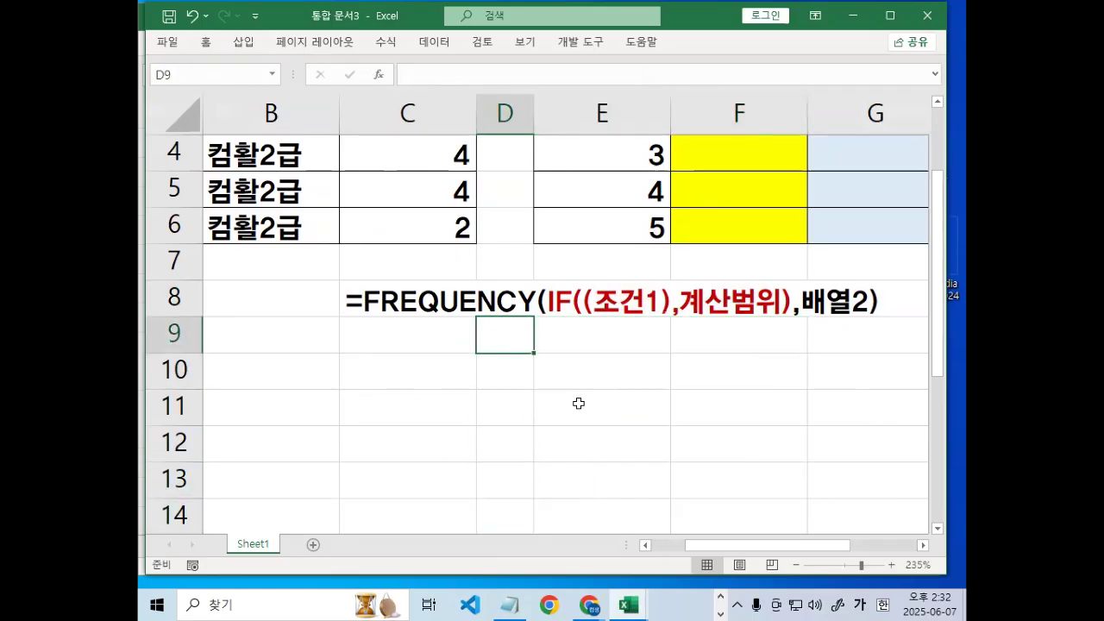
type("ㅂ")
type("건을 만족")
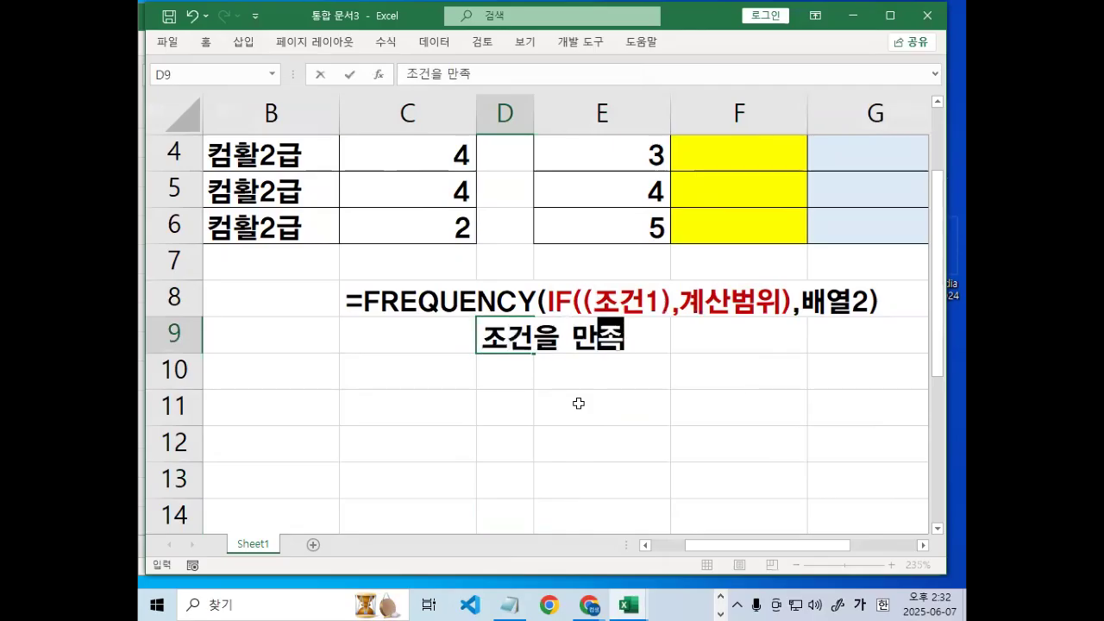
type("하는 배열1")
key("Return")
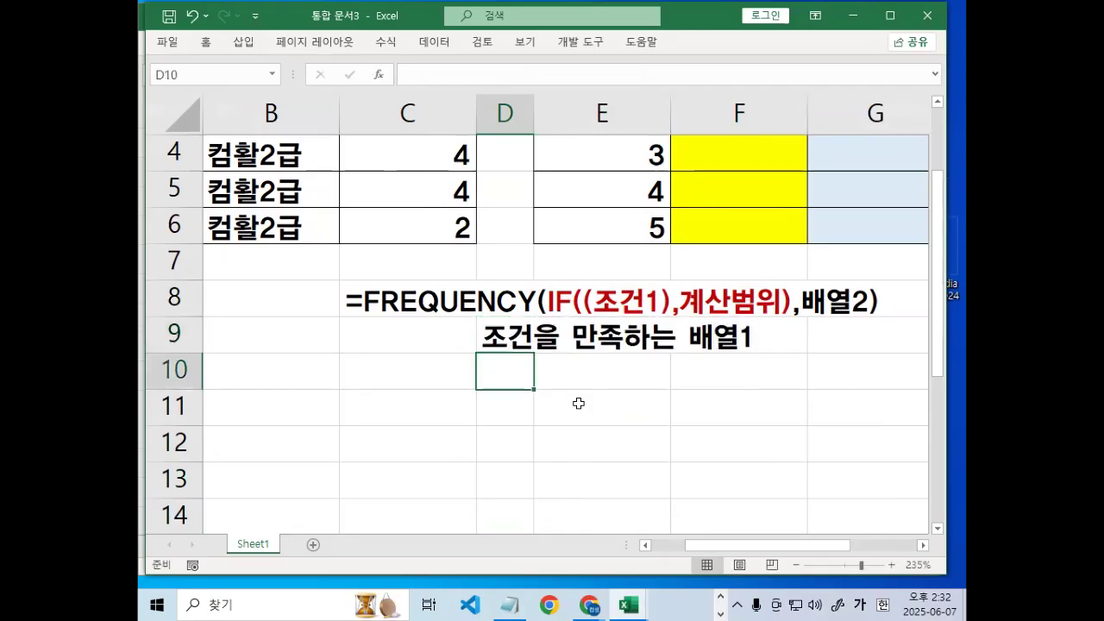
Underline and circle the red IF argument, add a comma mark after 배열1, circle 배열2, and clear the marks.
mouse_move(552, 320)
left_mouse_down()
mouse_move(735, 321)
mouse_move(573, 317)
mouse_move(763, 287)
mouse_move(780, 315)
mouse_move(748, 357)
left_mouse_up()
left_click_drag(848, 308, 860, 303)
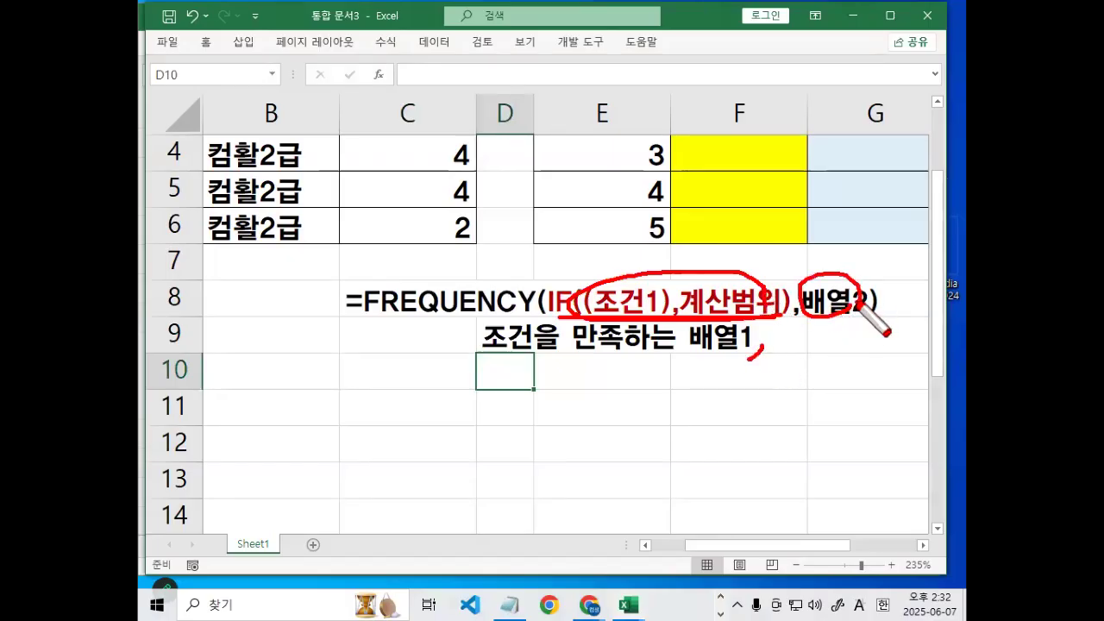
key("Escape")
scroll(837, 380, "down", 1)
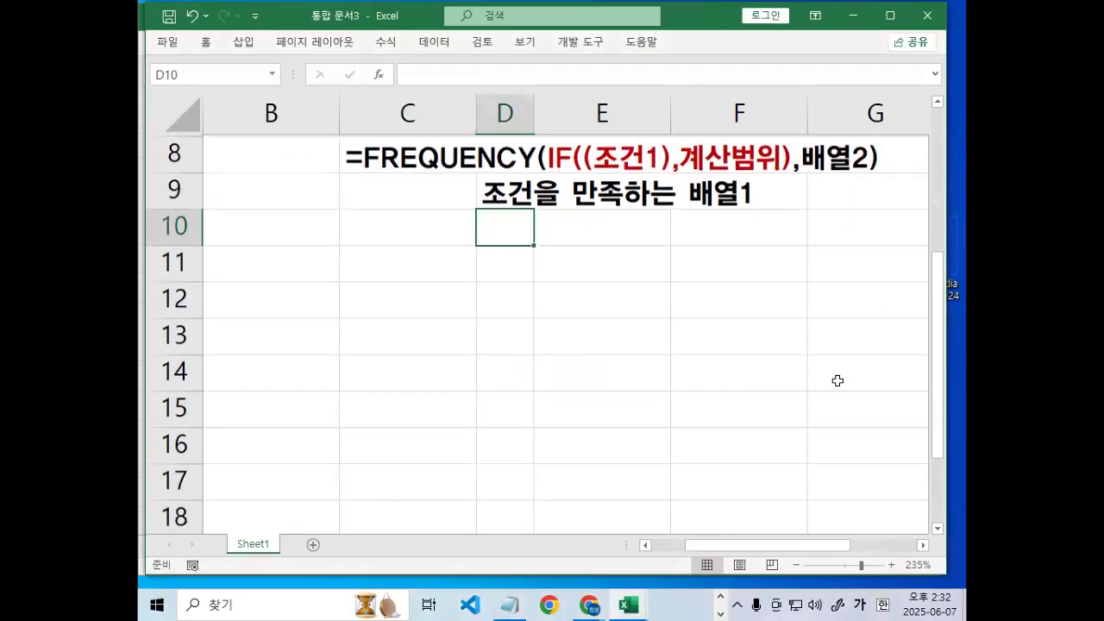
scroll(820, 367, "up", 1)
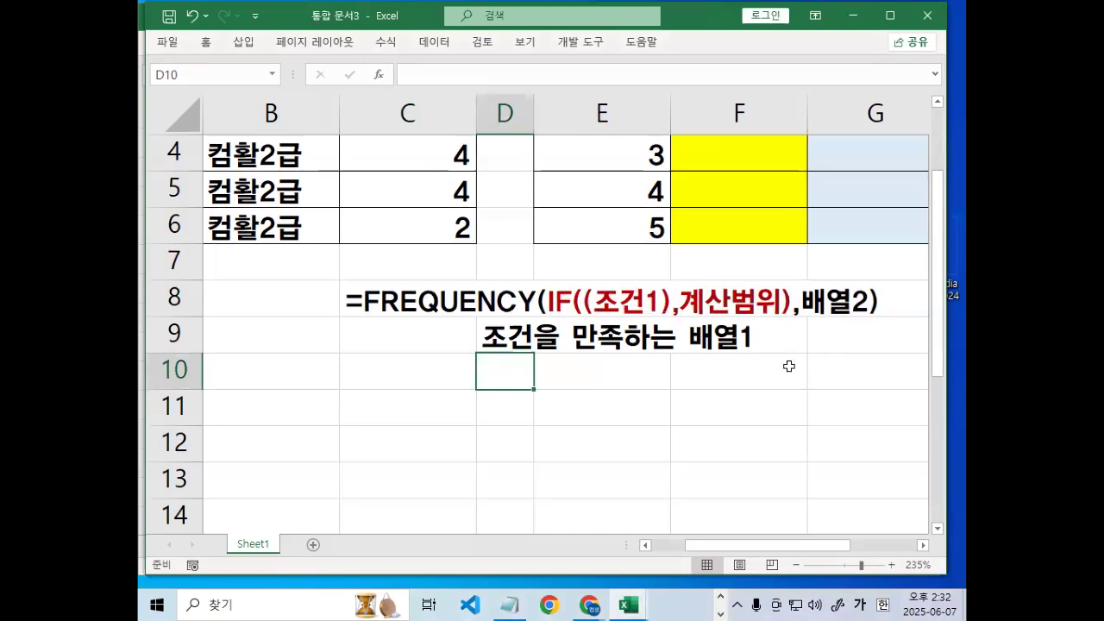
Underline the whole FREQUENCY formula in C8 with the pen and clear the line.
key("ctrl+2")
left_click_drag(385, 323, 910, 324)
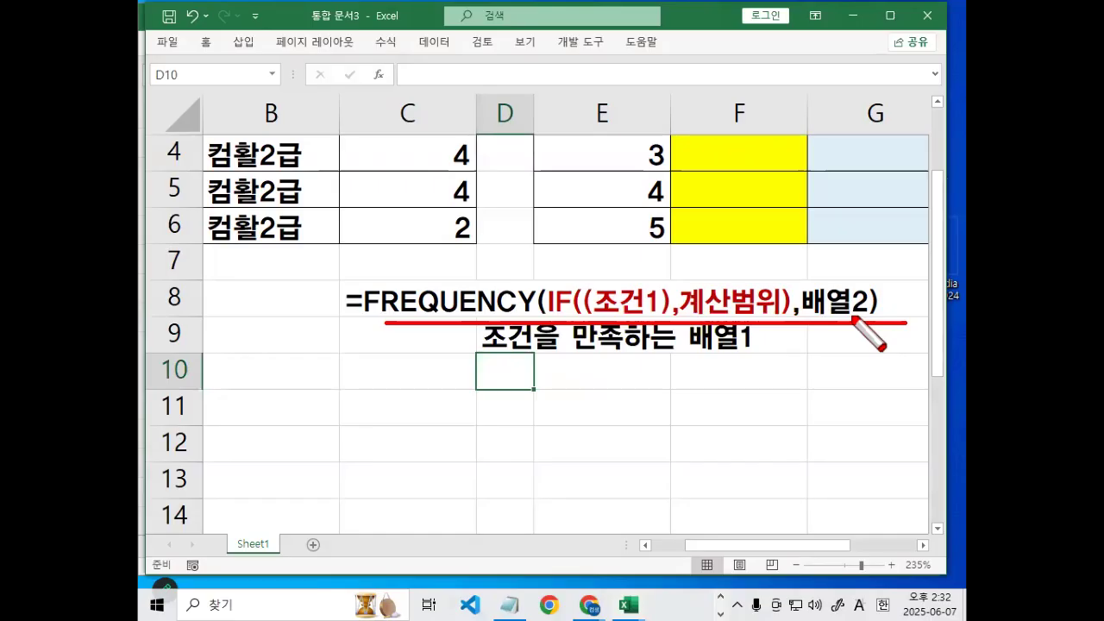
key("Escape")
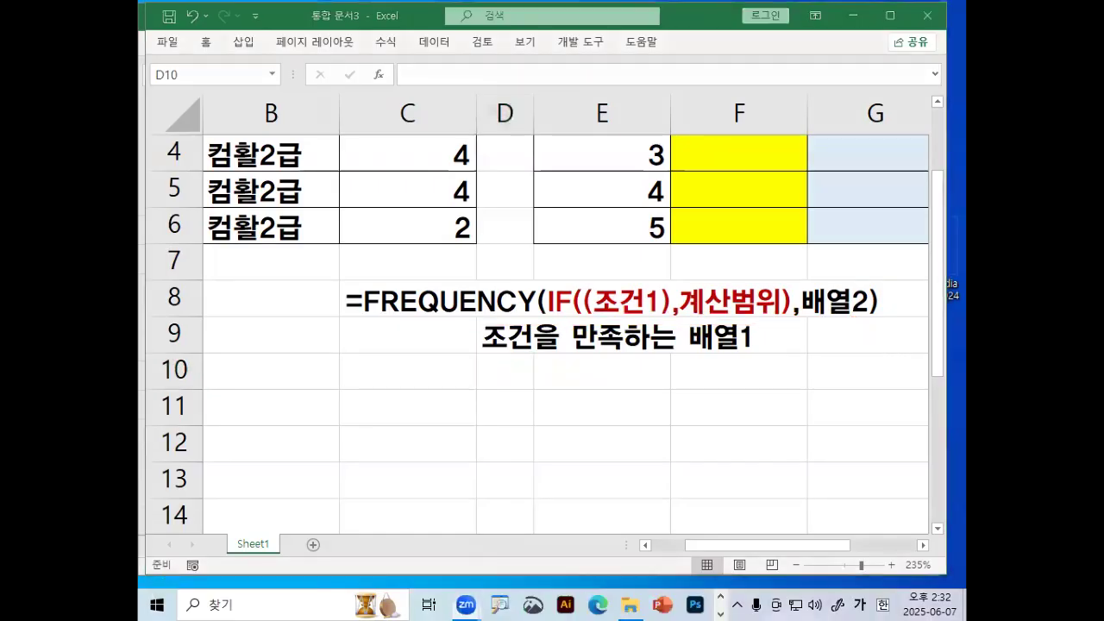
key("Hangul")
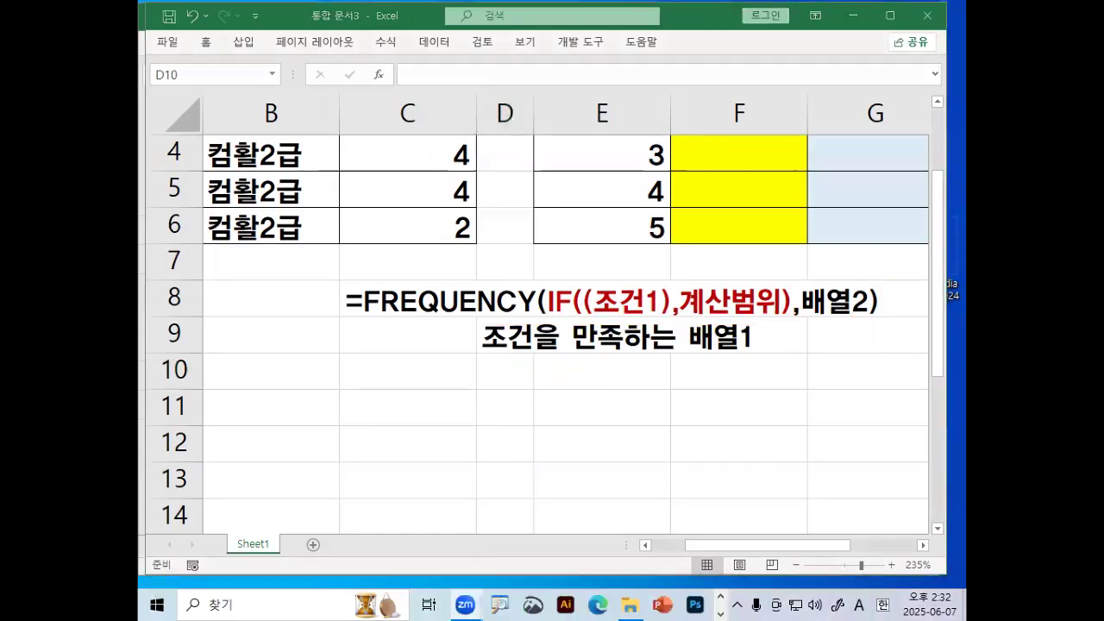
Point out the cells around the D9 note, underline the IF part and the note with the pen, and clear the marks.
left_click(682, 308)
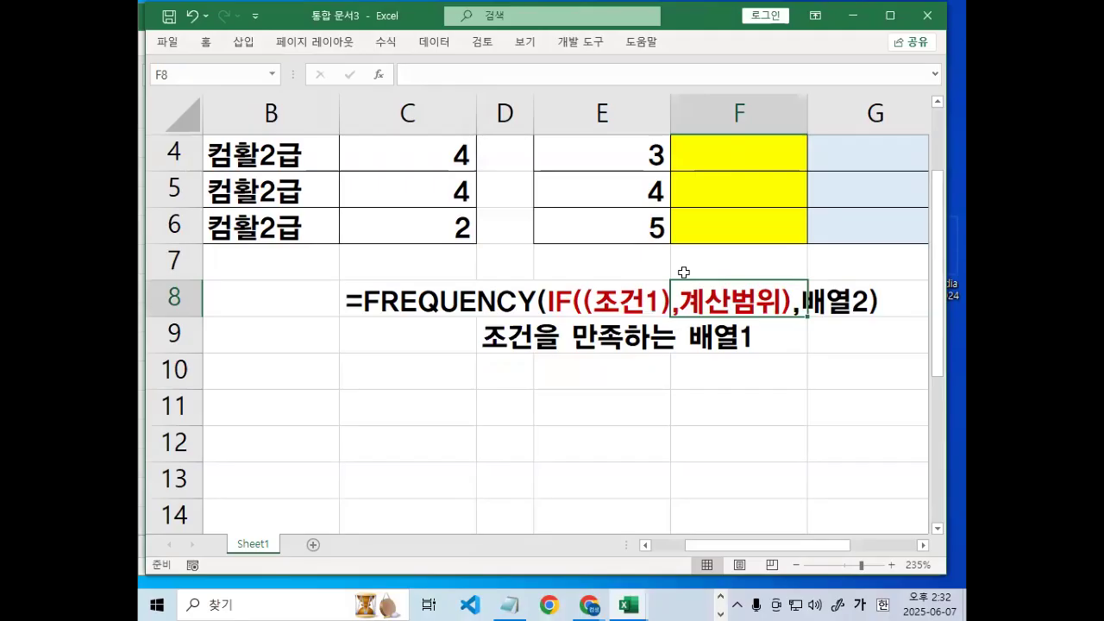
left_click(560, 358)
left_click(463, 338)
left_click(536, 339)
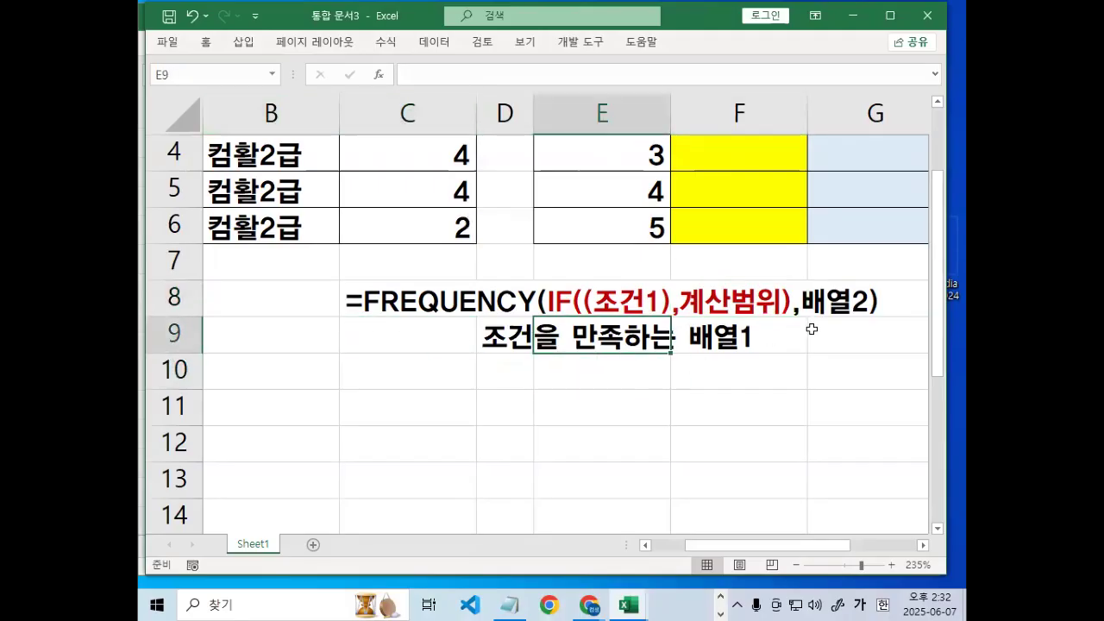
left_click_drag(542, 318, 786, 319)
mouse_move(541, 342)
left_mouse_down()
mouse_move(506, 345)
mouse_move(648, 346)
left_mouse_up()
left_click_drag(787, 263, 792, 398)
key("Escape")
Trace the closing parentheses after 계산범위 and 배열2, circle the double opening parenthesis after IF, and clear the marks.
key("ctrl+2")
left_click_drag(777, 281, 784, 327)
left_click_drag(852, 265, 864, 337)
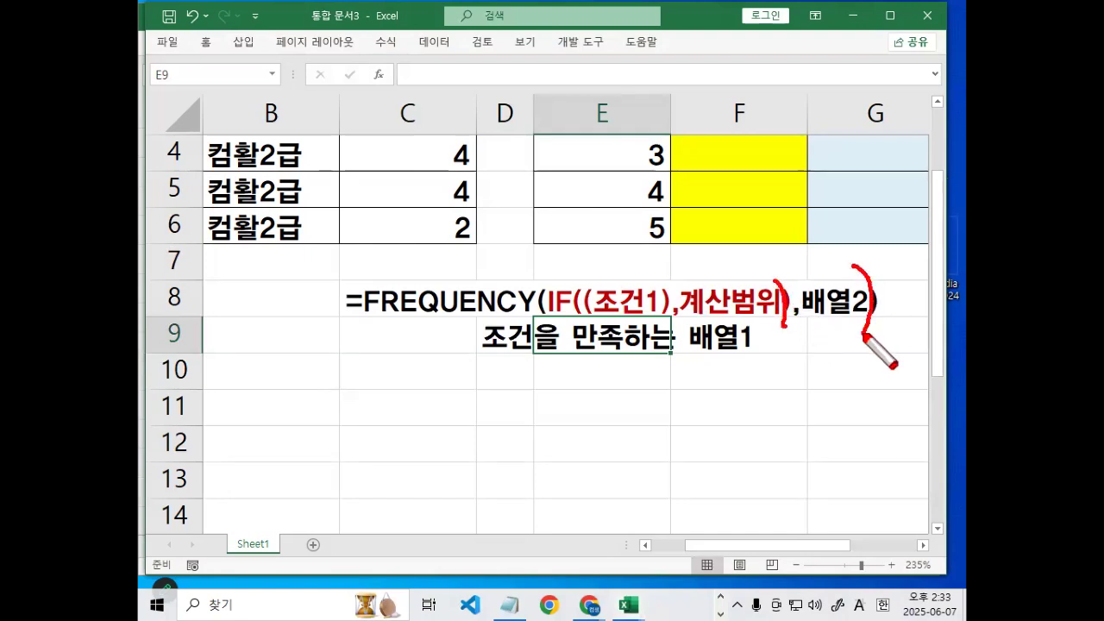
key("Escape")
mouse_move(602, 301)
left_mouse_down()
mouse_move(584, 317)
mouse_move(619, 284)
left_mouse_up()
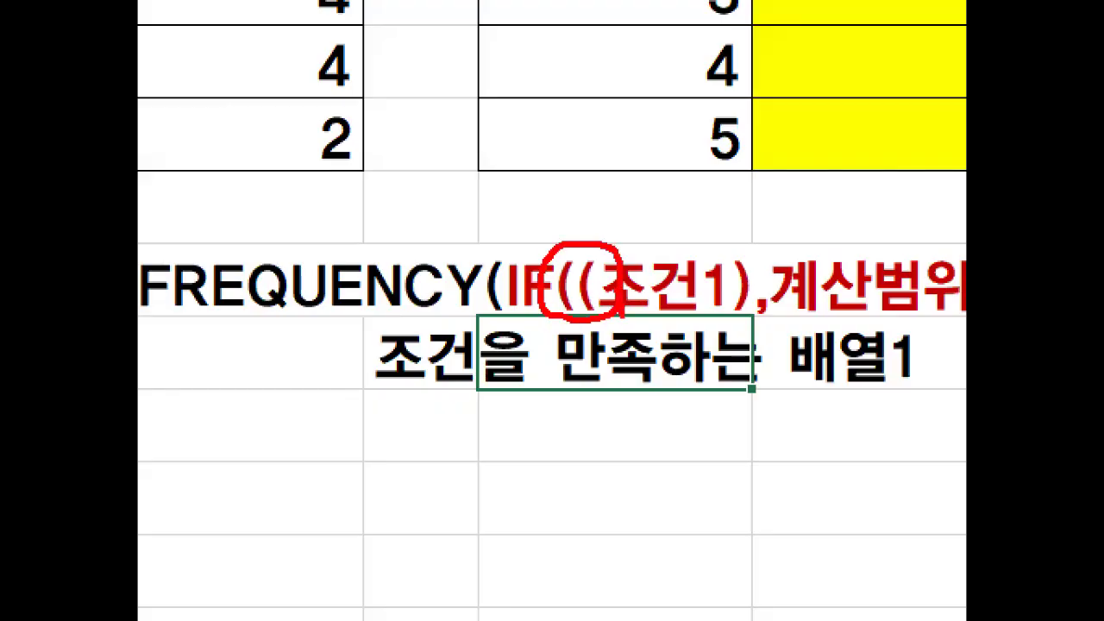
key("Escape")
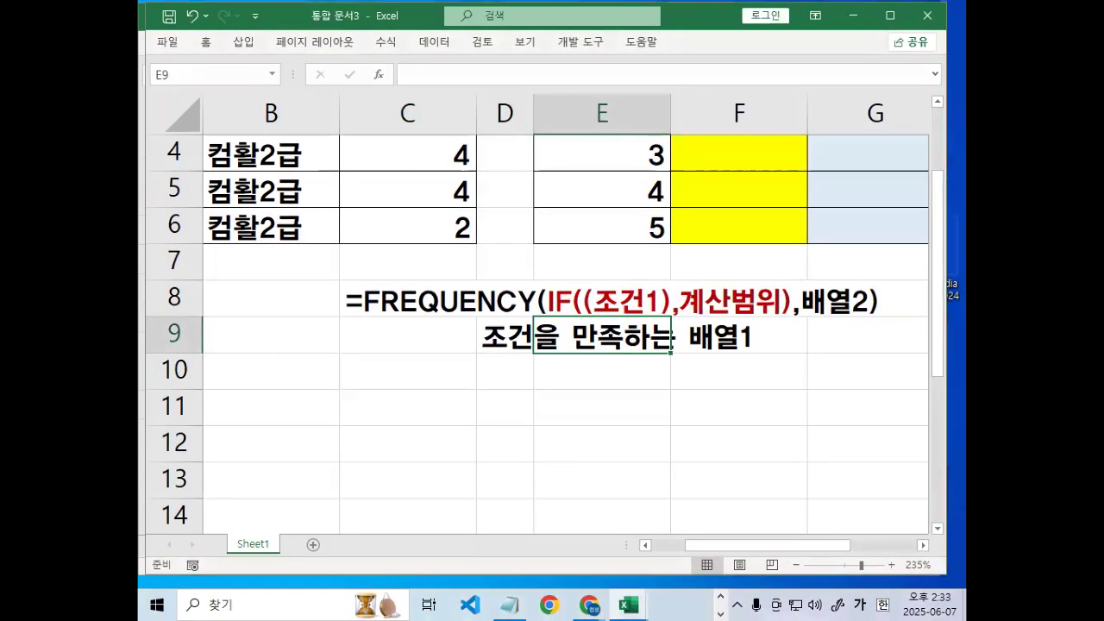
Mark the IF function's closing parenthesis, circle 배열2, trace the final parenthesis of the C8 formula, and erase the marks.
mouse_move(646, 251)
left_mouse_down()
mouse_move(673, 321)
mouse_move(659, 336)
left_mouse_up()
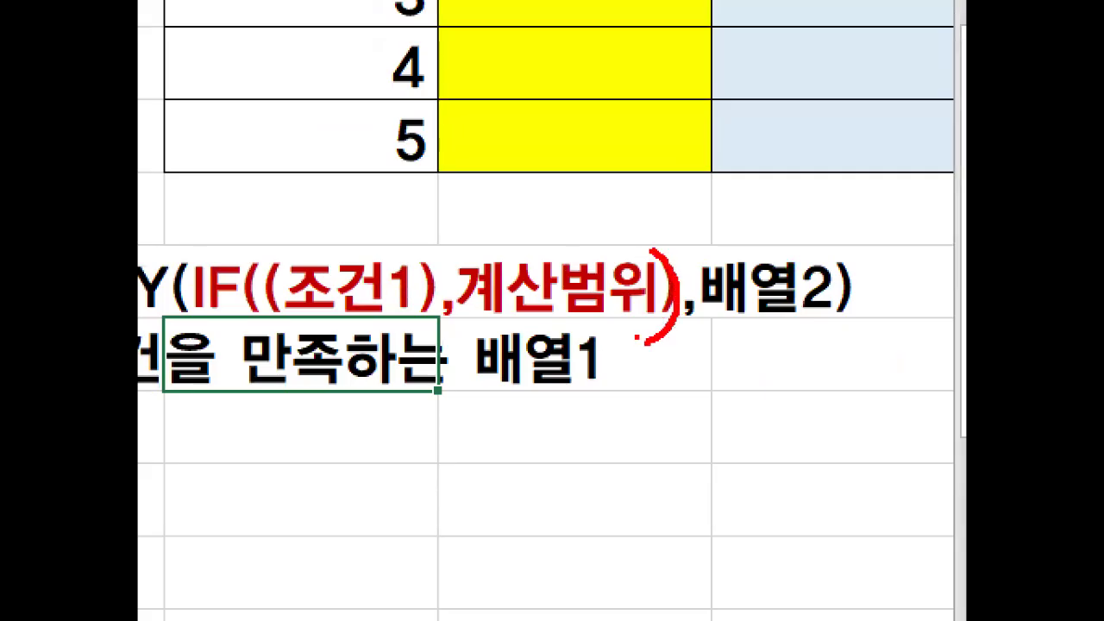
left_click_drag(747, 145, 741, 250)
mouse_move(807, 153)
left_mouse_down()
mouse_move(743, 195)
mouse_move(824, 231)
left_mouse_up()
mouse_move(845, 278)
left_mouse_down()
mouse_move(802, 324)
mouse_move(734, 247)
mouse_move(845, 285)
mouse_move(852, 312)
left_mouse_up()
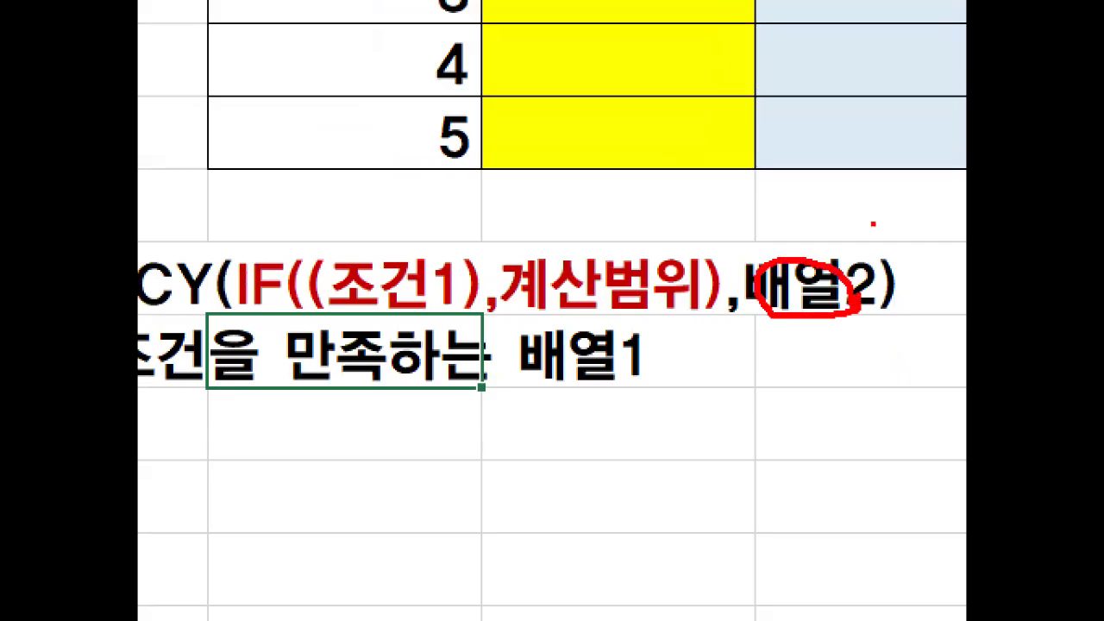
left_click_drag(873, 224, 871, 343)
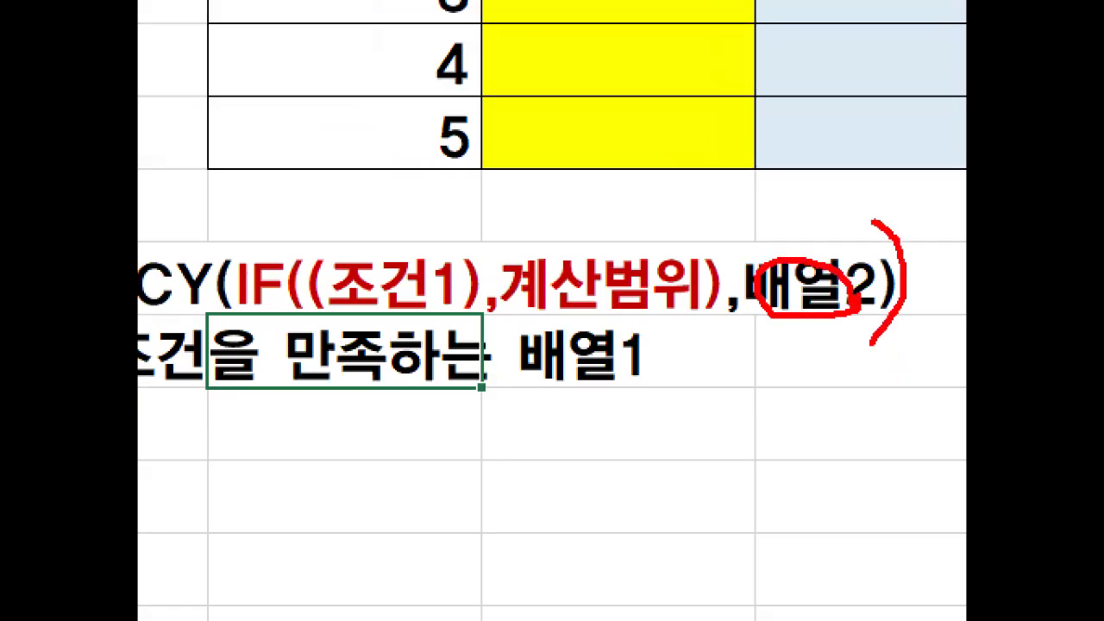
left_click_drag(700, 225, 717, 376)
mouse_move(886, 313)
left_mouse_down()
mouse_move(836, 338)
mouse_move(888, 241)
mouse_move(880, 310)
left_mouse_up()
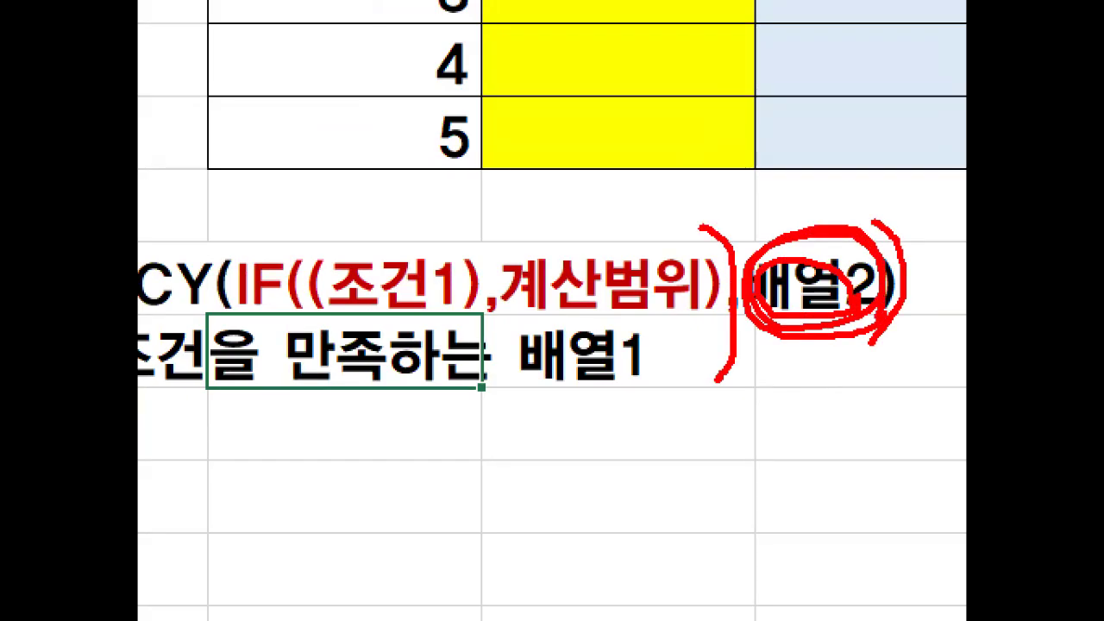
key("e")
Underline the C8 formula, draw an arrow beneath it, circle 조건 in the D9 note, and clear the marks.
left_click_drag(373, 329, 907, 326)
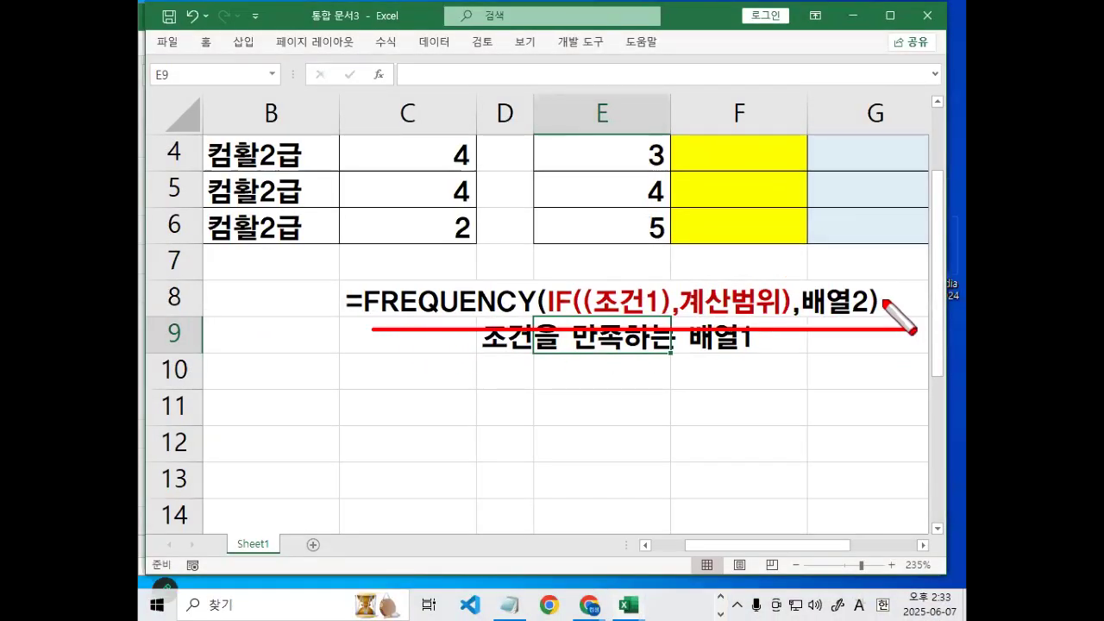
mouse_move(628, 421)
left_mouse_down()
mouse_move(719, 420)
mouse_move(720, 440)
left_mouse_up()
mouse_move(522, 356)
left_mouse_down()
mouse_move(483, 337)
mouse_move(533, 338)
mouse_move(537, 354)
left_mouse_up()
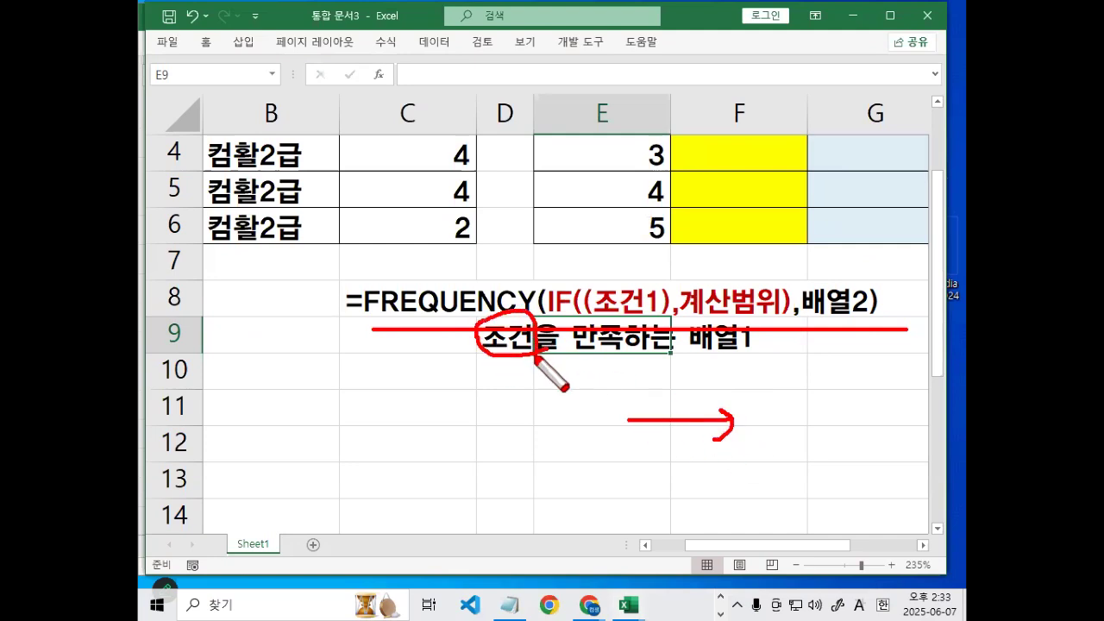
key("e")
mouse_move(785, 310)
left_mouse_down()
mouse_move(716, 336)
mouse_move(733, 276)
mouse_move(773, 315)
left_mouse_up()
key("Escape")
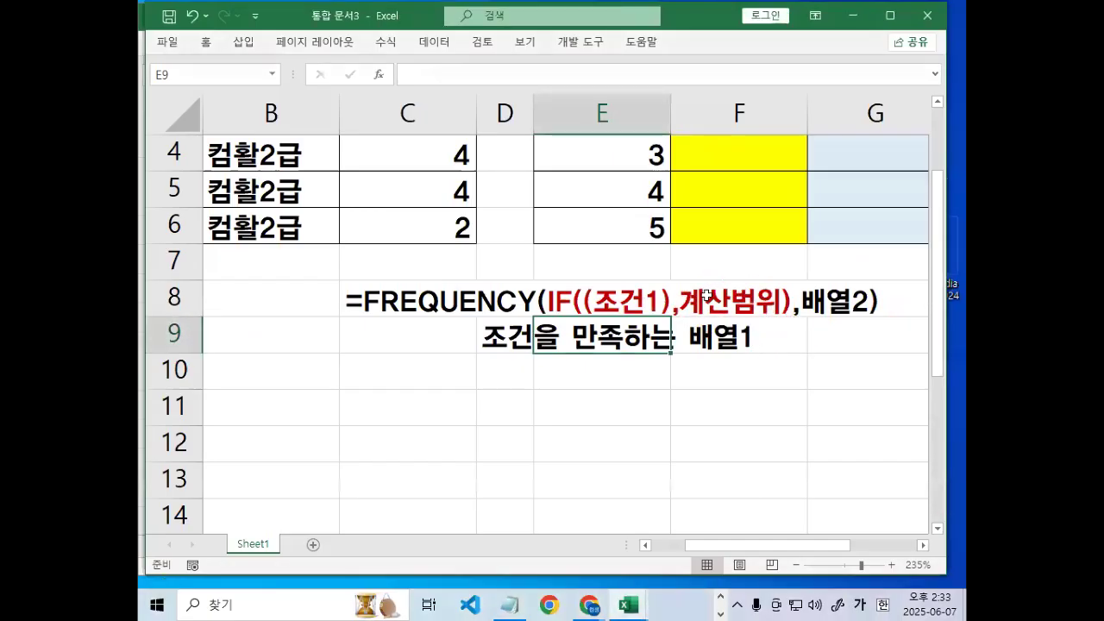
Highlight the 출석일 values C2:C6, draw an arrow above 계산범위 in the C8 formula, and clear it.
scroll(552, 396, "up", 1)
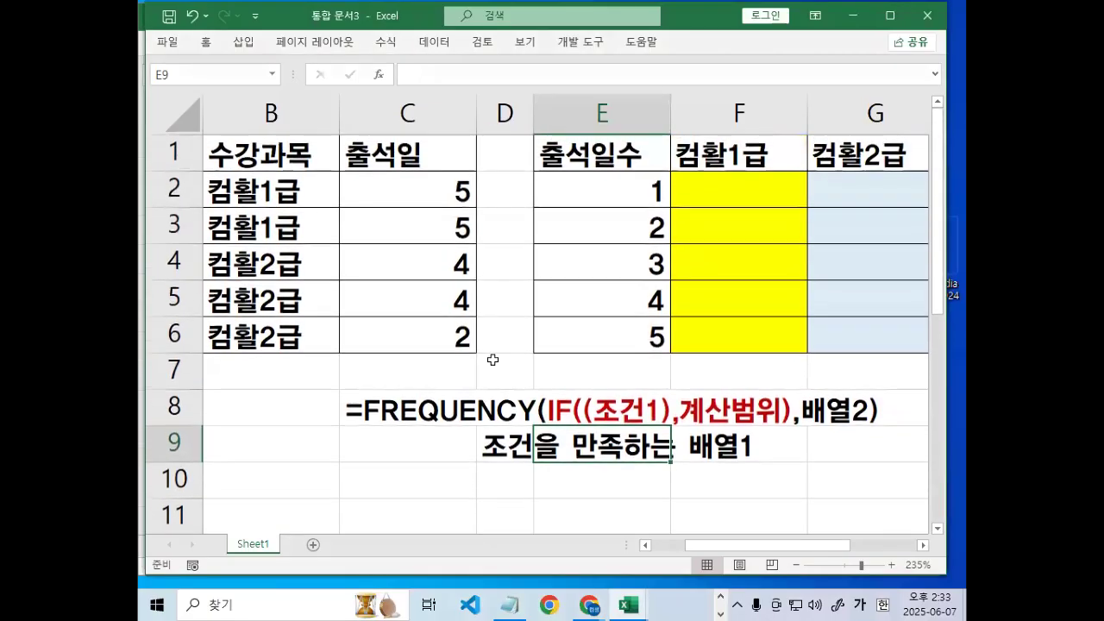
left_click_drag(435, 186, 436, 371)
left_click_drag(438, 183, 431, 323)
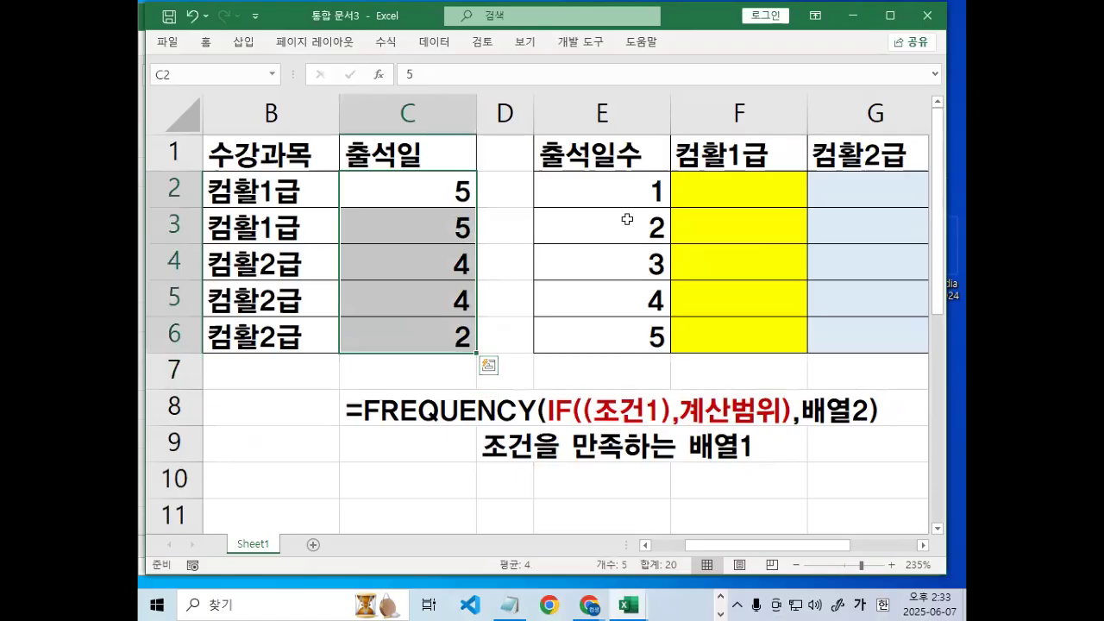
left_click(571, 406)
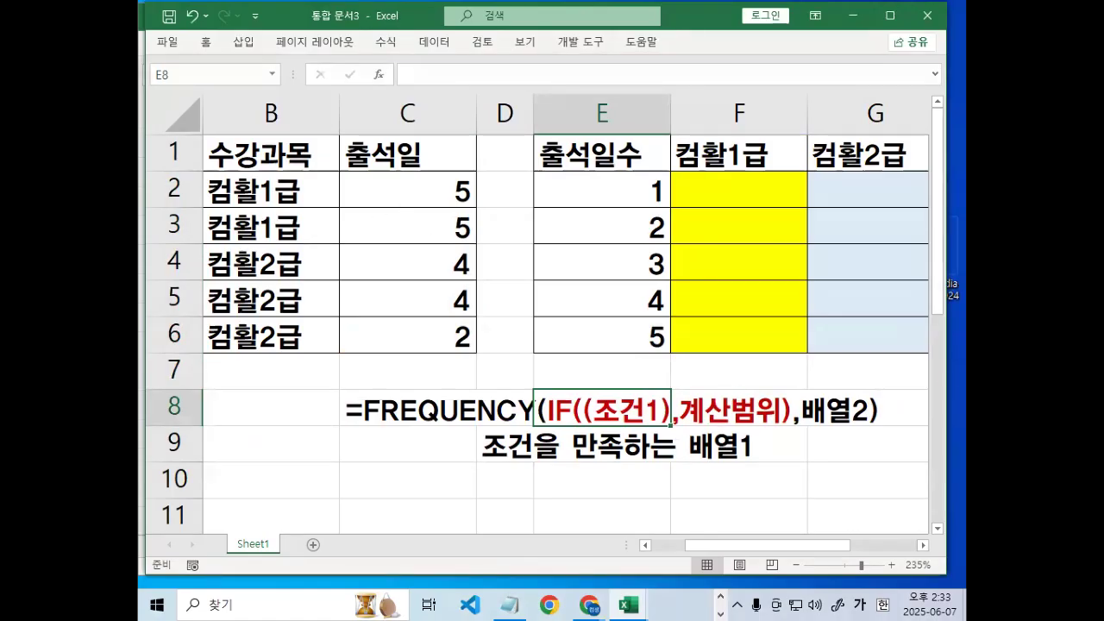
mouse_move(670, 373)
left_mouse_down()
mouse_move(802, 366)
mouse_move(794, 395)
left_mouse_up()
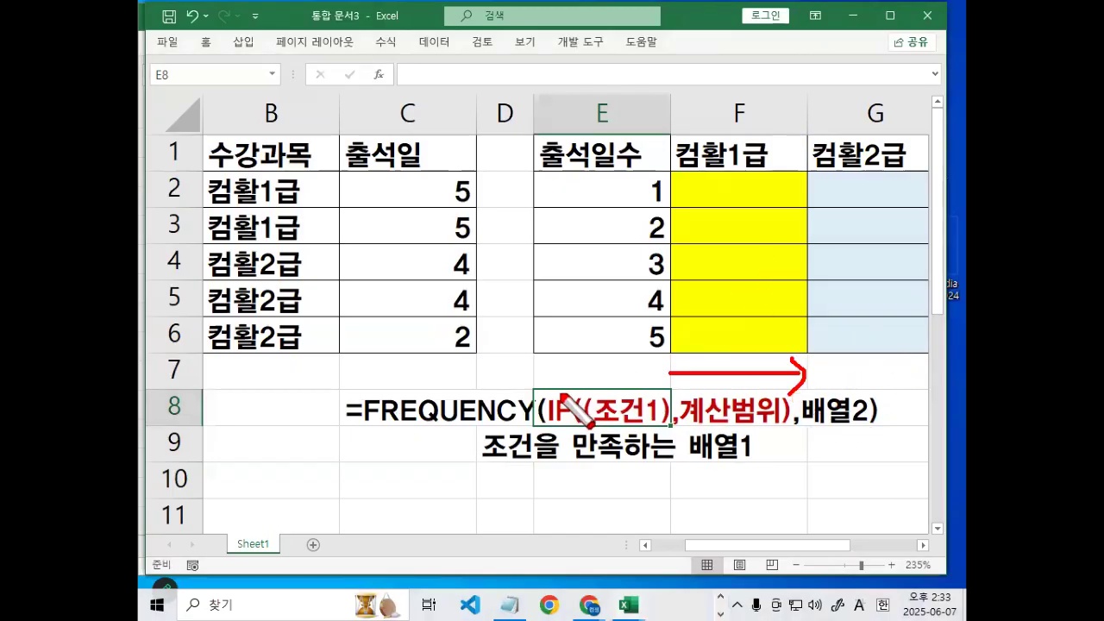
key("Escape")
Select the 컴활1급 result range F2:F6, then underline the template formula and its note and clear the line.
left_click(735, 194)
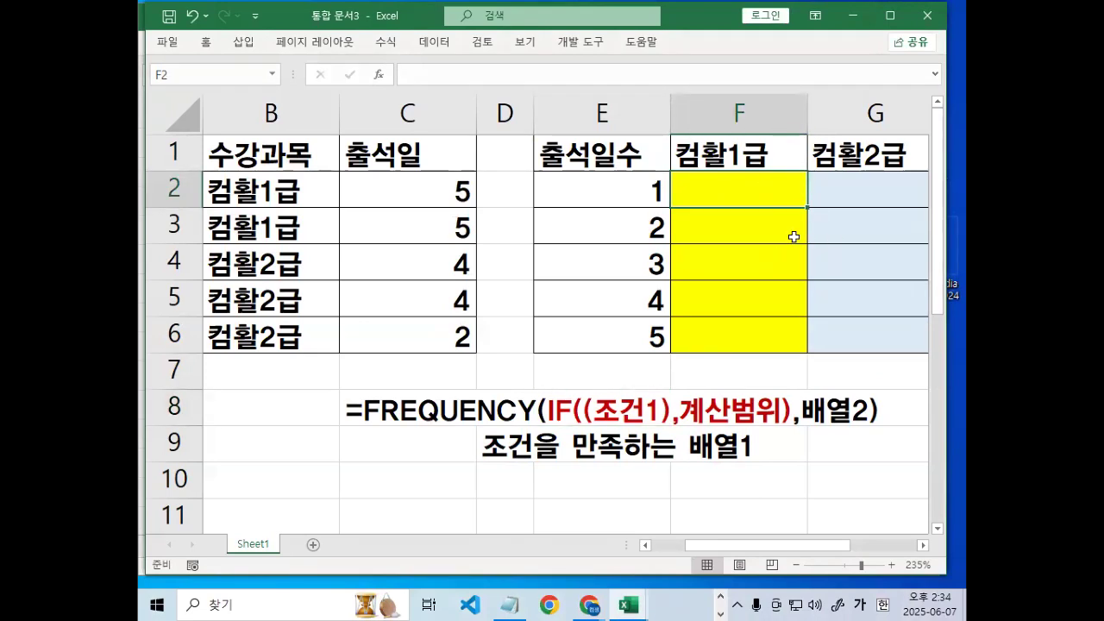
left_click_drag(751, 182, 749, 342)
left_click_drag(379, 467, 842, 473)
key("Escape")
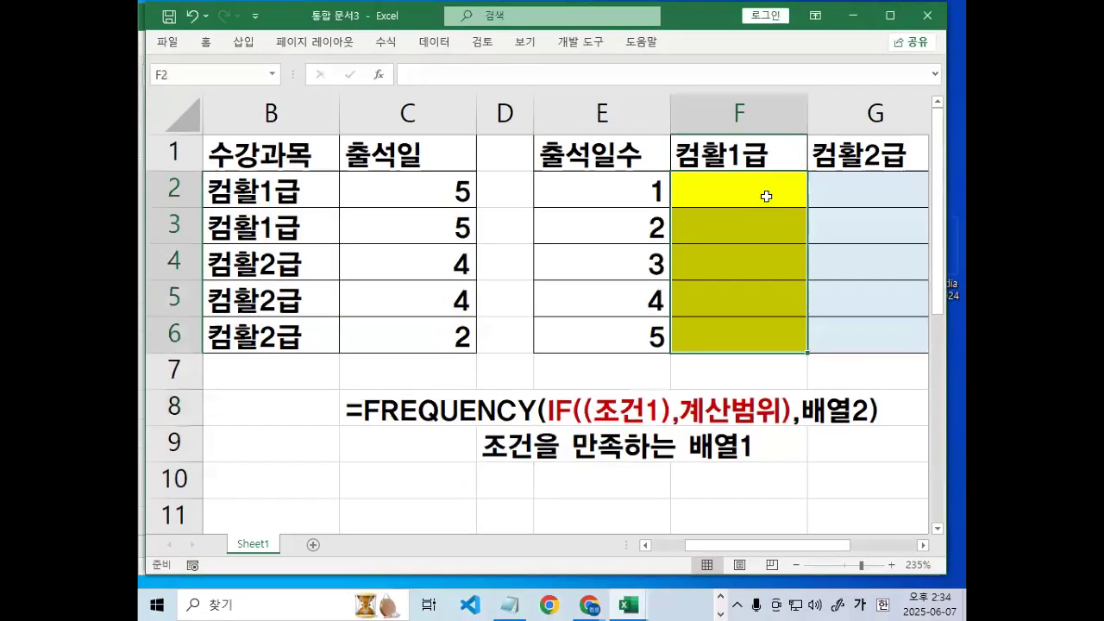
Circle cell F2, reselect the result range F2:F6, then circle FREQUENCY in the C8 template formula and clear the marks.
left_click(771, 193)
left_click_drag(778, 179, 762, 181)
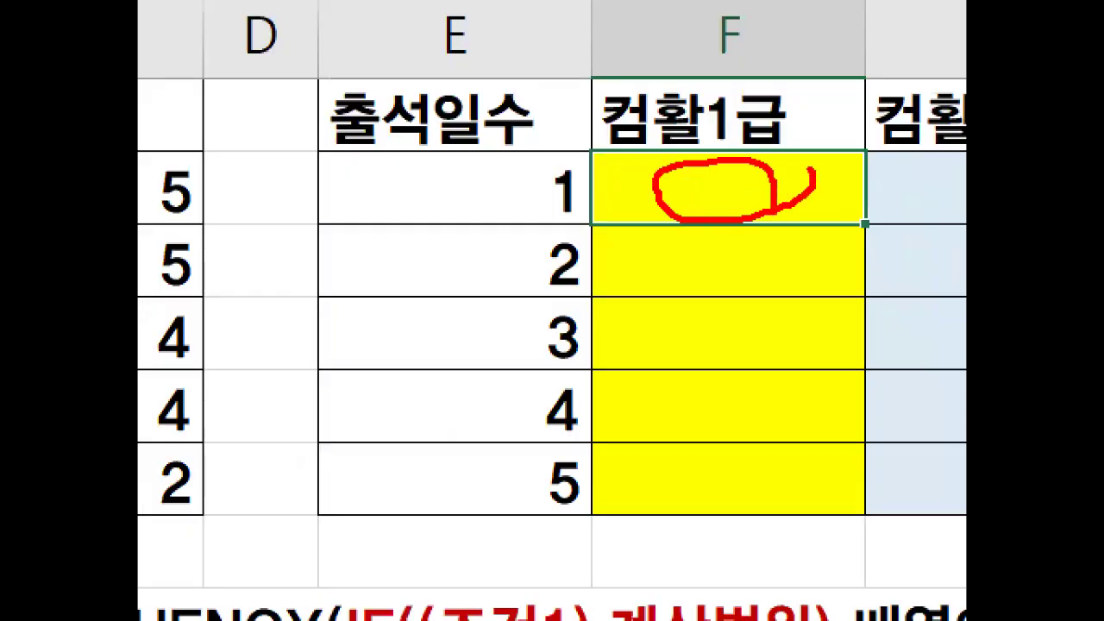
key("Escape")
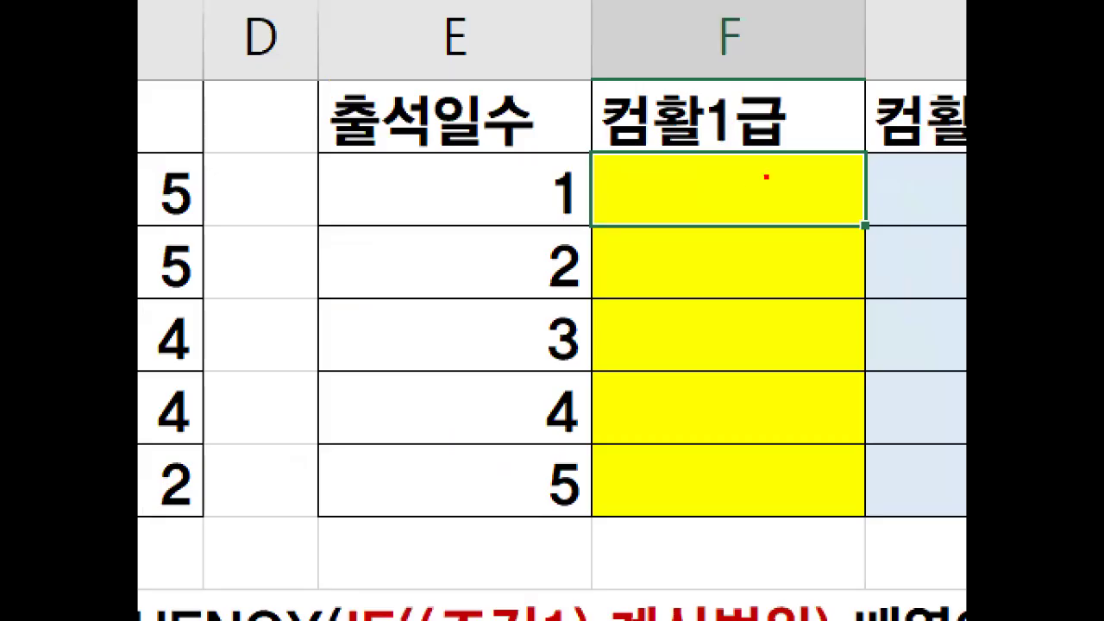
mouse_move(766, 177)
left_mouse_down()
mouse_move(673, 168)
mouse_move(759, 196)
mouse_move(742, 229)
mouse_move(739, 343)
left_mouse_up()
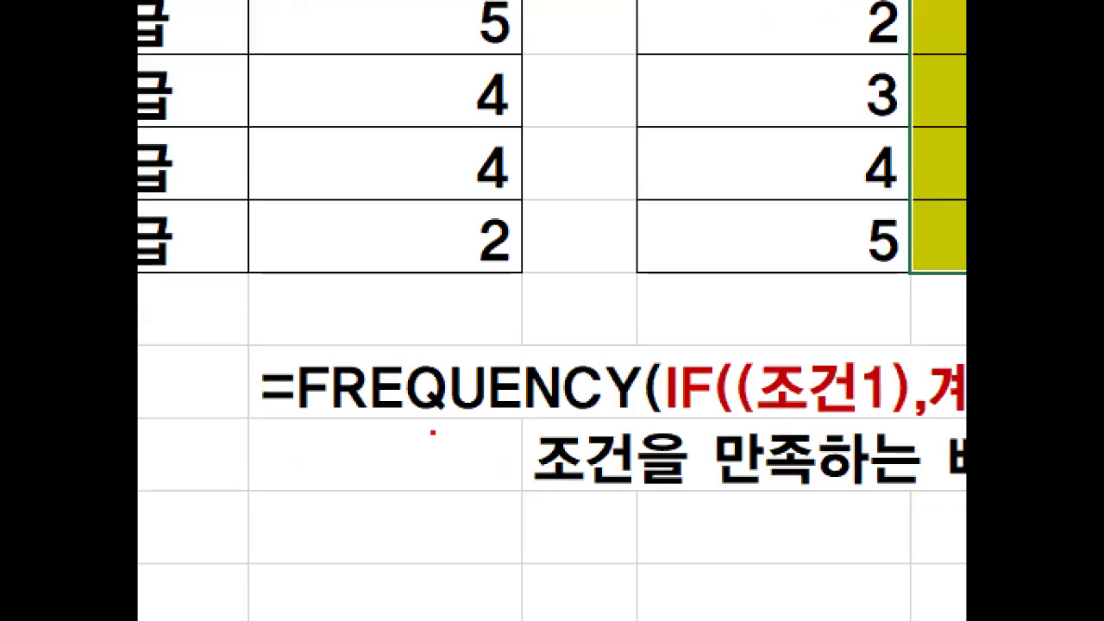
left_click_drag(517, 424, 419, 381)
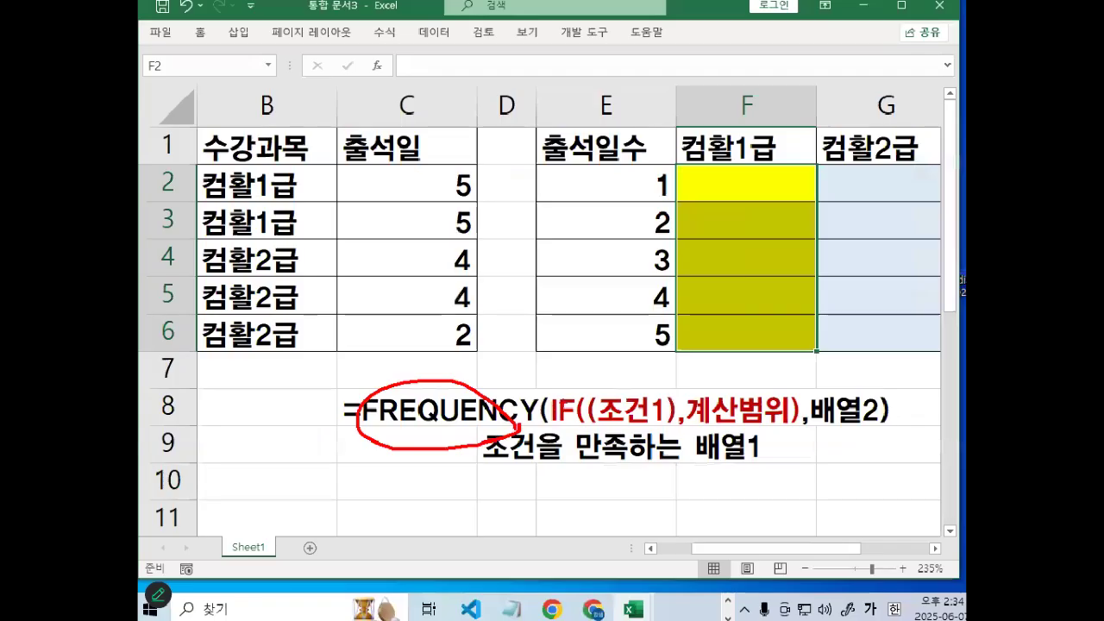
key("Escape")
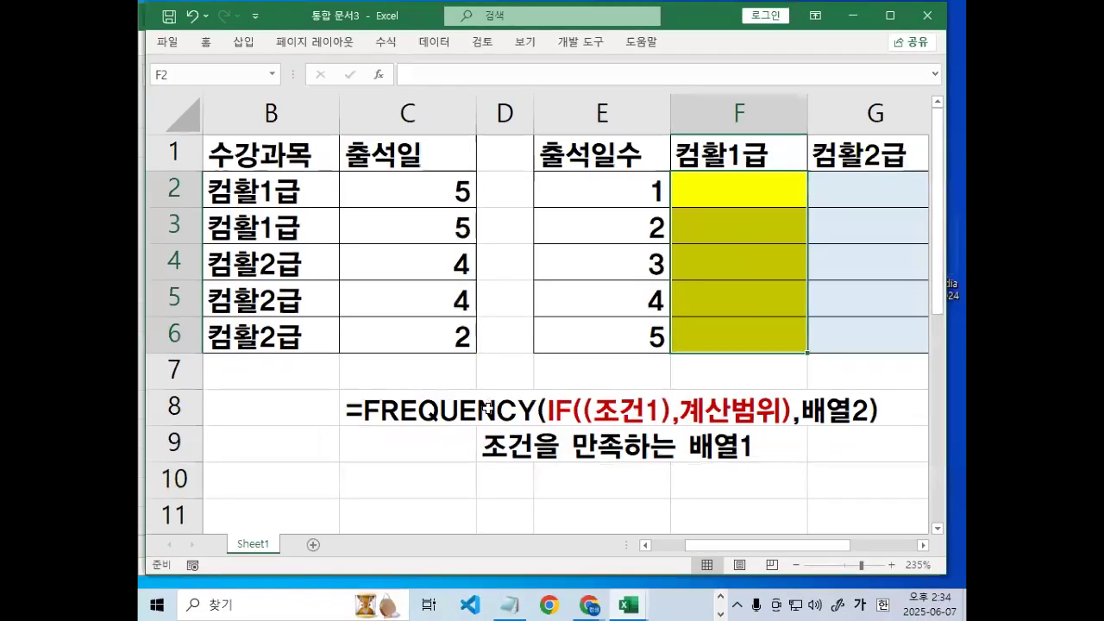
Begin the formula for the 컴활1급 result range F2:F6 with =FREQUENCY(IF((.
type("=")
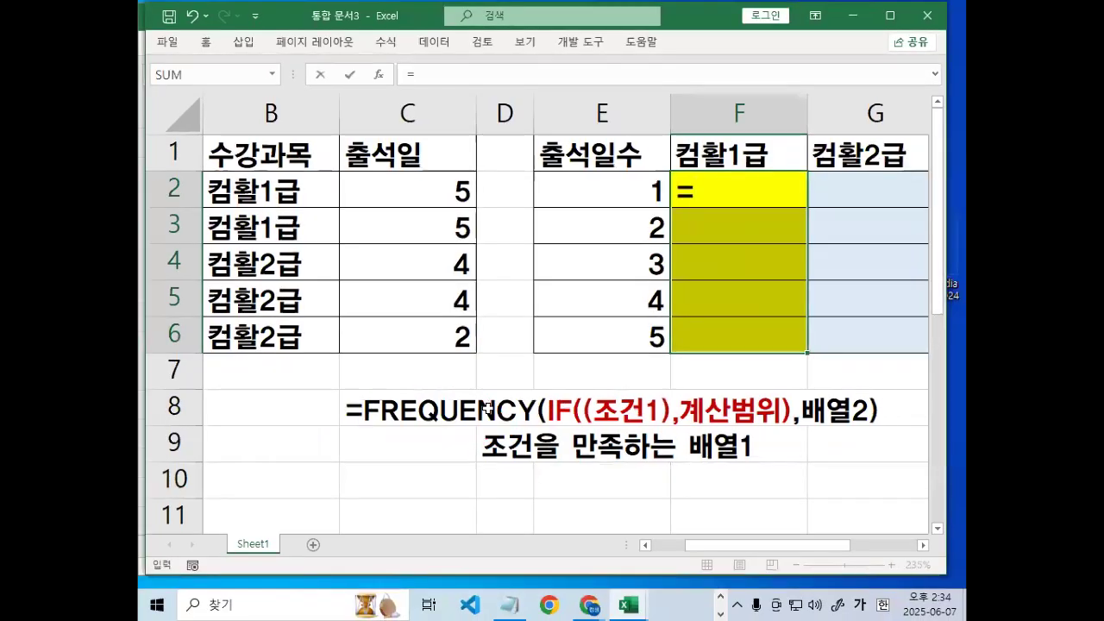
type("ㄹ")
key("BackSpace")
key("Hangul")
type("FR")
key("Tab")
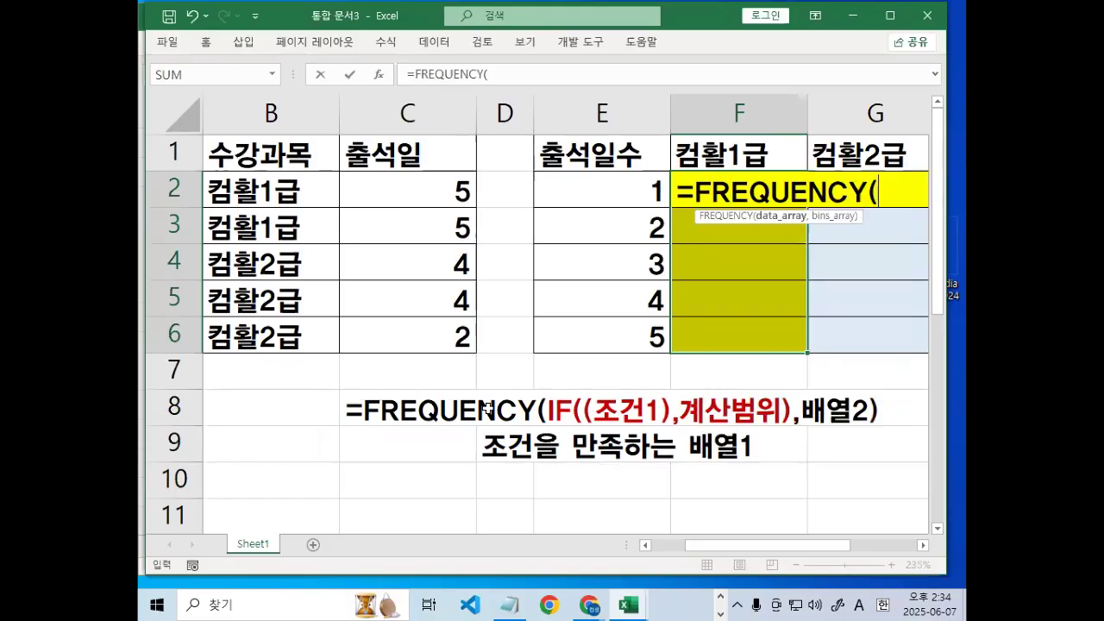
type("IF((")
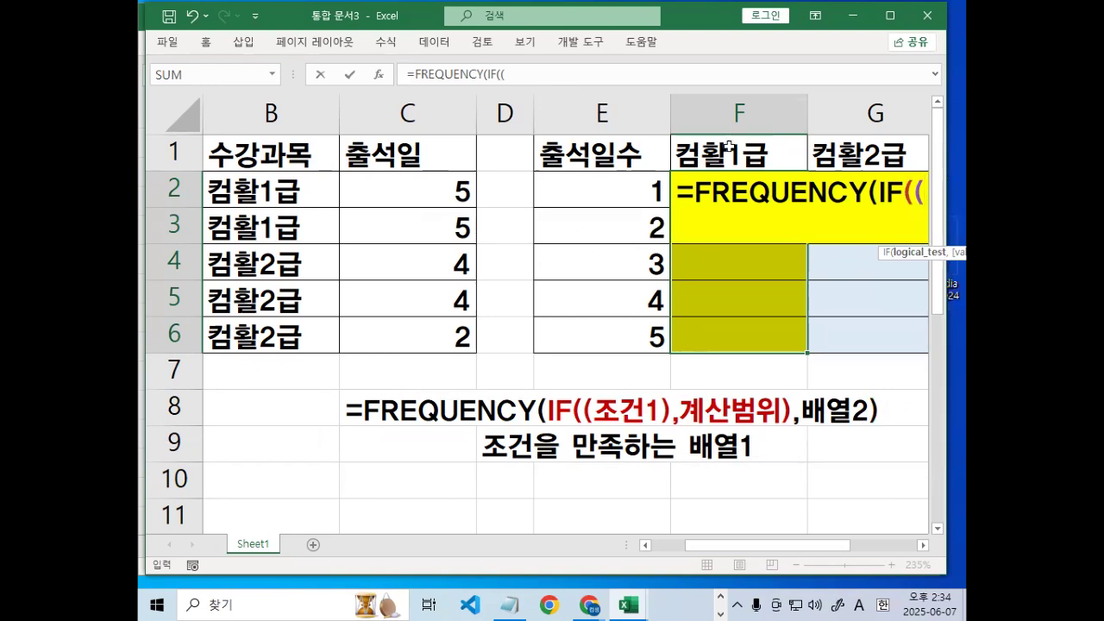
Add the 수강과목 values as the condition range $B$2:$B$6, temporarily circling them on the sheet.
left_click_drag(283, 197, 280, 337)
key("ctrl+1")
left_click(226, 208)
mouse_move(409, 308)
left_mouse_down()
mouse_move(371, 472)
mouse_move(269, 138)
mouse_move(413, 337)
left_mouse_up()
key("Escape")
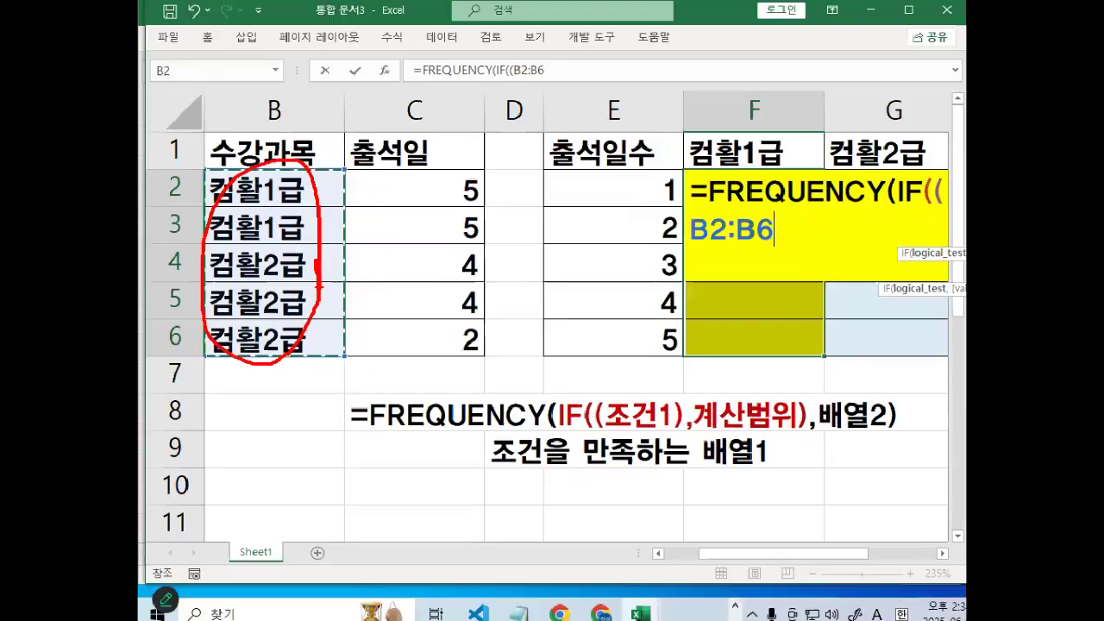
key("F4")
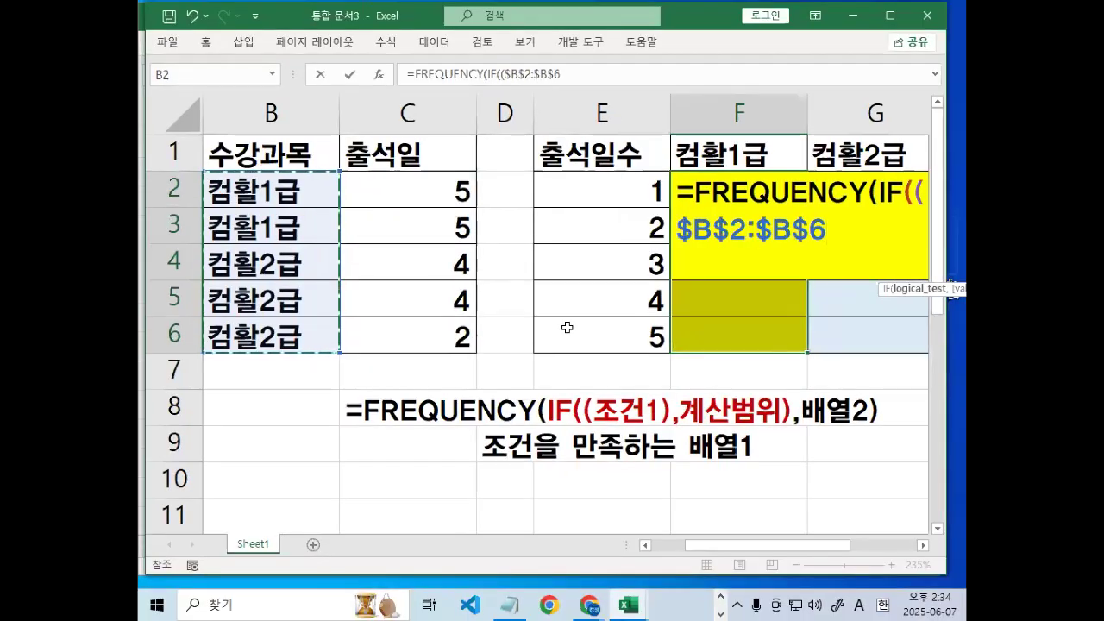
Complete the IF condition by comparing the 수강과목 range with header cell F1 and closing its parenthesis.
type("=")
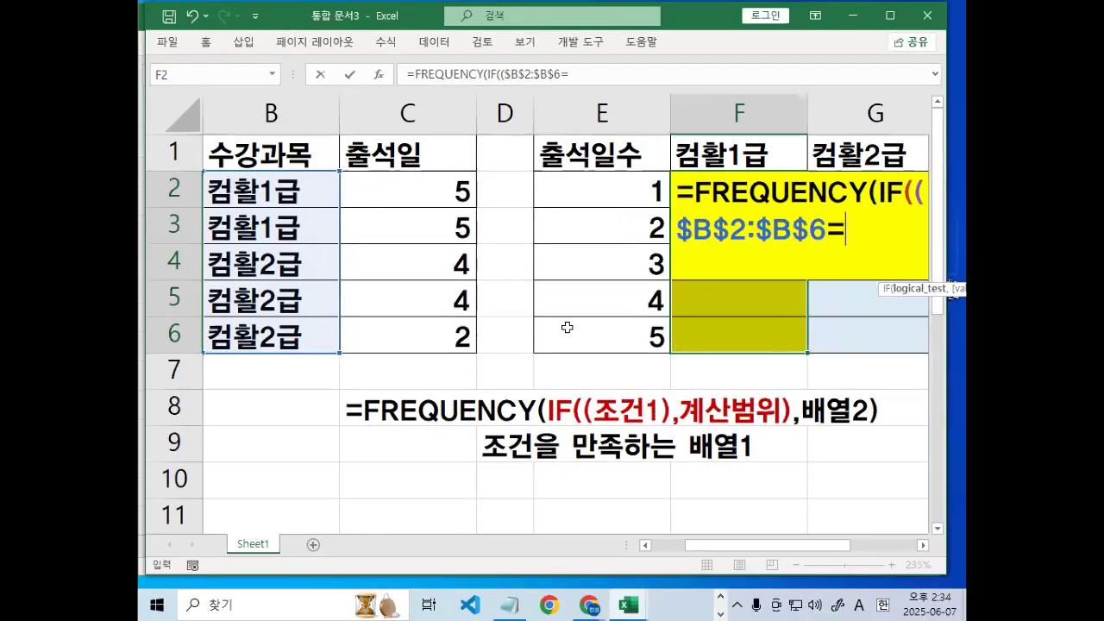
left_click(709, 155)
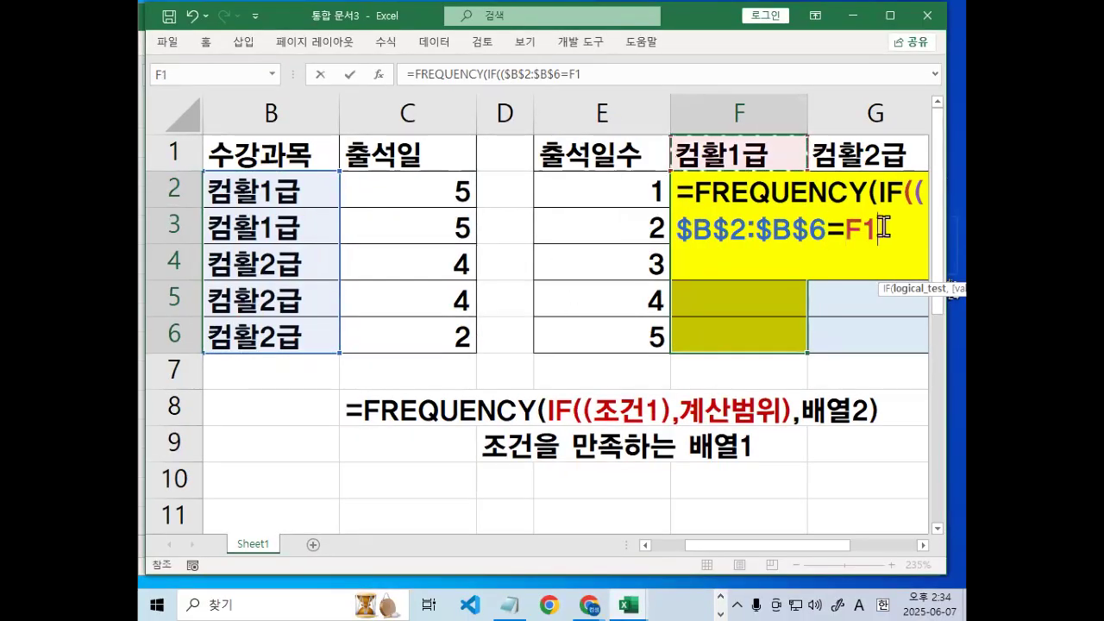
left_click_drag(889, 231, 875, 219)
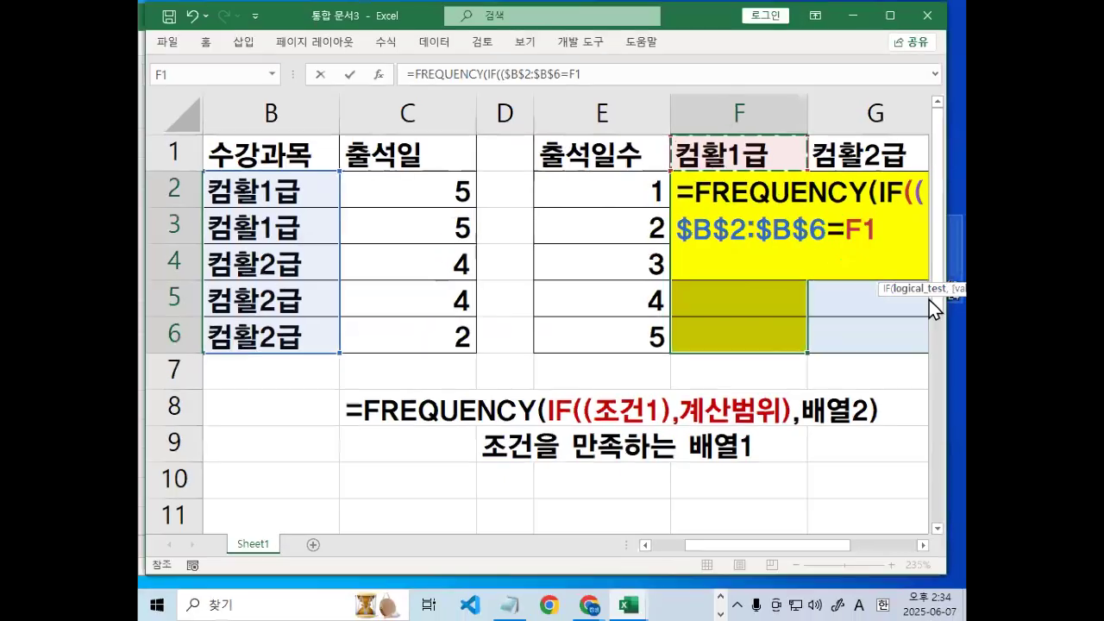
type(")")
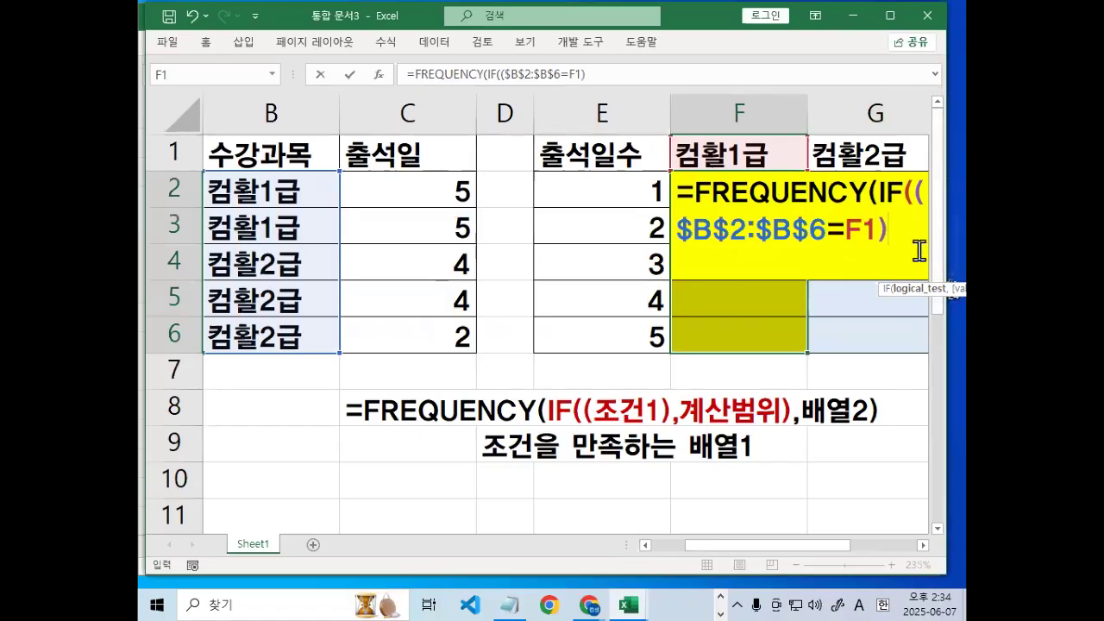
Draw an arrow from column F toward G, mark the end of 조건1 in C8, clear both, and add a comma after the condition.
mouse_move(798, 364)
left_mouse_down()
mouse_move(885, 357)
mouse_move(880, 375)
left_mouse_up()
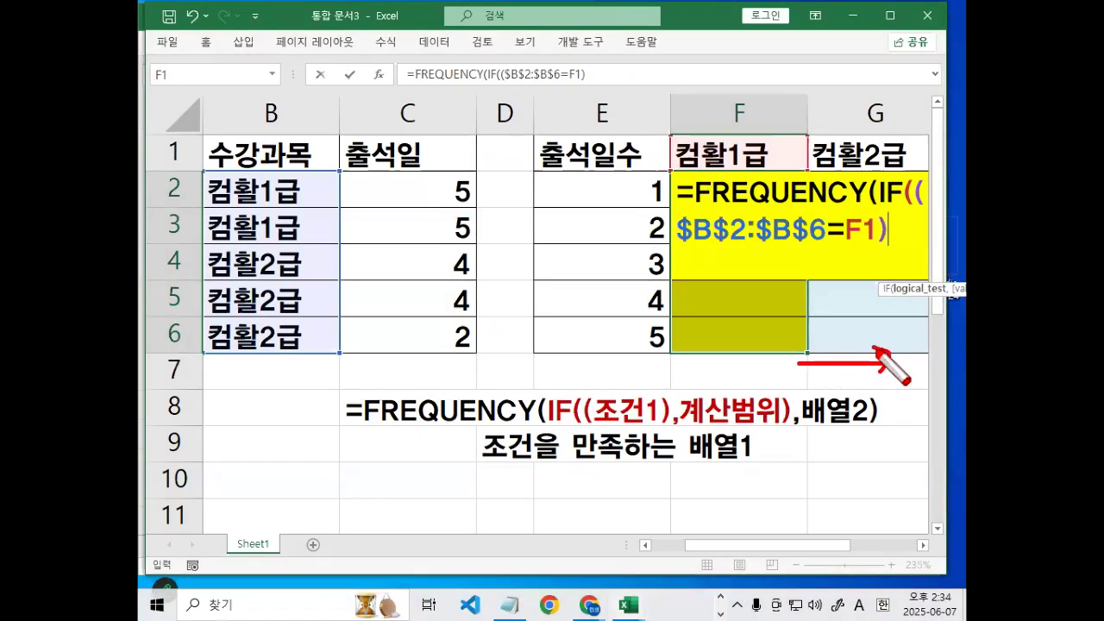
key("Escape")
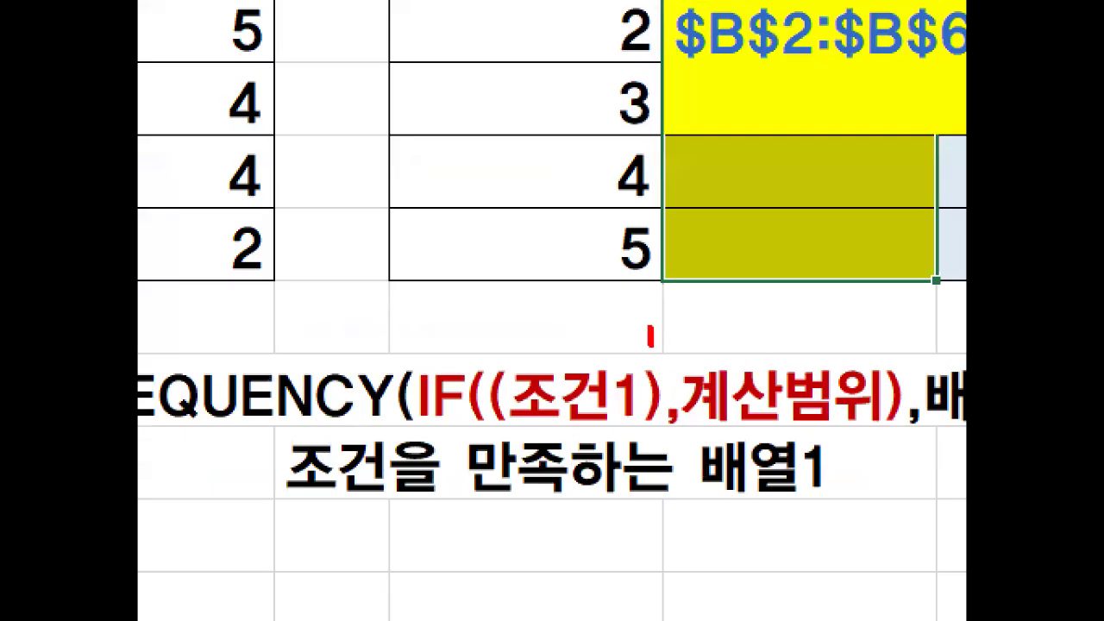
left_click_drag(651, 345, 651, 499)
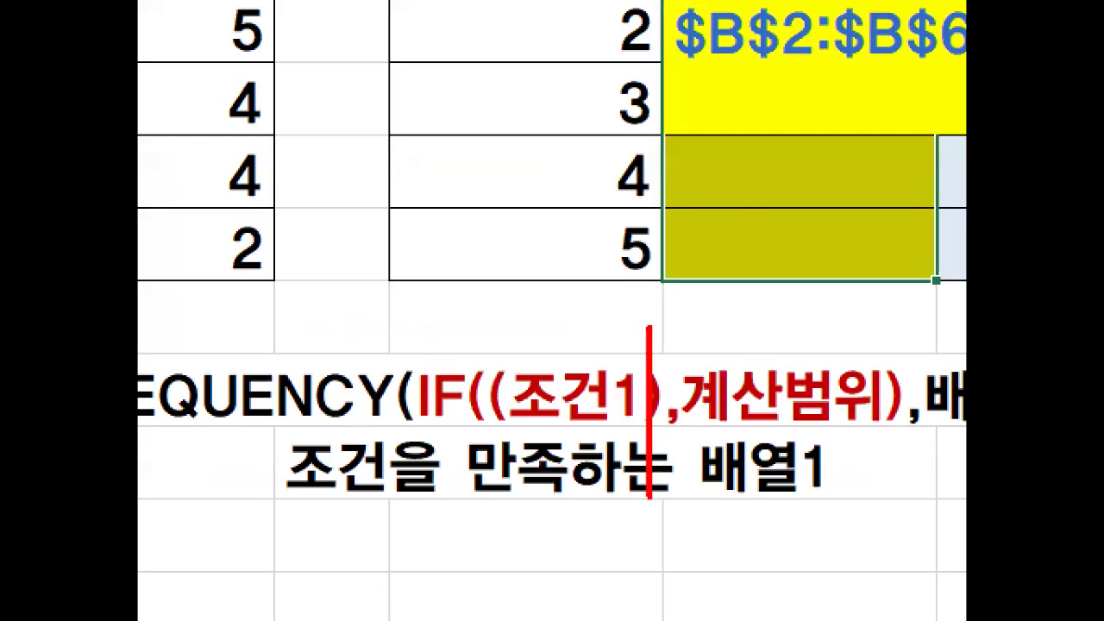
key("Escape")
type(",")
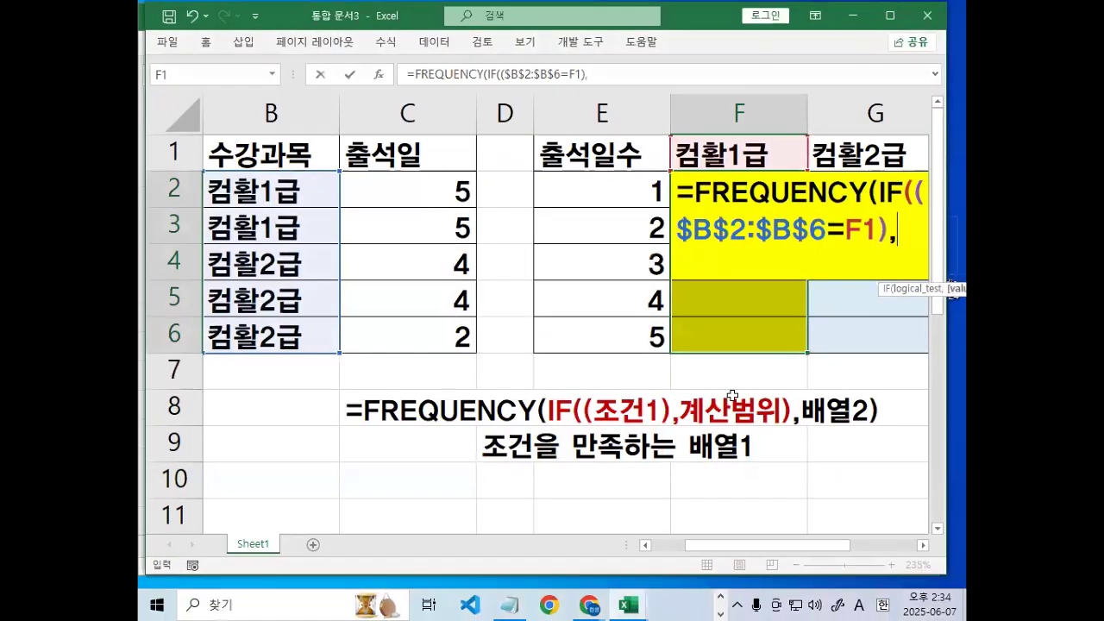
Add the 출석일 range C2:C6 as the IF calculation range and mark its values with the pen.
left_click_drag(430, 188, 434, 327)
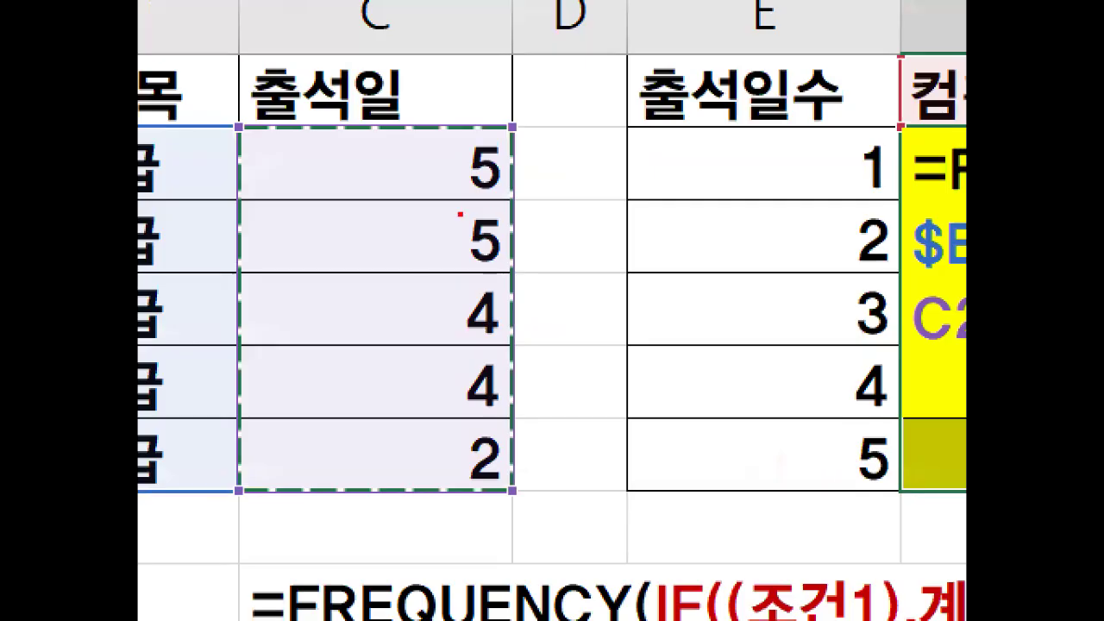
mouse_move(485, 226)
left_mouse_down()
mouse_move(477, 237)
mouse_move(452, 174)
left_mouse_up()
left_click_drag(468, 135, 522, 263)
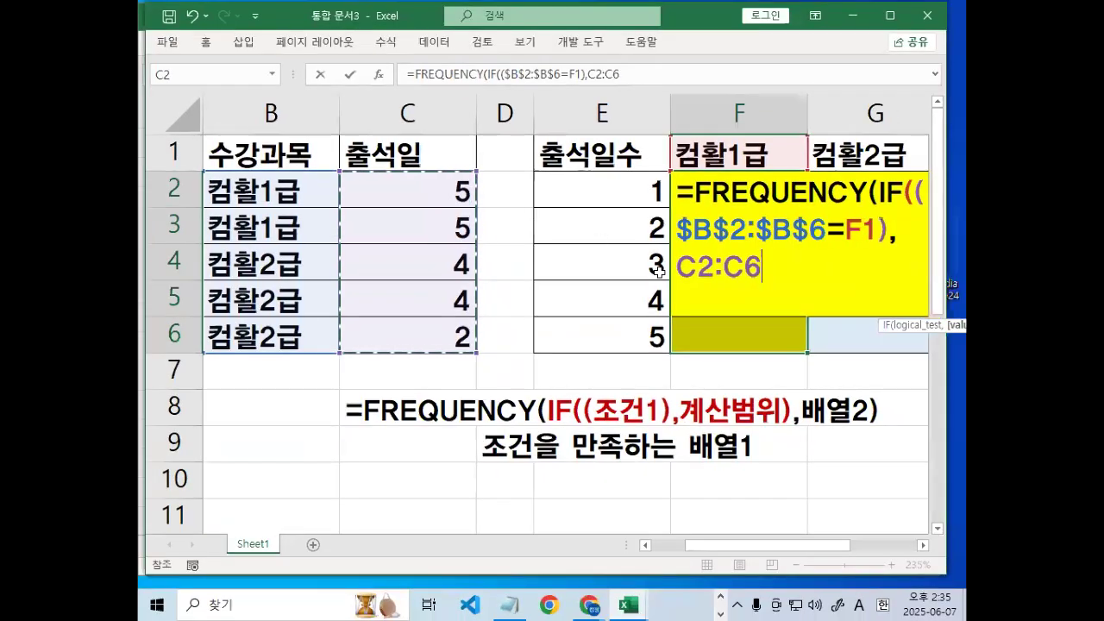
Draw an arrow from column F toward G, circle C2:C6 in the formula, and clear the marks.
key("ctrl+2")
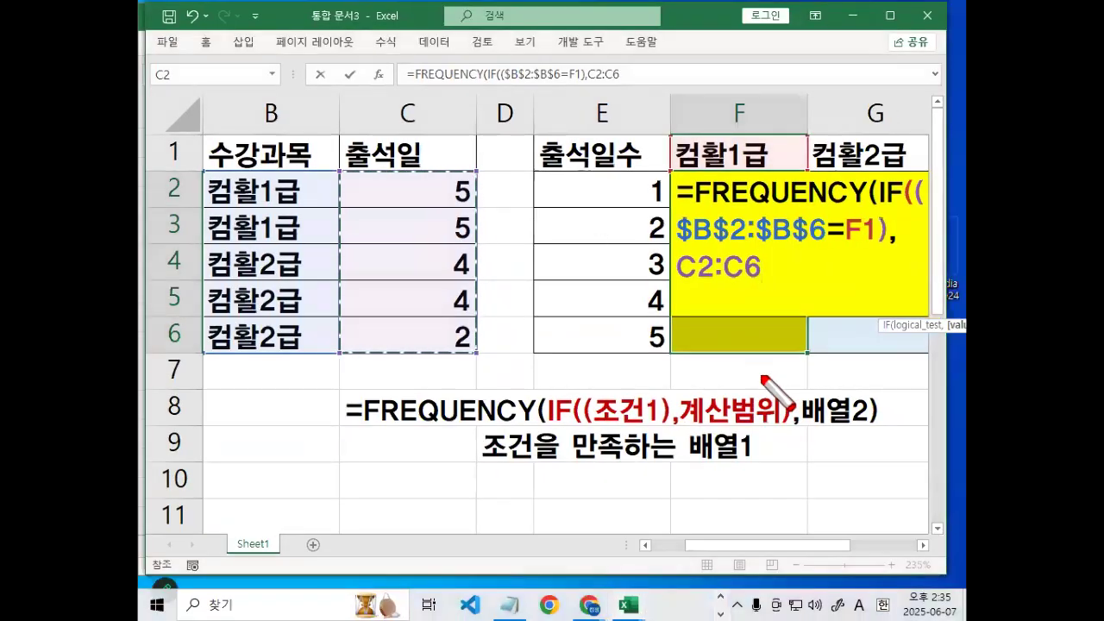
mouse_move(797, 353)
left_mouse_down()
mouse_move(882, 351)
mouse_move(859, 364)
left_mouse_up()
left_click_drag(764, 279, 765, 297)
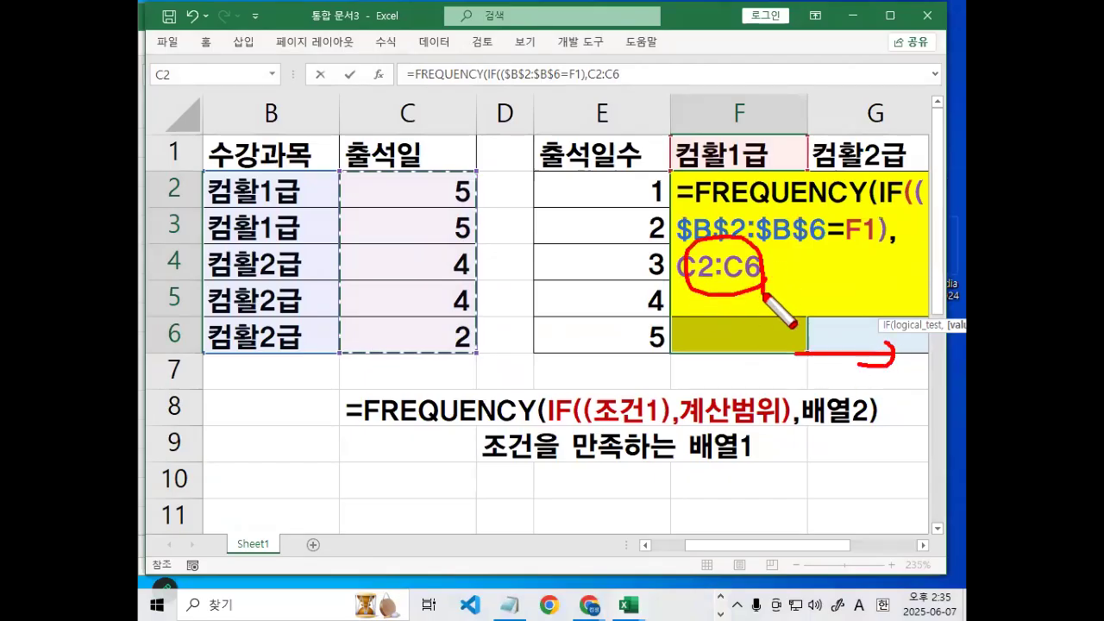
key("Escape")
Make the 출석일 reference absolute as $C$2:$C$6, temporarily circling $C and crossing out the row part.
key("F4")
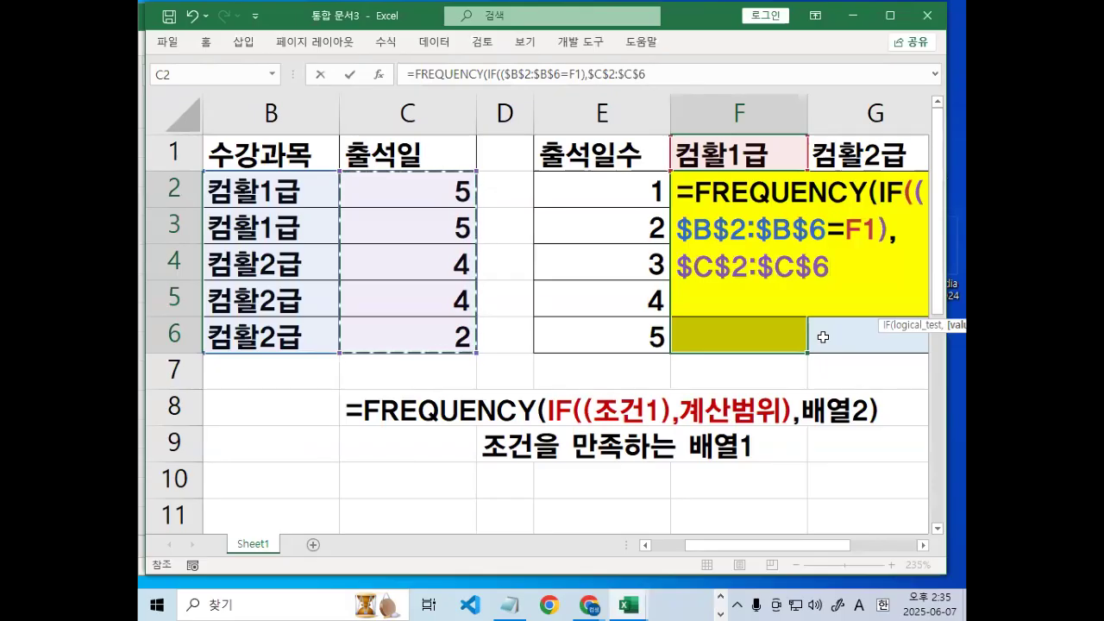
key("F4")
key("F4")
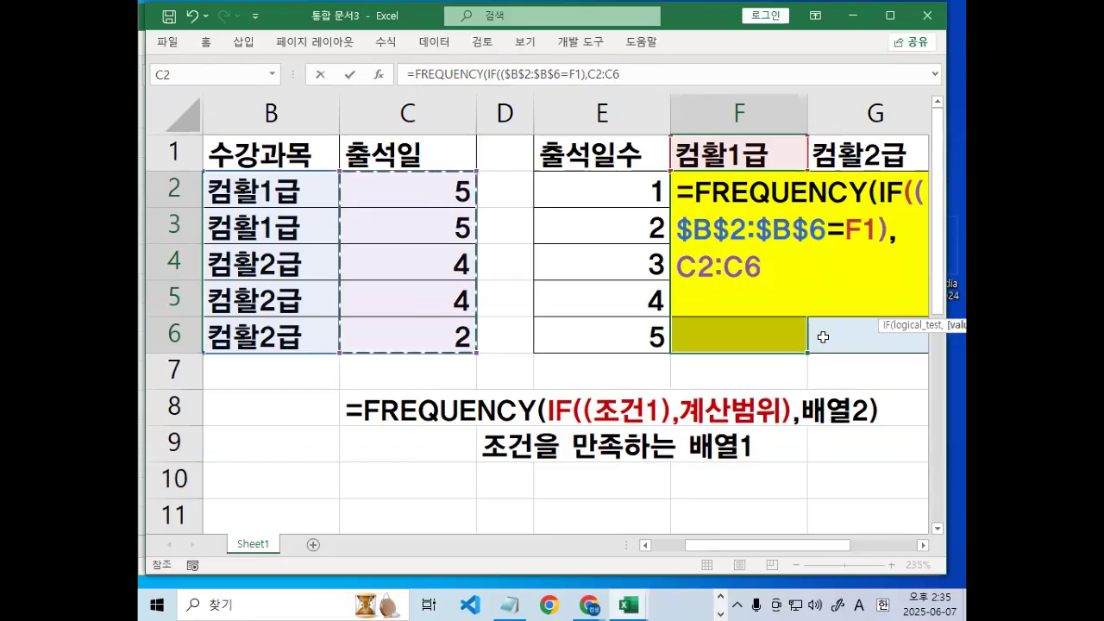
key("F4")
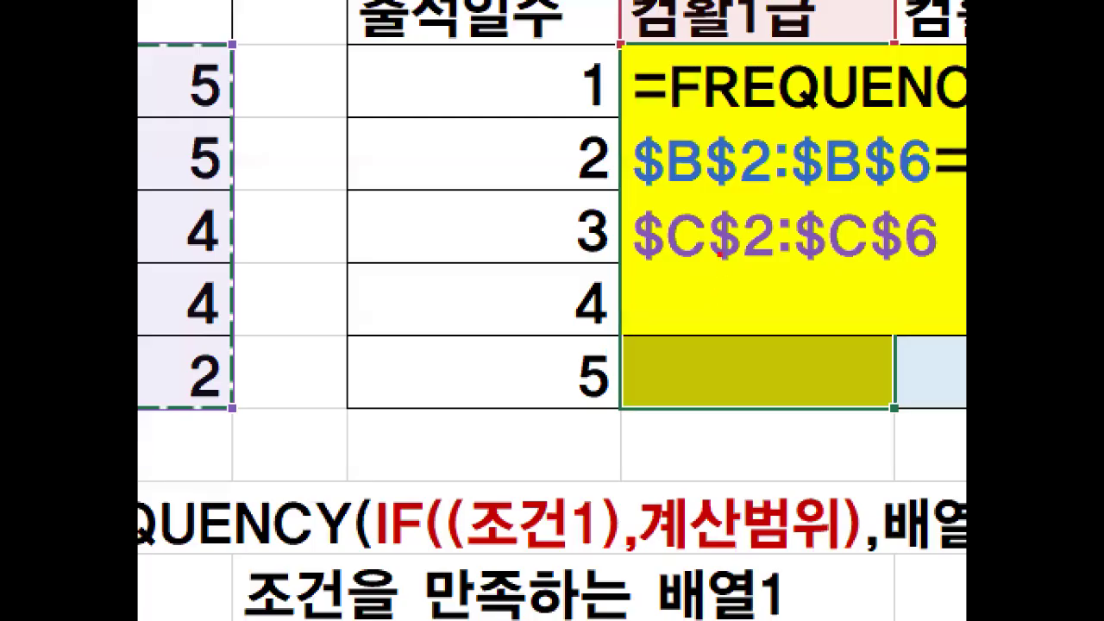
mouse_move(719, 255)
left_mouse_down()
mouse_move(634, 239)
mouse_move(716, 257)
left_mouse_up()
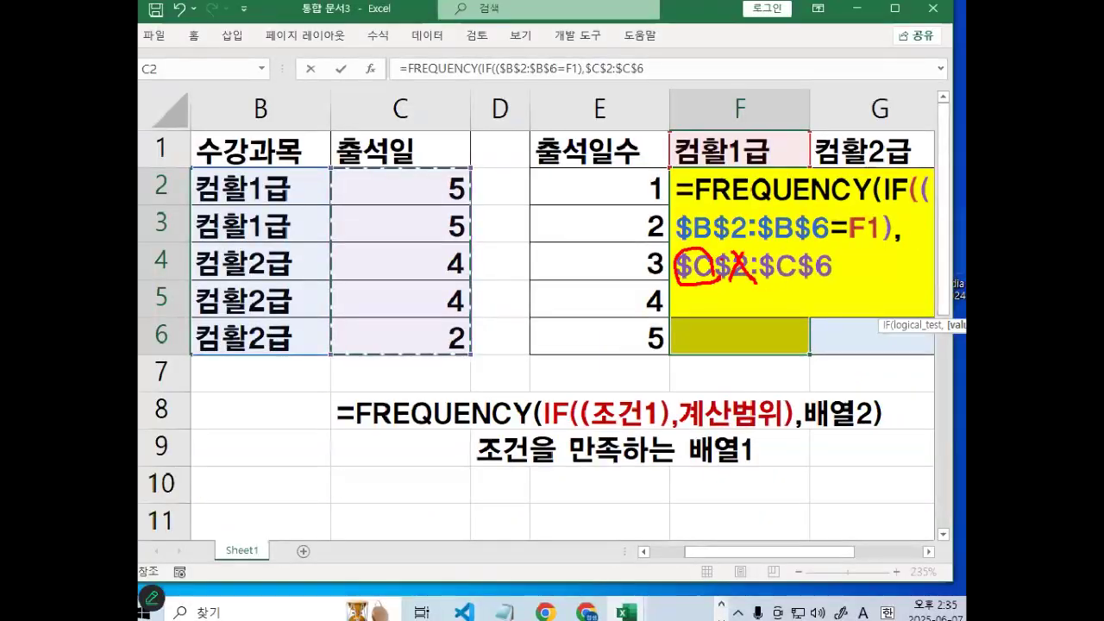
key("Escape")
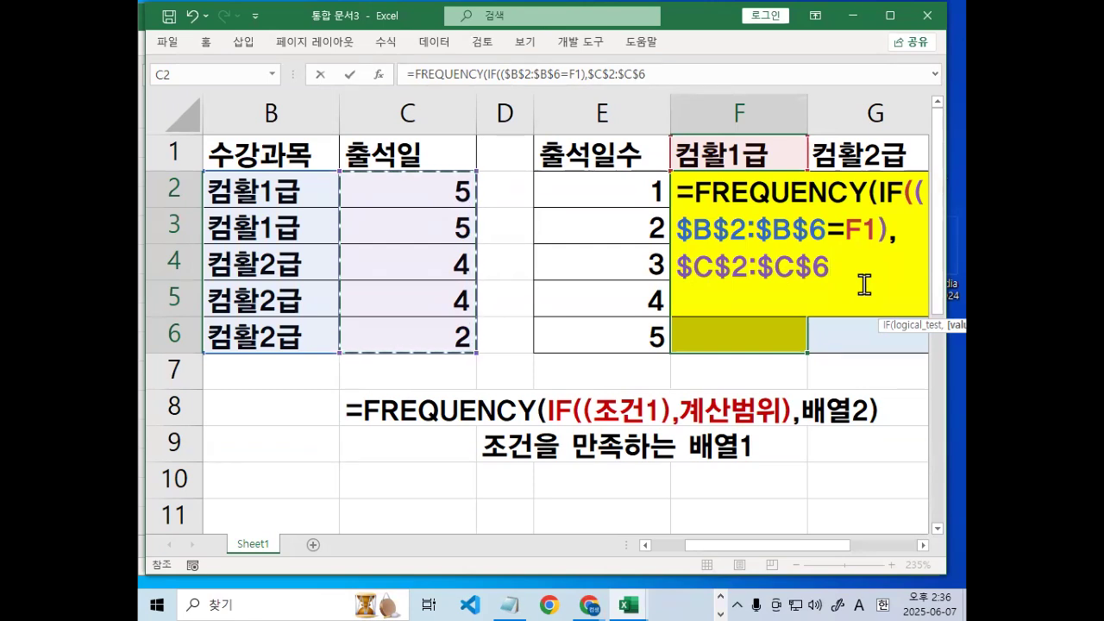
Close the IF function, temporarily mark 계산범위 and its closing parenthesis in C8, and add a comma for the second FREQUENCY argument.
type(")")
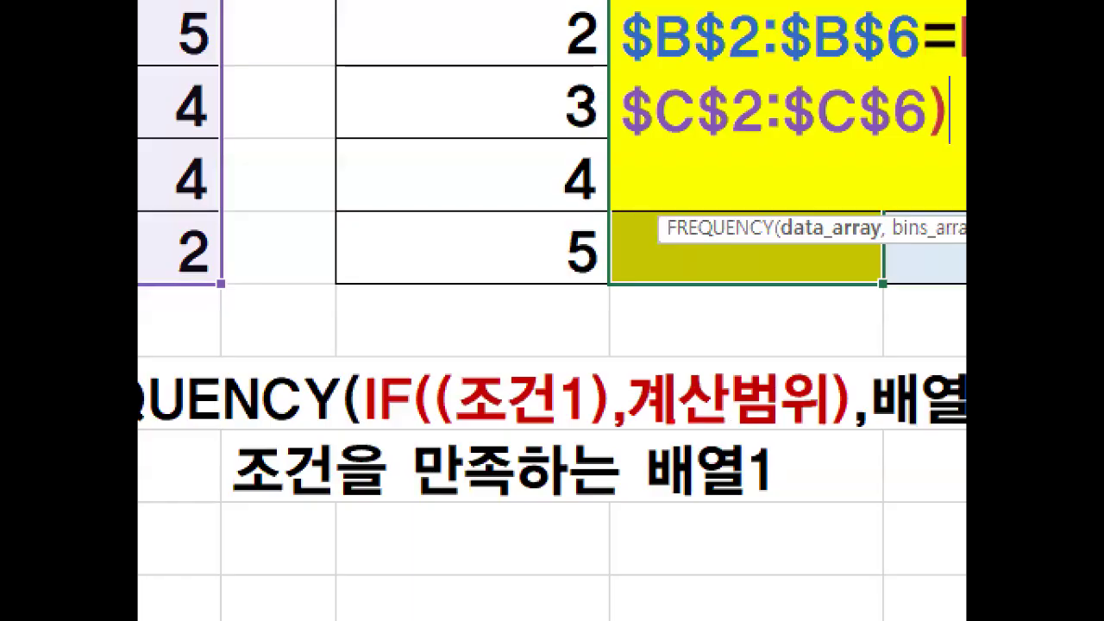
left_click_drag(621, 424, 836, 424)
left_click_drag(810, 347, 829, 462)
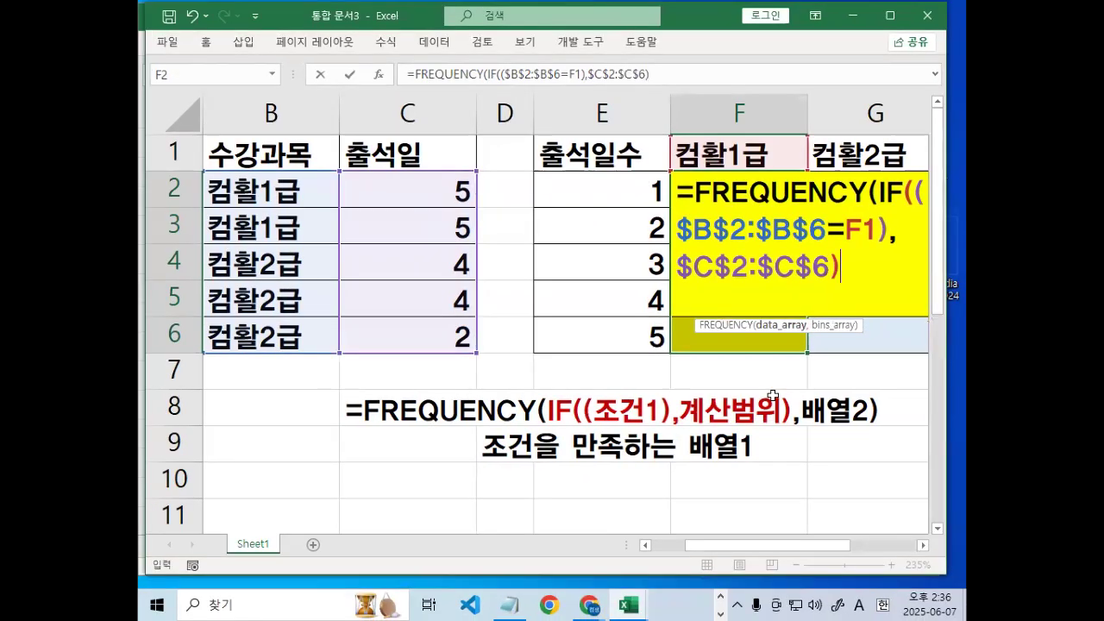
type(",")
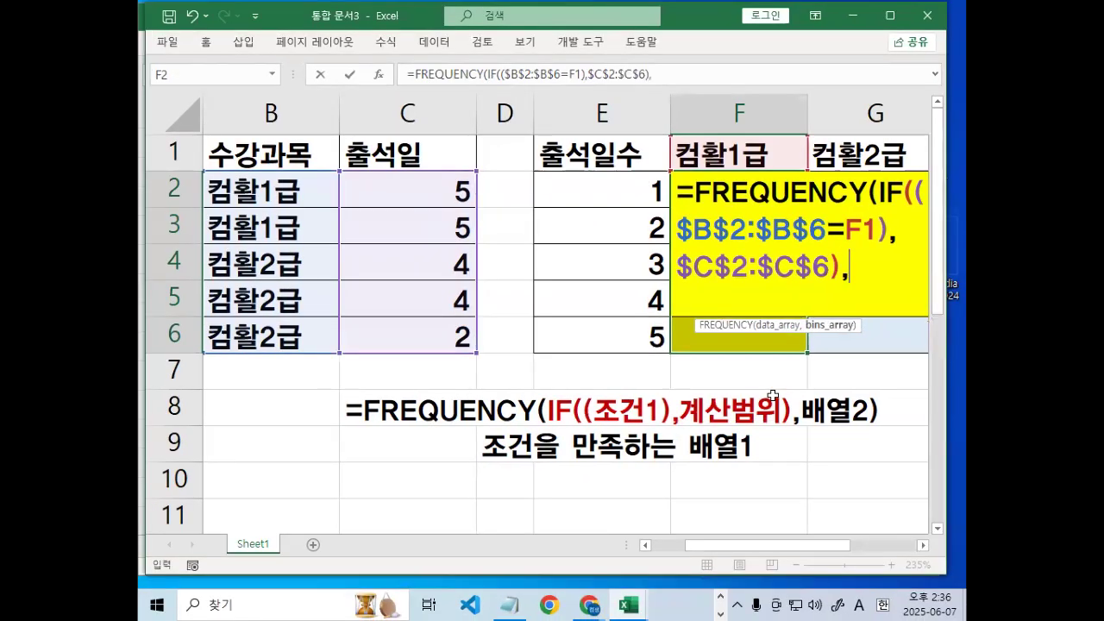
Add the 출석일수 range E2:E6 as the bins array, then draw an arrow and circle its values before clearing the marks.
left_click_drag(614, 192, 614, 327)
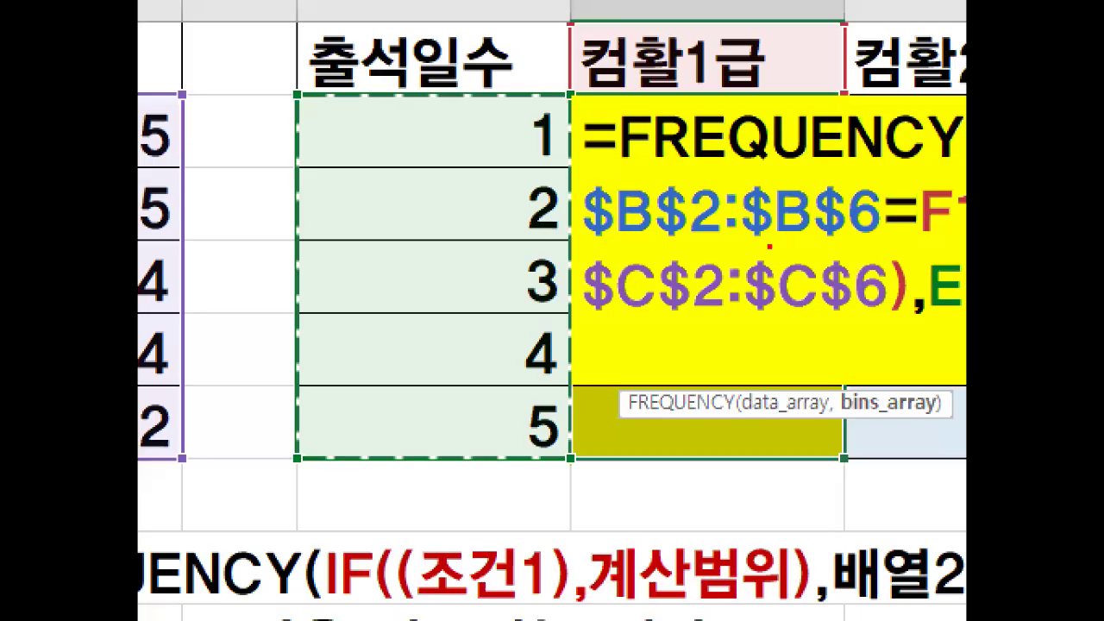
mouse_move(655, 478)
left_mouse_down()
mouse_move(812, 480)
mouse_move(900, 465)
mouse_move(876, 512)
left_mouse_up()
mouse_move(611, 412)
left_mouse_down()
mouse_move(402, 411)
mouse_move(507, 95)
mouse_move(534, 431)
left_mouse_up()
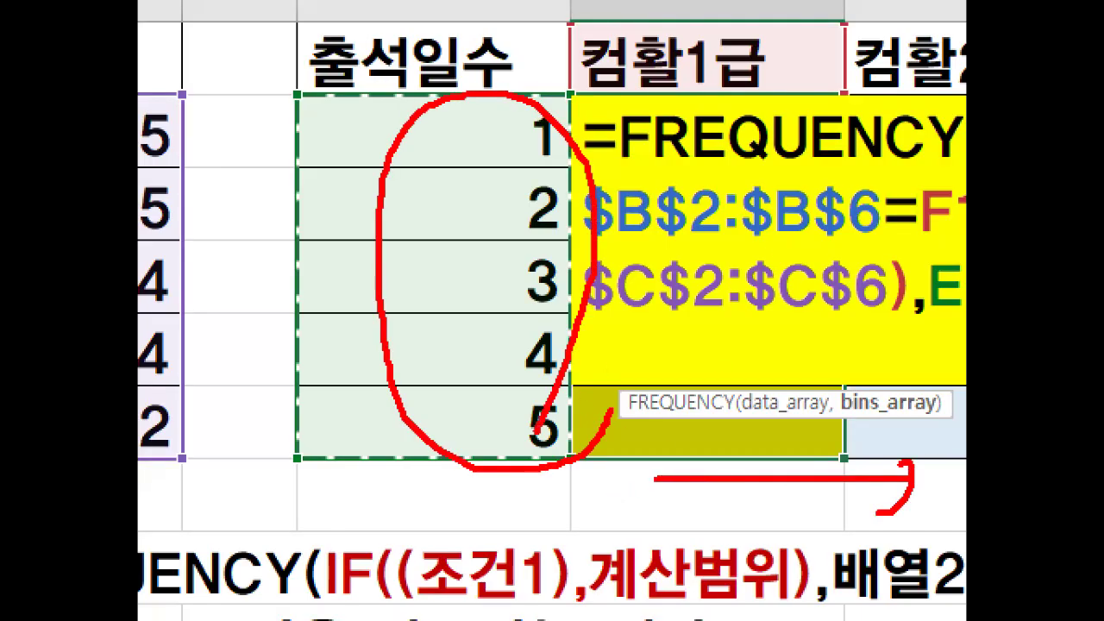
key("Escape")
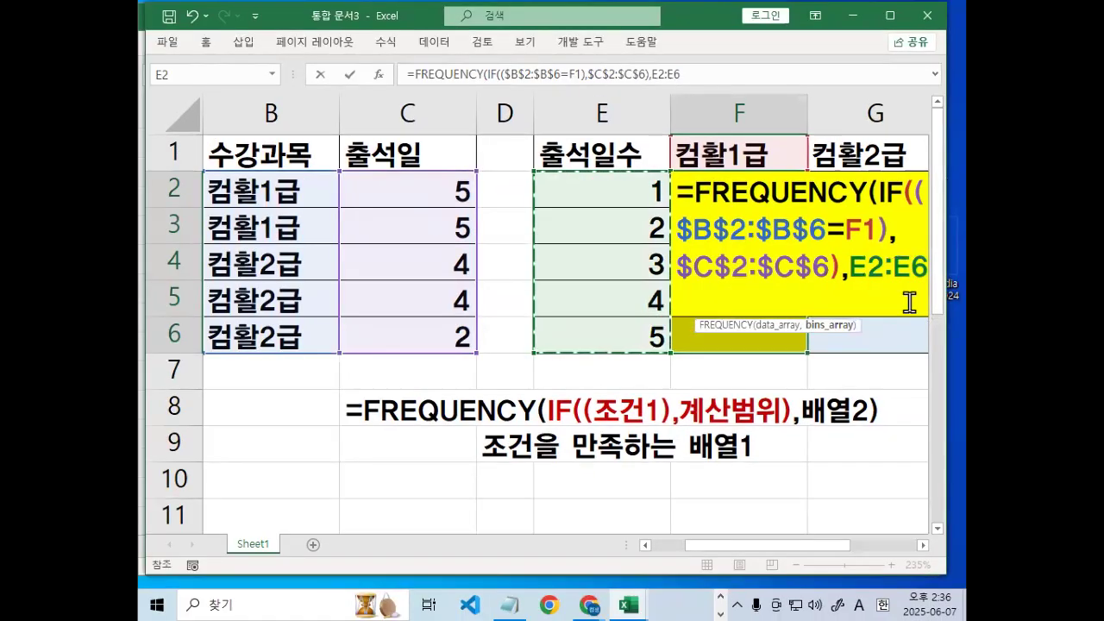
Make the bins reference absolute as $E$2:$E$6 and close the FREQUENCY function's parenthesis.
key("F4")
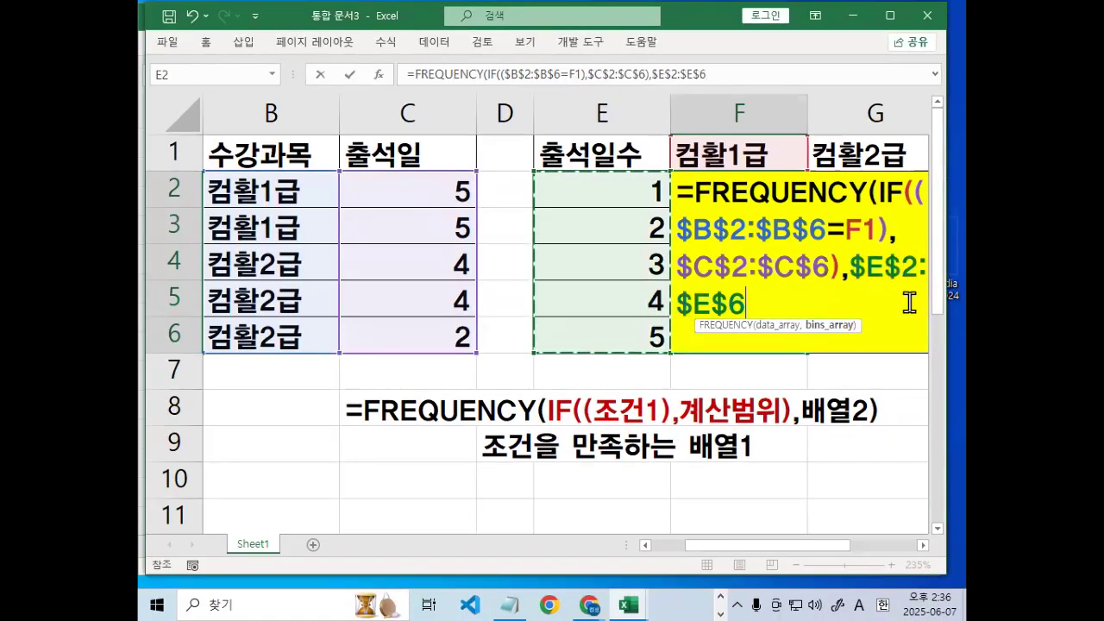
type(")")
left_click(922, 545)
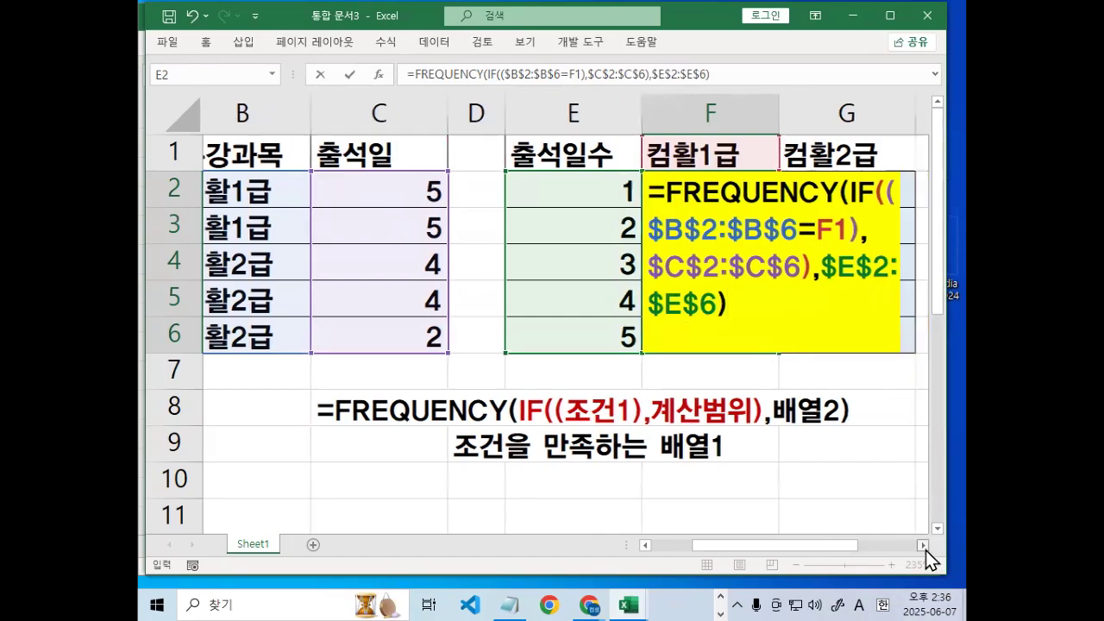
Underline the bins range and IF argument in the formula, match them to 배열2 and IF((조건1),계산범위) in C8, and clear the marks.
key("ctrl+2")
left_click_drag(548, 281, 669, 281)
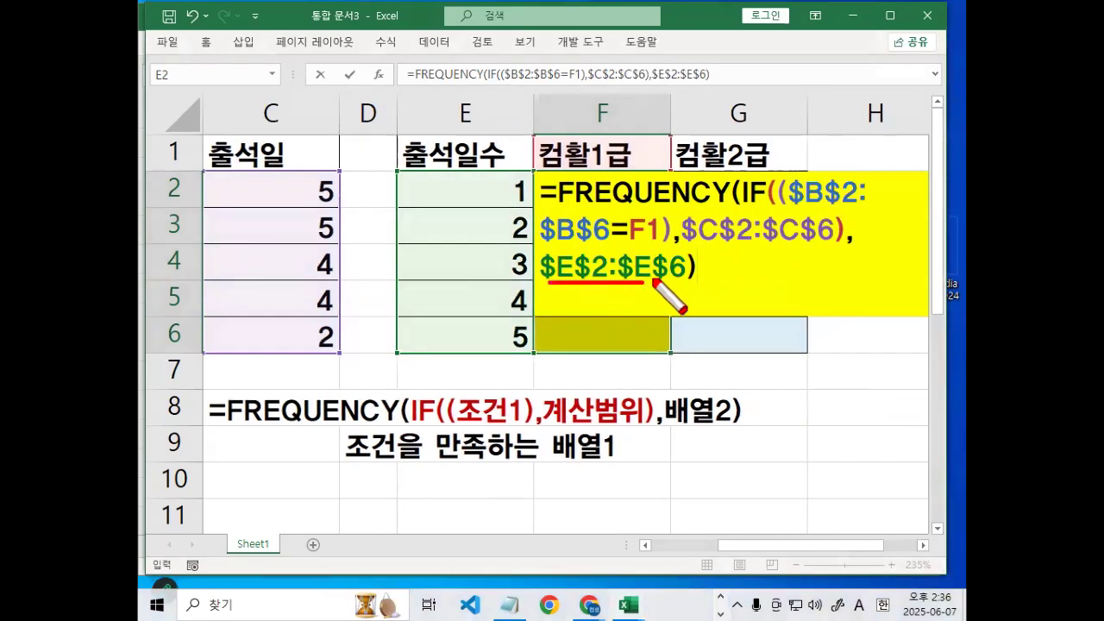
left_click_drag(675, 429, 733, 430)
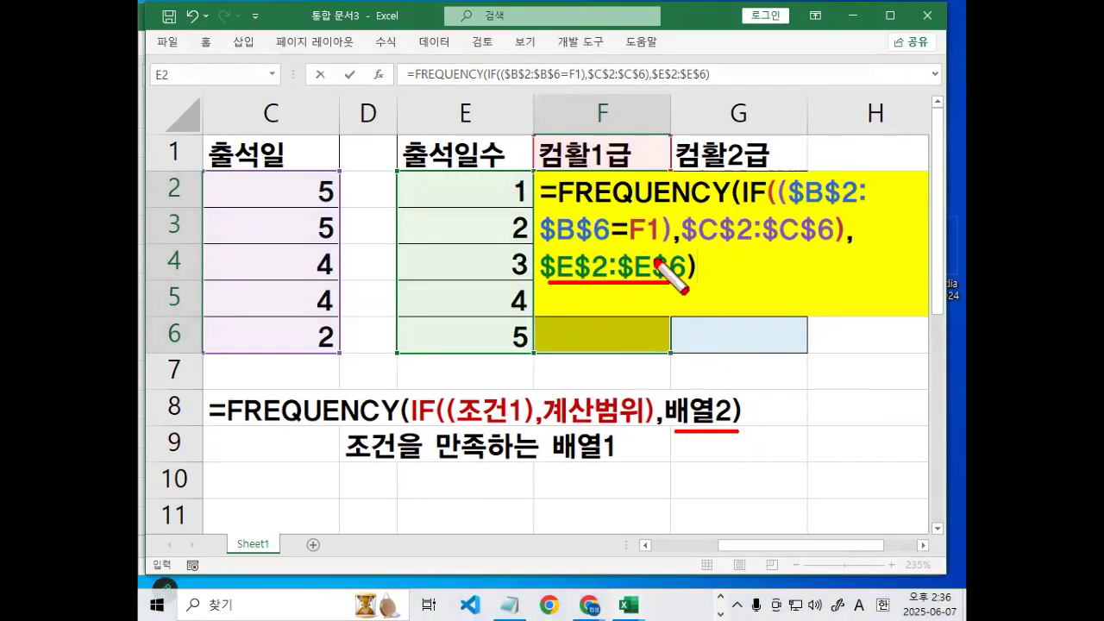
left_click_drag(740, 206, 858, 206)
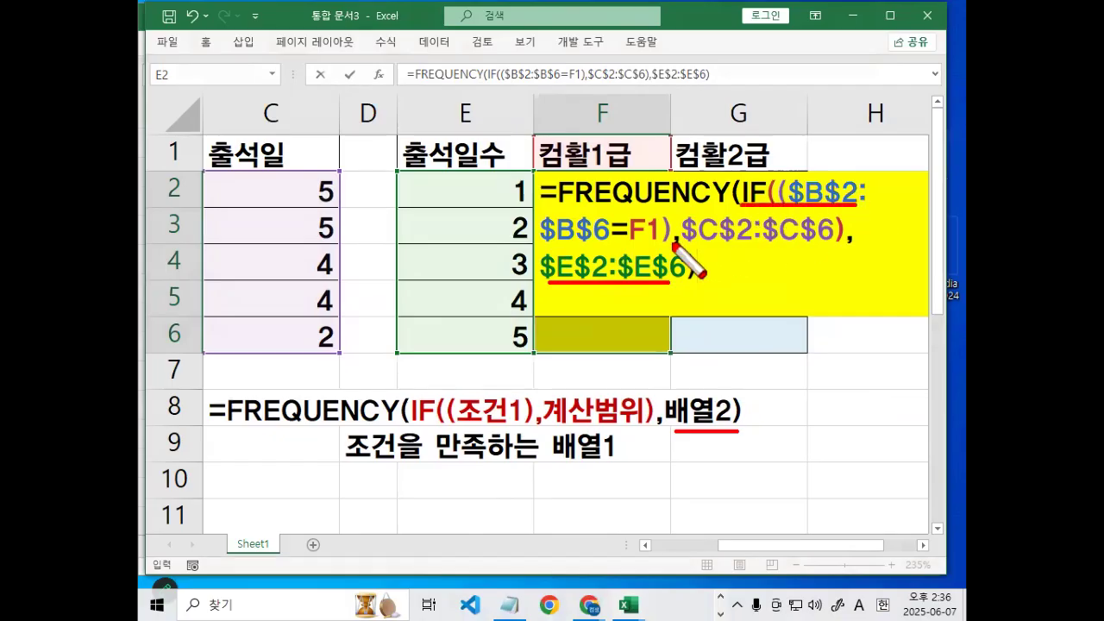
left_click_drag(547, 250, 841, 248)
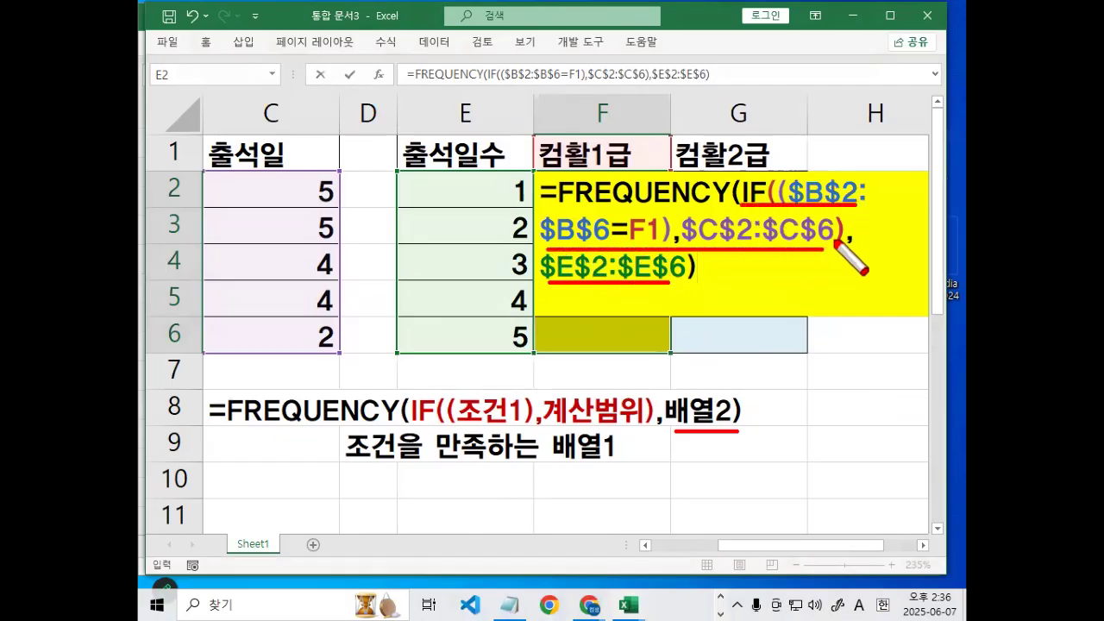
left_click_drag(776, 144, 858, 73)
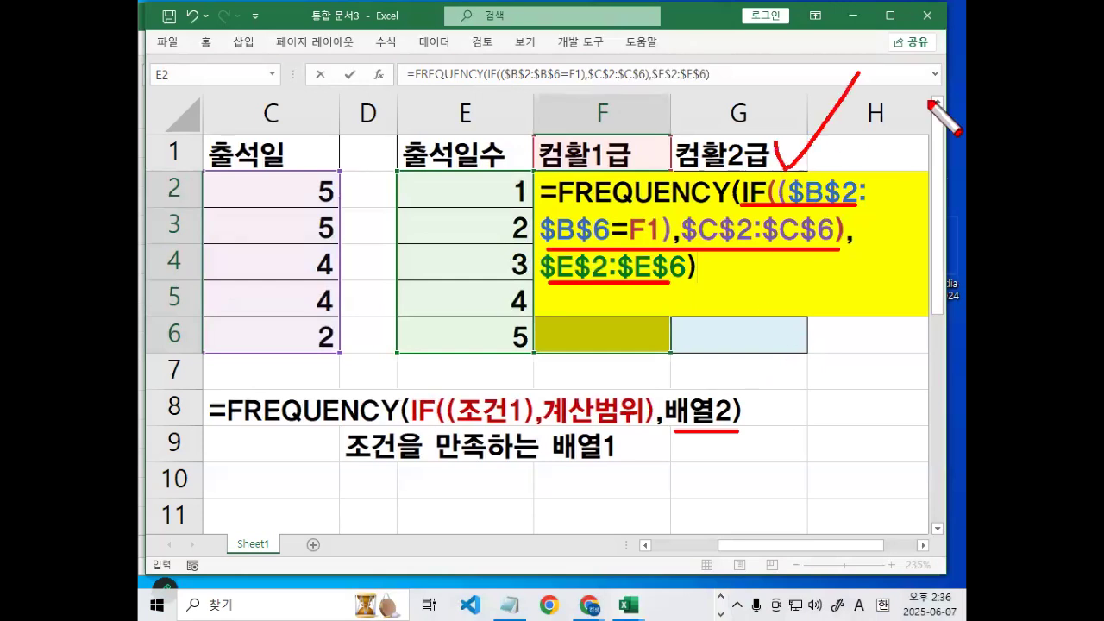
left_click_drag(391, 434, 640, 434)
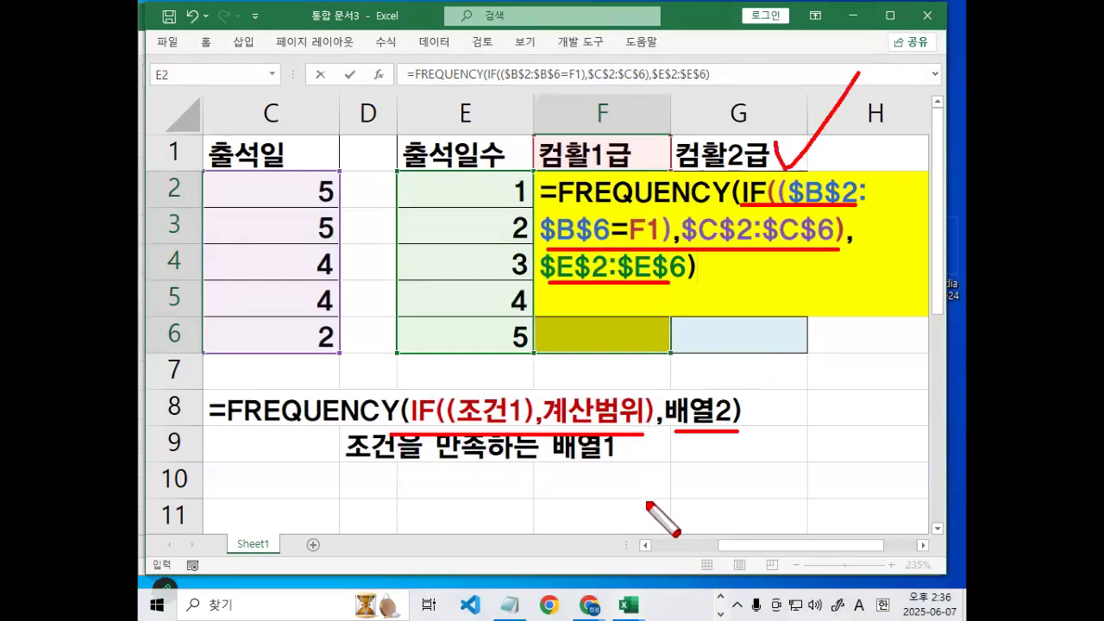
key("Escape")
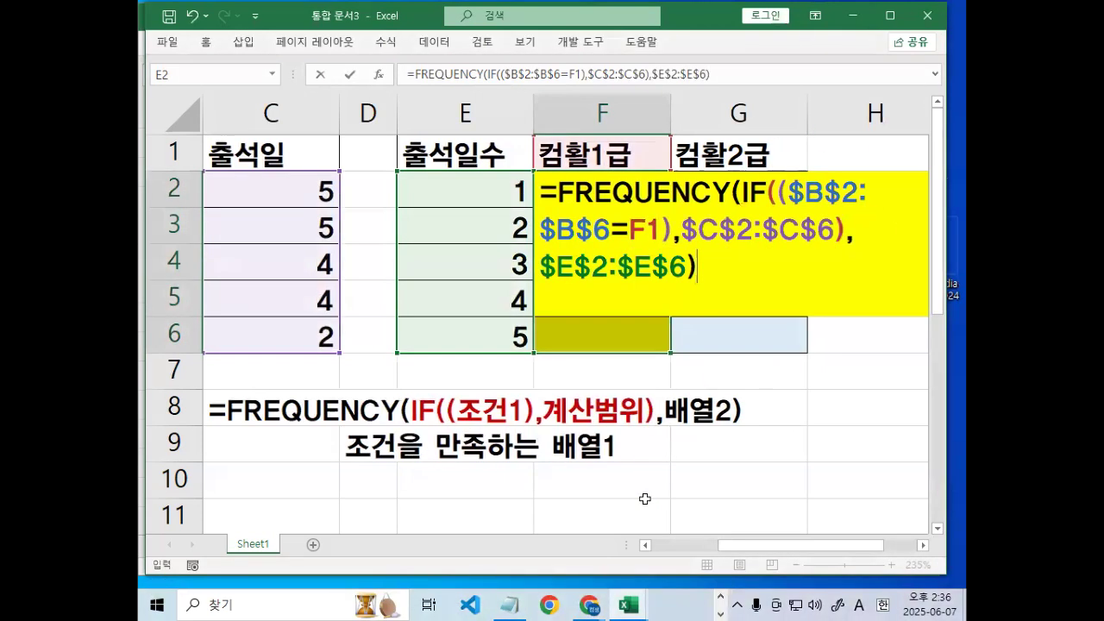
Enter the FREQUENCY formula as an array formula in F2:F6 and fill it across to the 컴활2급 column, G2:G6.
key("ctrl+shift+Return")
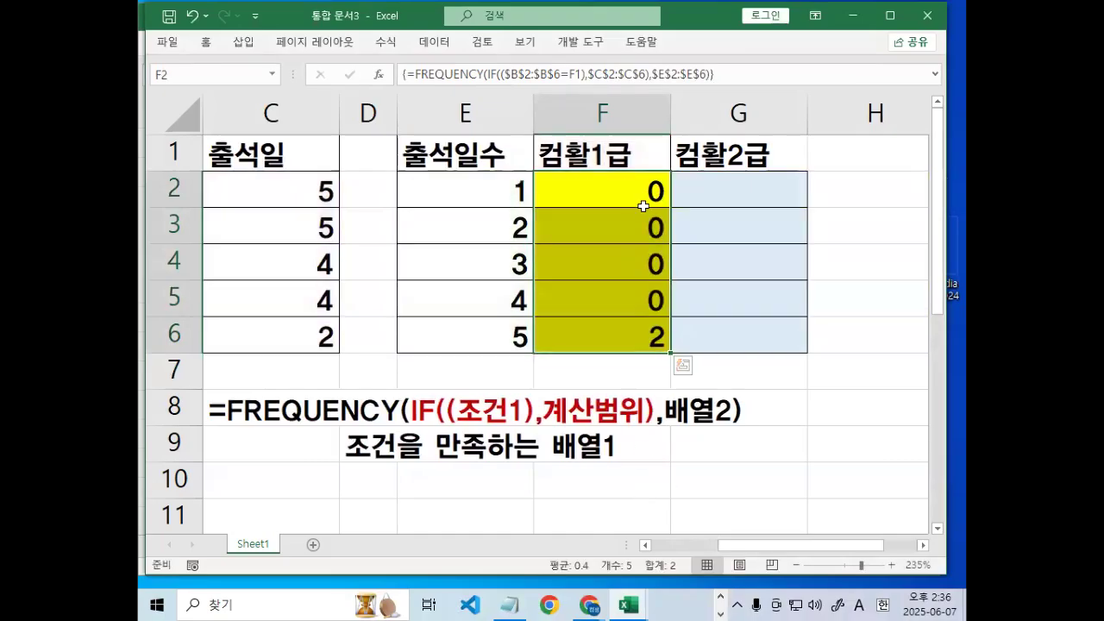
left_click_drag(672, 354, 776, 355)
left_click(777, 223)
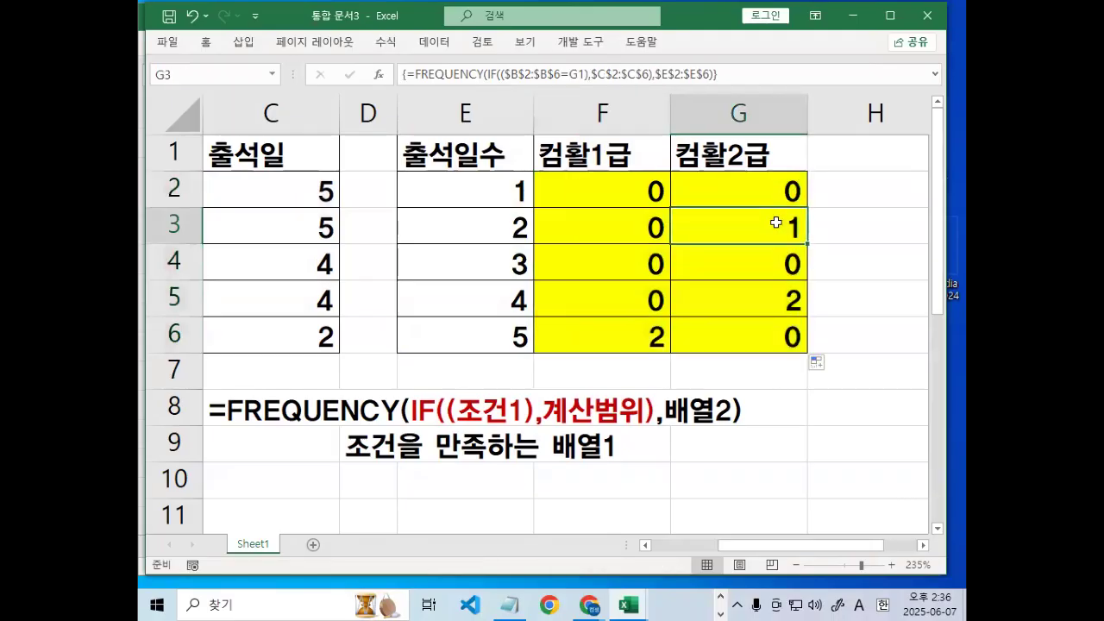
Highlight E3:G3 and E5:G5 to check the counts for 출석일수 2 and 4.
left_click_drag(503, 220, 759, 226)
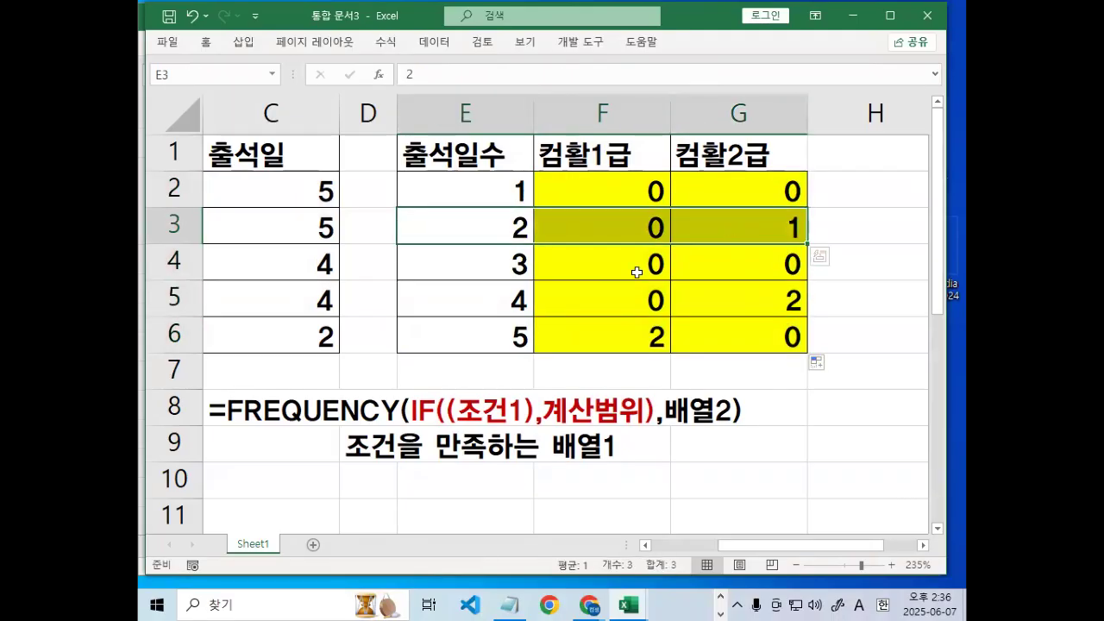
left_click(509, 299, "ctrl")
left_click_drag(655, 299, 739, 301)
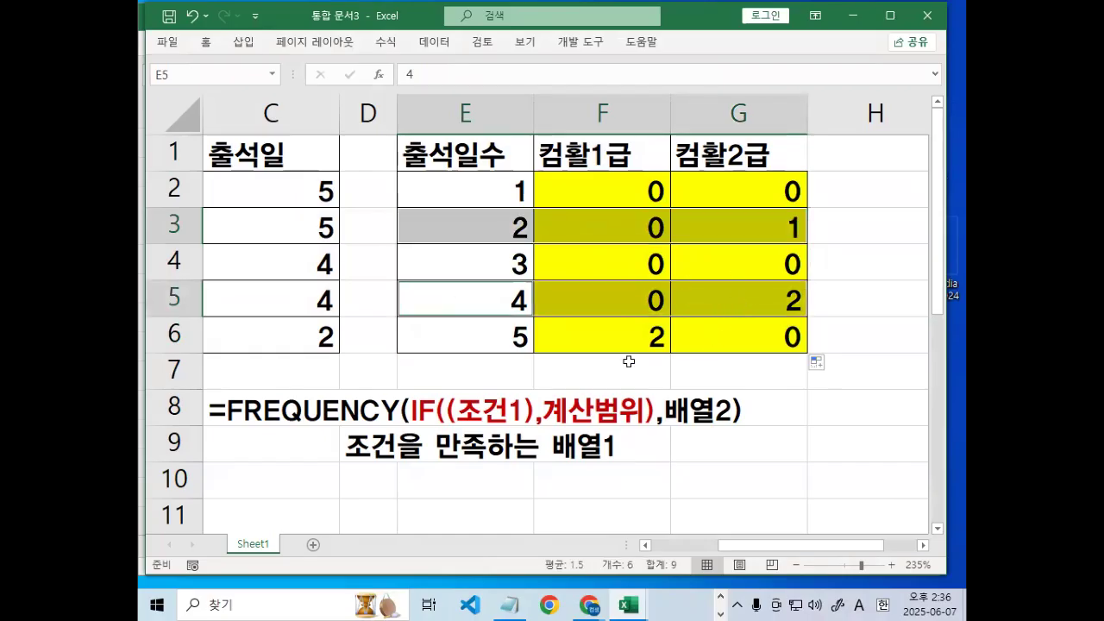
Underline the C8 formula pattern and the 조건을 만족하는 배열1 caption, mark and circle 조건1, and clear the annotations.
scroll(363, 484, "down", 1)
left_click_drag(236, 317, 733, 316)
left_click_drag(337, 356, 623, 357)
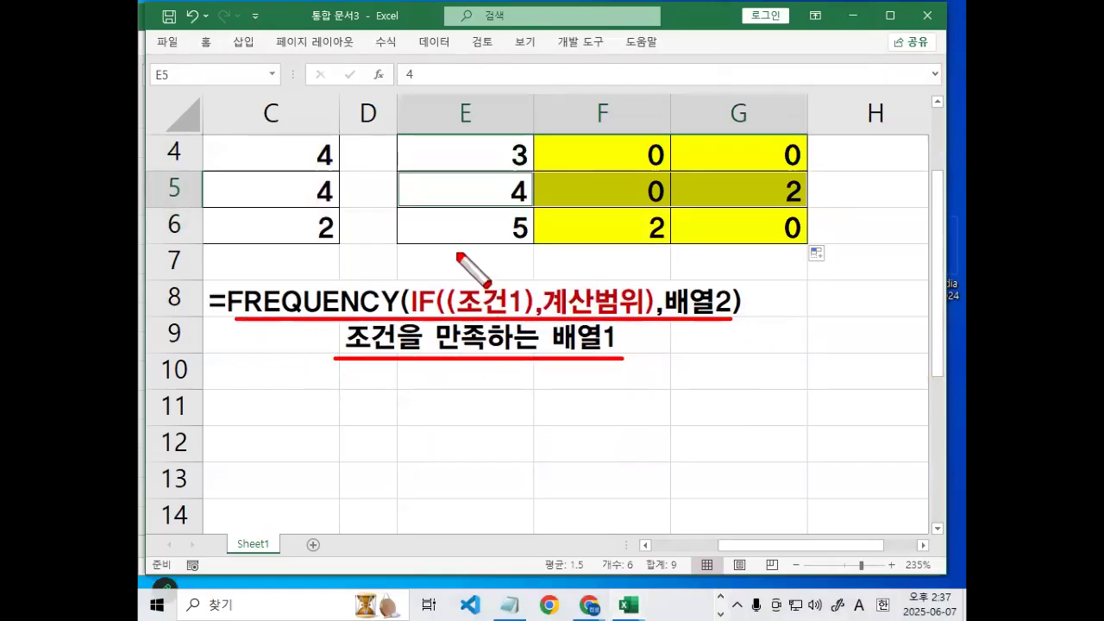
left_click_drag(457, 253, 578, 162)
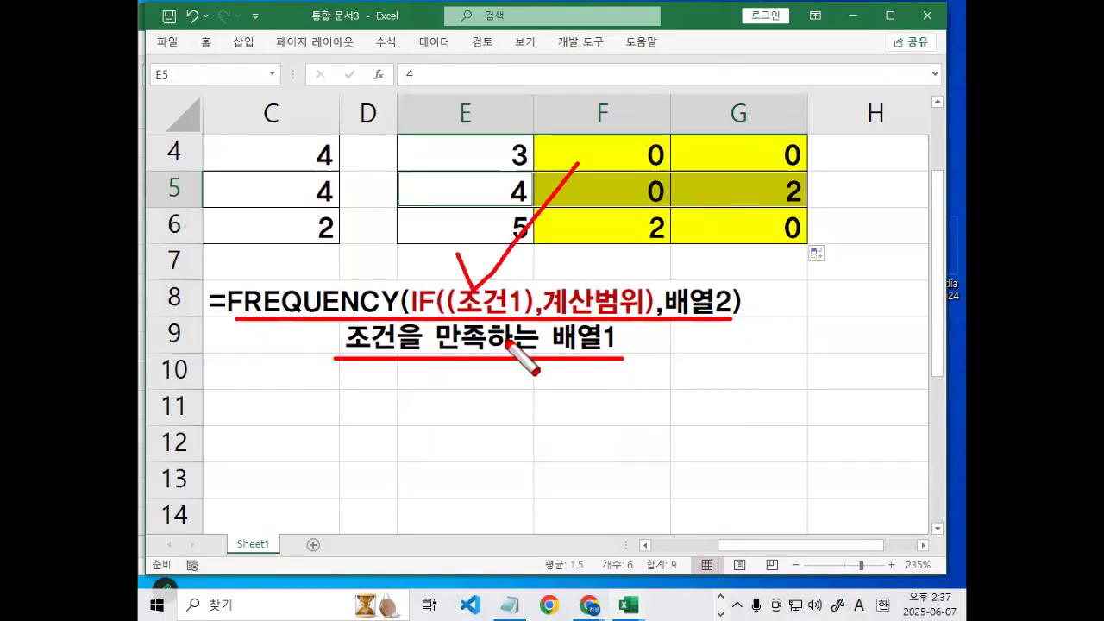
mouse_move(515, 308)
left_mouse_down()
mouse_move(482, 284)
mouse_move(560, 251)
mouse_move(604, 250)
mouse_move(614, 276)
left_mouse_up()
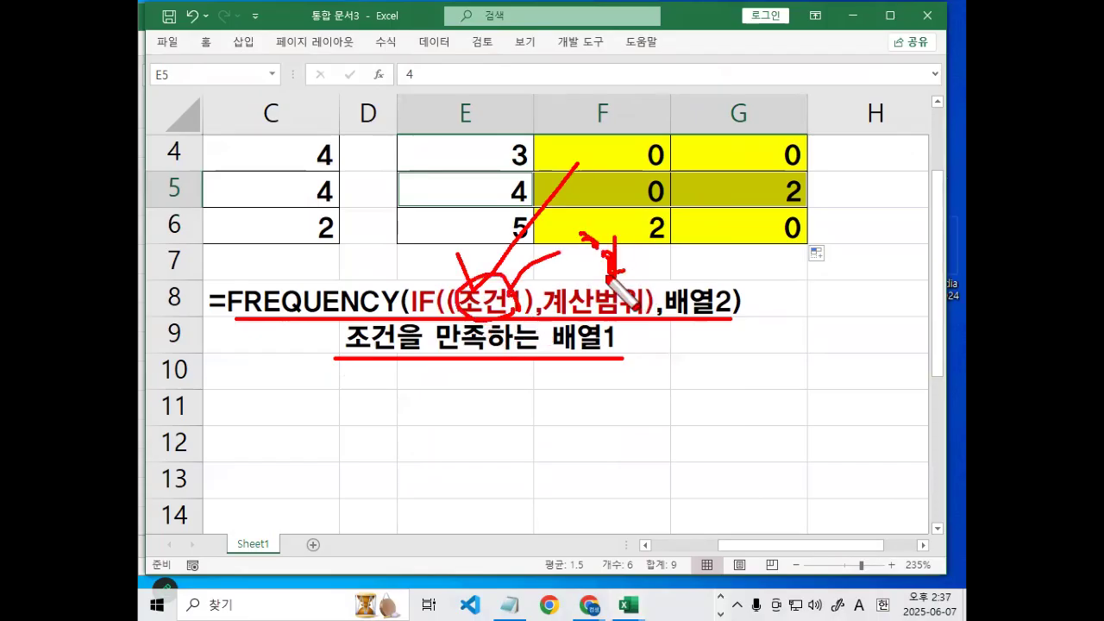
key("e")
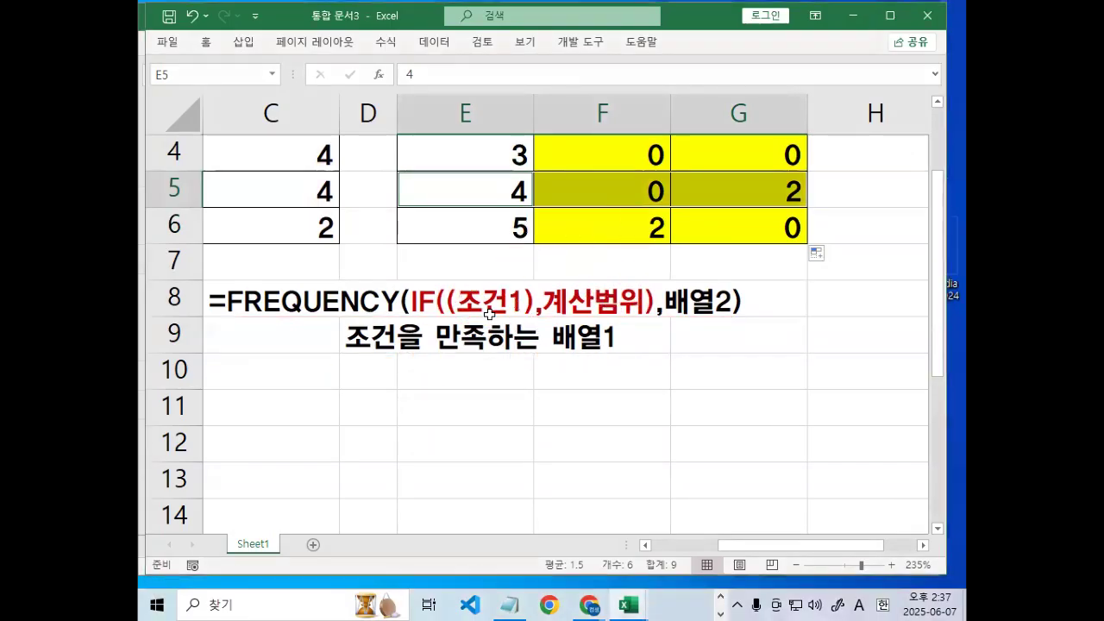
Circle 조건1 in a magnified view, underline the whole FREQUENCY pattern in C8, and clear the marks.
left_click_drag(500, 273, 529, 299)
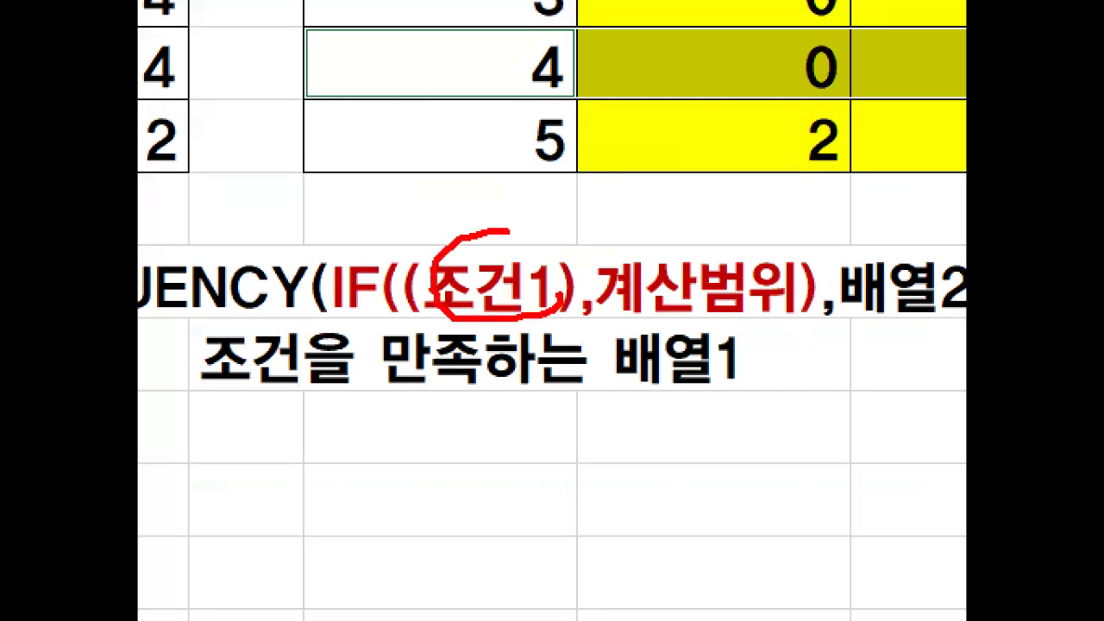
left_click_drag(508, 231, 550, 275)
key("Escape")
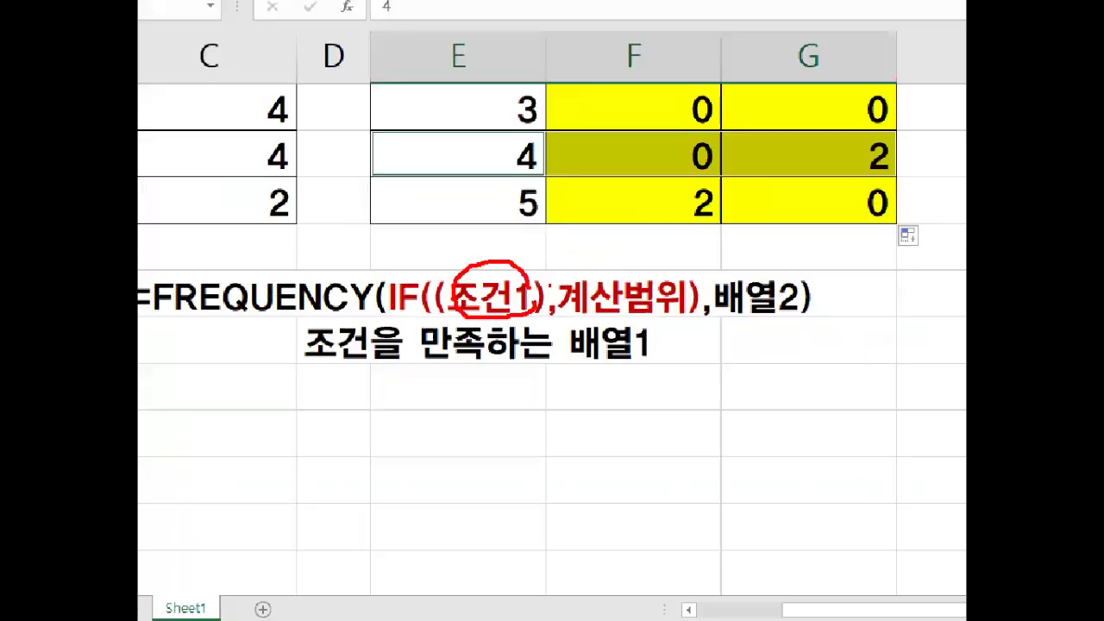
left_click(800, 321)
key("ctrl+2")
left_click_drag(235, 321, 786, 323)
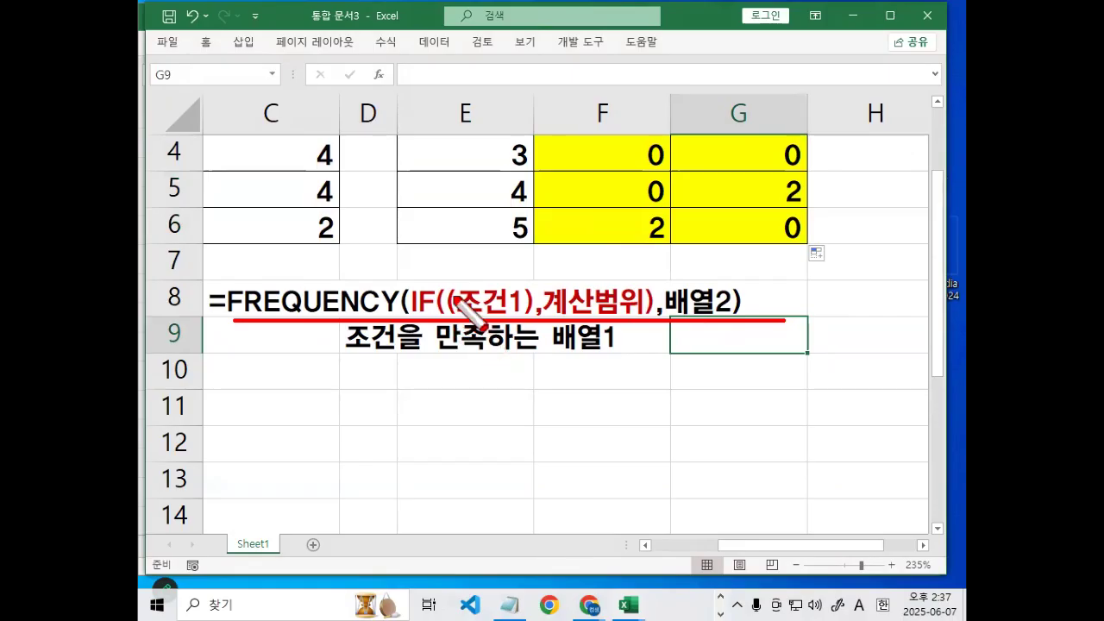
key("Escape")
scroll(722, 260, "up", 1)
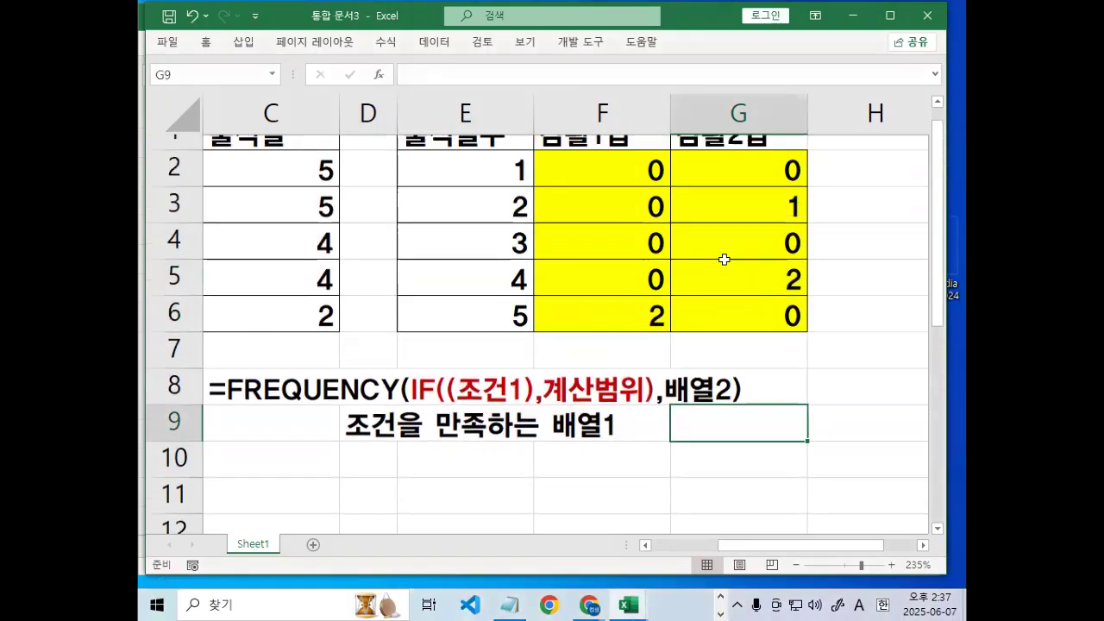
key("ctrl+2")
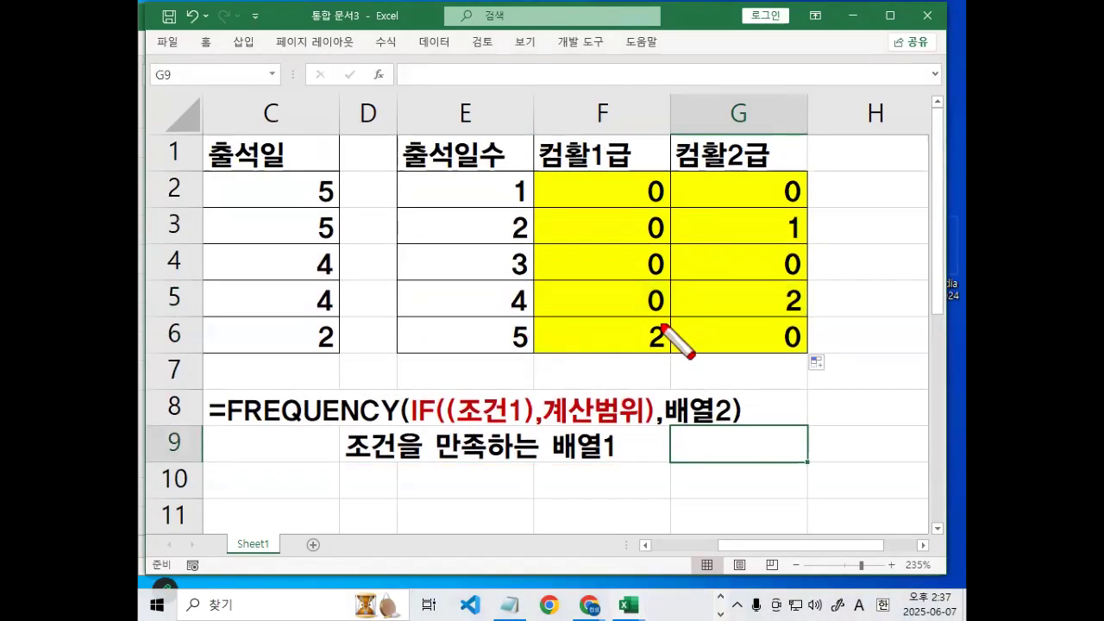
key("Escape")
Switch to the Notepad class notes and review the FREQUENCY rule about downward (행방향) autofill problems.
left_click(512, 605)
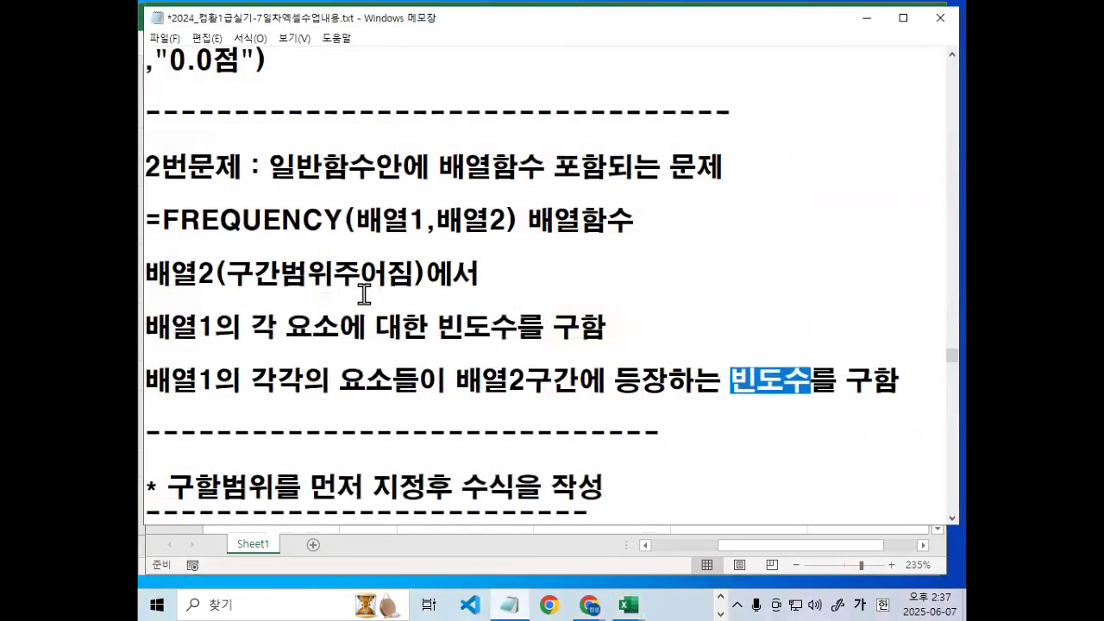
scroll(365, 293, "down", 1)
left_click_drag(163, 140, 437, 140)
scroll(434, 325, "down", 1)
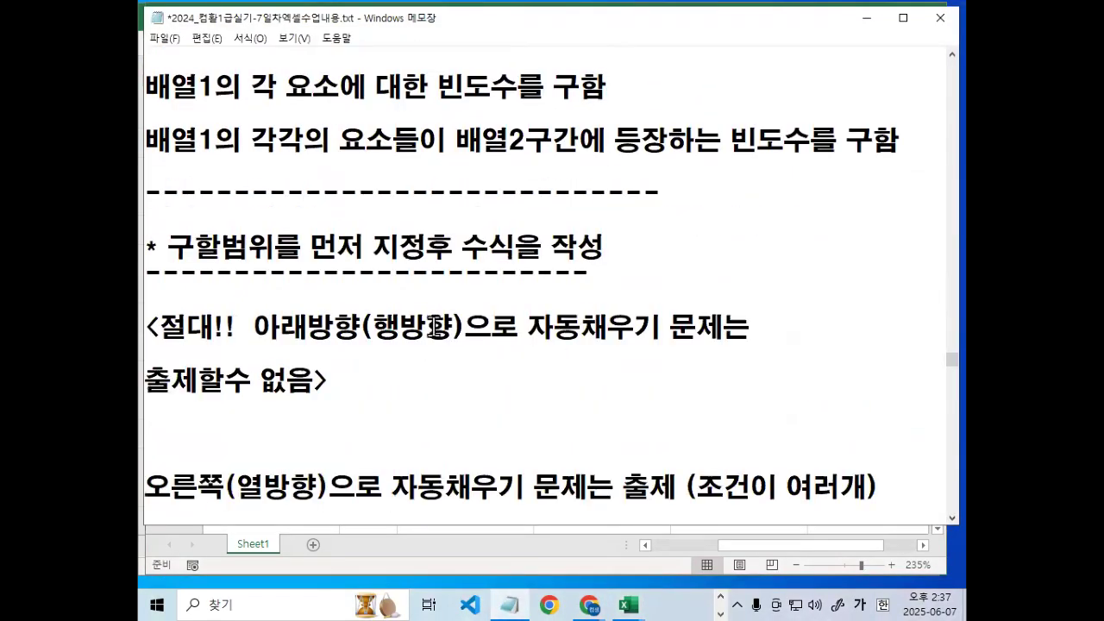
left_click_drag(256, 329, 761, 327)
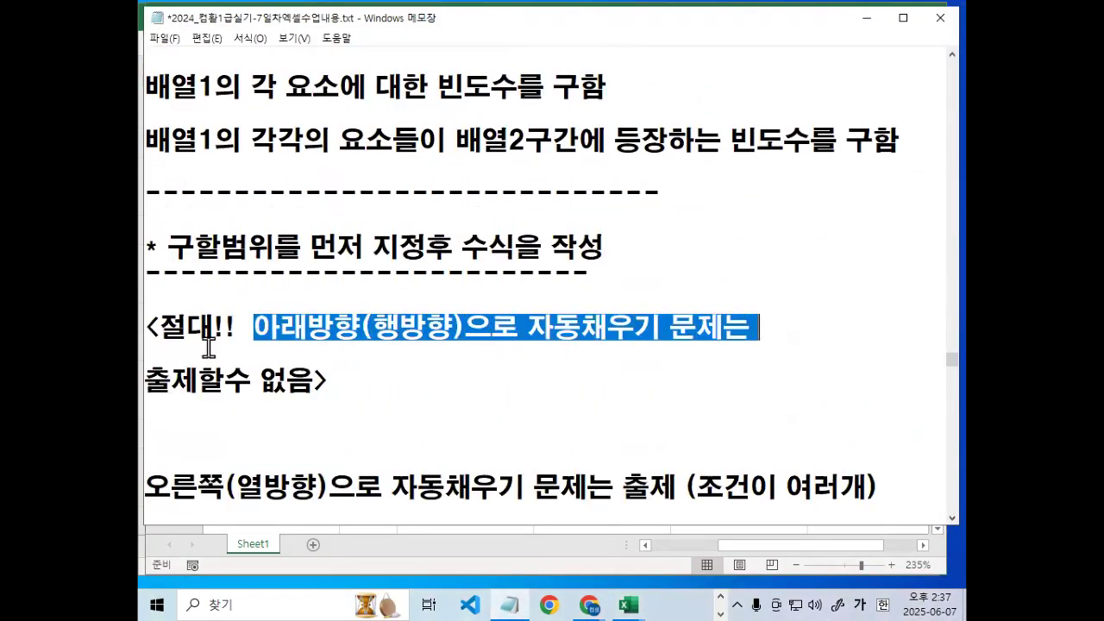
left_click_drag(171, 380, 412, 376)
scroll(412, 376, "down", 1)
Remove the blank line above the 오른쪽(열방향) autofill note and insert several blank lines below it.
left_click(222, 279)
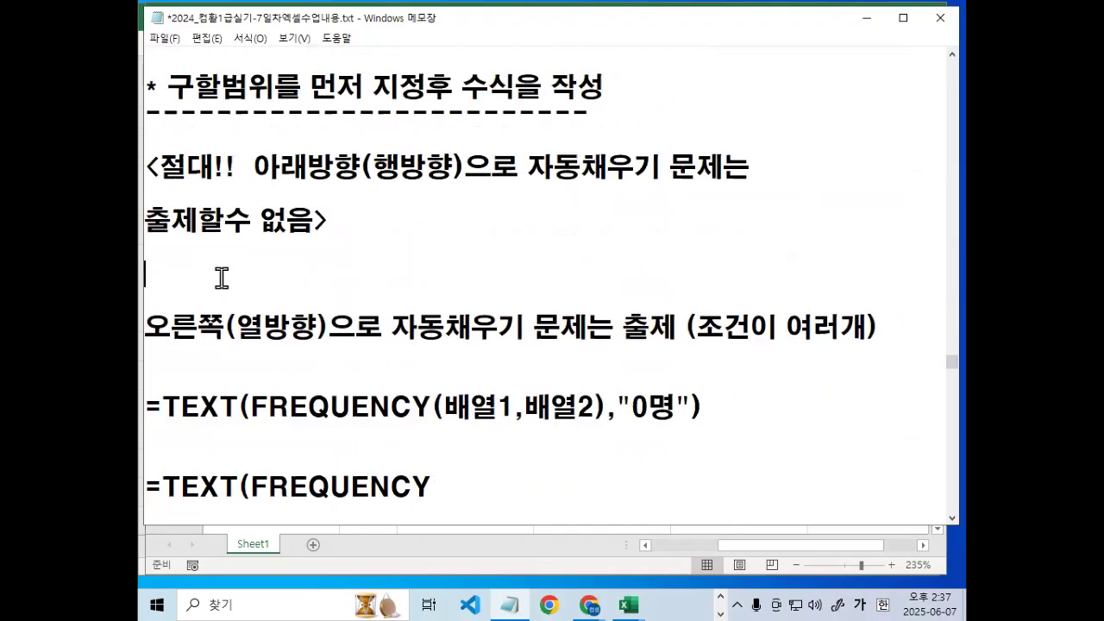
key("Return")
key("Return")
key("Return")
key("Return")
key("Return")
key("Return")
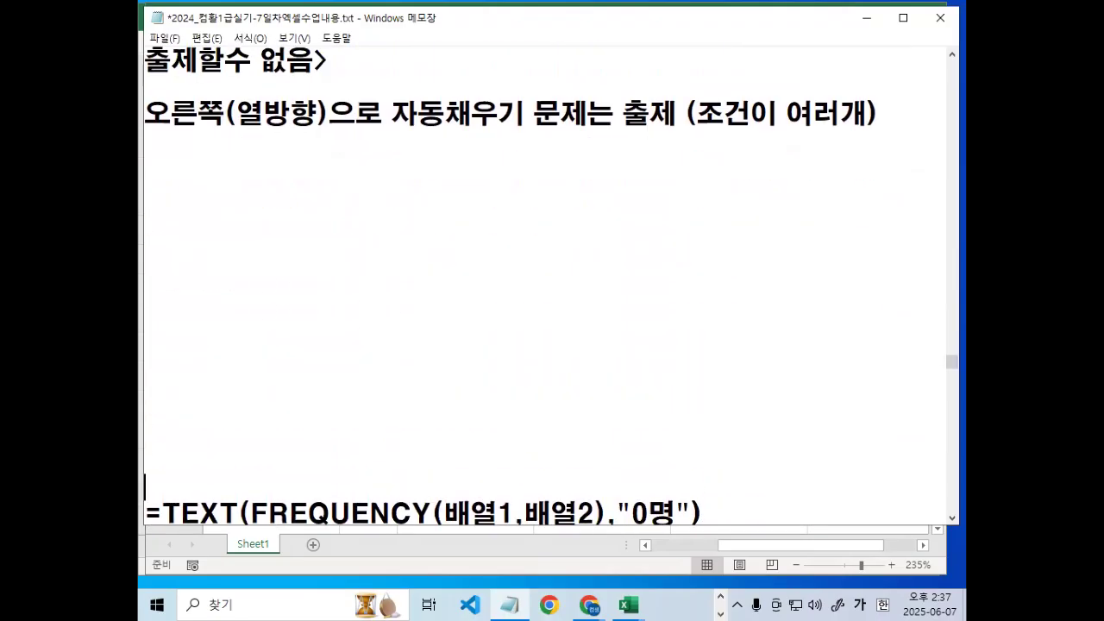
Duplicate the 오른쪽(열방향)으로 자동채우기 문제는 출제 (조건이 여러개) line directly beneath itself.
scroll(184, 262, "up", 1)
left_click_drag(149, 280, 874, 301)
key("ctrl+c")
left_click(203, 333)
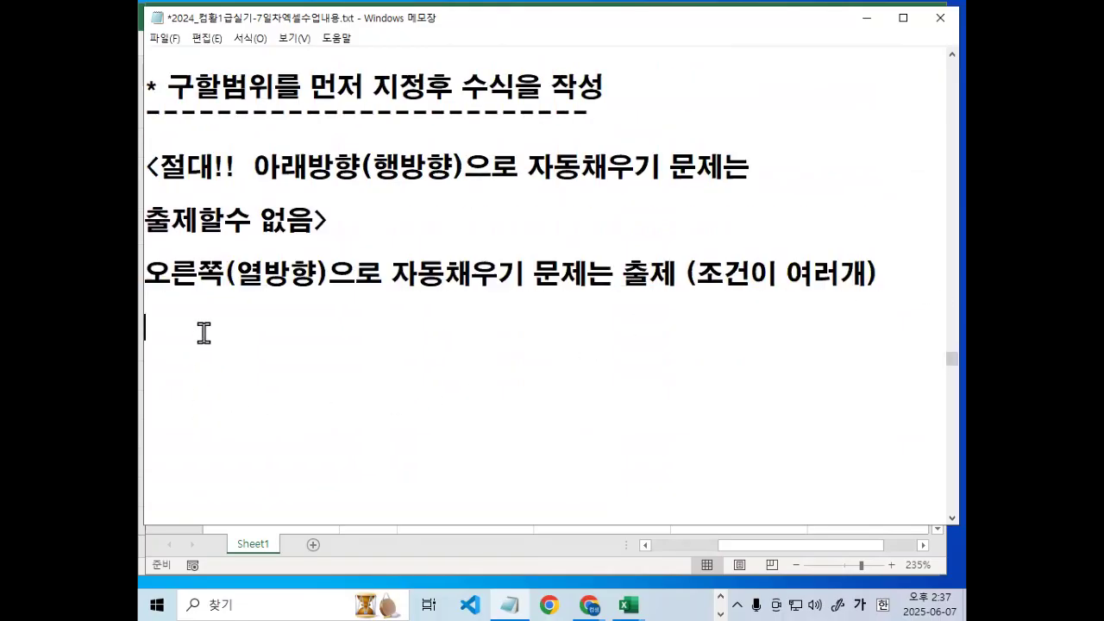
key("ctrl+v")
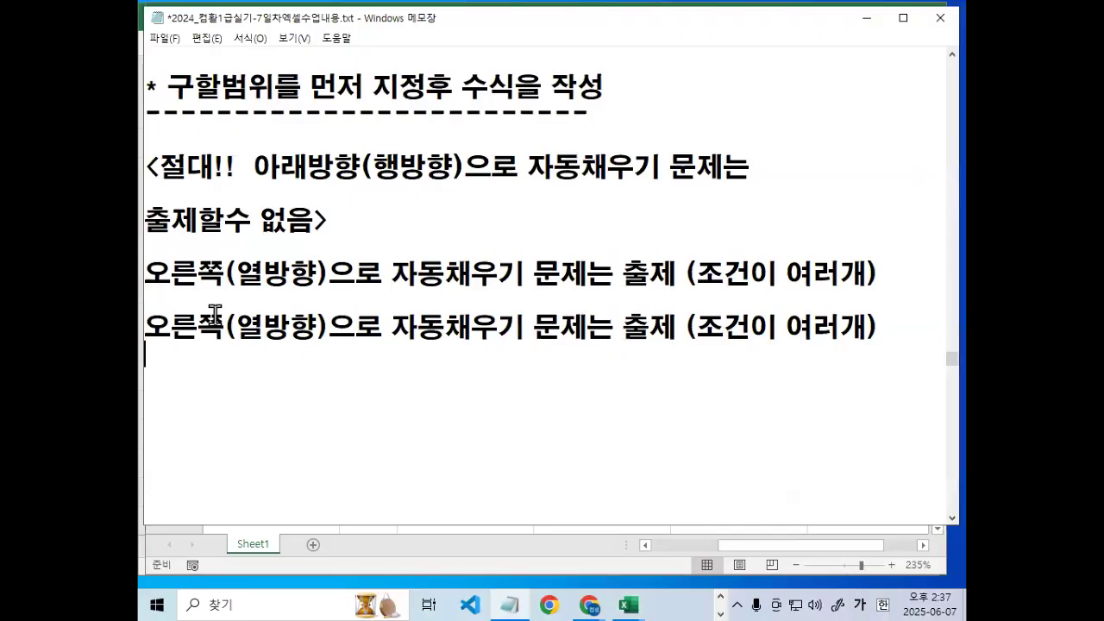
Change the parenthesized text in the duplicated line to 배열1이 여러개인경우.
left_click_drag(697, 326, 865, 328)
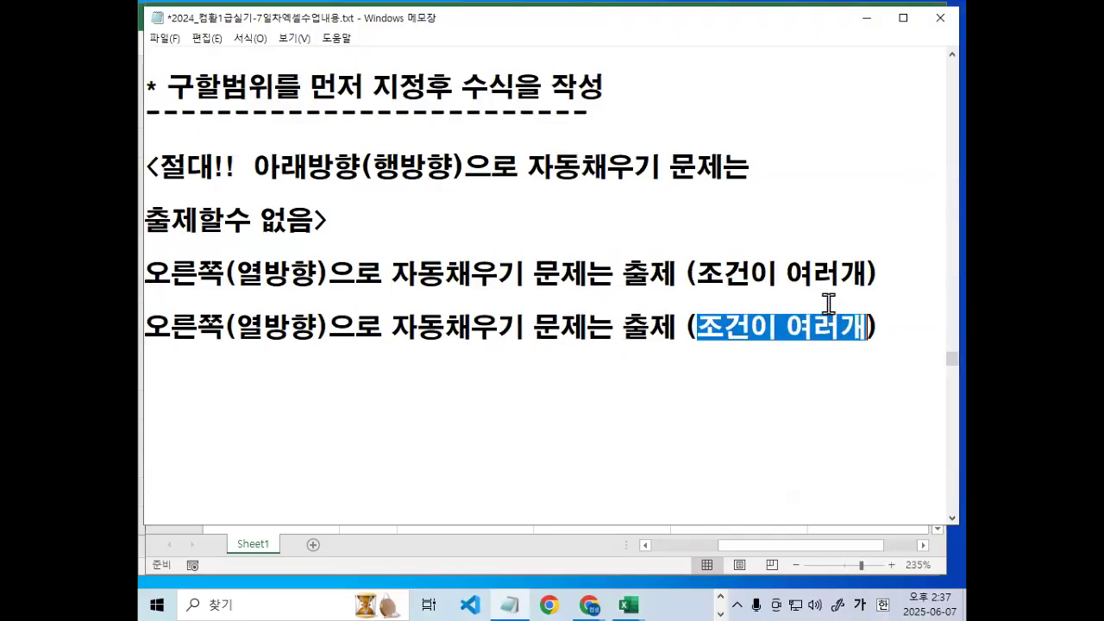
type("배열10")
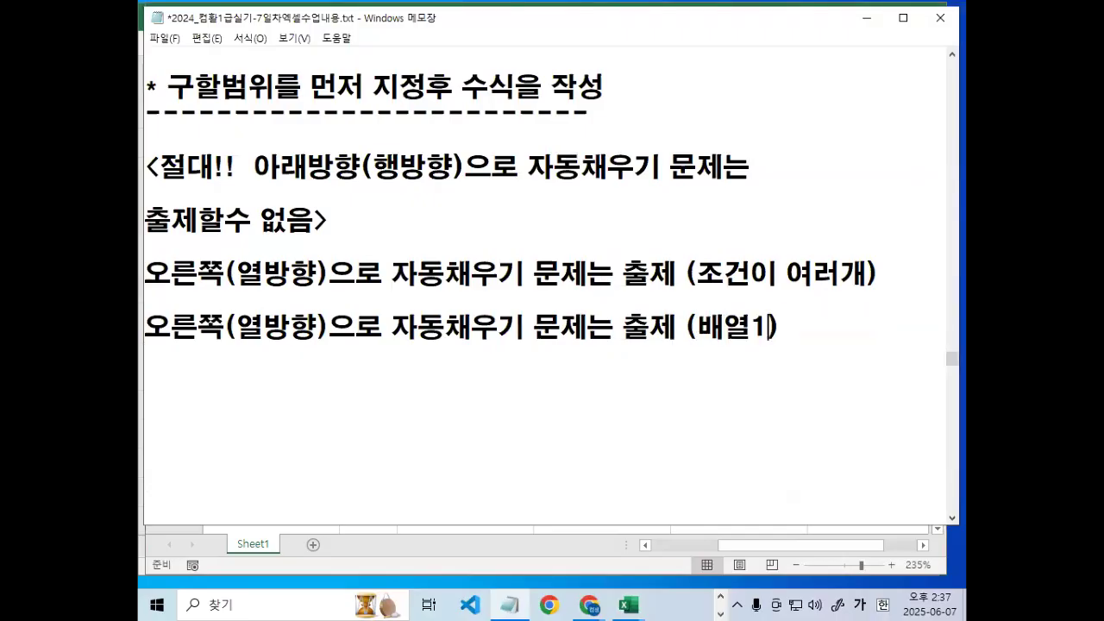
type("이 여러개")
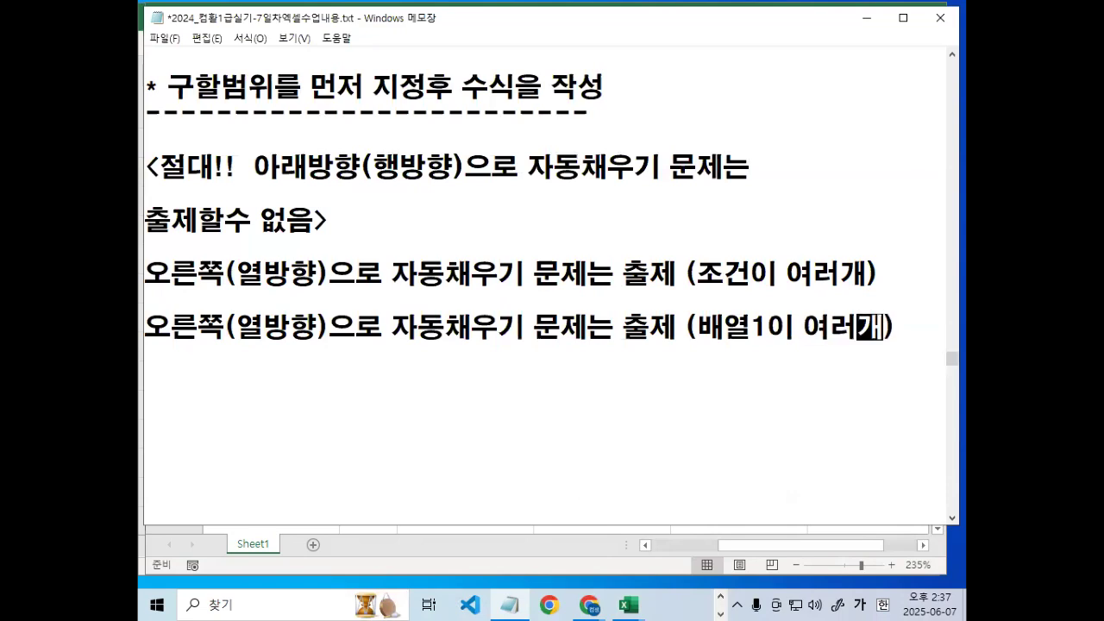
type("ㅇ")
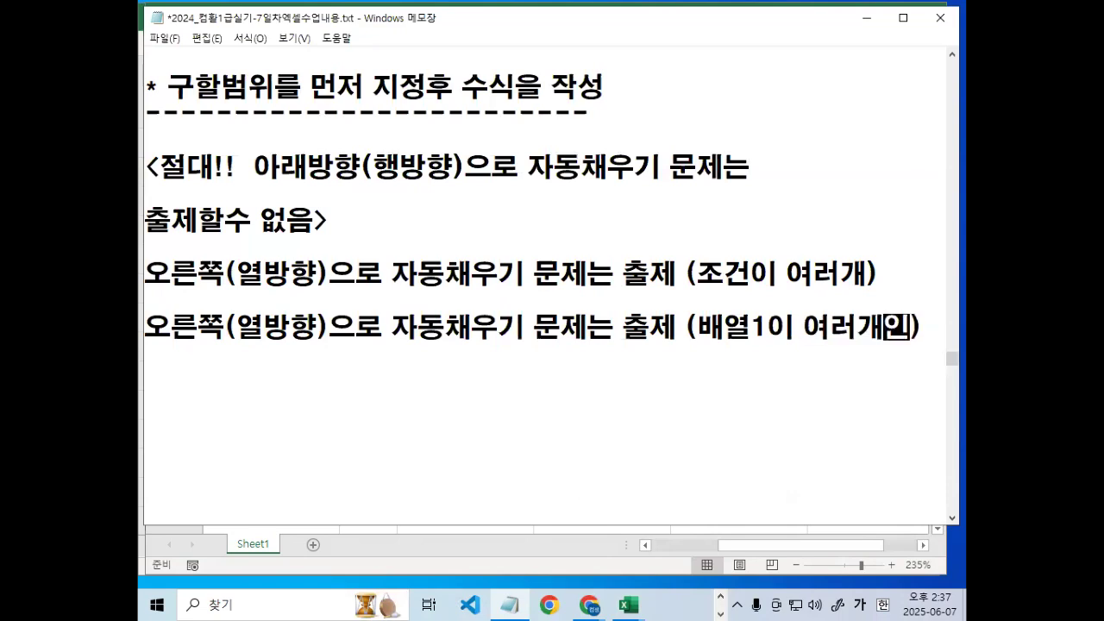
type("경우")
Put (배열1이 여러개인경우) on its own line and prefix both 오른쪽(열방향) lines with a hyphen and space.
key("Up")
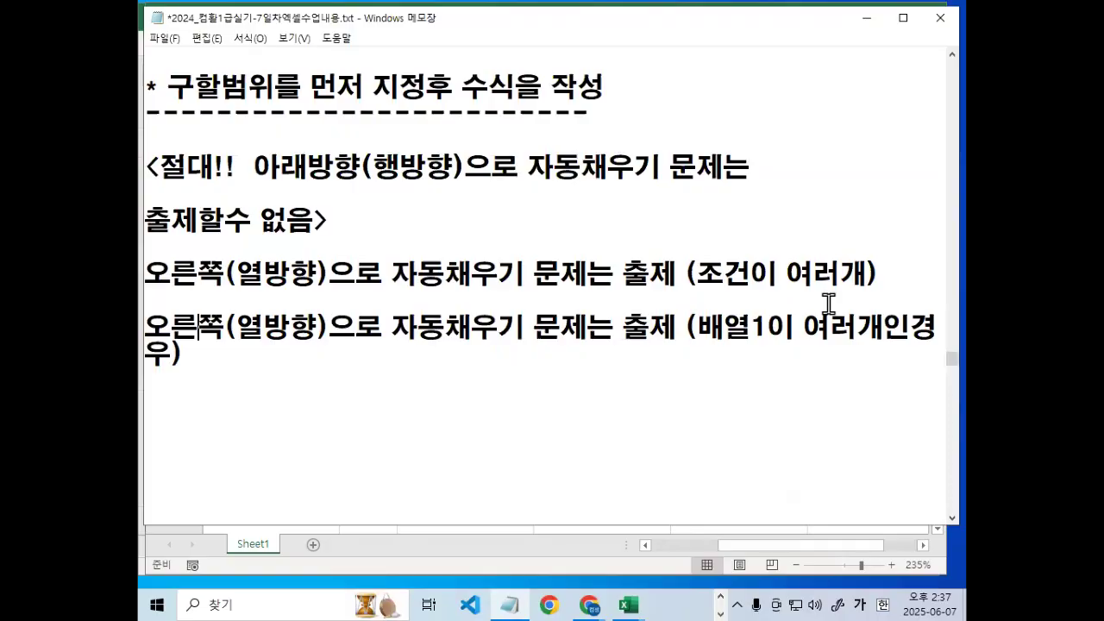
key("Return")
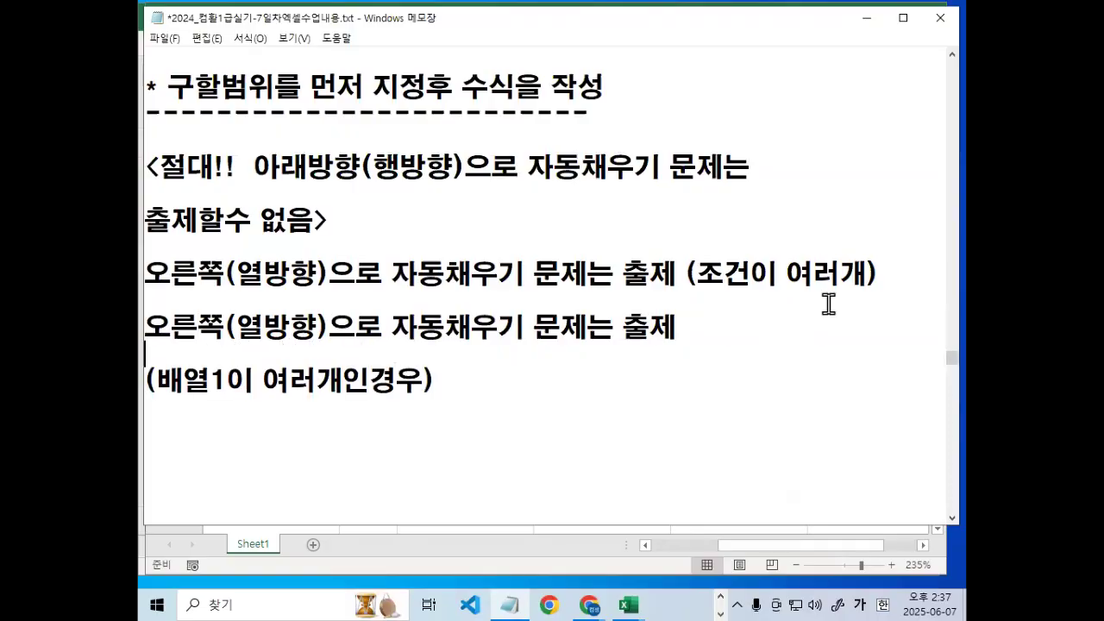
type("- ")
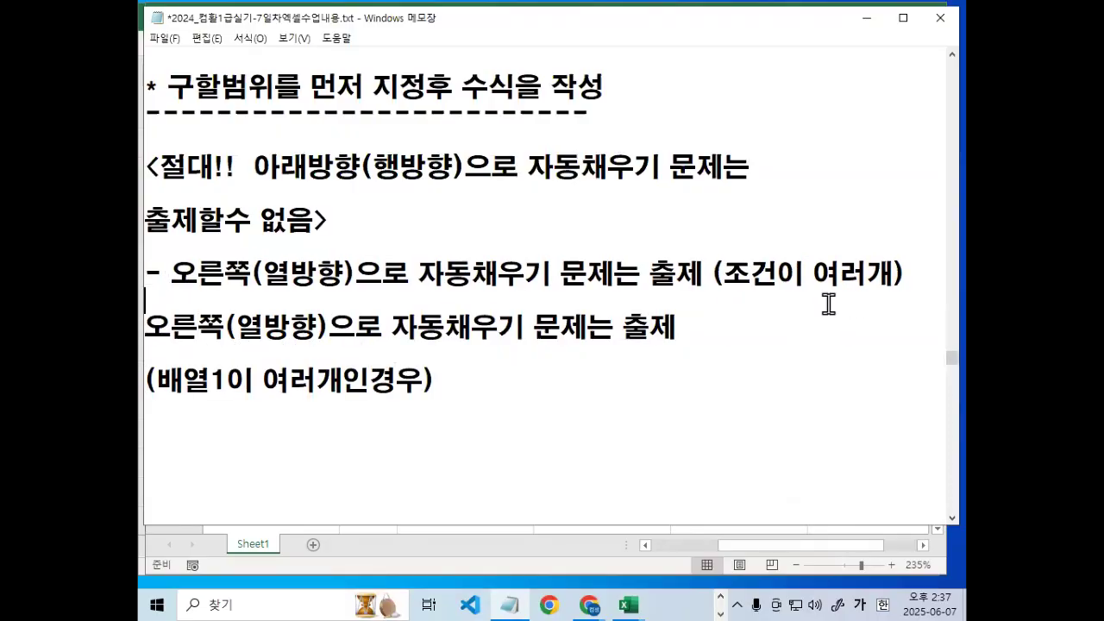
type("-")
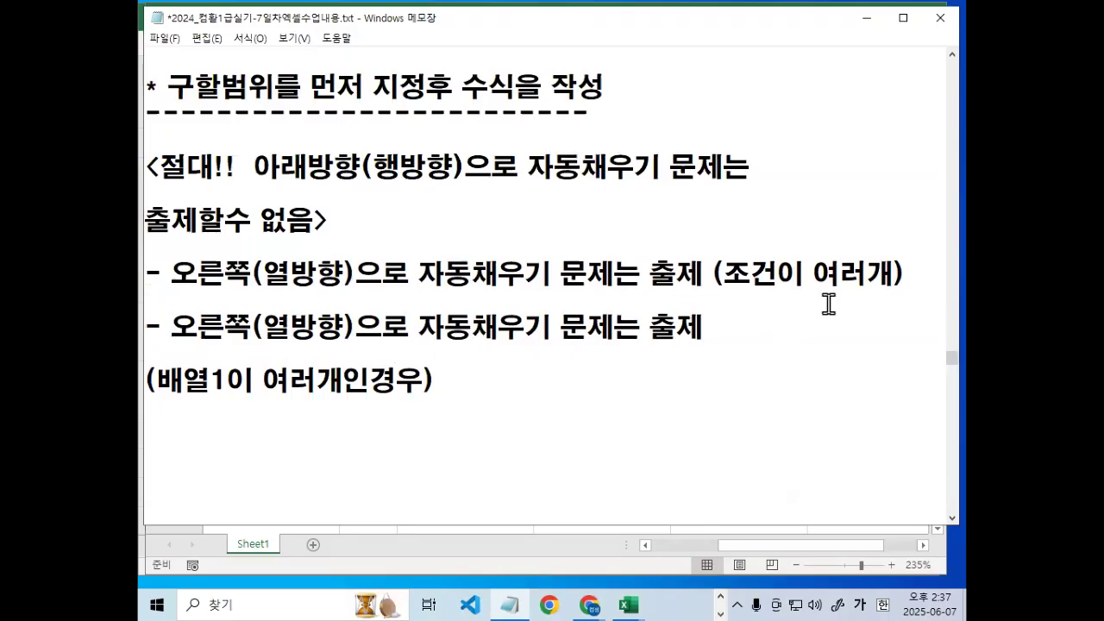
Review the note about specifying the result range first and writing the formula after that.
left_click_drag(358, 169, 749, 163)
left_click(269, 207)
scroll(267, 224, "up", 1)
left_click_drag(176, 179, 275, 180)
left_click_drag(356, 157, 356, 188)
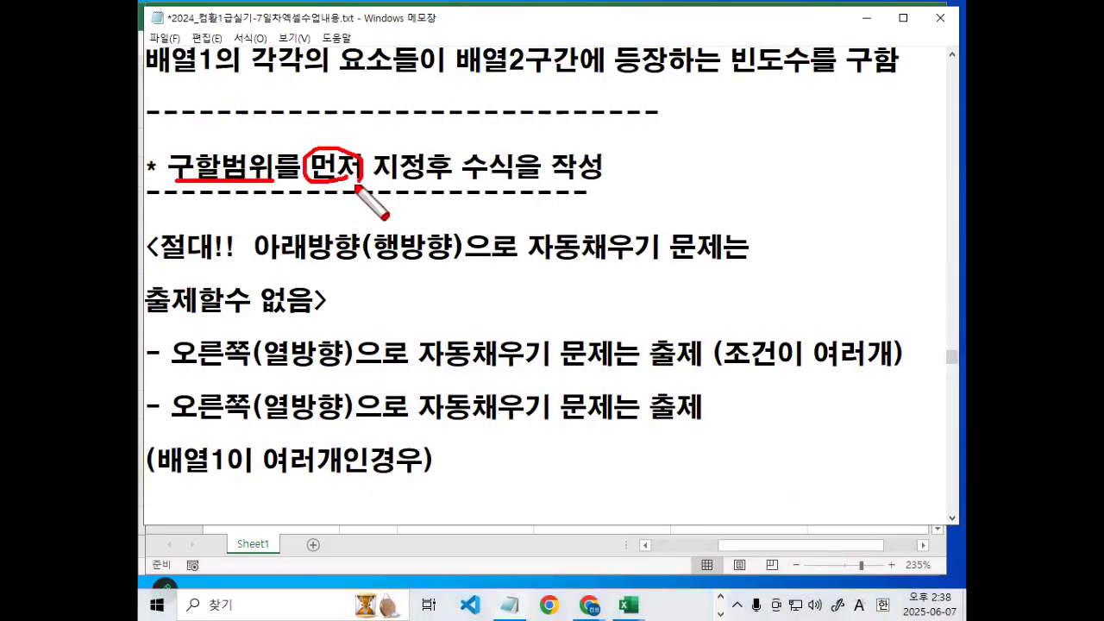
mouse_move(450, 182)
left_mouse_down()
mouse_move(640, 179)
mouse_move(664, 100)
left_mouse_up()
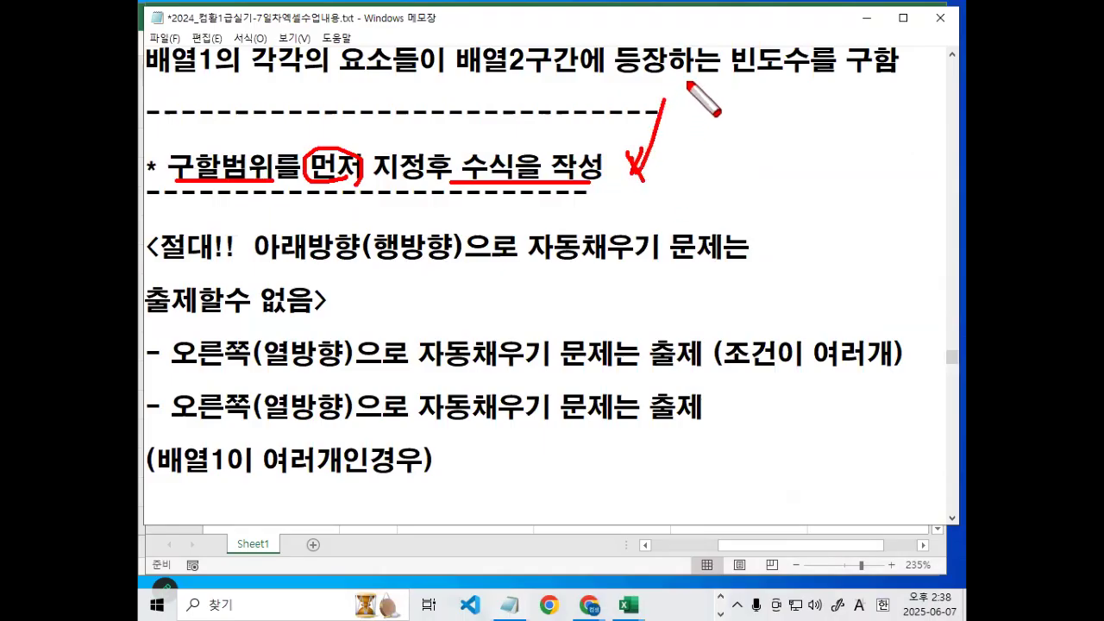
key("Escape")
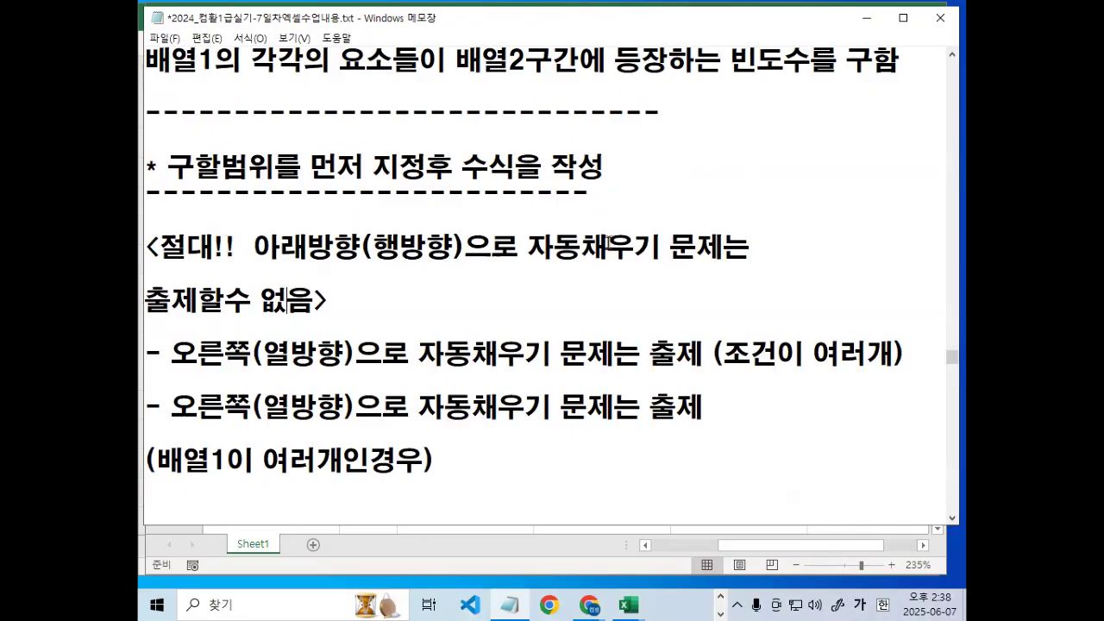
Put the notes away, close the practice workbook 통합 문서3 and return to the 배열수식3 sheet of 계산작업_배열수식.xlsm.
left_click(867, 17)
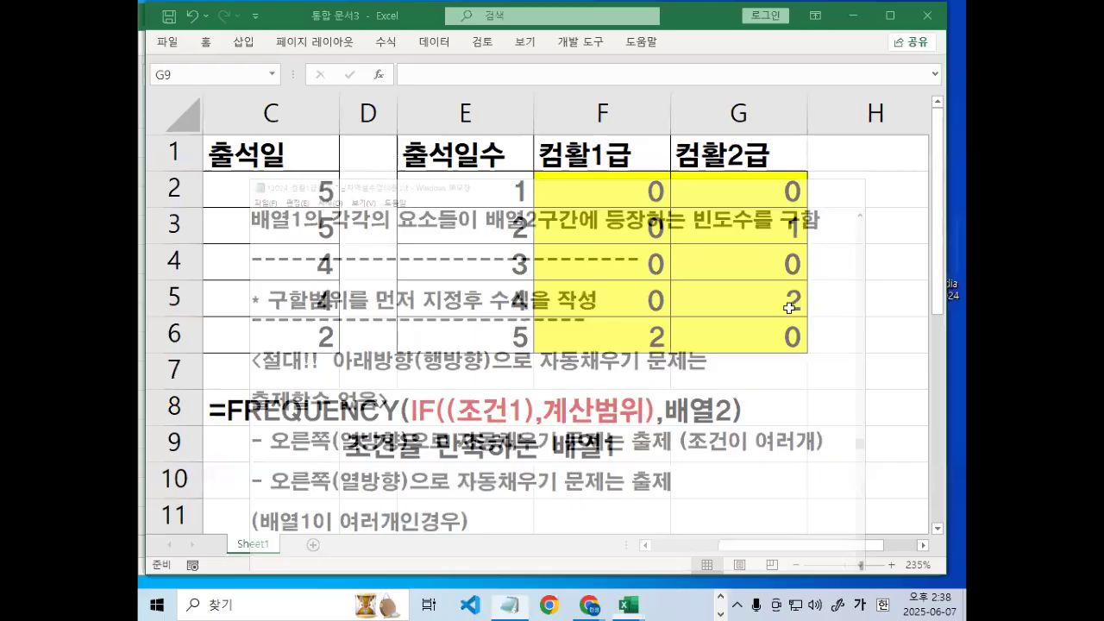
left_click(927, 15)
left_click(552, 337)
left_click(704, 463)
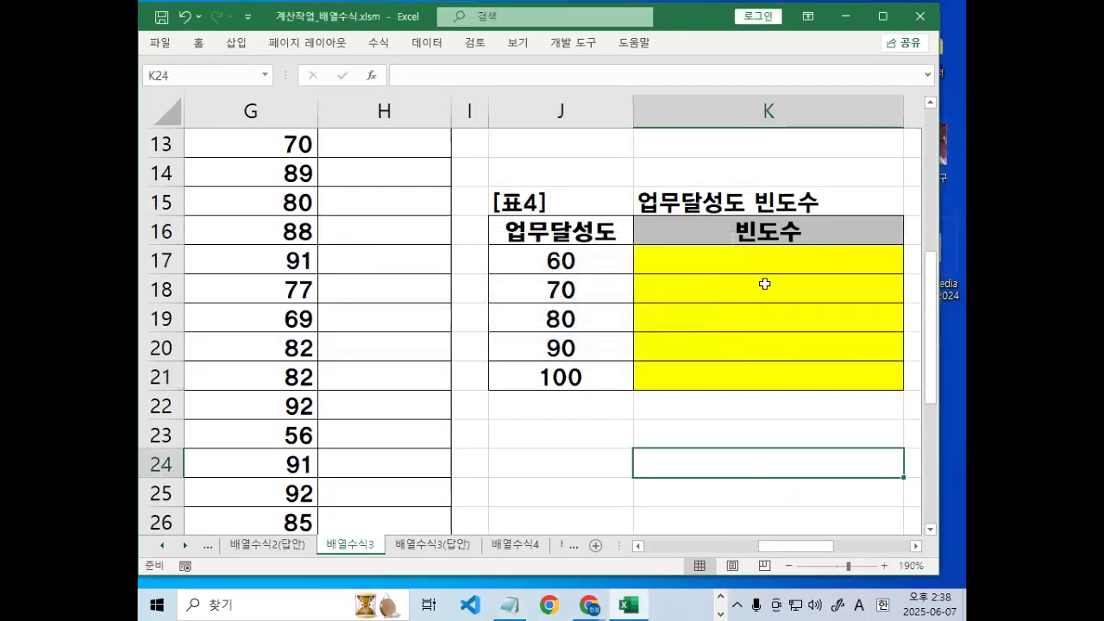
Examine 표4's empty 빈도수 cells and its 업무달성도 interval values in J17:J21.
left_click(774, 250)
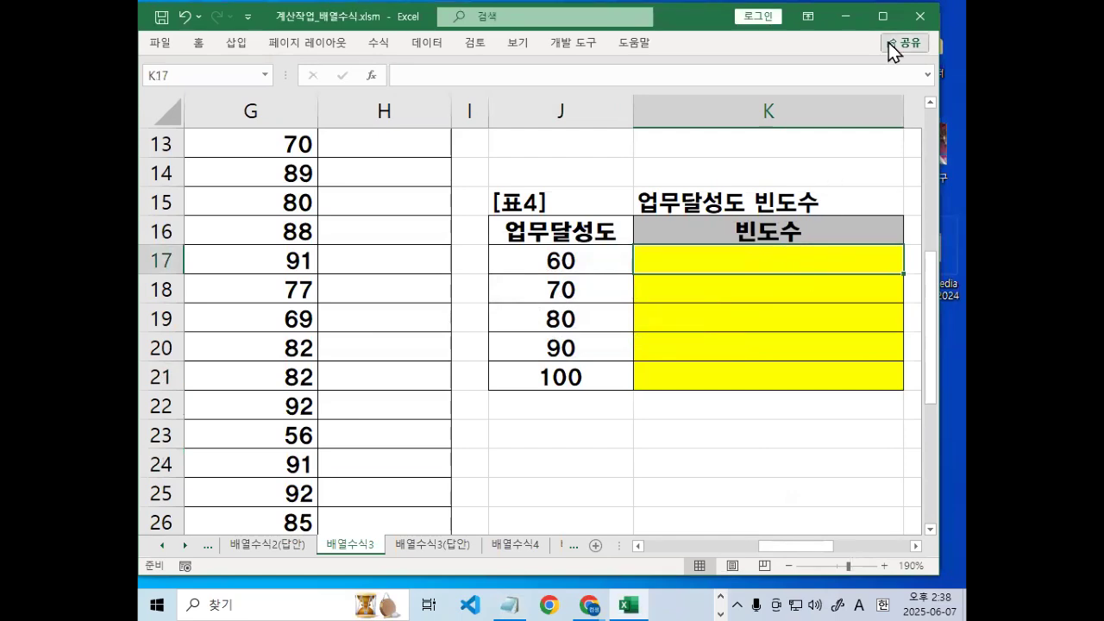
left_click_drag(564, 262, 559, 380)
mouse_move(607, 354)
left_mouse_down()
mouse_move(505, 395)
mouse_move(602, 367)
left_mouse_up()
Examine the individual 업무달성도 scores in column D of 표1.
left_click_drag(826, 559, 705, 555)
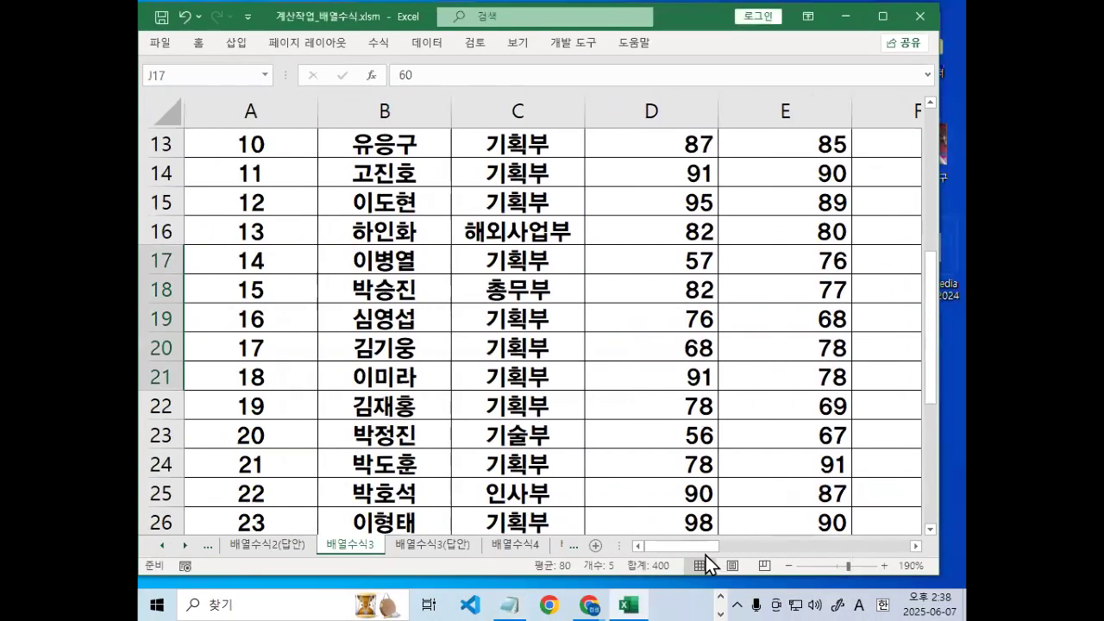
scroll(706, 555, "up", 4)
left_click_drag(681, 231, 660, 440)
mouse_move(693, 552)
left_mouse_down()
mouse_move(807, 552)
mouse_move(681, 552)
left_mouse_up()
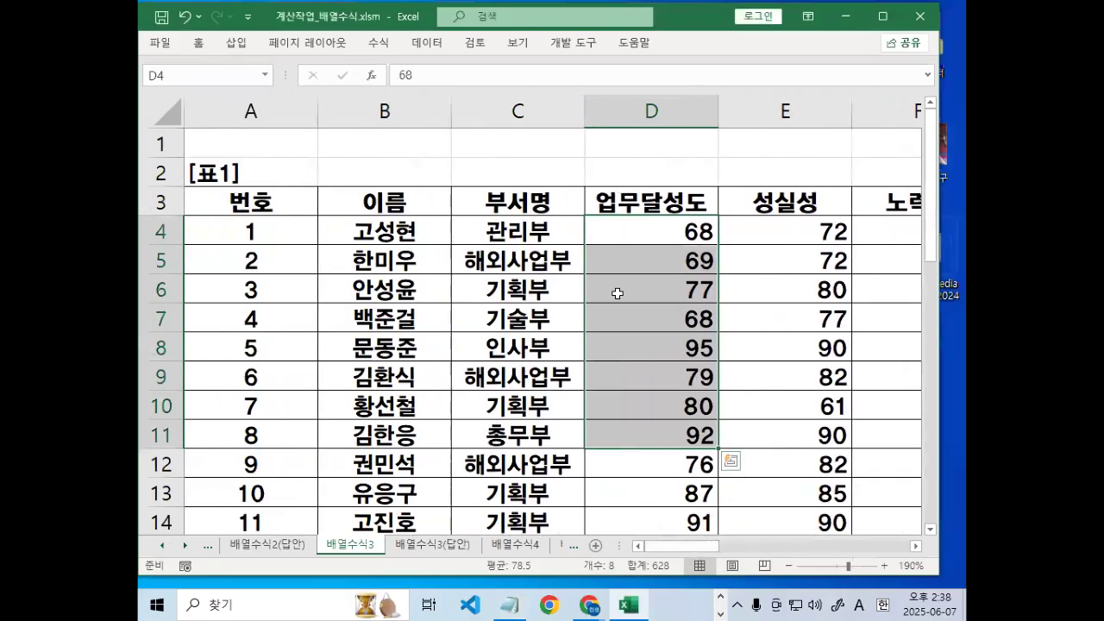
left_click(595, 231)
left_click(657, 264)
left_click(657, 291)
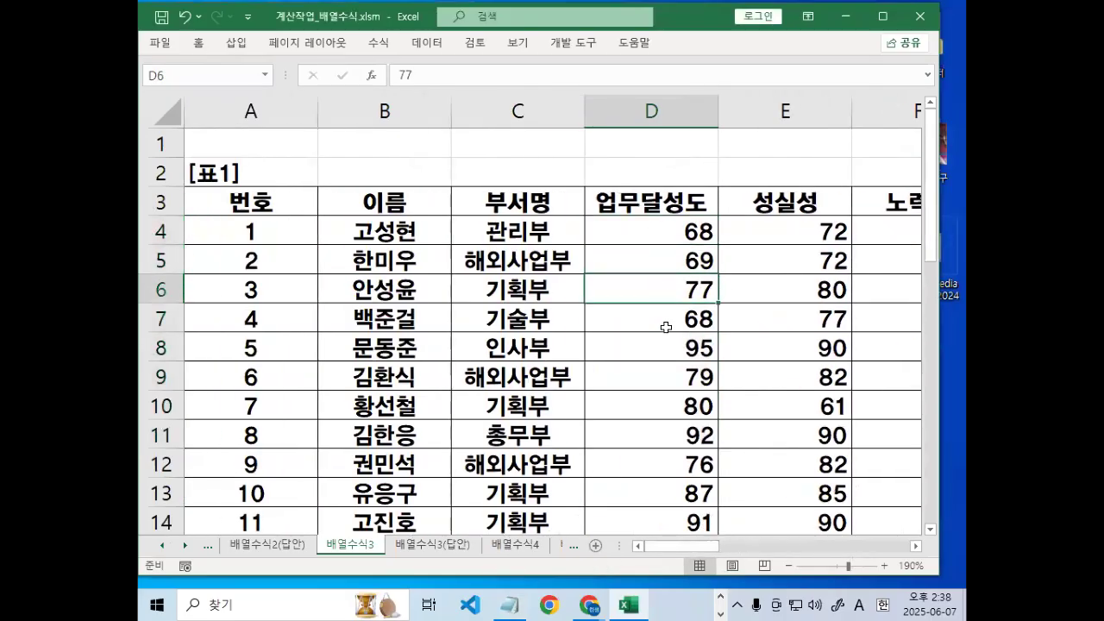
left_click(665, 326)
left_click(707, 235)
left_click(703, 264)
left_click(703, 291)
left_click(703, 320)
left_click(700, 349)
left_click(690, 411)
Go back to 표4 and examine which score interval each 업무달성도 value stands for.
left_click_drag(700, 549, 832, 554)
scroll(759, 457, "down", 3)
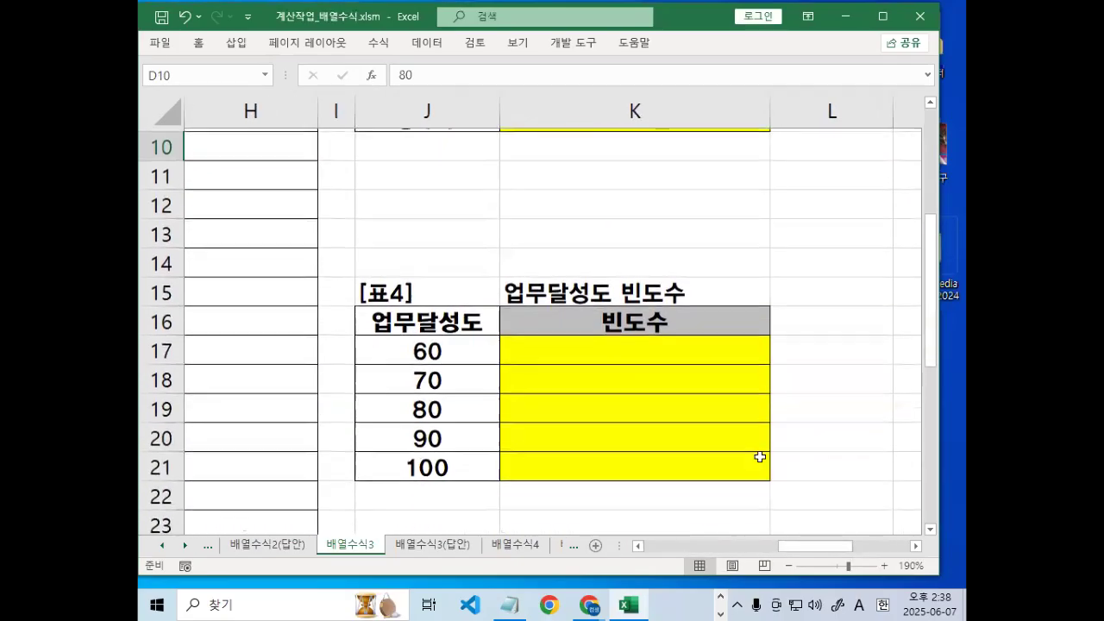
left_click(434, 348)
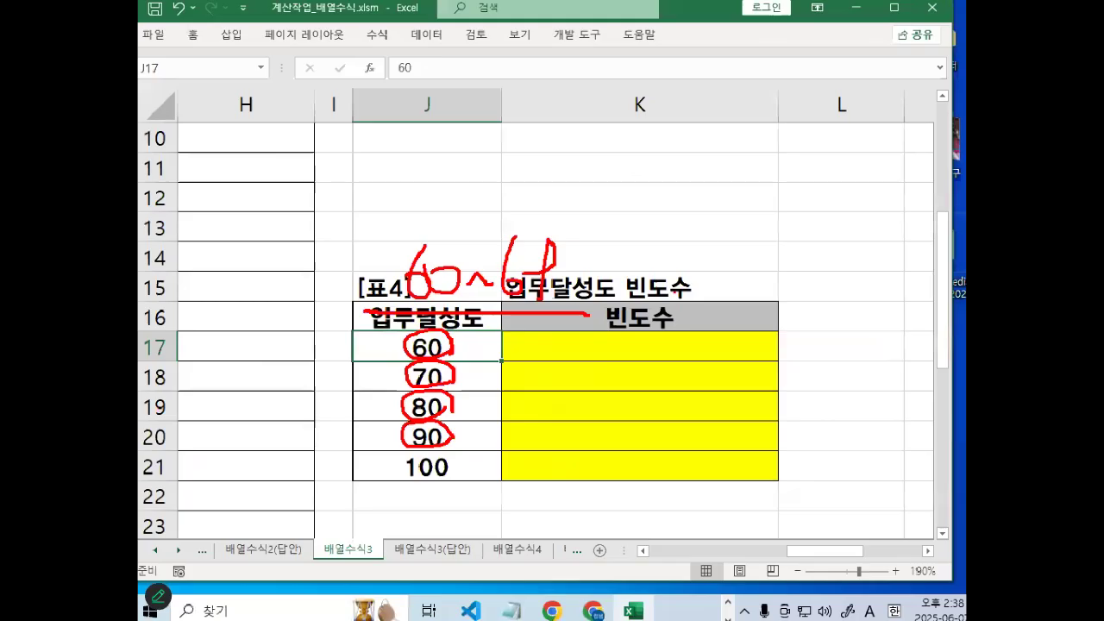
left_click_drag(428, 347, 436, 448)
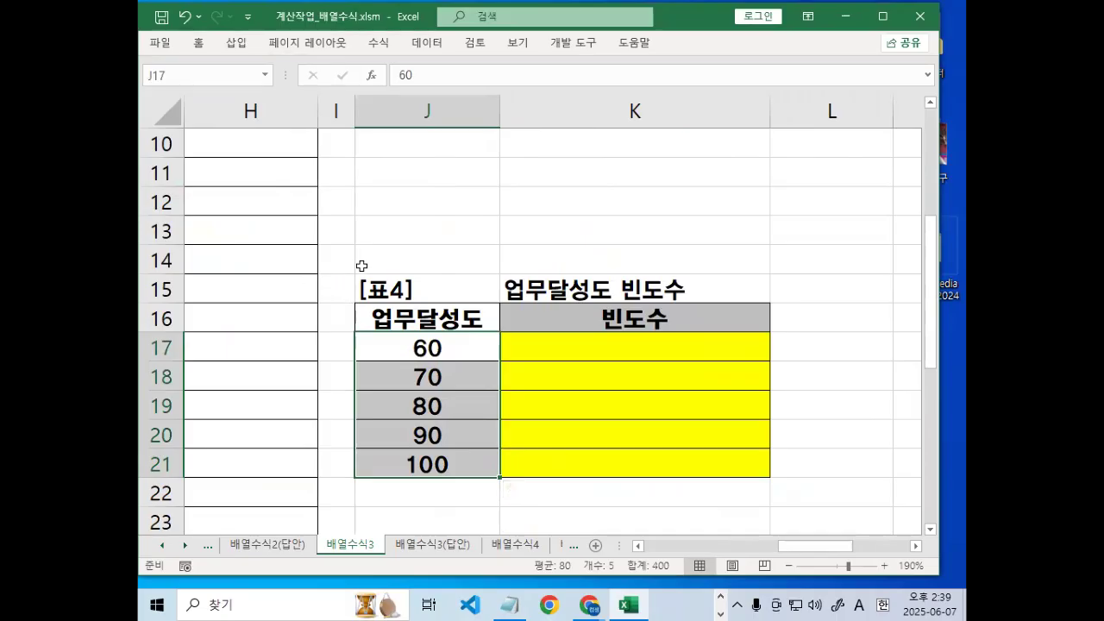
In the notes, add a blank line above the general TEXT(FREQUENCY) formula and many blank lines above the version with cell references.
left_click(510, 605)
scroll(437, 423, "down", 3)
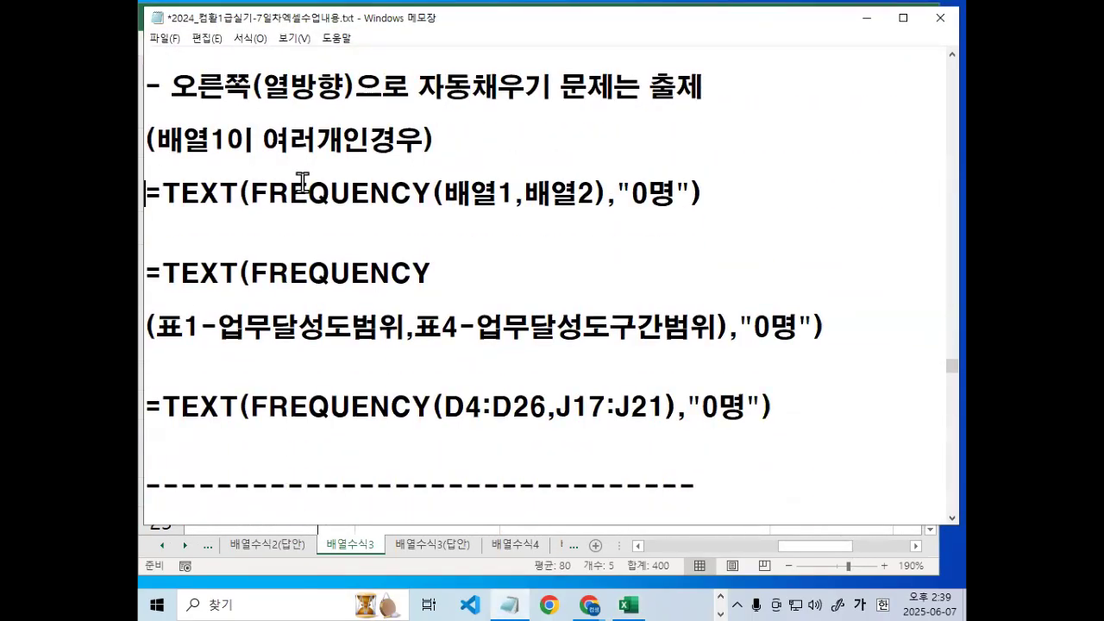
key("Return")
key("Return")
key("Return")
key("Return")
key("Return")
key("Return")
key("Return")
key("Return")
key("Return")
key("Return")
key("Return")
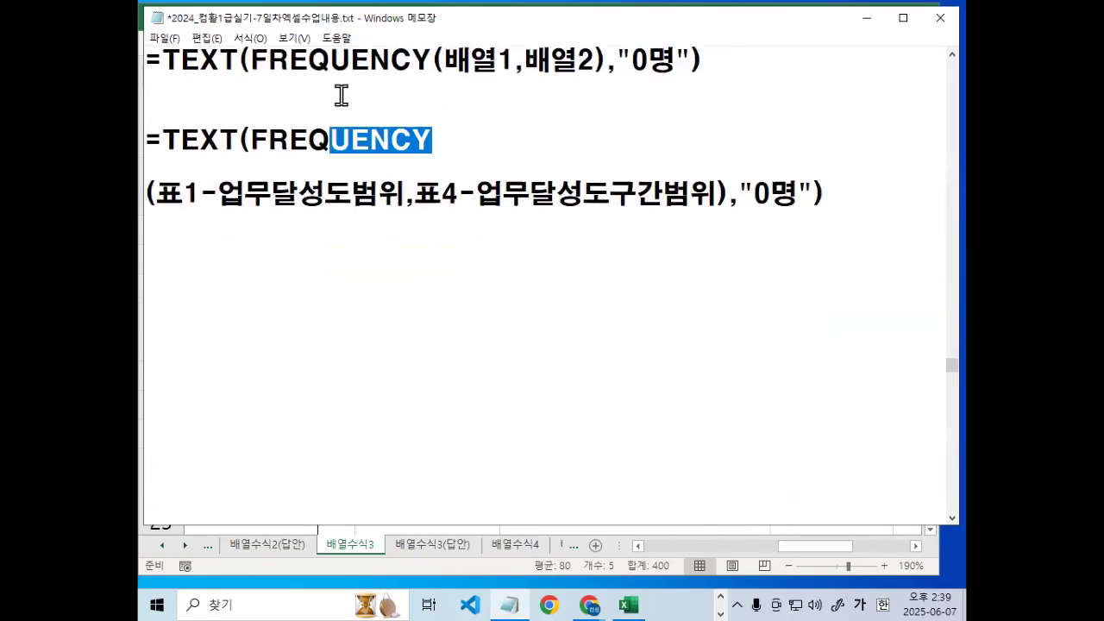
scroll(320, 103, "up", 2)
left_click(637, 270)
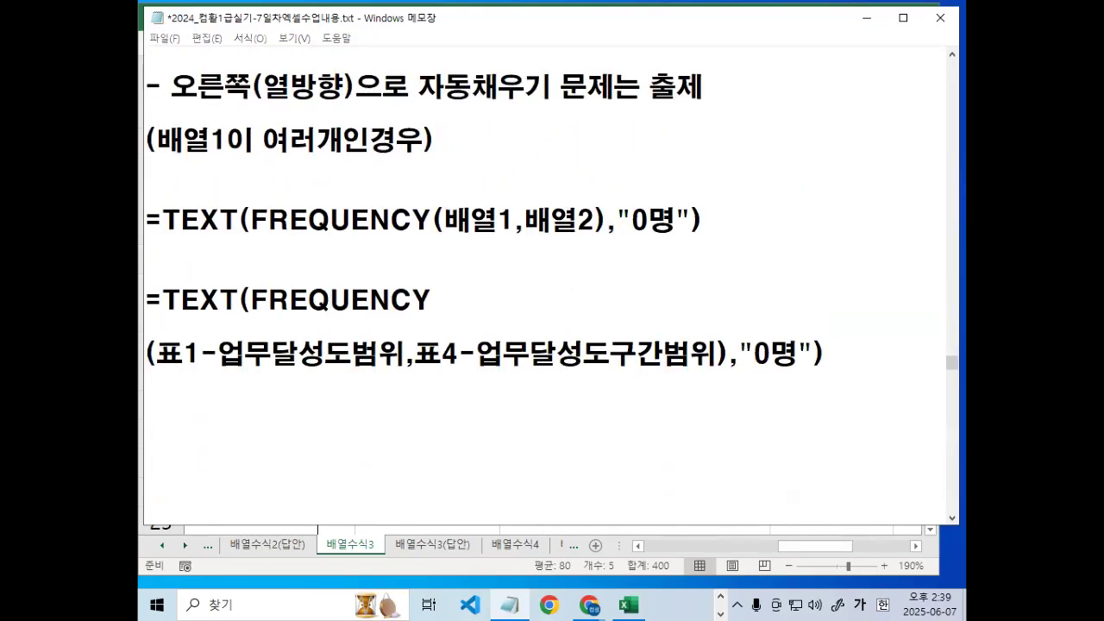
Study the arguments of =TEXT(FREQUENCY(배열1,배열2),"0명") in the notes, including the "0명" format.
mouse_move(693, 234)
left_mouse_down()
mouse_move(614, 204)
mouse_move(690, 233)
left_mouse_up()
left_click_drag(573, 246, 703, 246)
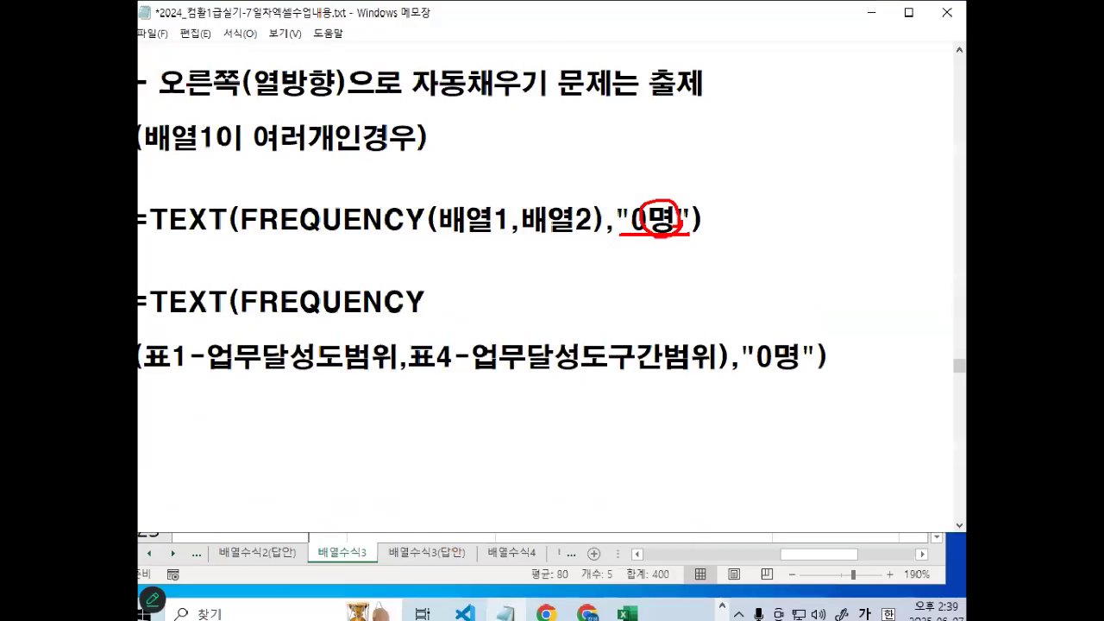
mouse_move(250, 218)
left_mouse_down()
mouse_move(571, 218)
mouse_move(253, 218)
left_mouse_up()
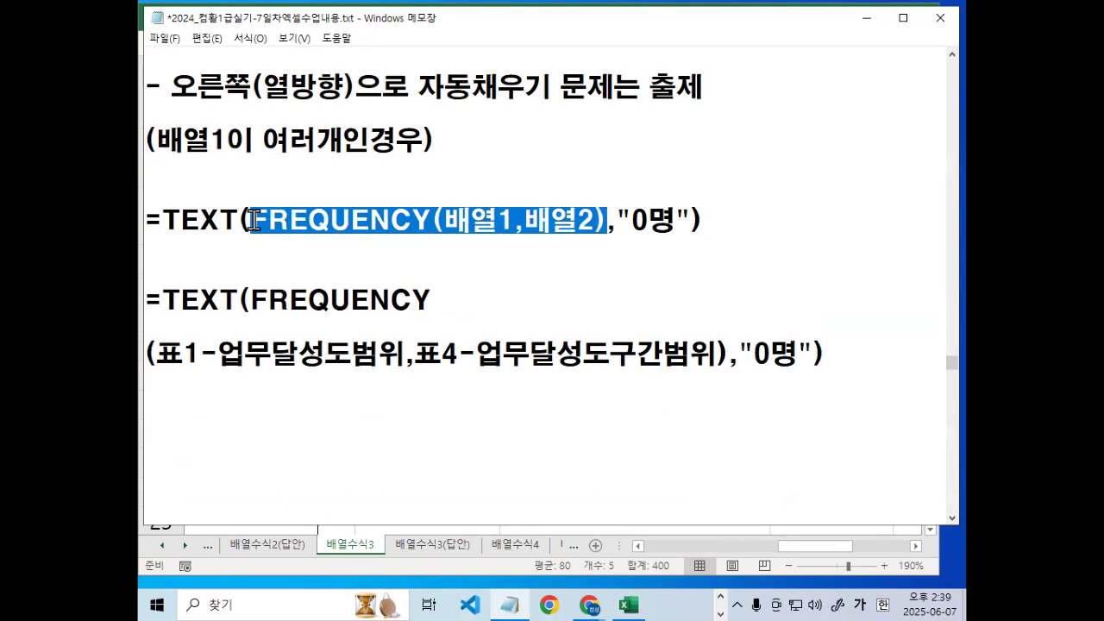
left_click_drag(617, 218, 707, 218)
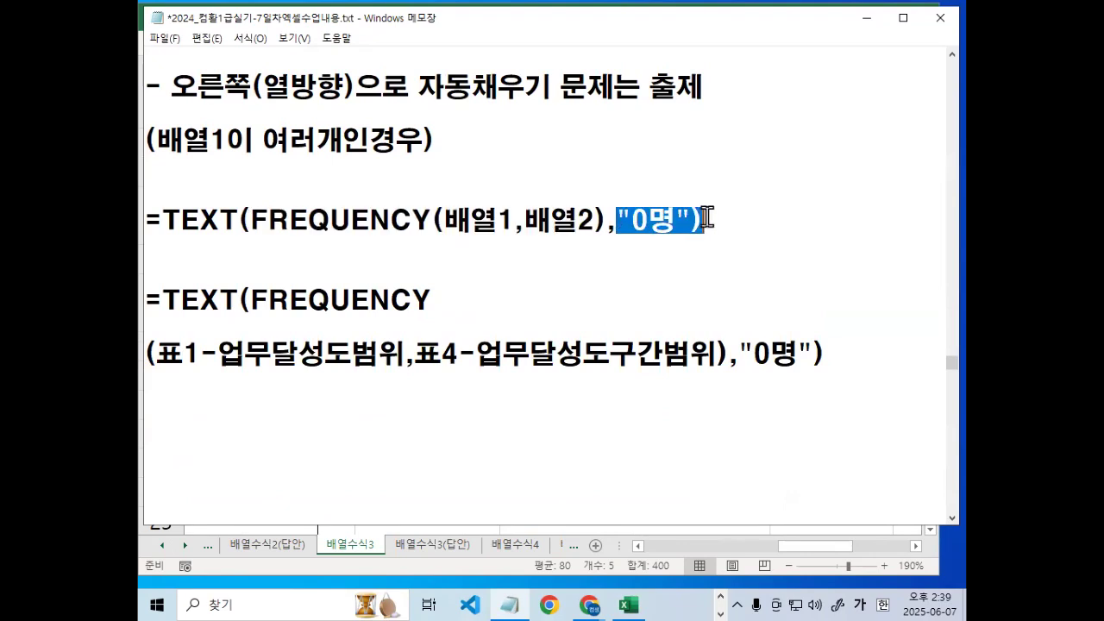
left_click_drag(445, 231, 525, 217)
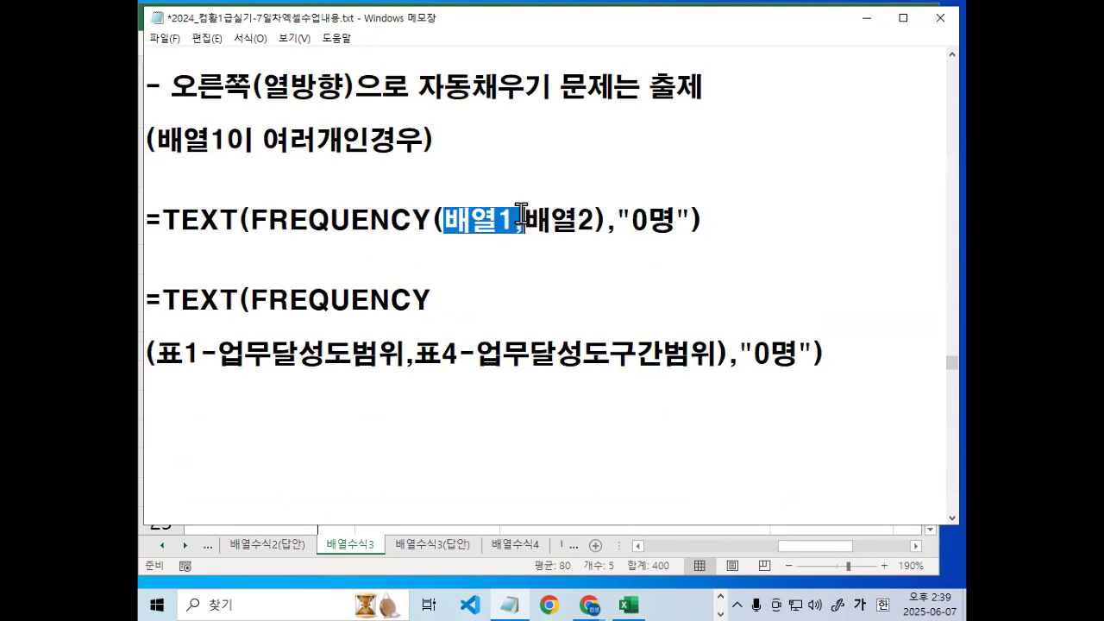
Study the worded formula's 표1-업무달성도범위, 표4-업무달성도구간범위 and "0명" arguments and their order.
left_click(160, 353)
mouse_move(159, 353)
left_mouse_down()
mouse_move(398, 354)
mouse_move(416, 423)
mouse_move(521, 361)
left_mouse_up()
key("ctrl+2")
mouse_move(365, 380)
left_mouse_down()
mouse_move(361, 404)
mouse_move(416, 379)
left_mouse_up()
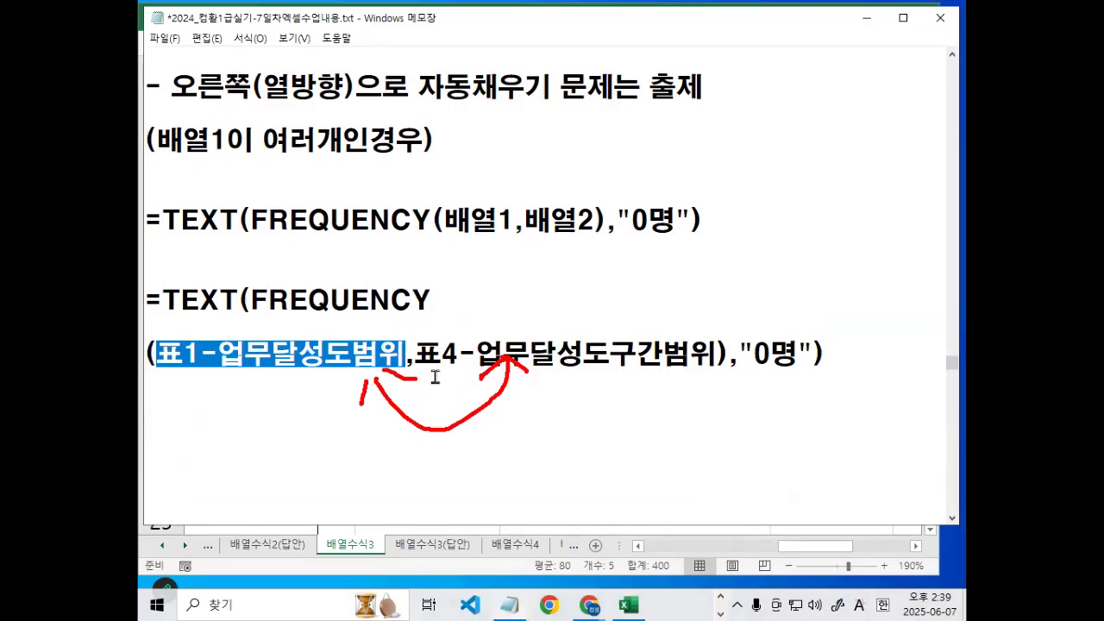
key("Escape")
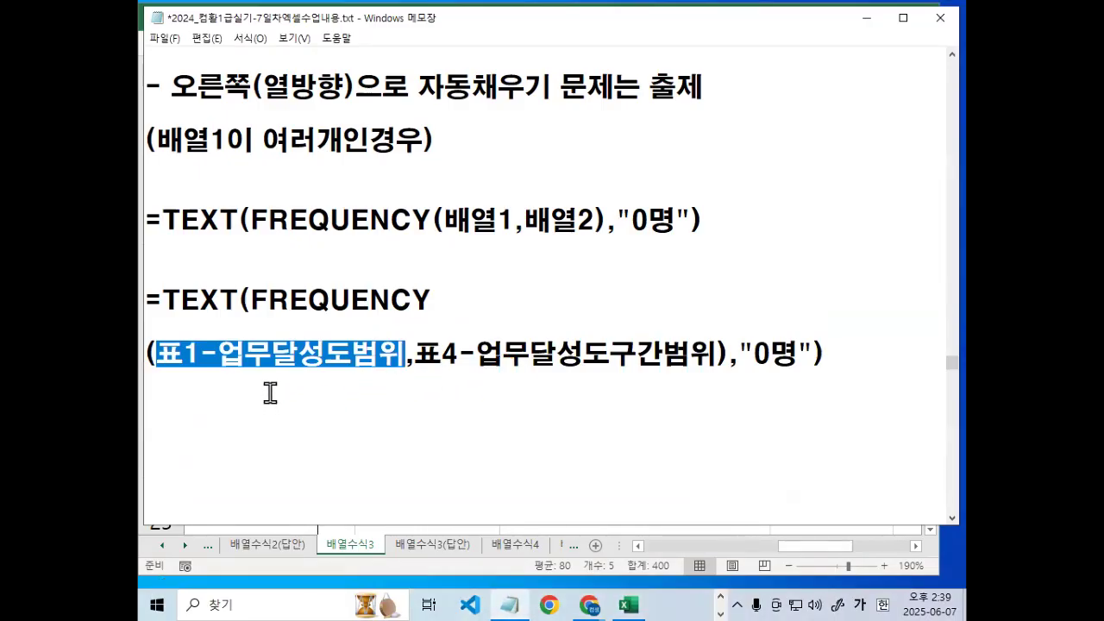
left_click_drag(157, 353, 397, 355)
left_click_drag(415, 353, 705, 351)
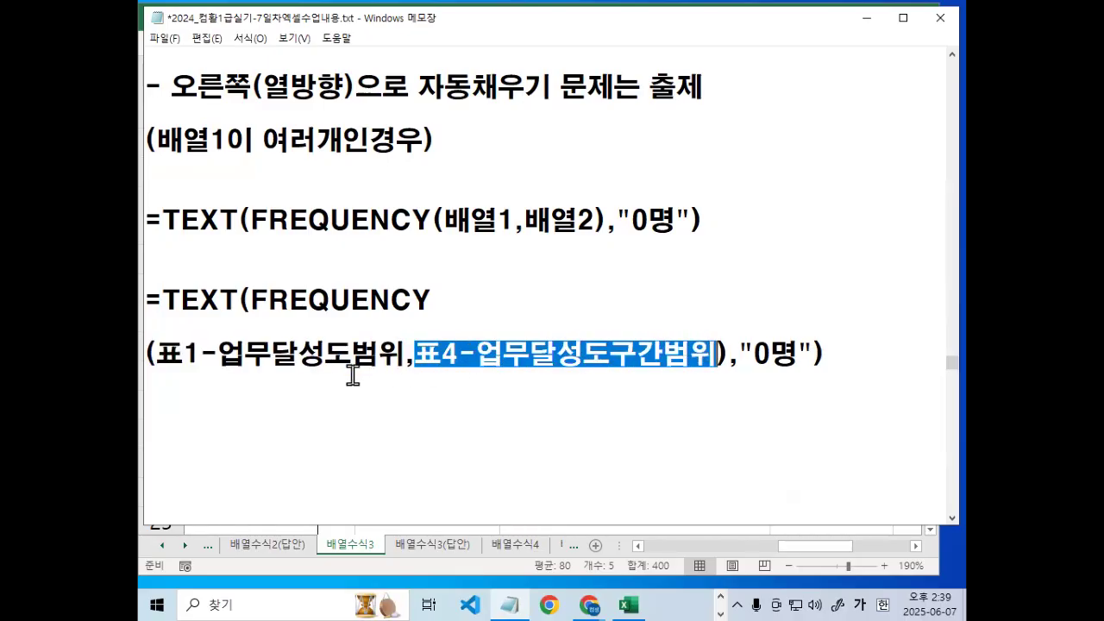
left_click(309, 354)
left_click(468, 352)
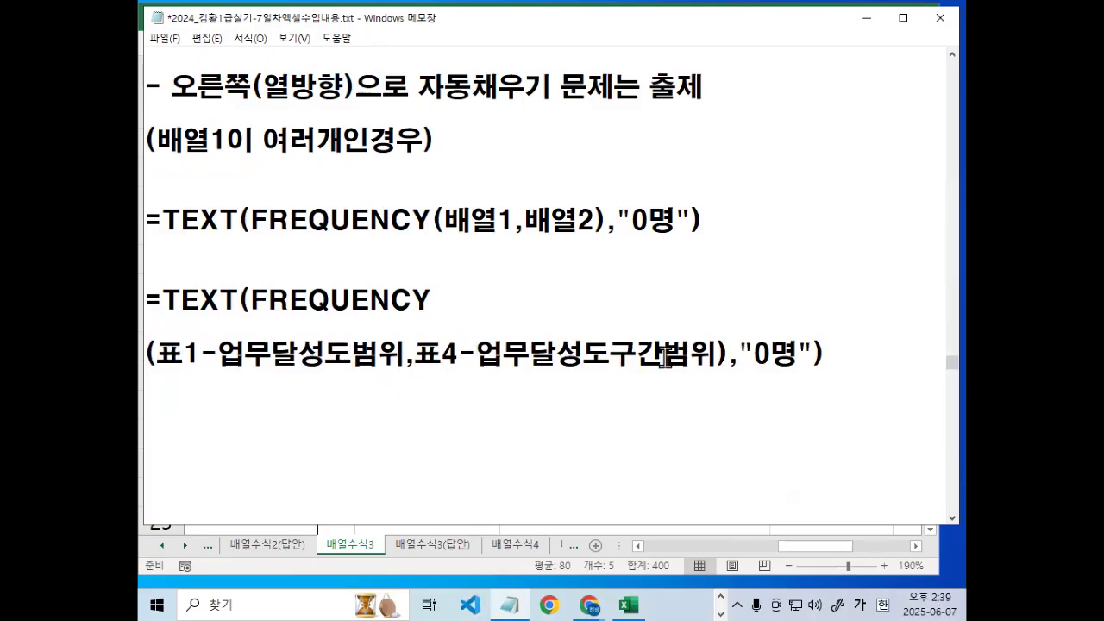
left_click_drag(157, 352, 302, 352)
left_click(781, 352)
left_click_drag(740, 351, 798, 352)
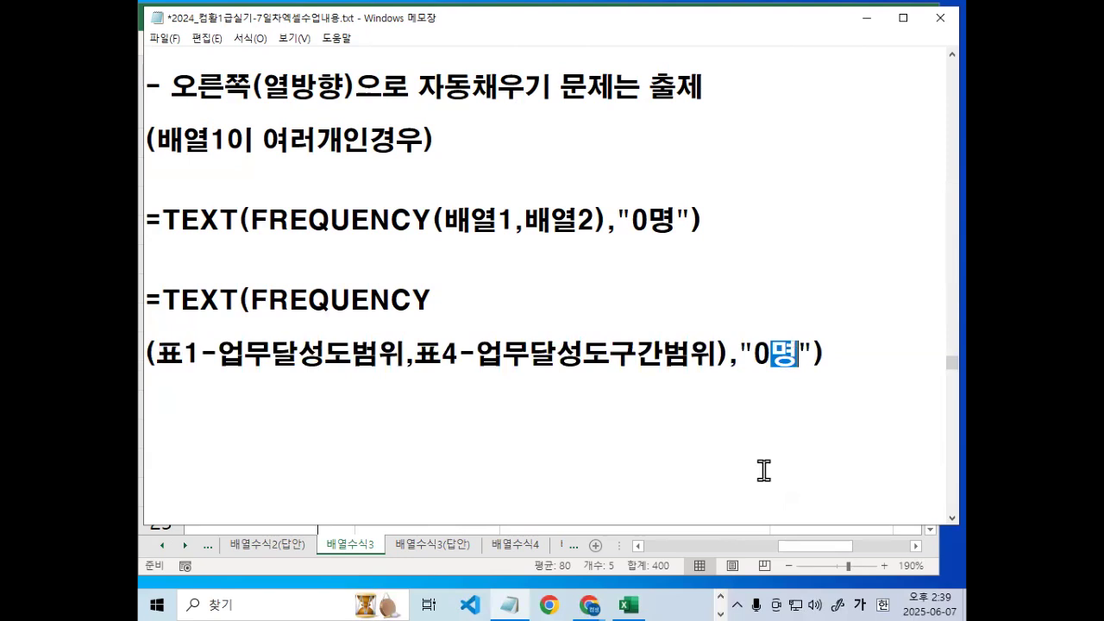
left_click(328, 315)
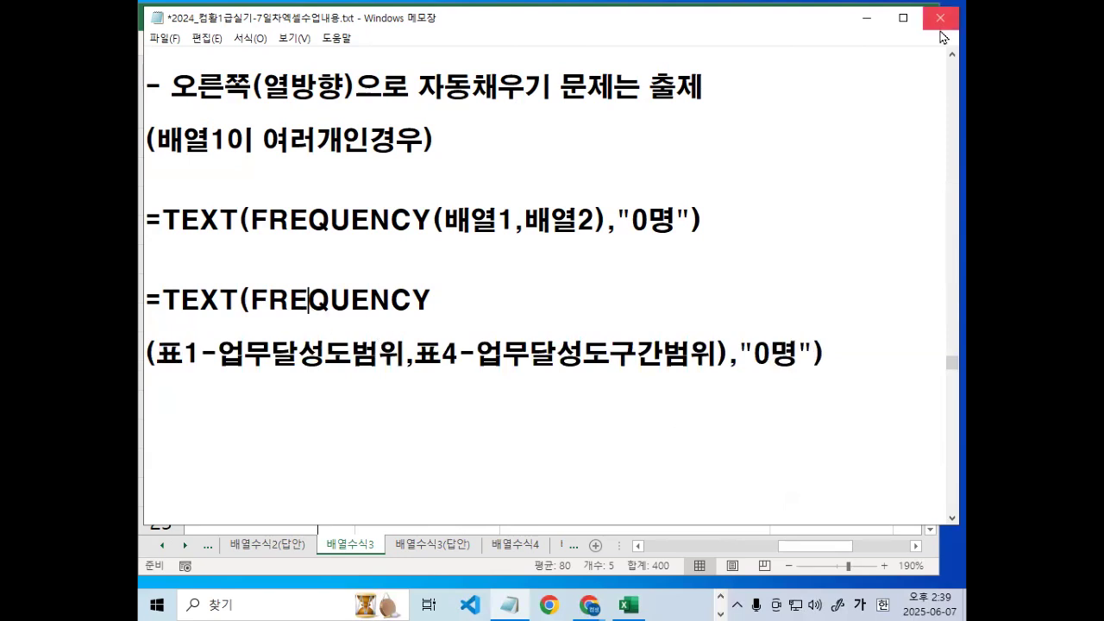
Return to the workbook and select 표4's 빈도수 cells K17:K21.
left_click(866, 18)
mouse_move(656, 367)
left_mouse_down()
mouse_move(647, 463)
mouse_move(749, 436)
mouse_move(665, 469)
left_mouse_up()
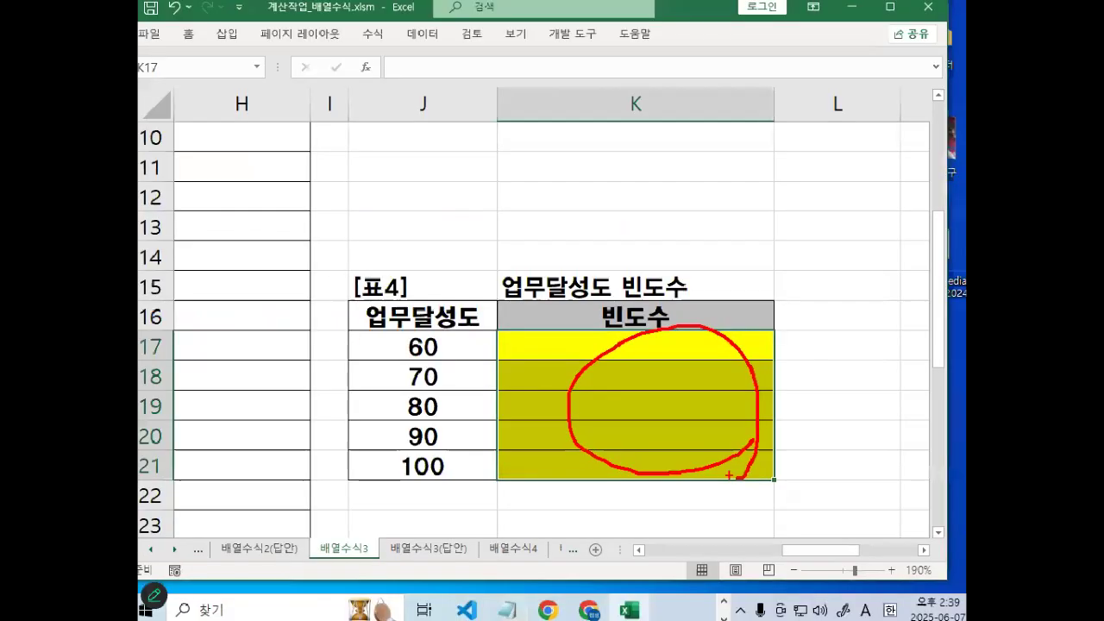
type("=")
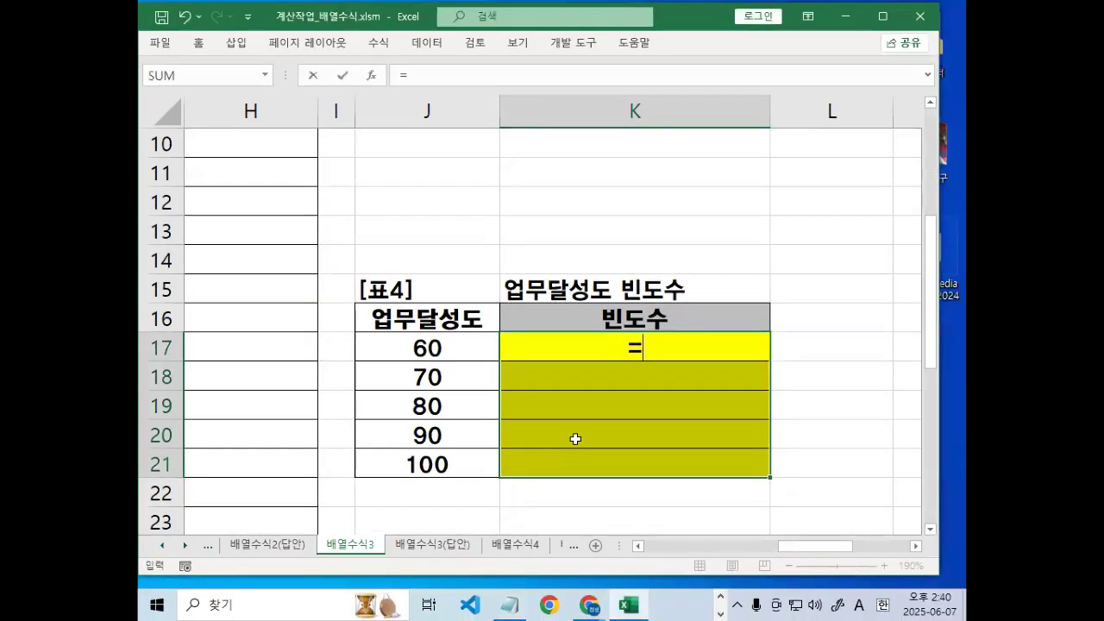
type("FR")
key("Tab")
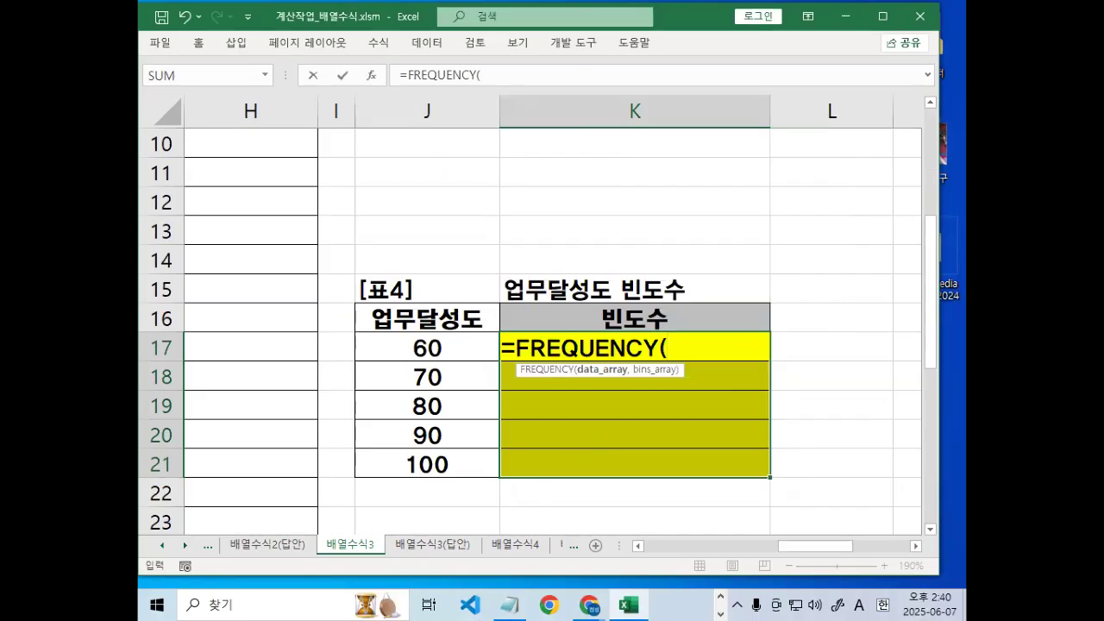
key("BackSpace")
key("BackSpace")
key("BackSpace")
key("BackSpace")
key("BackSpace")
key("BackSpace")
key("BackSpace")
key("BackSpace")
key("BackSpace")
key("BackSpace")
key("BackSpace")
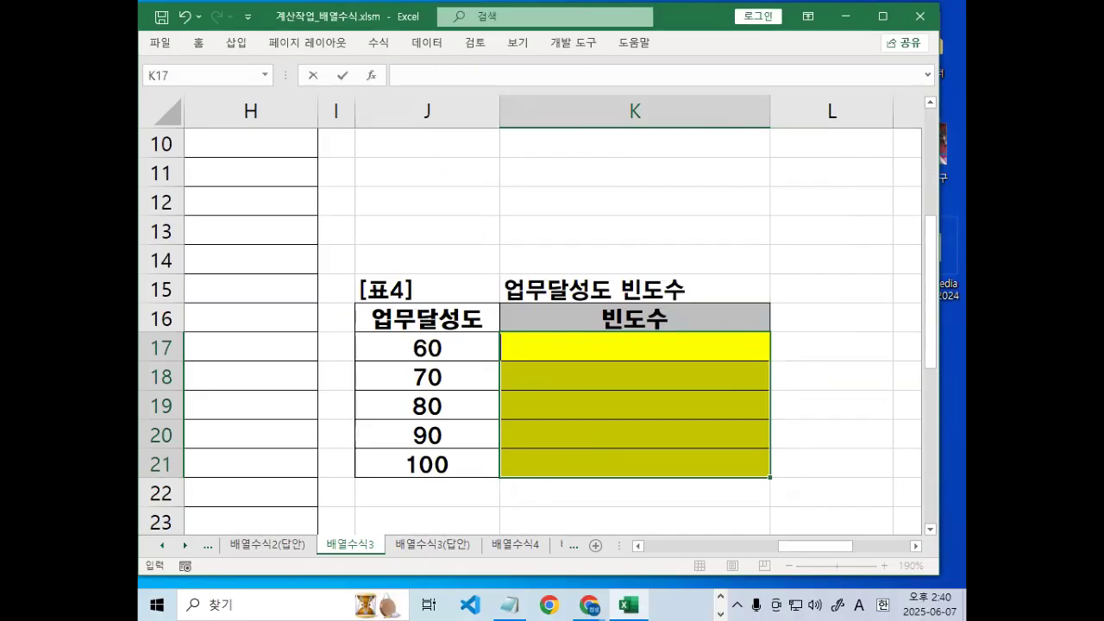
Begin the array formula =TEXT(FREQUENCY( in K17:K21 with 표1's 업무달성도 range D4:D26 as the data array.
type("=TE")
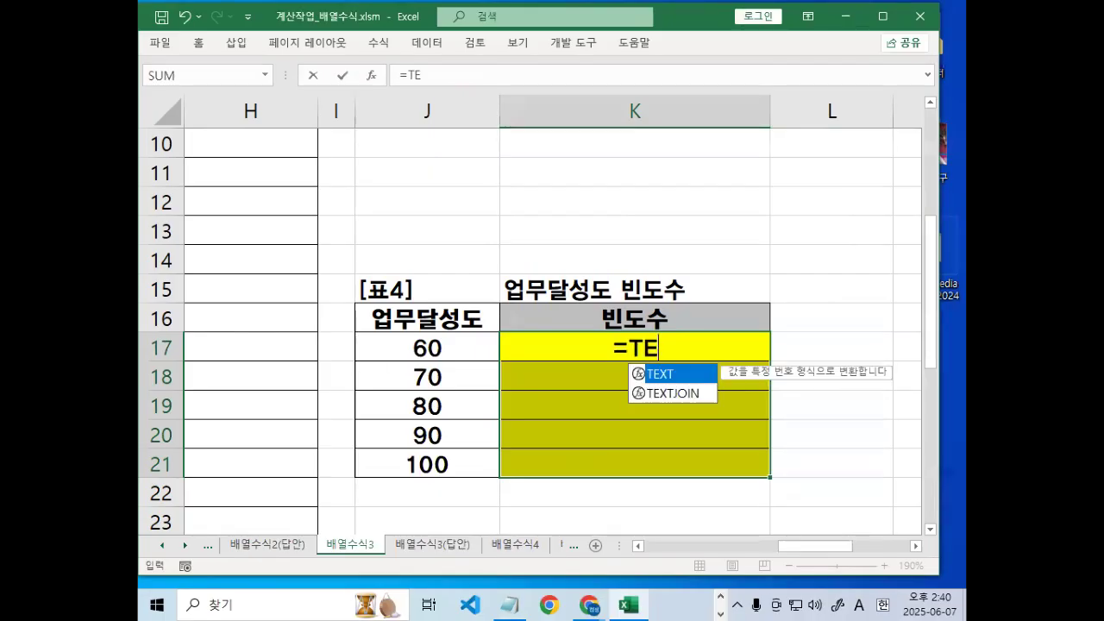
type("XT(")
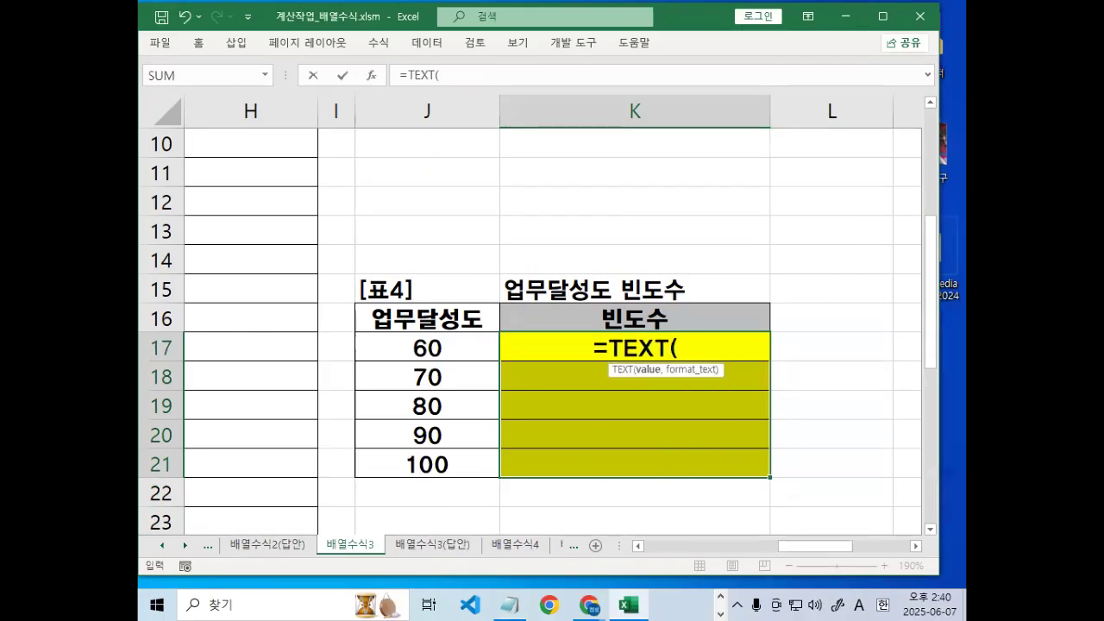
type("FREQUENCY(")
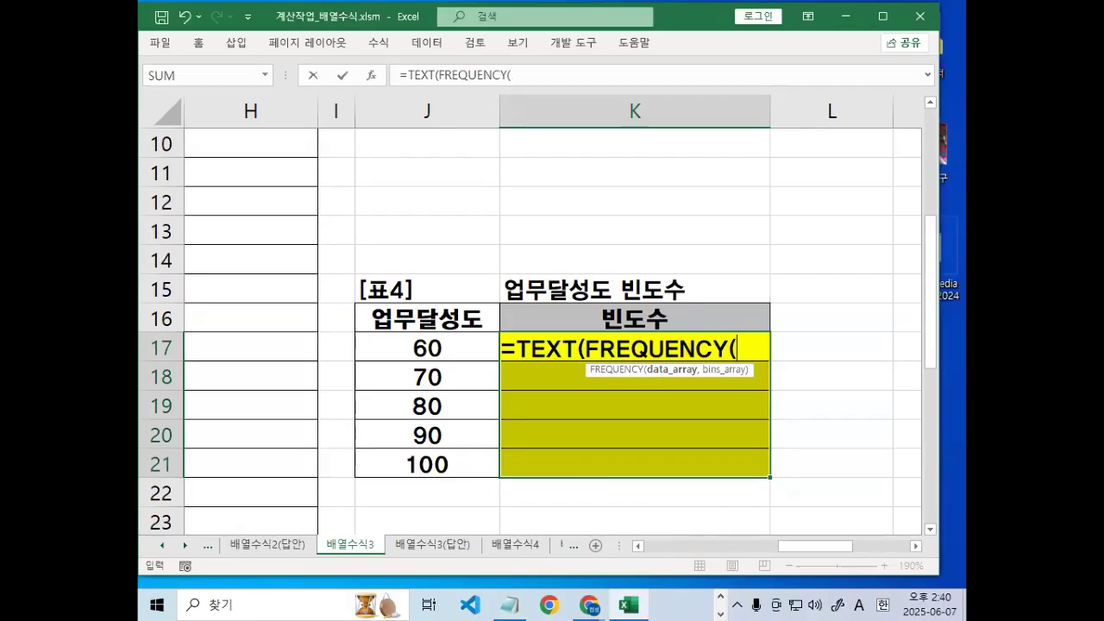
left_click_drag(787, 551, 651, 556)
scroll(623, 501, "up", 3)
left_click_drag(636, 216, 685, 465)
left_click_drag(705, 552, 881, 531)
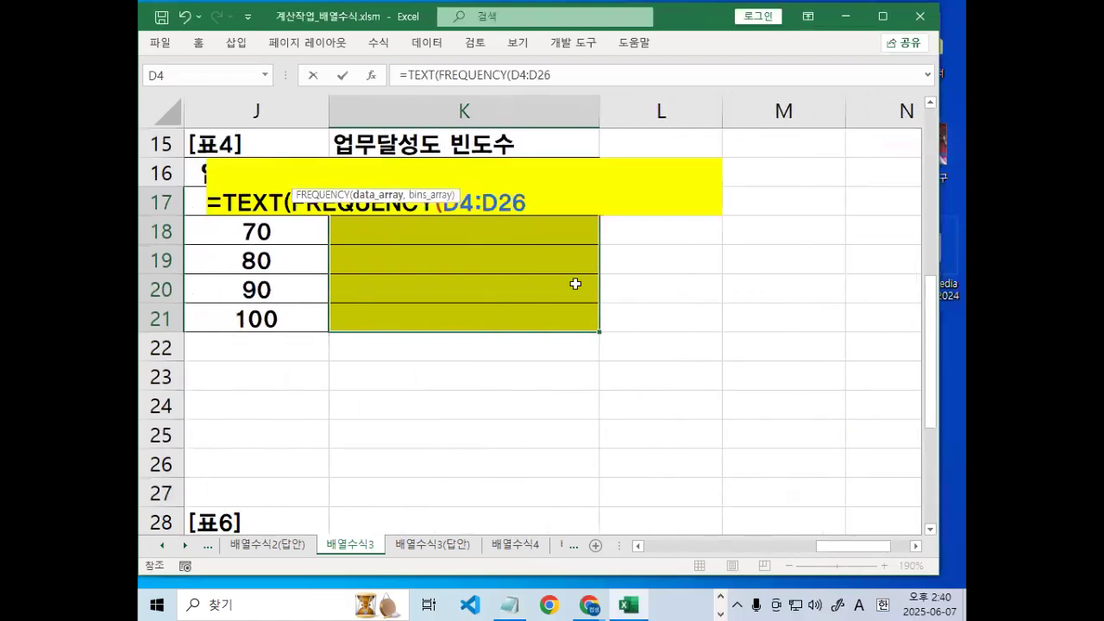
Add 표4's 업무달성도 range J17:J21 as the bins array of FREQUENCY.
type(",")
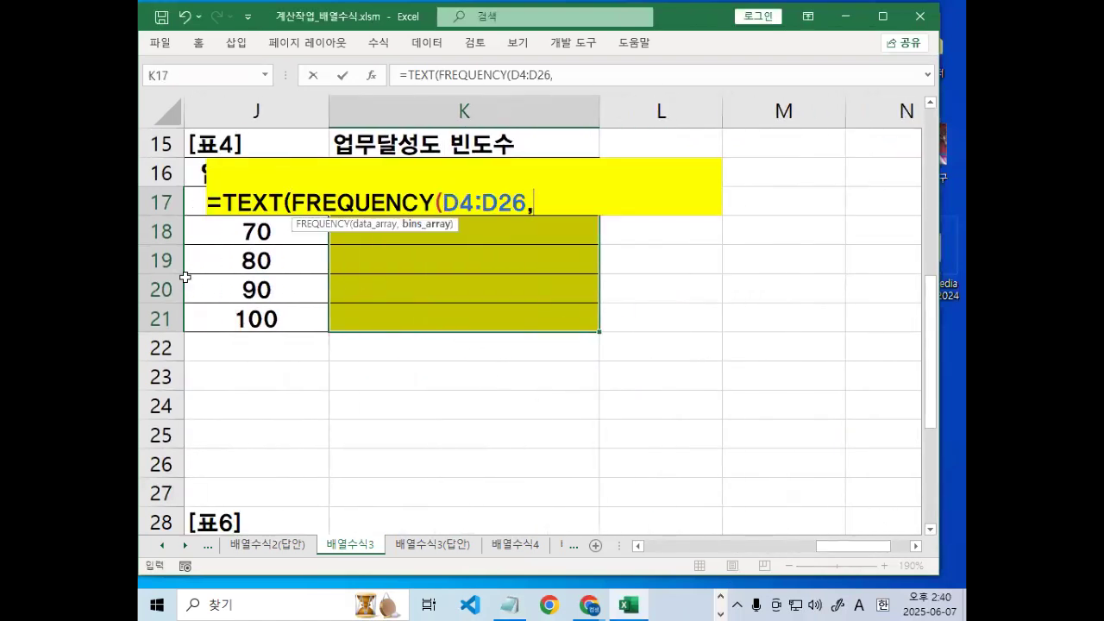
left_click_drag(190, 200, 199, 318)
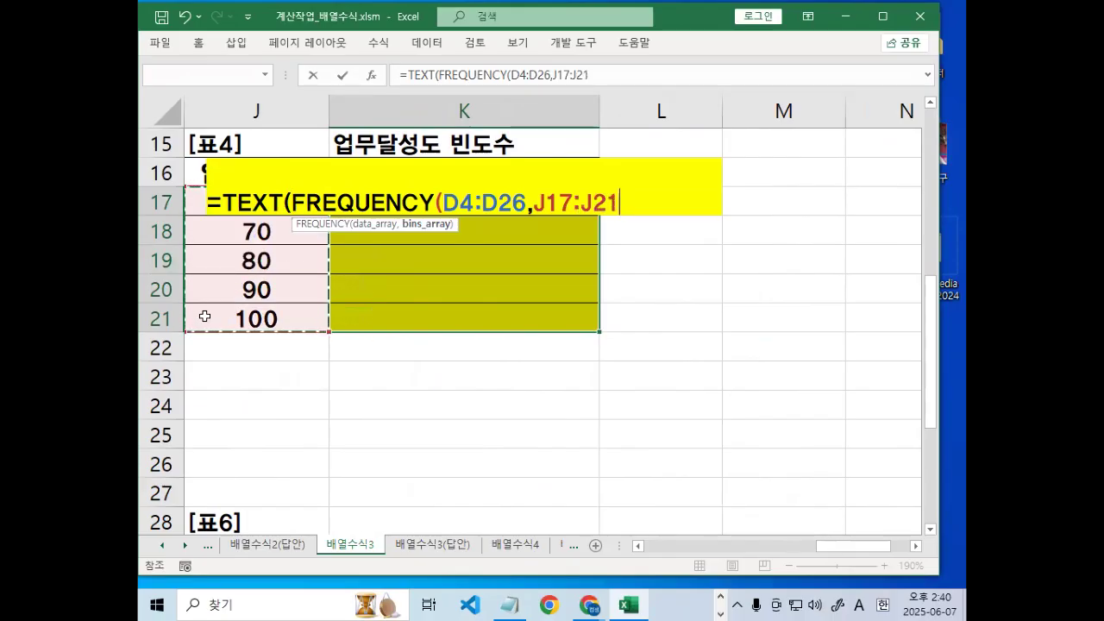
key("ctrl+1")
mouse_move(696, 201)
left_mouse_down()
mouse_move(540, 232)
mouse_move(670, 199)
left_mouse_up()
key("Escape")
Close FREQUENCY, add the format "0명", and enter the completed TEXT formula as an array formula across K17:K21.
type("),\"0")
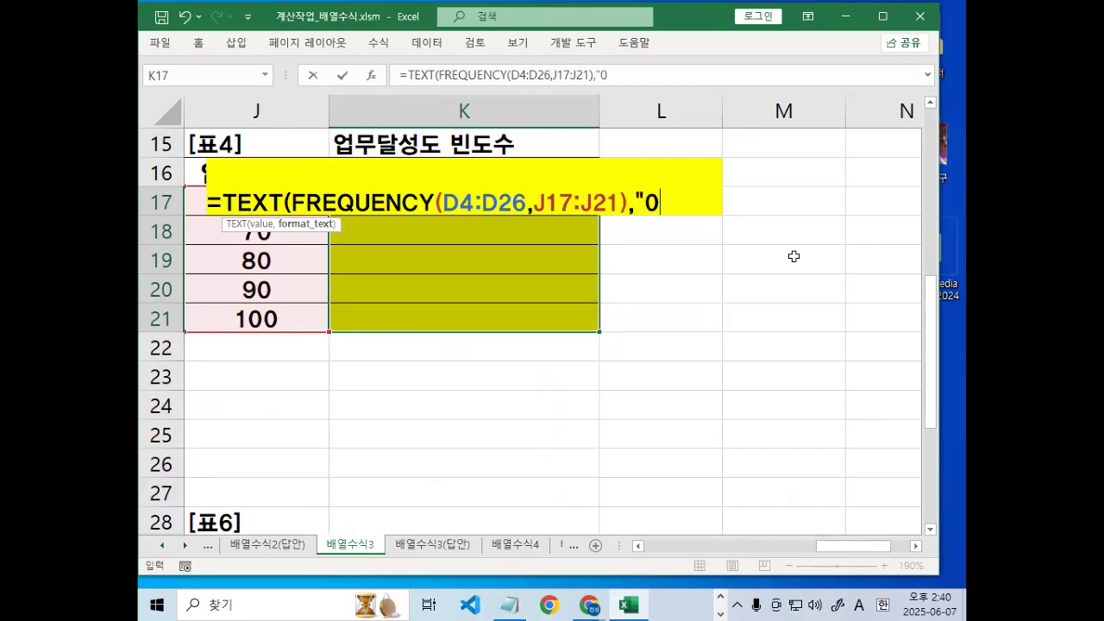
type("AU")
key("BackSpace")
key("BackSpace")
key("Hangul")
type("명")
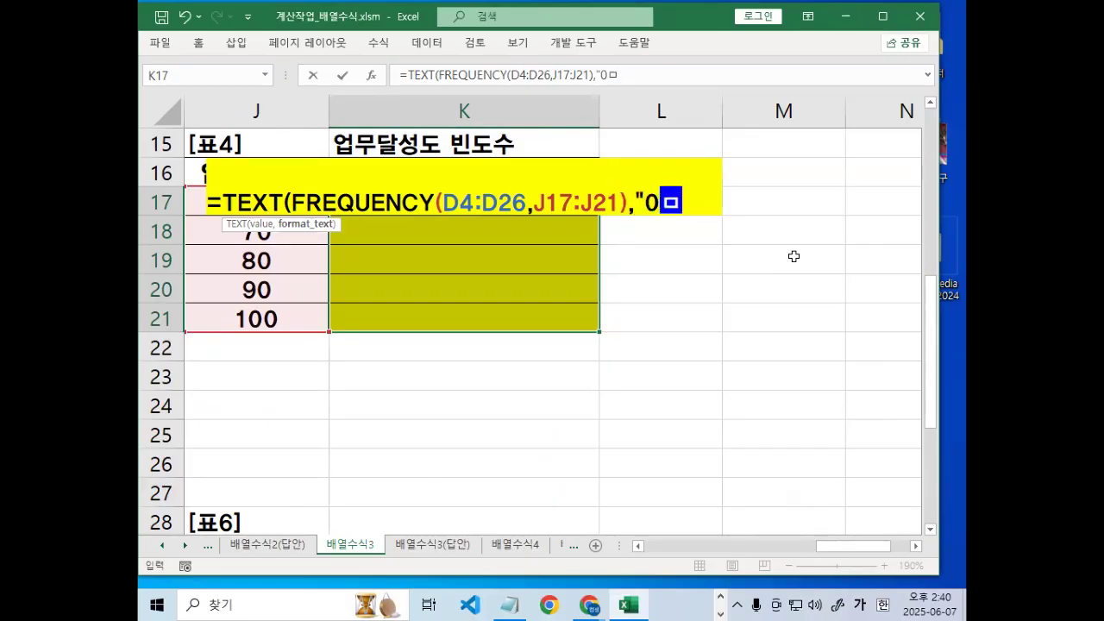
type("\"")
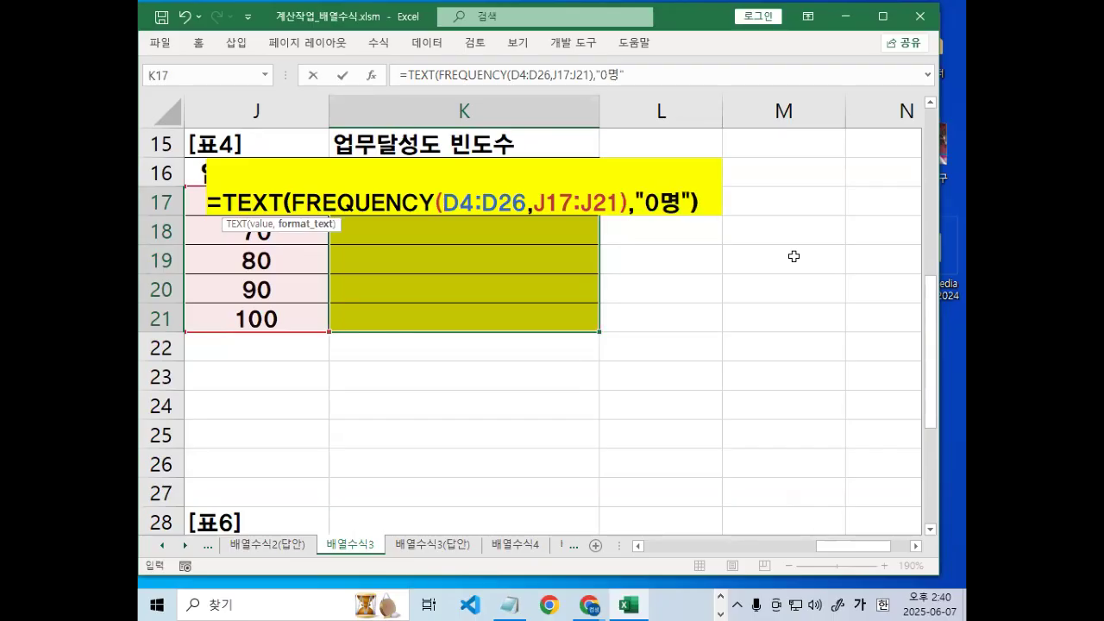
type(")")
key("ctrl+shift+Return")
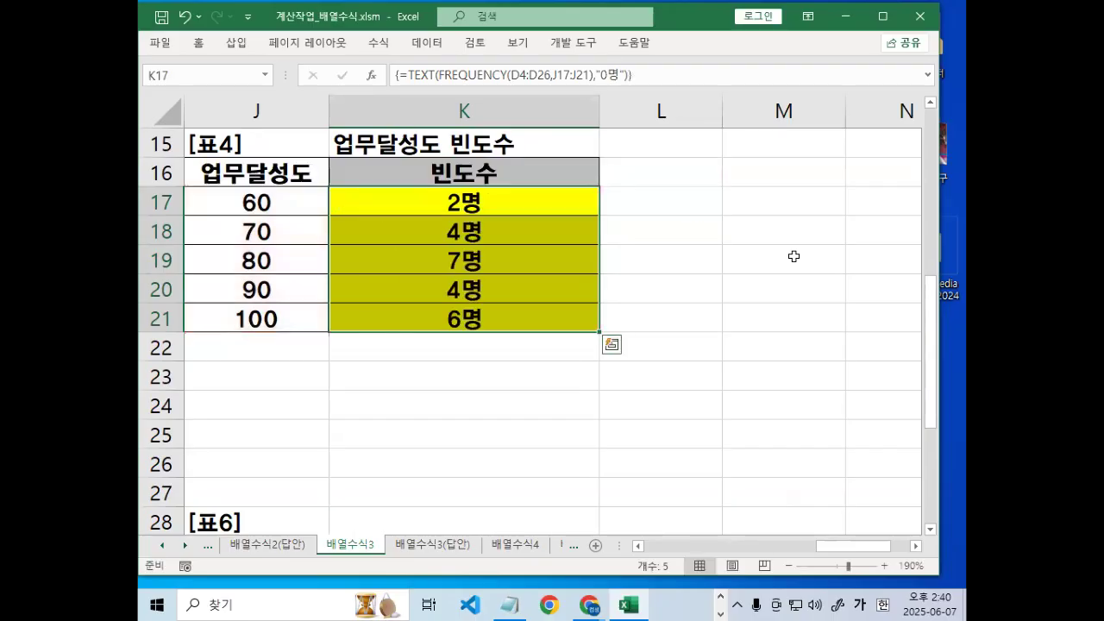
Examine the 업무달성도 빈도수 results in K17:K21, starting from K17.
left_click(499, 190)
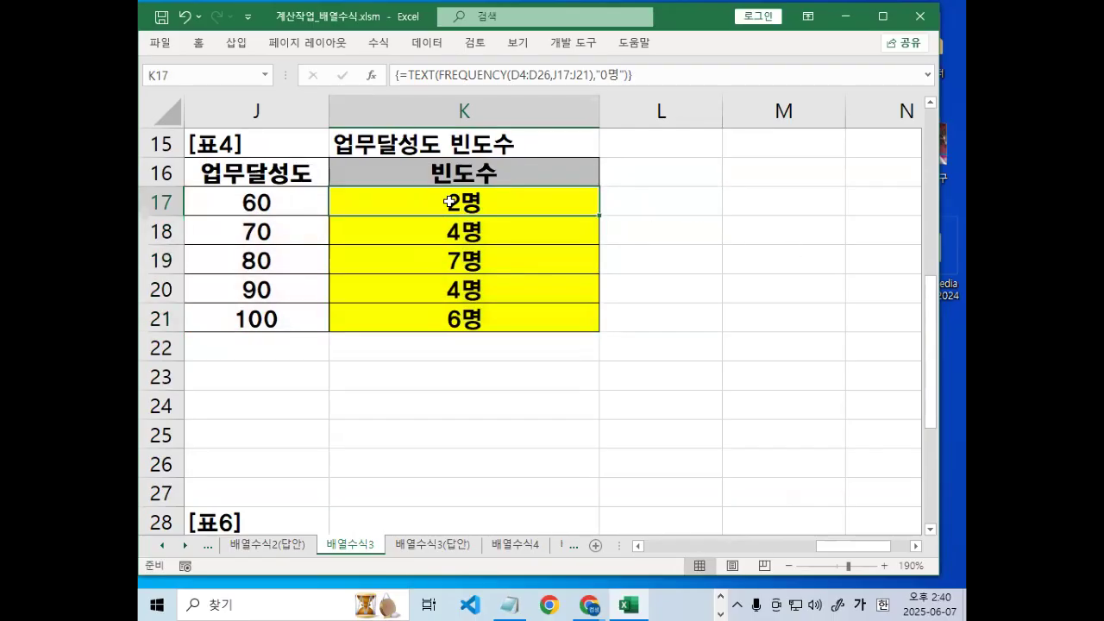
key("ctrl+1")
left_click(449, 202)
mouse_move(550, 204)
left_mouse_down()
mouse_move(494, 163)
mouse_move(502, 201)
left_mouse_up()
mouse_move(529, 283)
left_mouse_down()
mouse_move(472, 295)
mouse_move(497, 231)
left_mouse_up()
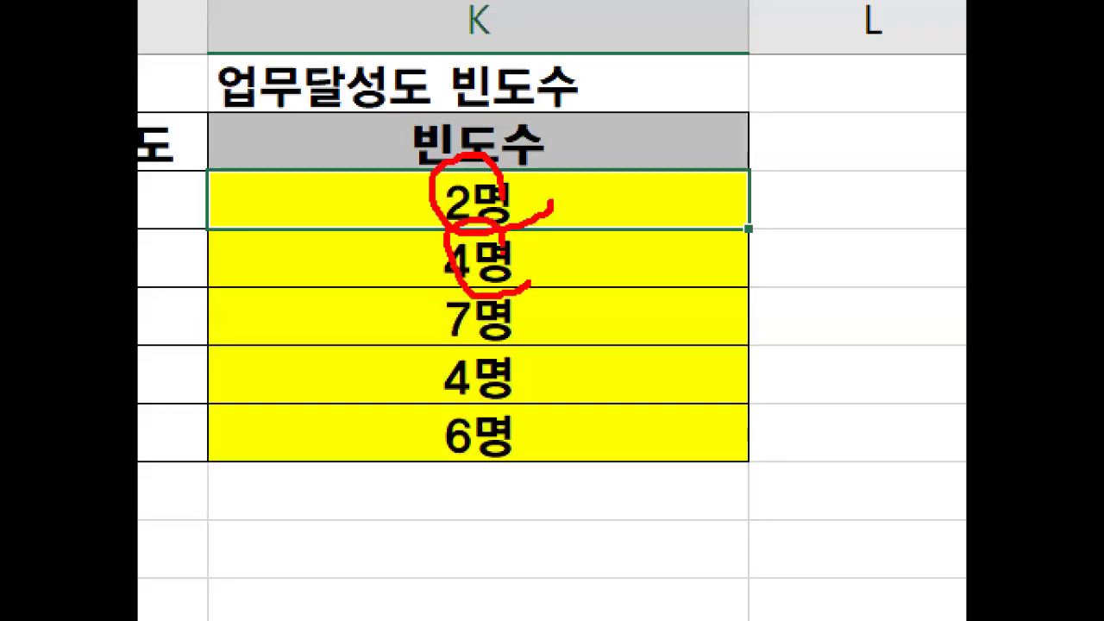
left_click_drag(509, 312, 512, 326)
left_click_drag(503, 393, 493, 383)
left_click_drag(514, 444, 489, 443)
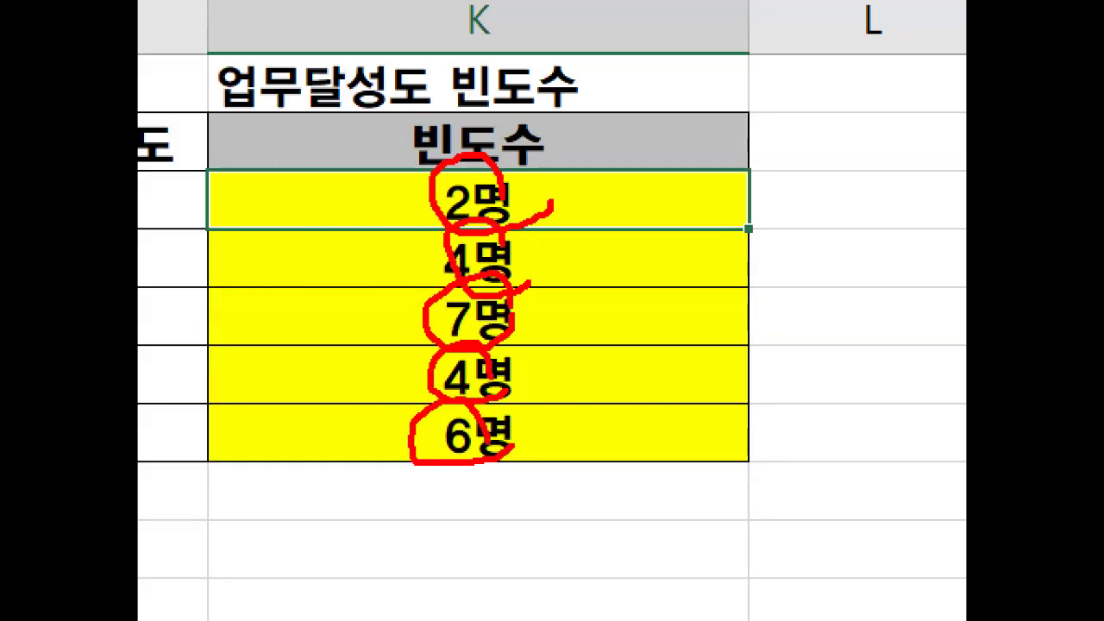
key("Escape")
Copy the full TEXT(FREQUENCY) formula text from K17 without changing the cell.
left_click_drag(649, 76, 340, 75)
key("ctrl+c")
key("Escape")
Switch to the Notepad notes and place =TEXT(FREQUENCY(D4:D26,J17:J21),"0명") one blank line below the worded formula.
left_click(509, 605)
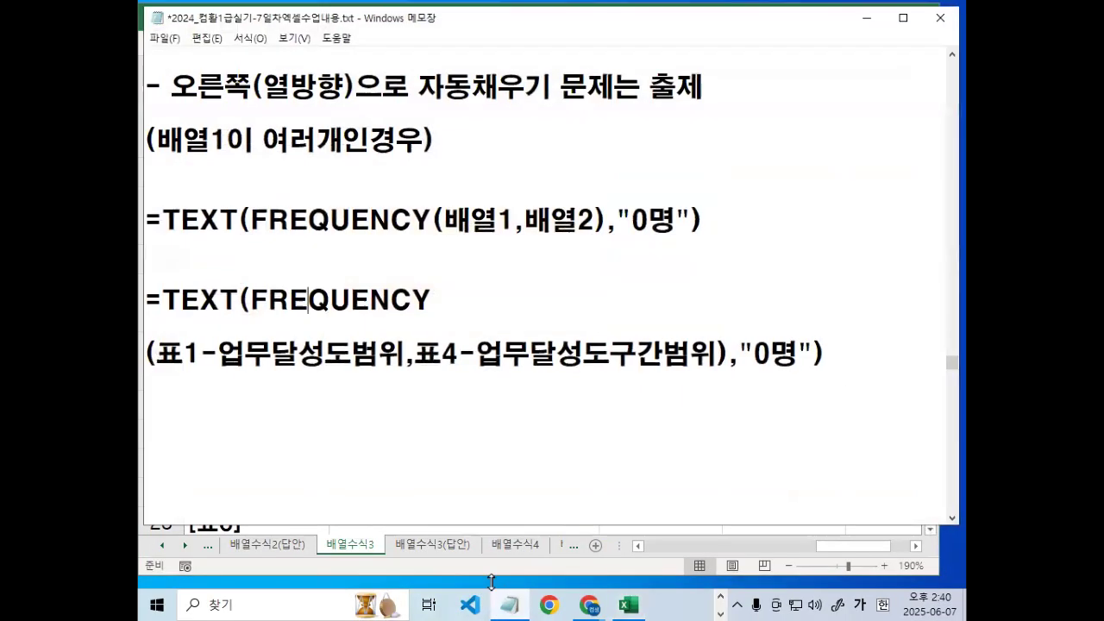
key("ctrl+v")
key("Down")
key("Down")
key("Down")
key("Down")
key("Down")
key("Down")
key("Down")
key("Down")
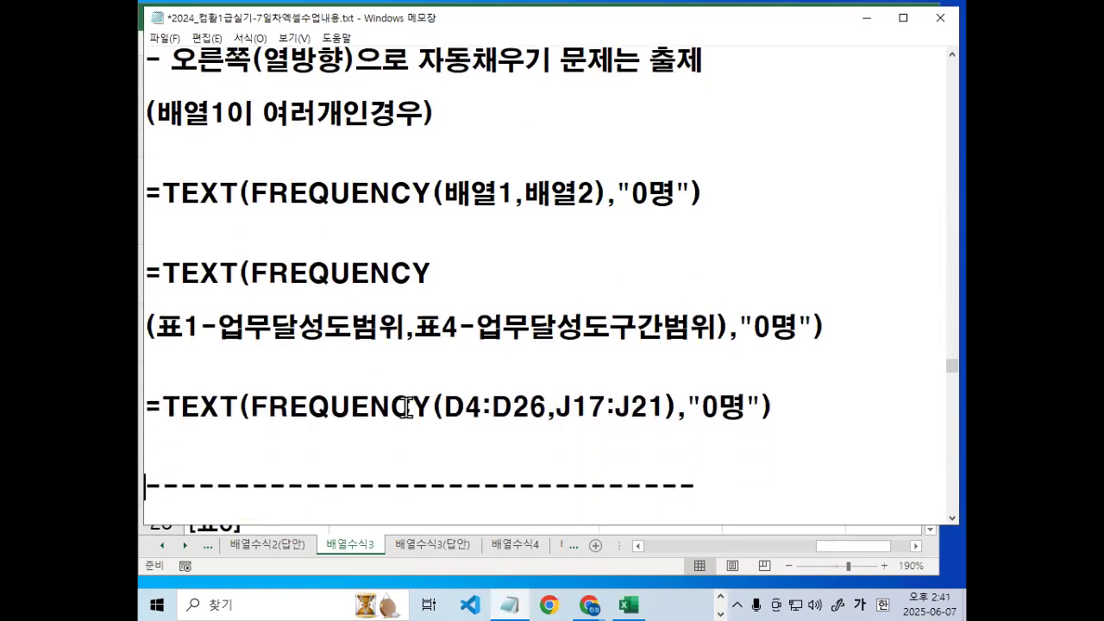